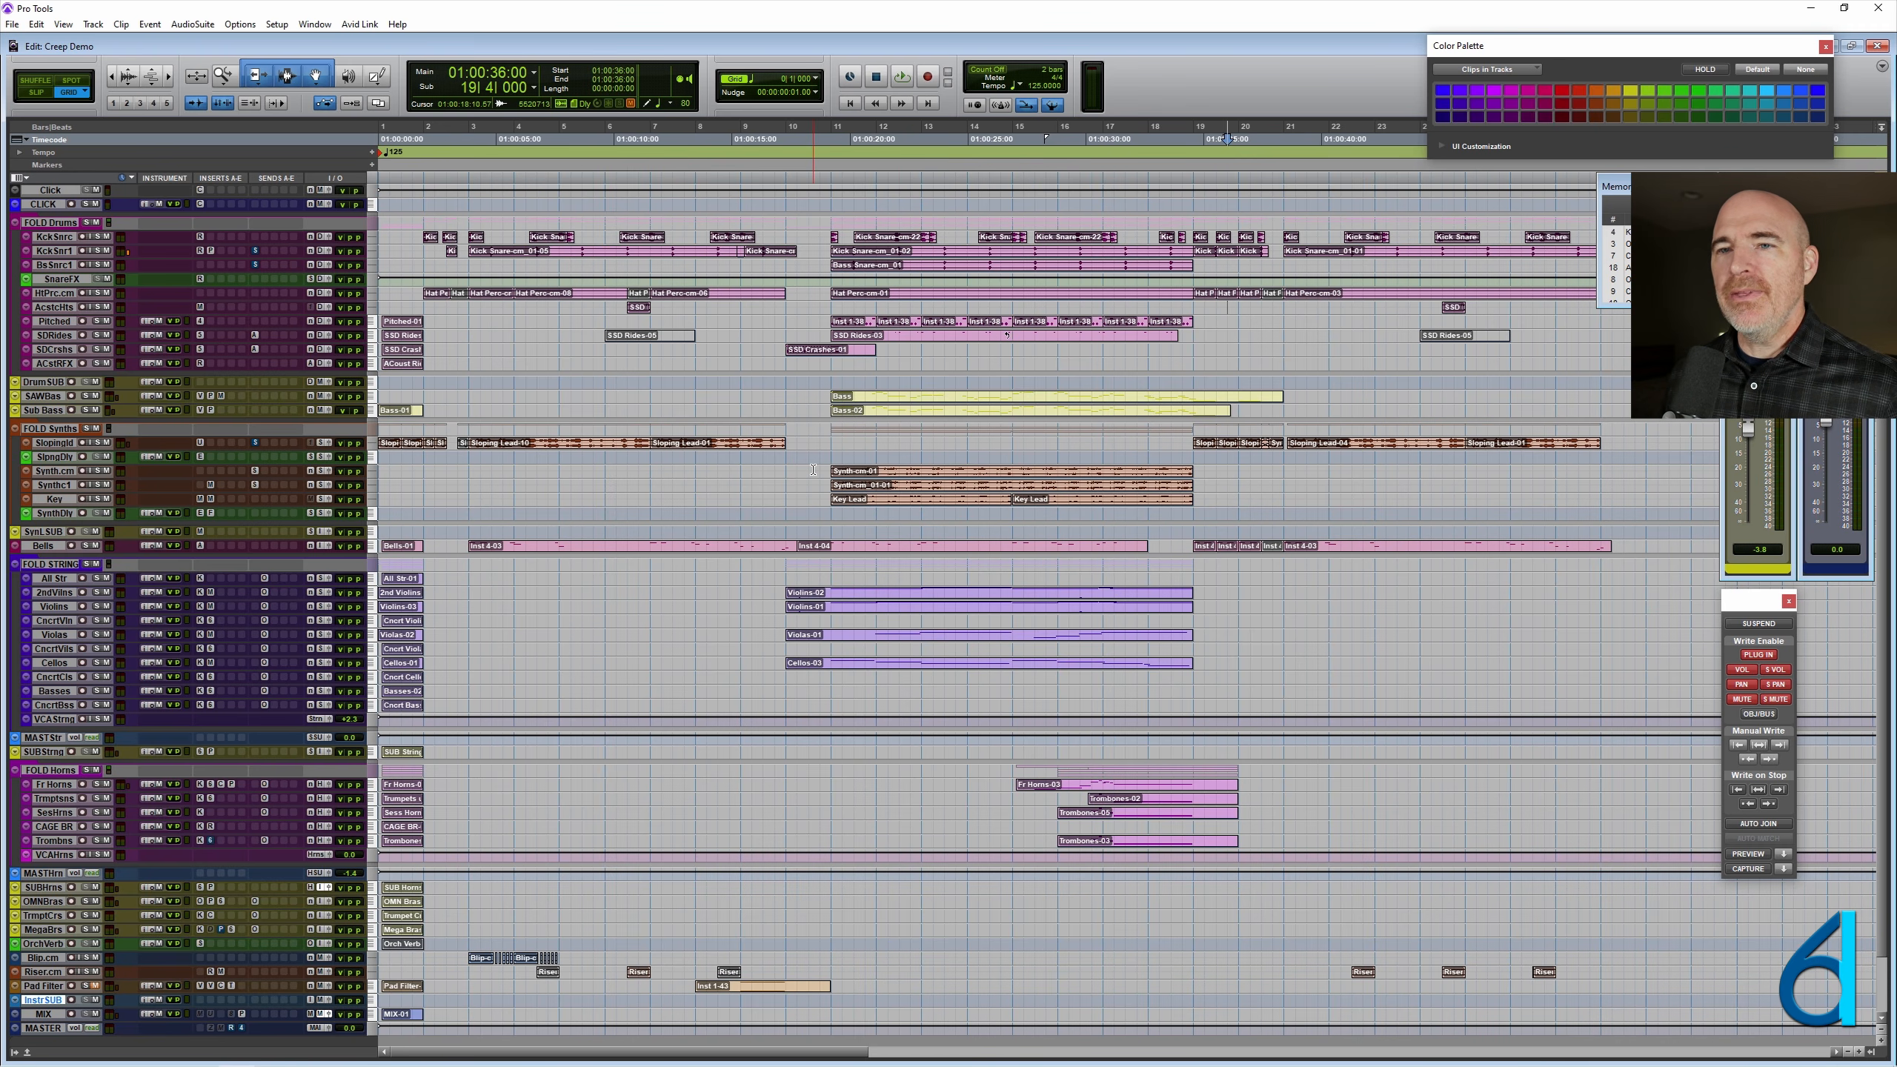
- Enlarge the height of all tracks in the Creep Demo session until the clips and drum tracks are easy to read
key("super+Up")
key("super+Up")
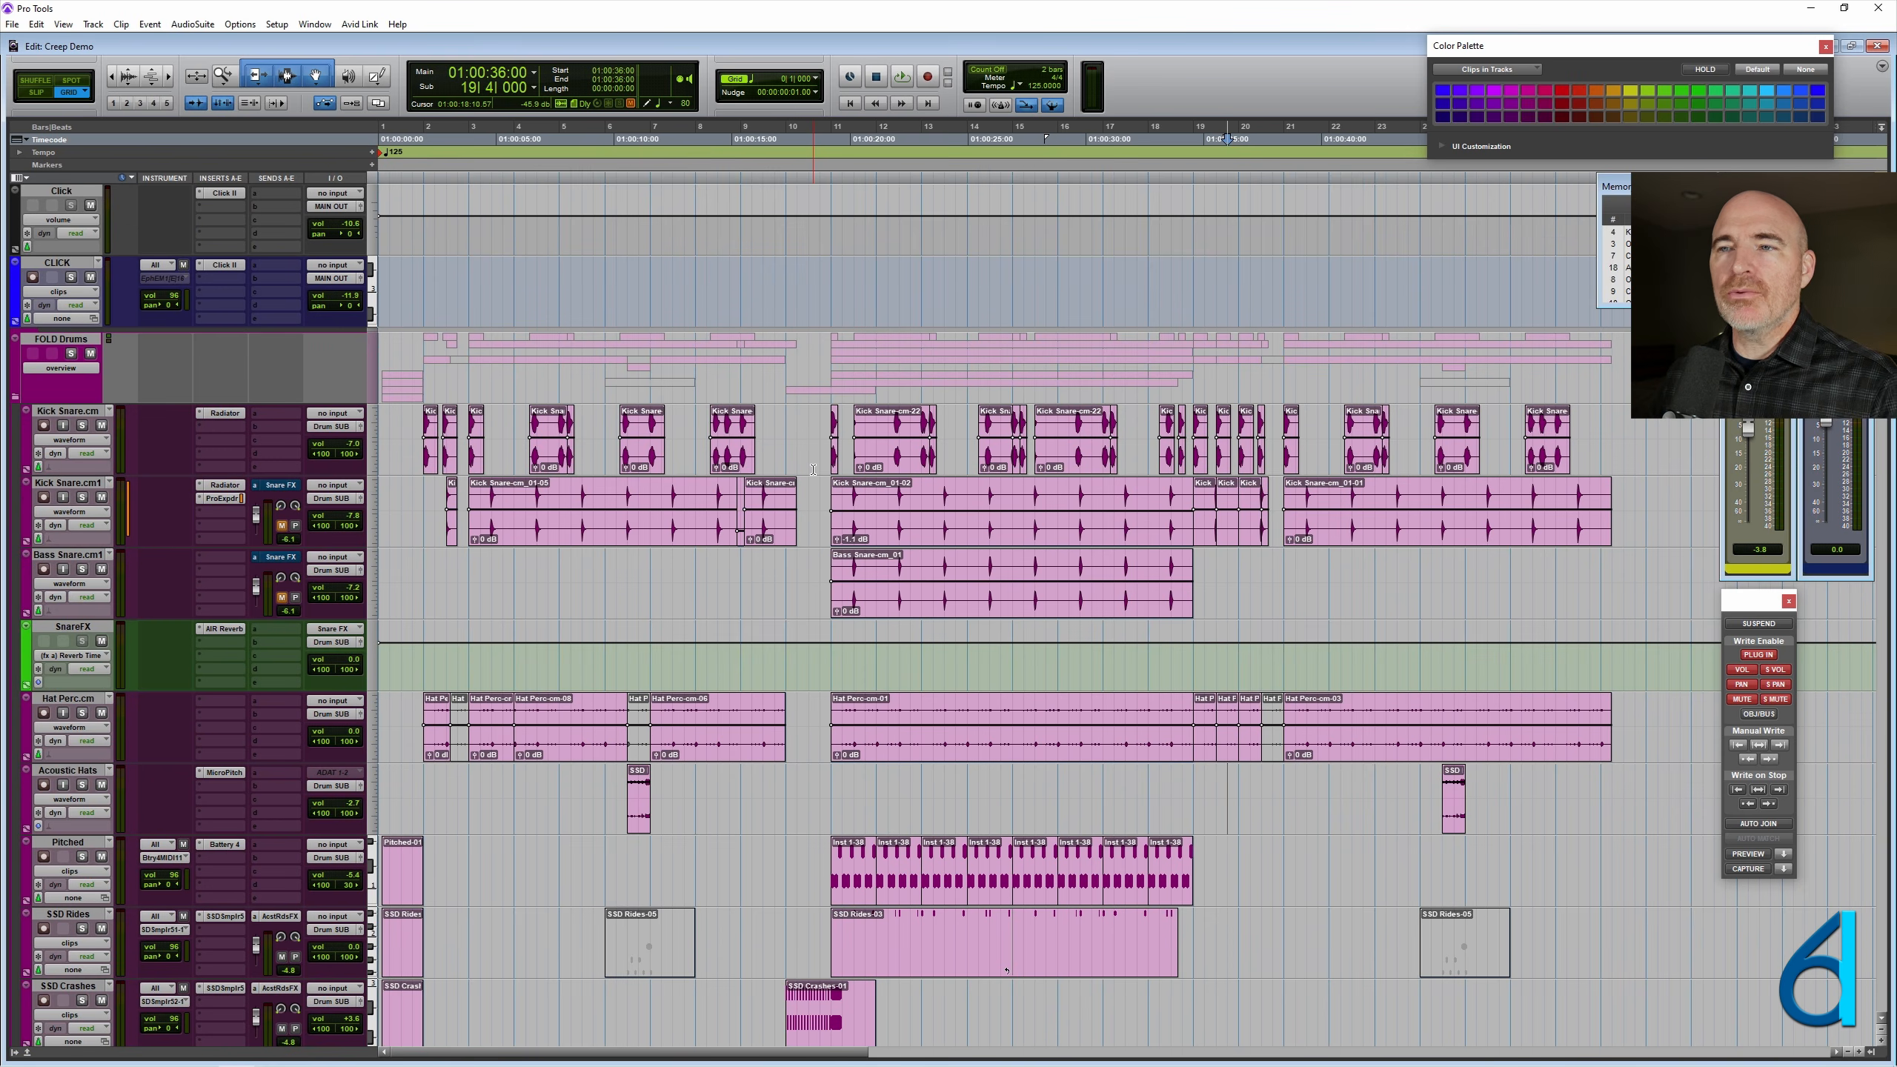
scroll(813, 469, "down", 2)
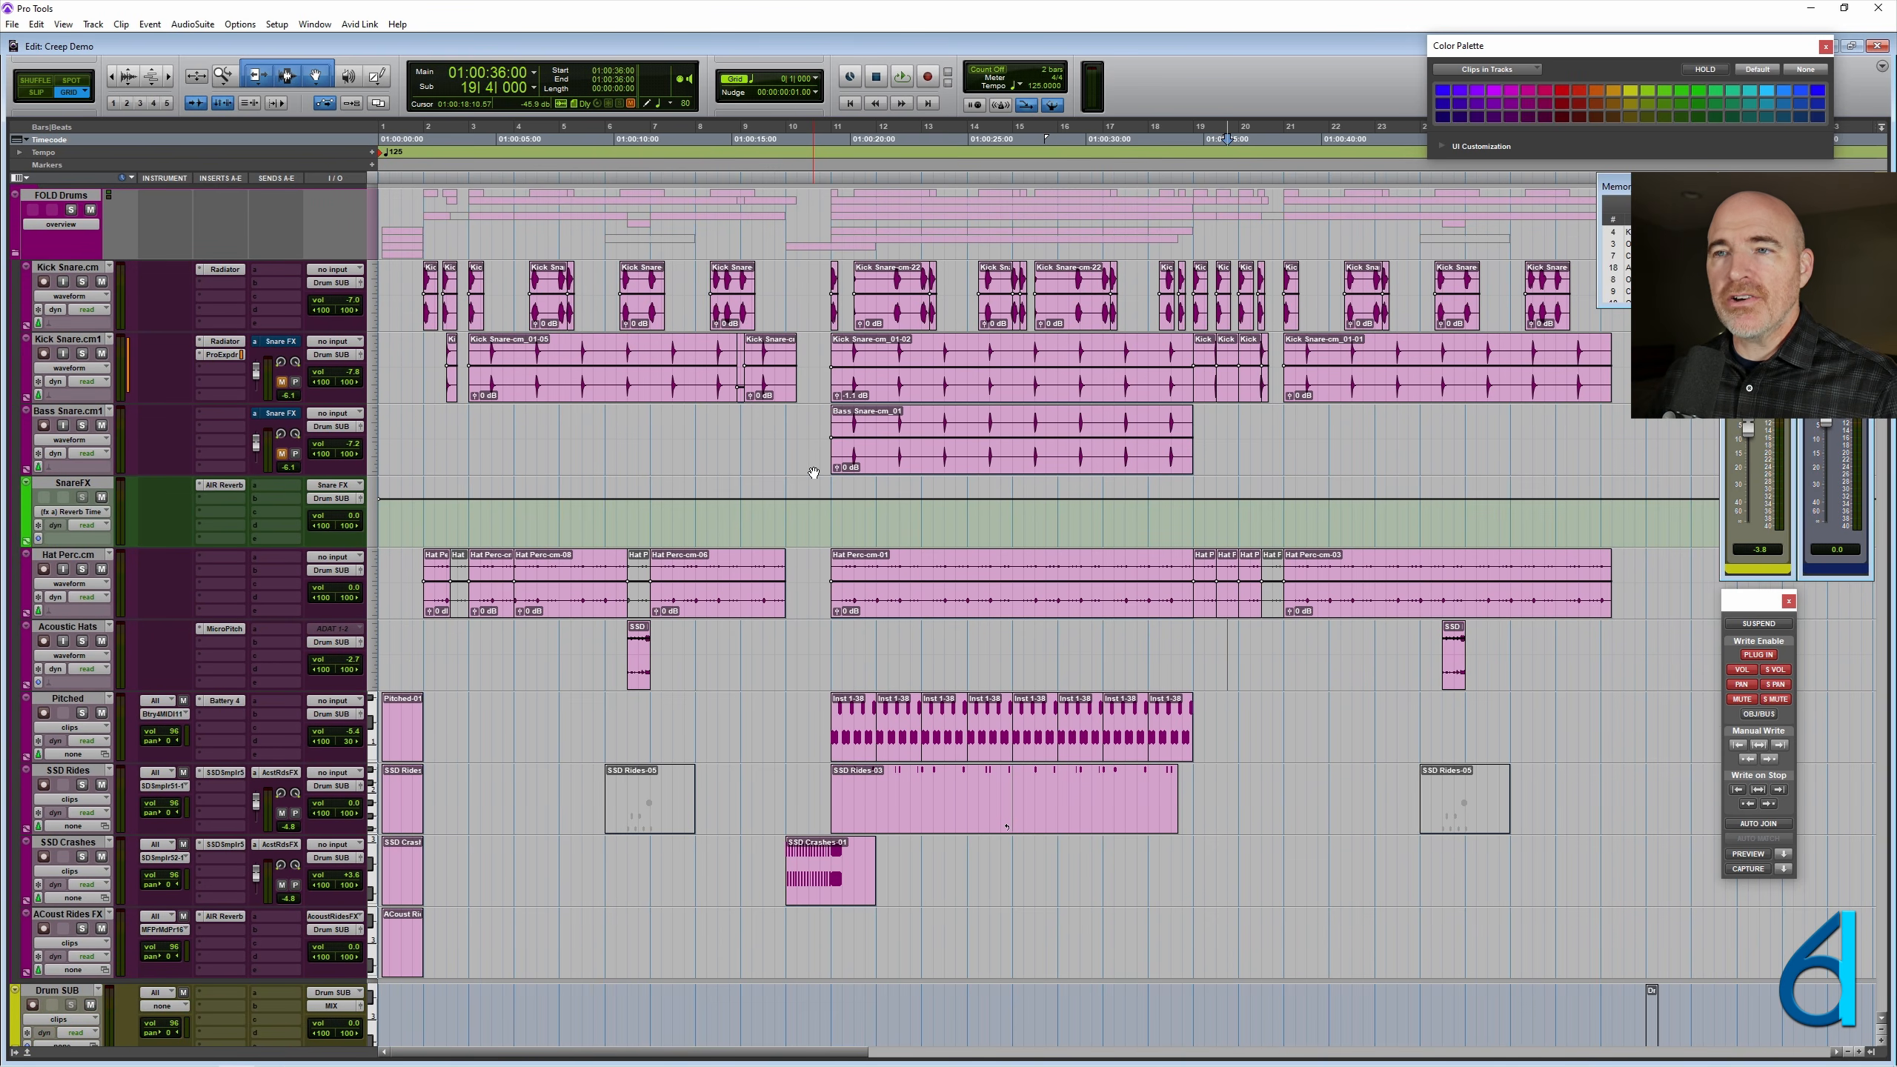
- Select the SnareFX track and a three-bar range starting at 11|4|000 across Kick Snare.cm1 and Bass Snare.cm1
left_click(60, 486)
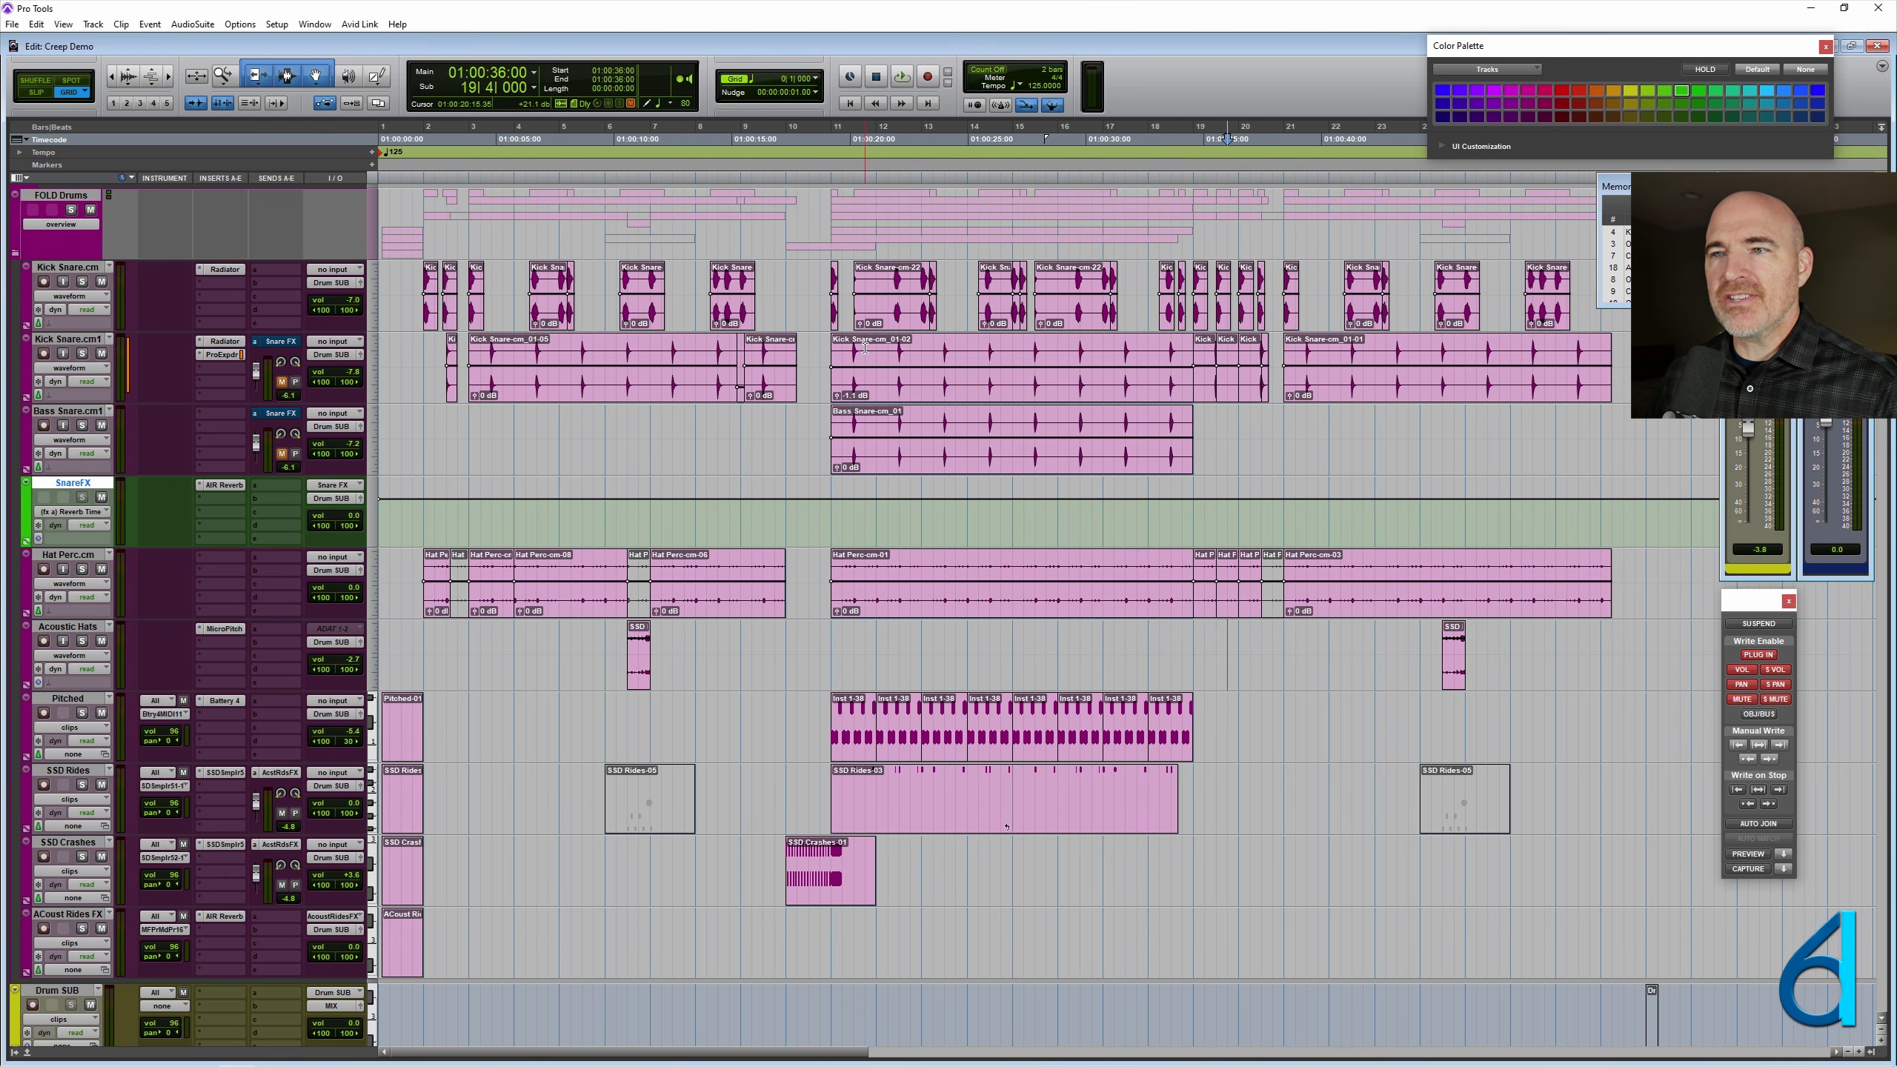
left_click_drag(865, 367, 1002, 445)
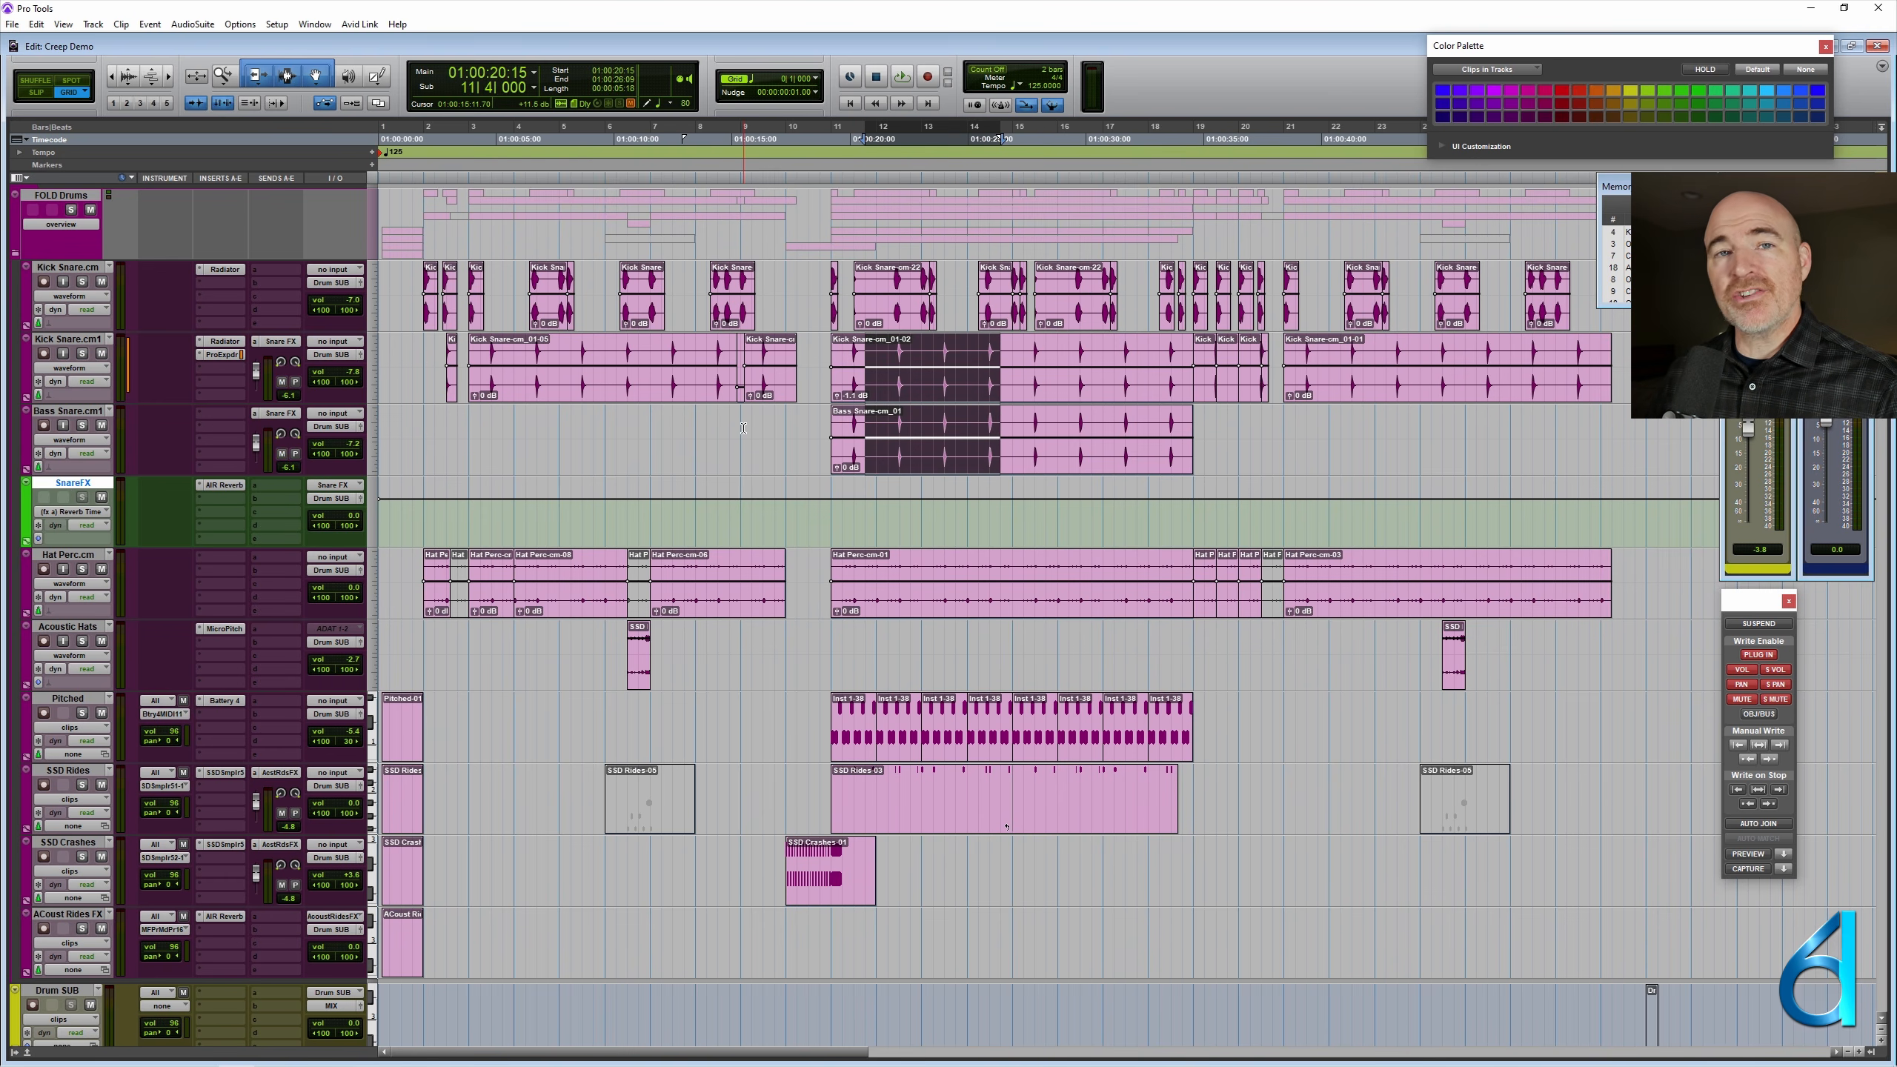
- Review the session's routing from Drum SUB through the synth, string and horn tracks to Instruments SUB, and return to the first track
scroll(743, 427, "down", 3)
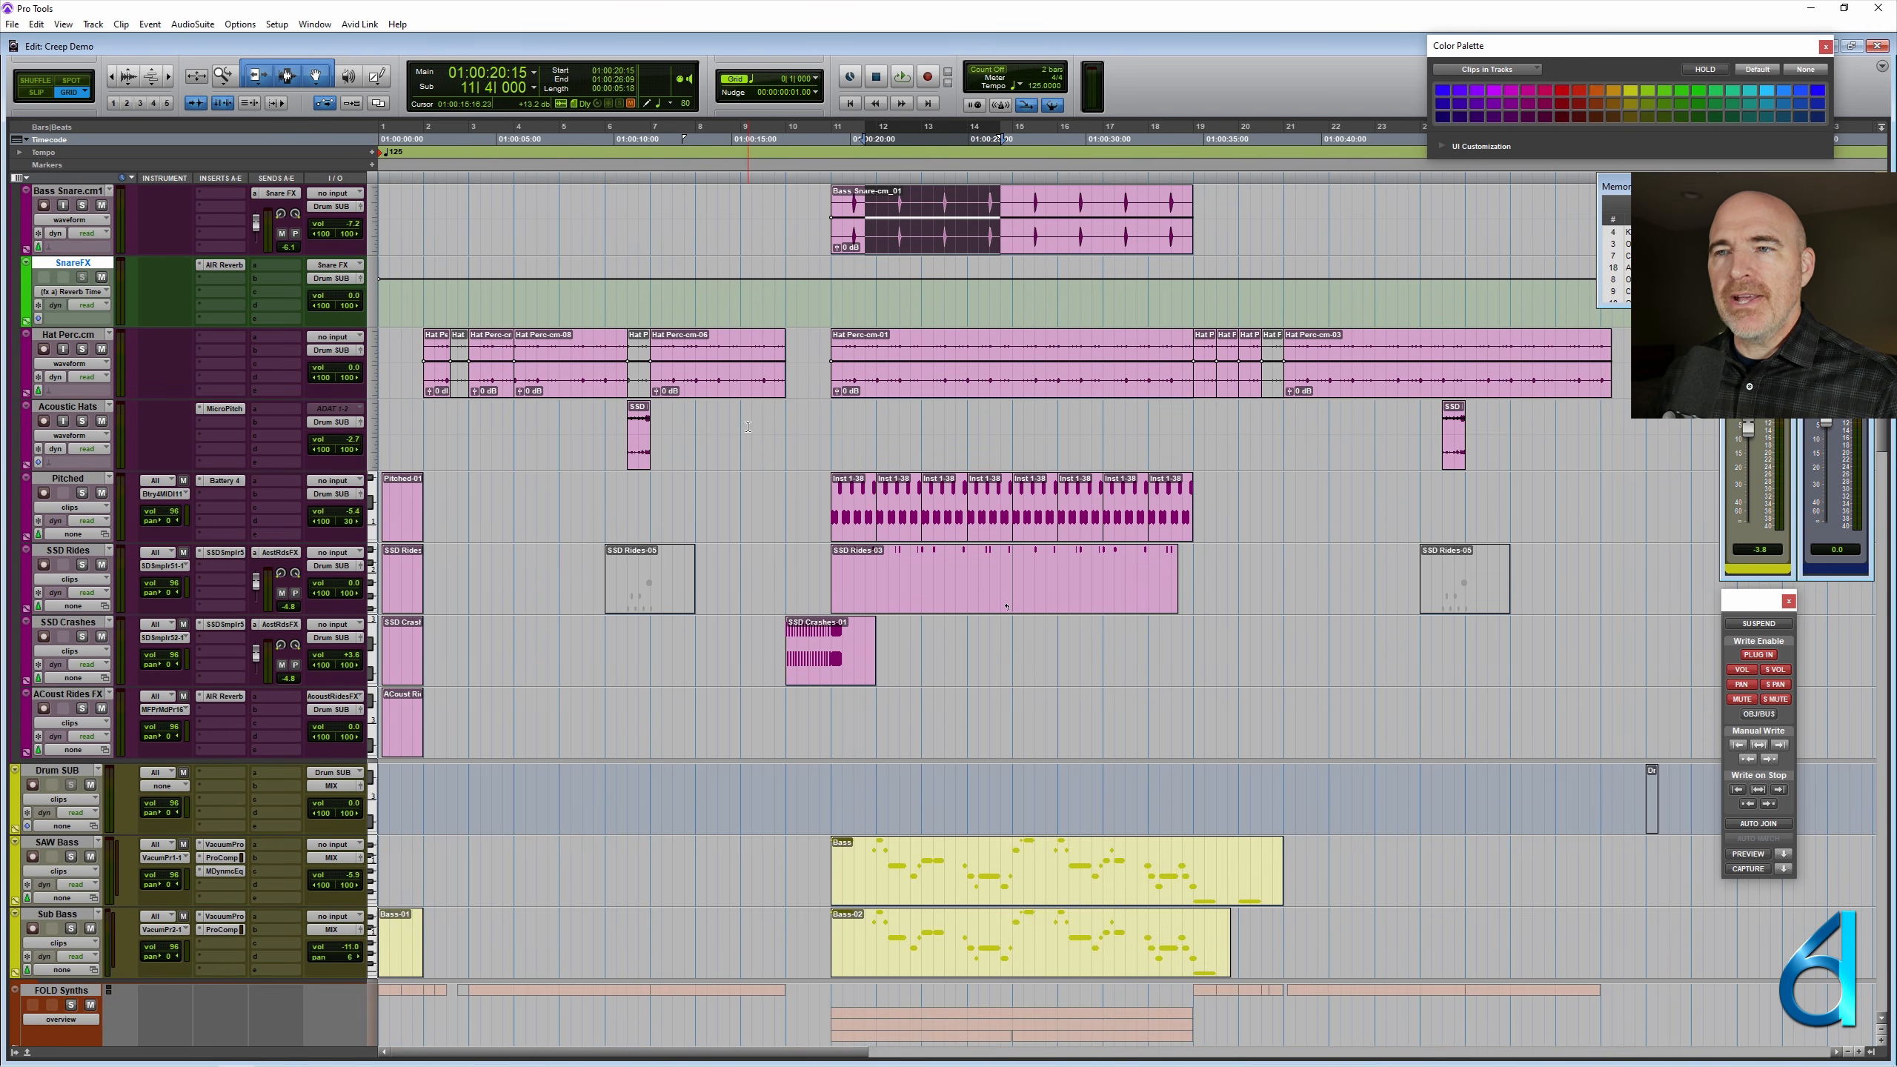
scroll(748, 427, "down", 4)
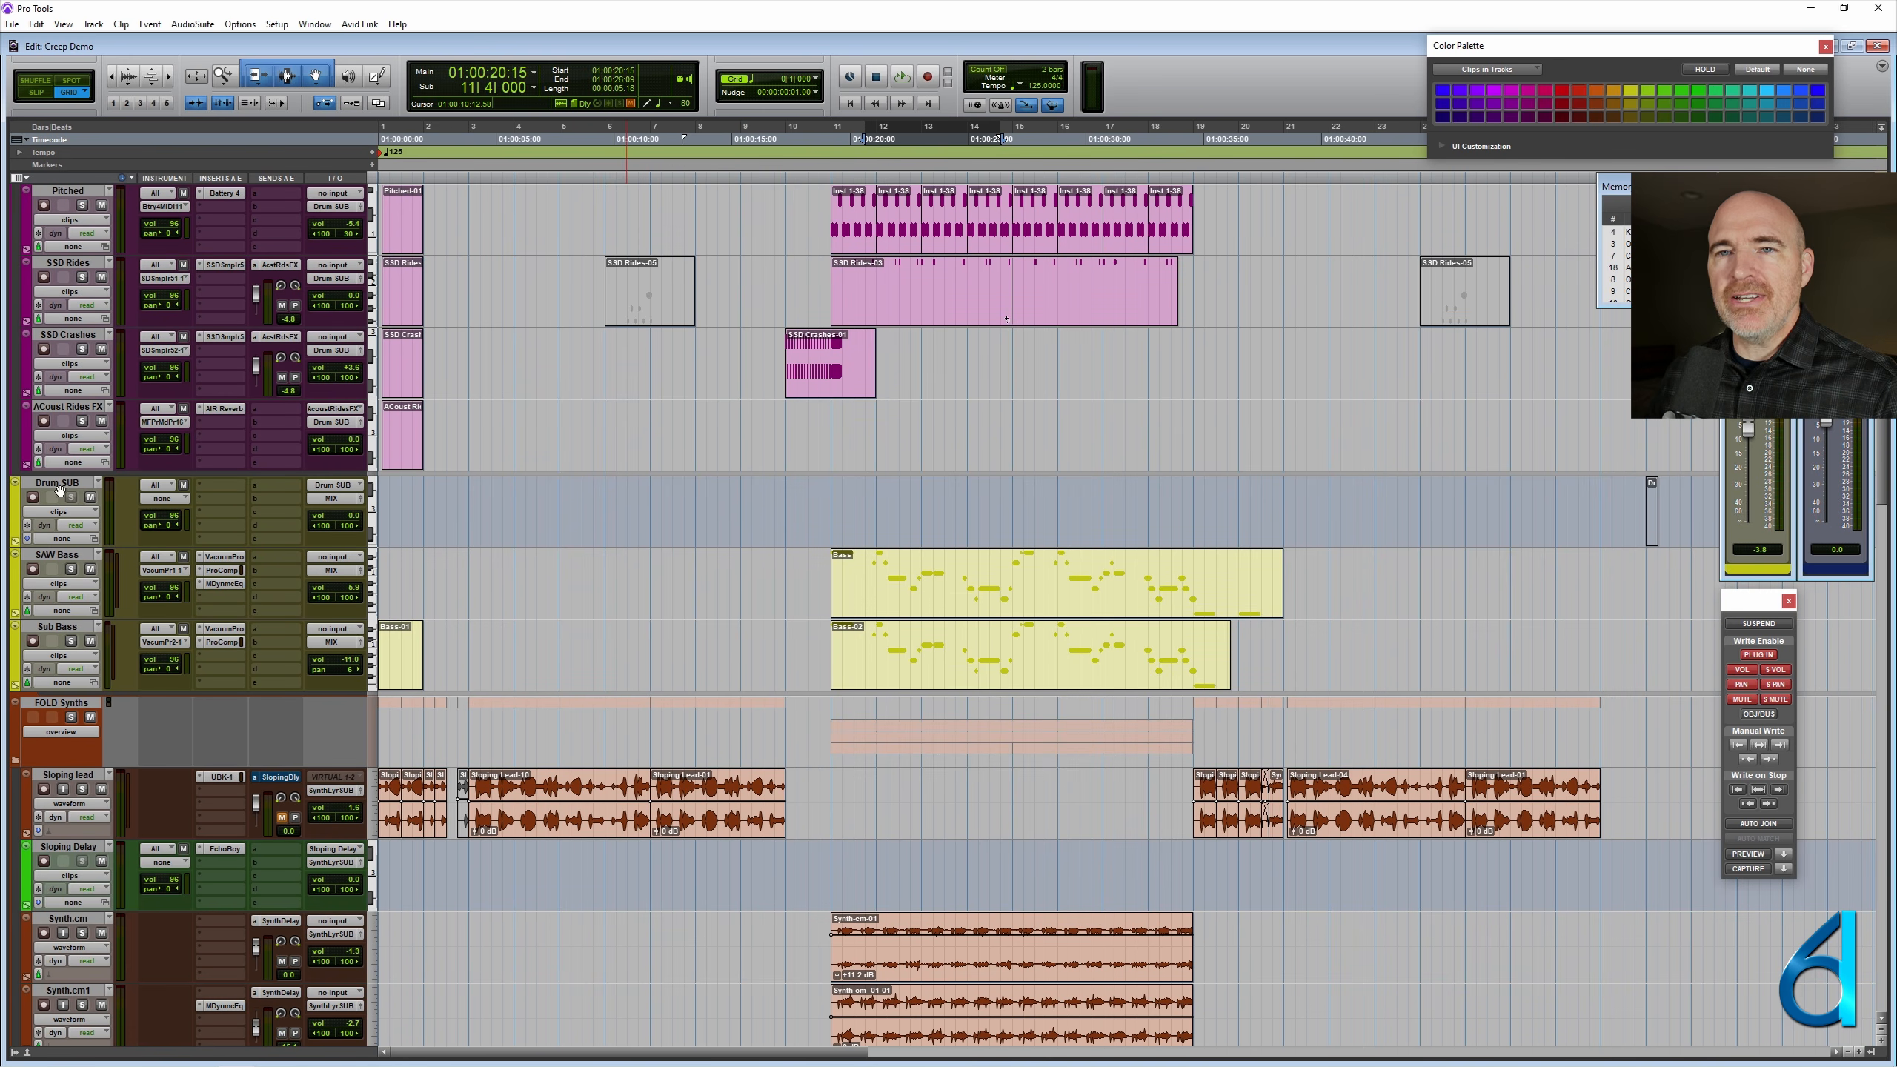
left_click(55, 486)
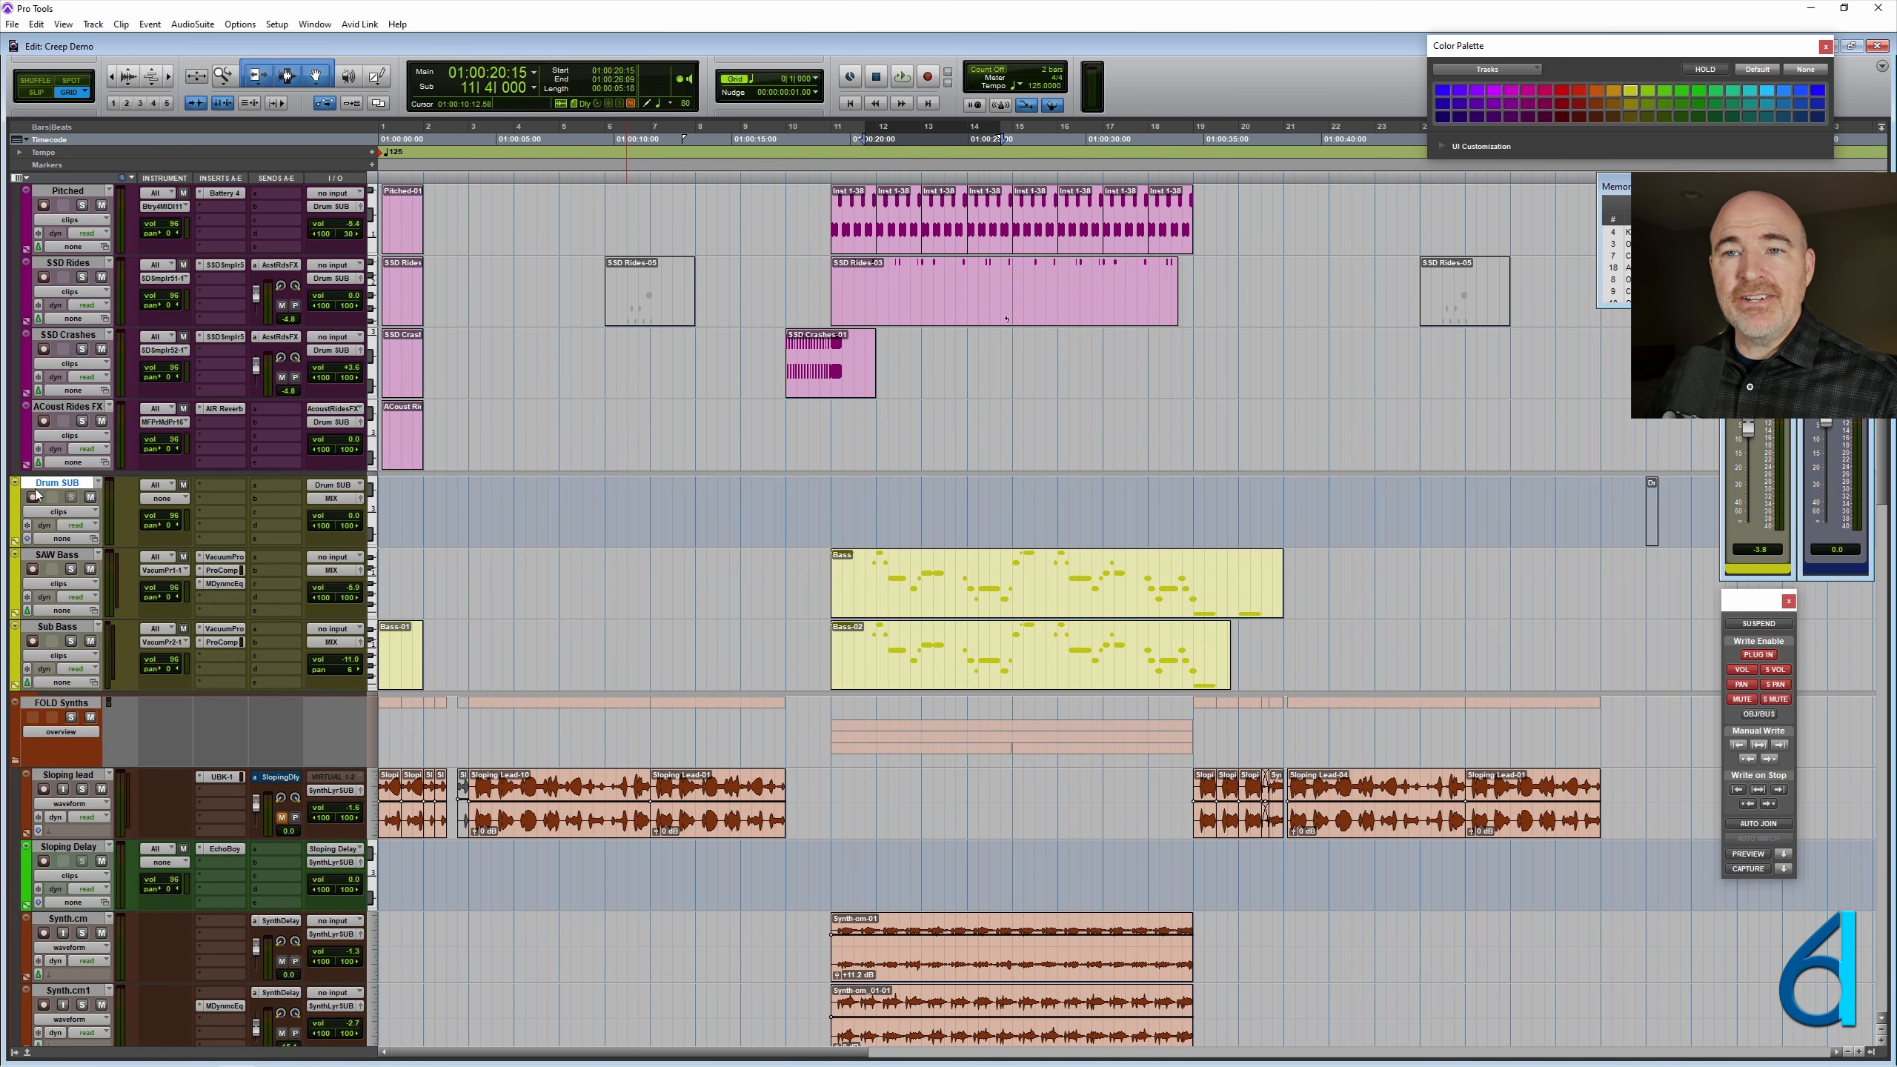
scroll(688, 451, "down", 5)
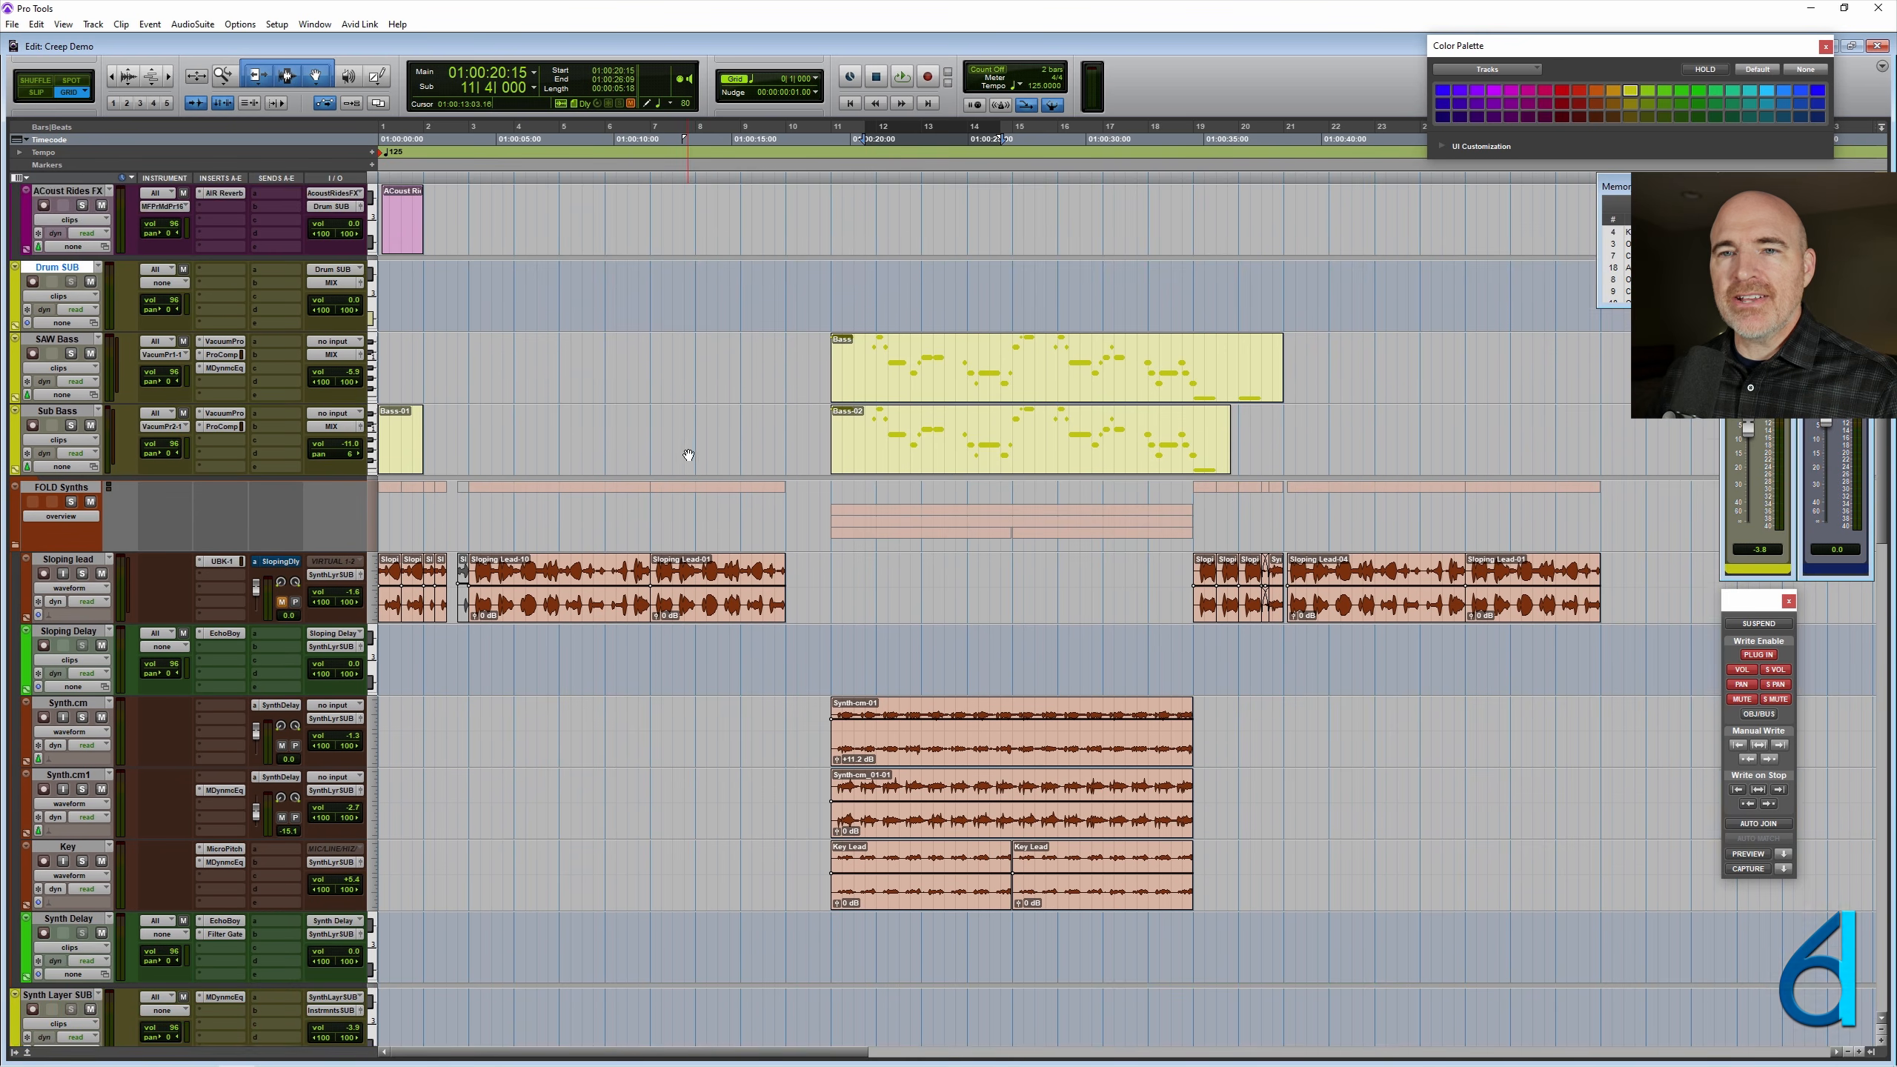
left_click(55, 486)
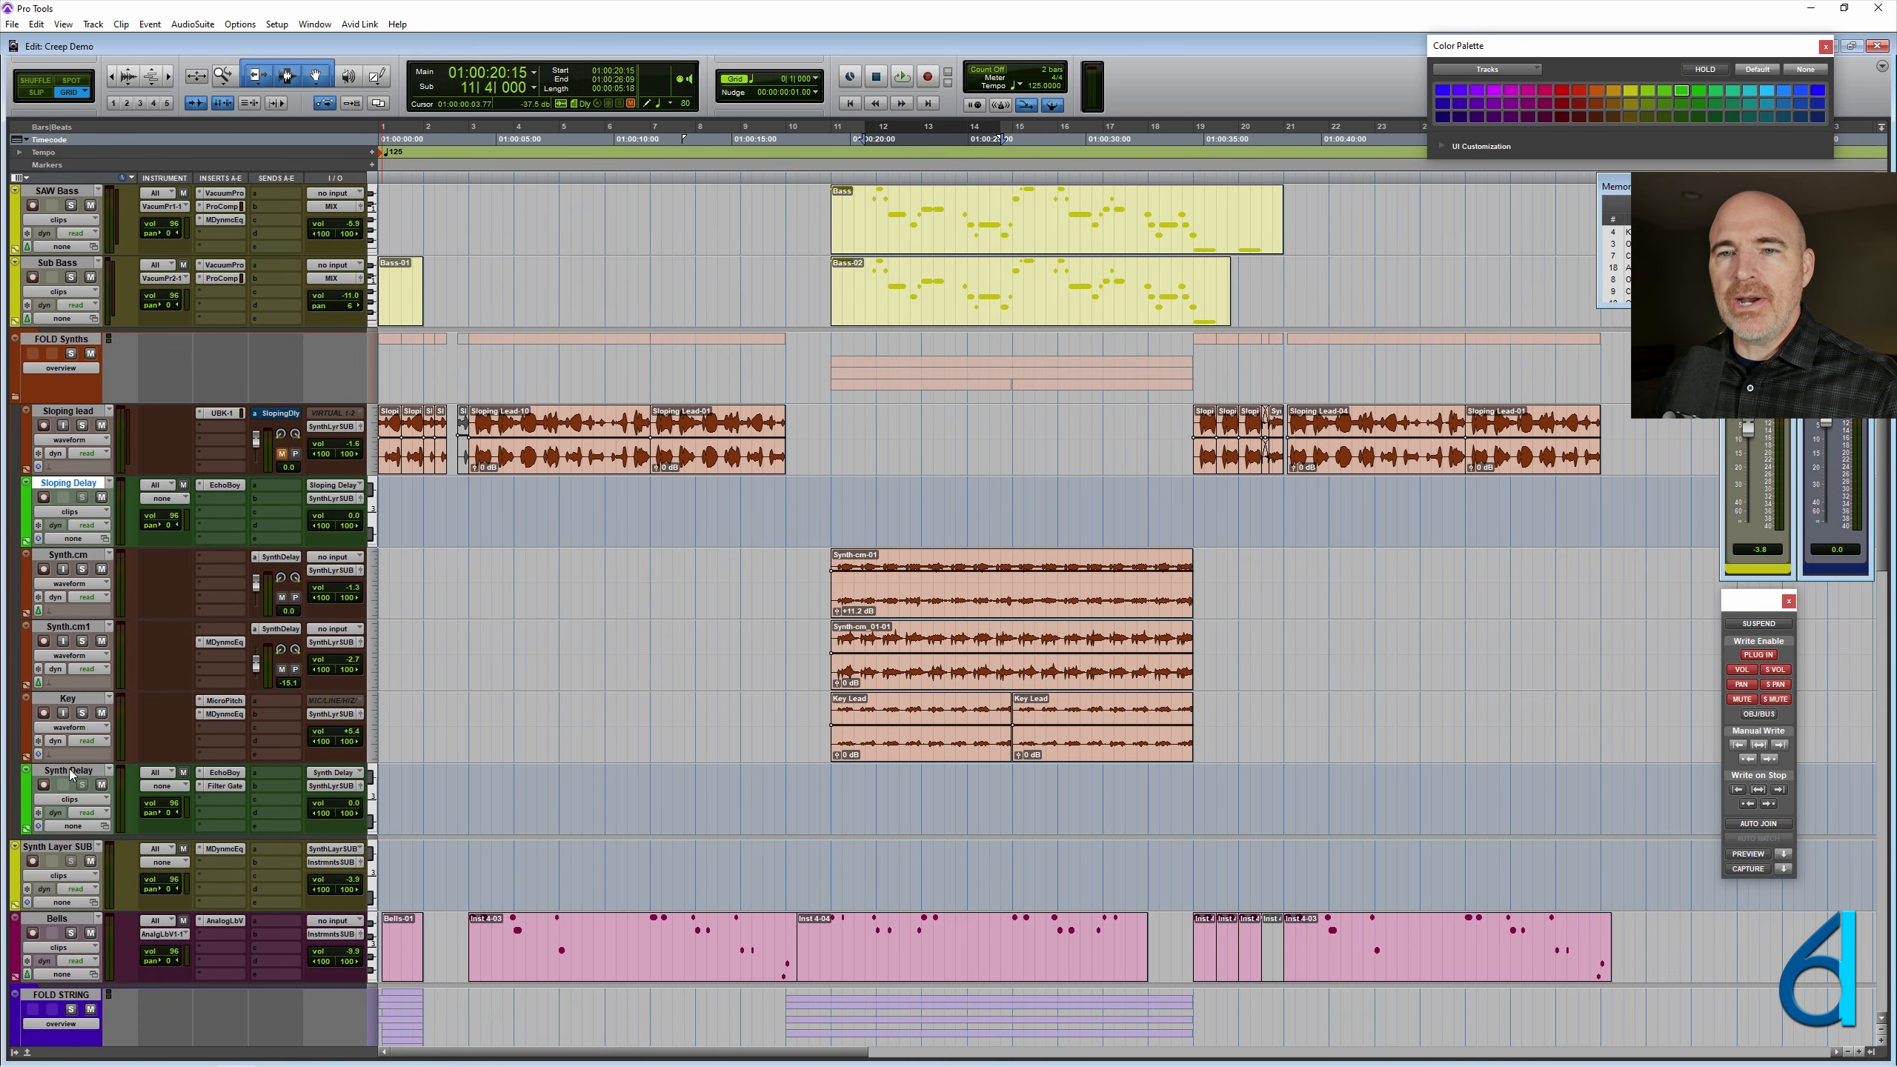
left_click(71, 775)
scroll(63, 628, "down", 5)
left_click(58, 481)
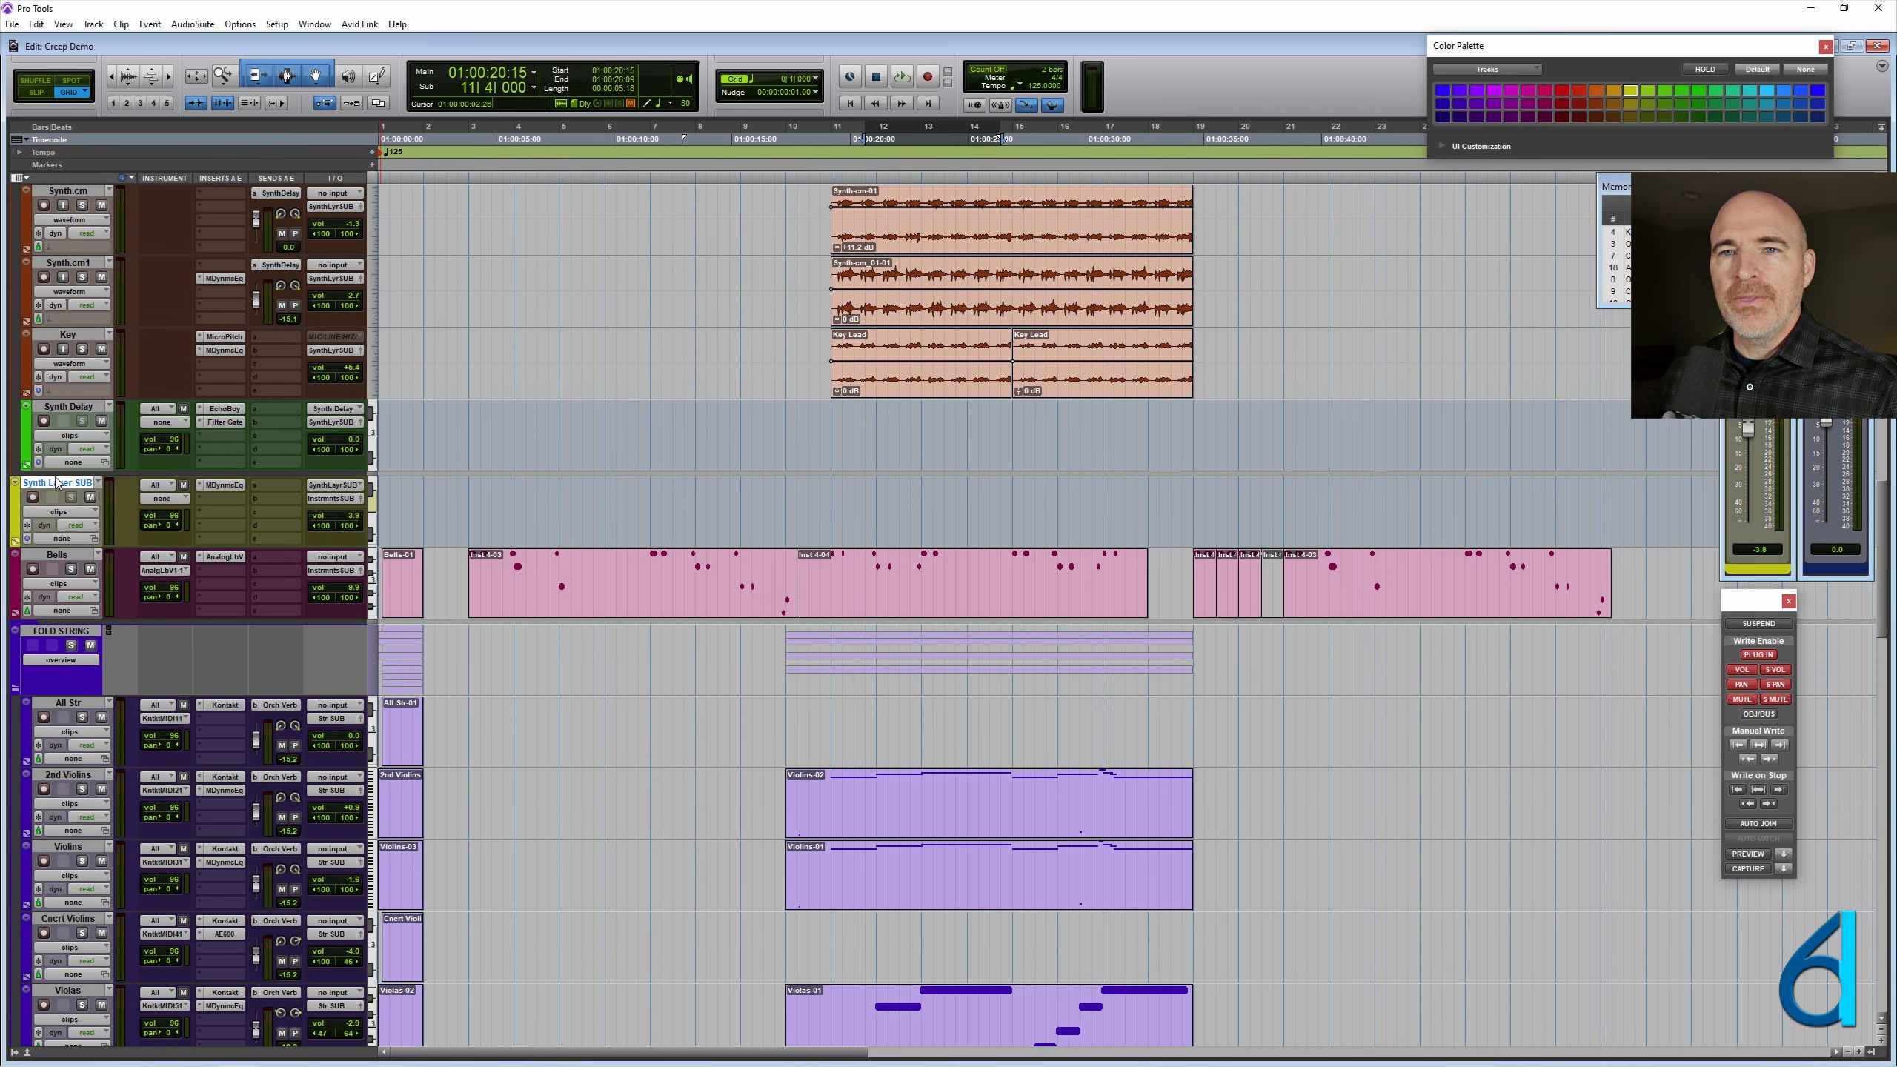
scroll(742, 501, "down", 8)
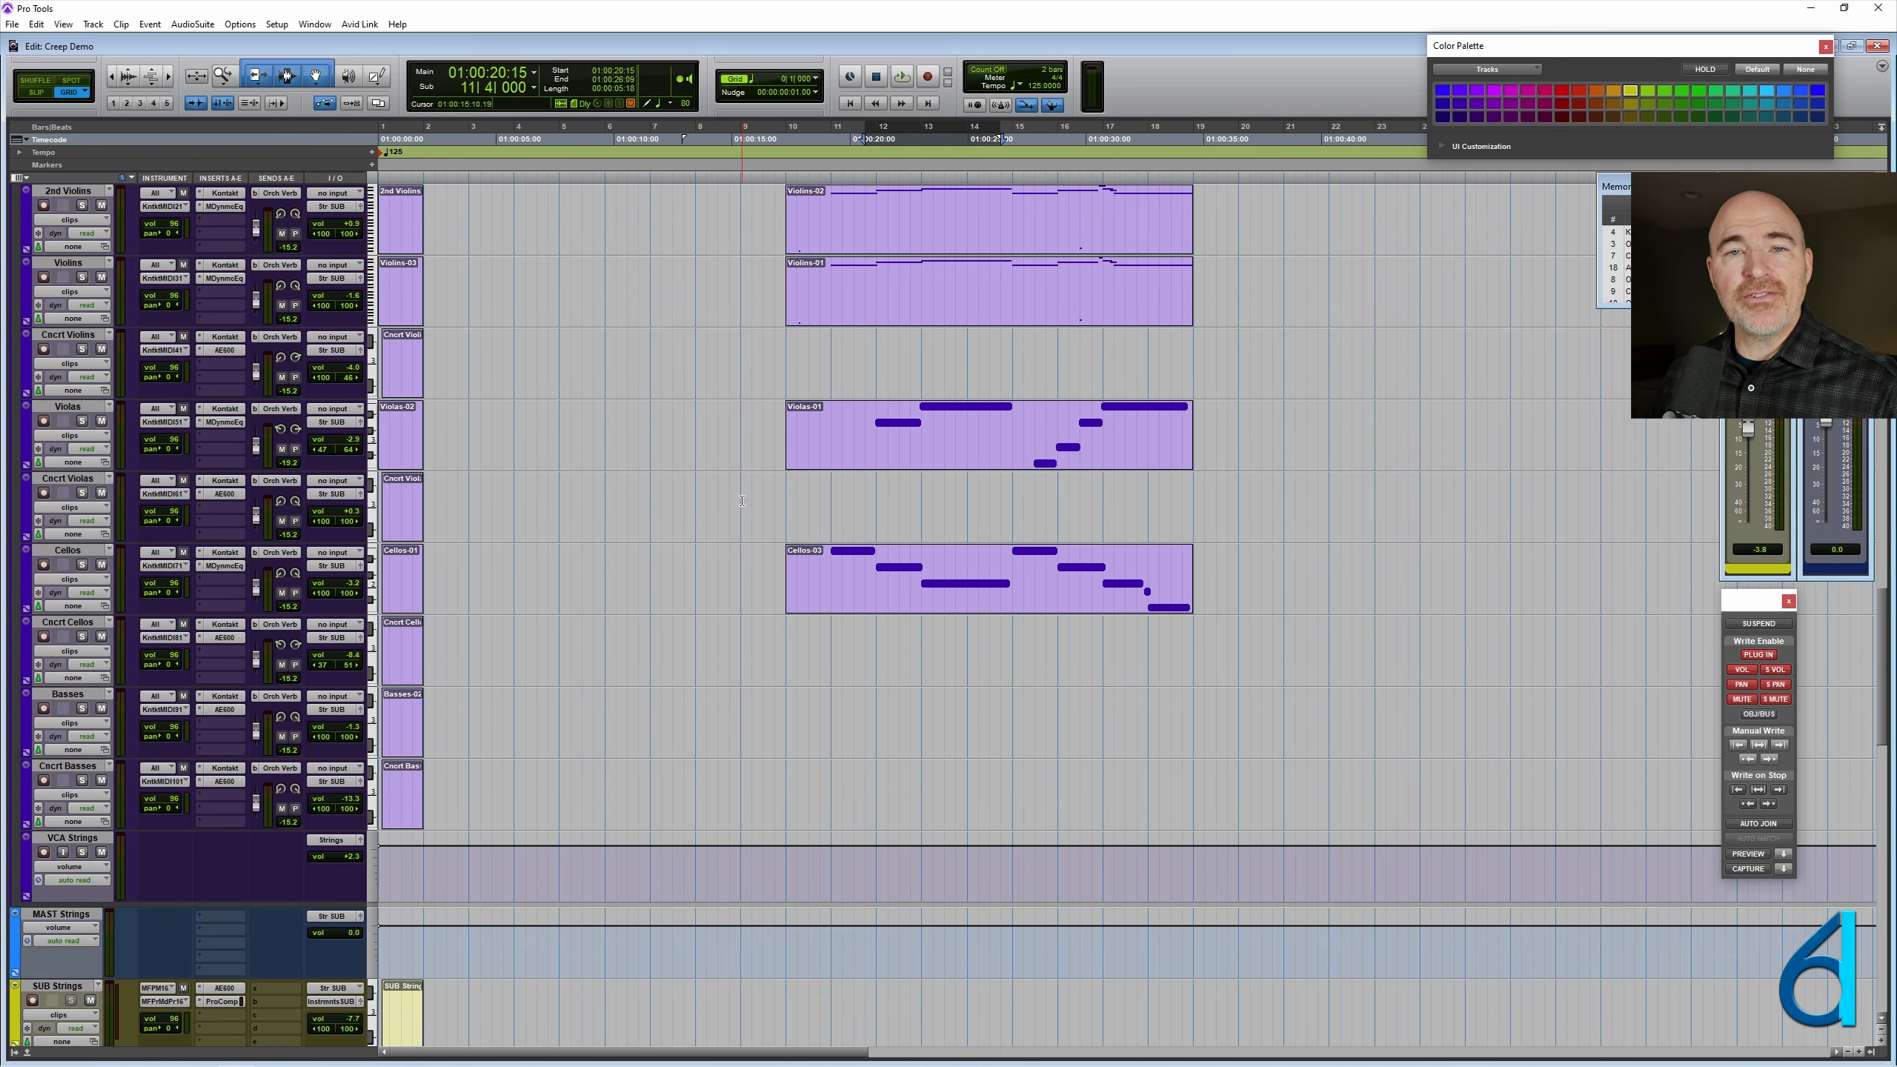
scroll(742, 501, "down", 15)
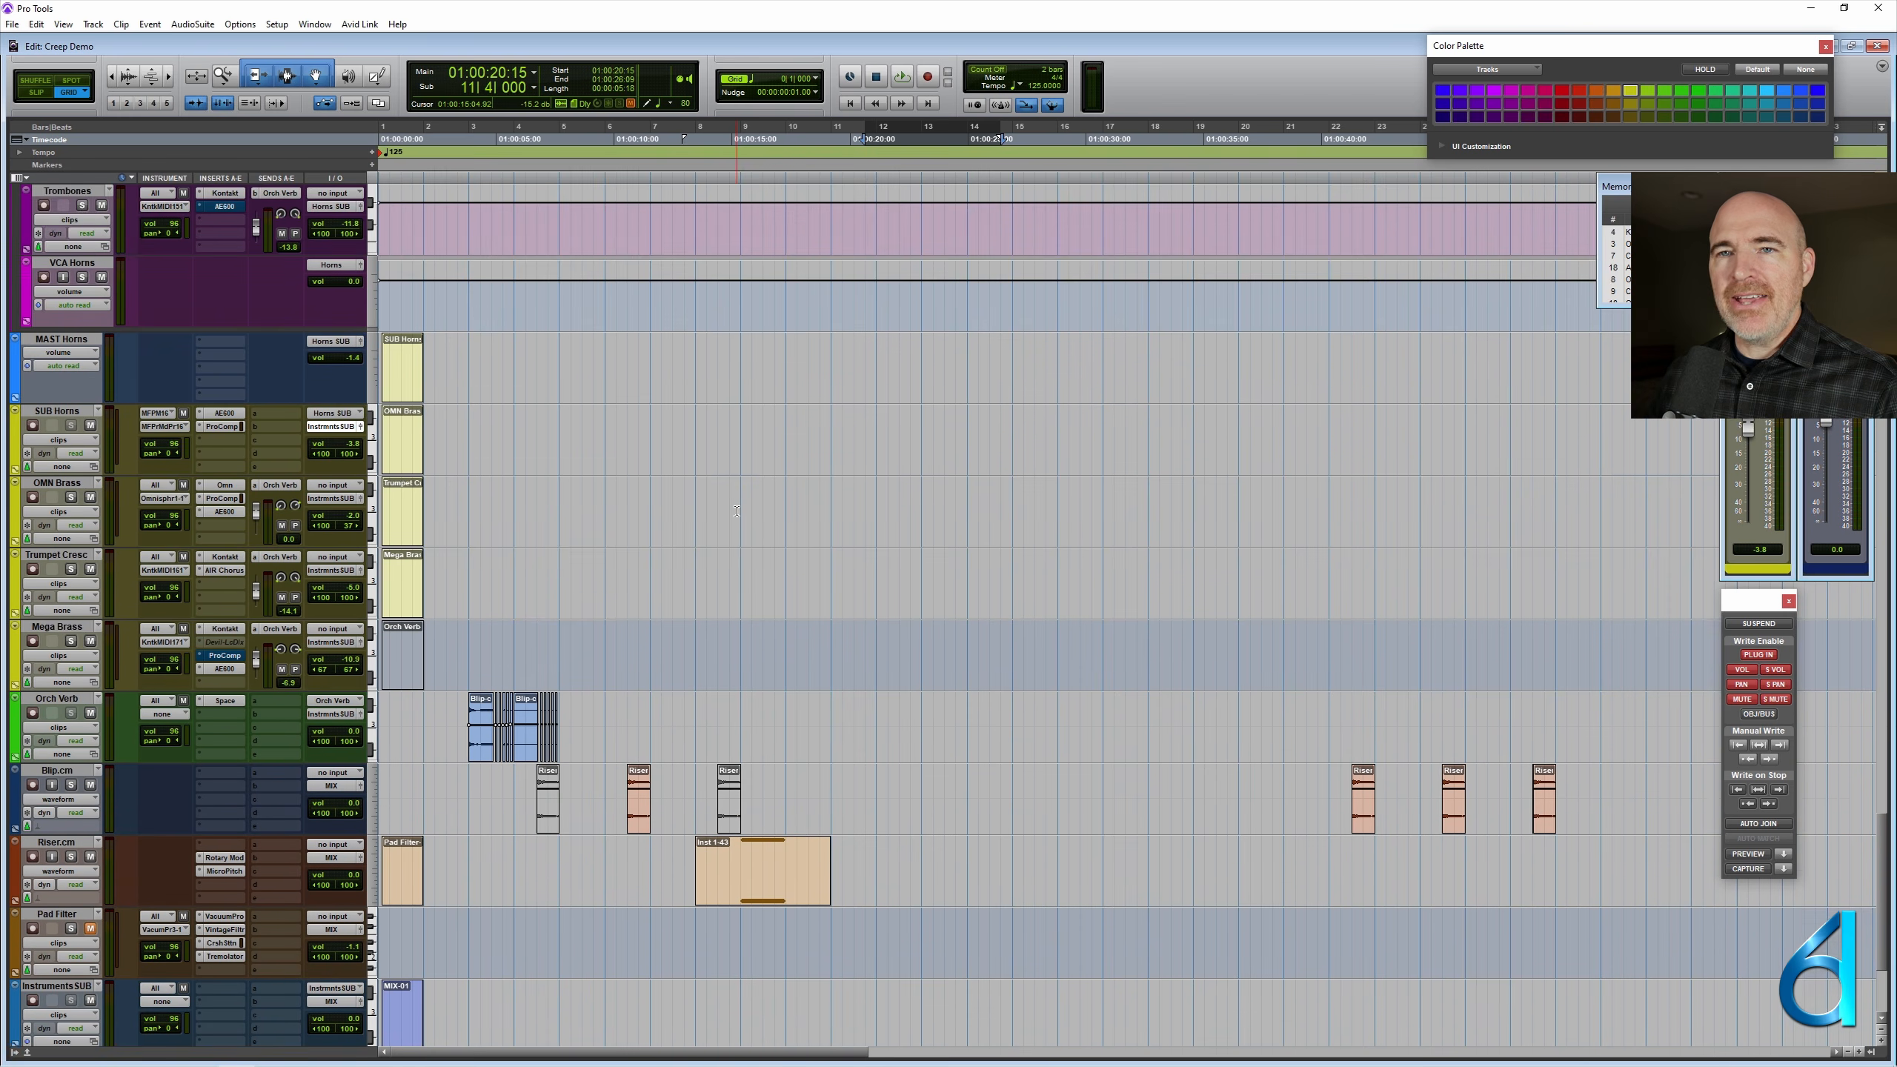
scroll(737, 511, "down", 3)
left_click(55, 765)
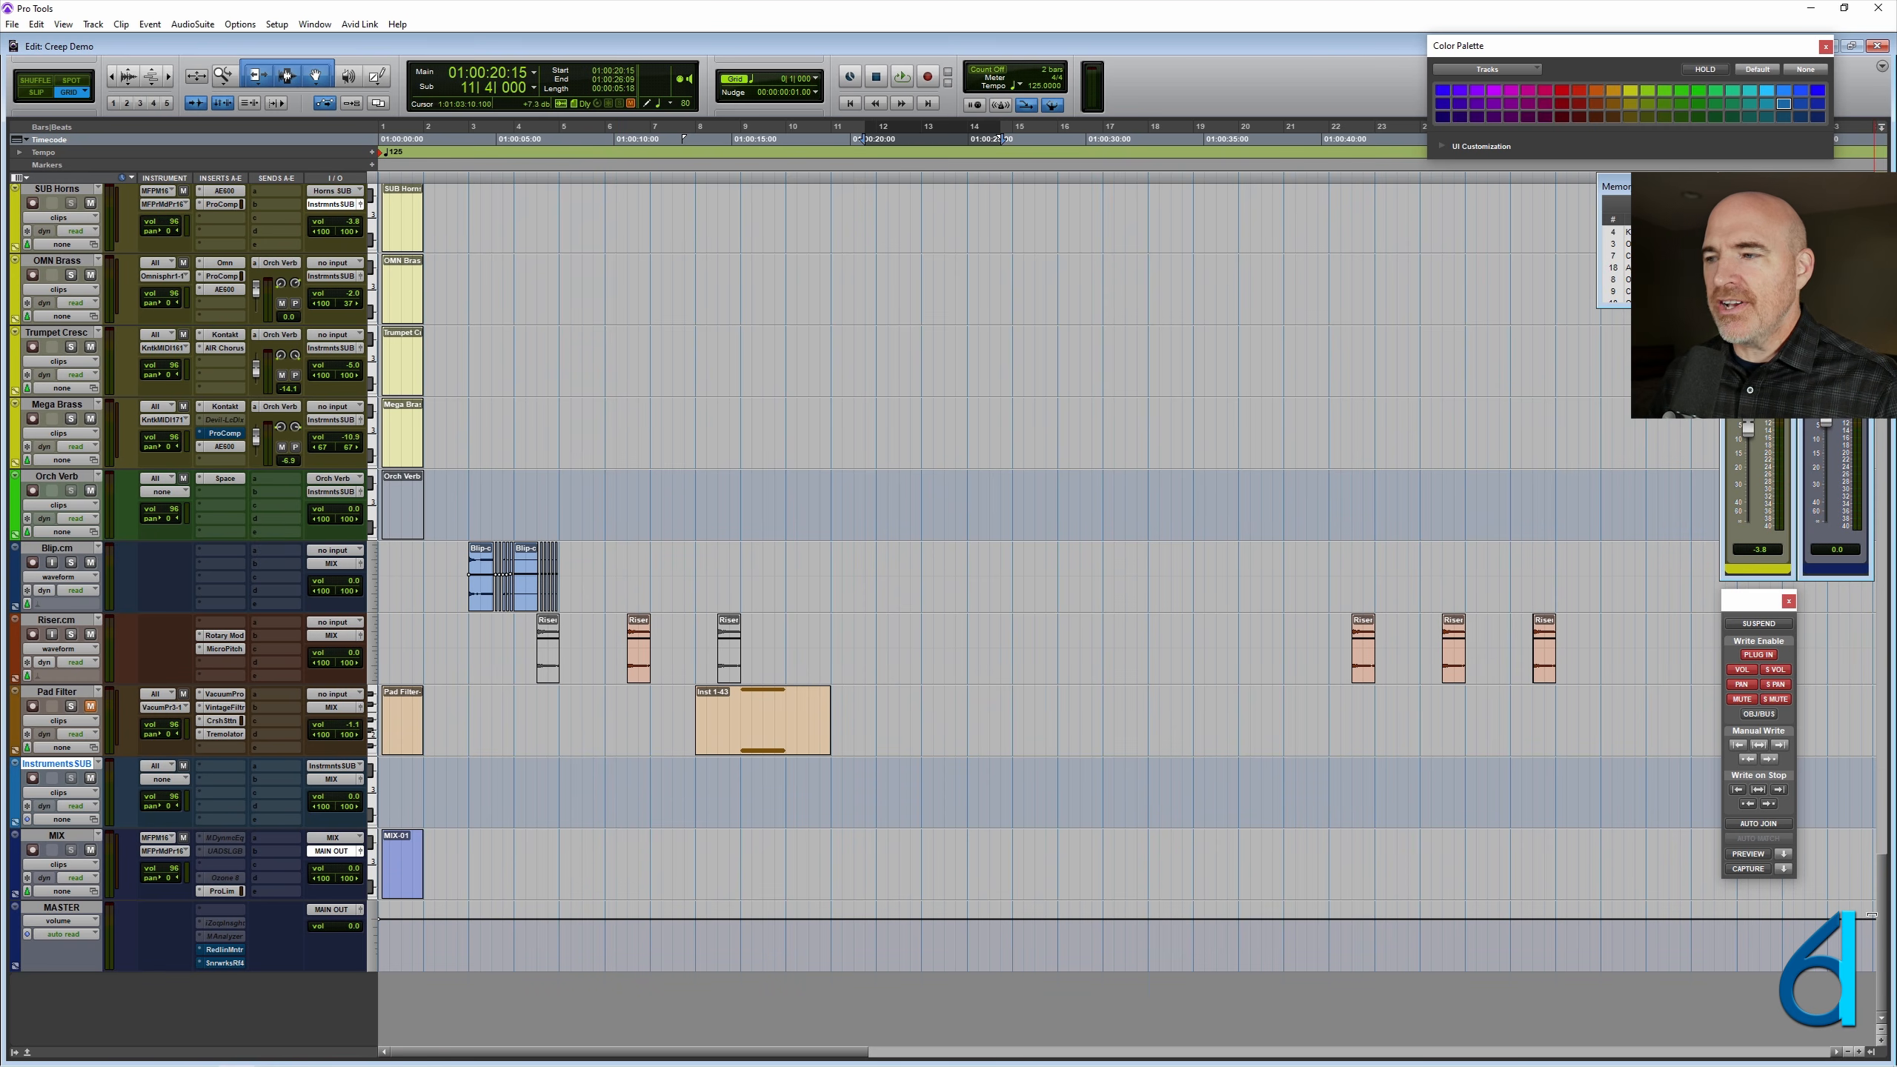
left_click_drag(1880, 929, 1880, 250)
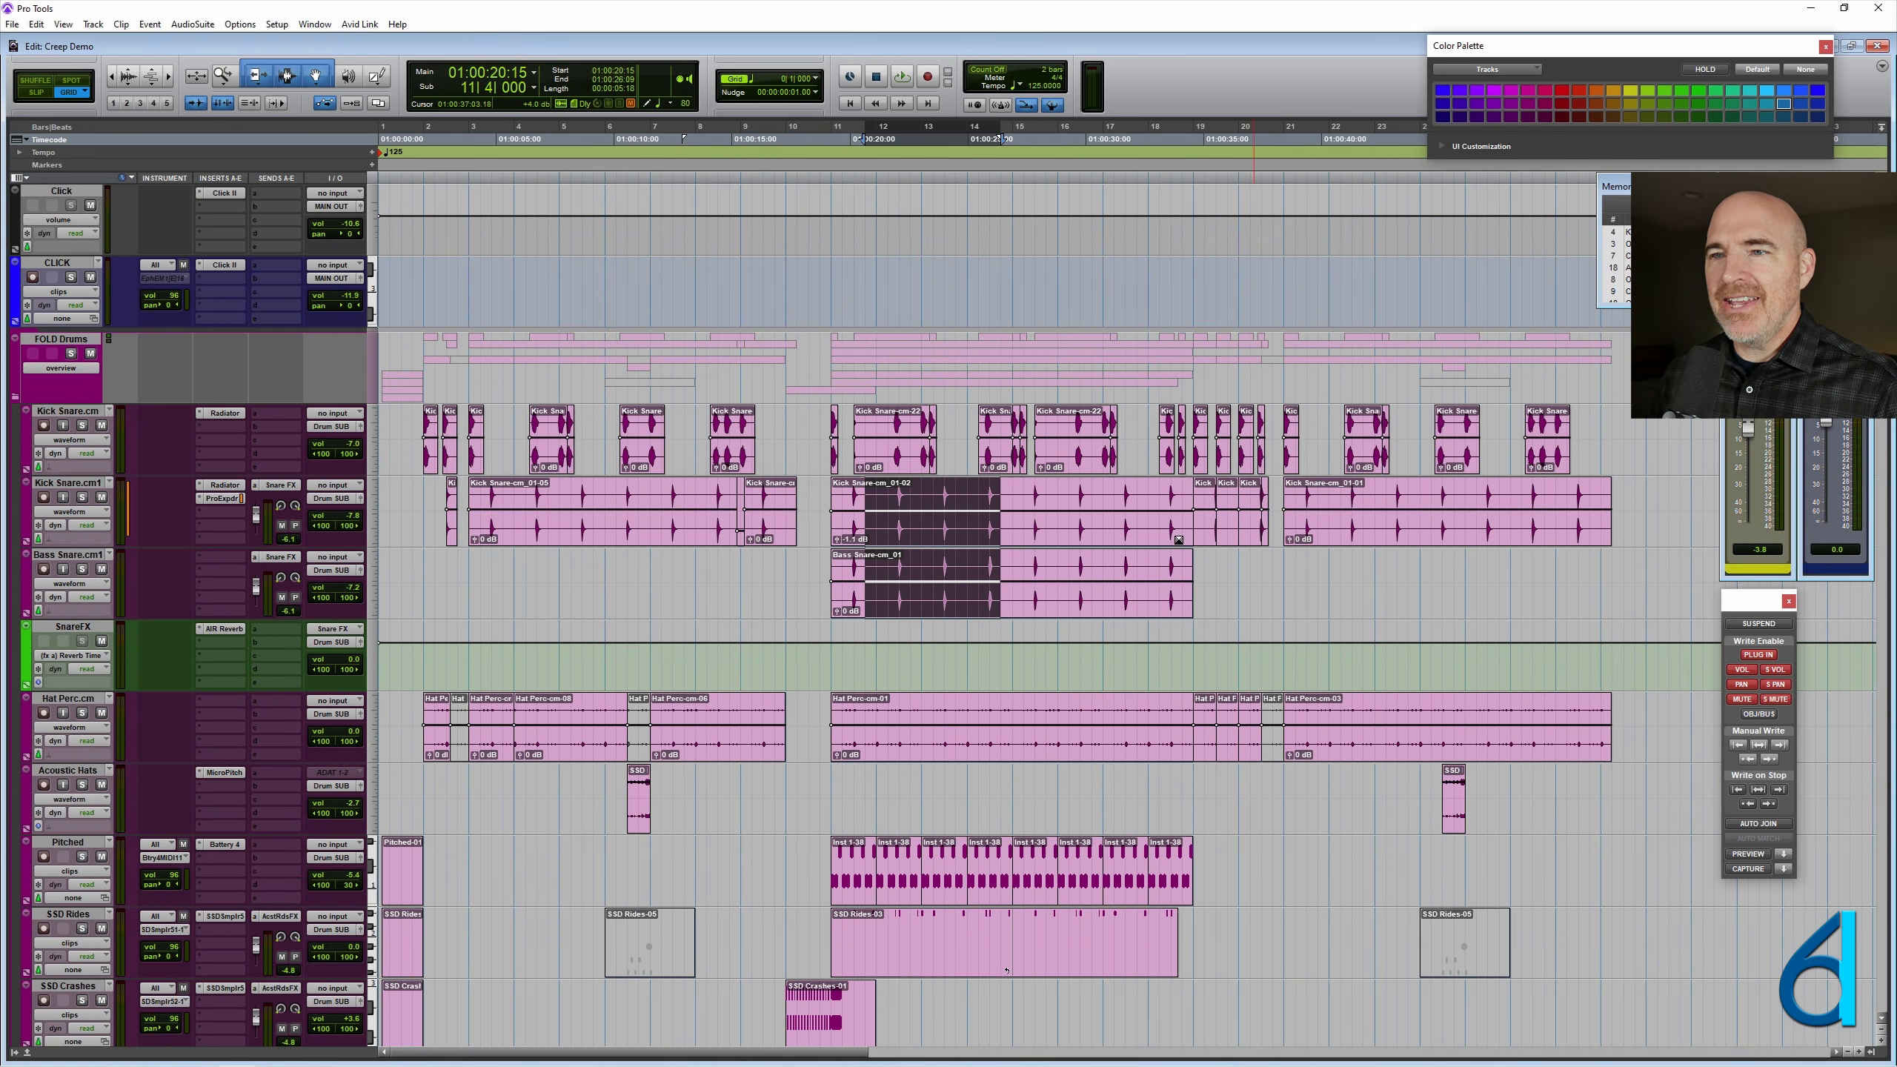
- Play the session from 6|1|000 to about bar 21 and stop playback
left_click(504, 663)
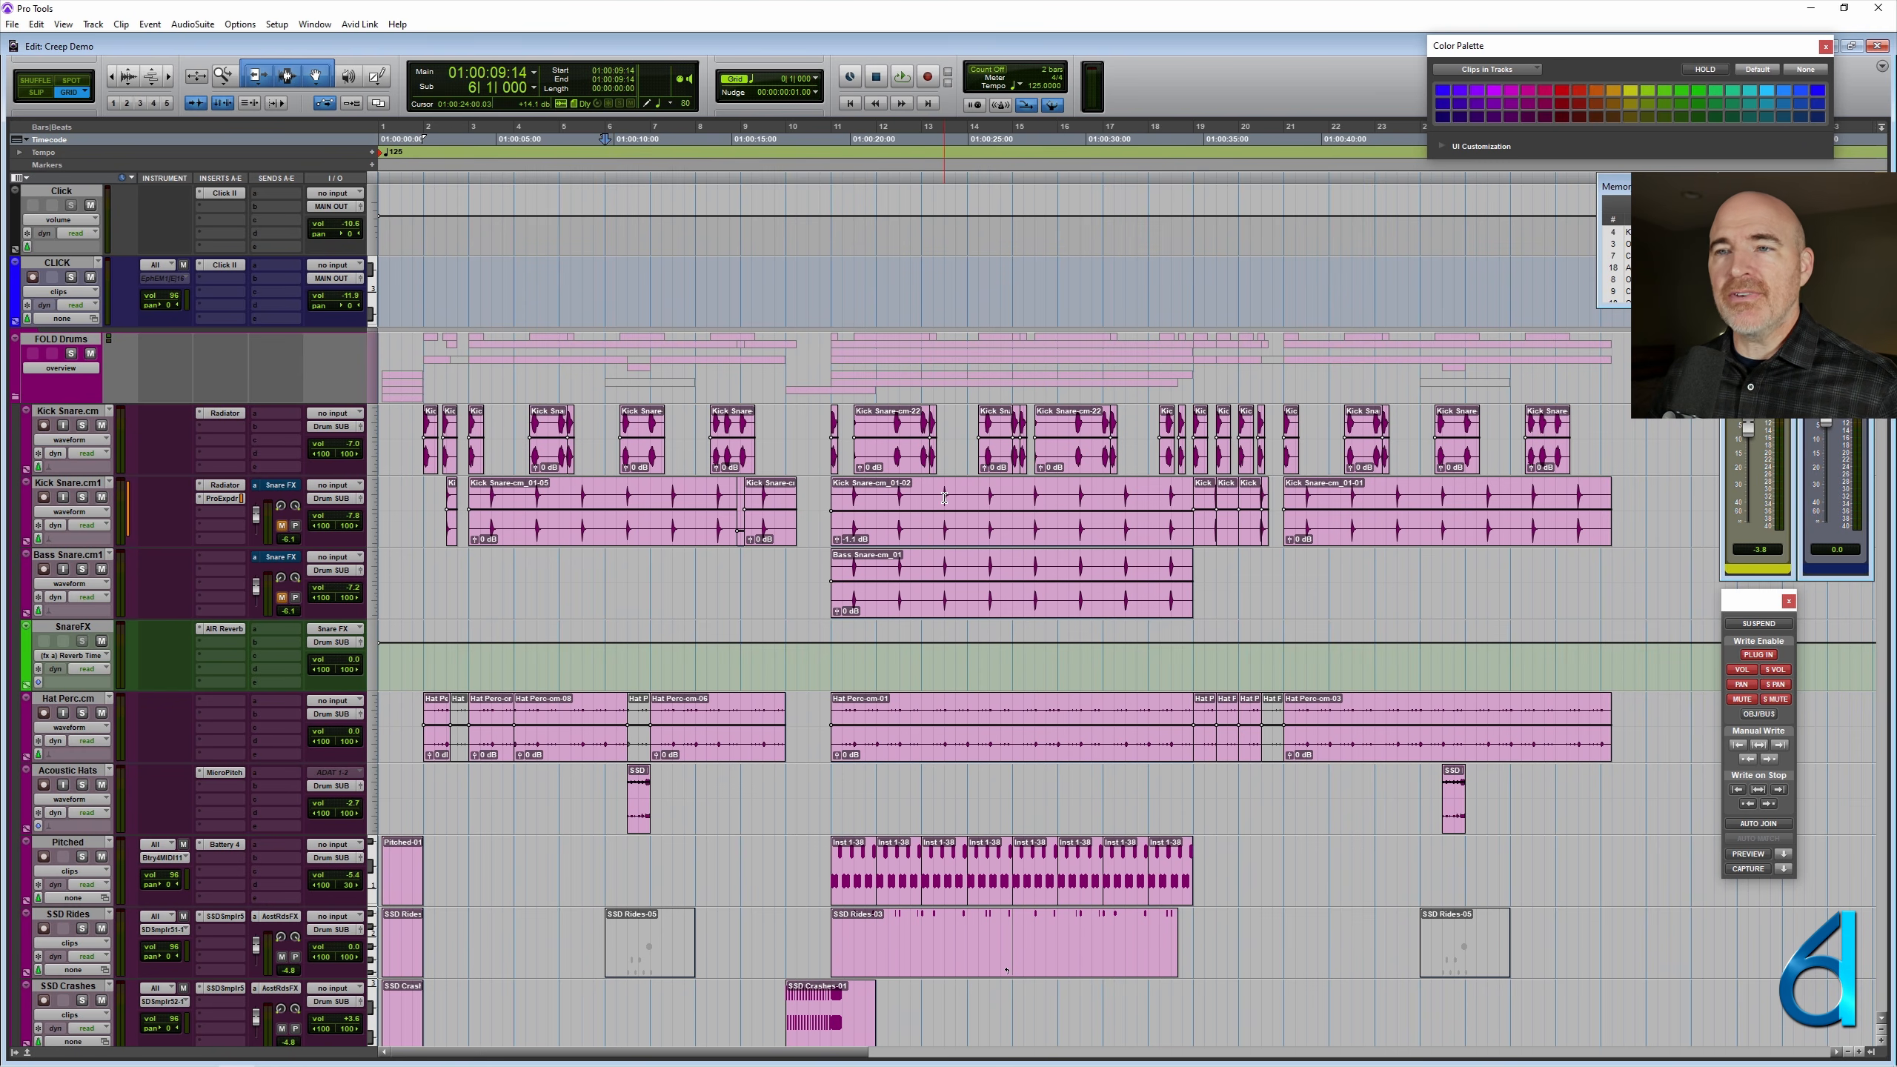
key("space")
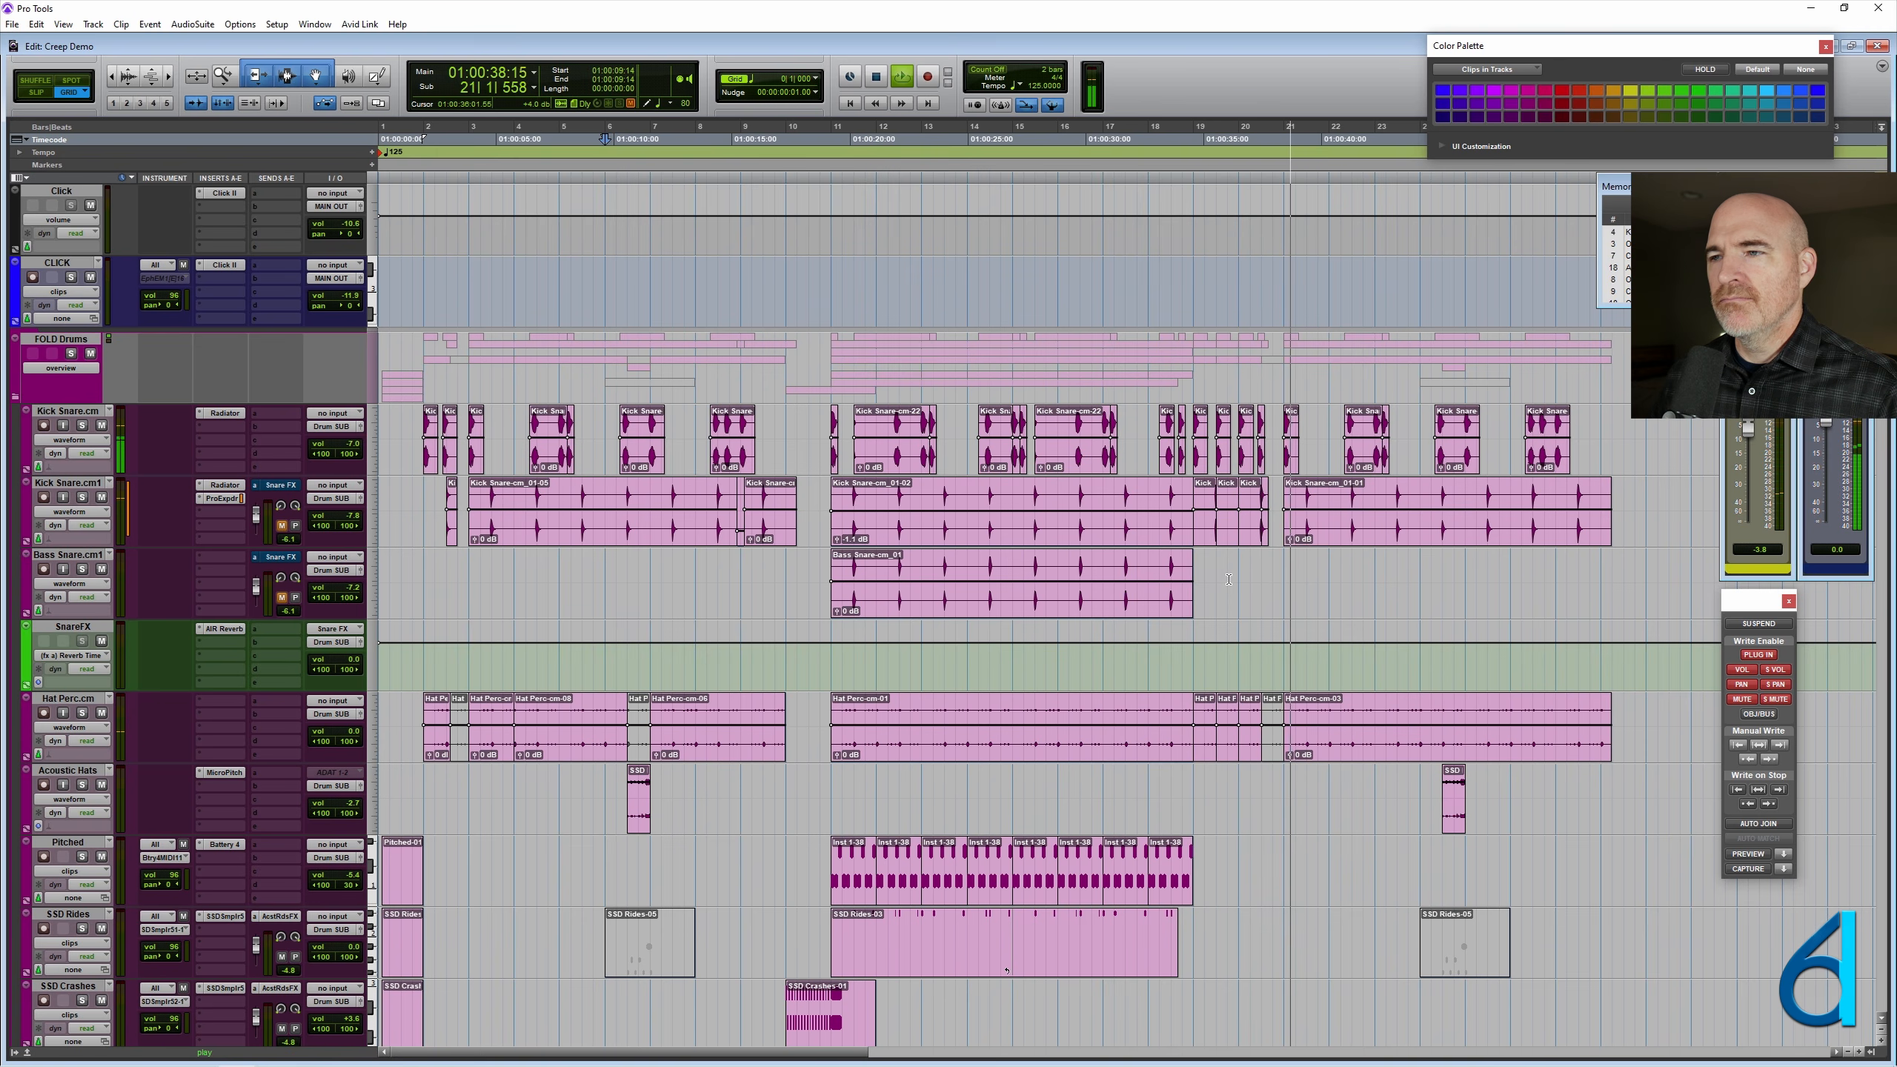
key("space")
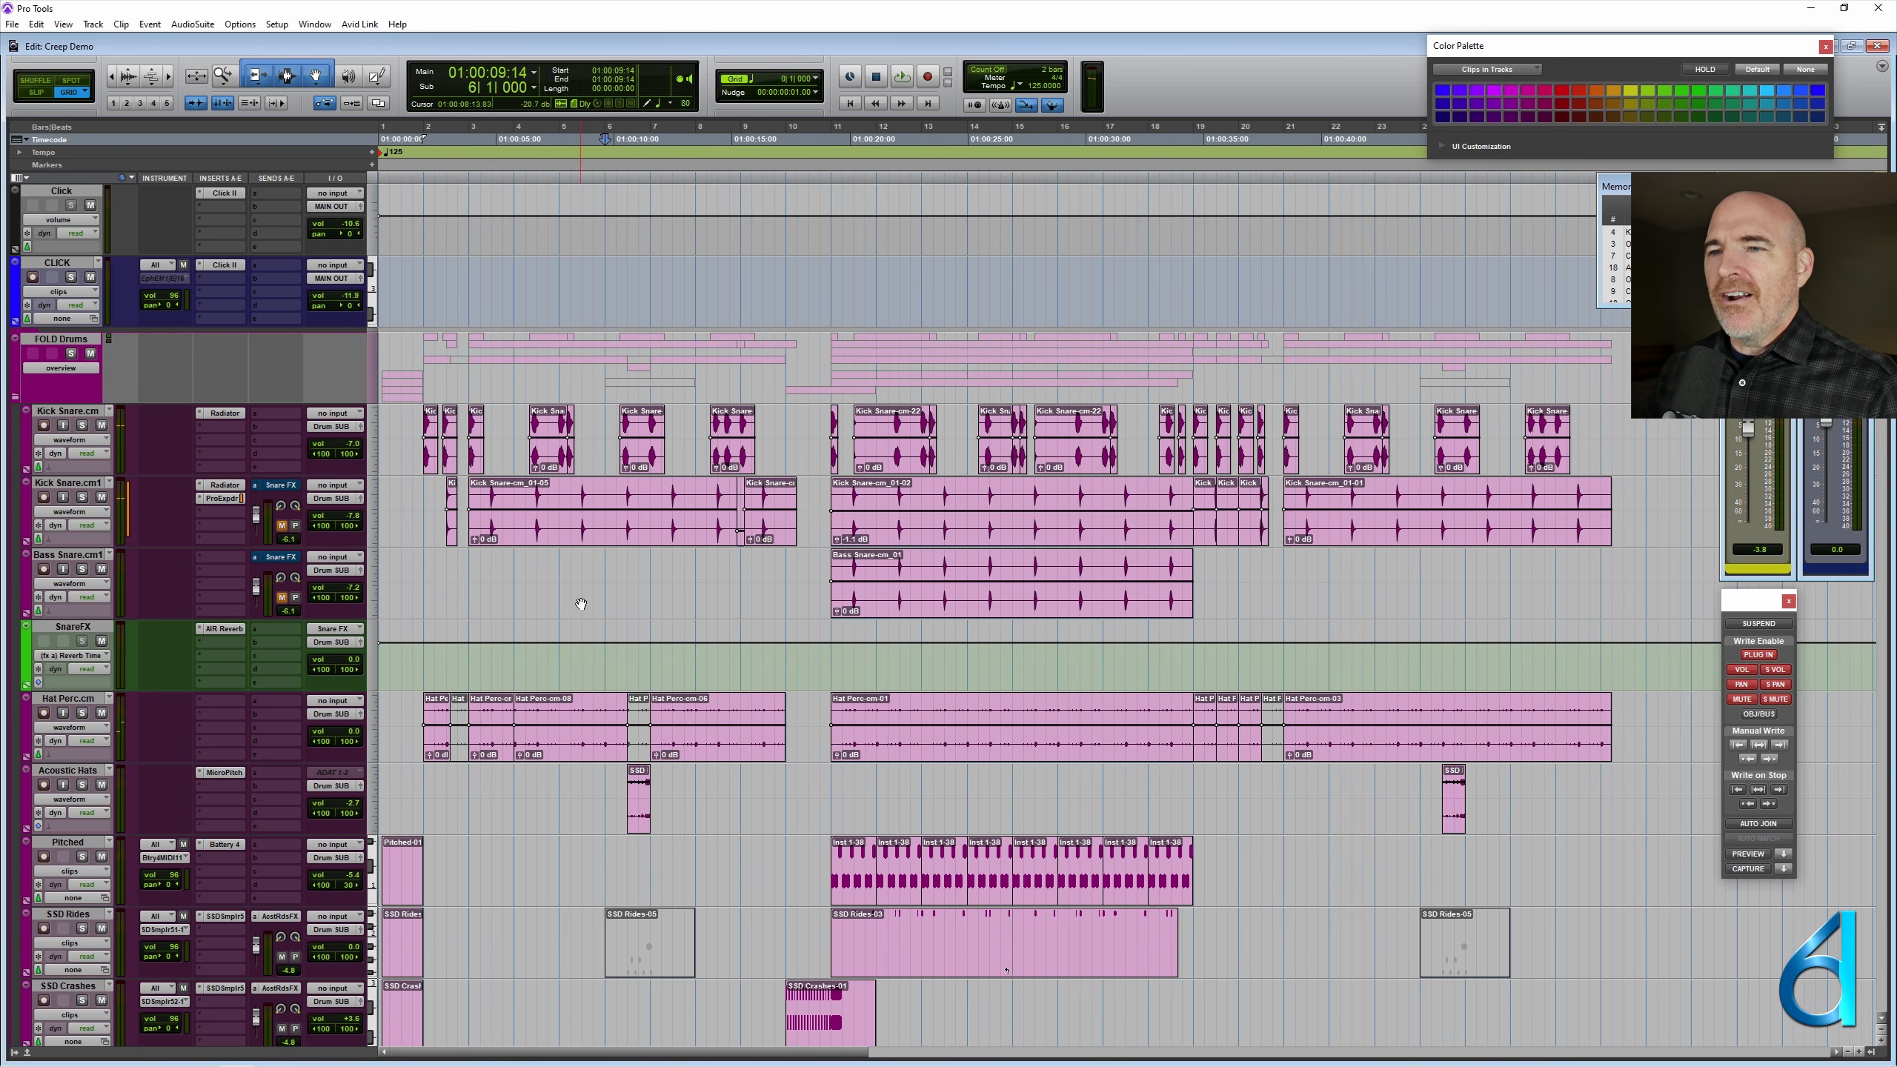
- Select the Kick Snare-cm_01-02 and Bass Snare-cm_01 clips starting at bar 11
left_click(697, 564)
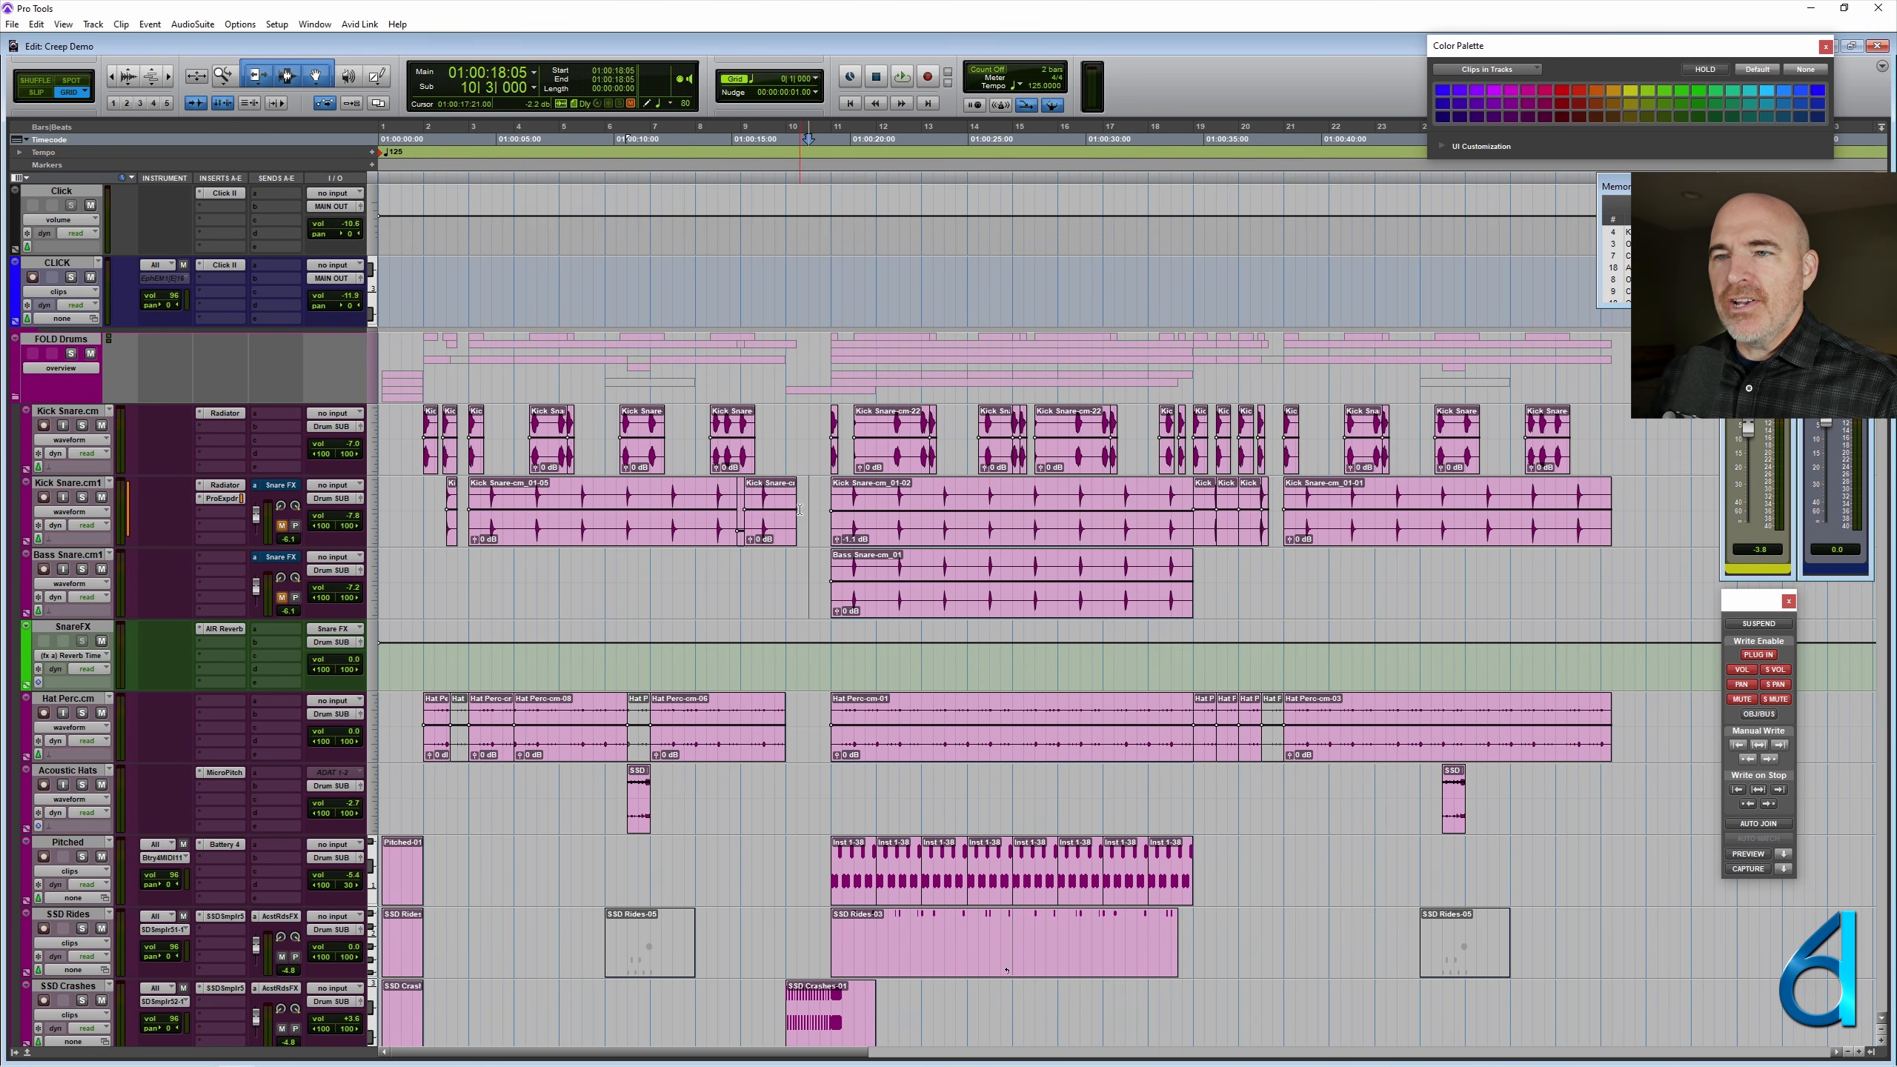
left_click(914, 542)
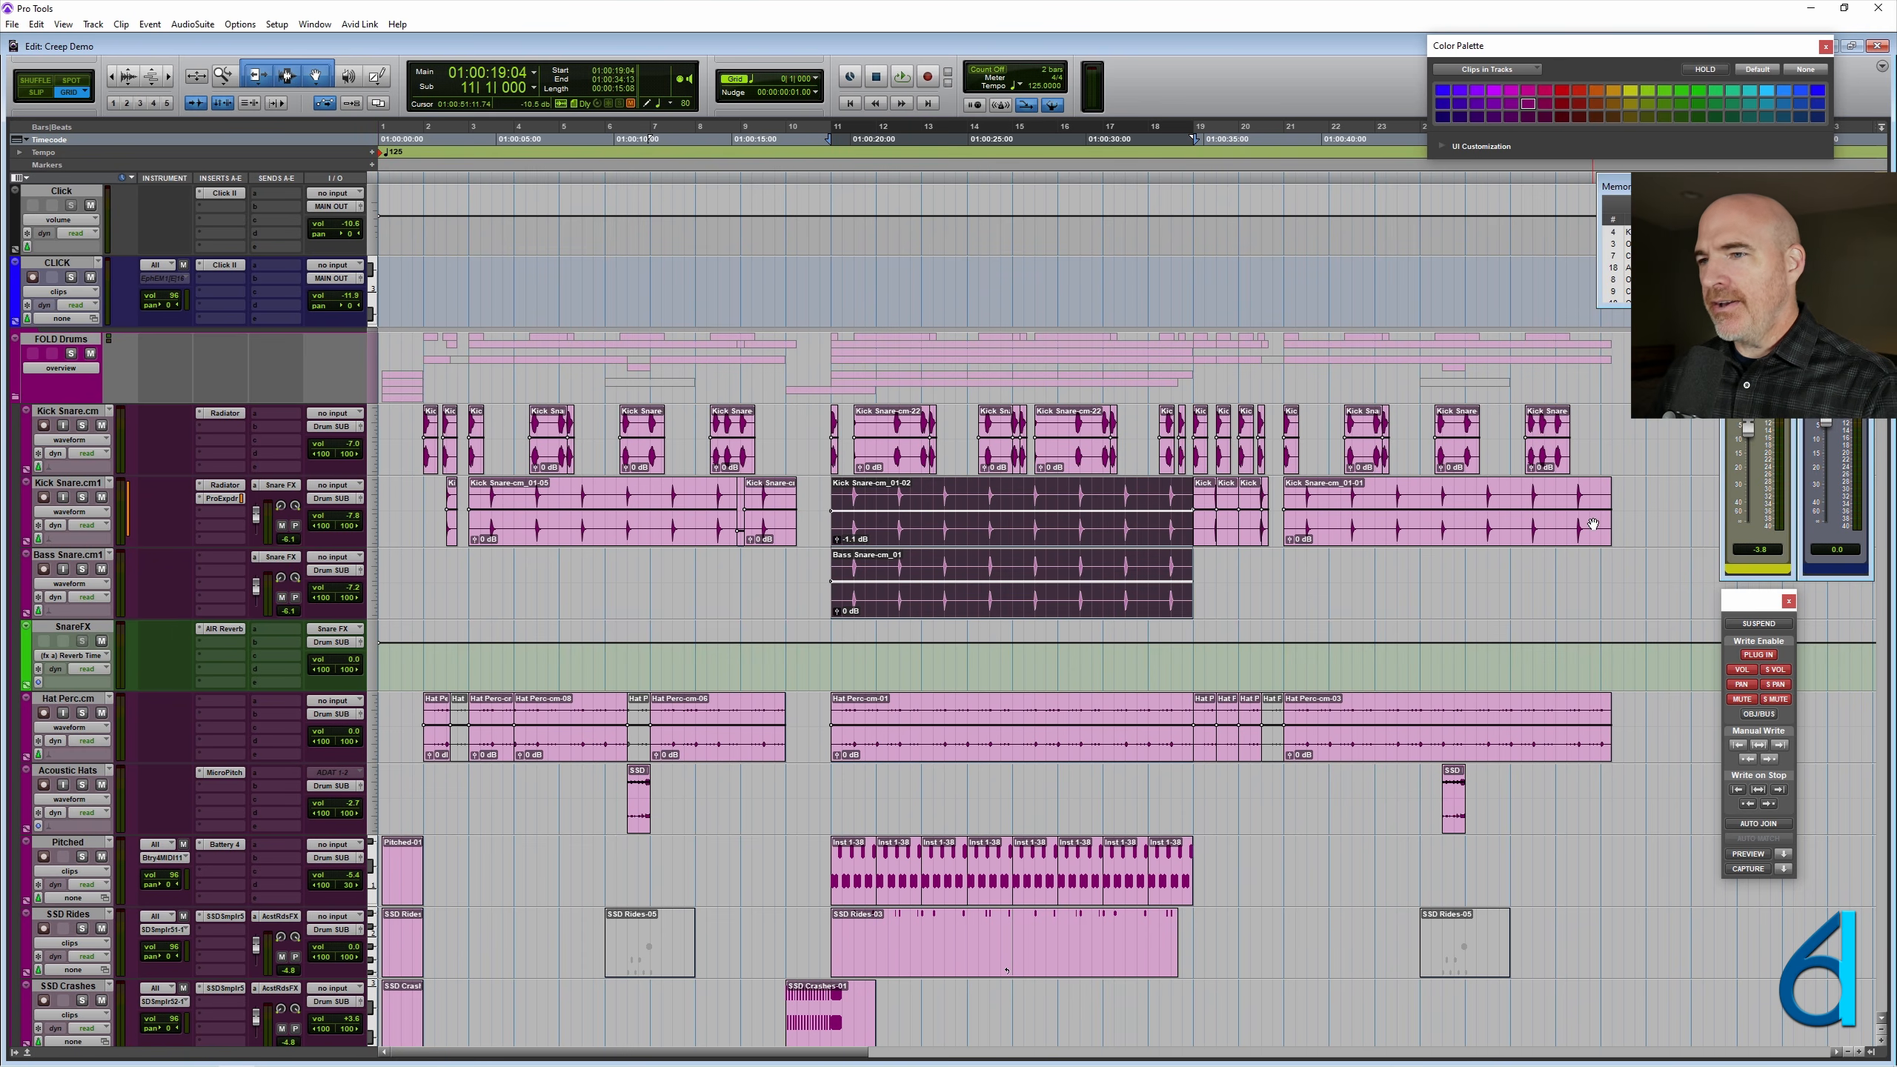
scroll(883, 877, "down", 20)
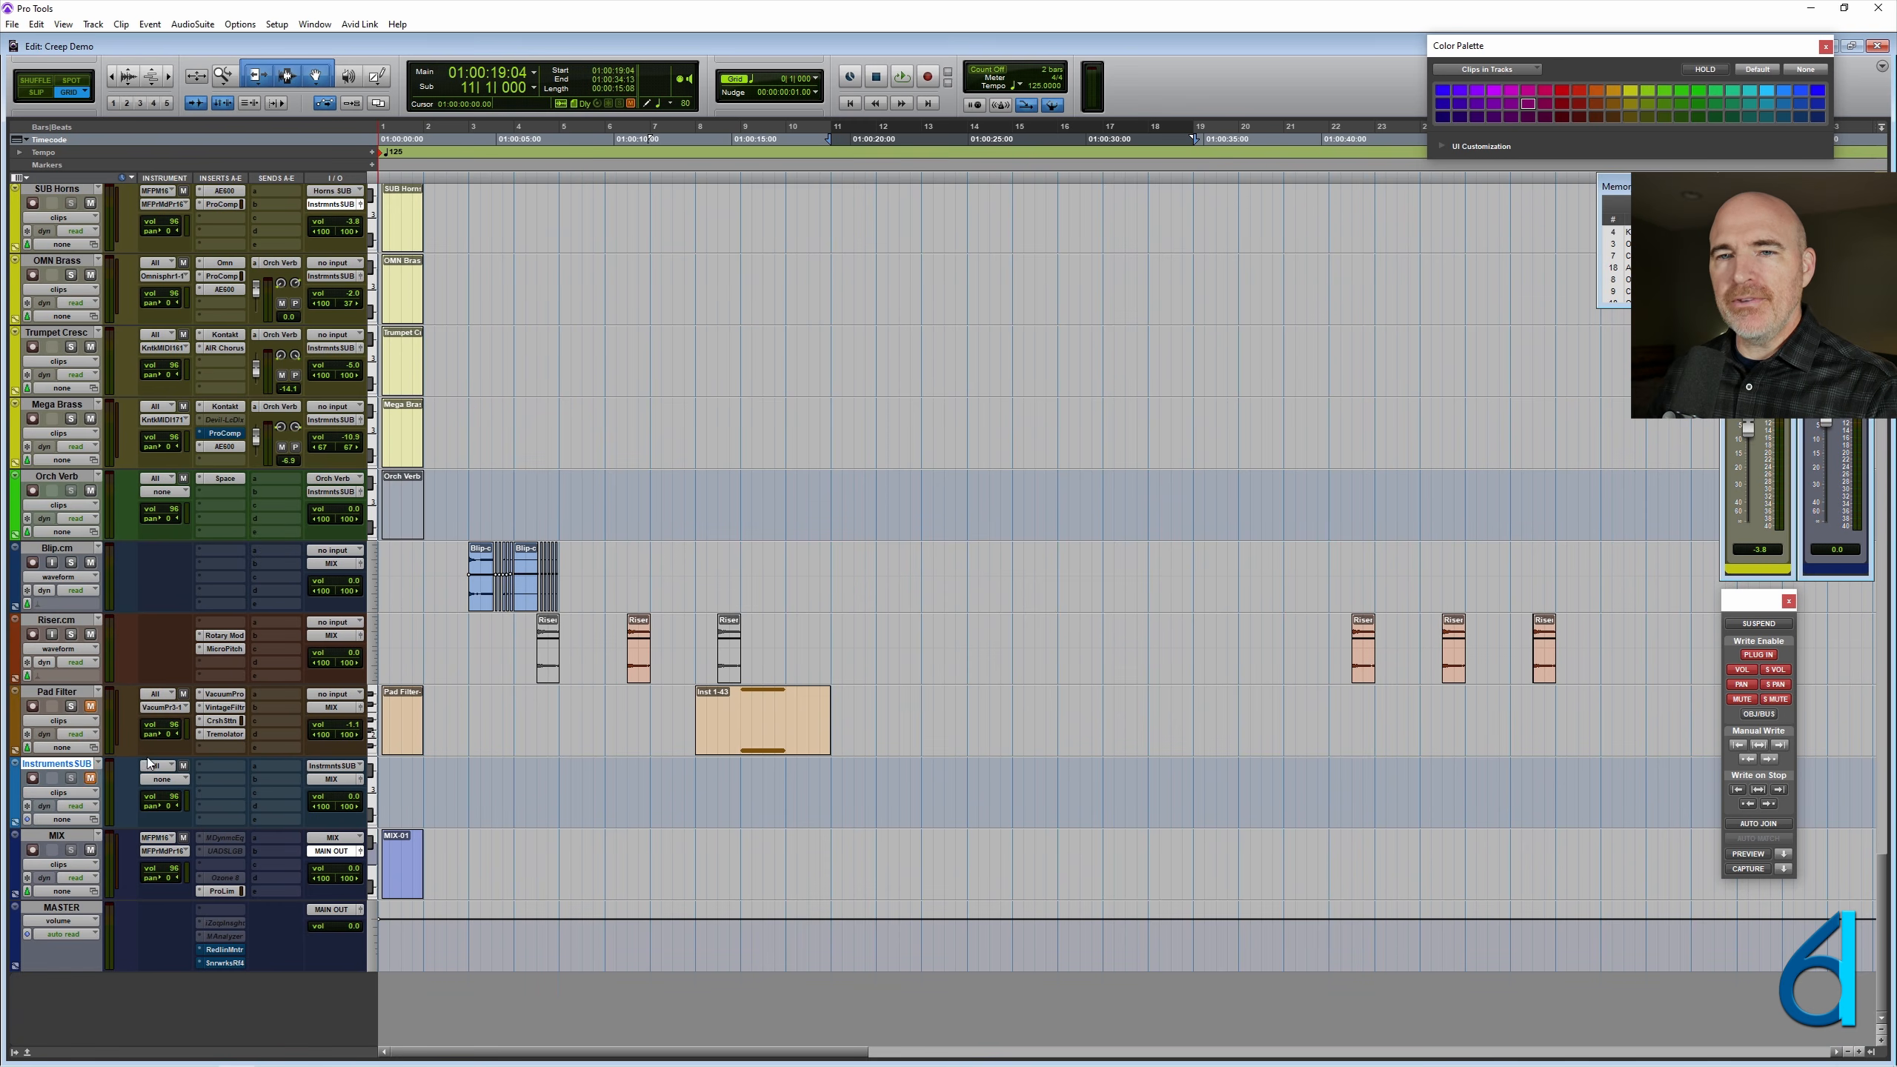
scroll(150, 763, "up", 20)
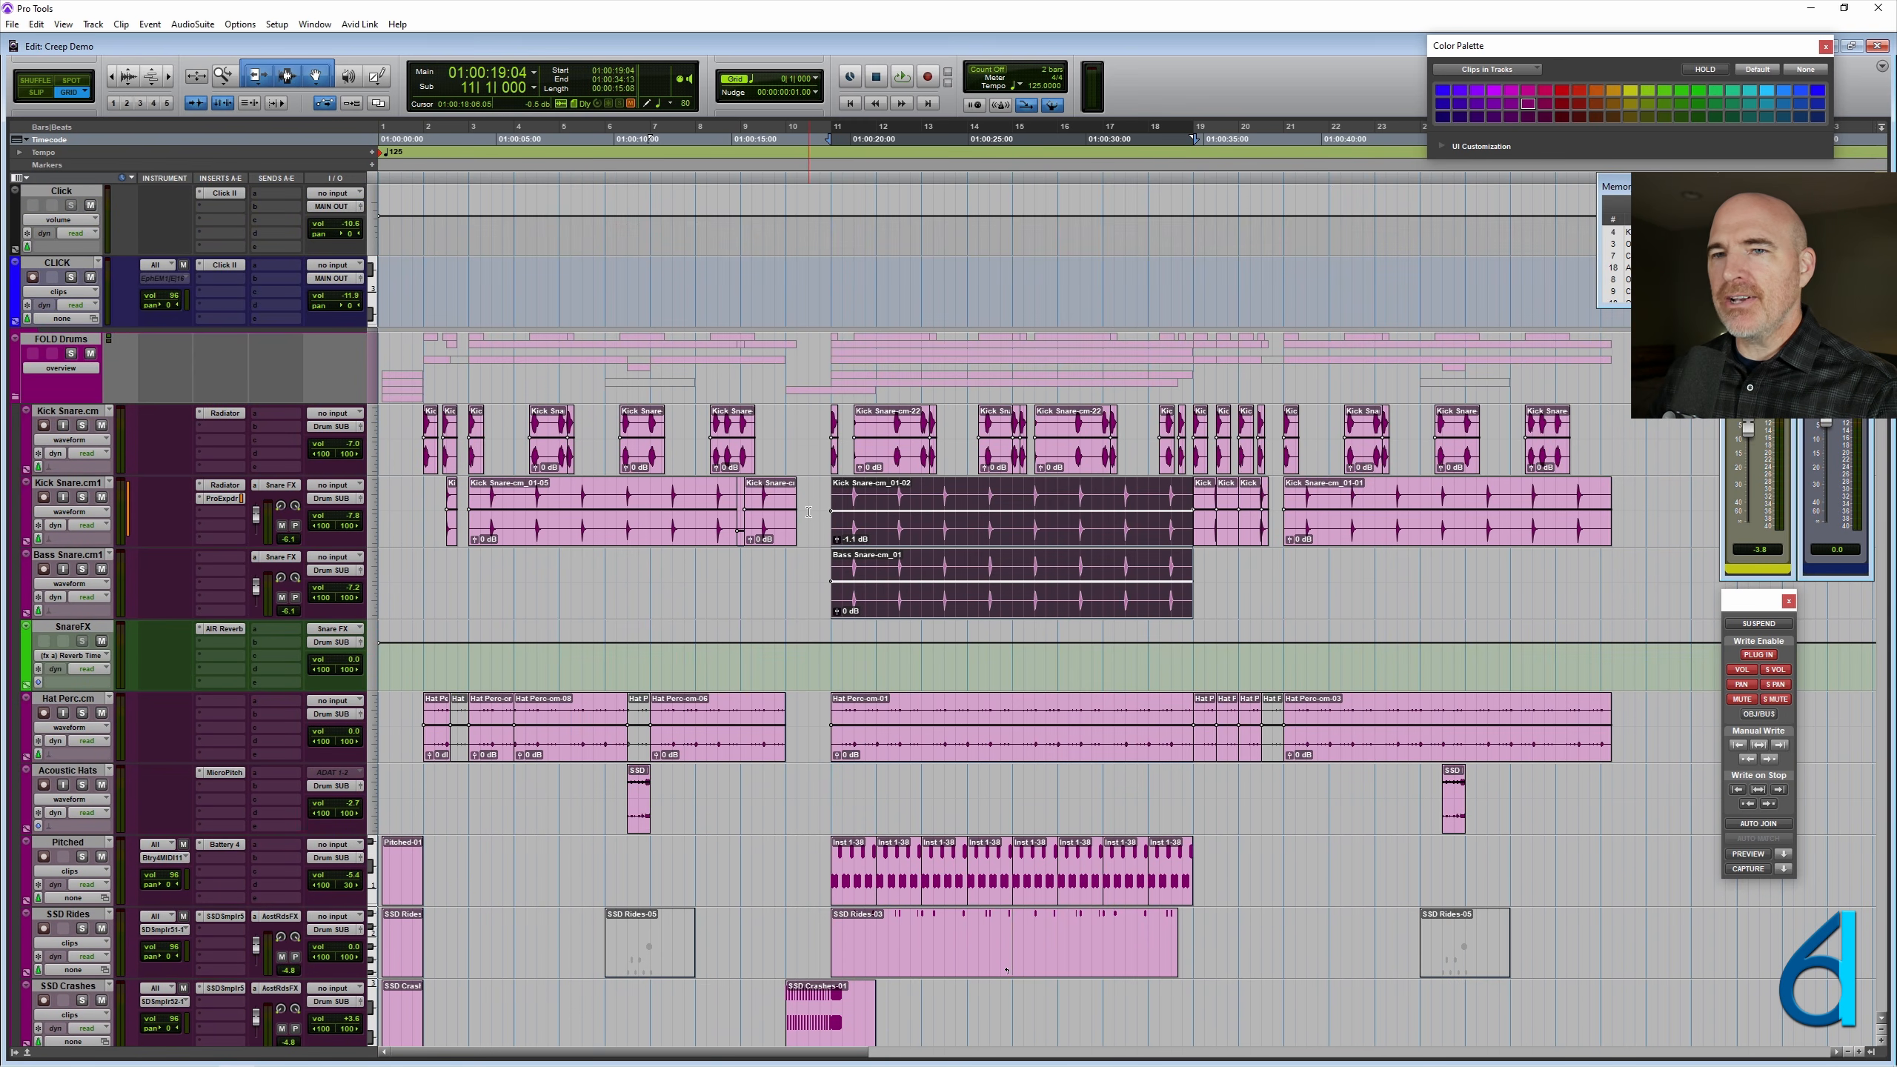
- Open the AIR Reverb plug-in on the SnareFX track and zoom the timeline in on the selected snare clips
scroll(808, 512, "down", 1)
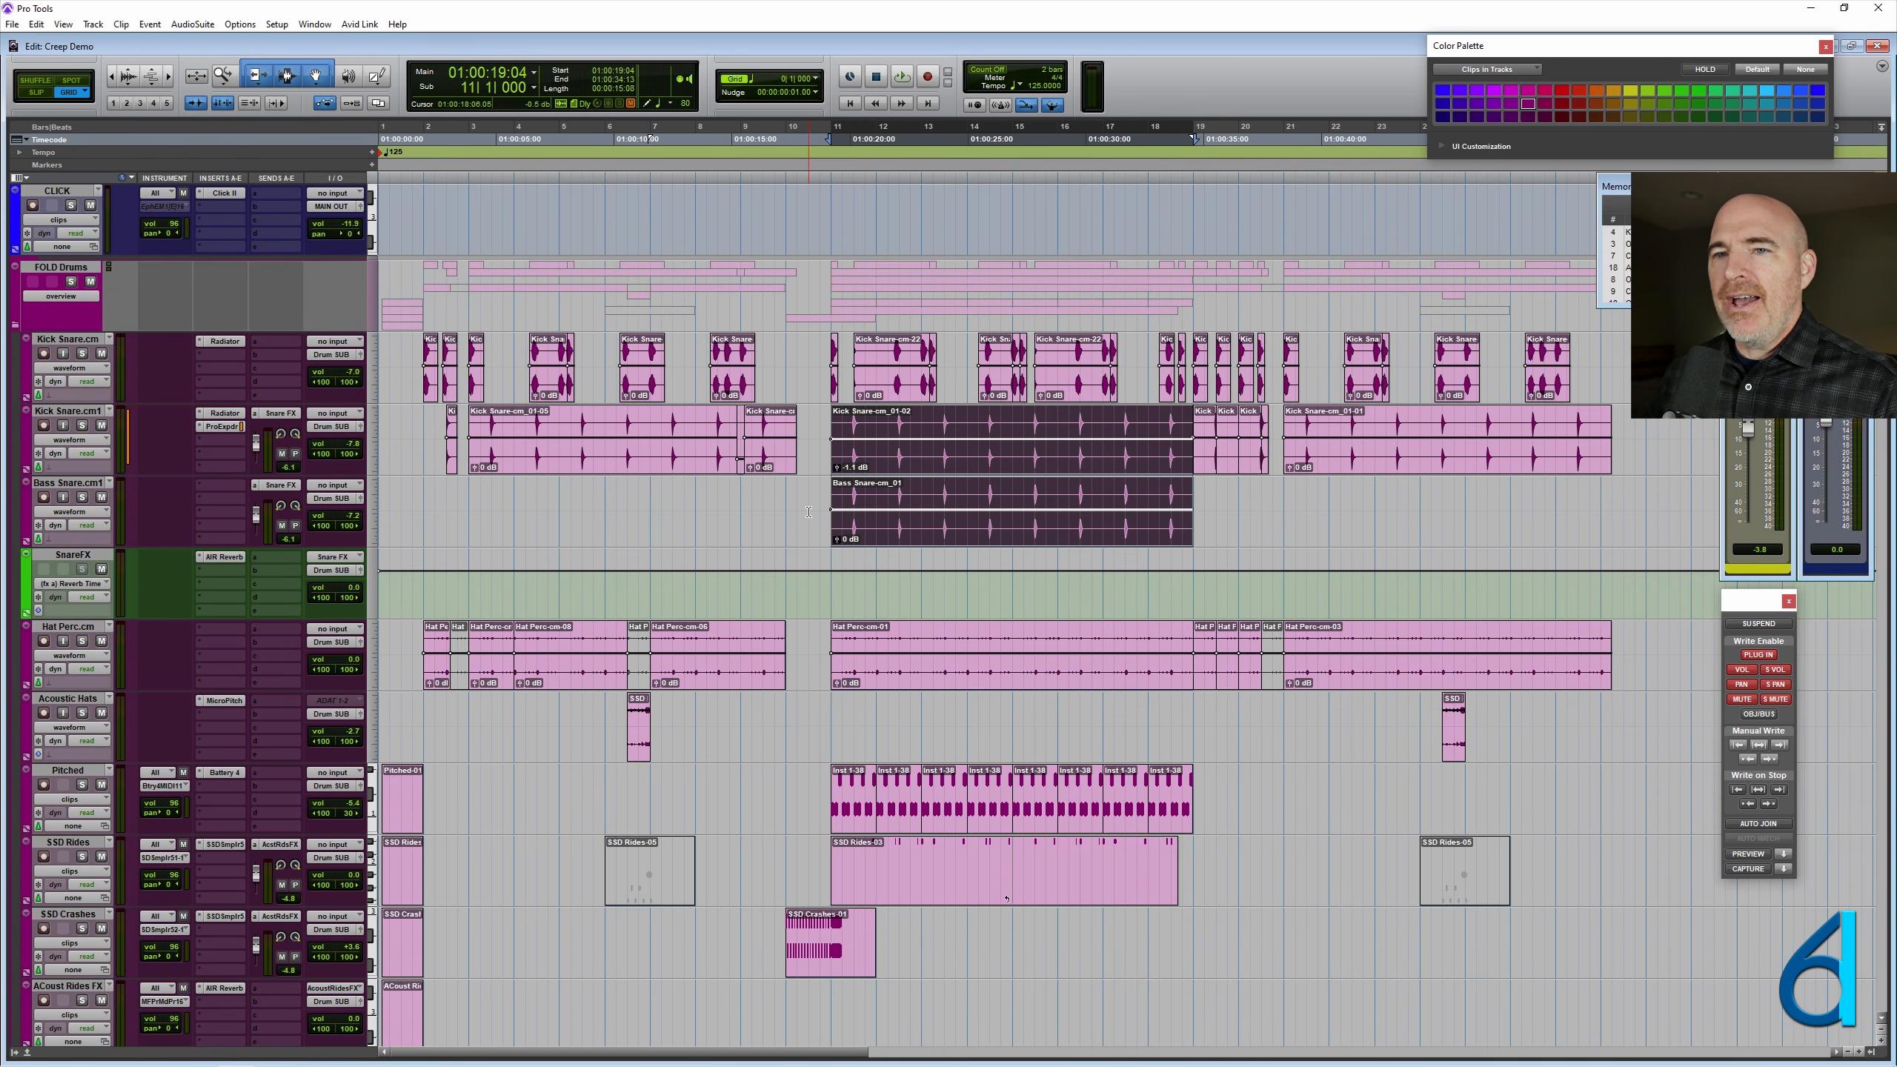
left_click(218, 557)
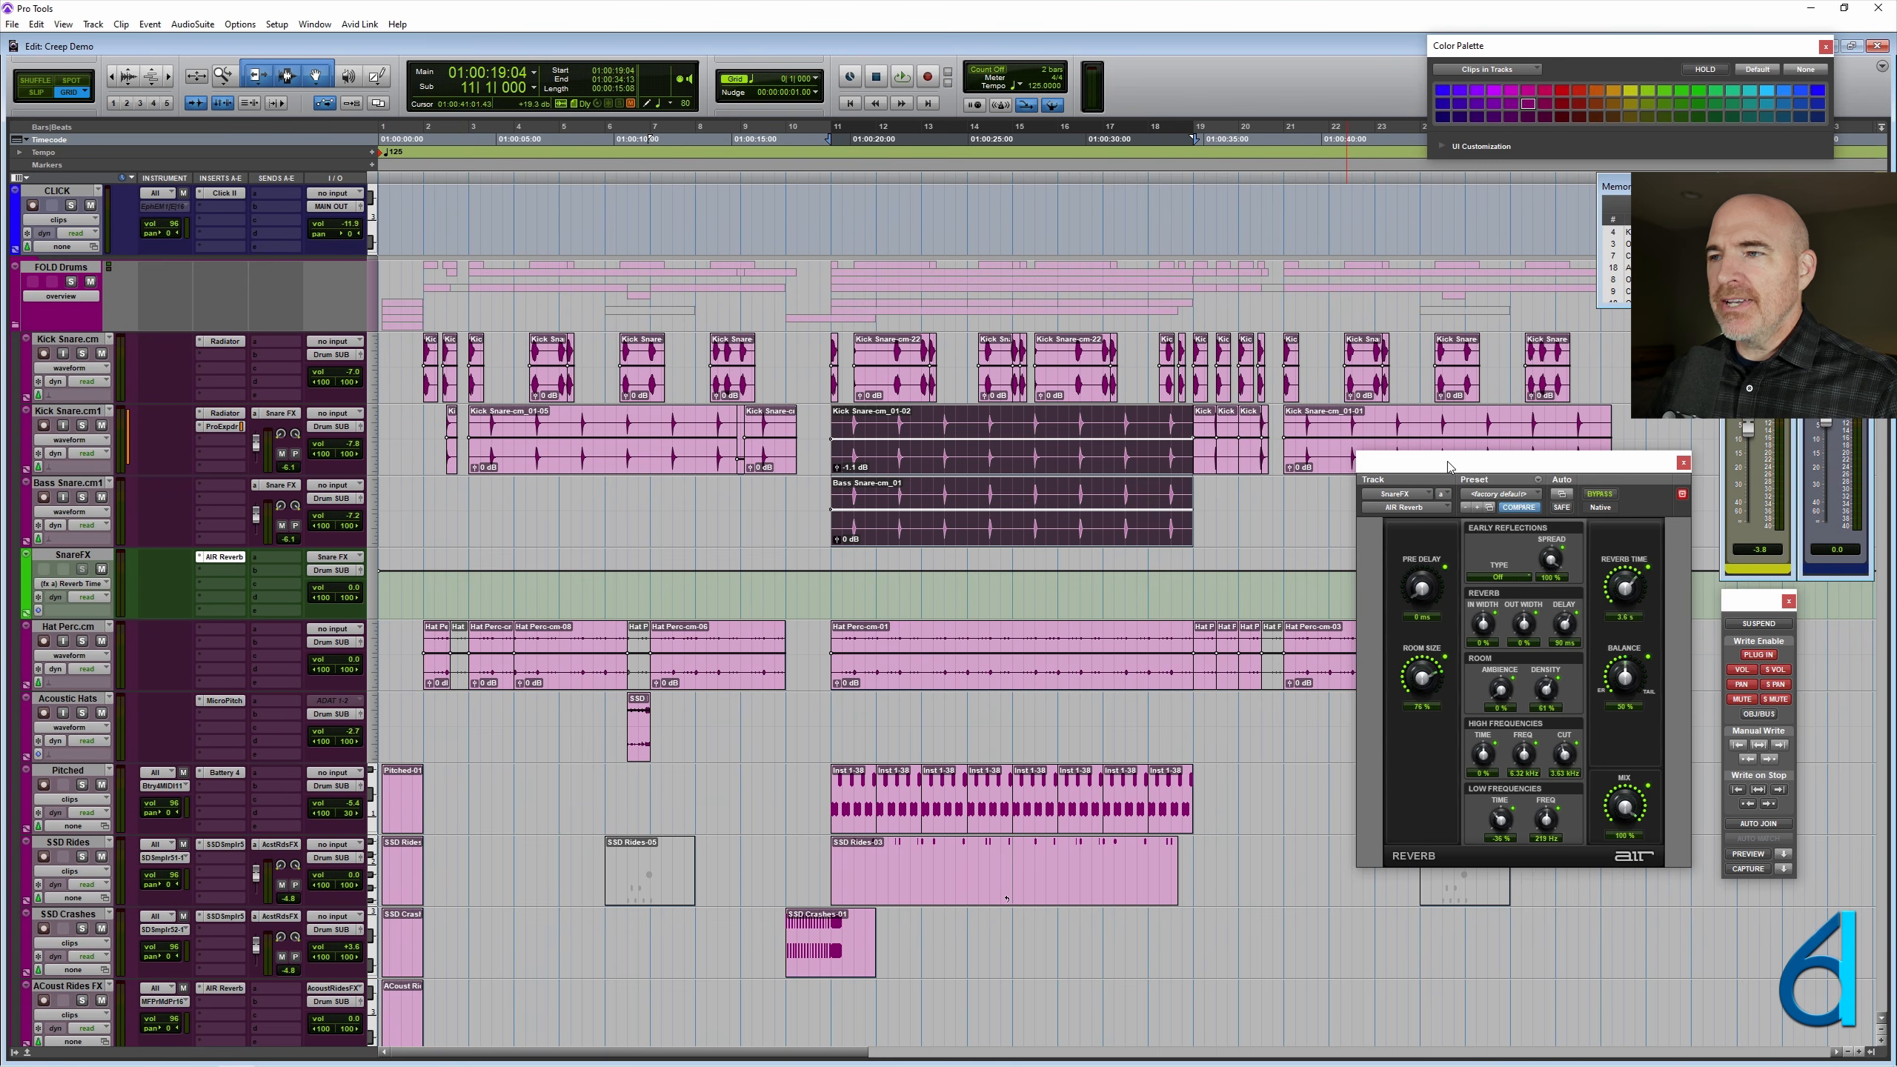
left_click_drag(1447, 462, 1442, 481)
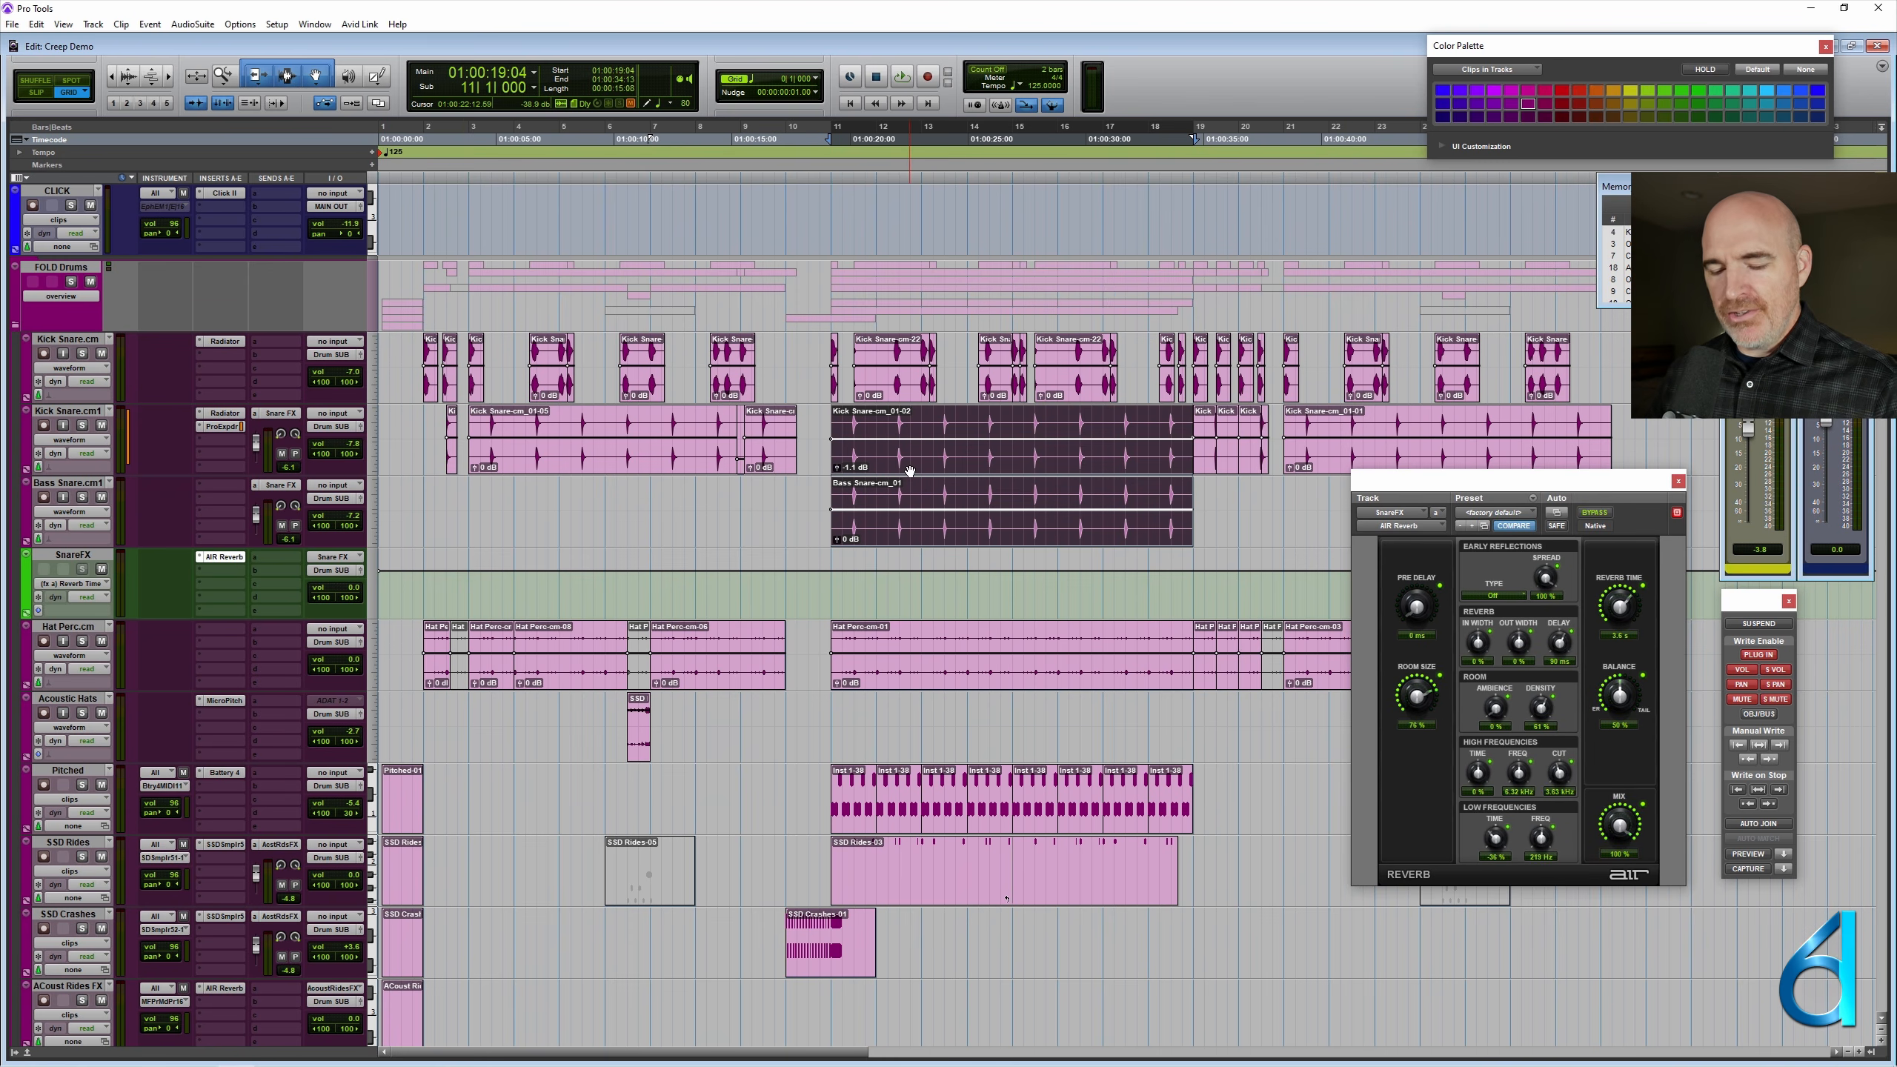
key("t")
scroll(743, 519, "right", 10)
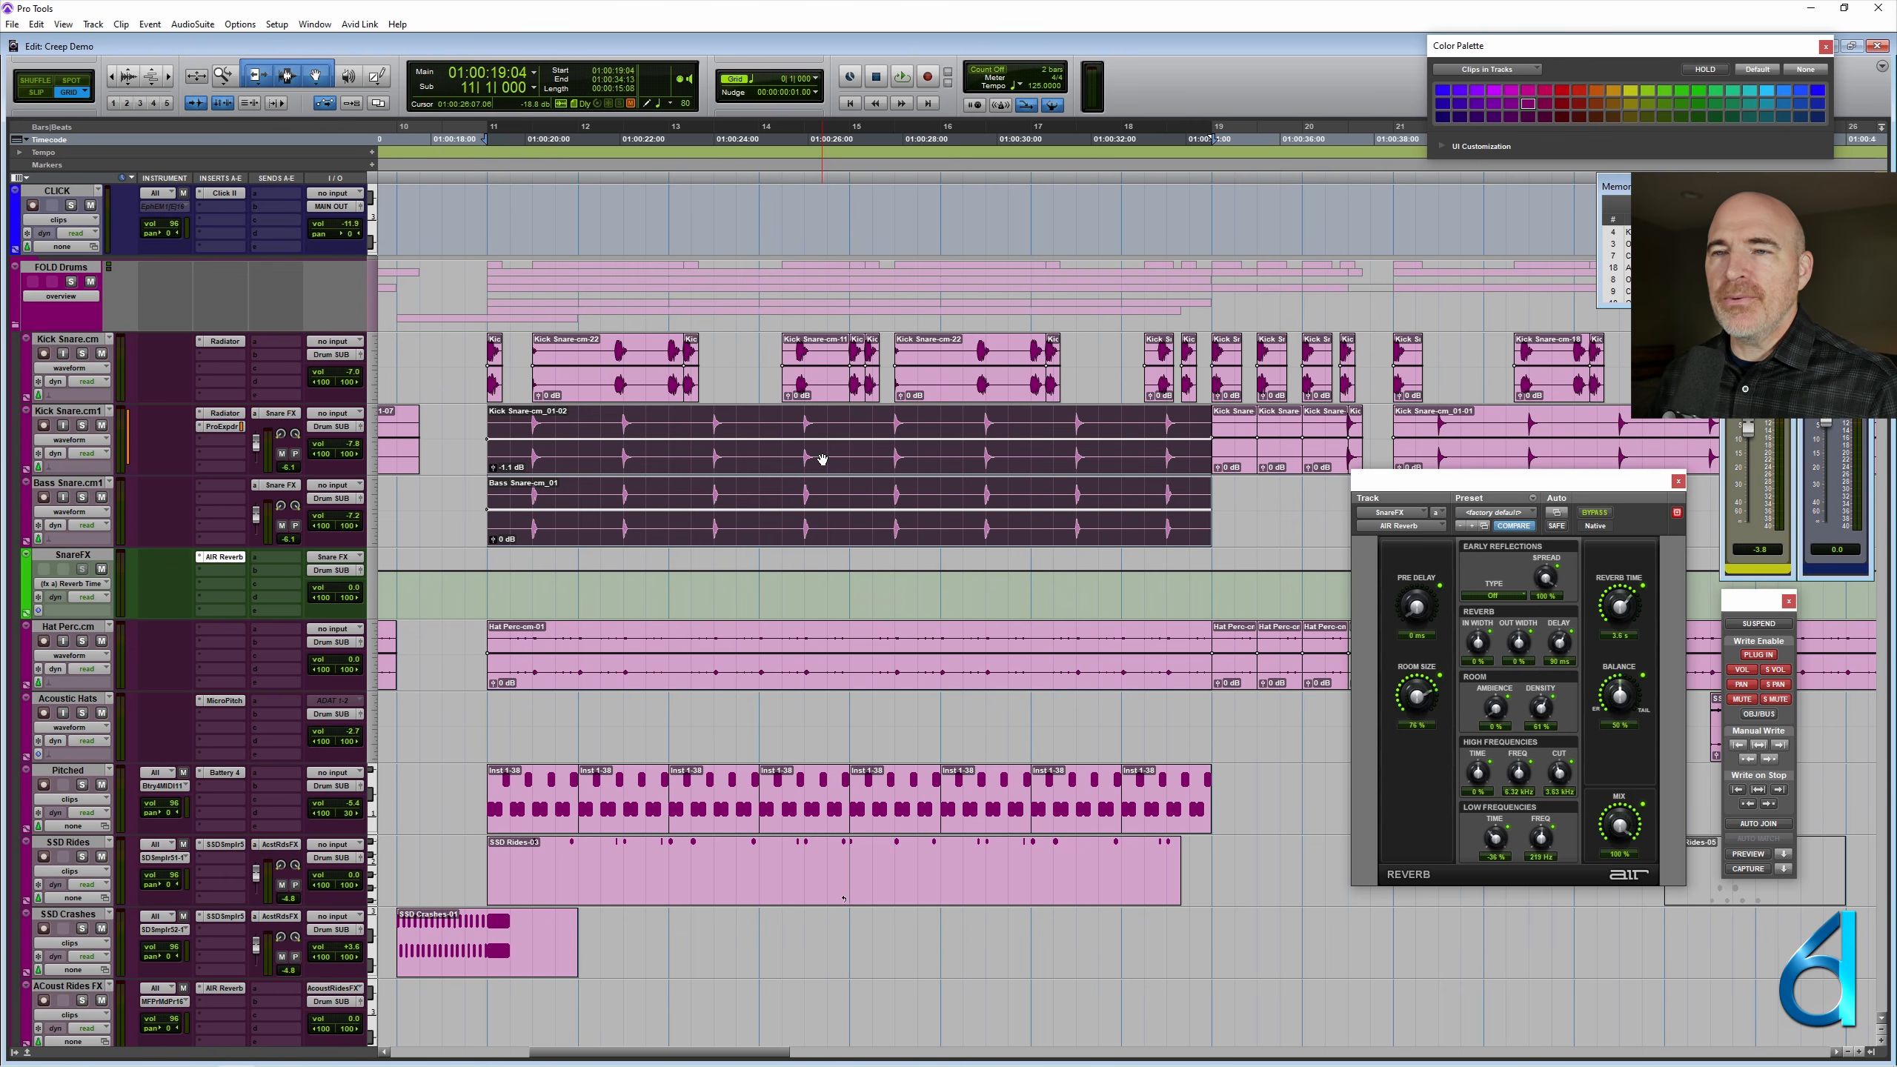
- Apply the Write to All Enabled automation command to the selected snare section and clear the selection
left_click(35, 24)
mouse_move(187, 470)
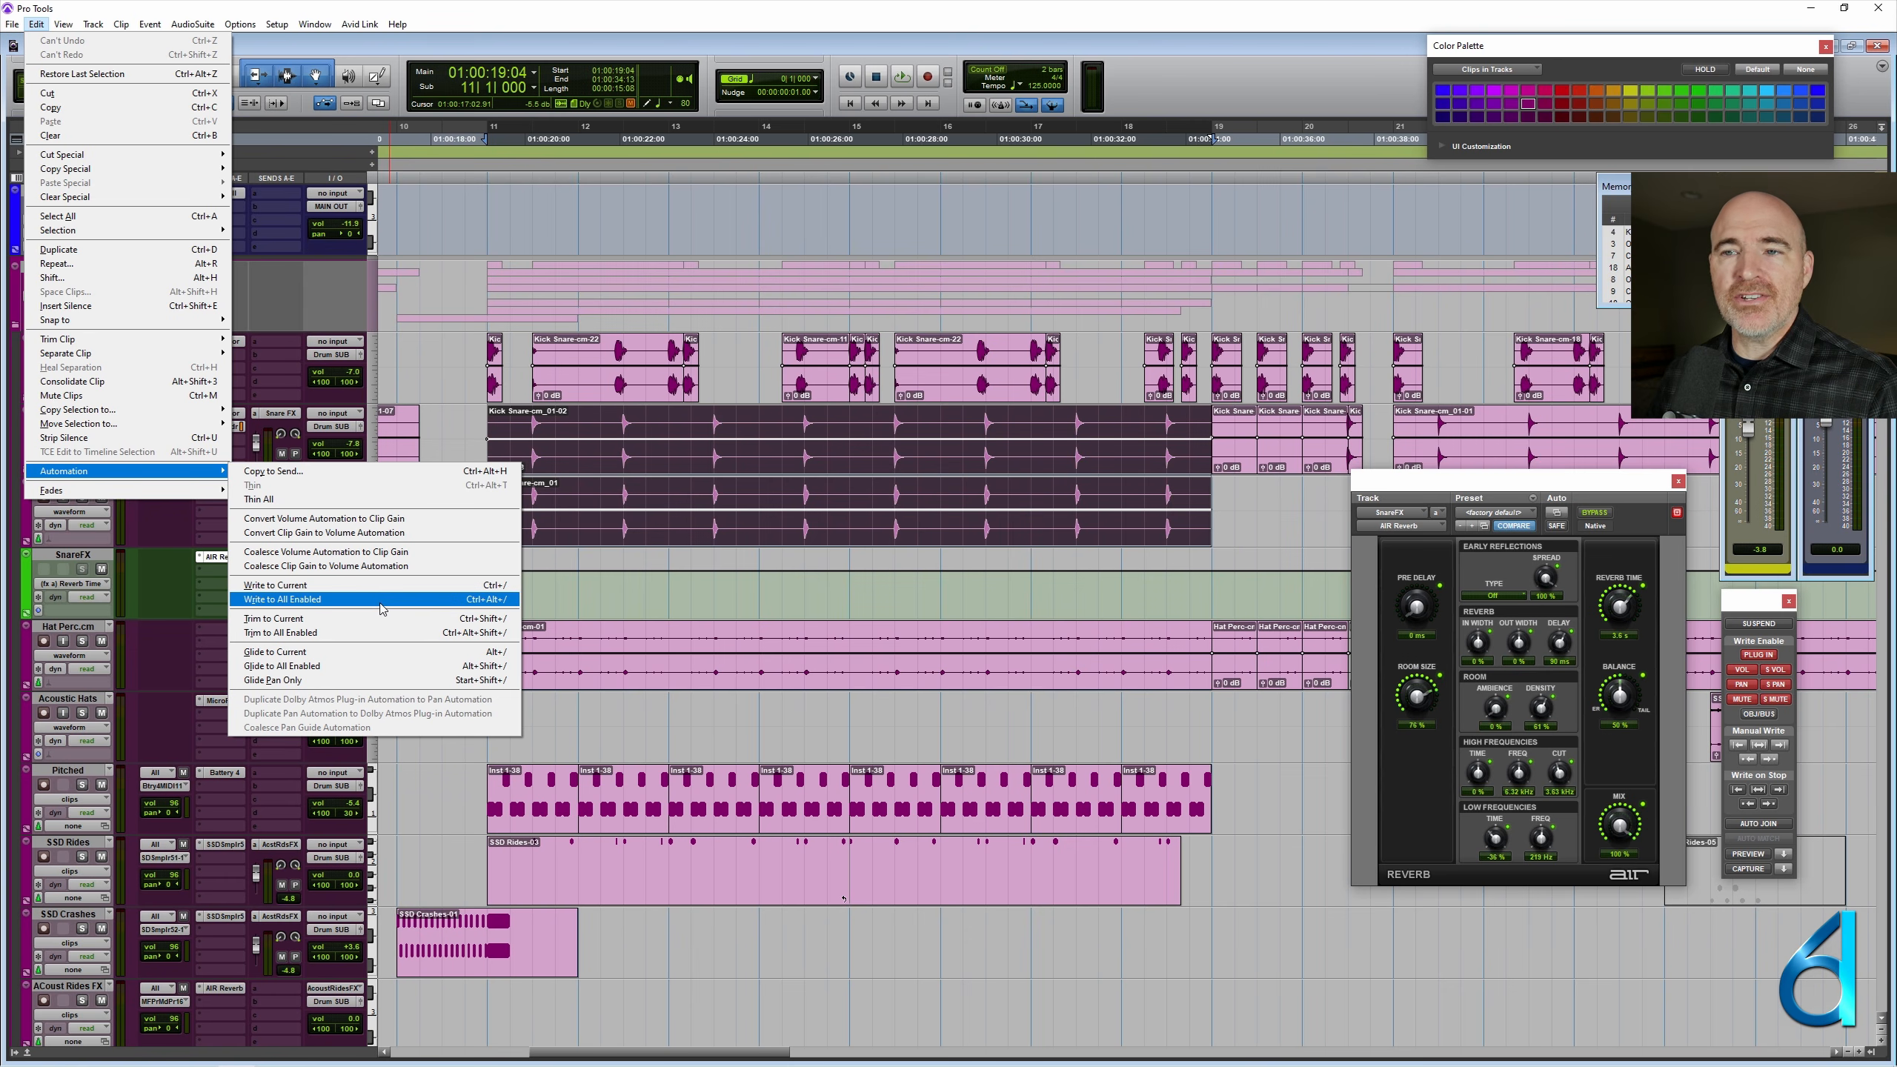
left_click(380, 600)
left_click(807, 500)
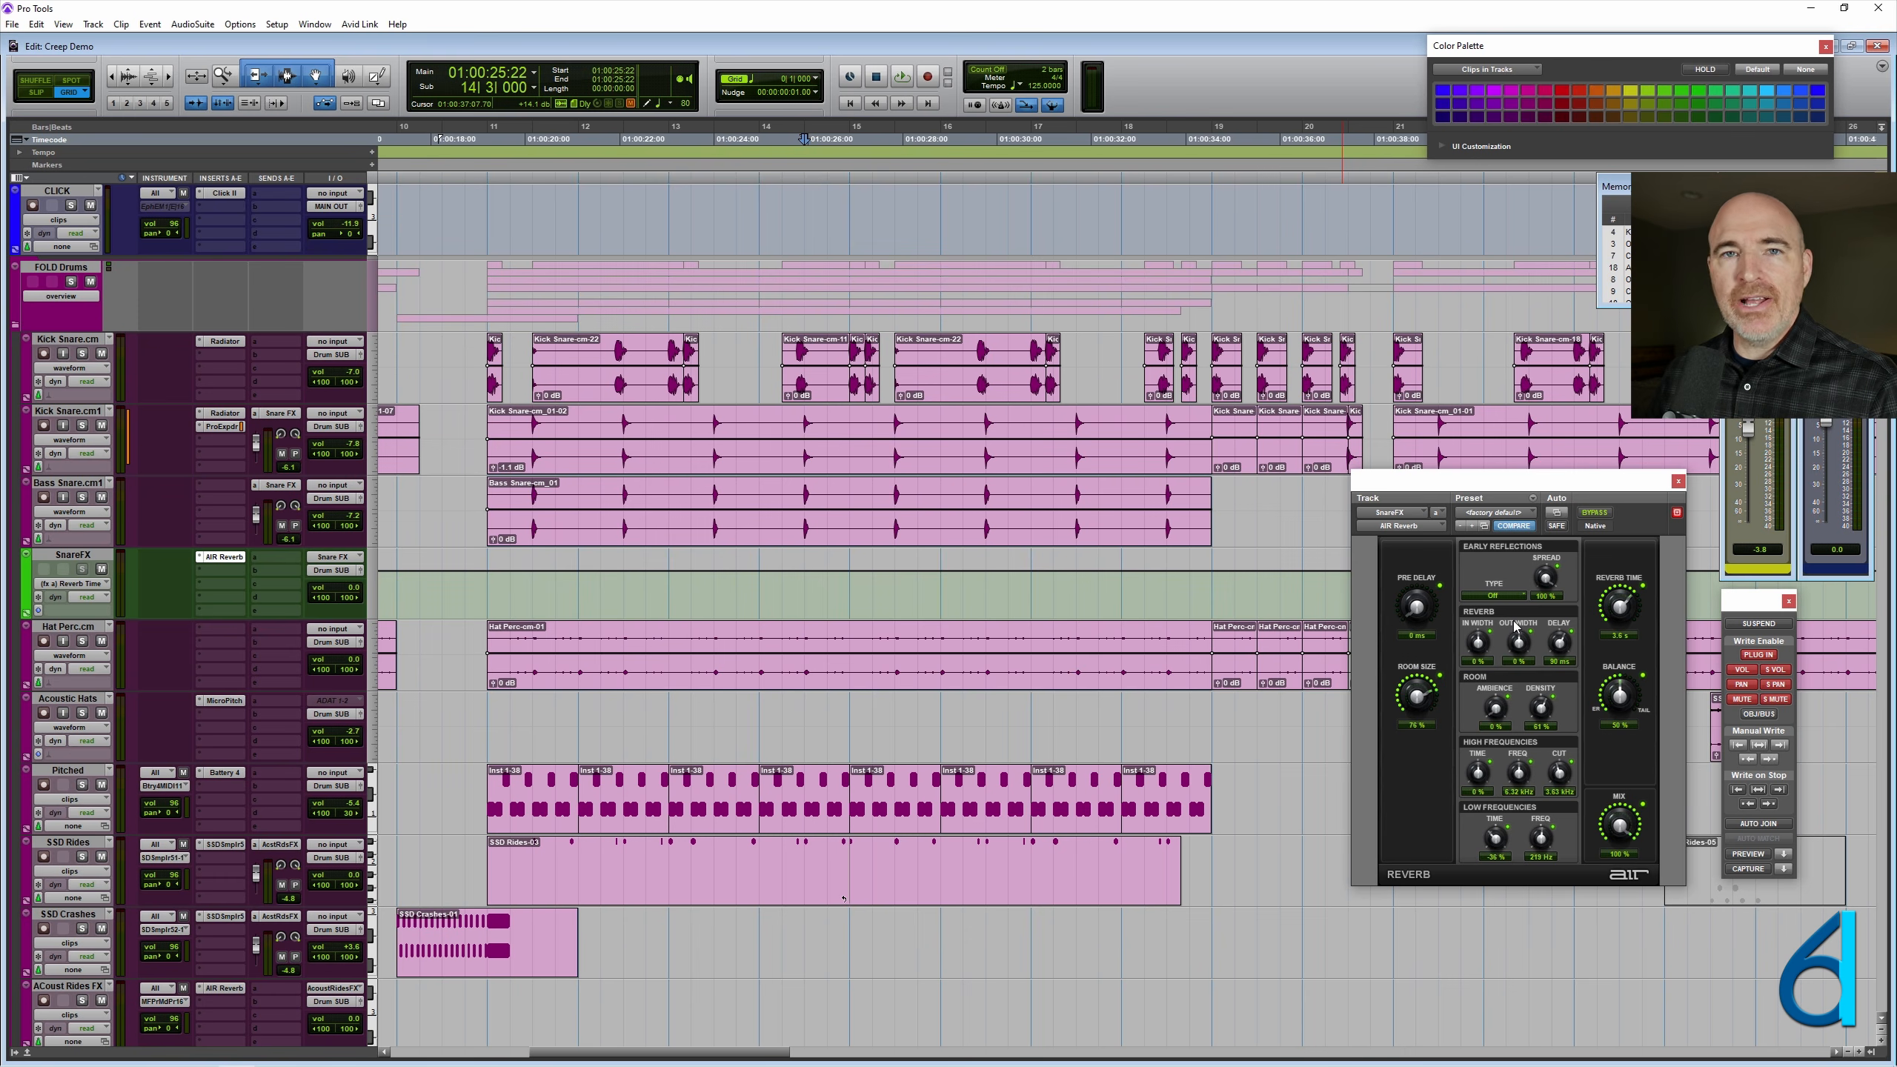
- Check AIR Reverb's automation settings and disable volume, pan, mute and send write enables, leaving only plug-in automation enabled
left_click(1560, 518, "ctrl+alt+super")
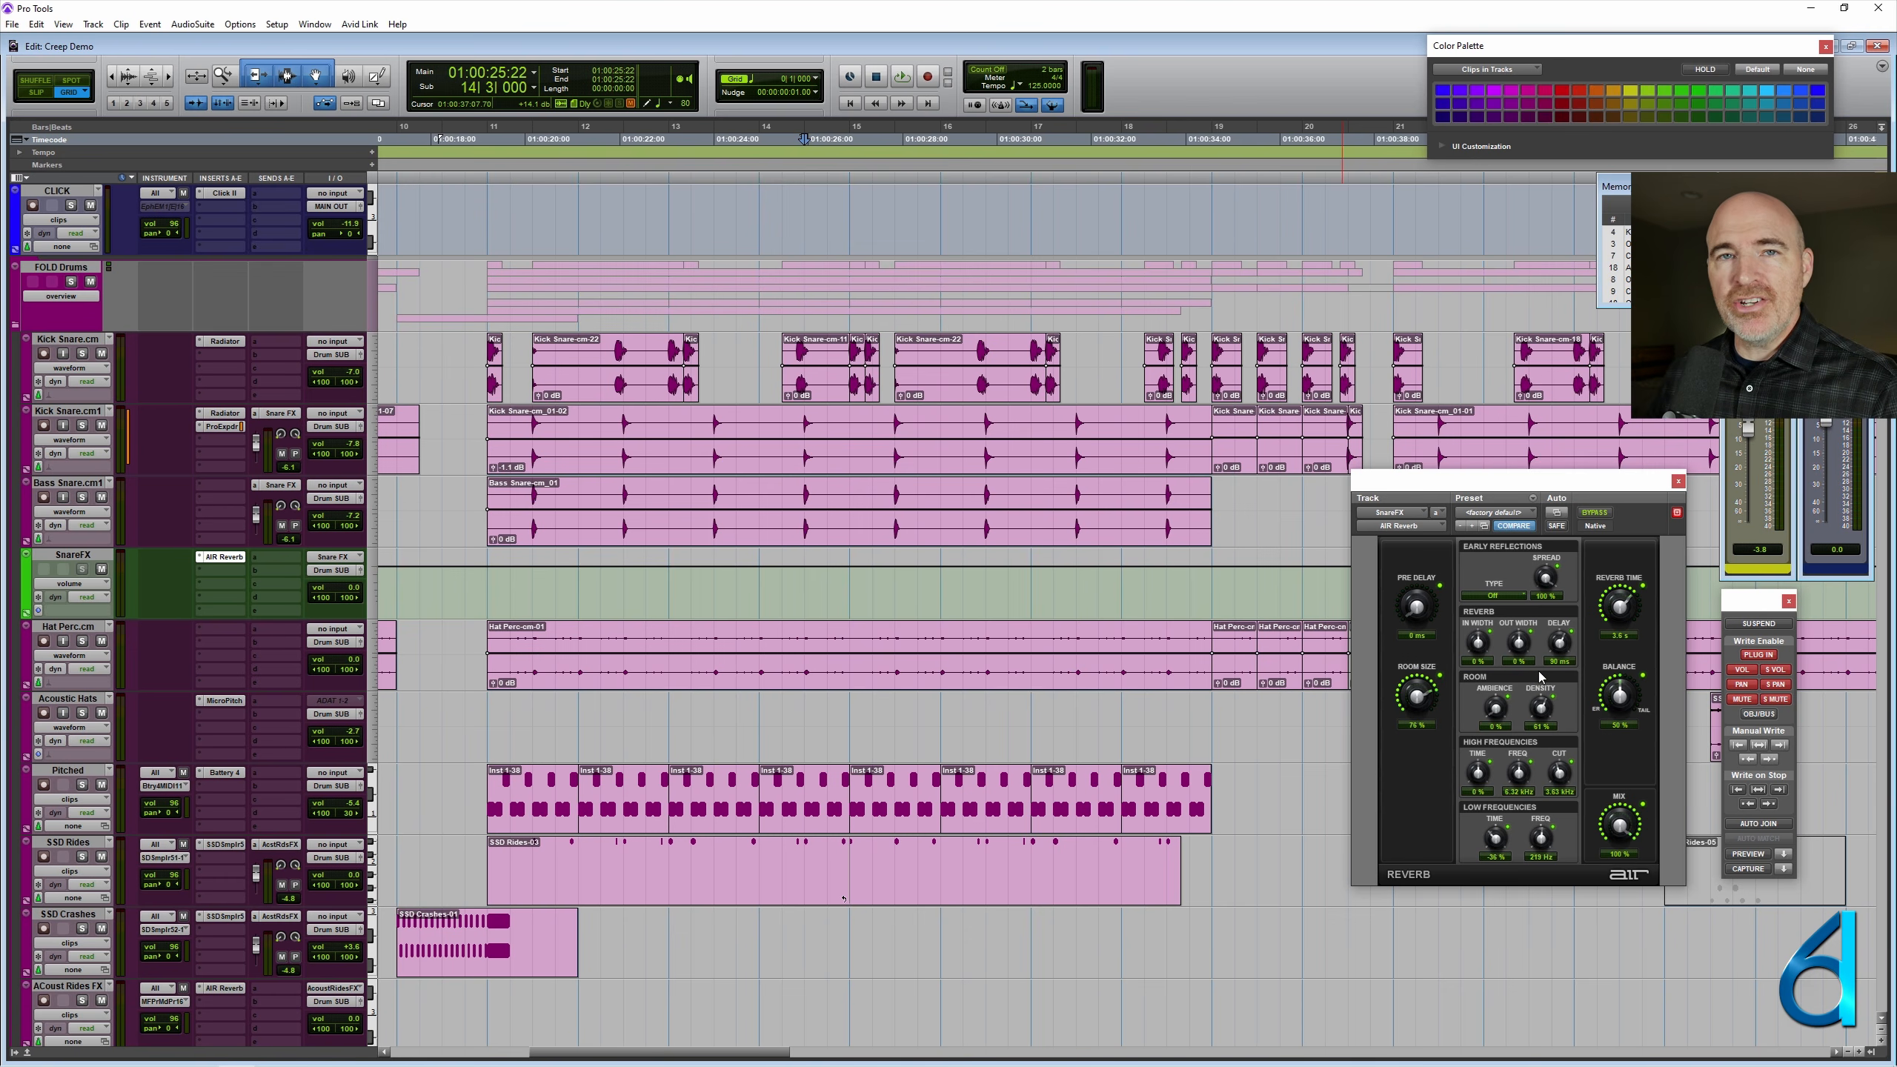
left_click(1745, 670)
left_click(1747, 684)
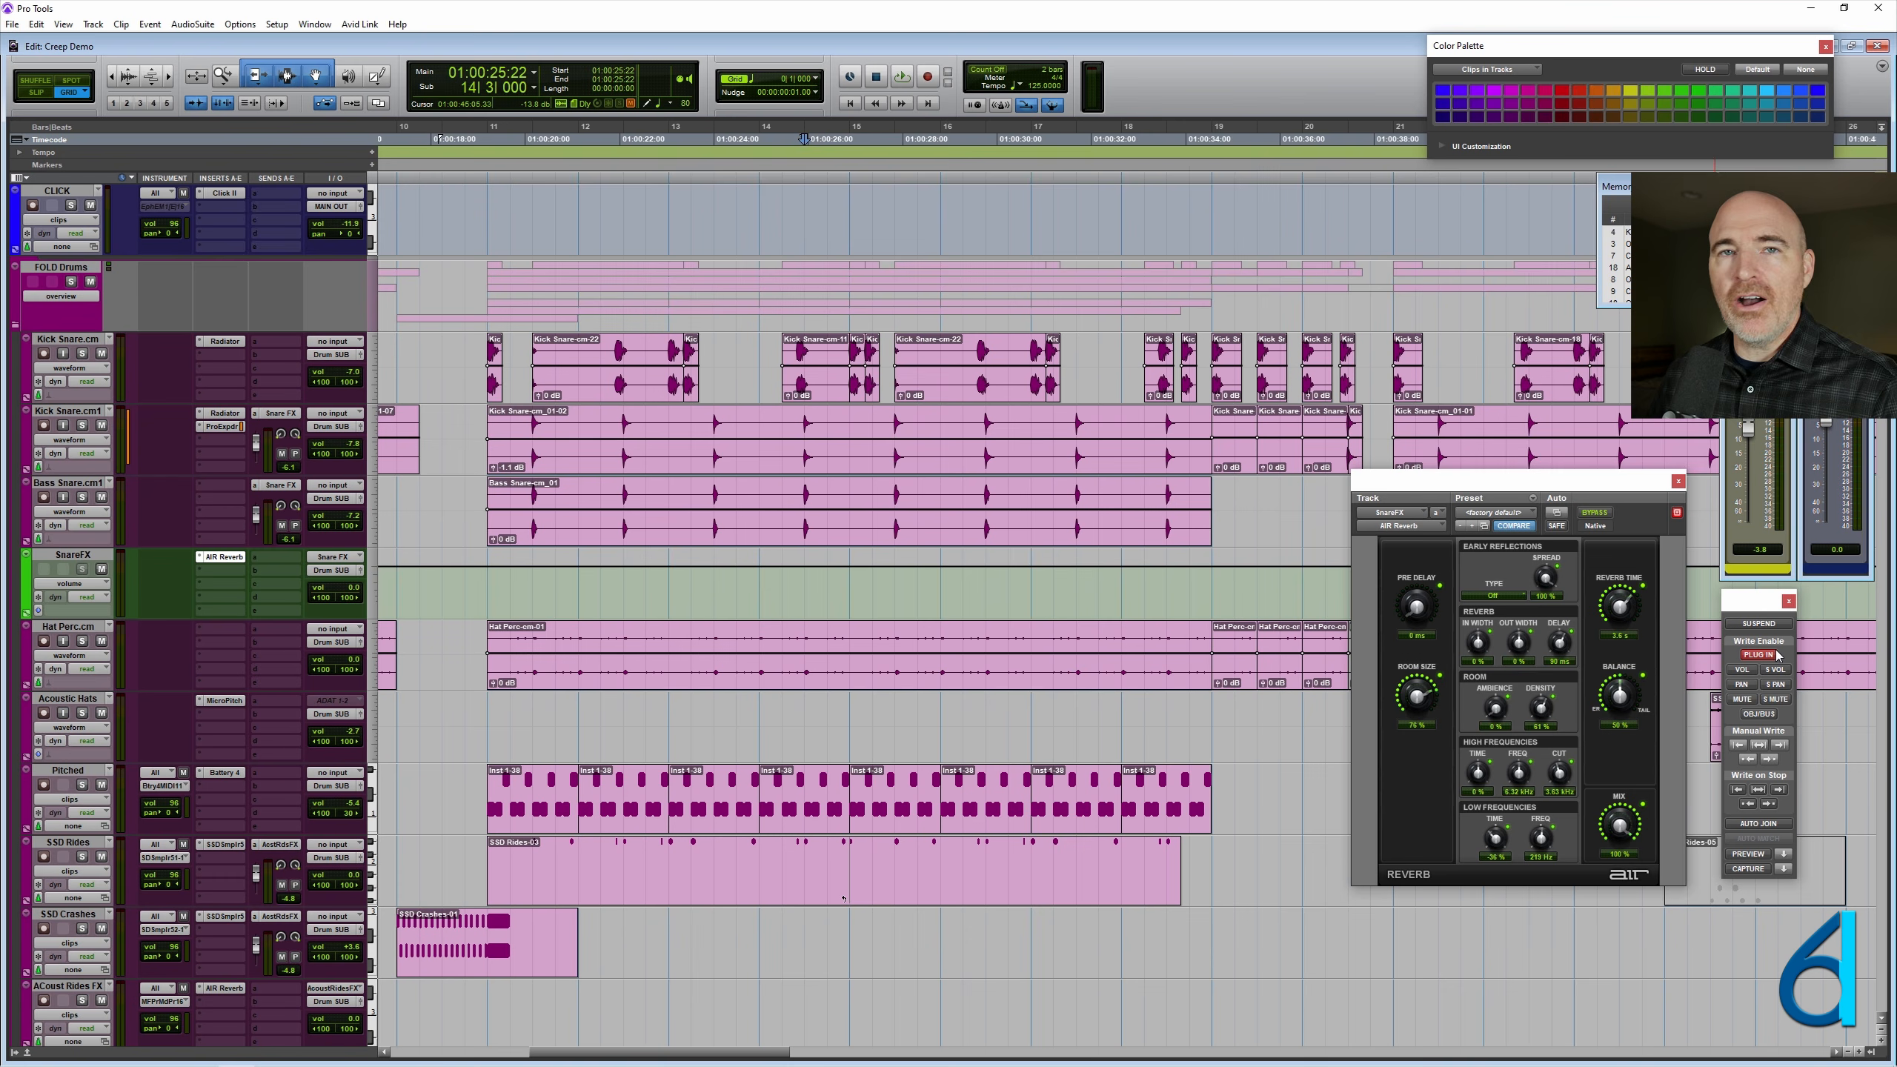
- Place the edit cursor at 11|3|000 on the SnareFX track and zoom in on the first snare hits
left_click(544, 592)
key("t")
key("t")
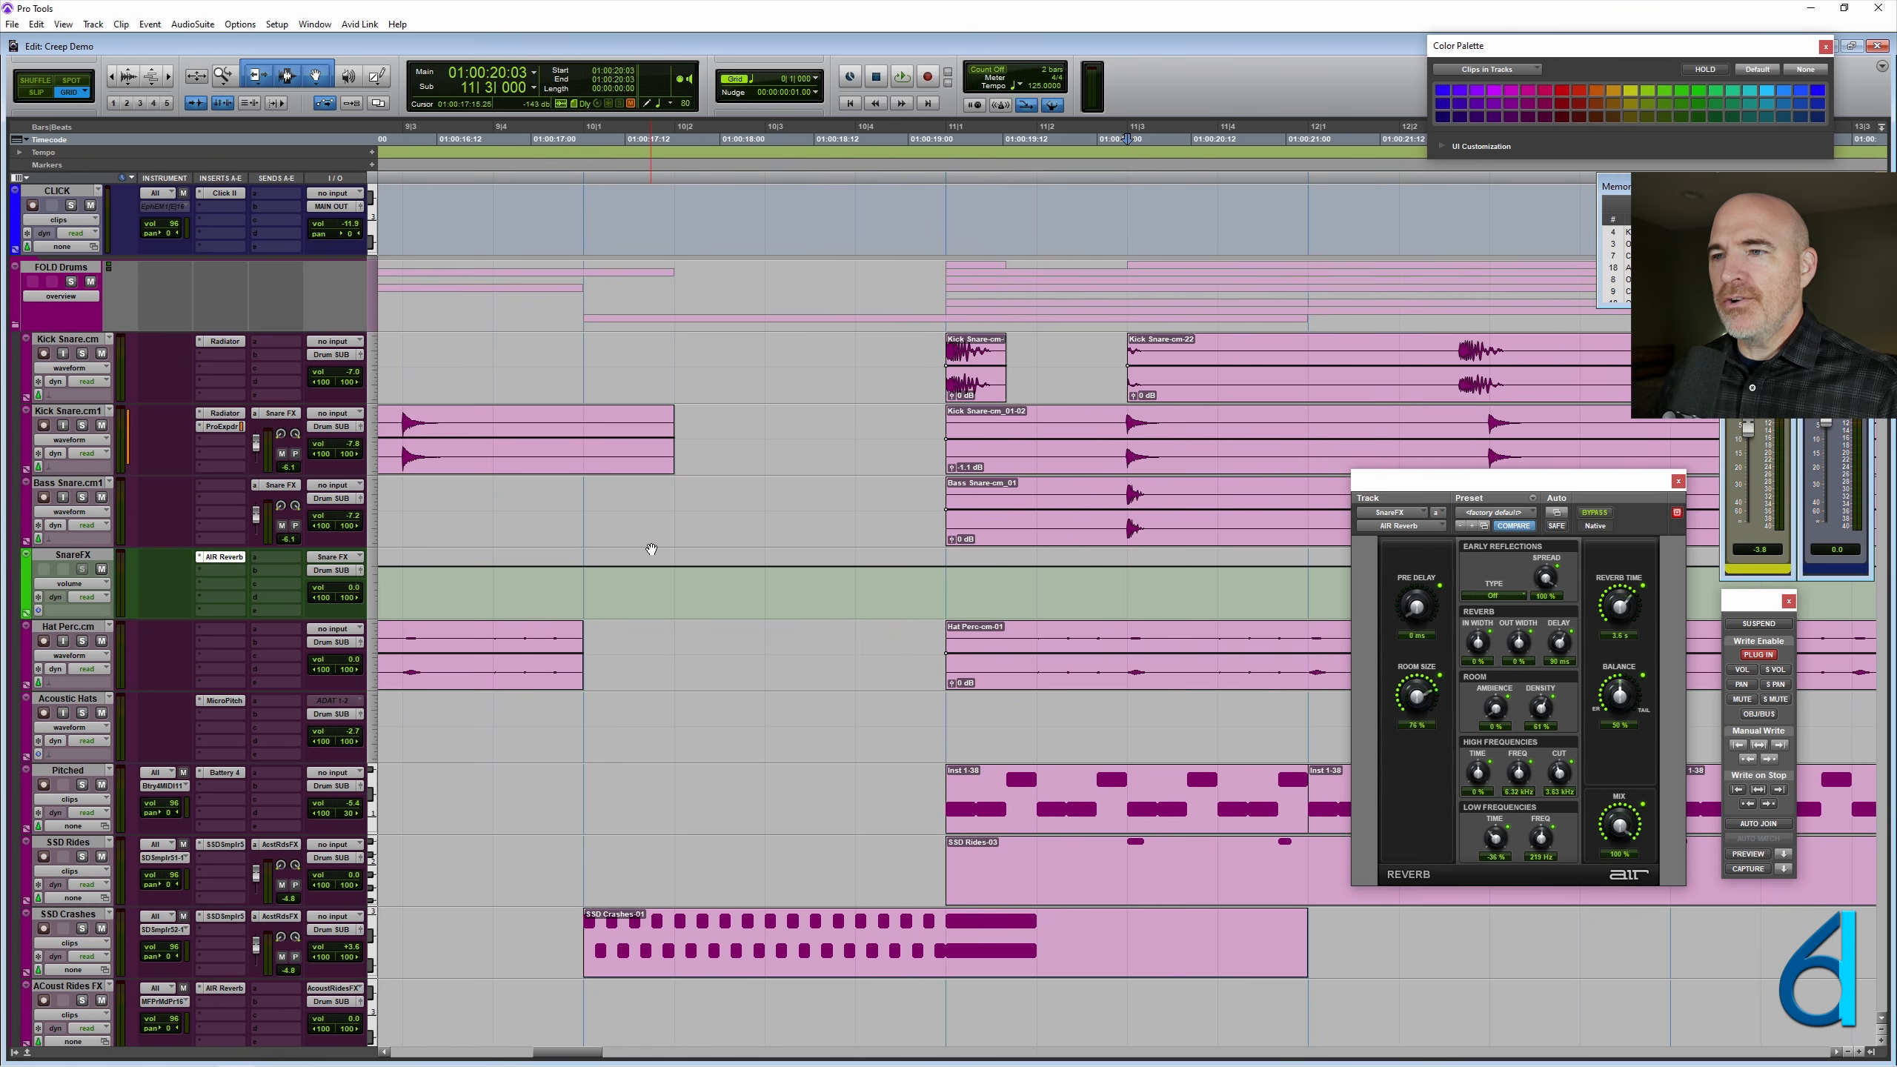
scroll(649, 550, "right", 5)
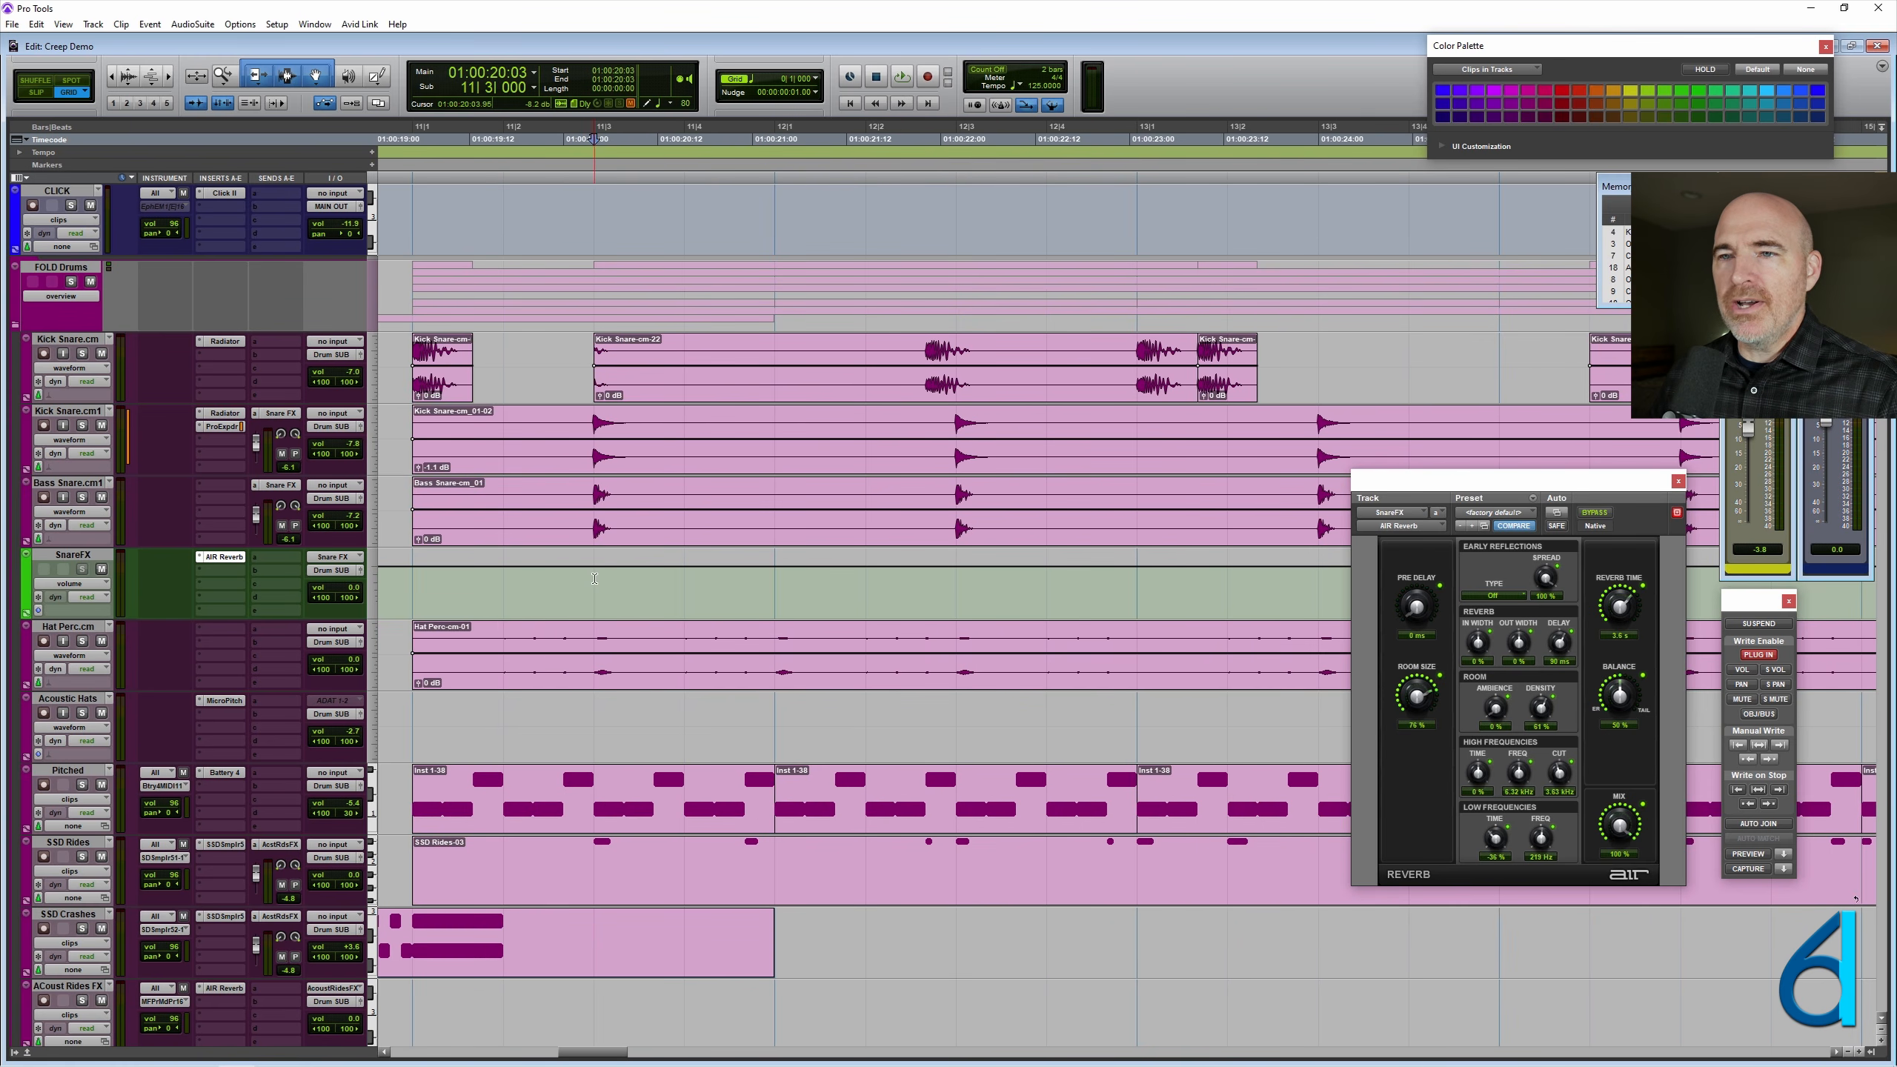
left_click_drag(638, 568, 1300, 574)
left_click(592, 577)
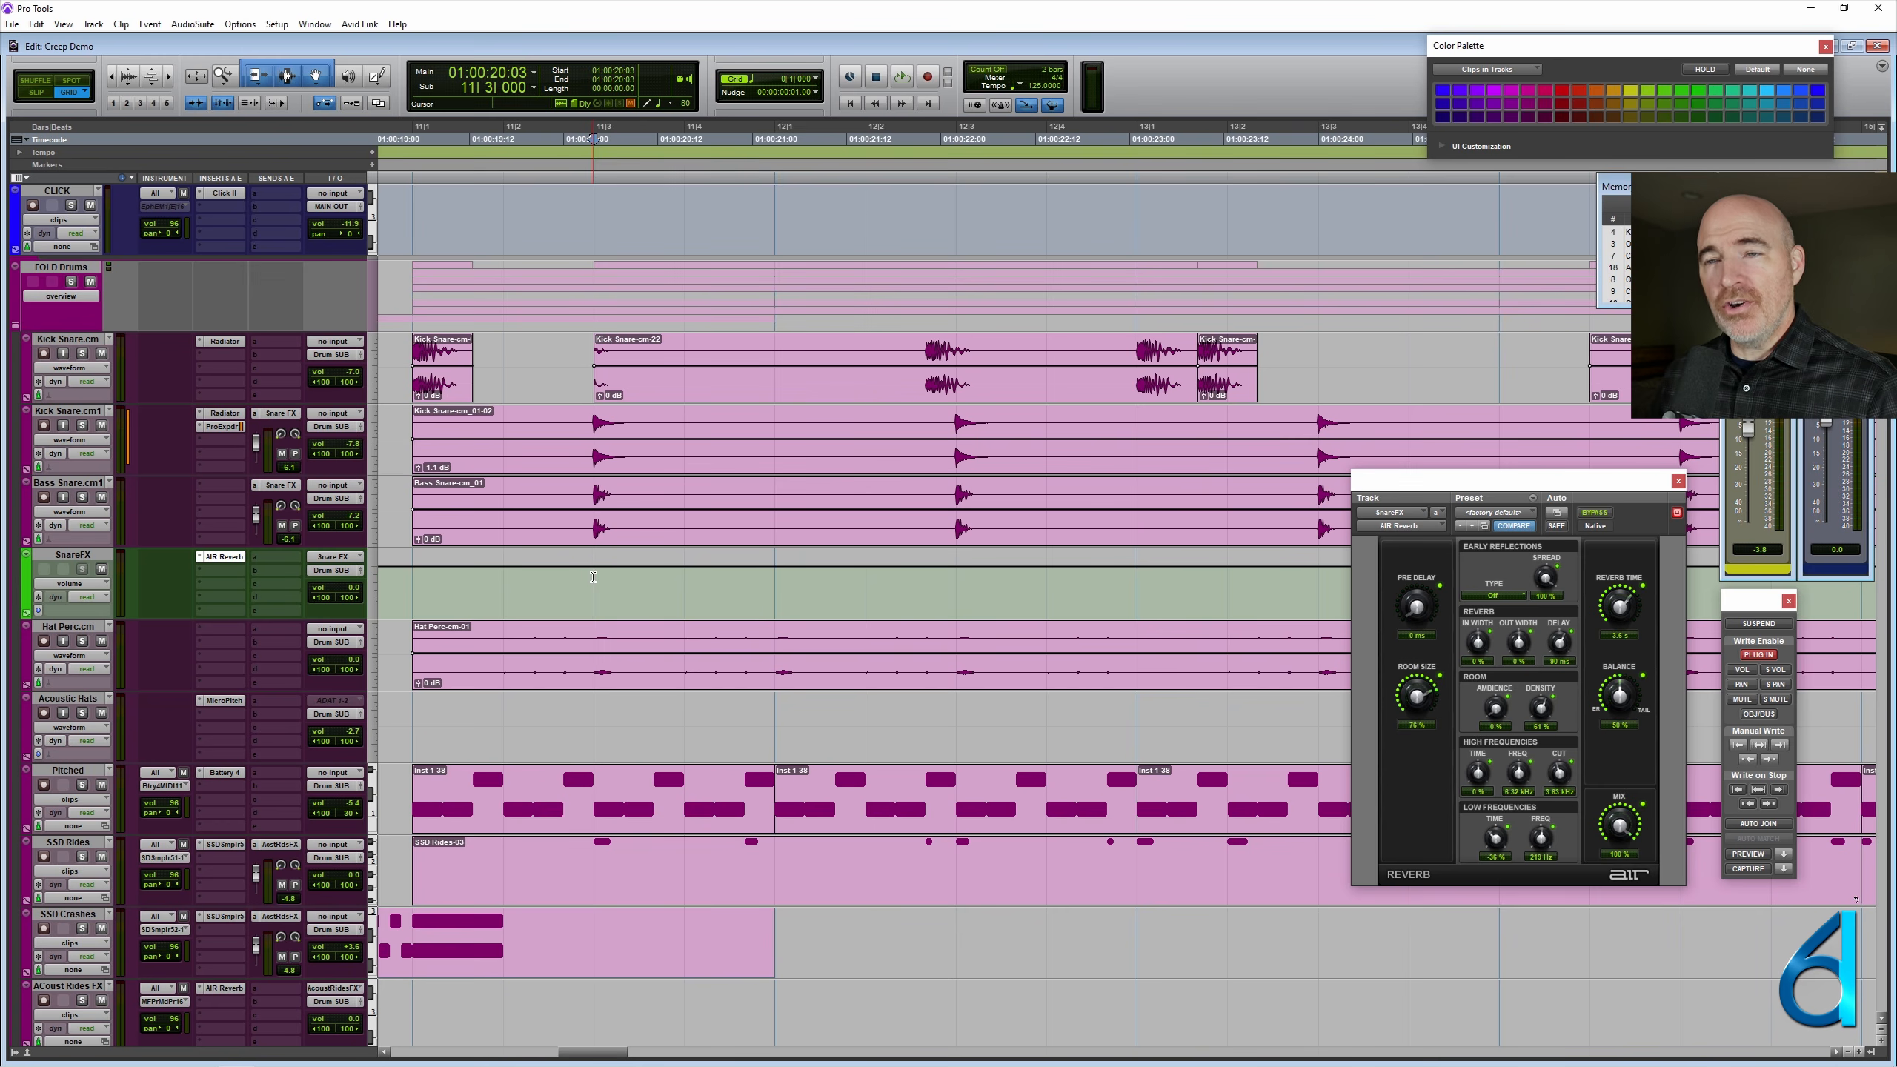
- Set the grid to 0|0|120 and select the SnareFX range from 11|2|840 to just before the second snare hit
left_click(813, 80)
left_click(847, 154)
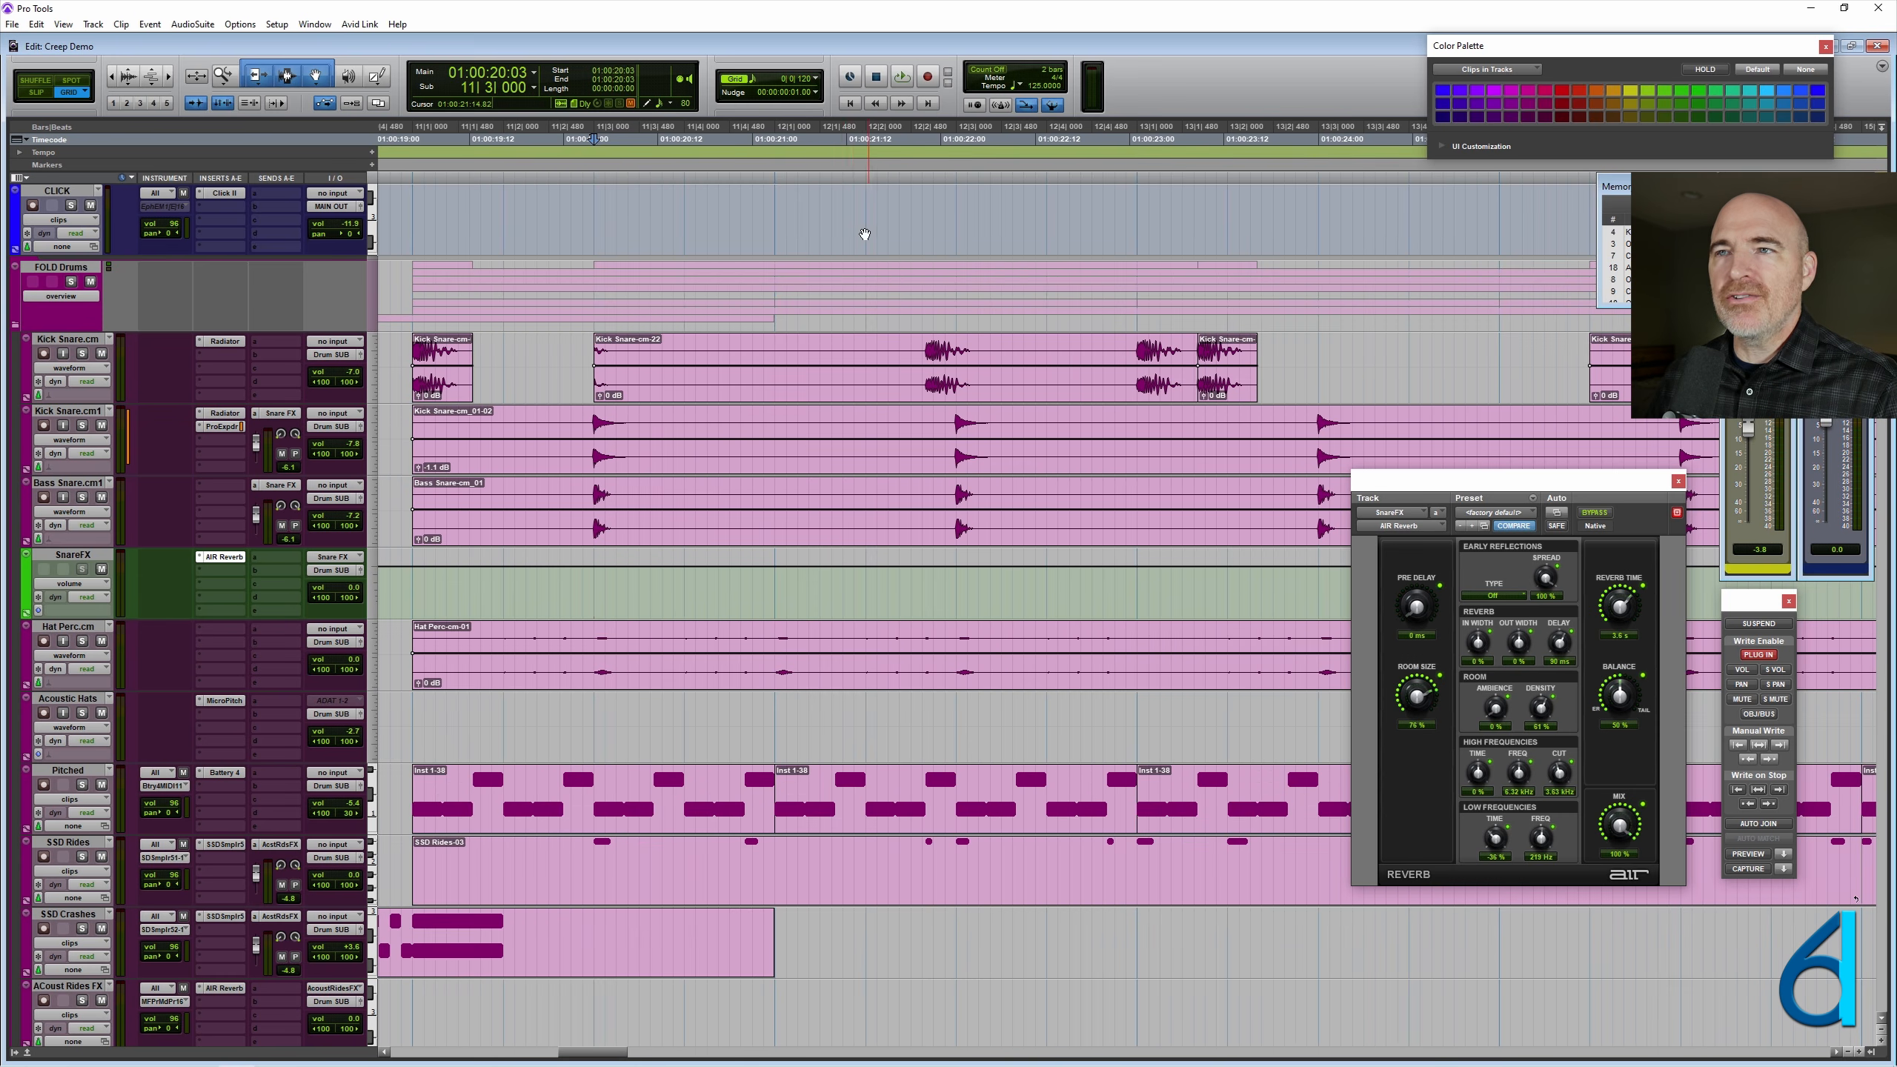
left_click_drag(584, 570, 946, 588)
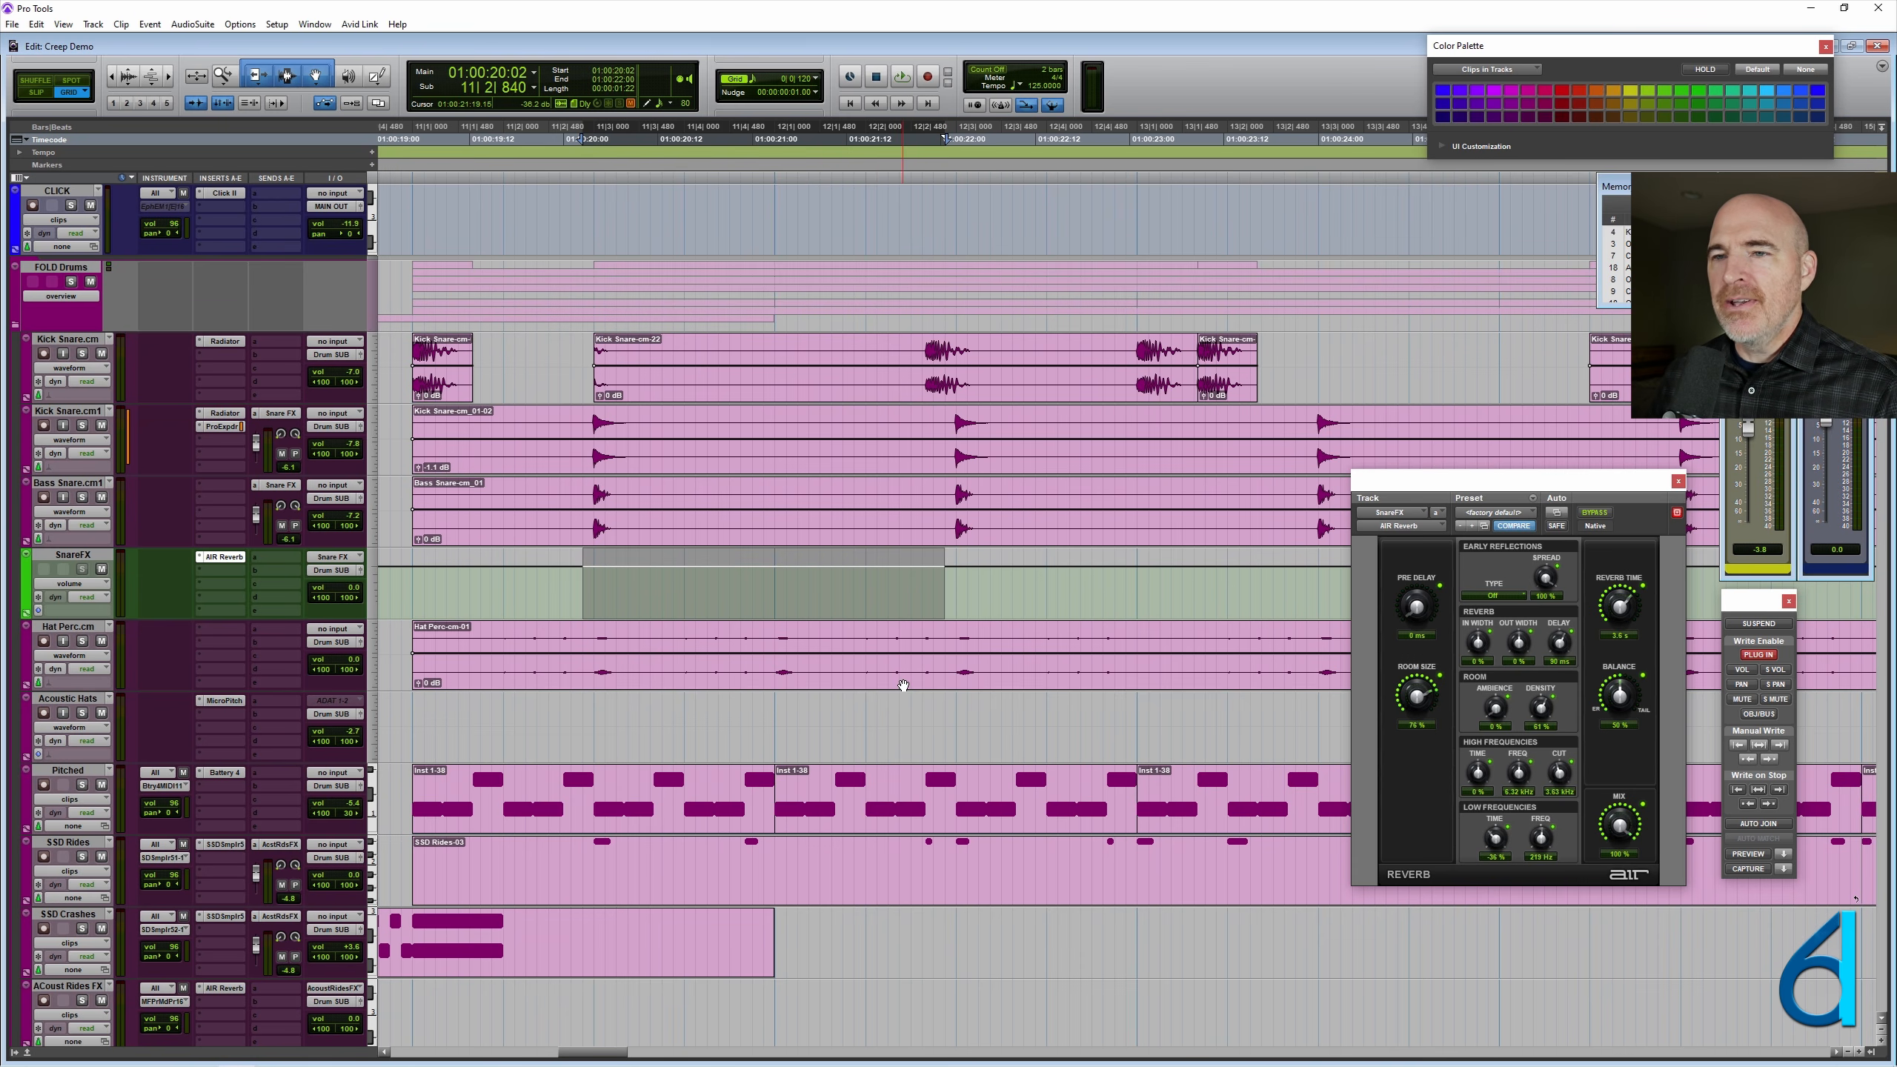
scroll(881, 664, "down", 1)
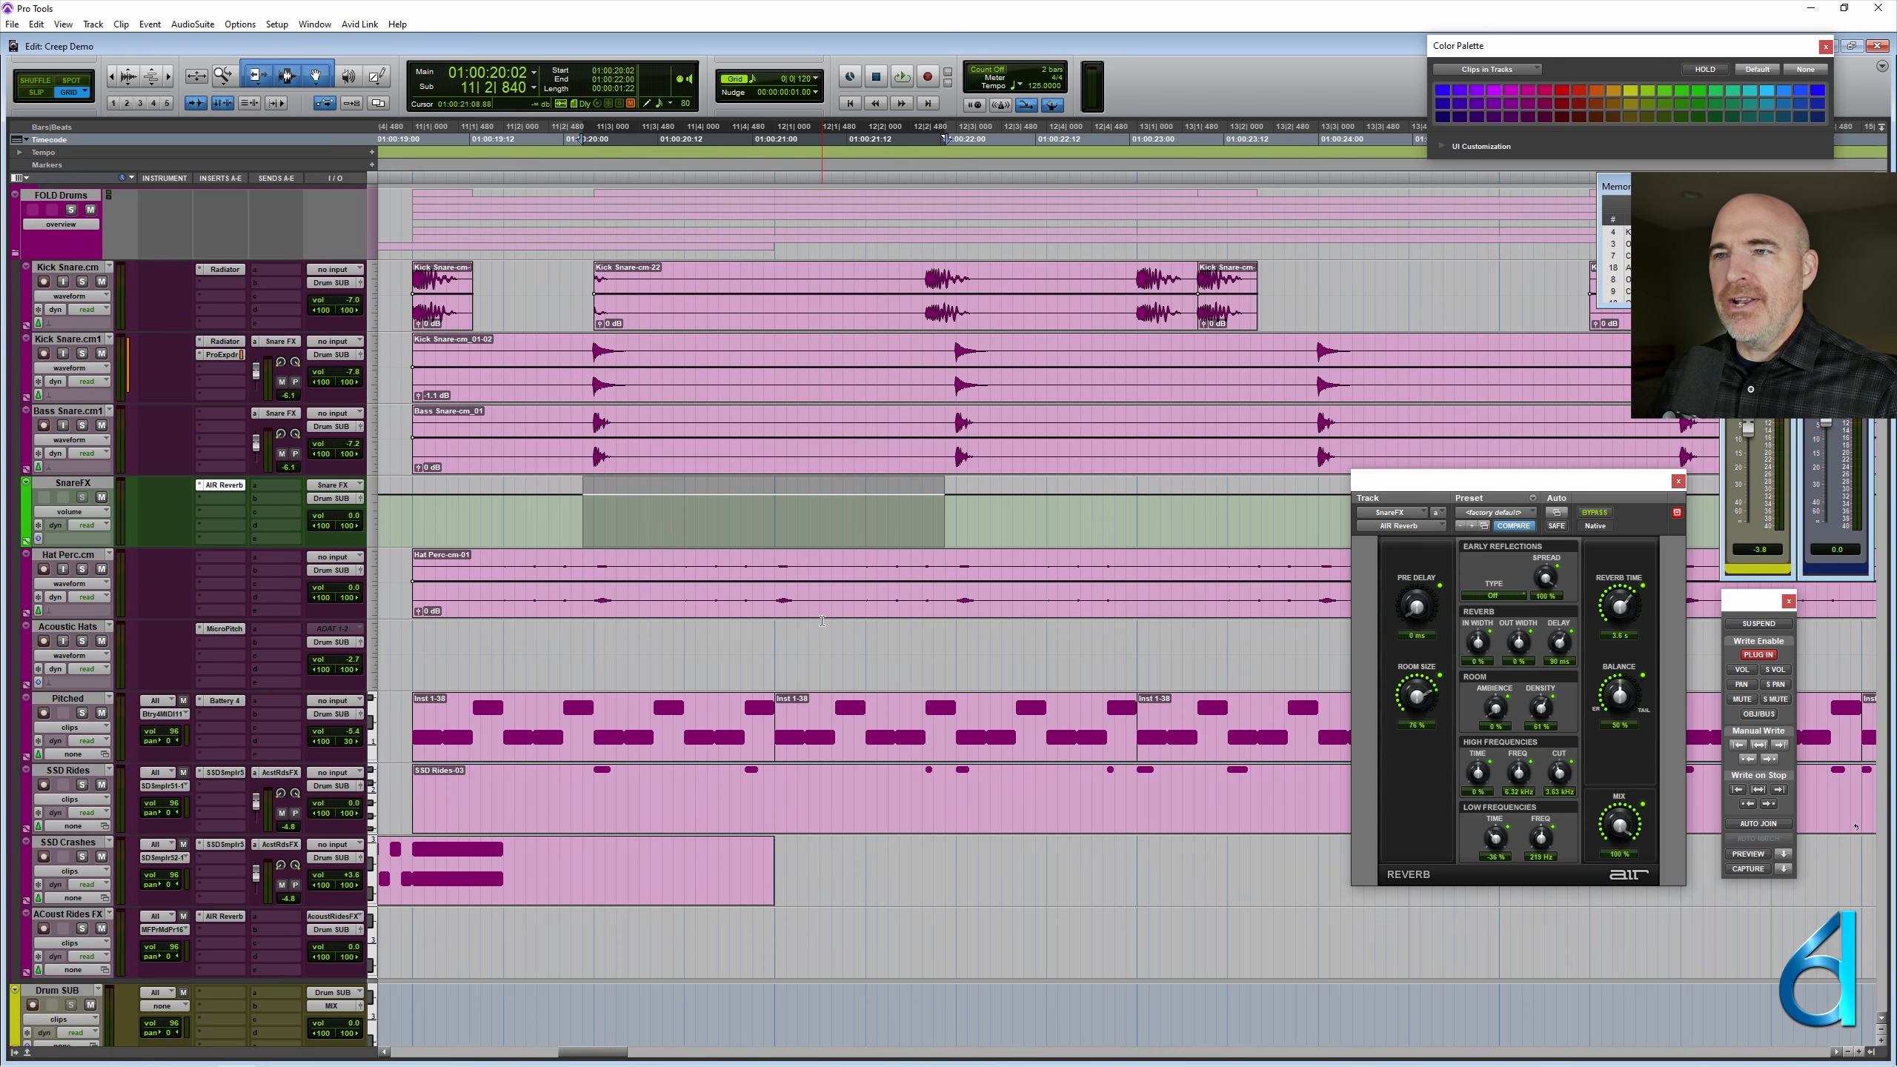
- Display AIR Reverb's reverb time, balance, mix and room size automation on the SnareFX track, ending on Reverb Time
scroll(830, 628, "up", 1)
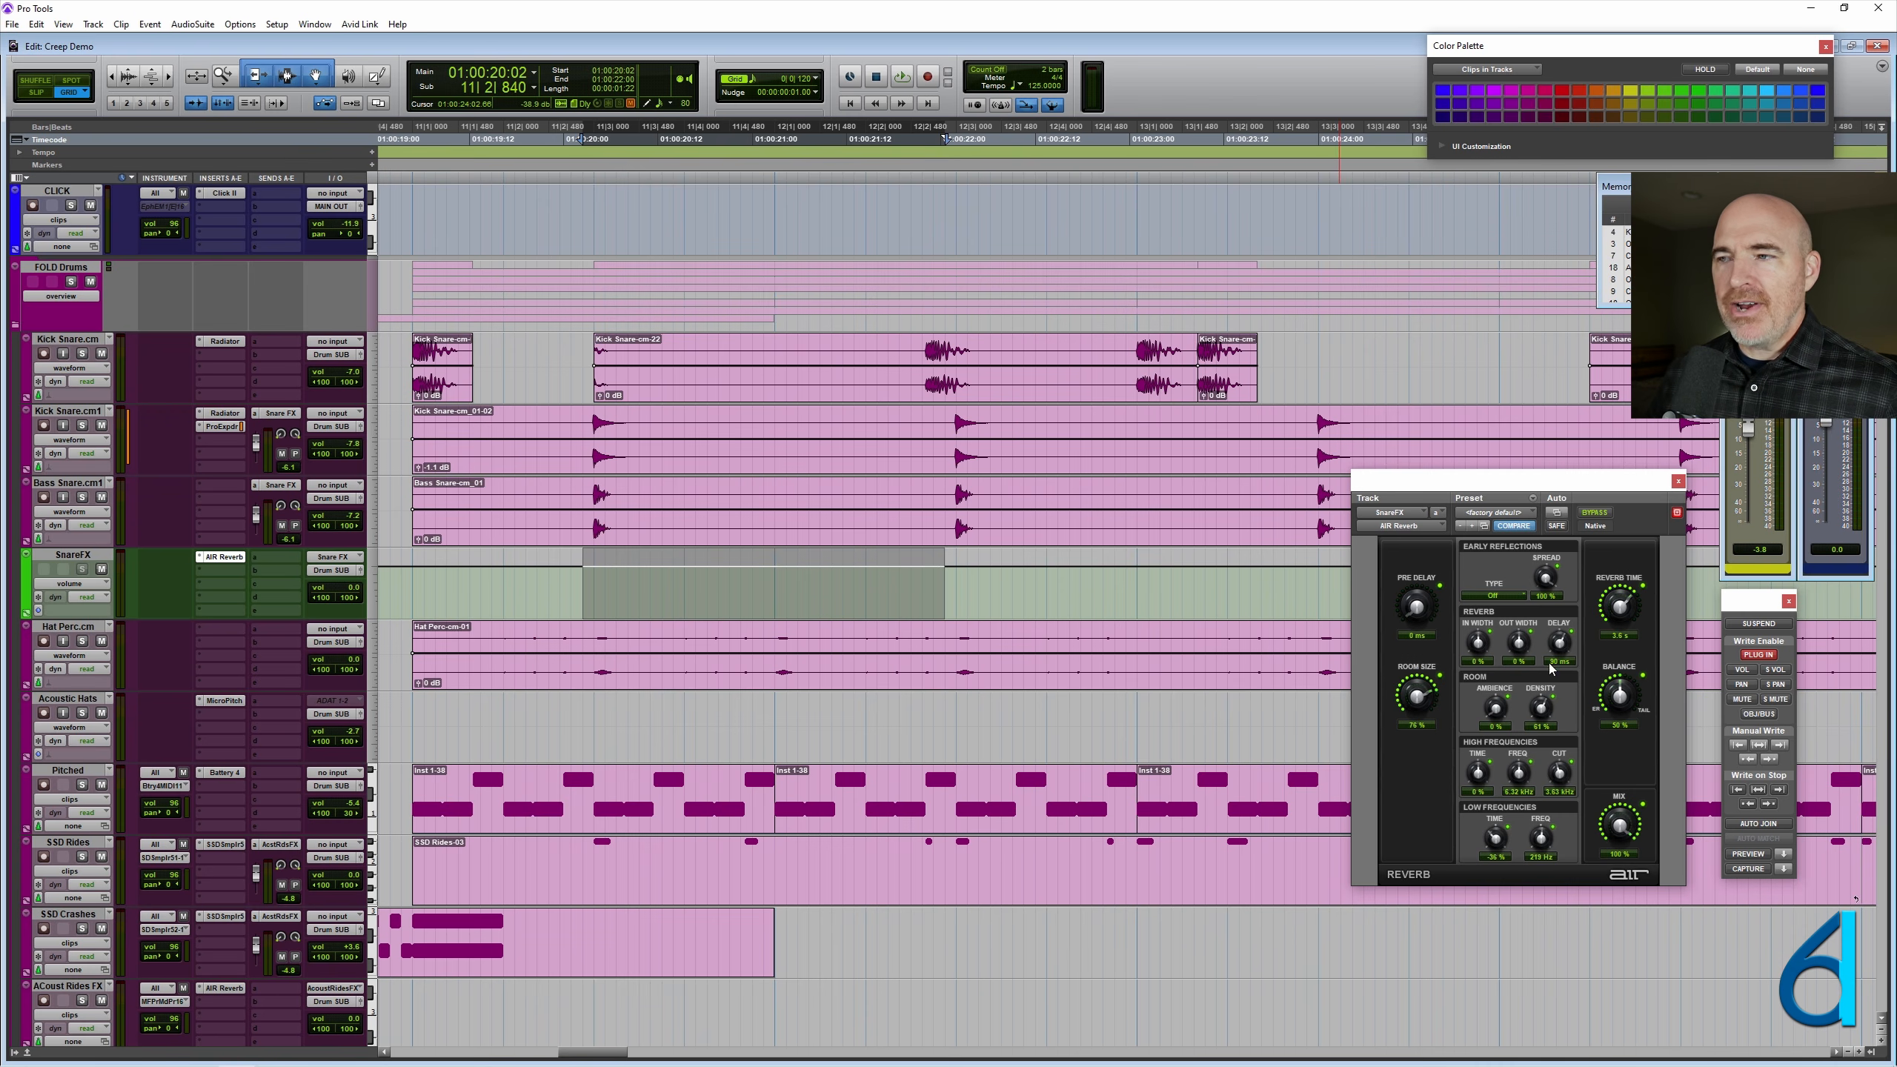
left_click(1628, 608, "ctrl+super")
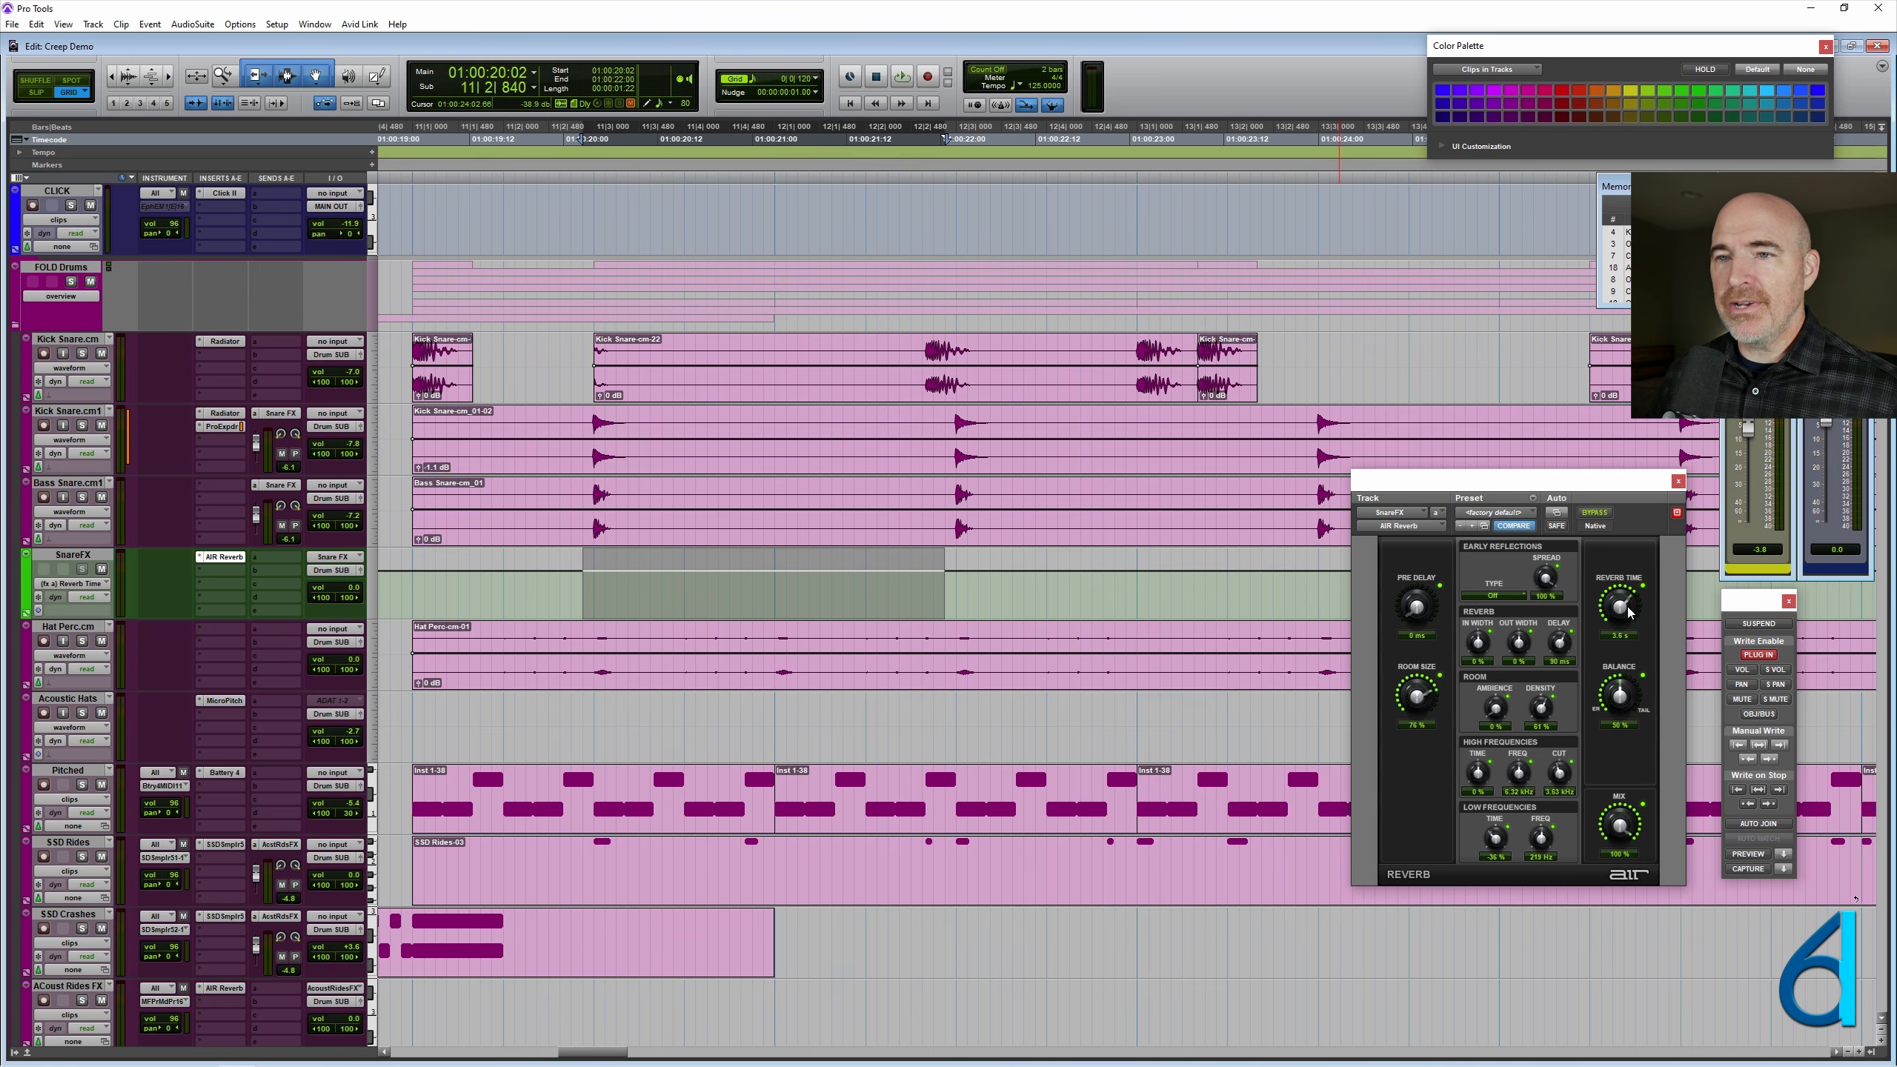
left_click(1619, 695, "ctrl+super")
left_click(1615, 824, "ctrl+super")
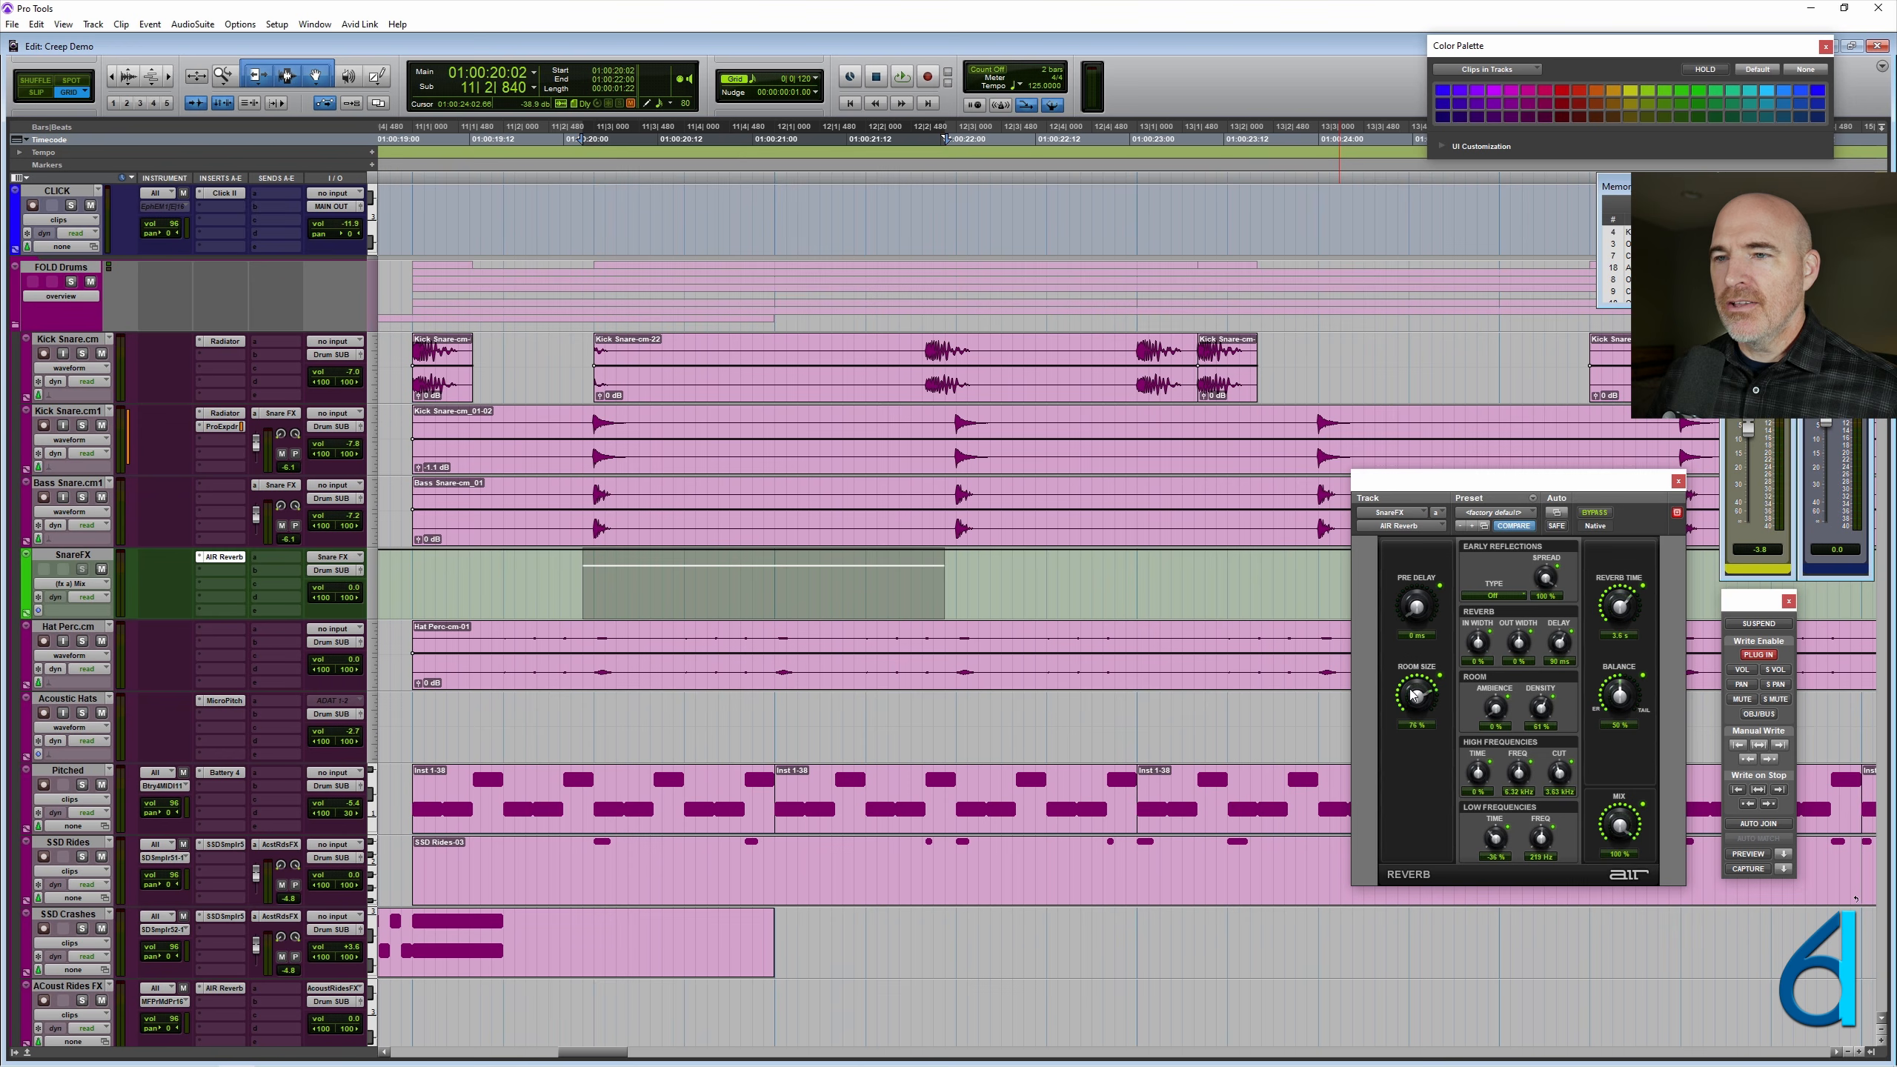
left_click(1393, 673, "ctrl+super")
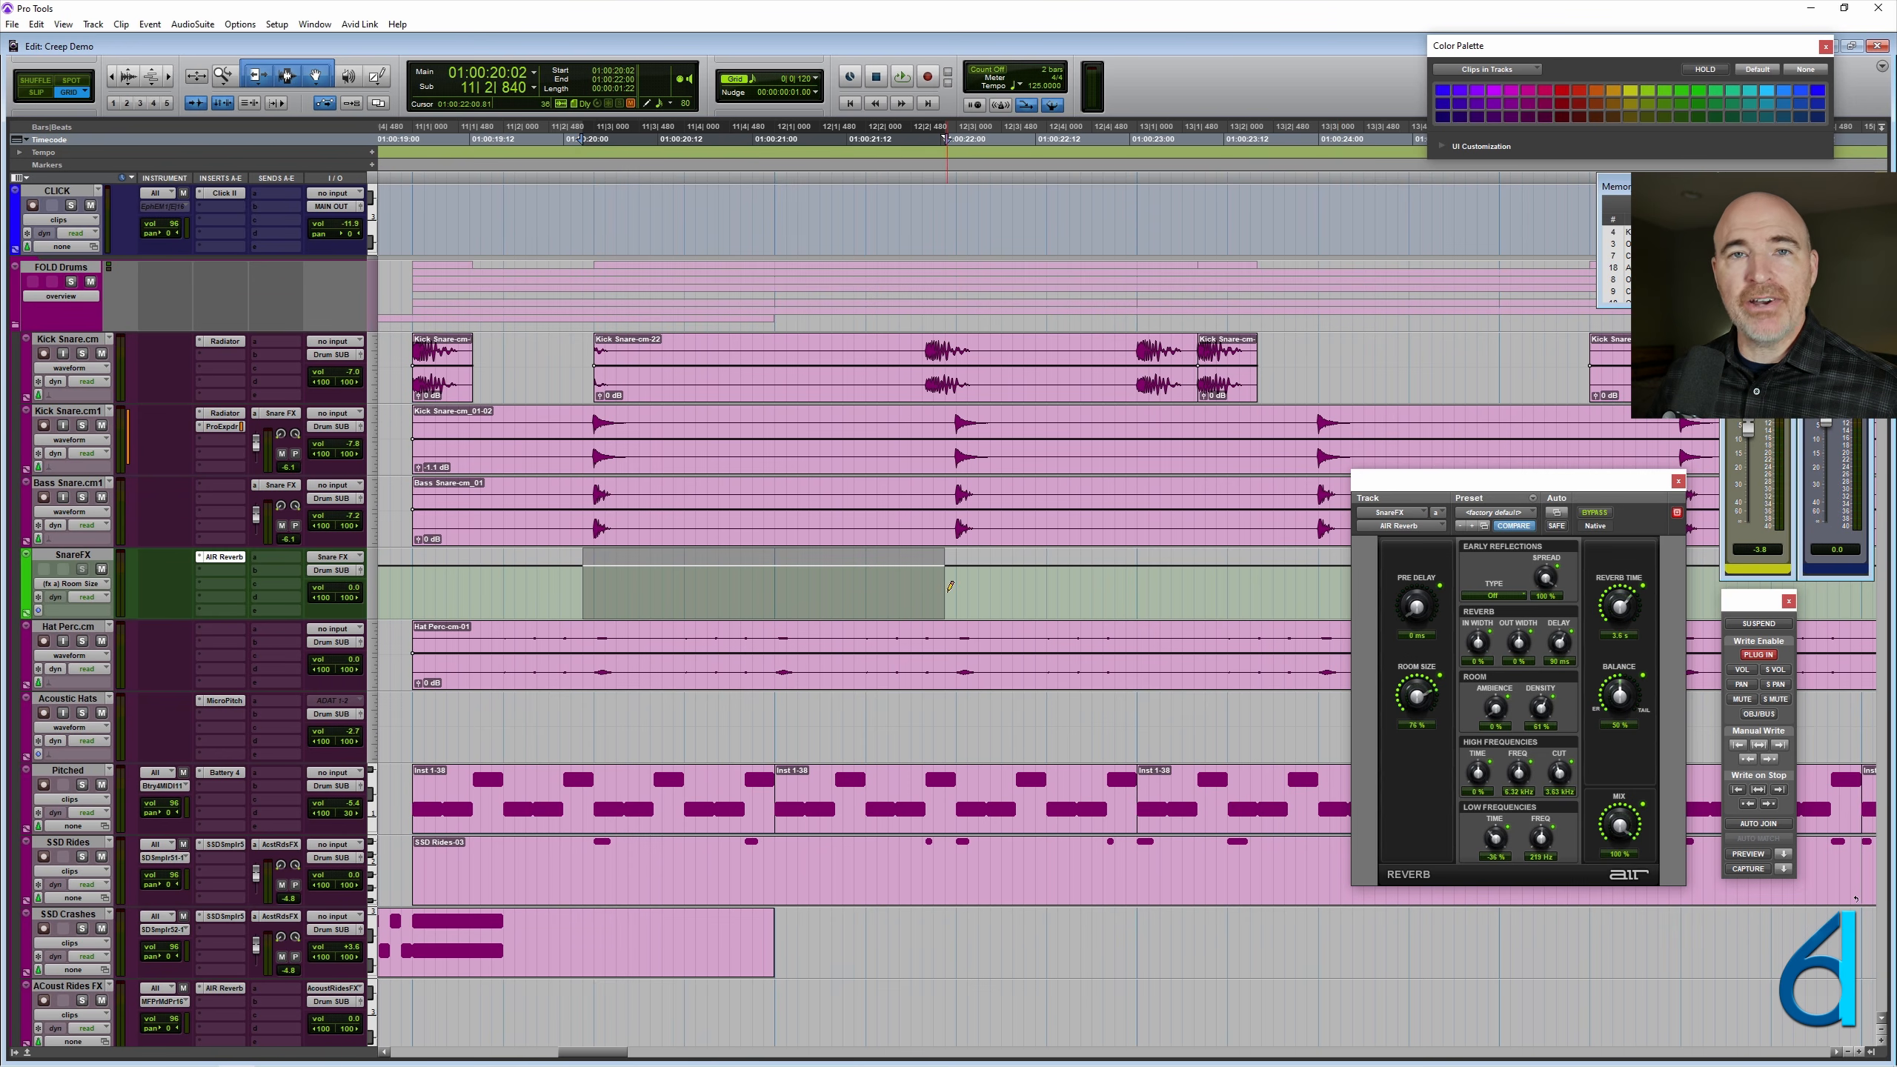
left_click(1618, 609, "ctrl+super")
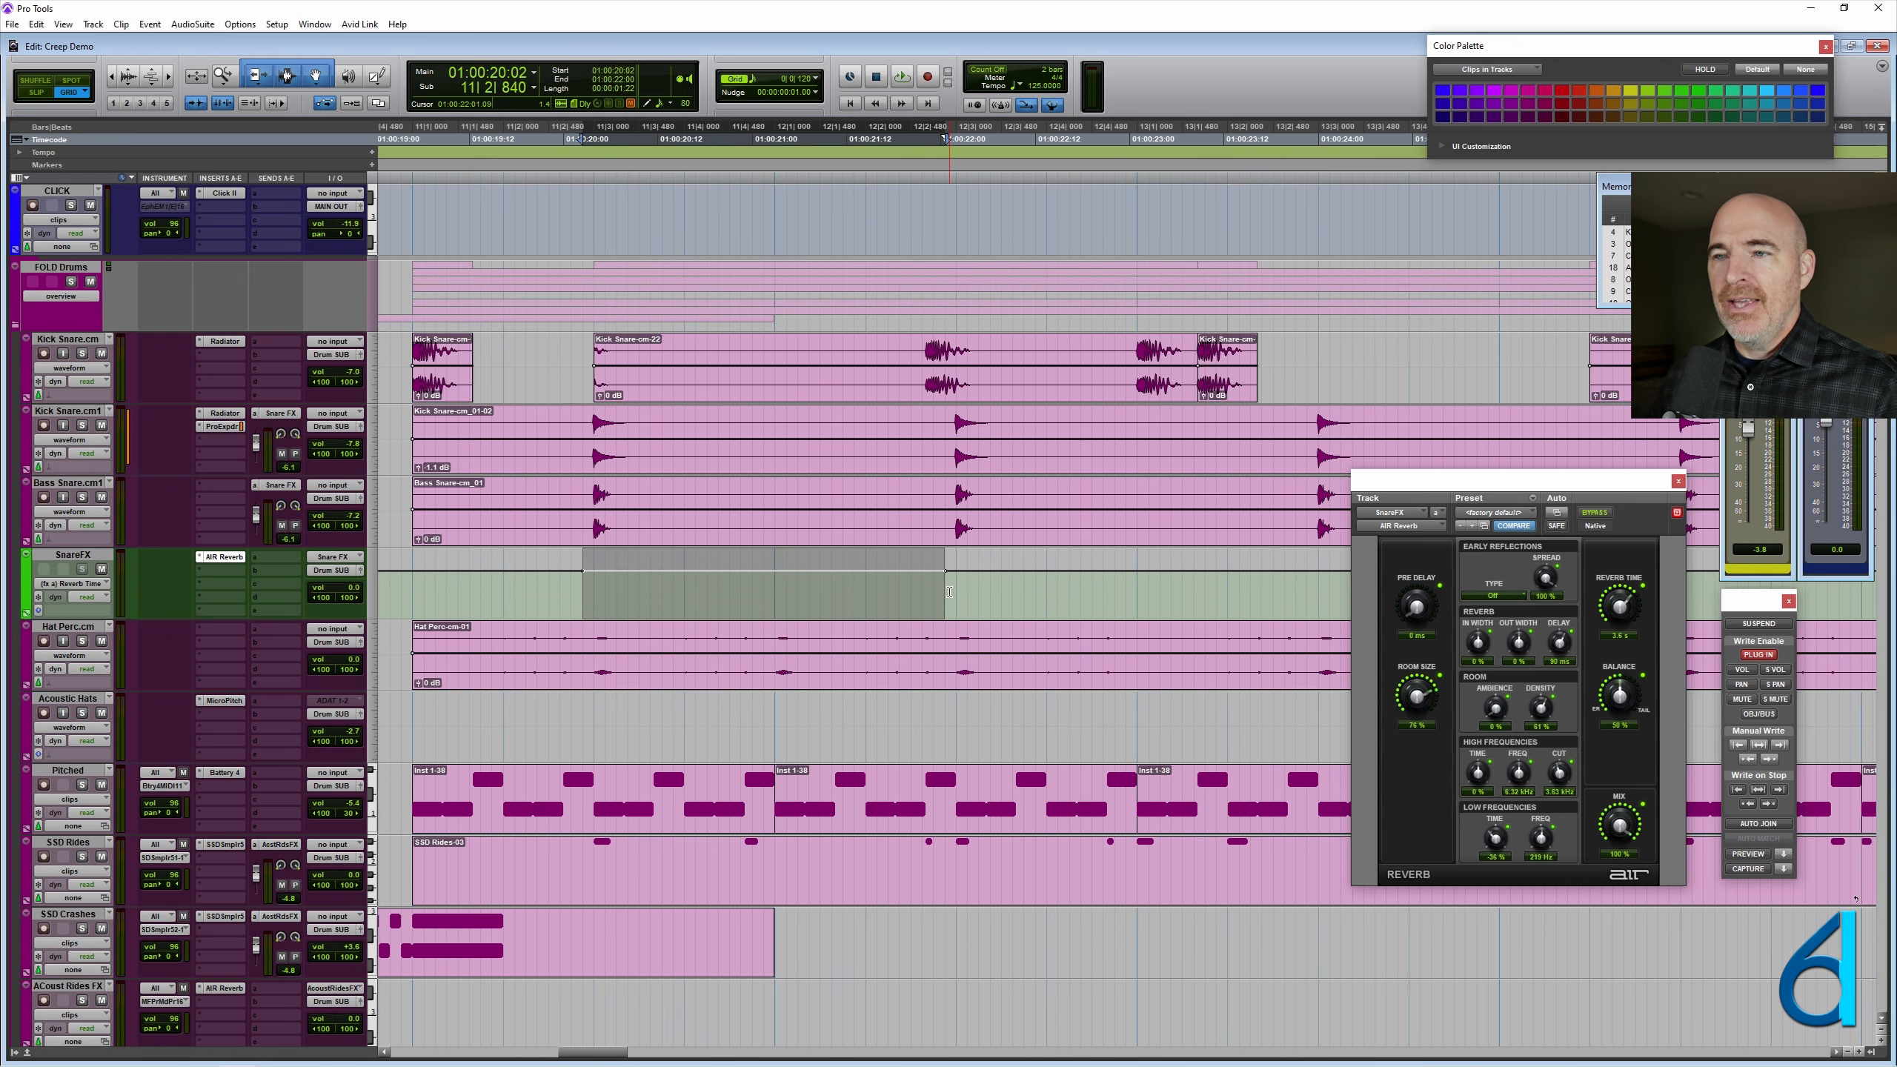
- Move the AIR Reverb window clear of the snare hits, load factory preset 07 and raise its mix to 100%
left_click_drag(1435, 487, 181, 625)
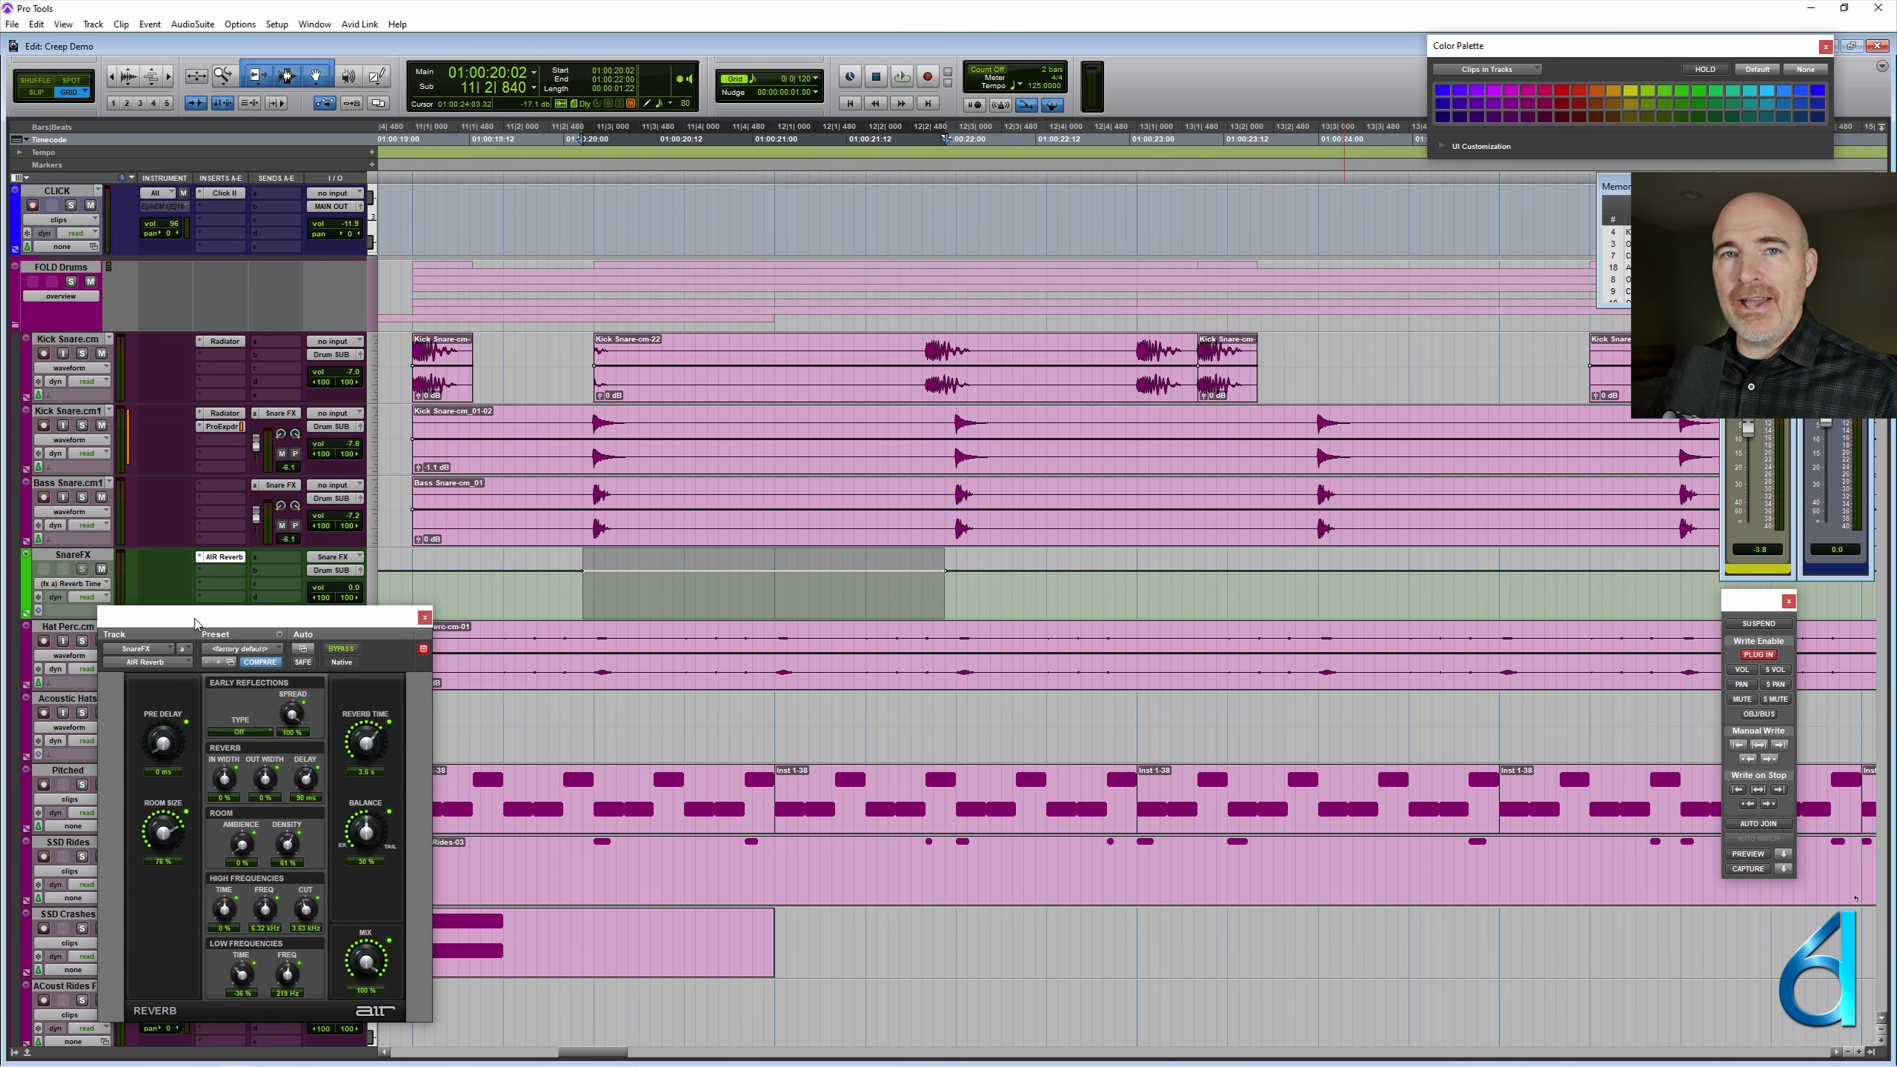
left_click(243, 649)
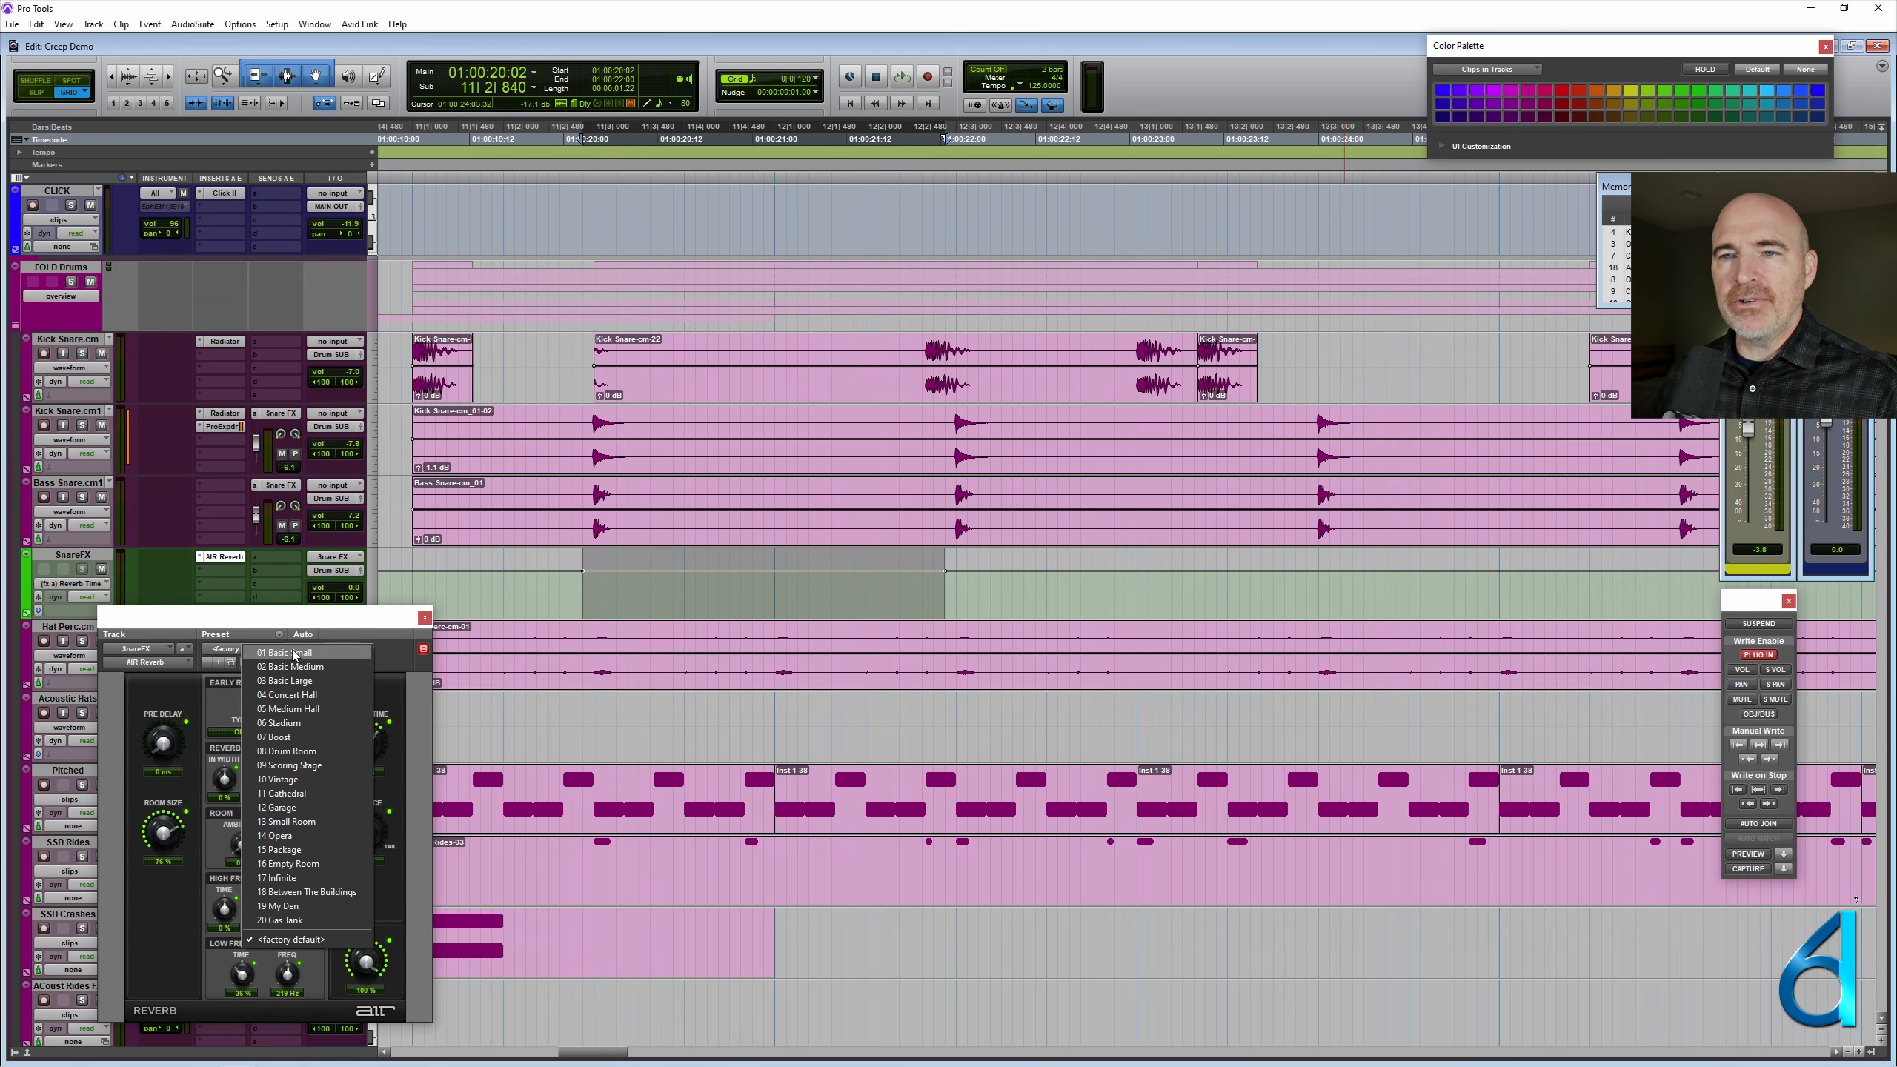
left_click(299, 736)
left_click_drag(309, 619, 308, 607)
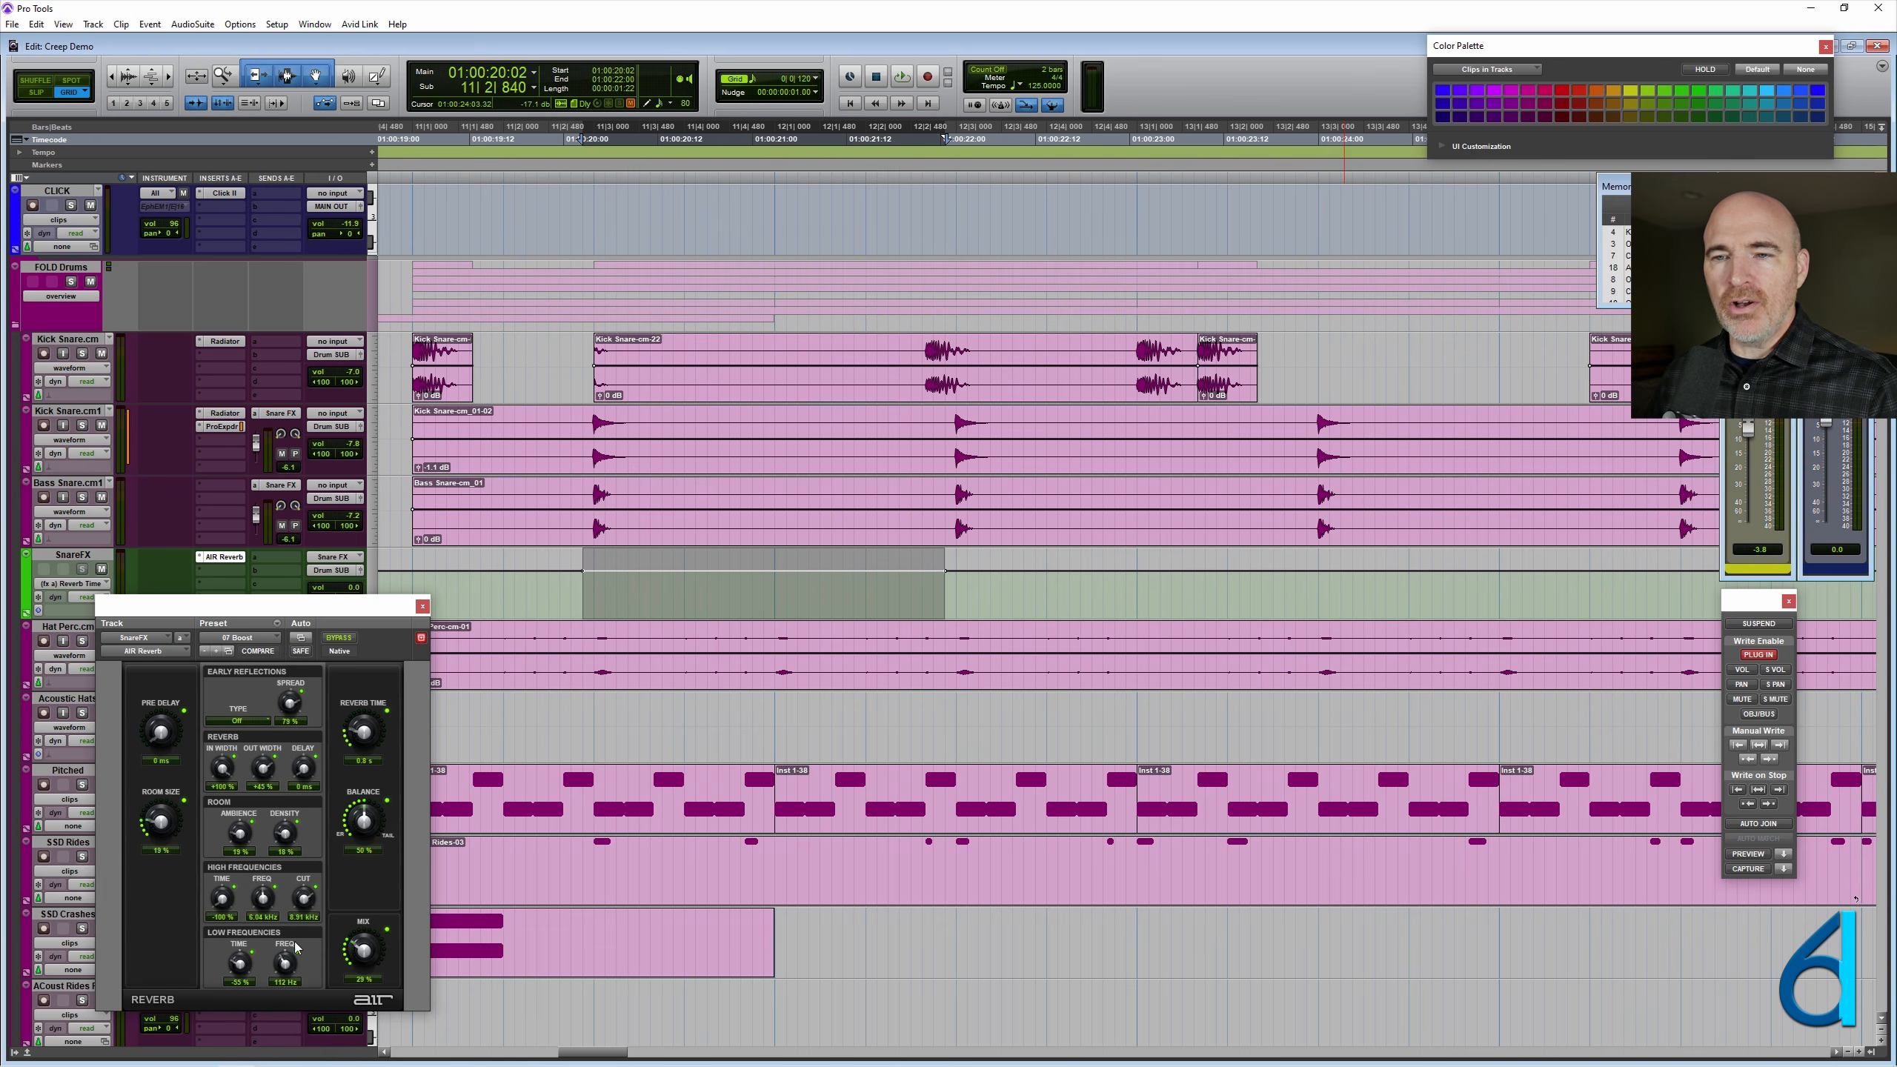
left_click(374, 959, "alt")
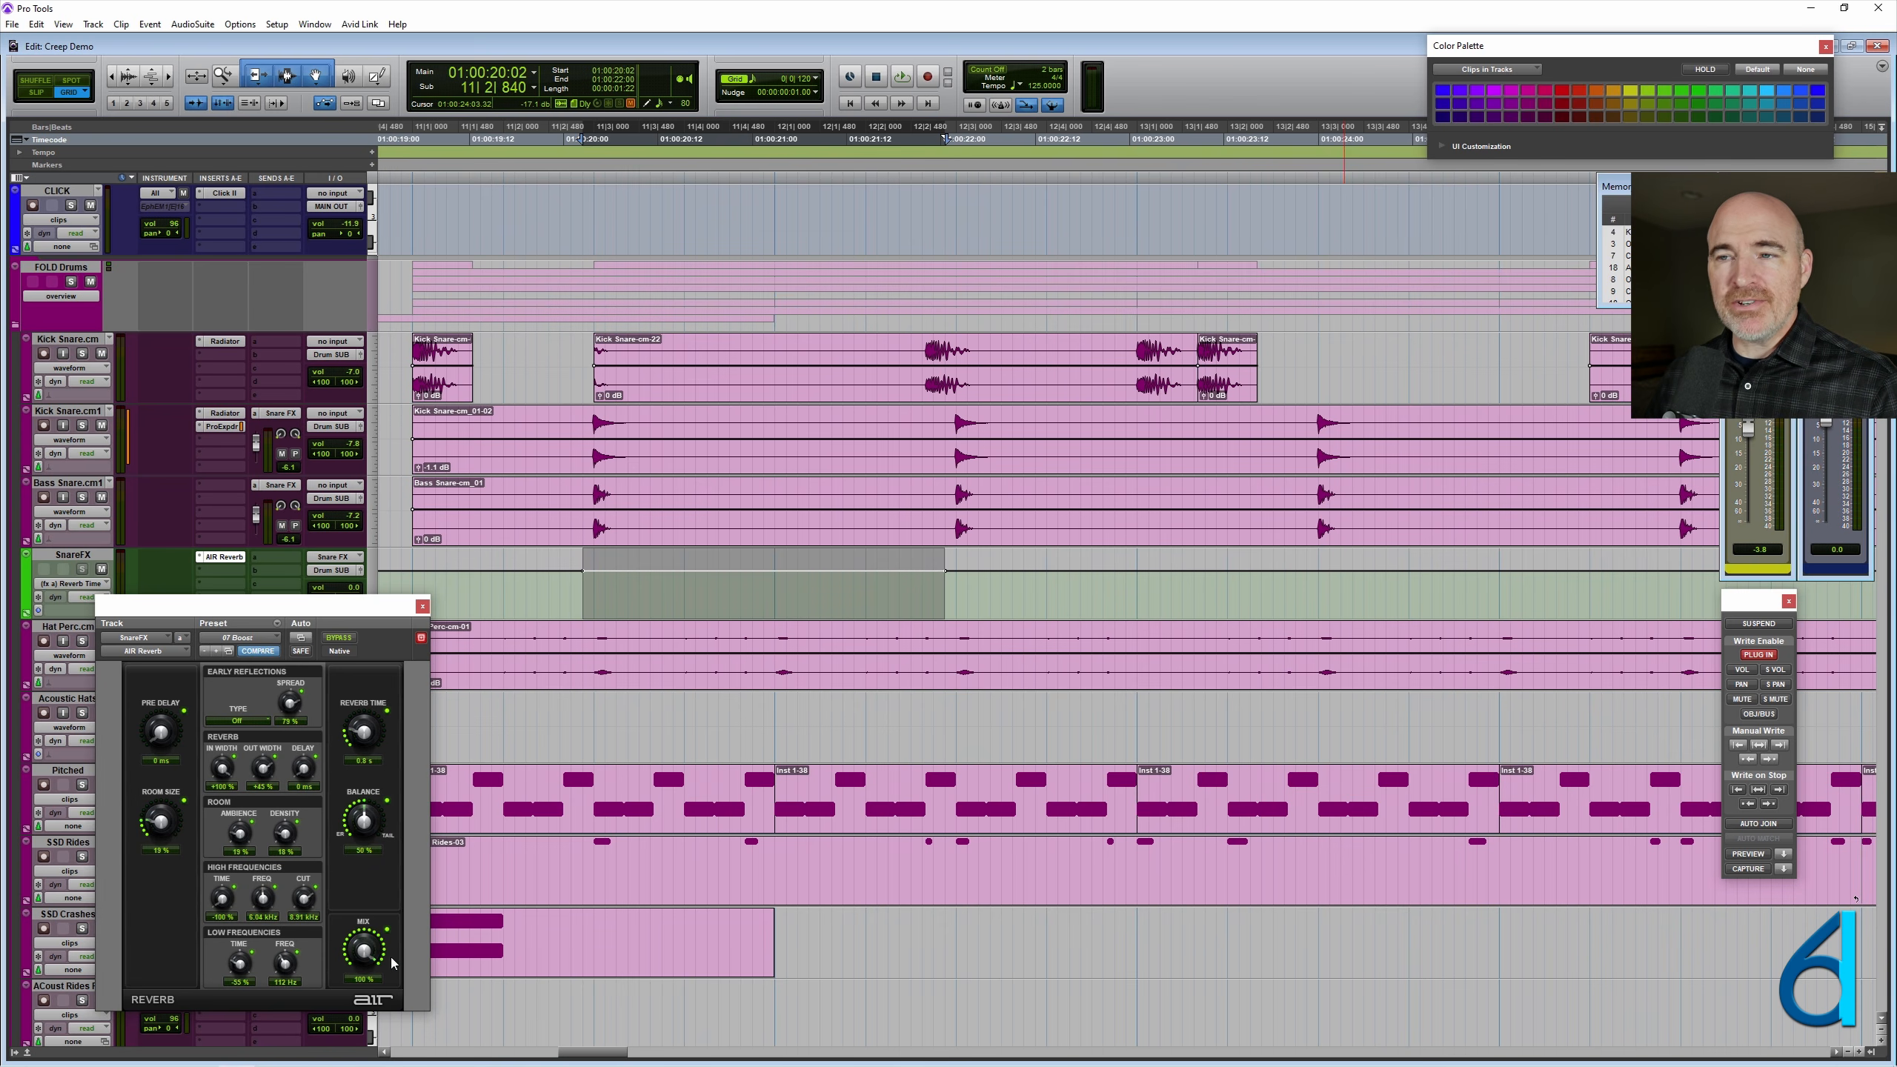
- Select the SnareFX range from 12|2|840 to 13|2|840, recall preset 07 and write its plug-in automation there
left_click(944, 591)
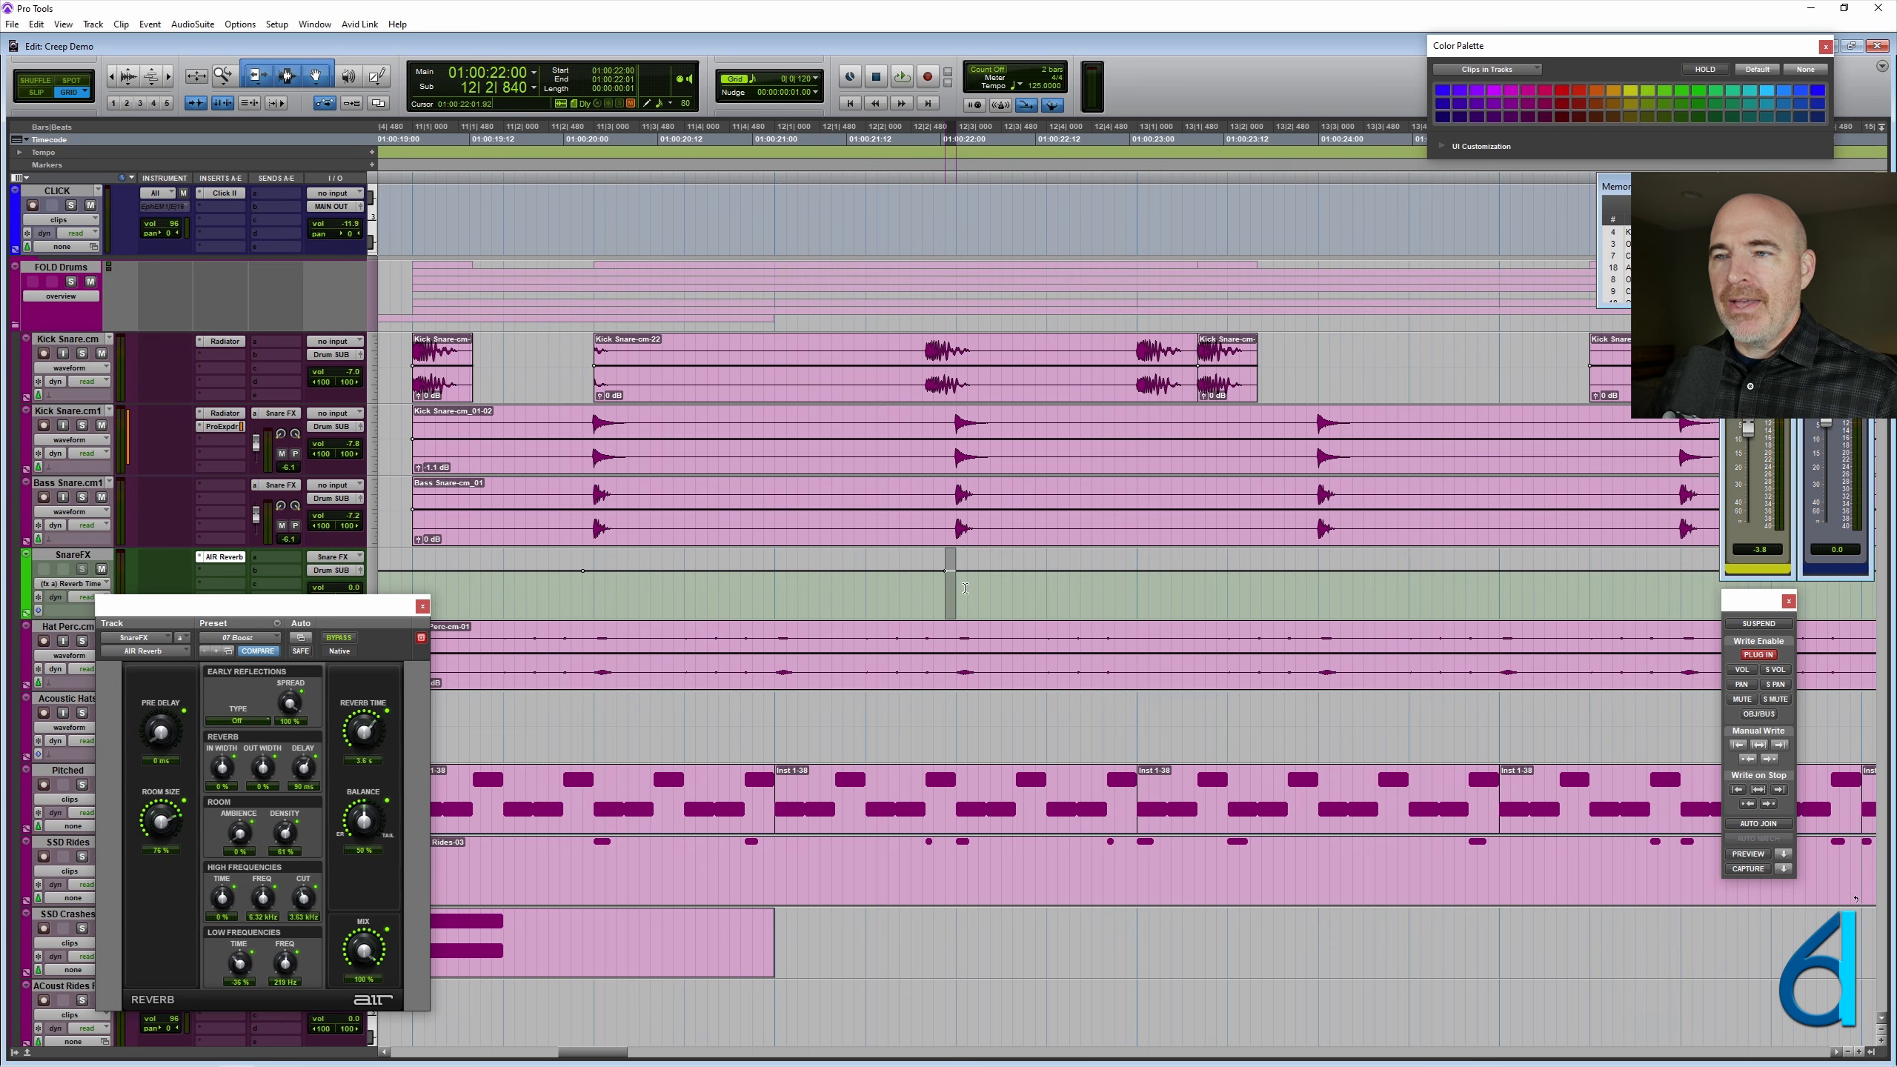
left_click_drag(965, 589, 1307, 591)
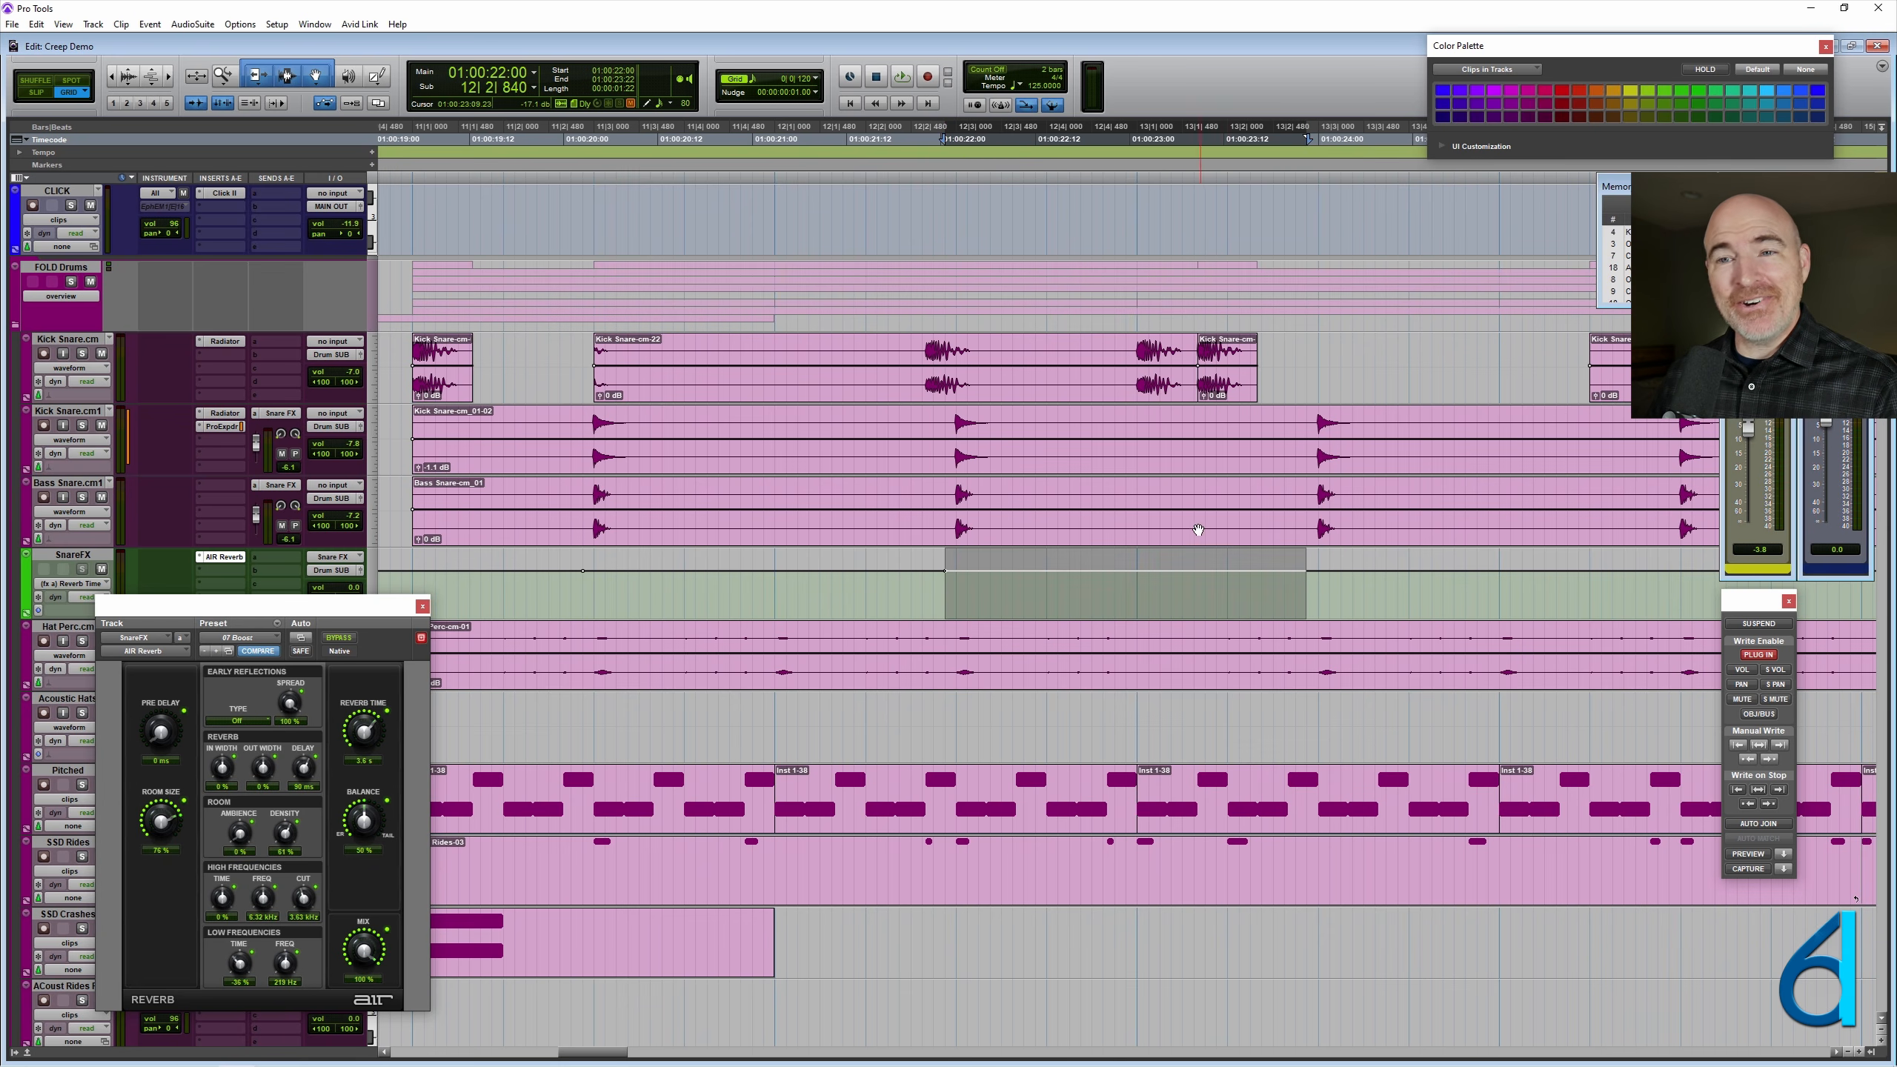
left_click(215, 651)
left_click(204, 652)
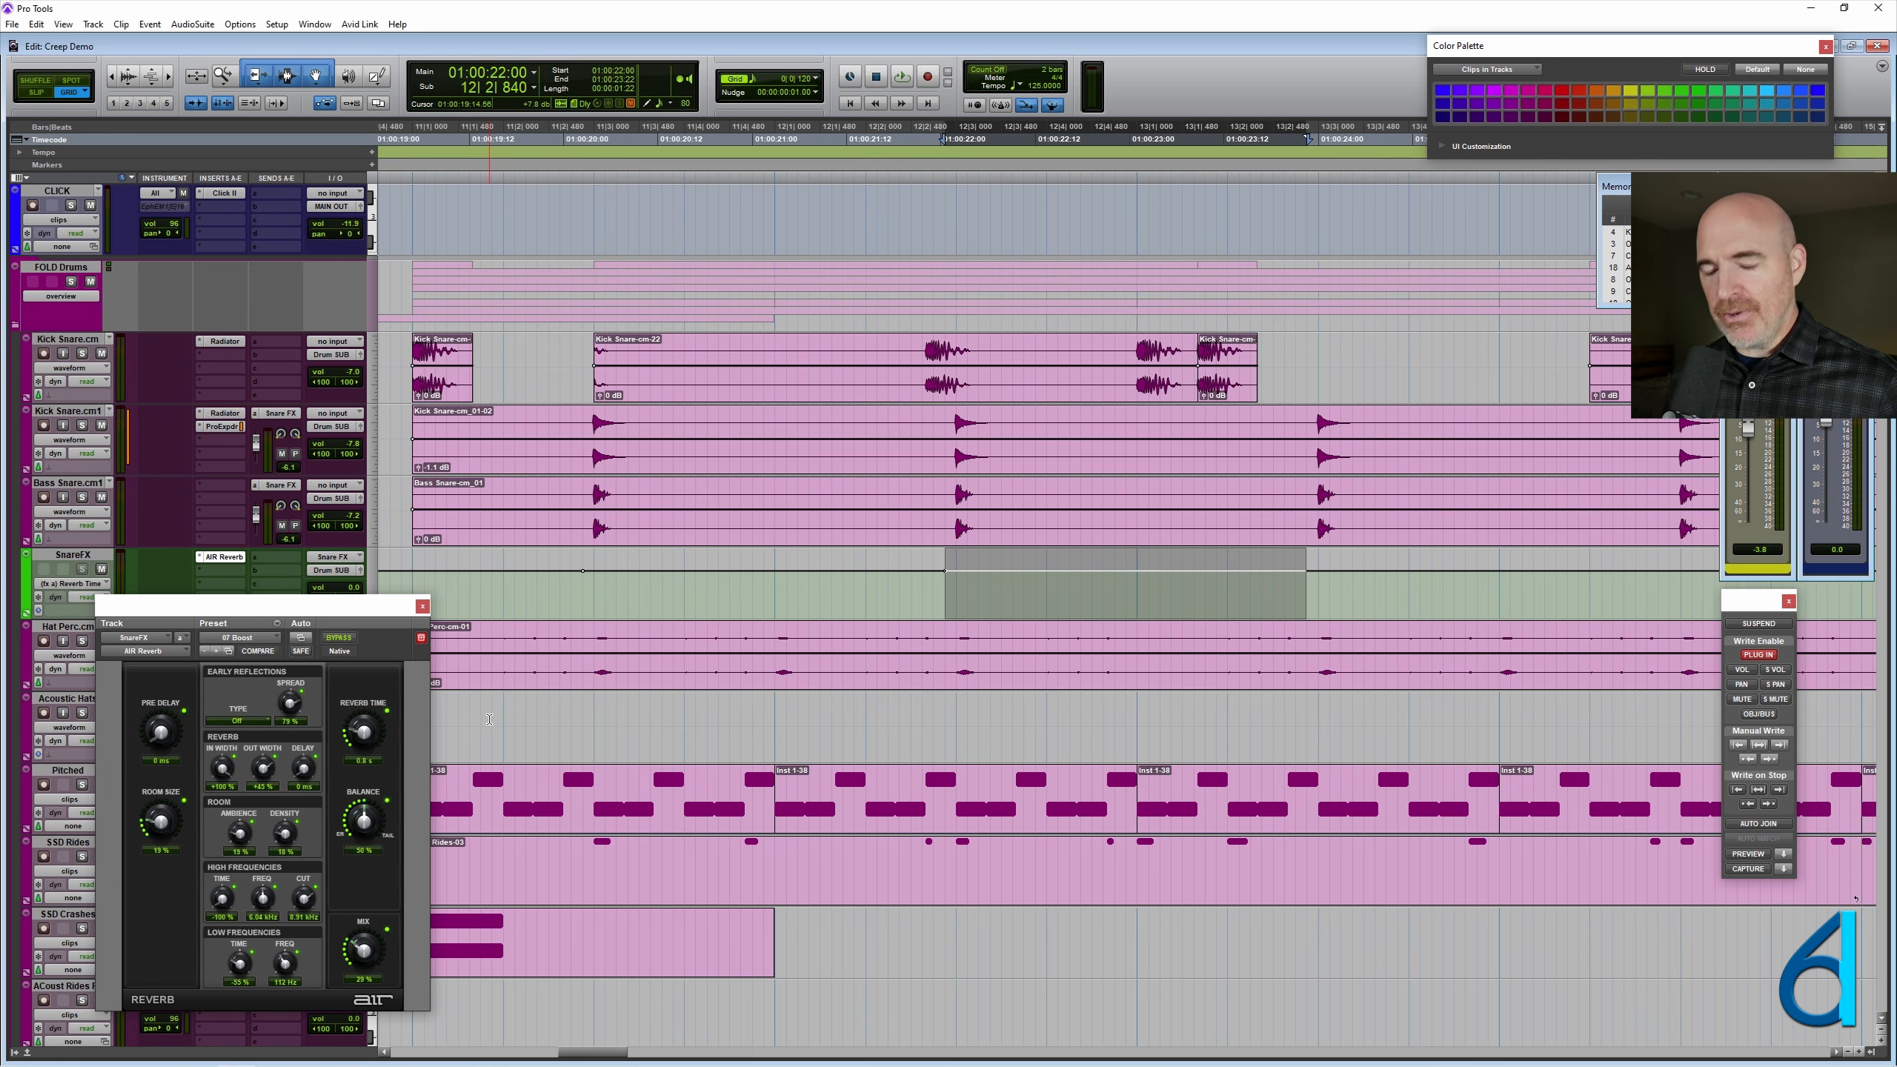
key("ctrl+/")
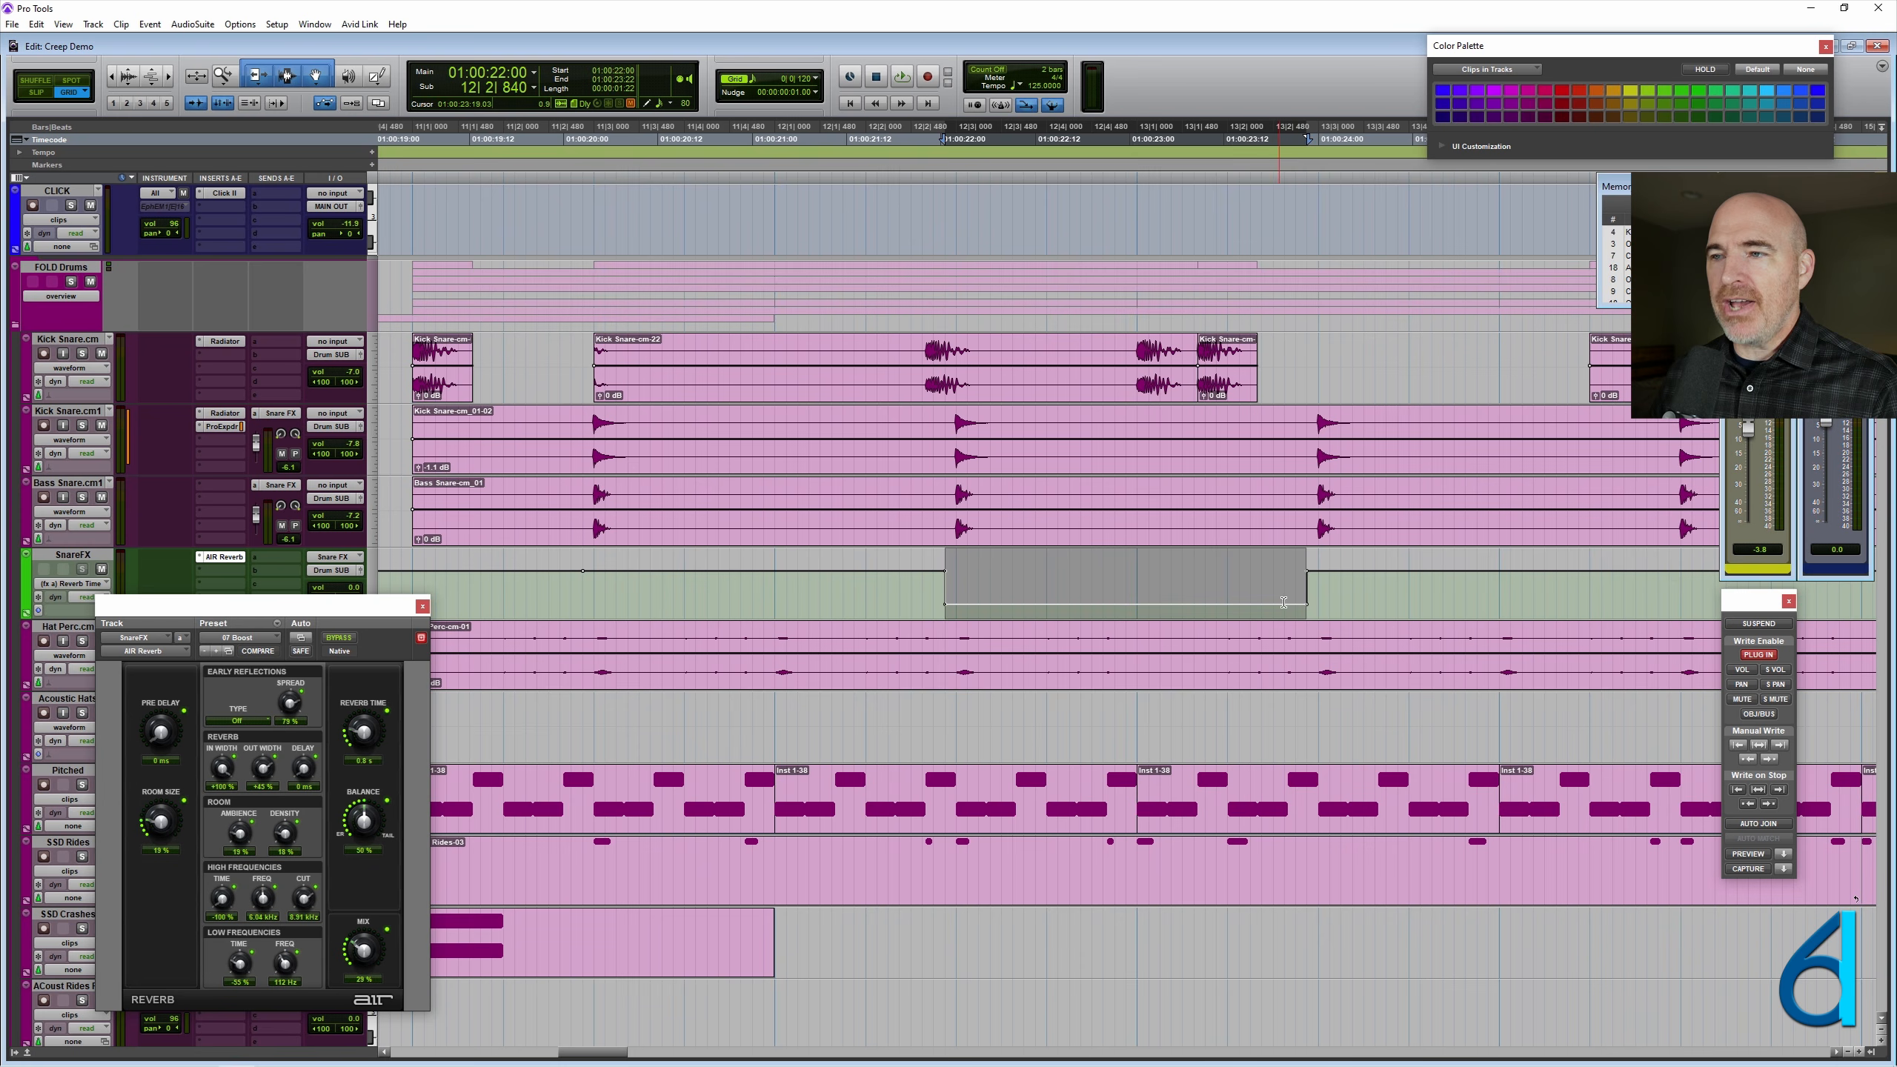
- Select SnareFX from 13|2|840 to 14|2|840 and write the 09 Scoring Stage preset there with lower room size and higher balance
left_click_drag(1313, 594, 1667, 577)
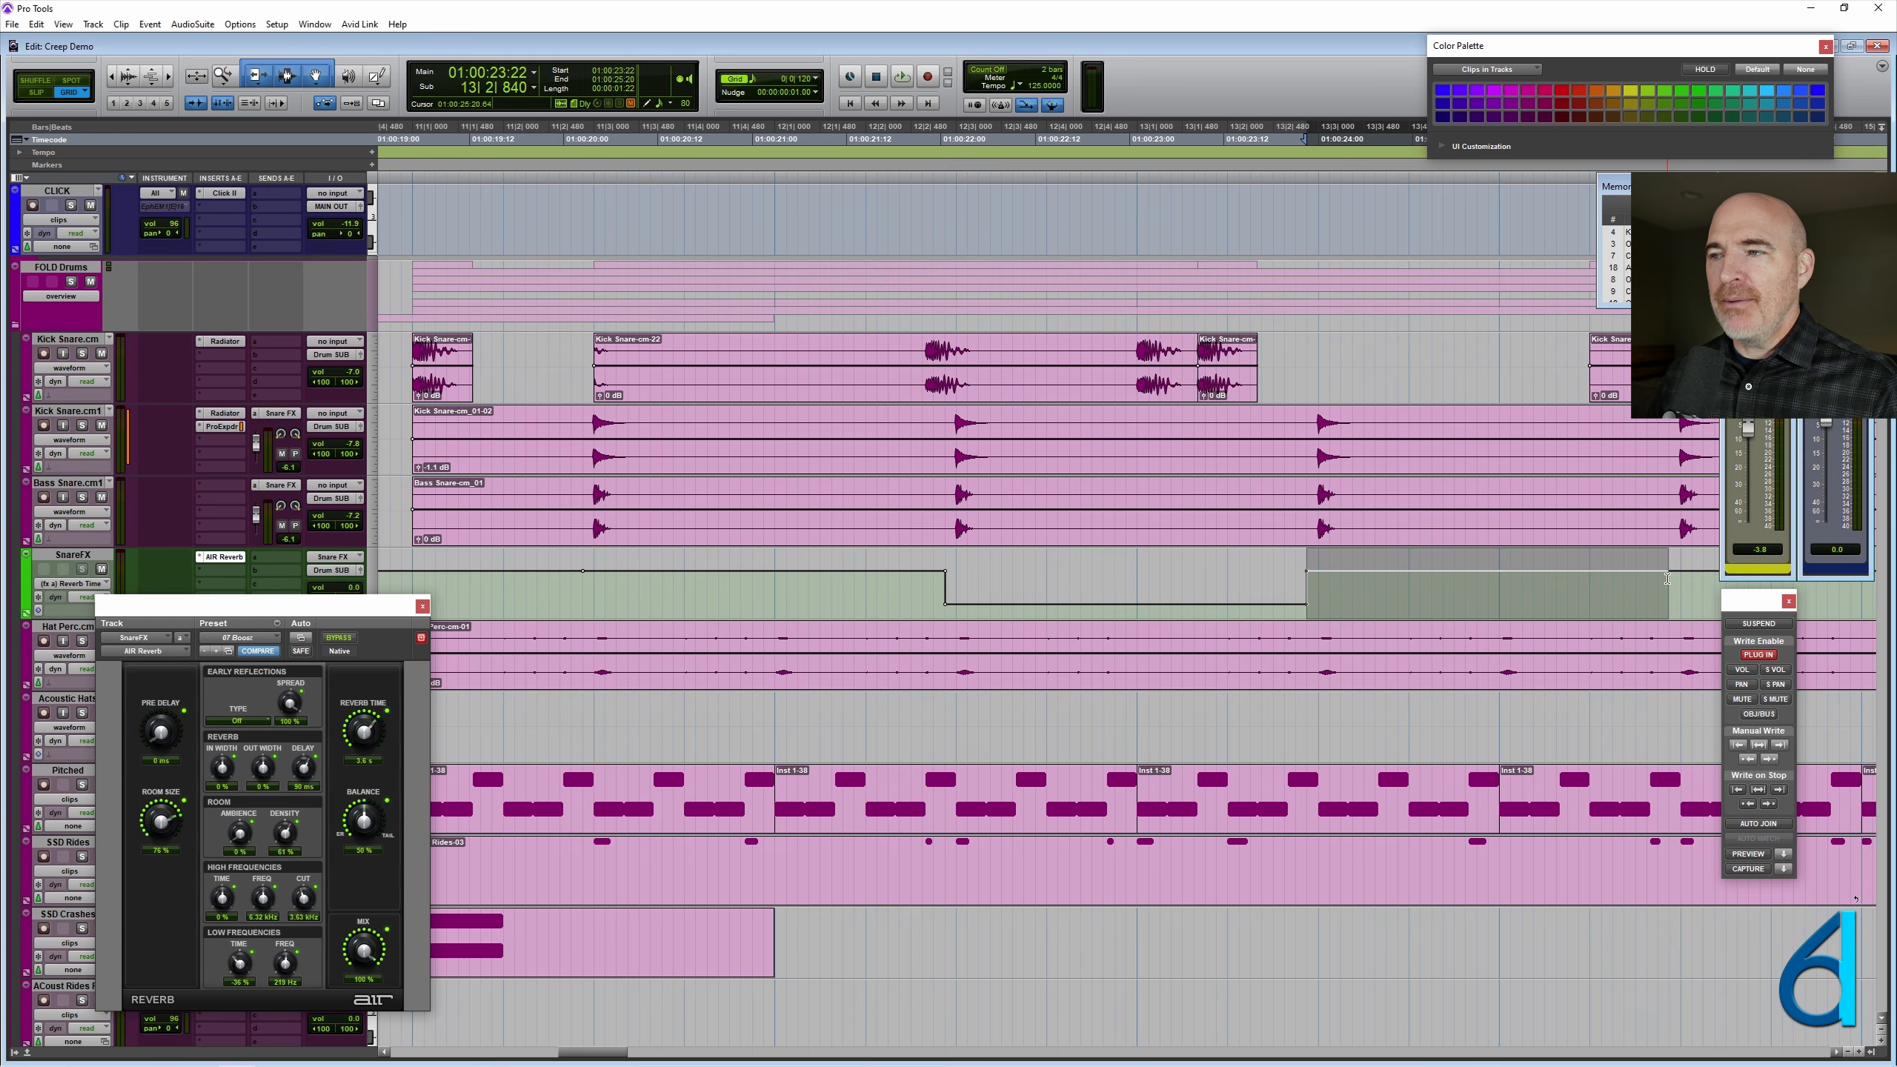
left_click(216, 652)
left_click(217, 651)
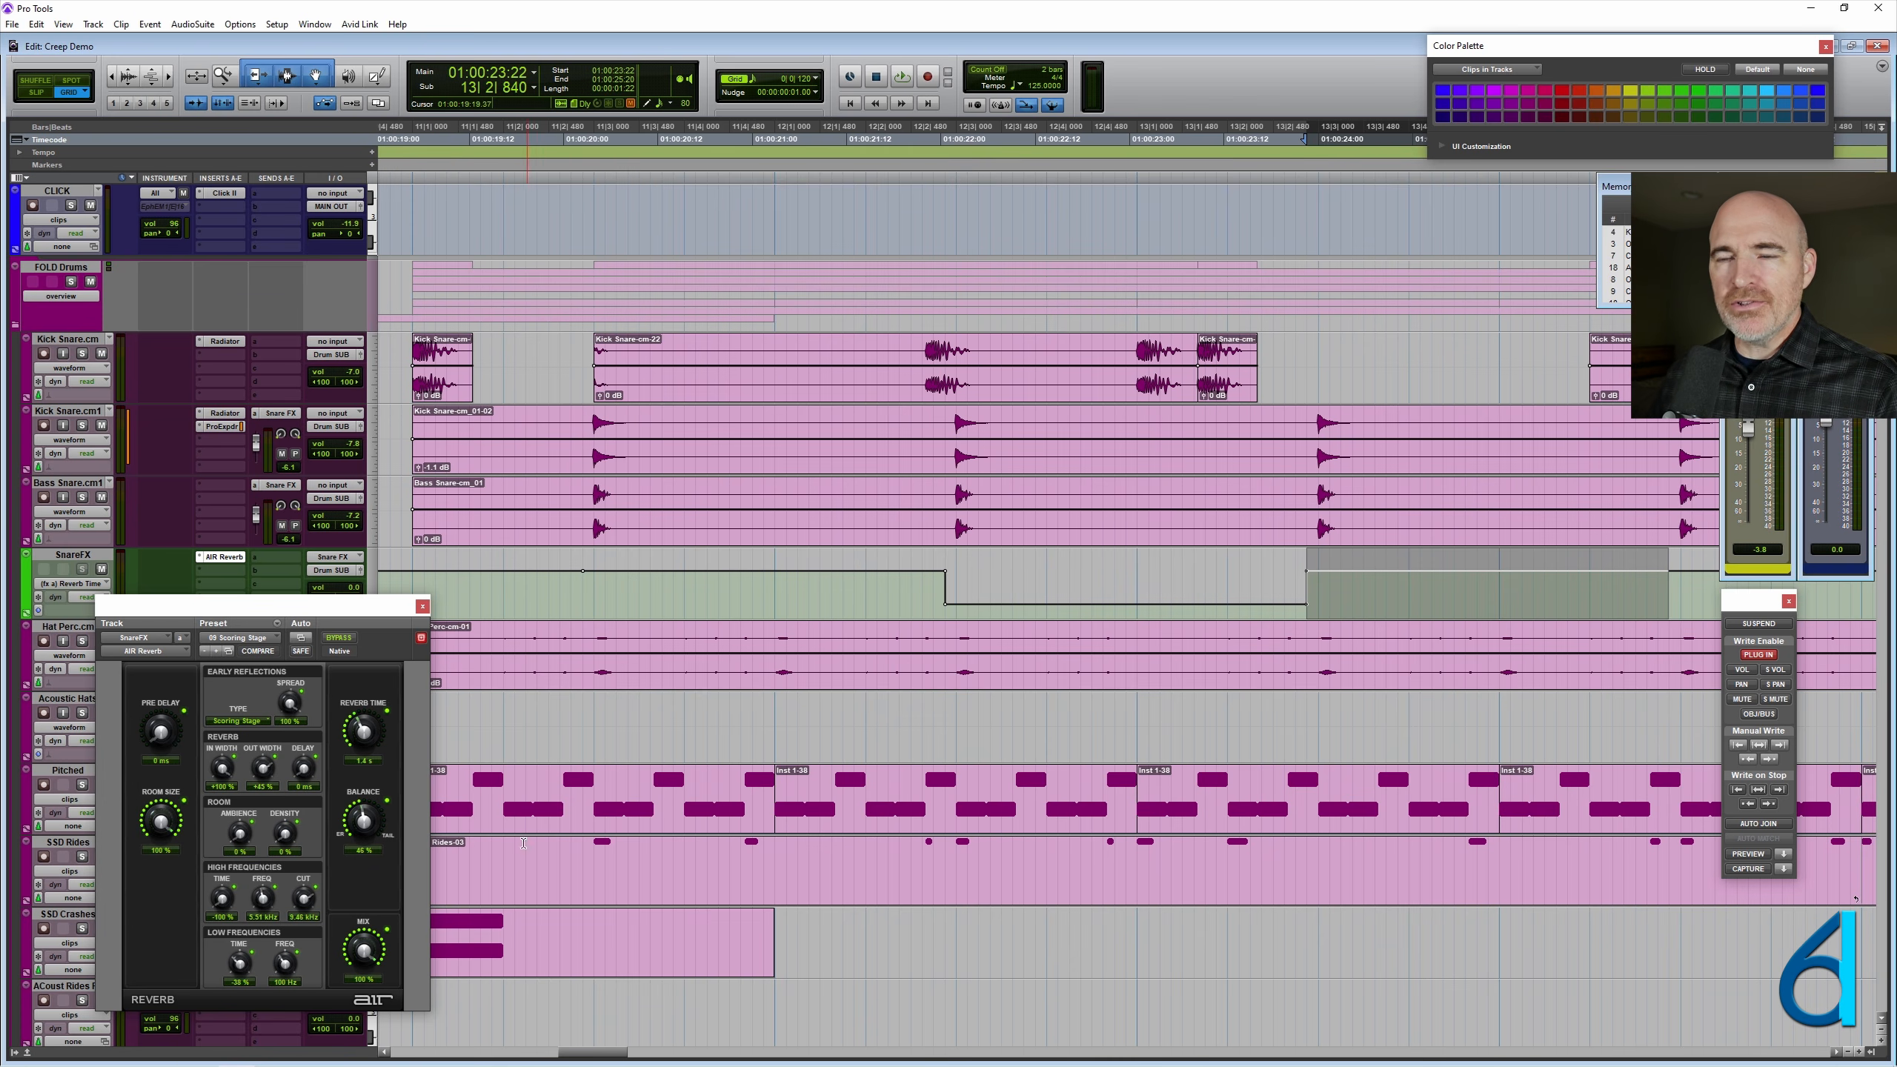
left_click_drag(364, 834, 377, 813)
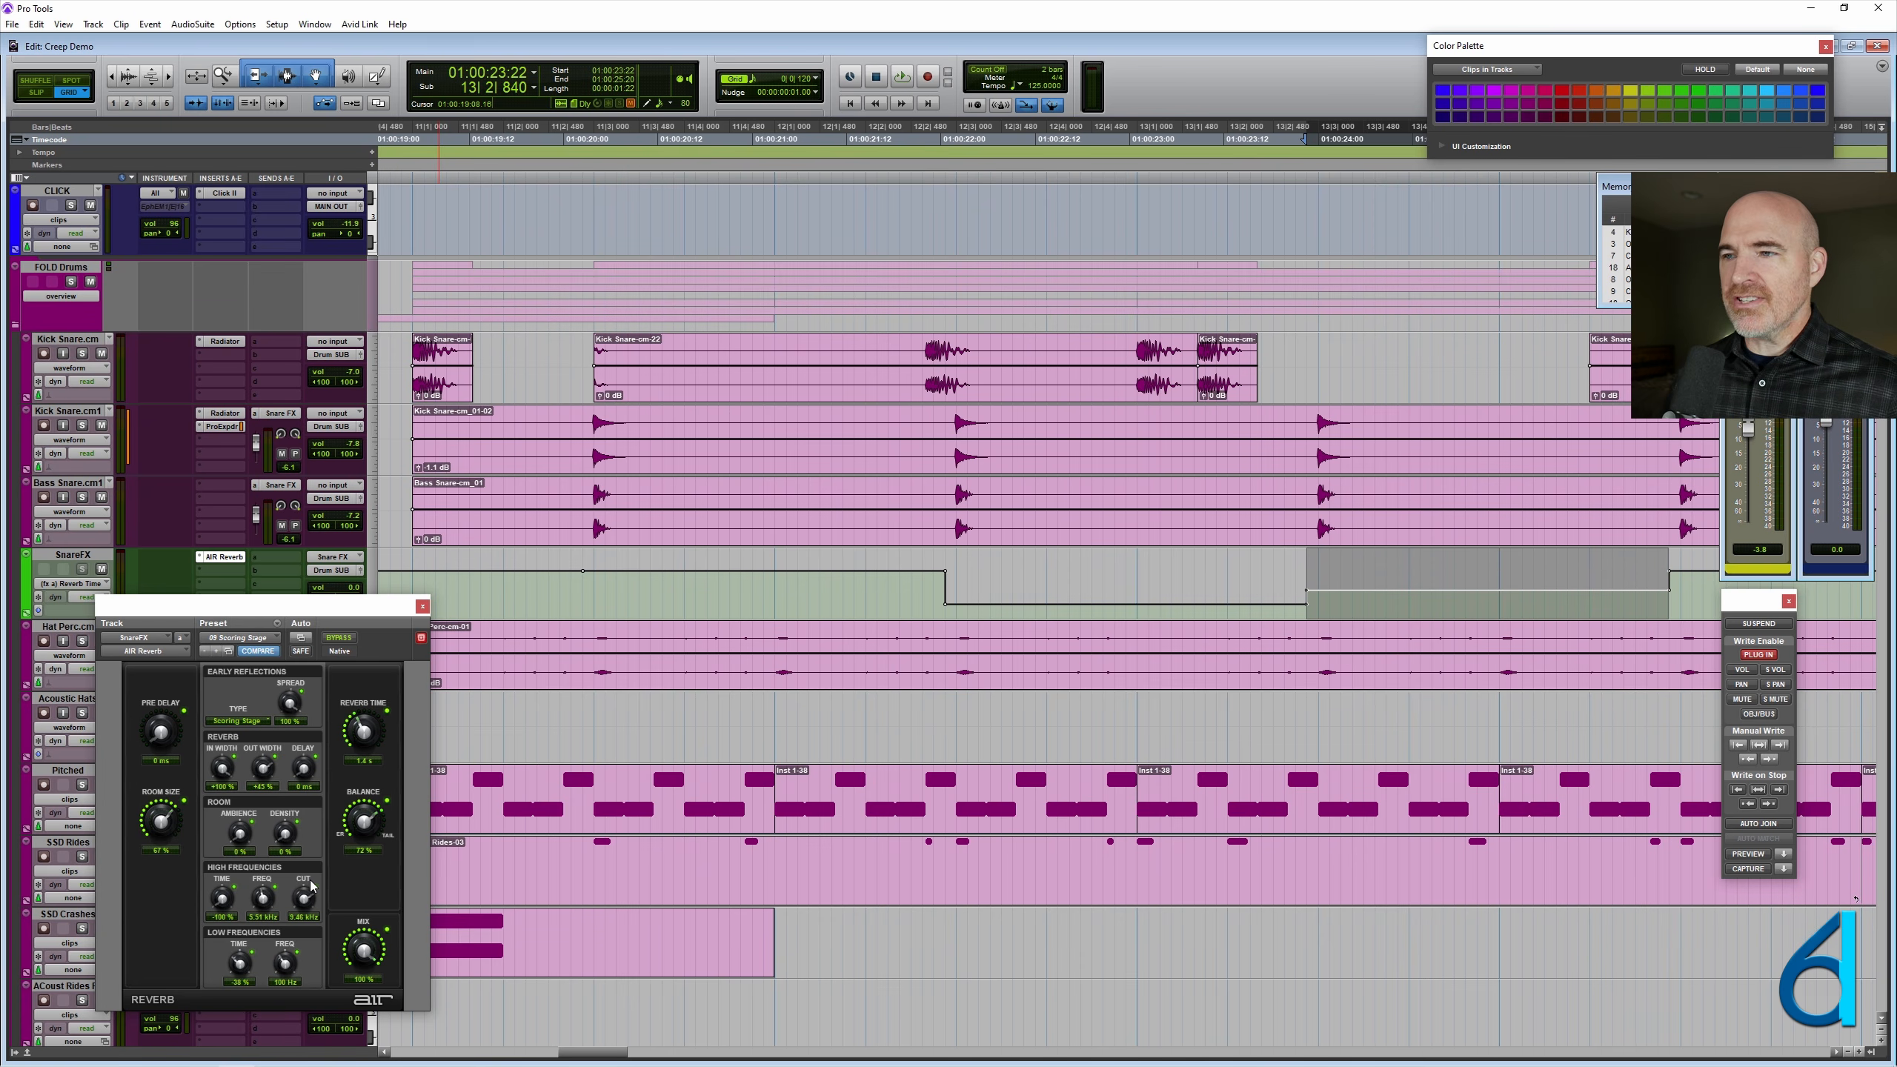
- Select the SnareFX range from 14|2|840 to 15|2|840, covering the fourth snare hit
scroll(655, 598, "right", 3)
scroll(654, 598, "right", 6)
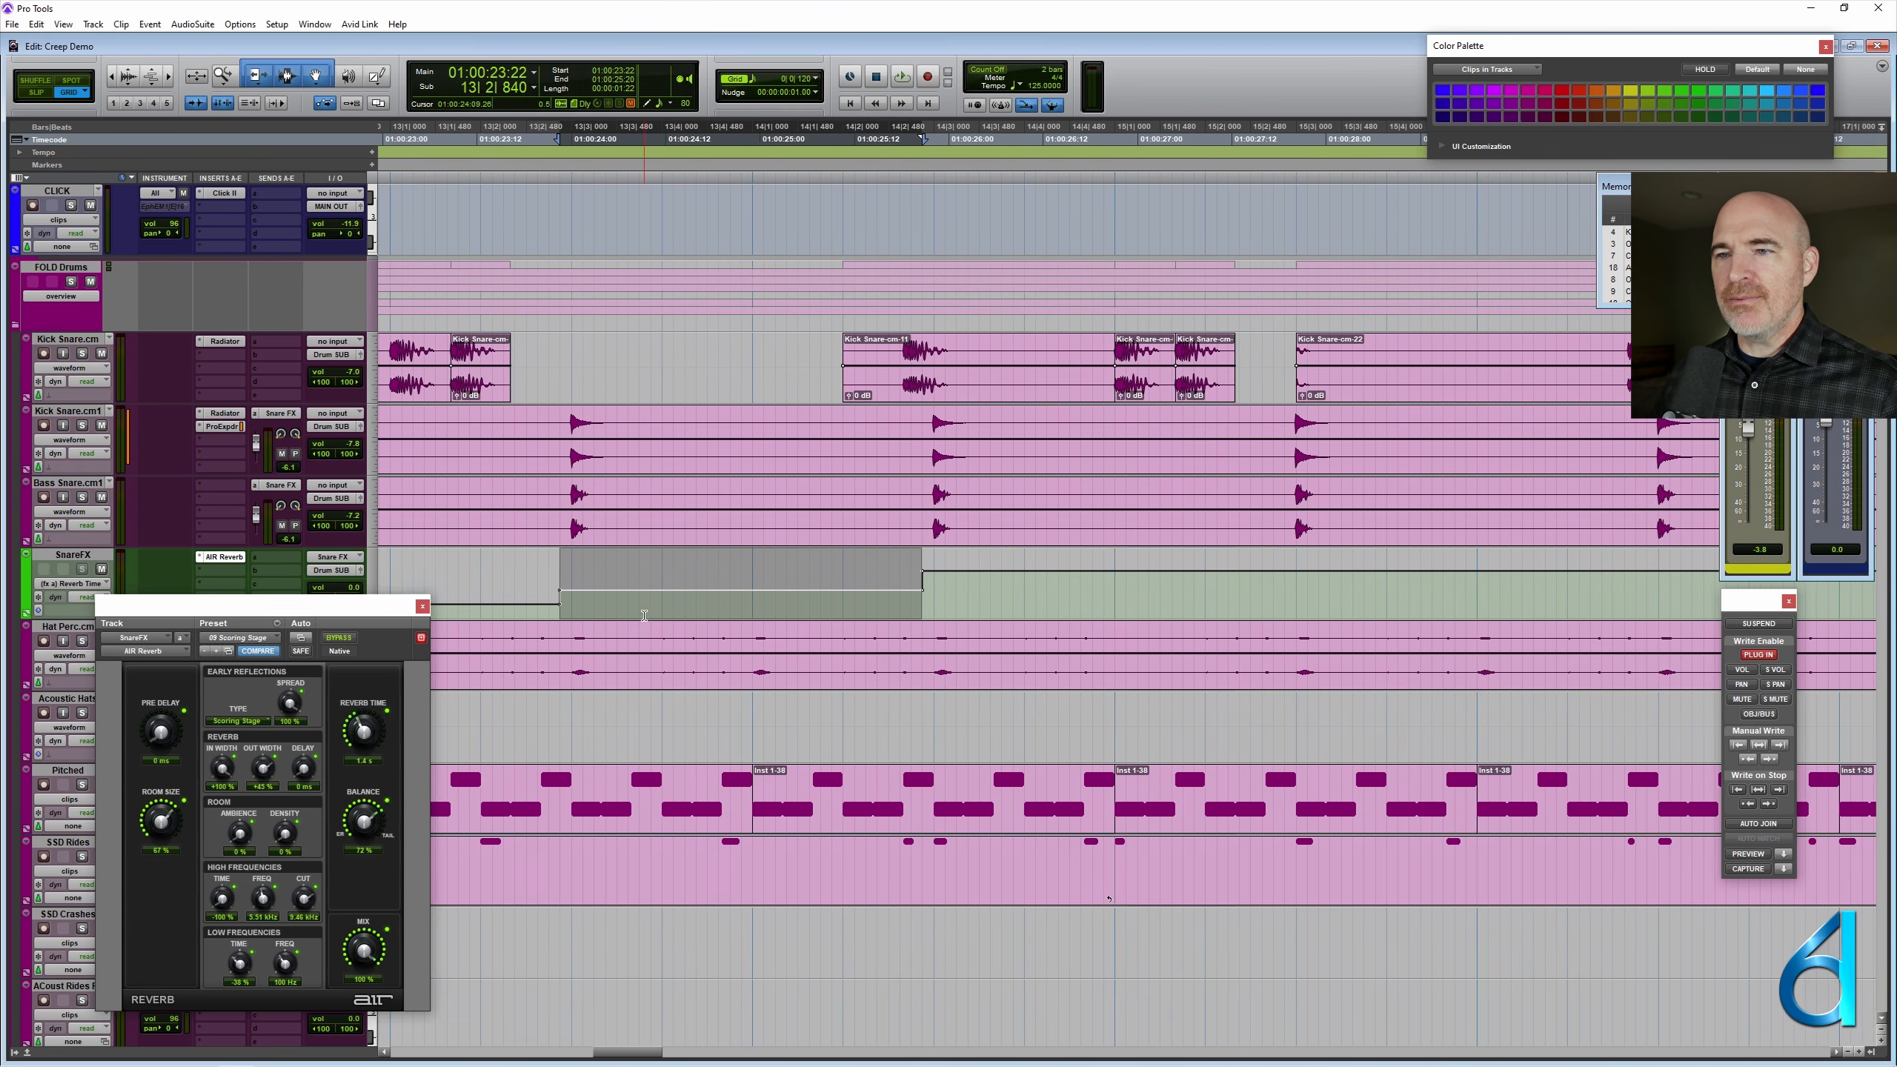
left_click(708, 604)
left_click_drag(708, 604, 1070, 592)
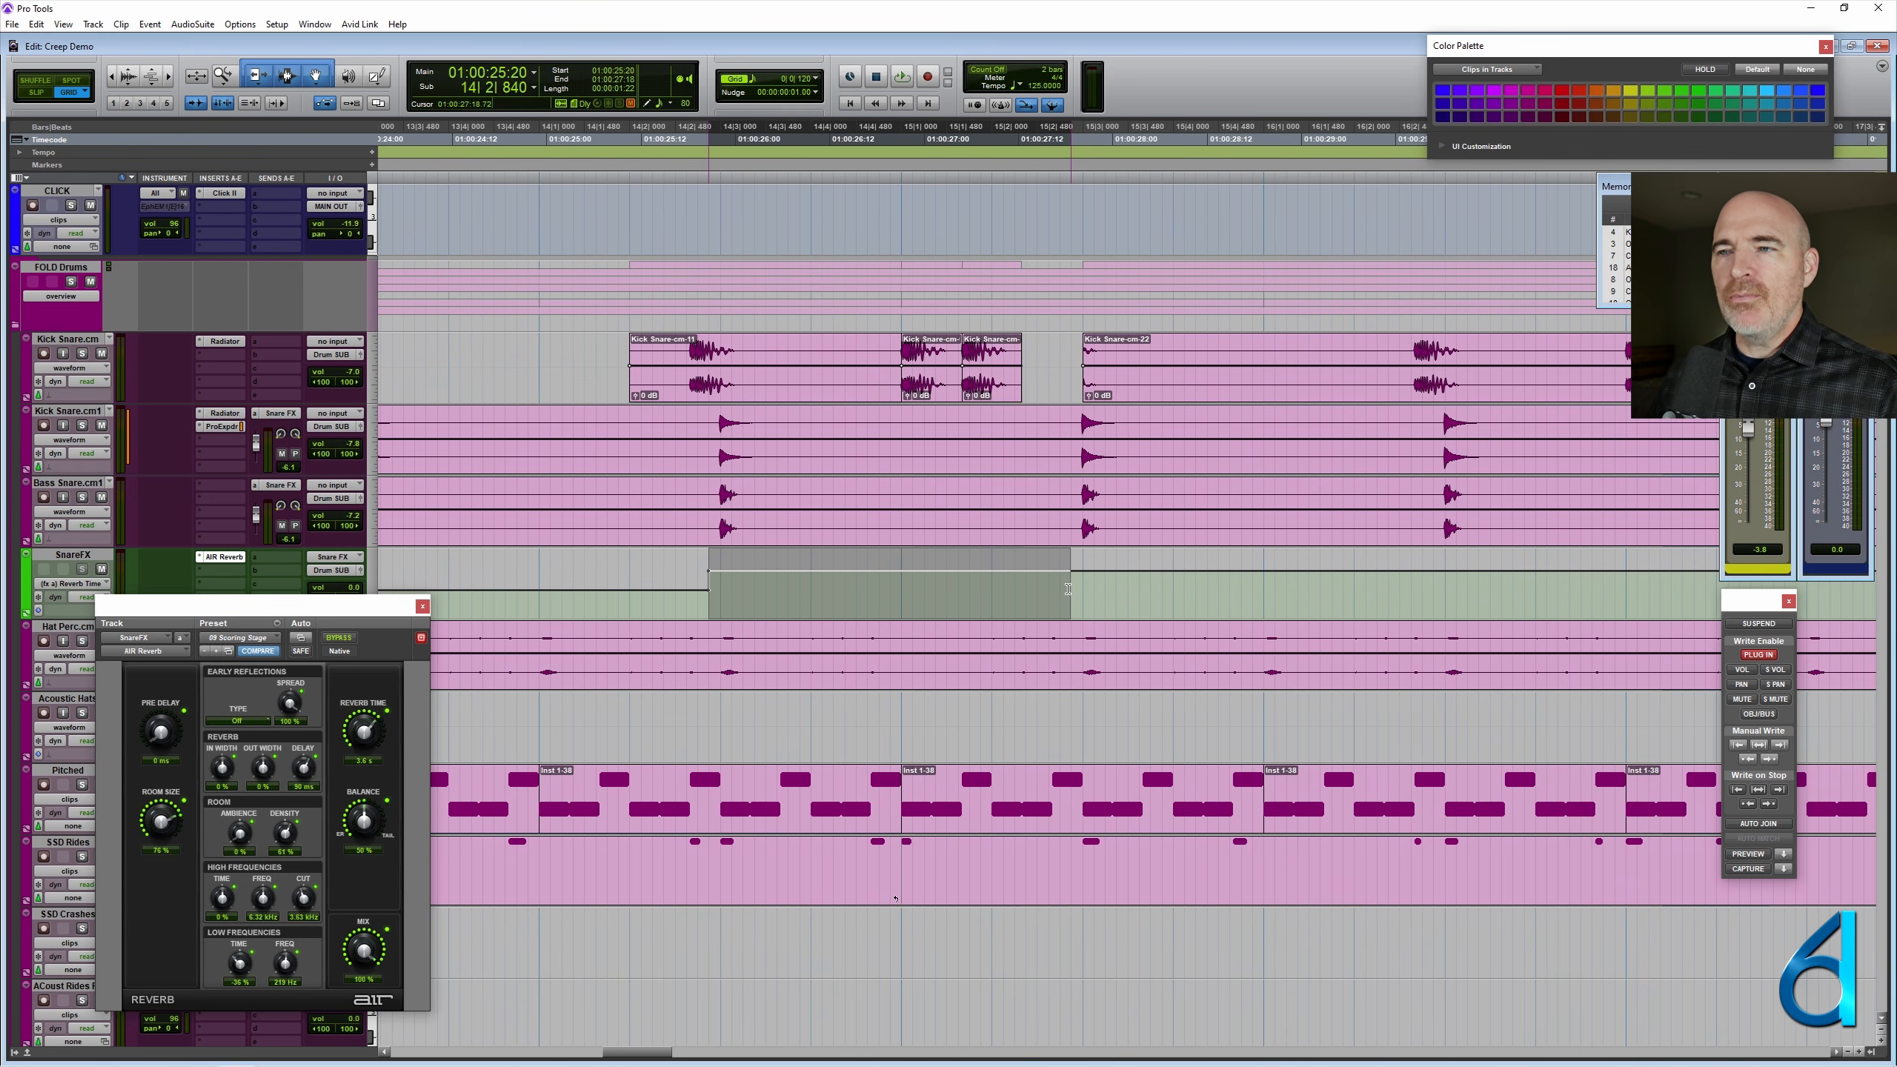
- Load the 11 Cathedral preset, raise its balance and high-frequency cut, and write the settings as automation to the selection
left_click_drag(333, 612, 426, 626)
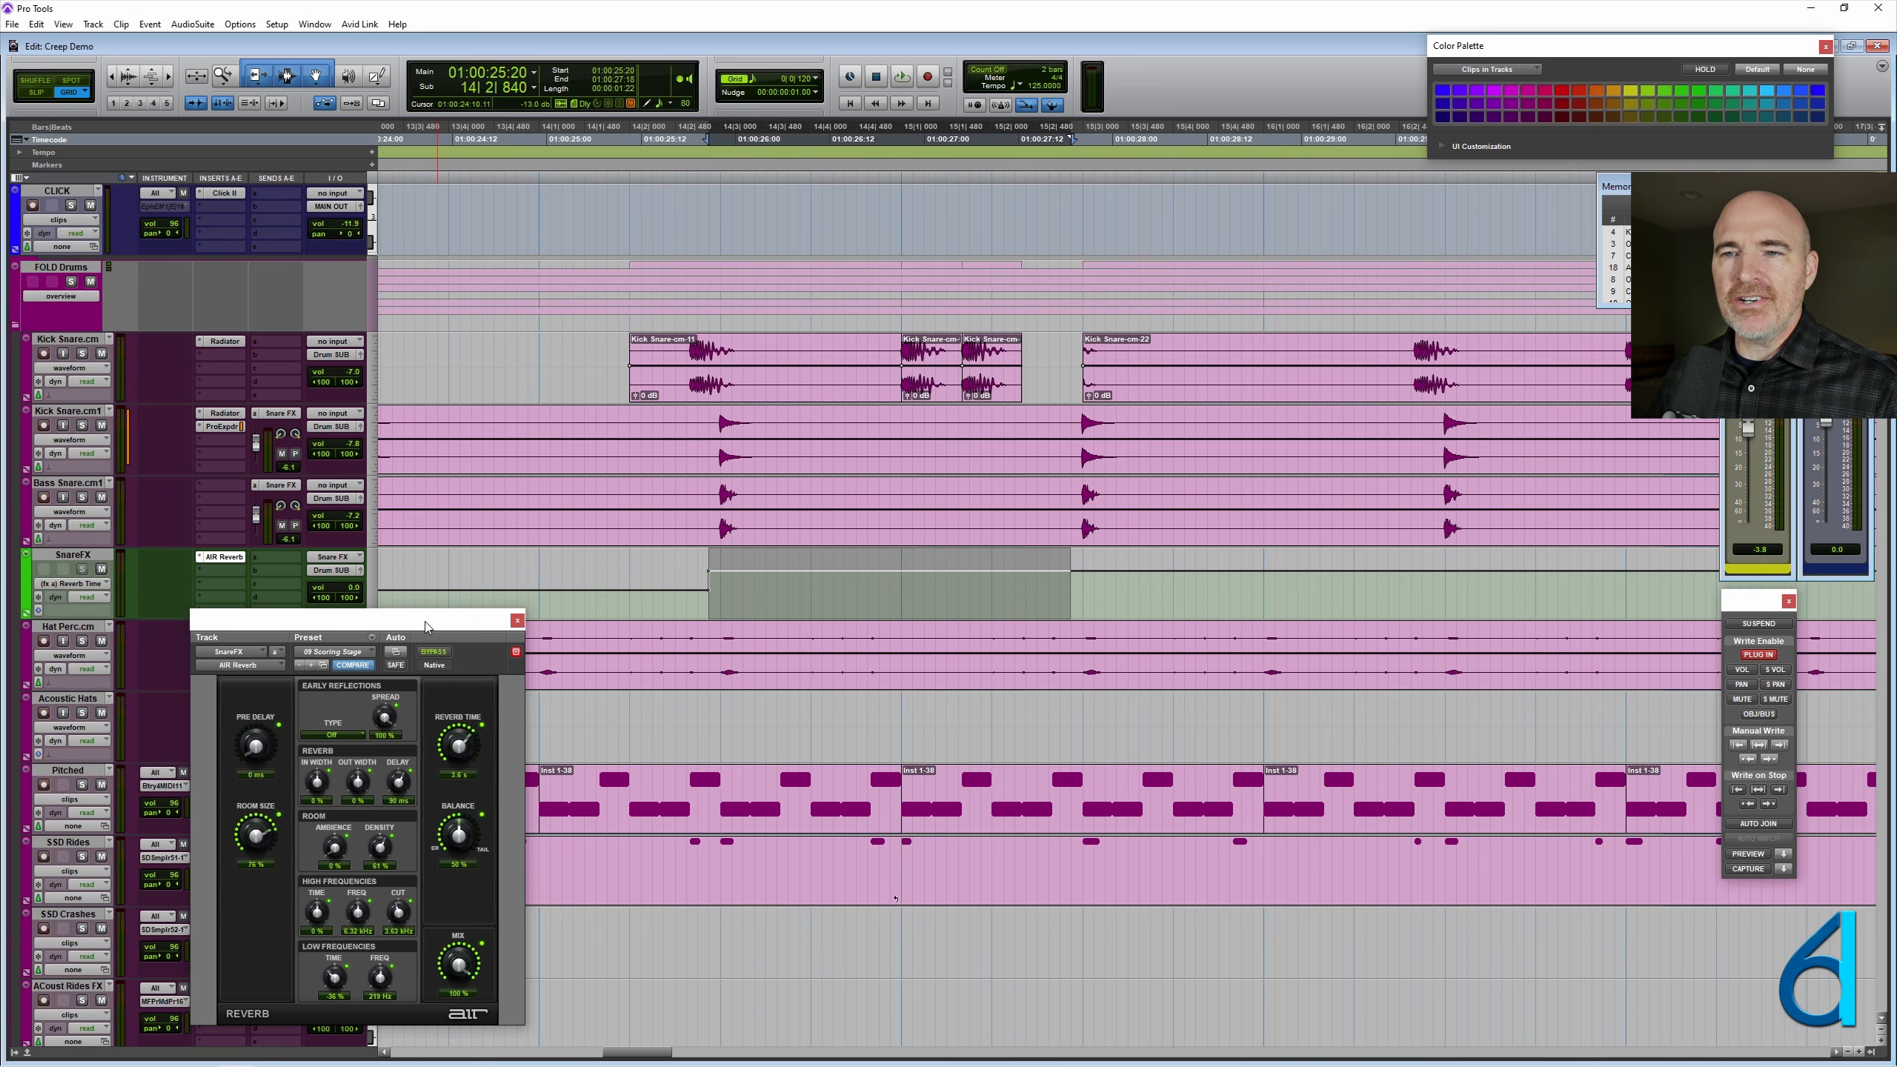
left_click(340, 667)
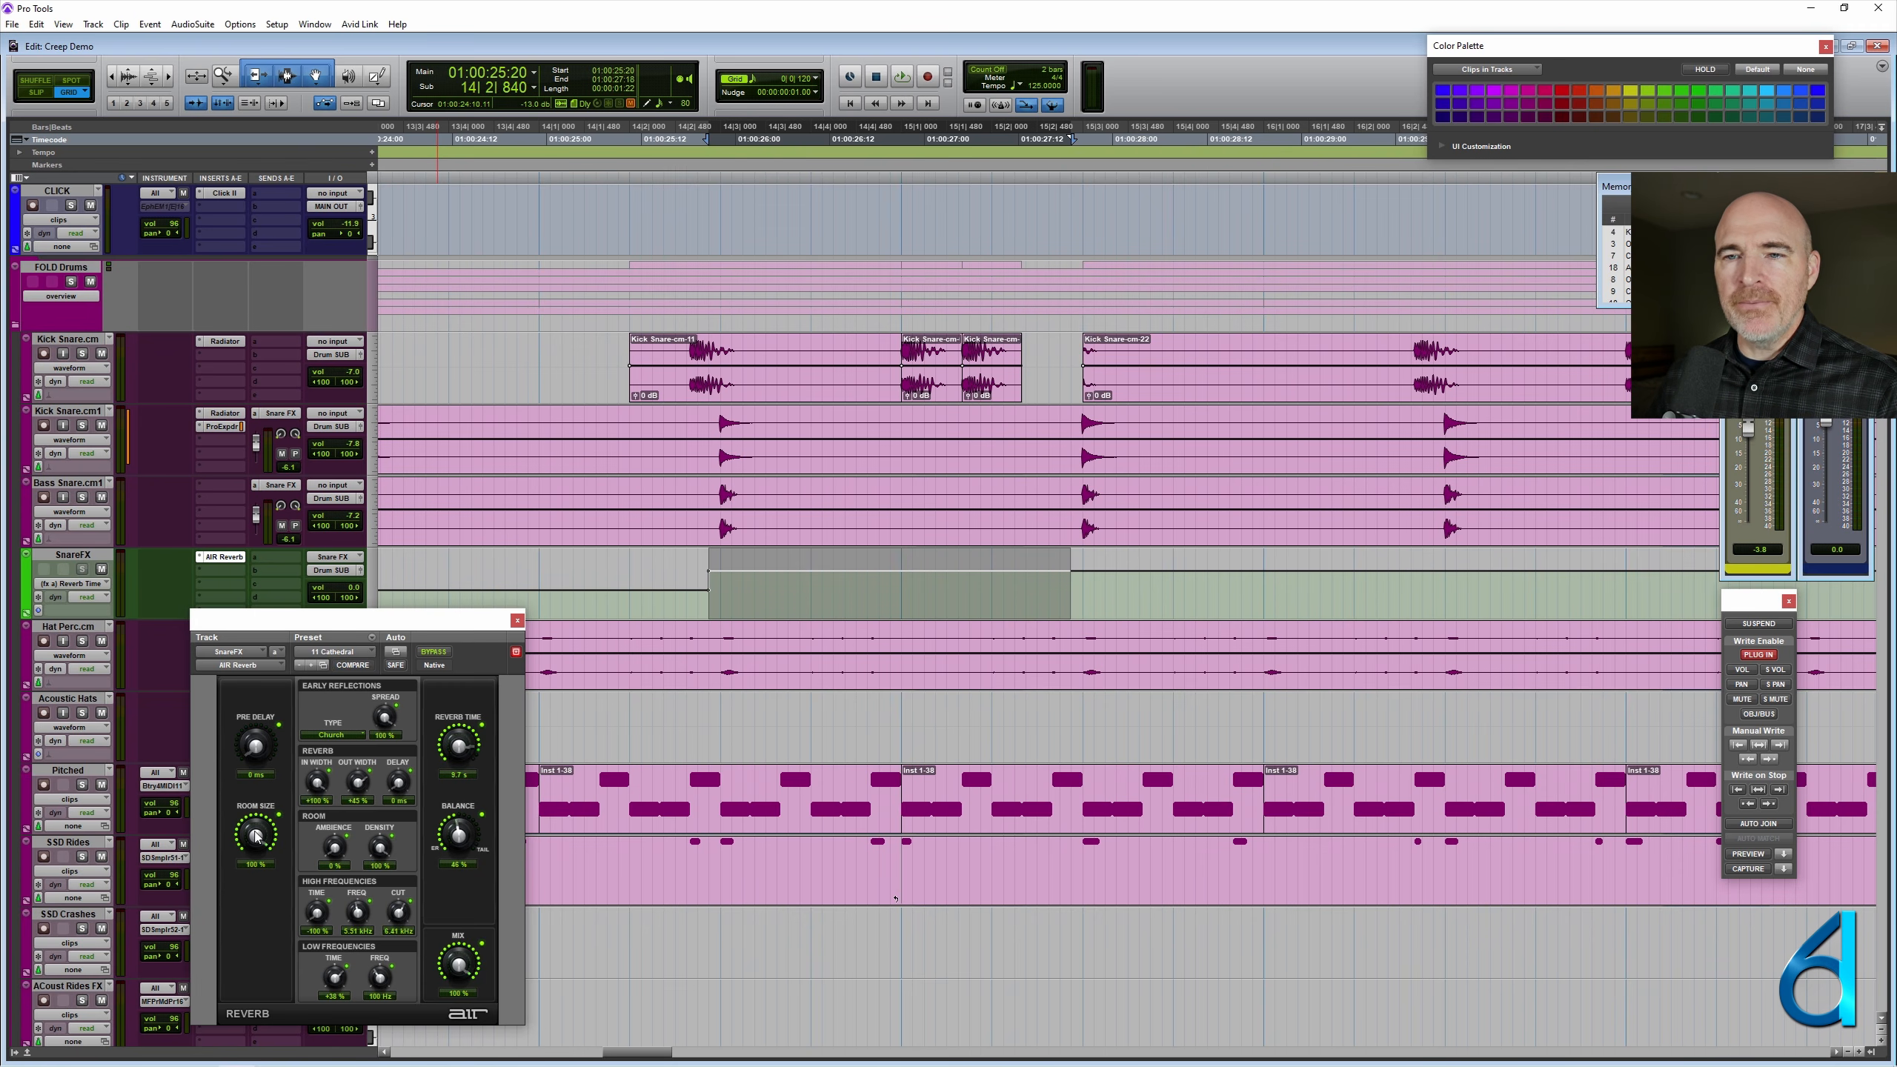
left_click_drag(463, 835, 466, 812)
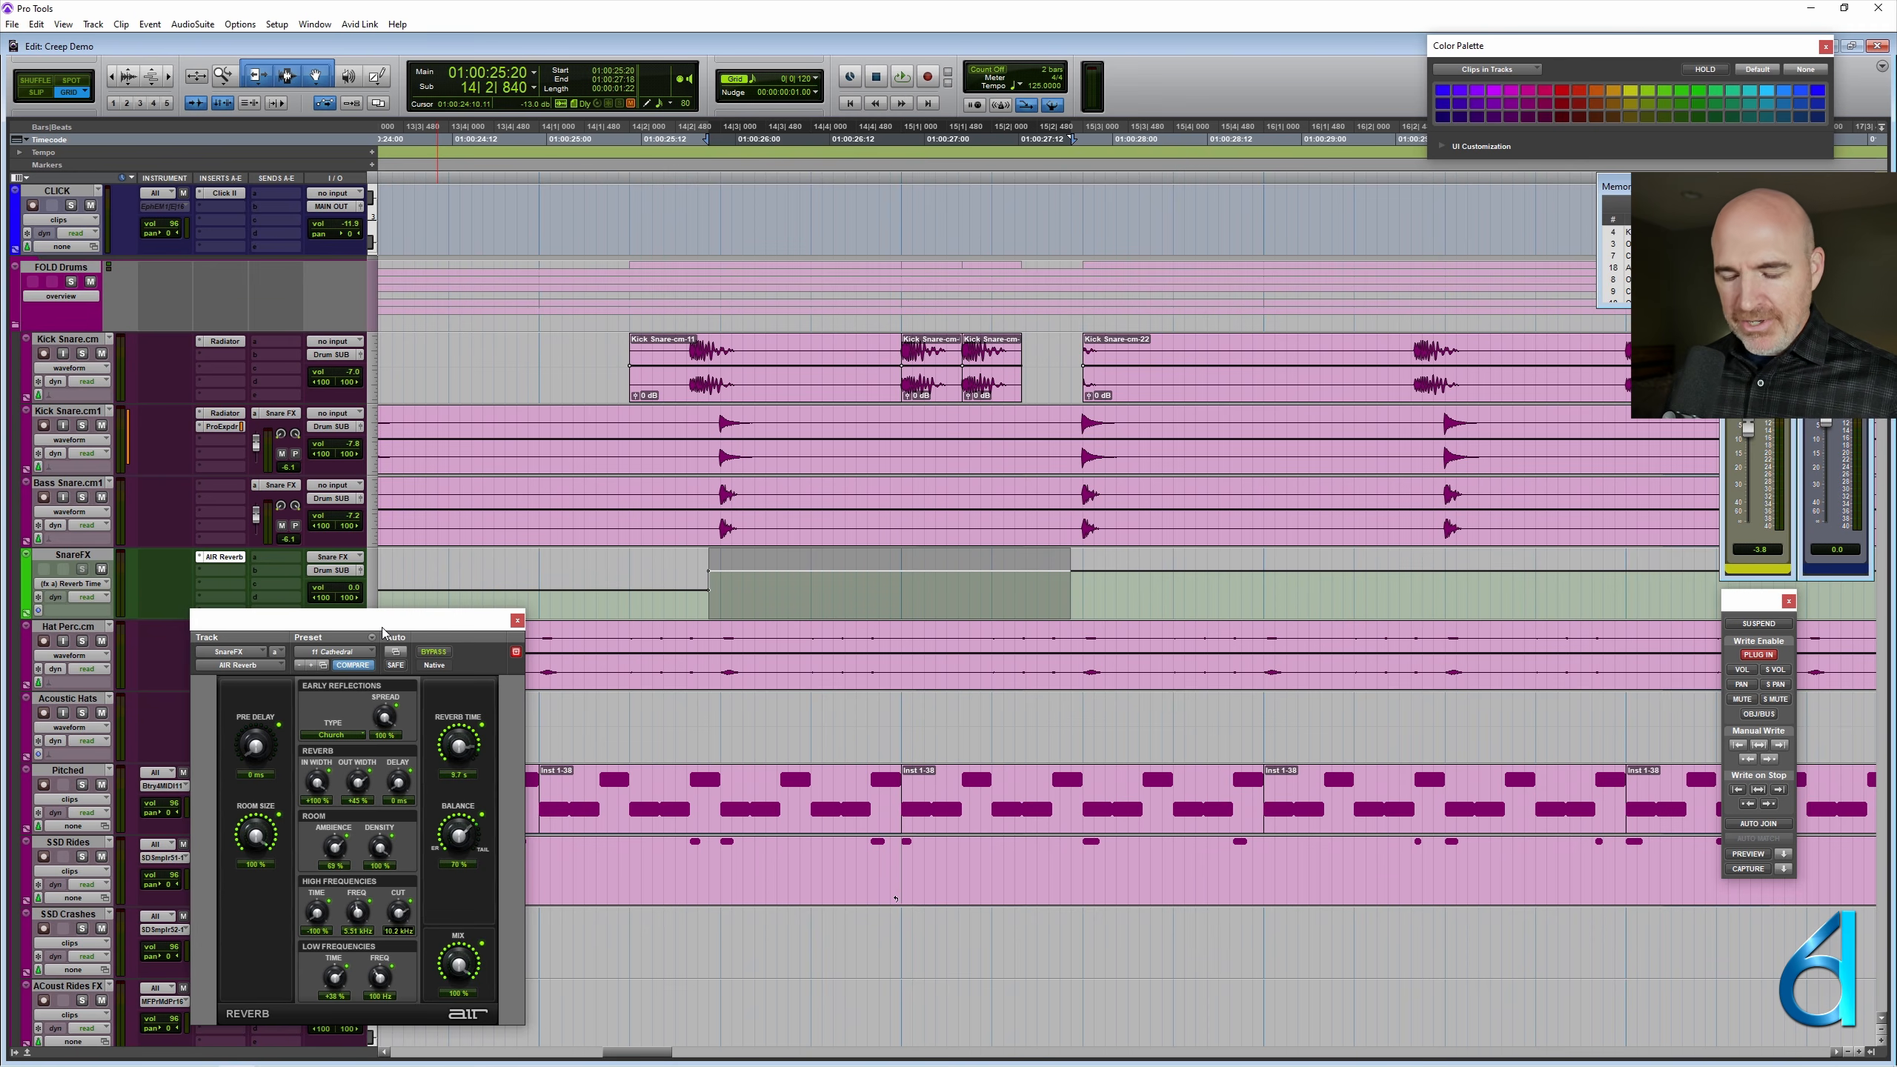
key("ctrl+alt+slash")
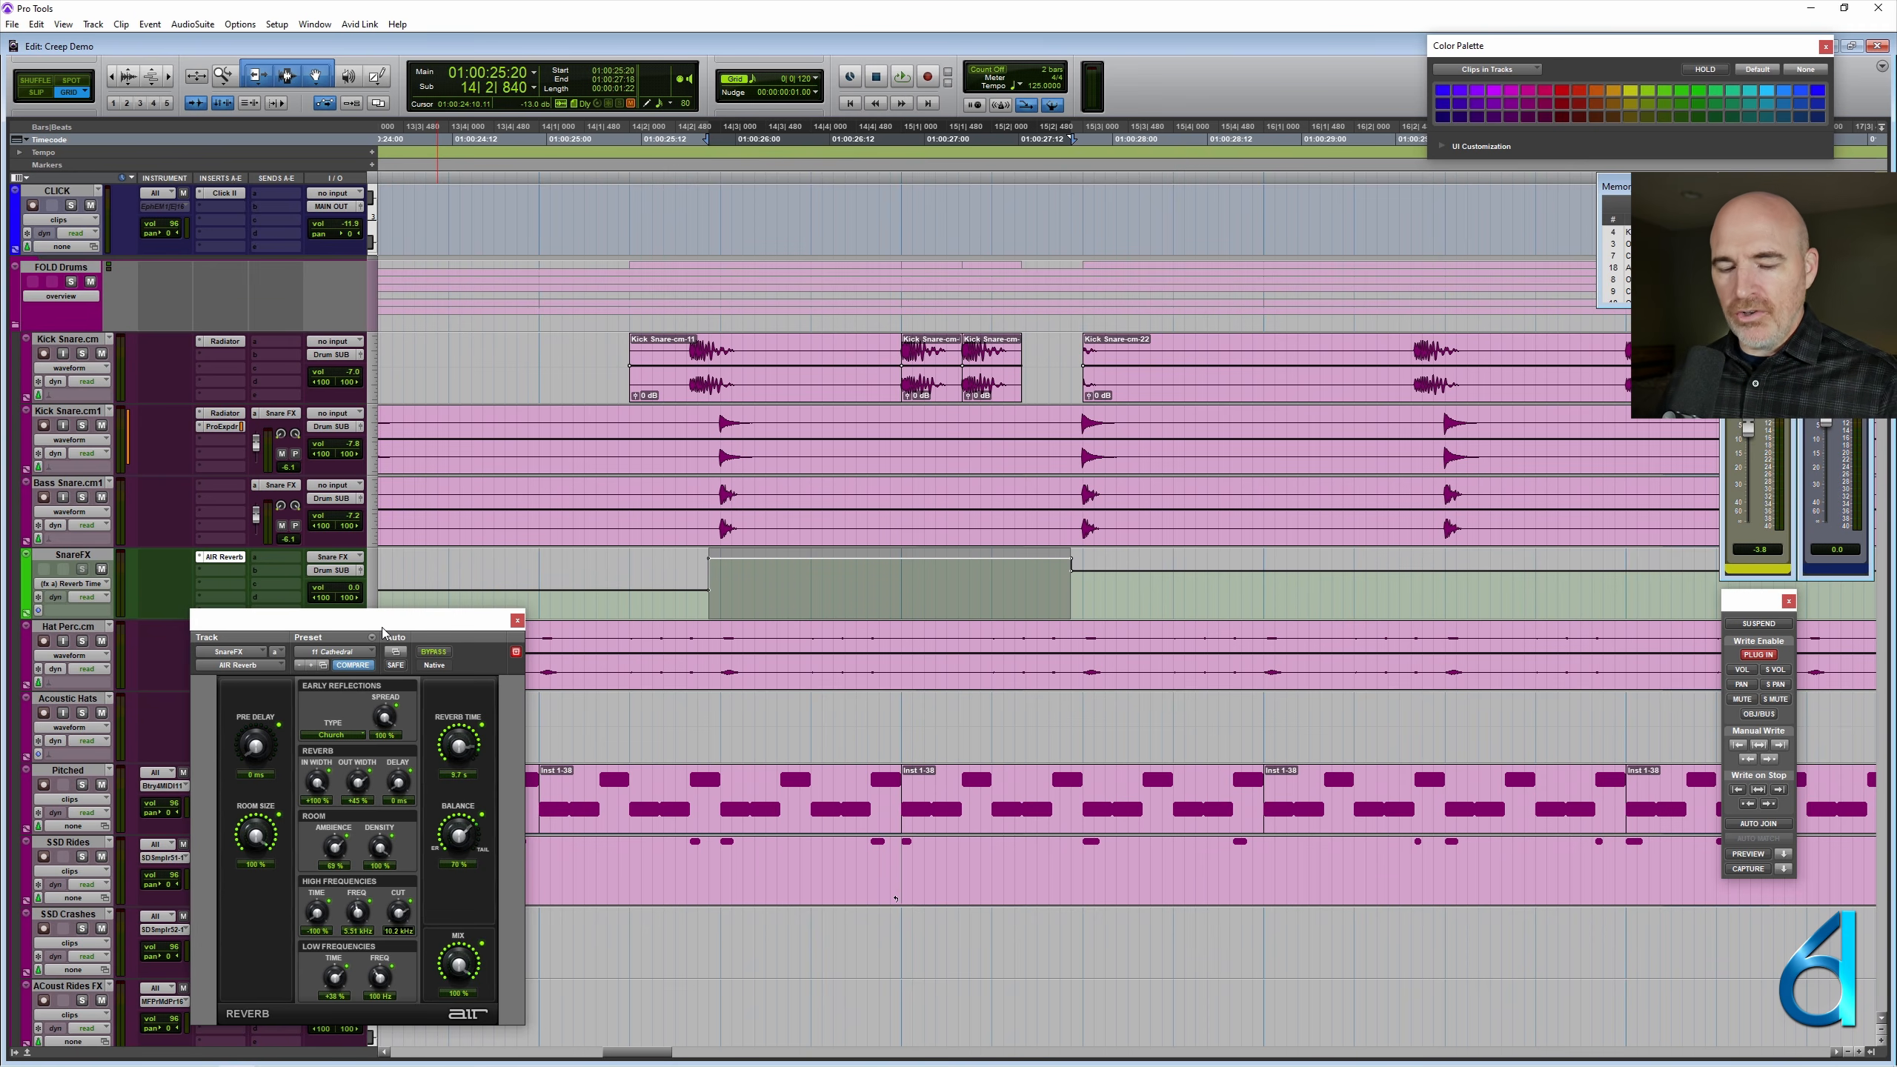
- Zoom out and place the cursor within each automated SnareFX section to check the reverb settings recalled there
left_click(875, 591)
key("r")
key("r")
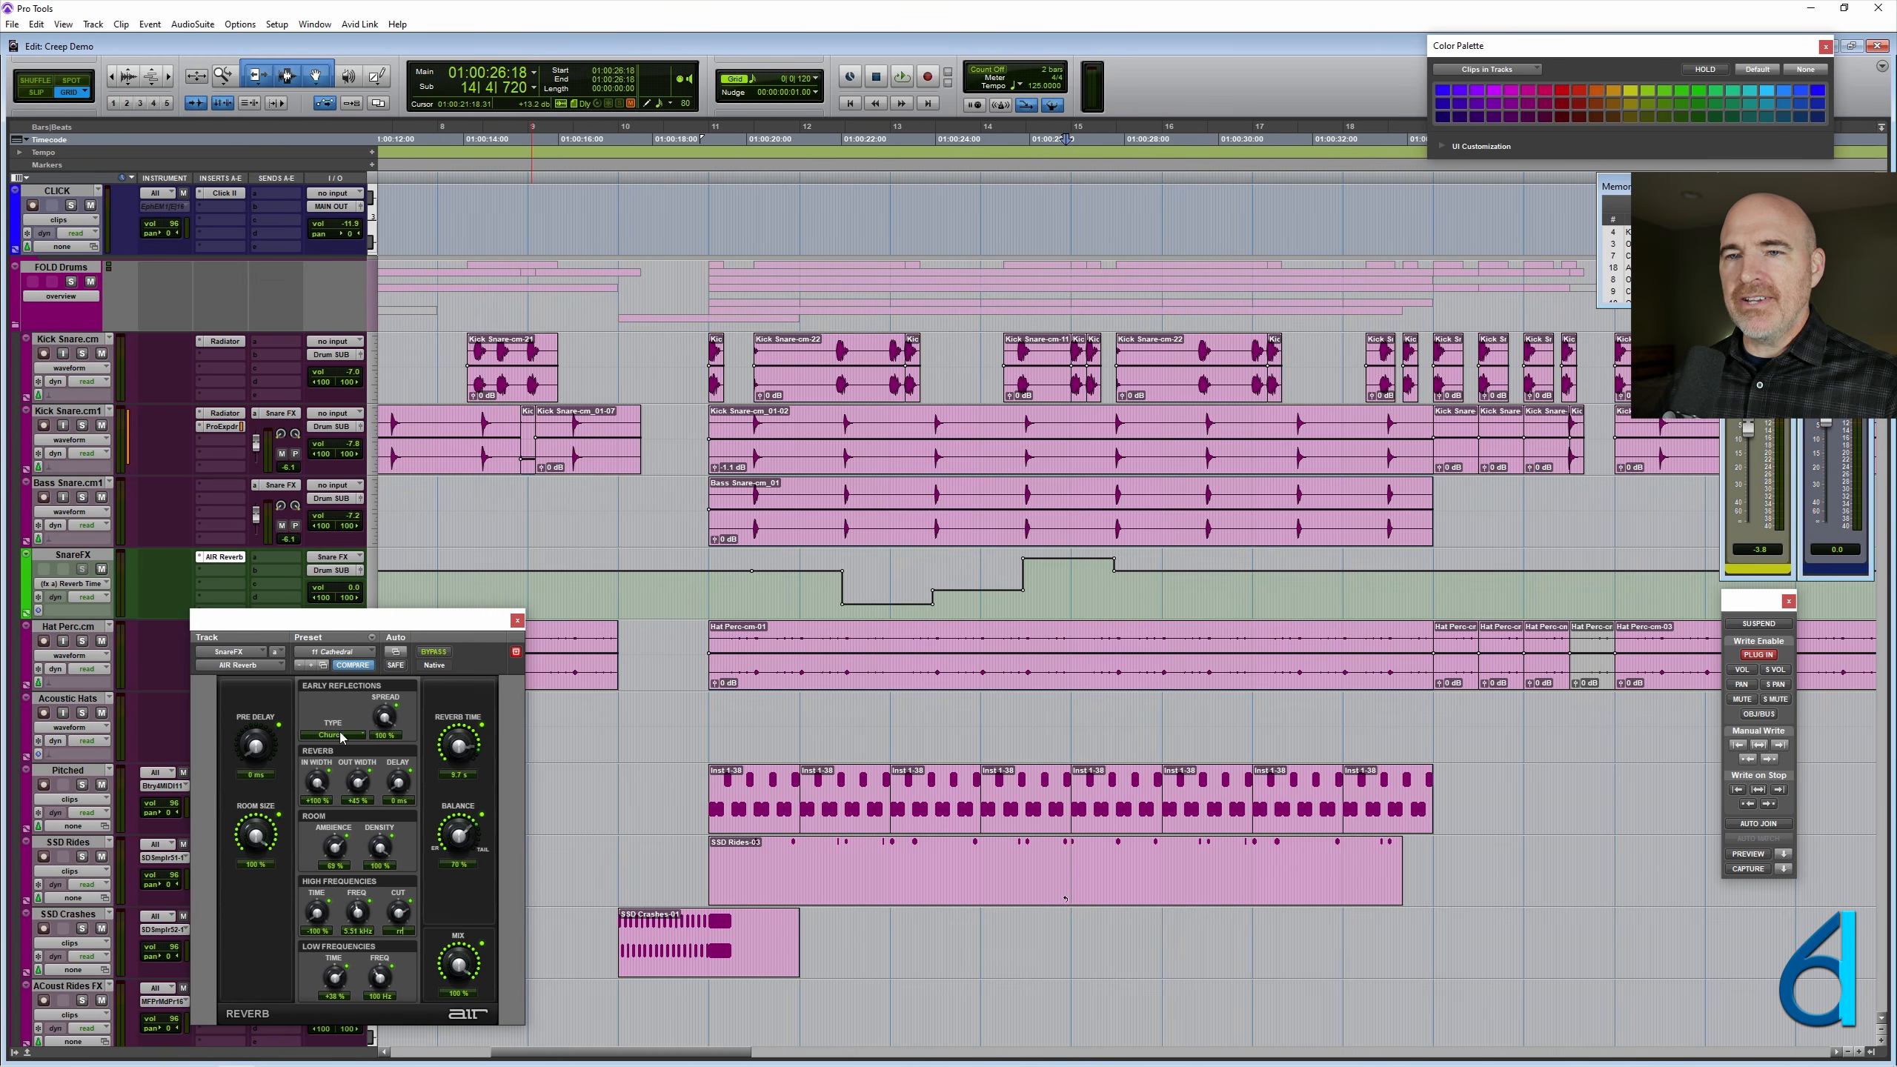
left_click(1054, 575)
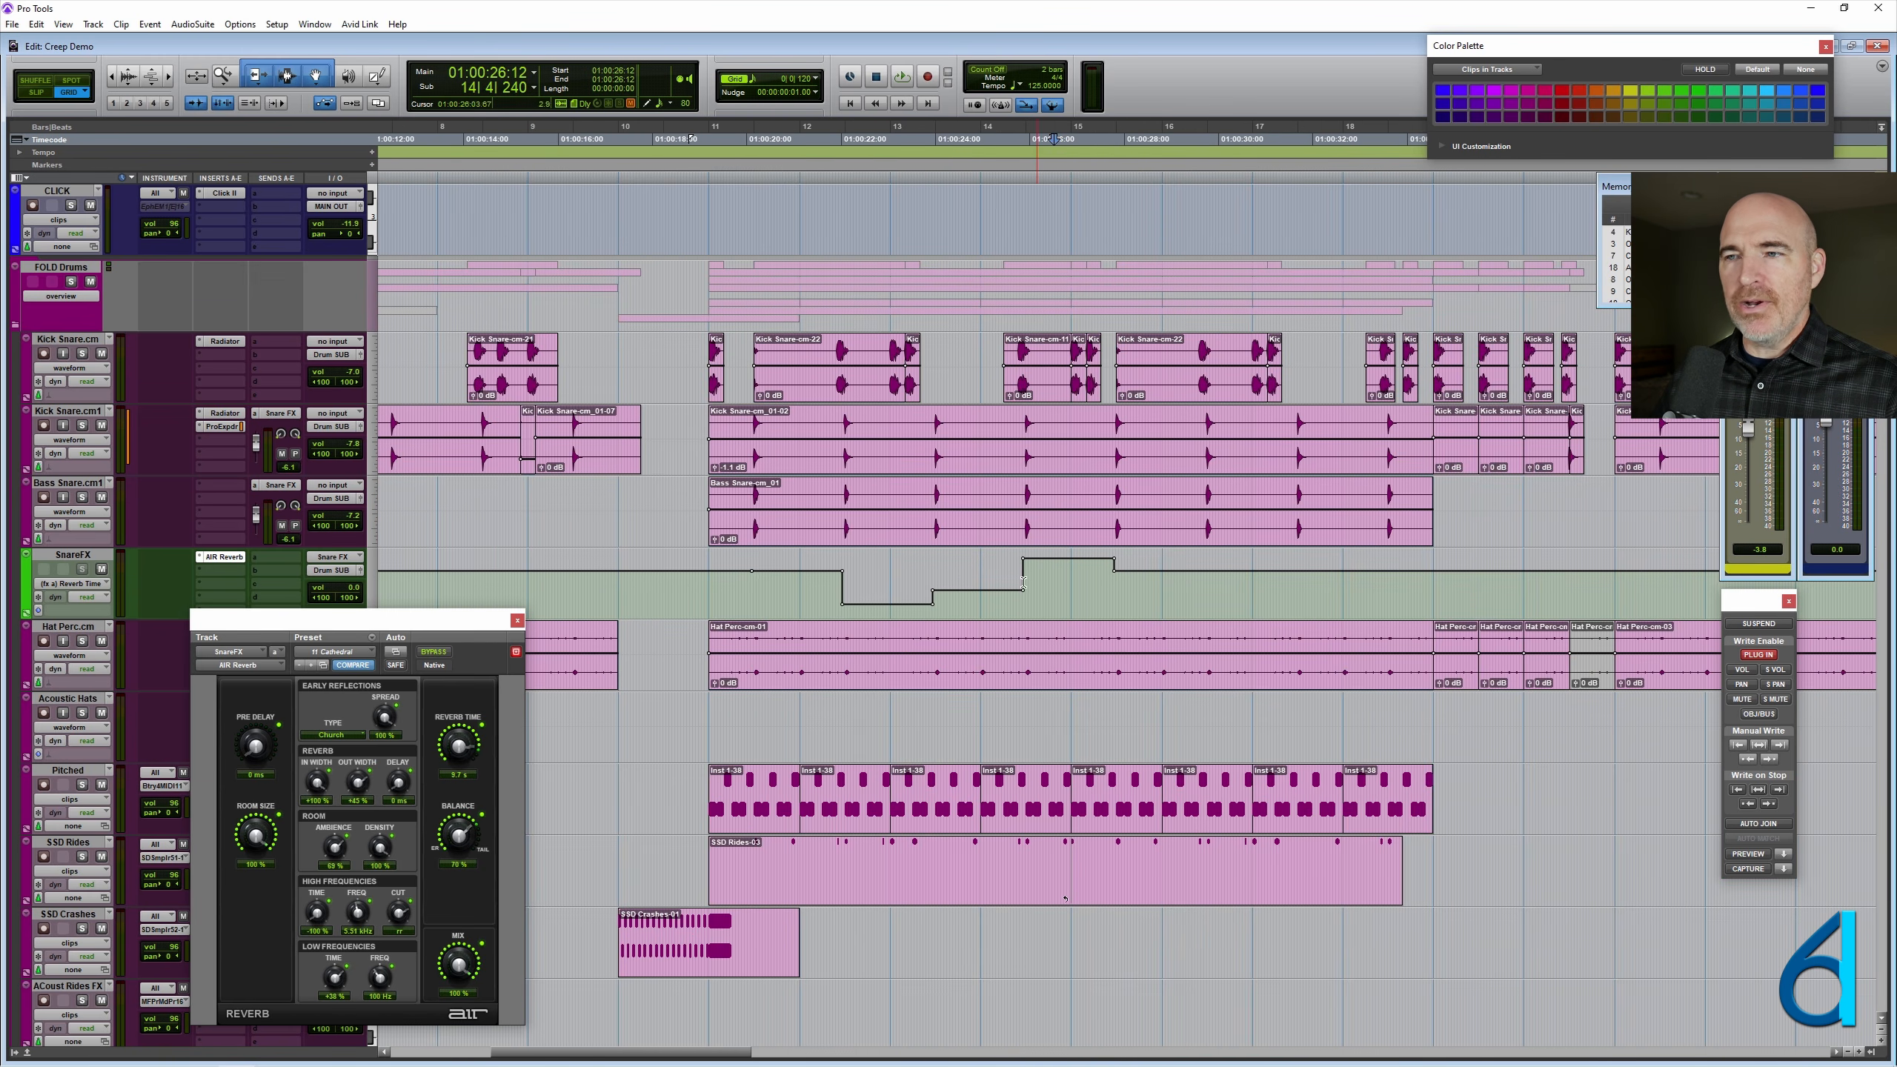
left_click(976, 569)
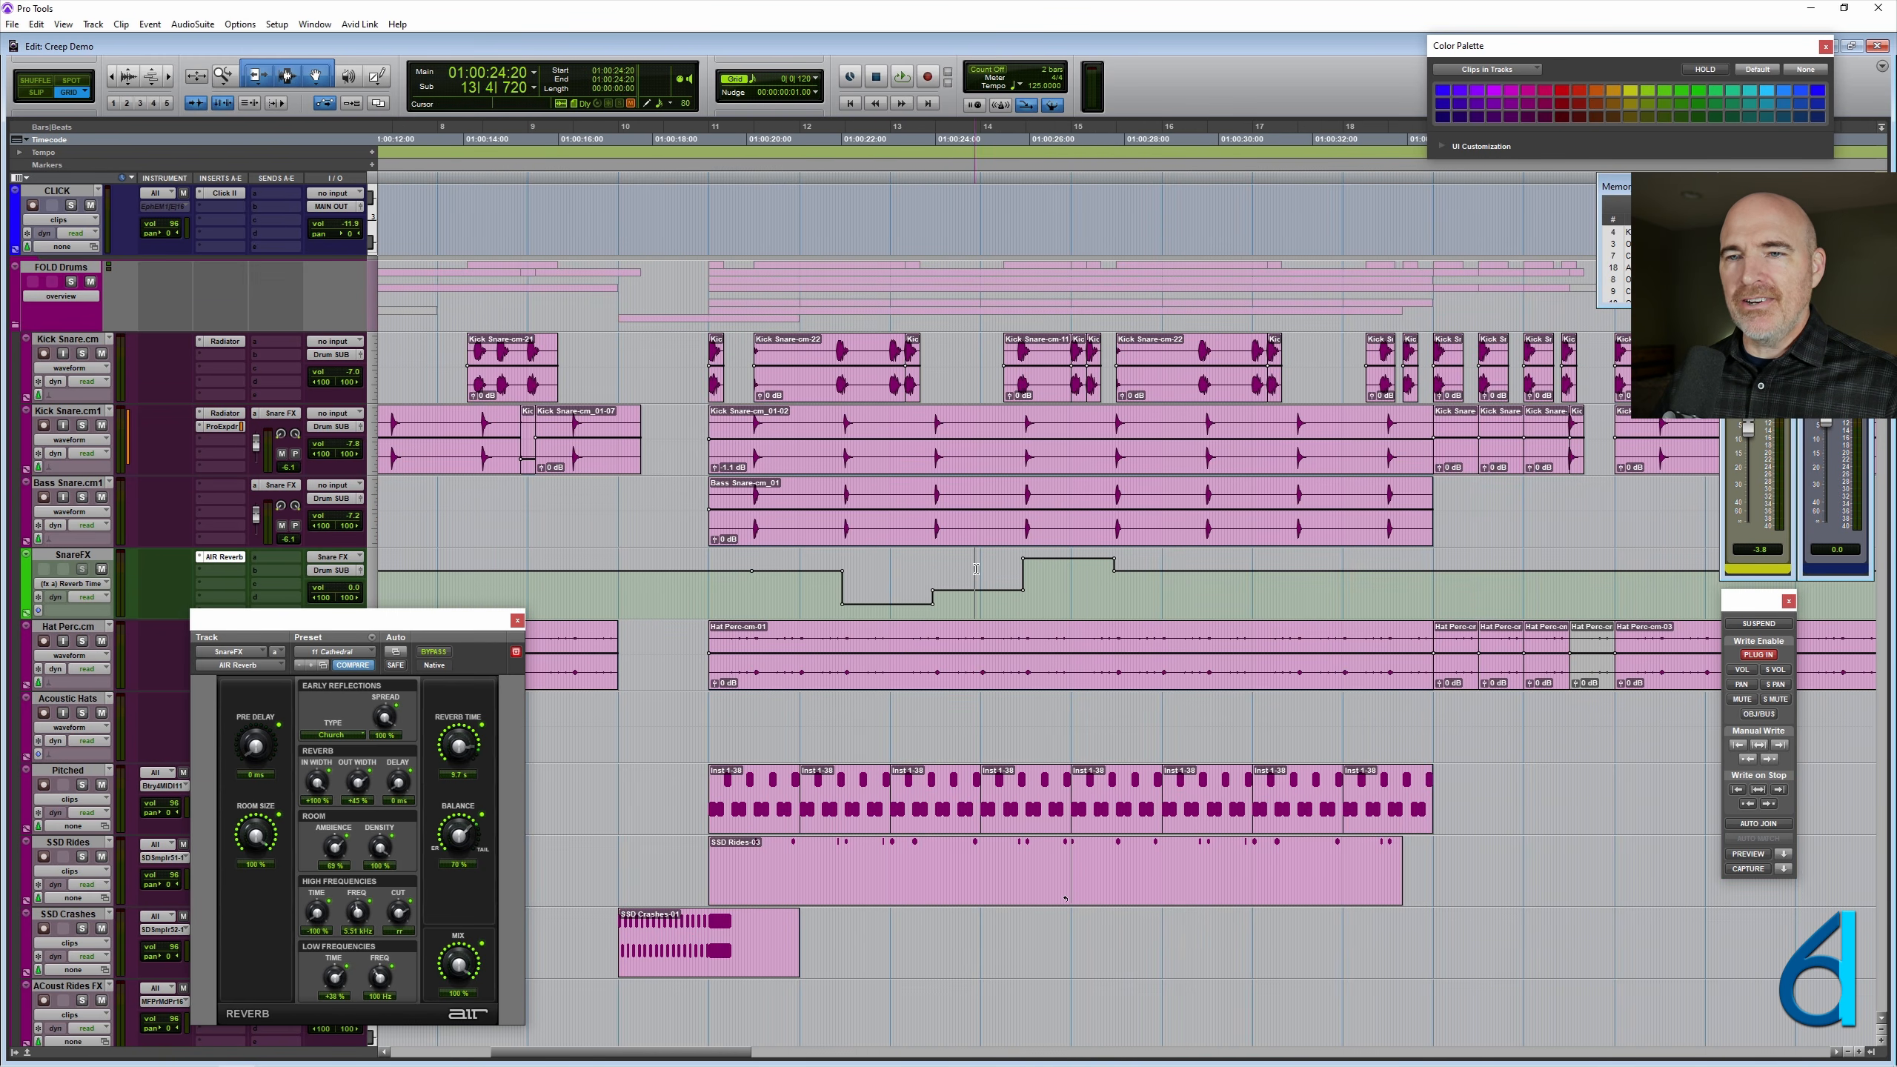
left_click(879, 567)
left_click(789, 584)
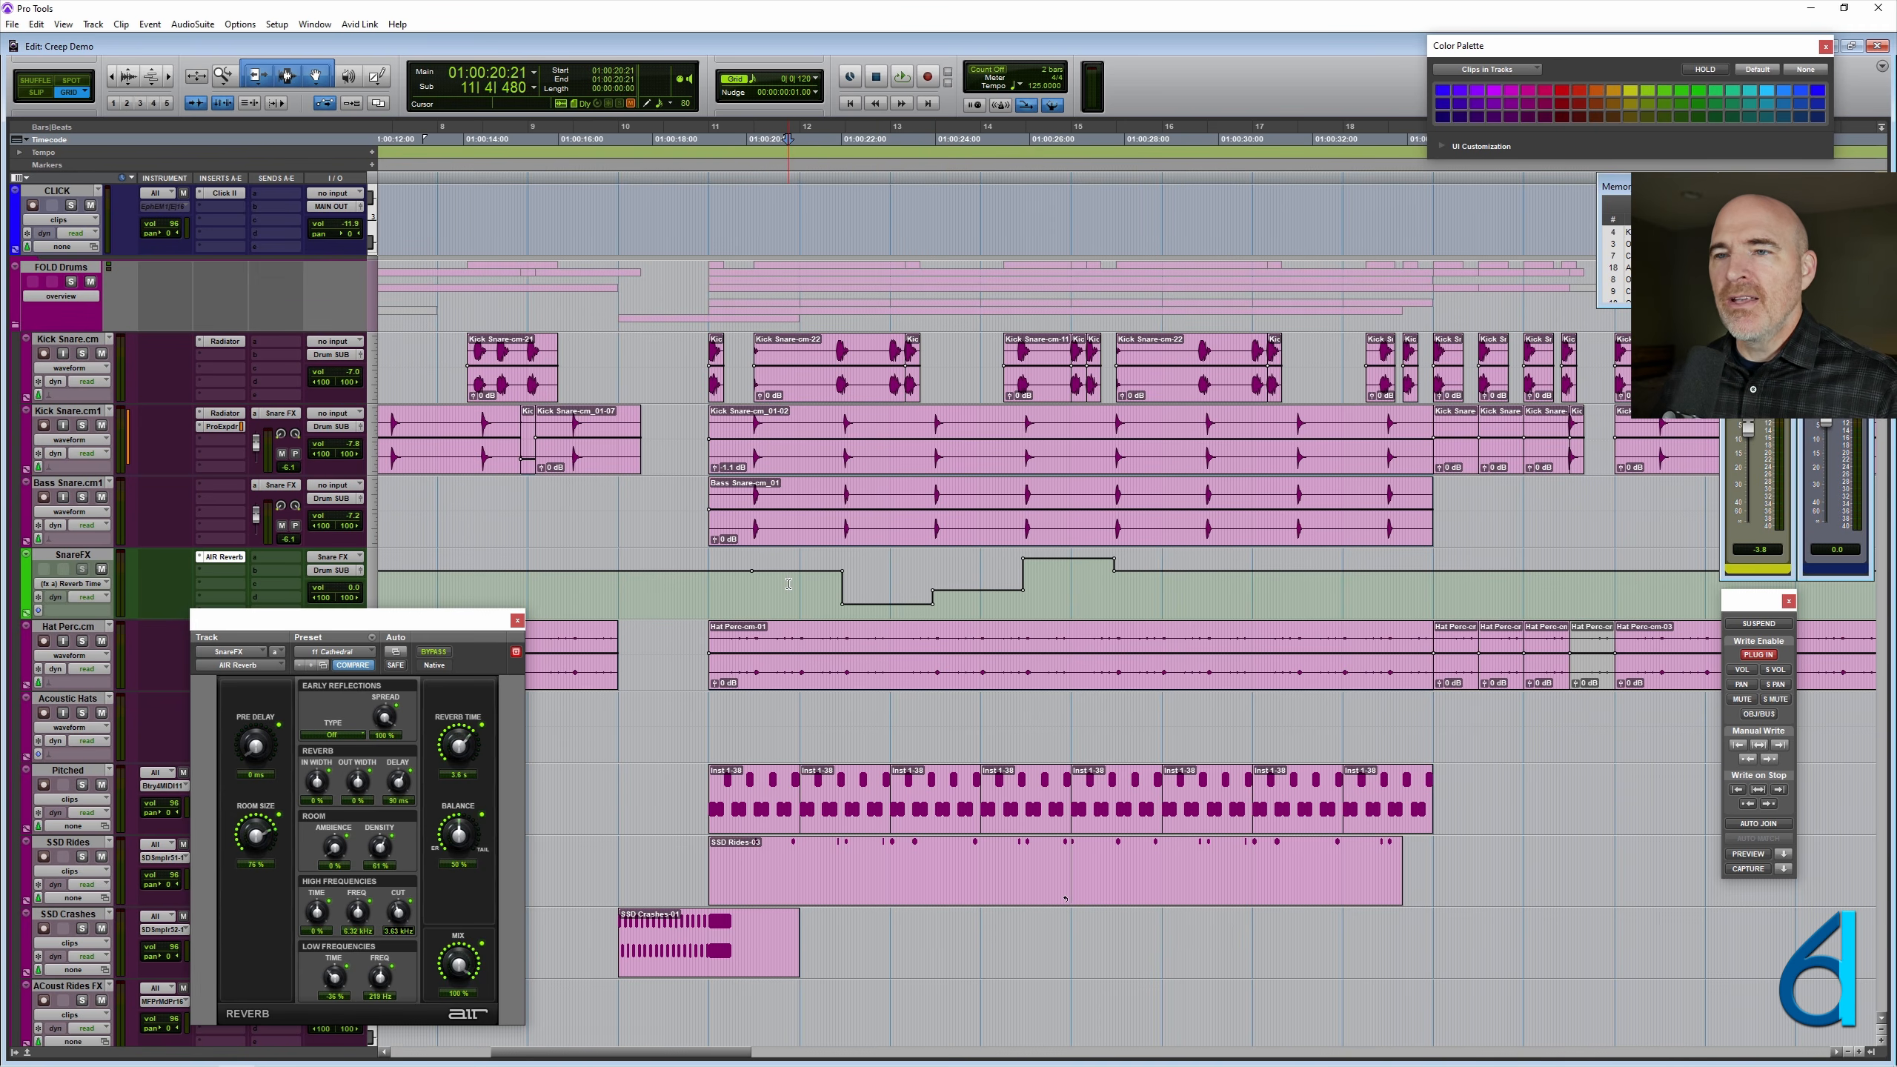
- Select the automated SnareFX range from 11|2|840 to 15|2|840, check the Copy Special automation options, and clear the selection
key("ctrl+bracketright")
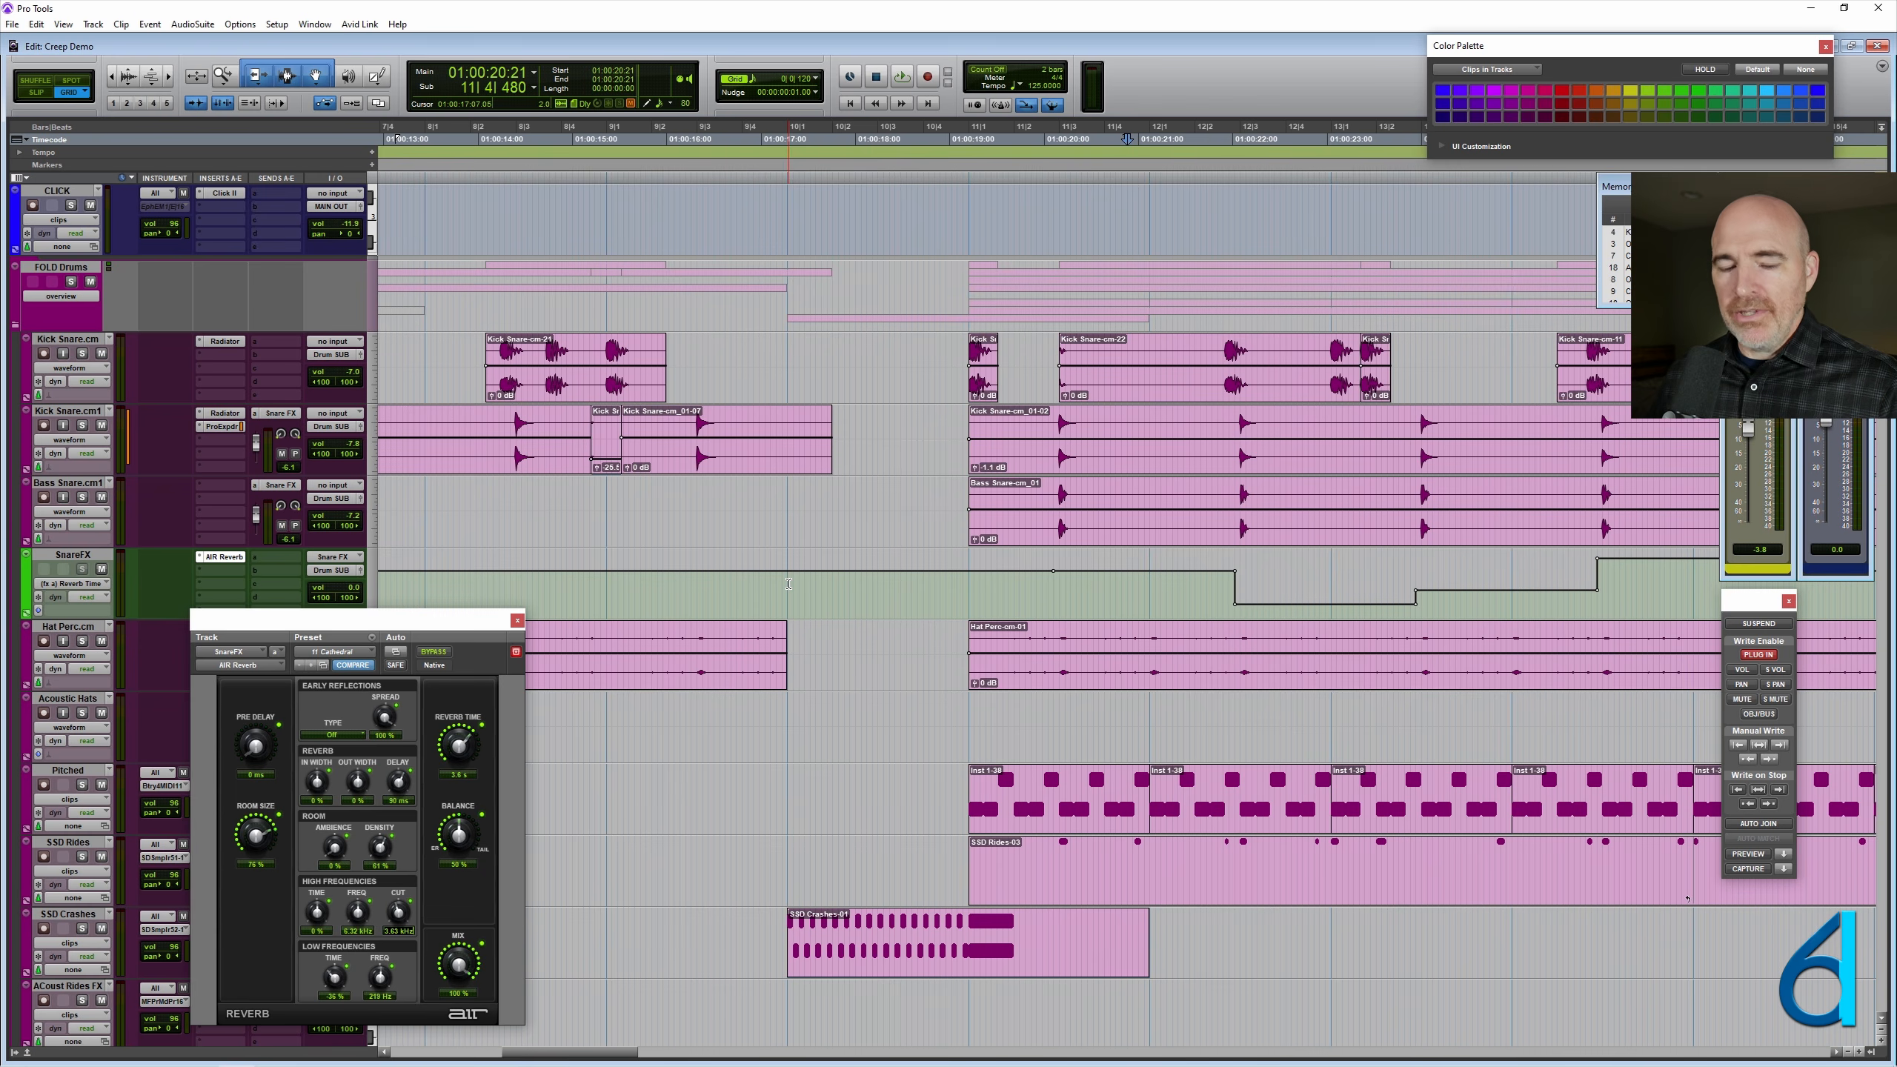
scroll(789, 583, "right", 5)
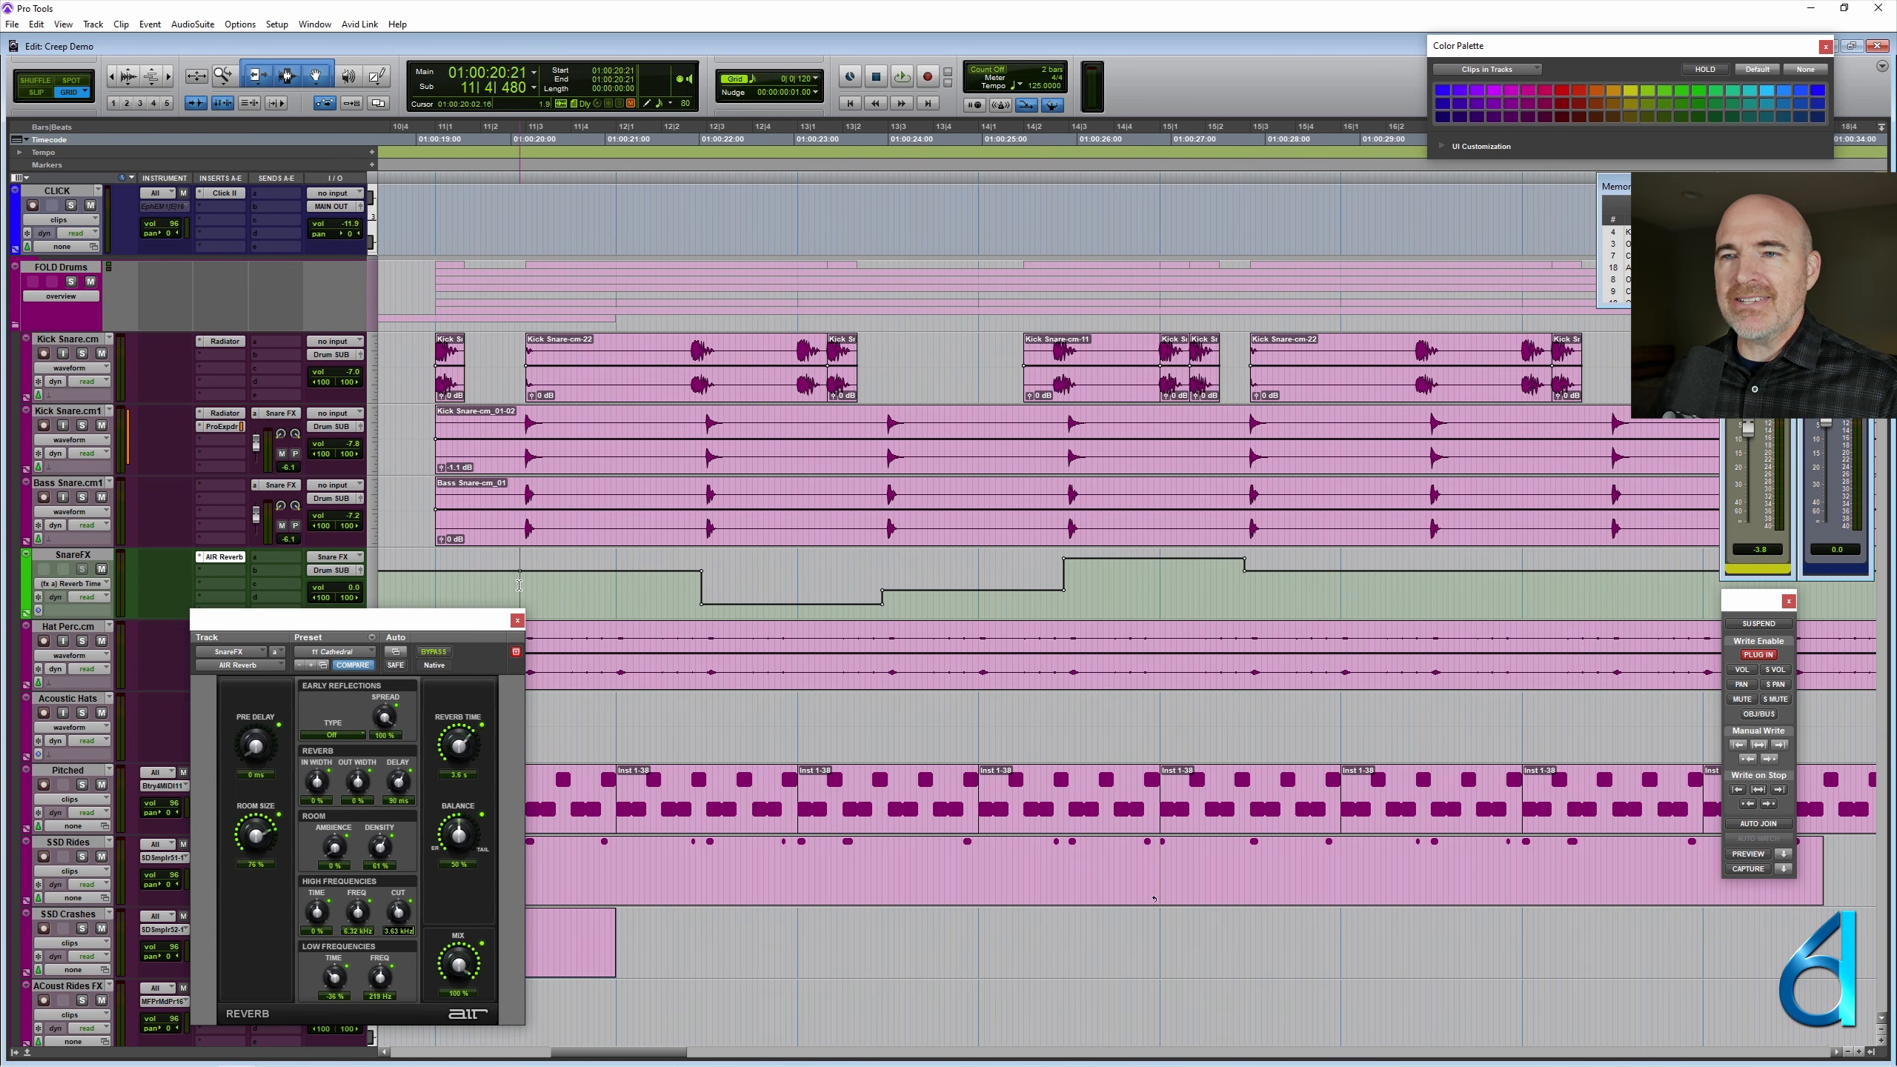
left_click_drag(521, 601, 1244, 595)
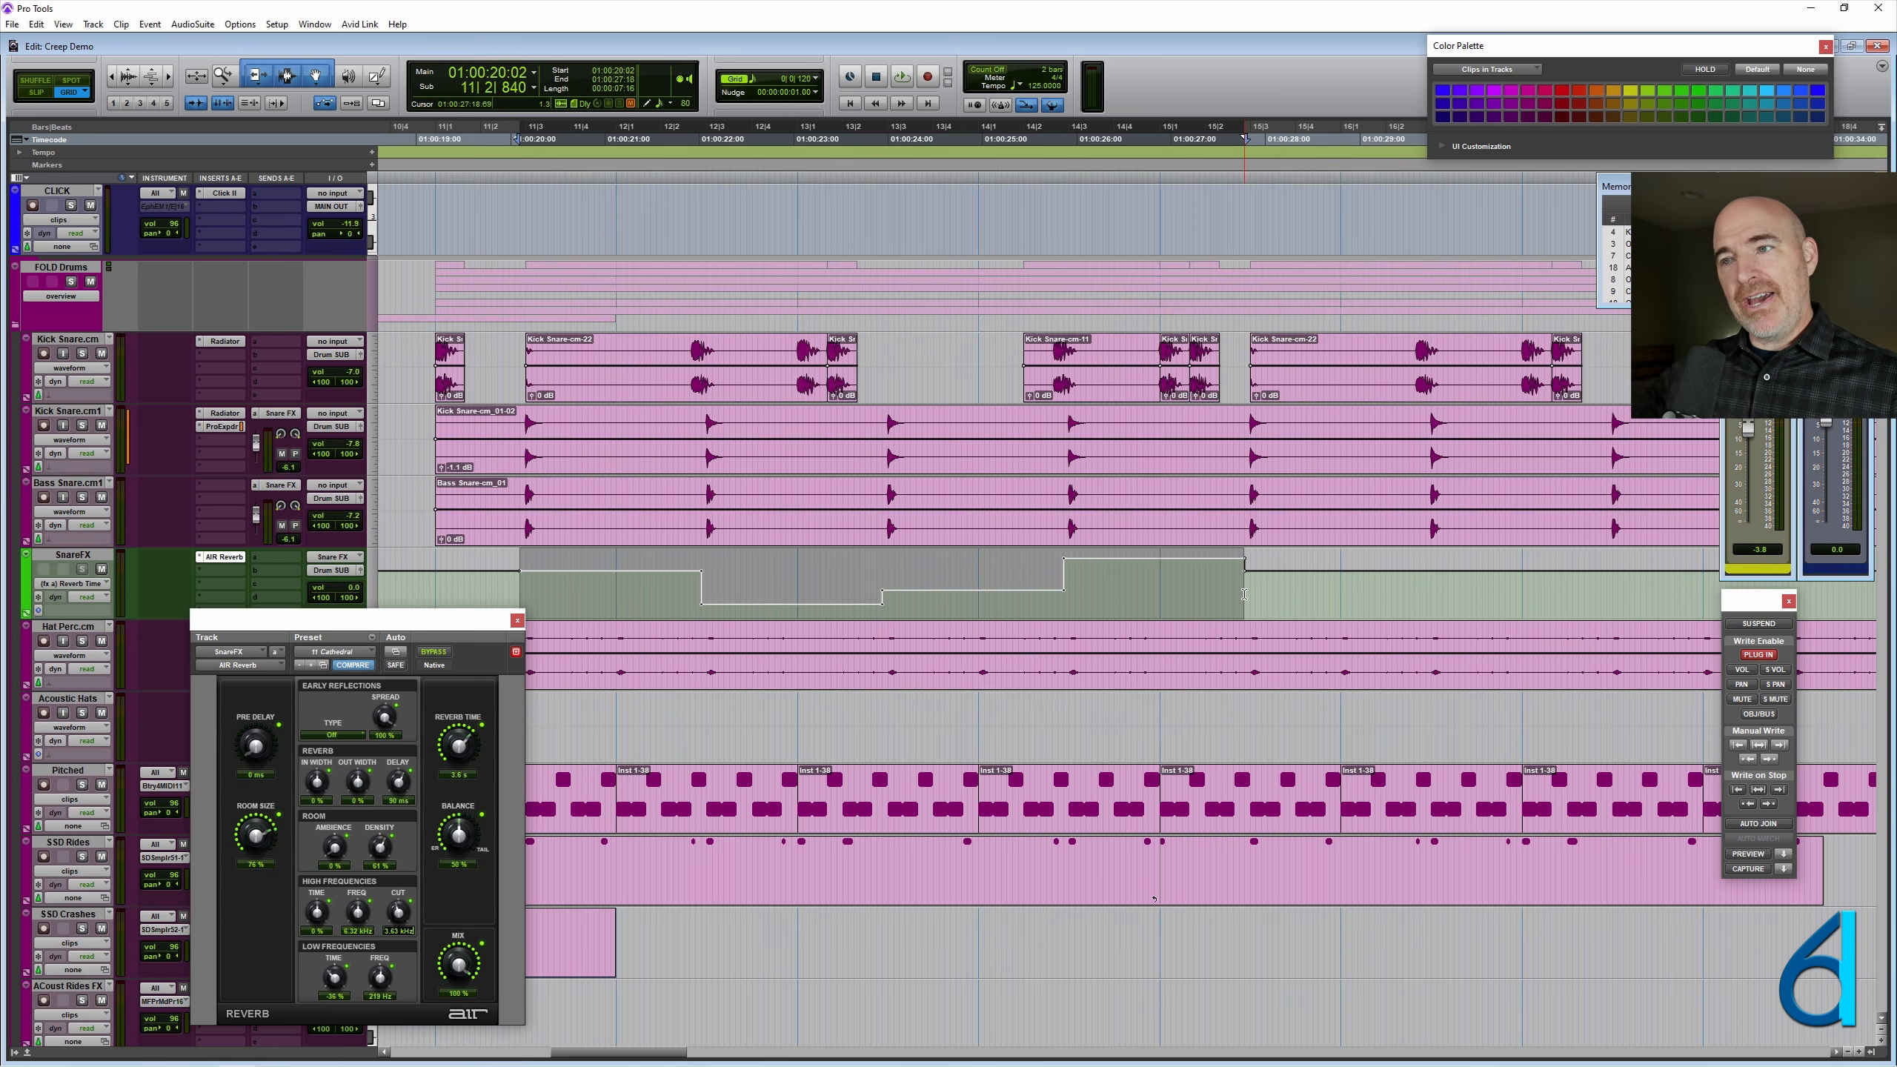
left_click(39, 25)
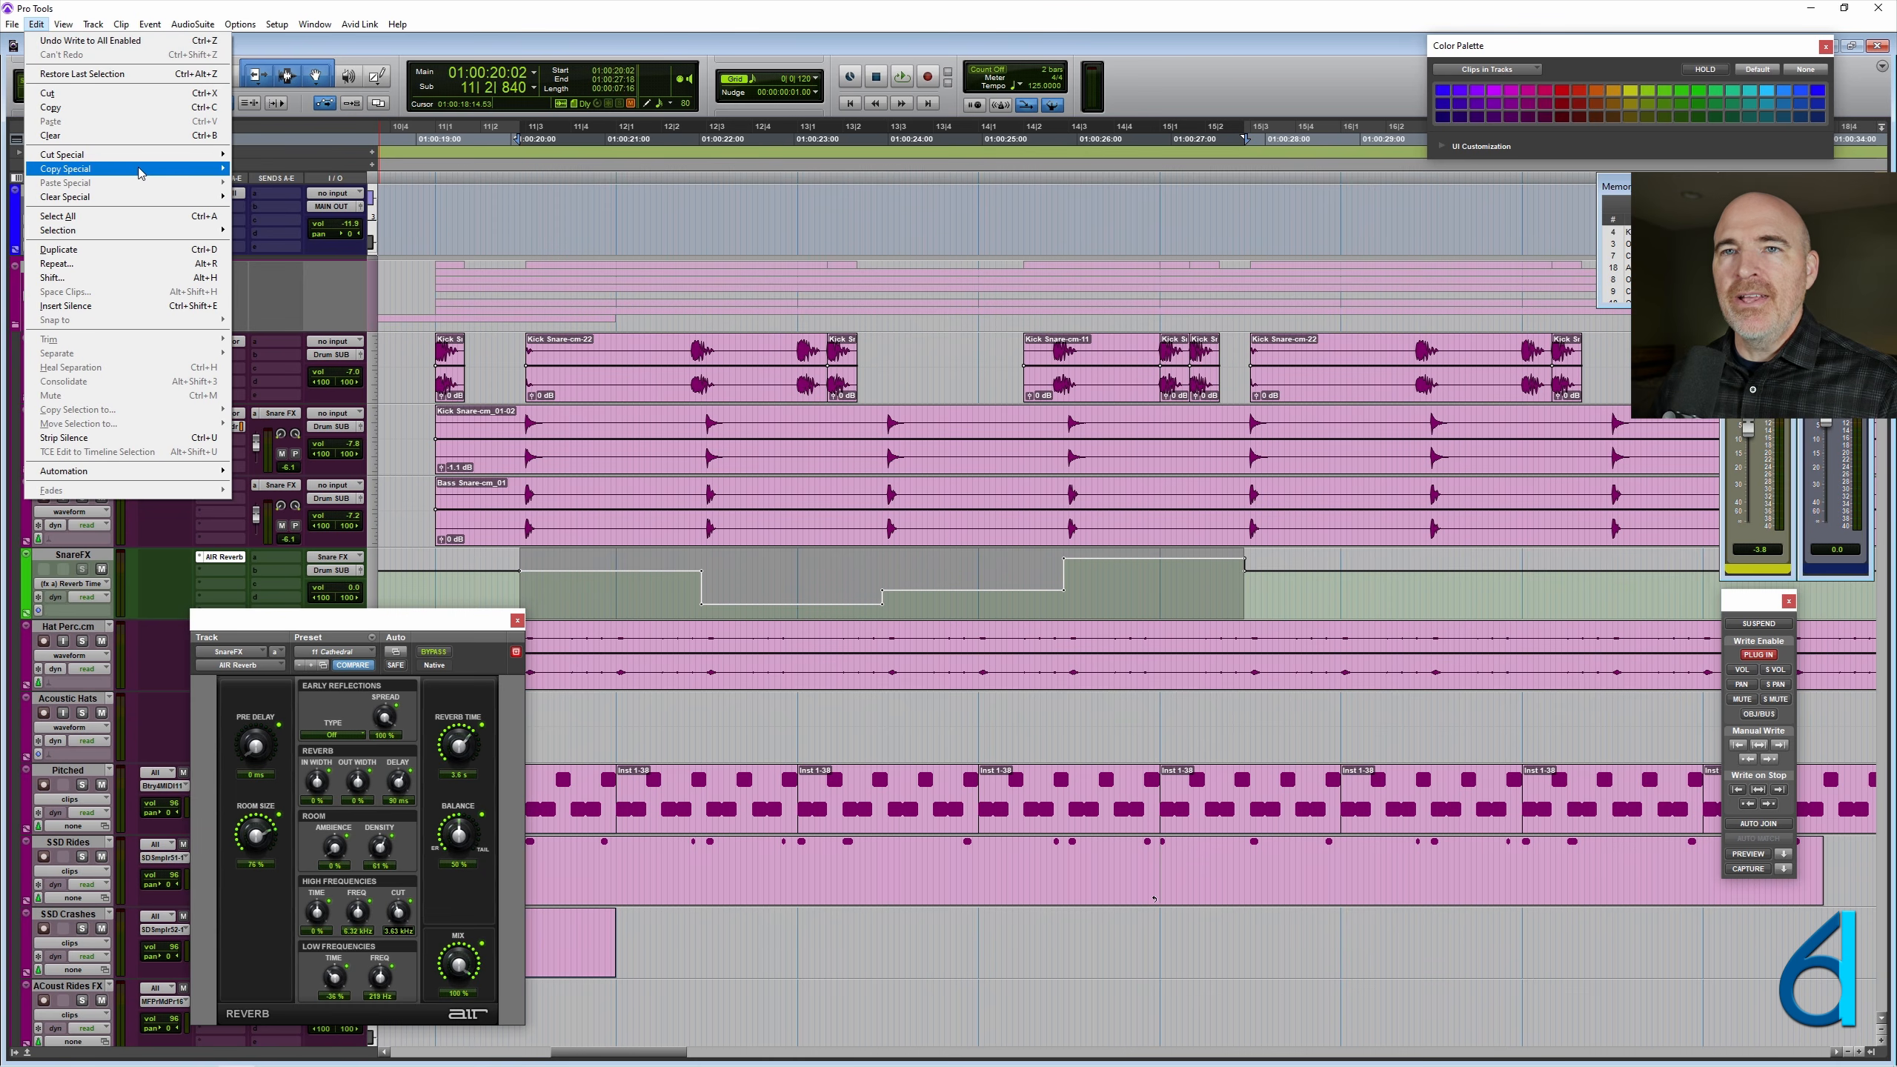
mouse_move(140, 173)
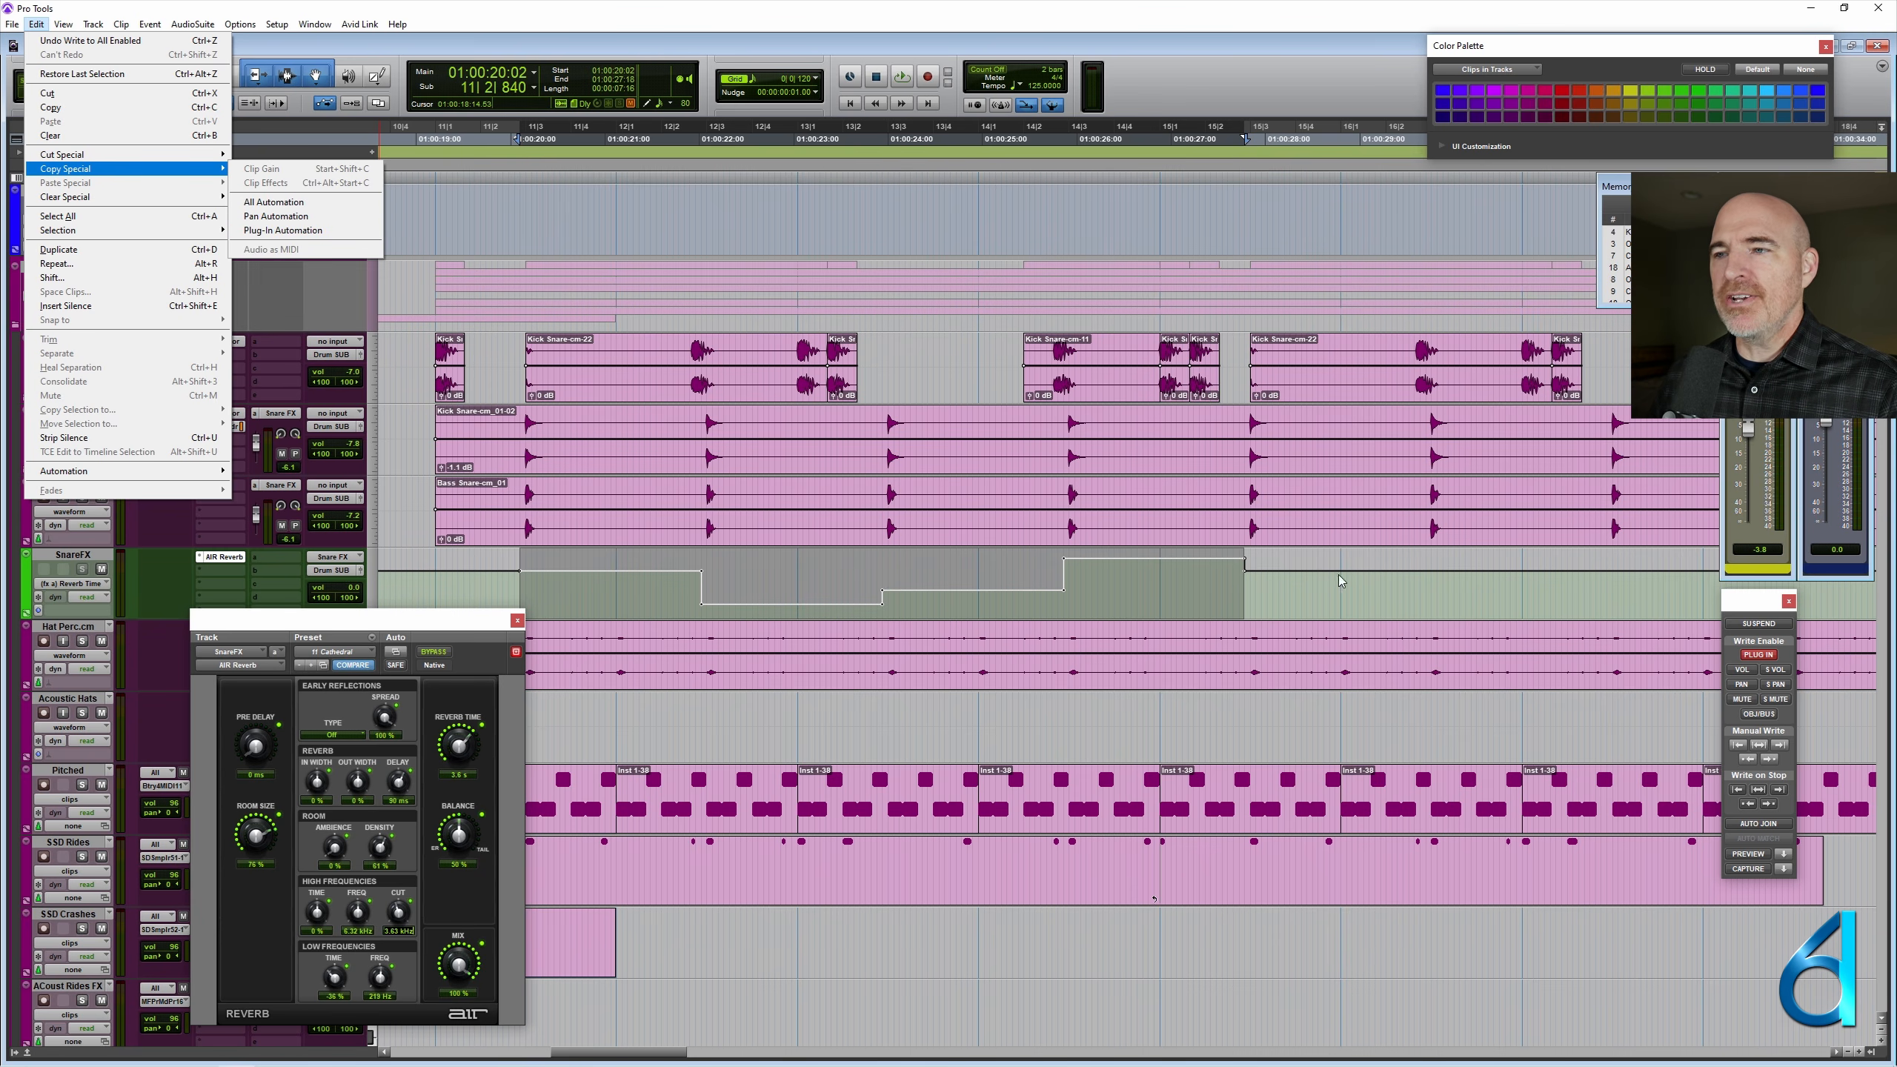
left_click(1249, 602)
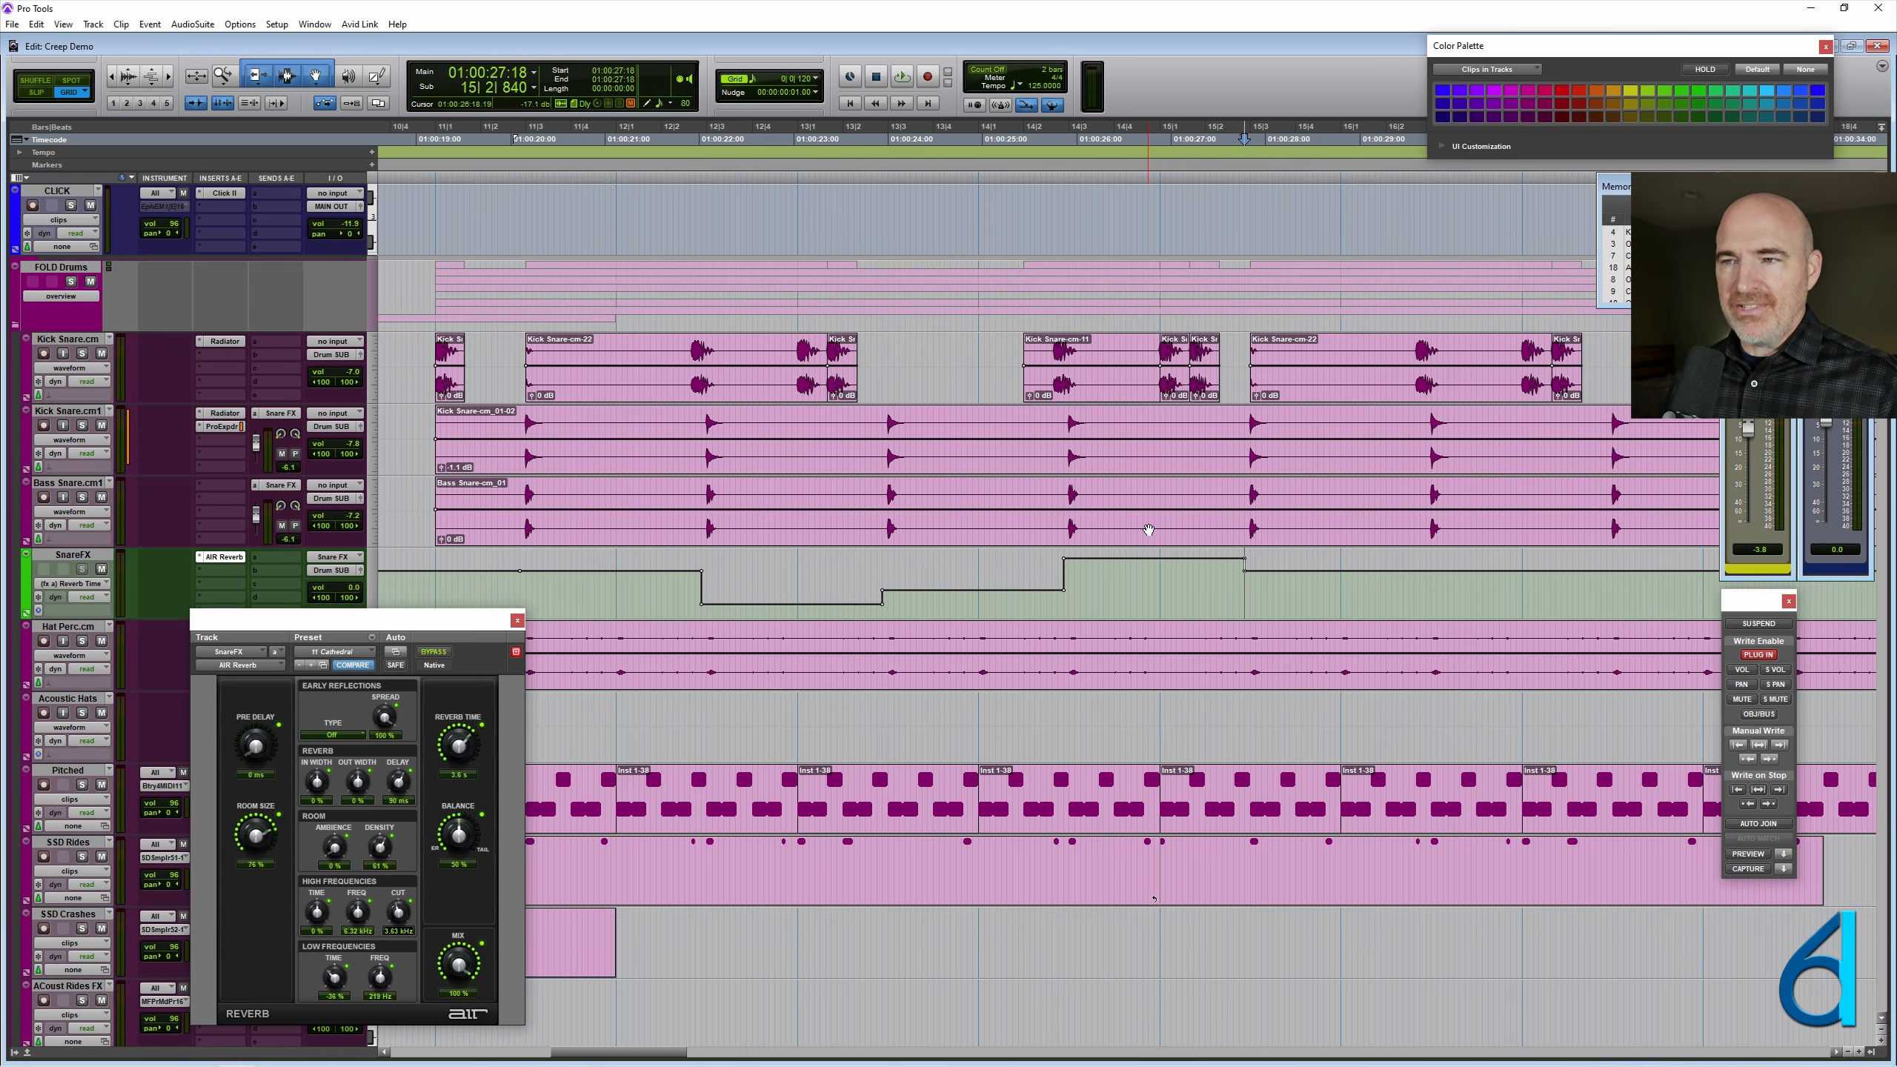
- Zoom out on the timeline and close the AIR Reverb window
key("ctrl+bracketleft")
left_click_drag(356, 624, 1447, 610)
left_click(1610, 605)
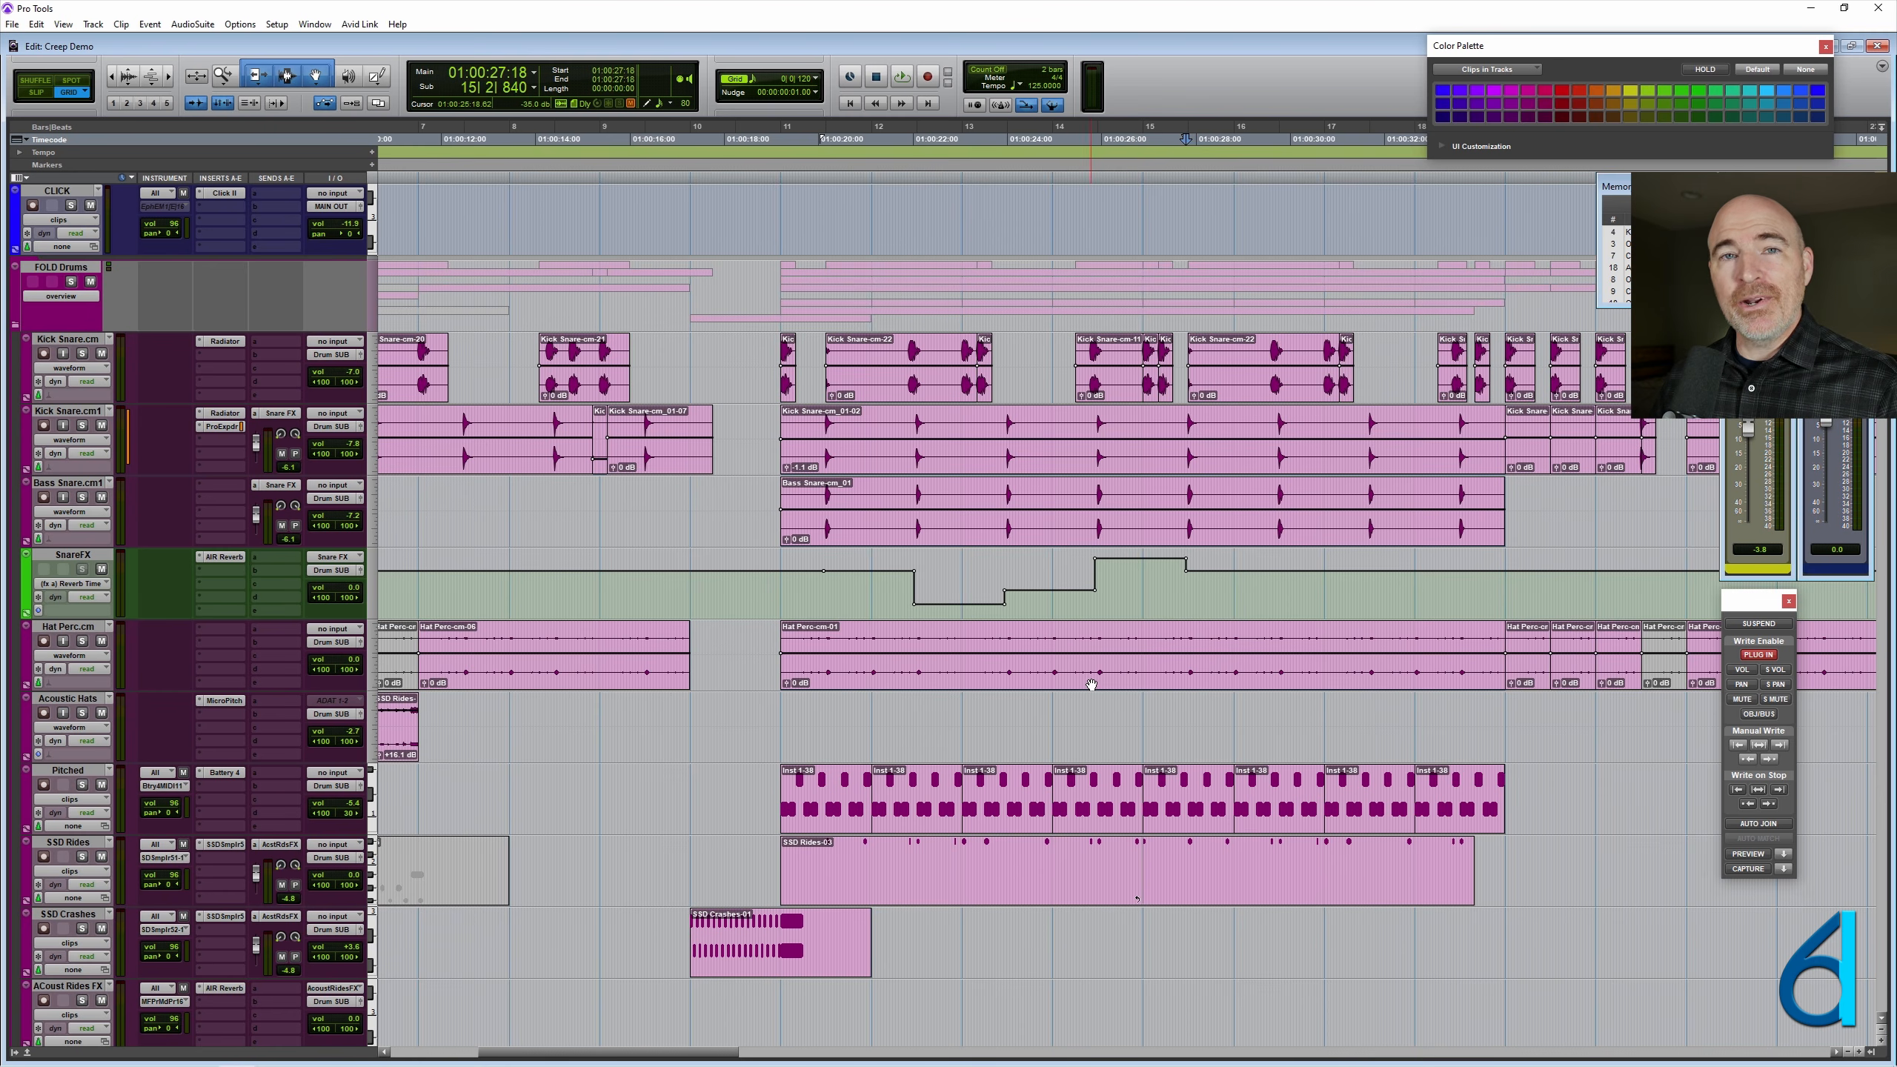
- Create a stereo instrument track with a tick timebase named Snare FX directly below the SnareFX track
left_click(69, 558)
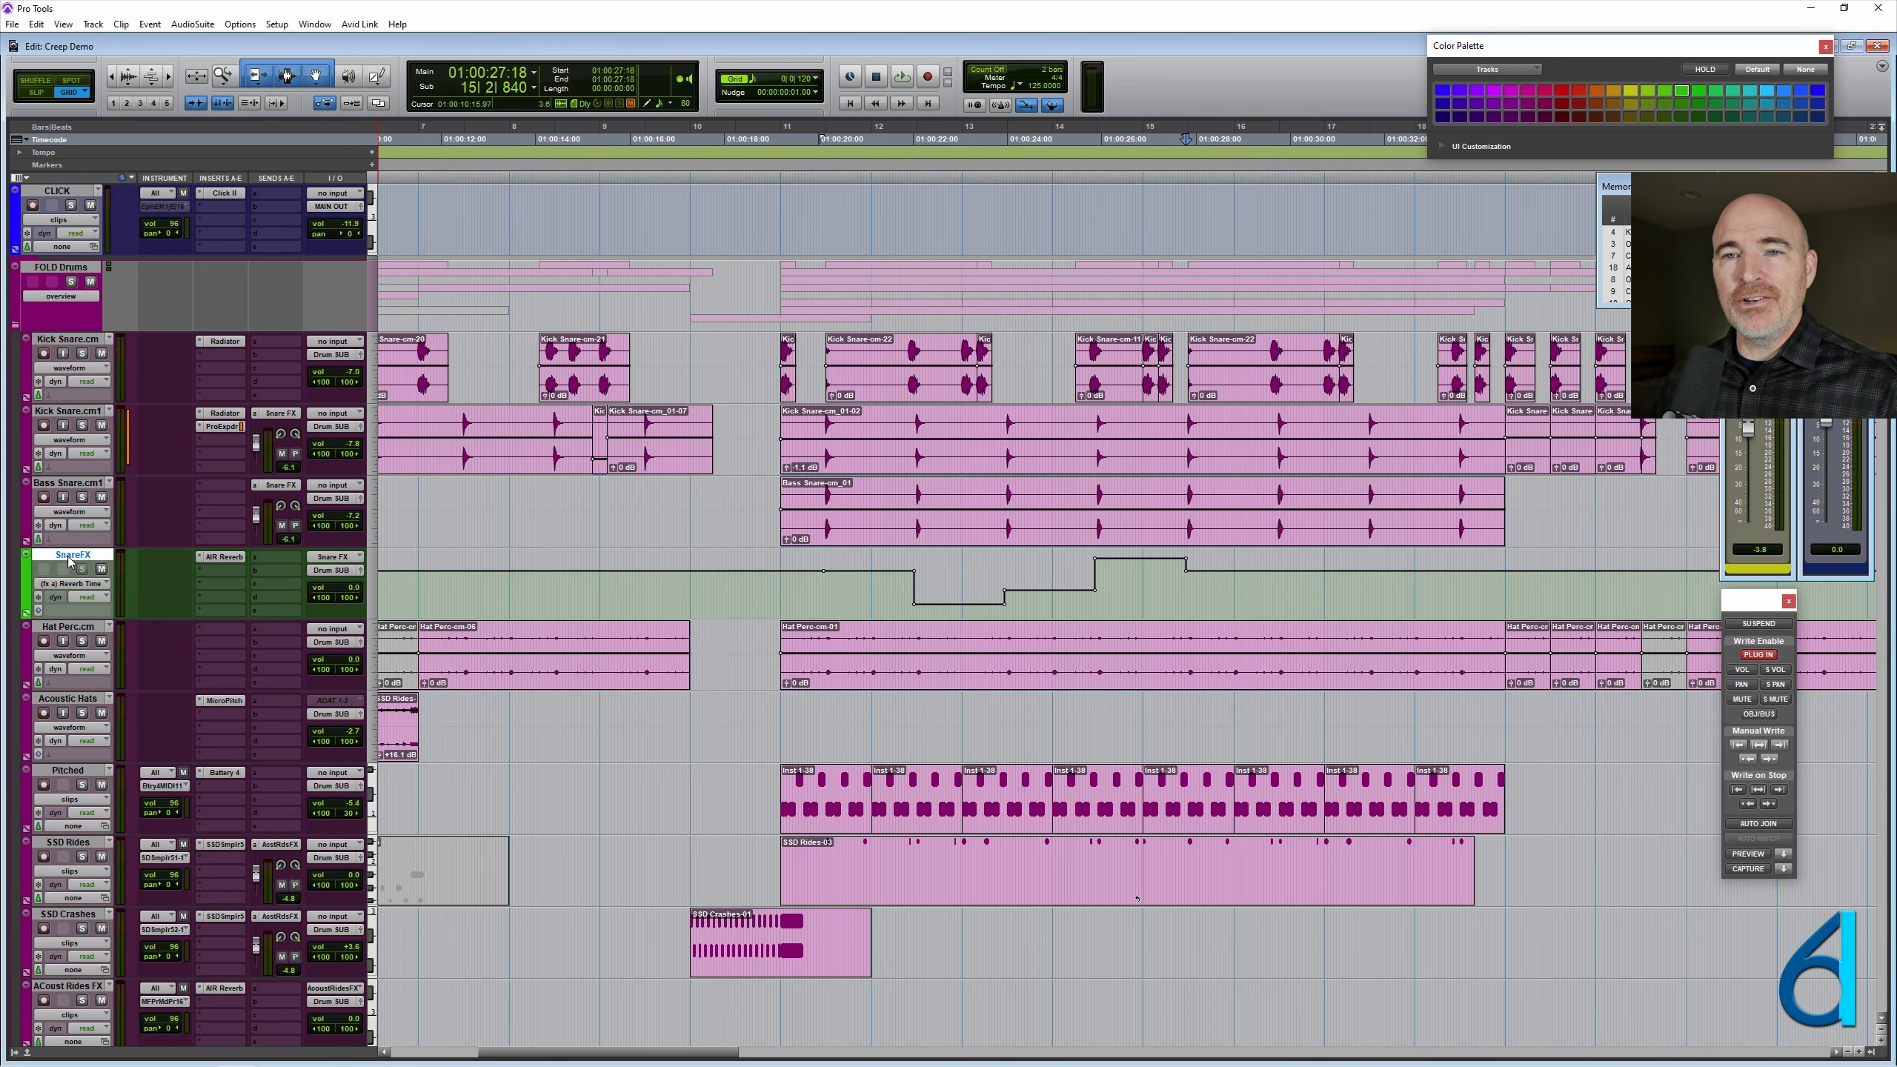
key("ctrl+shift+n")
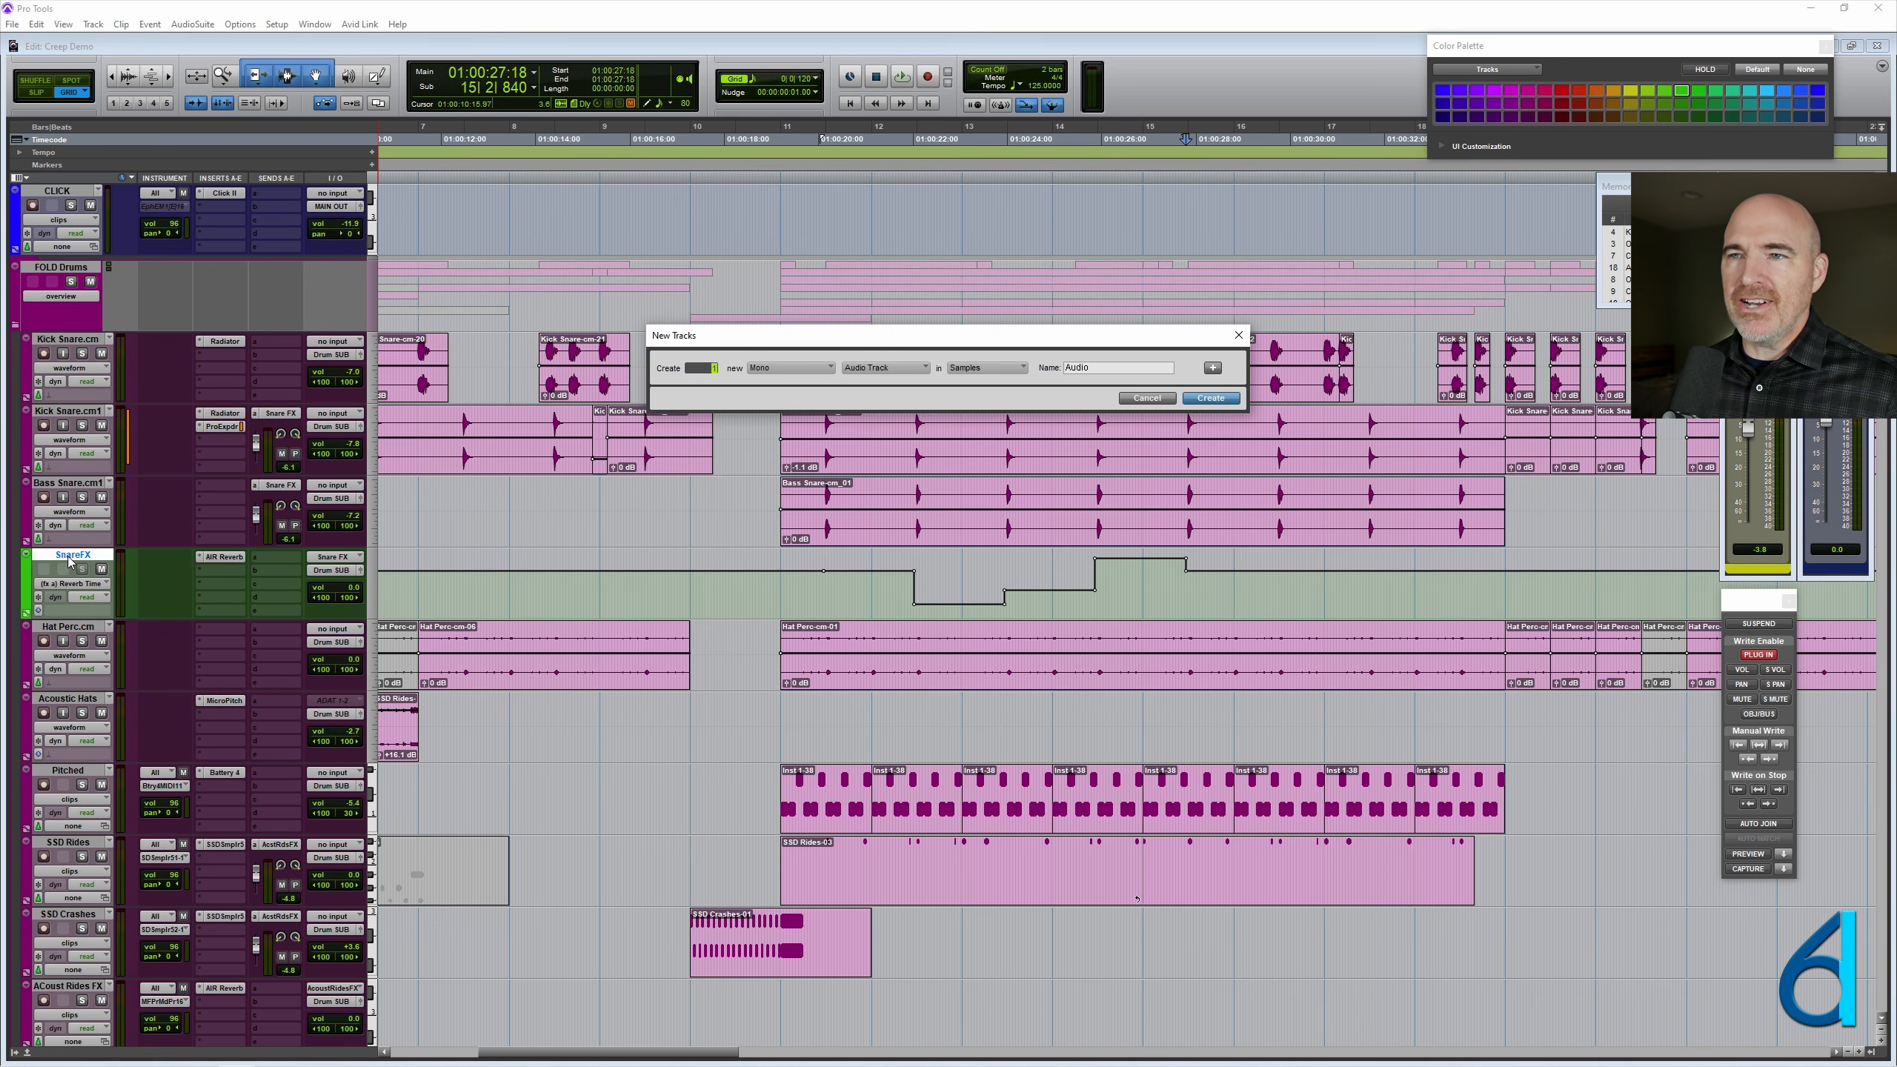
key("ctrl+Down")
key("ctrl+Down")
key("ctrl+Down")
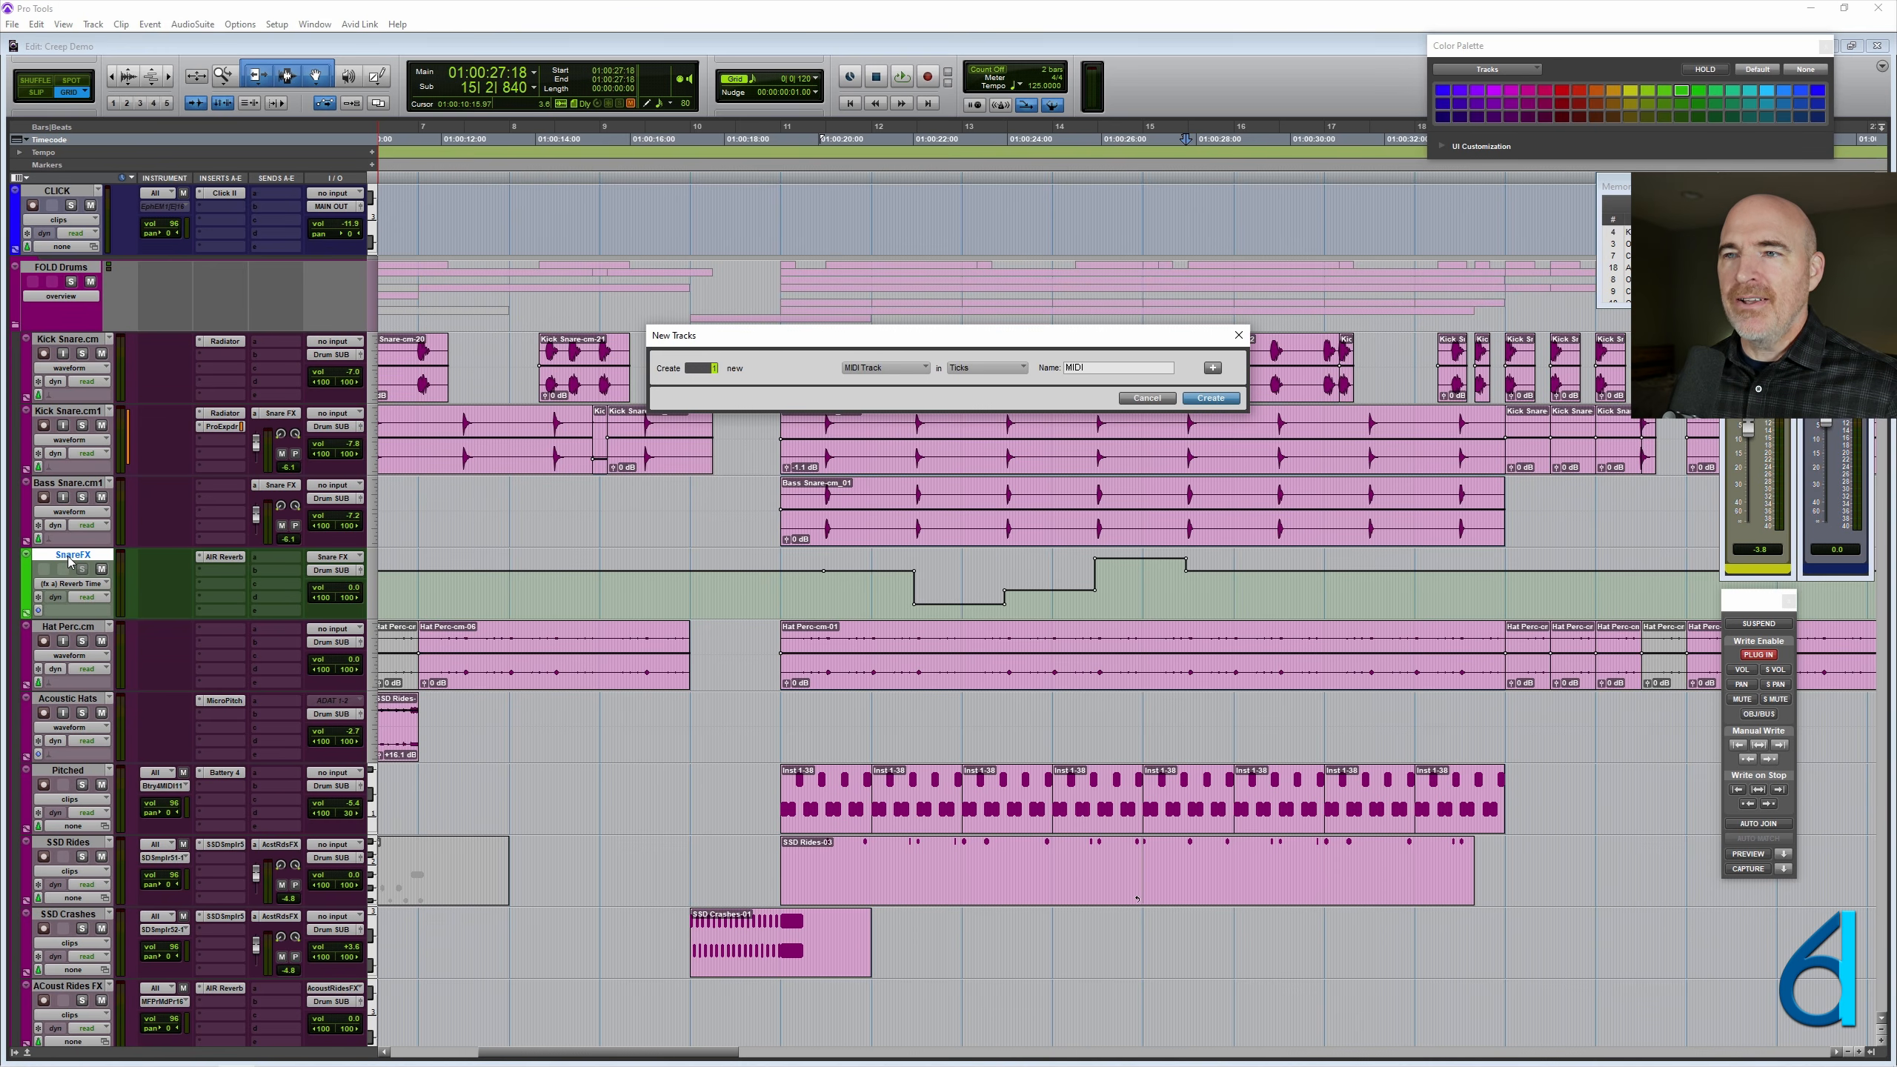
key("ctrl+Down")
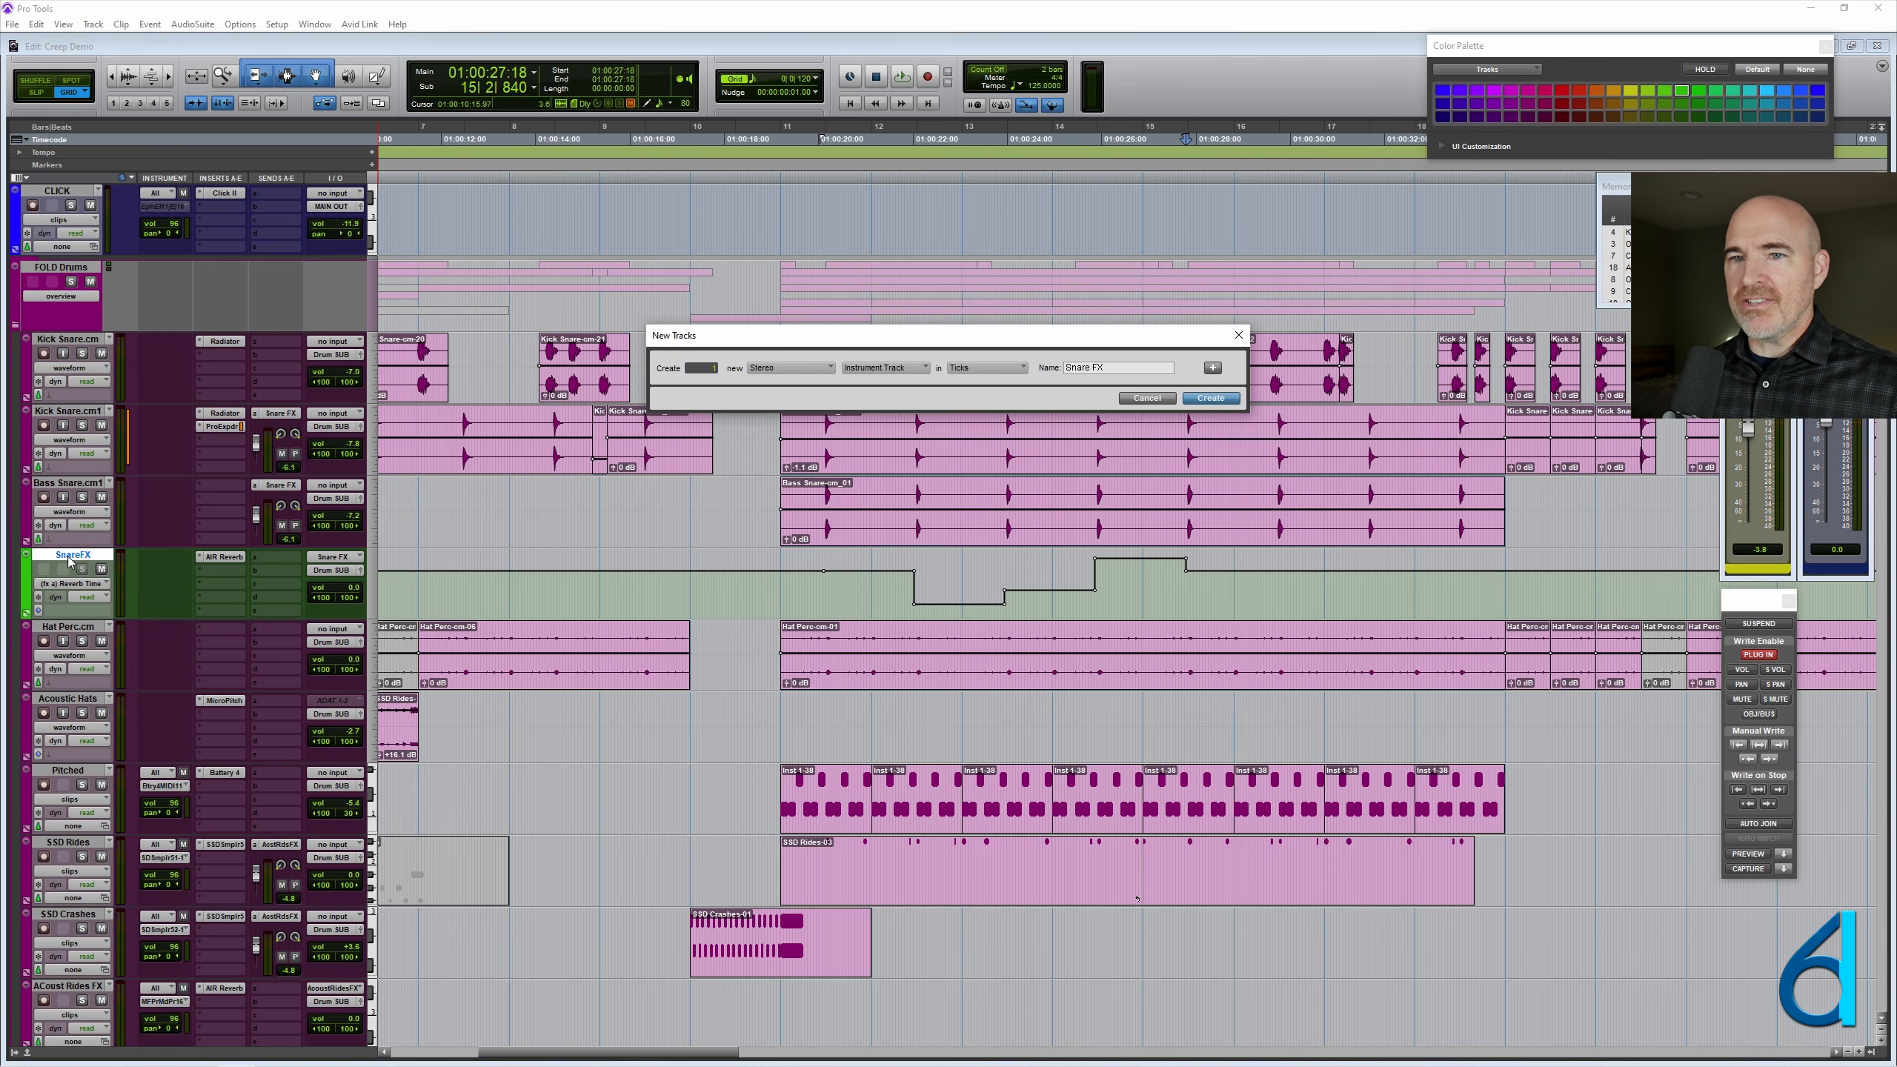
key("Return")
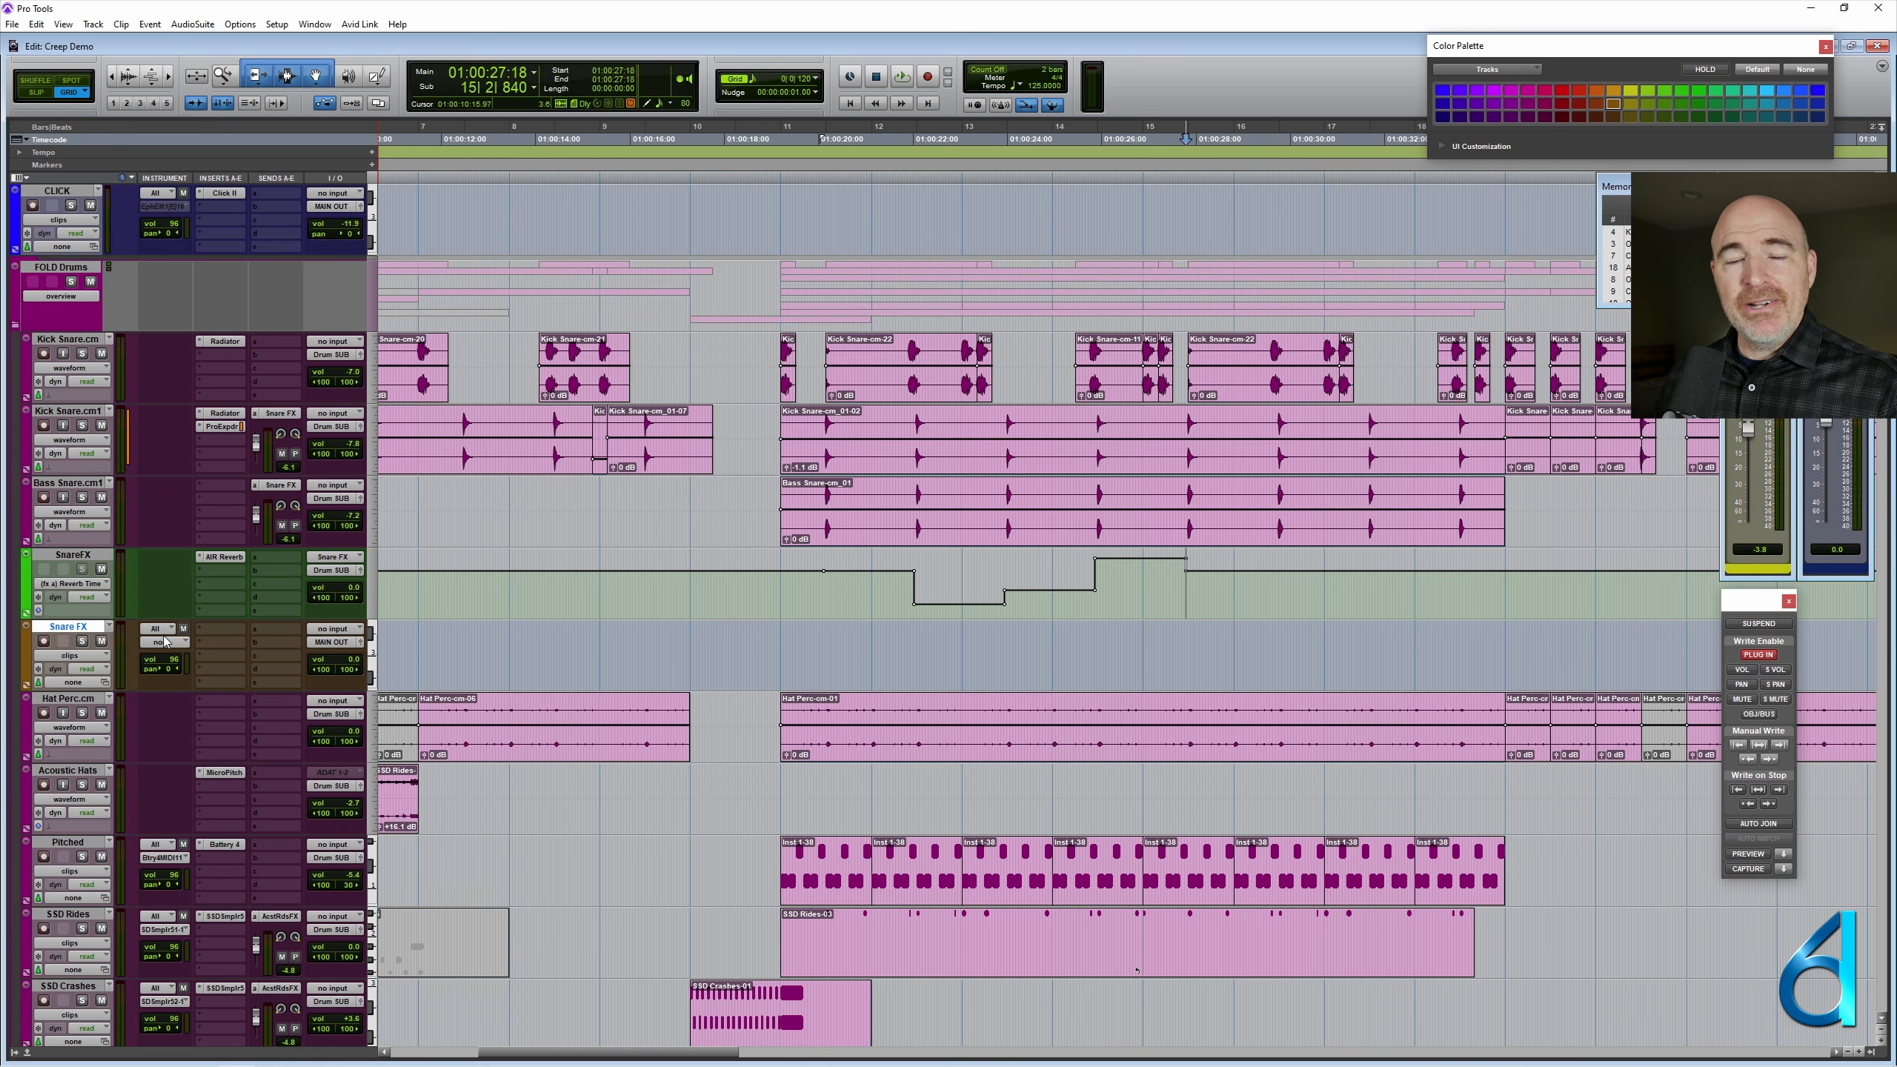
- Set the new Snare FX track's input to the Snare FX bus and its output to the Drum SUB bus
left_click(328, 632)
mouse_move(377, 685)
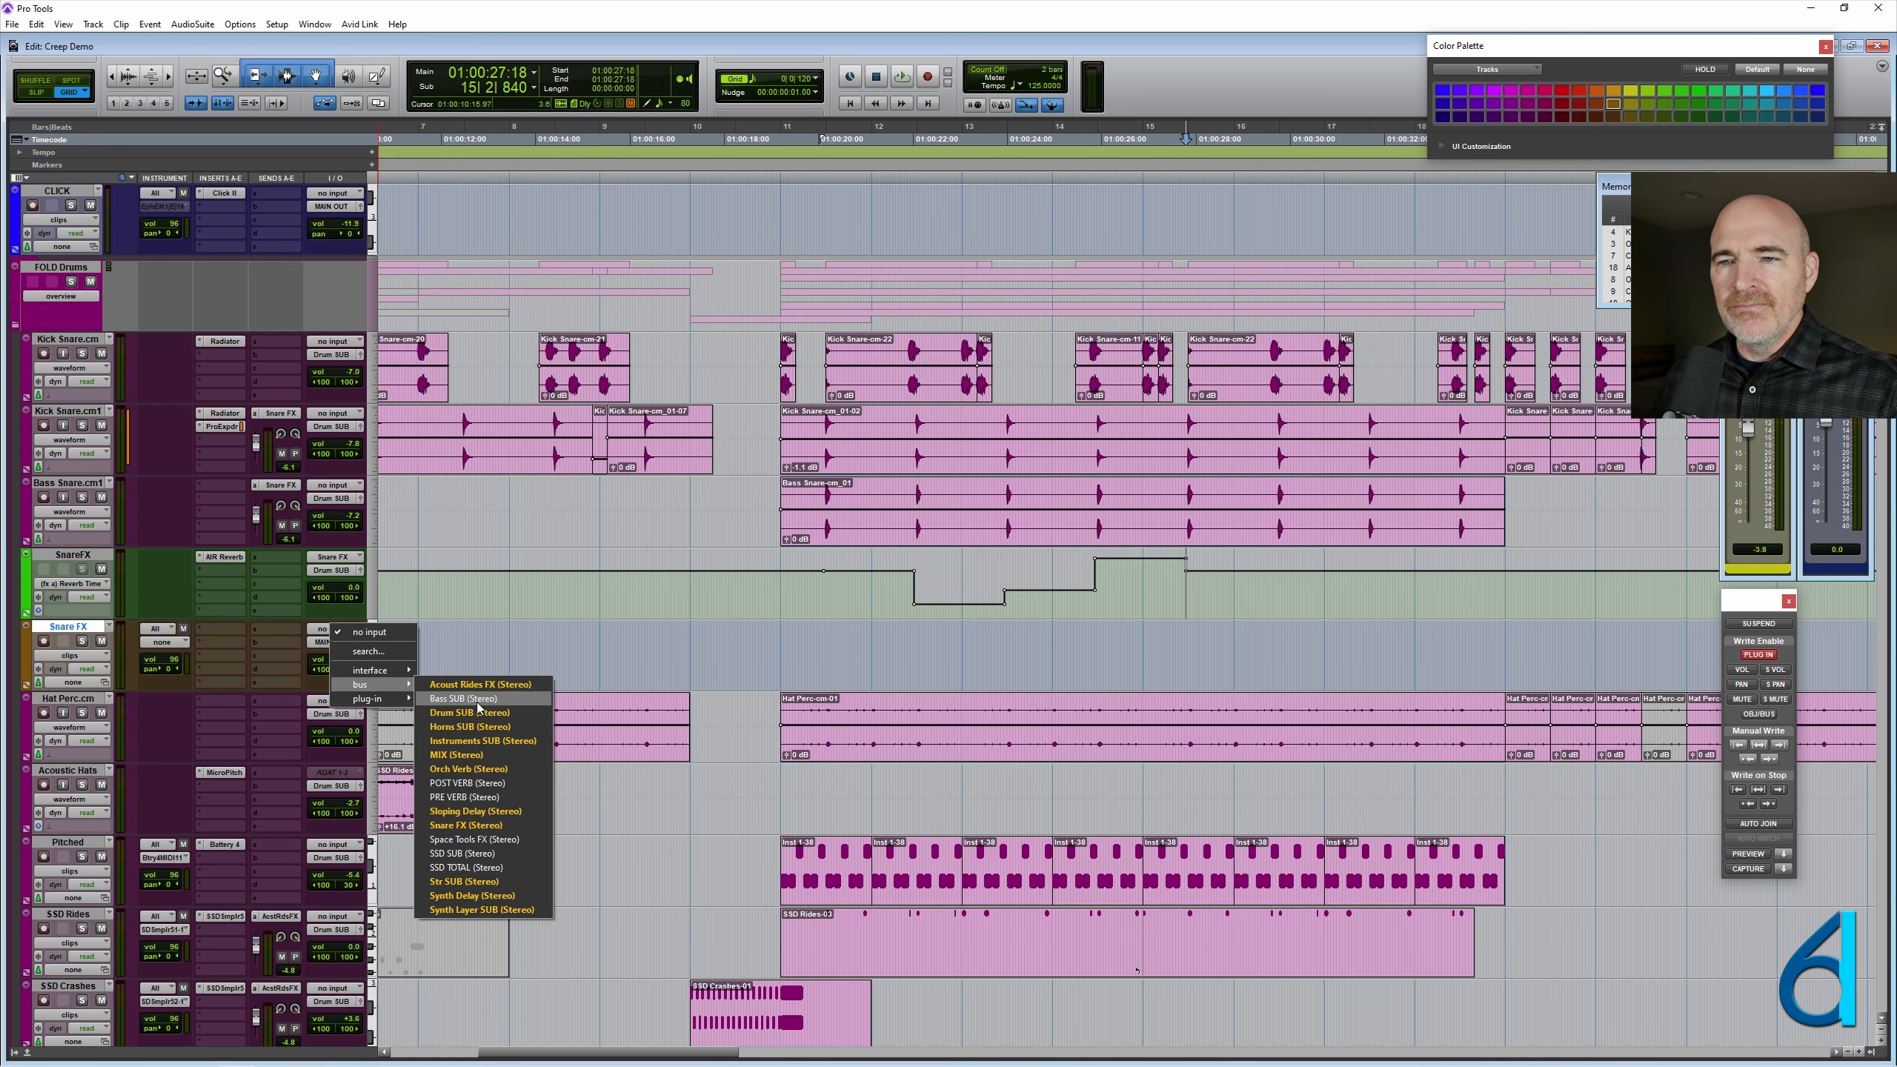
left_click(466, 824)
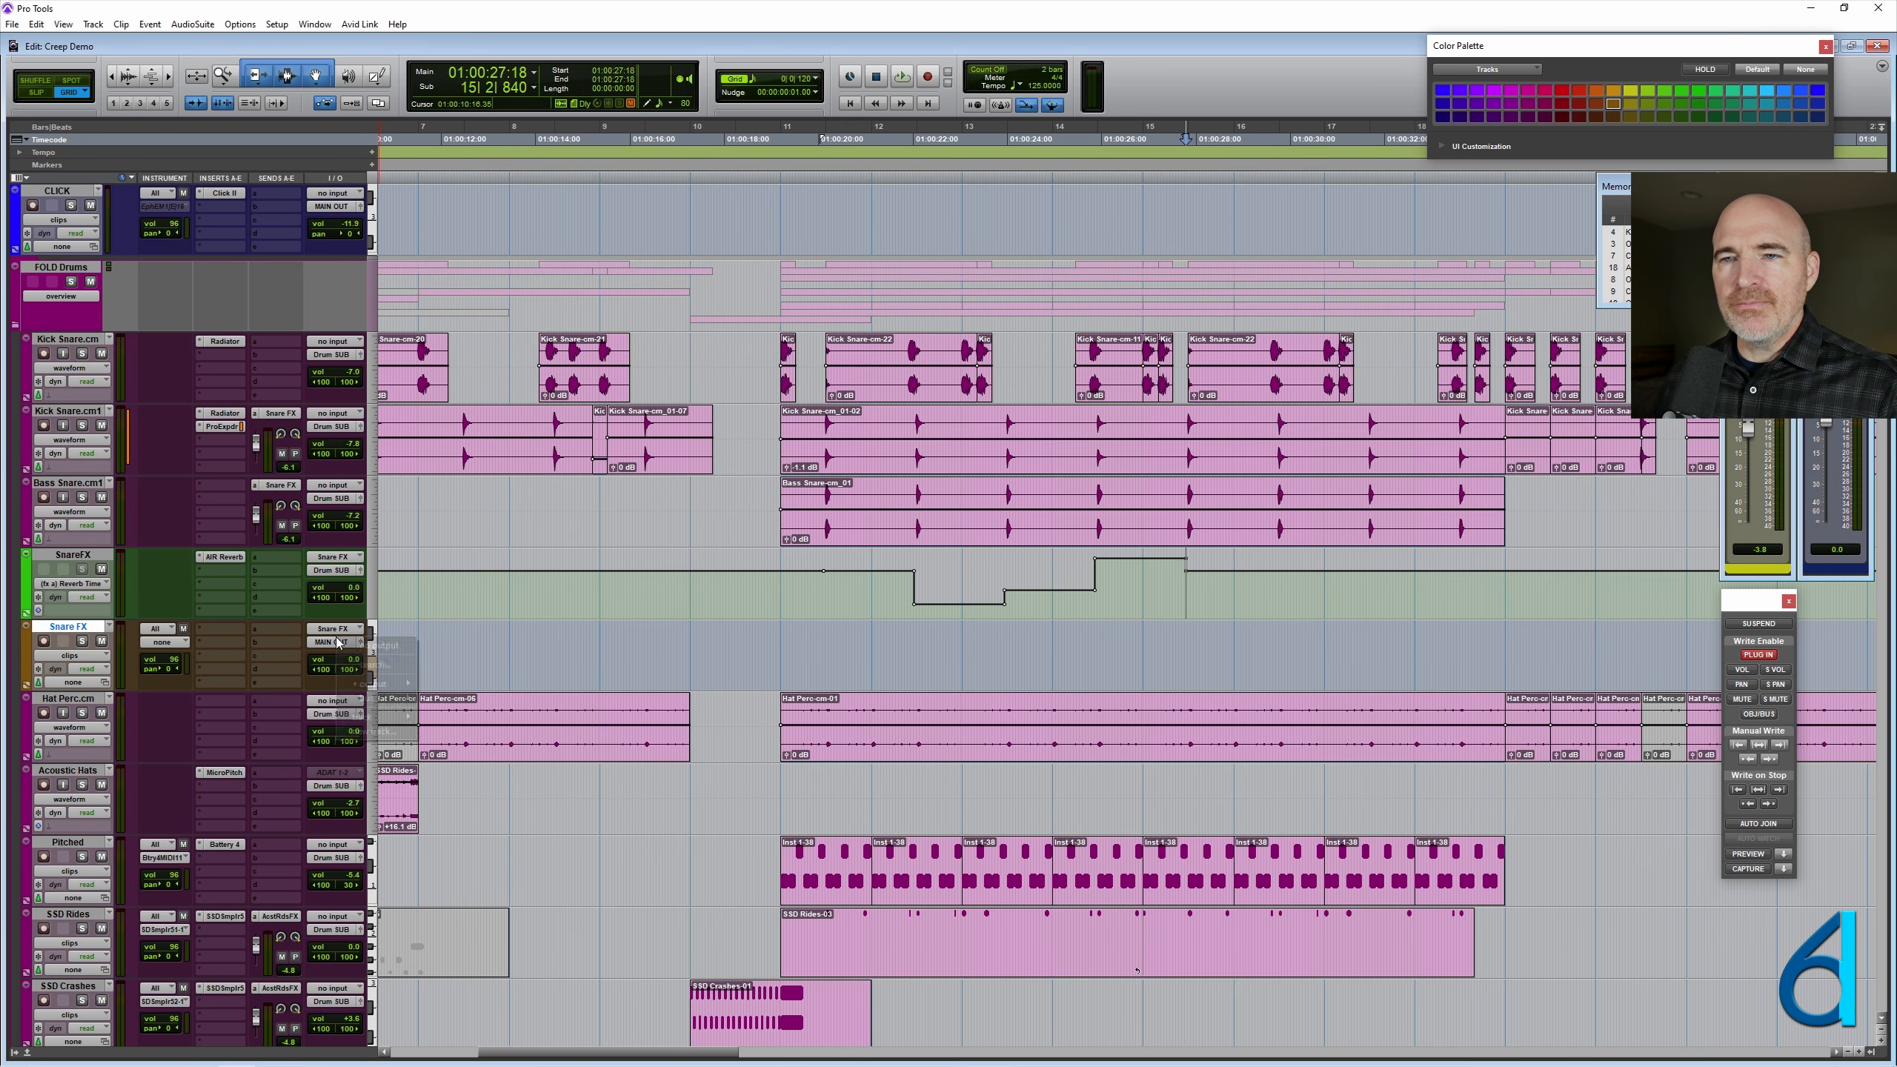
left_click(306, 649)
left_click(335, 642)
left_click(369, 645)
key("Return")
left_click(341, 644)
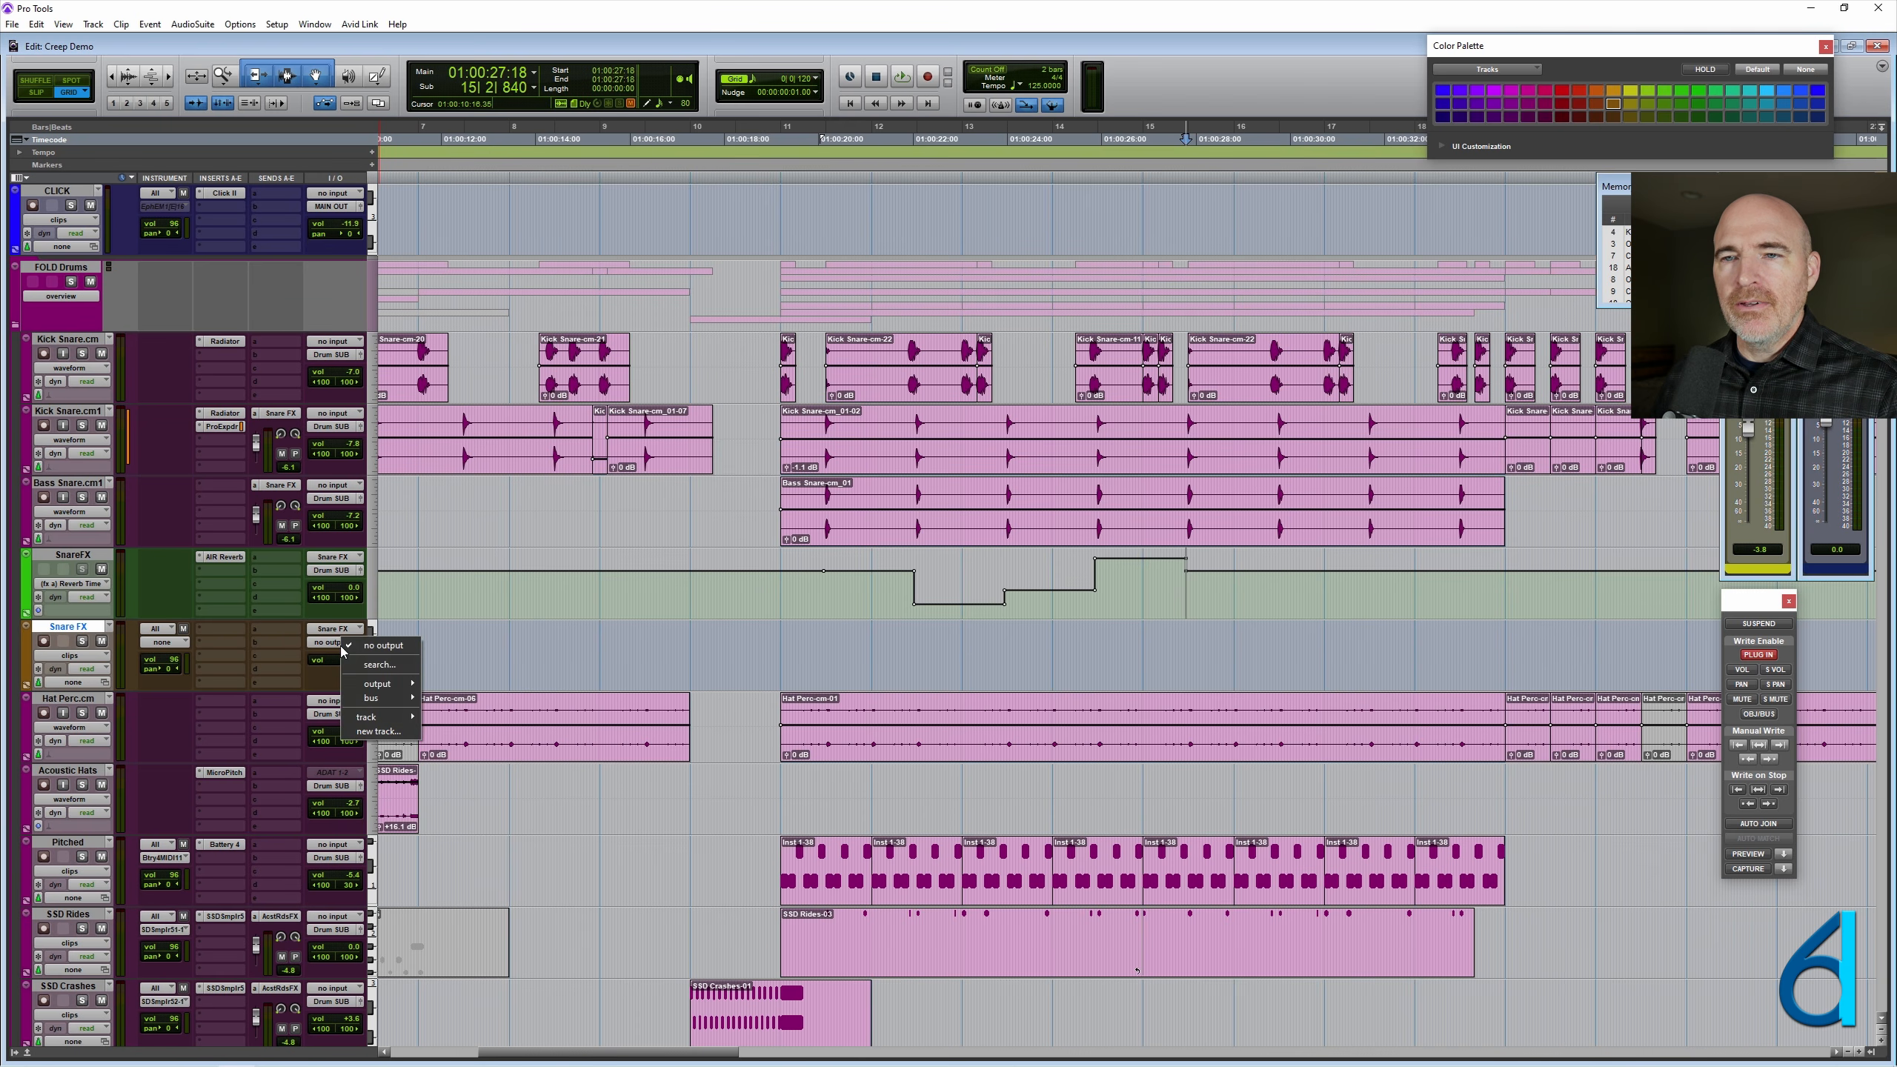
mouse_move(374, 698)
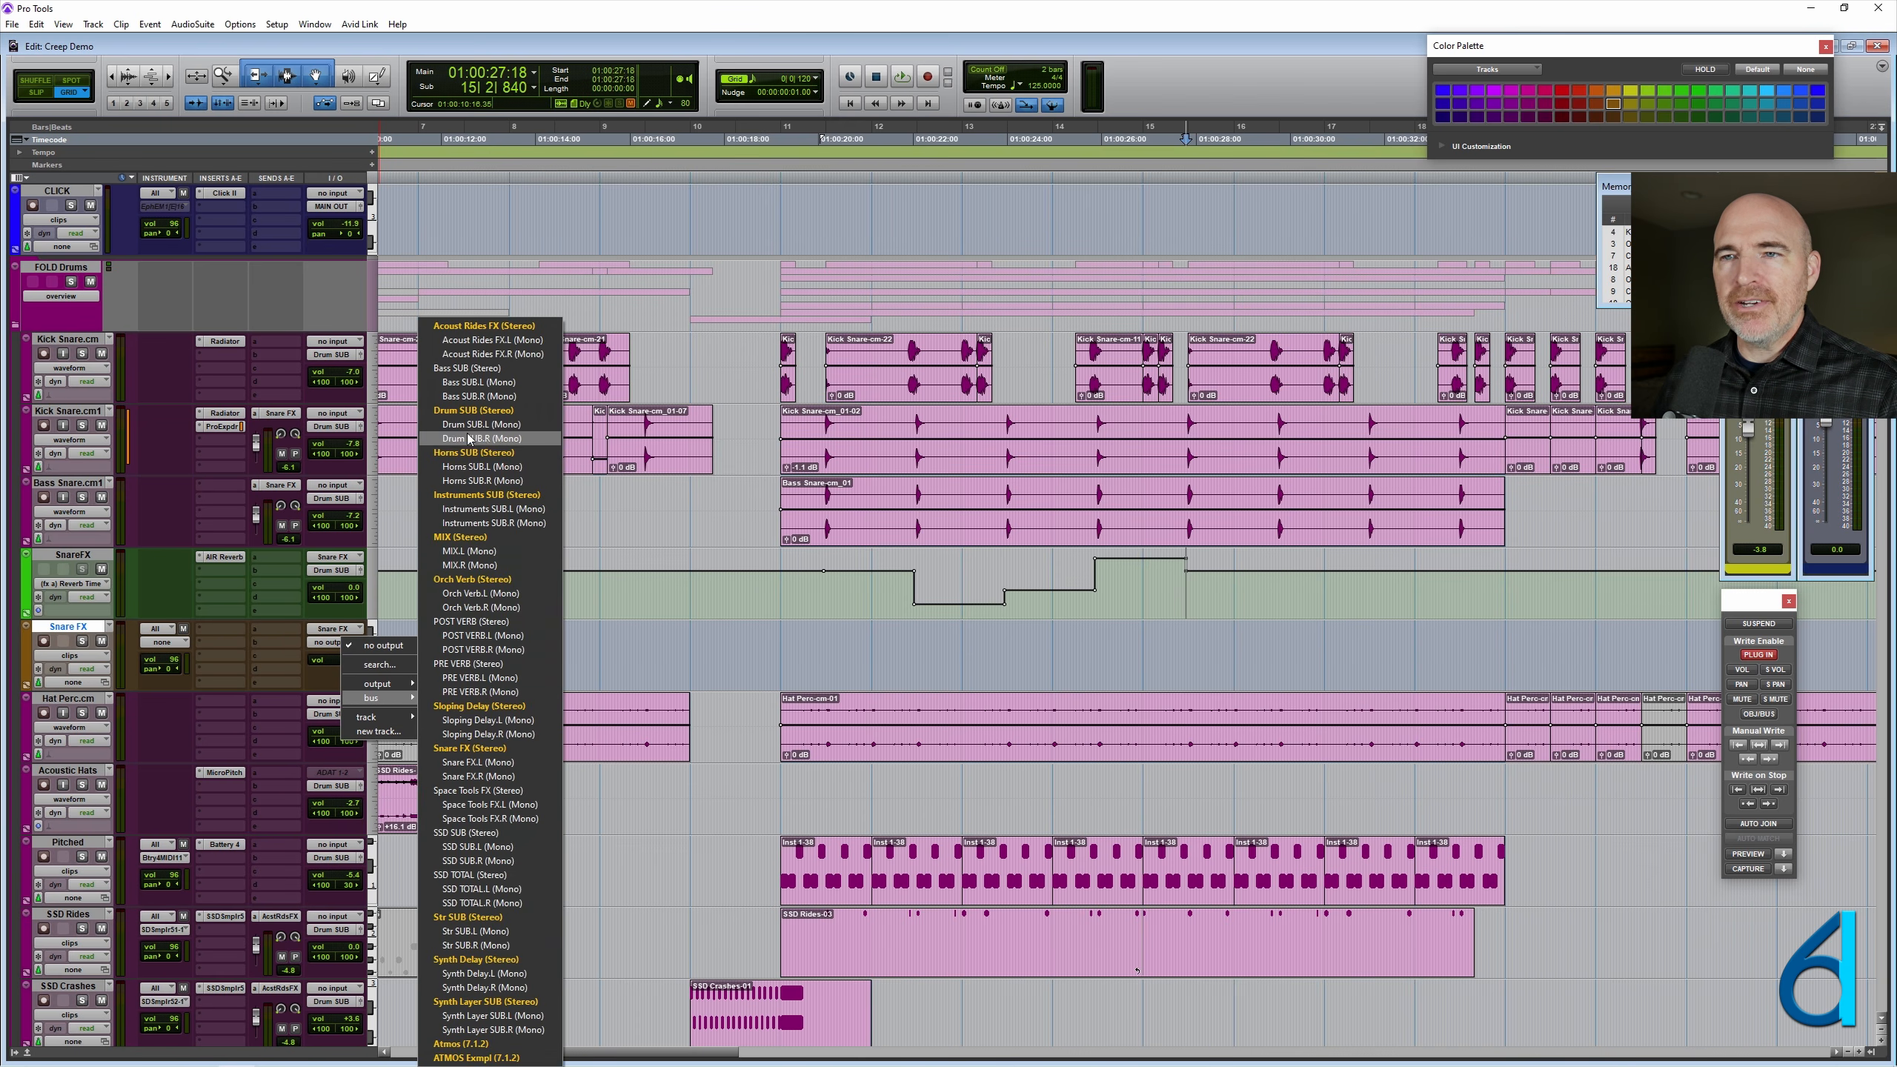
left_click(473, 410)
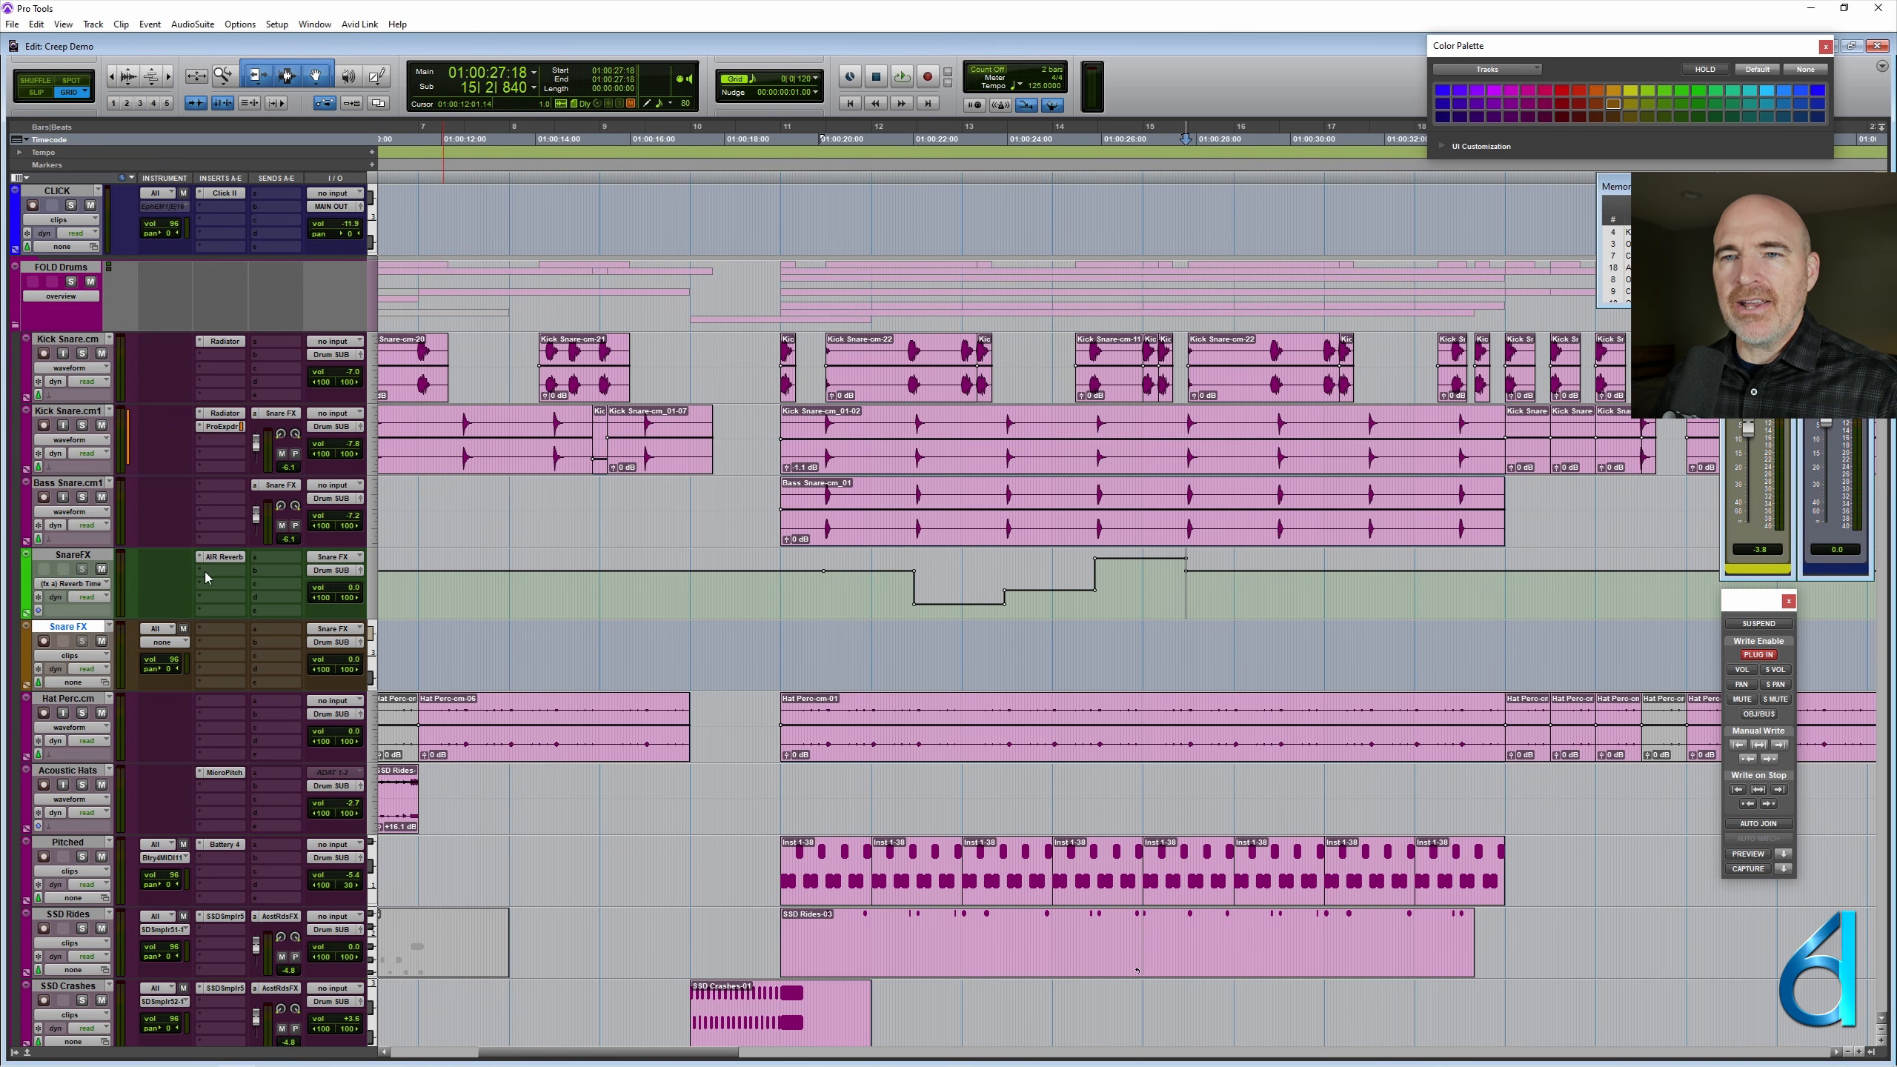
- Move the AIR Reverb insert from SnareFX to the new Snare FX track and show its Reverb Time automation
left_click_drag(216, 562, 218, 634)
left_click(221, 630)
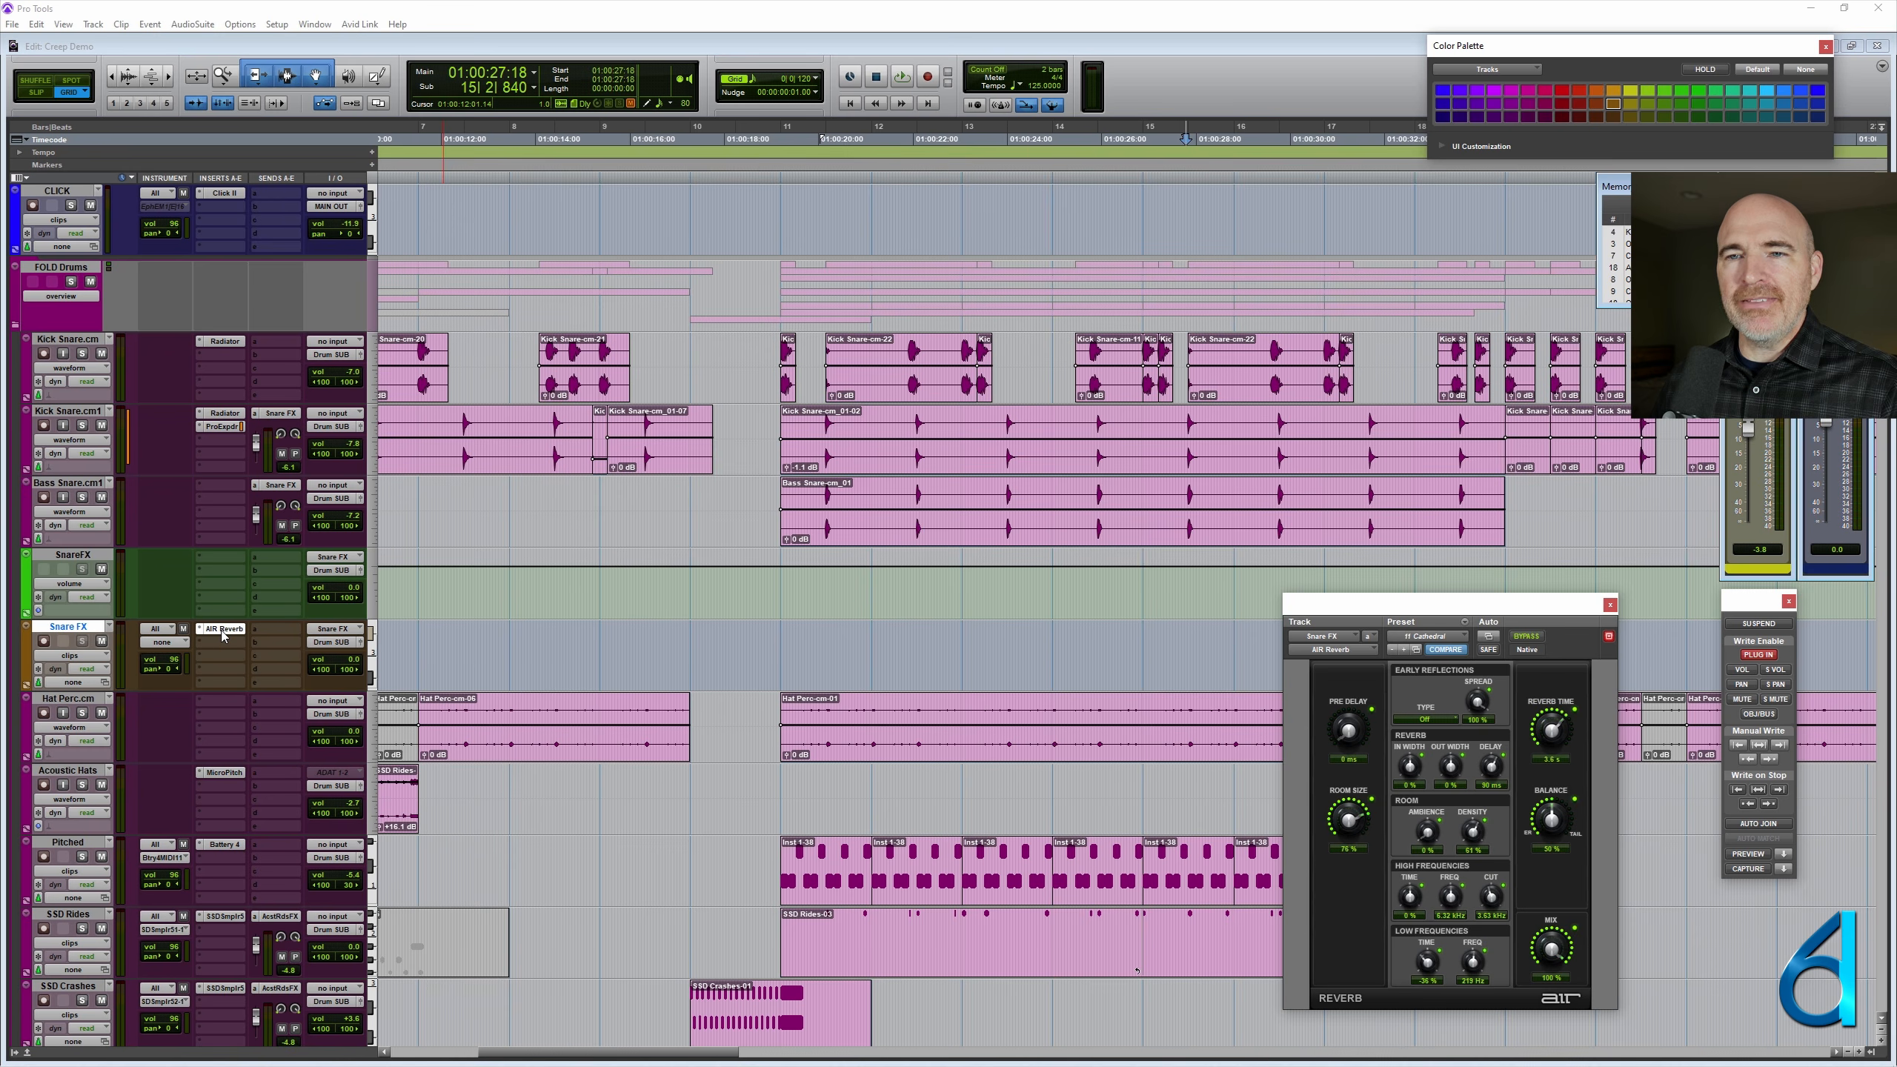
left_click(1551, 729, "ctrl+super")
left_click_drag(1434, 611, 1584, 613)
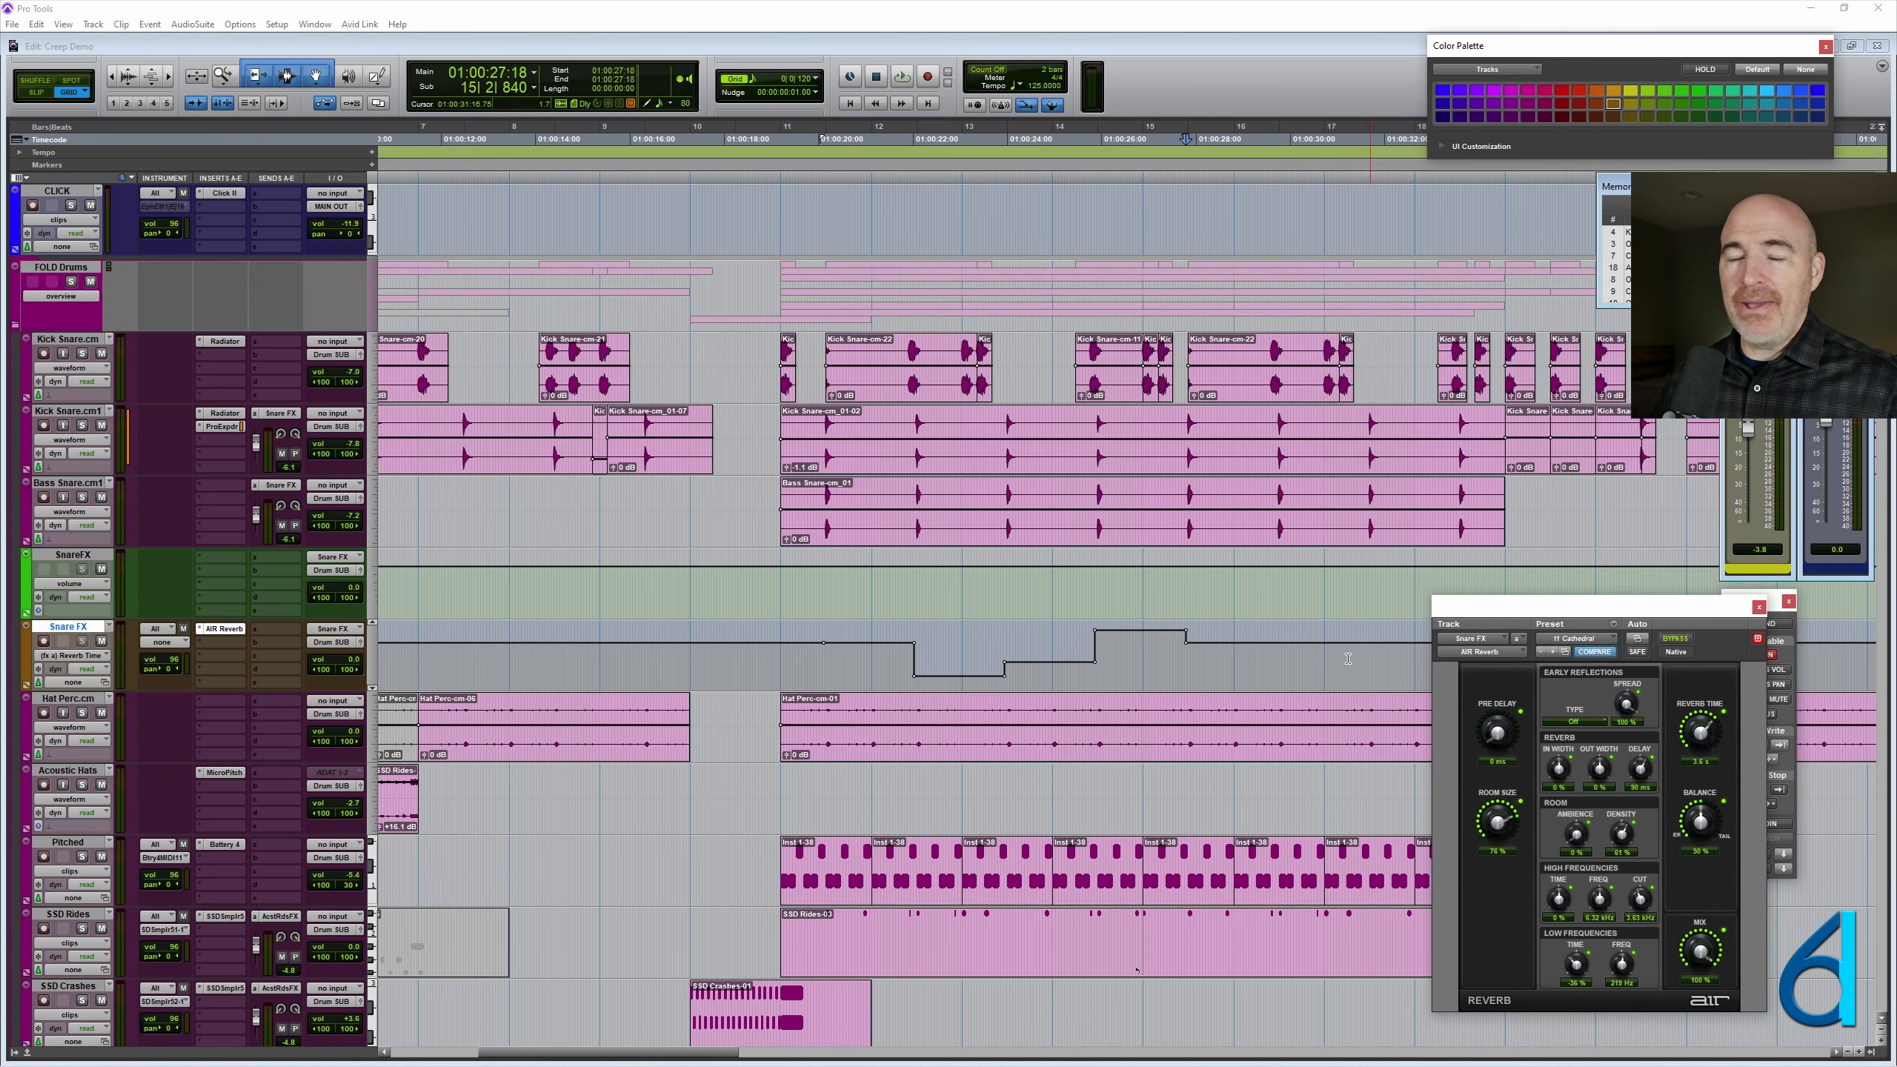
- Place the cursor within an automated section of the new Snare FX track to check the recalled reverb settings
left_click(1049, 649)
key("ctrl+]")
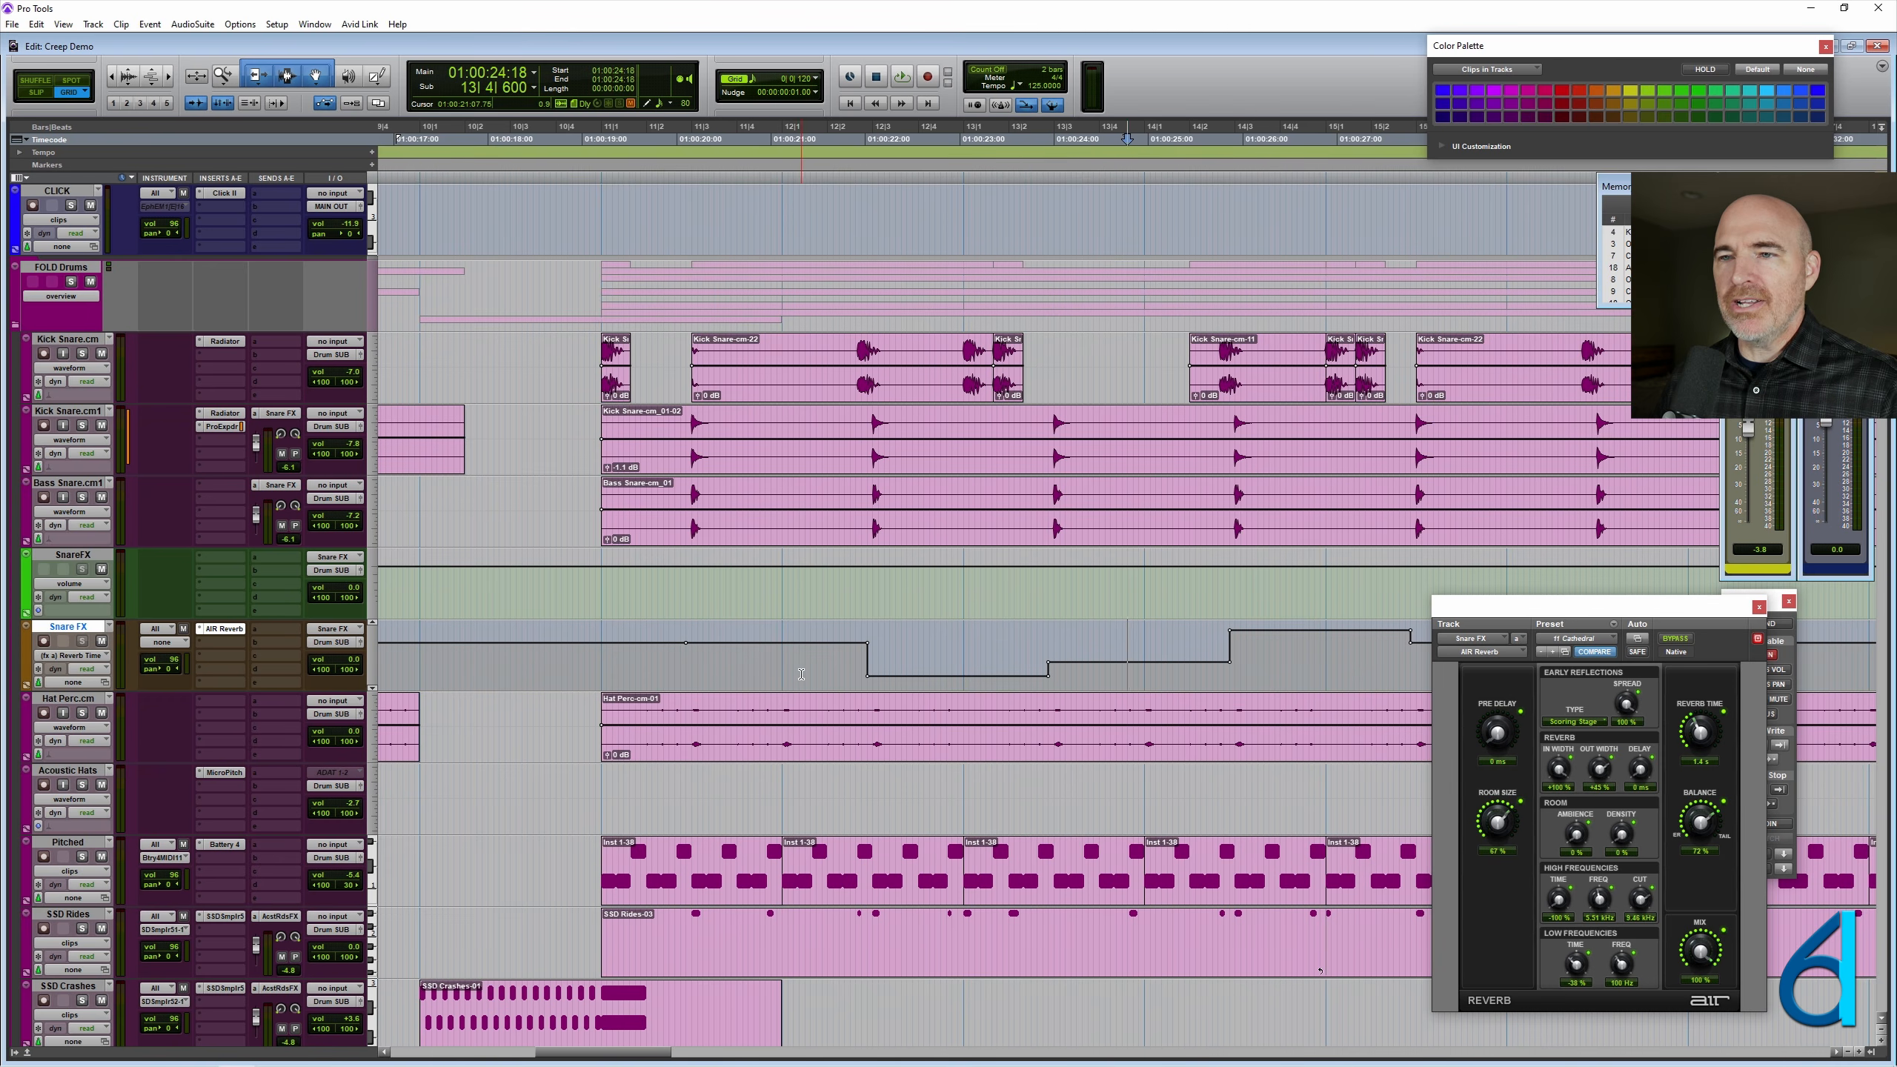
scroll(800, 673, "right", 3)
key("ctrl+[")
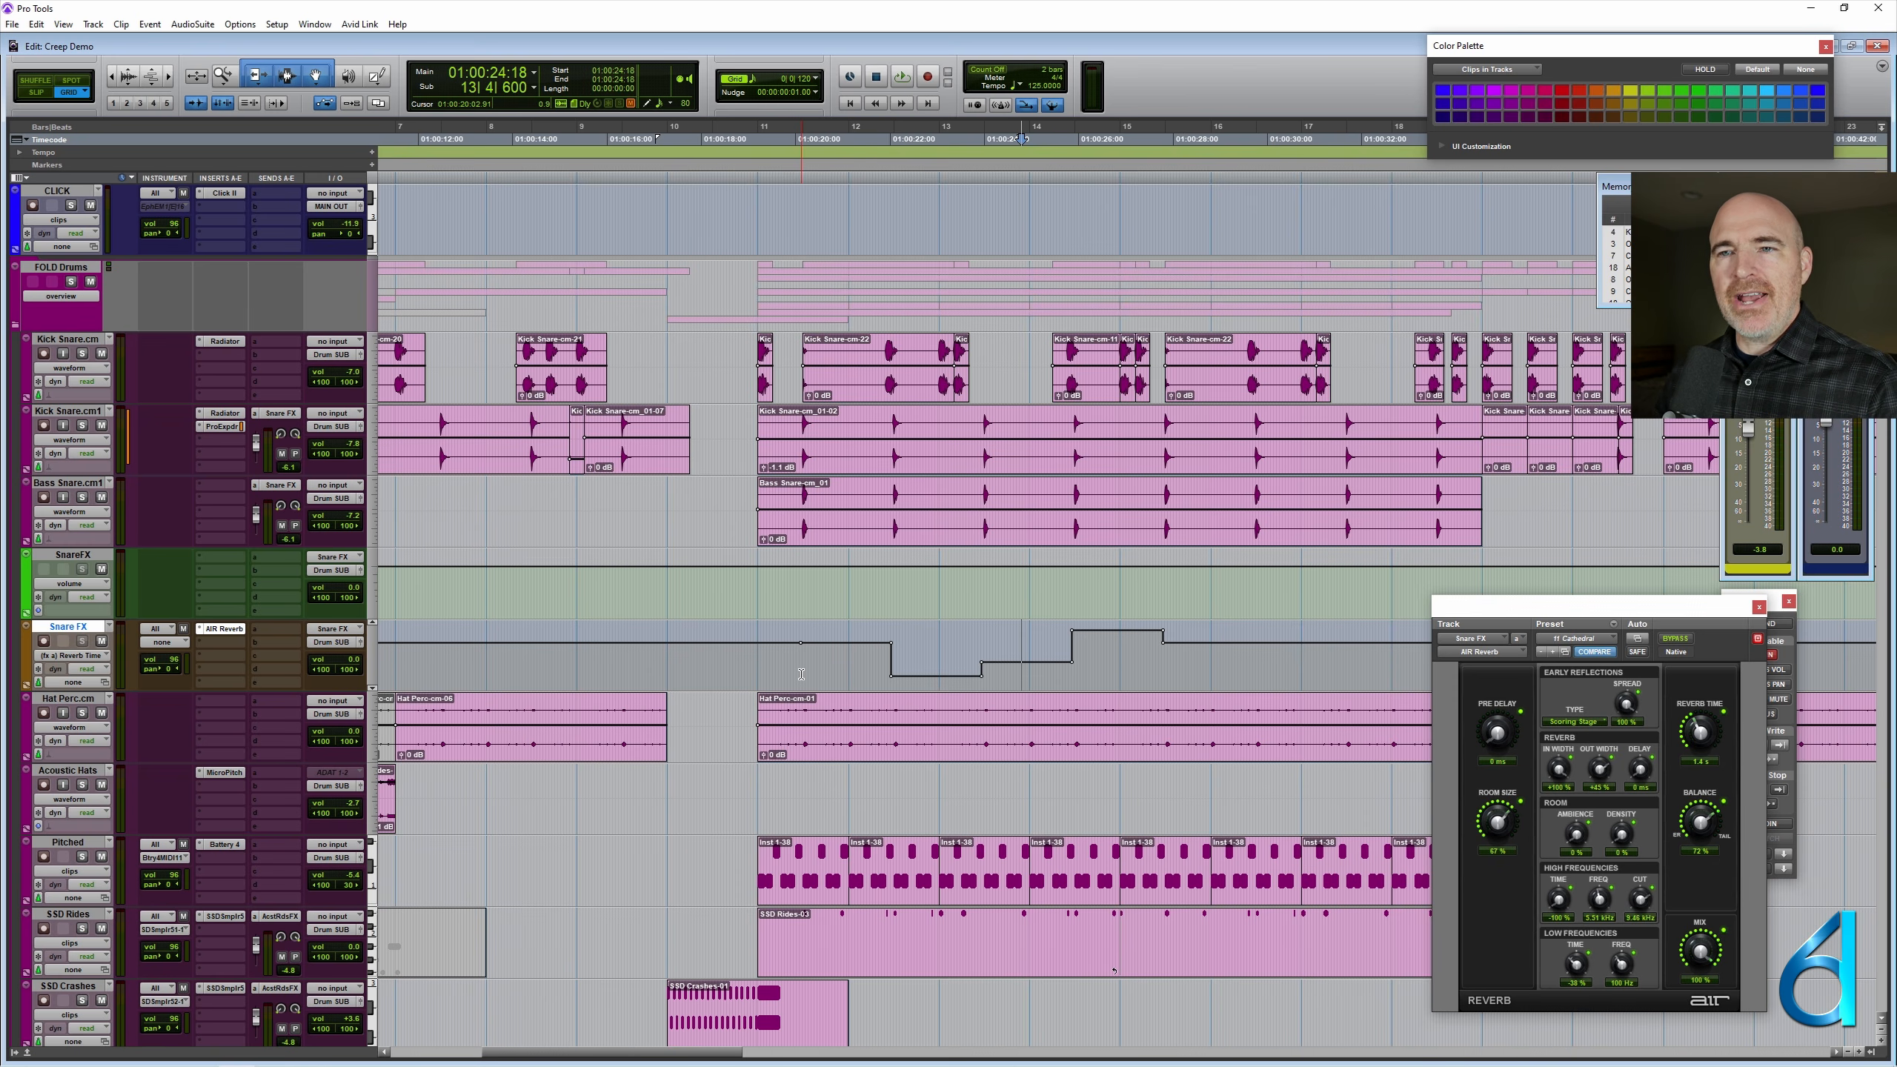
- Delete the old SnareFX aux track and color the new Snare FX instrument track green
right_click(80, 559)
left_click(155, 817)
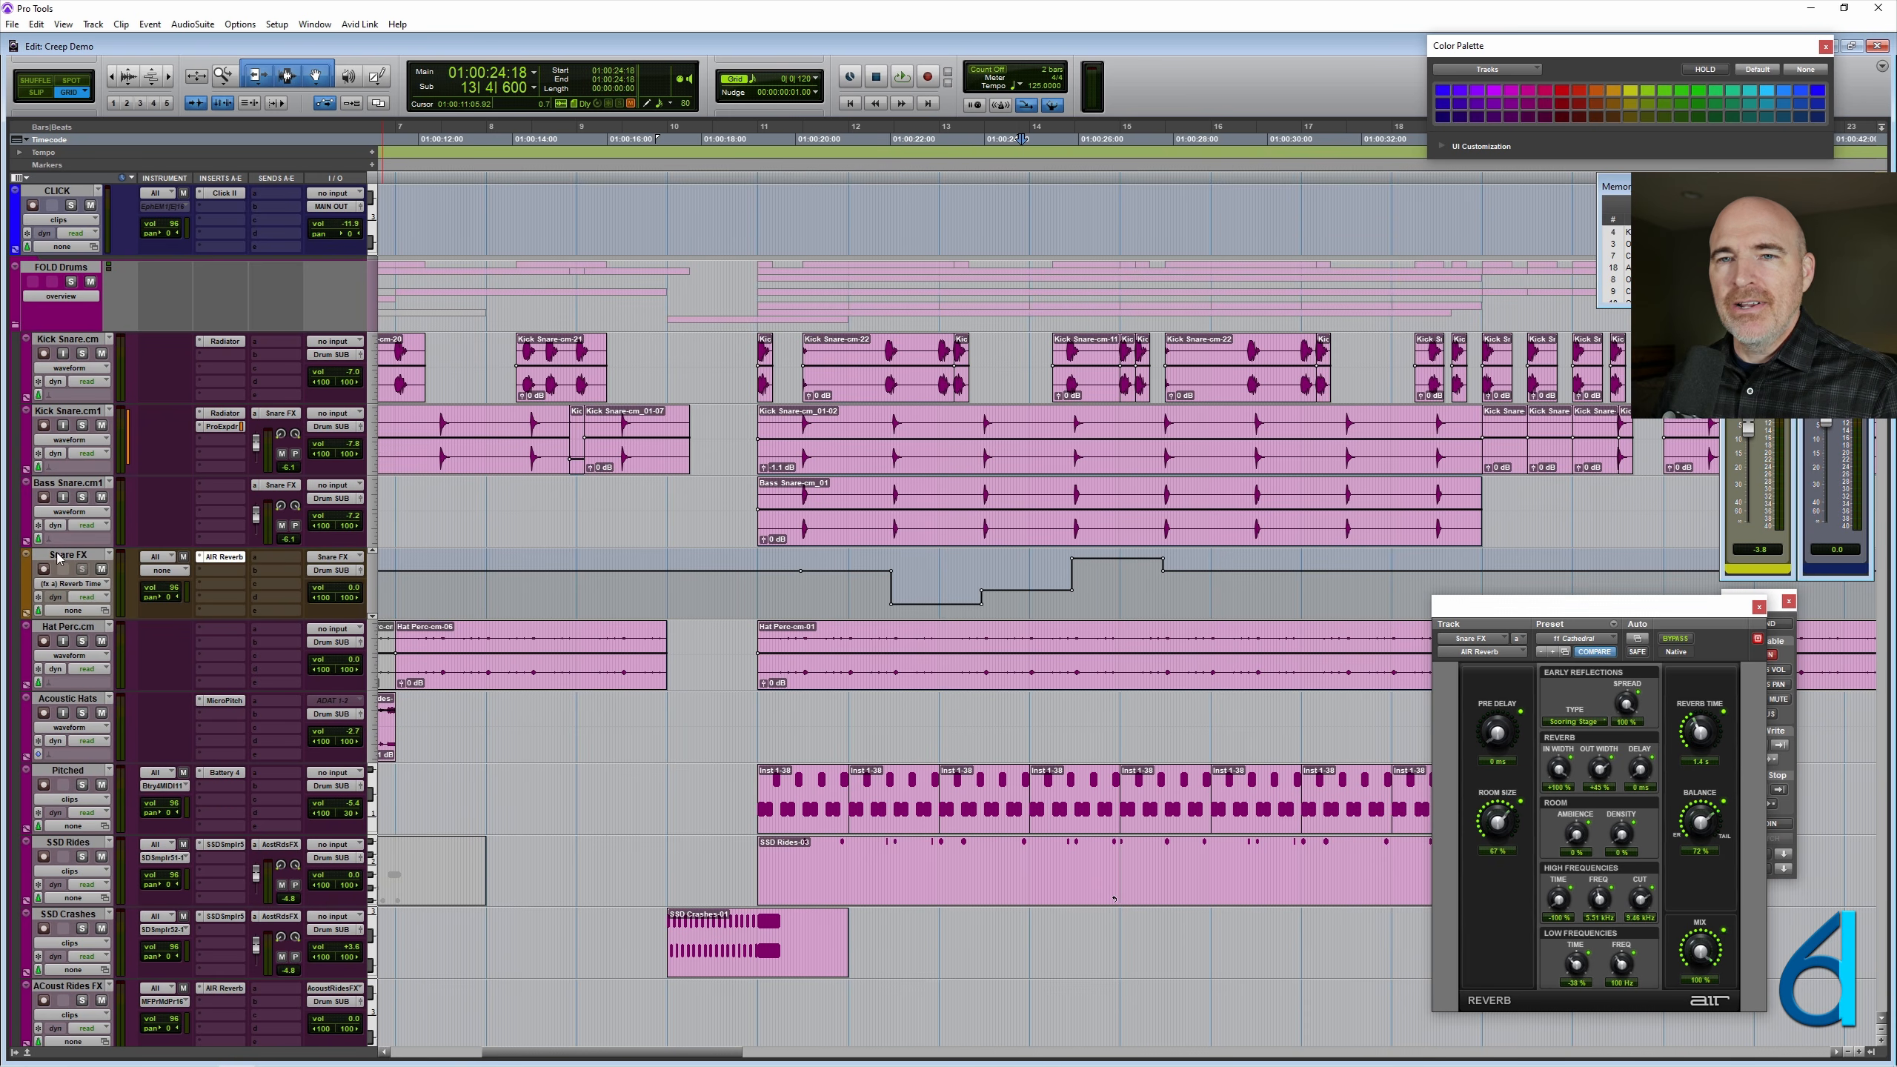
left_click(60, 559)
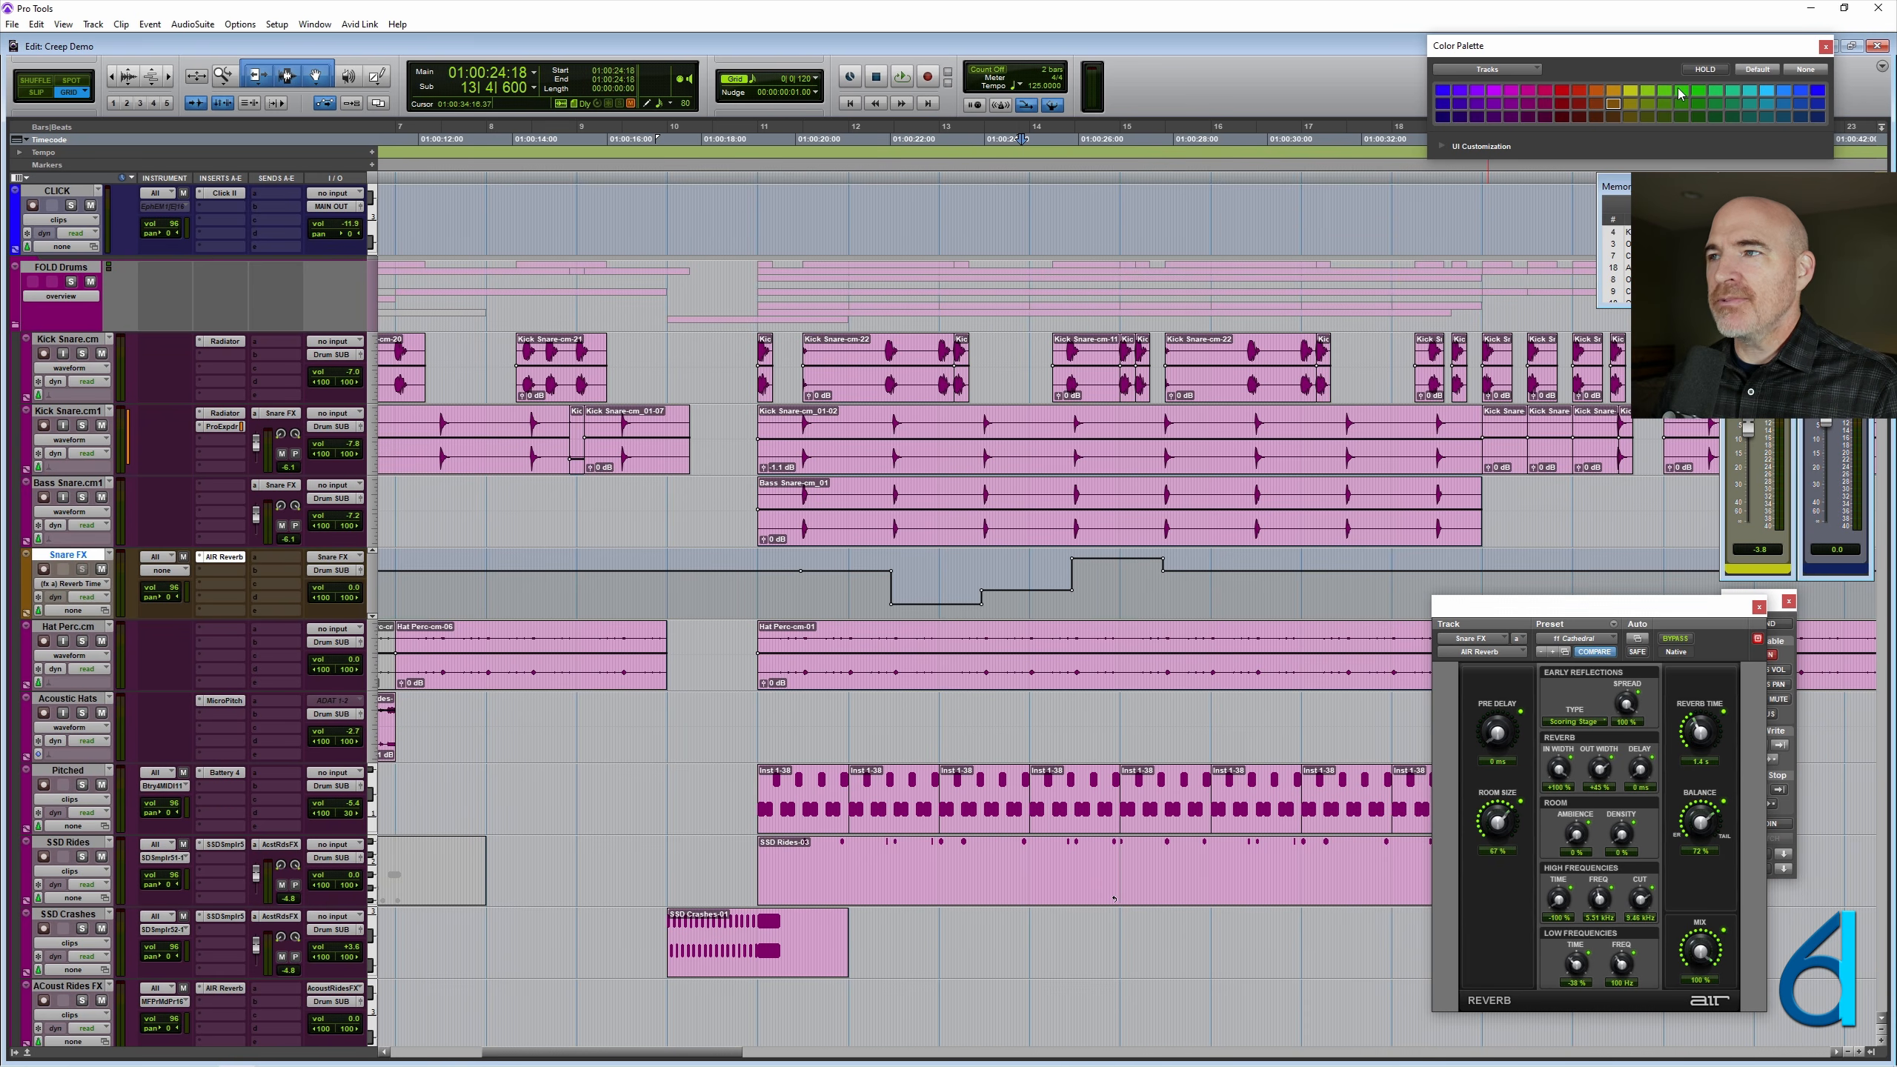
left_click(1681, 92)
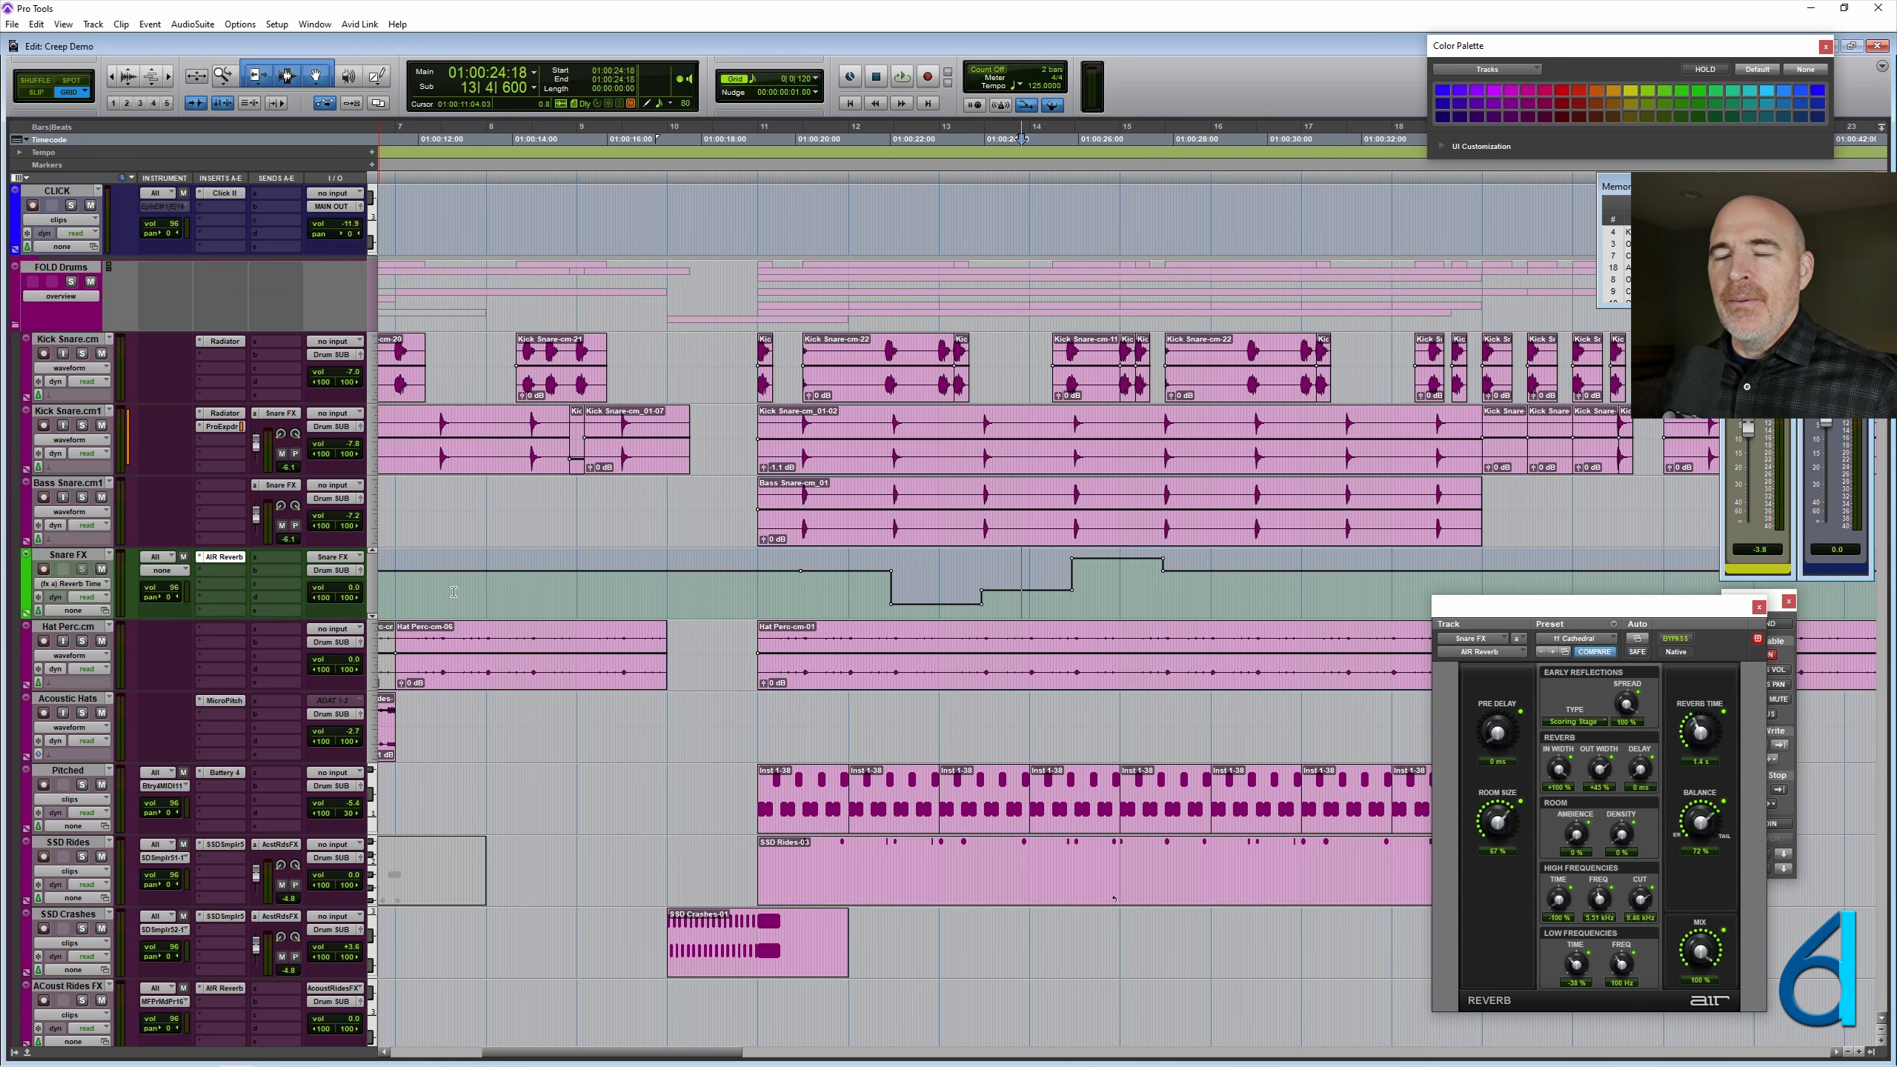
- Place the cursor in the first automated section of Snare FX and review the Automation Follows Edit option
left_click(829, 600)
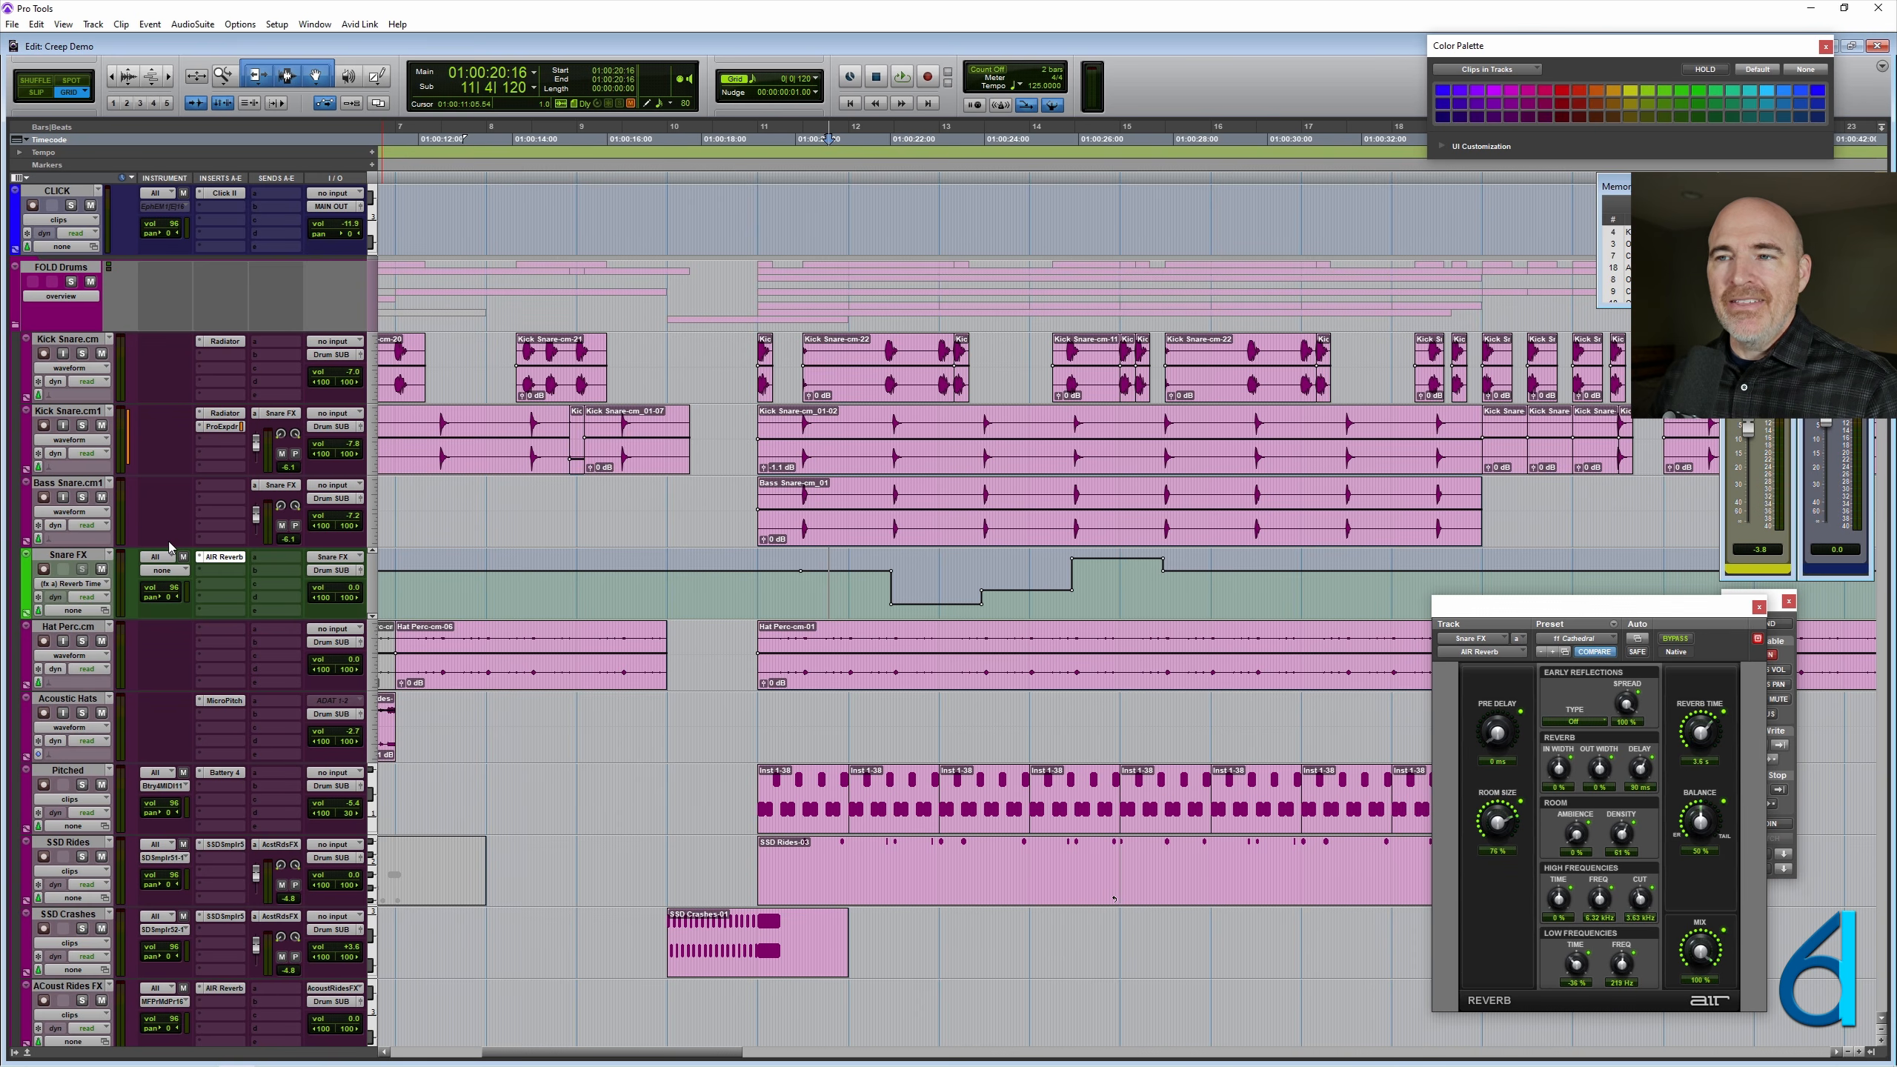
left_click(239, 25)
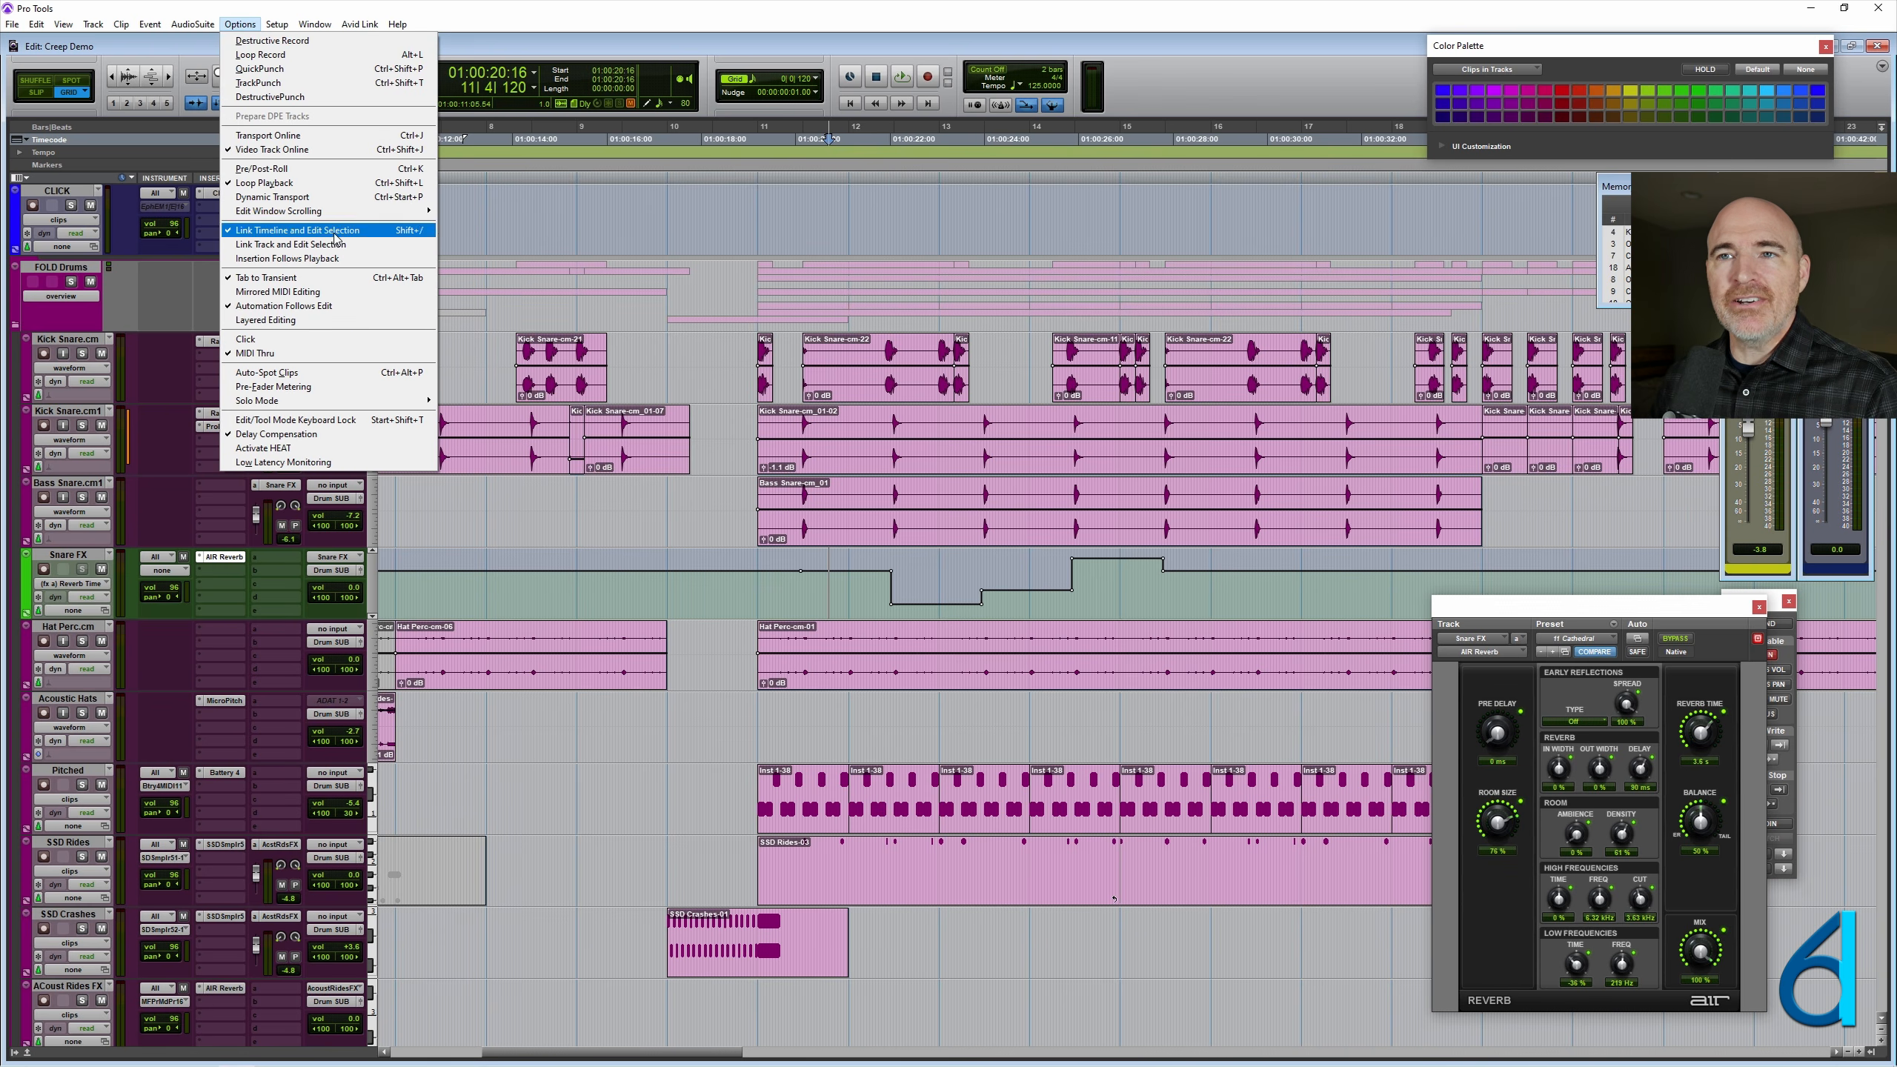
left_click(379, 307)
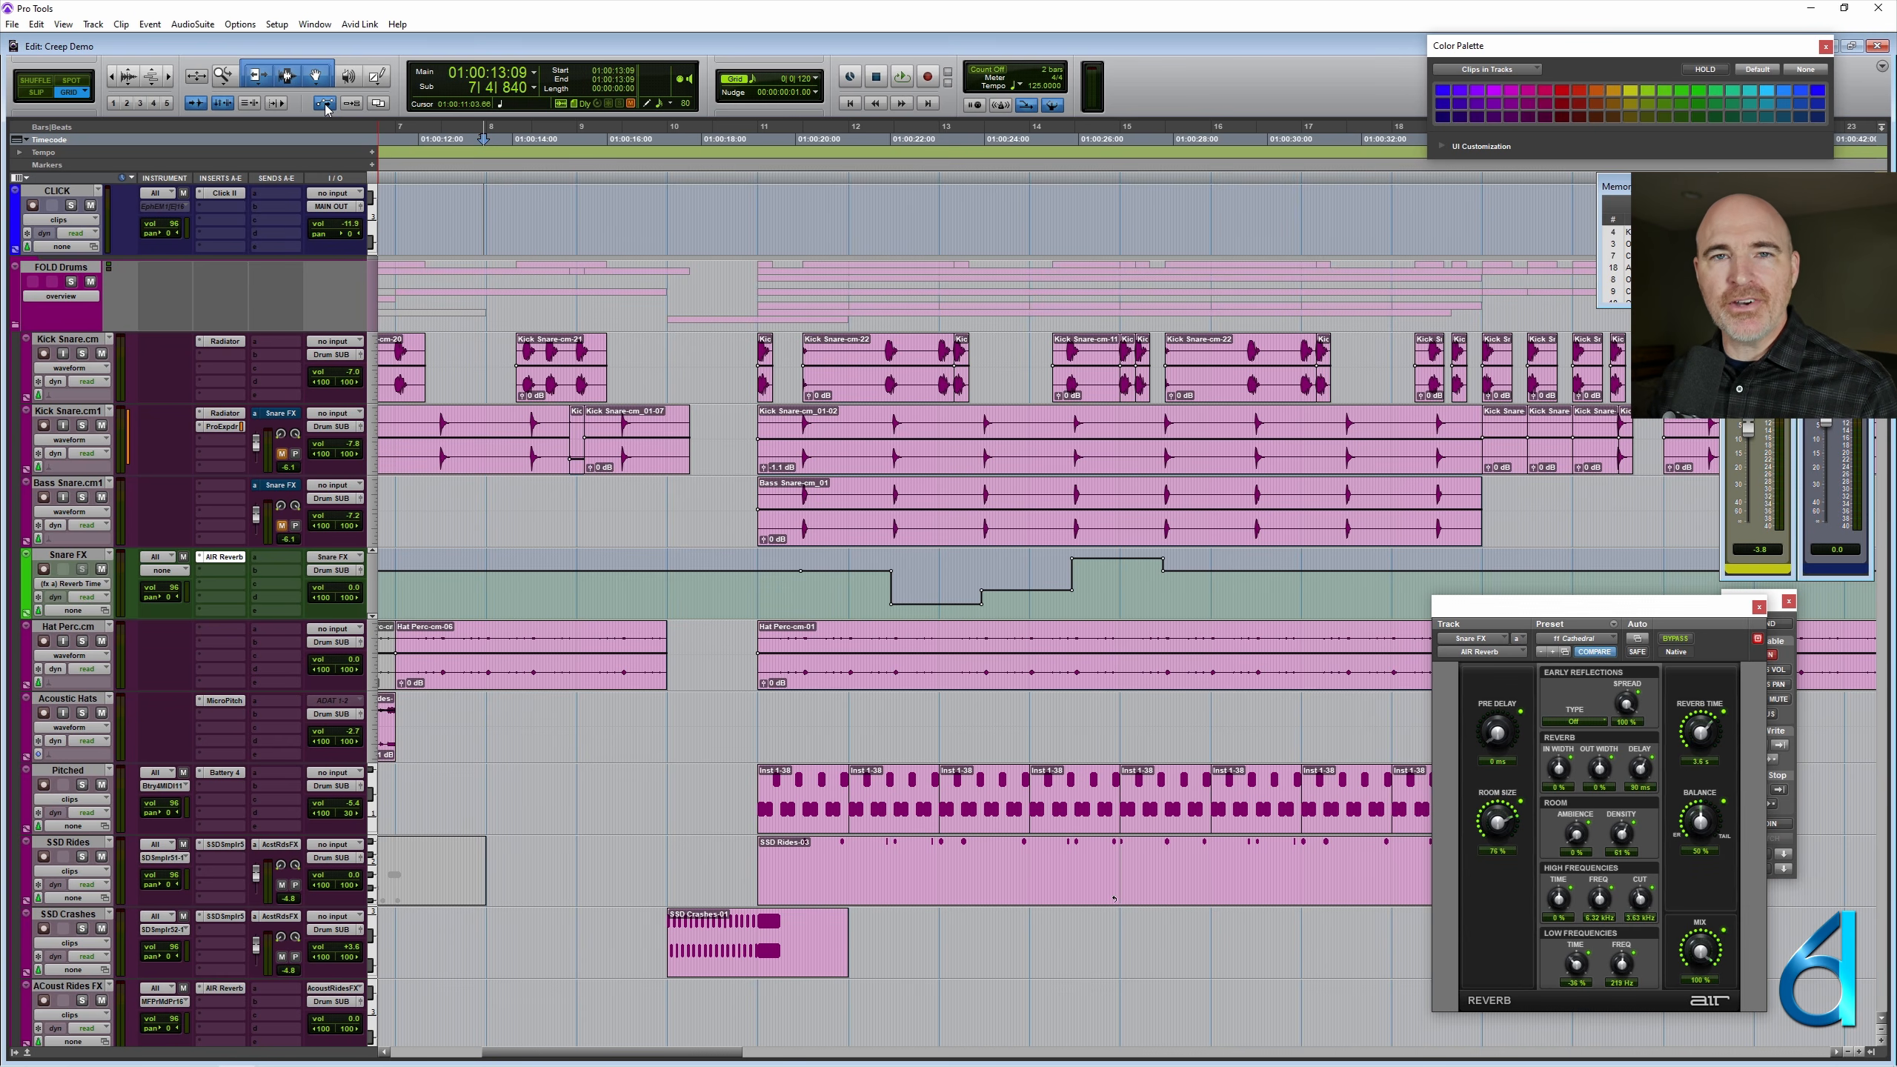
- Assign the Snare FX track's MIDI output to a channel of the predefined MF Pro Midi Port
left_click(836, 586)
key("t")
scroll(770, 584, "right", 3)
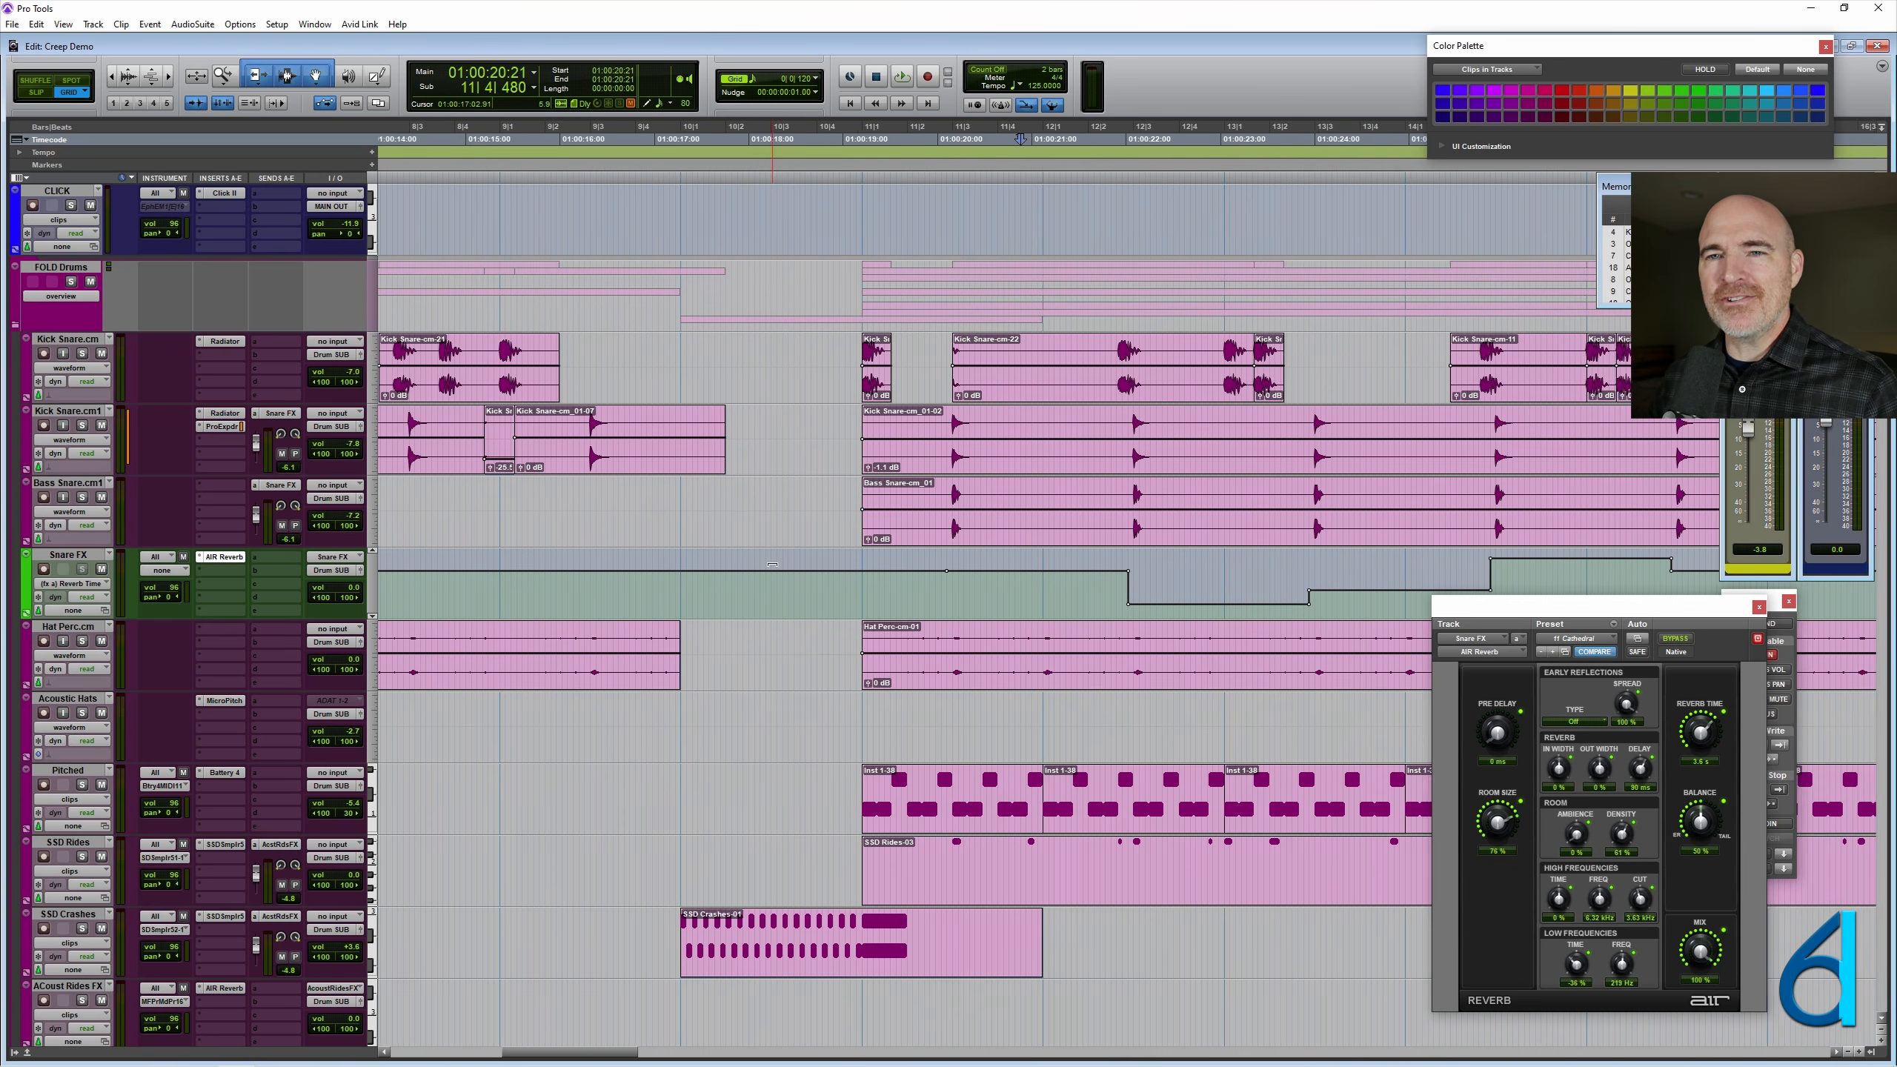
scroll(765, 584, "right", 1)
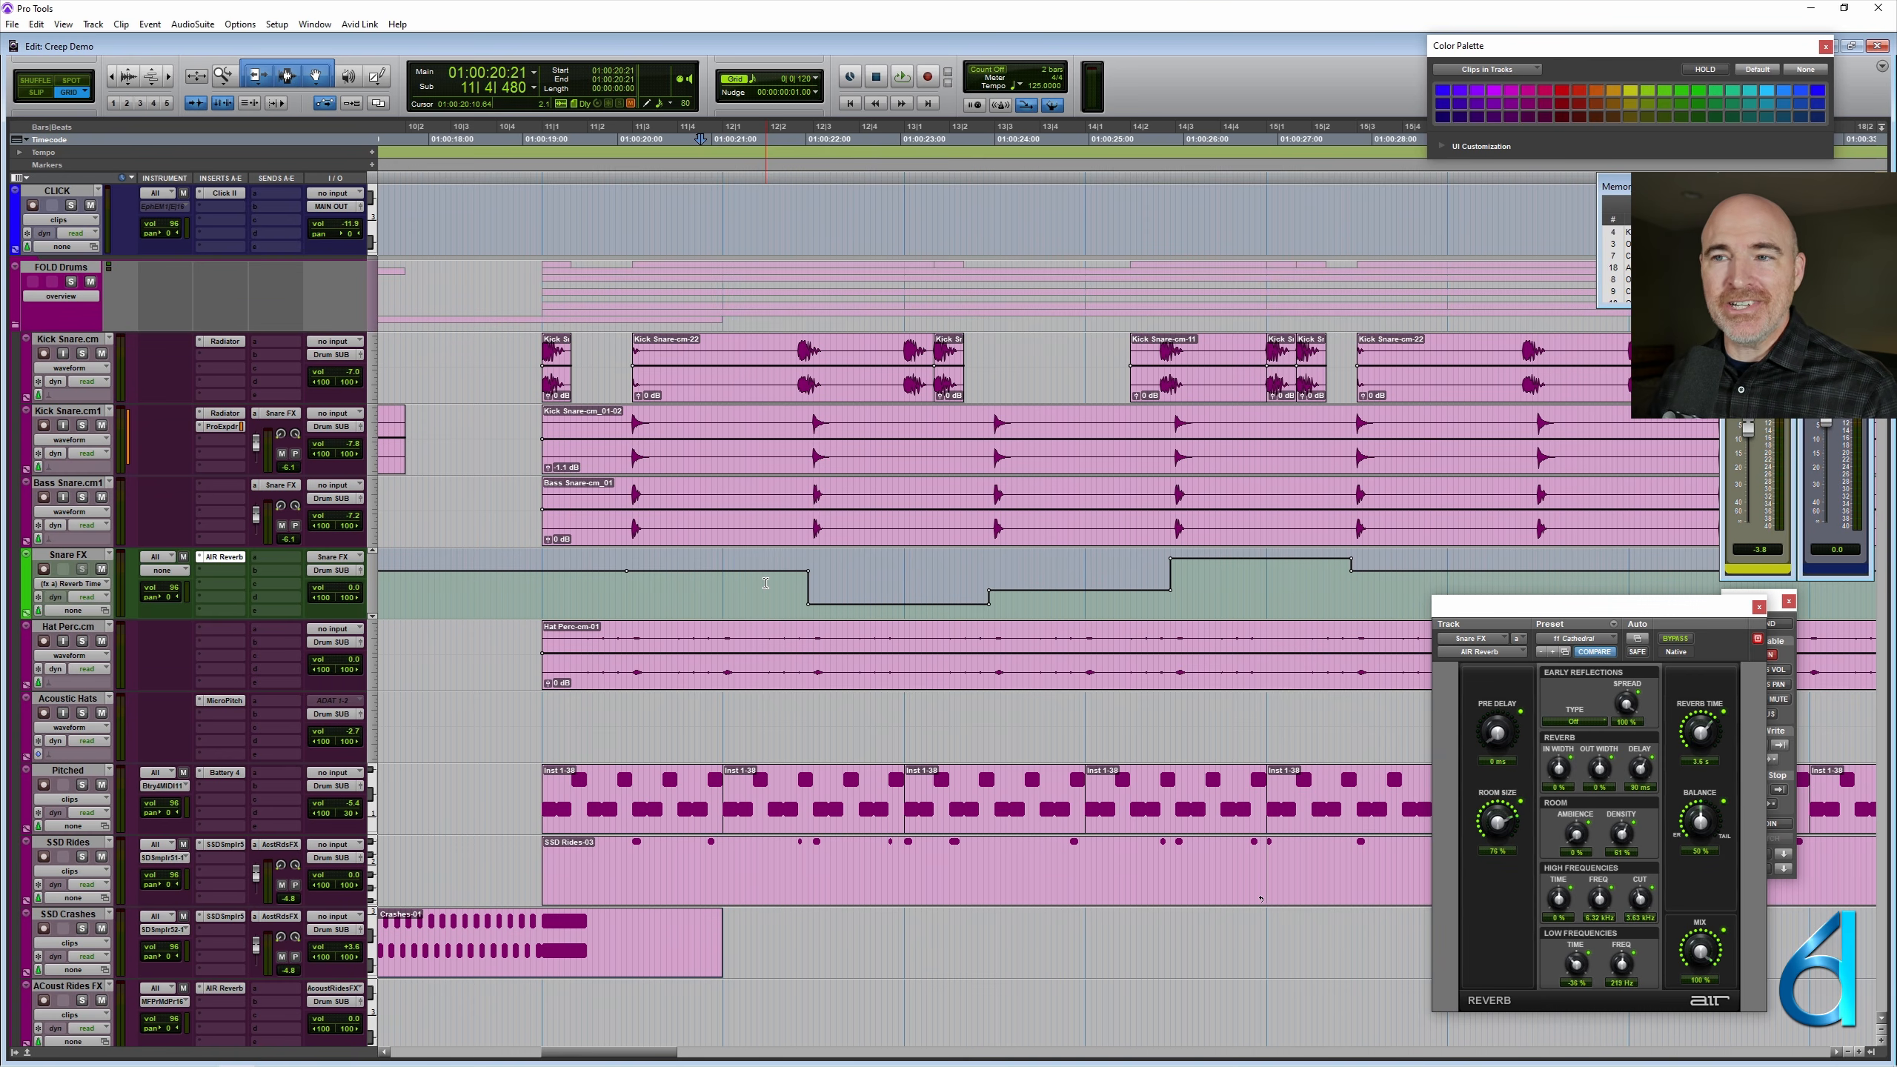
left_click(161, 575)
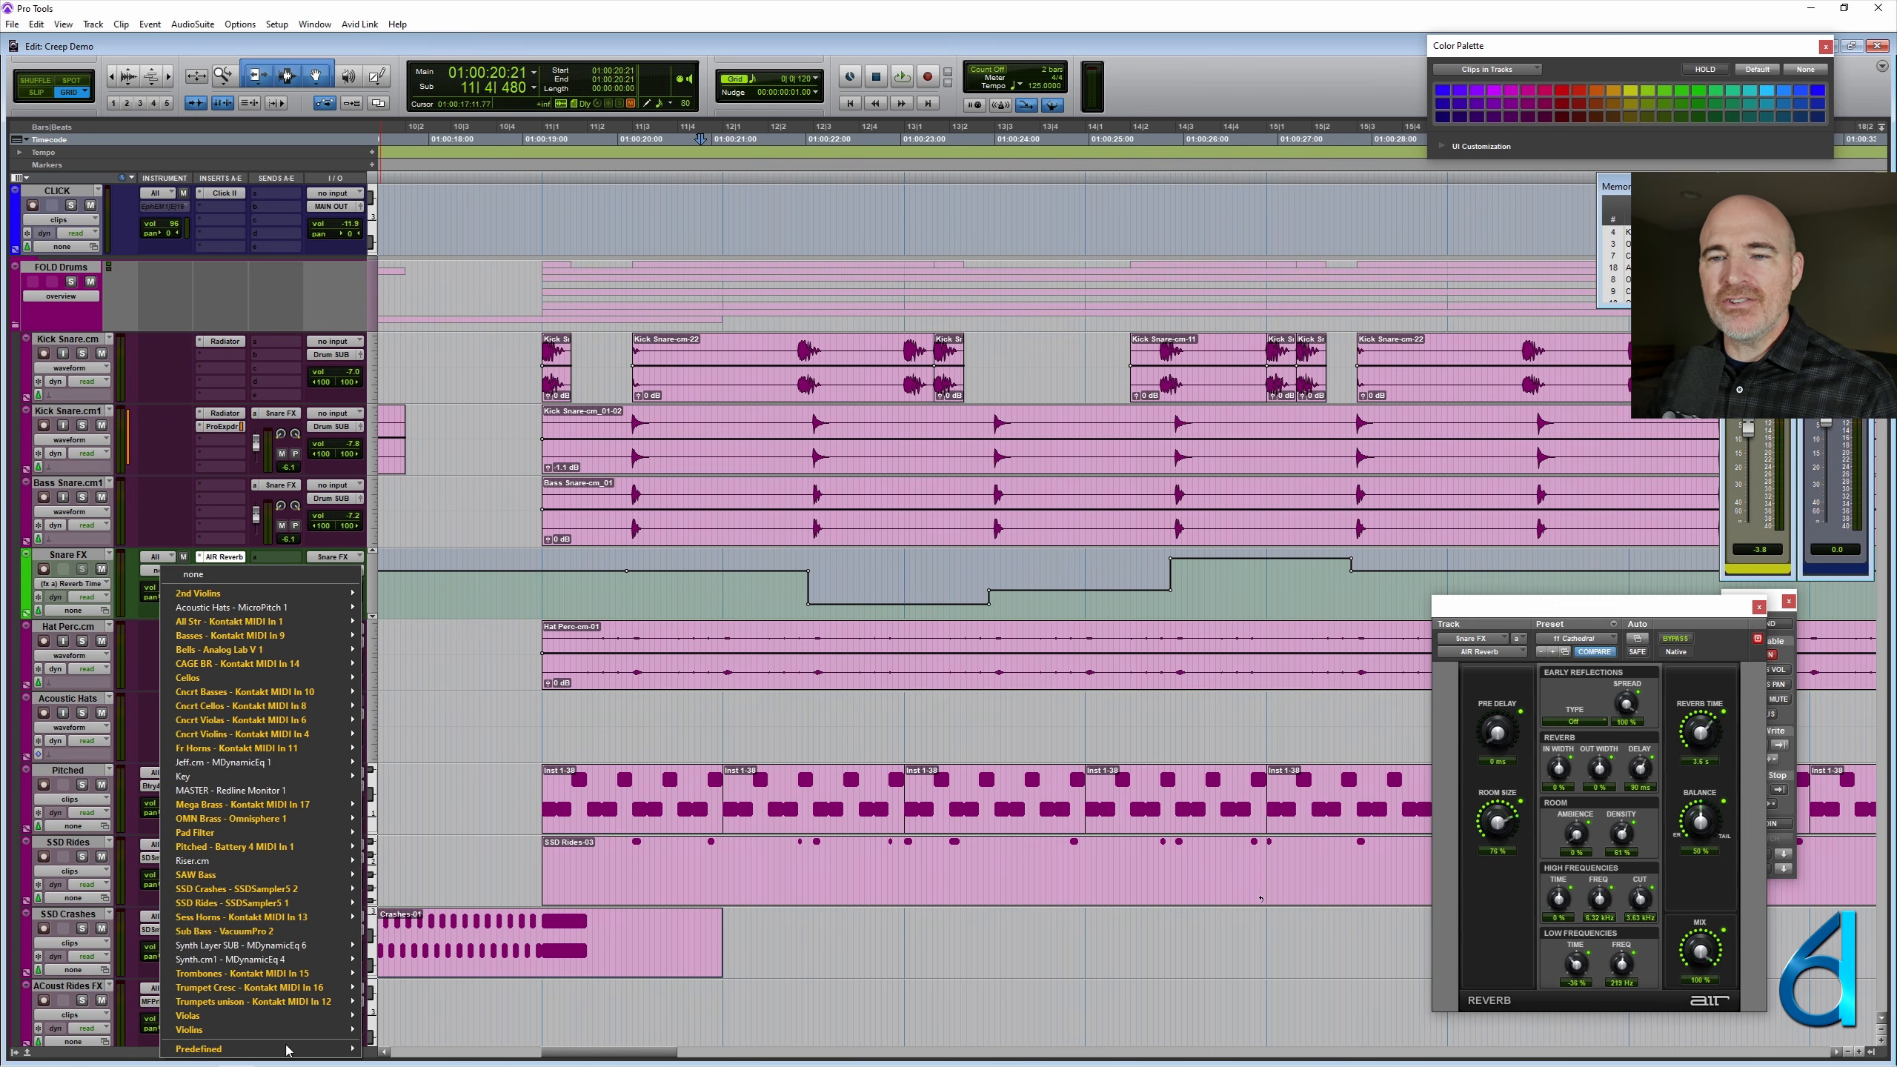
mouse_move(292, 1050)
mouse_move(463, 1006)
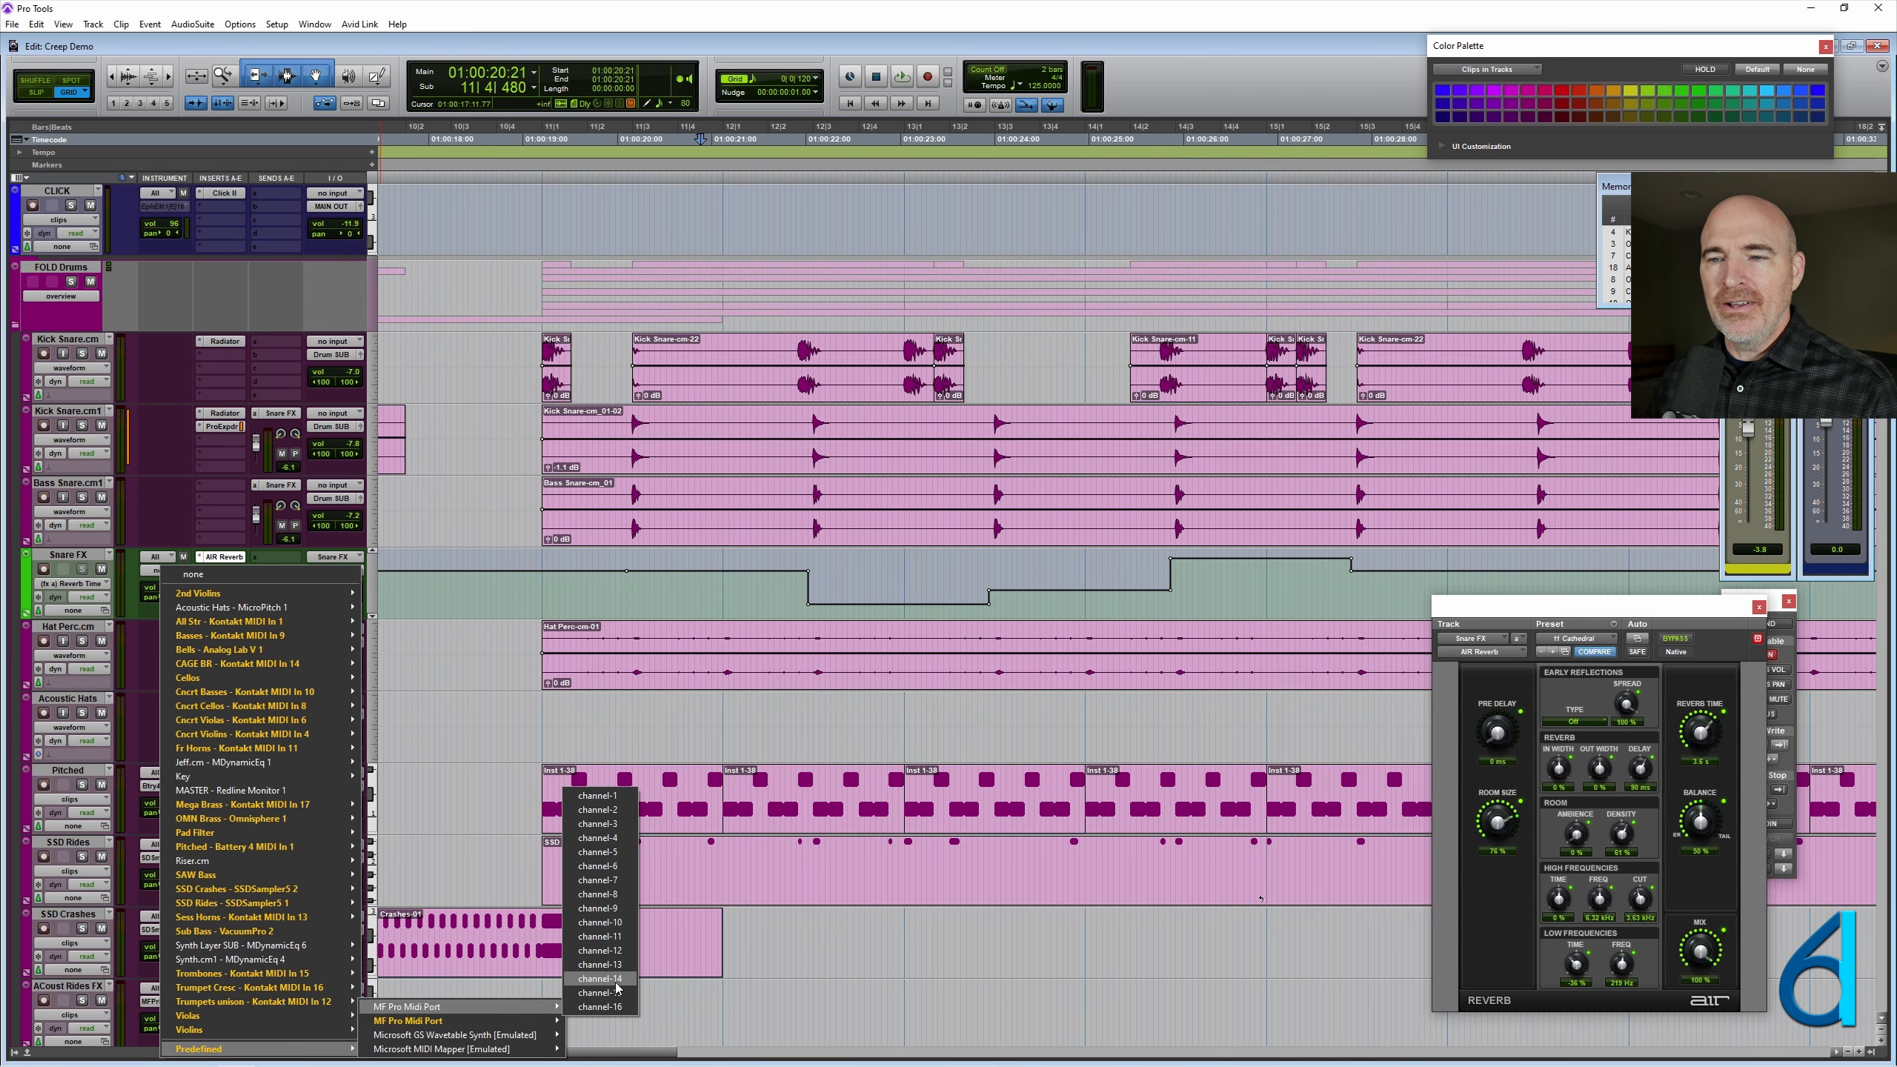
left_click(597, 966)
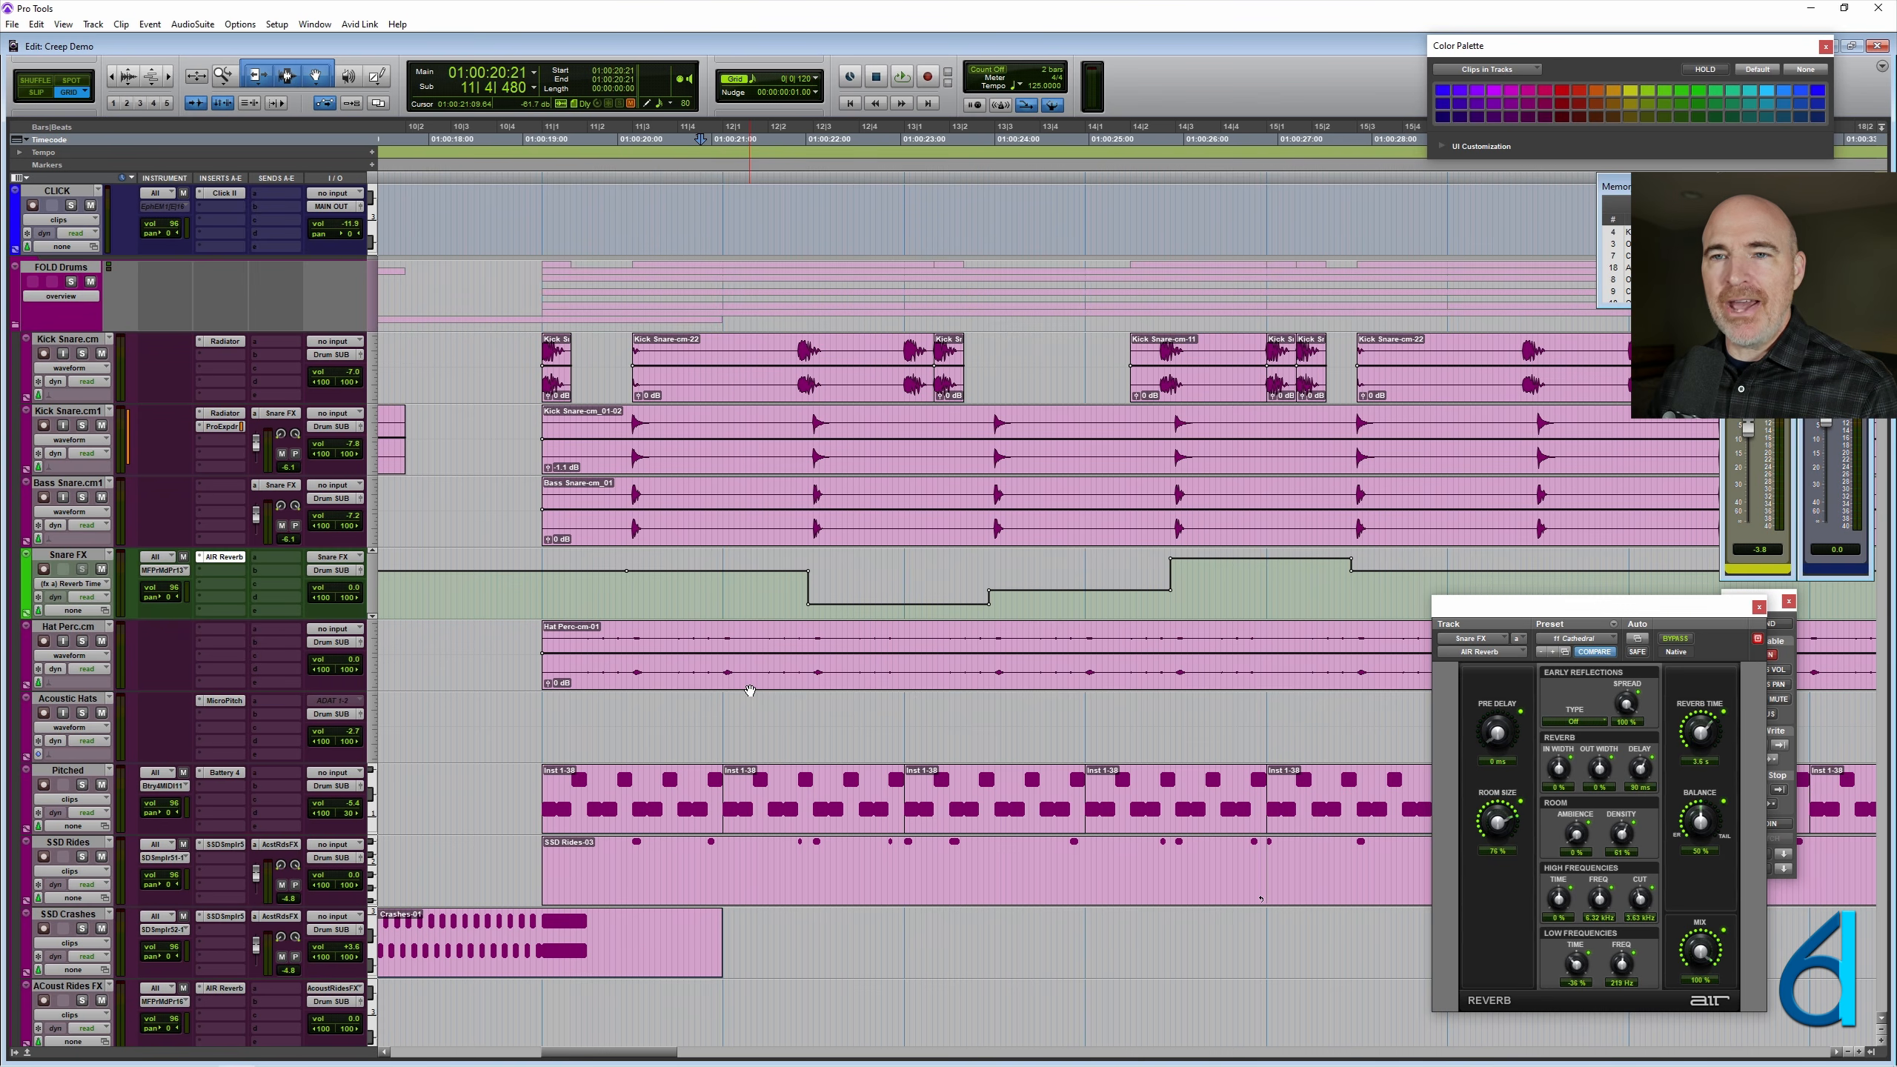
- Select the first automated section on the Snare FX track, from 11|2|840 to the reverb time change at 12|2|840
left_click(715, 593)
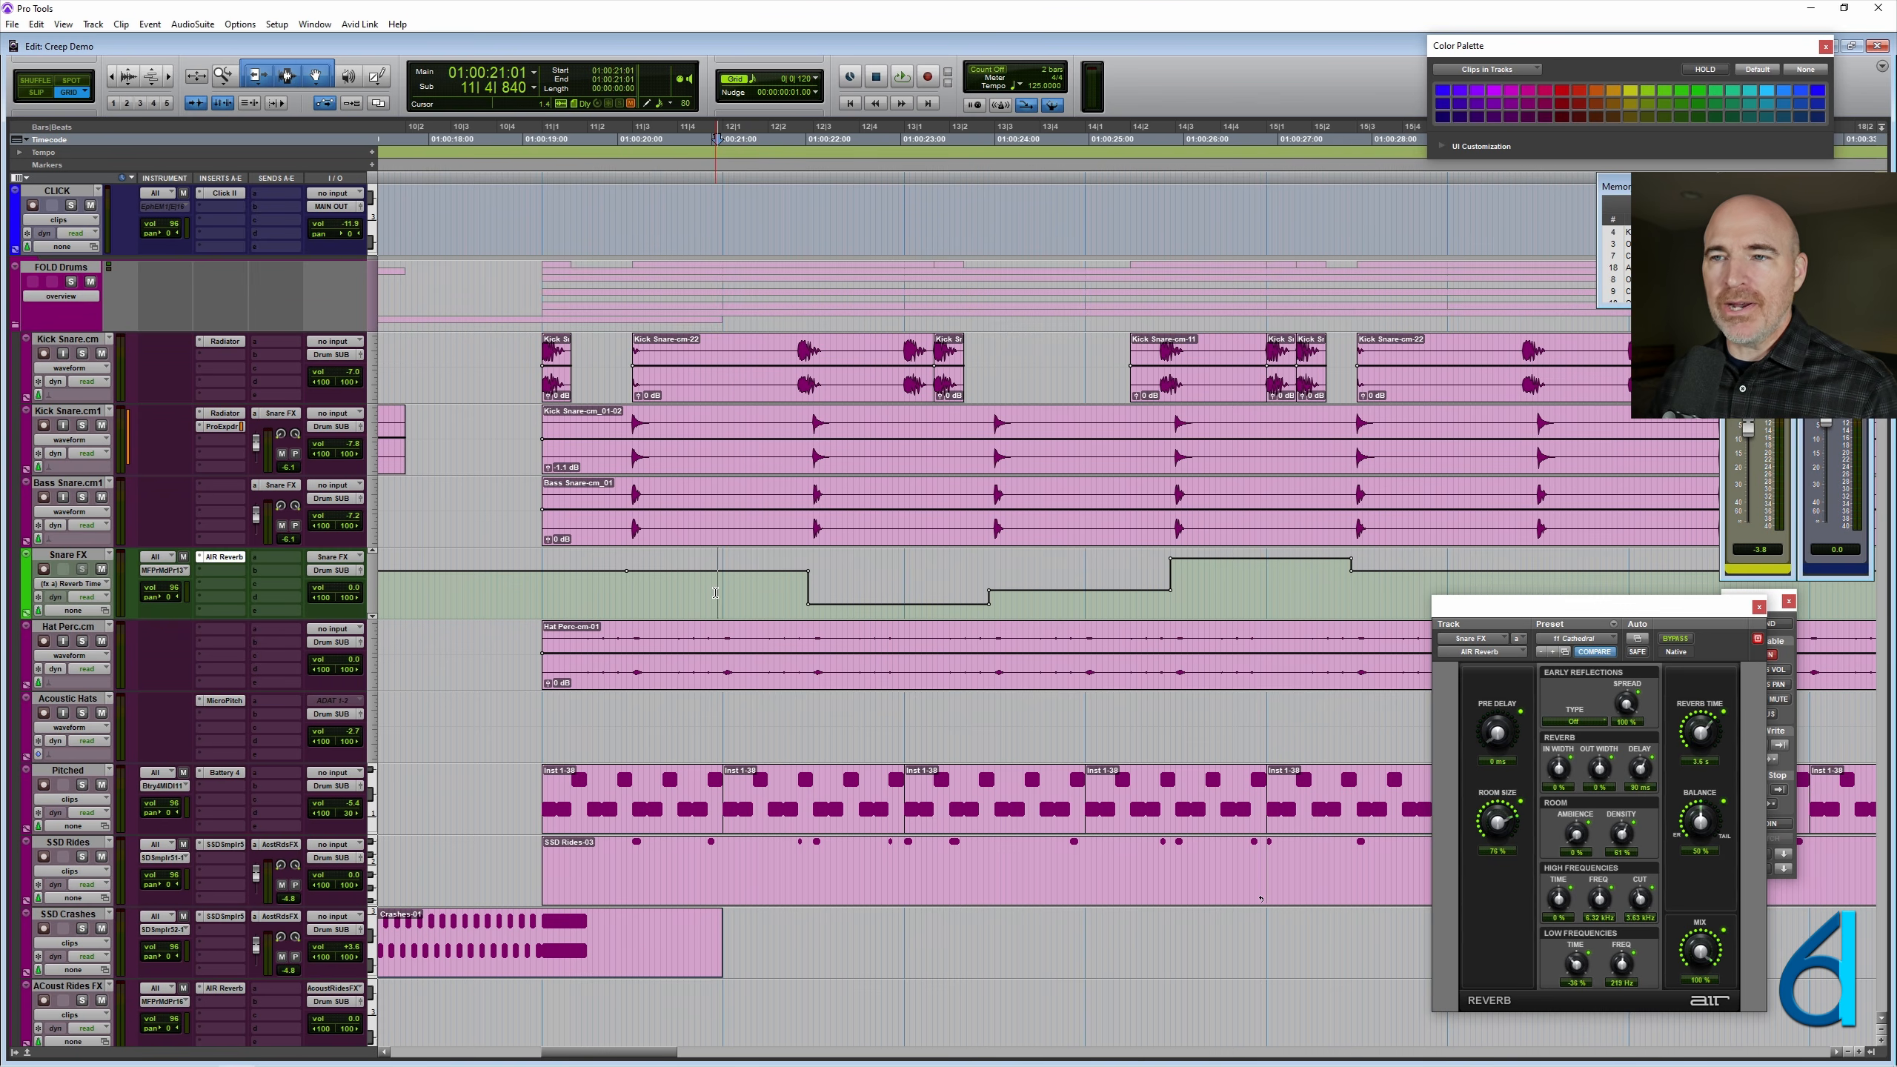
key("r")
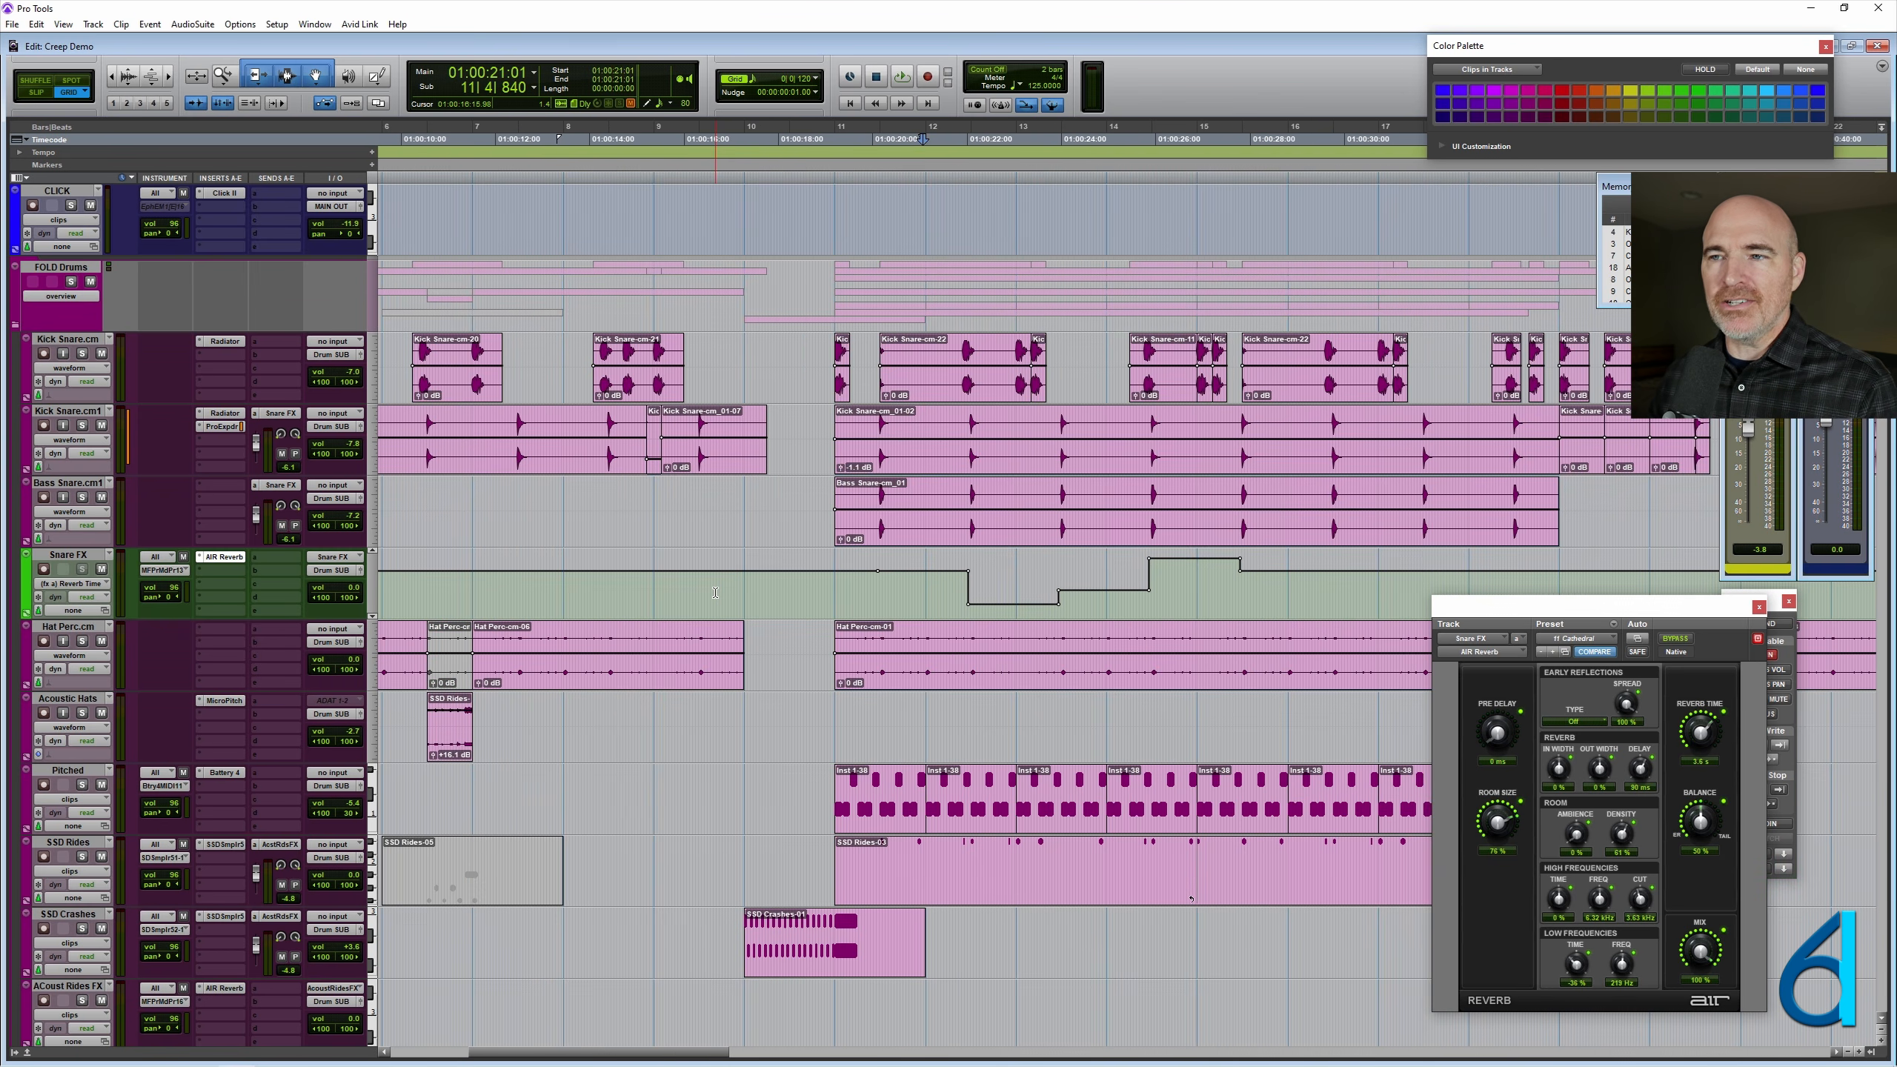
left_click(928, 595)
key("t")
key("t")
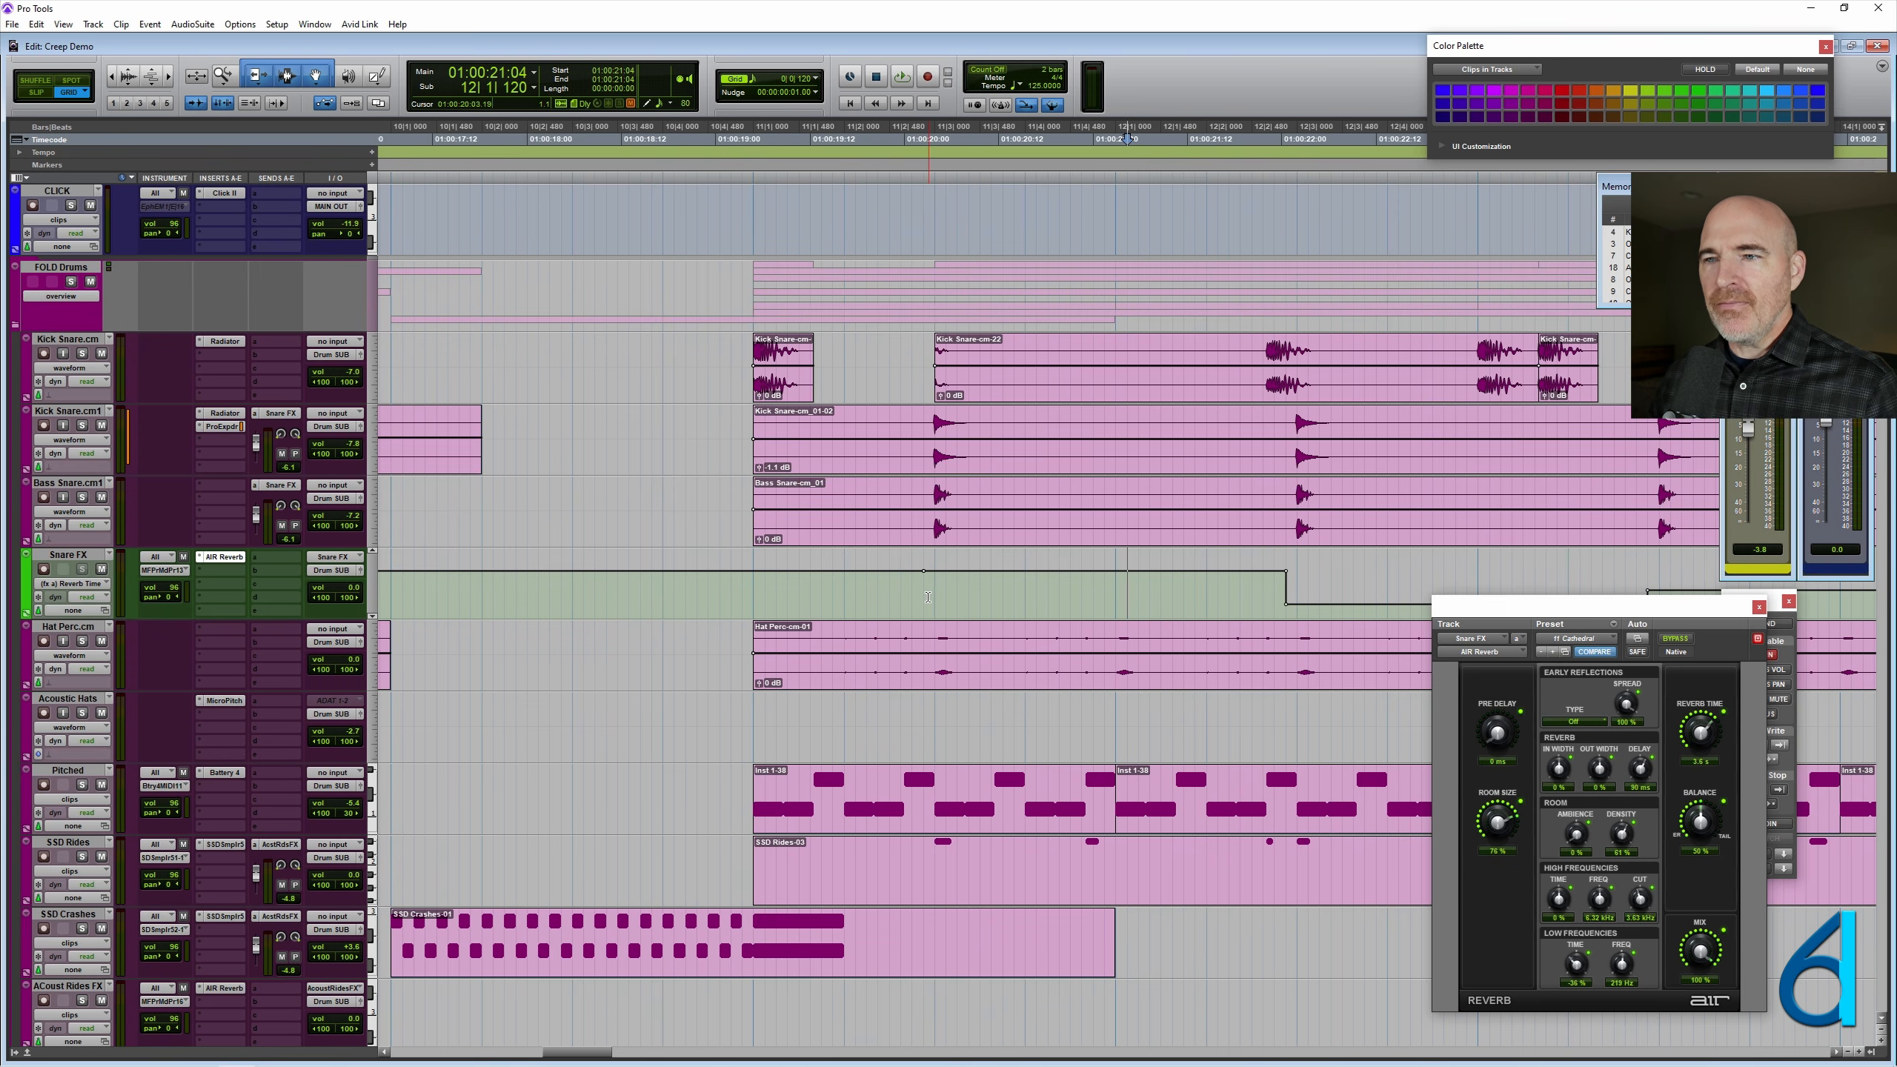
left_click_drag(928, 596, 1288, 577)
scroll(977, 577, "right", 4)
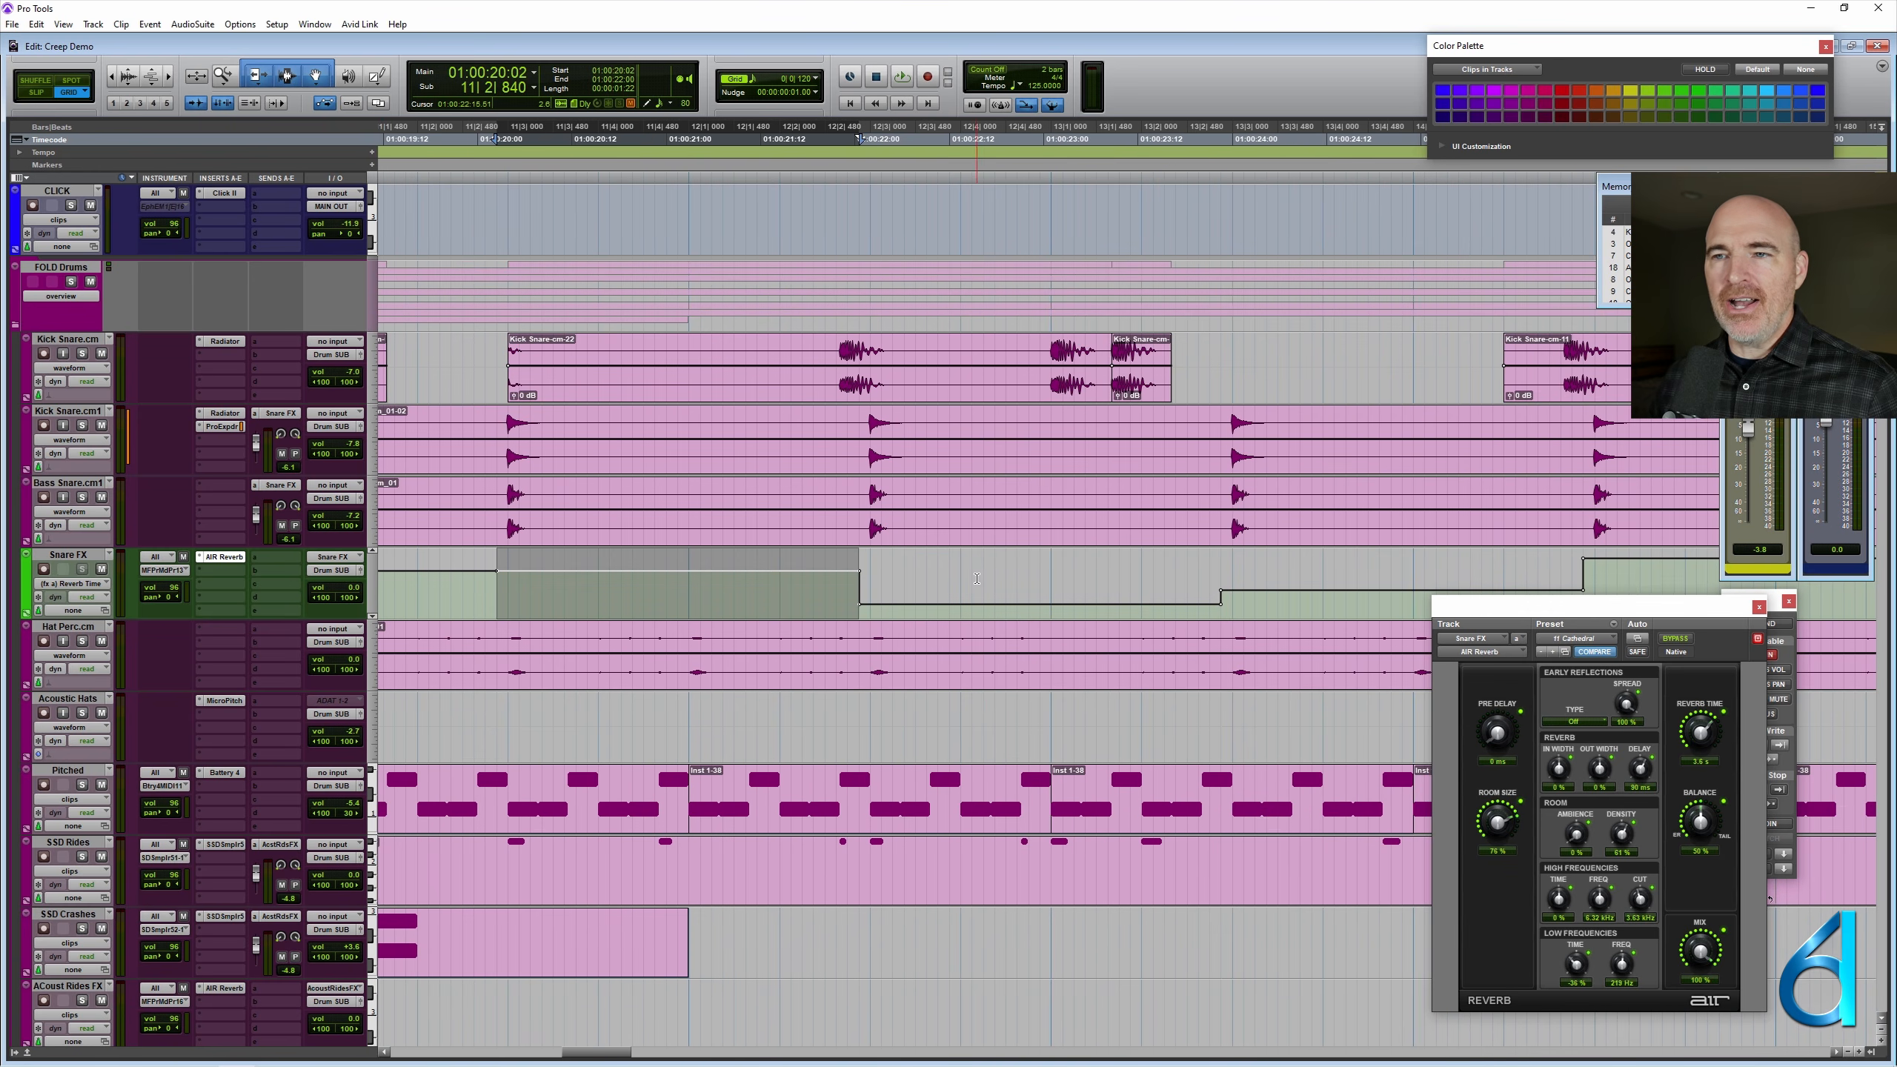
- Consolidate the selected Snare FX range into an empty MIDI clip in clips view and name the clip Default
left_click(71, 556)
key("minus")
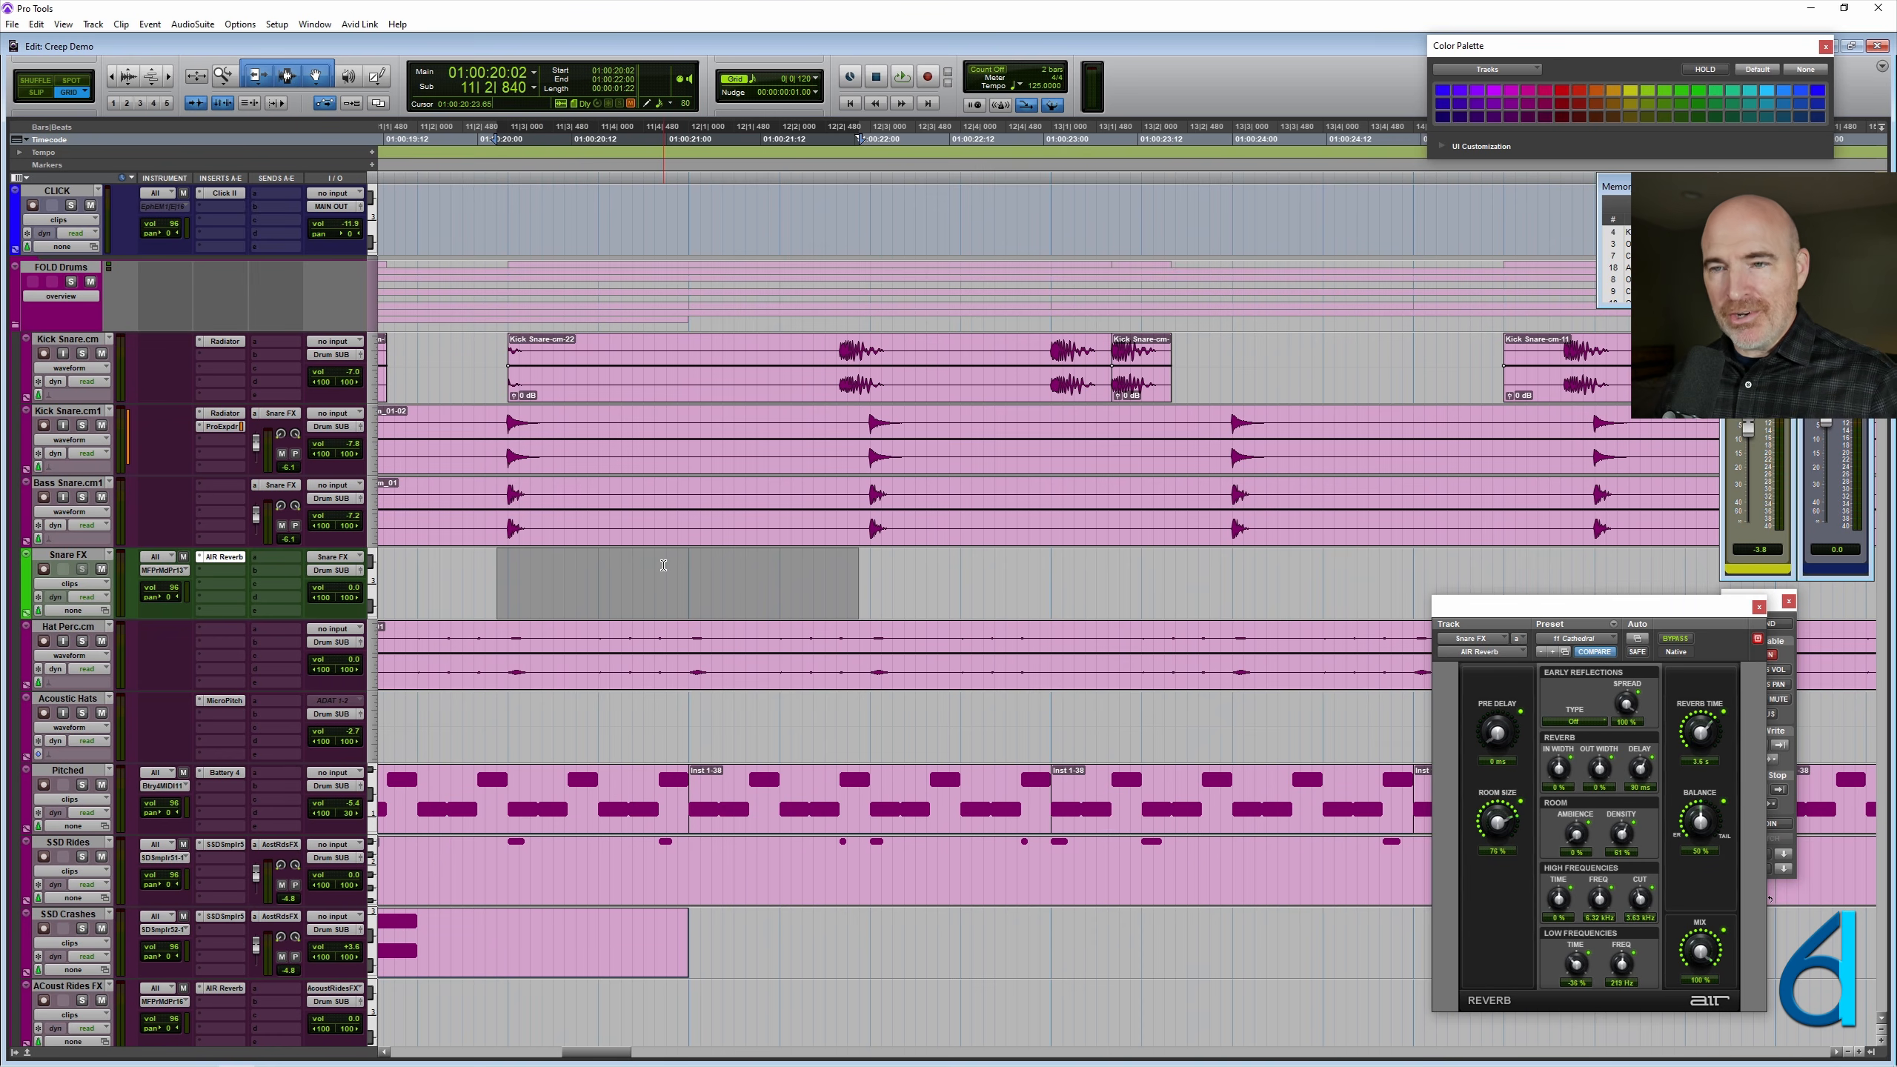
key("alt+shift+3")
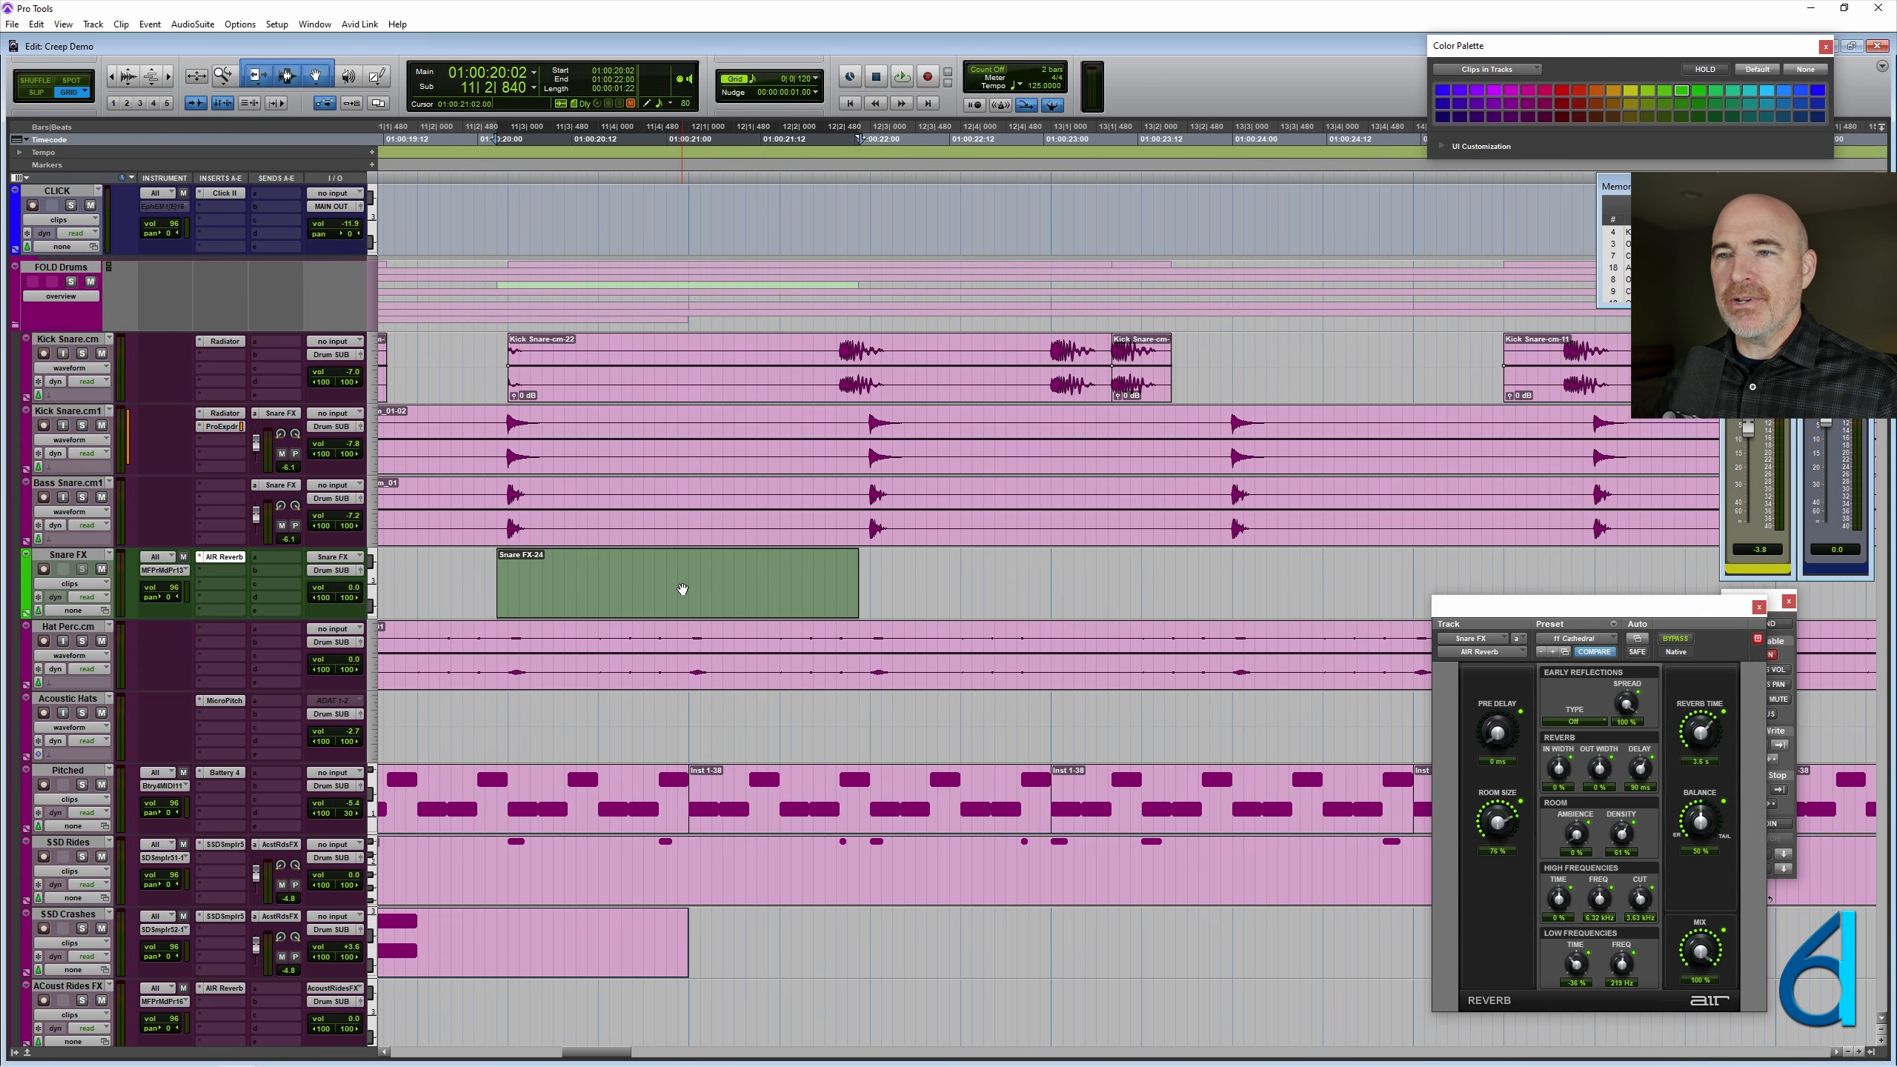
right_click(683, 589)
left_click(701, 703)
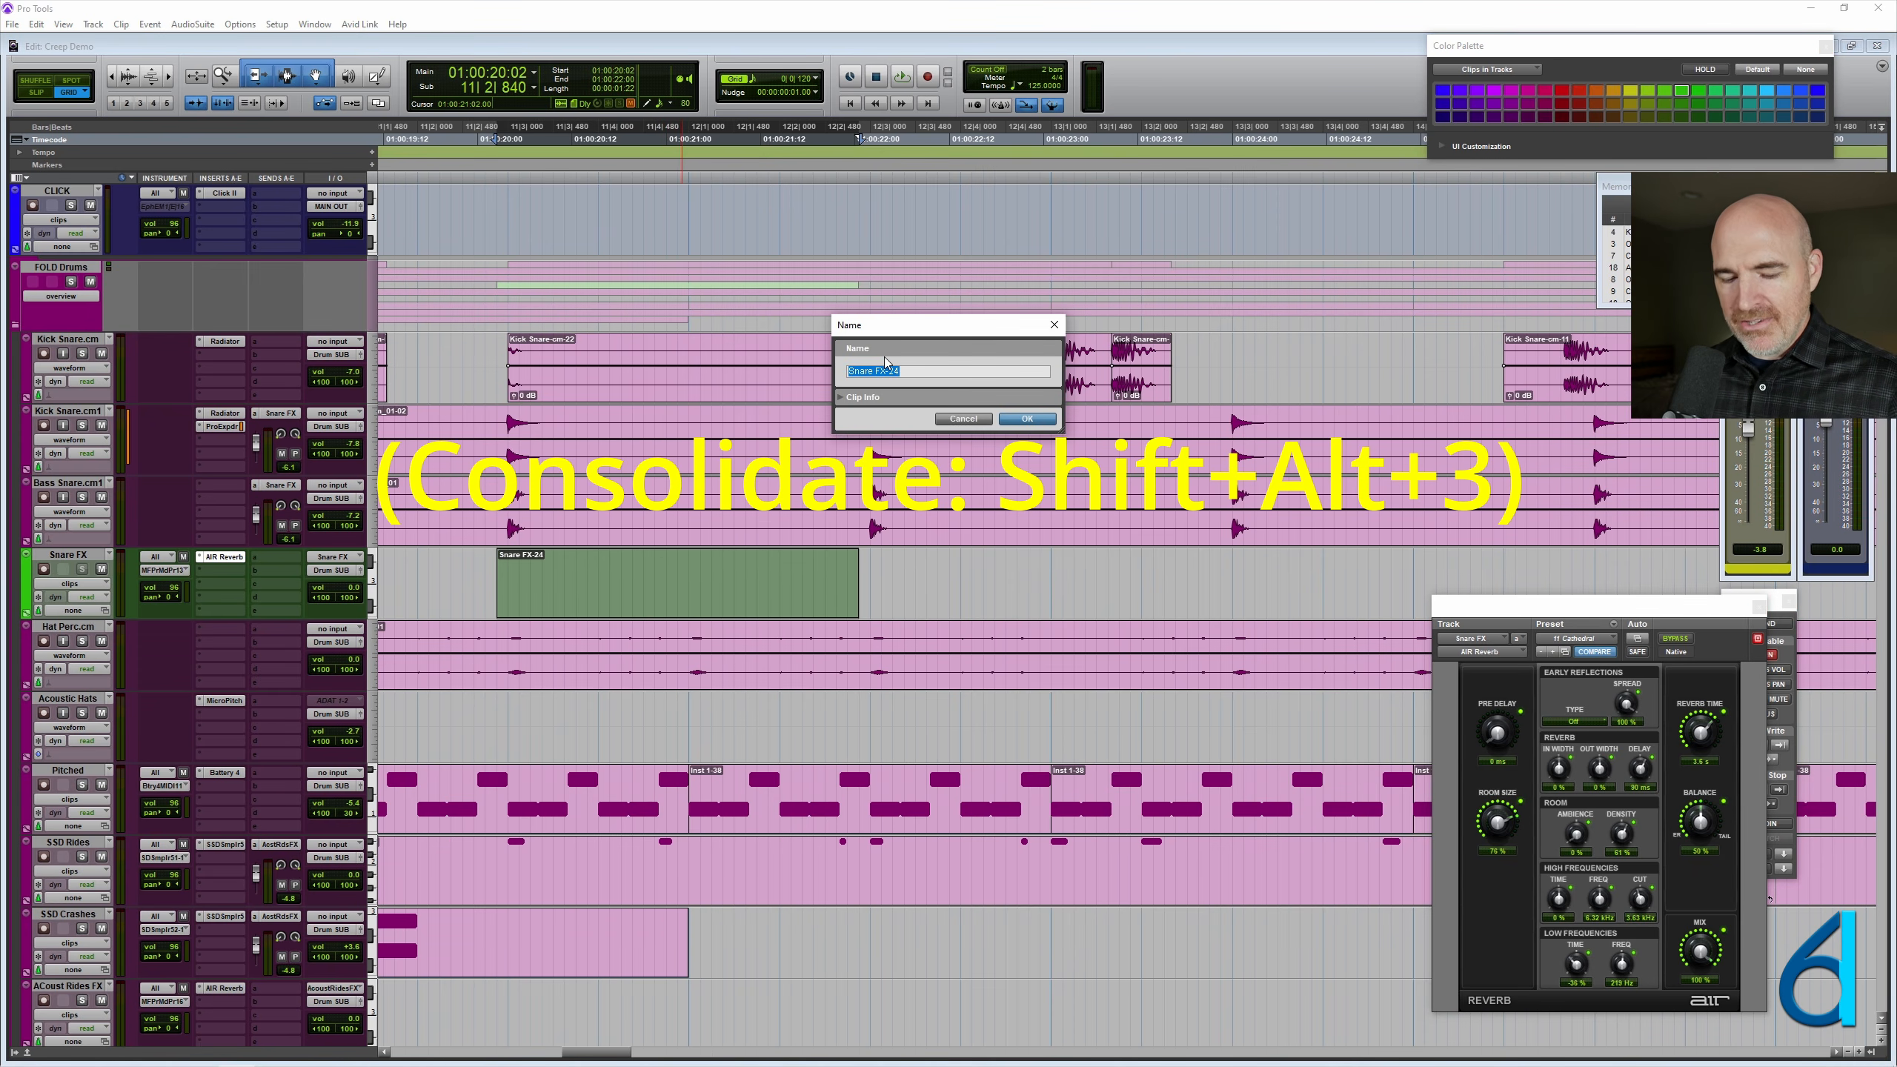
type("Default")
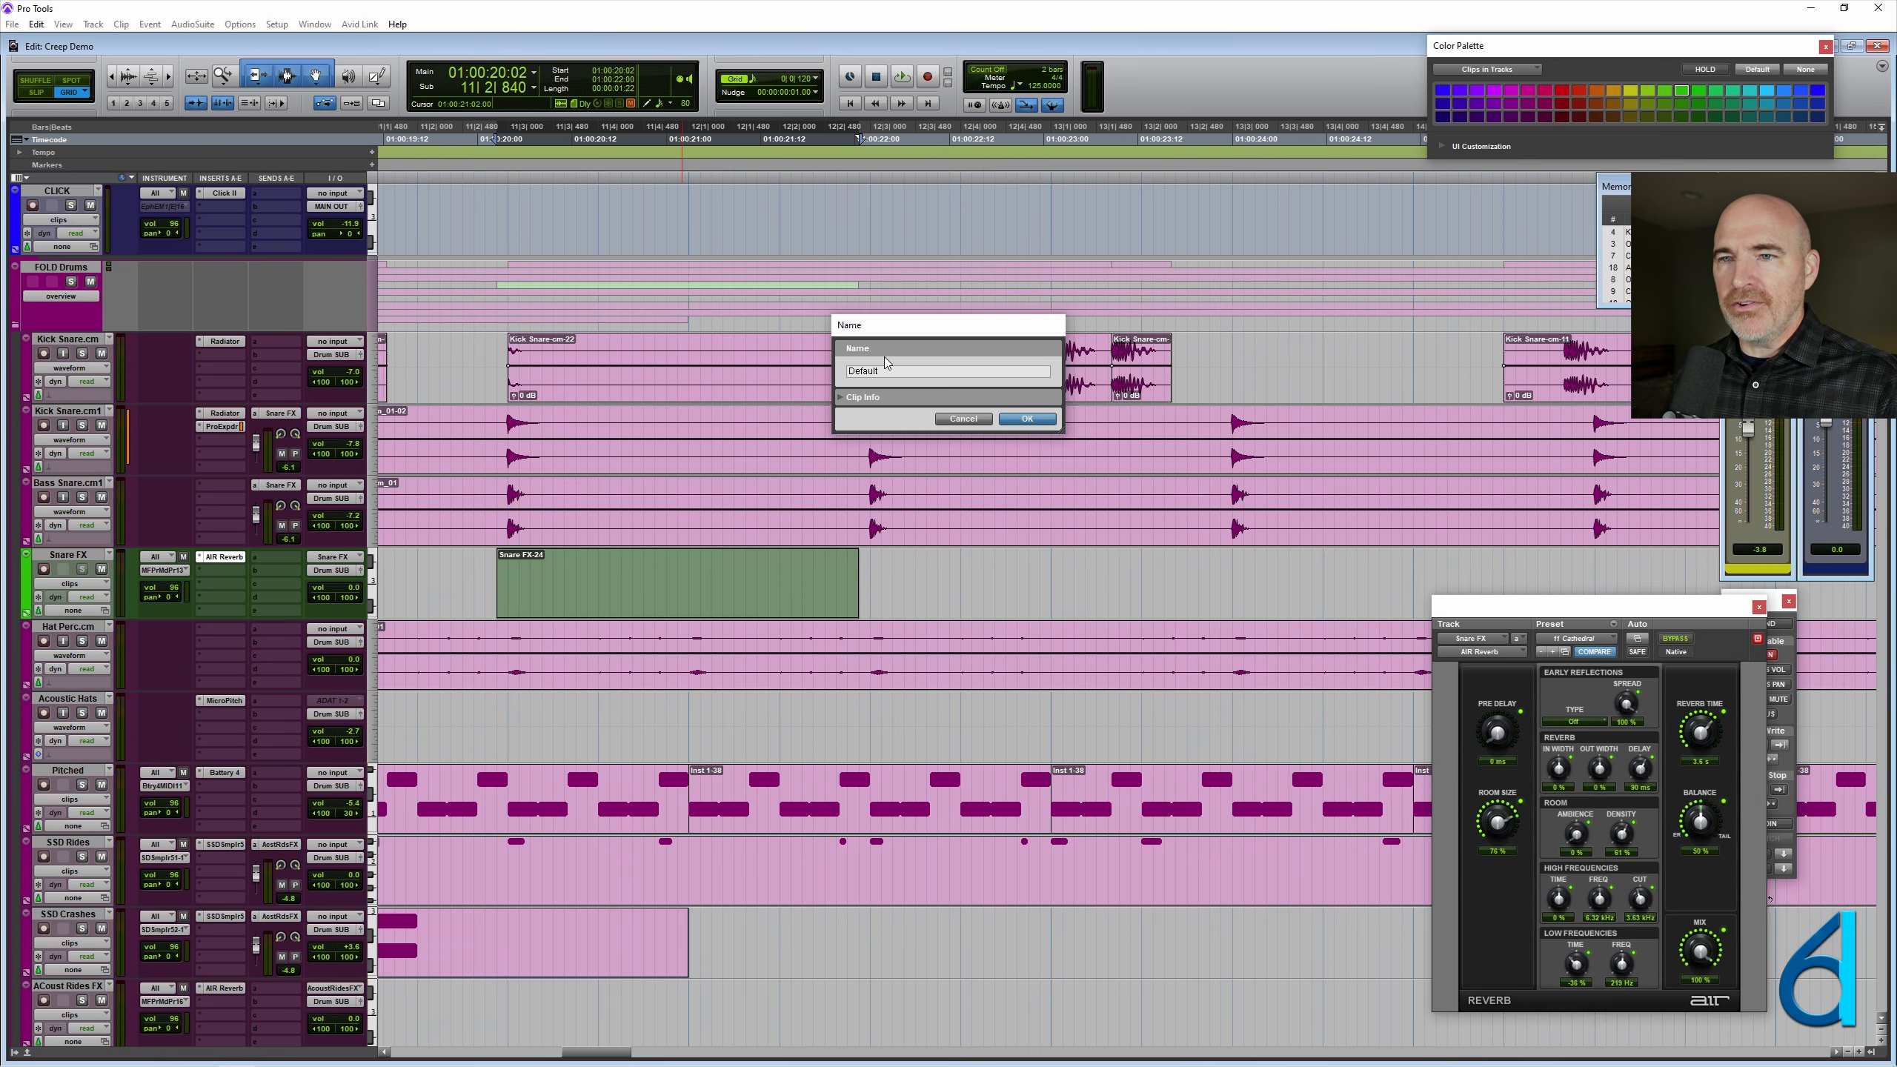
key("Return")
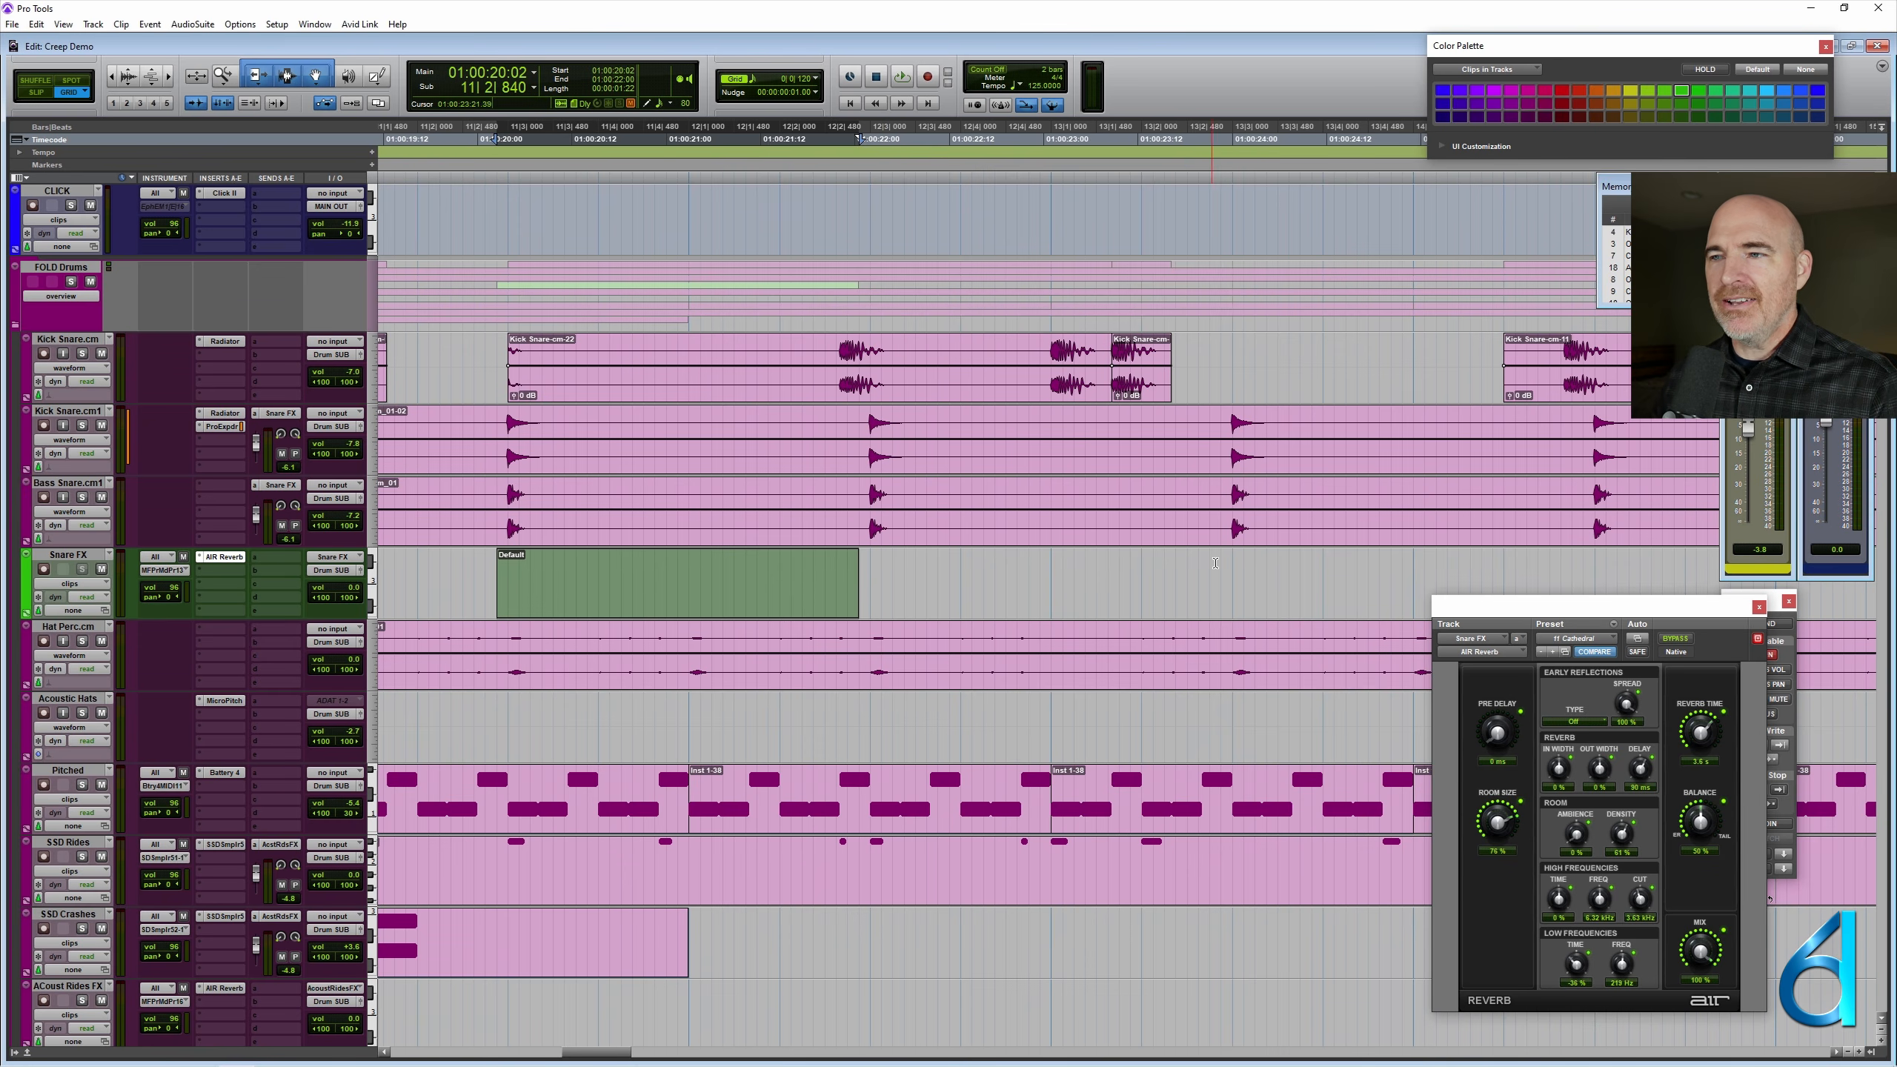
- Consolidate the second Snare FX section, from 12|2|840 to the next reverb time change, into an empty MIDI clip named Booth
left_click_drag(1223, 579, 859, 591)
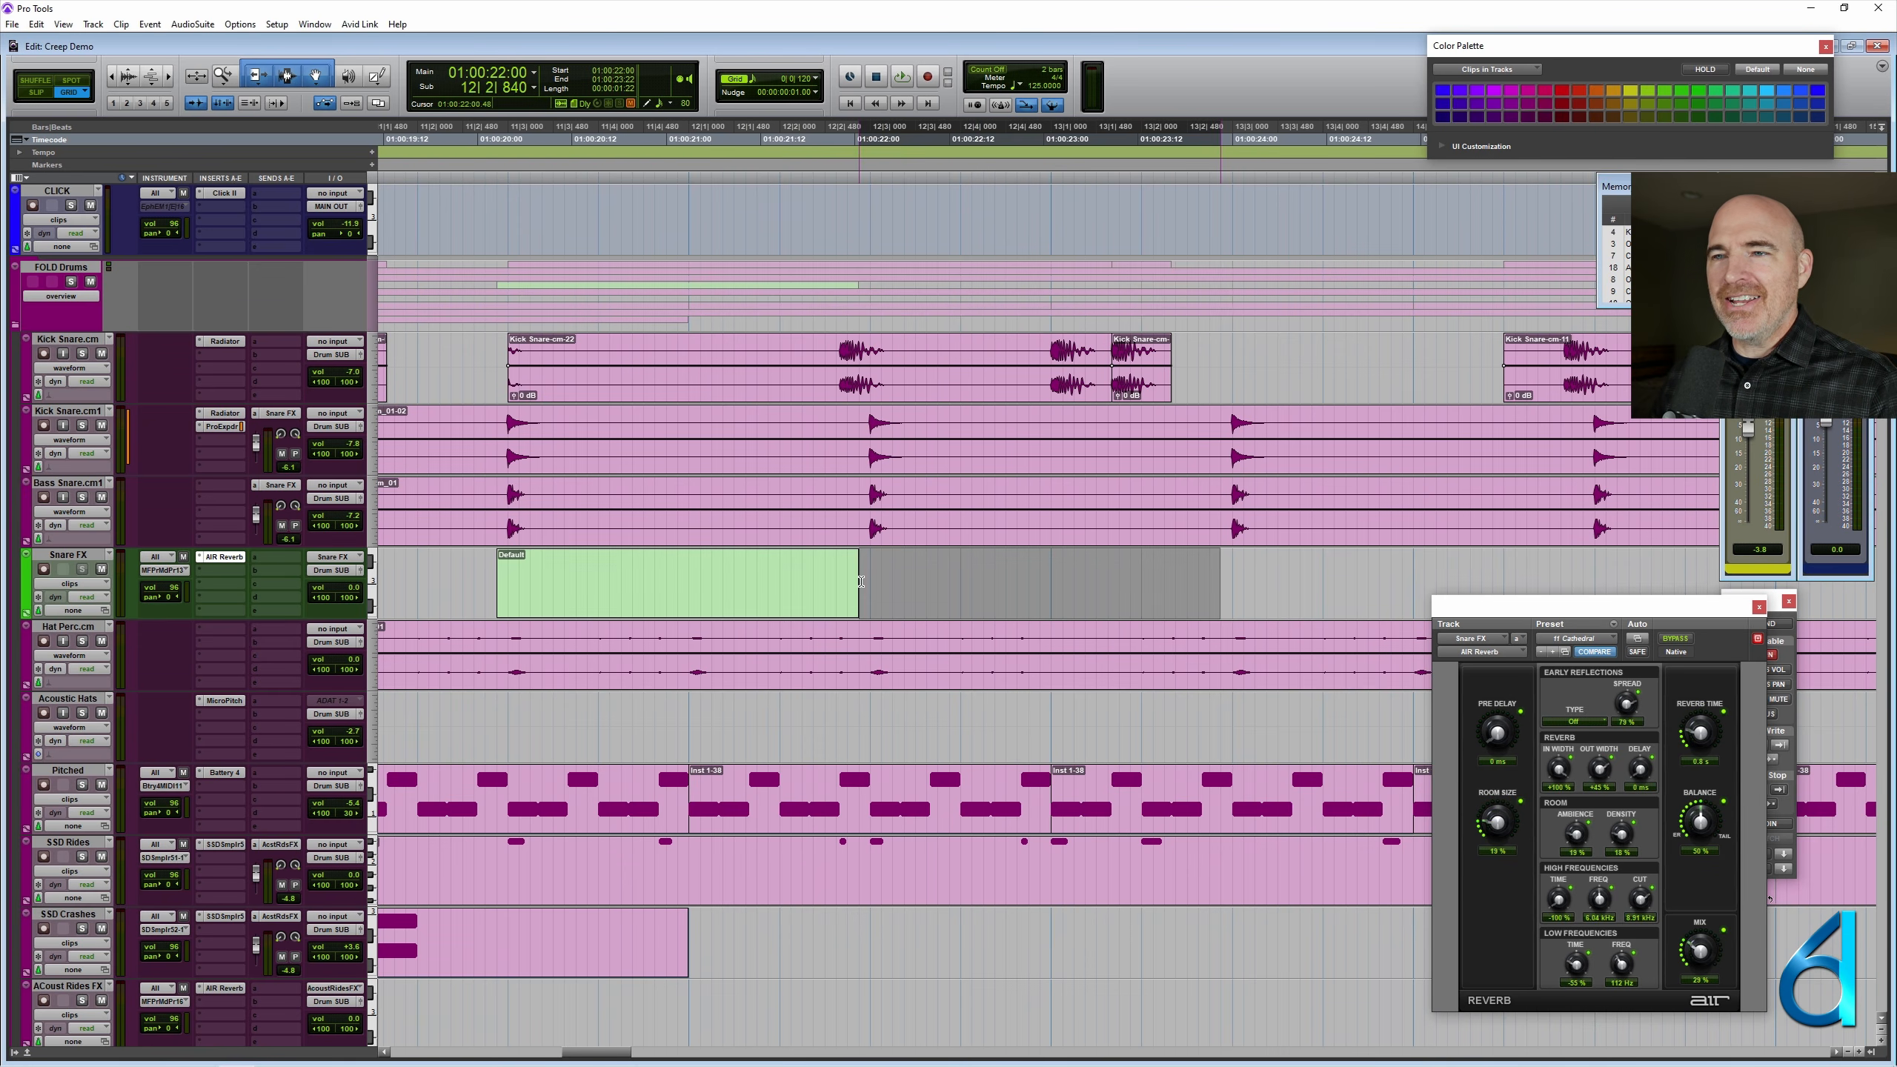
key("alt+shift+3")
right_click(976, 595)
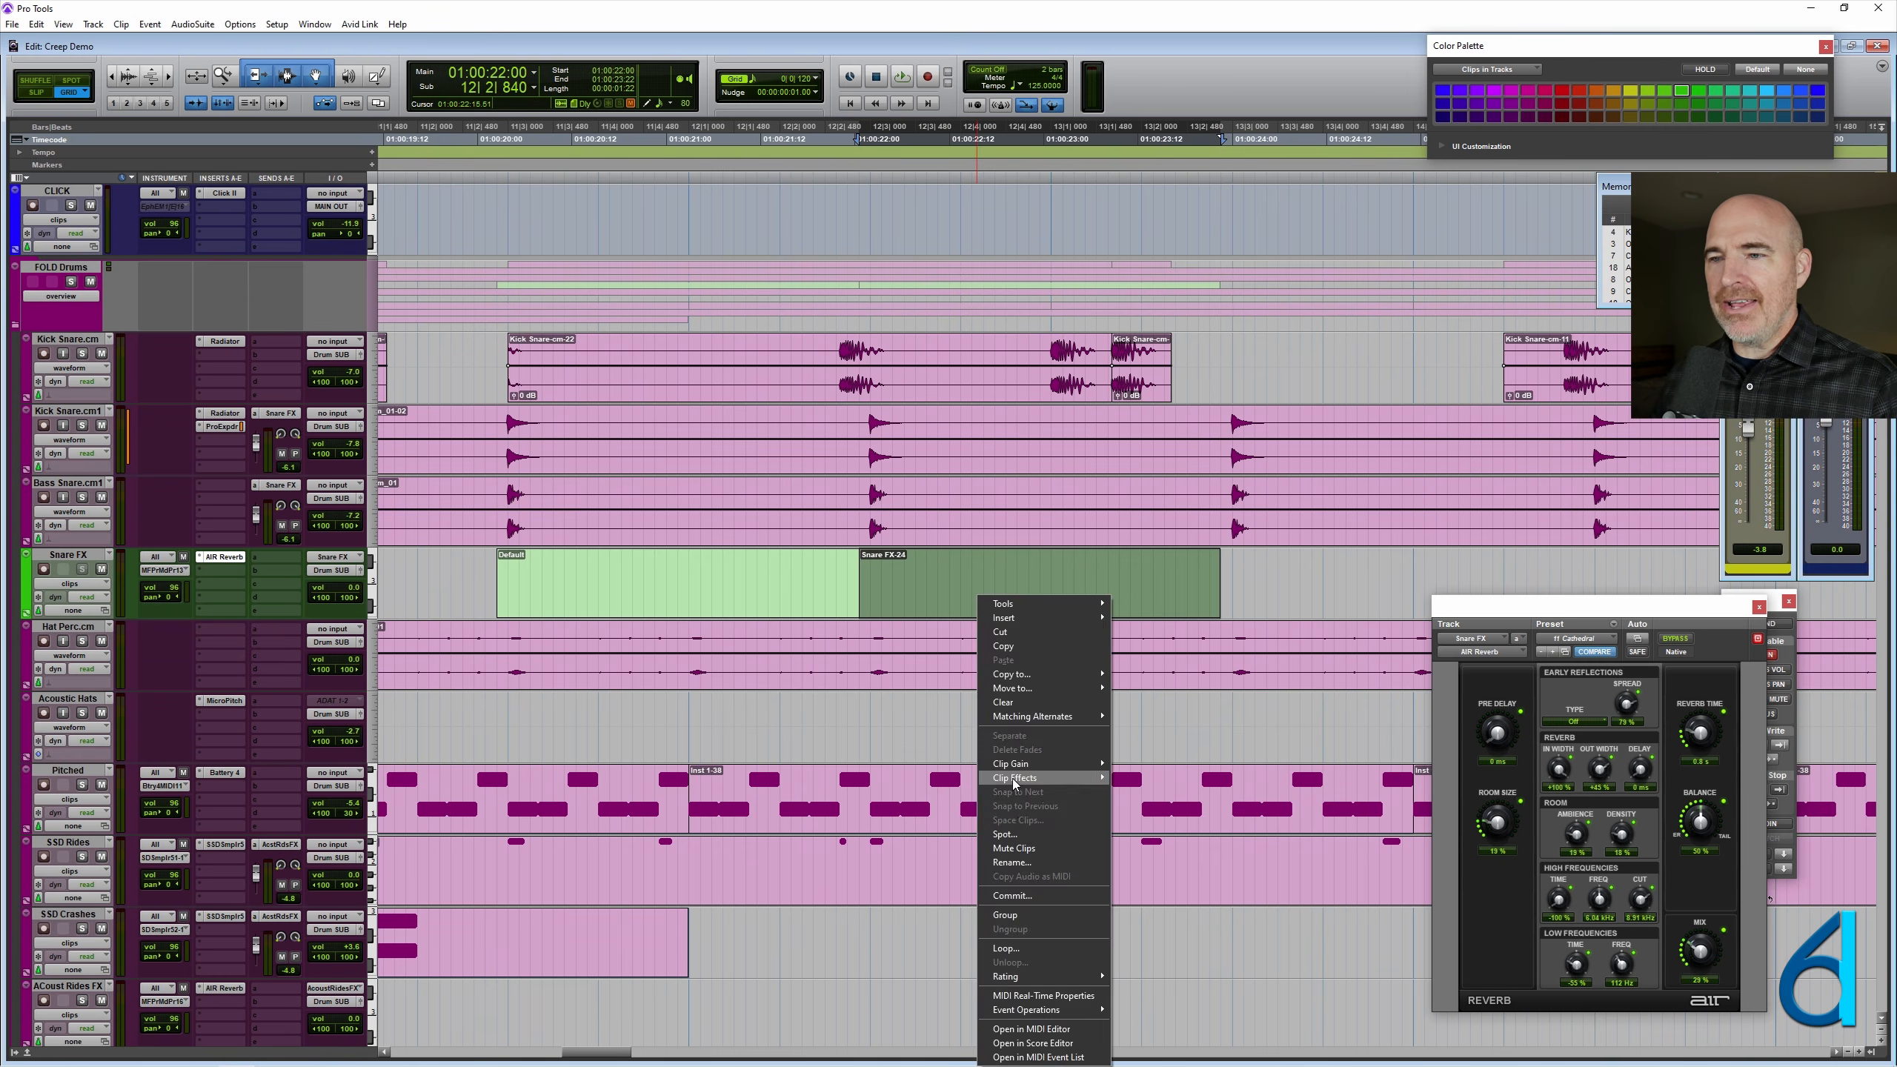
left_click(1010, 863)
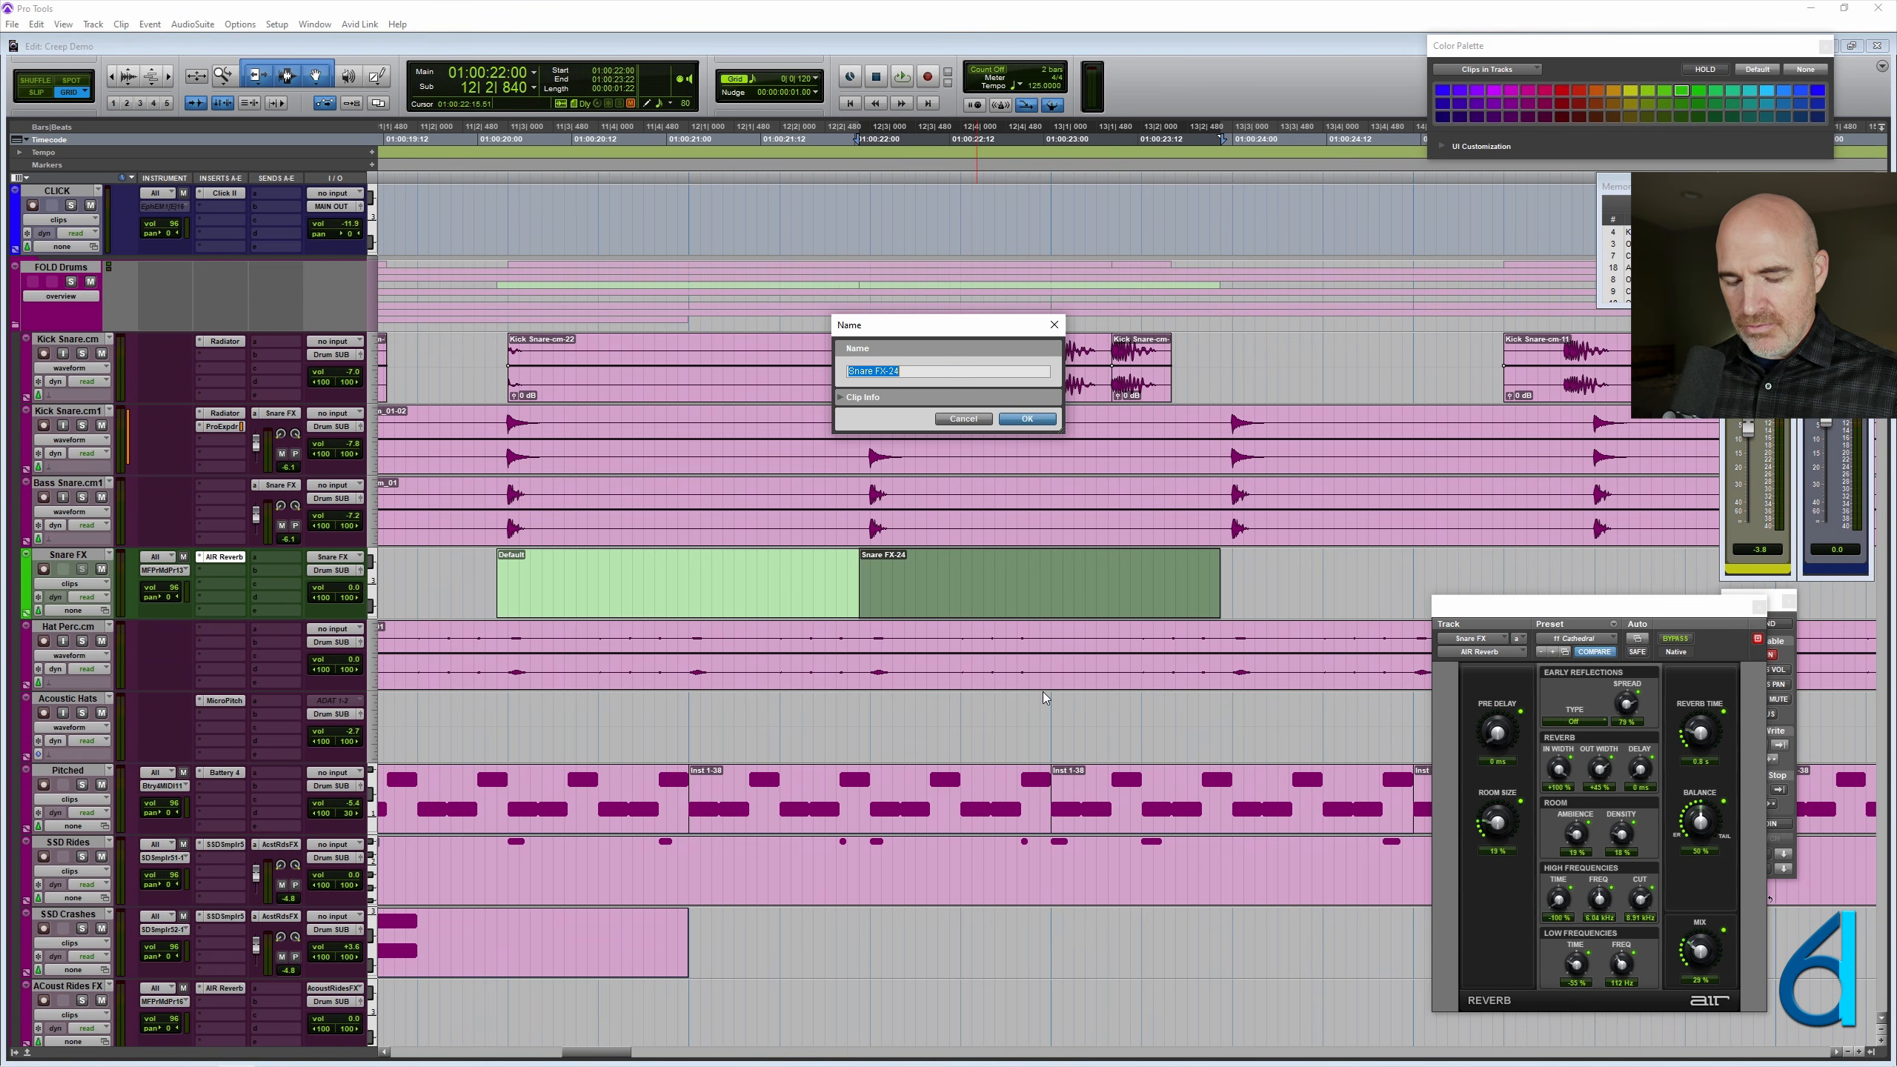
type("Boost")
key("Return")
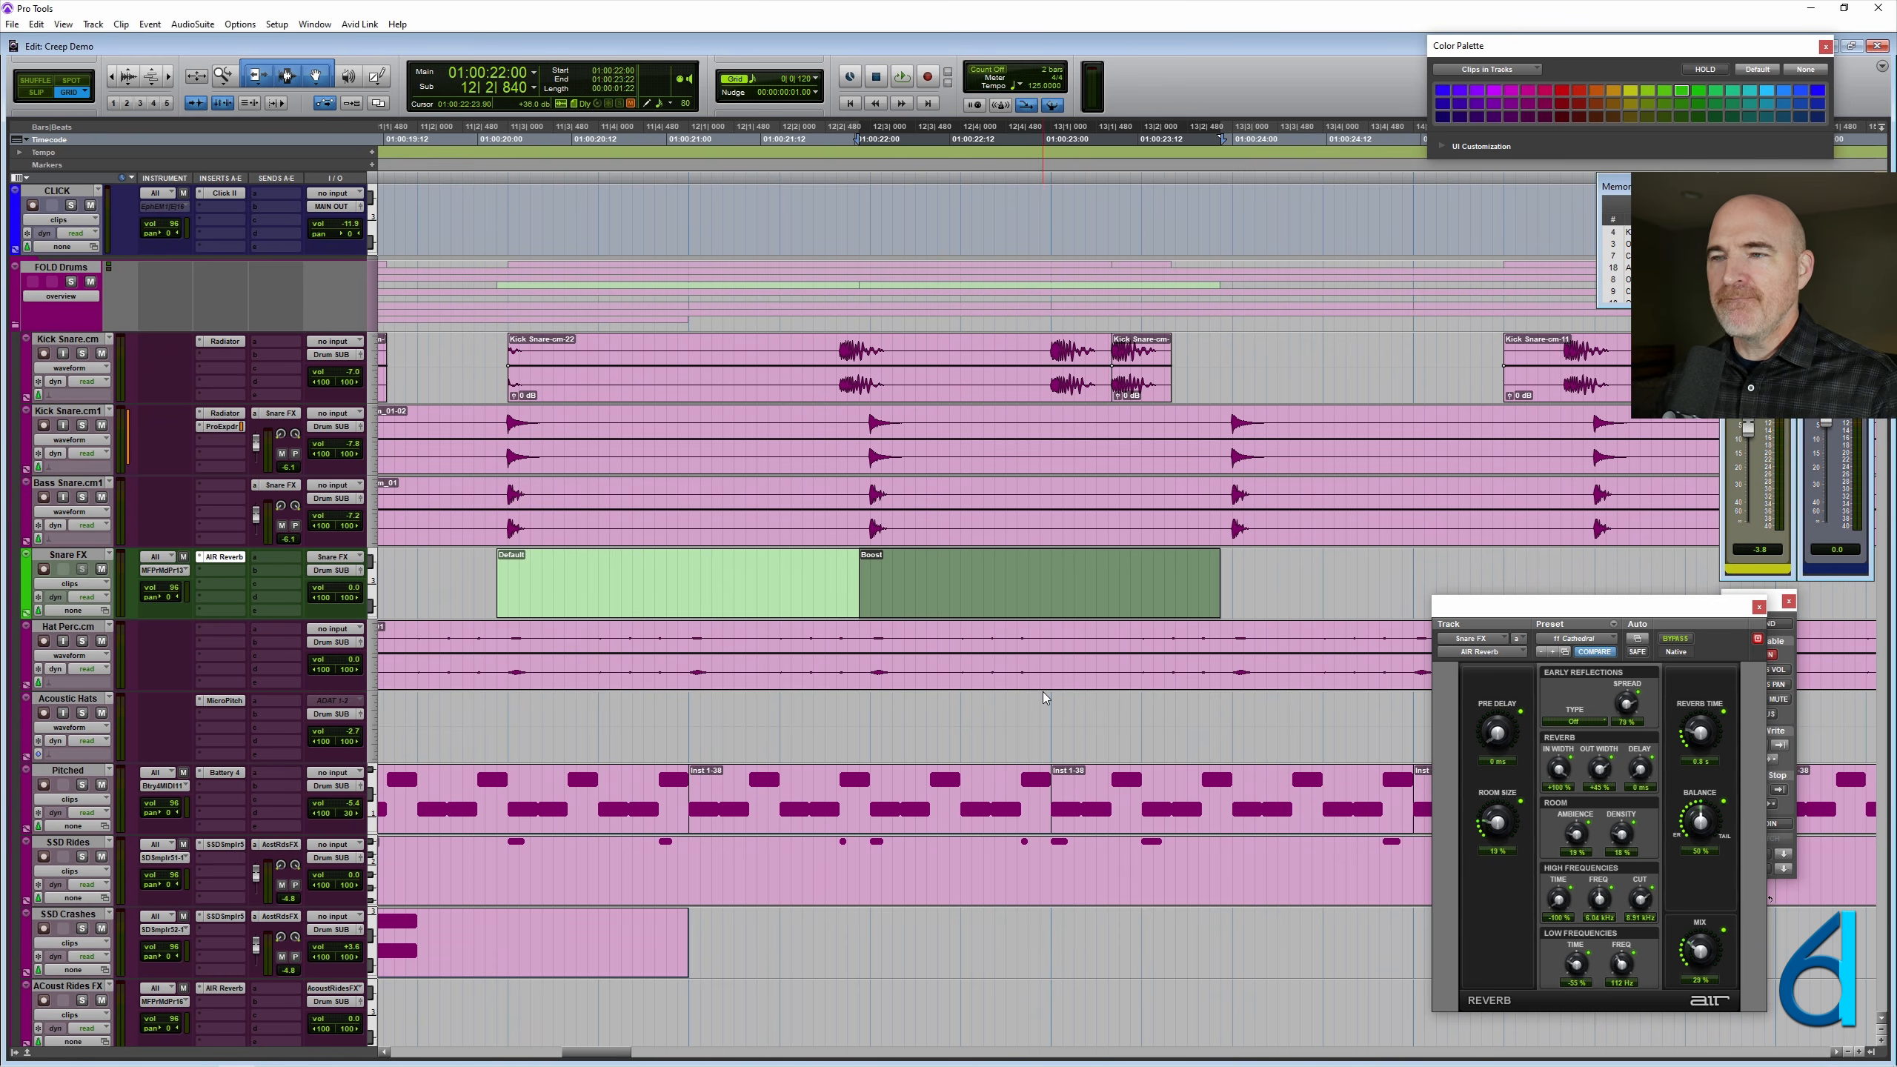
- Consolidate the third Snare FX section, starting at 13|2|840, into an empty MIDI clip named Scoring Stage
left_click_drag(1588, 557, 1225, 584)
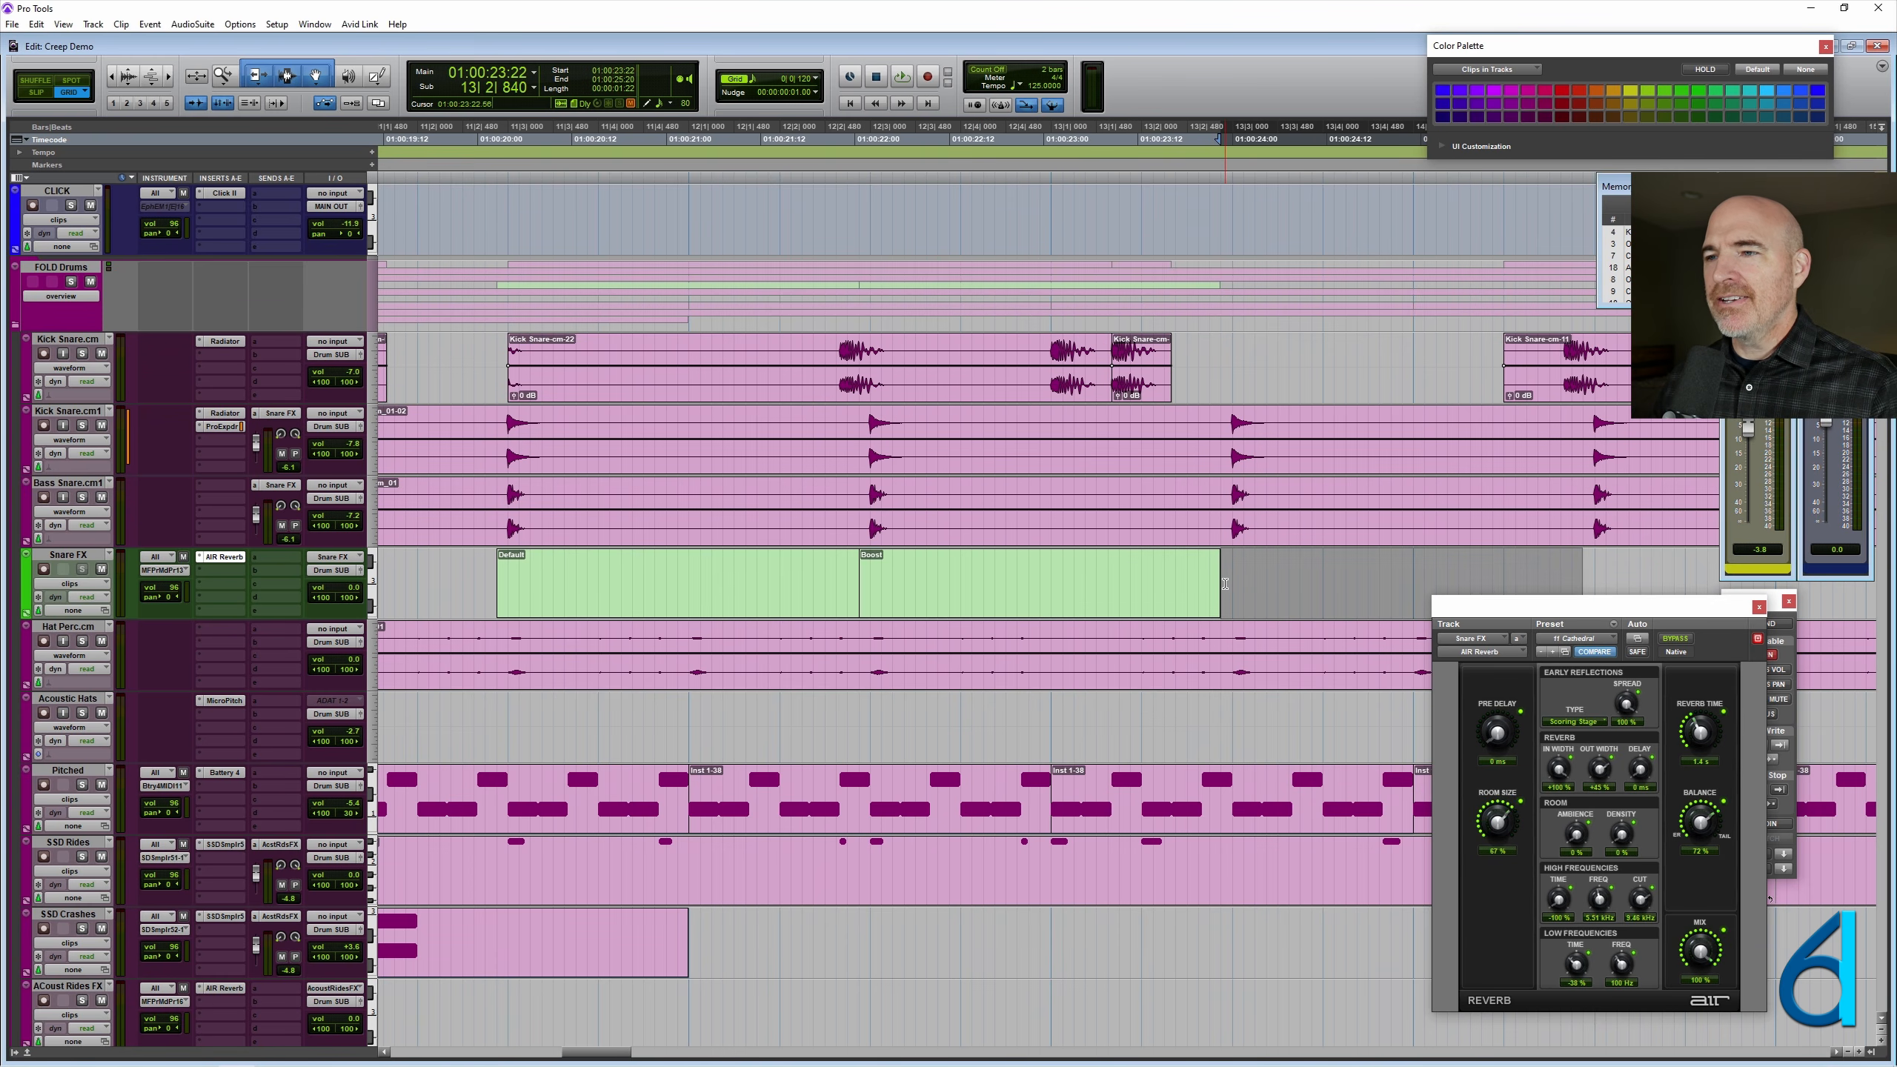
key("alt+shift+3")
right_click(1289, 598)
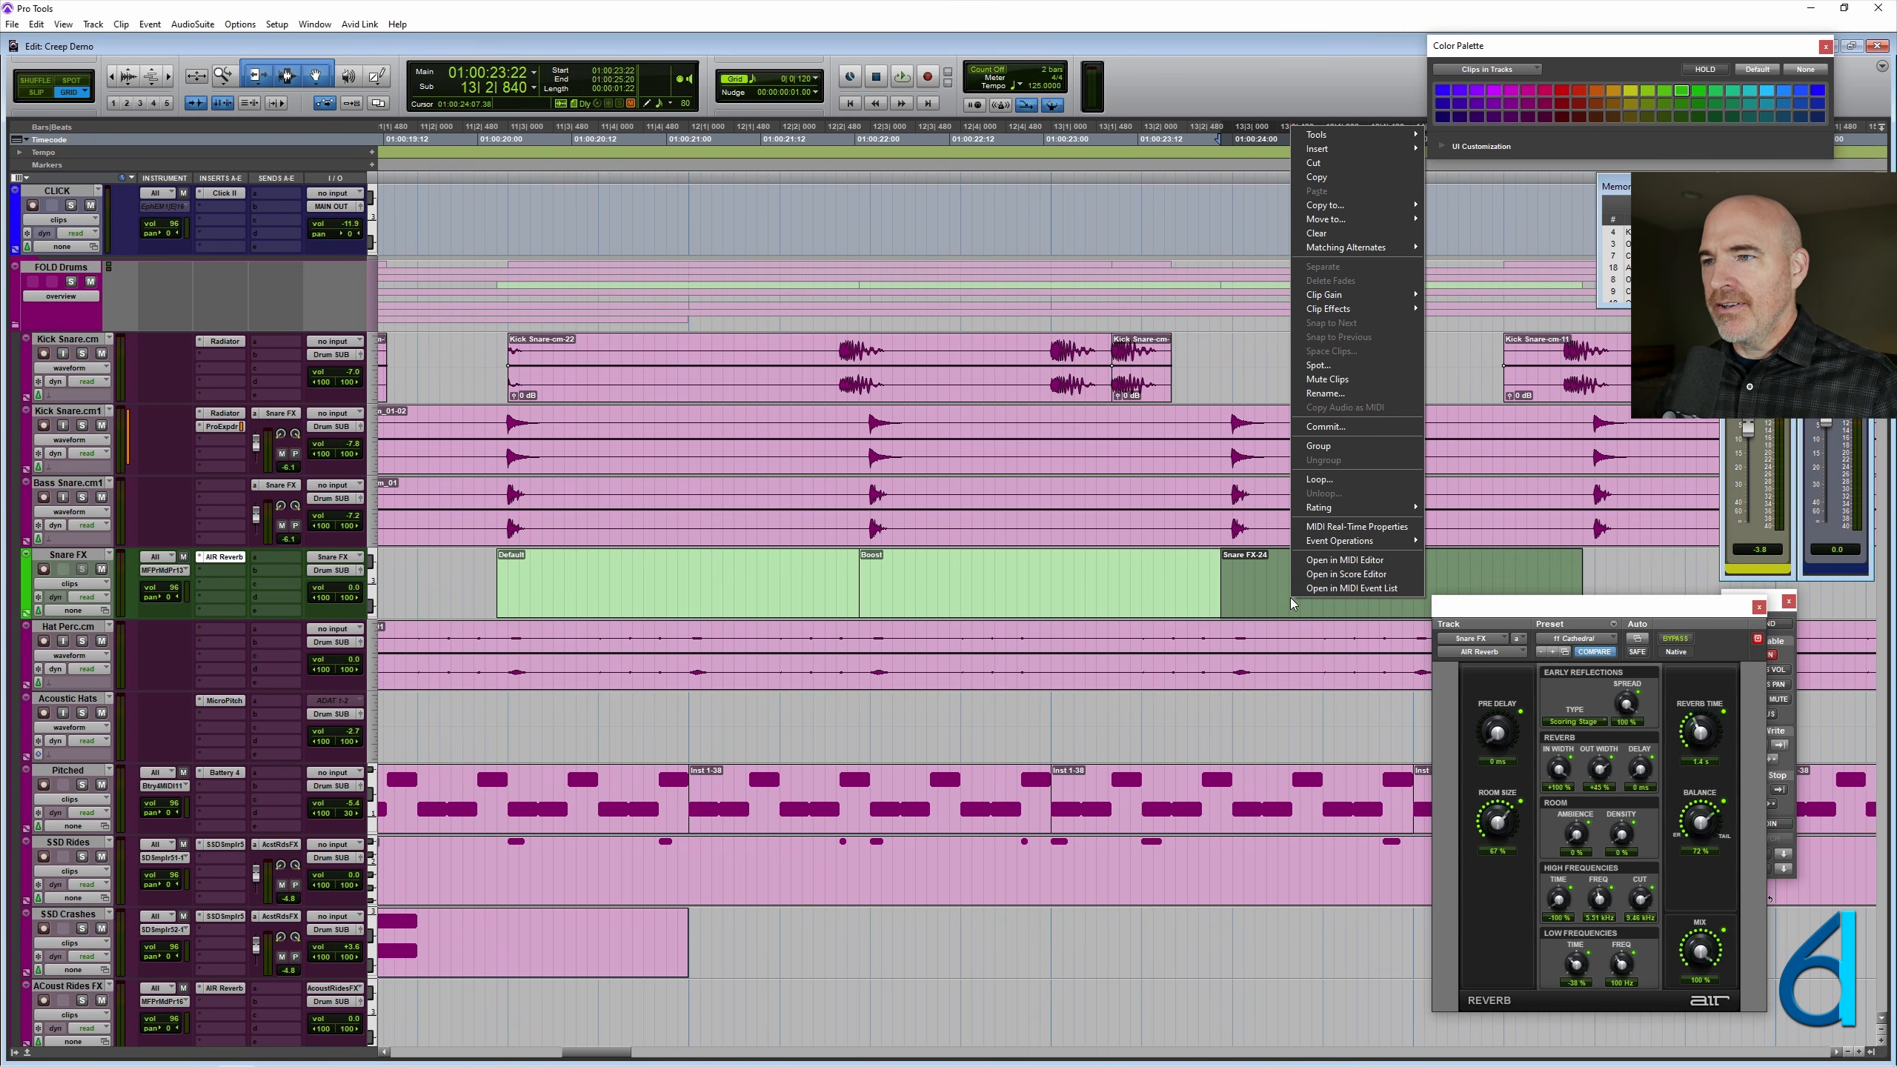
left_click(1325, 392)
type("Scor")
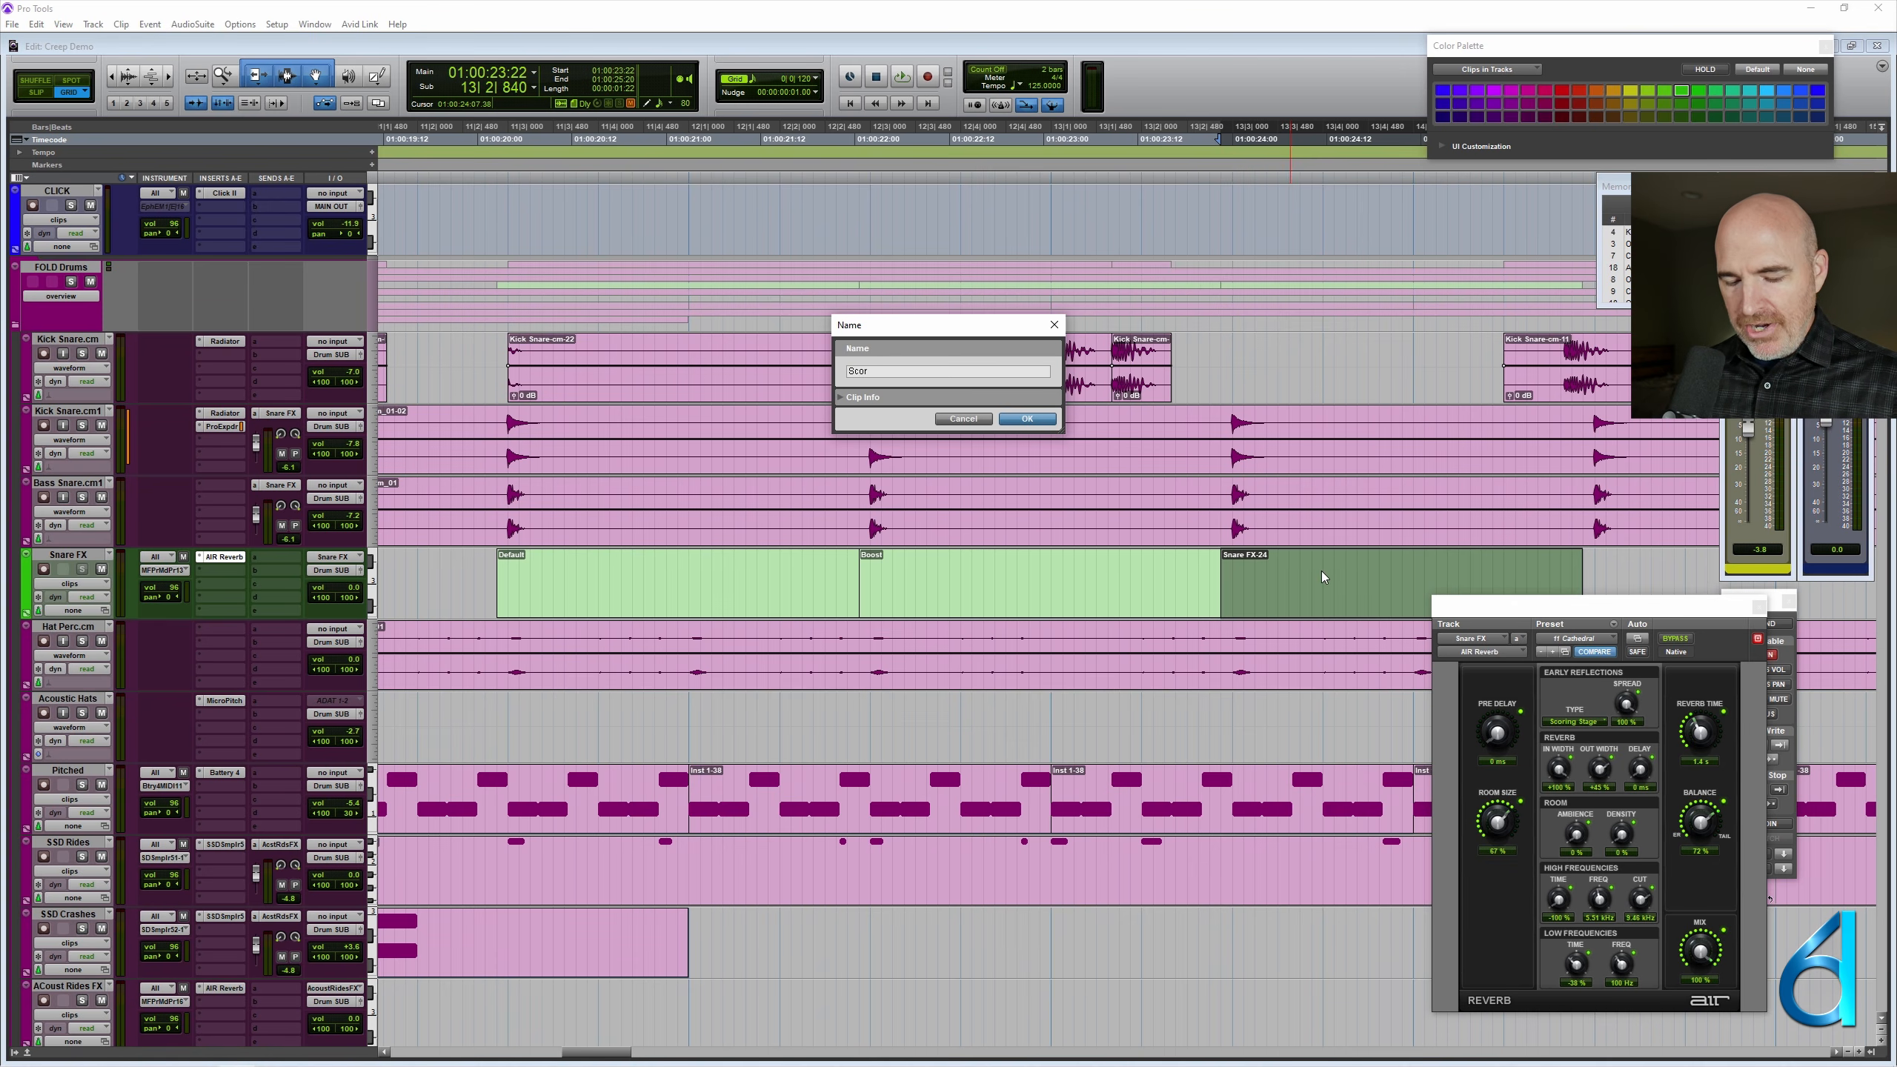
type("ing Stage")
key("Return")
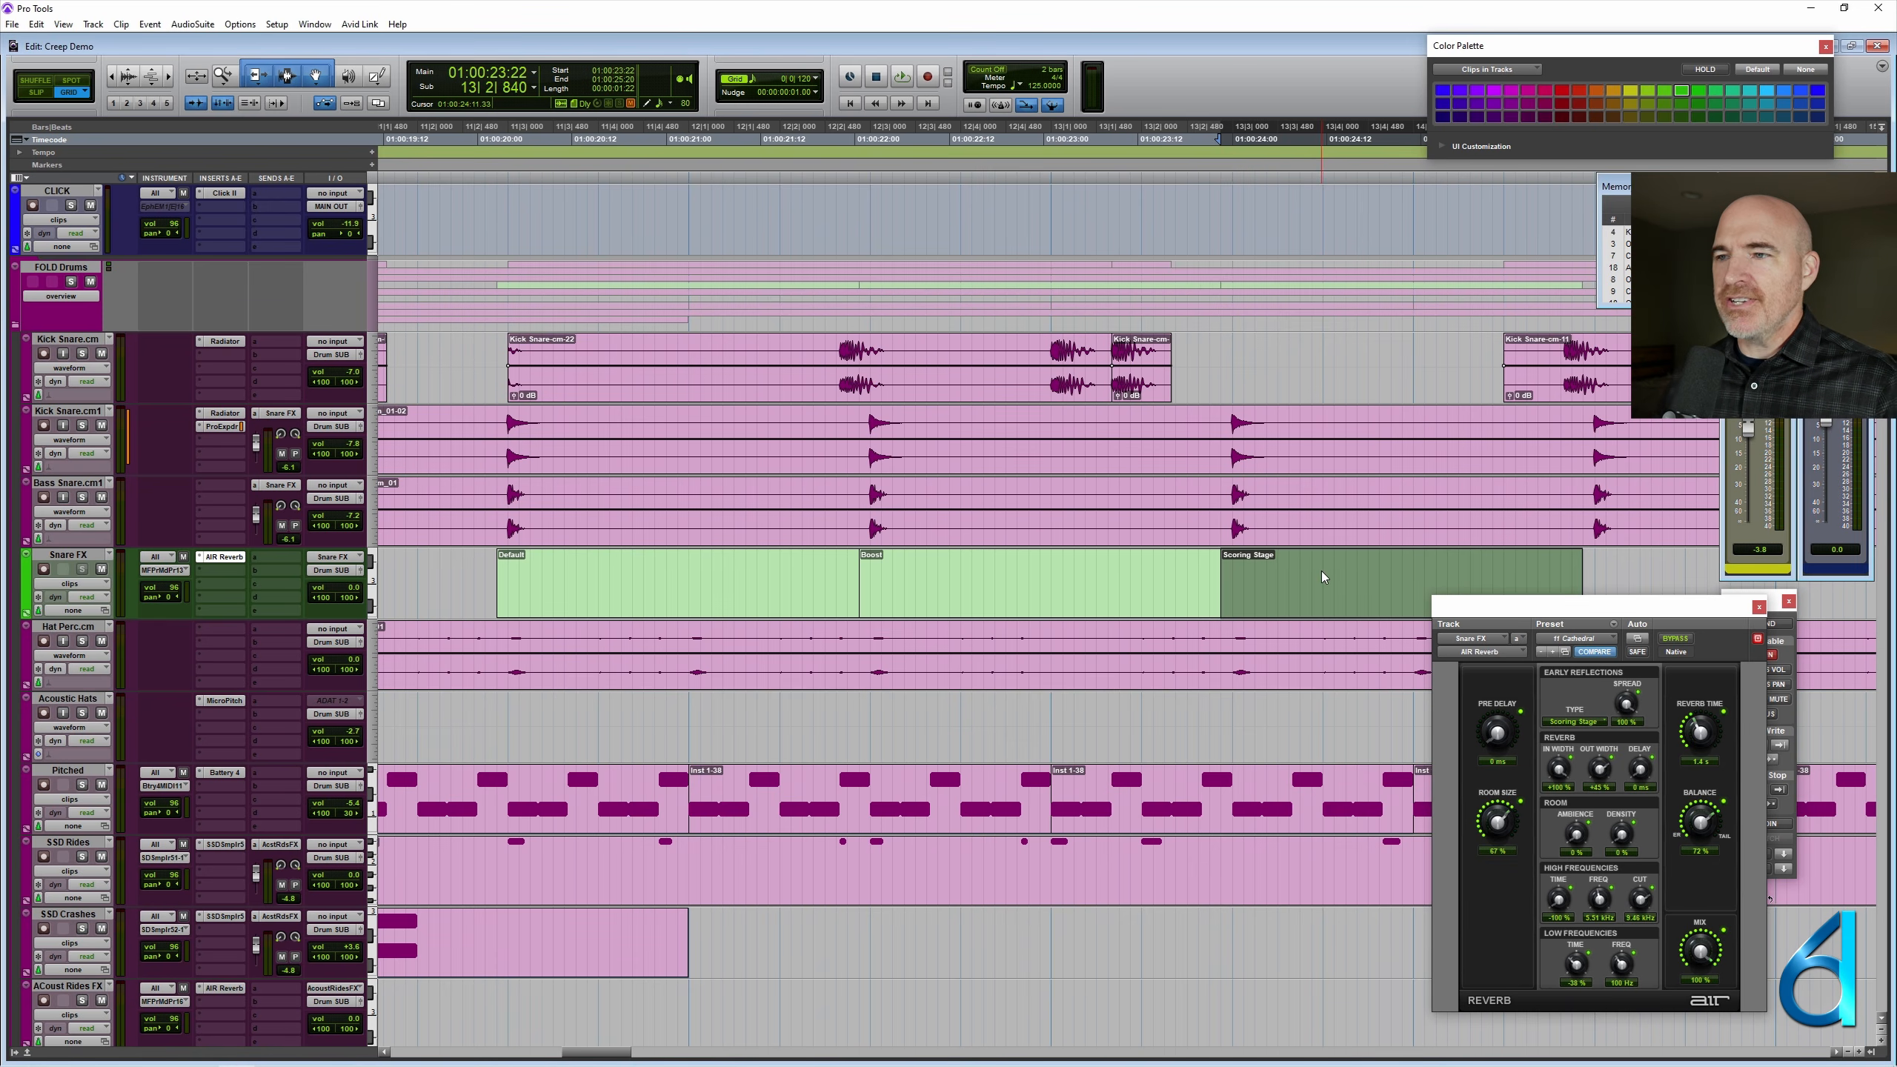
- Consolidate the fourth Snare FX section, starting at 14|2|840, into an empty MIDI clip named Cathedral
scroll(1322, 571, "right", 10)
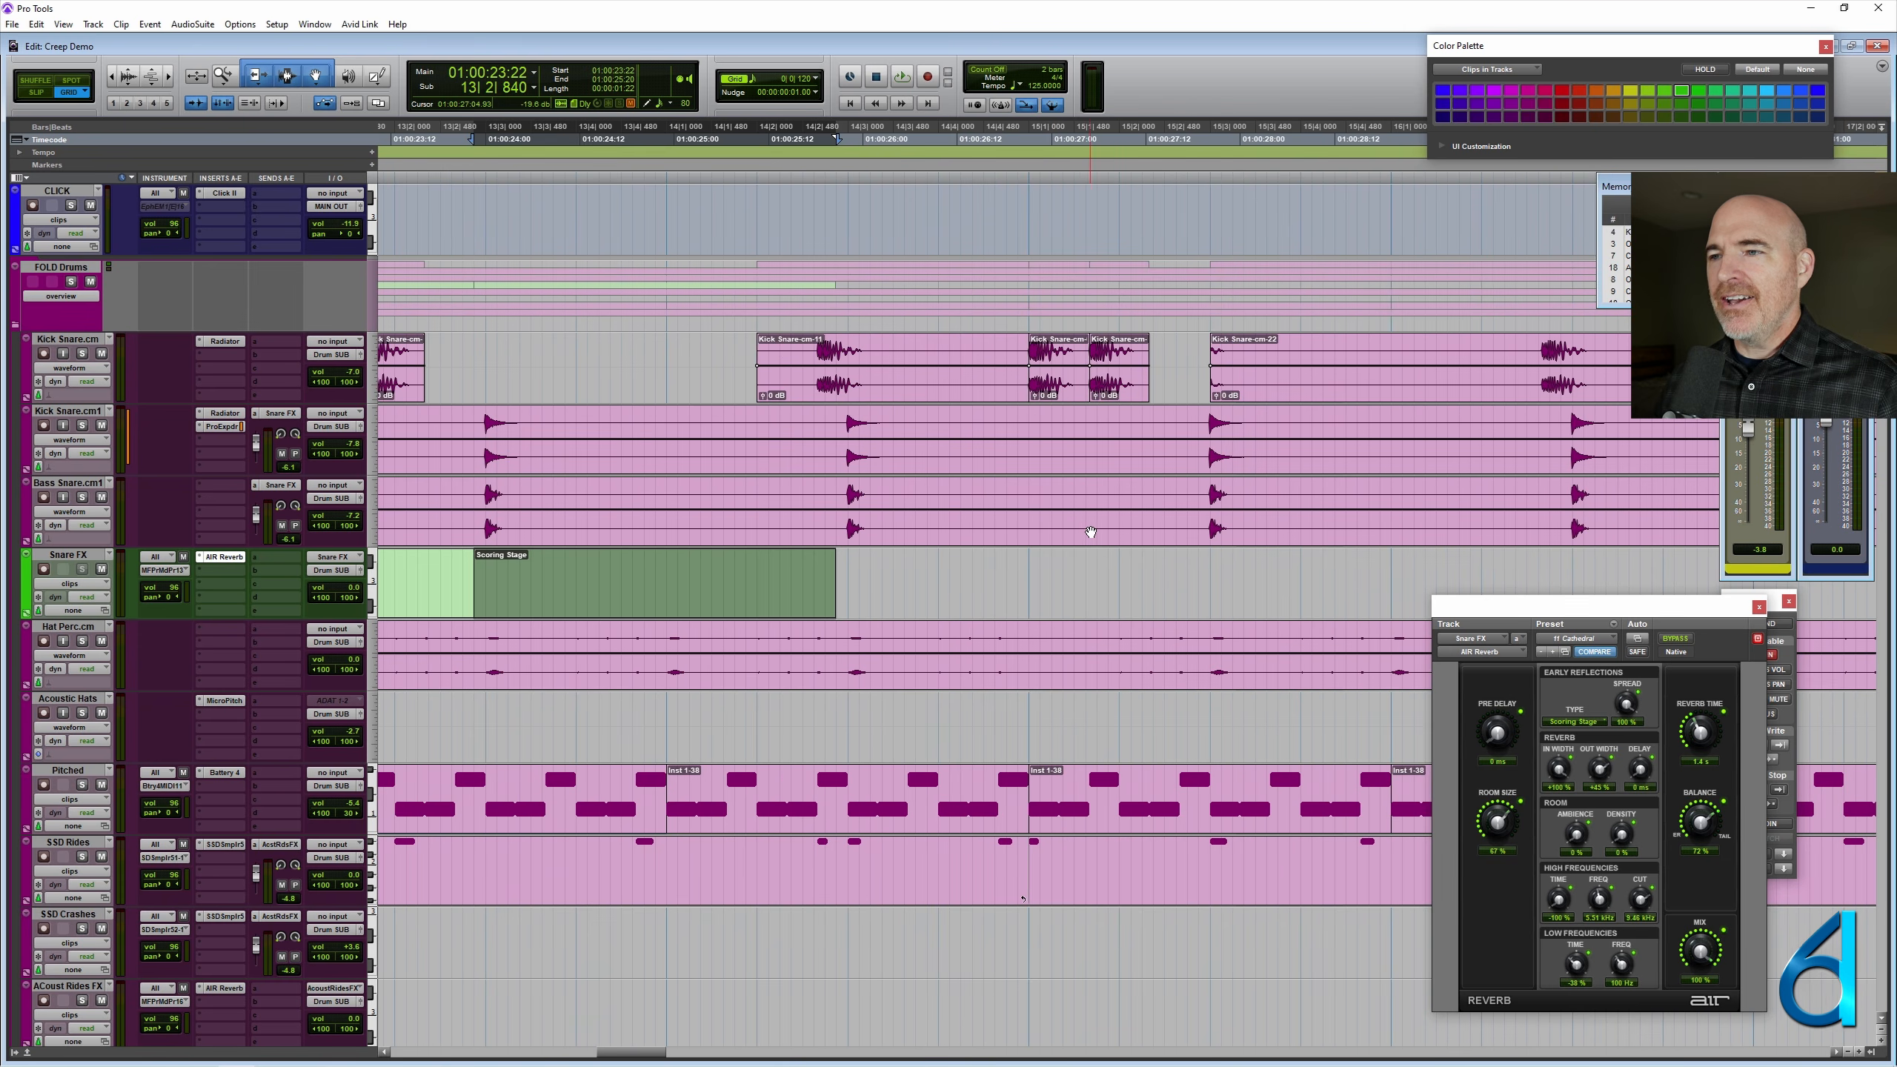
left_click_drag(1198, 580, 840, 581)
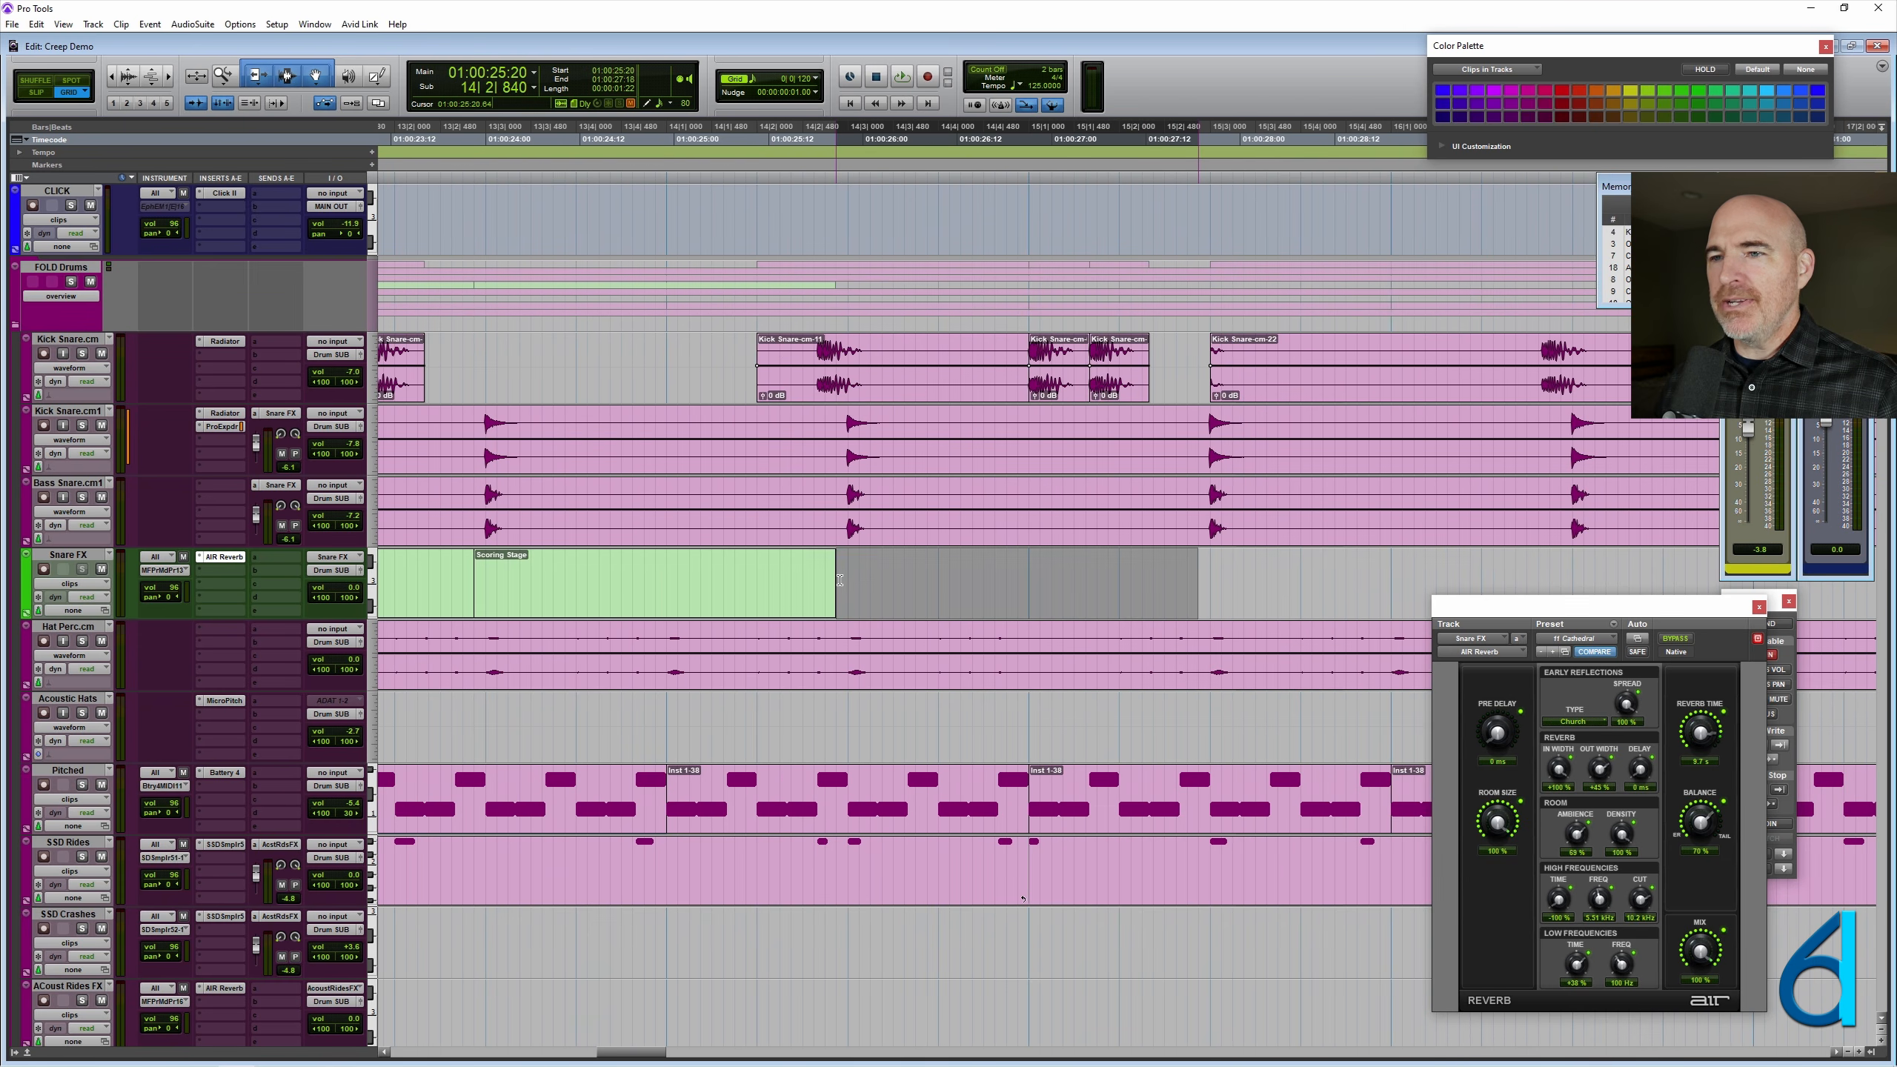
key("alt+shift+3")
right_click(895, 584)
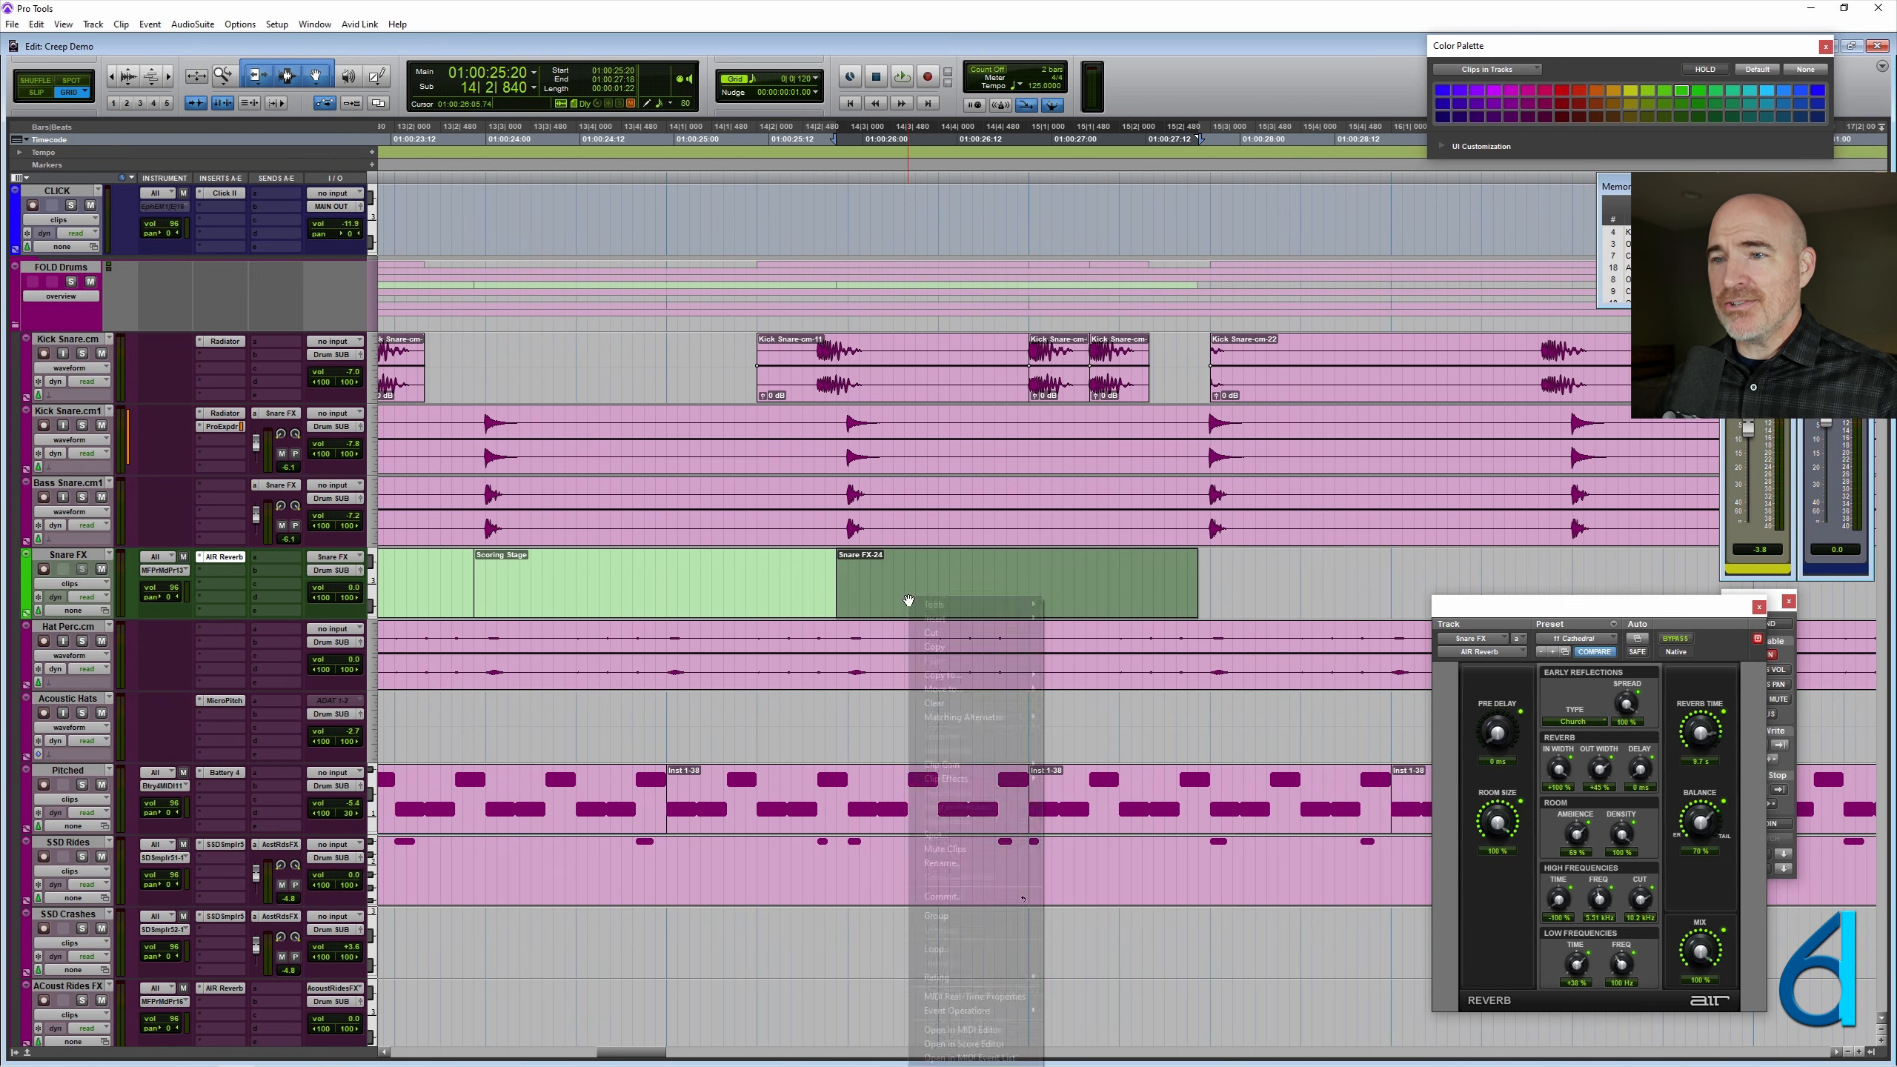
left_click(959, 859)
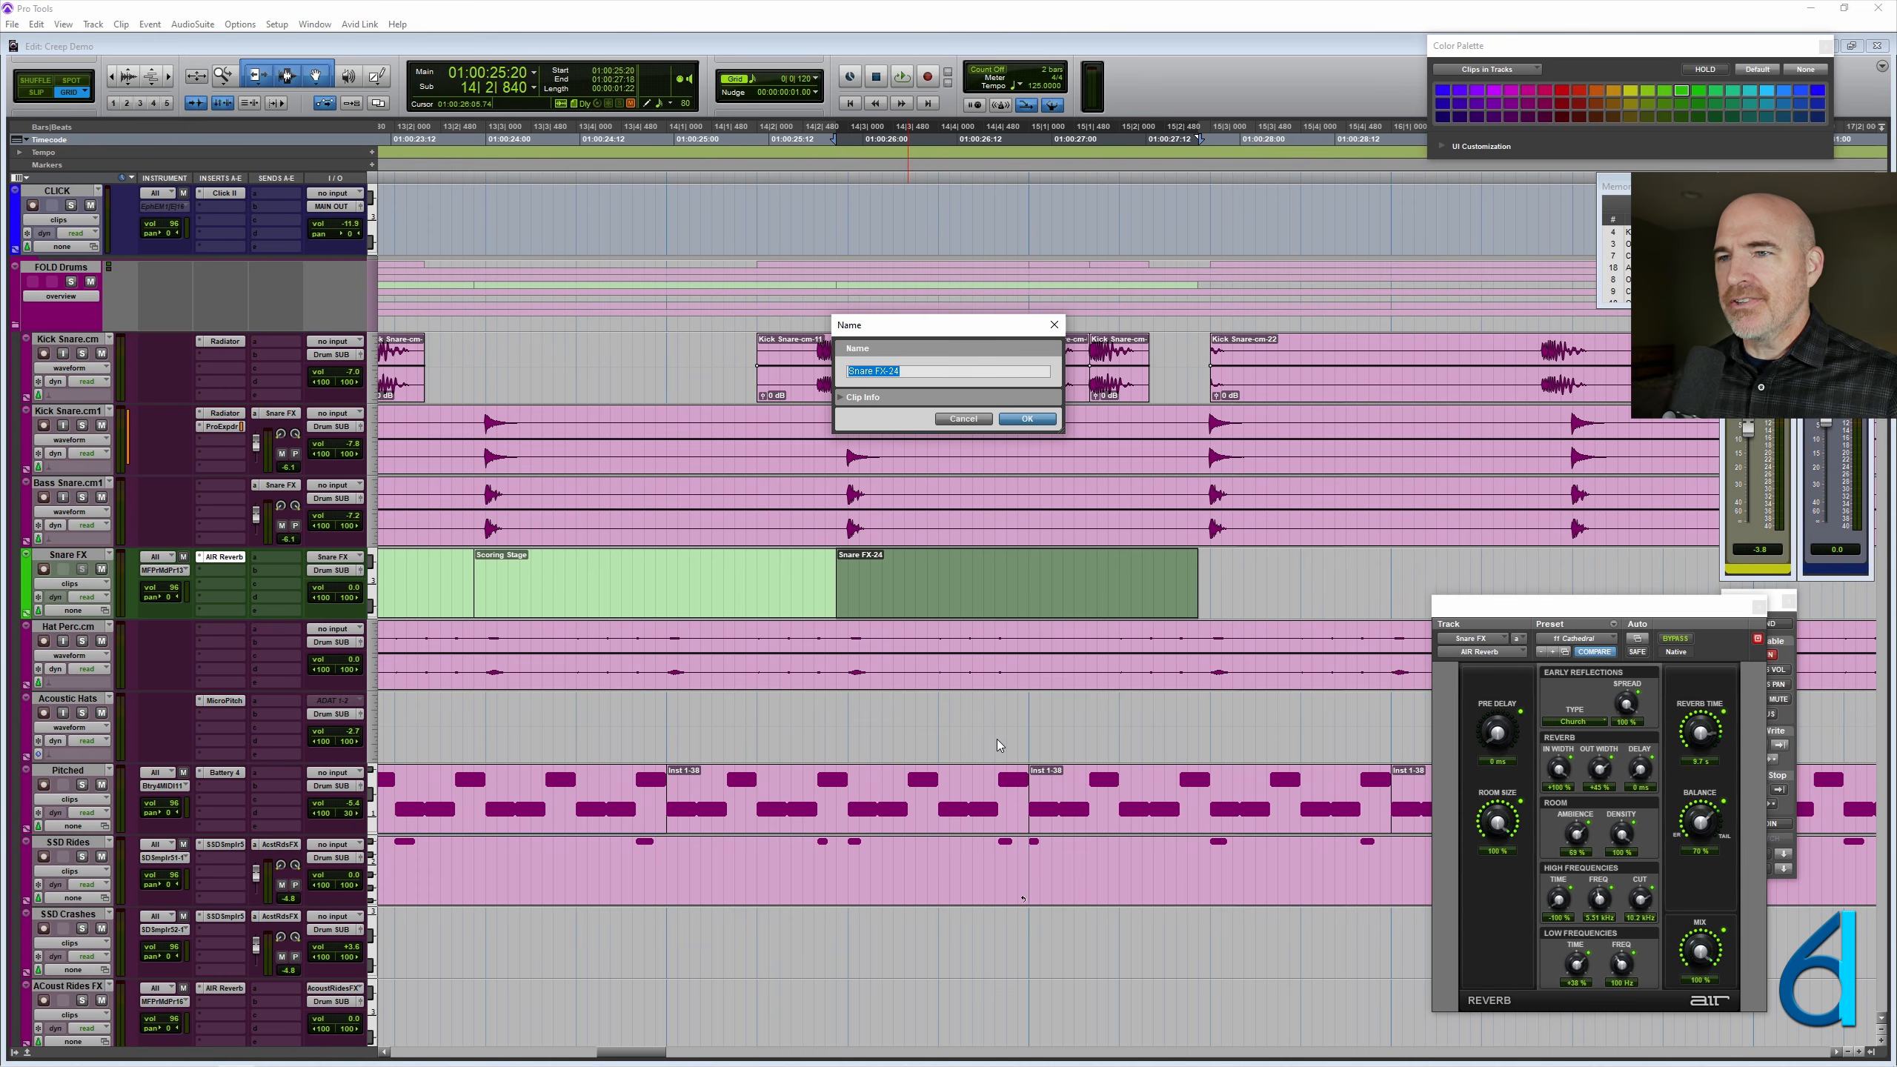
type("Cat")
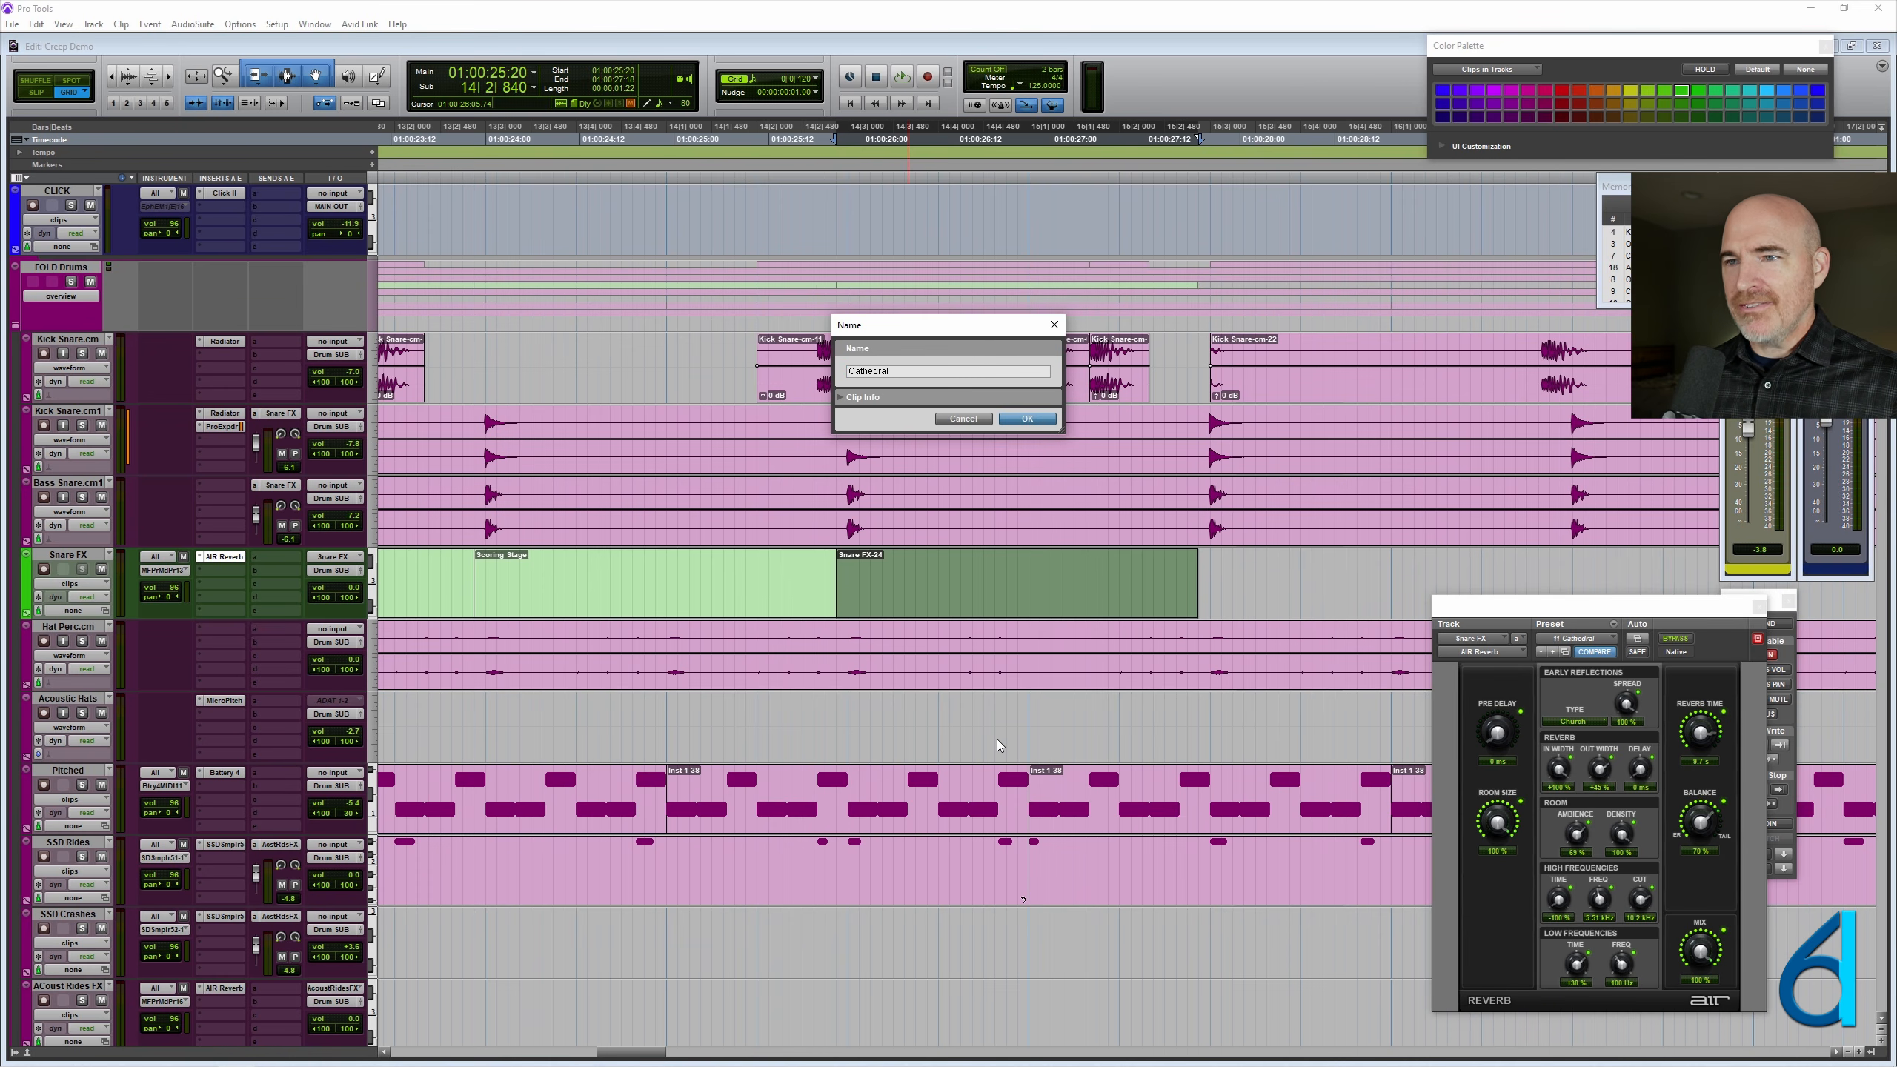
type("hedral")
key("Return")
- Colour the second Snare FX clip magenta, the Scoring Stage clip red and the Cathedral clip blue
key("ctrl+[")
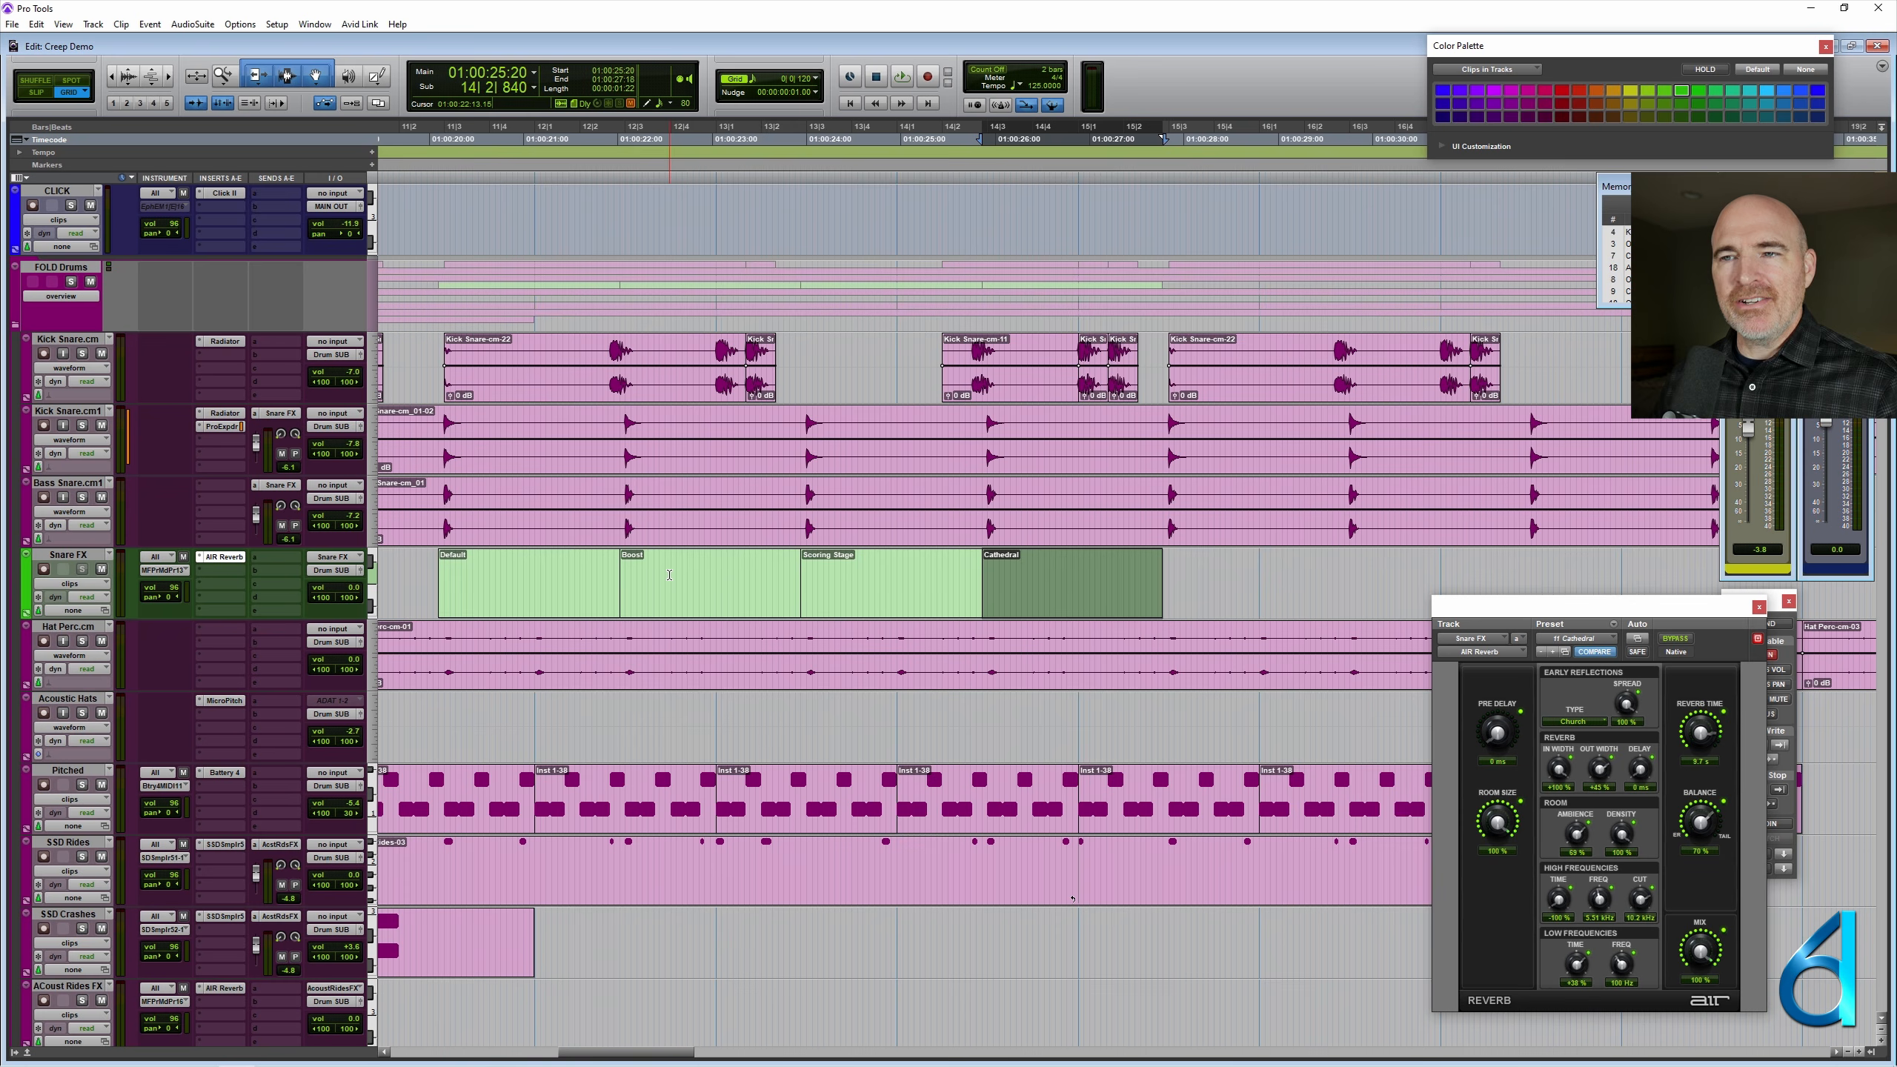
left_click(698, 595)
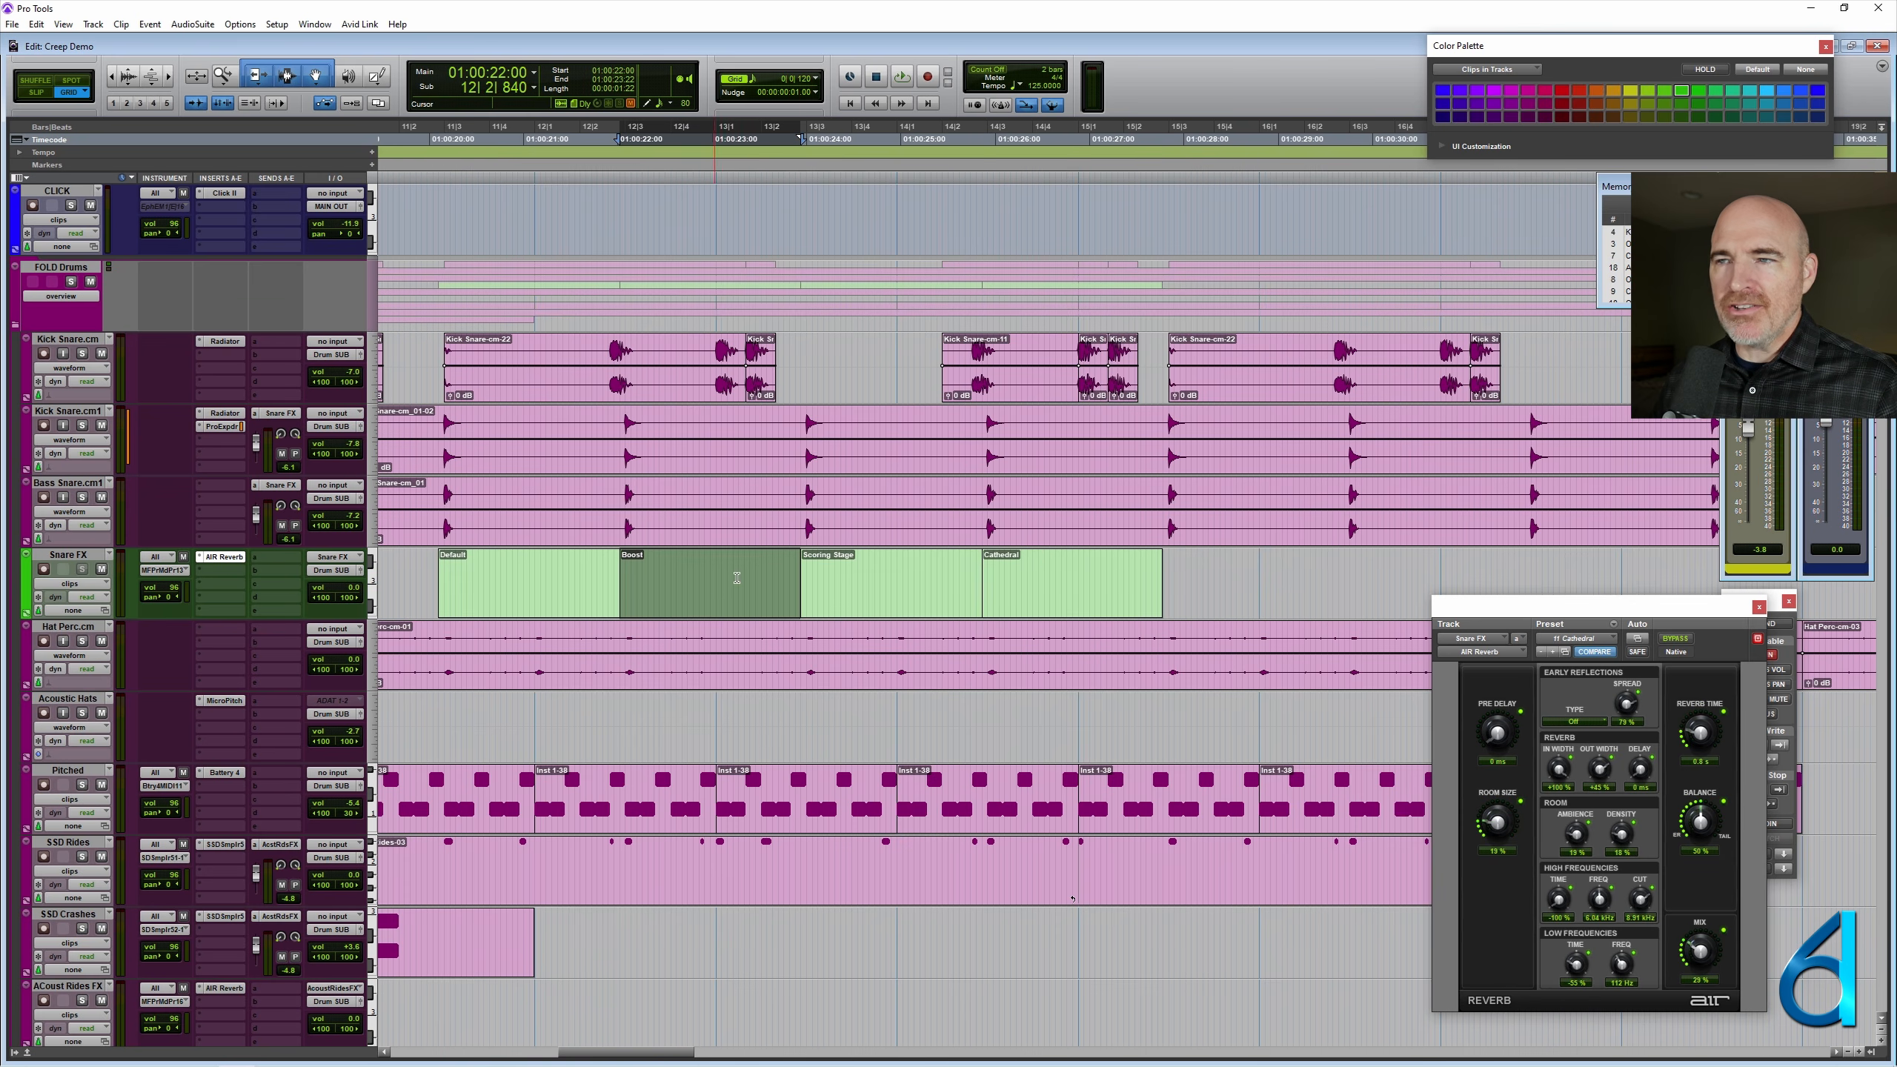
left_click(1528, 107)
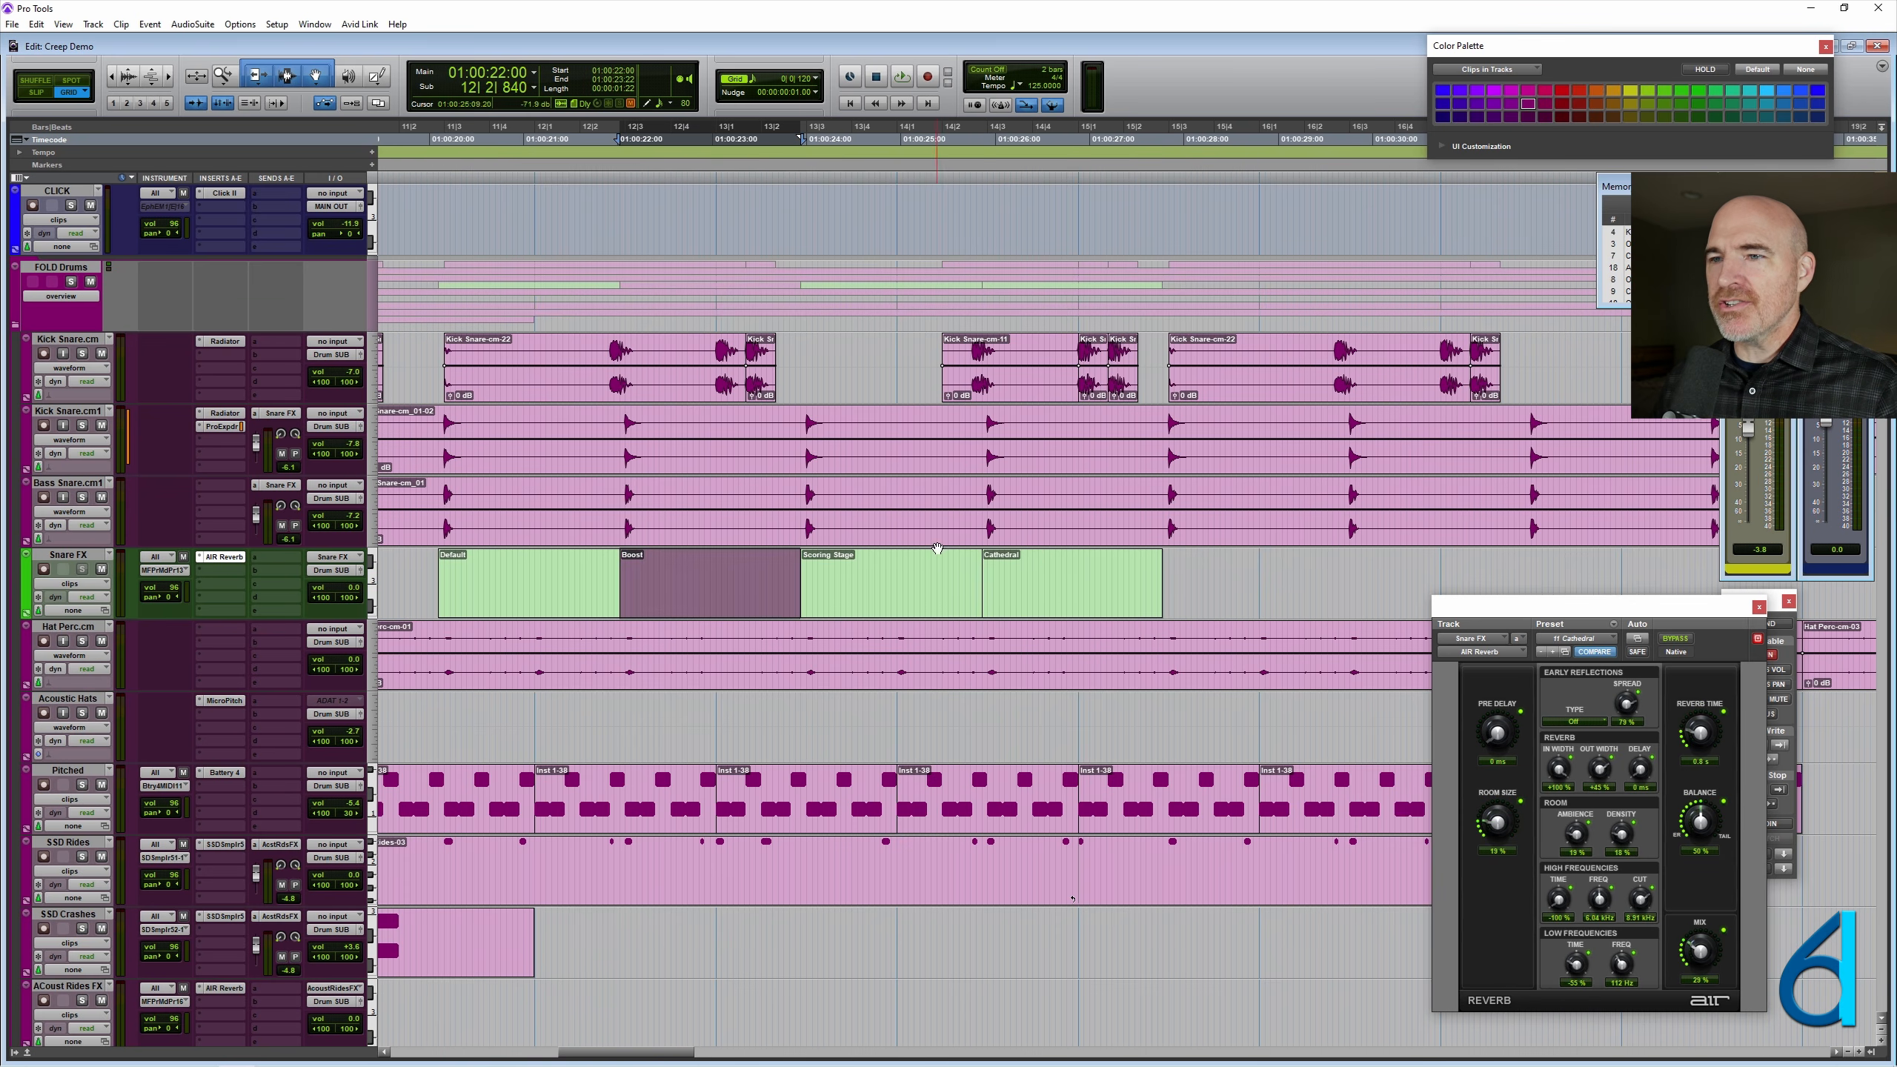
left_click(911, 594)
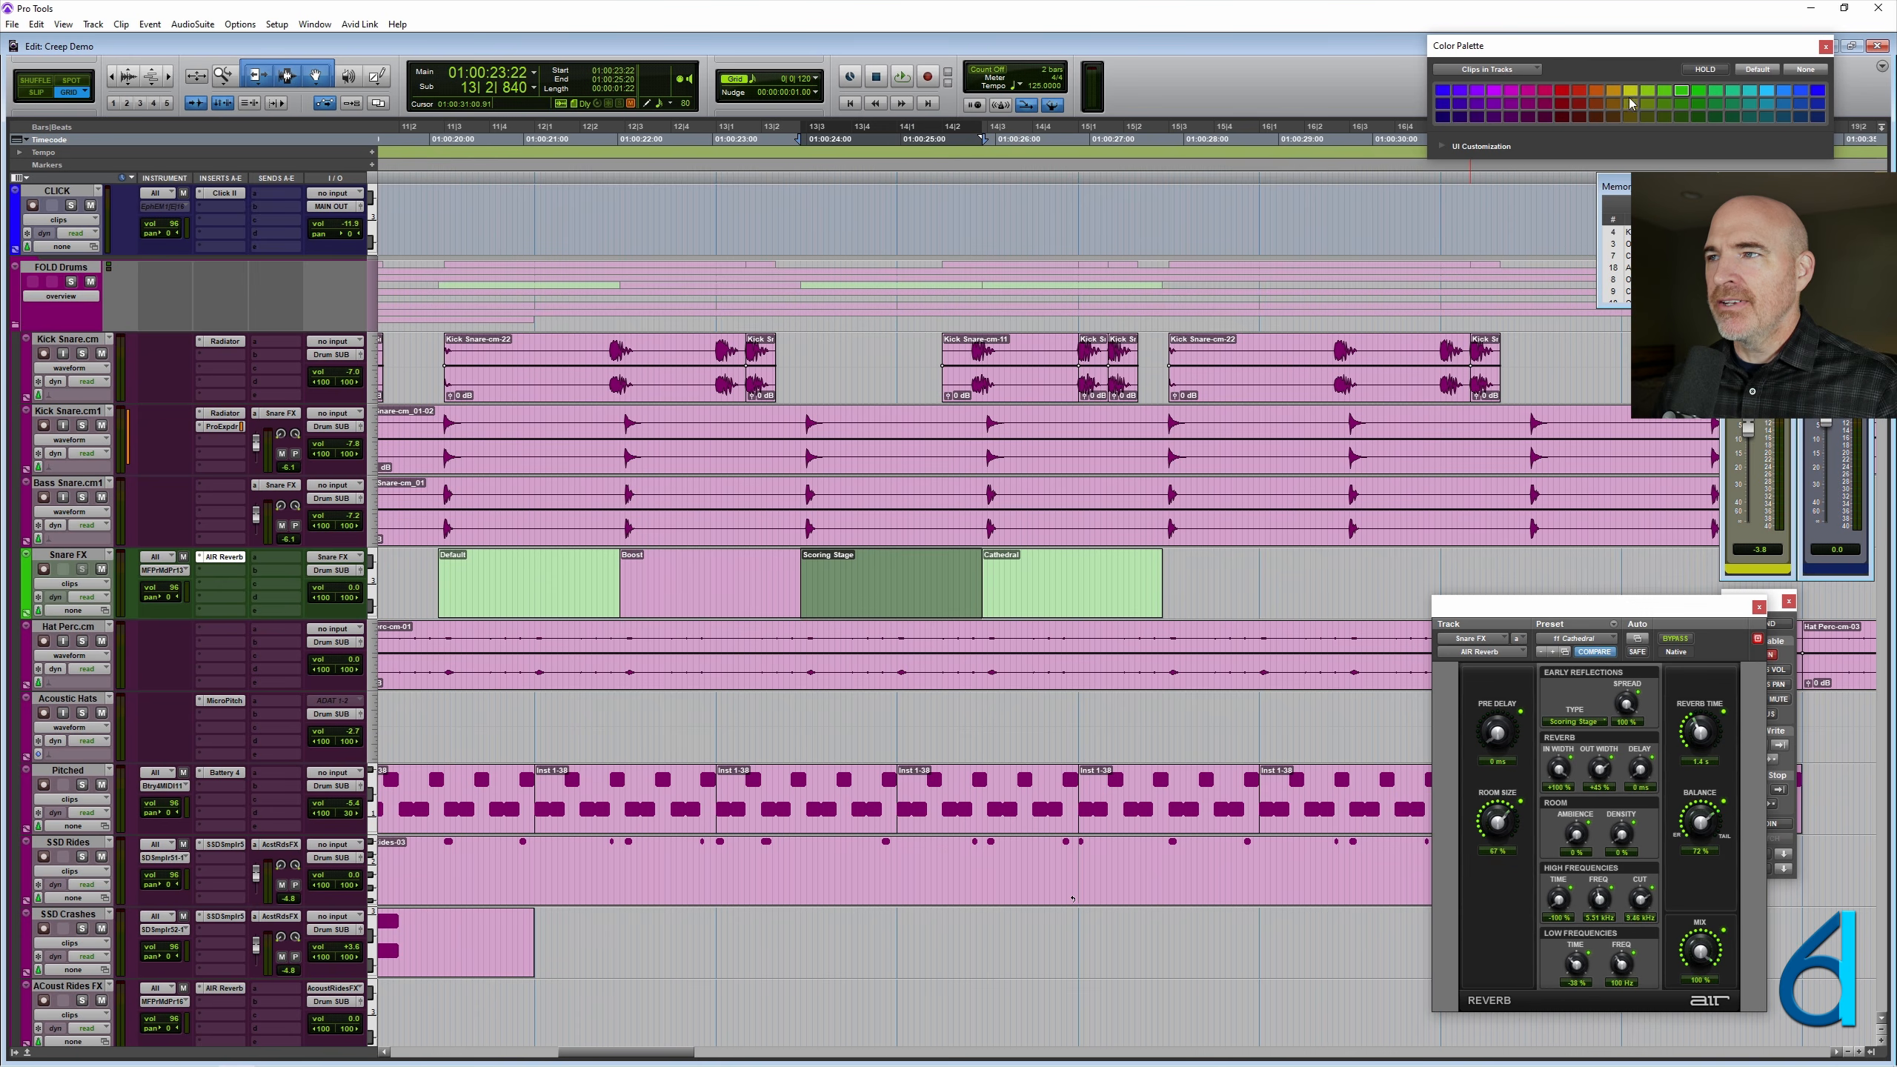
left_click(1568, 92)
left_click(1028, 590)
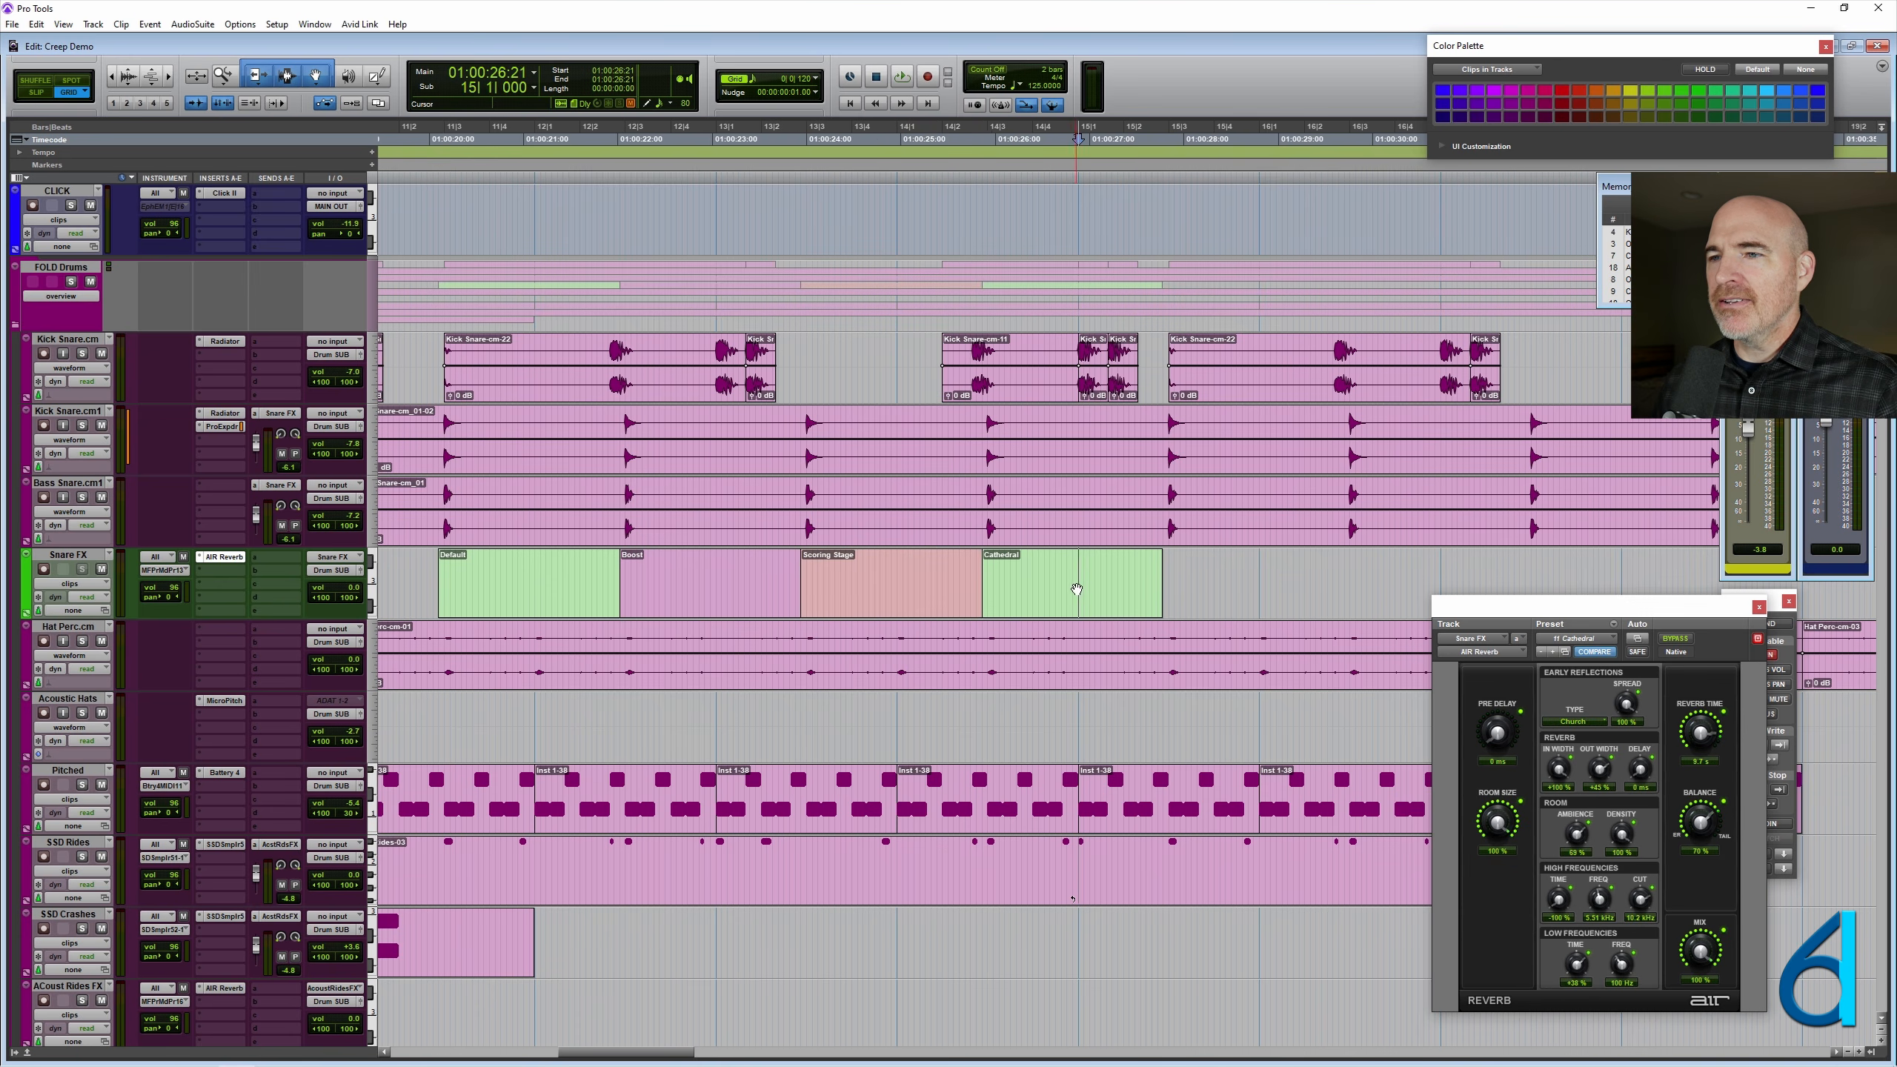
left_click(1454, 101)
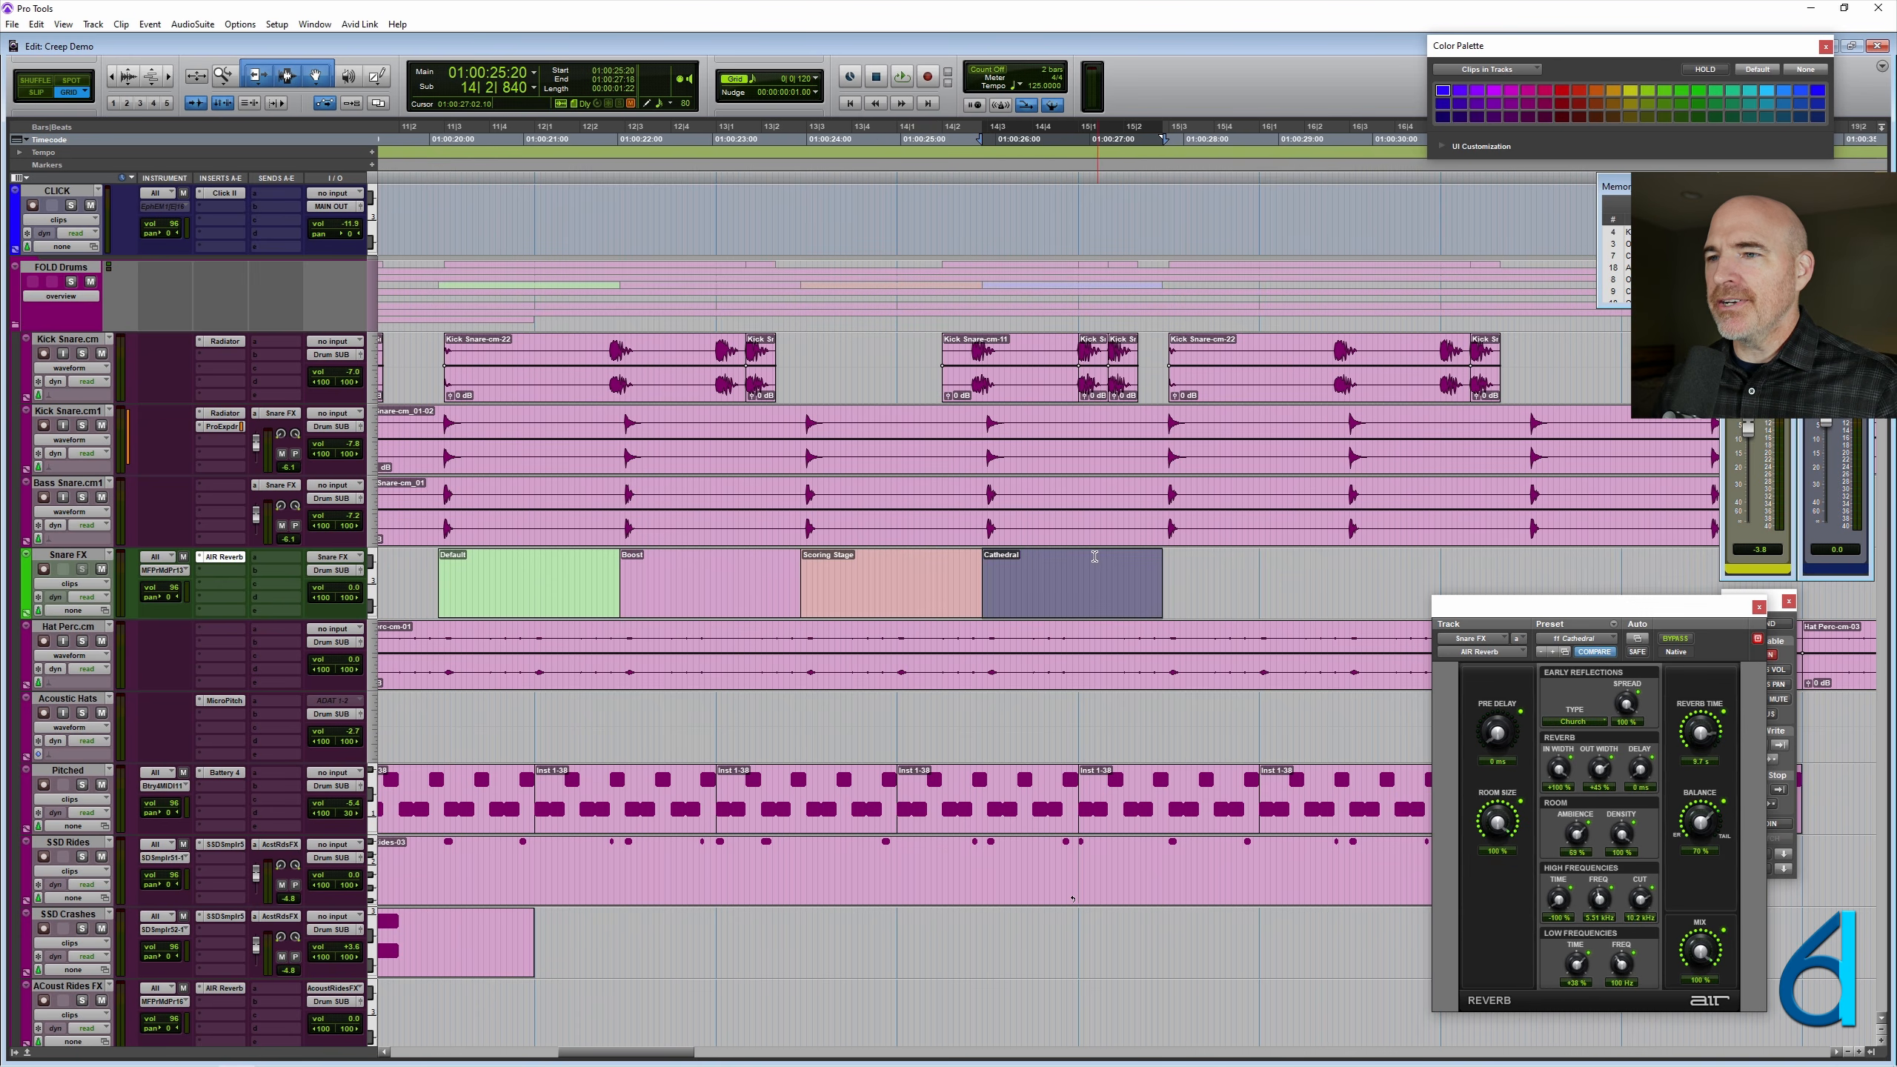
left_click(1088, 583)
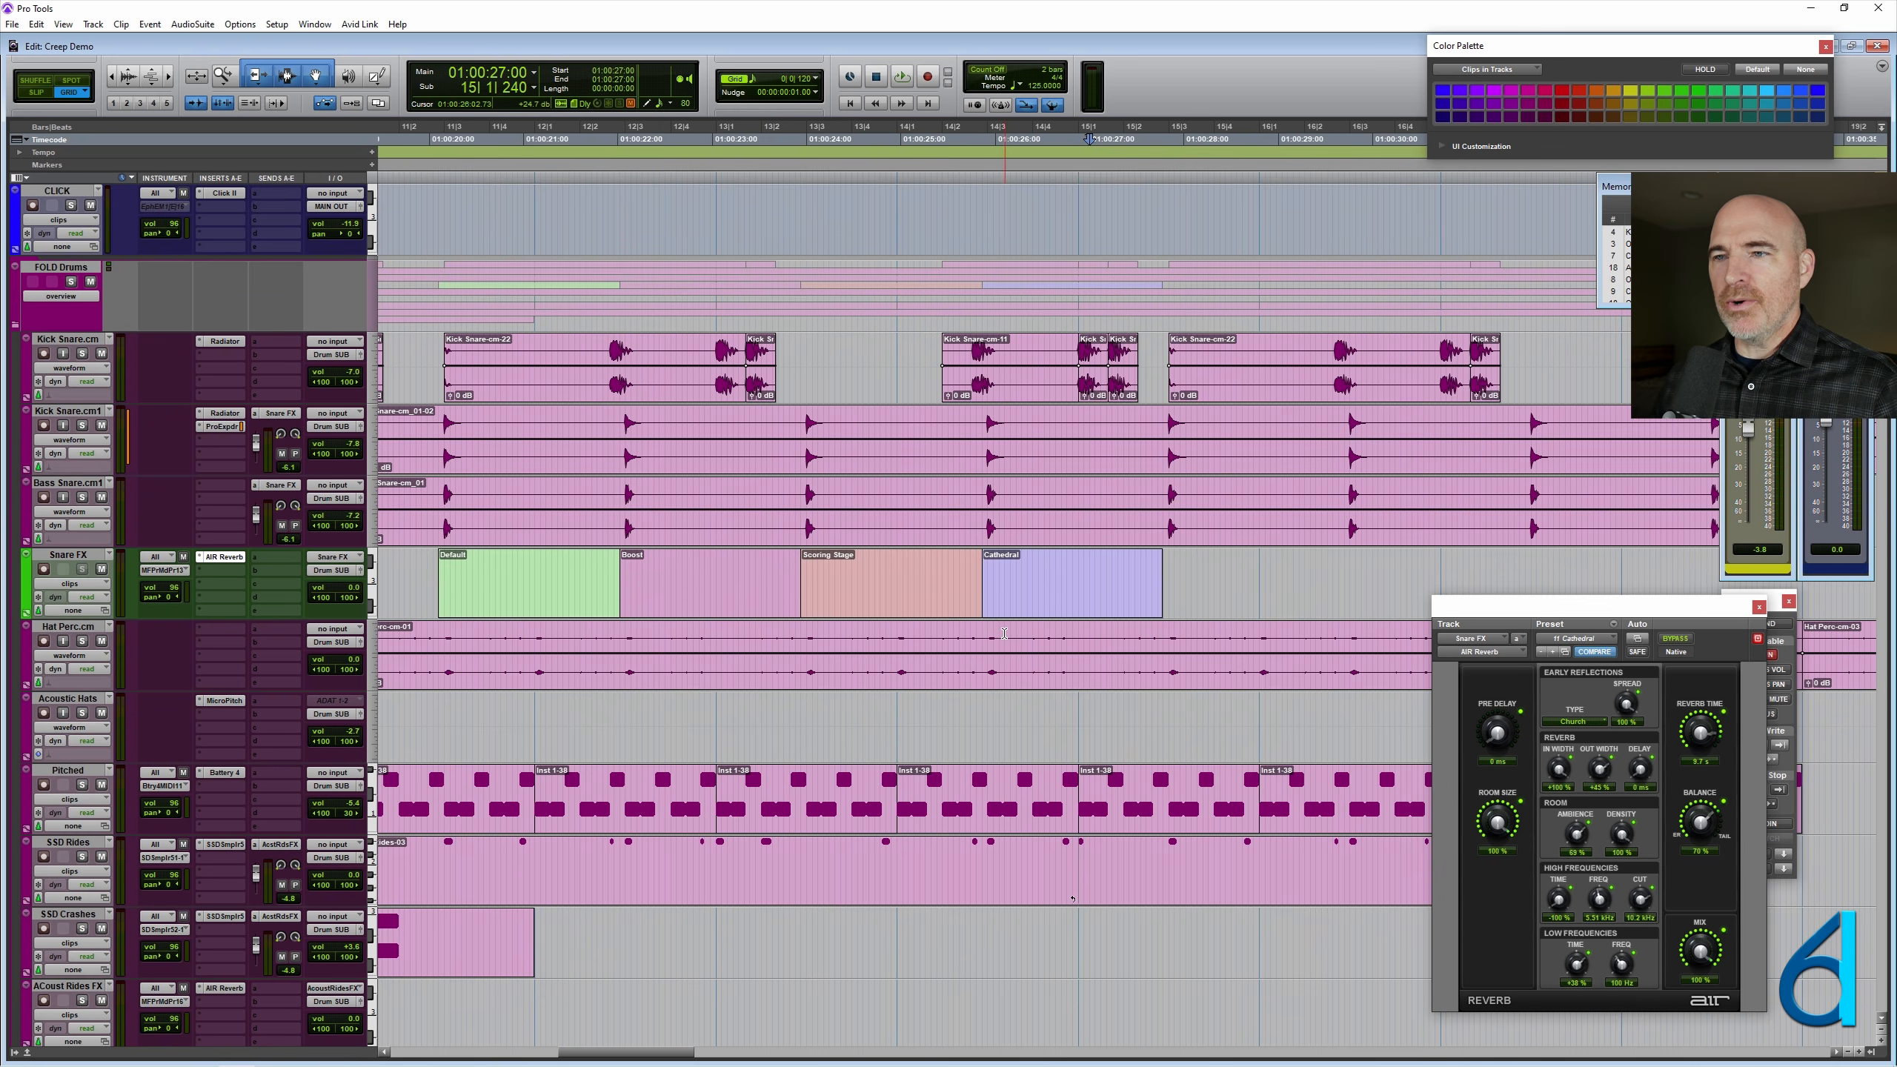
- Show the AIR Reverb's Reverb Time automation in a lane below the Snare FX track and make the lane taller
left_click(27, 614)
left_click(85, 636)
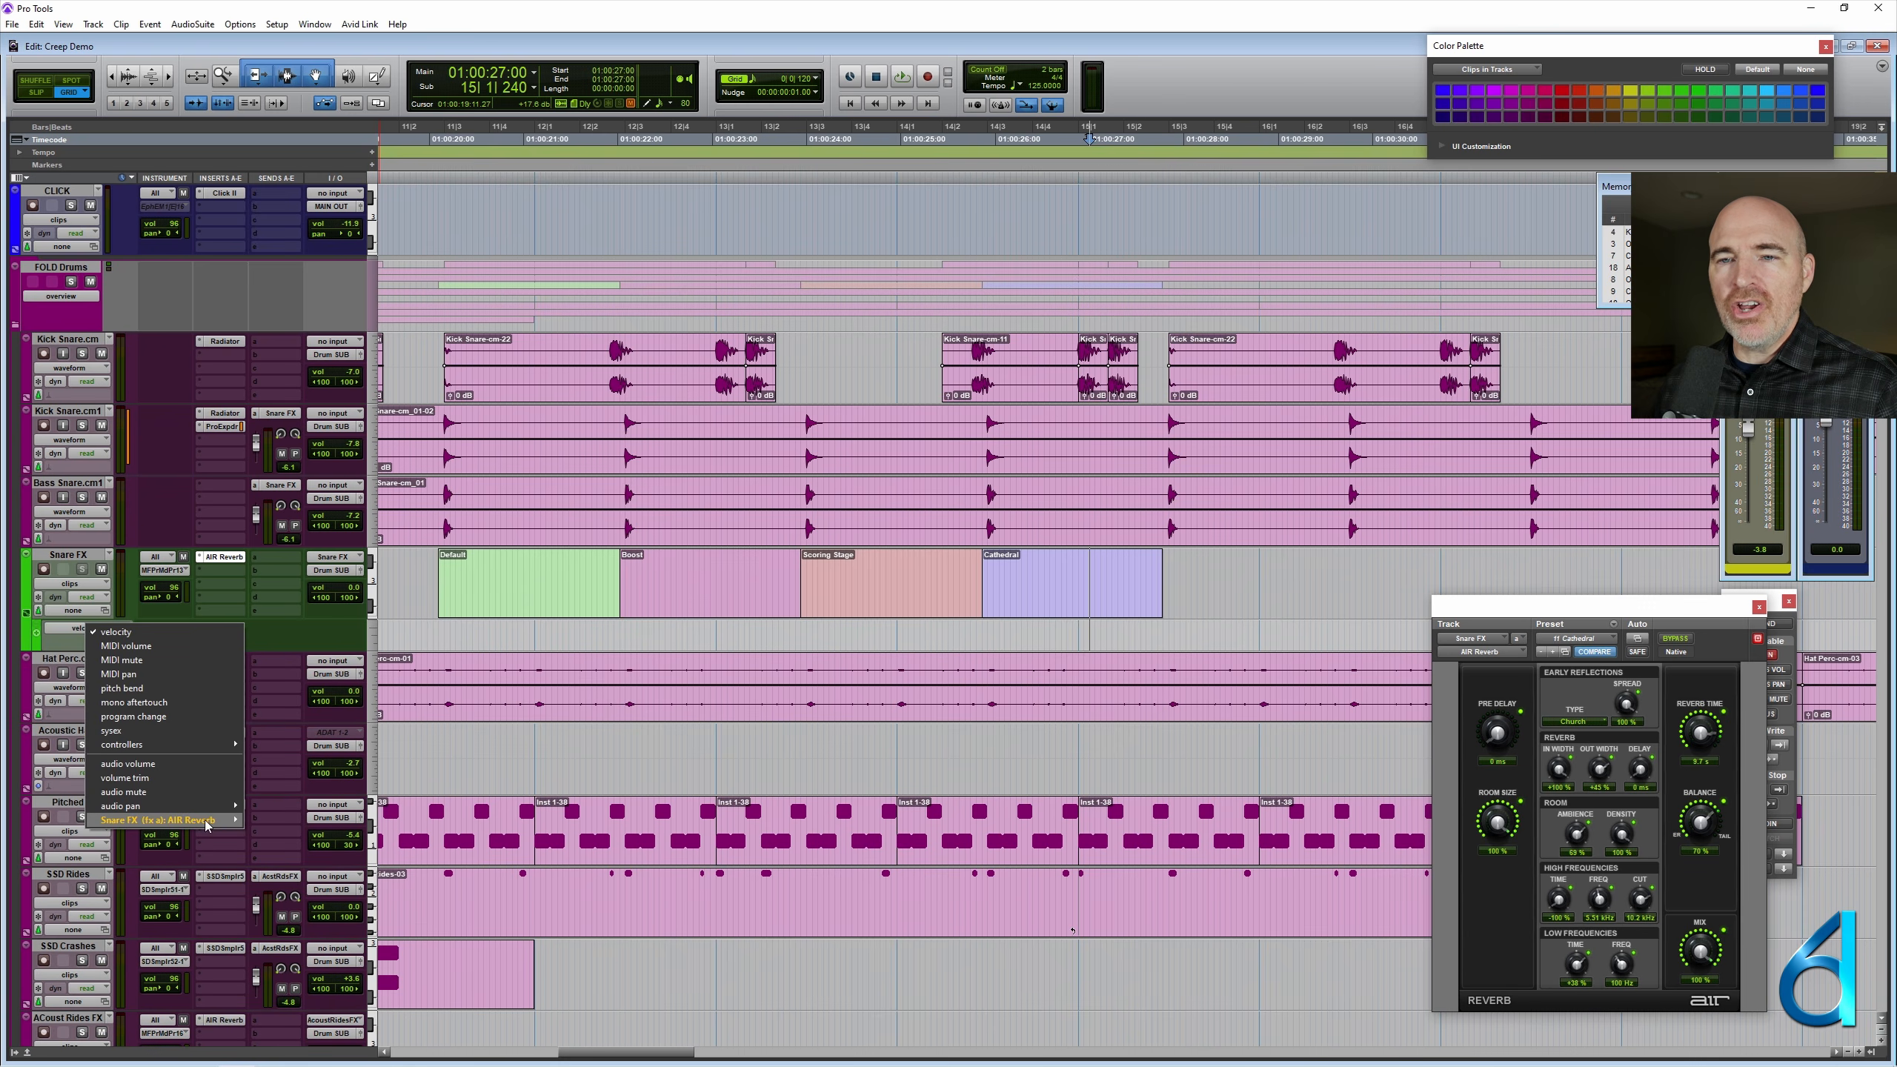
mouse_move(187, 820)
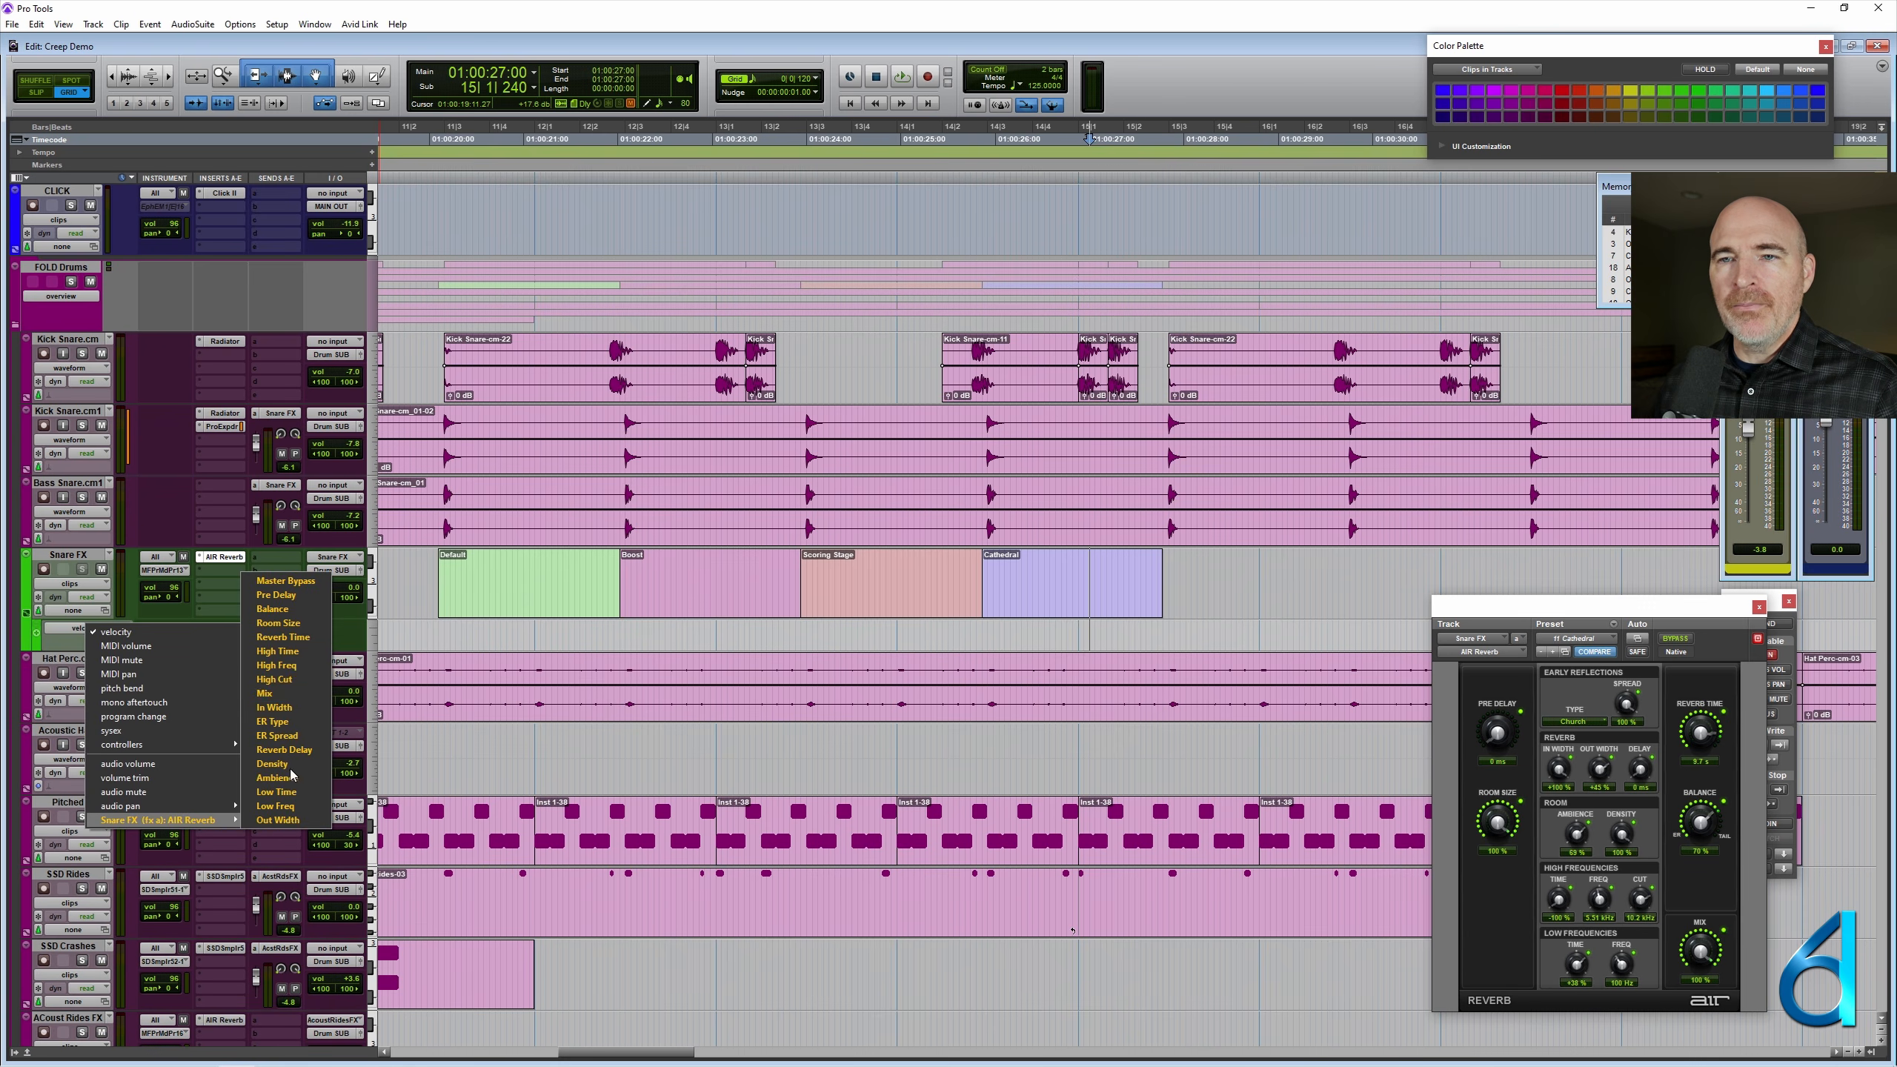
left_click(284, 636)
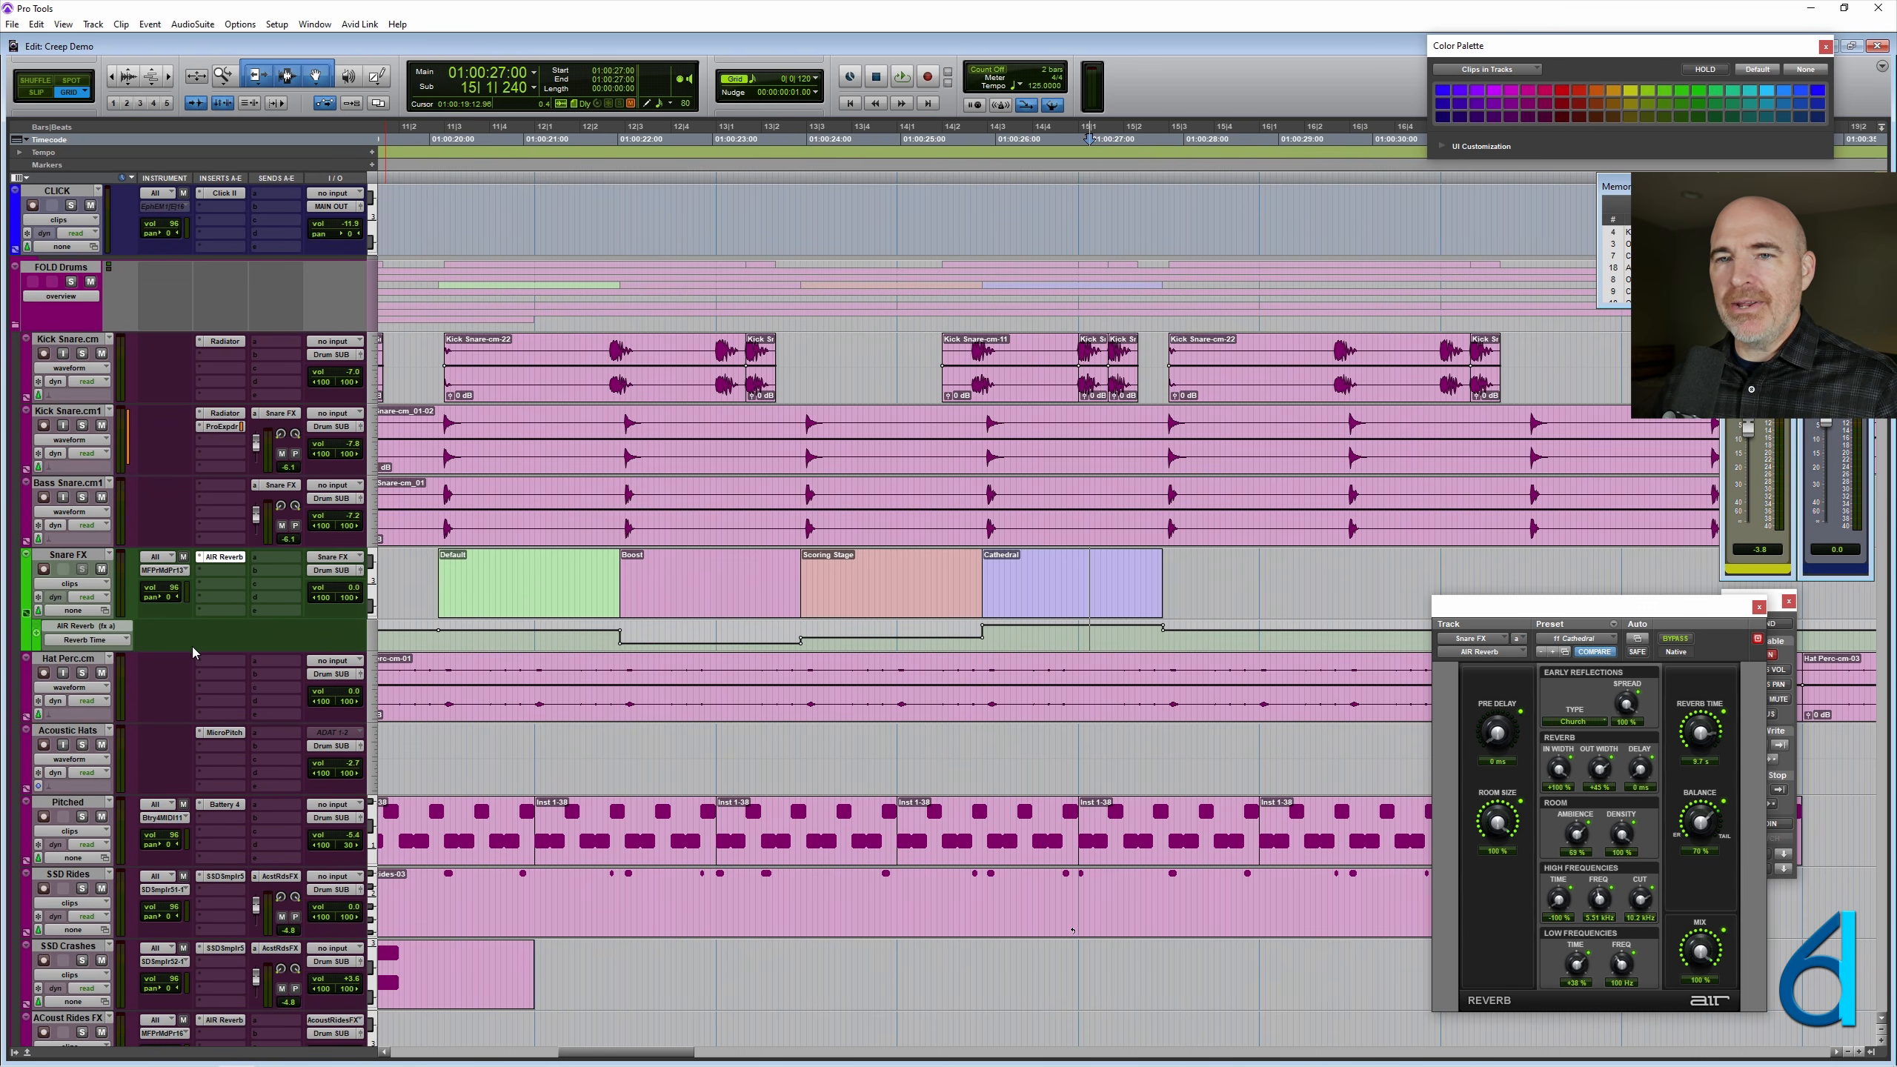
left_click_drag(188, 651, 184, 703)
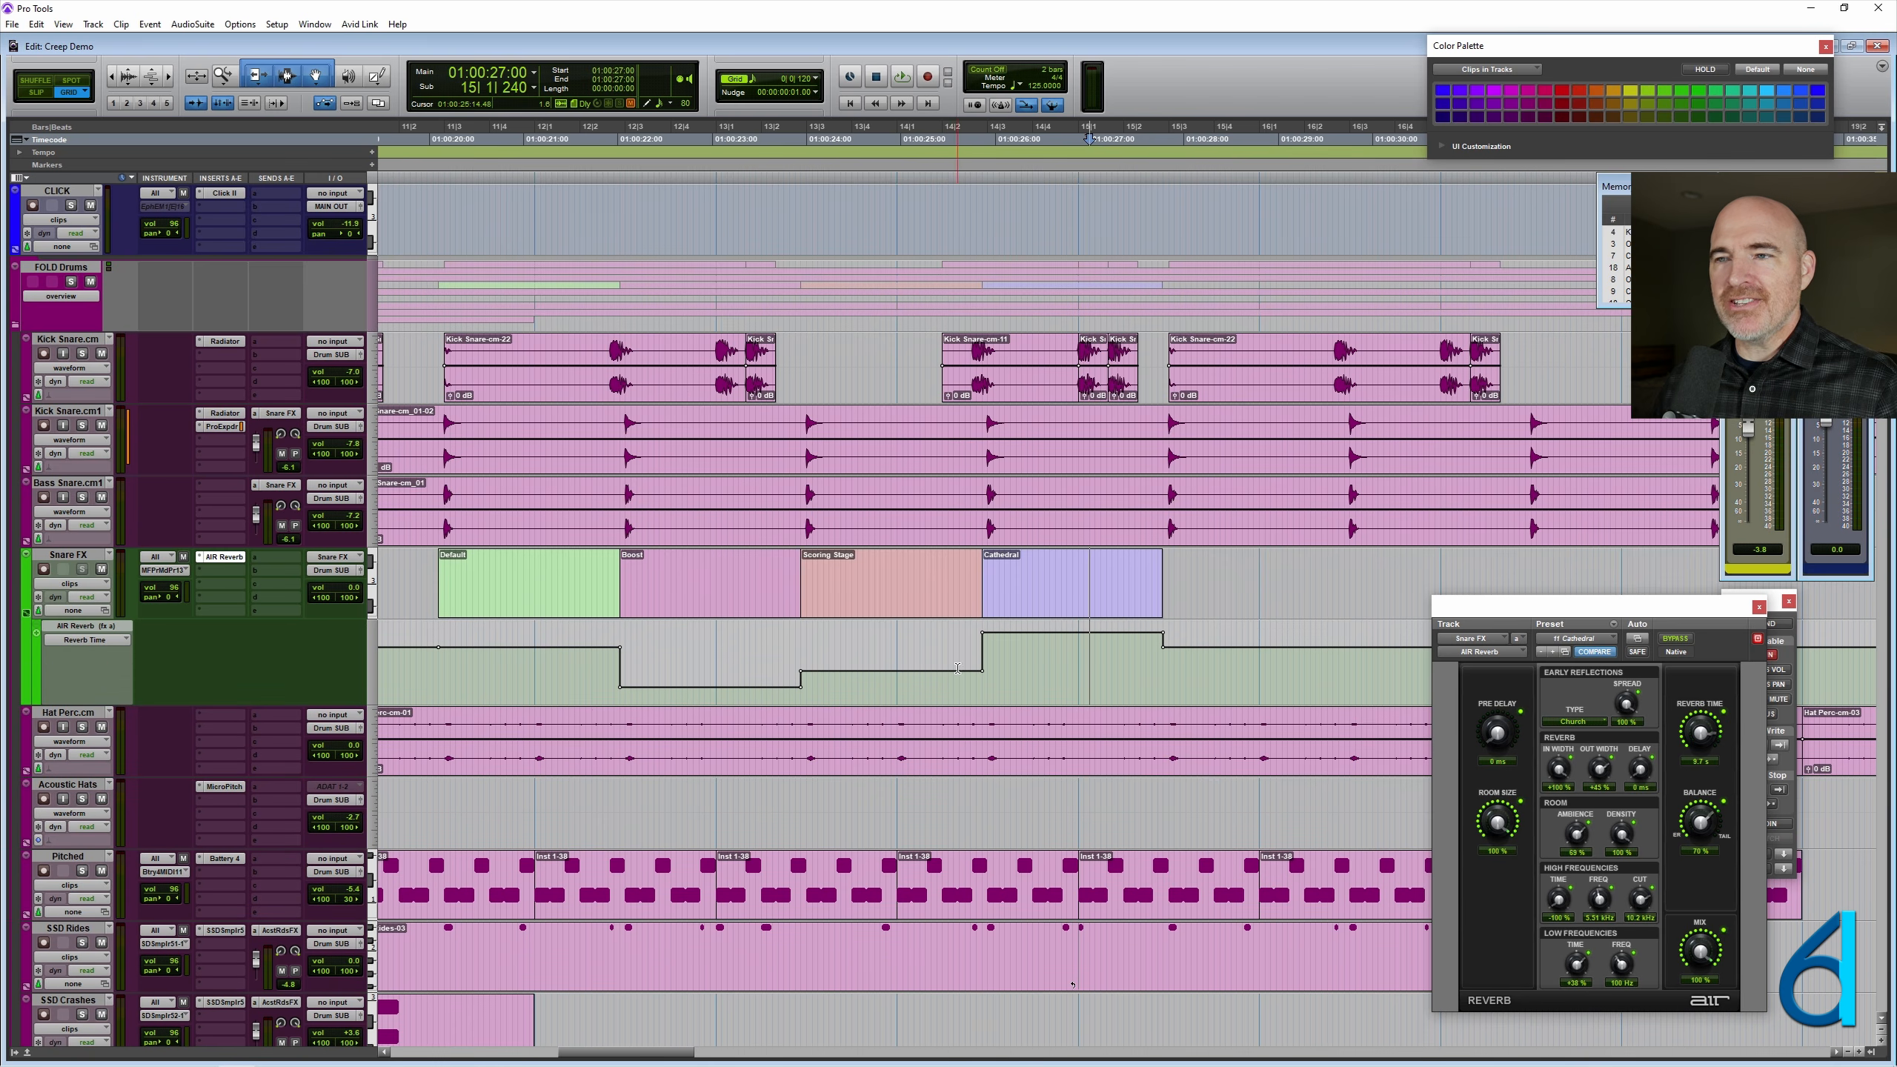
- Copy all four Snare FX clips, Default through Cathedral, with their automation to directly after the Cathedral clip at 15|2|840
left_click(502, 597)
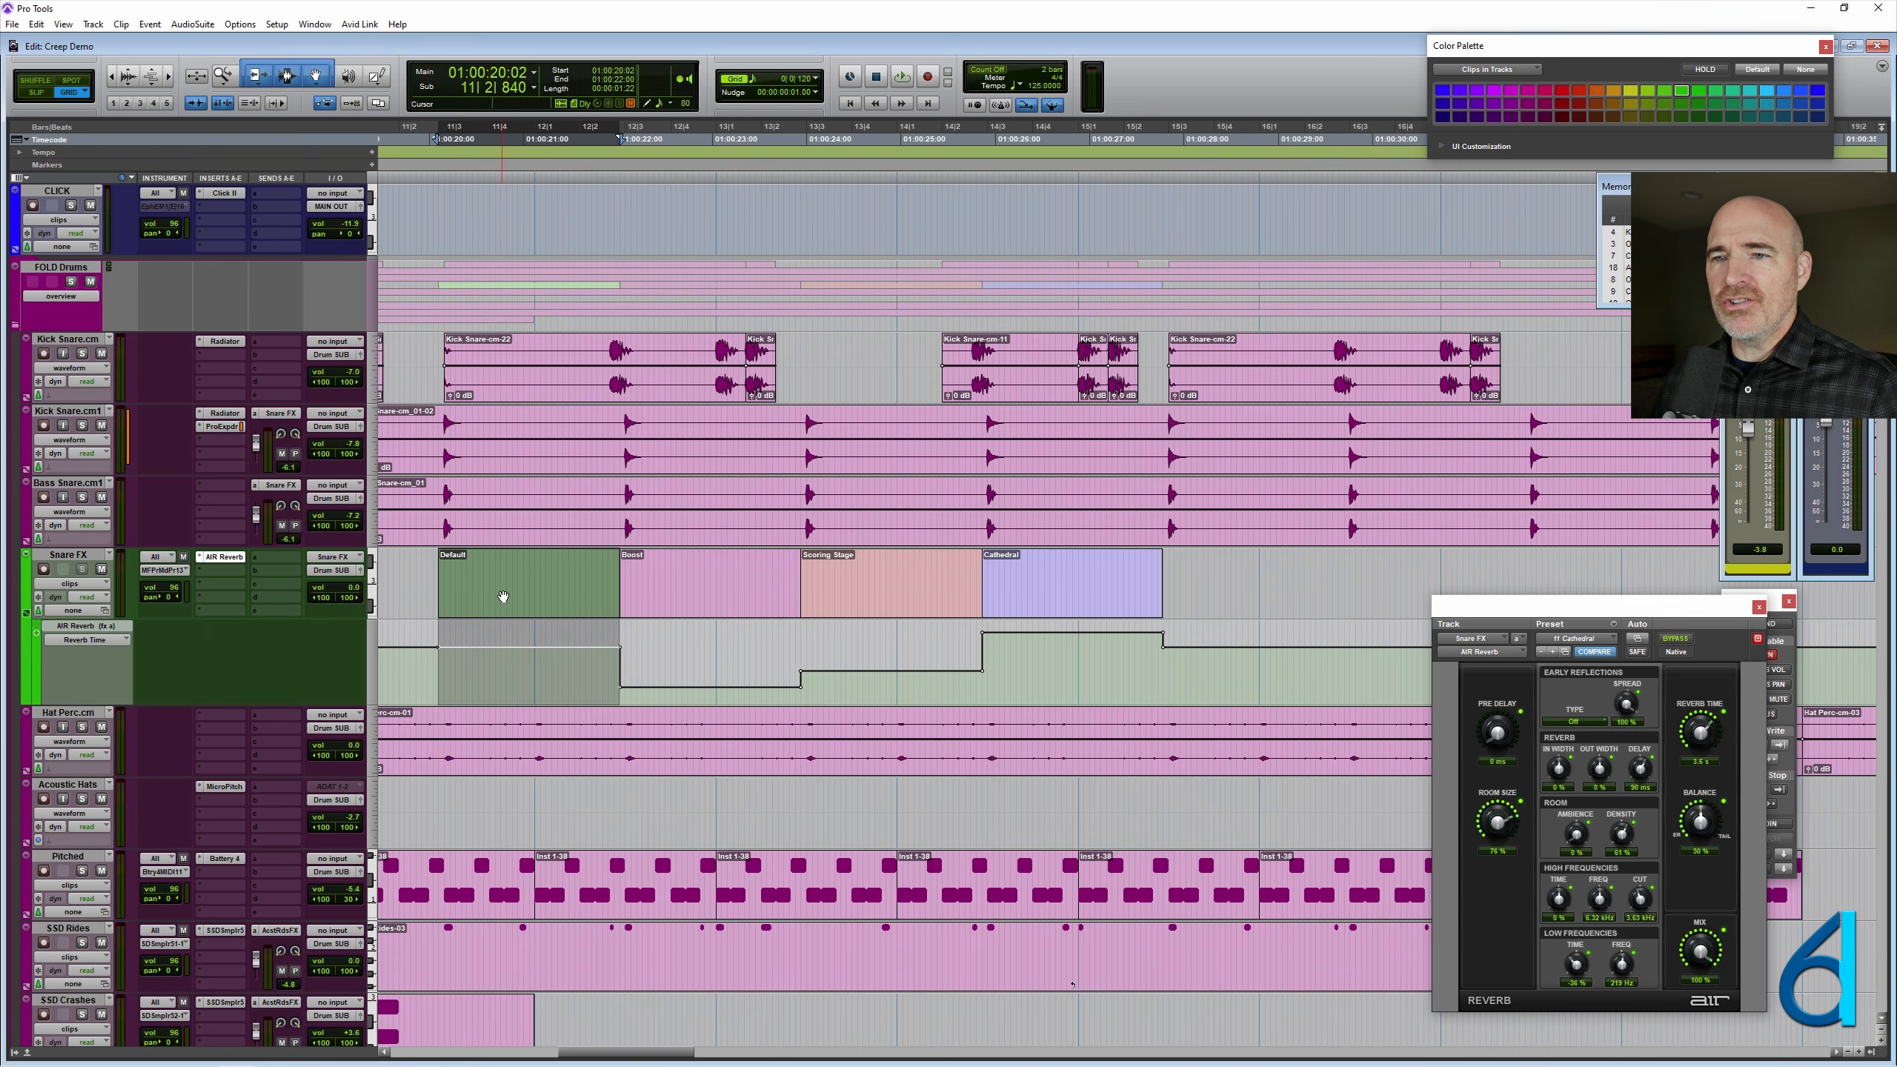
left_click(1083, 608, "shift")
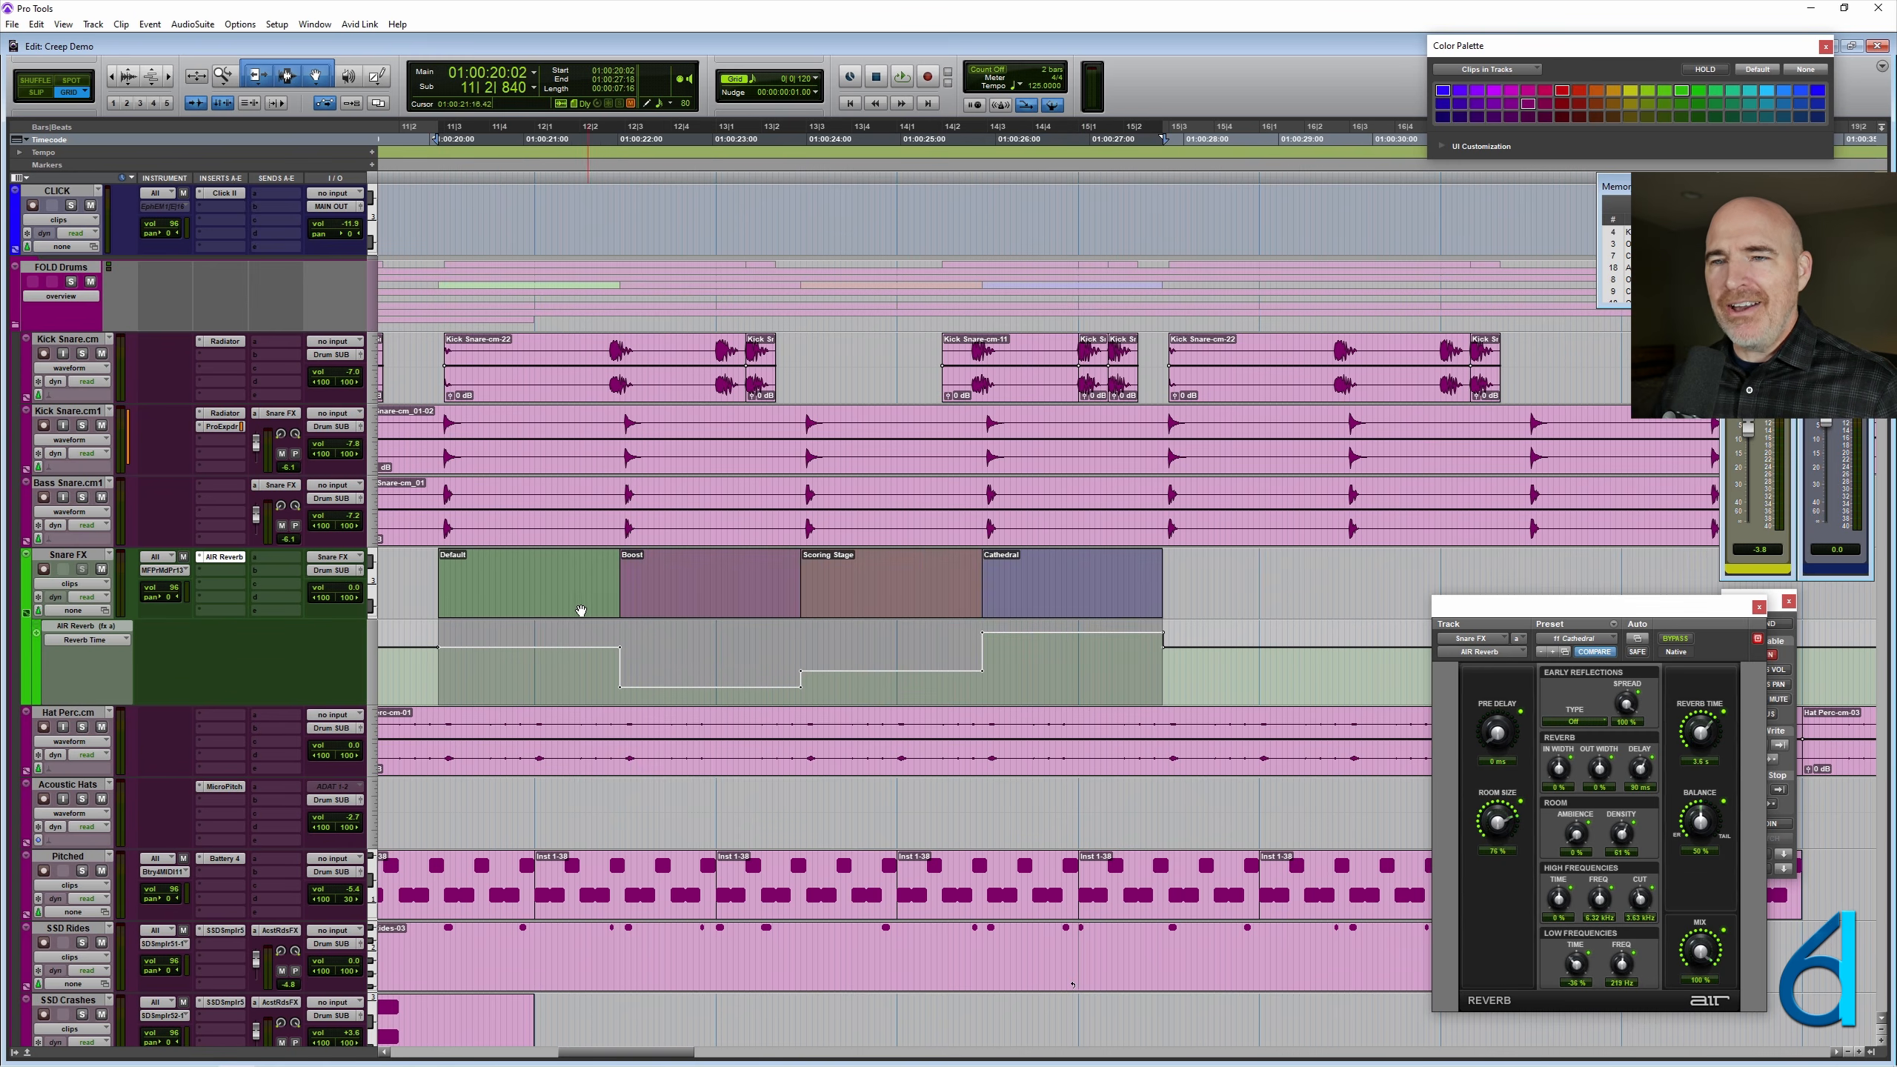
left_click_drag(512, 601, 1234, 575)
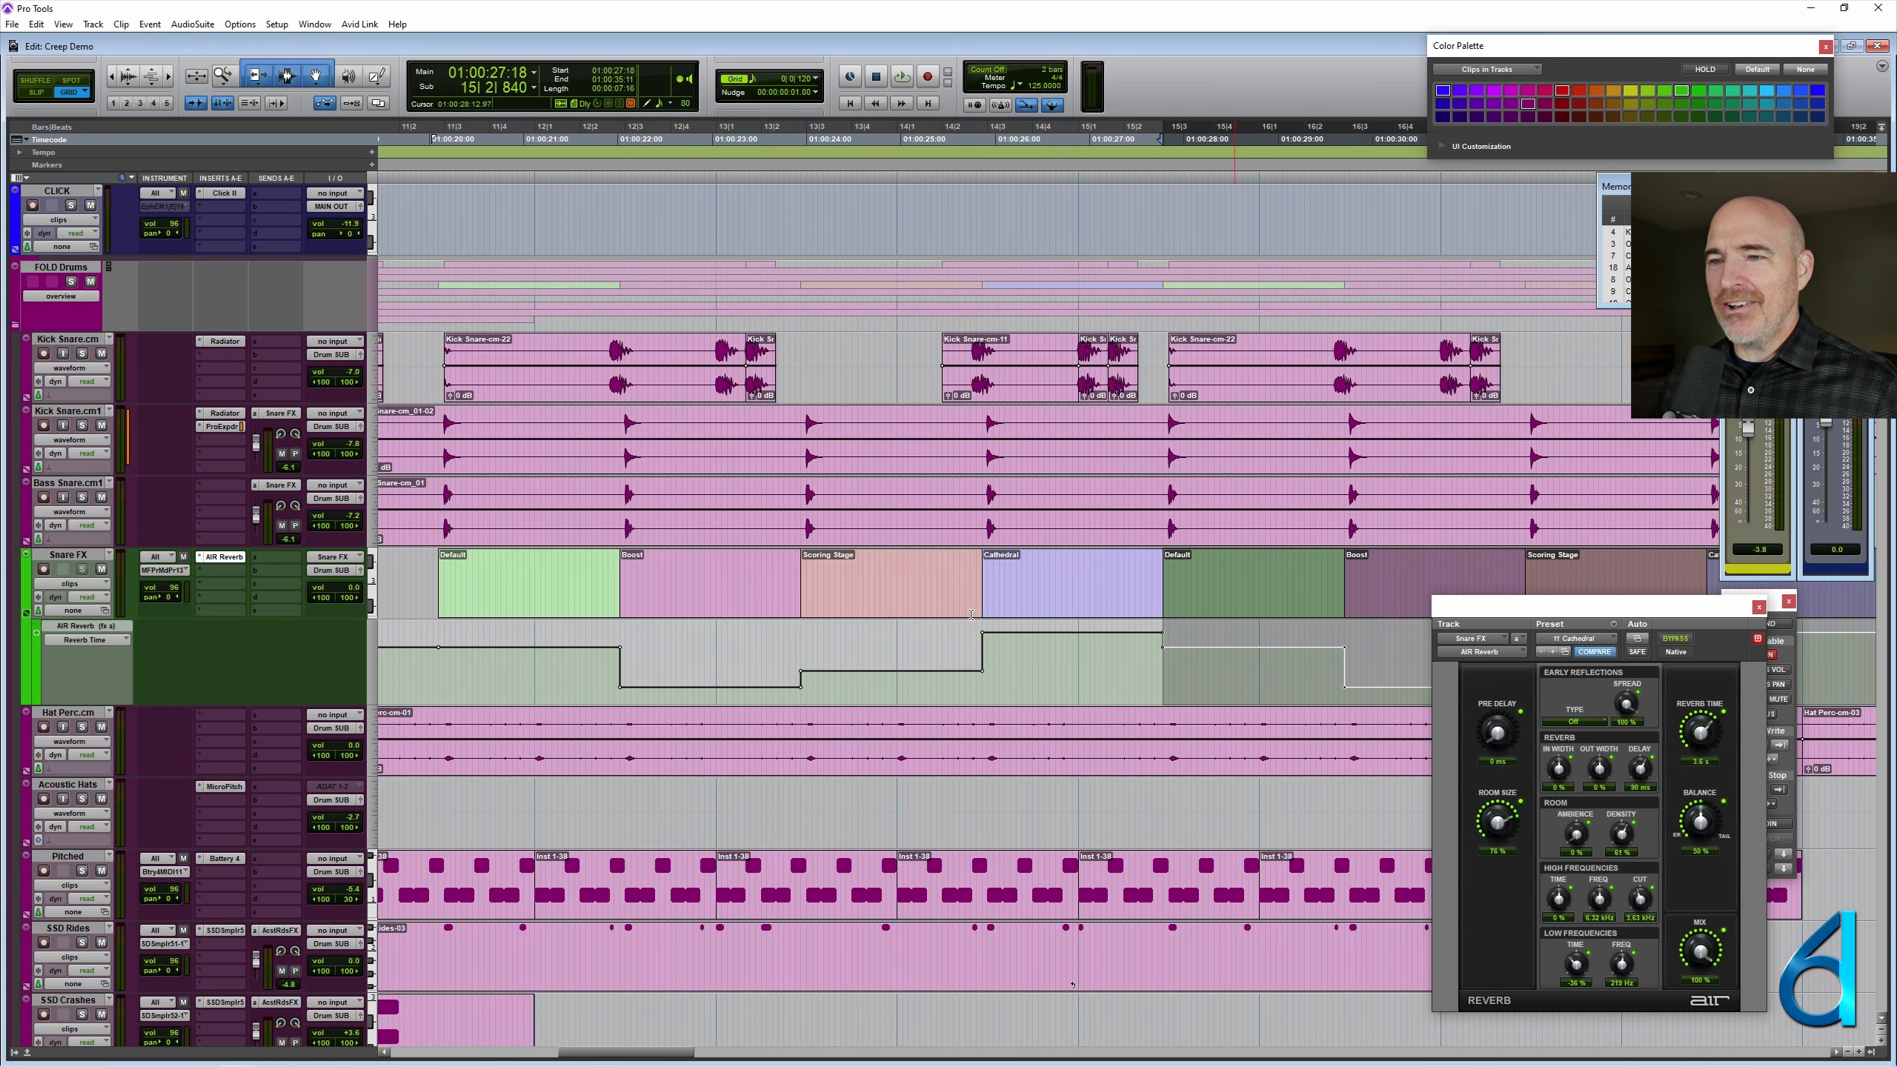
scroll(972, 614, "right", 3)
left_click_drag(1060, 577, 1064, 578)
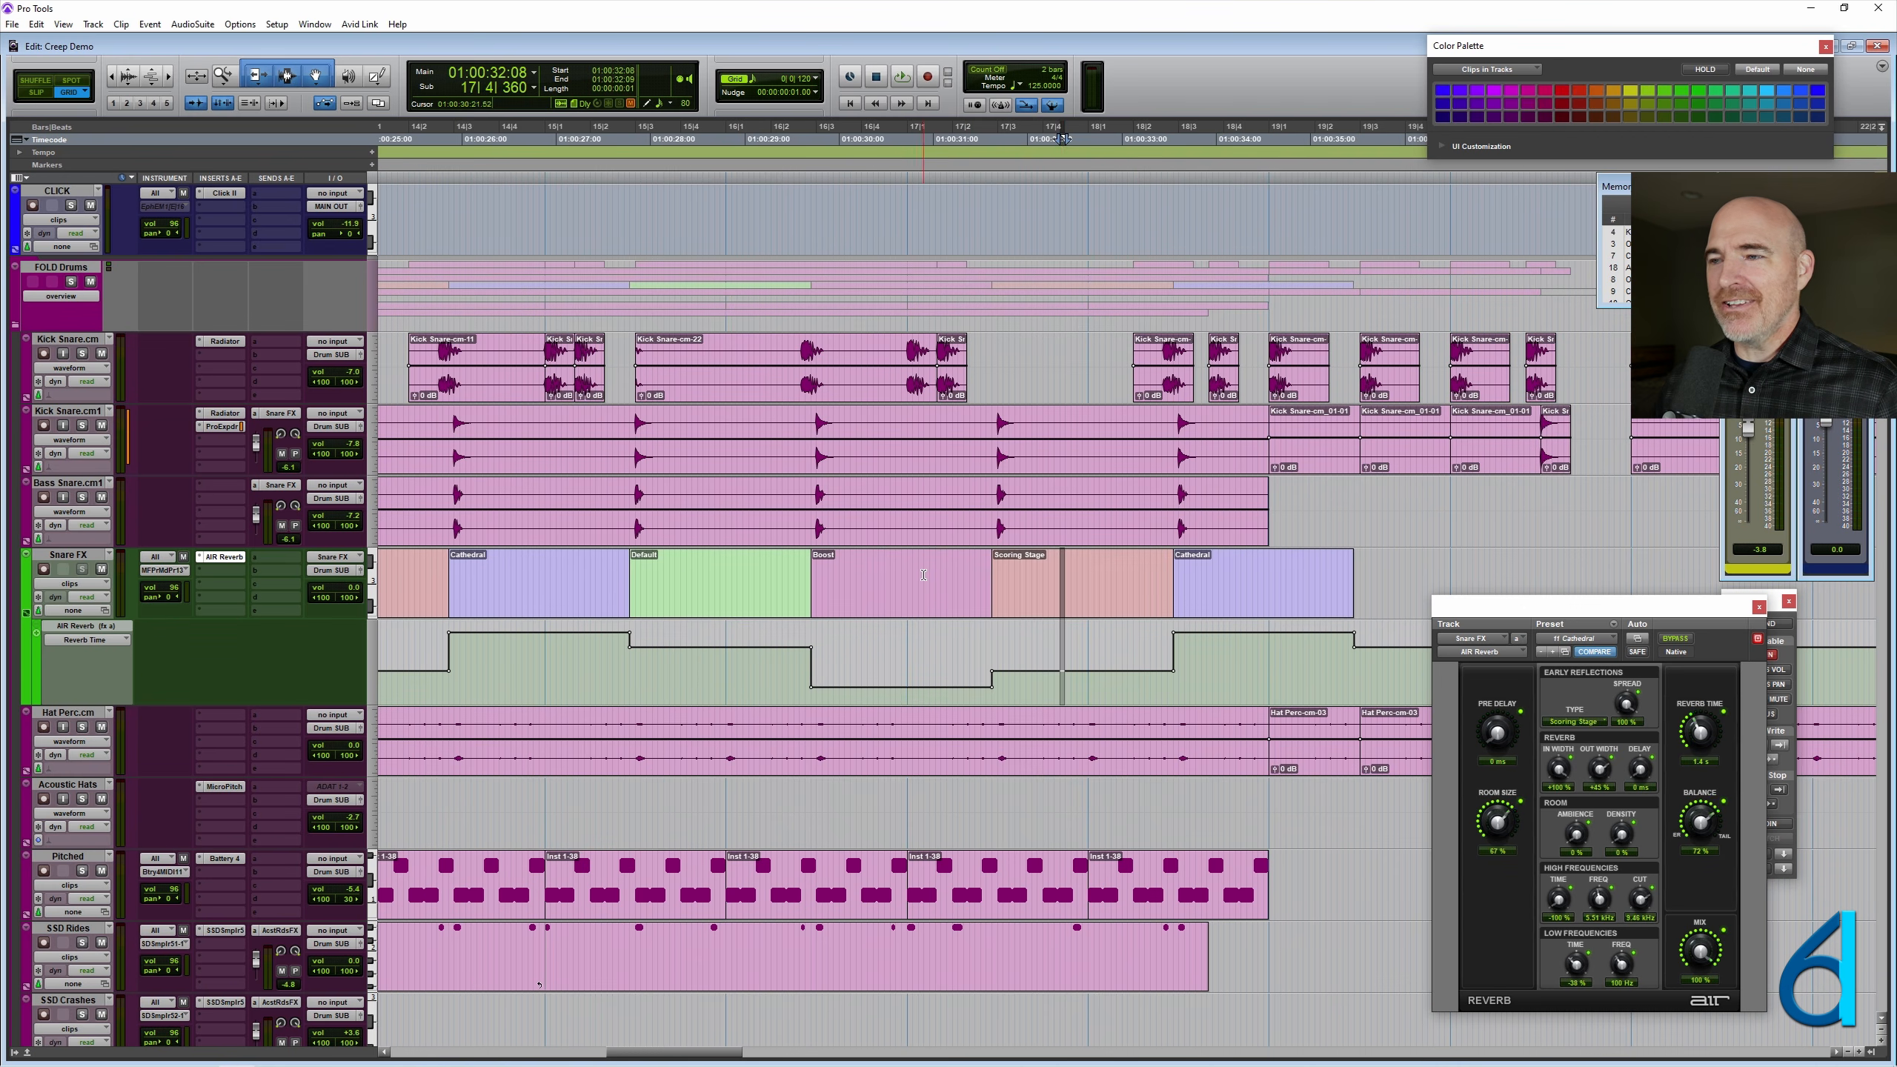
left_click(707, 589)
left_click(1098, 598)
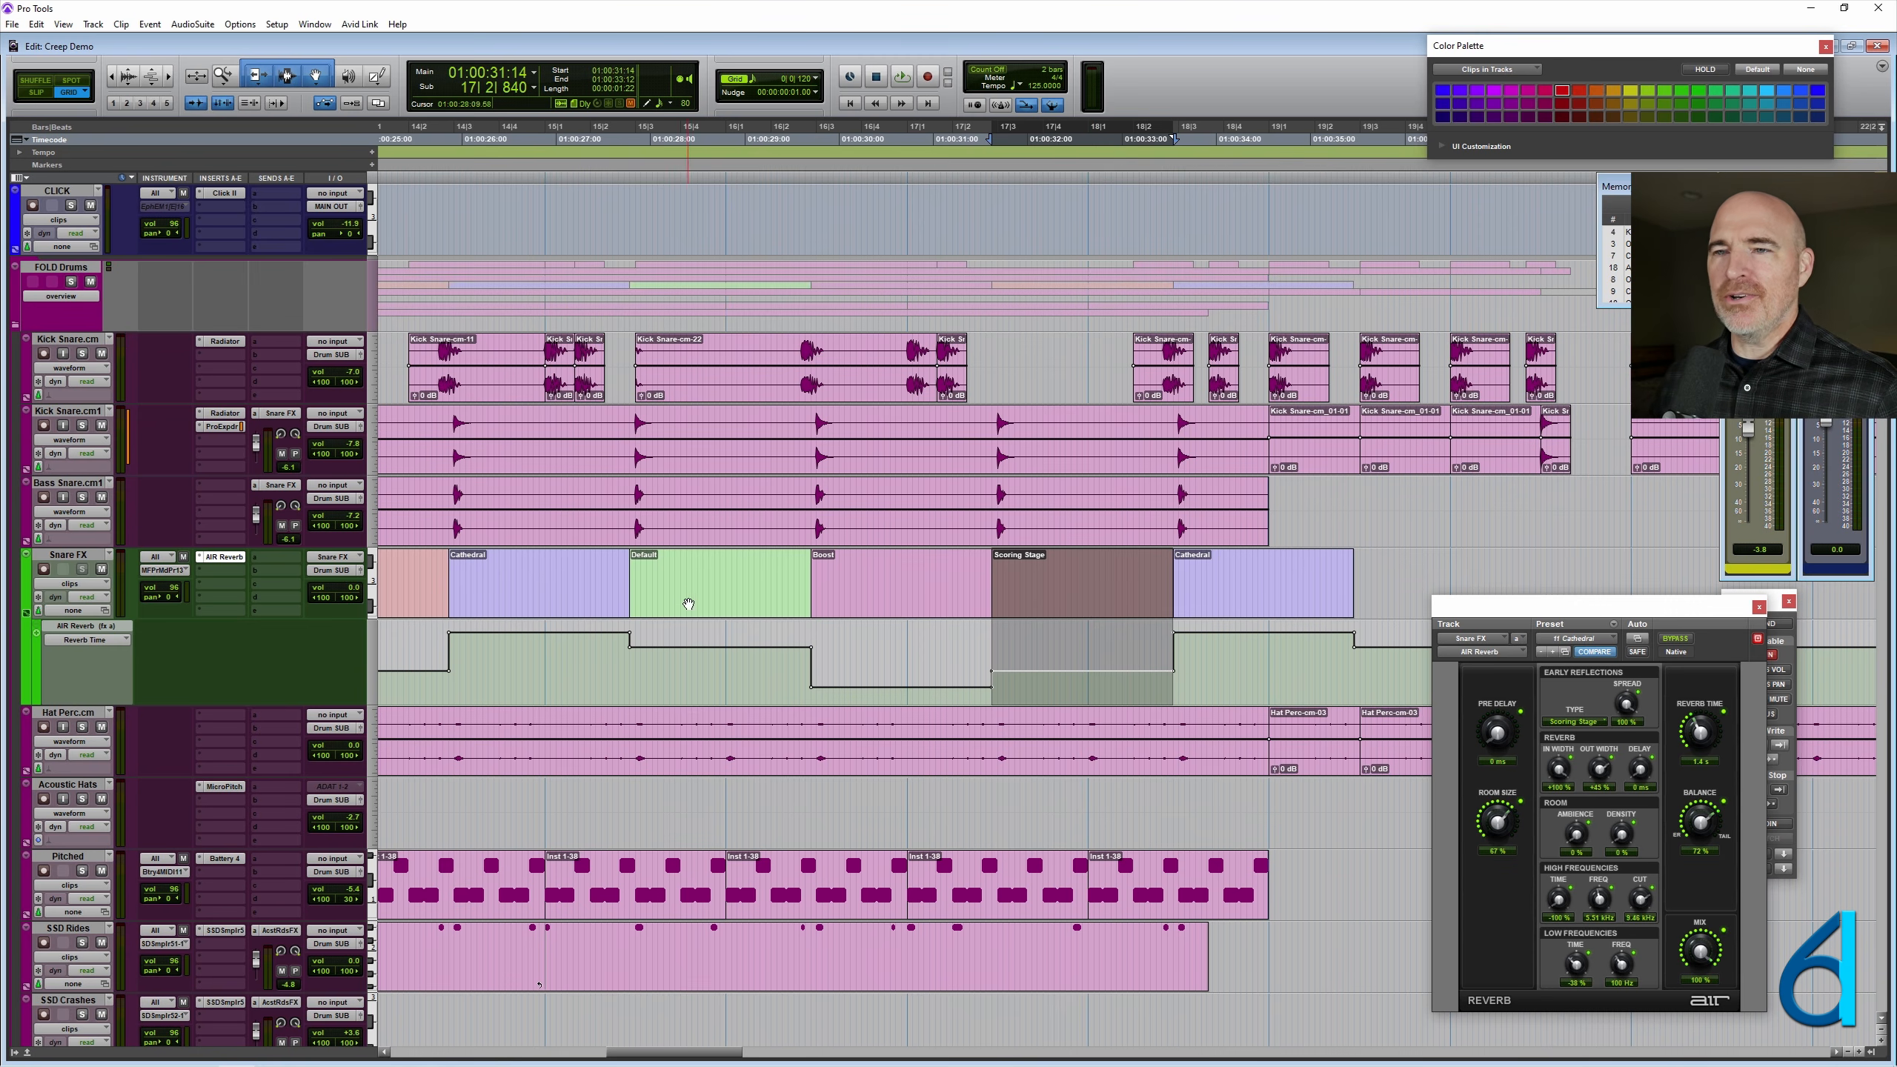
key("minus")
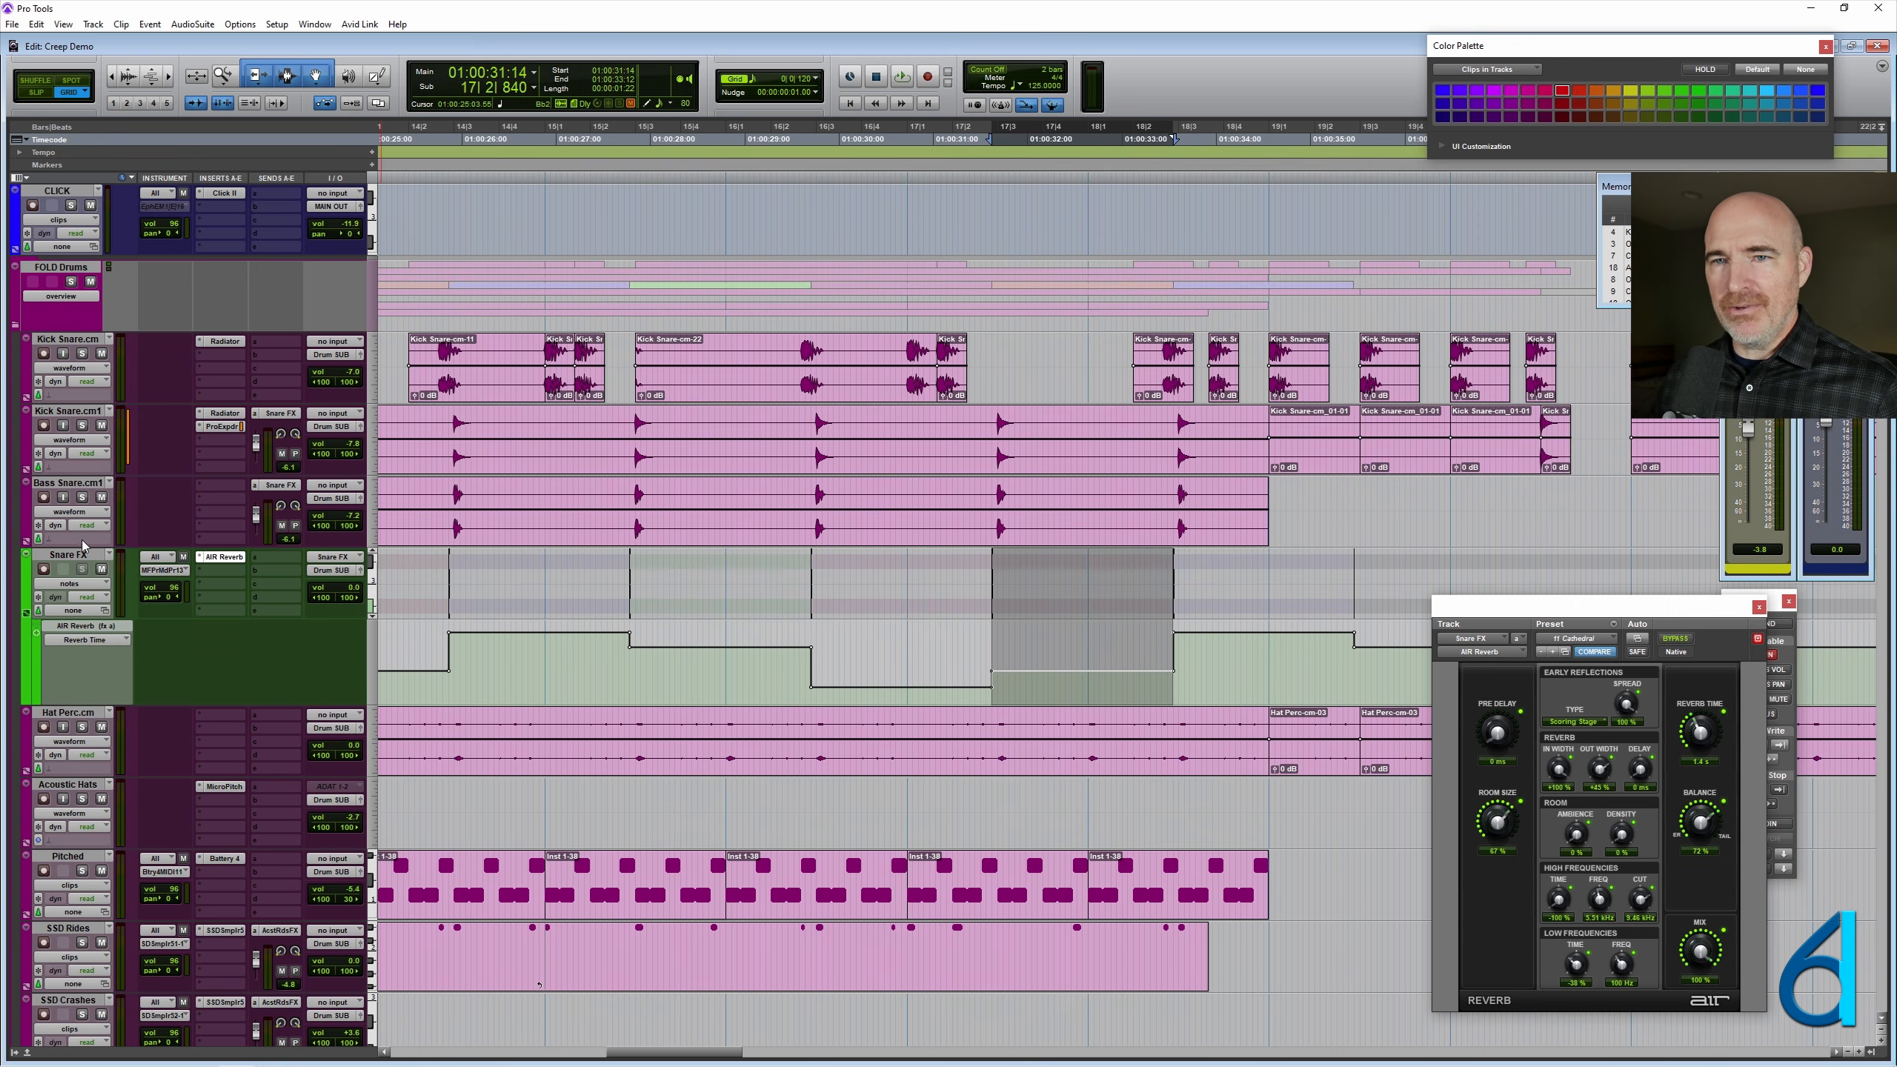
left_click(66, 556, "alt")
key("minus")
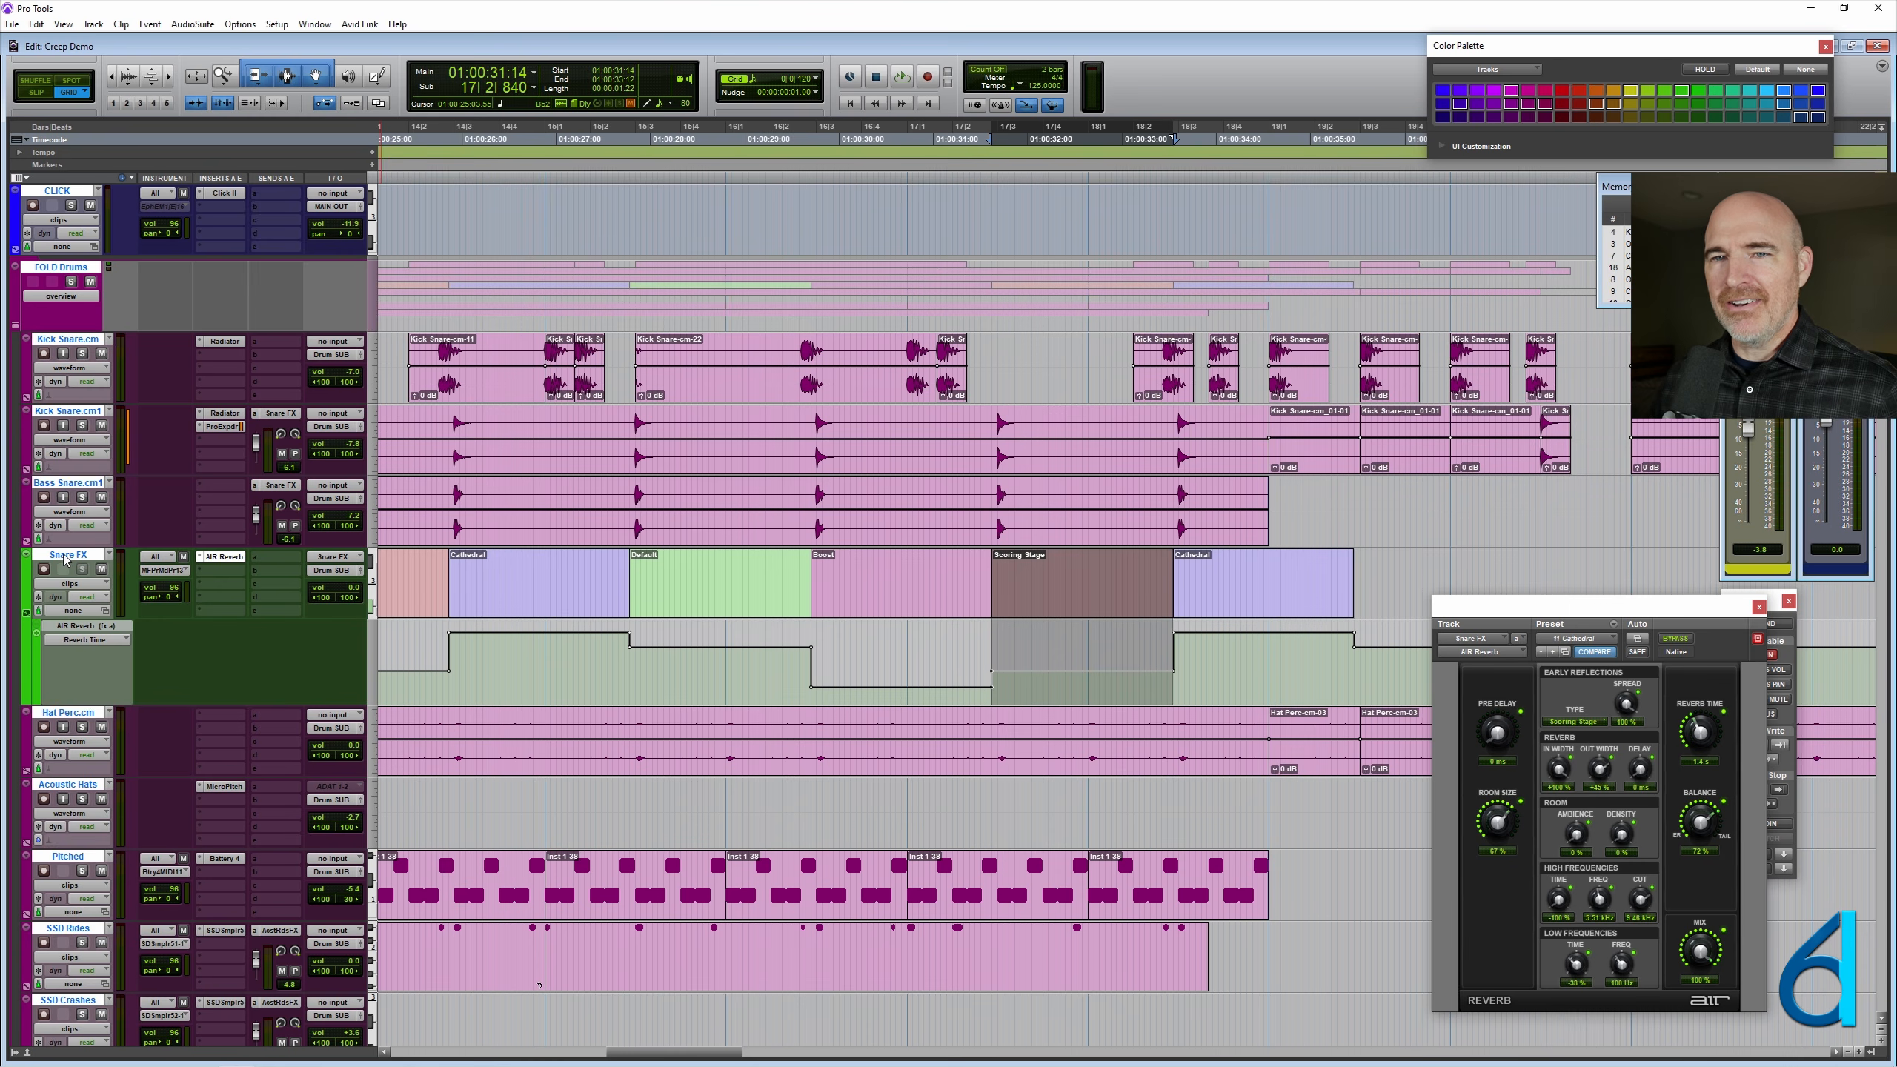
left_click(66, 557, "alt")
- Copy the second Default clip over the second Scoring Stage clip on Snare FX, replacing its reverb automation
left_click(757, 602)
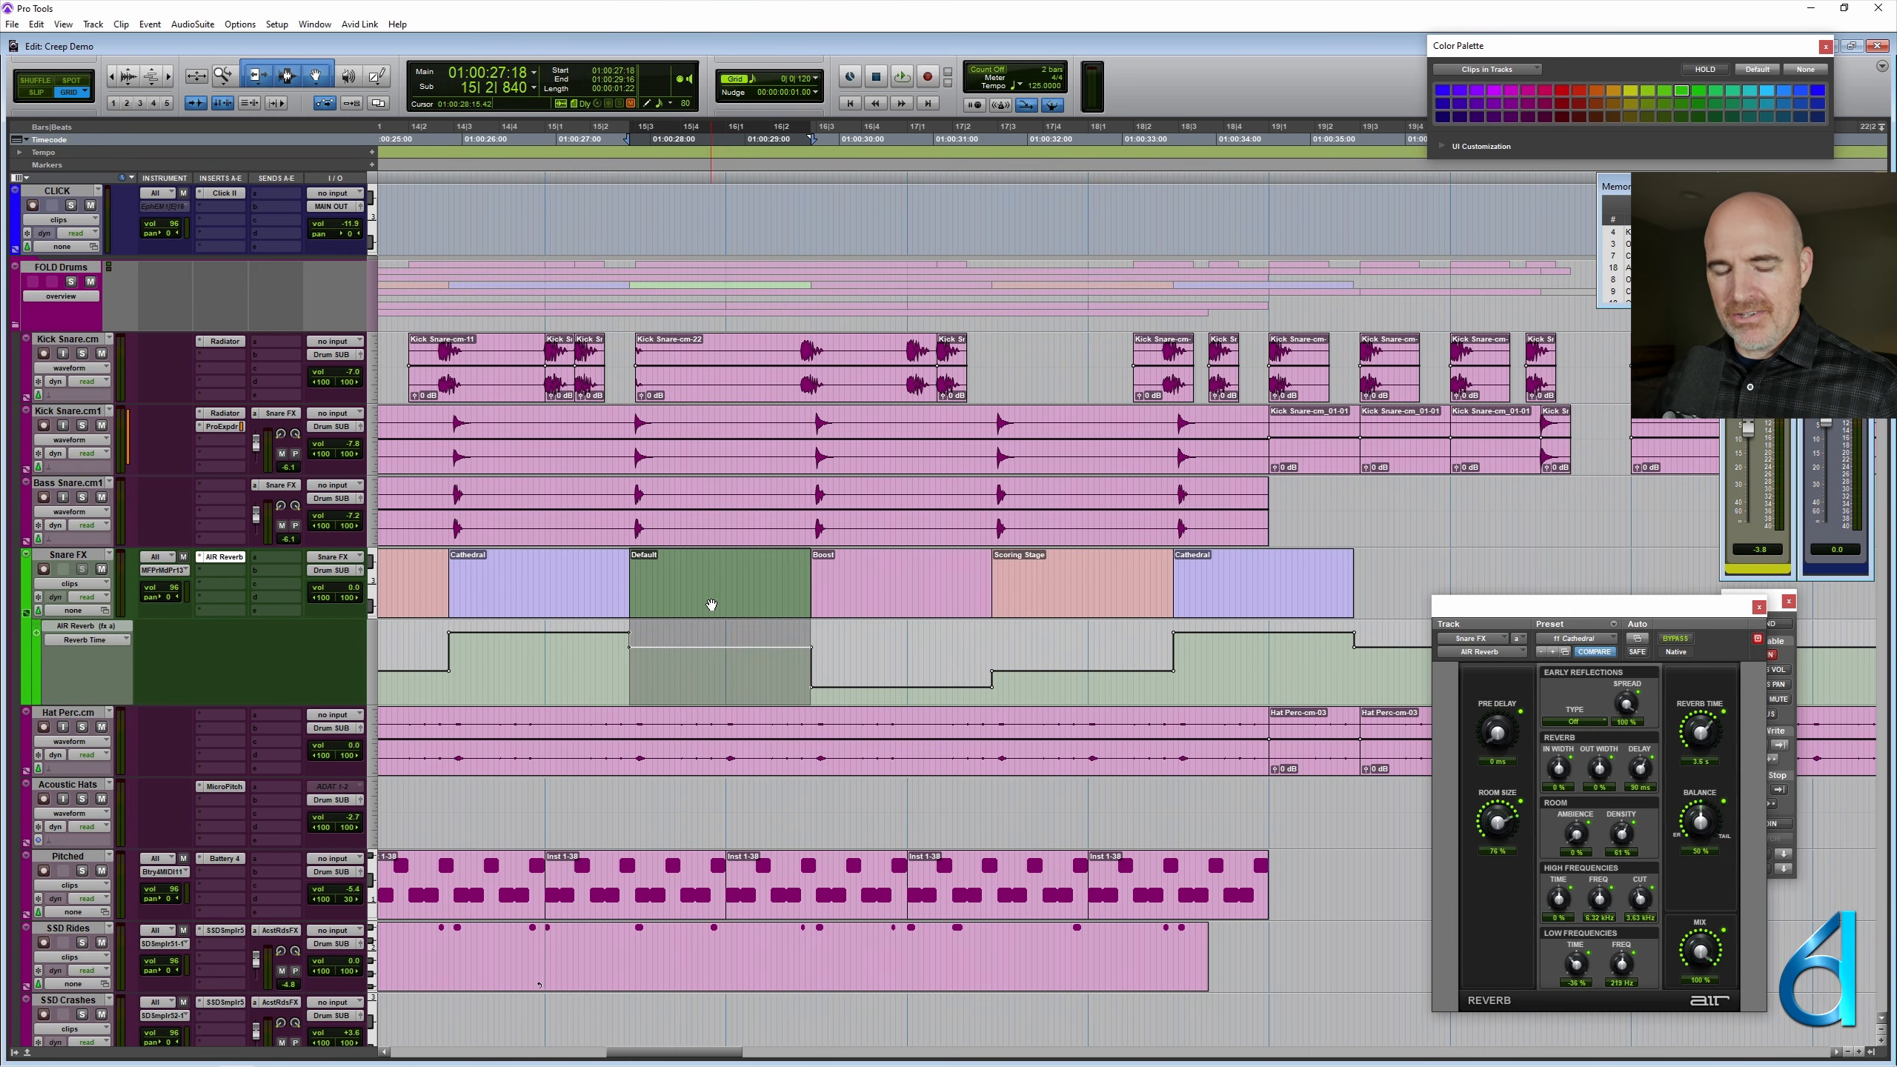
left_click_drag(711, 606, 1064, 621)
left_click(1083, 560)
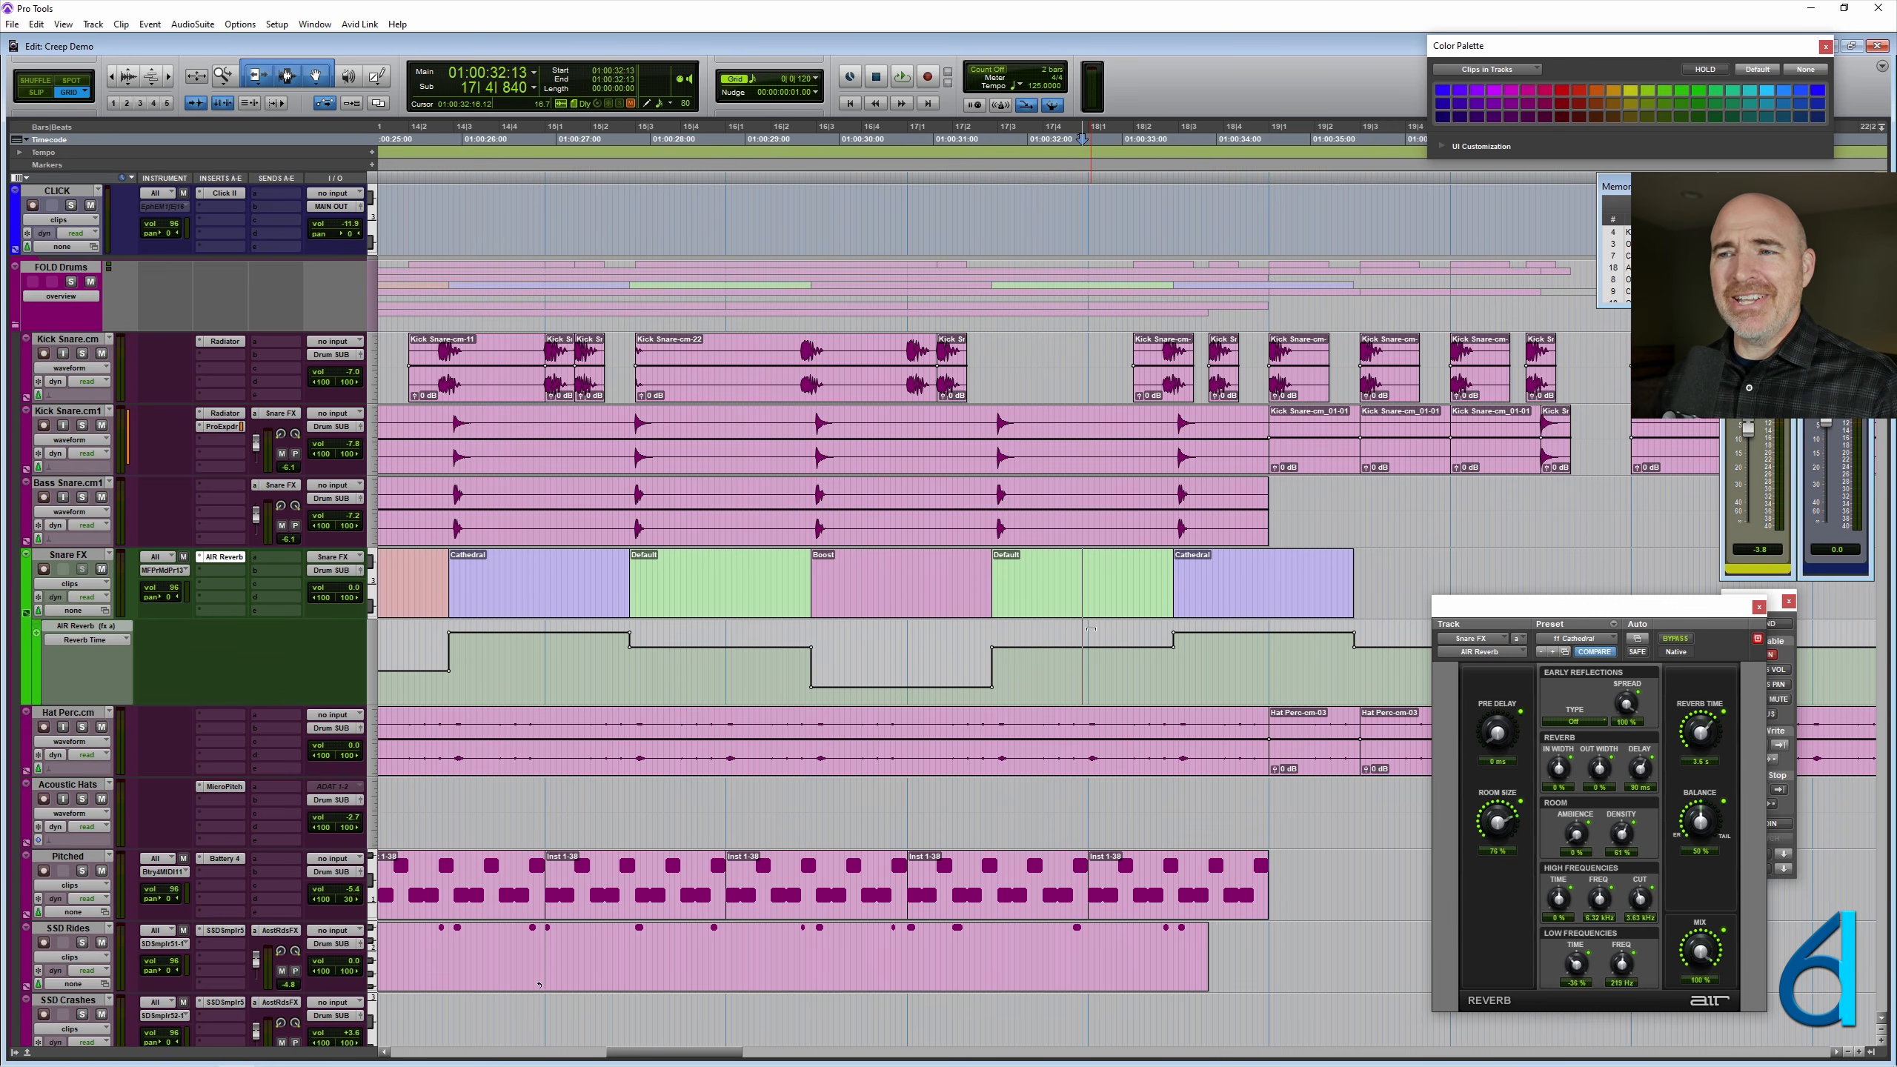
- Play the session from before the first Default clip to hear the reverb automation changes
key("ctrl+[")
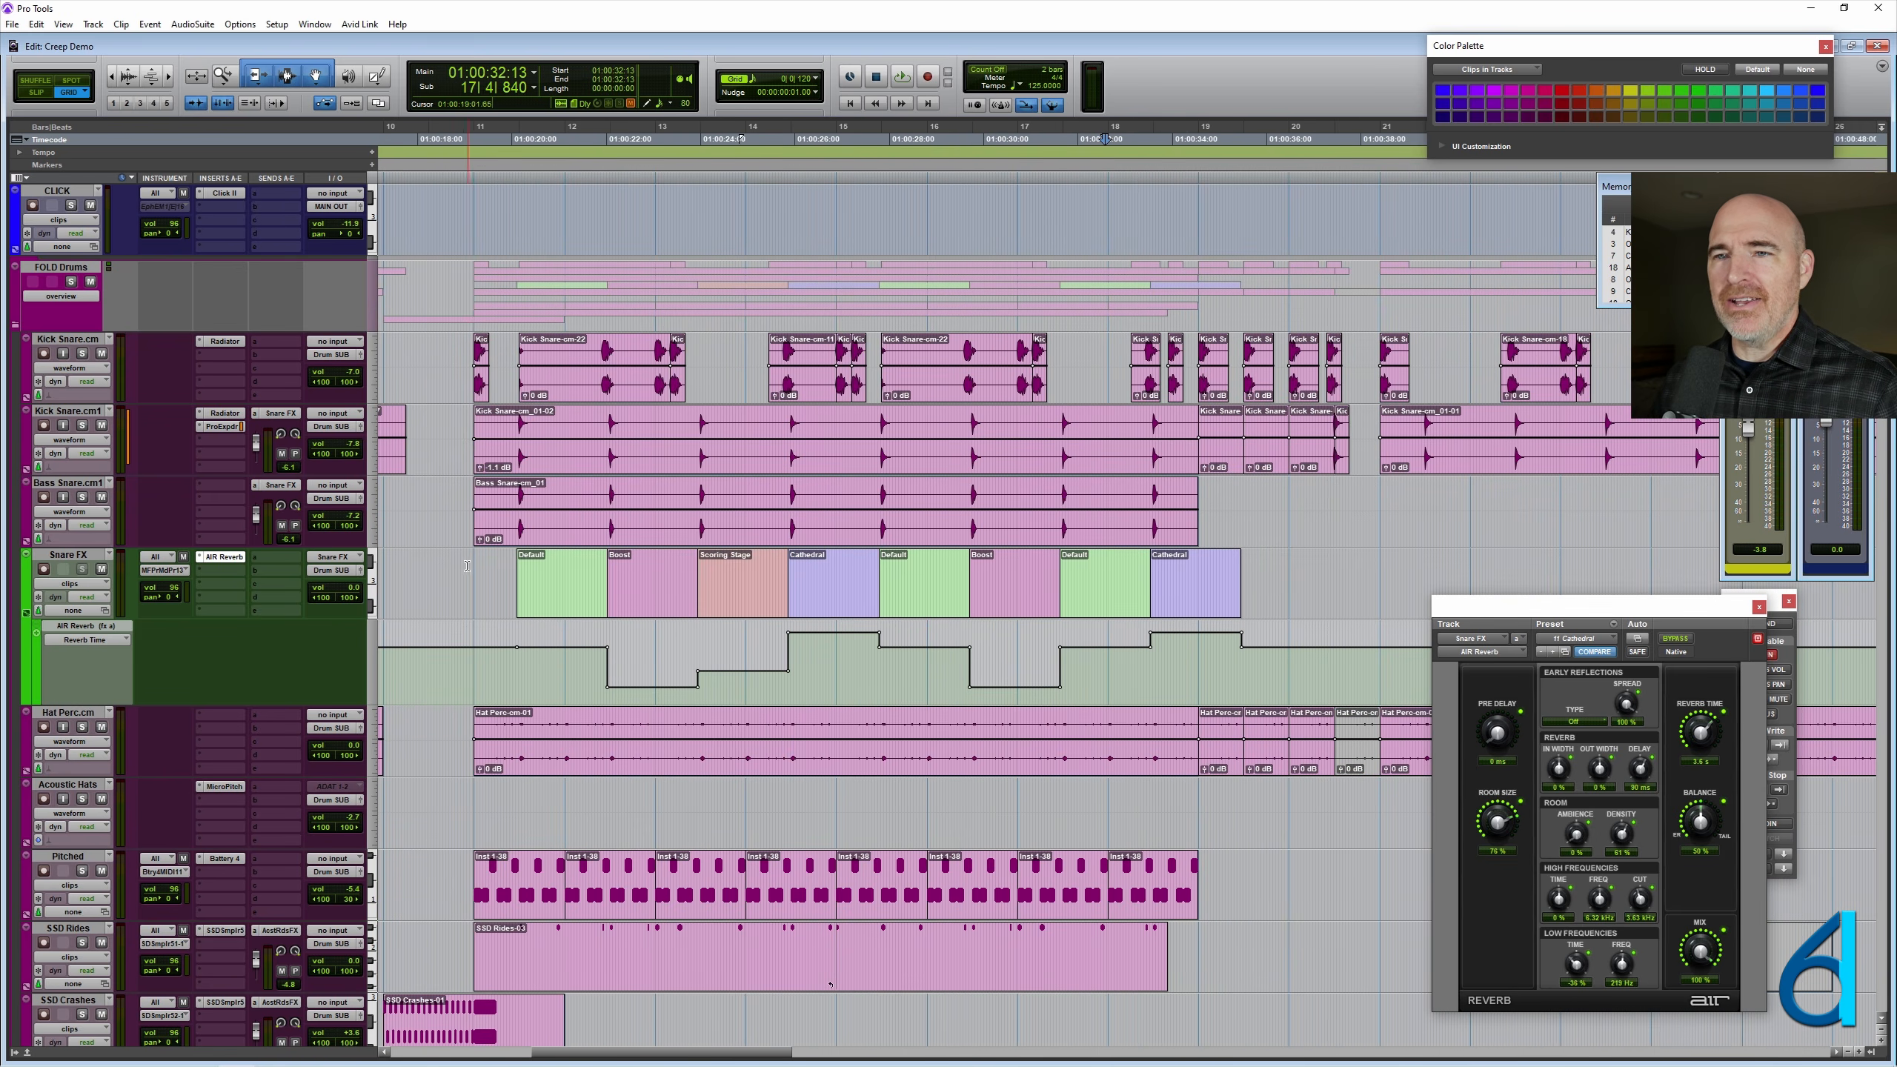
left_click(443, 565)
key("space")
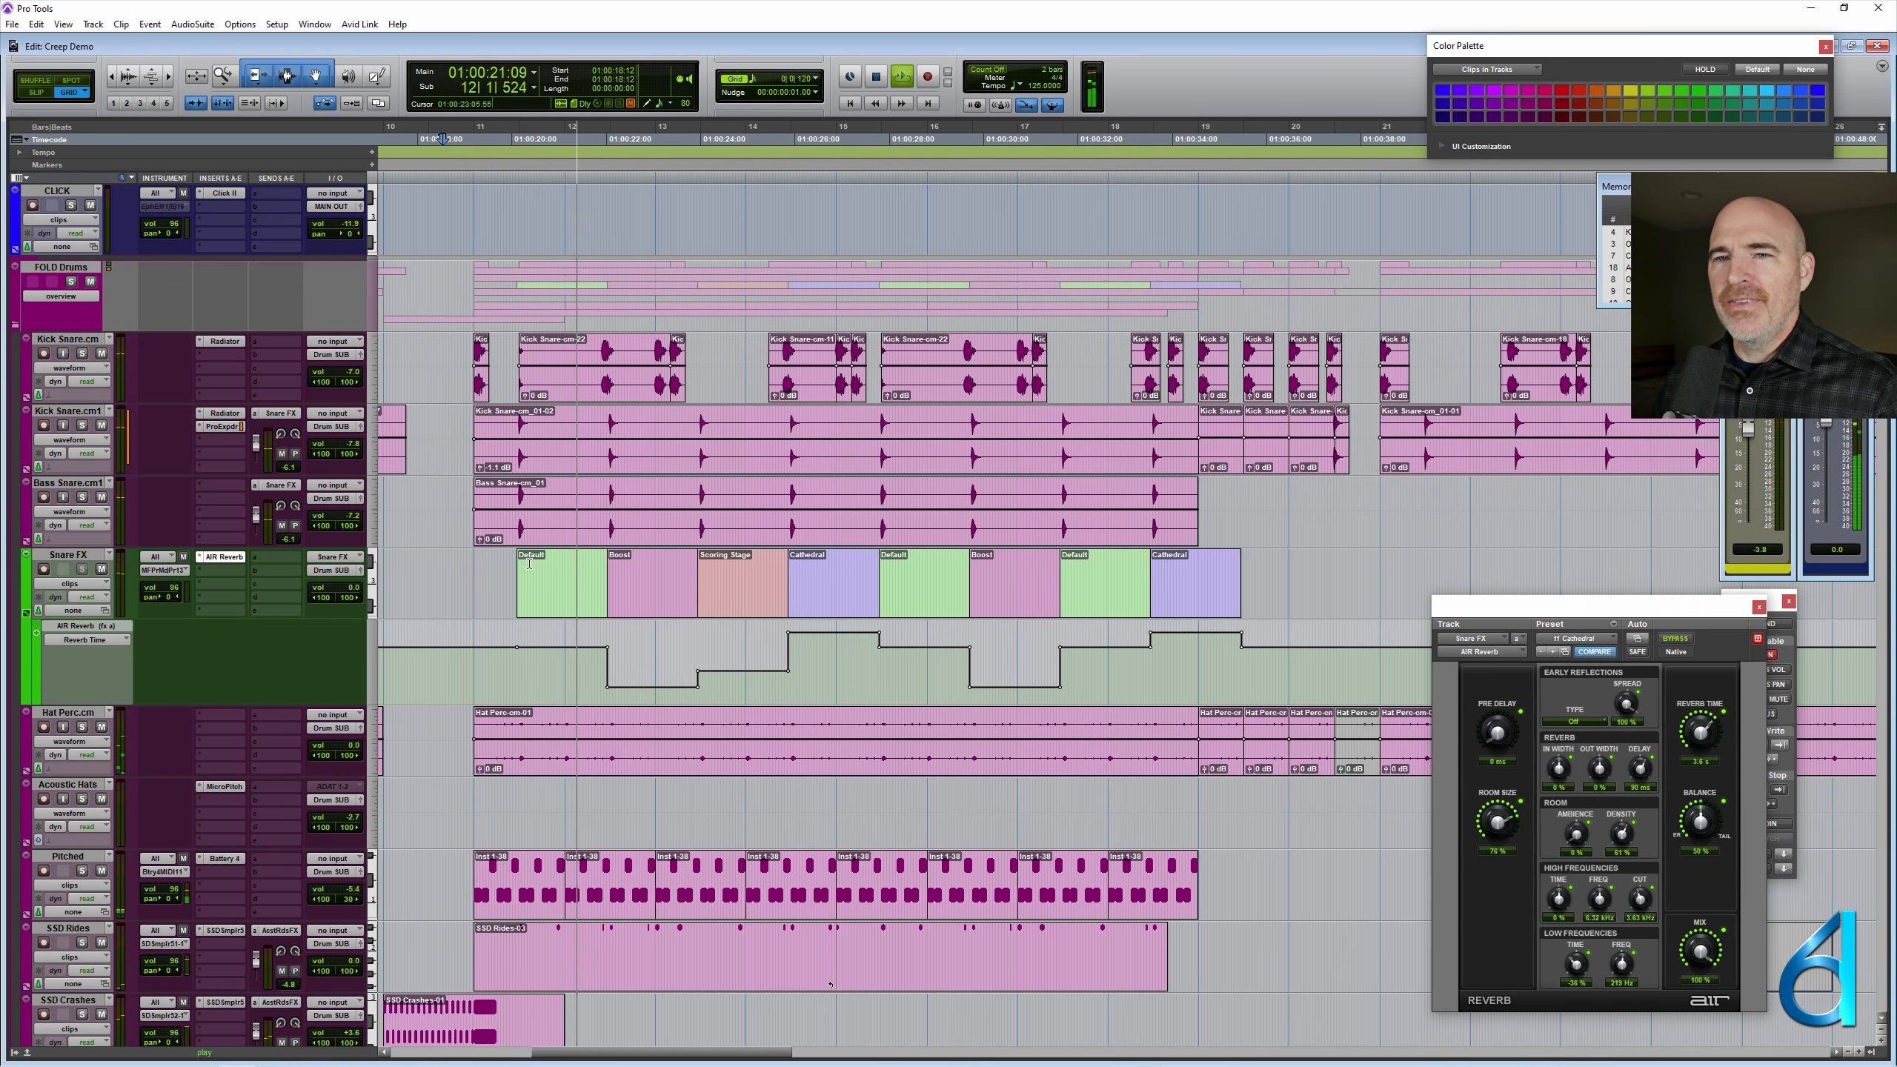
- Stop playback and insert Pro Compressor after the AIR Reverb on the Snare FX track, keeping its settings in view
key("space")
left_click(213, 571)
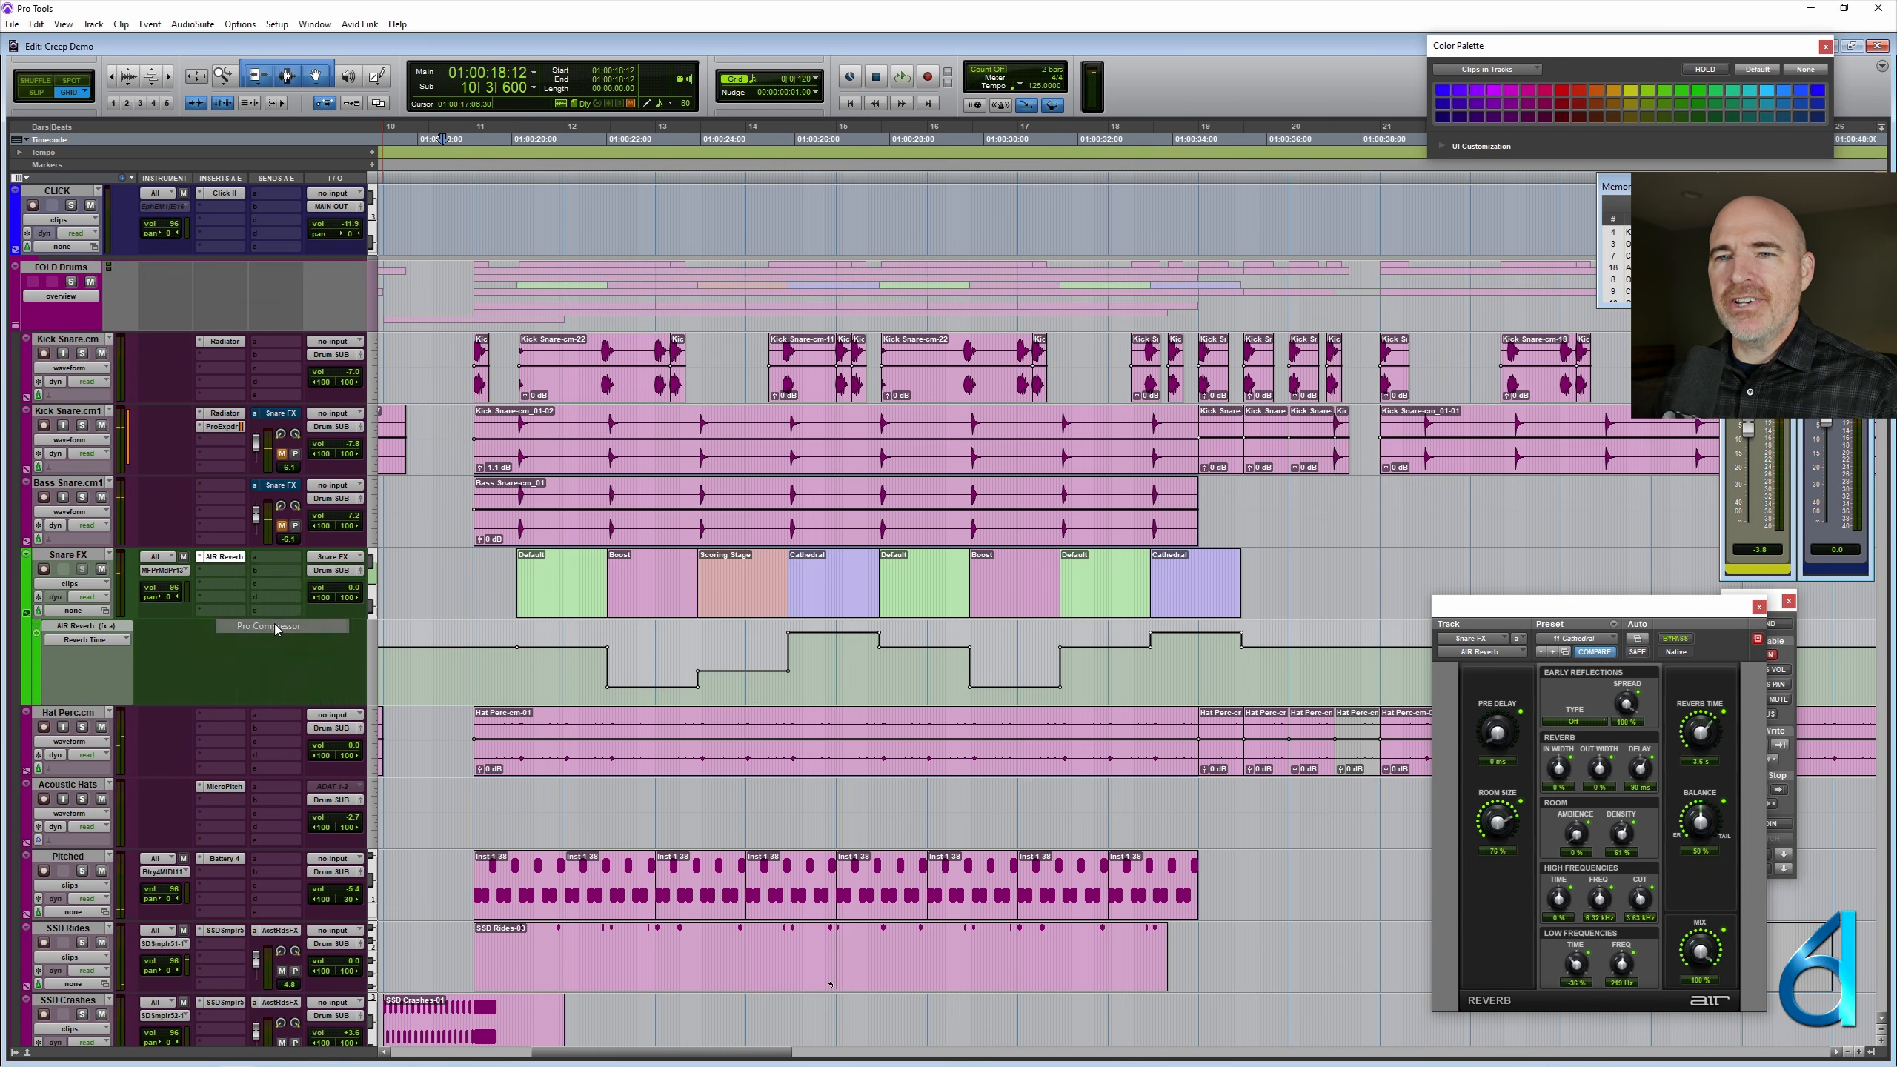
left_click(277, 613)
left_click_drag(1718, 604, 1063, 564)
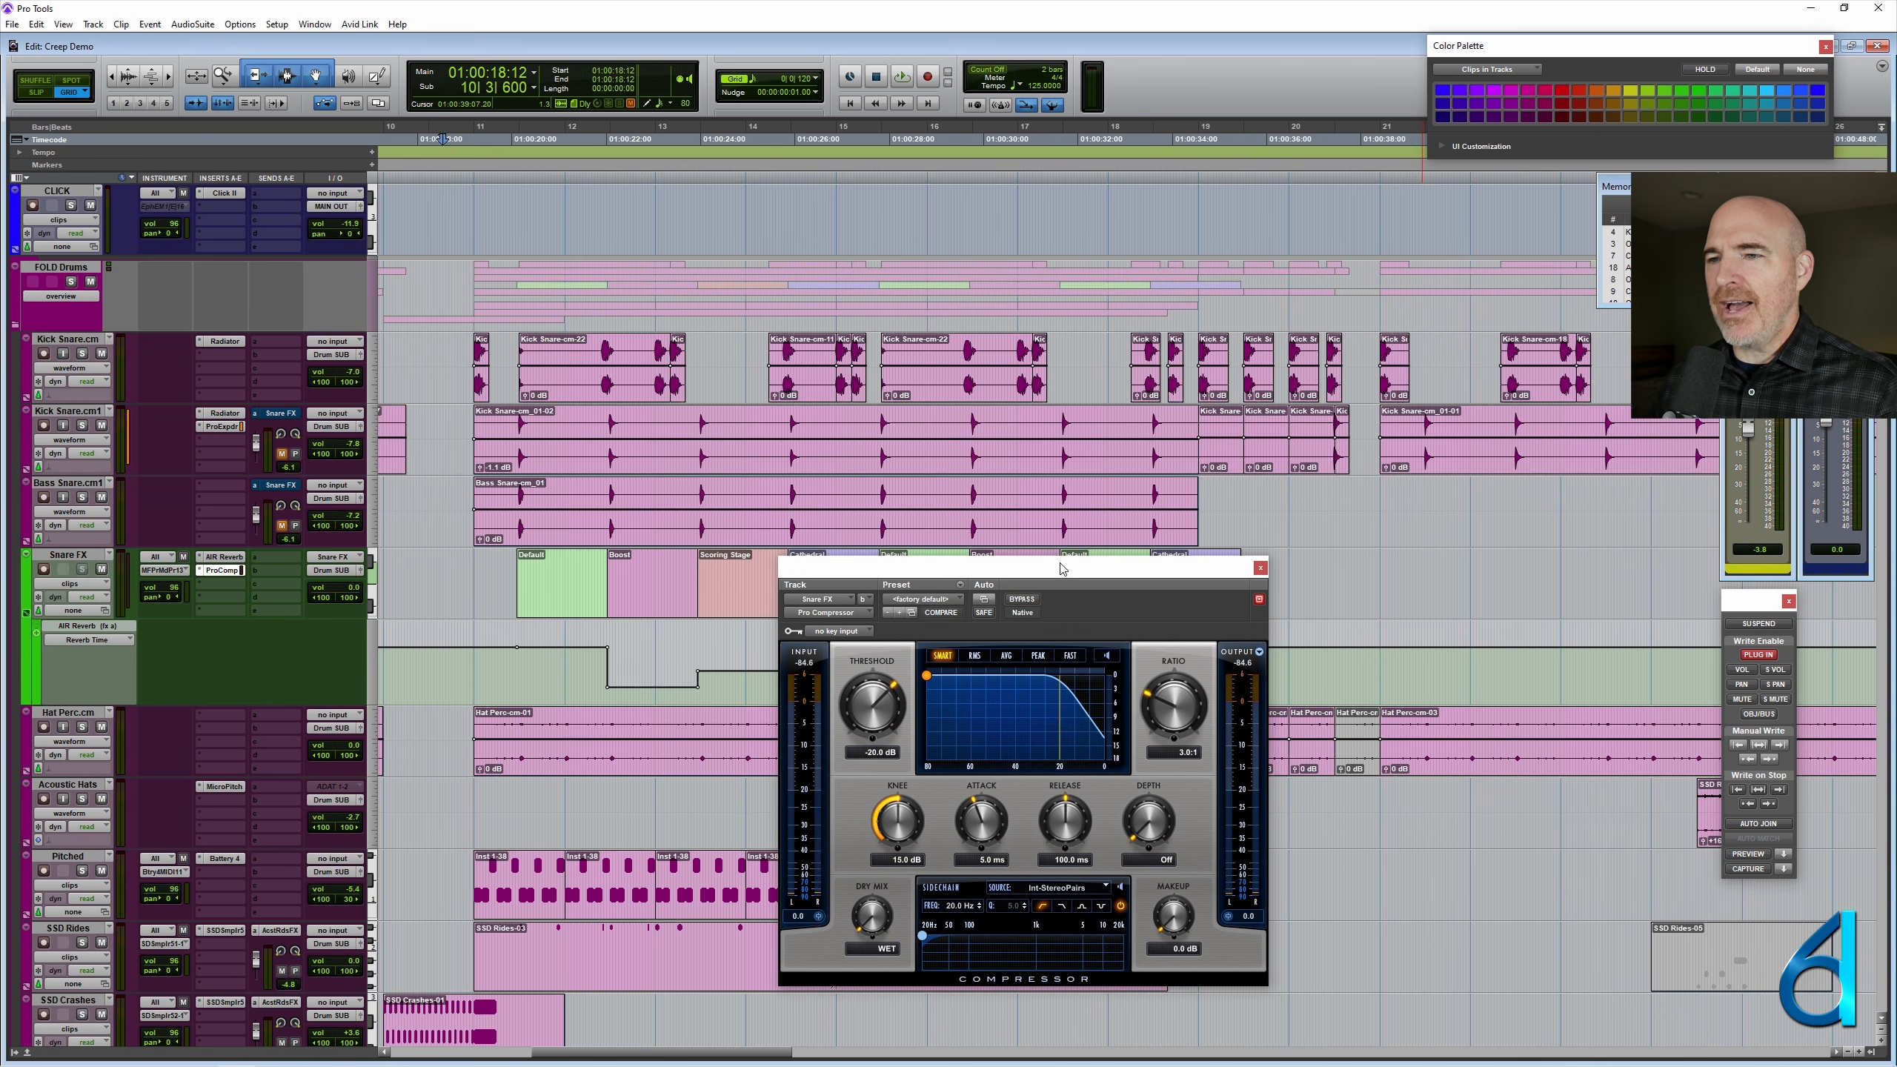
- Lower the Pro Compressor's threshold, set its ratio to 9.7:1, raise the makeup gain, and close the plug-in
left_click_drag(890, 730, 868, 736)
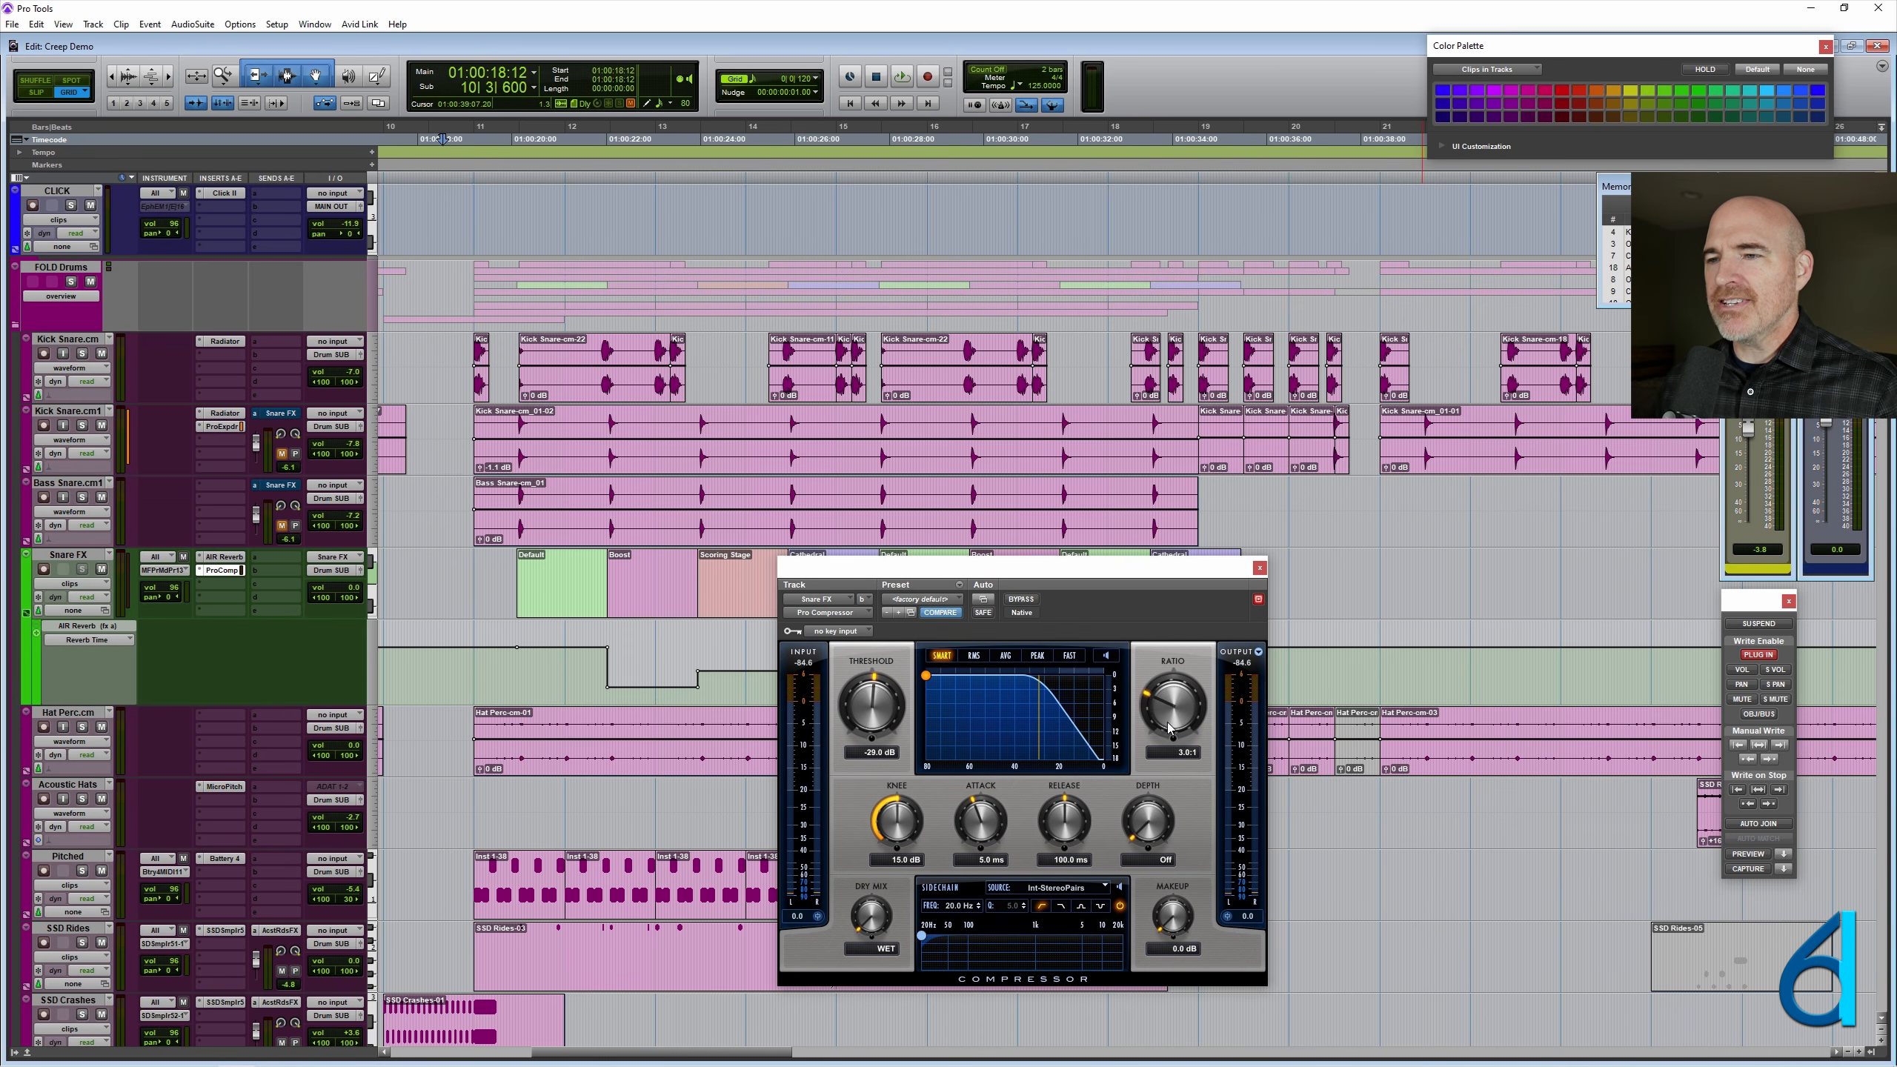
left_click_drag(1169, 729, 1187, 703)
left_click_drag(1188, 909, 1190, 901)
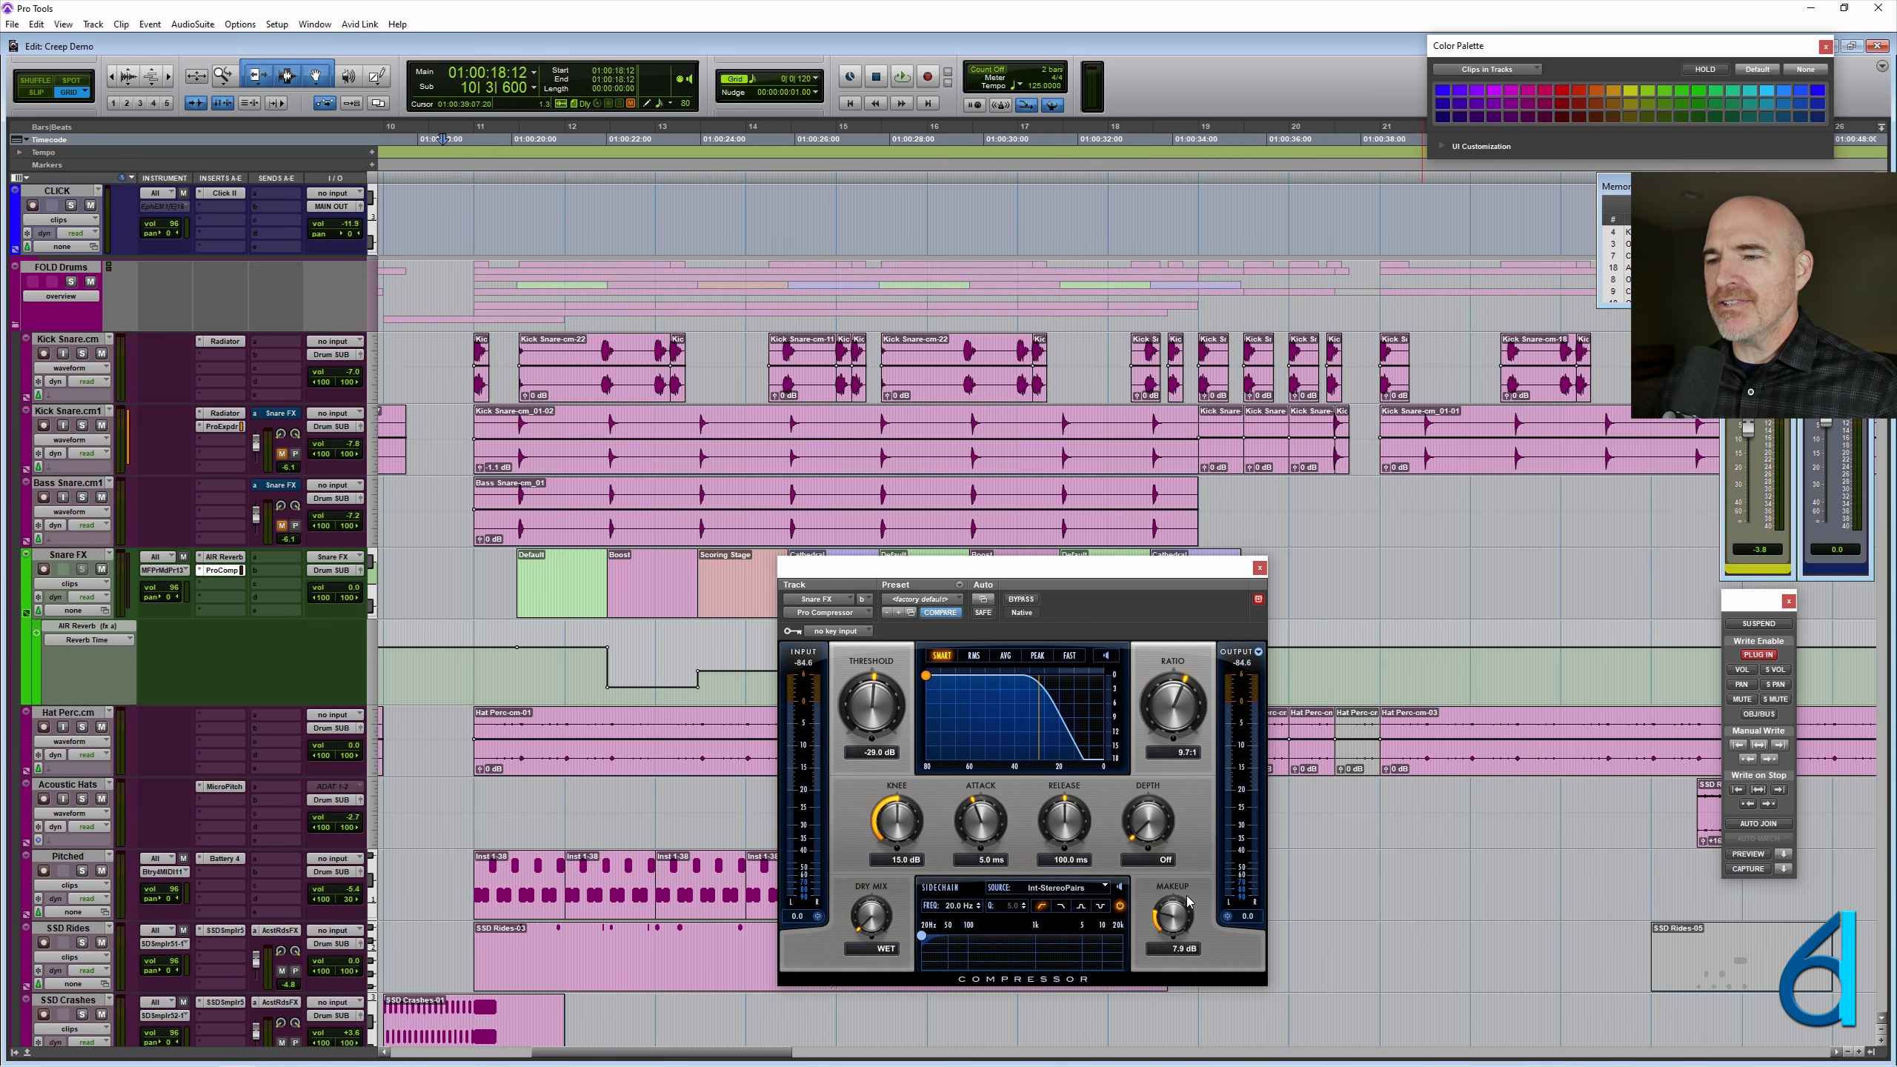
left_click(1260, 568)
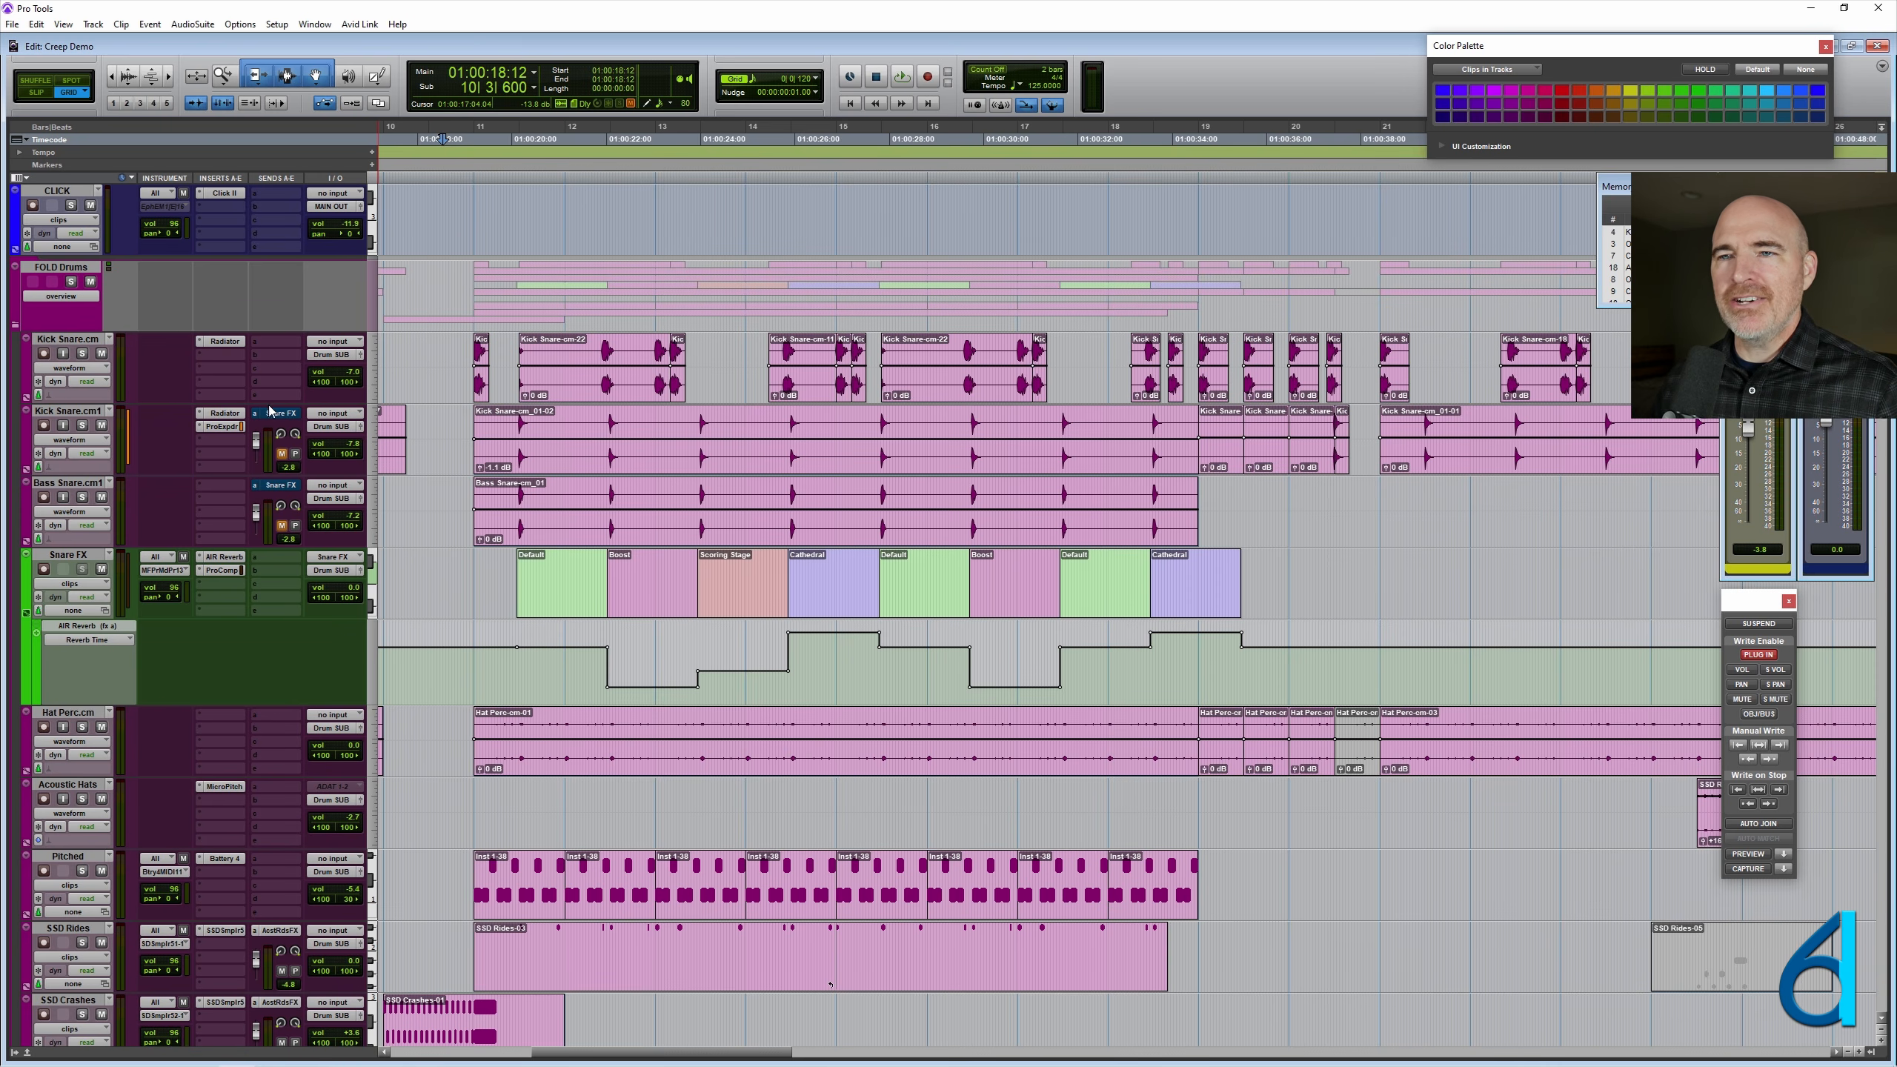
- Play the session from 10|3|840 through the last Cathedral clip to hear the compressed snare reverb
left_click(451, 457)
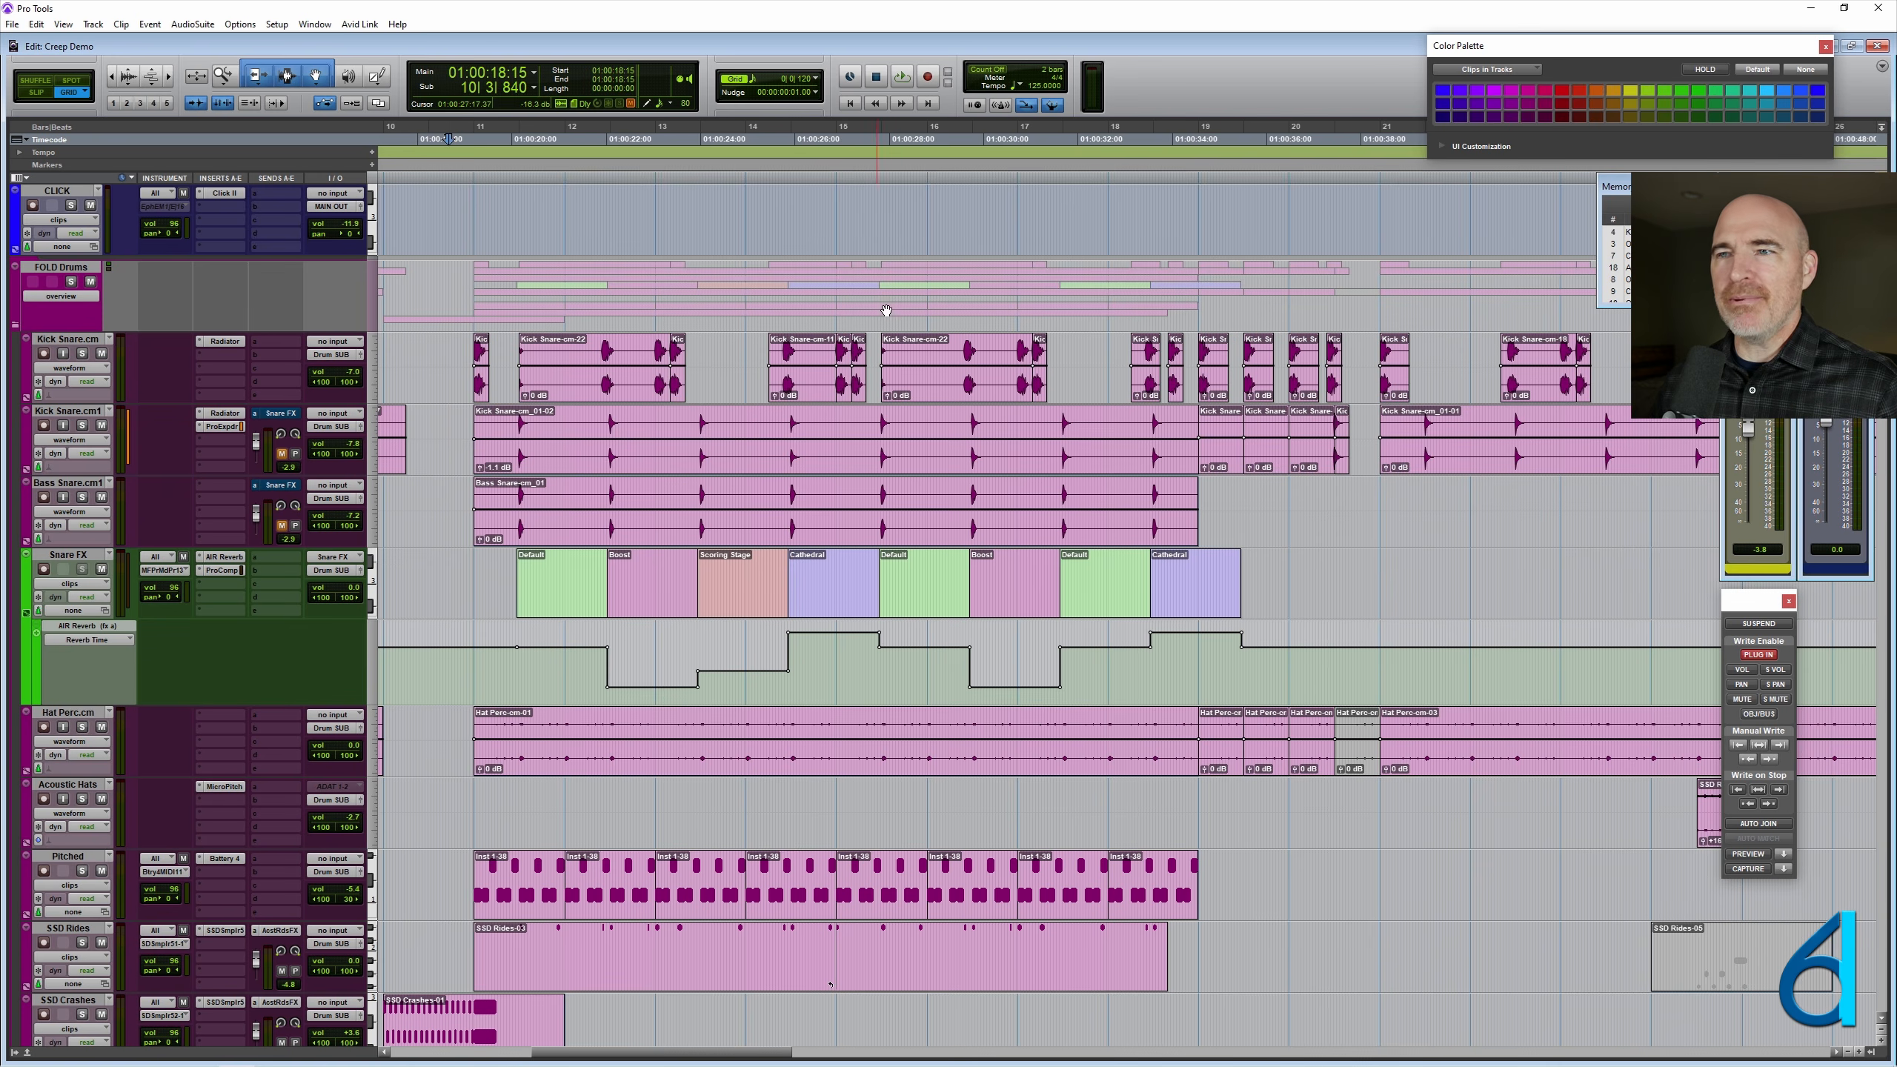
key("space")
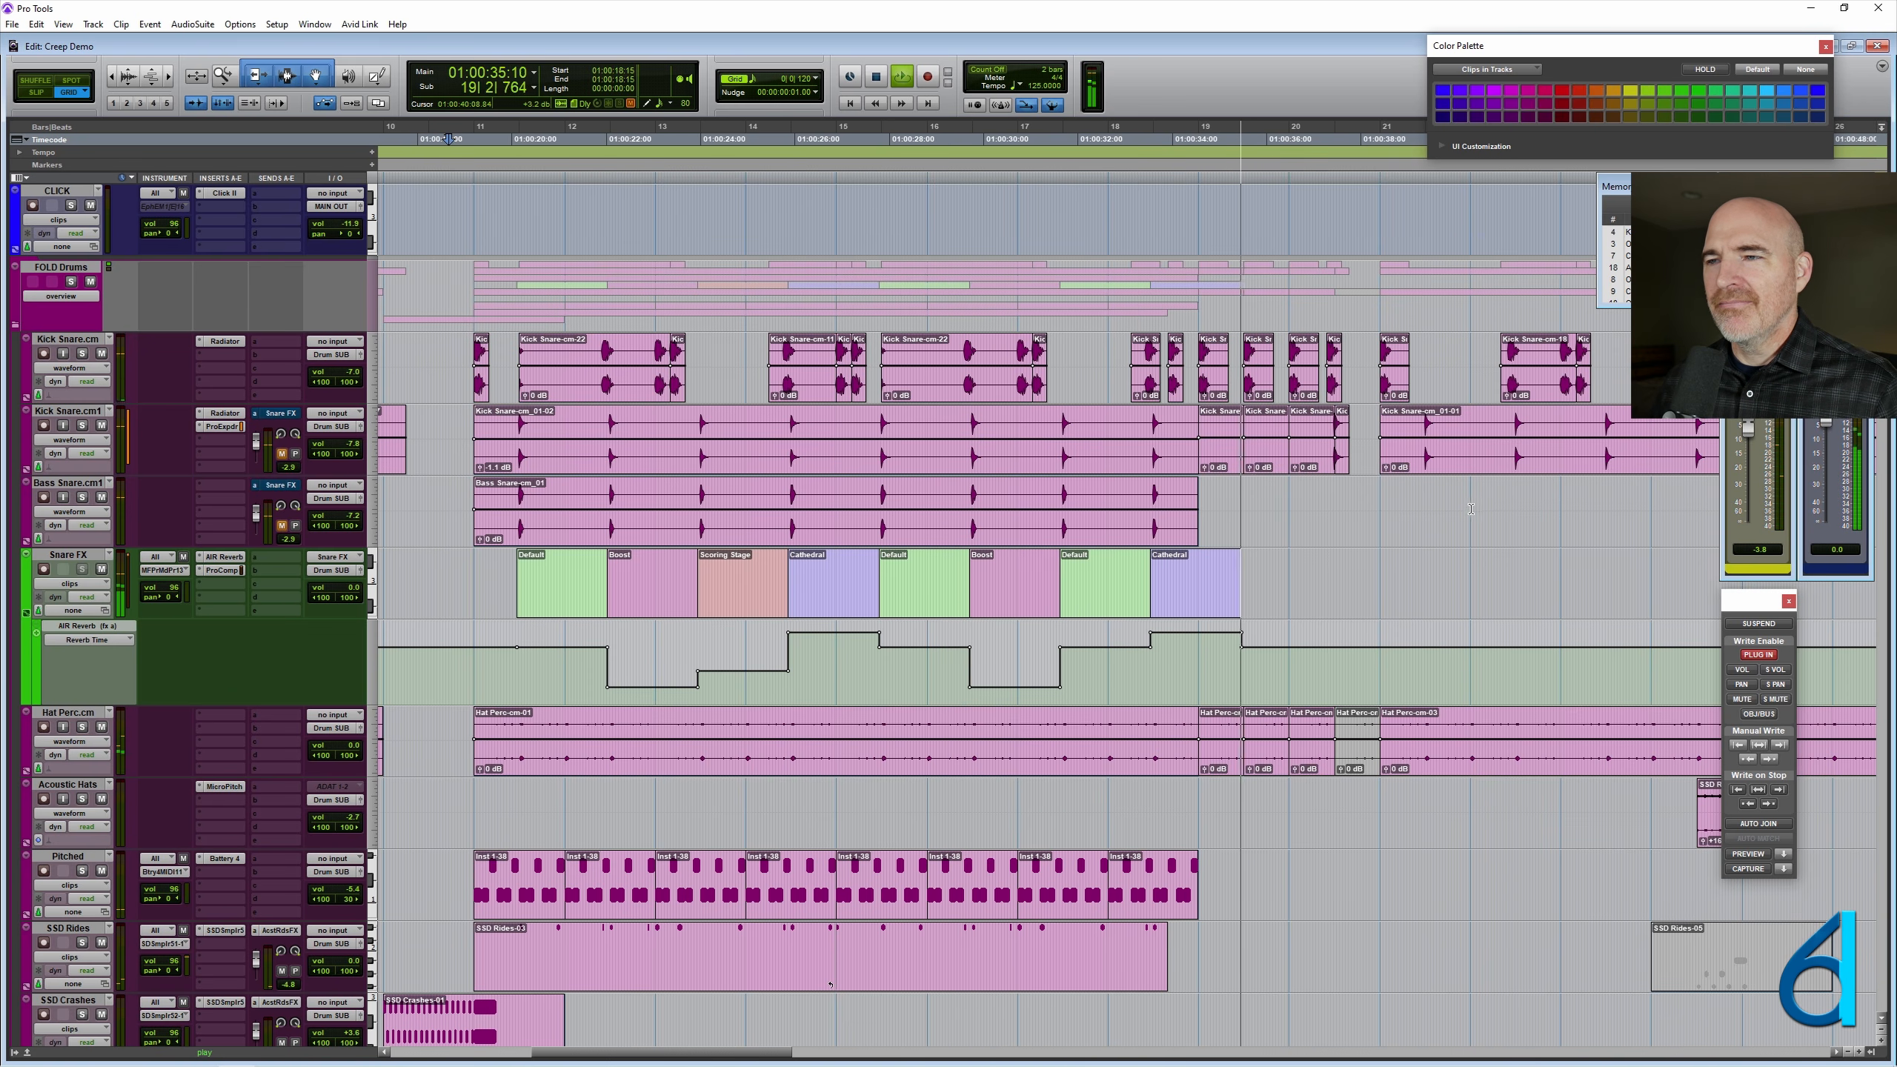
key("space")
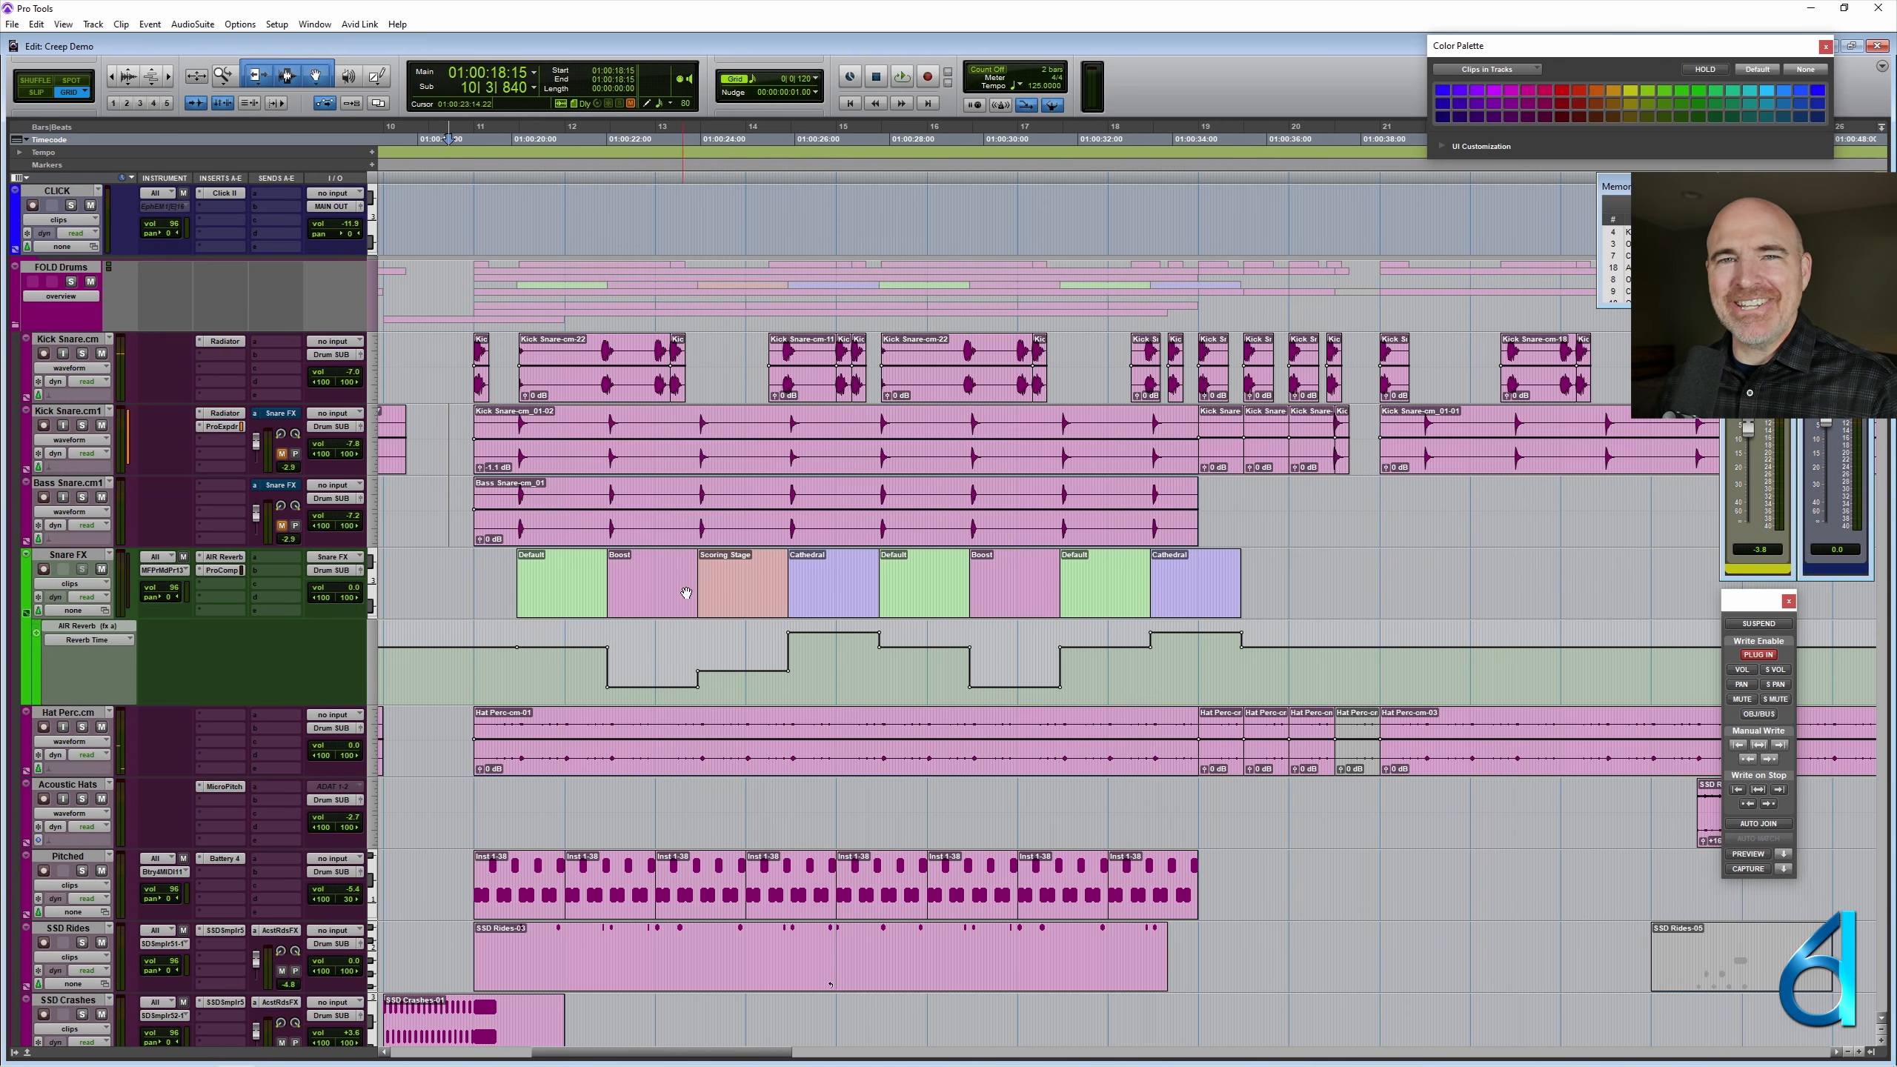
- Play the session from 18|1|000 past the end of the last Cathedral clip to hear its reverb tail
left_click(1219, 505)
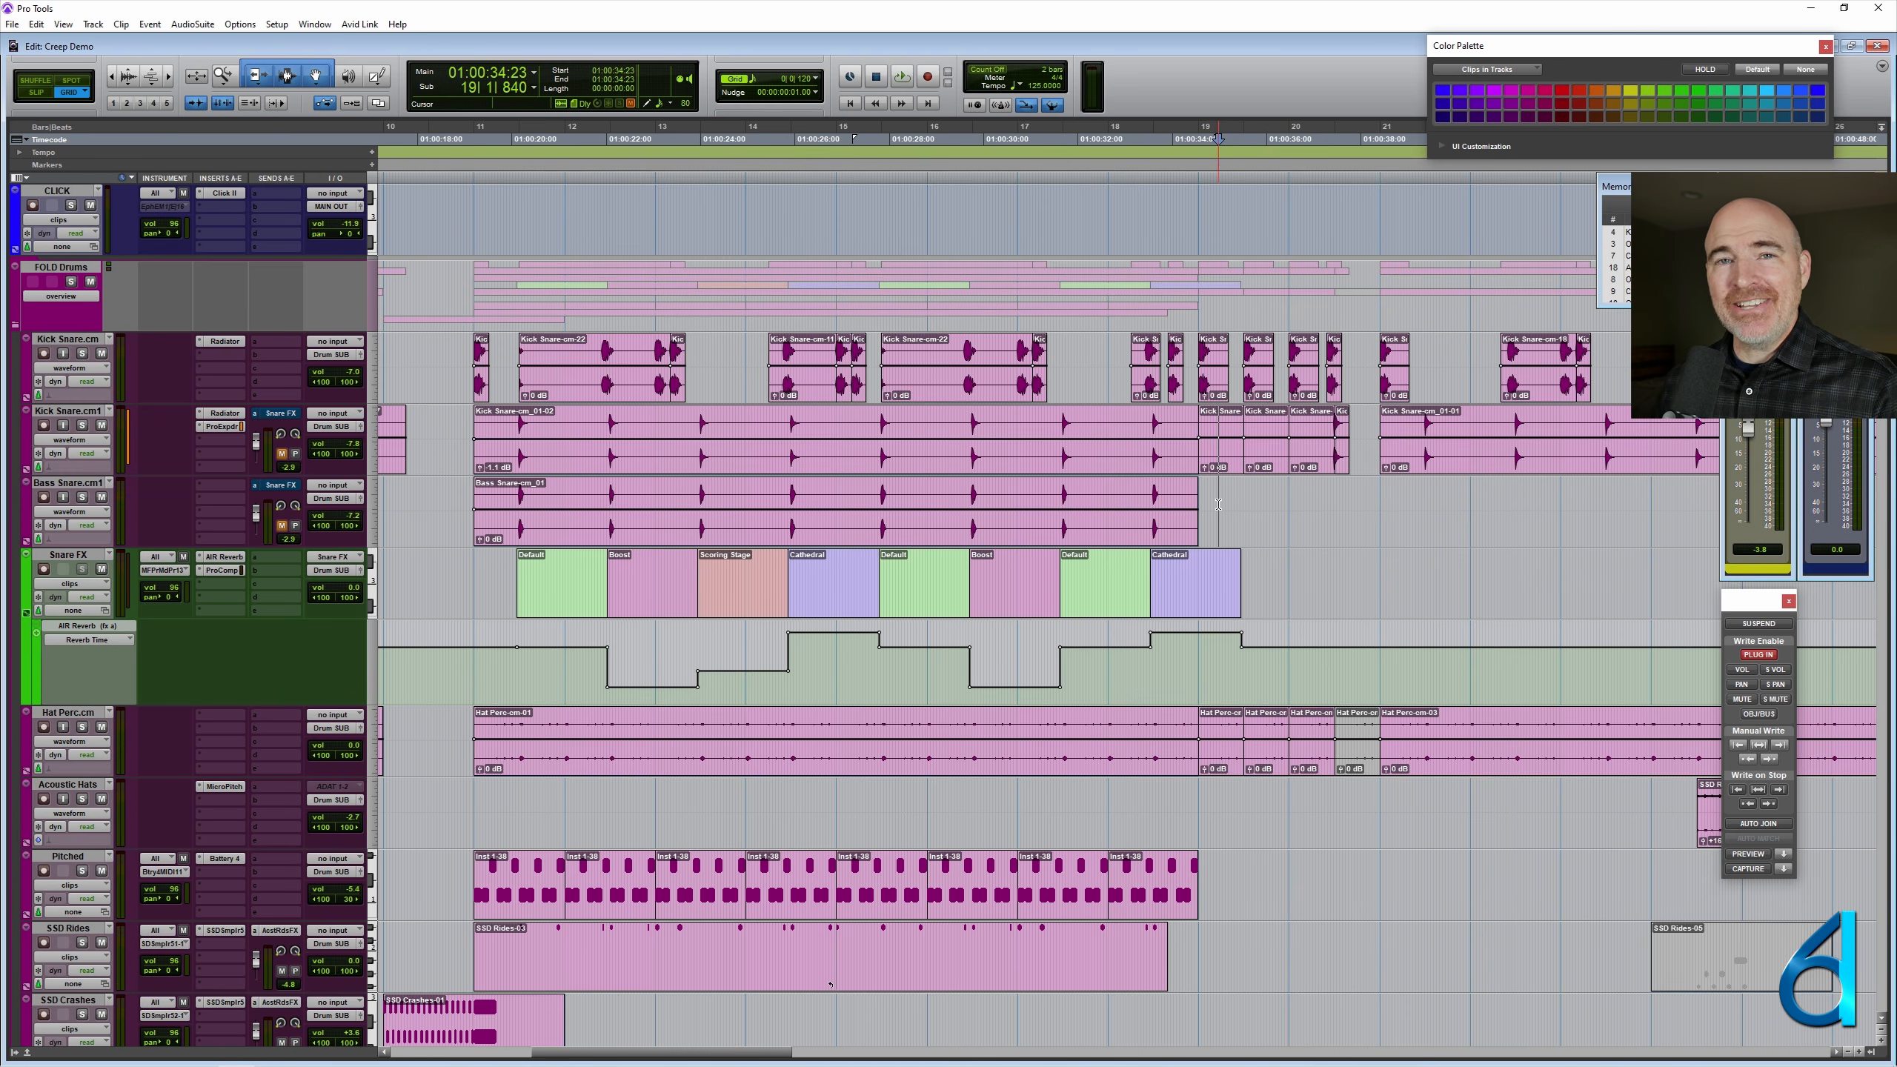
key("ctrl+bracketright")
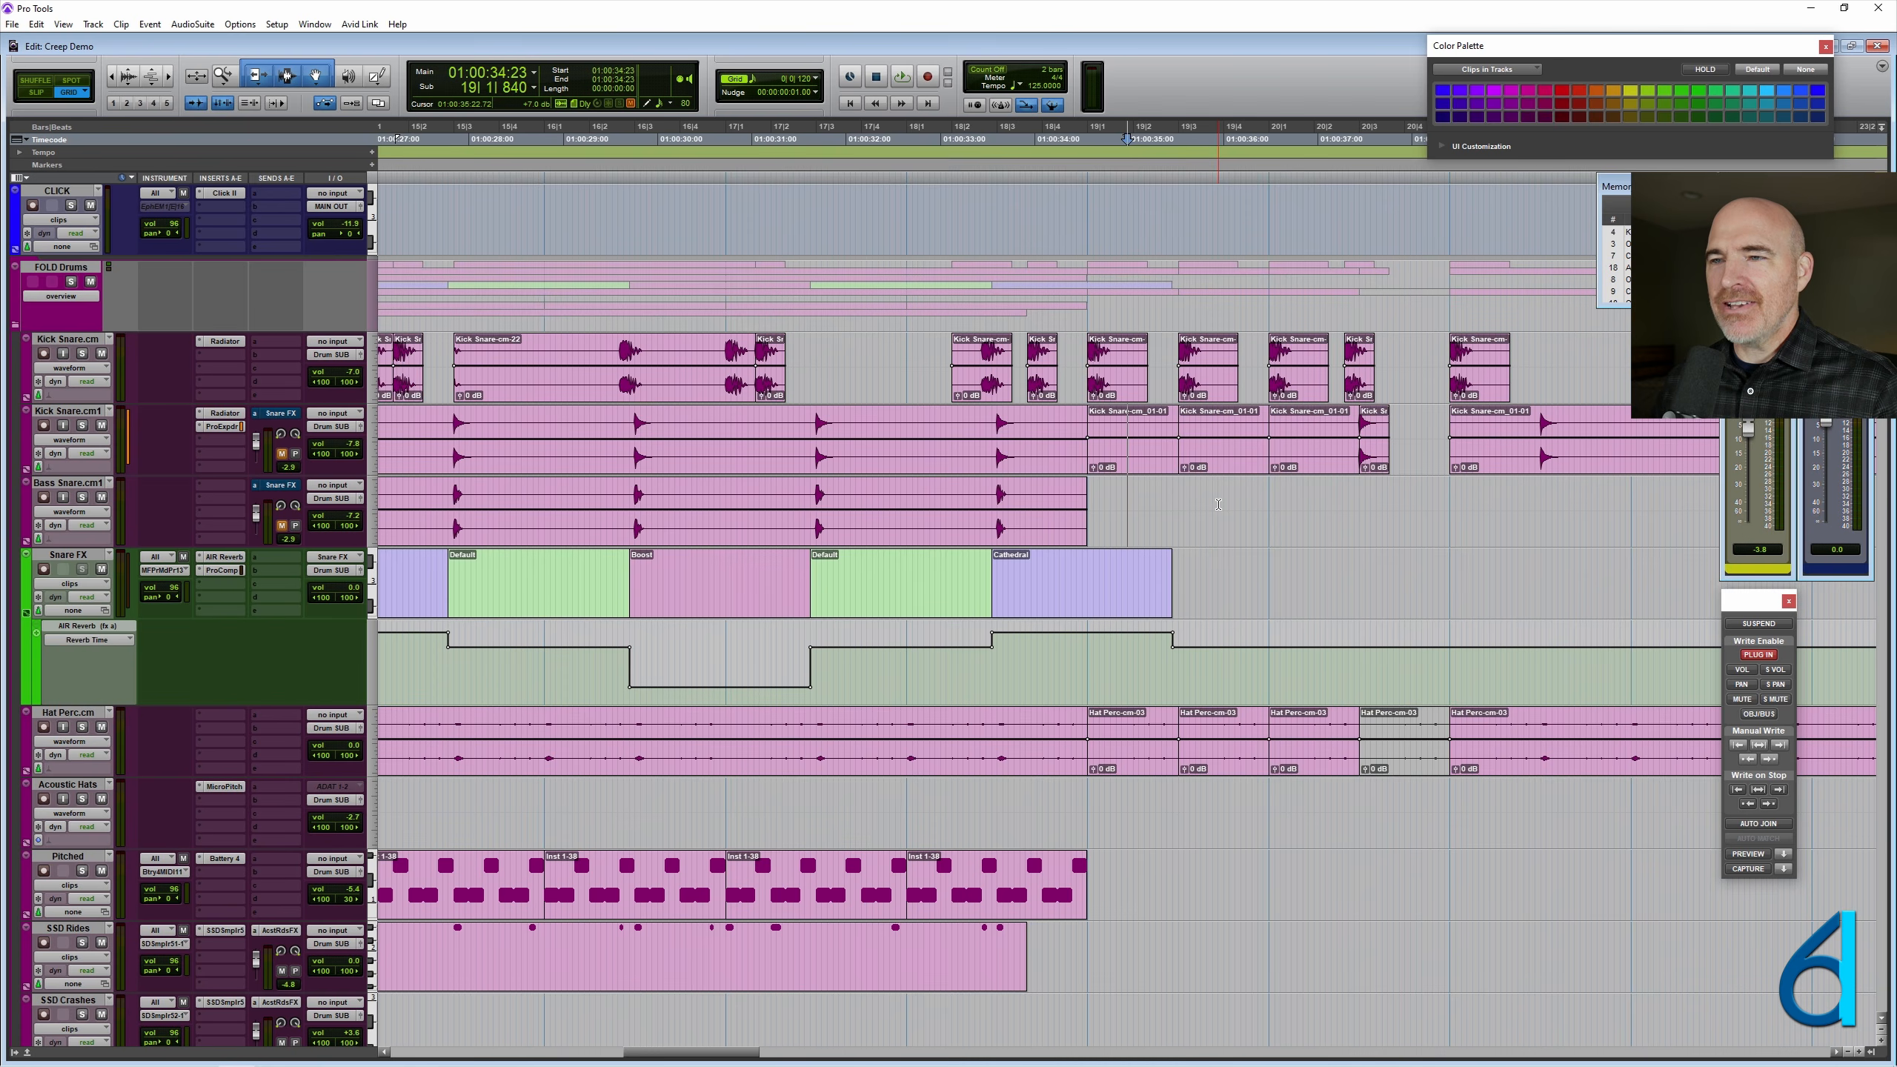
key("ctrl+bracketright")
scroll(964, 580, "right", 2)
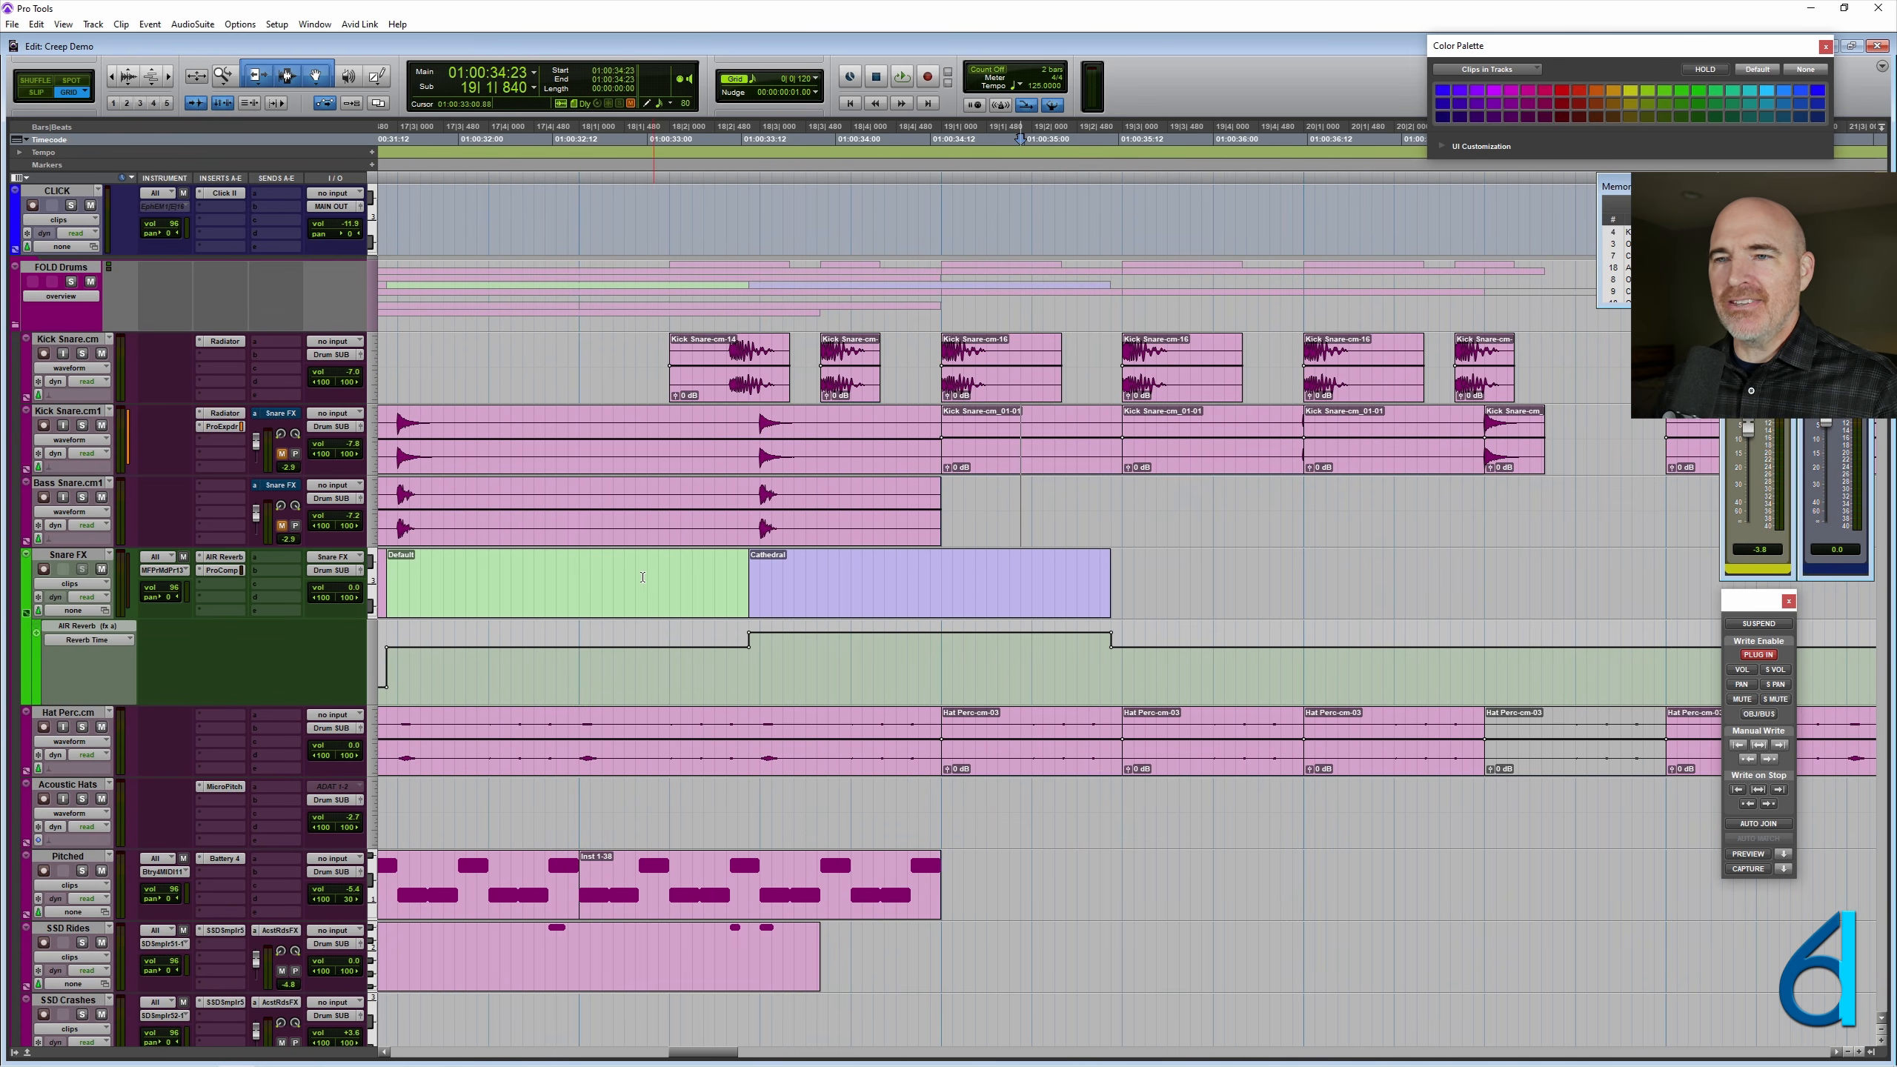
left_click(578, 569)
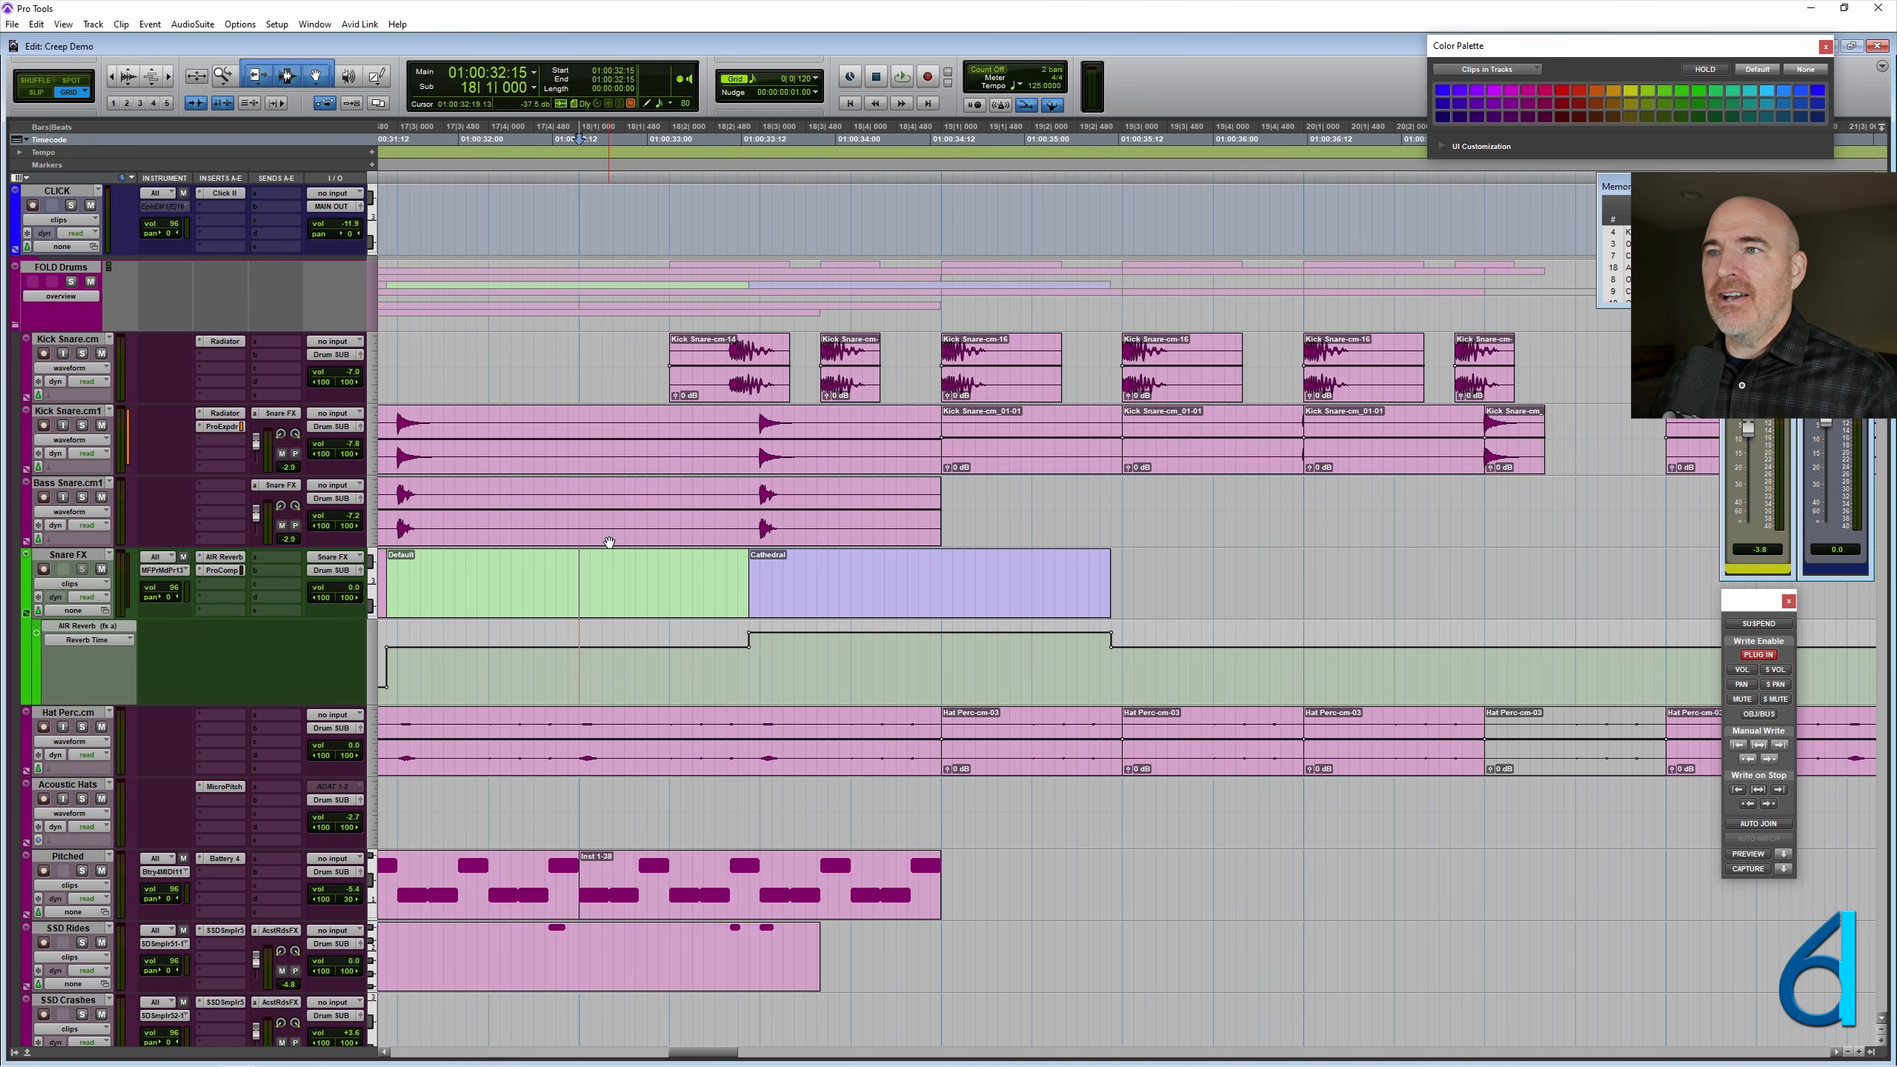
key("space")
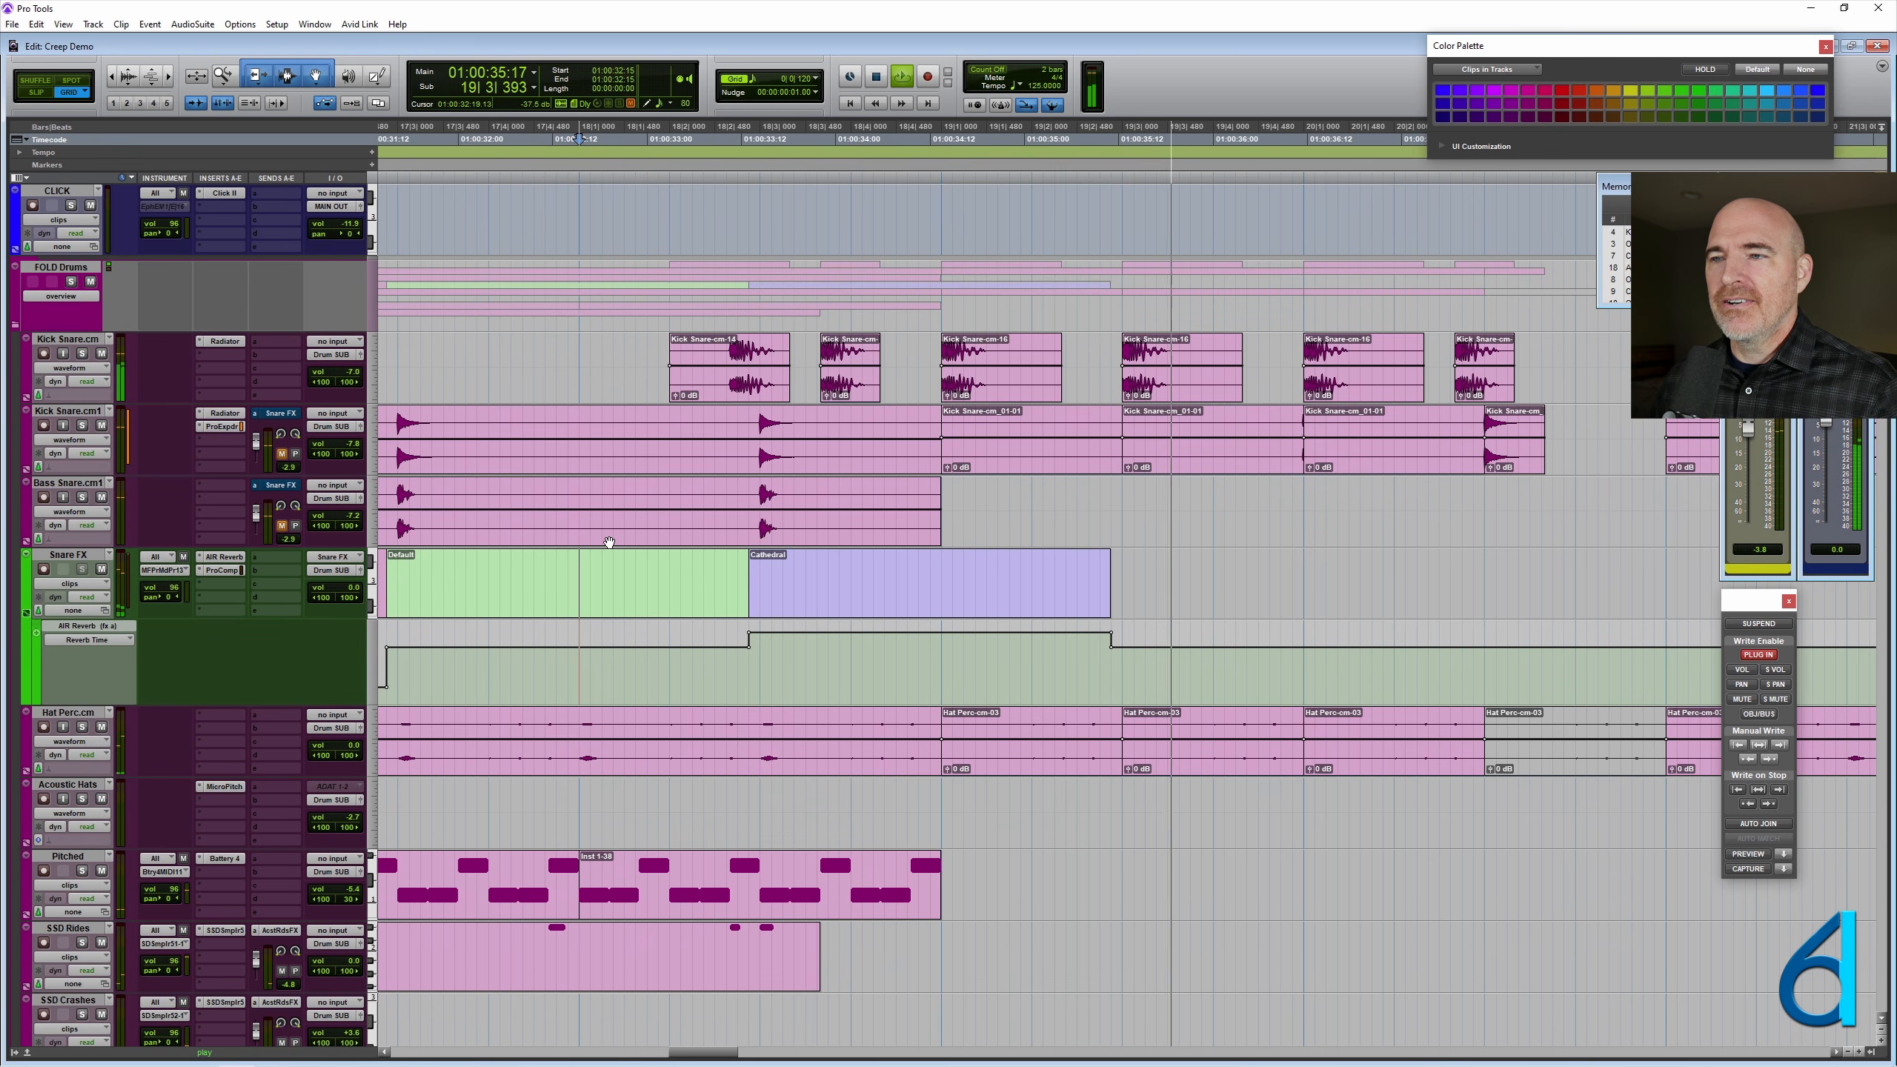
key("space")
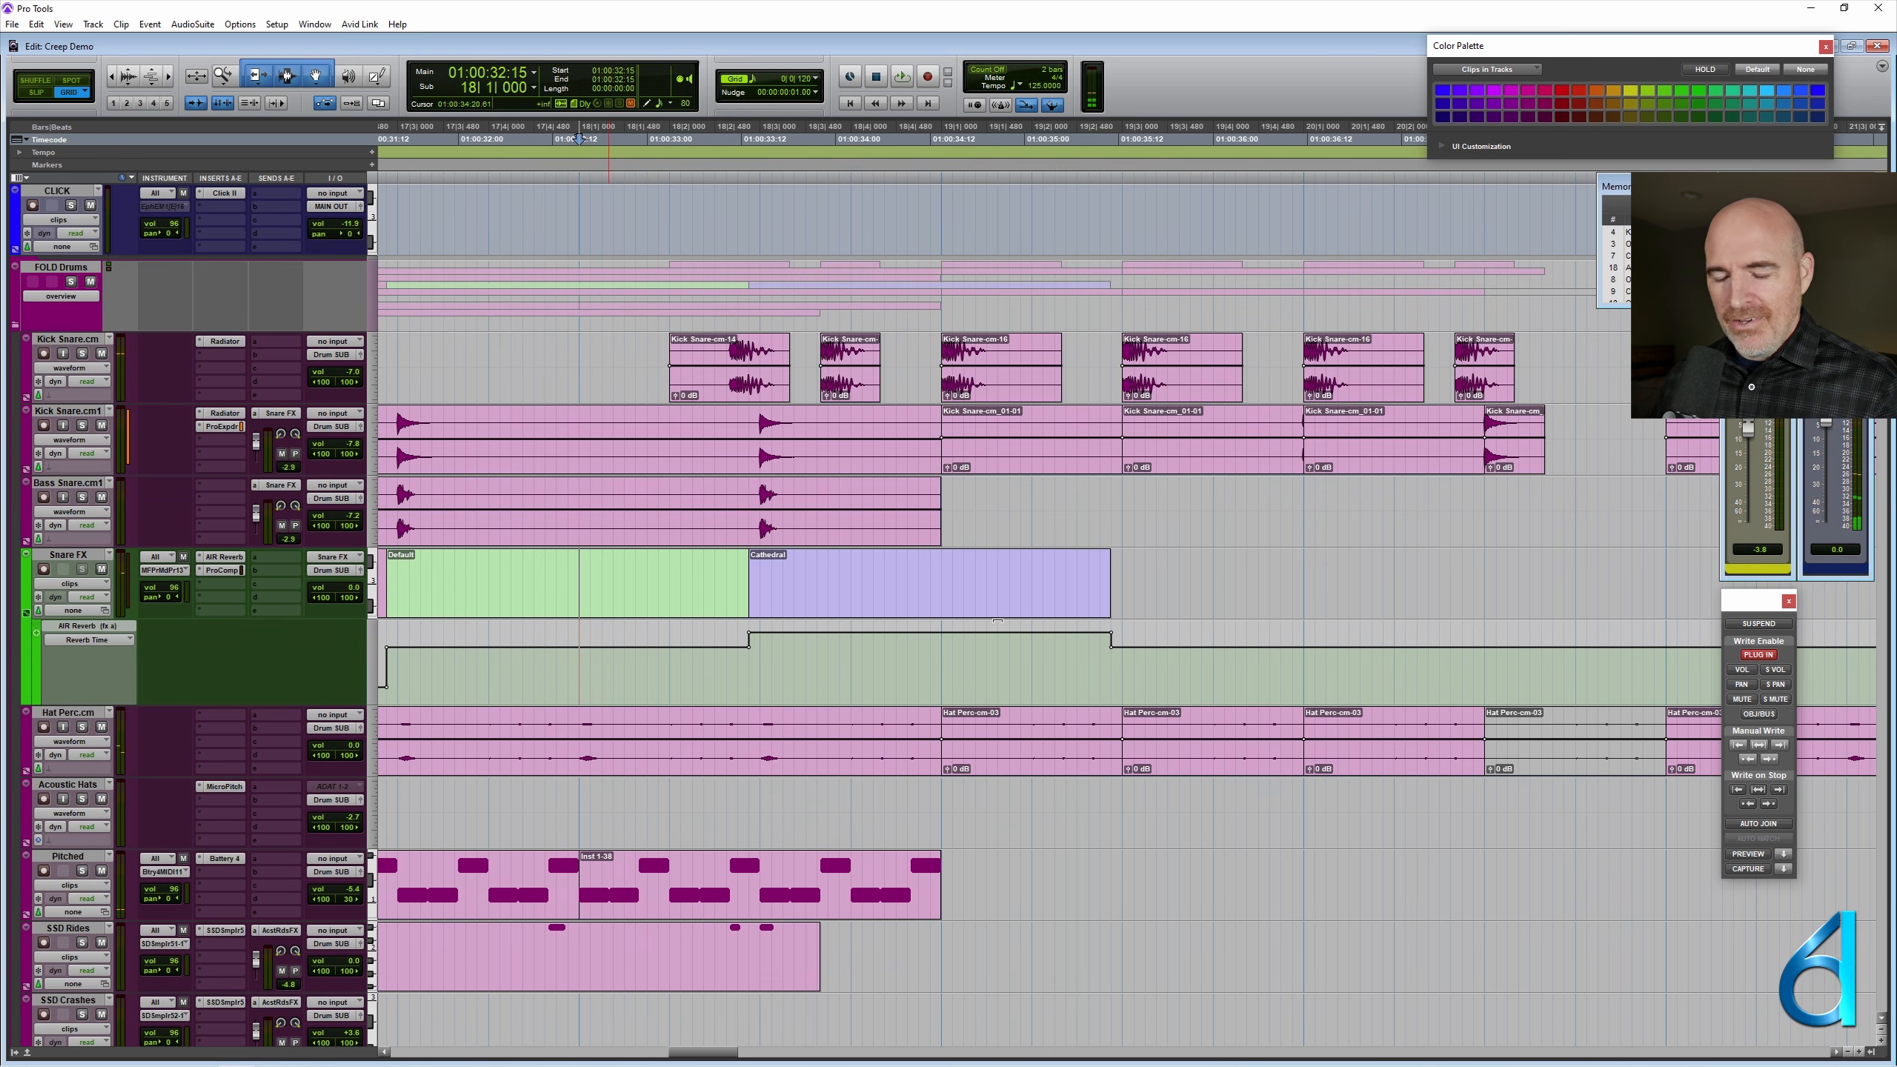
- Extend the end of the last Cathedral clip on Snare FX to a length of 00:00:04:20, carrying its reverb automation along
key("r")
left_click(1174, 565)
key("t")
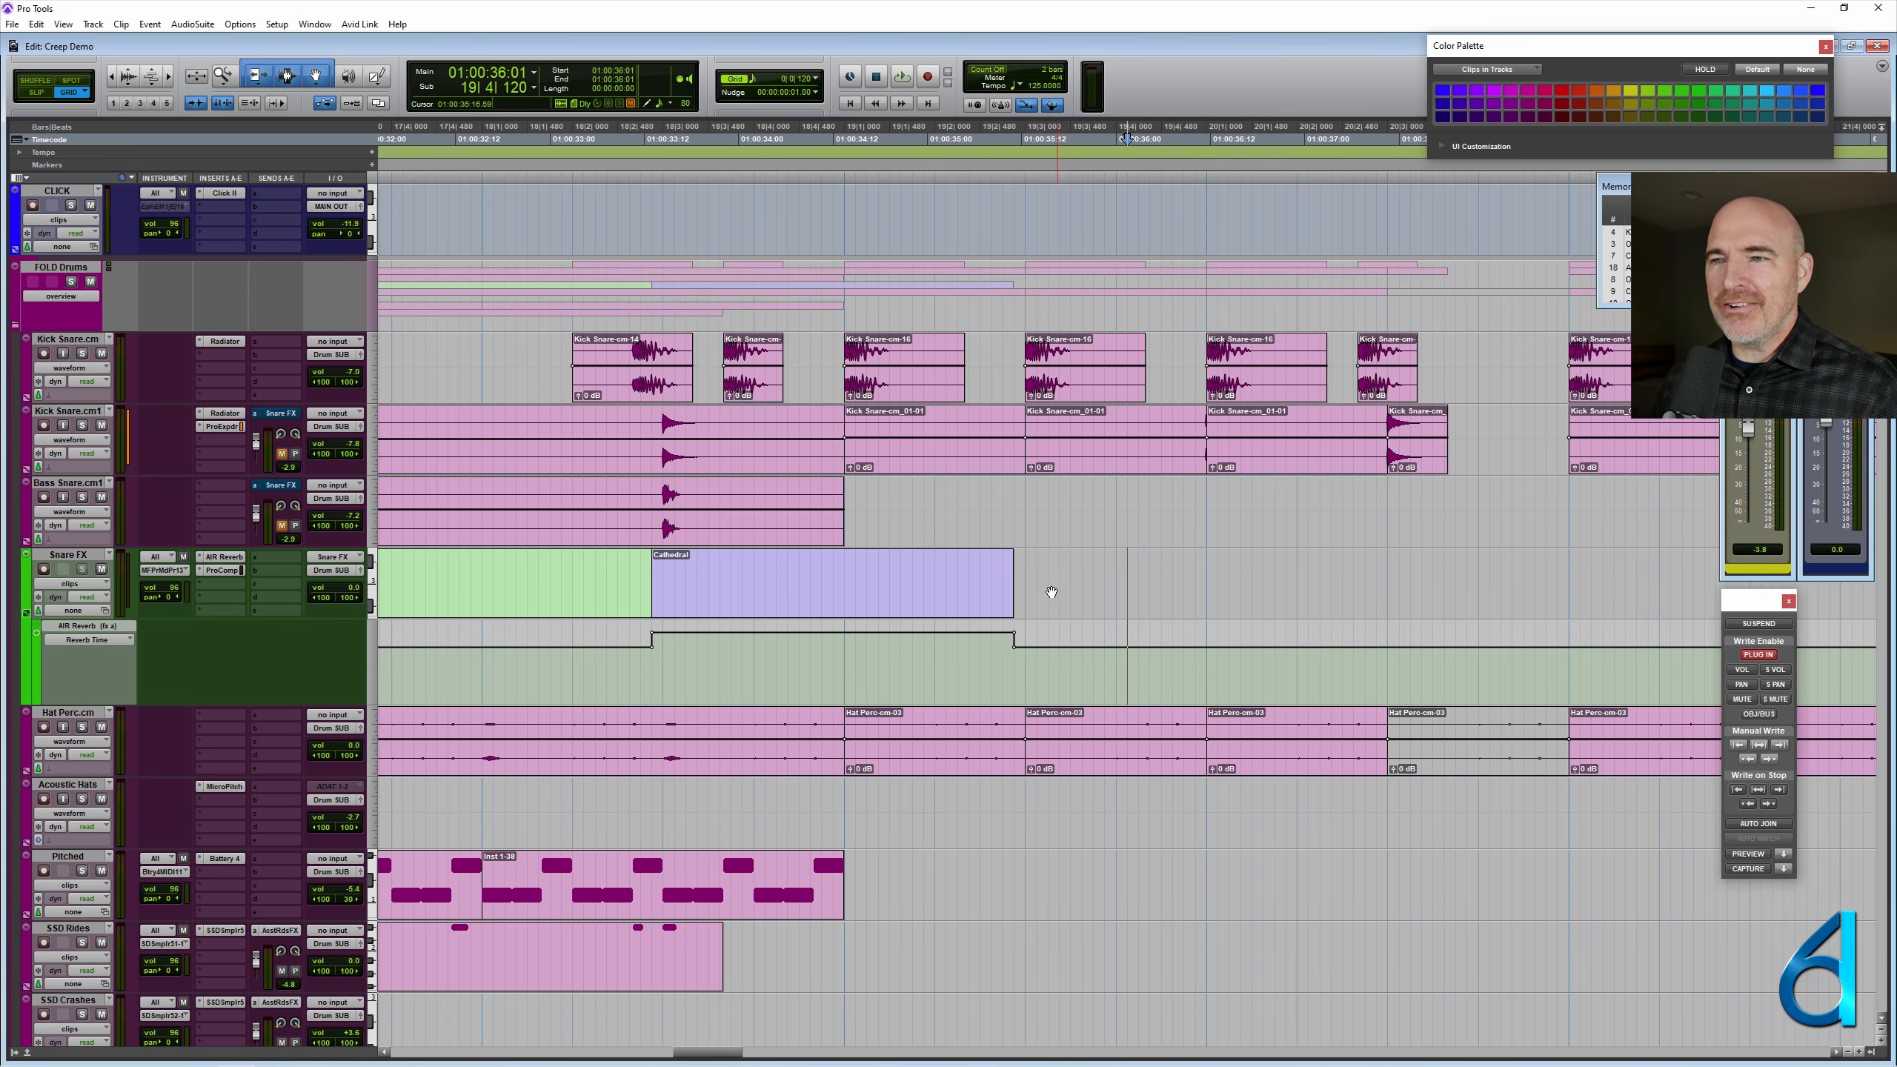
left_click_drag(1003, 576, 1562, 576)
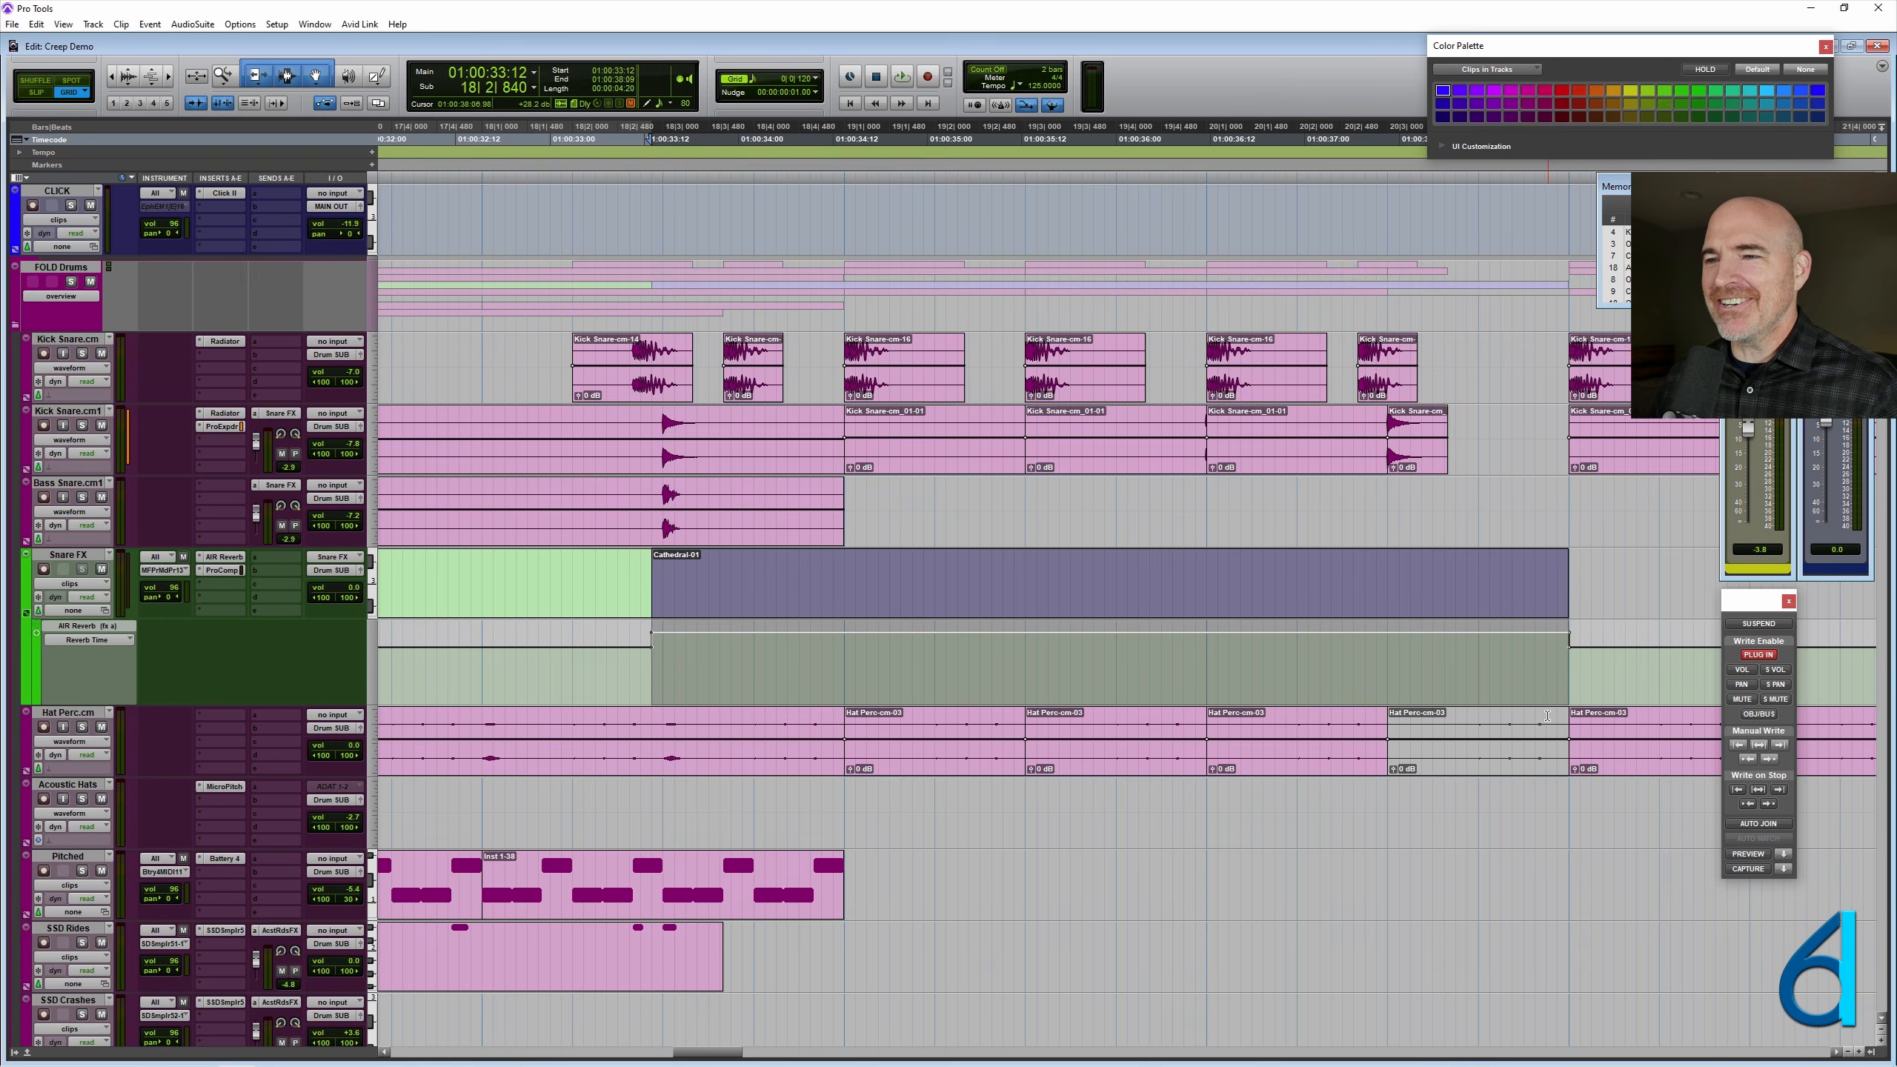
- Play the session from 17|4|240 in the last Default clip to hear the extended Cathedral clip's reverb tail
key("ctrl+bracketleft")
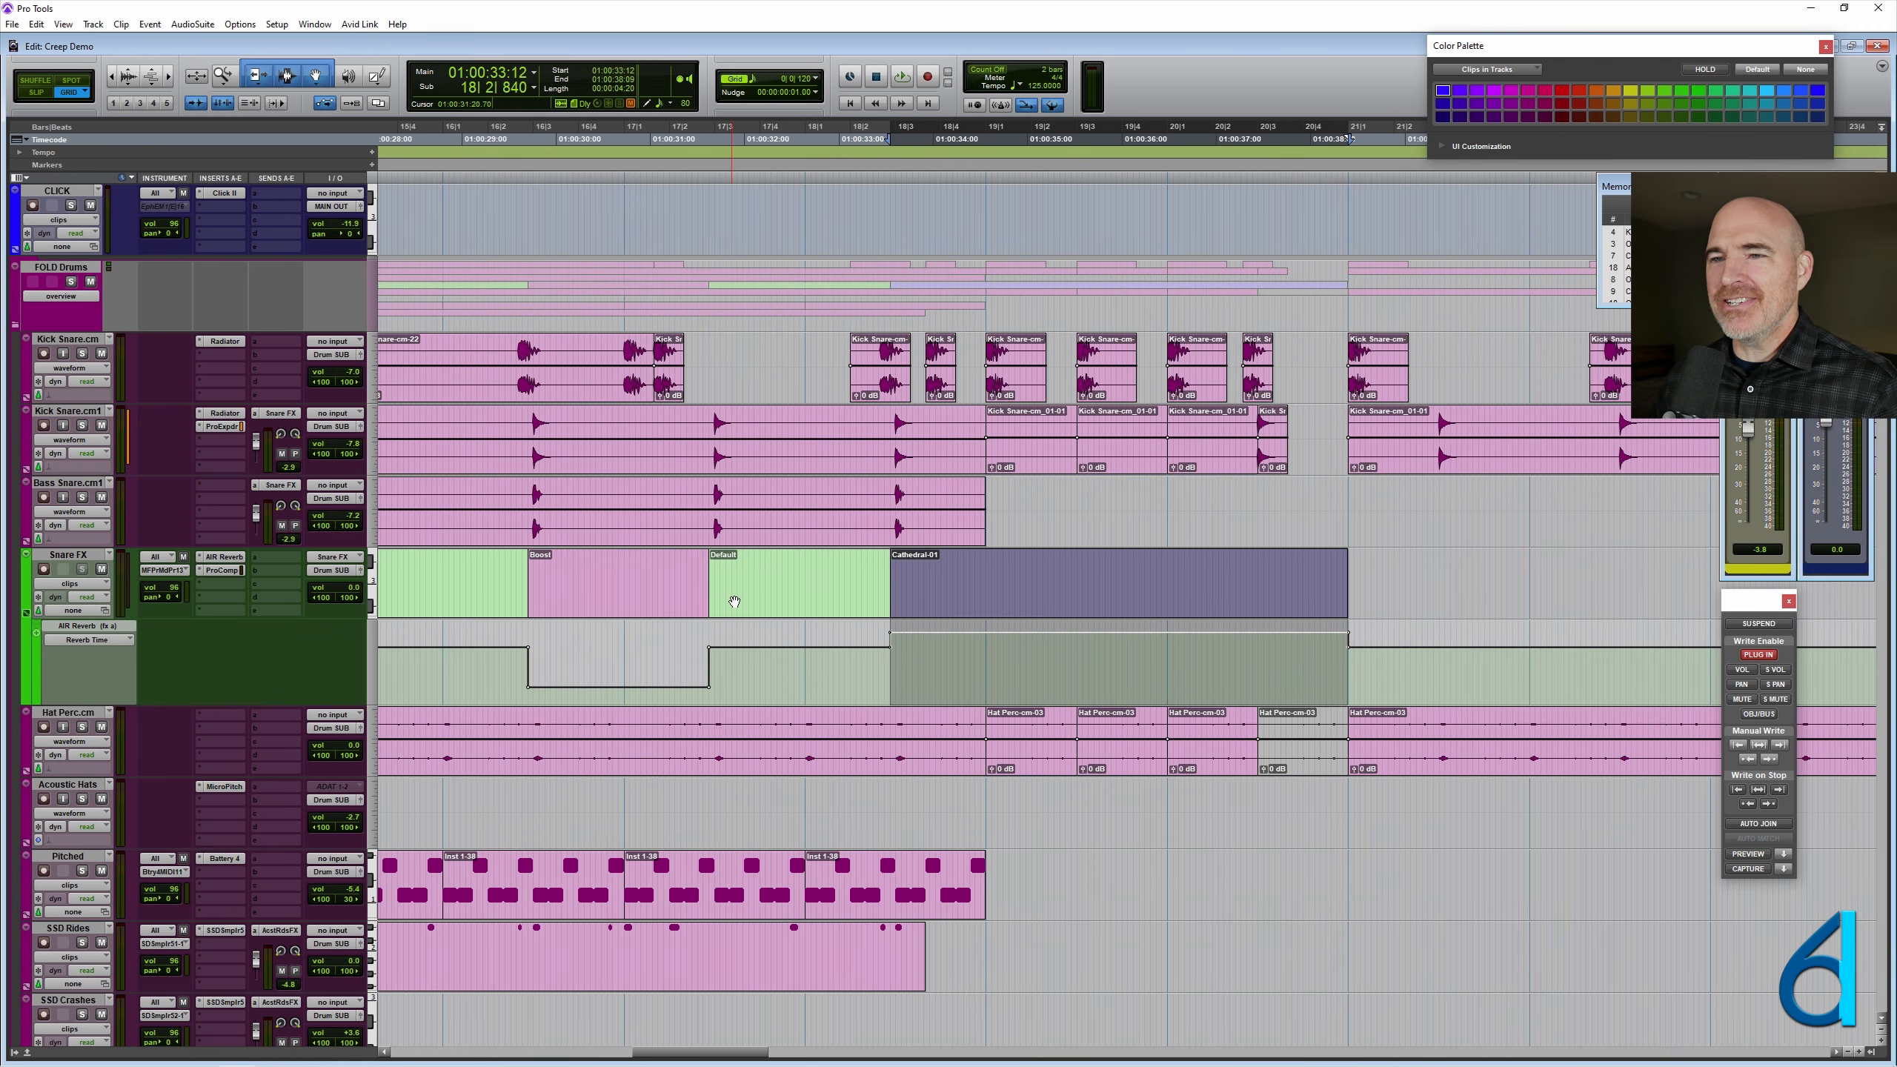
left_click(770, 571)
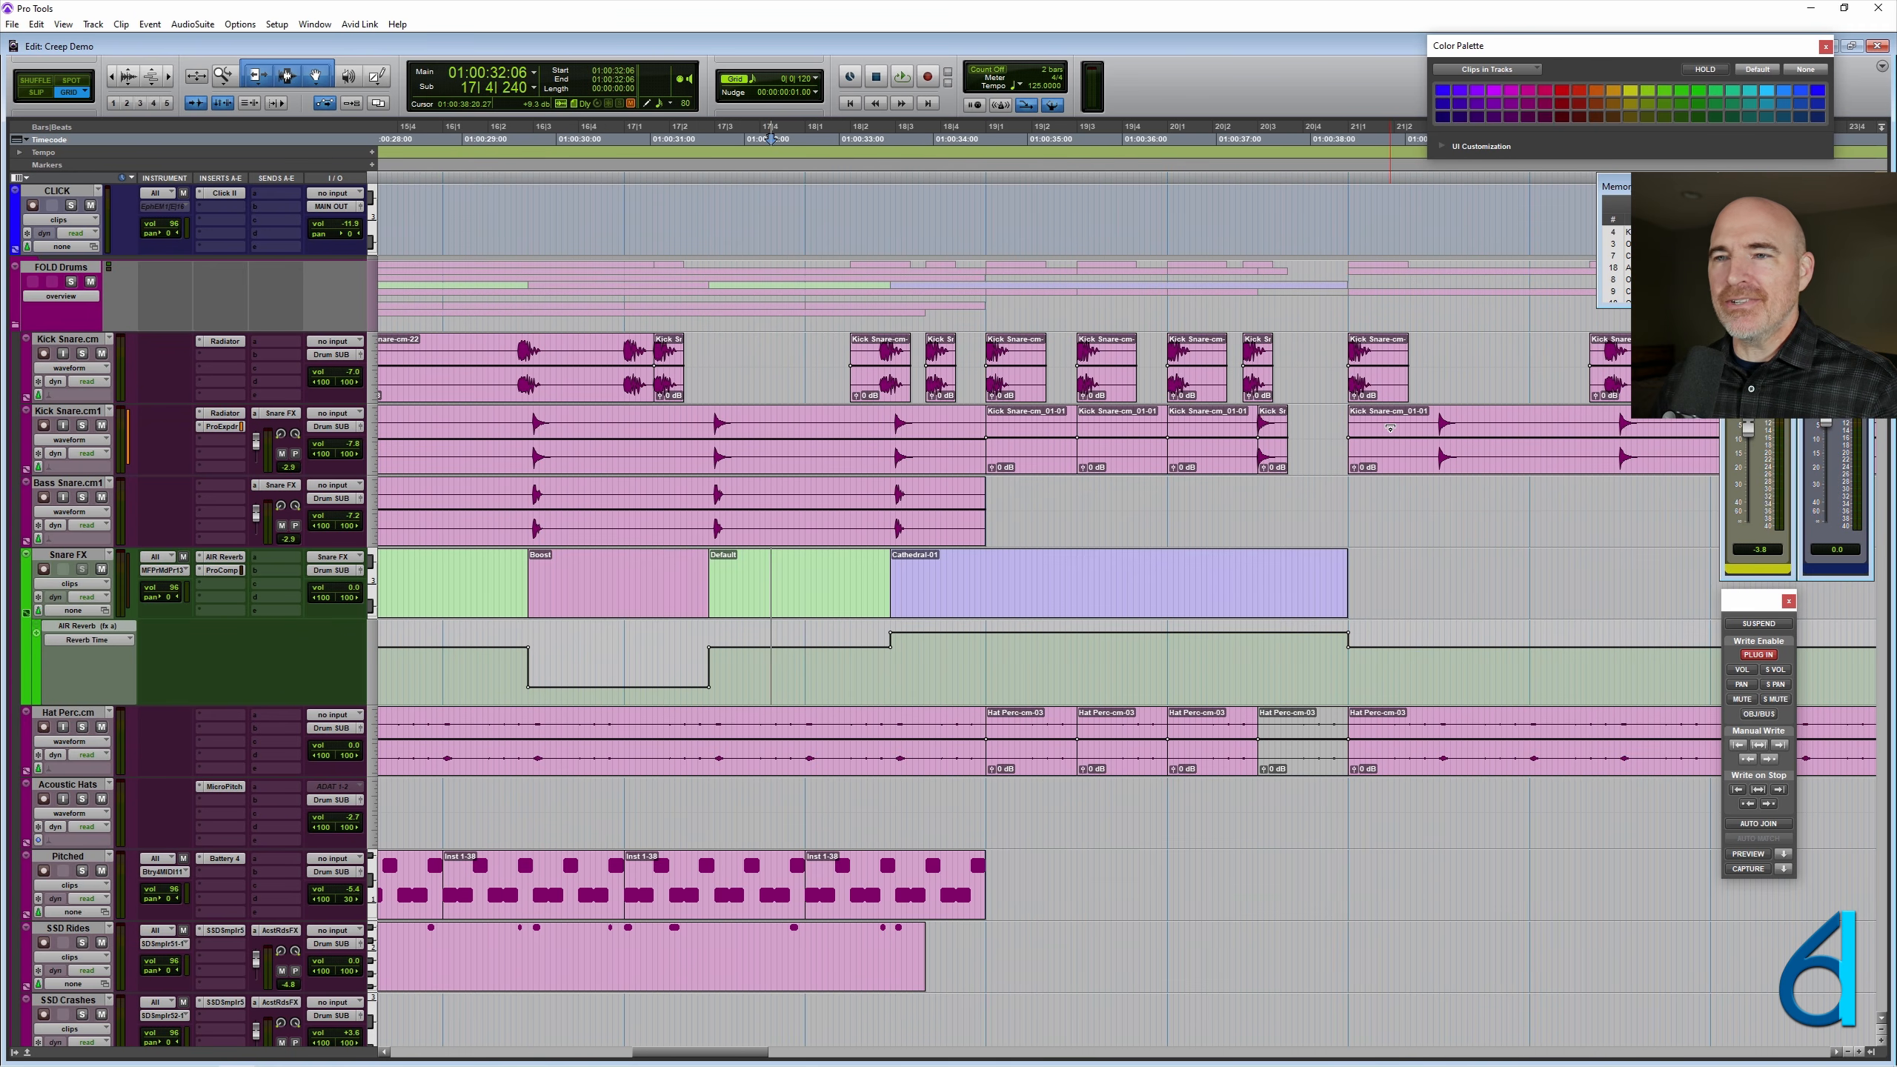
key("space")
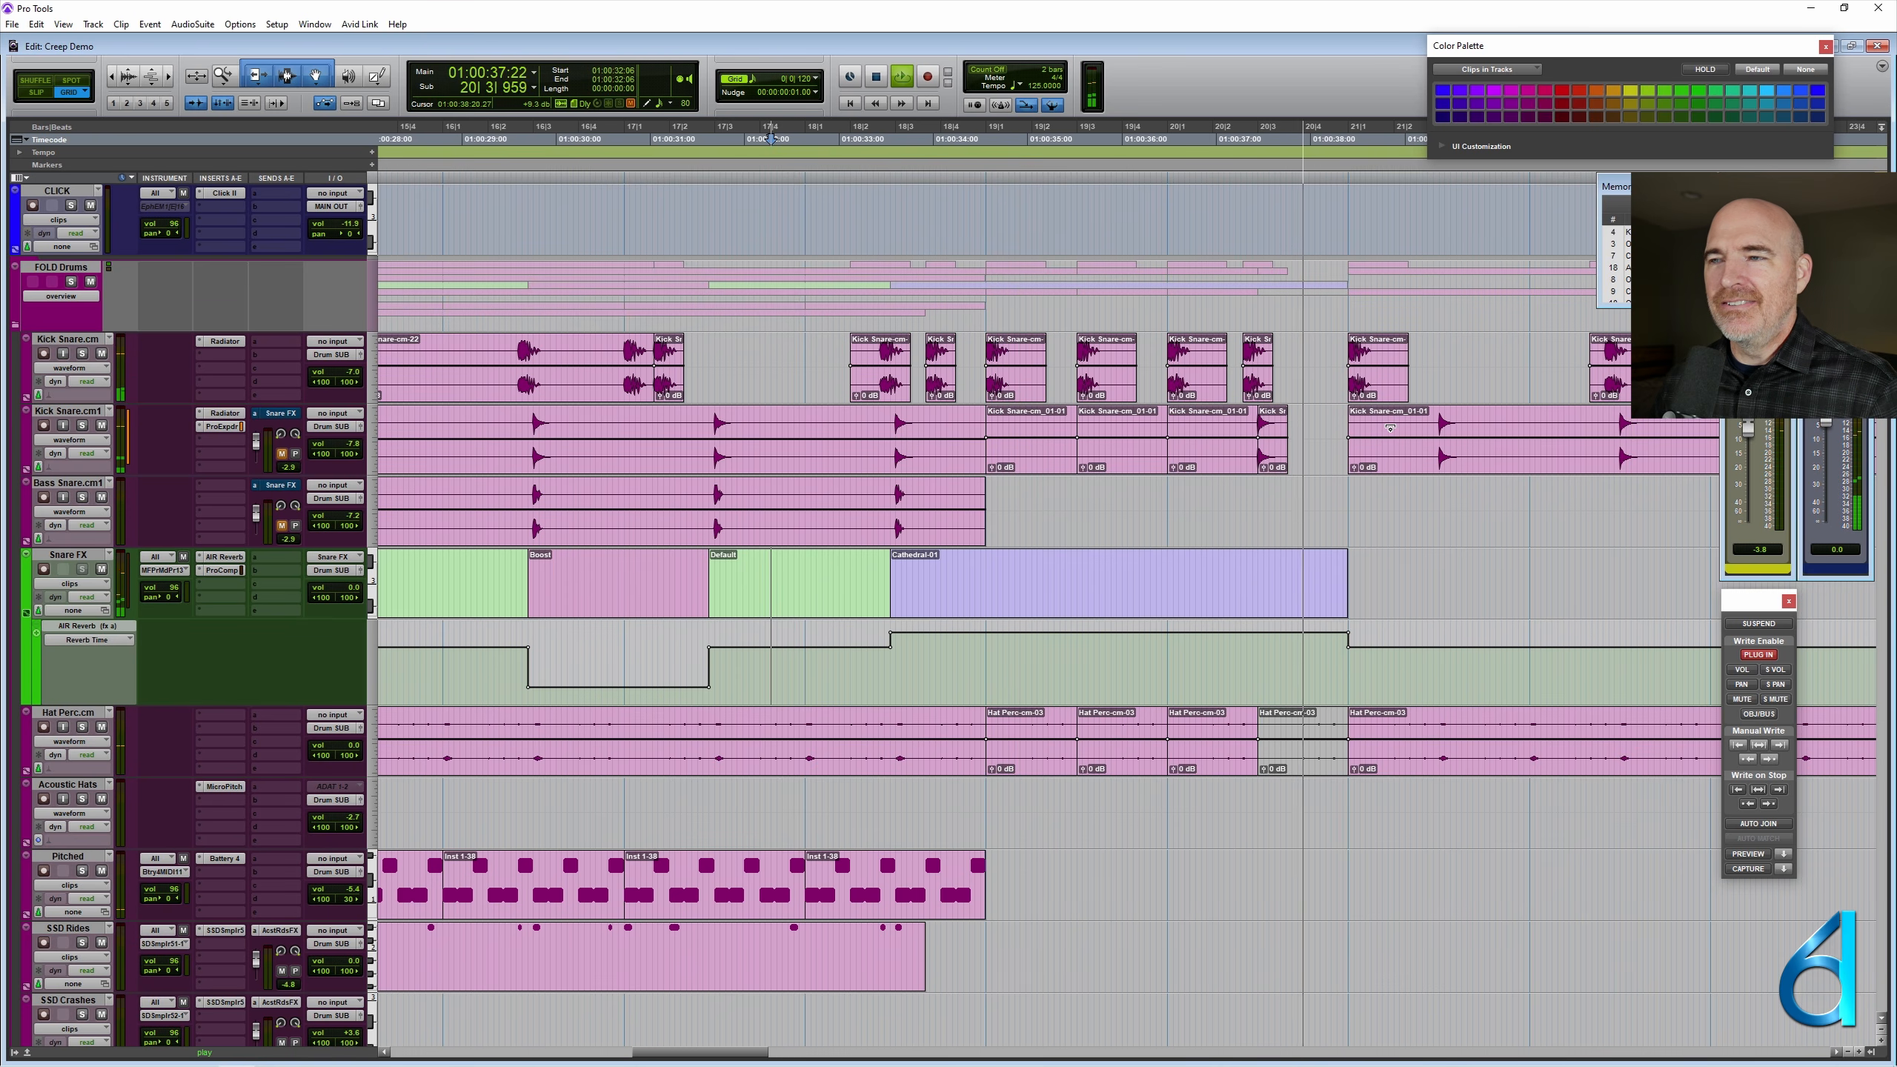
key("space")
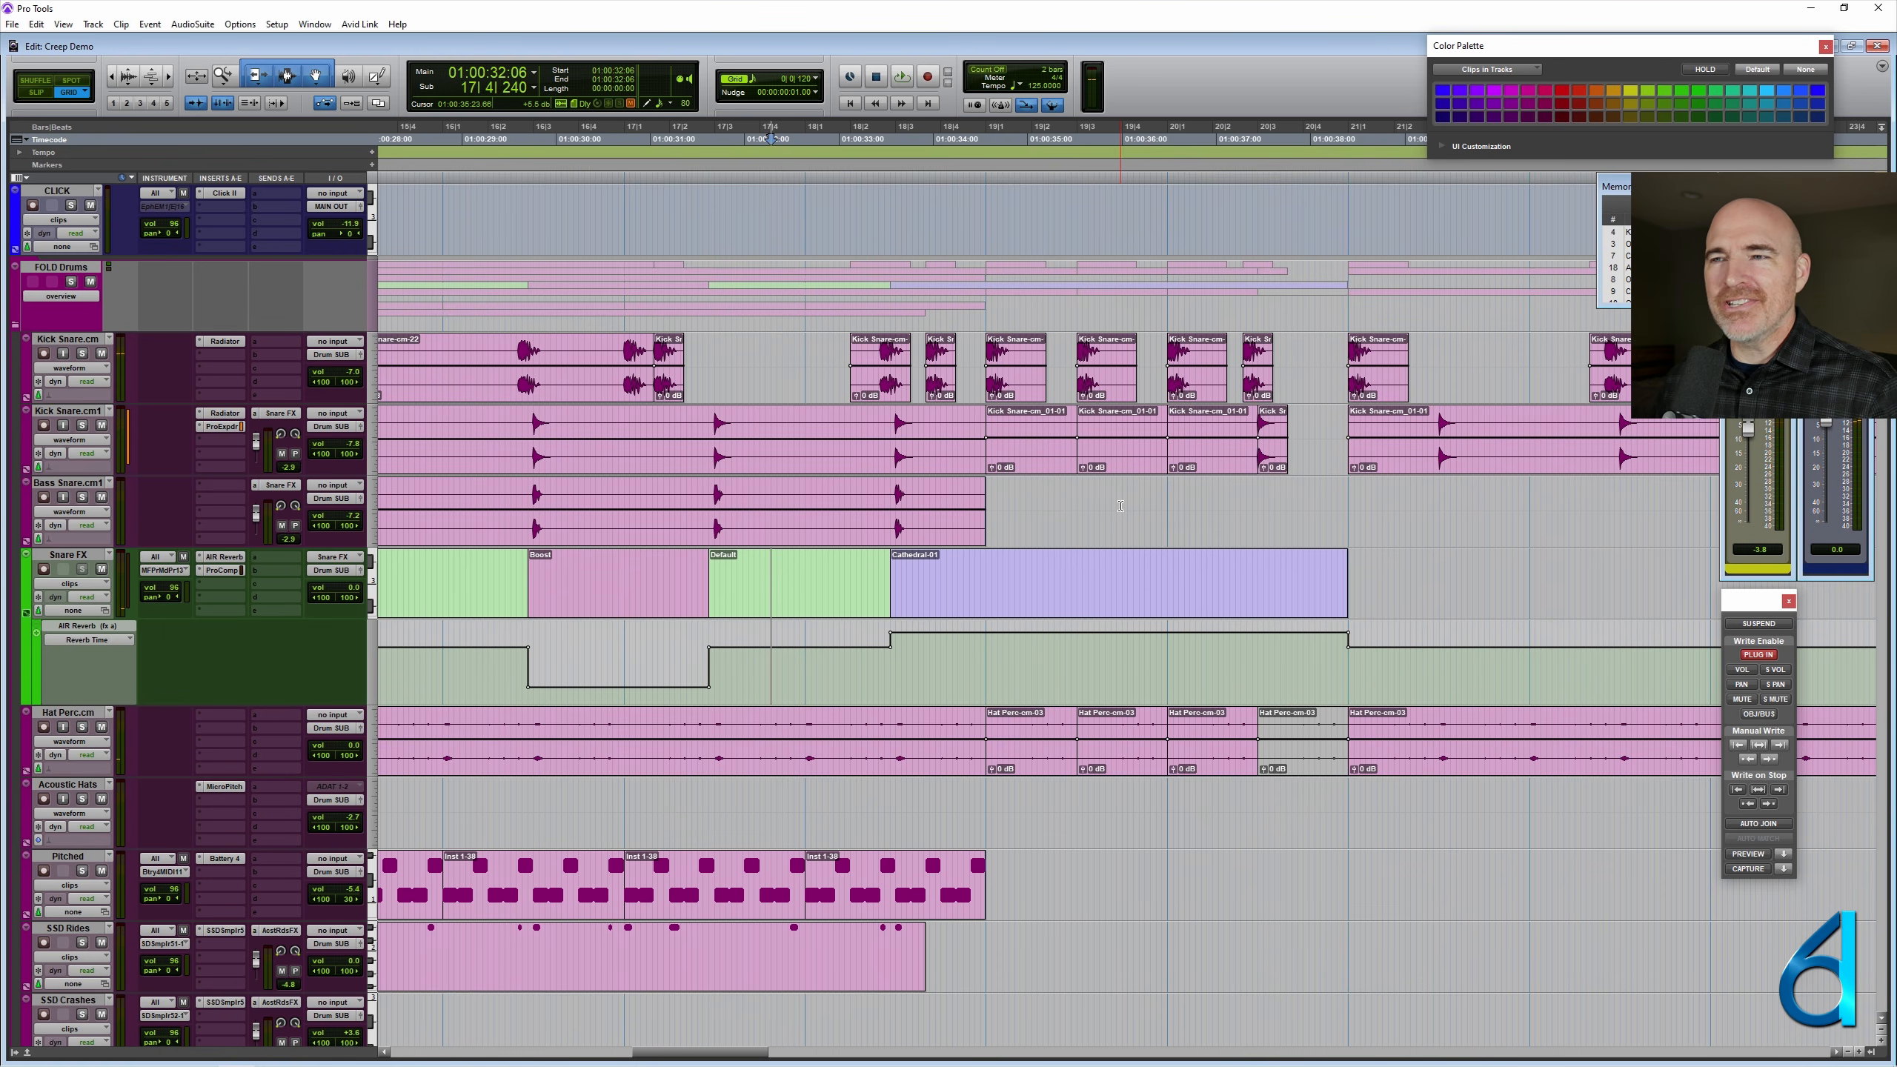
left_click(1120, 506)
key("ctrl+bracketleft")
key("ctrl+bracketleft")
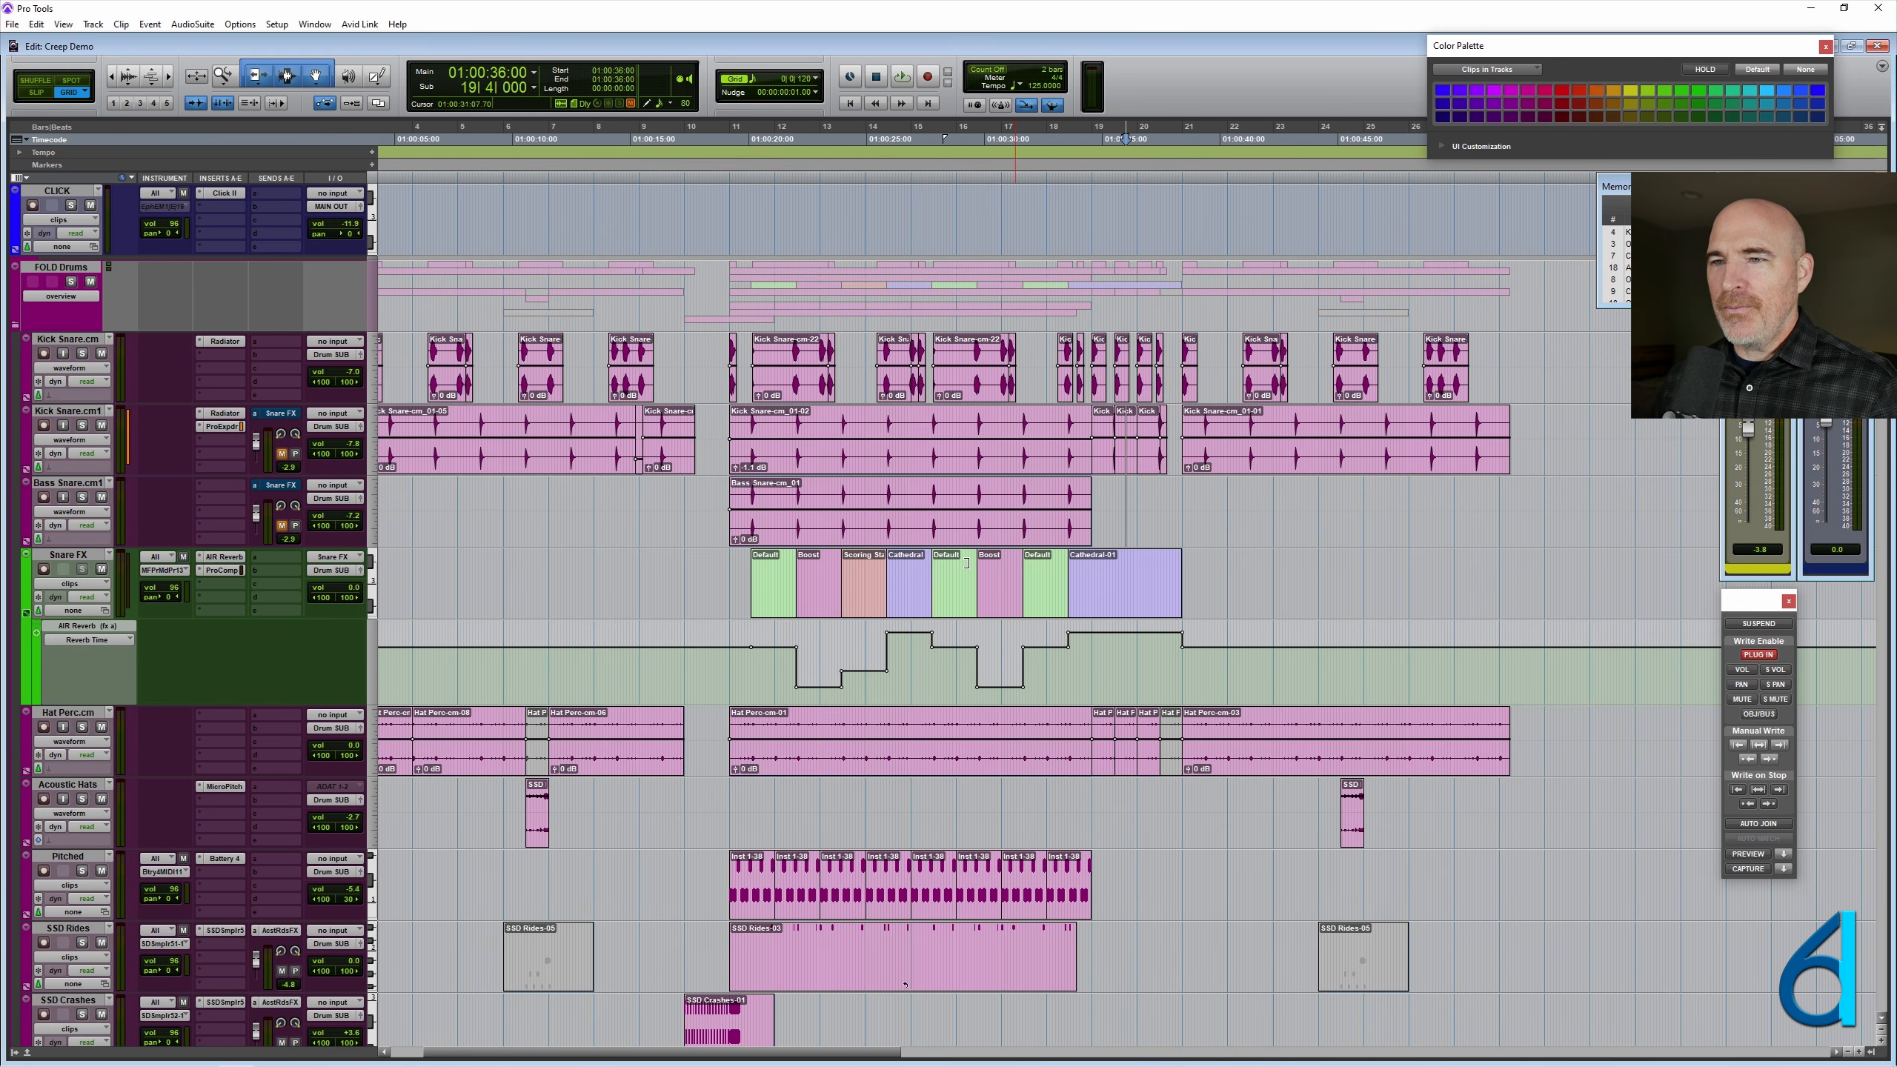
left_click(905, 574)
key("ctrl+bracketright")
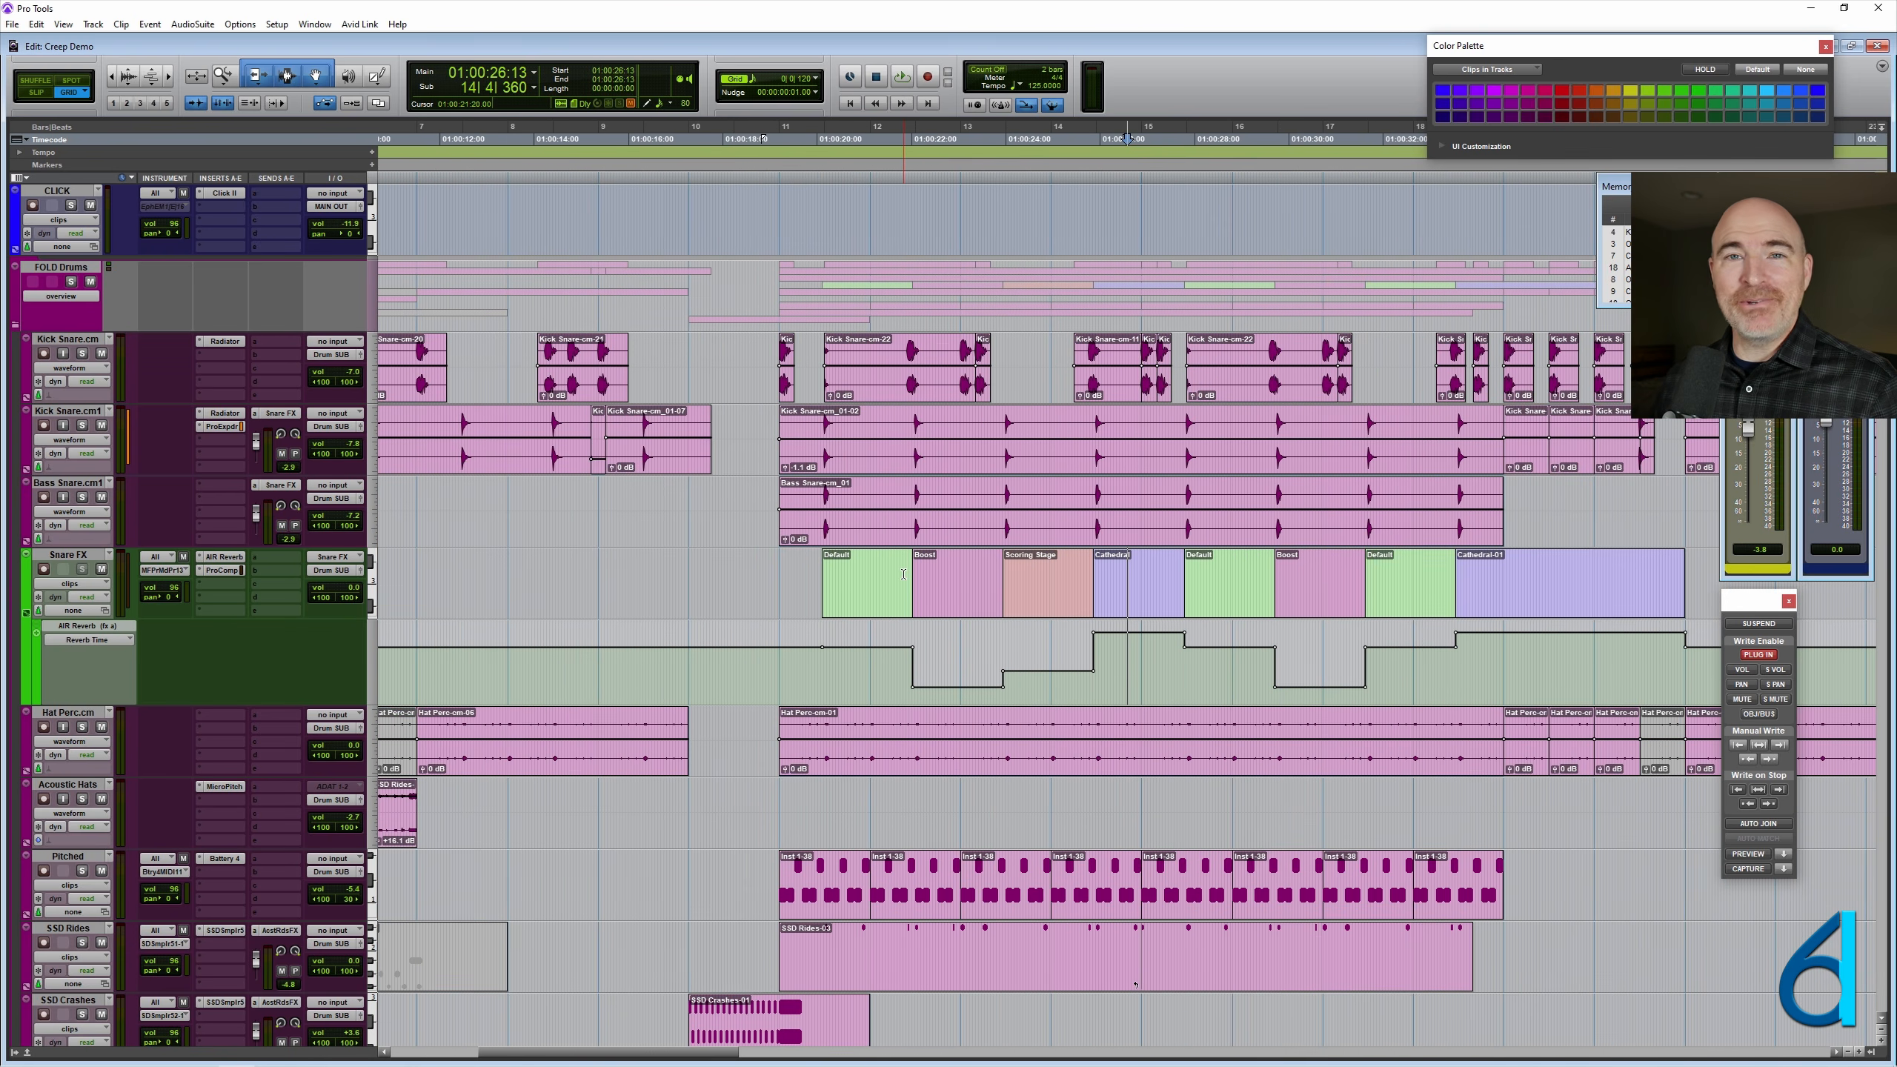
scroll(904, 574, "right", 3)
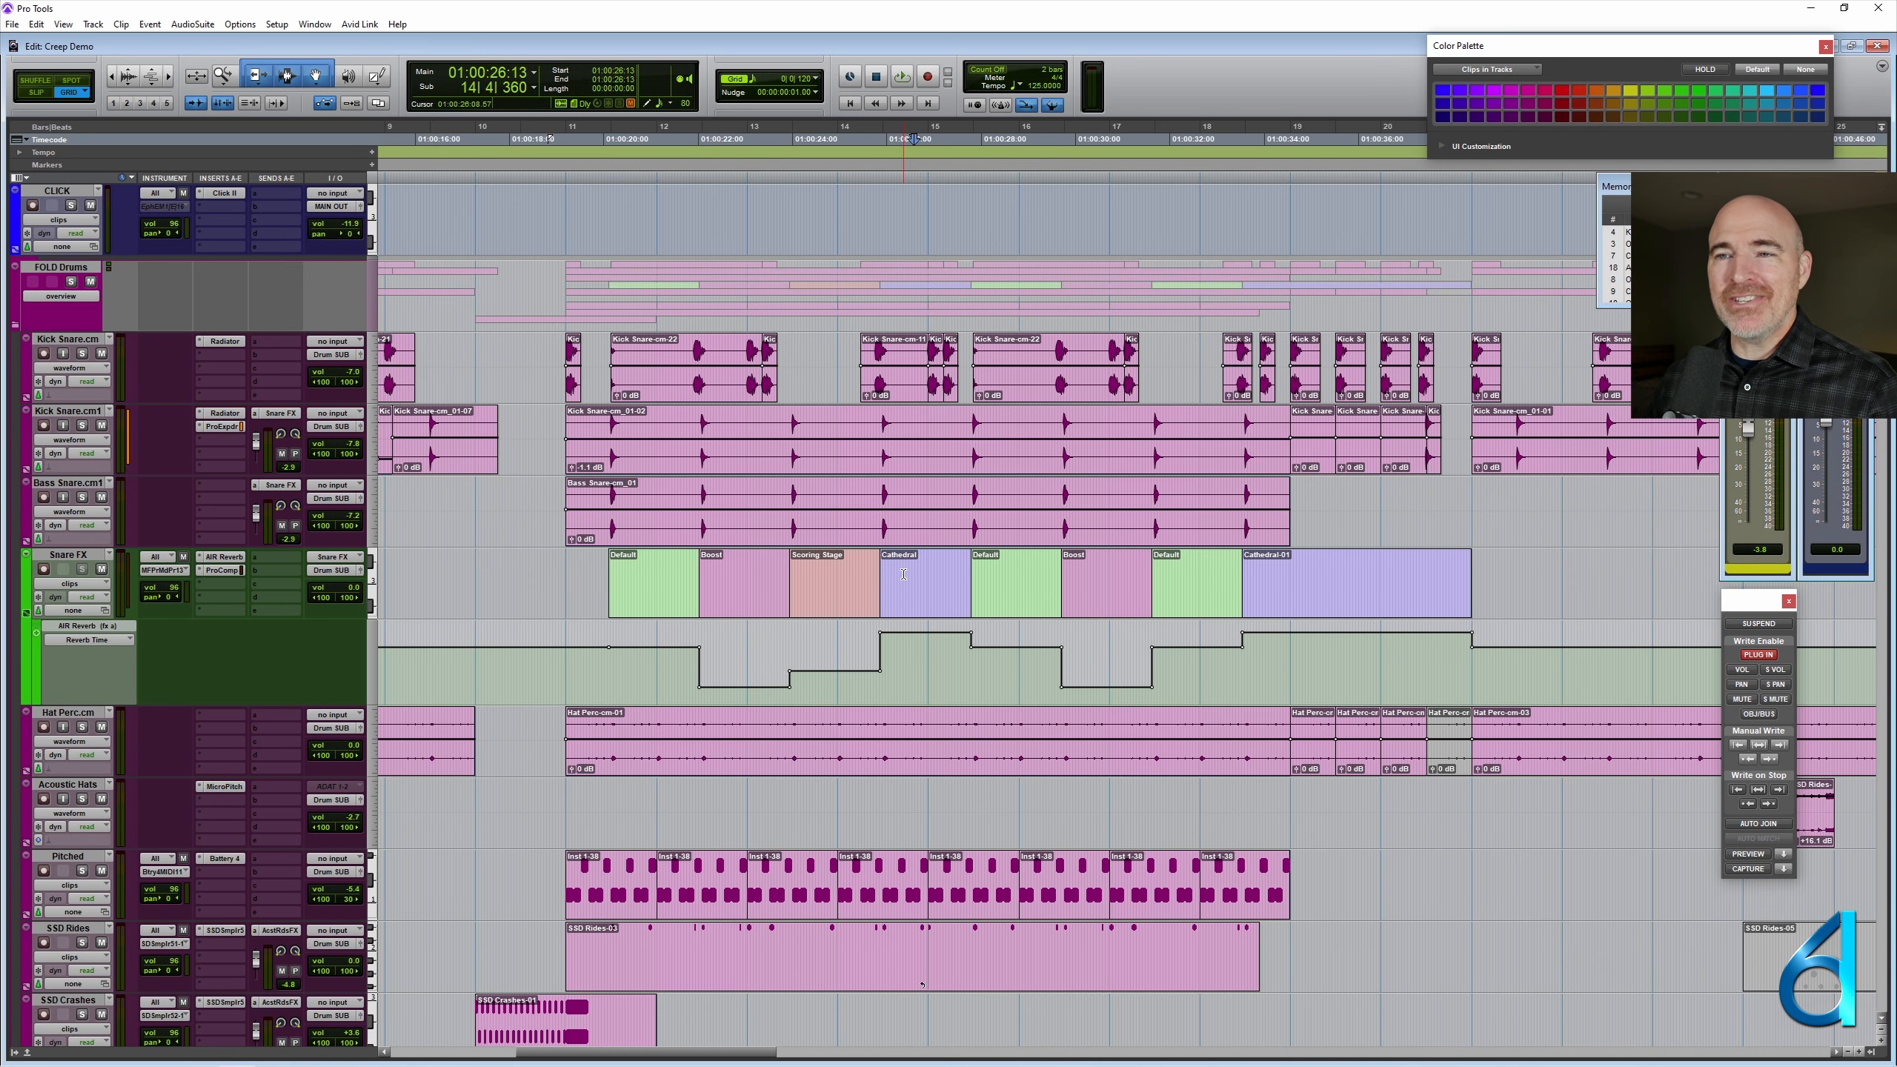
- Select the Drum SUB track and place the edit cursor on it at 11|1|000
scroll(903, 573, "down", 10)
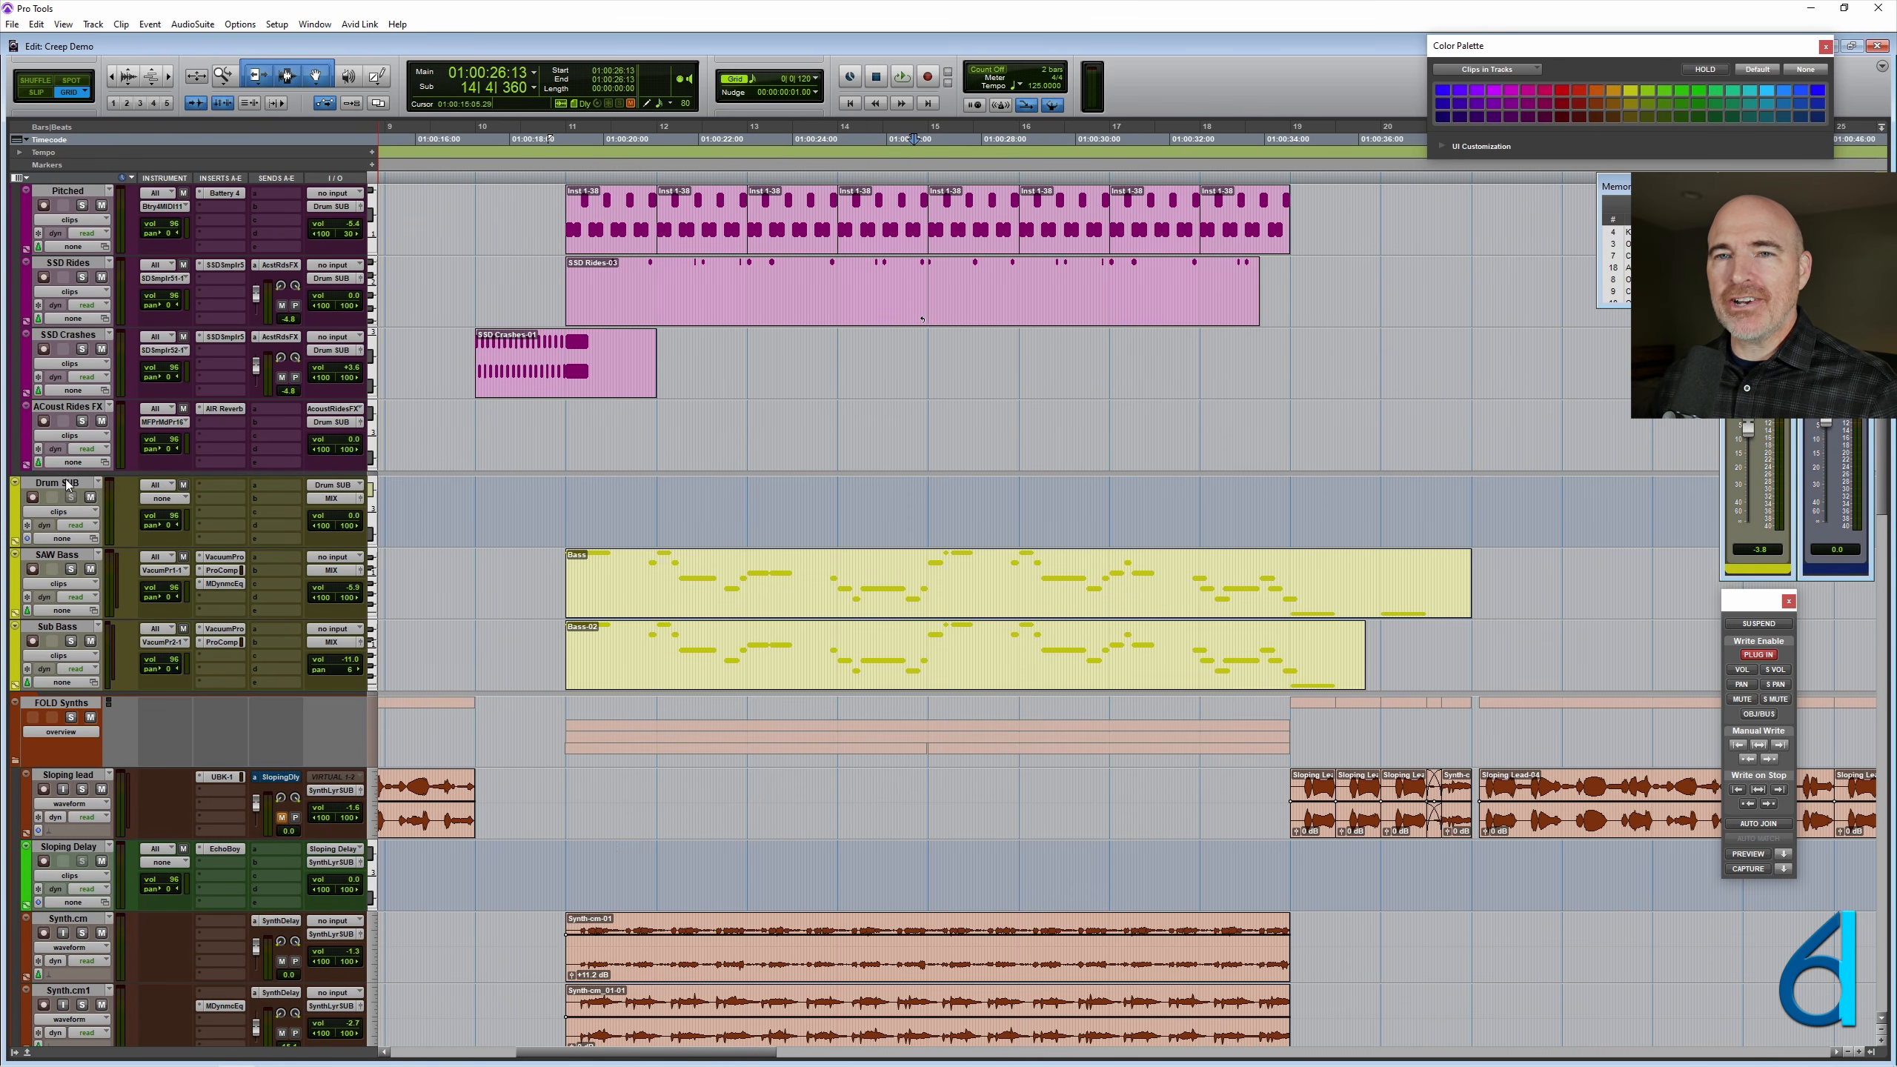
left_click(67, 484)
left_click(595, 497)
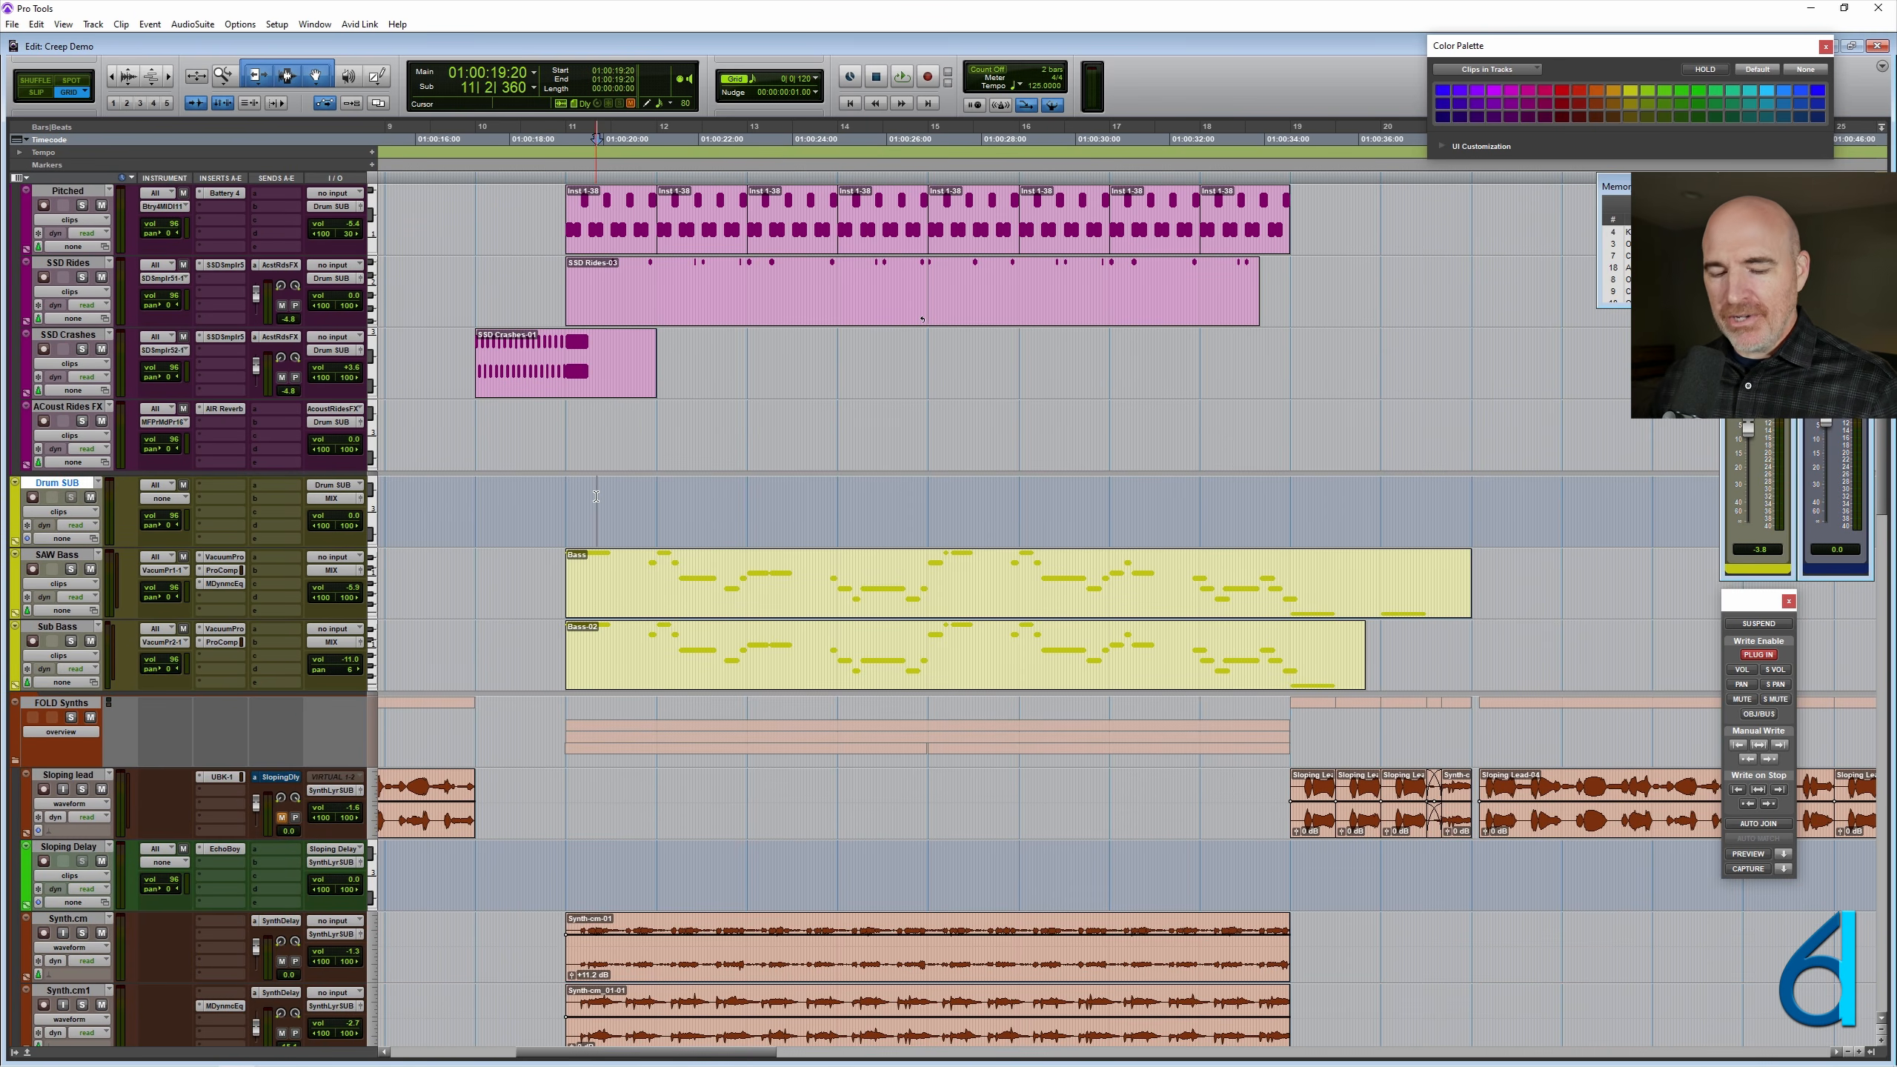
key("t")
key("t")
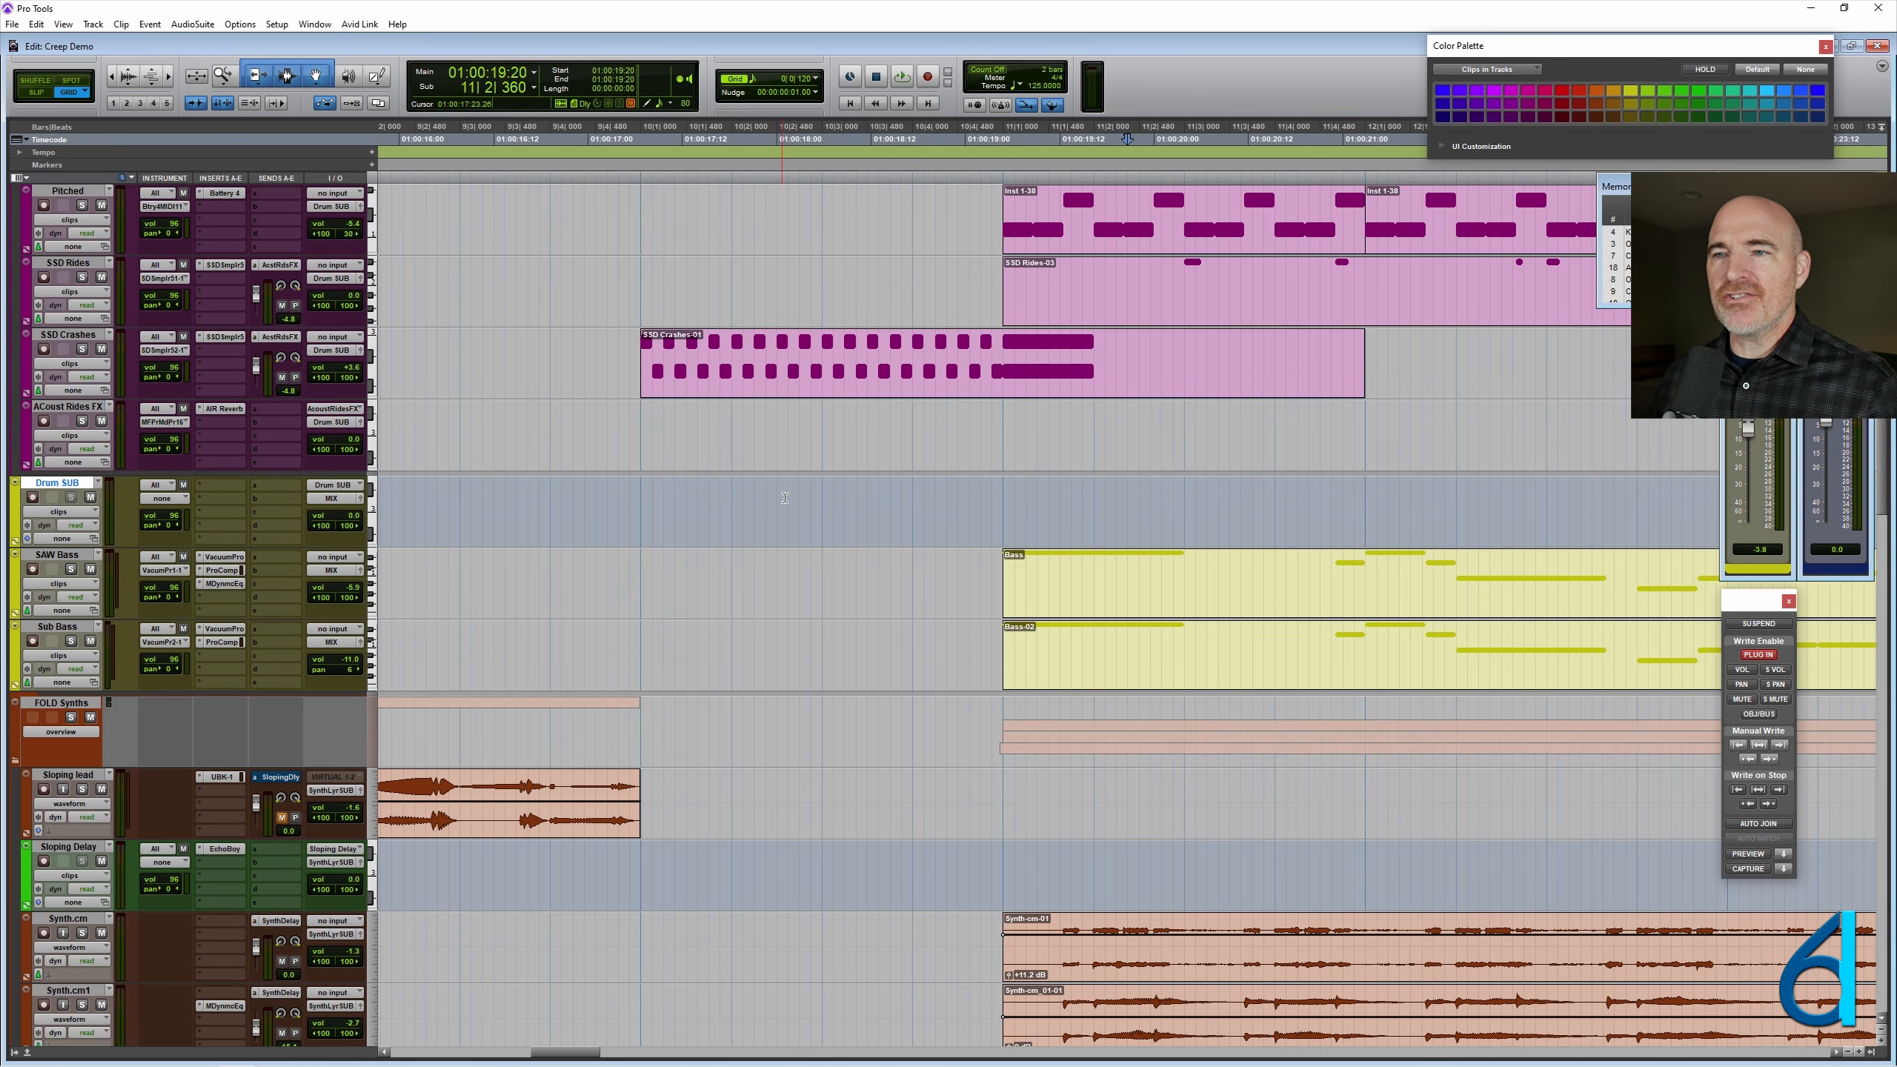
scroll(784, 498, "right", 5)
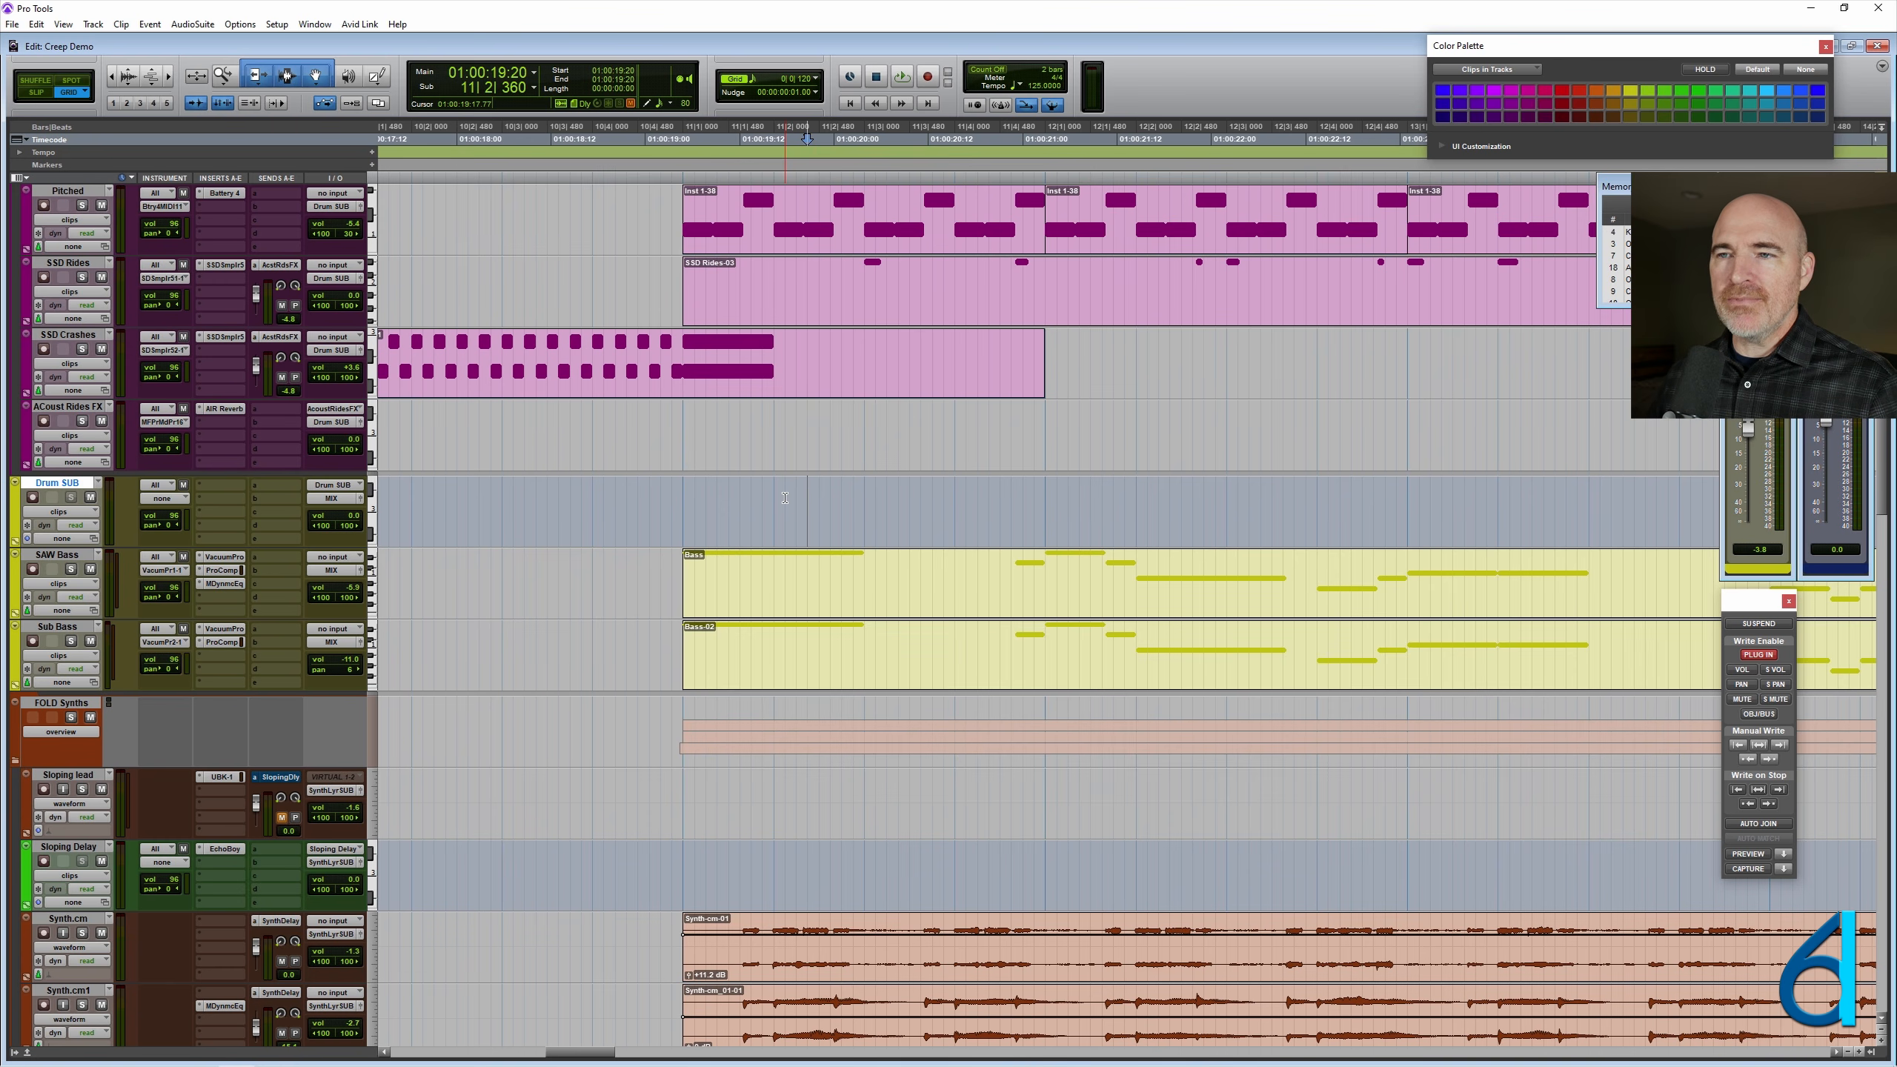
left_click(687, 504)
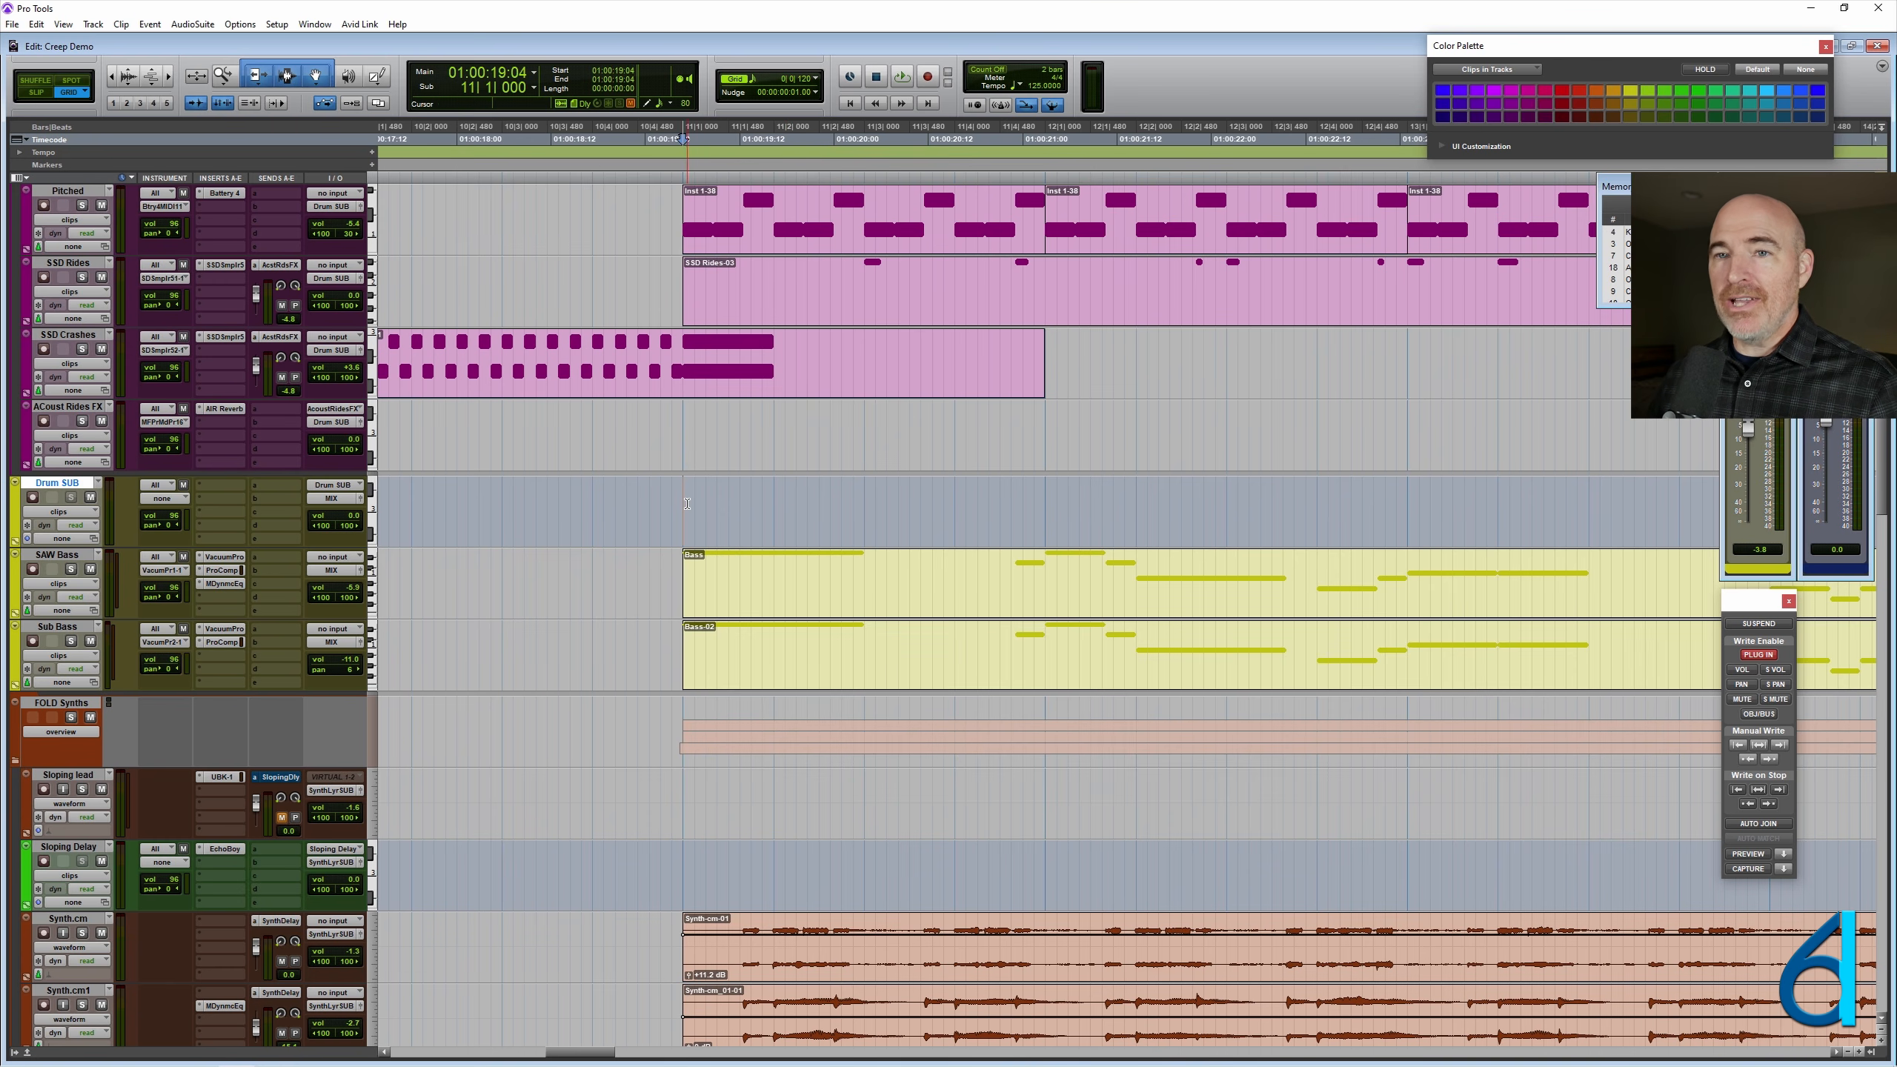
- Insert the stereo AIR Phaser from the multichannel Modulation plug-ins on the Drum SUB track
left_click(217, 487)
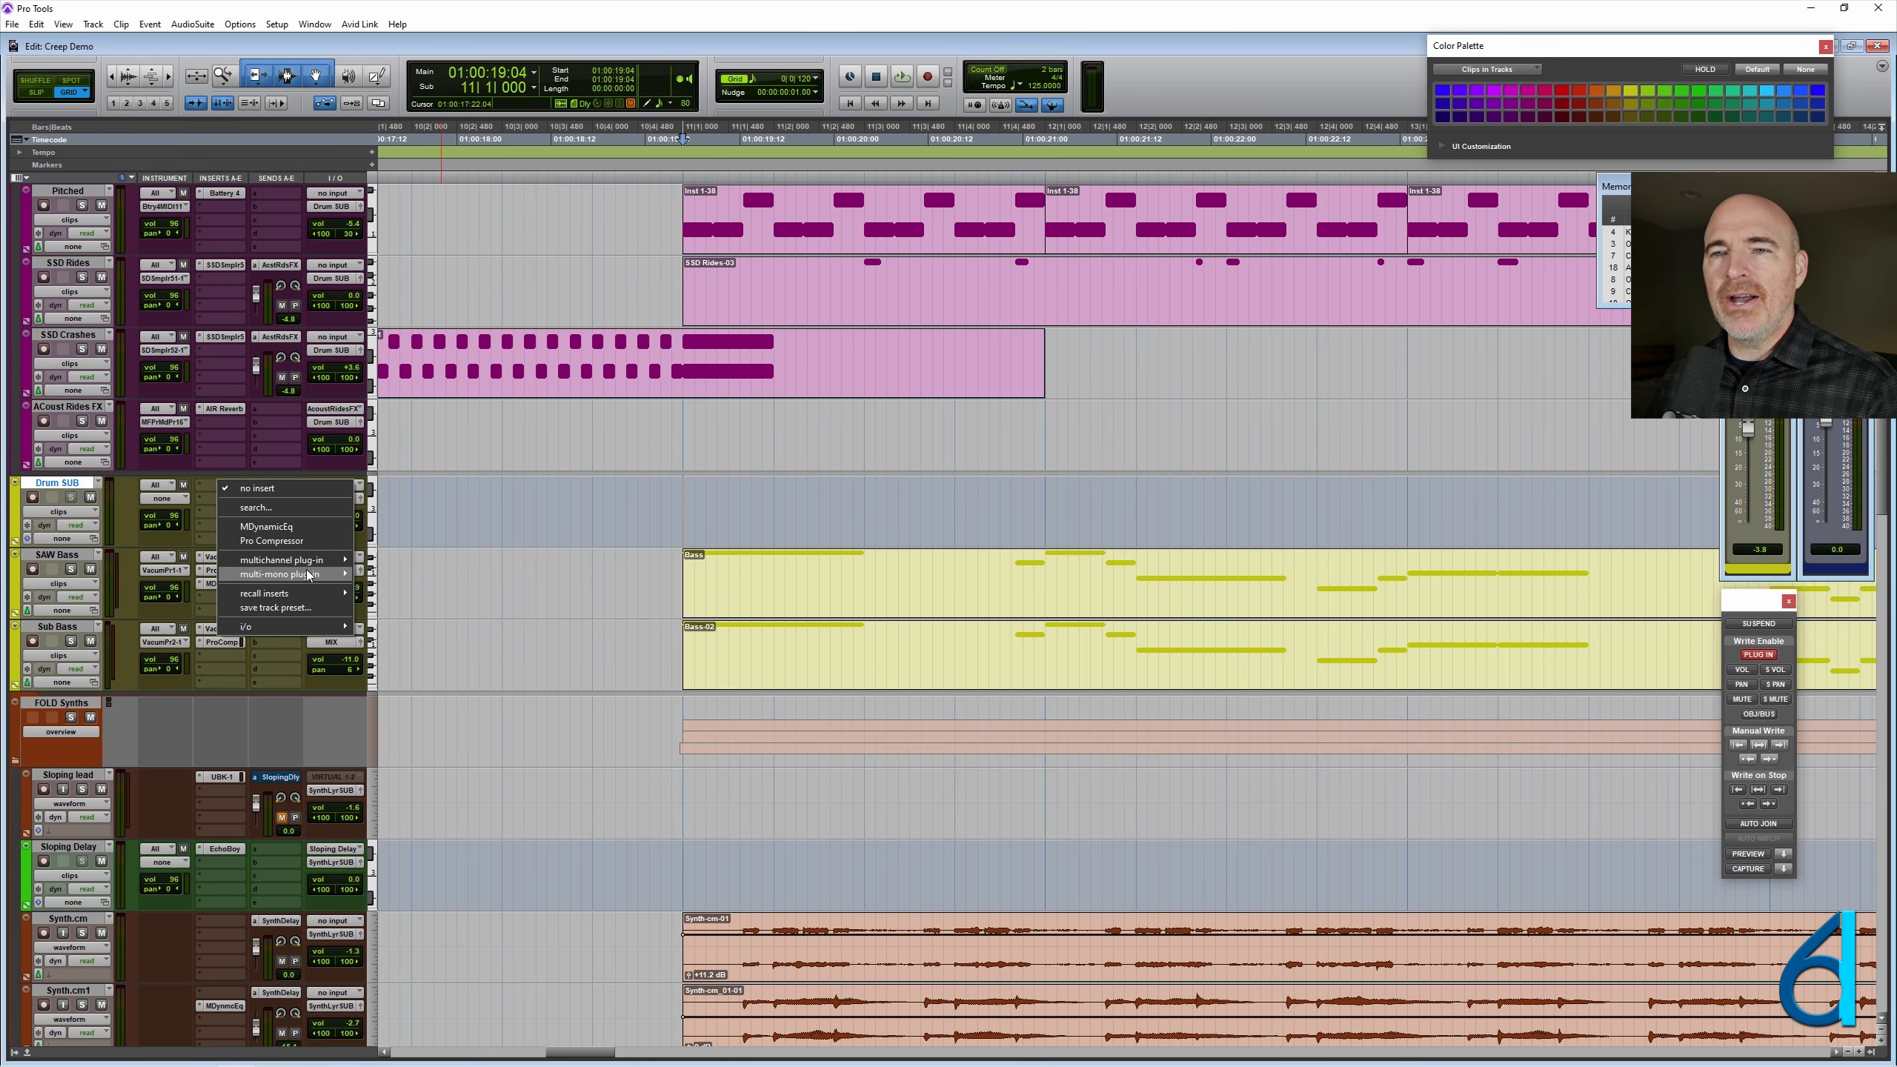
mouse_move(315, 567)
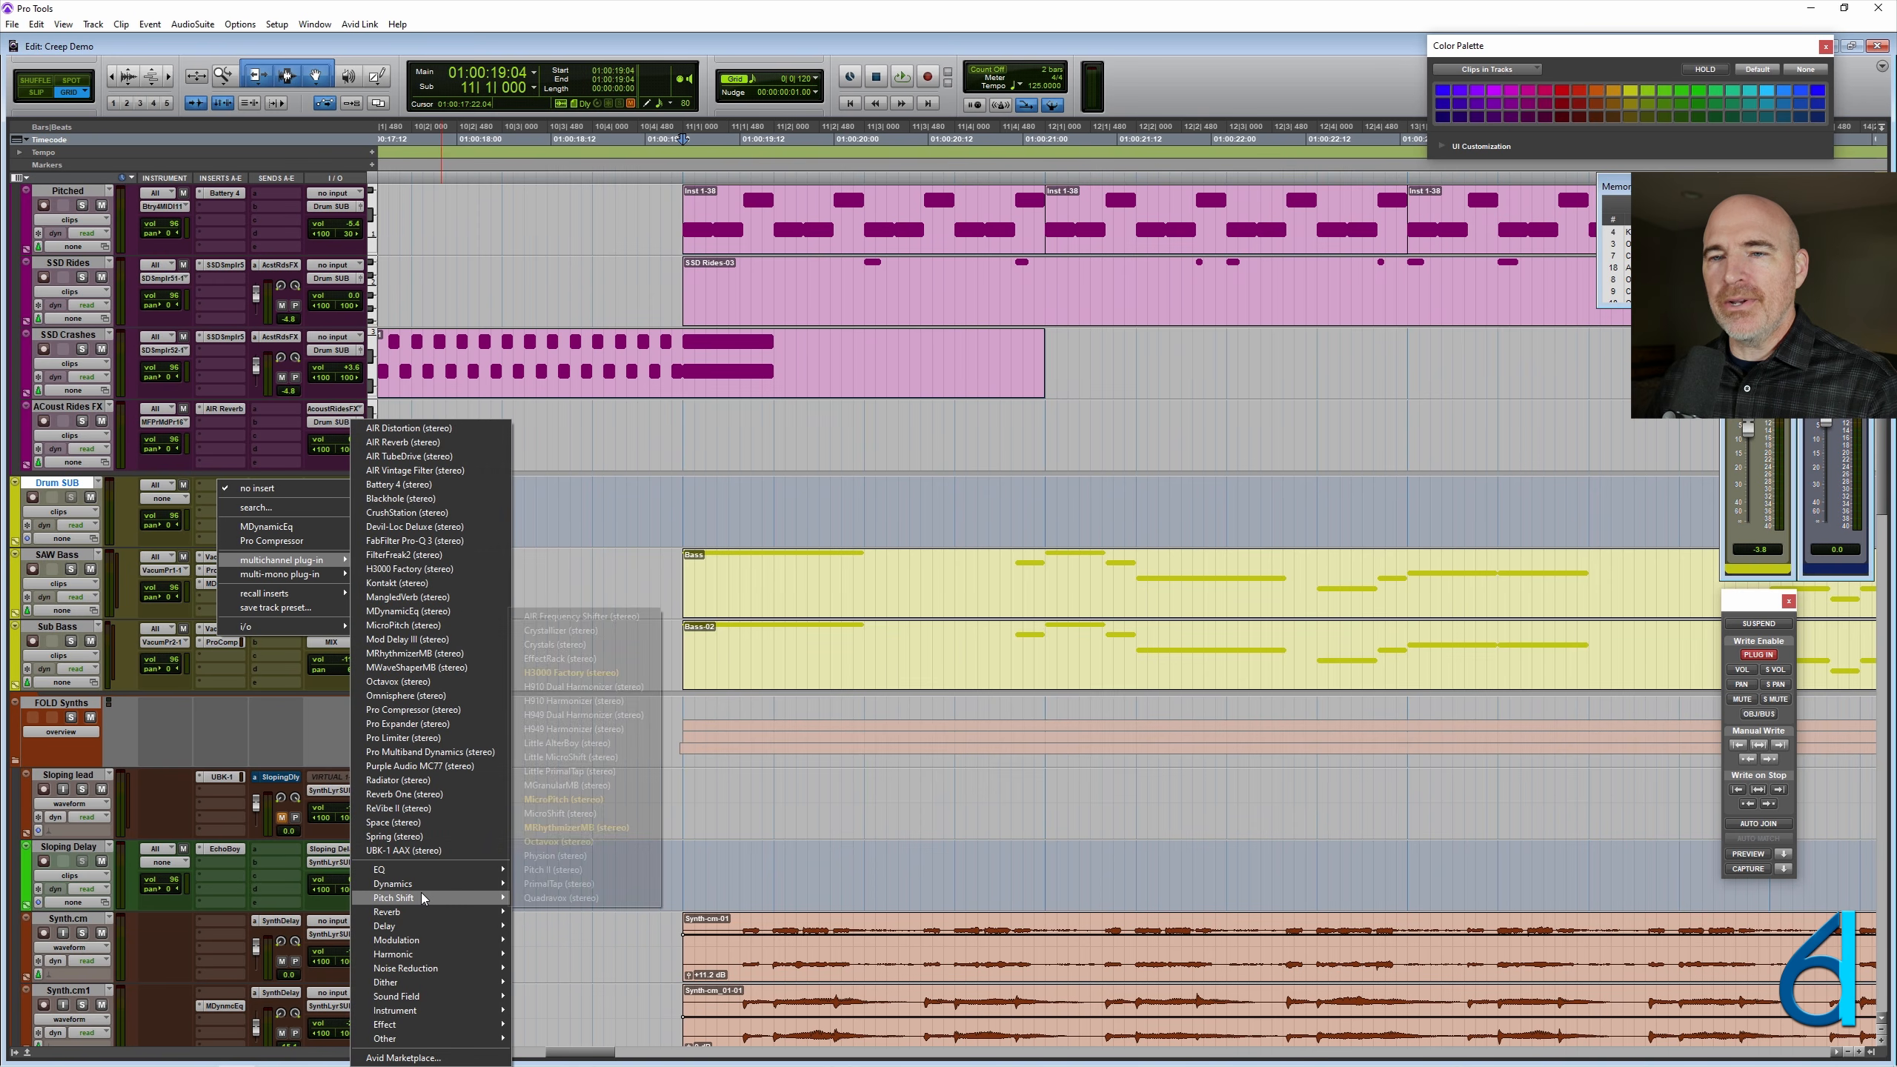
mouse_move(431, 942)
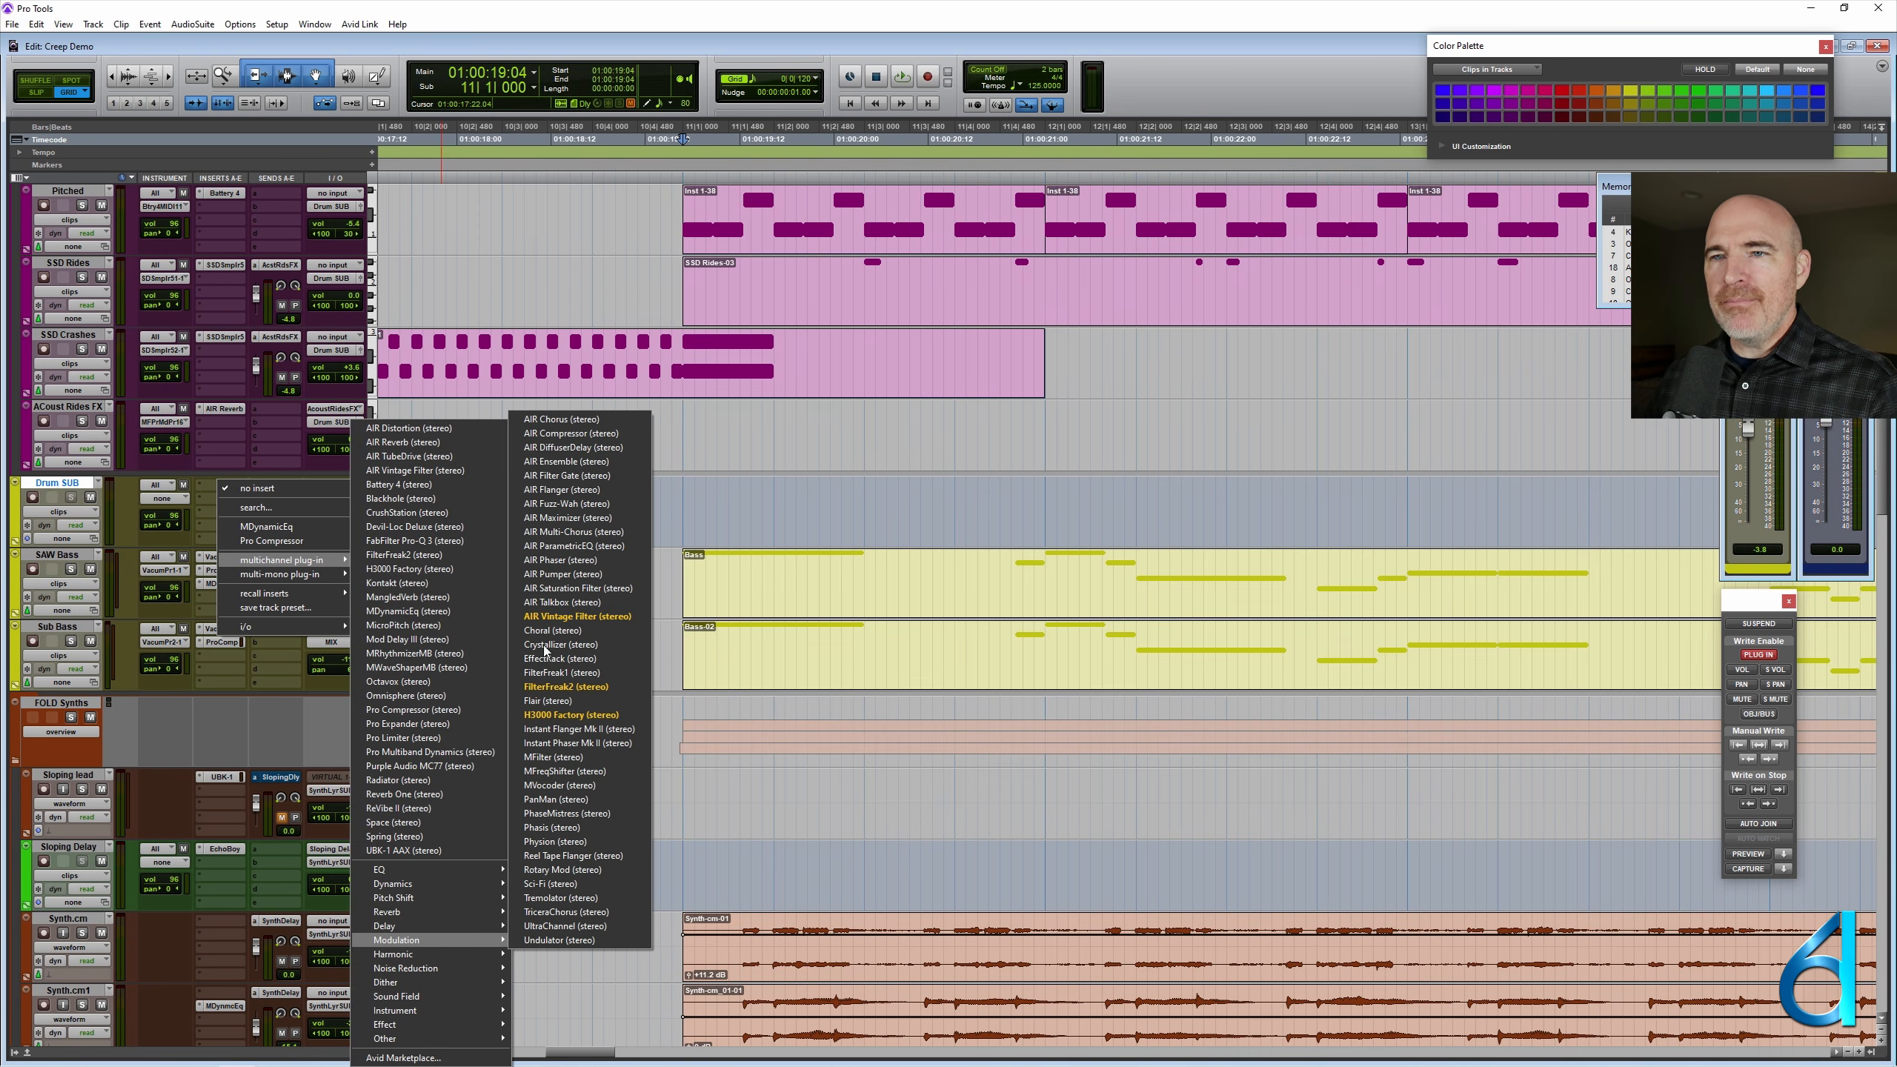
left_click(568, 561)
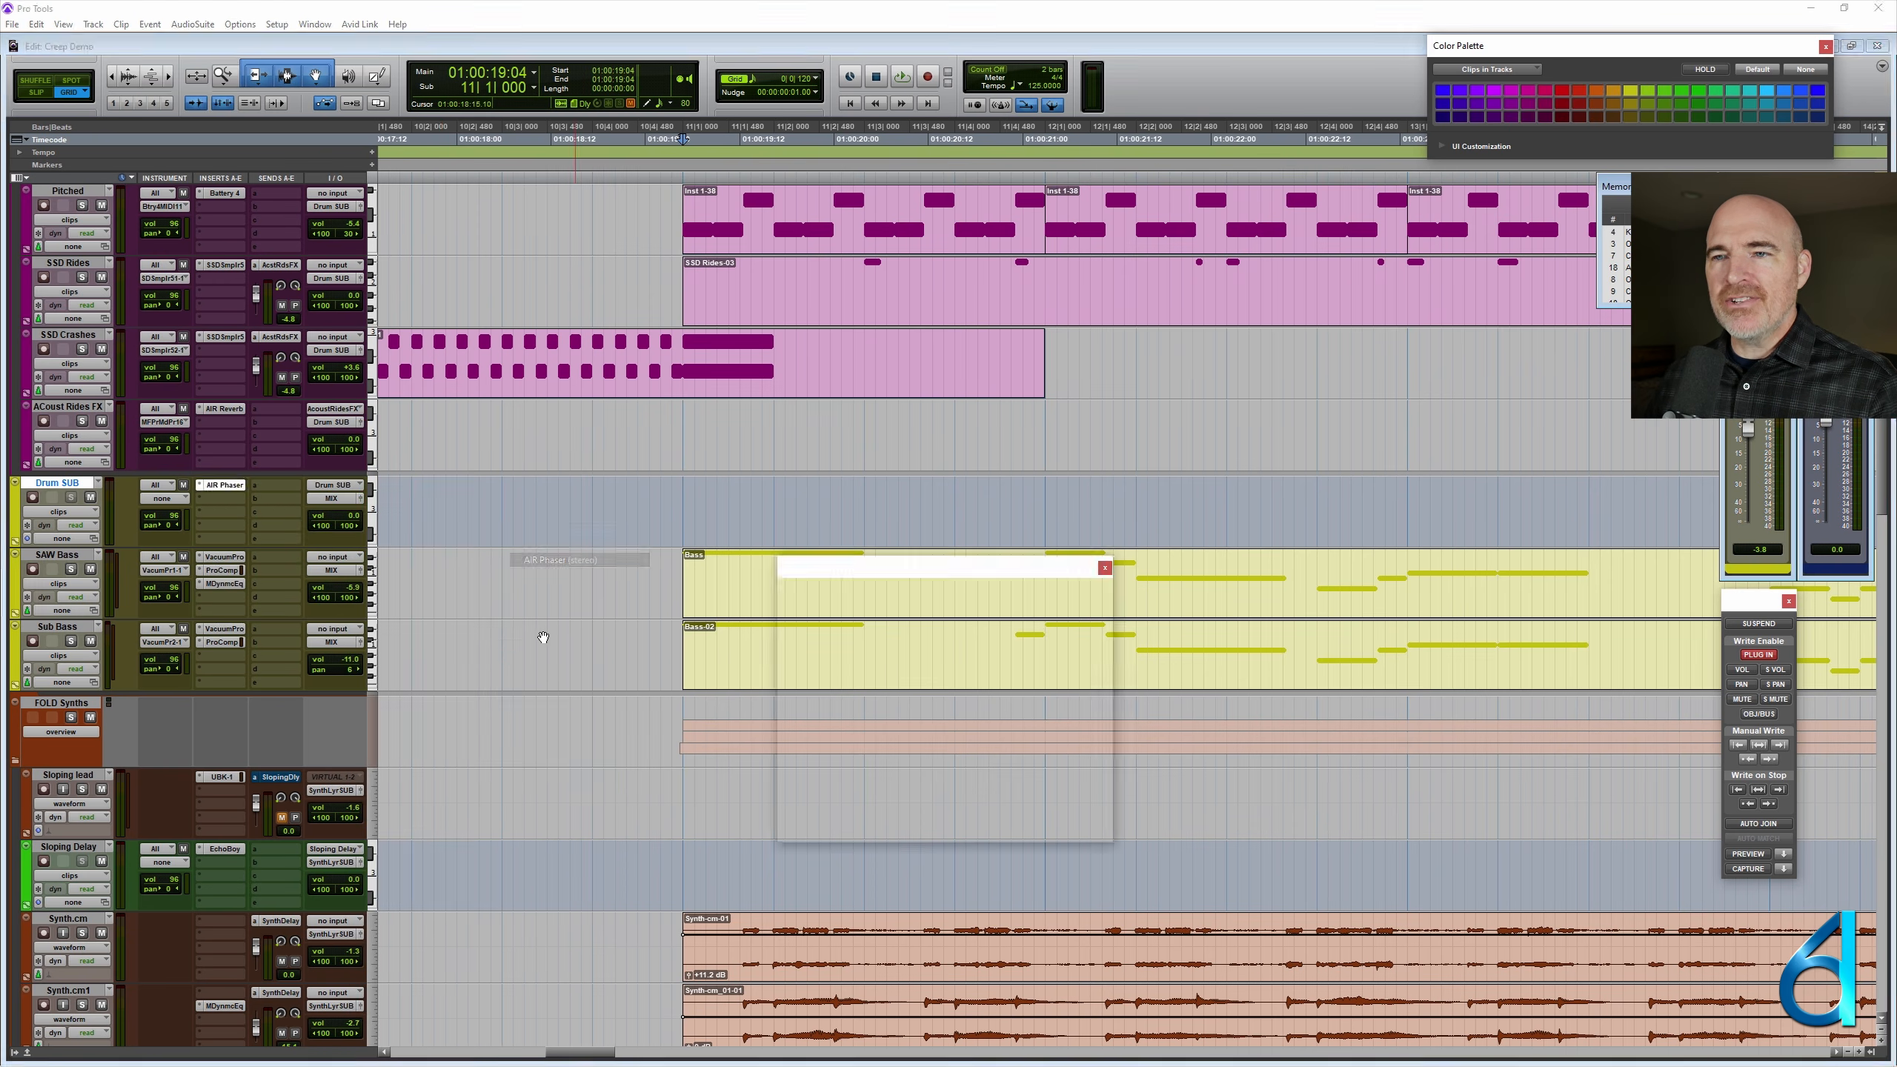
- Set the AIR Phaser's rate to 0.63 Hz and increase its depth, keeping the plug-in clear of the Drum SUB track
left_click_drag(664, 637, 534, 635)
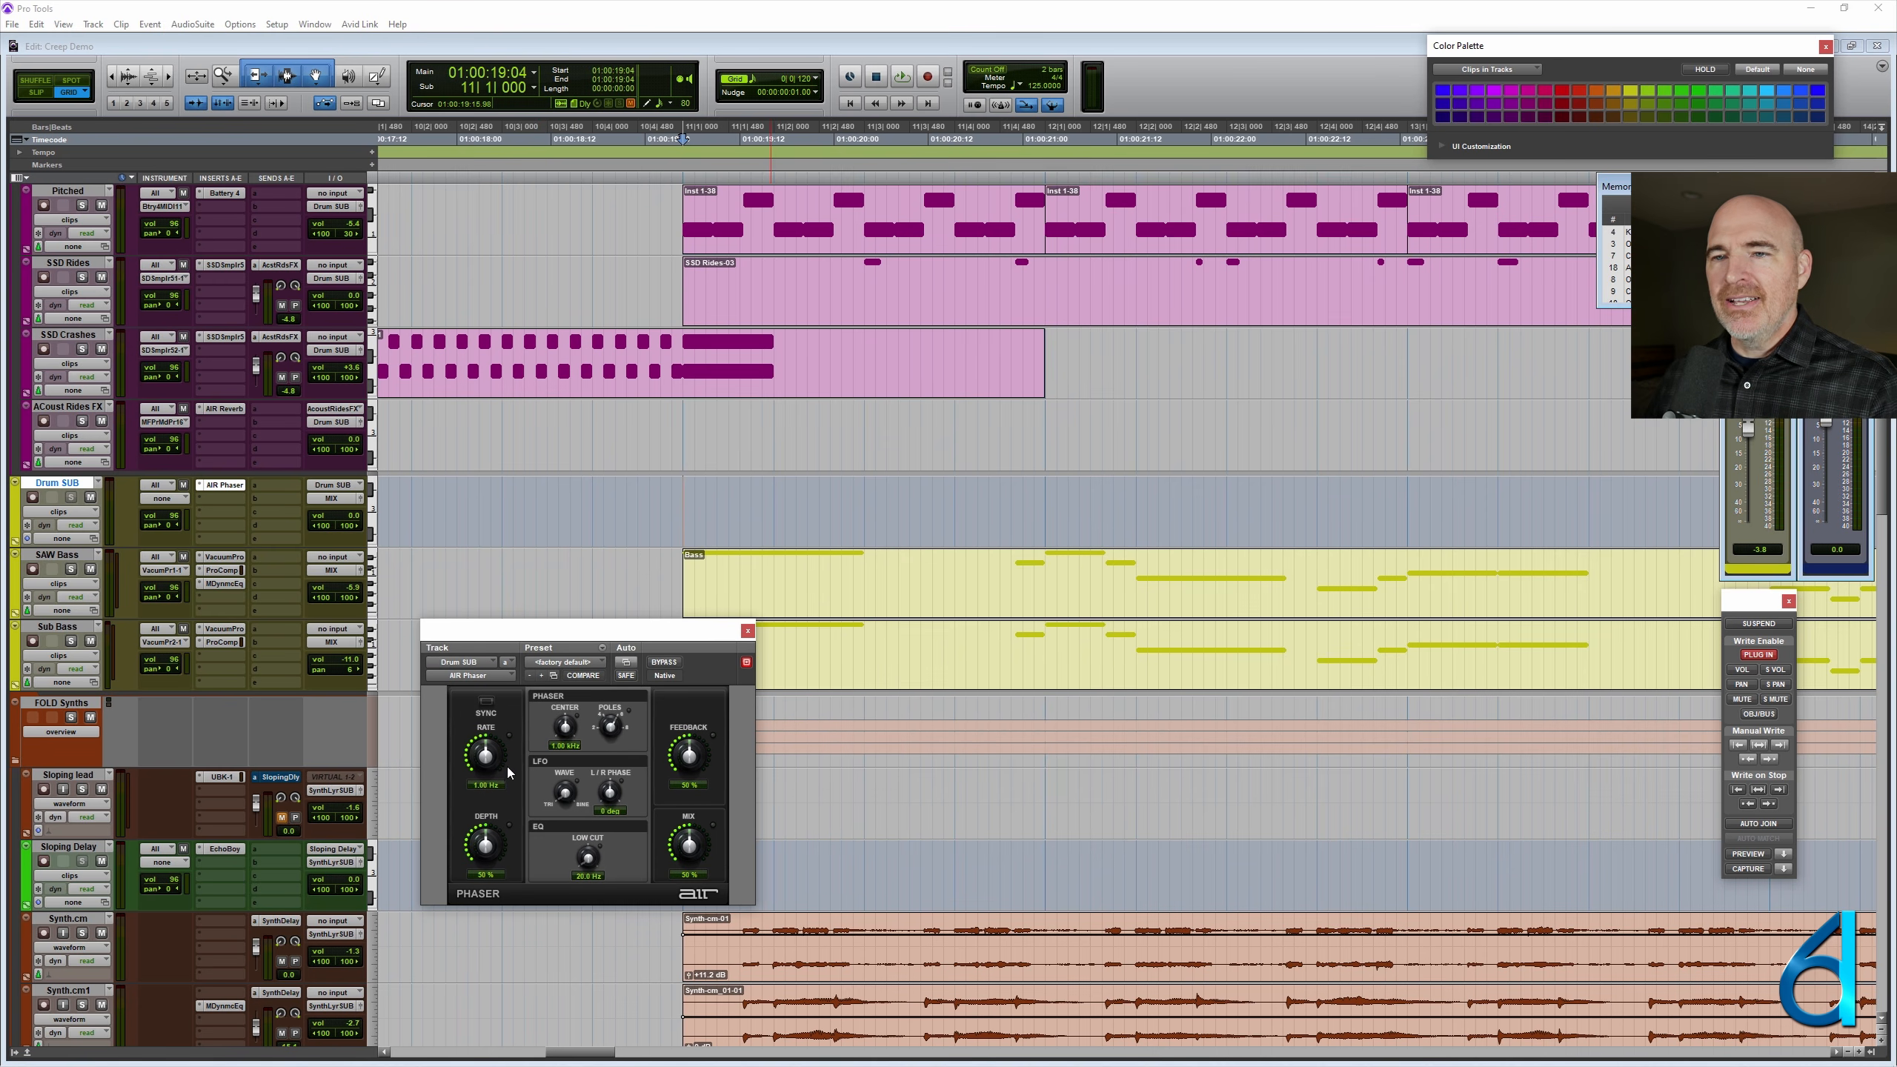
left_click_drag(502, 768, 494, 784)
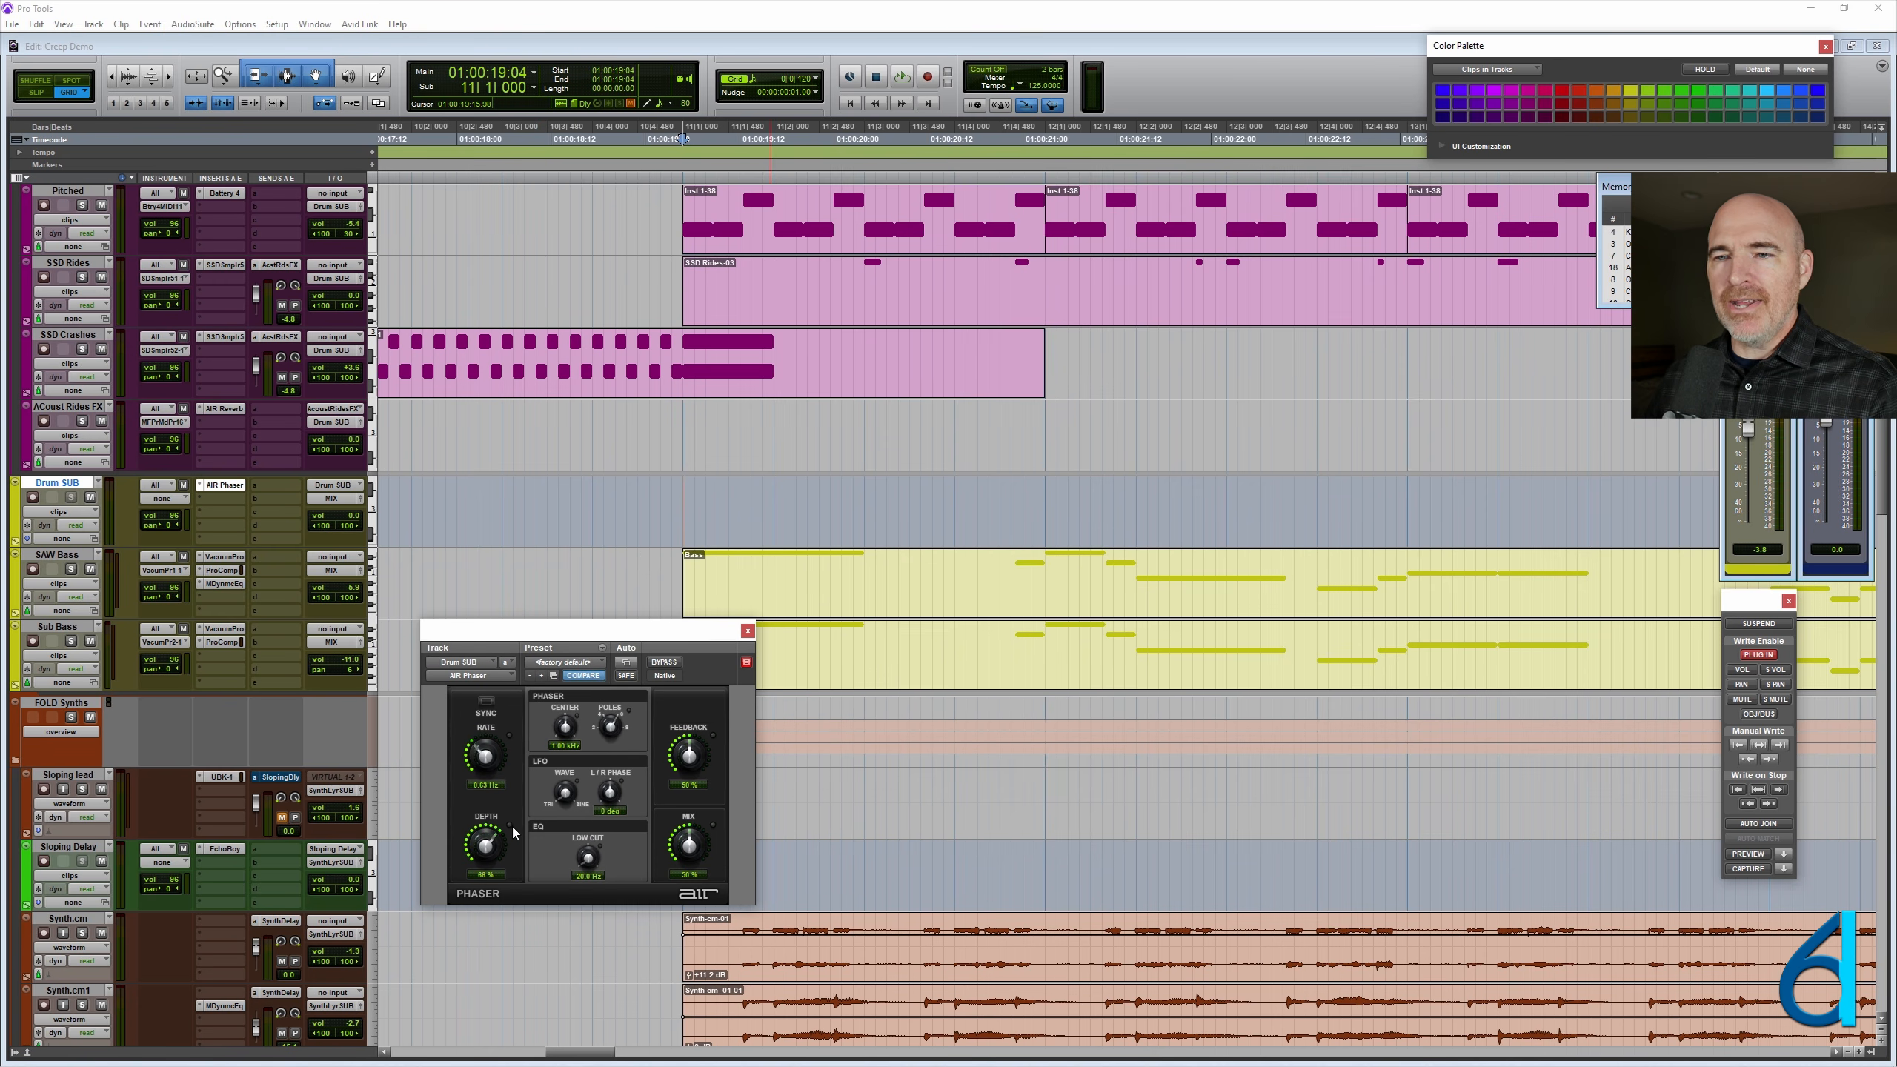
left_click_drag(644, 634, 721, 669)
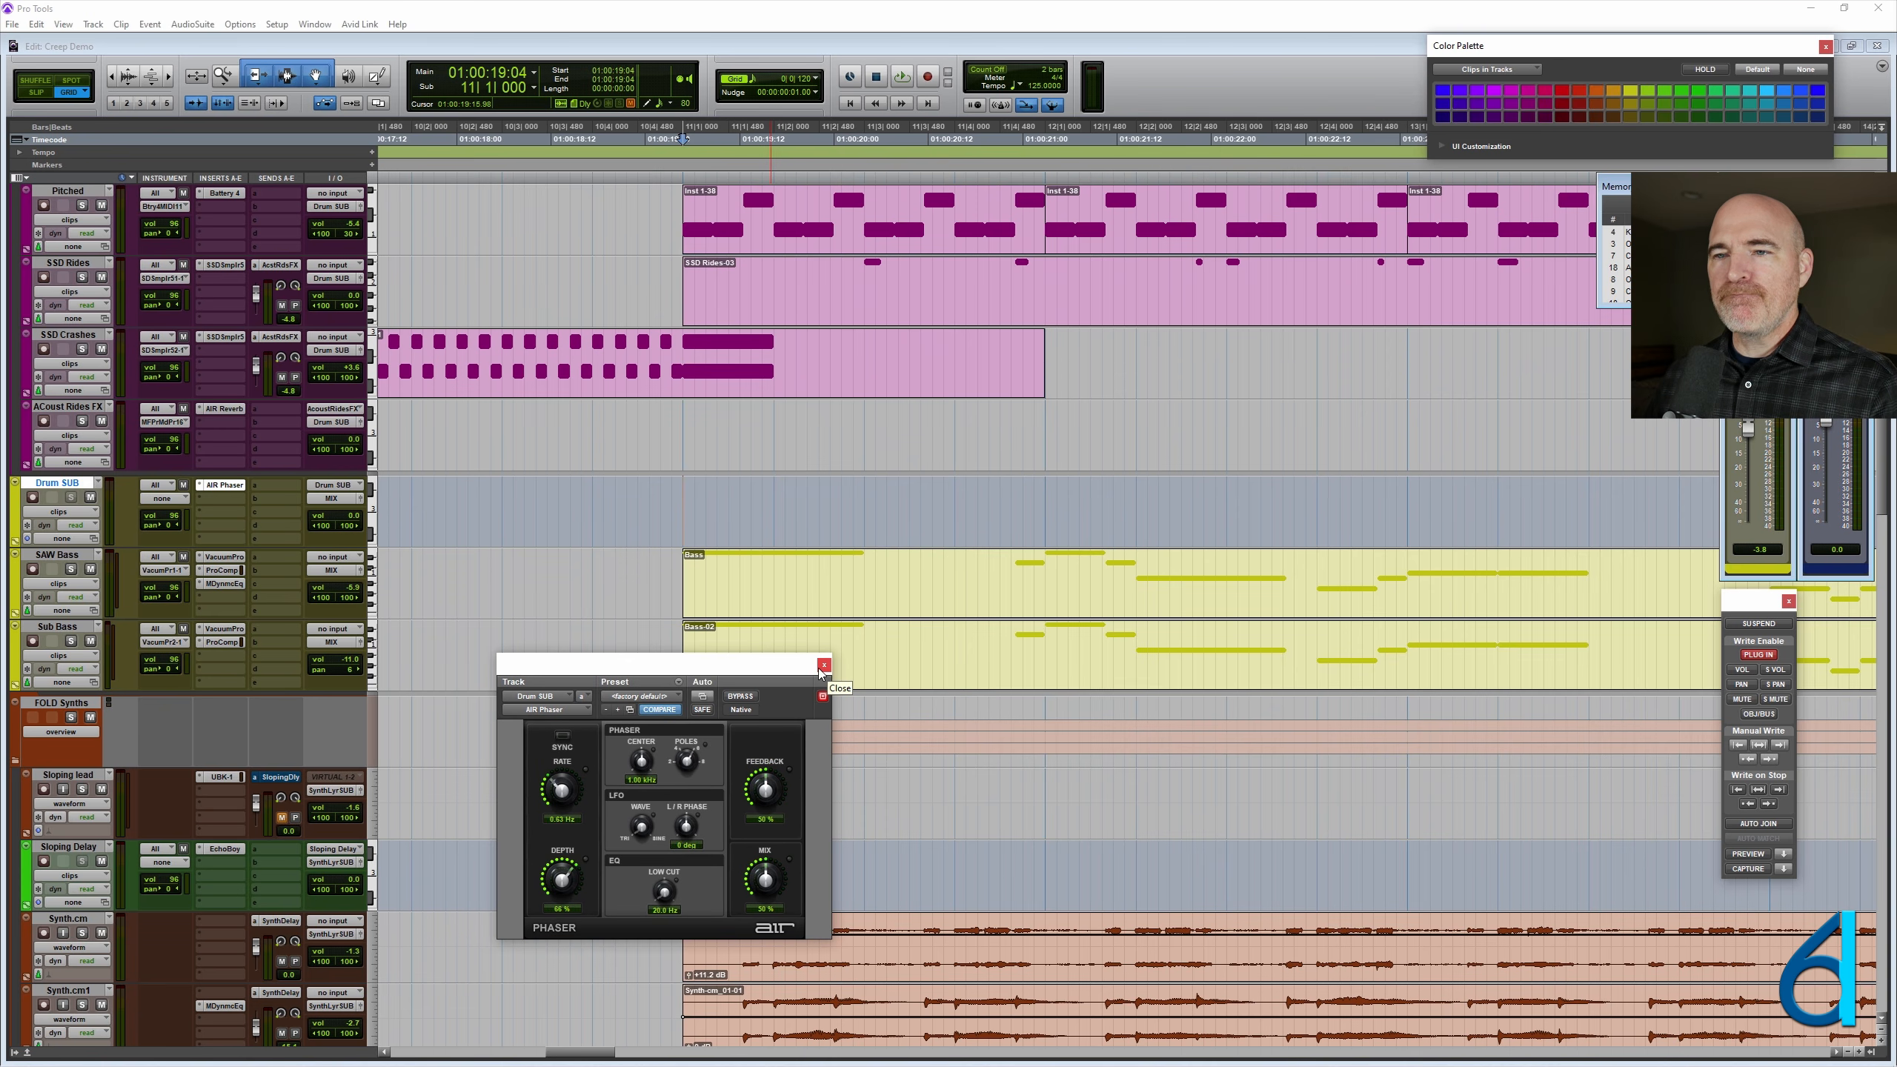
- Bypass the AIR Phaser and display its Master Bypass automation on the Drum SUB track
left_click_drag(764, 668, 1028, 595)
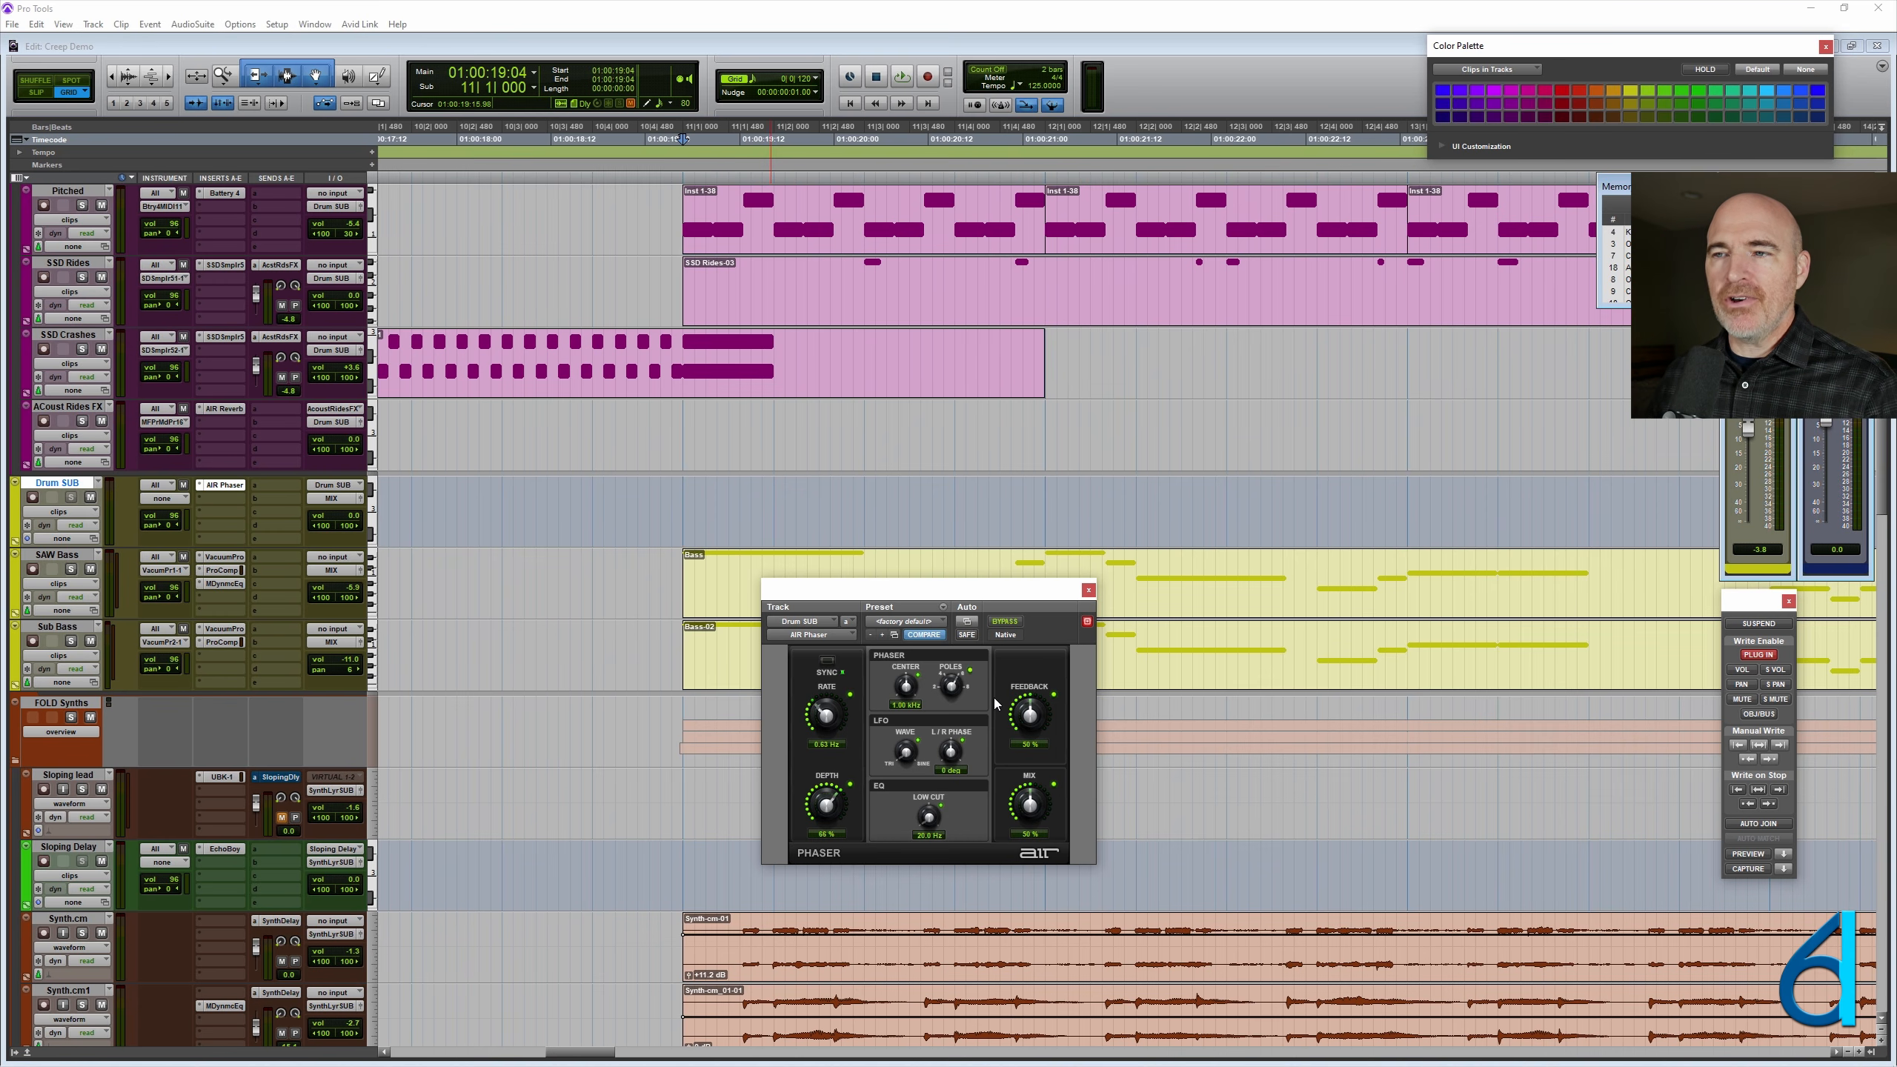
left_click(1007, 622)
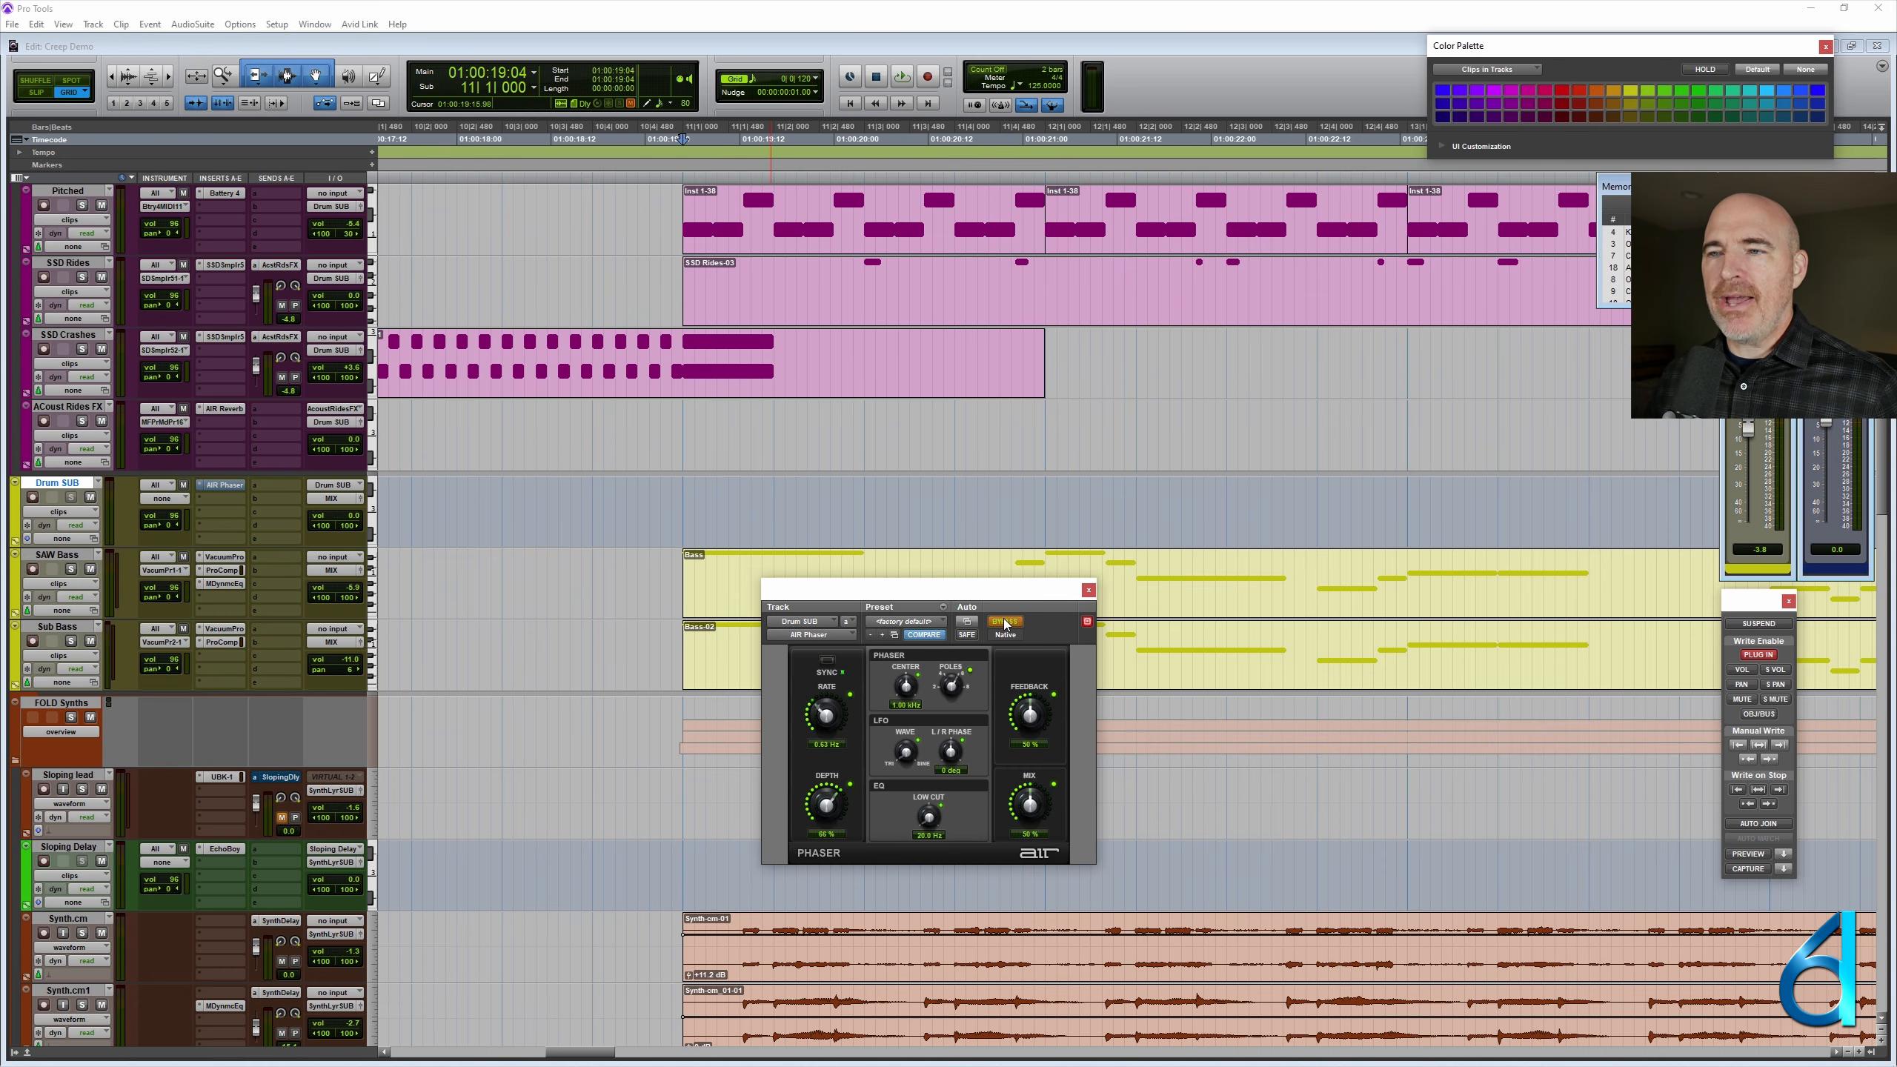
left_click(1006, 624, "ctrl+super")
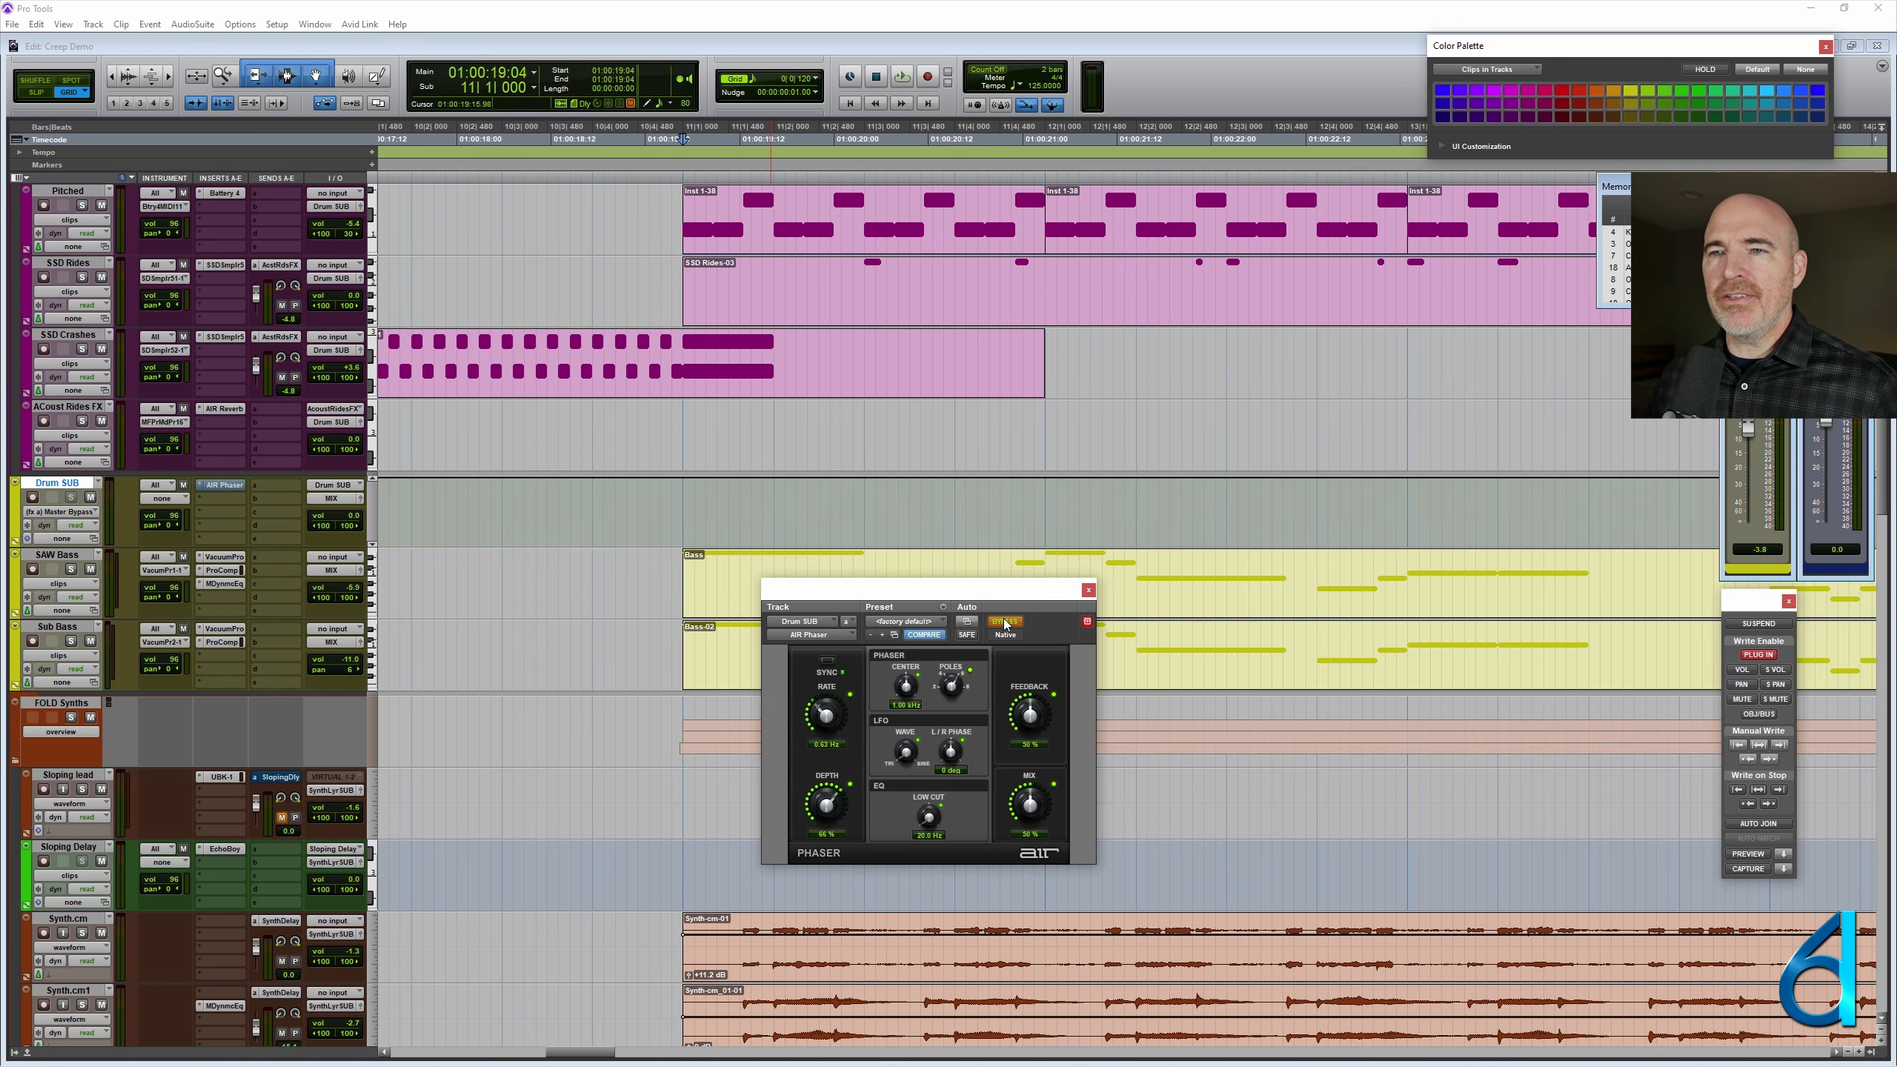
- Turn the AIR Phaser's bypass off for the two beats from 10|1|000 to 10|3|000 on the Drum SUB track
left_click(498, 509)
key("r")
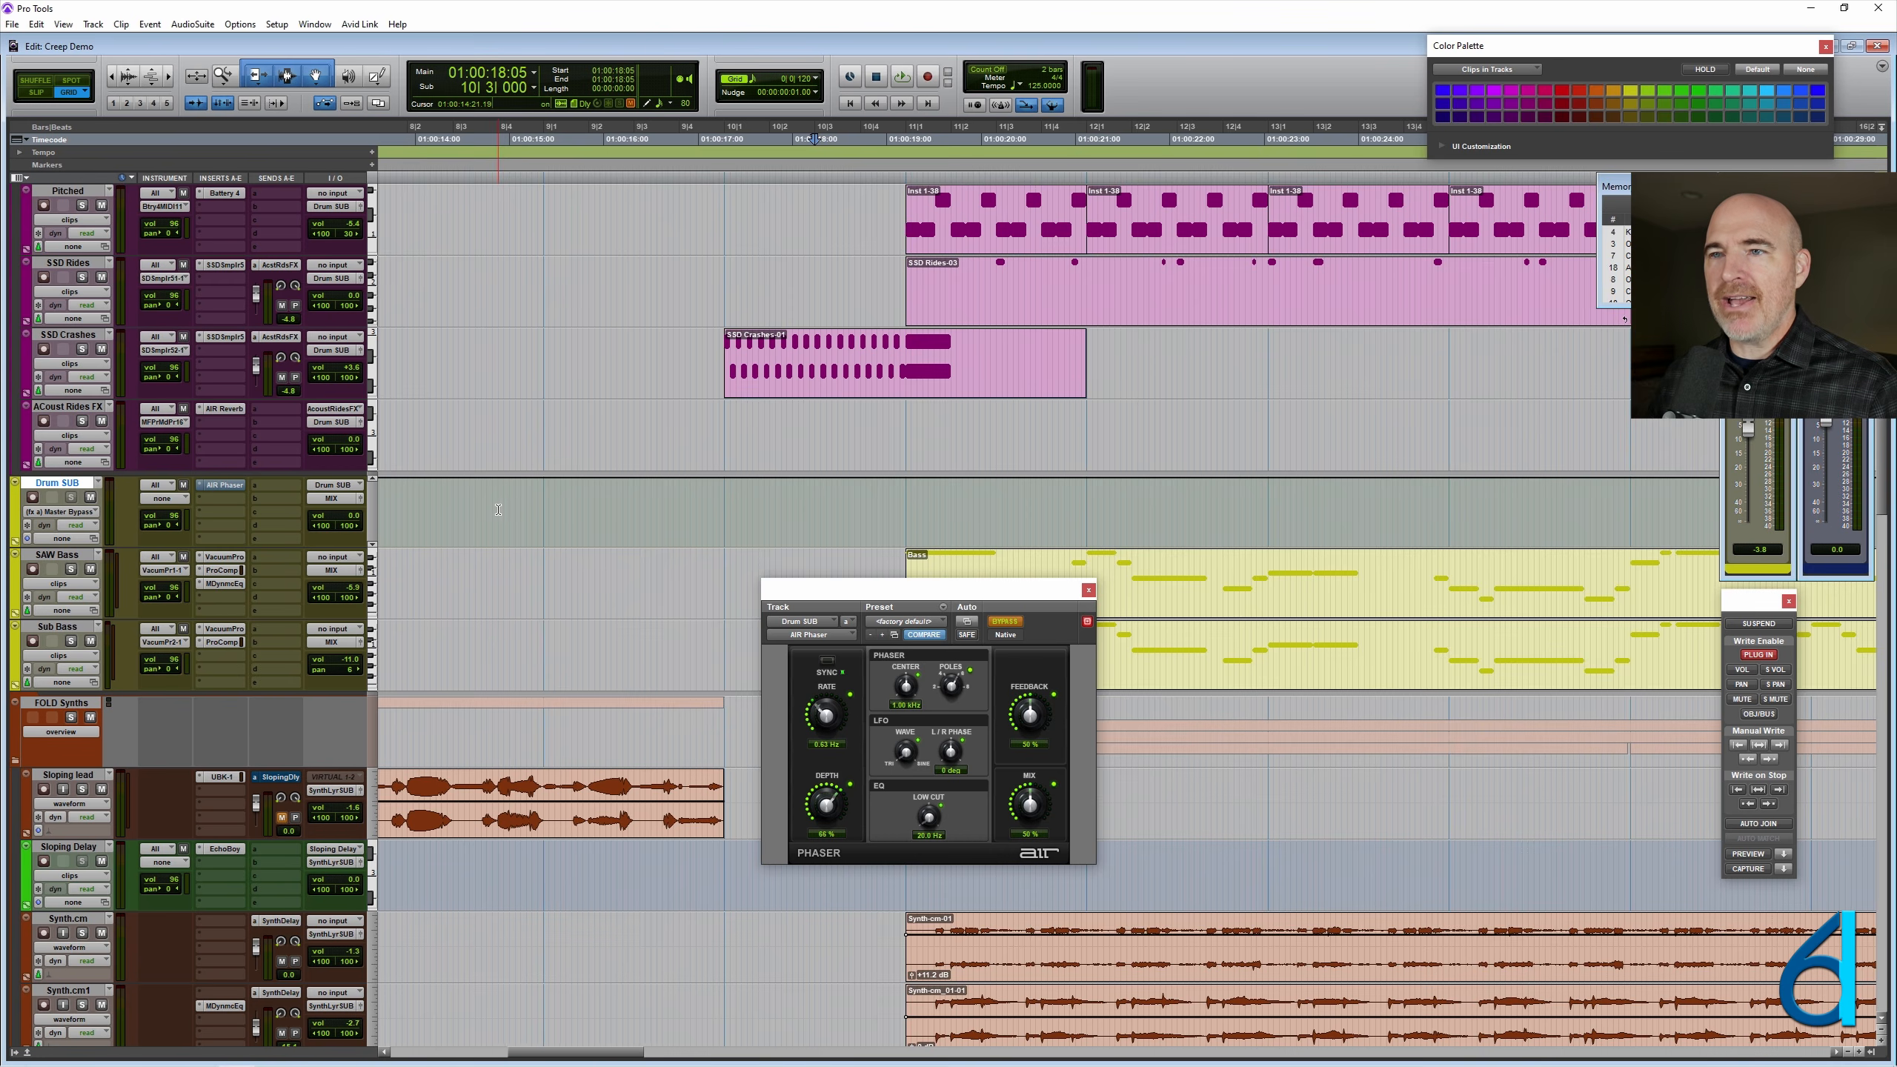
key("t")
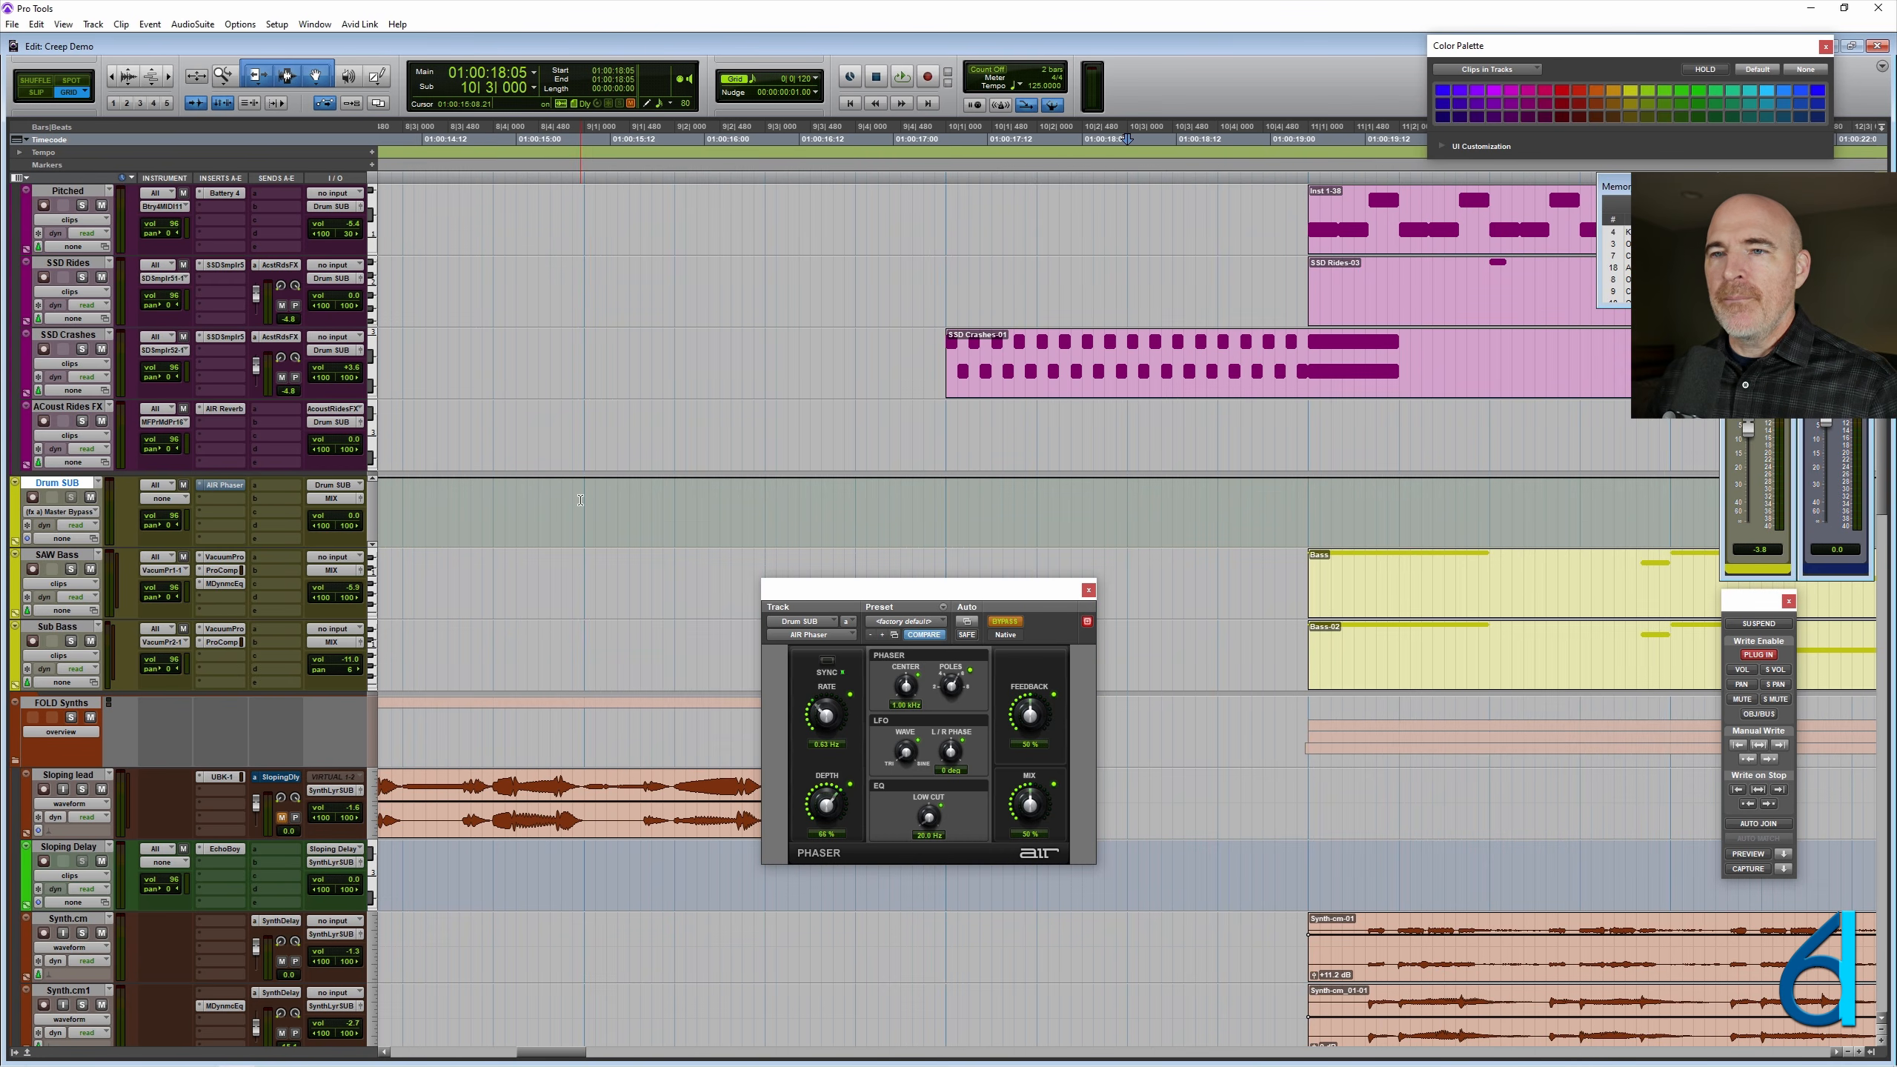
left_click(580, 500)
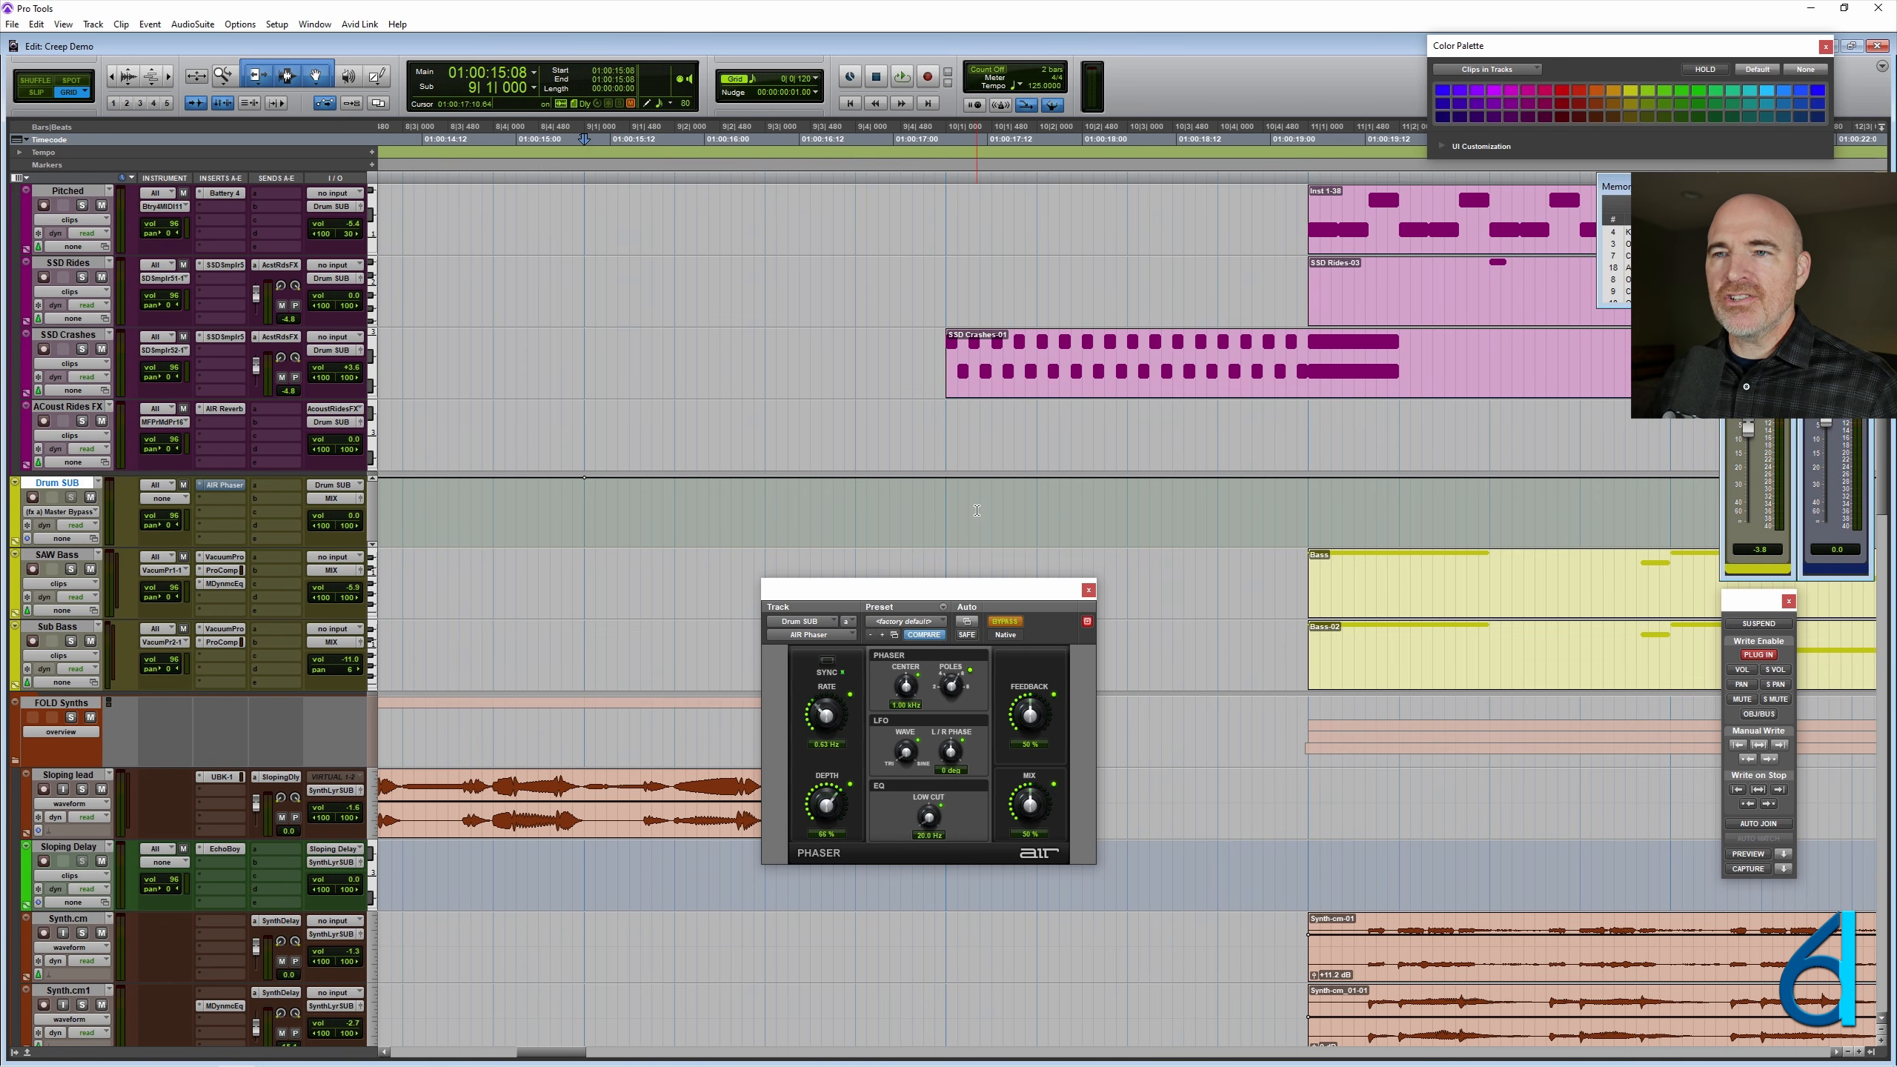
scroll(977, 511, "right", 3)
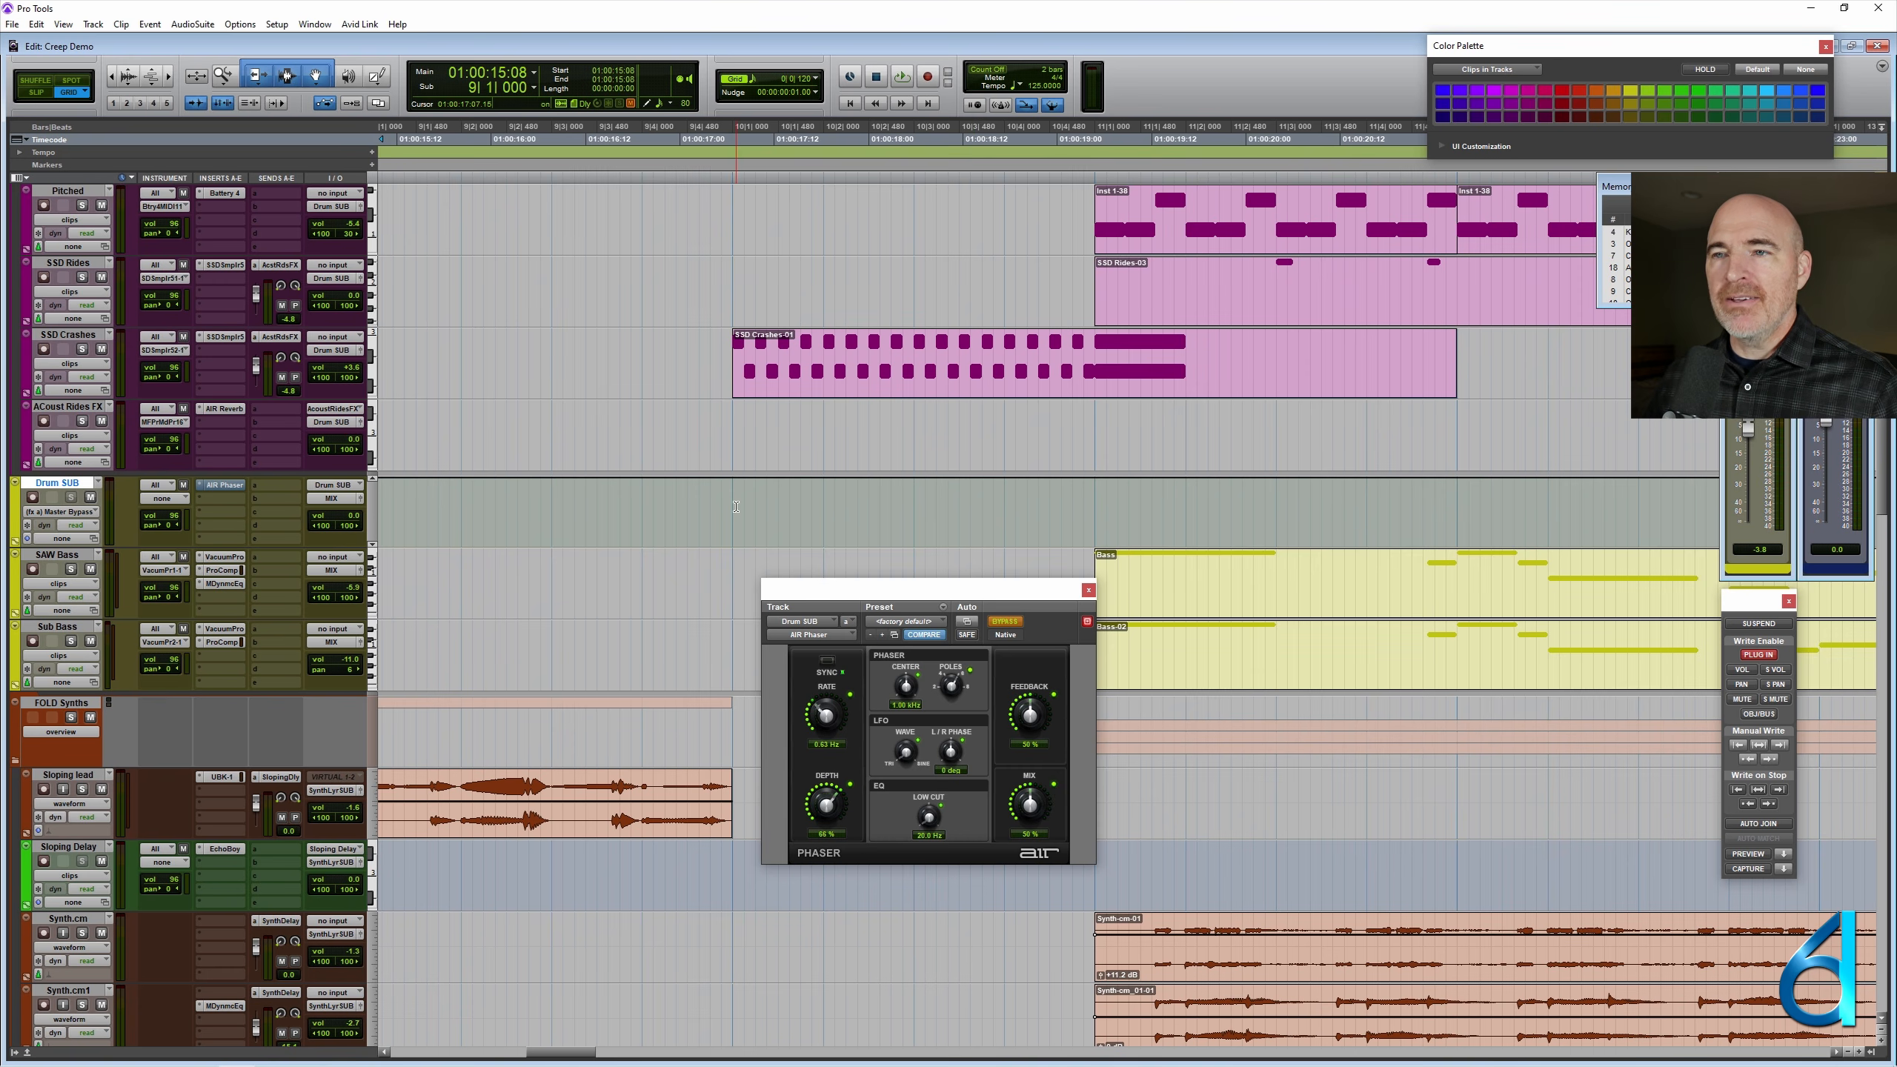
left_click_drag(736, 507, 911, 523)
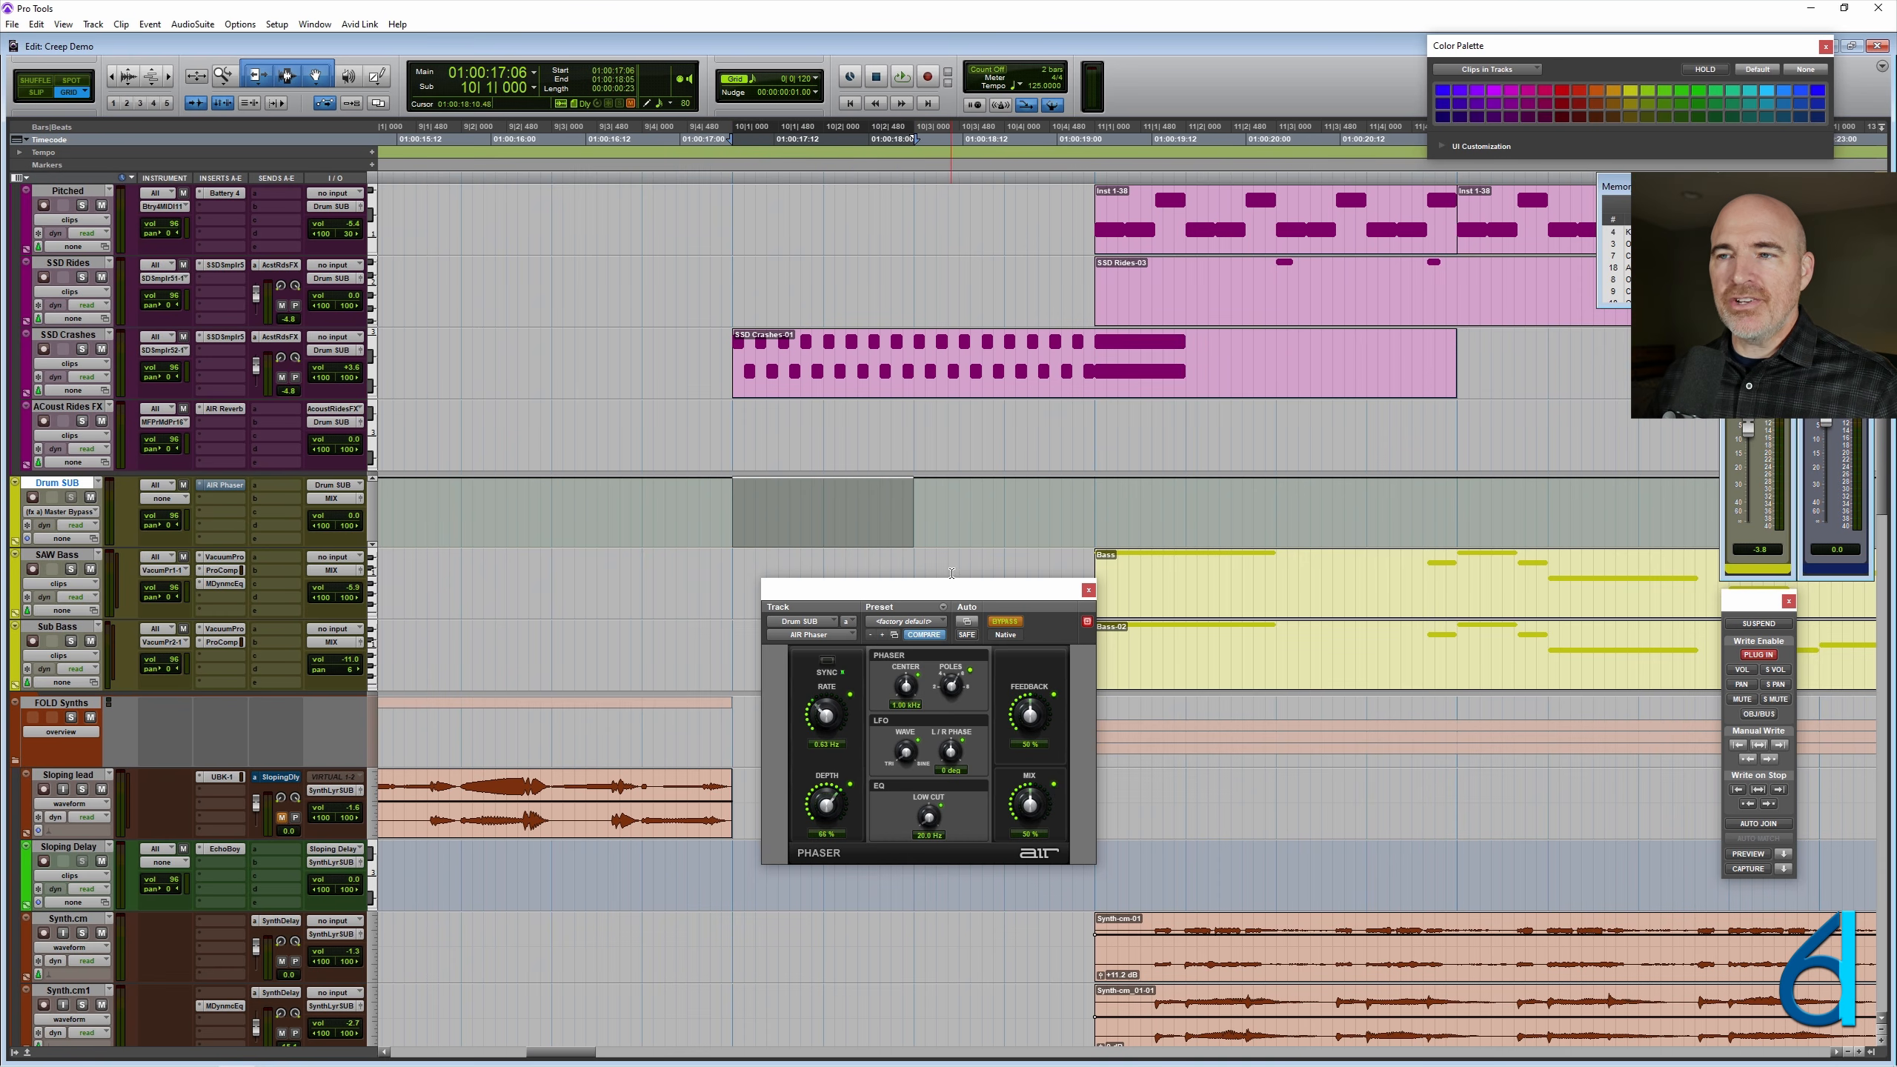
left_click(1008, 622)
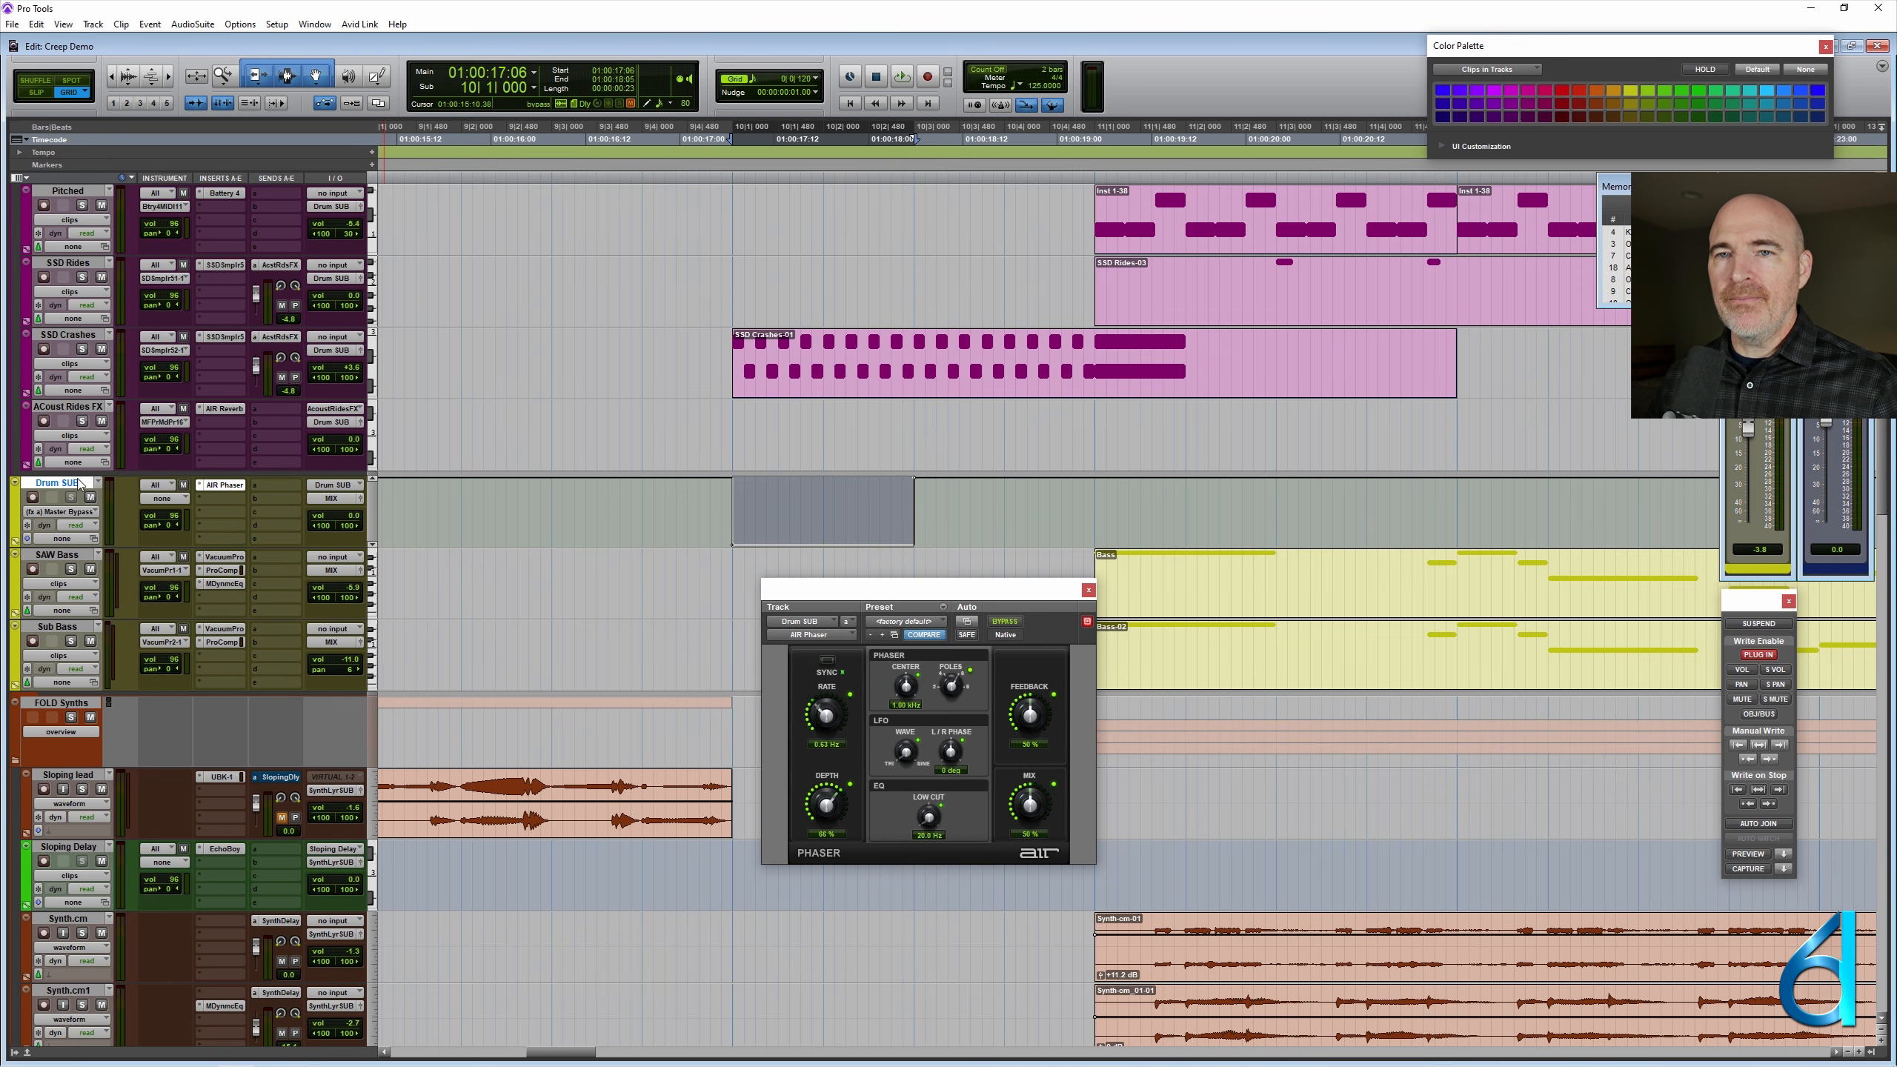
- Return Drum SUB to clips view, consolidate the selected two beats into a MIDI clip and name it Phase1
key("minus")
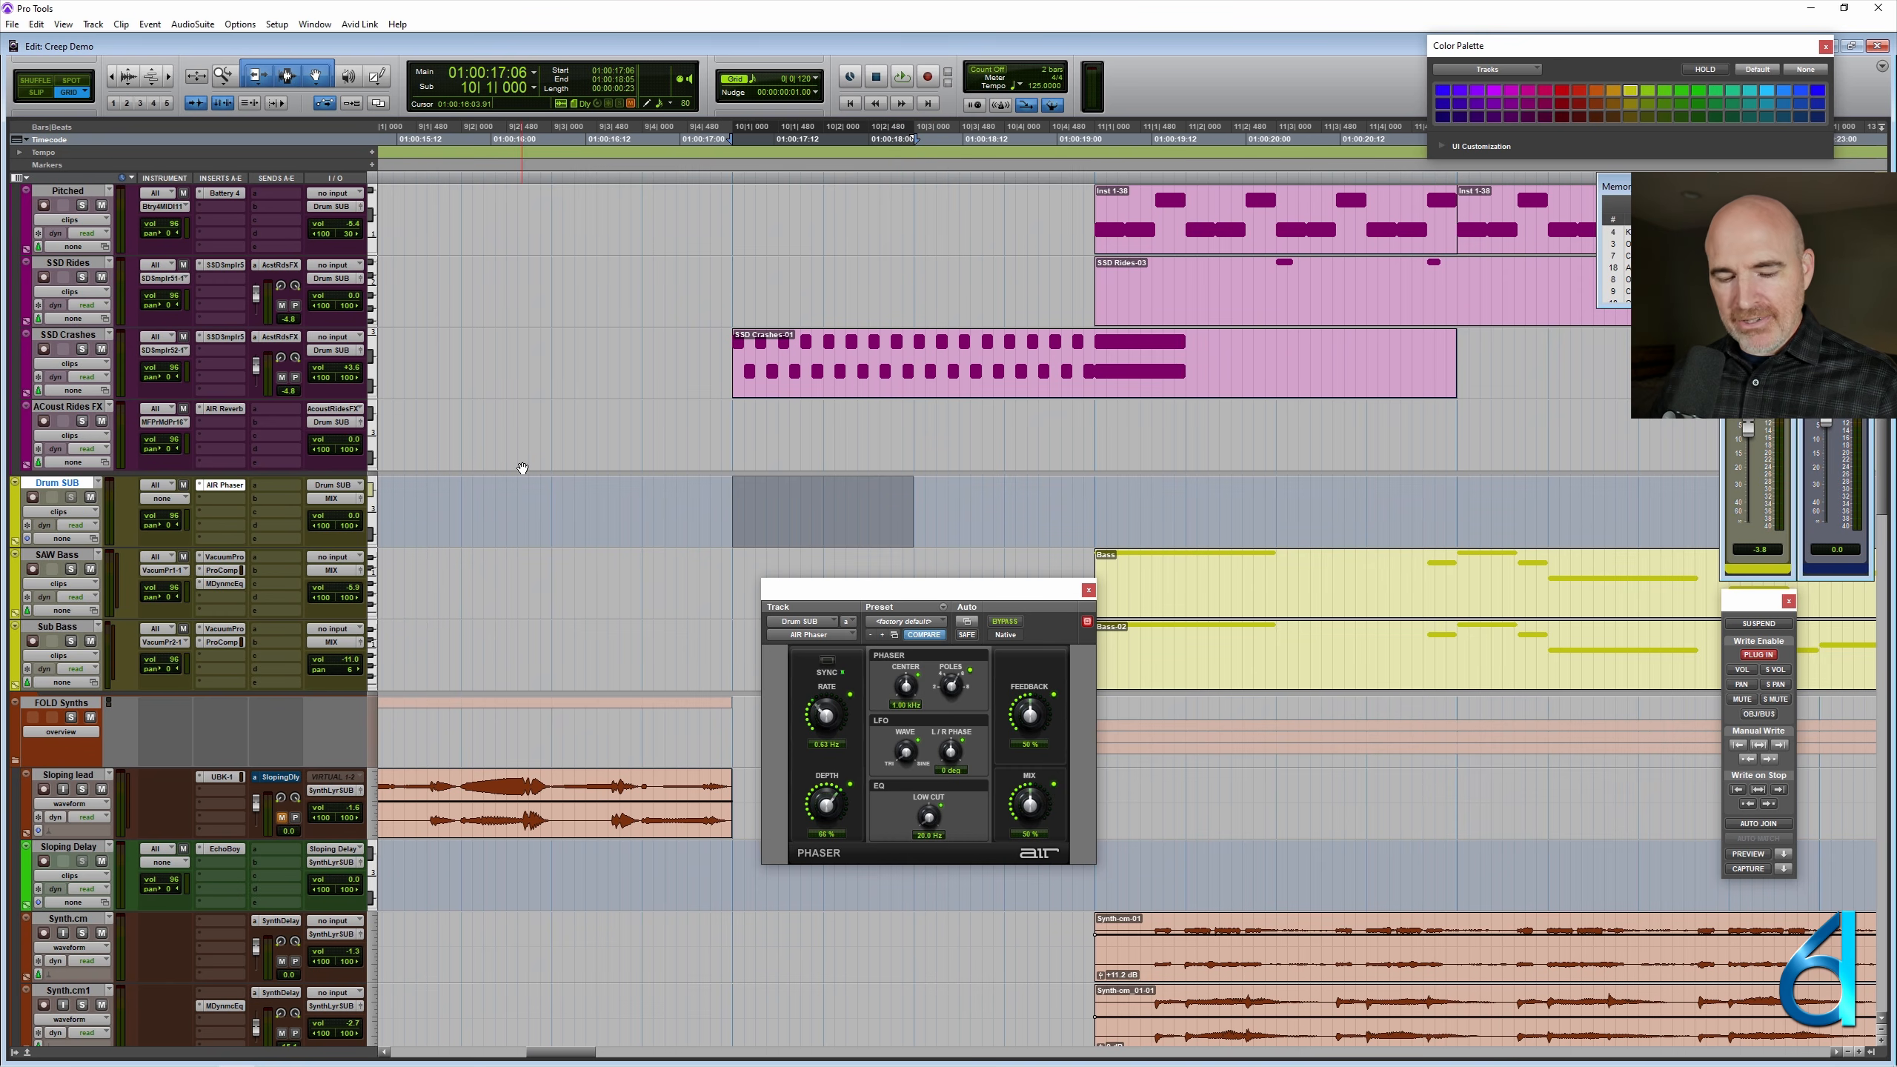
key("alt+shift+3")
right_click(801, 529)
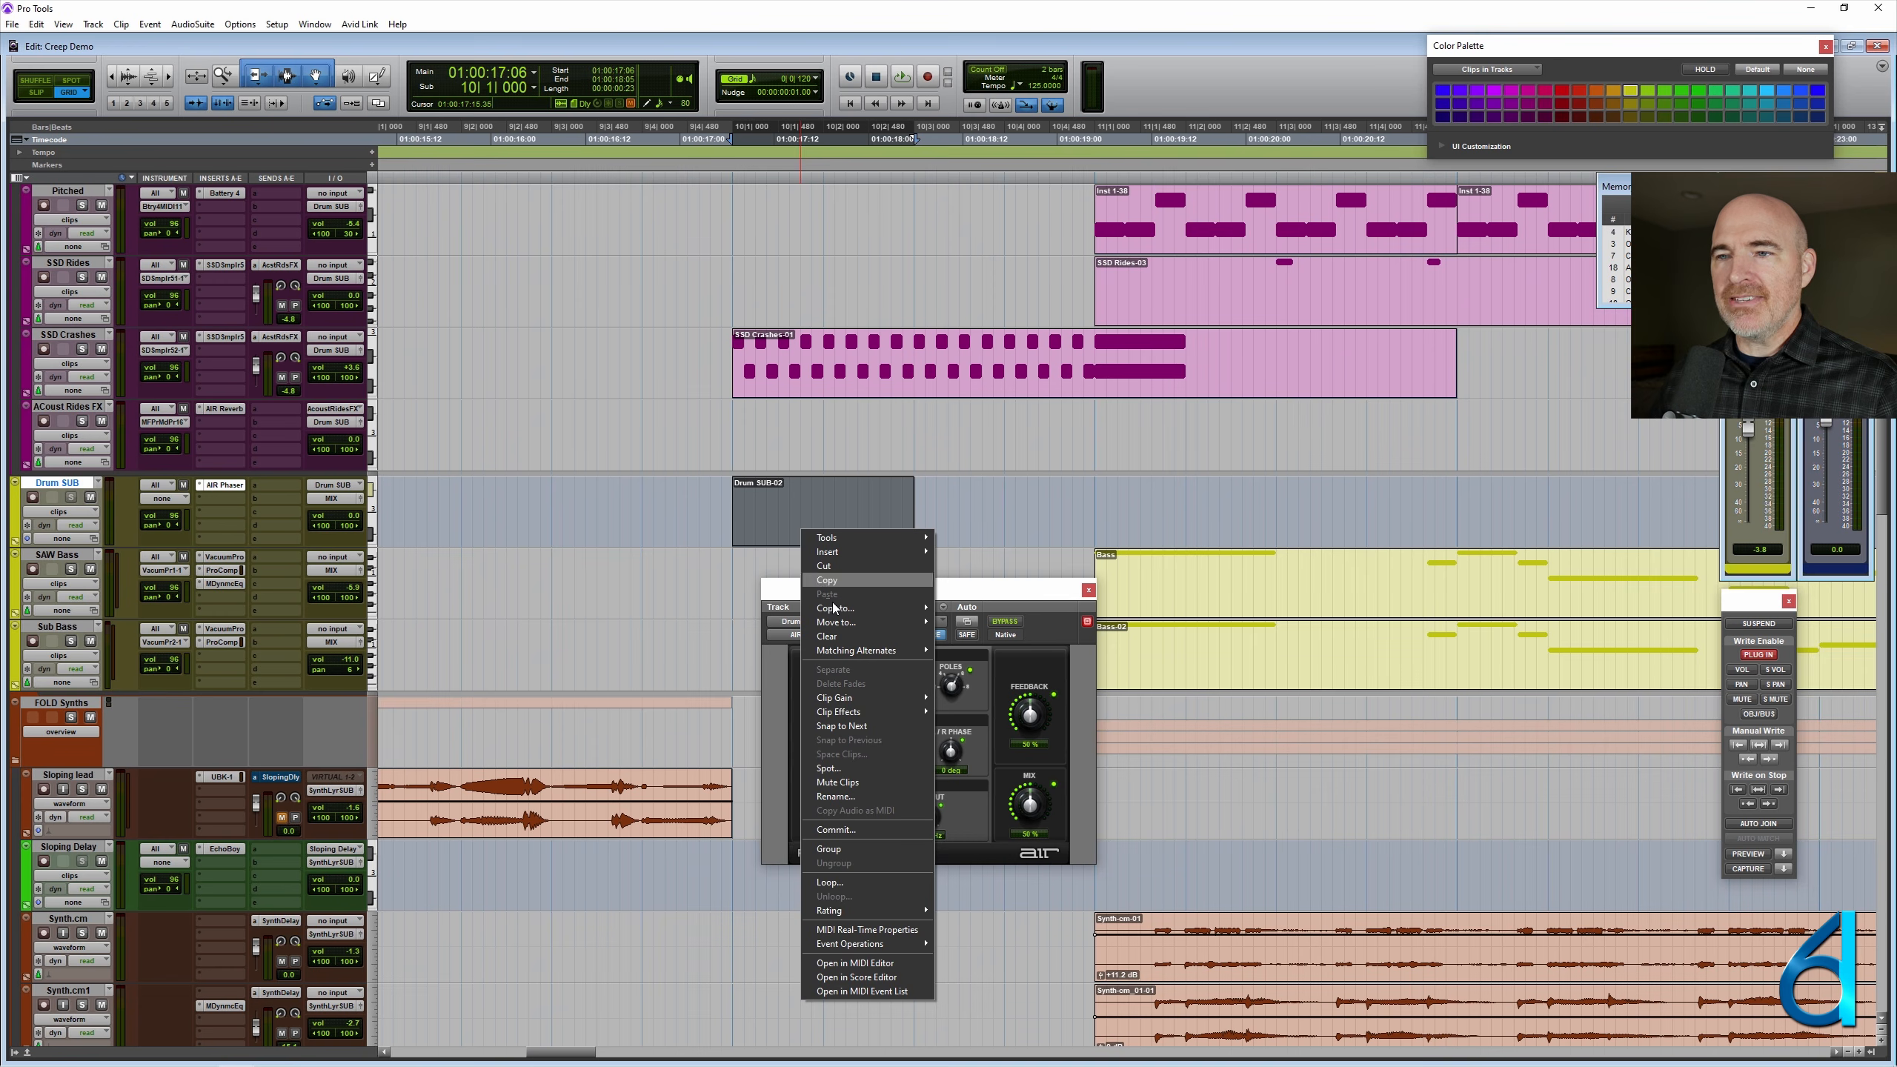
left_click(837, 796)
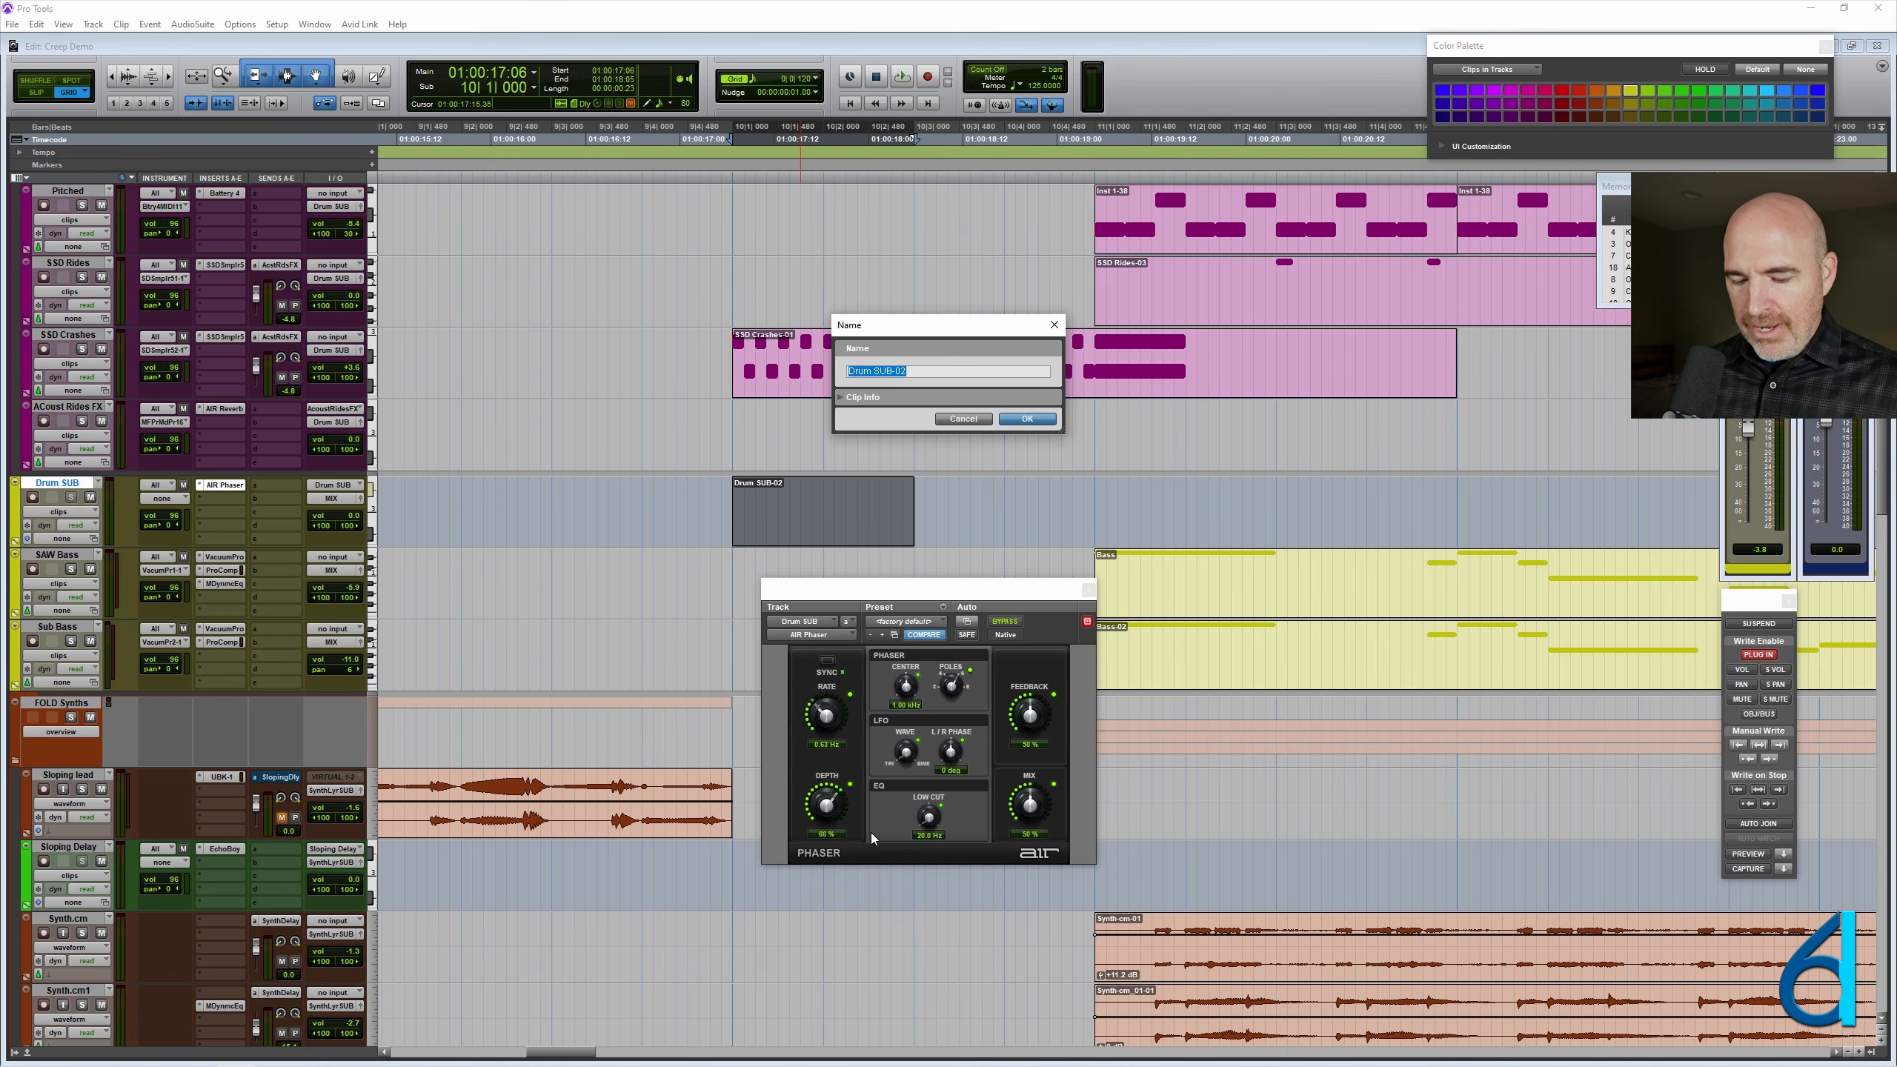
type("Phase1")
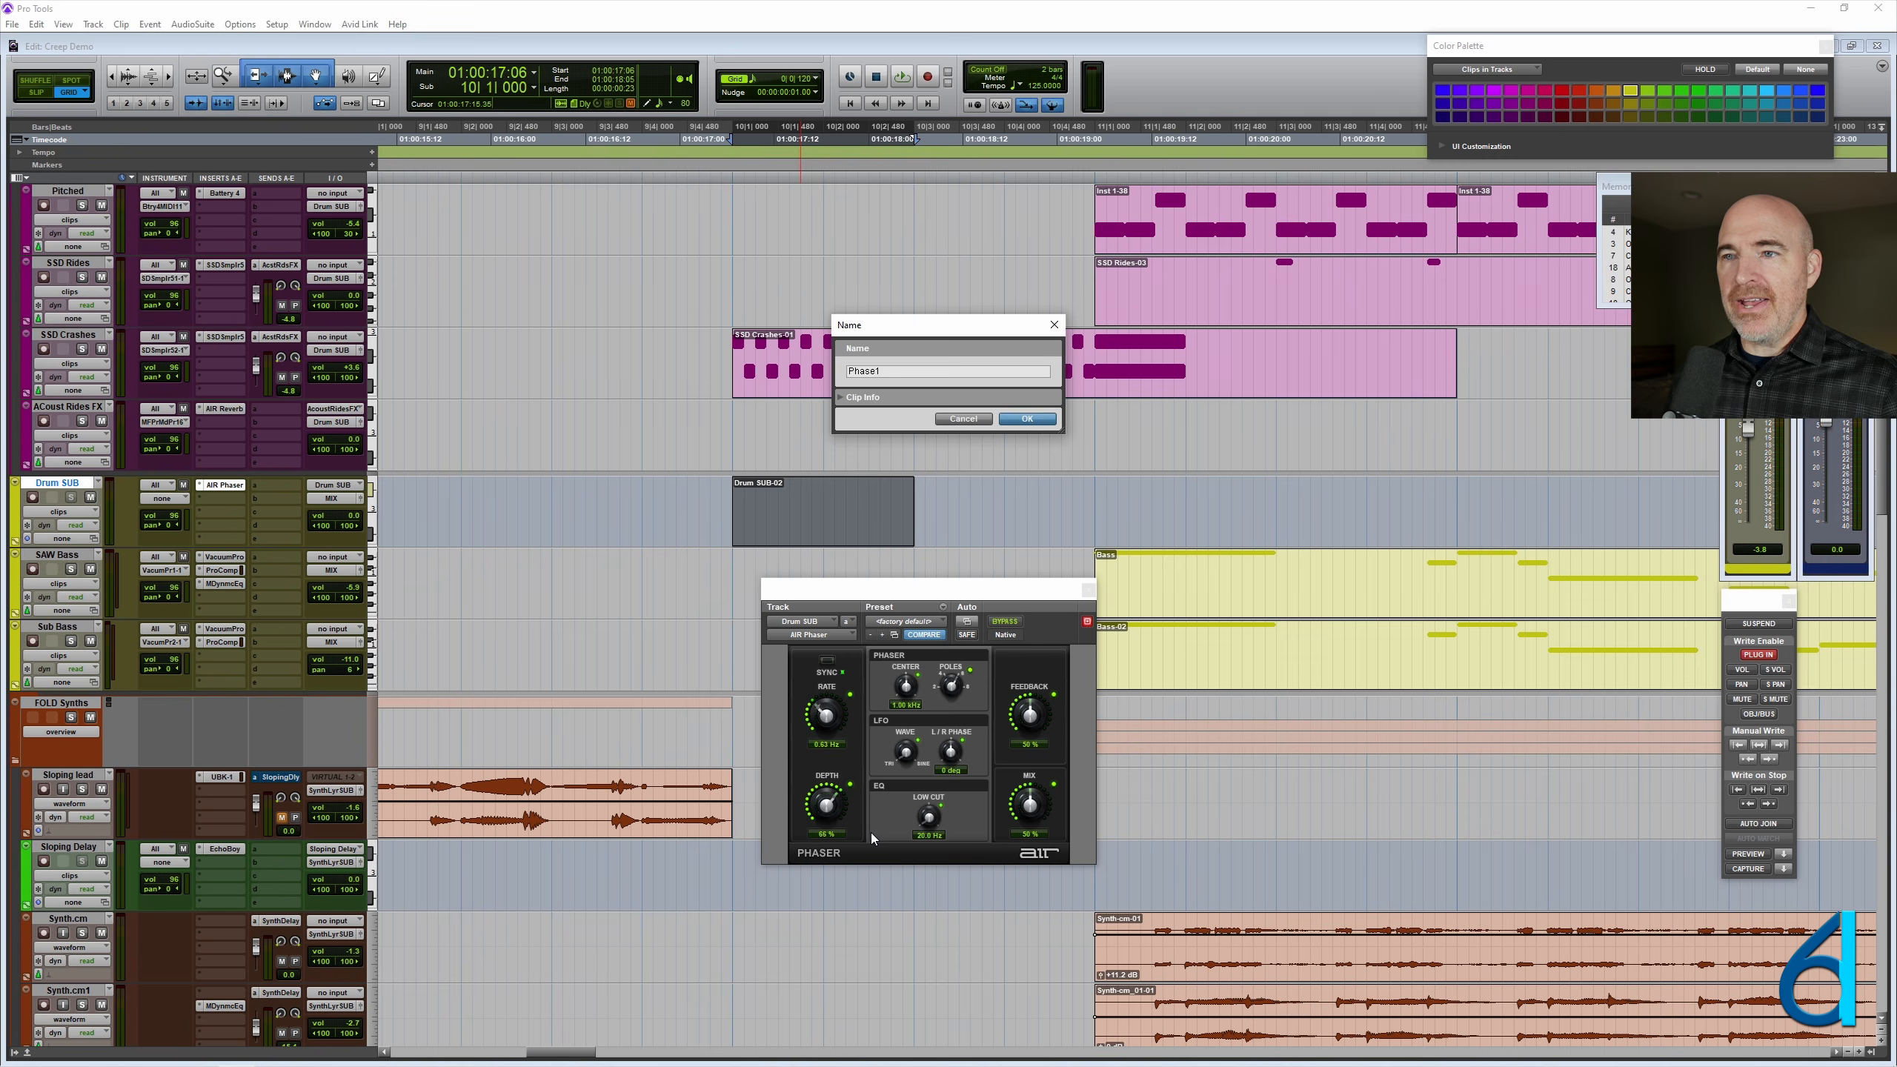
key("Return")
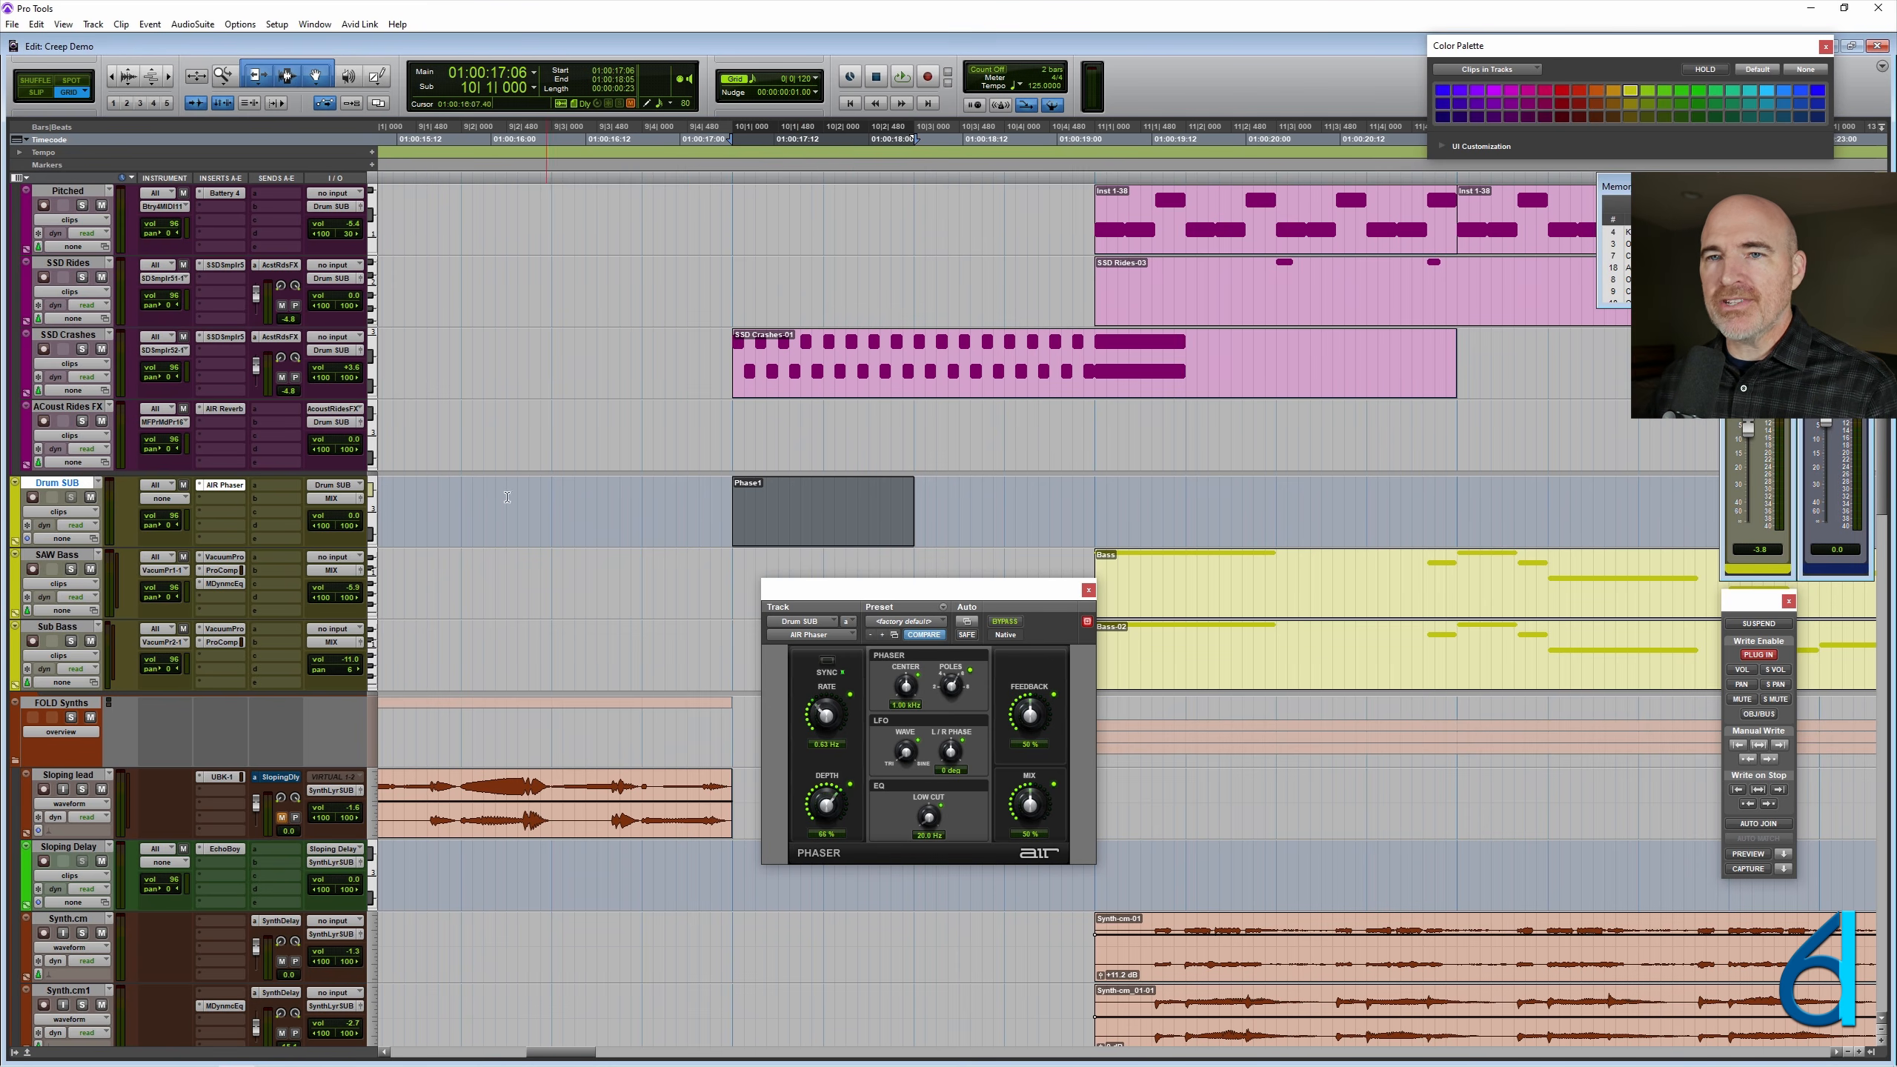
- Assign the Drum SUB track's MIDI output to one of the predefined destinations so its clip is unmuted
left_click(163, 498)
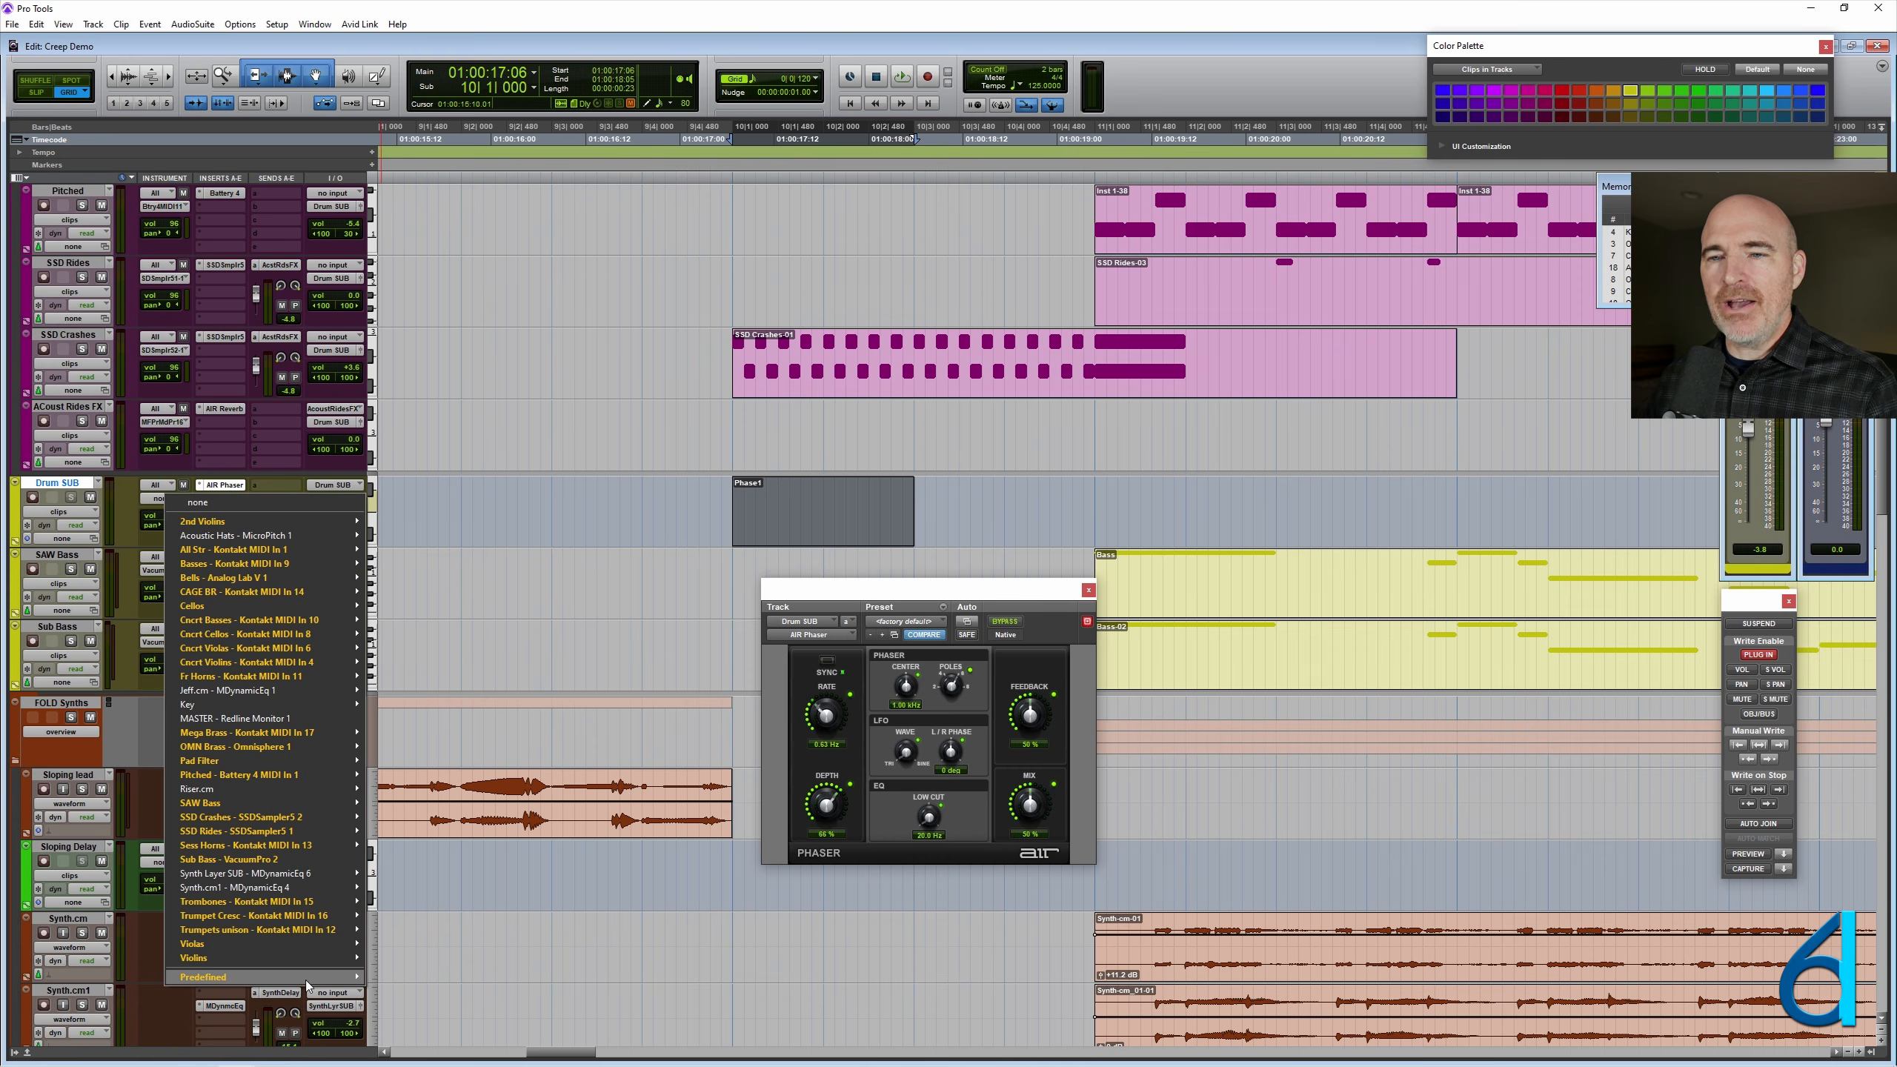
mouse_move(317, 979)
mouse_move(545, 988)
left_click(604, 977)
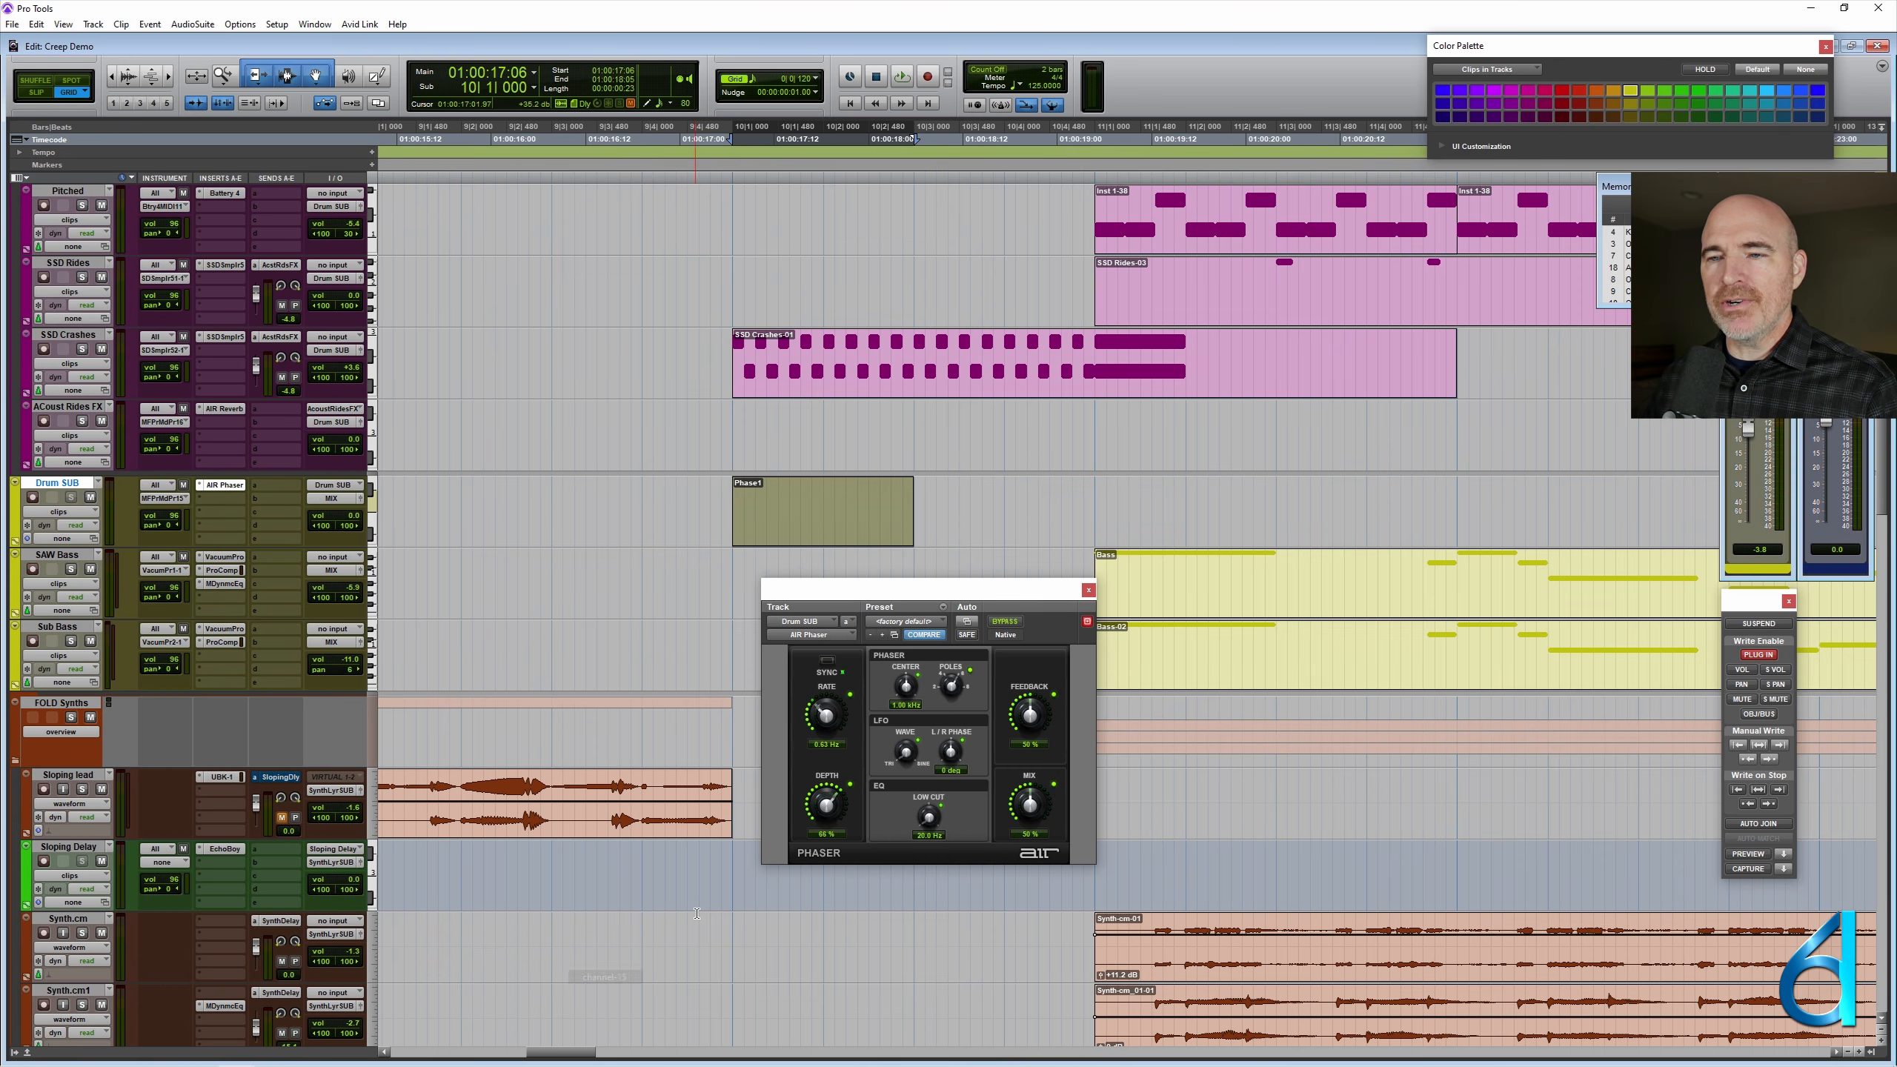
- Place the edit cursor inside and outside the Phase1 clip to compare the AIR Phaser's bypass state, keeping the plug-in clear of the track
left_click(833, 503)
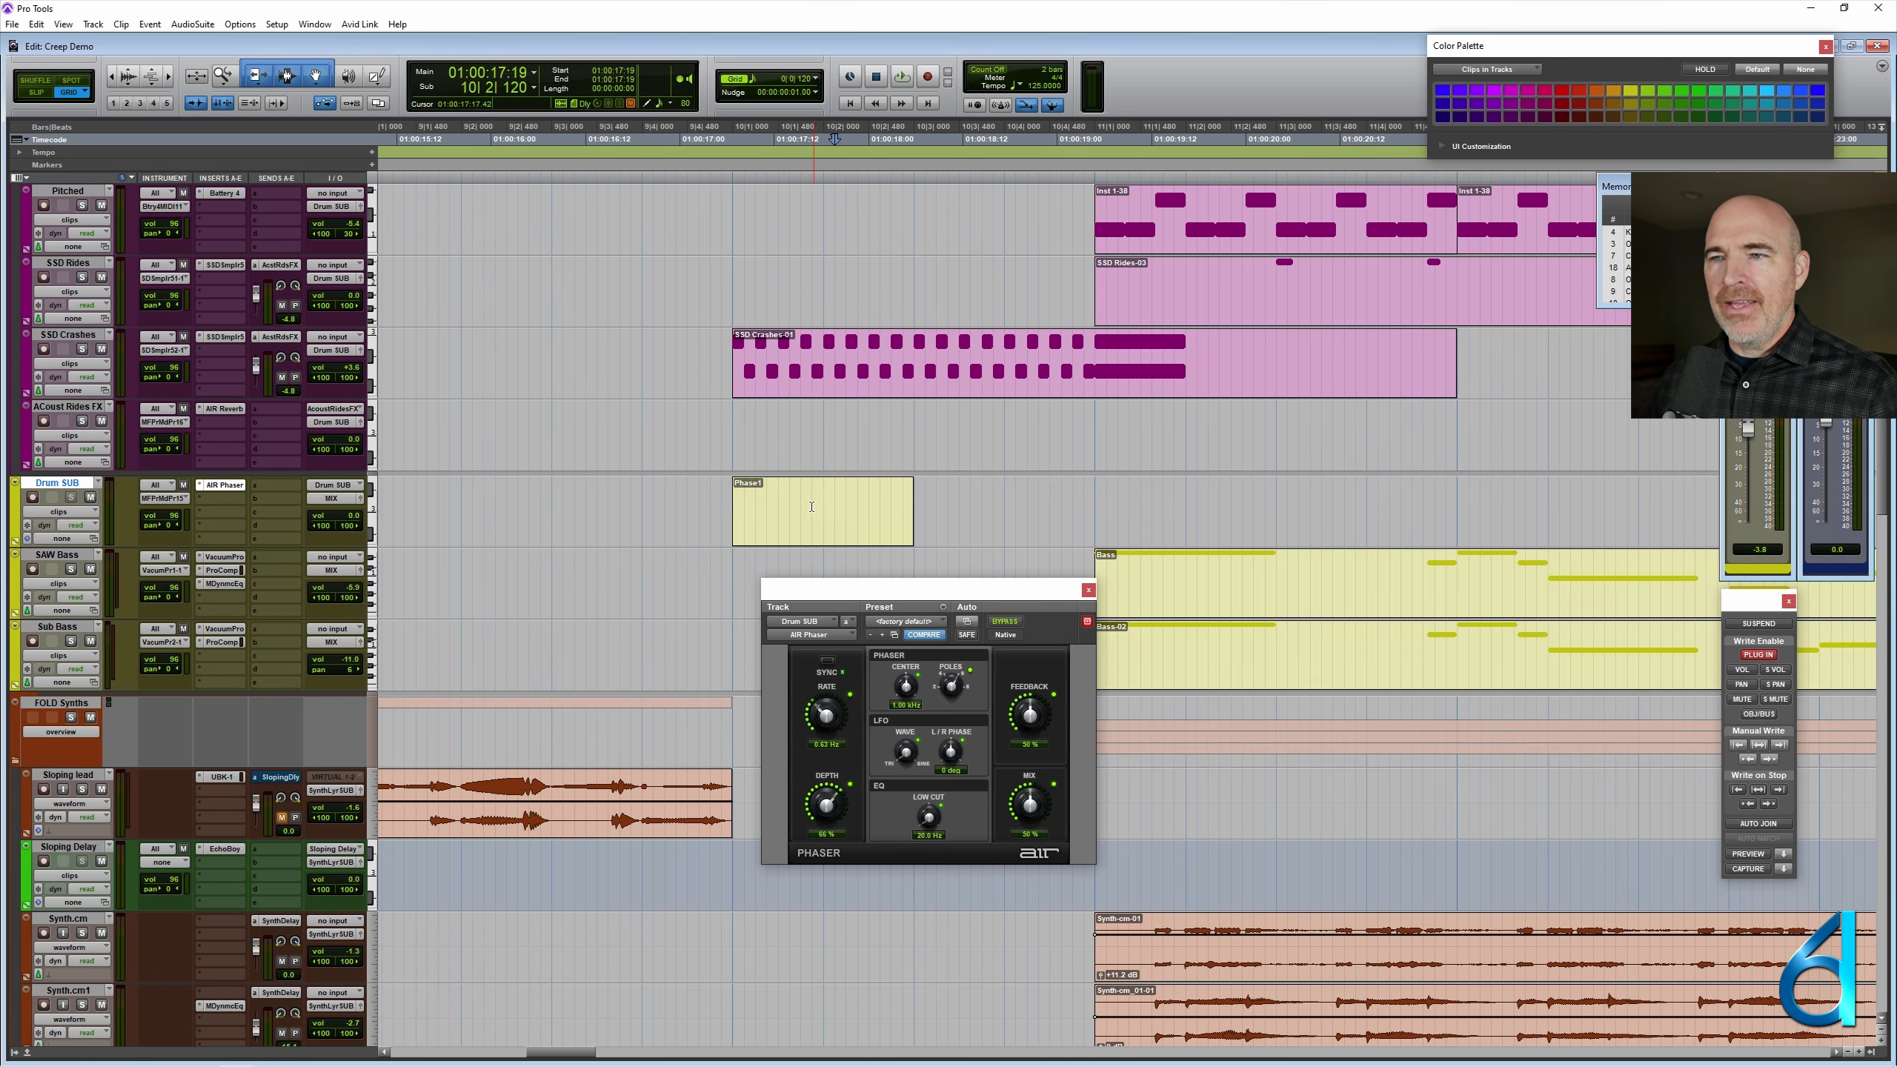
left_click(821, 494)
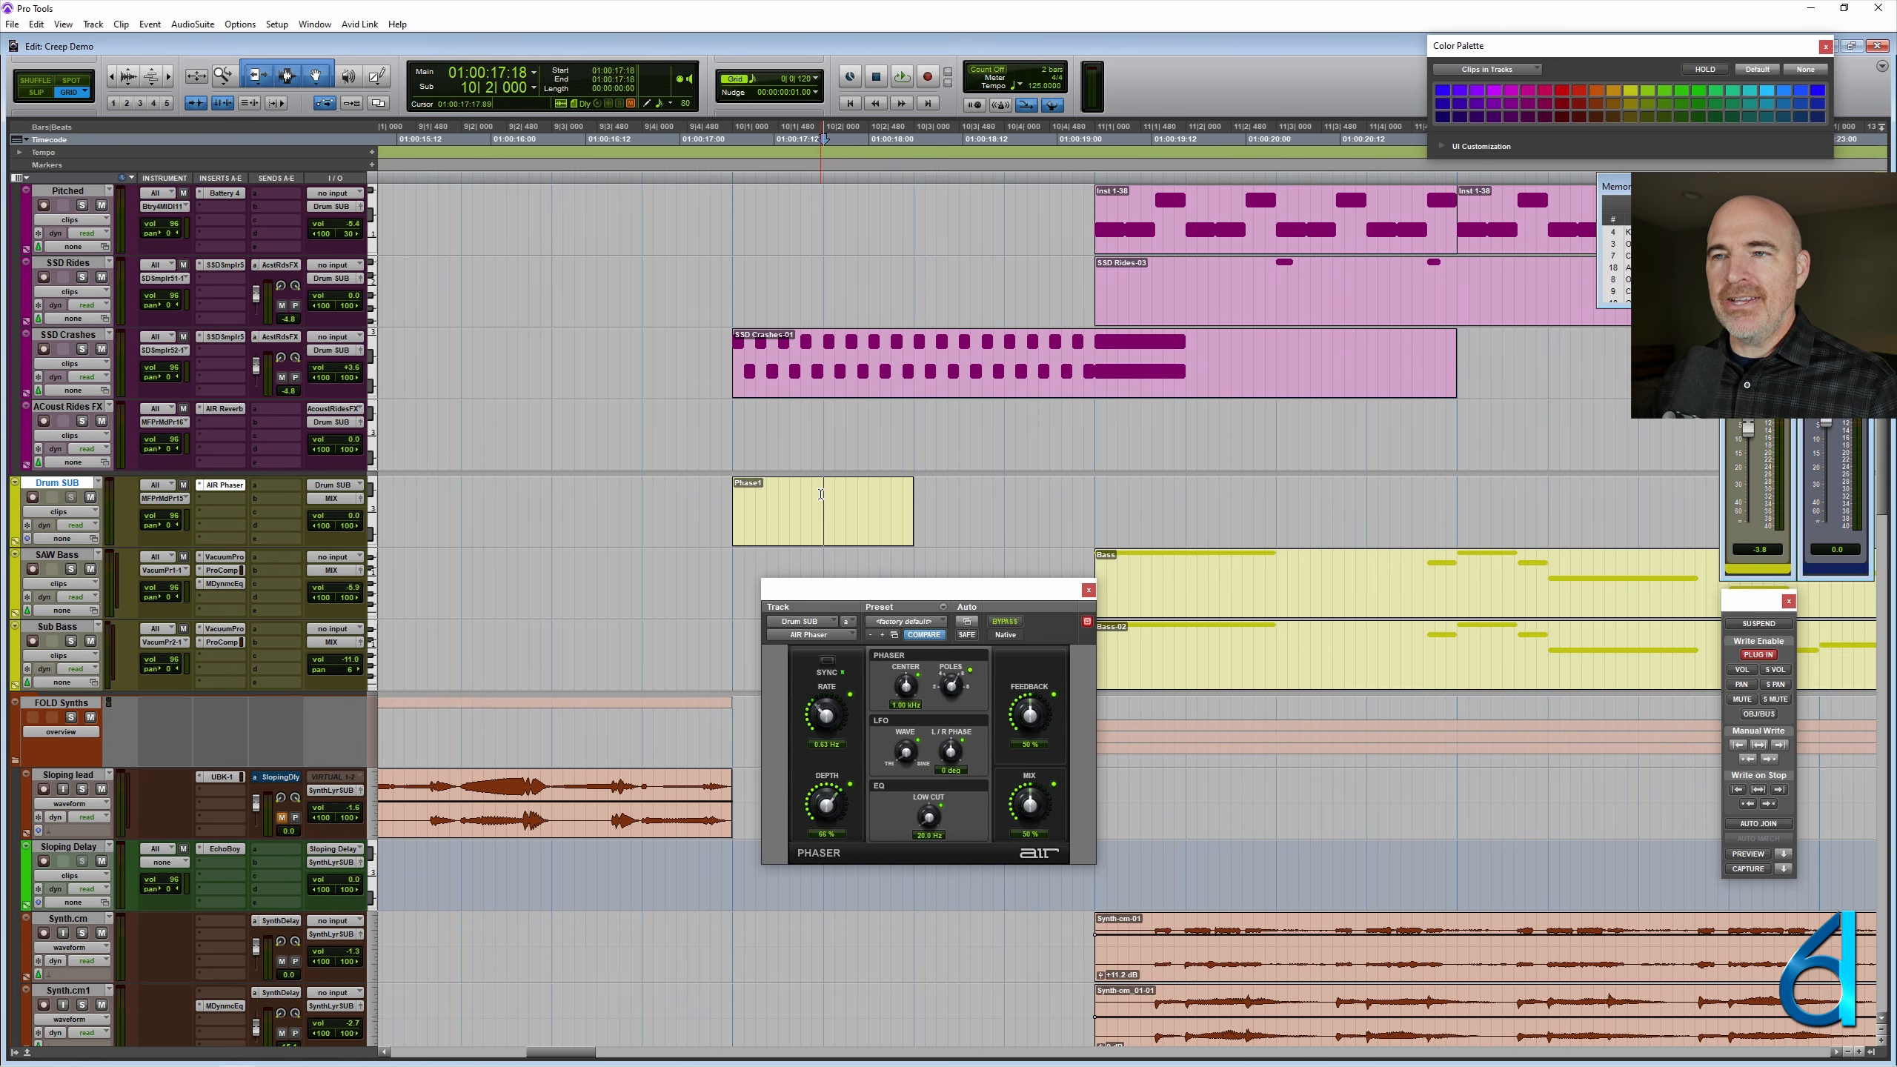
left_click(977, 499)
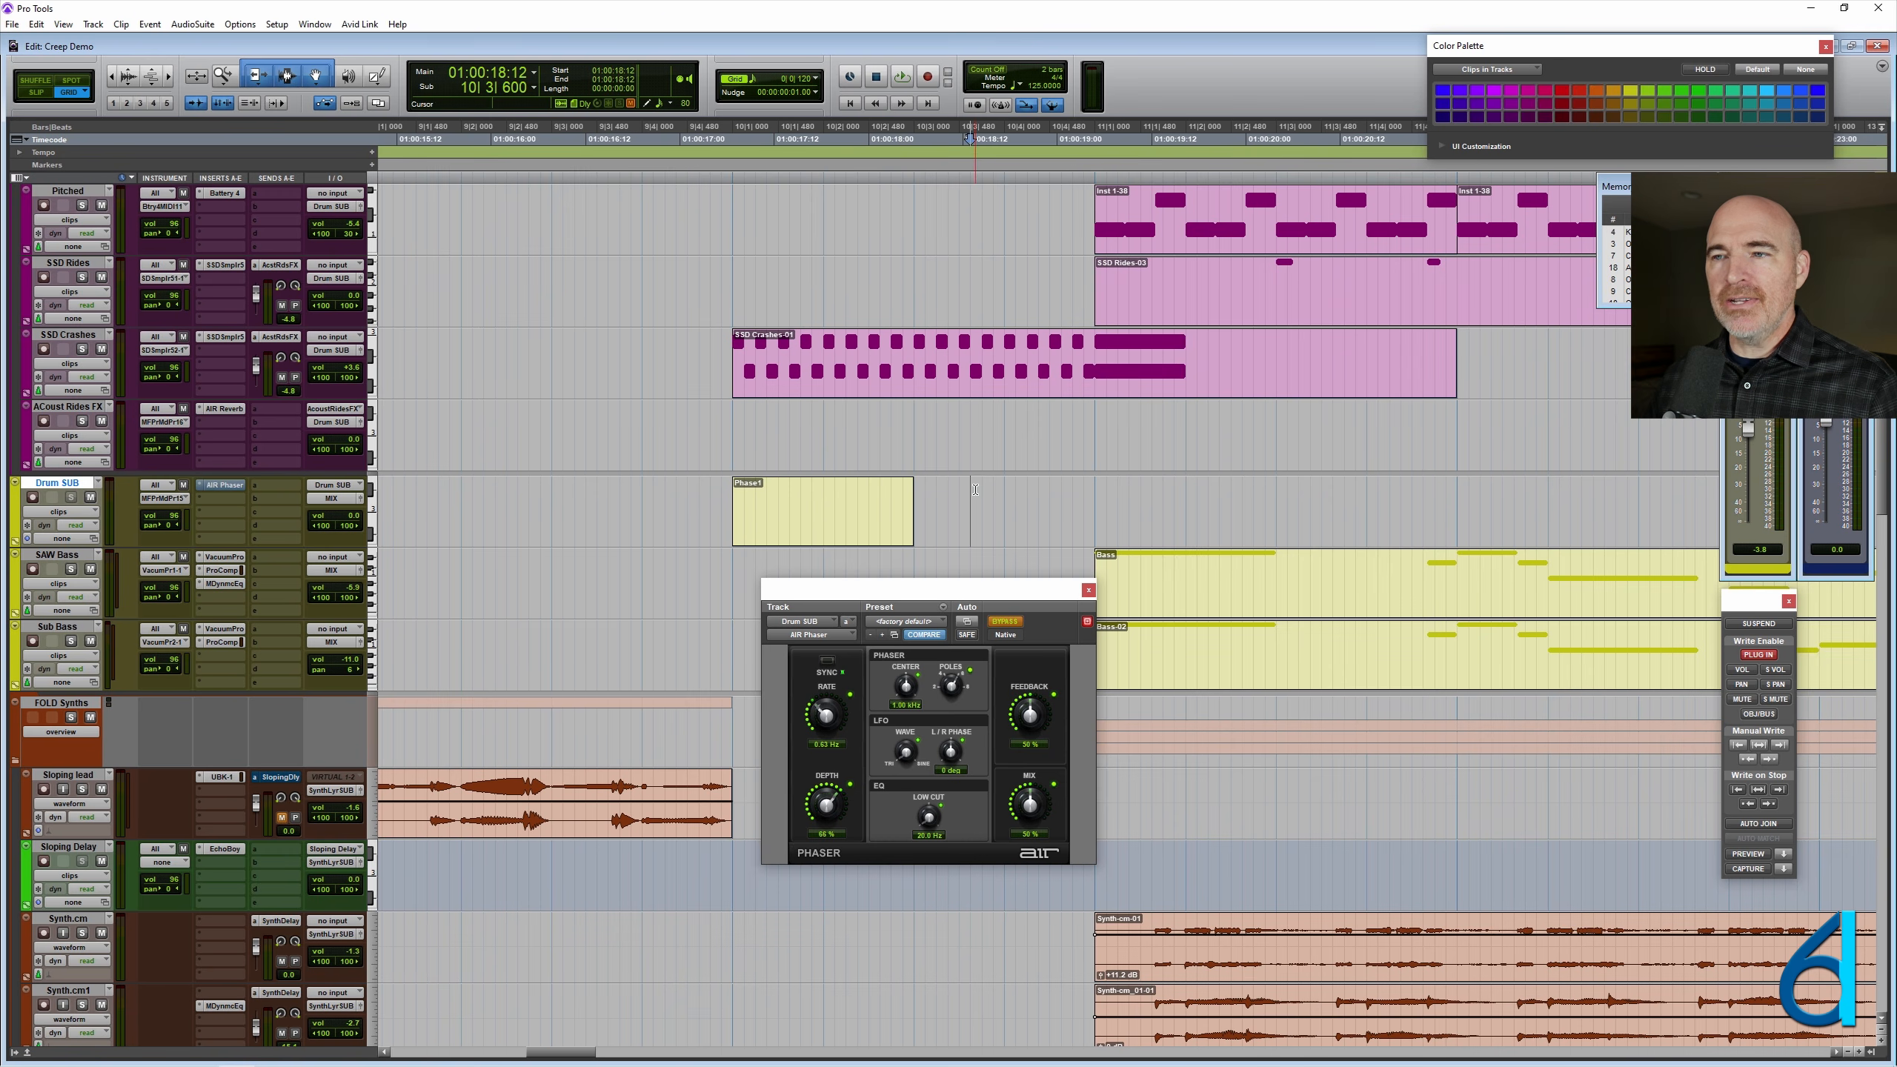
left_click(1061, 504)
left_click(1139, 507)
left_click(1208, 510)
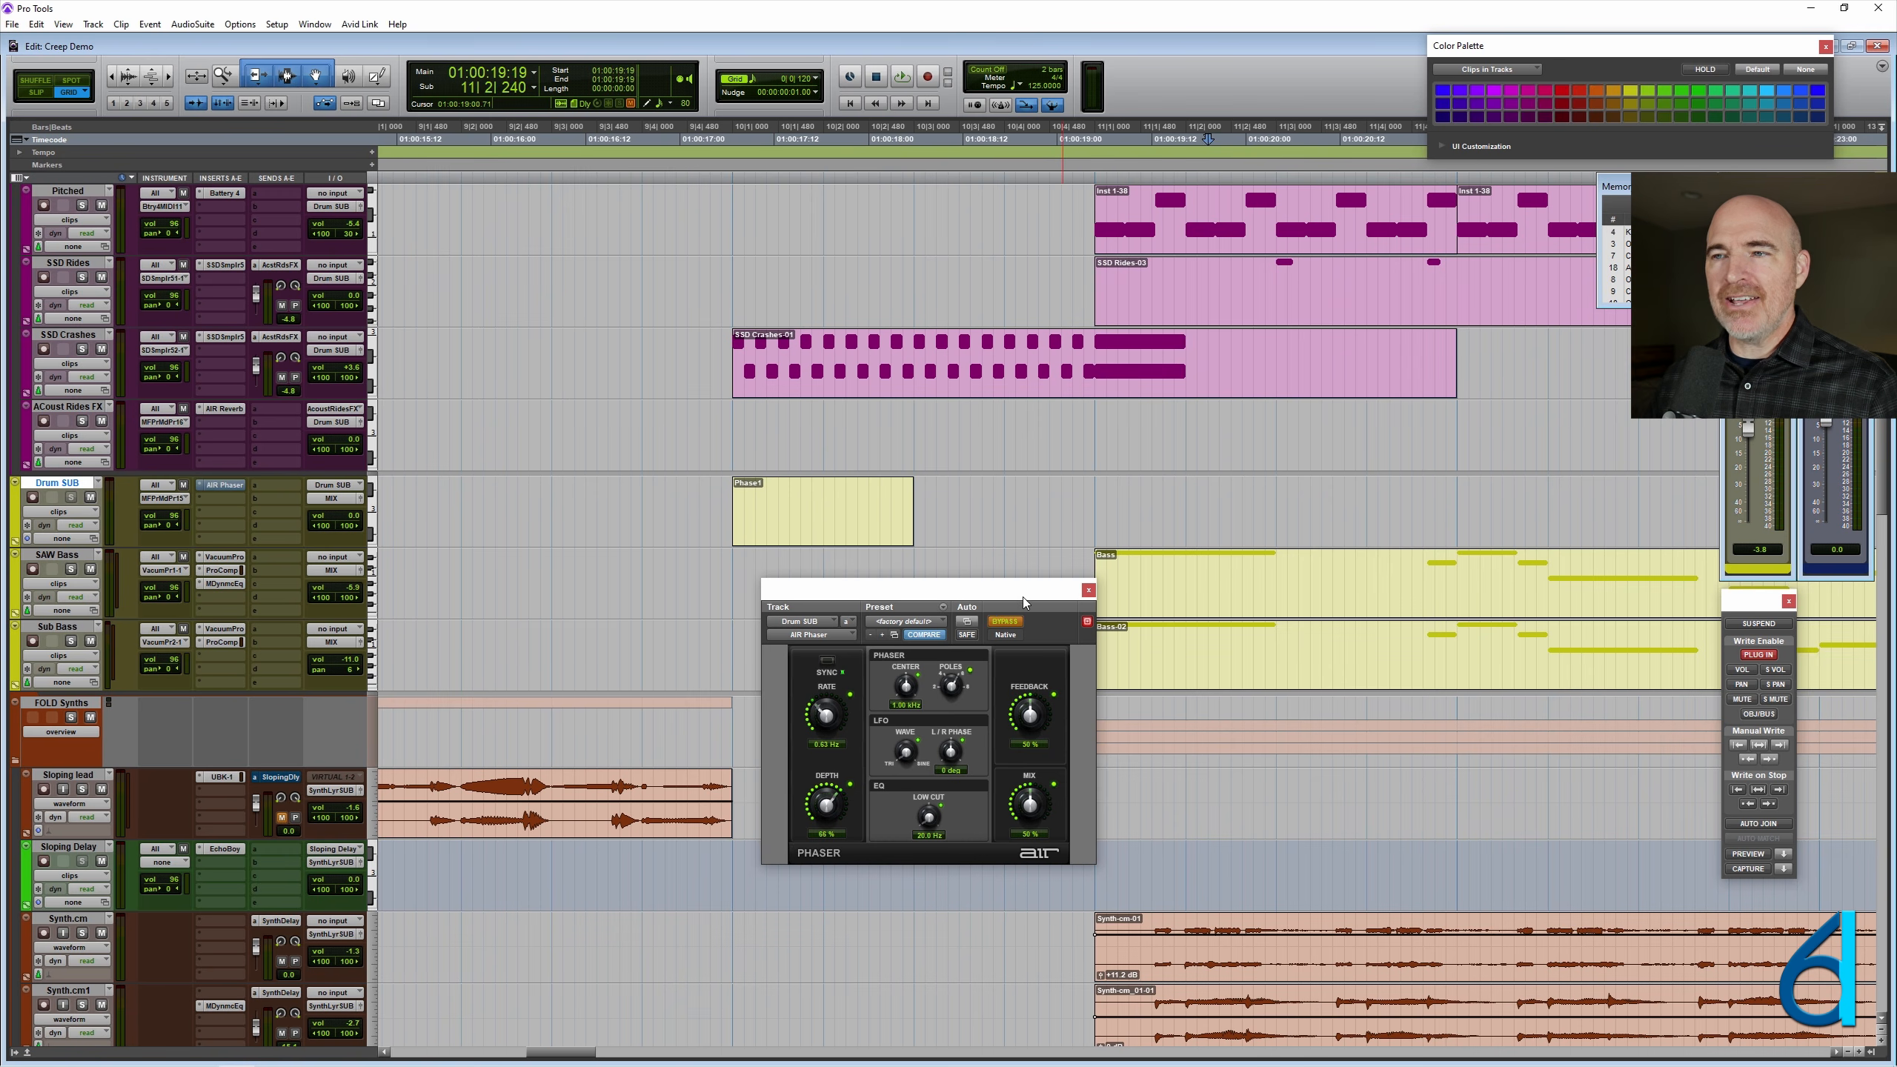
left_click_drag(1023, 597, 1073, 642)
- Play the session from 11|1|000 to hear the drums after the Phase1 clip
key("ctrl+[")
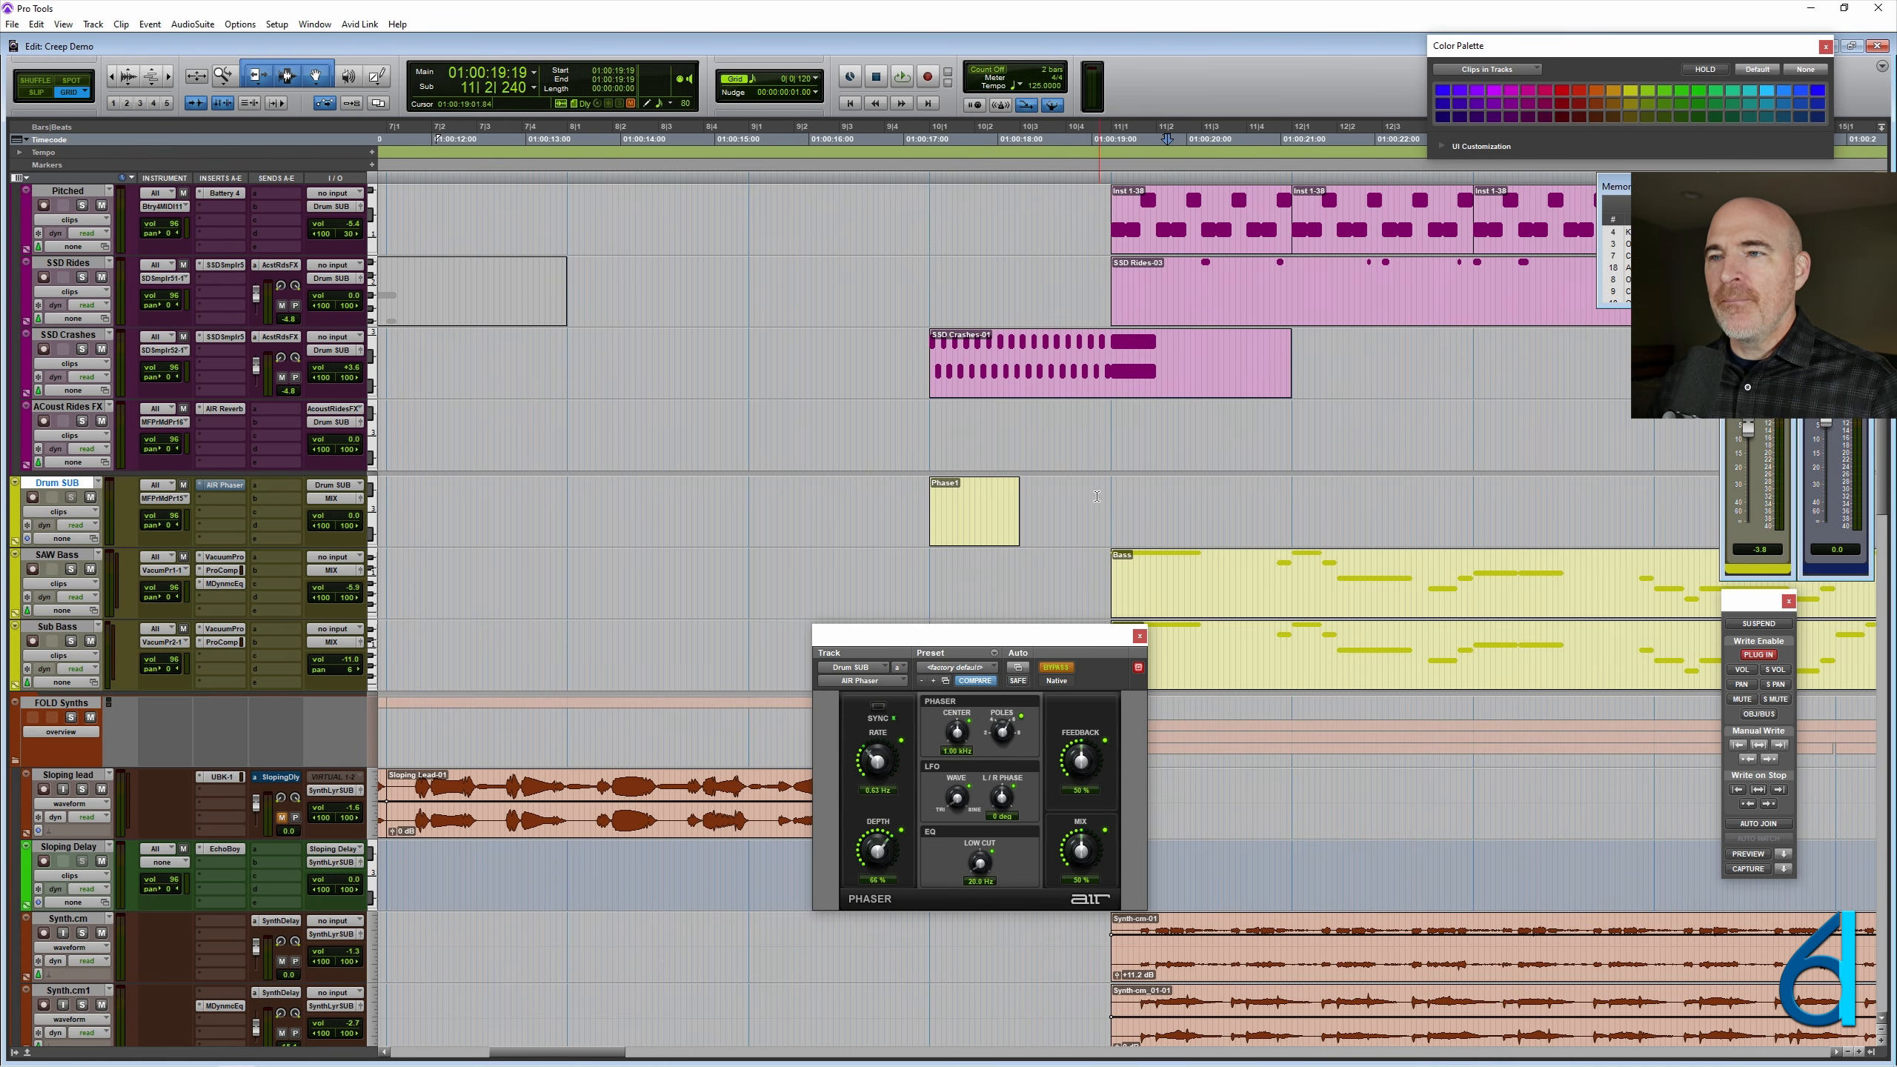
key("ctrl+[")
left_click(1213, 490)
key("ctrl+]")
key("ctrl+]")
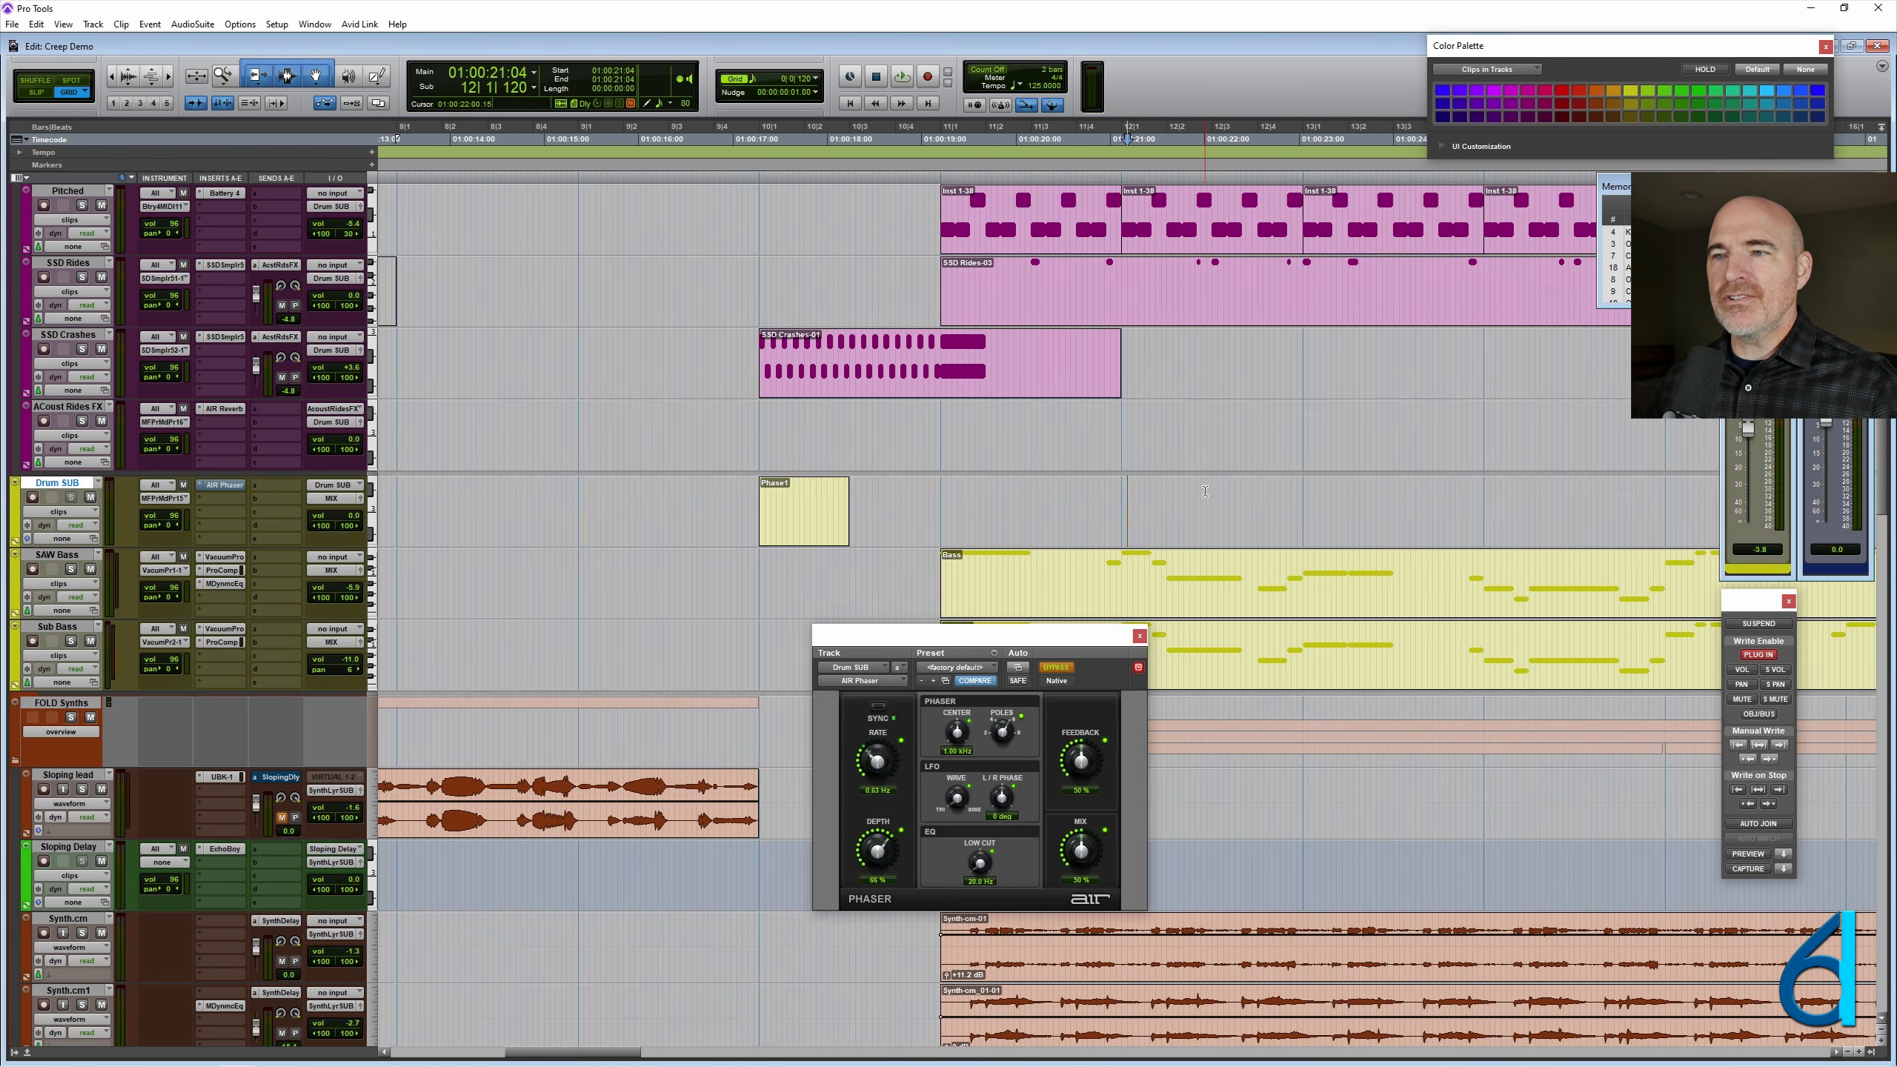
left_click(773, 501)
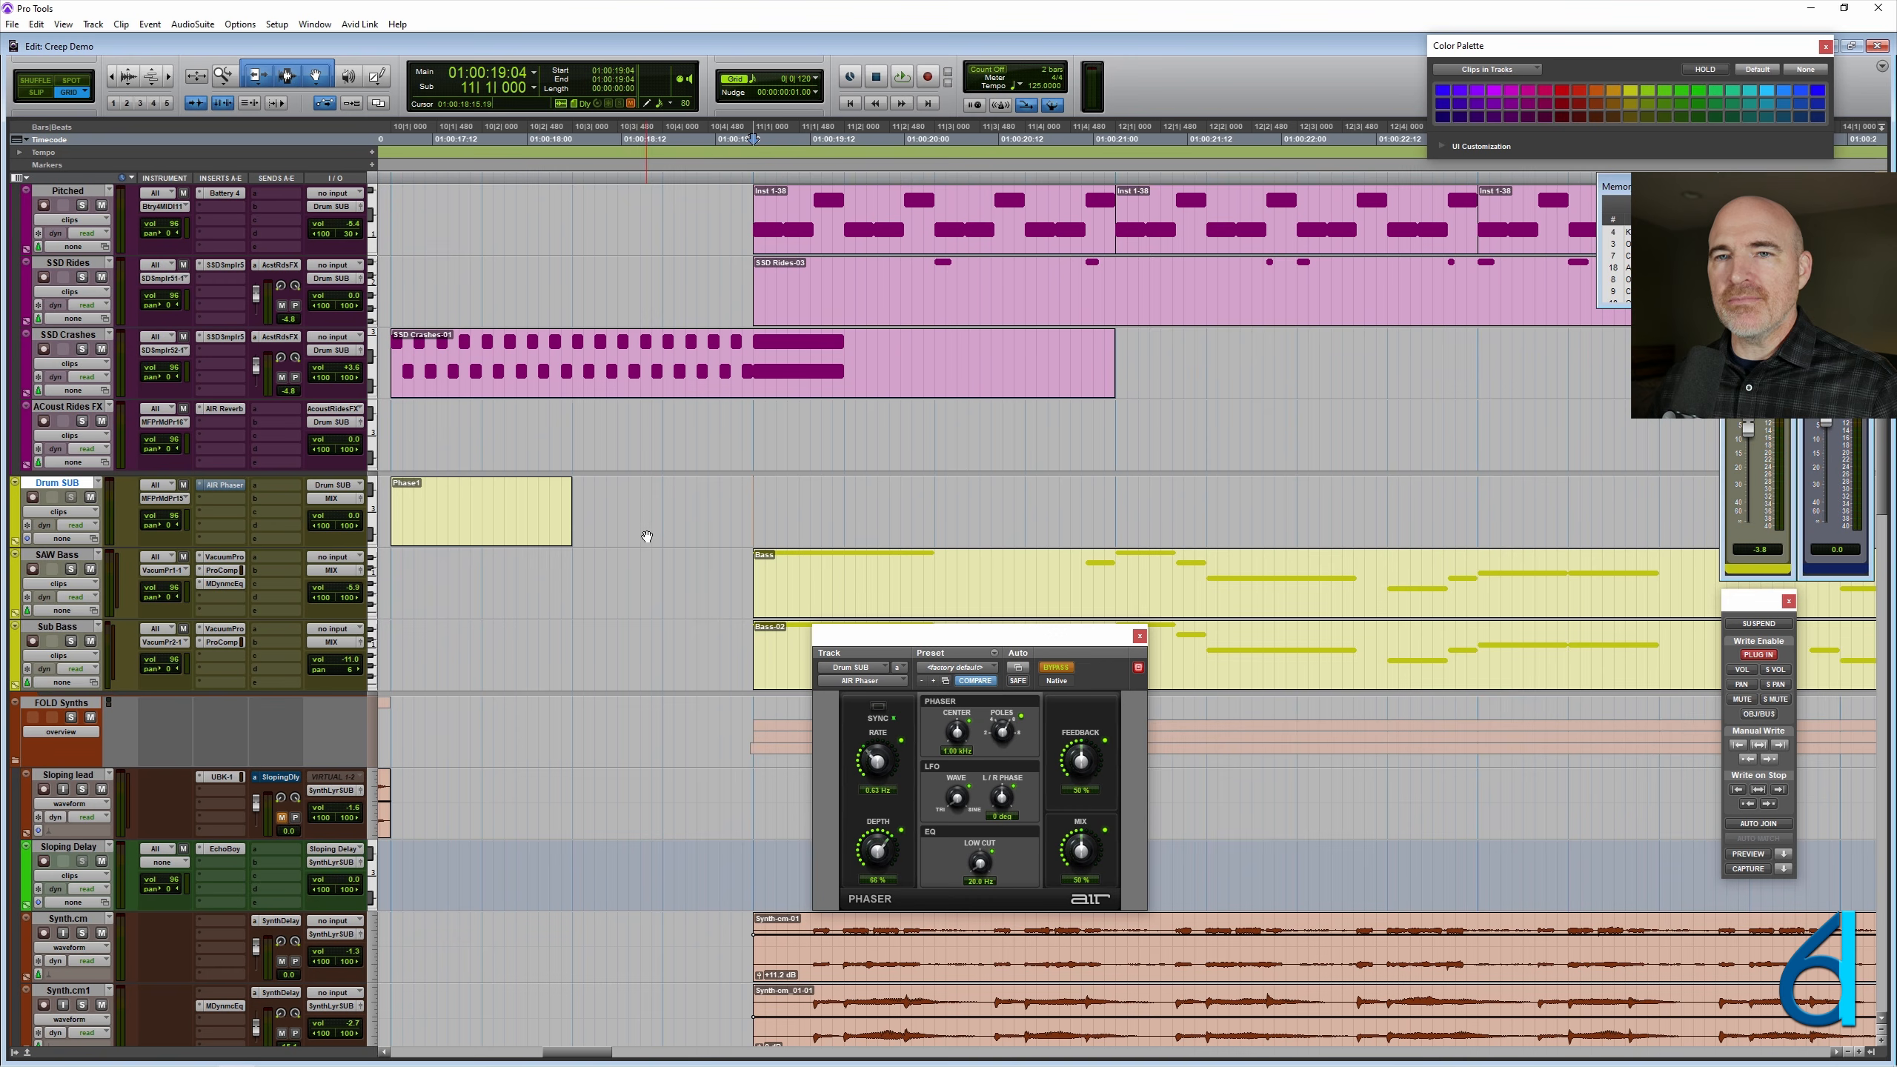
key("space")
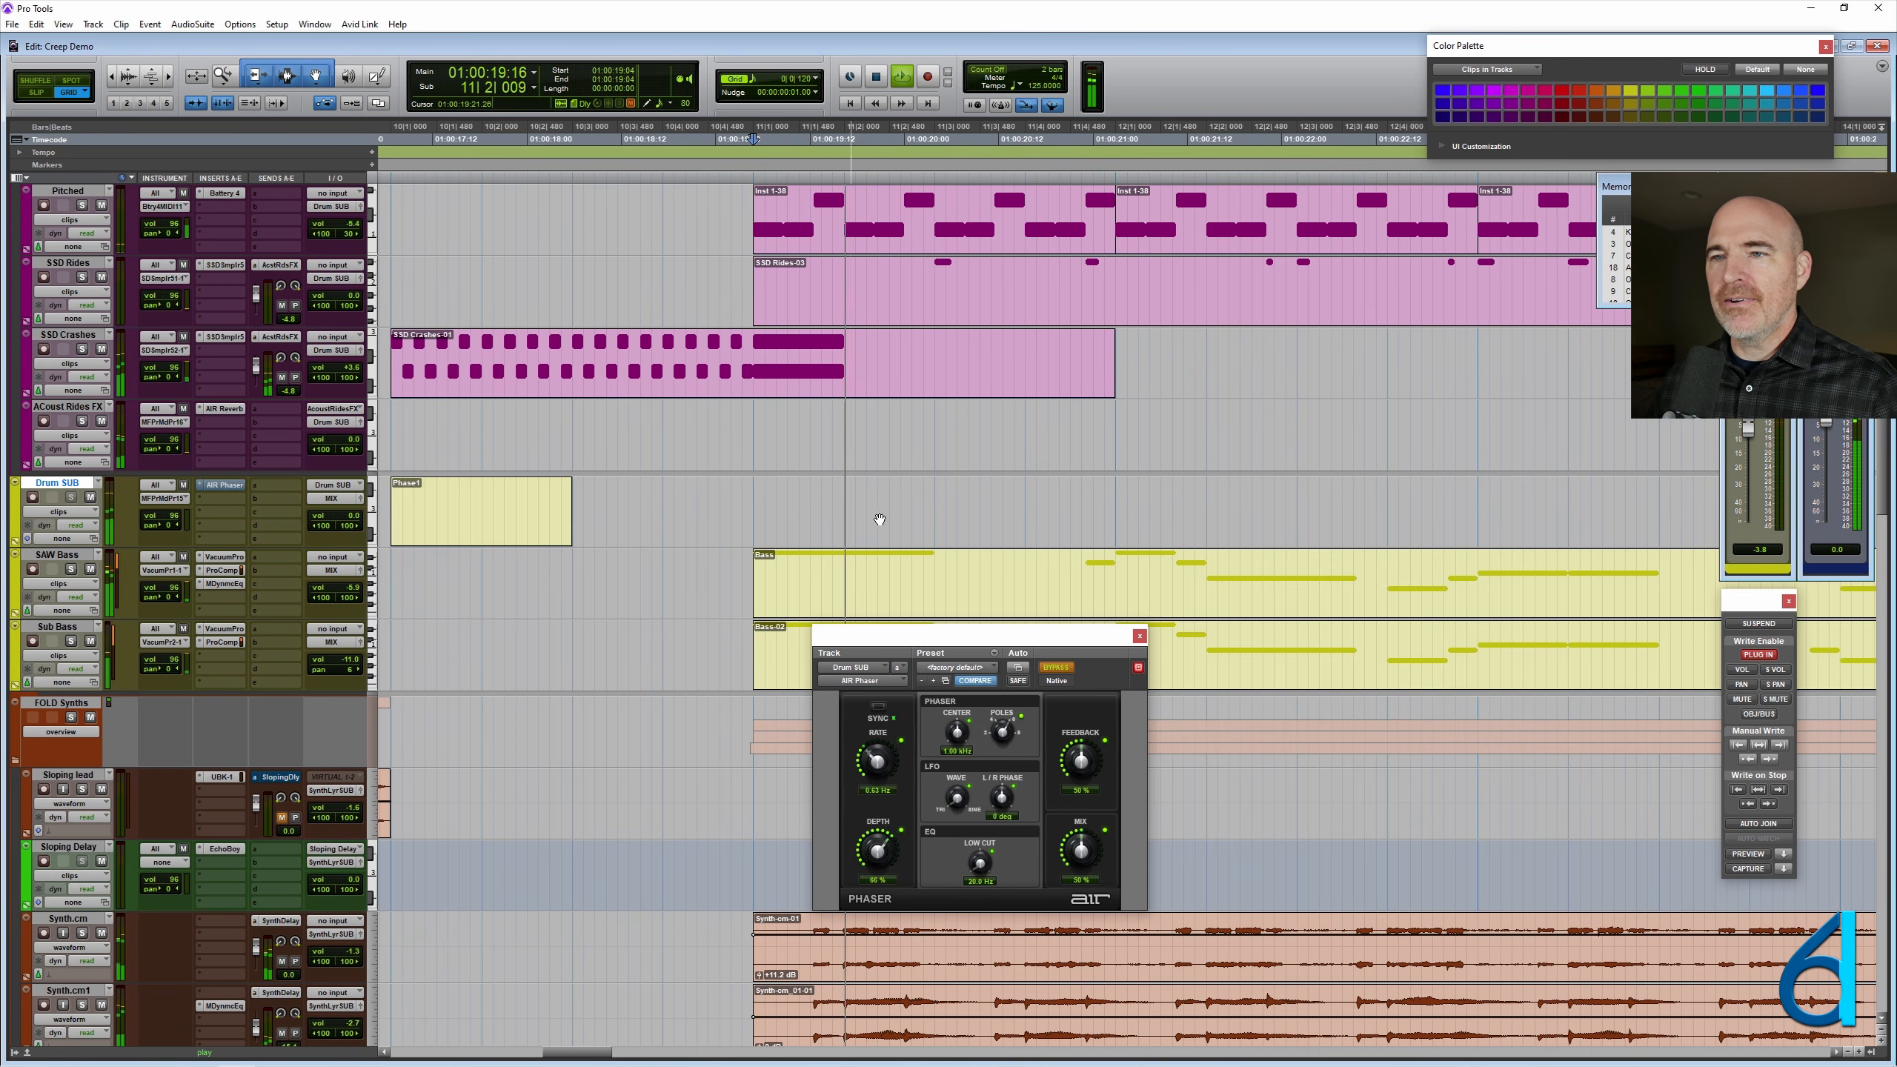
key("ctrl+[")
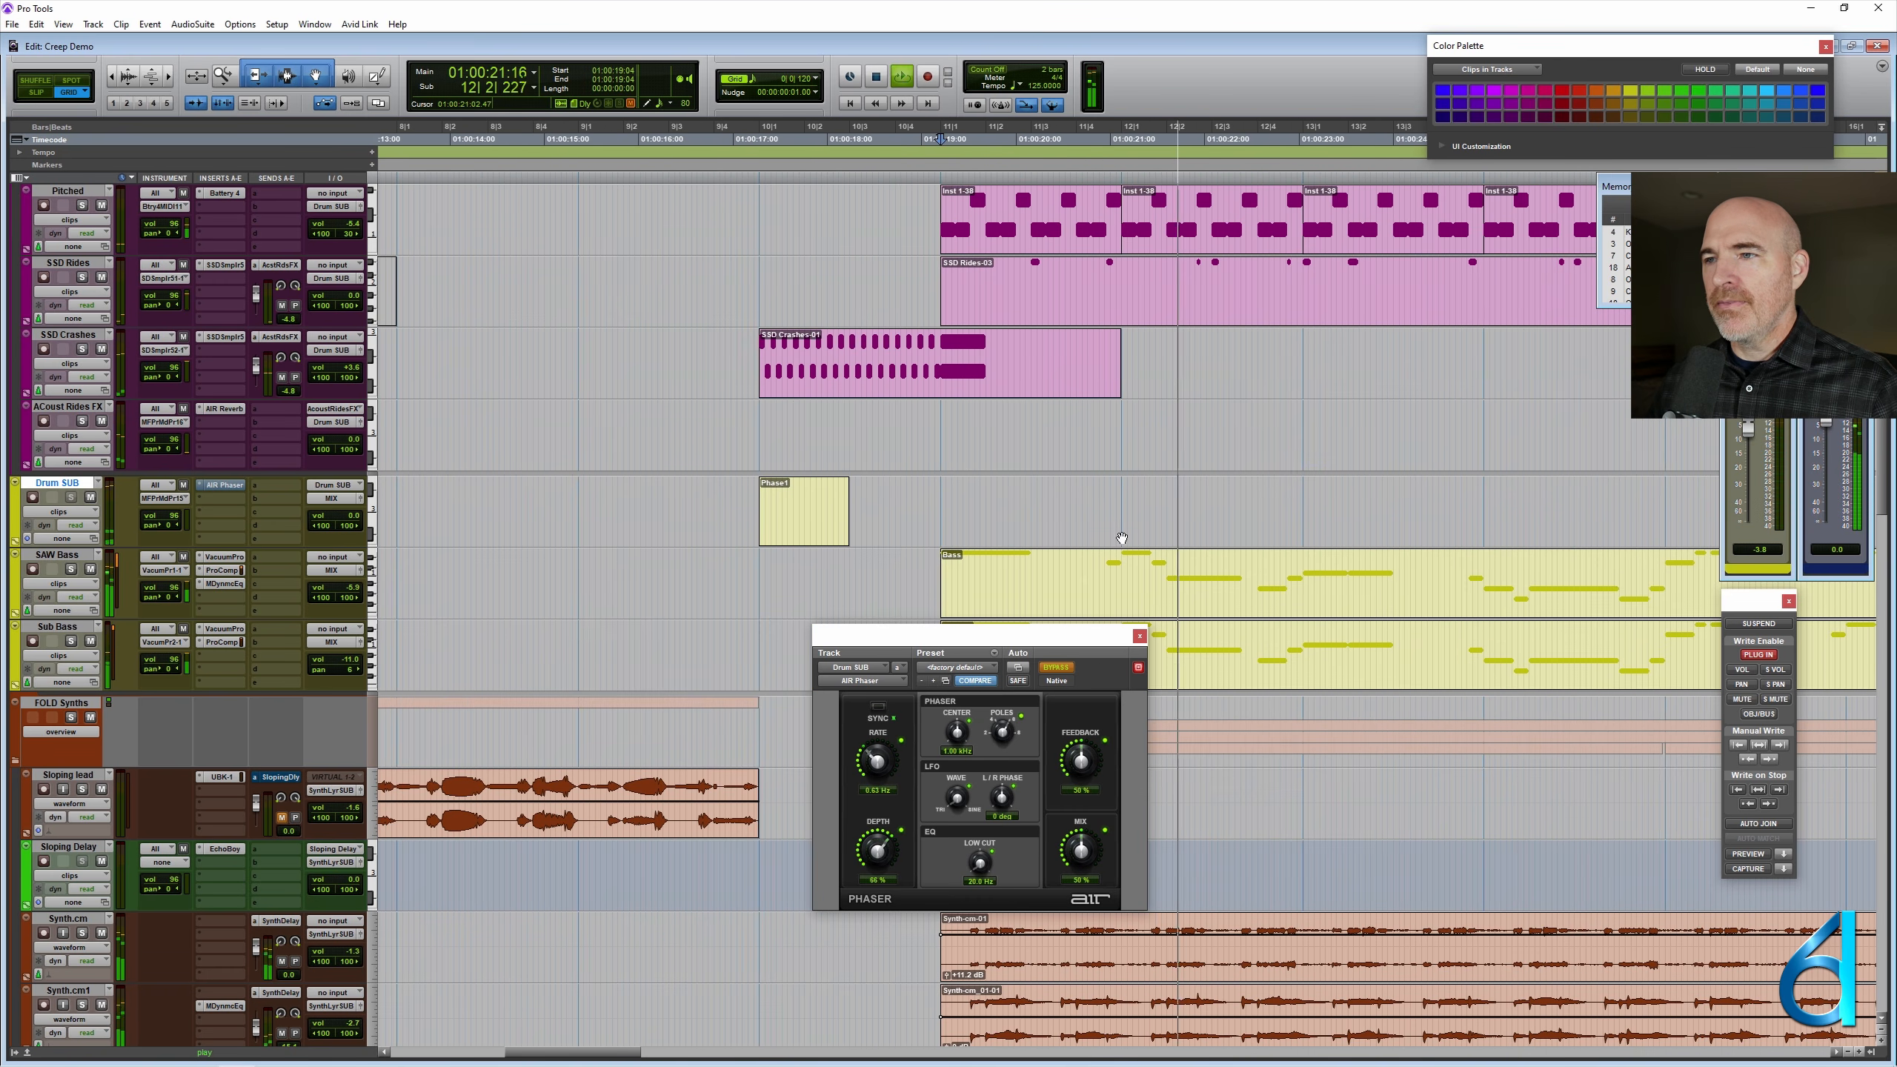
key("space")
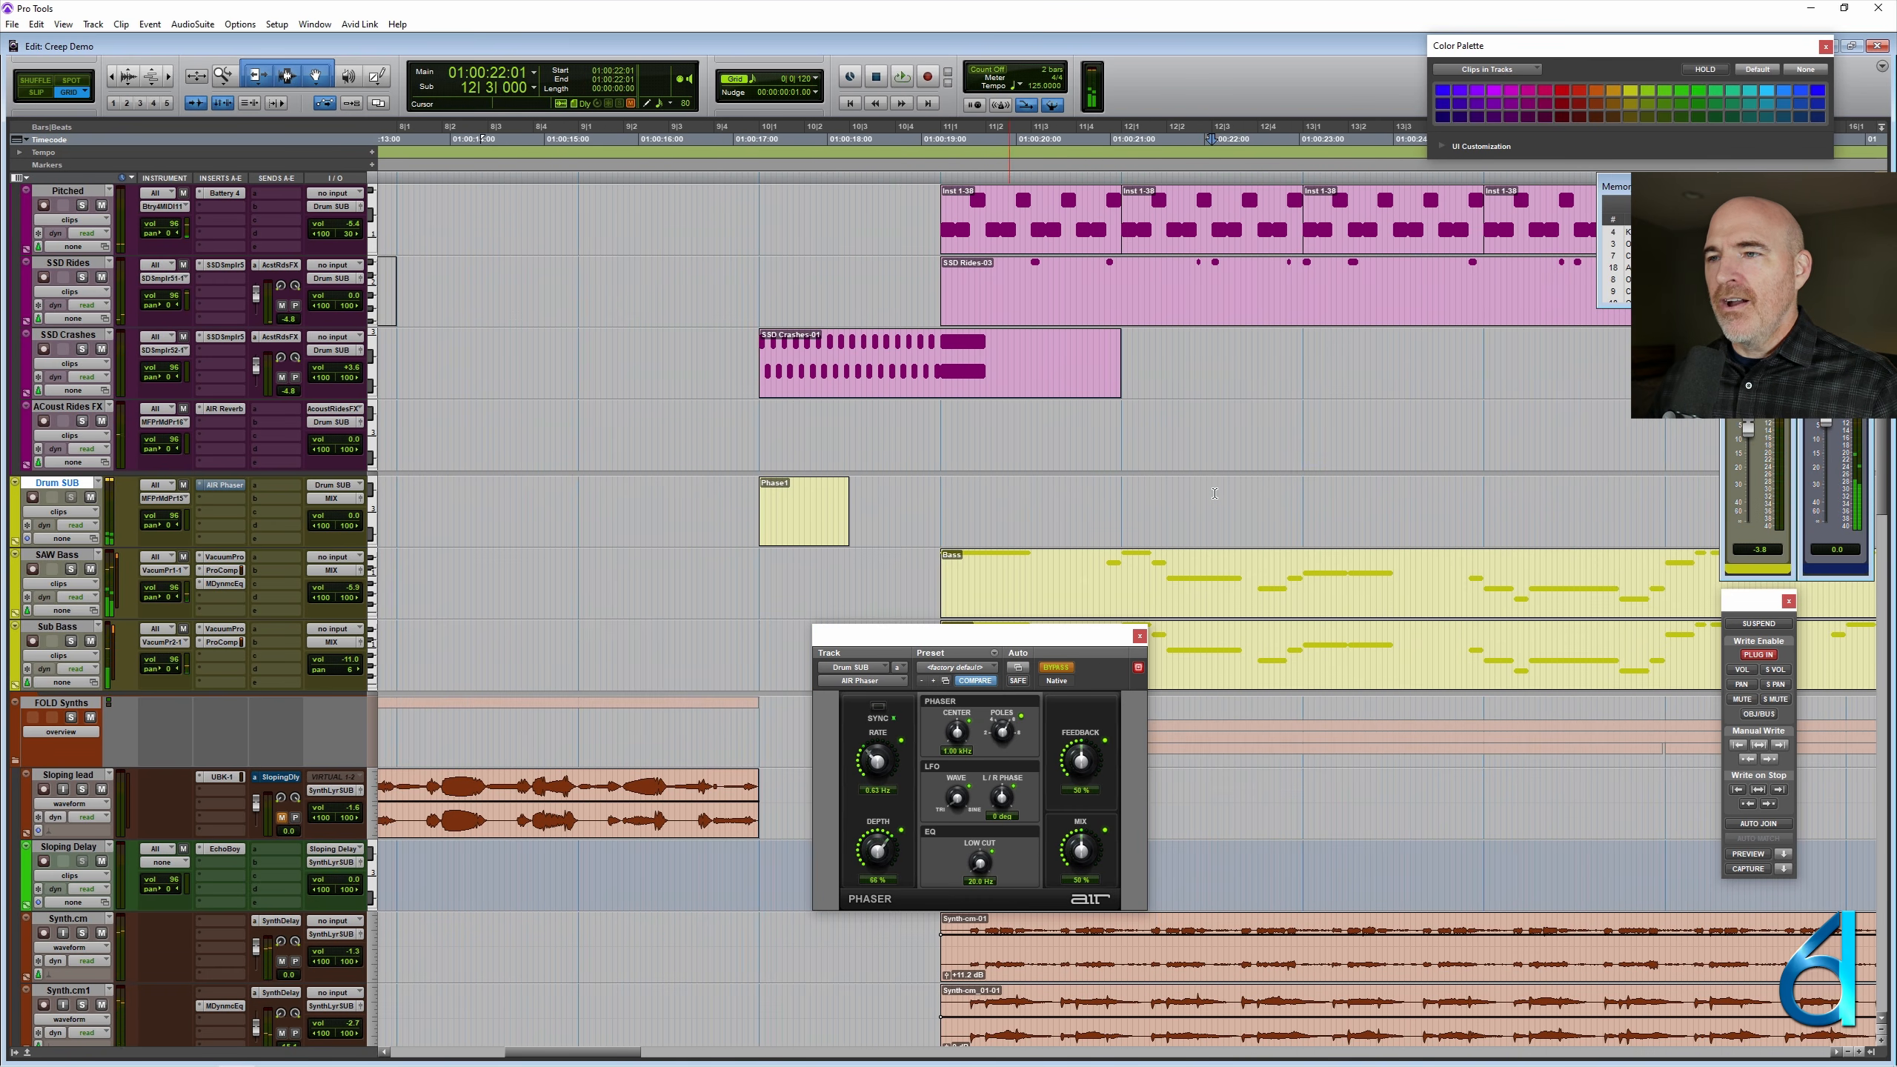
- Mark the last two beats of bar 12 on Drum SUB and play from within them to find a spot for the phaser
key("ctrl+]")
key("ctrl+]")
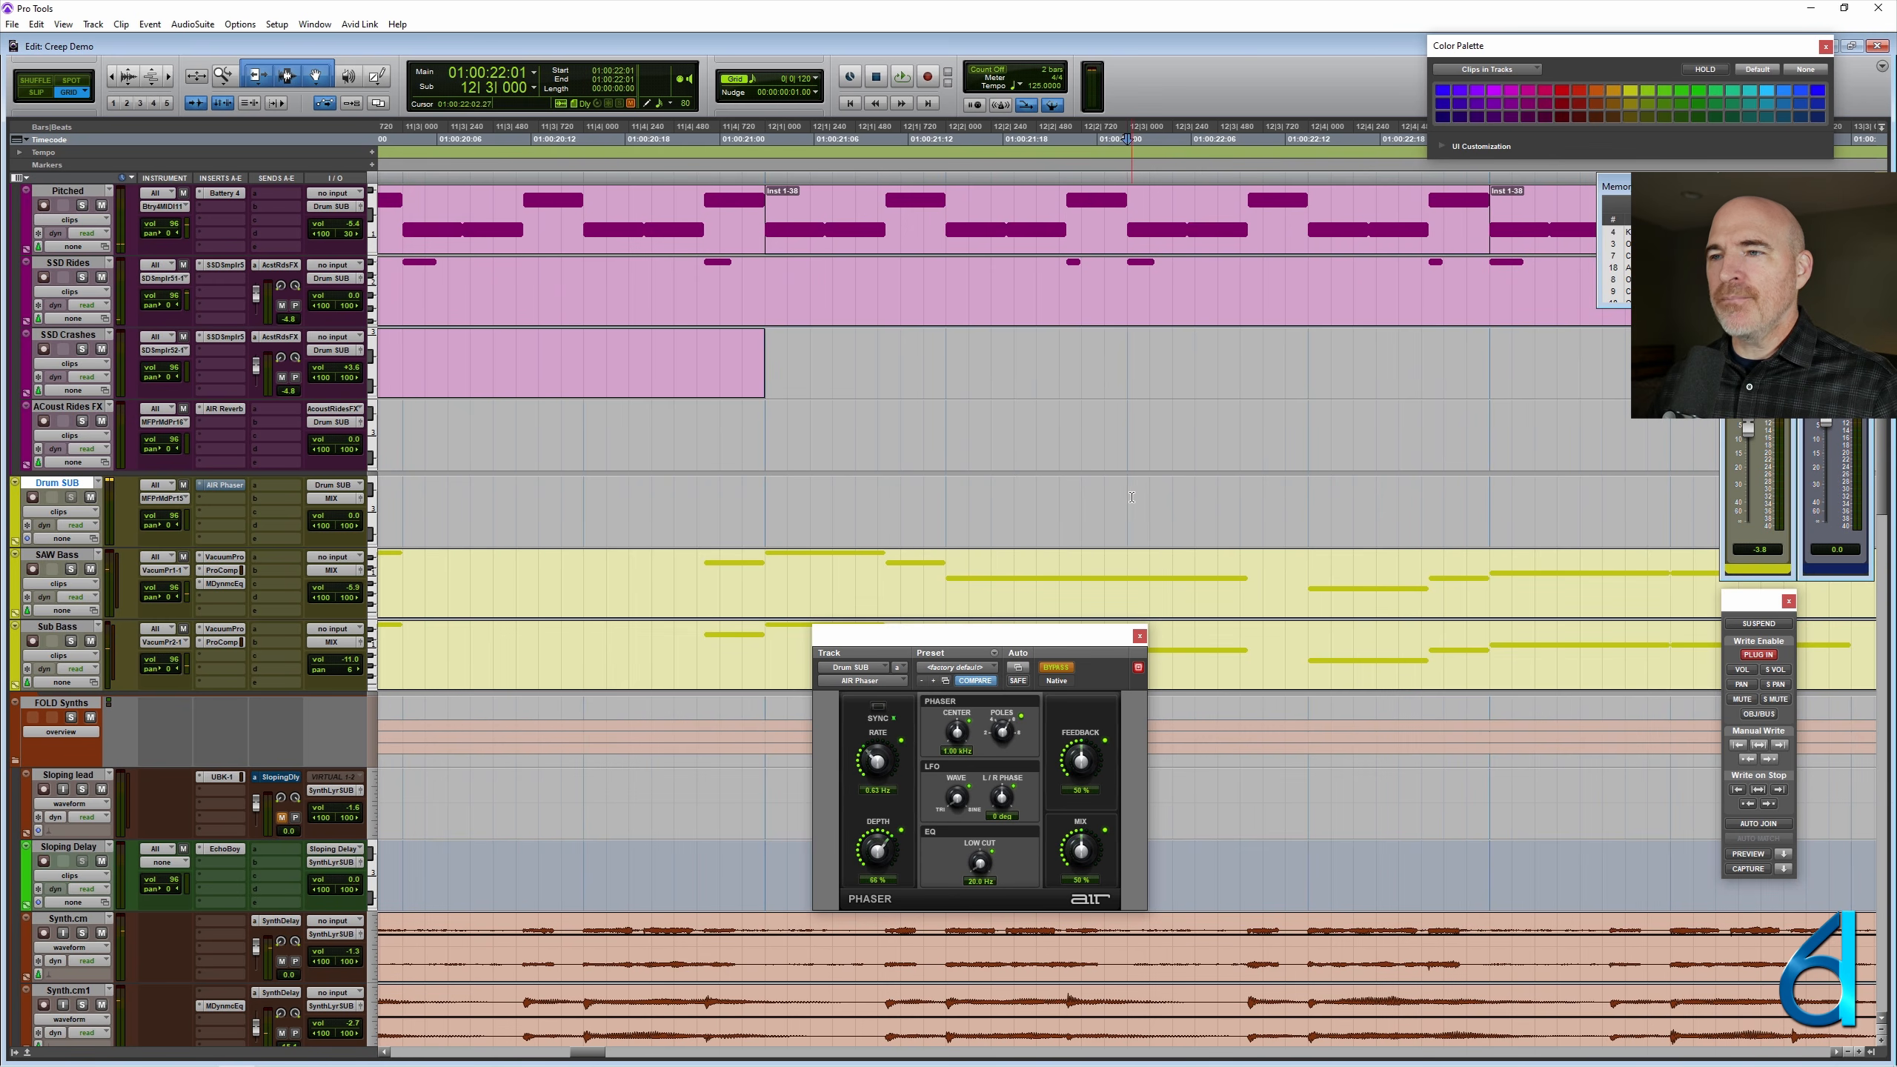
left_click_drag(1128, 506, 1491, 509)
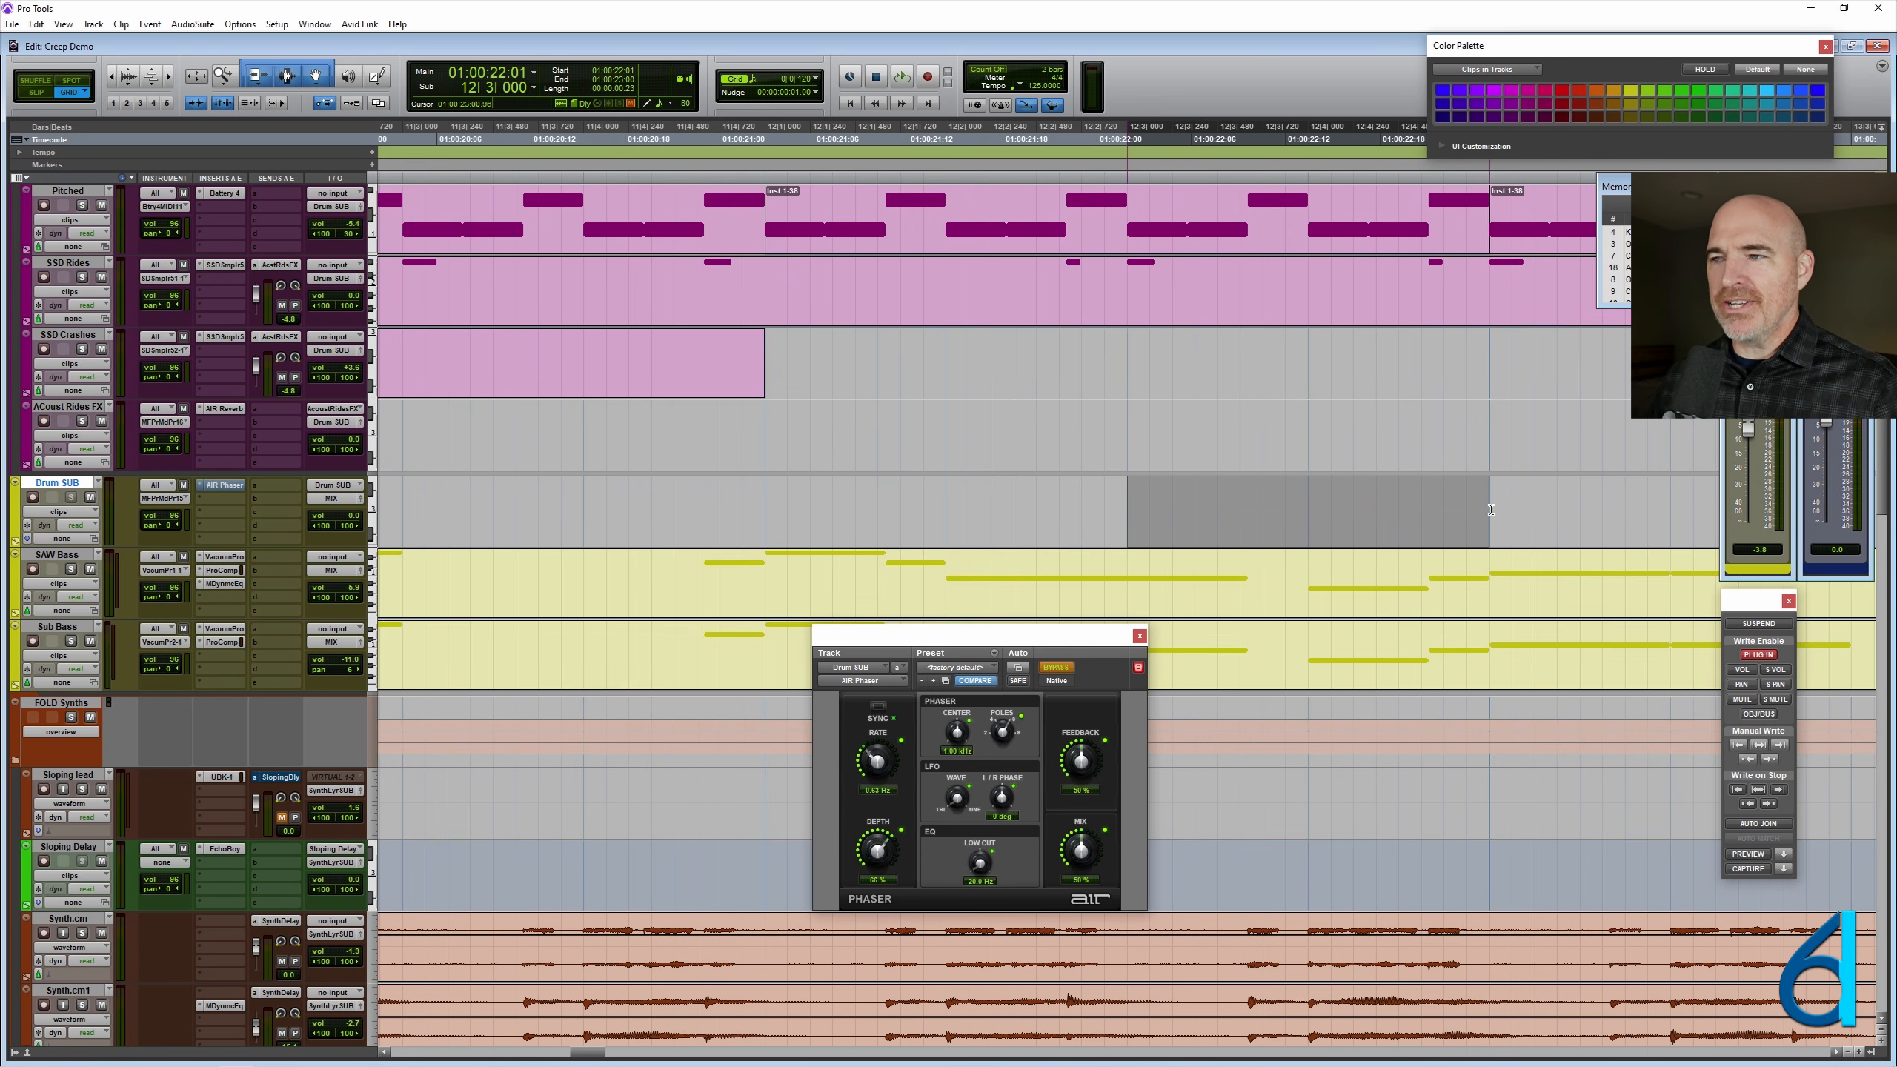
key("ctrl+bracketleft")
key("ctrl+bracketleft")
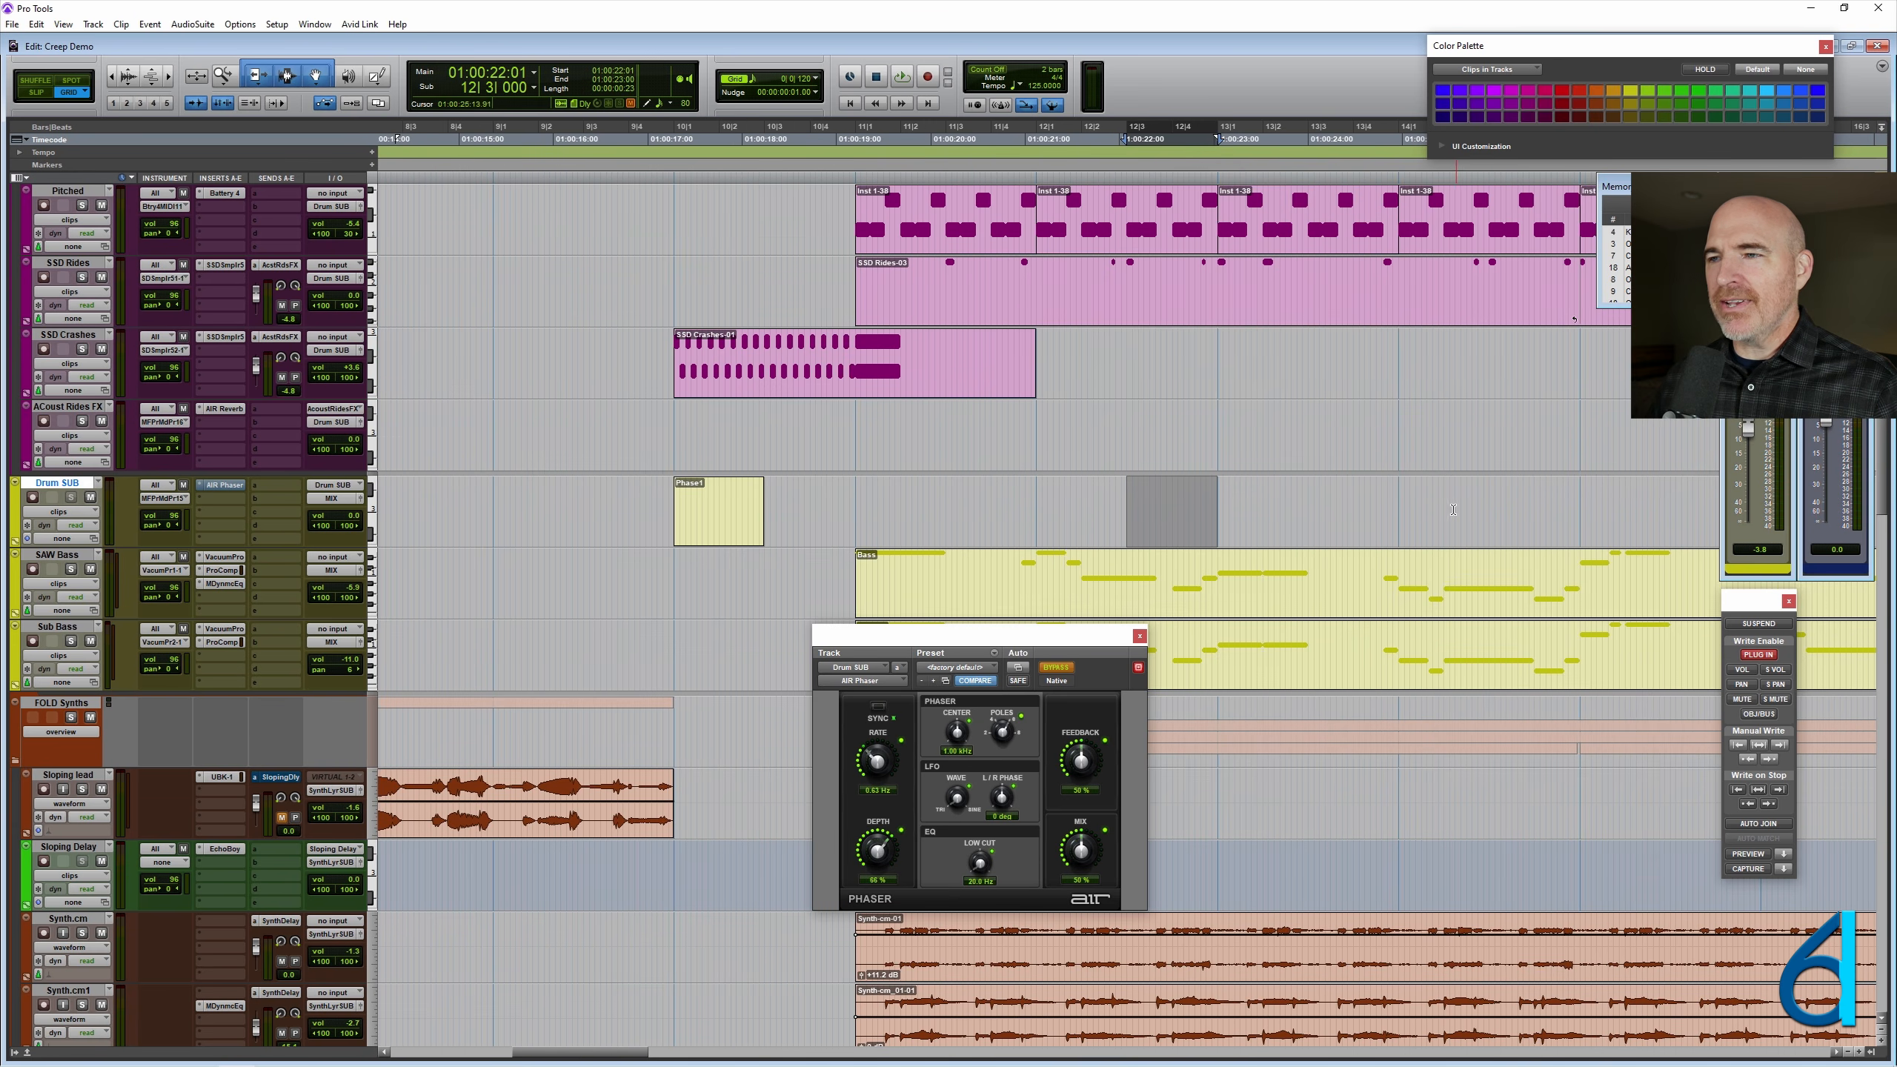
left_click(1173, 499)
key("space")
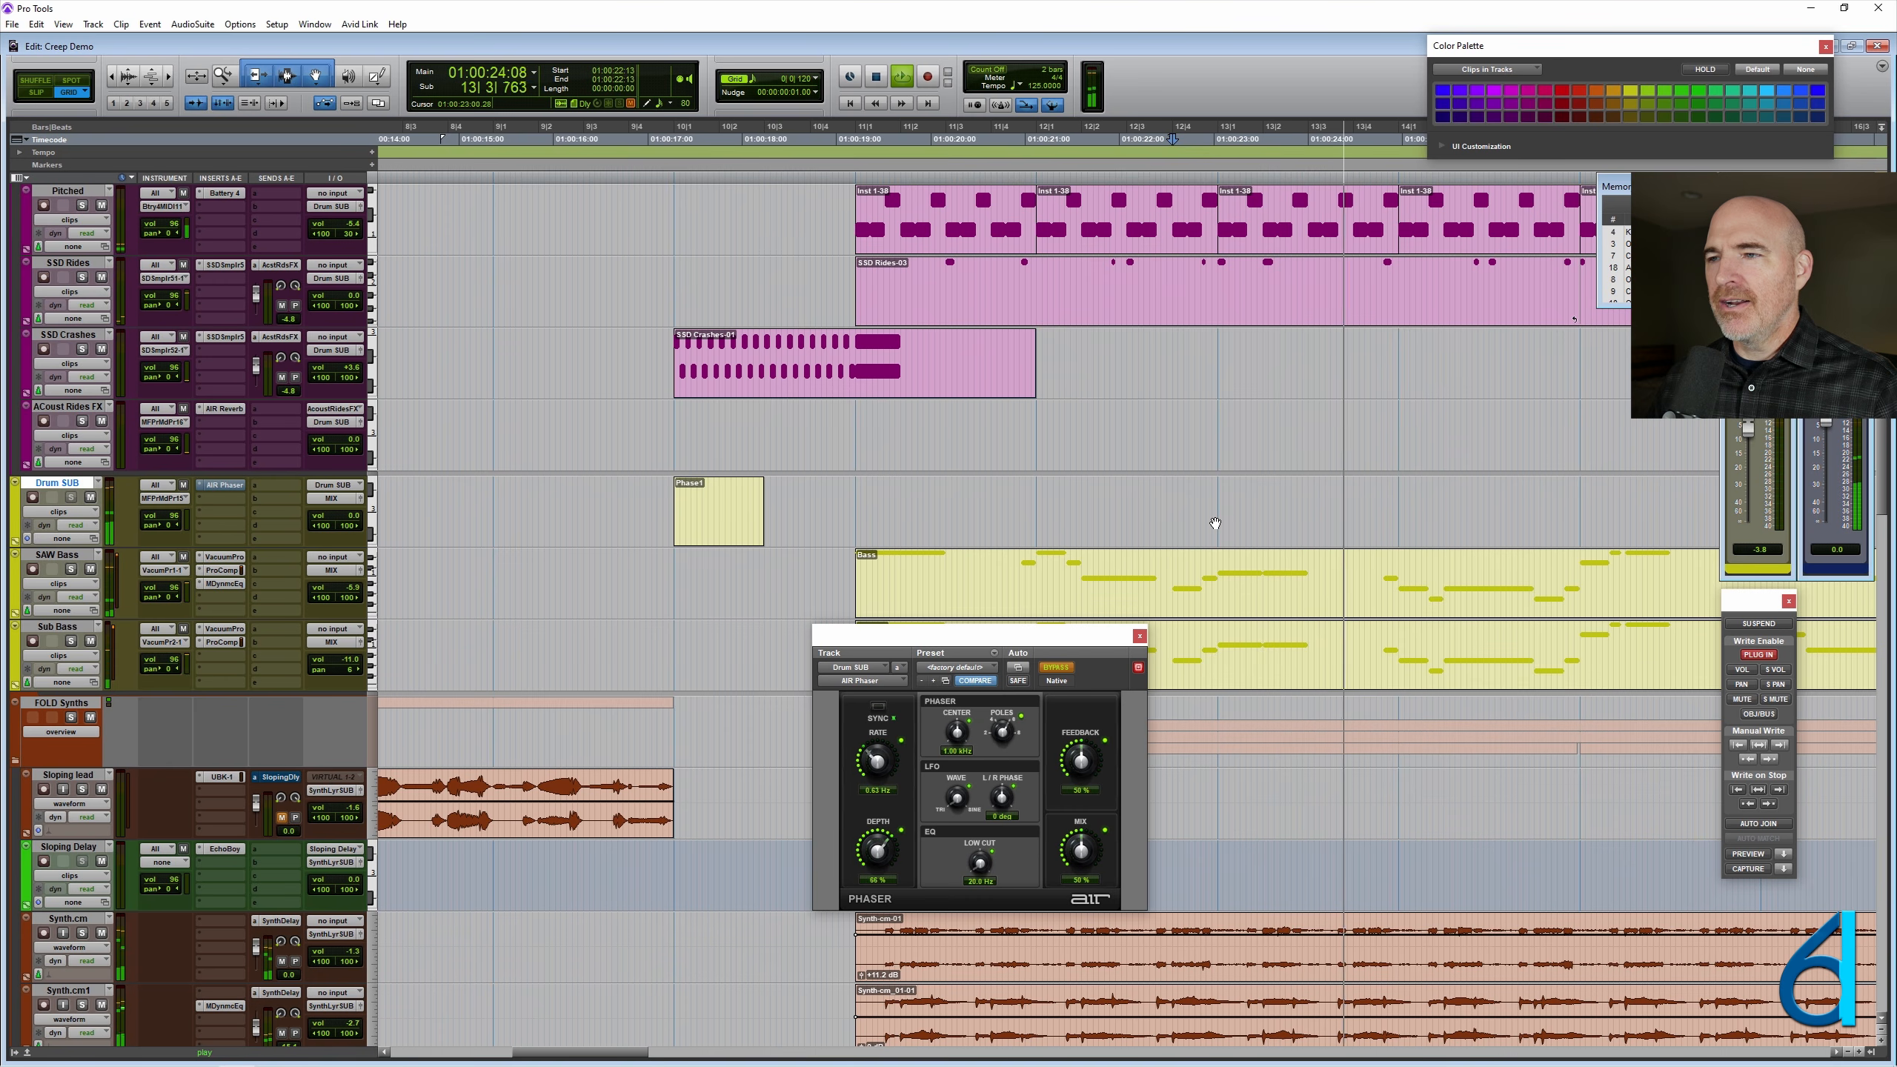
key("space")
- Move the Phase1 clip to 13|3|000 on the Drum SUB track, so it covers the last two beats of bar 13
left_click_drag(766, 535, 1497, 535)
key("ctrl+bracketright")
key("r")
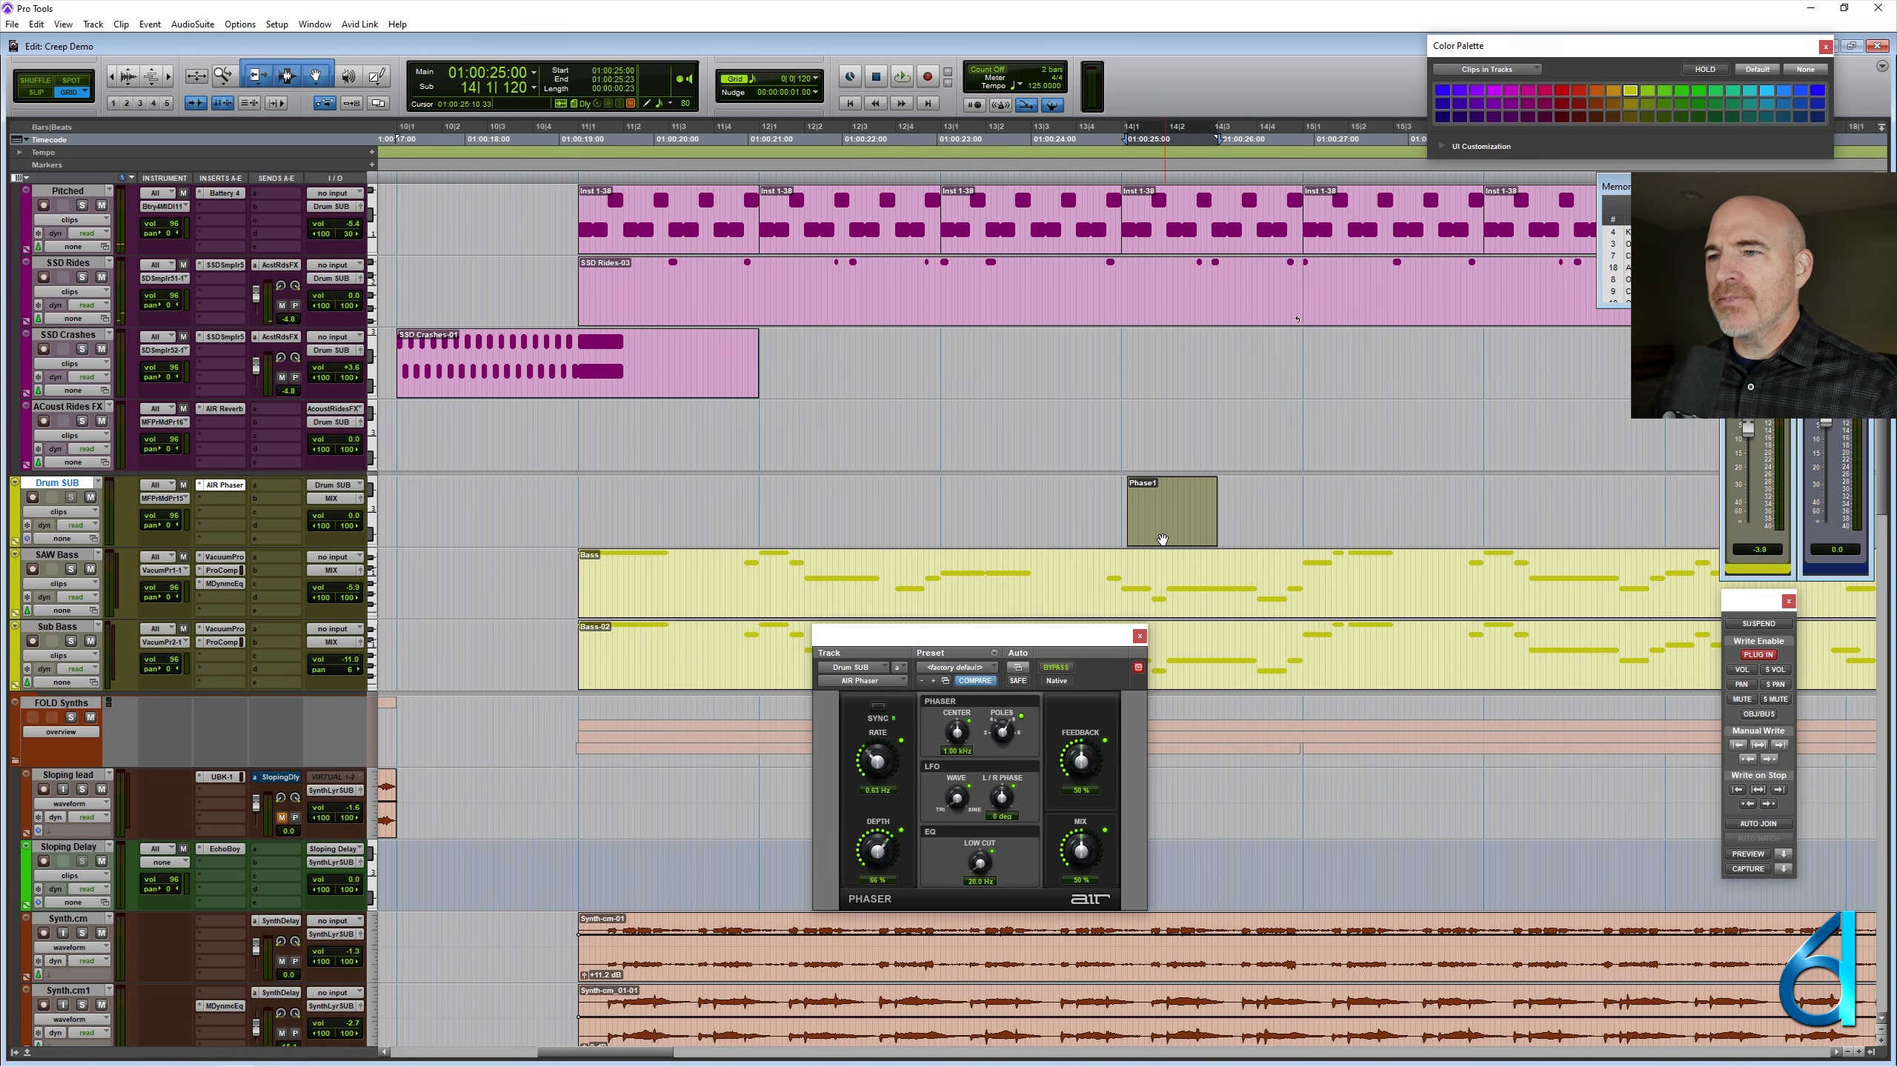
left_click(1020, 529)
key("t")
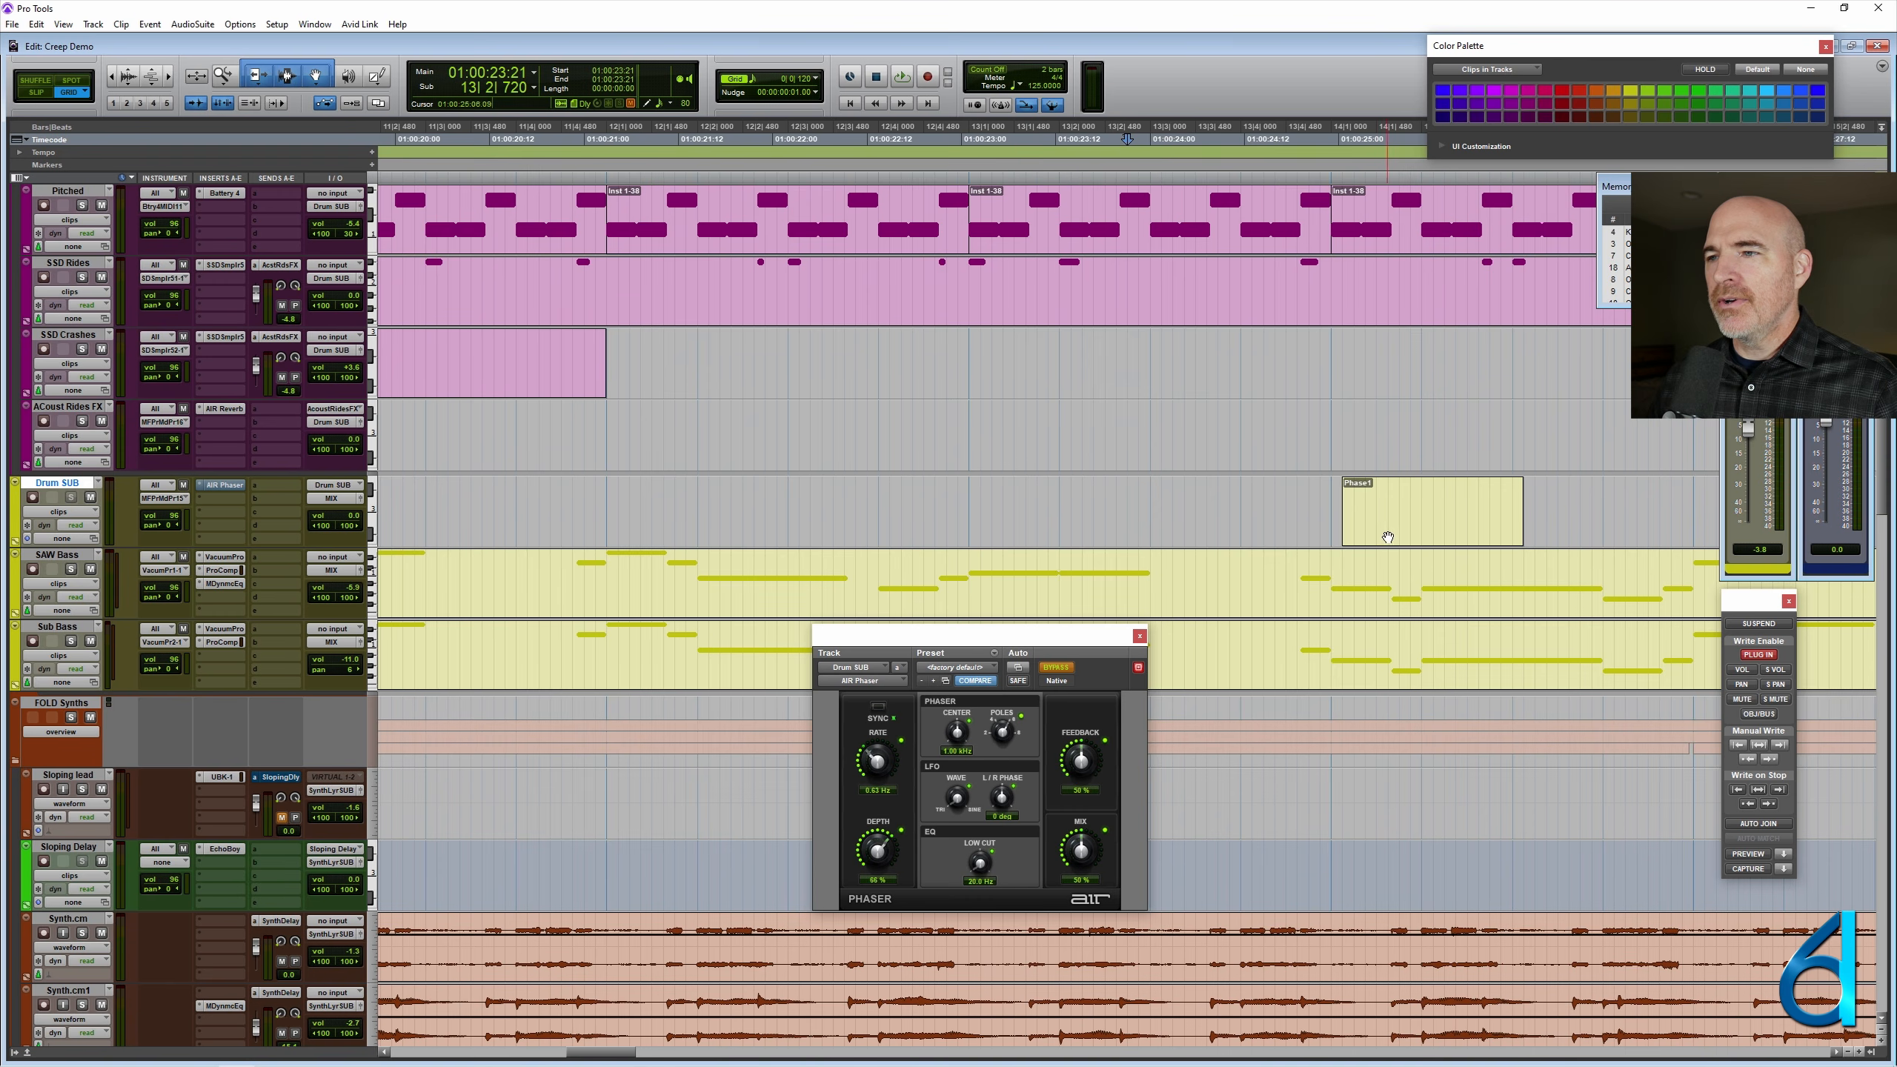
left_click_drag(1388, 538, 1195, 538)
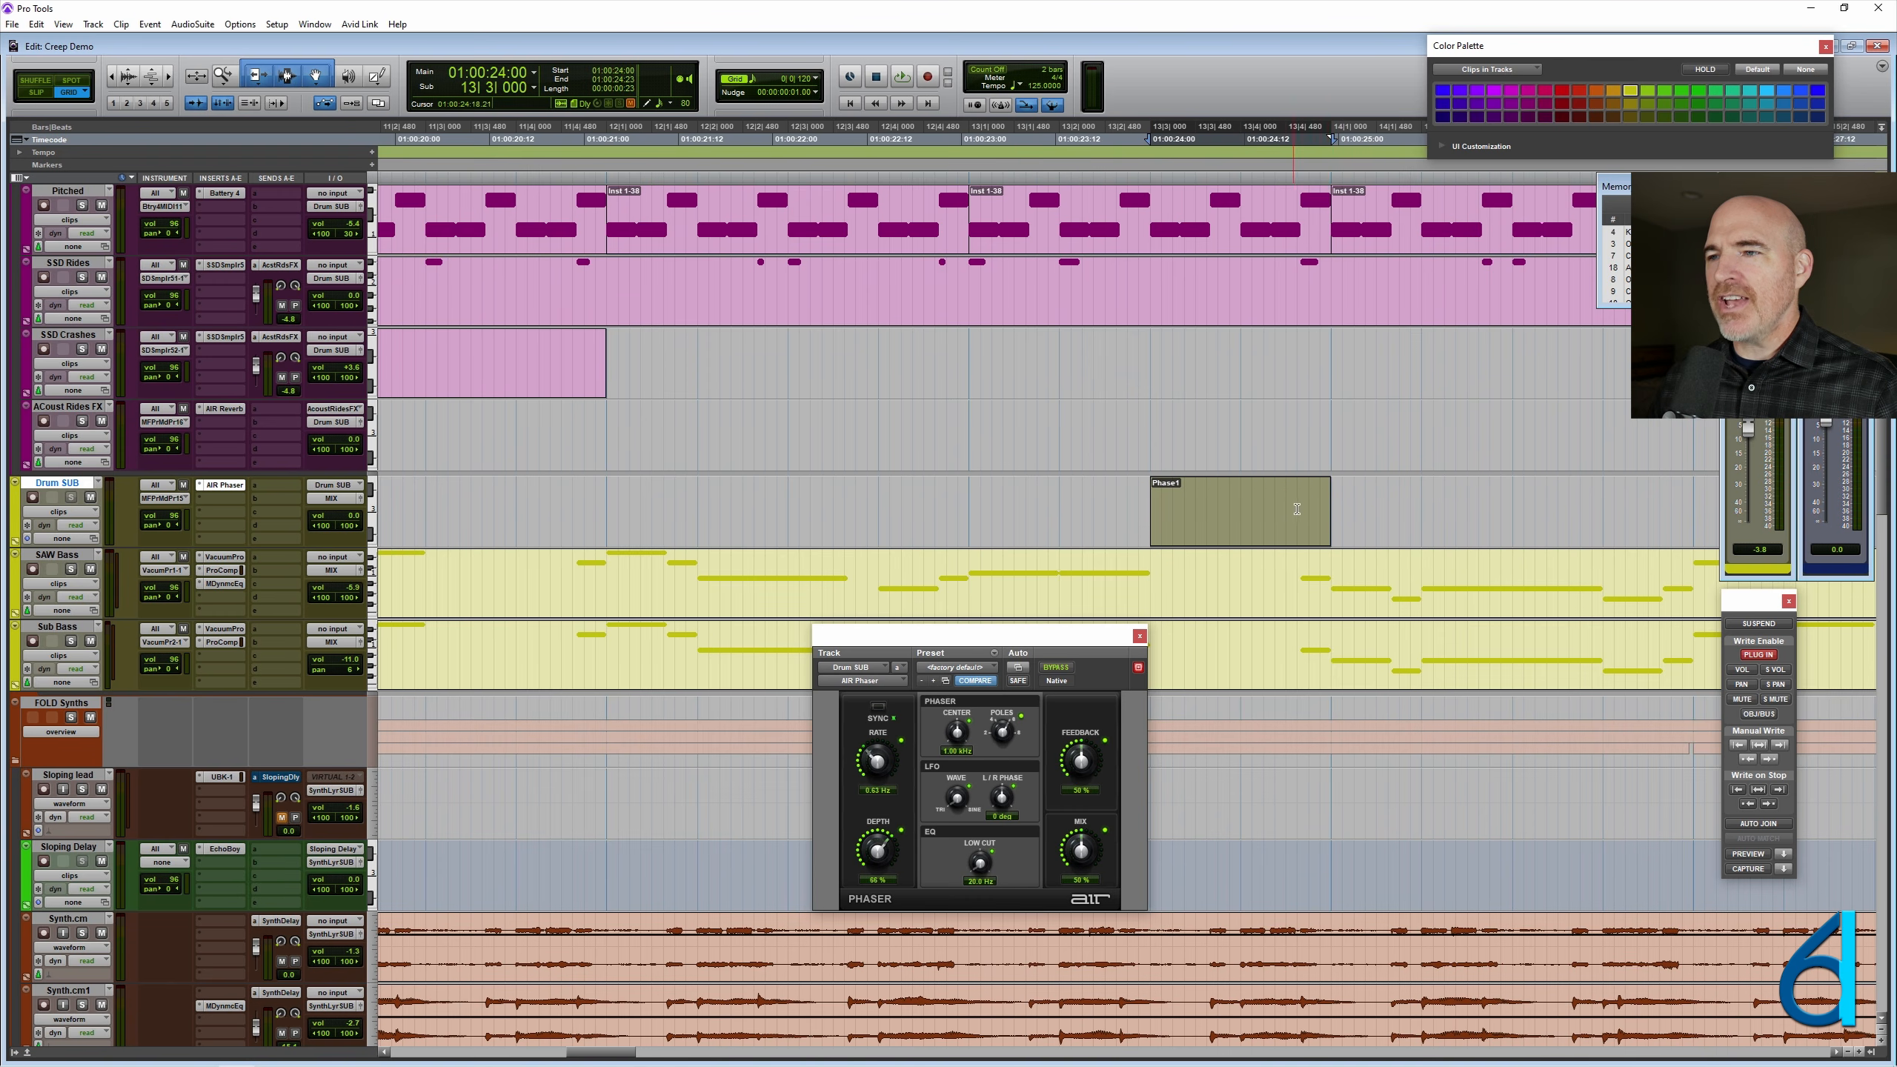
- Play the session from 12|1|240 through the moved Phase1 clip to hear the phaser switch in and out
mouse_move(1328, 516)
left_mouse_down()
mouse_move(1308, 516)
mouse_move(1330, 515)
left_mouse_up()
key("r")
left_click(880, 497)
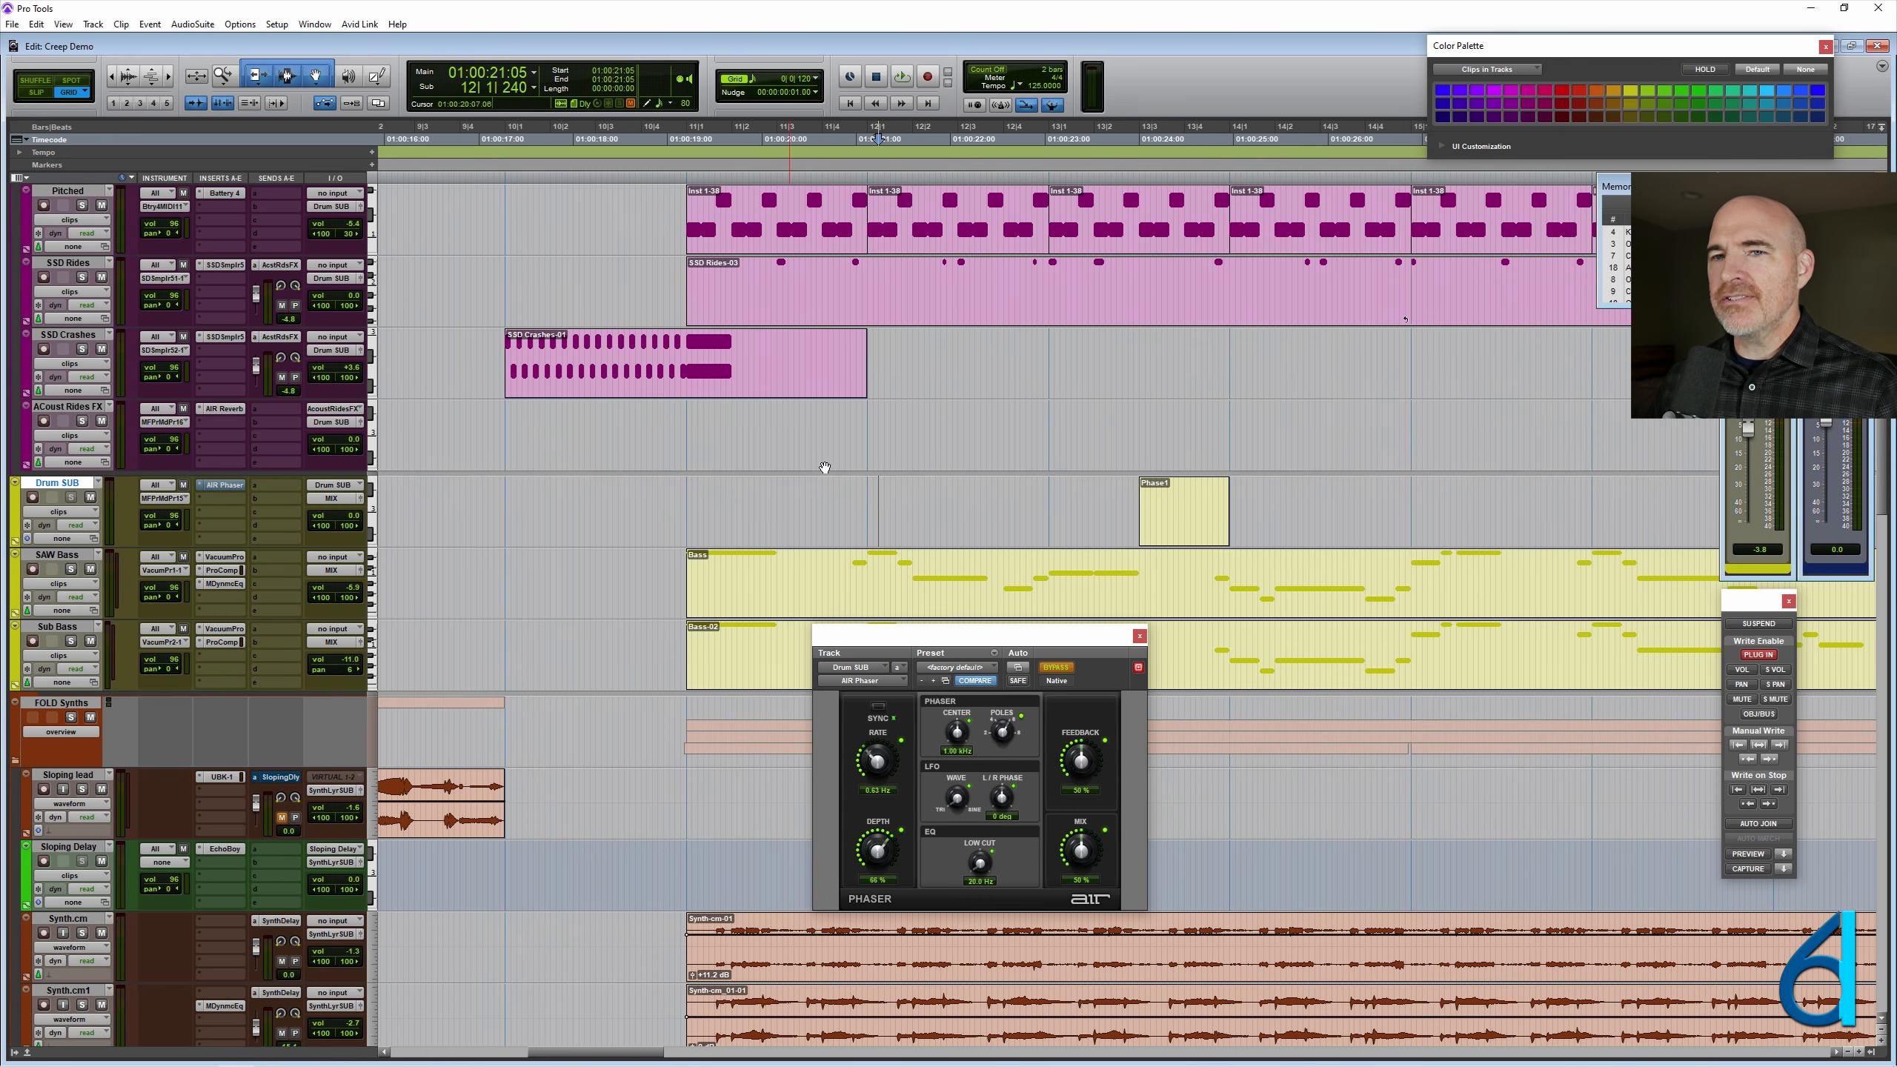
key("space")
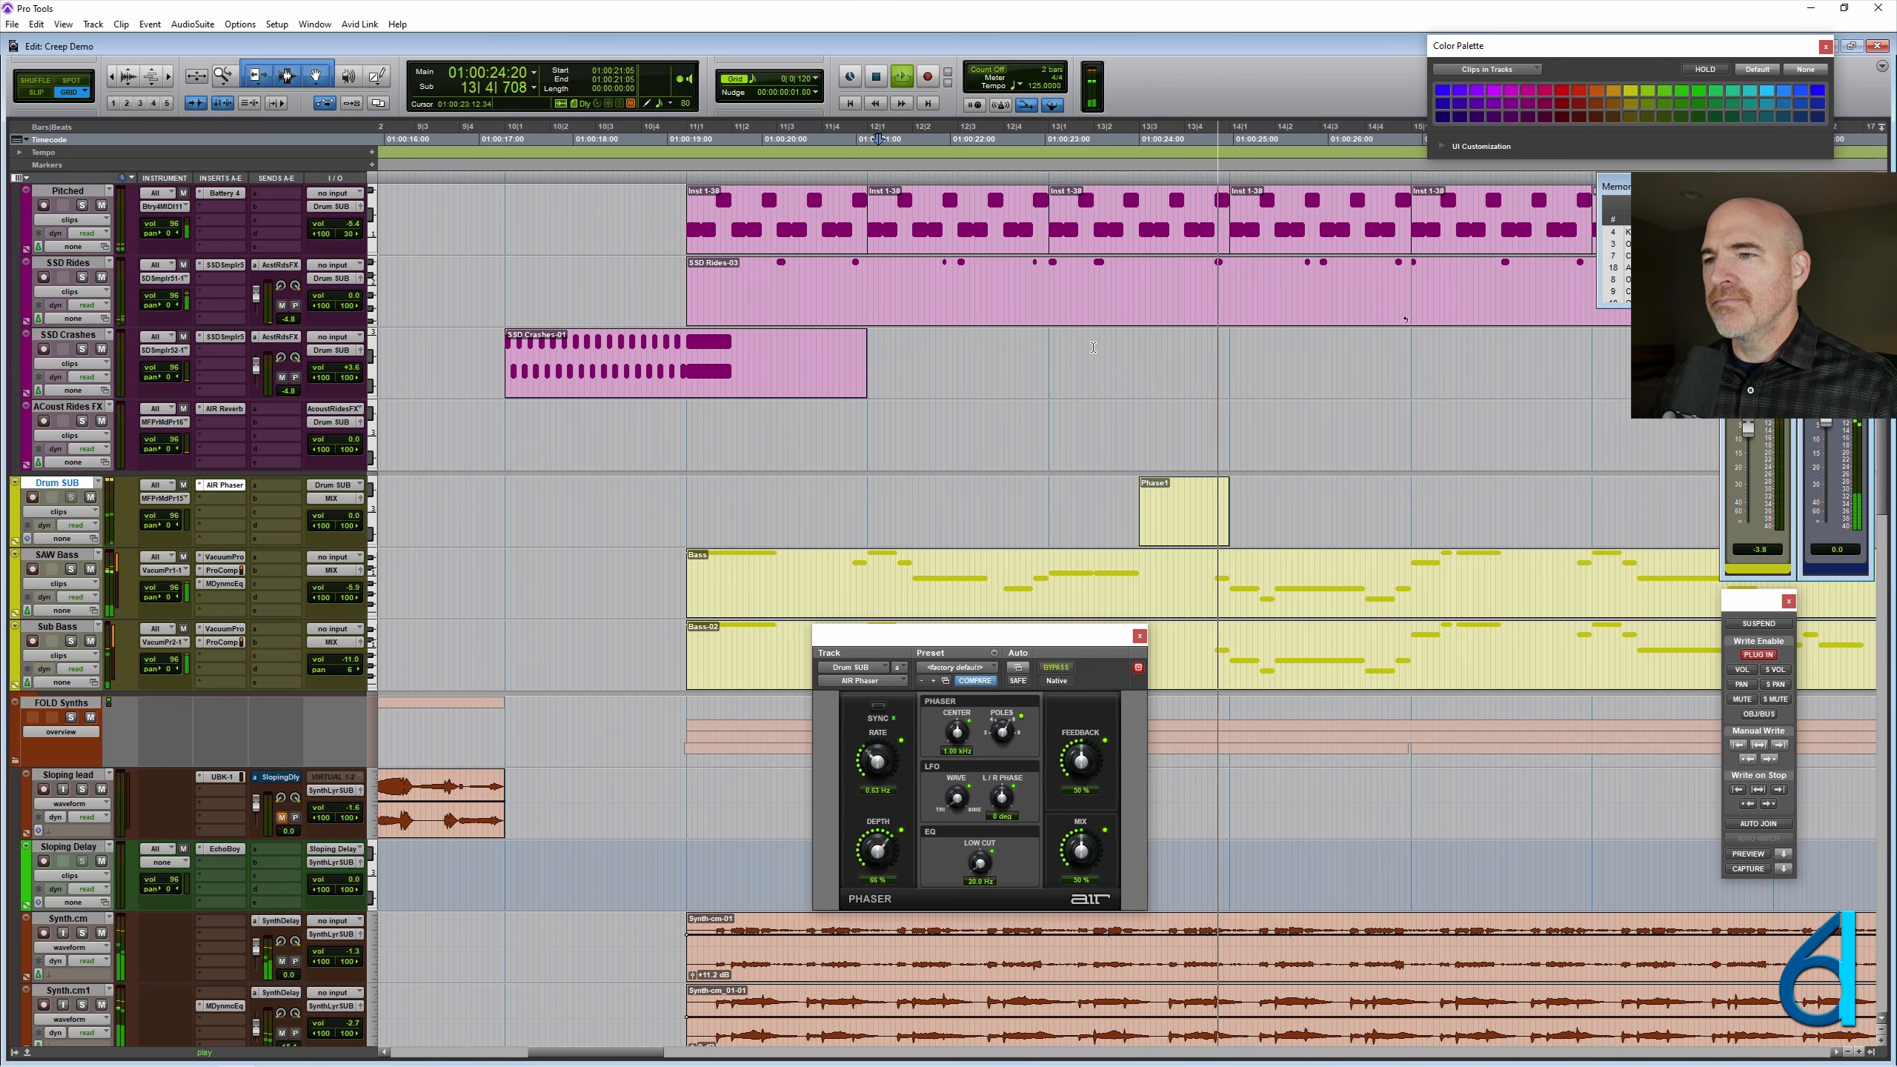
key("space")
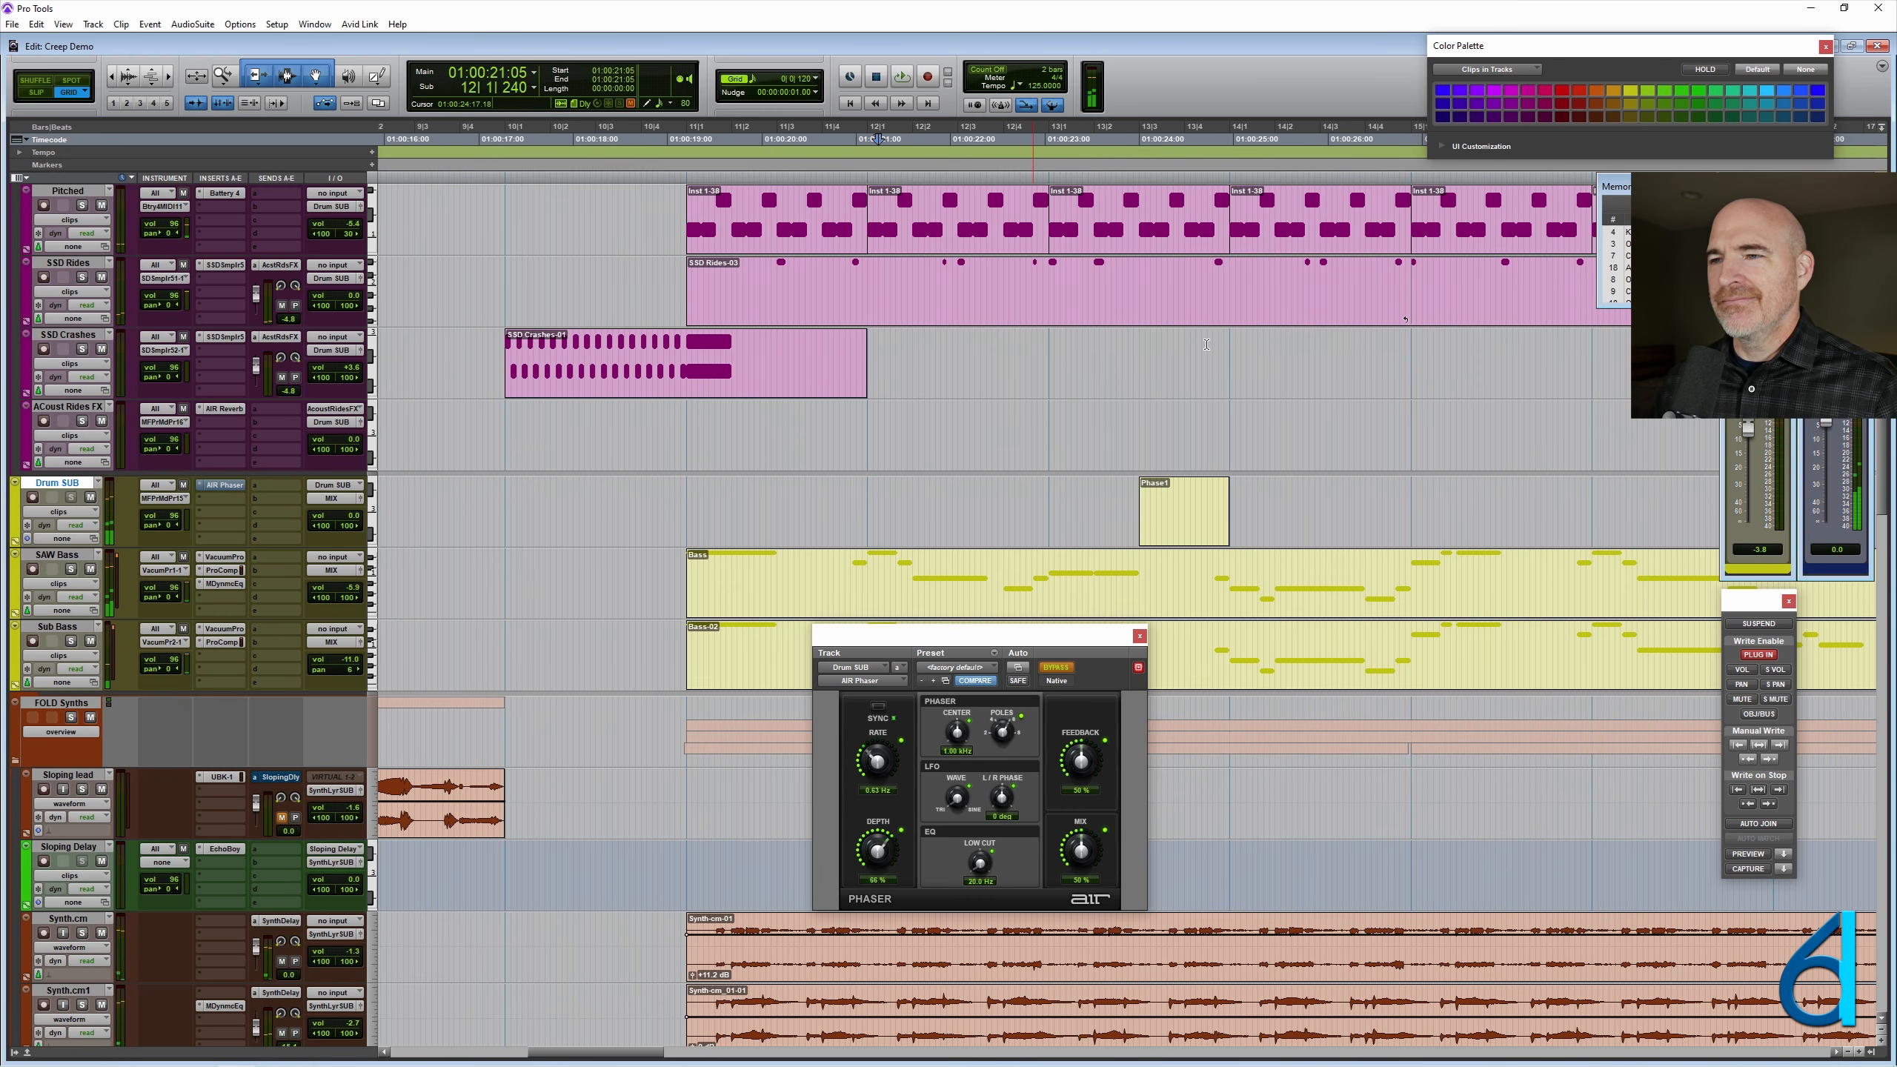
- Place the cursor inside the Phase1 clip, and outside it at 12|4|240, to compare the AIR Phaser's bypass state on Drum SUB
scroll(1206, 345, "up", 8)
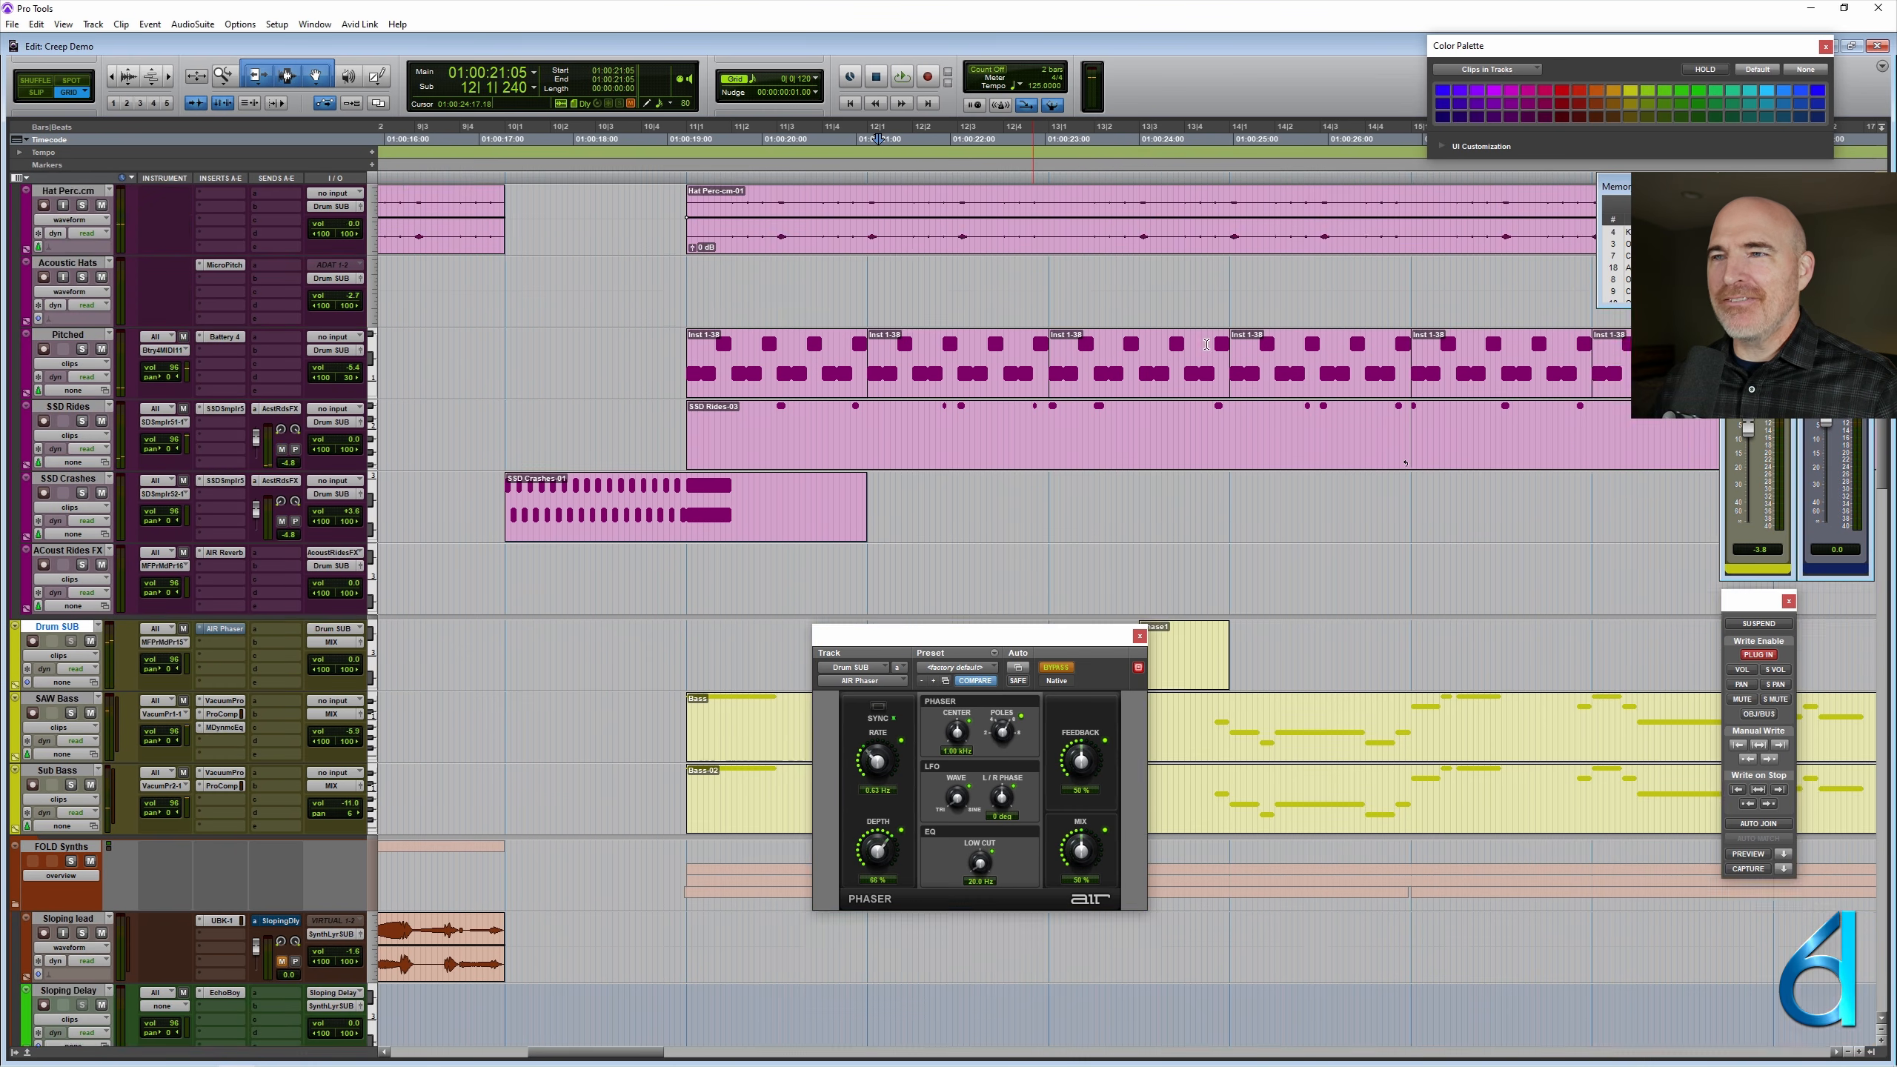
scroll(1207, 345, "down", 9)
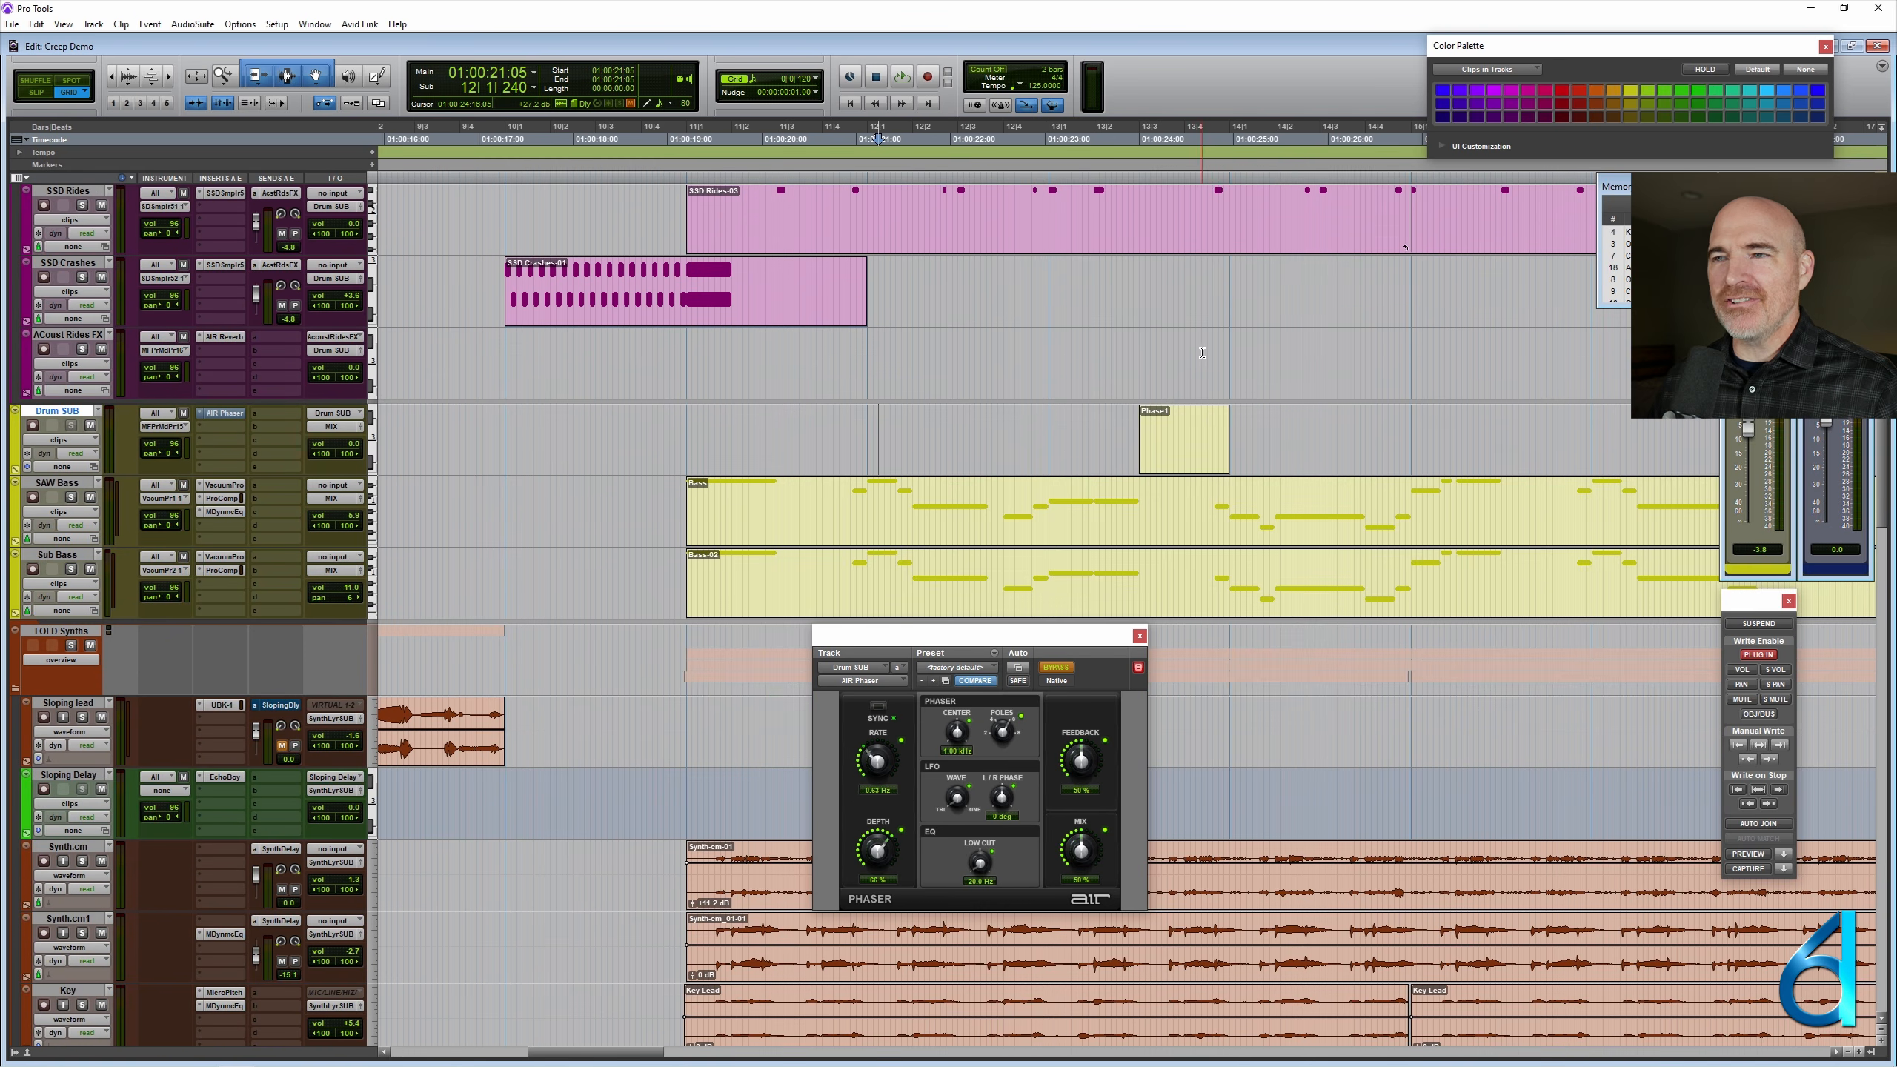
left_click(1203, 439)
key("ctrl+]")
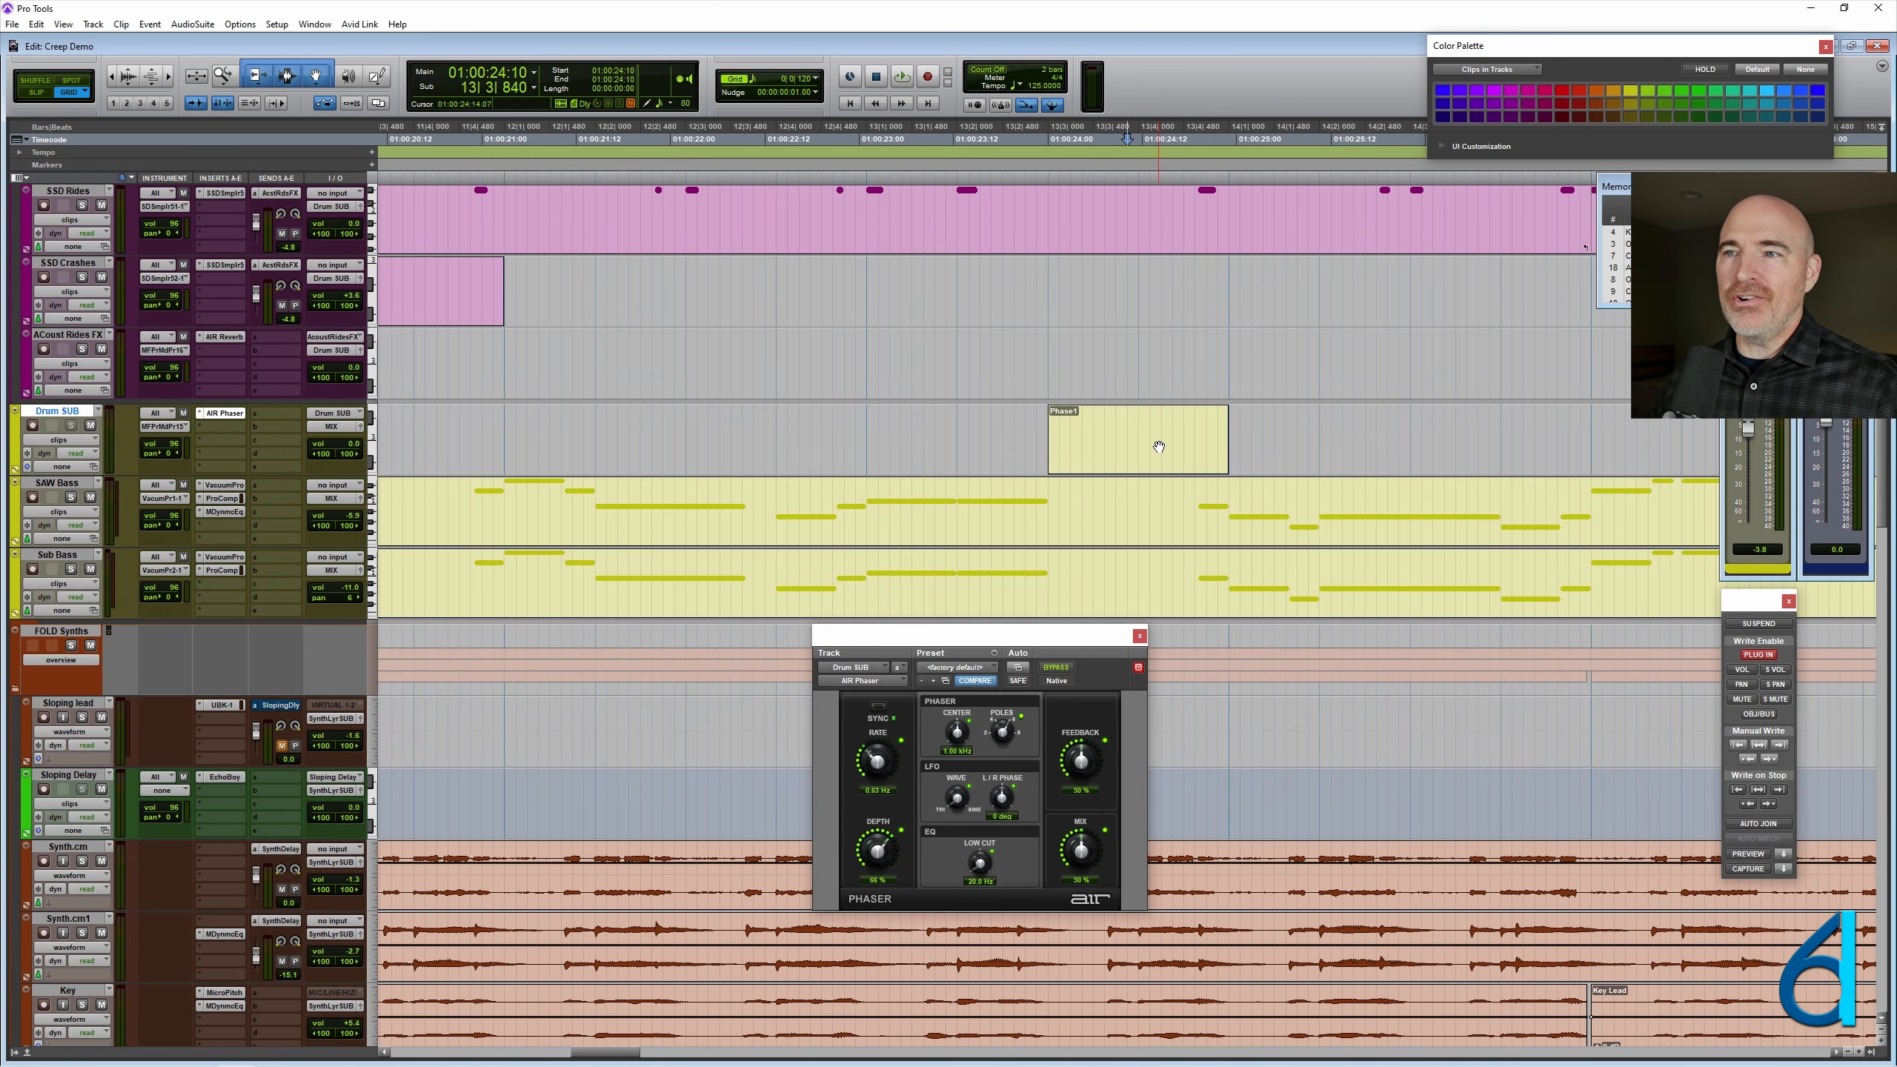
key("ctrl+[")
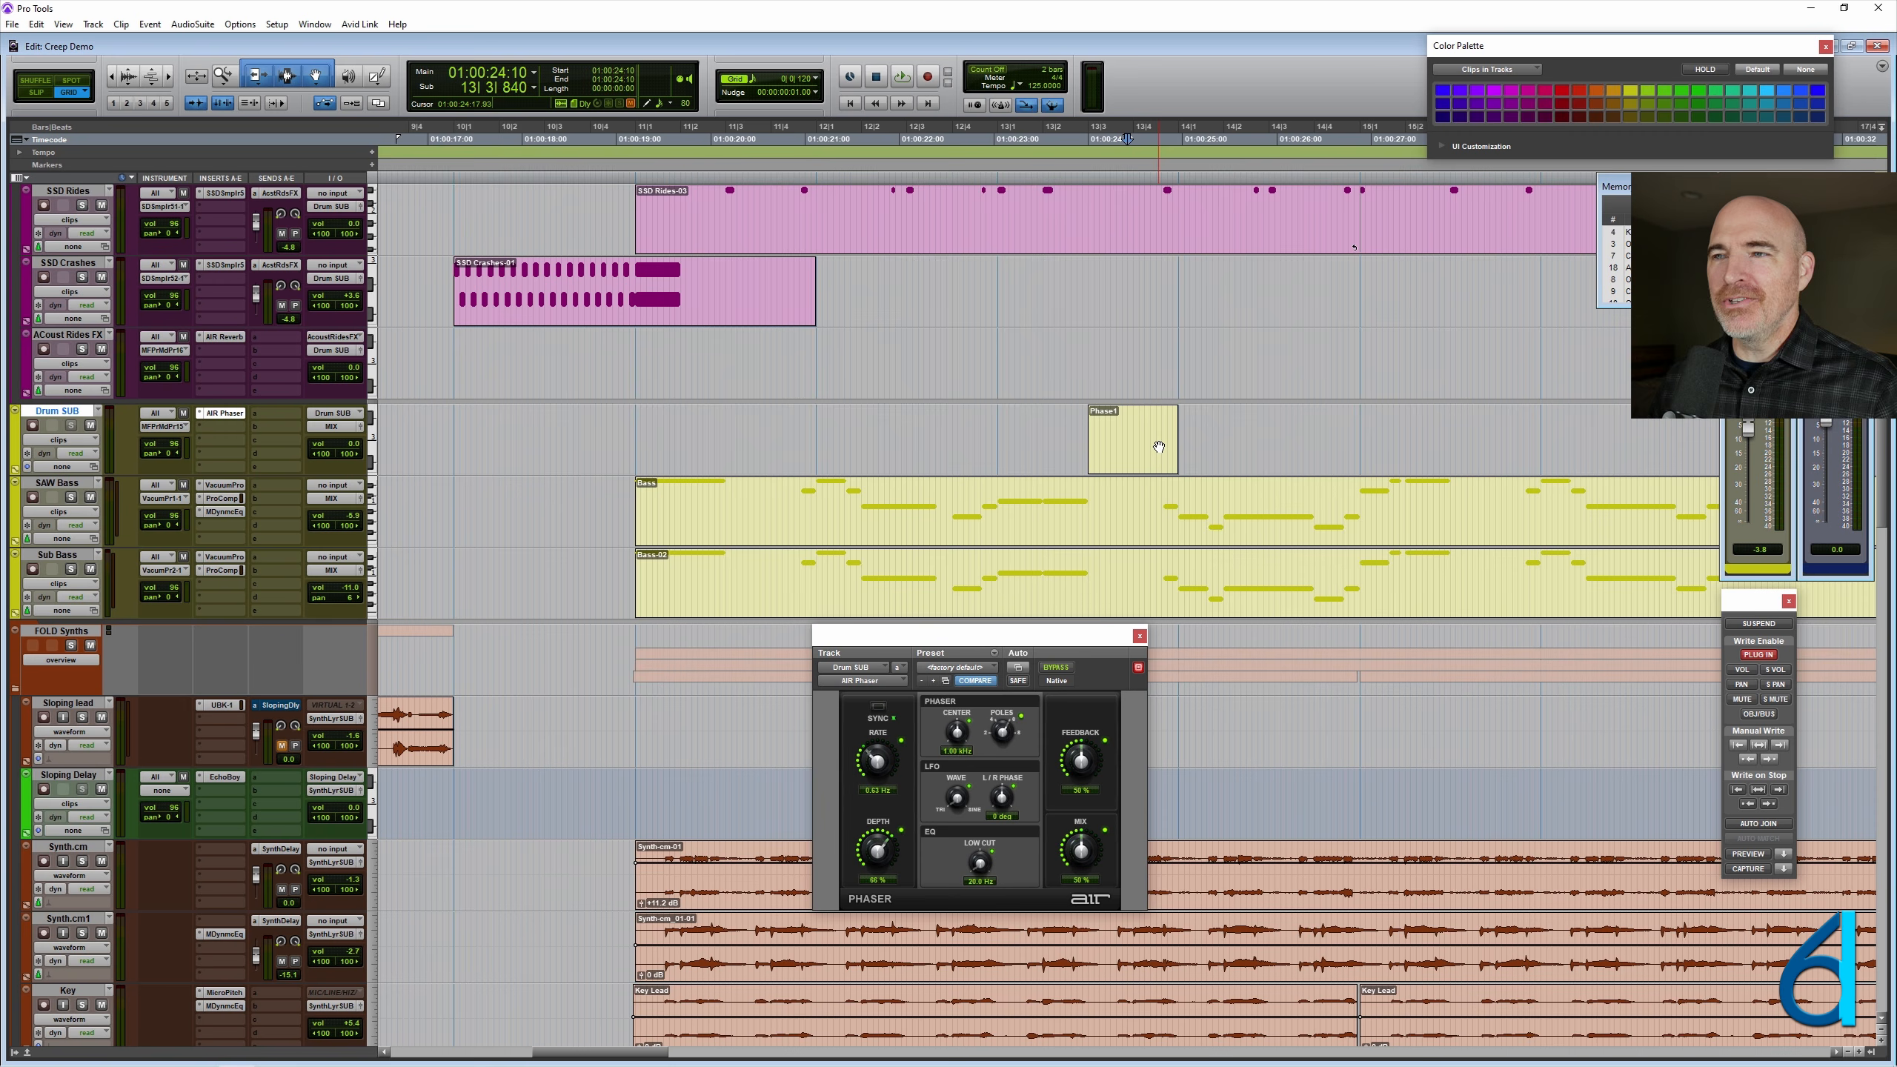
left_click(964, 452)
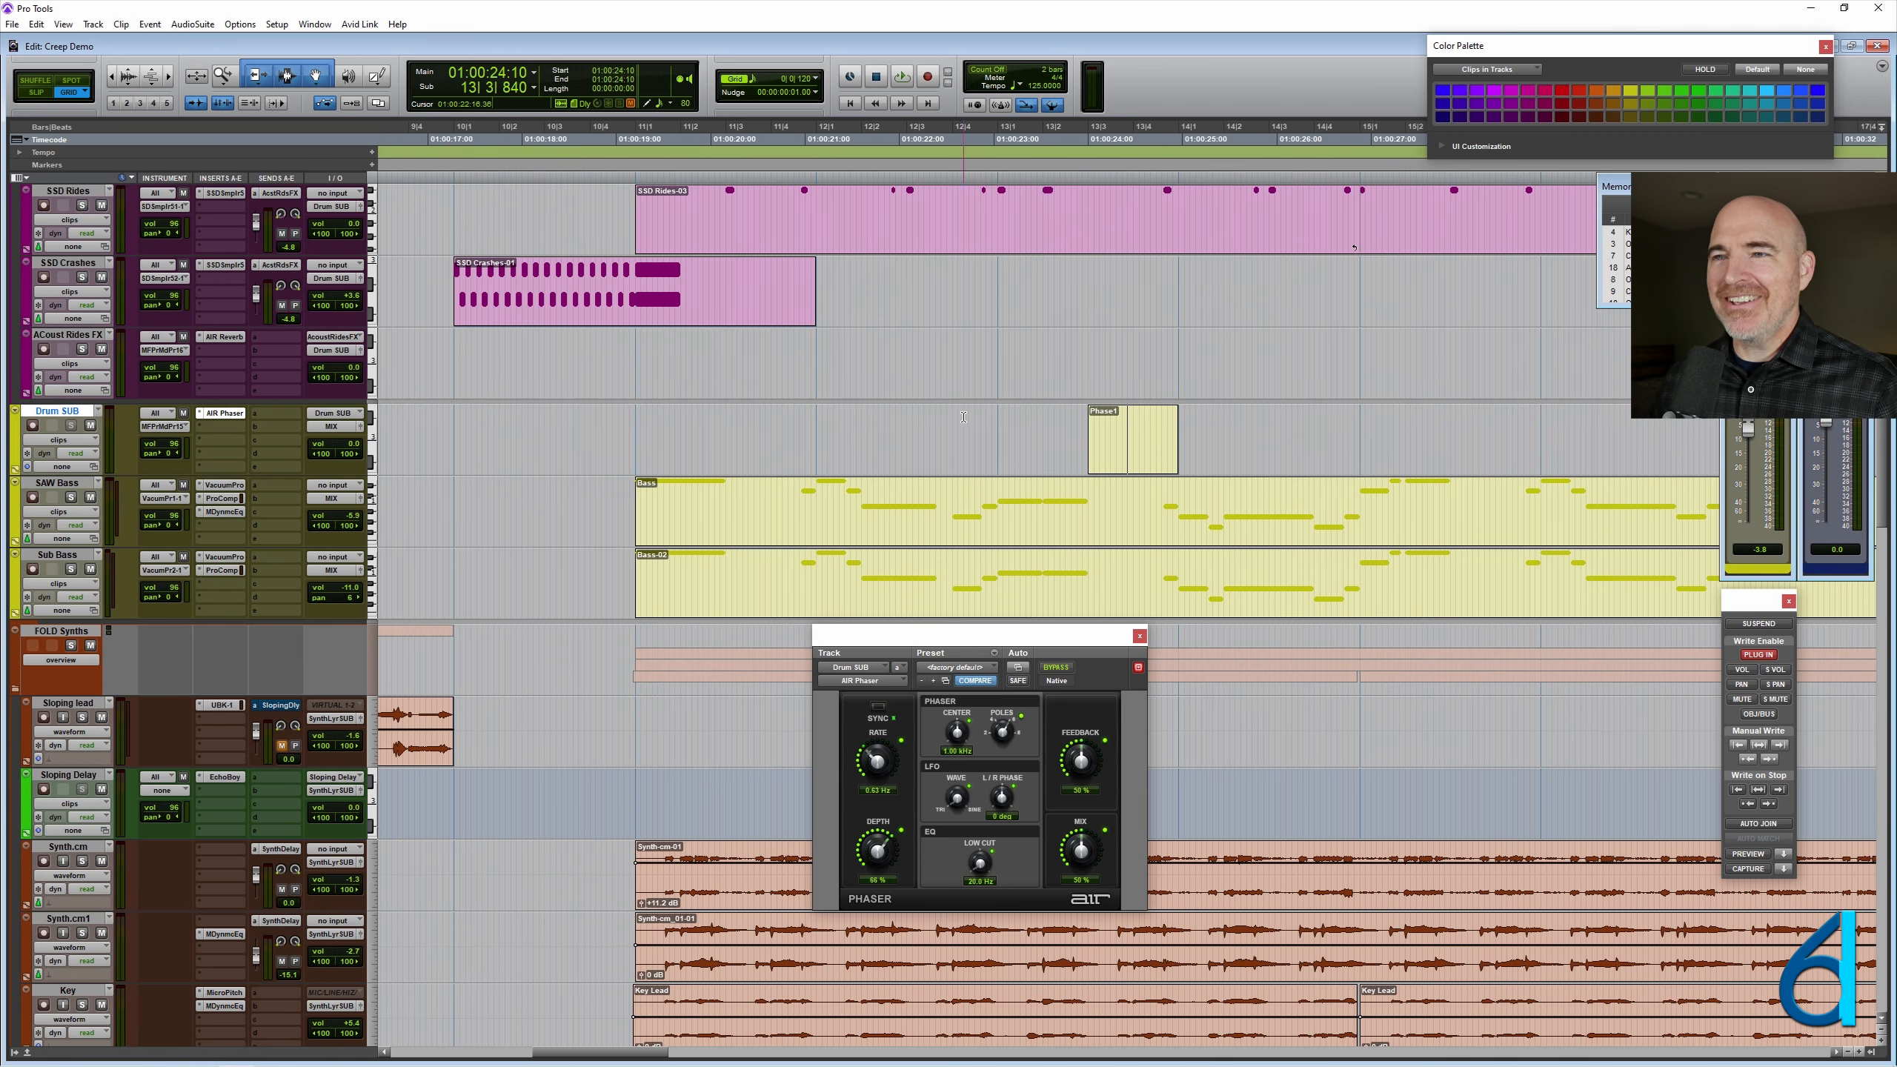
- Insert the stereo Devil-Loc Deluxe plug-in below AIR Phaser on the Drum SUB track and reposition its window
left_click(219, 425)
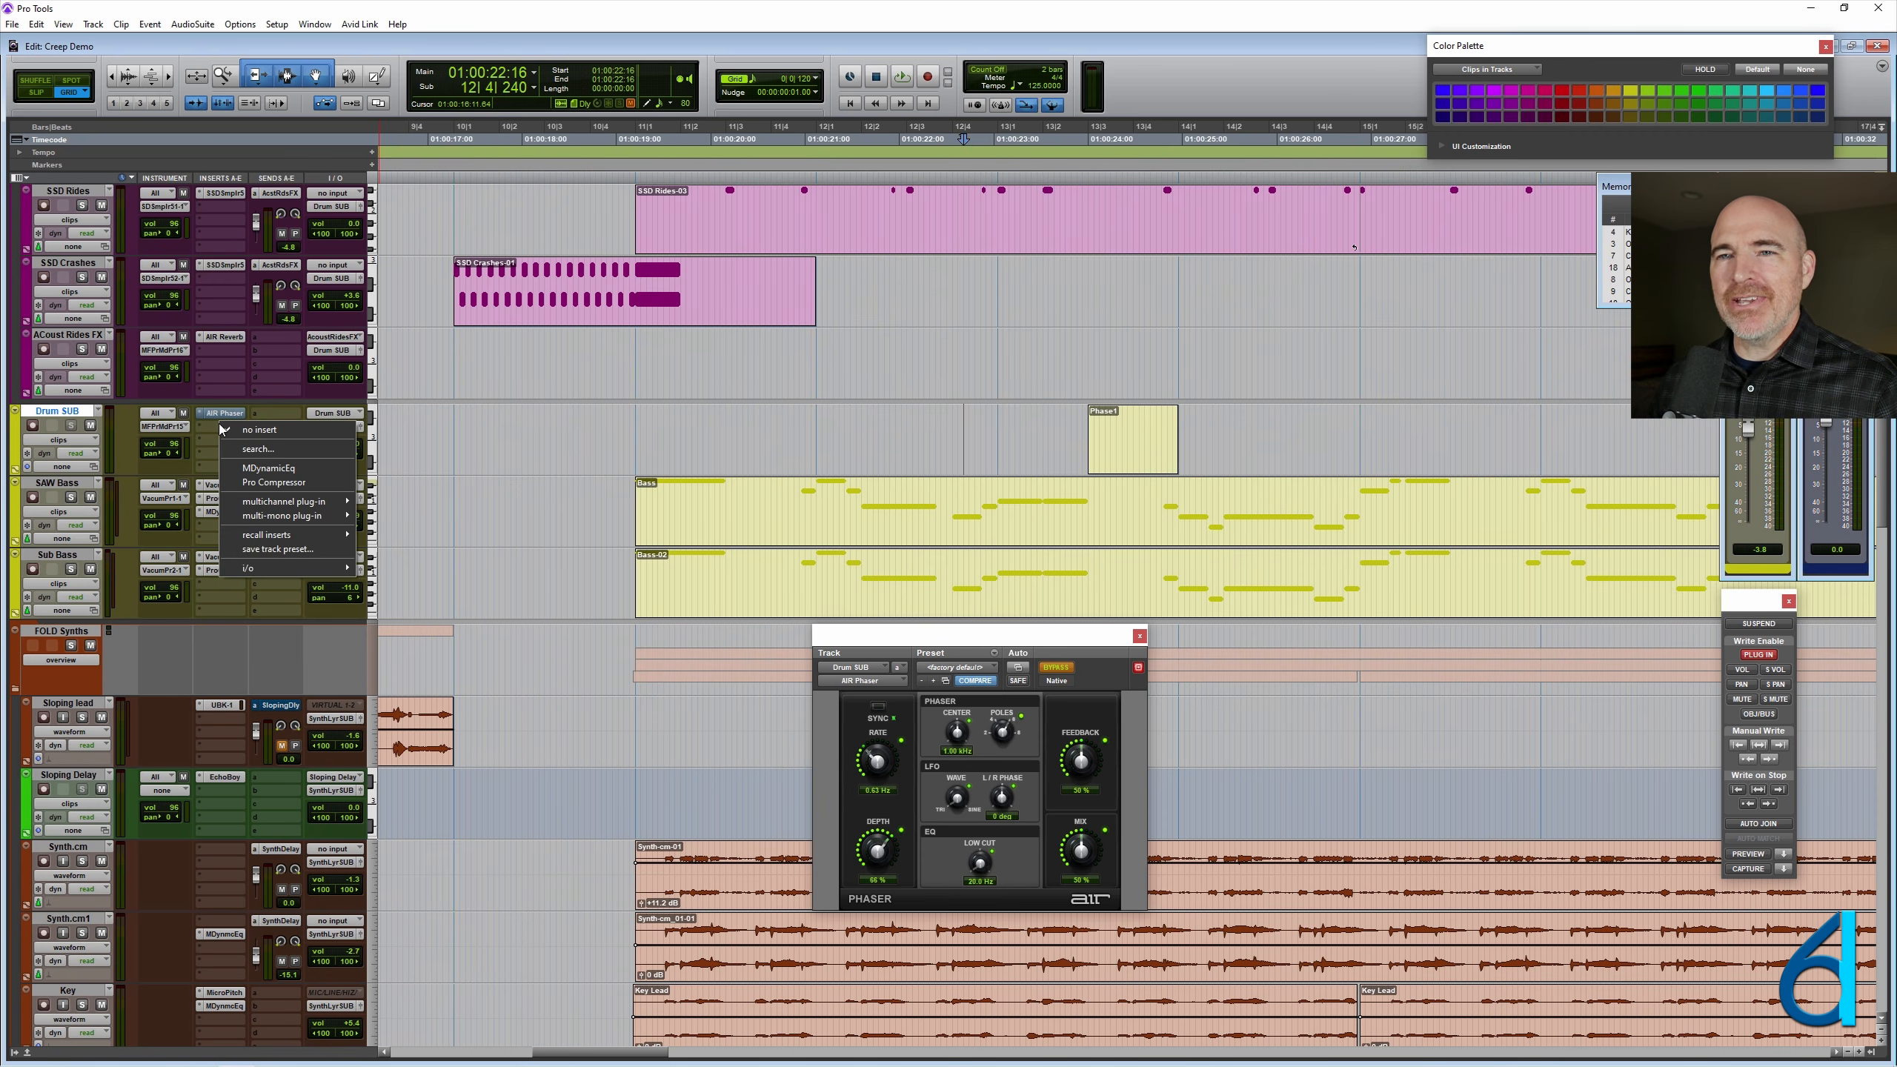
mouse_move(276, 504)
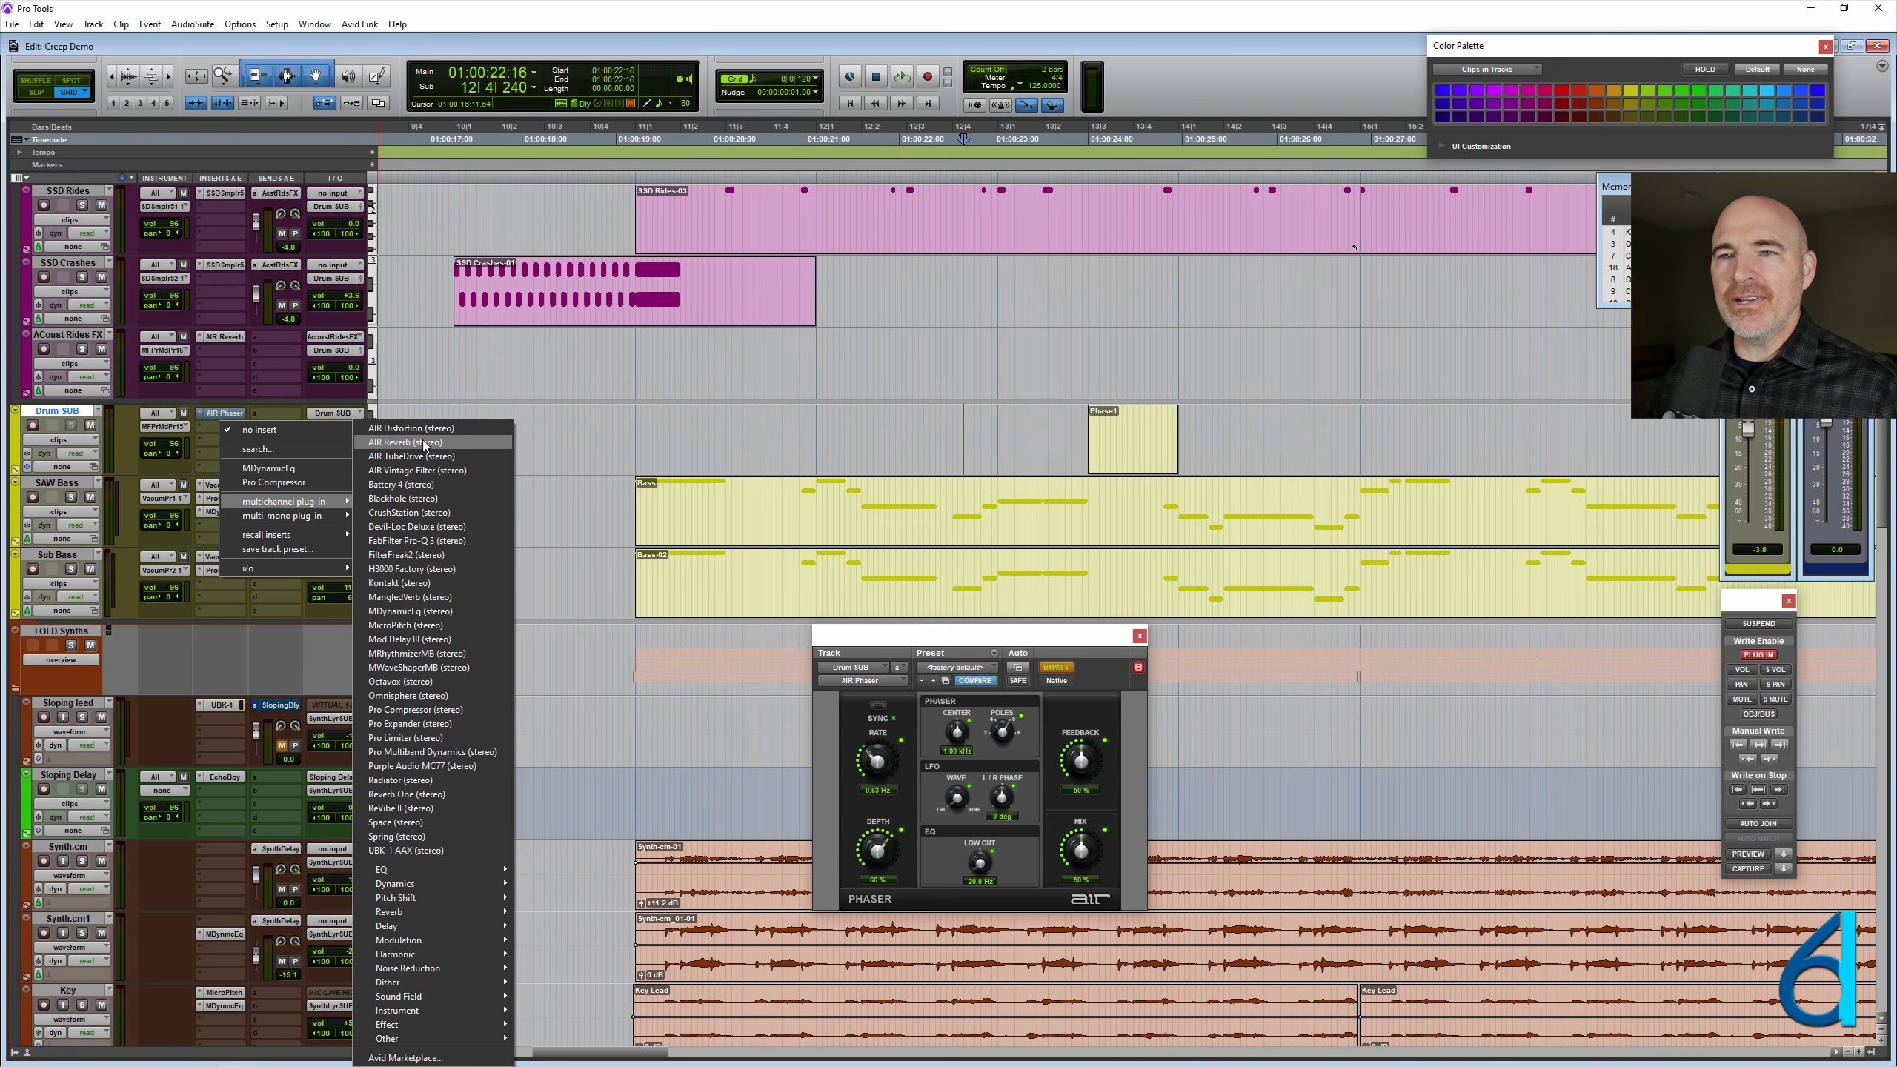
left_click(418, 528)
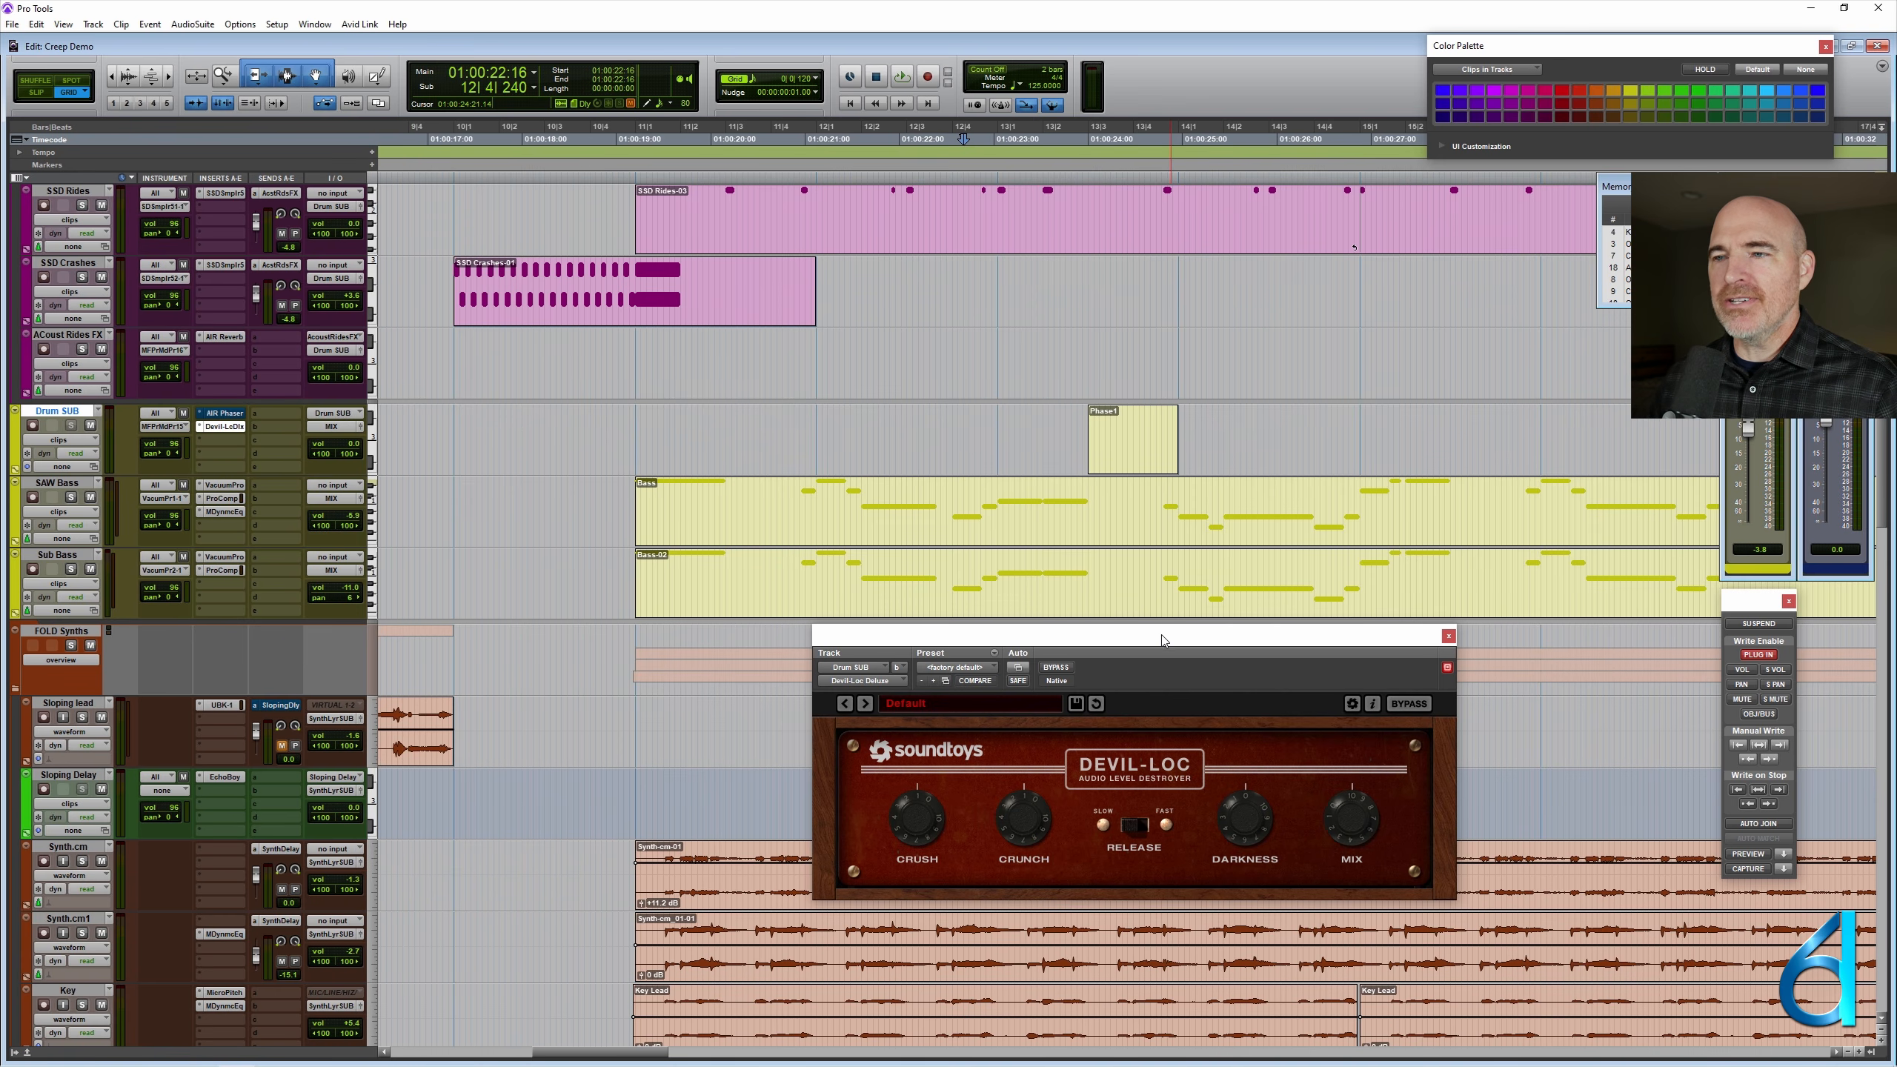
left_click_drag(1162, 634, 1108, 612)
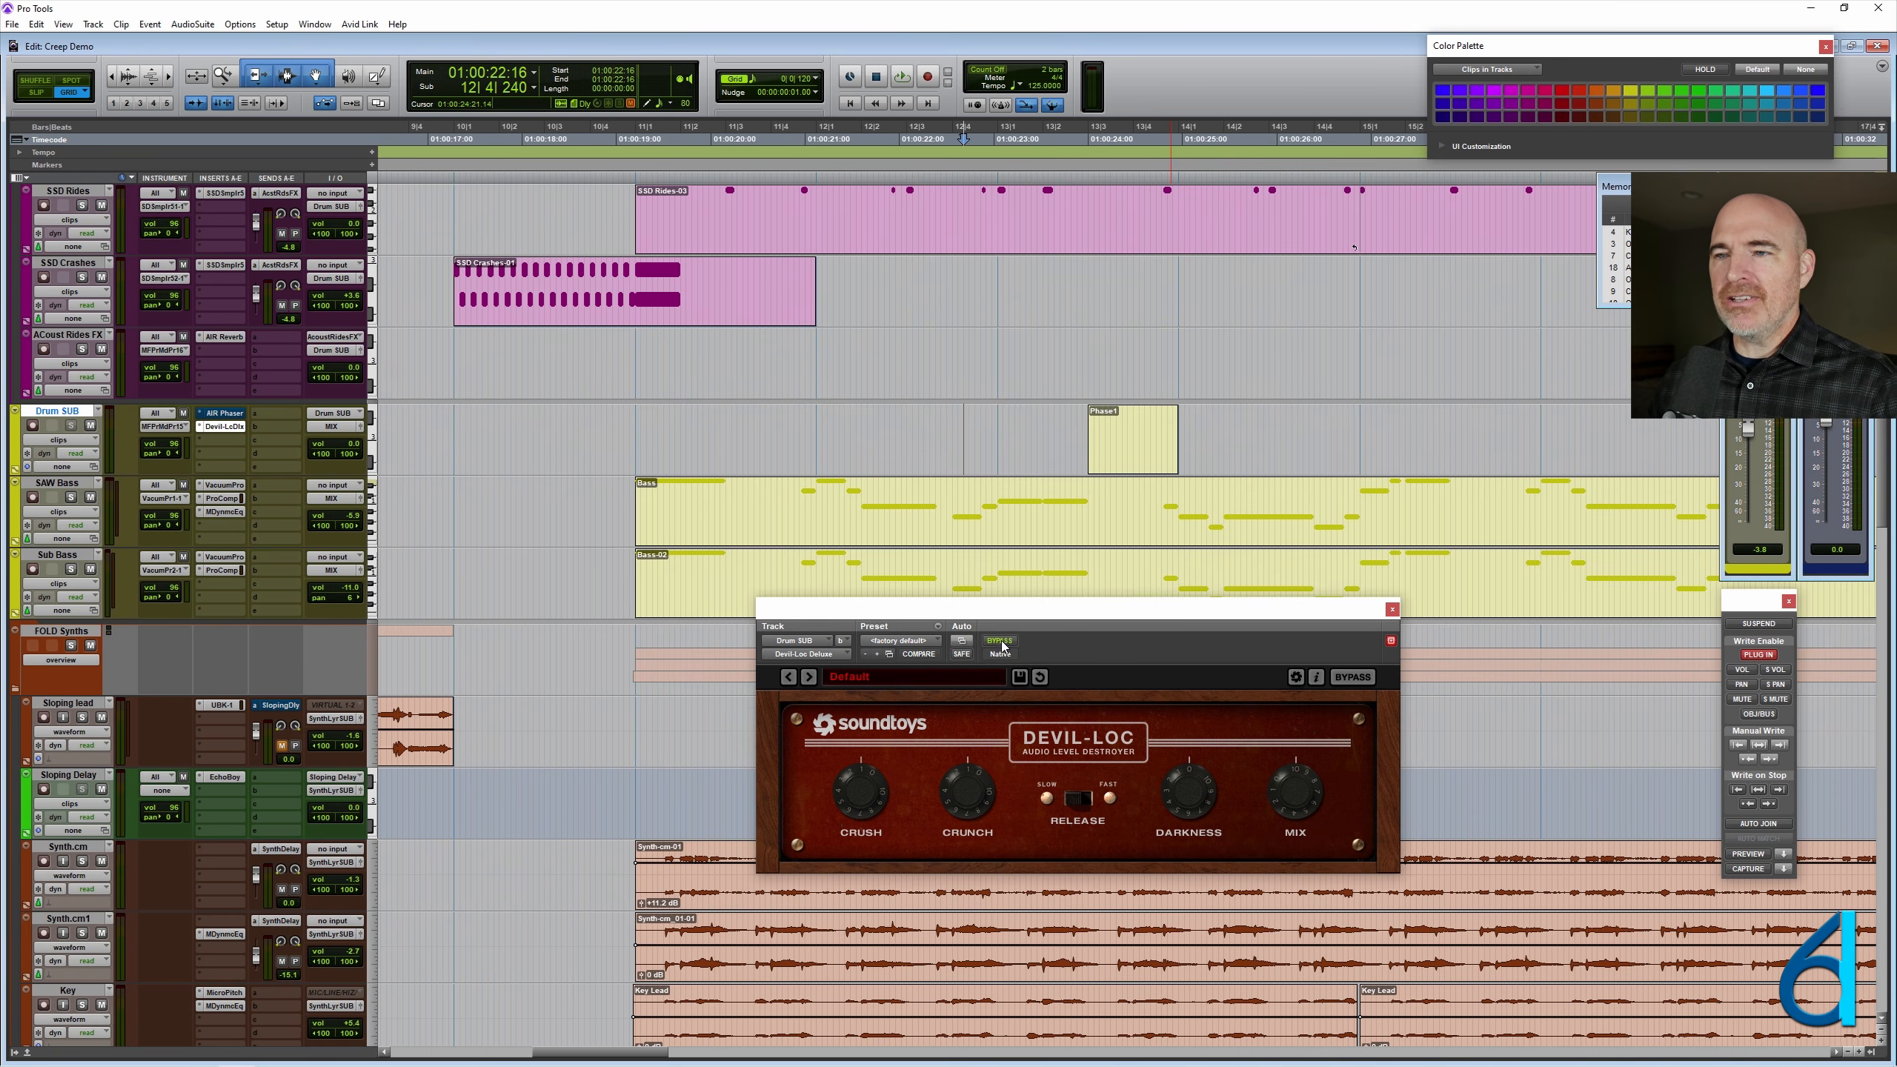
- Check which Devil-Loc Deluxe parameters are enabled for automation, leave the list unchanged and shift the plug-in window aside
left_click(963, 641)
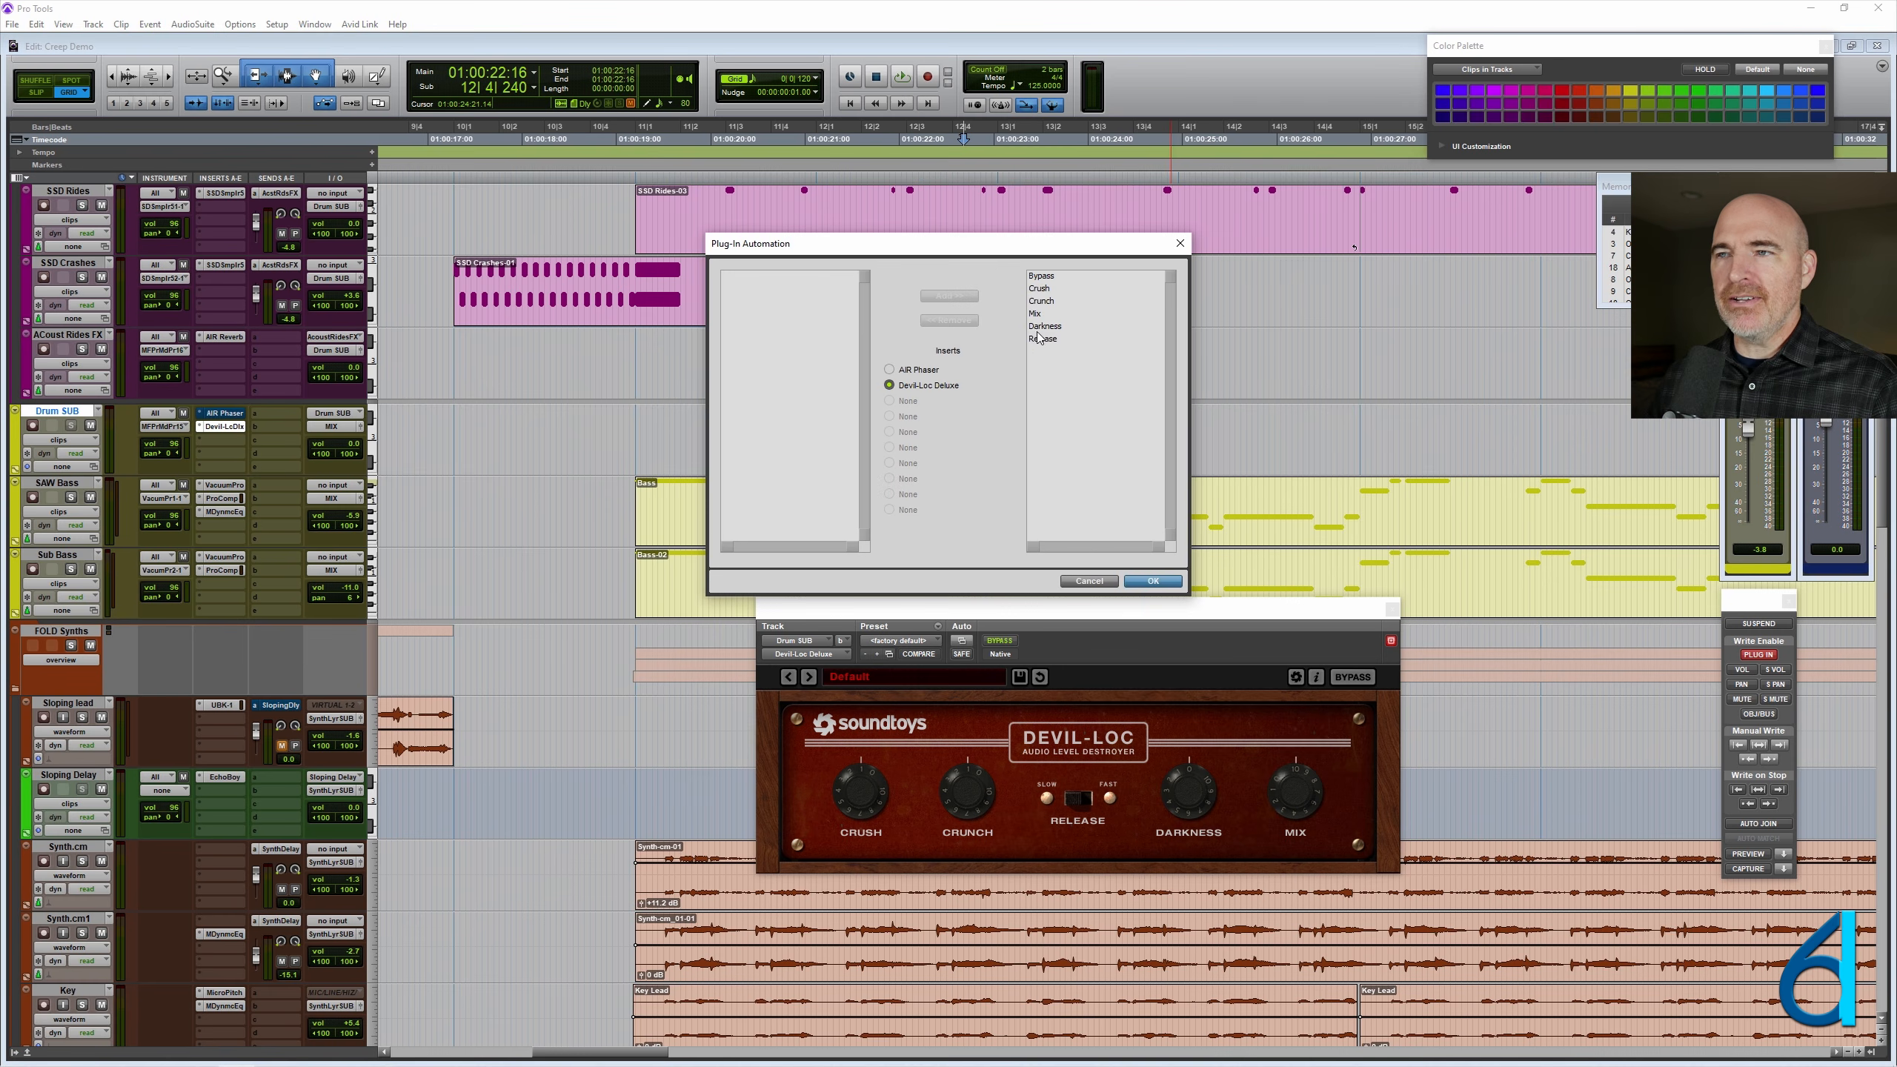
left_click(1079, 582)
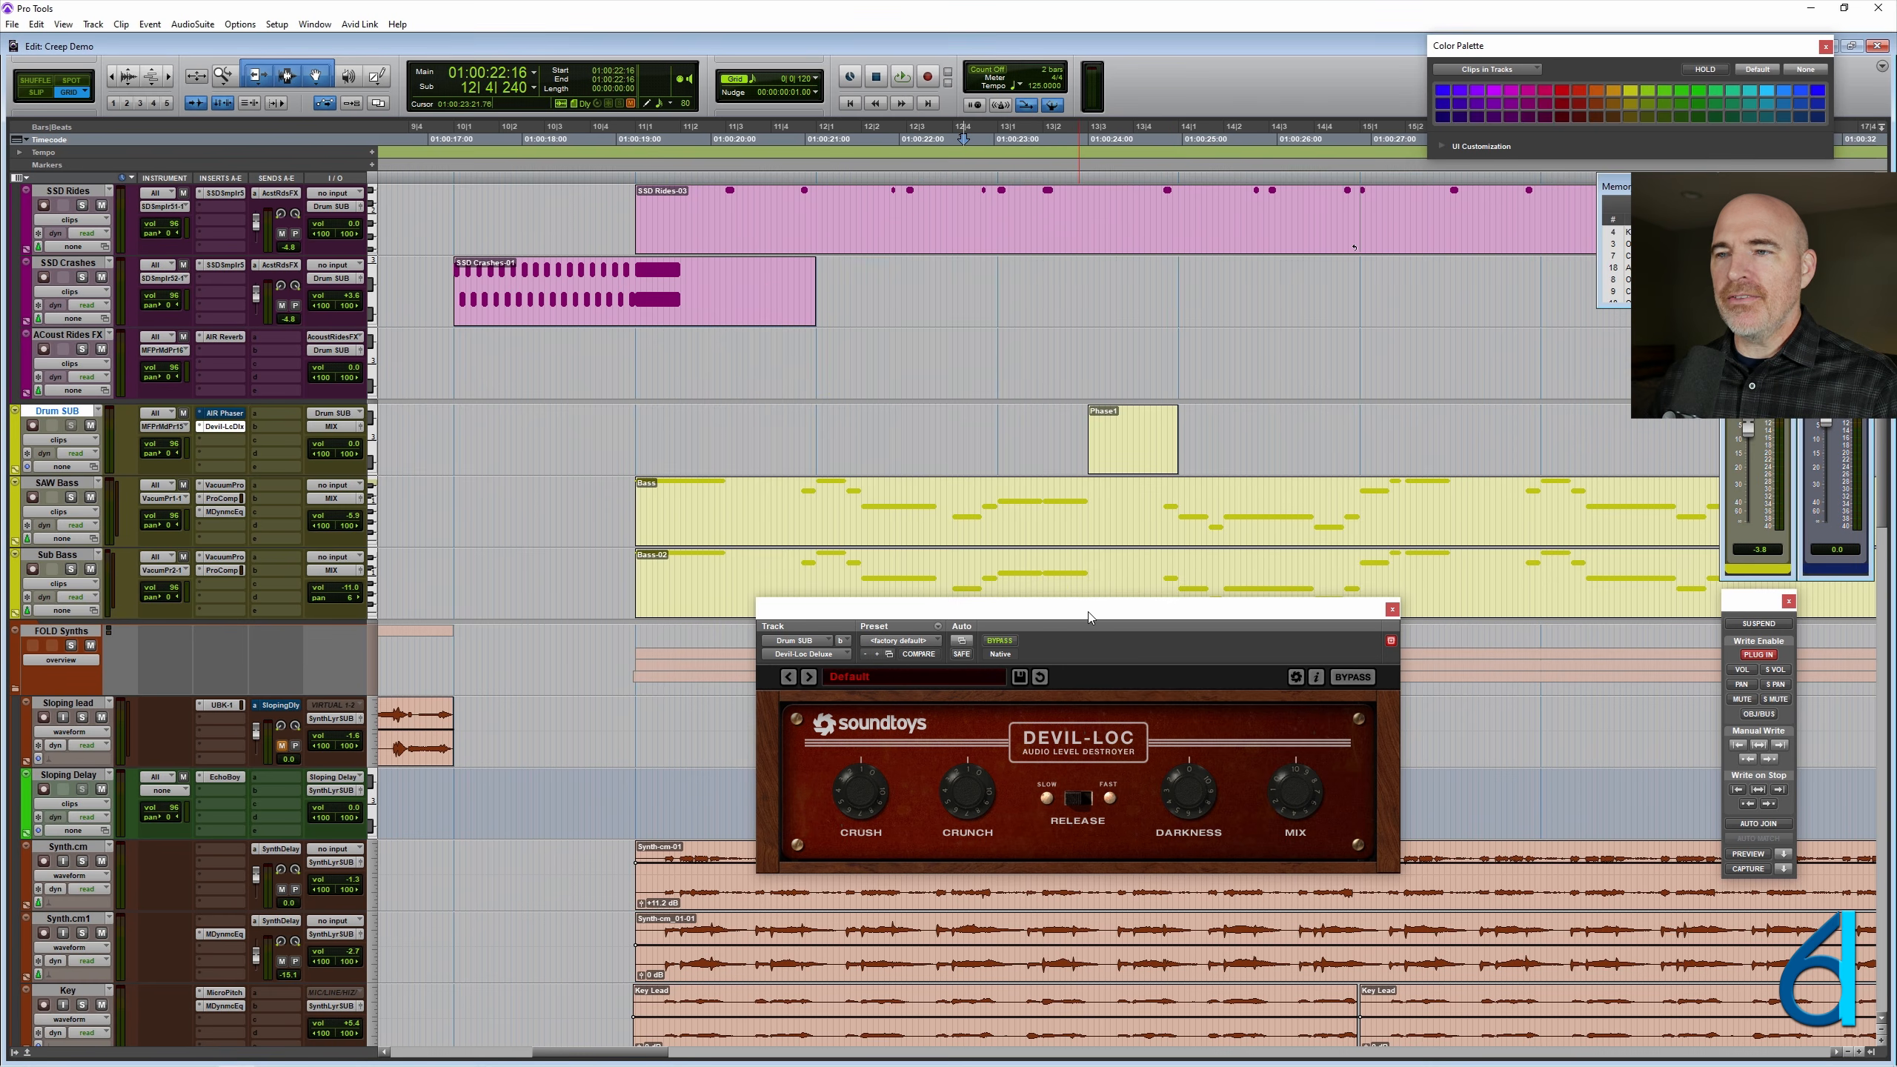
left_click_drag(1083, 617, 1036, 612)
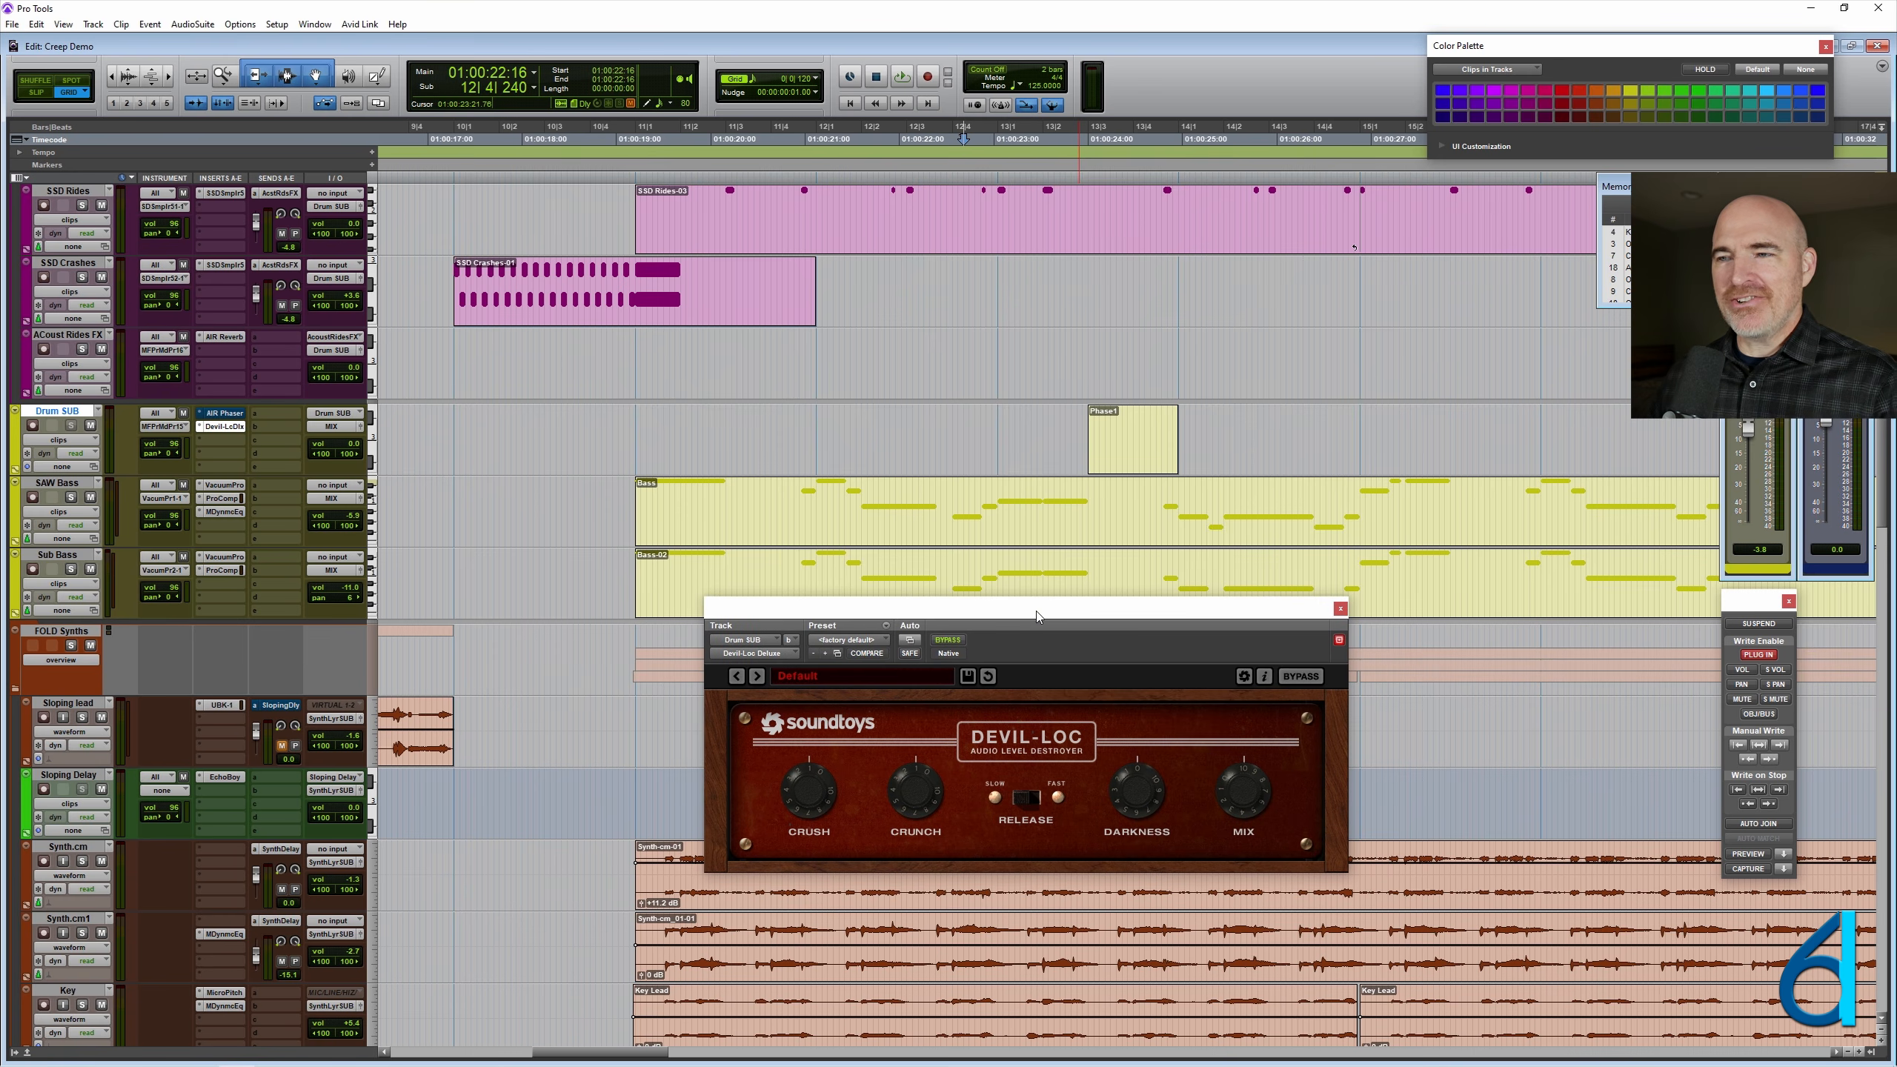
- Make slight adjustments to Devil-Loc's Mix, Darkness and Crush knobs and move its window clear of the Drum SUB track
left_click_drag(1247, 794, 1241, 813)
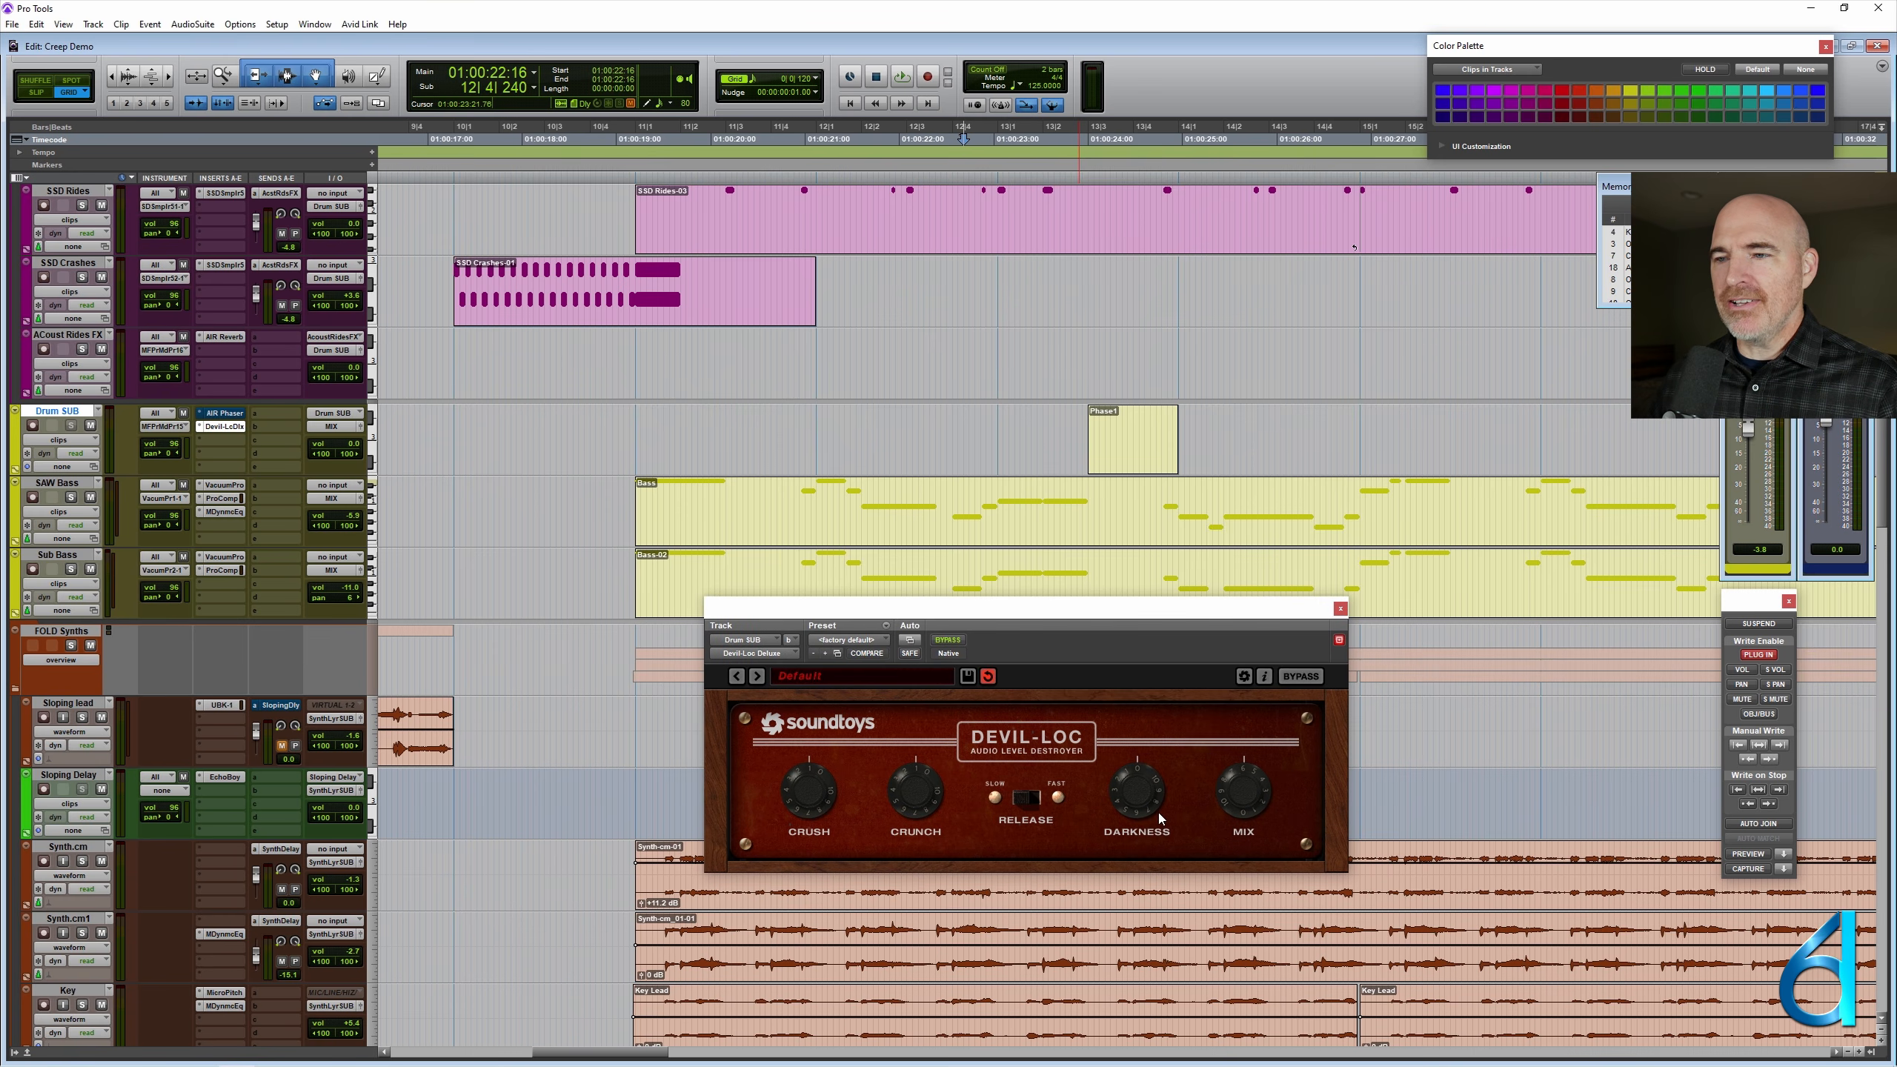
left_click_drag(1144, 808, 1153, 786)
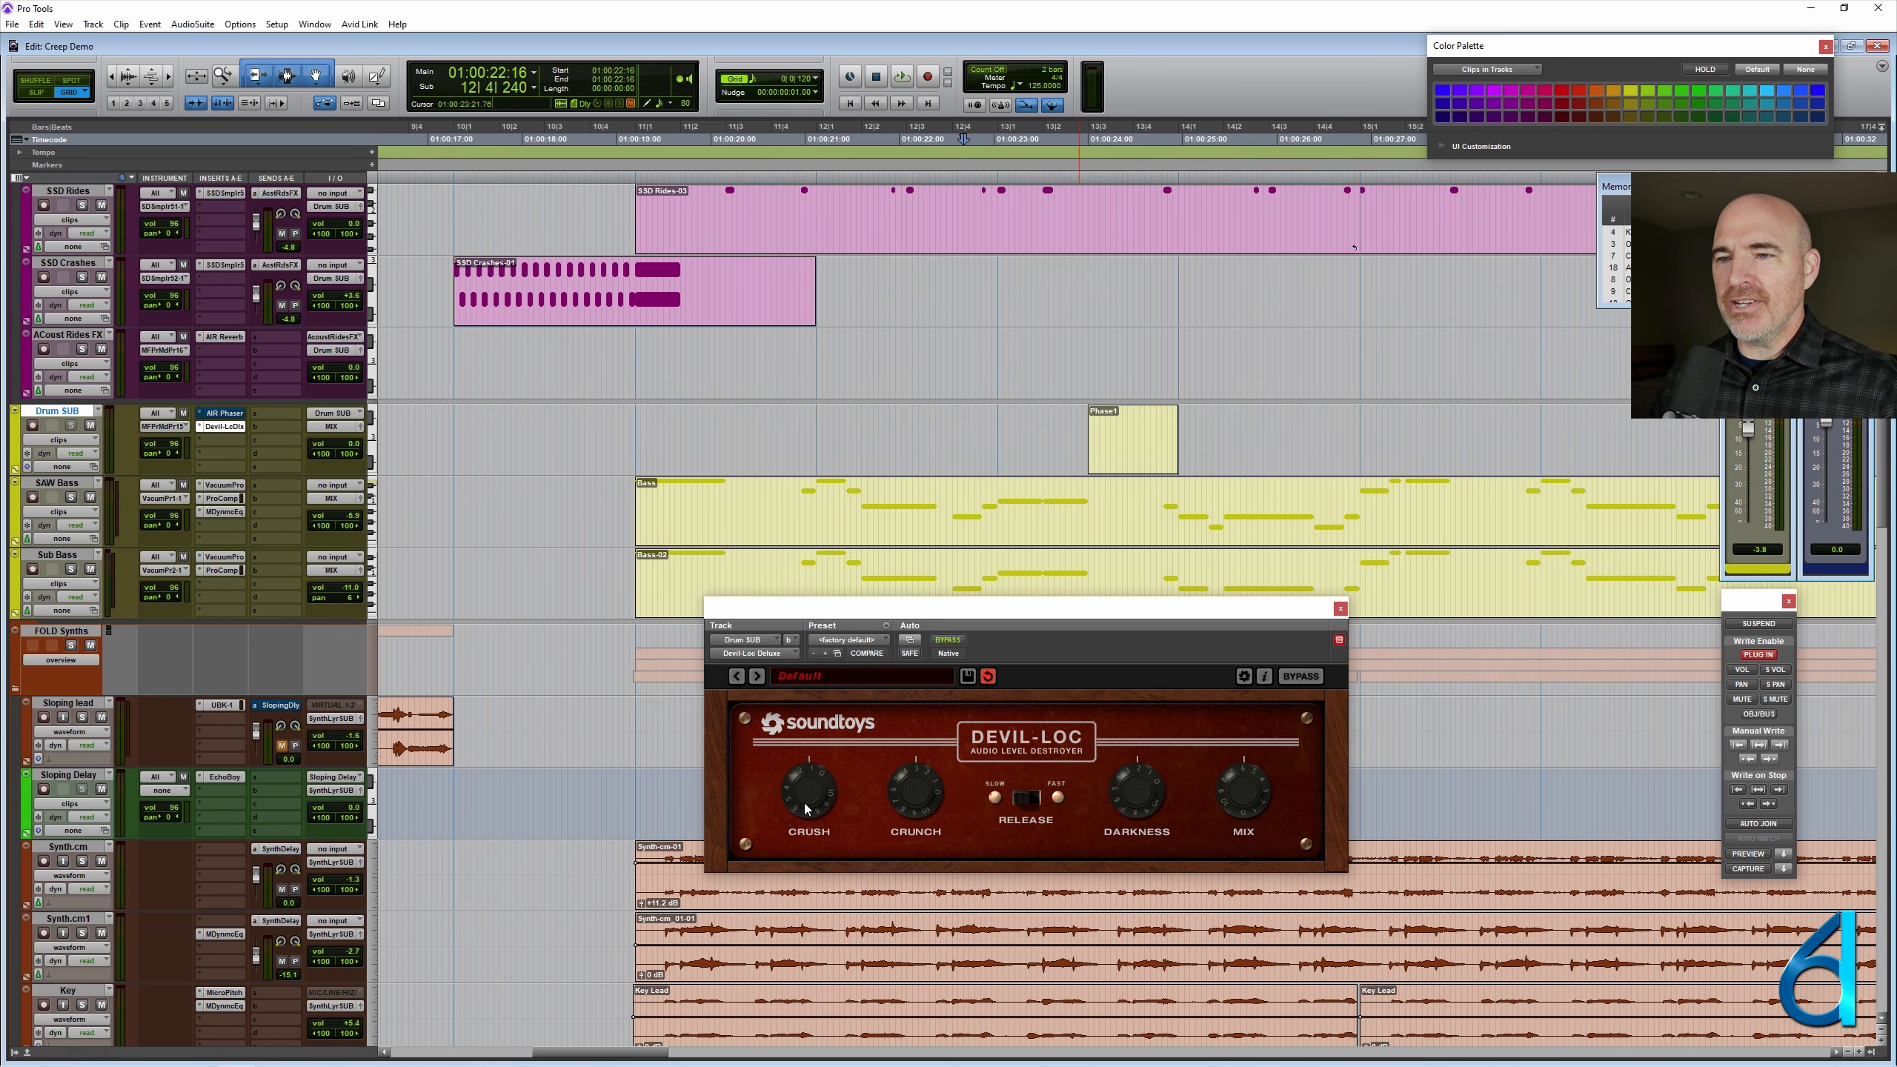
left_click_drag(804, 804, 816, 785)
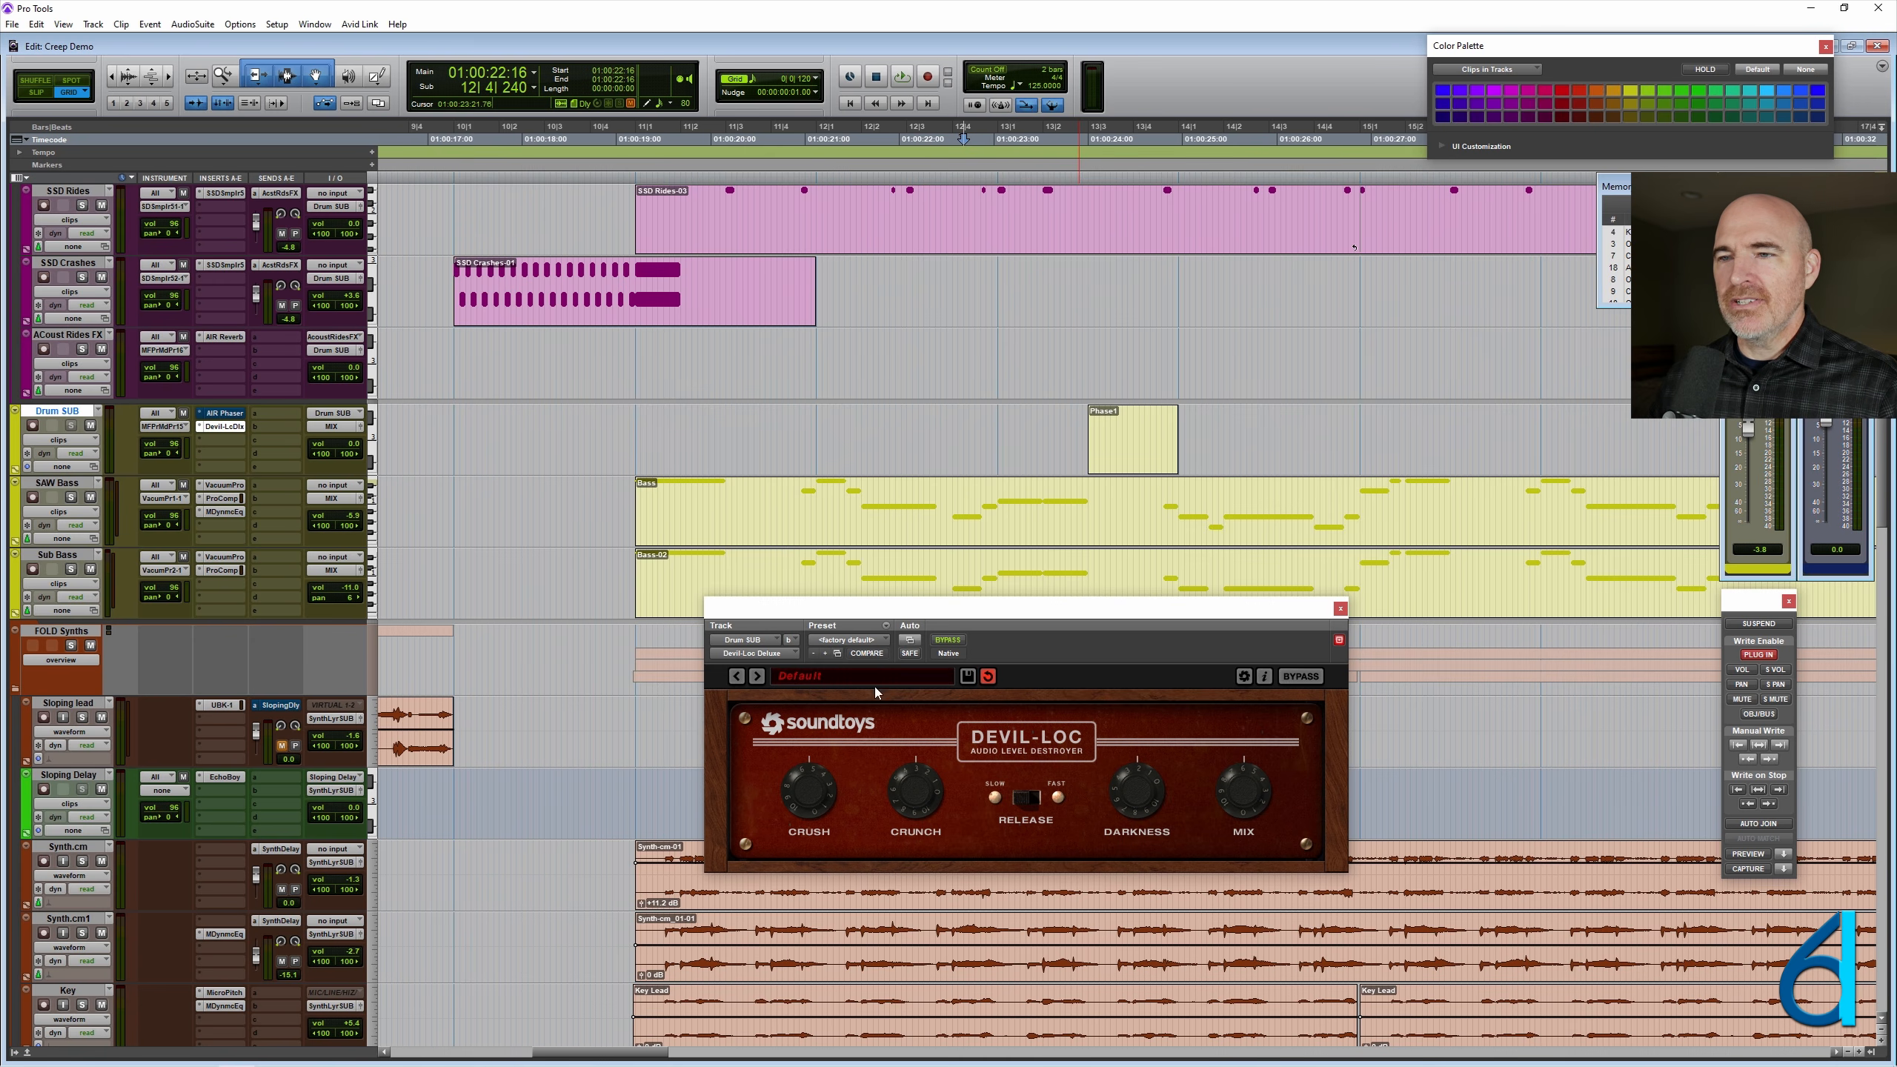
left_click_drag(991, 613, 1016, 662)
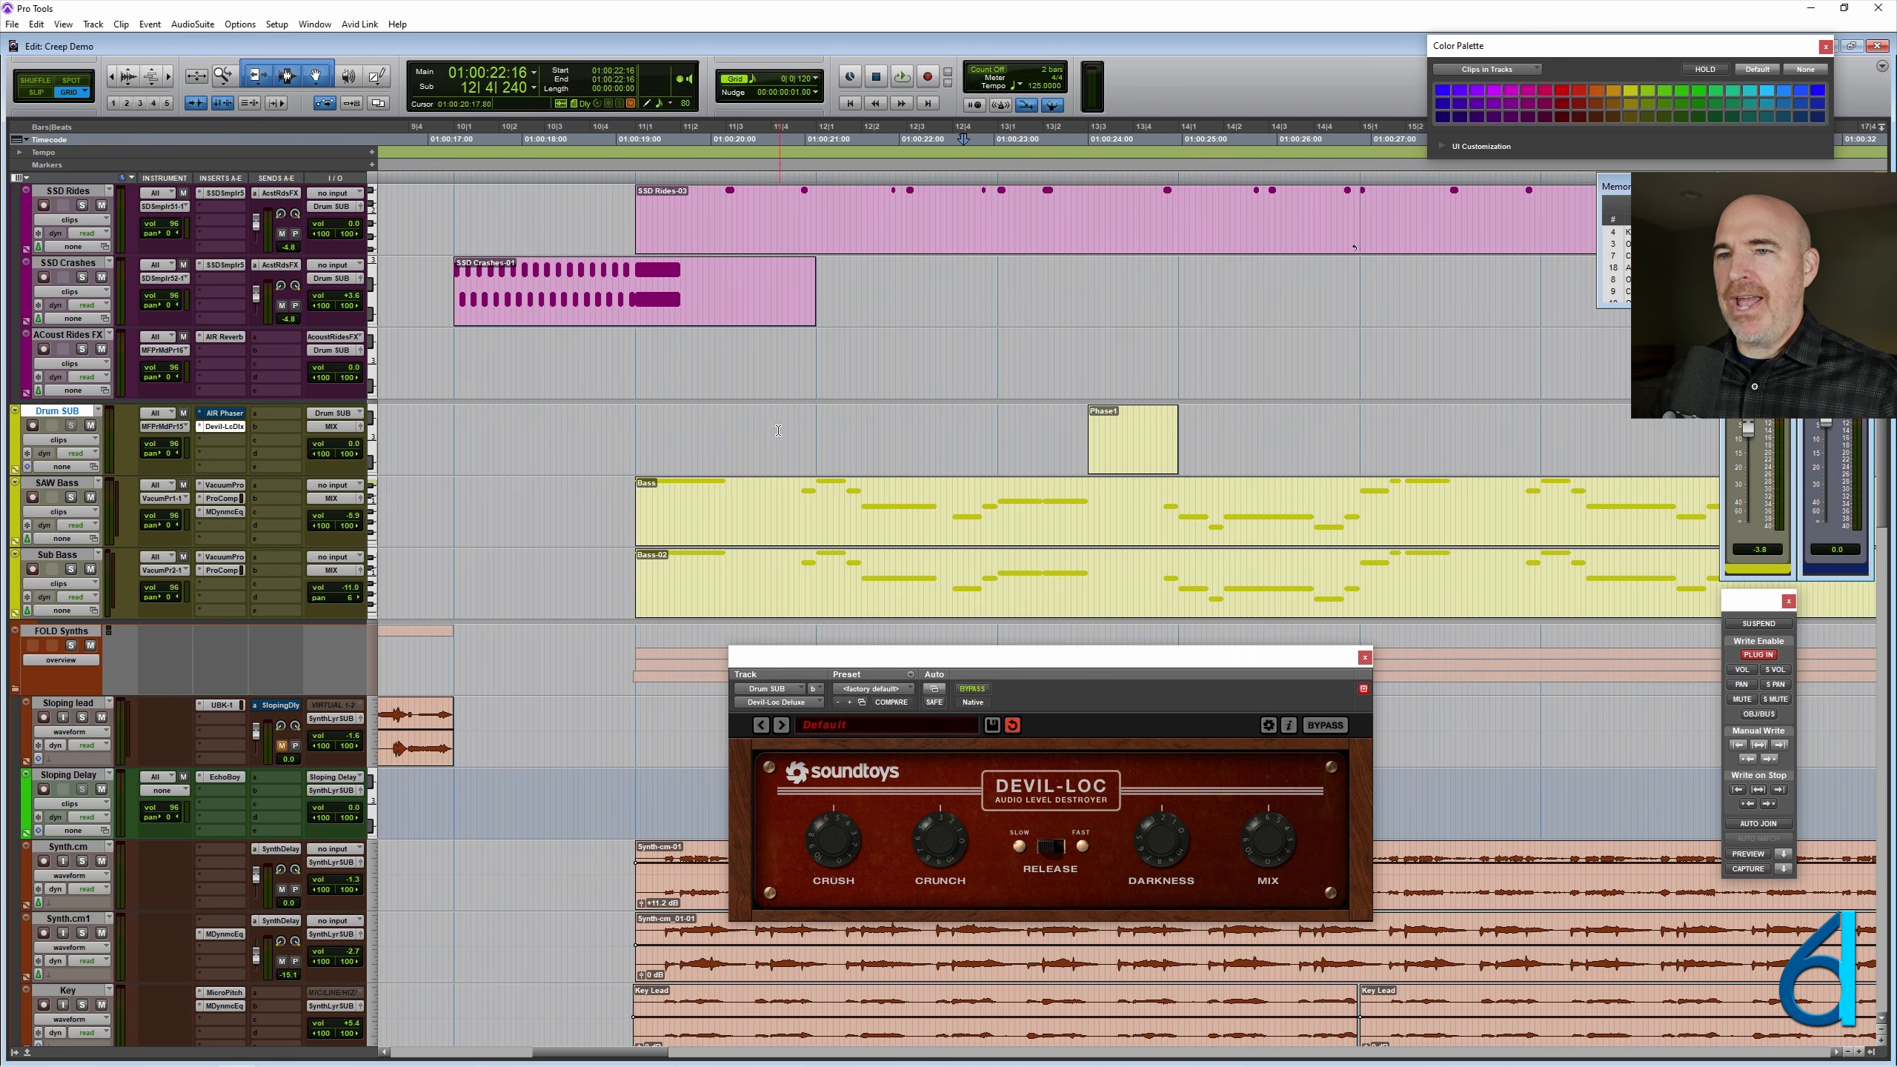
- Set the cursor at 9|1|000 on Drum SUB, bypass Devil-Loc and show its bypass automation on the track
left_click(466, 451)
key("r")
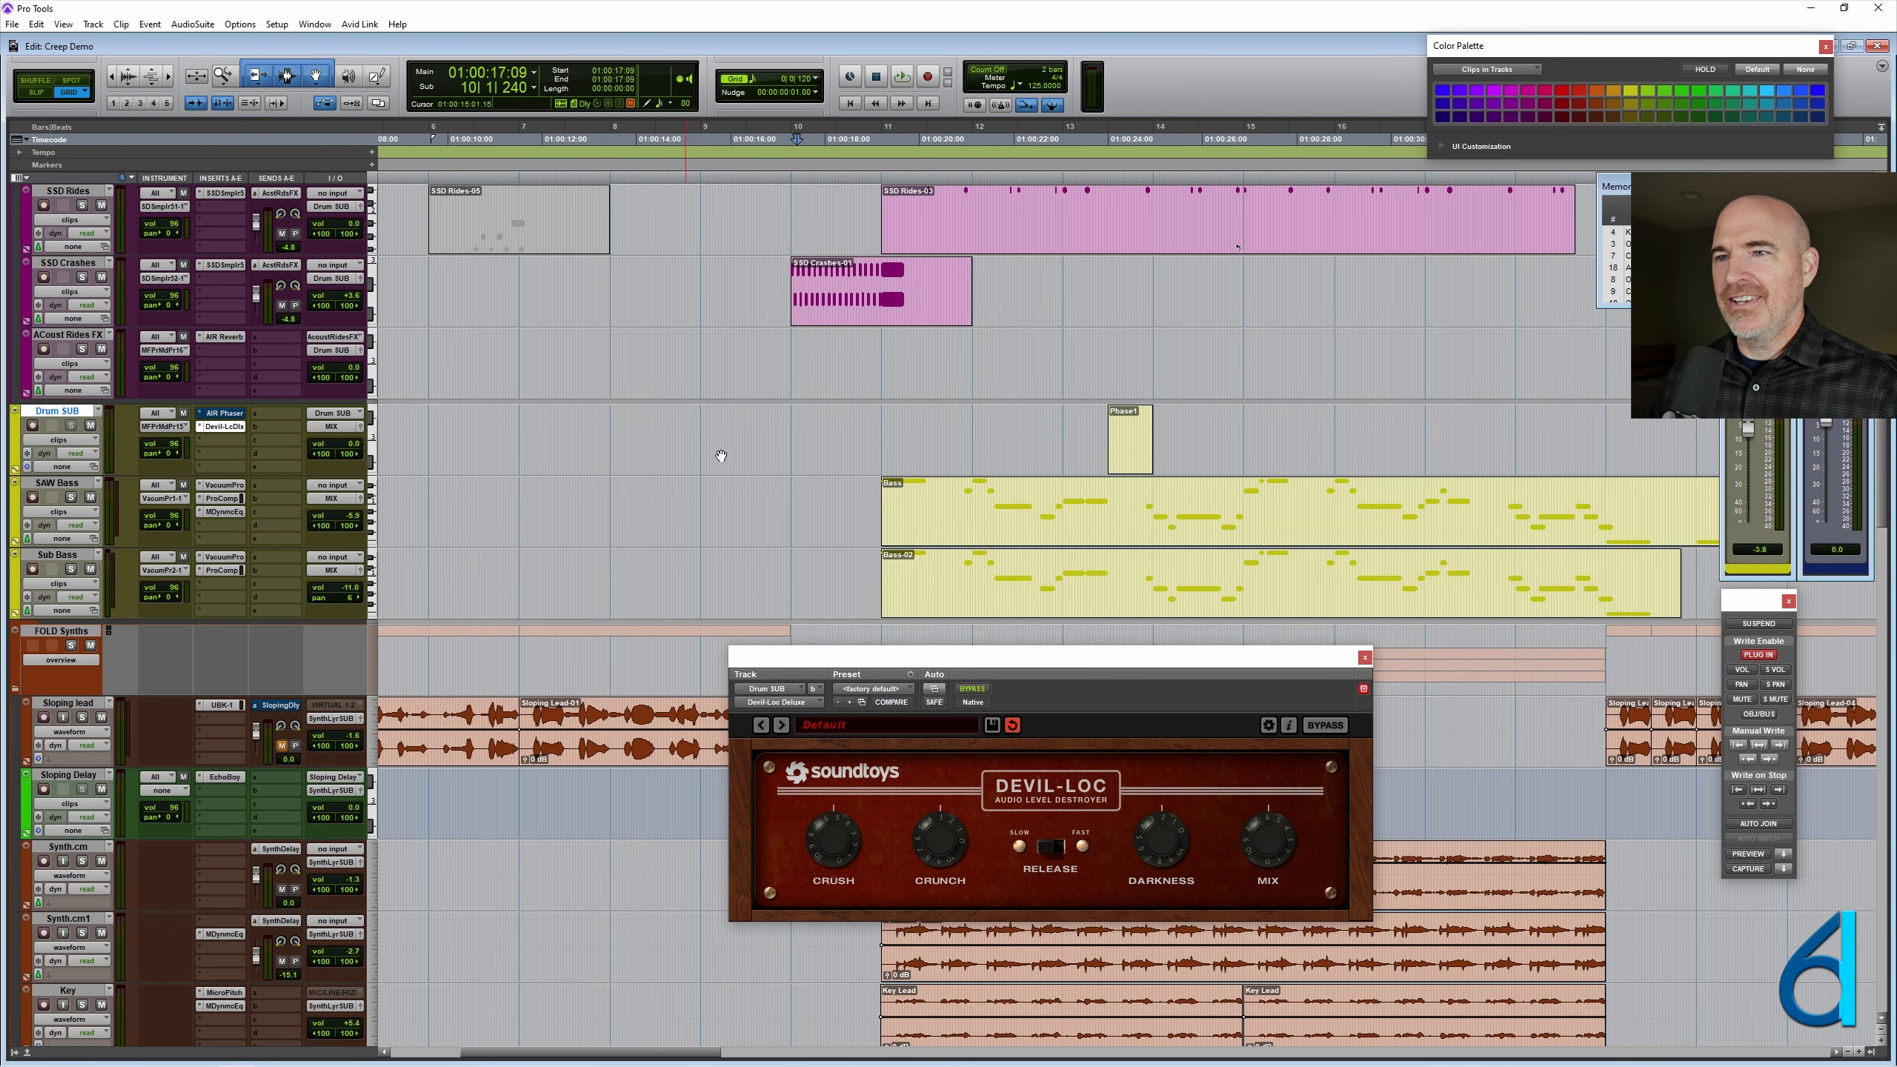
left_click(709, 433)
key("t")
key("t")
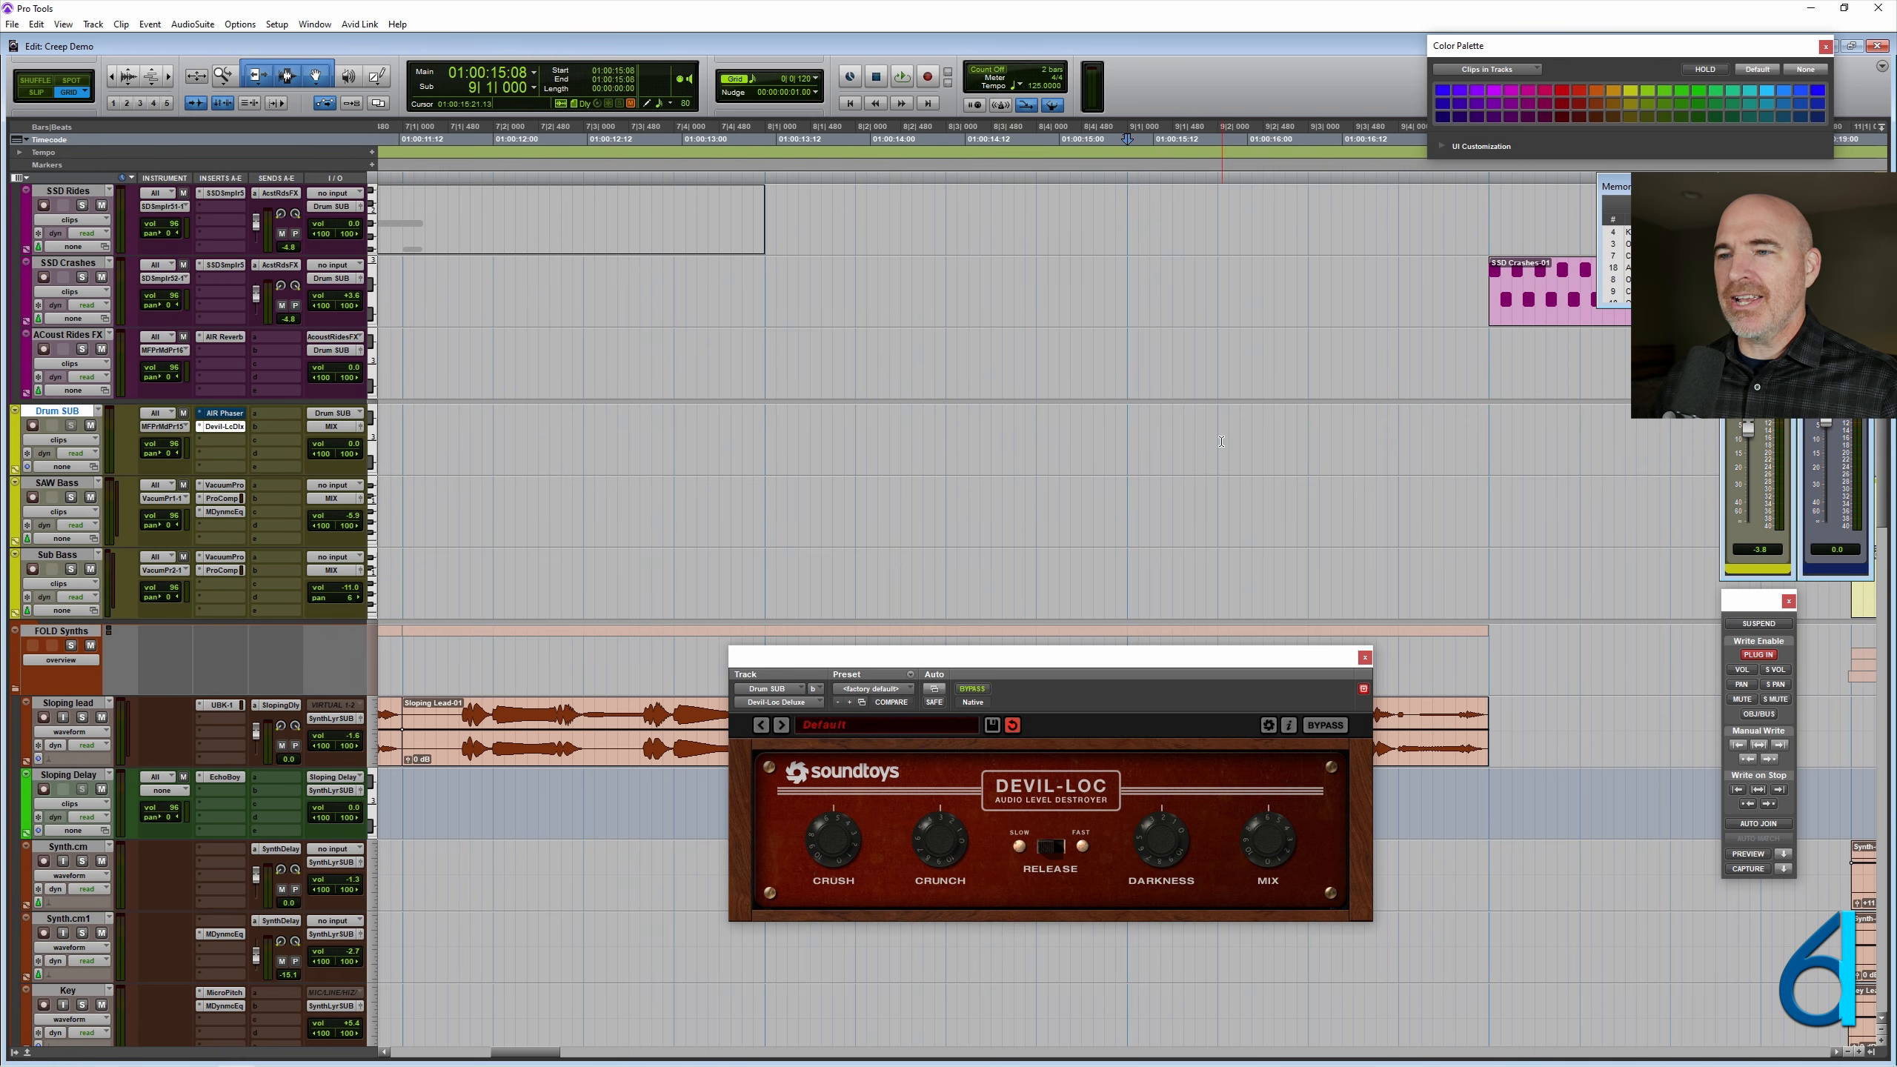
left_click(972, 689)
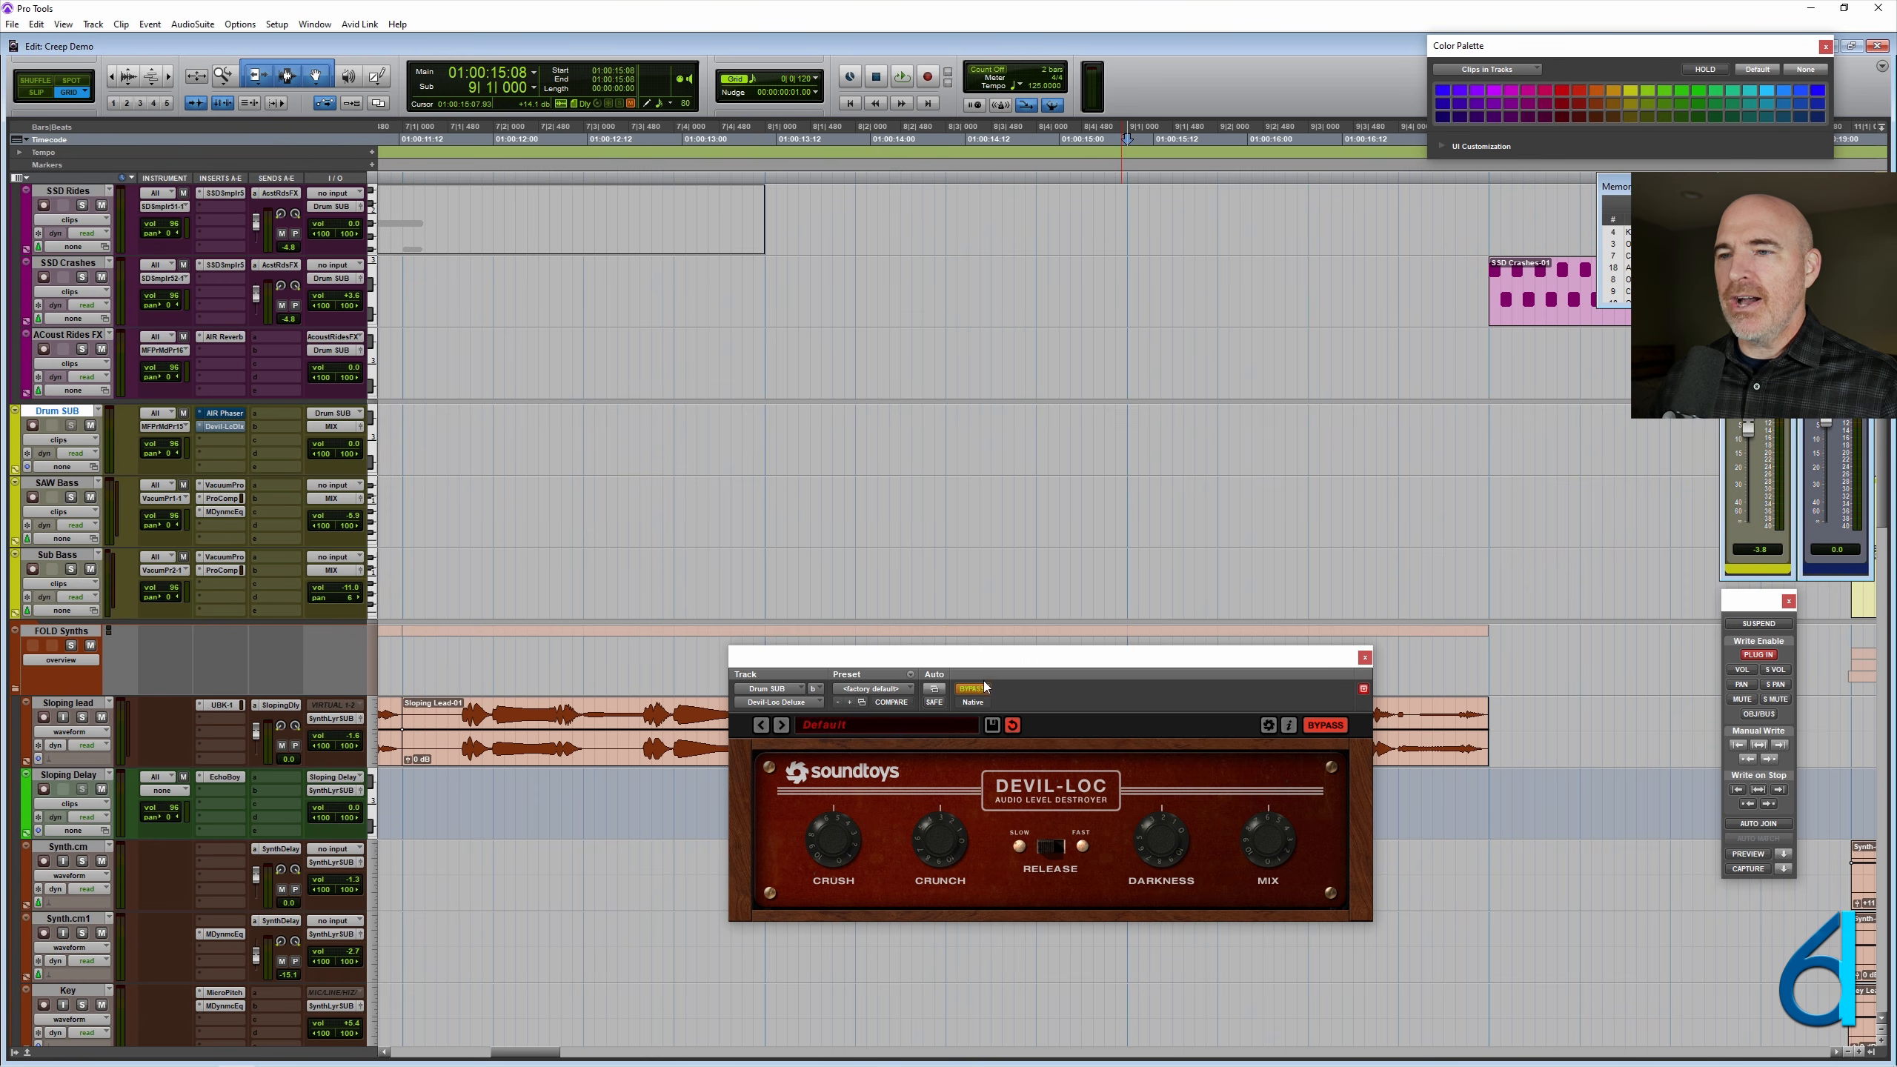
left_click(979, 692, "ctrl+super")
left_click(1135, 430)
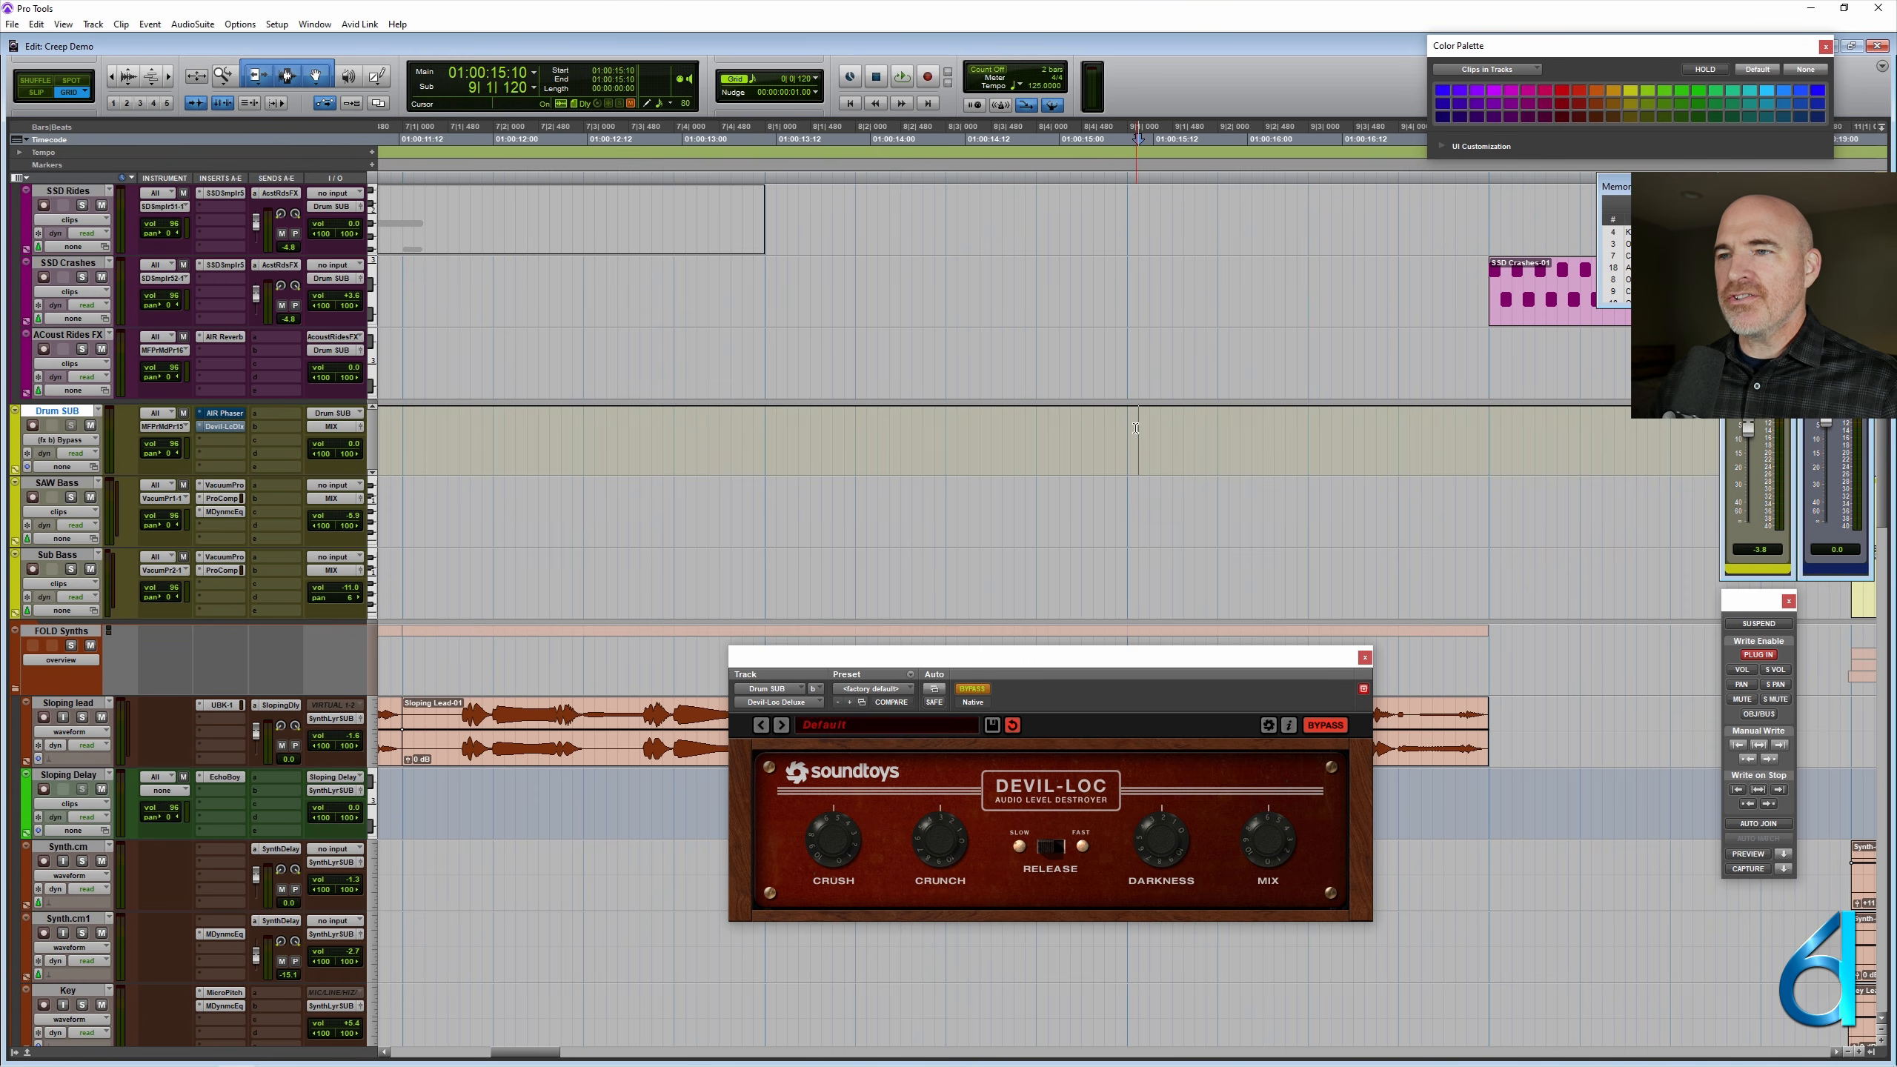
left_click(1130, 429)
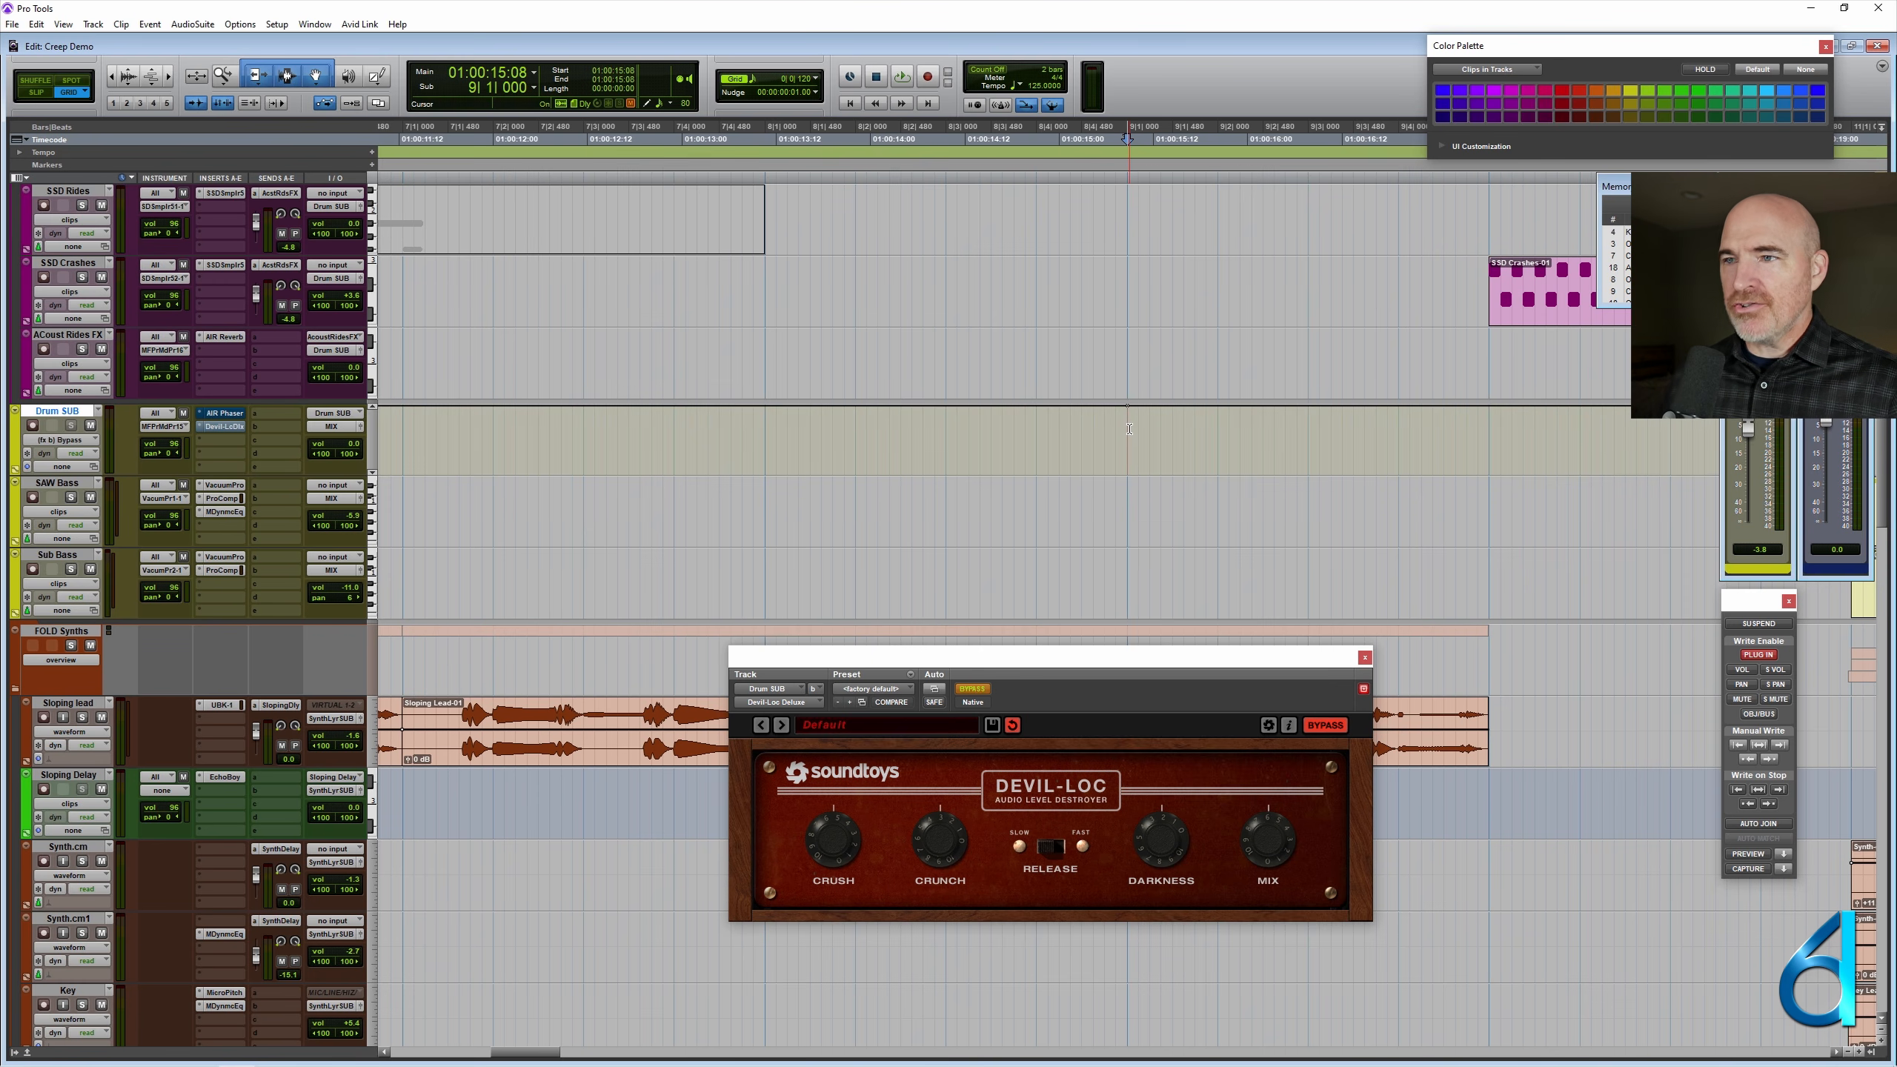
key("r")
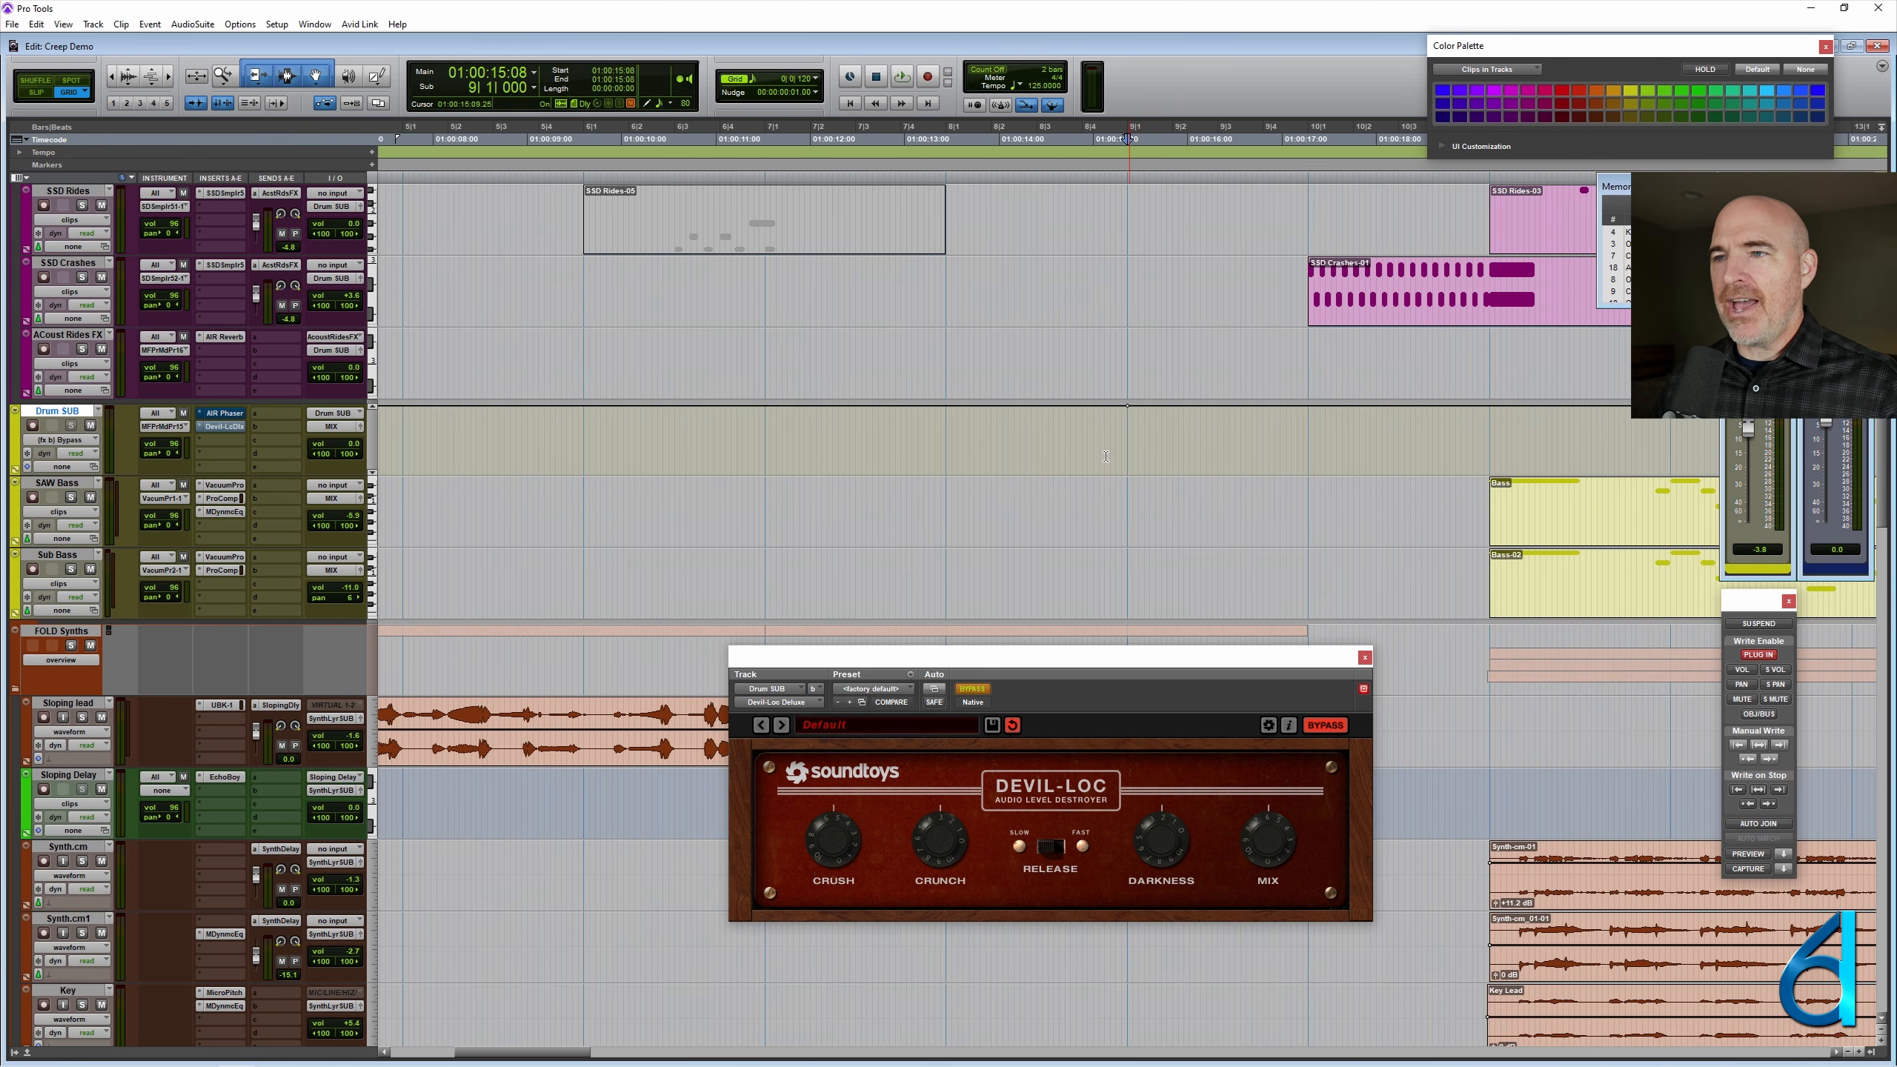
- Select about one and a half beats from 10|1|000 on Drum SUB and write Devil-Loc's un-bypassed state to that selection
scroll(1062, 456, "right", 3)
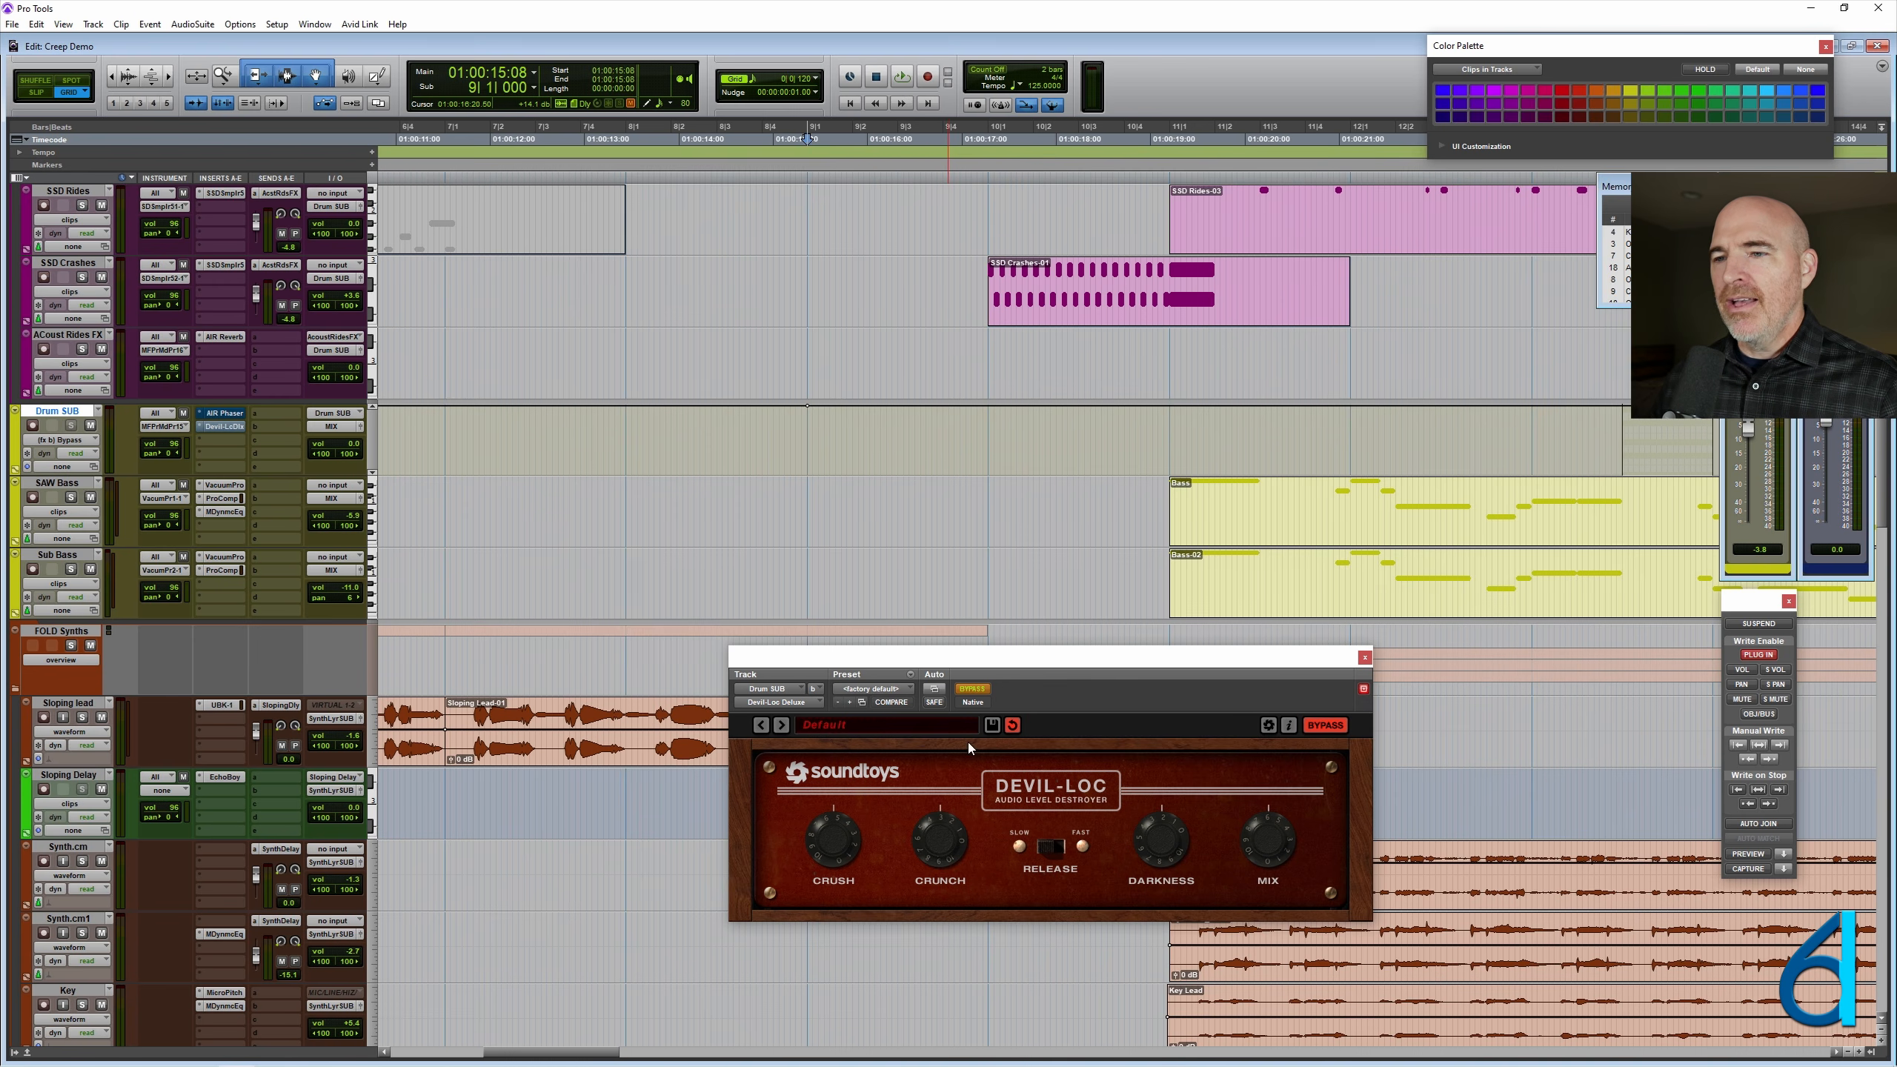
left_click_drag(989, 434, 1061, 441)
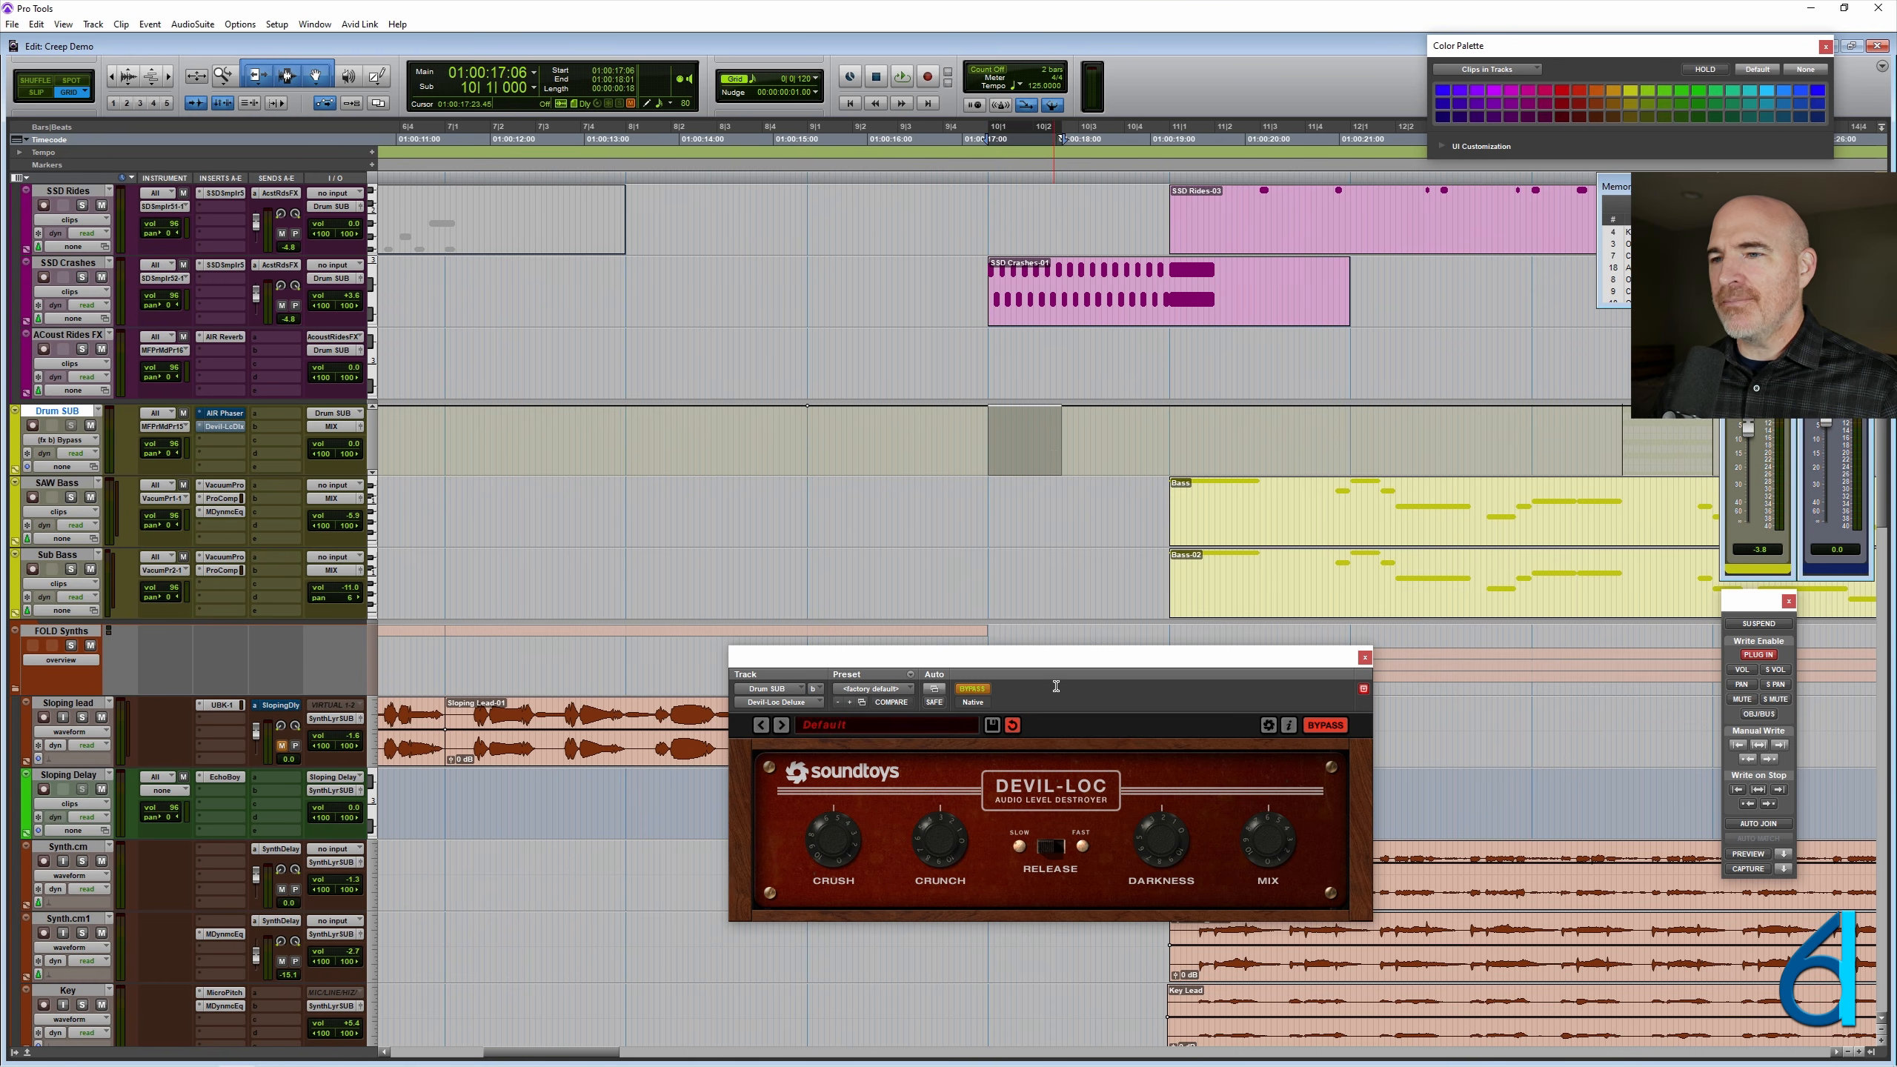
left_click(969, 690)
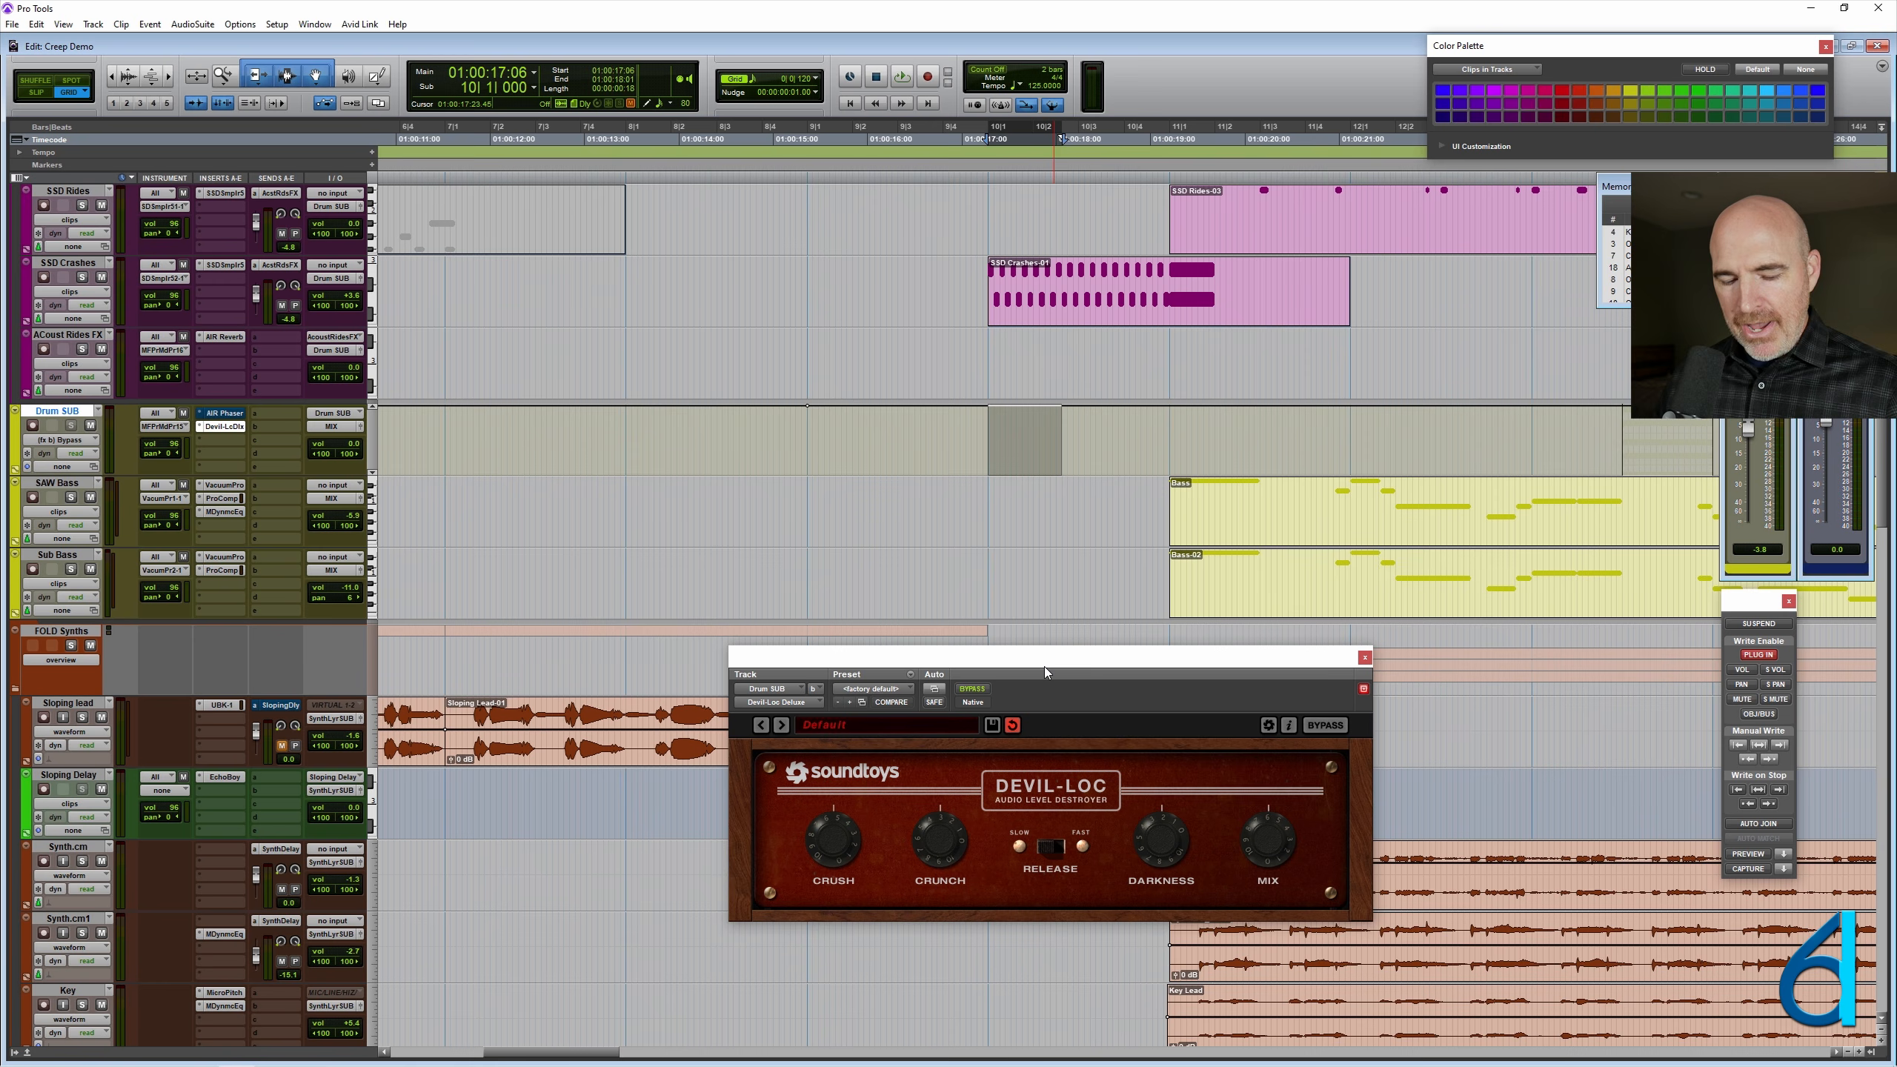
key("ctrl+alt+slash")
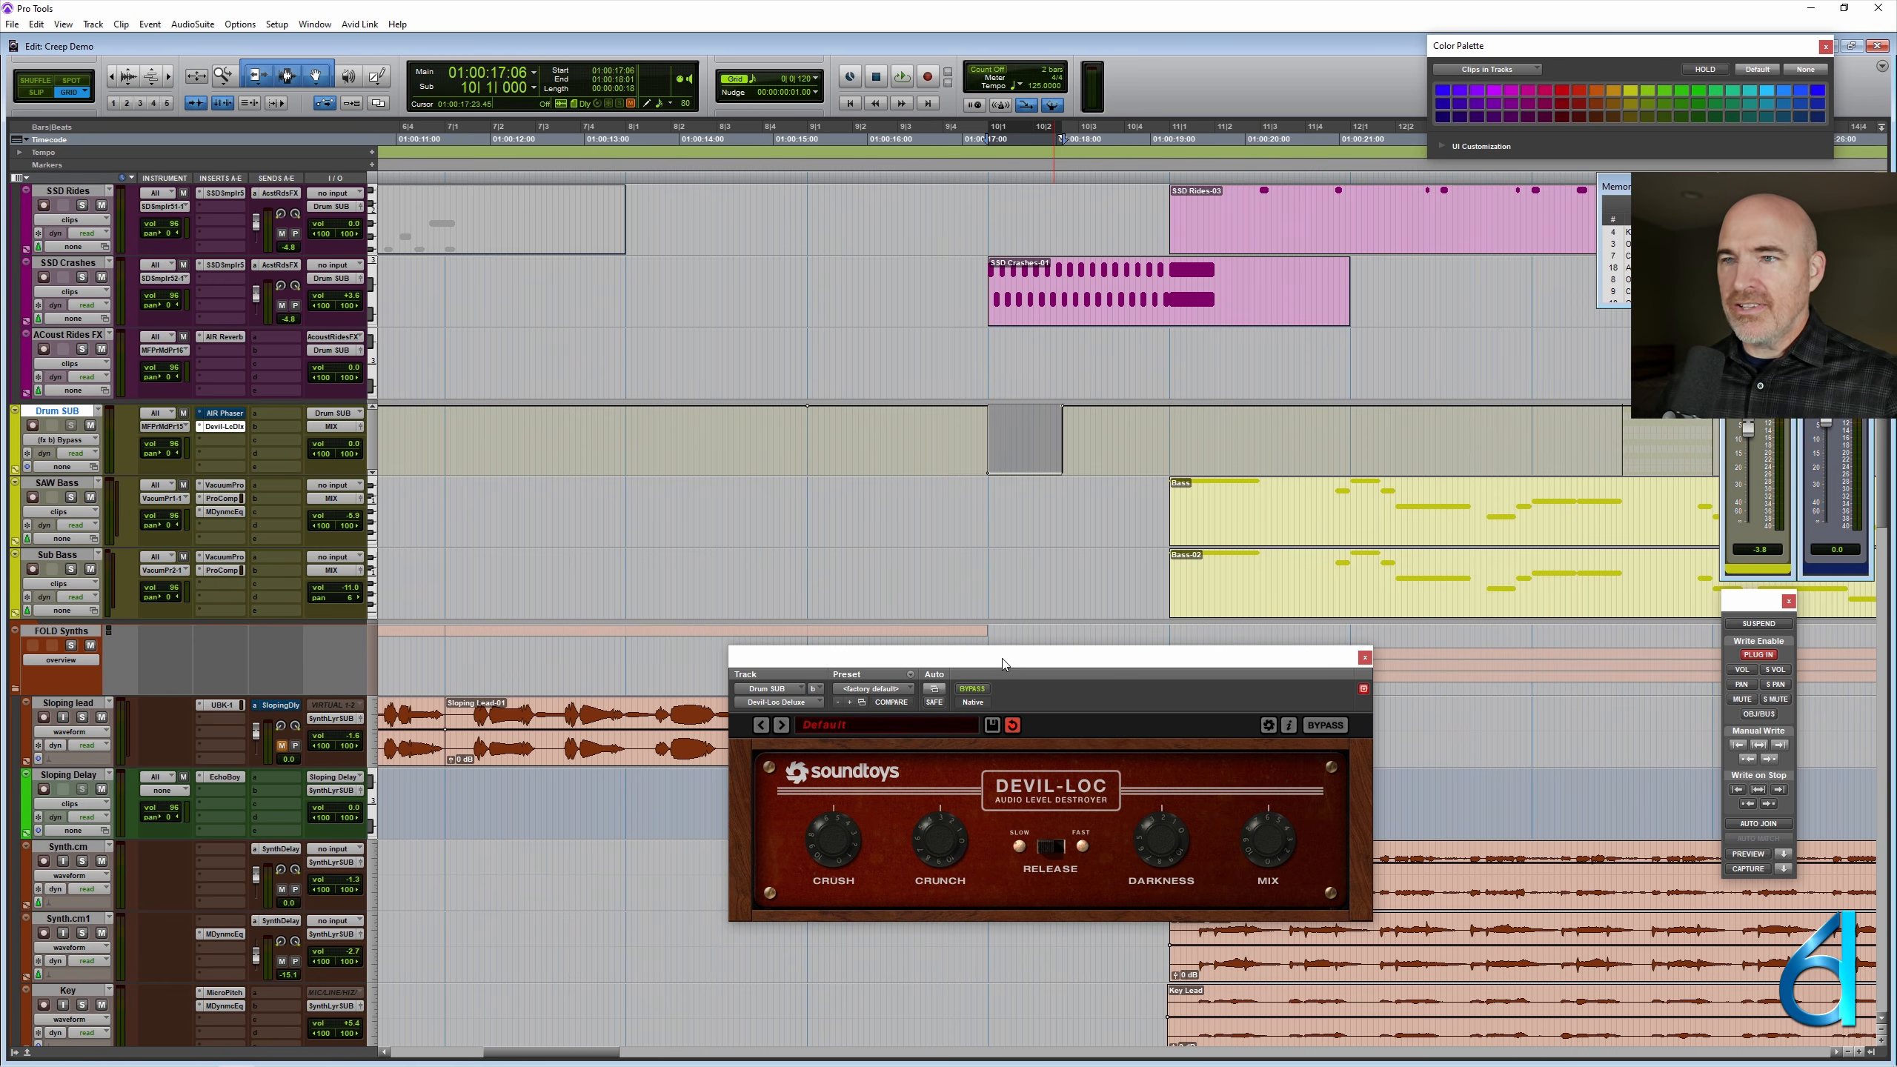
- Return Drum SUB to clips view, with the selection at 10|1|000 turned into a MIDI clip named Distortion
left_click(68, 414, "ctrl+super")
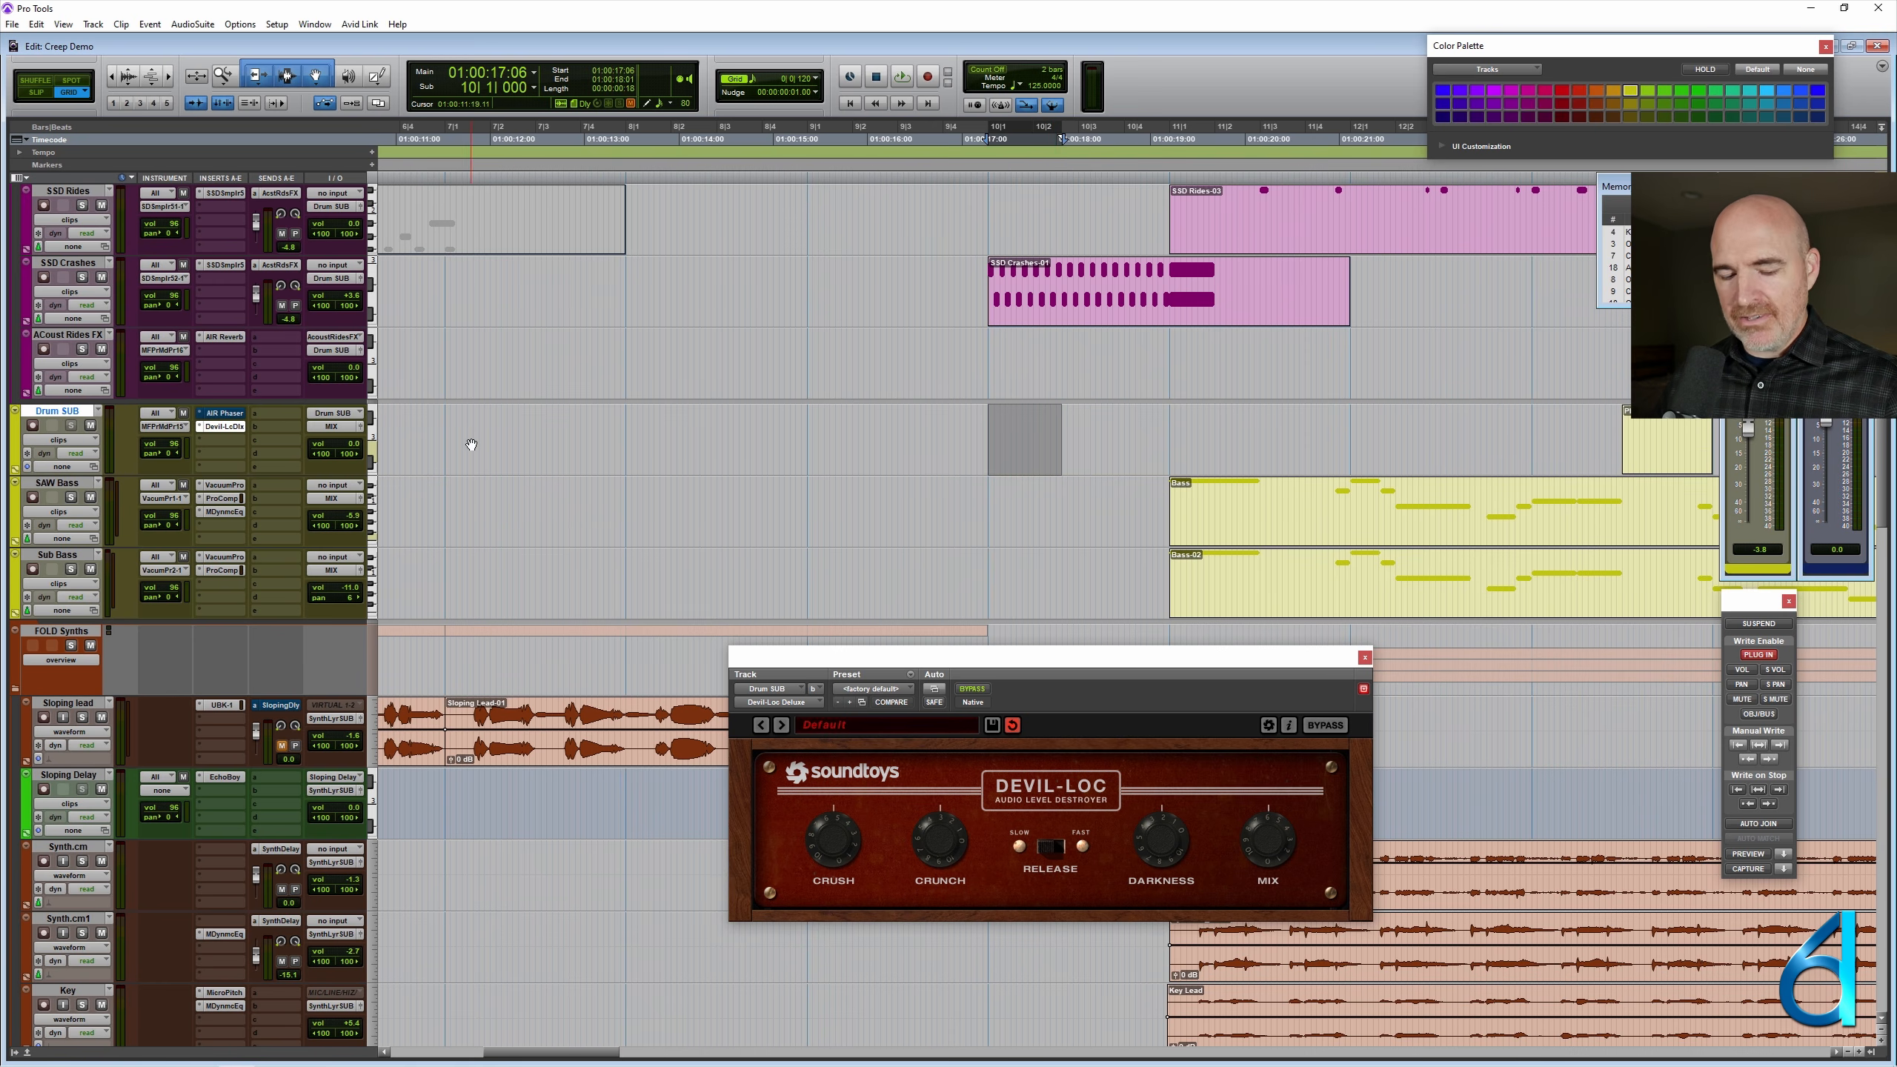
right_click(1042, 461)
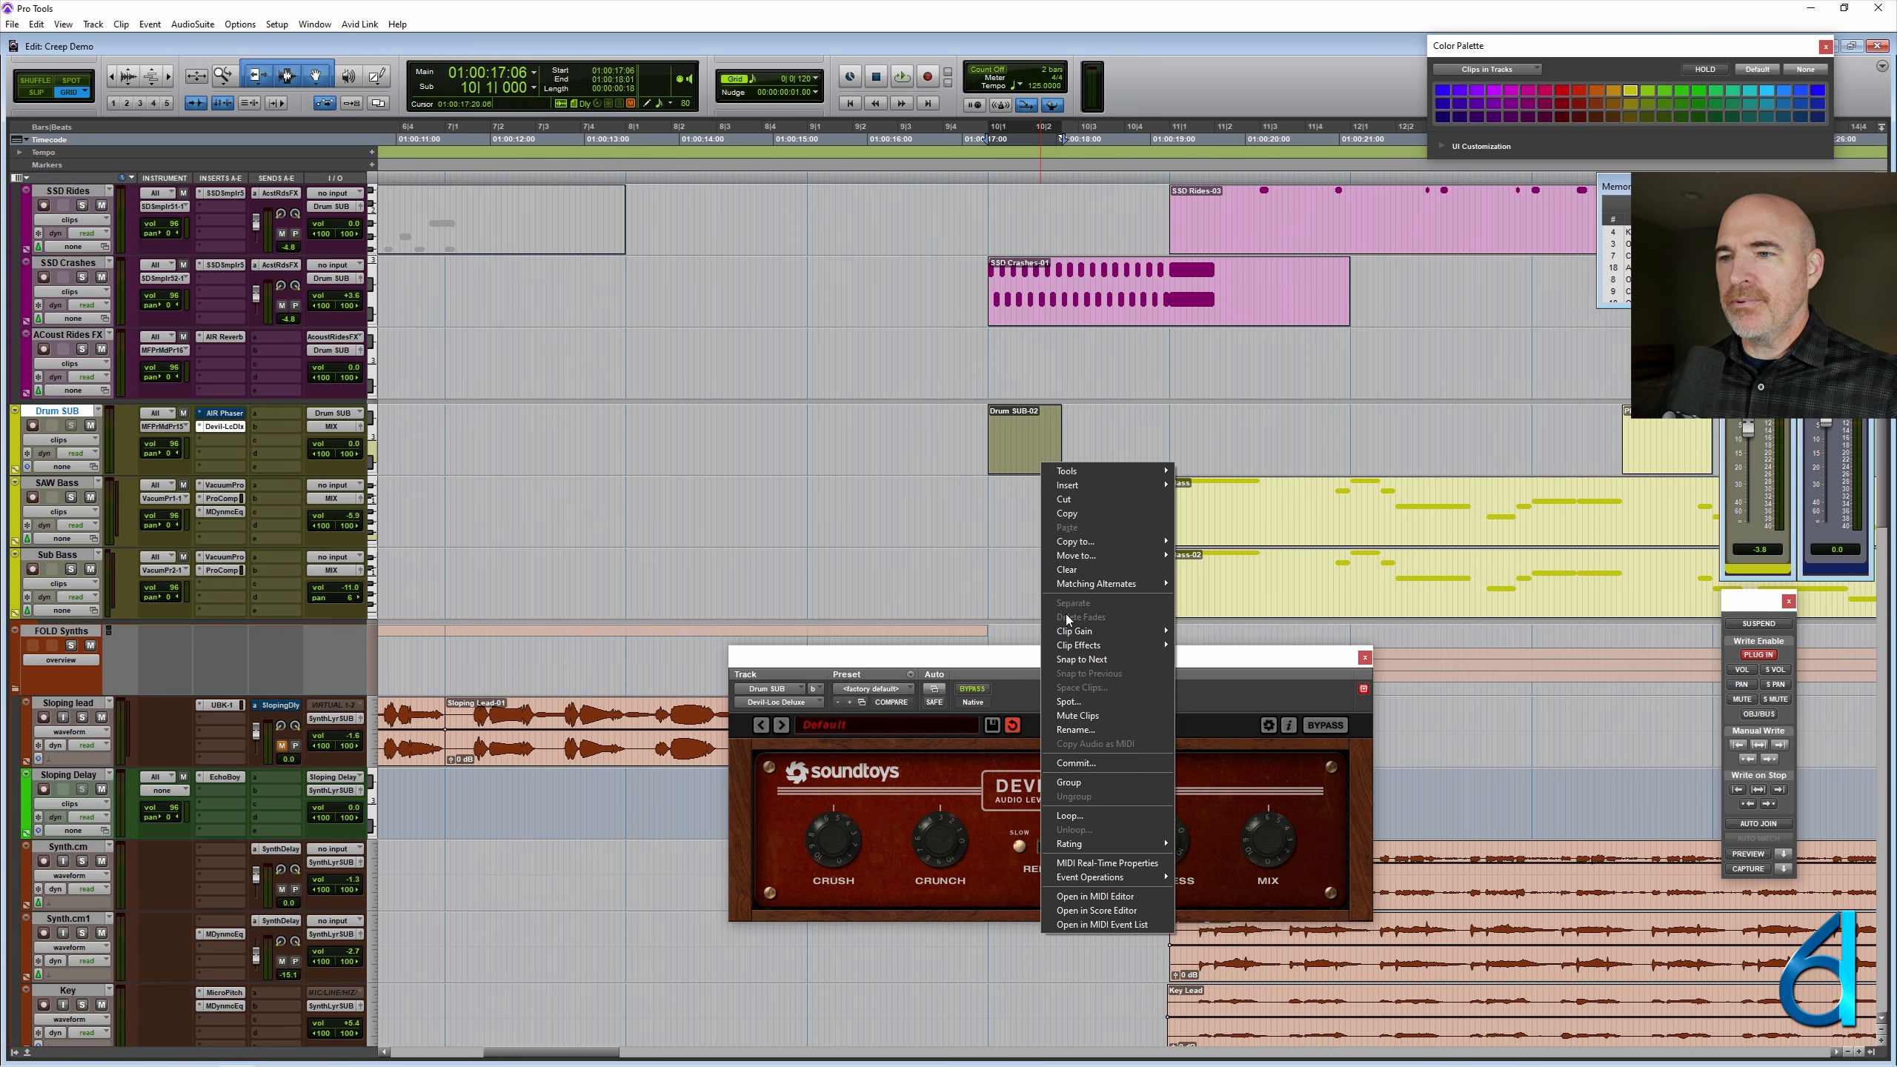
left_click(1079, 729)
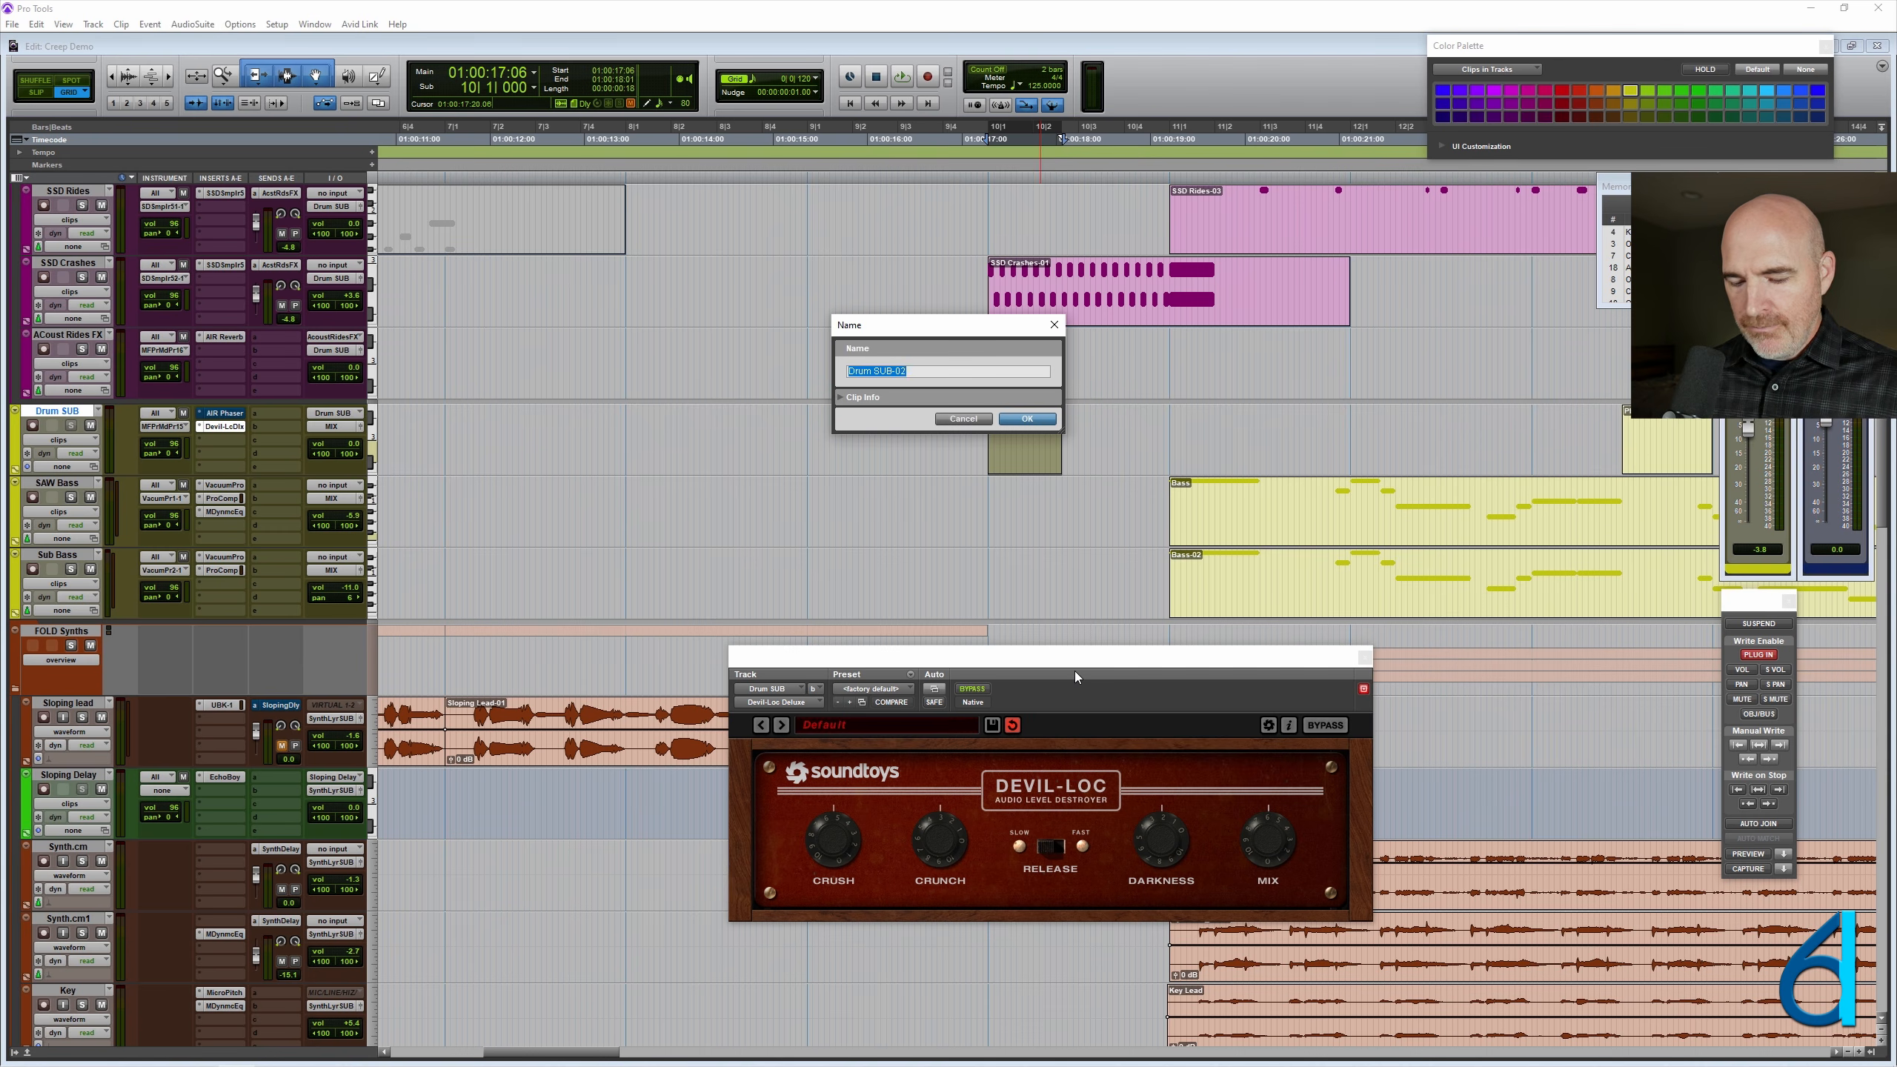
type("Distortion")
key("Return")
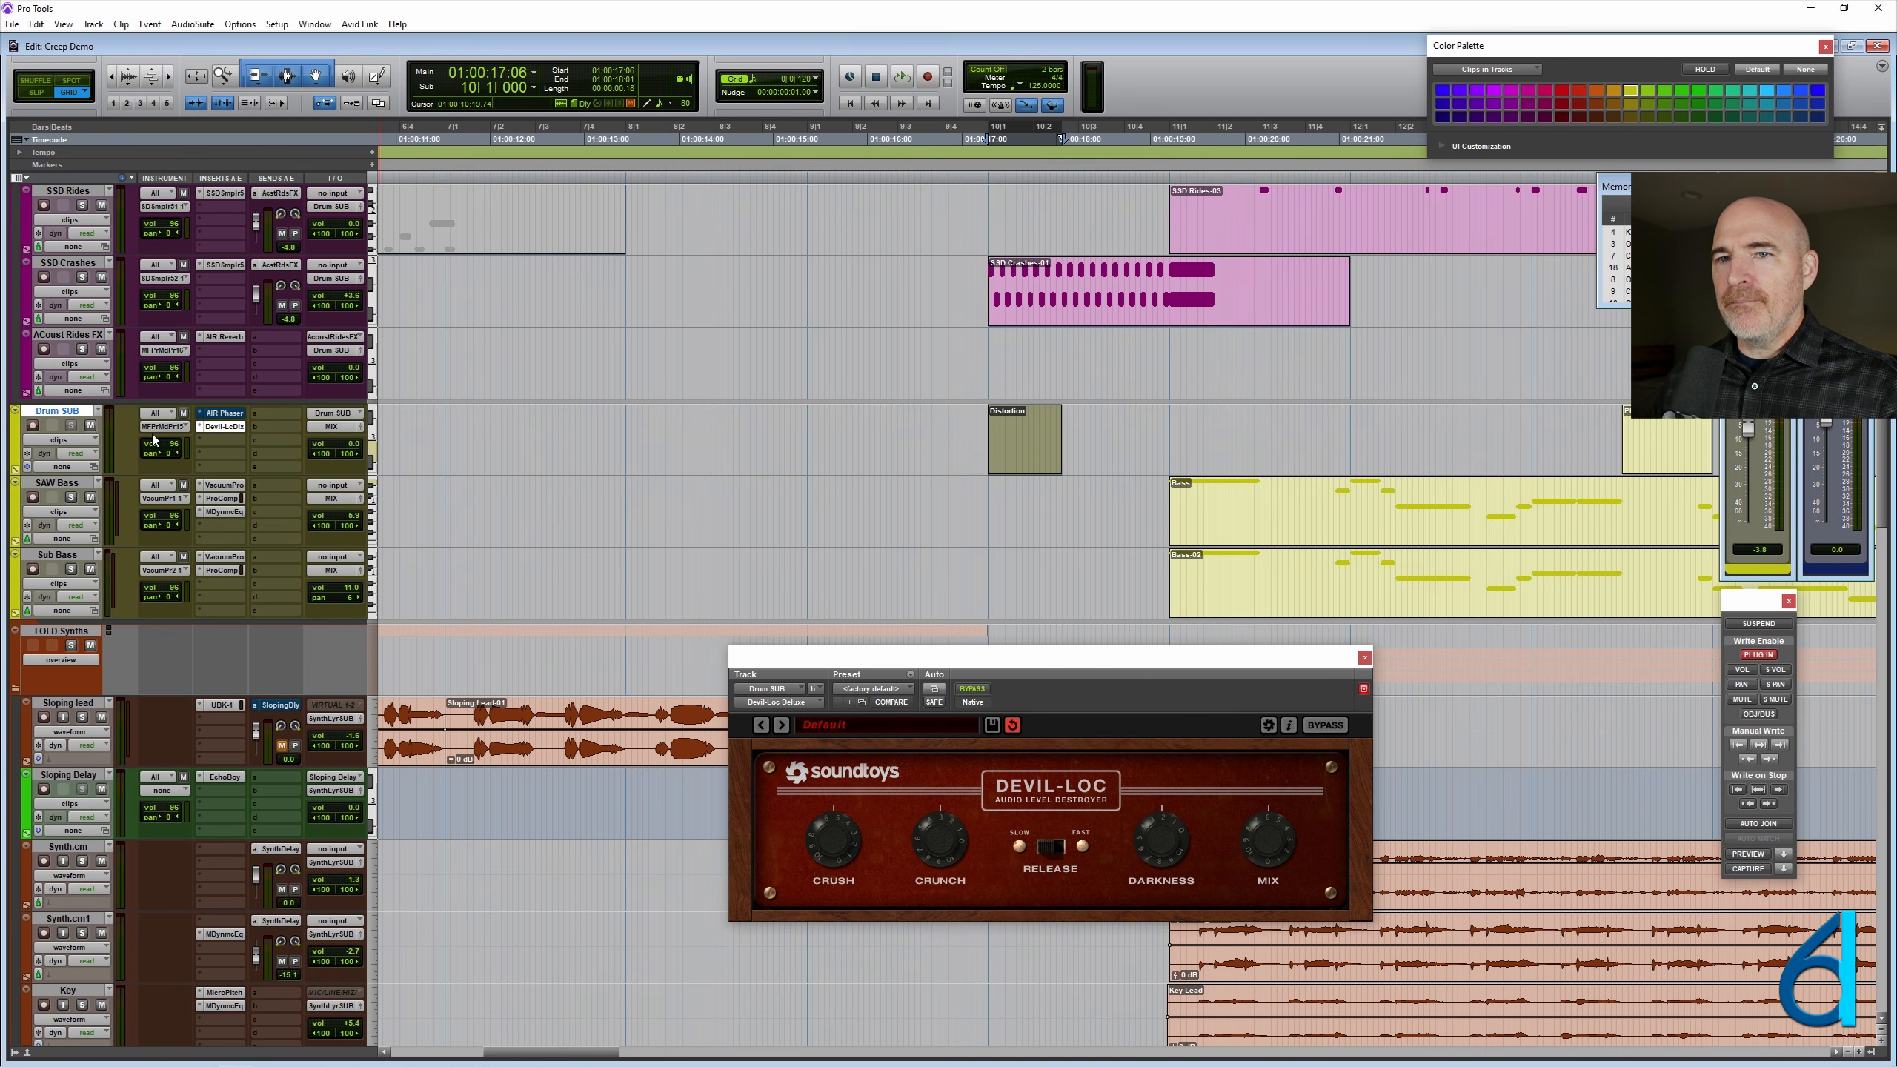
- Check Devil-Loc's bypass state inside and outside the Distortion clip, and play the session from 11|1|000 past the Phase1 clip
left_click(1023, 419)
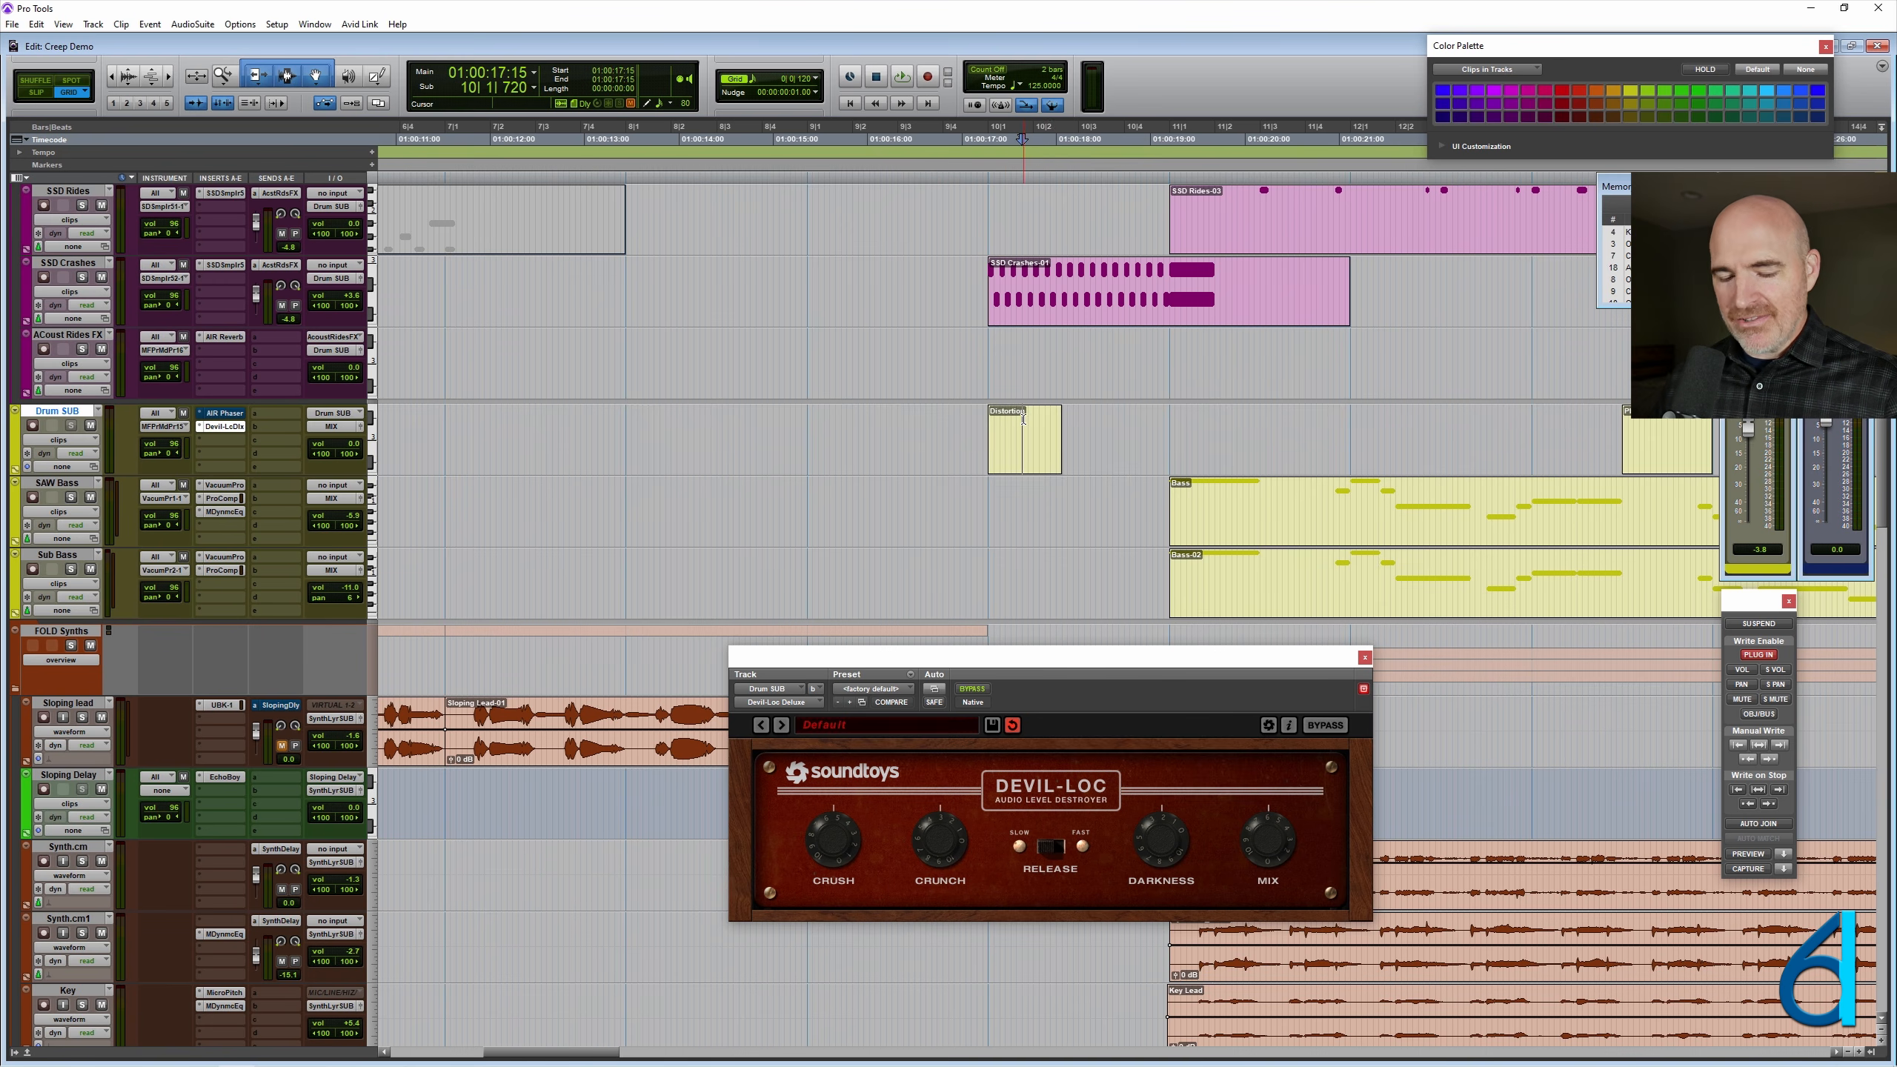
key("r")
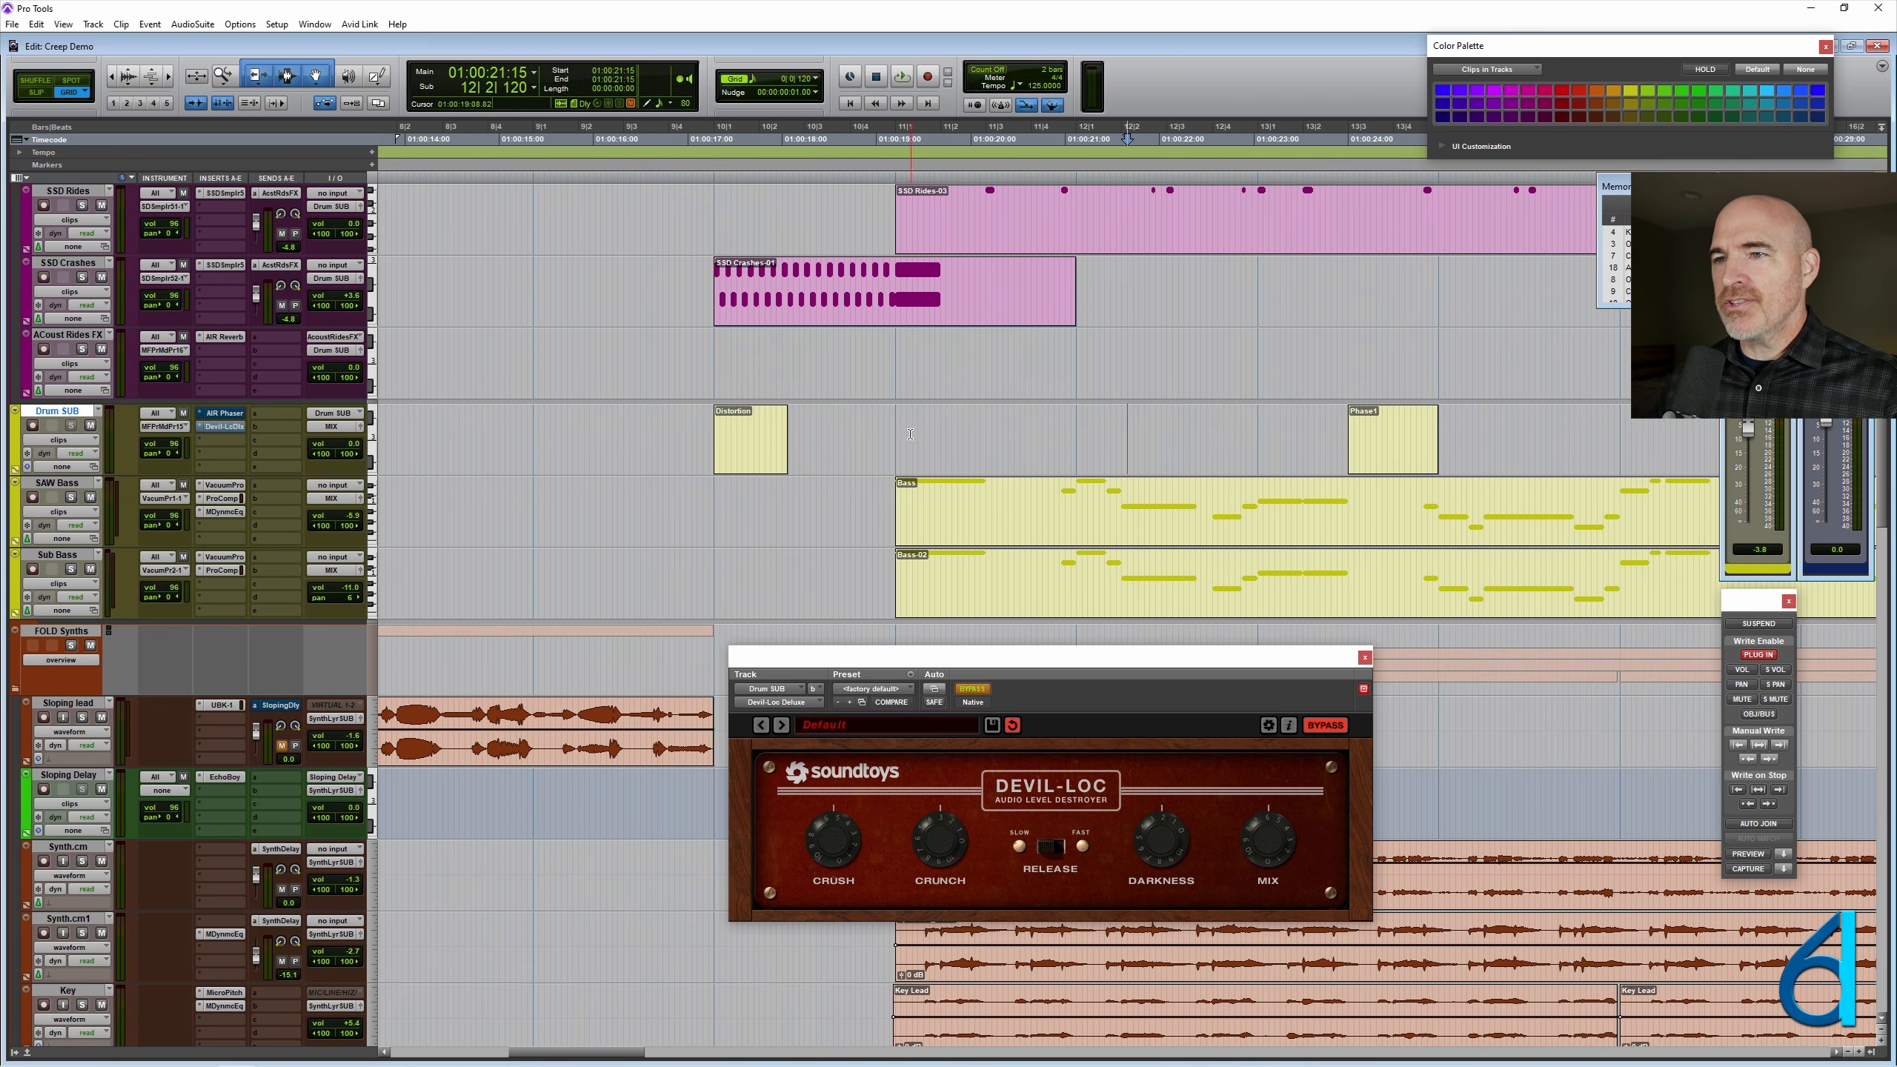
left_click(897, 428)
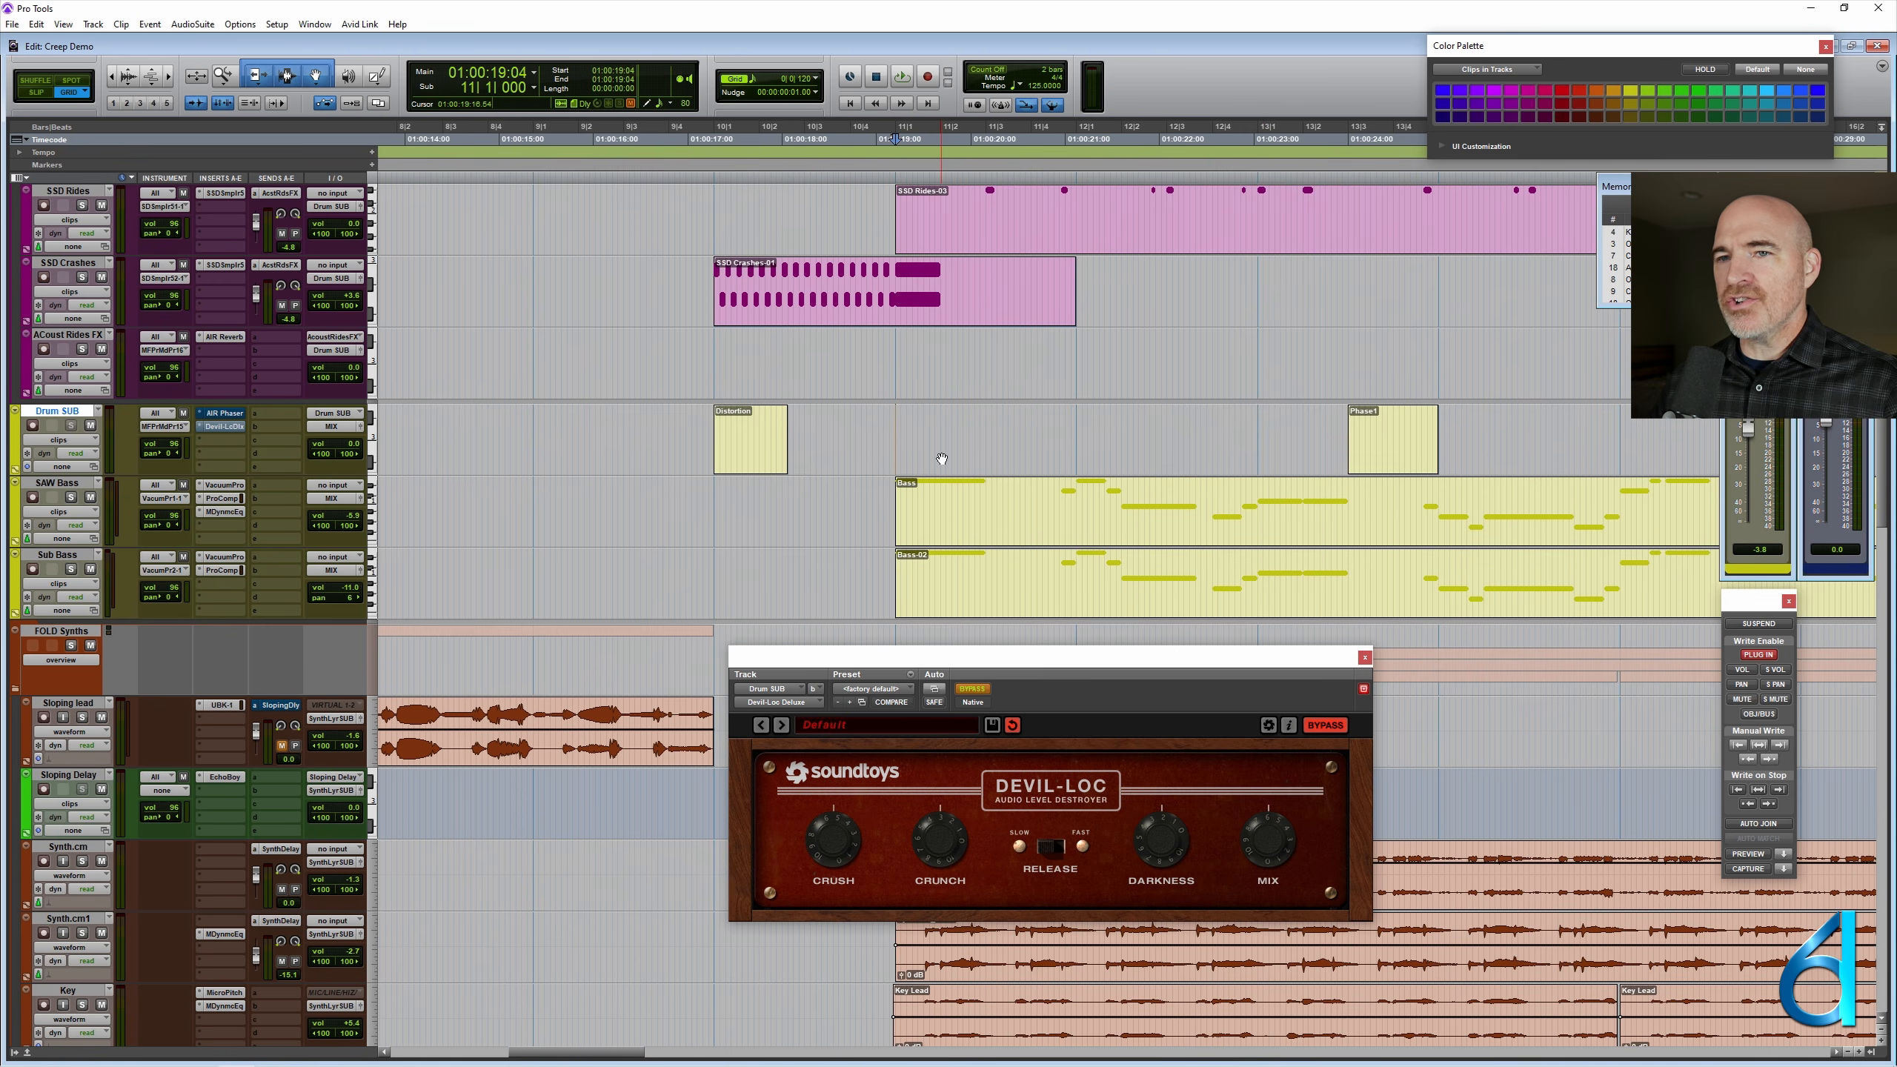
key("space")
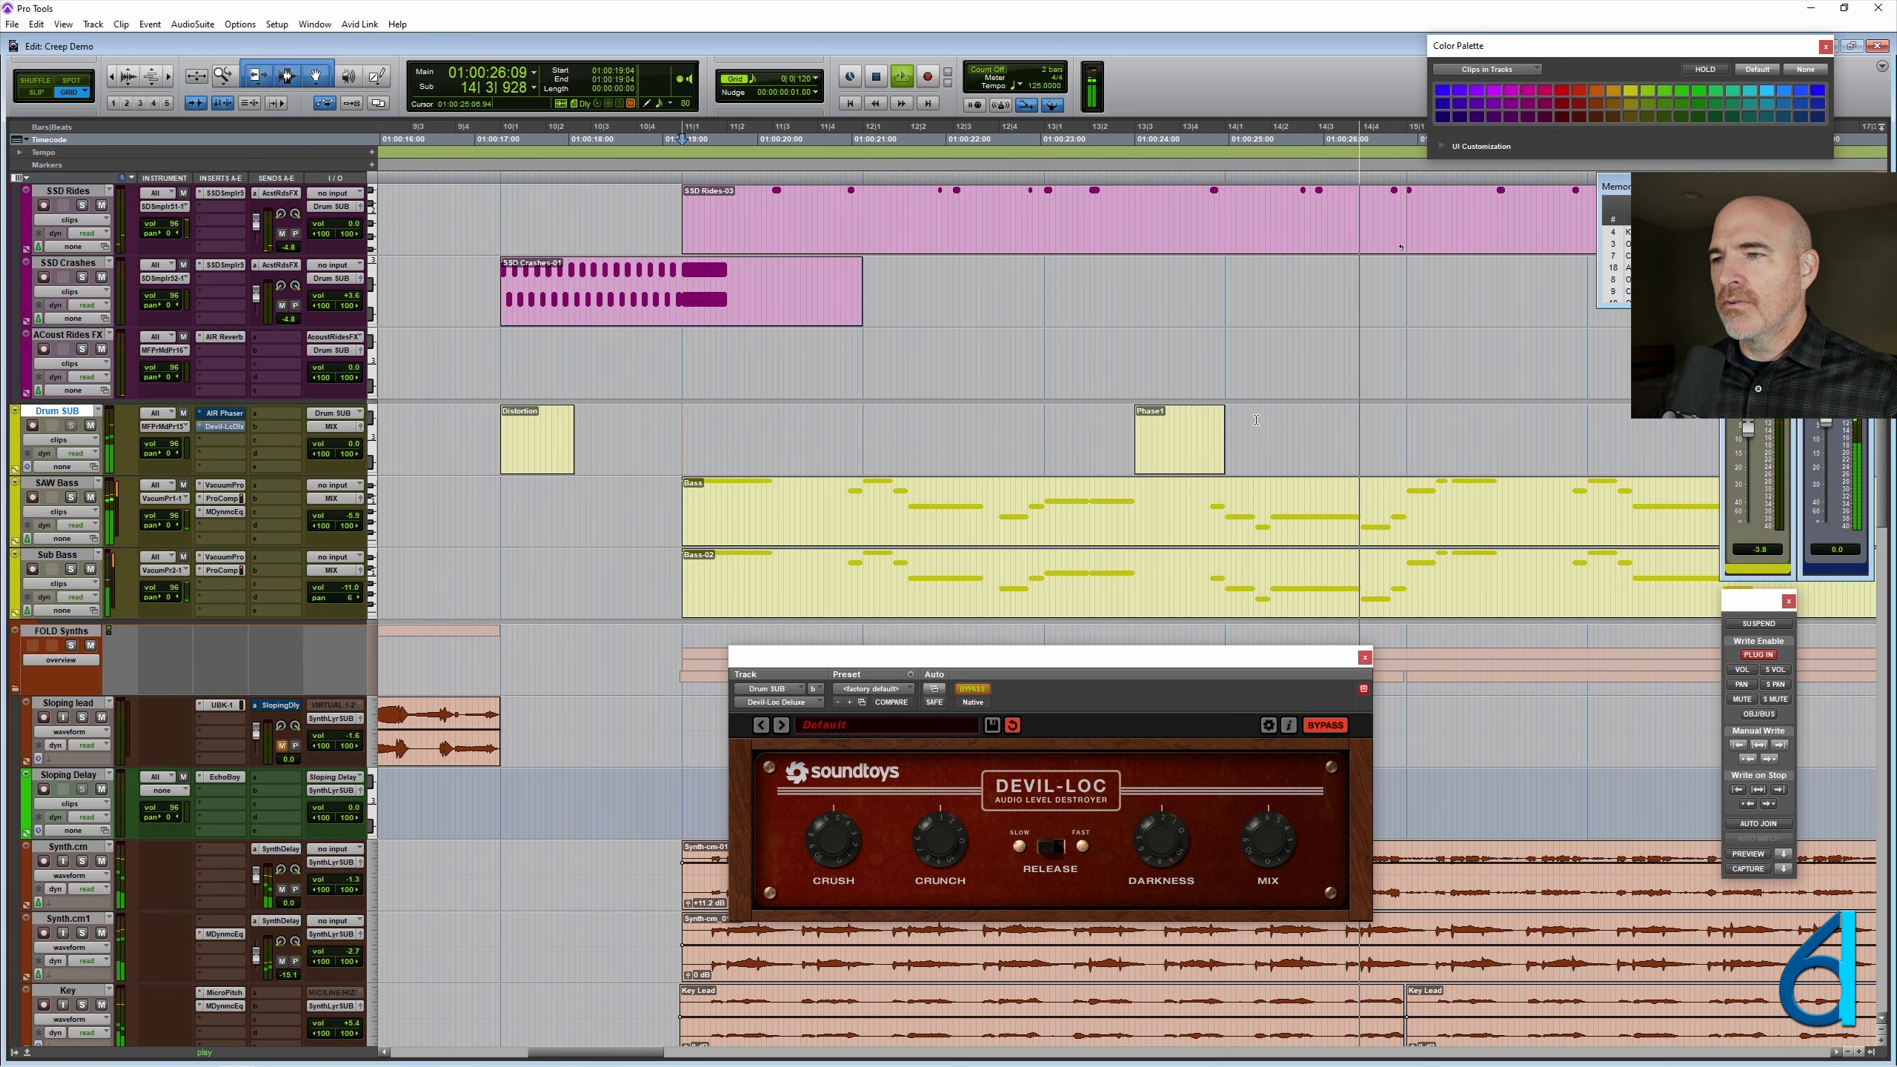
key("space")
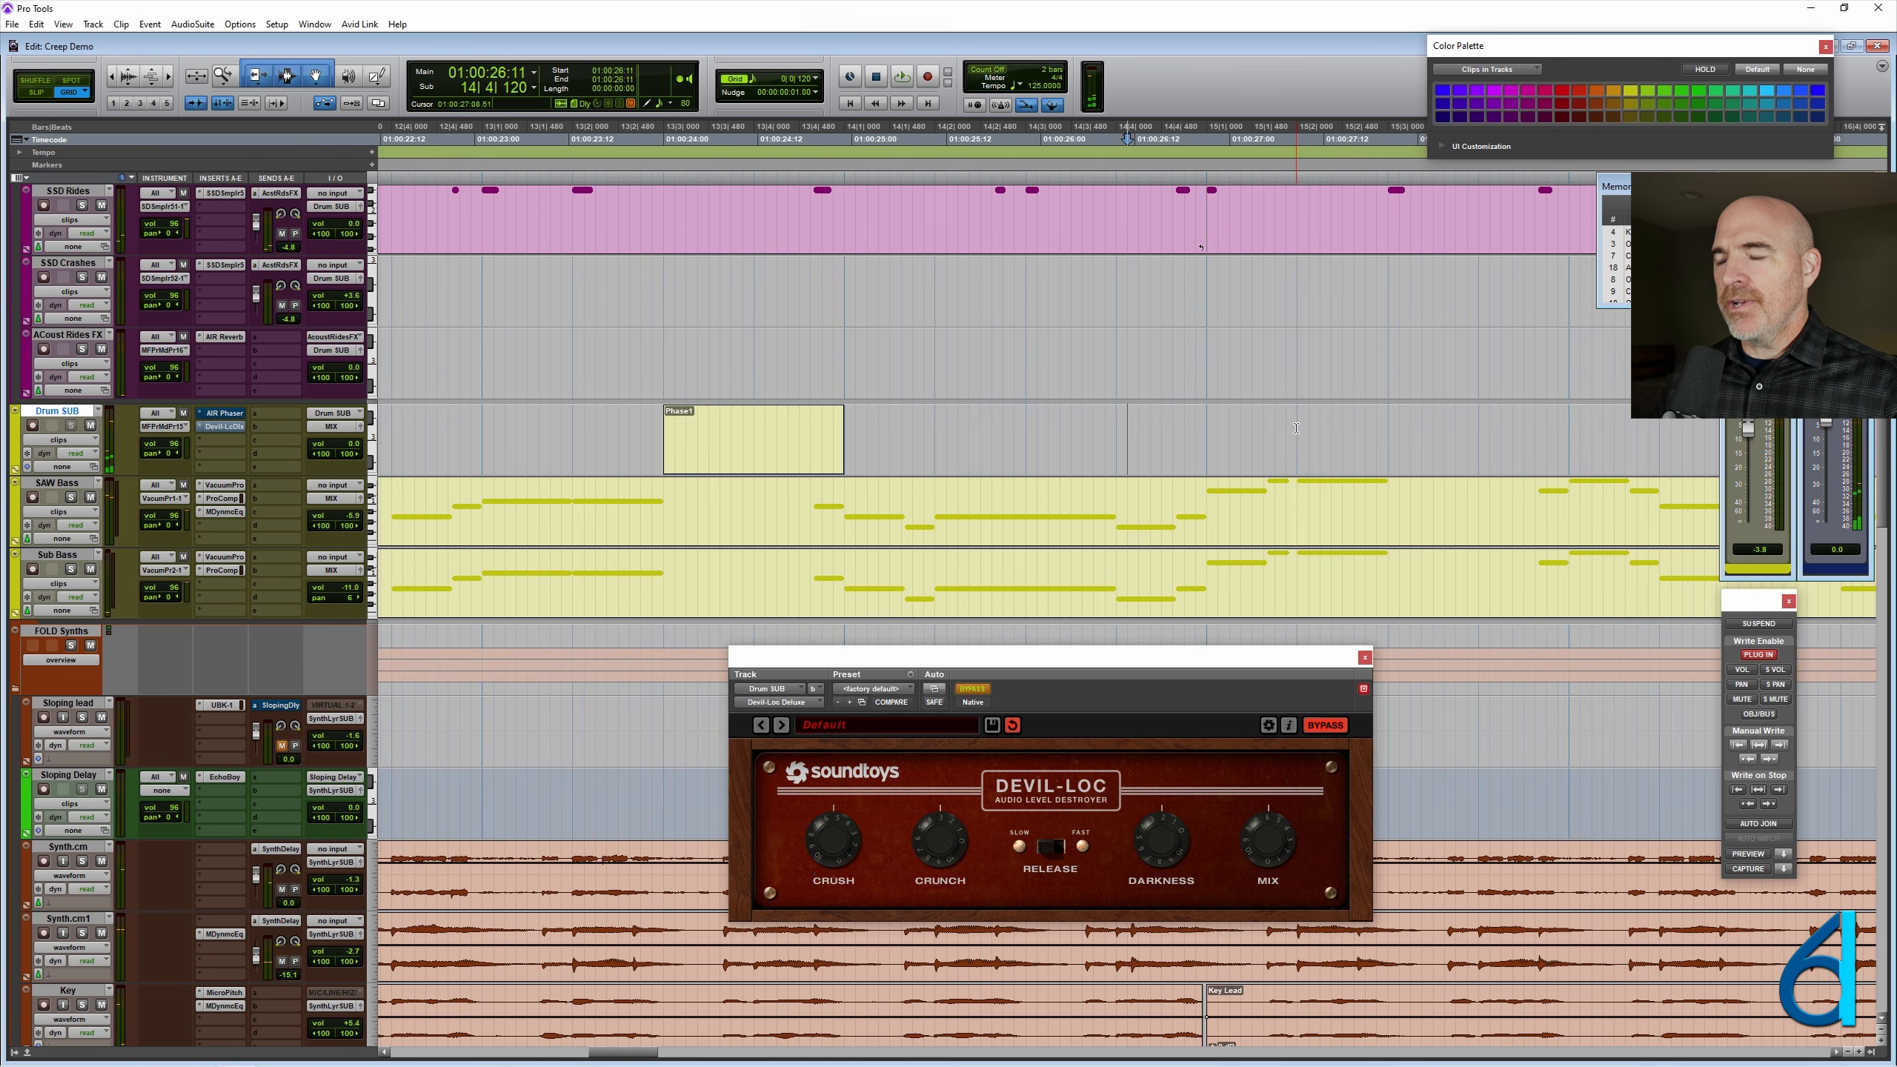
- Move the Distortion clip on Drum SUB to 14|4|000 and trim its end back to 15|1|000
key("r")
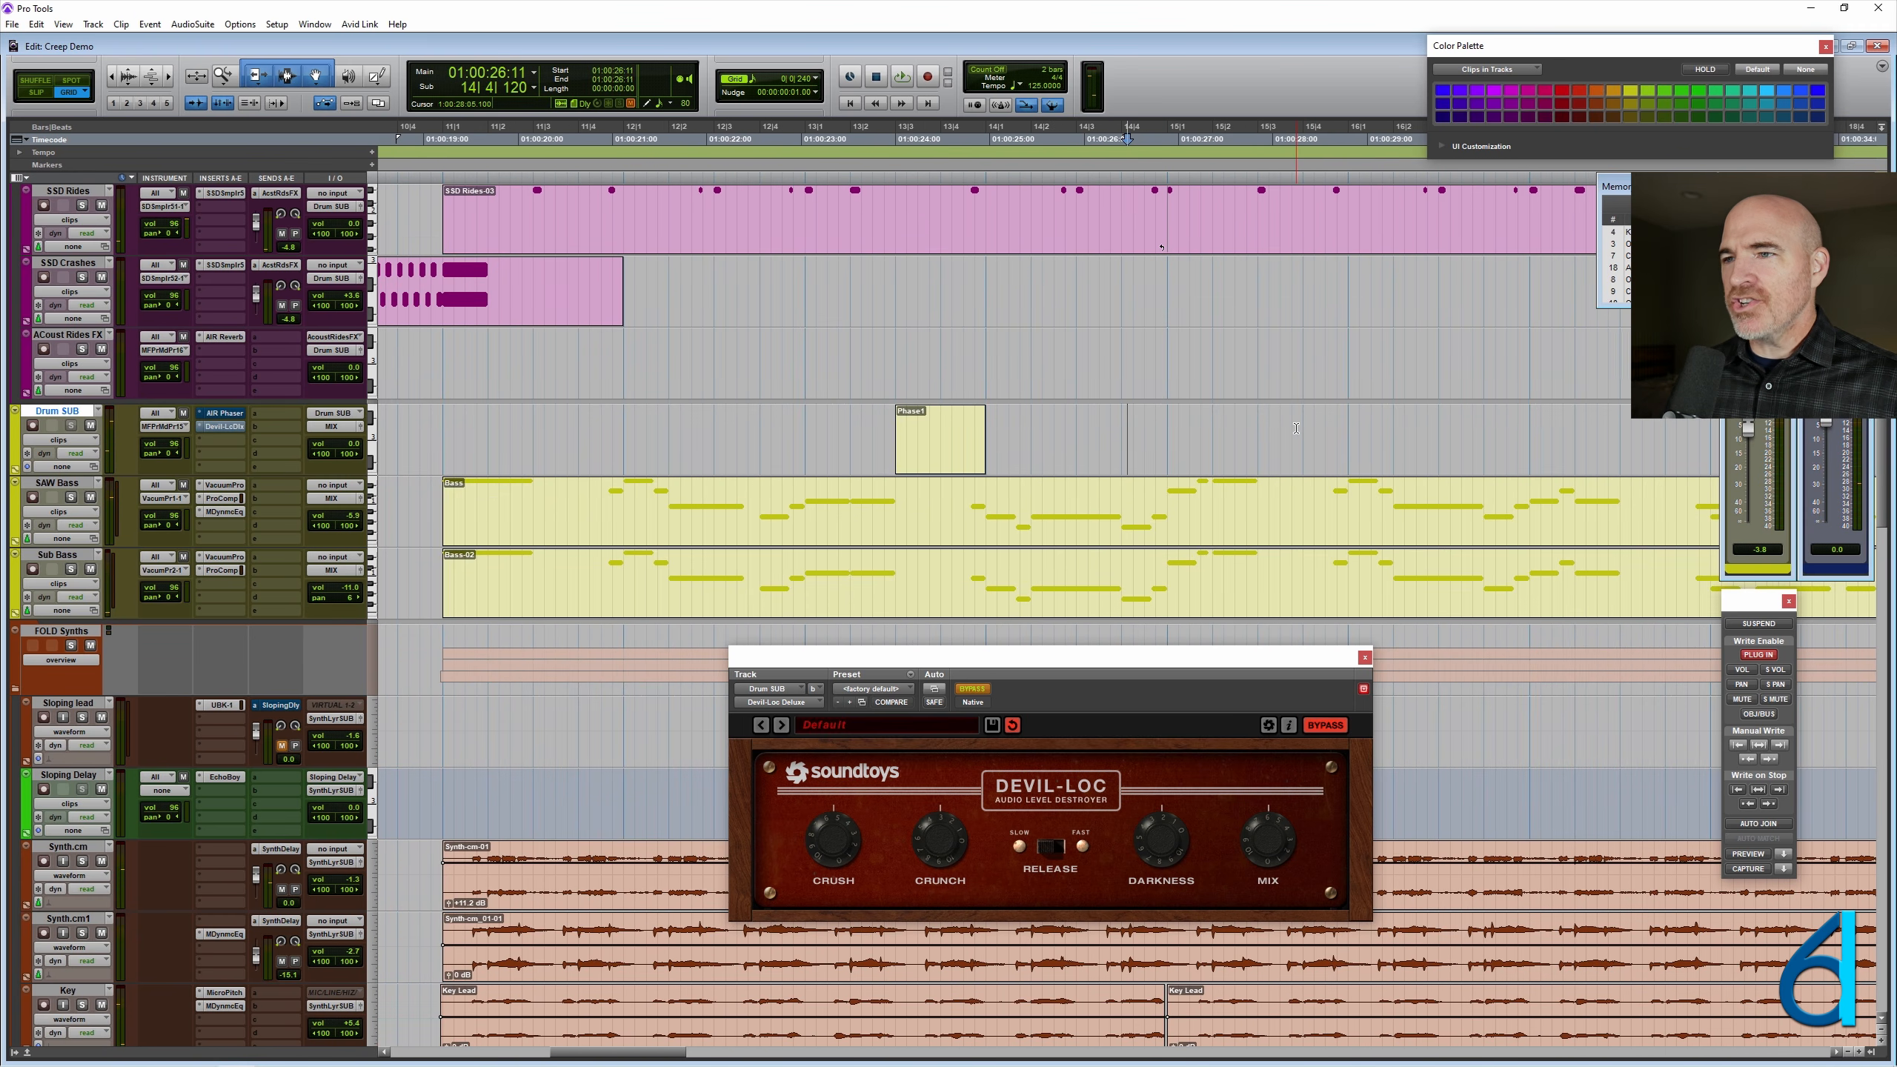
key("r")
left_click_drag(705, 441, 1136, 440)
key("t")
key("t")
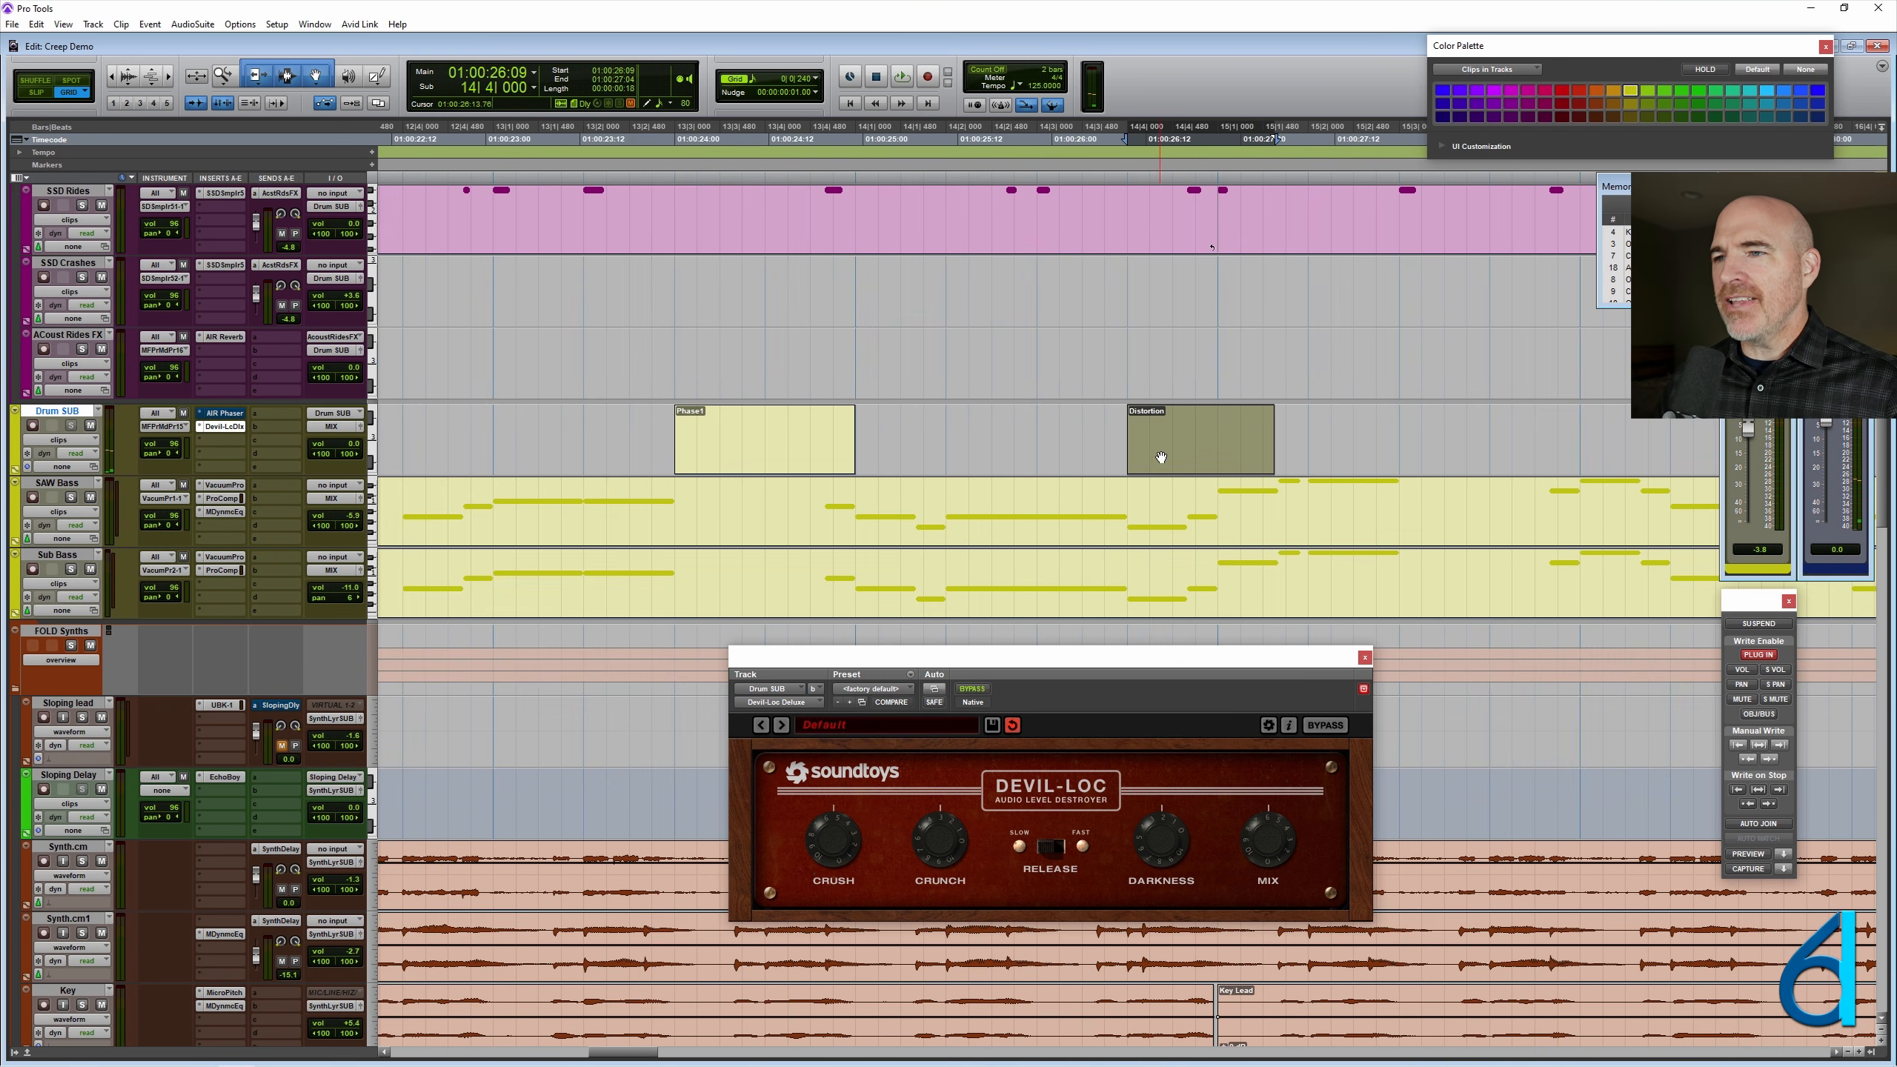
left_click_drag(1269, 434, 1218, 434)
- Play the session from 13|1|000 through the Phase1 clip and the shortened Distortion clip
key("r")
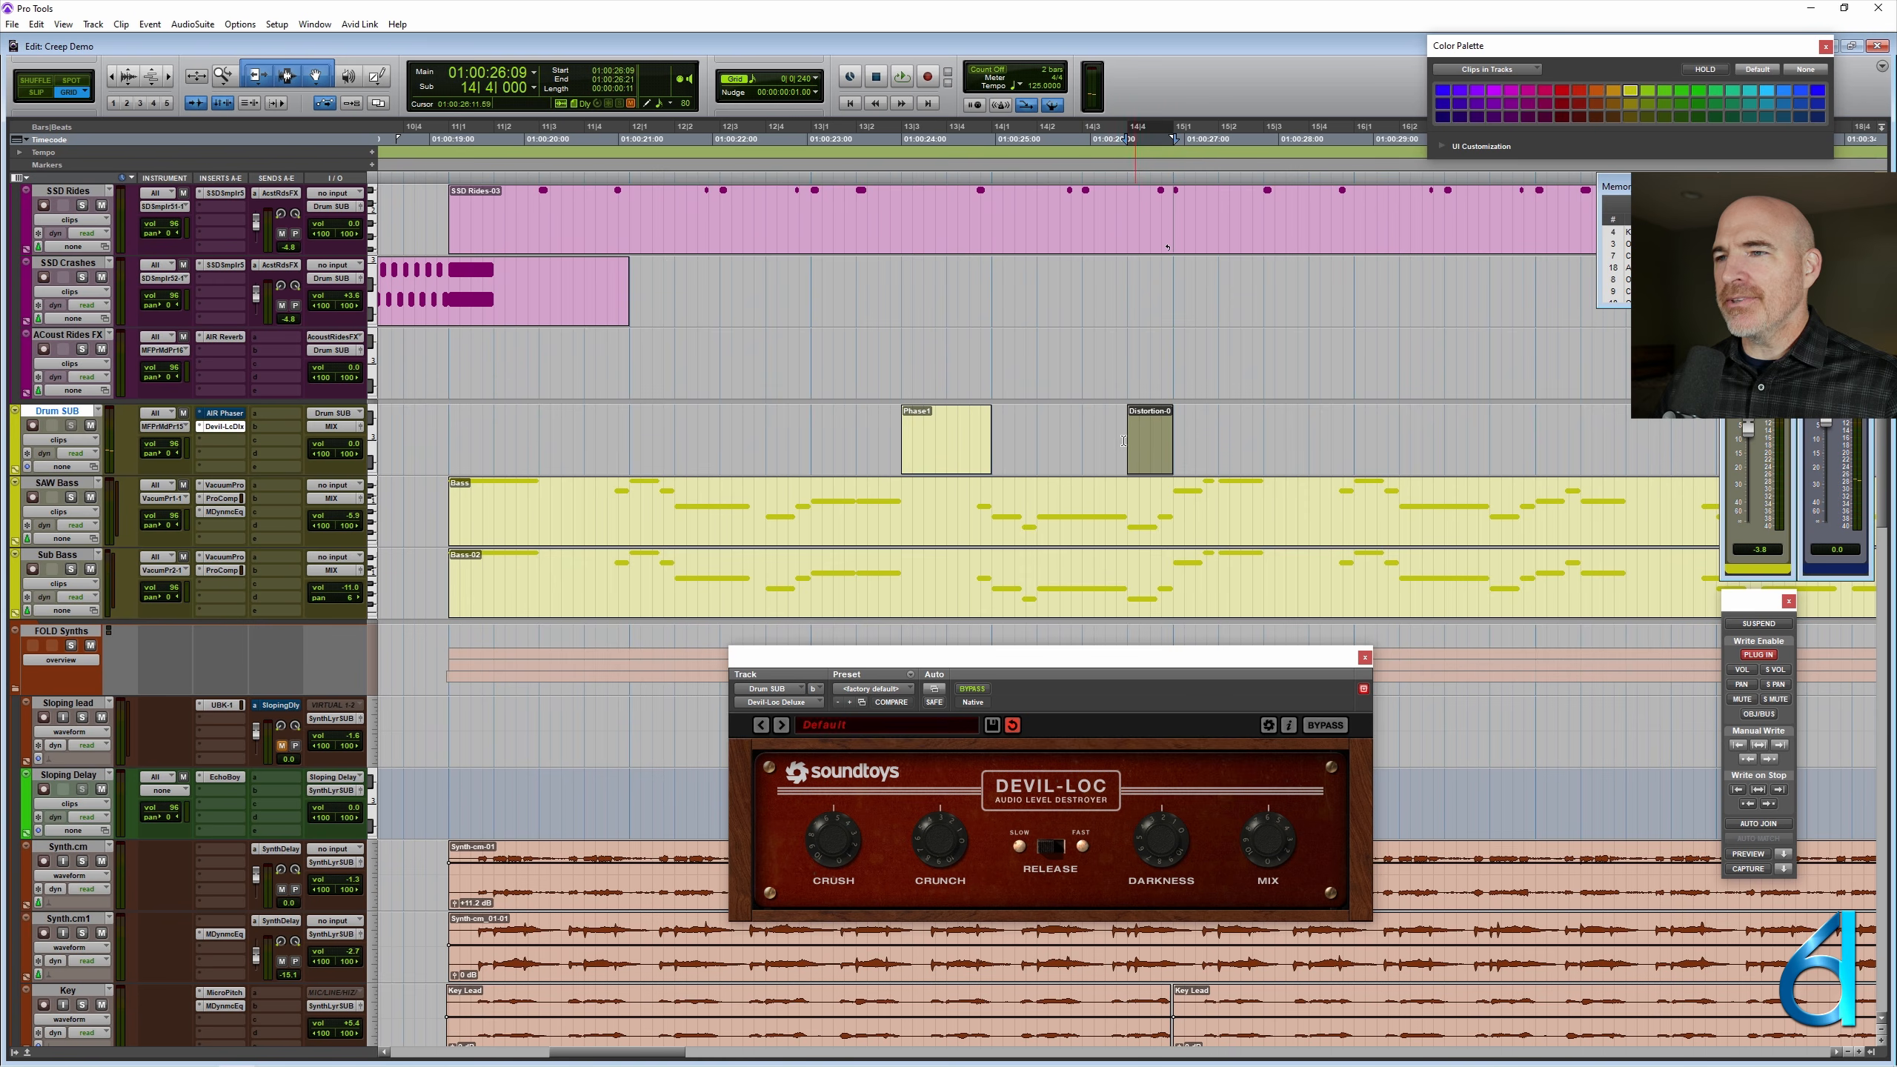
left_click(812, 429)
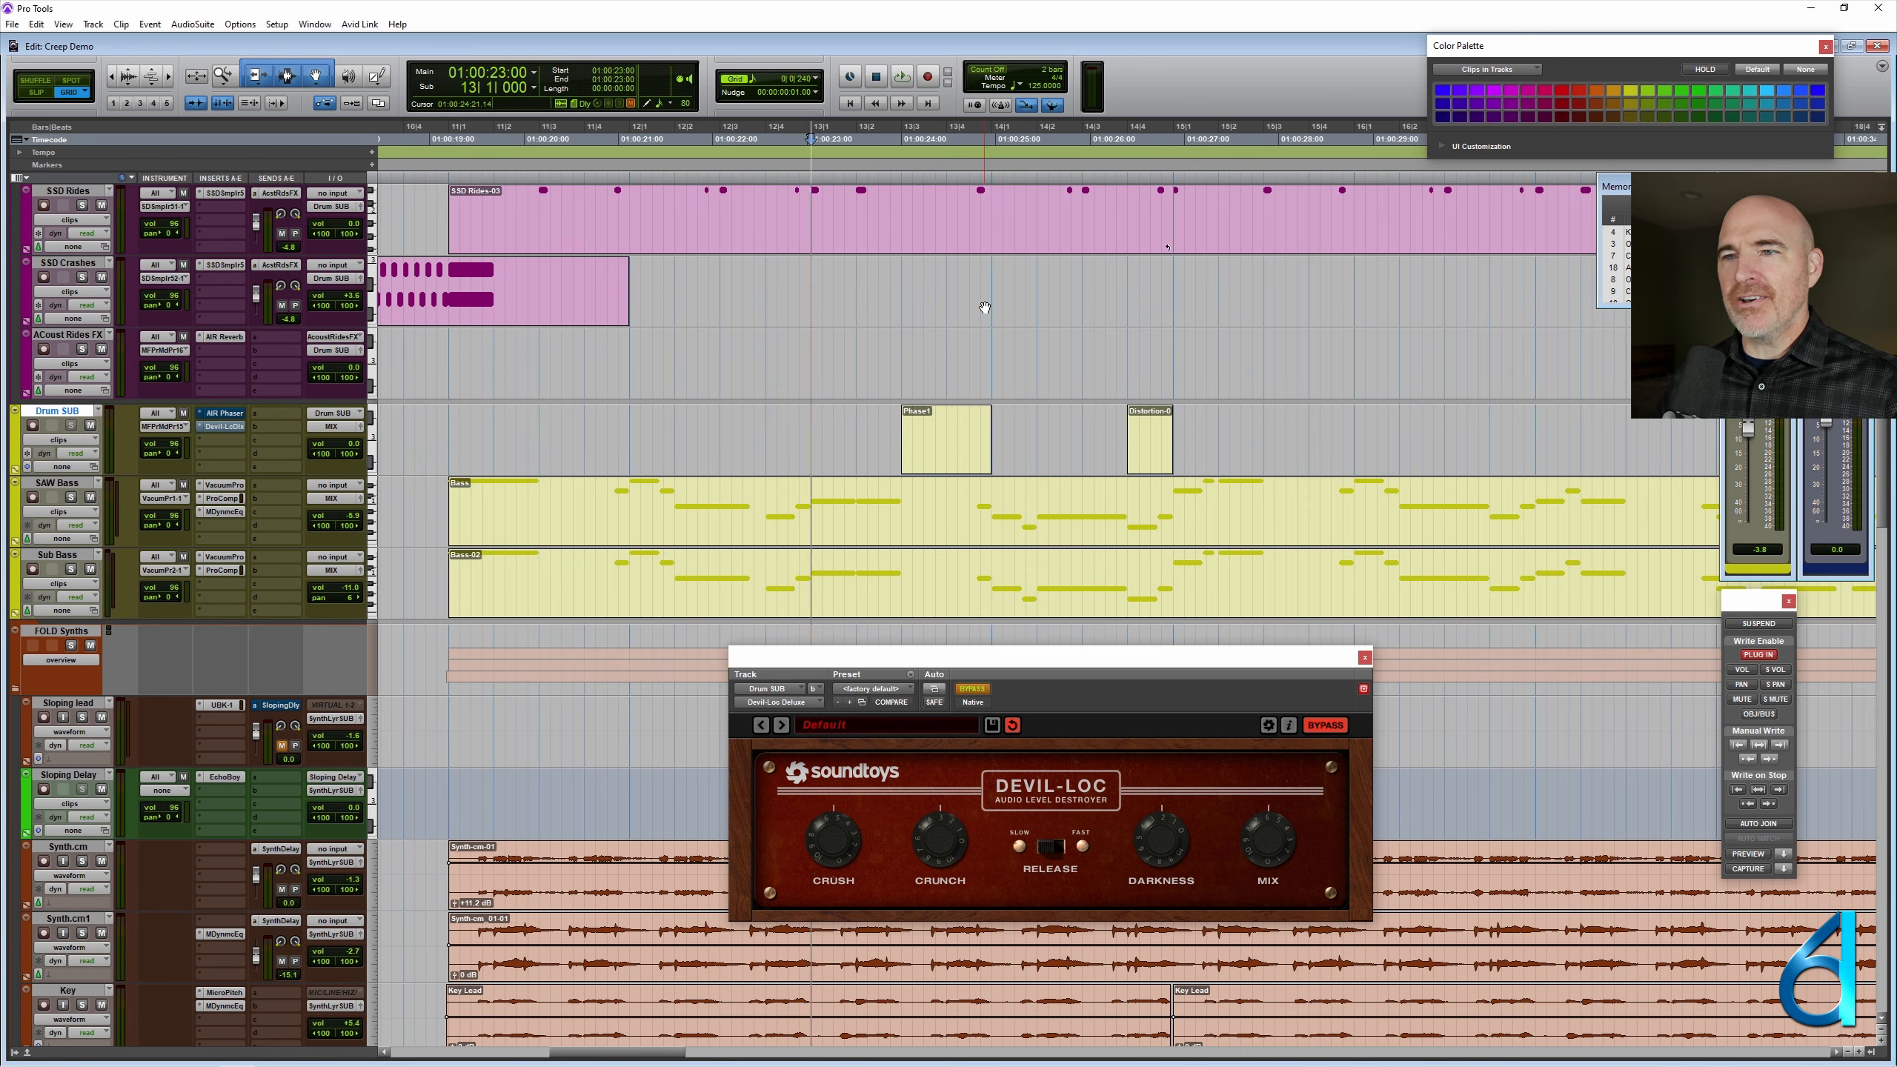
key("space")
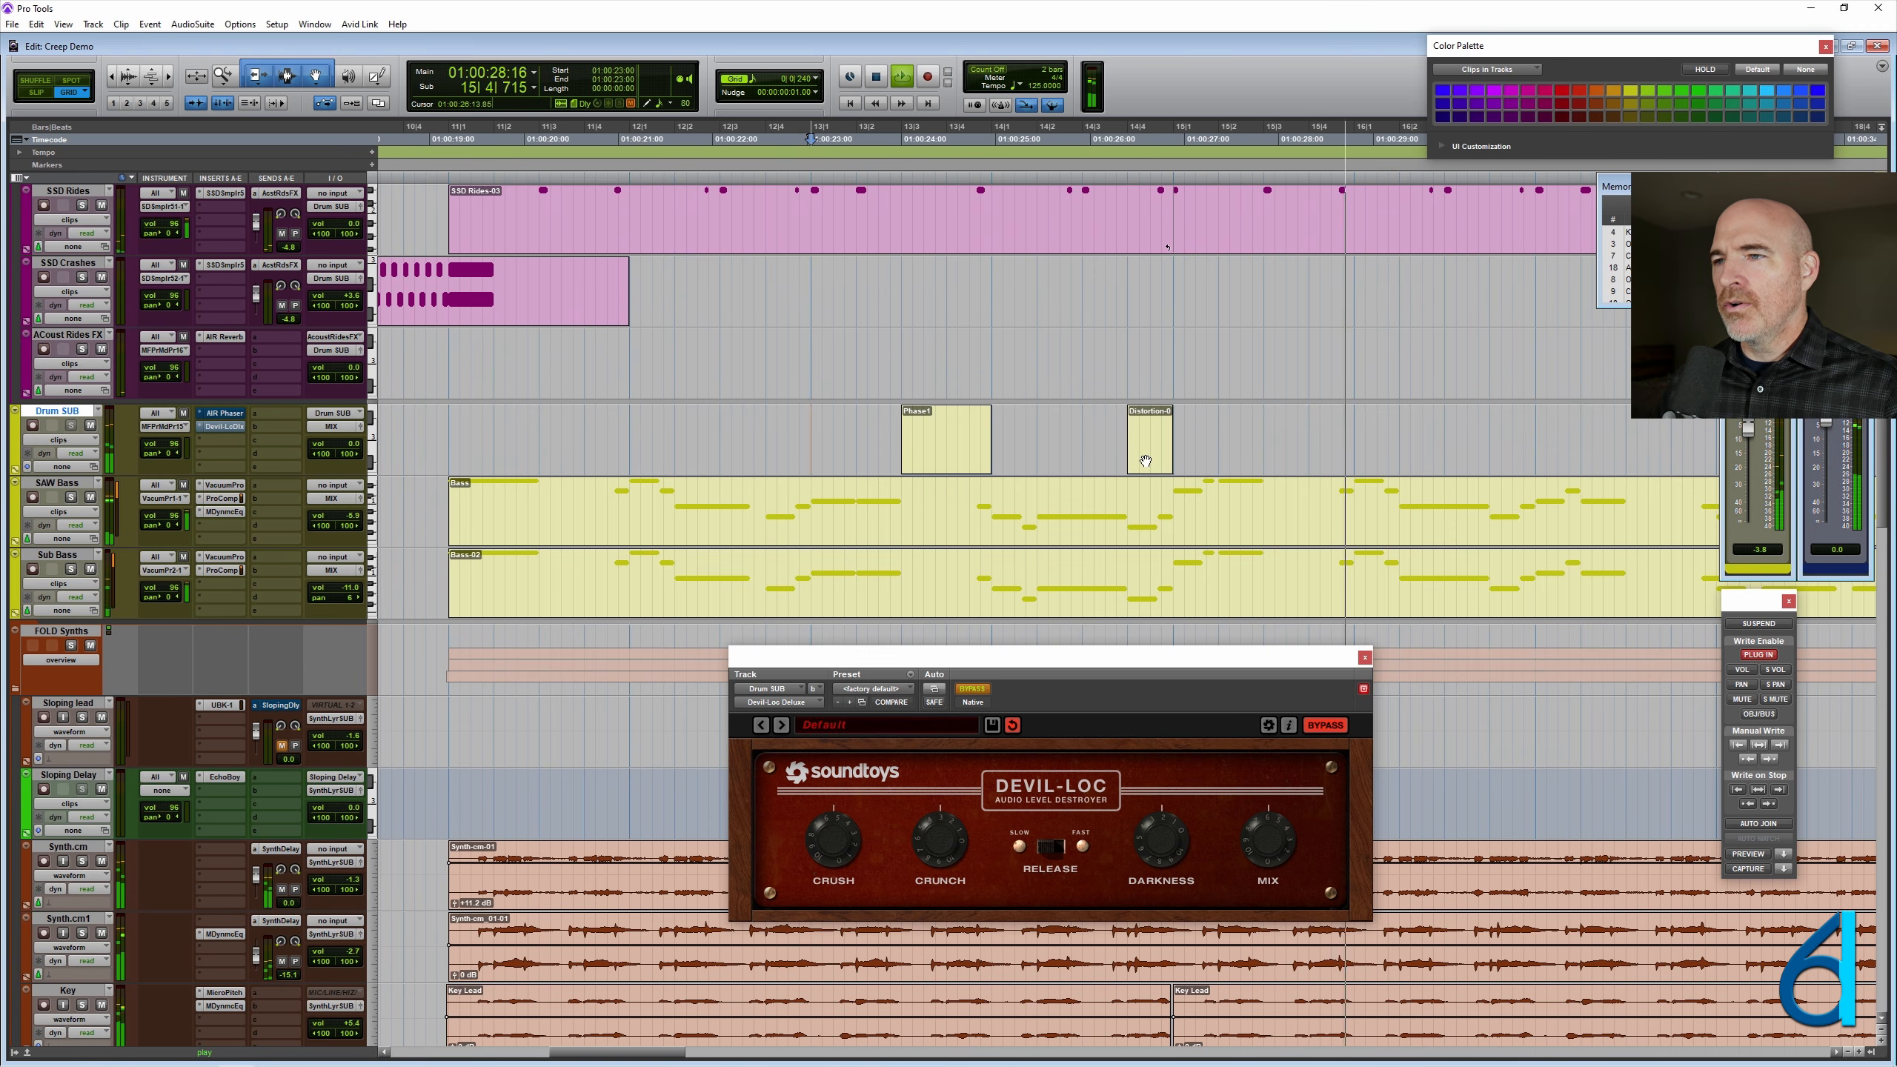
key("space")
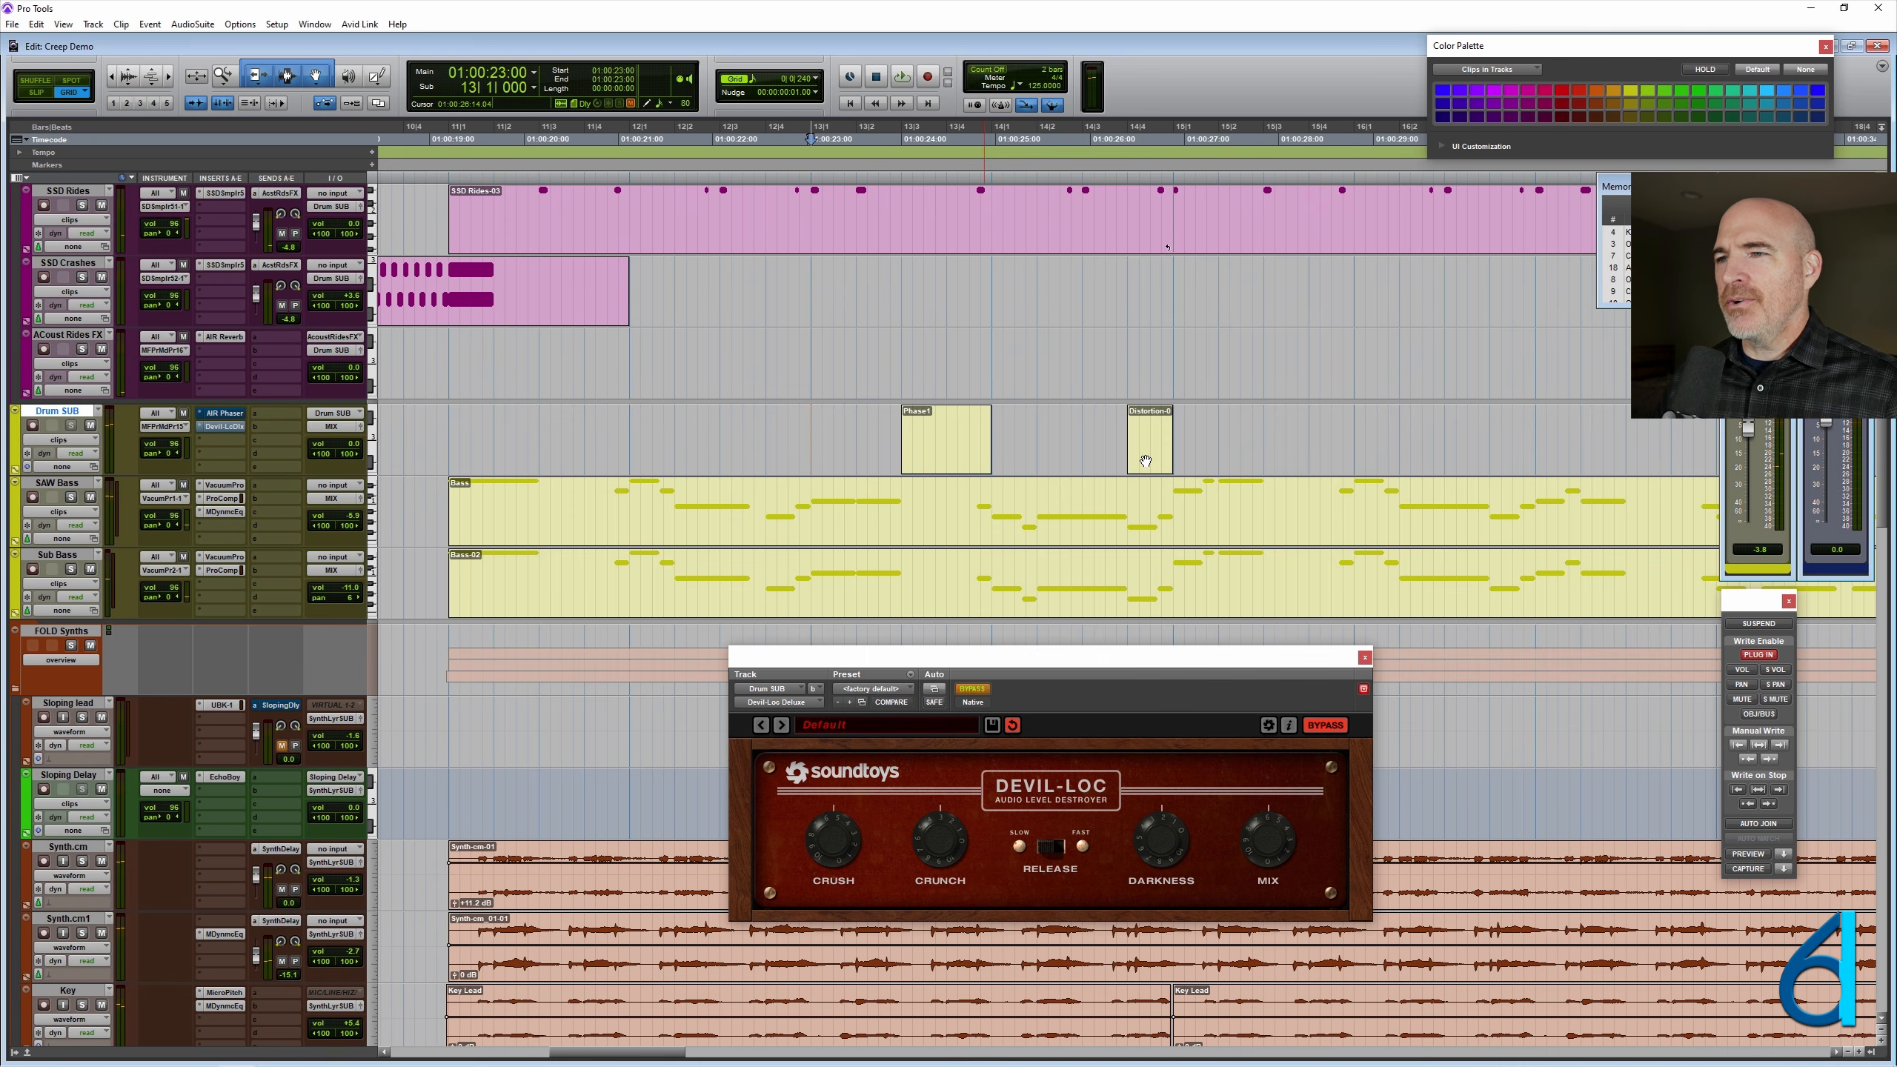
- Copy the one-beat Distortion clip to 15|2|000 and 15|4|000 on Drum SUB, auditioning the passage between the two copies
left_click_drag(1146, 461, 1237, 455)
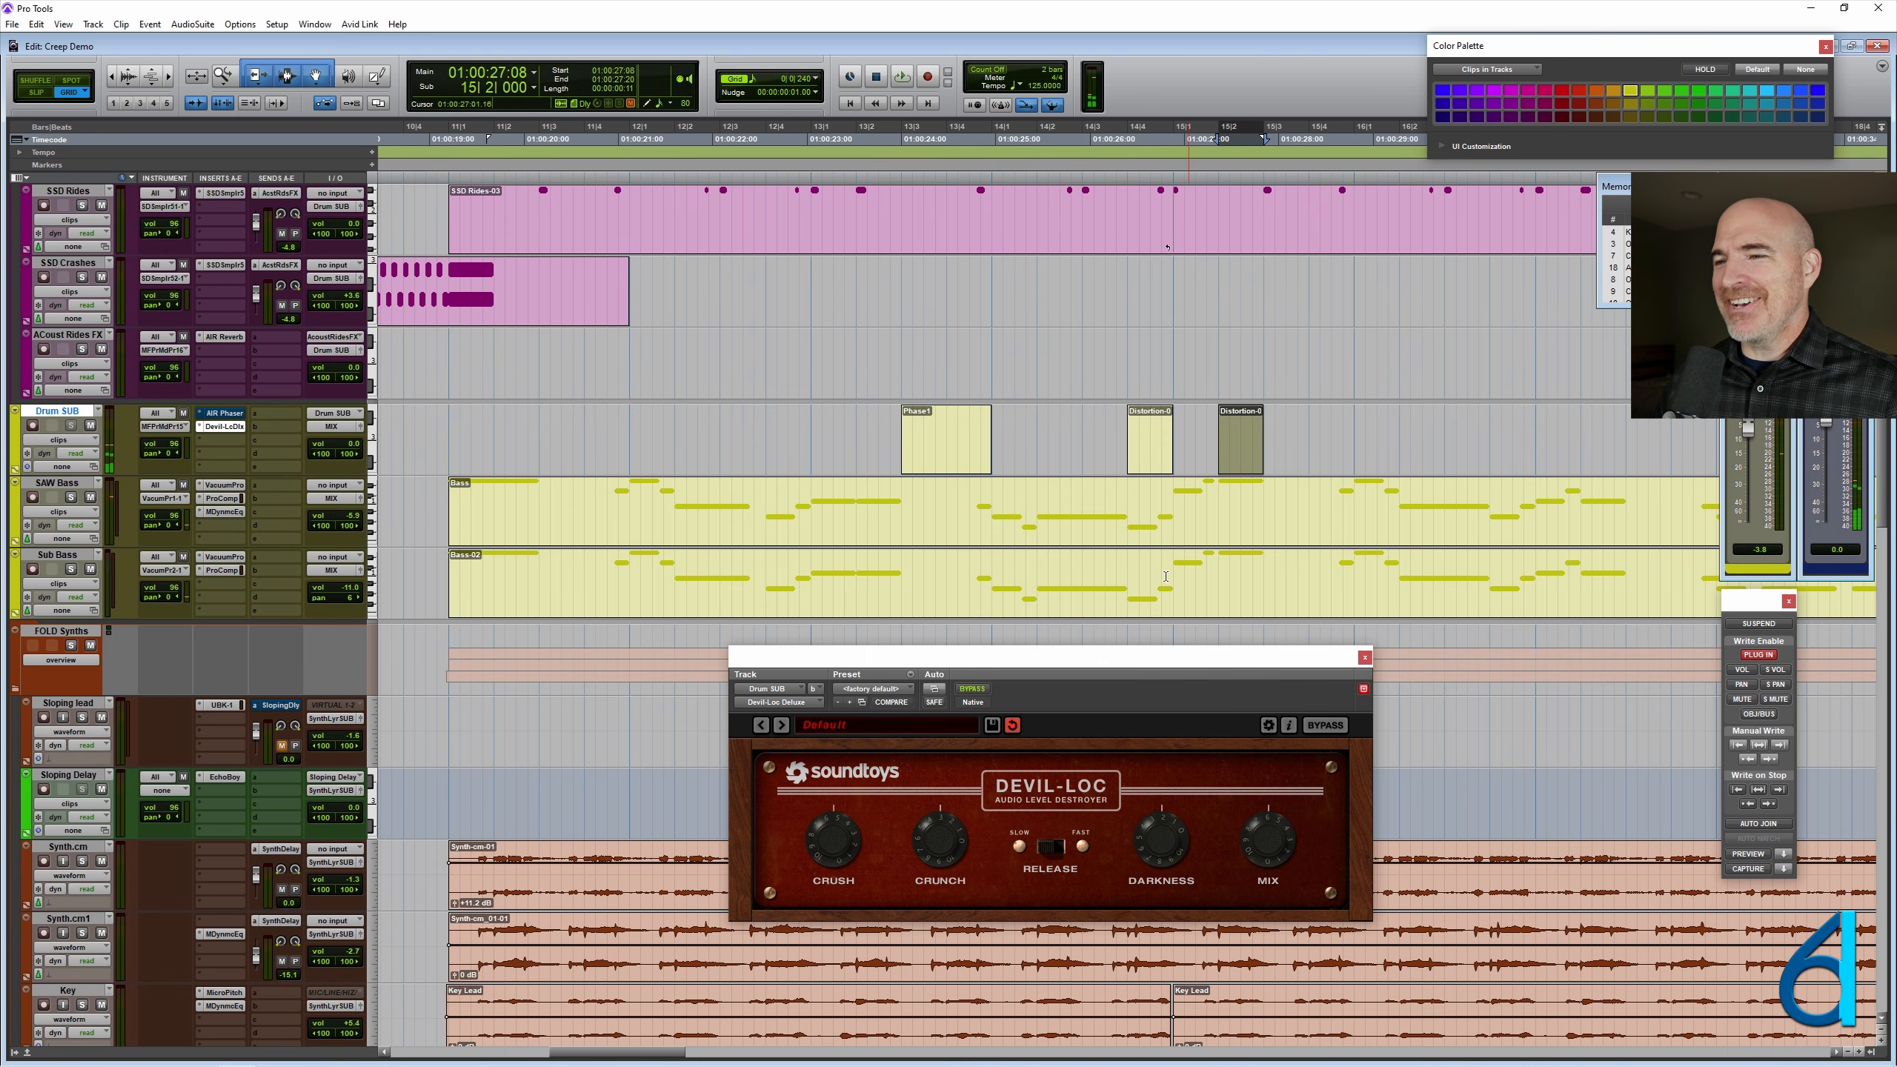
left_click(999, 422)
key("space")
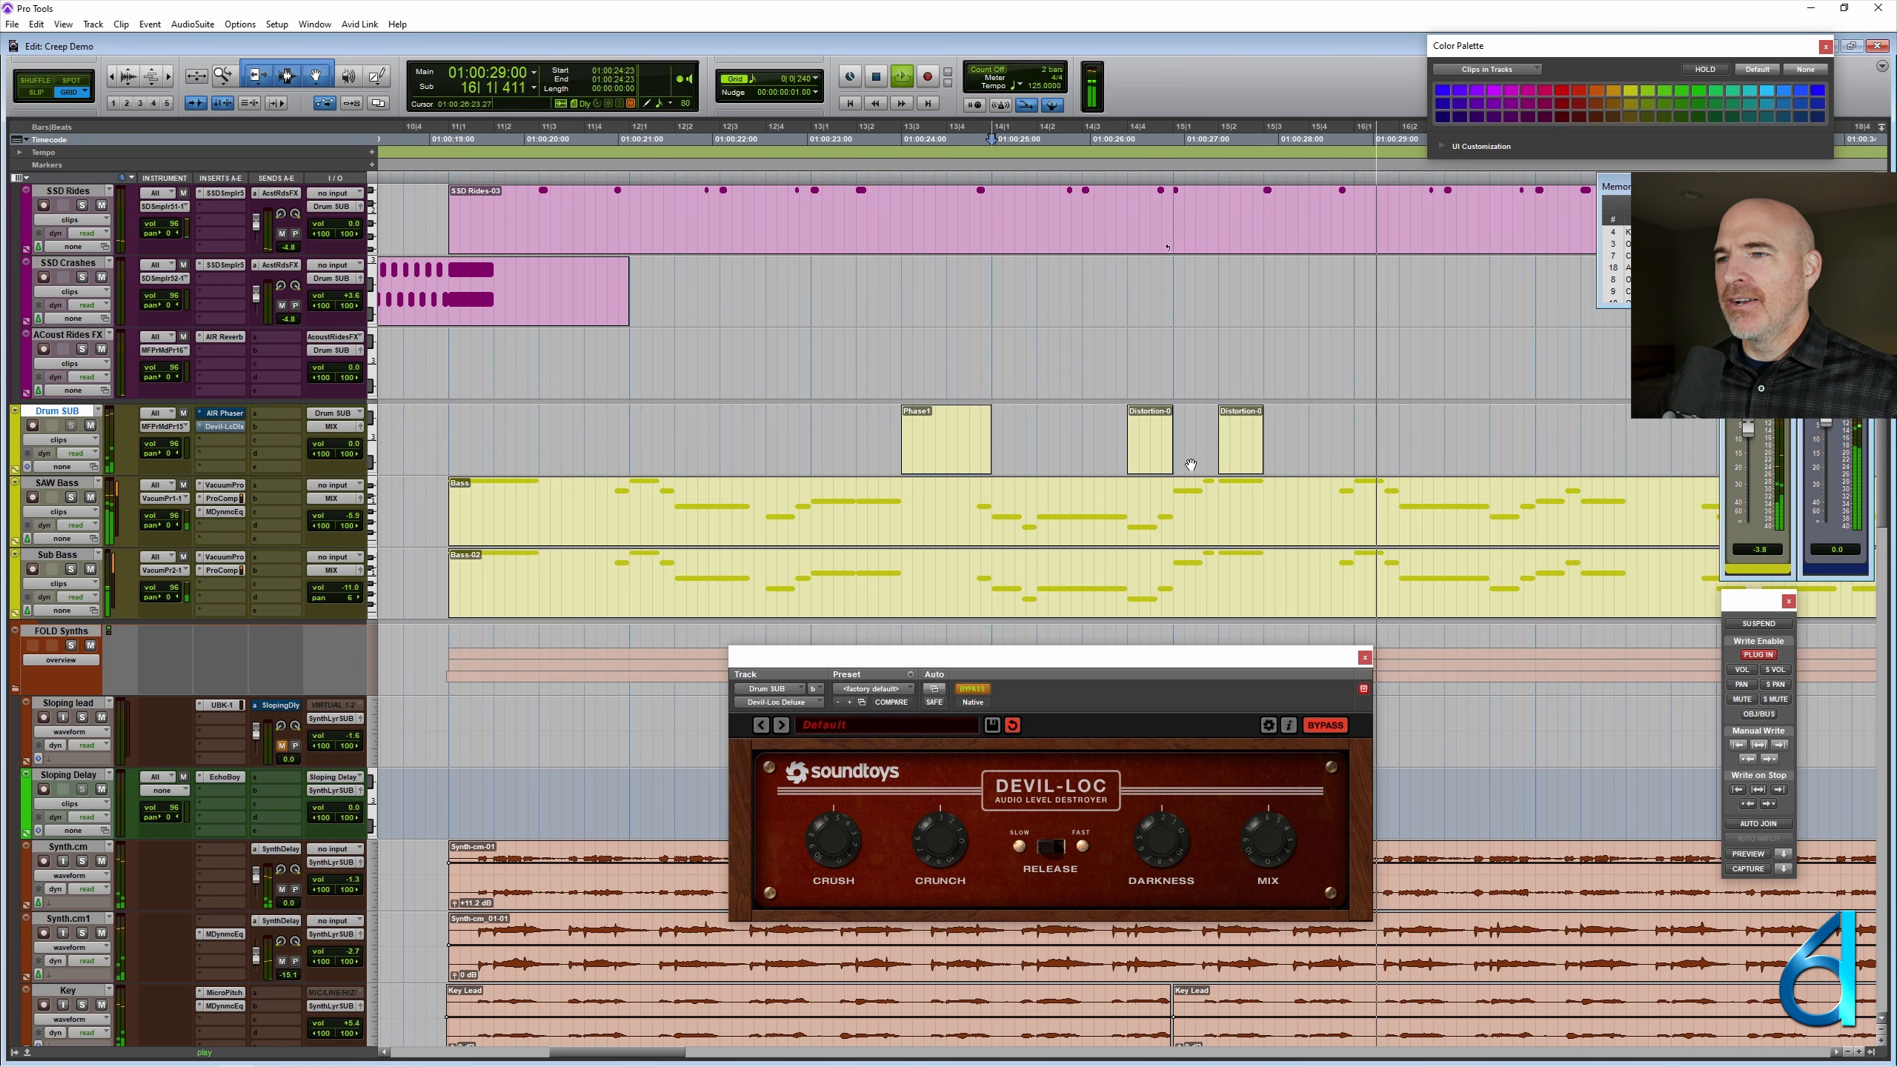
key("space")
left_click_drag(1243, 452, 1333, 453)
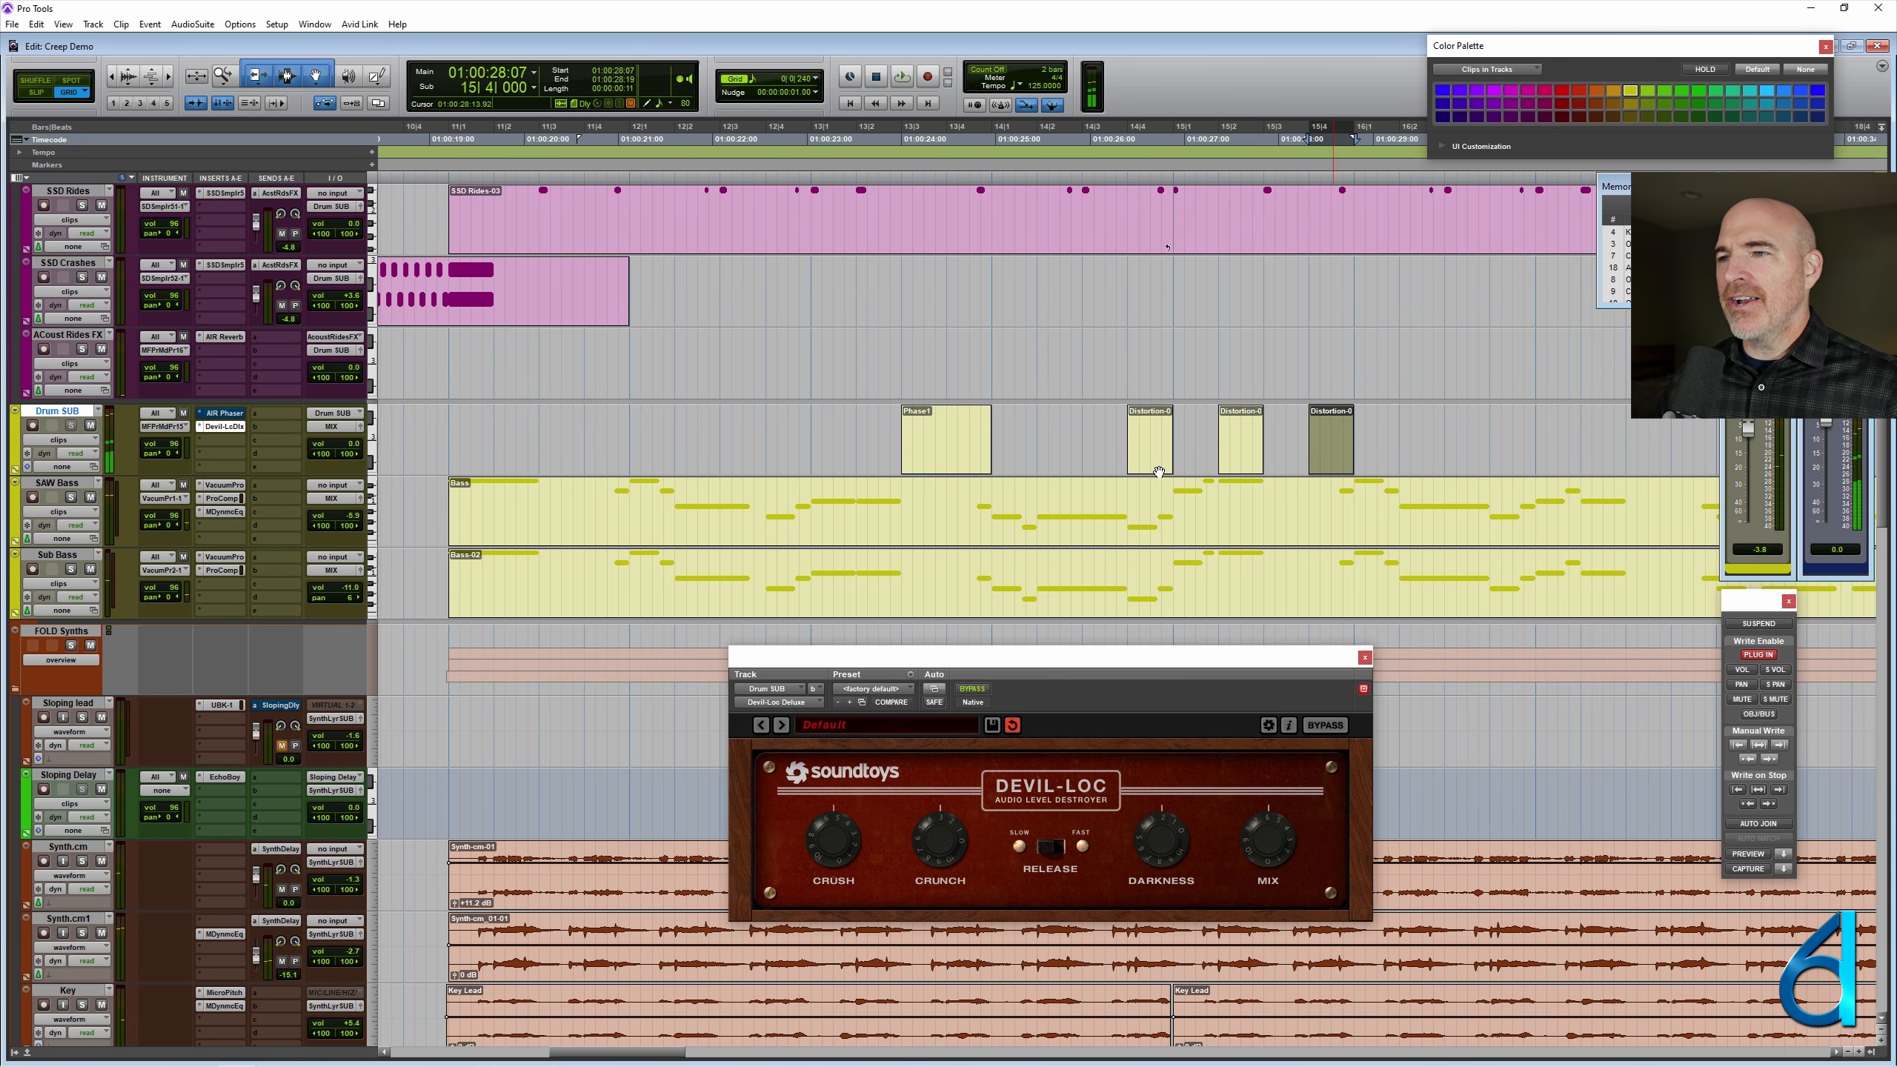
- Delete the Distortion clip at 14|4|000 and play the remaining copies from 14|2|000
left_click(1147, 461)
key("Delete")
left_click(1042, 425)
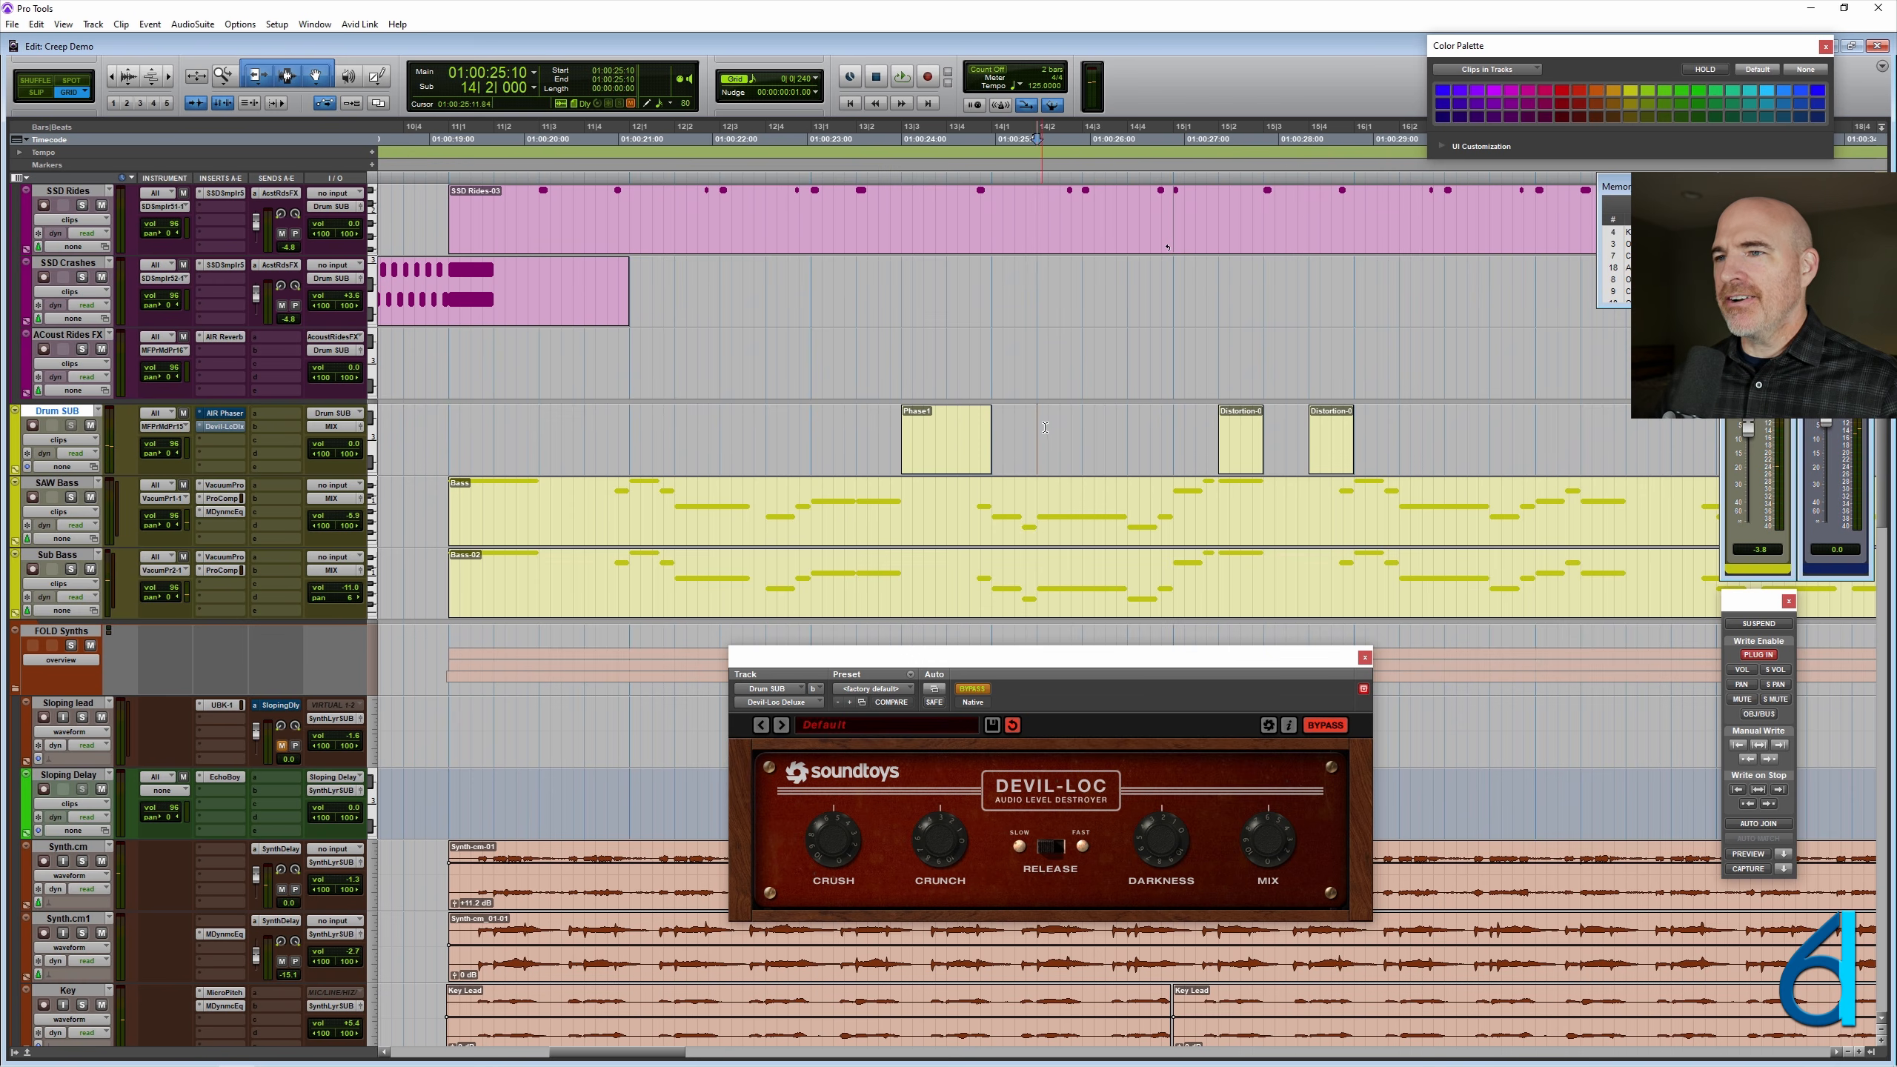
key("space")
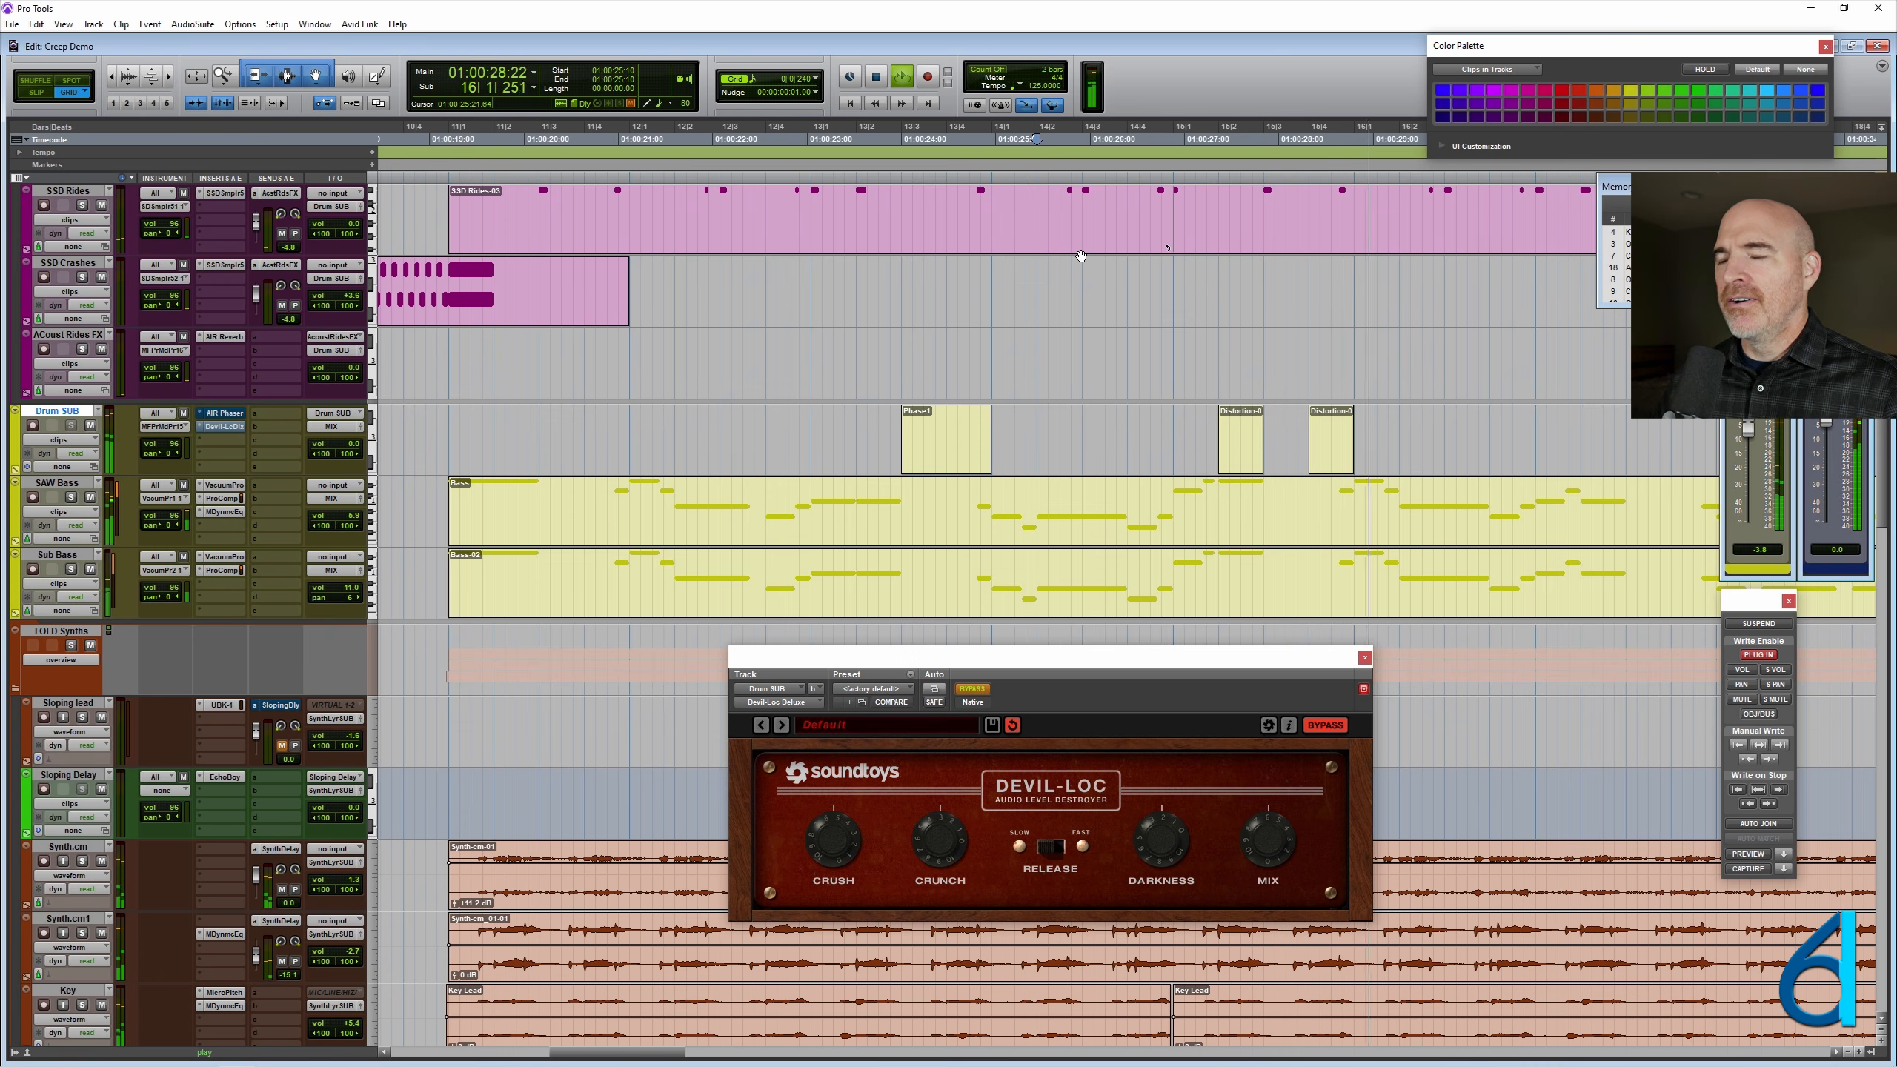
key("space")
- Add Distortion clip copies at 16|2|000 and 16|4|000 on Drum SUB, auditioning after the first one
left_click_drag(1333, 448, 1424, 451)
left_click(1082, 427)
key("space")
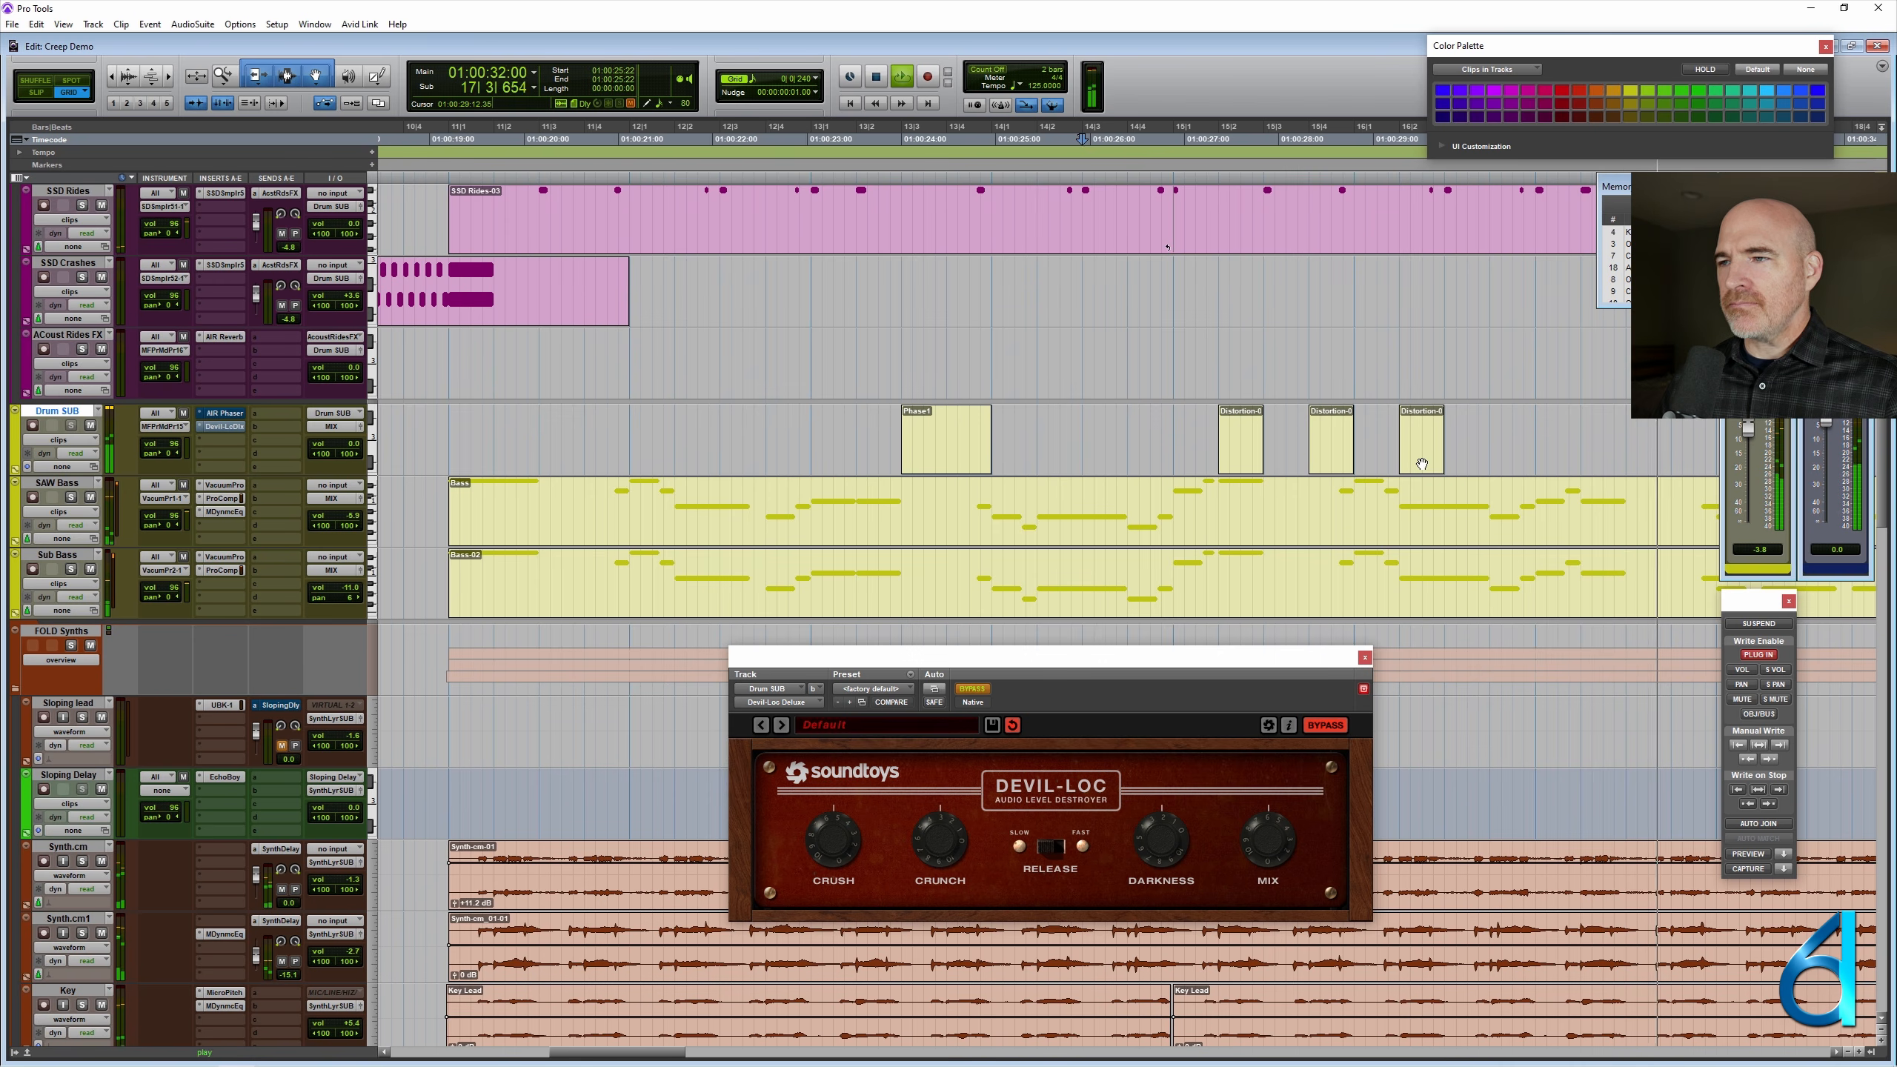
key("space")
left_click_drag(1426, 460, 1517, 452)
- Play the session from 14|4|000 through the four Distortion clips
left_click(1150, 452)
key("space")
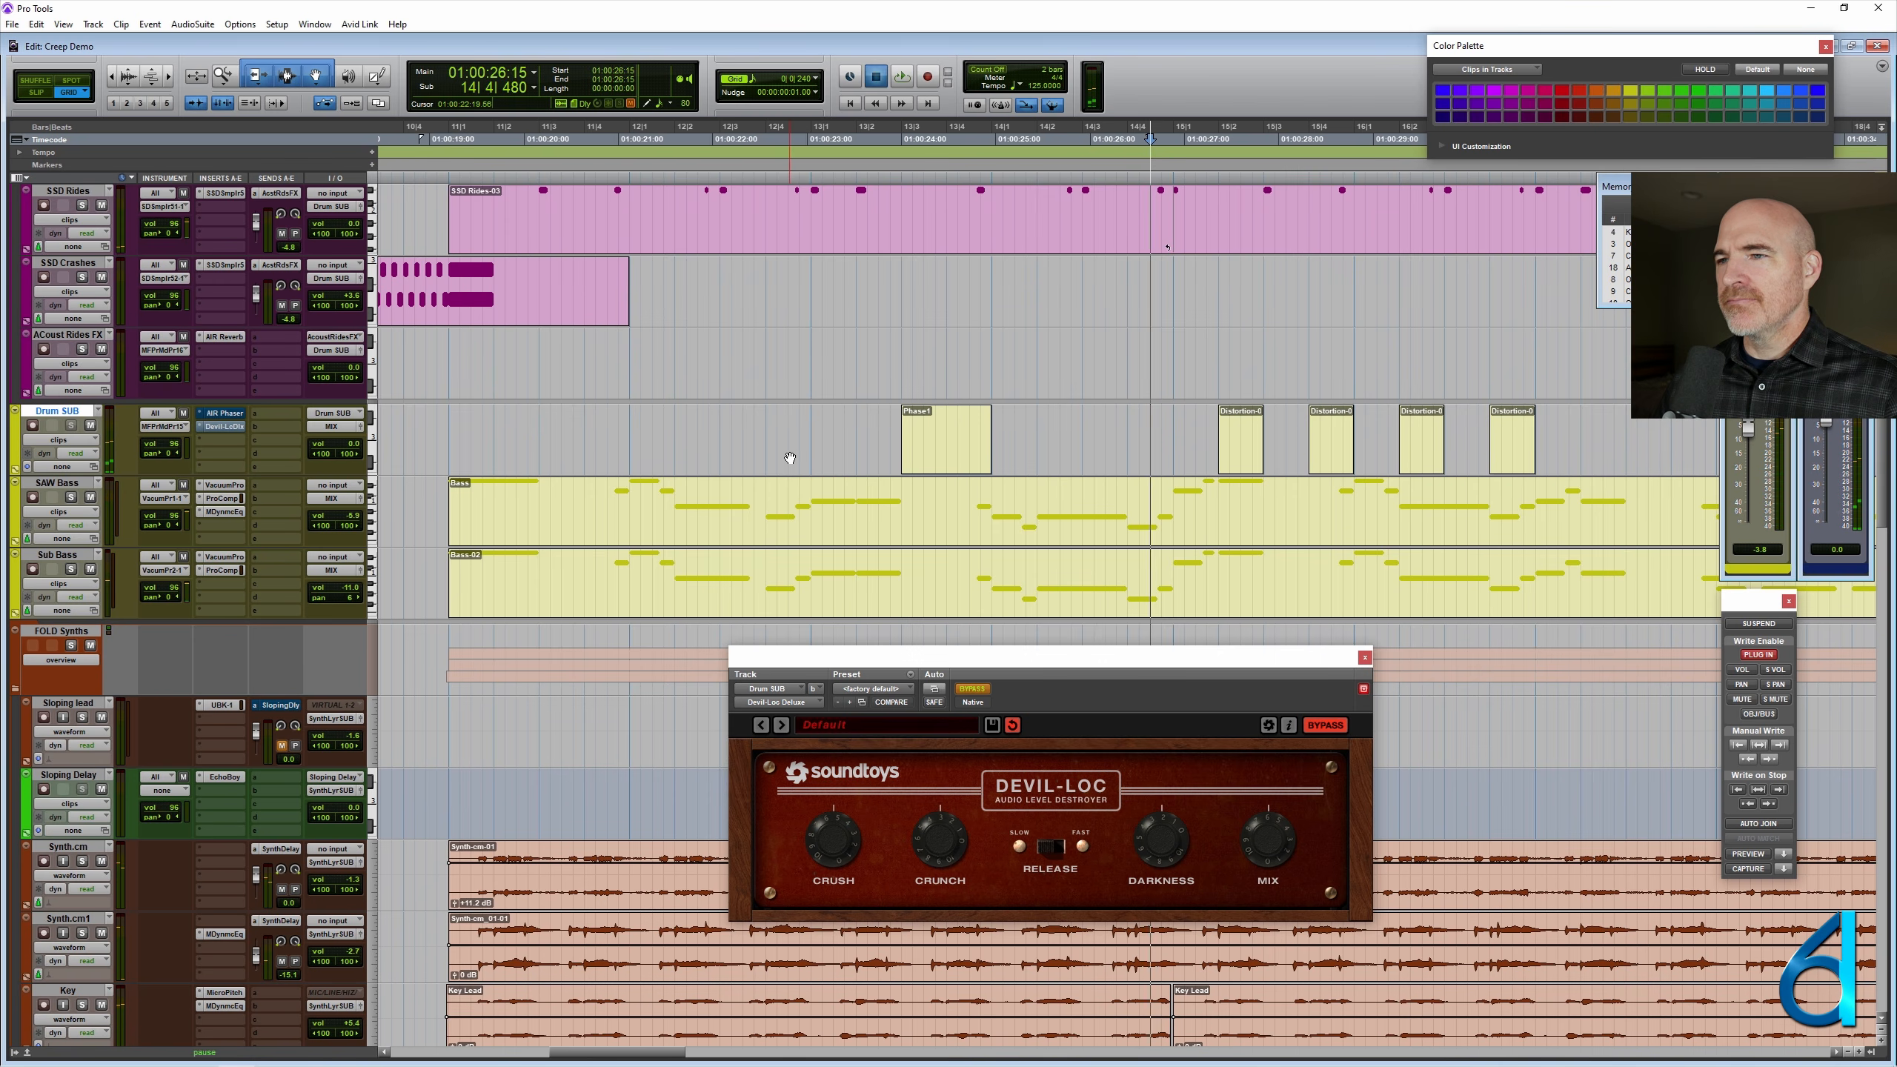
key("Return")
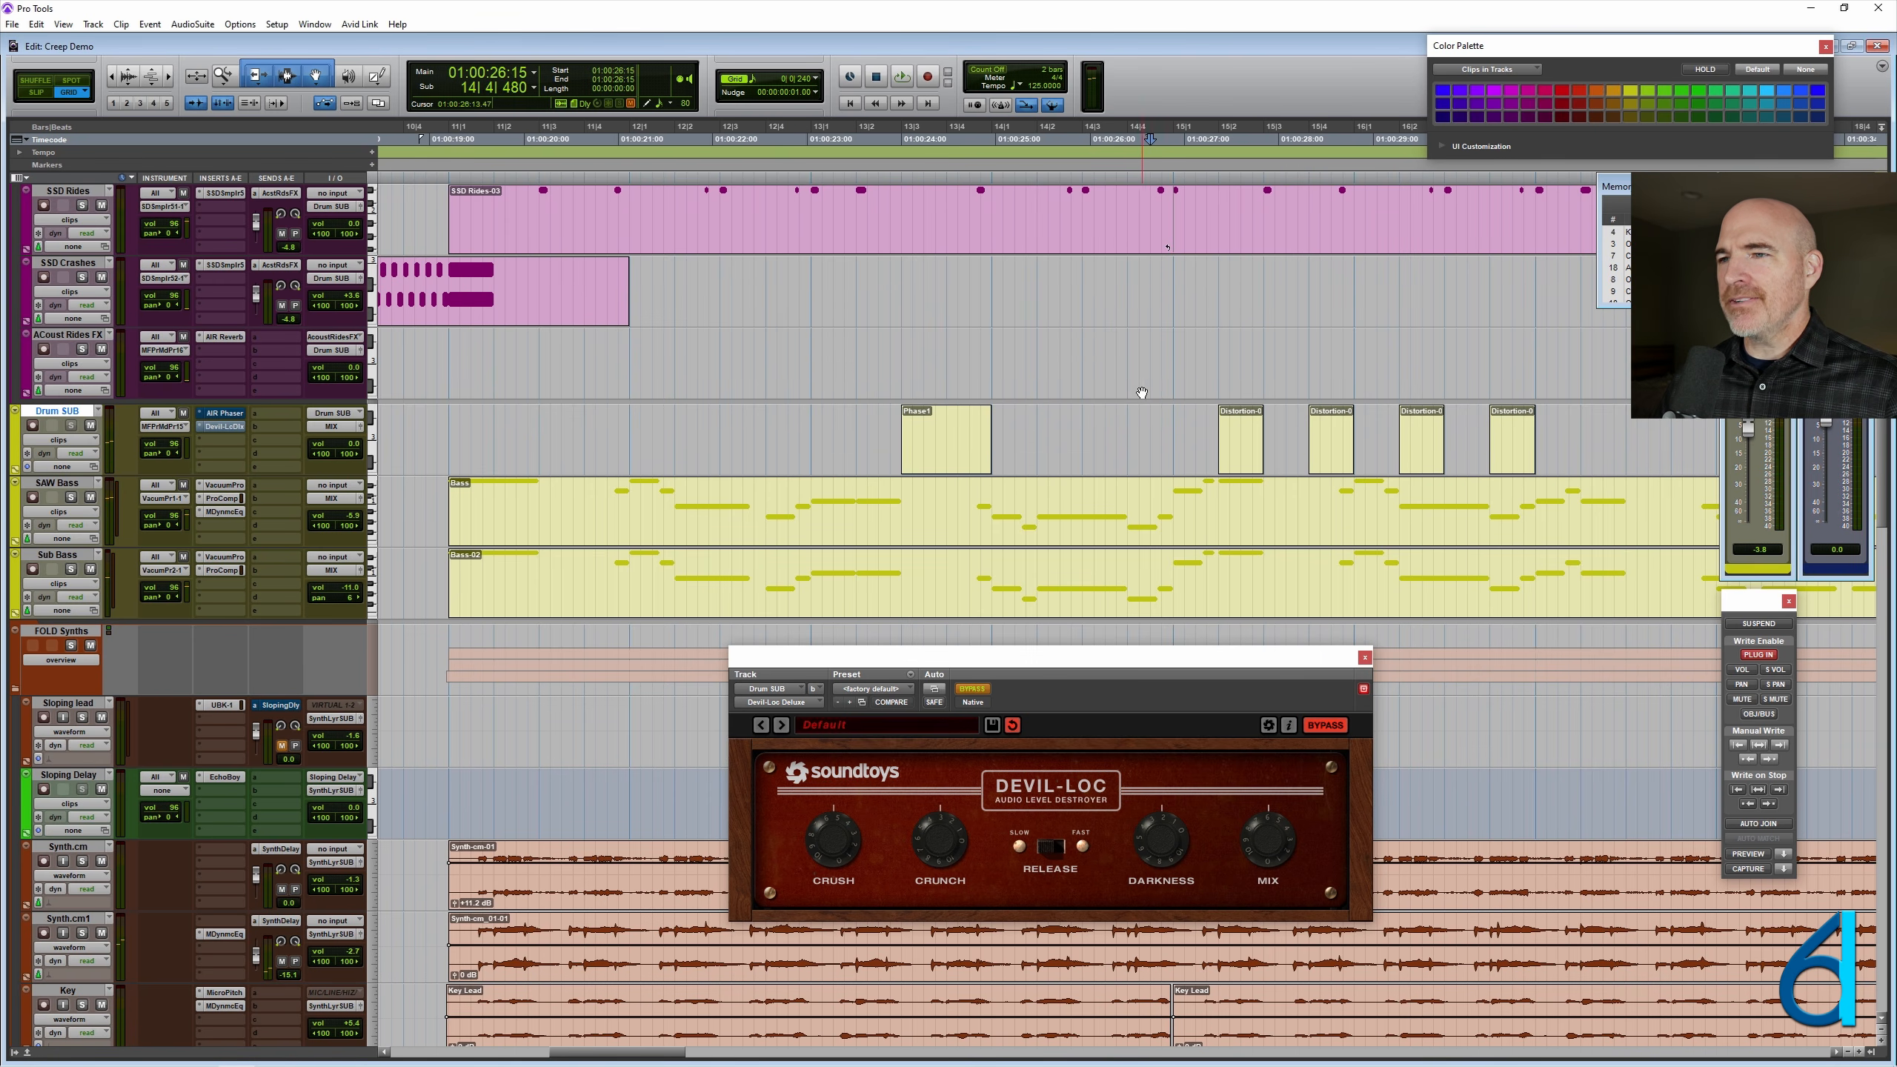
left_click(1129, 370)
key("space")
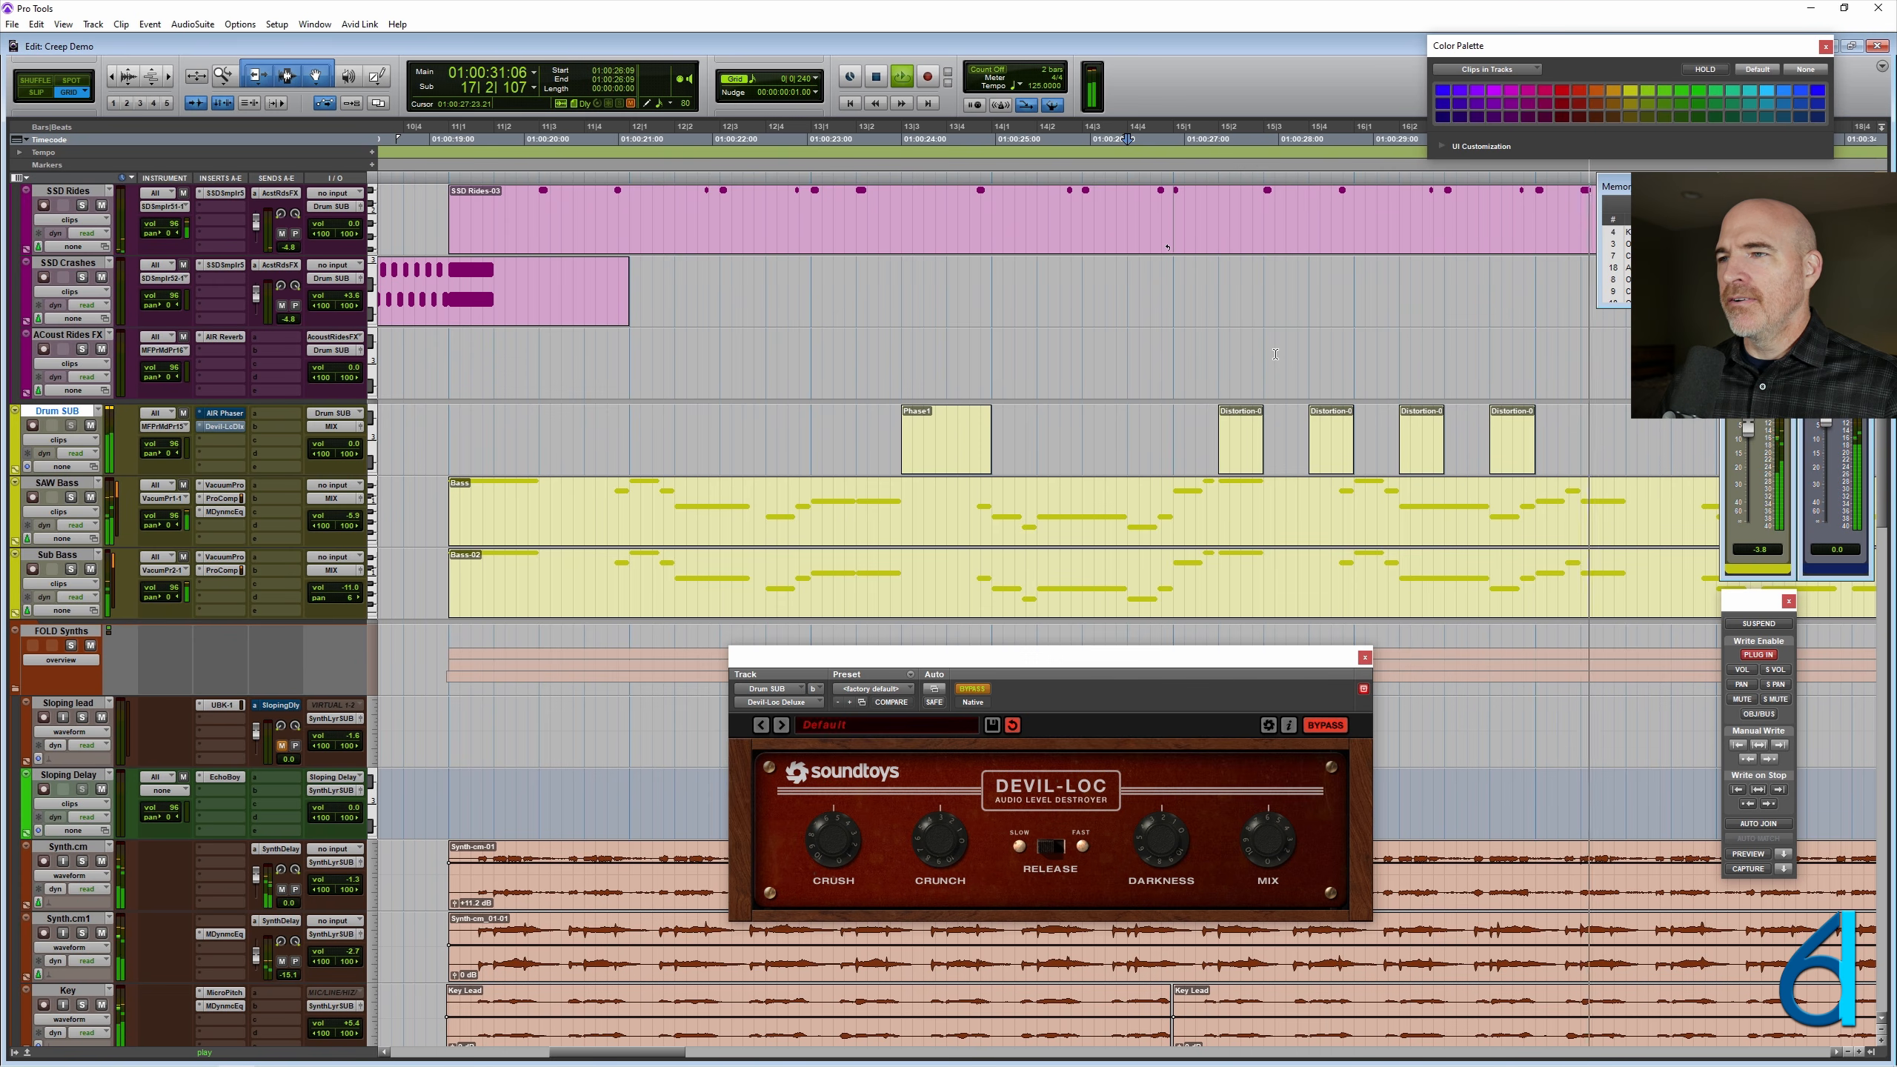
key("space")
- Delete the Distortion clips at 15|4|000, 16|2|000 and 16|4|000, keeping only the one at 15|2|000
left_click(1379, 347)
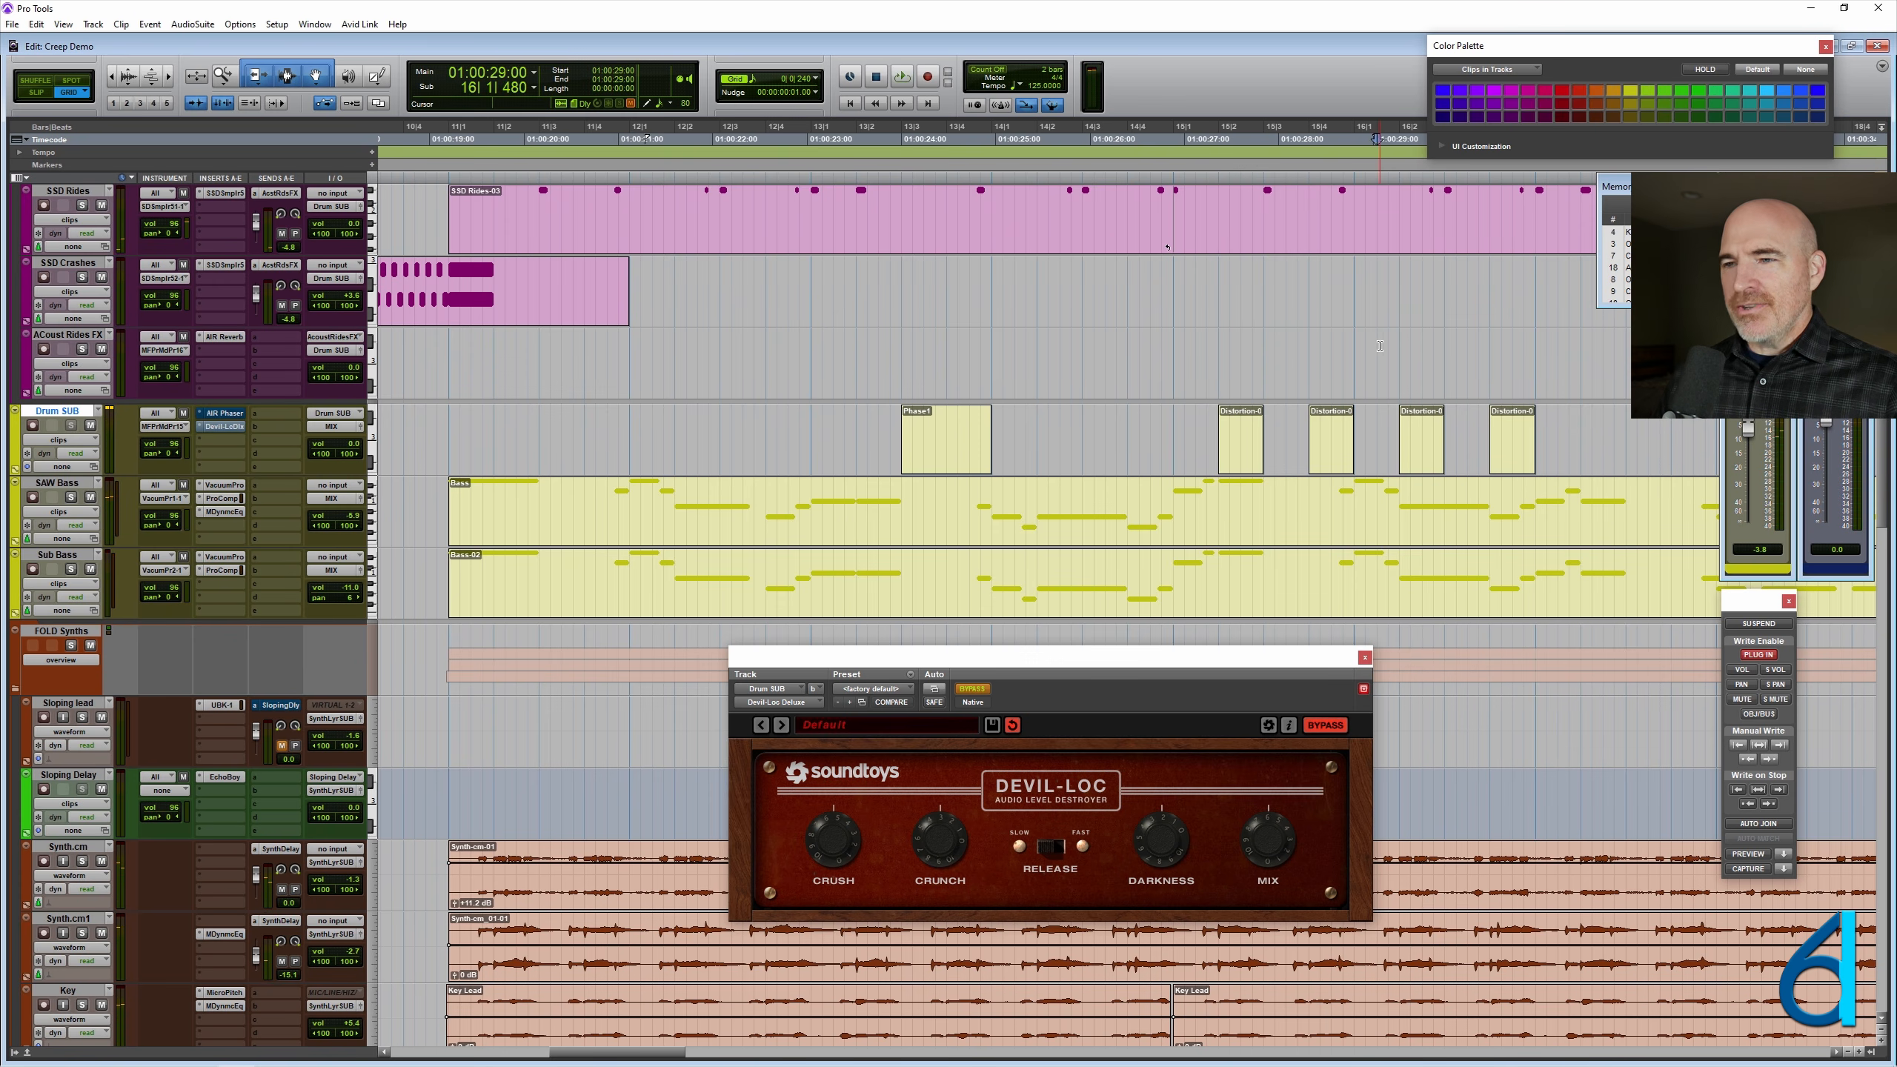
key("r")
key("t")
key("t")
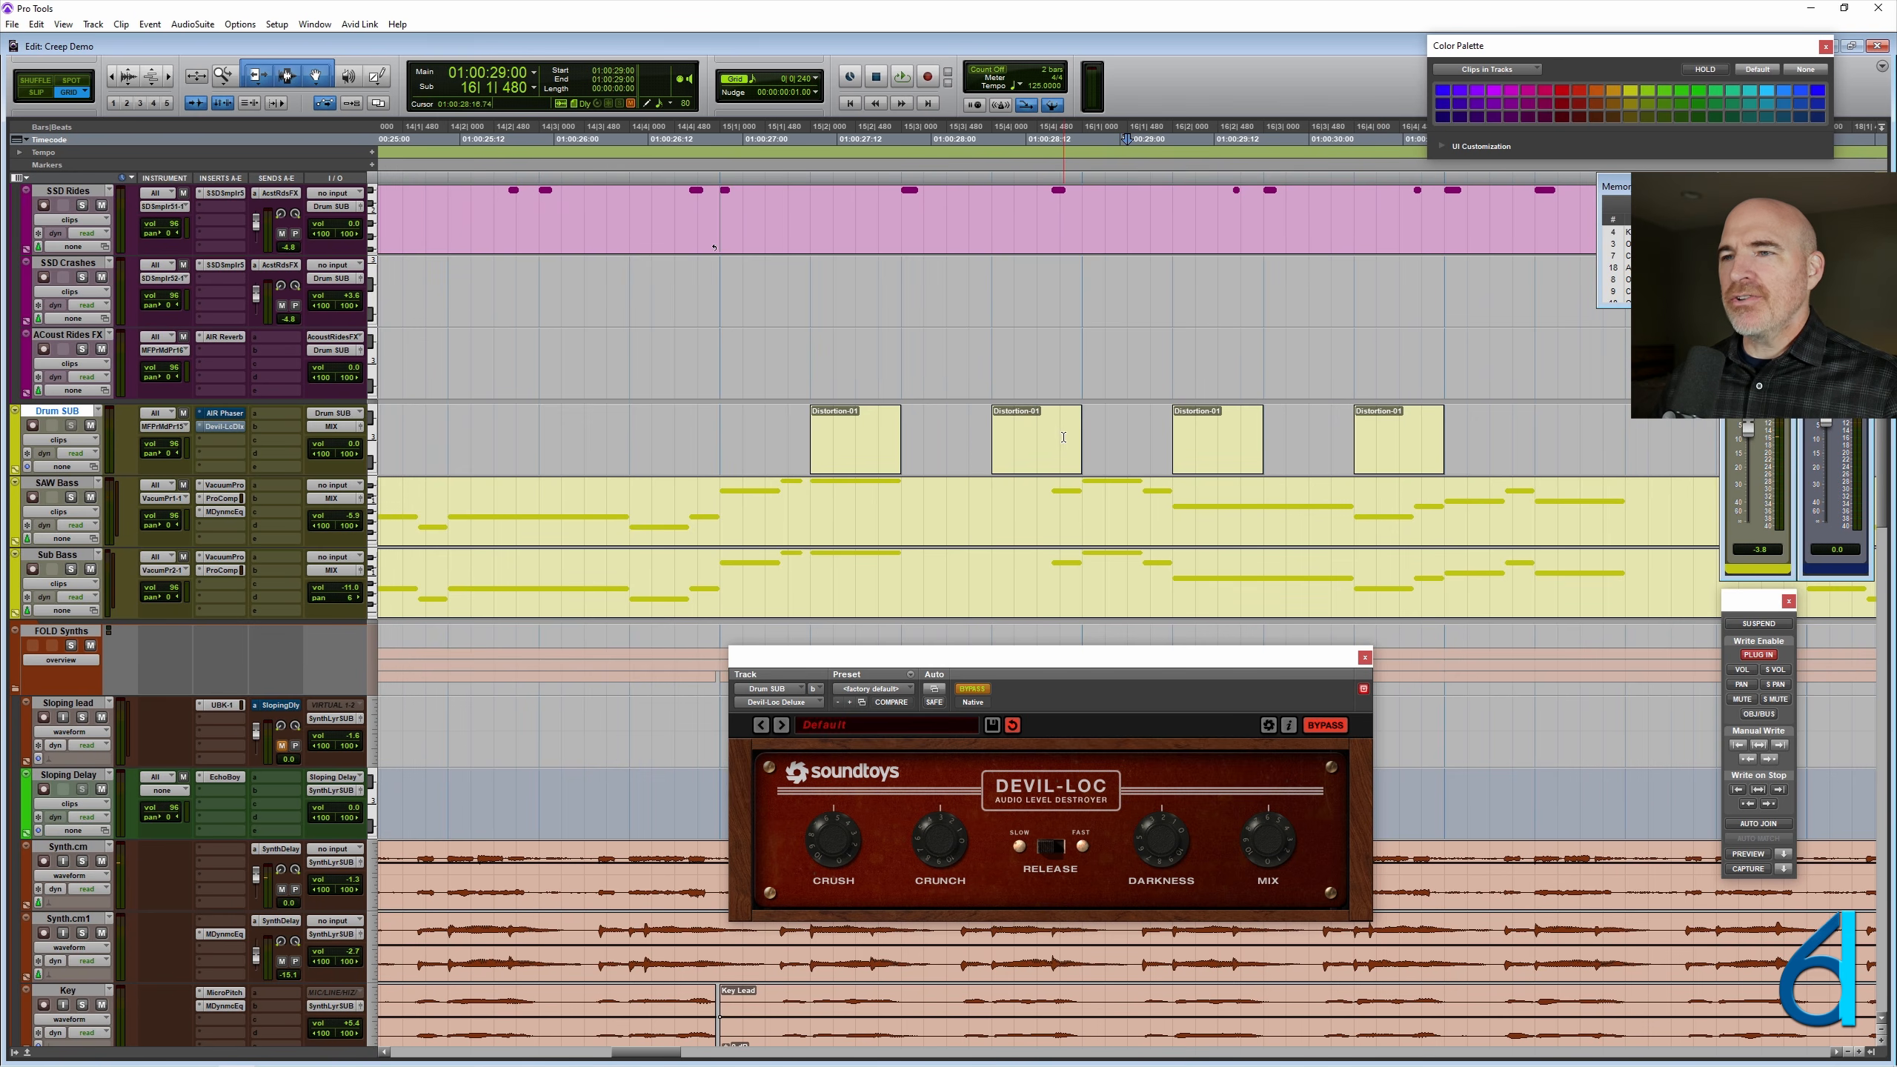
double_click(1063, 438)
left_click(1374, 439, "shift")
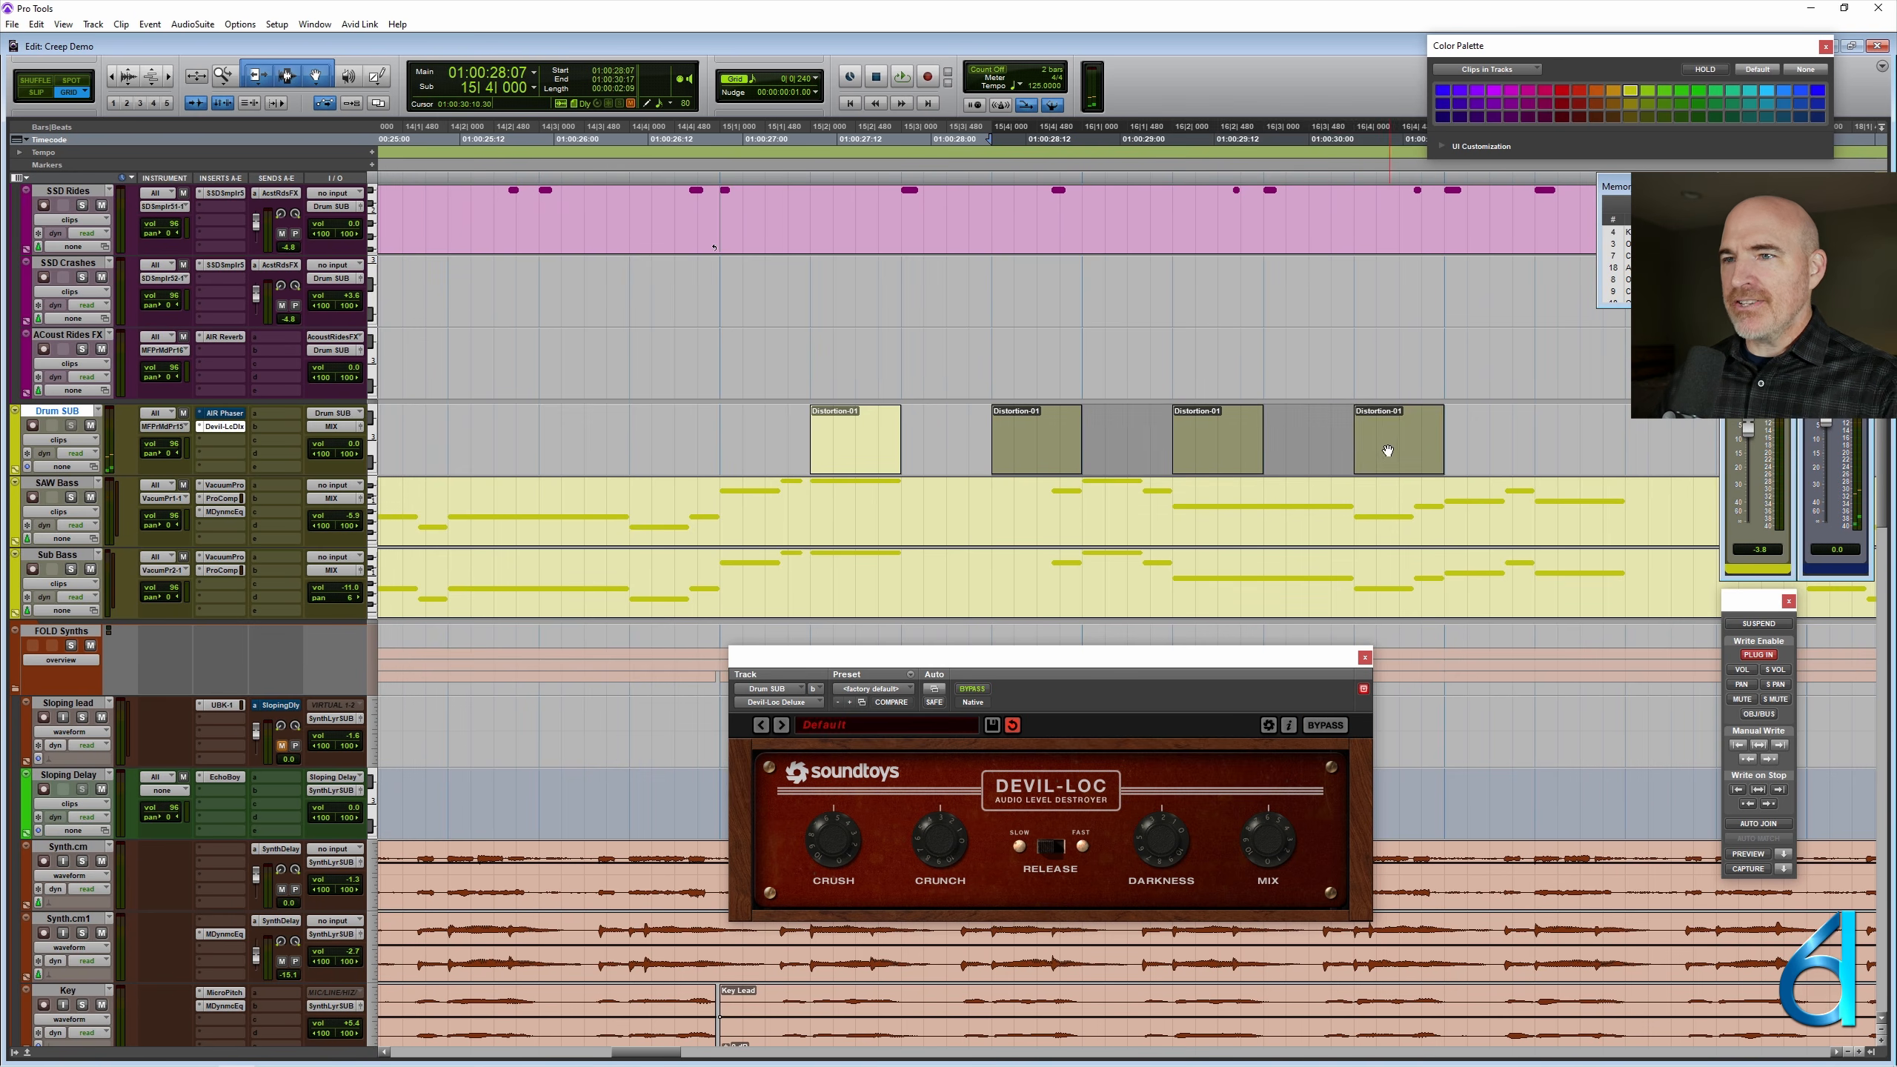
key("Delete")
- Copy the Distortion clip from 15|2|000 to 15|4|000, 16|2|000 and 16|4|000, and play the result from 14|2|000
left_click(828, 452)
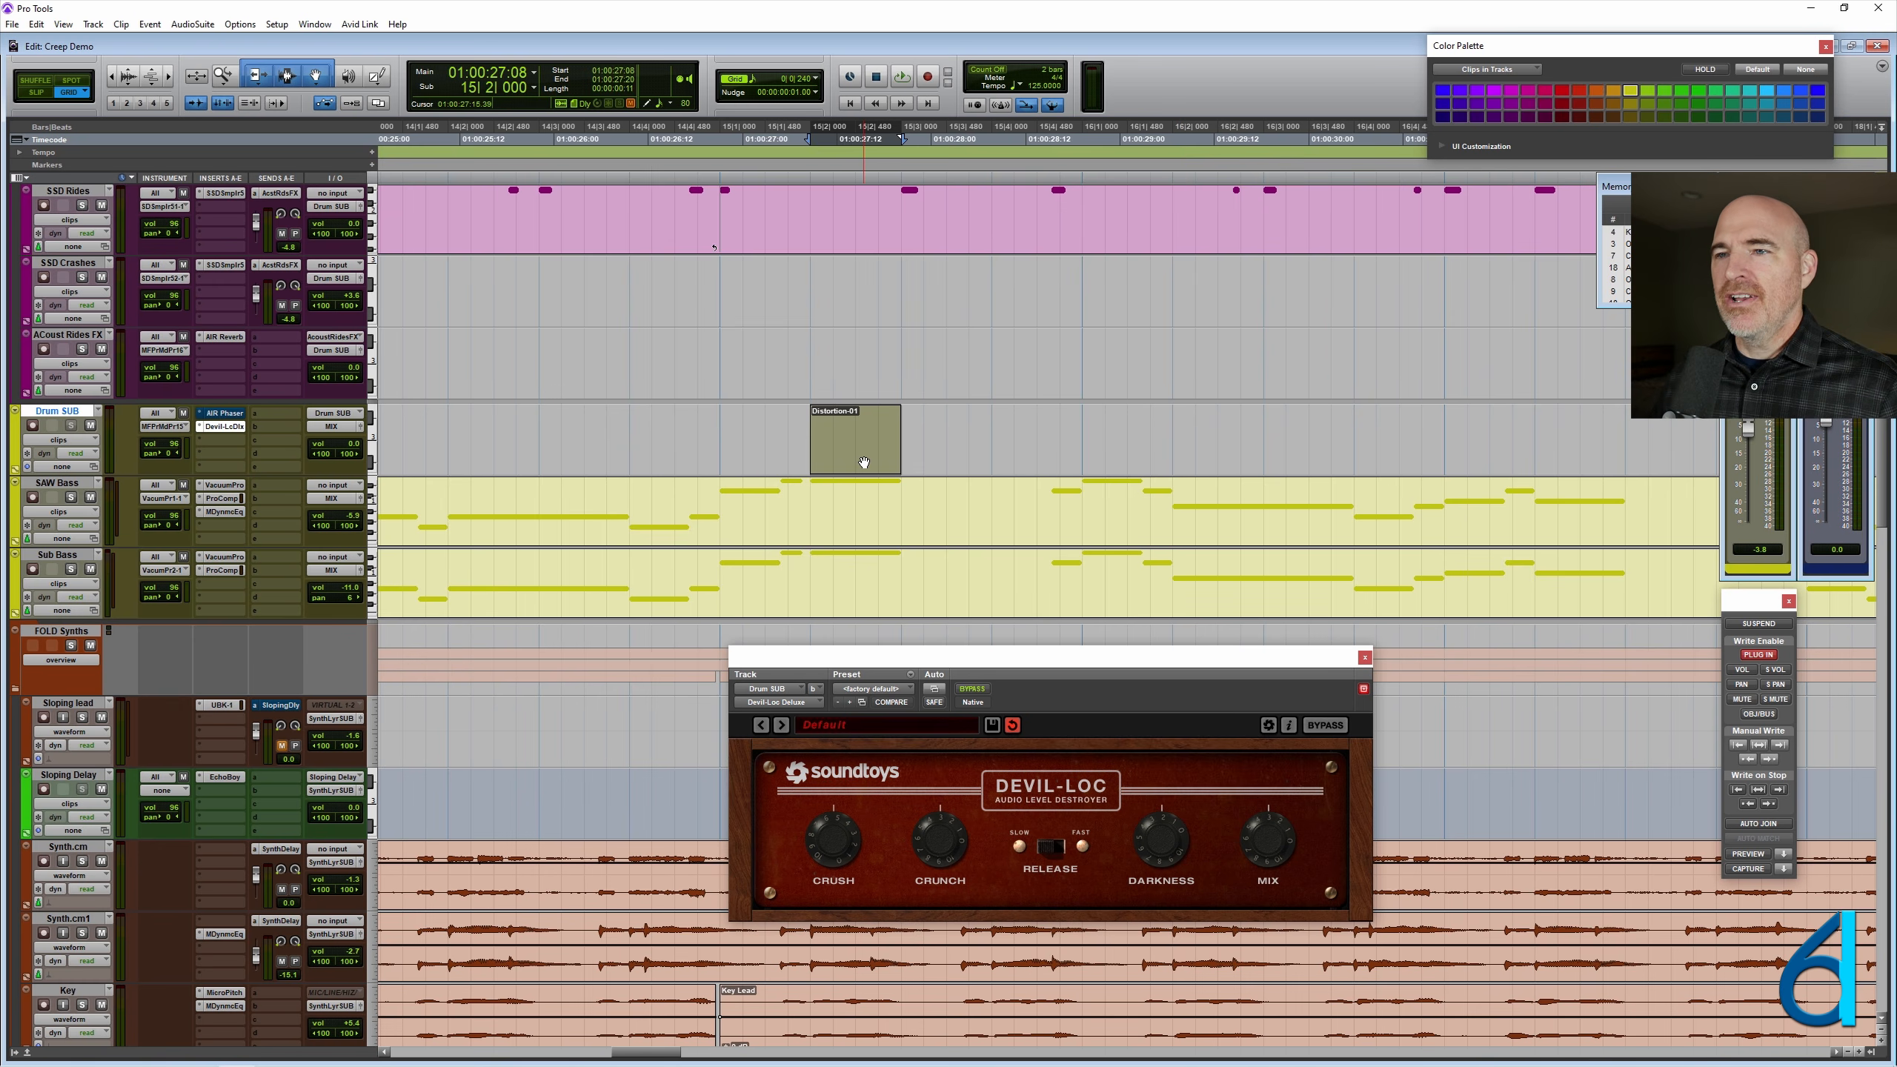
left_click_drag(864, 462, 1412, 449)
left_click(459, 401)
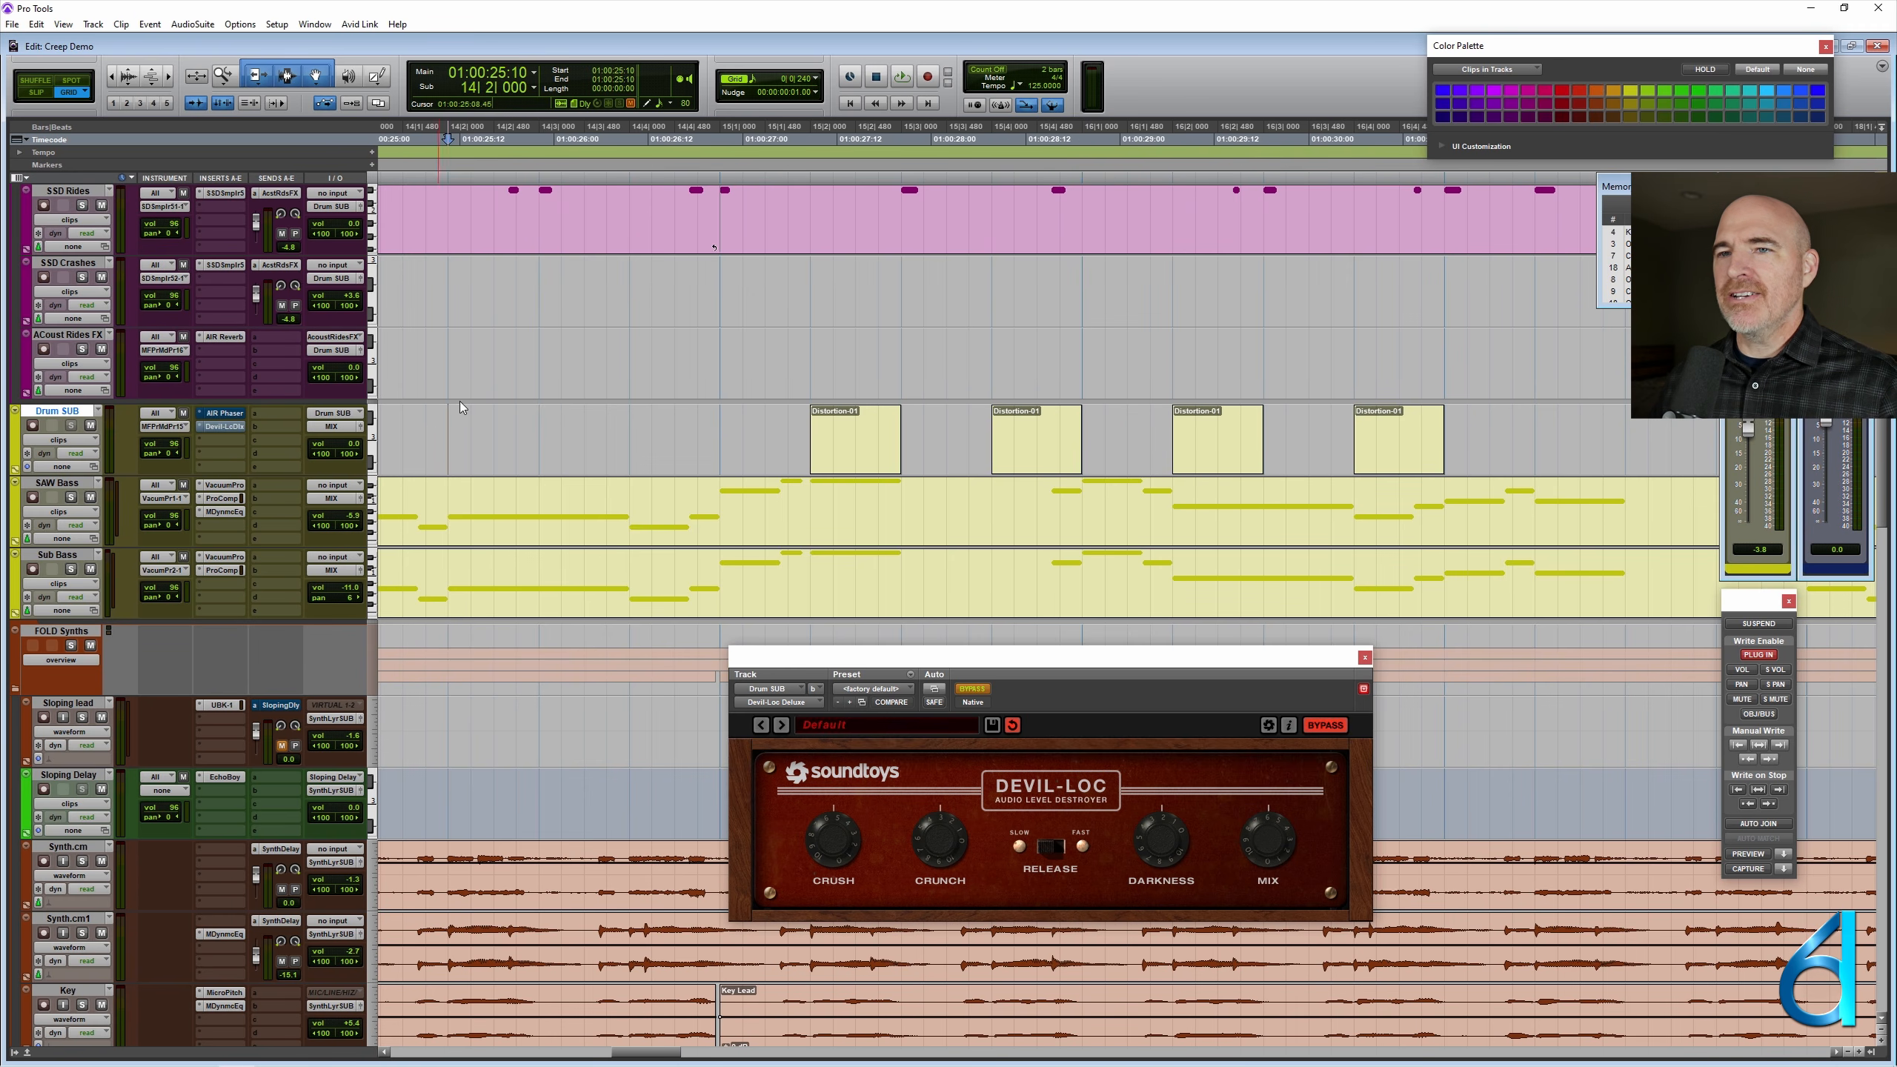
key("space")
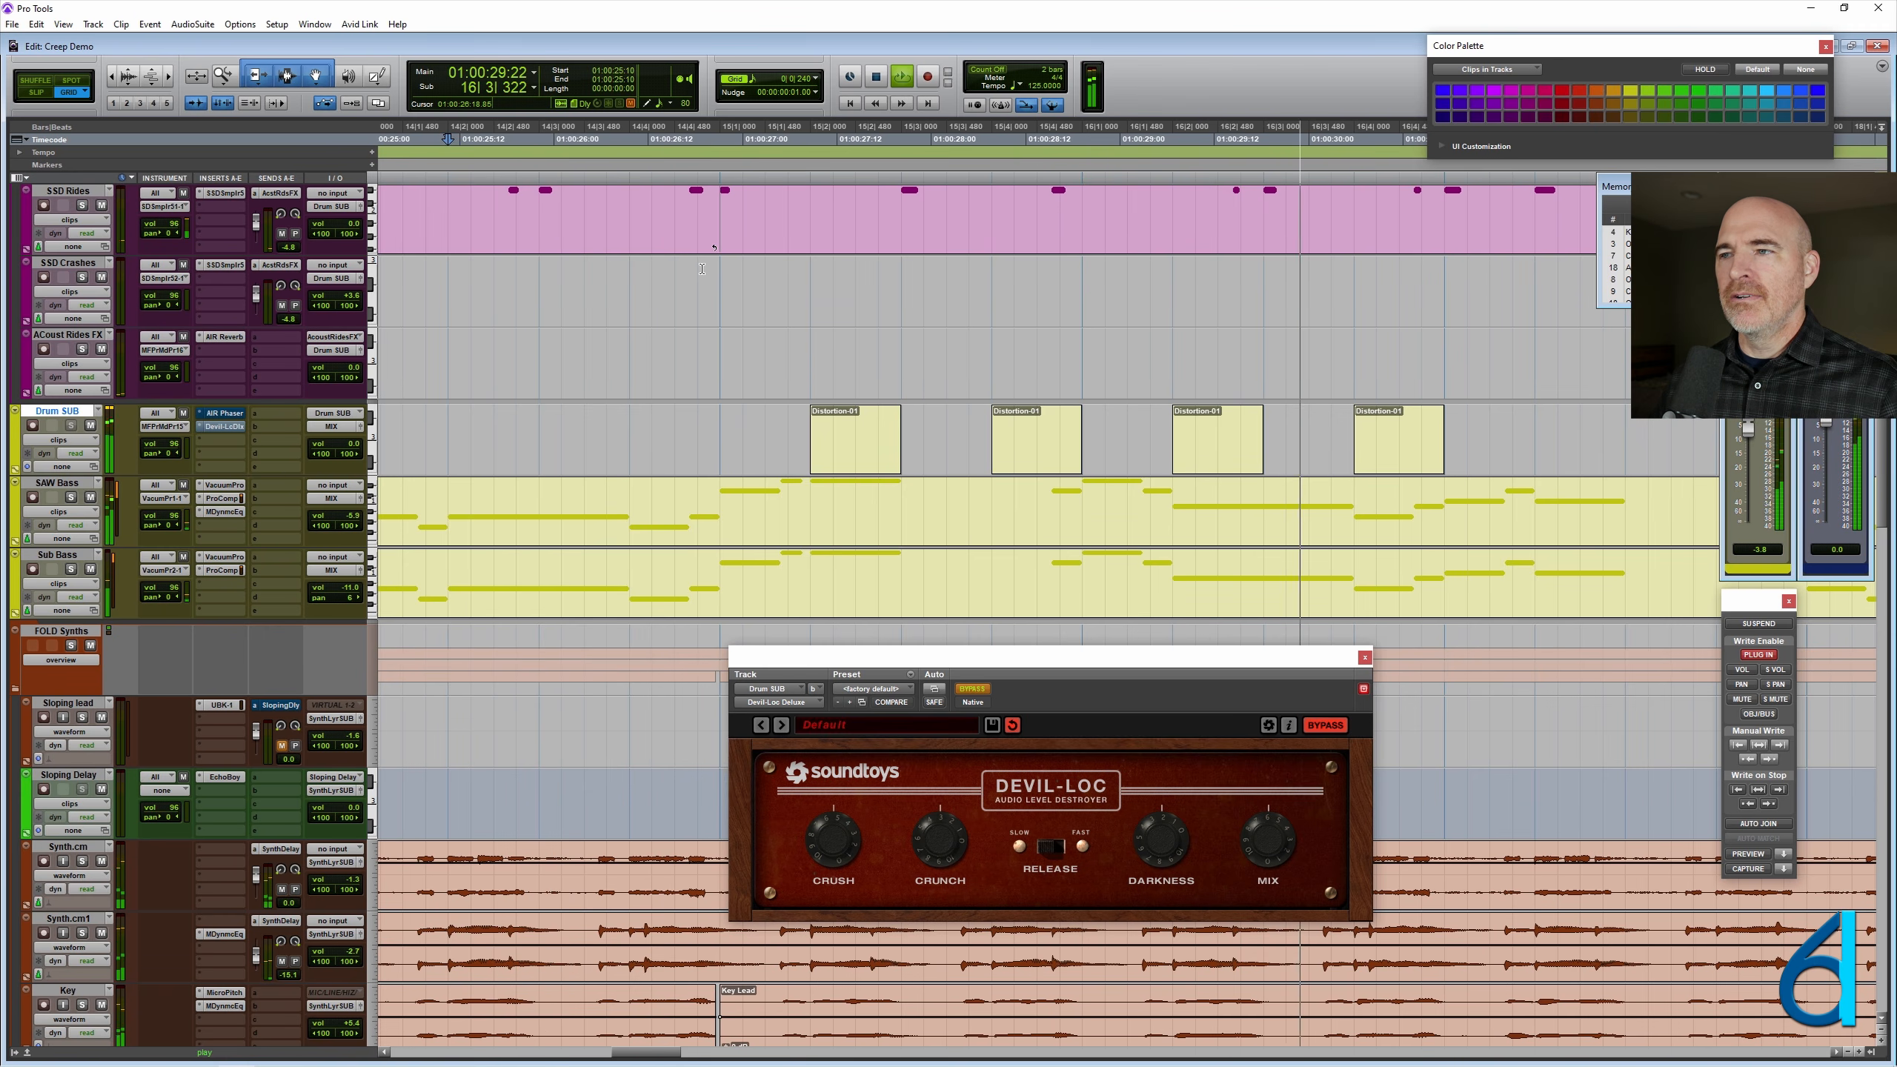
key("r")
key("space")
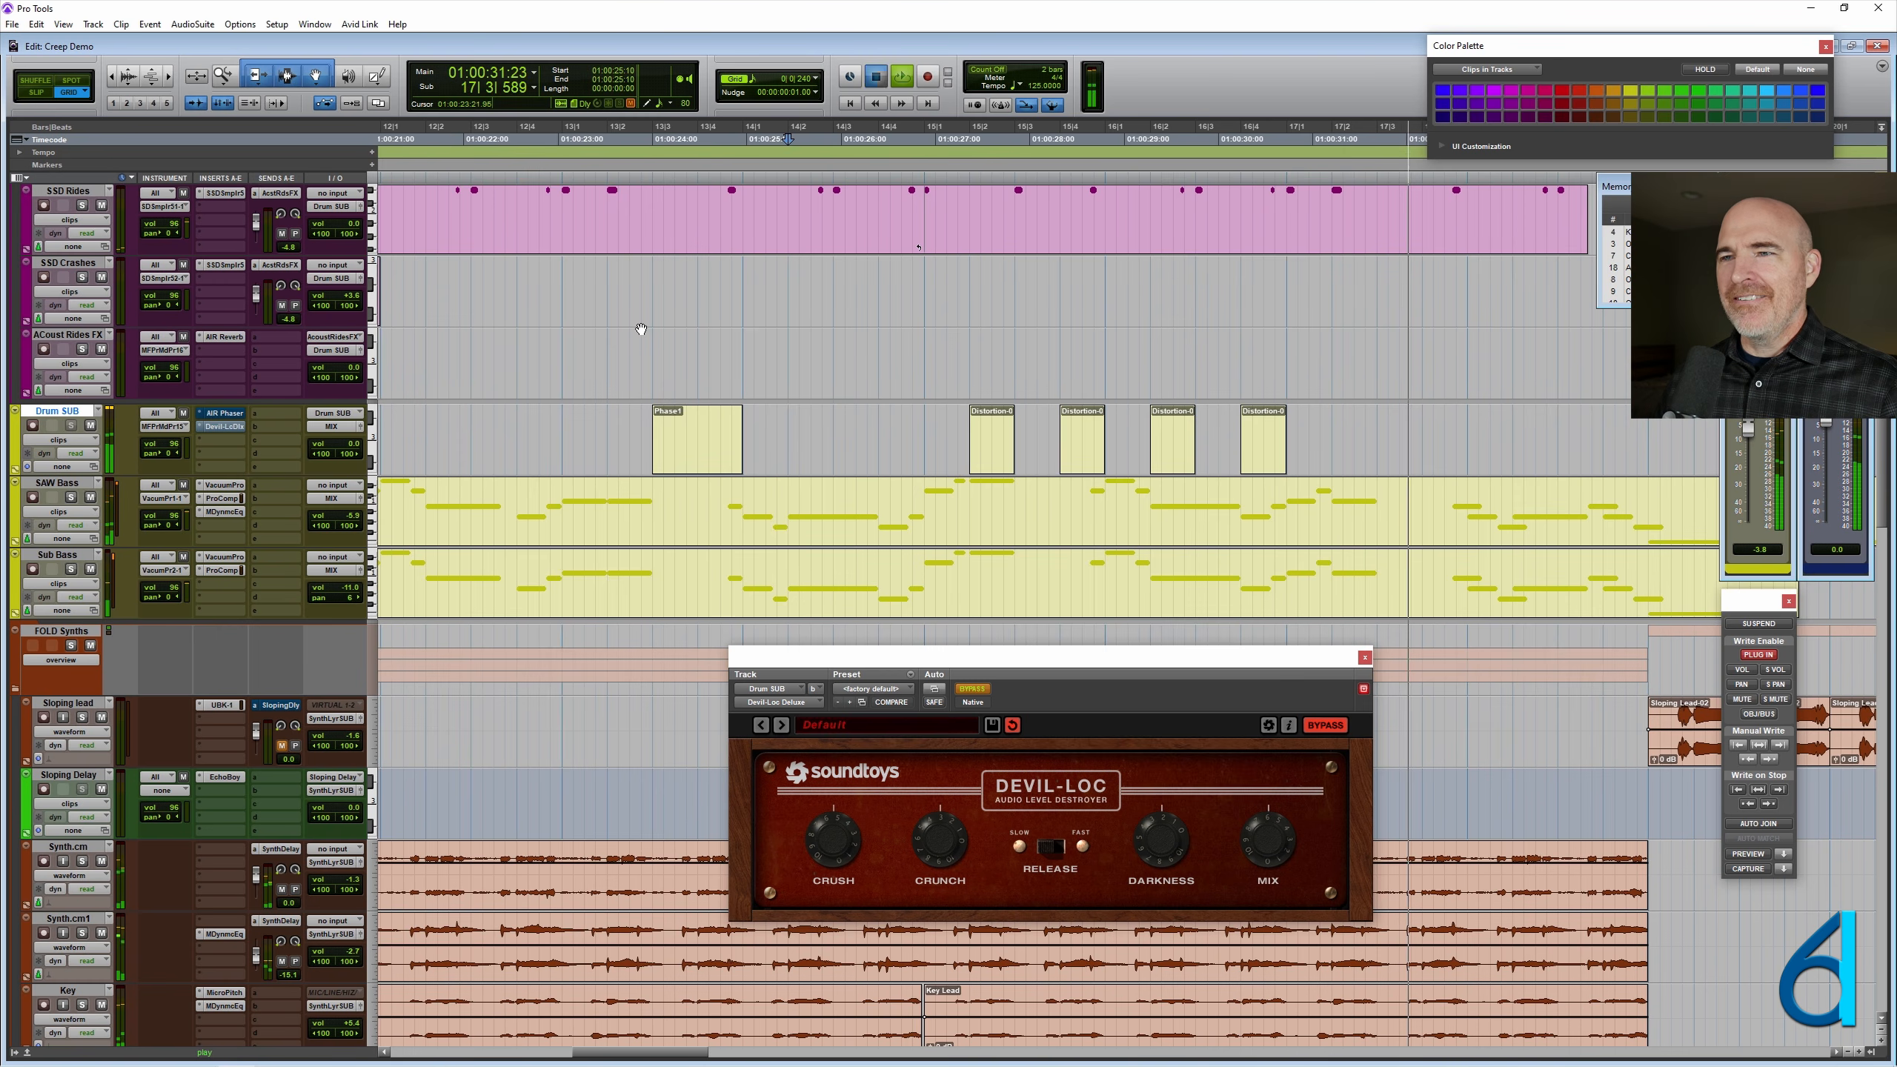
- Delete the Distortion clip at 15|2|000 and play the remaining three from 01:00:26:21
left_click(894, 417)
key("r")
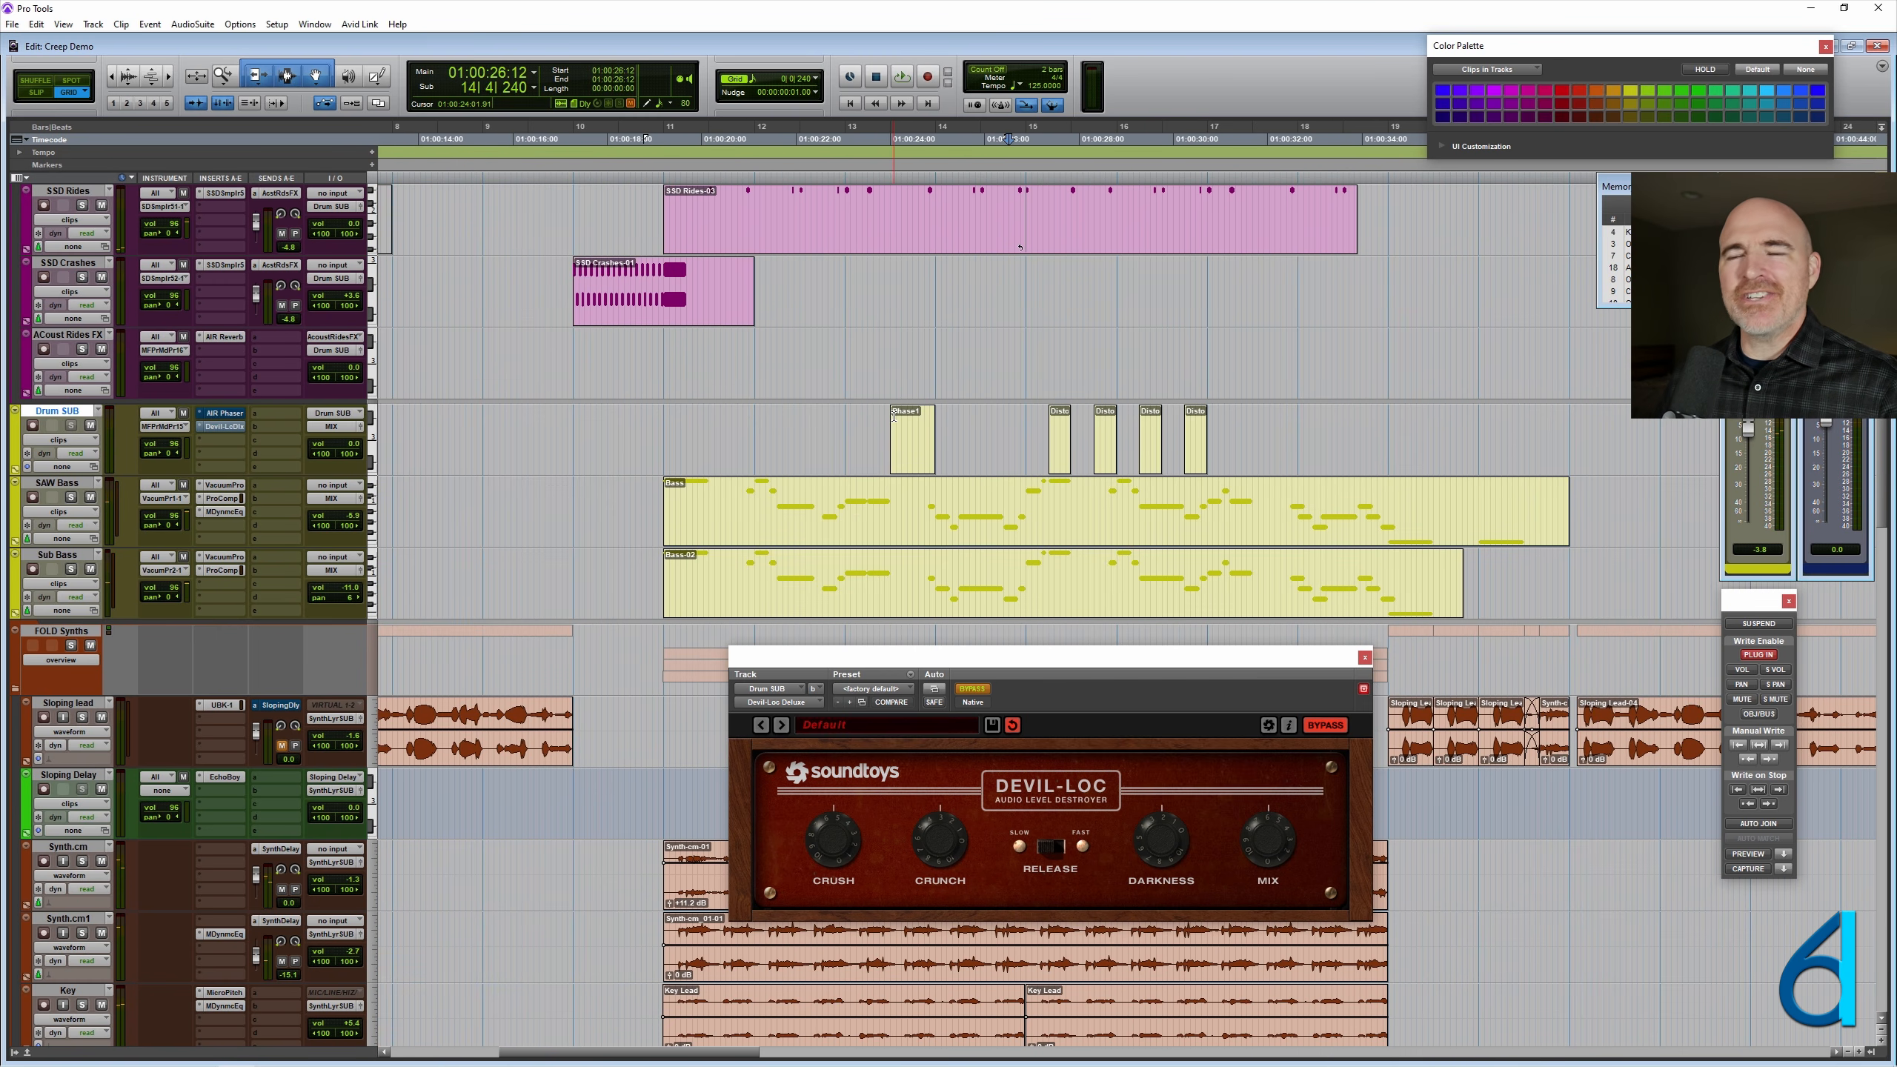
left_click(1059, 451)
key("Delete")
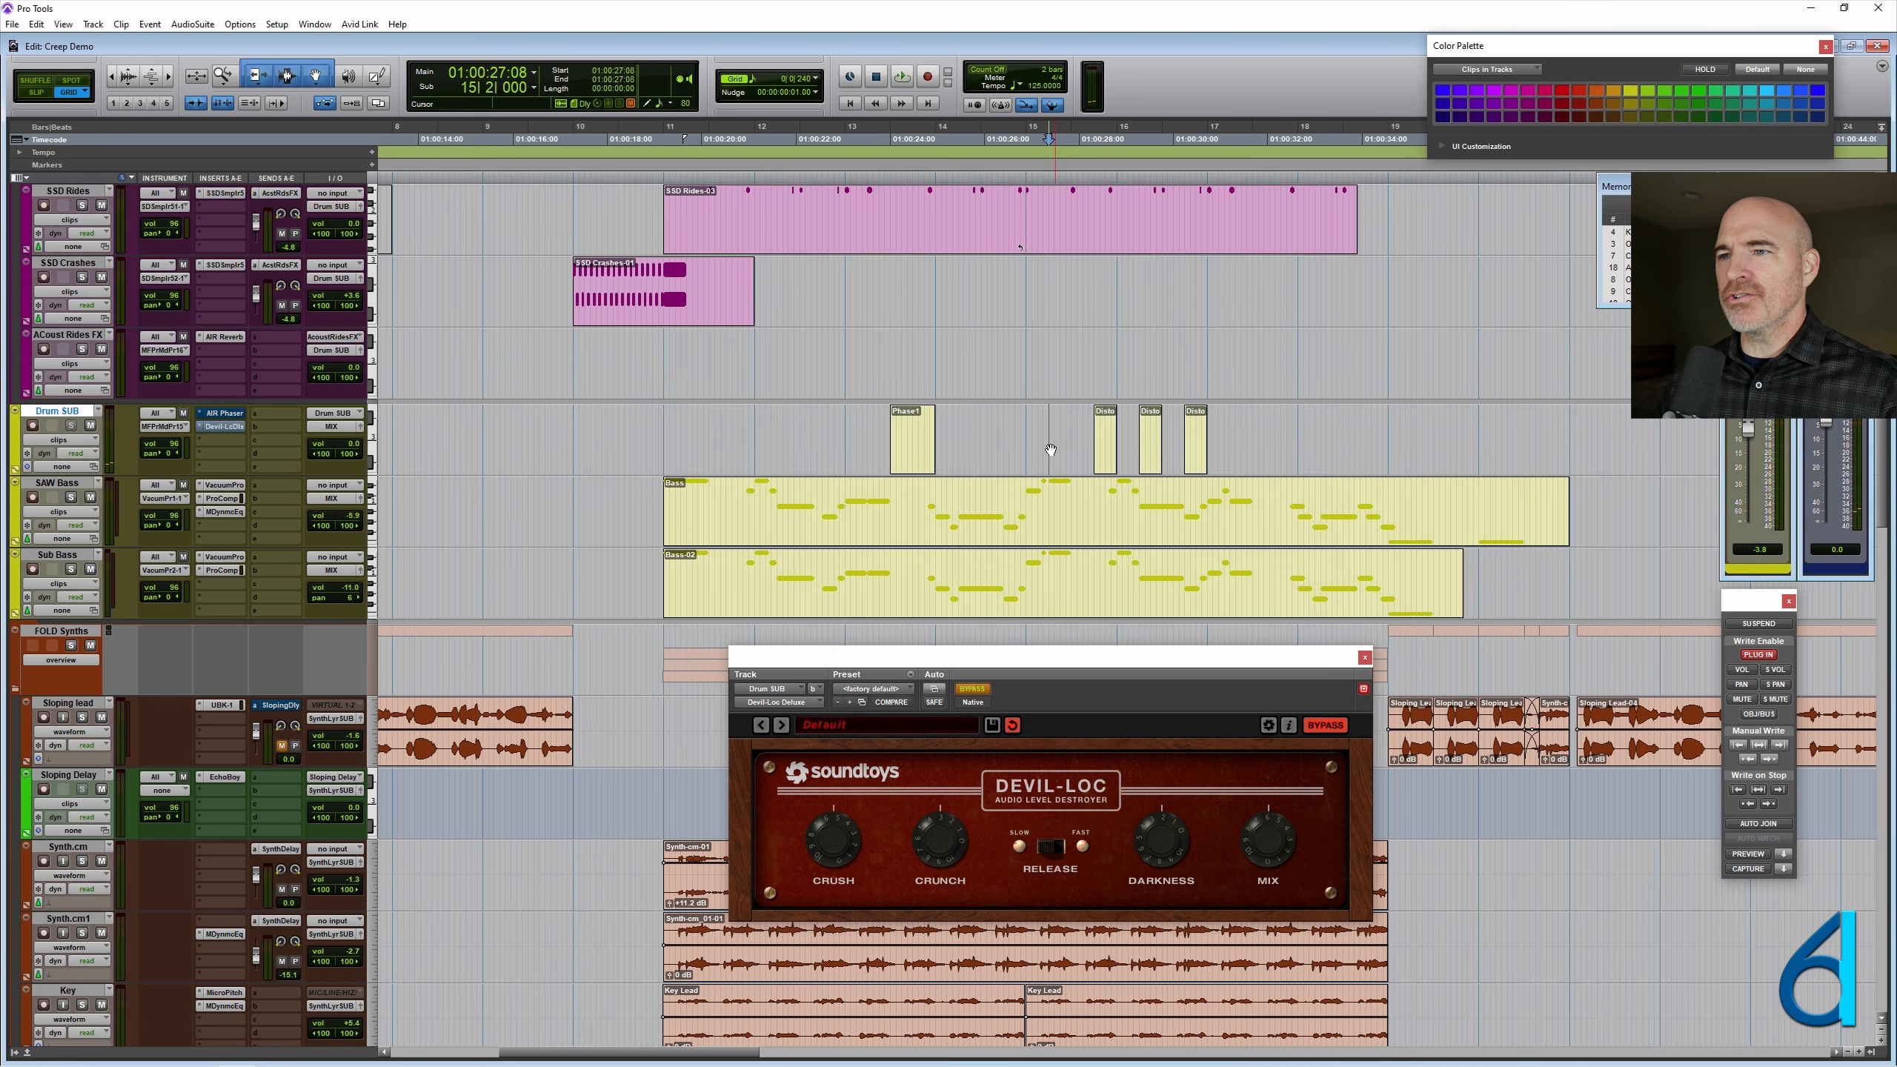
left_click(1041, 320)
key("space")
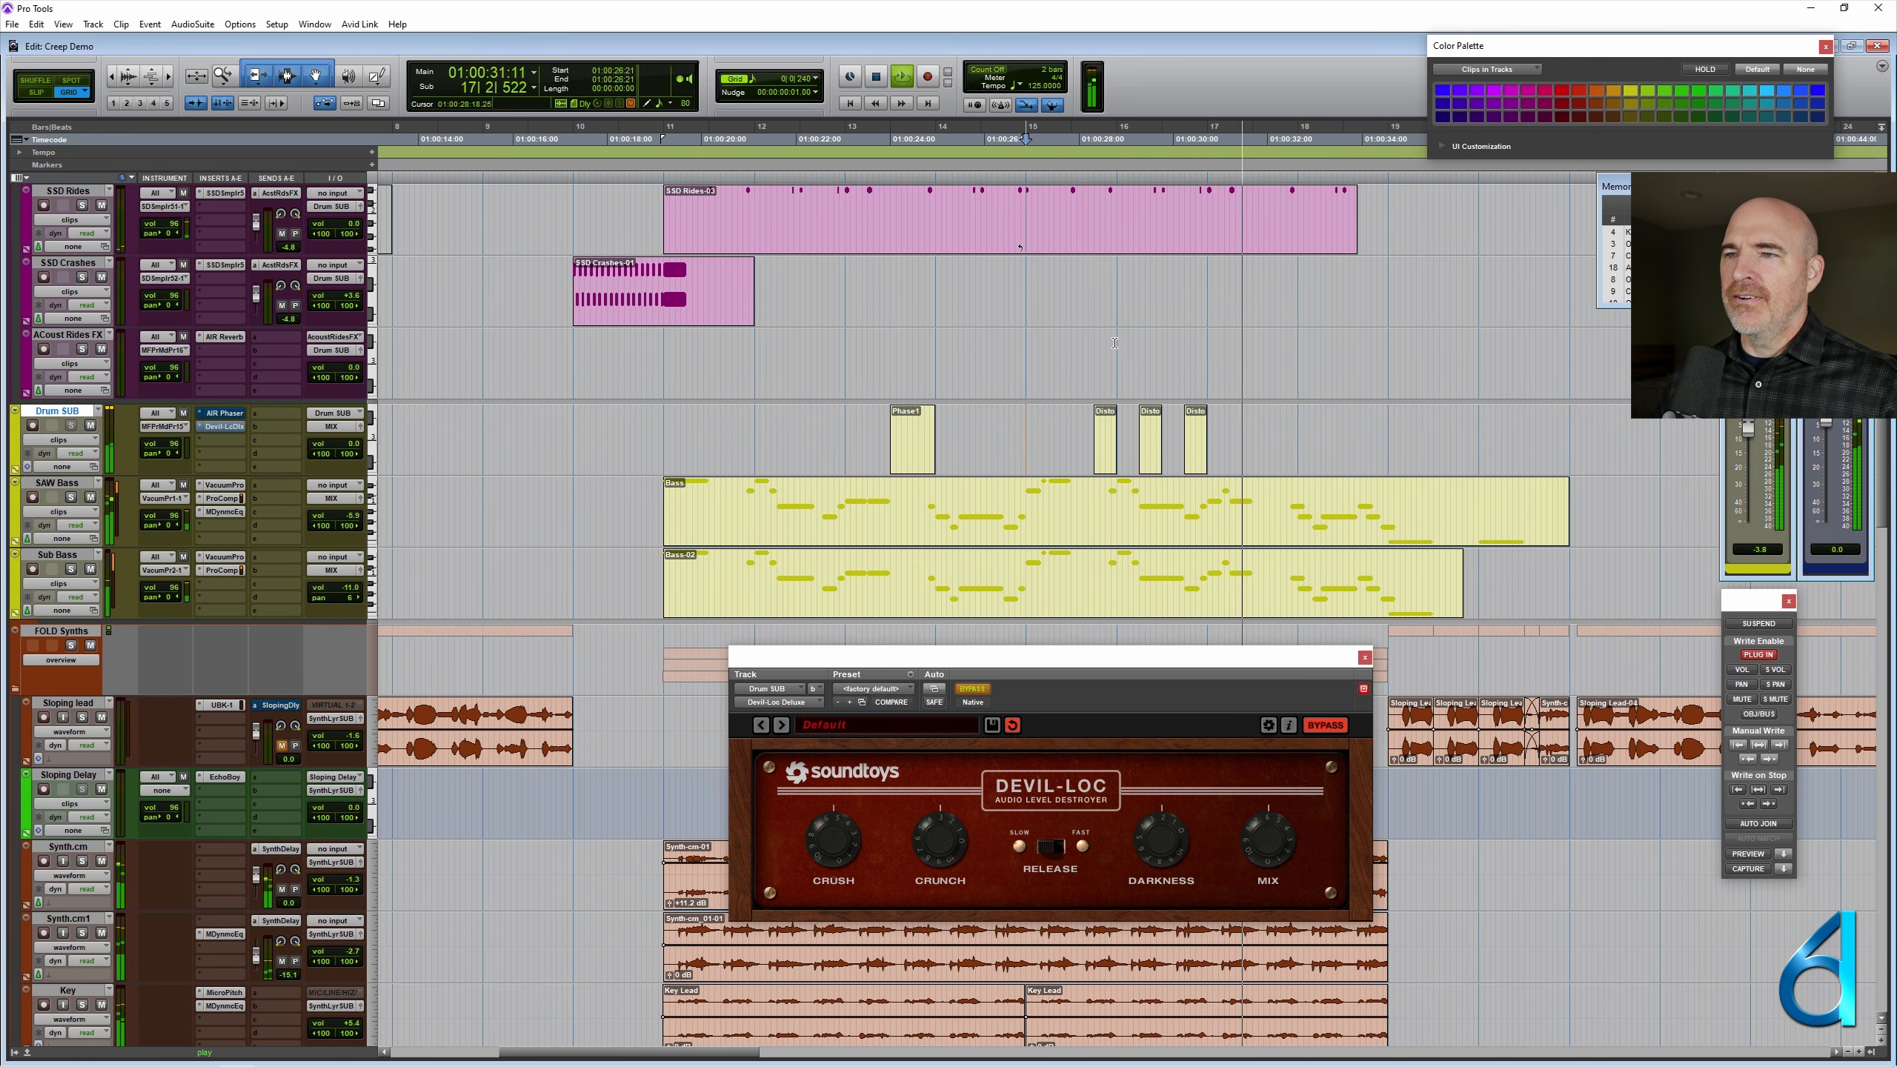
key("space")
left_click(1118, 318)
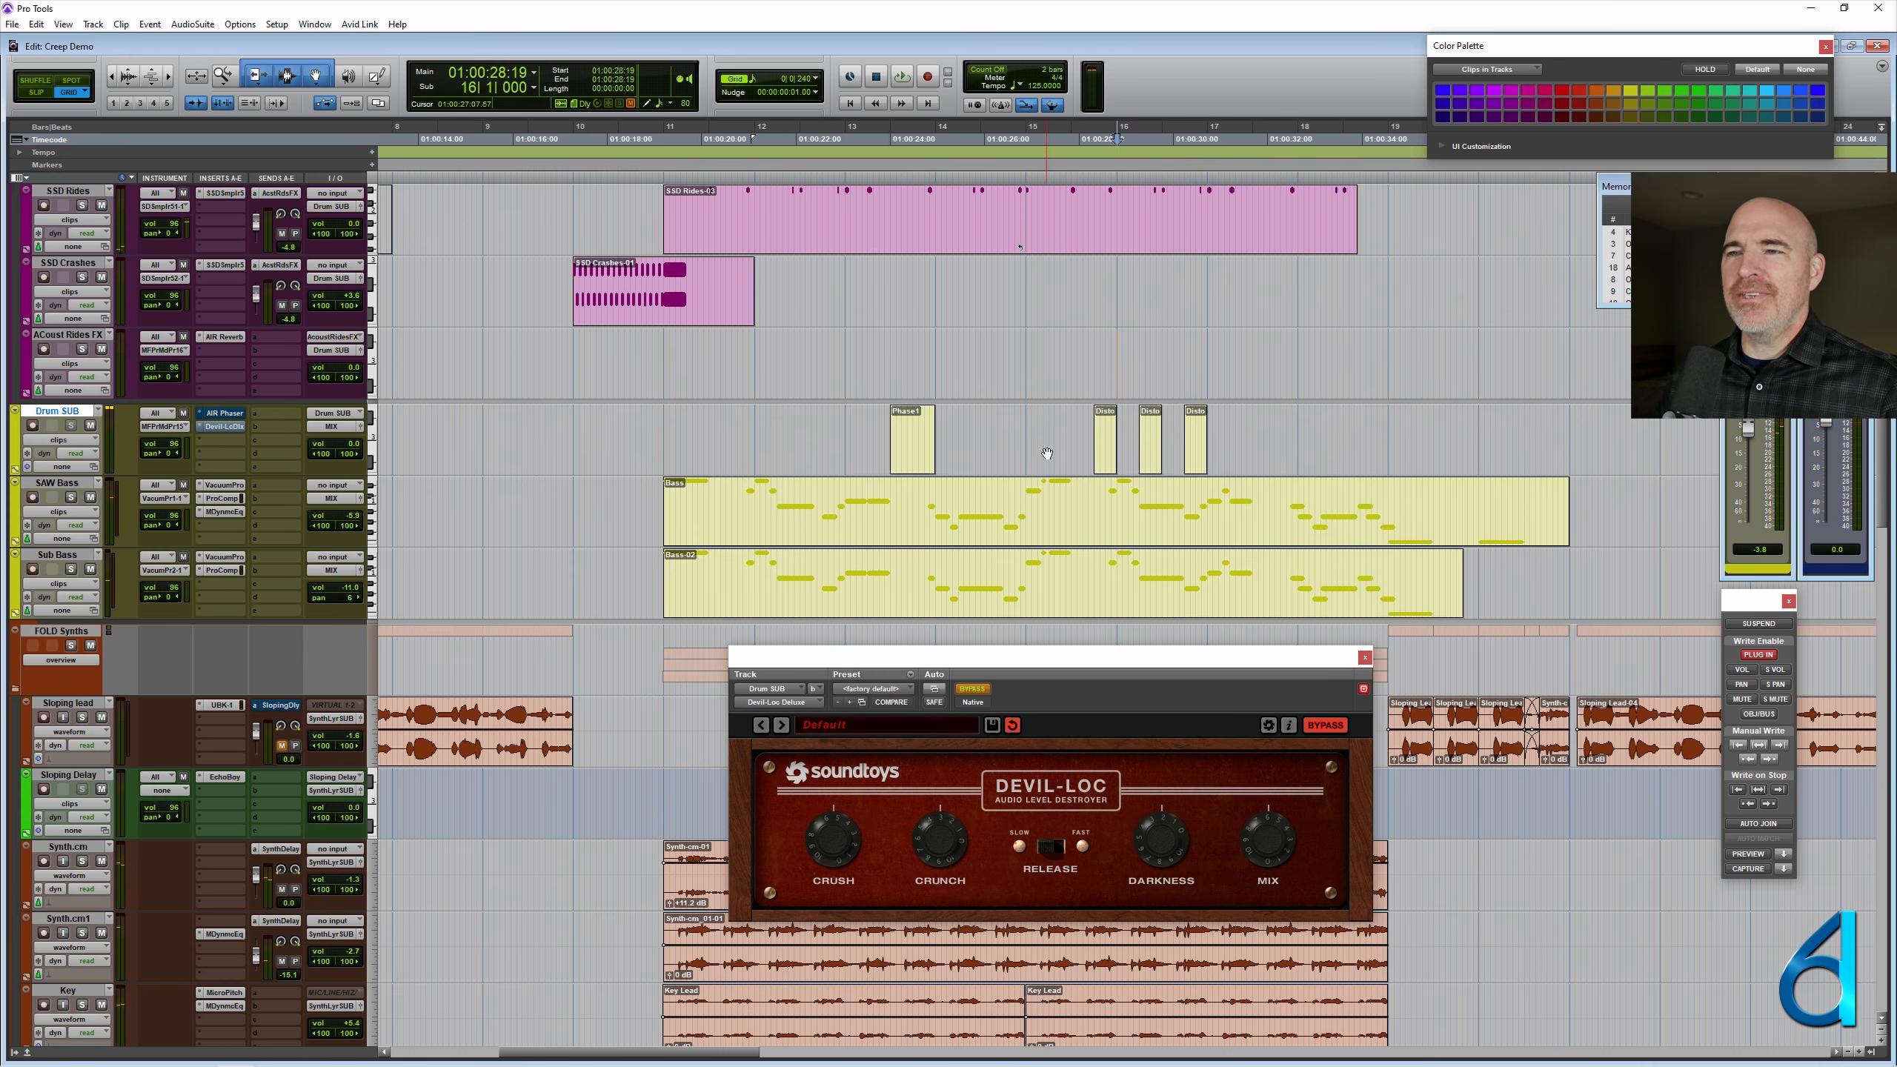
left_click(1046, 449)
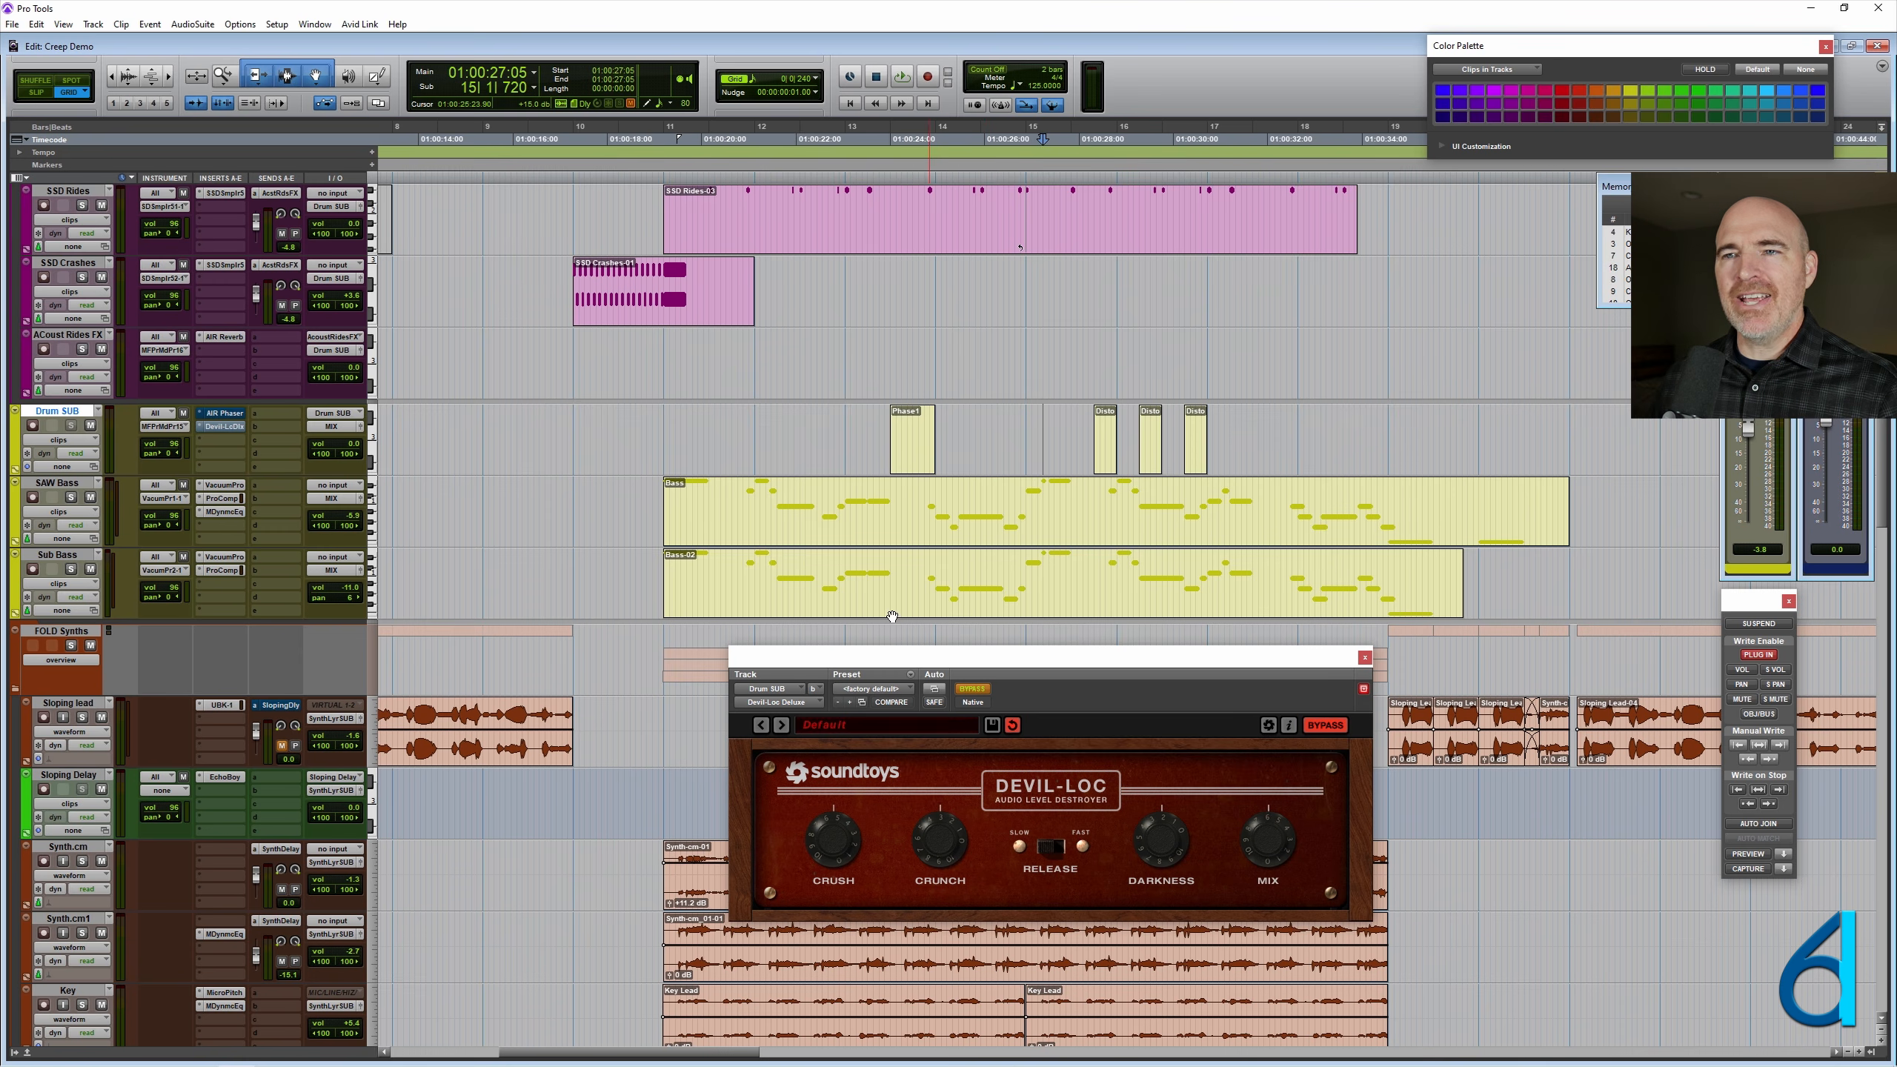
left_click(392, 417)
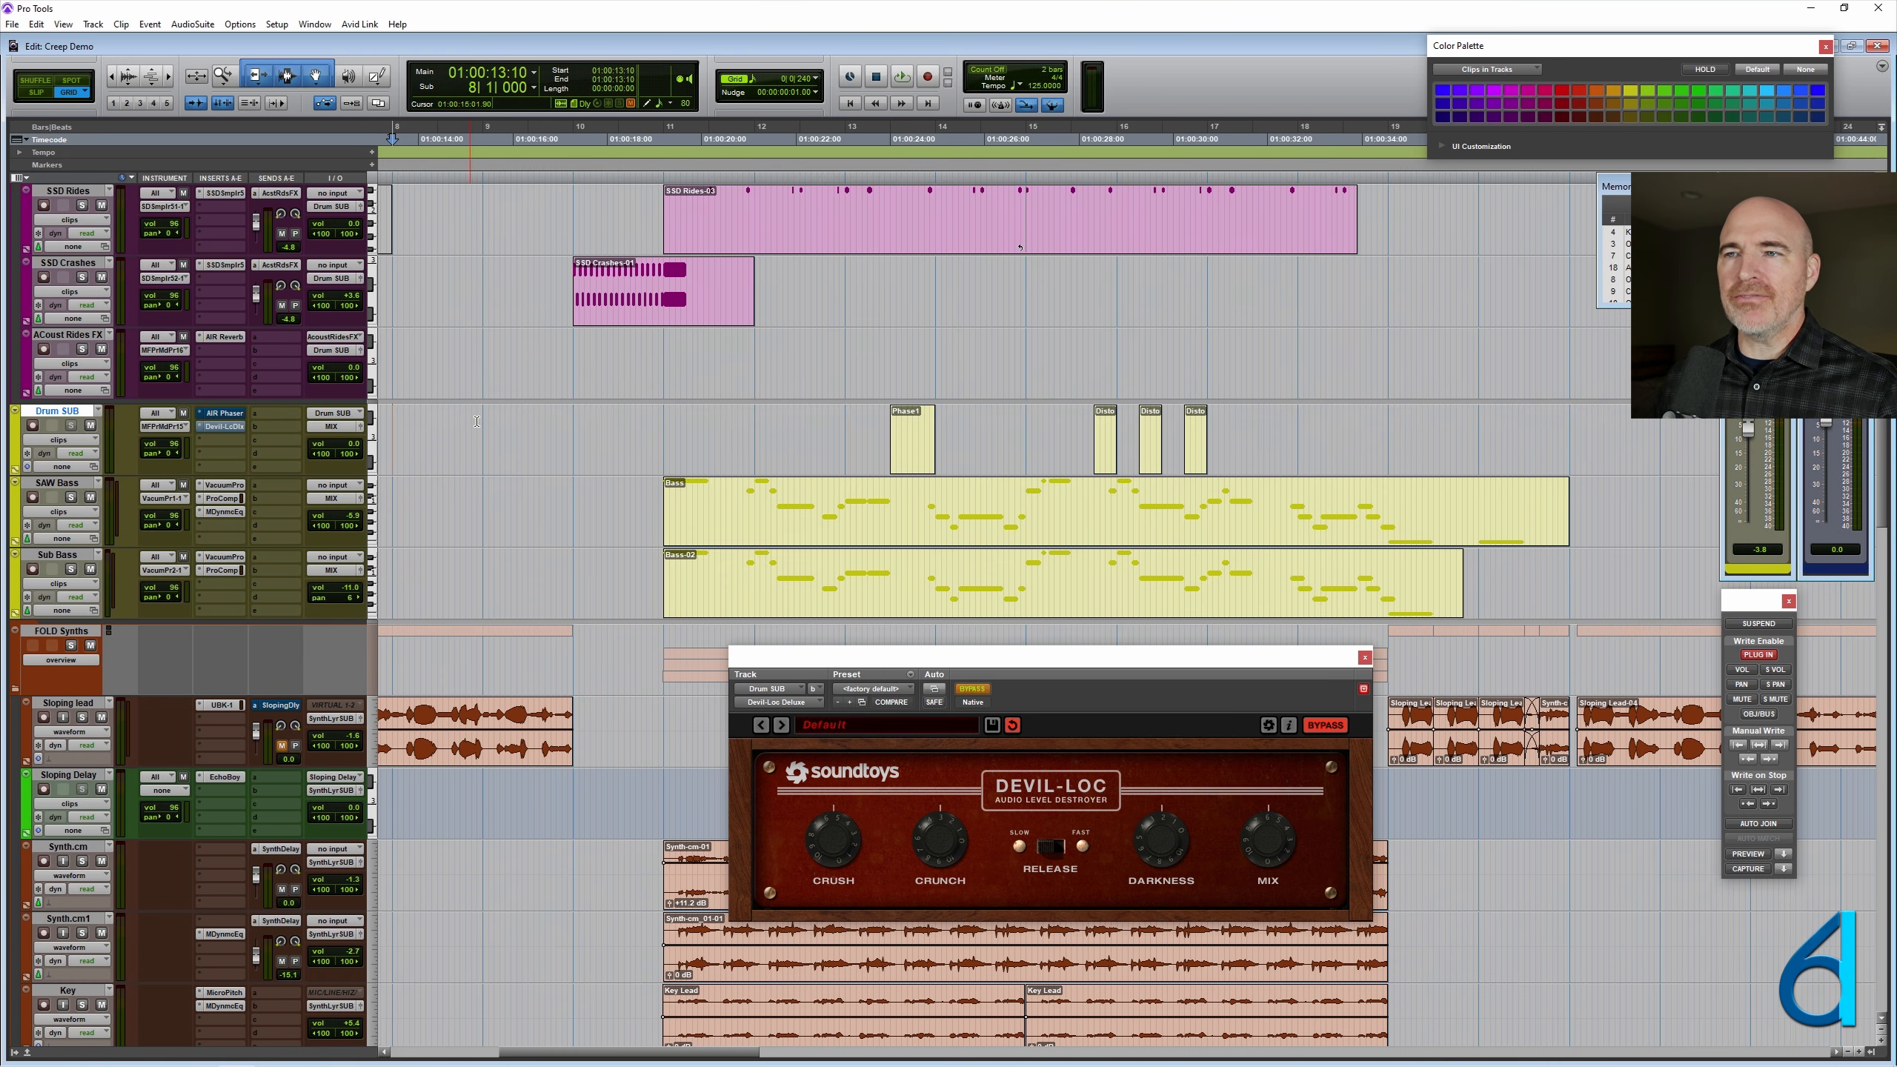
- Colour the Phase1 clip on Drum SUB red and deselect it
left_click(909, 457)
left_click(1562, 104)
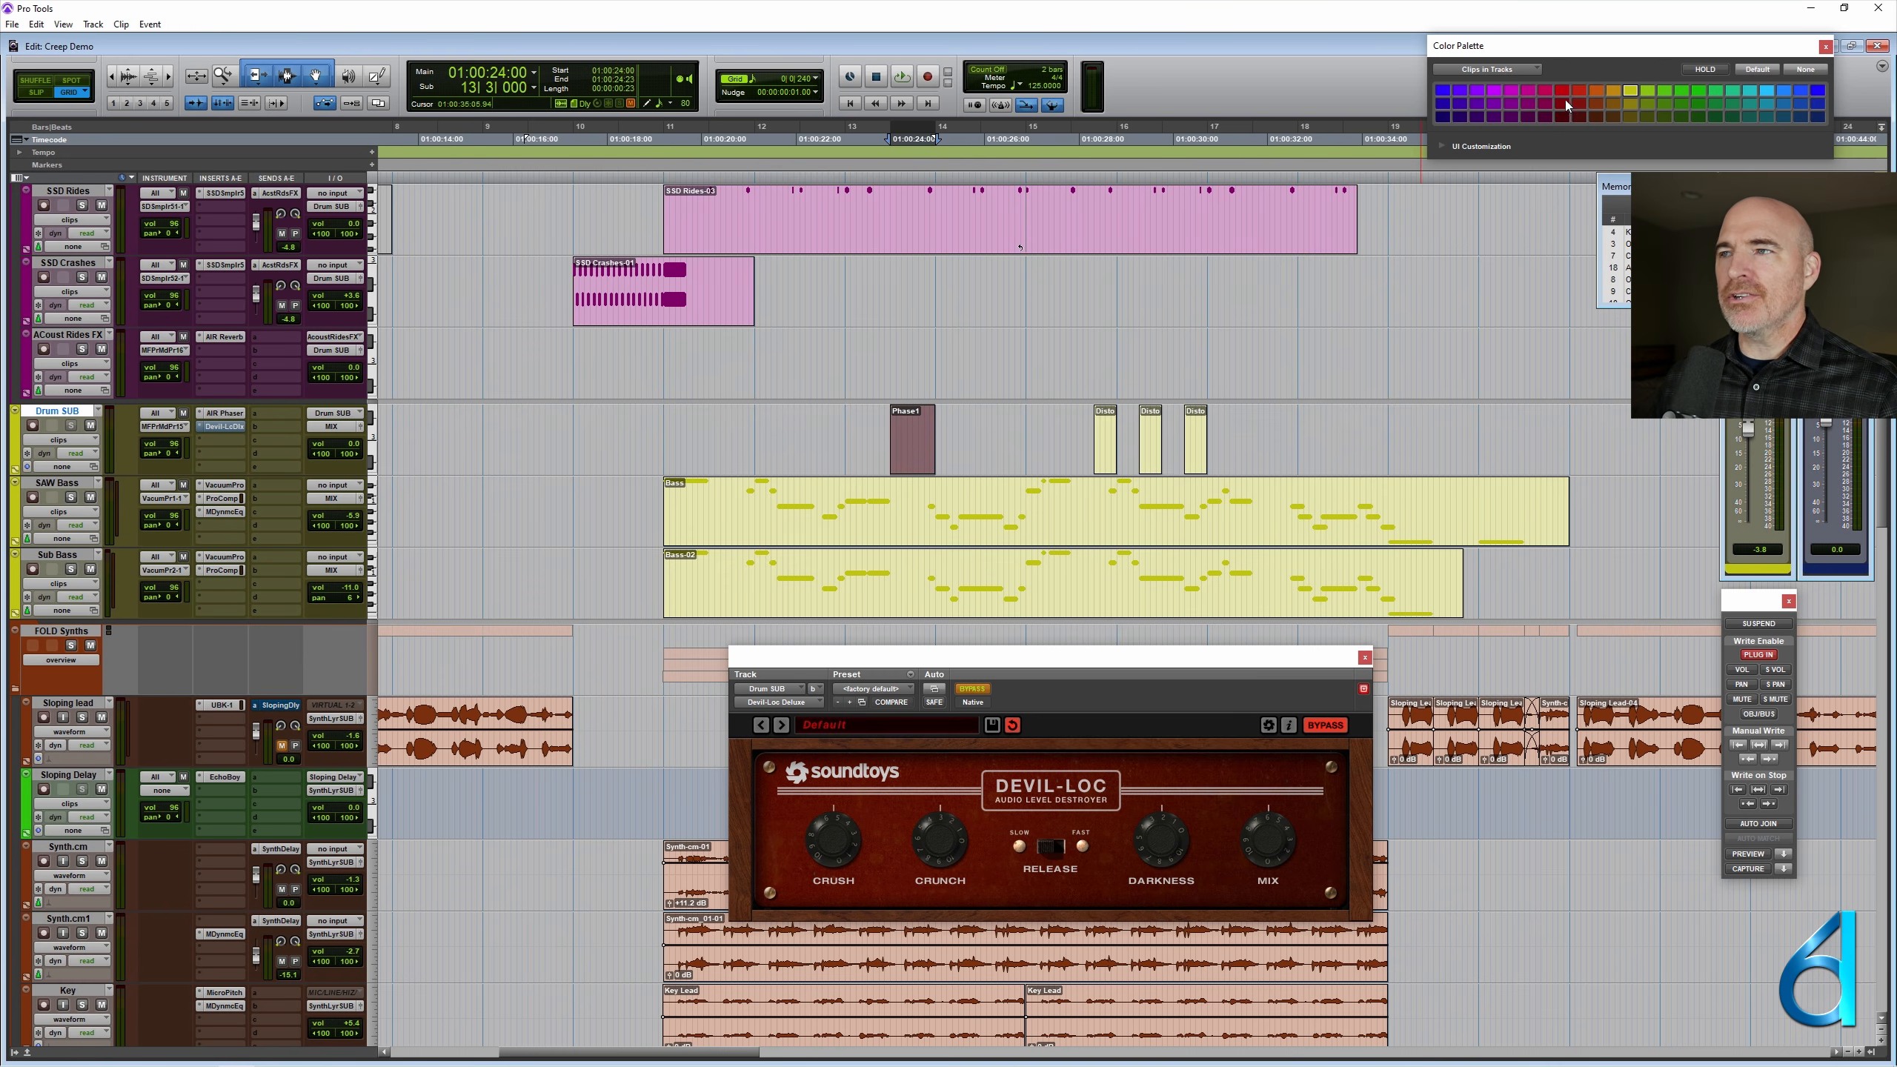
left_click(984, 448)
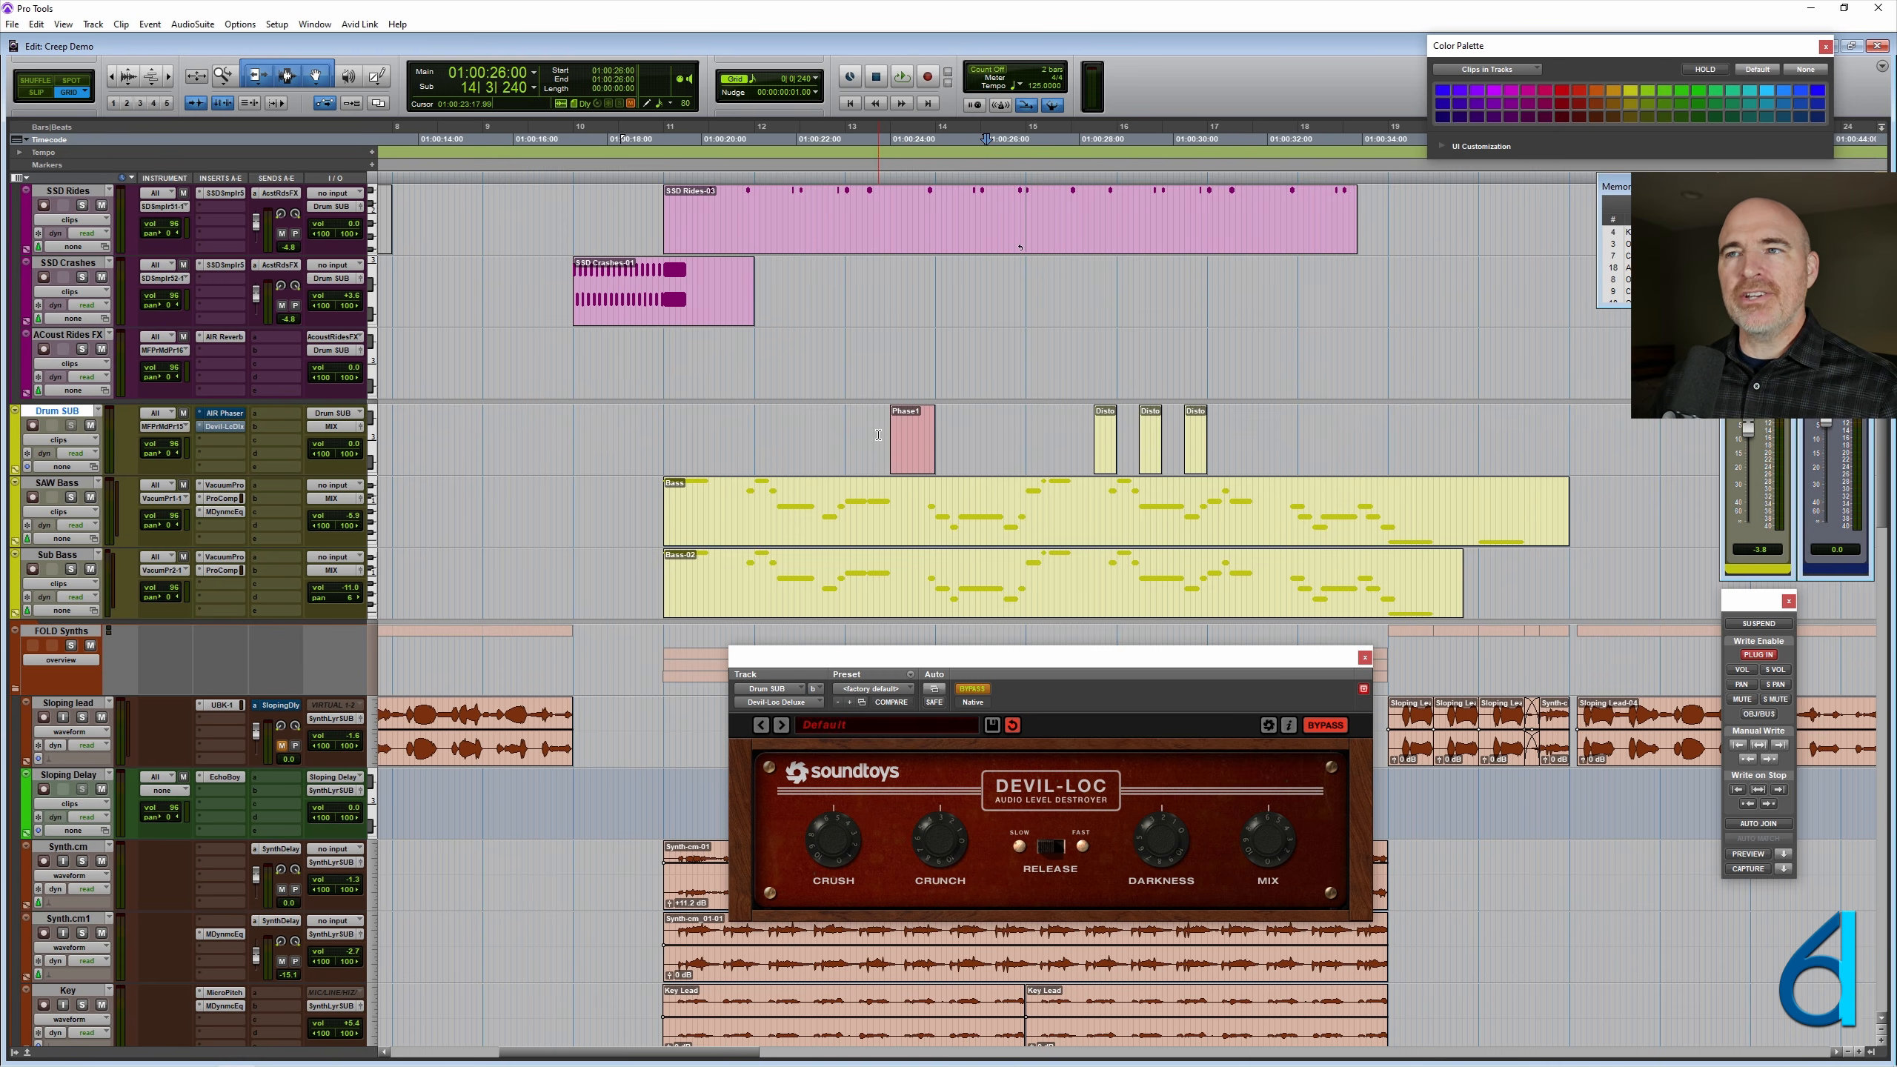
- Look over the tracks above Drum SUB, set the cursor at 13|2|480 and view the wider session timeline
scroll(878, 435, "up", 5)
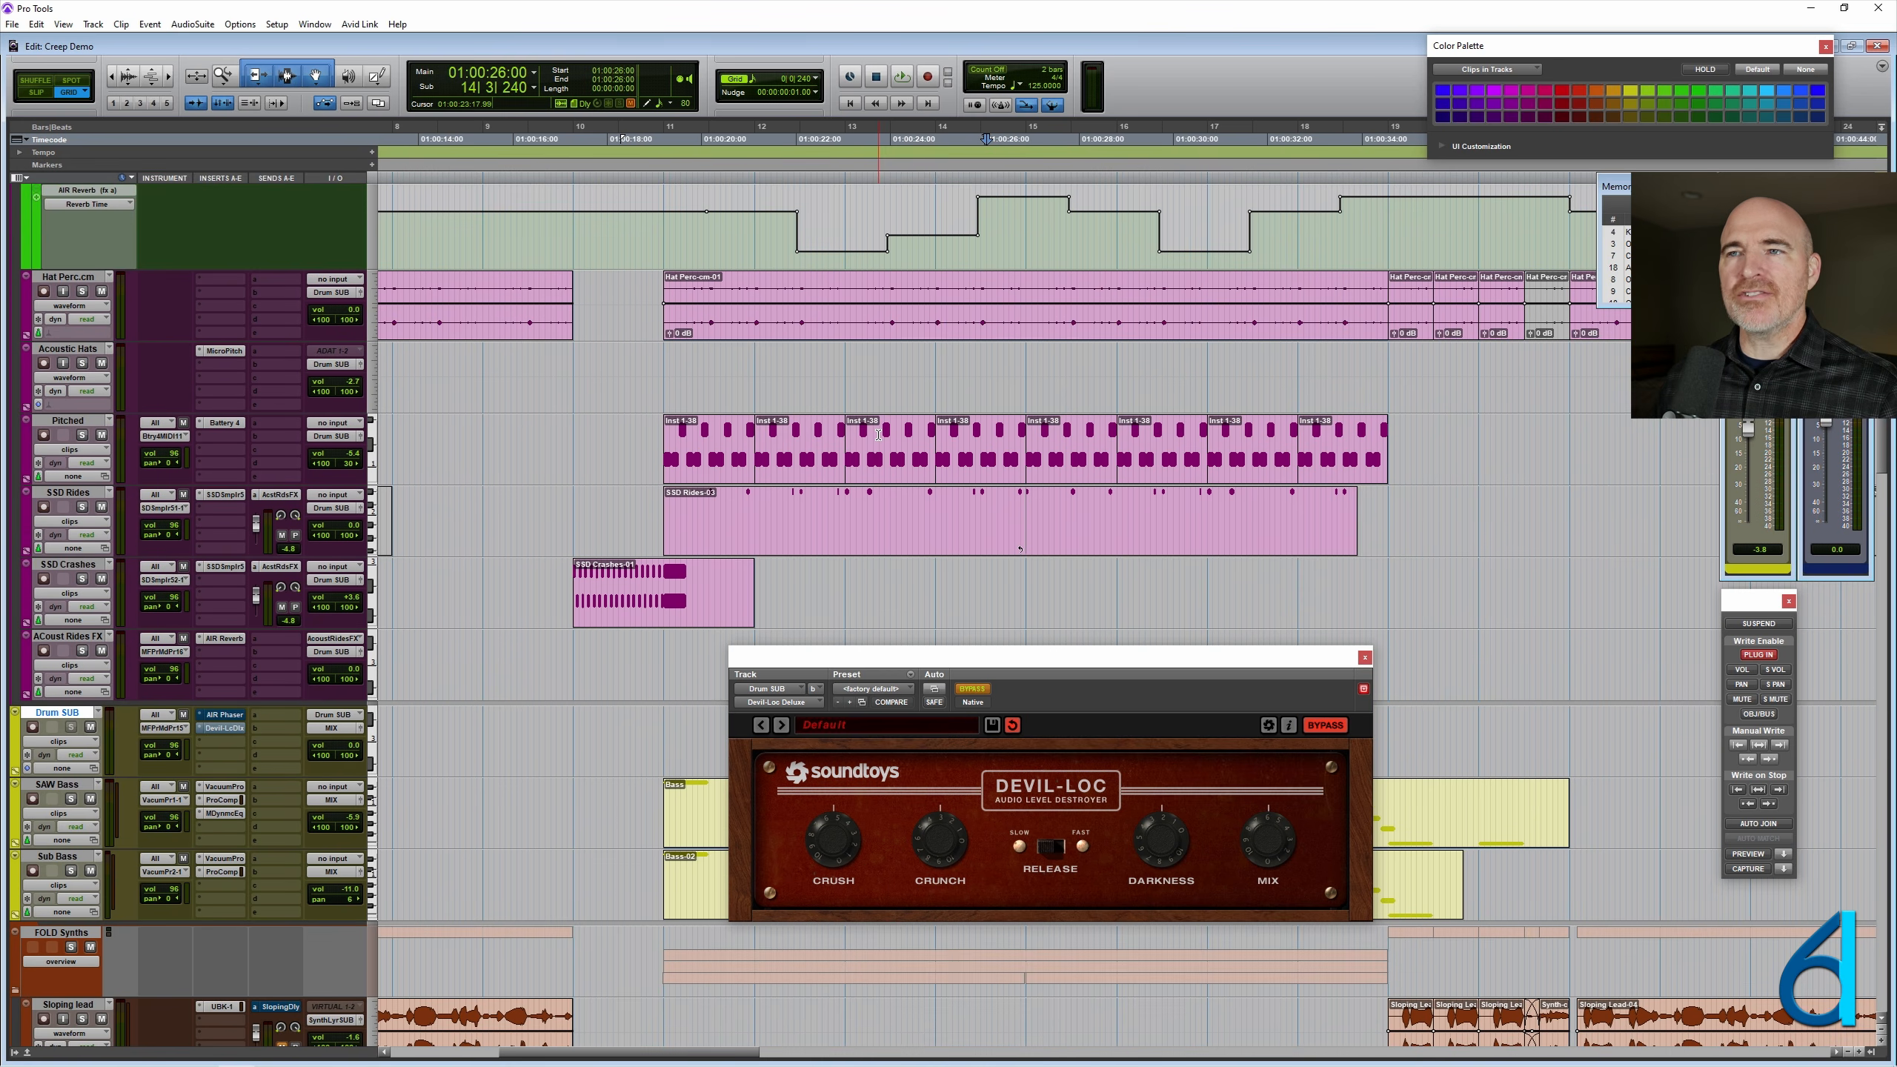
scroll(878, 435, "up", 5)
scroll(878, 434, "down", 9)
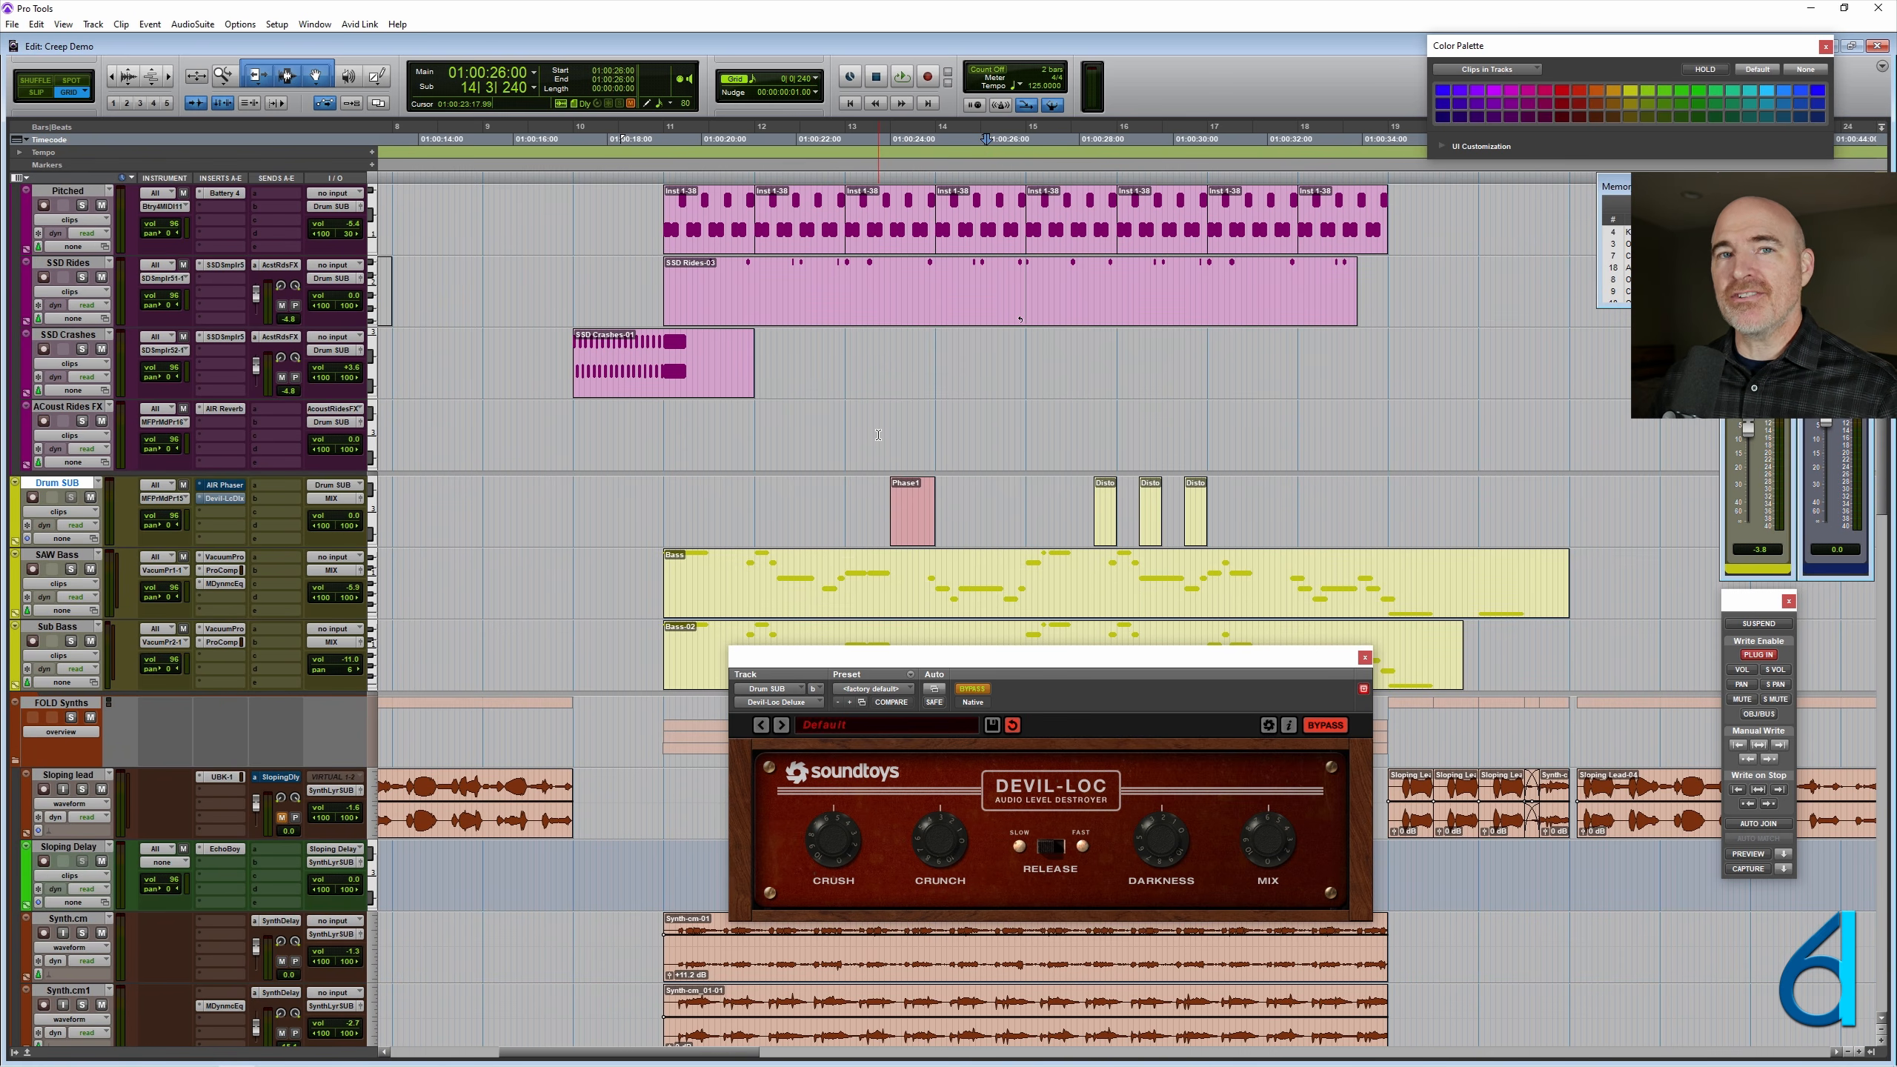
scroll(878, 435, "down", 1)
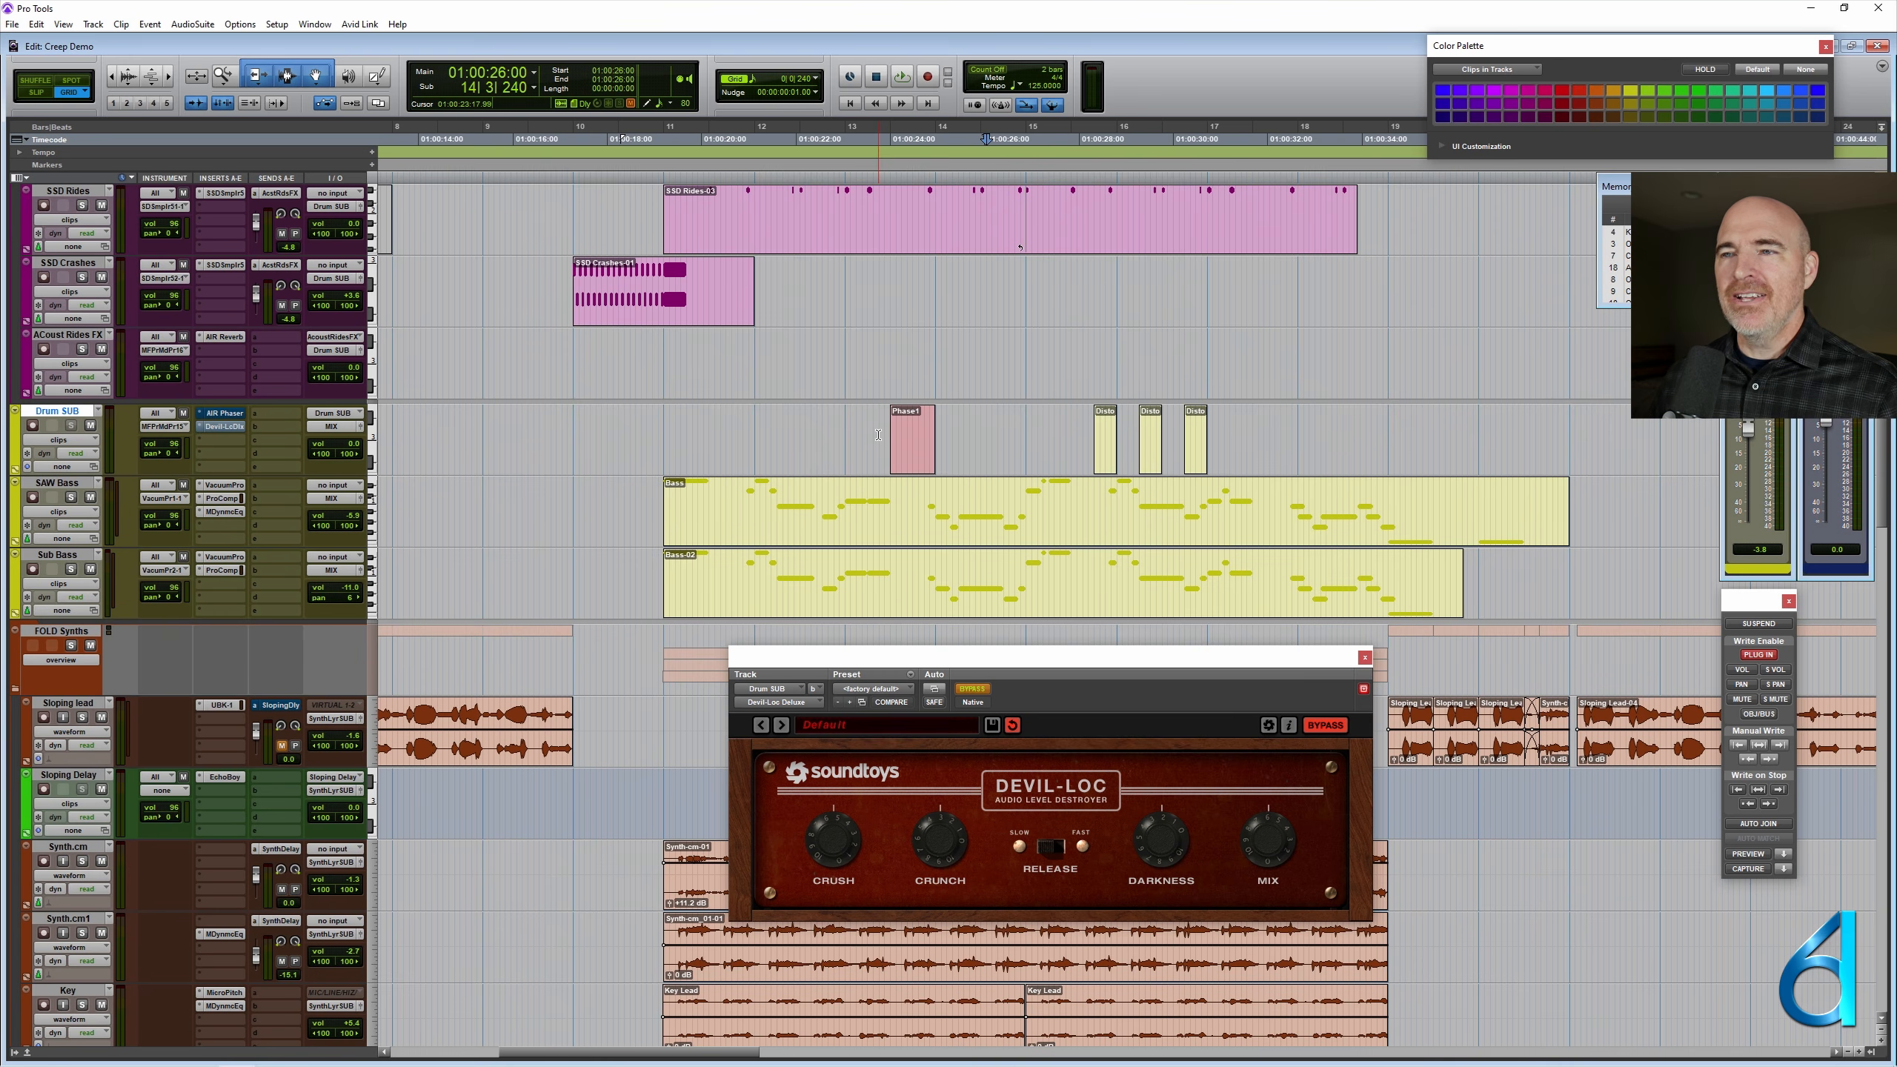
left_click(878, 434)
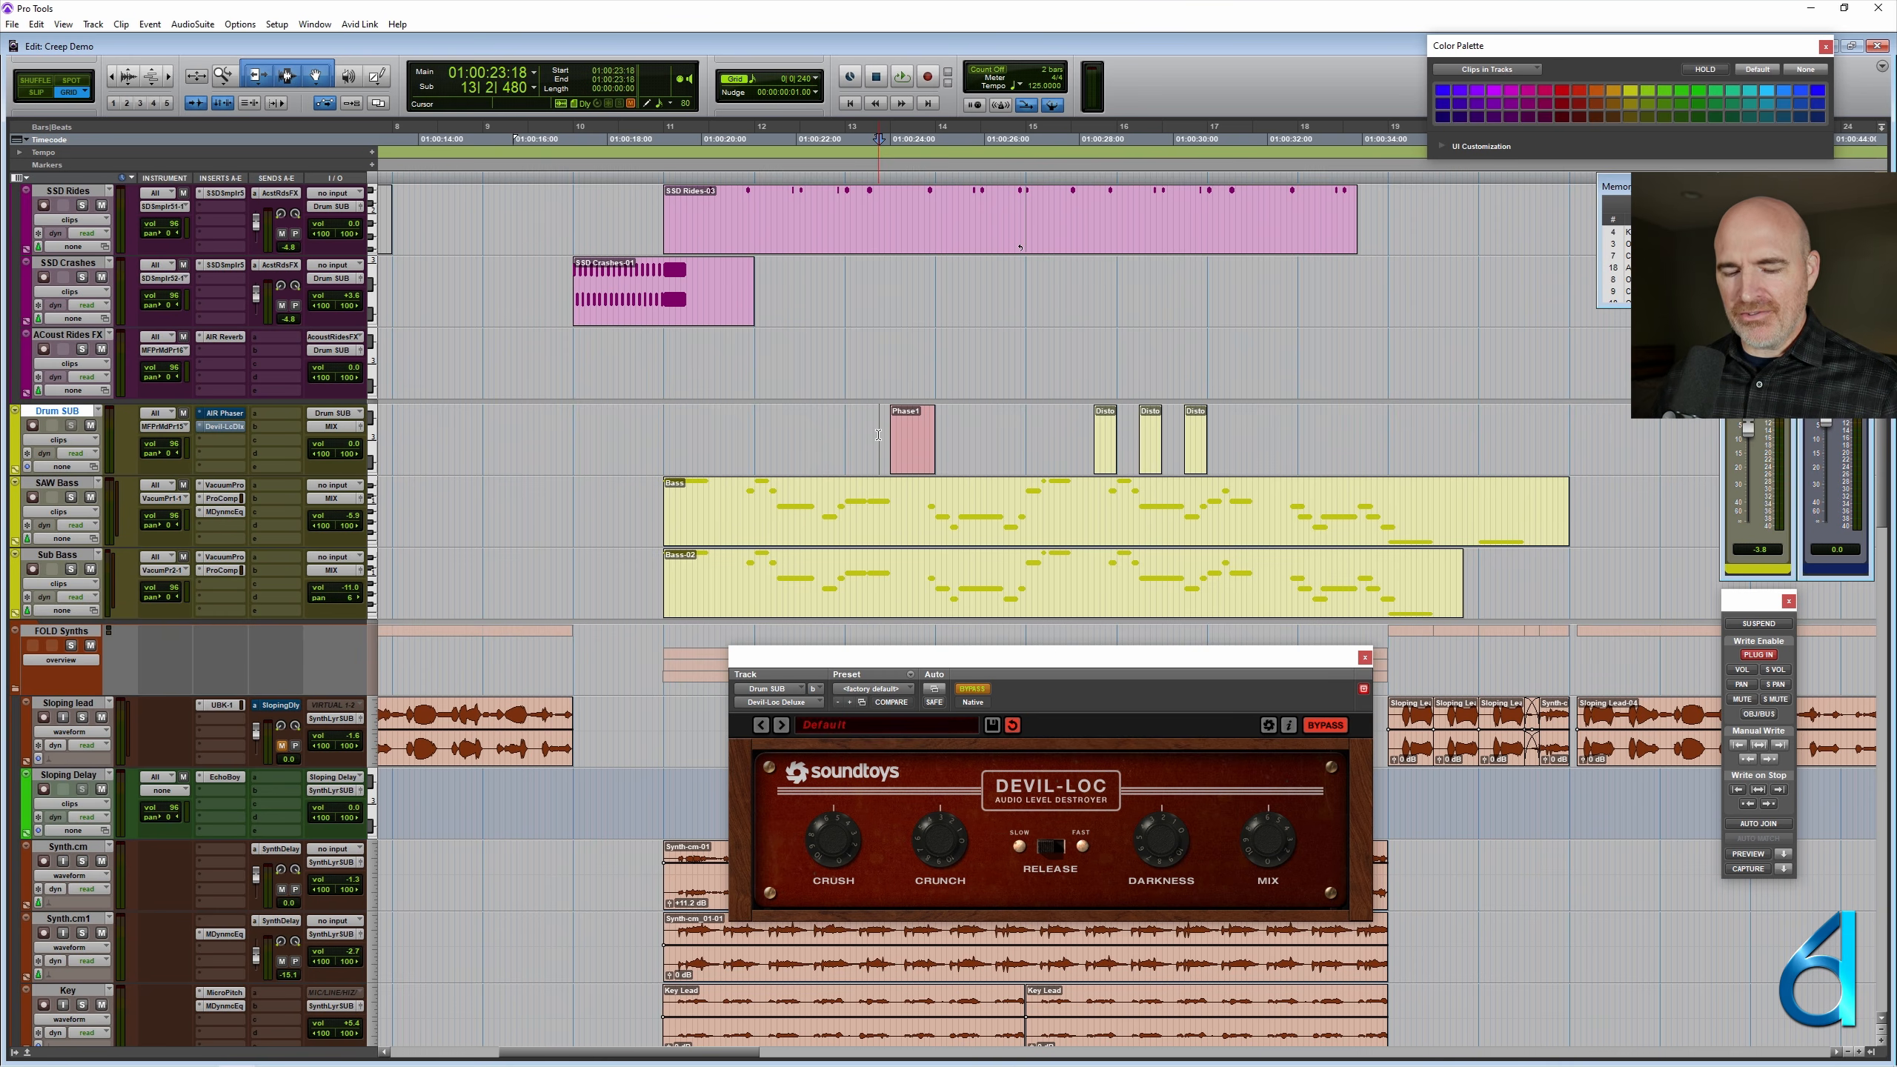
key("ctrl+bracketleft")
key("ctrl+bracketleft")
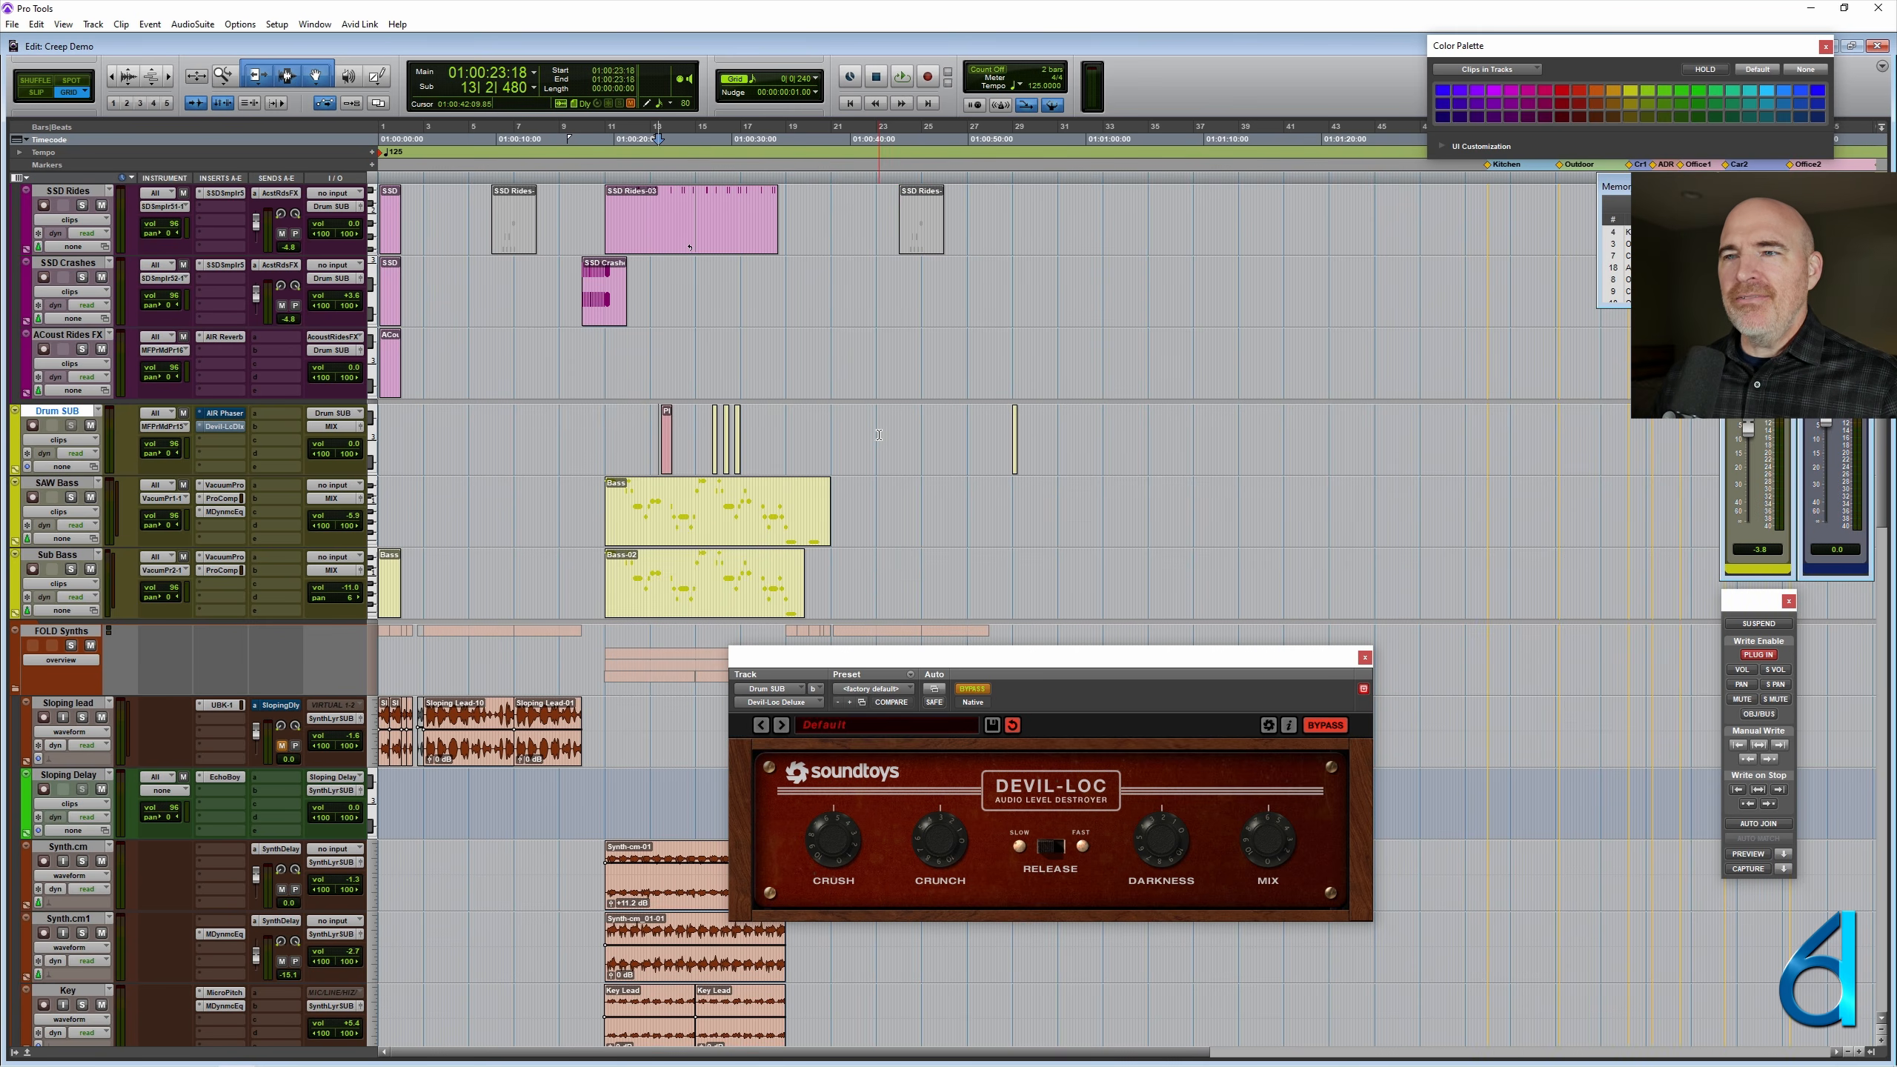
- Delete the stray clip at 29|1|000 on Drum SUB and set the cursor at 15|2|000
left_click(1013, 445)
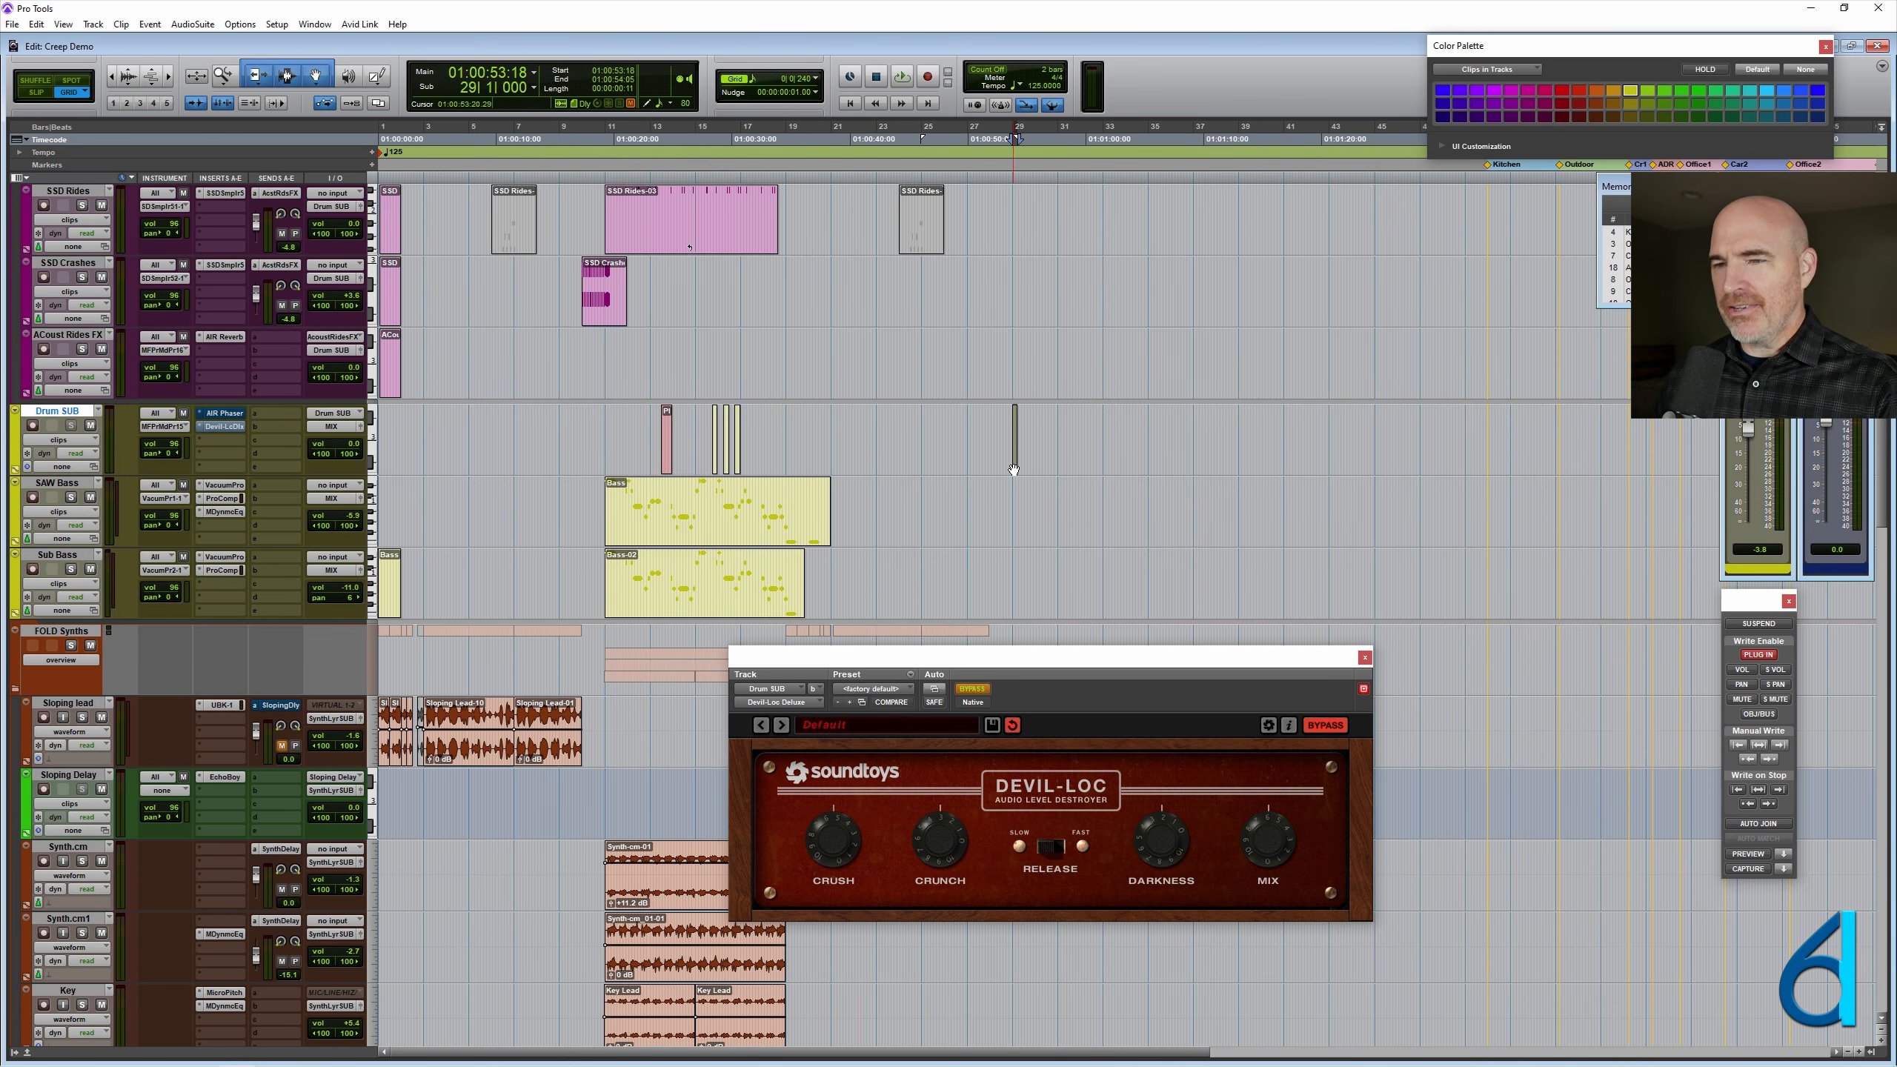
key("Delete")
left_click(702, 426)
- Consolidate the Drum SUB clips from 1|1|000 to about bar 29 into one clip and set the cursor at 10|2|000
key("ctrl+bracketright")
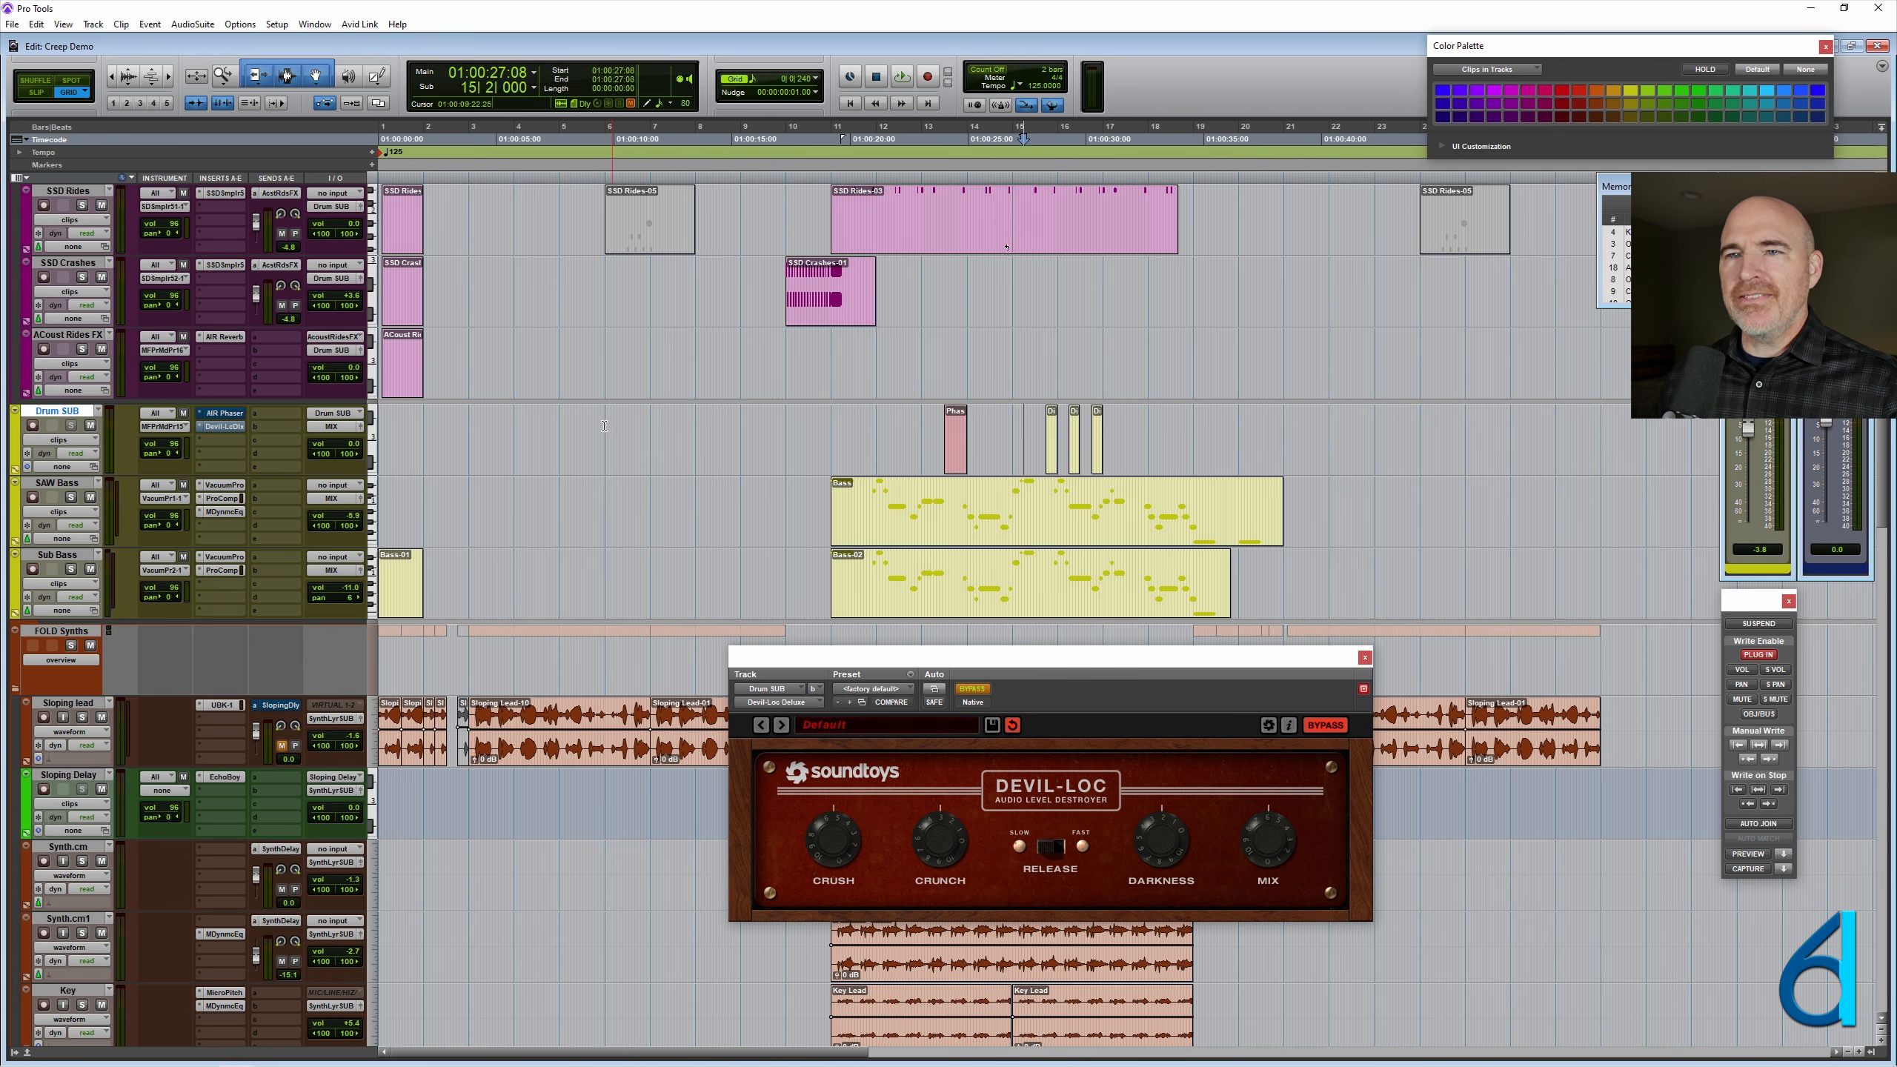
key("ctrl+bracketleft")
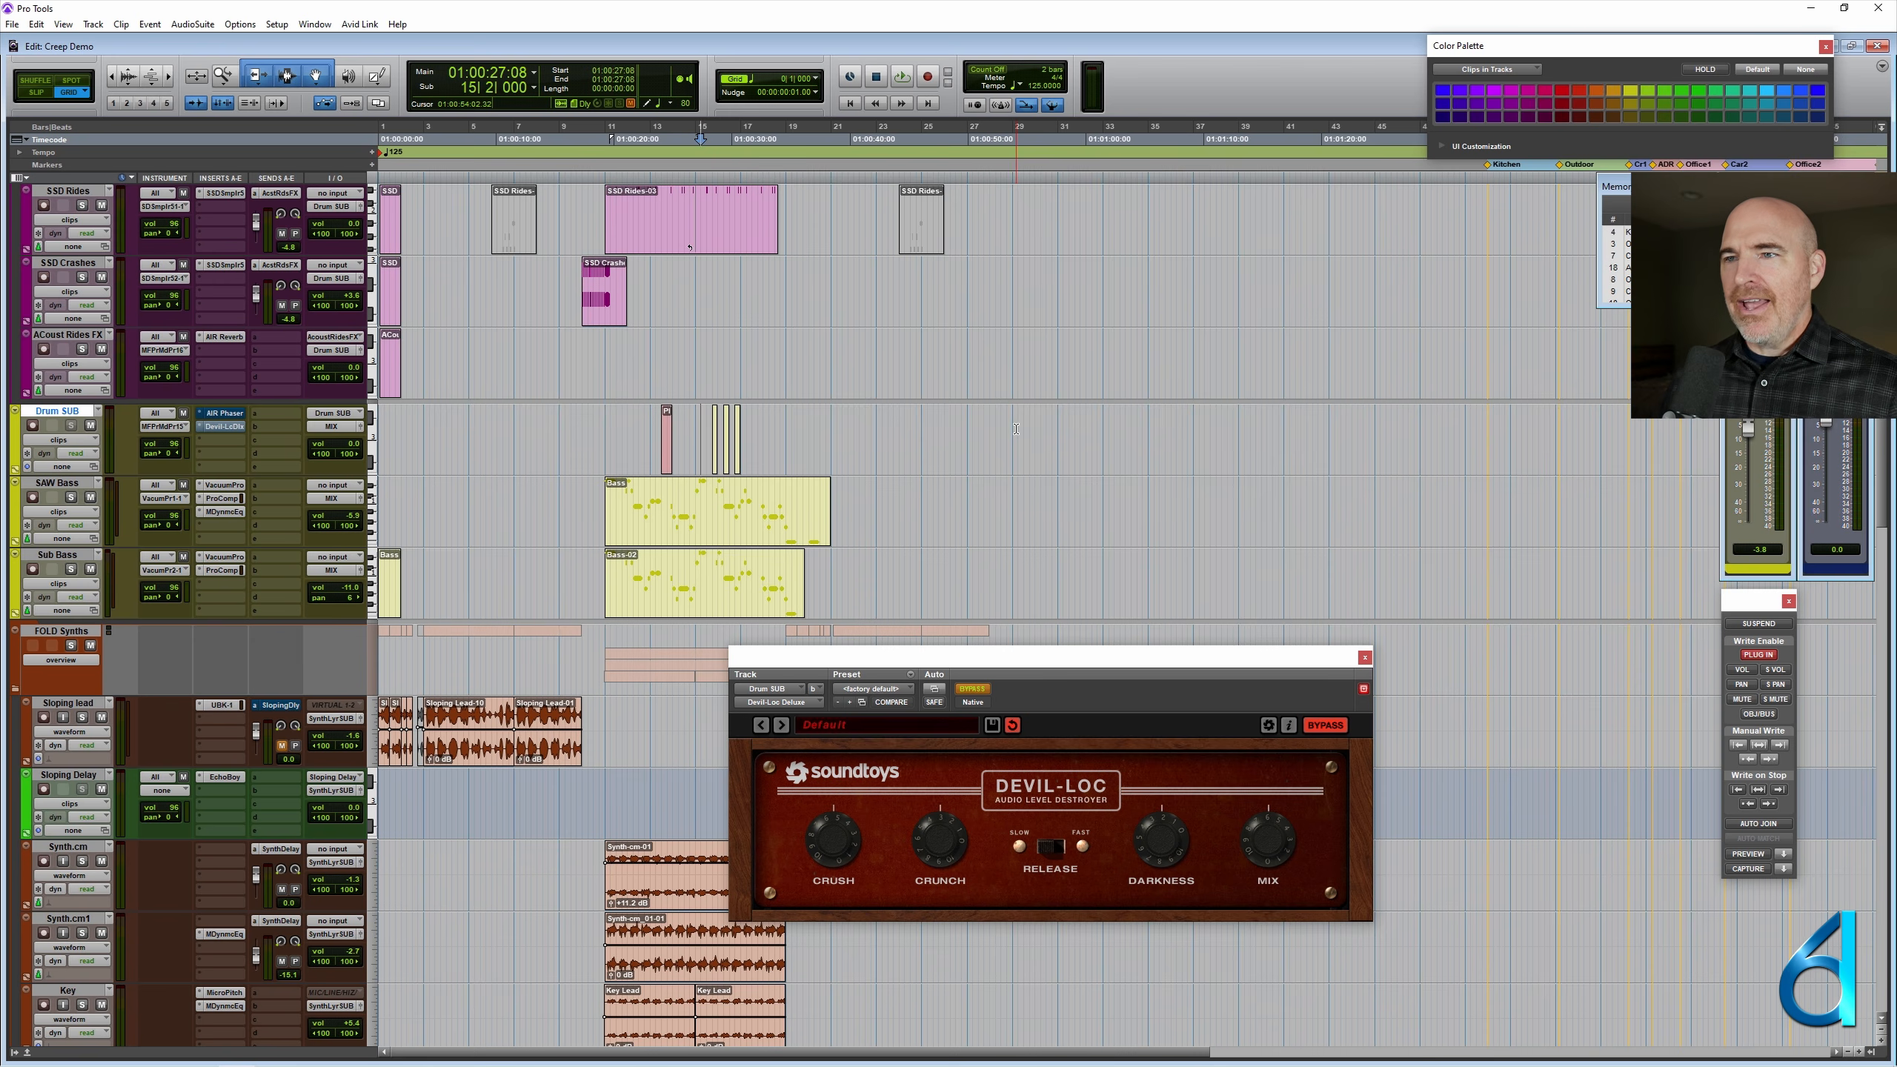
left_click_drag(1015, 429, 159, 432)
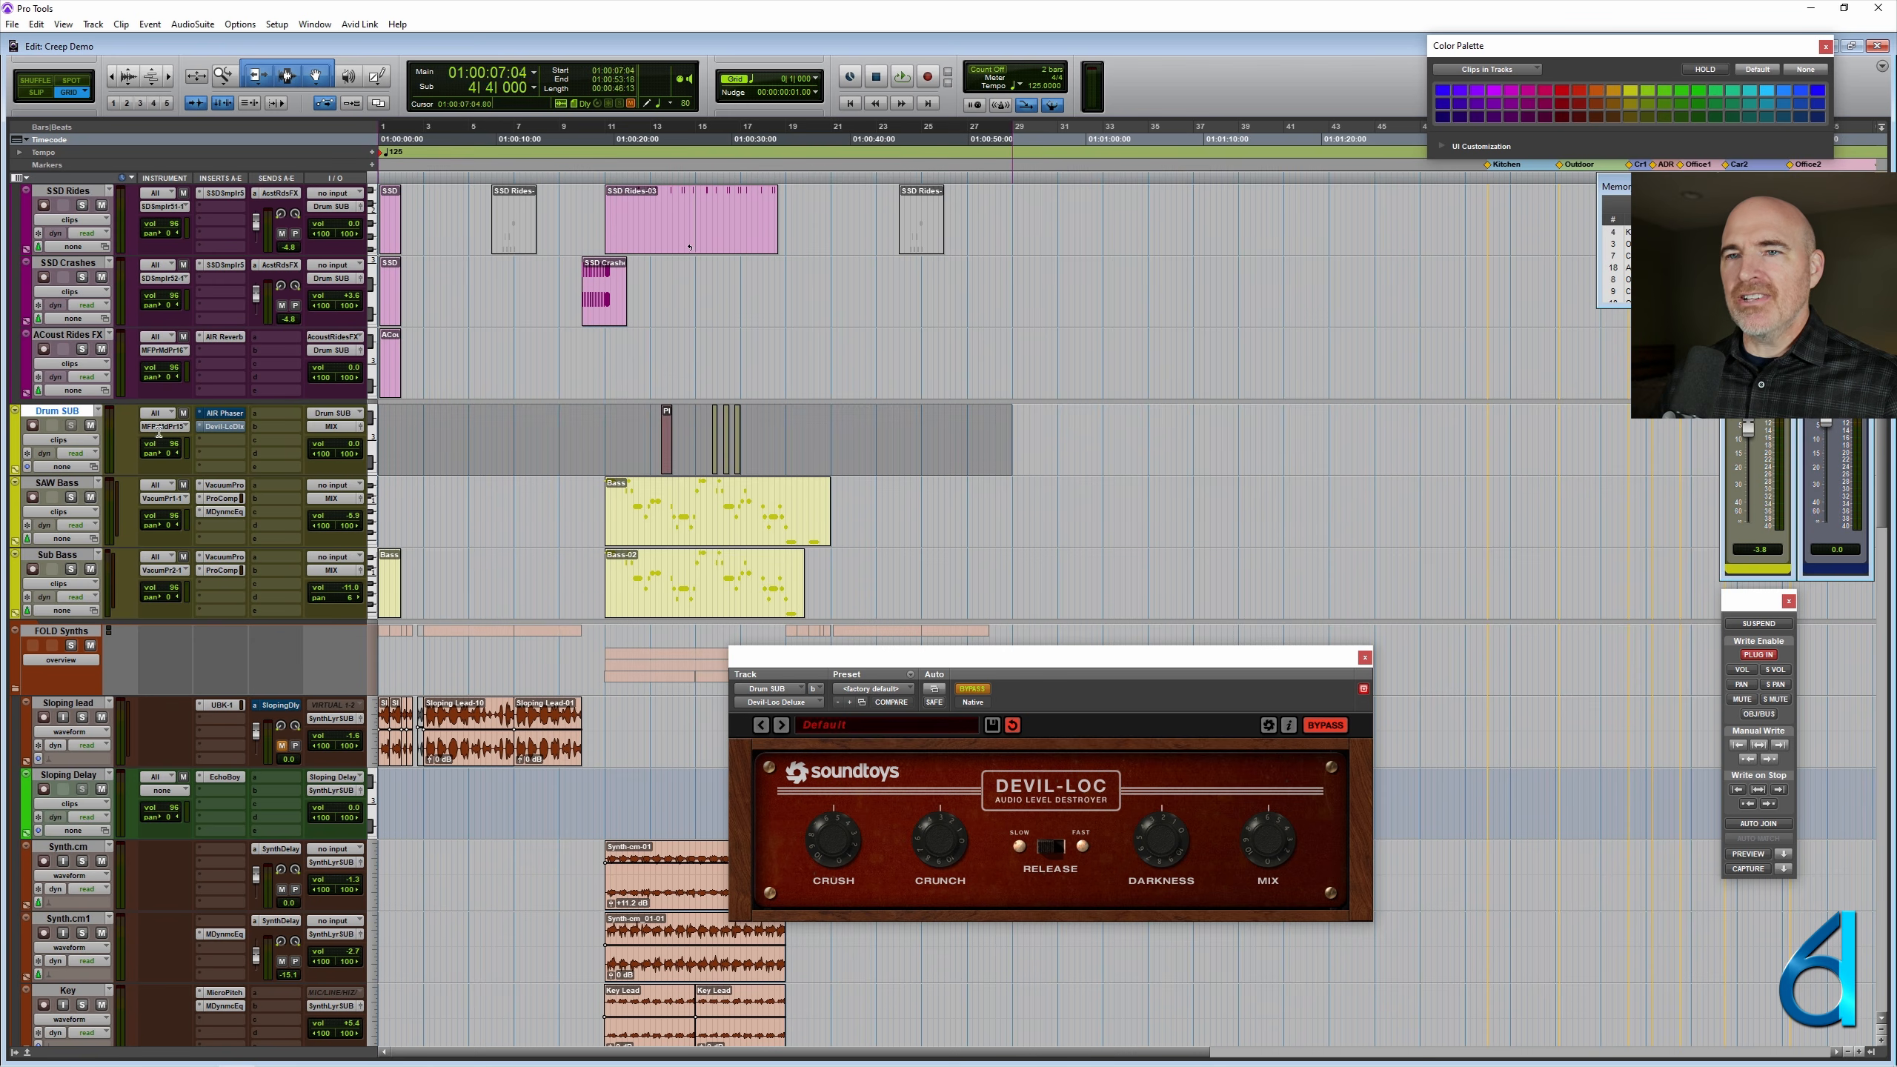
key("alt+shift+3")
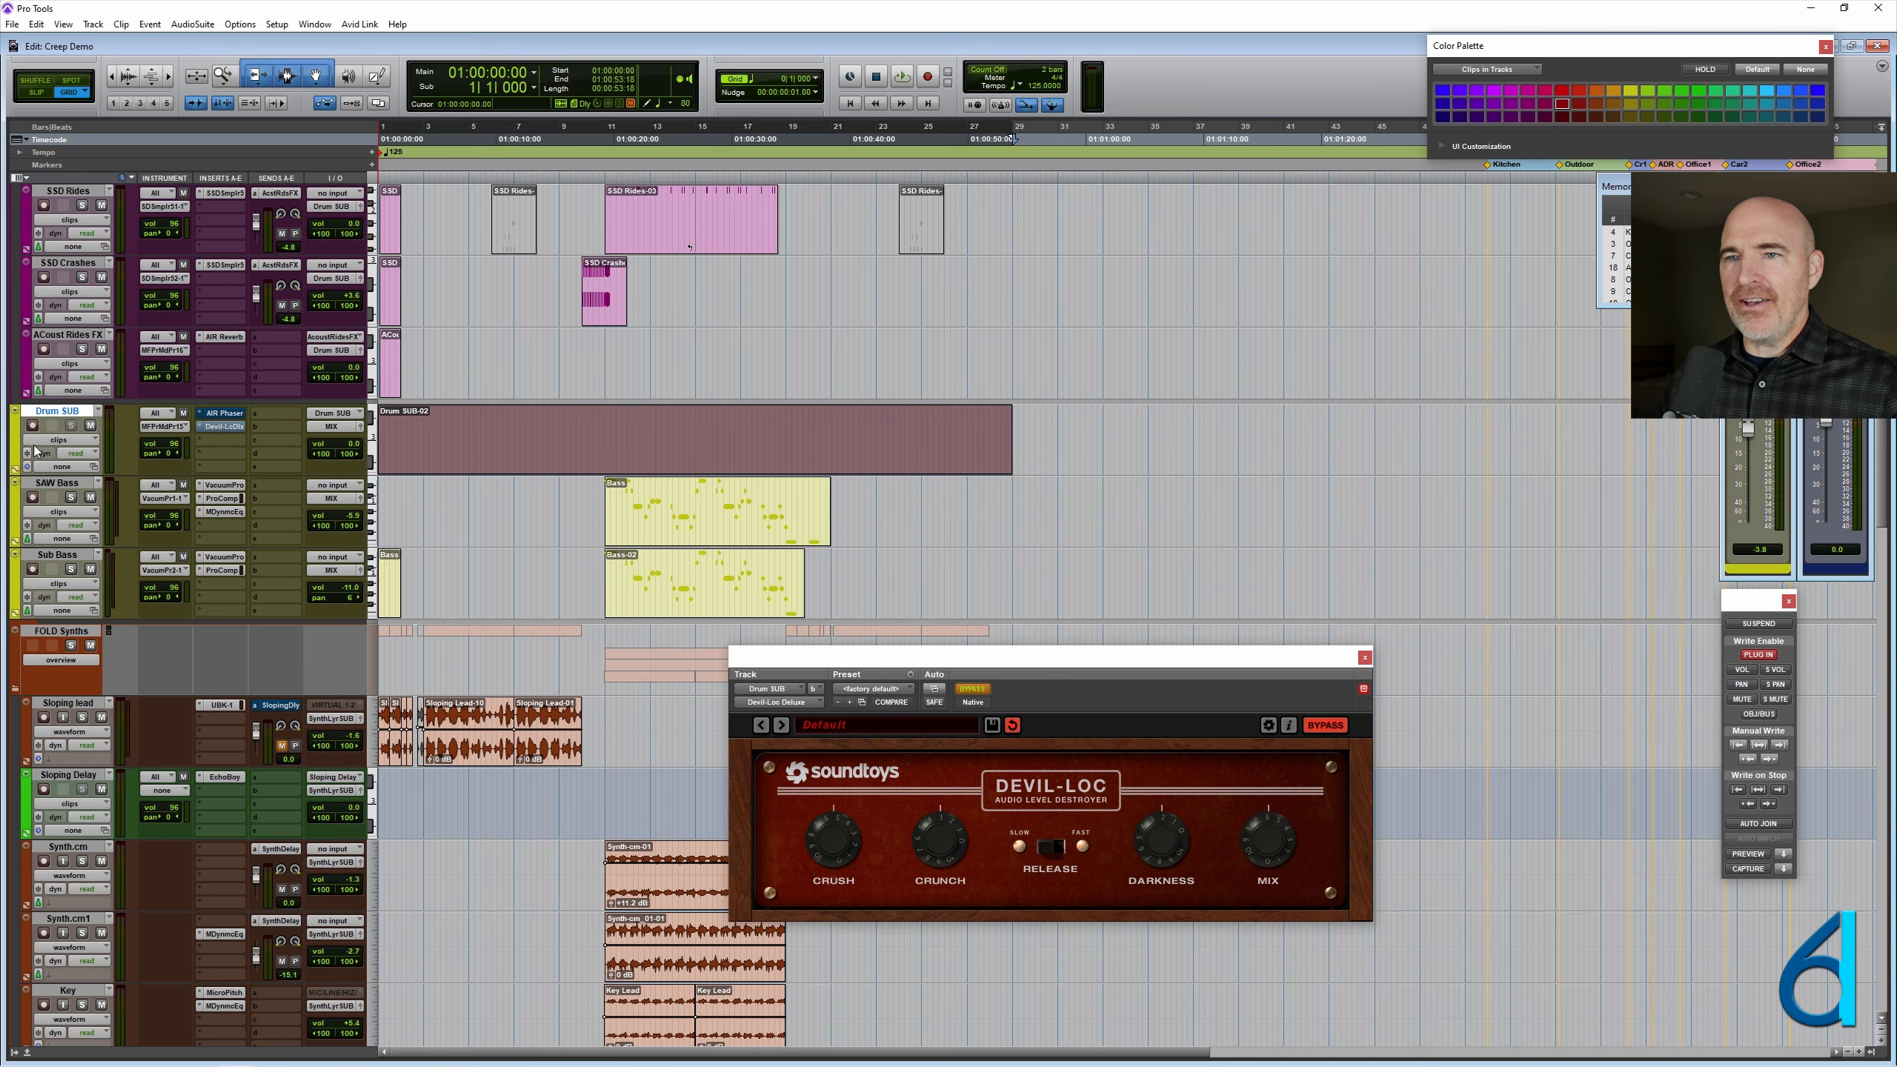
left_click(585, 422)
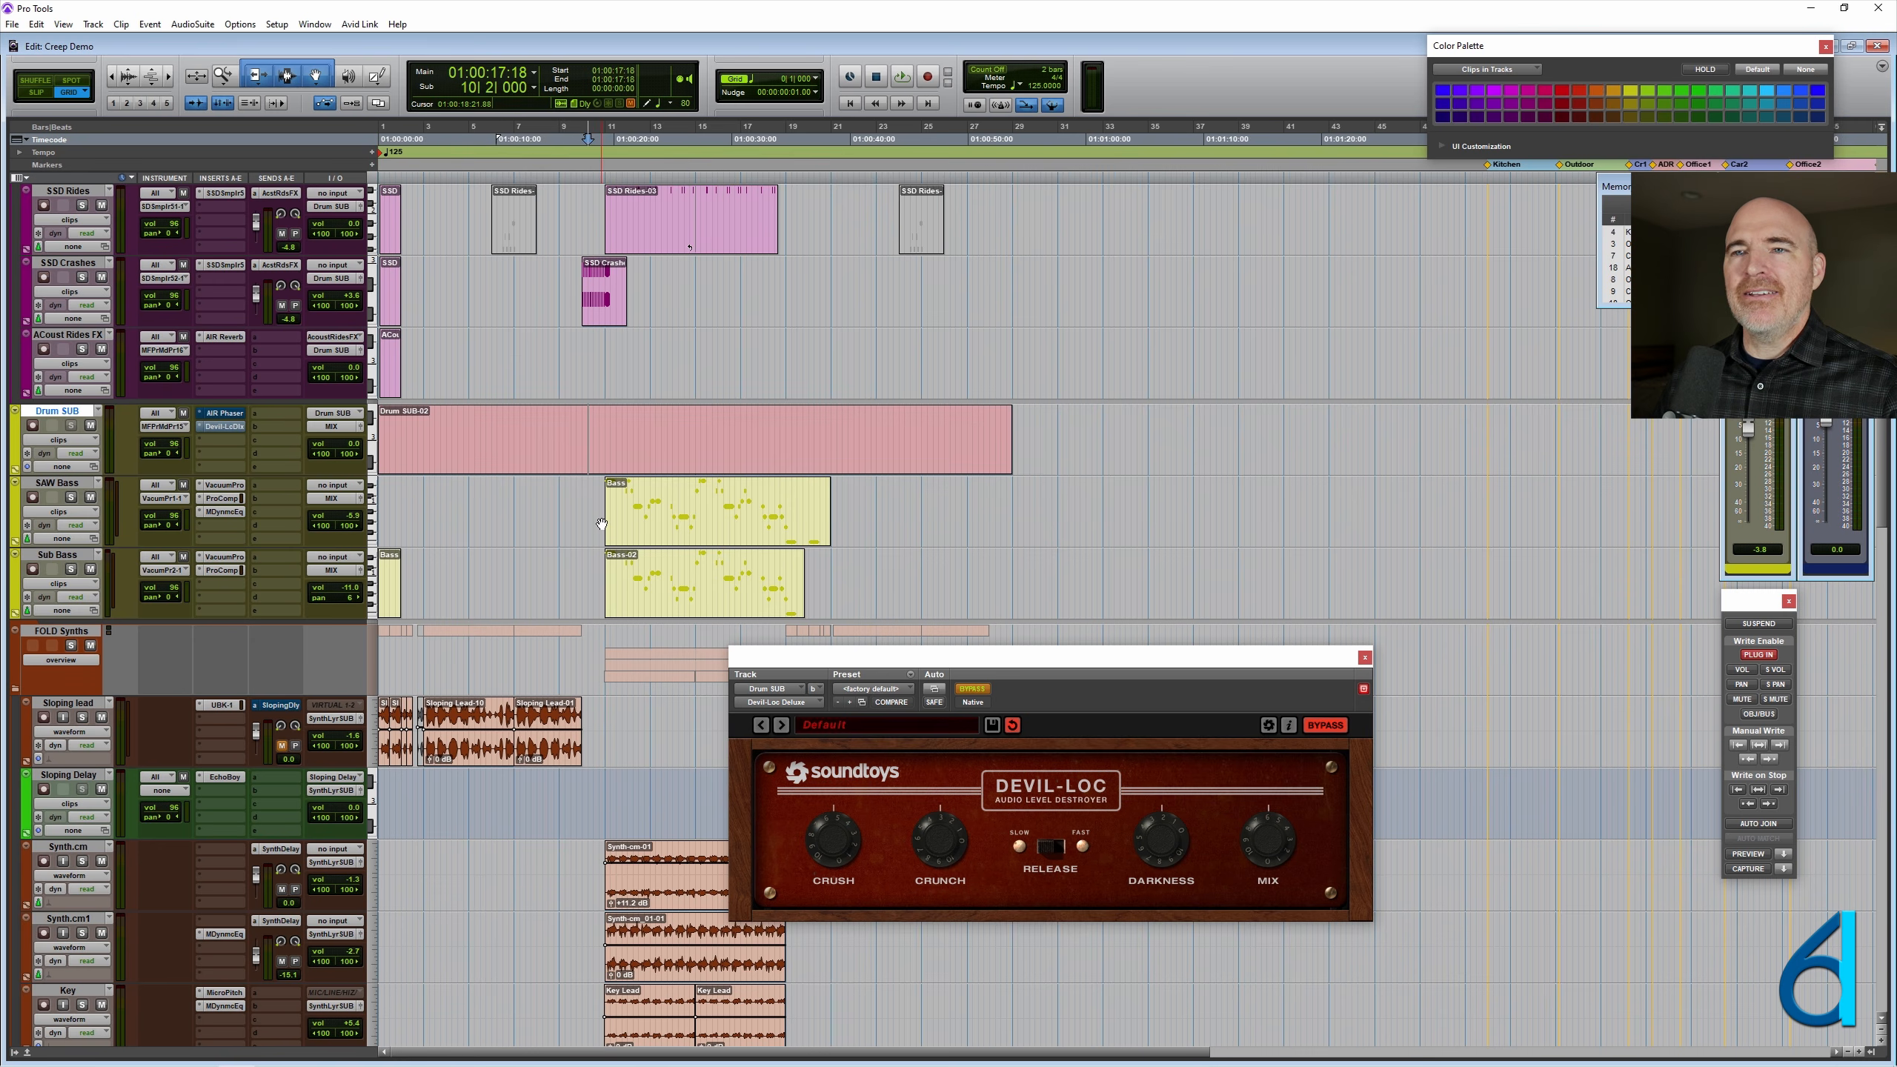
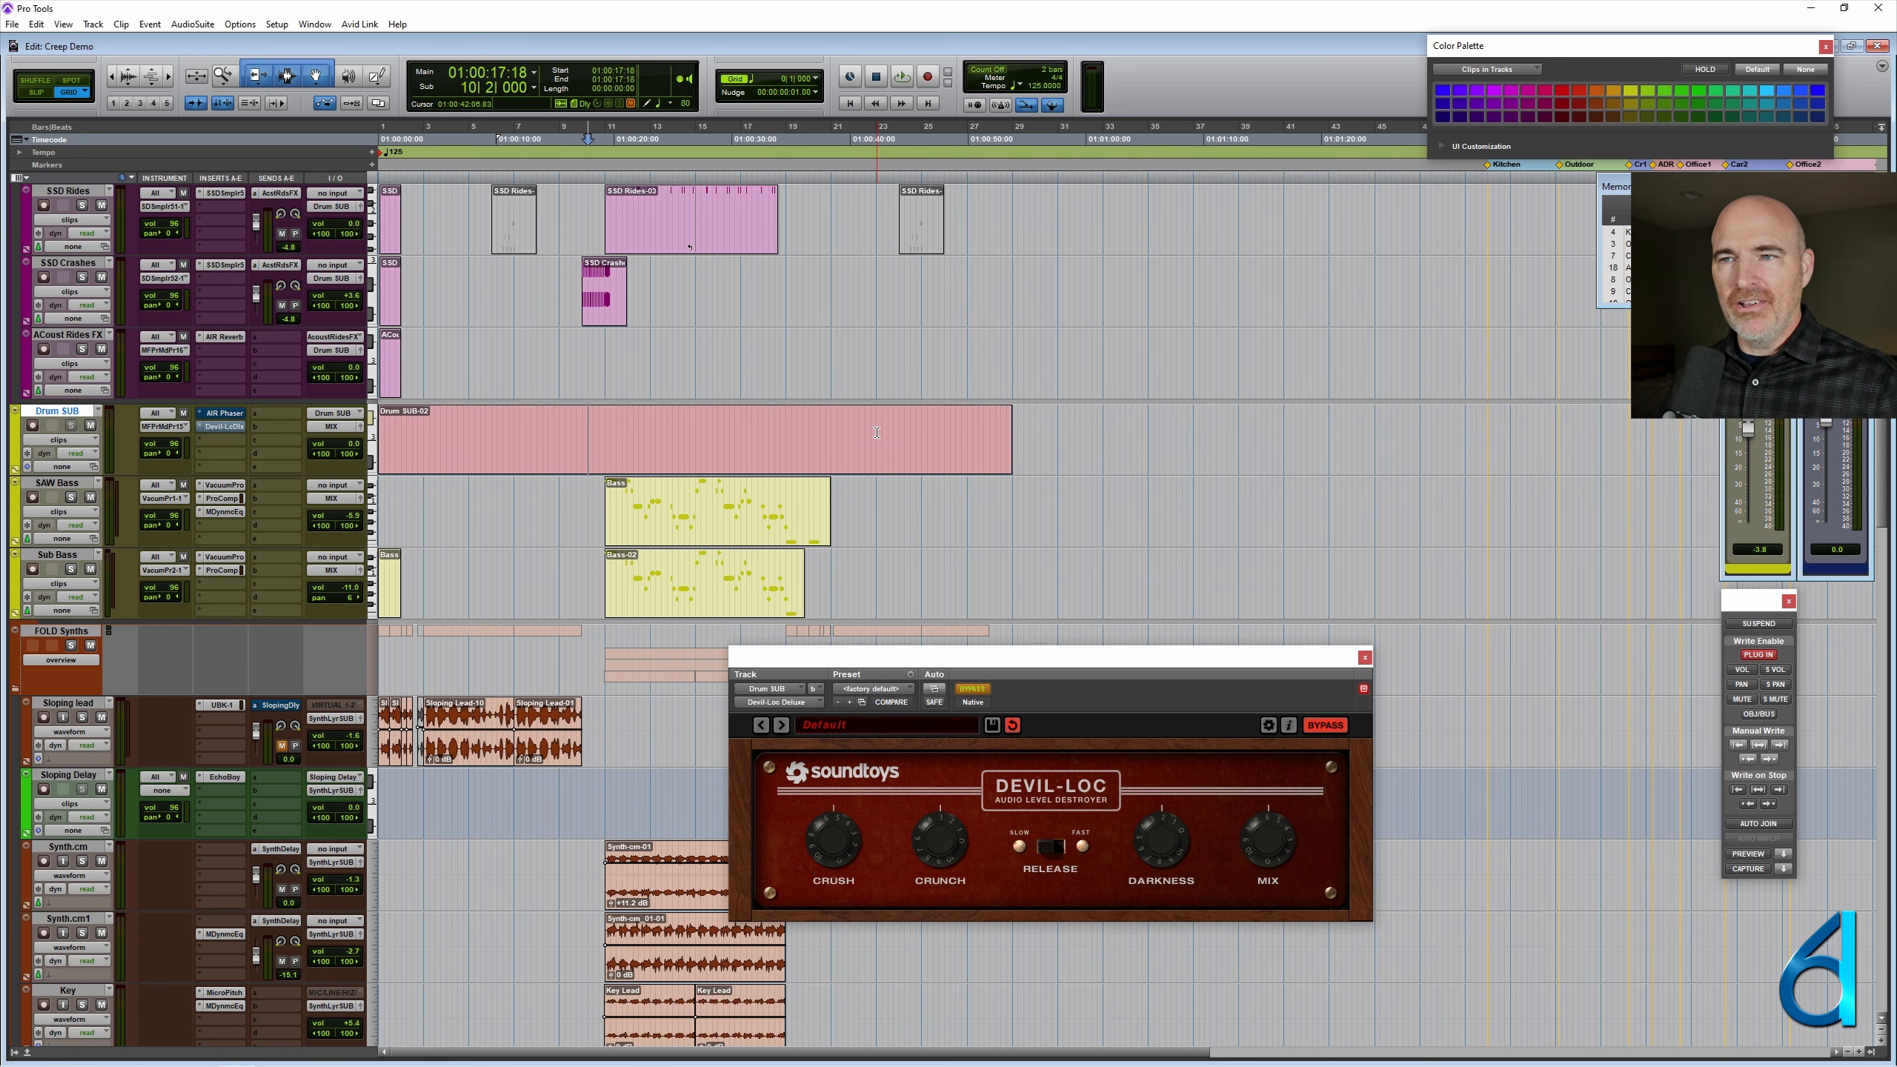
- Reduce the height of all tracks to small and undo the consolidation of the Drum SUB clips
key("ctrl+alt+super+Down")
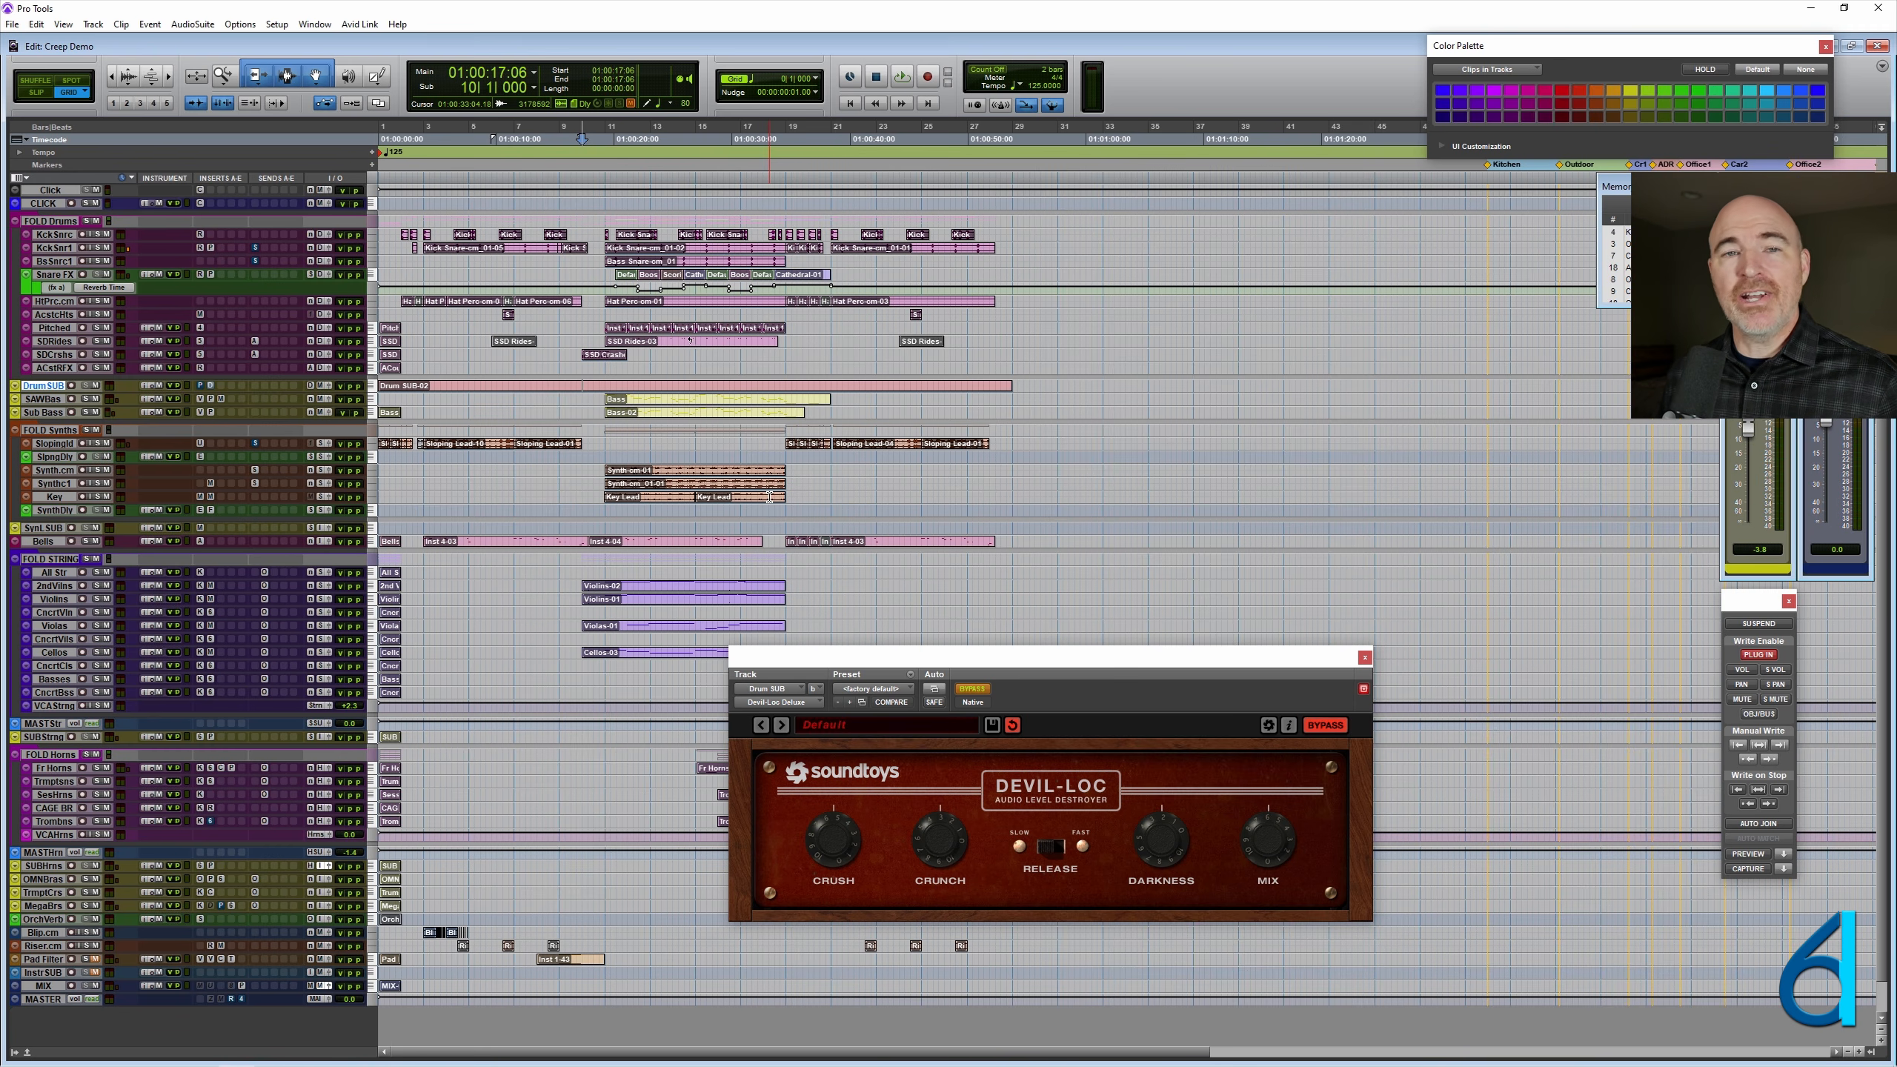
key("ctrl+alt+super+Up")
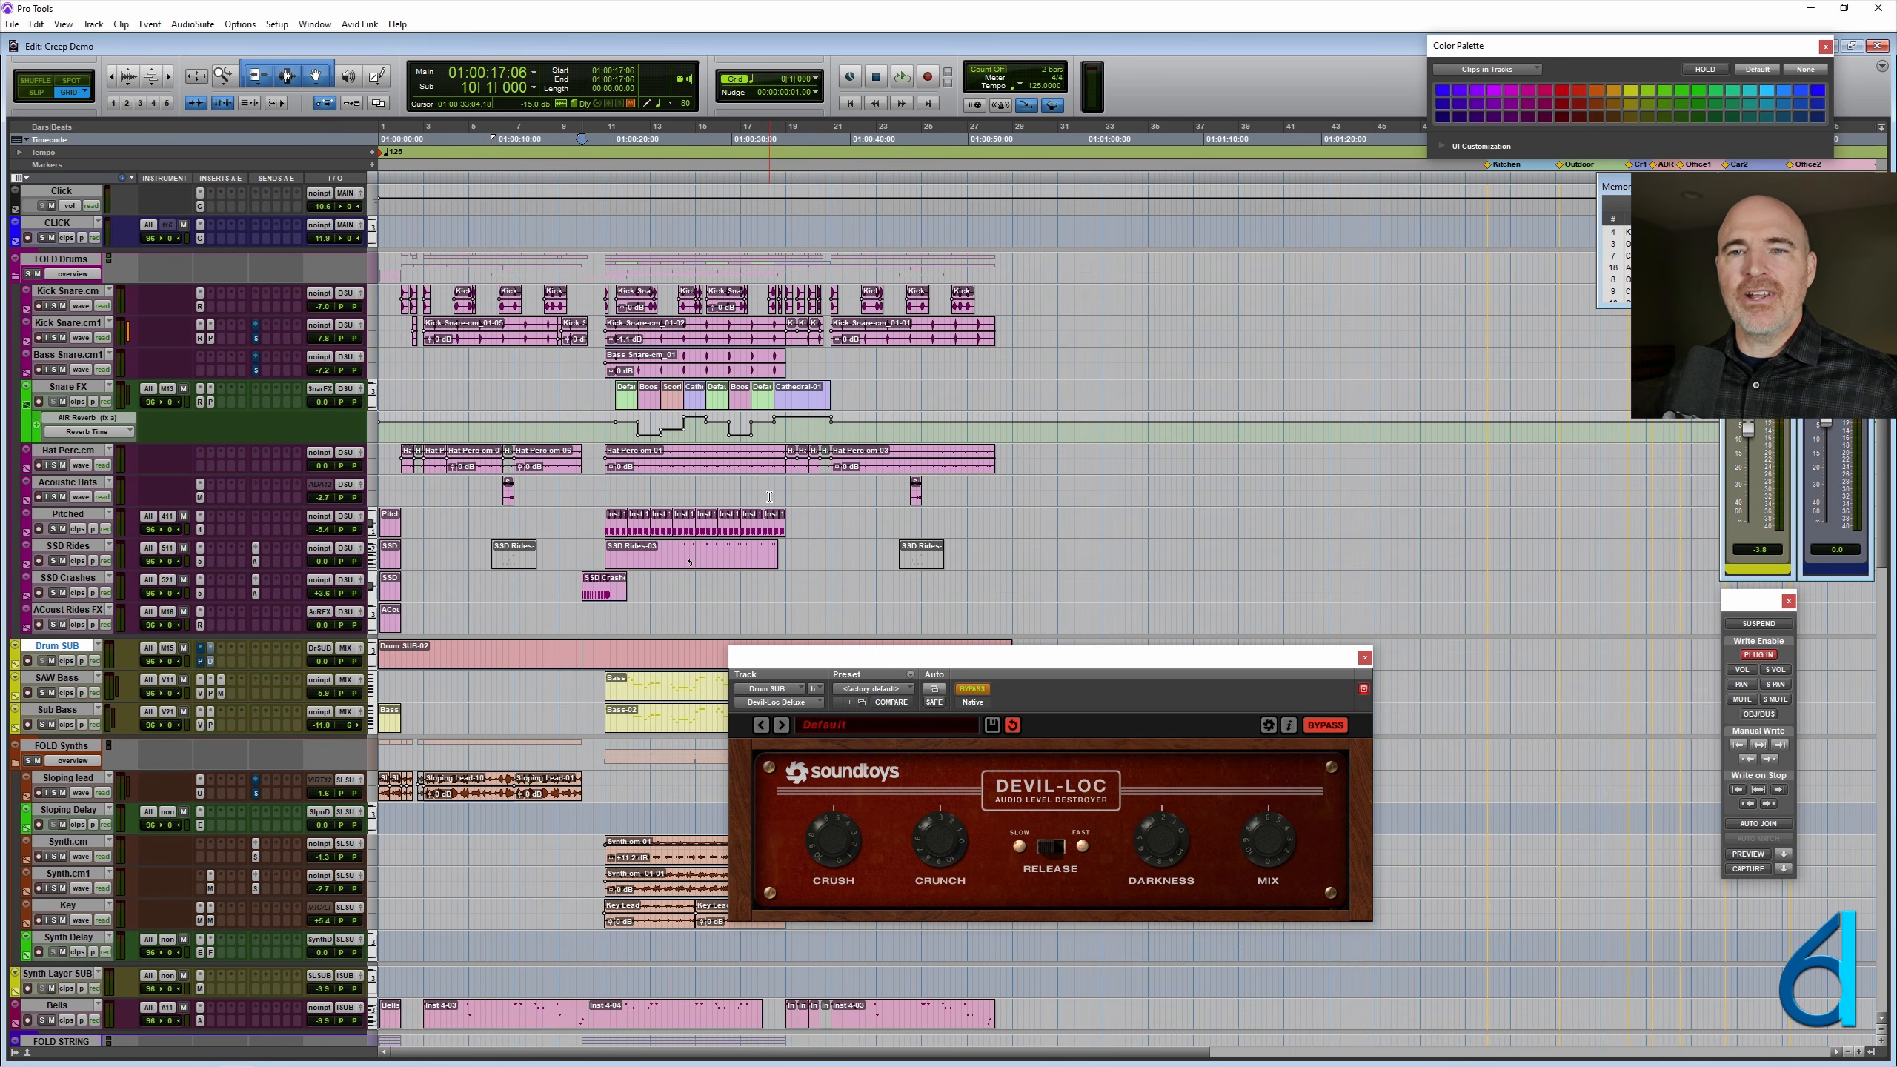
scroll(769, 498, "down", 4)
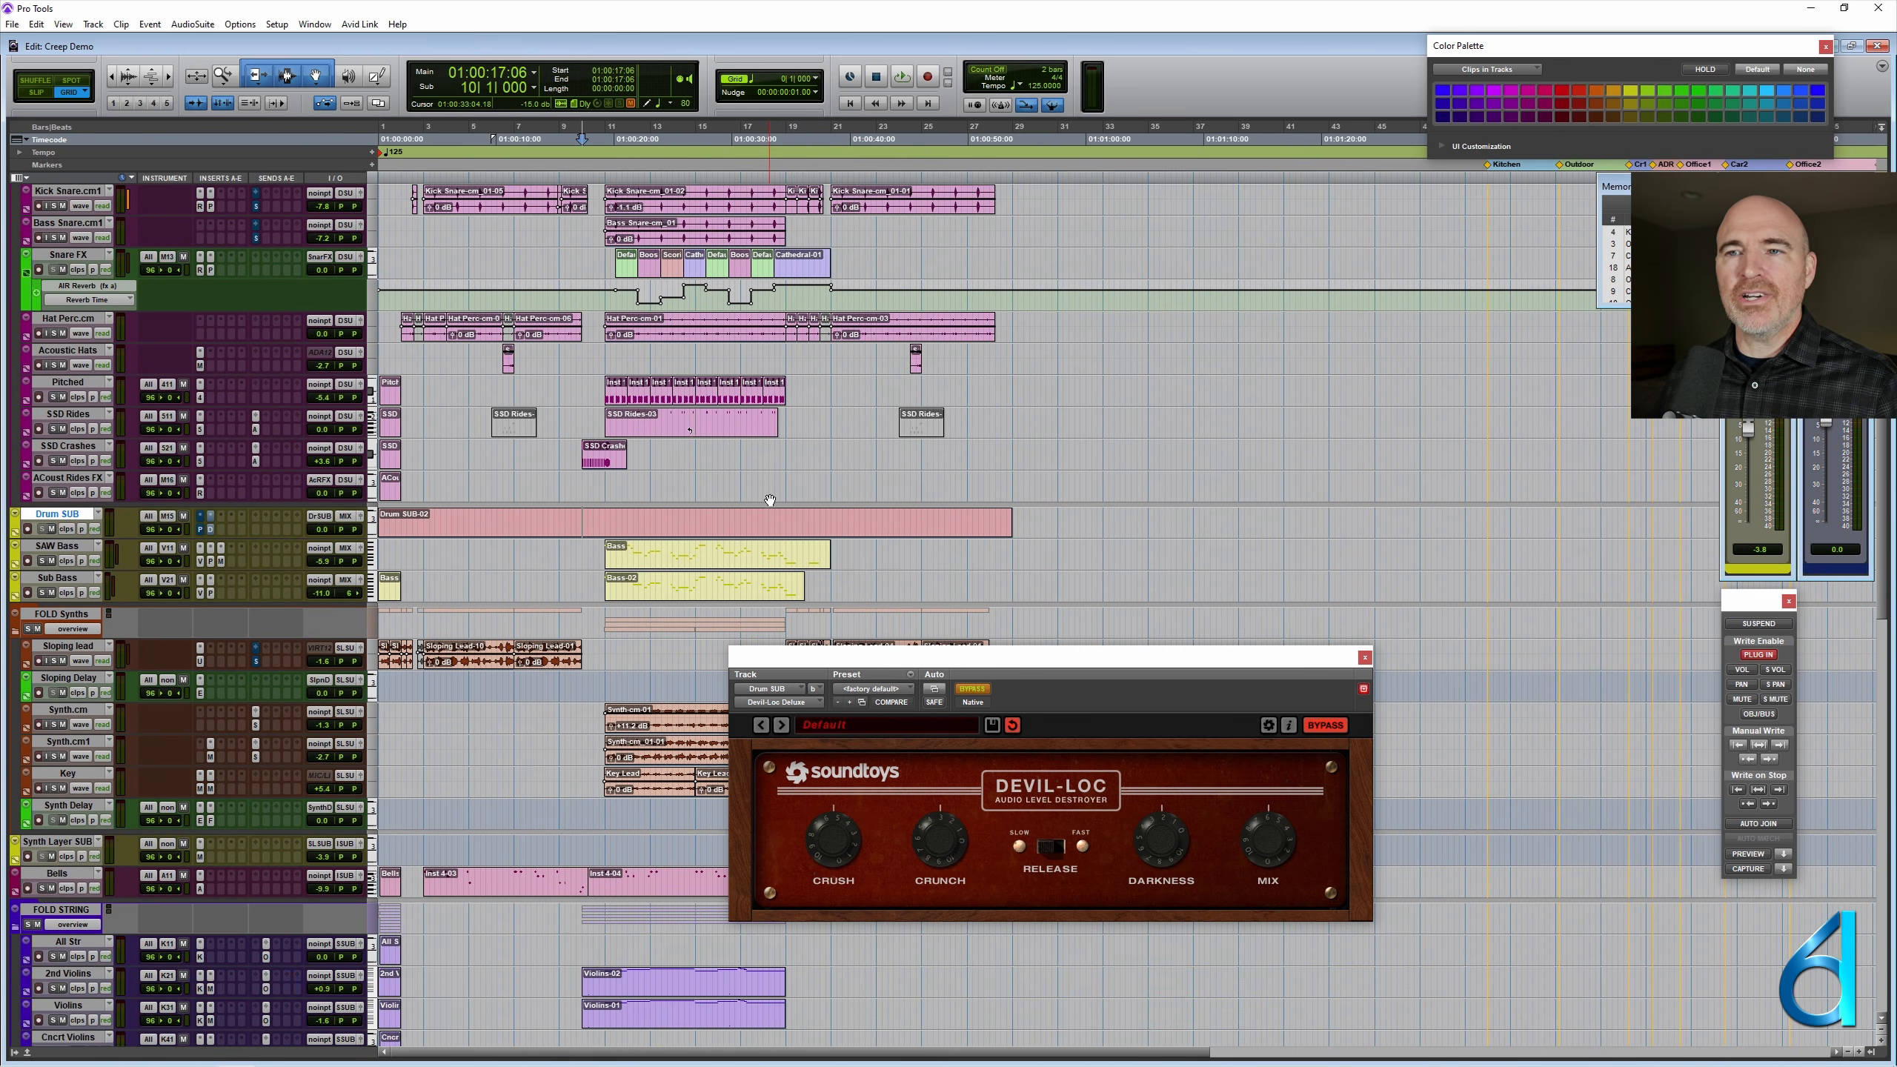
scroll(769, 499, "down", 1)
left_click(770, 500)
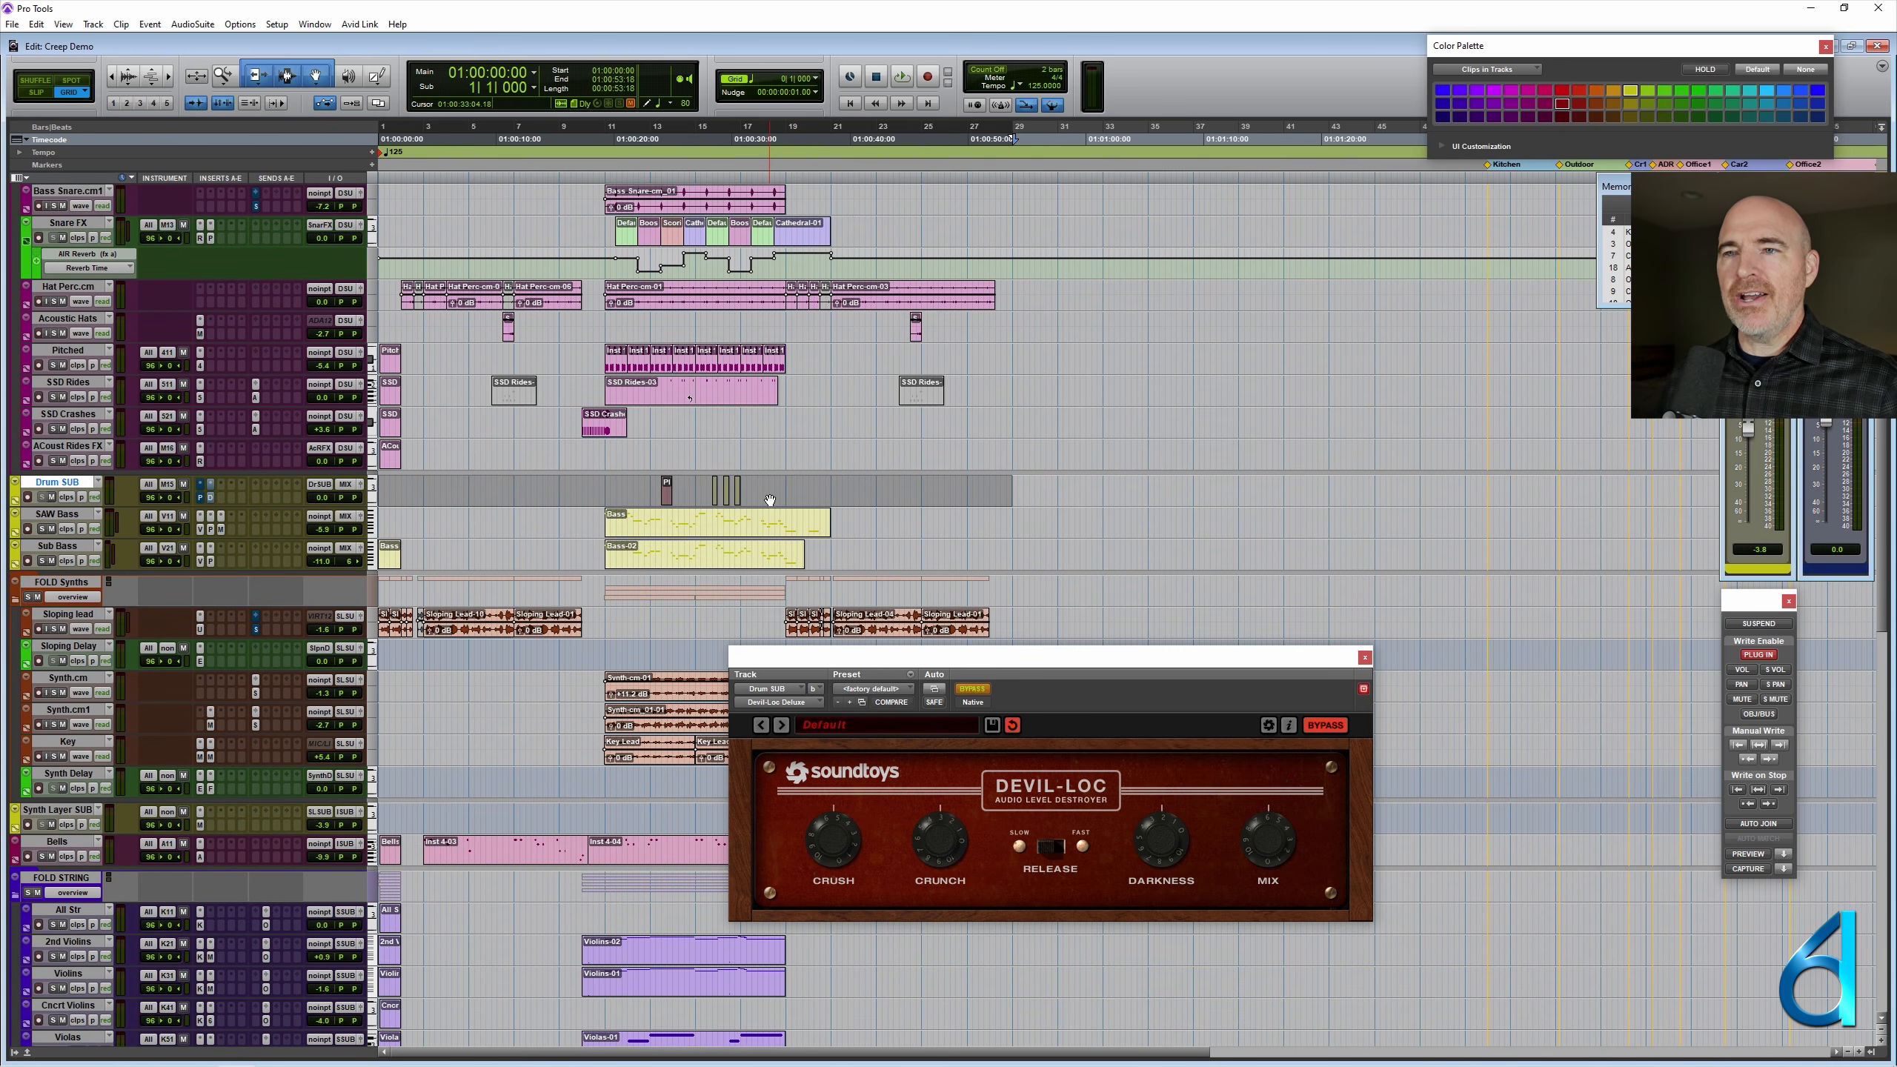
- Set the cursor at 14|3|000 on Drum SUB, deselect the track and close the Devil-Loc plug-in window
left_click(694, 487)
key("ctrl+bracketright")
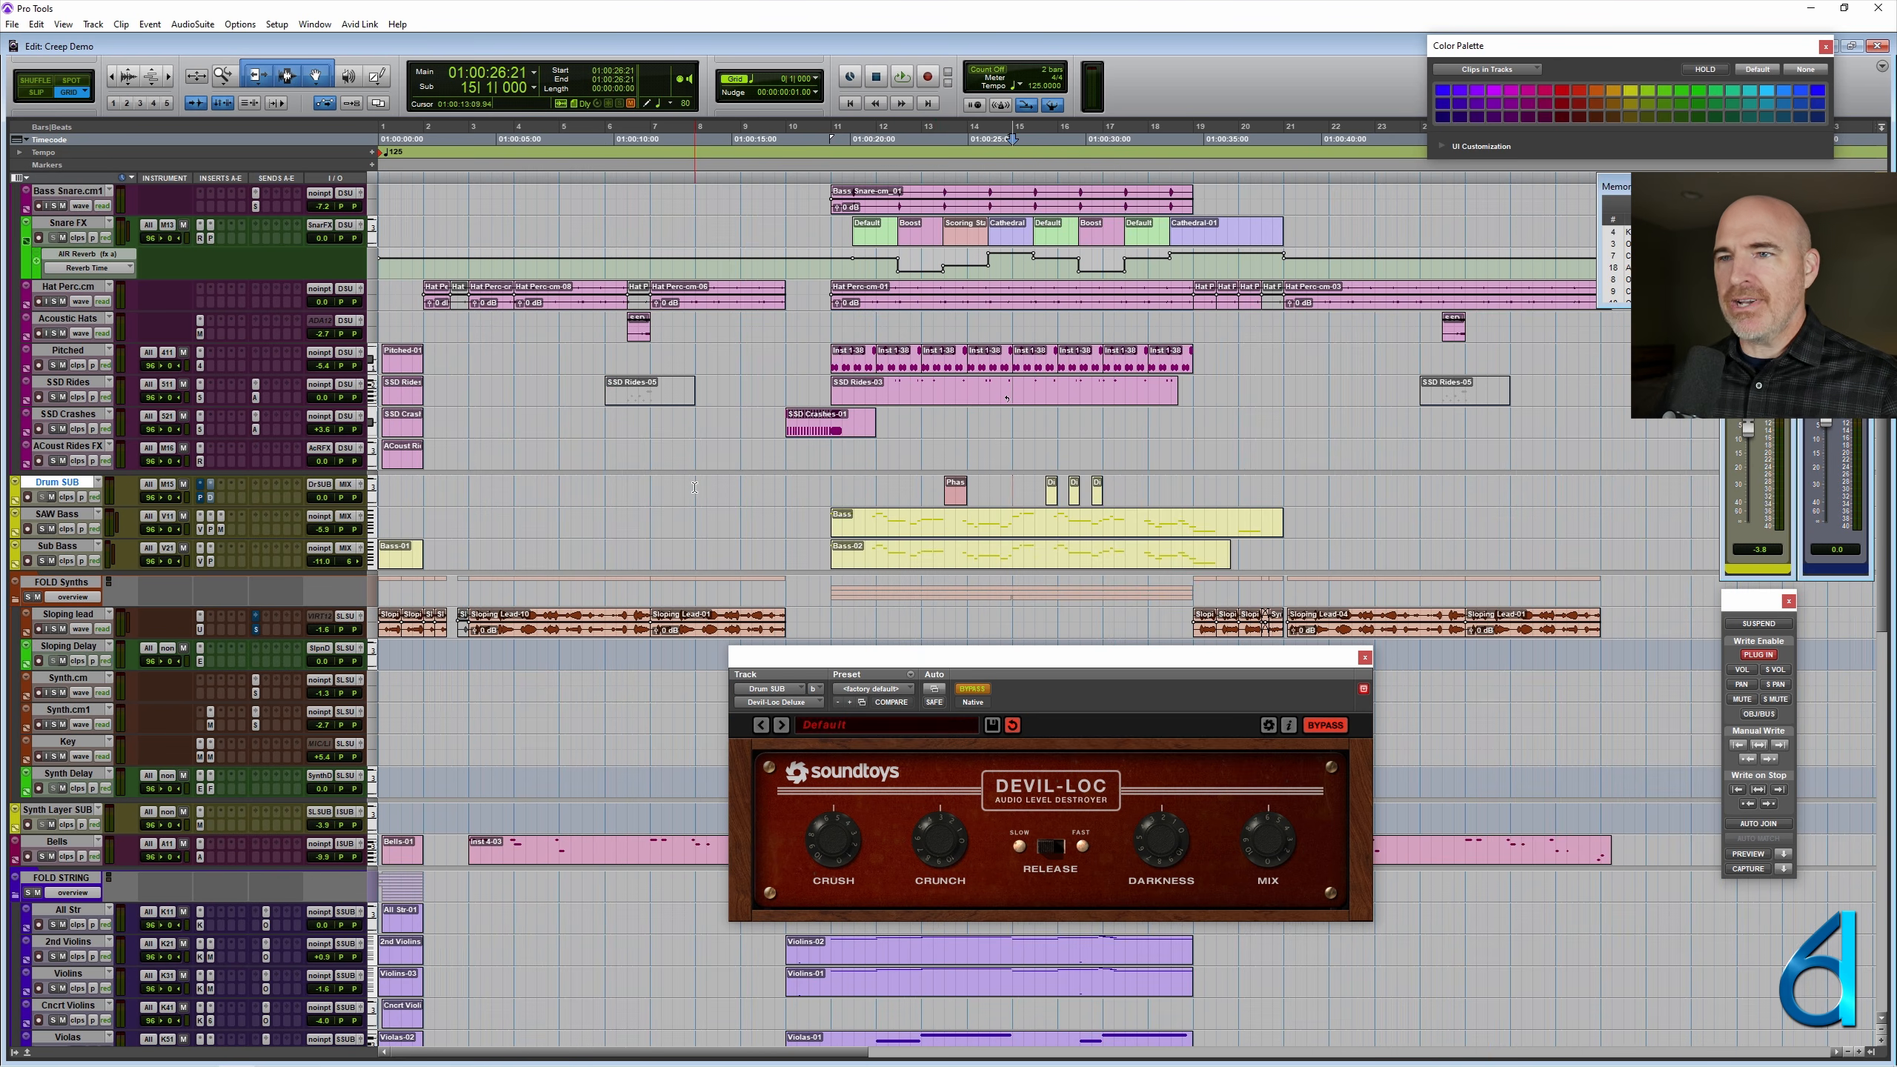
scroll(328, 463, "down", 2)
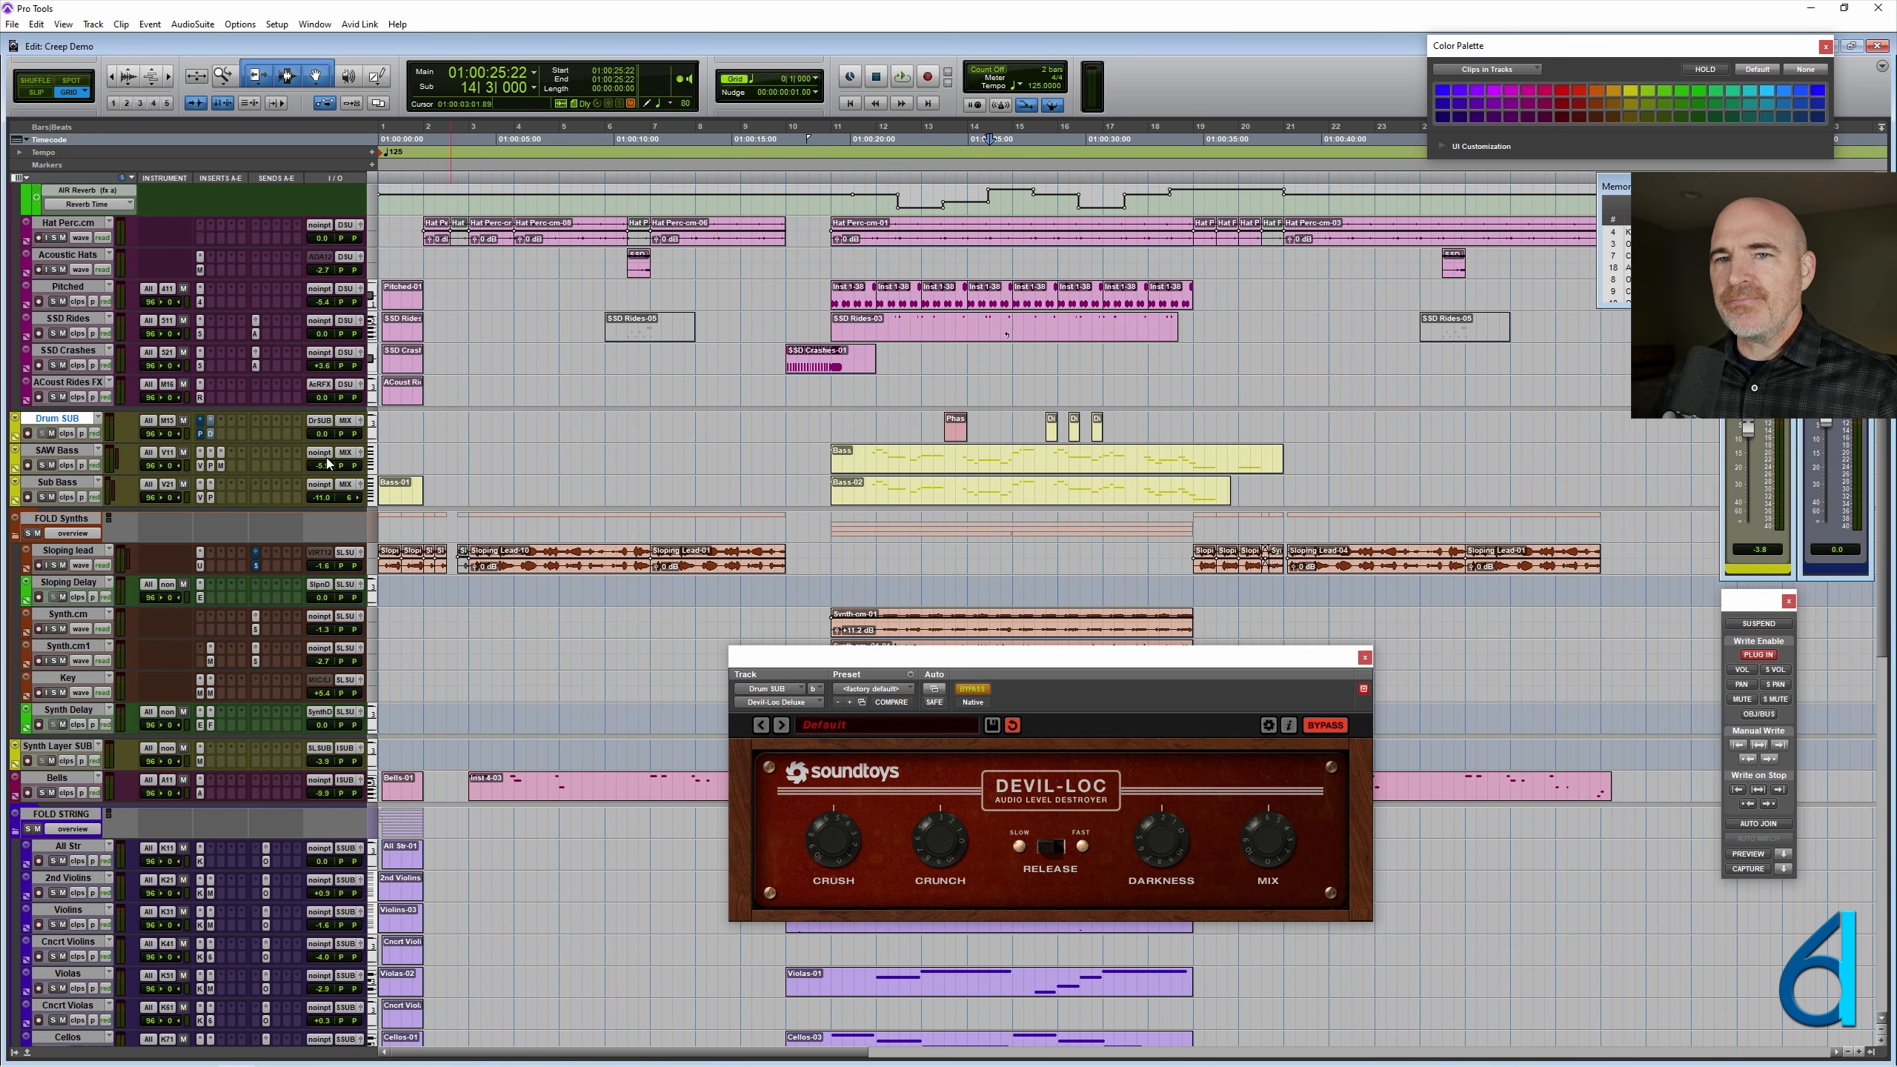
left_click(72, 420)
scroll(905, 385, "down", 15)
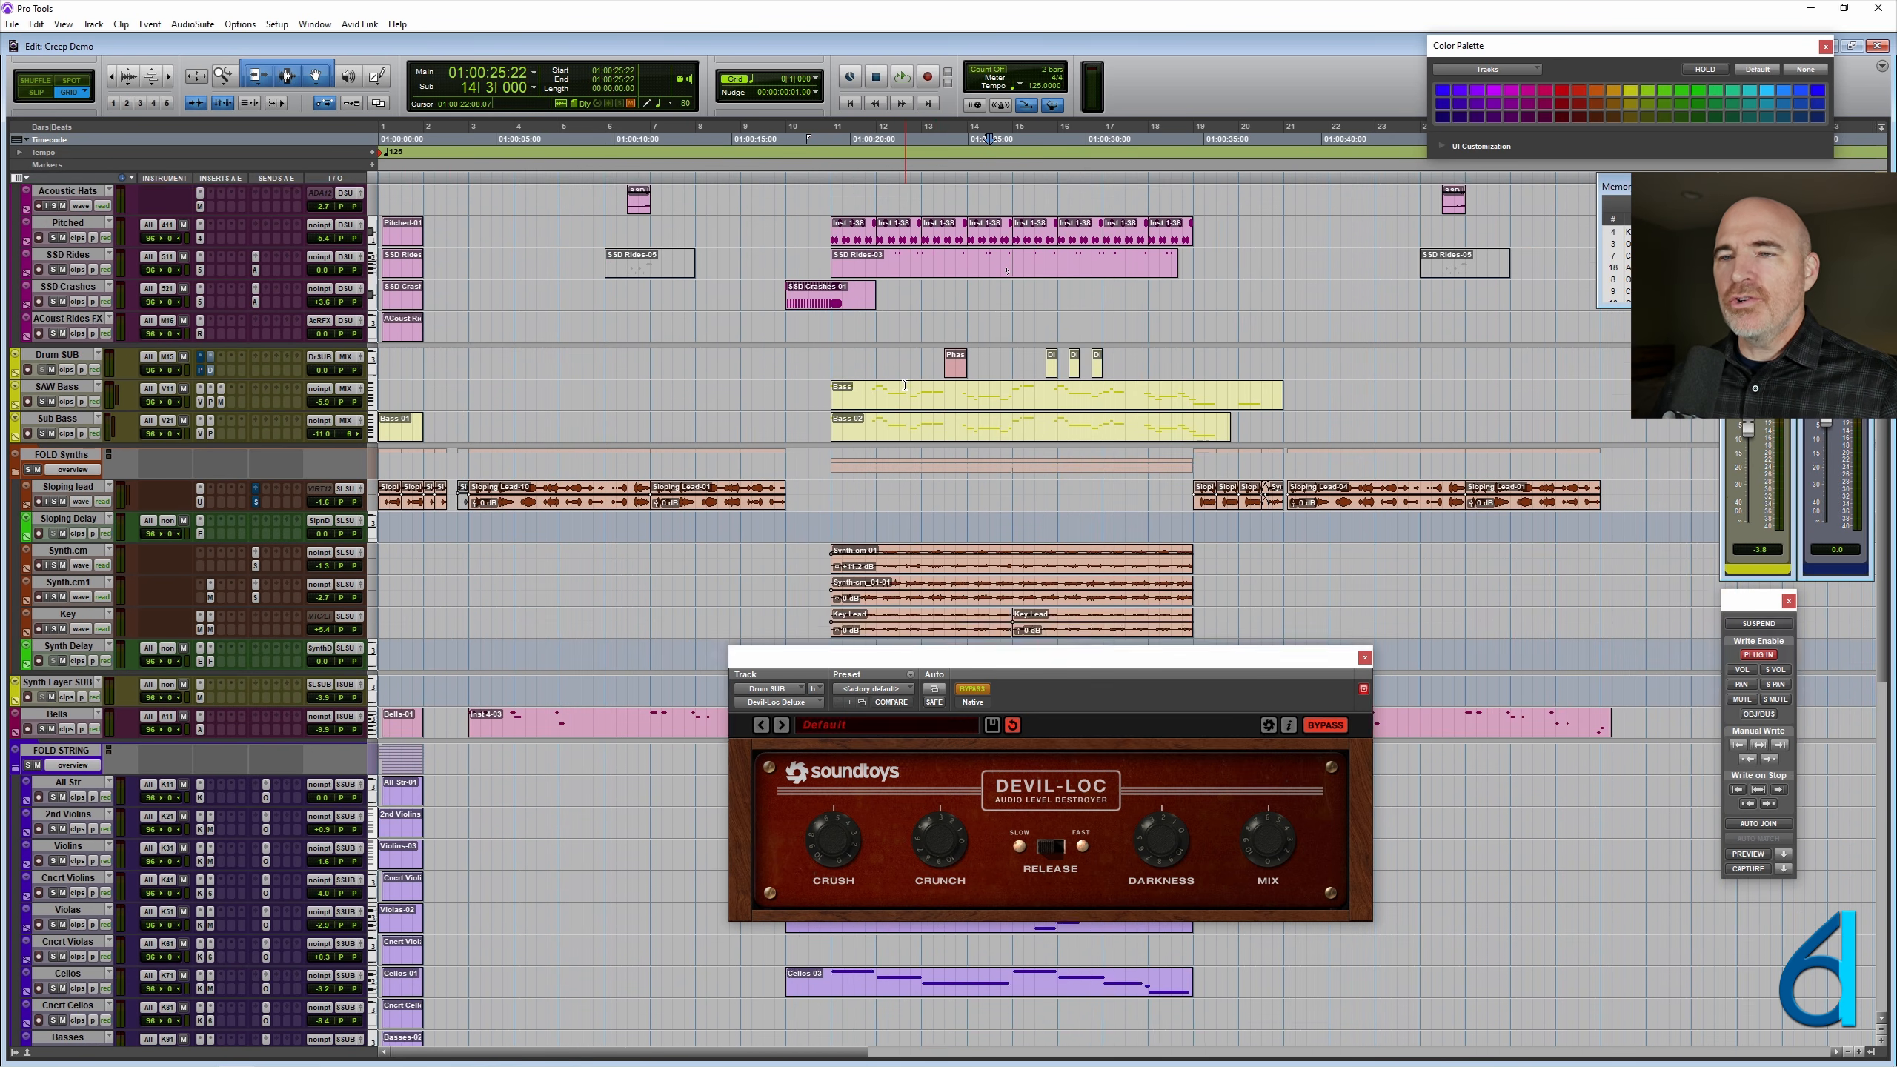
left_click(1364, 658)
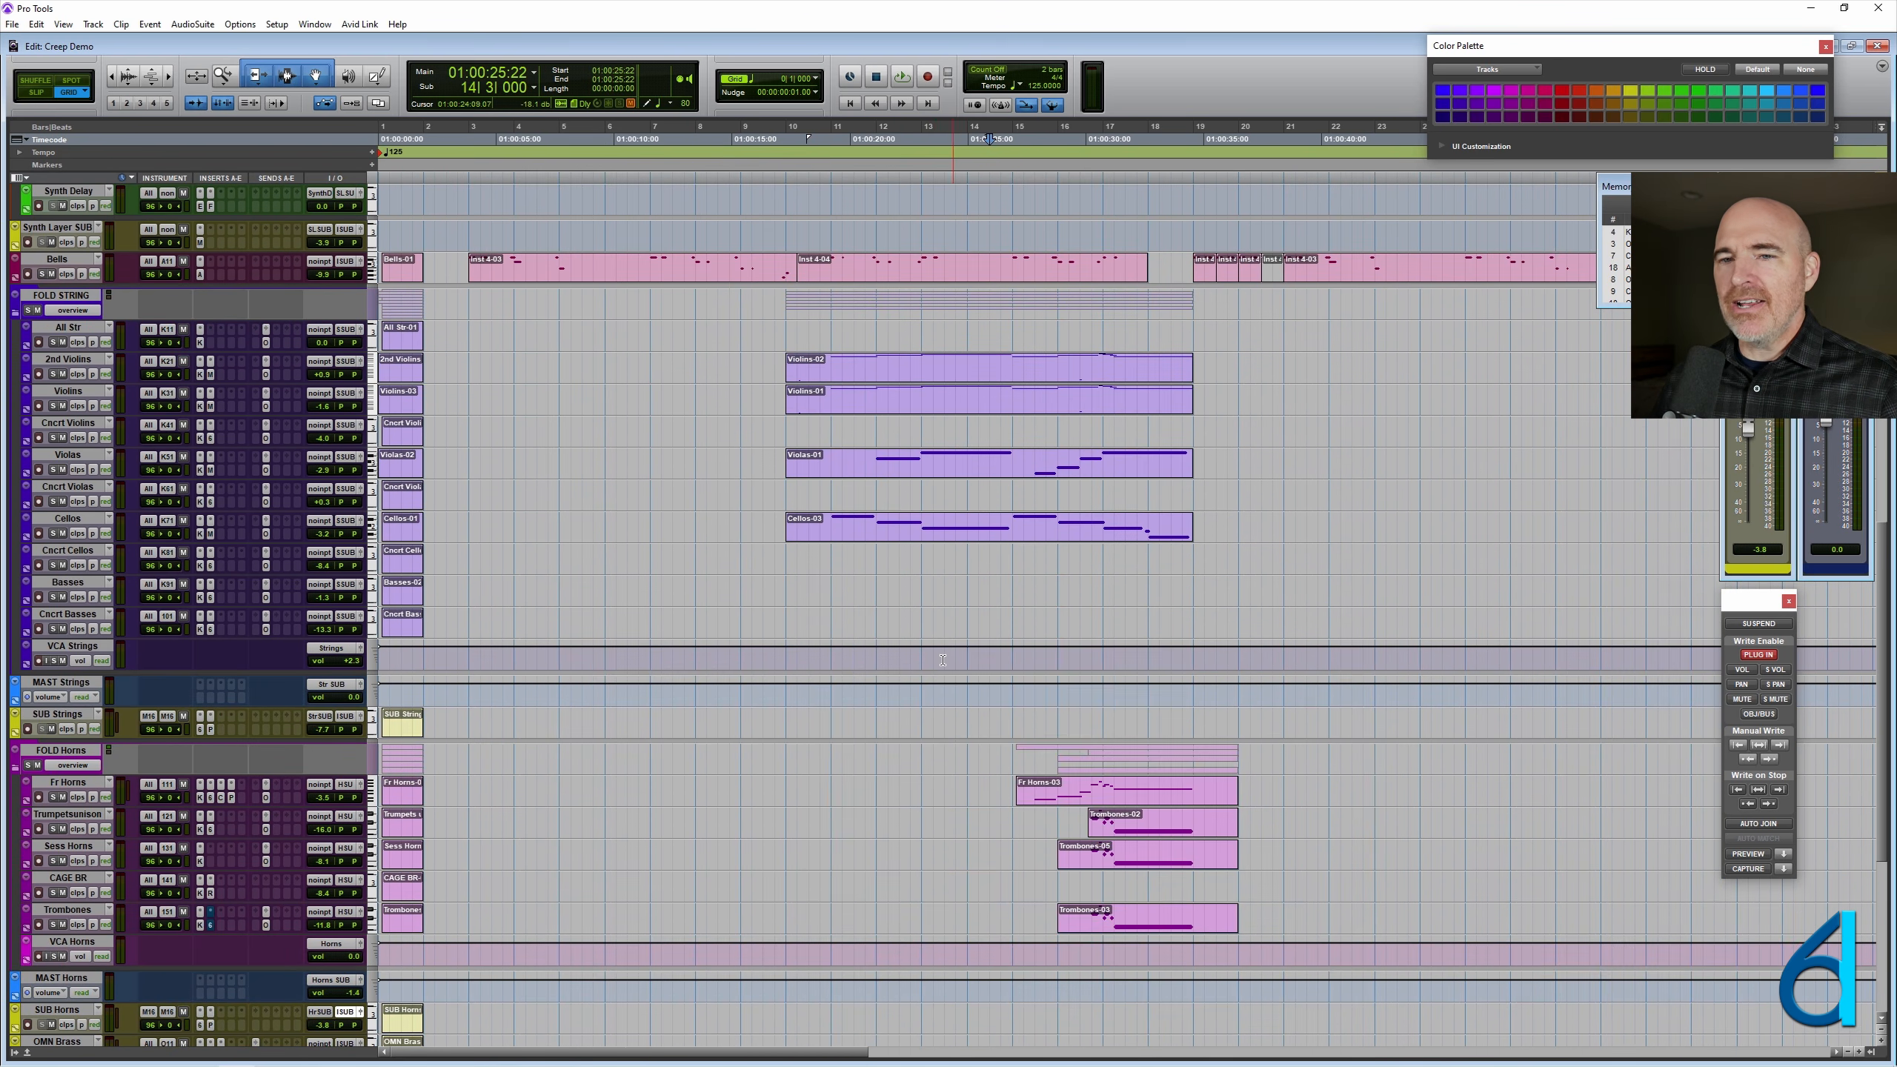
- Increase the height of the InstrumentsSUB track near the end of the track list and set the cursor at 10|1|000
scroll(905, 687, "down", 11)
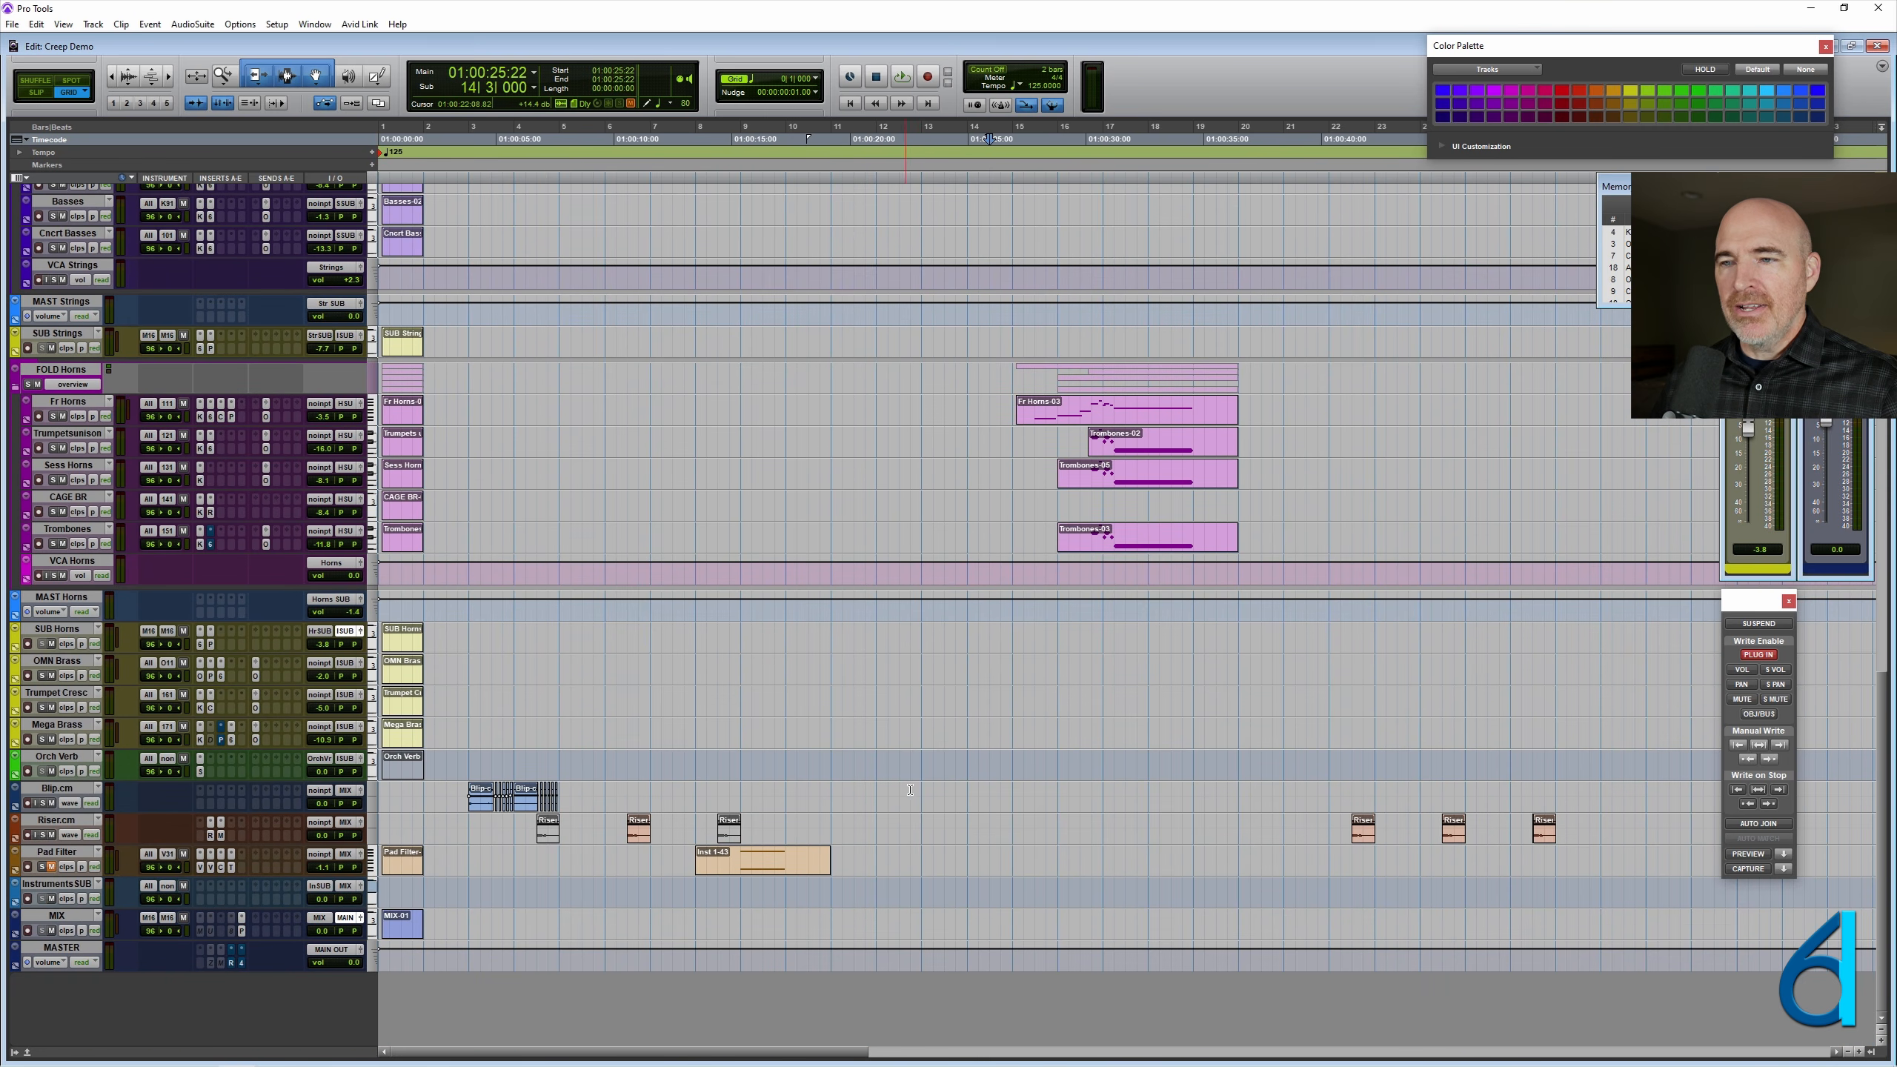
left_click_drag(173, 906, 210, 950)
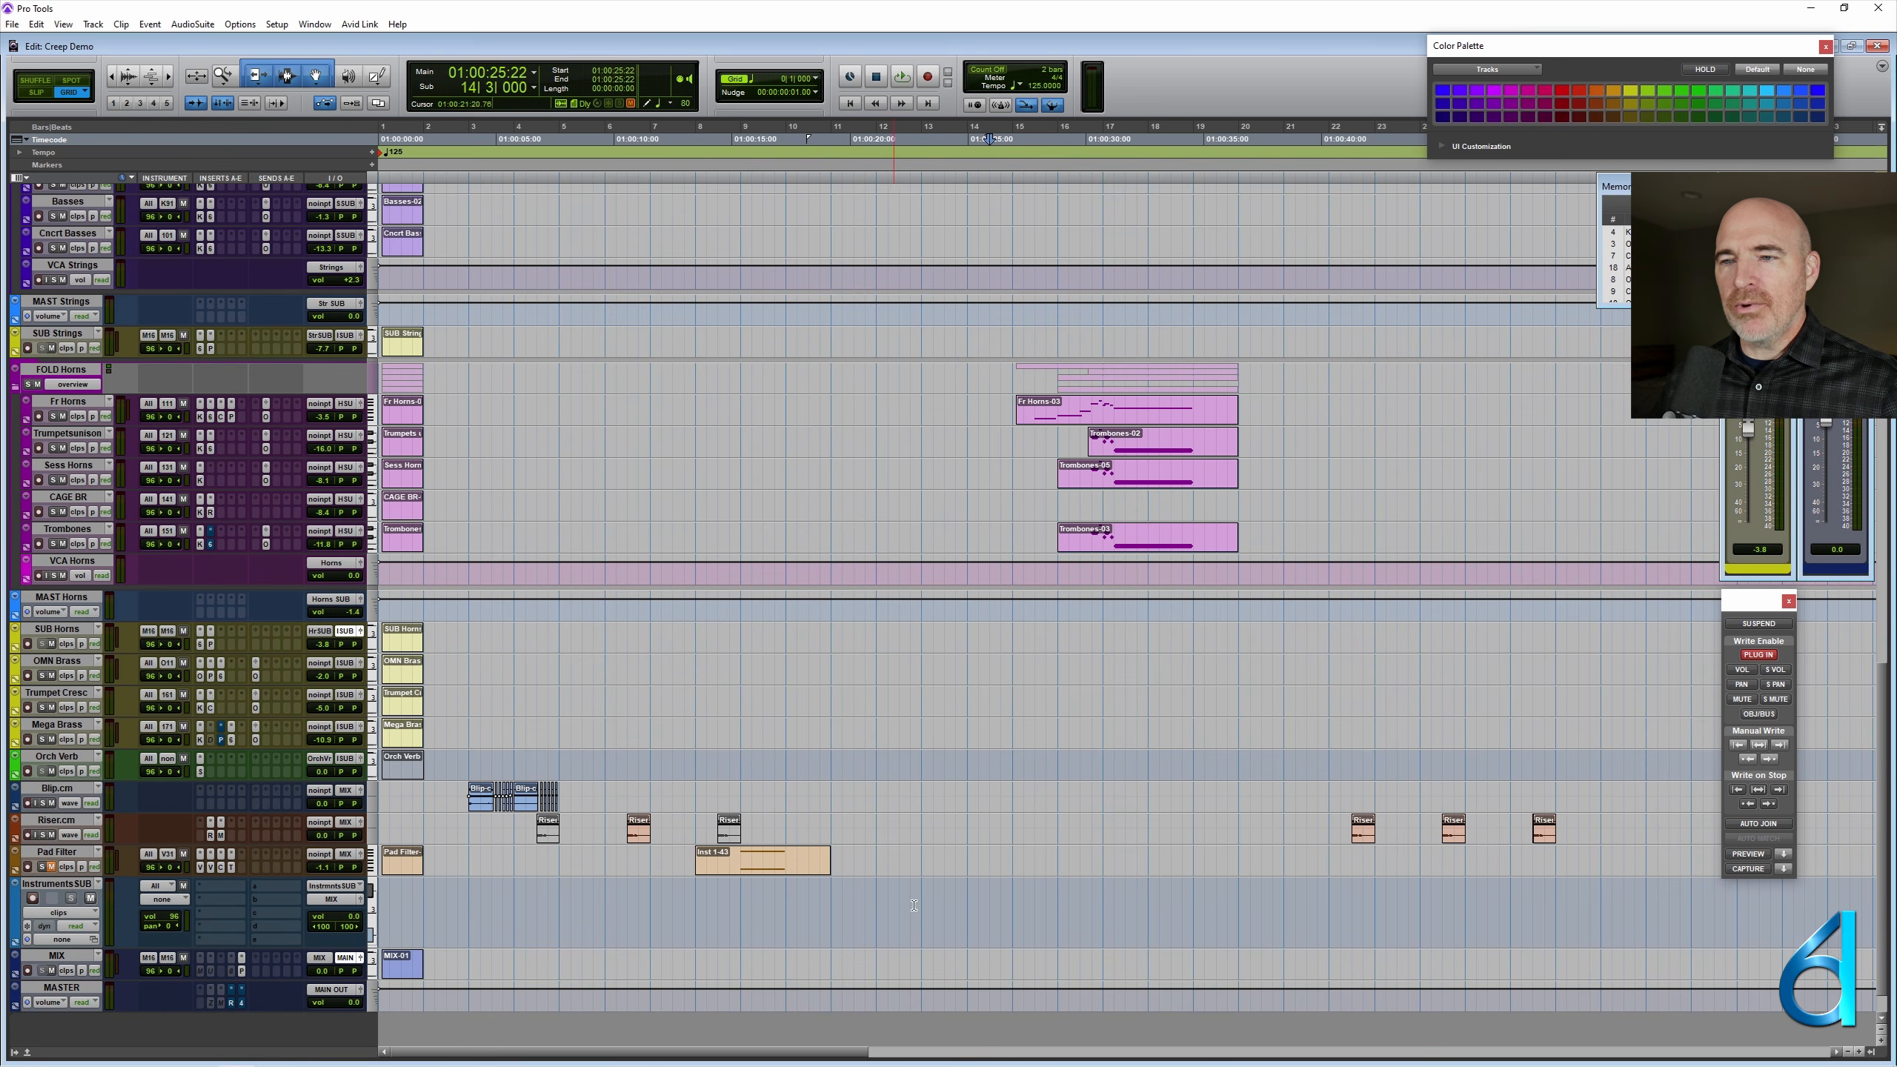
left_click(956, 895)
key("t")
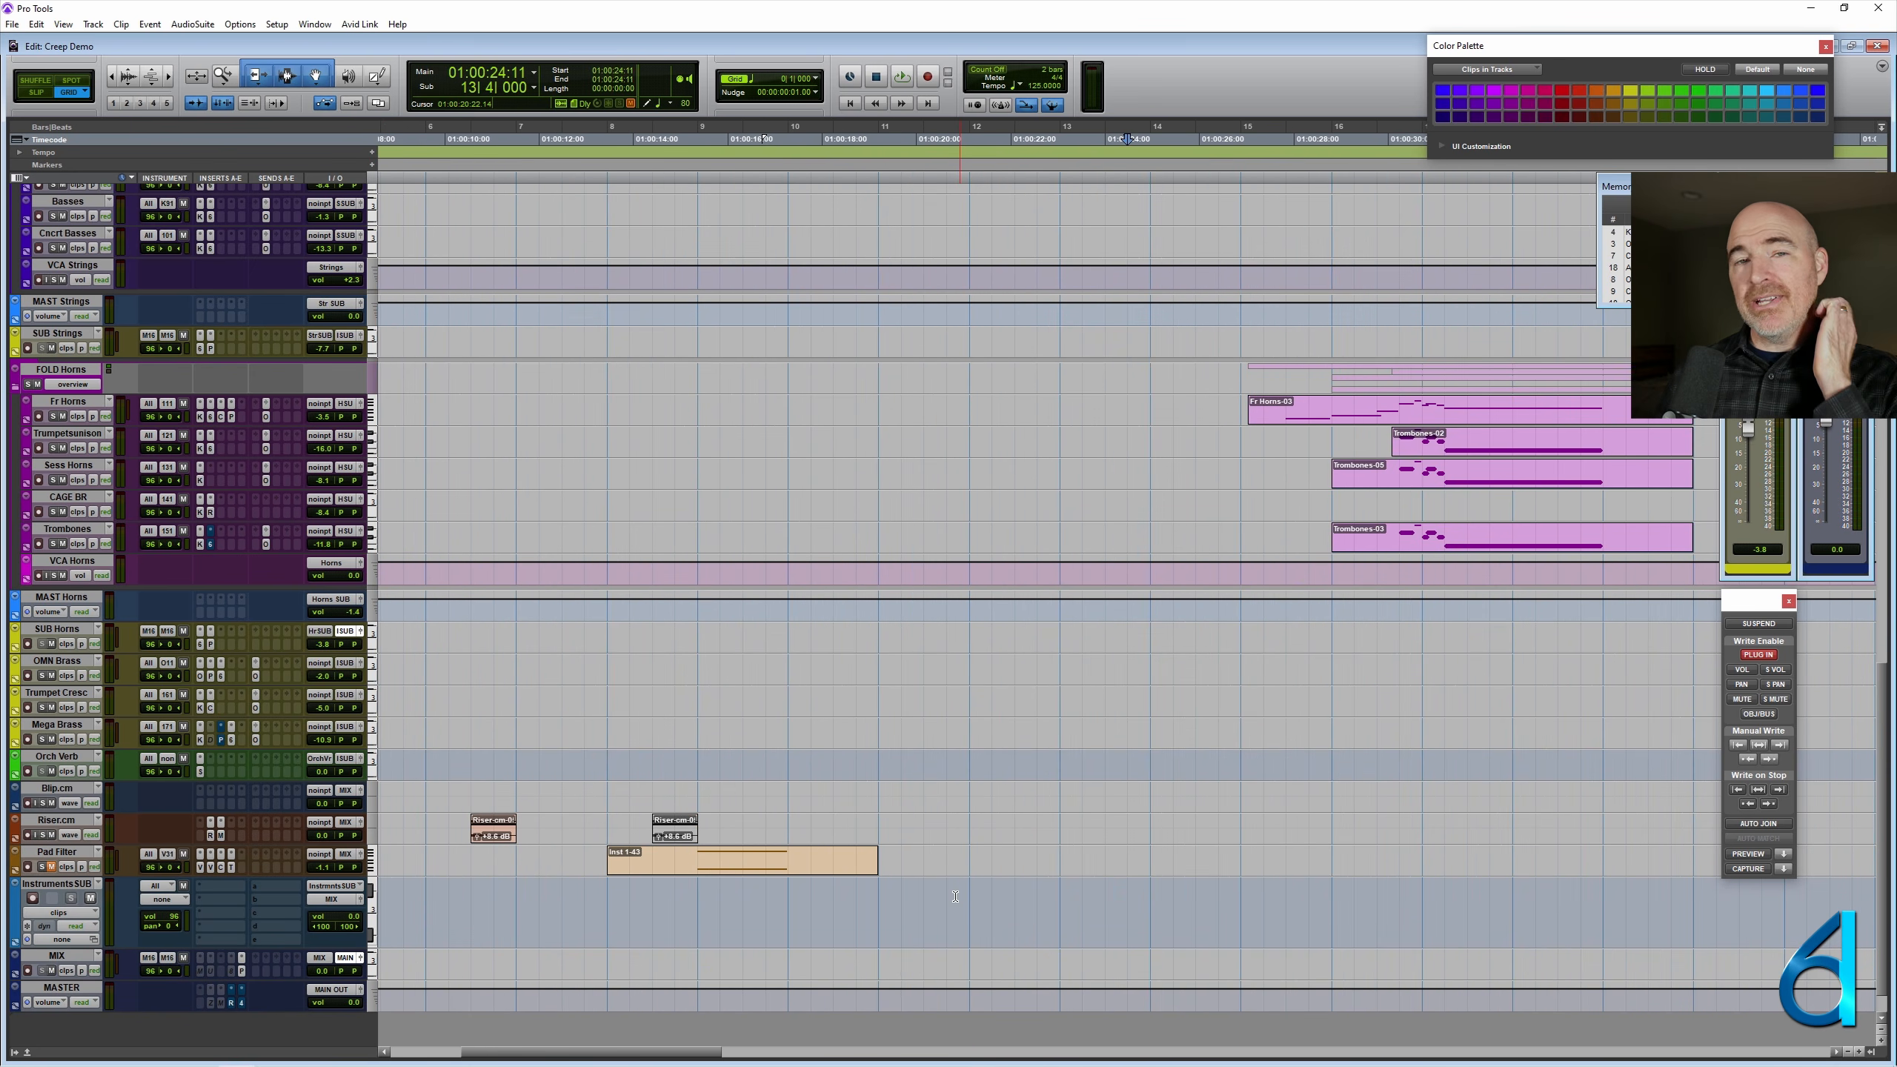
scroll(955, 896, "right", 3)
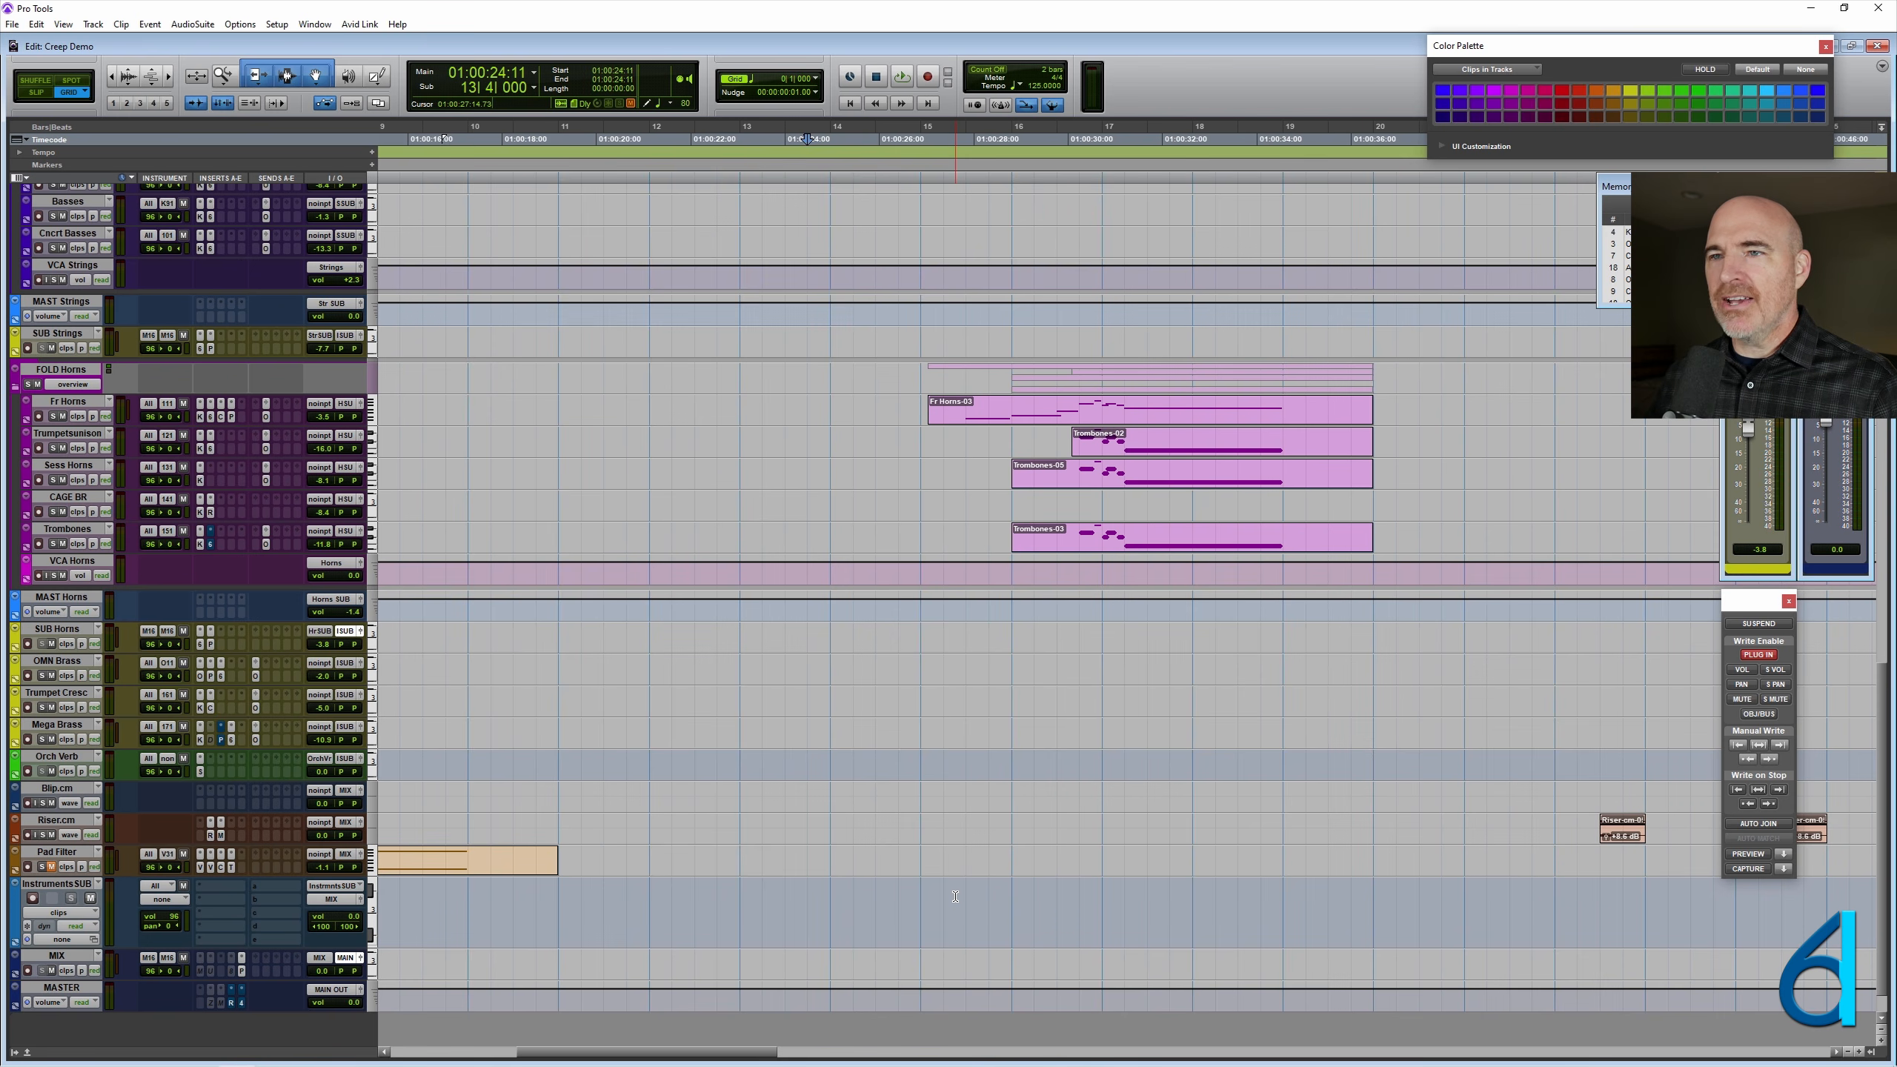
left_click(474, 904)
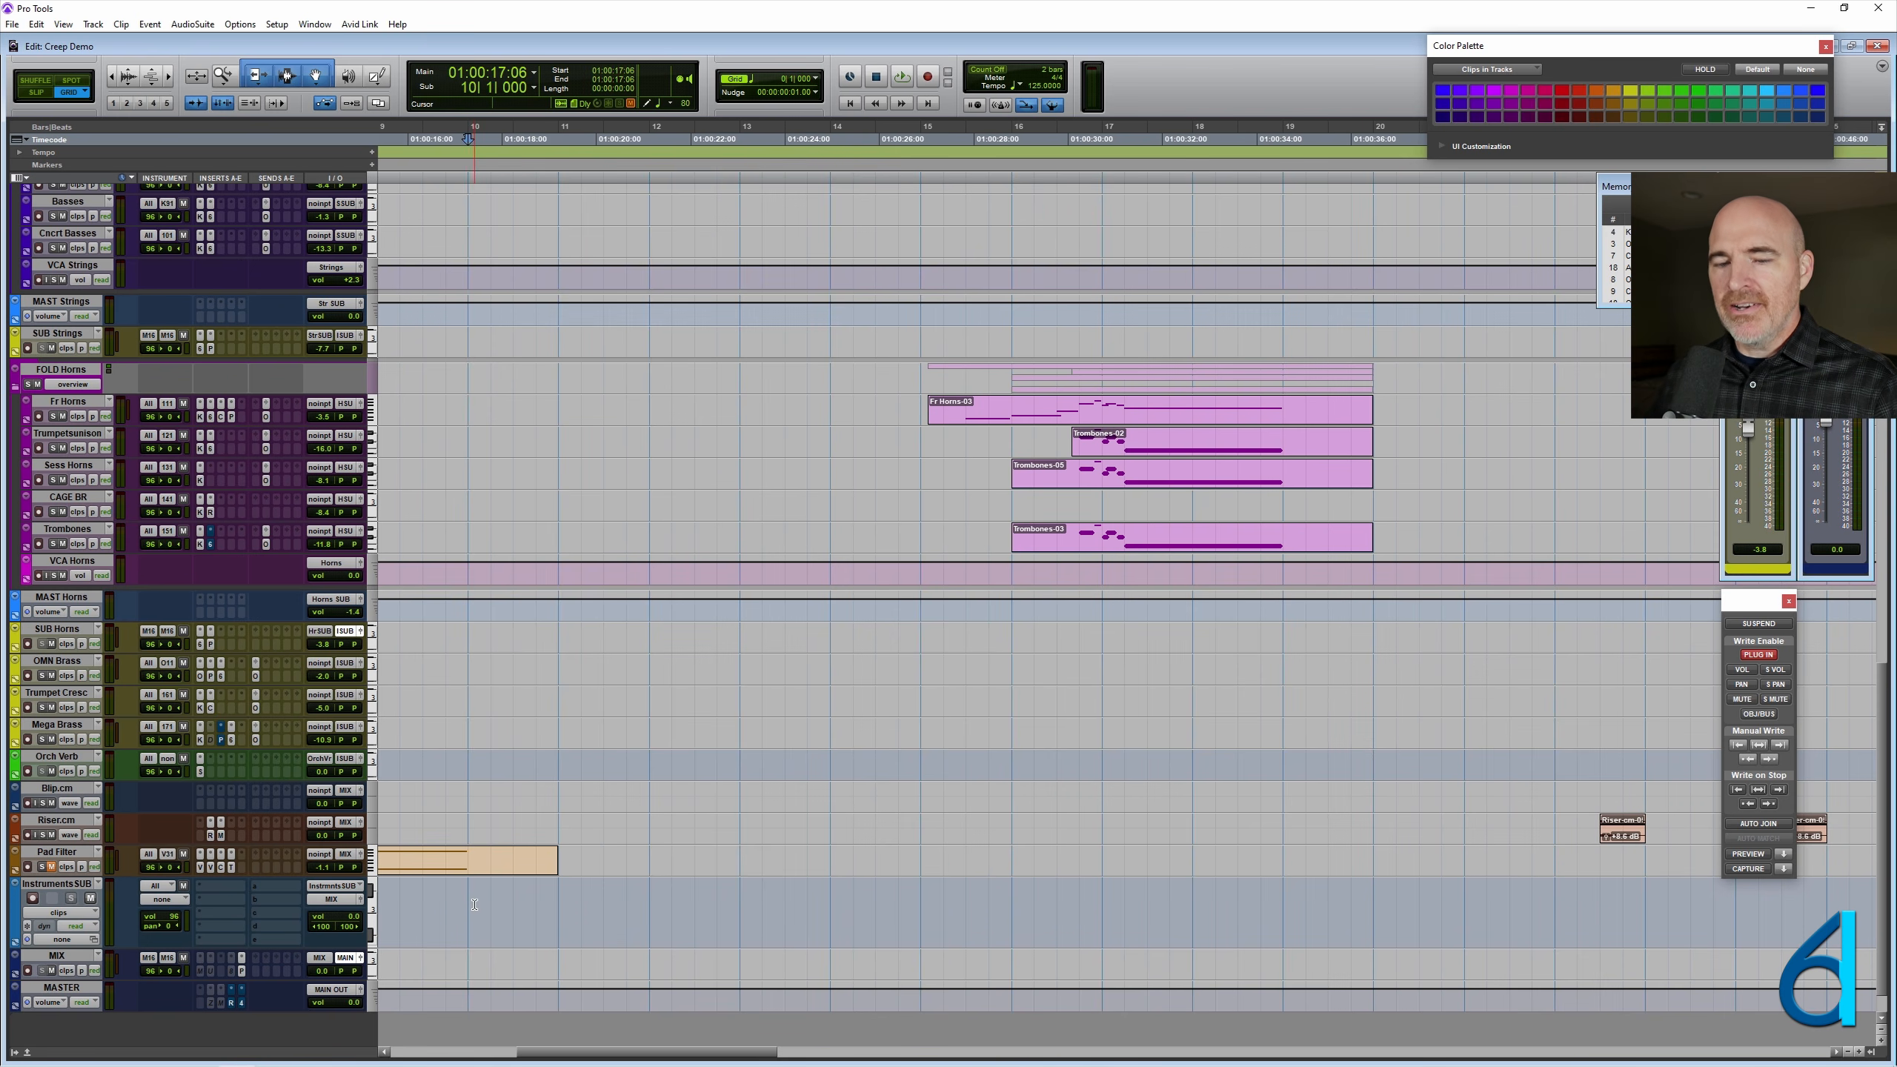
- Examine the InstrumentsSUB timeline and the string and horn clips above it for the start of the chorus
key("ctrl+bracketleft")
left_click(580, 895)
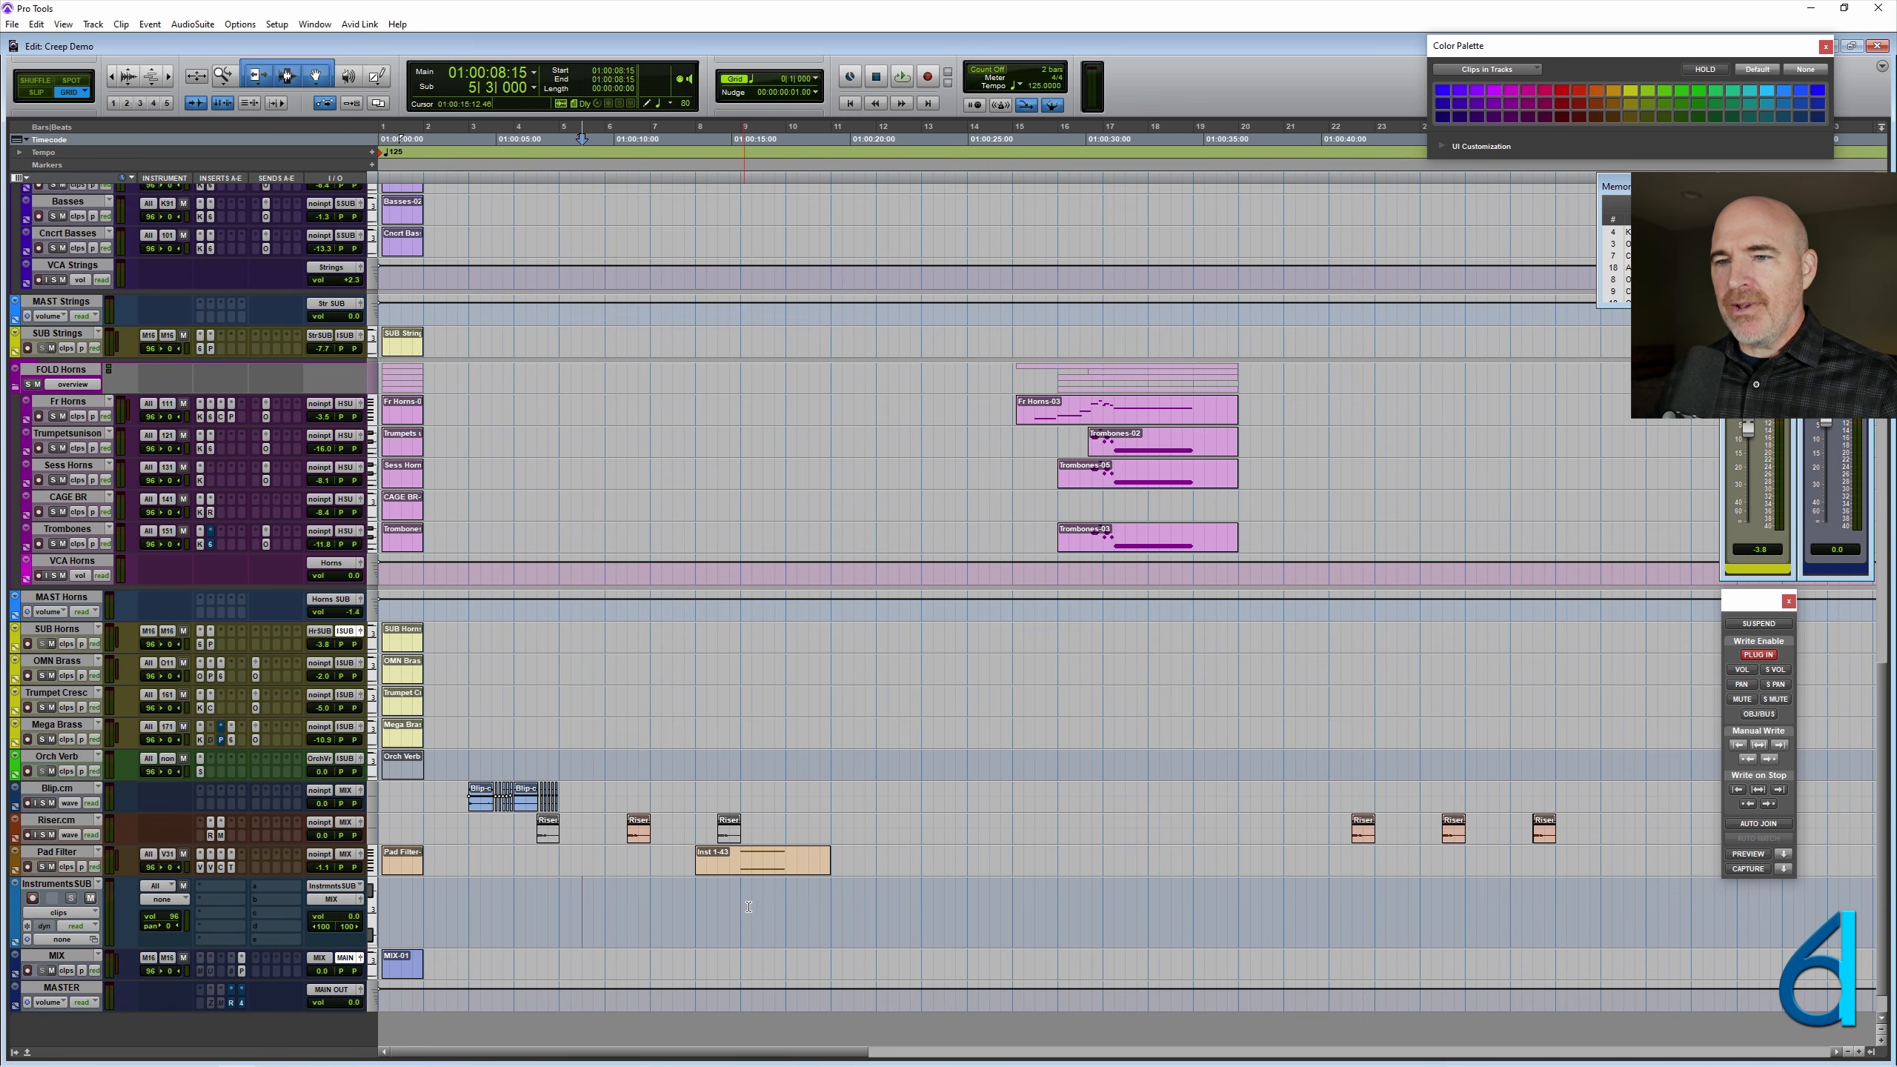
key("ctrl+bracketright")
key("ctrl+bracketright")
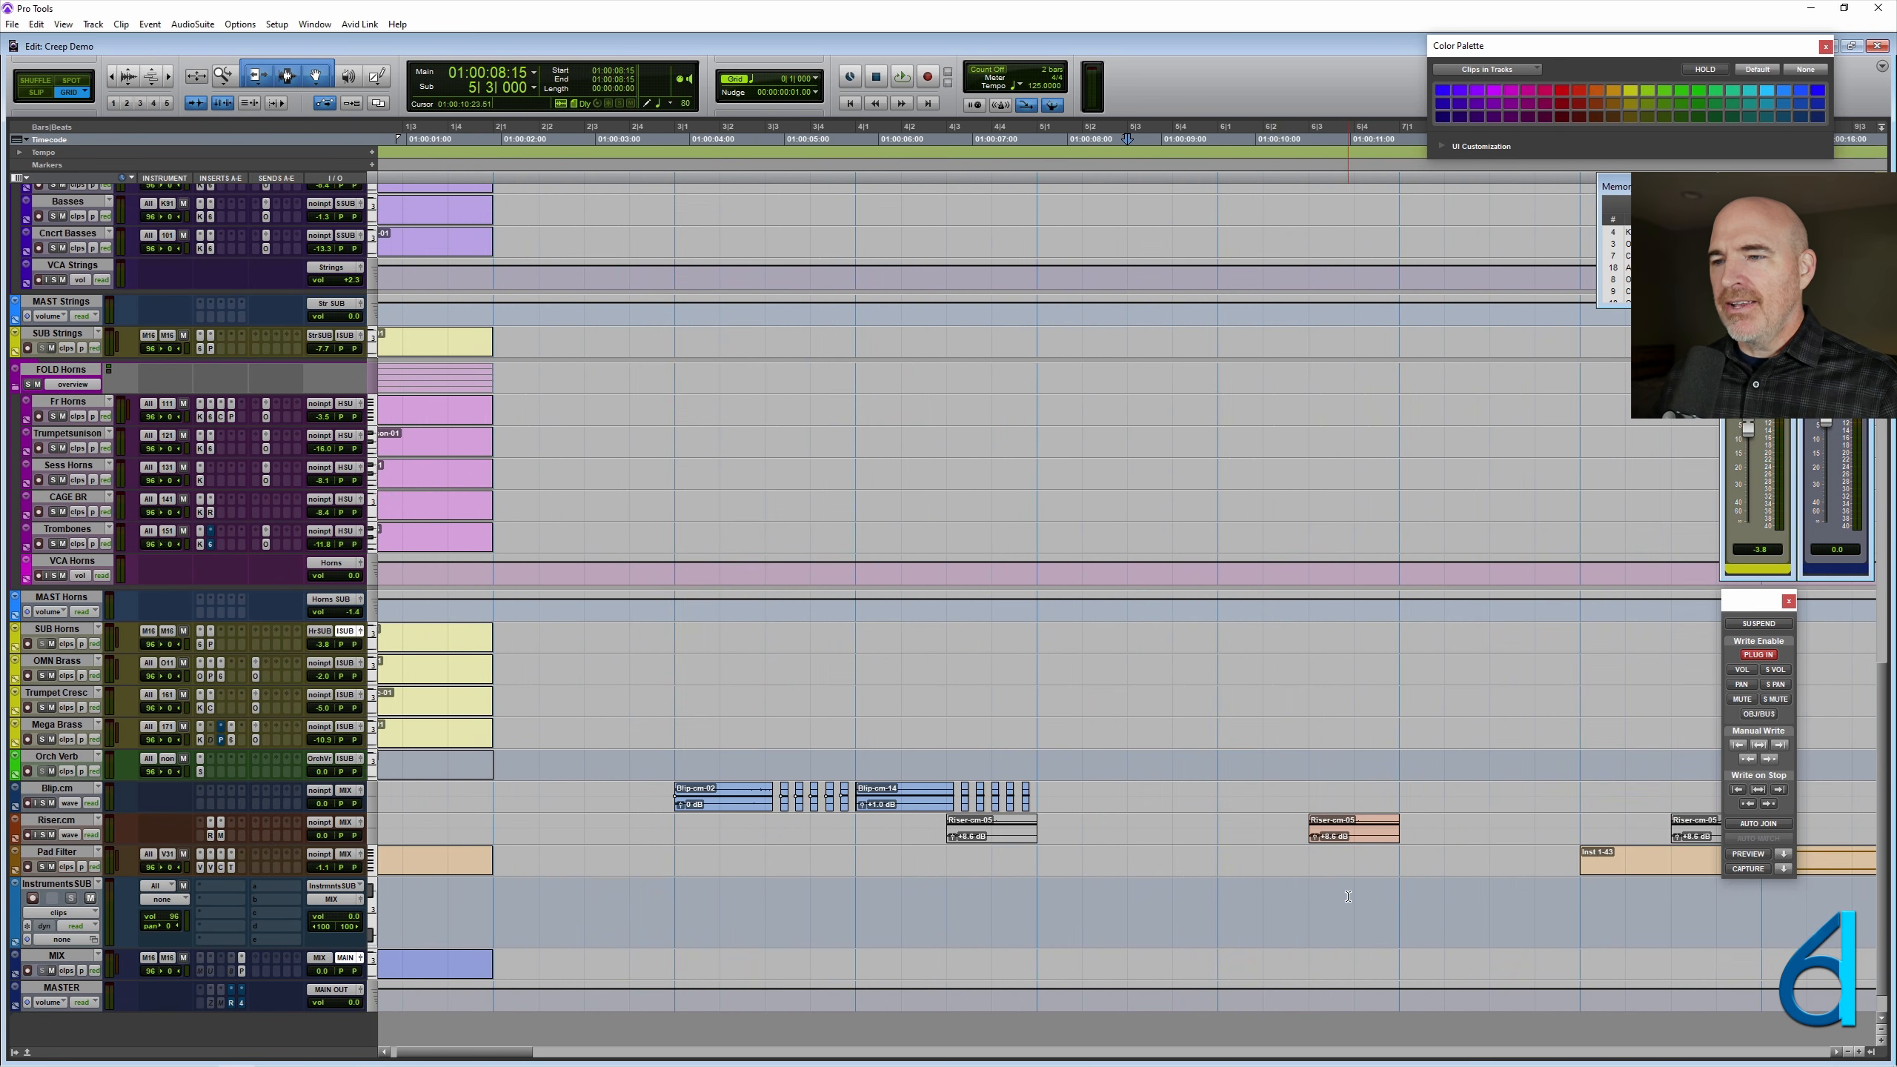
key("ctrl+bracketleft")
key("ctrl+bracketleft")
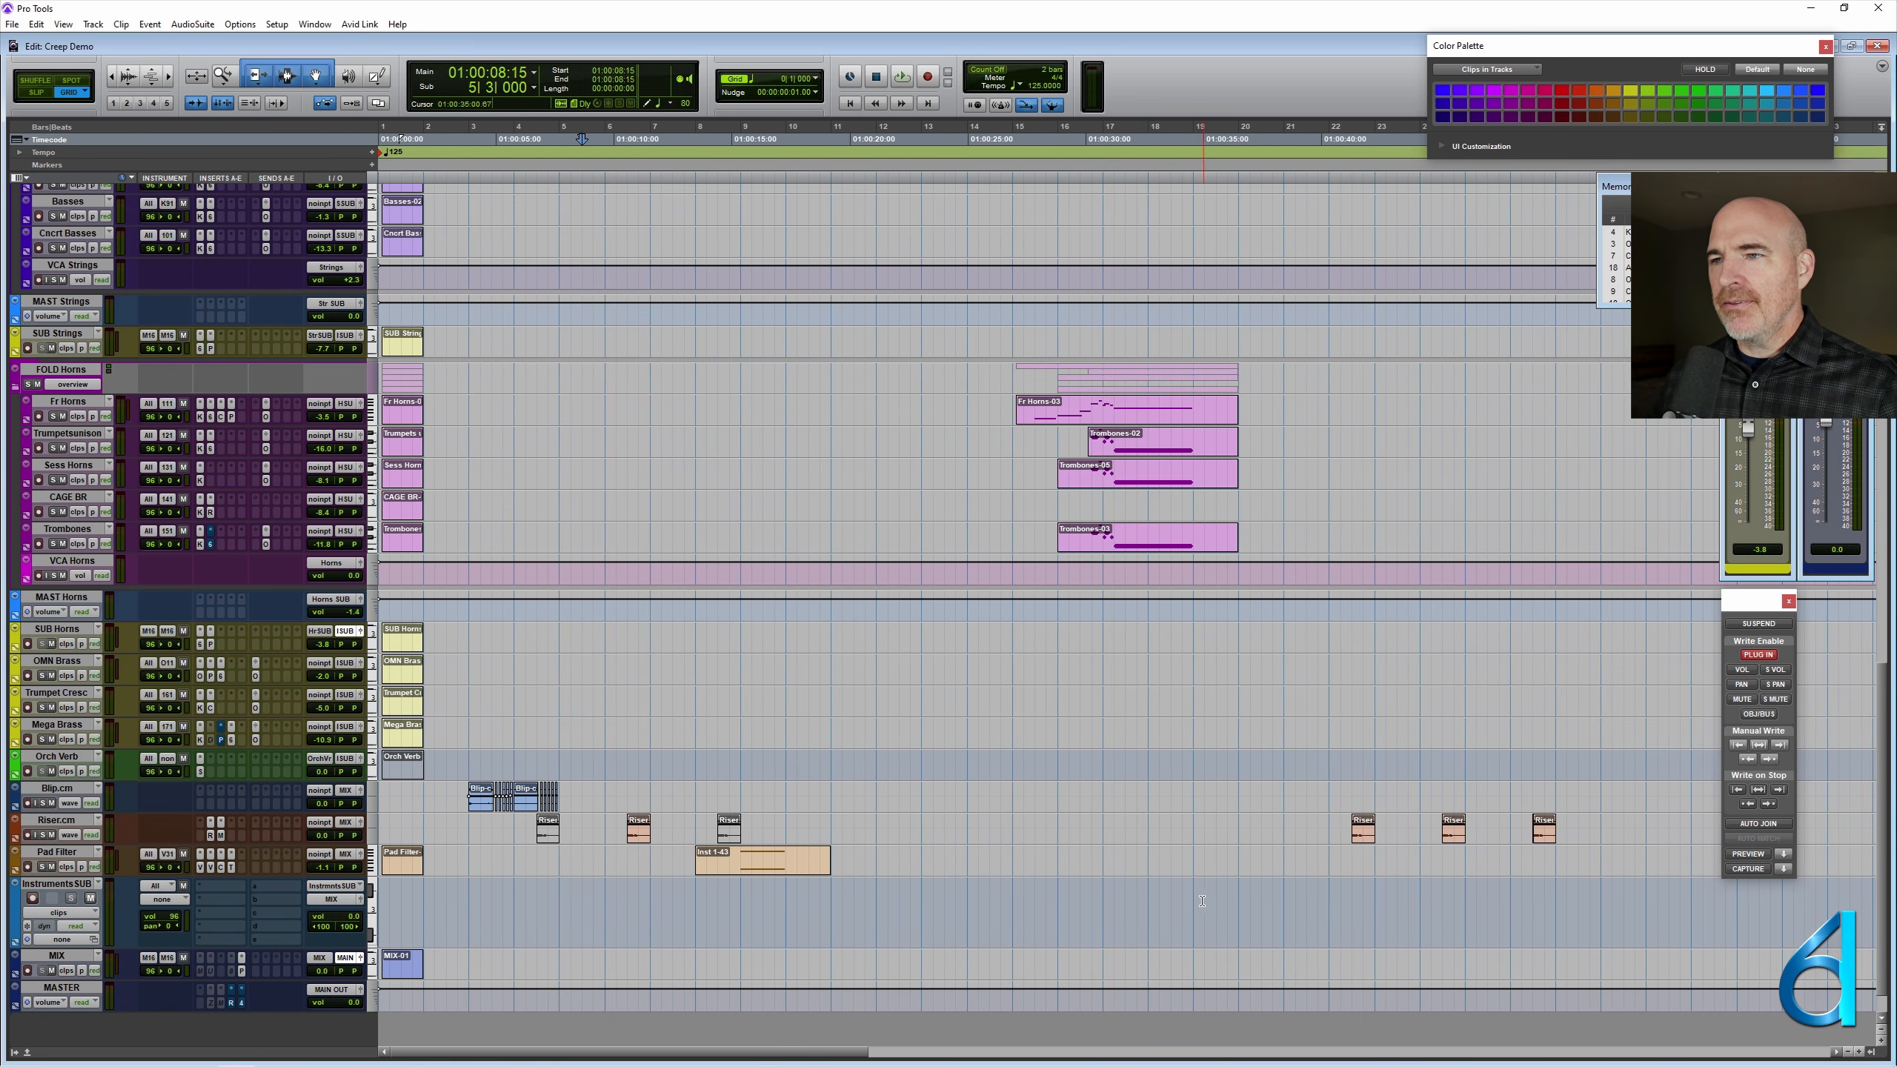
left_click(1057, 902)
scroll(958, 853, "up", 5)
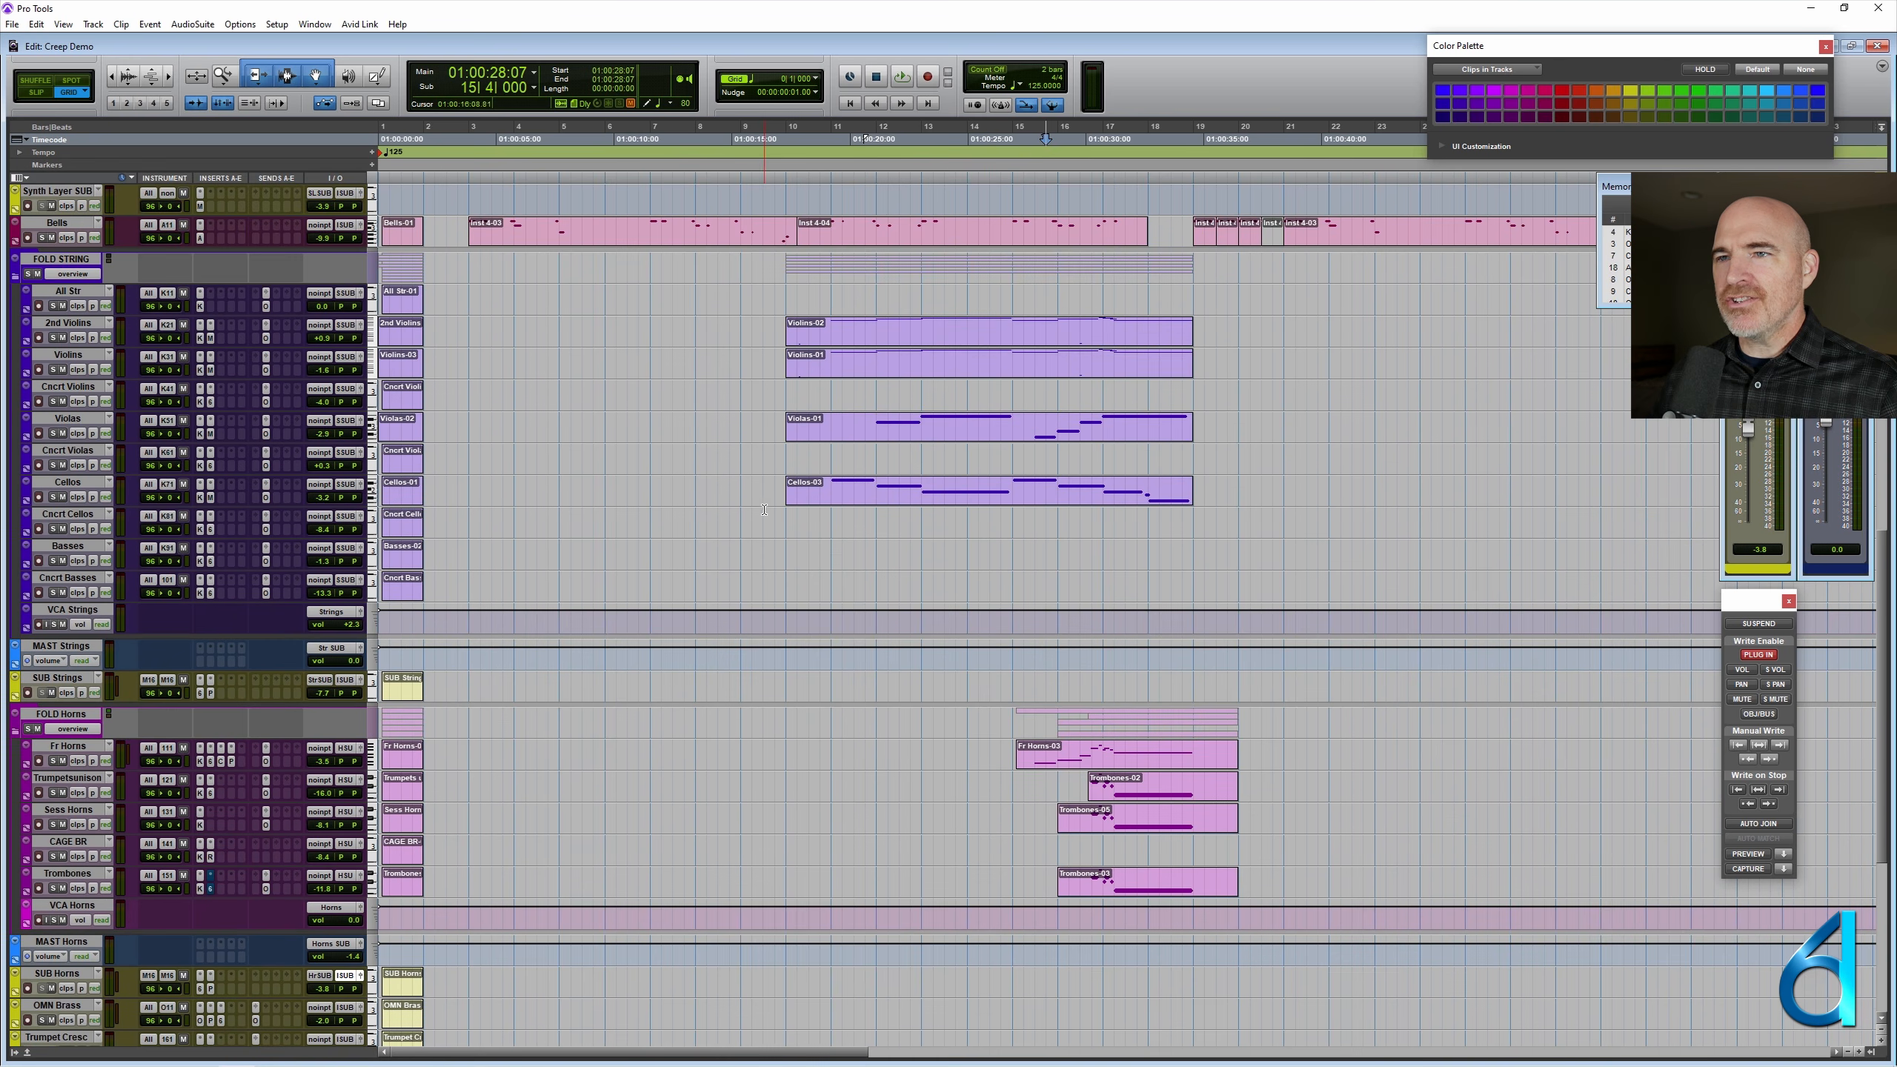
- Add a marker named Chorus at 10|1|000
left_click(784, 547)
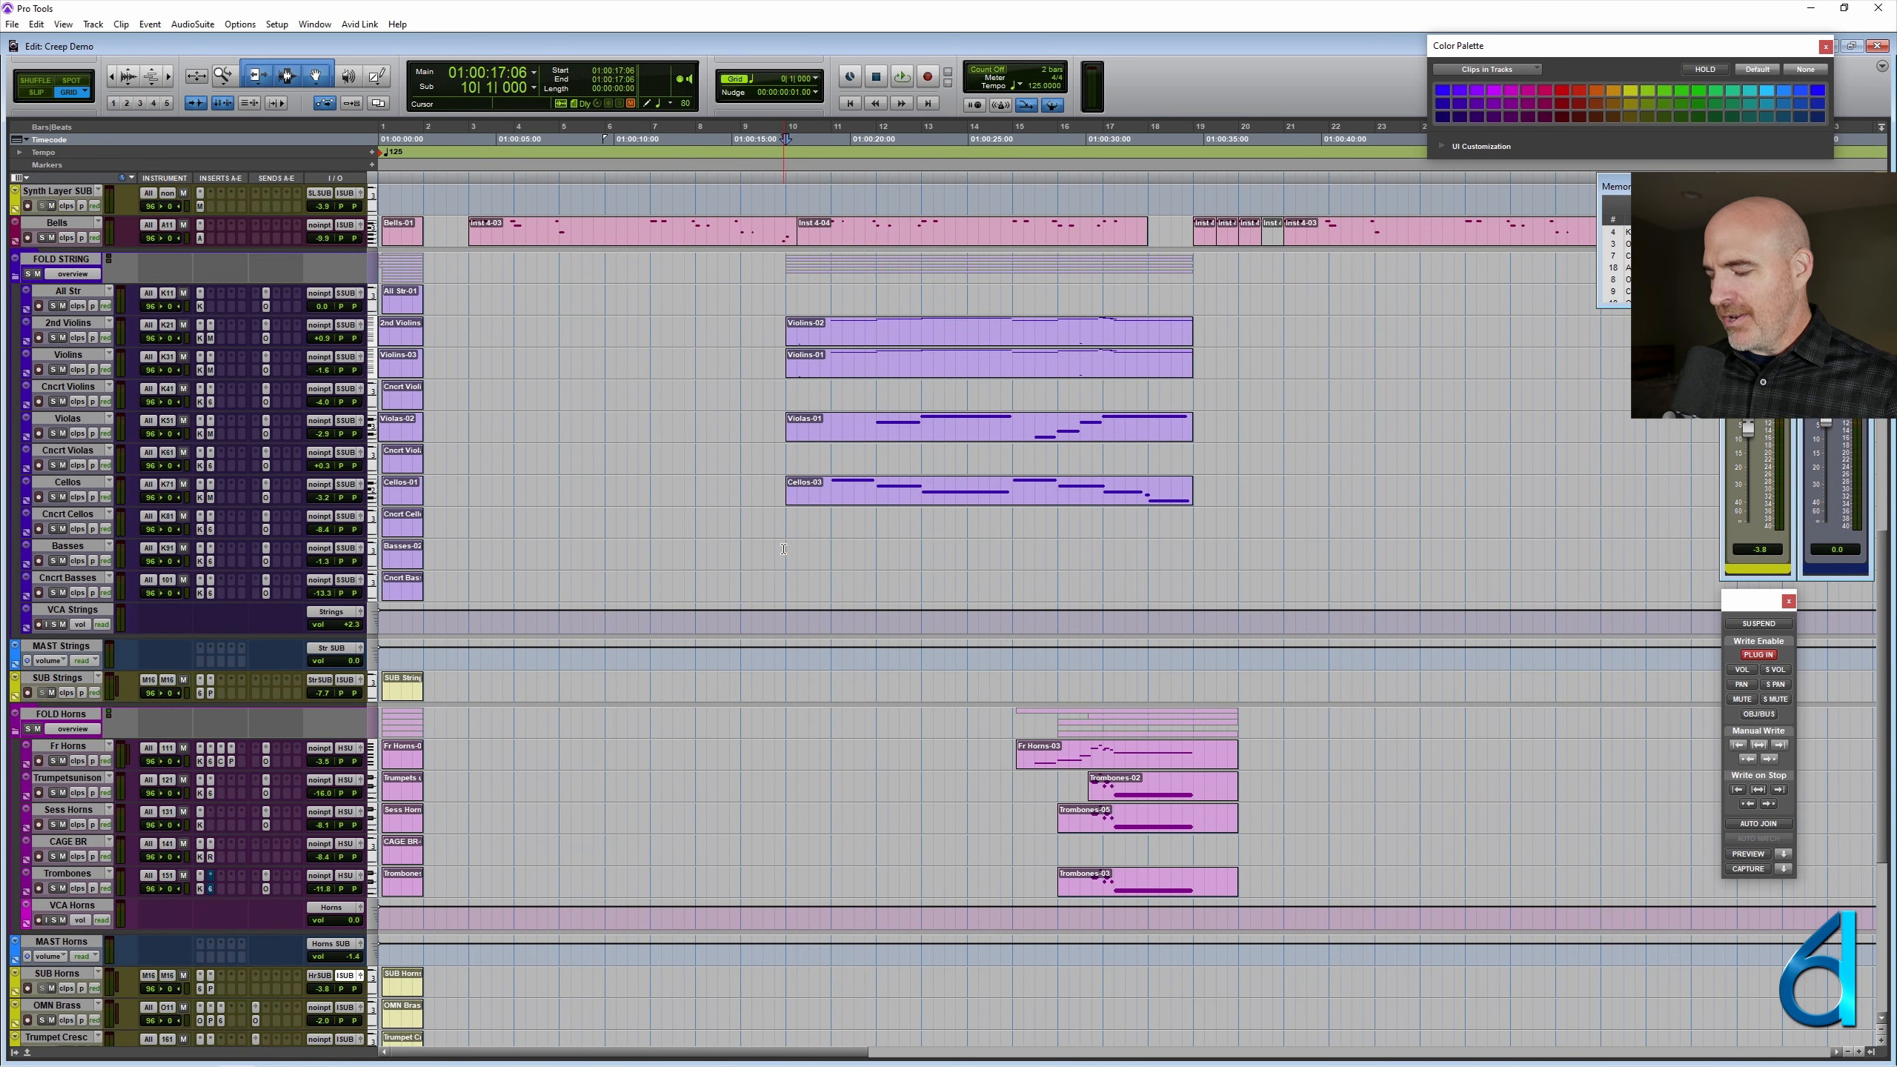
key("KP_Enter")
type("Chorus")
key("Return")
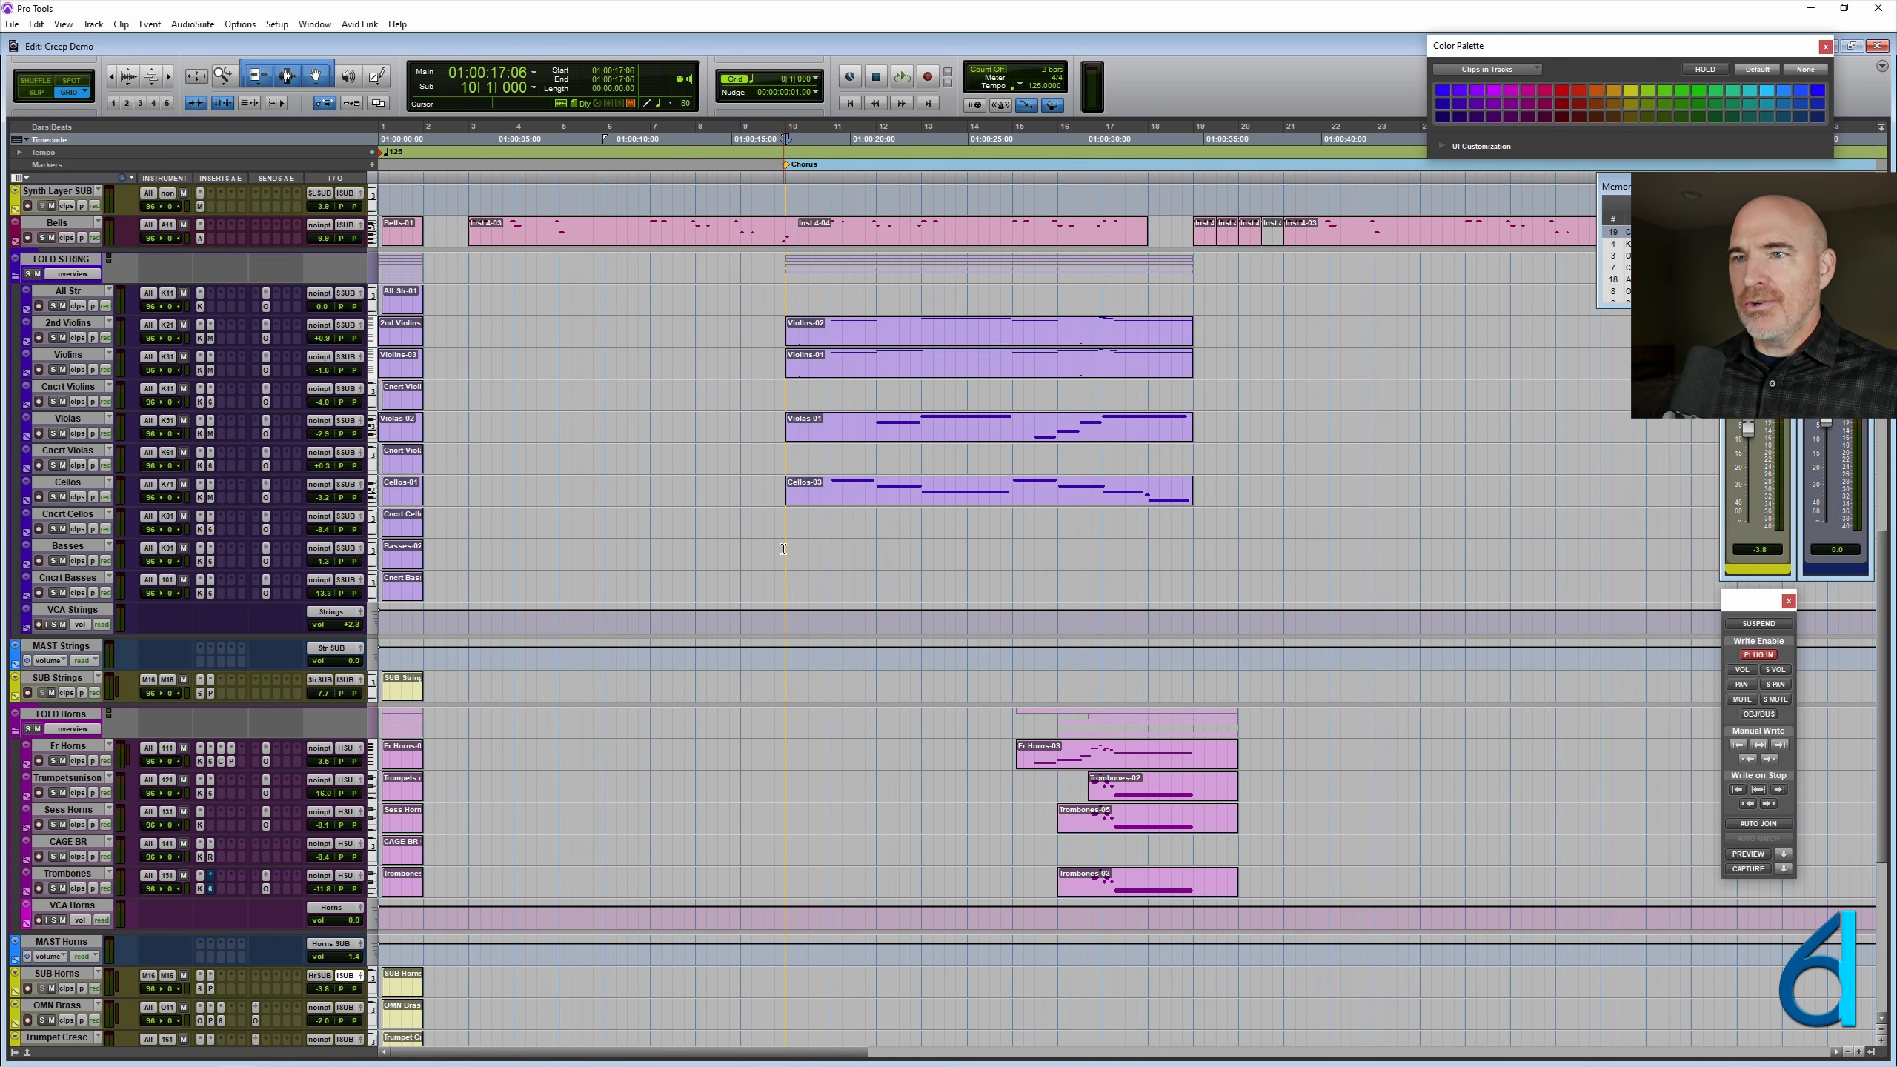
- Write audio mute automation on InstrumentsSUB for the beat from 8|1|000 to 8|2|000
scroll(784, 549, "down", 10)
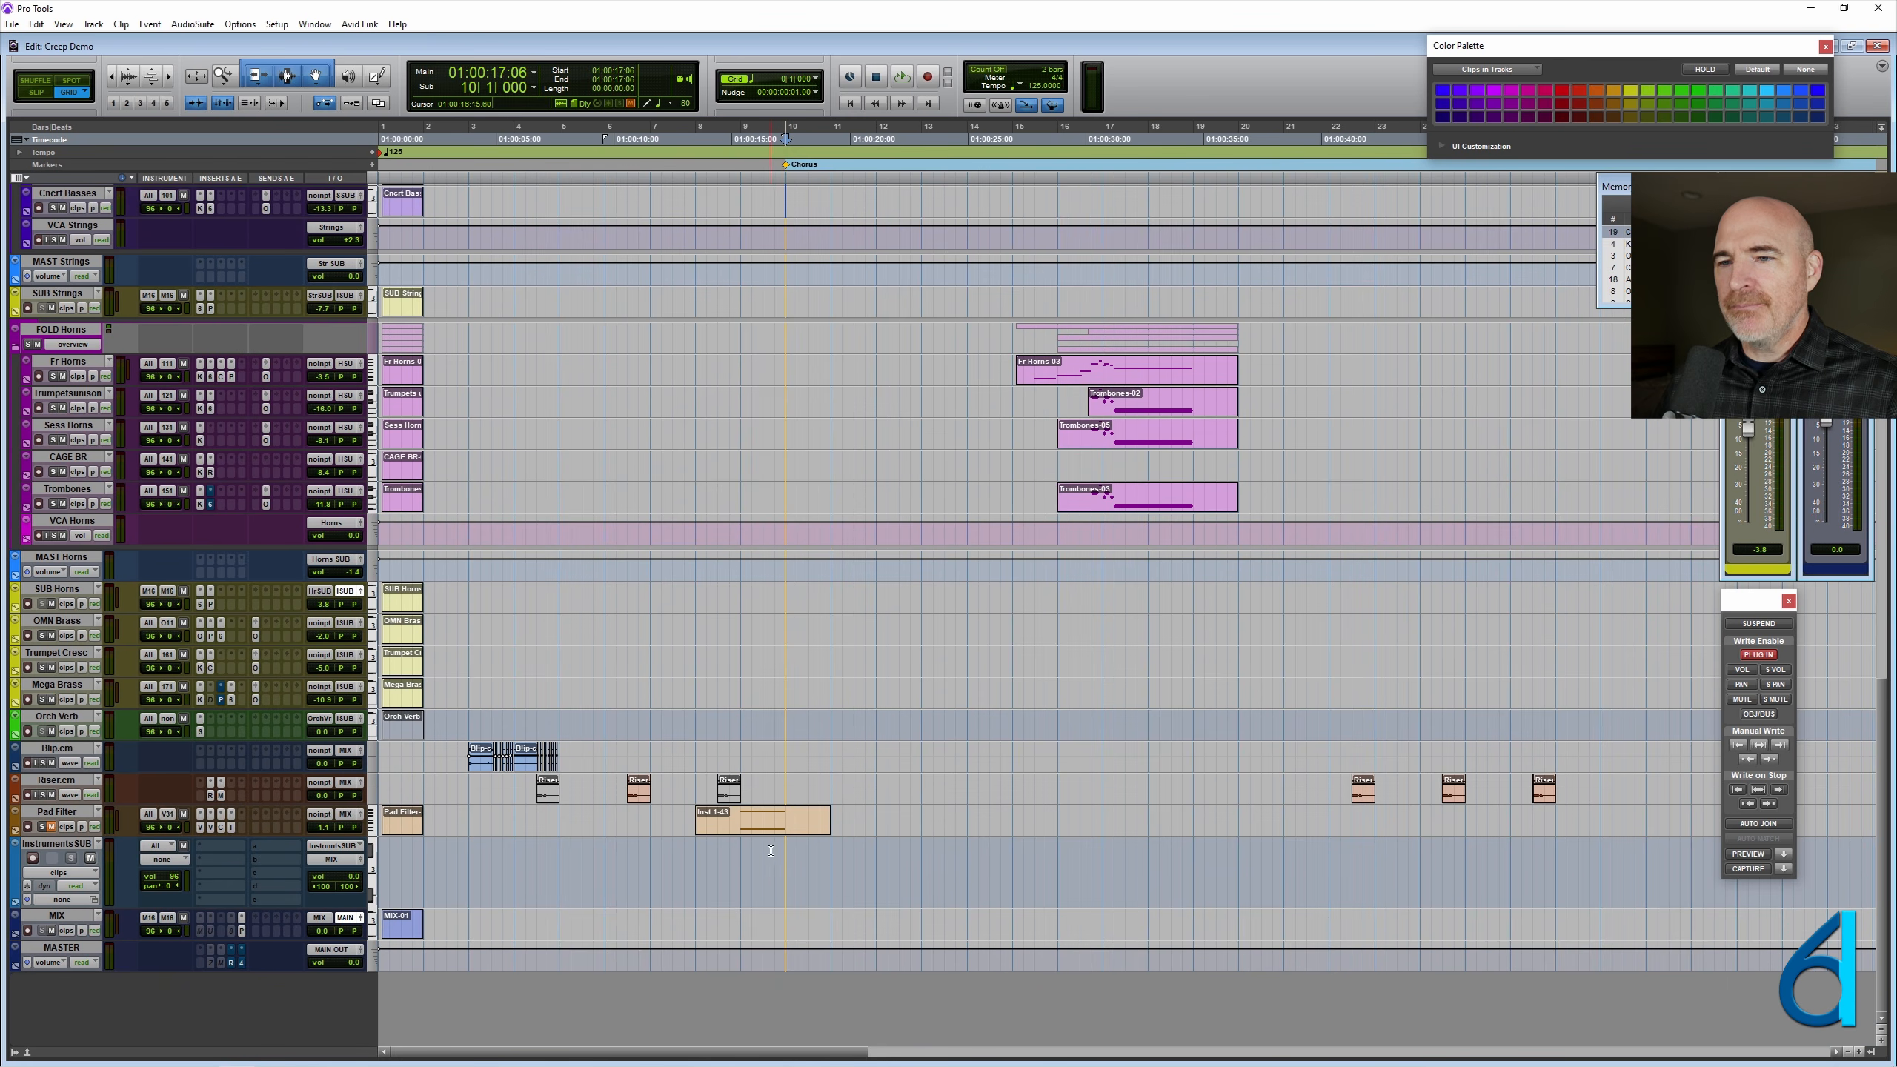
left_click_drag(697, 858, 710, 859)
key("ctrl+bracketright")
key("ctrl+bracketright")
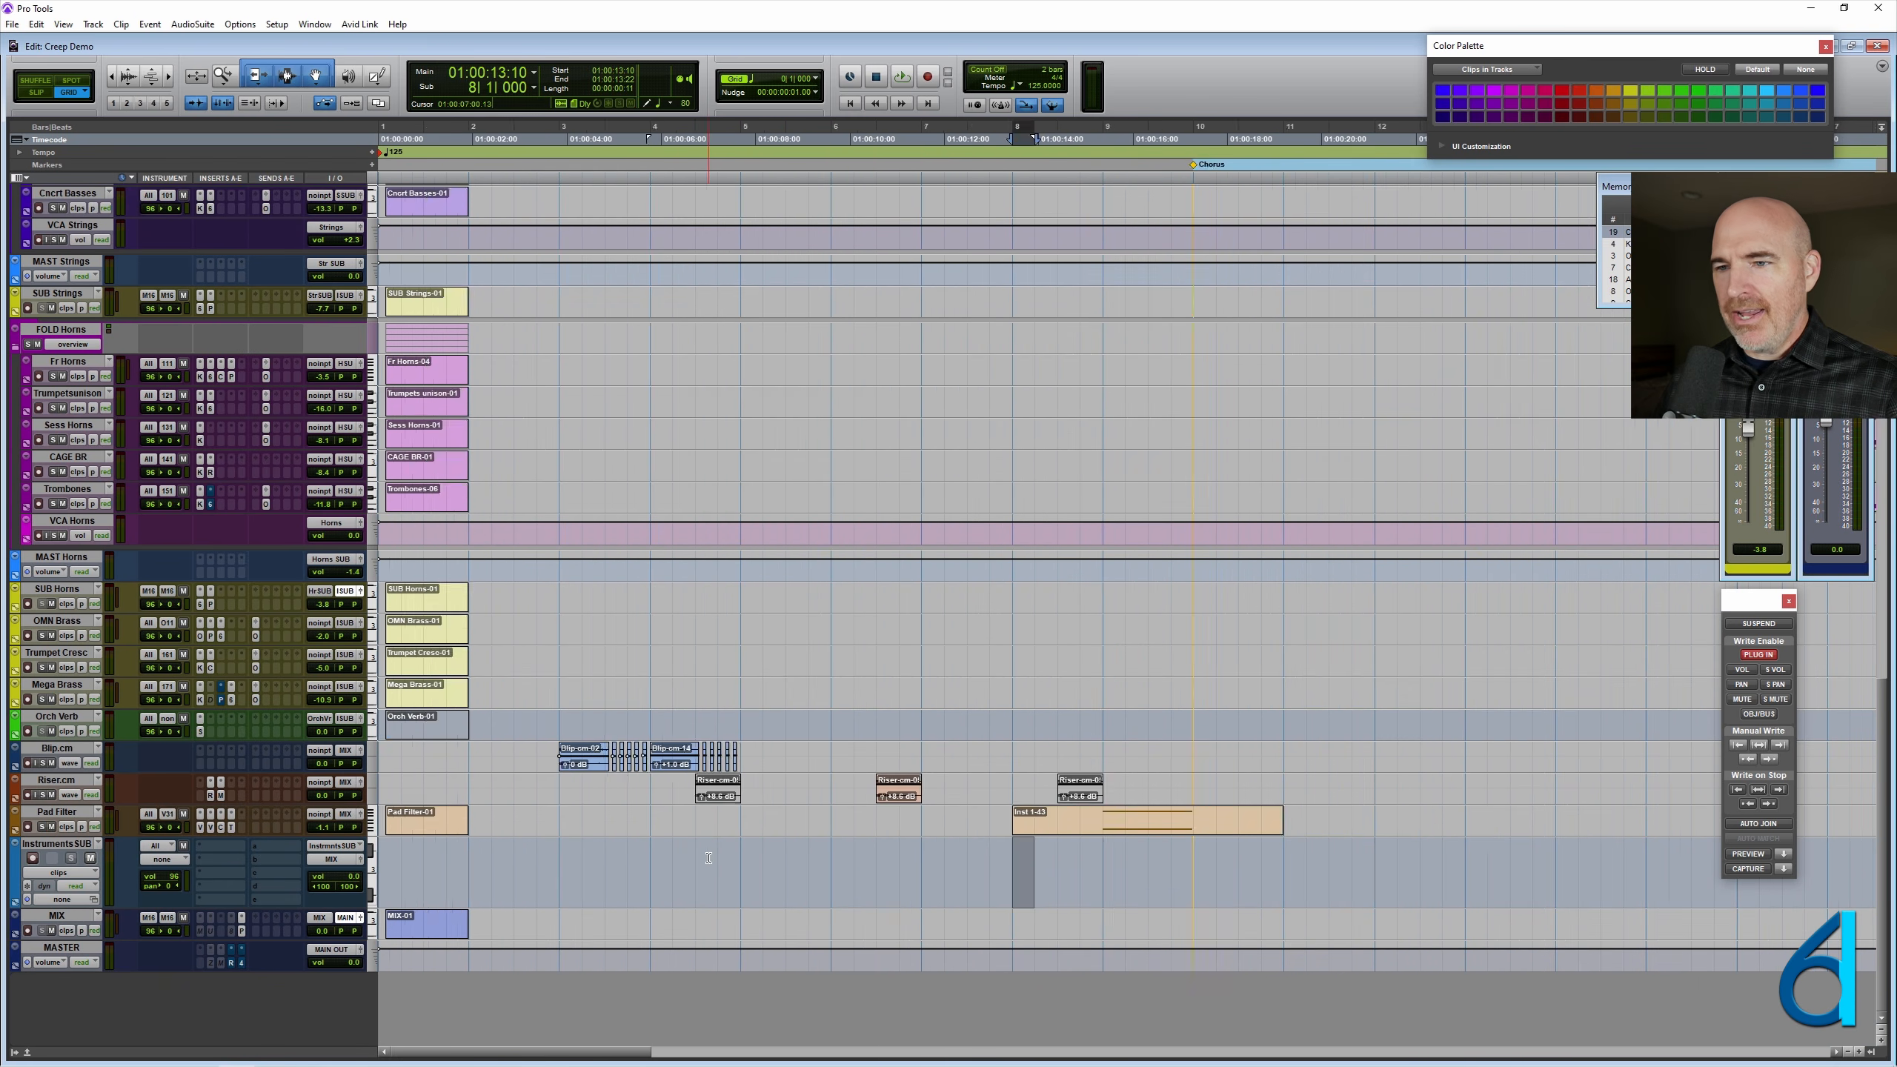
left_click(91, 859, "ctrl+super")
left_click(1150, 848)
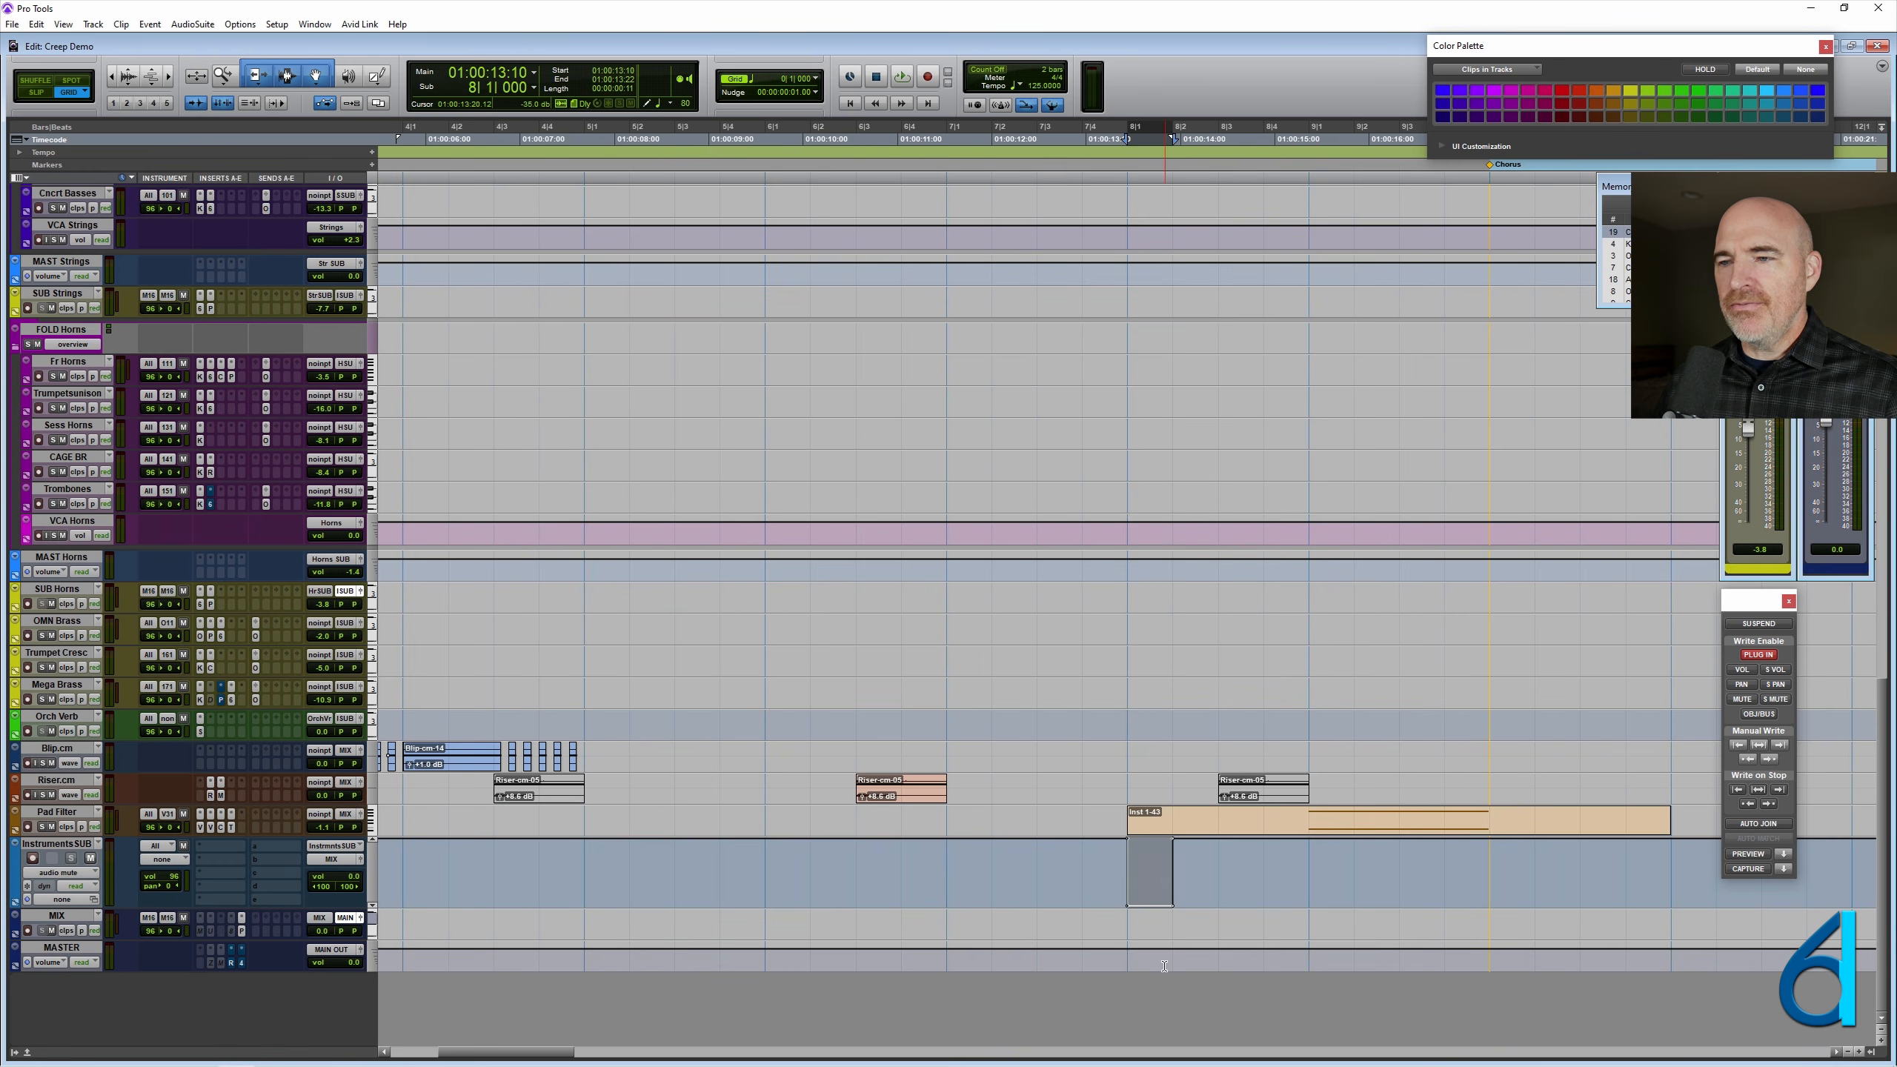
- Consolidate the selected beat on InstrumentsSUB into a MIDI clip in clips view and name it MUTE
left_click(60, 848, "ctrl+super")
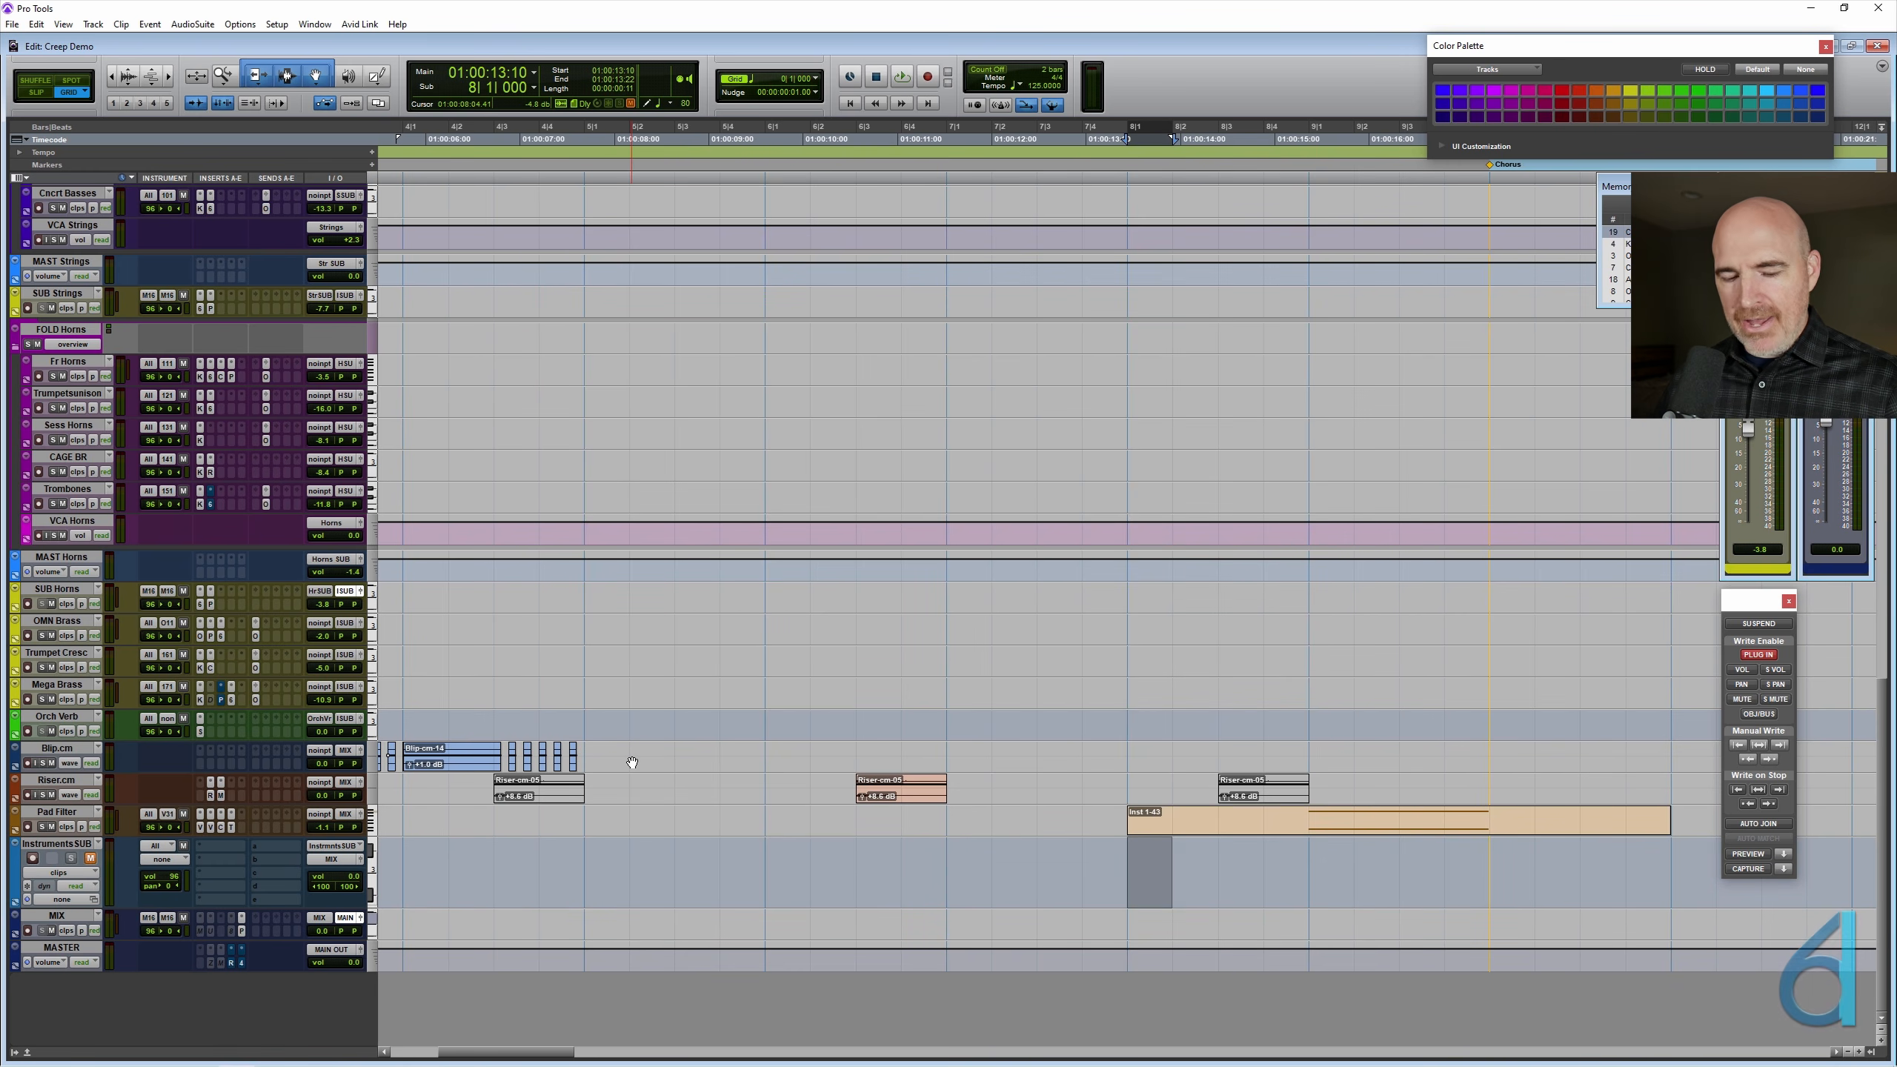
key("alt+shift+3")
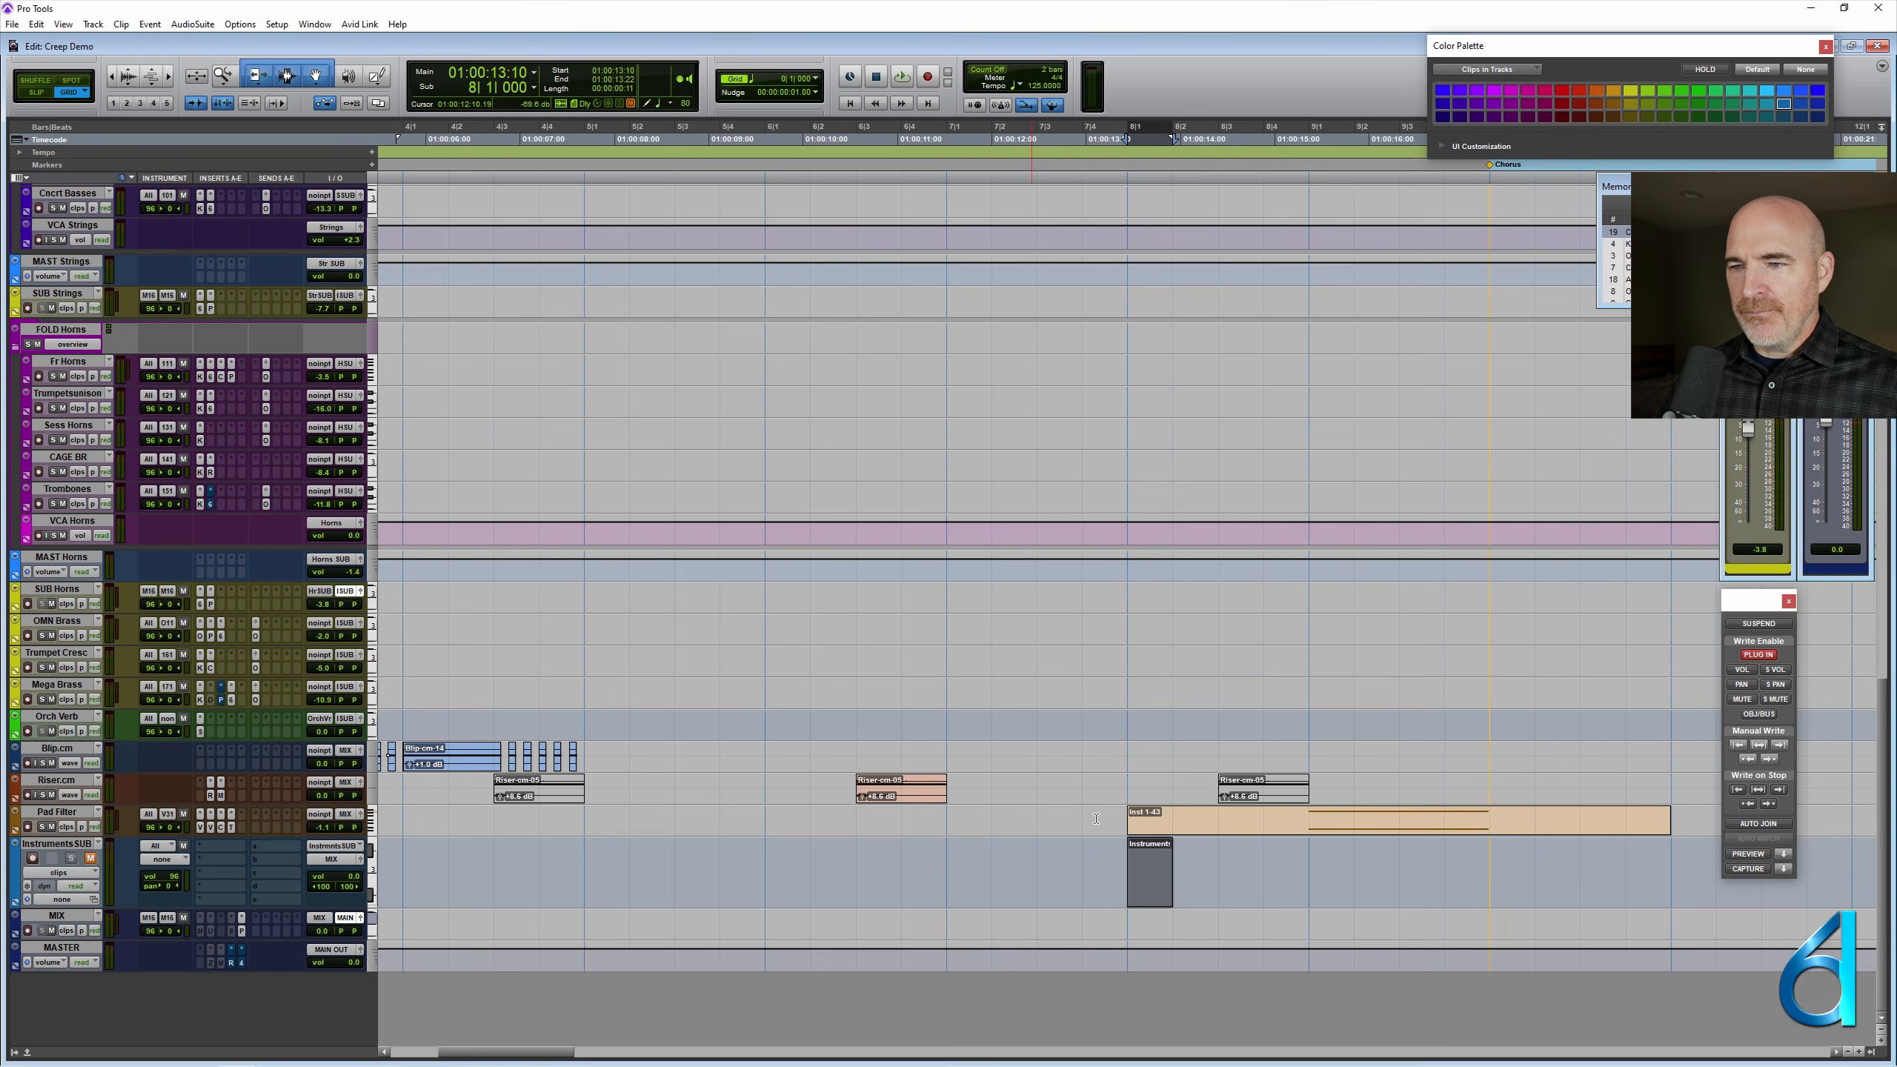
right_click(1138, 889)
left_click(1177, 686)
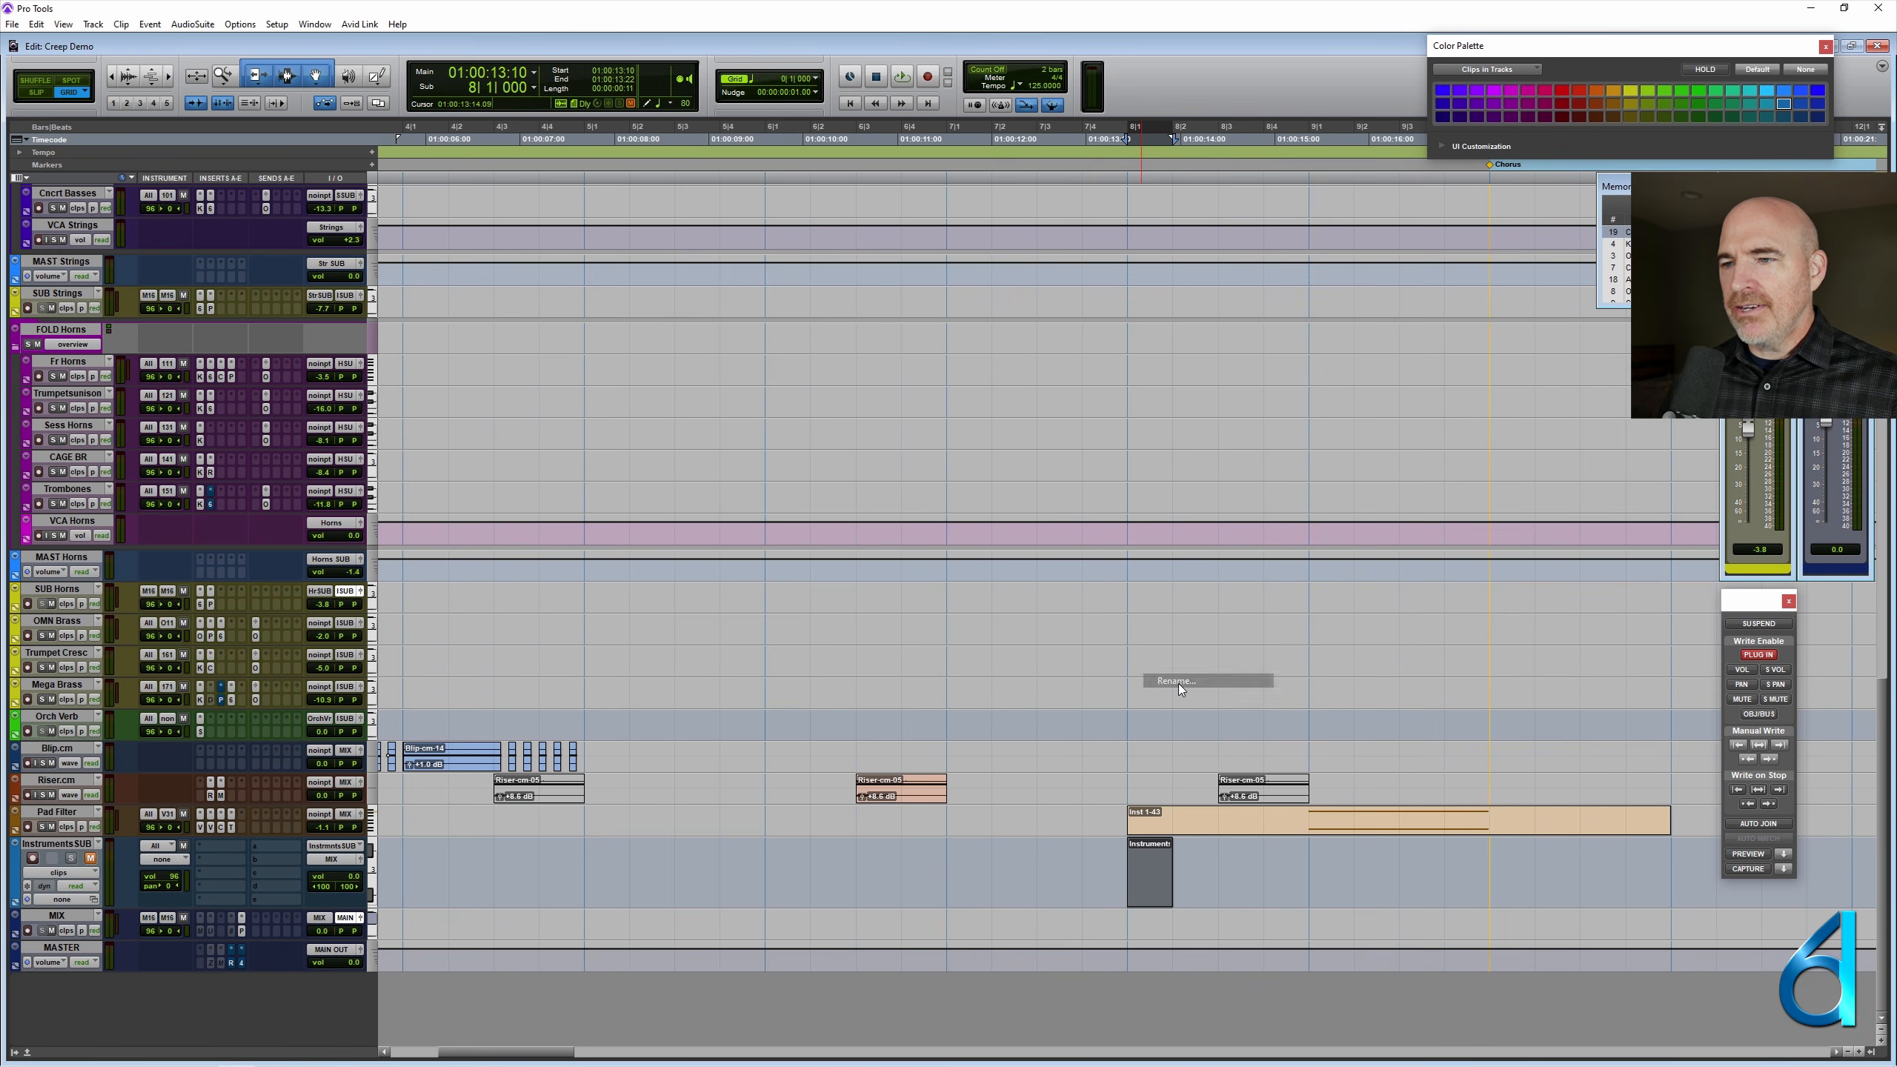
type("MUTE")
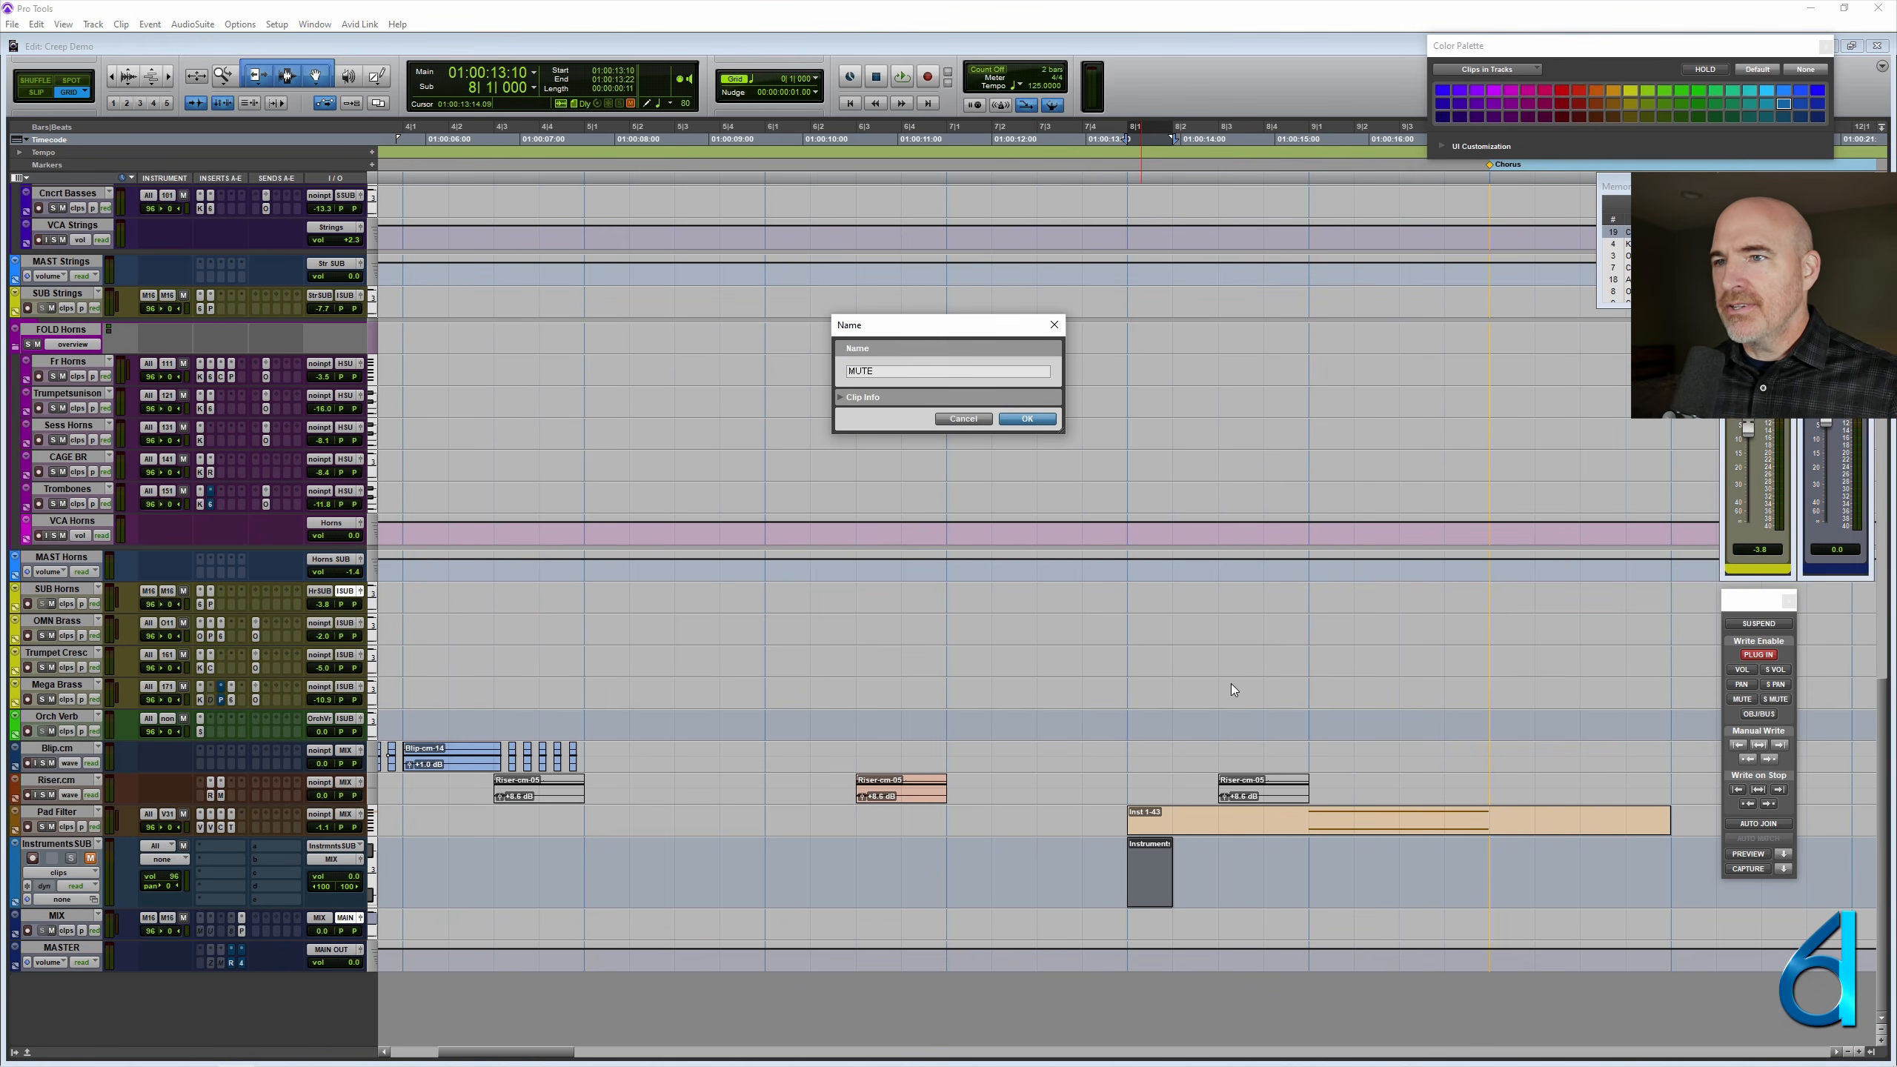
key("Return")
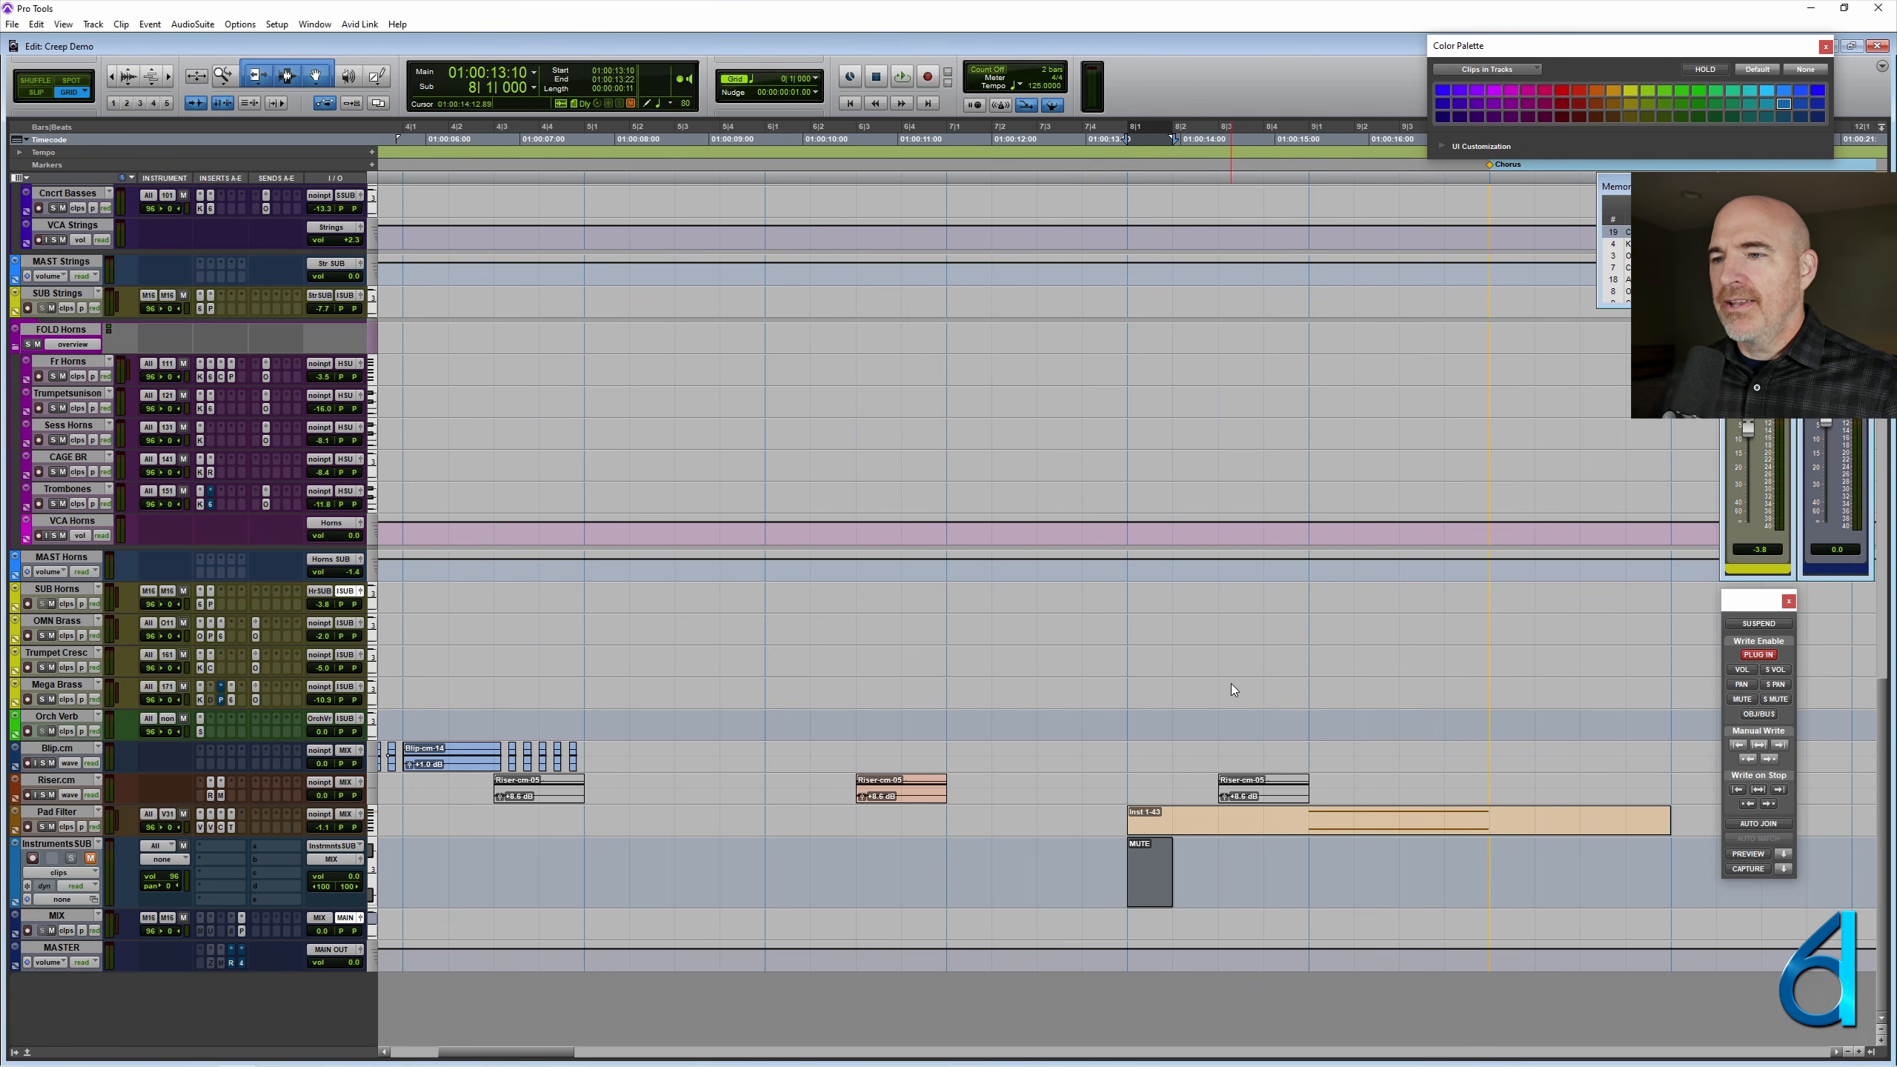
- Assign the InstrumentsSUB MIDI output to MF Pro Midi Port channel-15 and set the cursor at 8|2|000
left_click(177, 863)
mouse_move(288, 842)
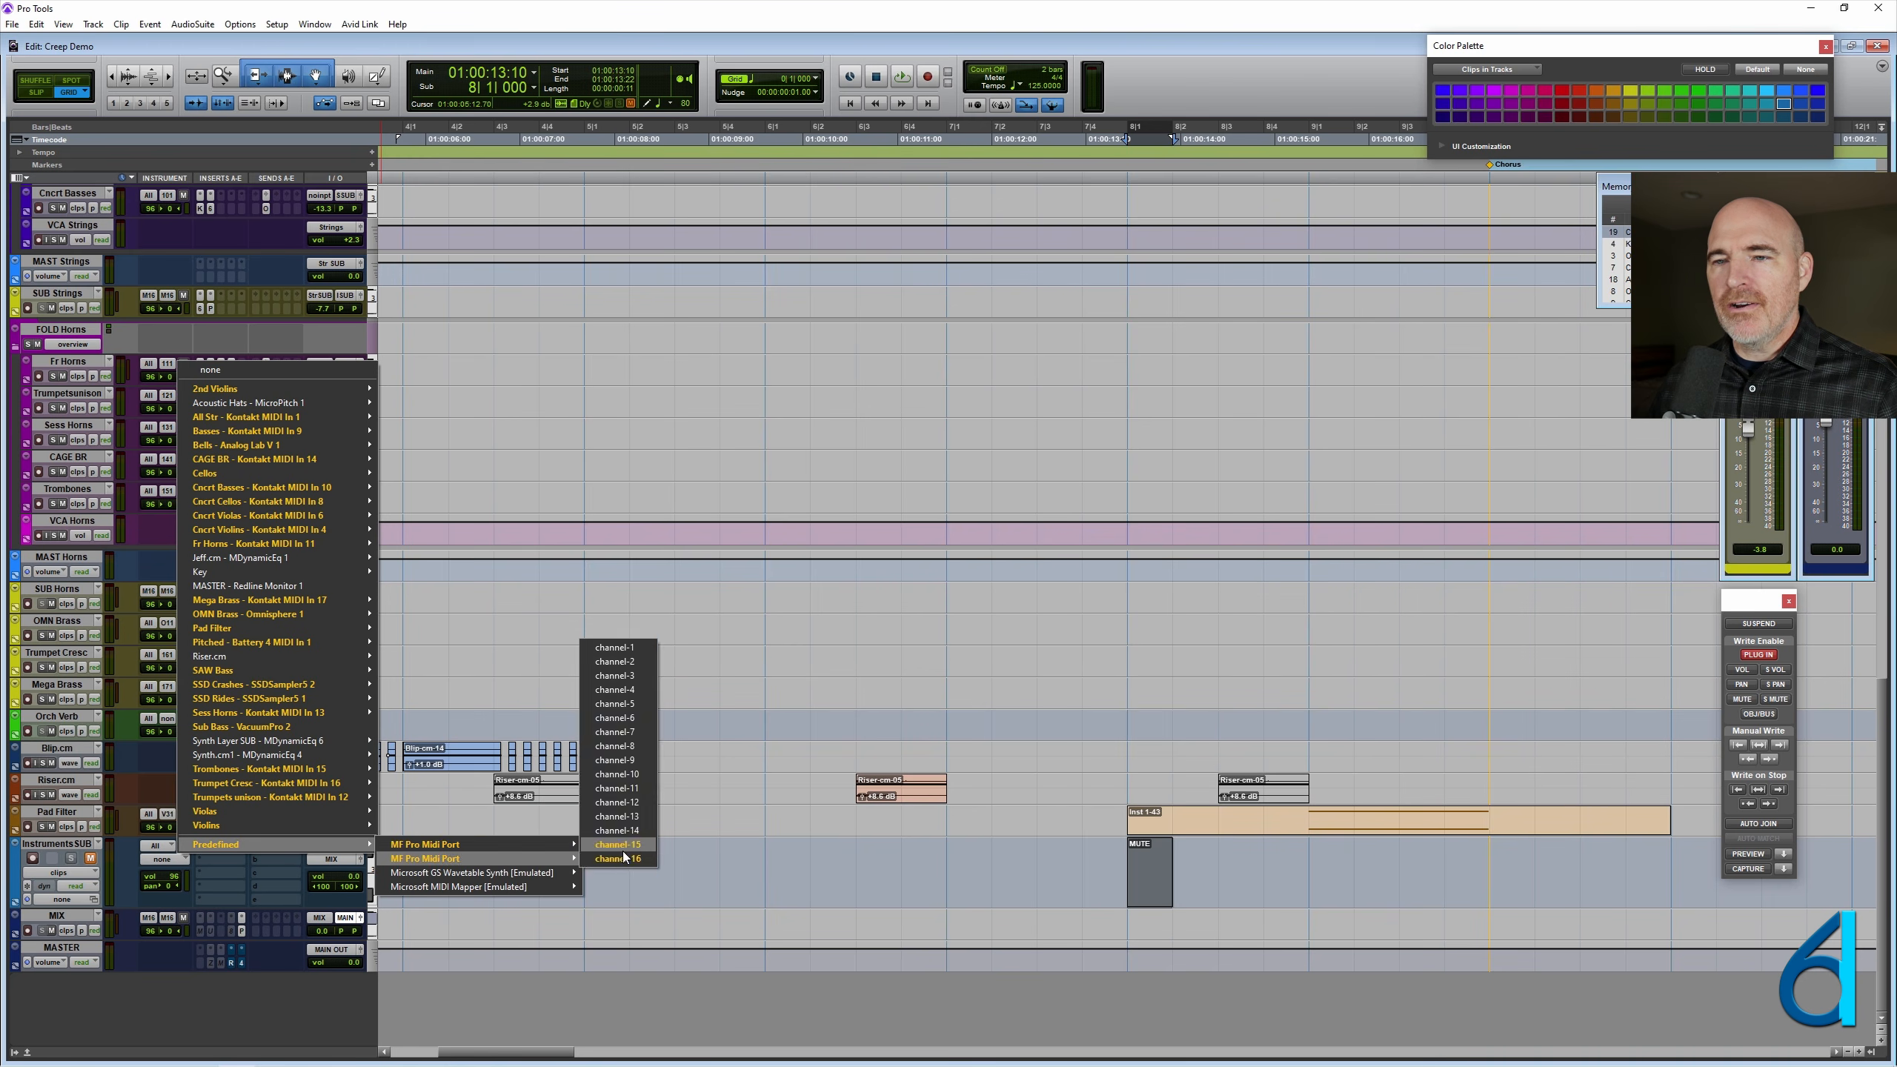
left_click(619, 844)
left_click(1159, 859)
key("ctrl+bracketright")
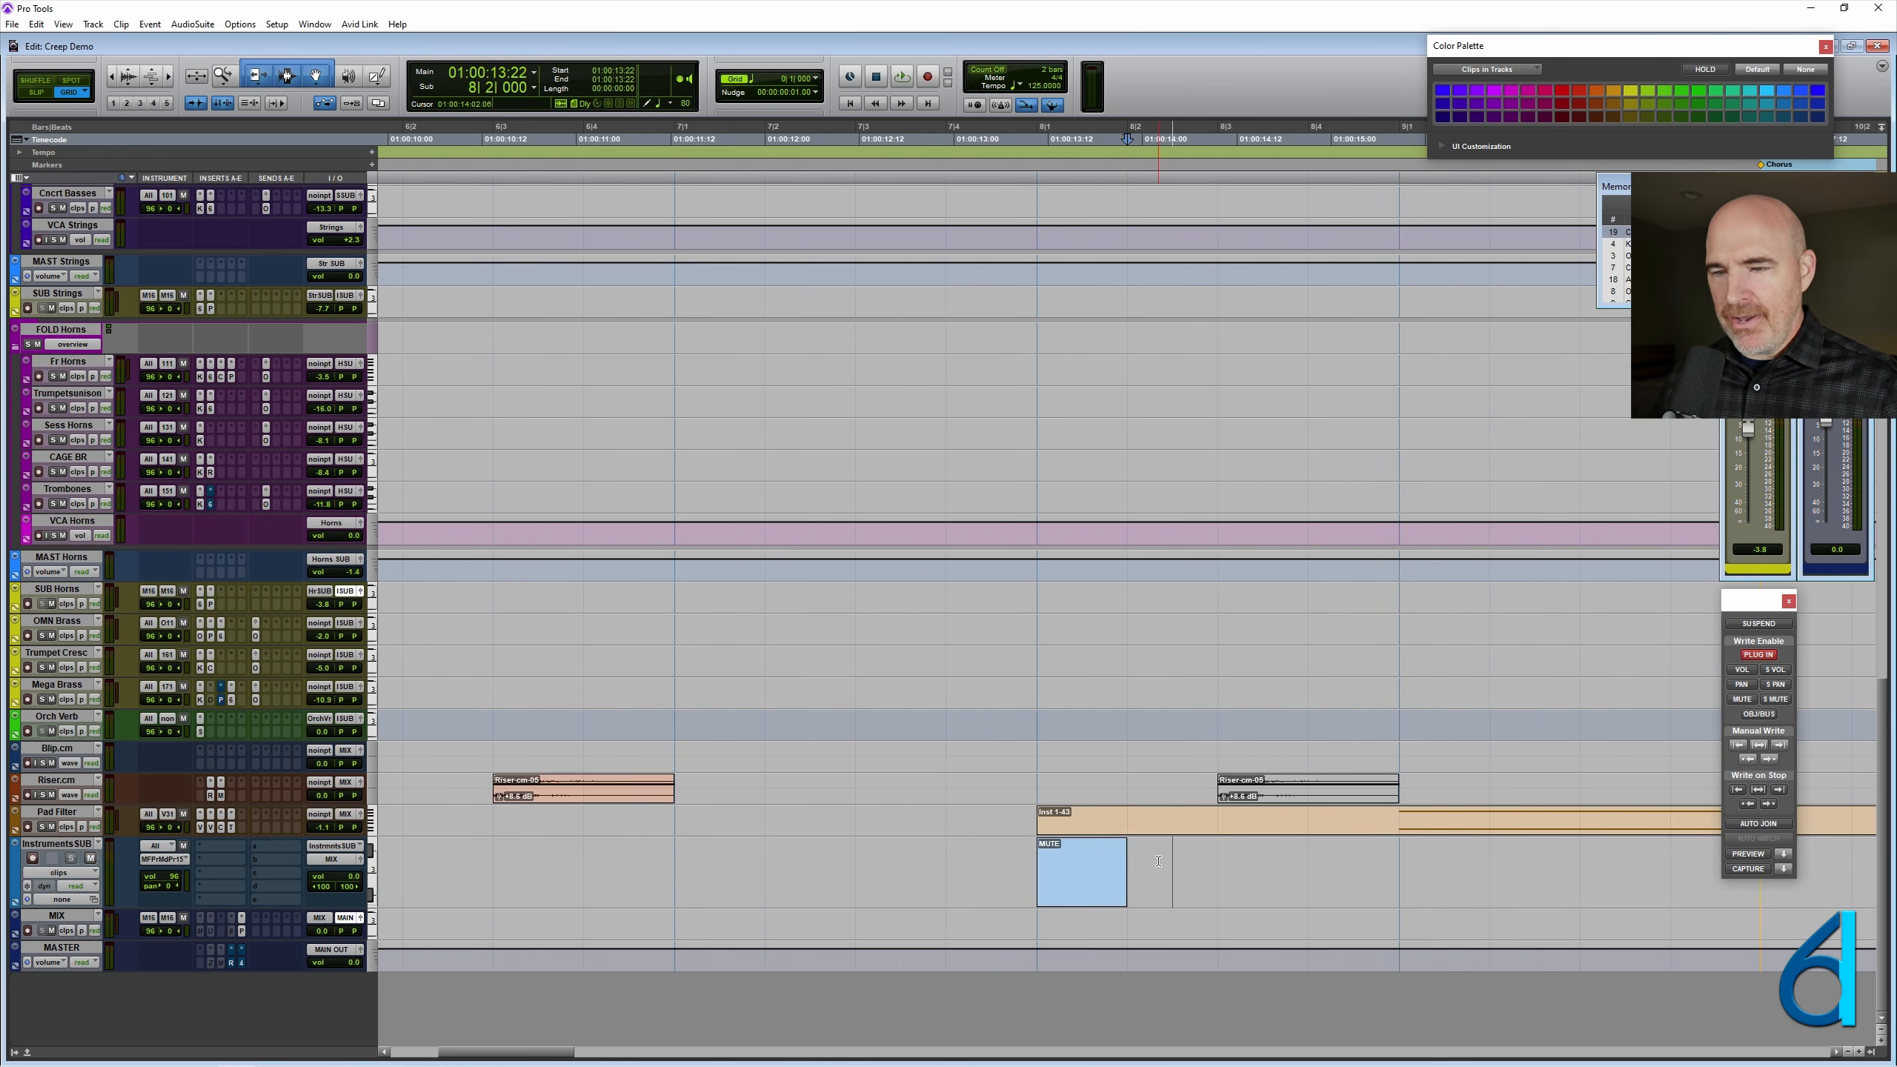
- Move the MUTE clip on InstrumentsSUB one beat later to 8|2|000
left_click(1073, 869)
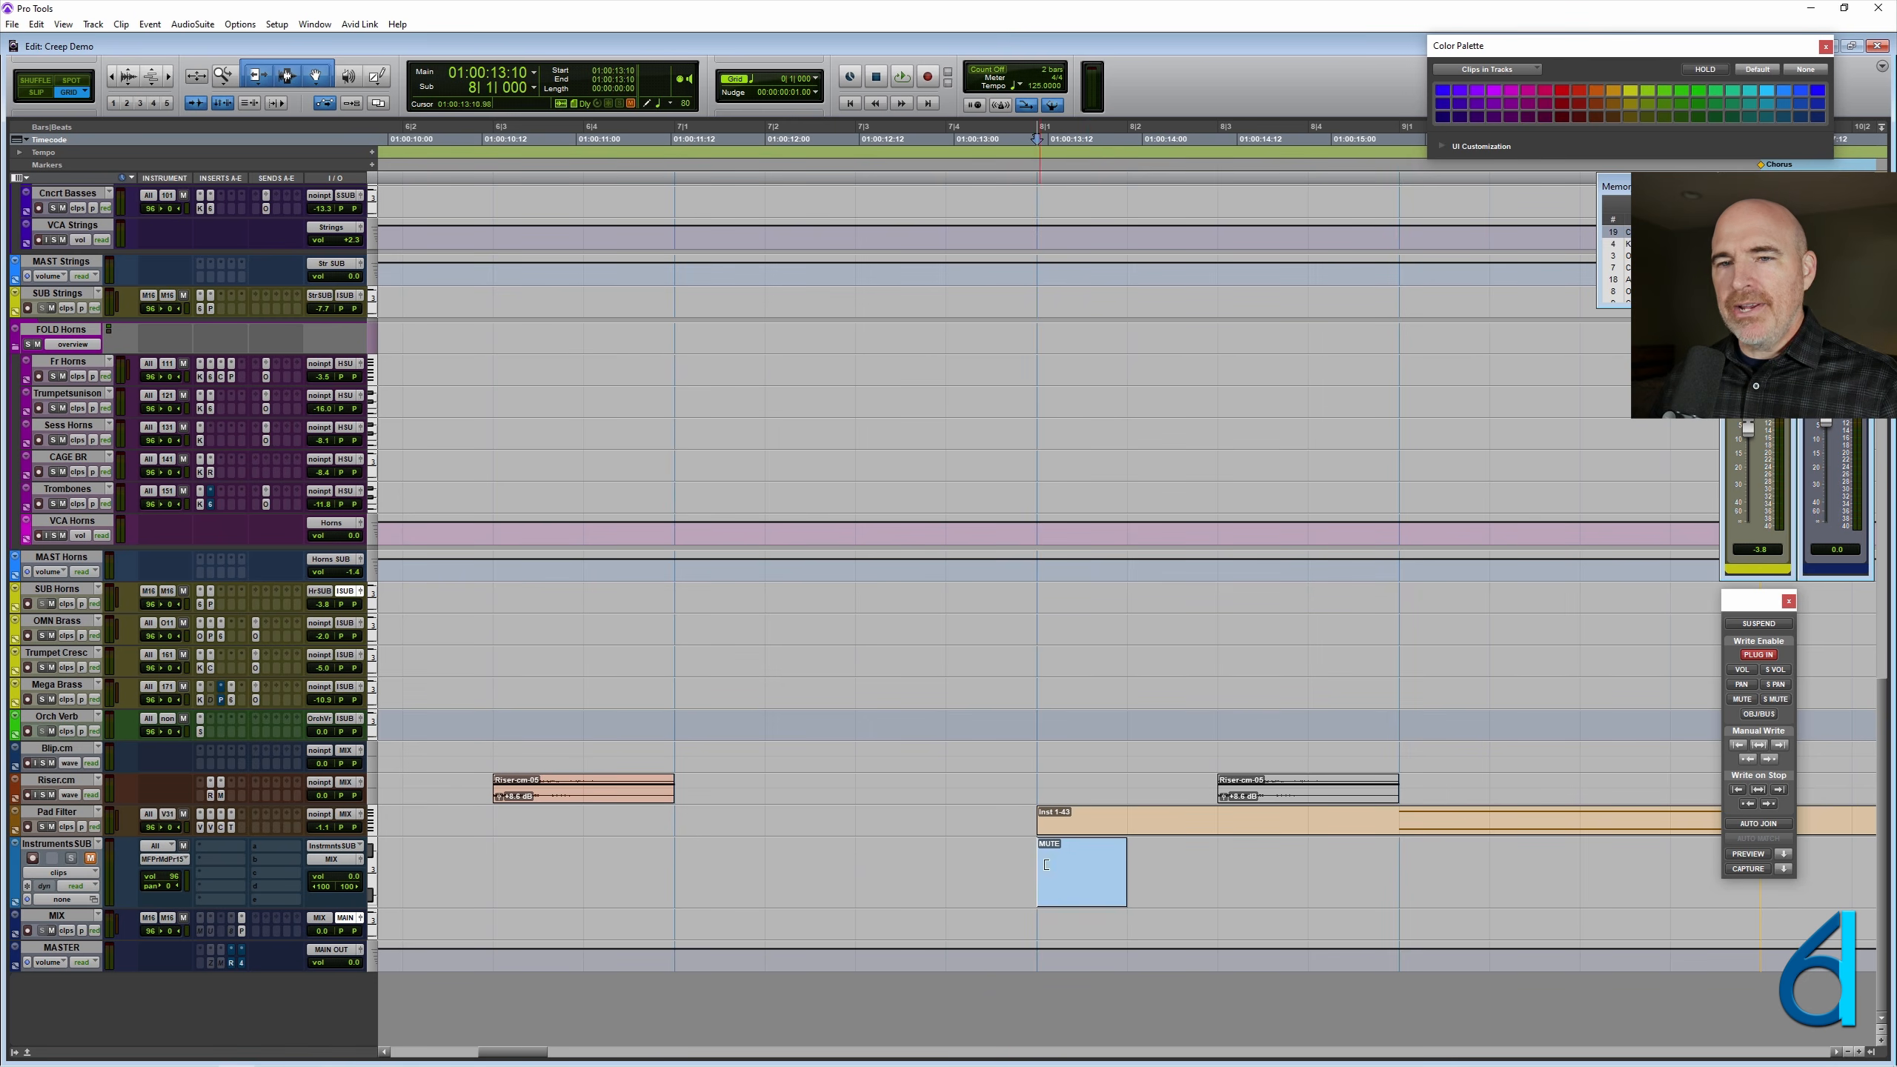
left_click(1051, 880)
left_click(882, 876)
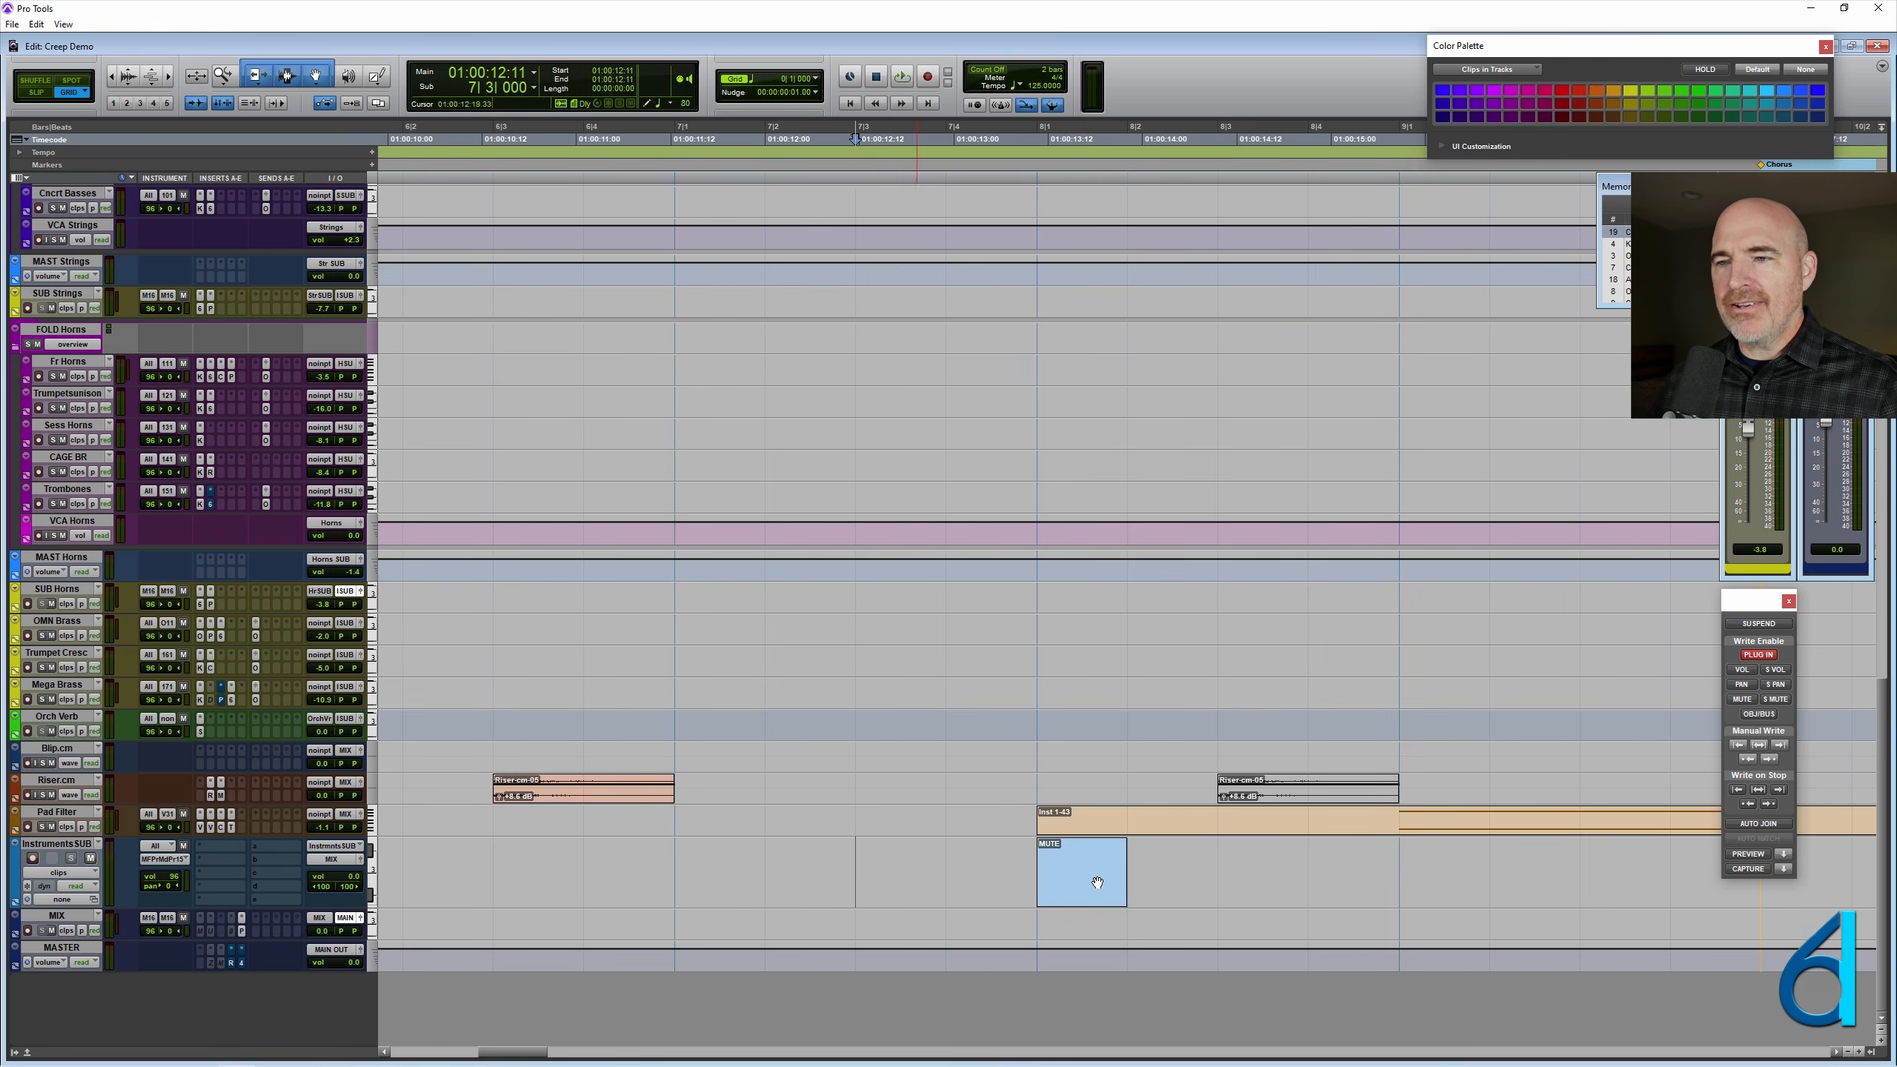
key("ctrl+bracketleft")
key("ctrl+bracketleft")
mouse_move(1023, 886)
left_mouse_down()
mouse_move(1431, 868)
mouse_move(1048, 888)
left_mouse_up()
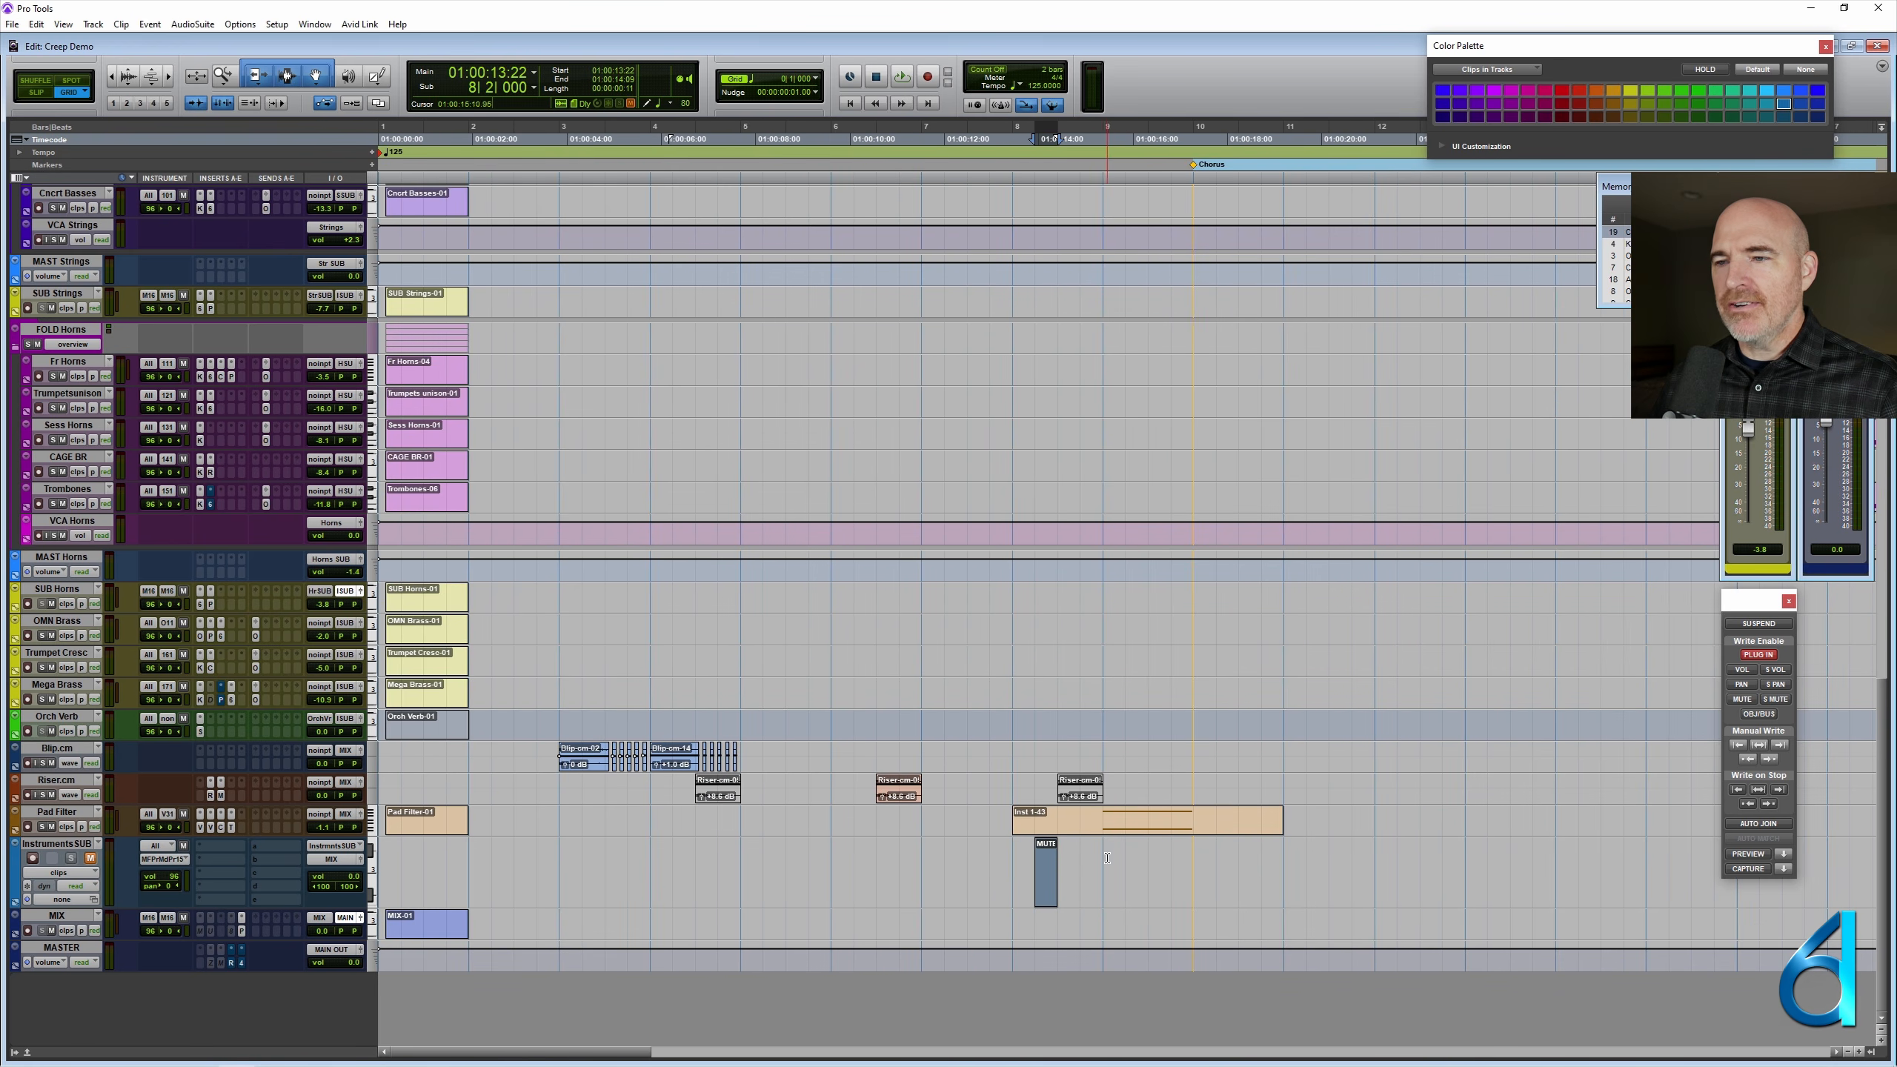
- Set the cursor at 9|1|000 and play the session from there into the chorus
left_click(1108, 858)
scroll(999, 820, "right", 5)
key("space")
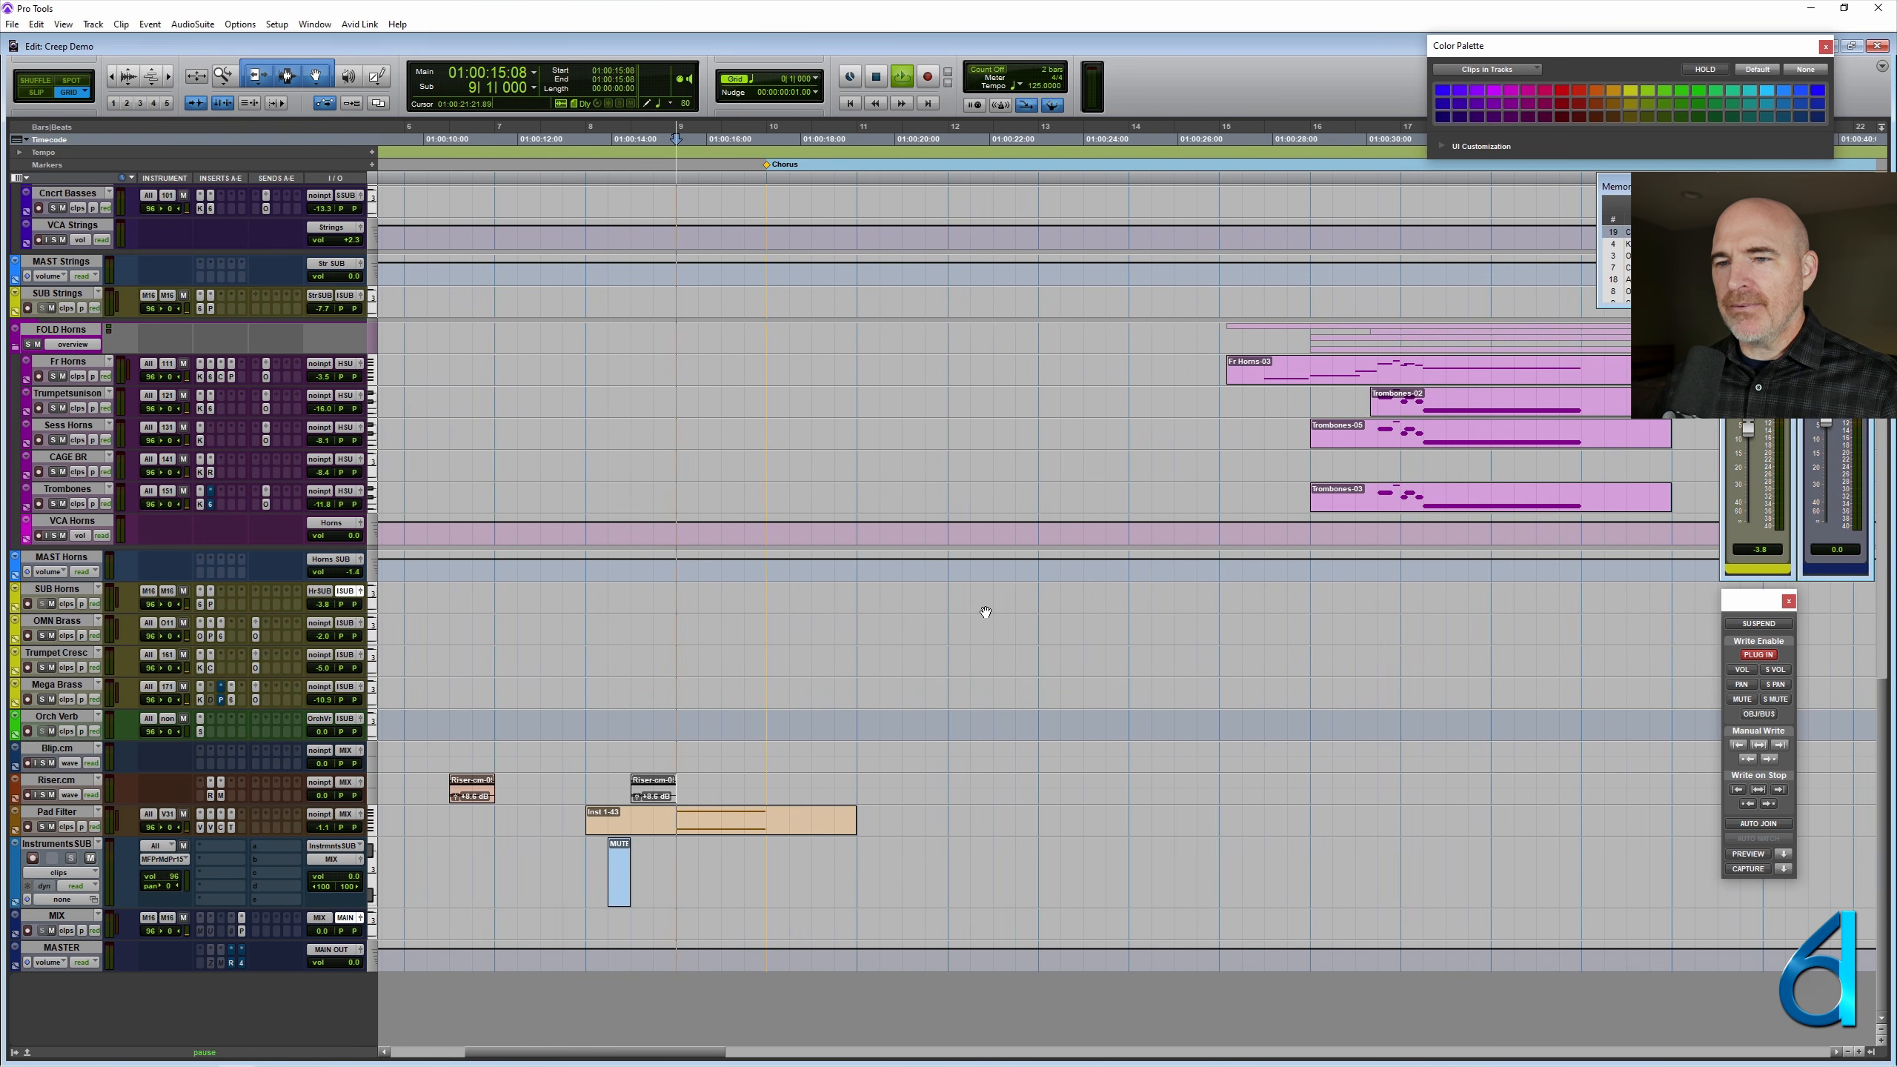
key("ctrl+bracketright")
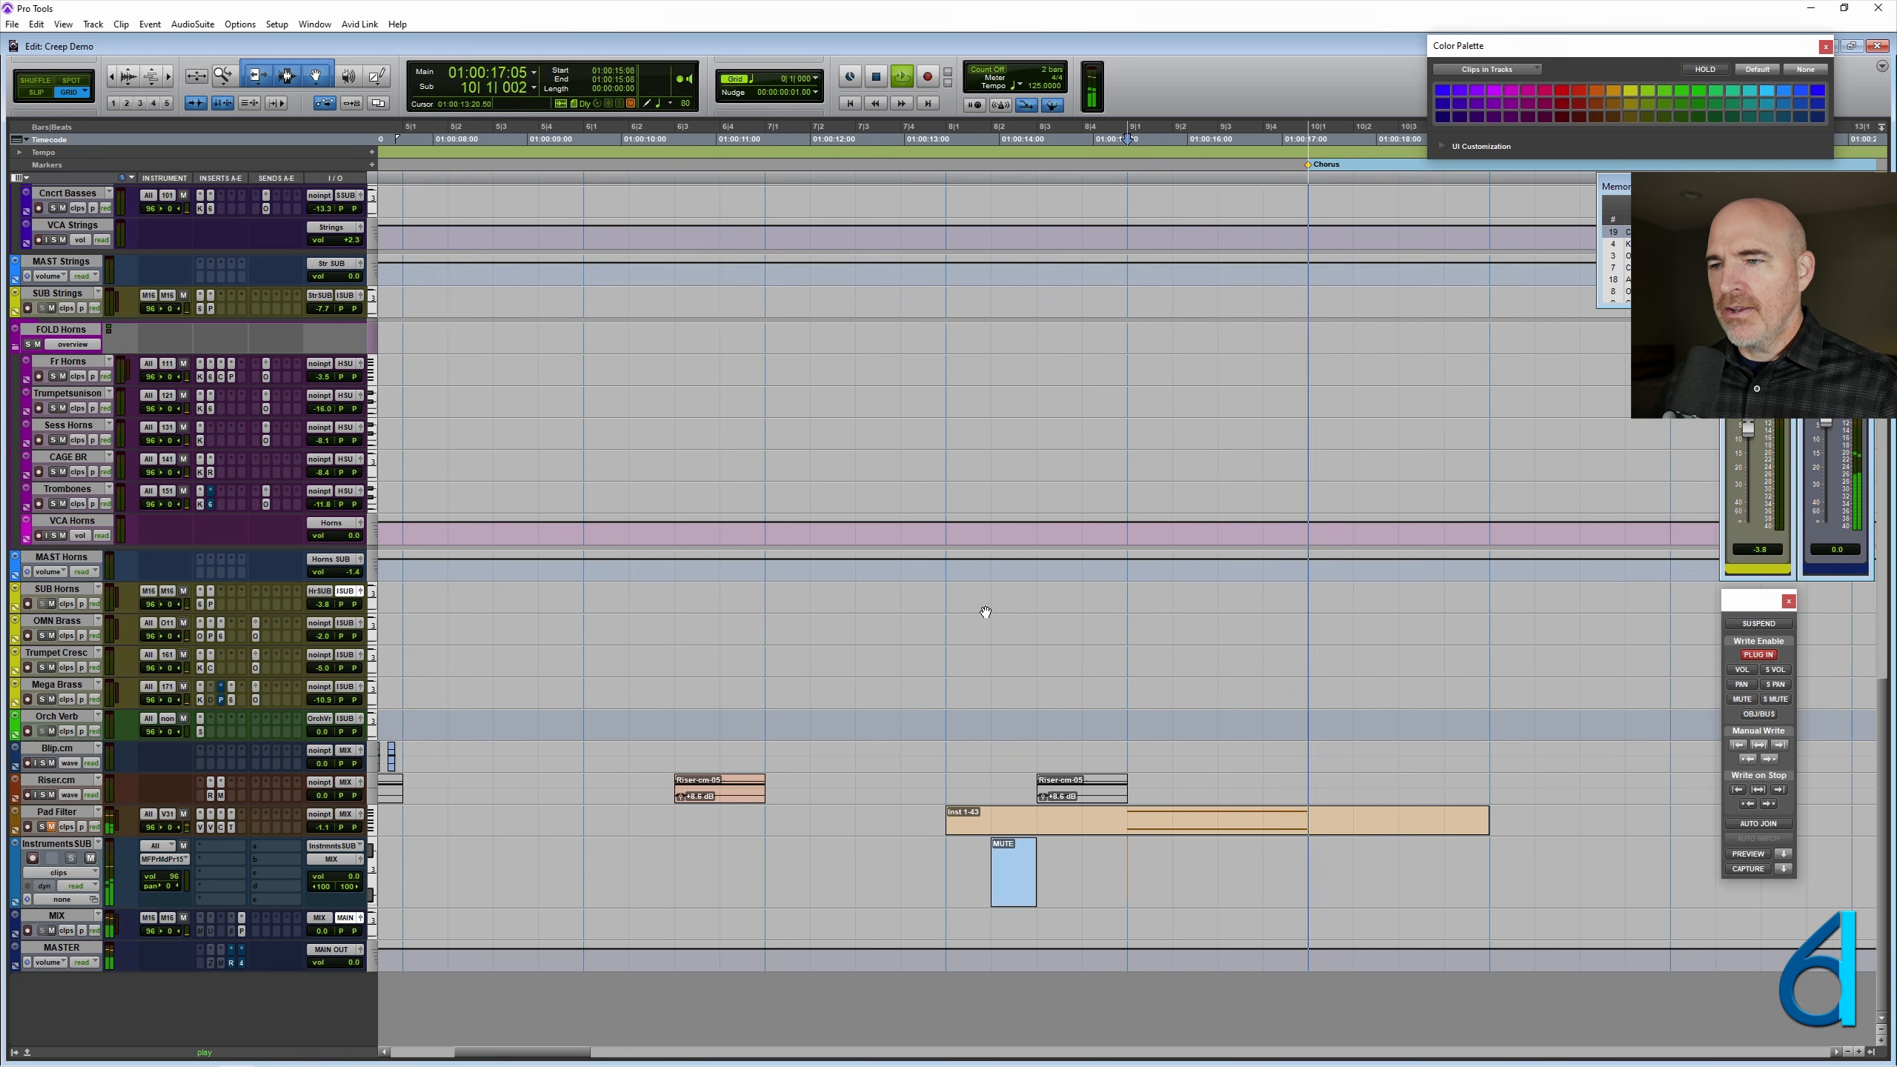
scroll(985, 612, "right", 3)
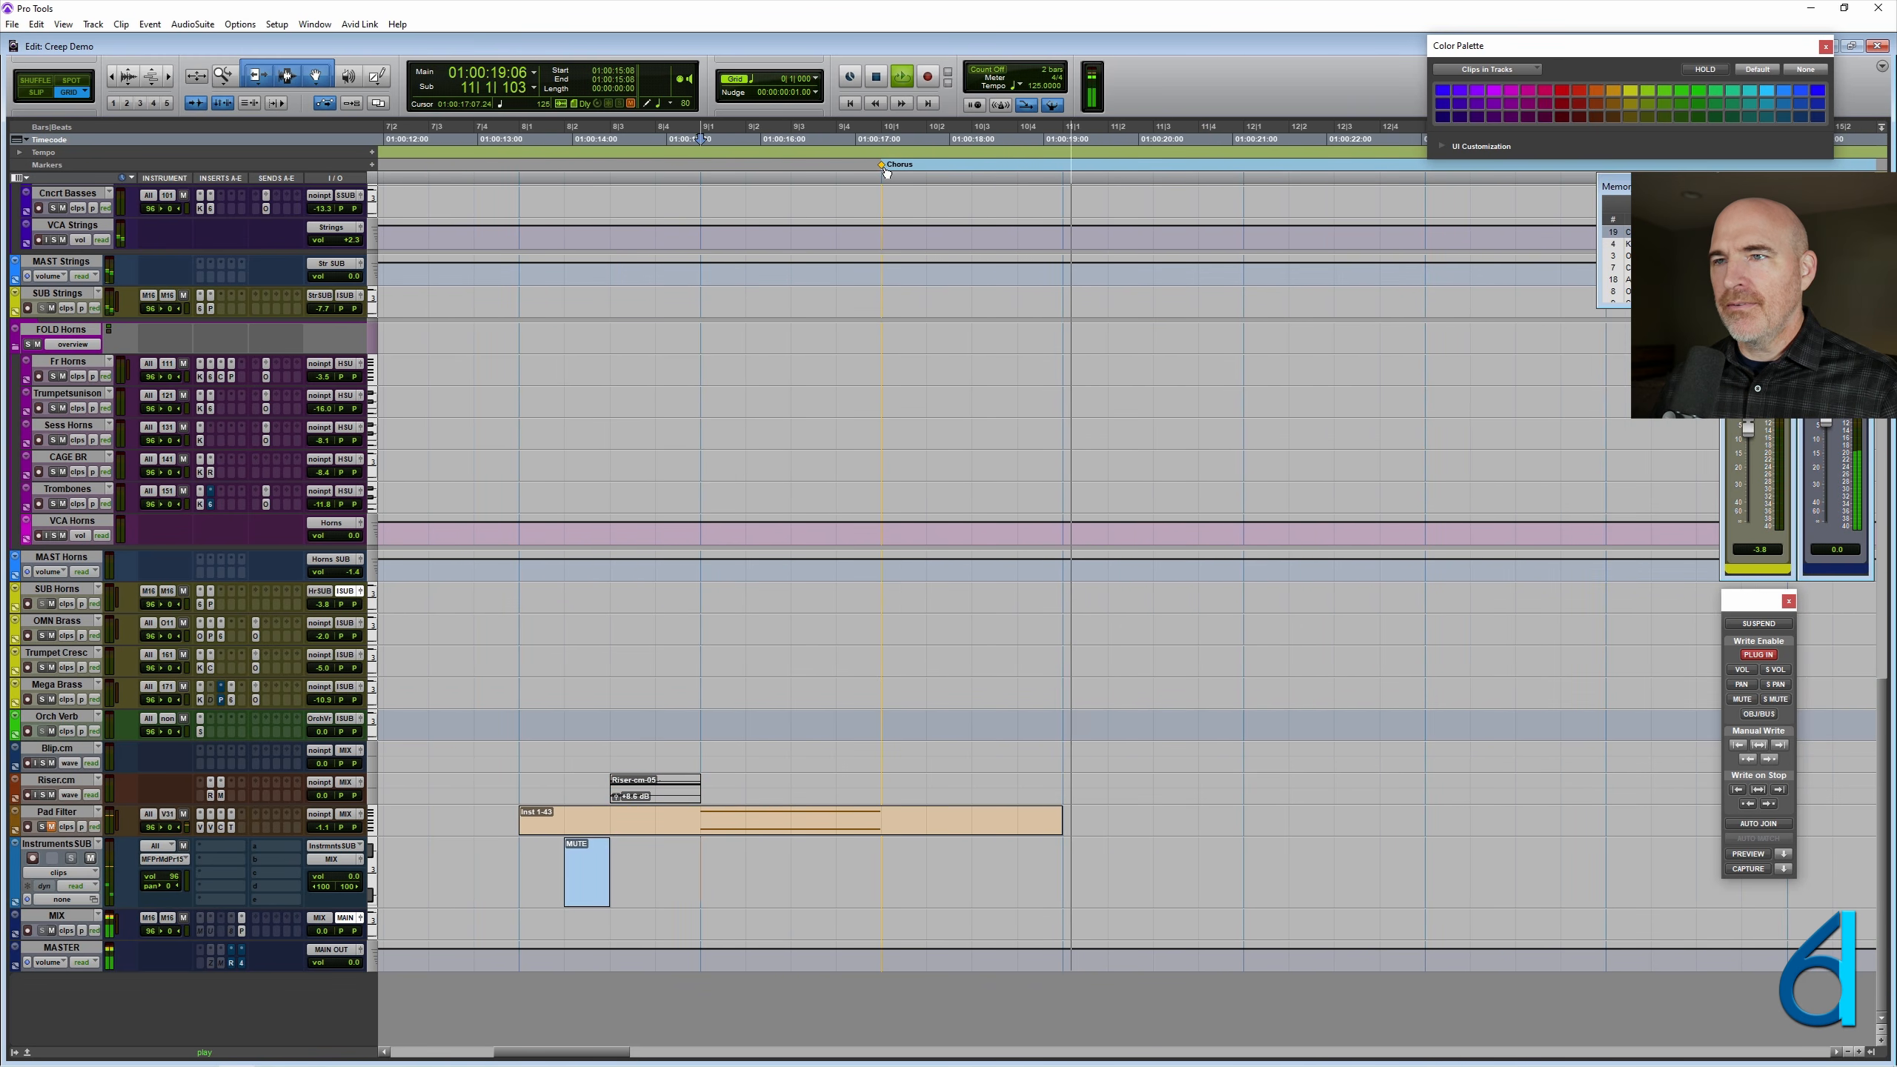
- Move the Chorus marker to bar 11 and the MUTE clip on InstrumentsSUB to 14|3|000
left_click_drag(881, 164, 1063, 164)
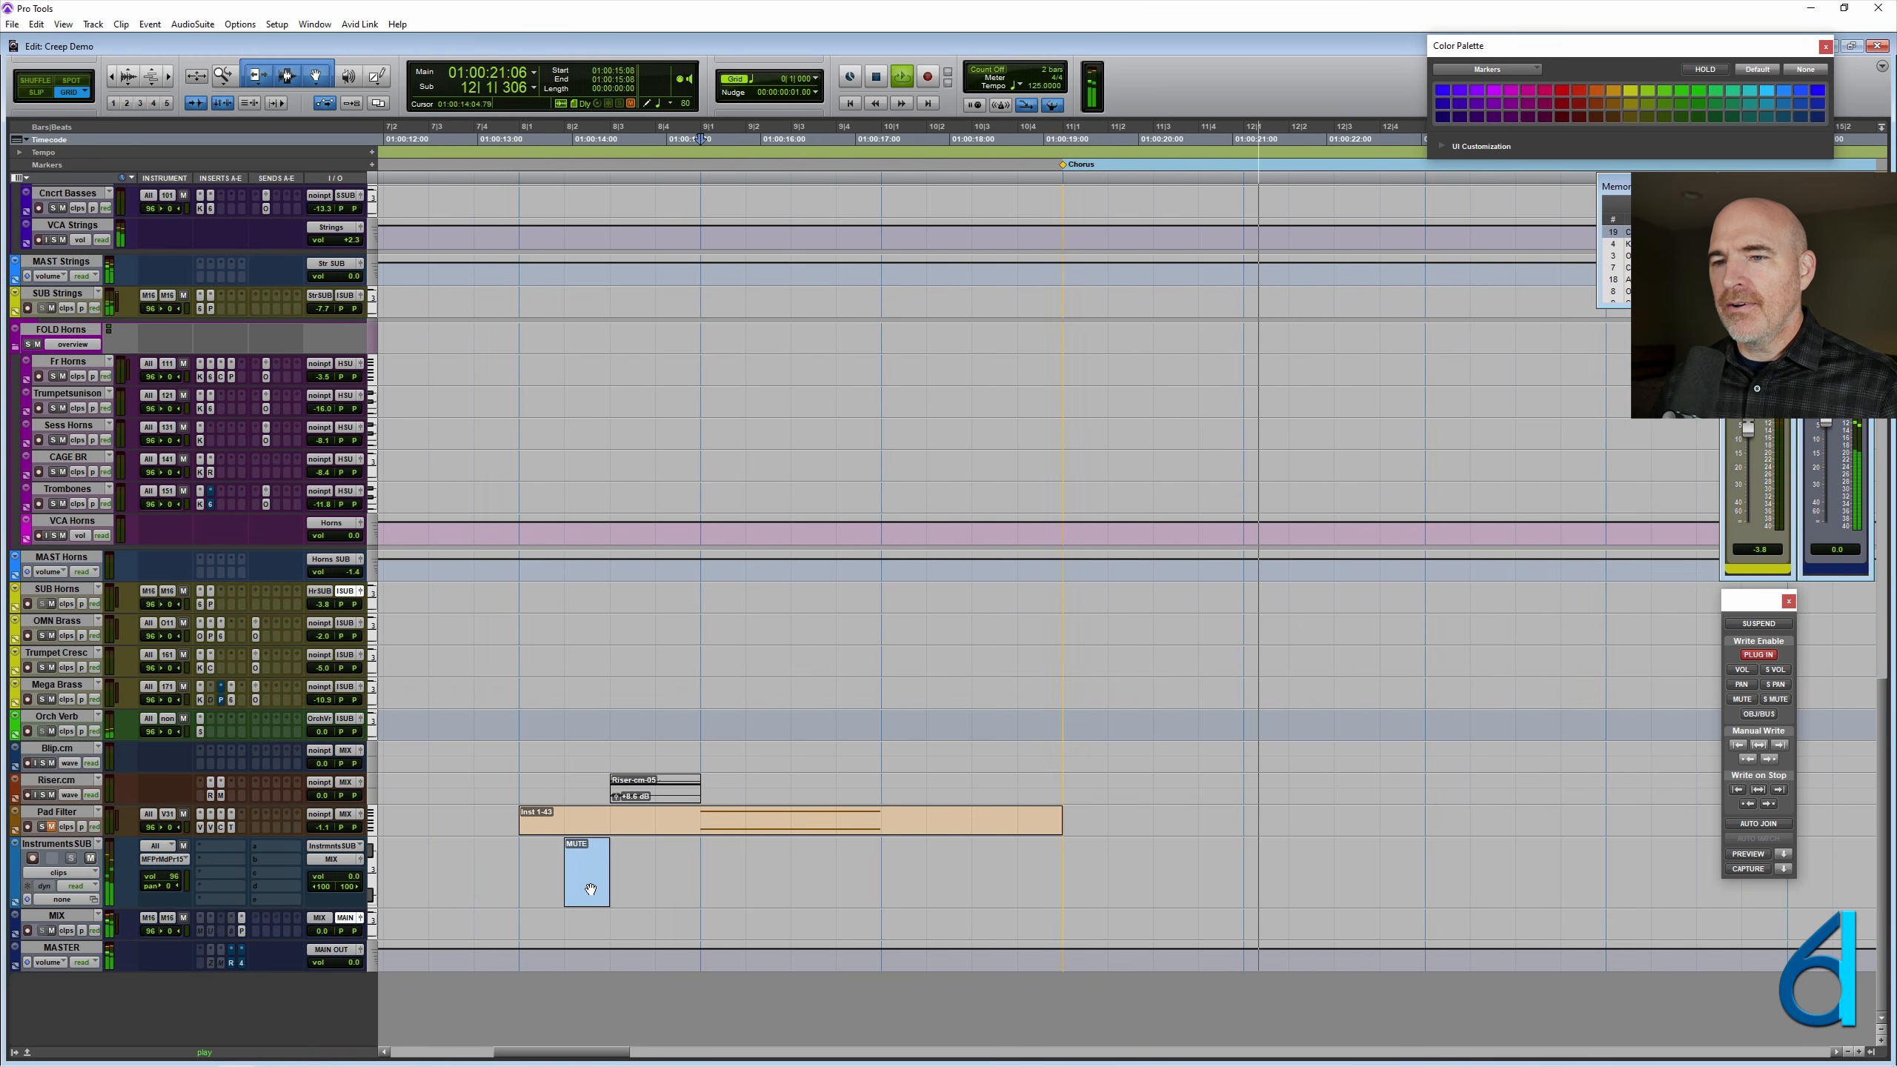
left_click_drag(586, 871, 1176, 872)
scroll(1097, 821, "right", 5)
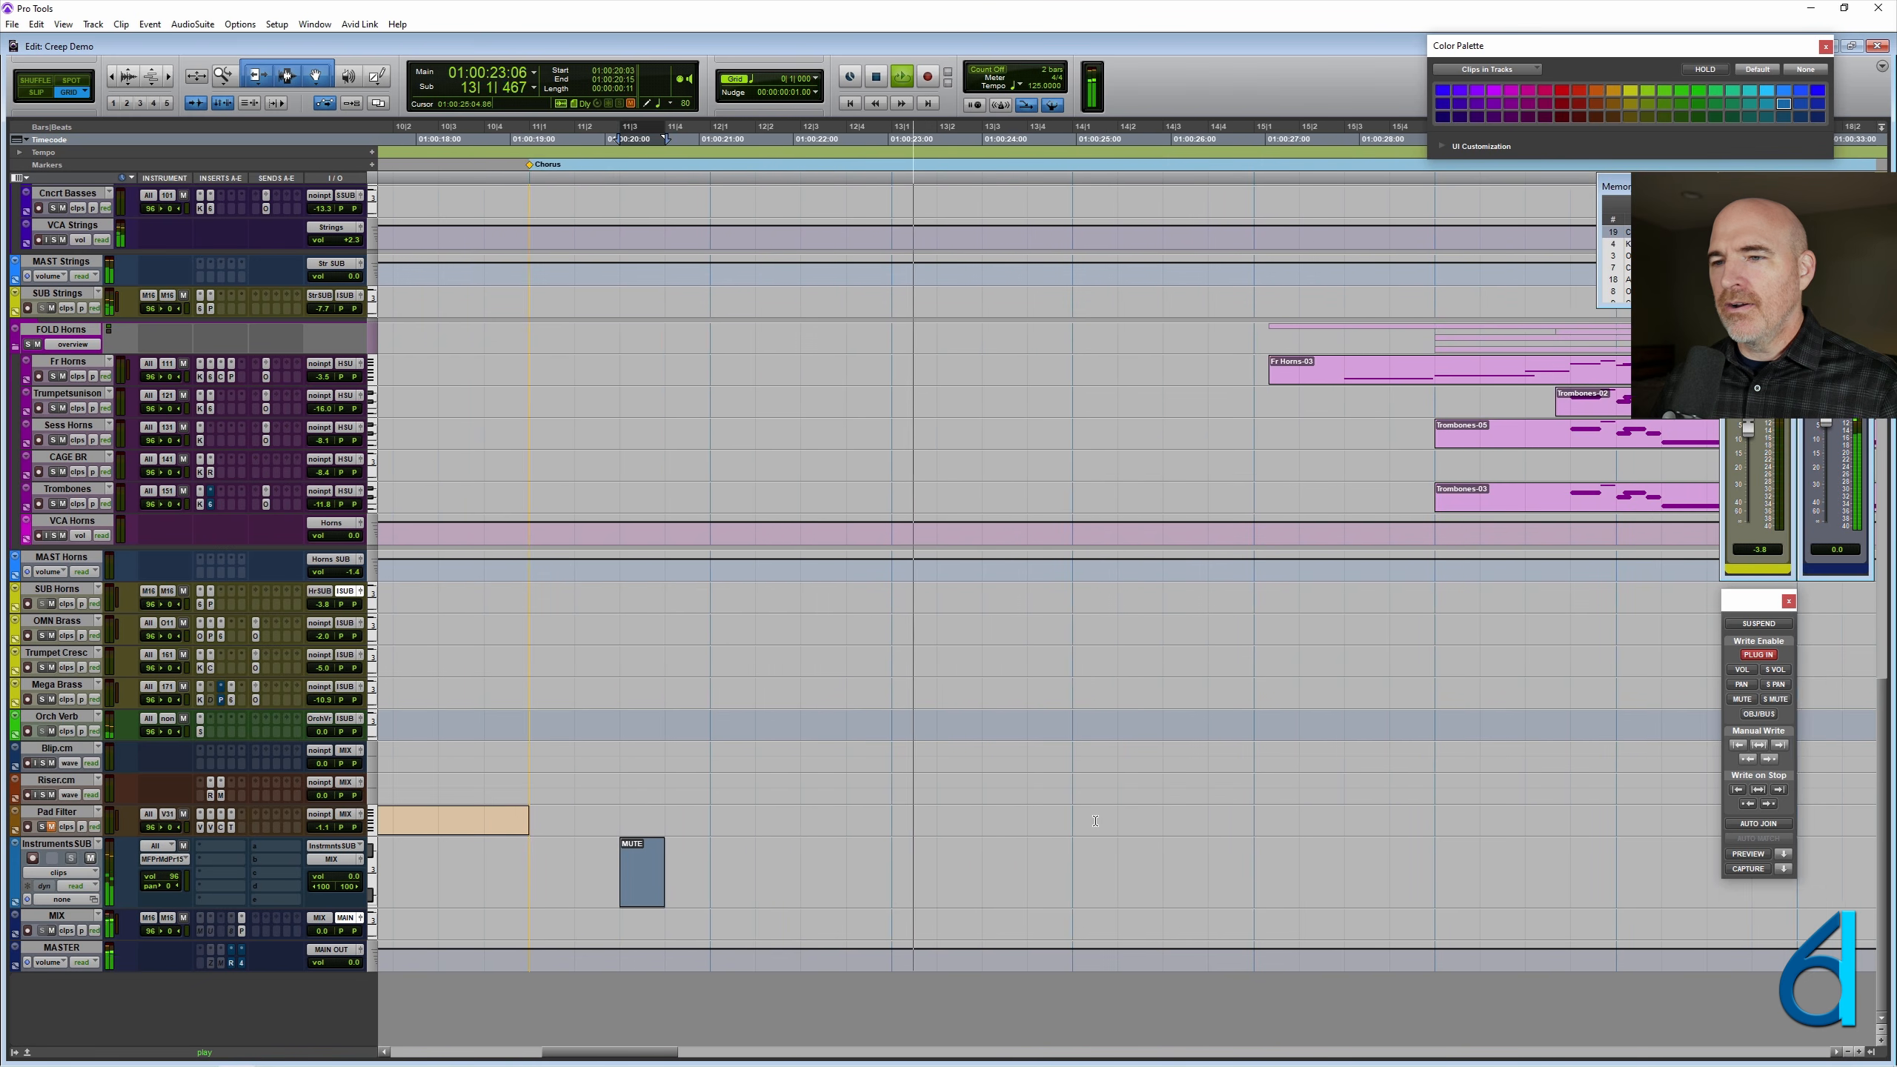
left_click_drag(438, 892, 970, 874)
scroll(924, 773, "right", 3)
scroll(921, 781, "right", 1)
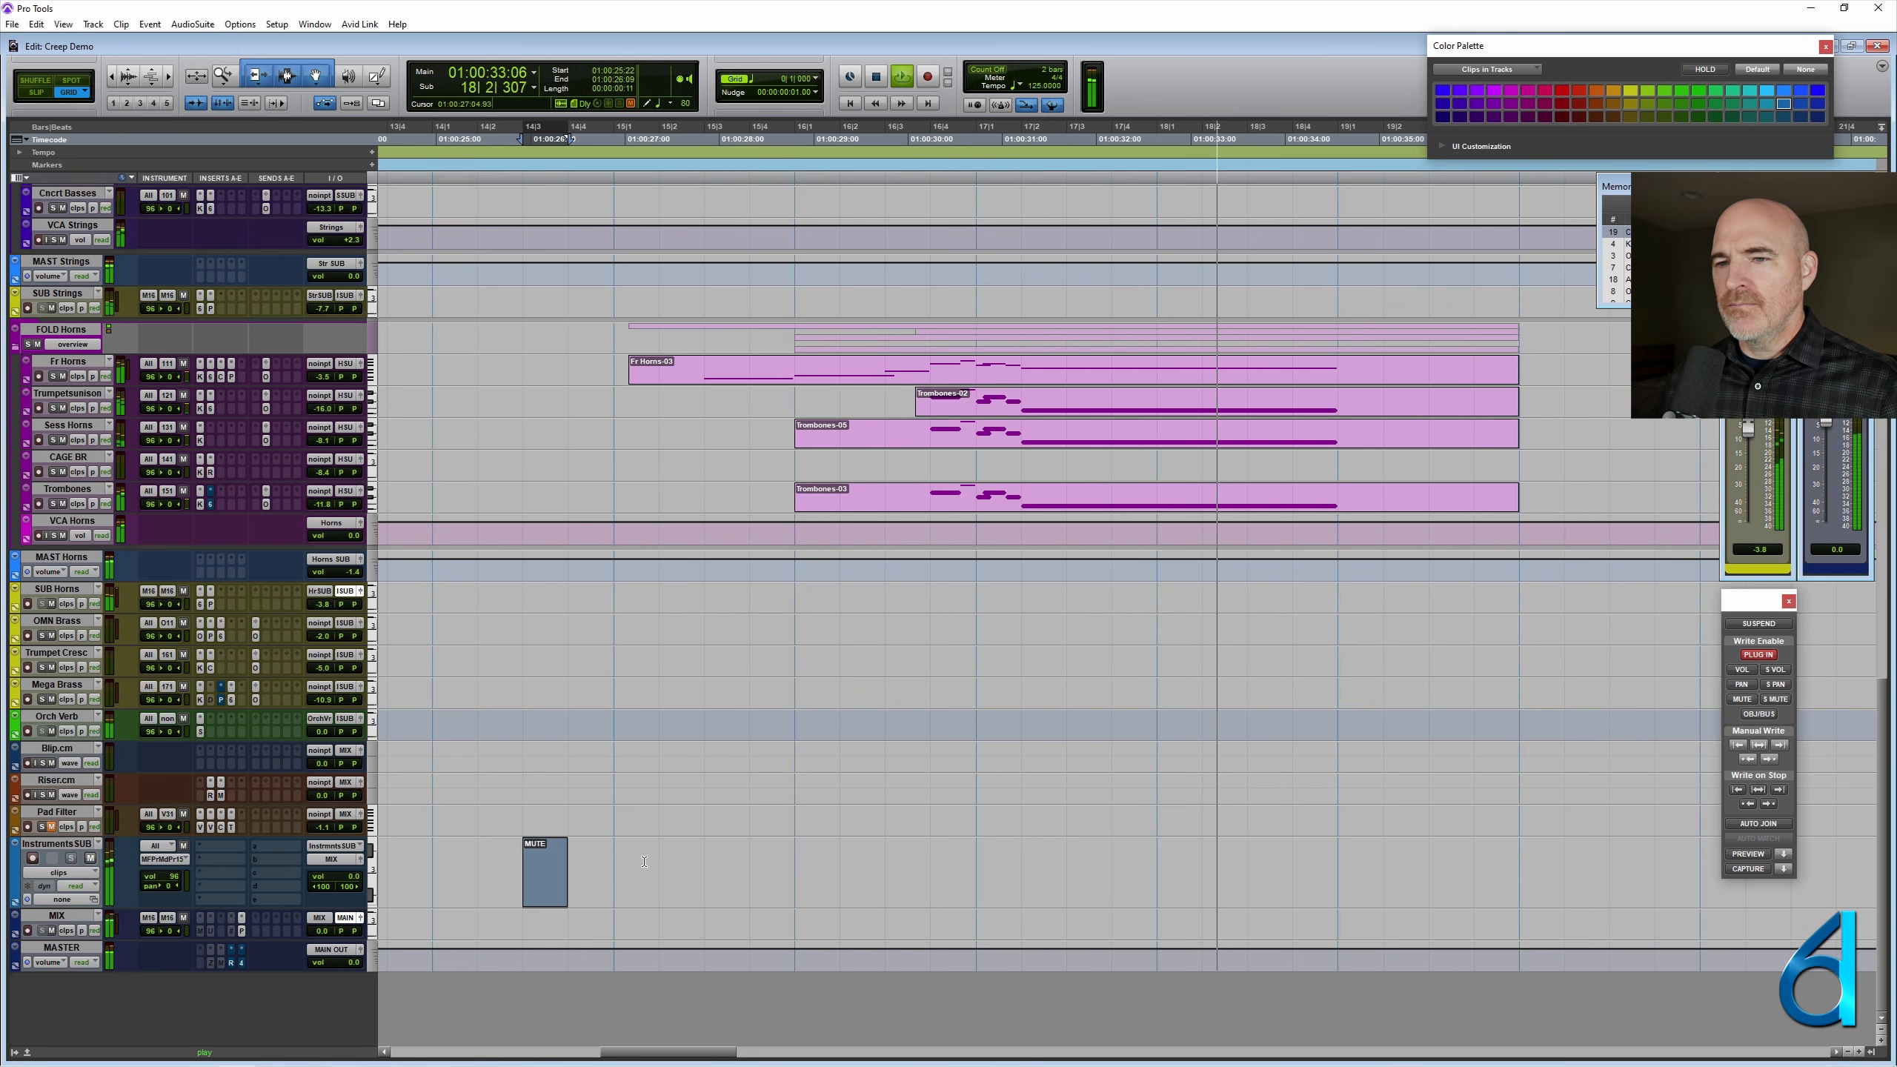
- Play the session from 14|1|000 through the moved MUTE clip, and stop with the cursor at 16|2|000
key("space")
left_click(435, 858)
key("space")
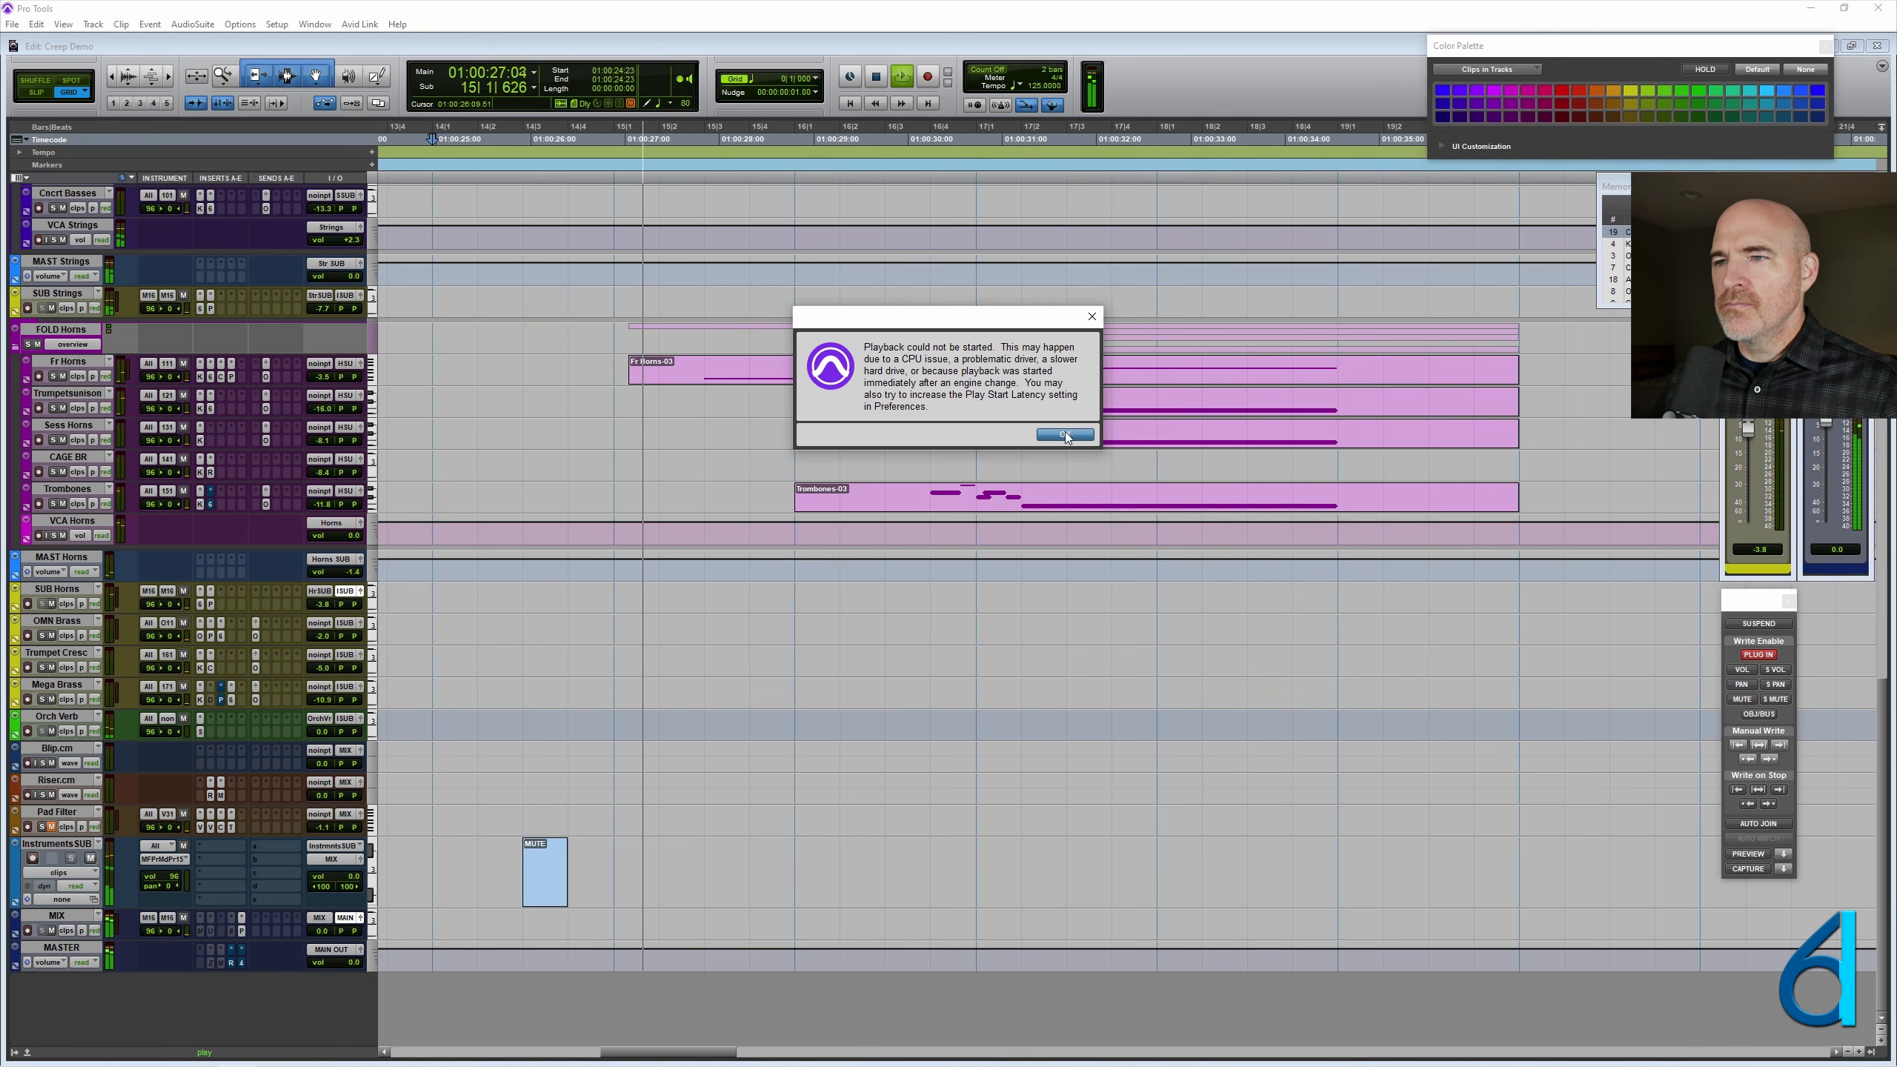
left_click(1065, 435)
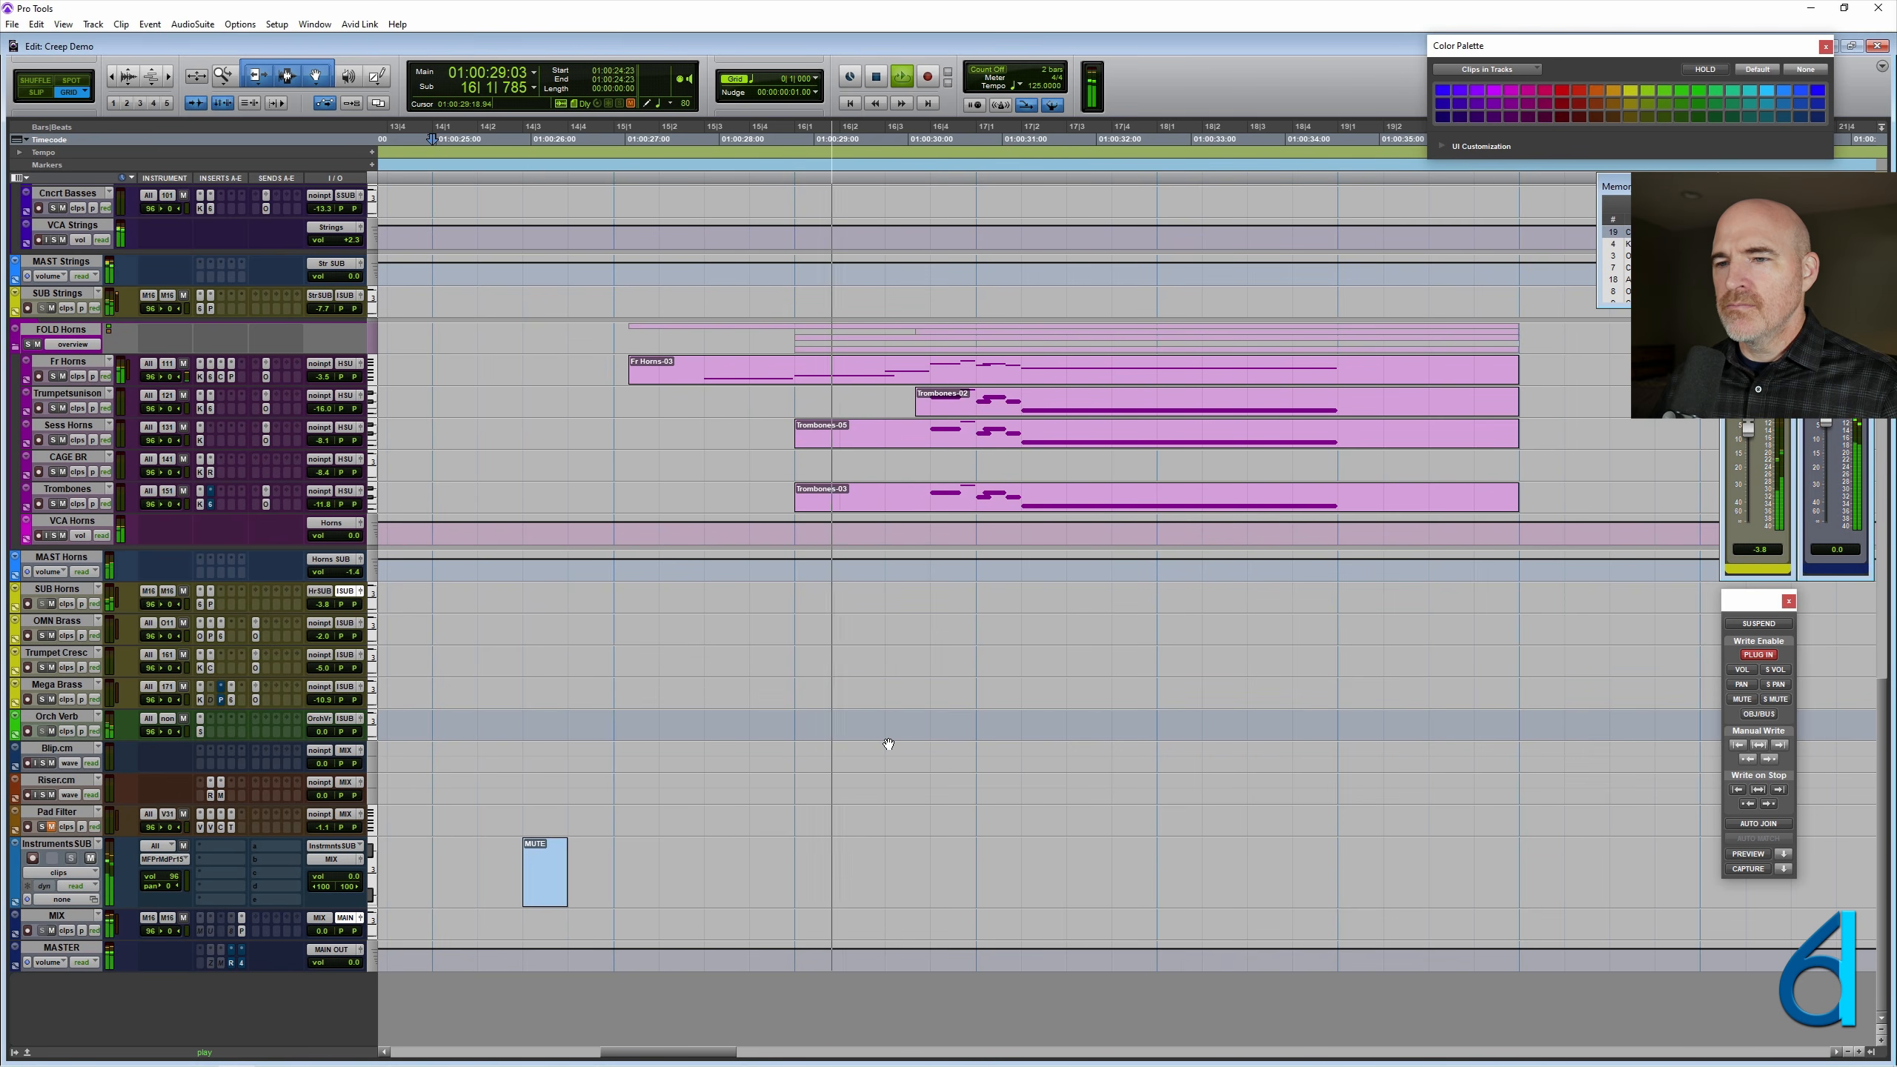
left_click(793, 867)
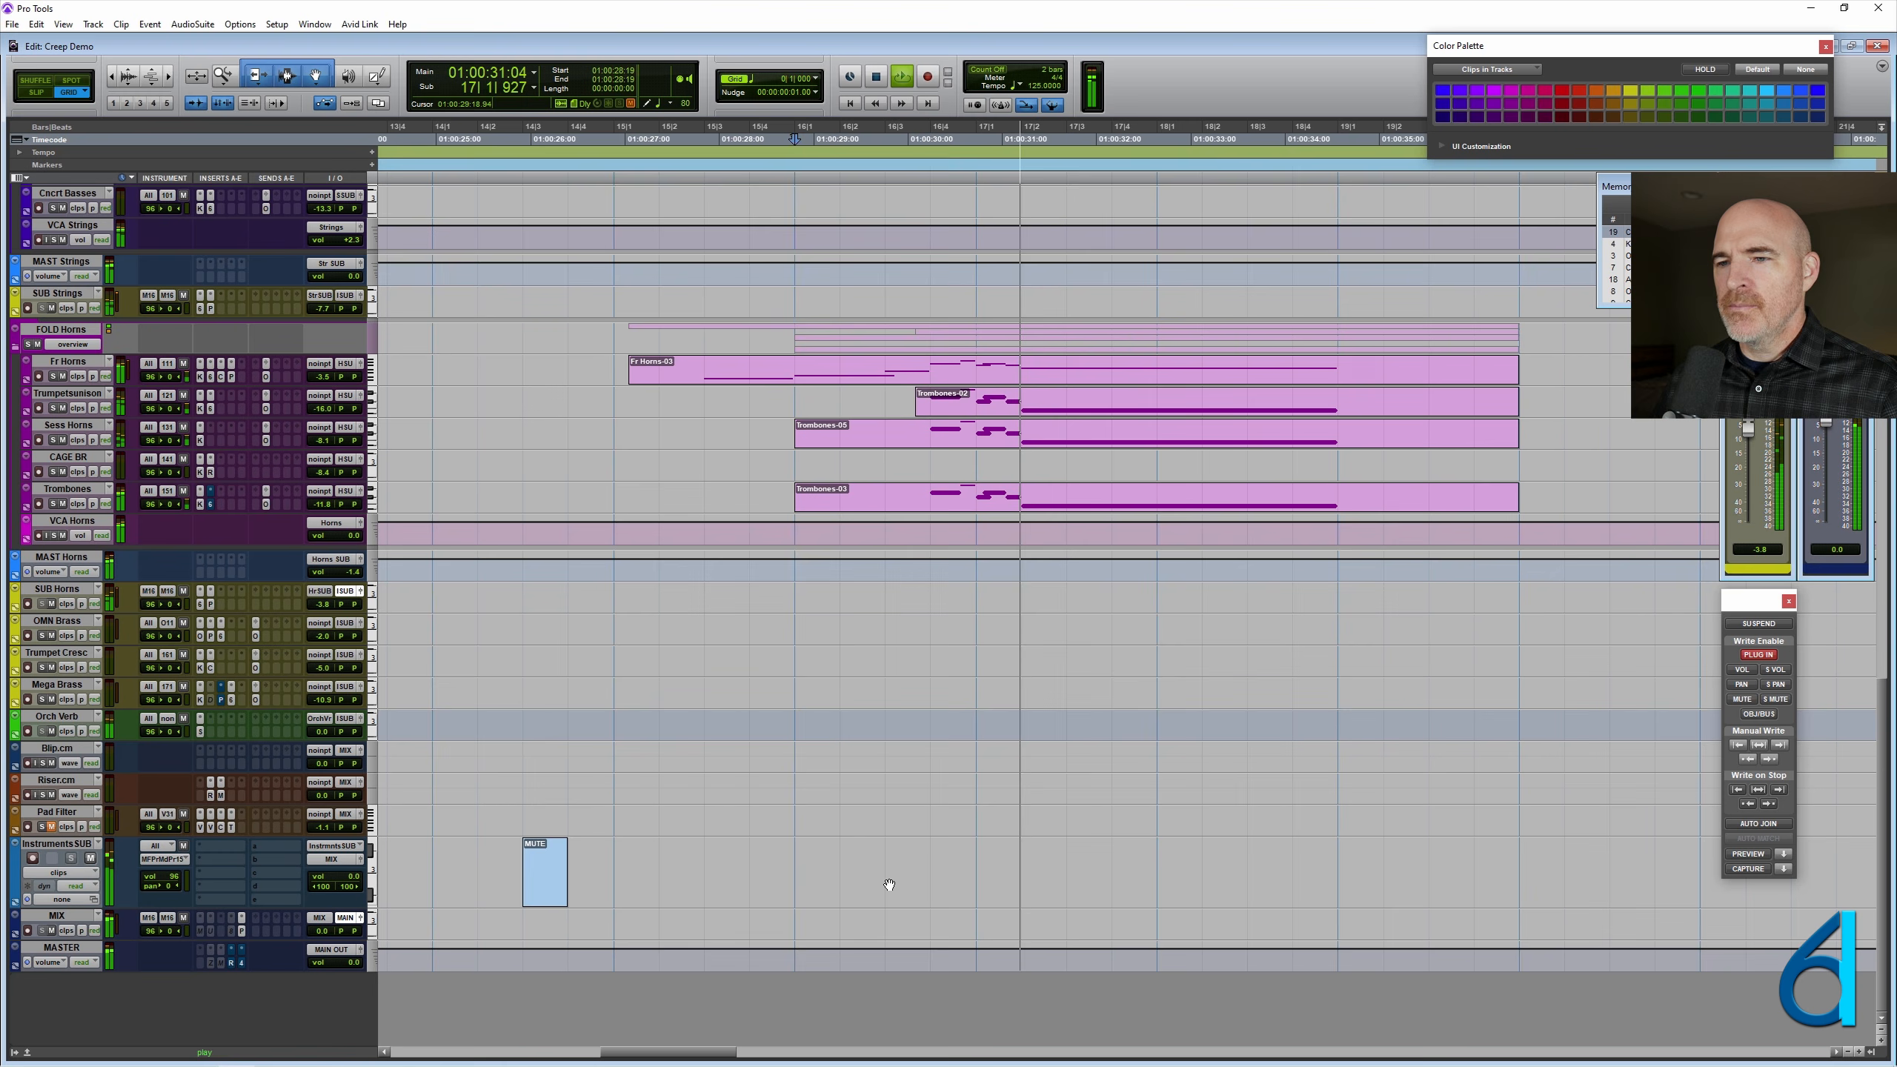
left_click(840, 880)
key("space")
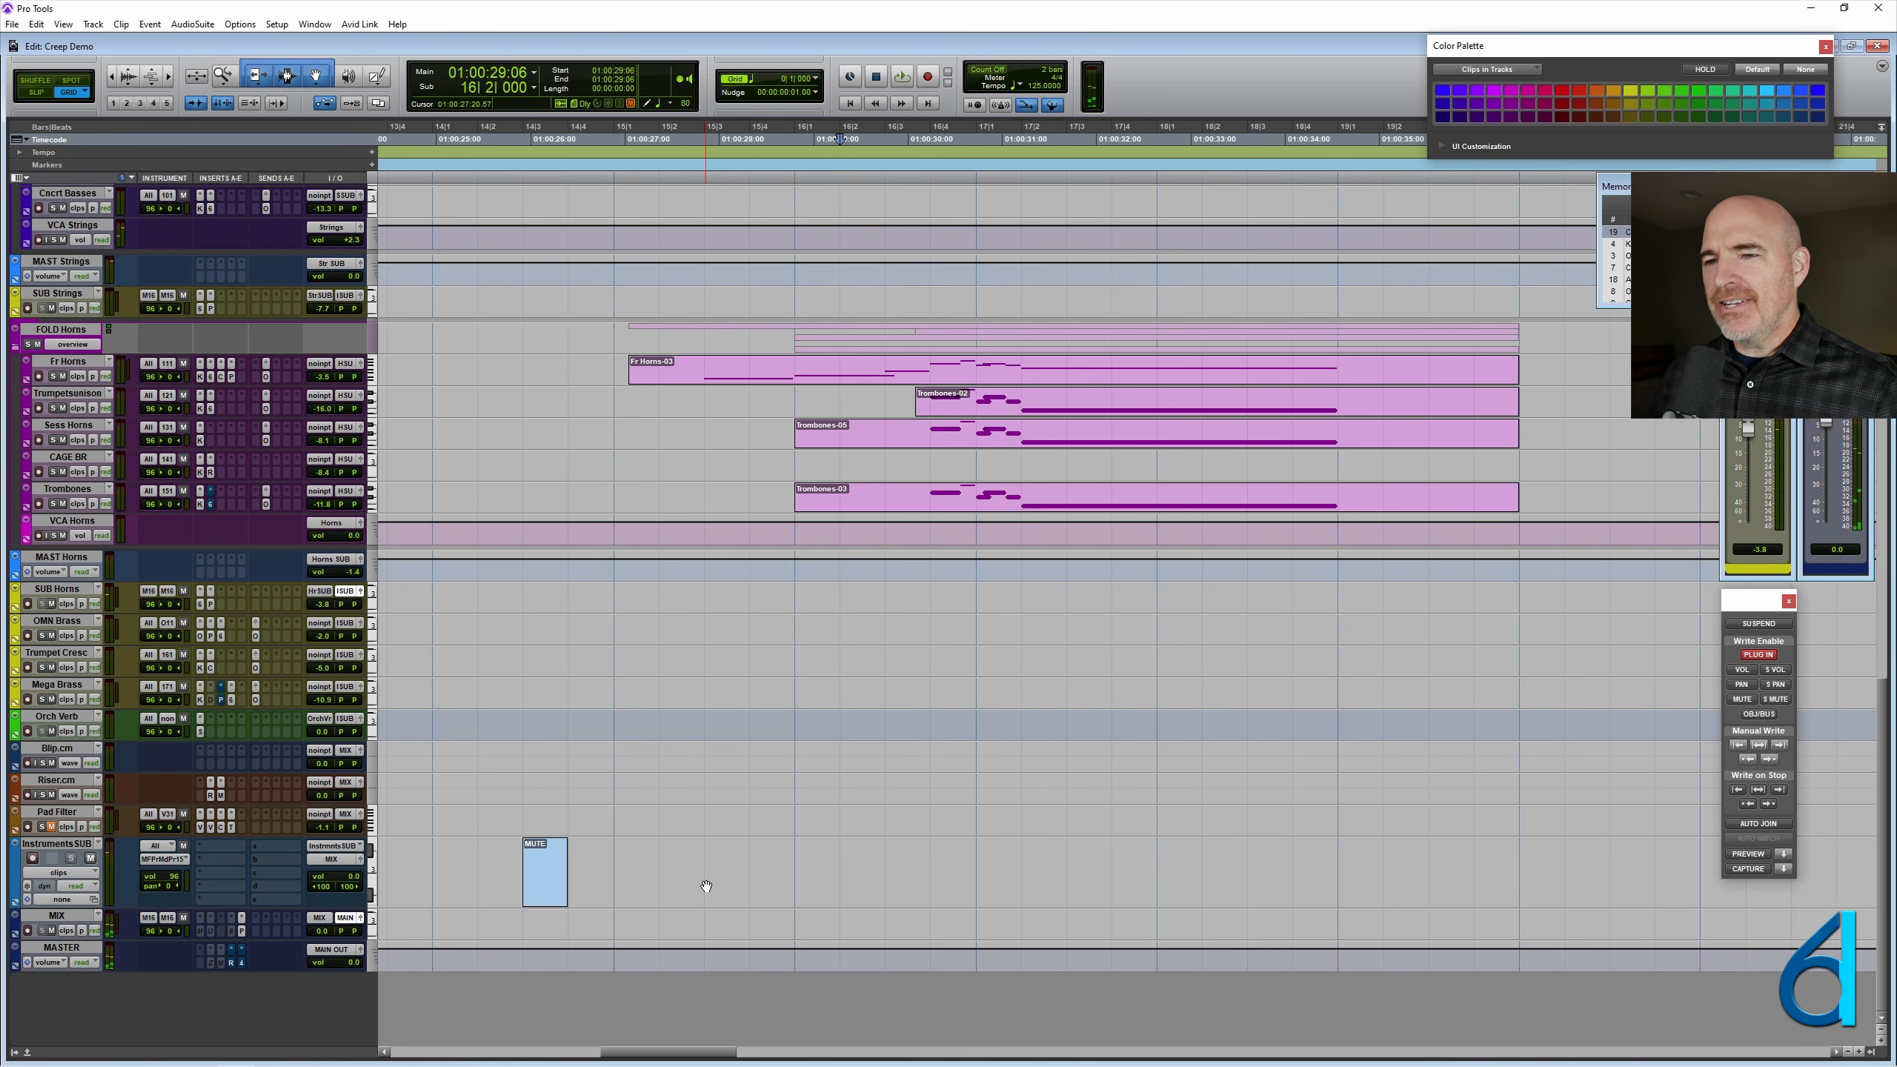
- Set the grid to 1/8-note triplets for finer edits on InstrumentsSUB
key("ctrl+bracketright")
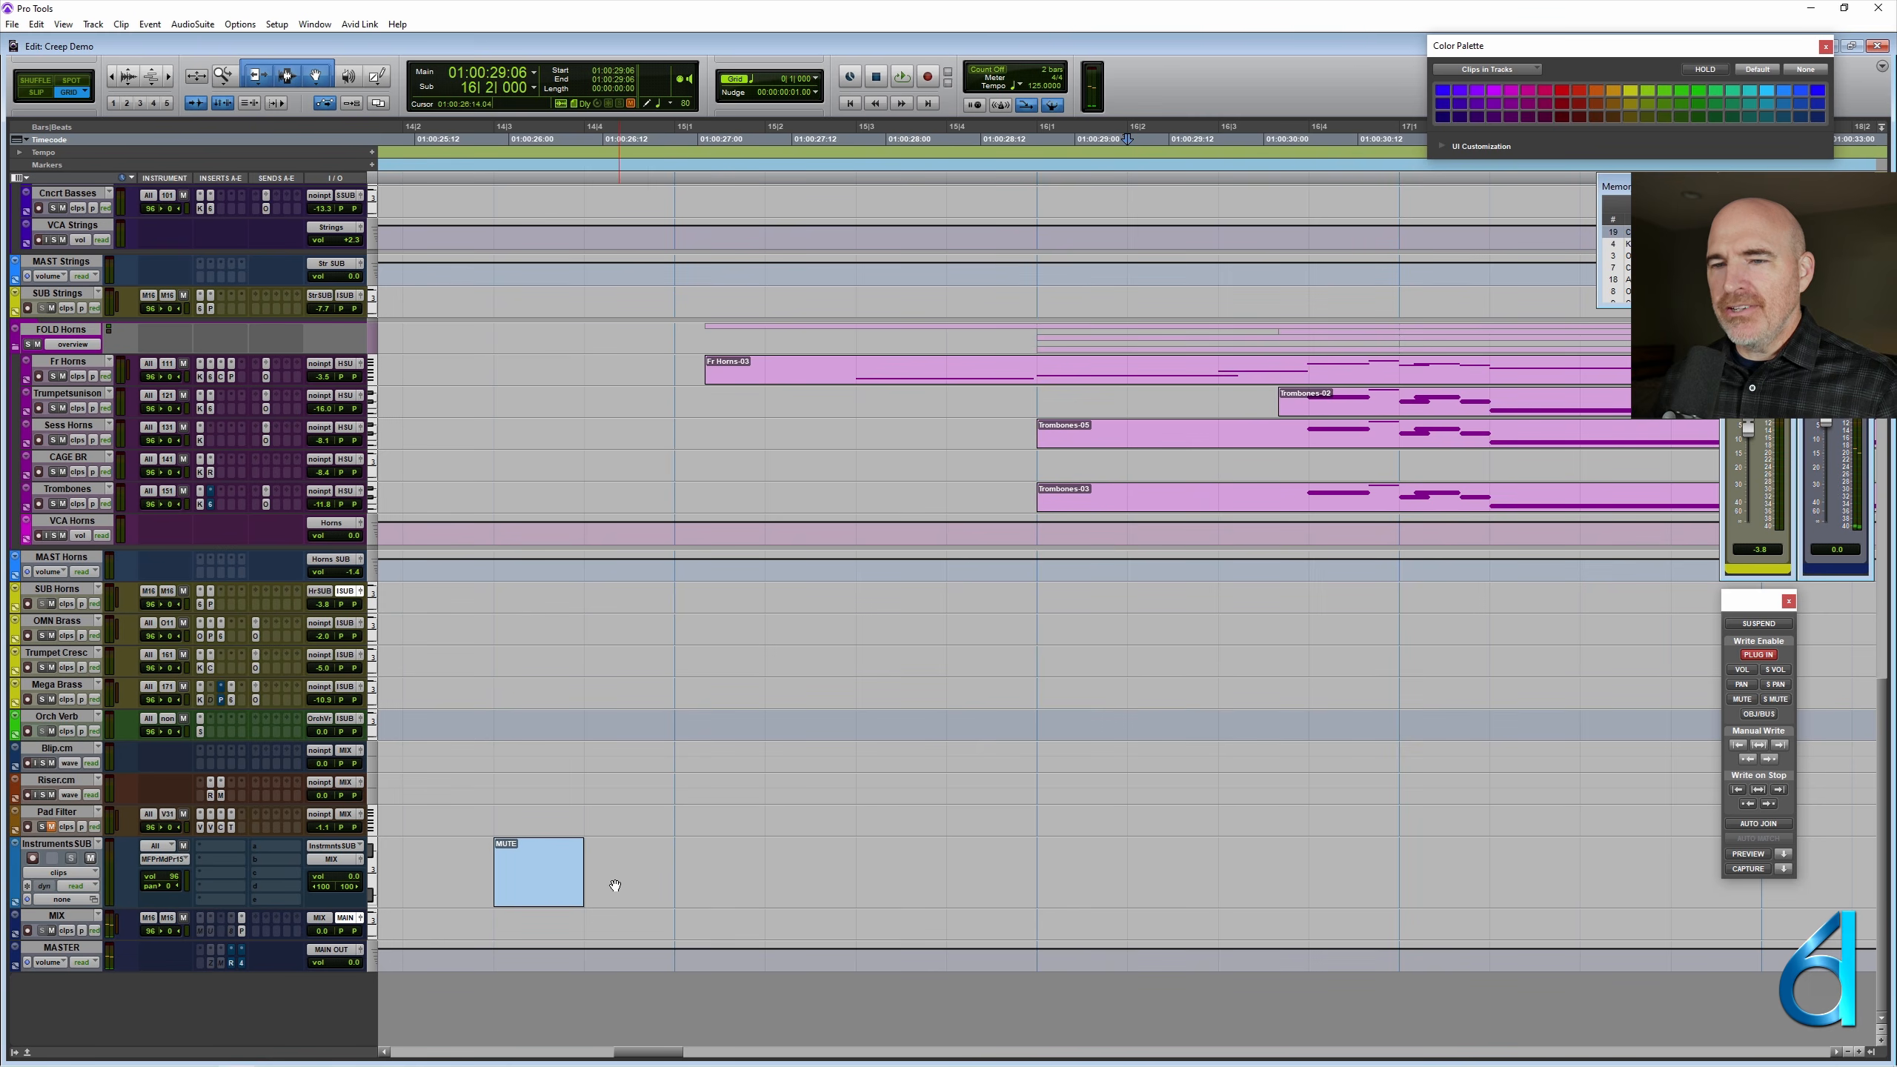
left_click(551, 893)
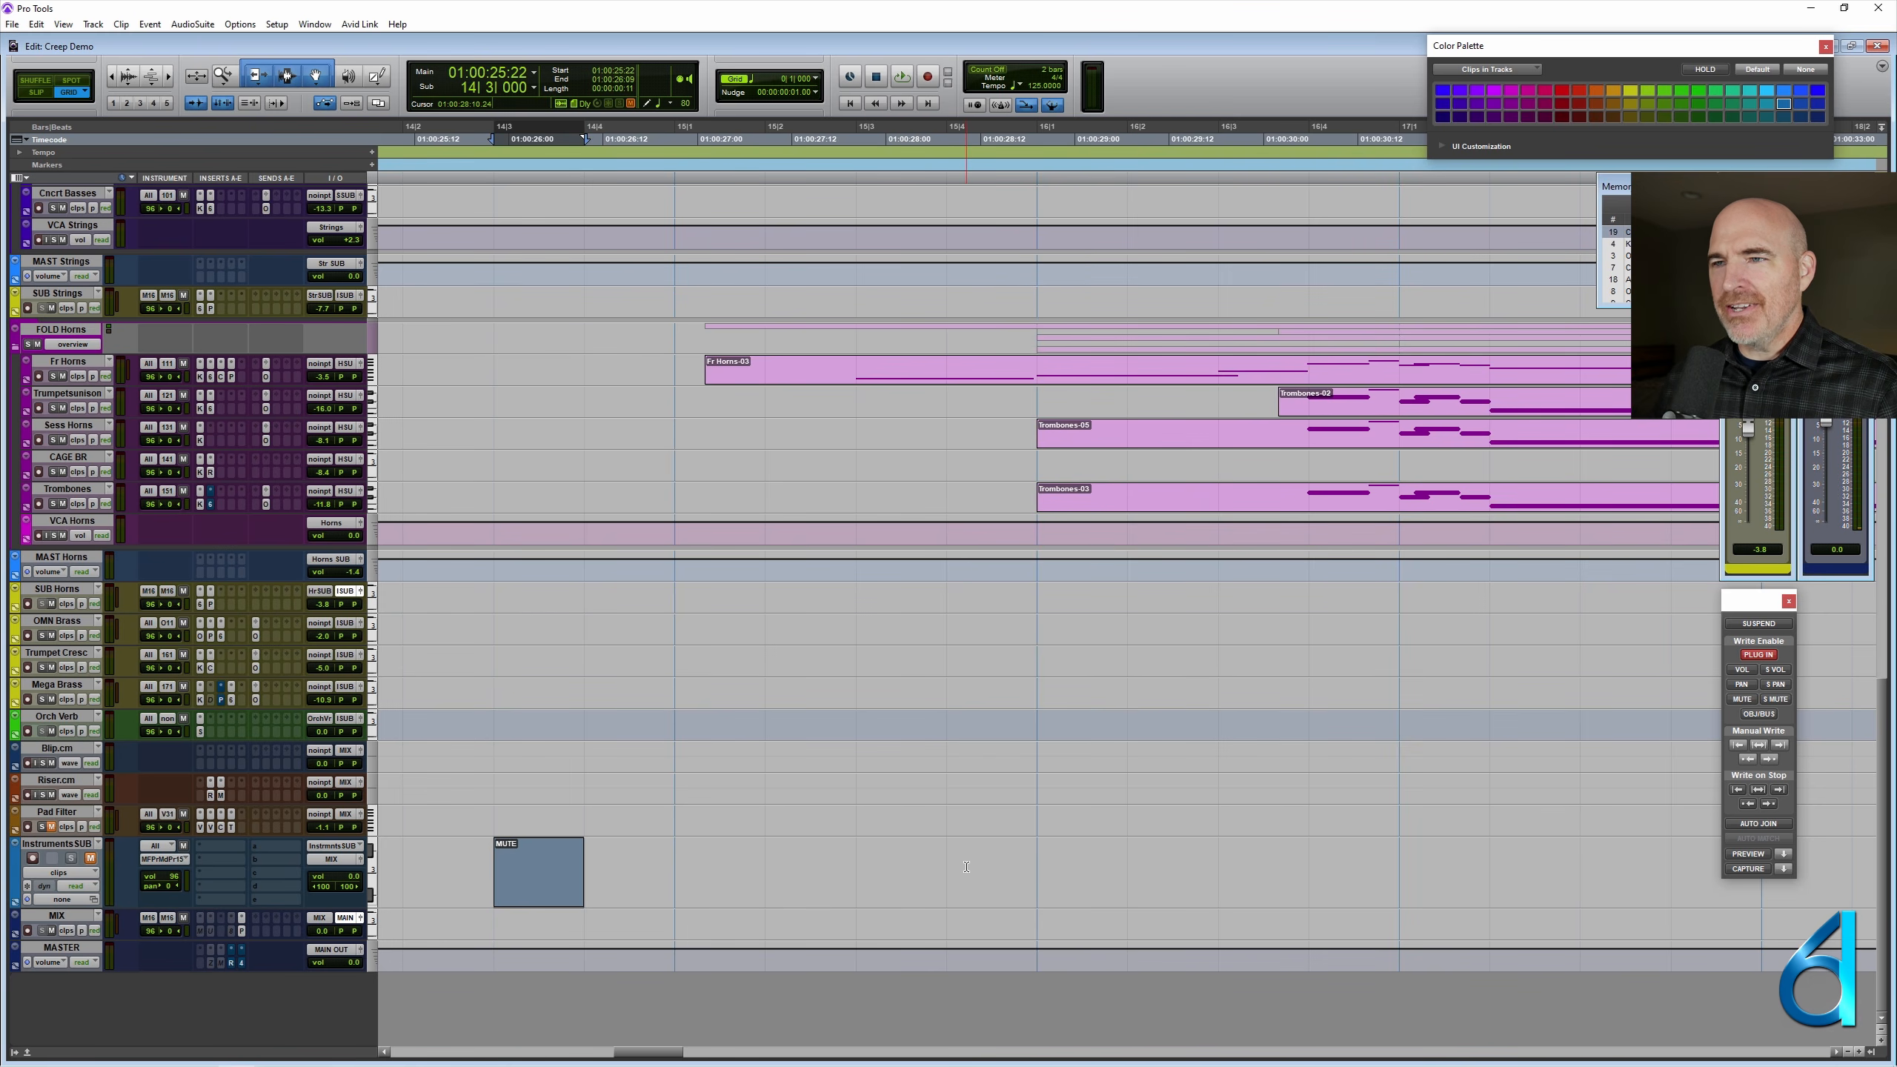
left_click(1036, 873)
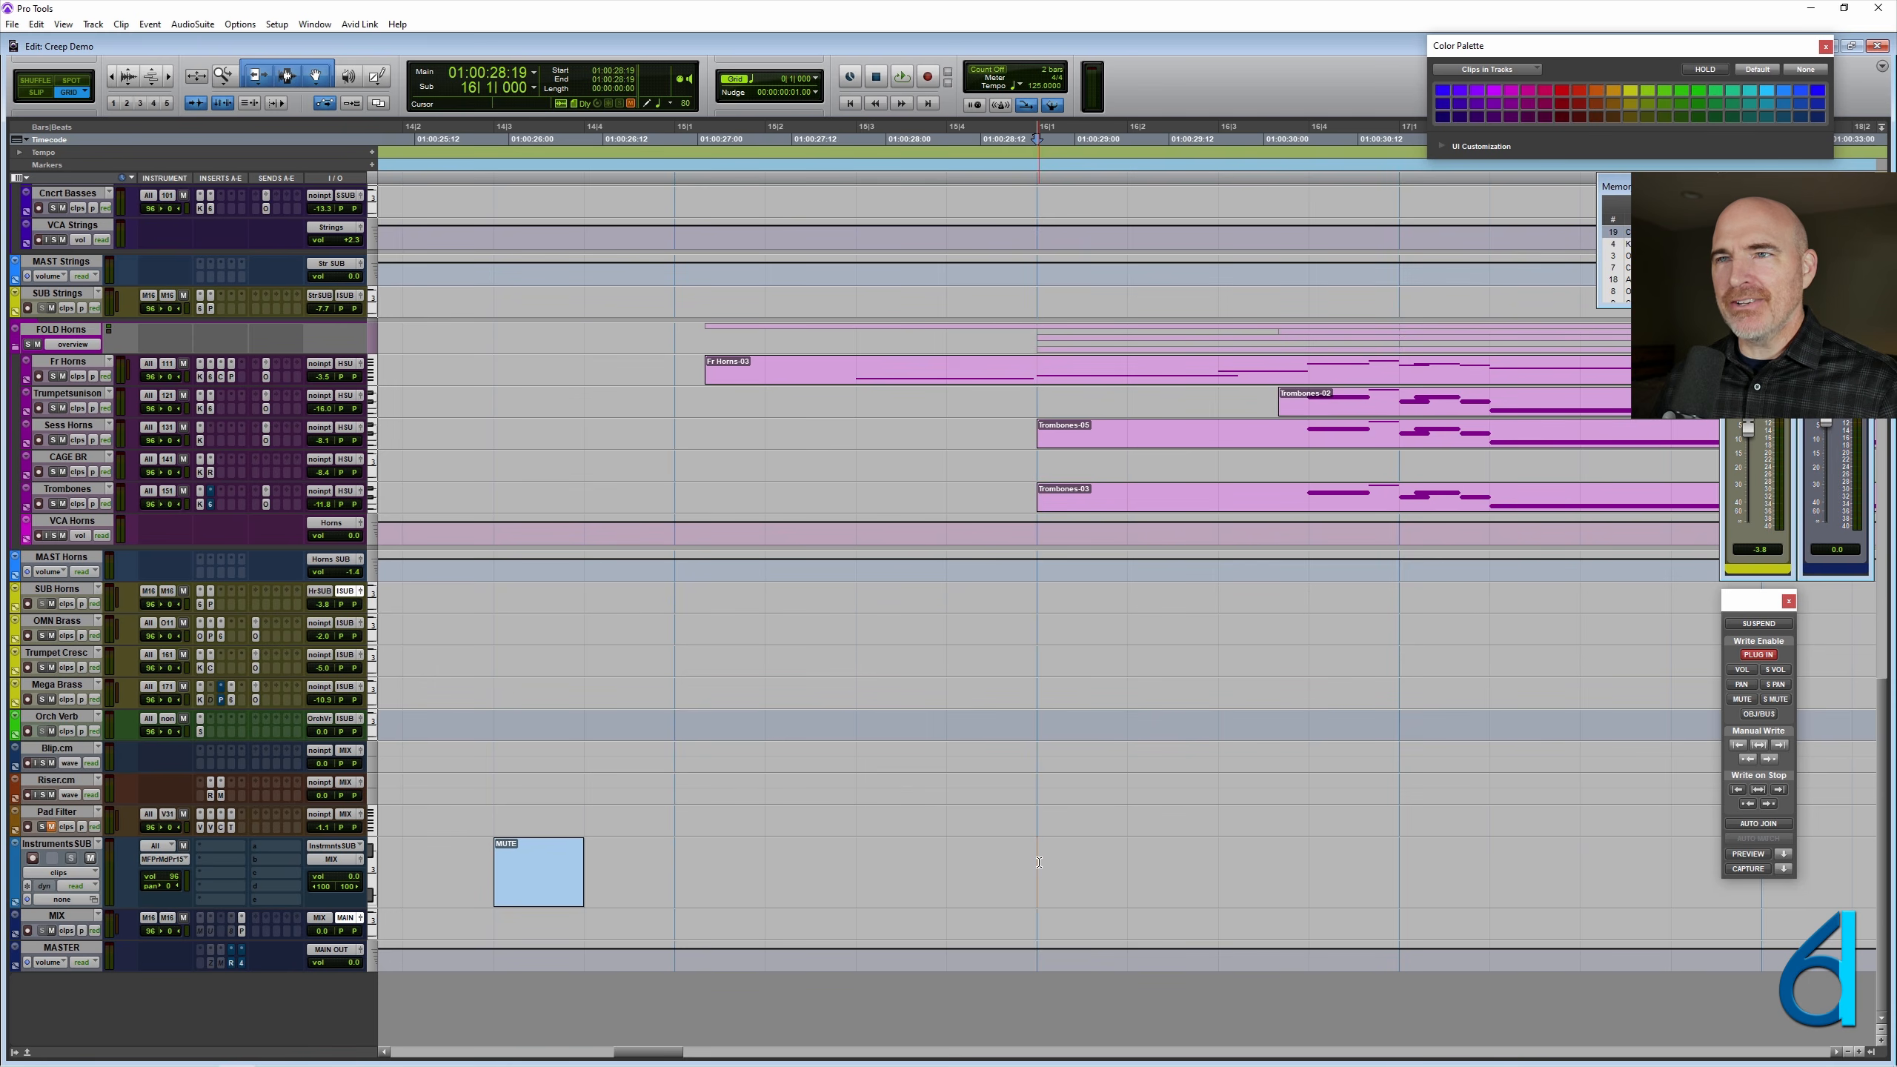
left_click(817, 81)
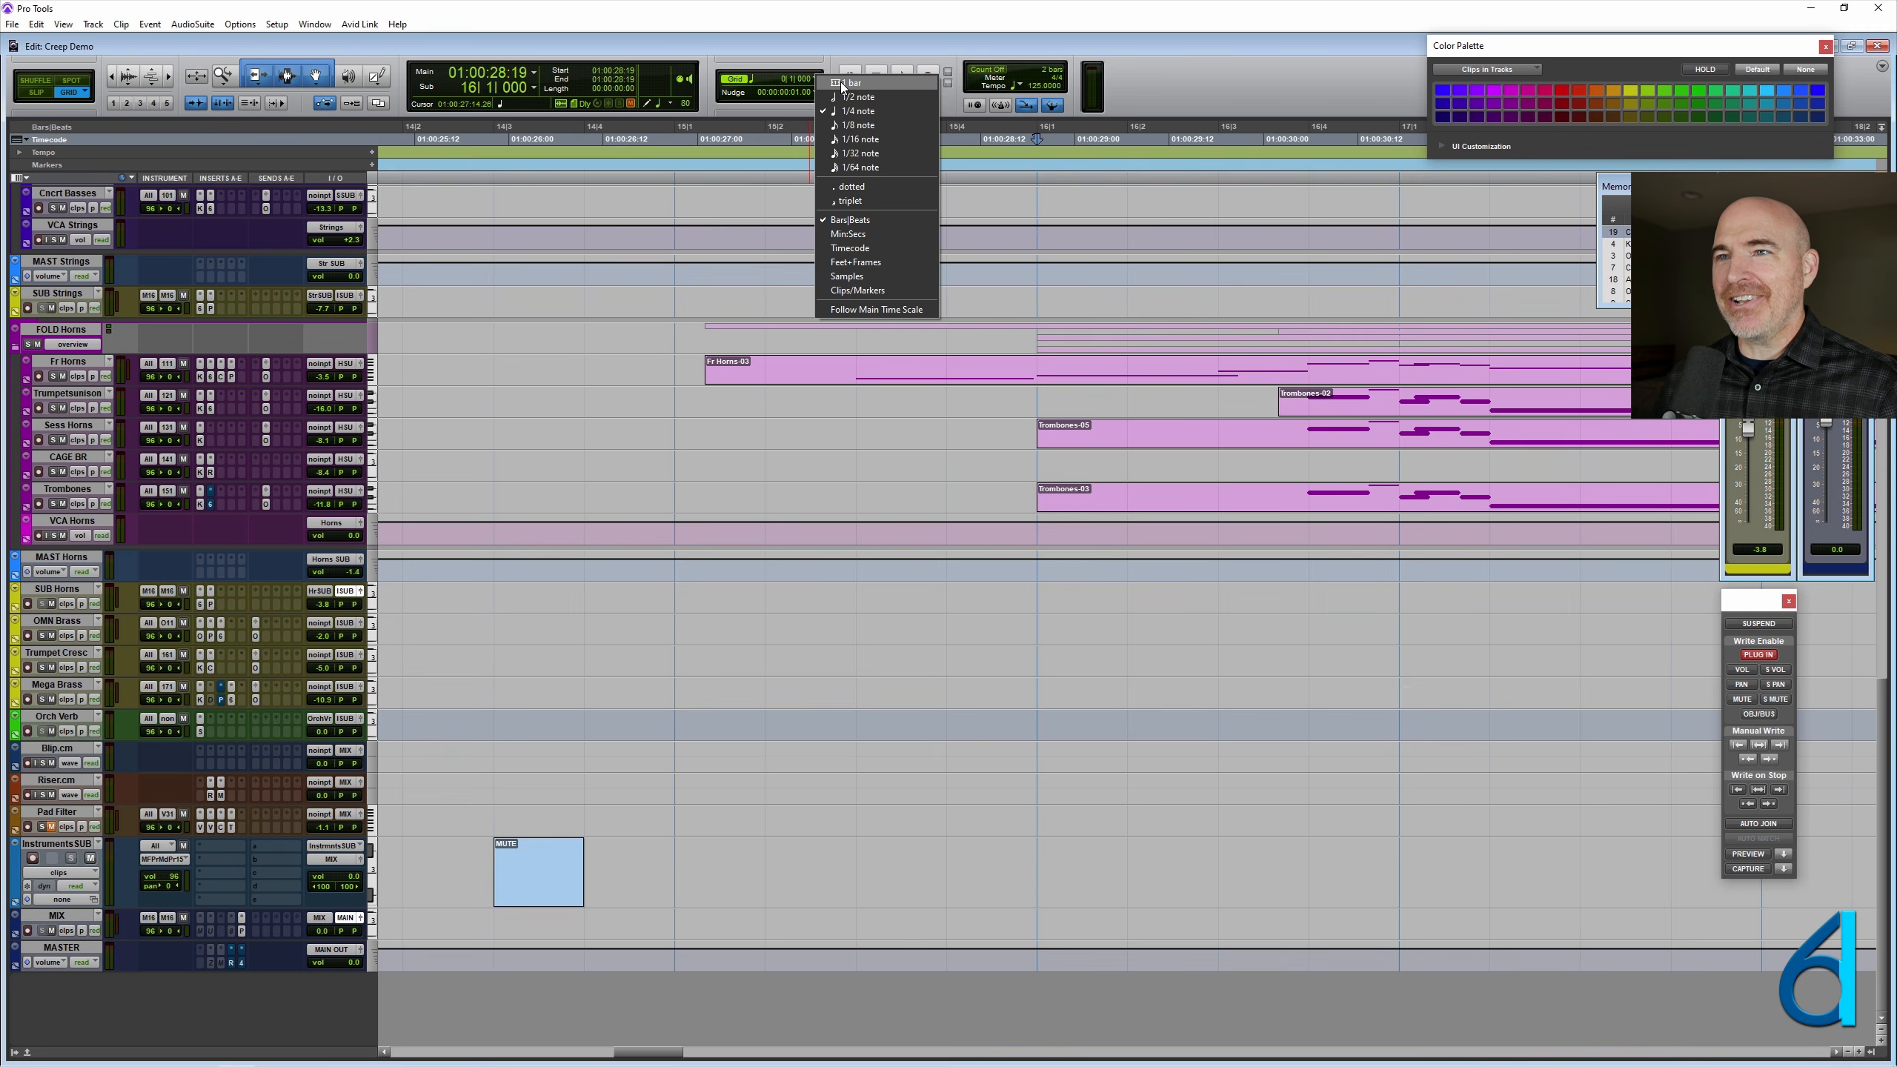
left_click(844, 125)
left_click(807, 84)
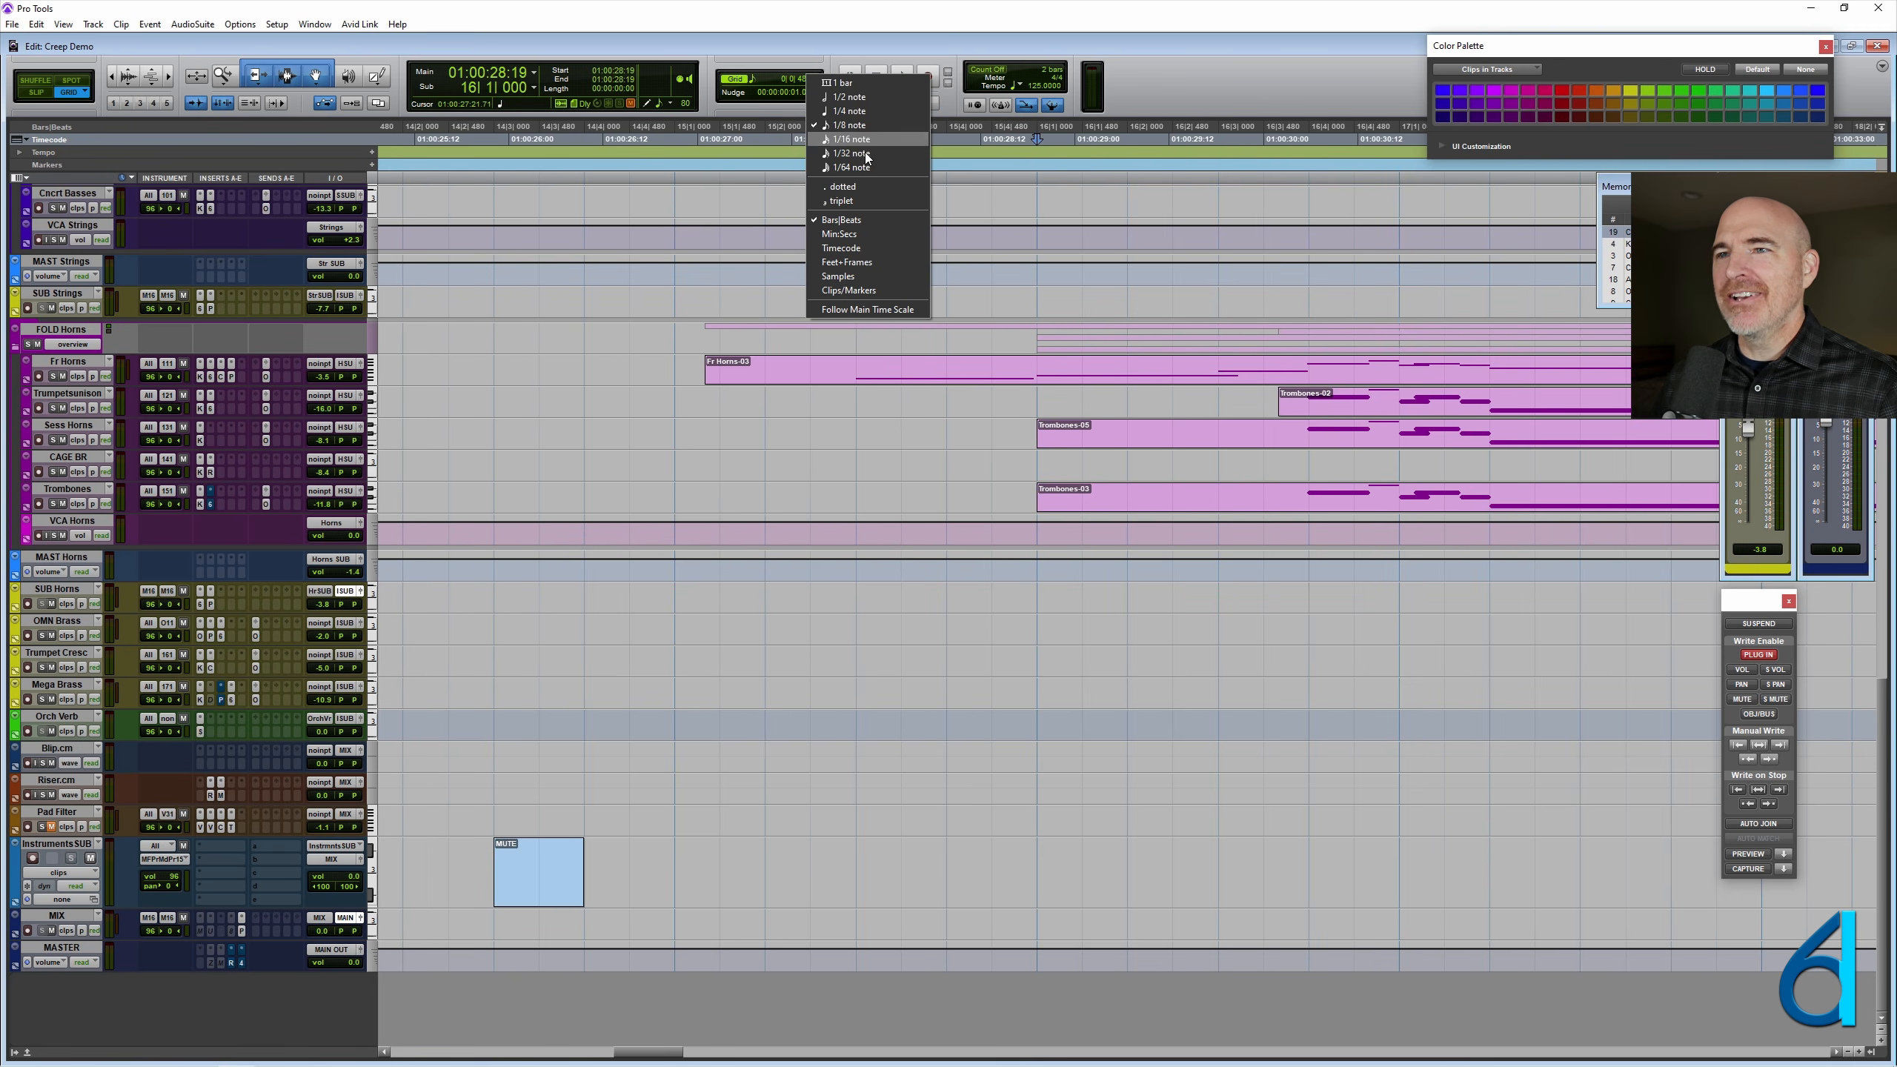
left_click(841, 200)
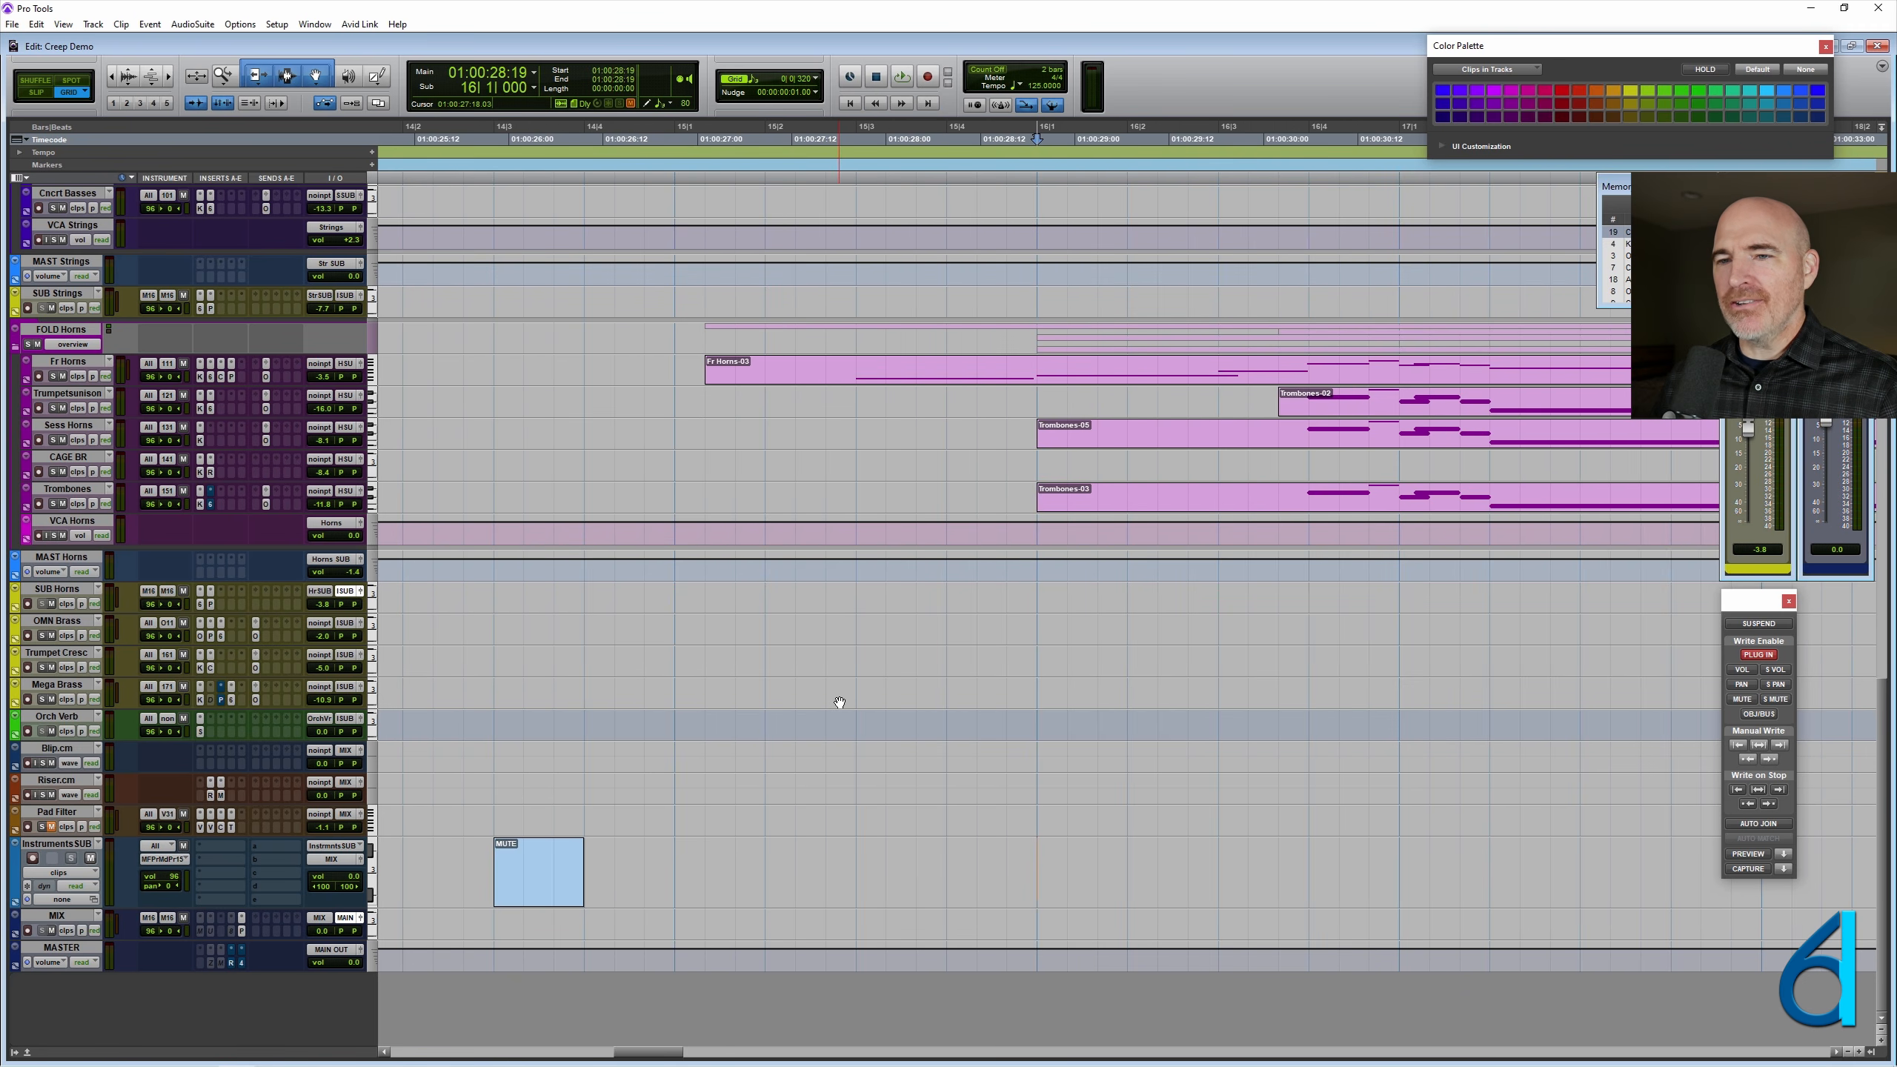
- Trim the end of the MUTE clip on InstrumentsSUB to 14|3|320 and play the session from that point
left_click_drag(581, 874, 527, 875)
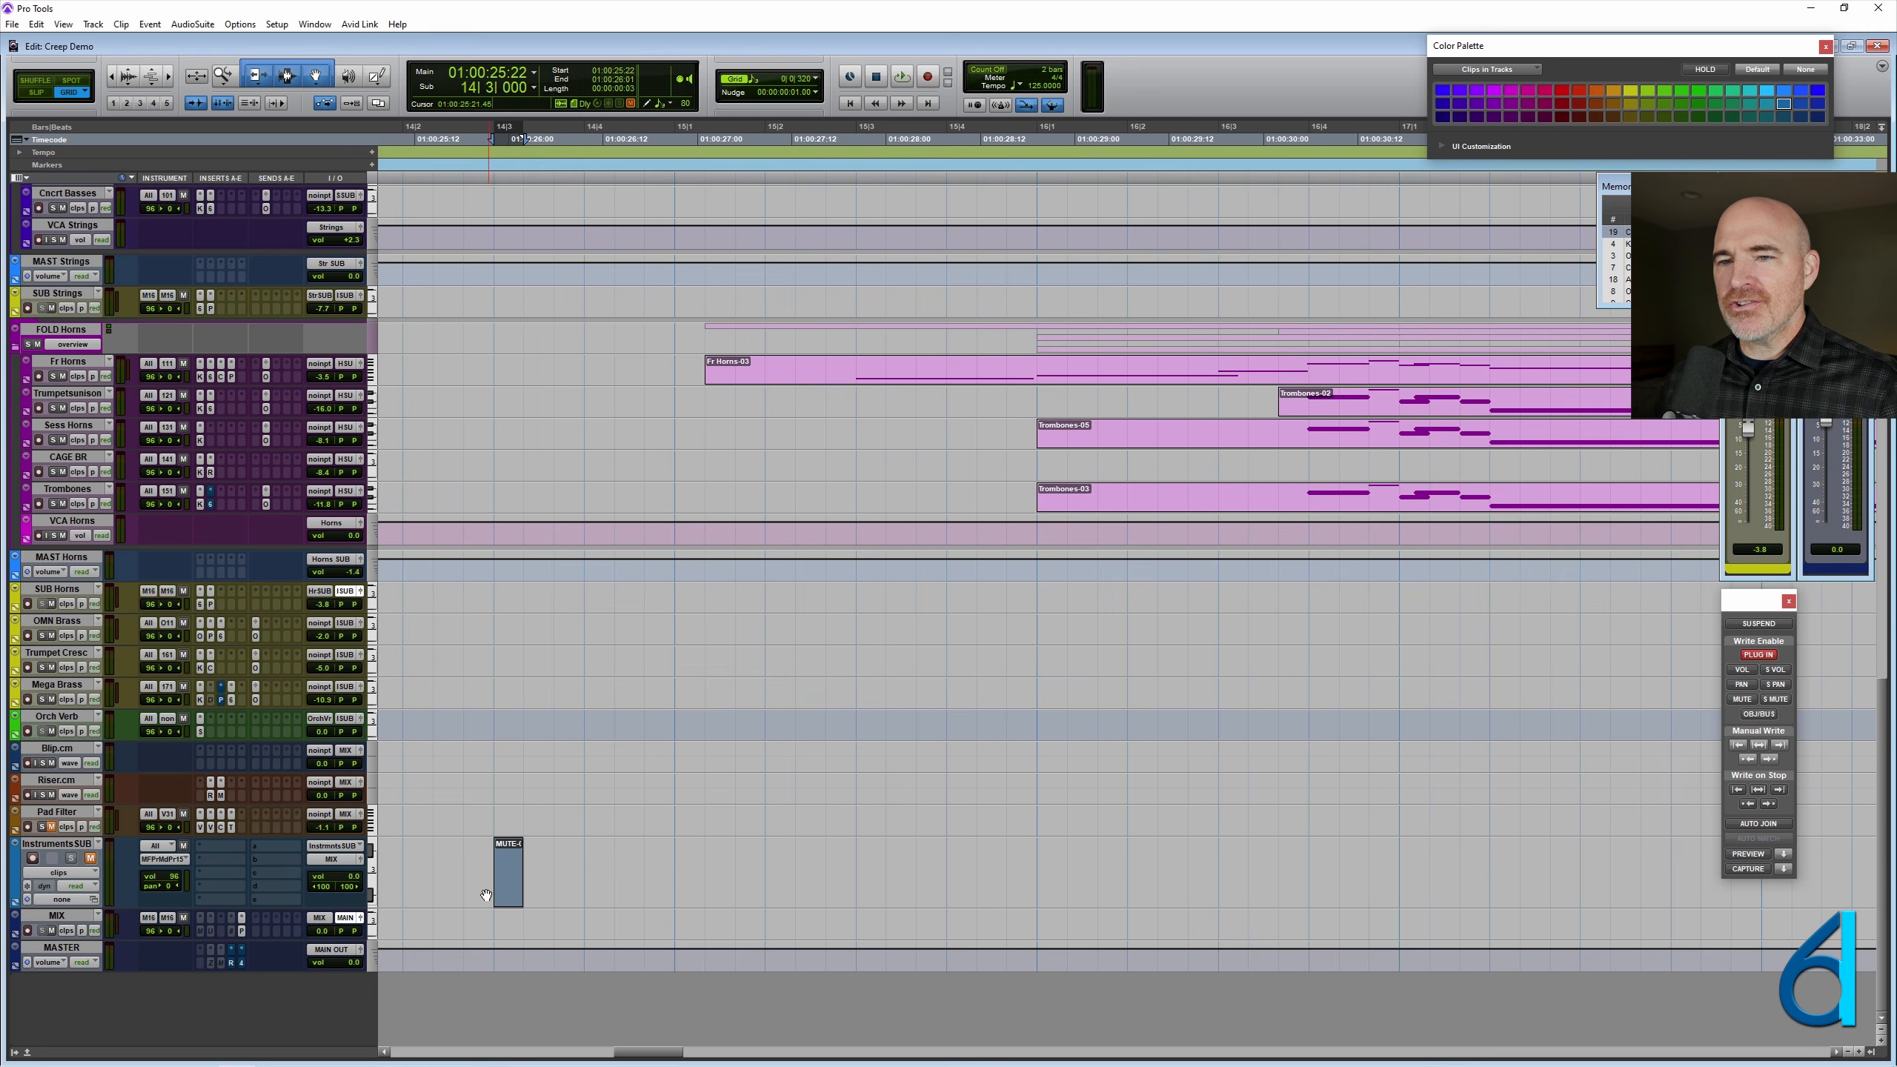
left_click(533, 865)
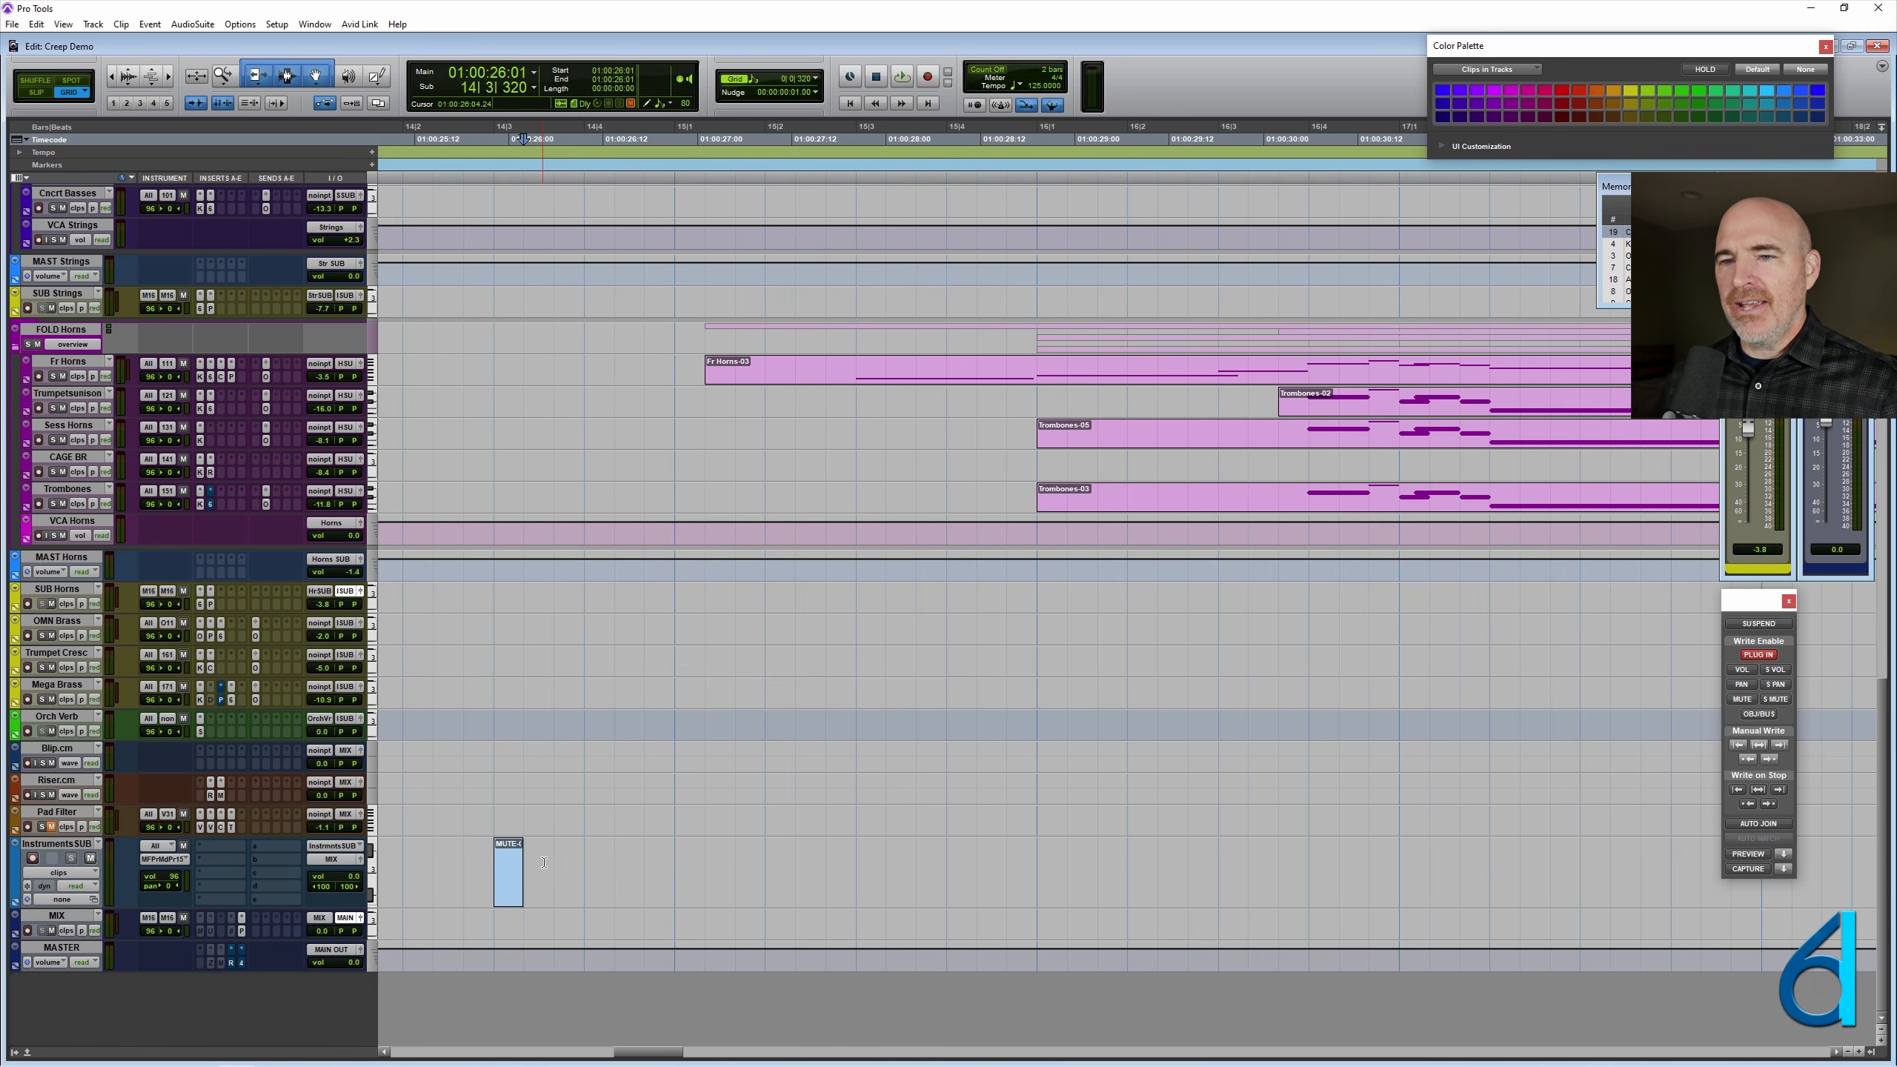
key("space")
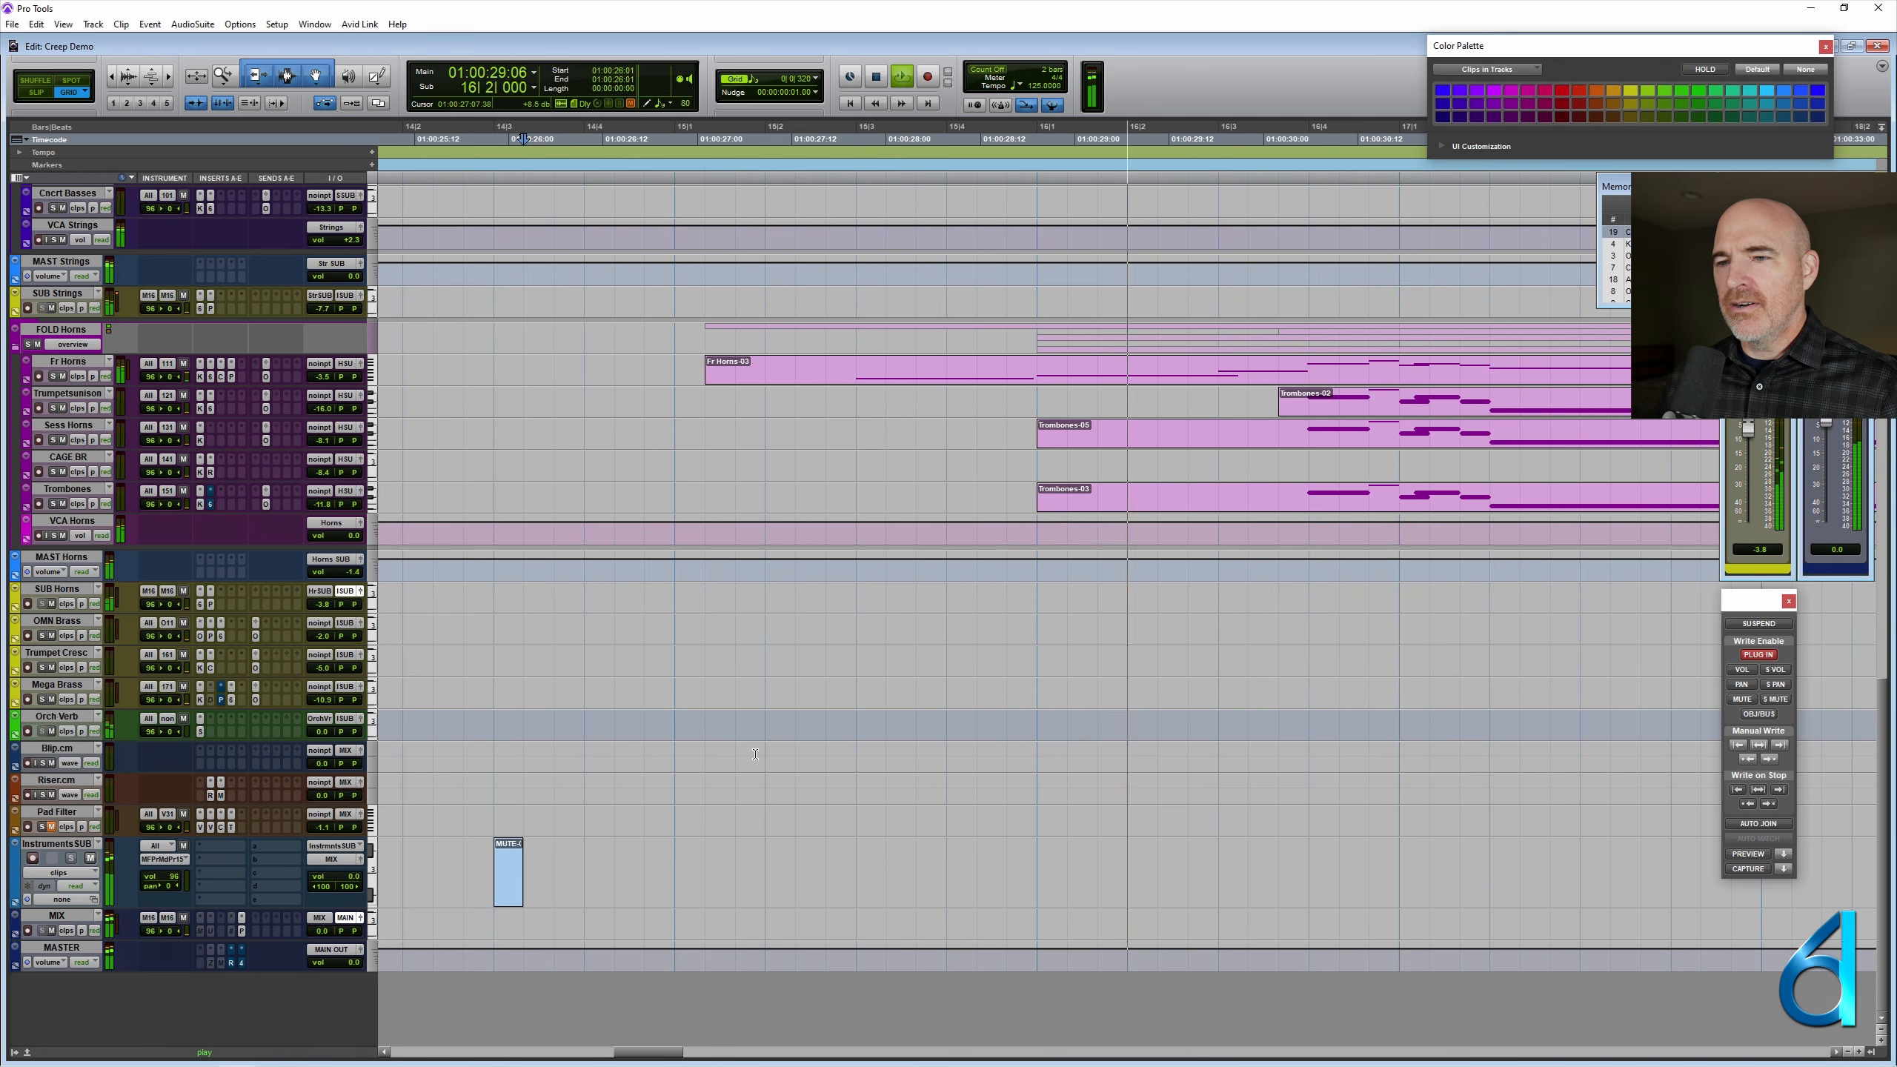
key("space")
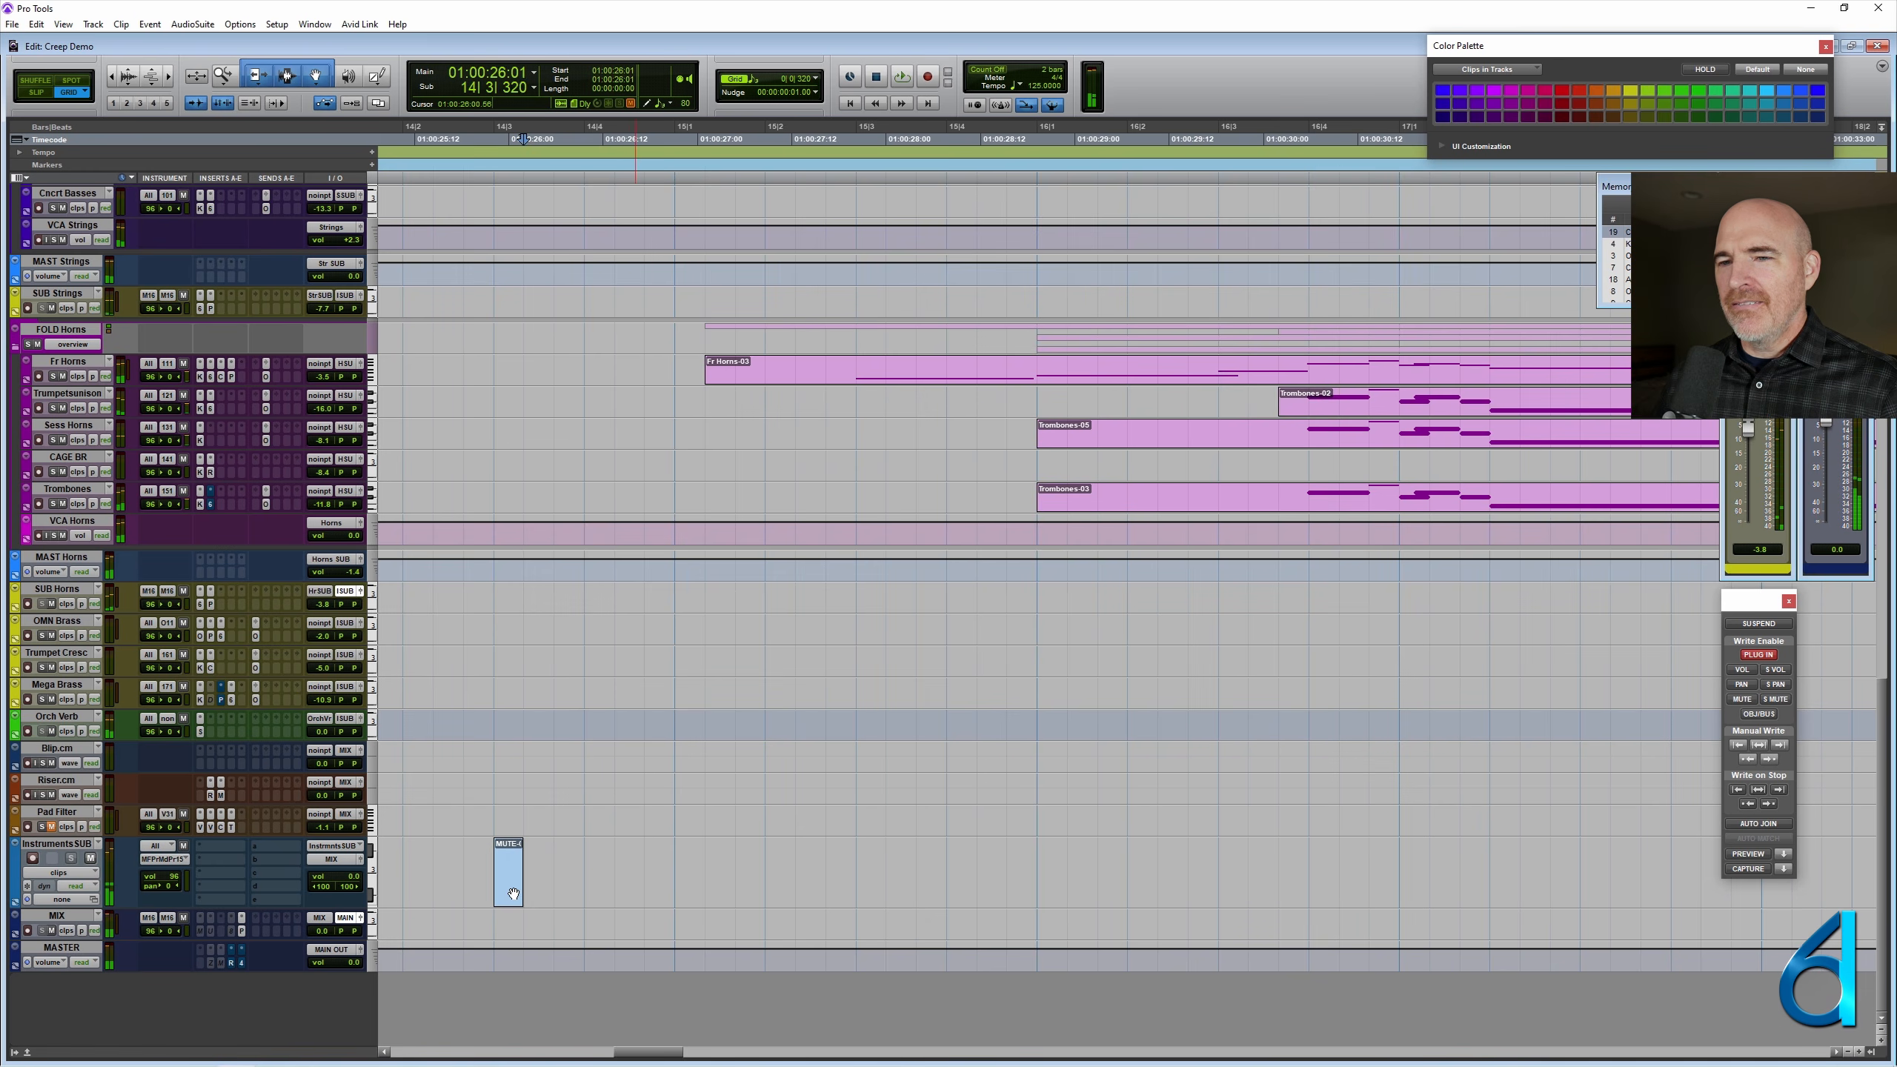
- Place three short MUTE clips on alternate eighth-note triplets leading up to bar 16 on InstrumentsSUB, and audition them from 14|1|000
left_click_drag(586, 886, 1024, 888)
left_click(840, 857)
key("r")
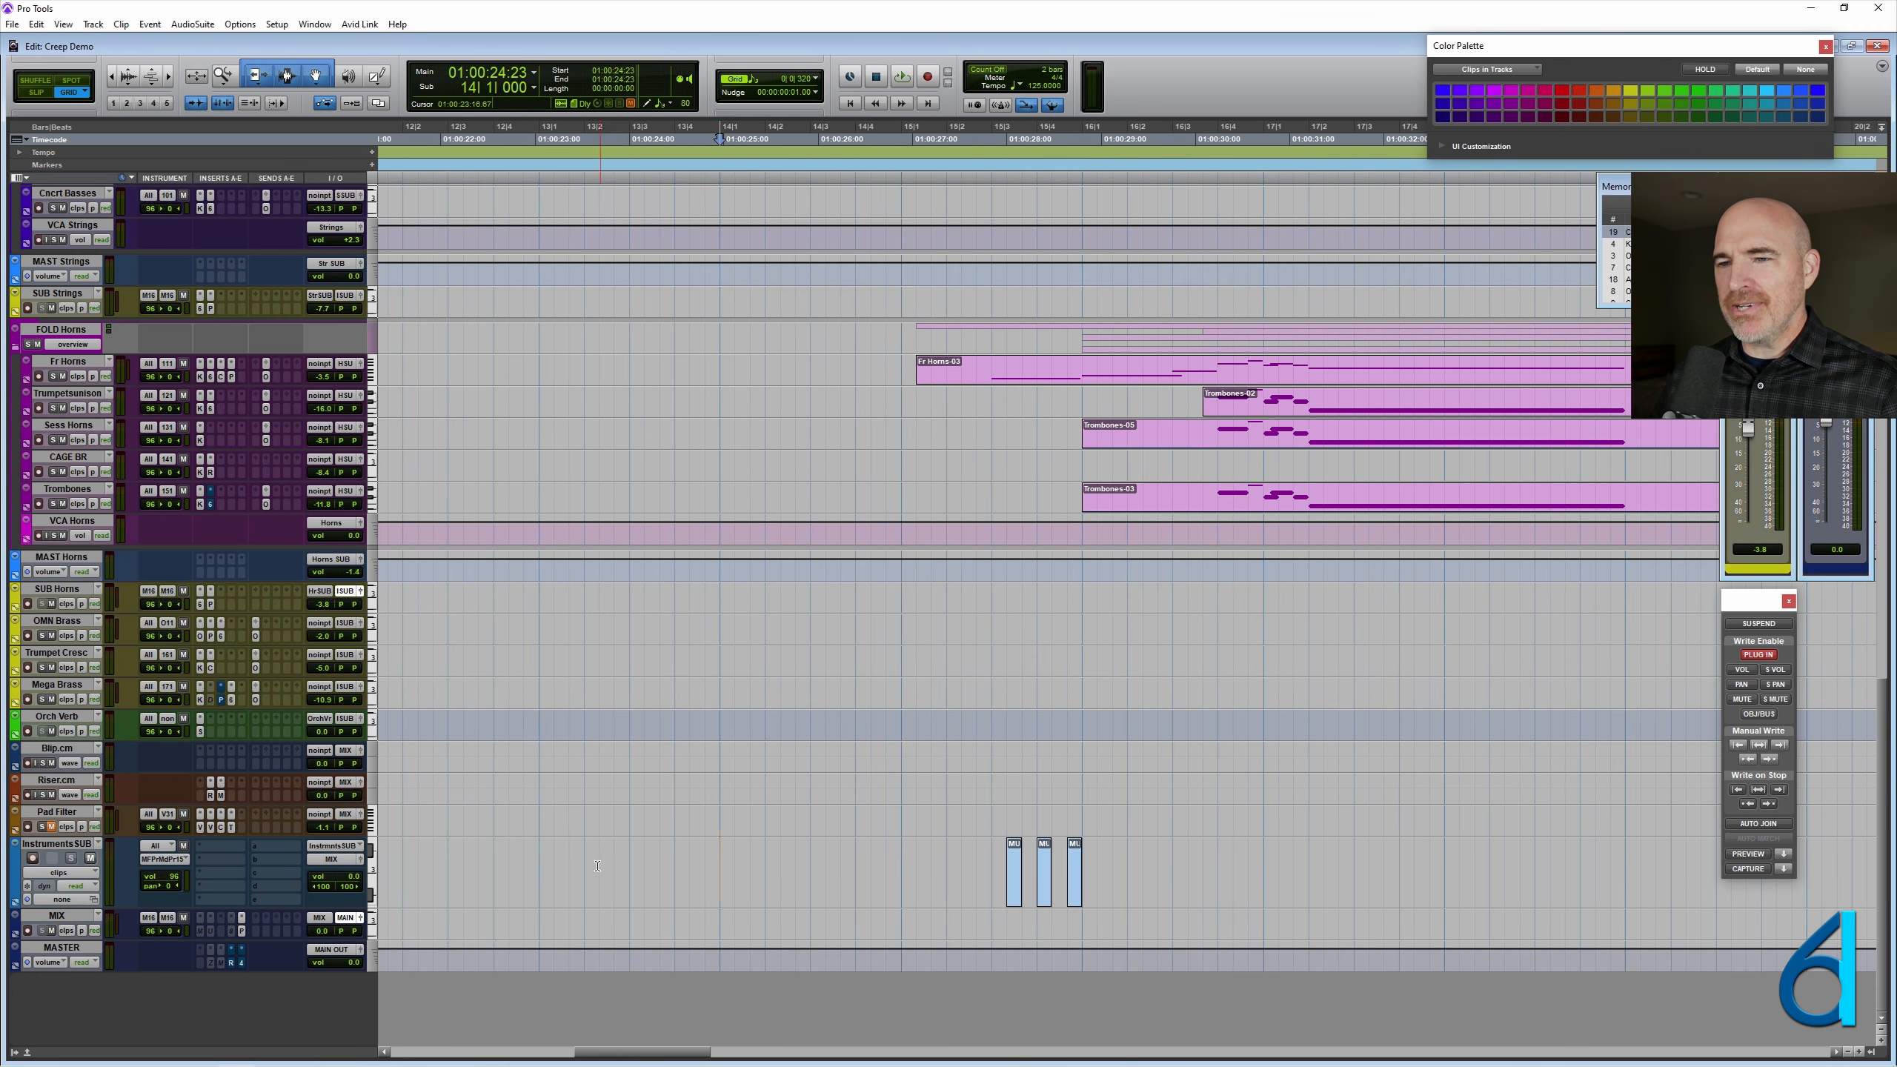
key("space")
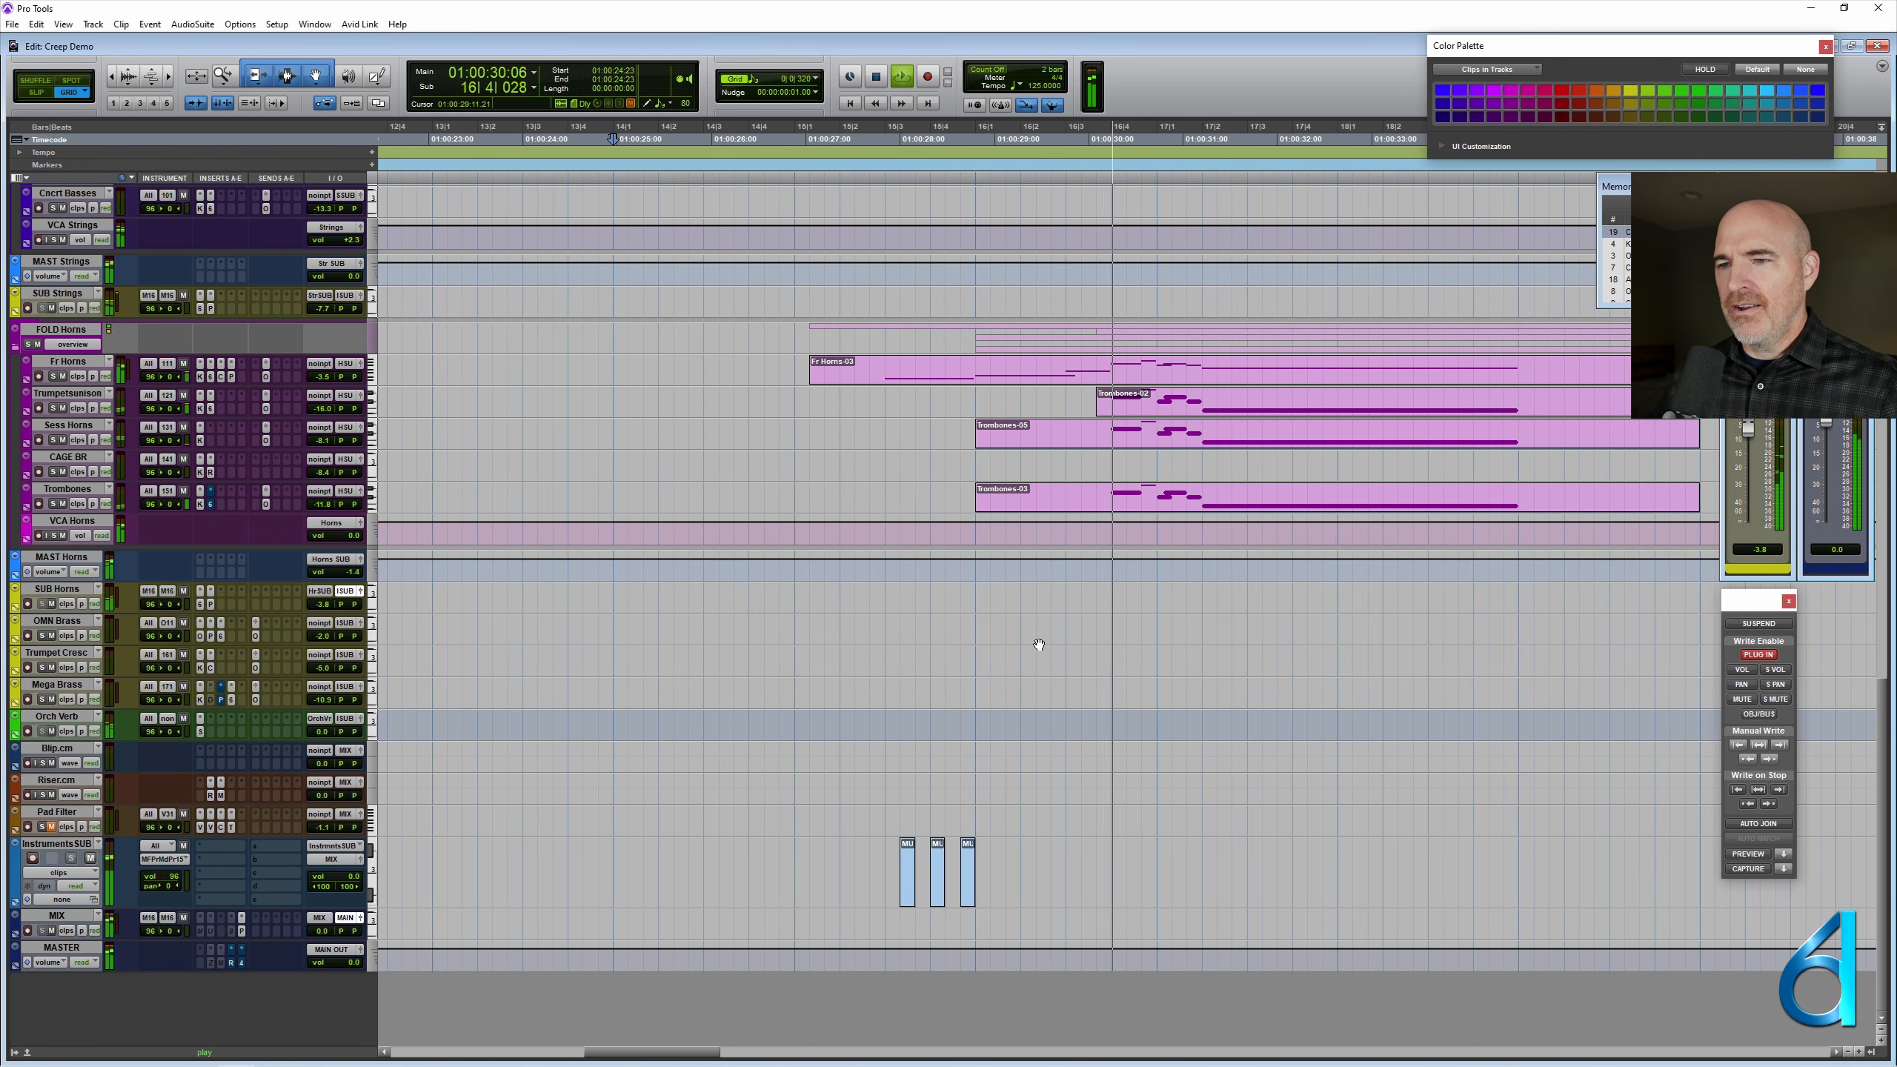
key("space")
- Move the first Distortion clip on Drum SUB to 17|2|000 and play the session from 14|3|000
scroll(990, 679, "up", 10)
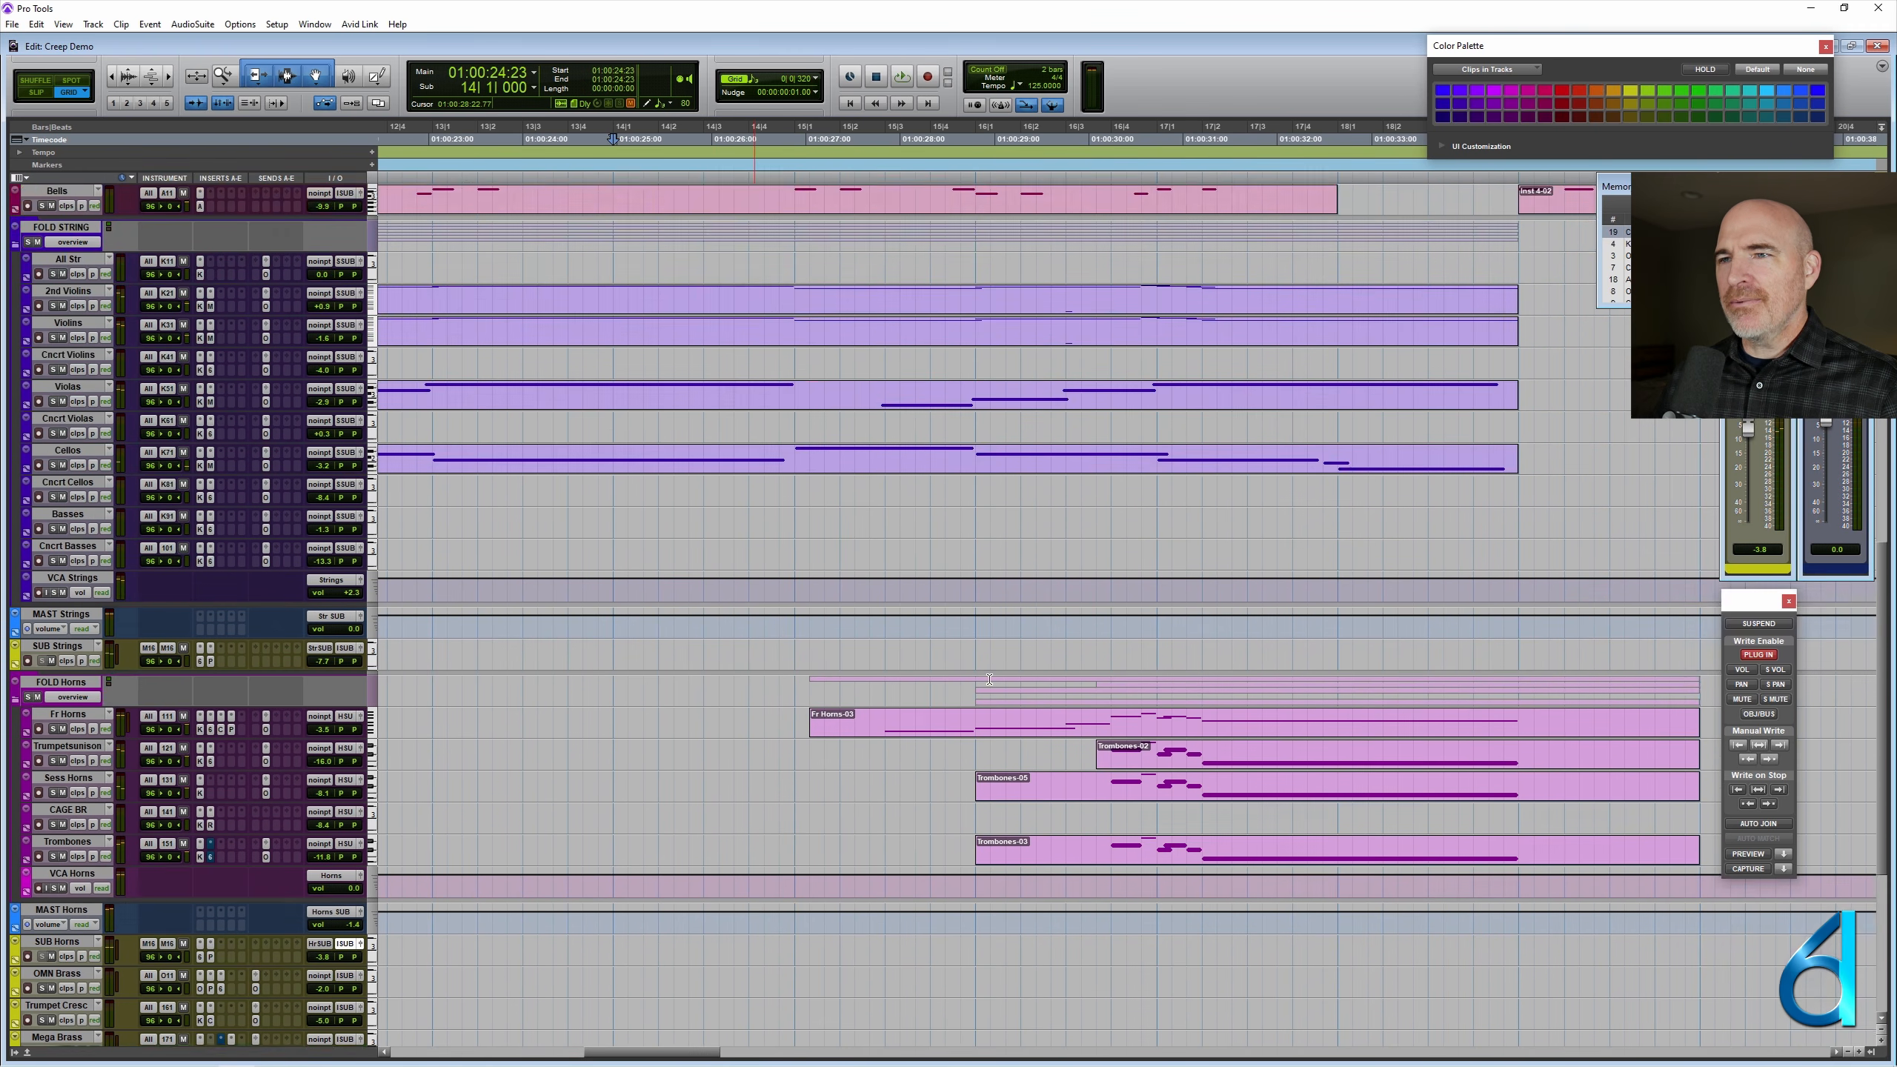
scroll(988, 679, "up", 15)
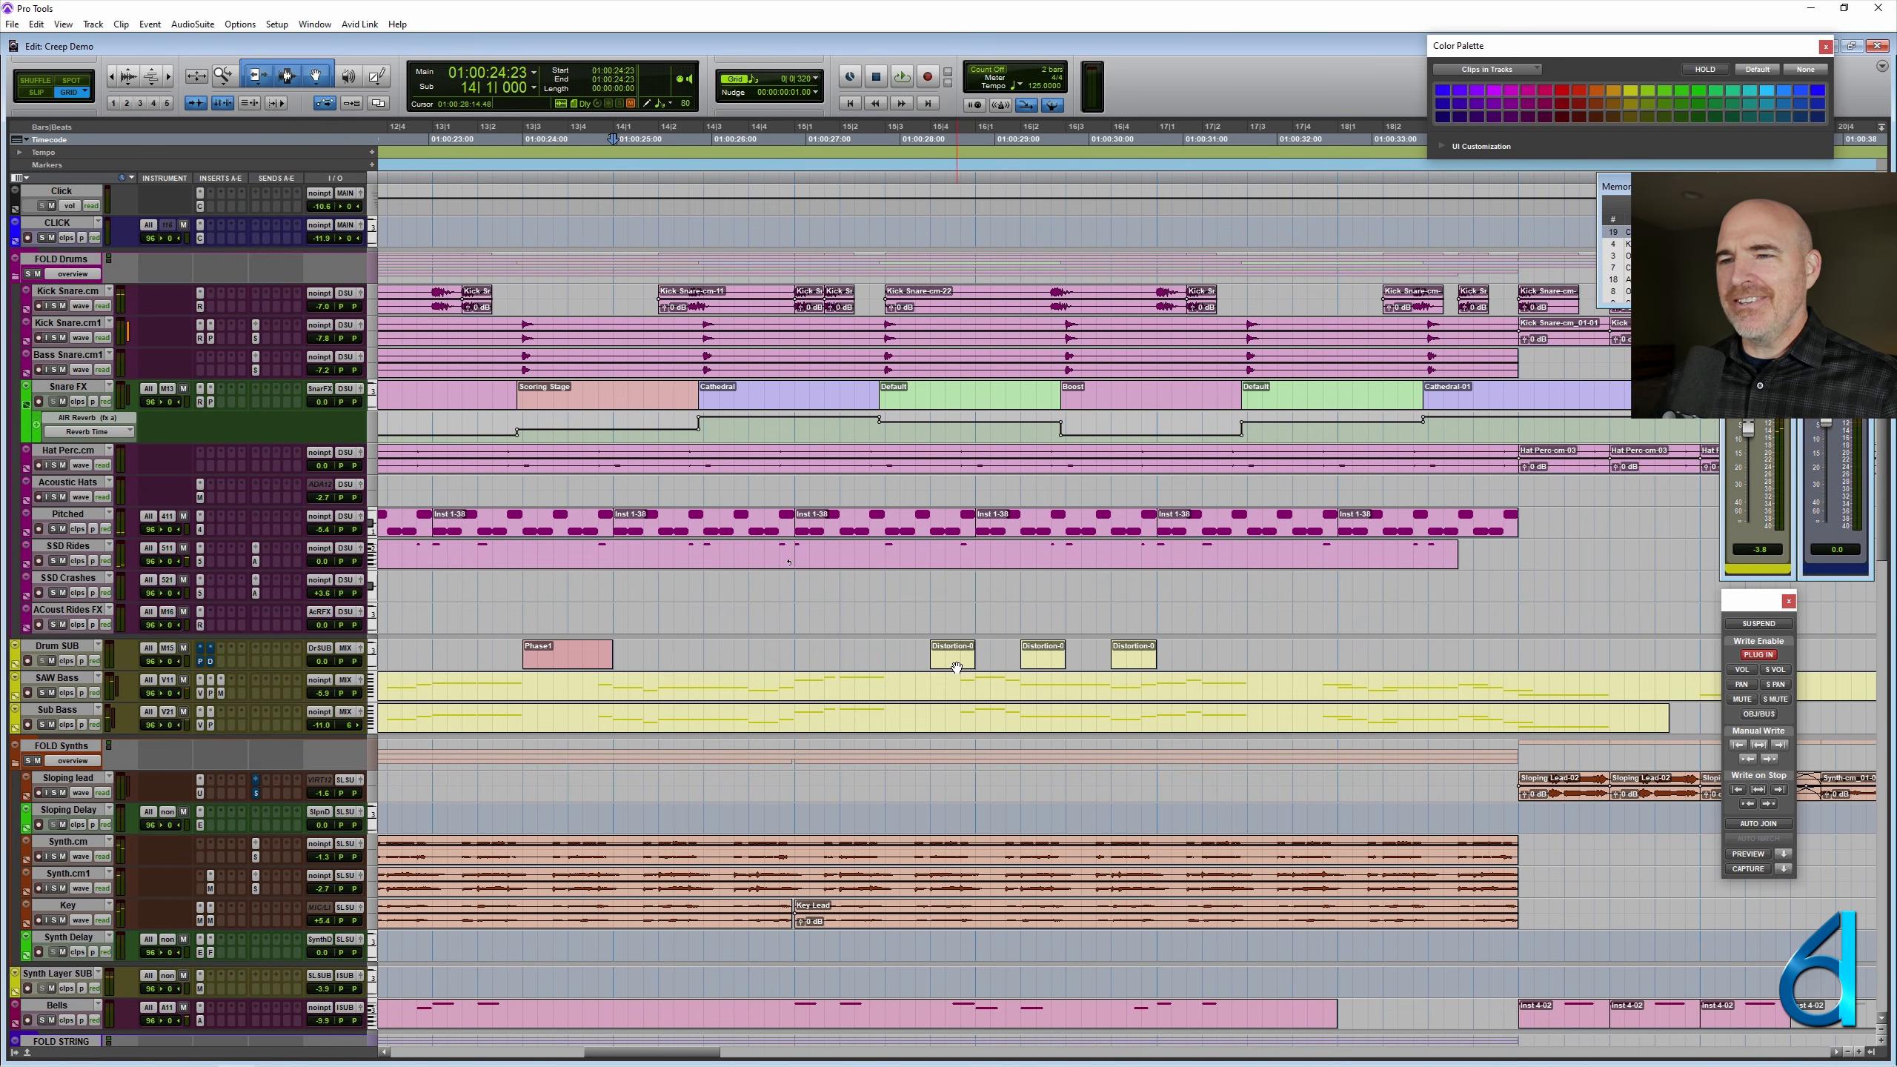
left_click_drag(957, 668, 1231, 667)
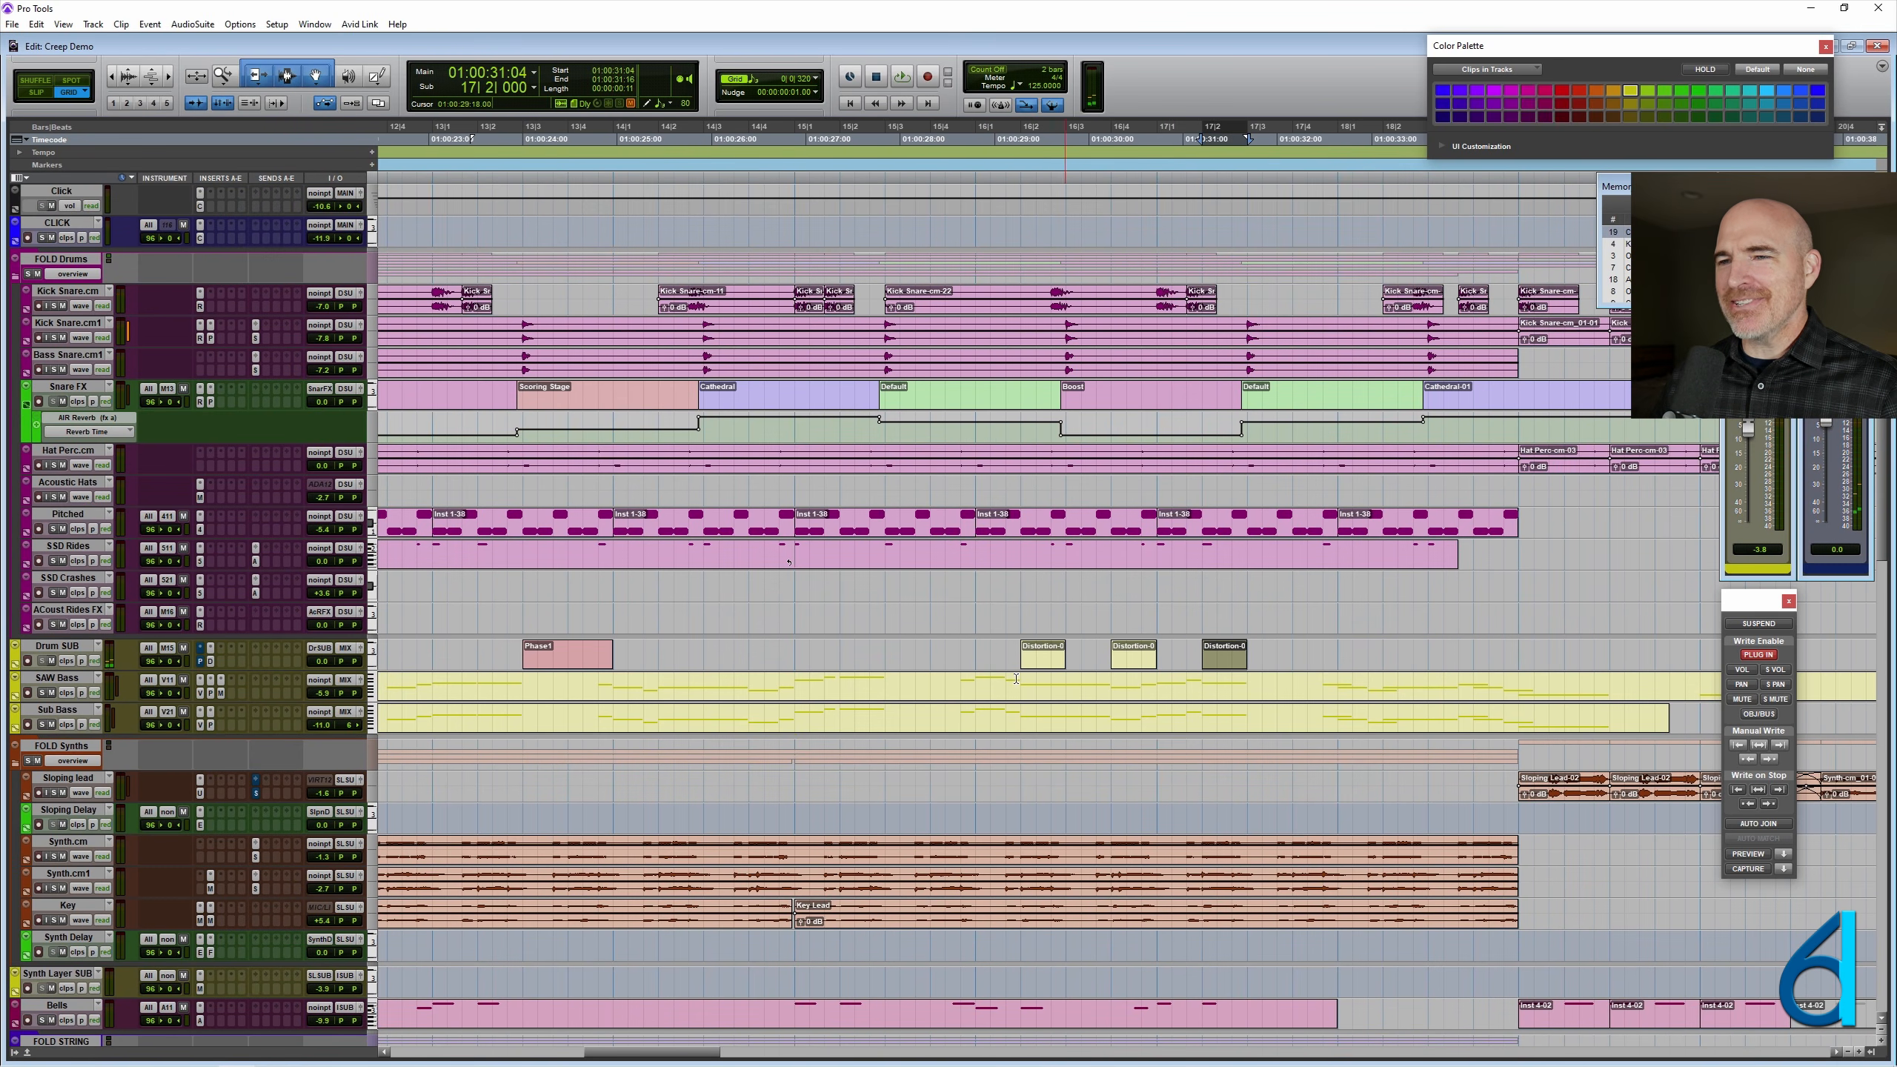
left_click(714, 647)
key("space")
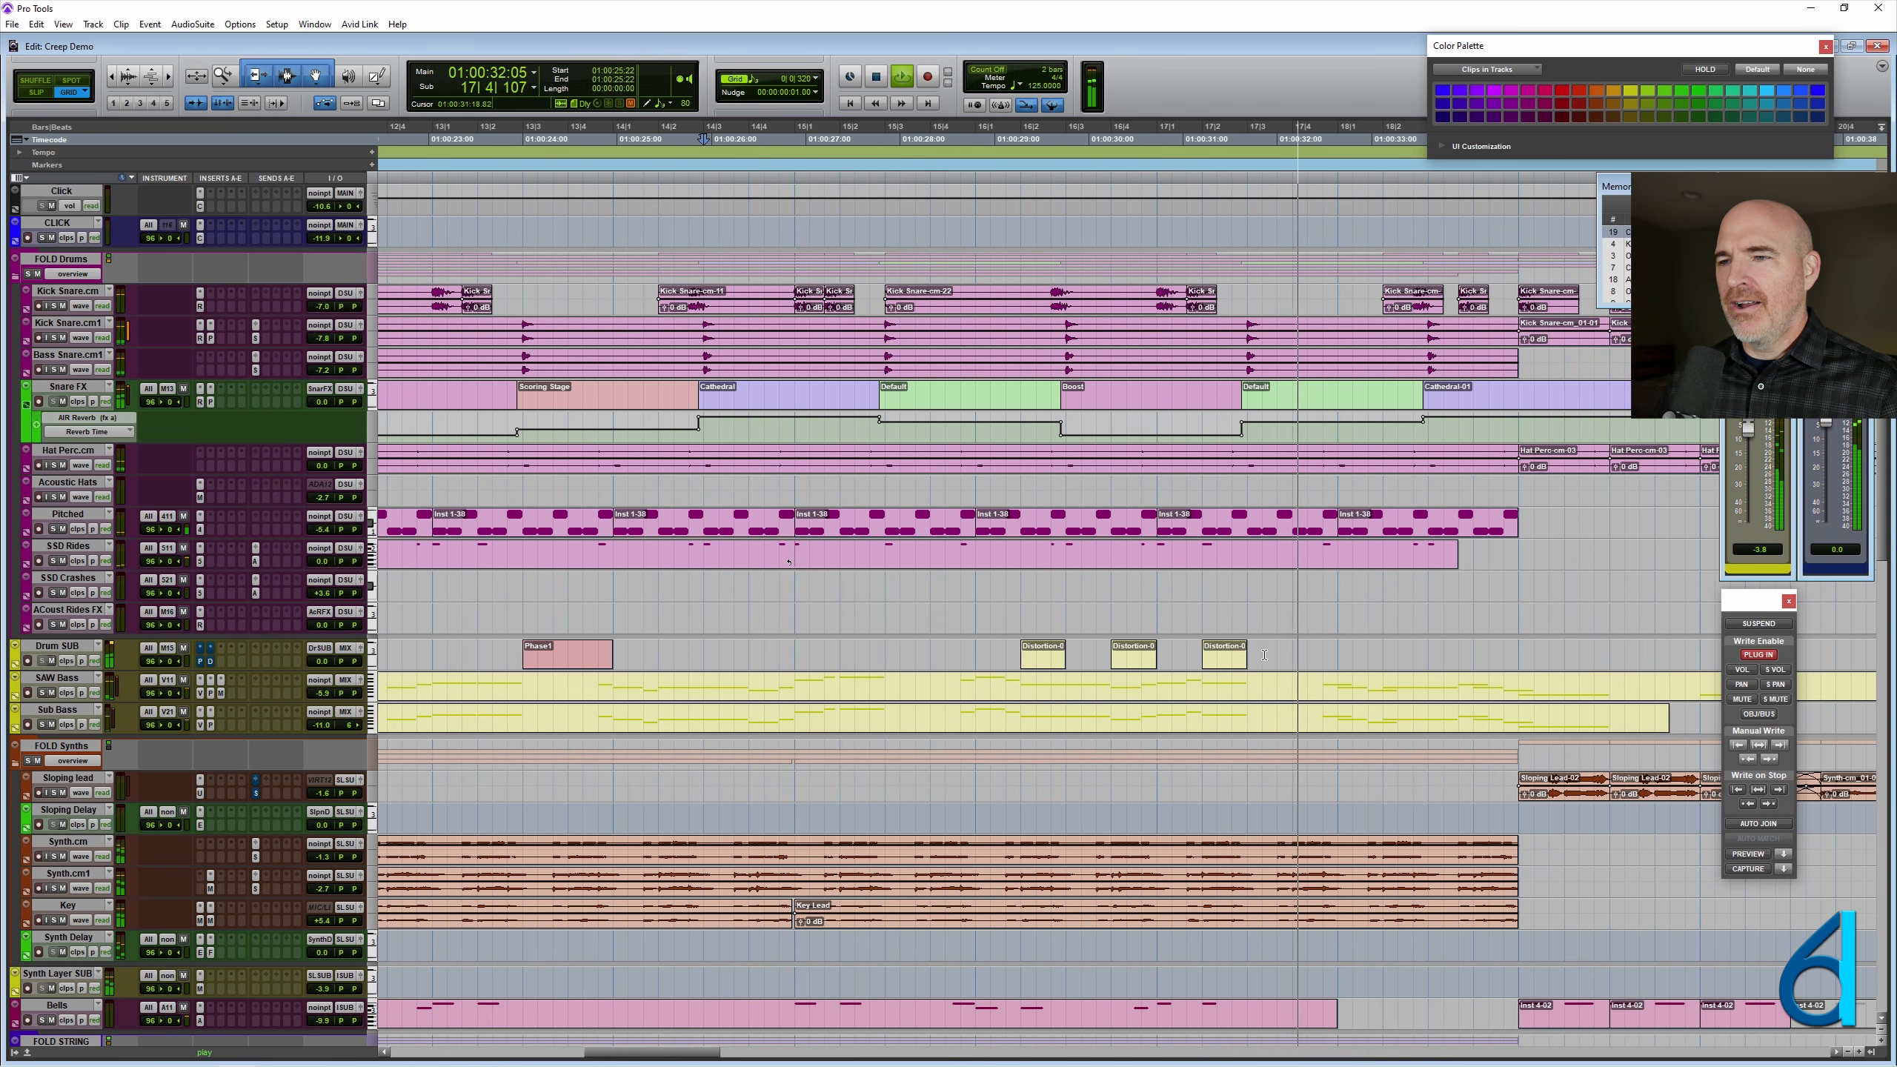
key("space")
- Copy the last Distortion clip on Drum SUB to 17|4|000 and play from 14|3|000, checking the InstrumentsSUB mutes during playback
left_click_drag(1234, 659, 1324, 660)
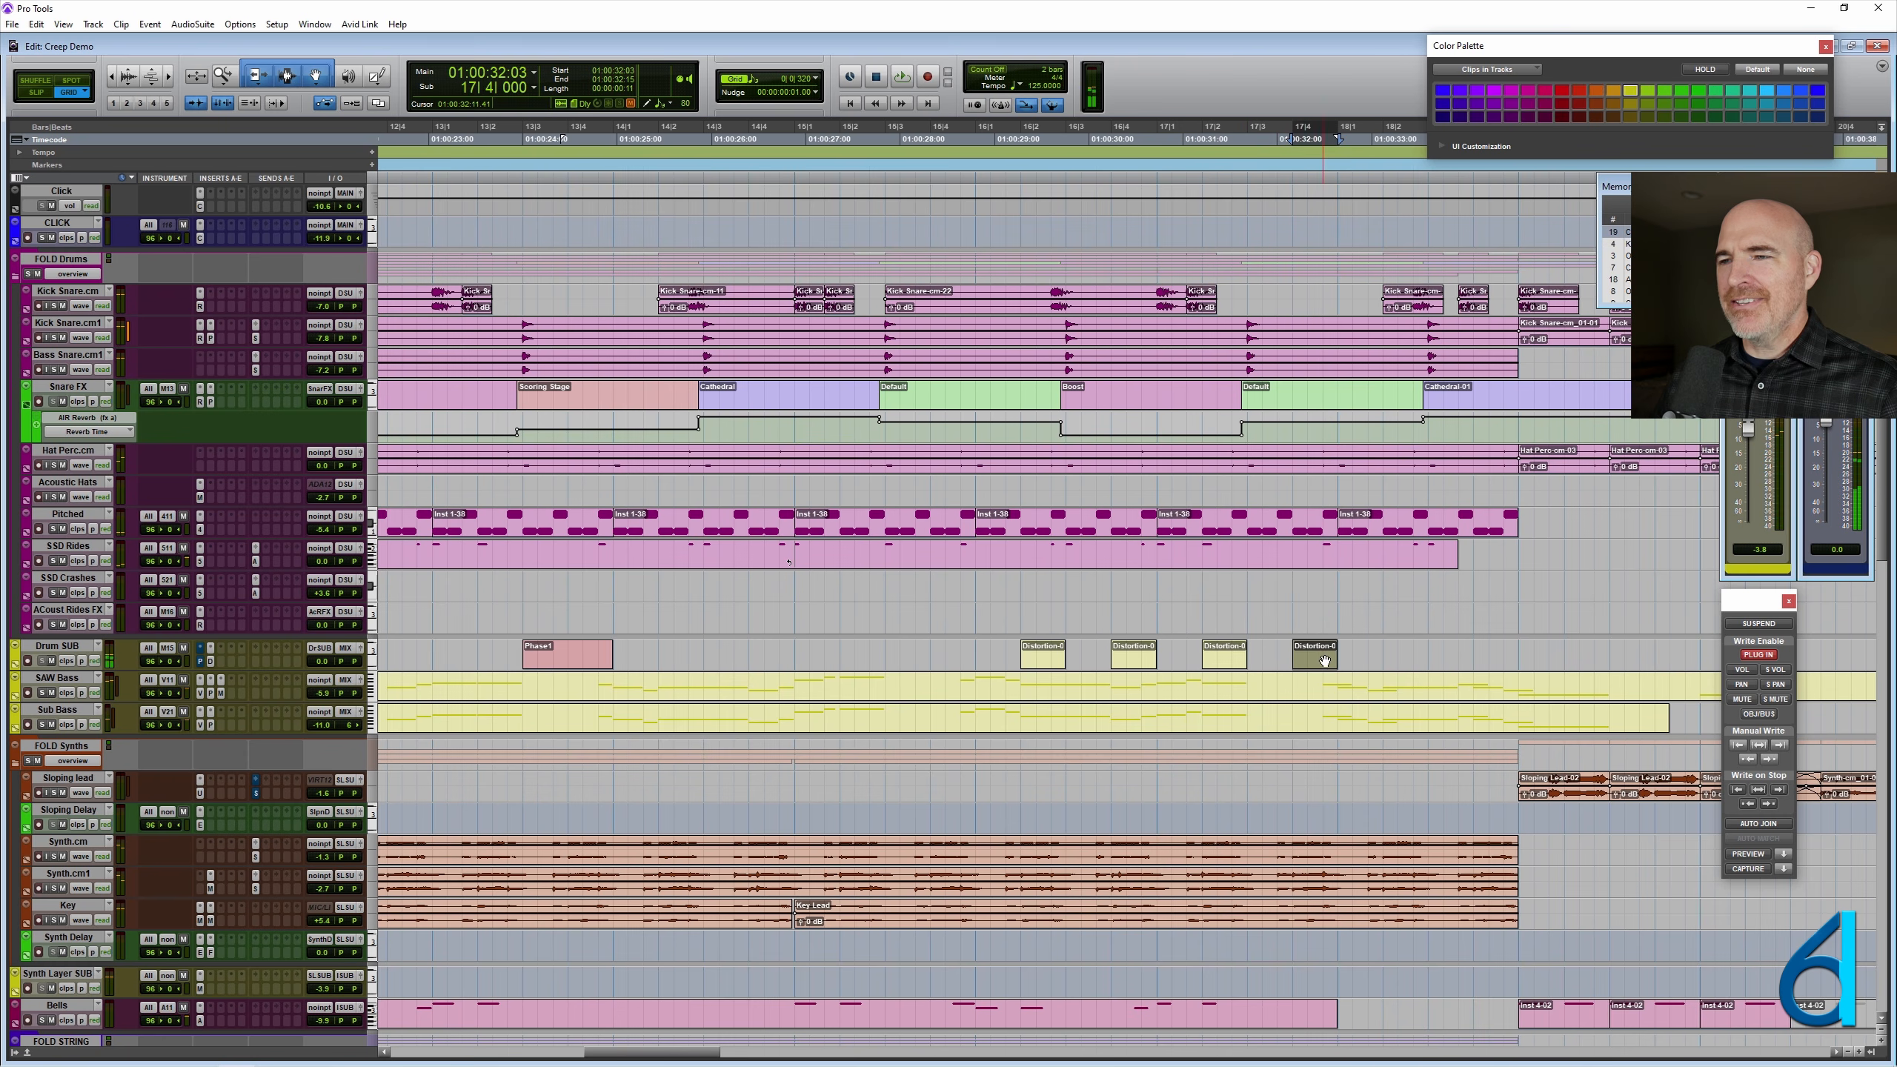
left_click(780, 650)
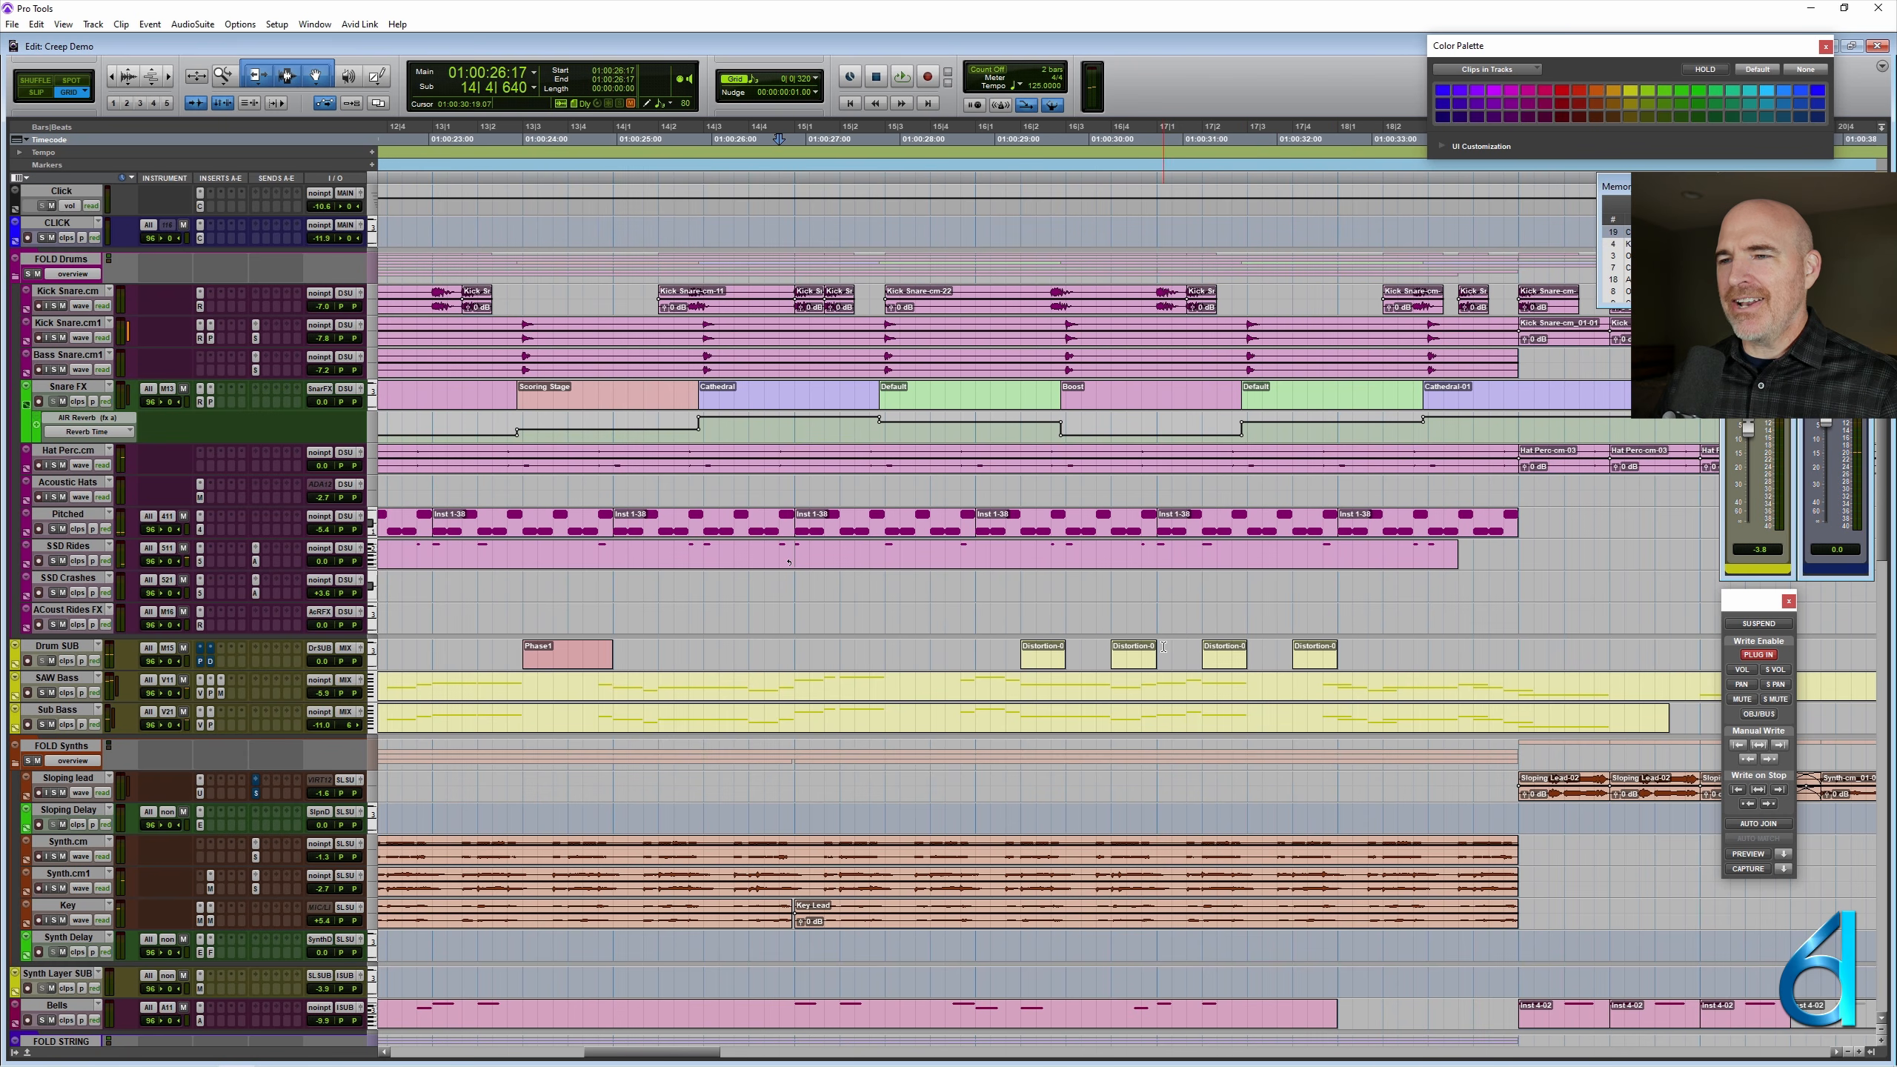
left_click(703, 653)
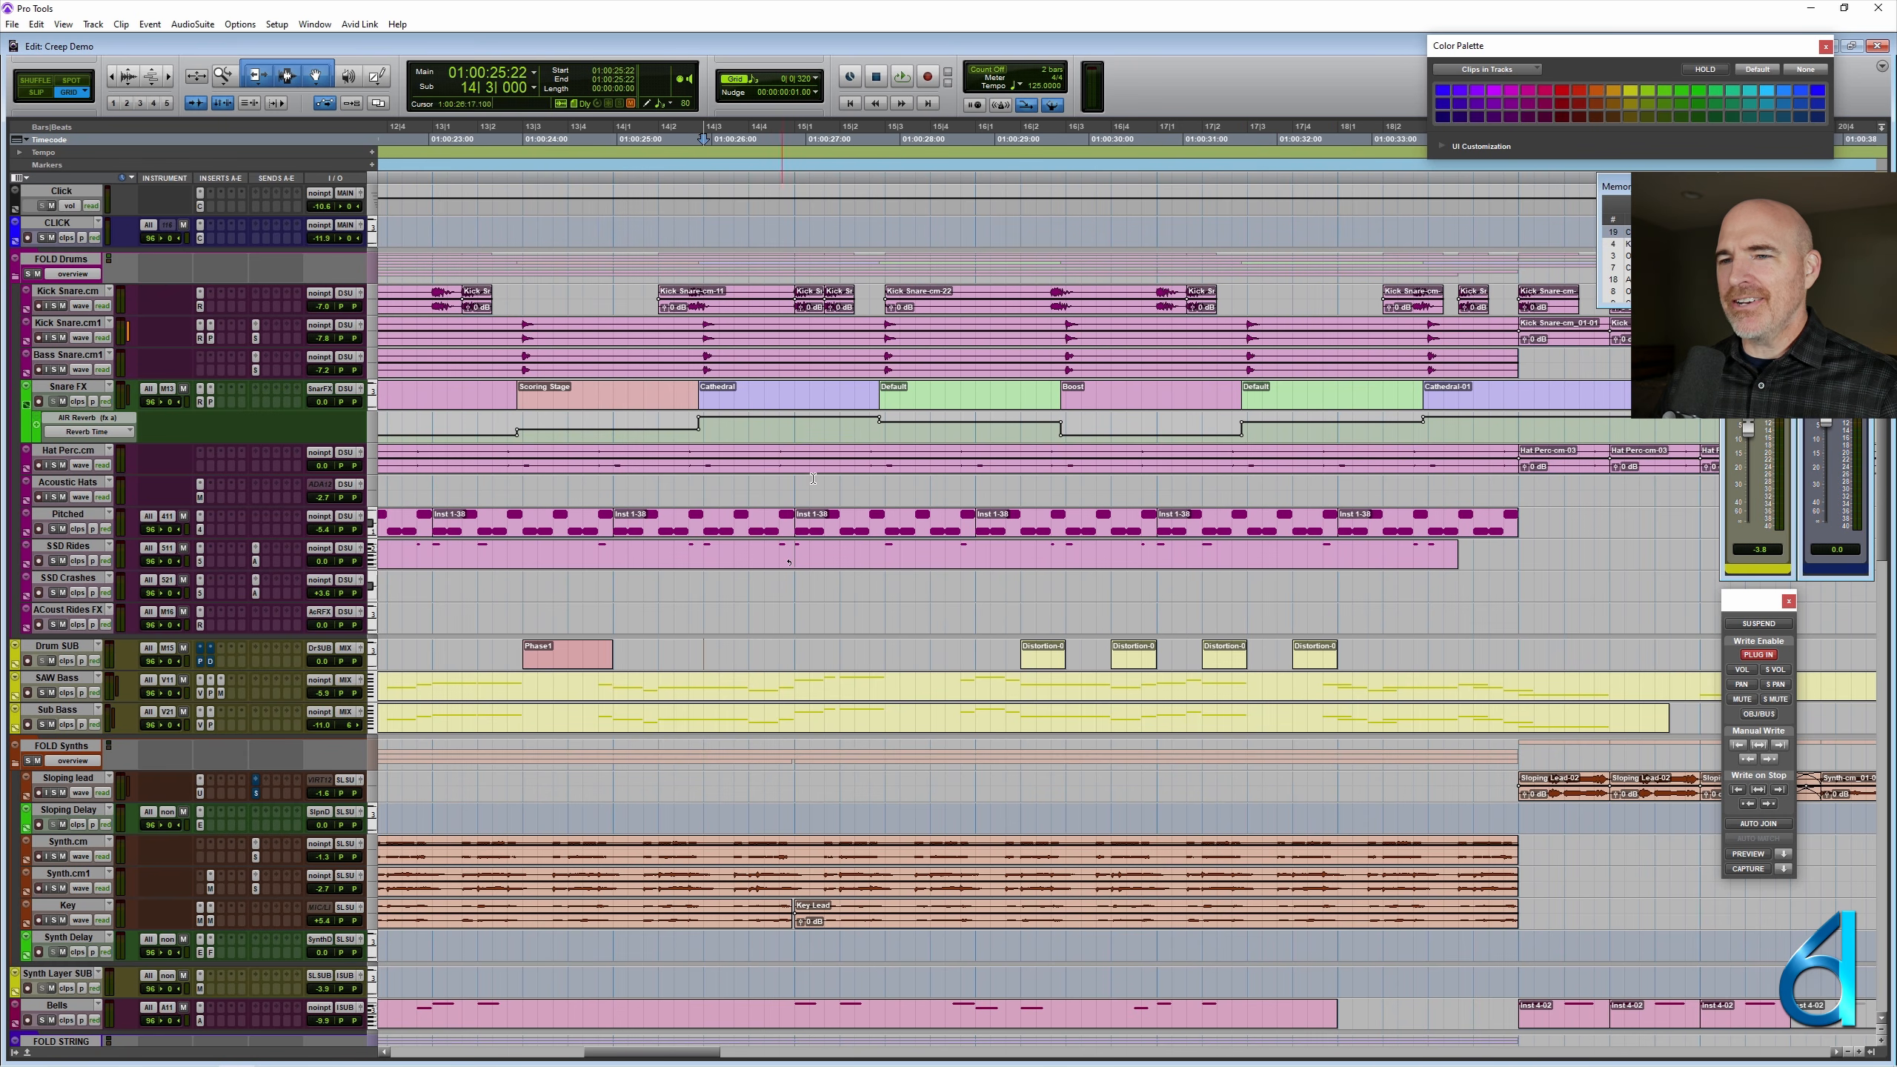
key("space")
scroll(993, 571, "down", 2)
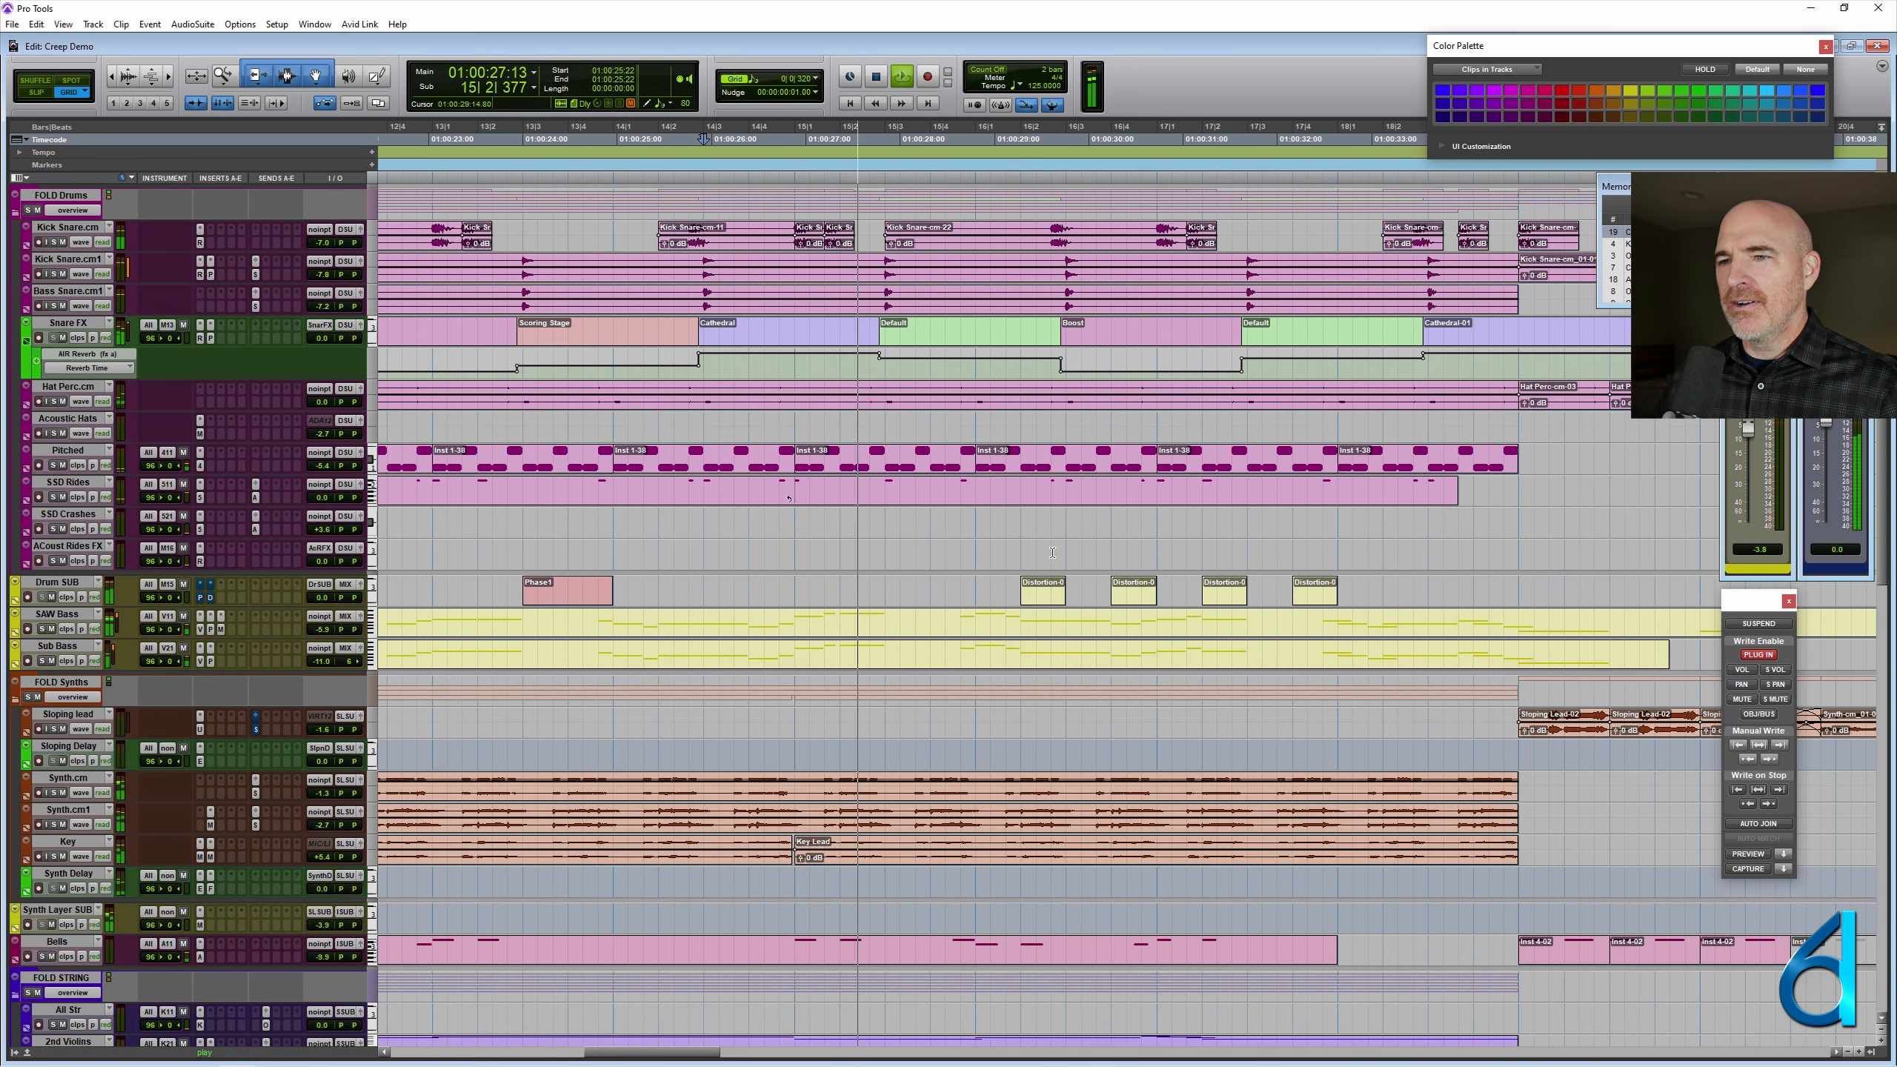
scroll(1052, 553, "down", 10)
scroll(1052, 552, "down", 20)
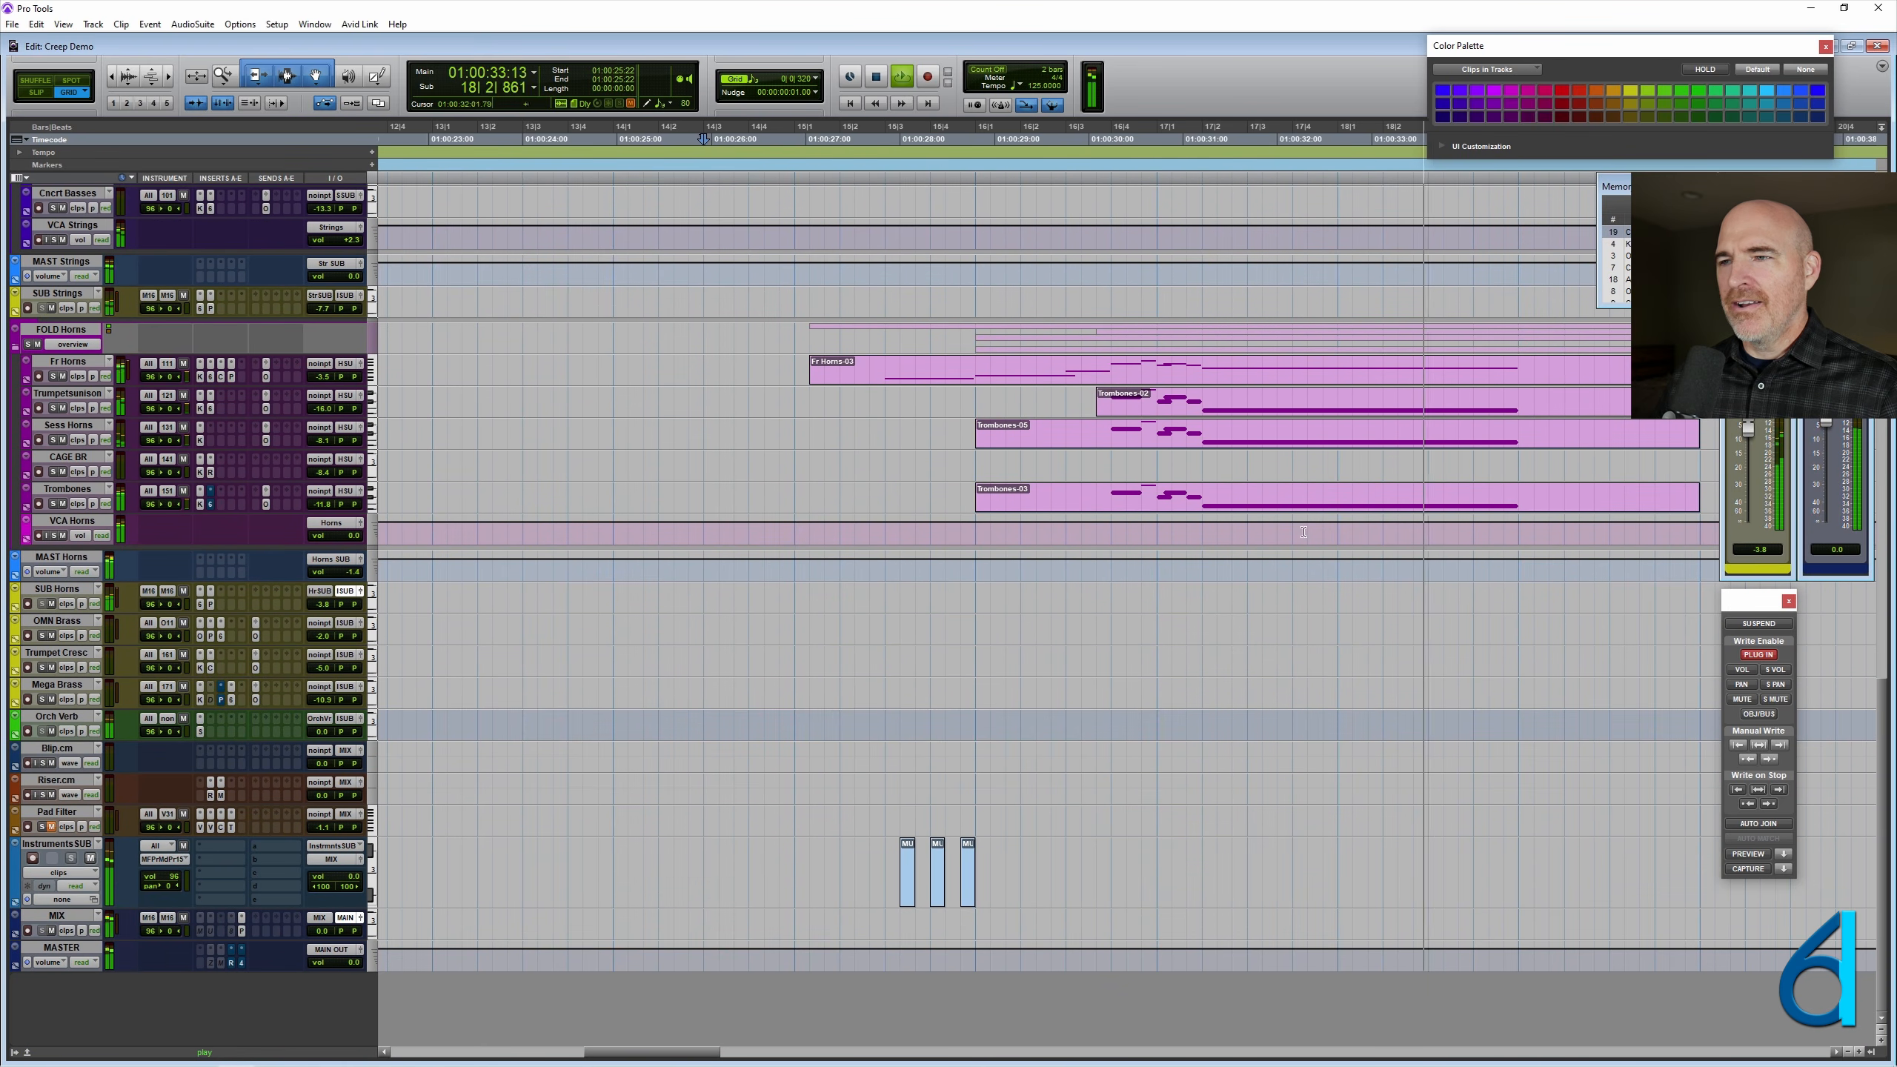
scroll(1551, 703, "up", 10)
scroll(1551, 702, "up", 6)
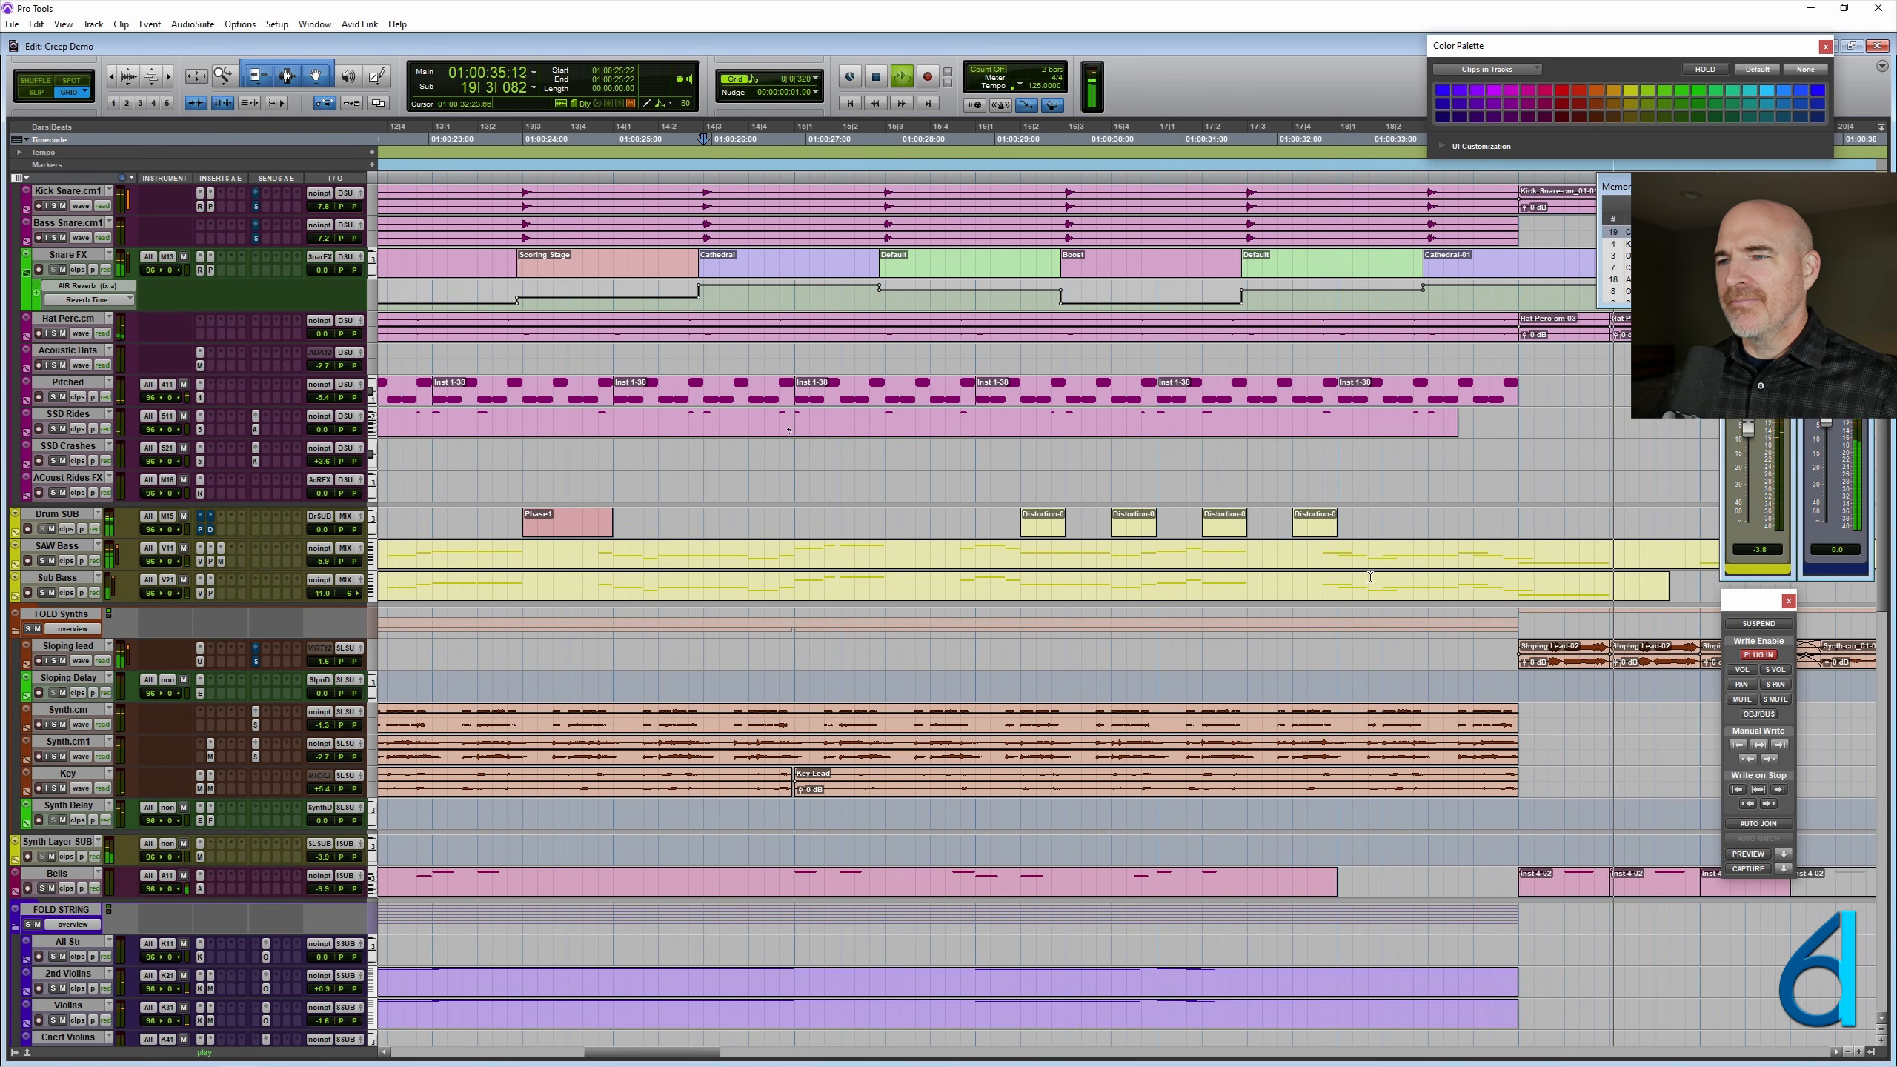
- Copy the Distortion clip on Drum SUB to 18|2|000 and 18|4|000, and play the session from 01:00:32:00
left_click_drag(1407, 527, 1498, 532)
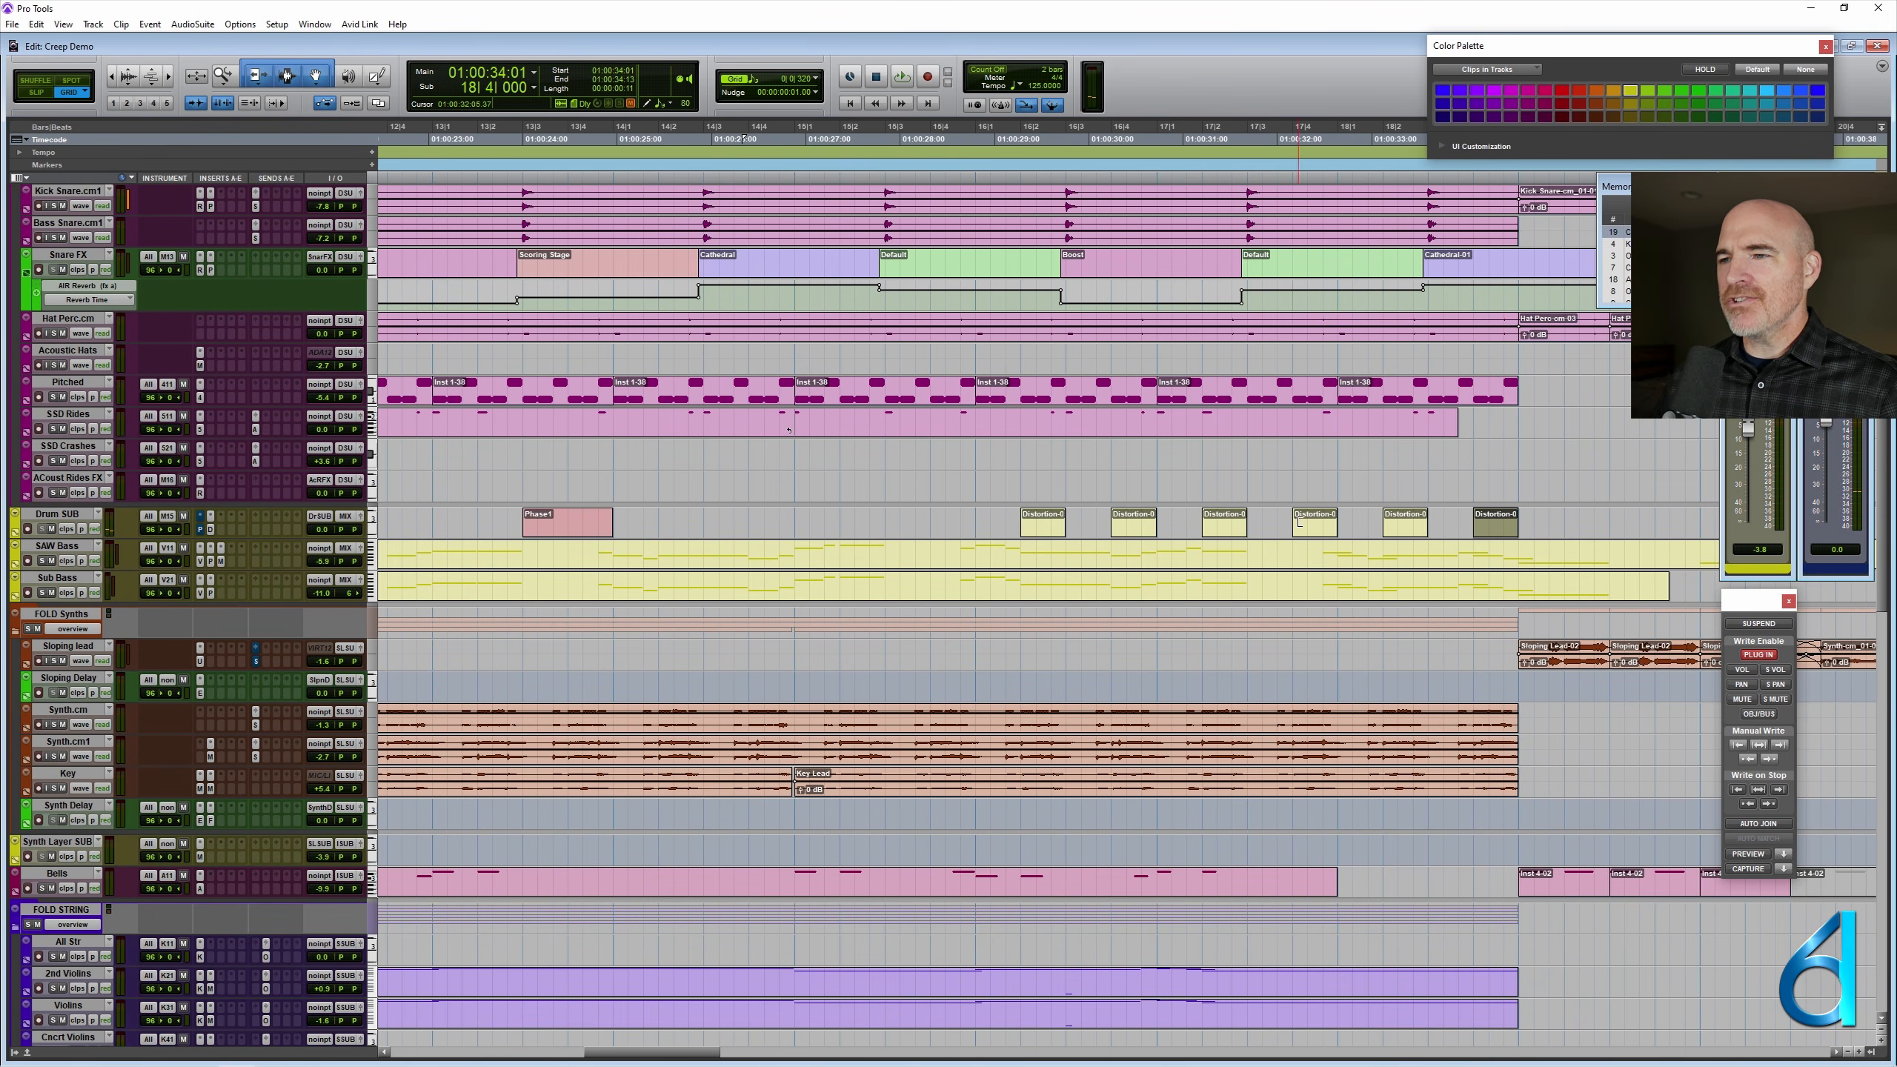
left_click(1248, 535)
key("space")
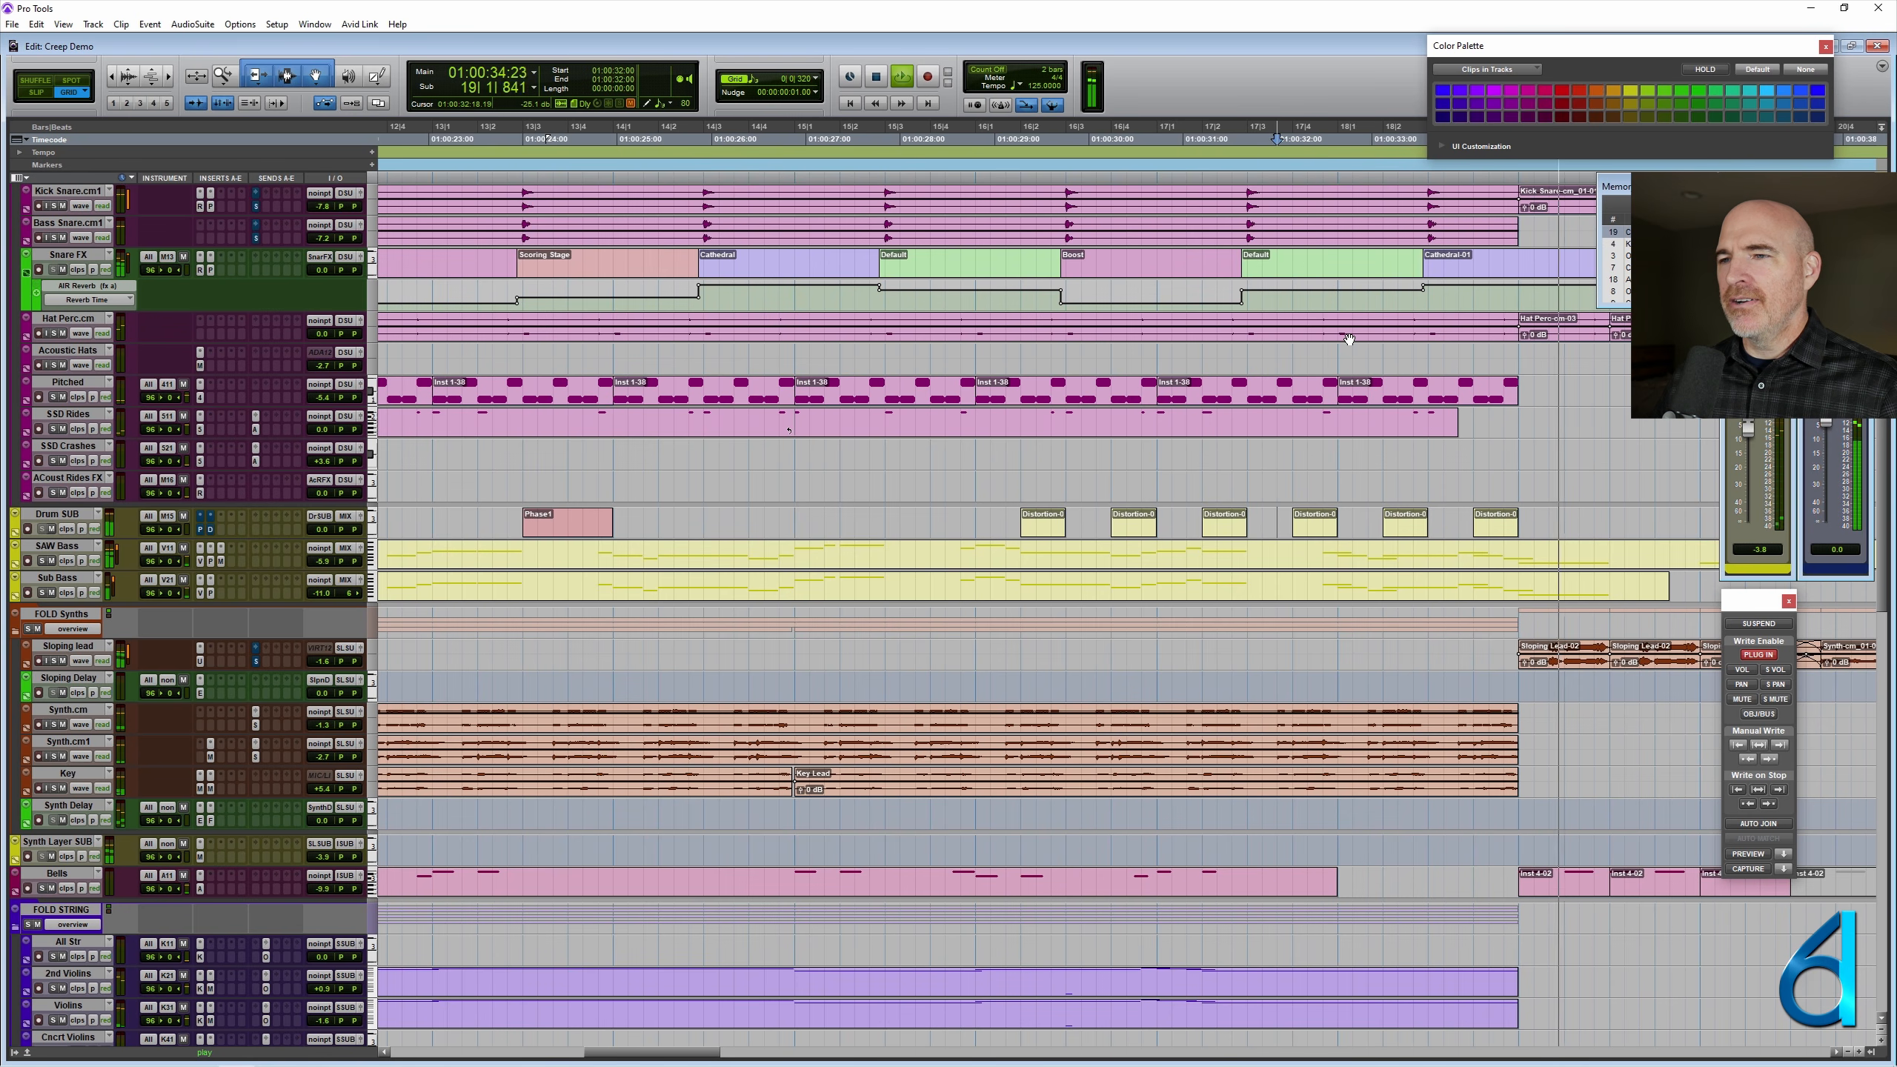
key("space")
left_click(989, 518)
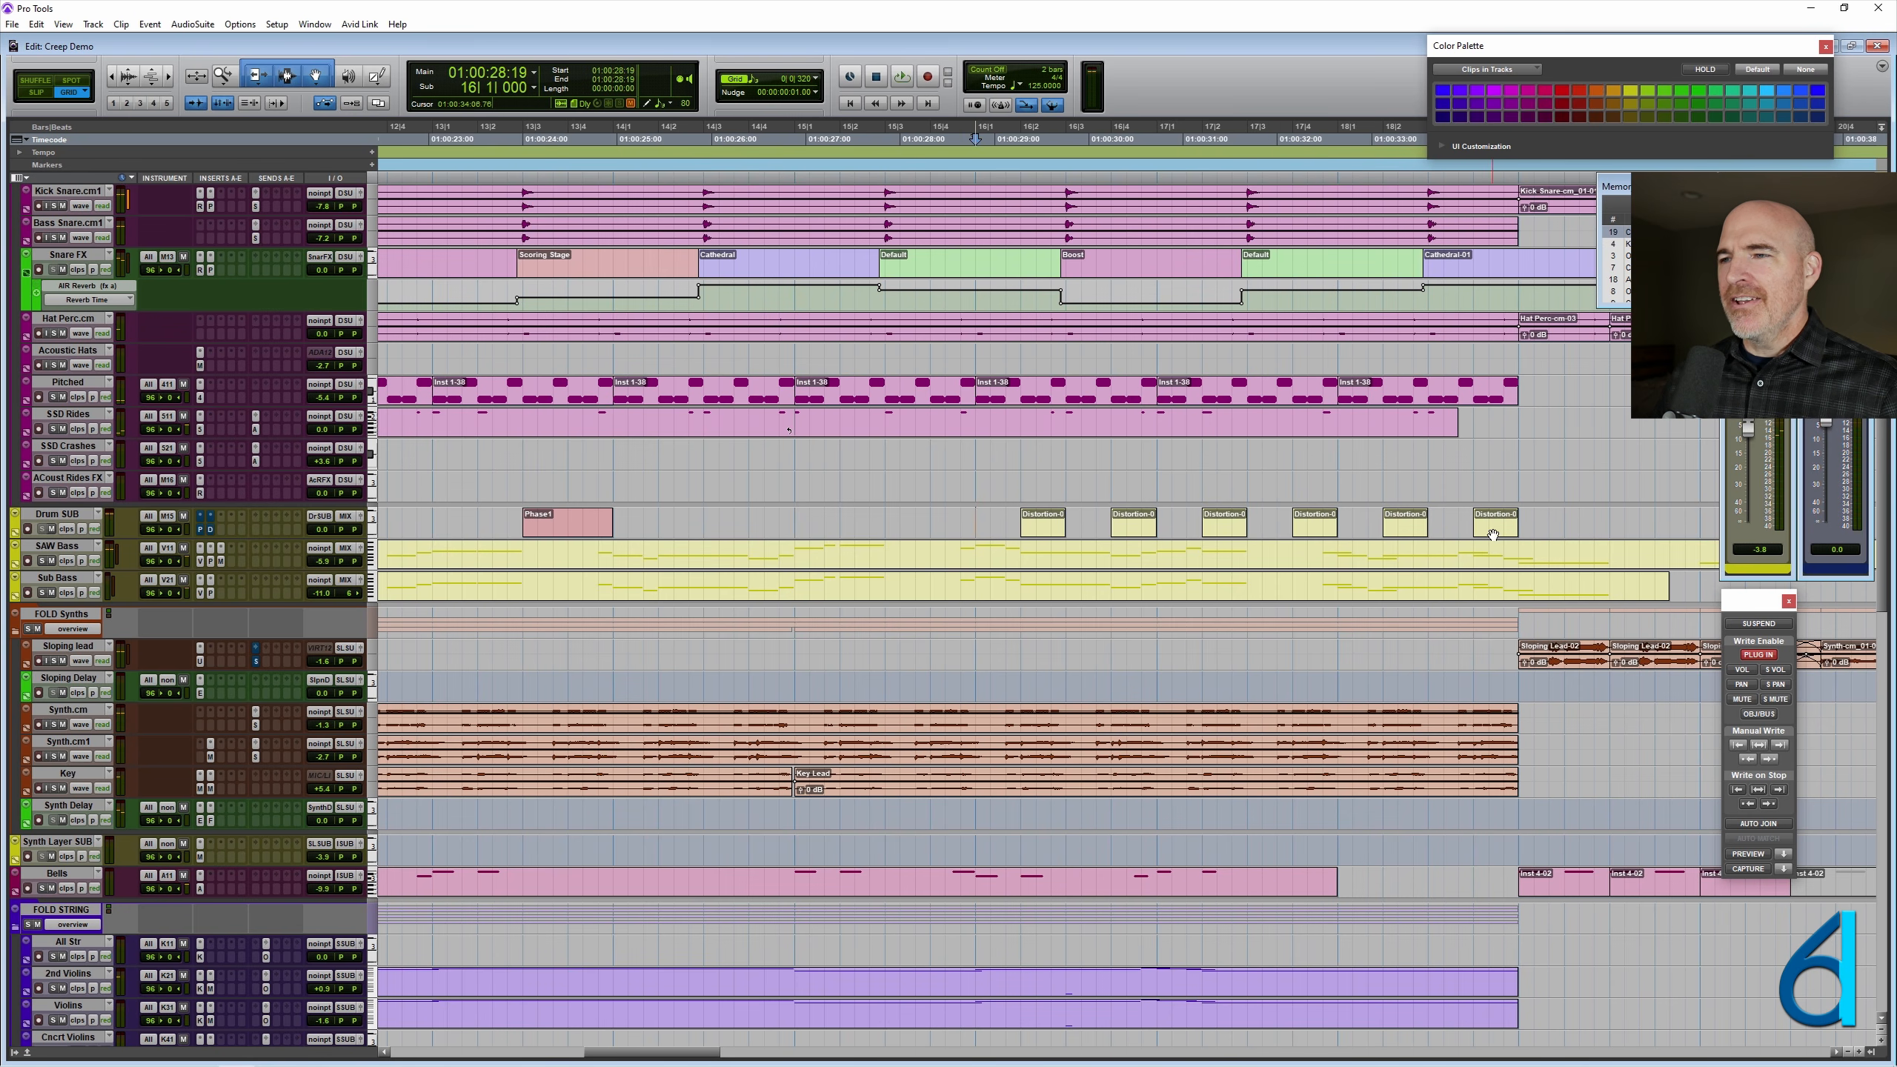
- Select the last Distortion clip on Drum SUB at 18|4|000 and enlarge the track's height
left_click(1493, 535)
left_click(1414, 529, "shift")
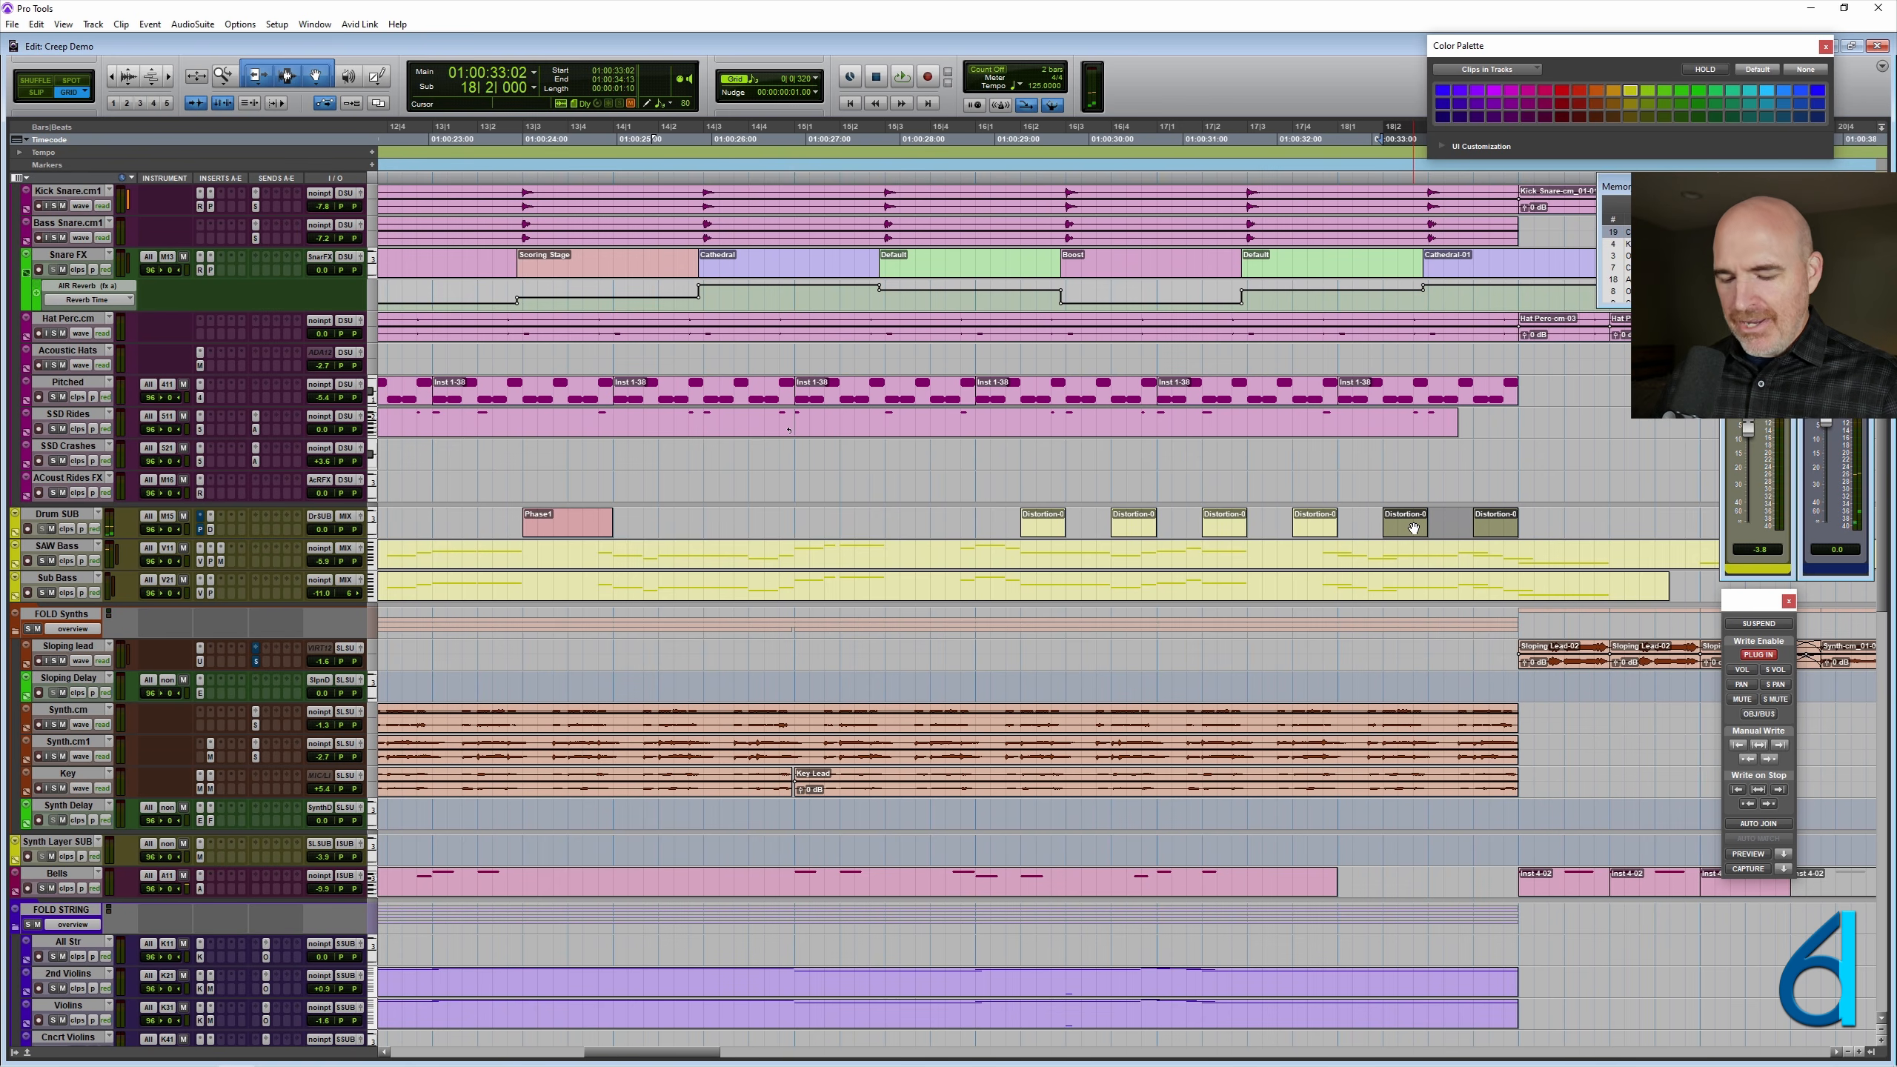
left_click(1497, 531)
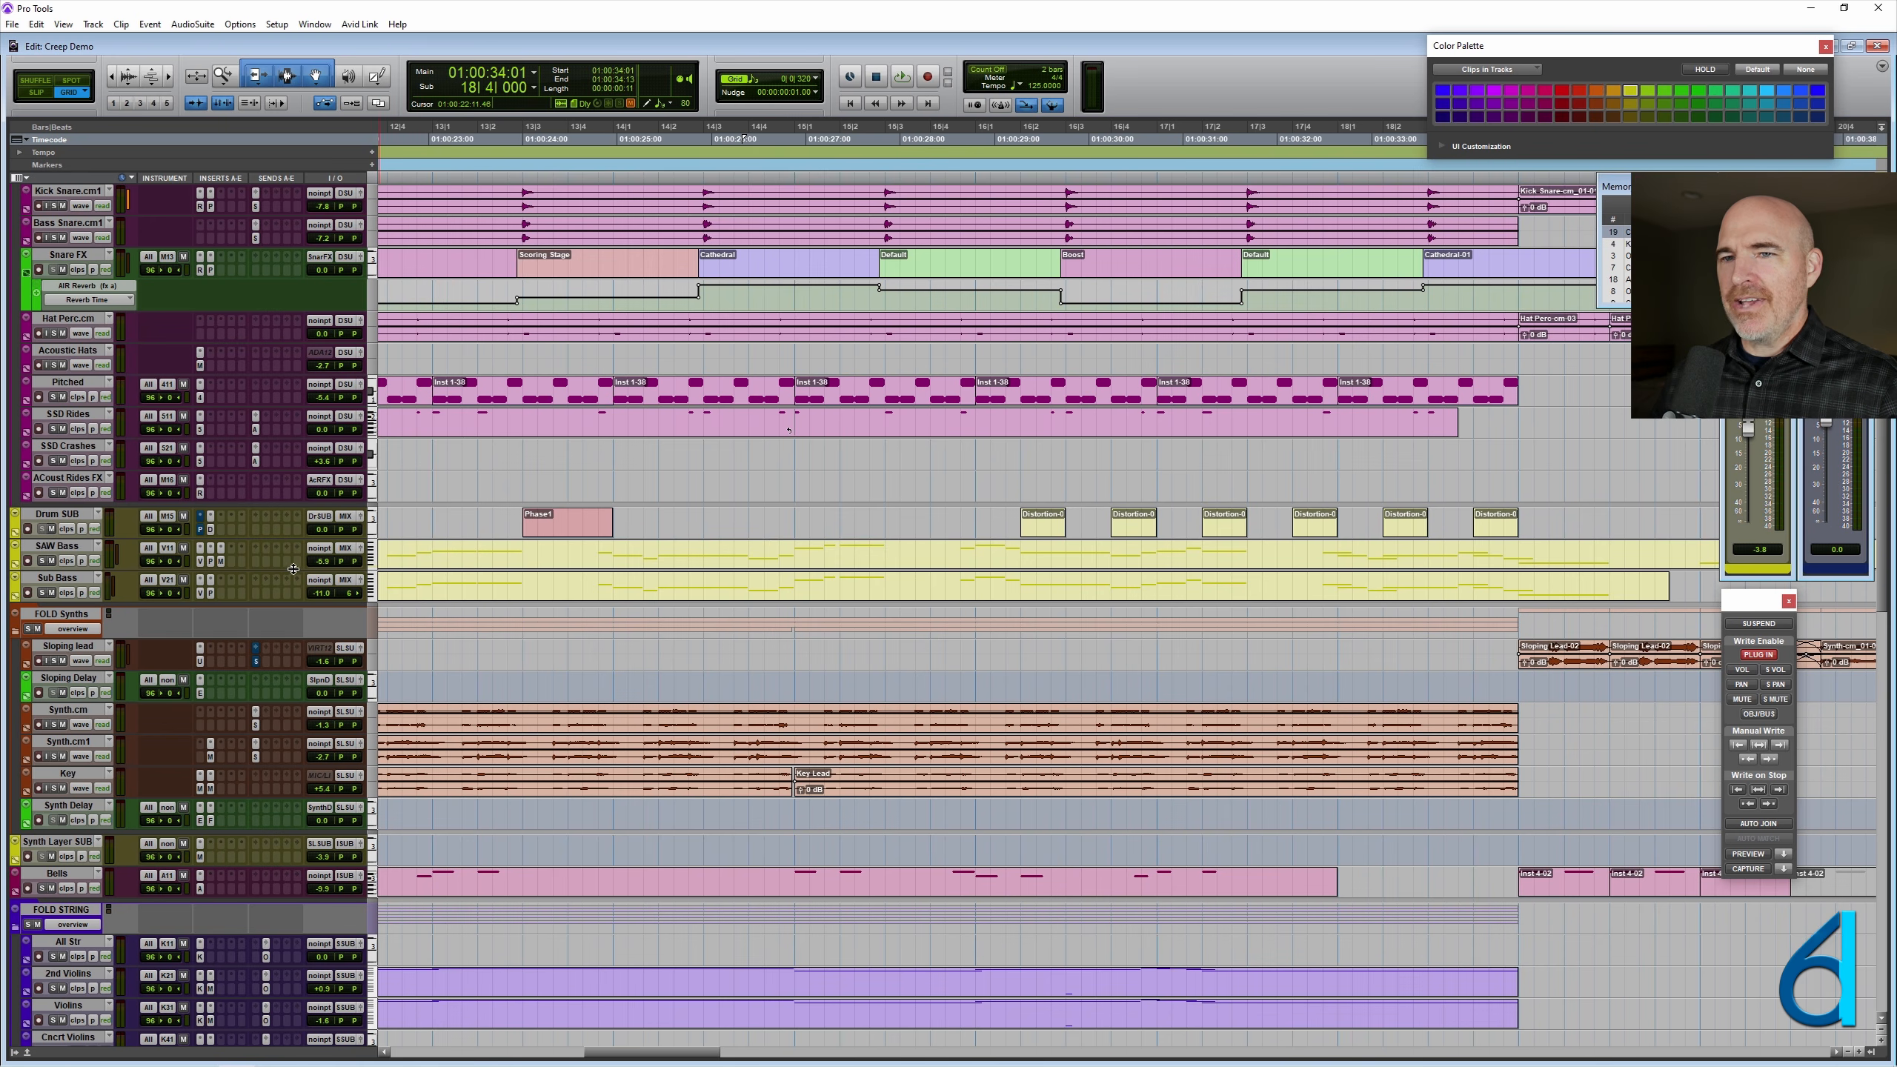
left_click_drag(290, 538, 301, 611)
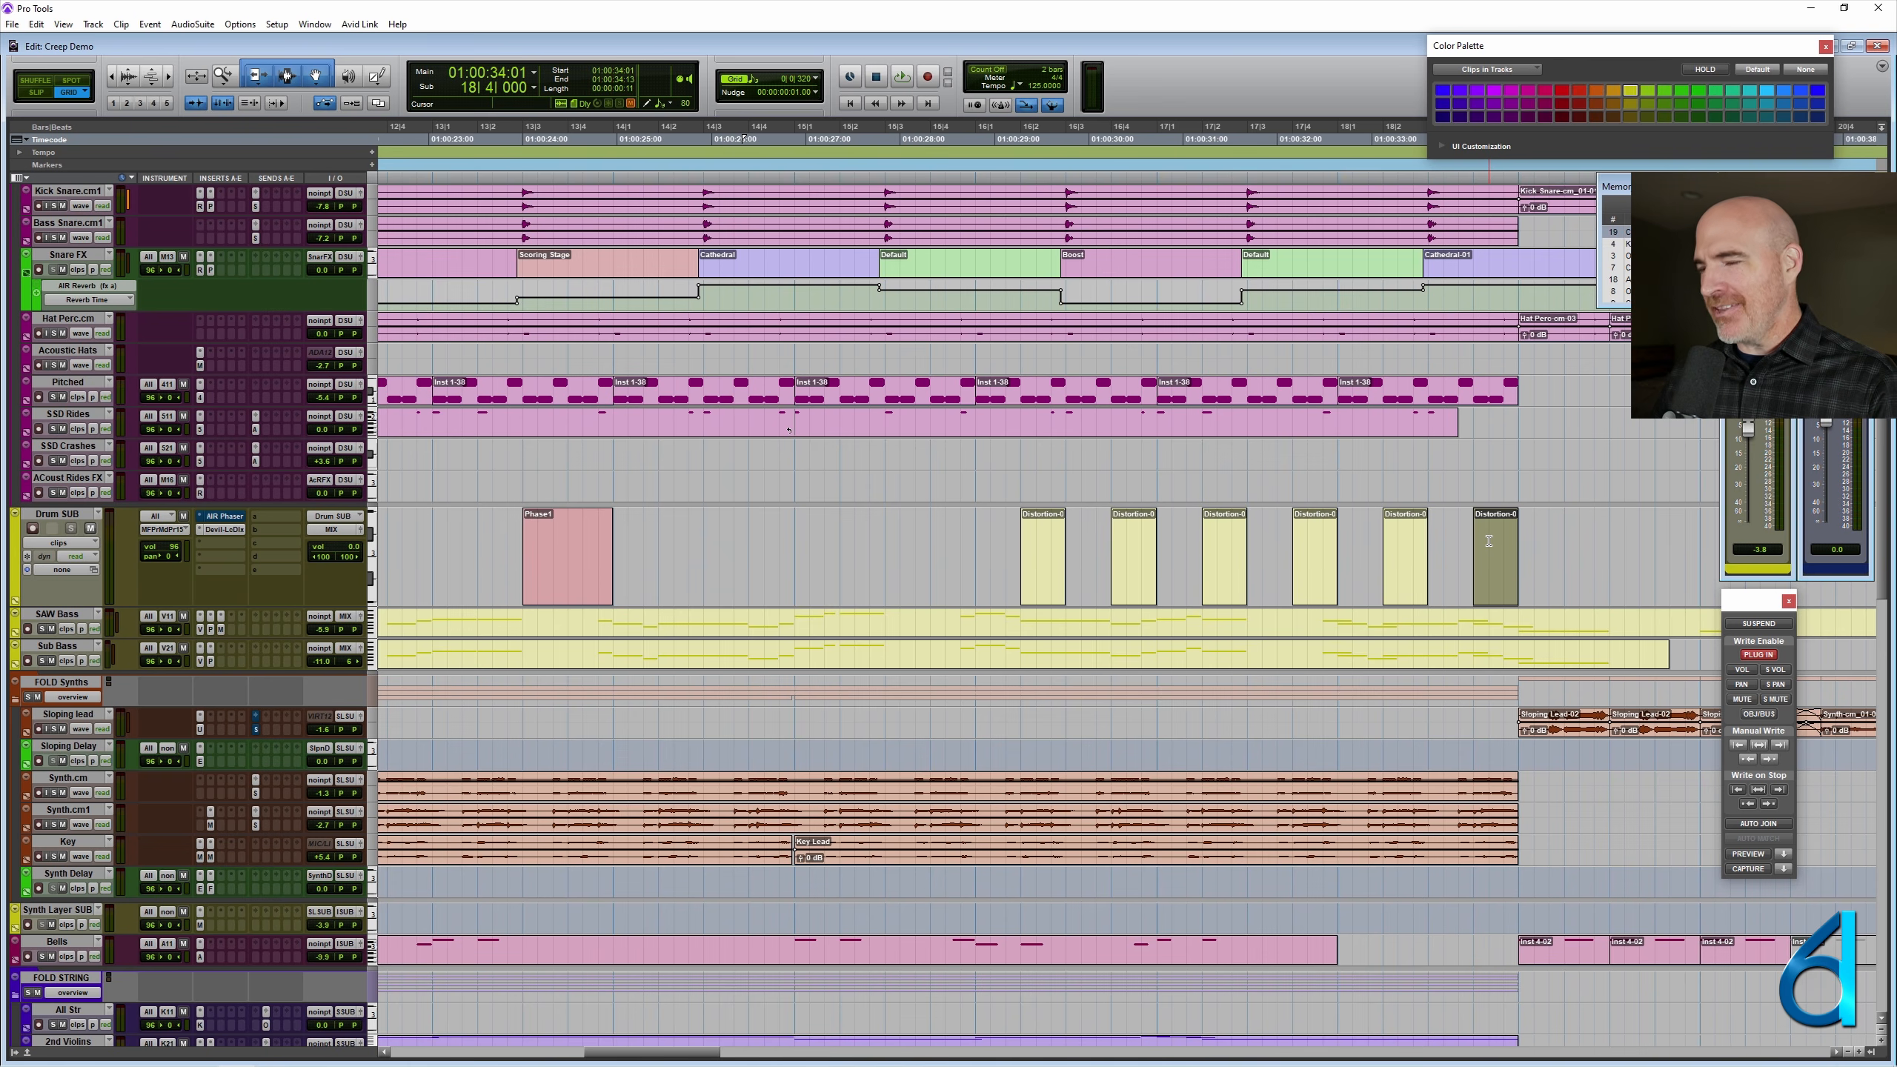
- Delete the last Distortion clip on Drum SUB at 18|4|000 and play the session from 01:00:30:01
key("Delete")
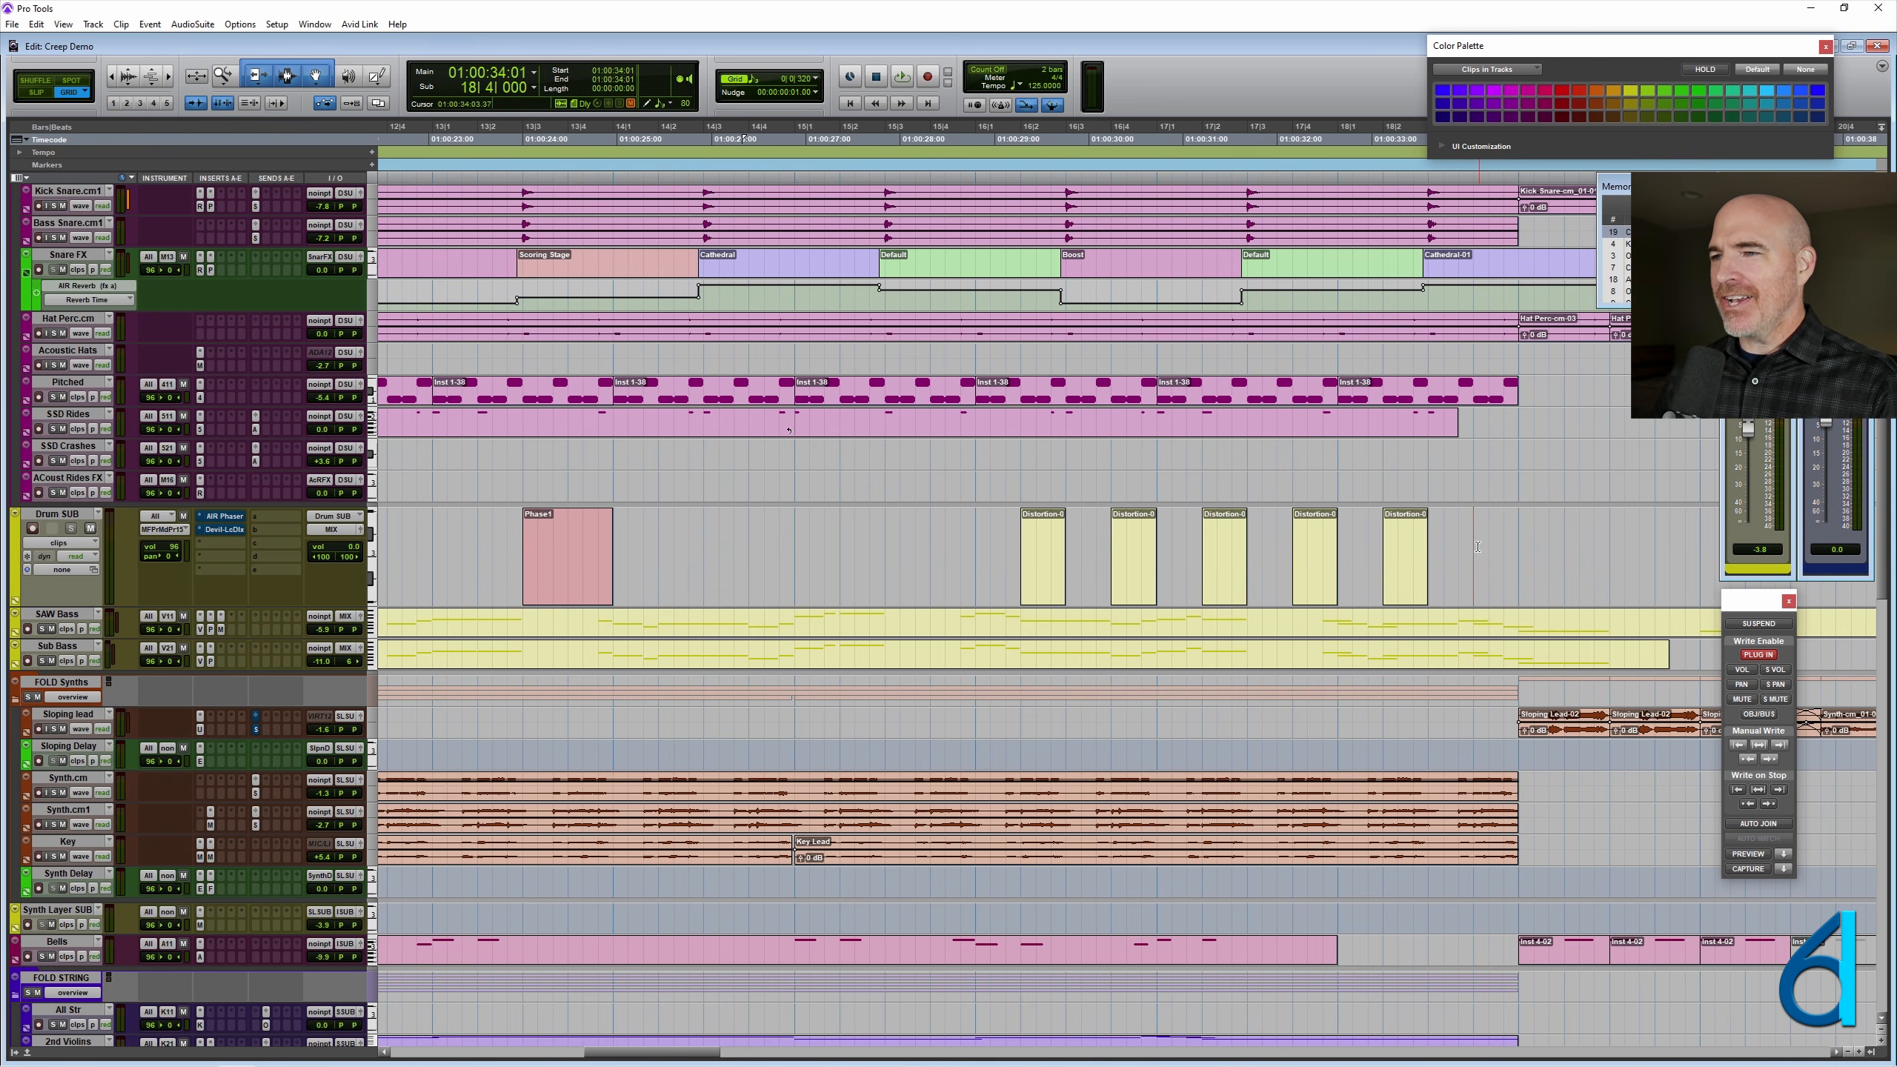
left_click(1463, 532)
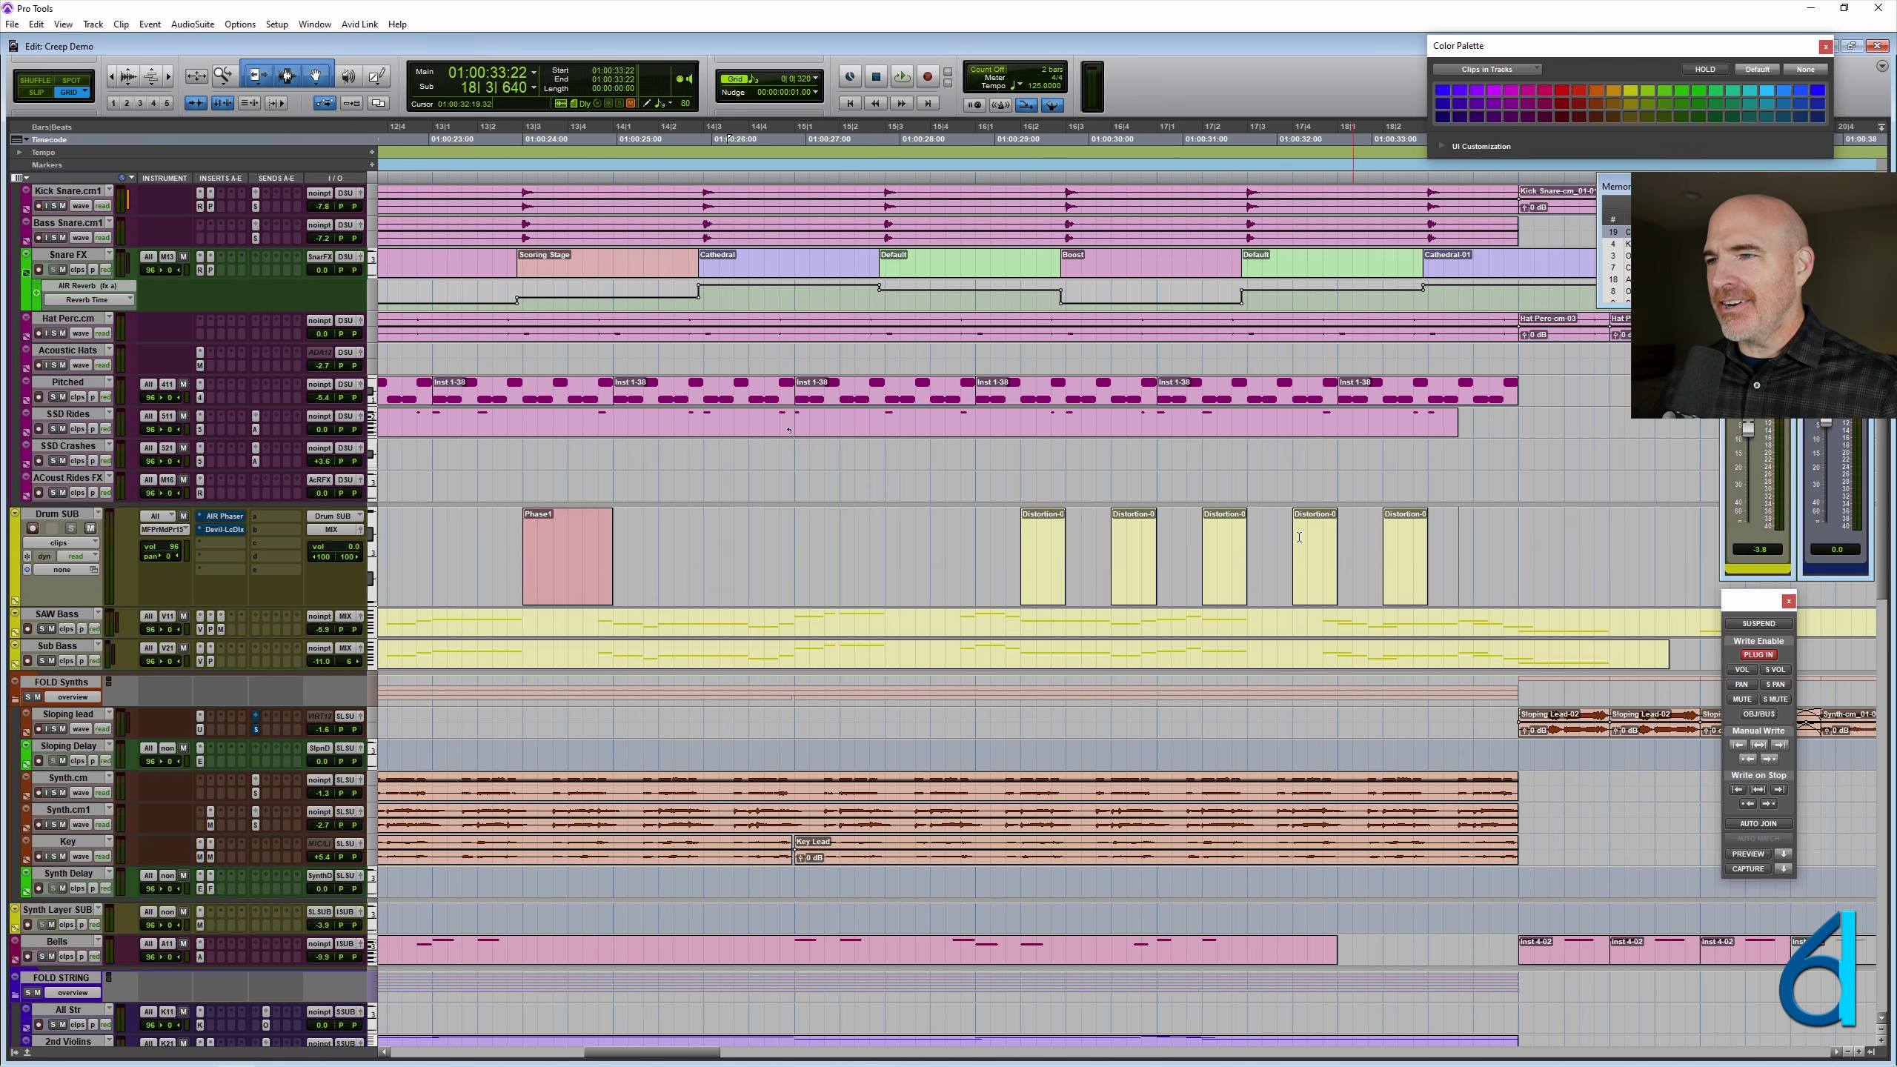
left_click(1095, 526)
key("space")
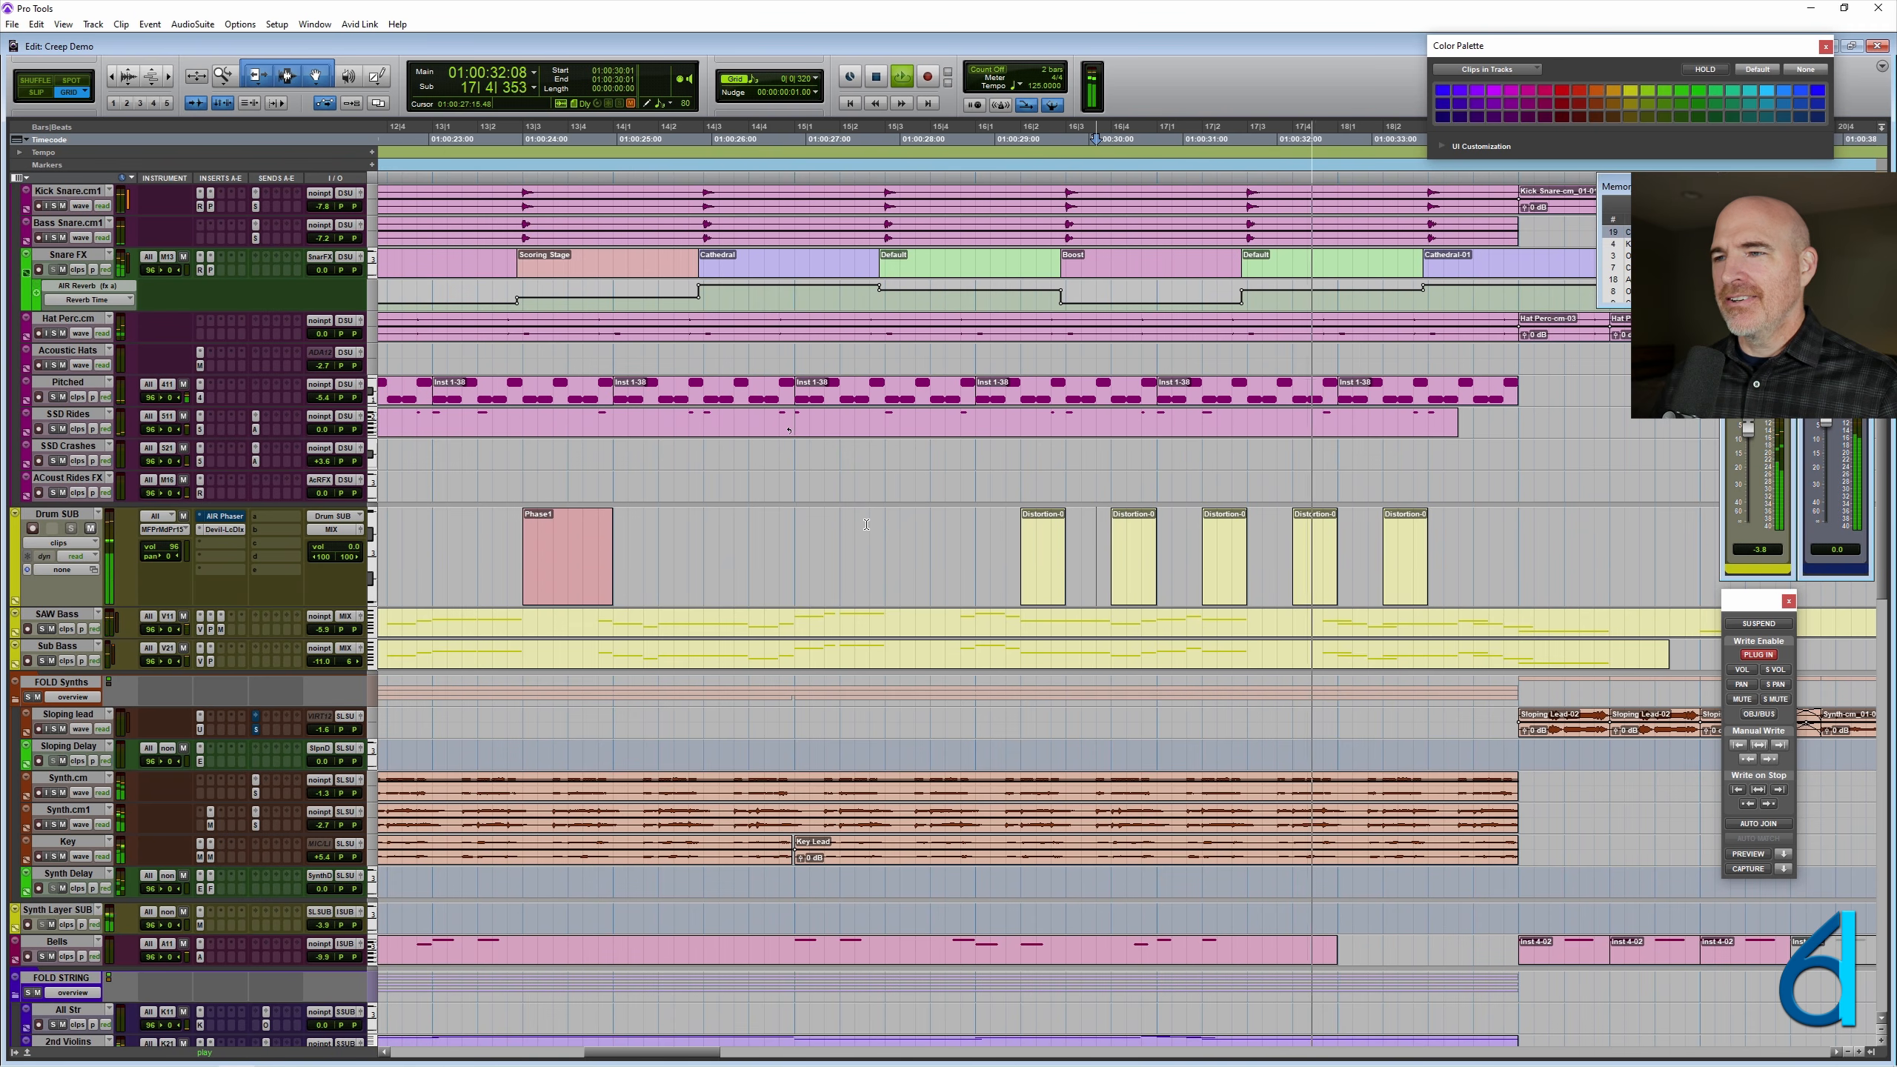
key("ctrl+bracketleft")
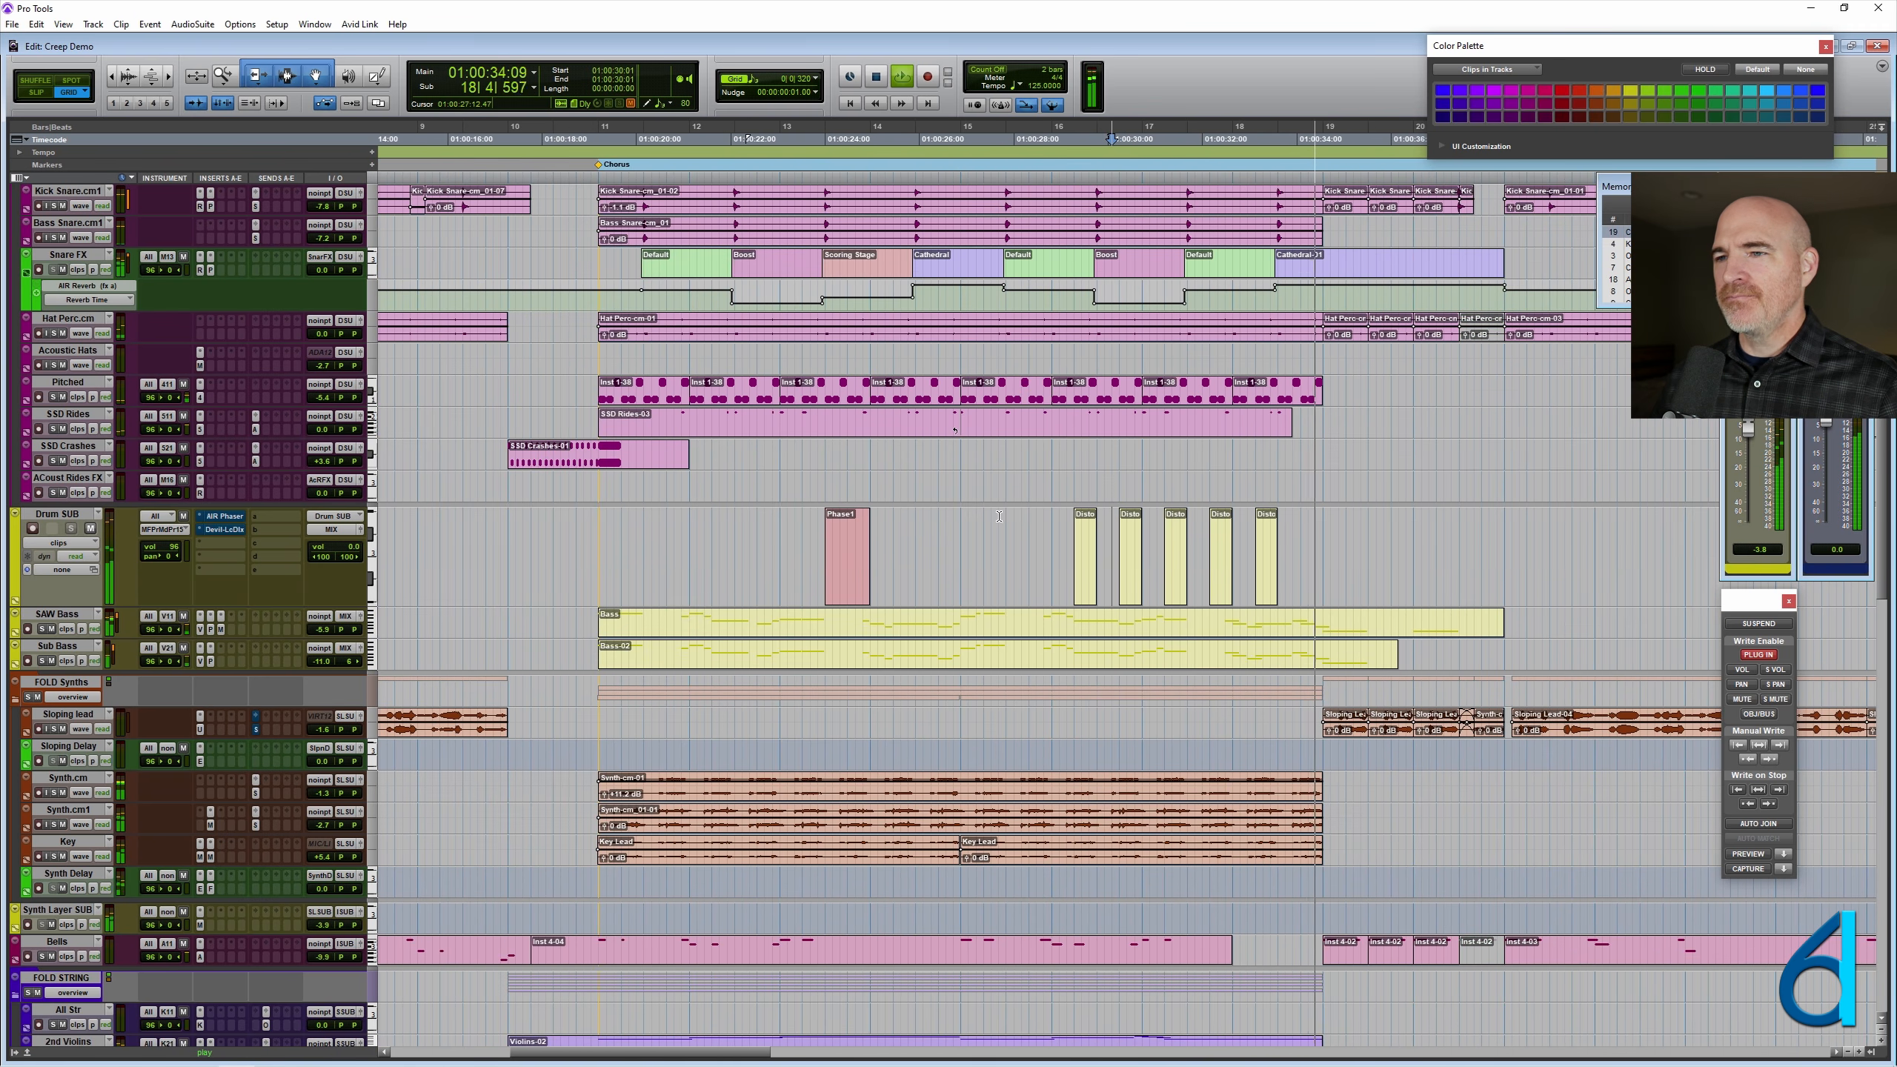
scroll(1022, 546, "down", 15)
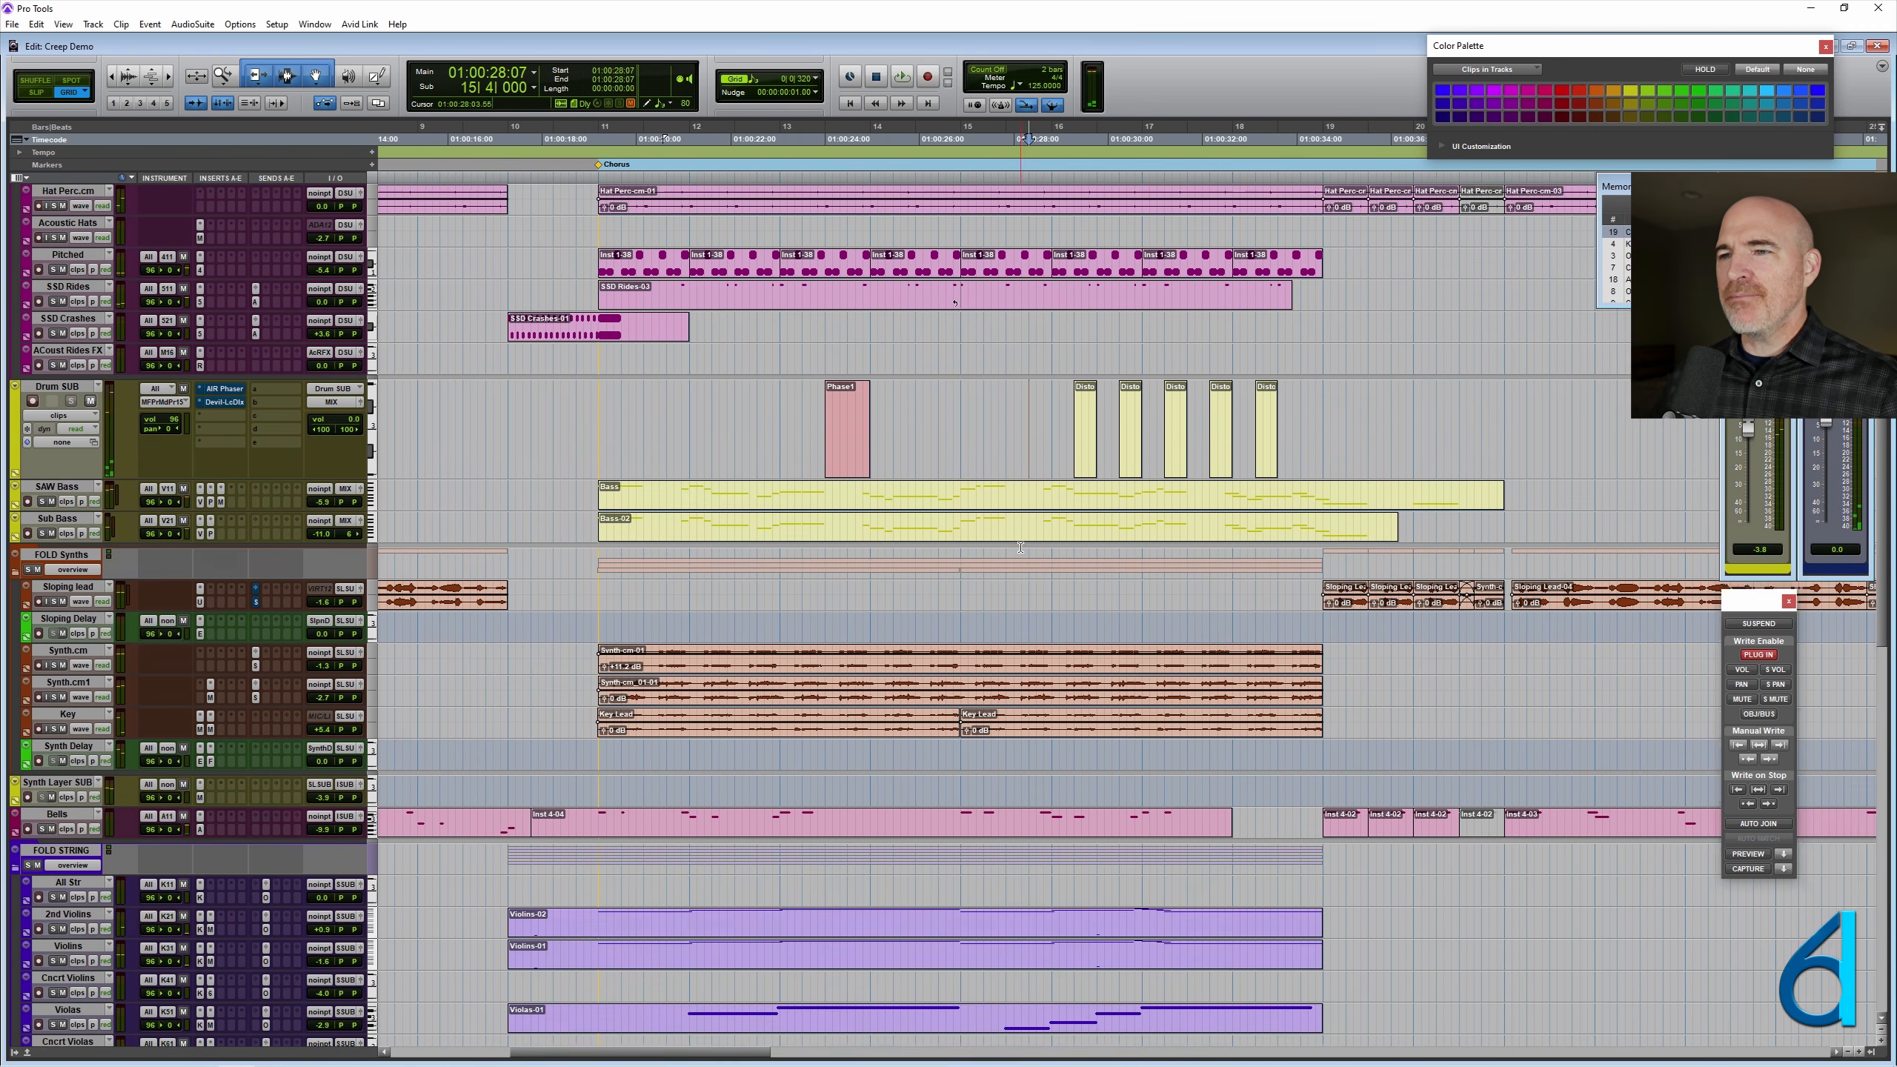
key("space")
- Review the InstrumentsSUB clips, and fit all tracks and the whole song into the Edit window for an overview
scroll(995, 570, "down", 3)
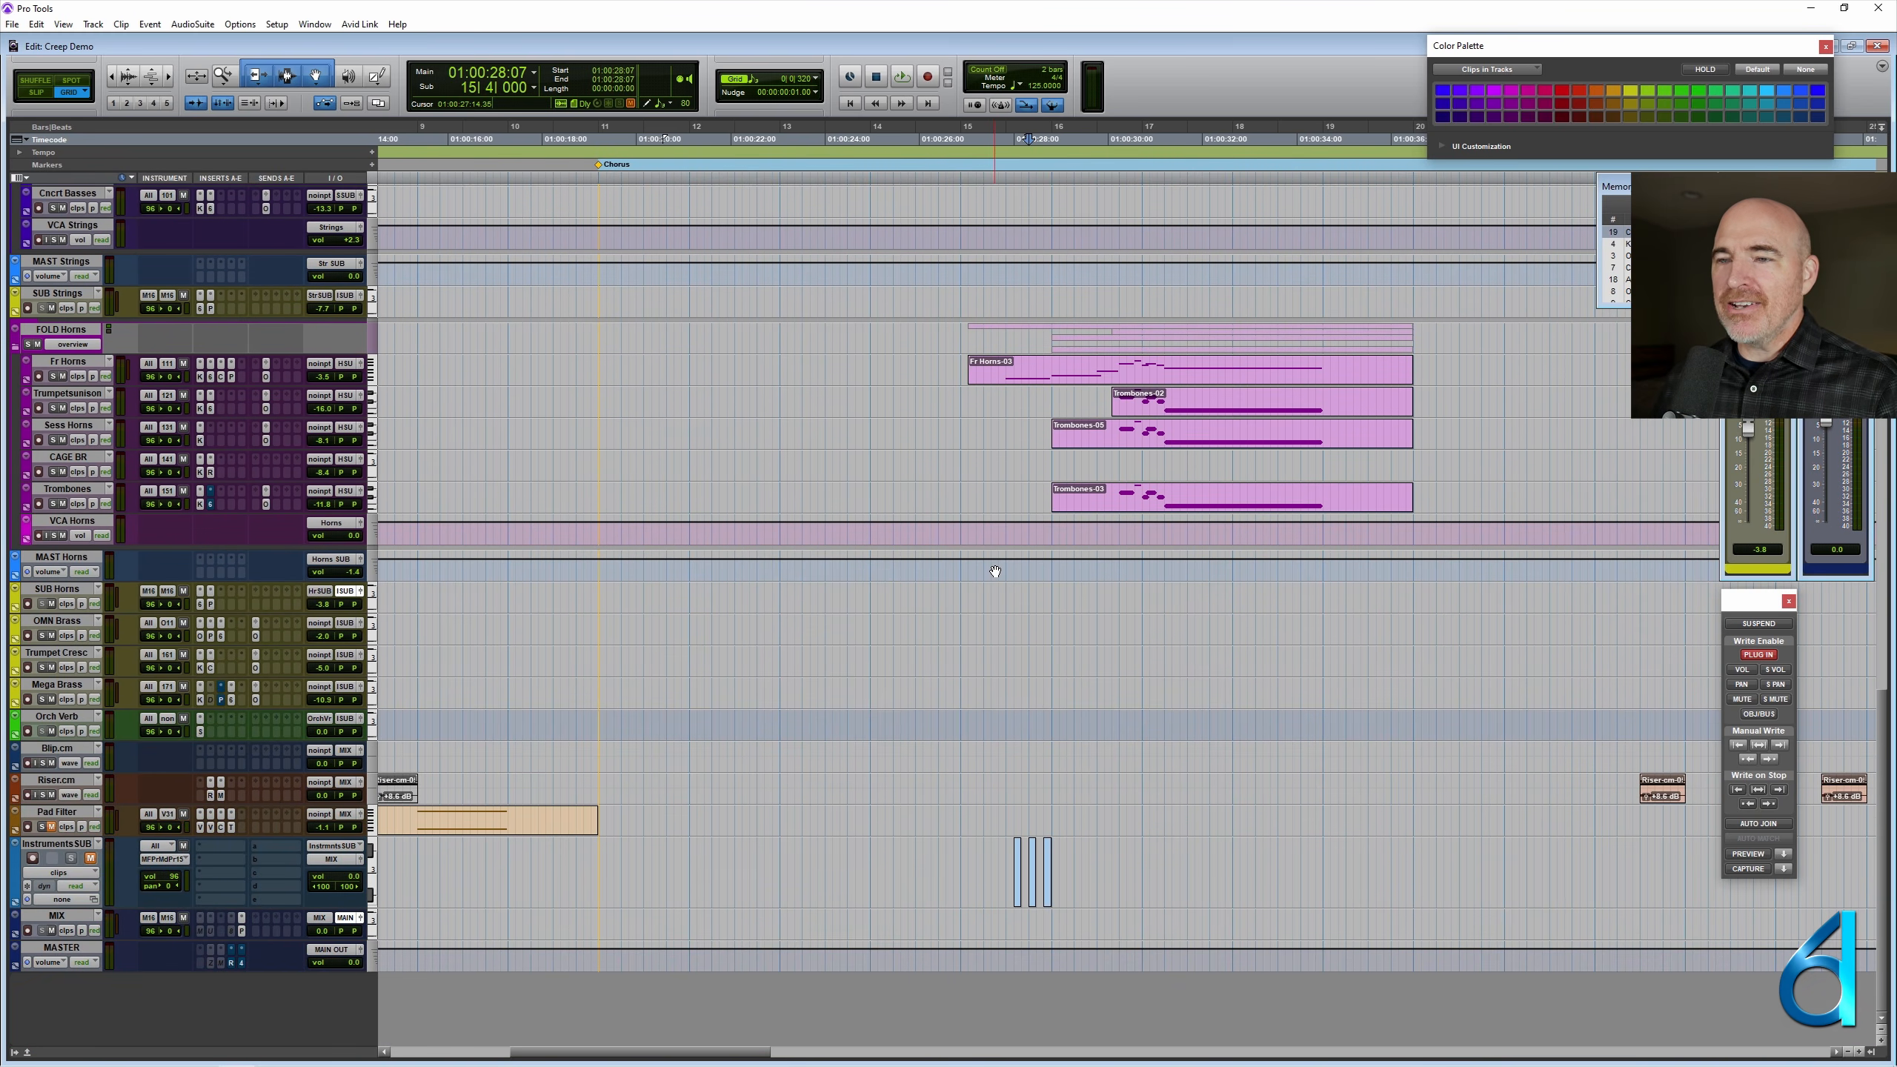
left_click(983, 626)
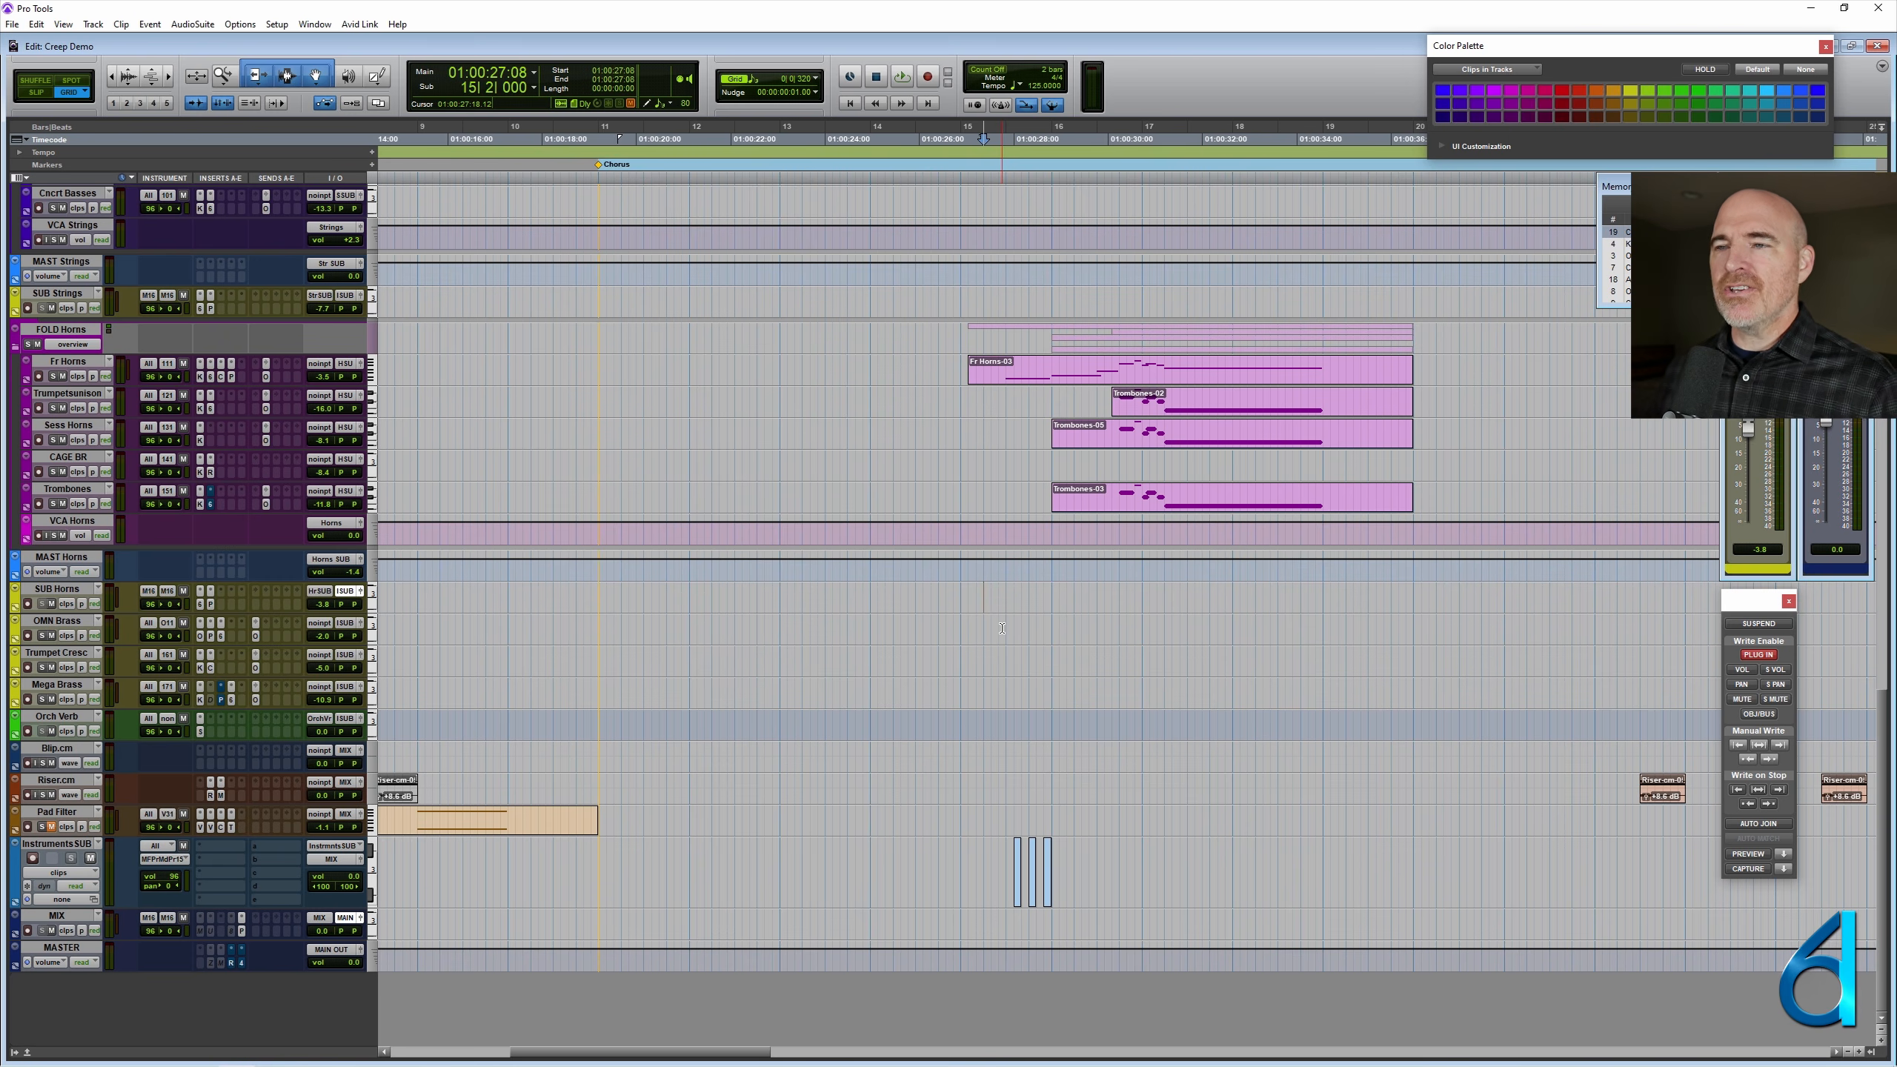
scroll(1002, 628, "up", 15)
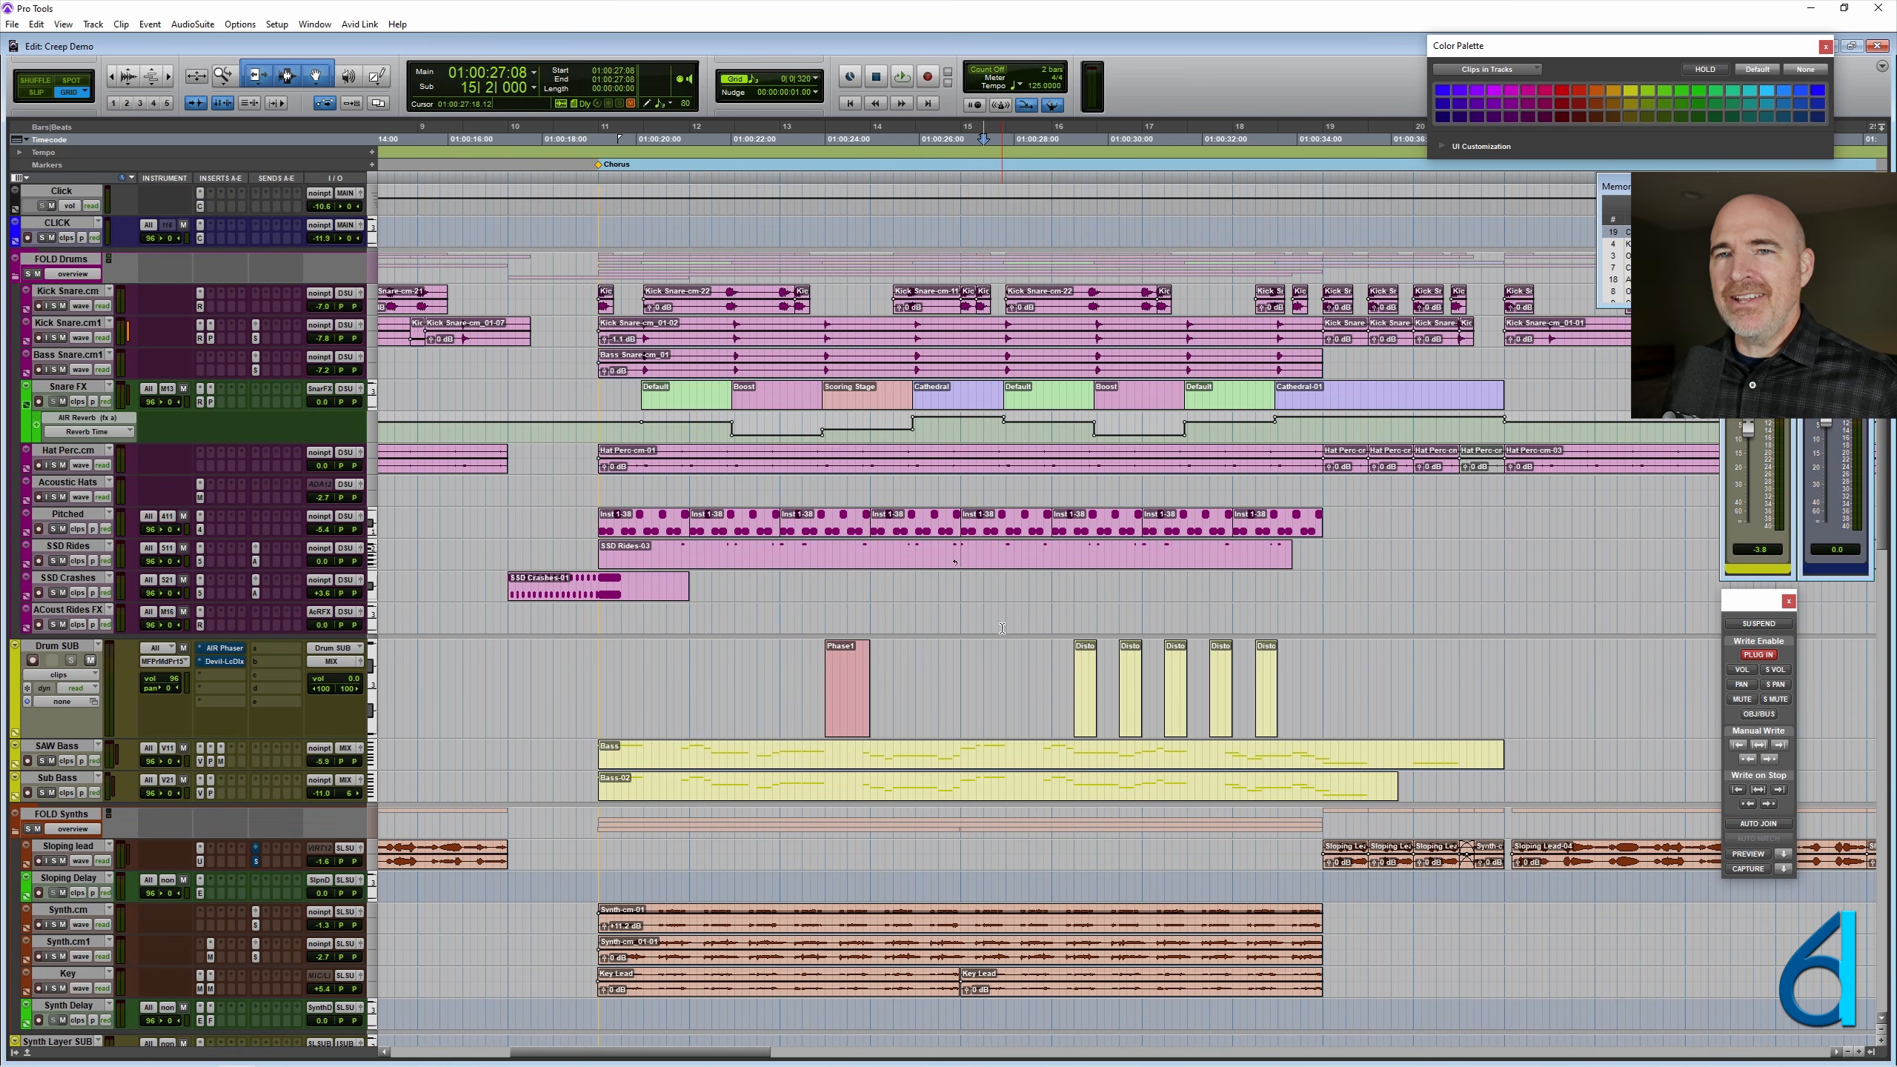
key("ctrl+alt+super+Down")
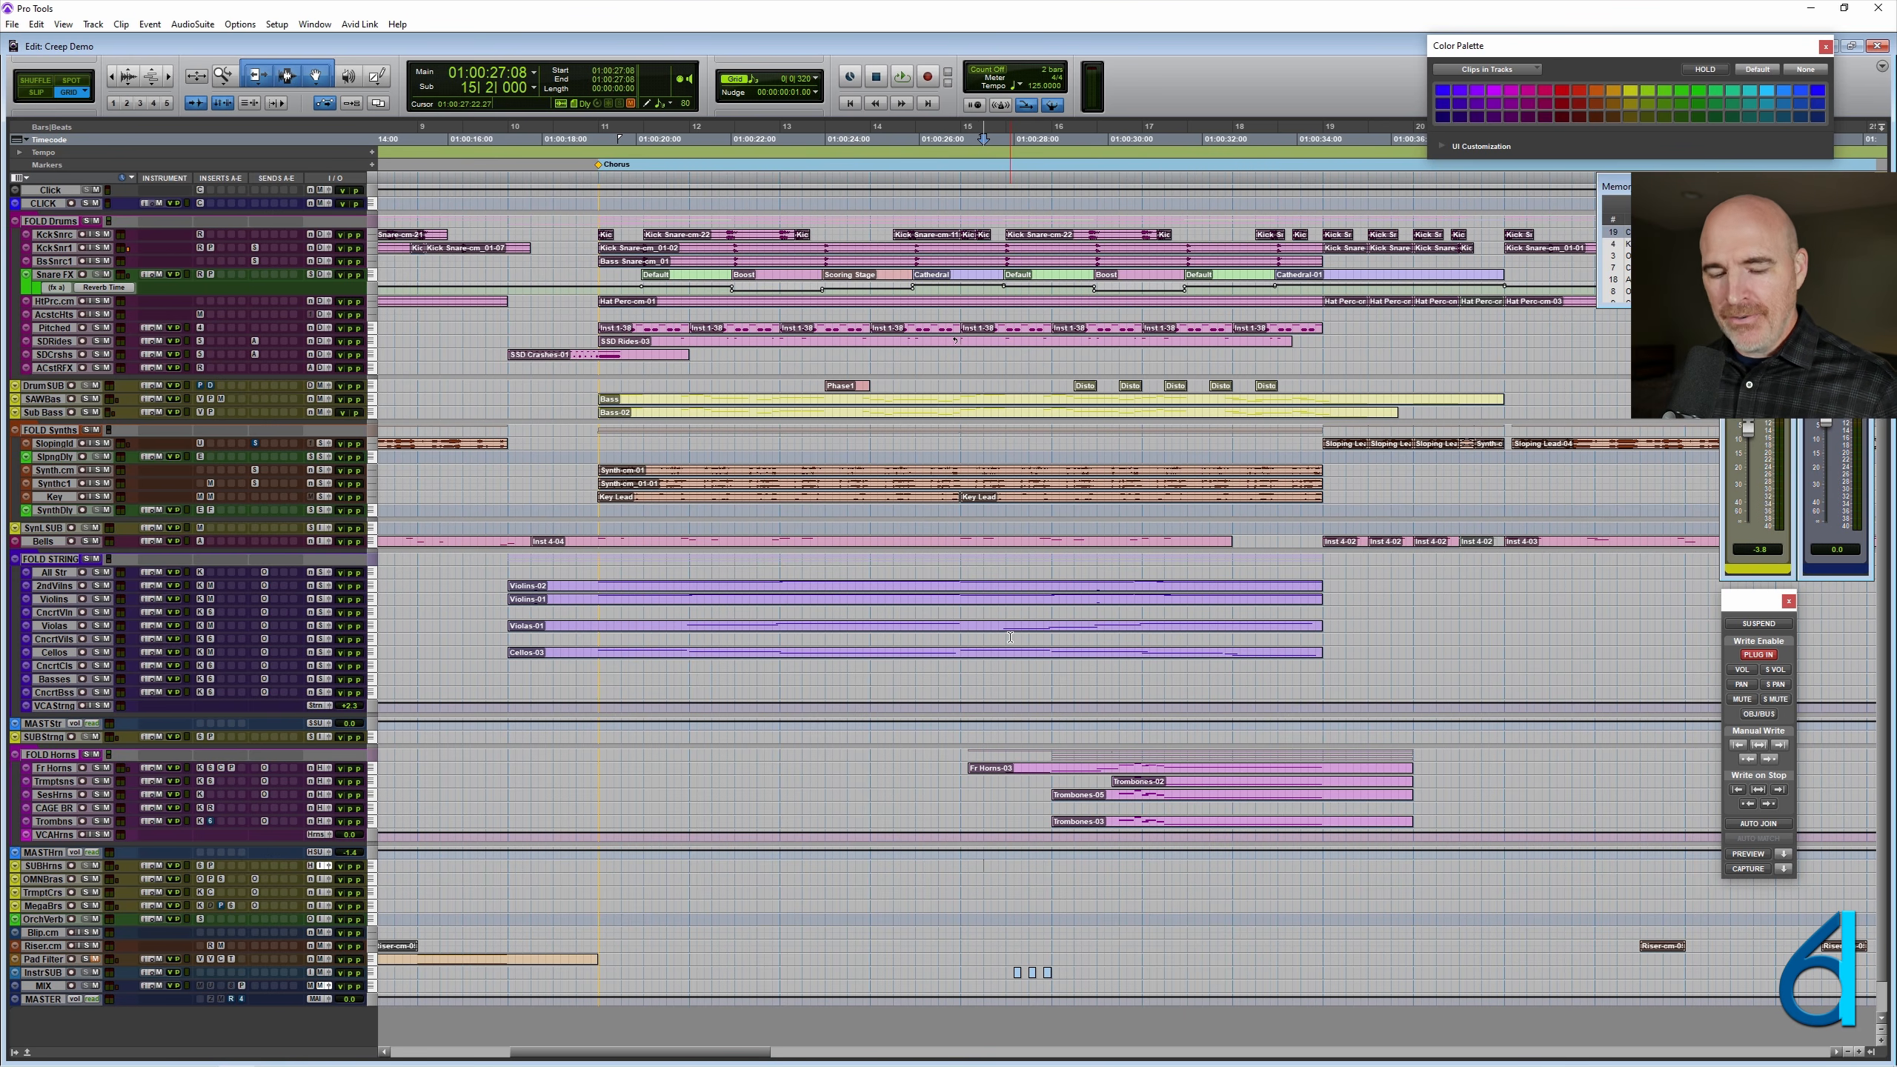
key("r")
key("r")
key("t")
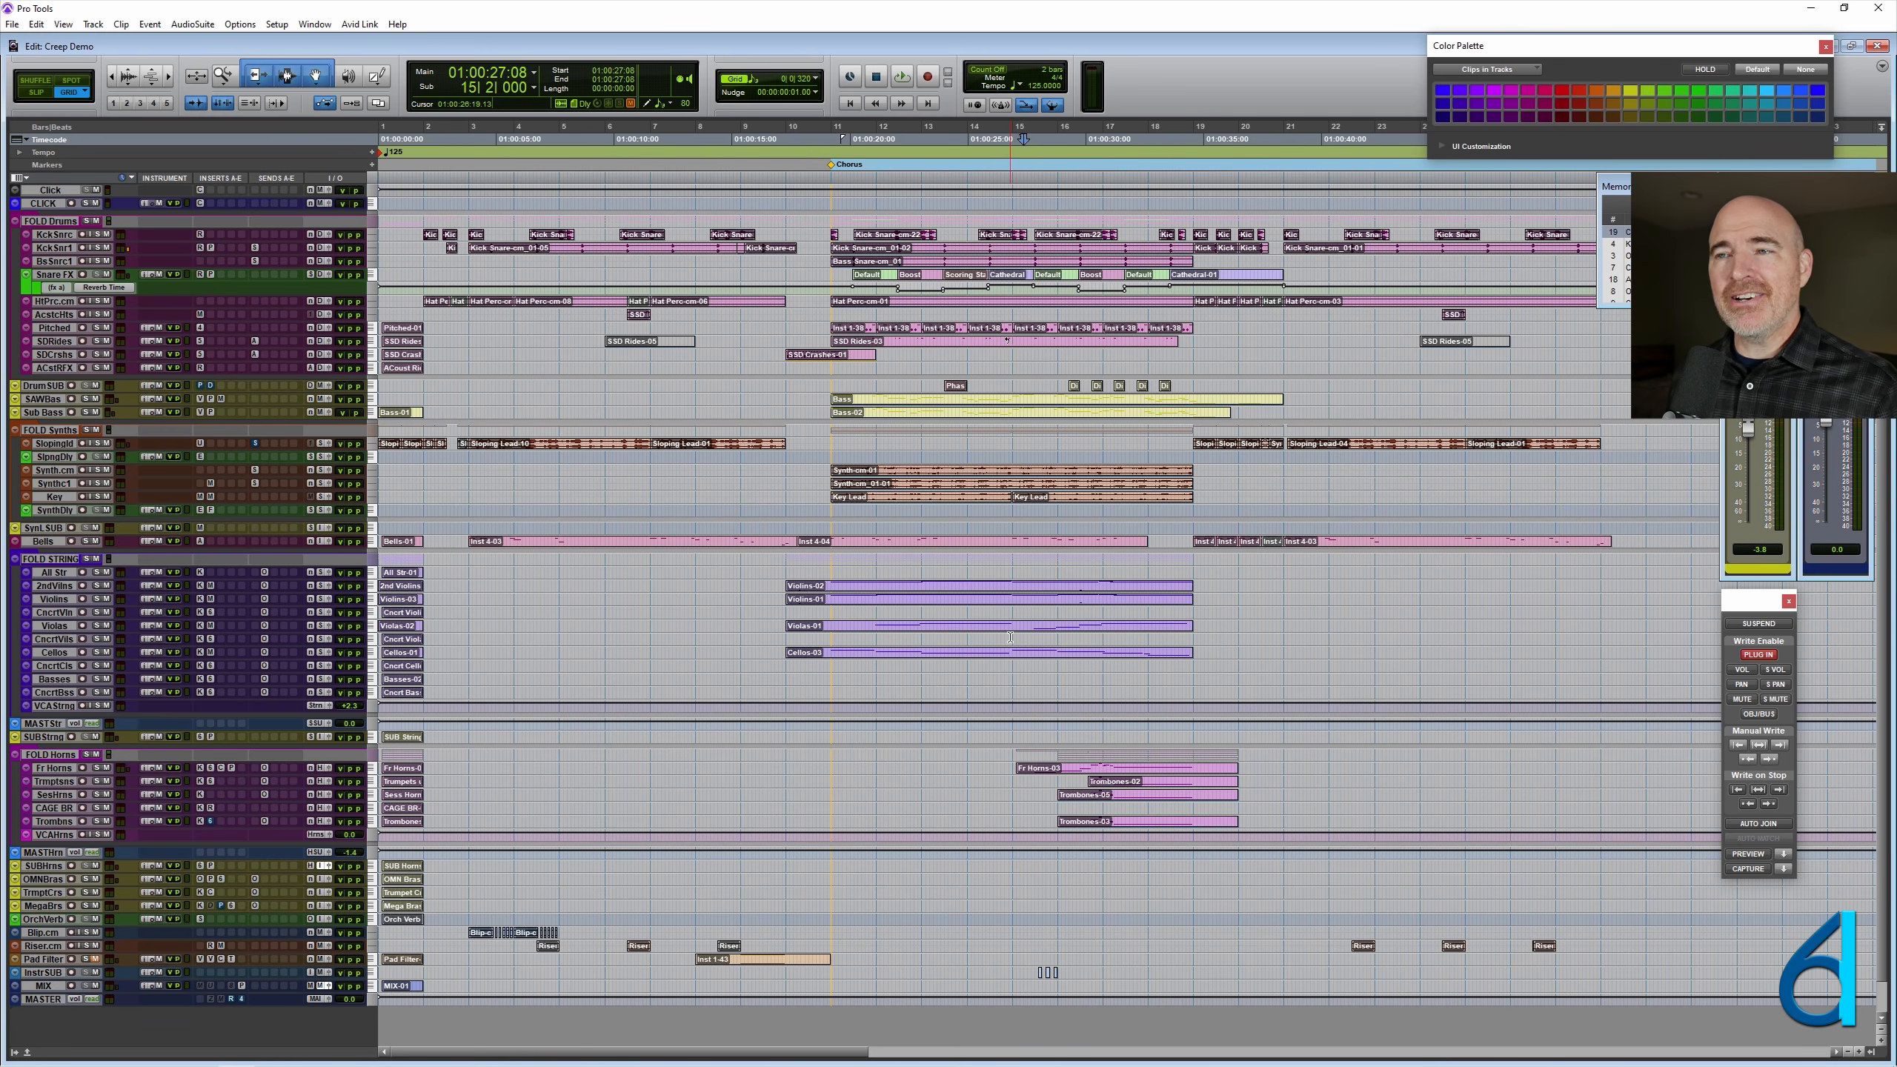
- Recall memory location 2, Movie, and place the cursor at the film's start at 01:01:34:01
key("KP_Decimal")
key("KP_2")
key("KP_Decimal")
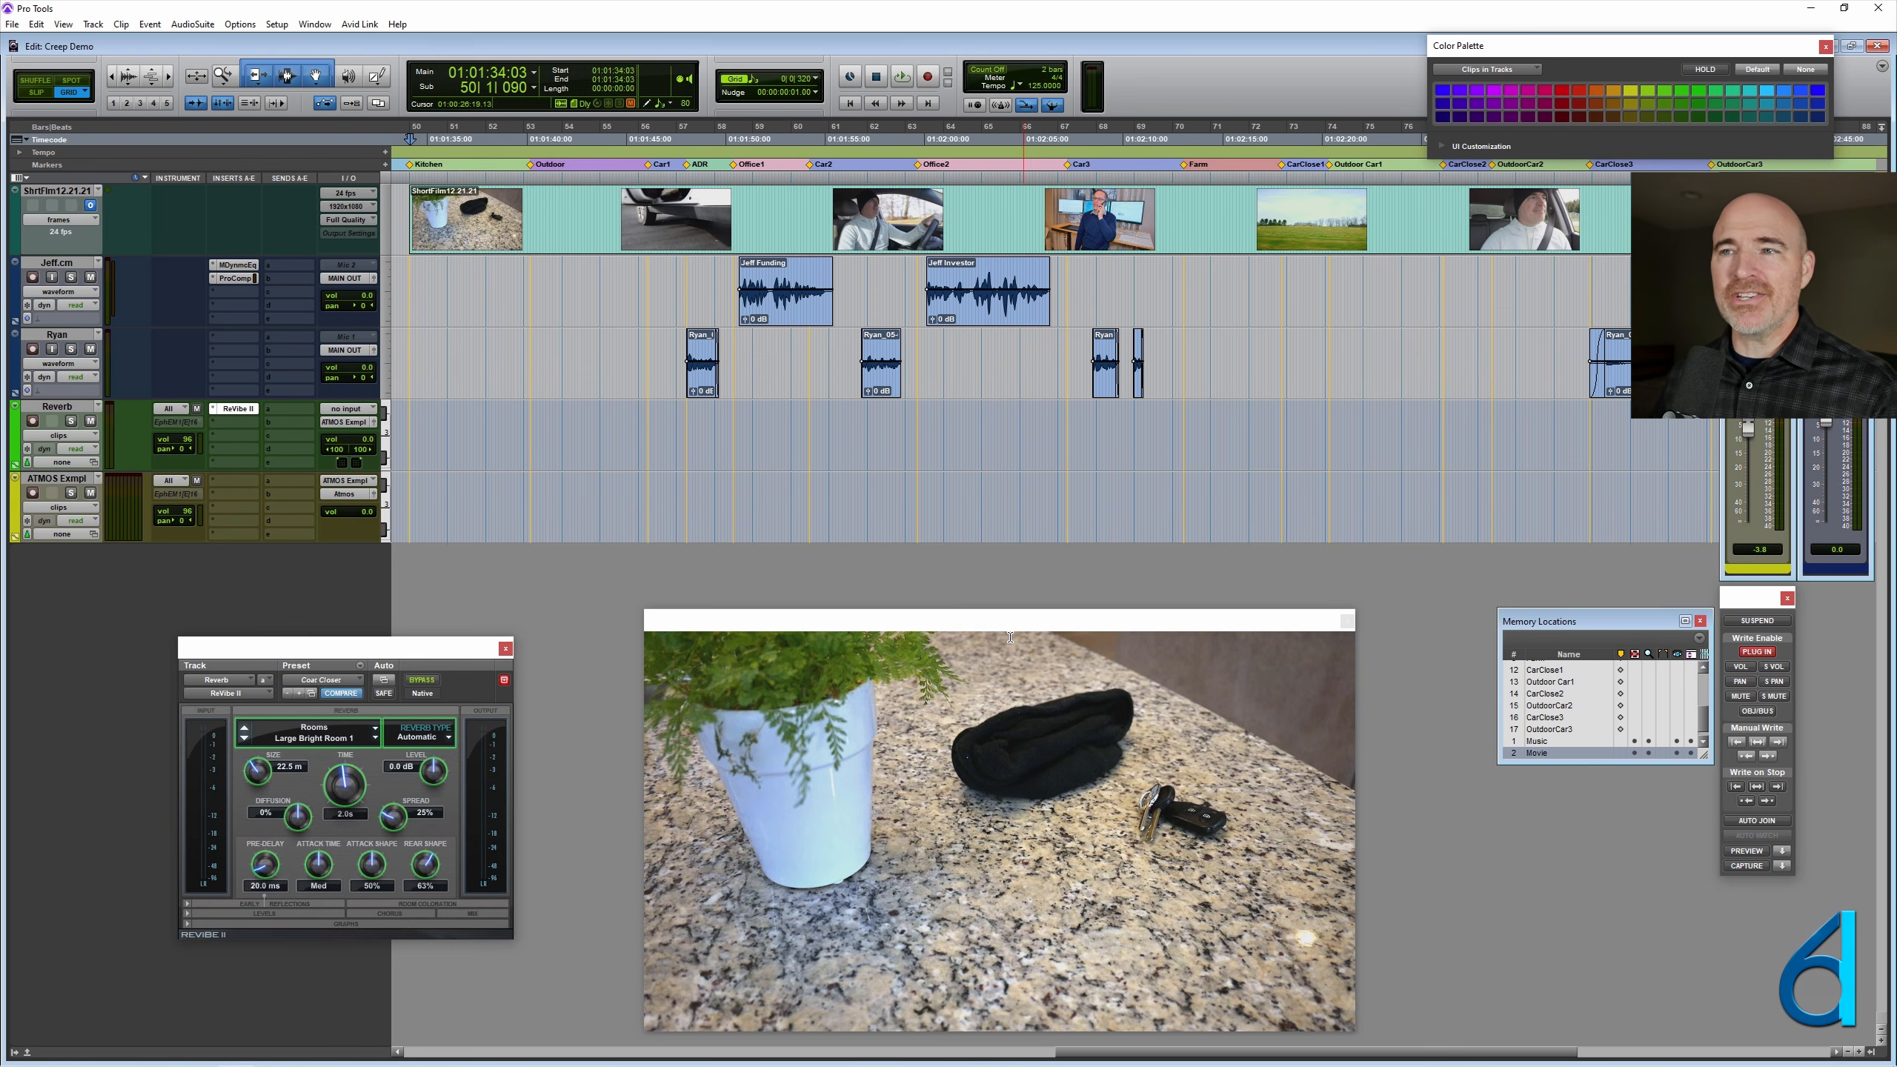
left_click(410, 345)
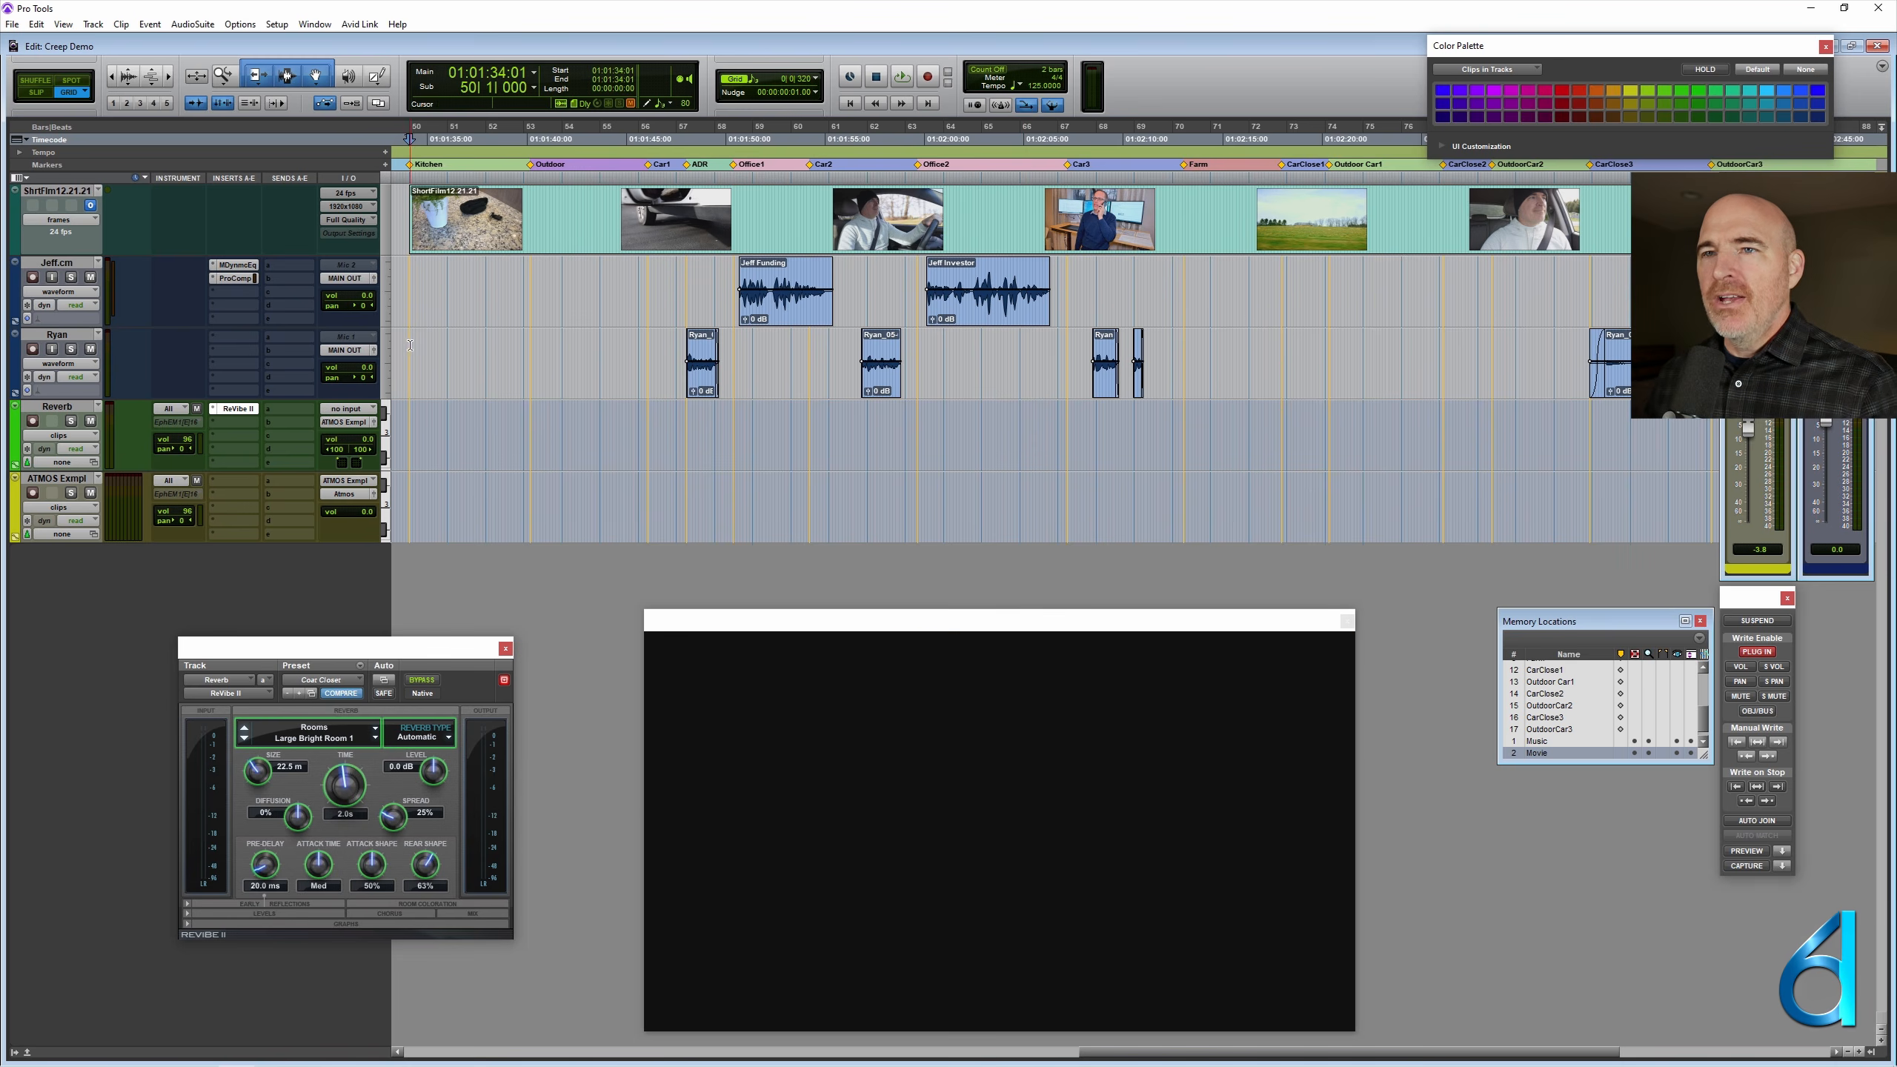
- Check the picture at several points along the short film's video track, including the kitchen and office scenes
left_click(571, 217)
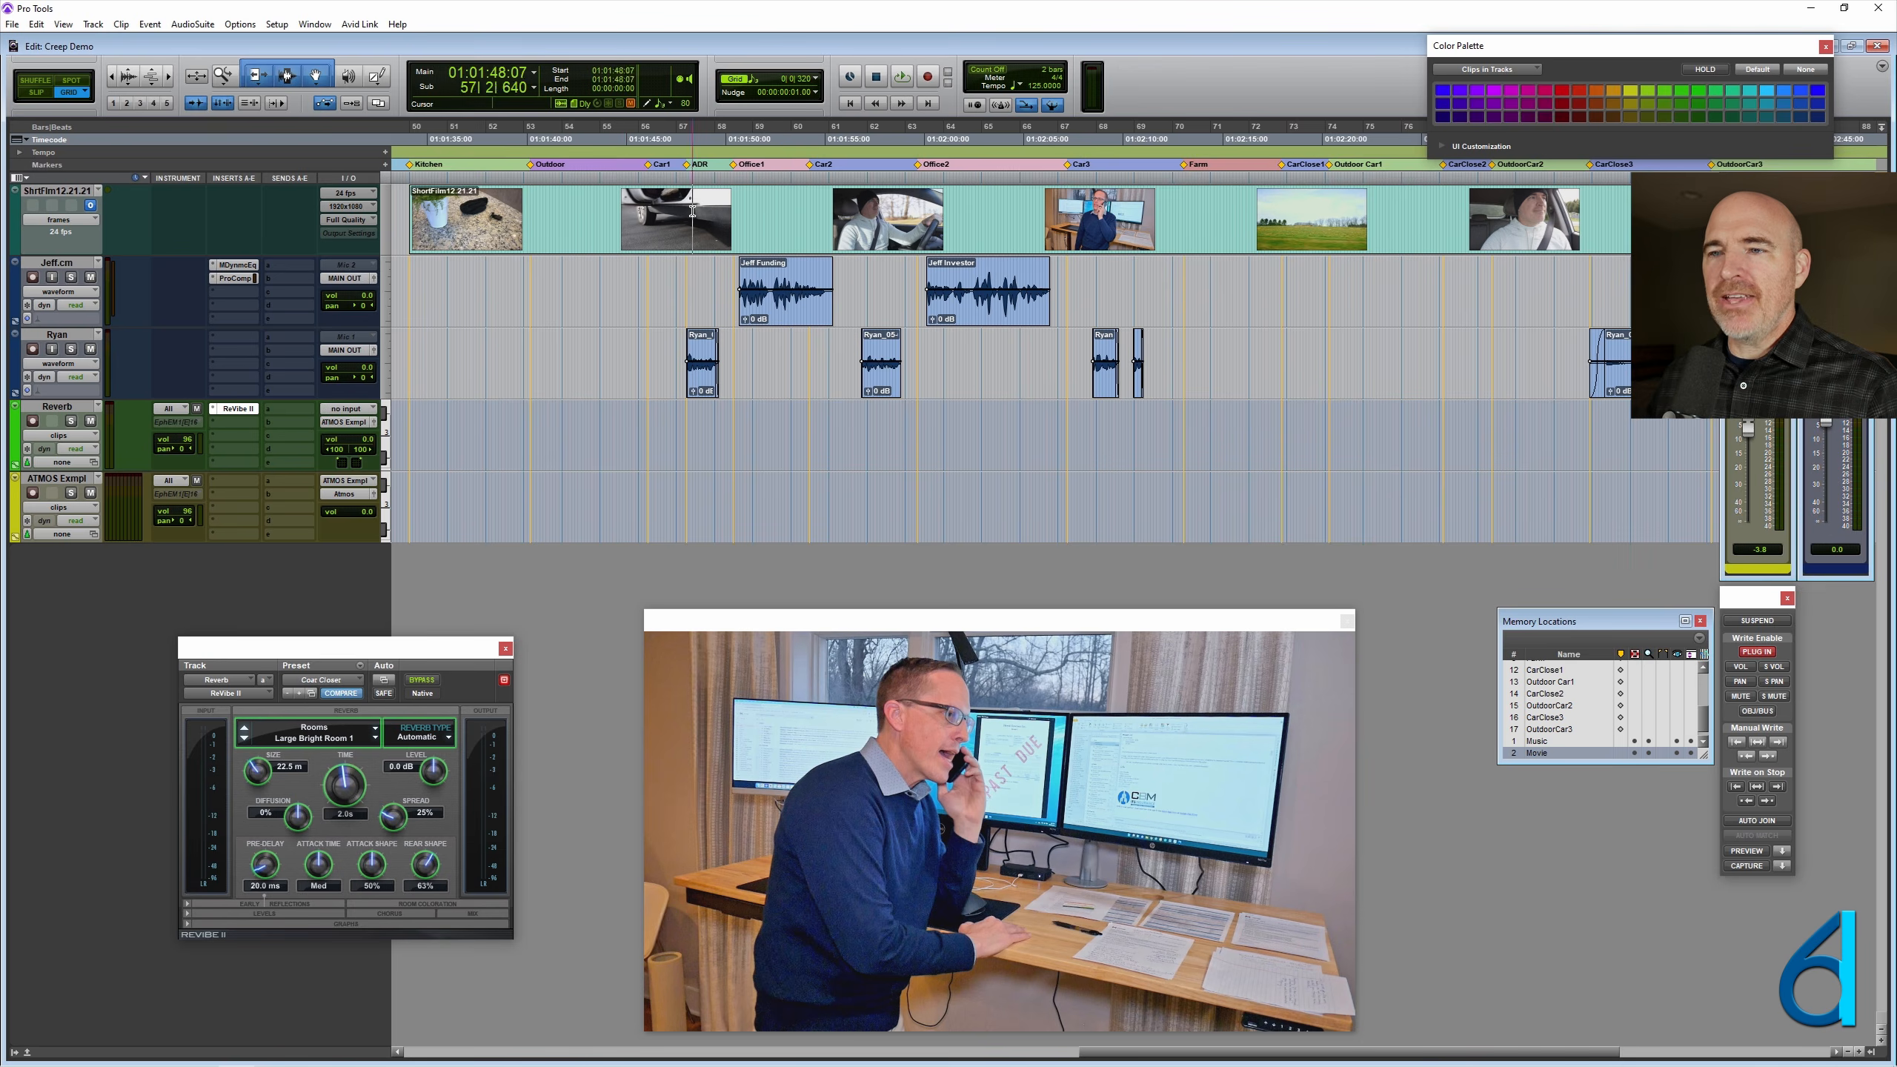
left_click(565, 227)
left_click(562, 226)
left_click(475, 208)
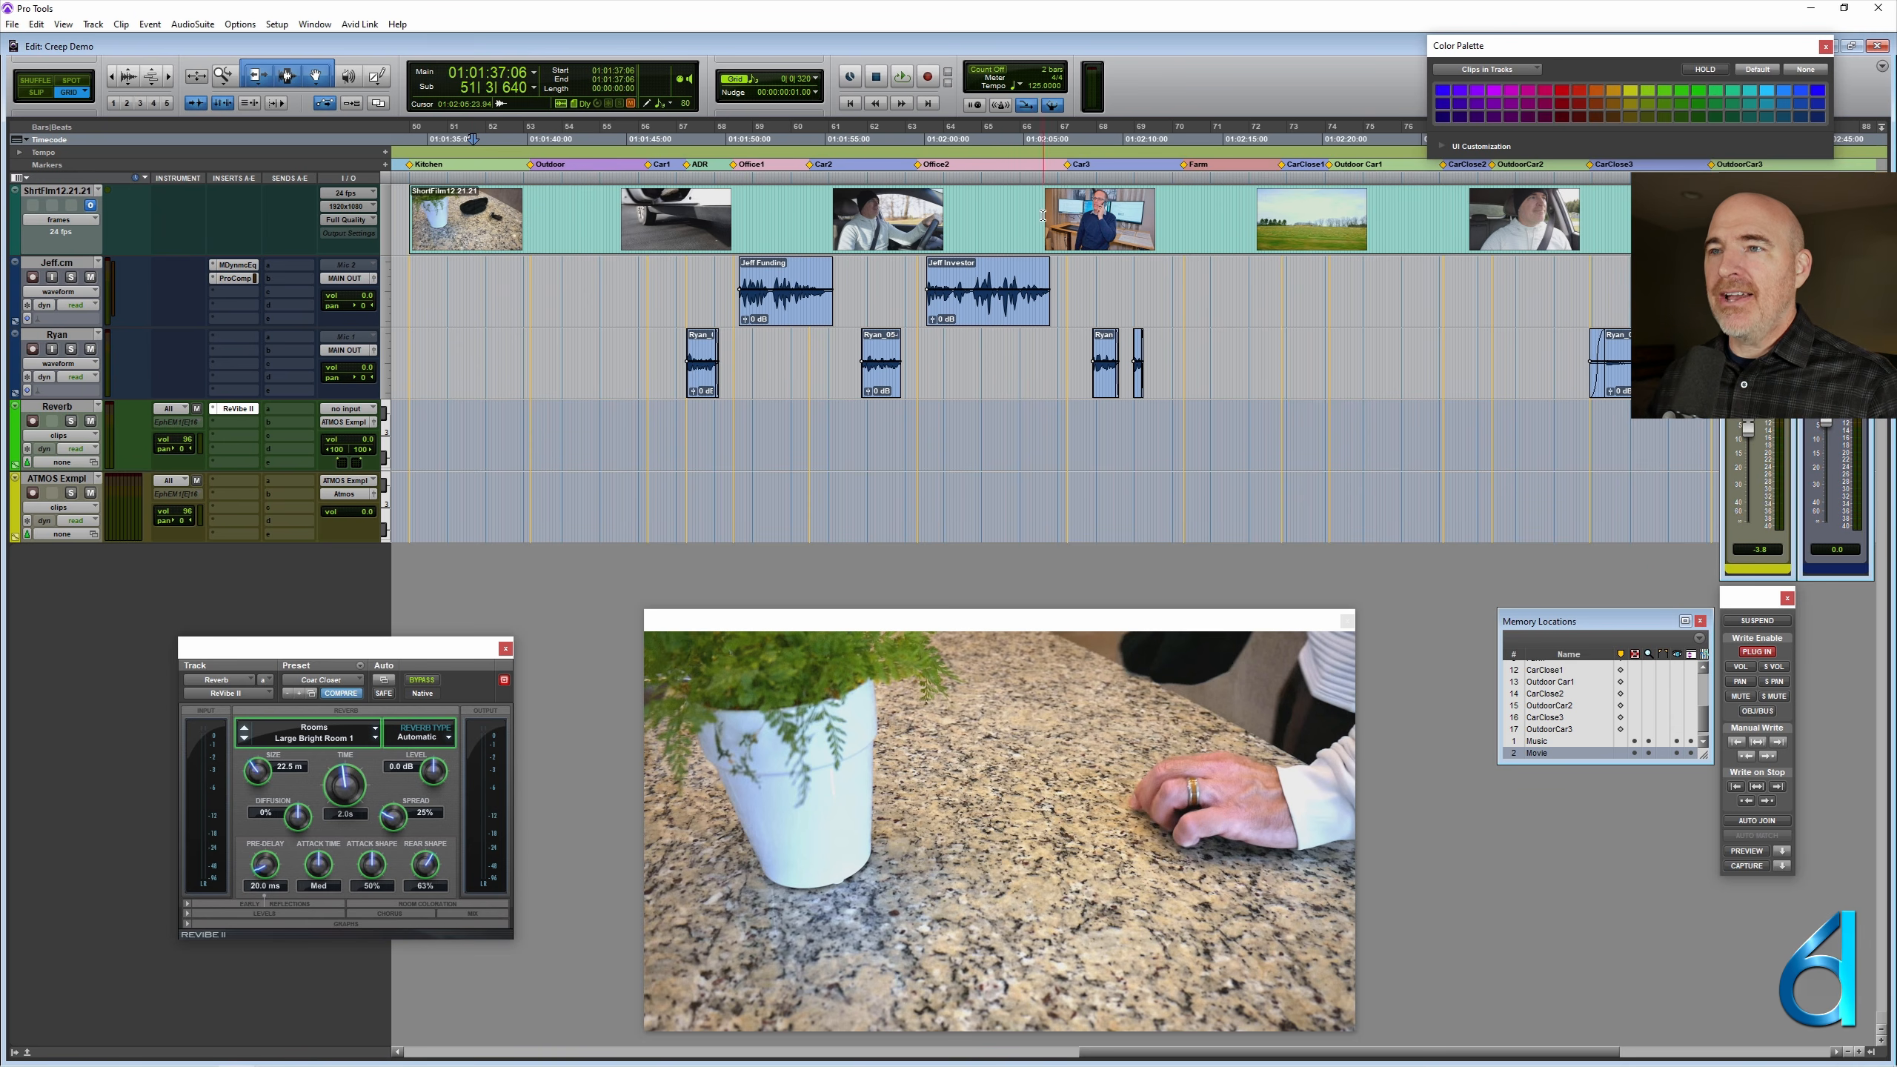
left_click(1012, 201)
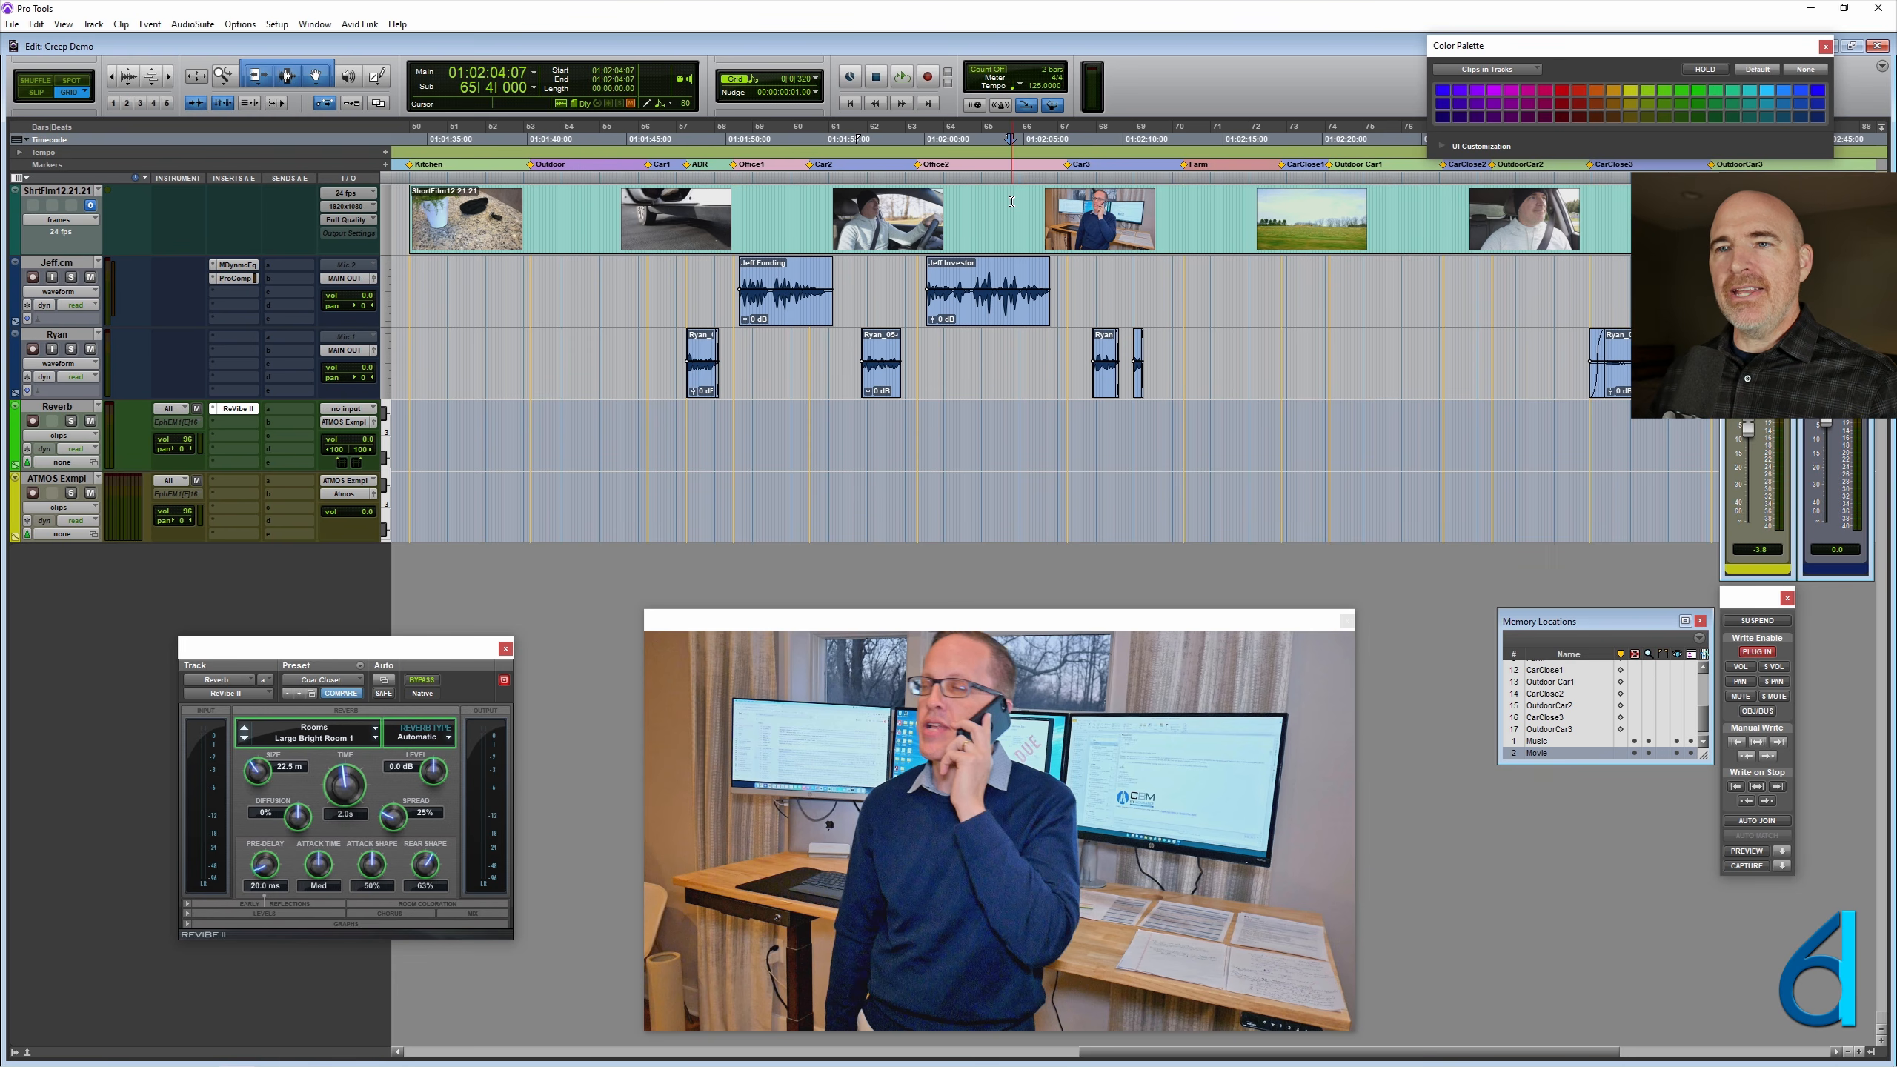
- Place the cursor at the Kitchen marker on the Reverb track and set the grid scale to Timecode
left_click(441, 416)
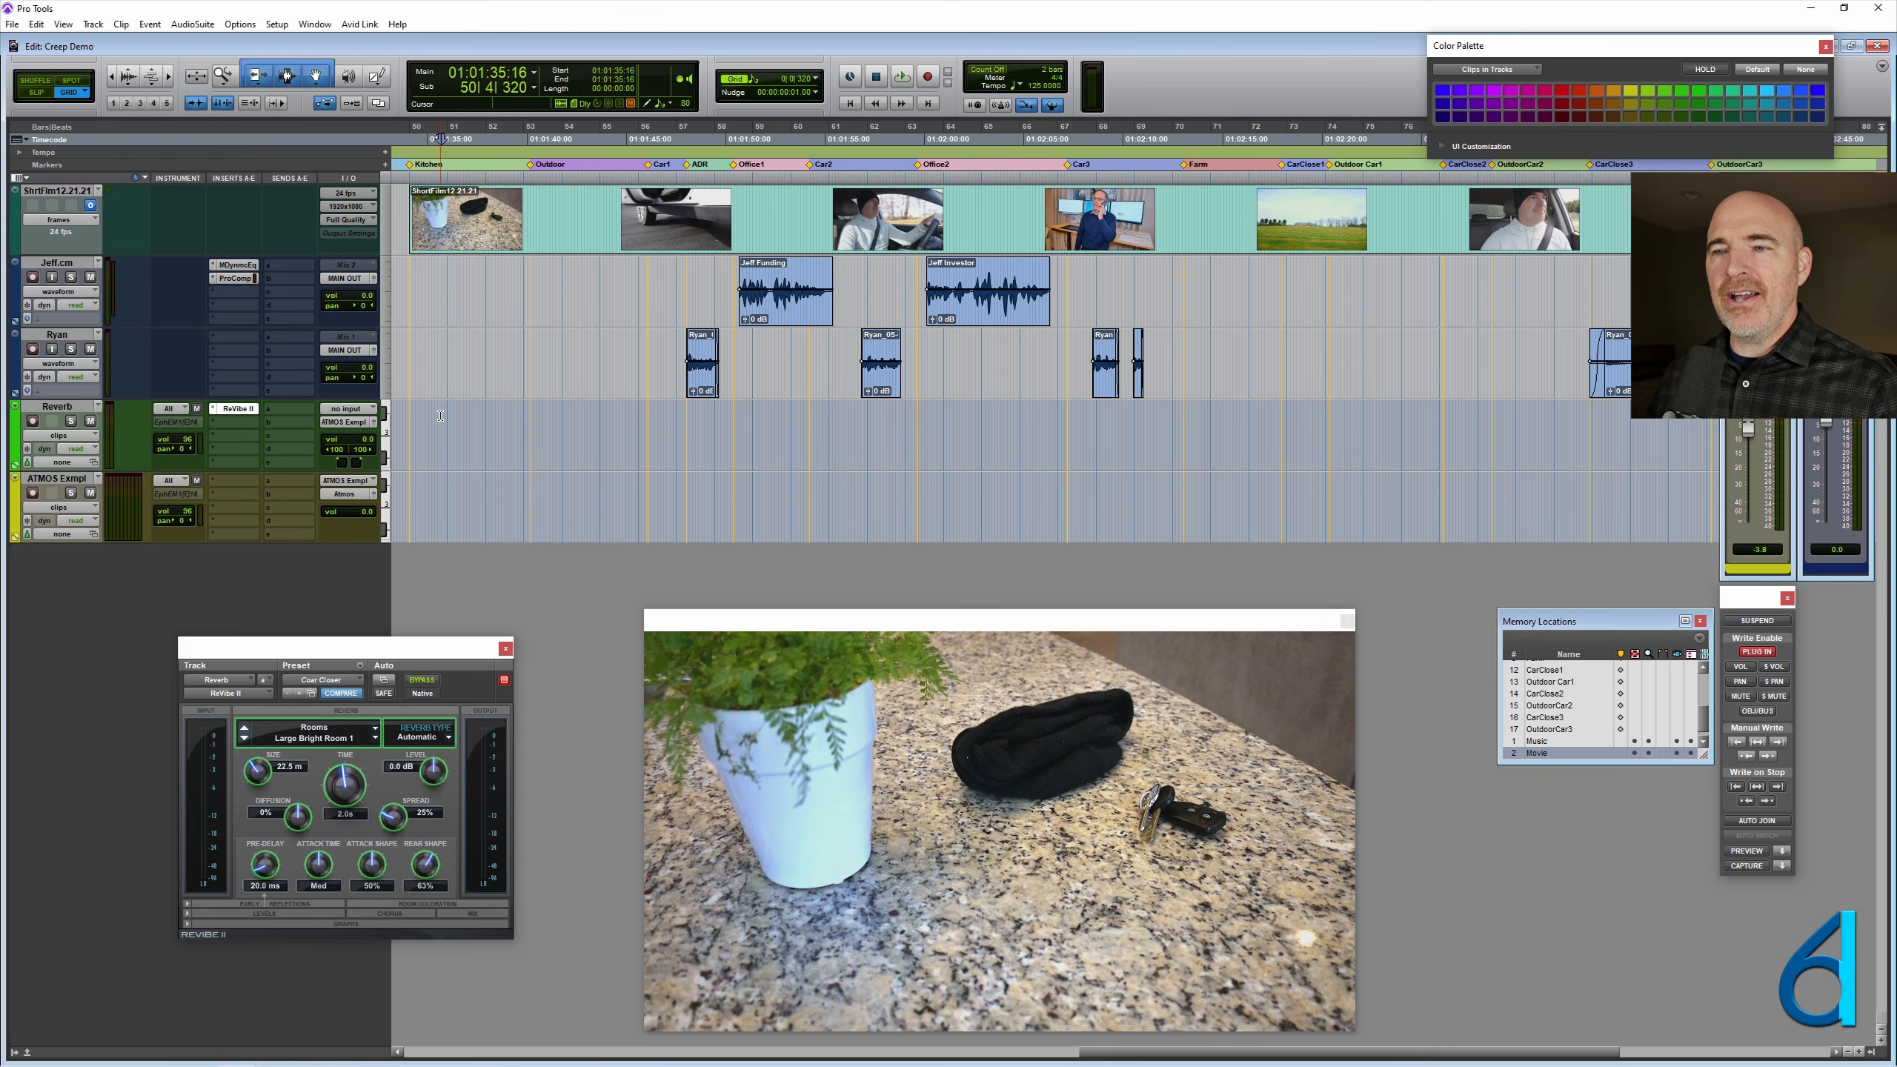
key("ctrl+]")
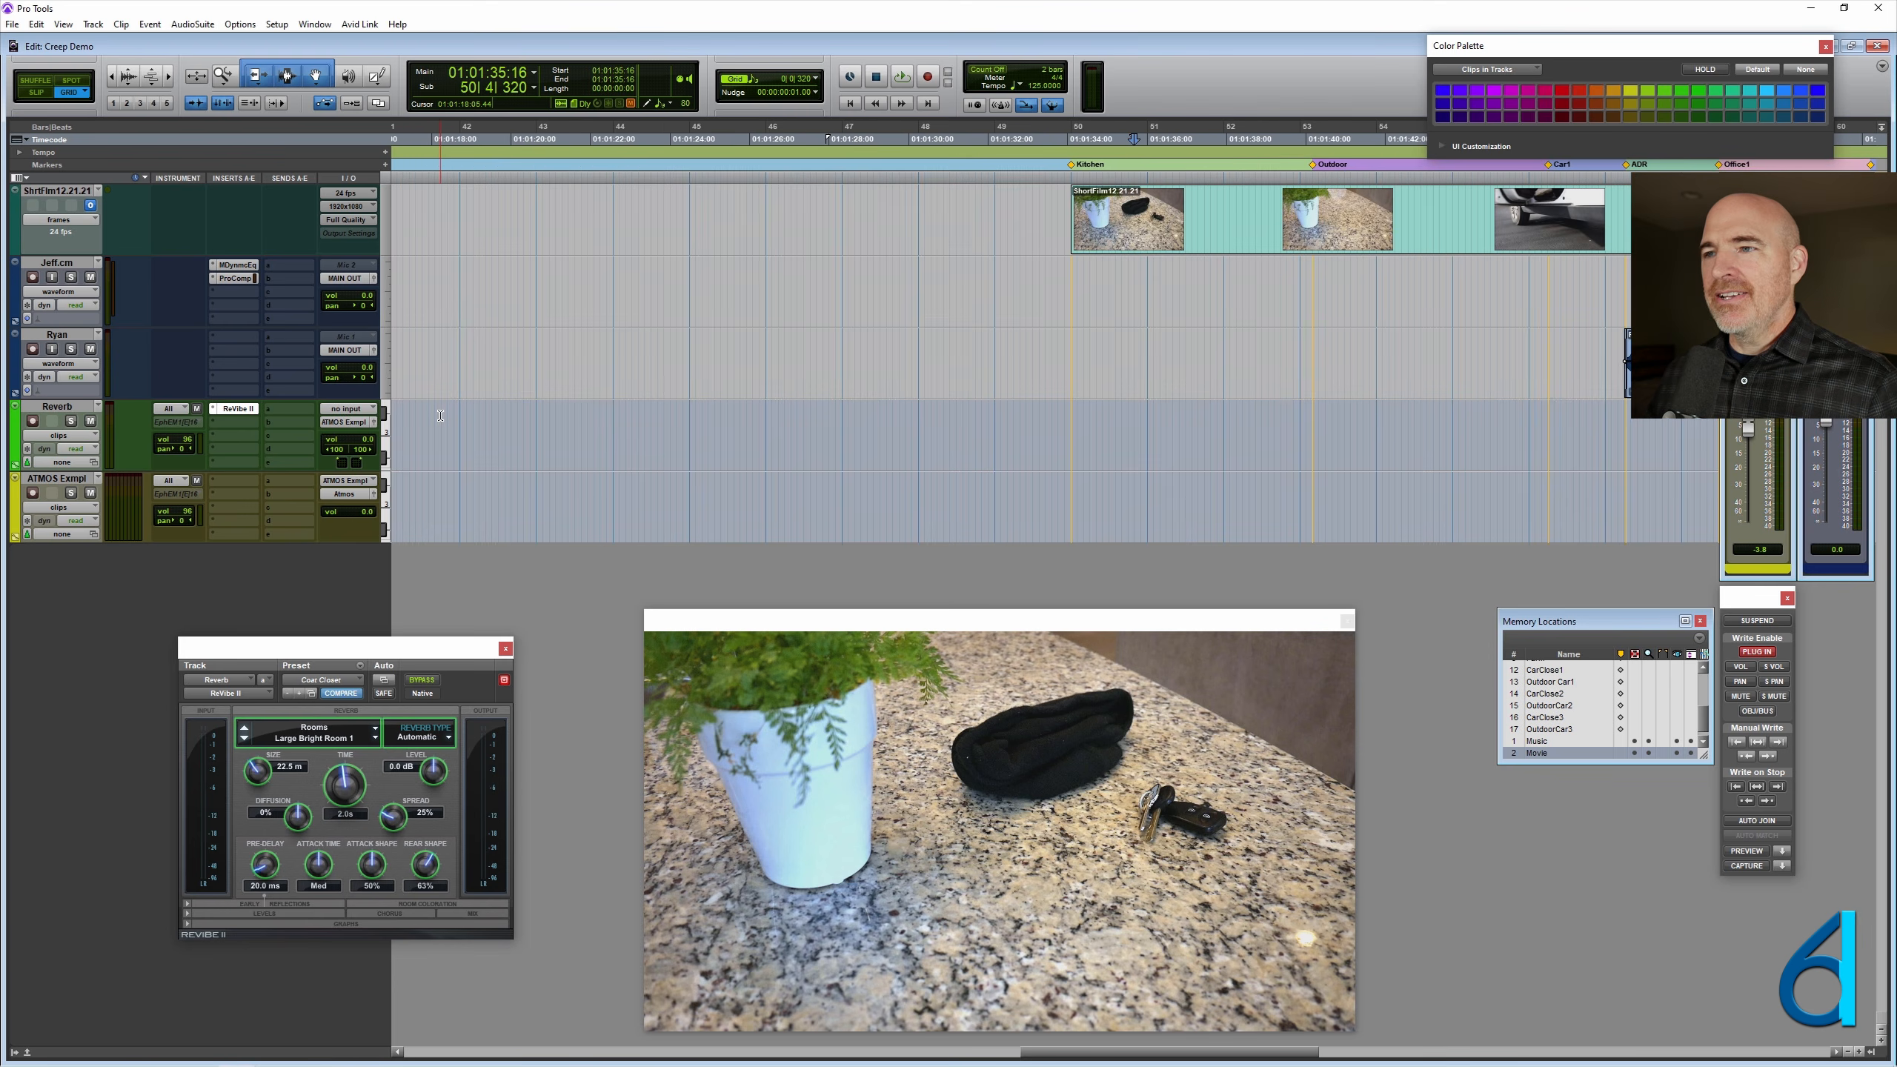
scroll(441, 416, "right", 3)
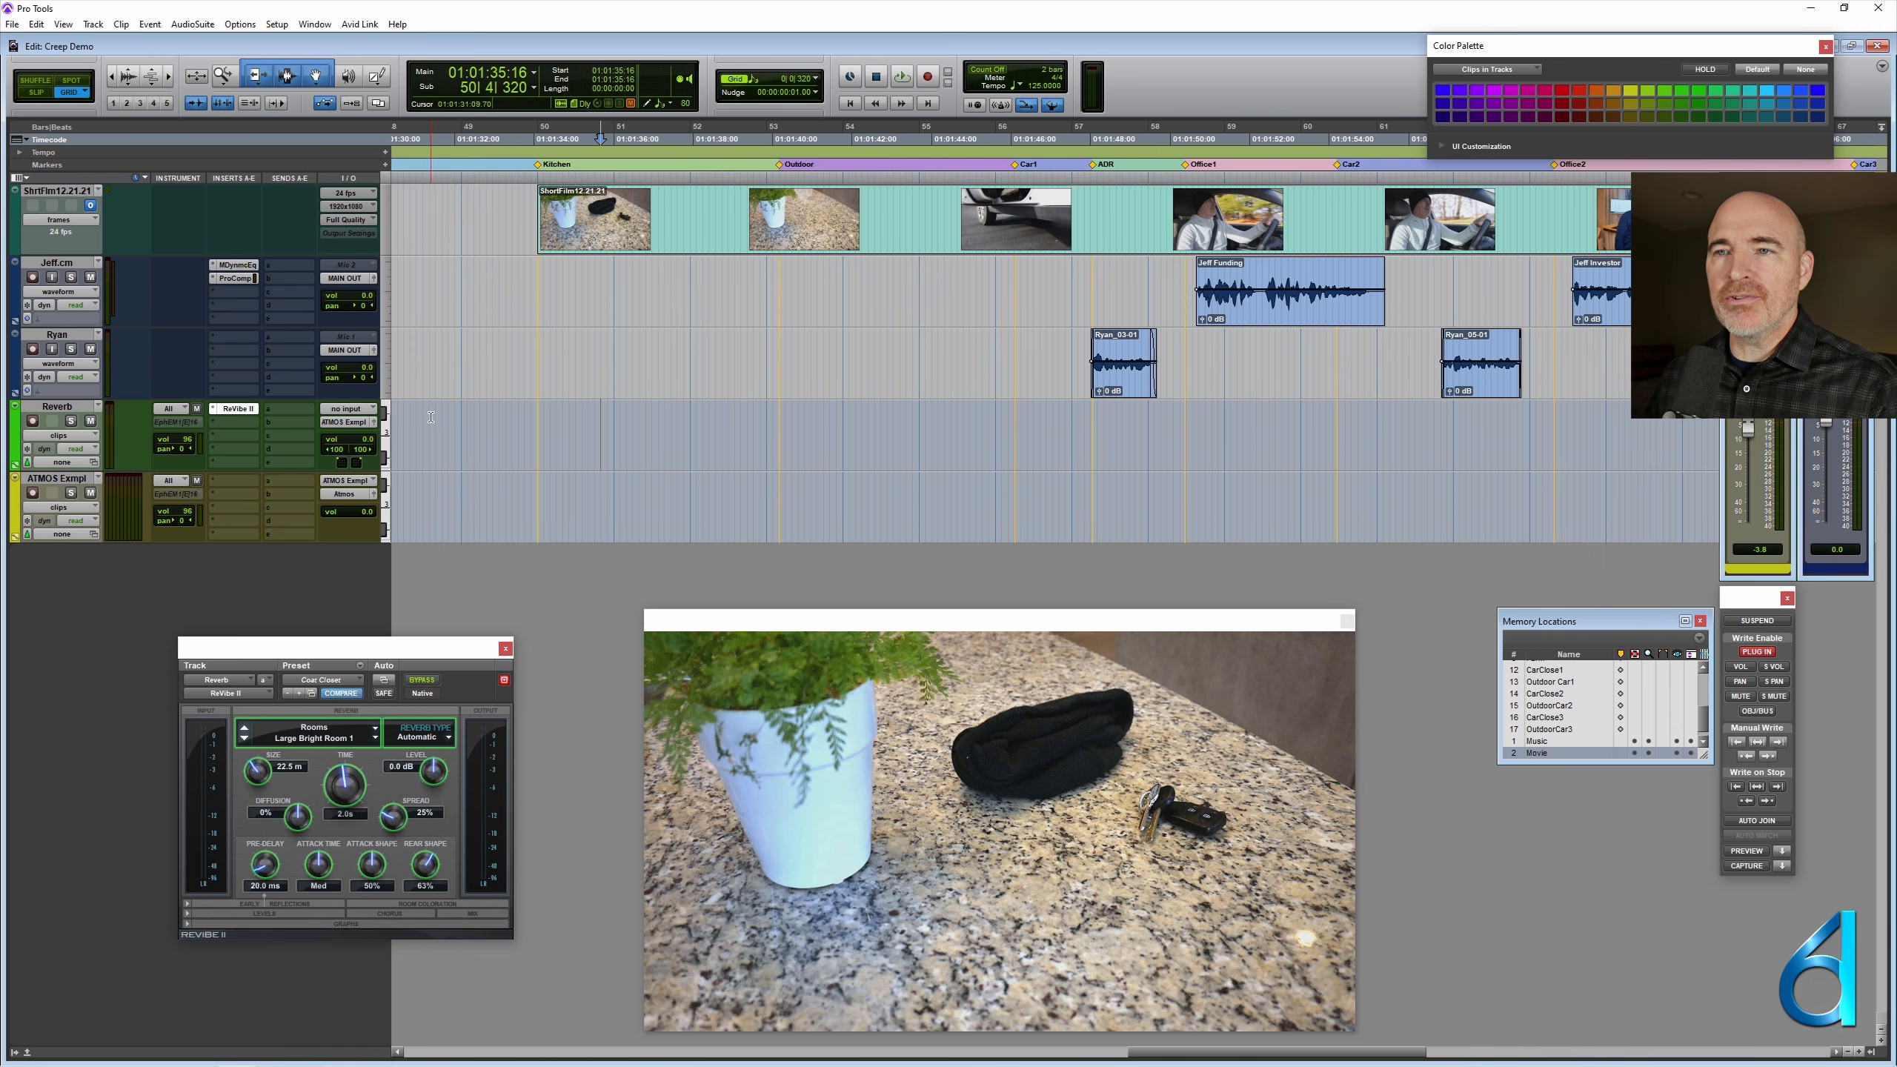
left_click(538, 411)
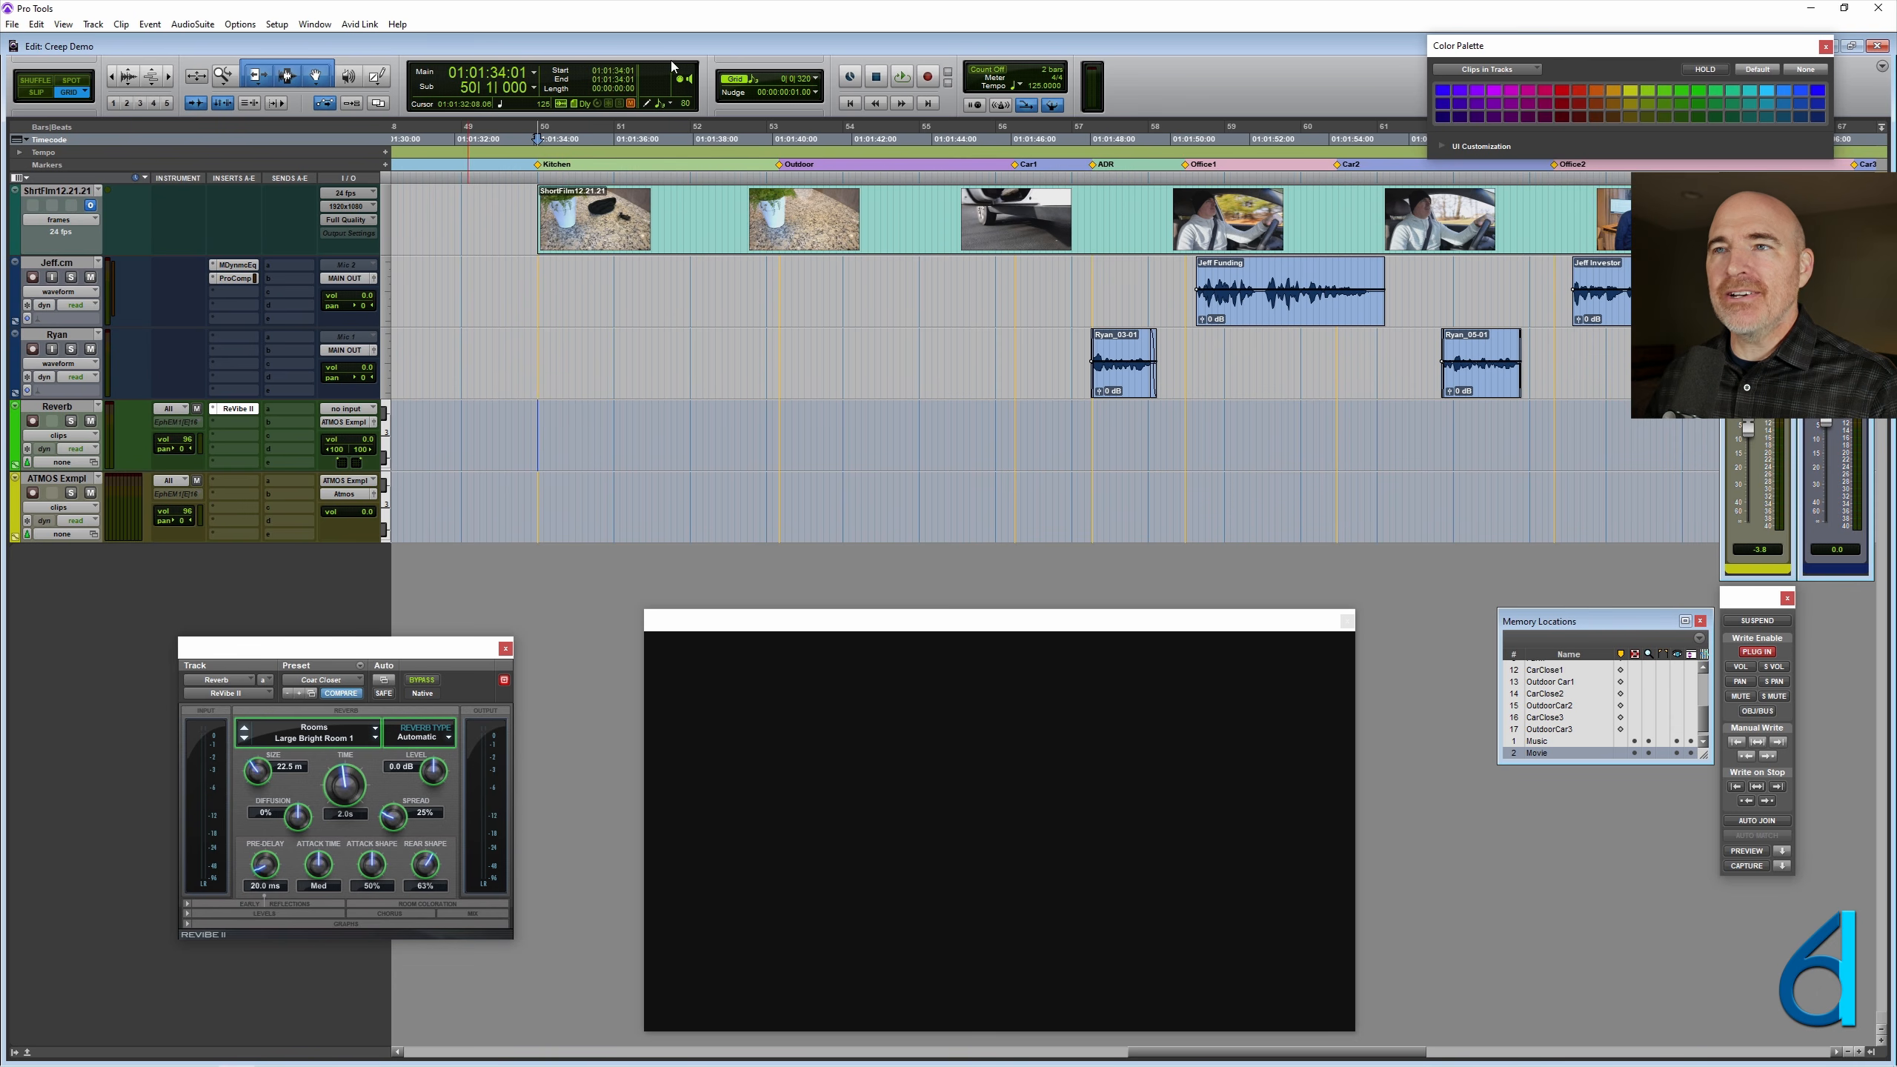
left_click(814, 80)
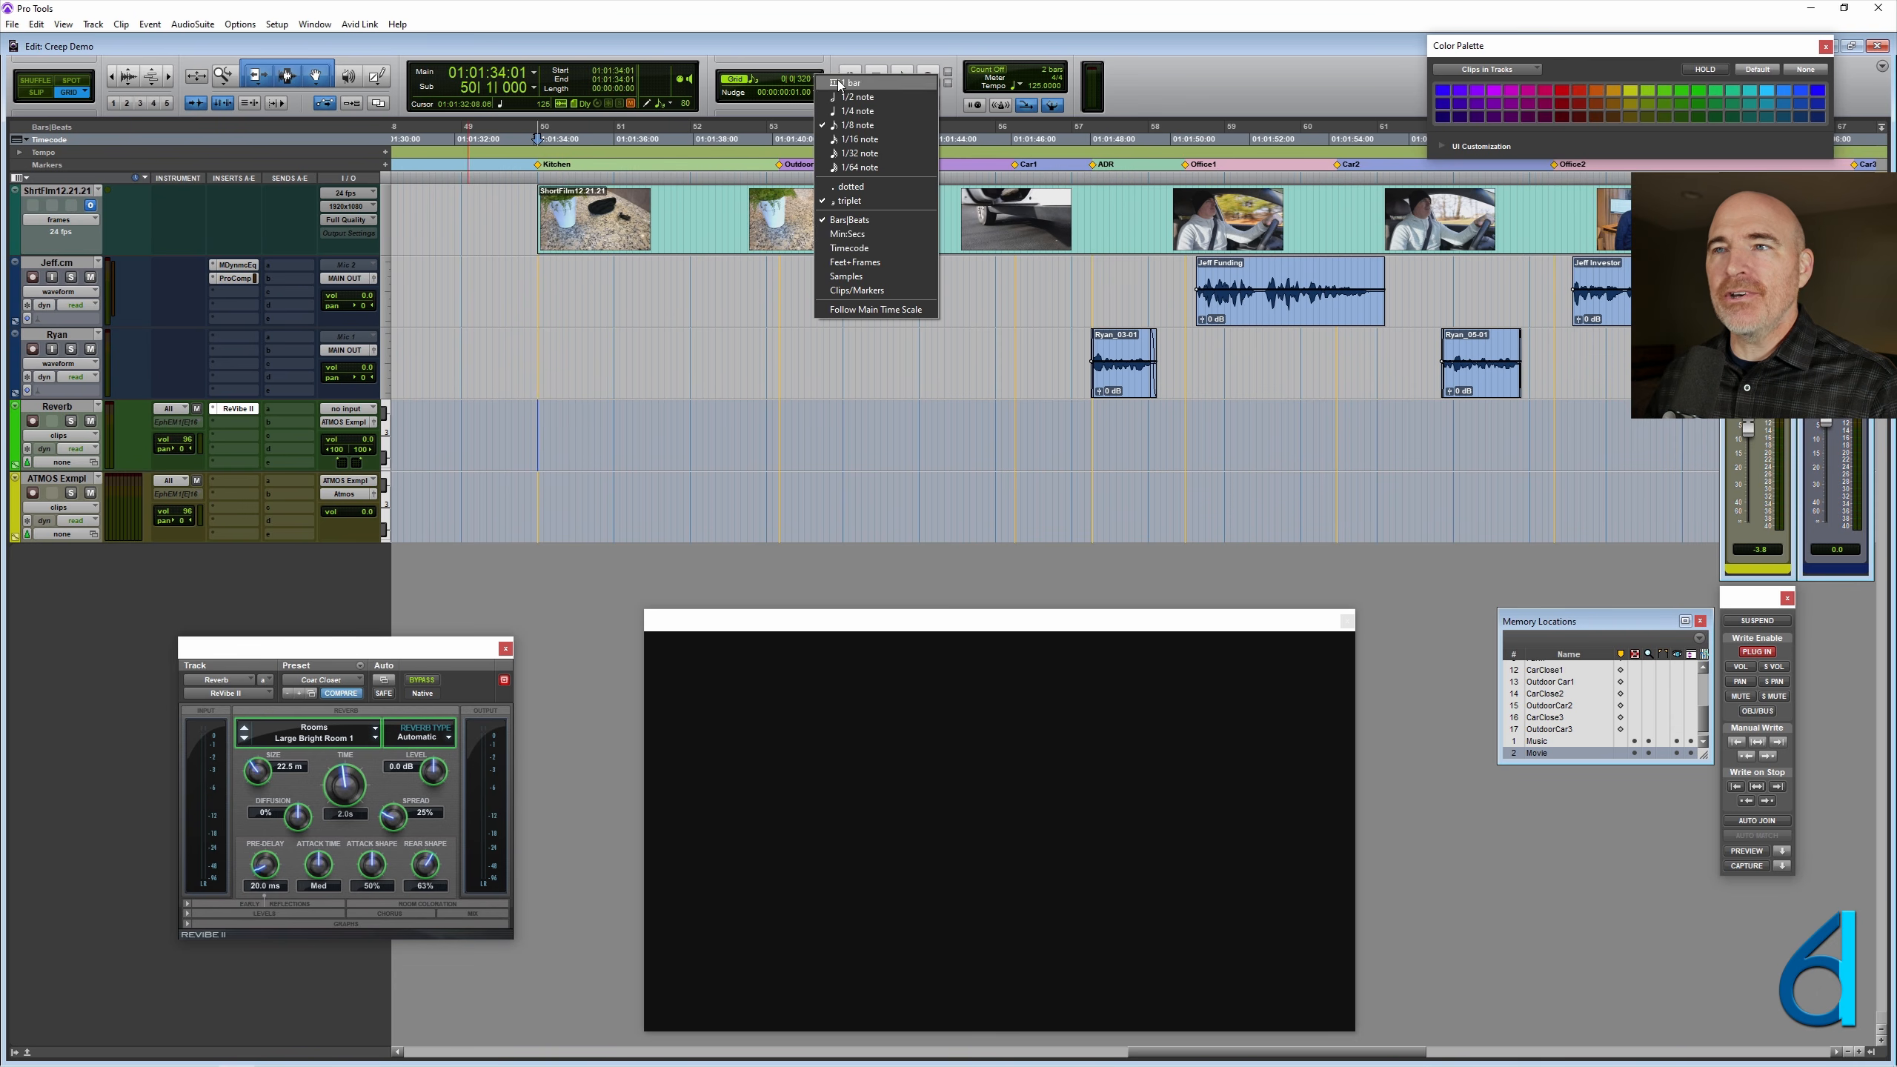
left_click(861, 243)
- Check the timecode grid around the Kitchen marker and look over the named clips on Reverb before the film's start
left_click(629, 411)
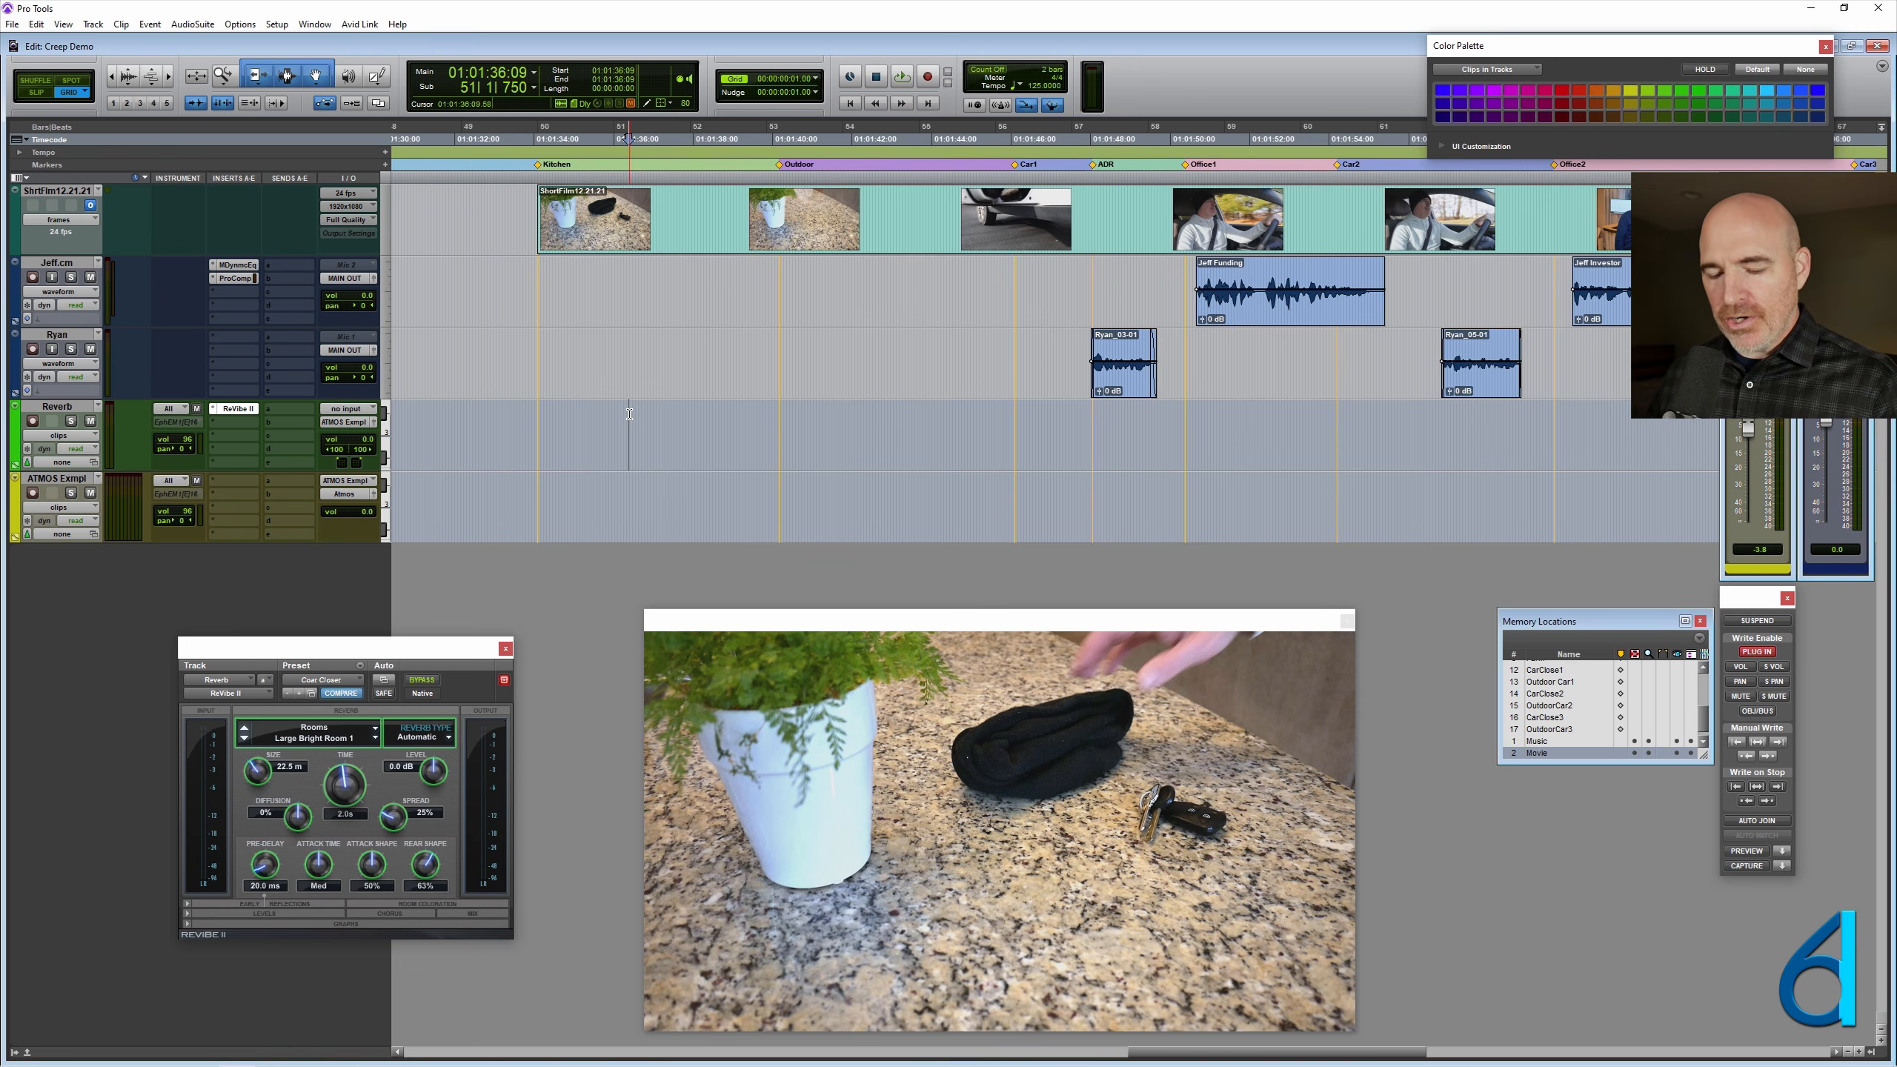
key("ctrl+]")
key("ctrl+]")
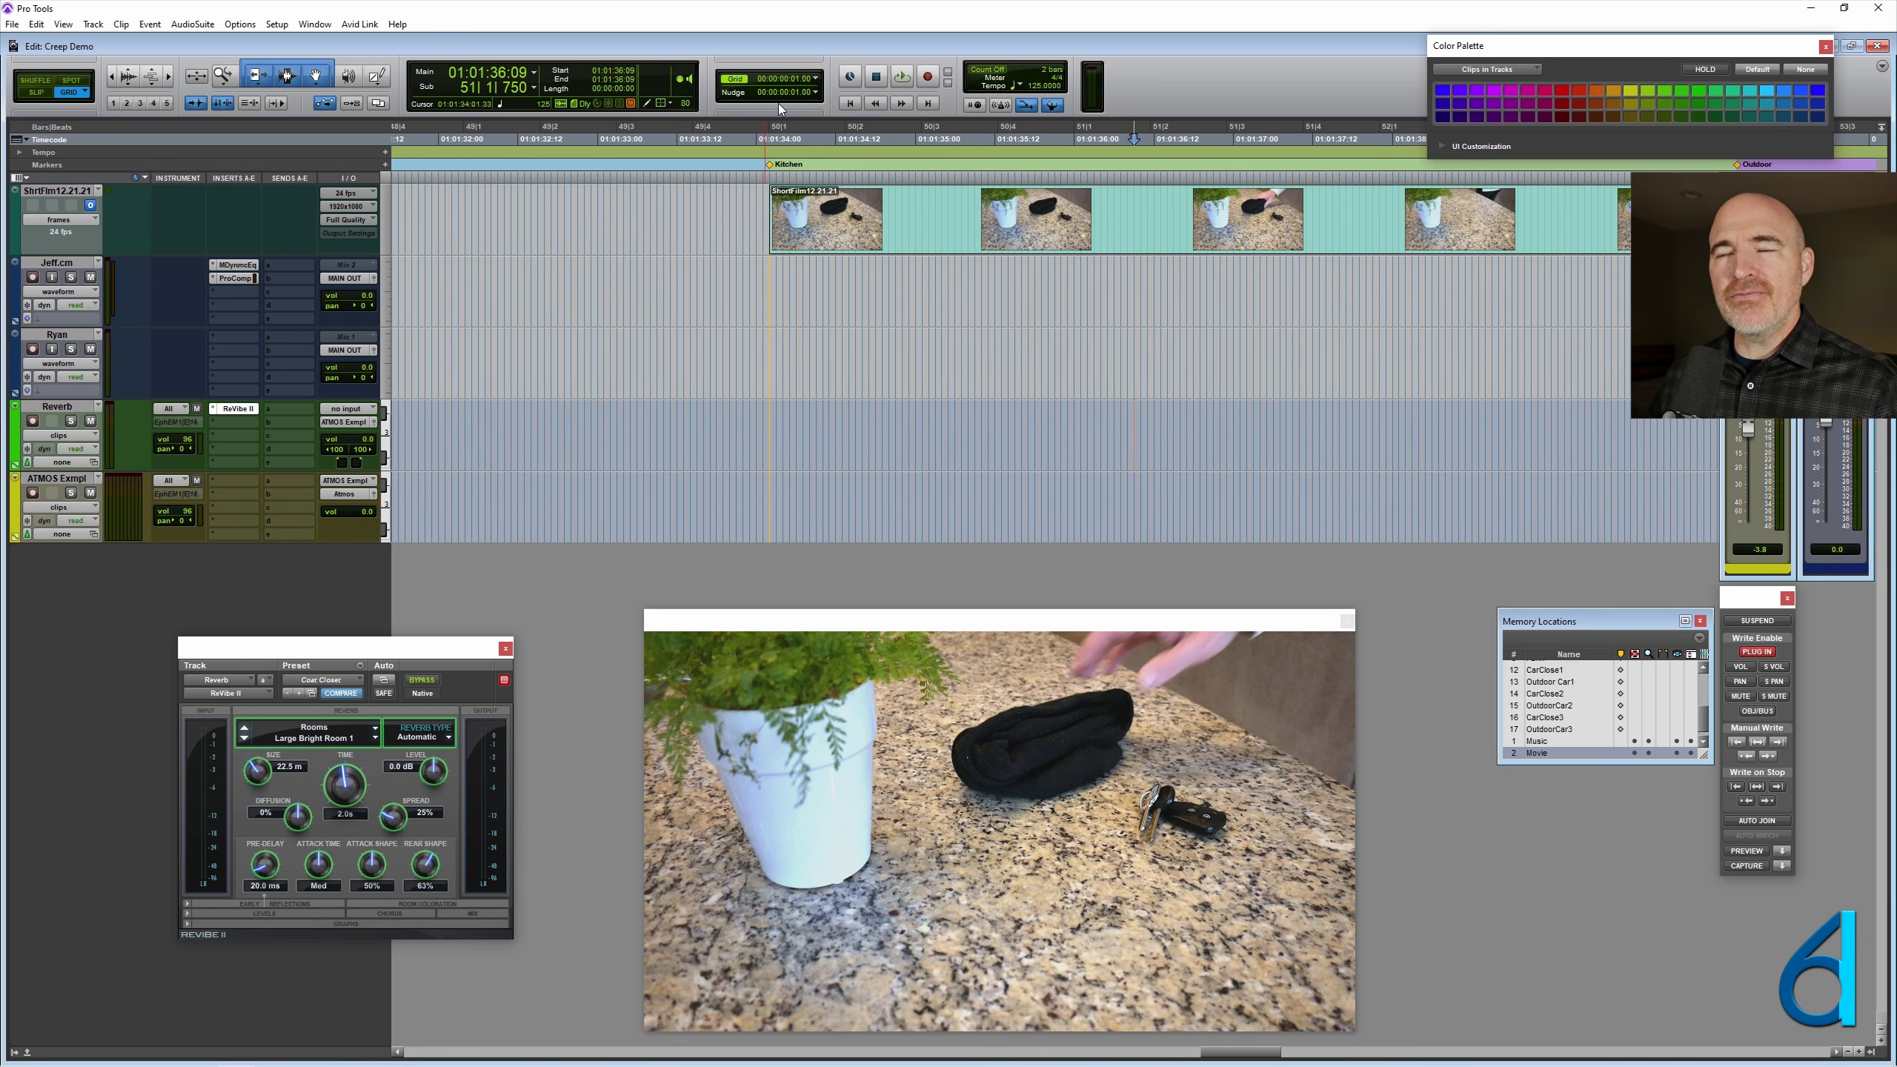
scroll(605, 430, "right", 3)
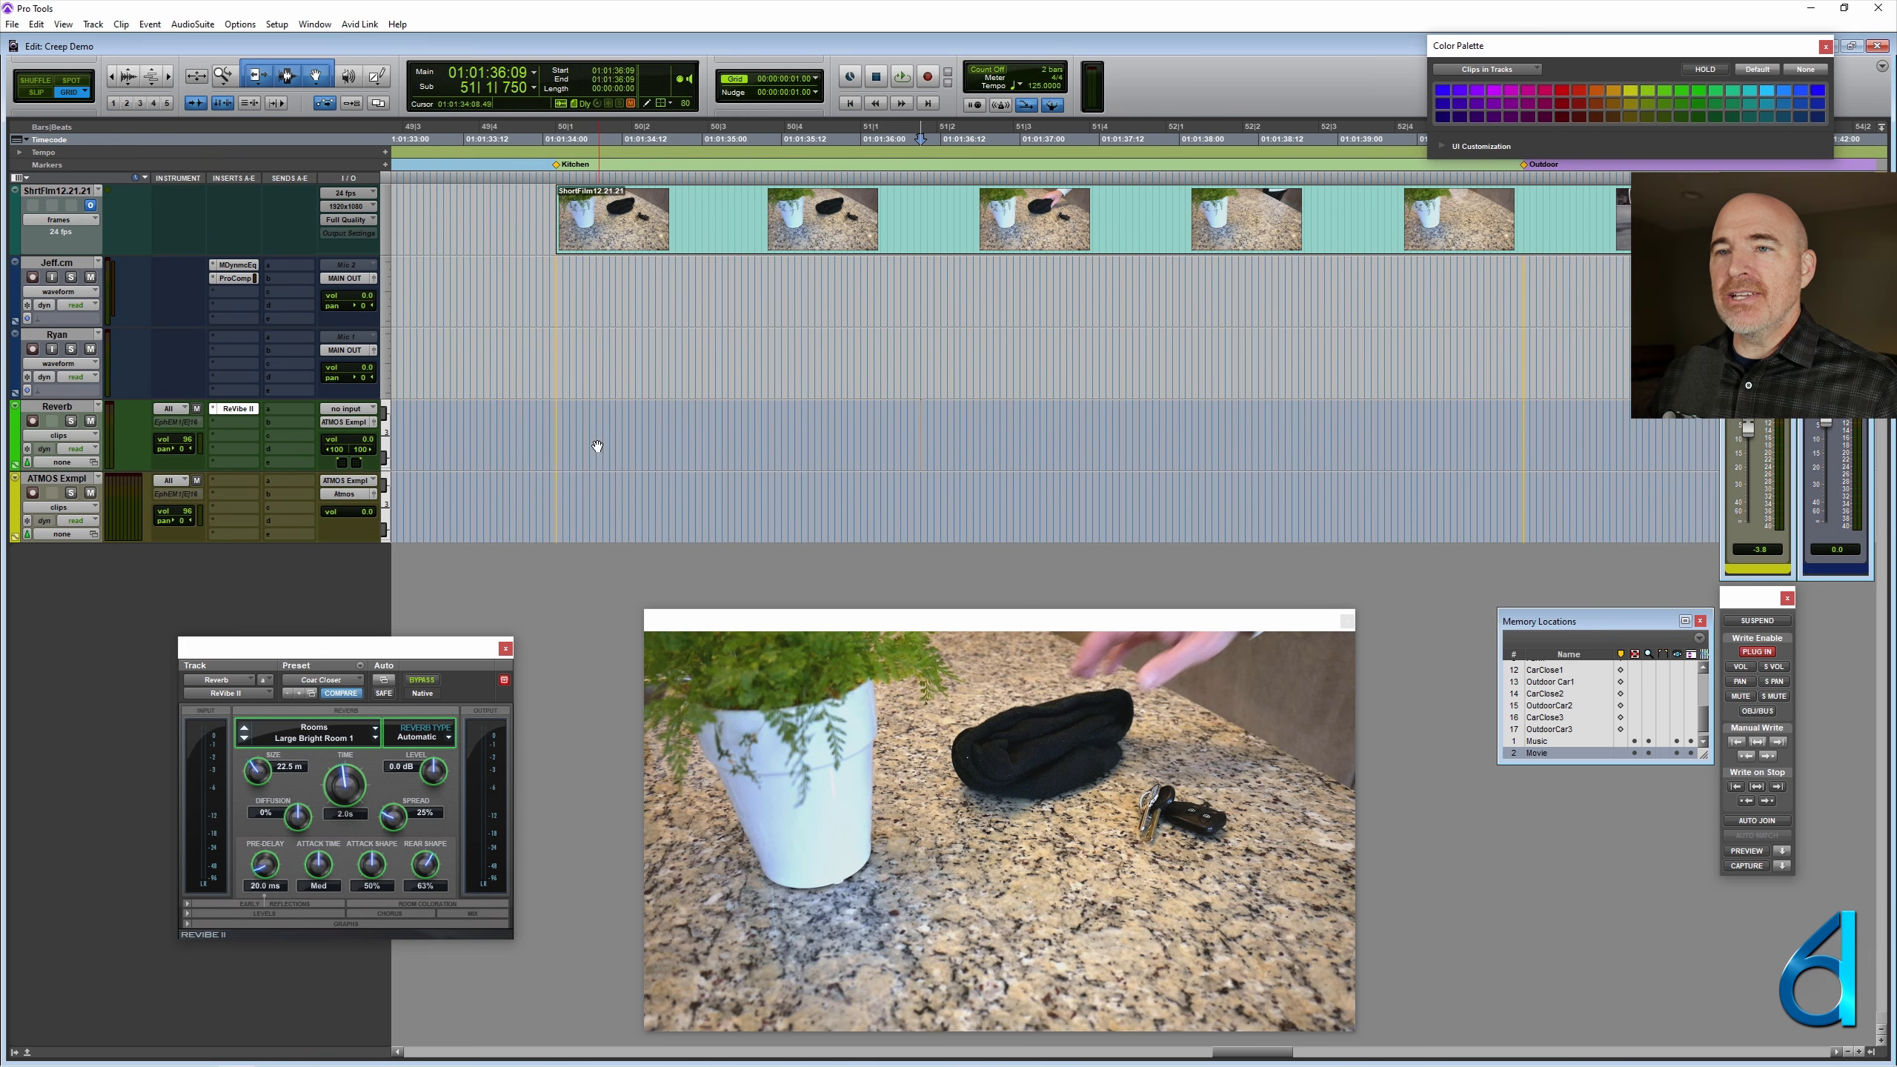
key("r")
key("r")
key("r")
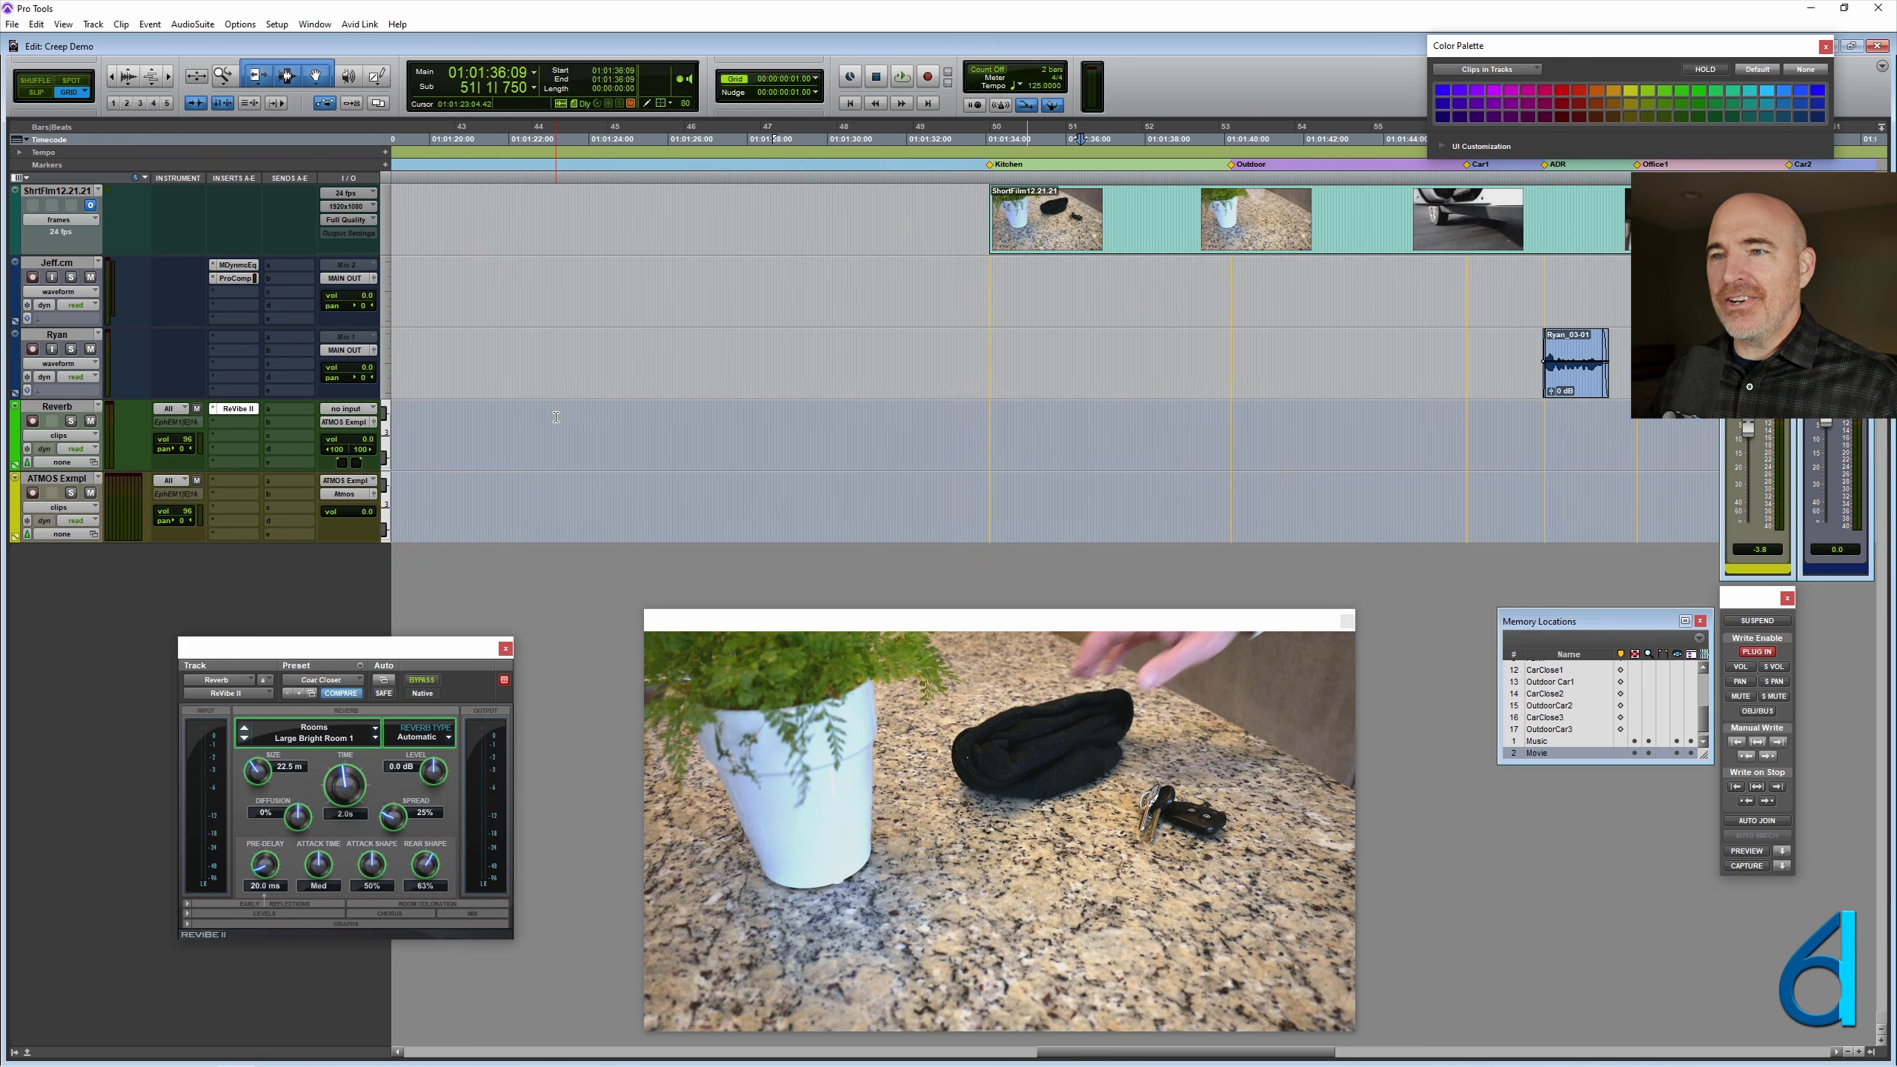
key("r")
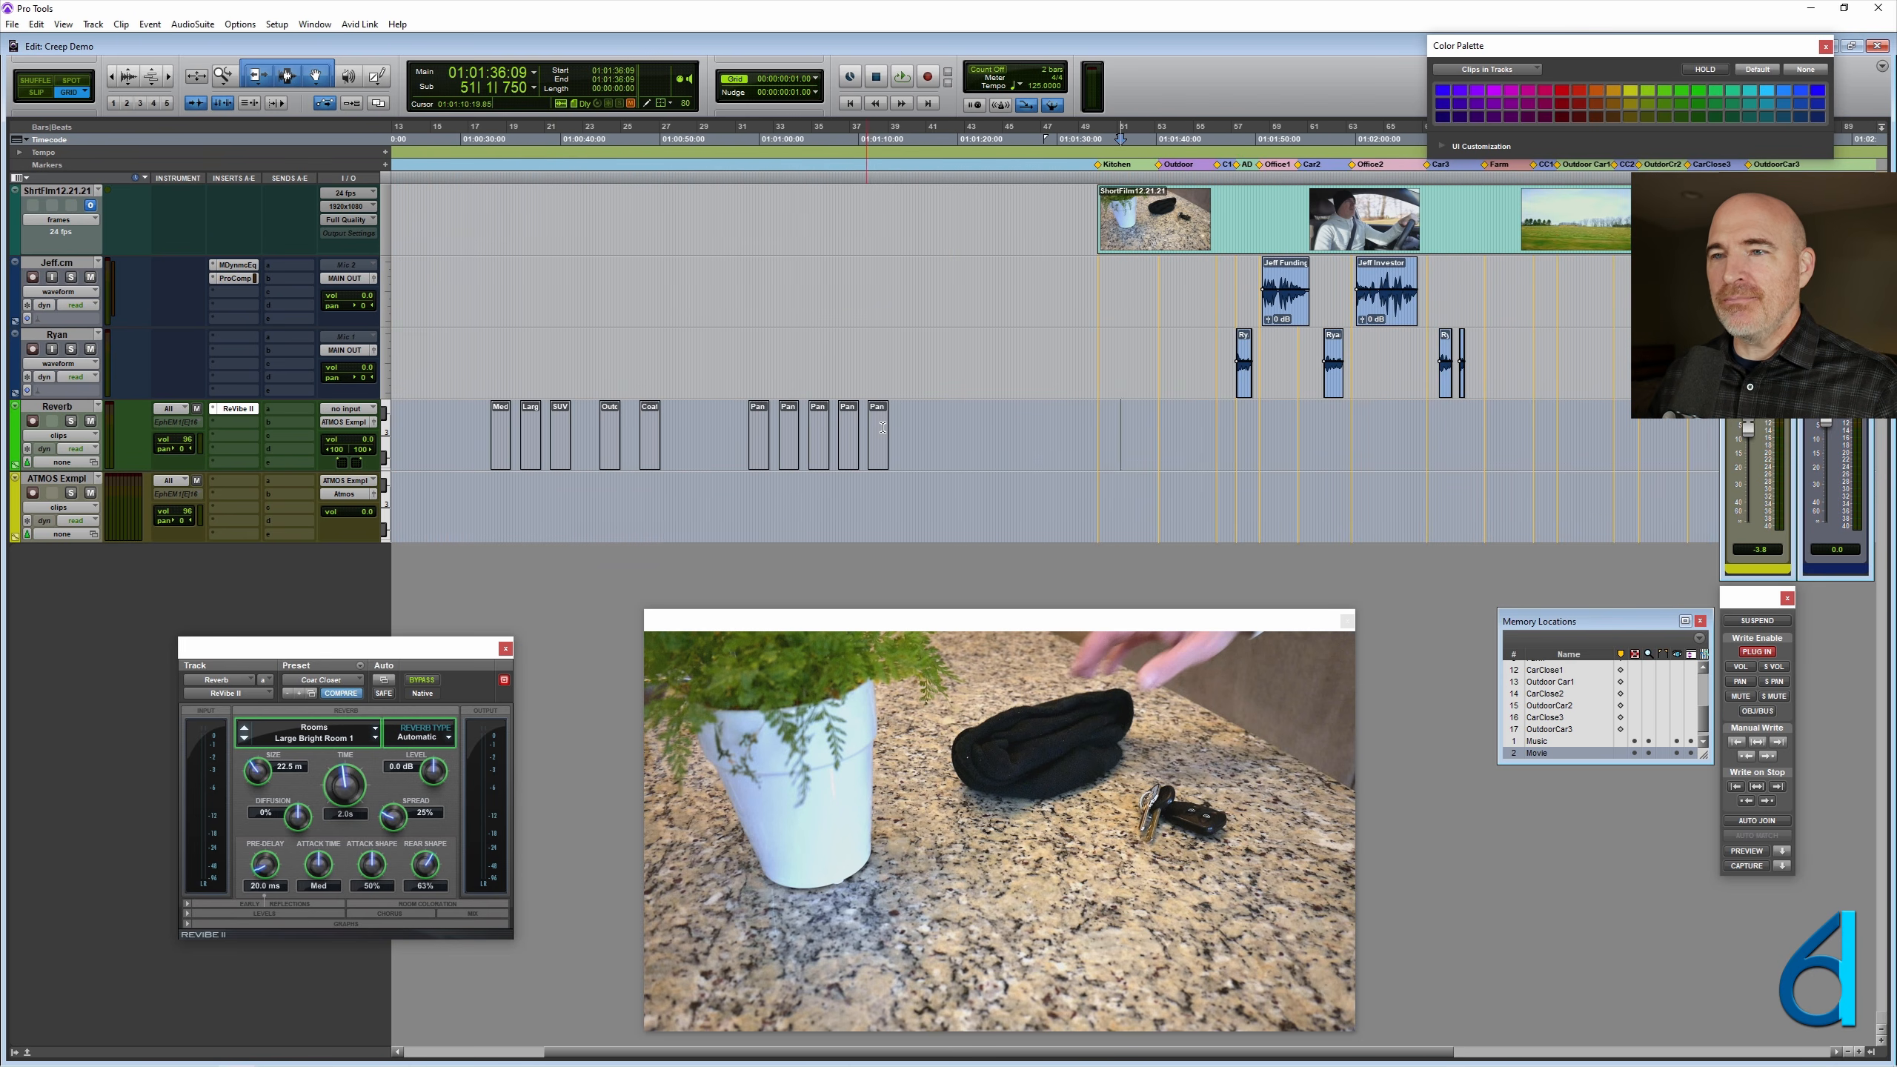
left_click(692, 448)
key("t")
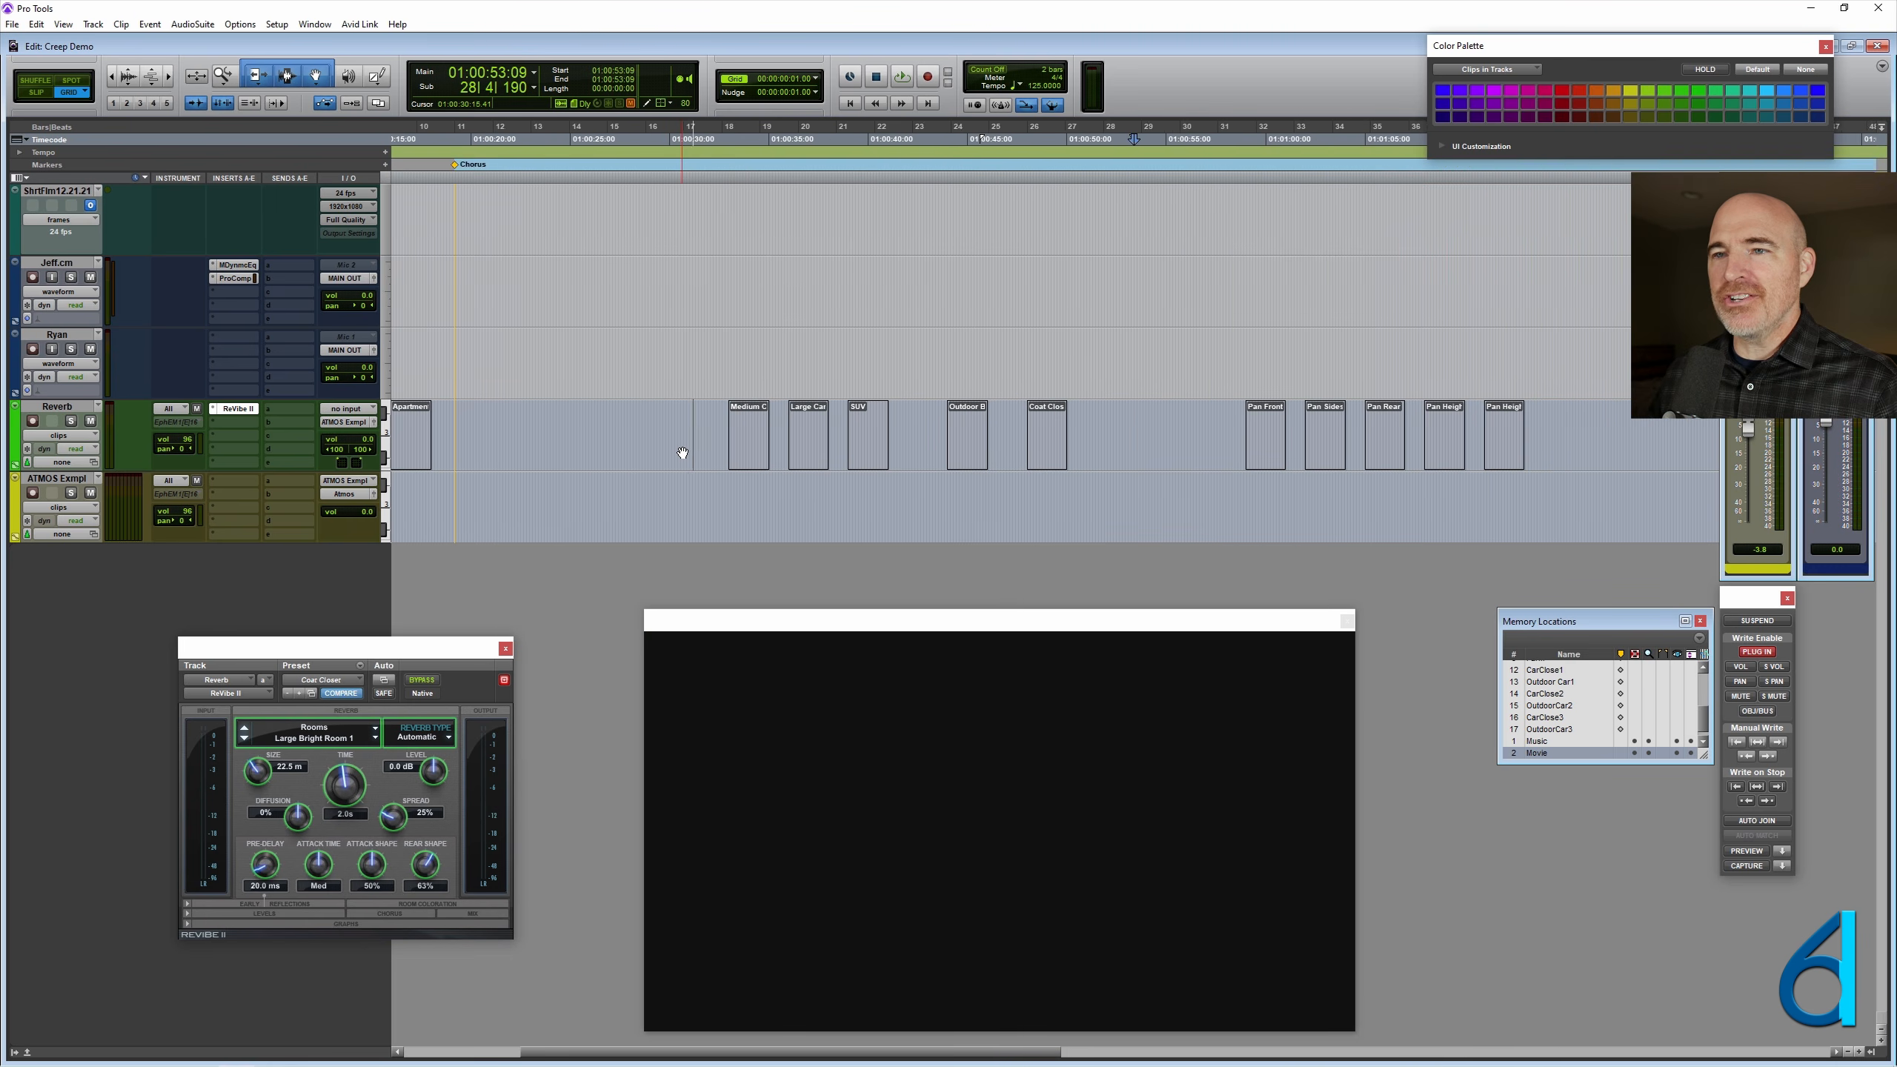
key("r")
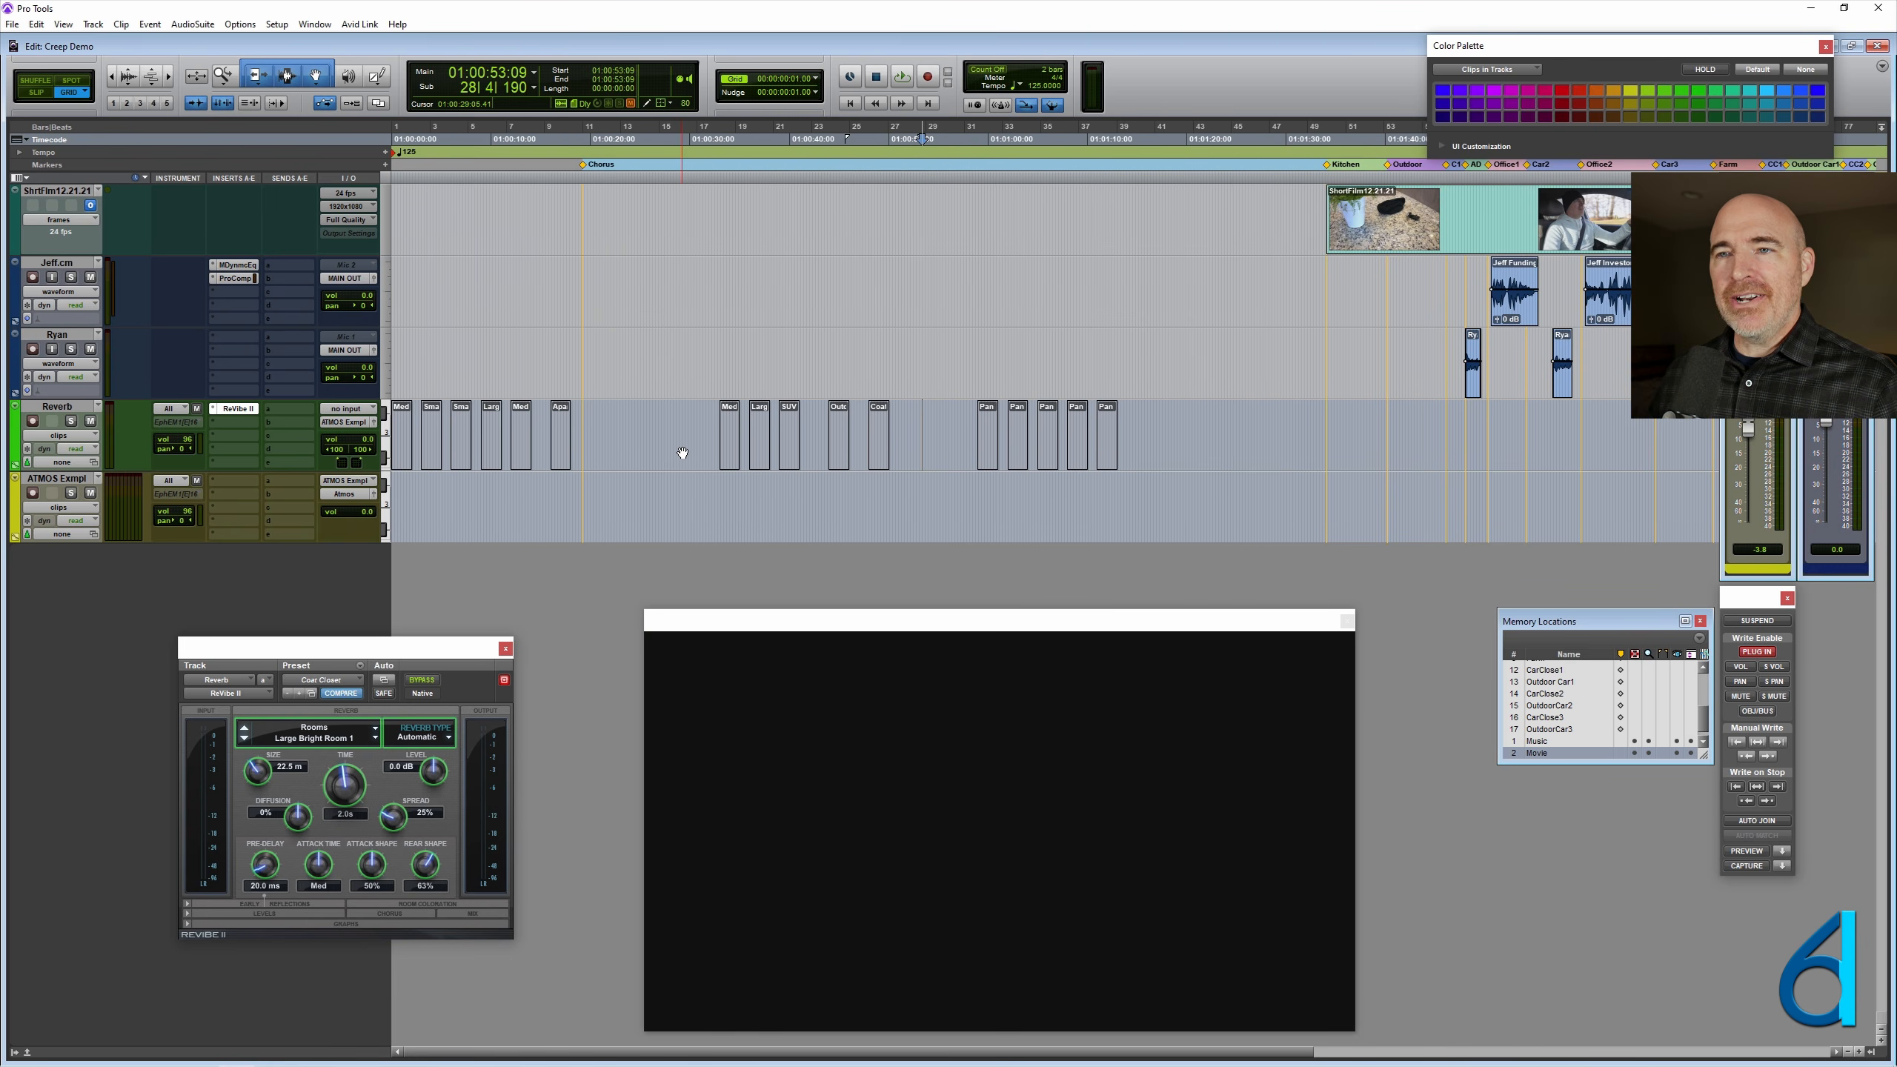
left_click(668, 423)
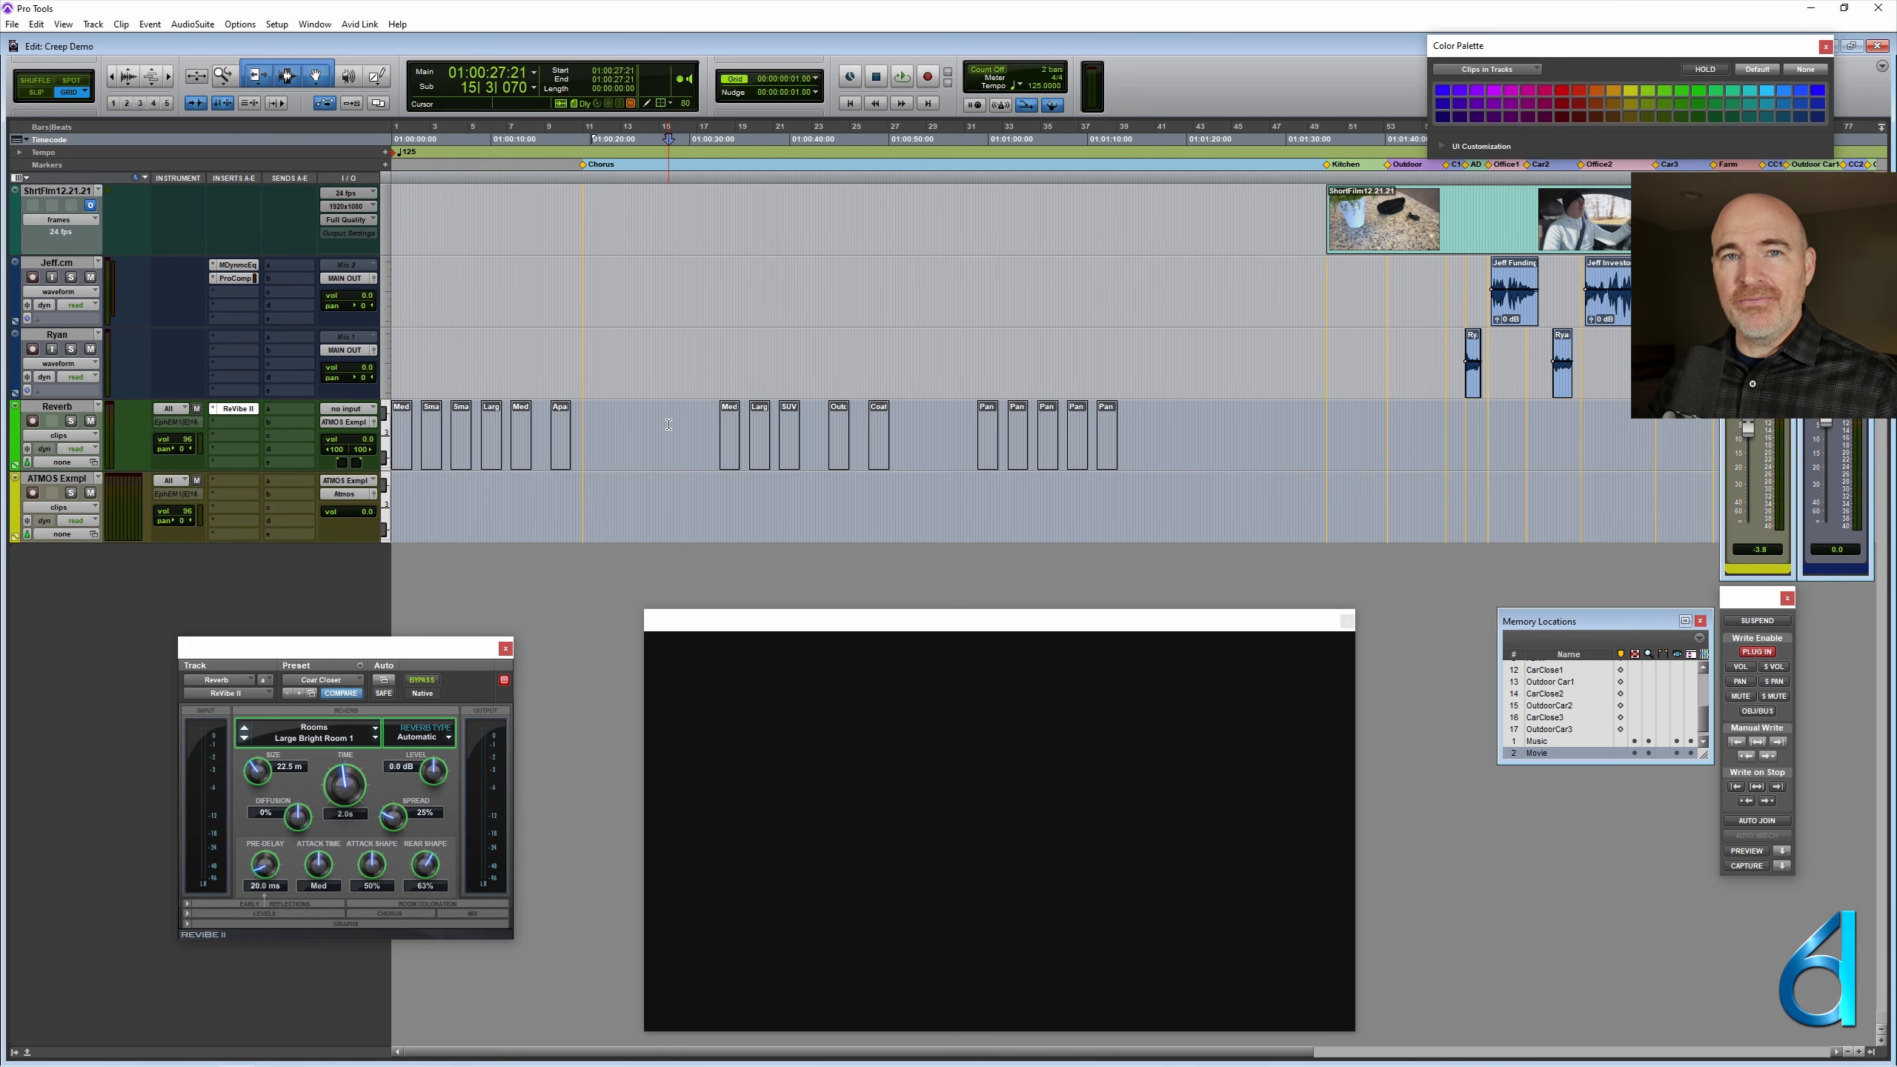
- Step through the Reverb clips from Medium Reflective to Apartment Drywall, comparing the ReVibe II preset each one recalls
left_click(402, 446)
key("t")
key("t")
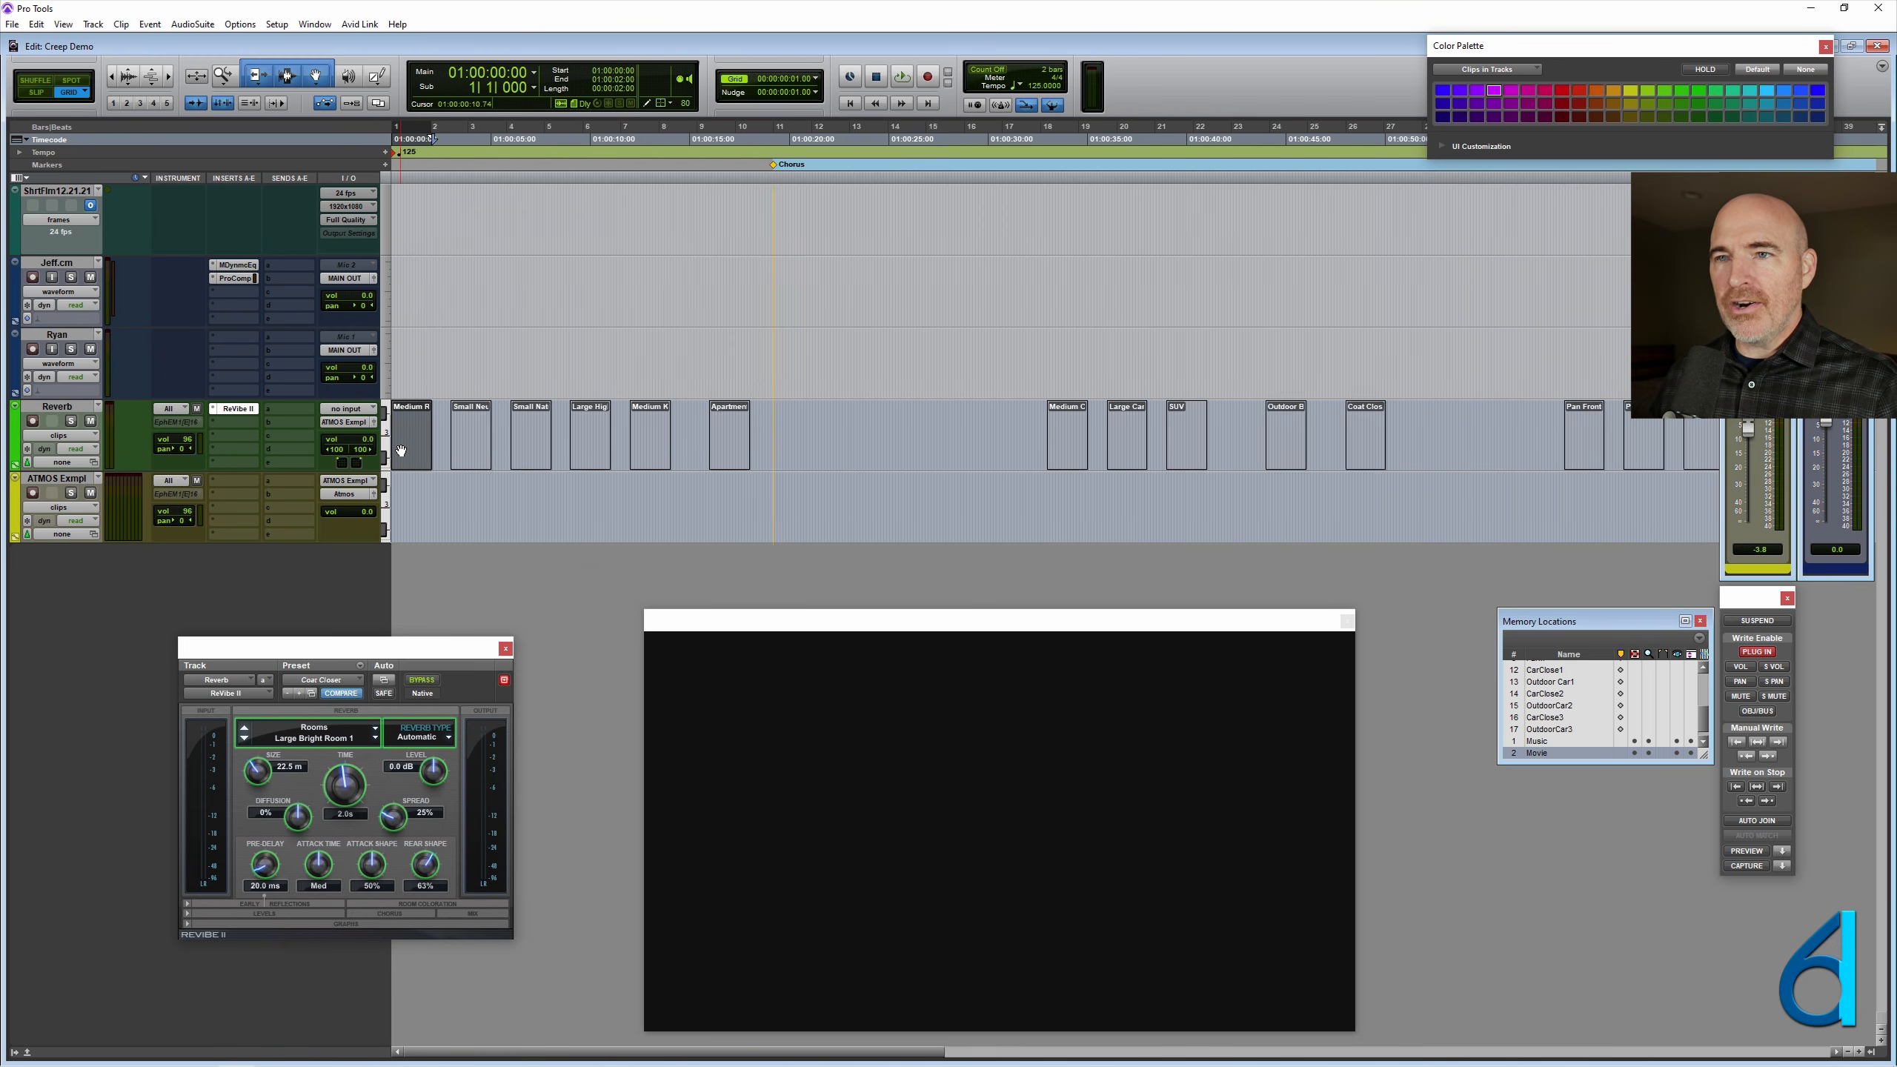
left_click(663, 449)
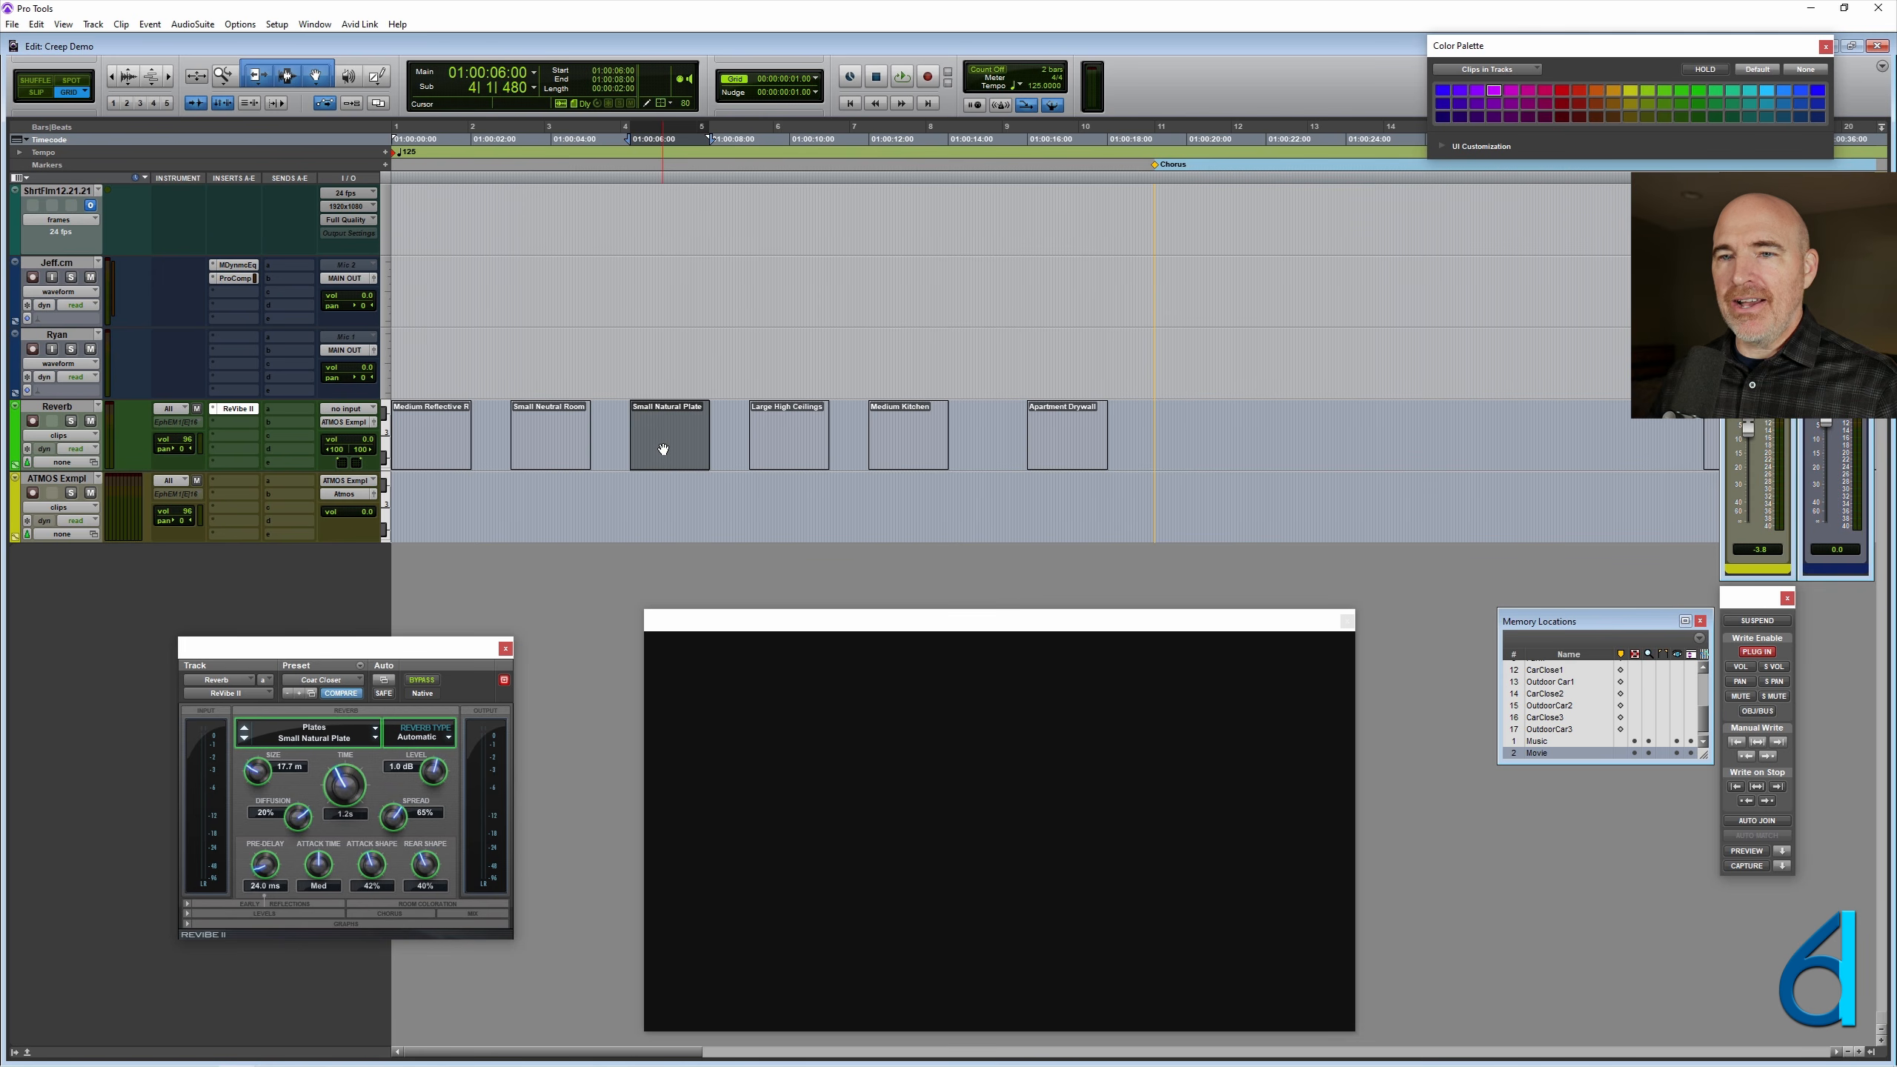
left_click(541, 416)
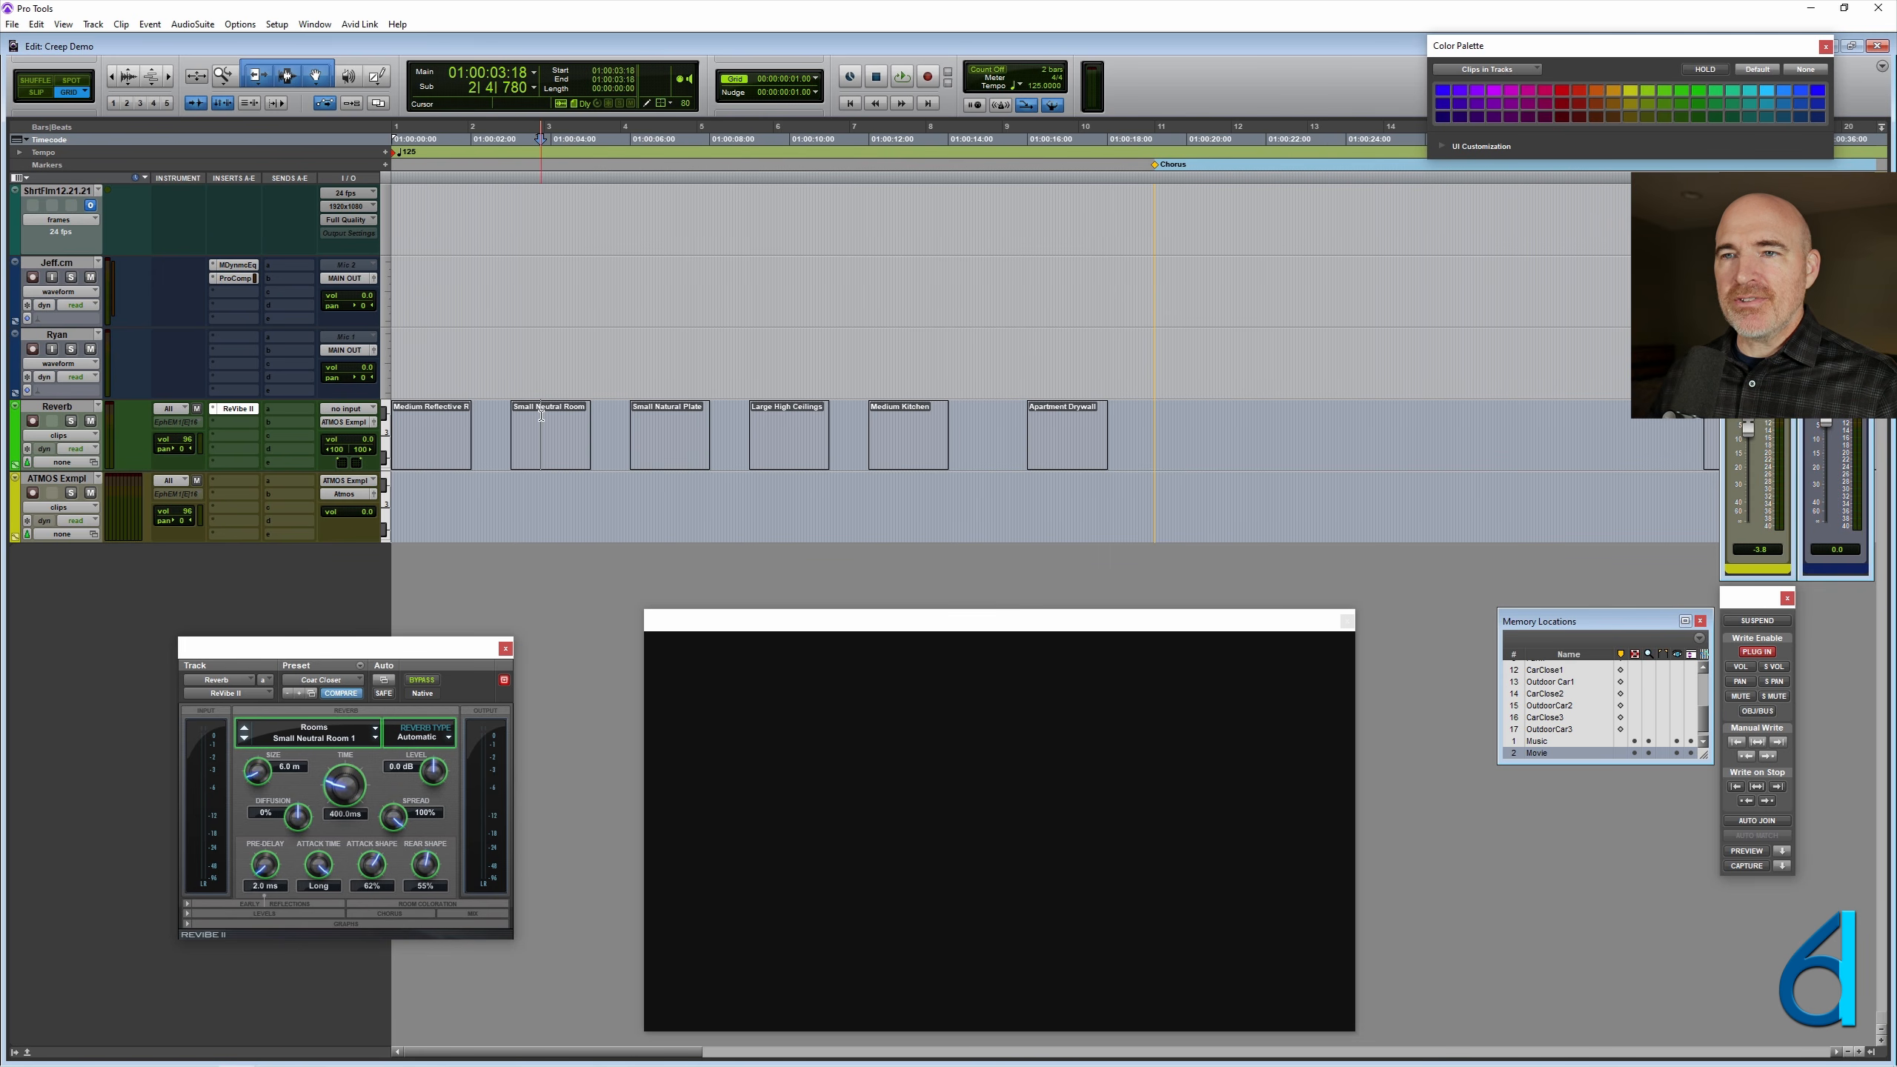
left_click(667, 430)
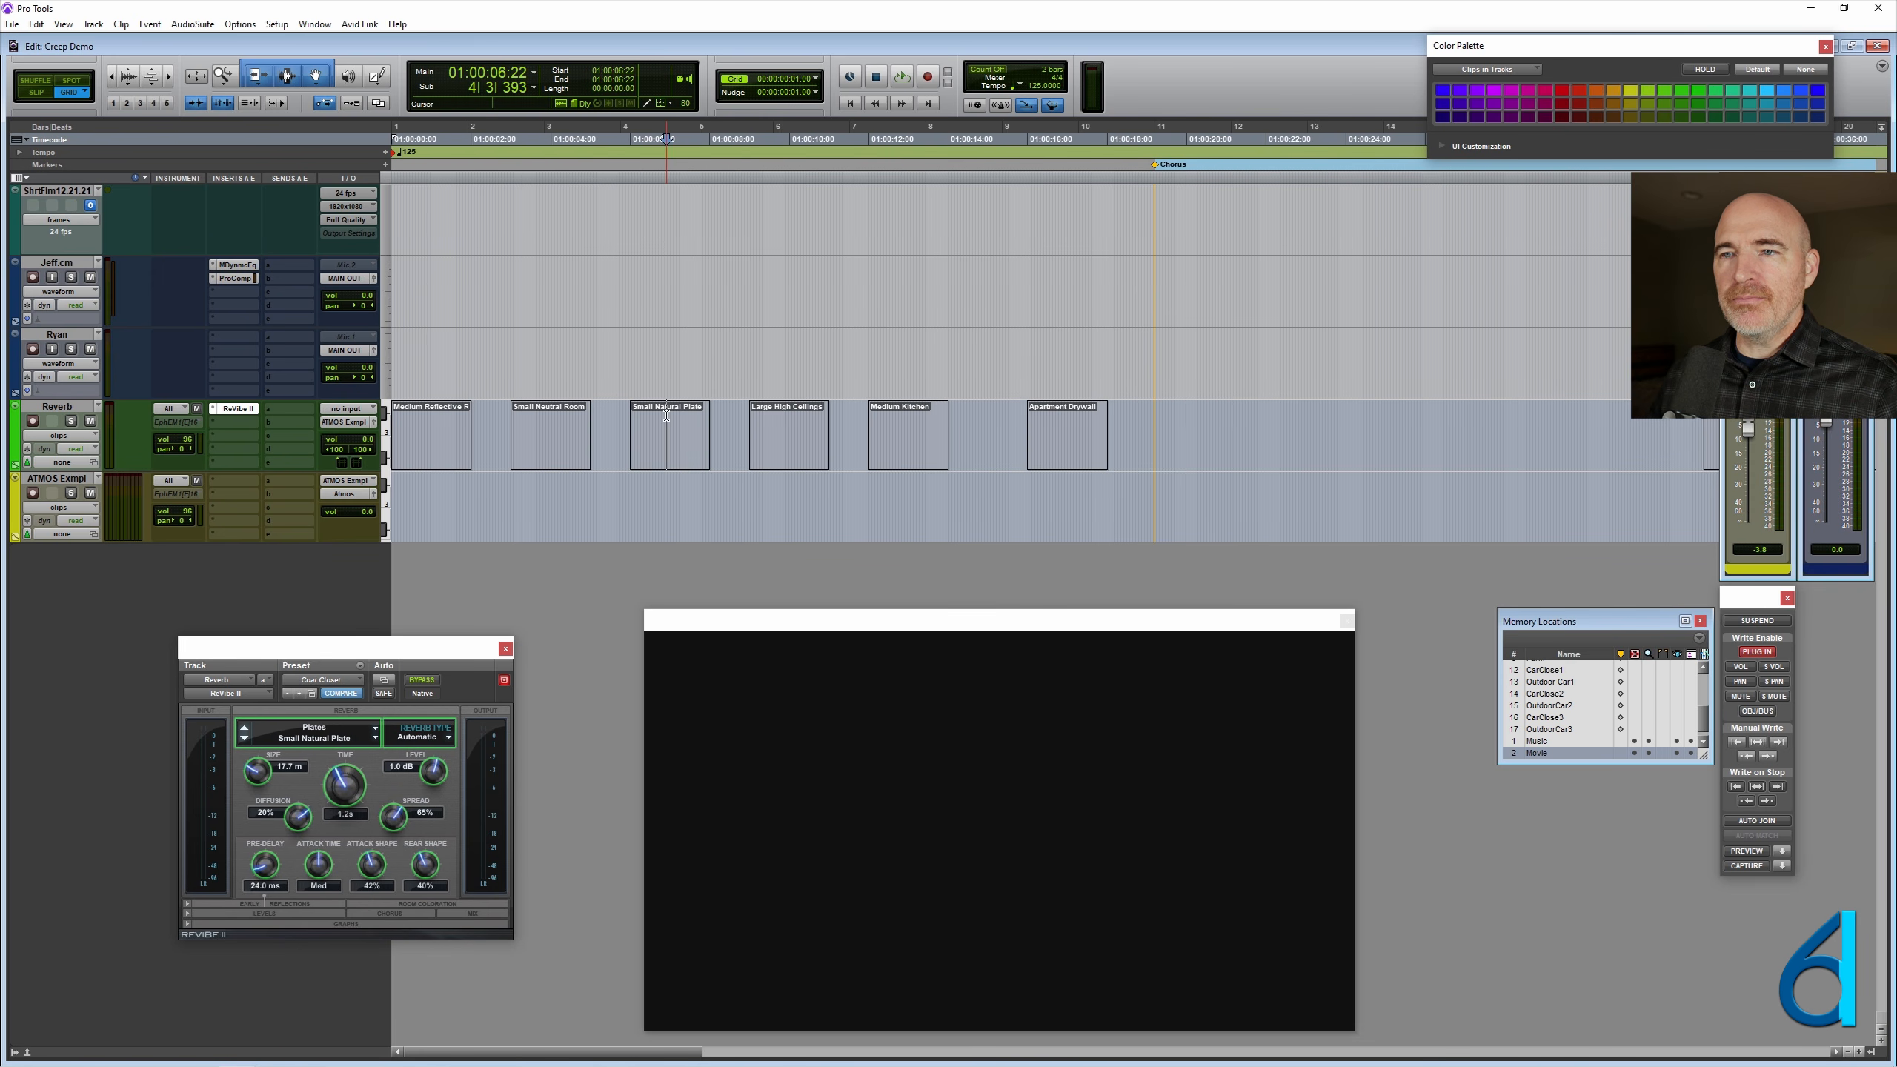
left_click(789, 426)
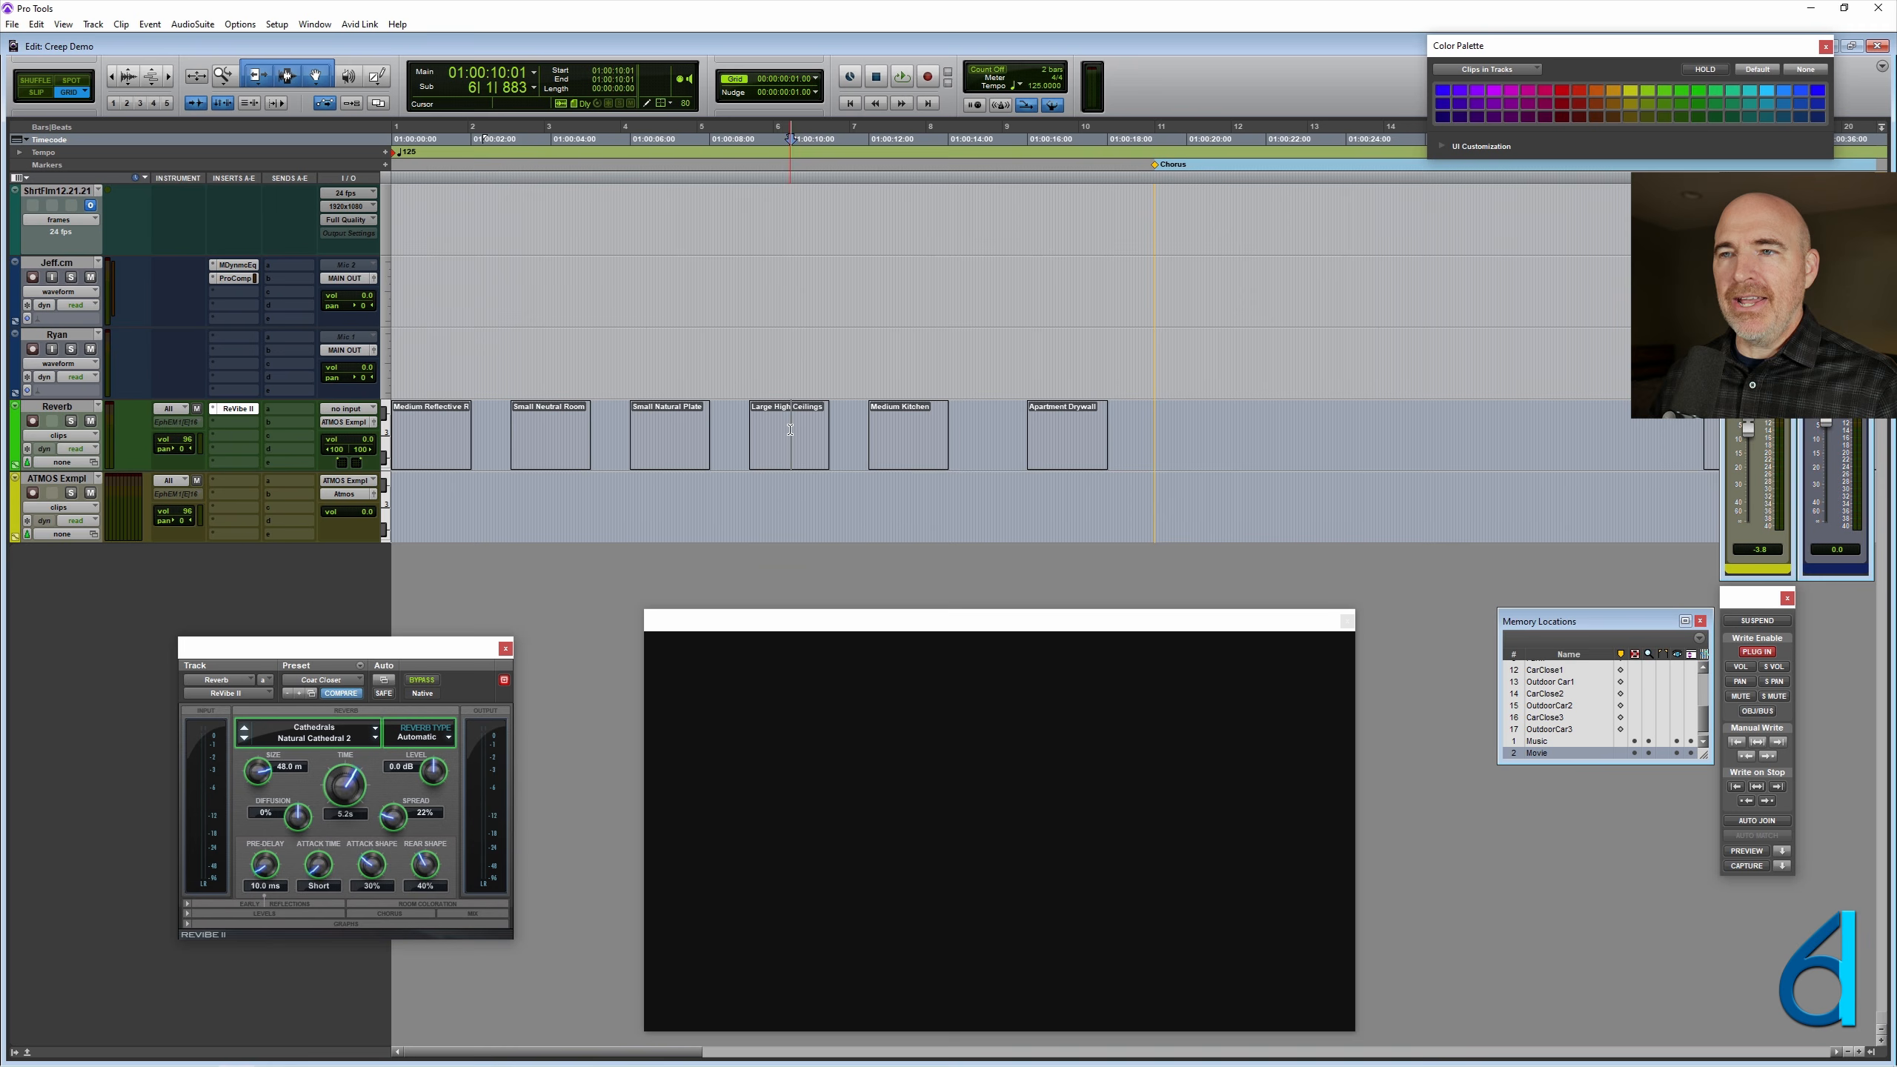
left_click(904, 428)
left_click(510, 430)
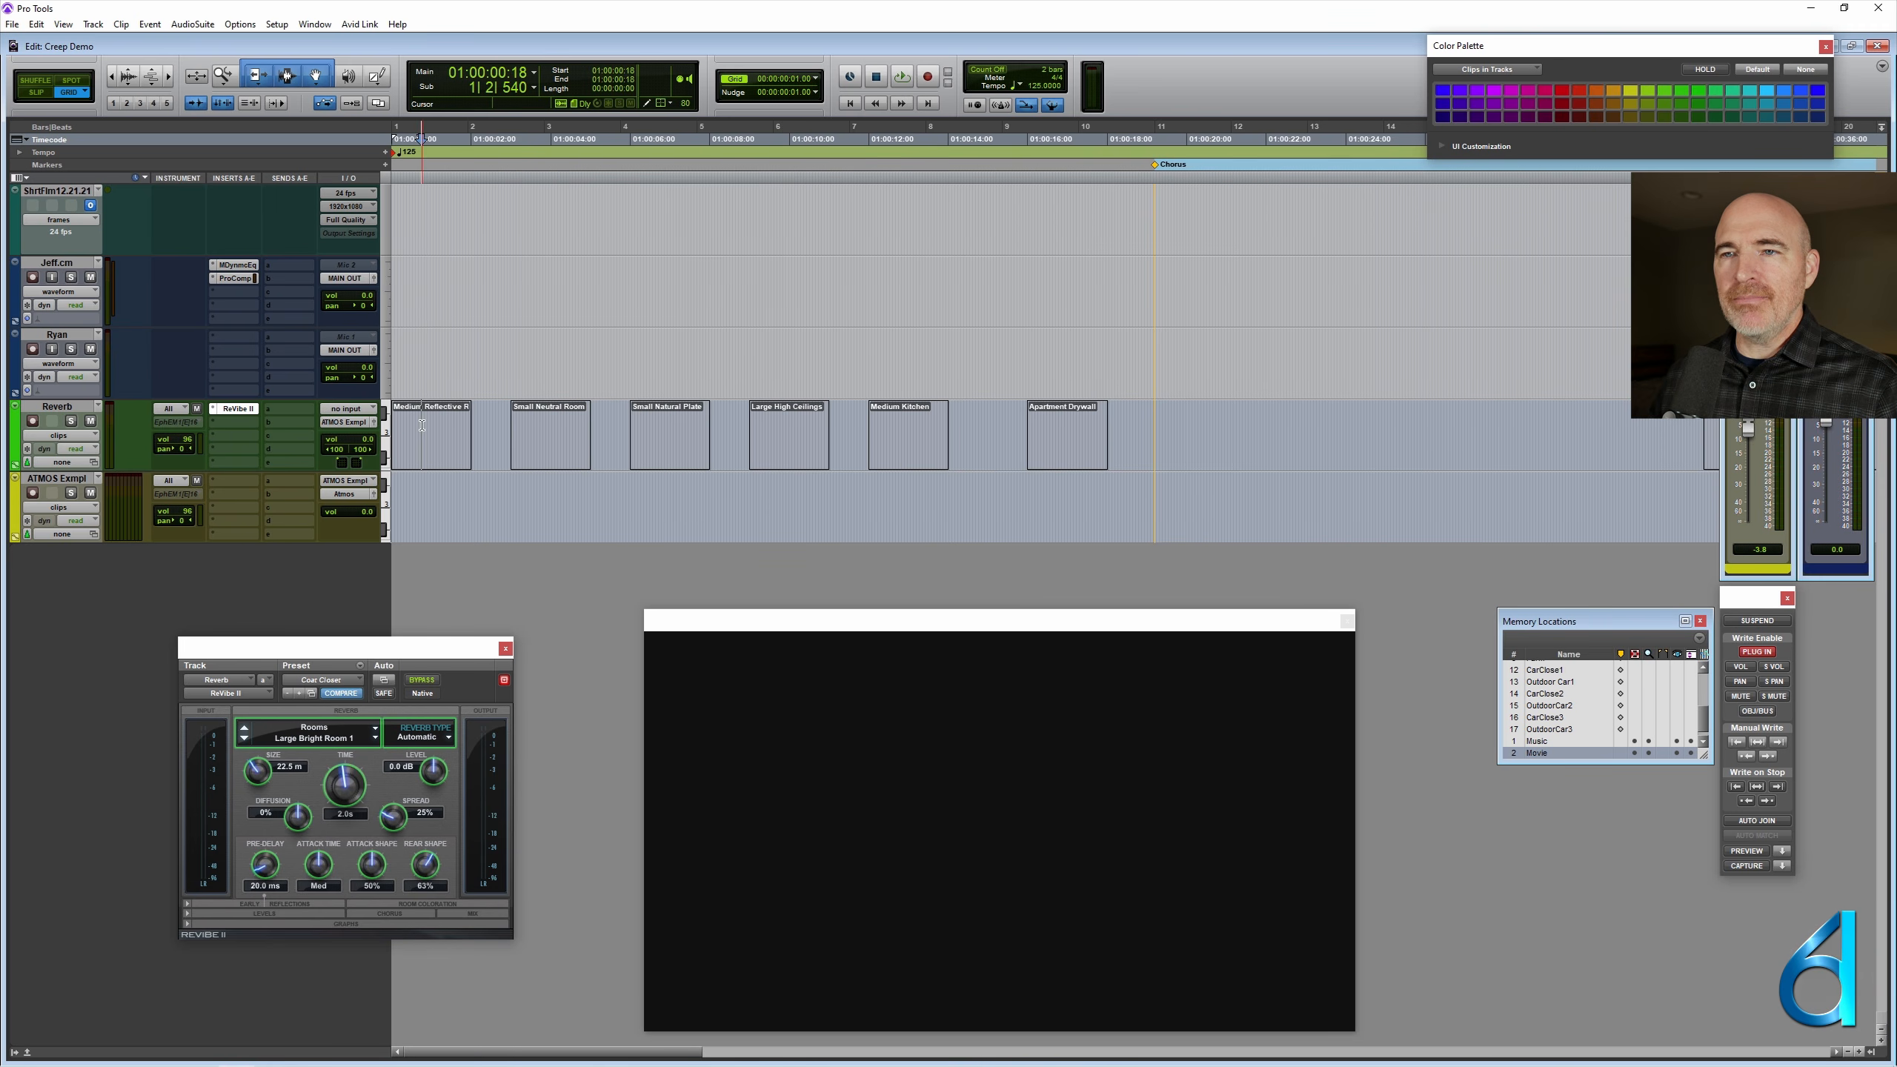
left_click(1061, 425)
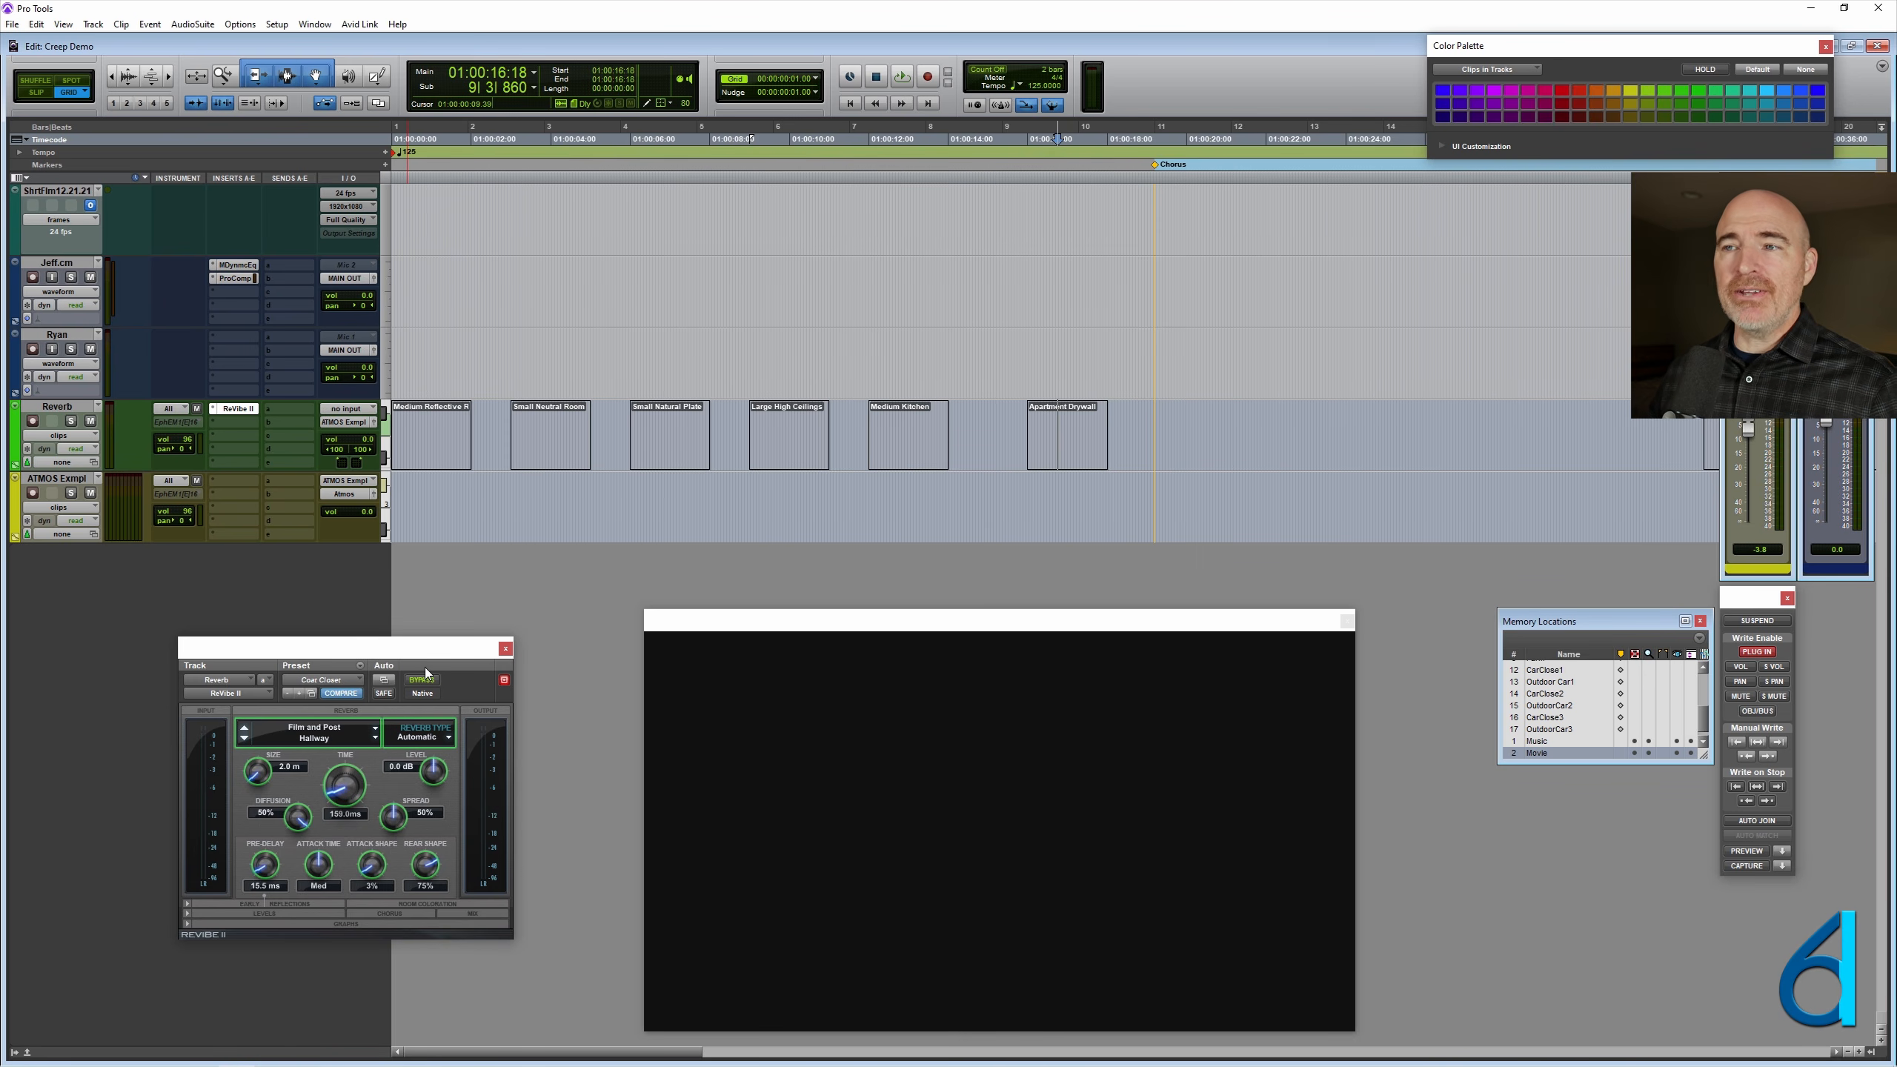
- Assign the Reverb track's MIDI output to the second port among the predefined outputs
key("ctrl+bracketleft")
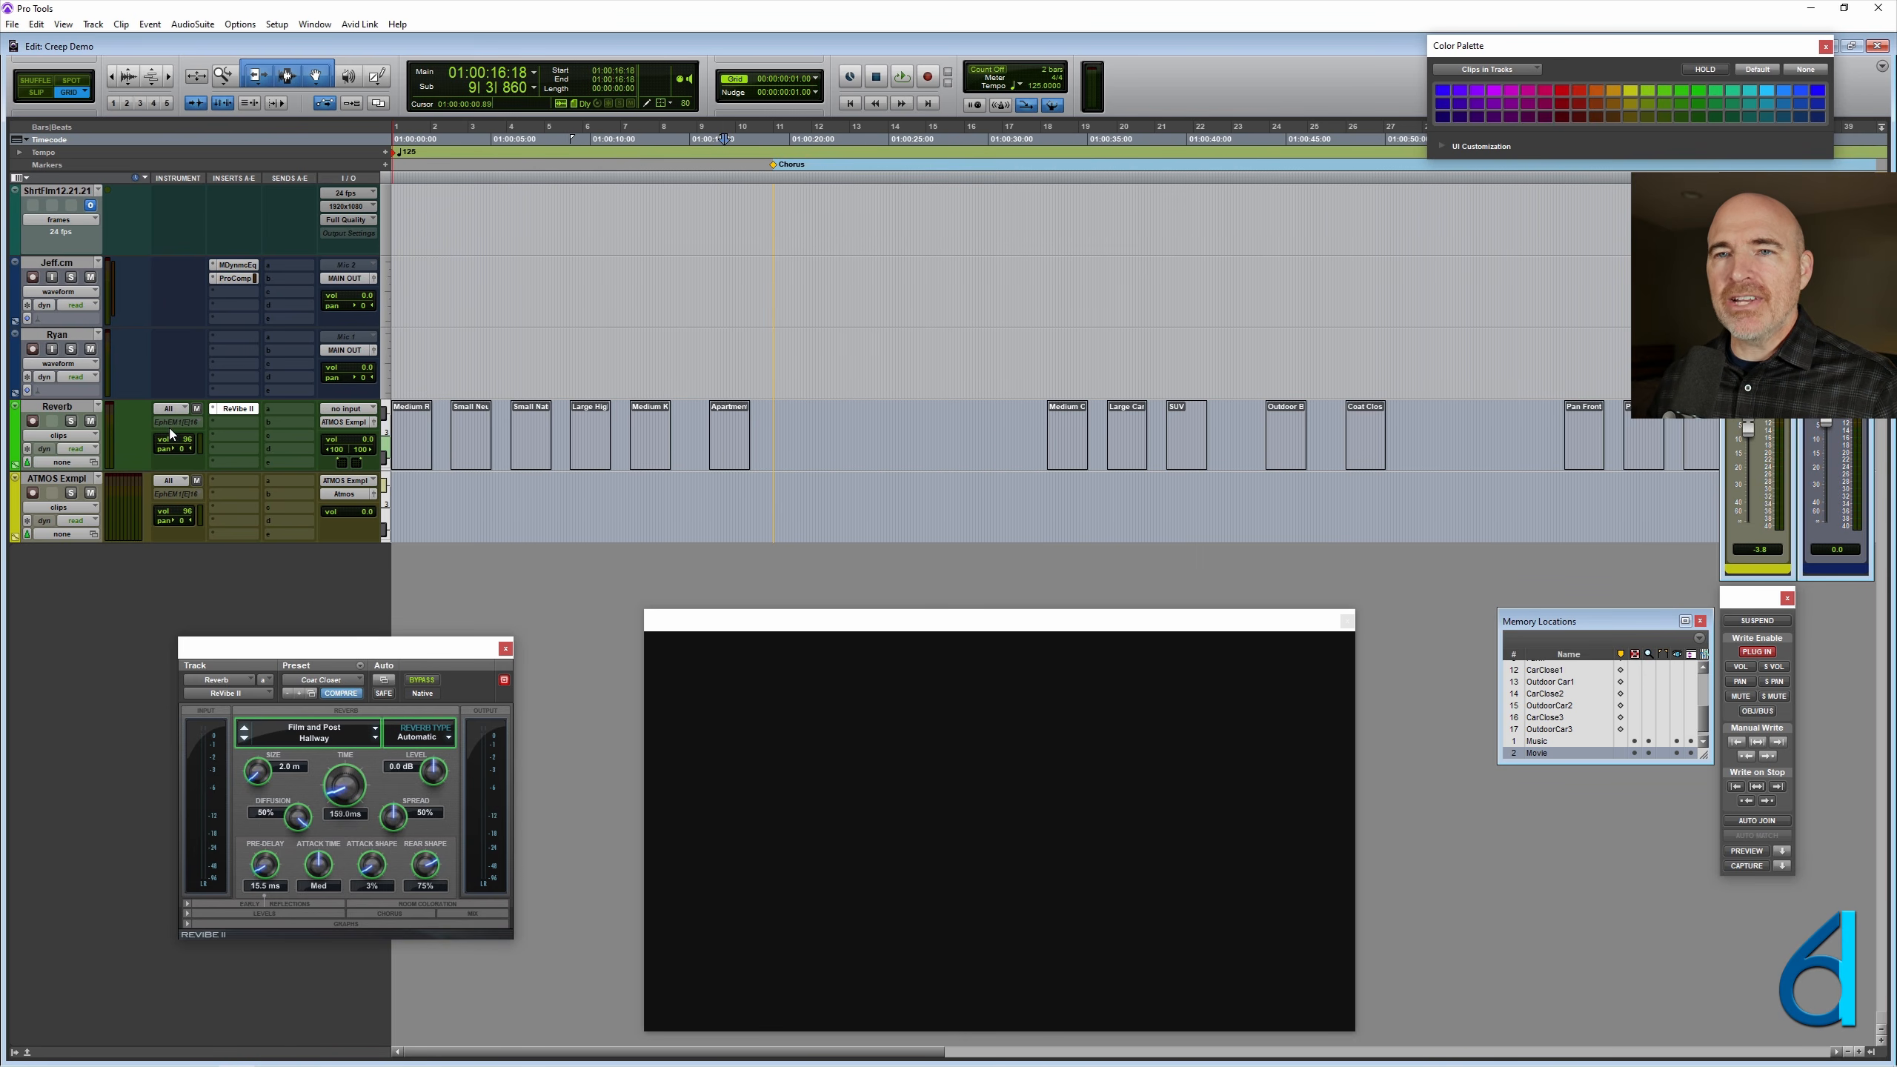
left_click(171, 423)
mouse_move(263, 899)
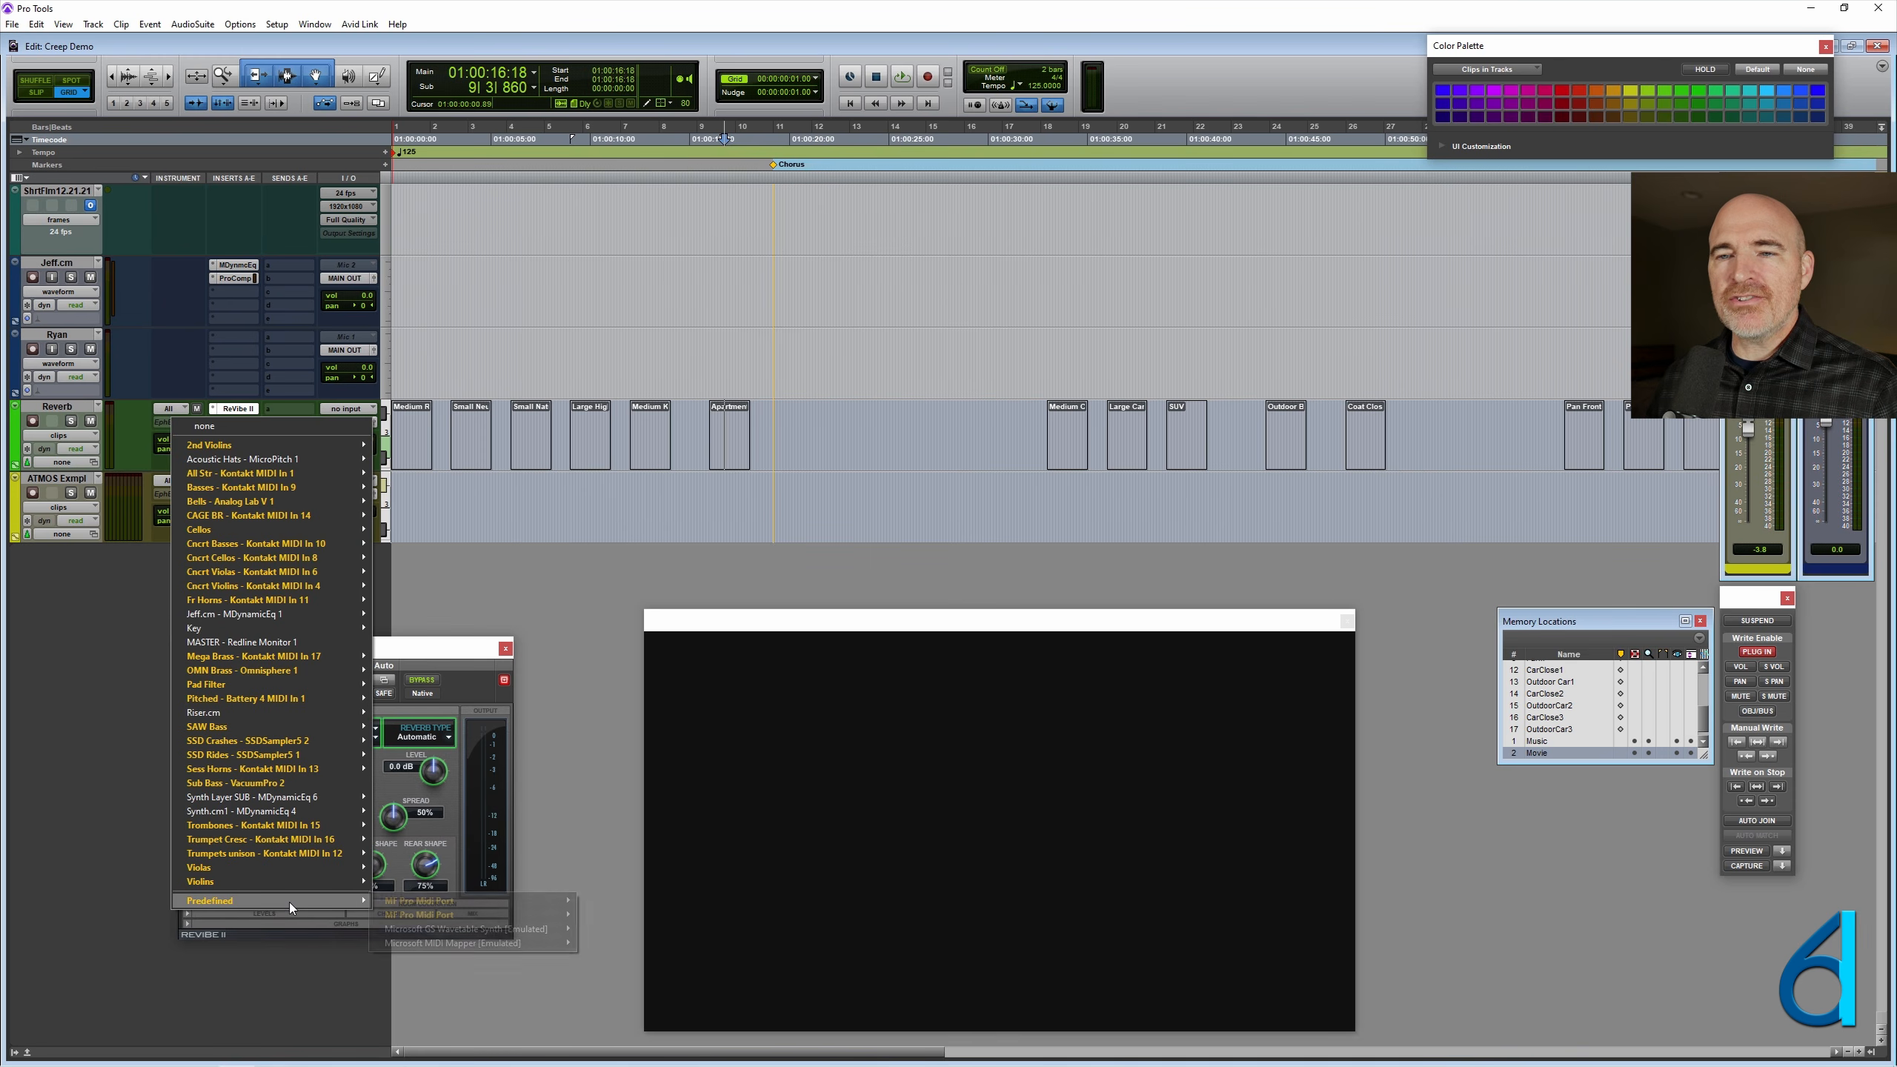
mouse_move(463, 914)
left_click(597, 914)
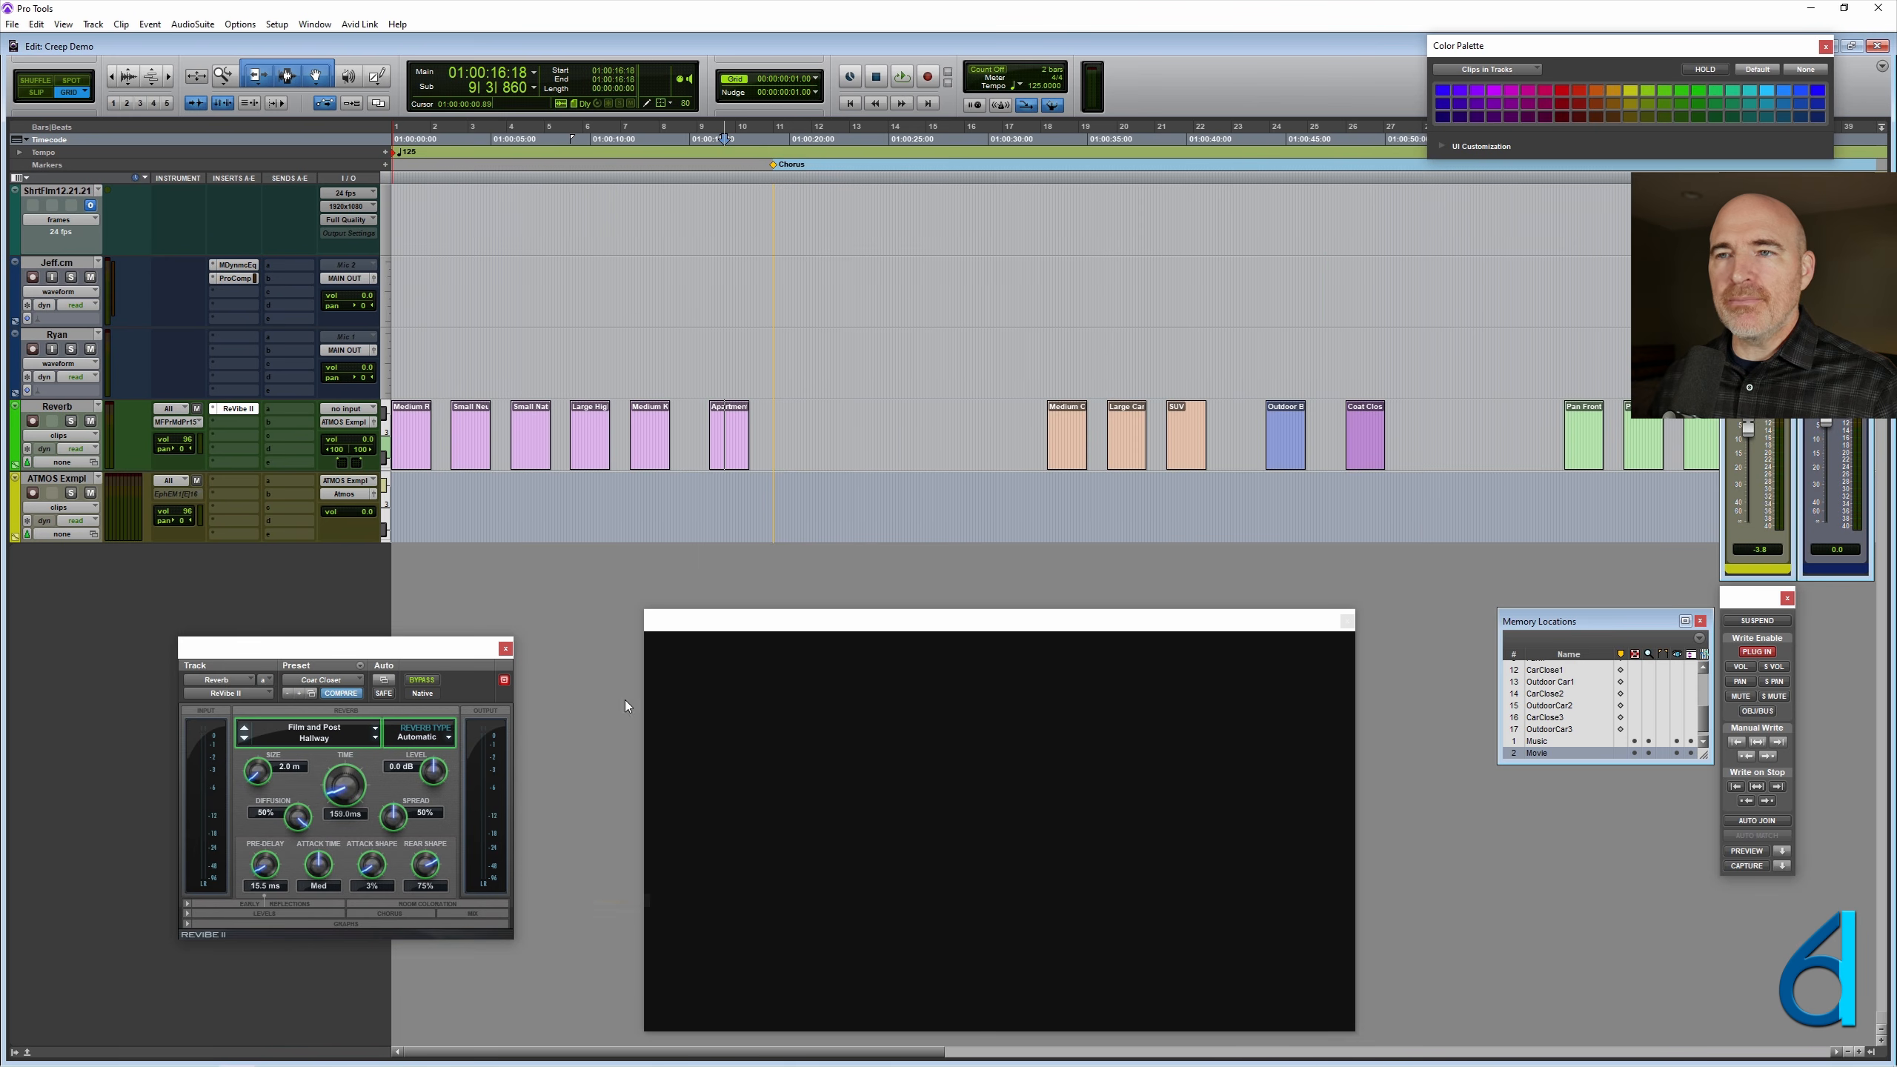
- Move the six purple room-reverb clips at the start of the Reverb track to the empty space just before the Kitchen marker
key("r")
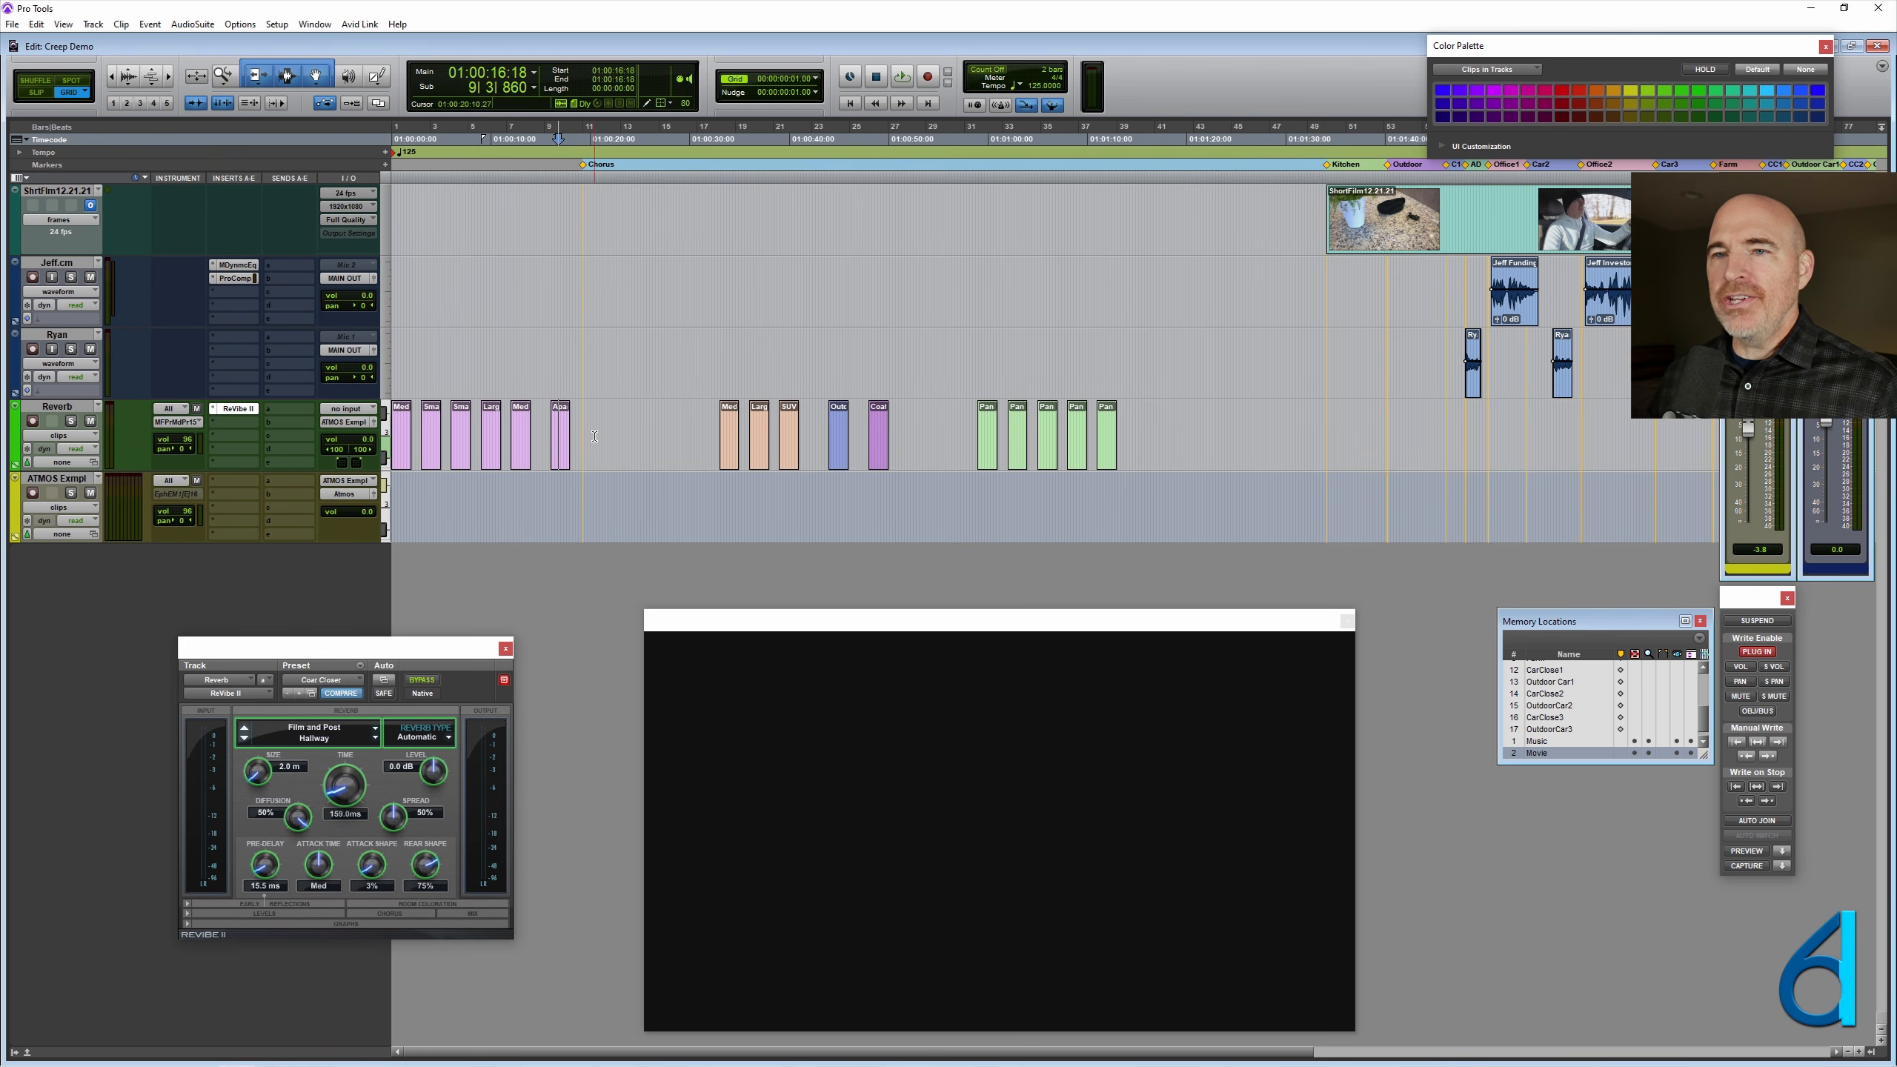
left_click_drag(595, 437, 257, 437)
left_click_drag(402, 453, 1150, 453)
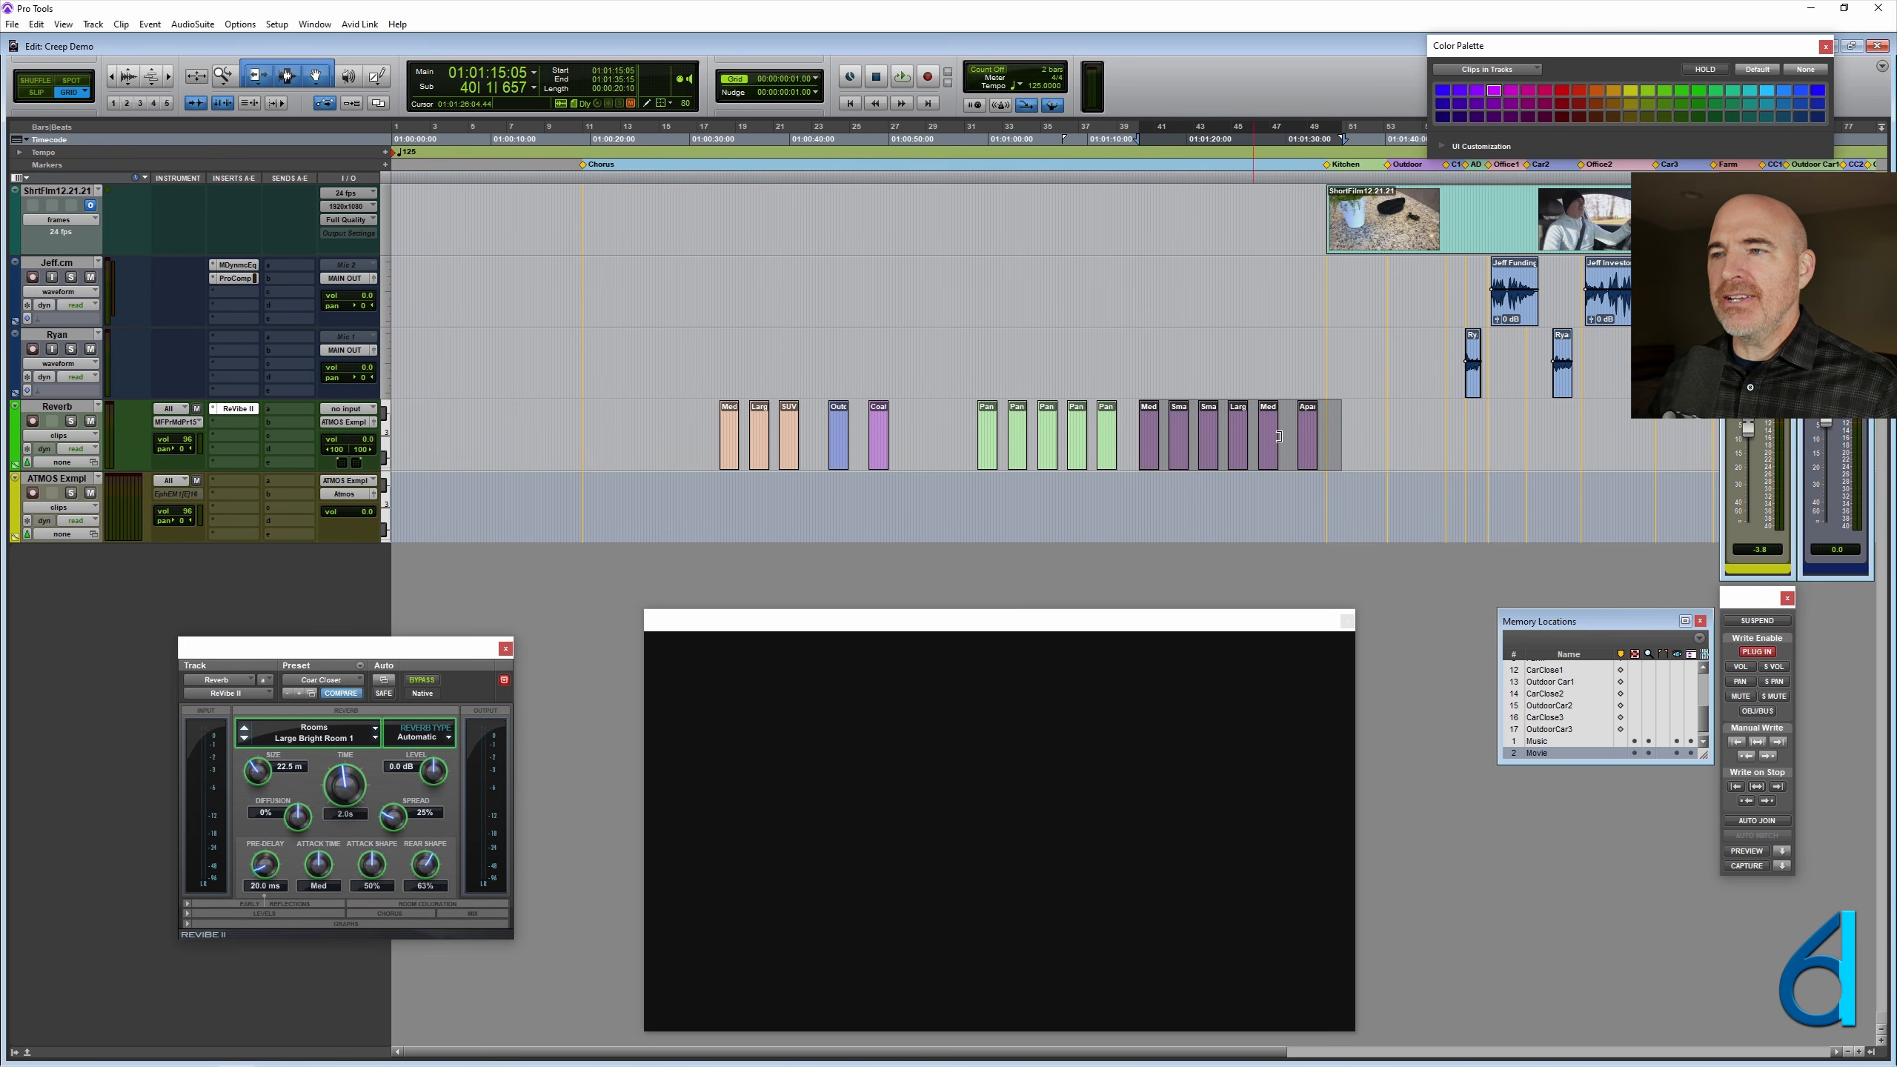
- Snap the Medium Kitchen clip's start to the Kitchen marker and extend its end to just before the Outdoor marker
key("t")
key("t")
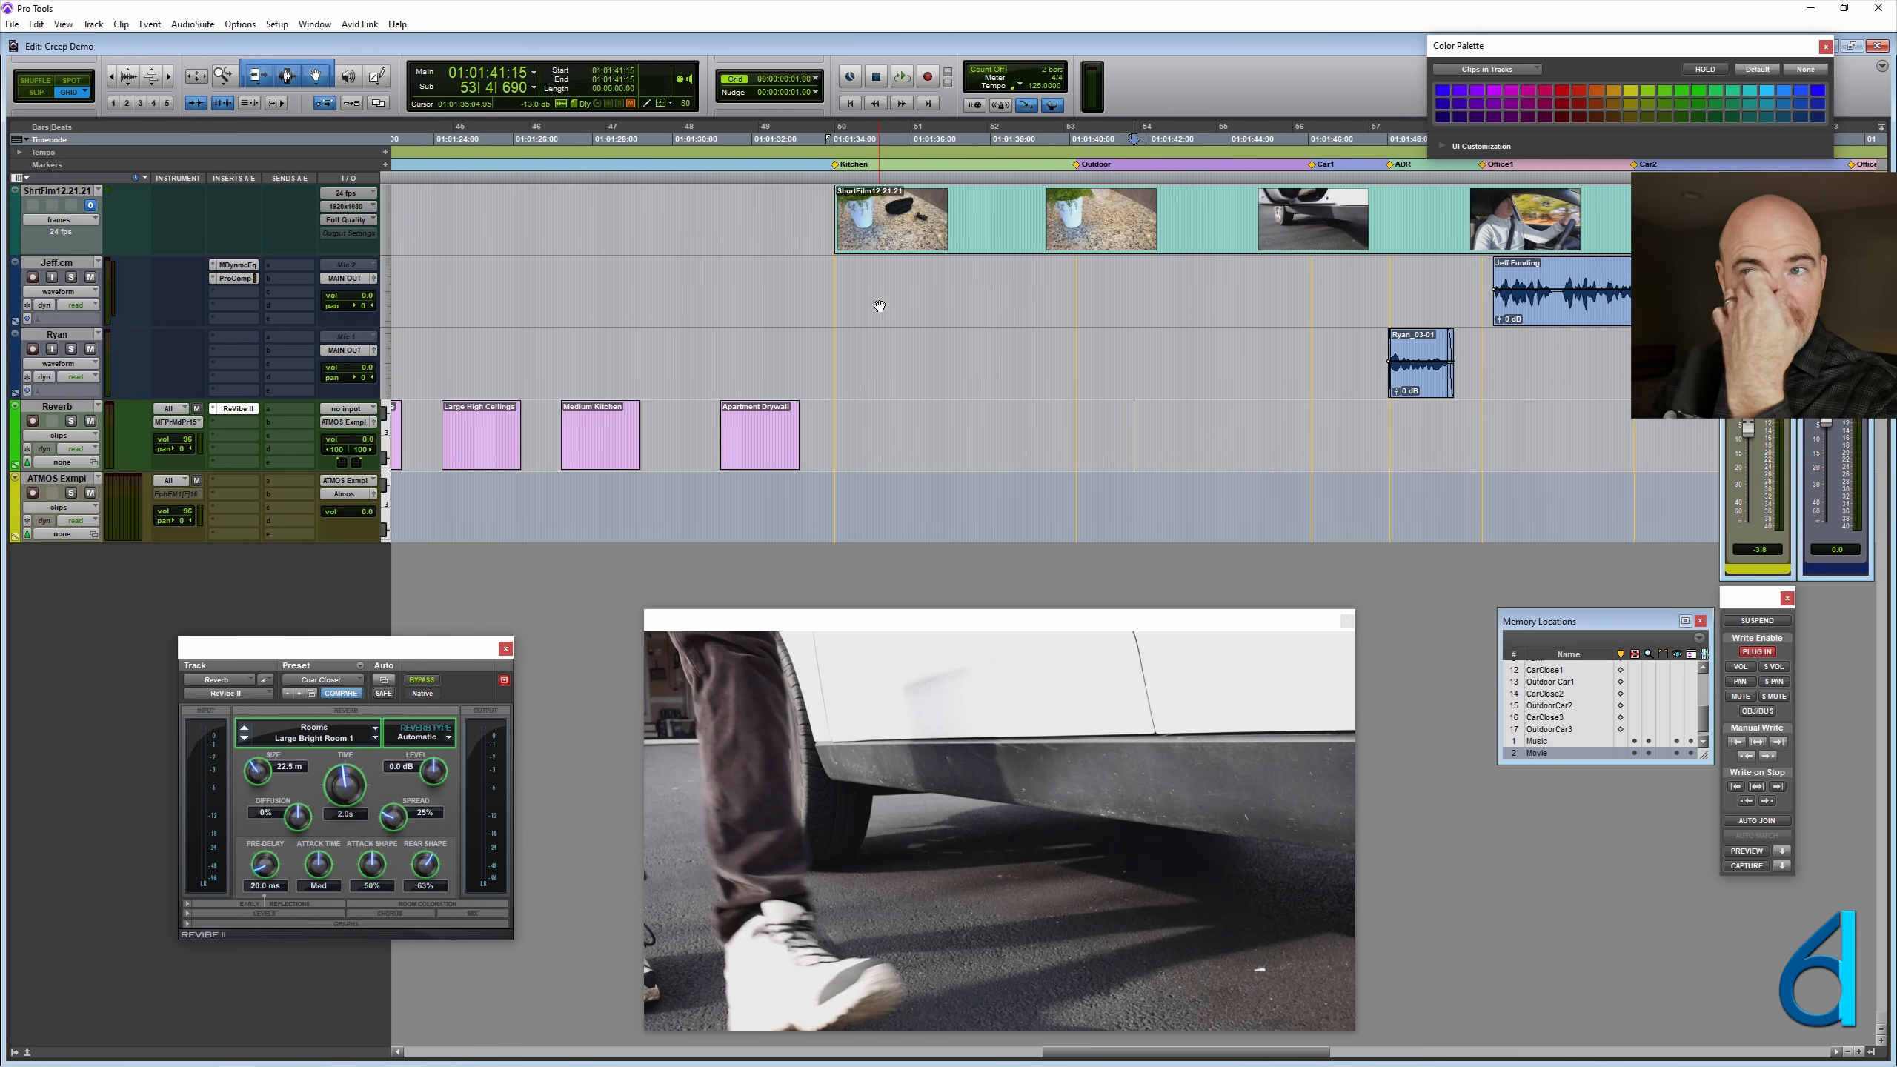
scroll(922, 387, "left", 3)
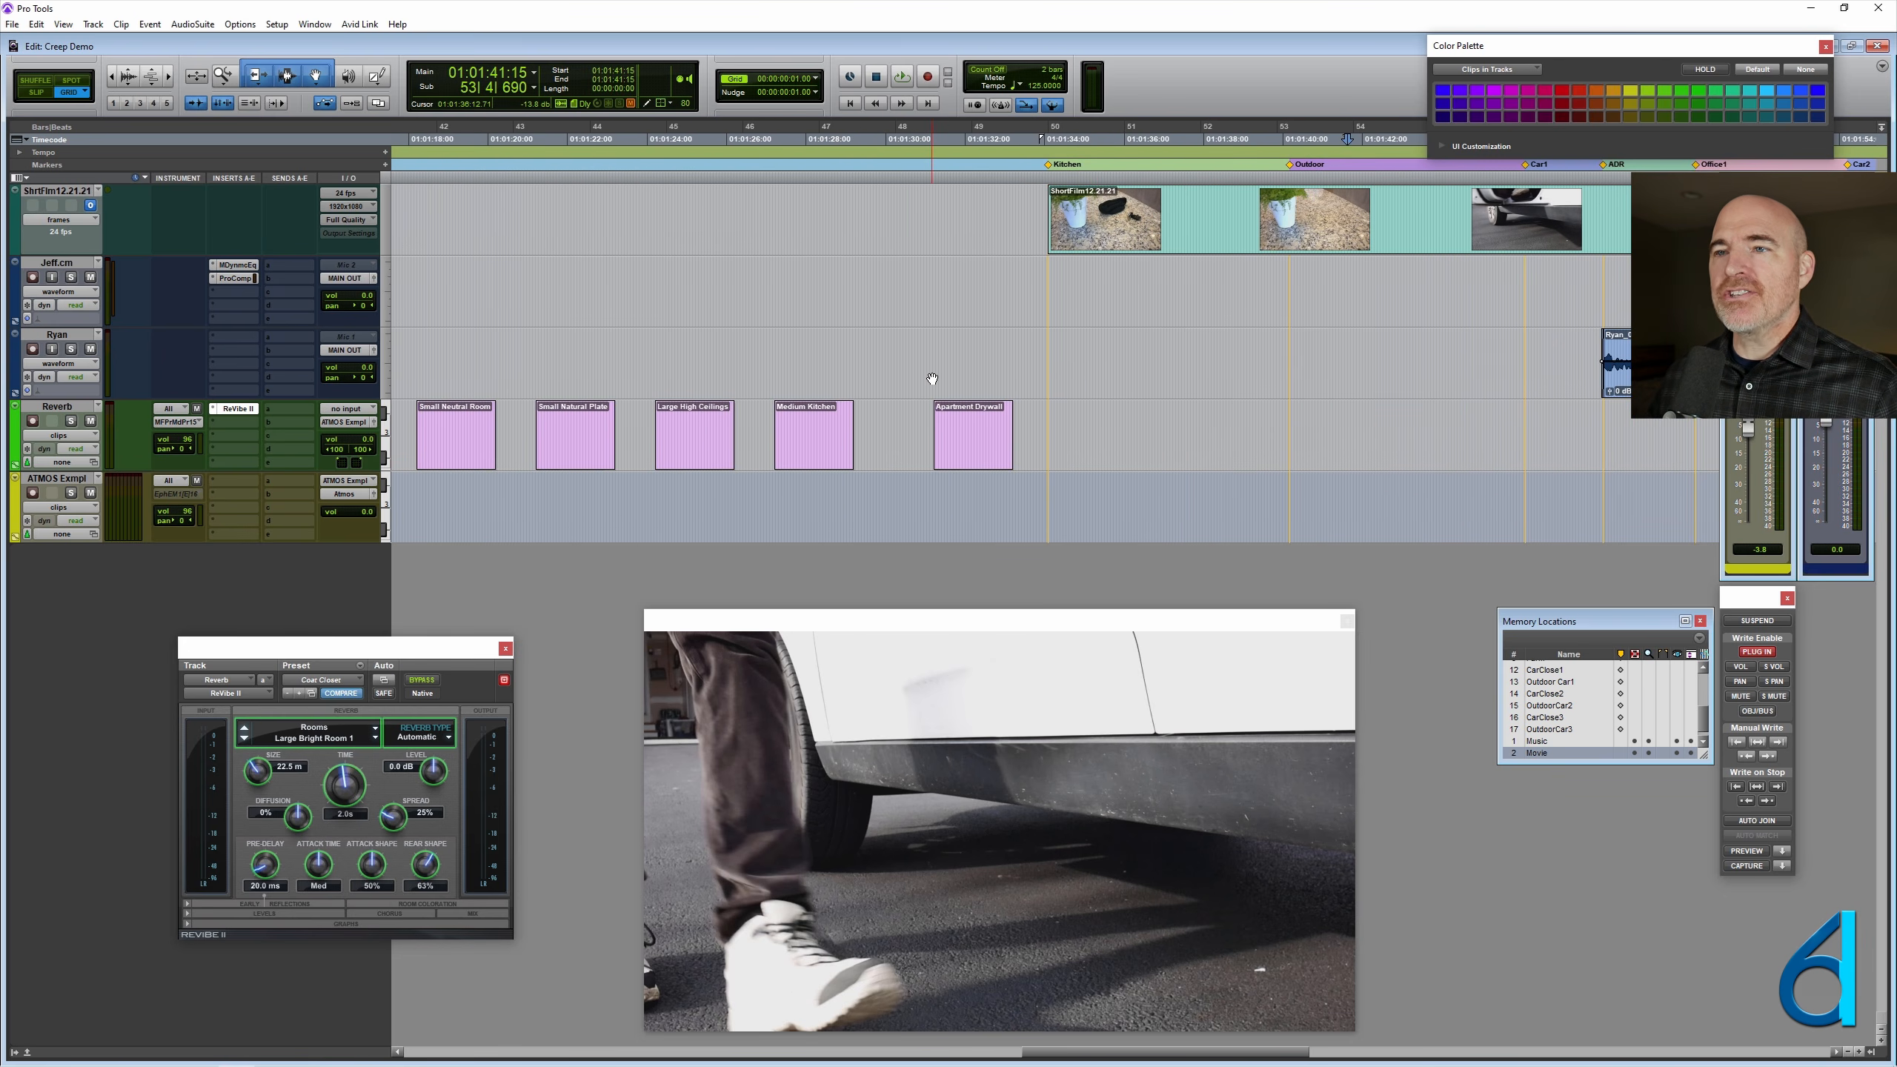
scroll(932, 379, "left", 2)
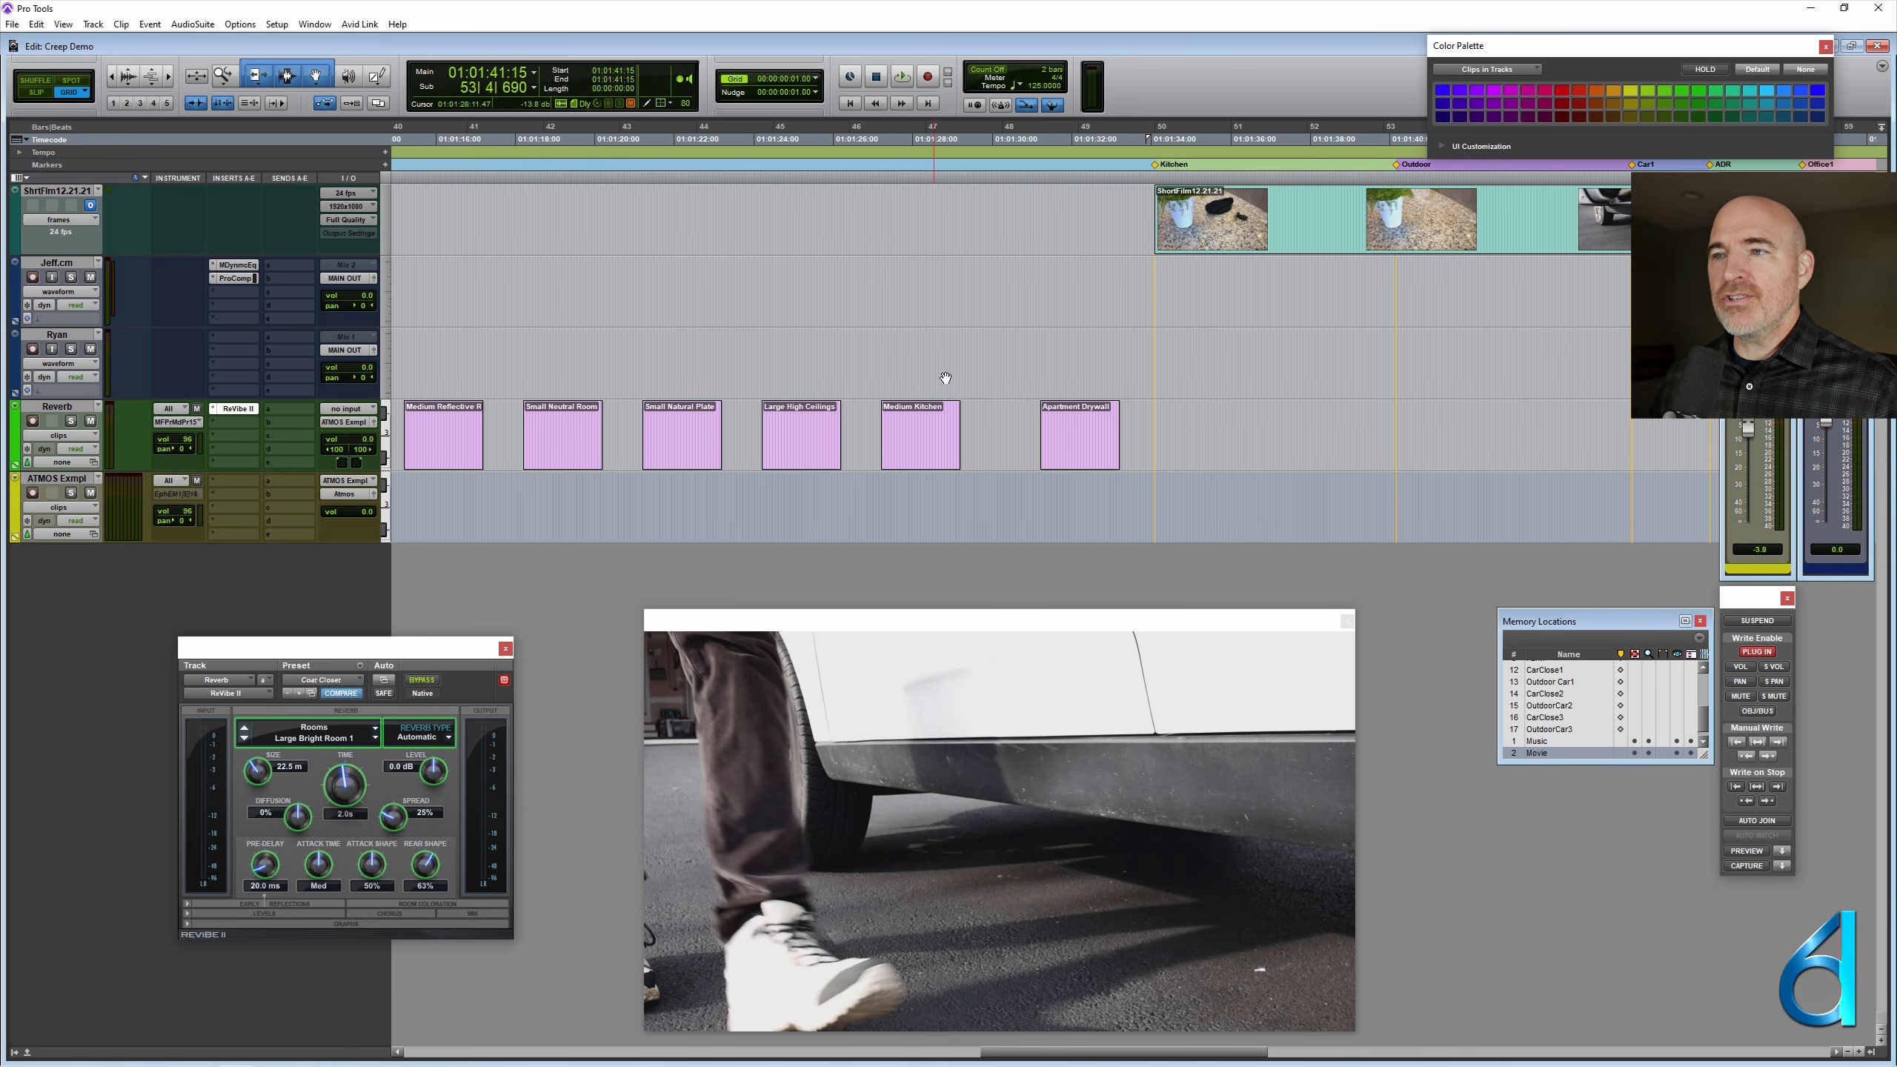
left_click(1256, 363)
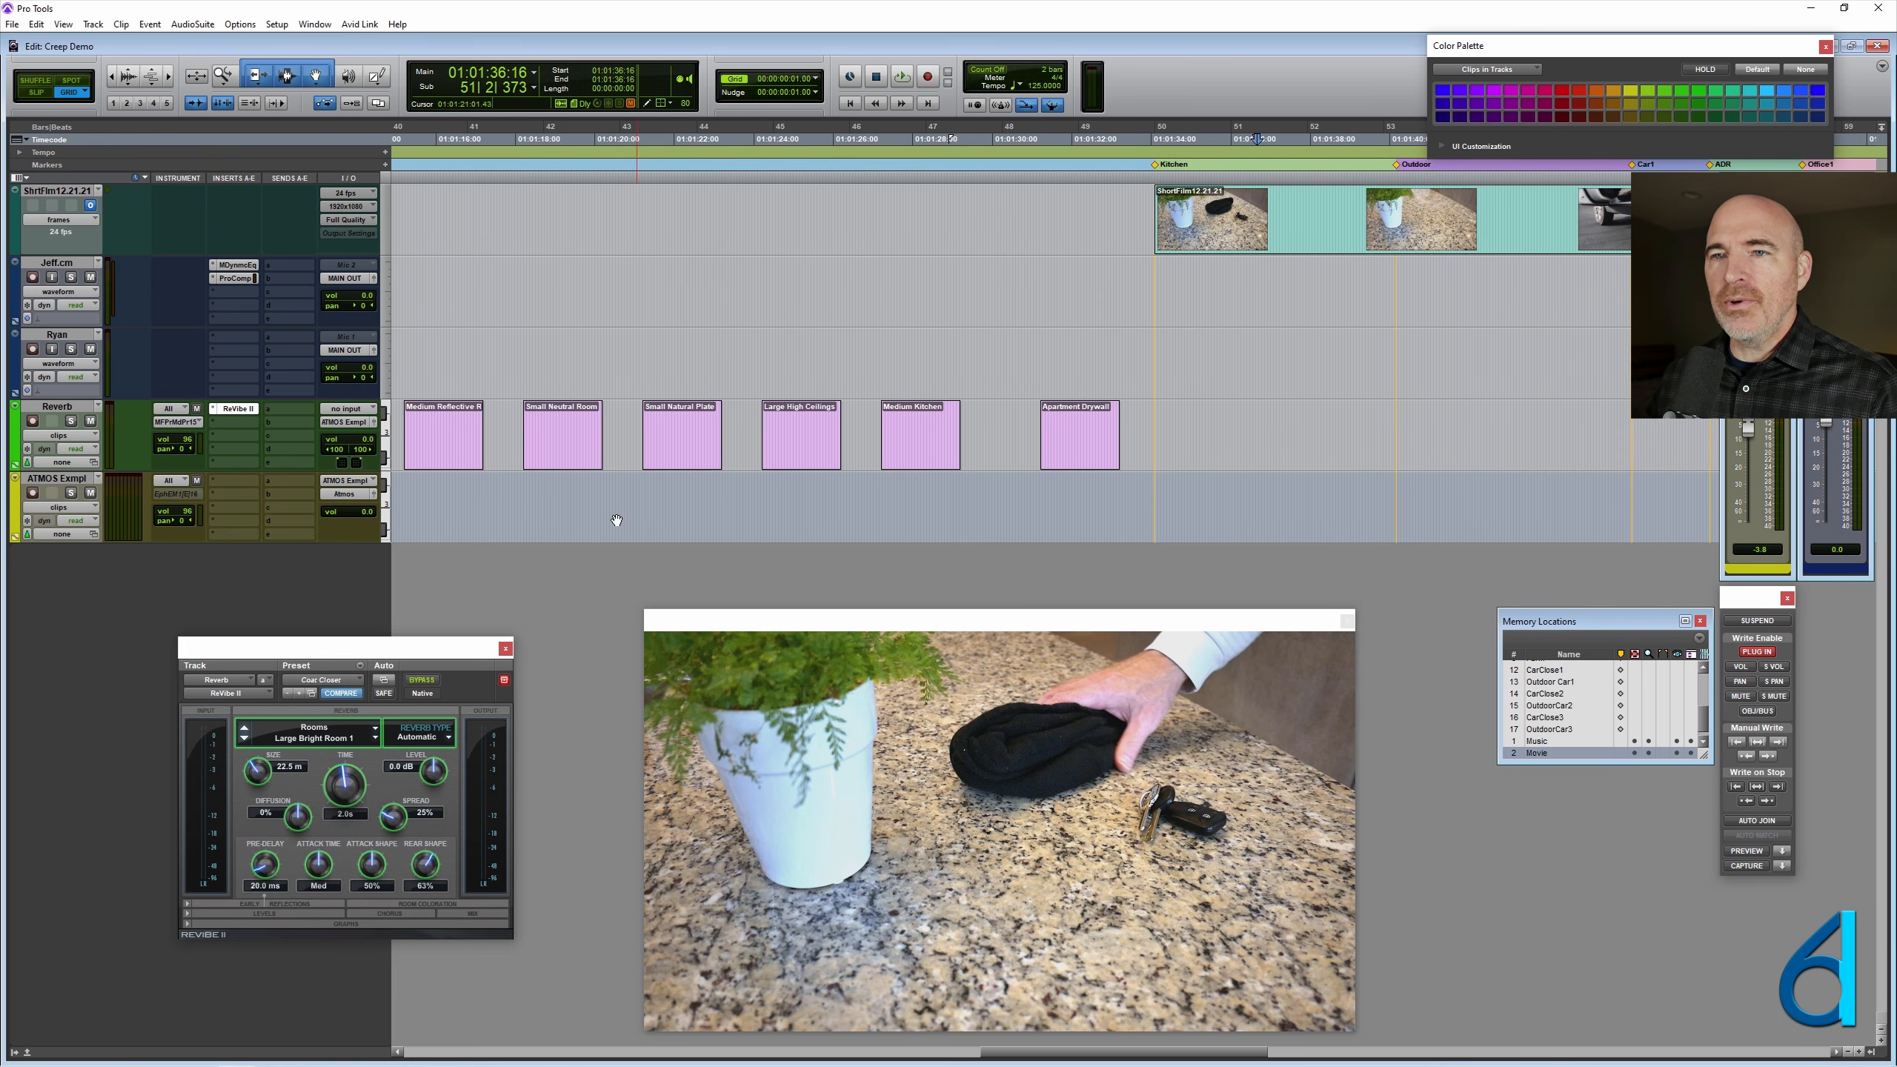
left_click(914, 420)
left_click(1157, 165)
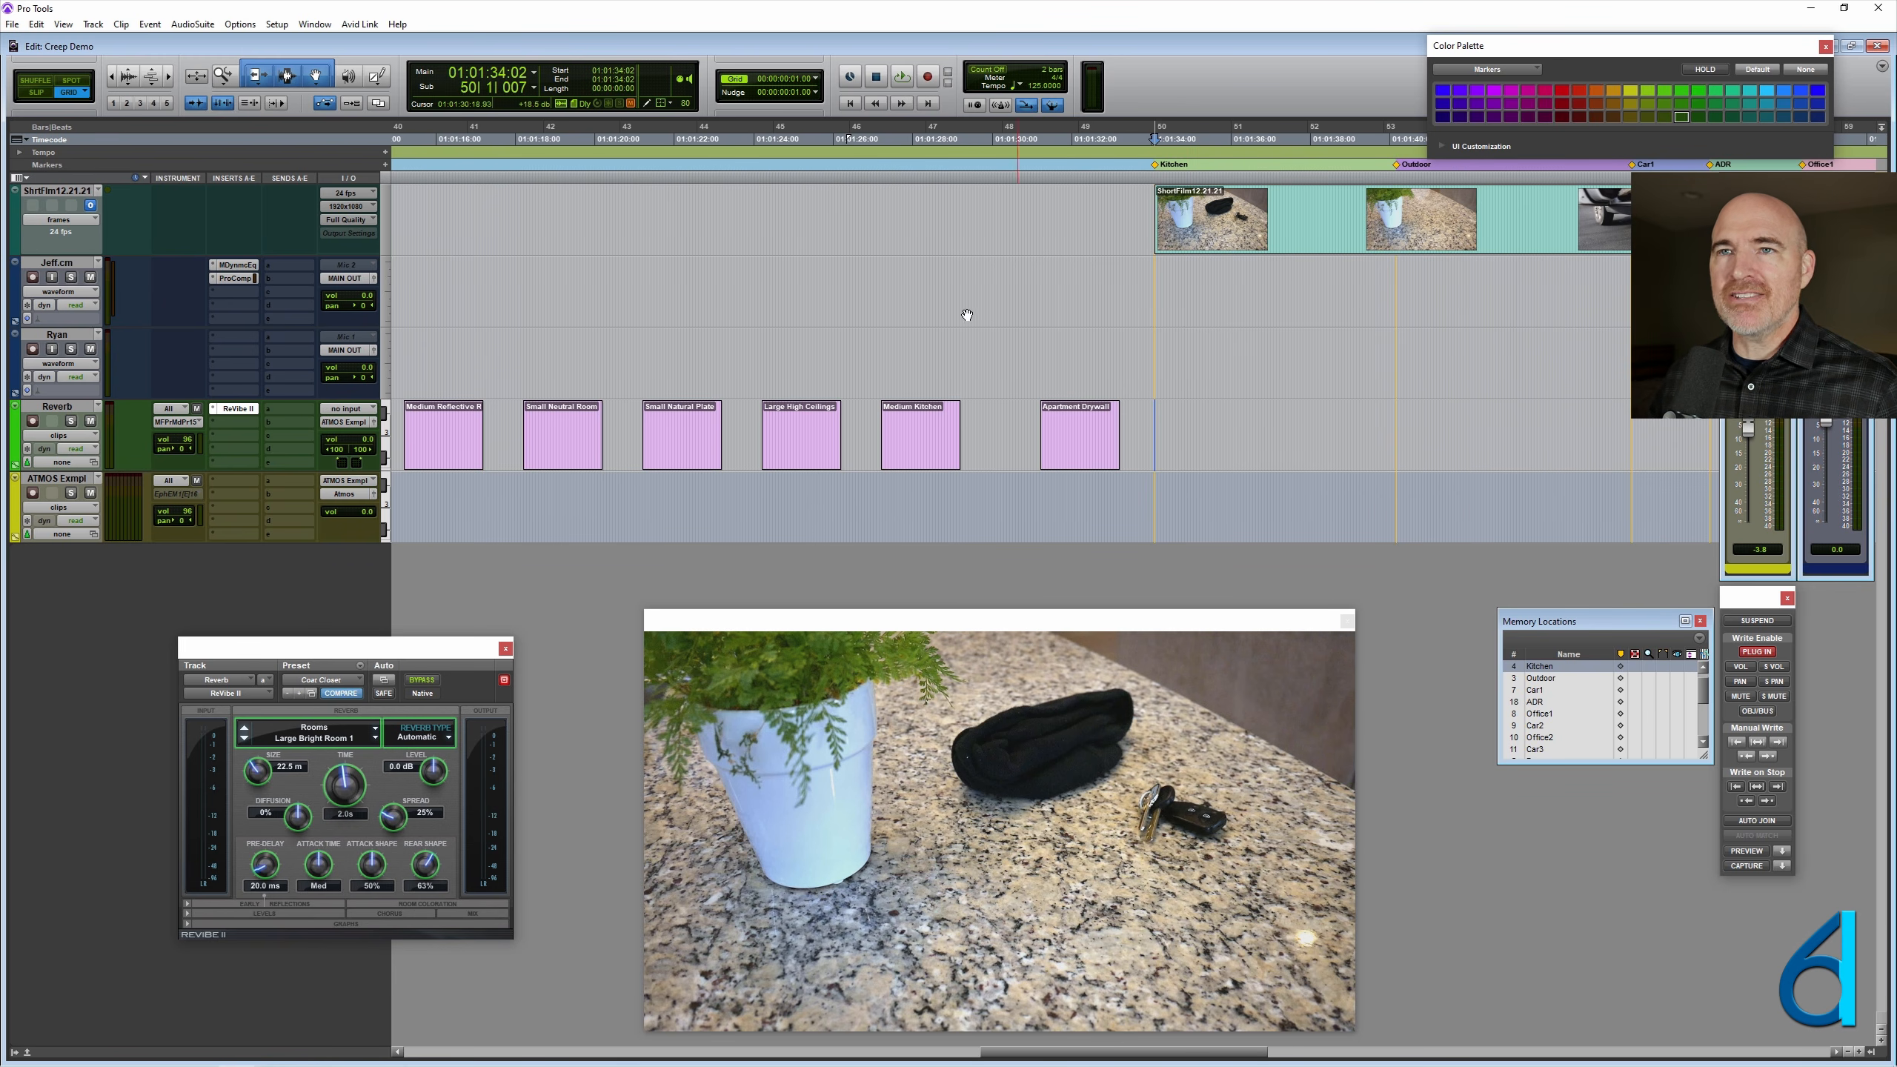
key("F8")
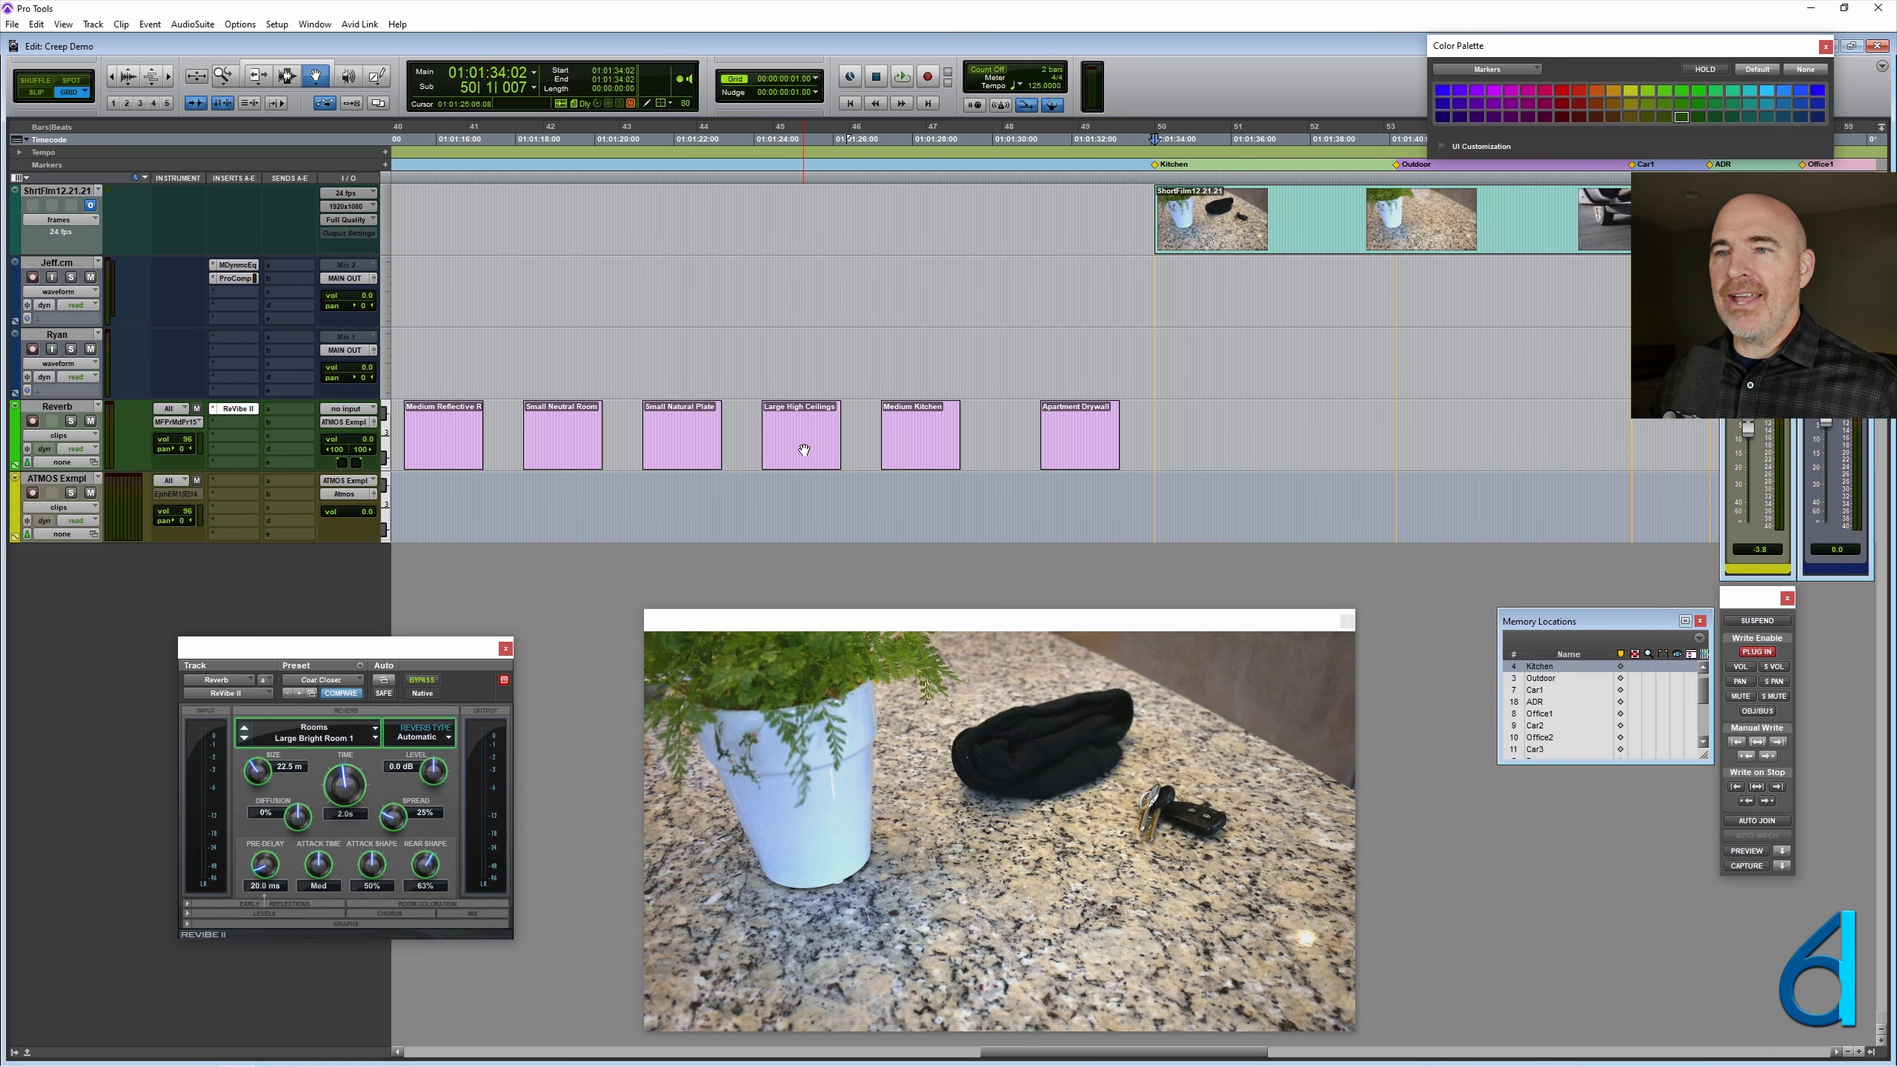
left_click(932, 446, "super")
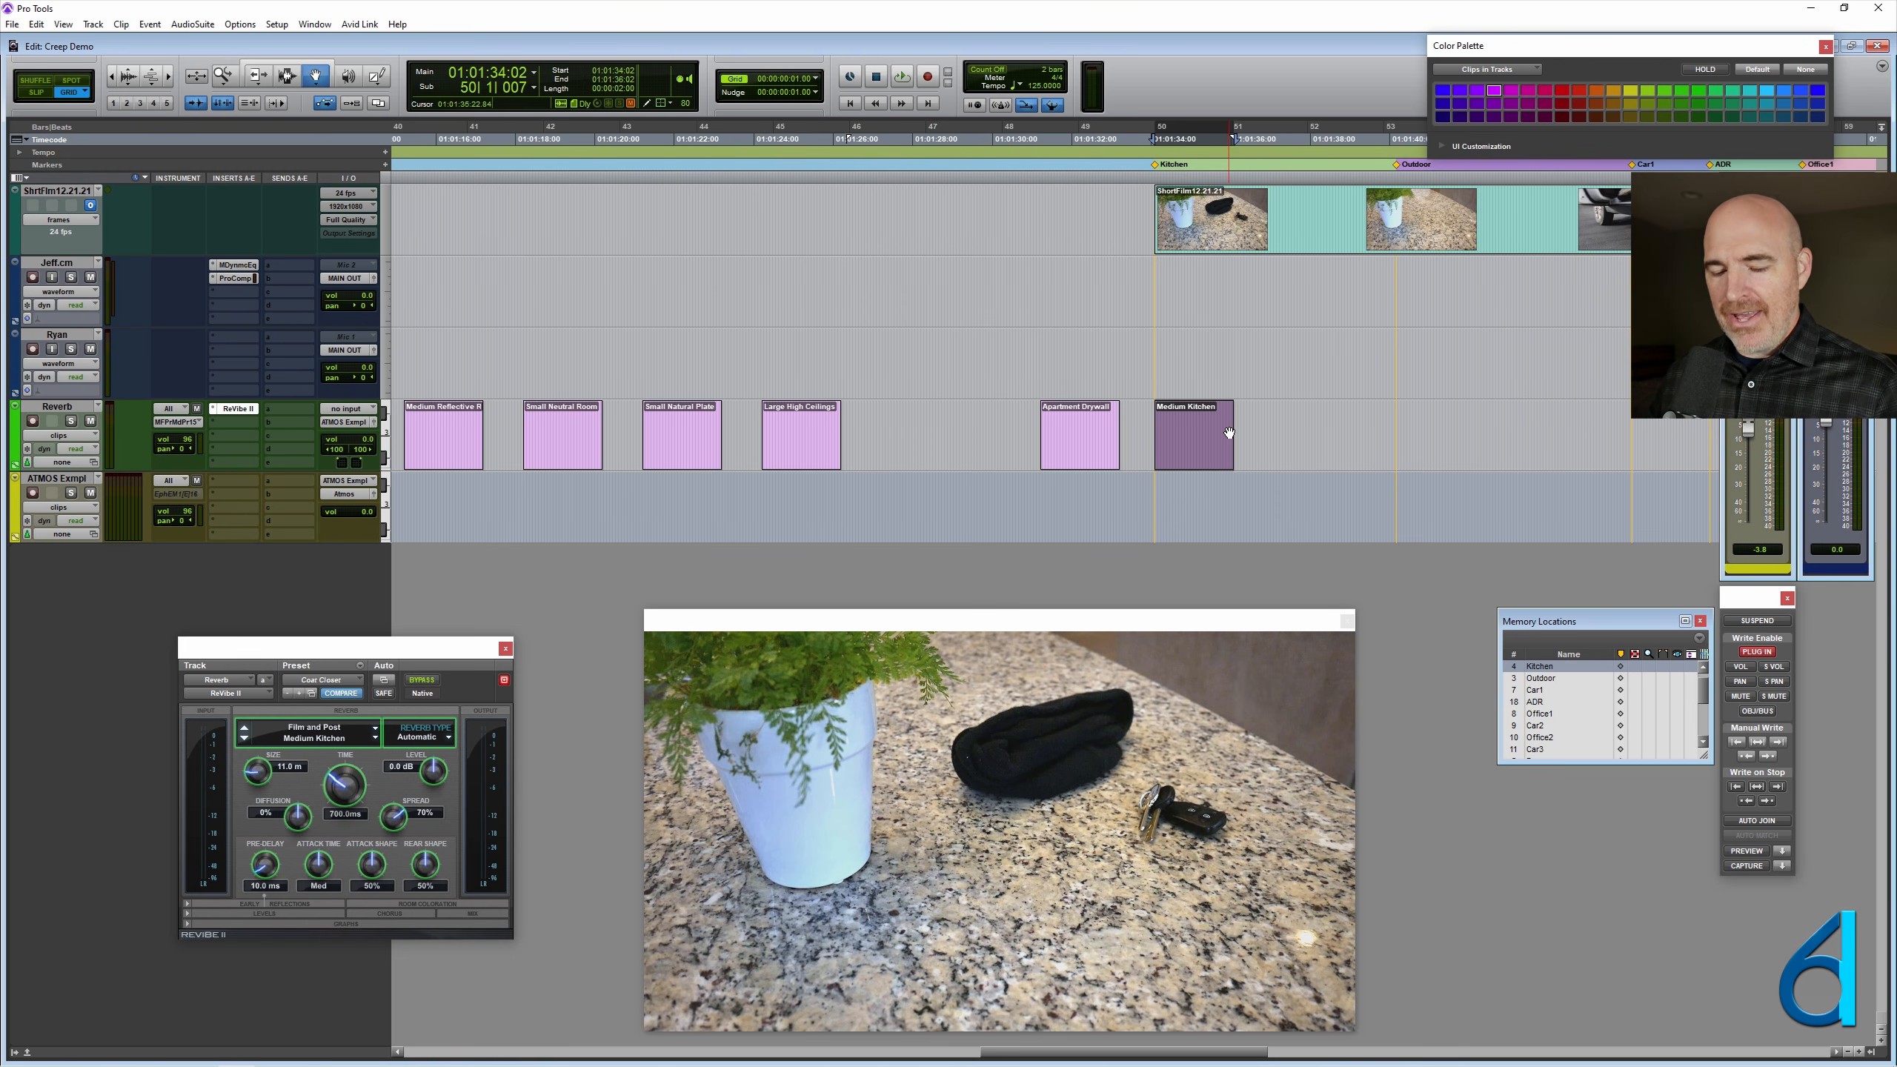
left_click_drag(1233, 437, 1389, 440)
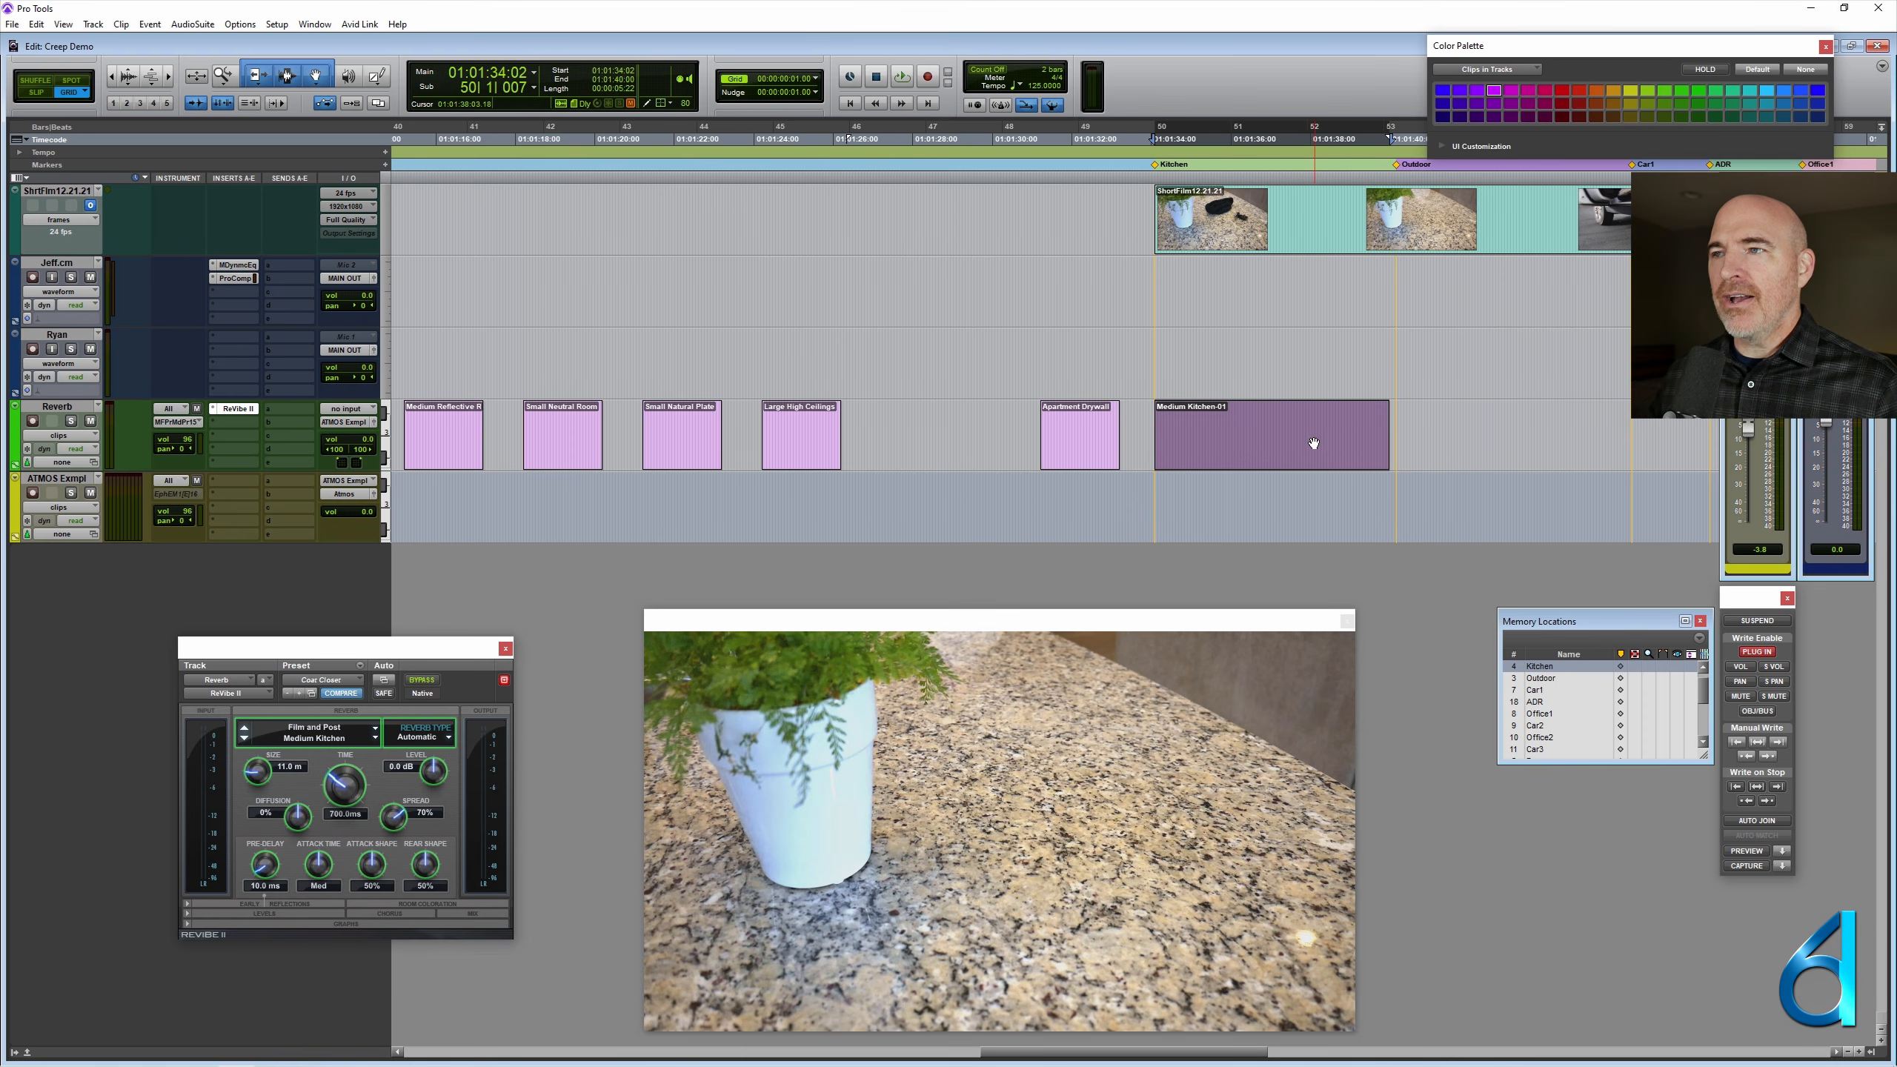
- Snap the Small Natural Plate clip on the Reverb track to the Outdoor marker
scroll(1314, 443, "right", 2)
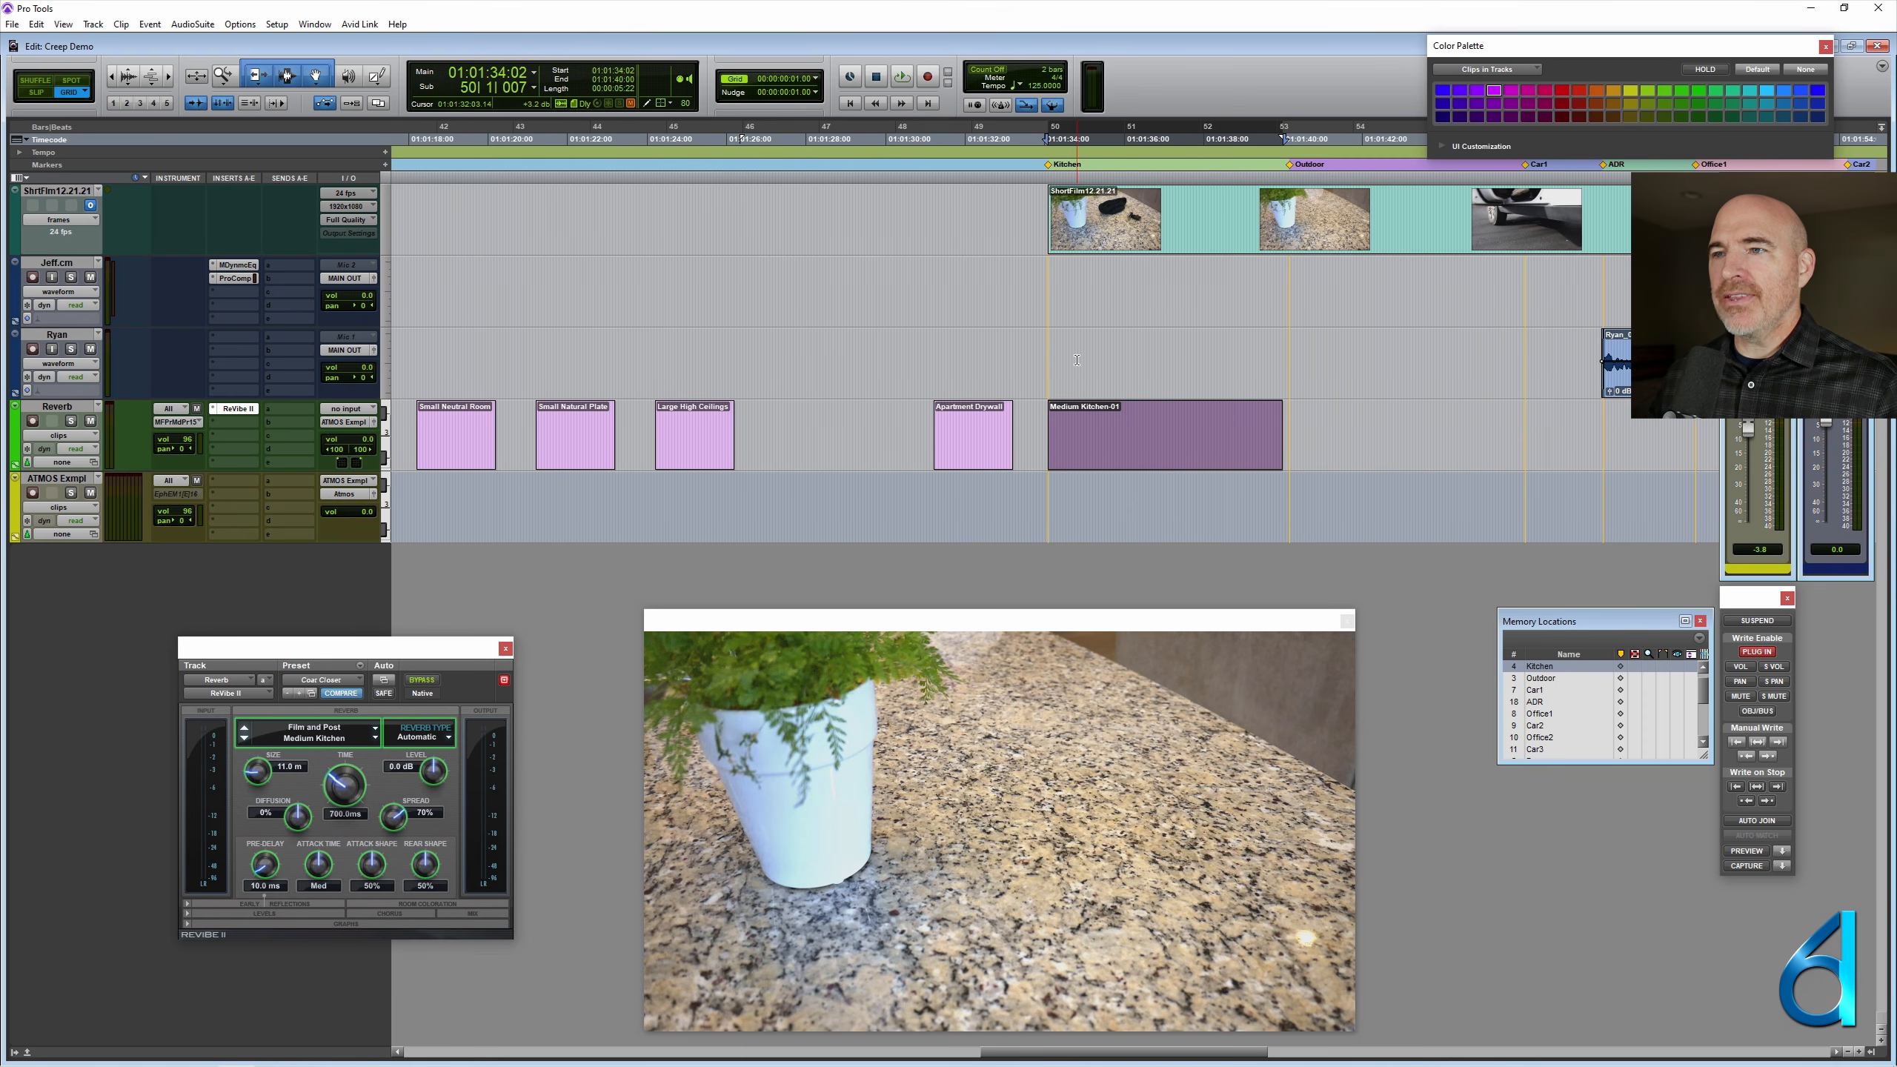
left_click(1292, 166)
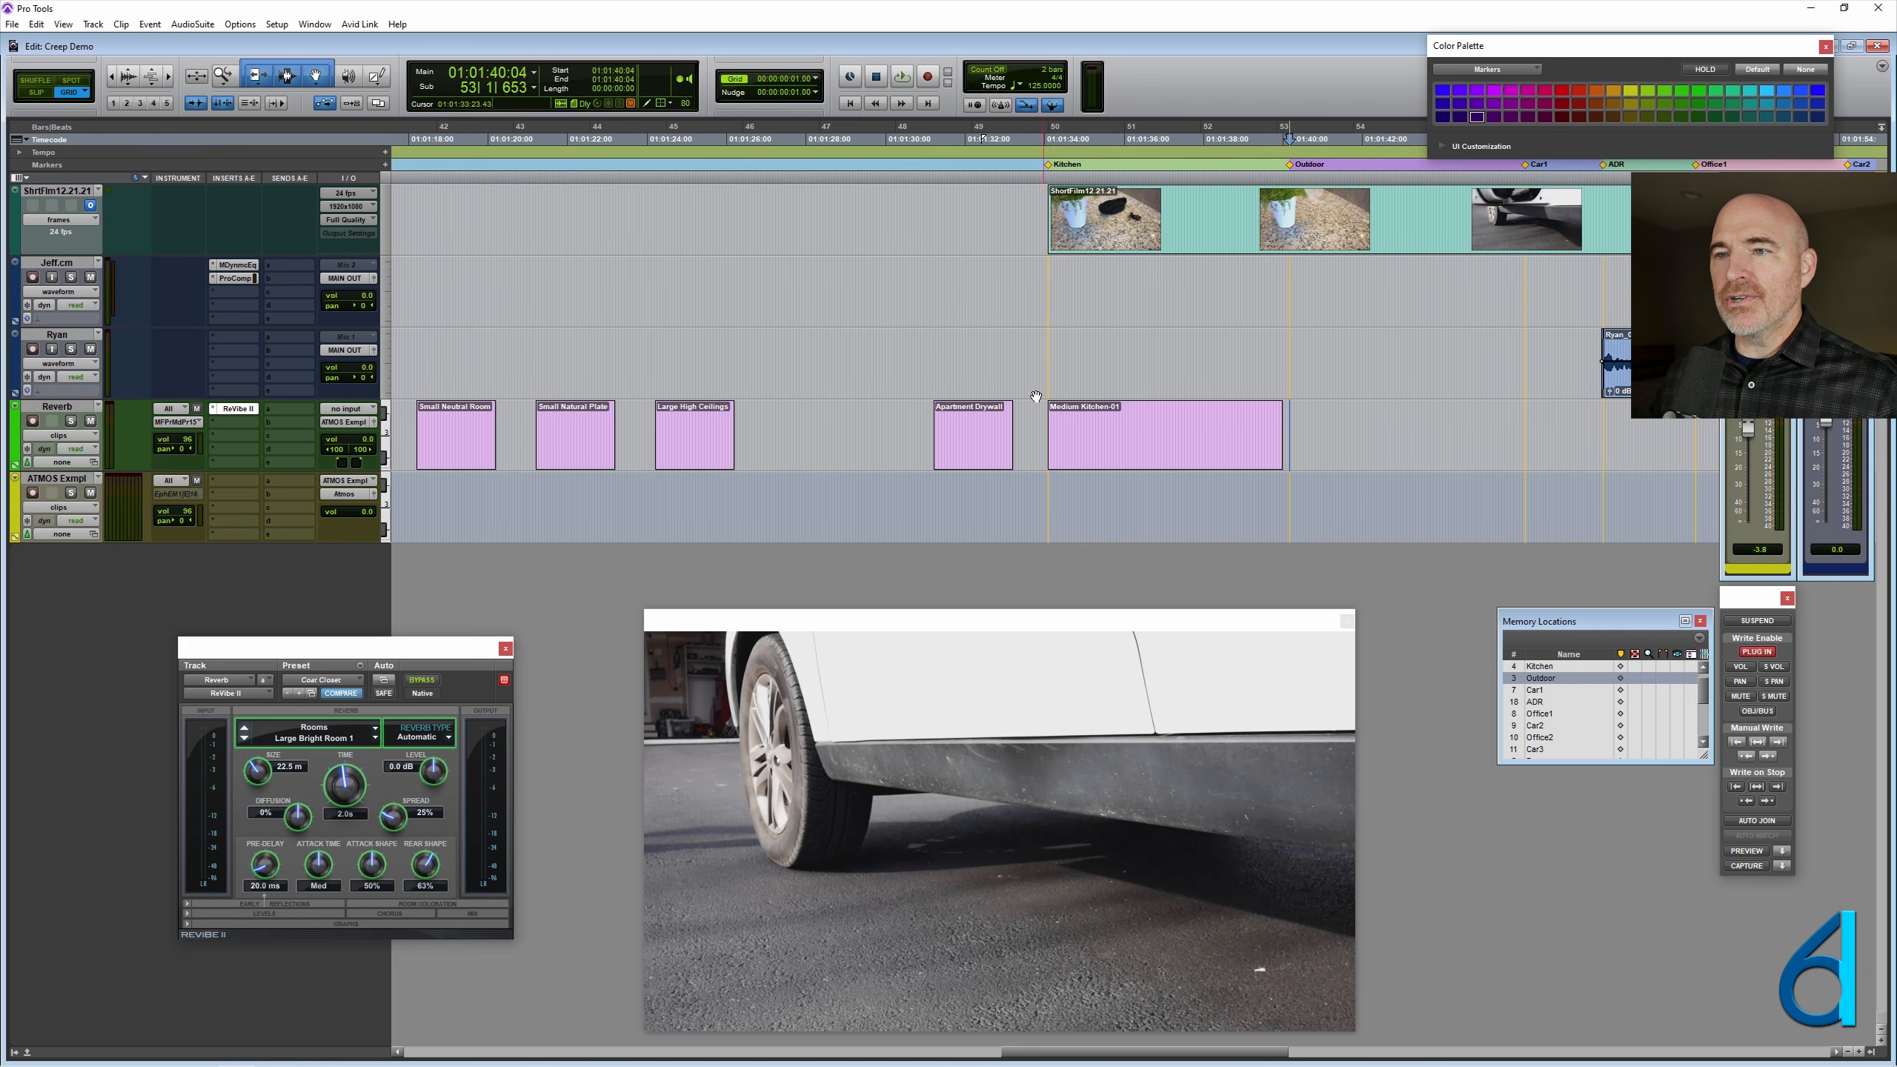
scroll(1022, 342, "left", 2)
scroll(1022, 342, "left", 2)
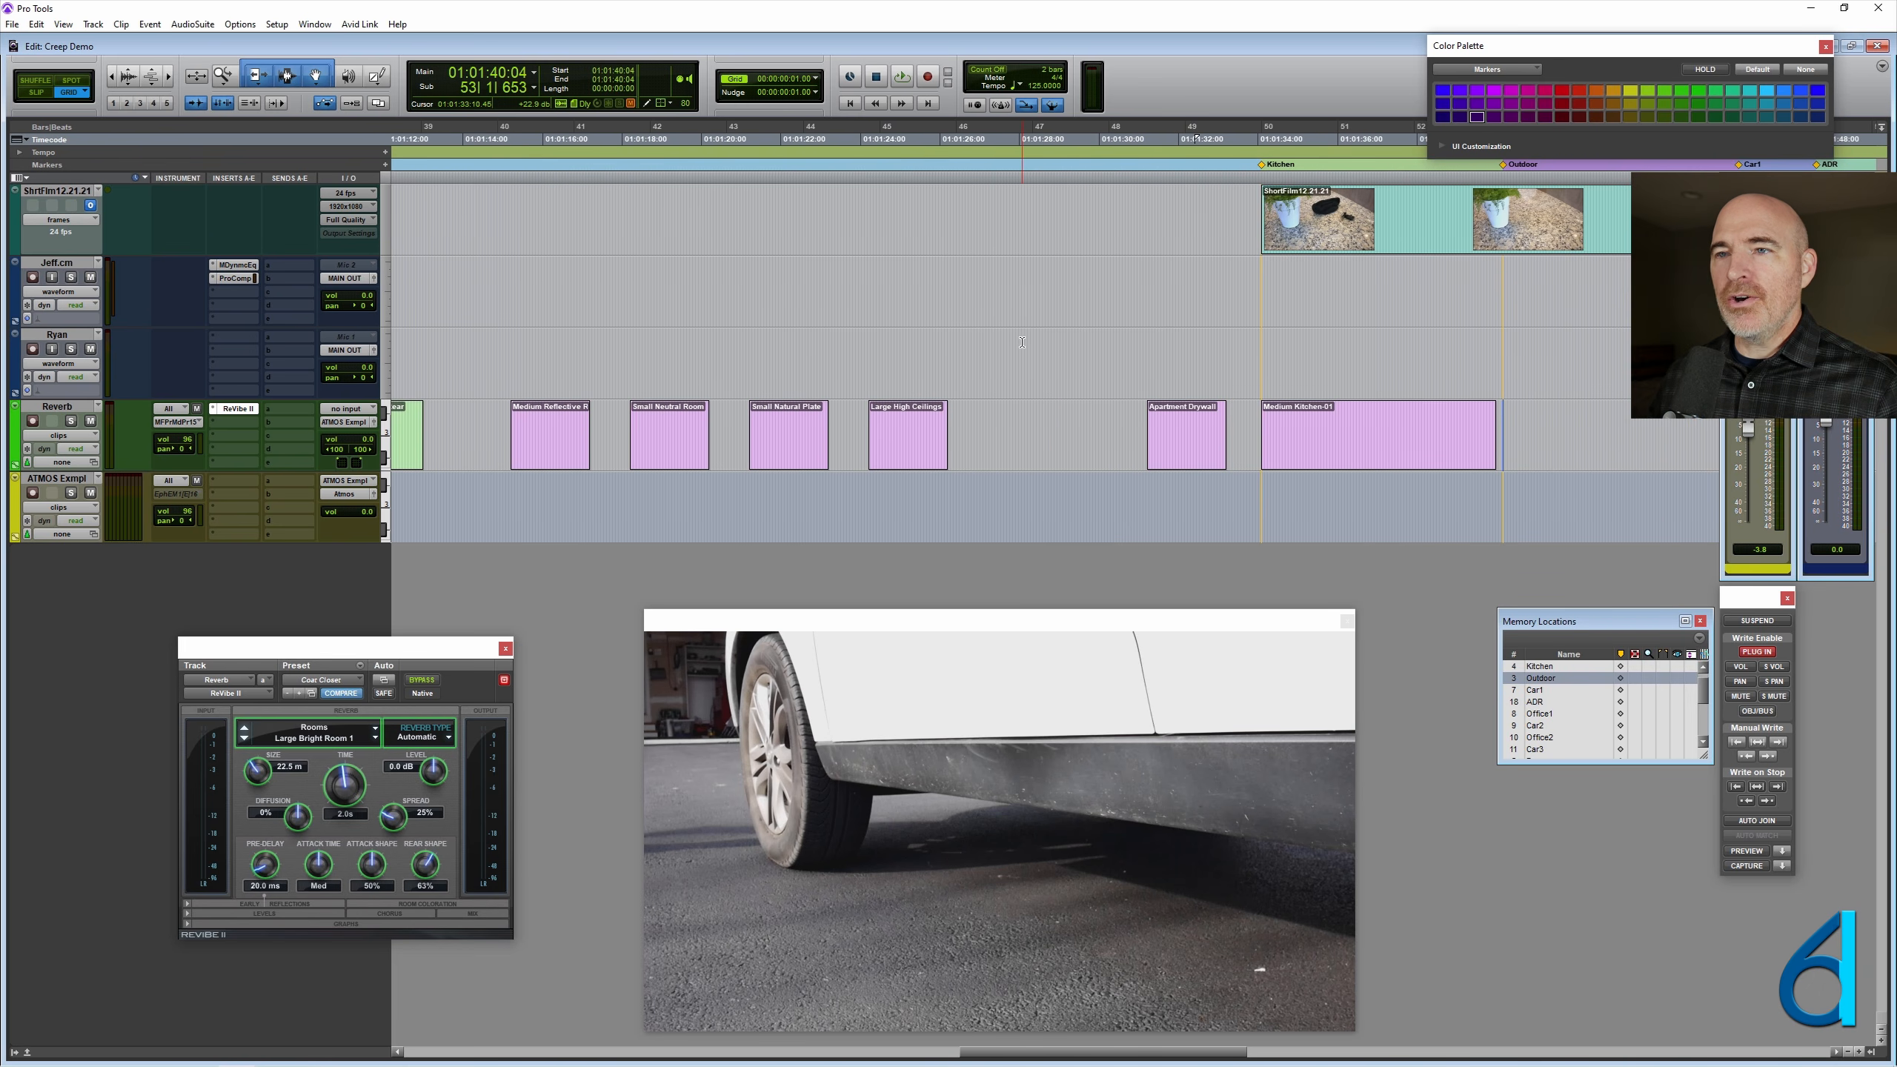
scroll(1021, 342, "right", 4)
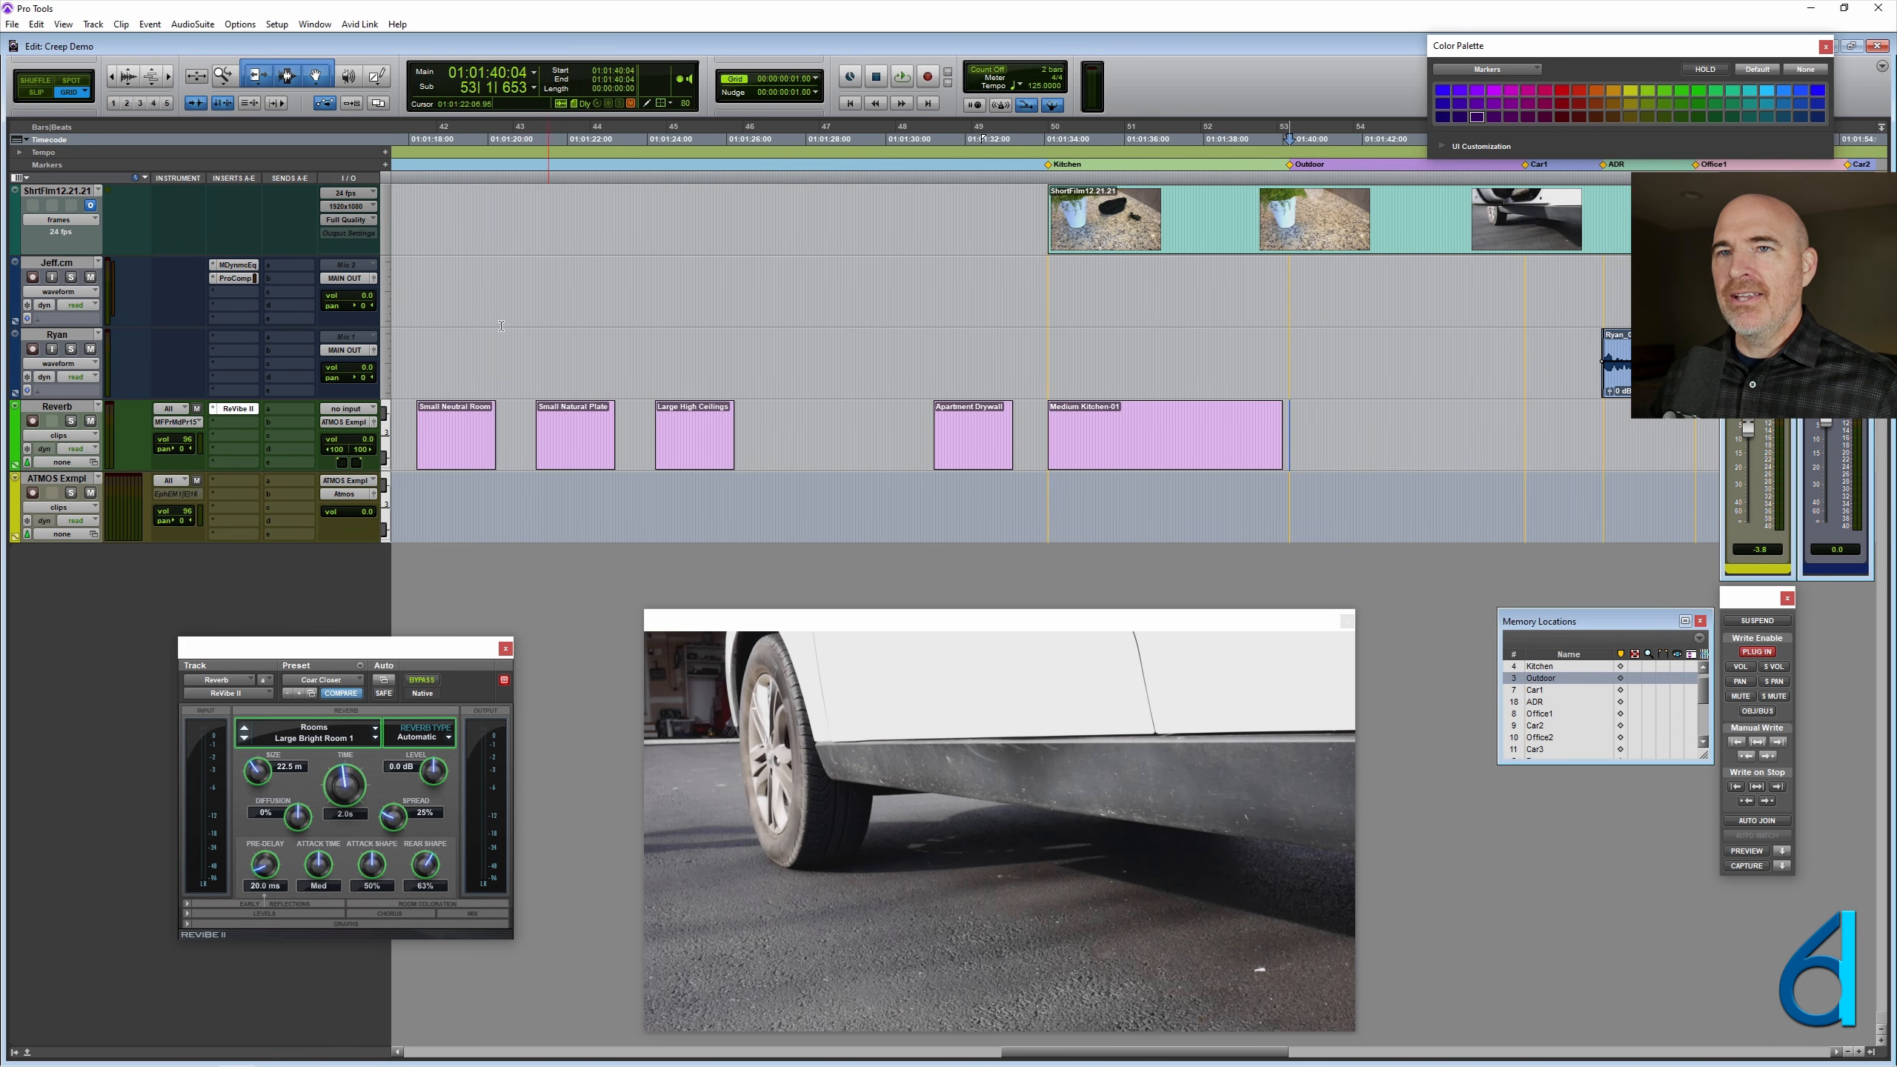
key("F8")
left_click(578, 443)
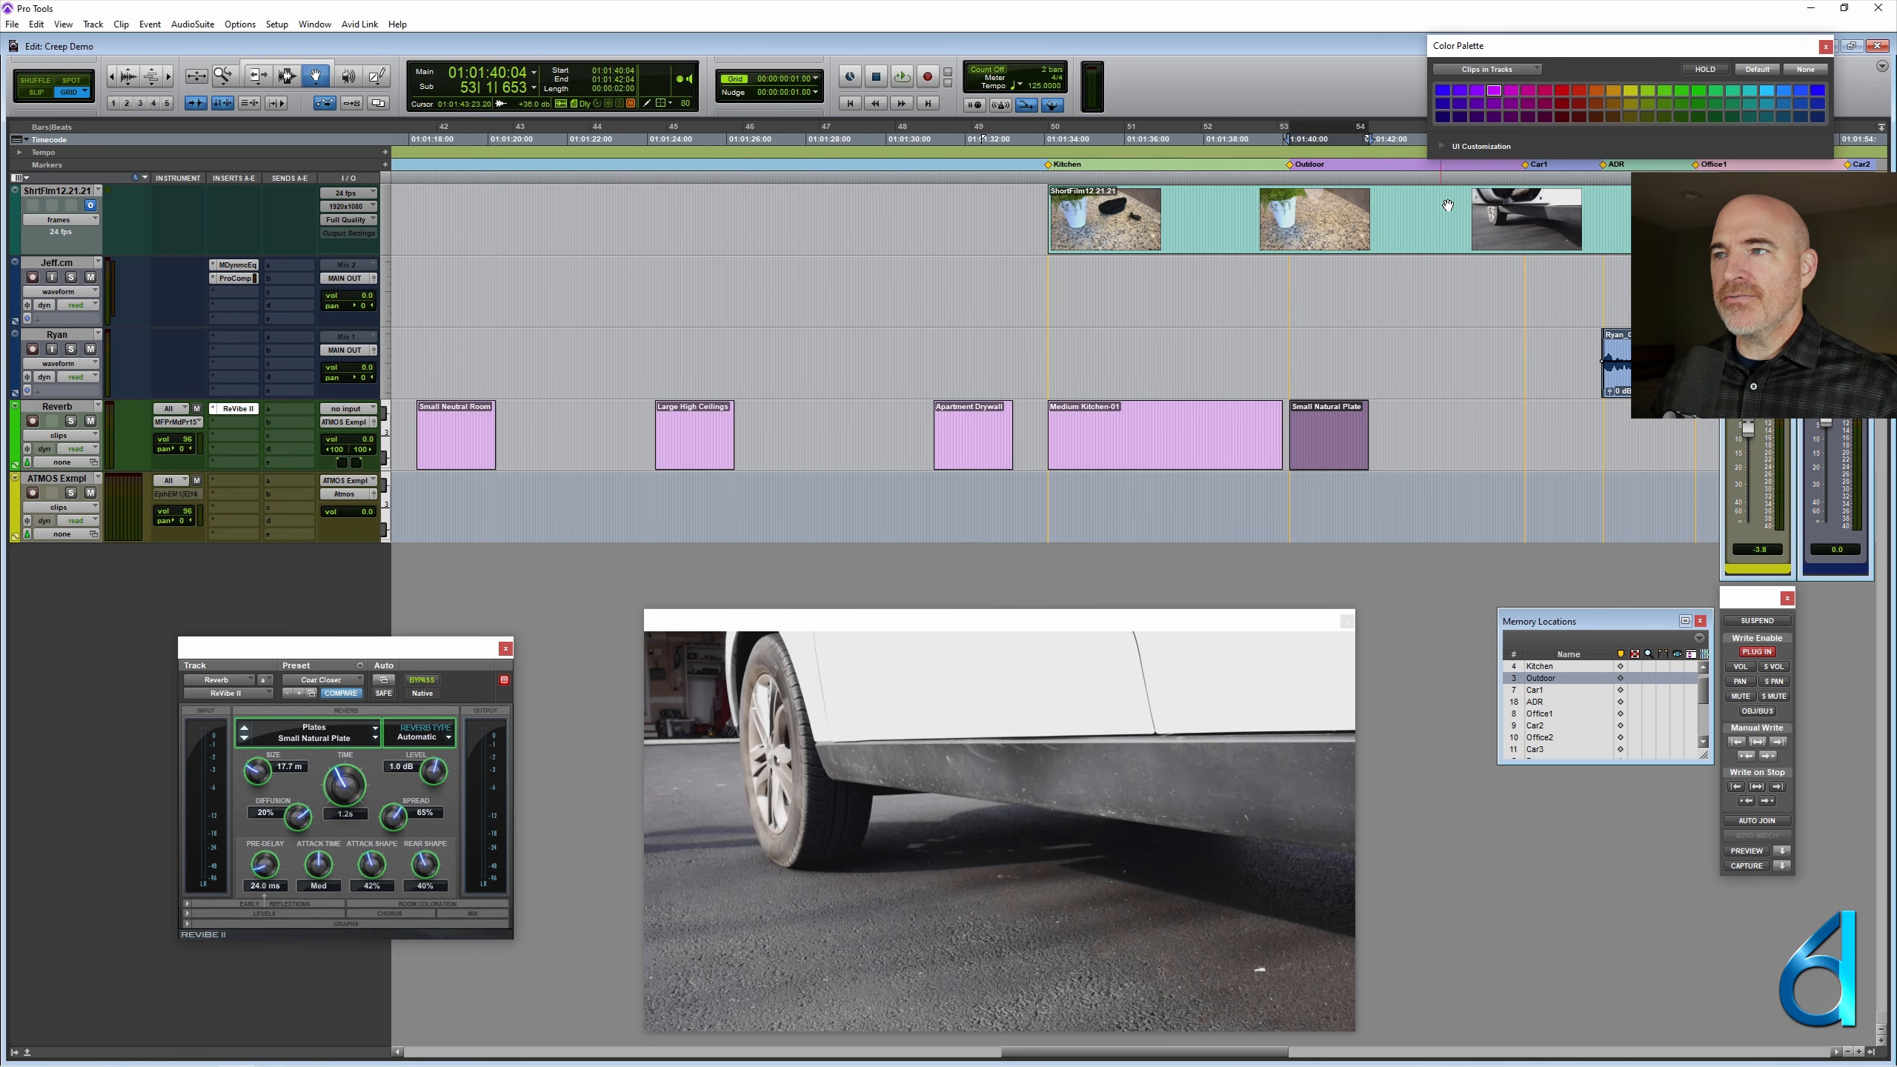
- Snap the Small Neutral Room clip on the Reverb track to the Car1 marker
left_click(1526, 171)
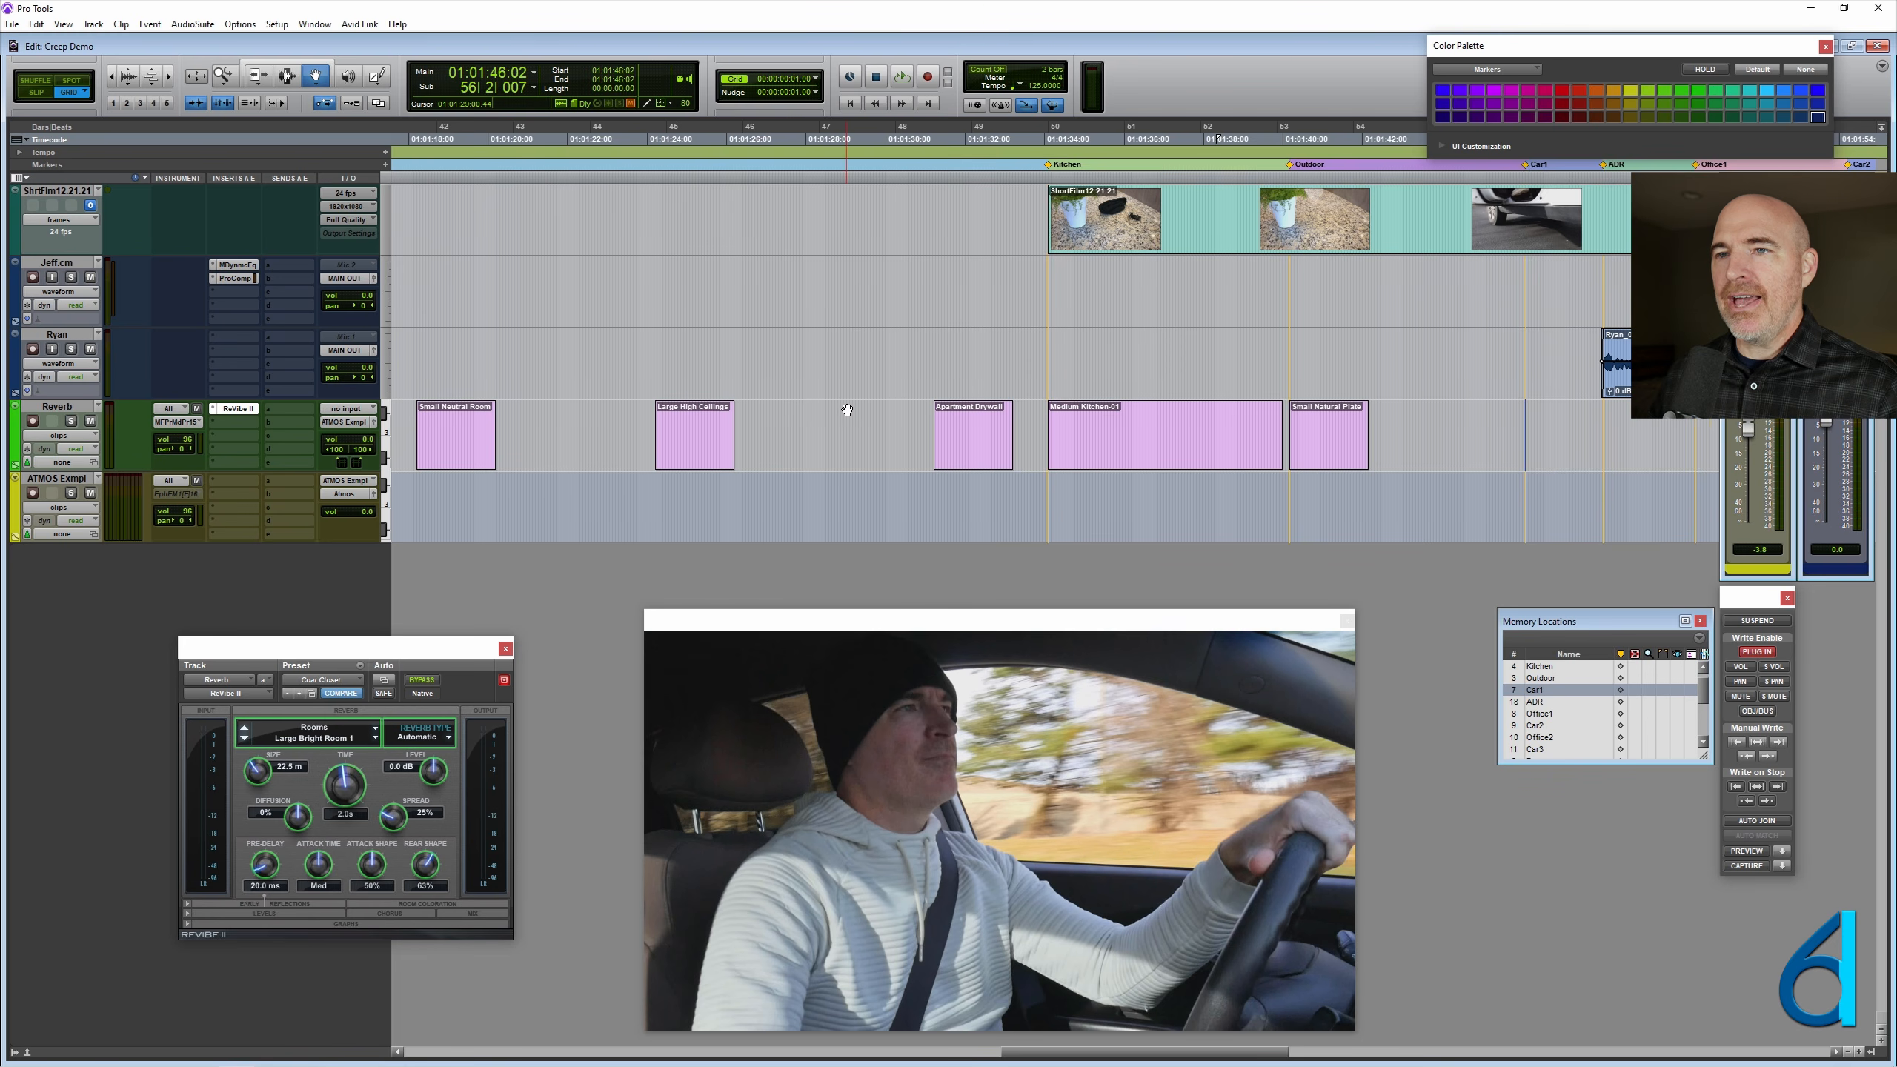
scroll(847, 410, "left", 4)
scroll(847, 410, "left", 2)
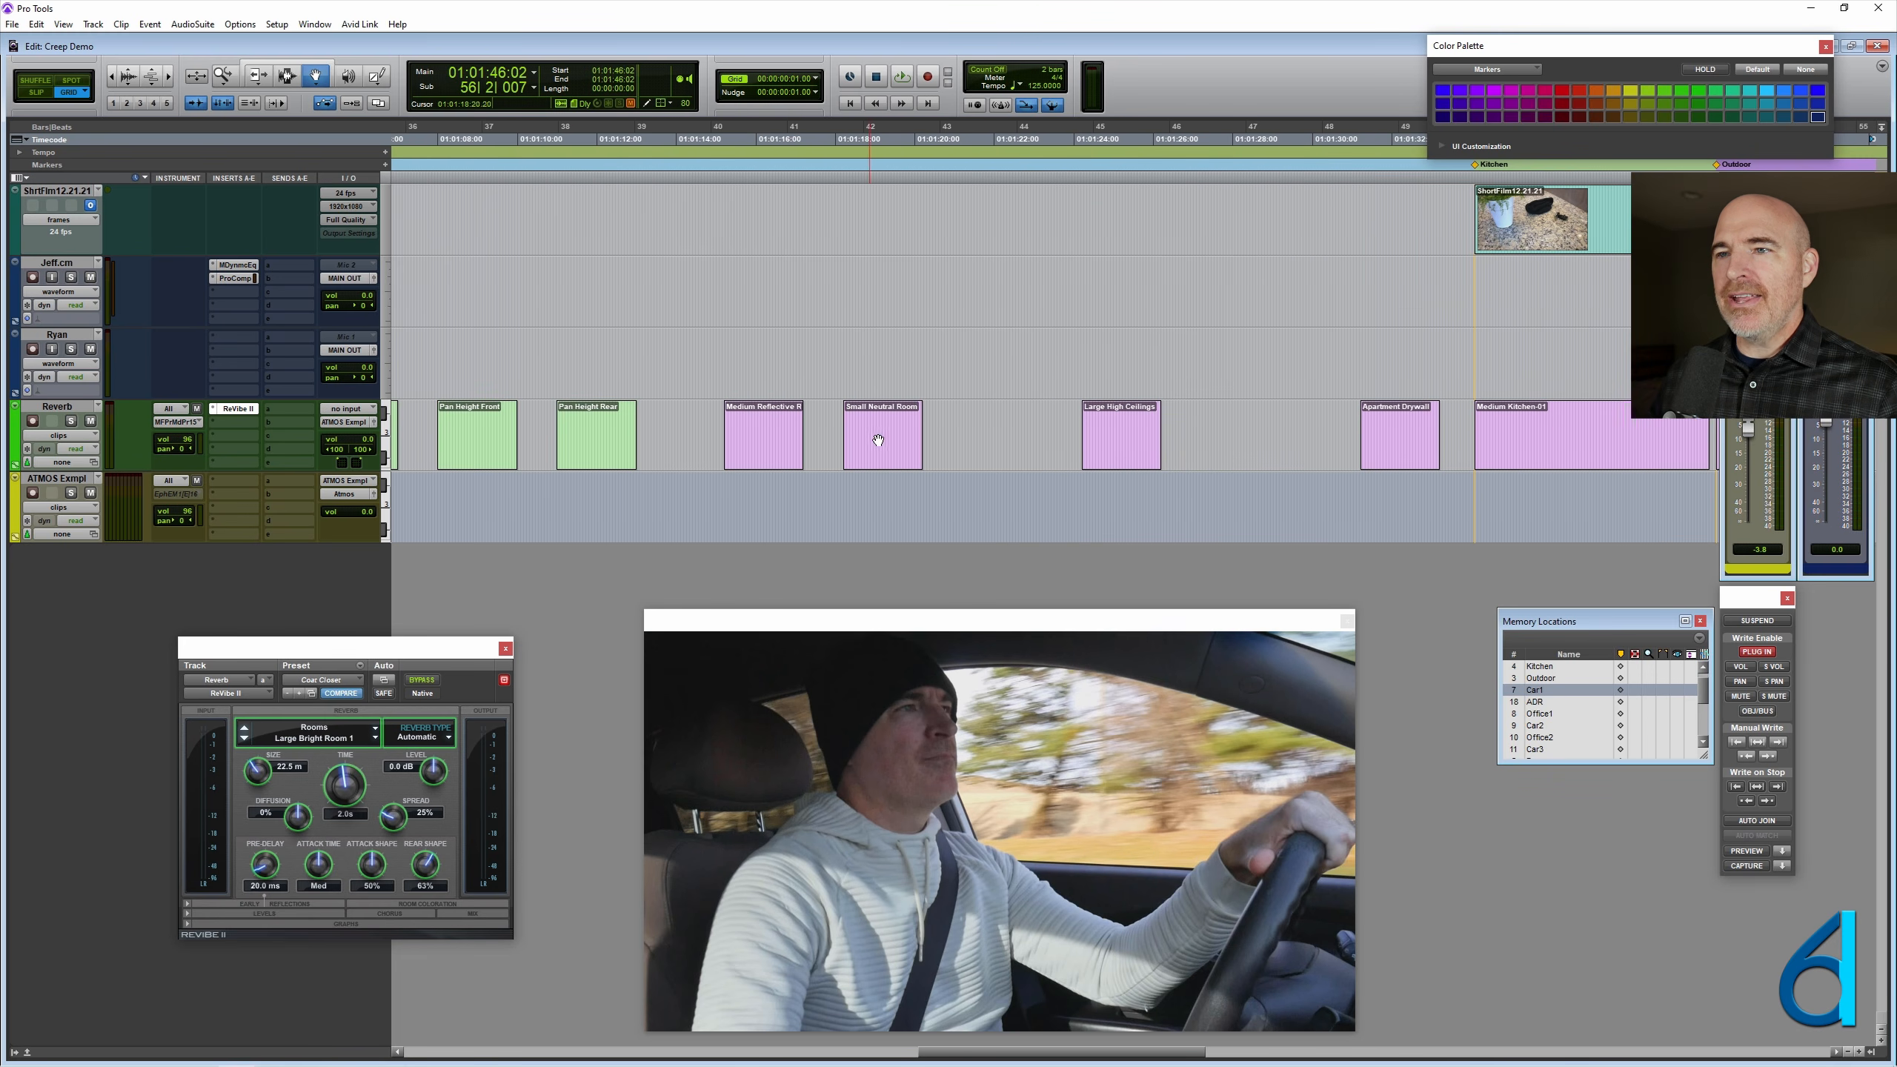
scroll(948, 415, "right", 4)
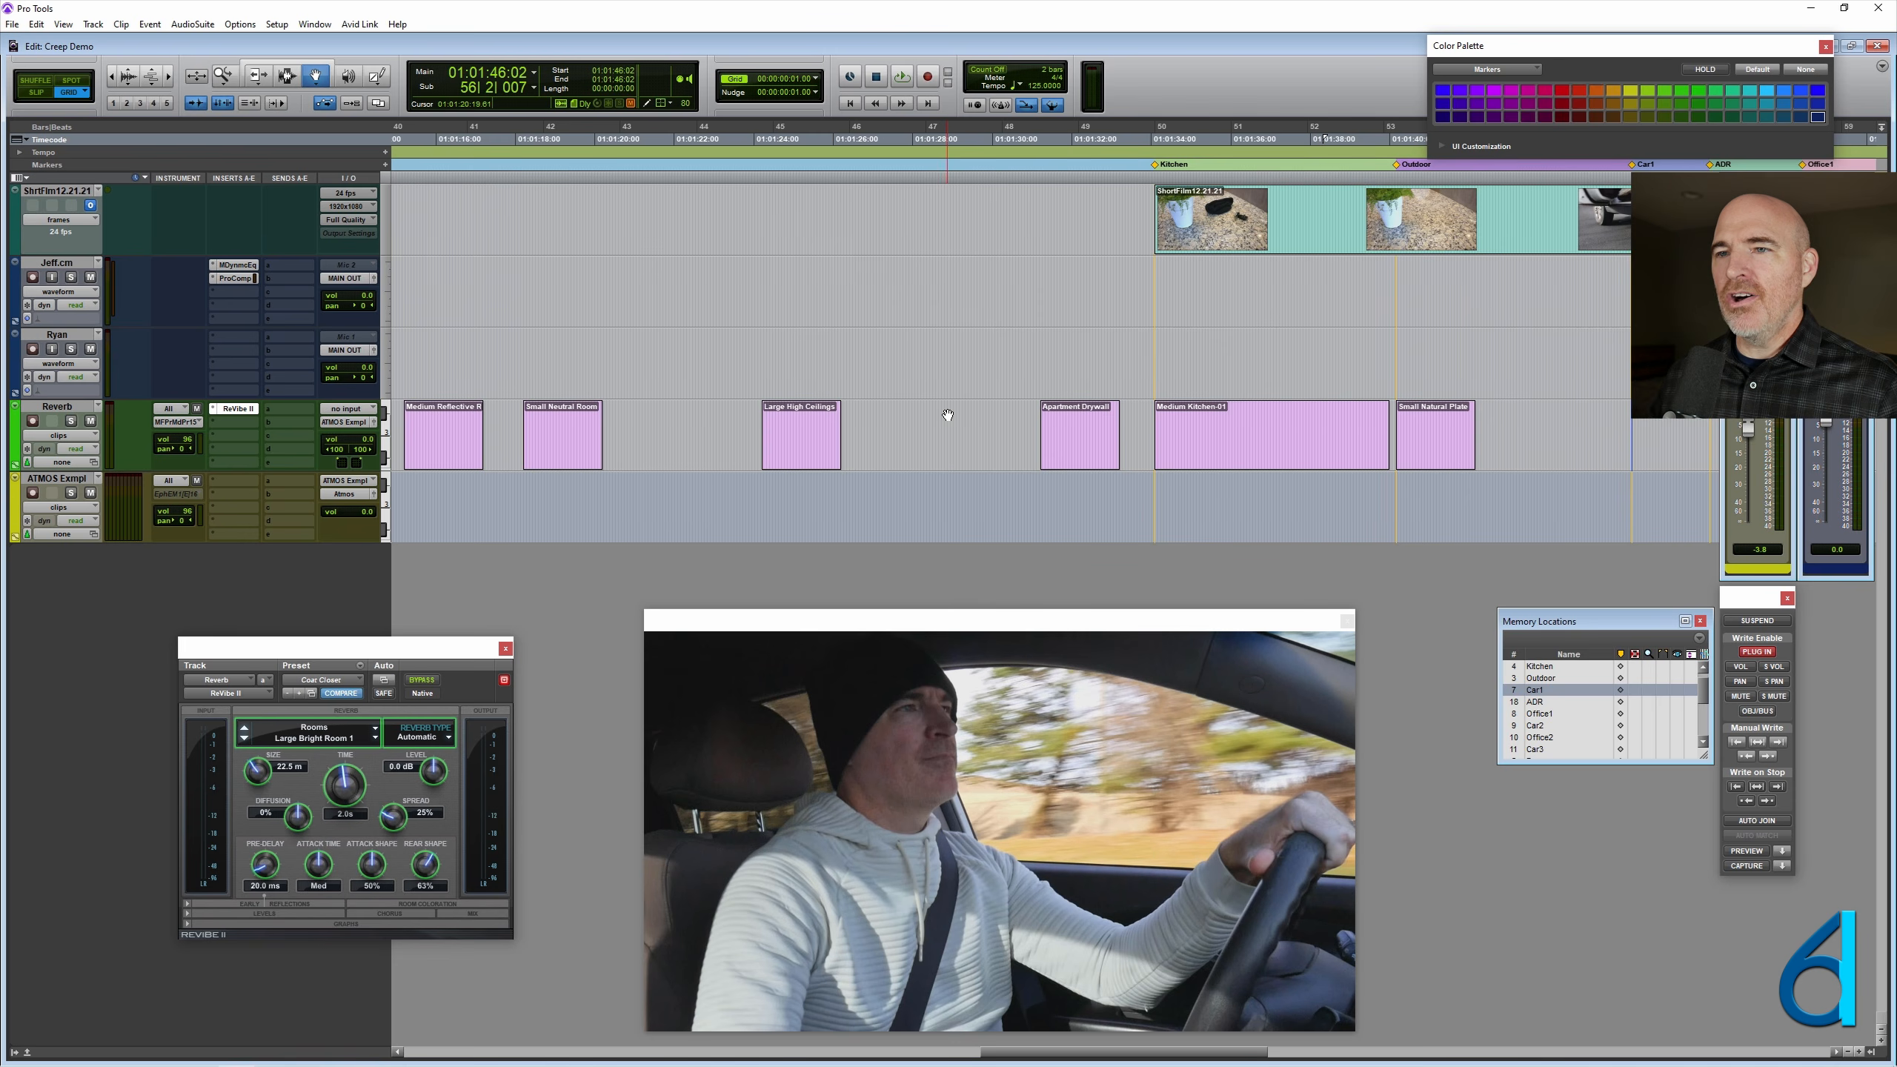
scroll(948, 415, "left", 1)
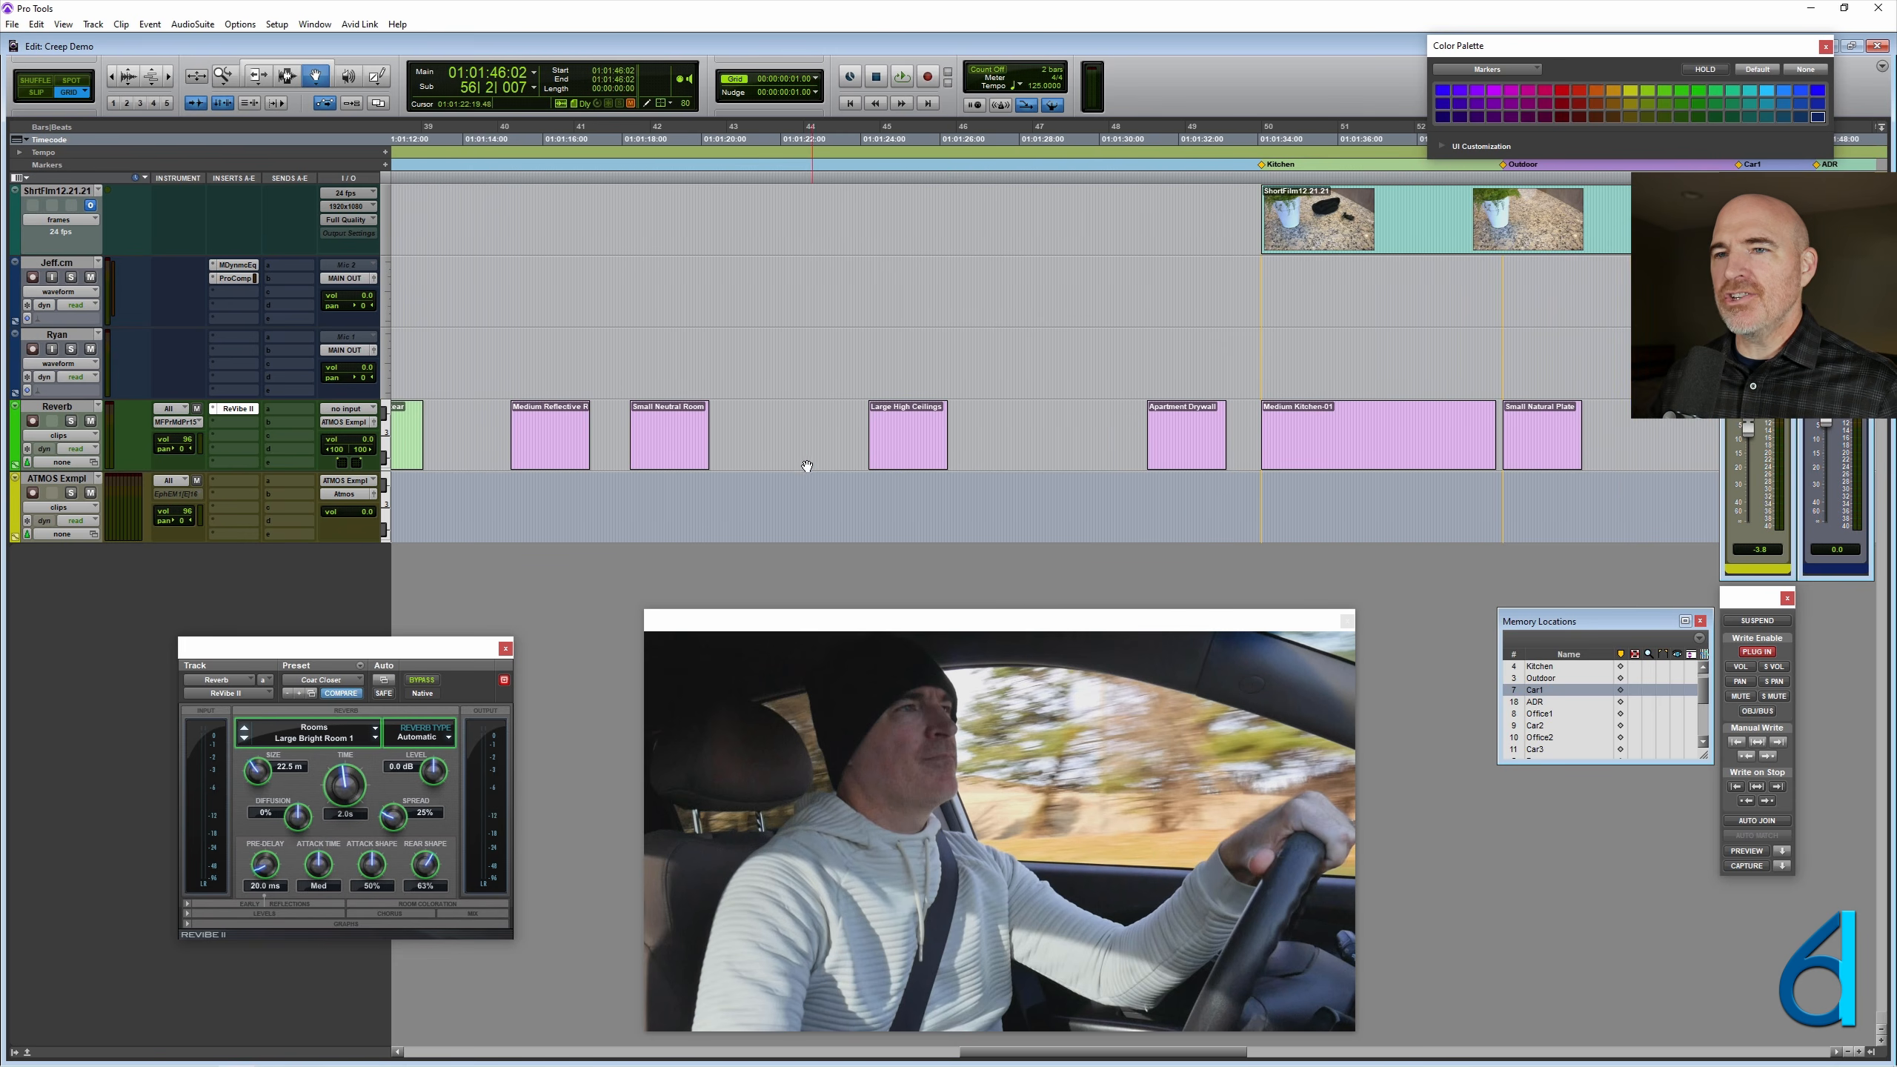
left_click(664, 446, "ctrl")
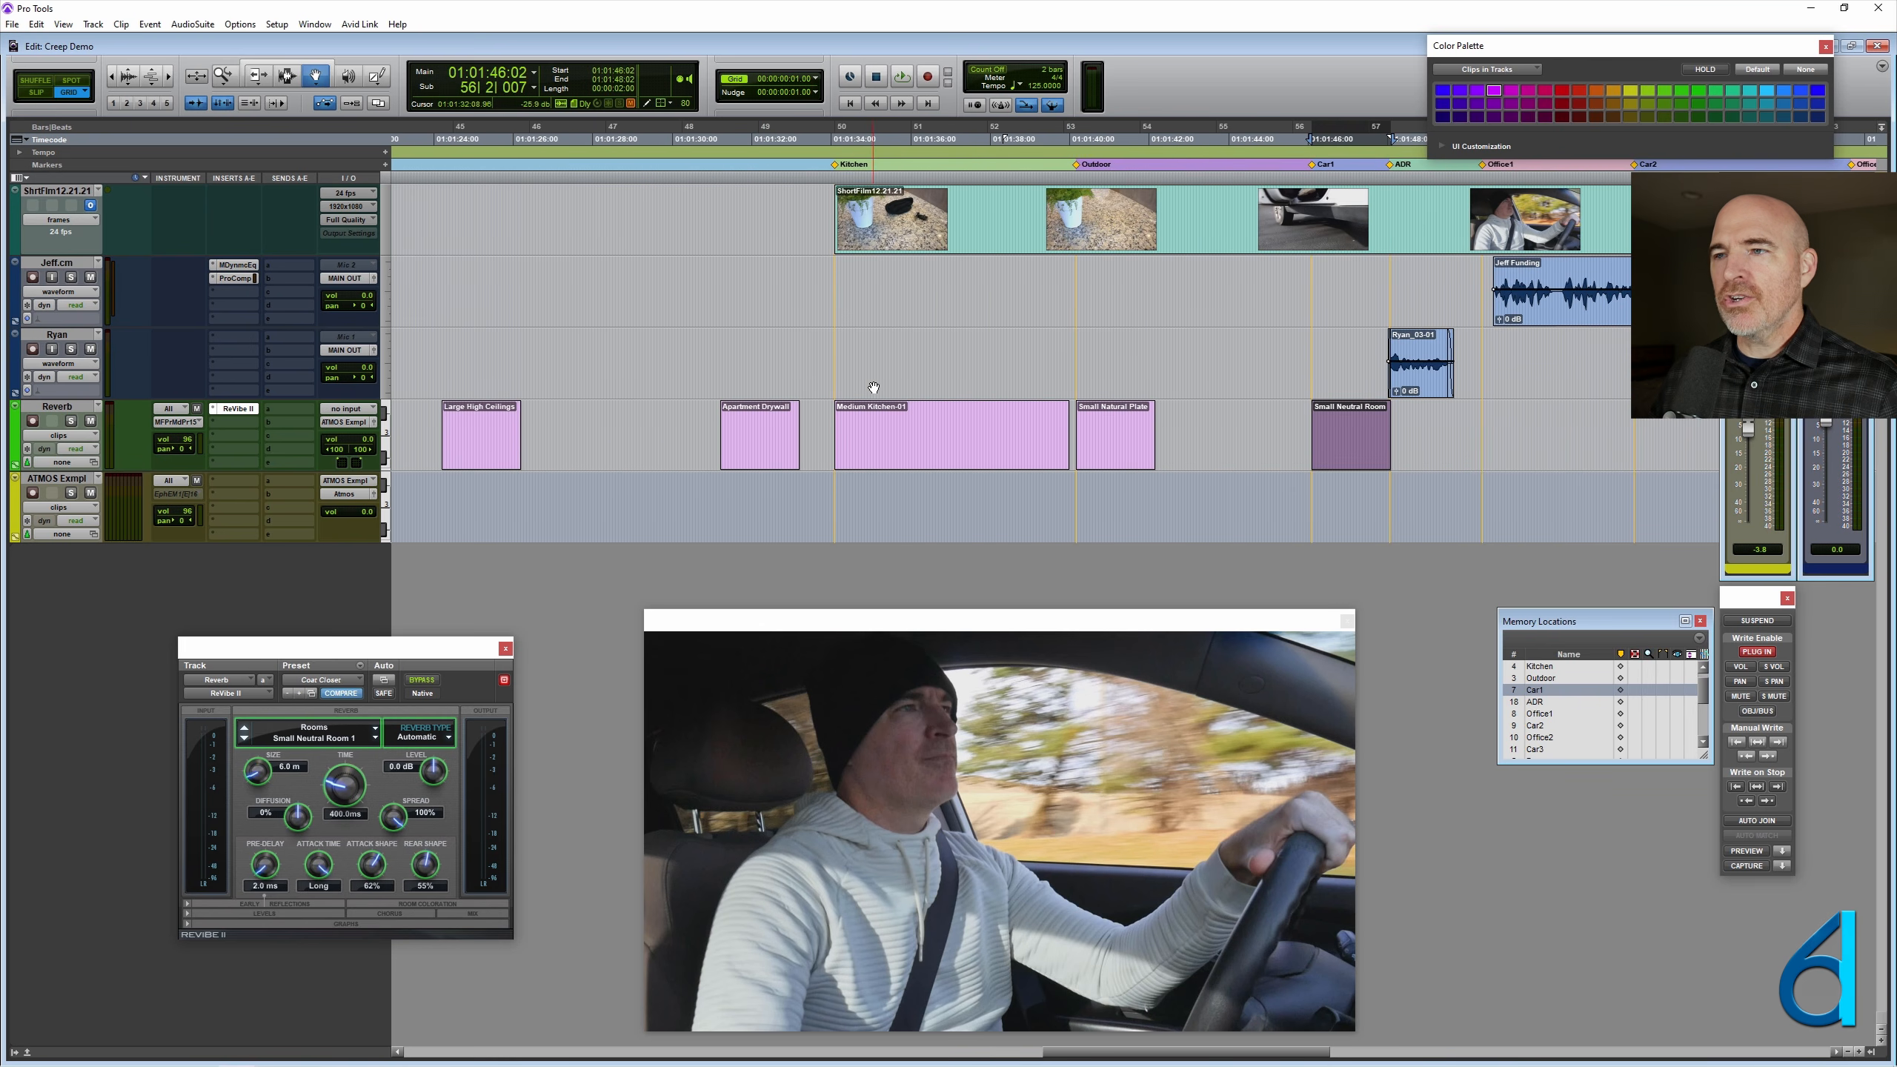
- Extend the end of the Medium Kitchen clip to meet the Small Natural Plate clip exactly at the Outdoor marker
left_click(1072, 370)
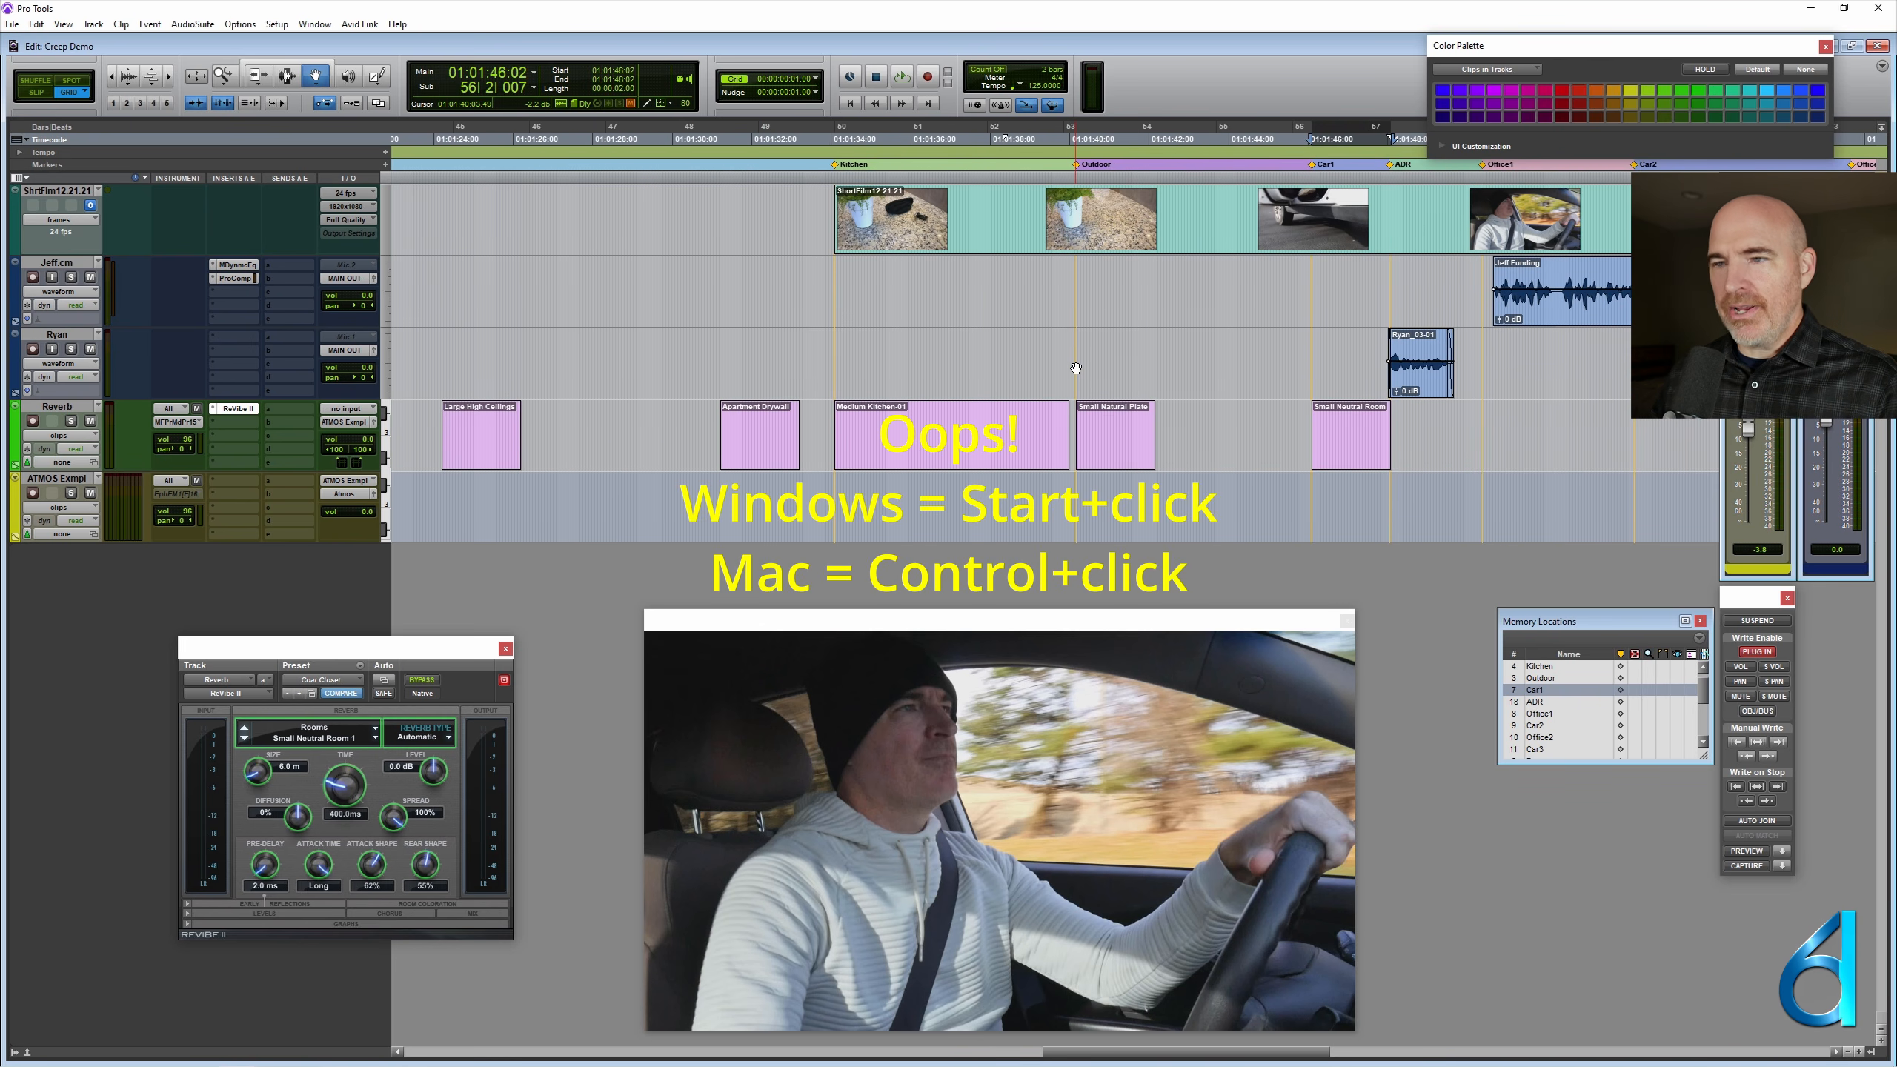
key("F7+F8")
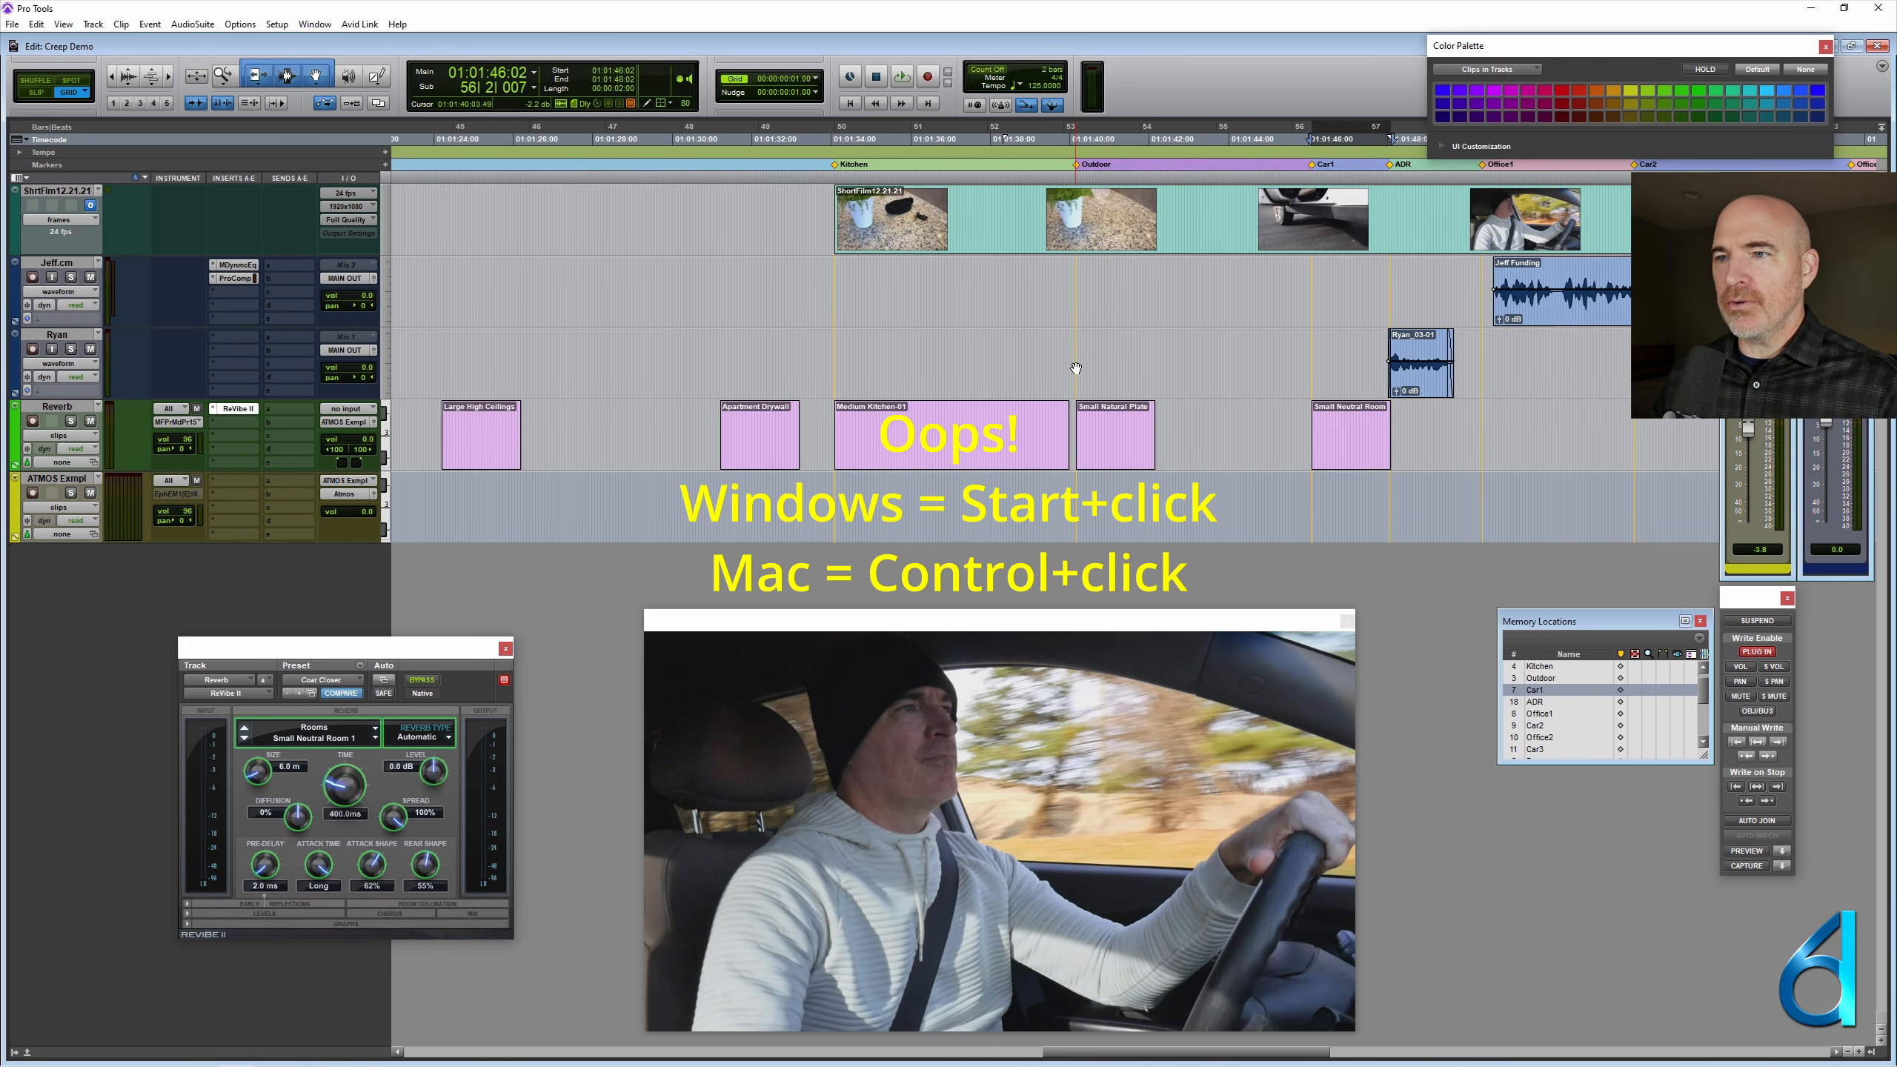
left_click(1078, 346)
key("t")
key("t")
key("t")
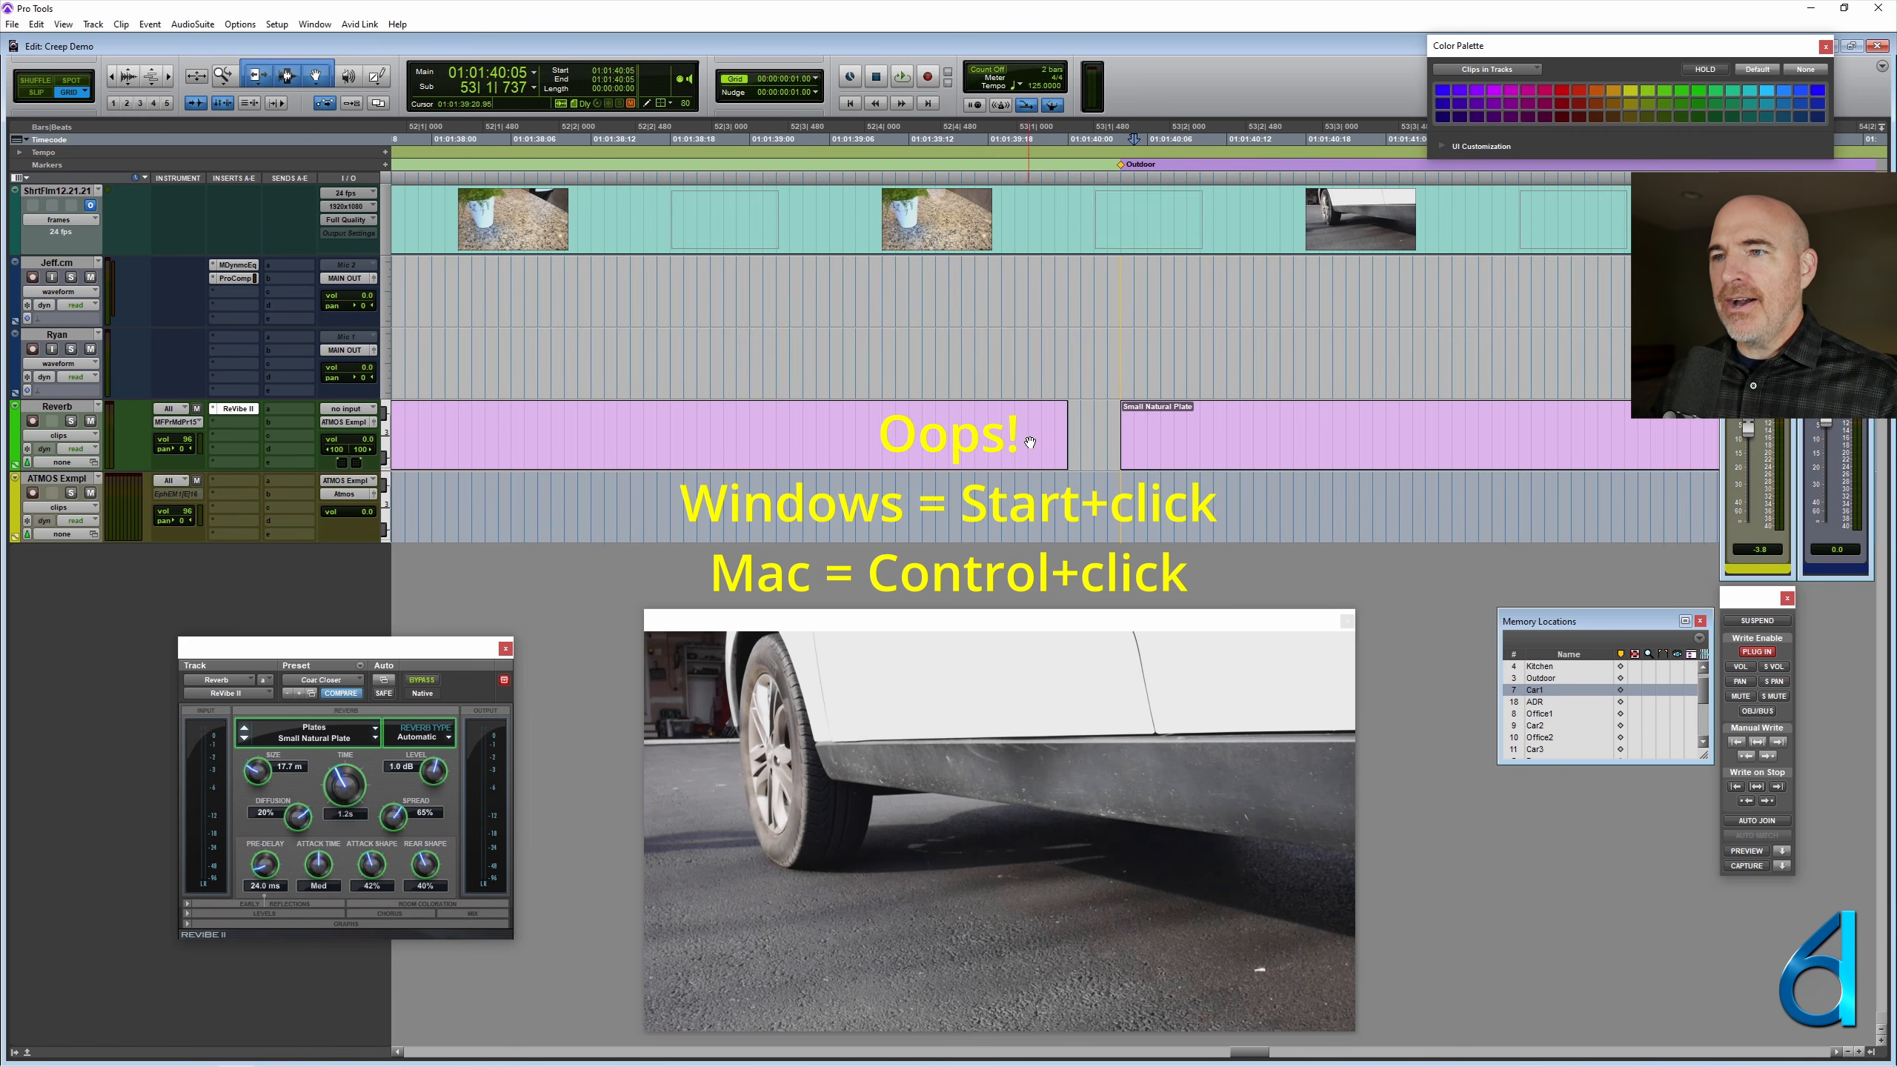
left_click_drag(1064, 433, 1116, 431)
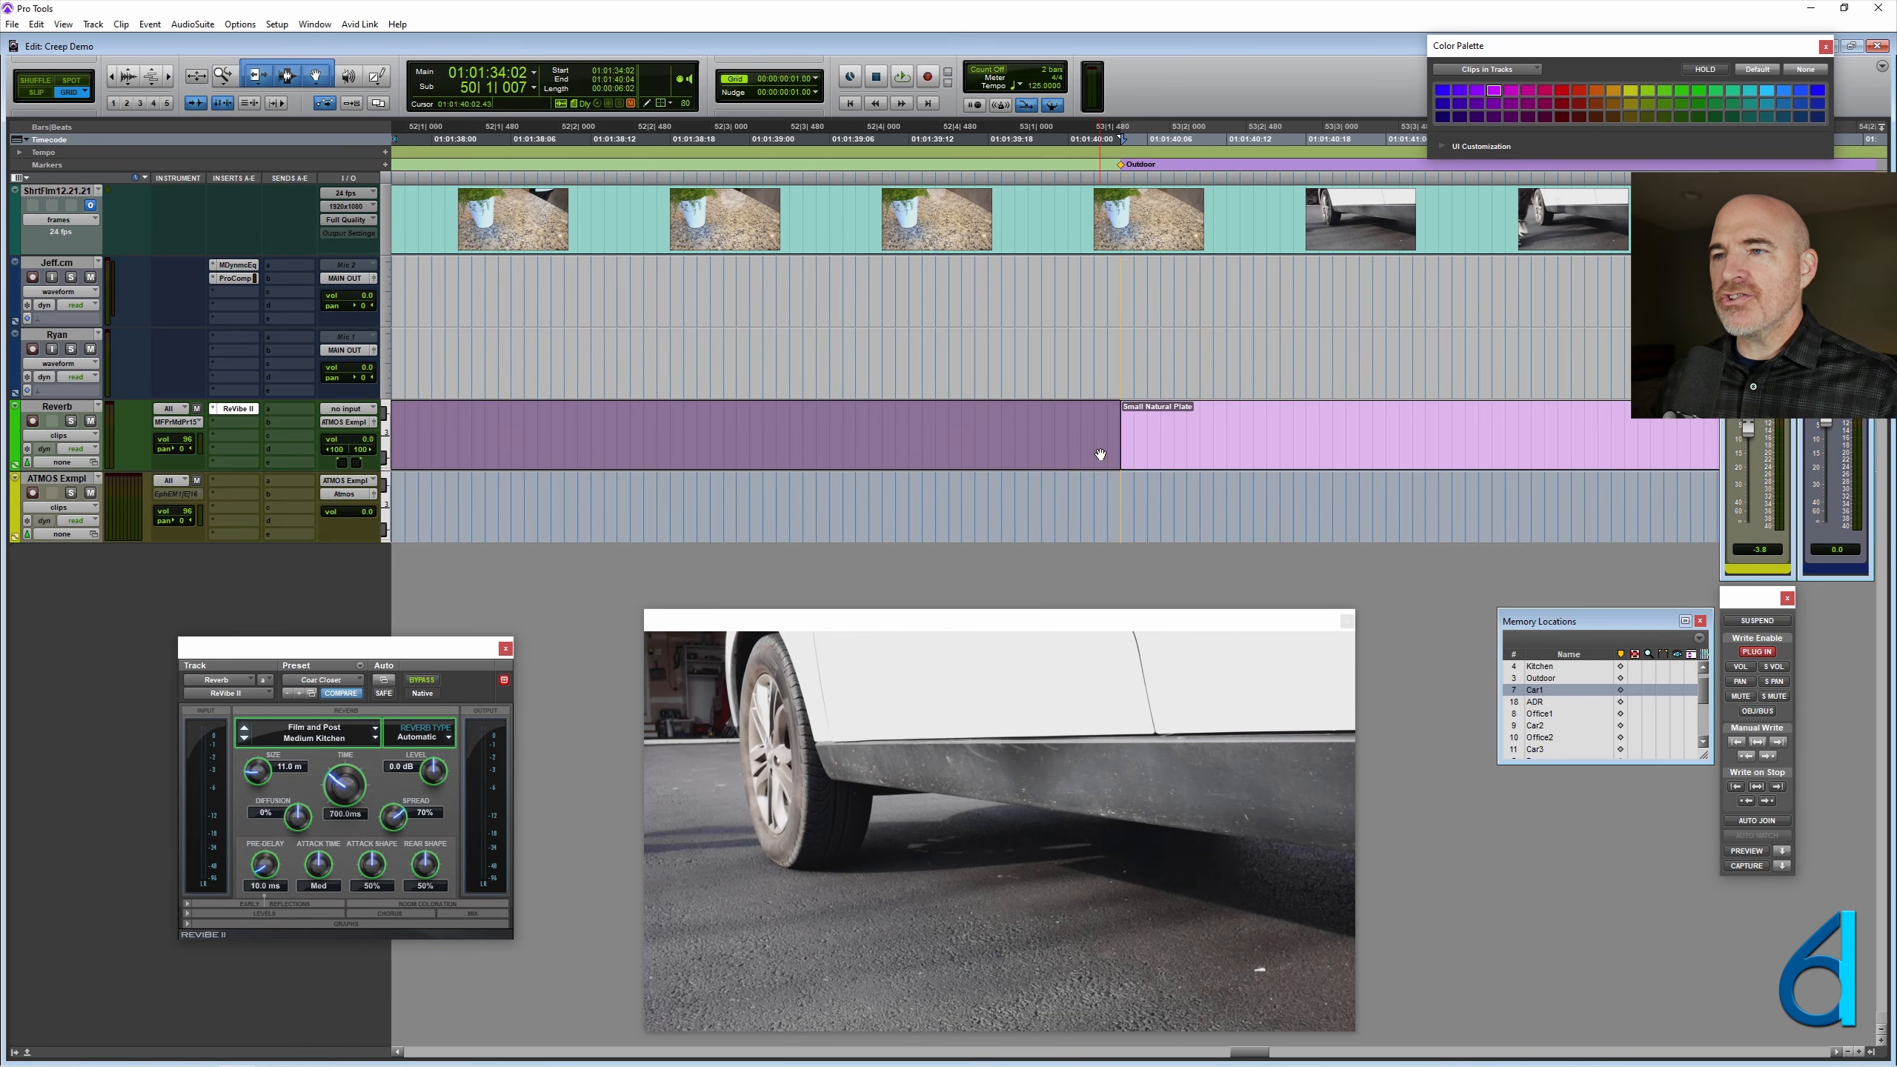
- Extend the Small Natural Plate clip's end to the Car1 marker and trim the Small Neutral Room clip's end back to the ADR marker
scroll(1101, 454, "right", 3)
key("r")
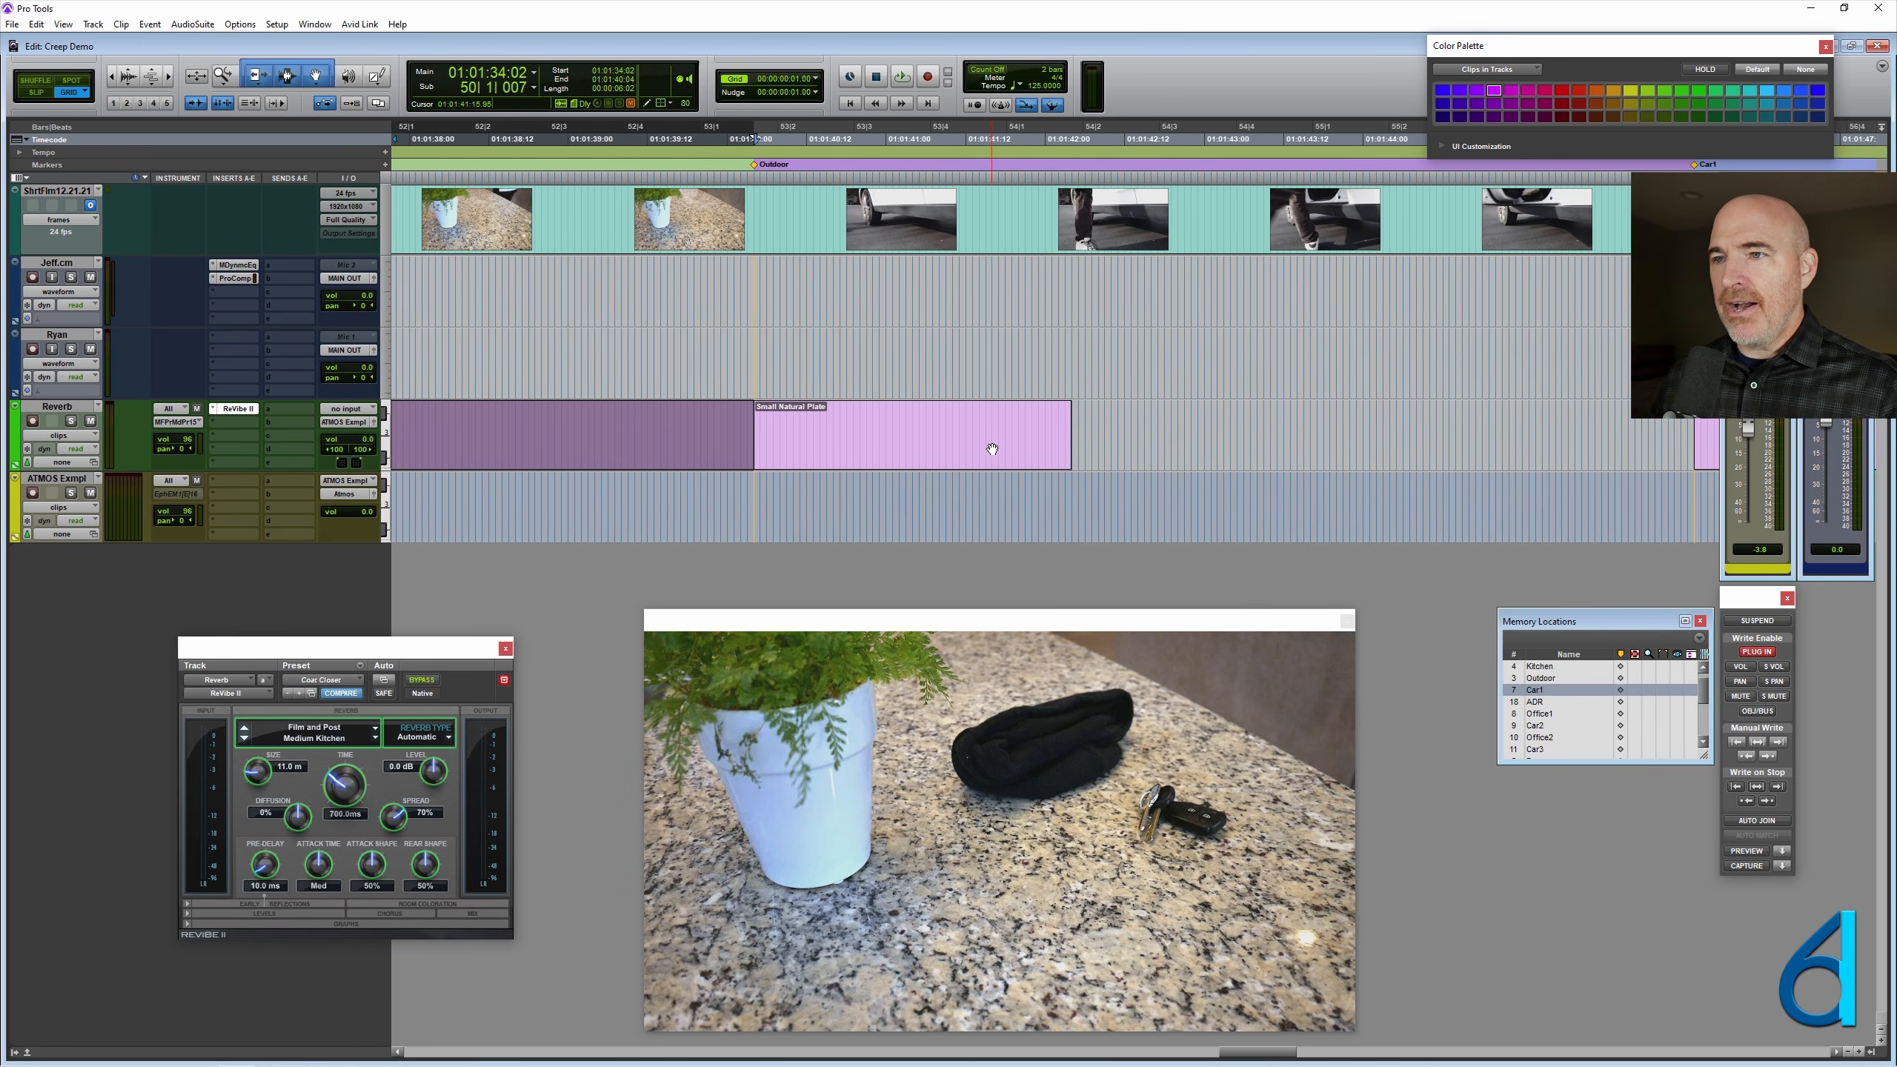
scroll(995, 444, "right", 2)
left_click_drag(852, 435, 1424, 417)
scroll(1424, 418, "right", 3)
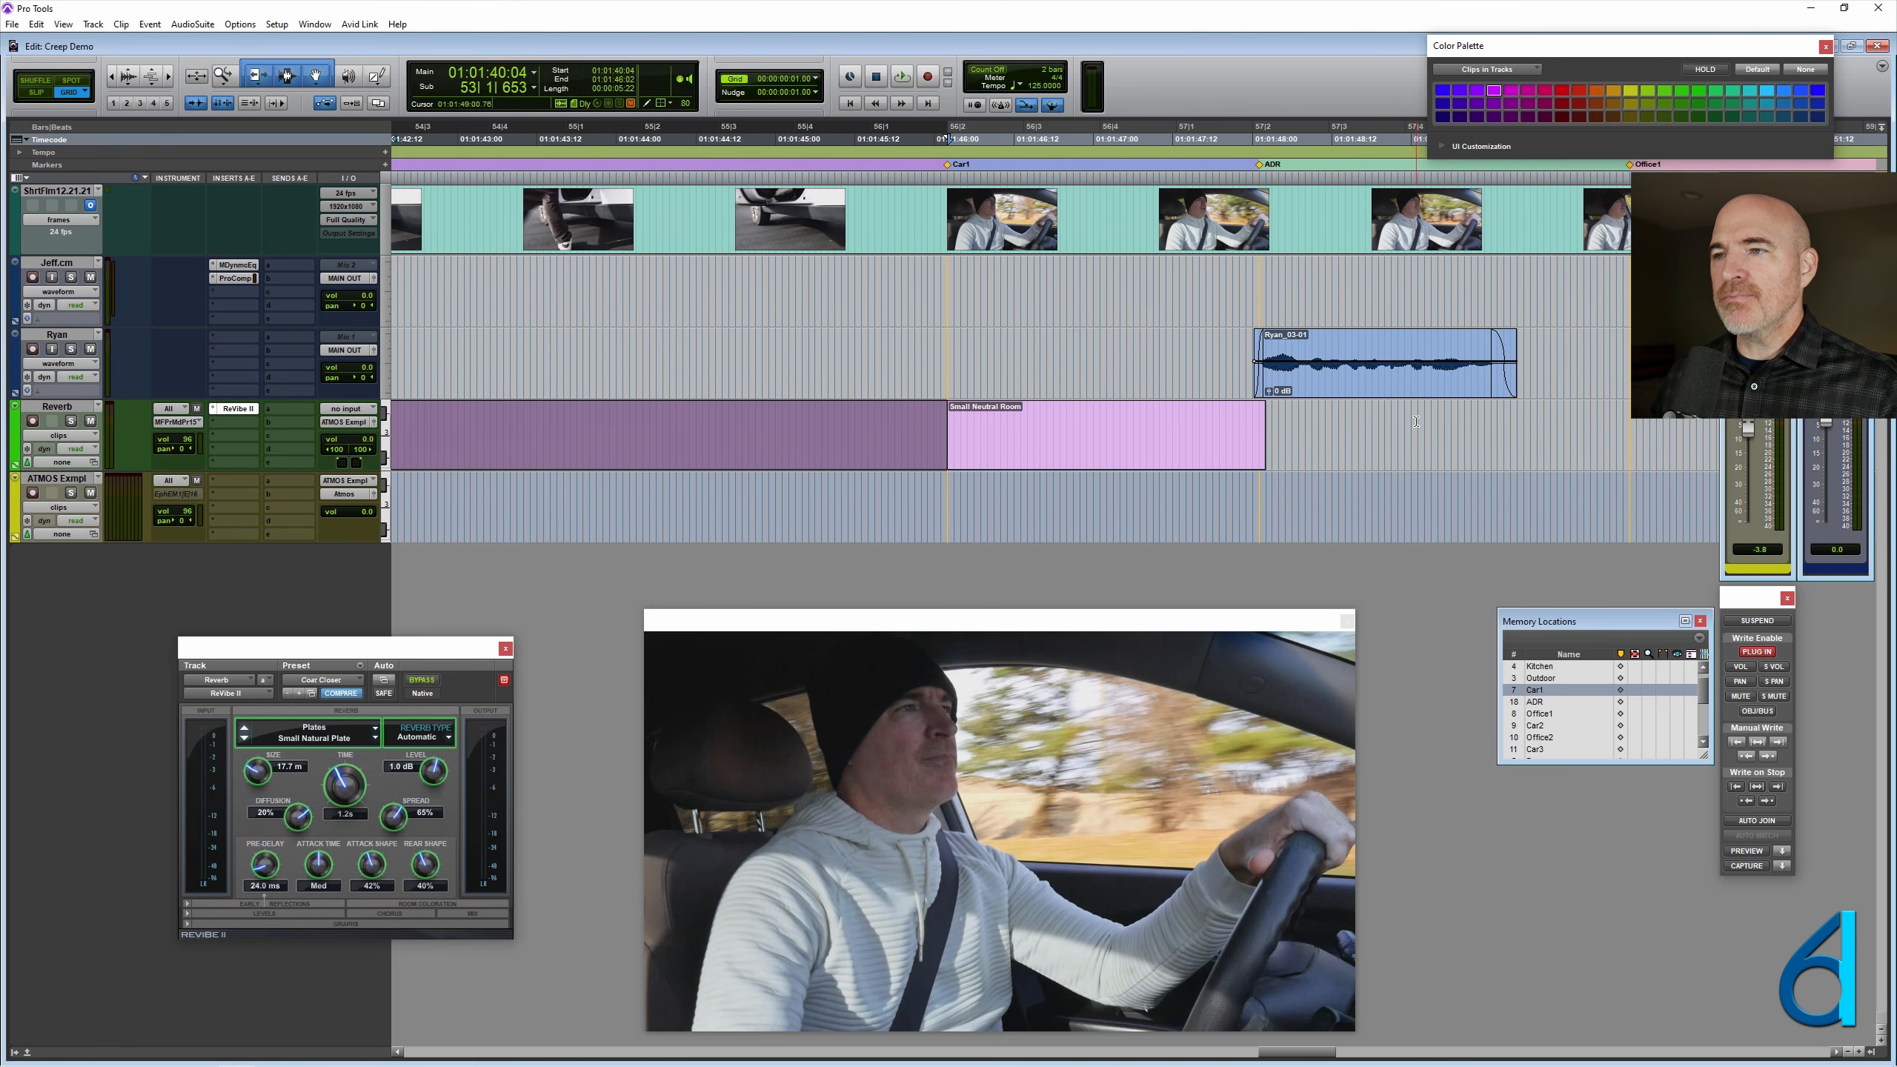
left_click_drag(1256, 427, 1257, 426)
- Check the adjoining reverb clips from the Kitchen marker to ADR and the ReVibe II preset recalled in each scene
left_click(1050, 413)
left_click(704, 431)
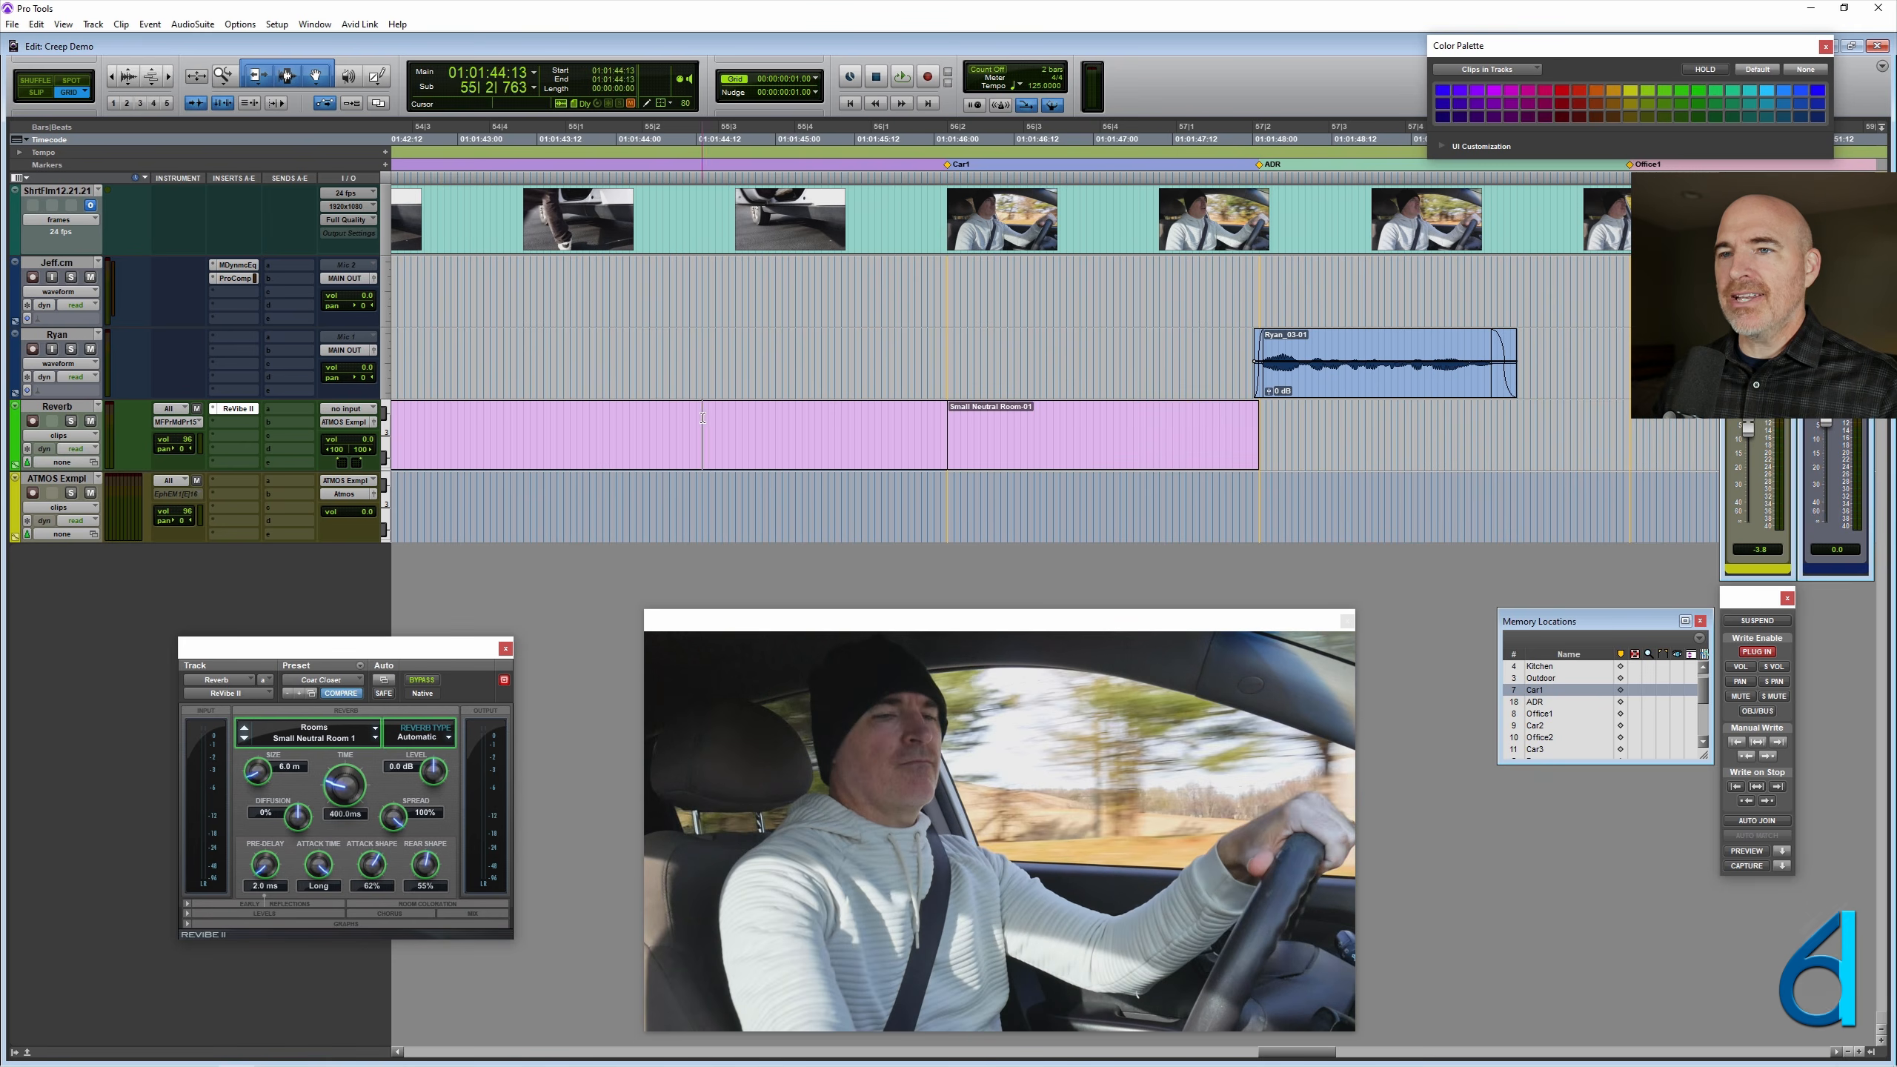
scroll(1014, 478, "left", 8)
scroll(1013, 482, "left", 3)
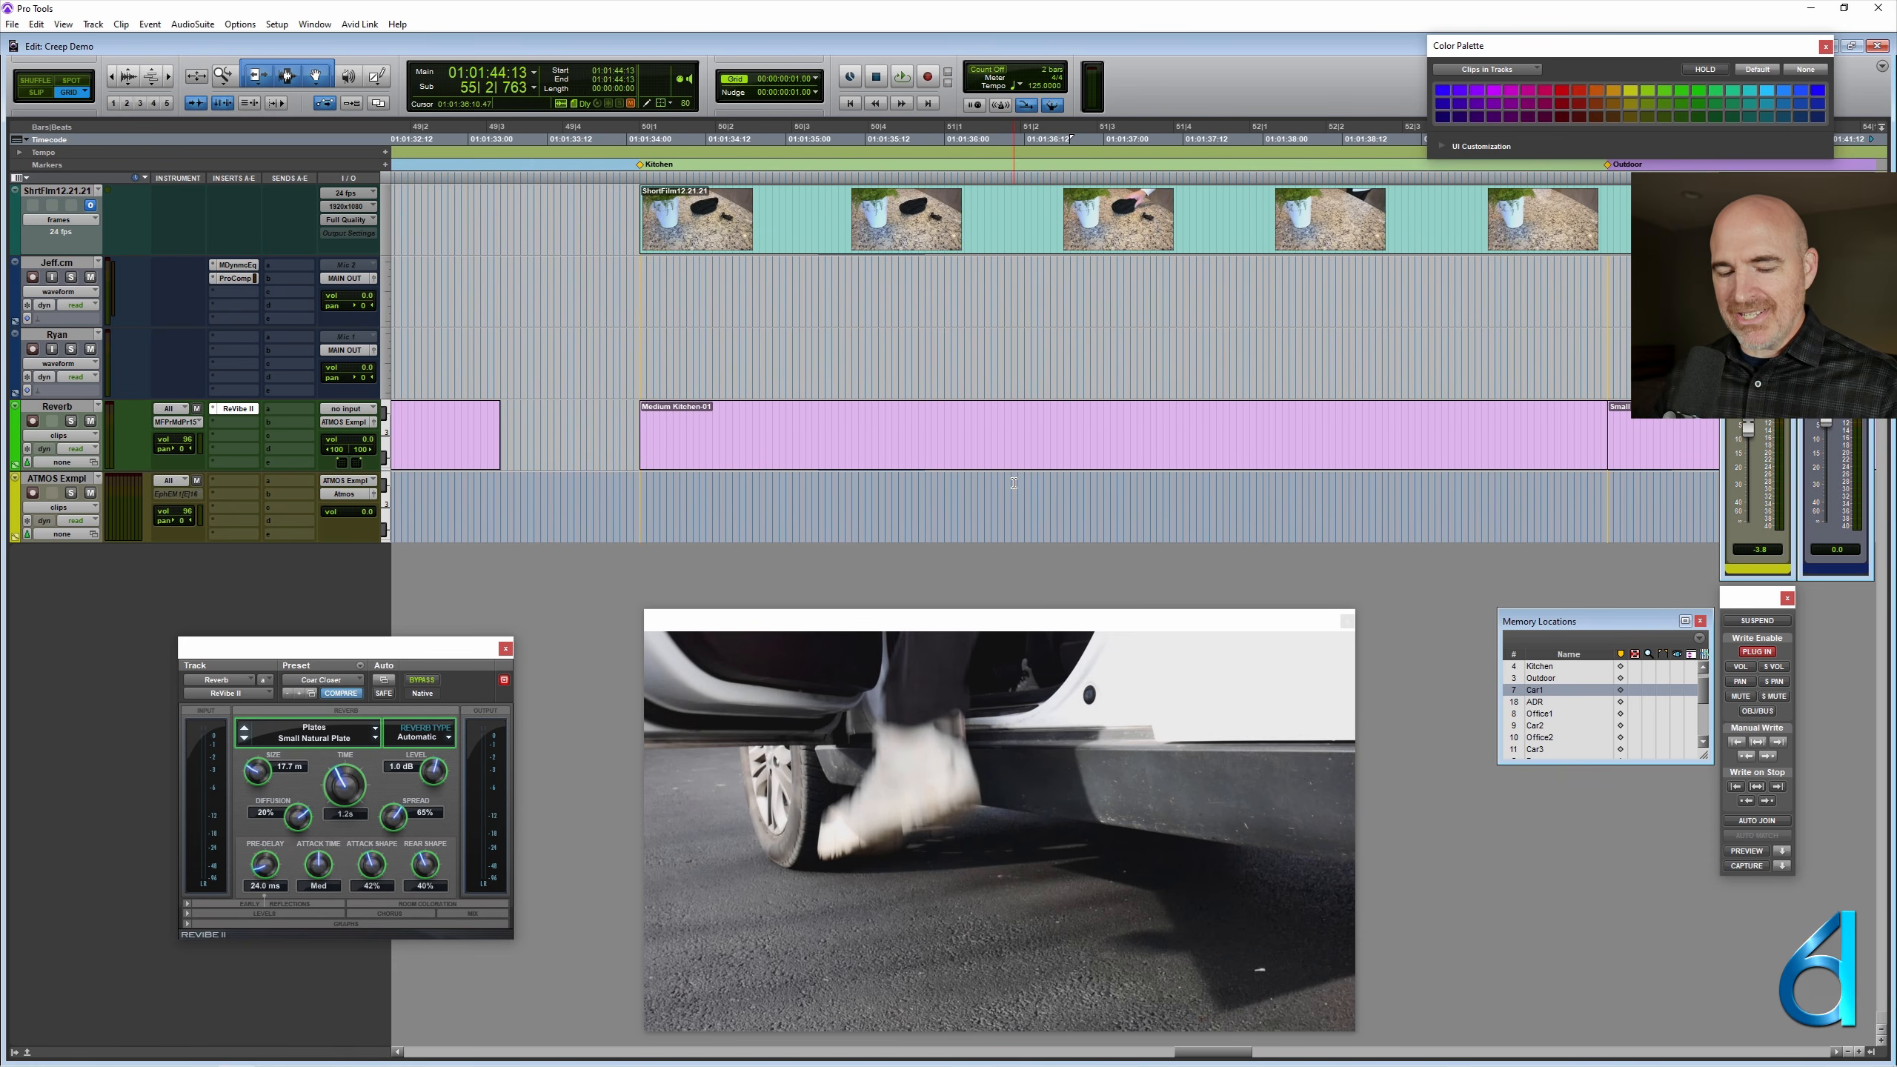
scroll(835, 385, "right", 3)
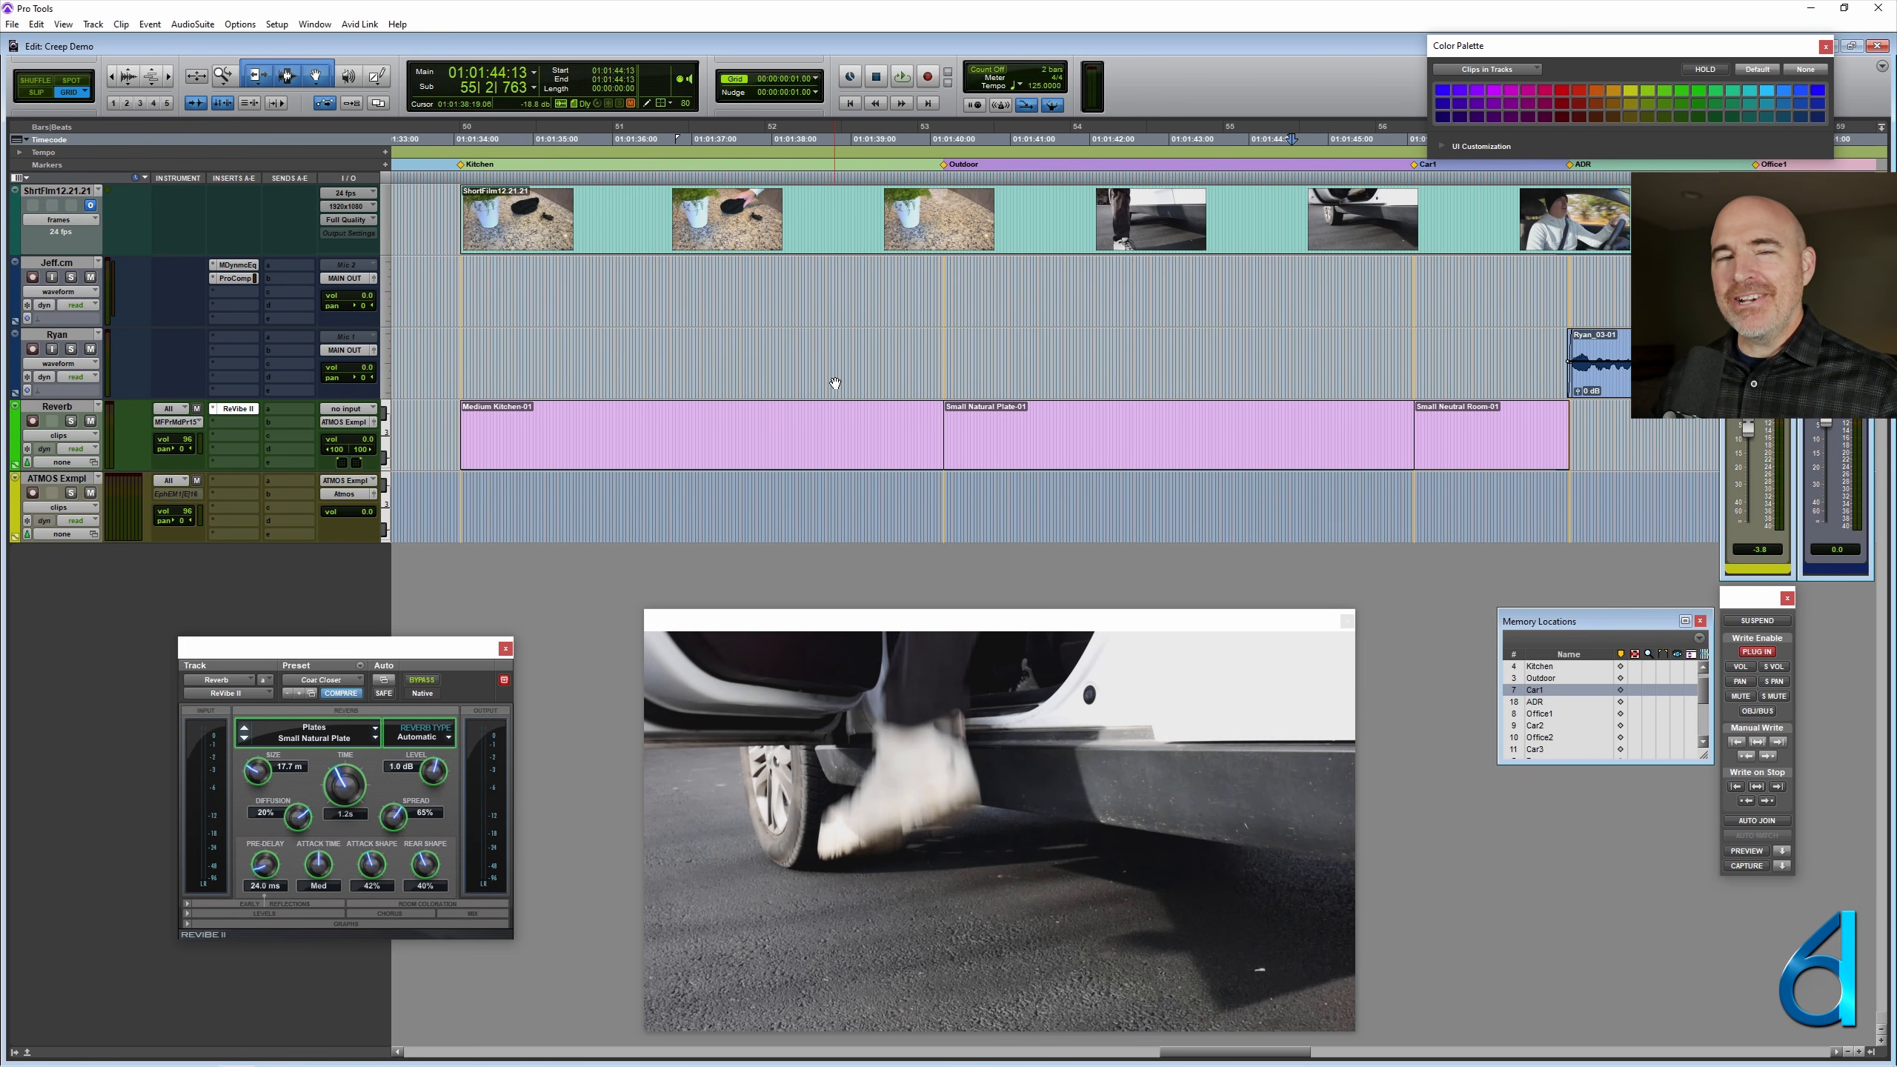
left_click(866, 454)
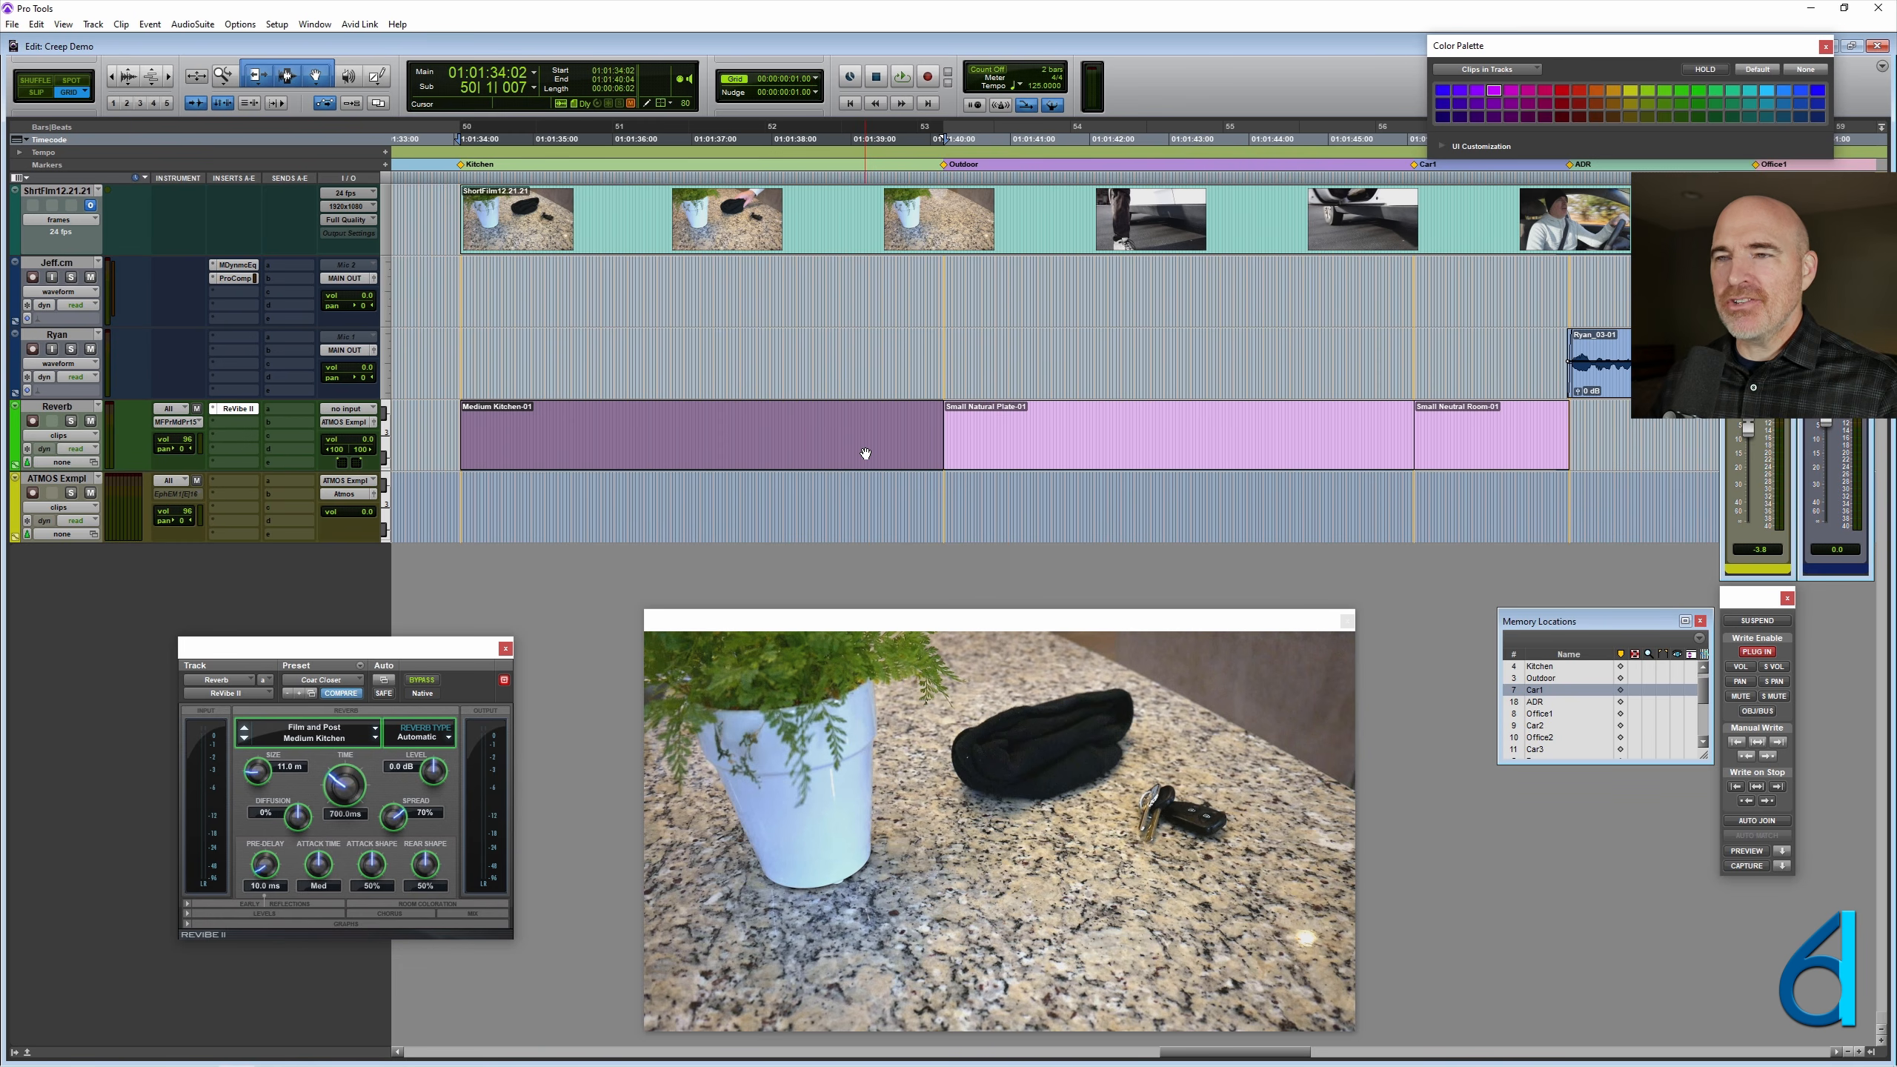
key("t")
scroll(990, 368, "right", 9)
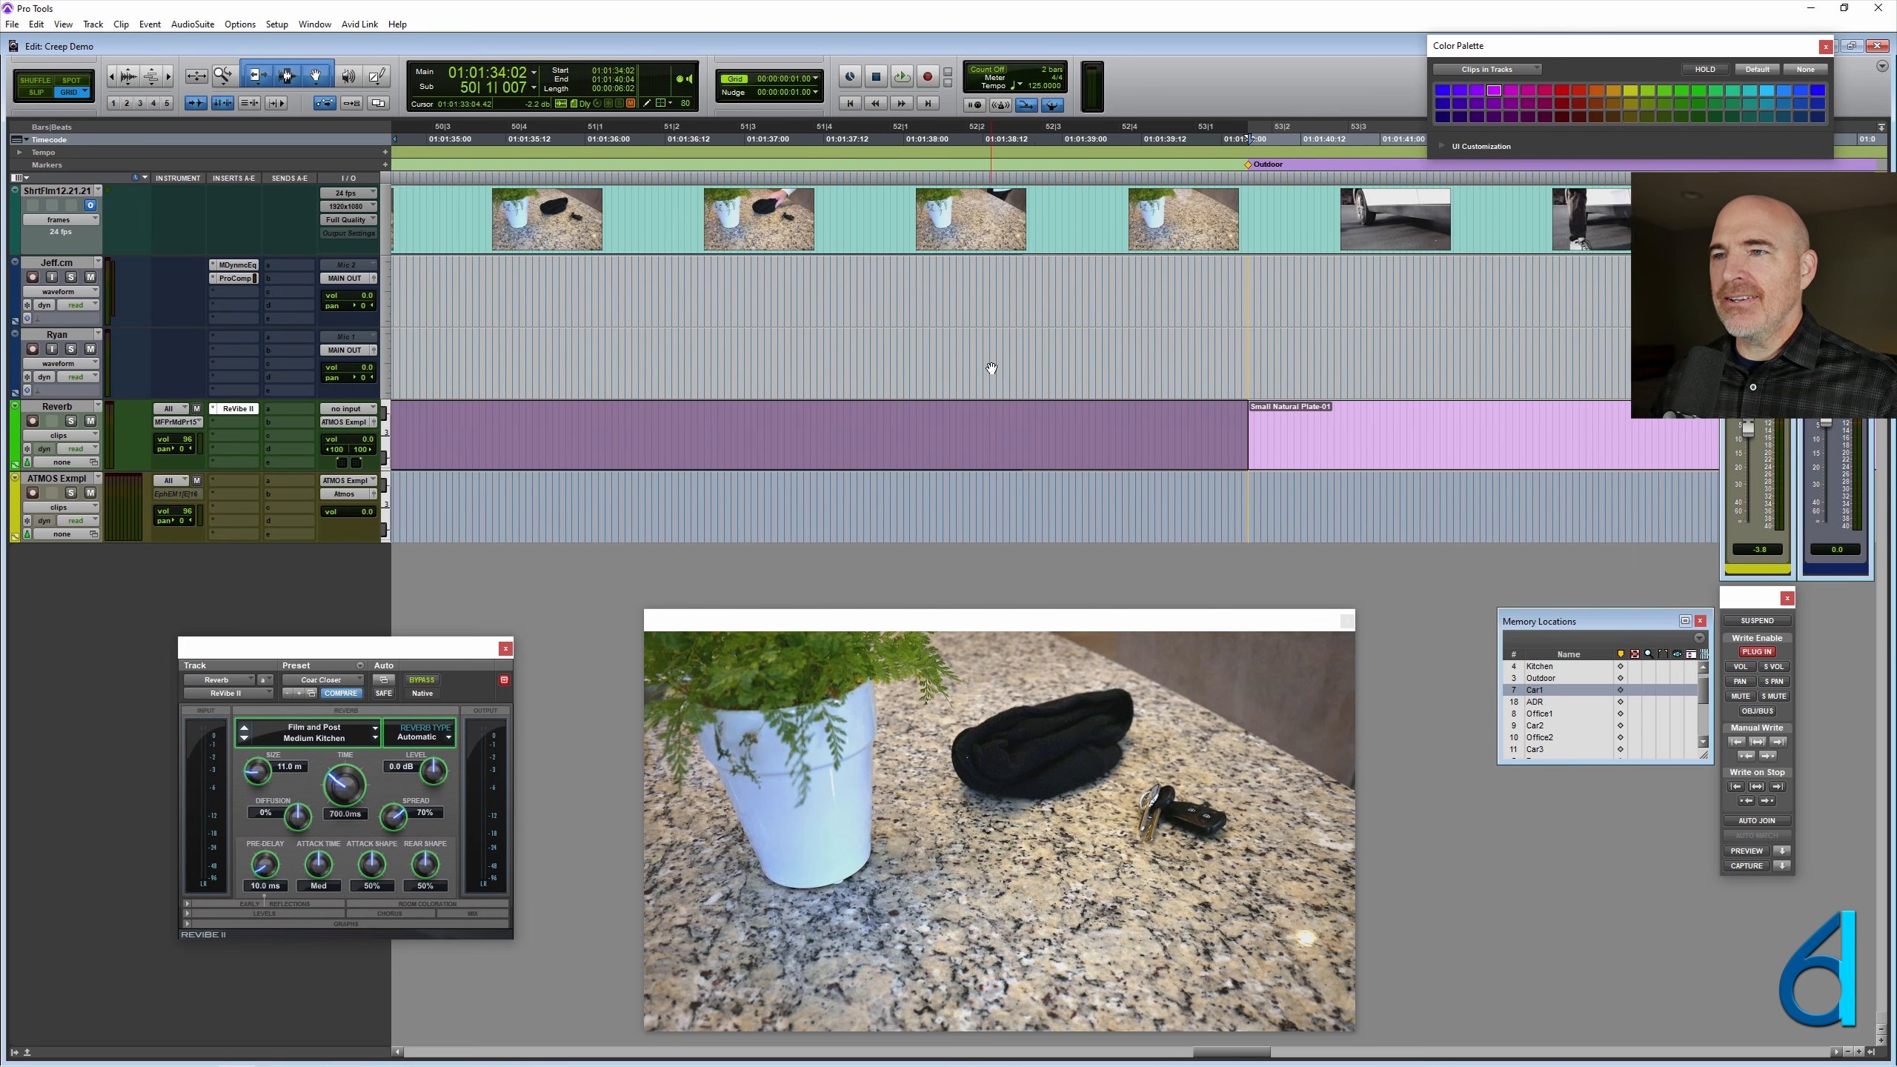
scroll(990, 368, "right", 2)
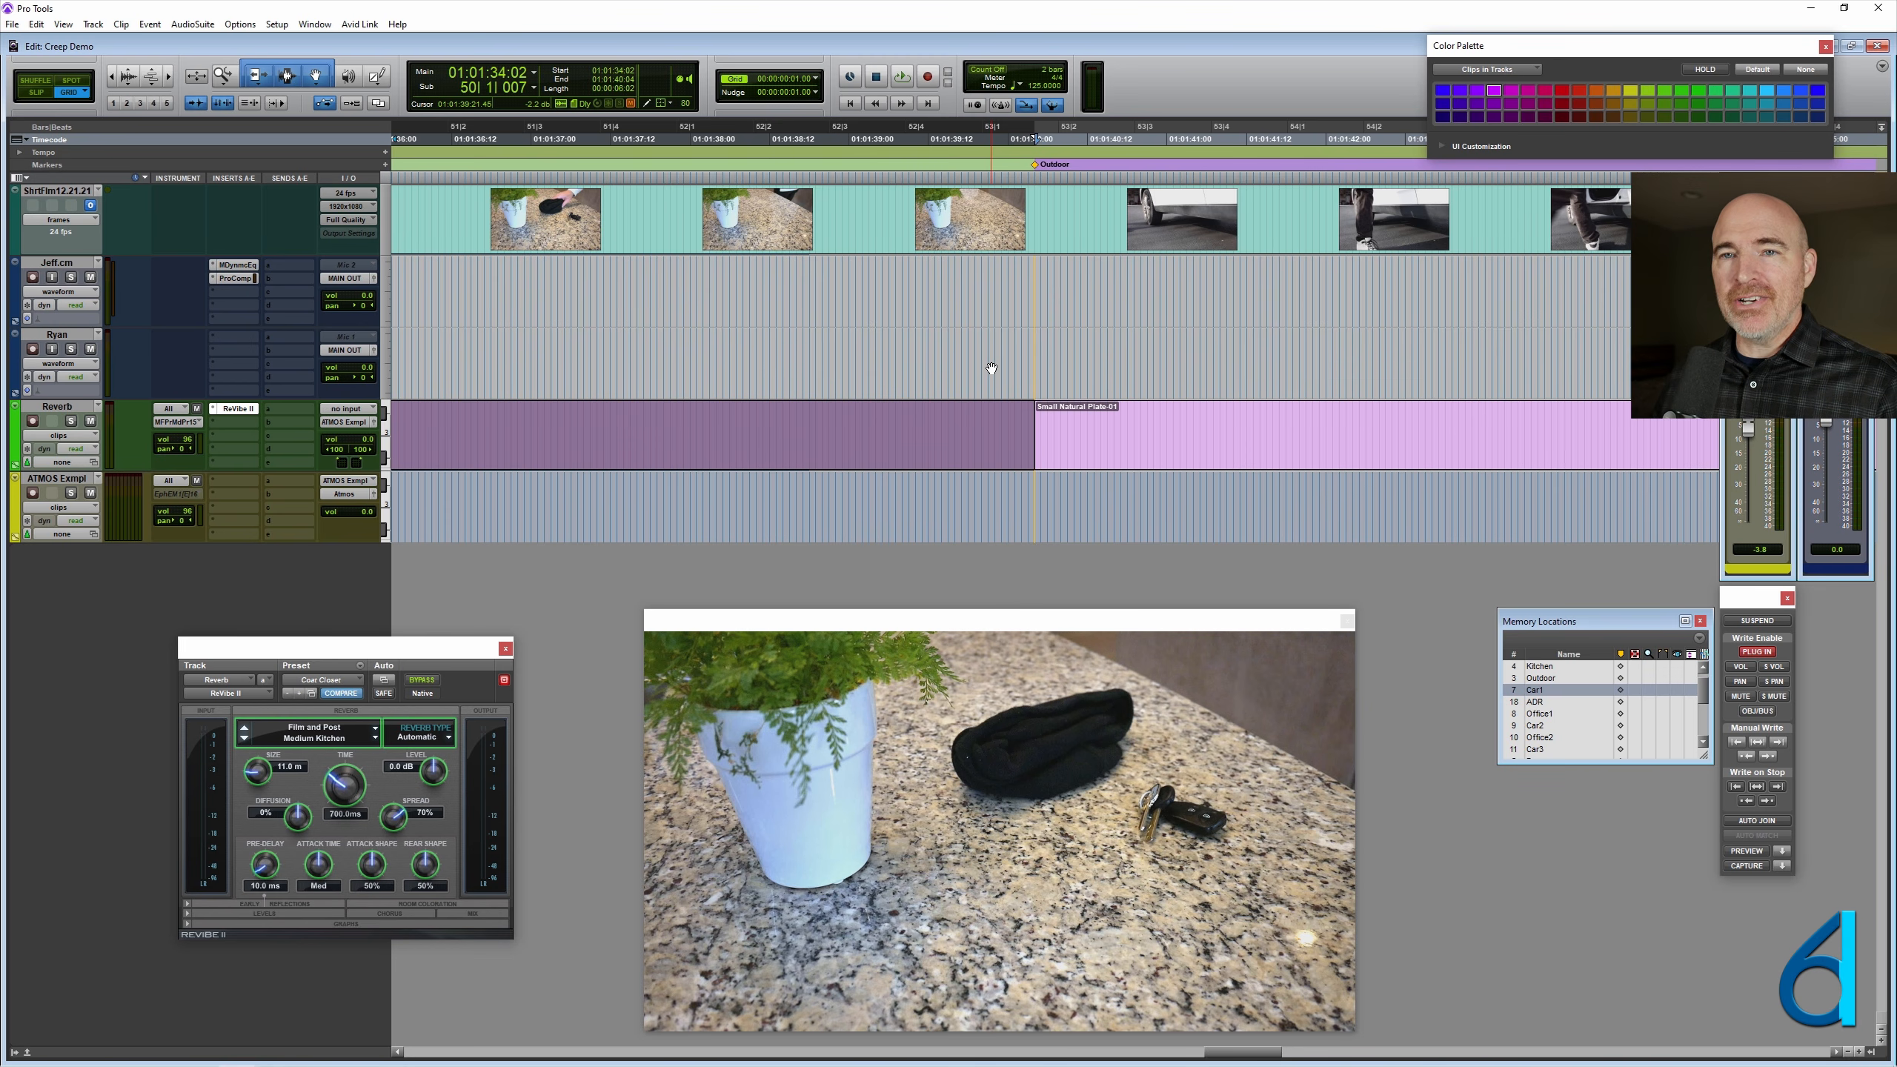
- Show an automation lane beneath the Reverb track set to ReVibe II's Reverb Time, keeping the track's main view on clips
left_click(16, 465)
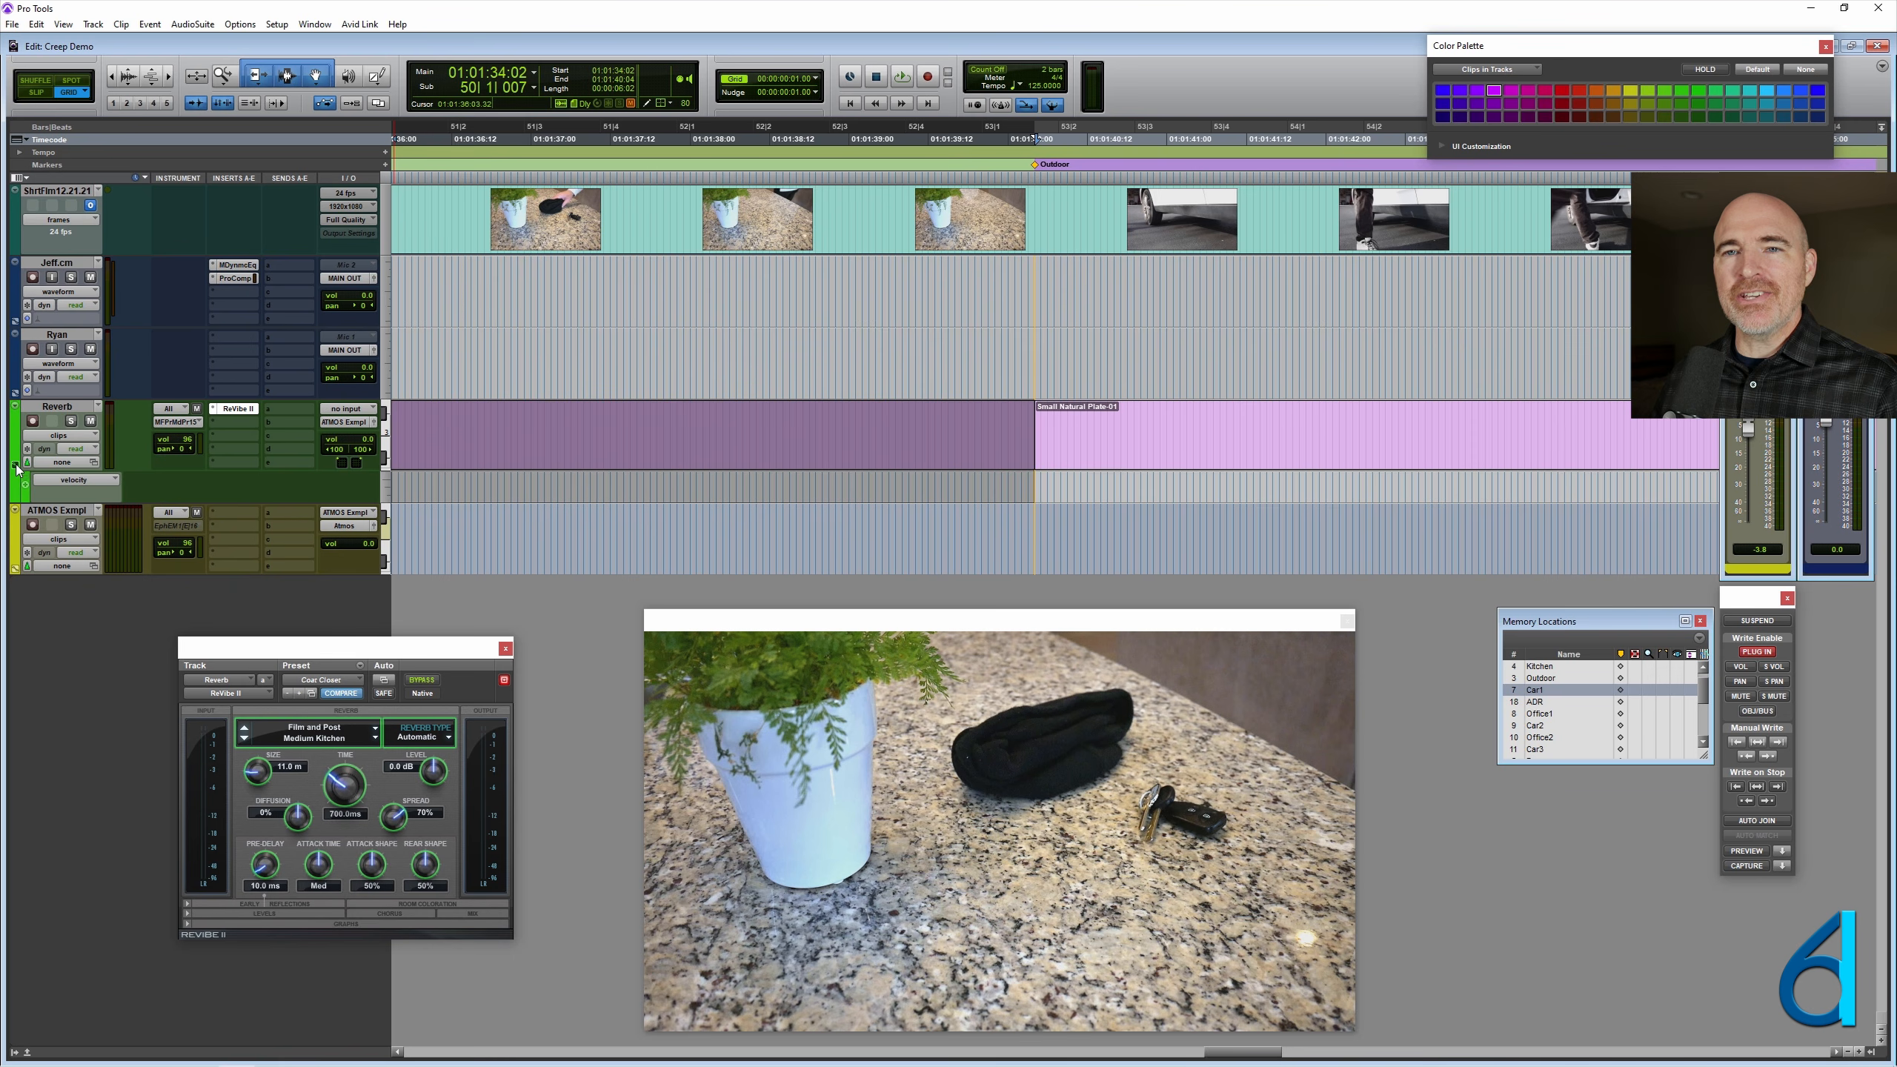
left_click(91, 481)
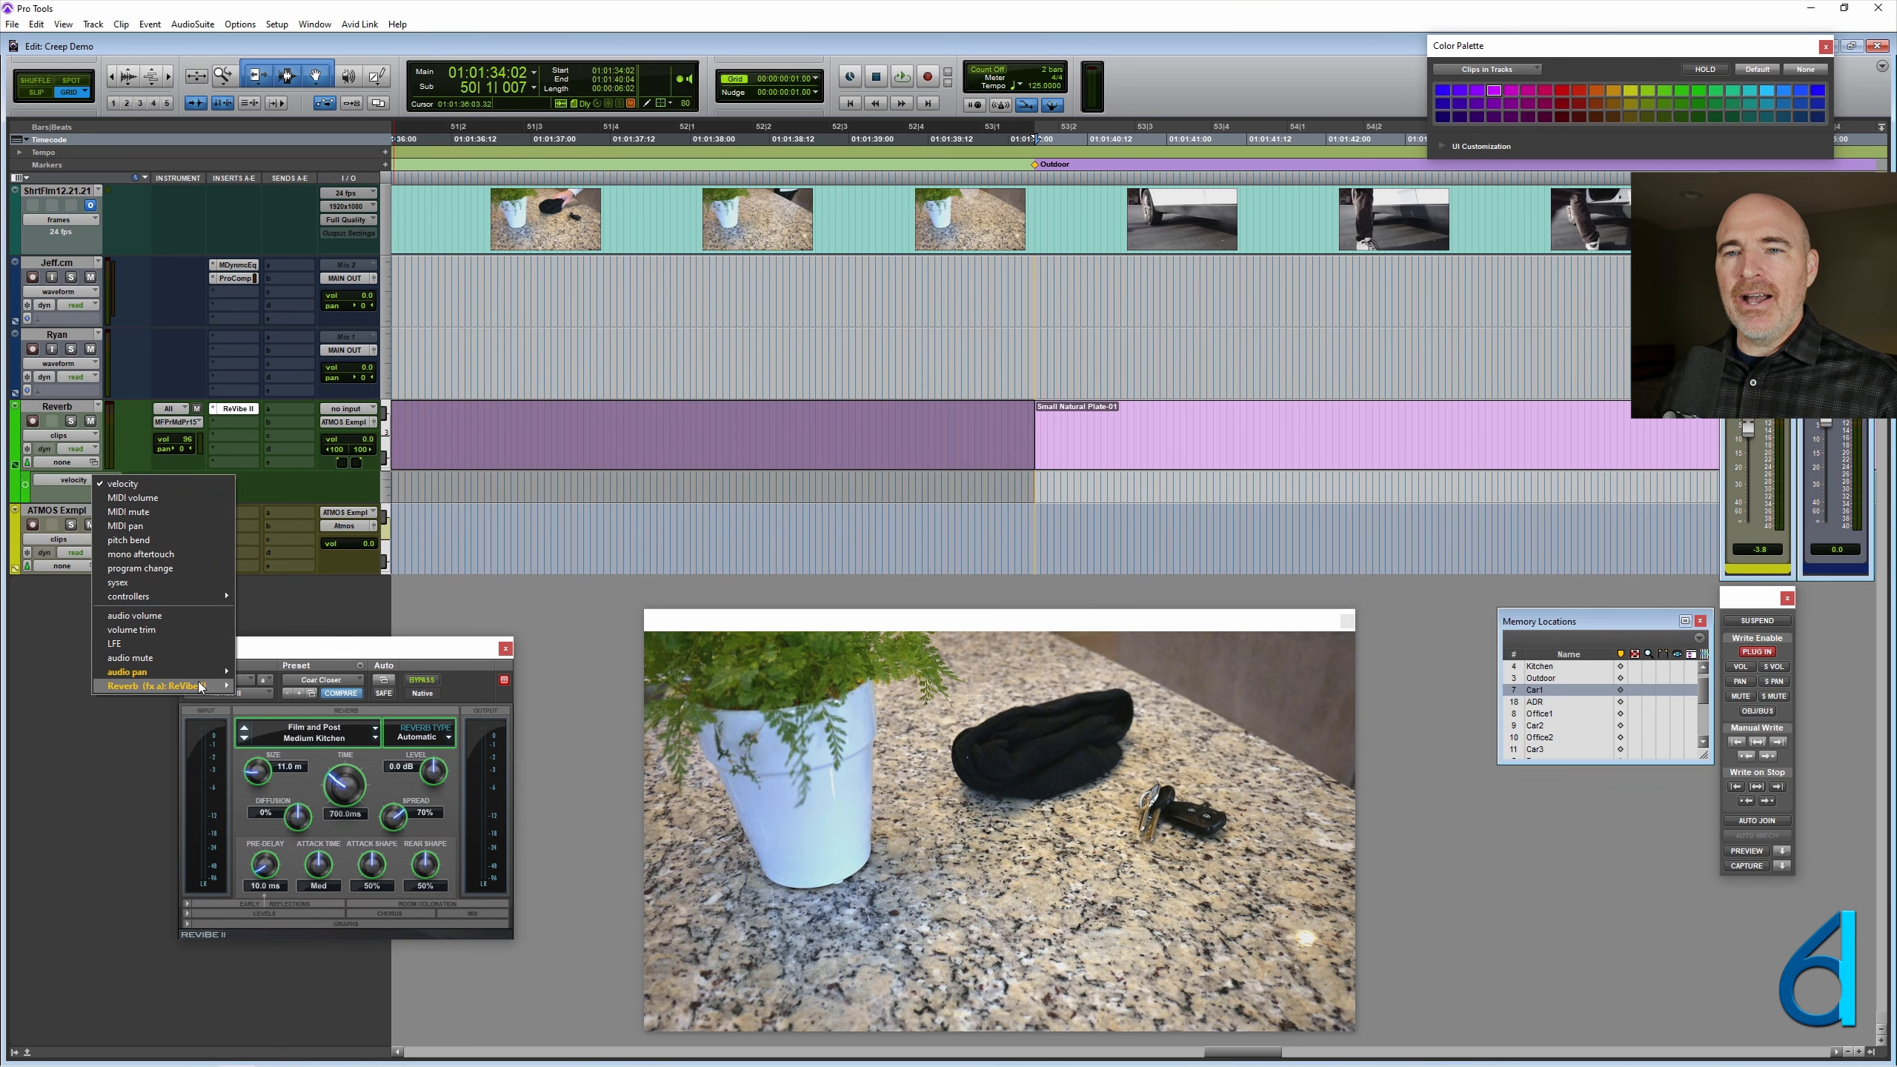
mouse_move(200, 685)
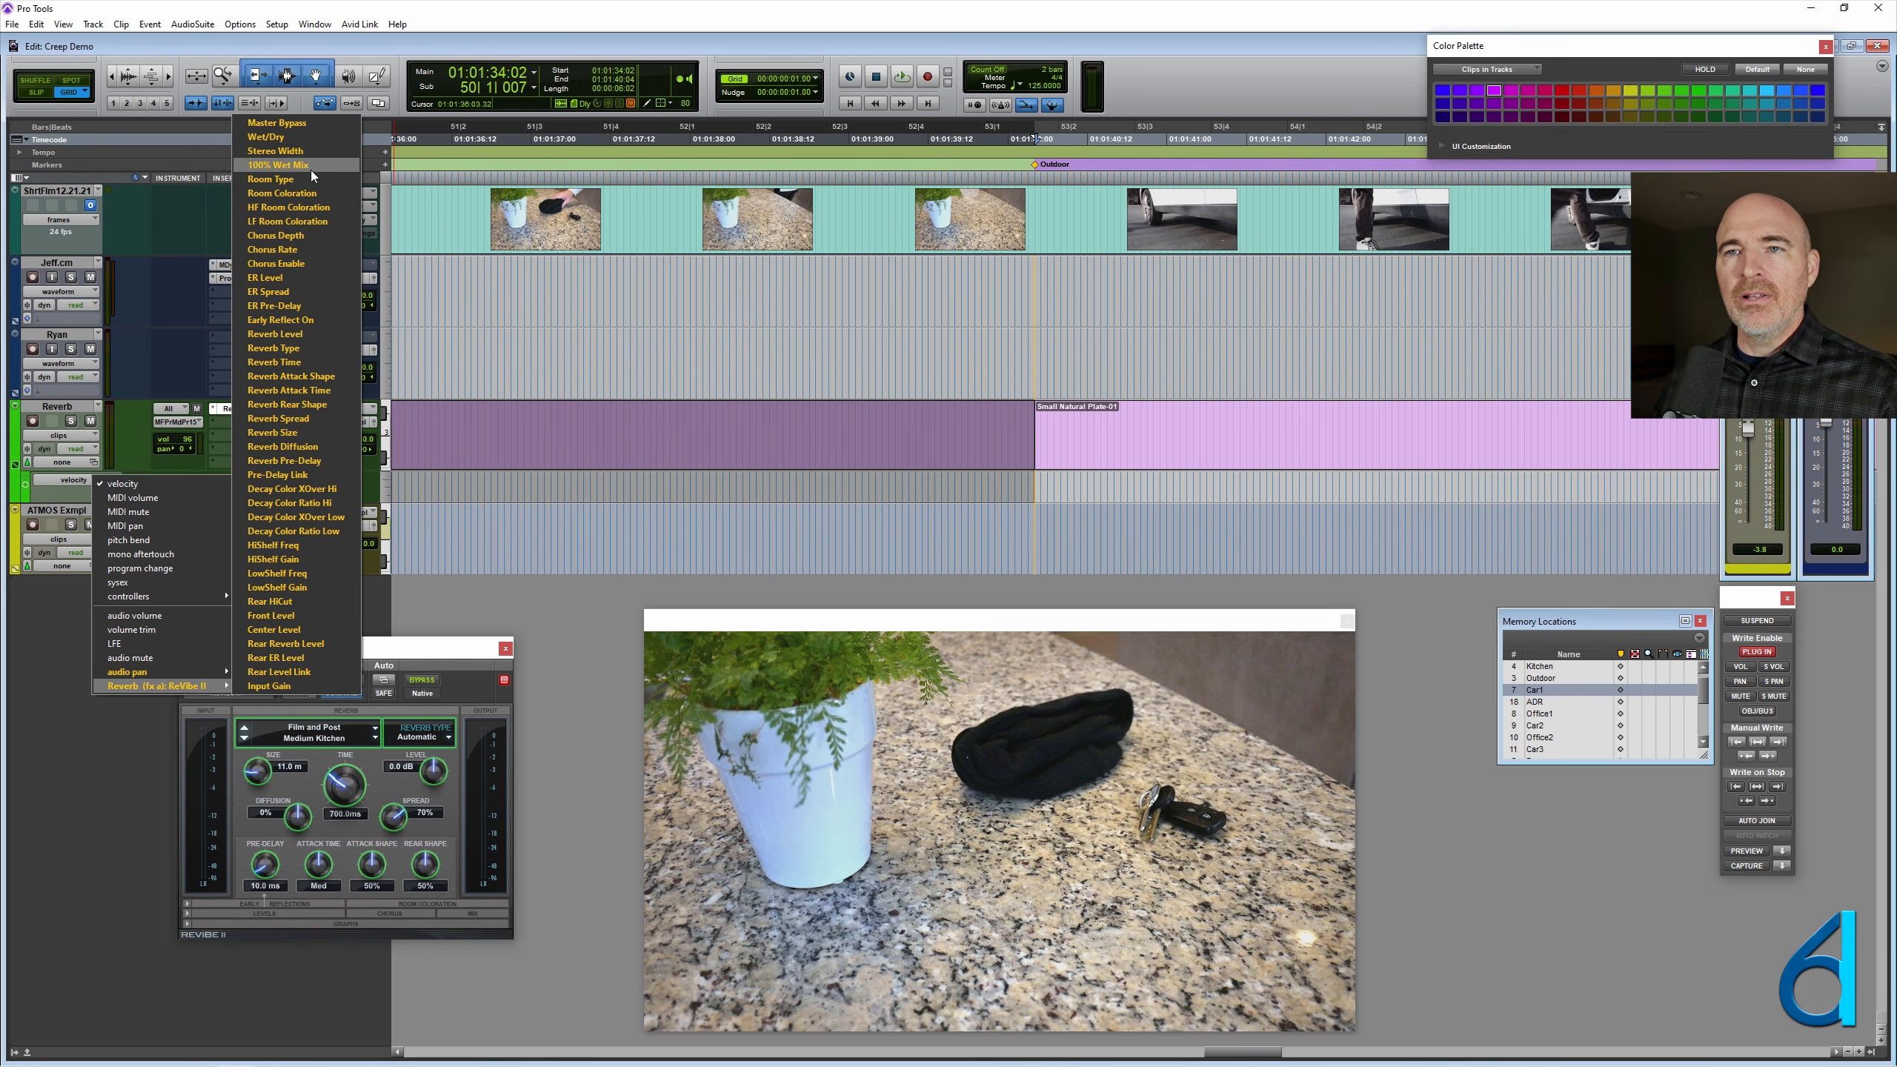
left_click(527, 685)
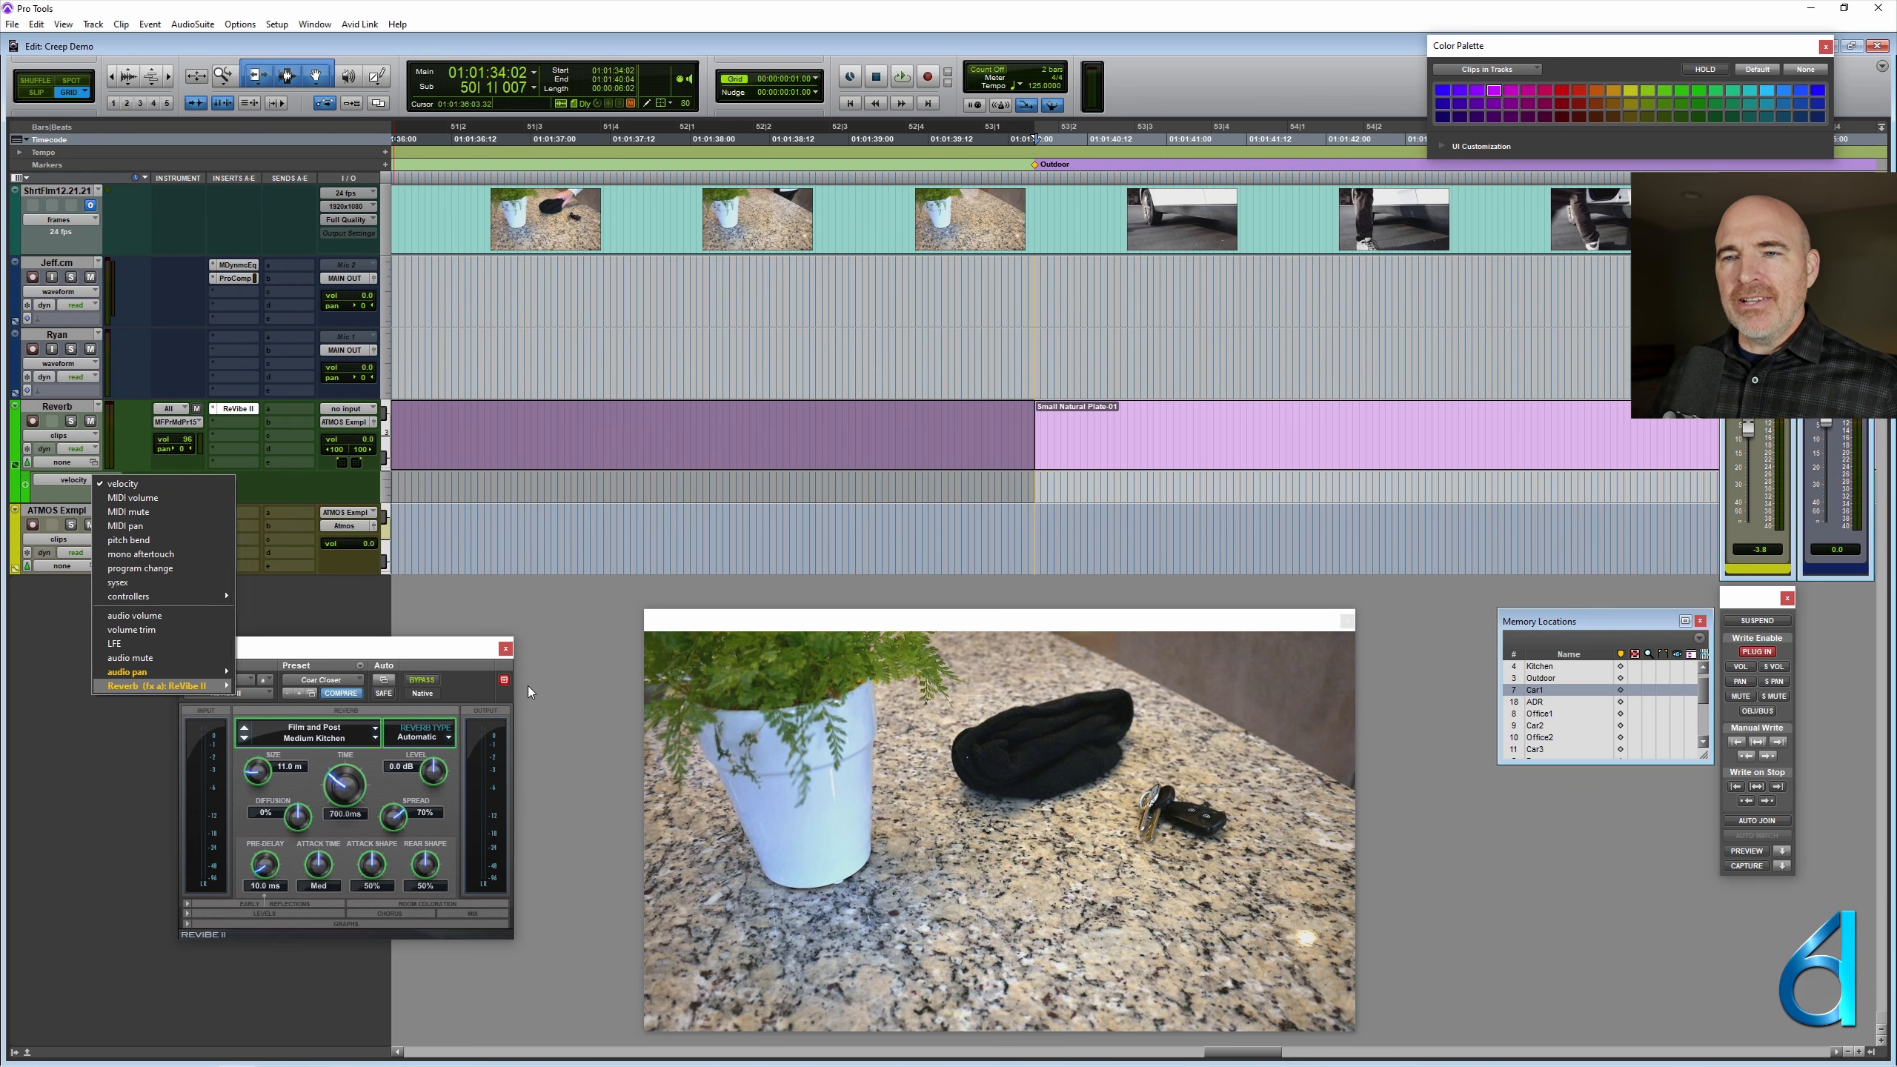
left_click(356, 781, "ctrl+super")
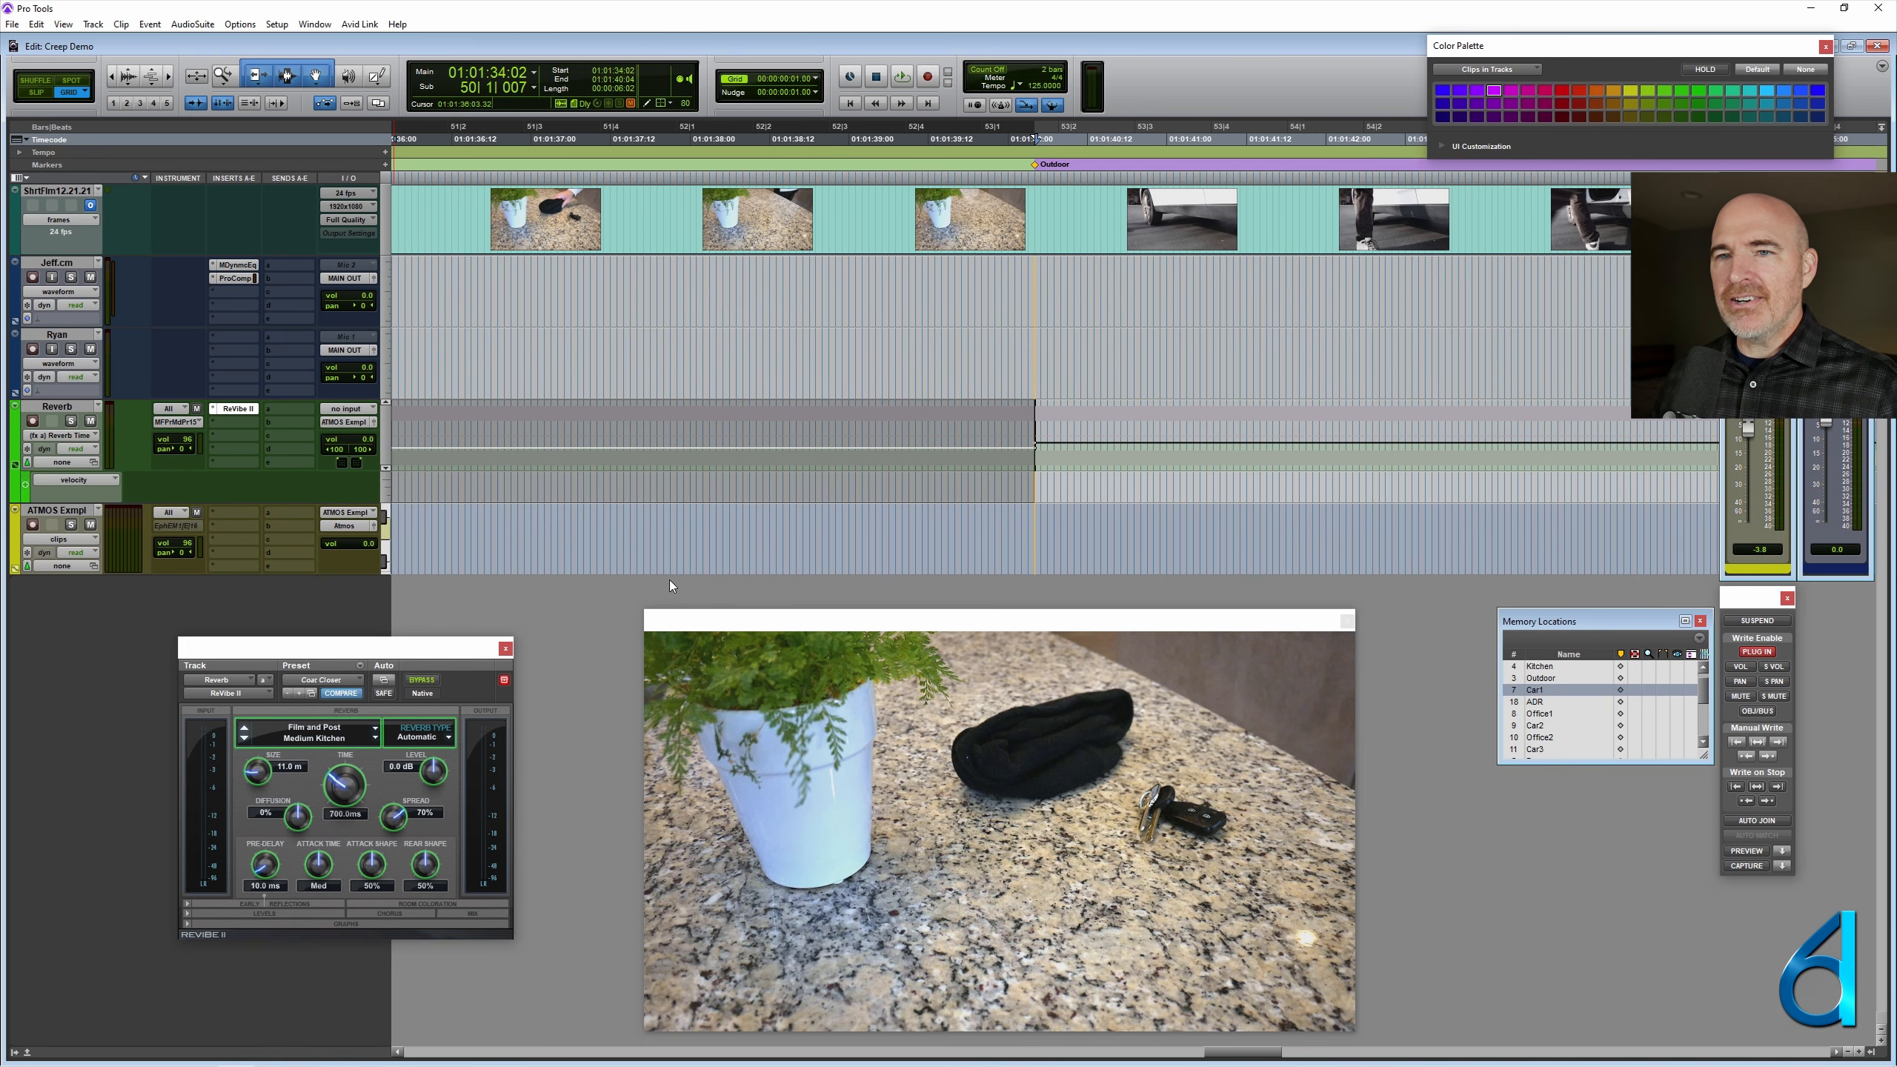
left_click(66, 481)
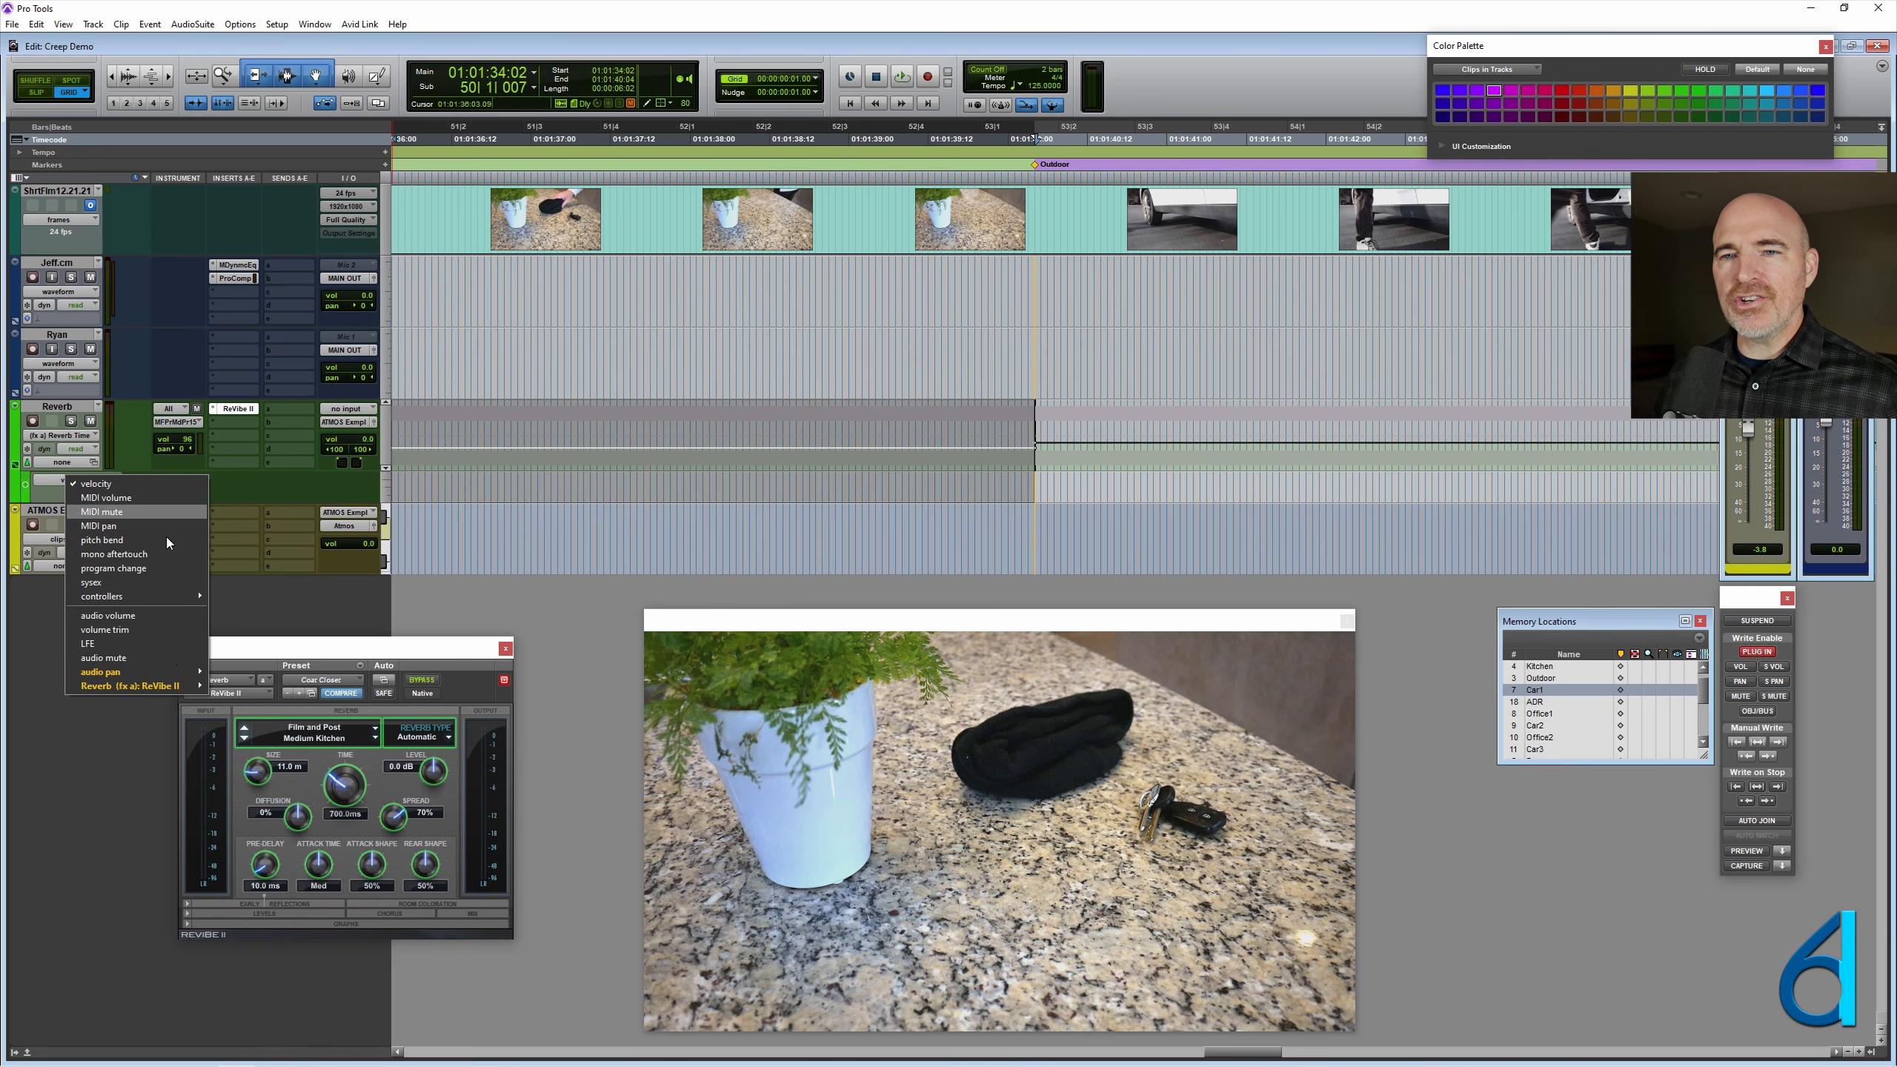
mouse_move(181, 681)
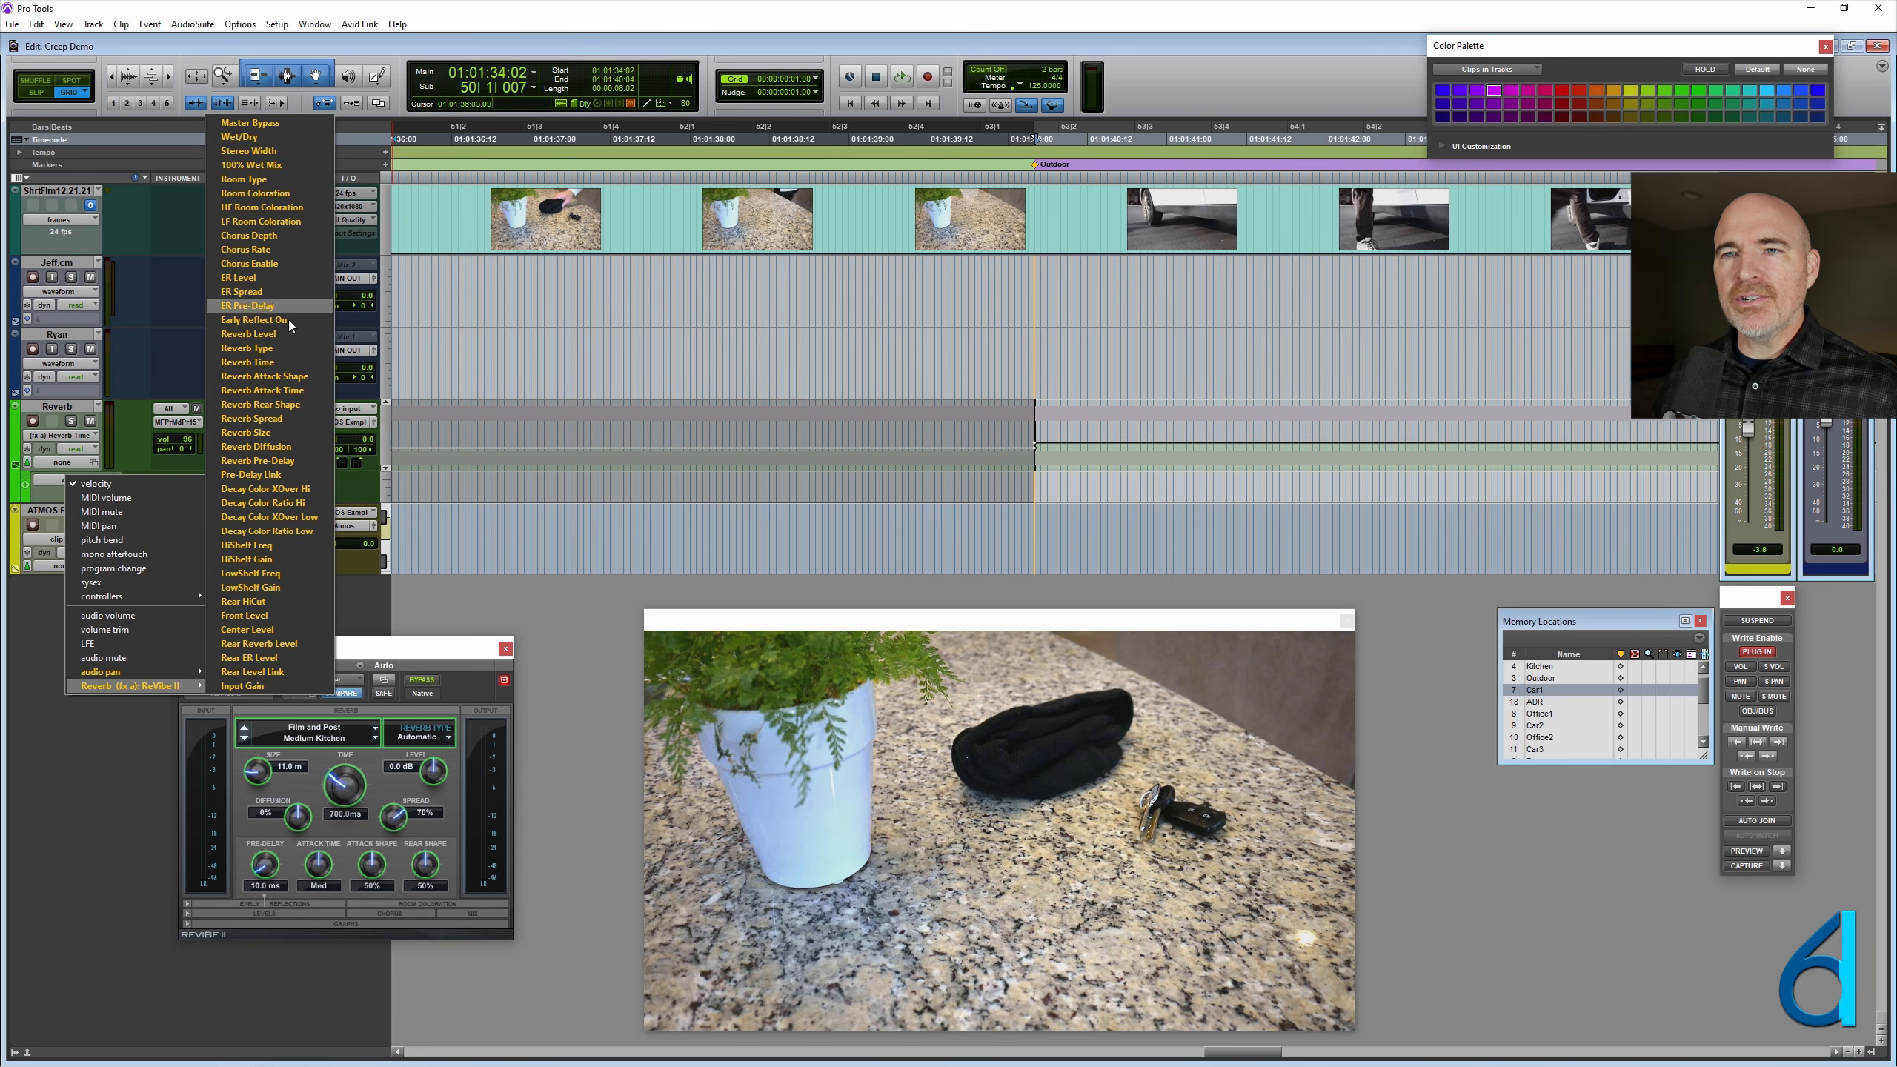
left_click(290, 362)
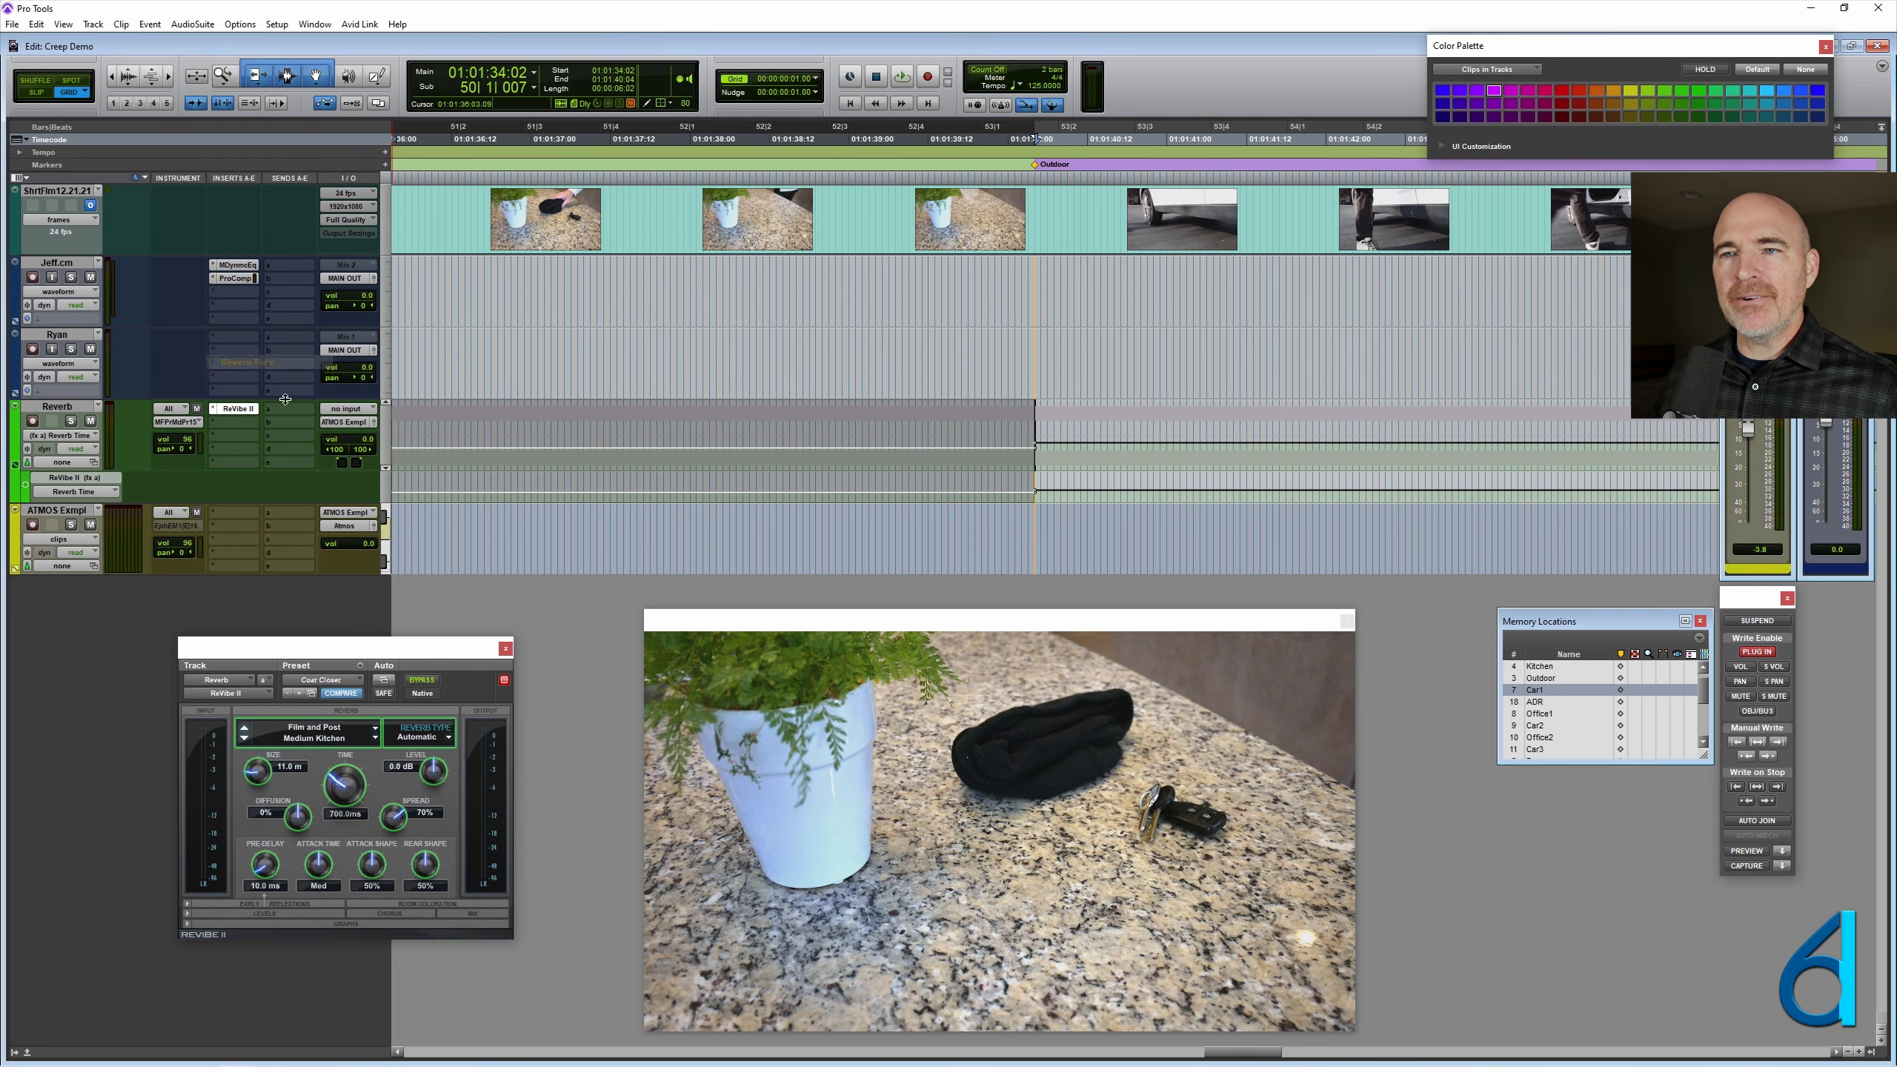
left_click(55, 407, "ctrl+super")
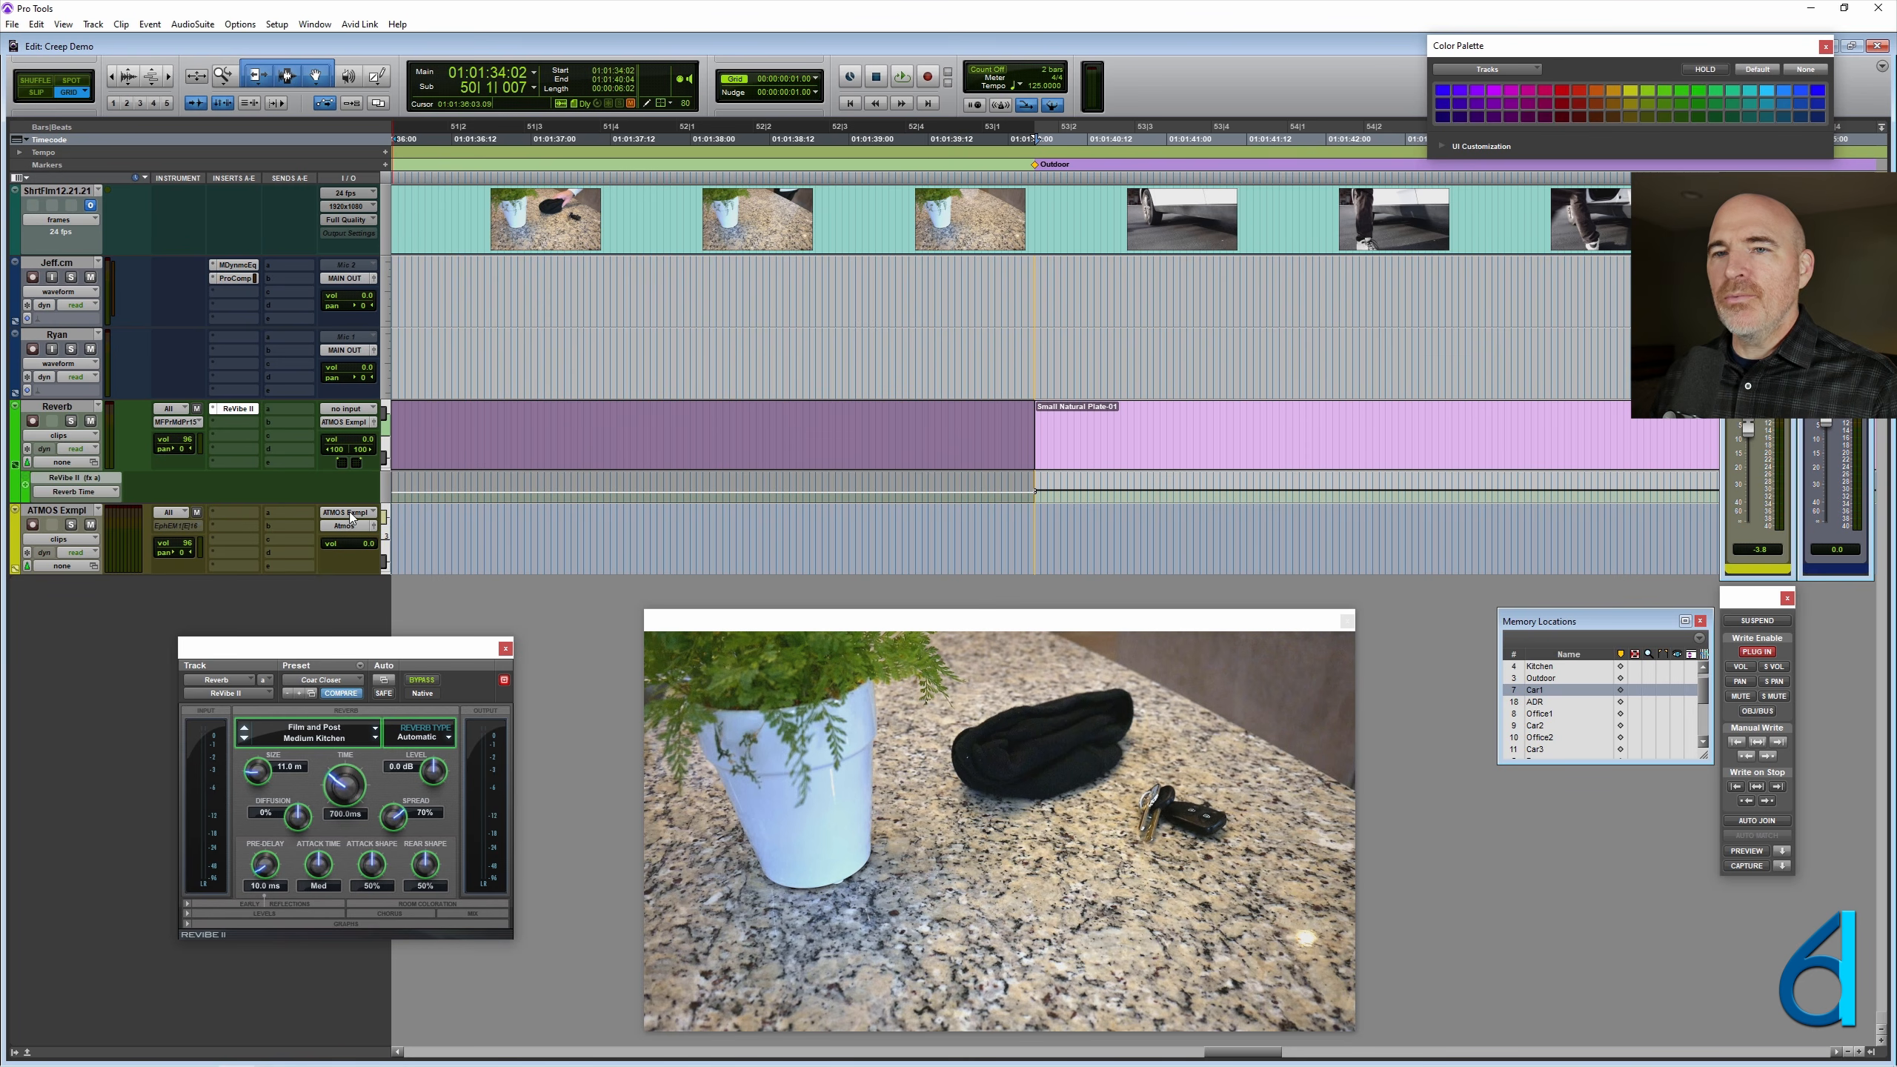
- Enlarge the Reverb Time automation lane and move the video window down to clear it
left_click_drag(355, 514, 355, 624)
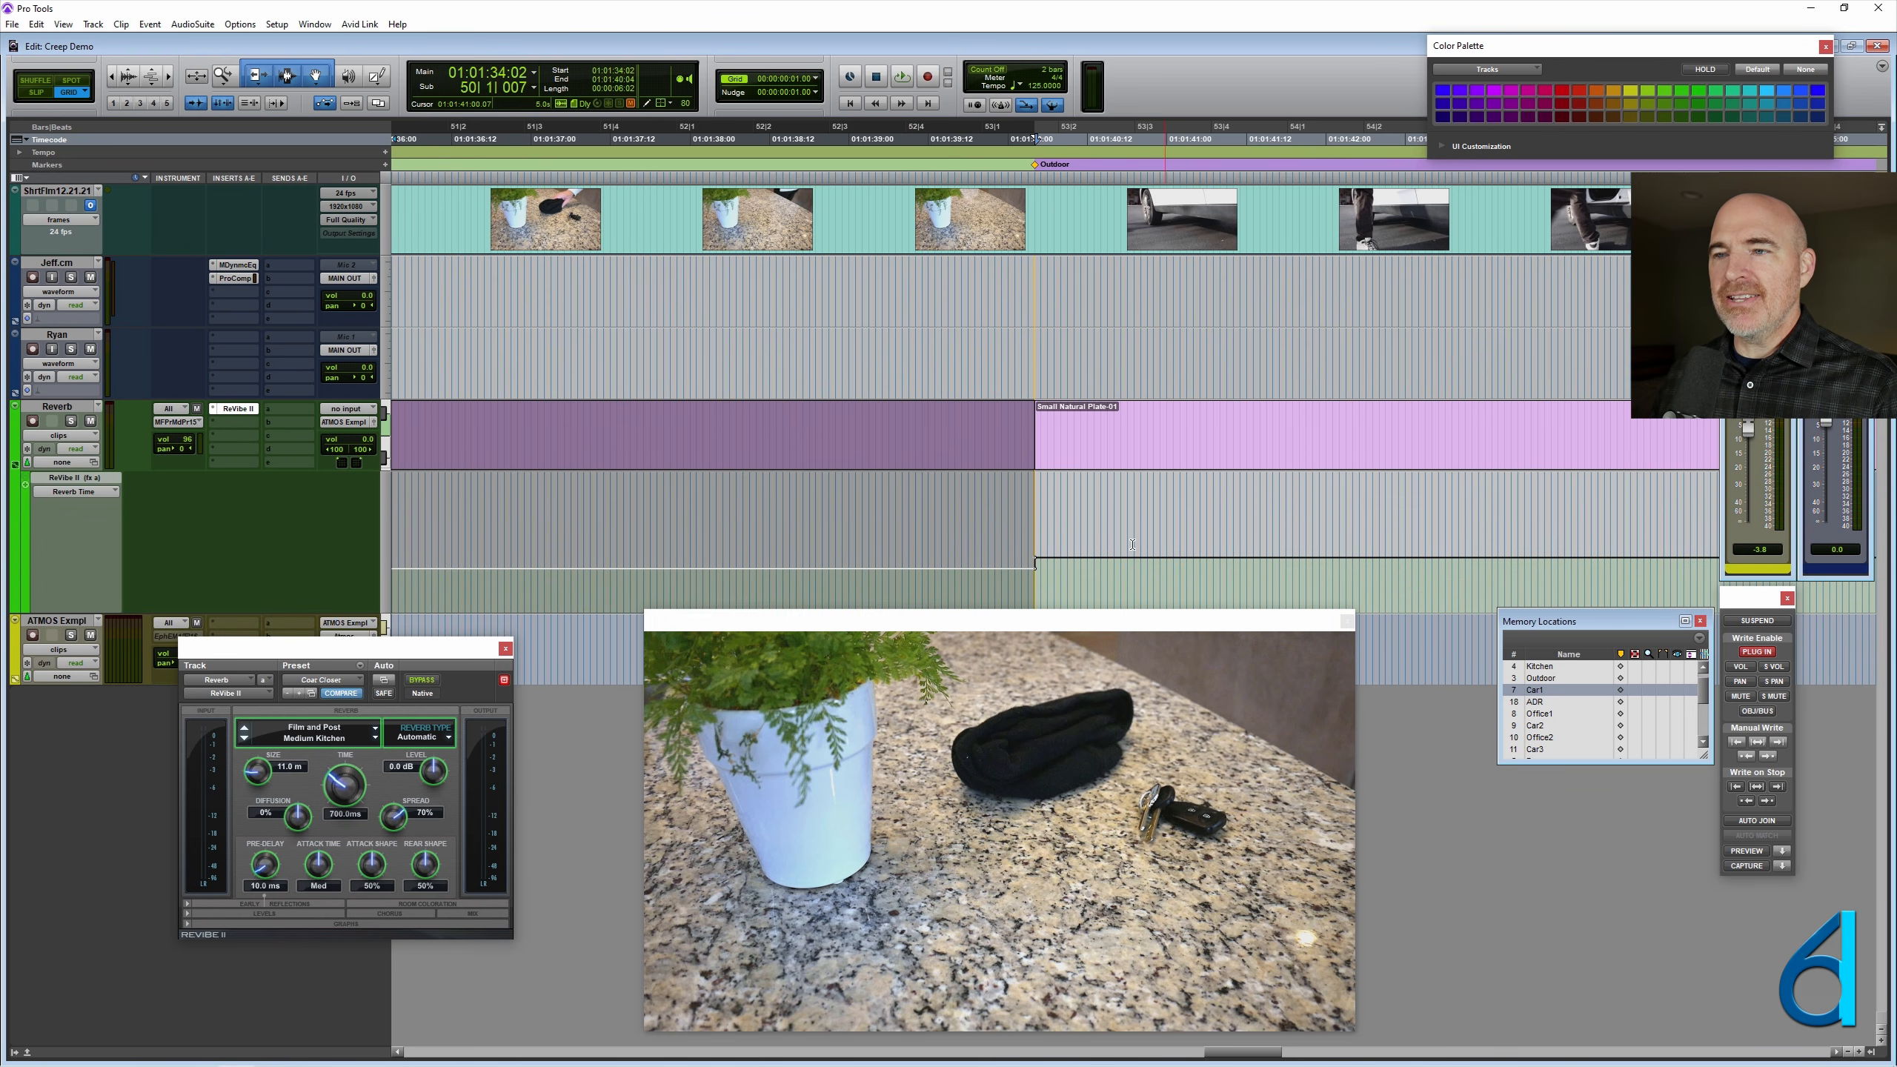
left_click_drag(1058, 619, 1070, 655)
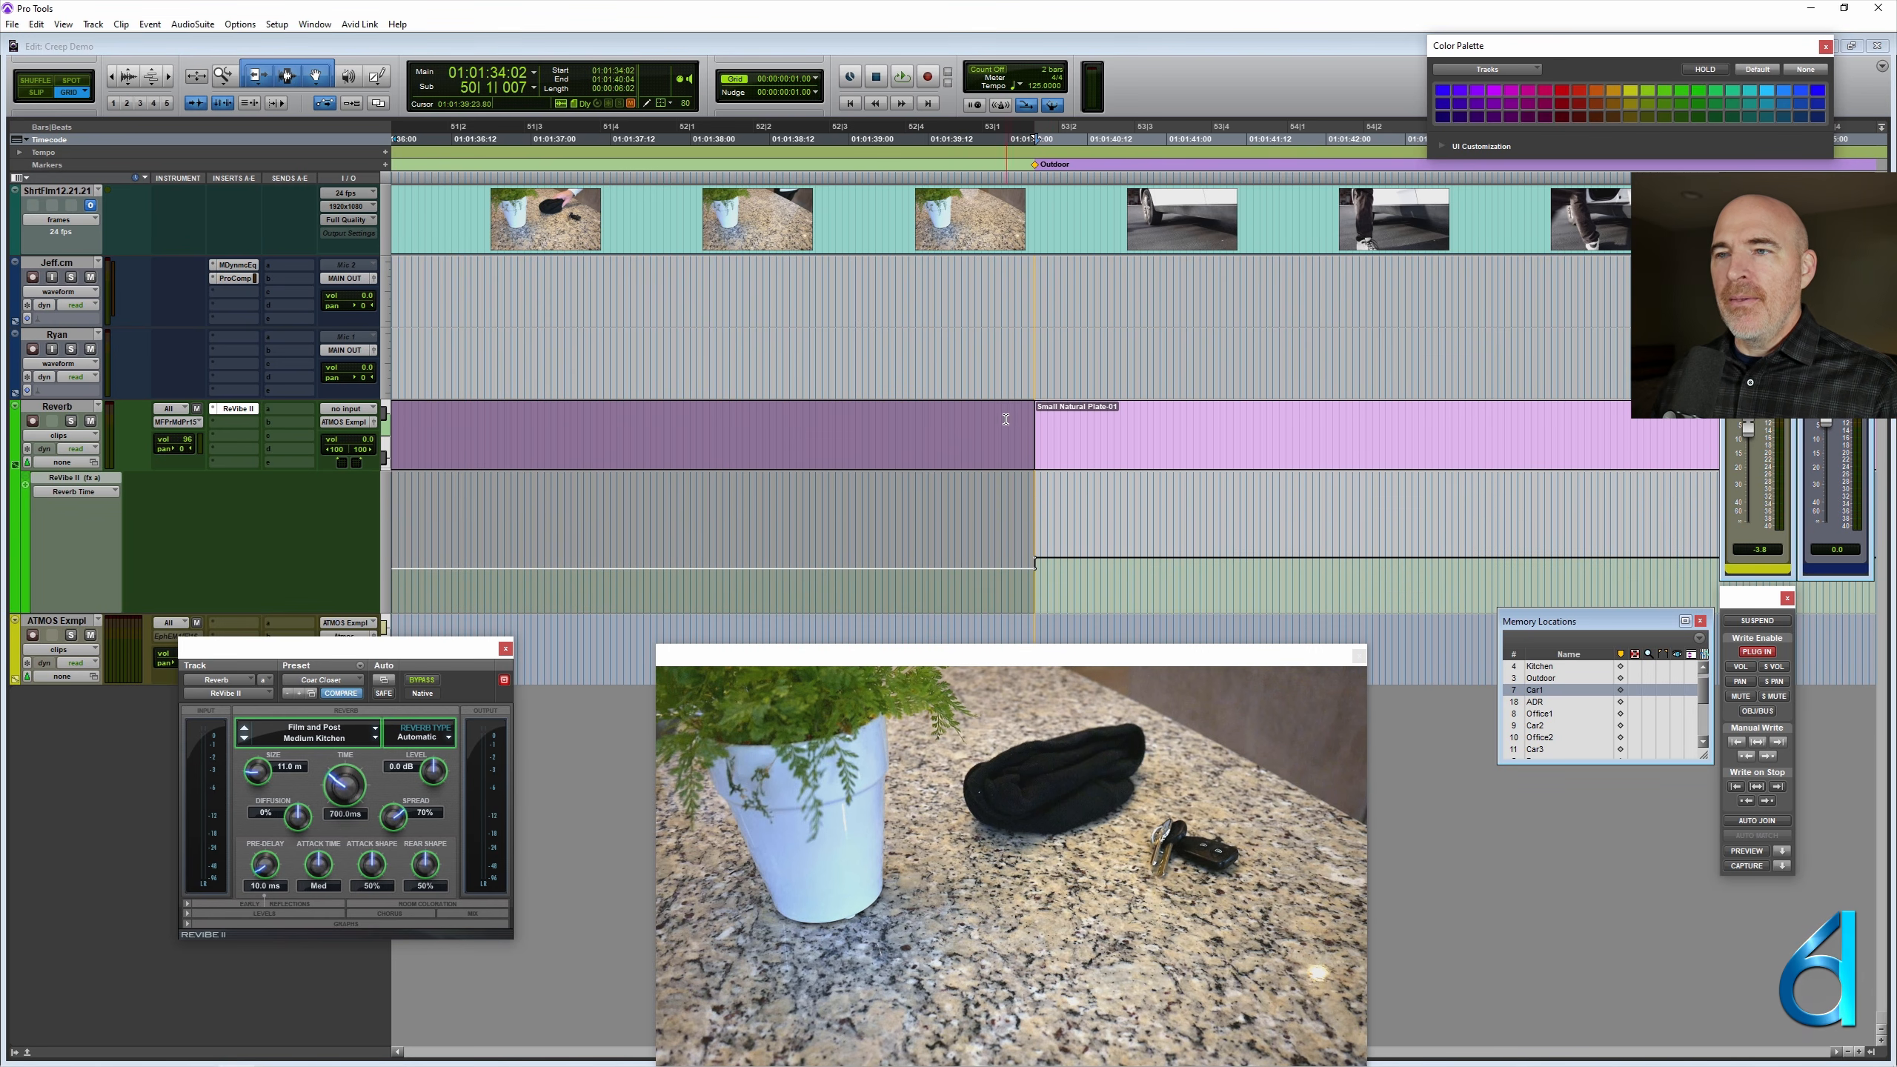
left_click(1141, 476)
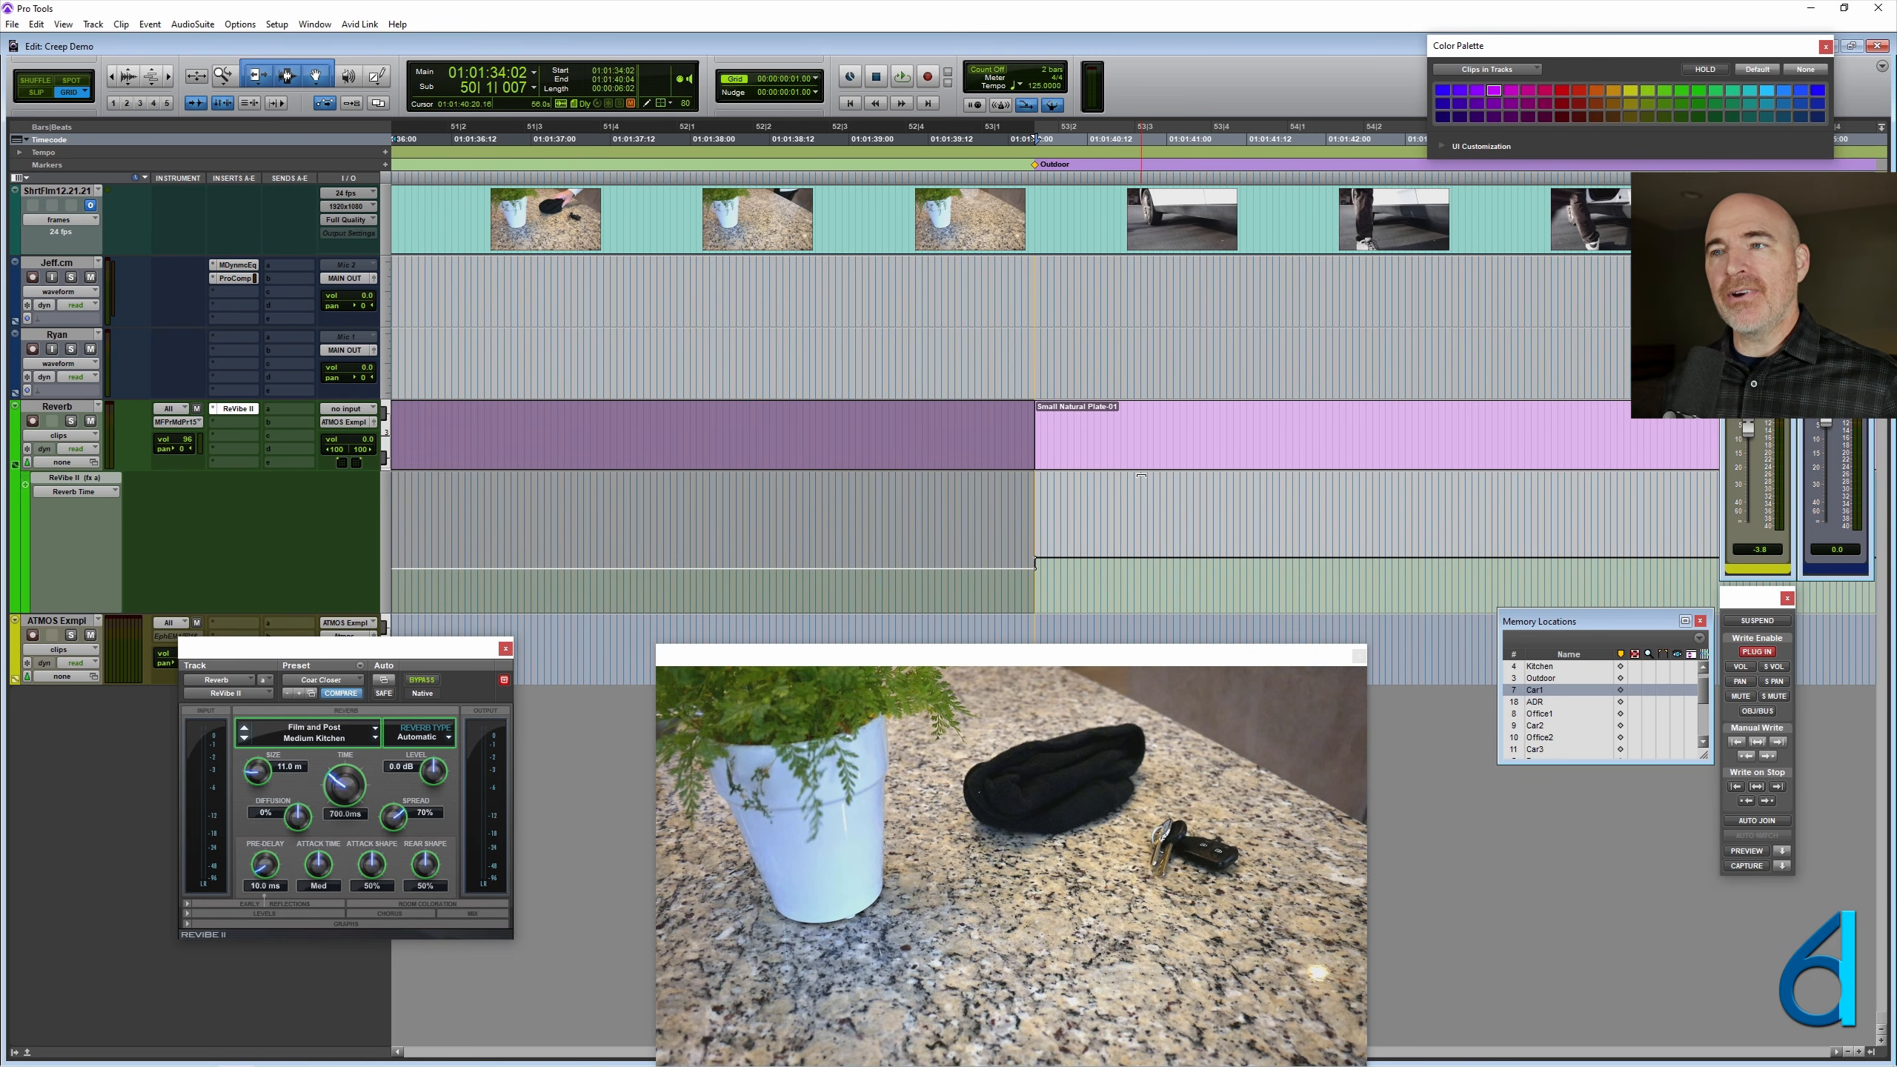
key("ctrl+equal")
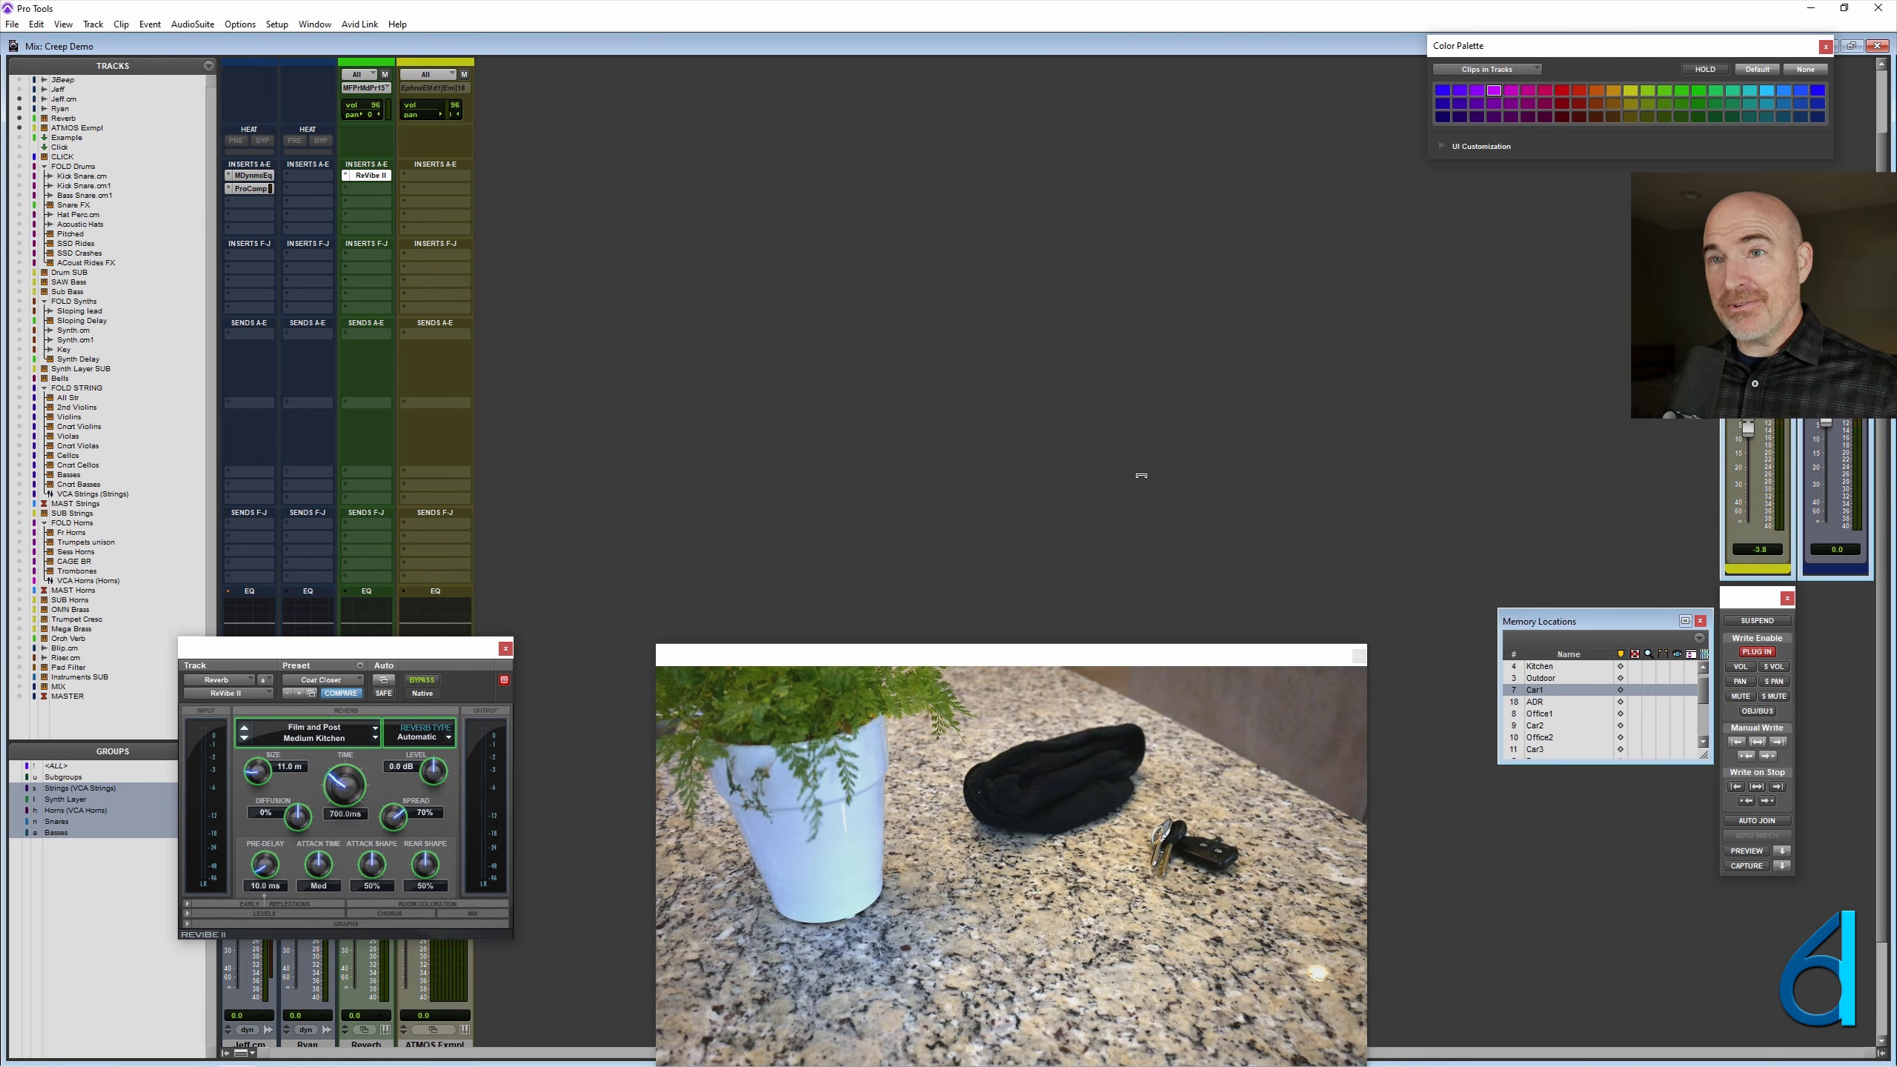
key("ctrl+equal")
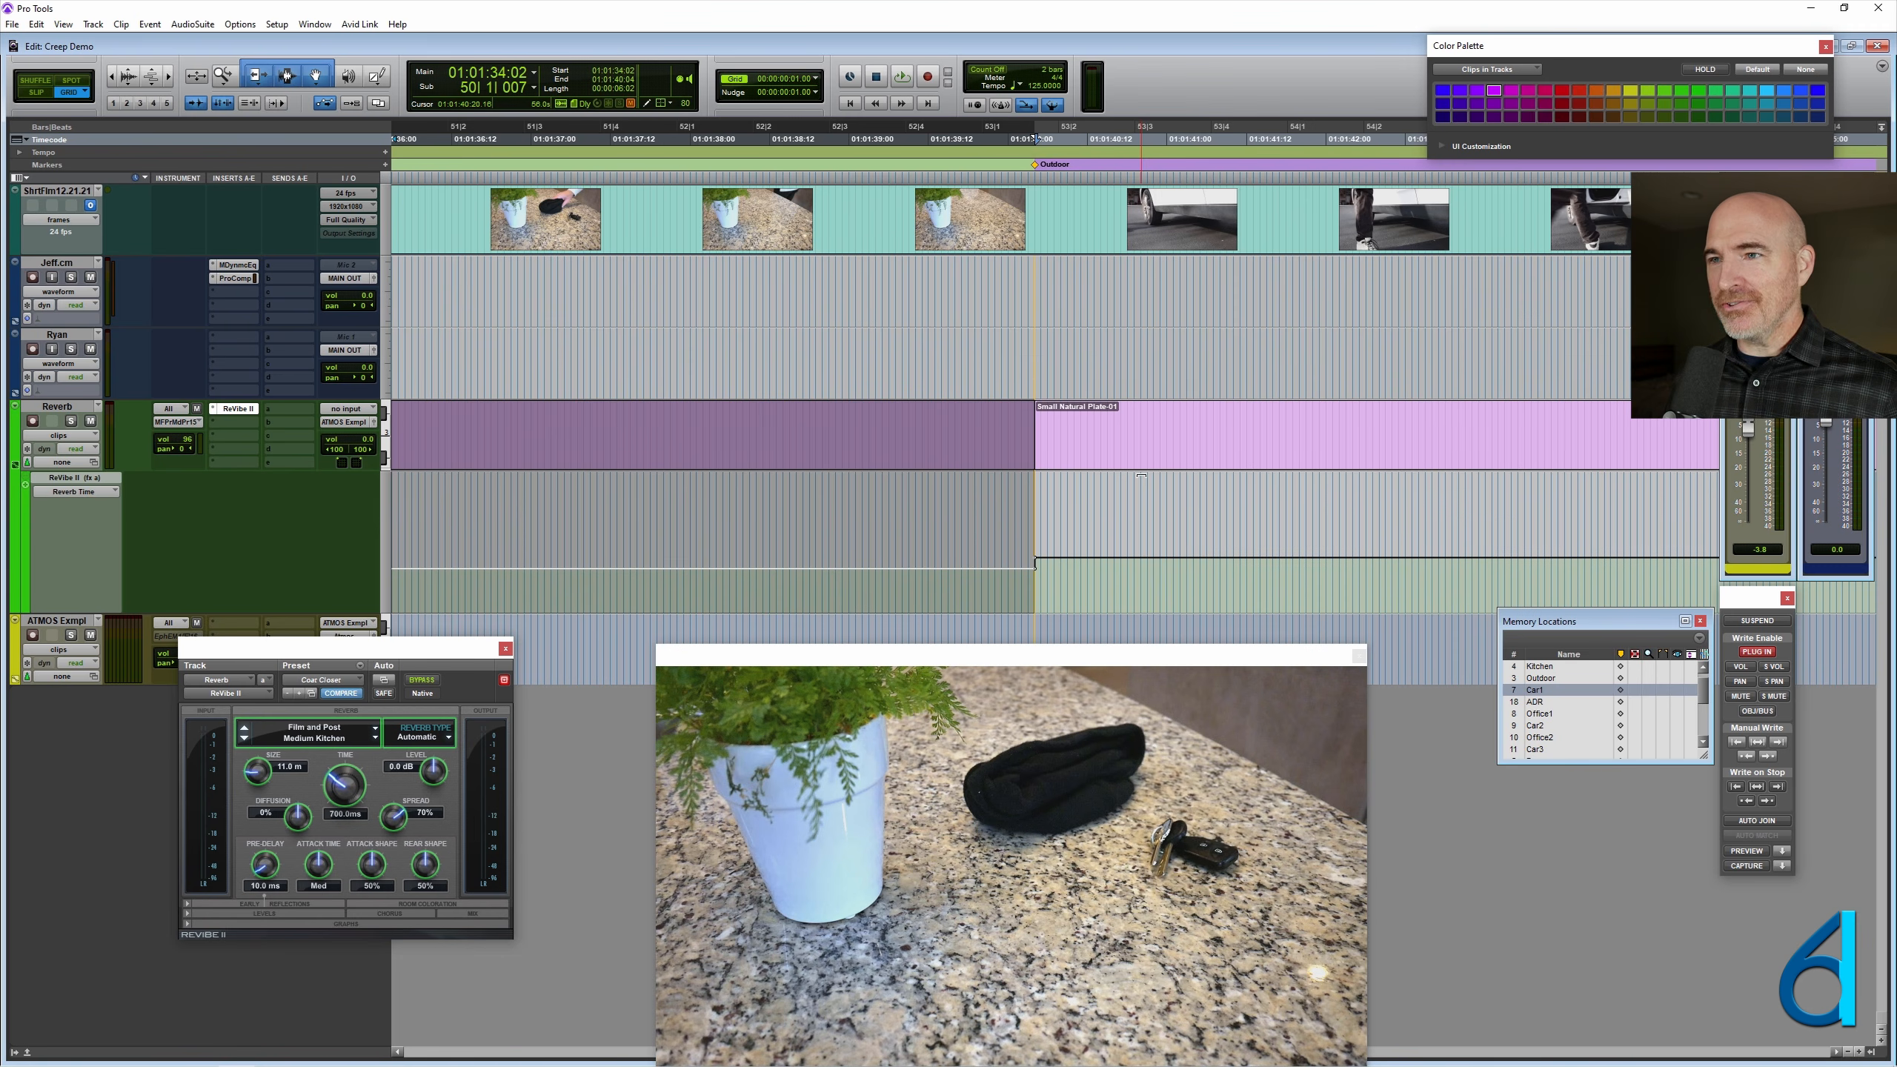
- Trim the Medium Kitchen clip's end one frame later, and the Small Natural Plate clip's start two frames earlier
key("ctrl+KP_Add")
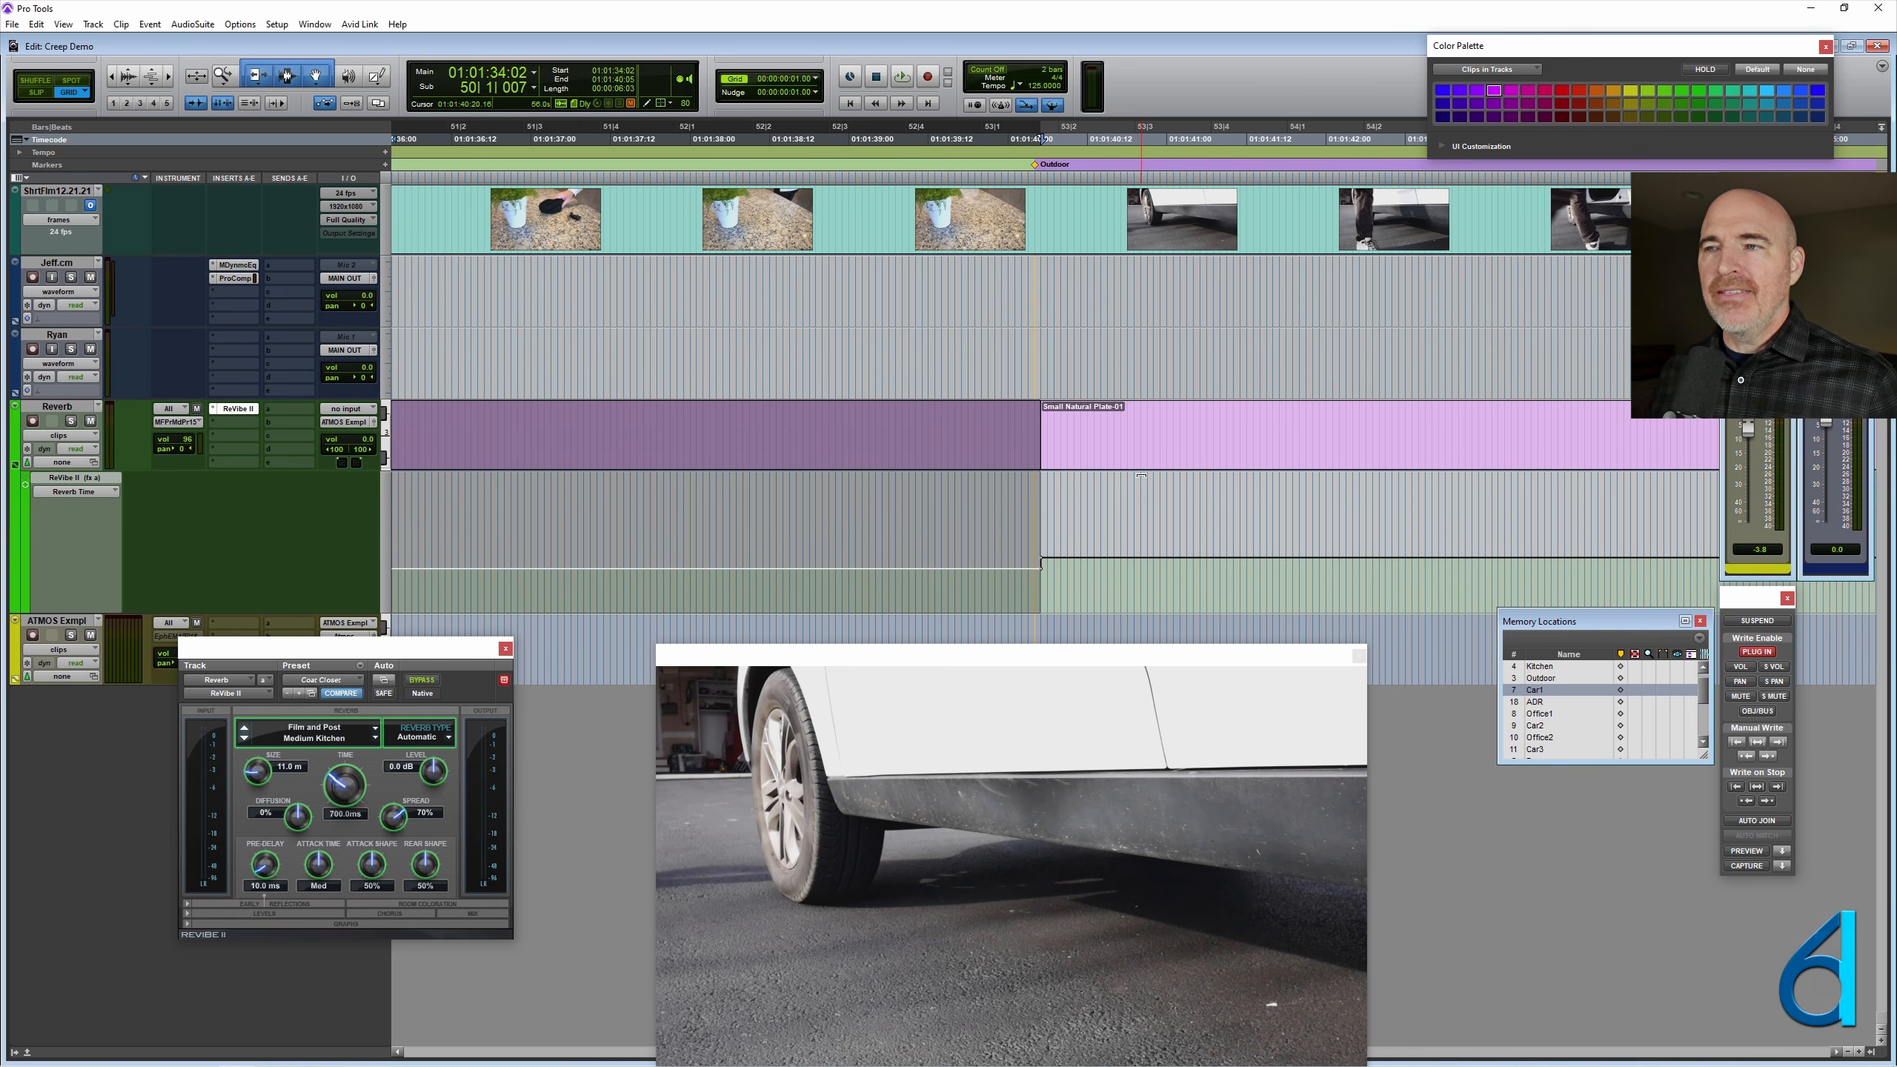
left_click(1147, 453)
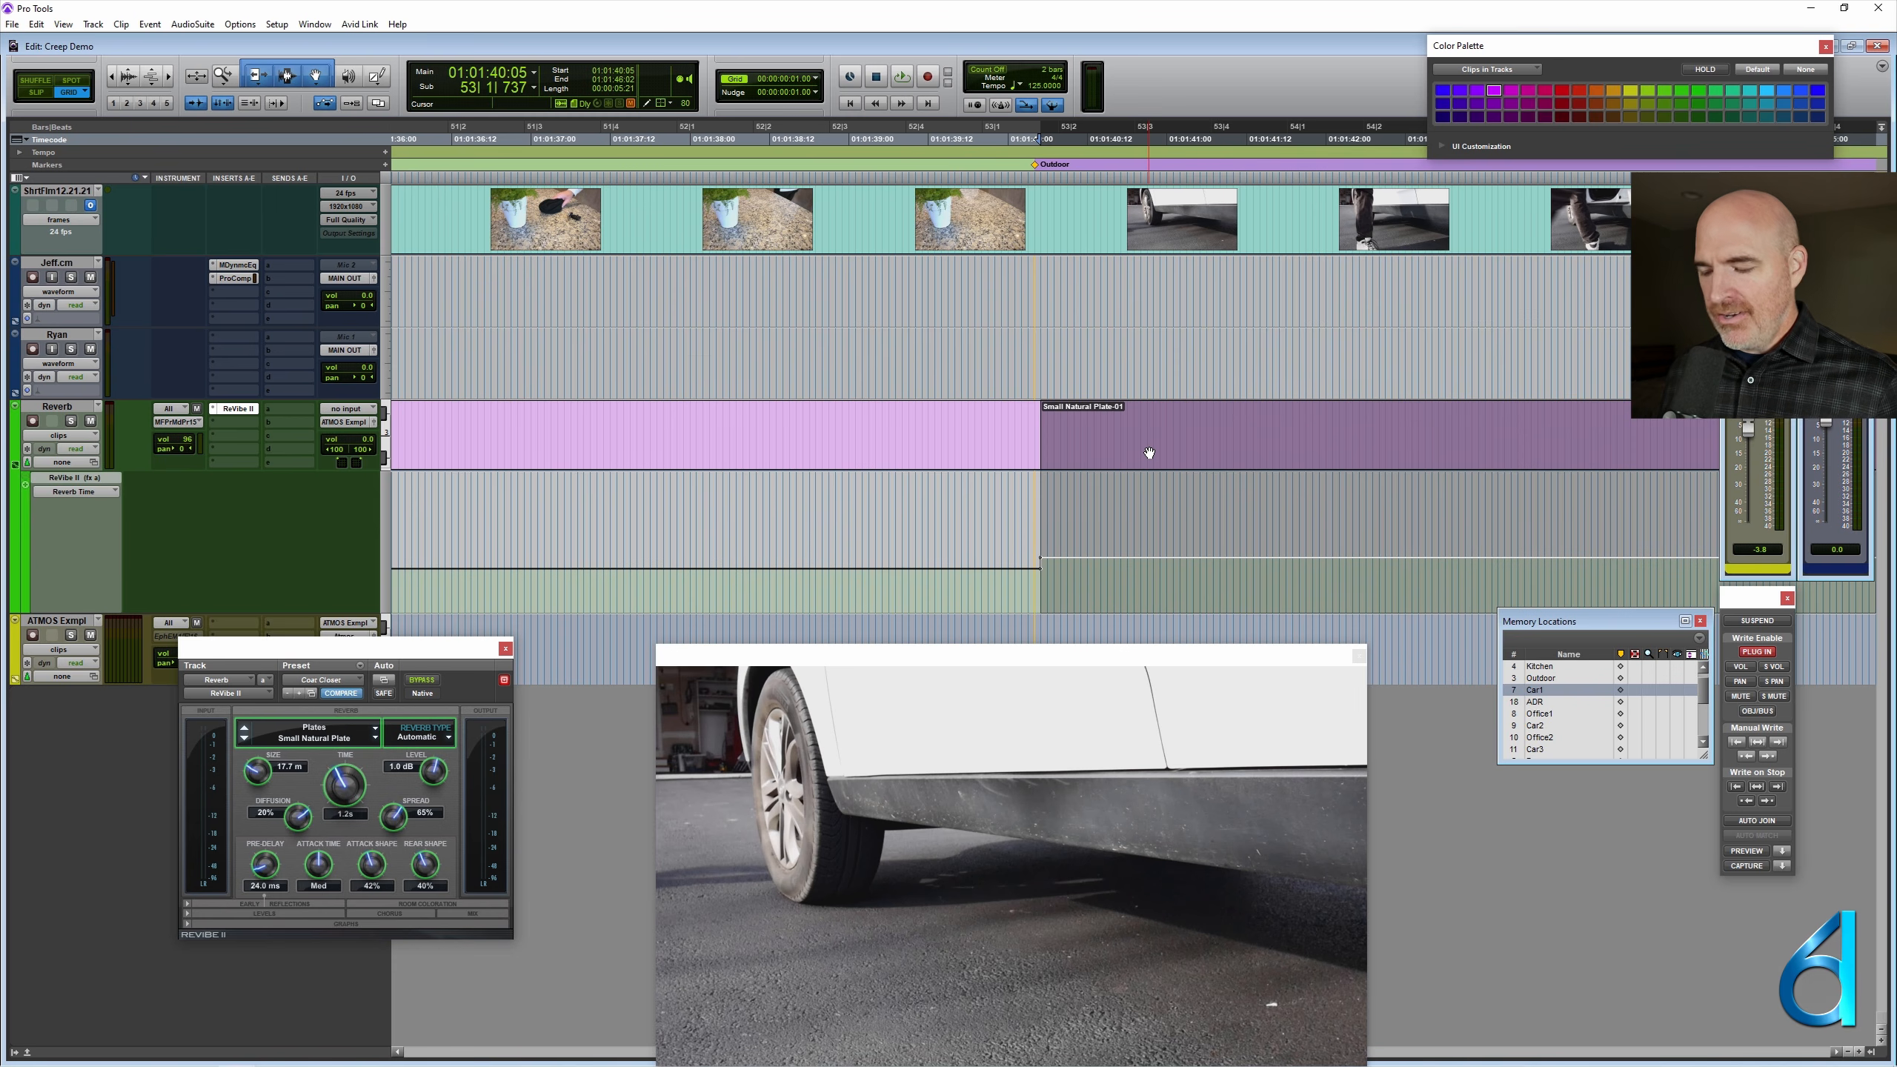
key("alt")
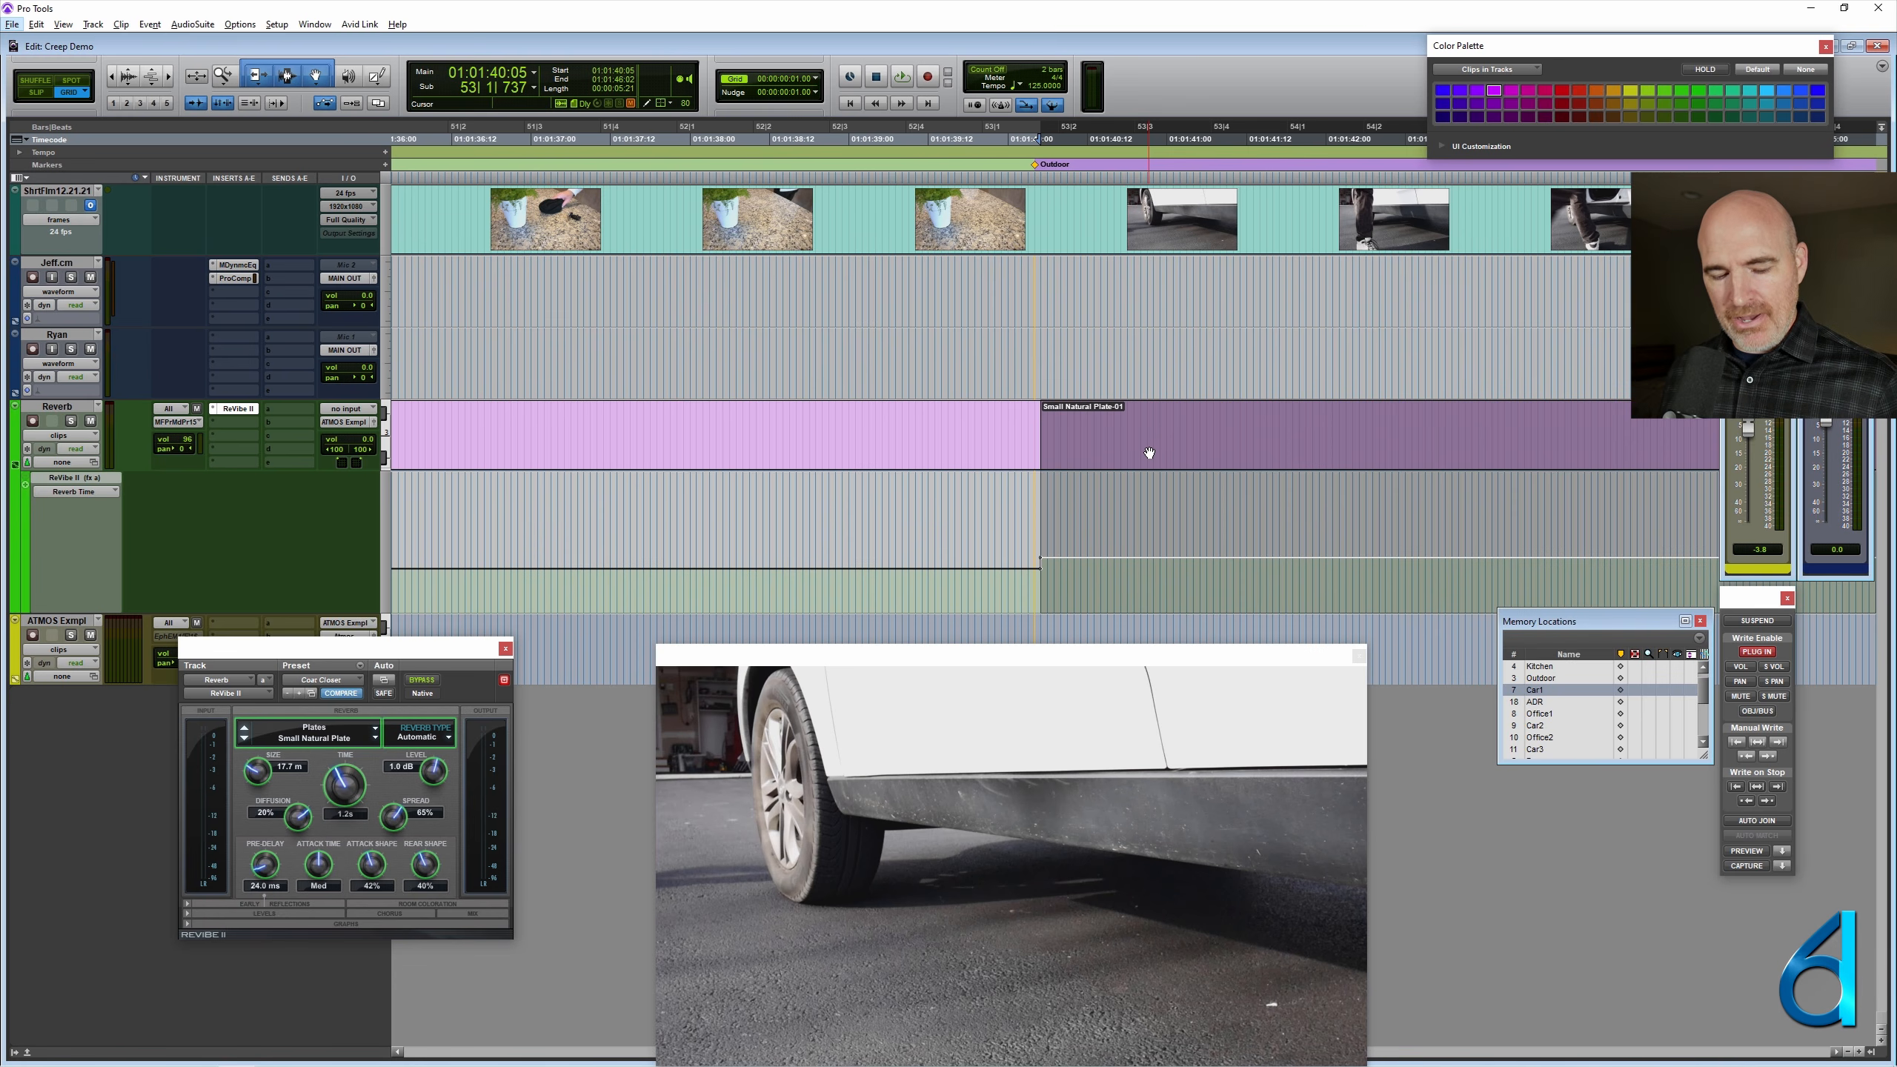
key("alt")
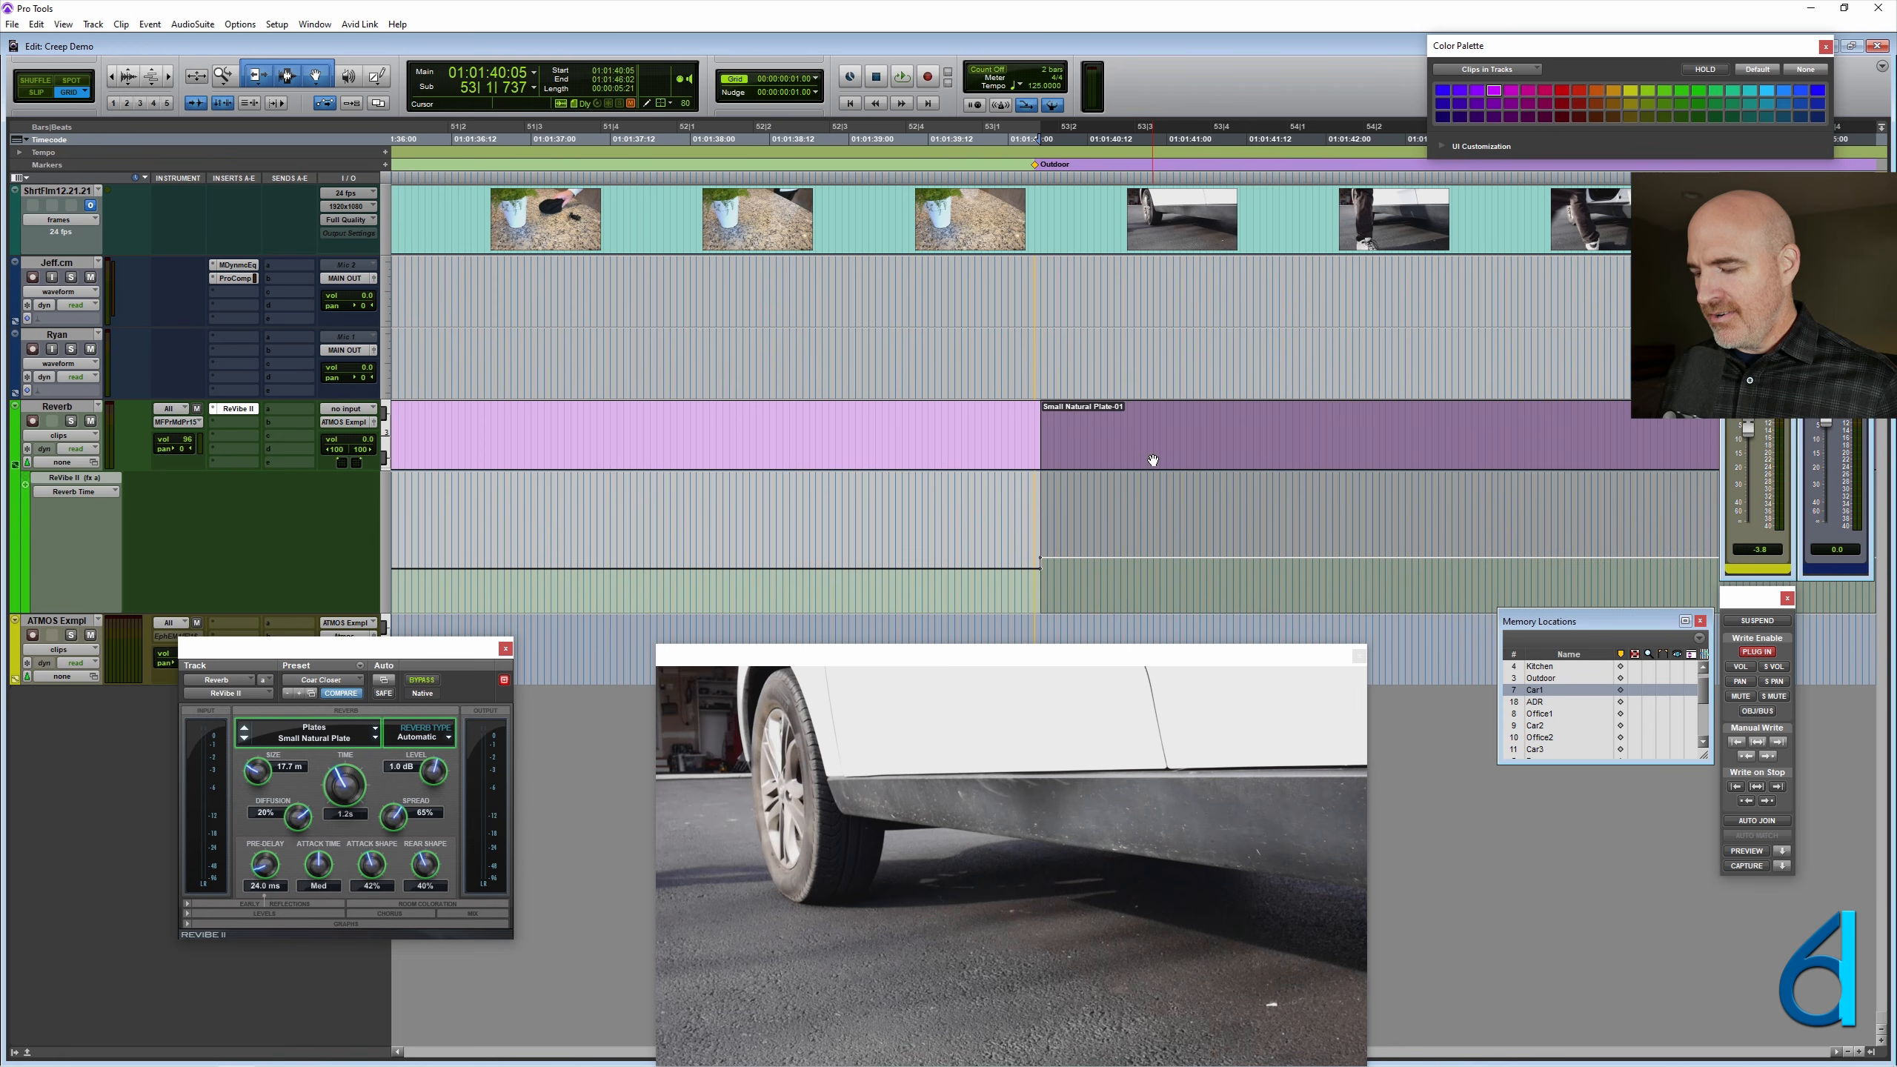
key("alt+minus")
key("alt+minus")
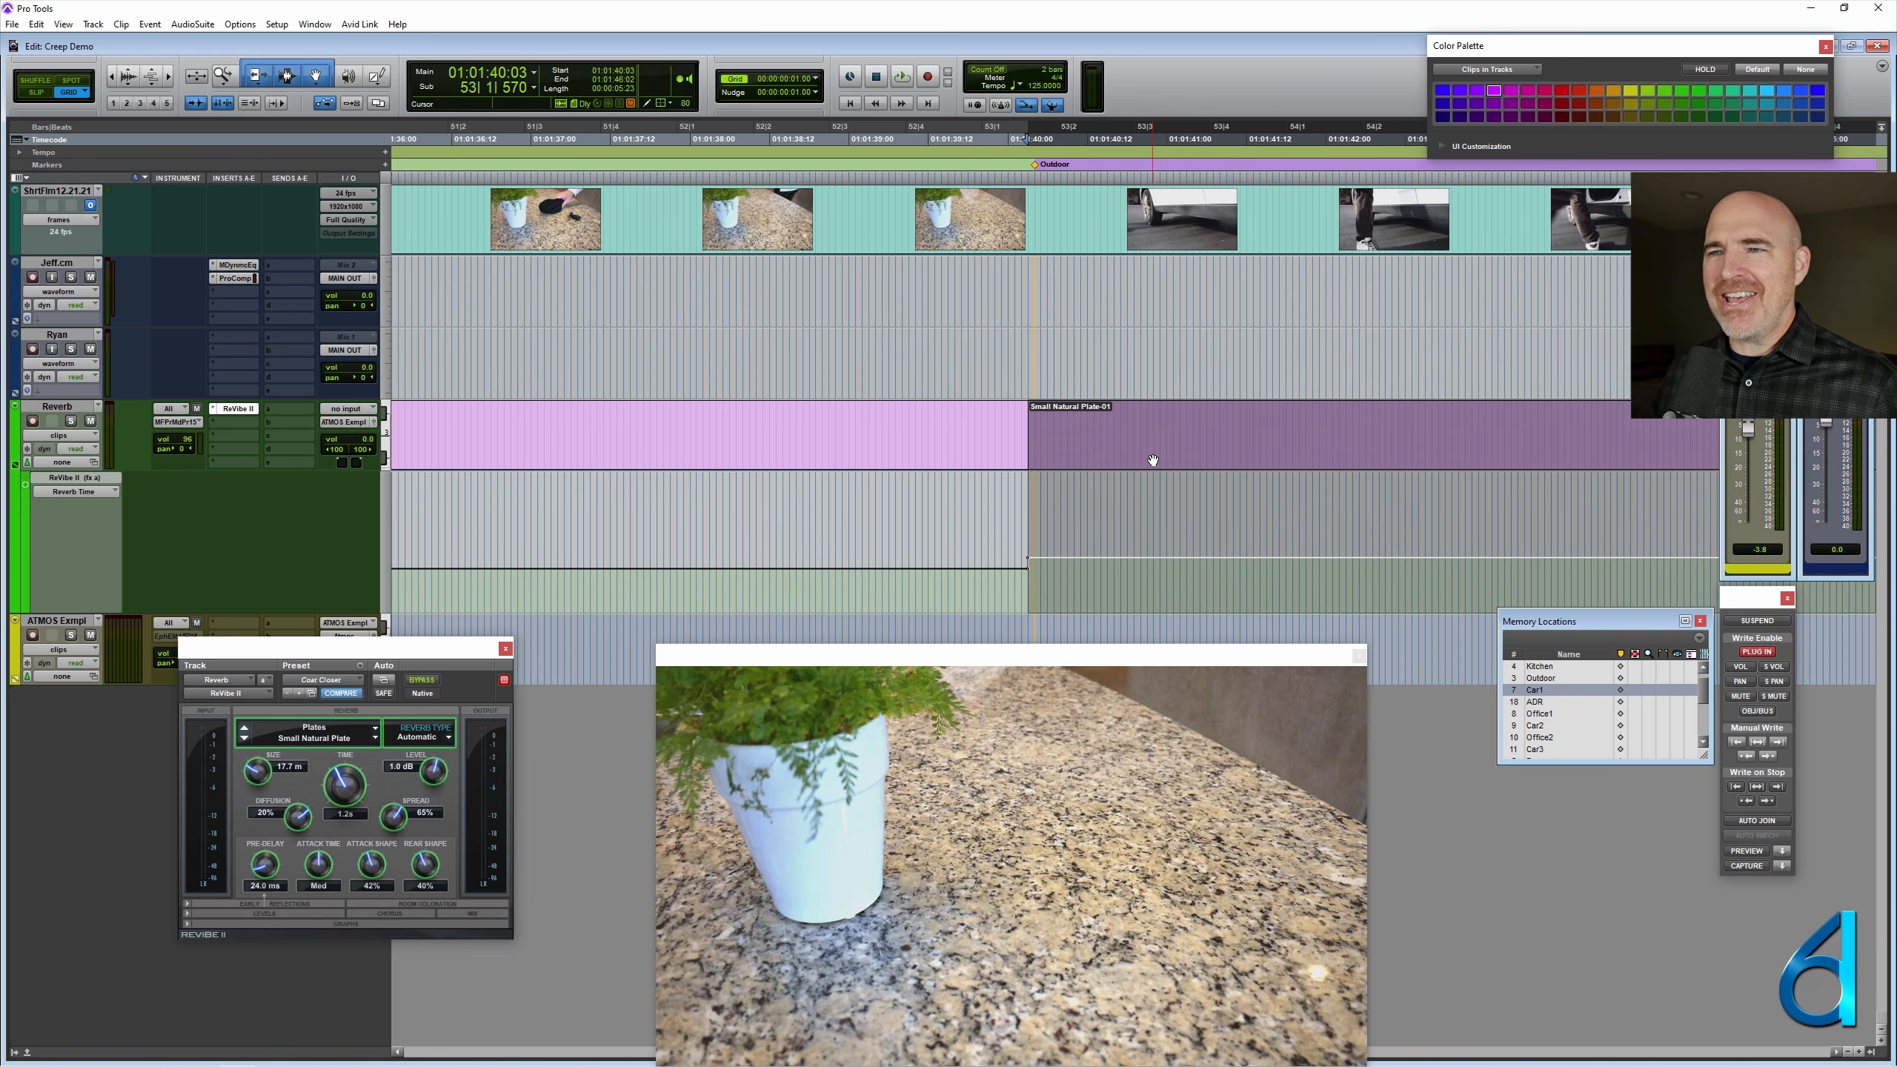
- Nudge the end of the Medium Kitchen clip later to meet the Outdoor marker
left_click(915, 460)
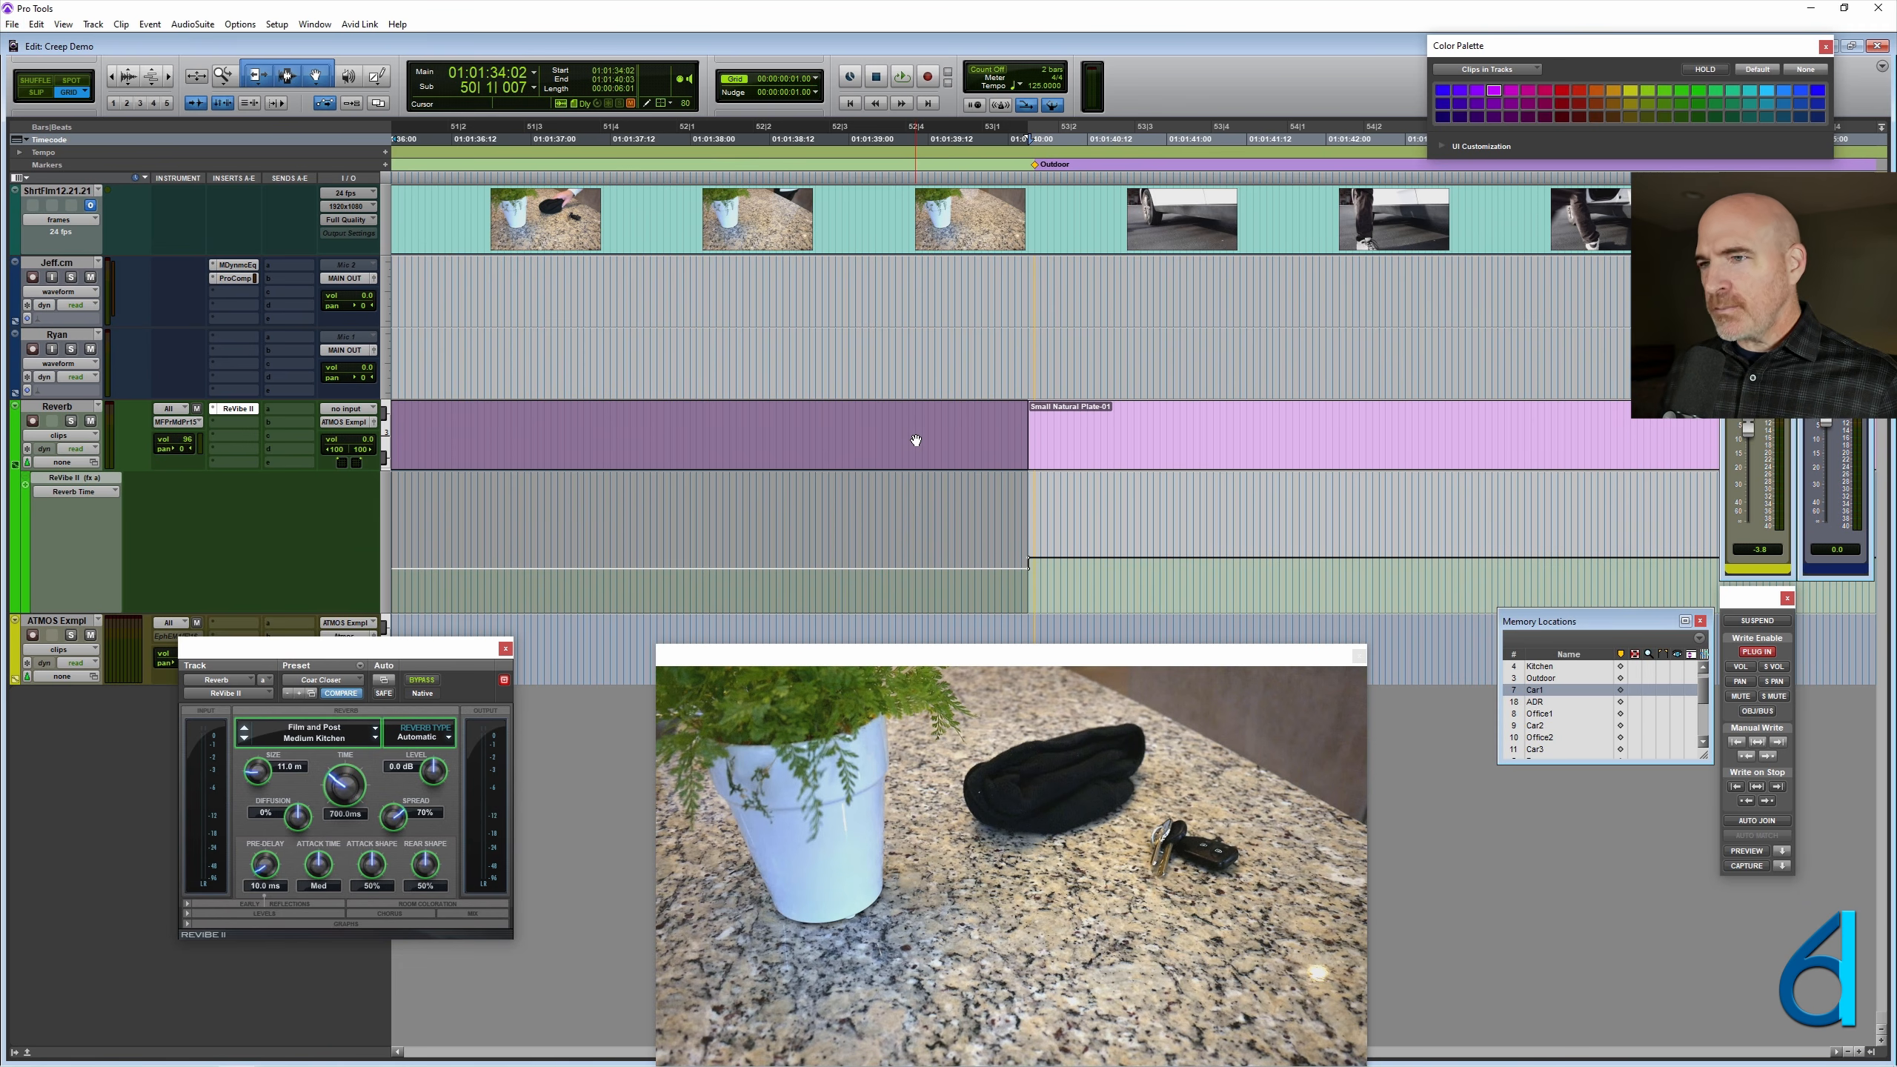
key("ctrl+KP_Add")
key("r")
key("r")
key("r")
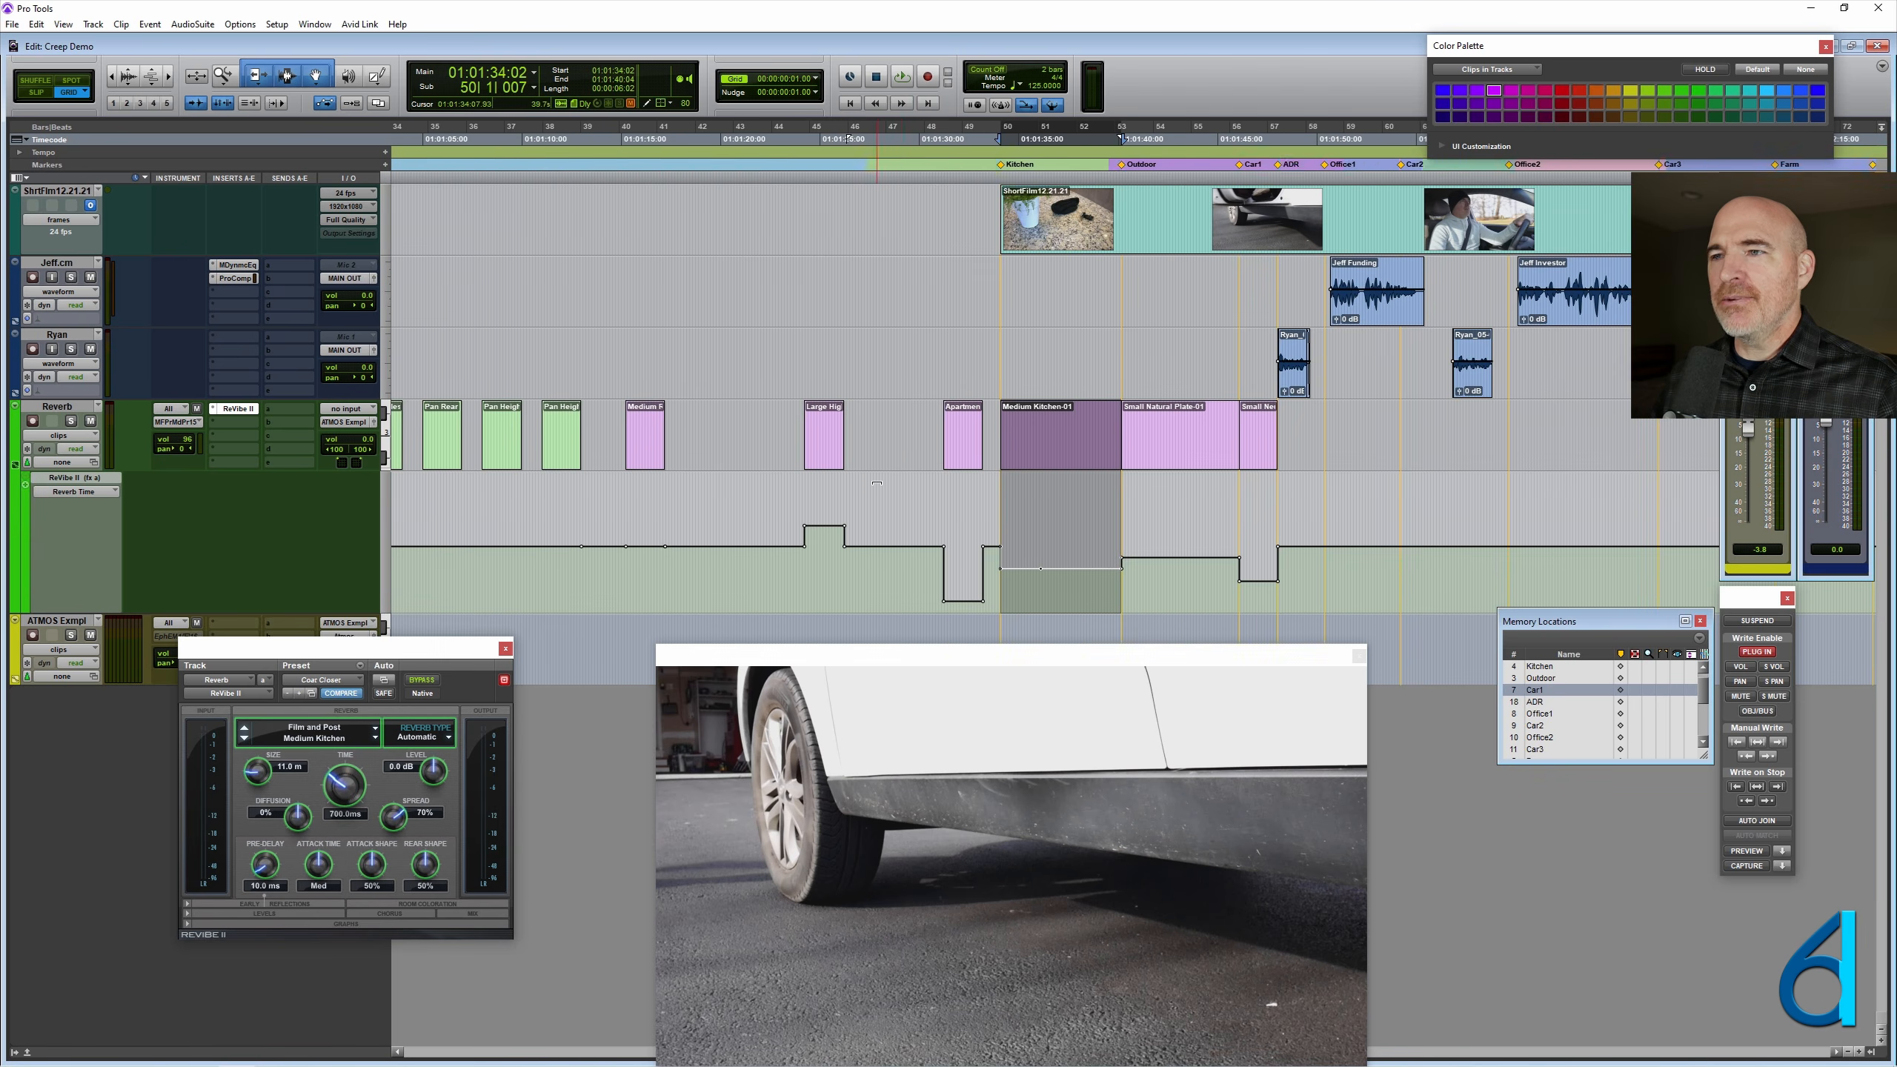
- Undo the trims and placements of the reverb clips at the Kitchen, Outdoor and Car1 markers
left_click(938, 414)
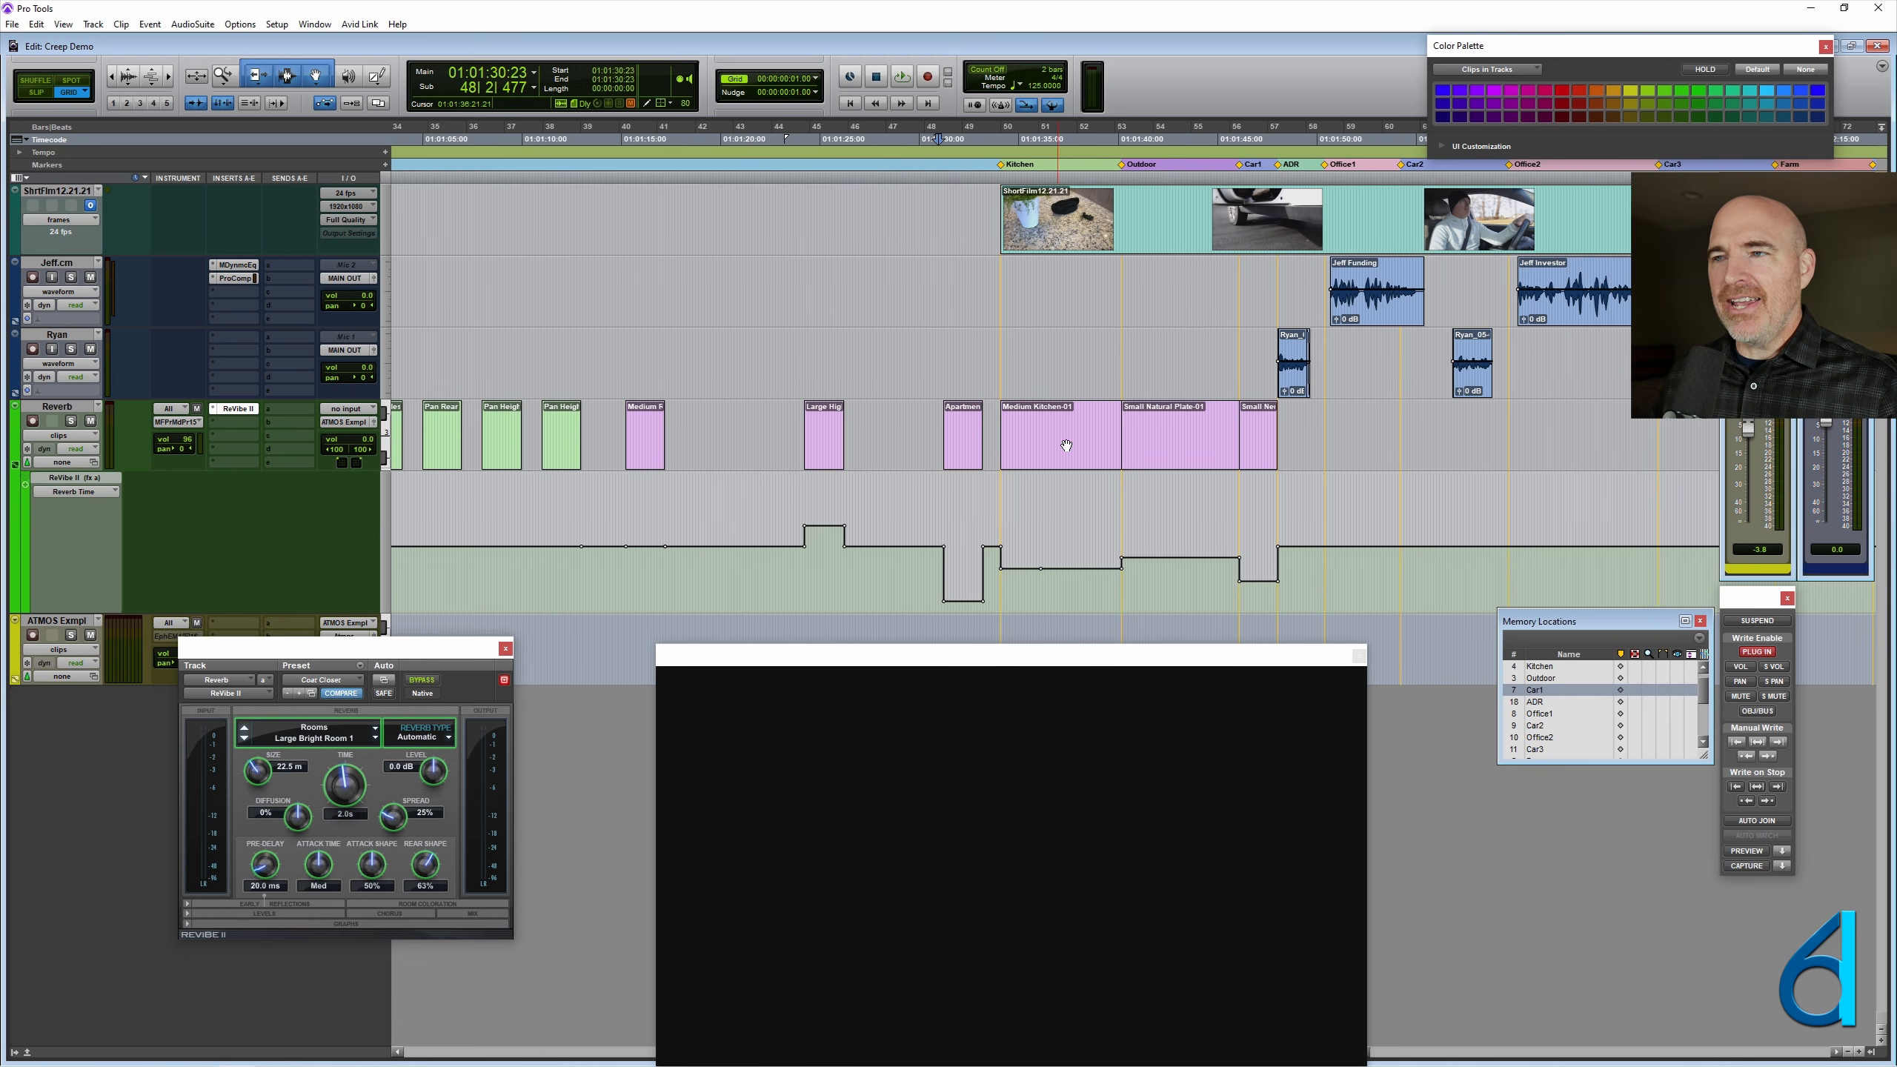
left_click_drag(1344, 432, 987, 428)
key("ctrl+[")
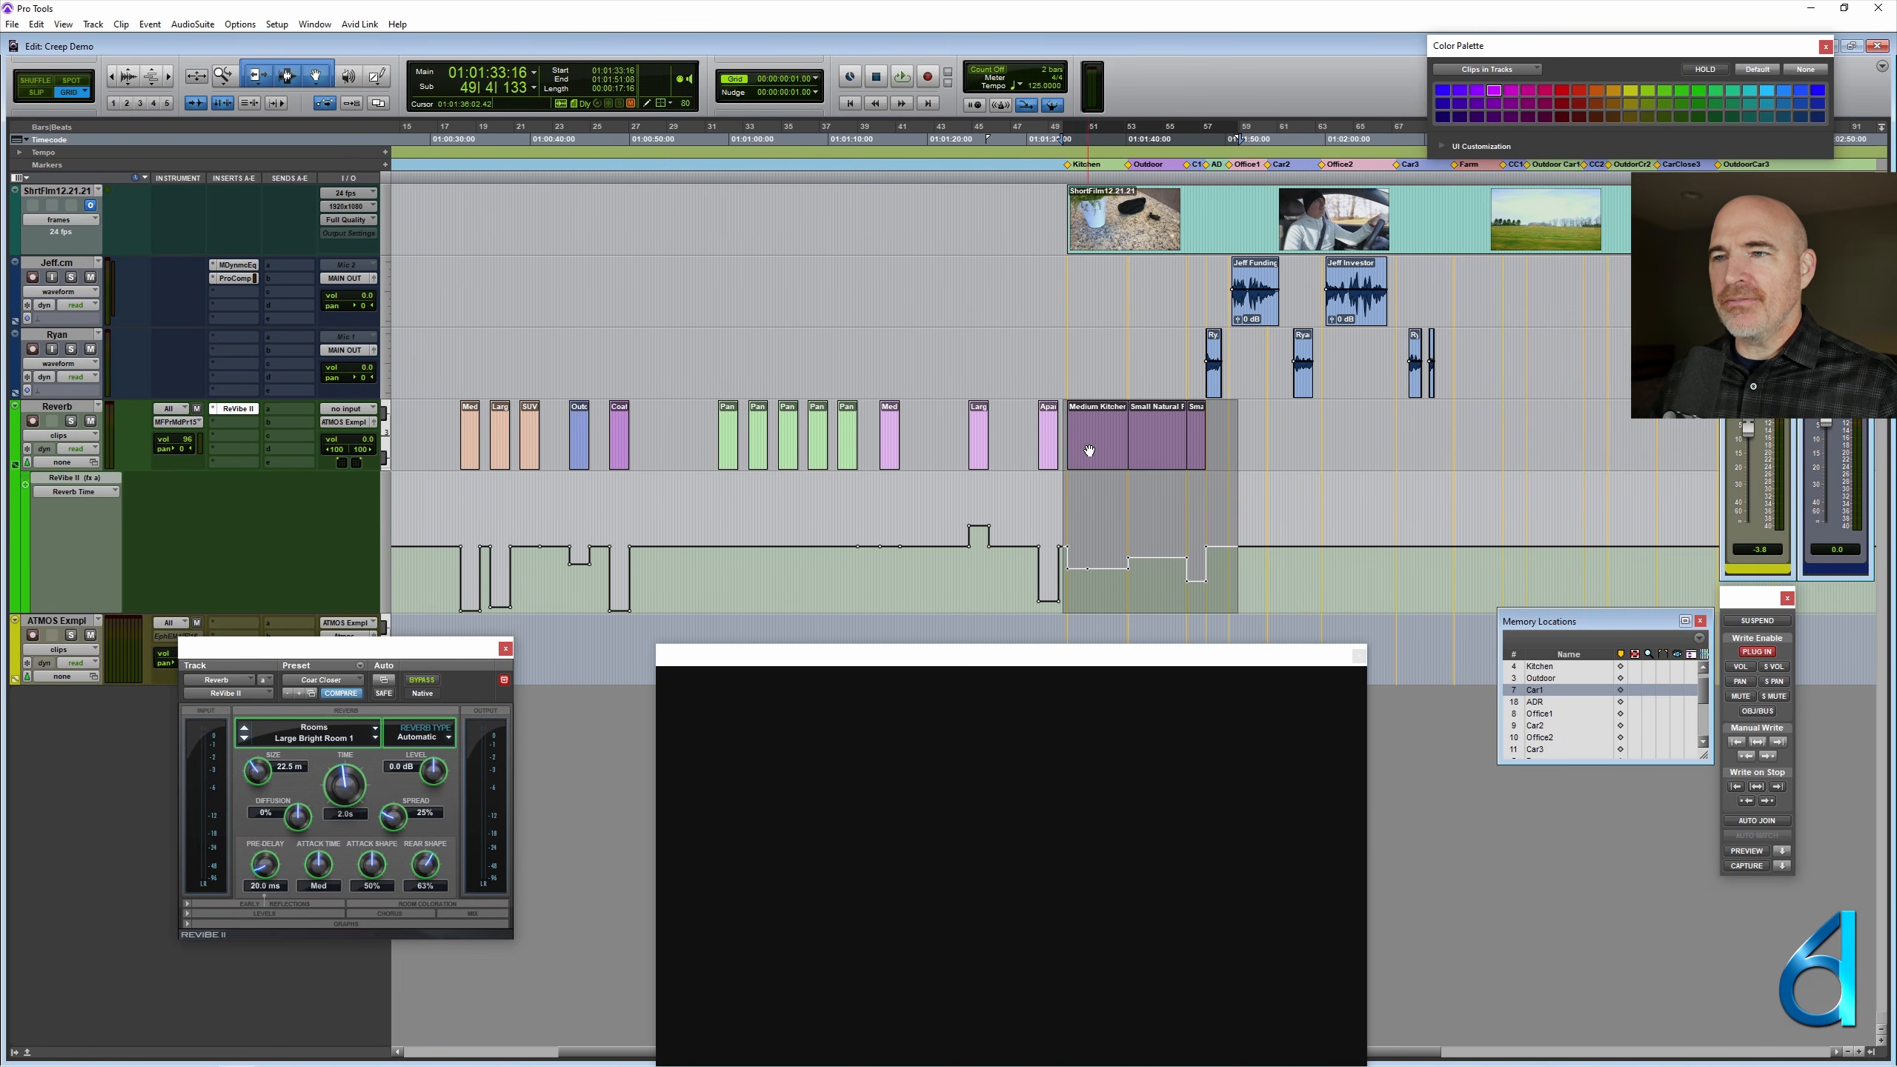
left_click(1091, 450)
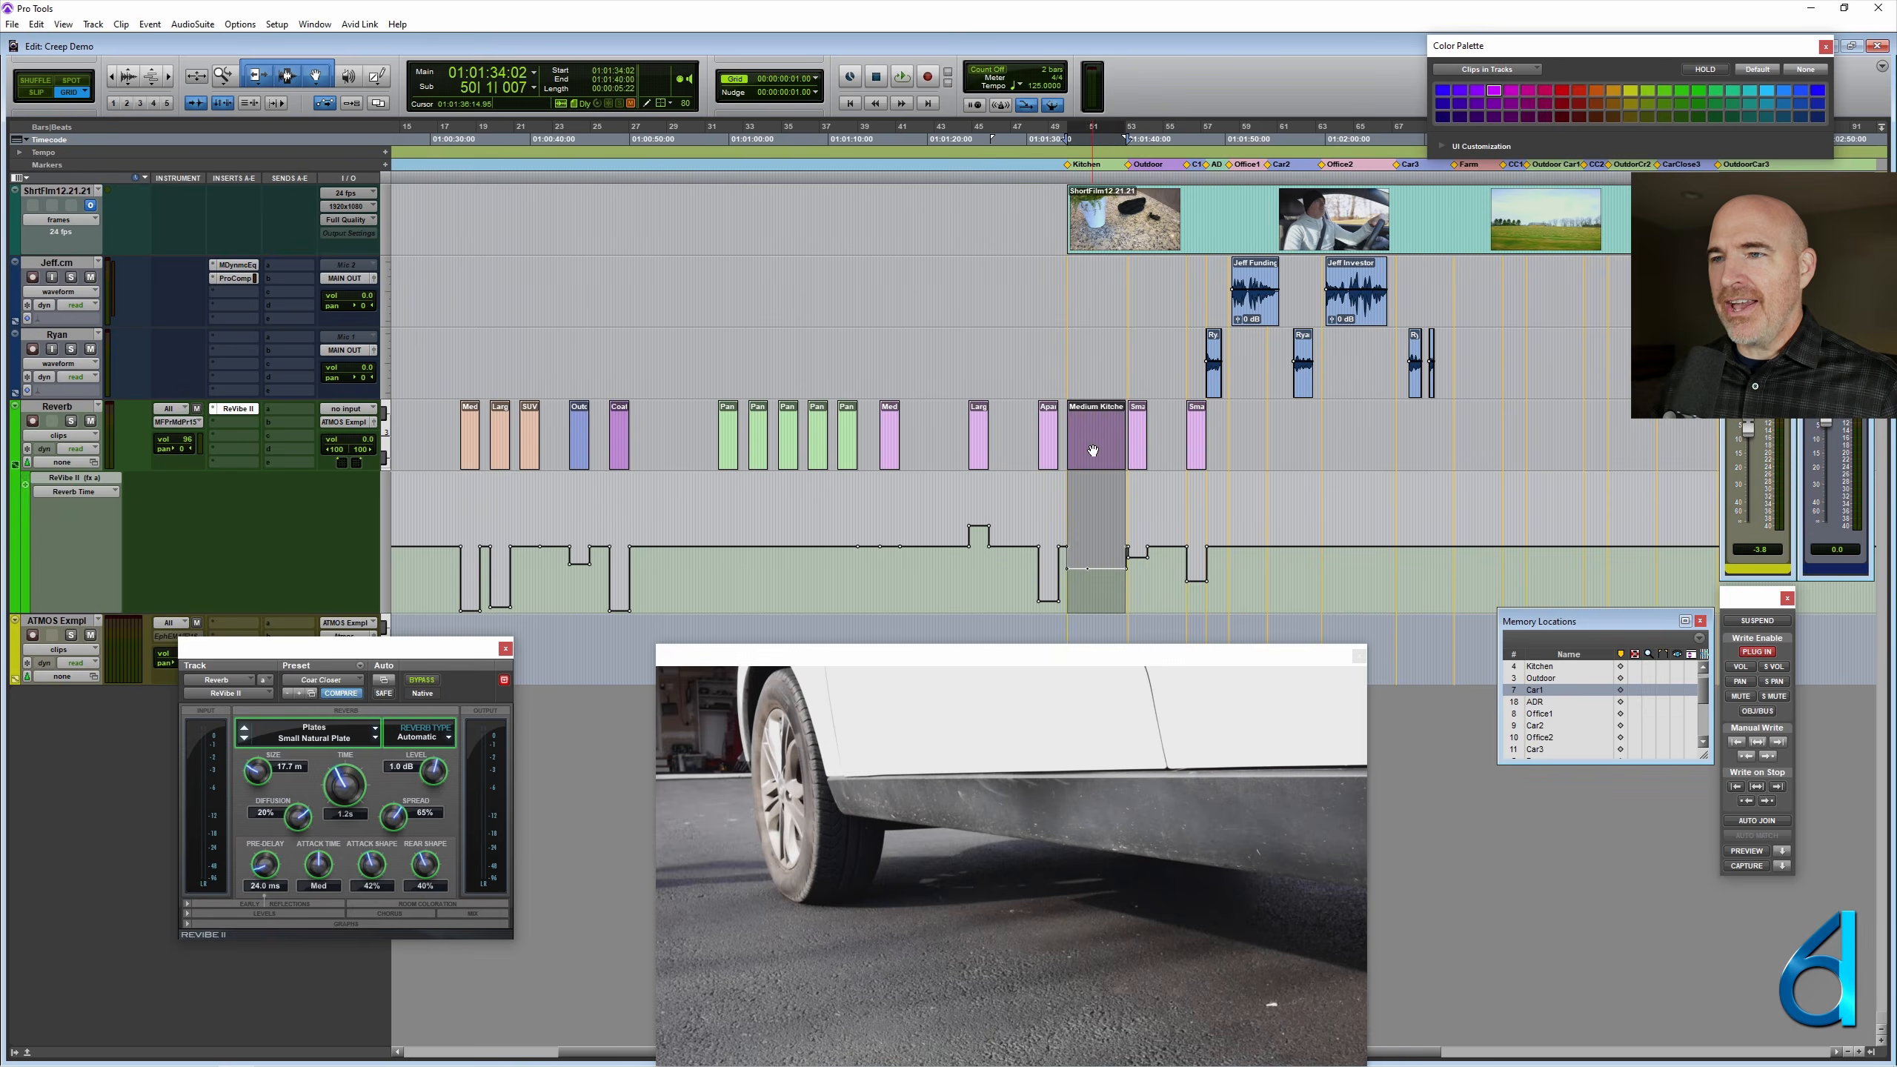
key("ctrl+z")
key("ctrl+z")
key("ctrl+z")
key("ctrl+z")
left_click(1084, 427)
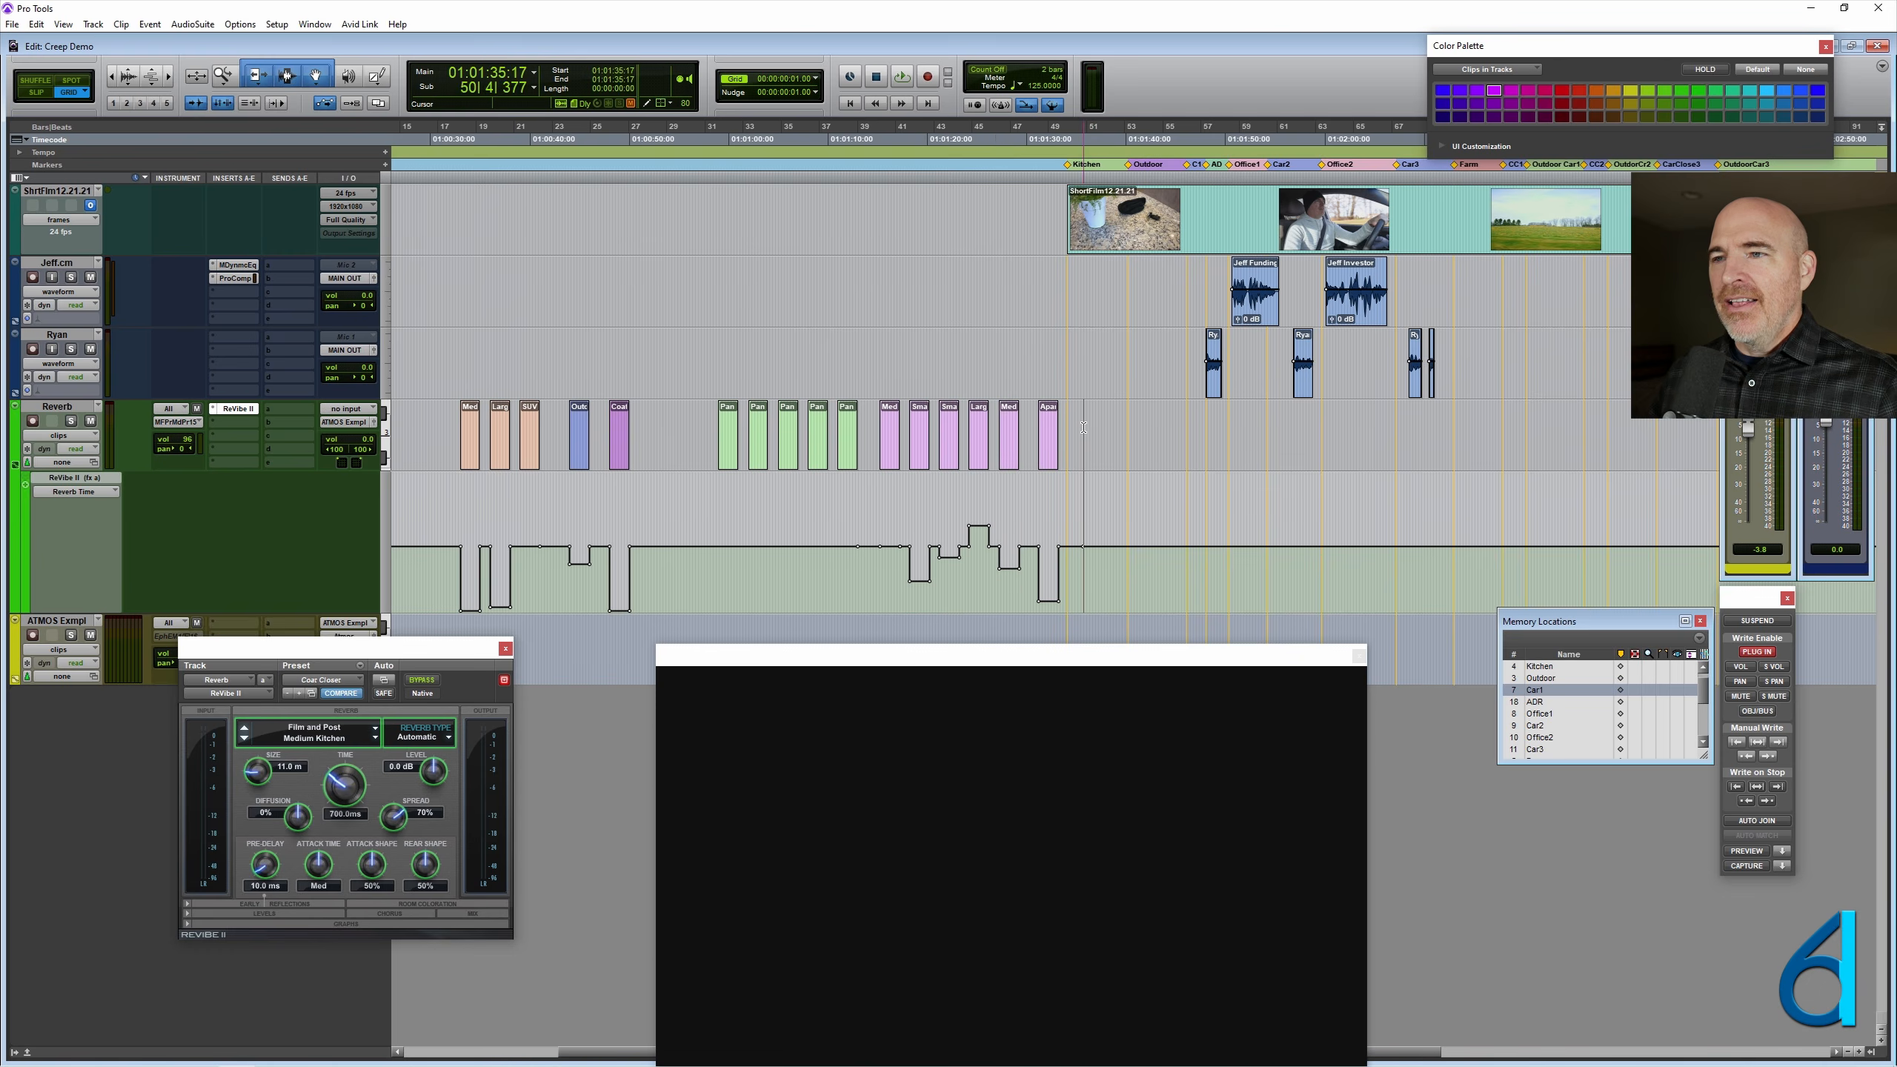
- Open the Reverb track's output panner window and place it over the ReVibe II window, below the Pan clips
left_click(805, 420)
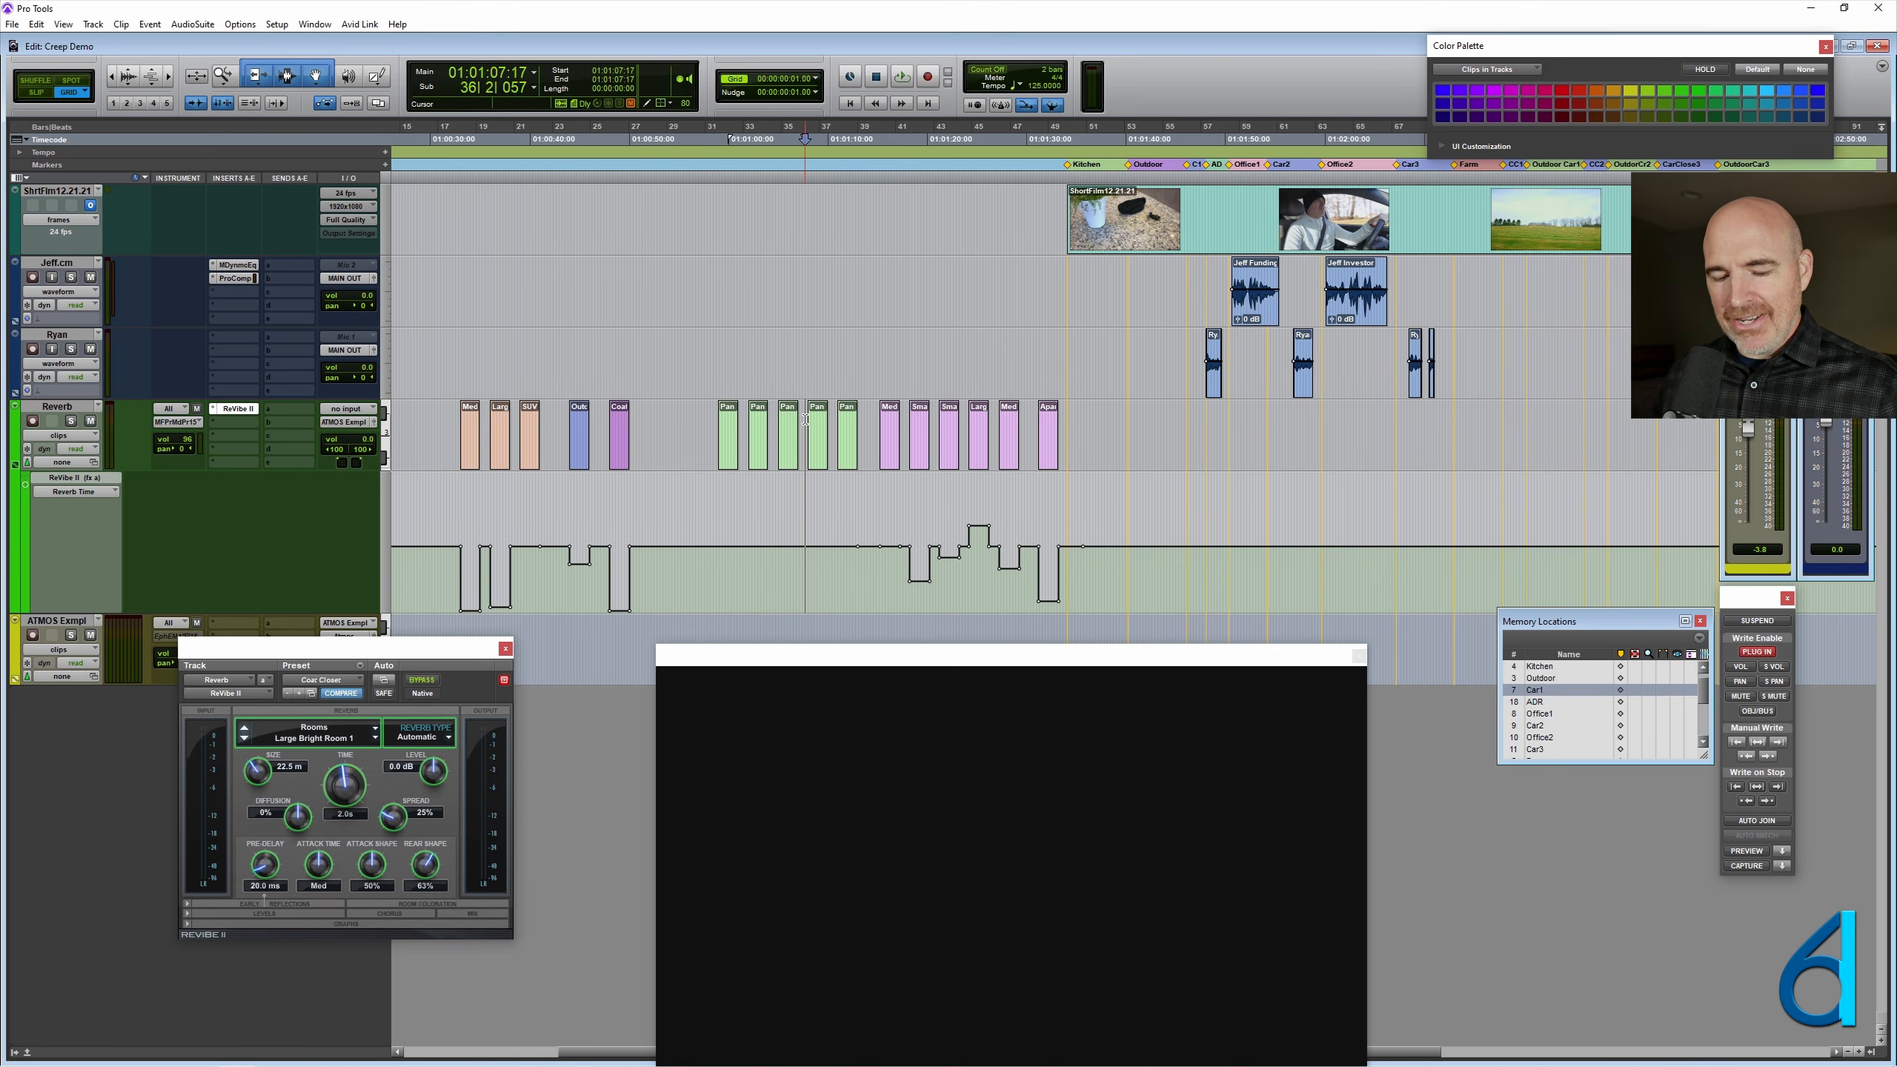
key("ctrl+]")
key("ctrl+]")
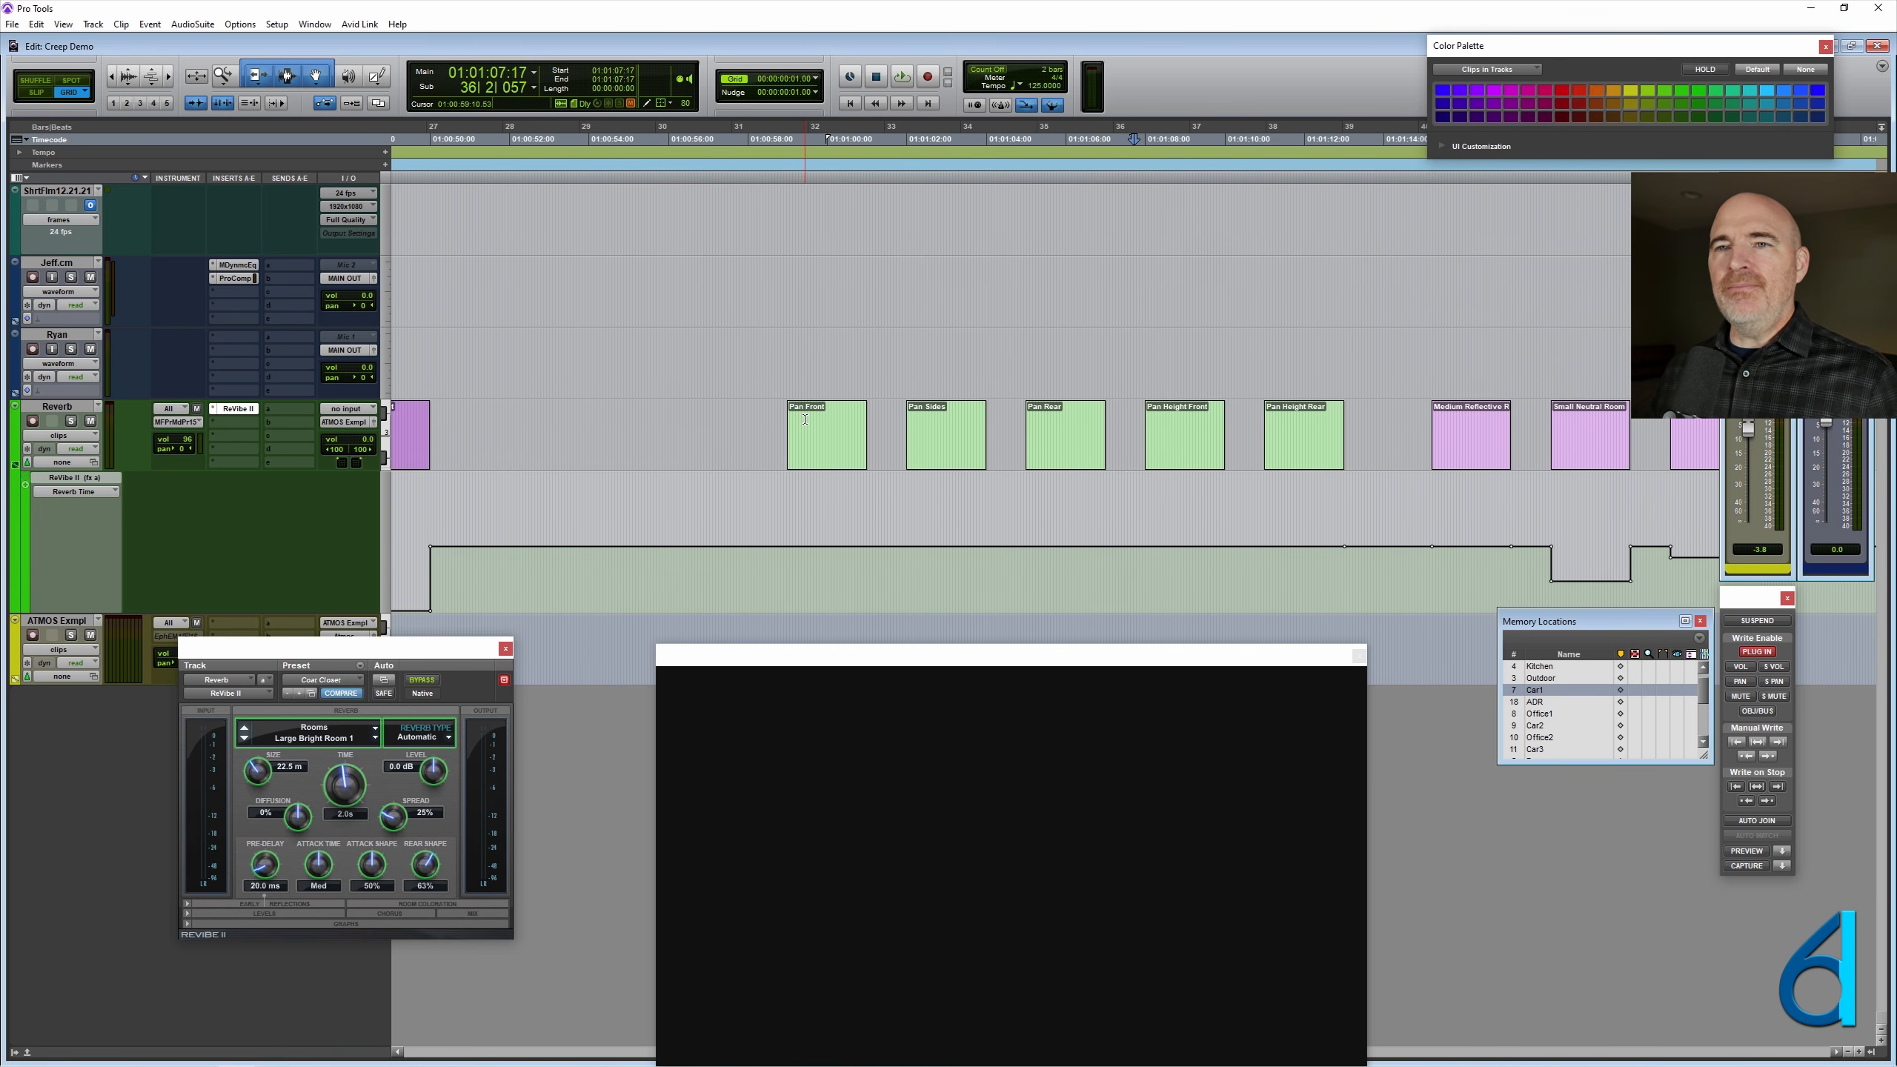
scroll(805, 419, "right", 4)
key("ctrl+[")
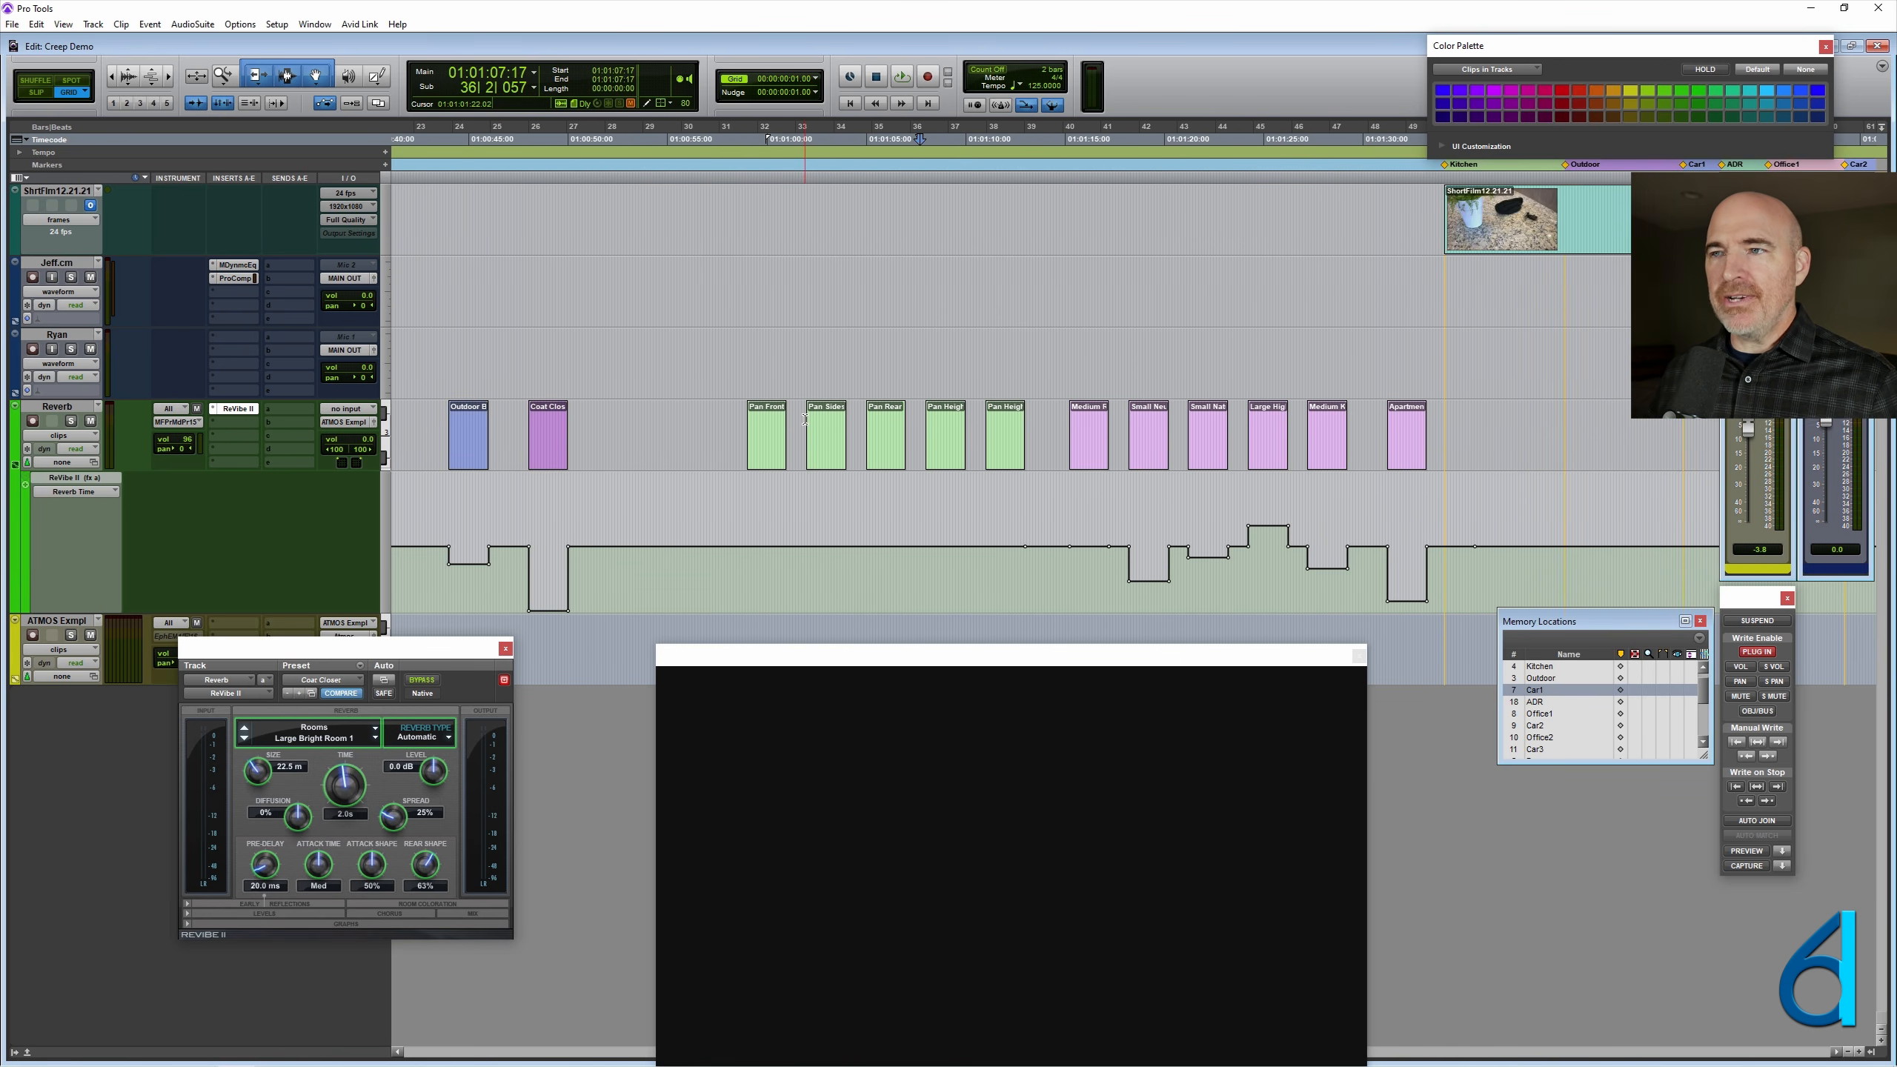
scroll(805, 420, "right", 2)
left_click_drag(322, 654, 382, 757)
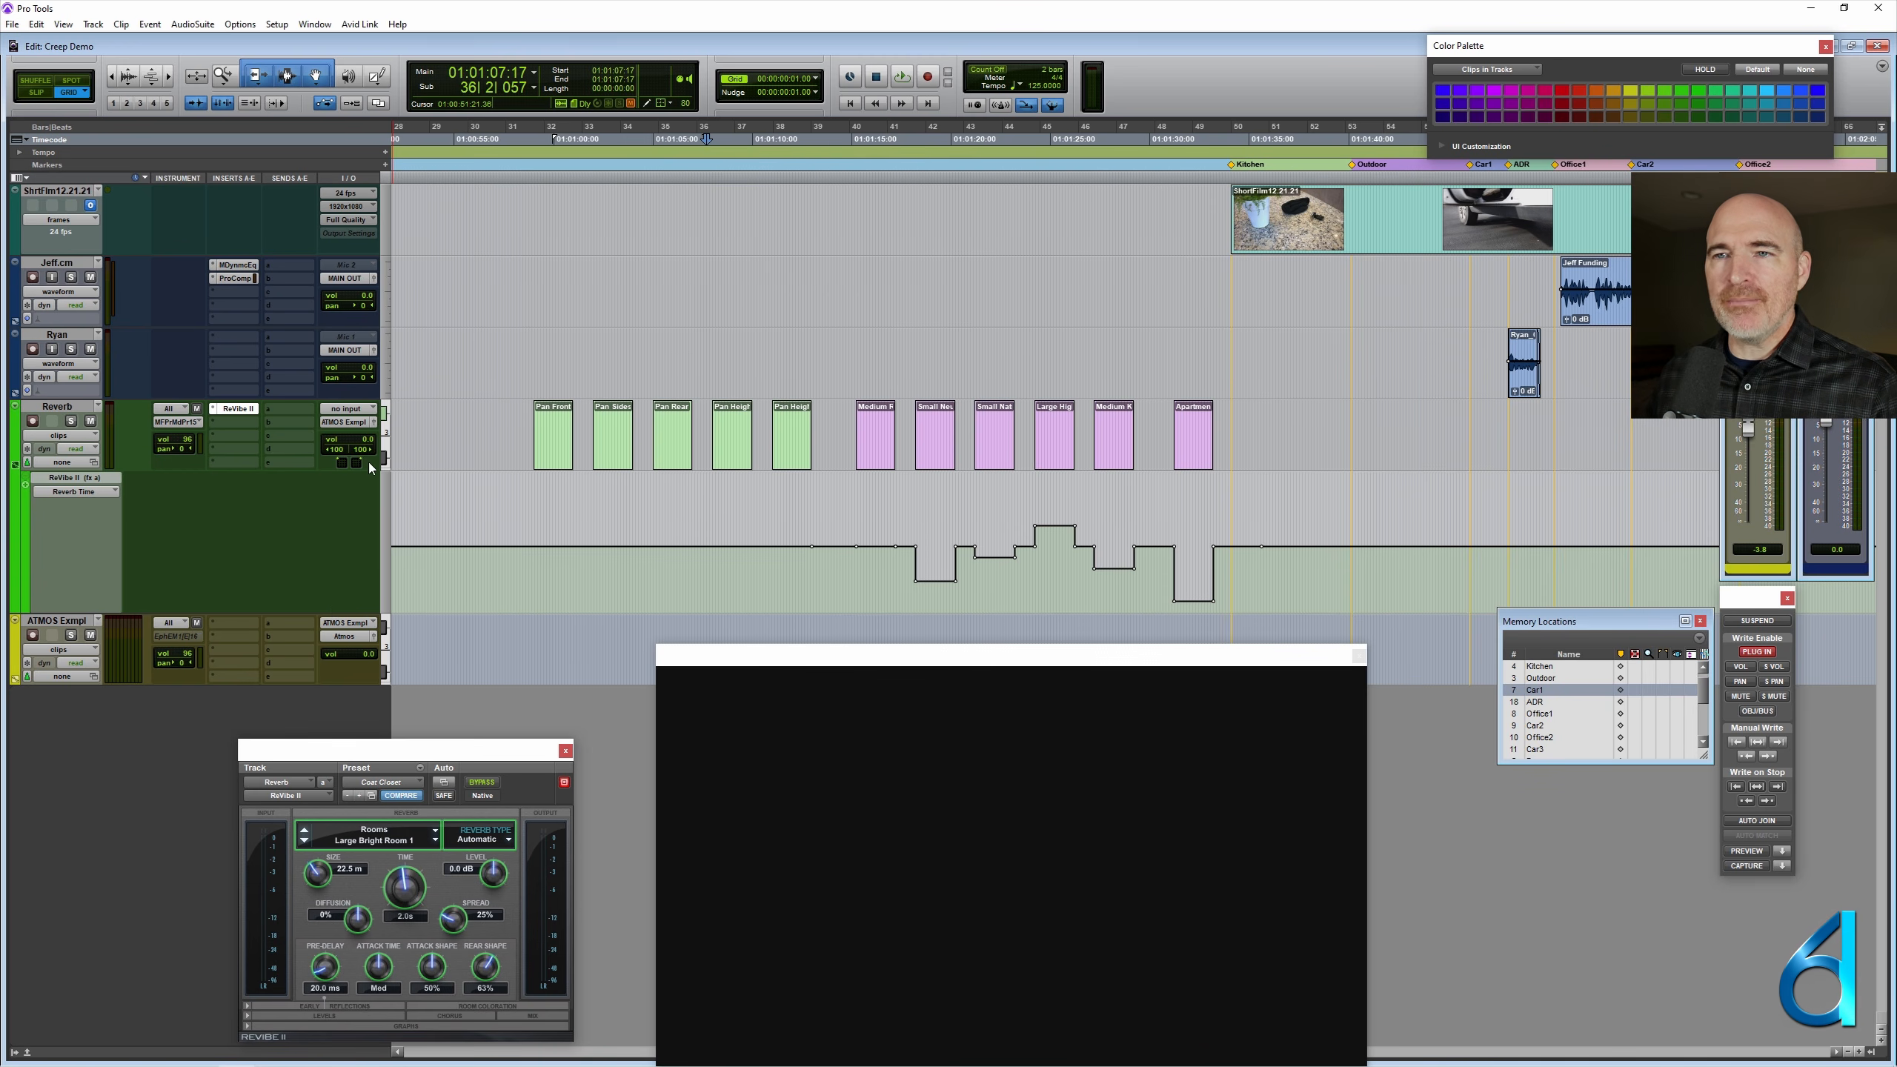
left_click(383, 441)
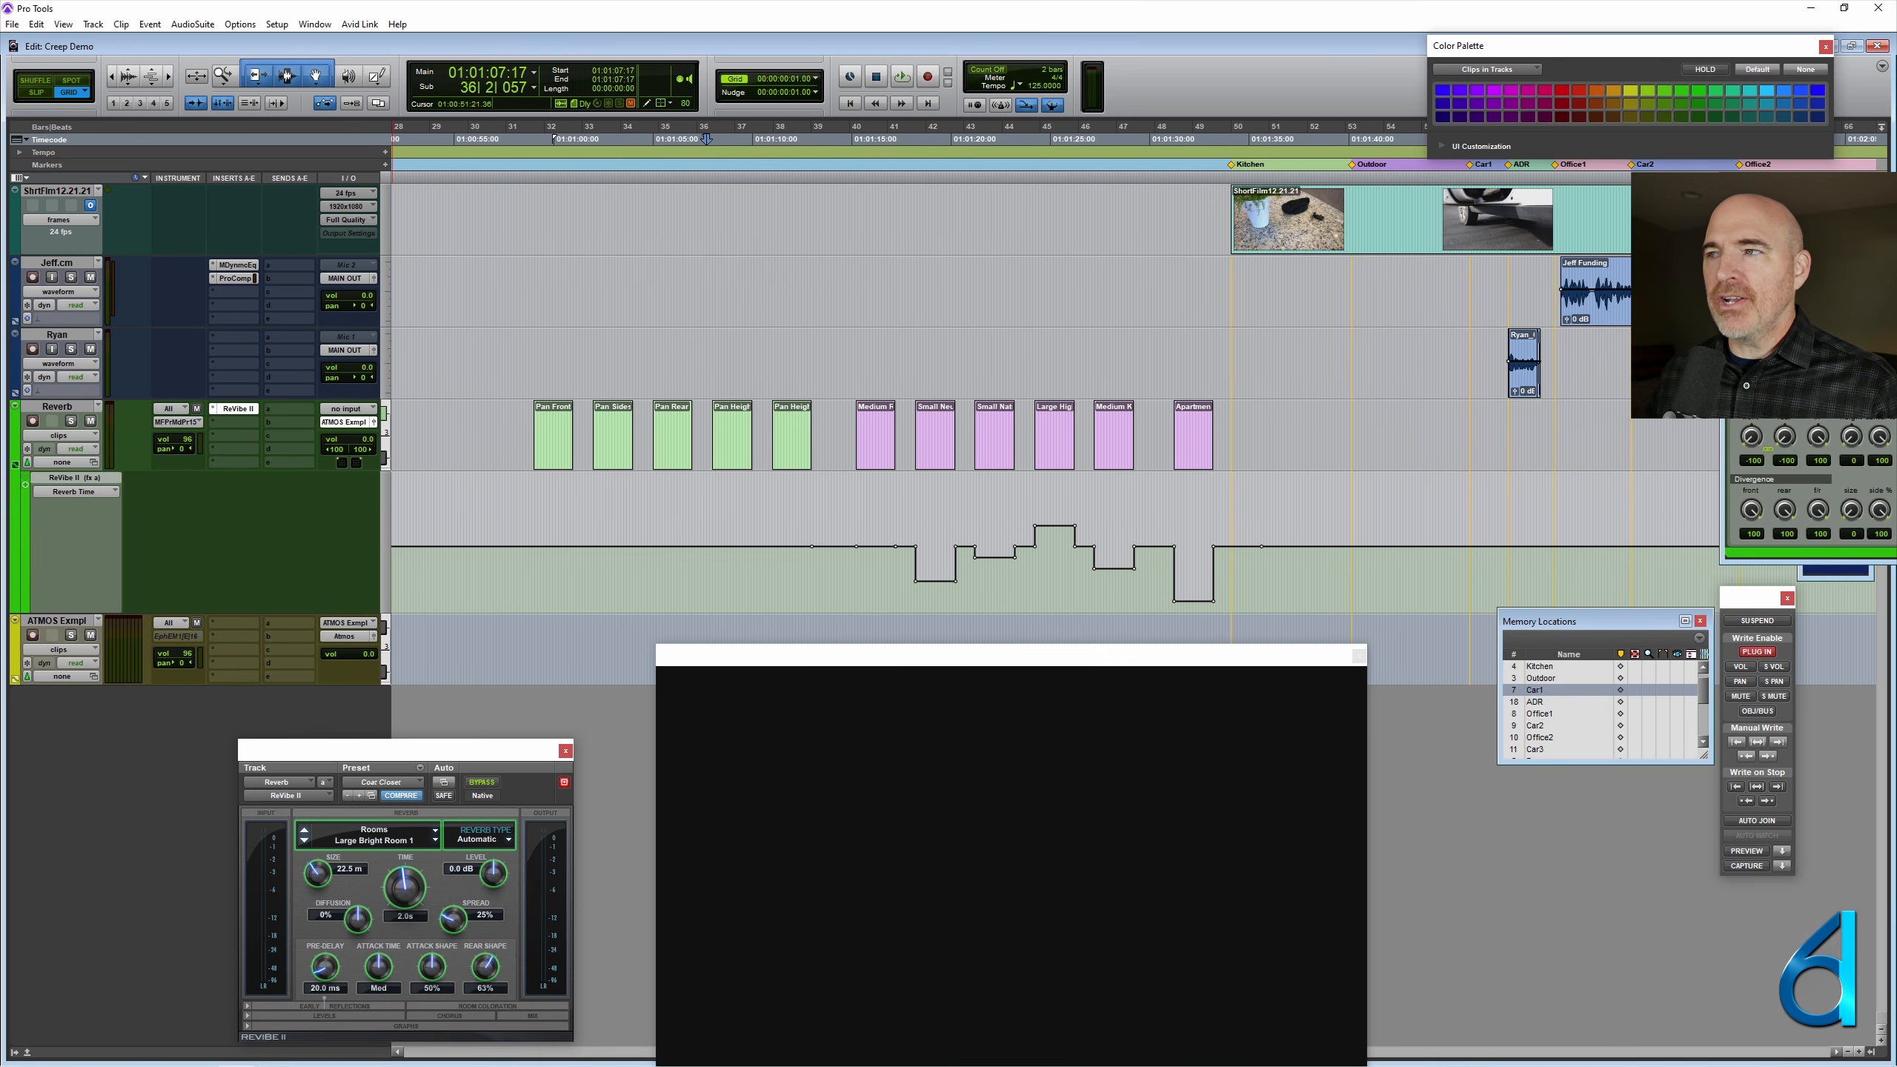
left_click_drag(1775, 188, 196, 670)
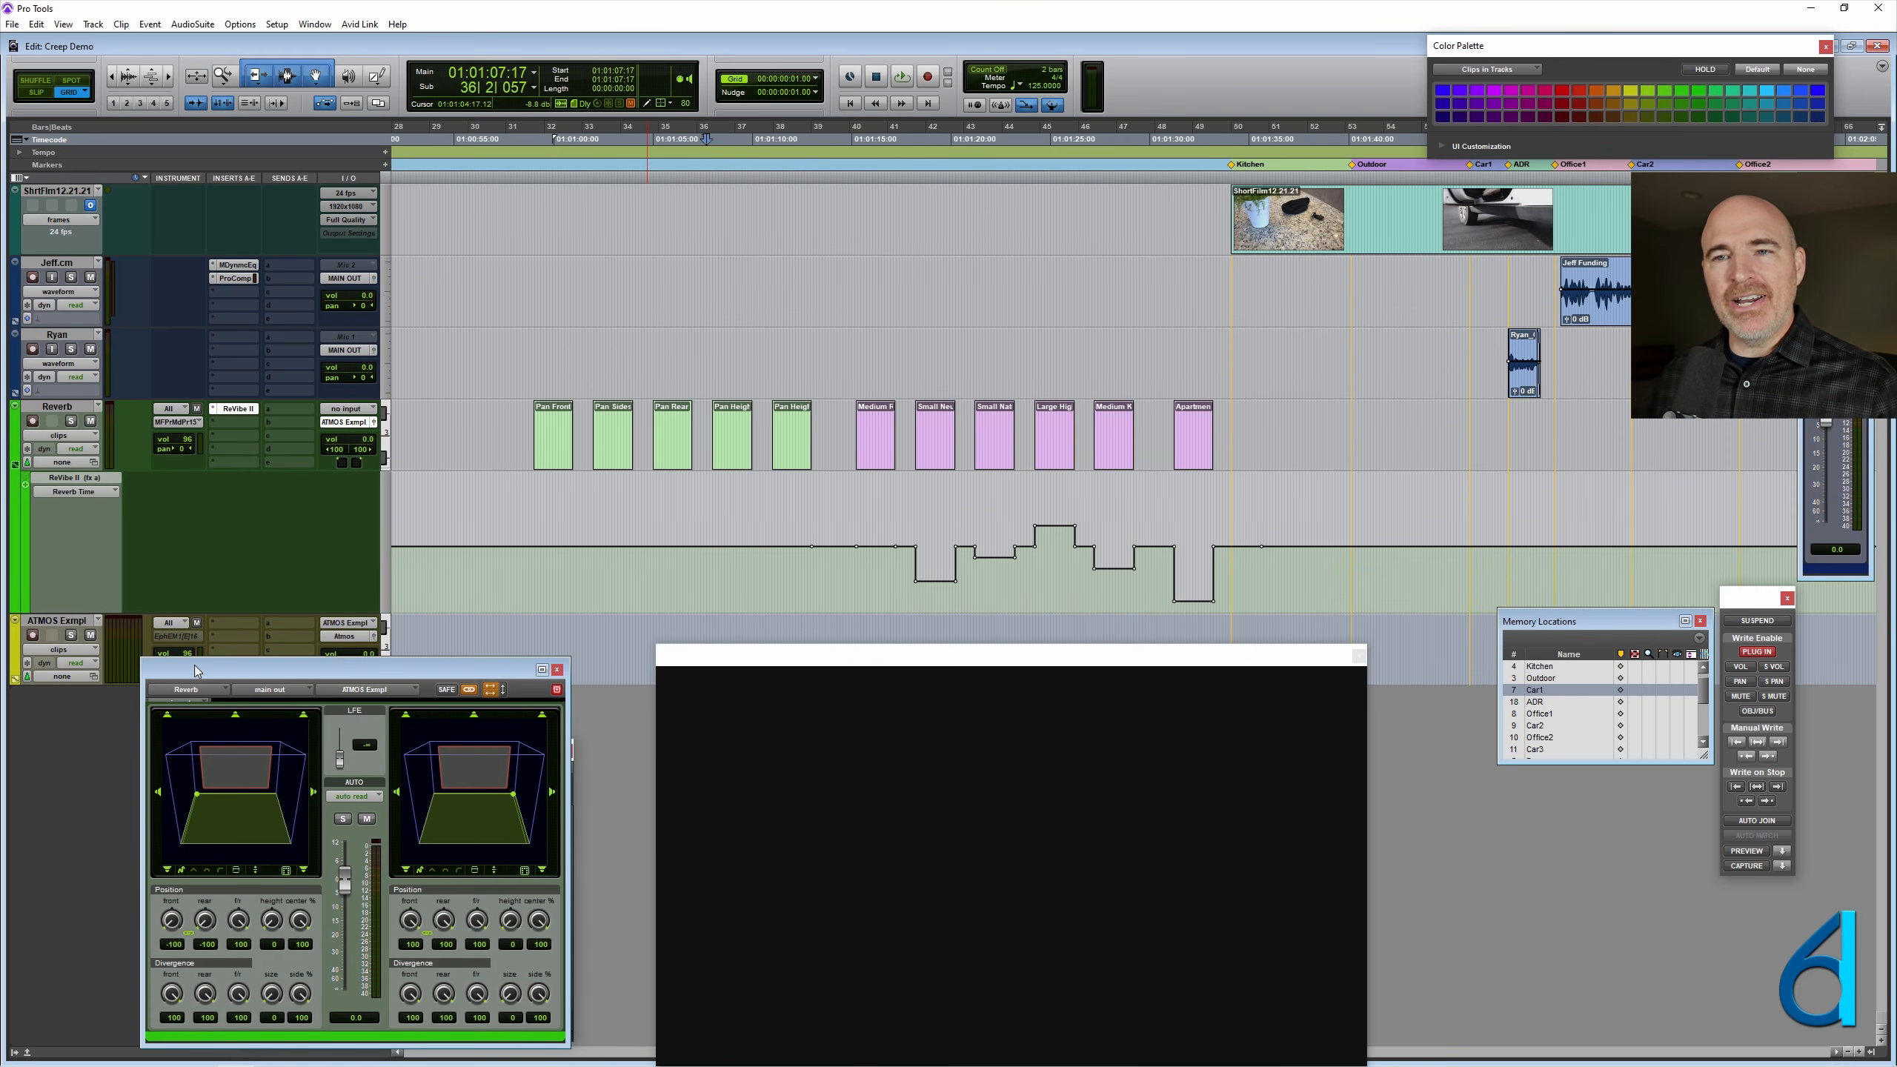
- Restrict automation write enable to Pan only, disabling plug-in and all other parameters
left_click(1740, 668)
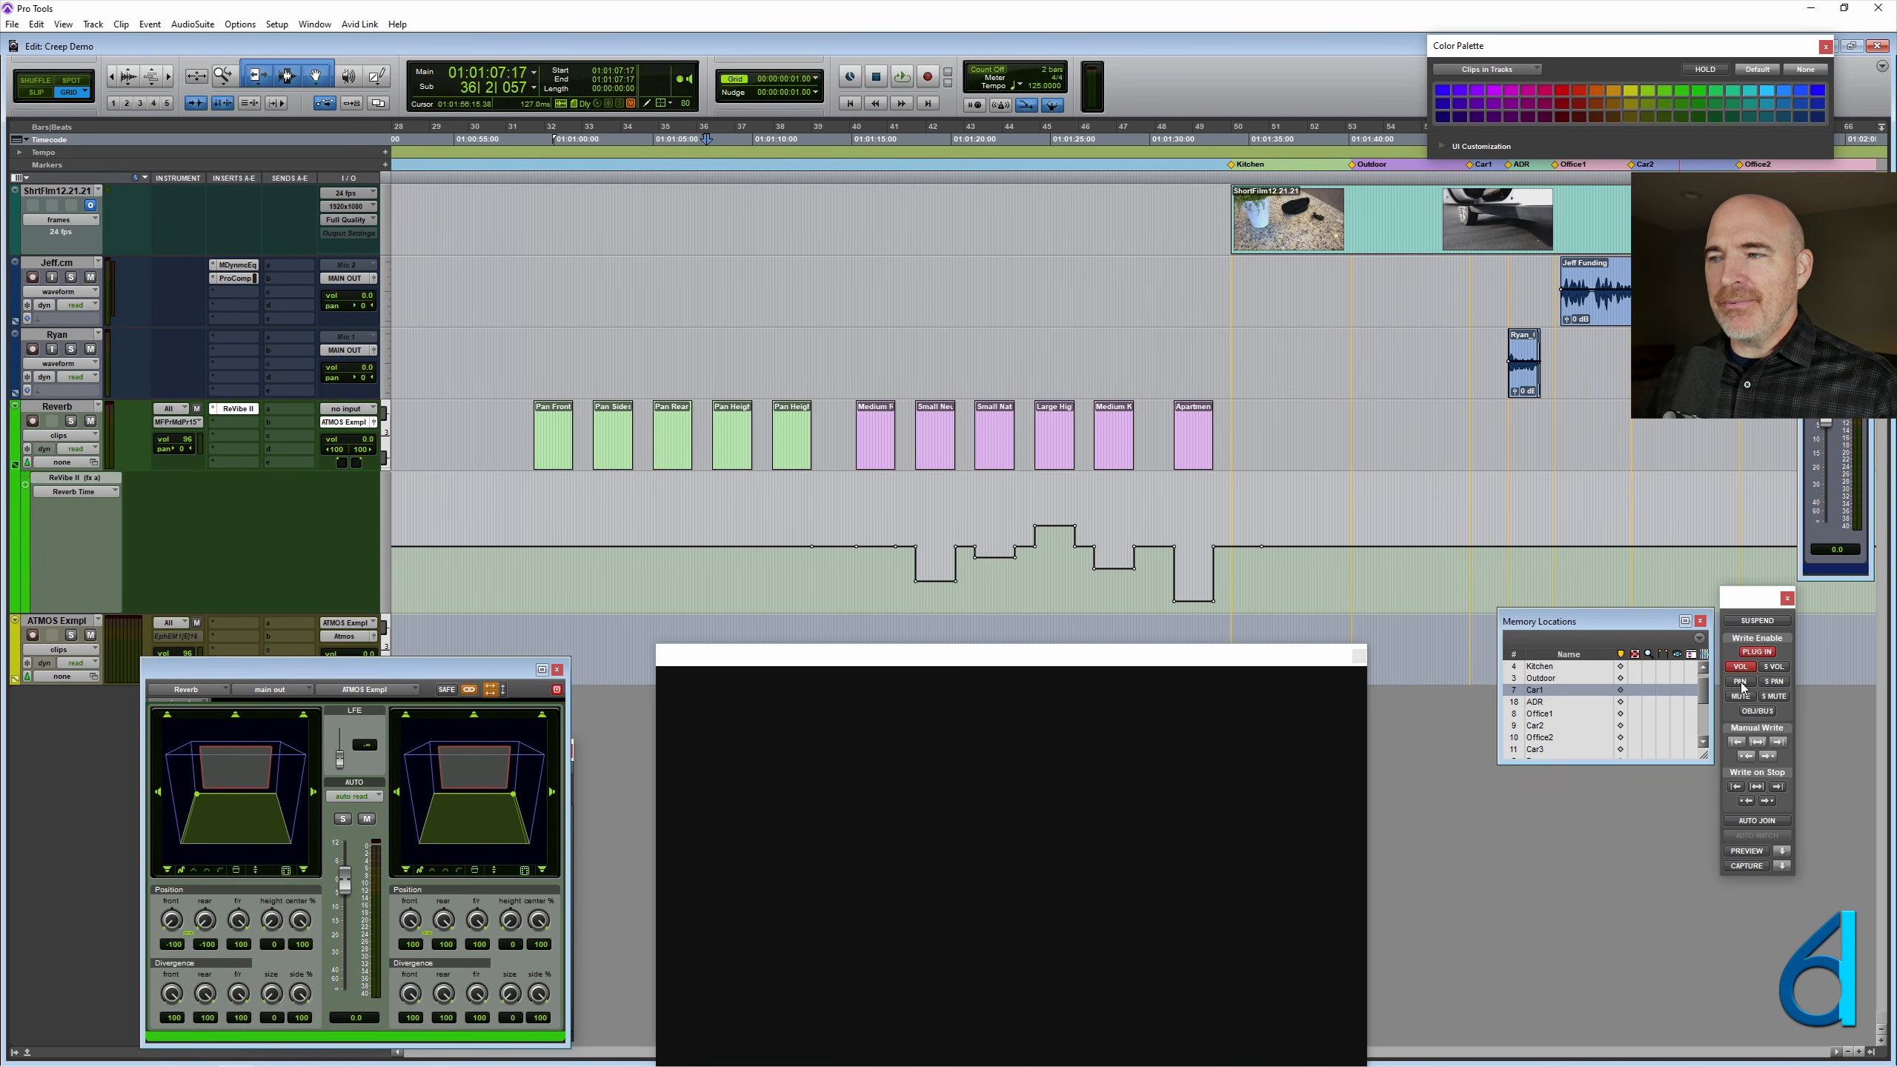
left_click(1740, 683)
left_click(1742, 698)
left_click(1757, 711)
left_click(1774, 696)
left_click(1775, 681)
left_click(1775, 667)
left_click(1759, 652)
left_click(1740, 668)
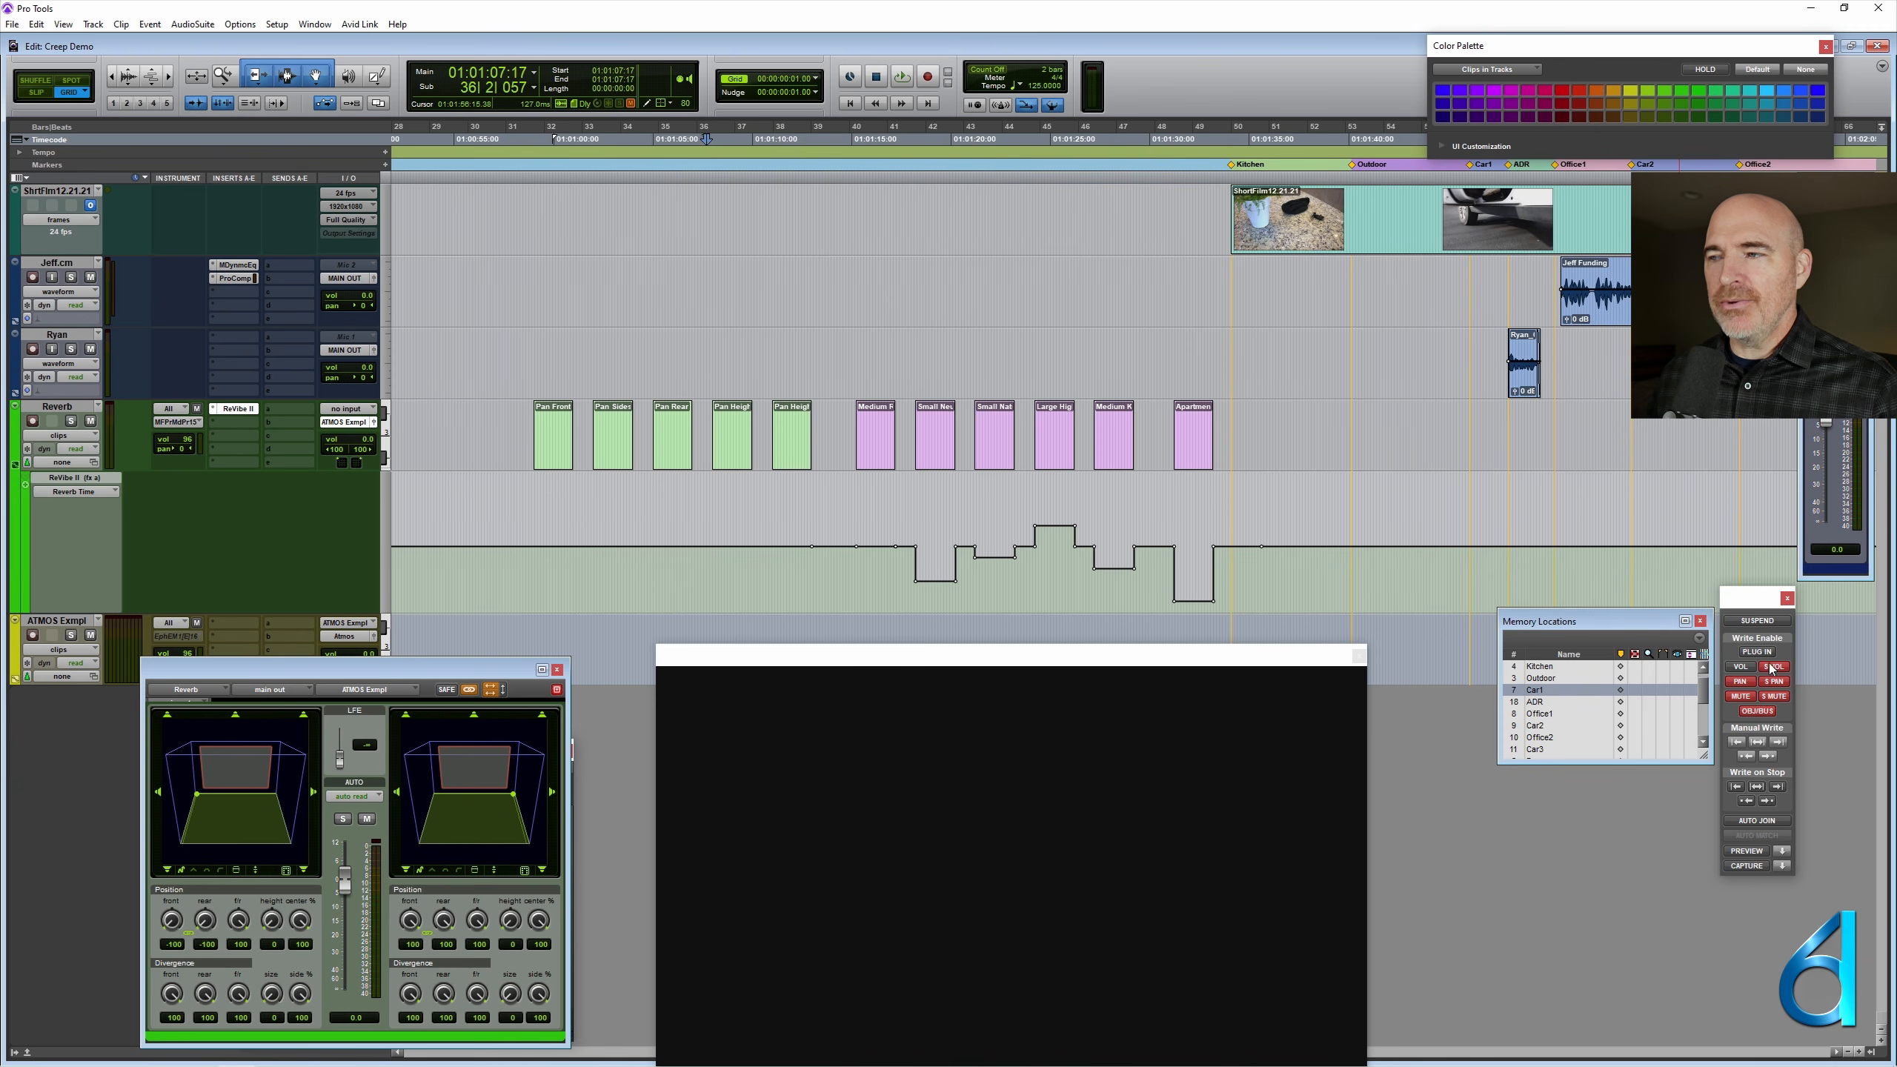
left_click(1775, 666)
left_click(1774, 682)
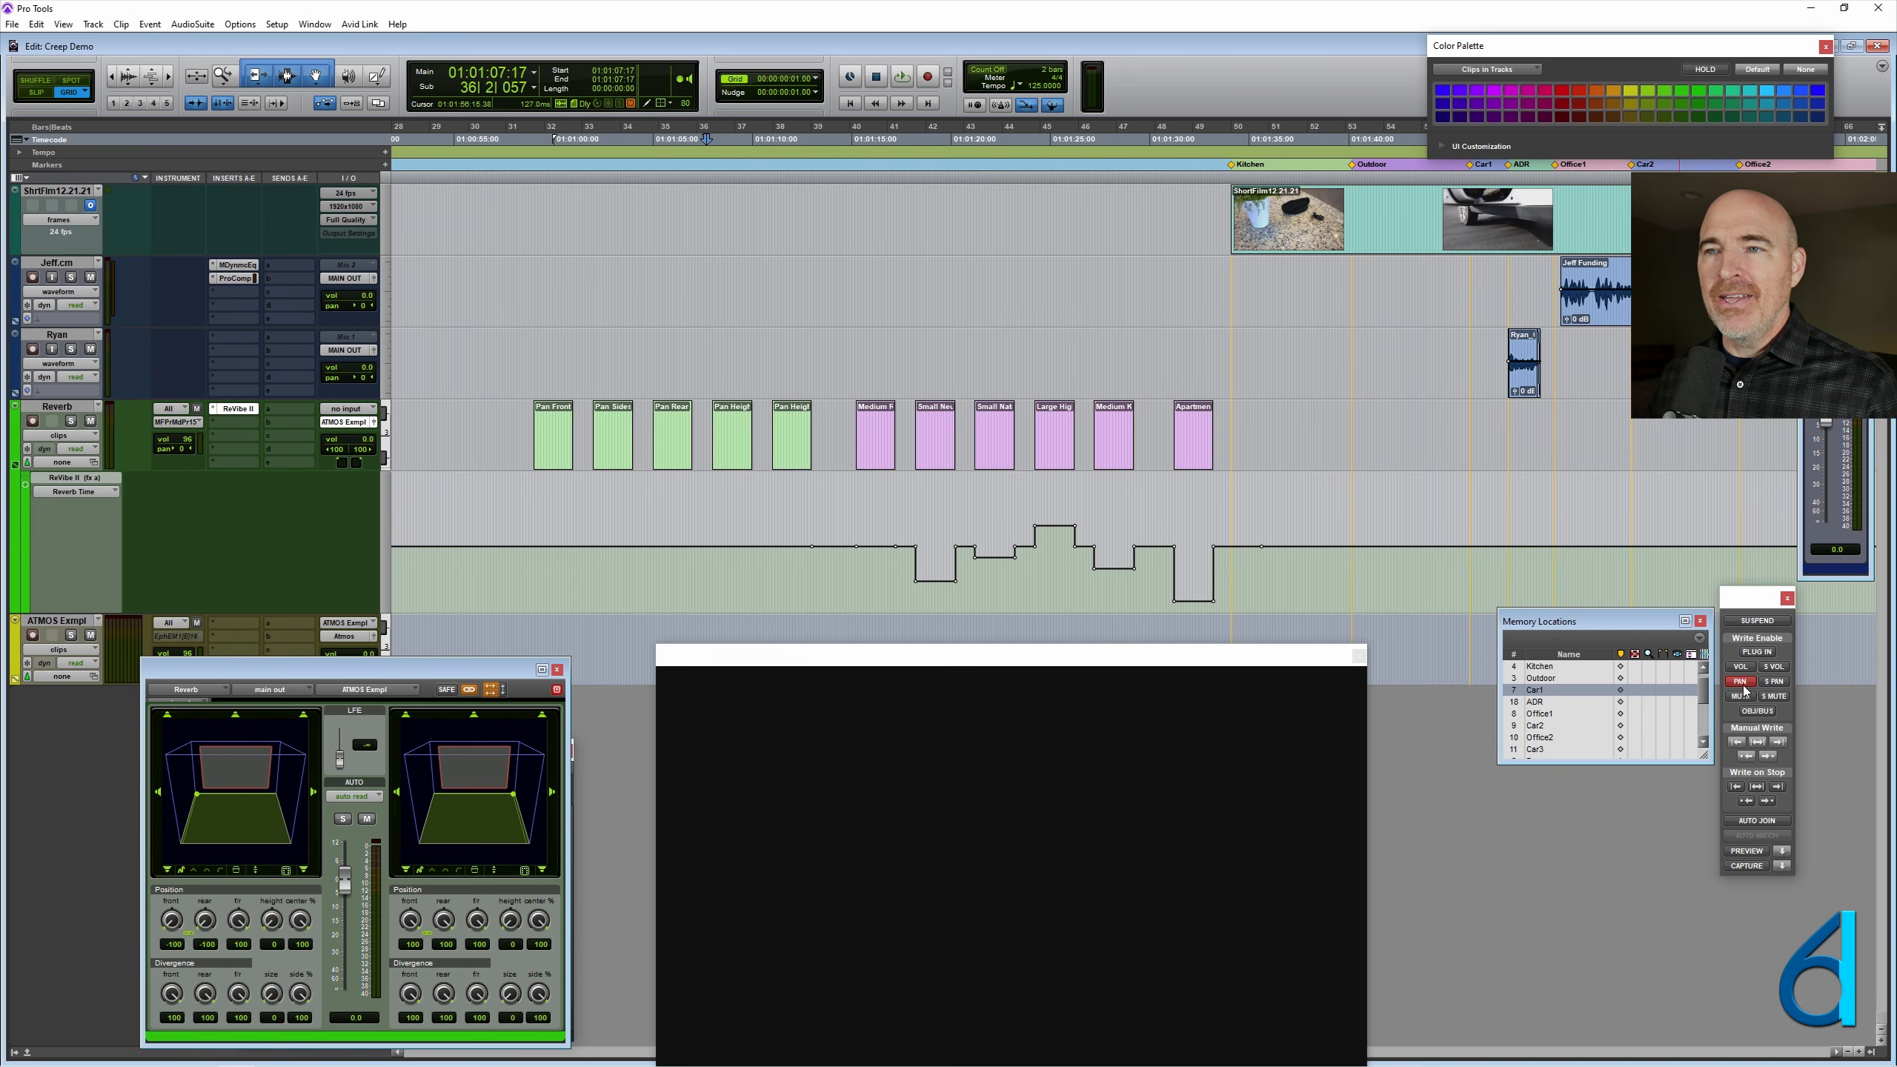
- Select each of the five Pan clips on the Reverb track in turn and examine its position in the surround panner
left_click(556, 447)
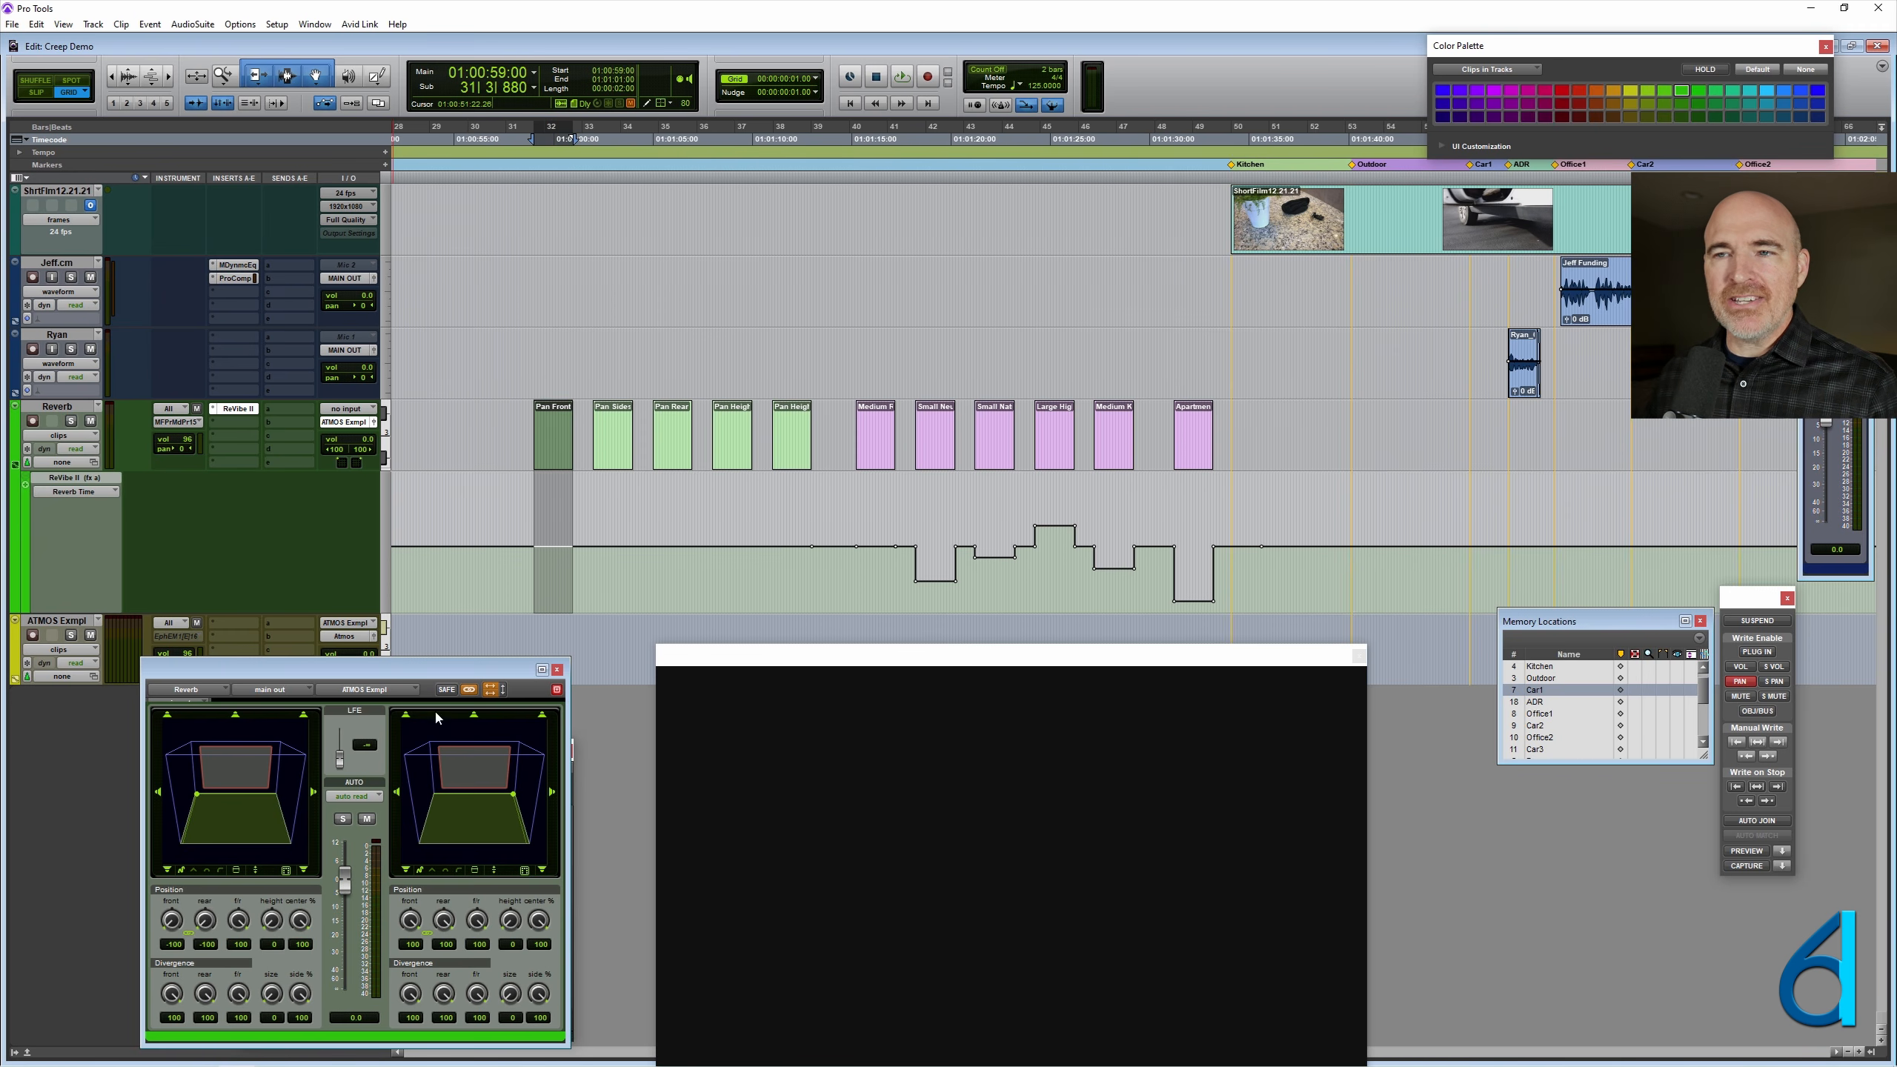
left_click(612, 448)
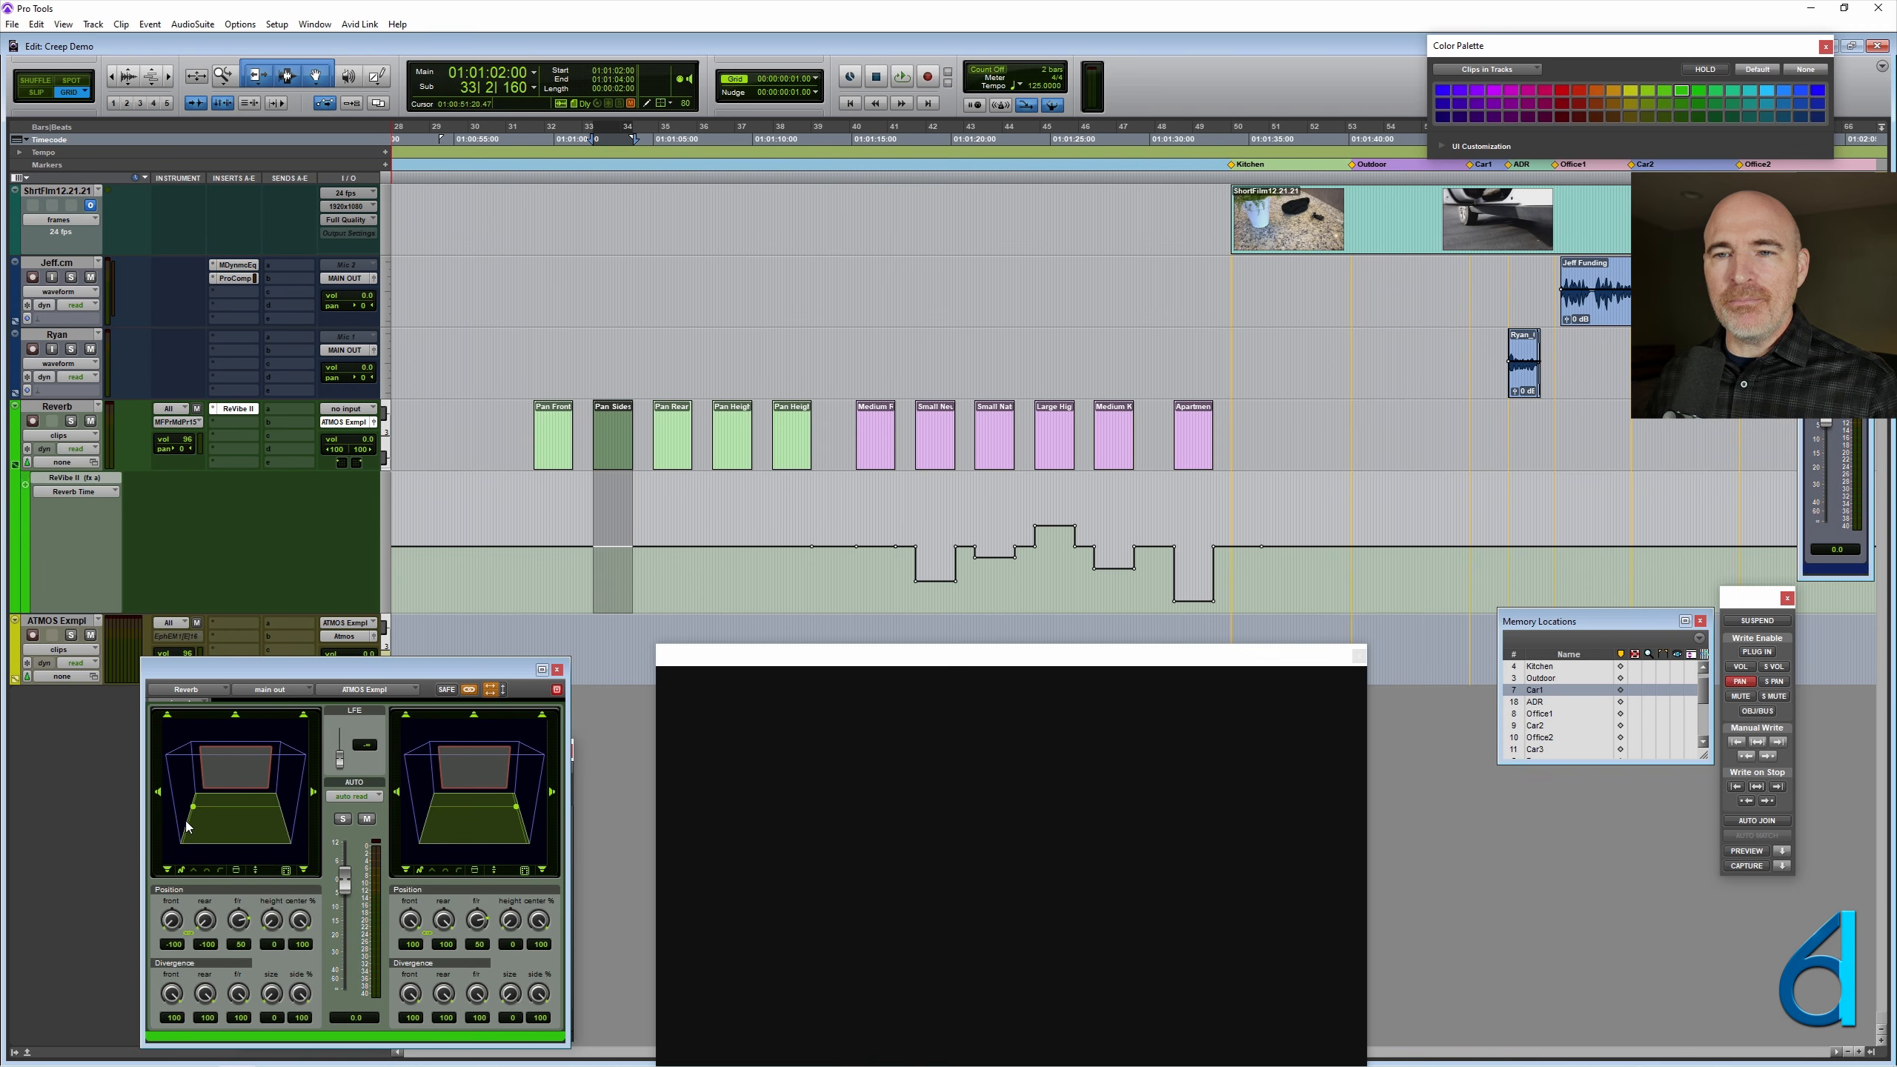
left_click(672, 448)
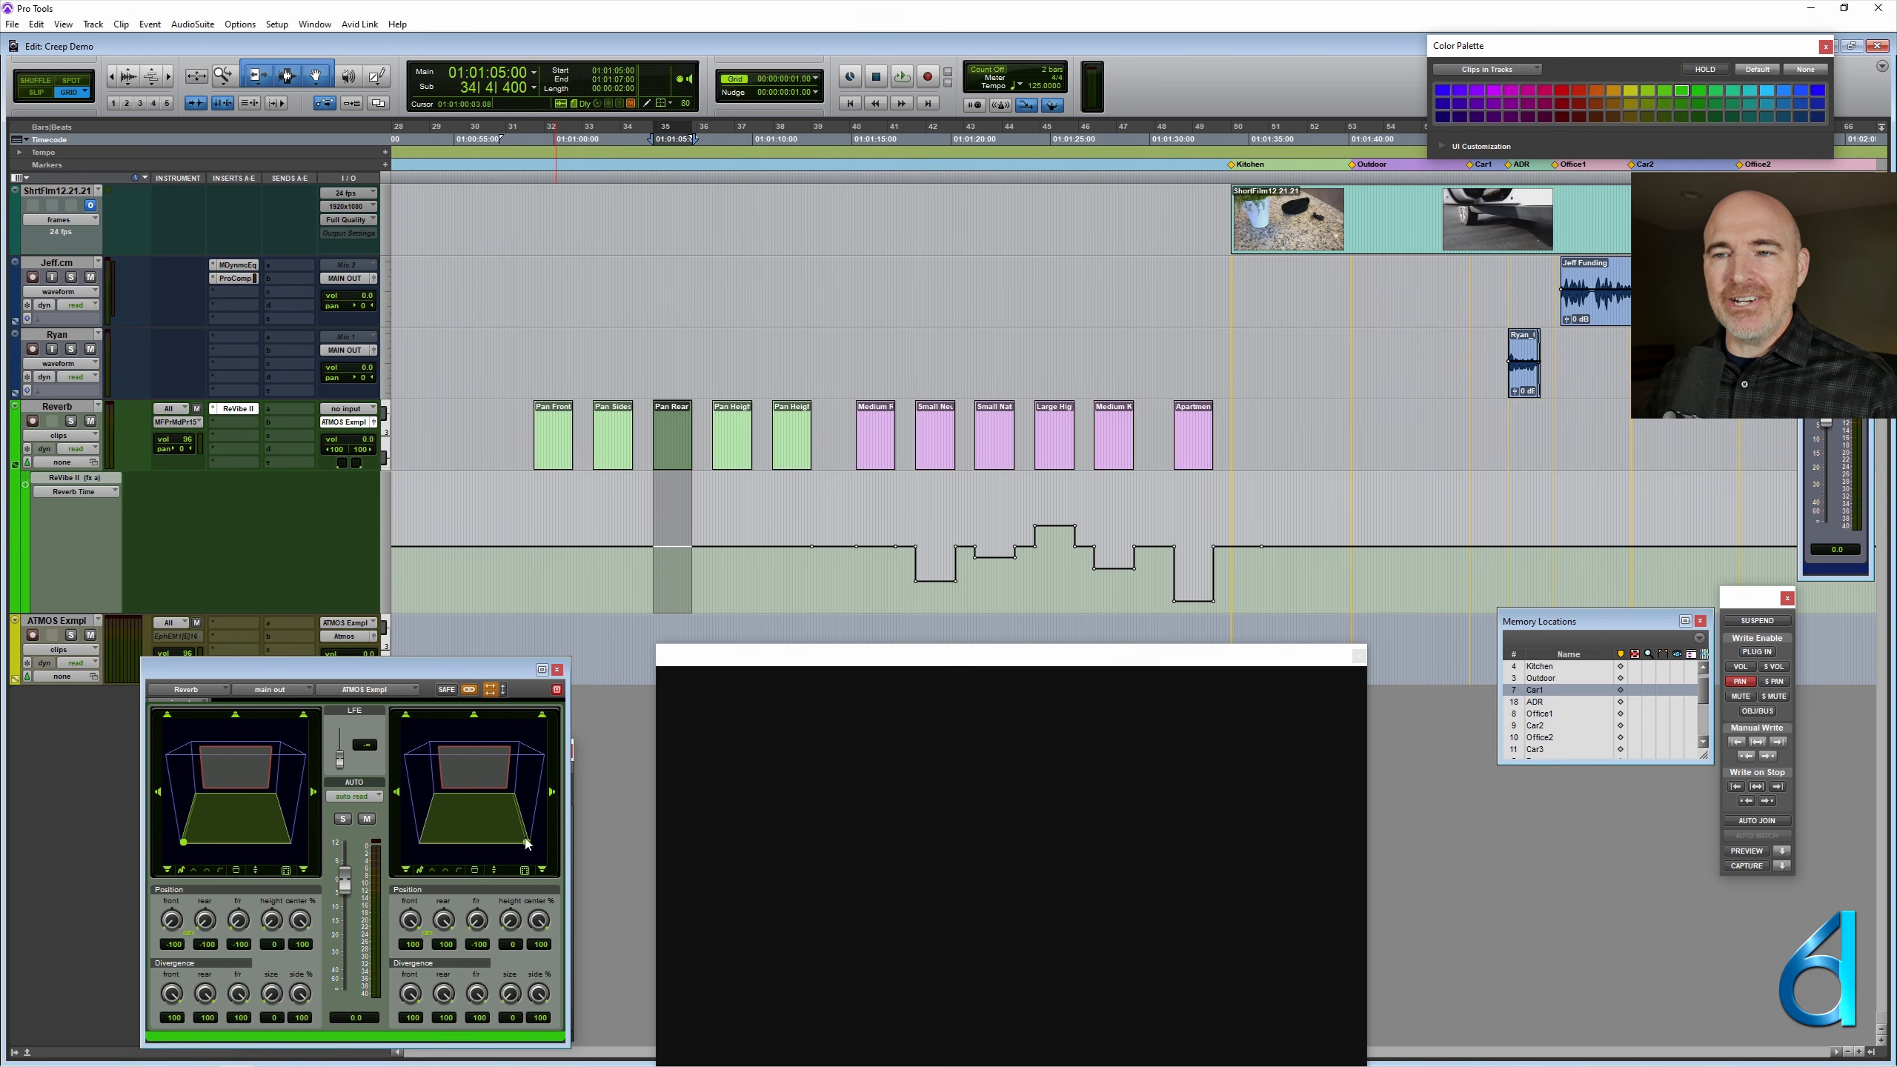
left_click(729, 443)
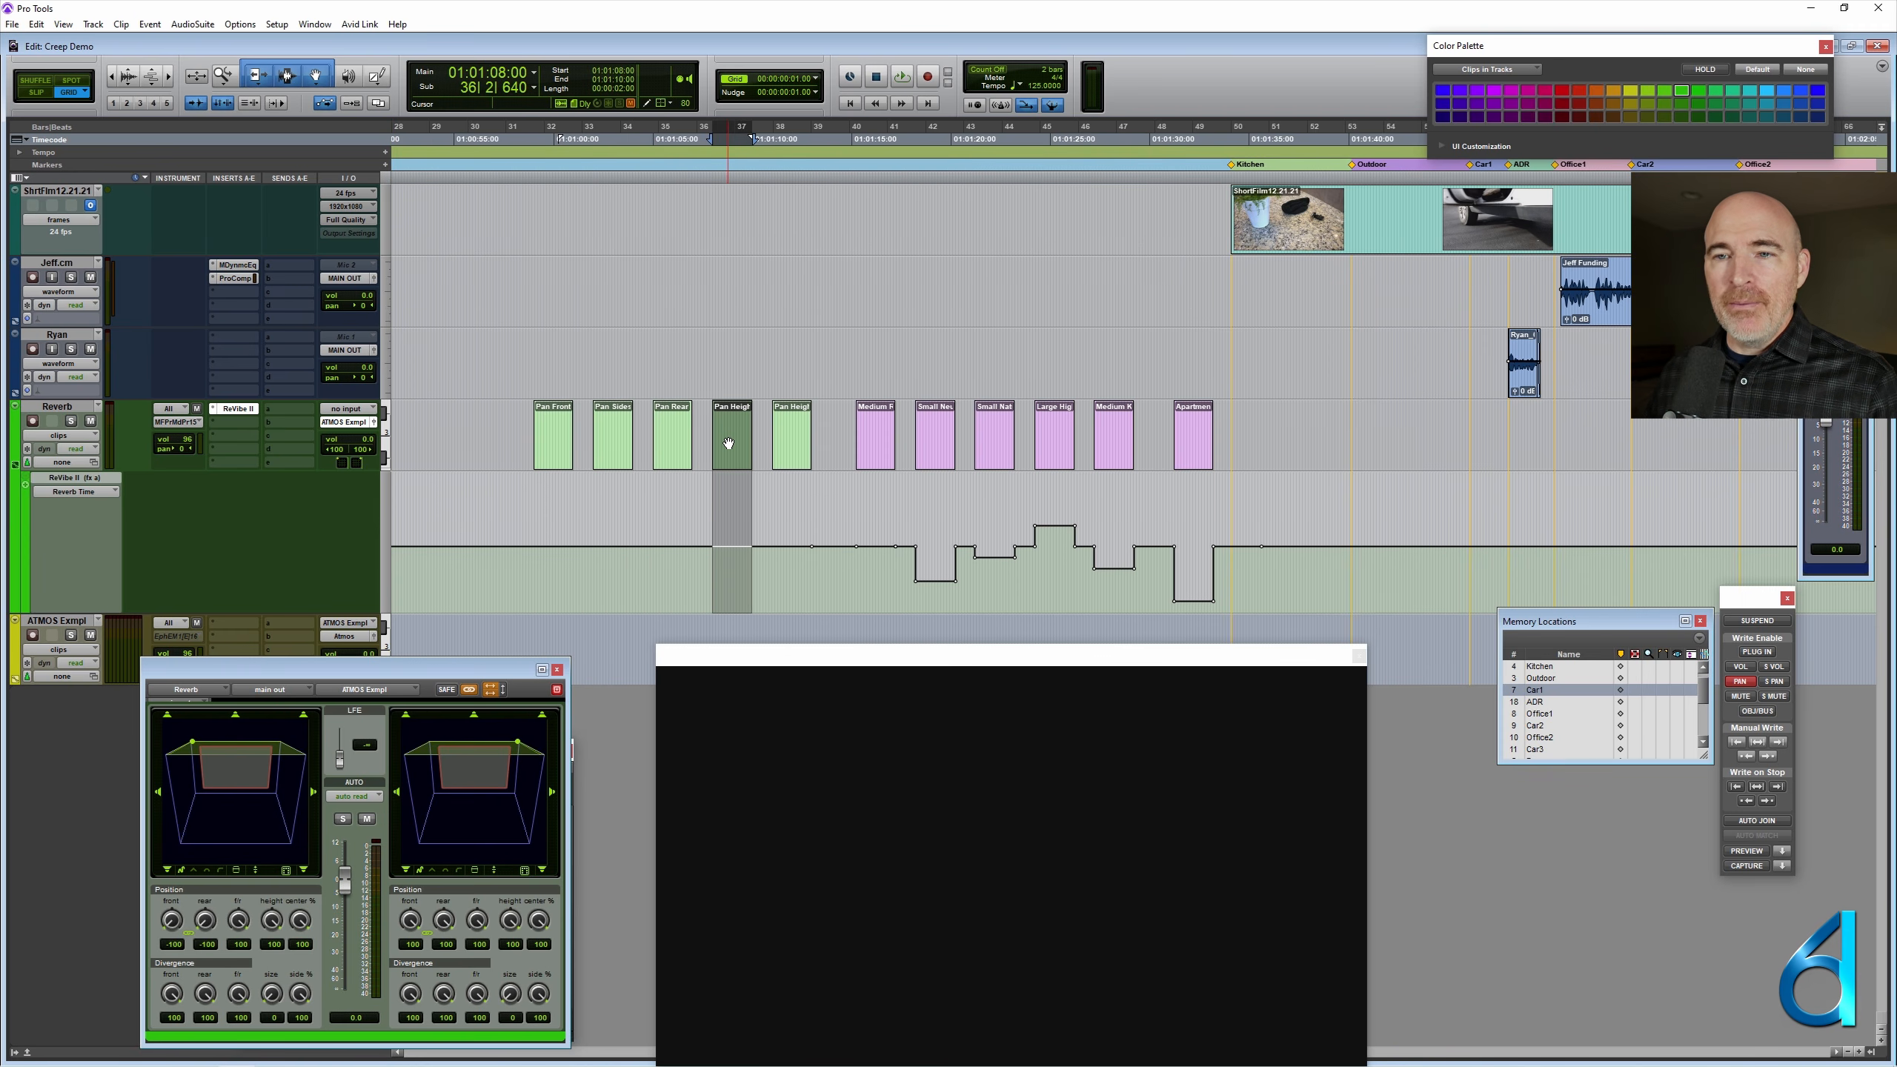
left_click(795, 448)
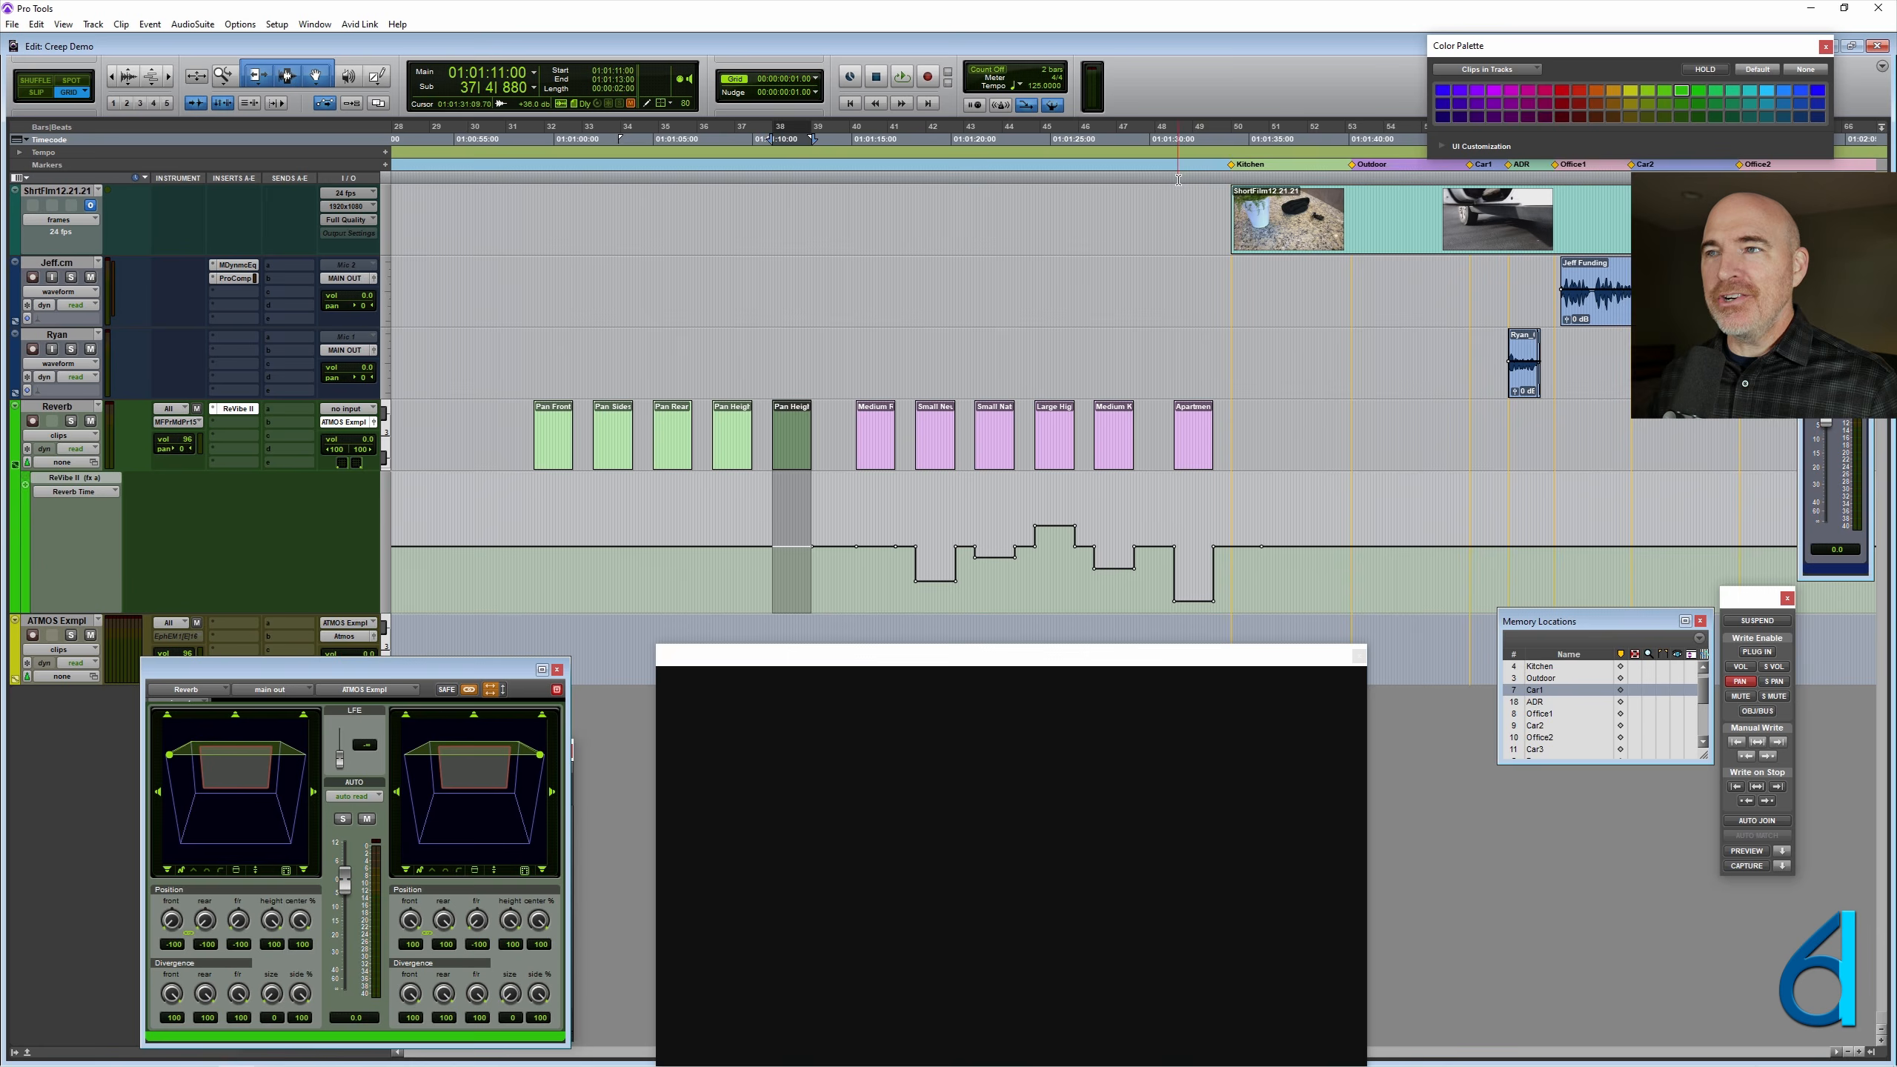
- Place the Pan Height Rear clip at the Kitchen marker and the Pan Rear clip at the Outdoor marker on the Reverb track
left_click(1233, 166)
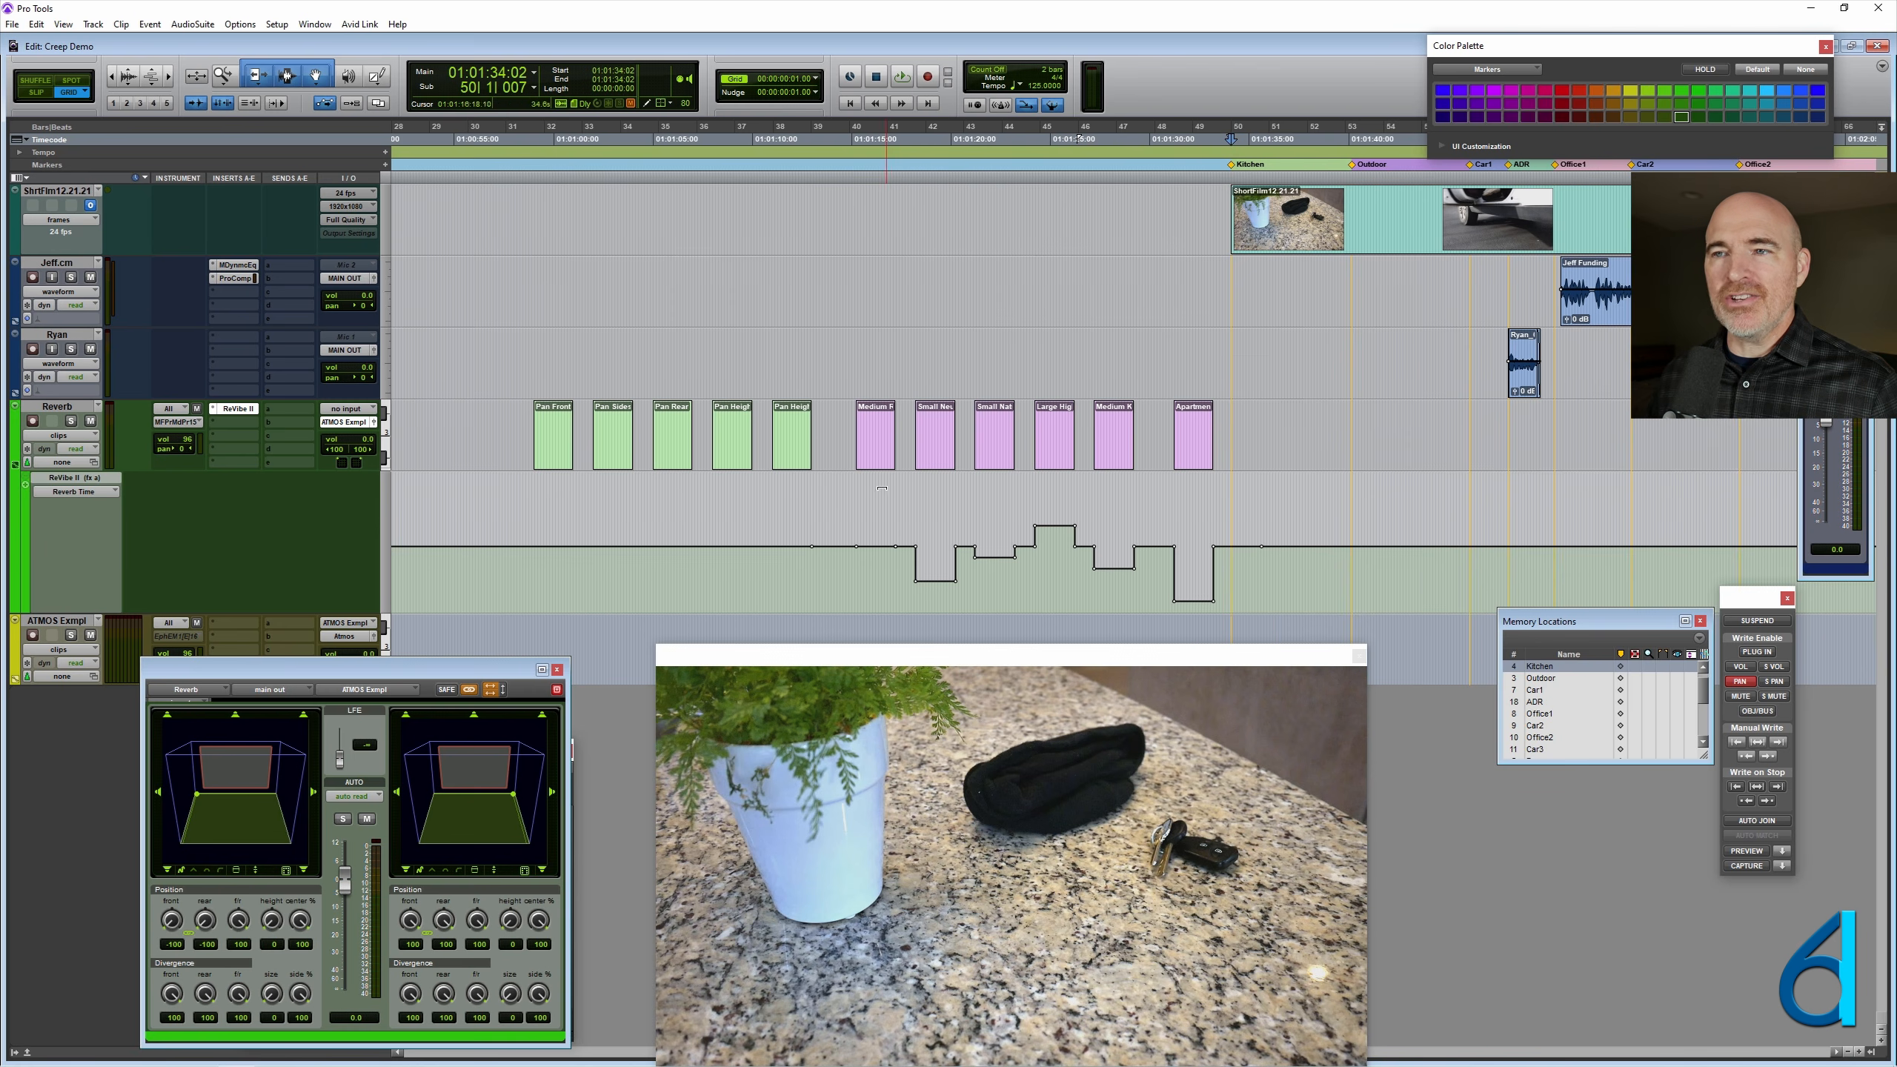
key("F8")
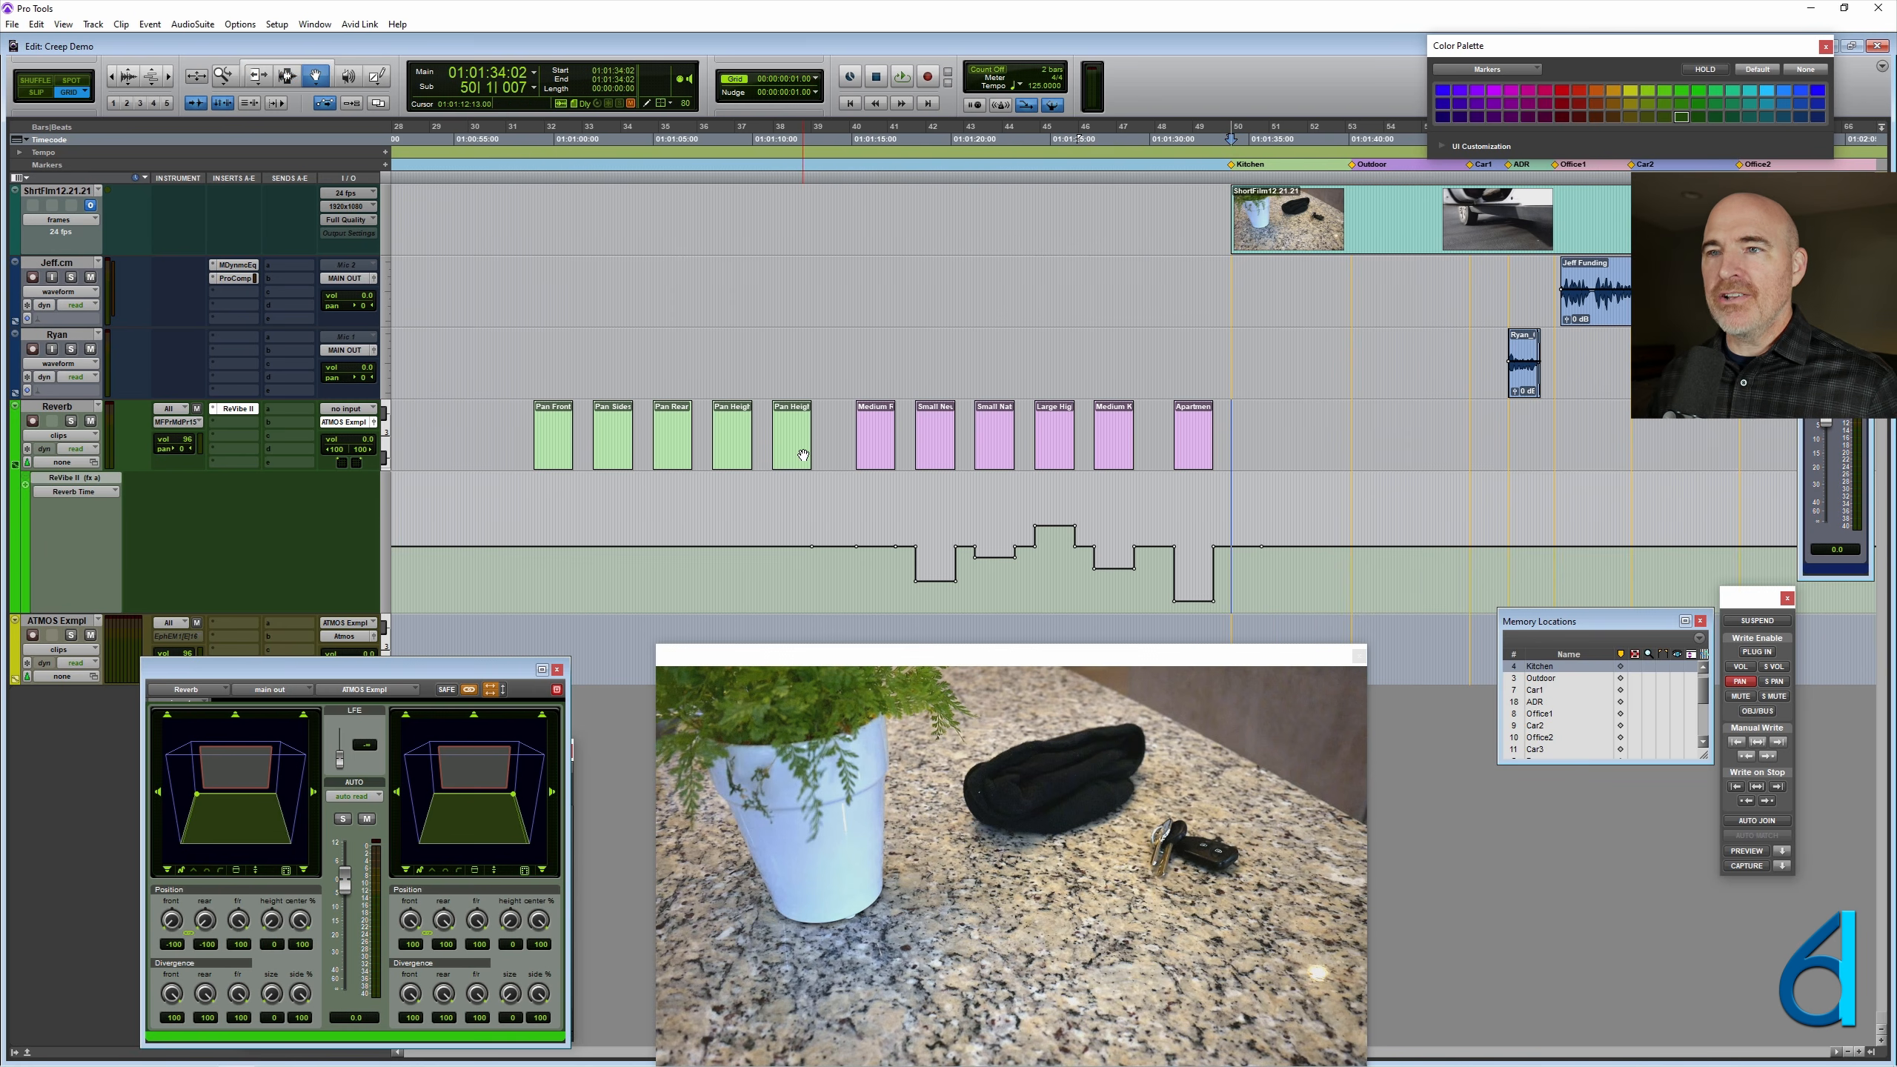
left_click(802, 456, "super")
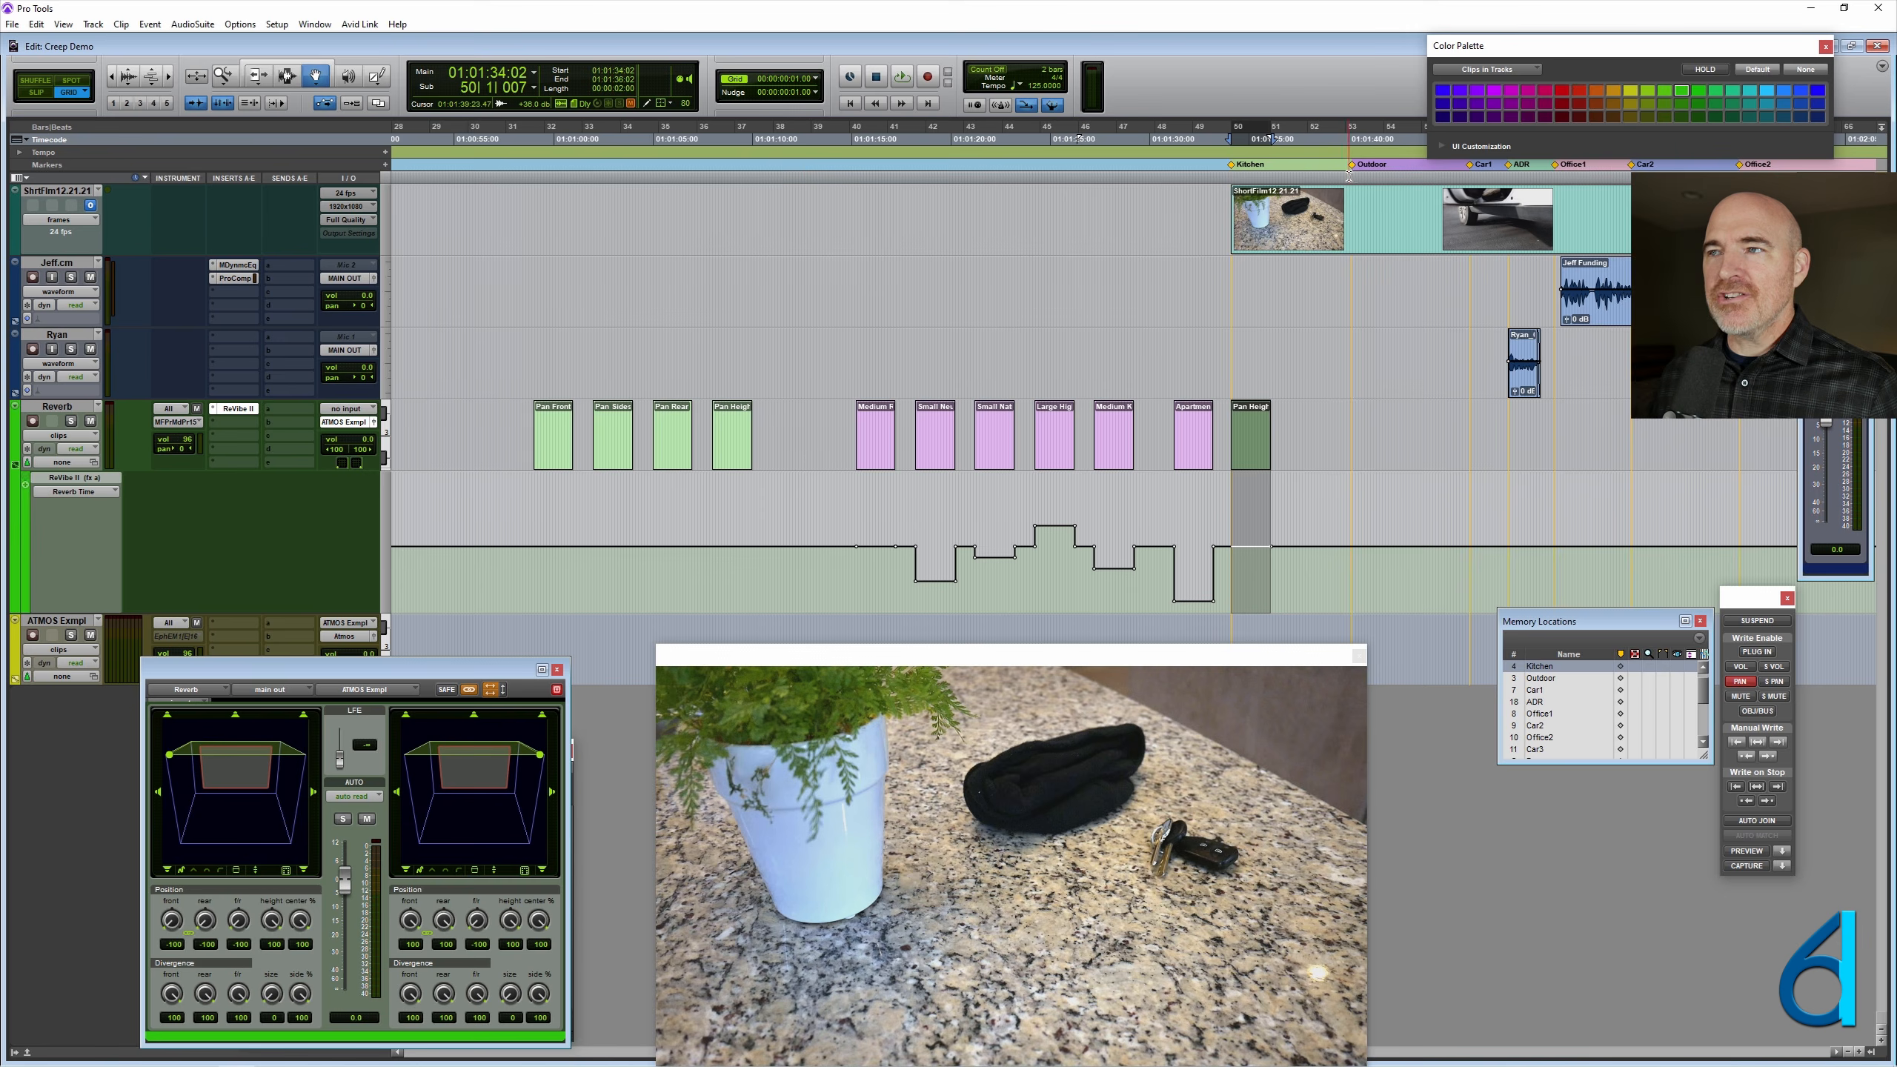
left_click(1353, 166)
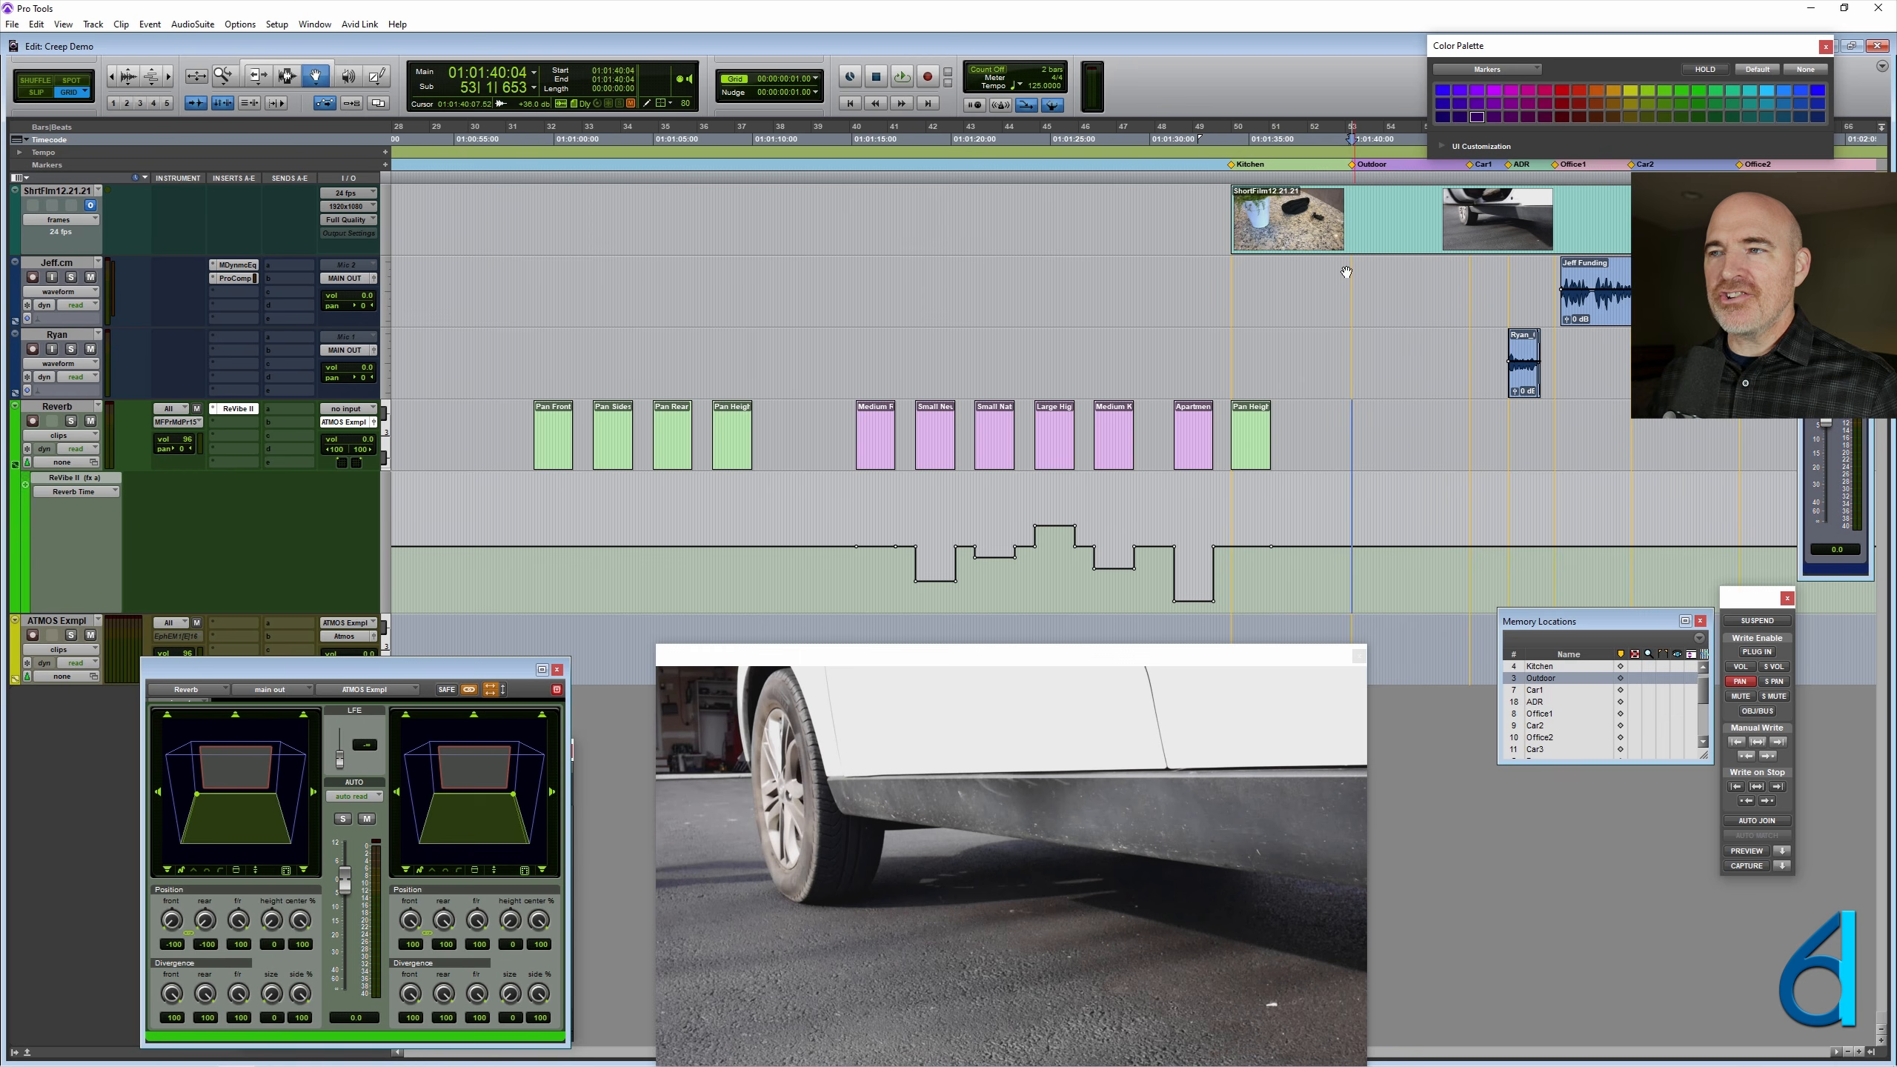
left_click(670, 458, "super")
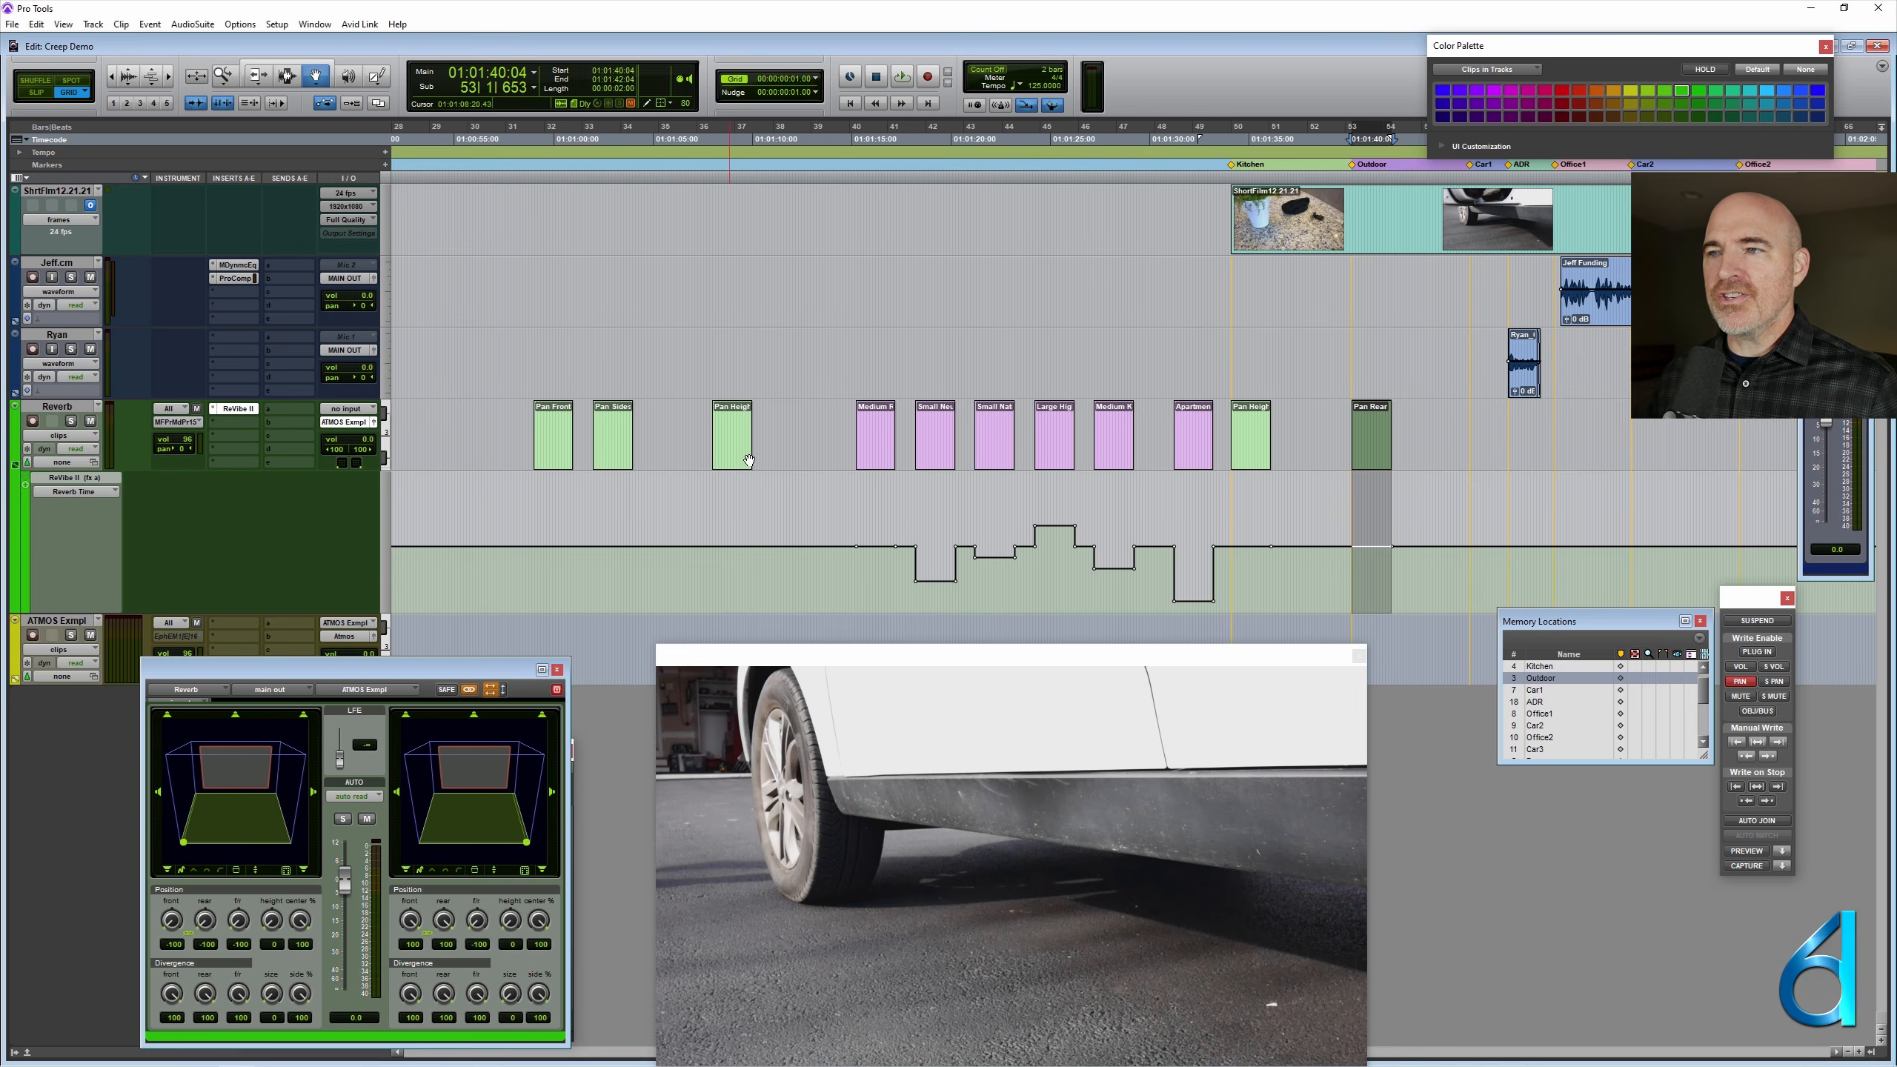
- Extend the end of the Pan Height Rear clip from the Kitchen scene to the Outdoor marker
left_click(1251, 420)
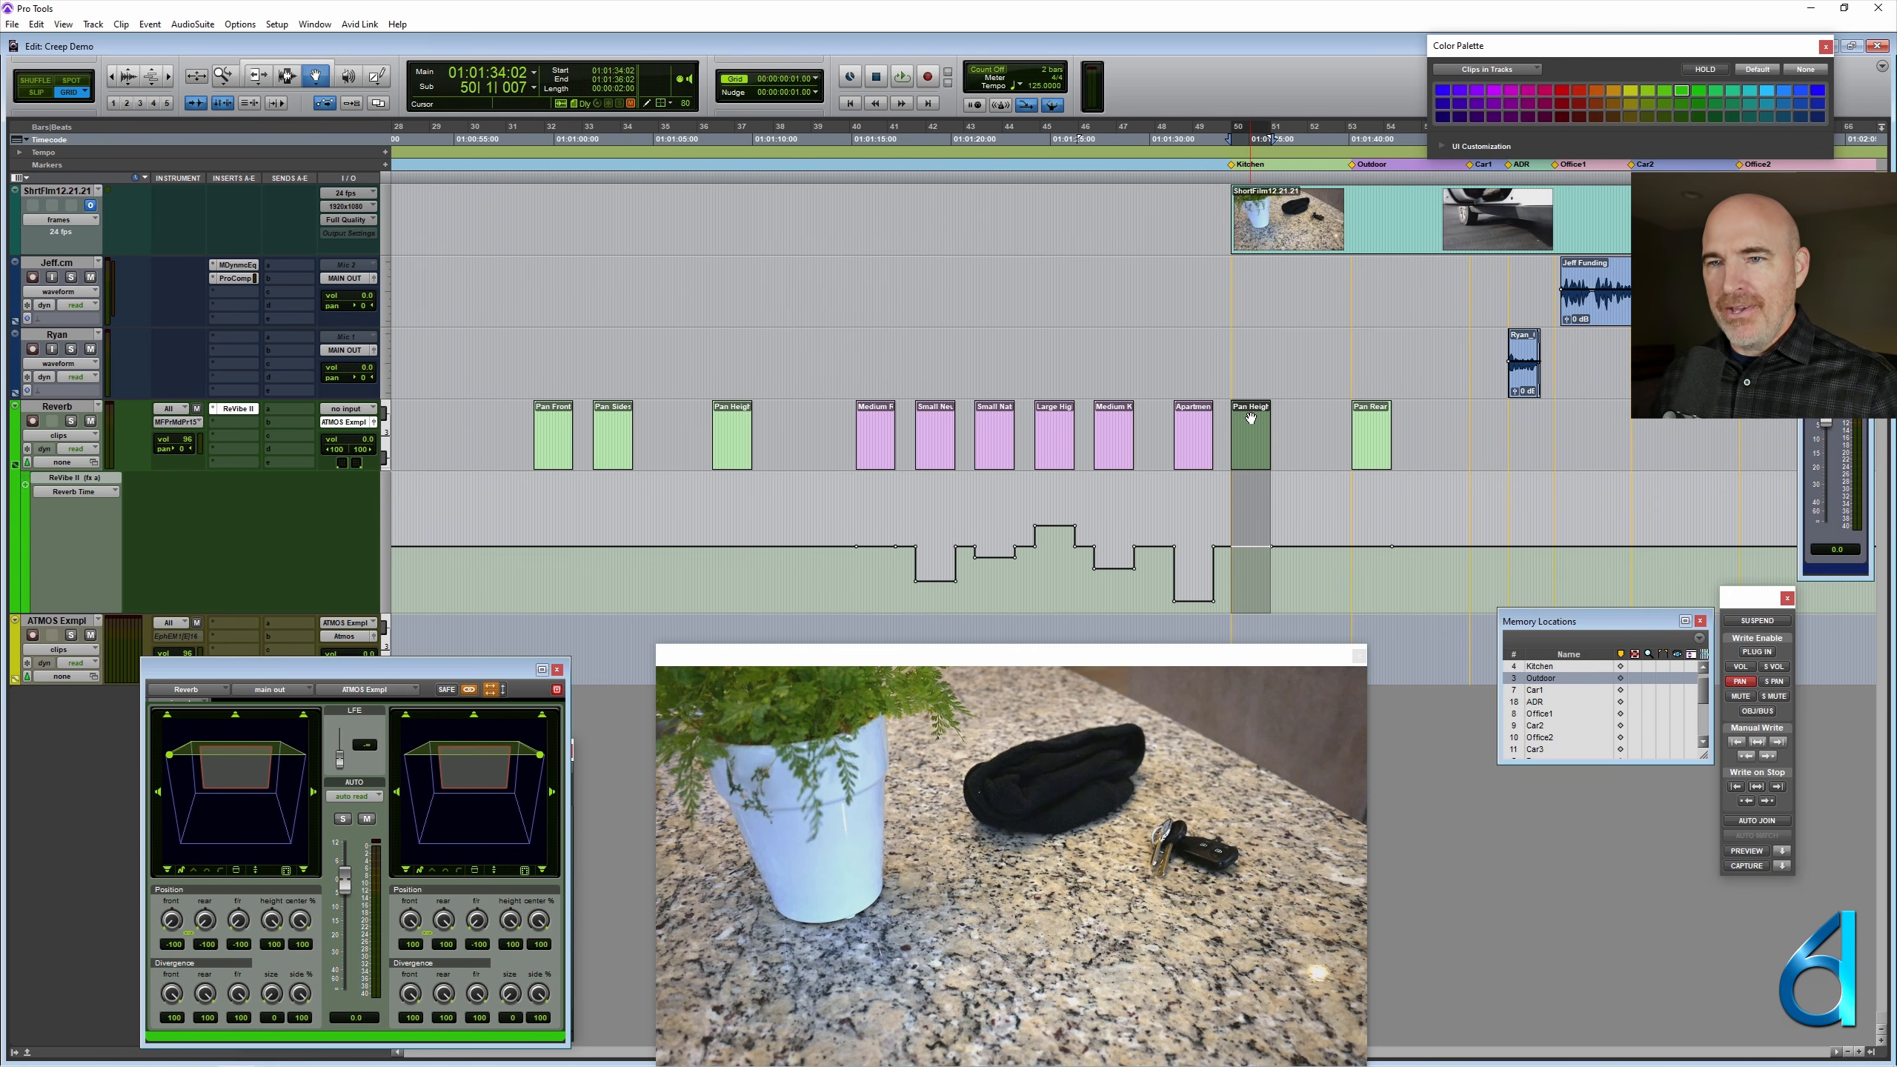
key("ctrl+bracketright")
key("ctrl+bracketright")
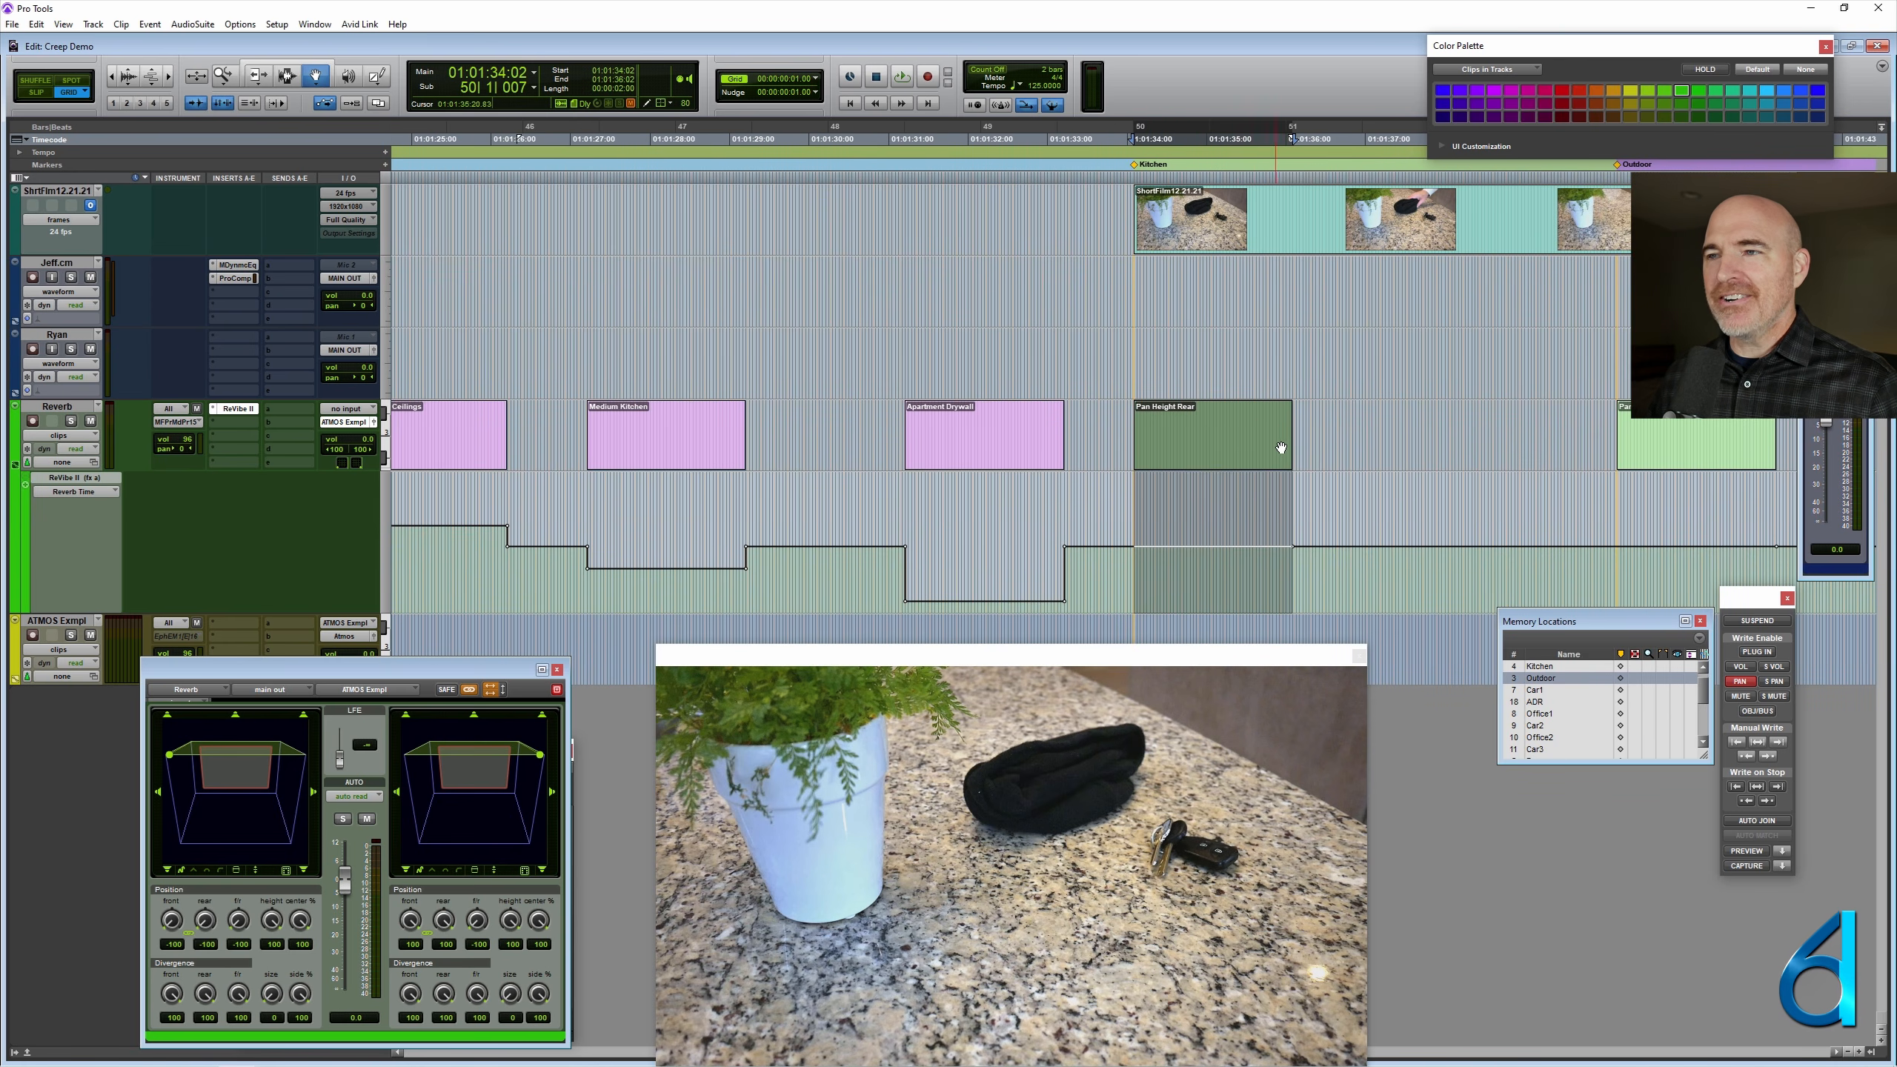
key("F6+F7")
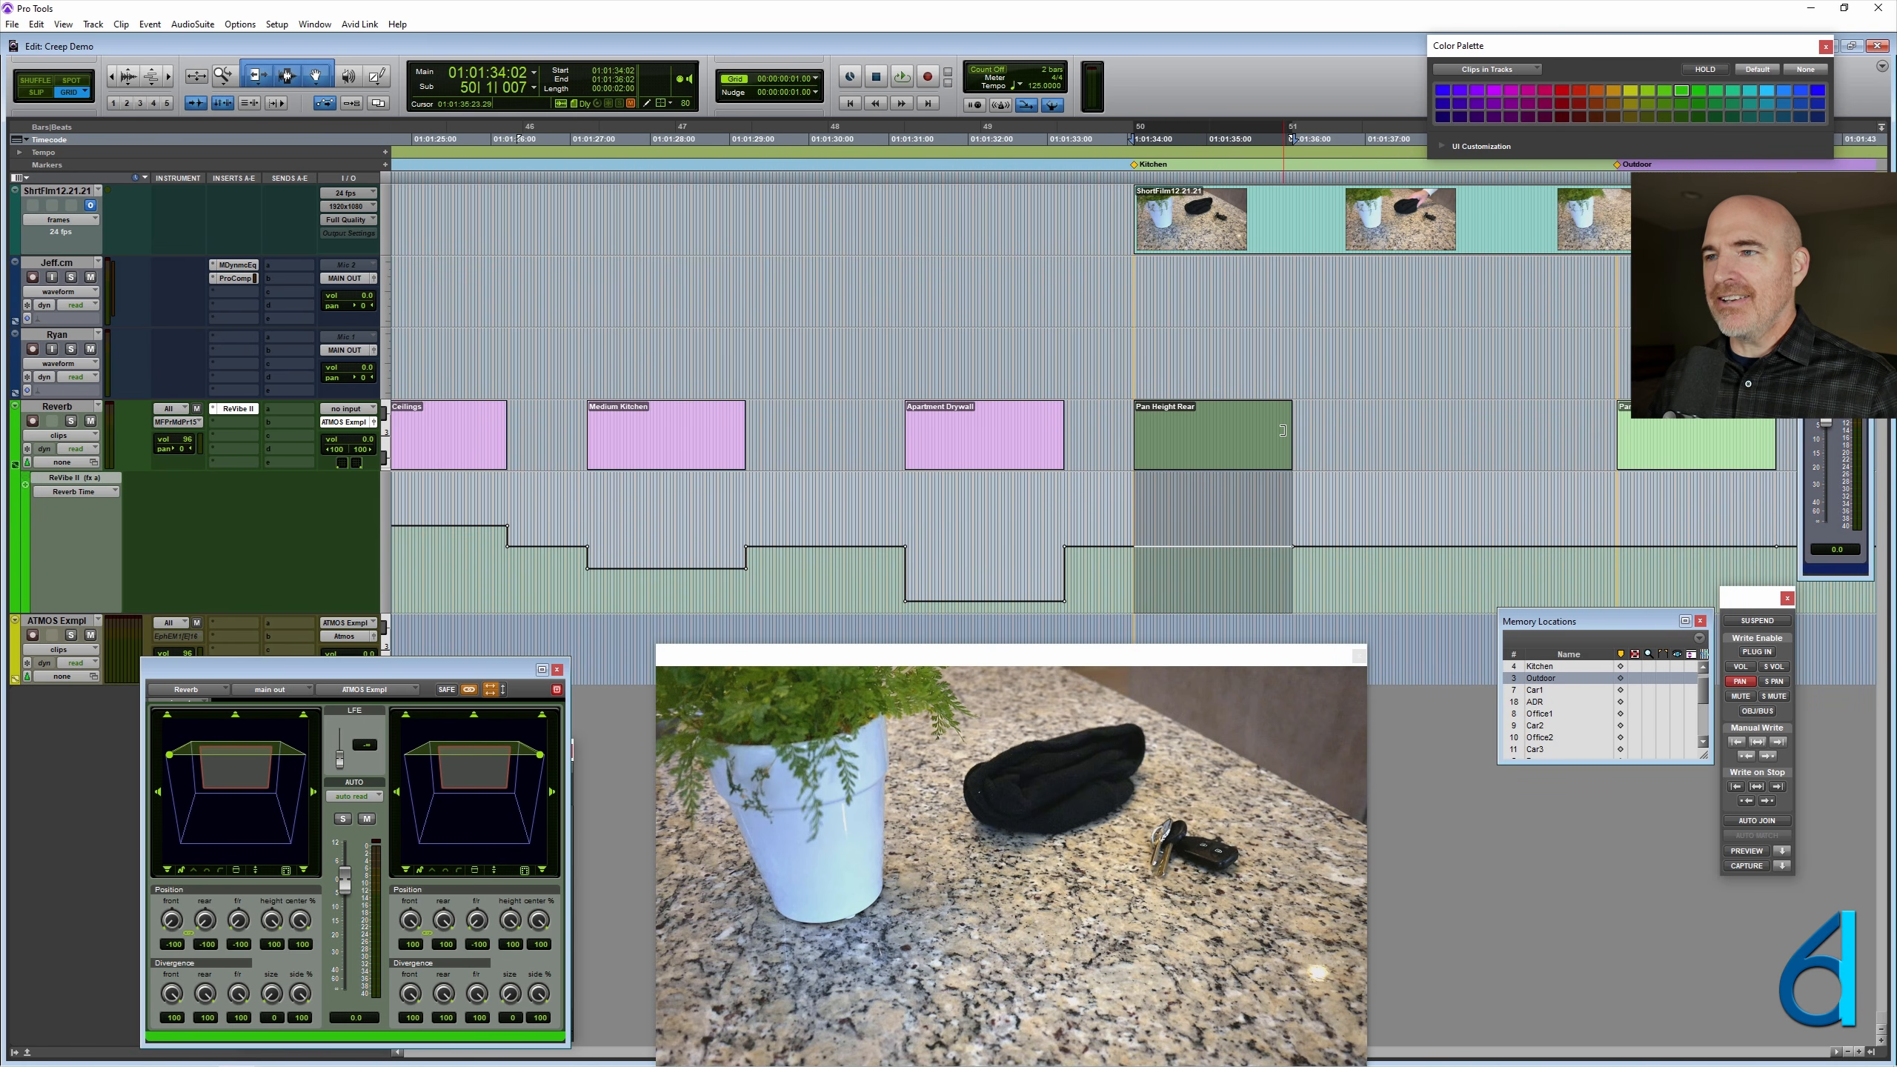
left_click_drag(1289, 428, 1617, 439)
- Extend the end of the Pan Rear clip to the Car1 marker
scroll(1452, 427, "right", 3)
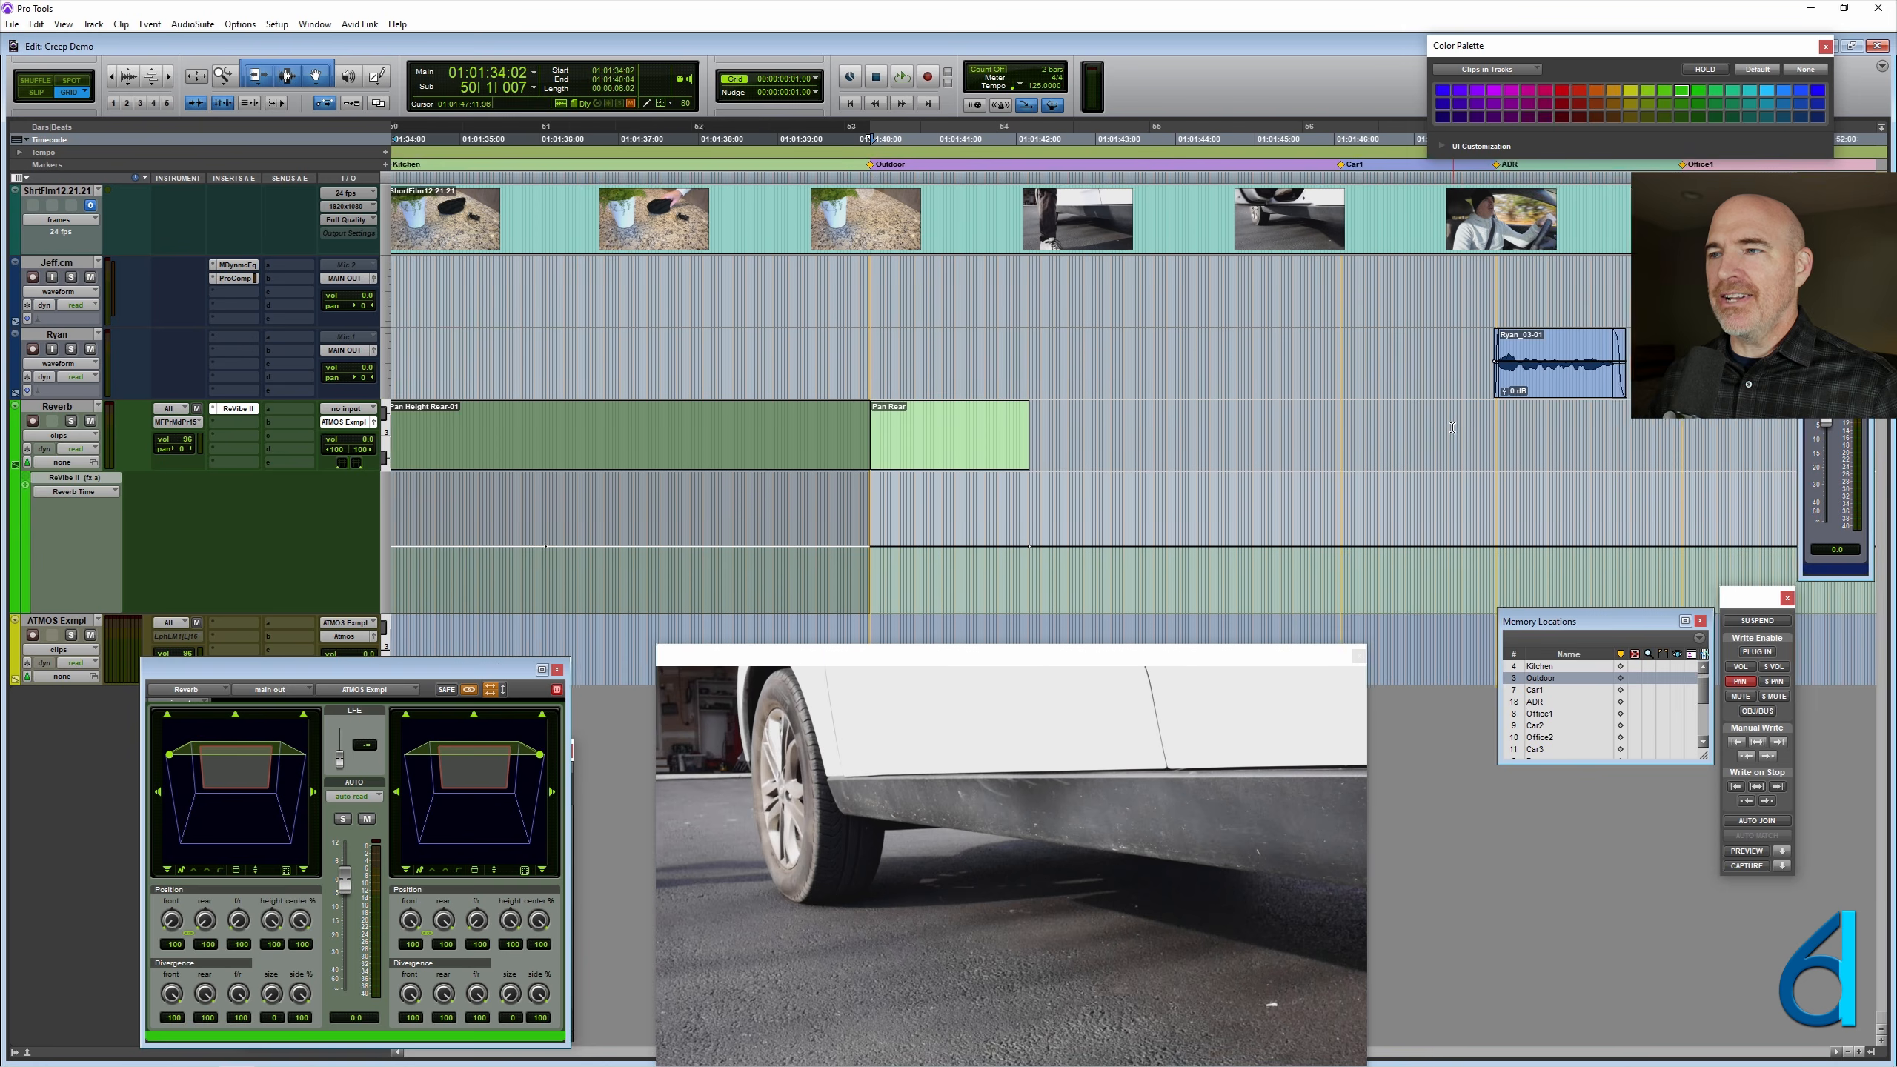
scroll(1452, 428, "right", 3)
left_click(610, 427)
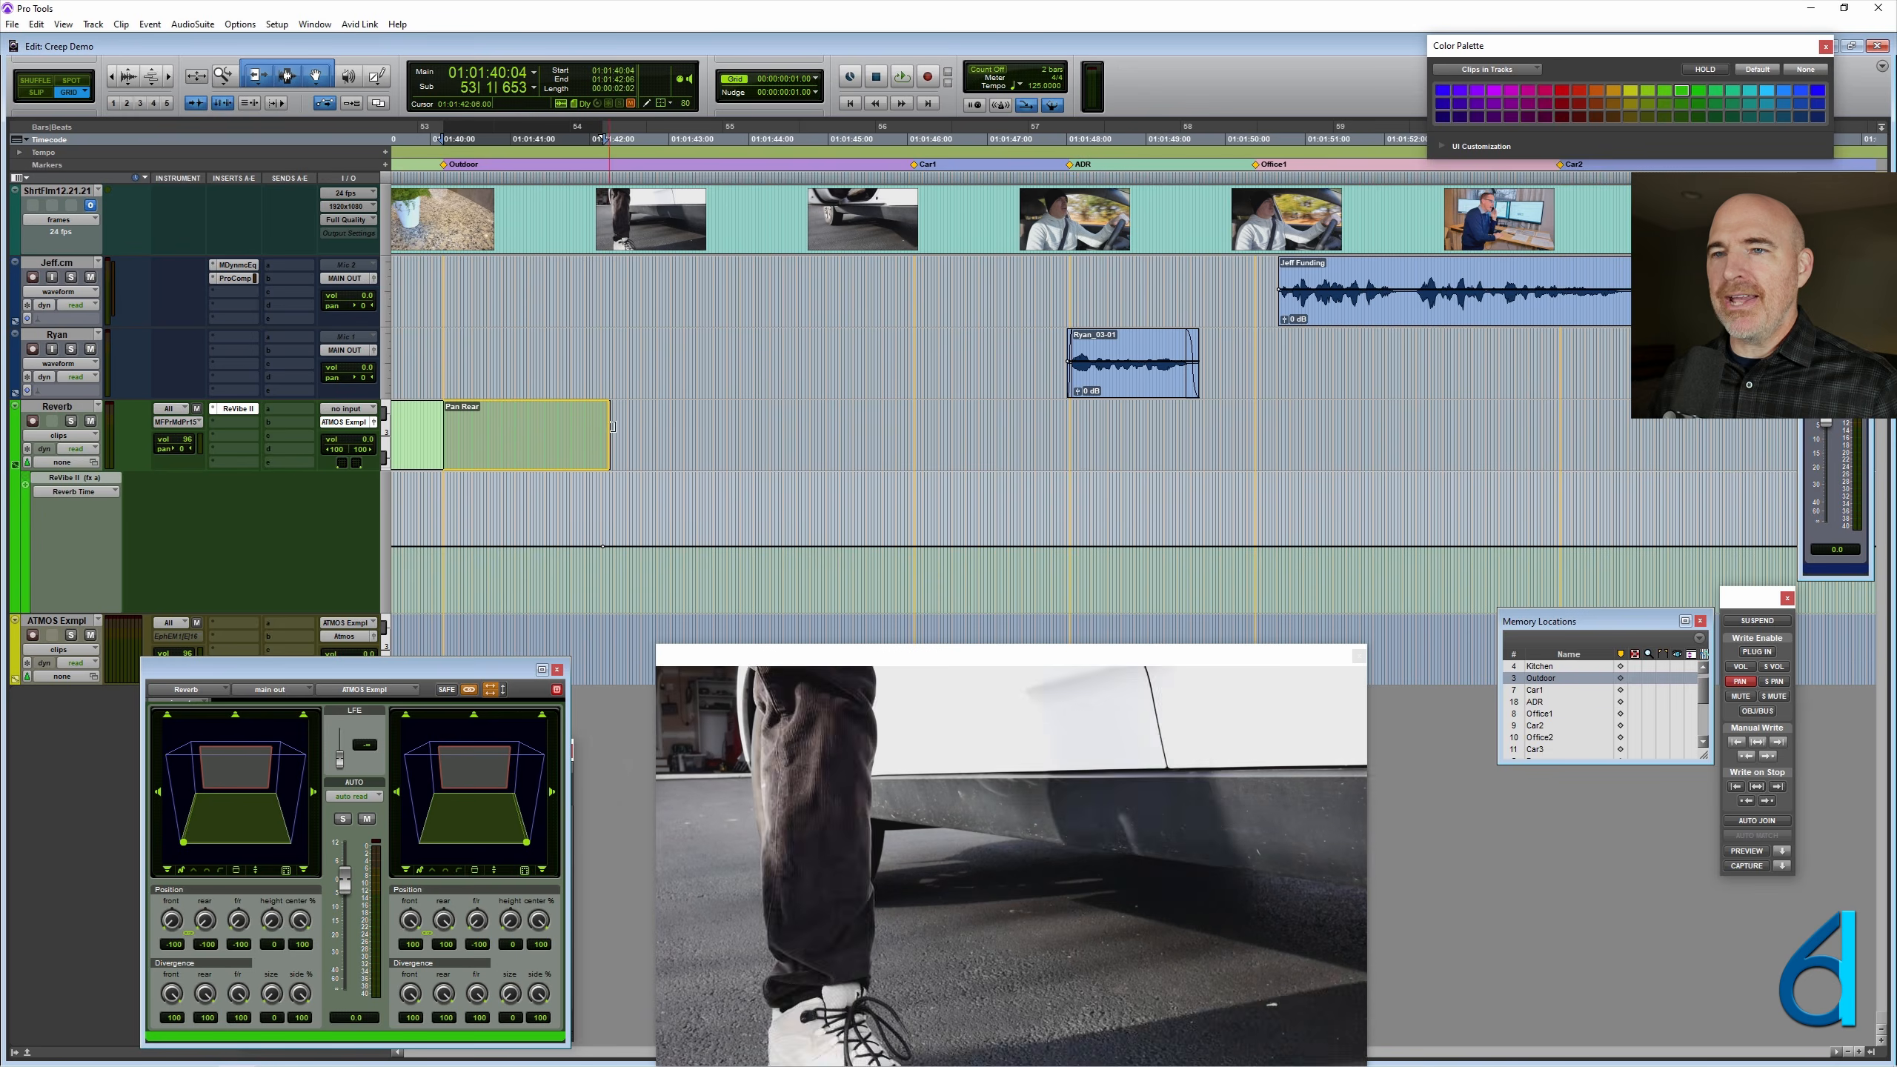
left_click_drag(612, 427, 909, 446)
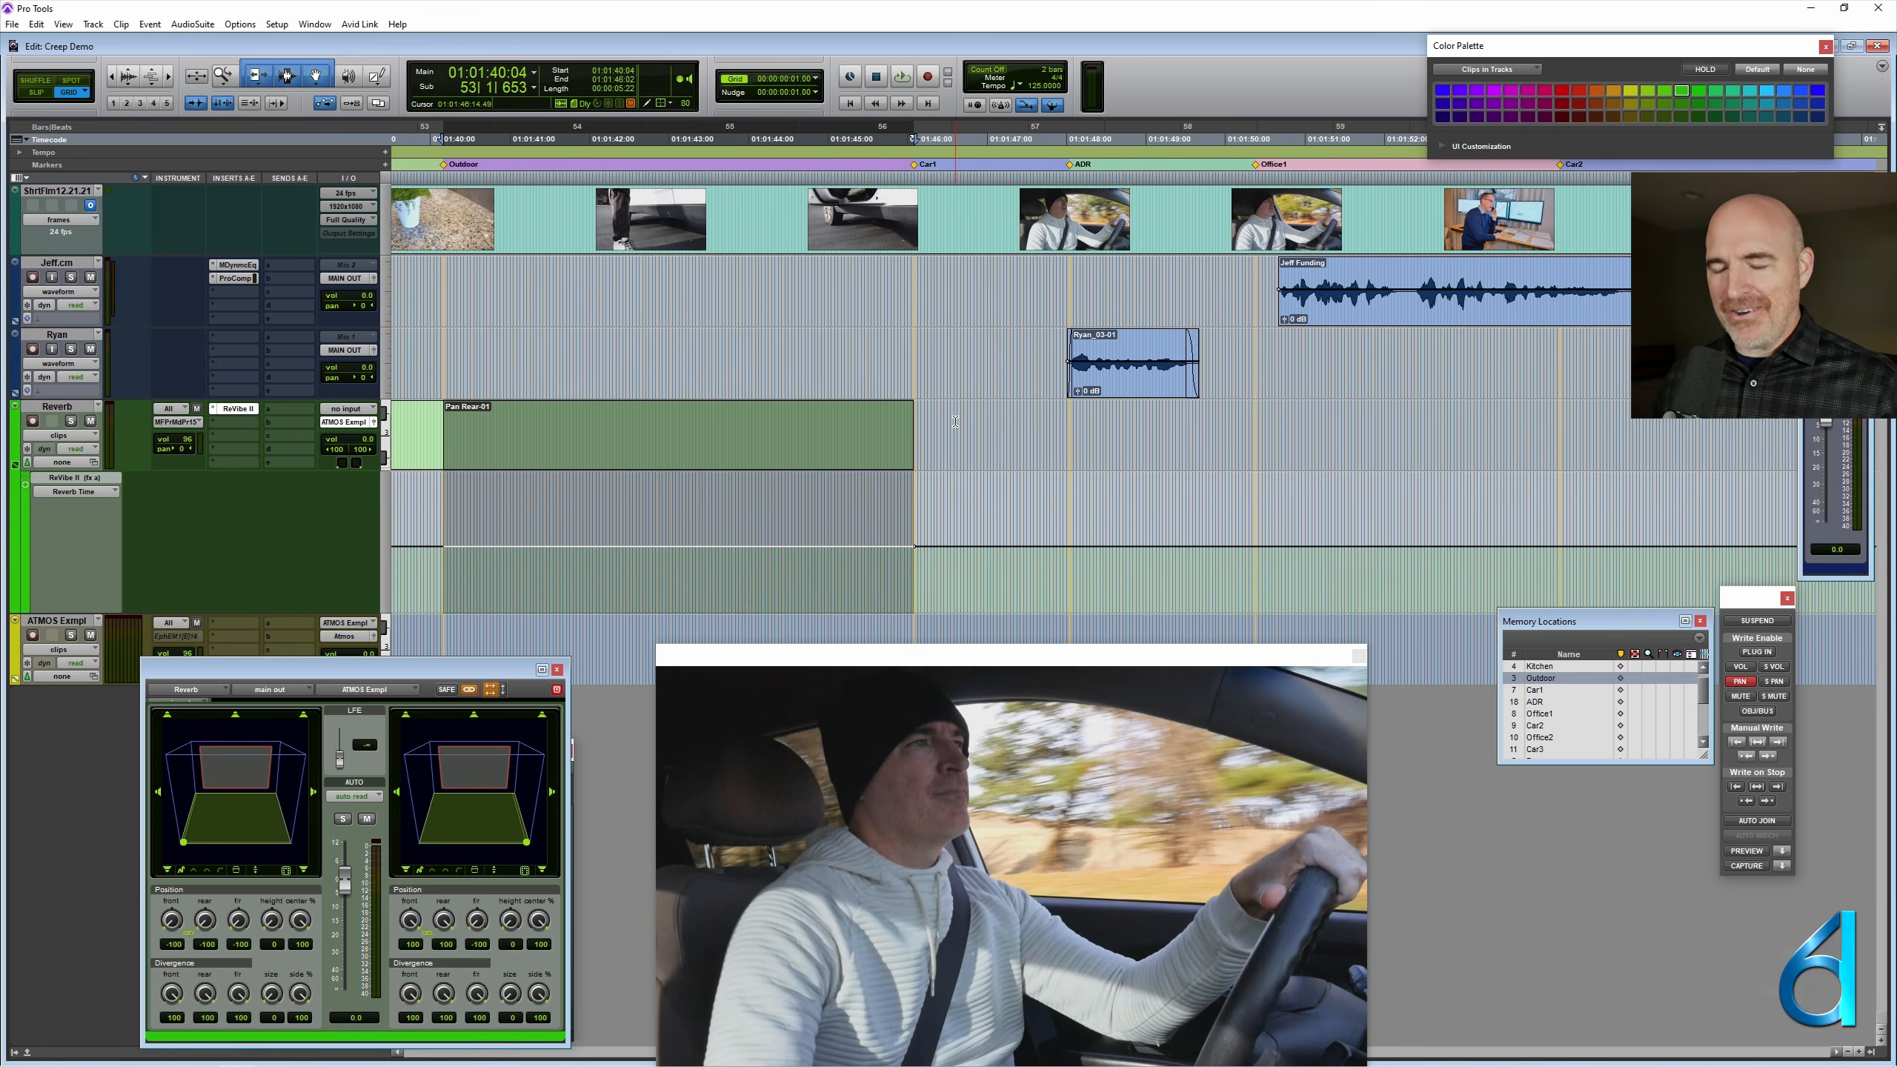
- Delete the Pan Rear clip between the Outdoor and Car1 markers
key("ctrl+bracketleft")
left_click(911, 431)
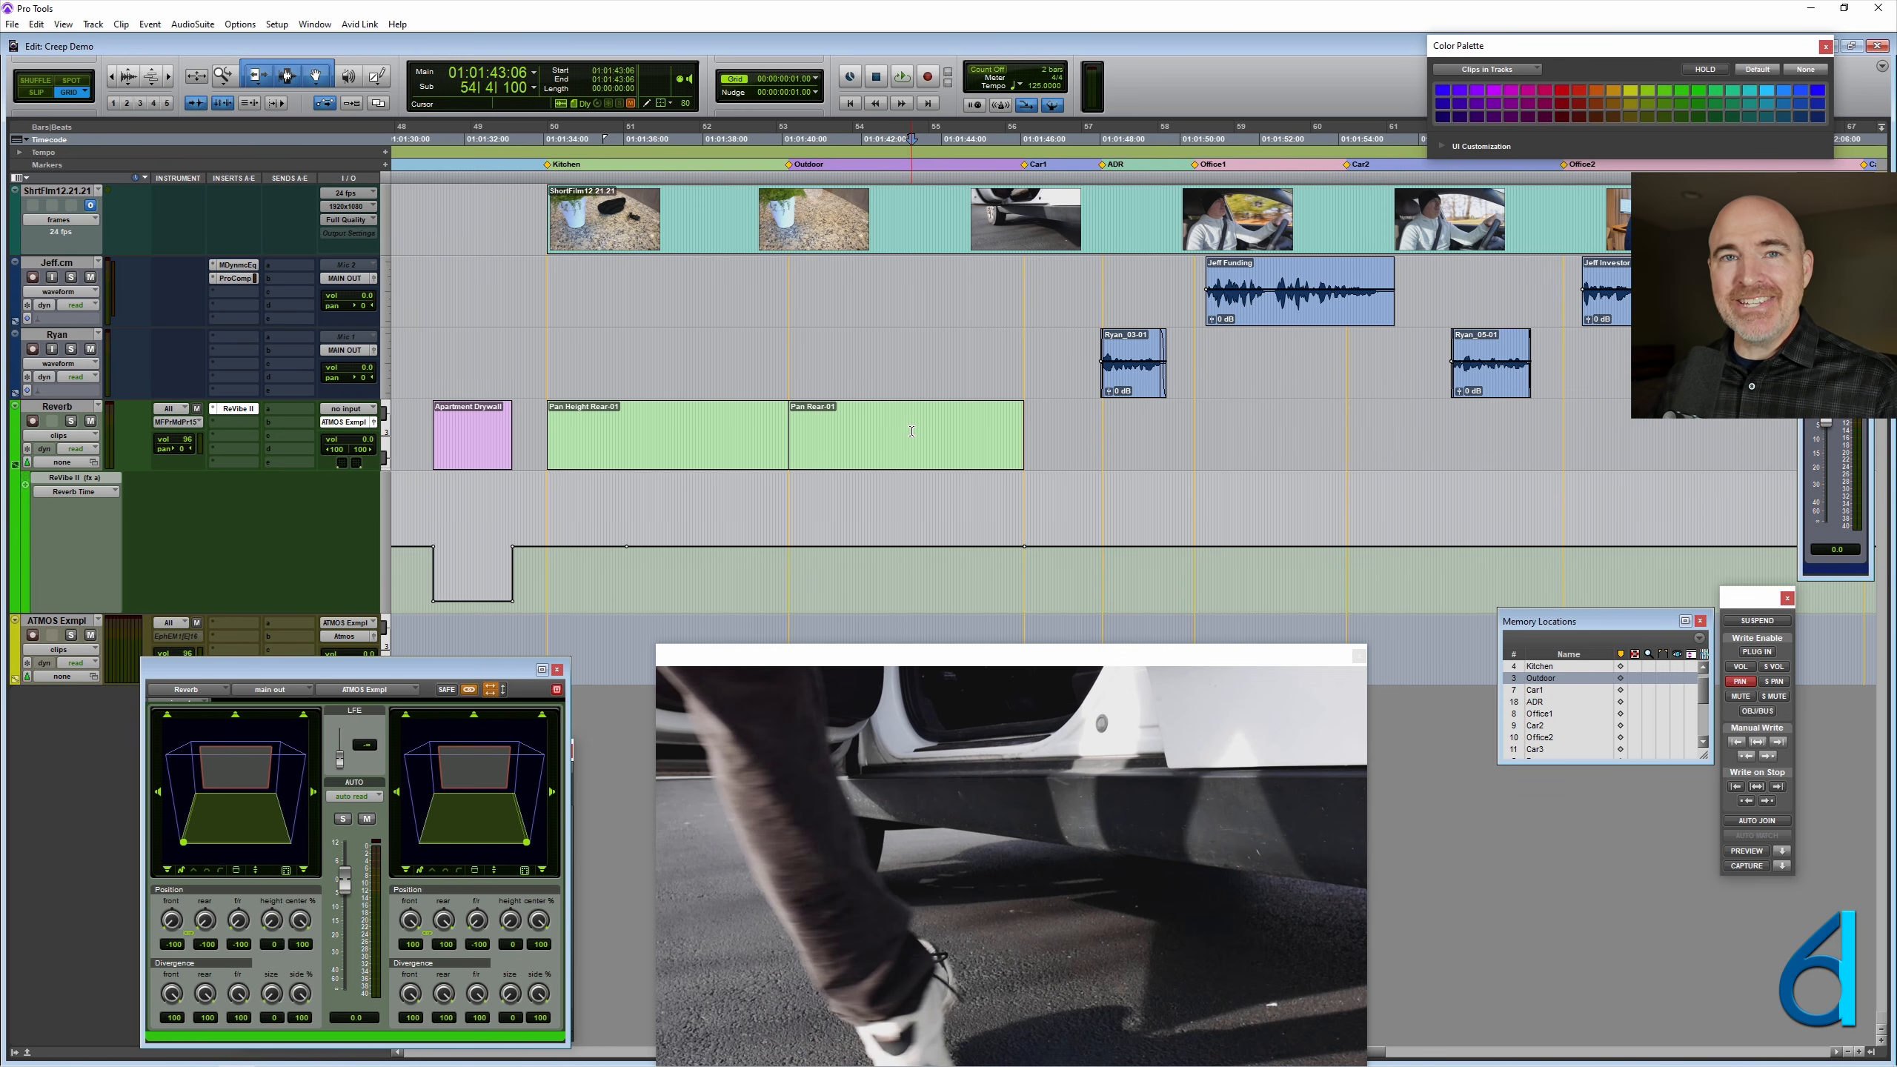
left_click(894, 454)
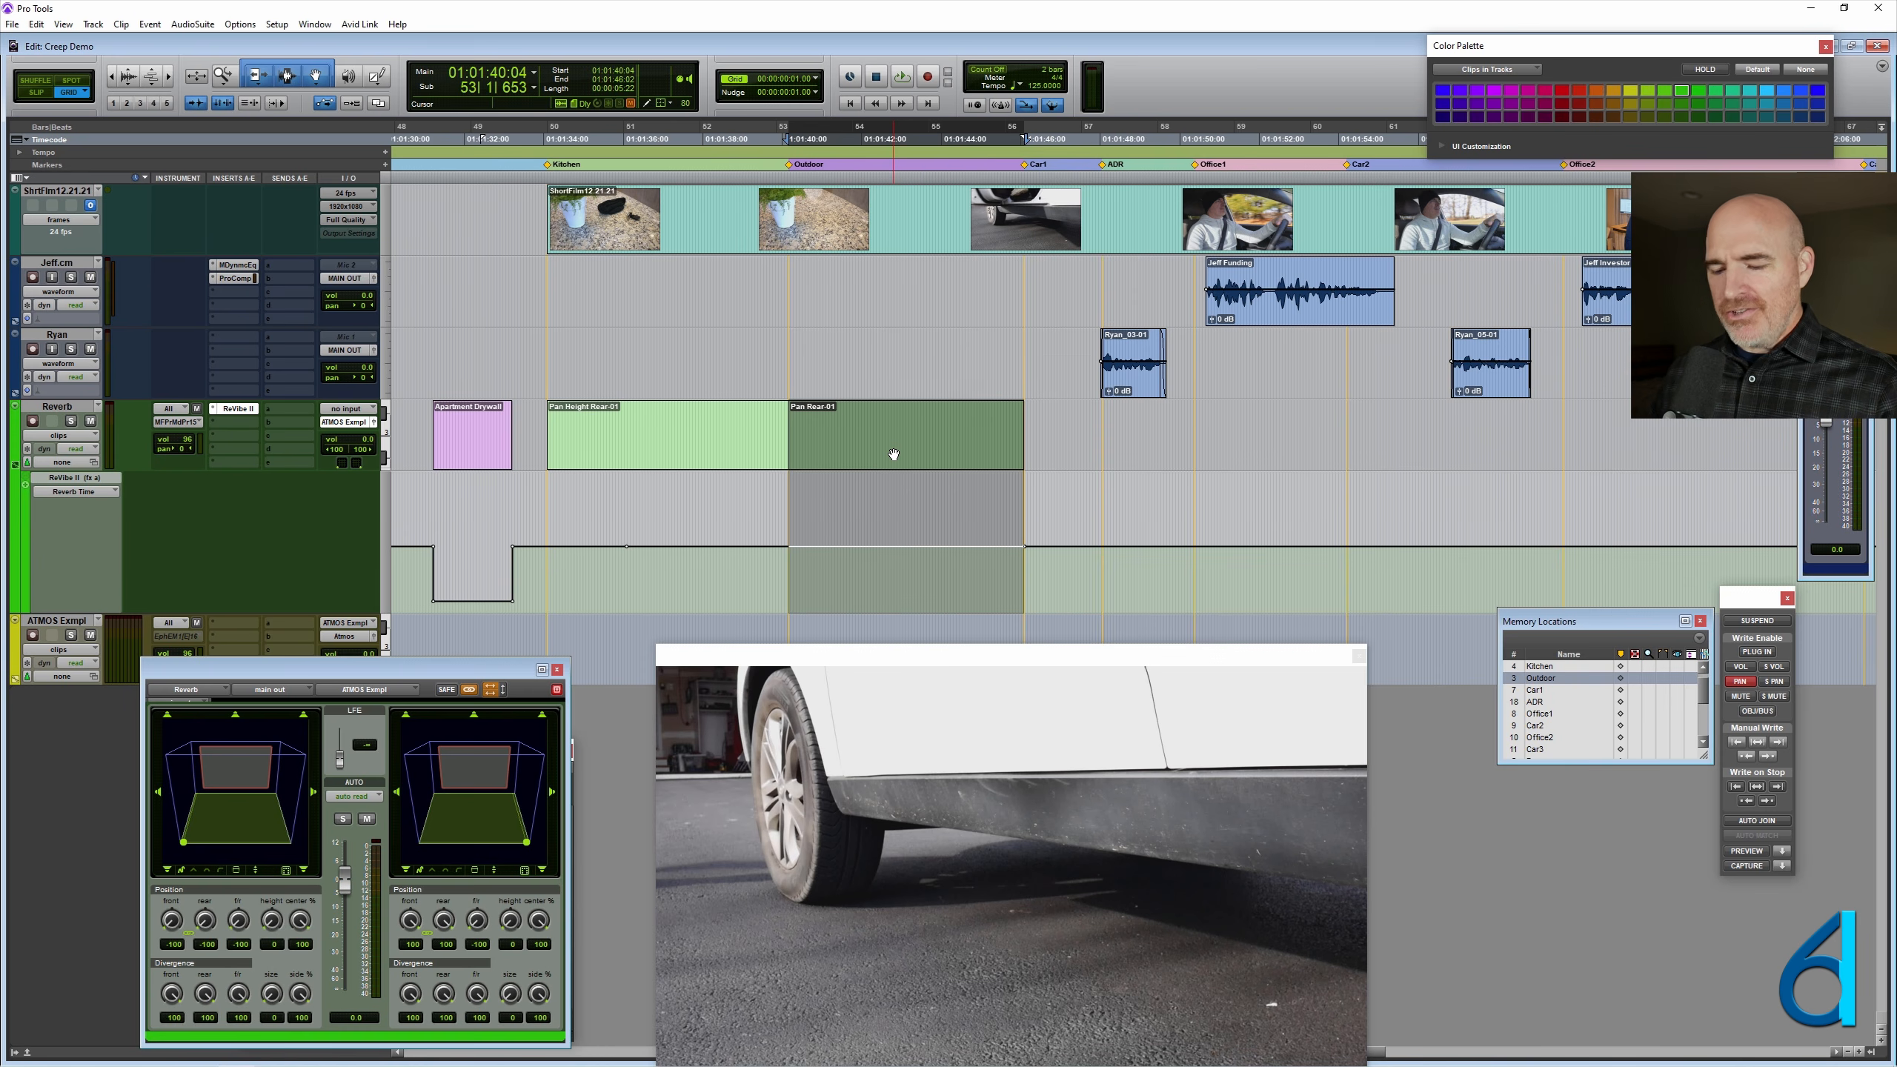
key("Delete")
- Place the cursor at the end of the Pan Height Rear clip and display the left front/rear position automation on the Reverb track
left_click(644, 456)
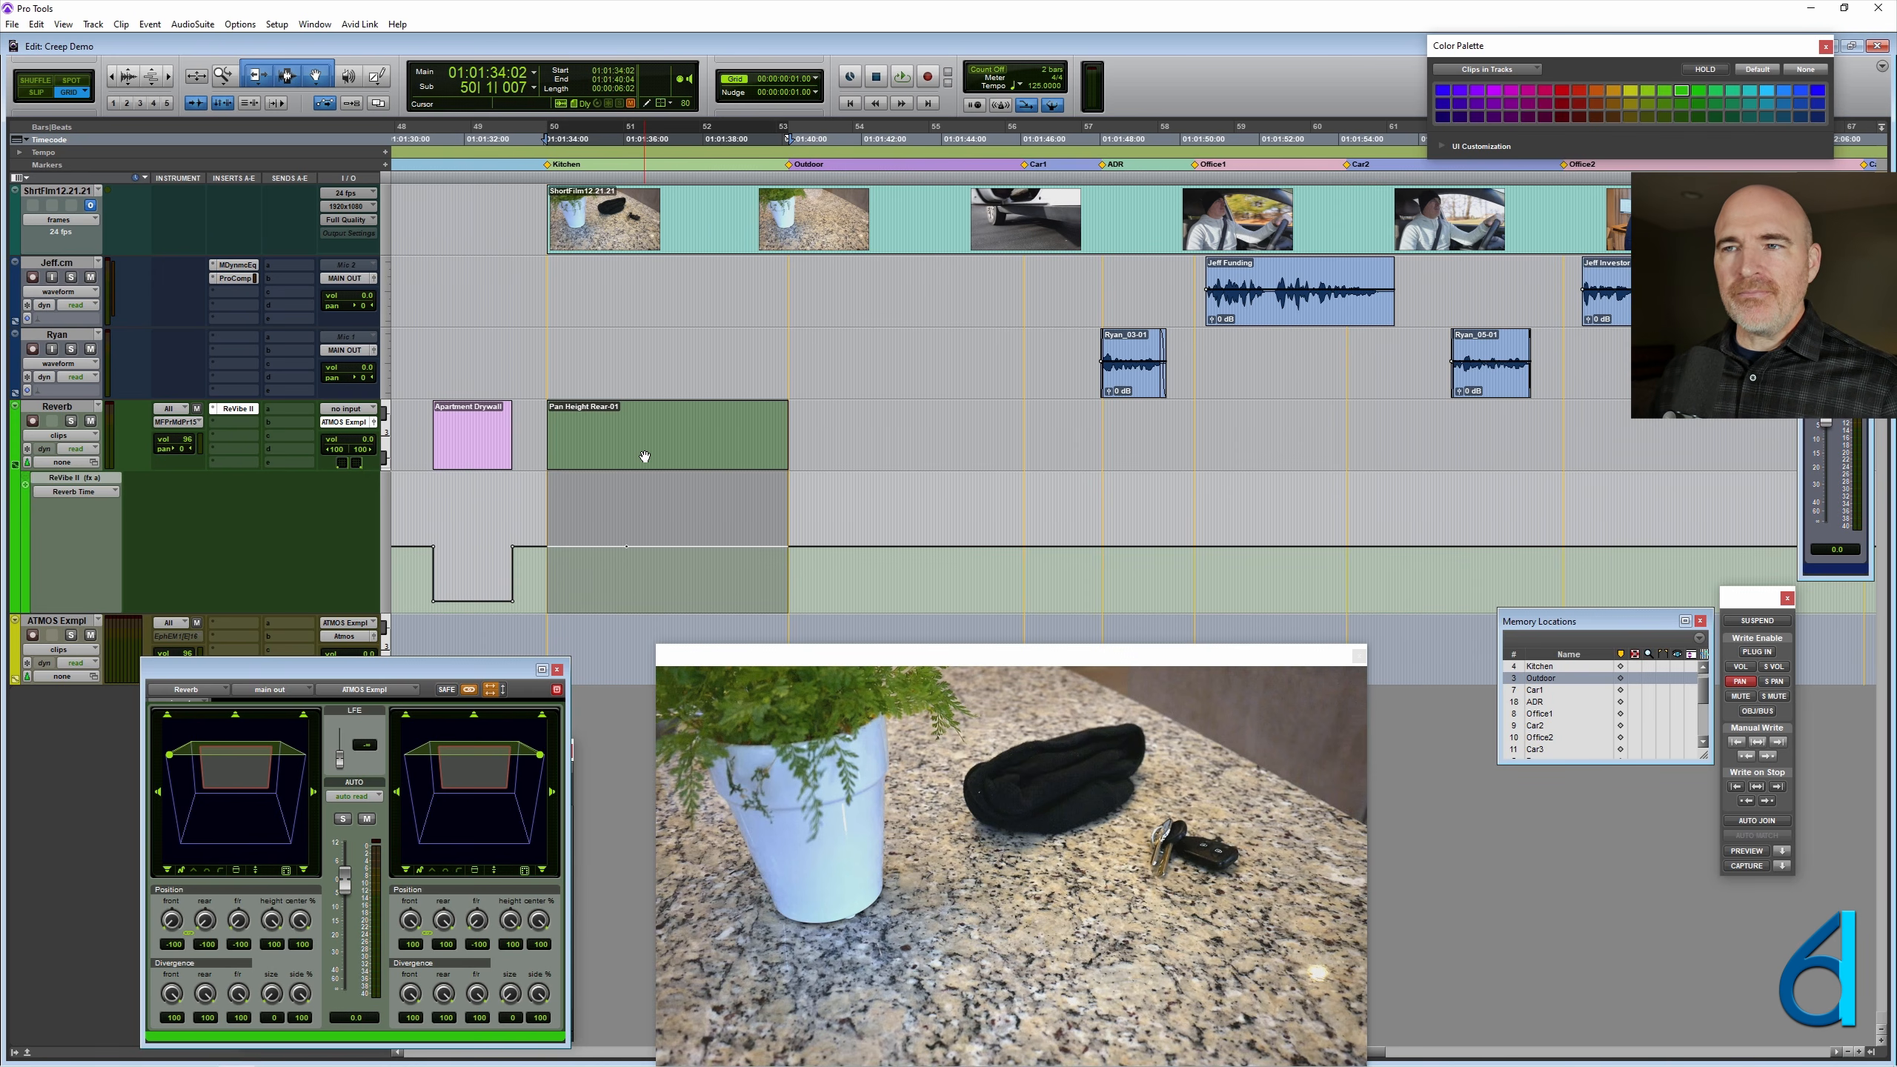
left_click(777, 421)
key("Tab")
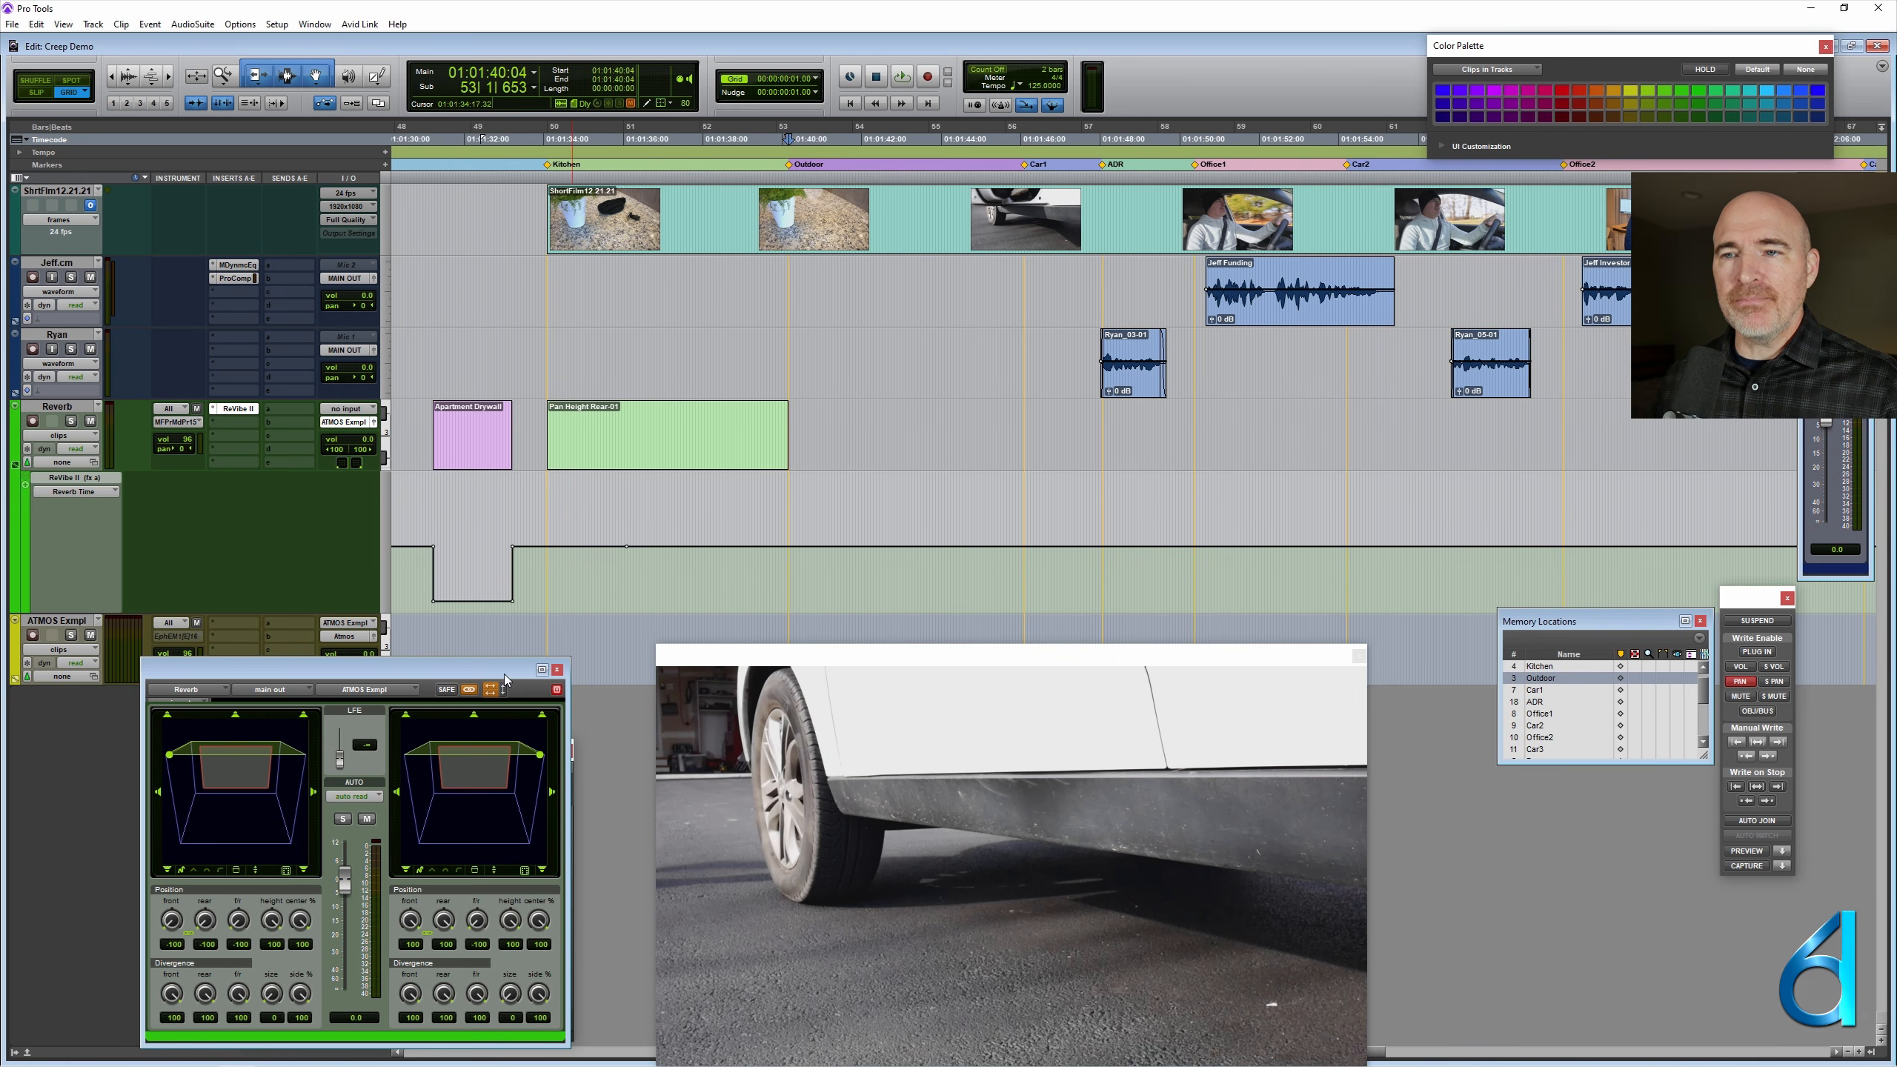
left_click_drag(504, 673, 560, 633)
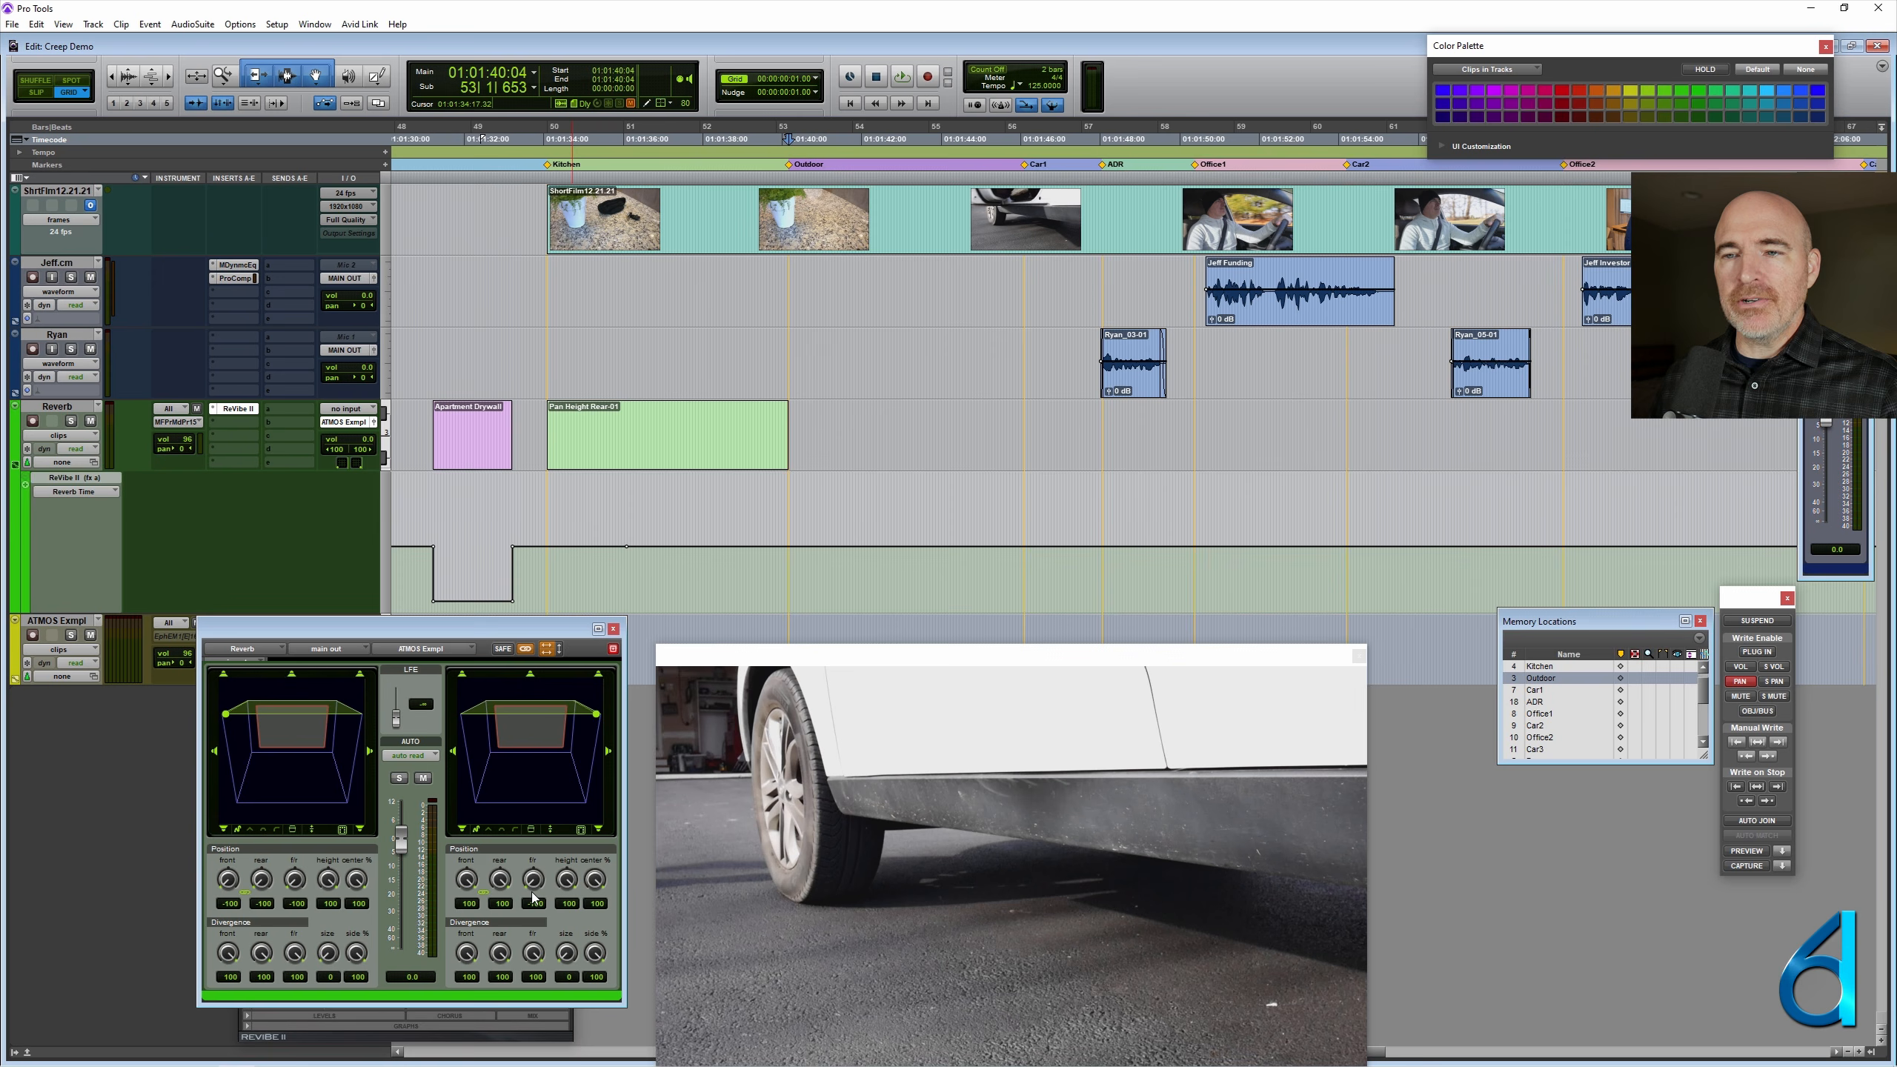
left_click_drag(597, 717, 643, 632)
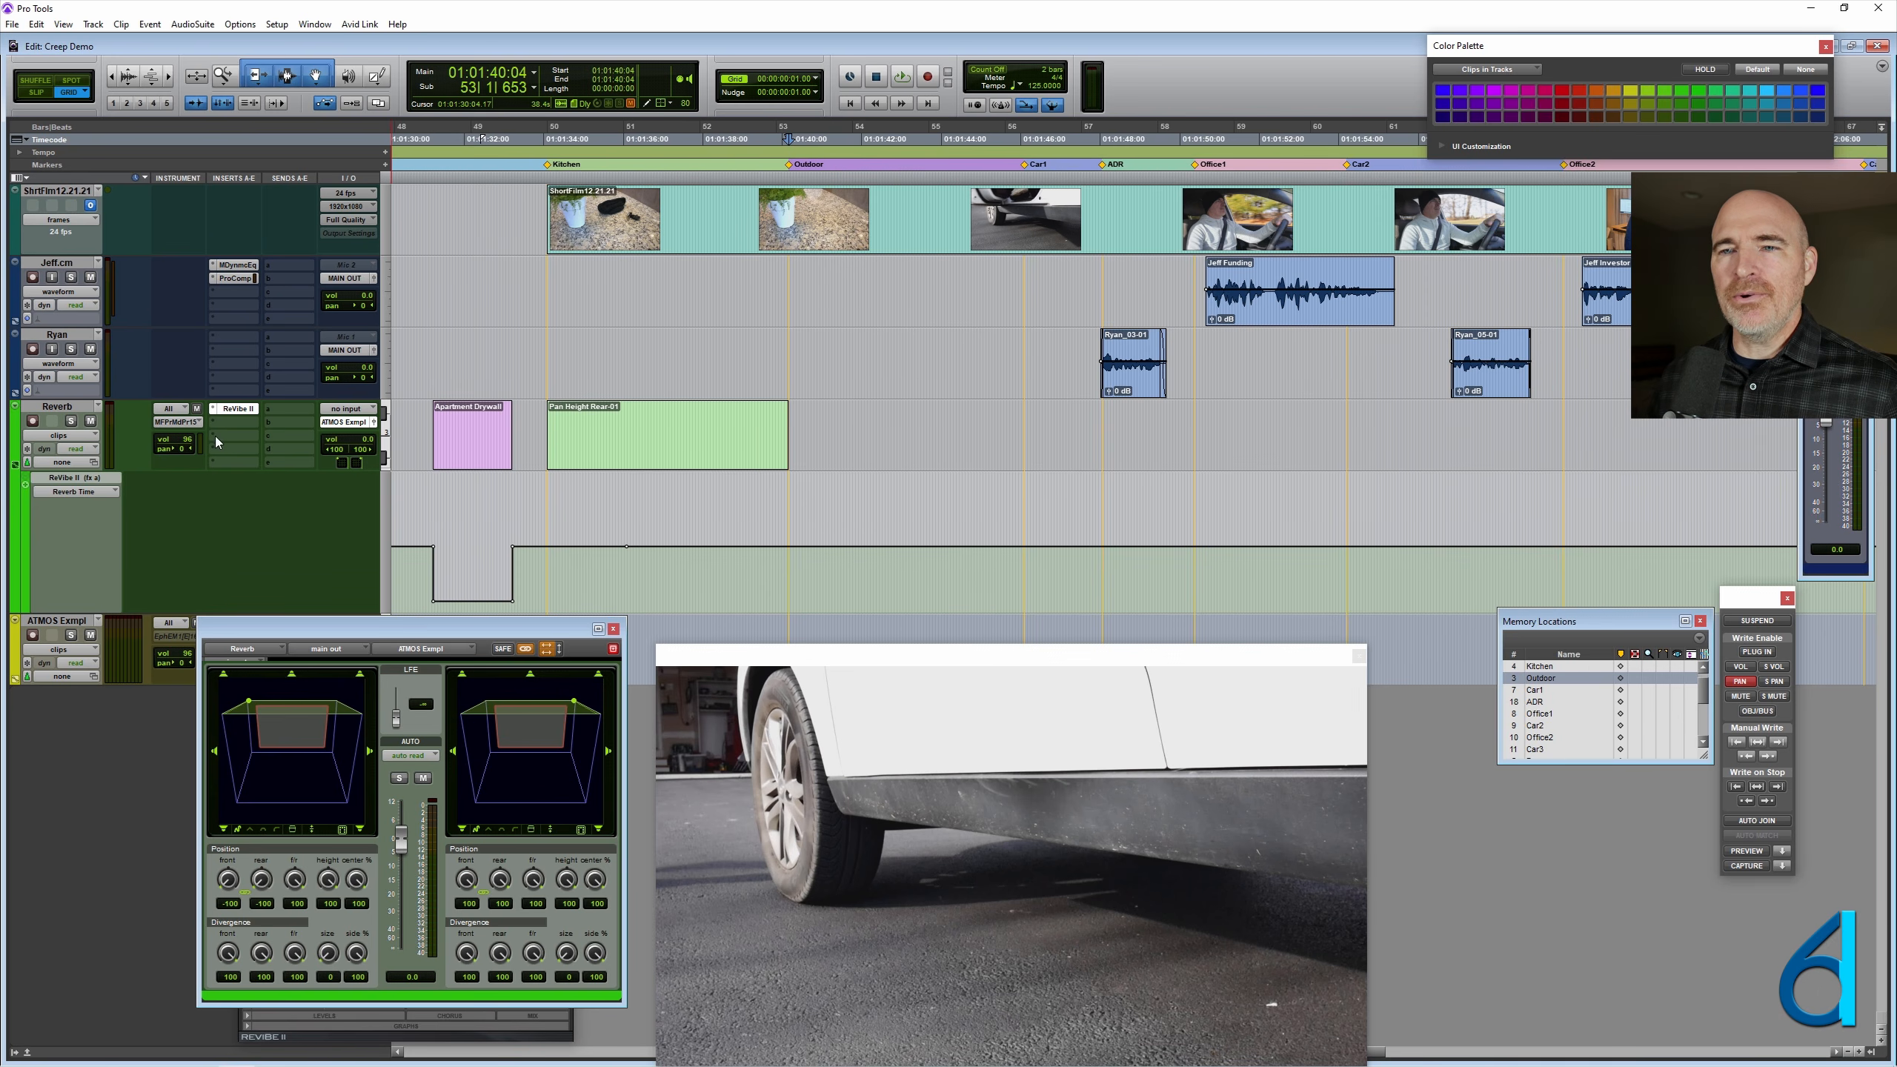
left_click(296, 881, "ctrl+super")
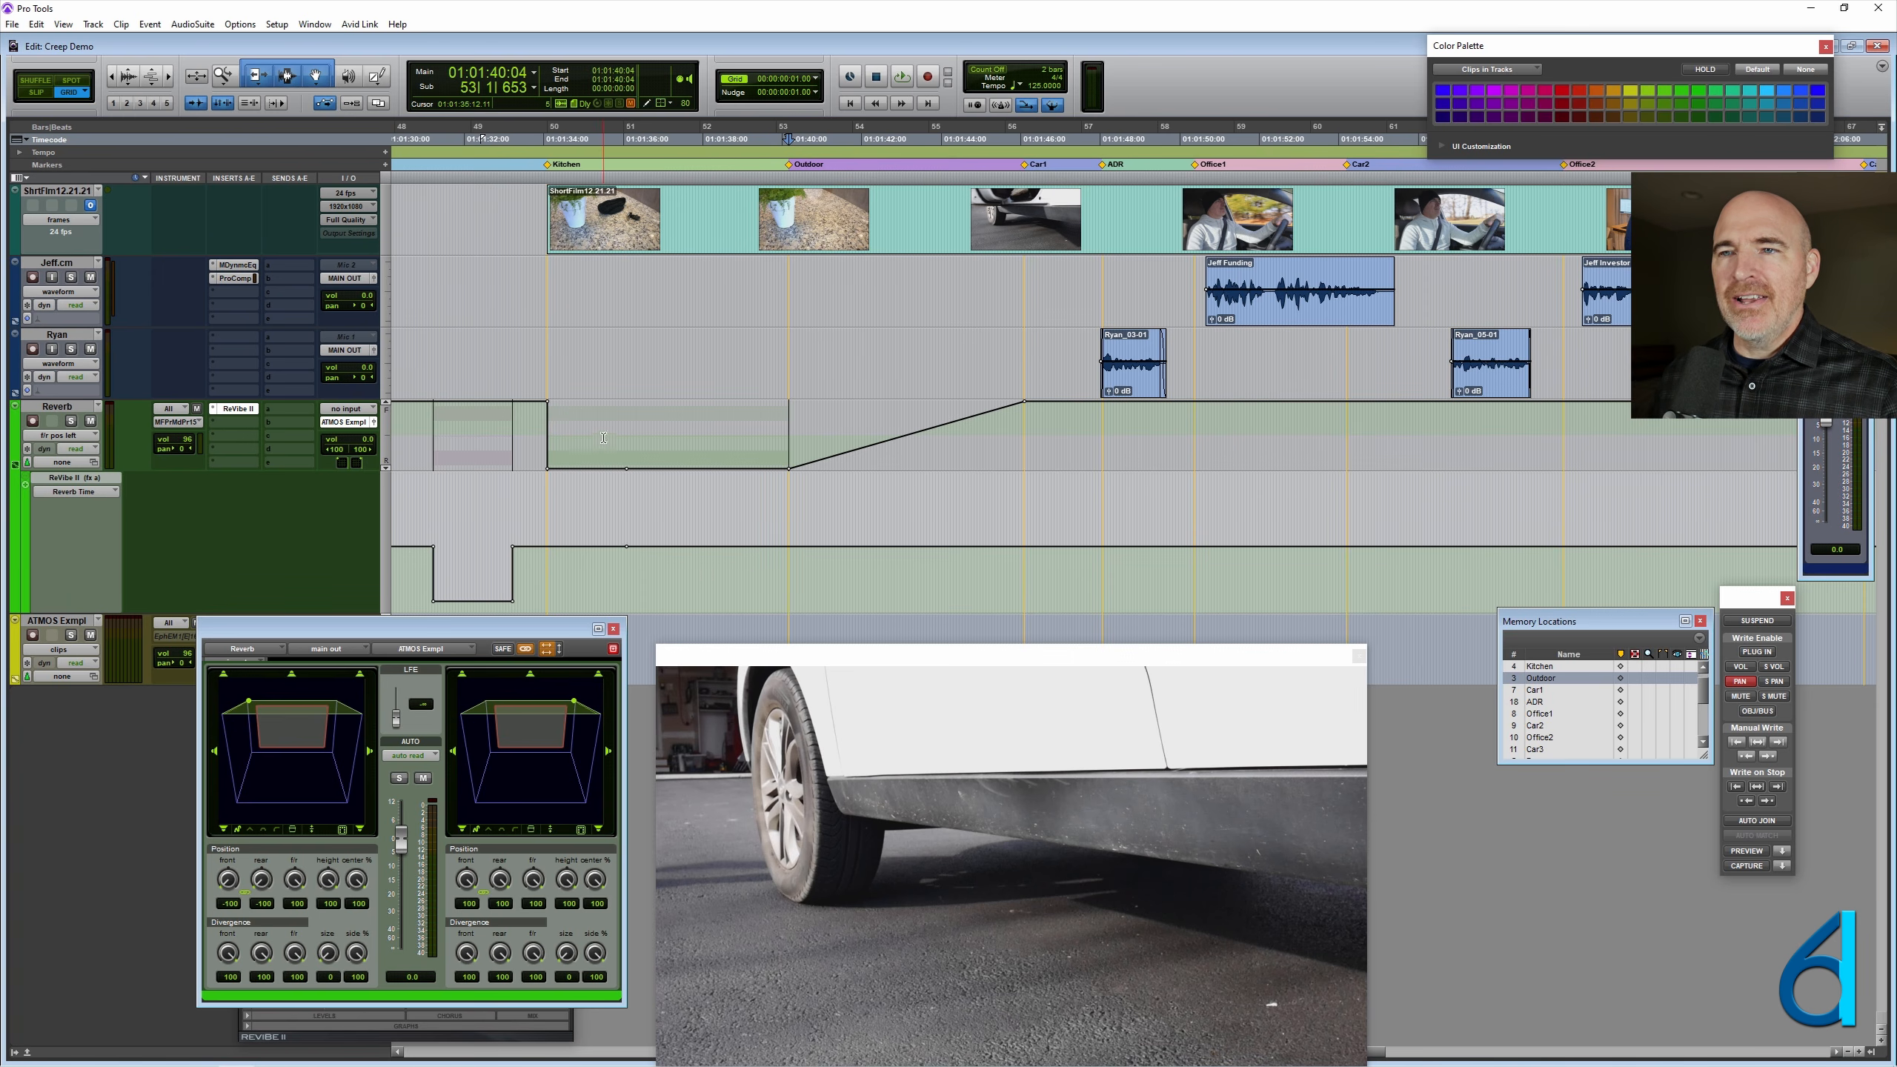
- Select the left front/rear automation from within the Kitchen scene to just past the Outdoor marker and look through the editing commands
left_click_drag(603, 421, 820, 441)
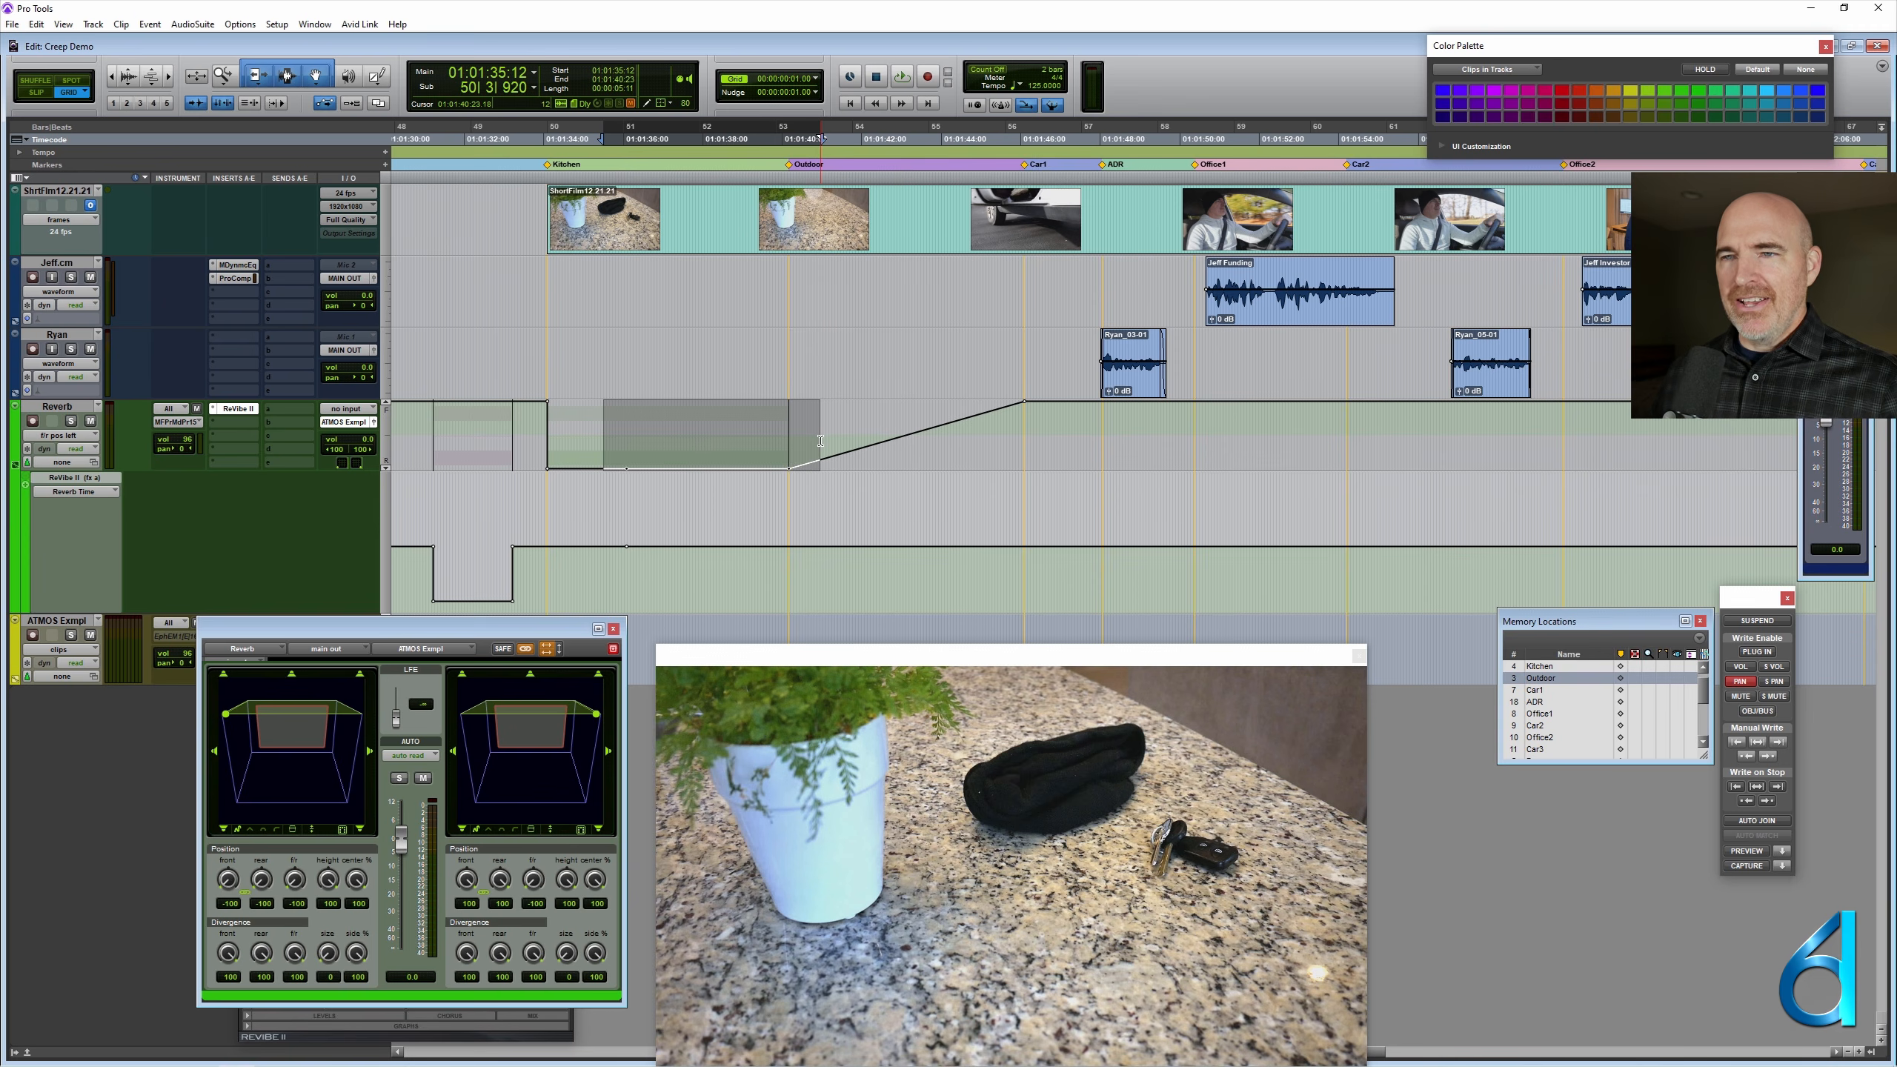
left_click(39, 25)
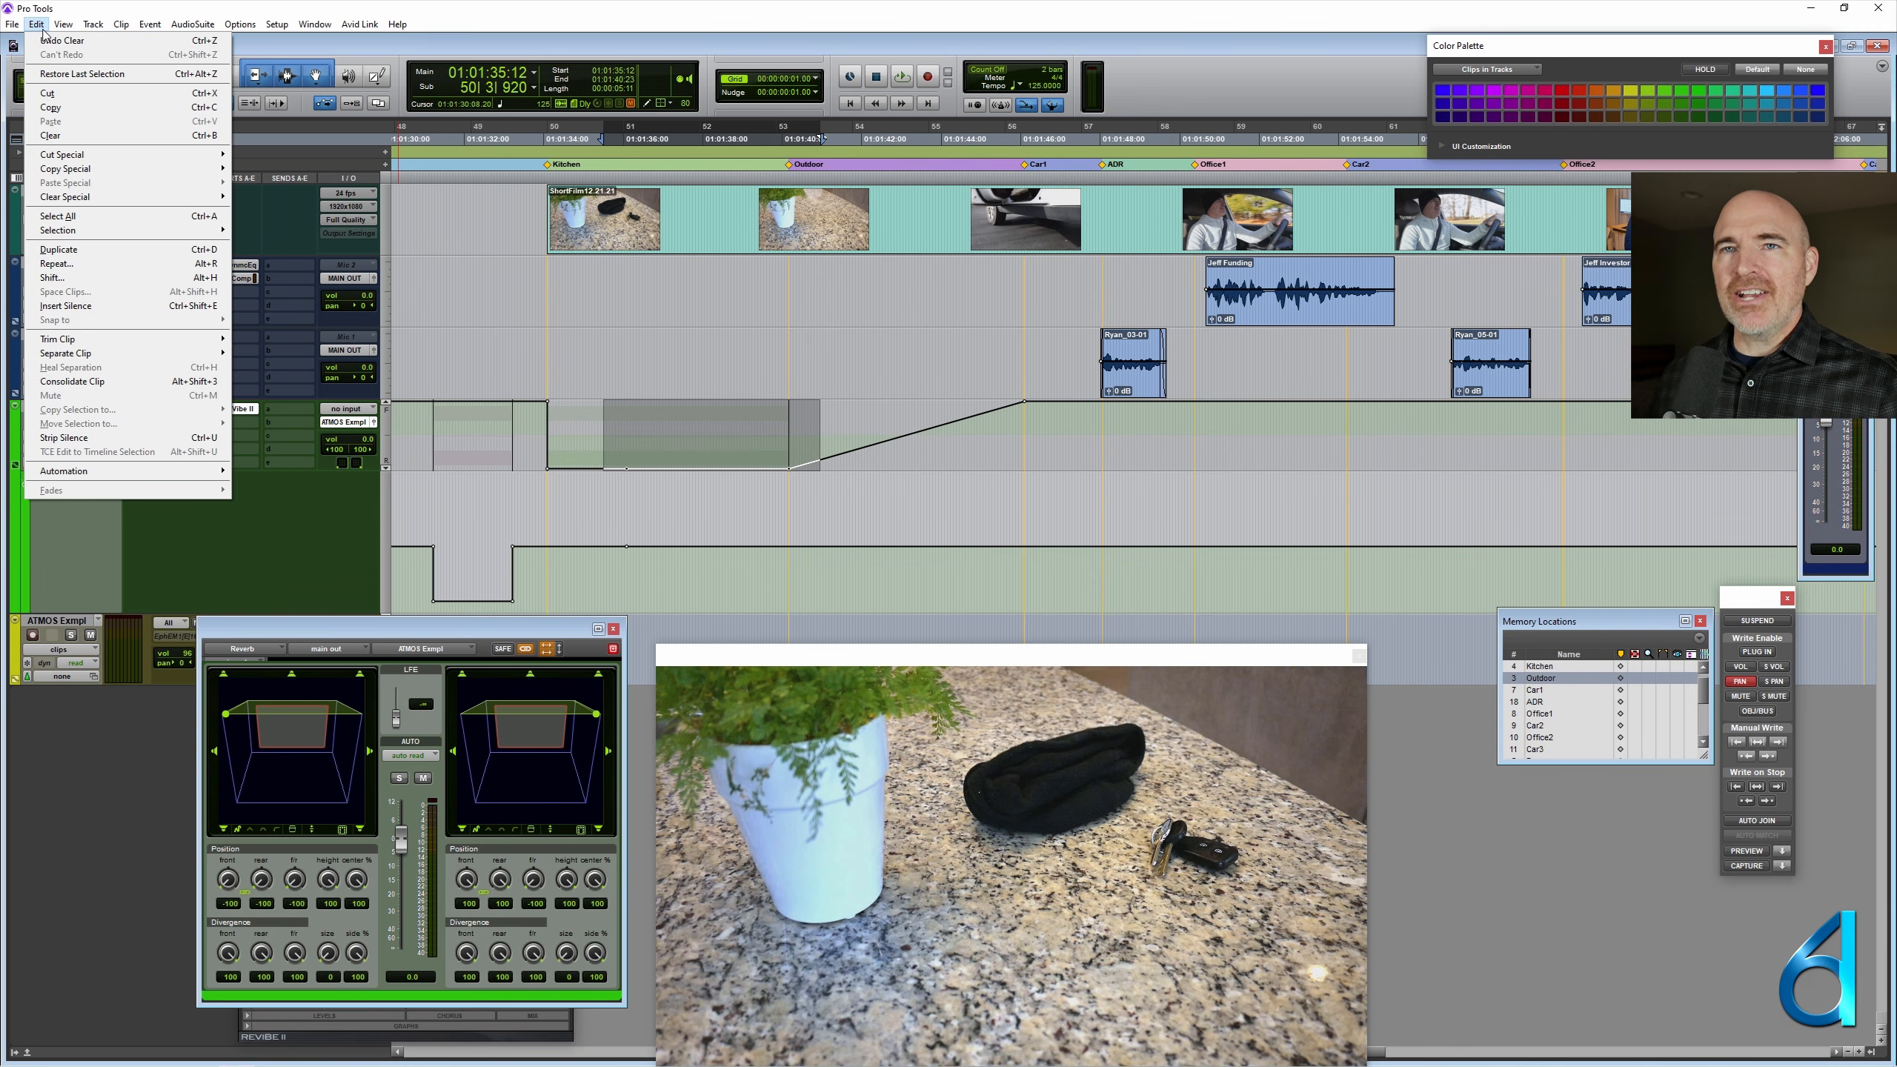
left_click(42, 28)
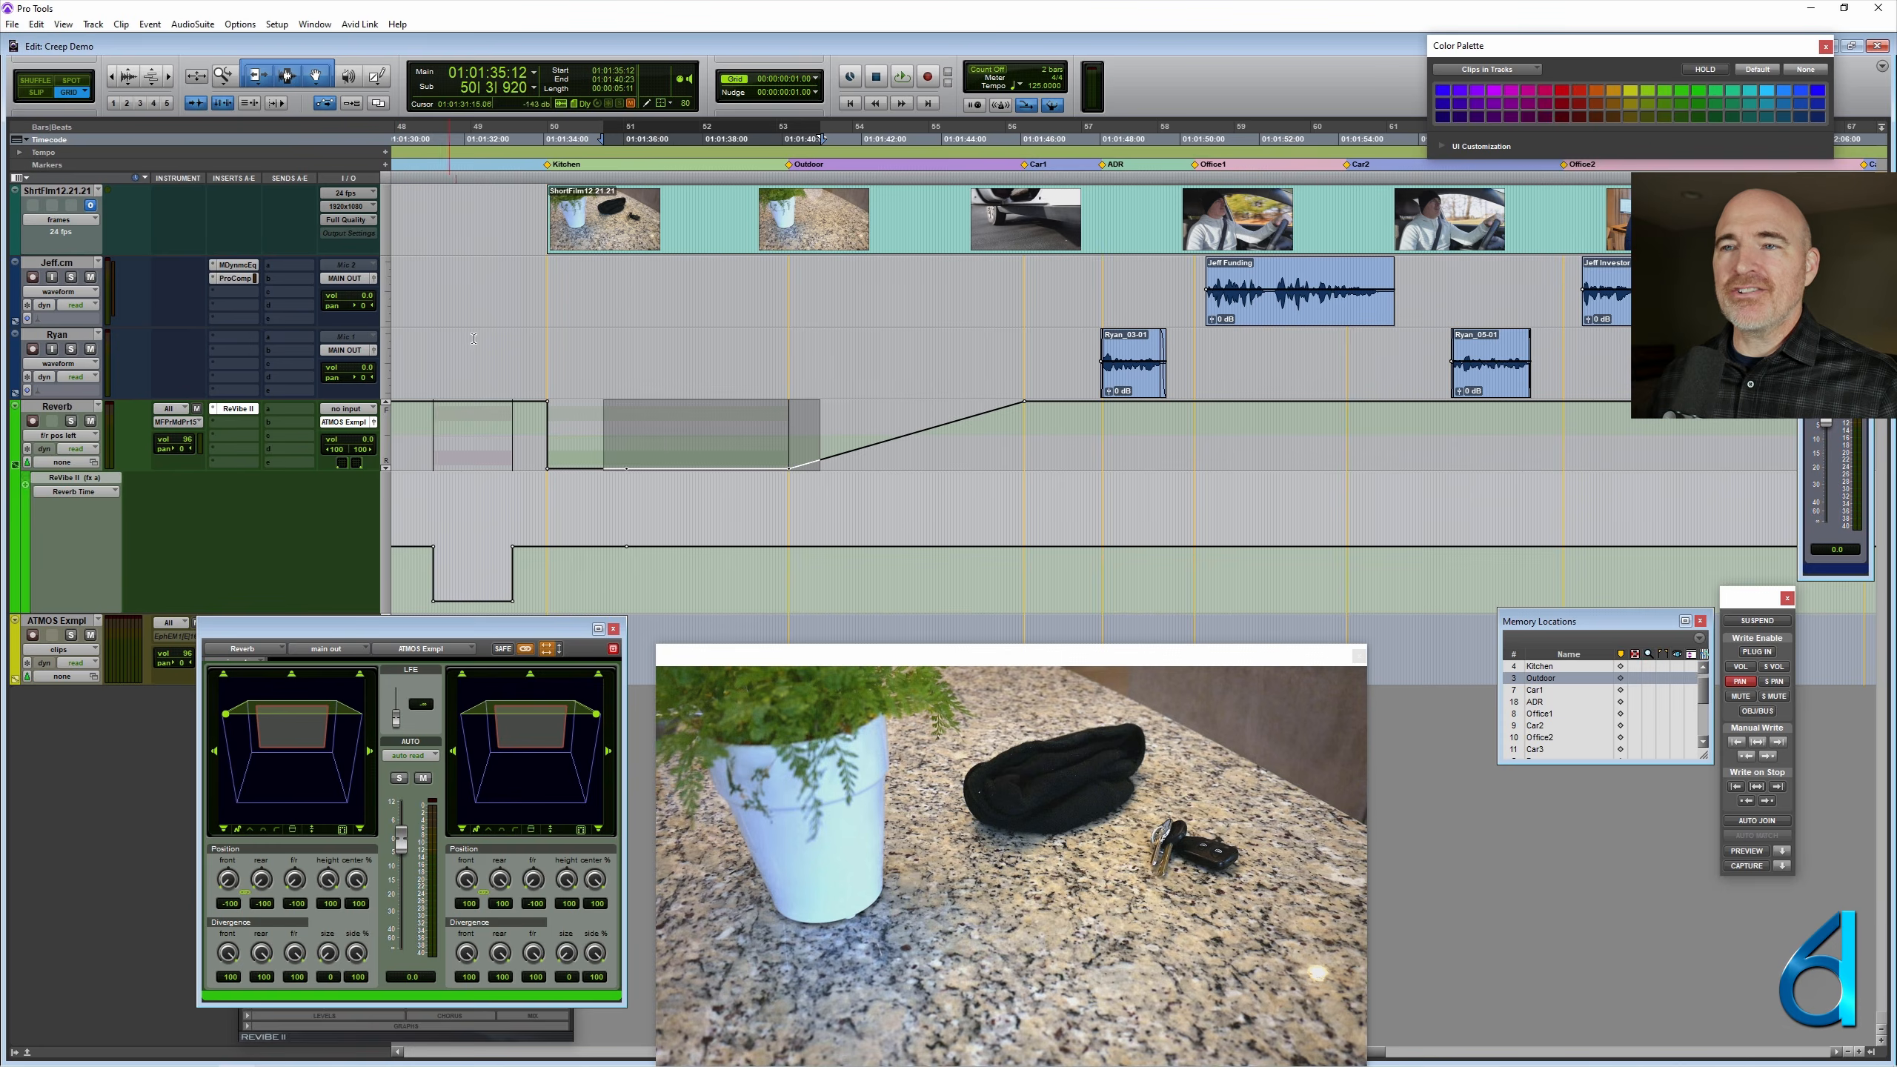
- Return the Reverb track to clips view and delete the Pan Height Rear clip at the Kitchen marker
left_click(669, 435)
left_click(73, 409, "ctrl+super")
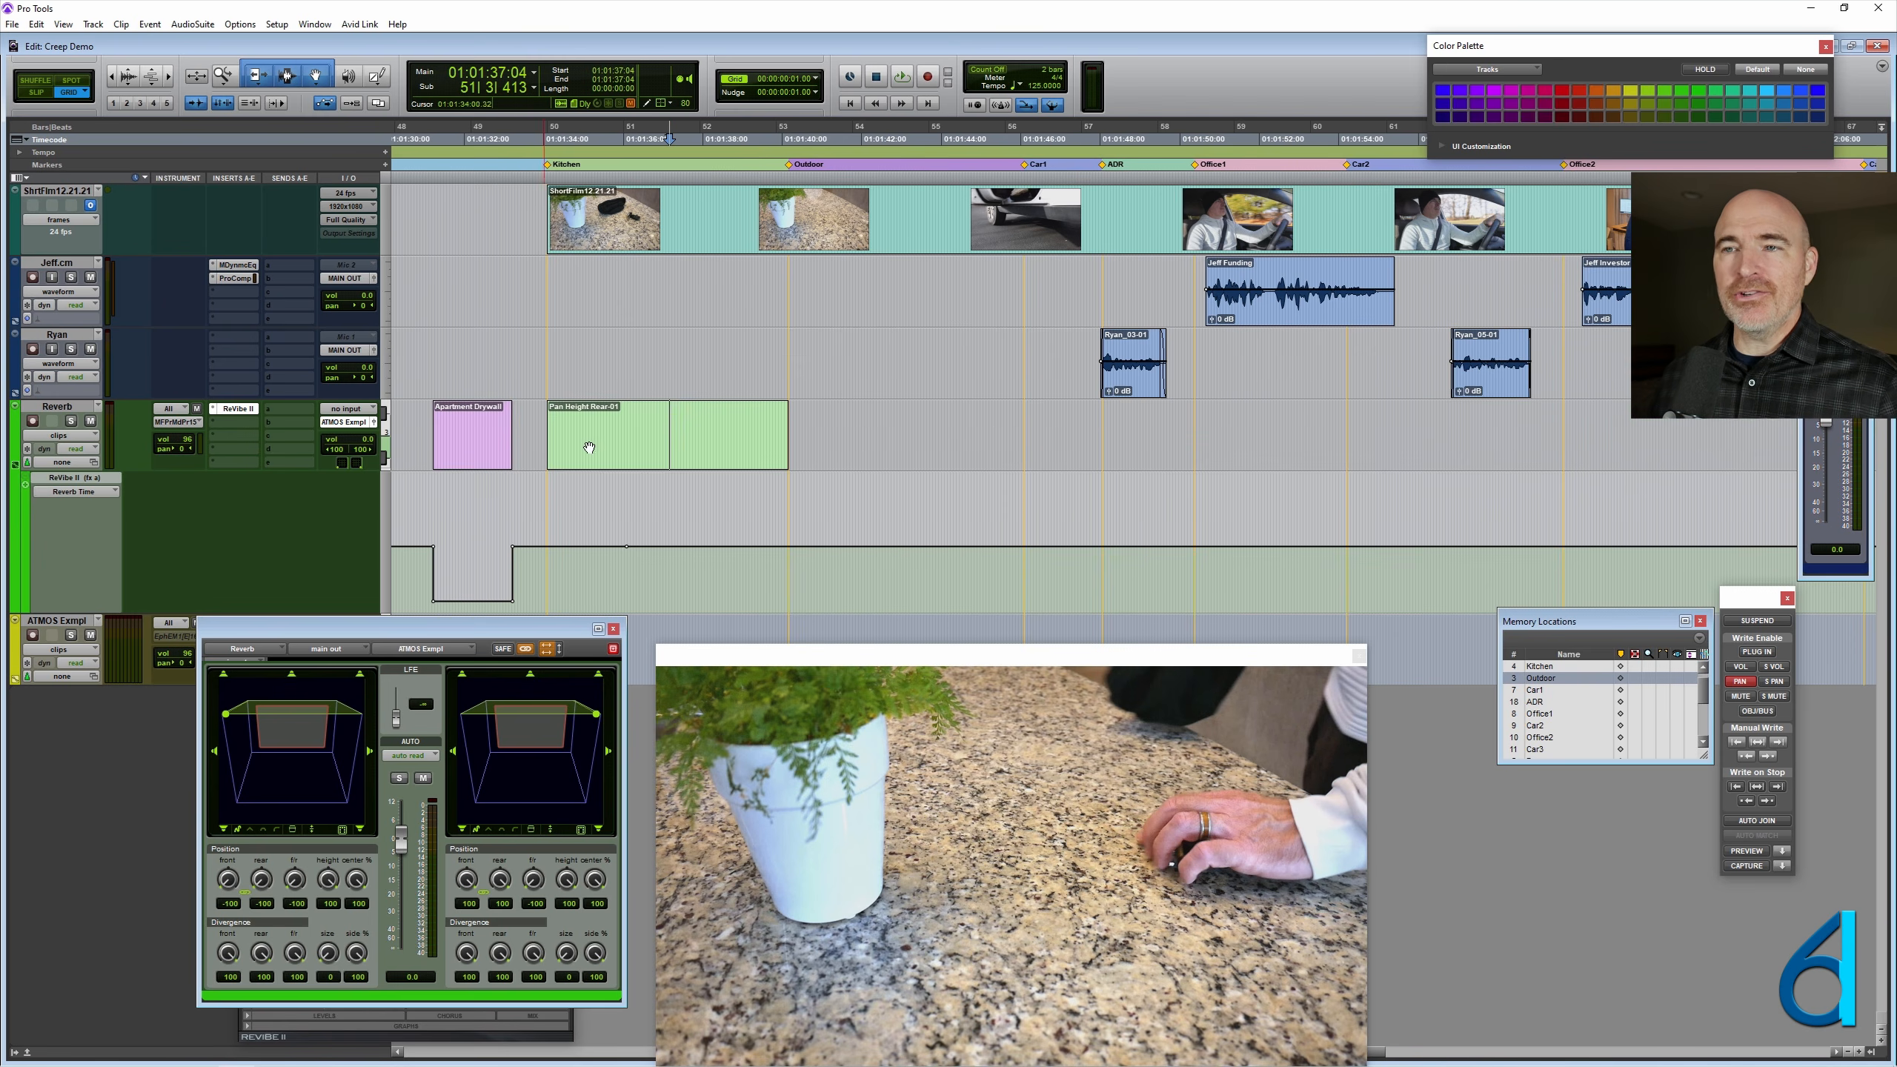
left_click(626, 444)
key("Delete")
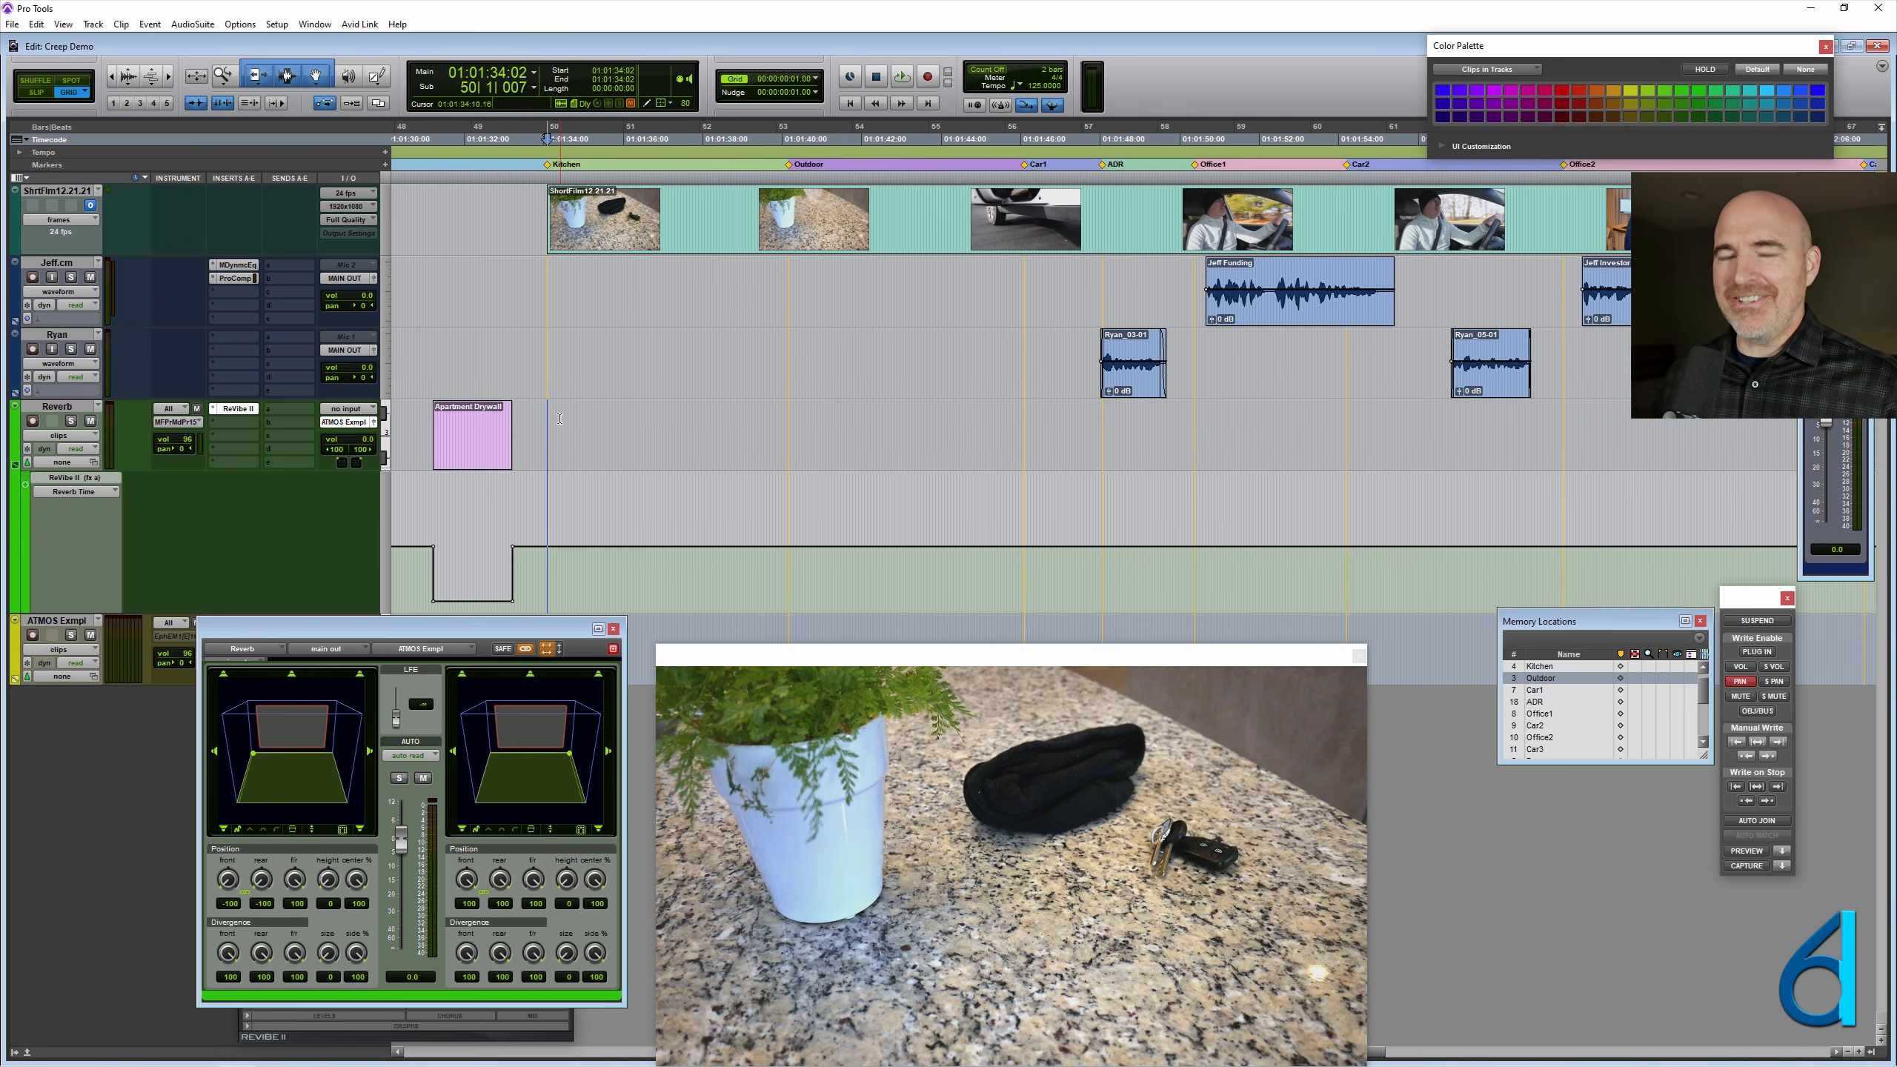
- At the Kitchen marker, adjust the panner's front/rear position to the rear heights and display the right front/rear automation on the Reverb track
key("ctrl+bracketright")
key("ctrl+bracketright")
left_click(1136, 418)
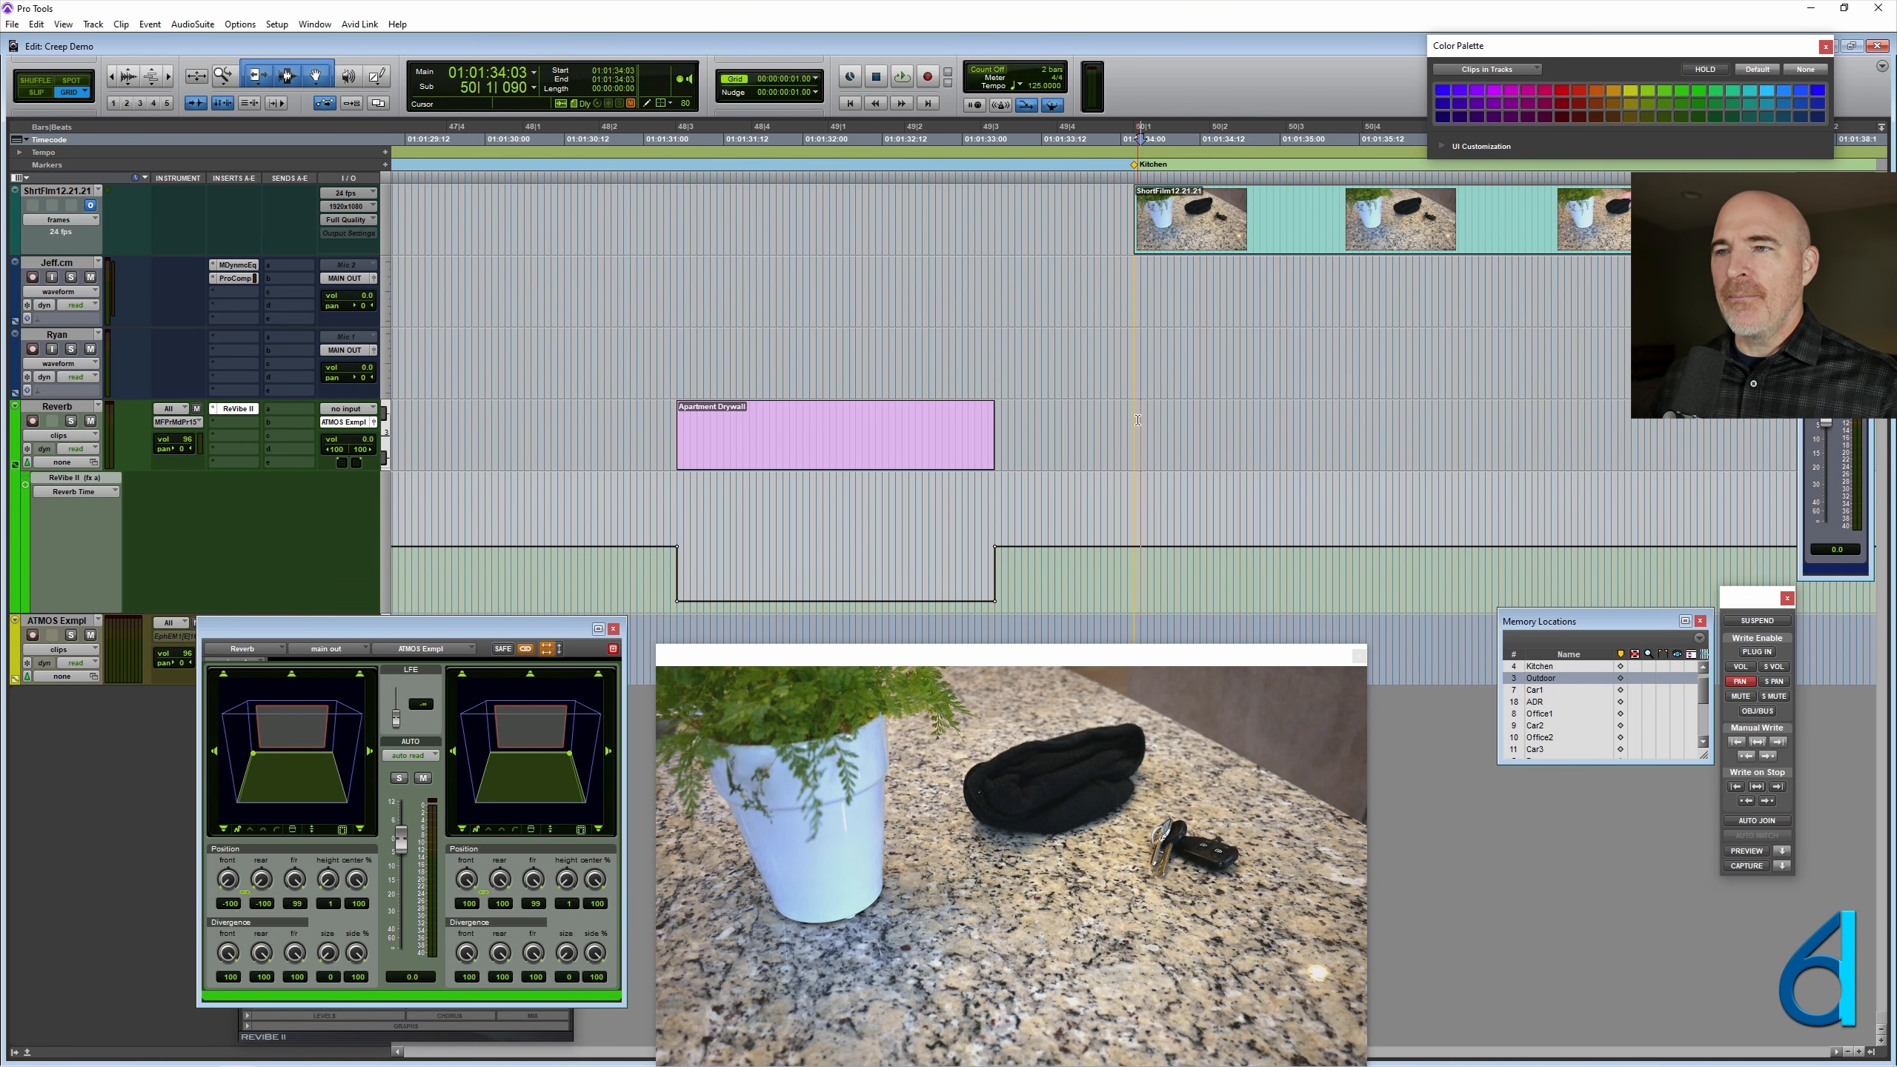
left_click(1135, 437)
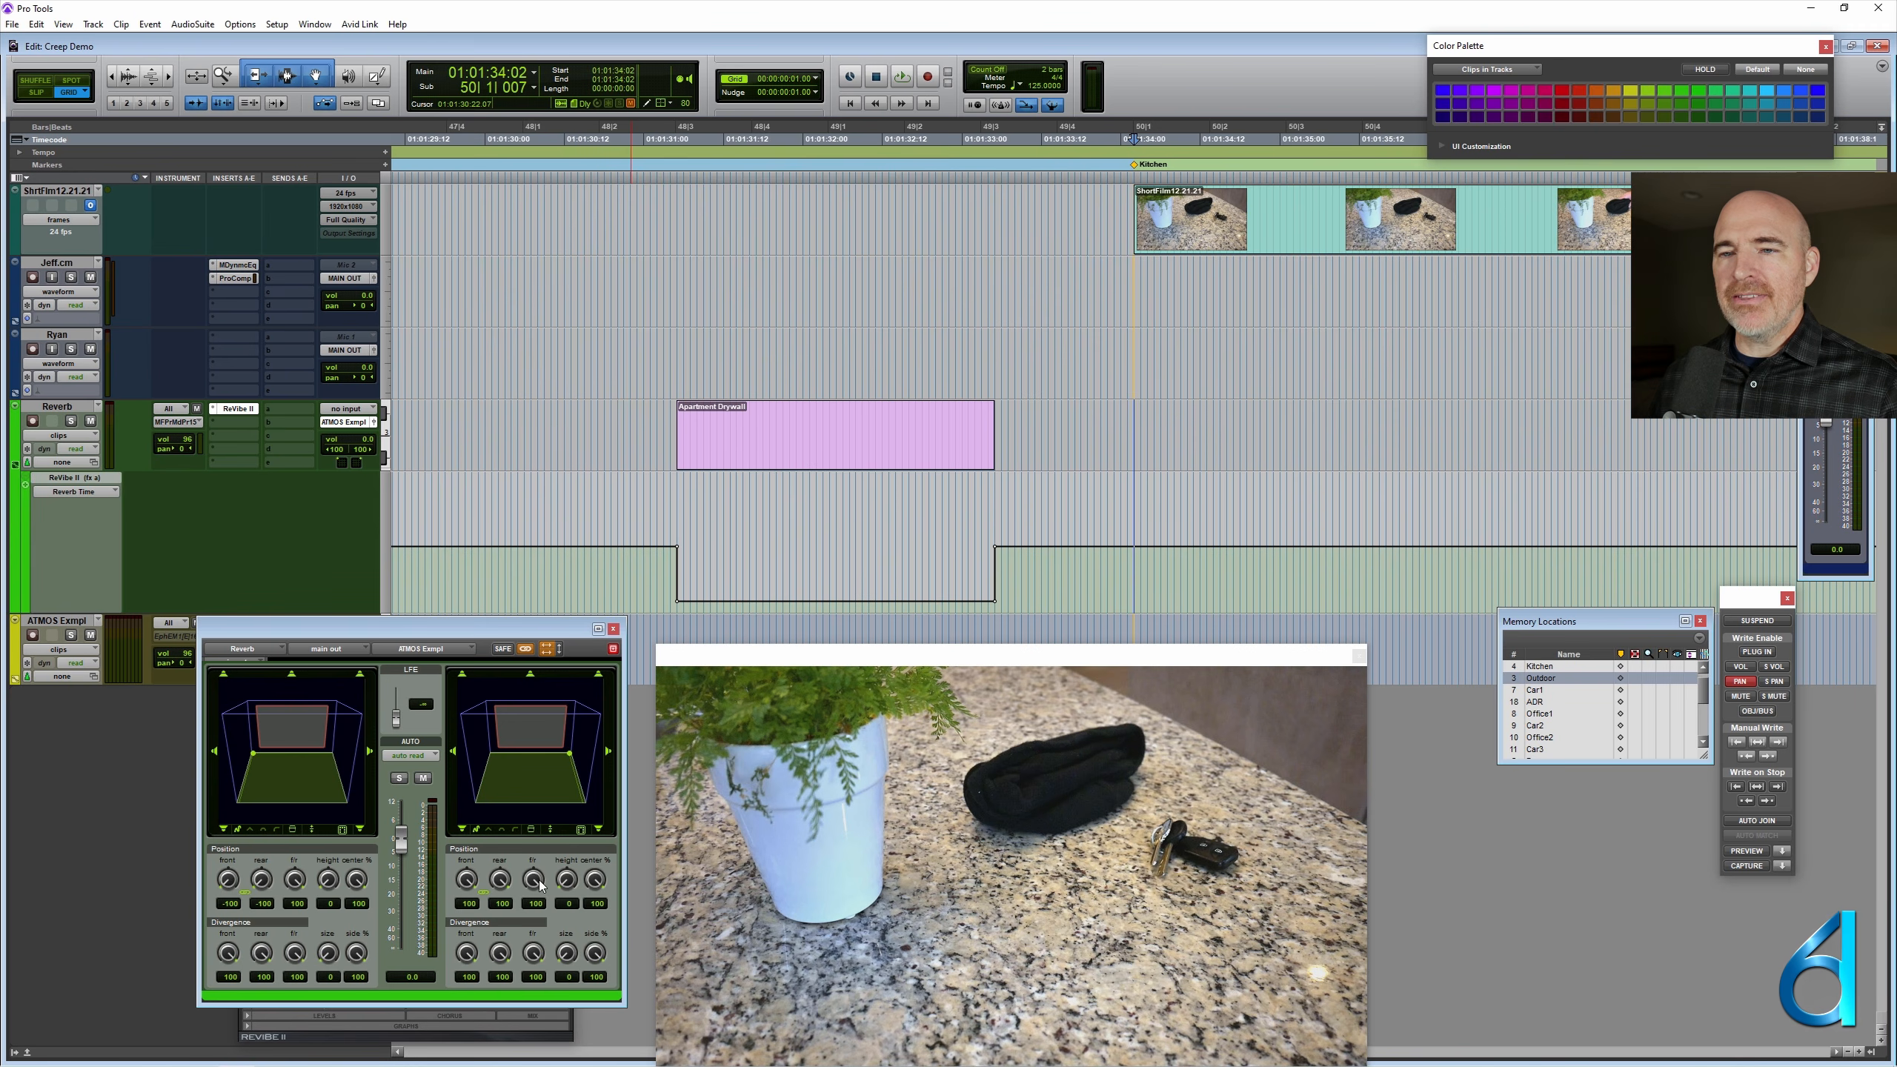
left_click_drag(542, 886, 539, 931)
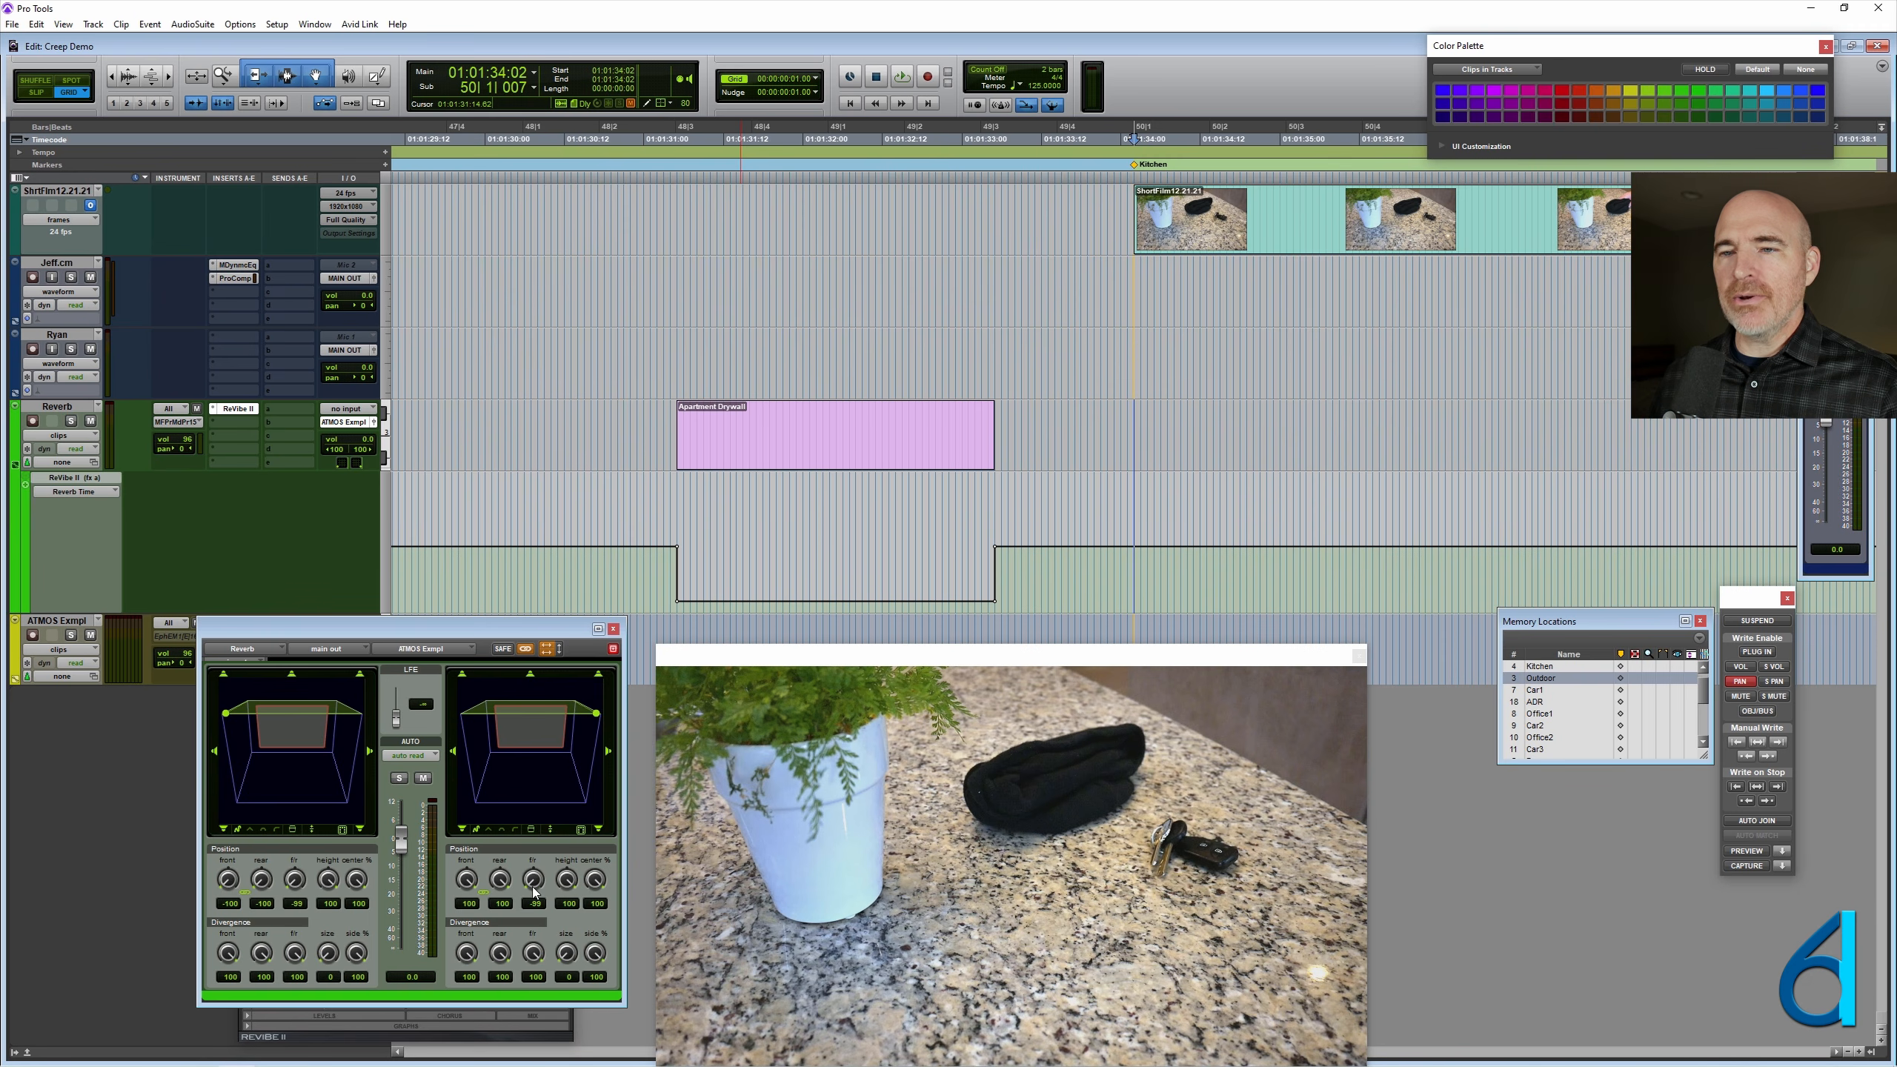
left_click_drag(543, 881, 542, 921)
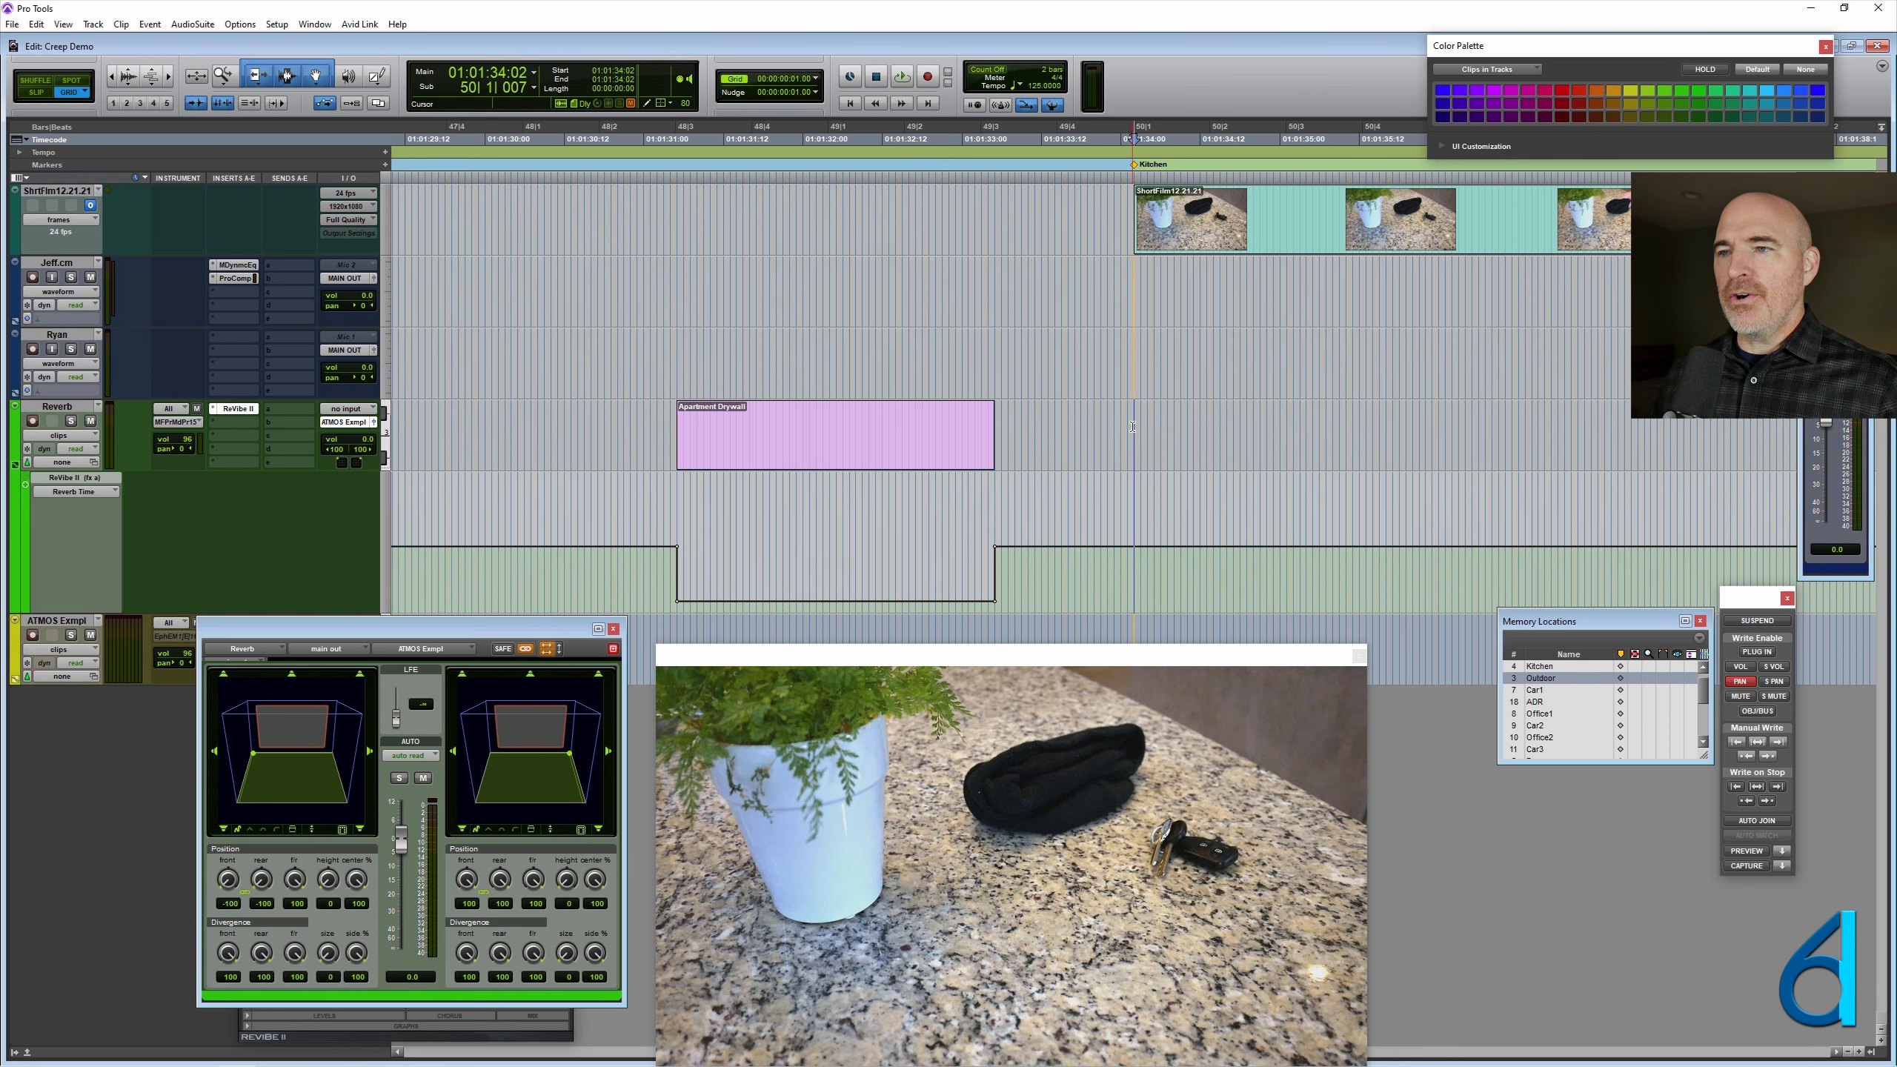
left_click_drag(528, 885, 664, 717)
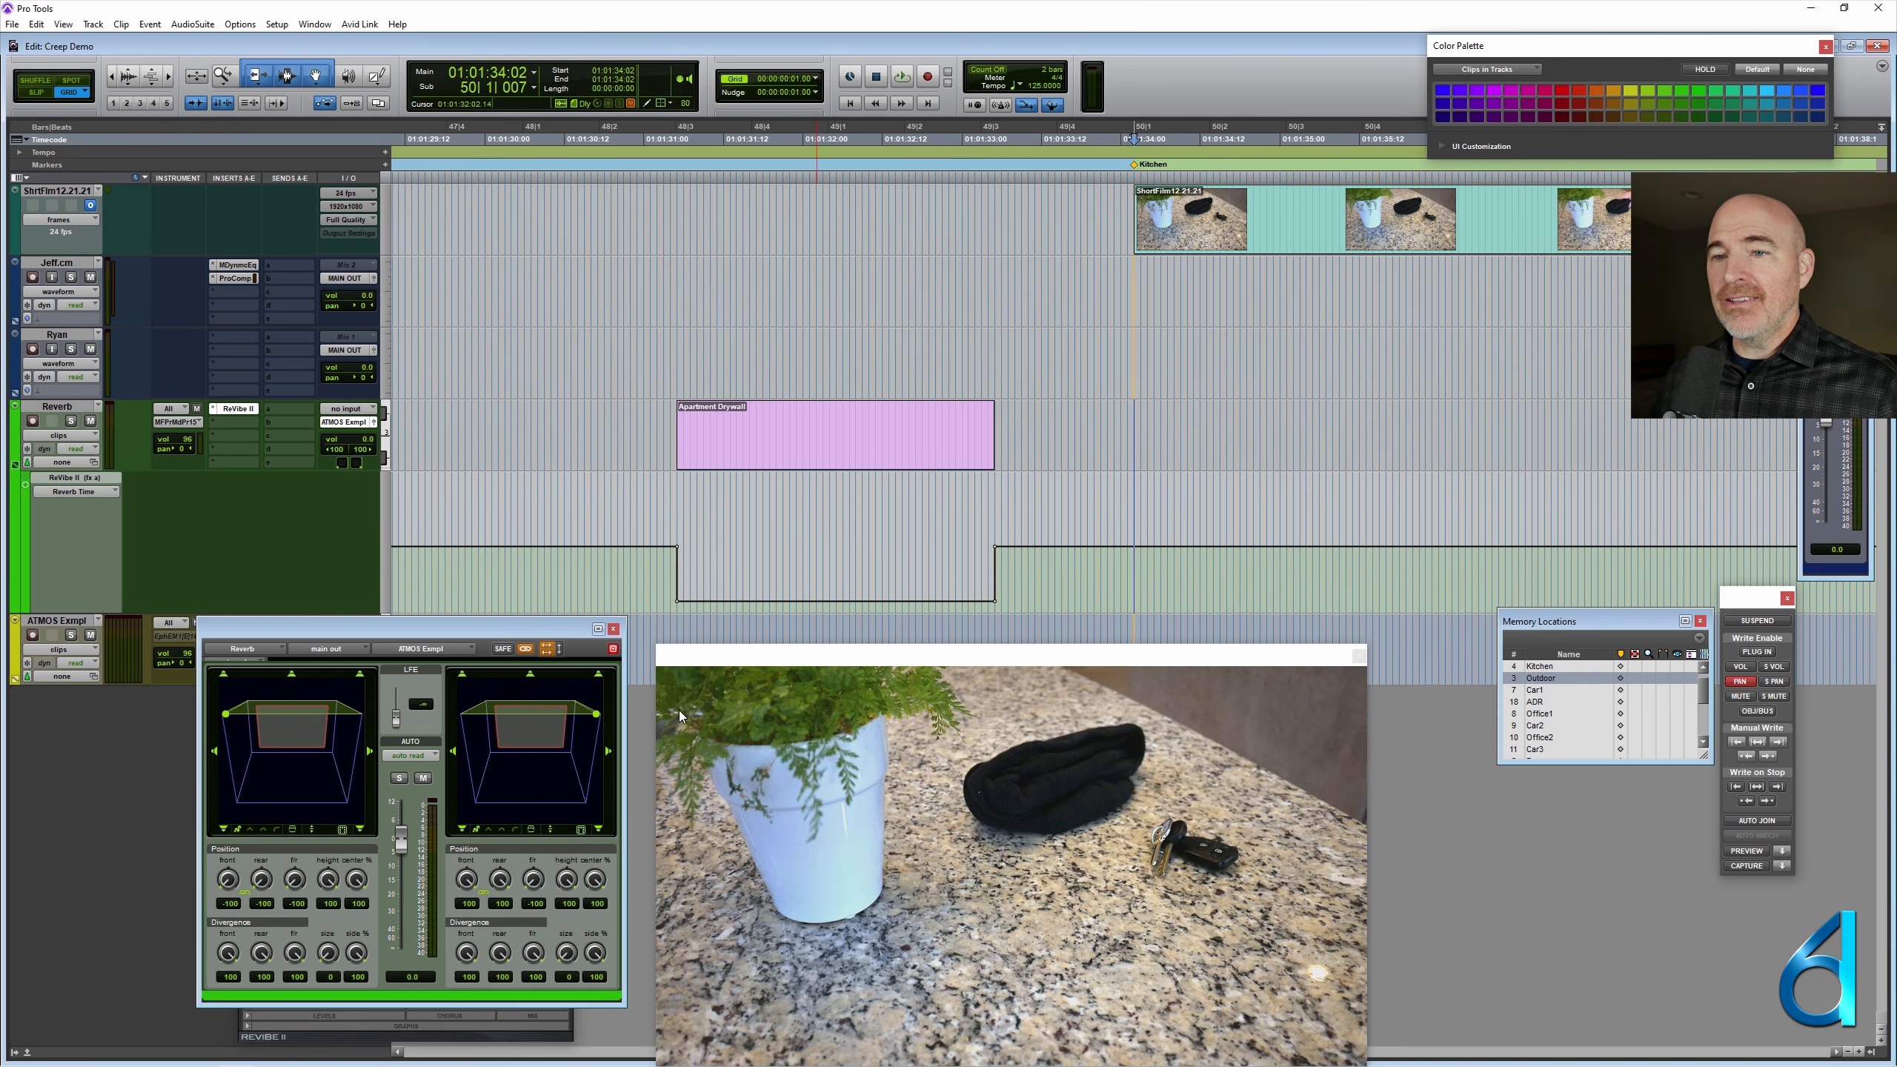
left_click(536, 875, "ctrl+super")
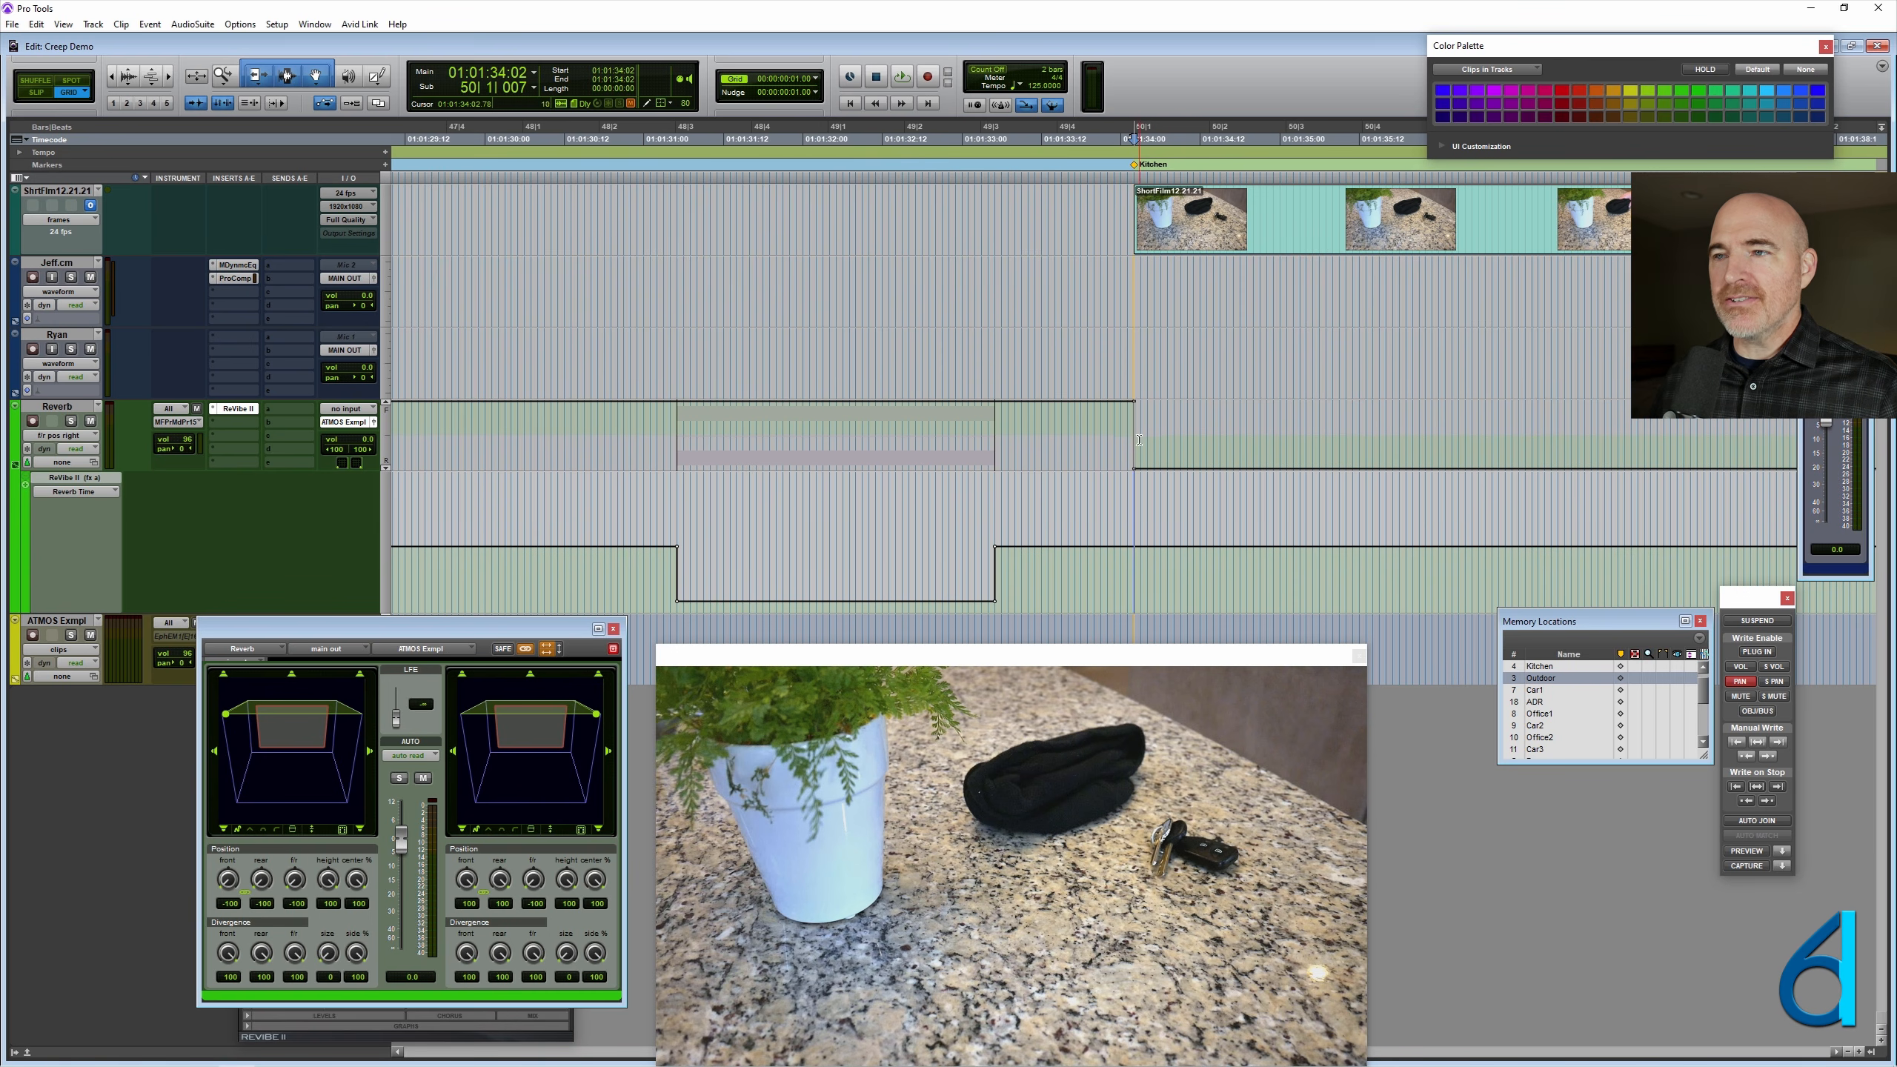
scroll(1299, 413, "right", 5)
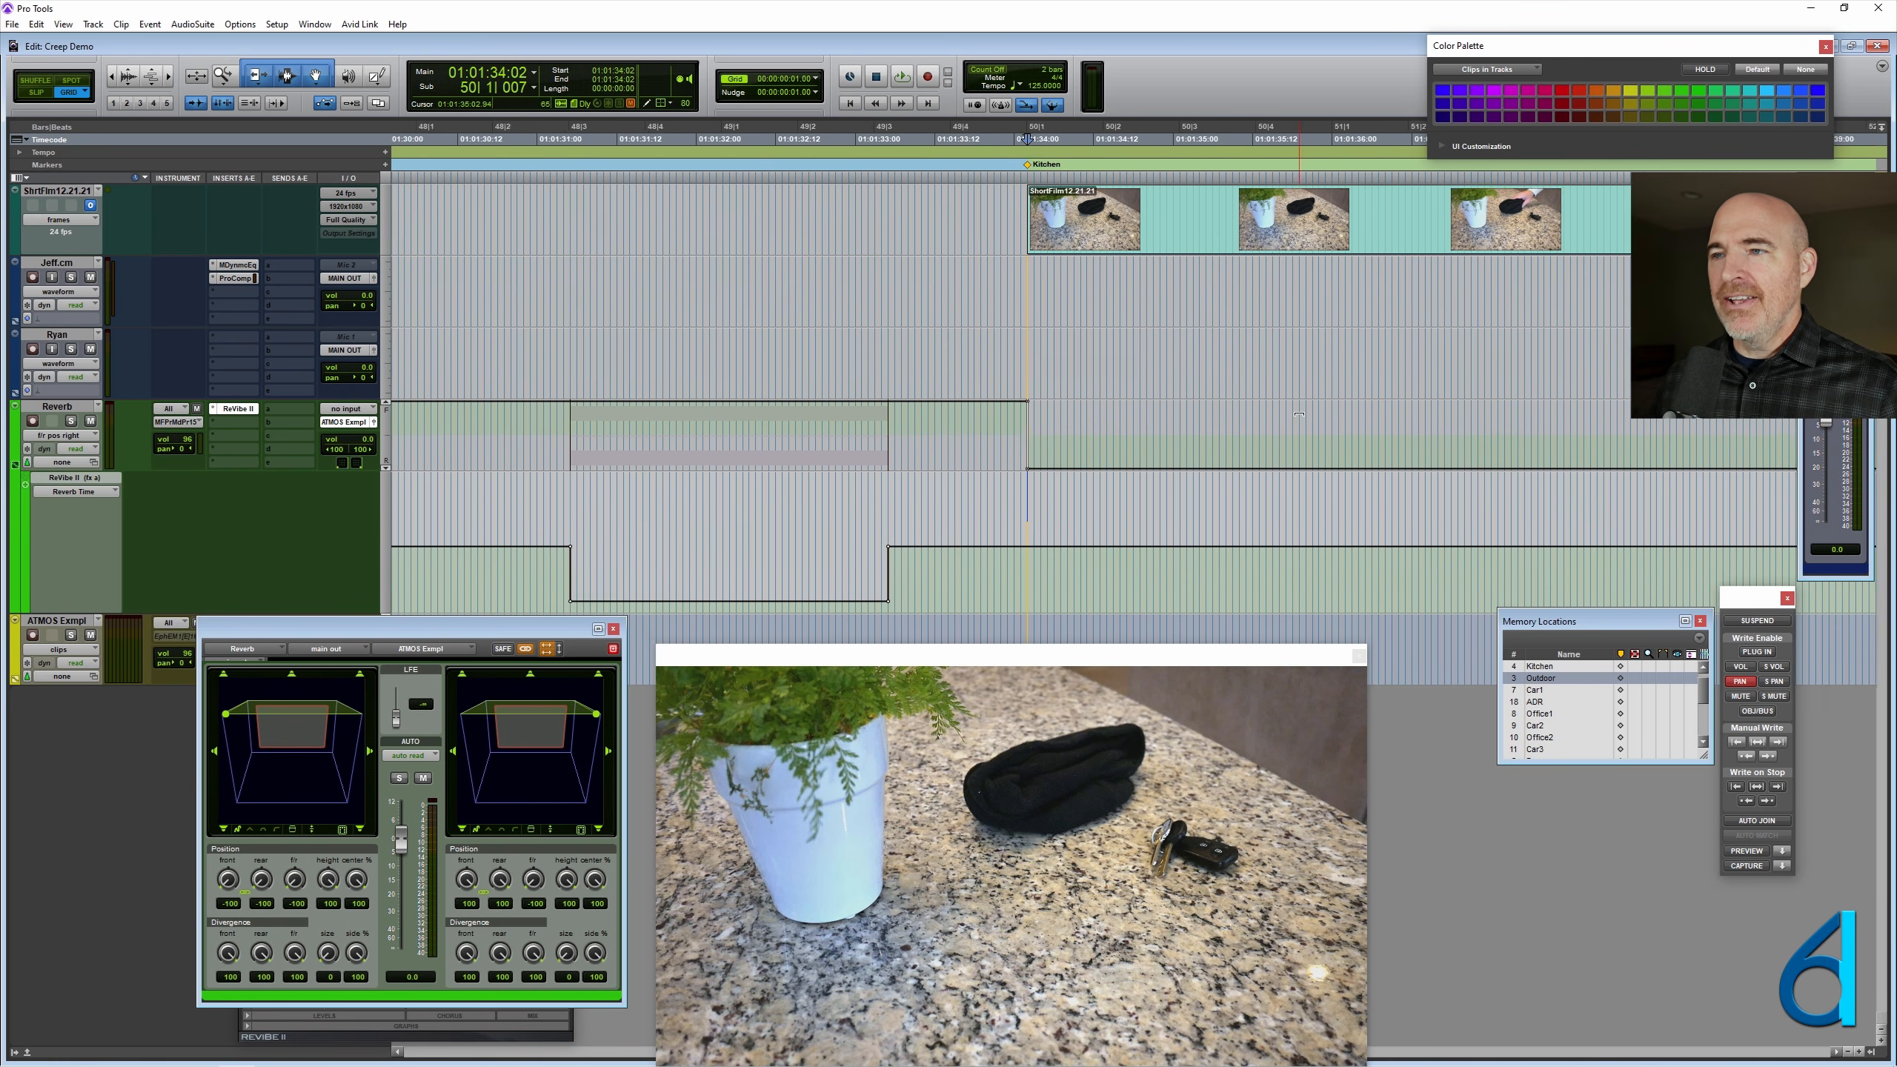
- At the Outdoor marker, move the panner's front/rear position to the front heights and write it as a ramp from the Kitchen marker
scroll(1299, 414, "right", 1)
key("Tab")
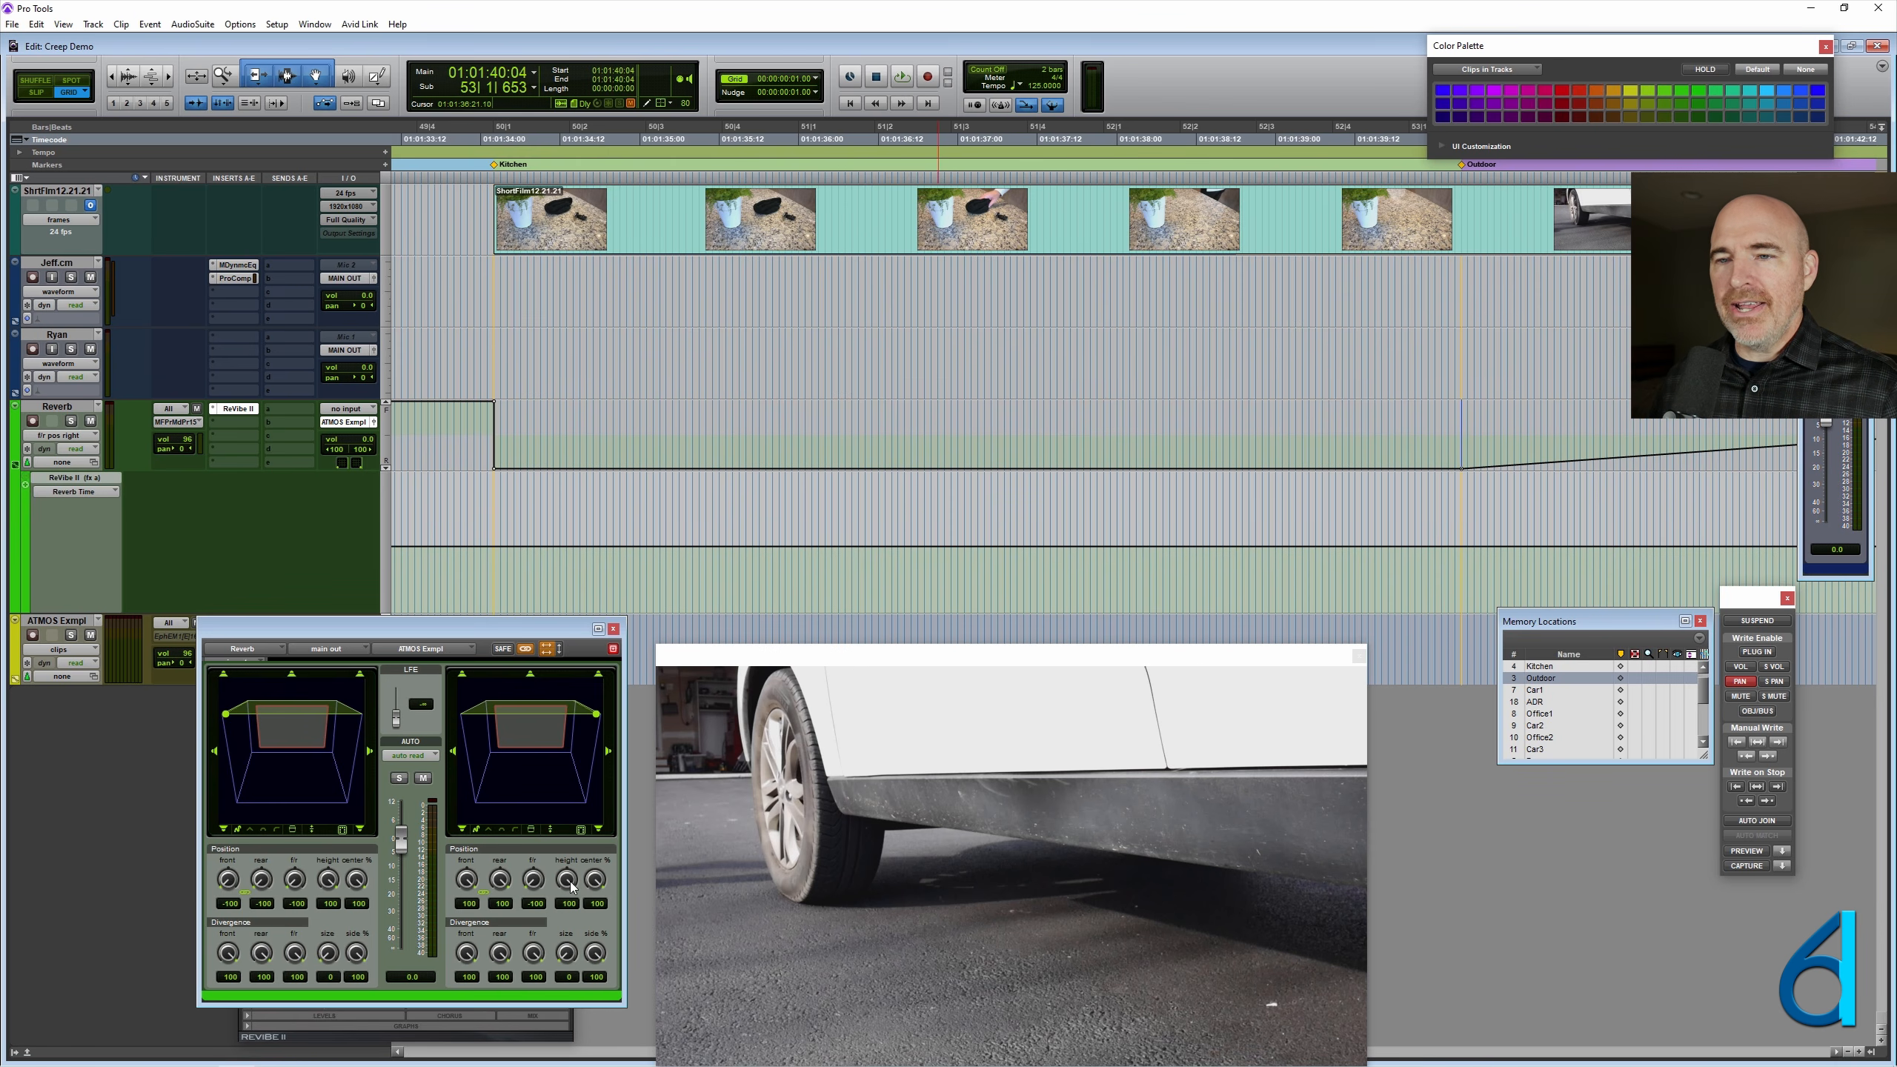
left_click_drag(538, 885, 681, 712)
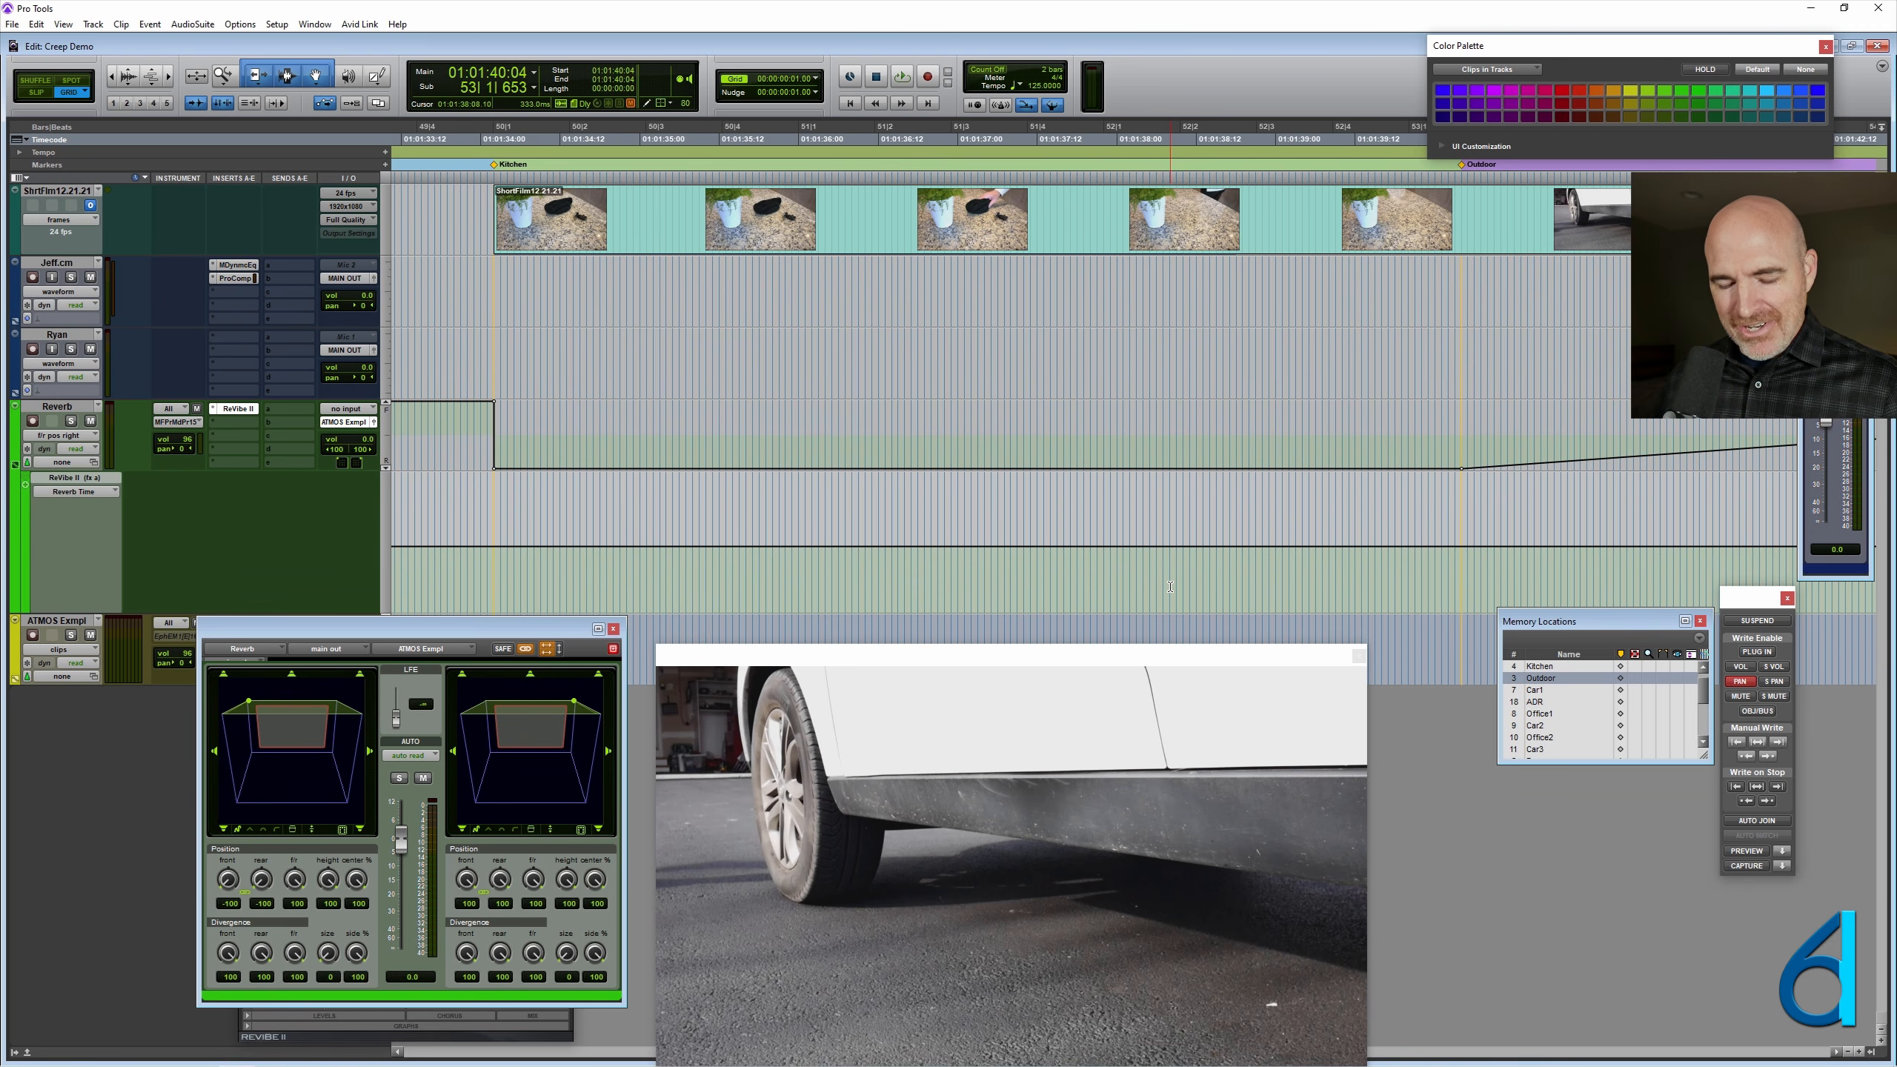
key("ctrl+alt+slash")
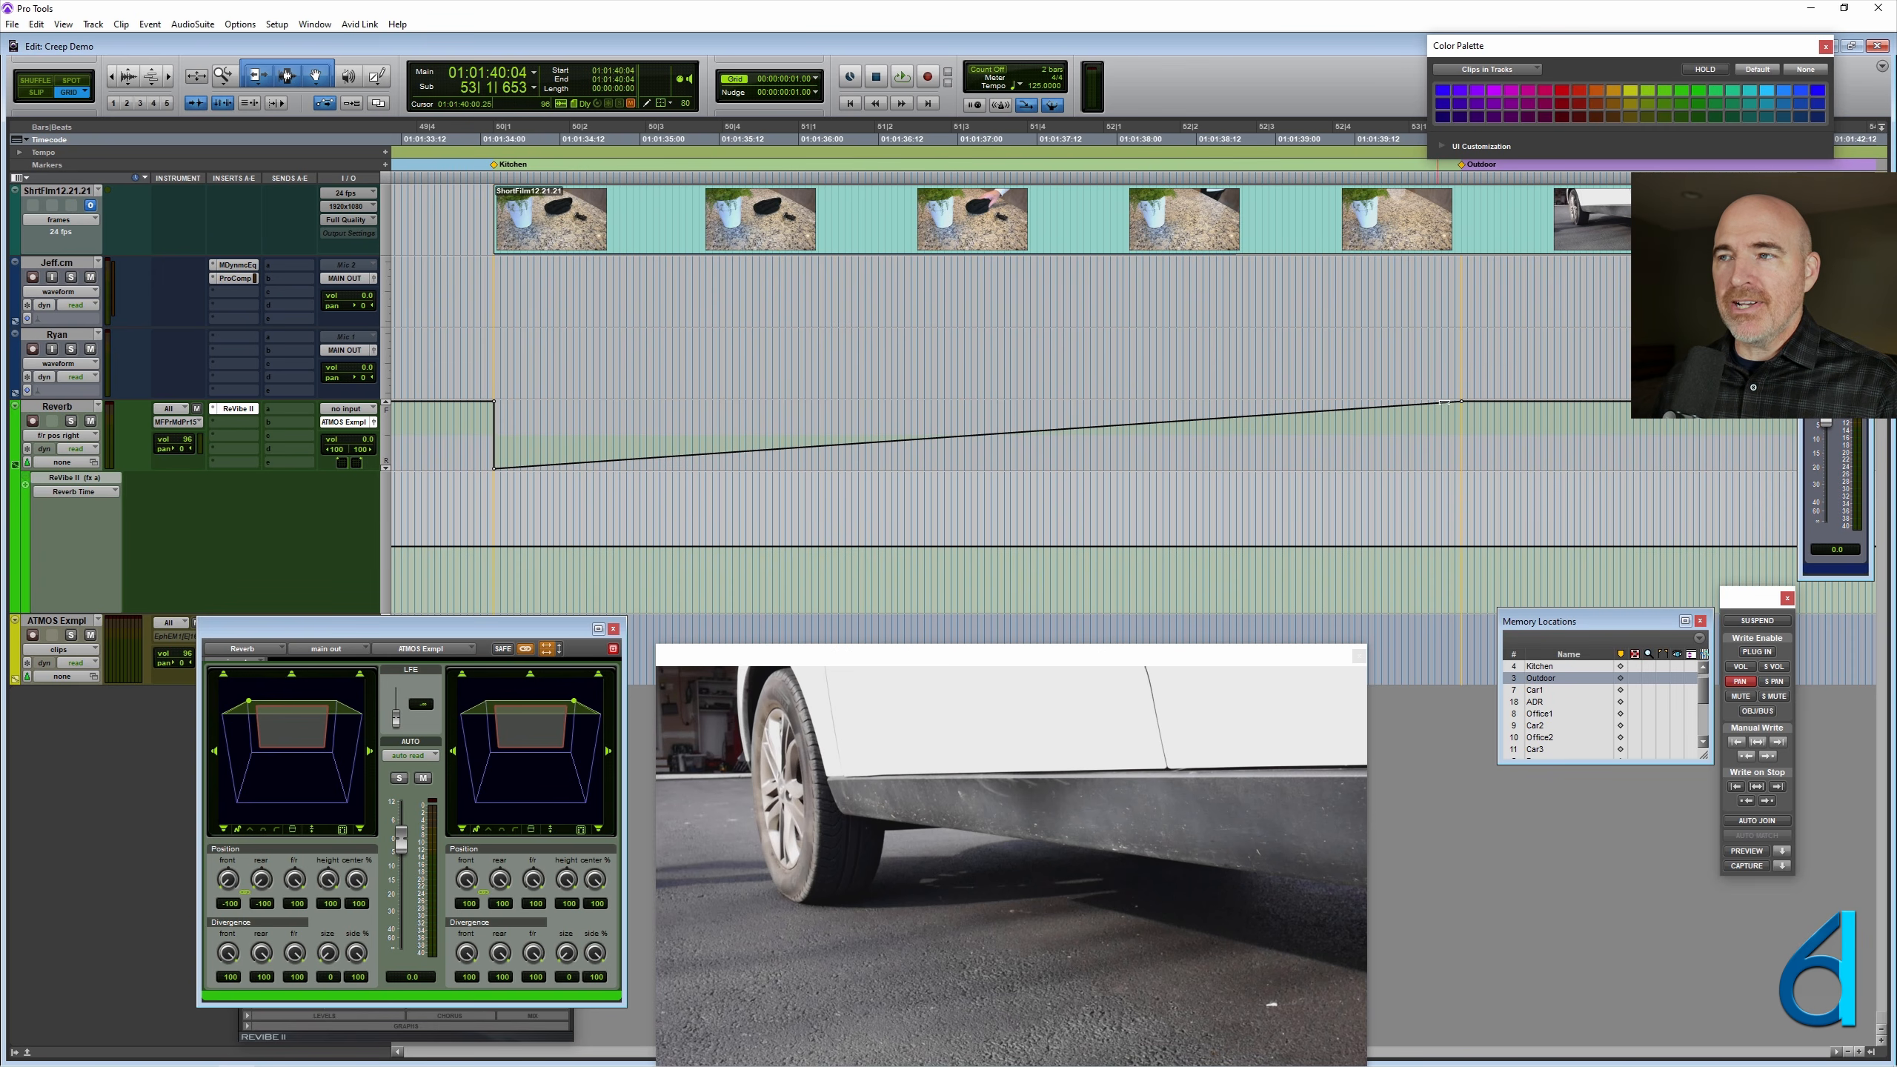
- Return the Reverb track to clips view and create a blank MIDI clip from the Kitchen marker to the Outdoor marker
left_click(62, 408, "ctrl+super")
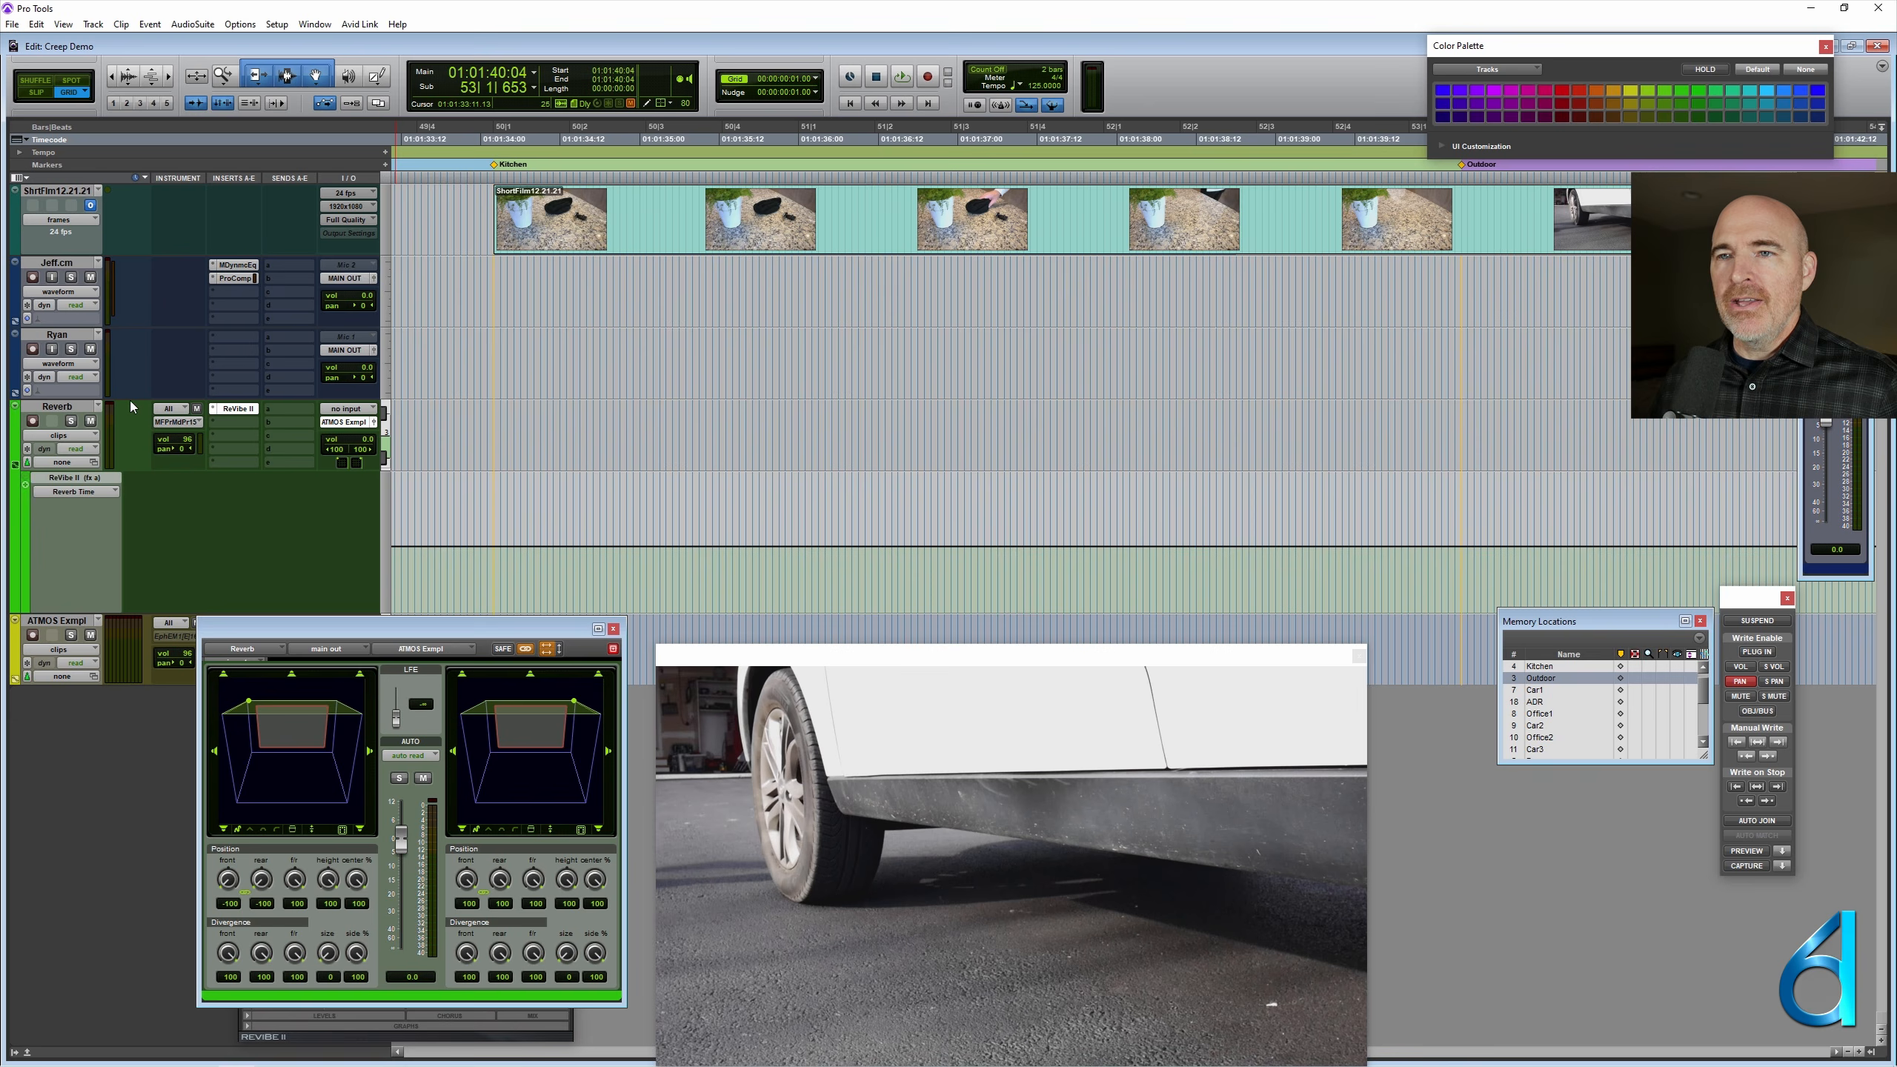
mouse_move(493, 426)
left_mouse_down()
mouse_move(1487, 459)
mouse_move(1461, 472)
left_mouse_up()
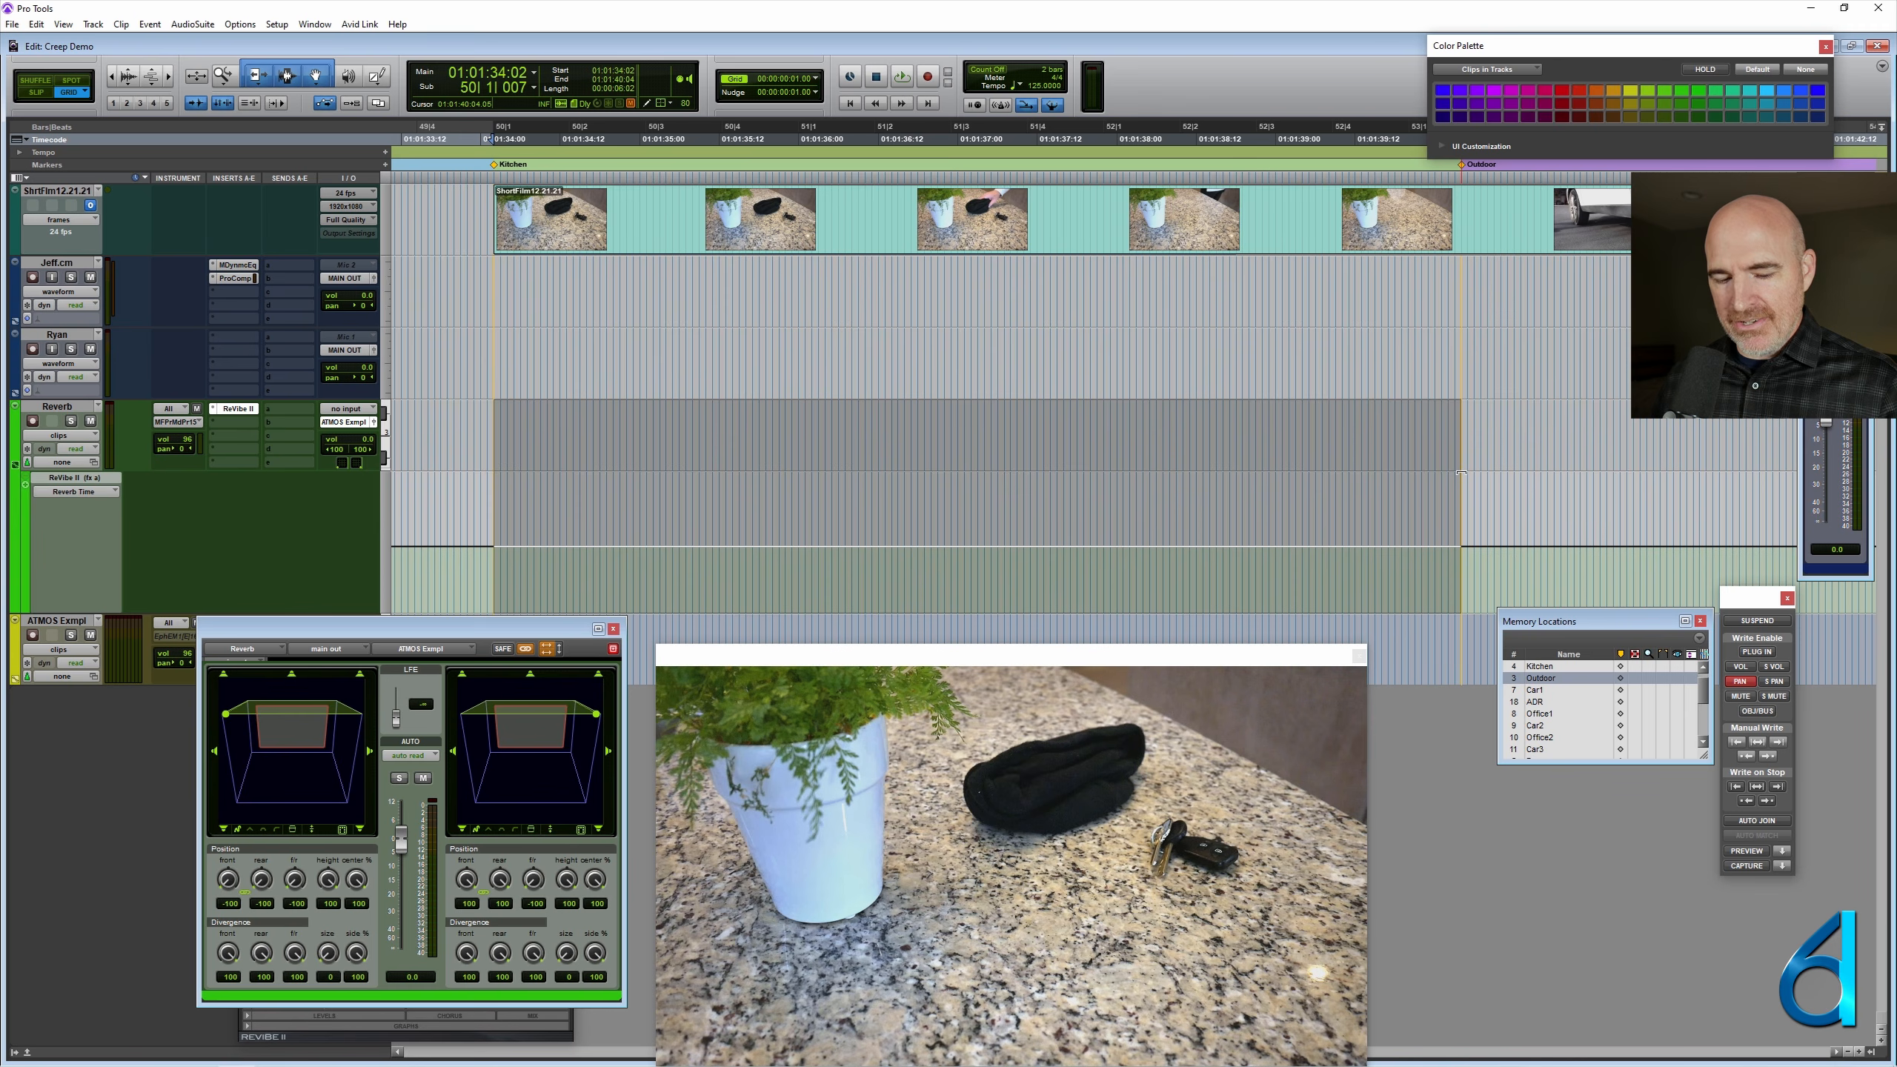
key("alt+shift+3")
- Rename the new MIDI clip in the Kitchen scene as Reverb Height Rear to Front
right_click(904, 438)
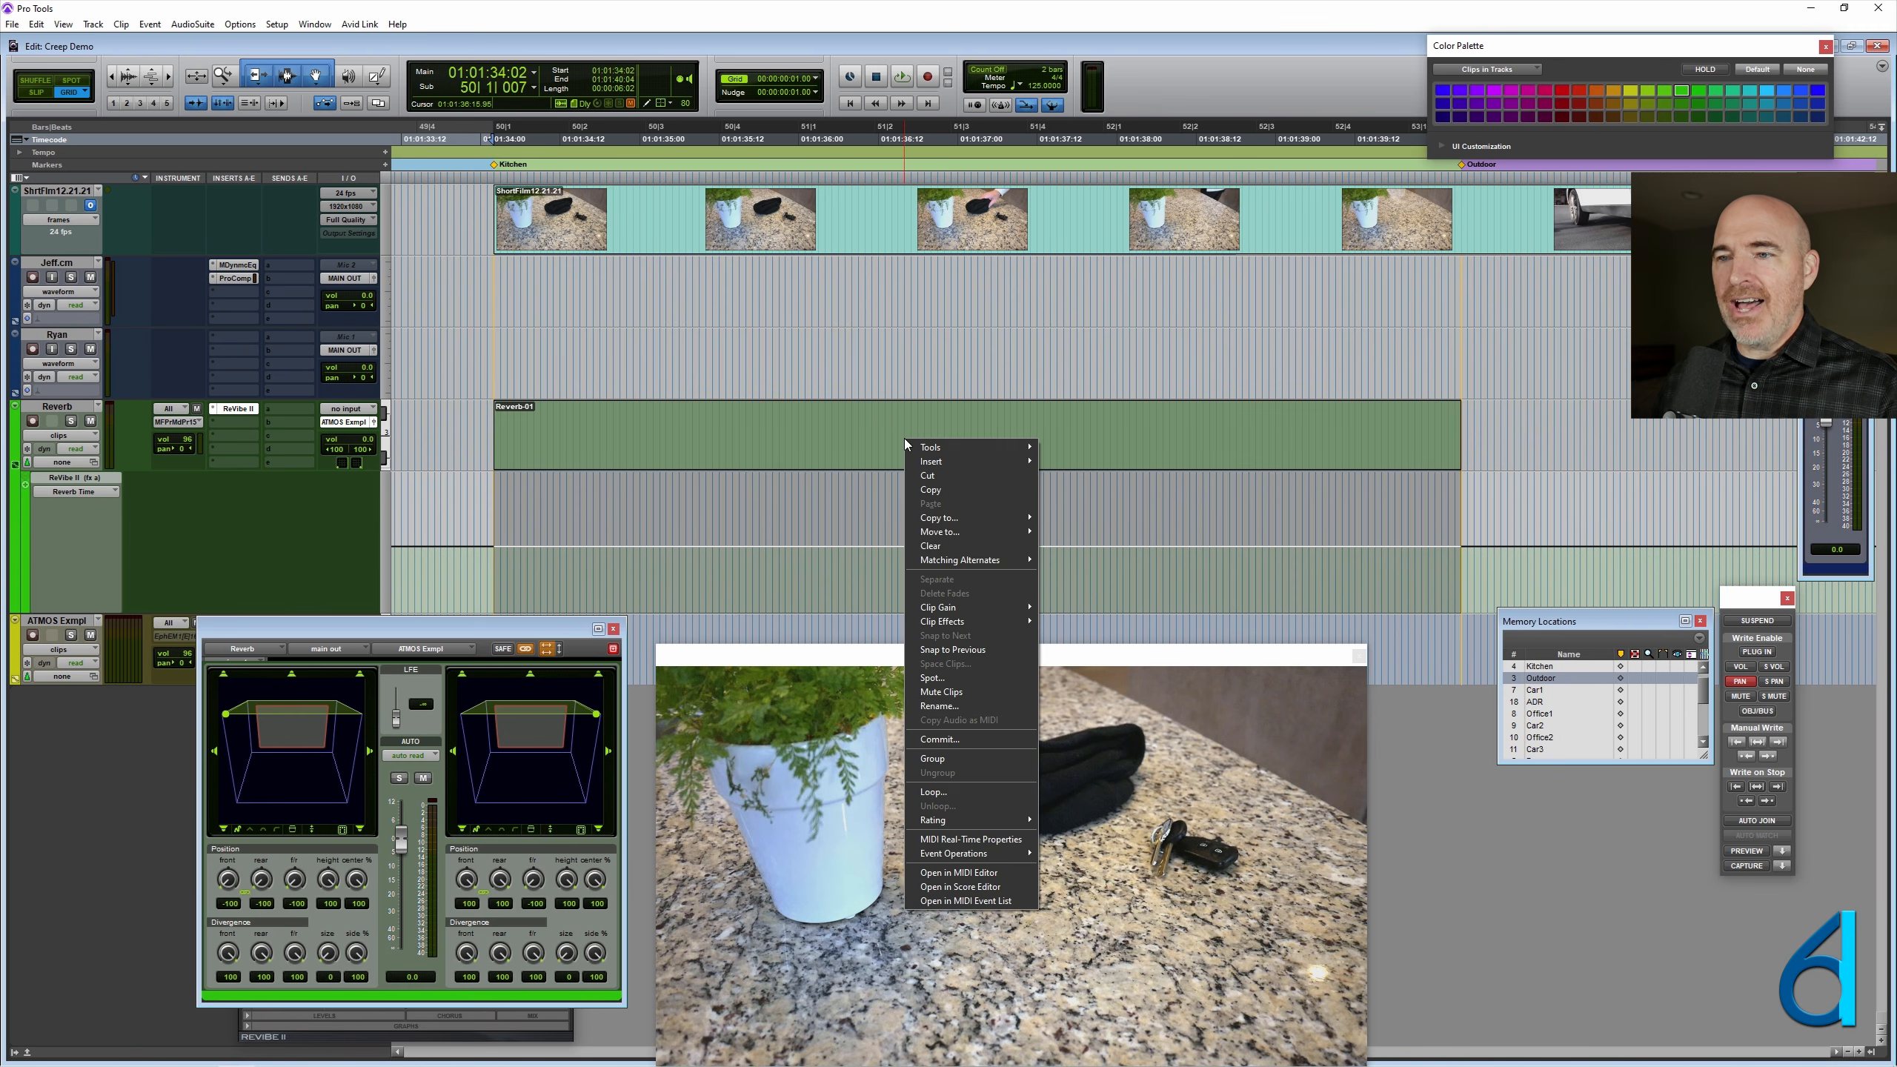
left_click(963, 704)
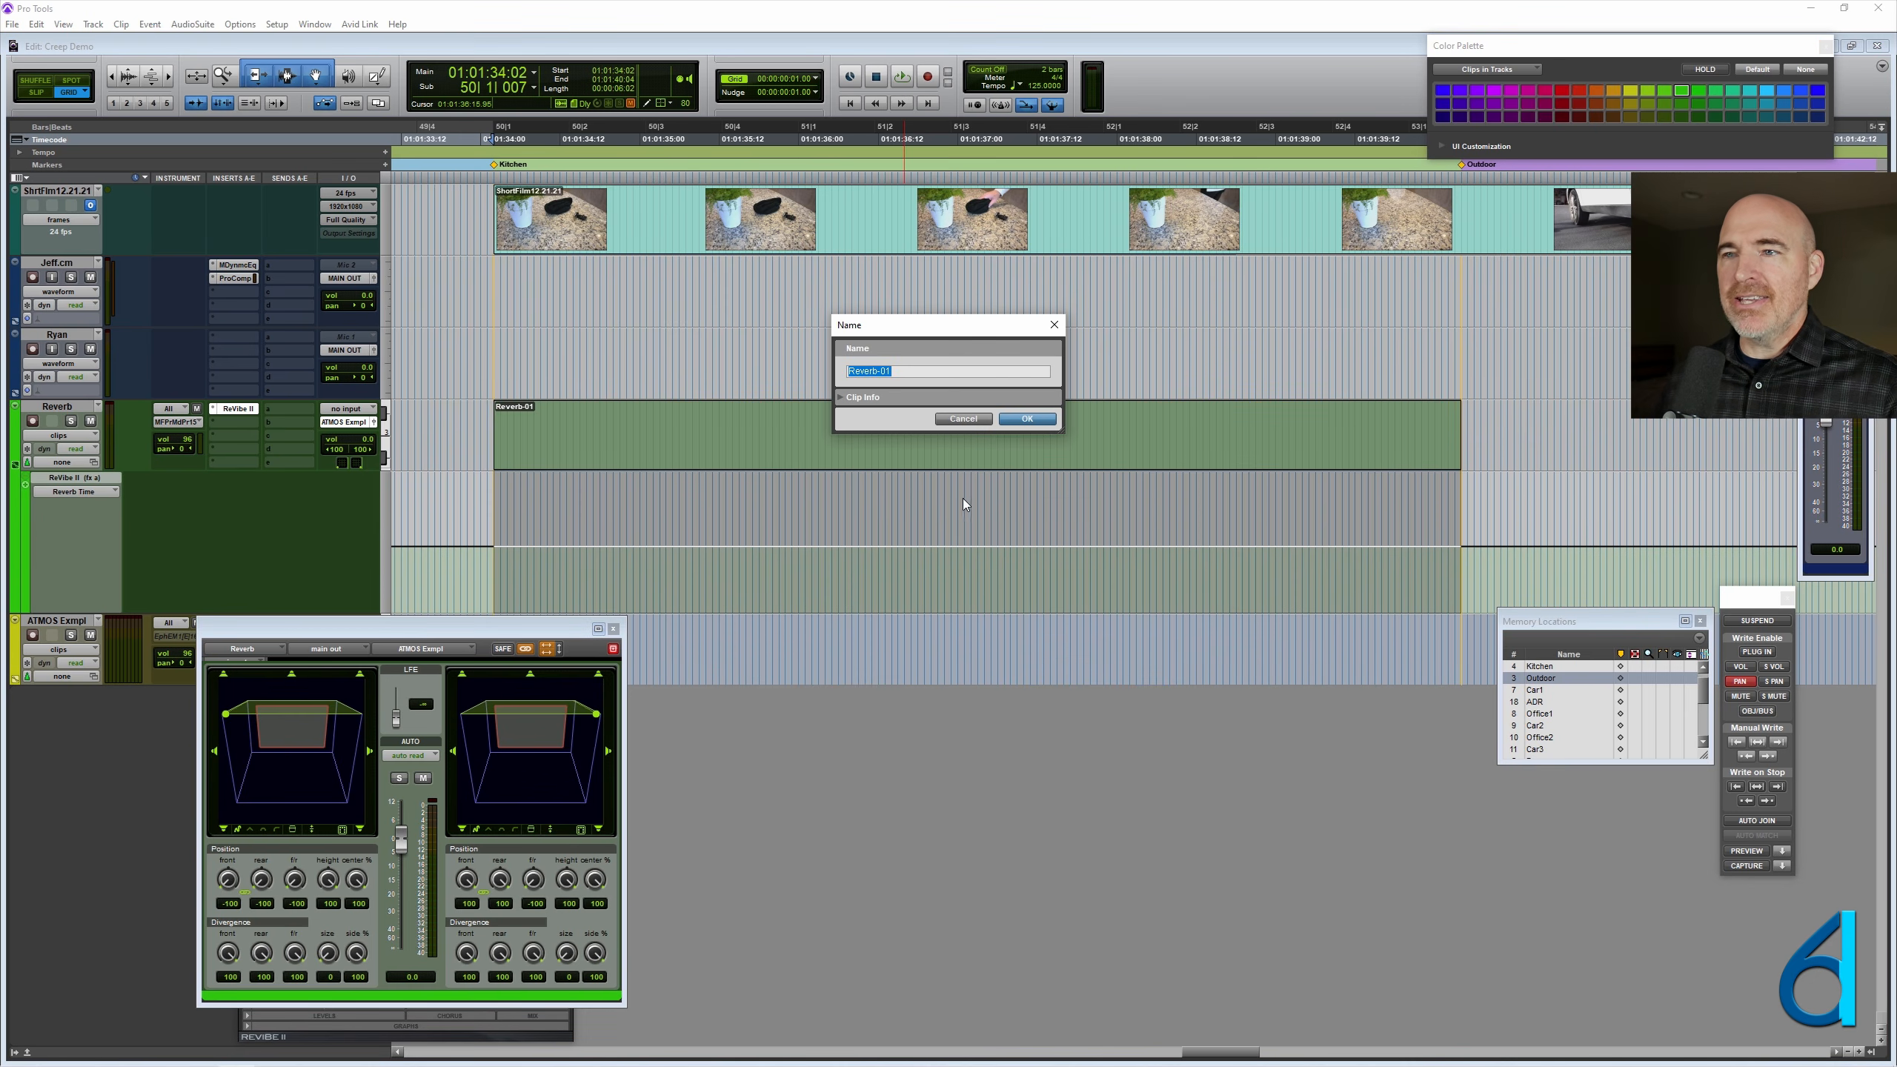
type("Rev")
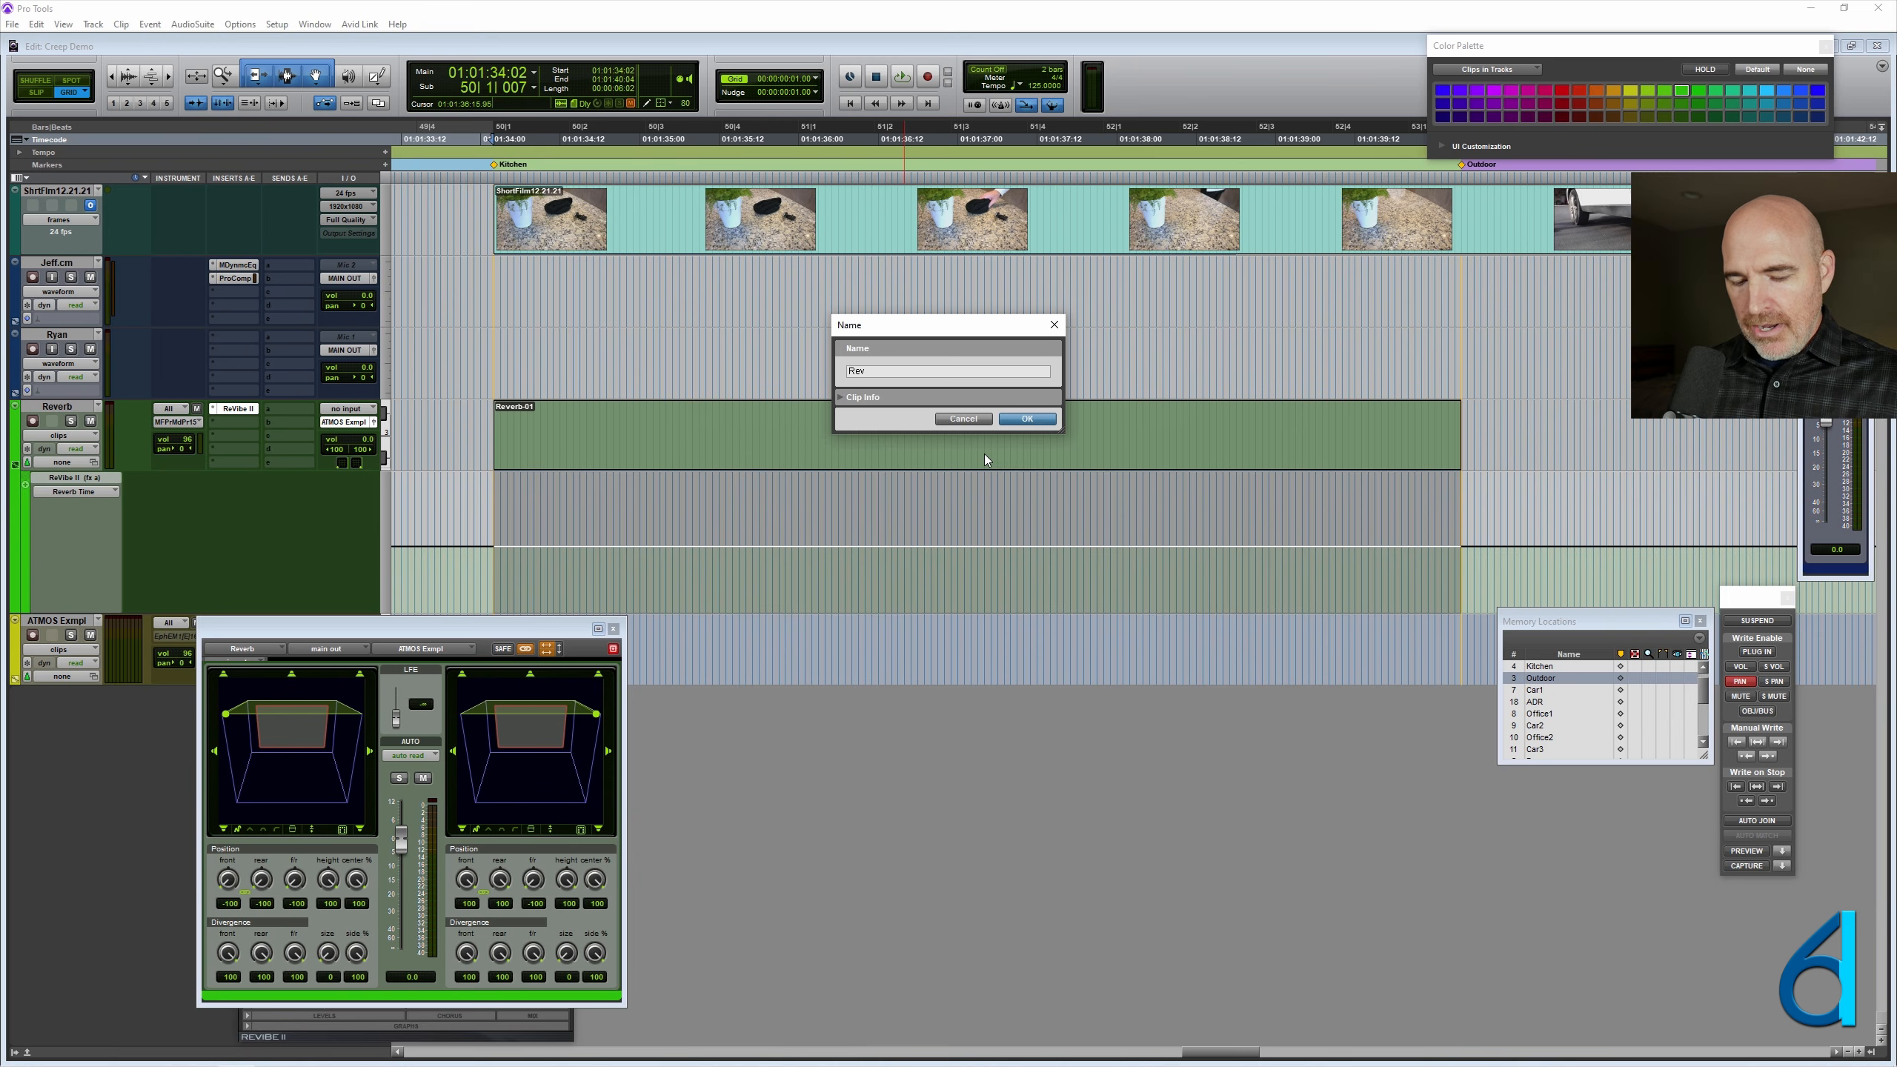
type("erb Rear to Front")
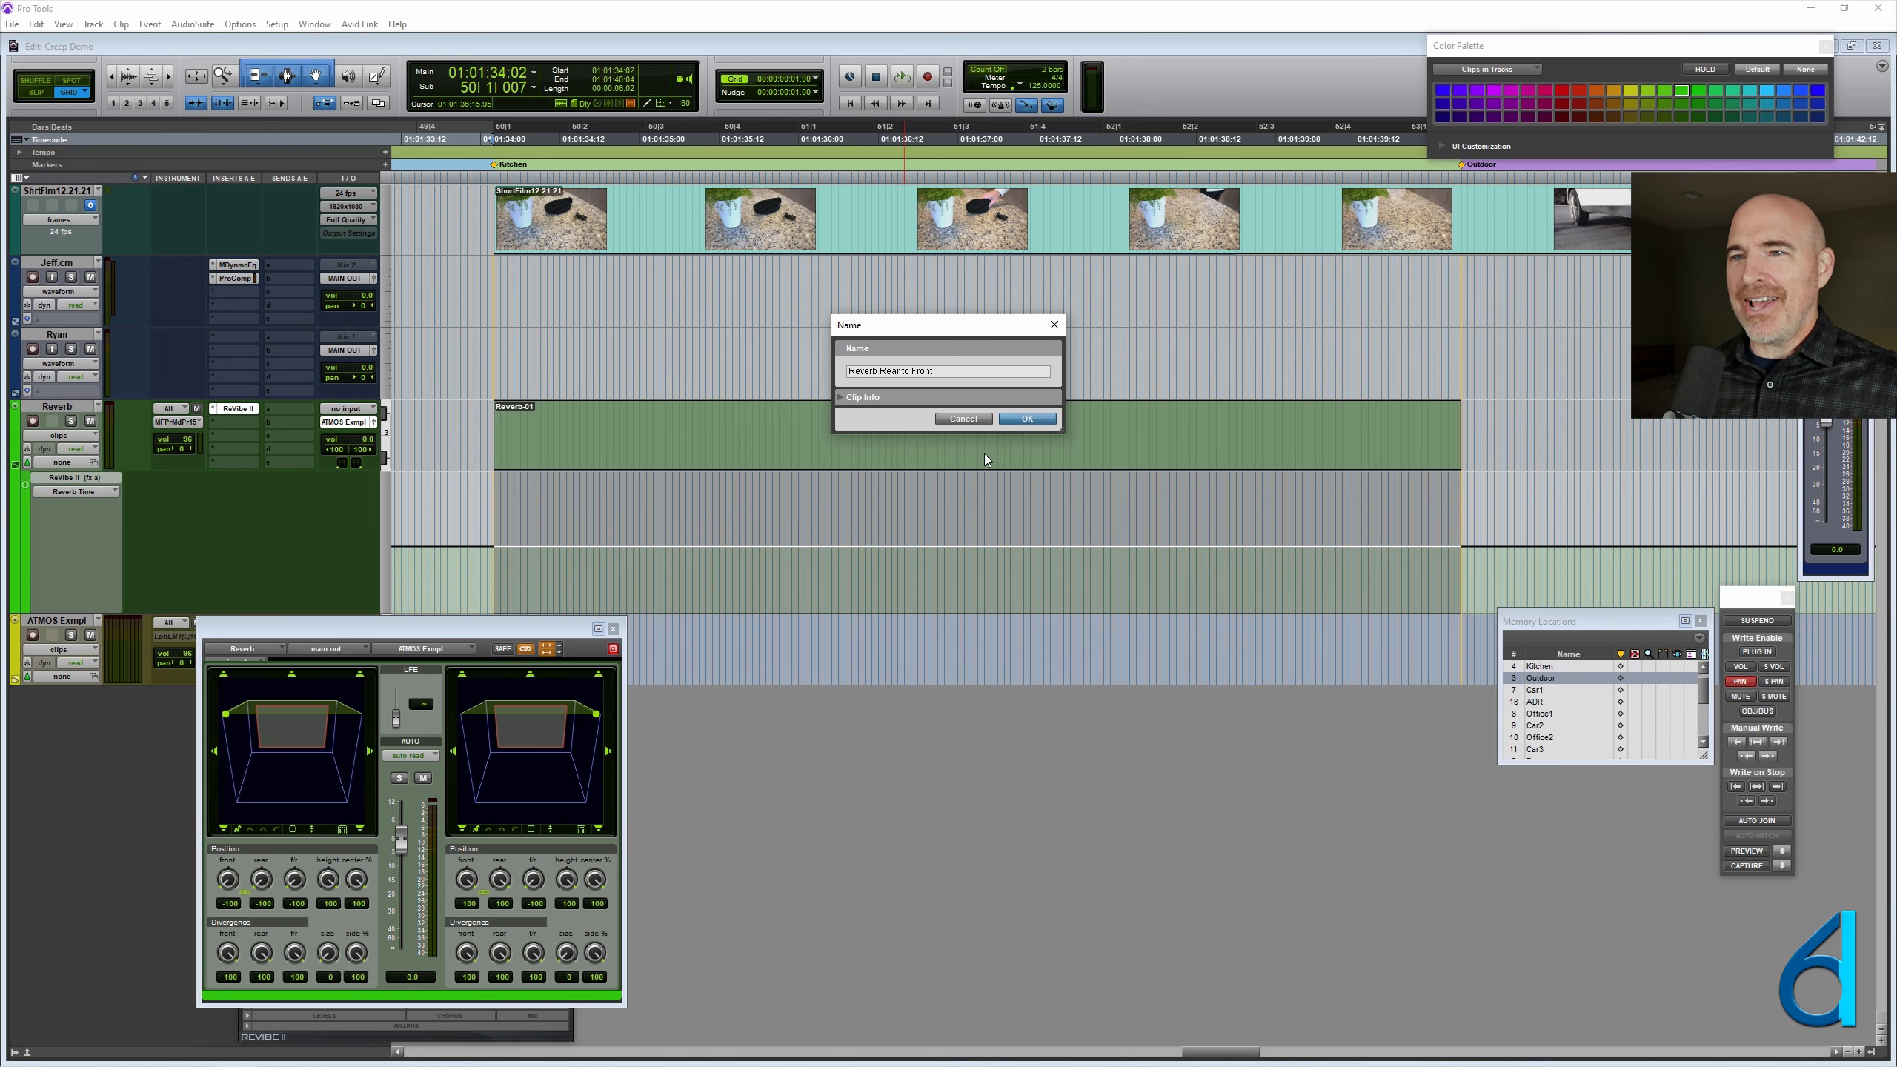
key("ctrl+Left")
key("ctrl+Left")
key("ctrl+Left")
type("Height")
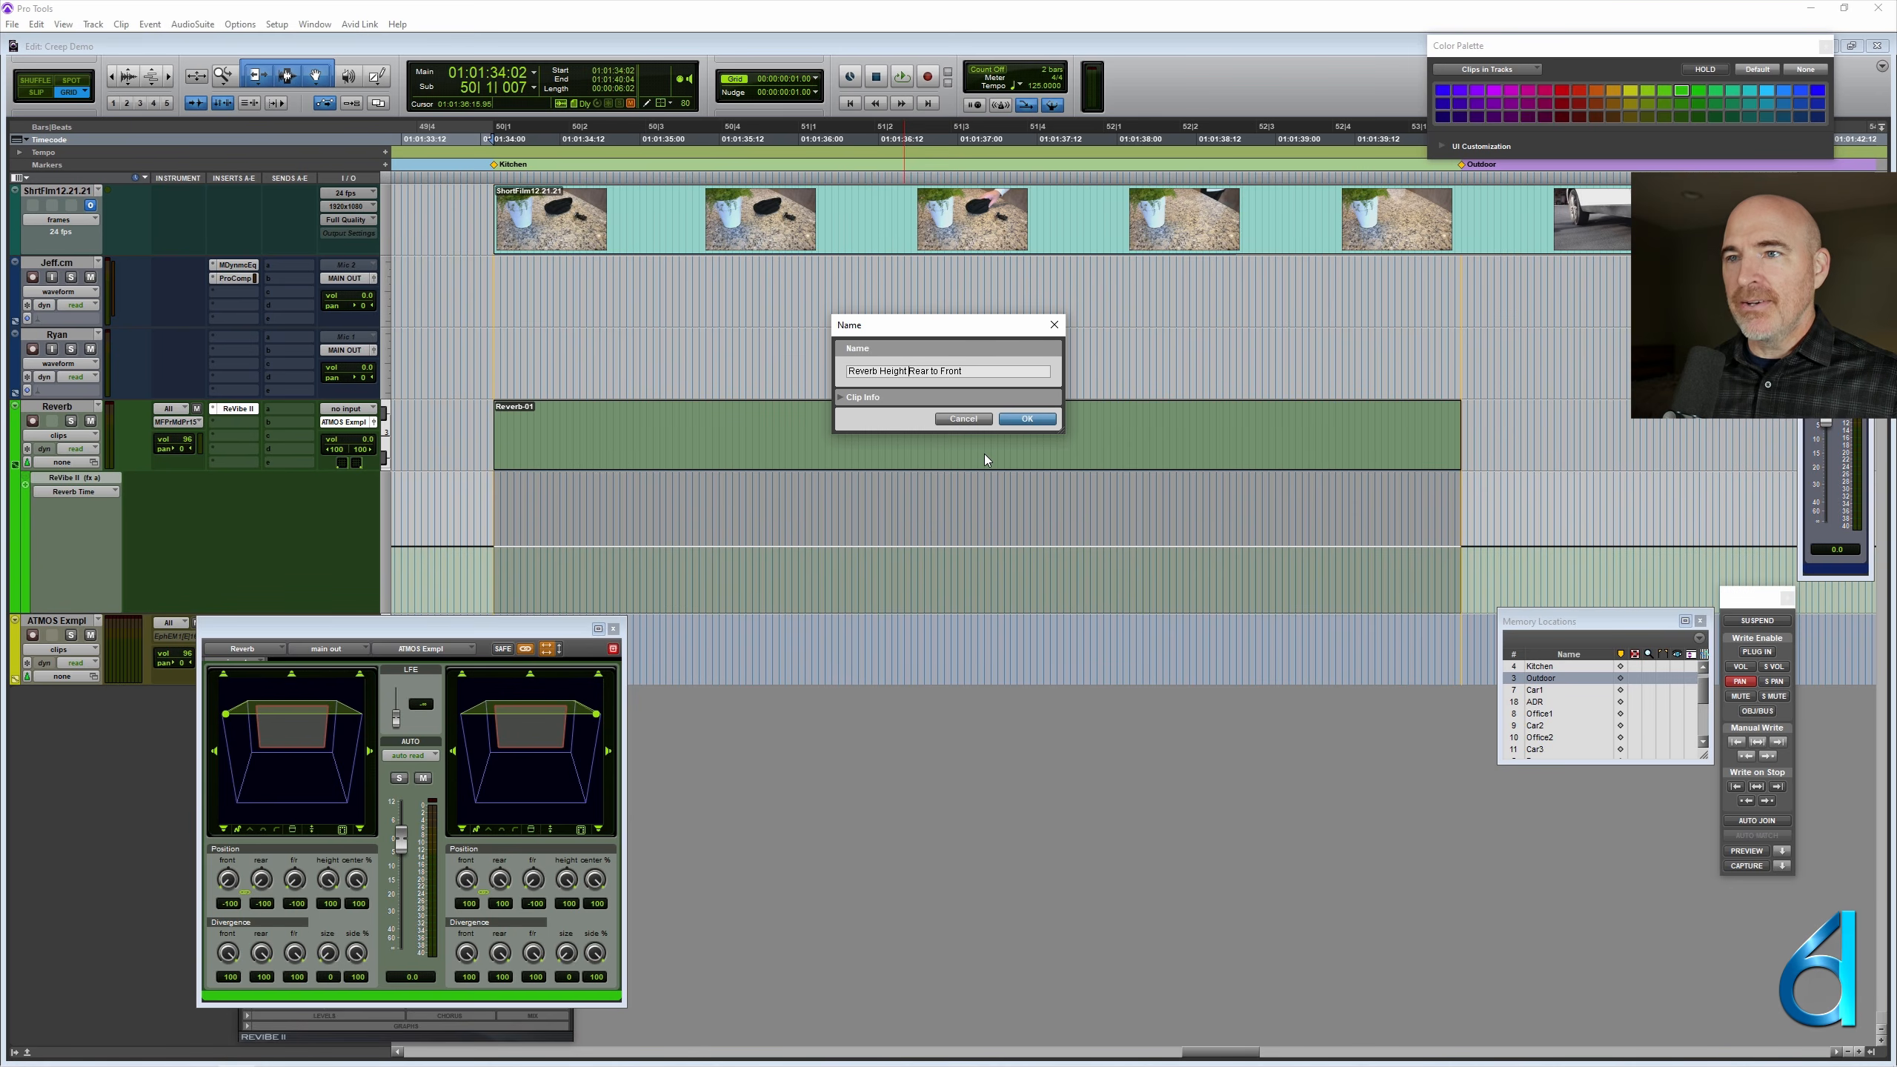
key("Return")
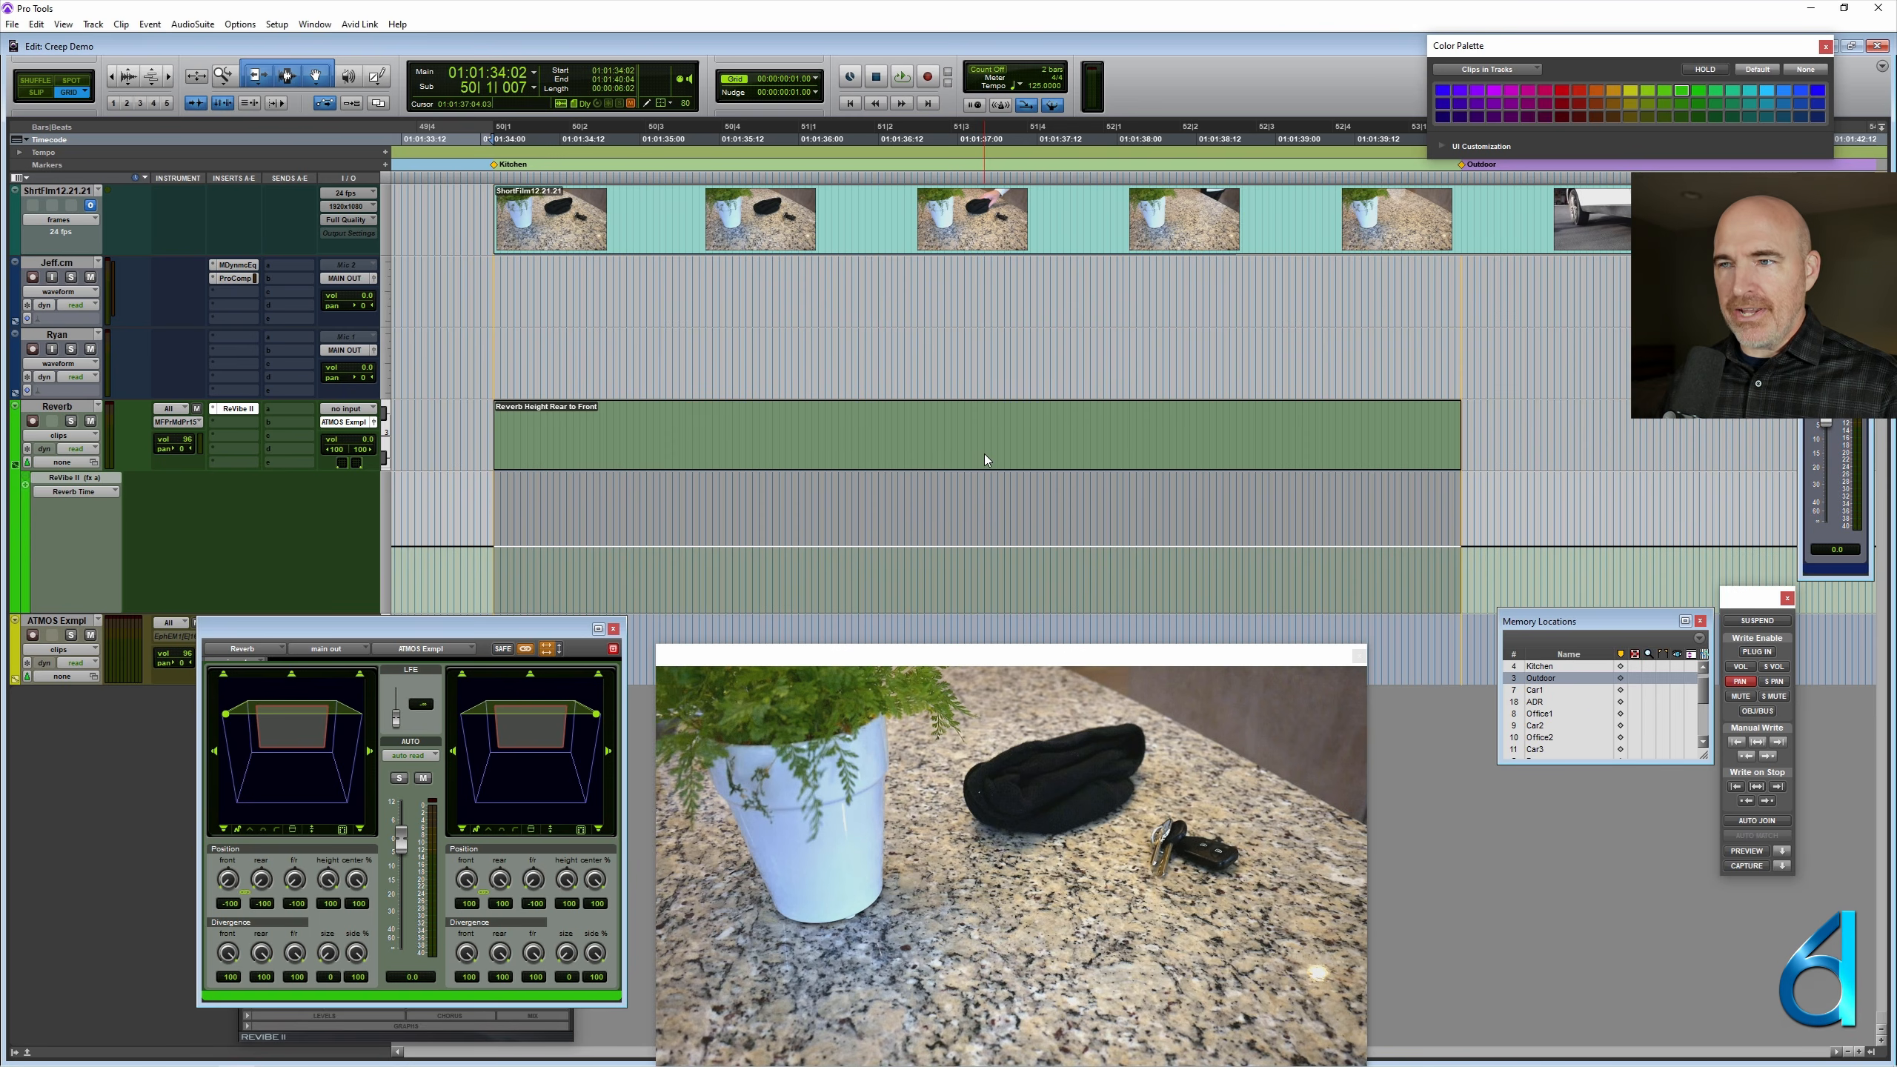
- Select the Reverb Height Rear to Front clip and play it back to check the panner's movement
key("ctrl+bracketleft")
left_click(1034, 432)
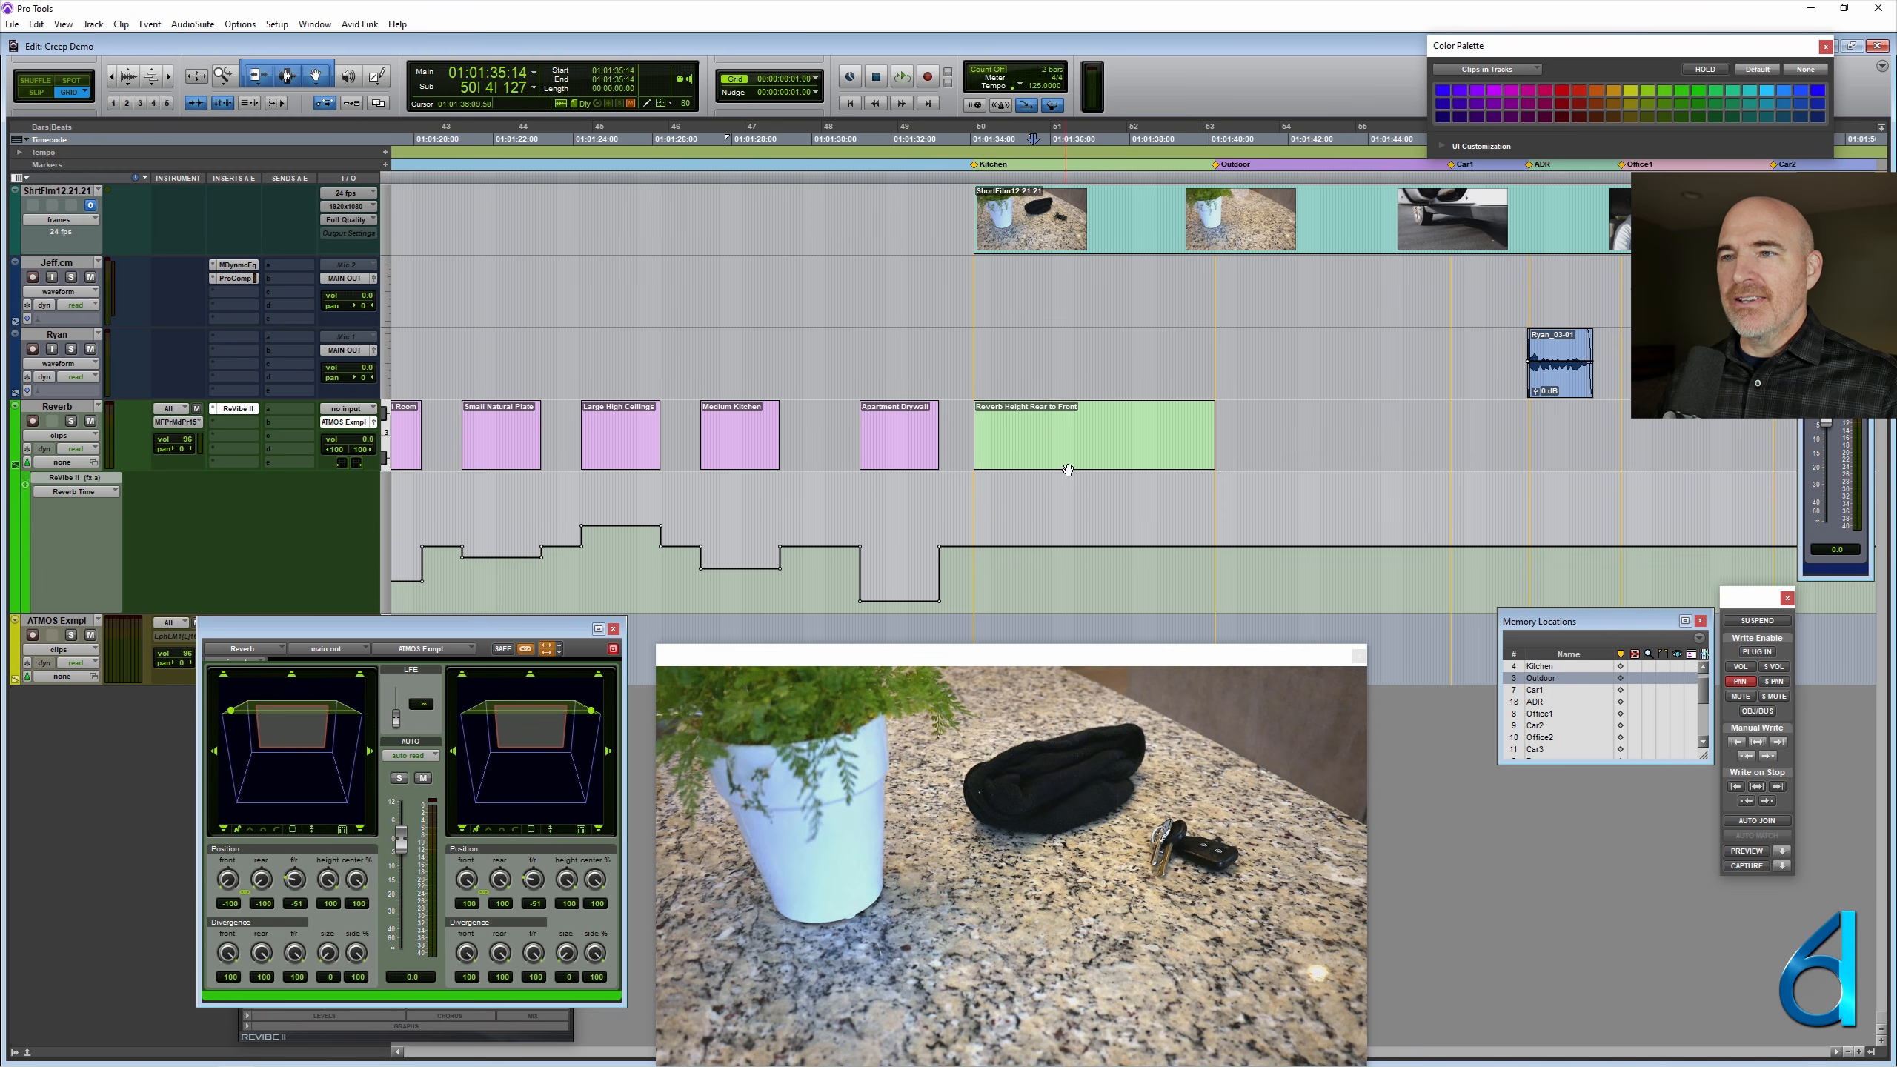
left_click(1099, 465)
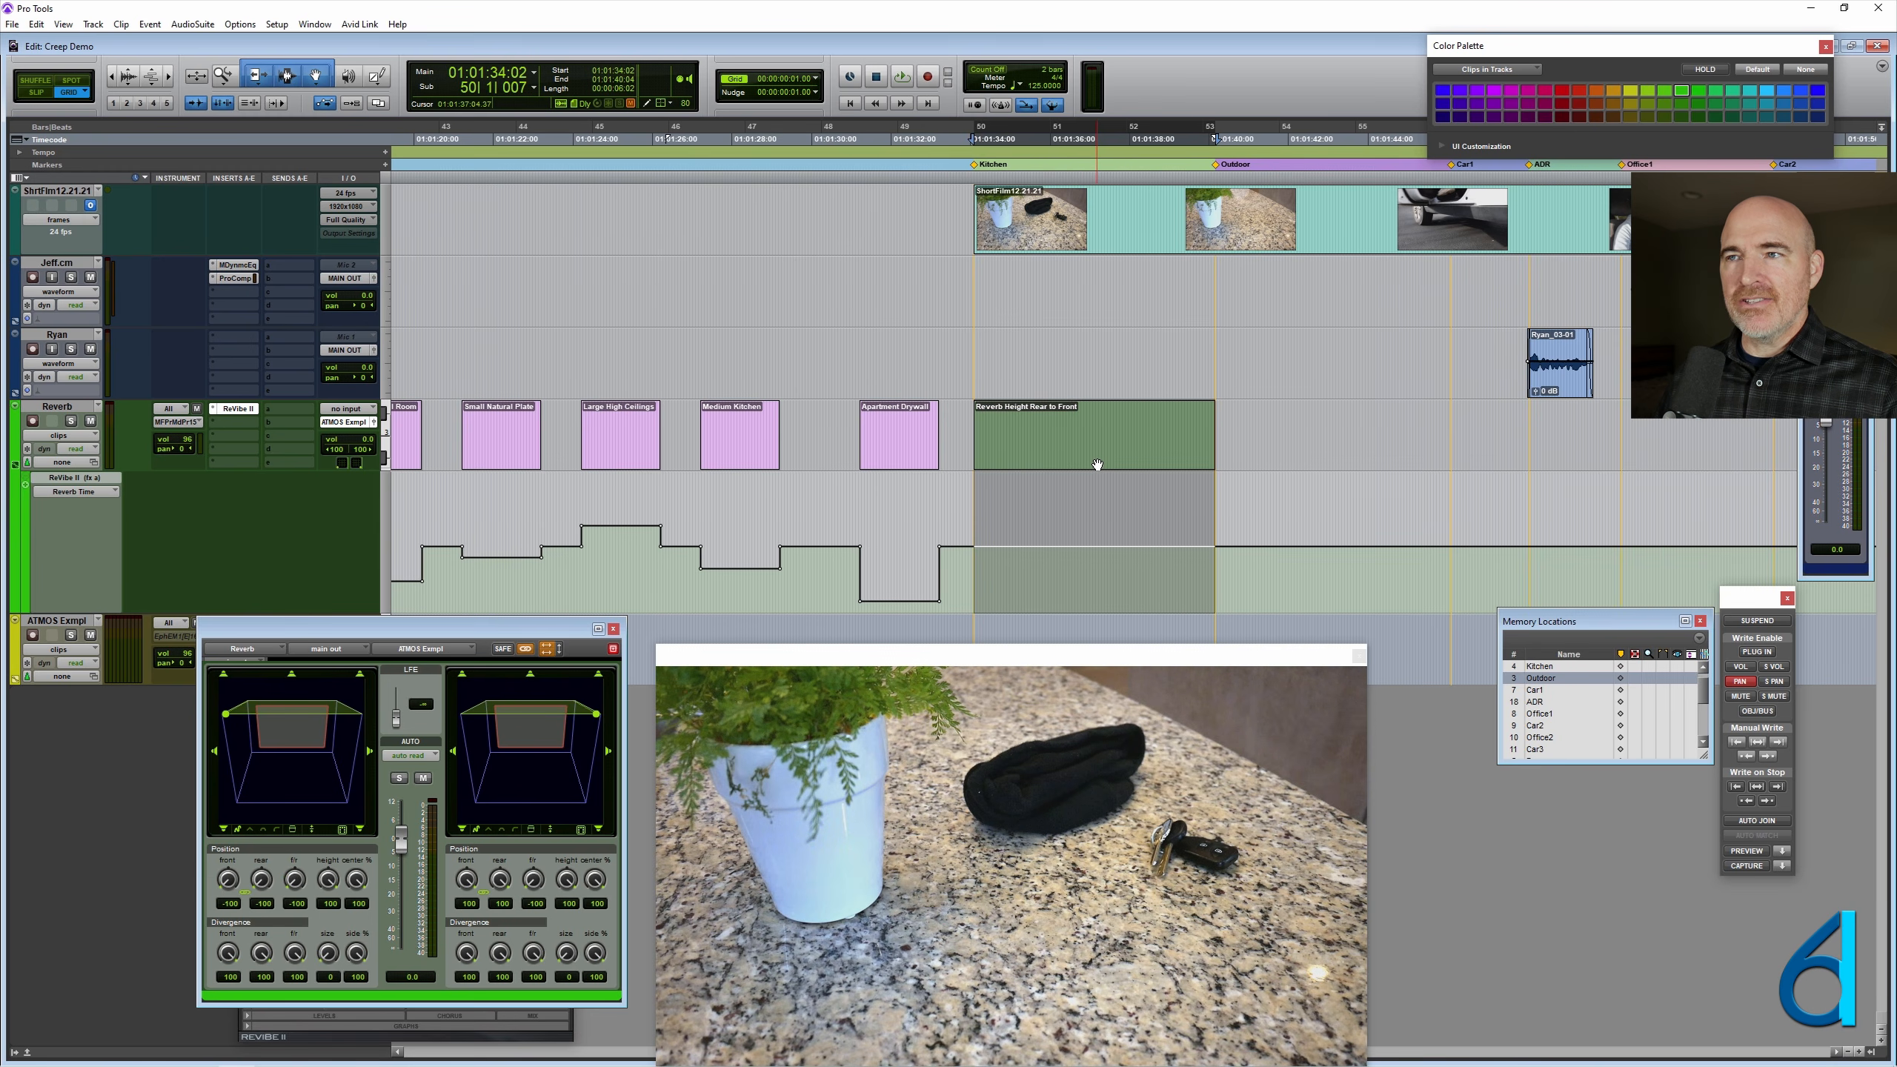
key("space")
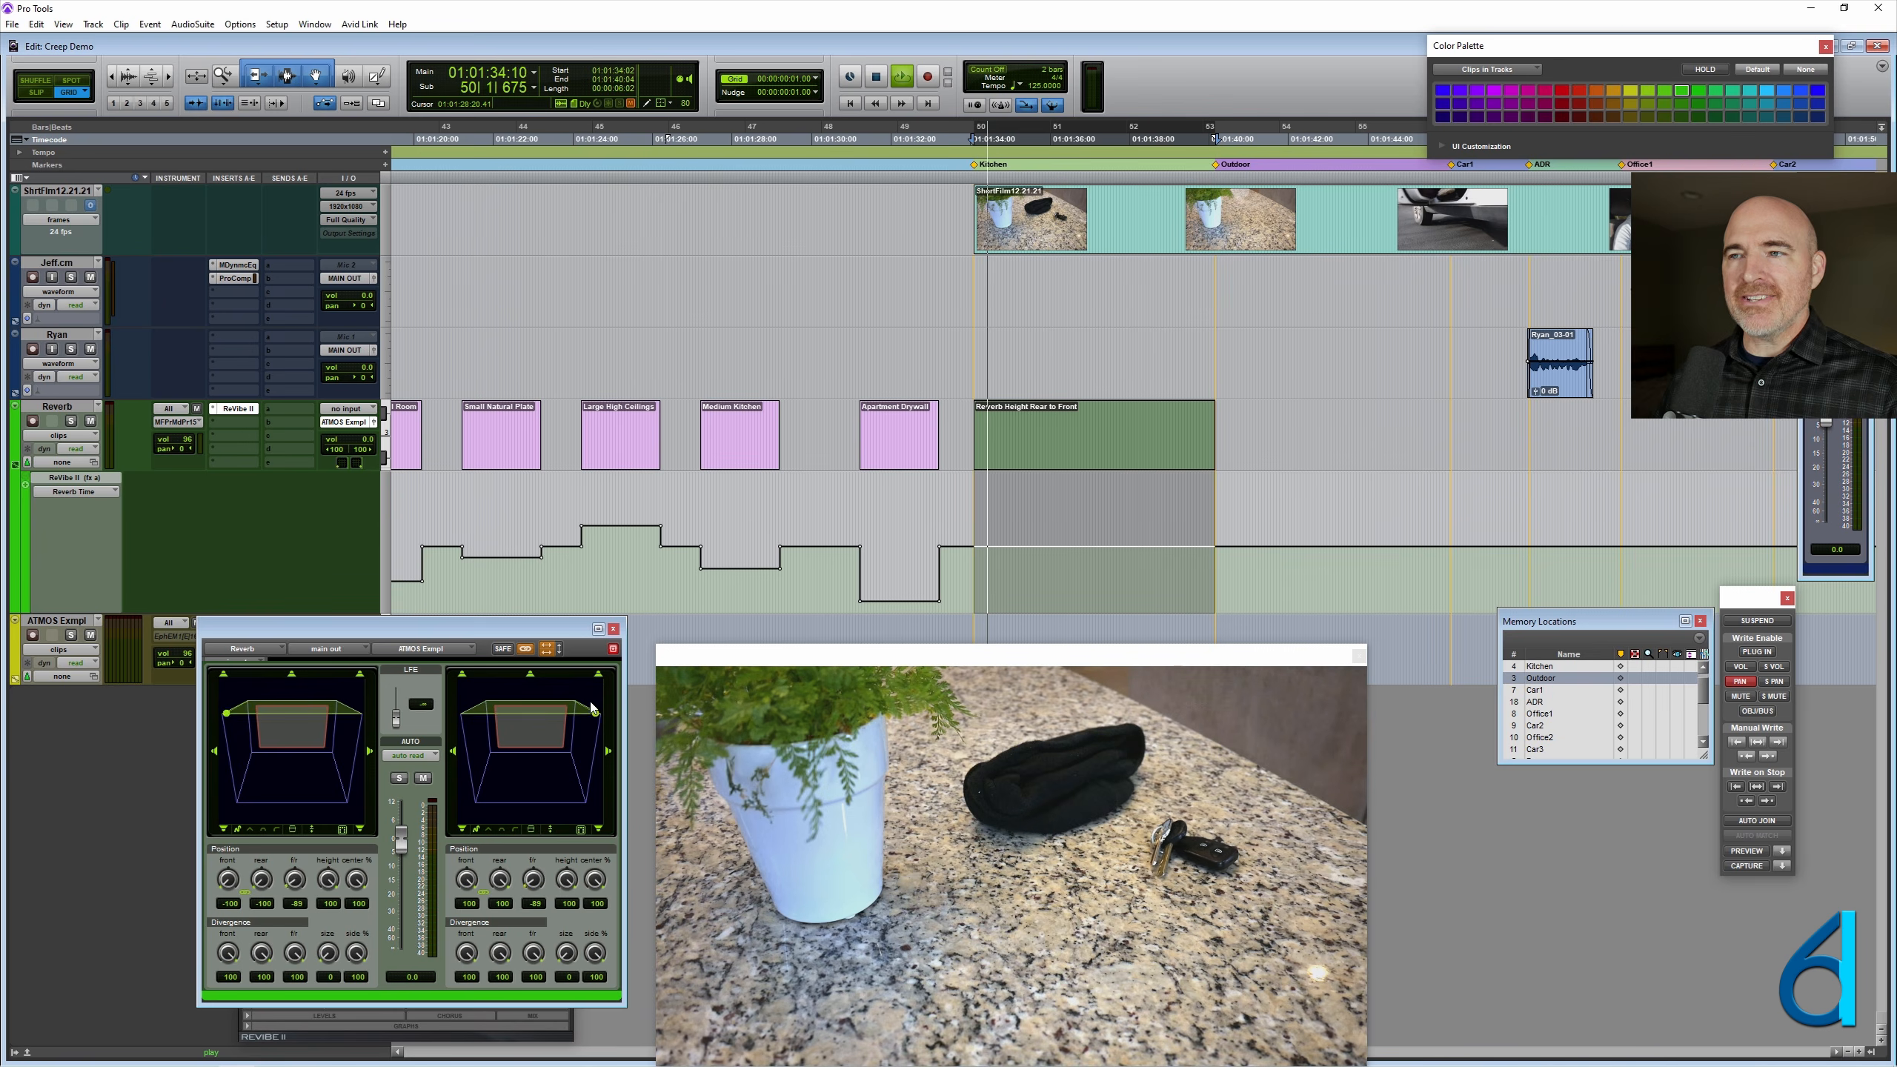
key("space")
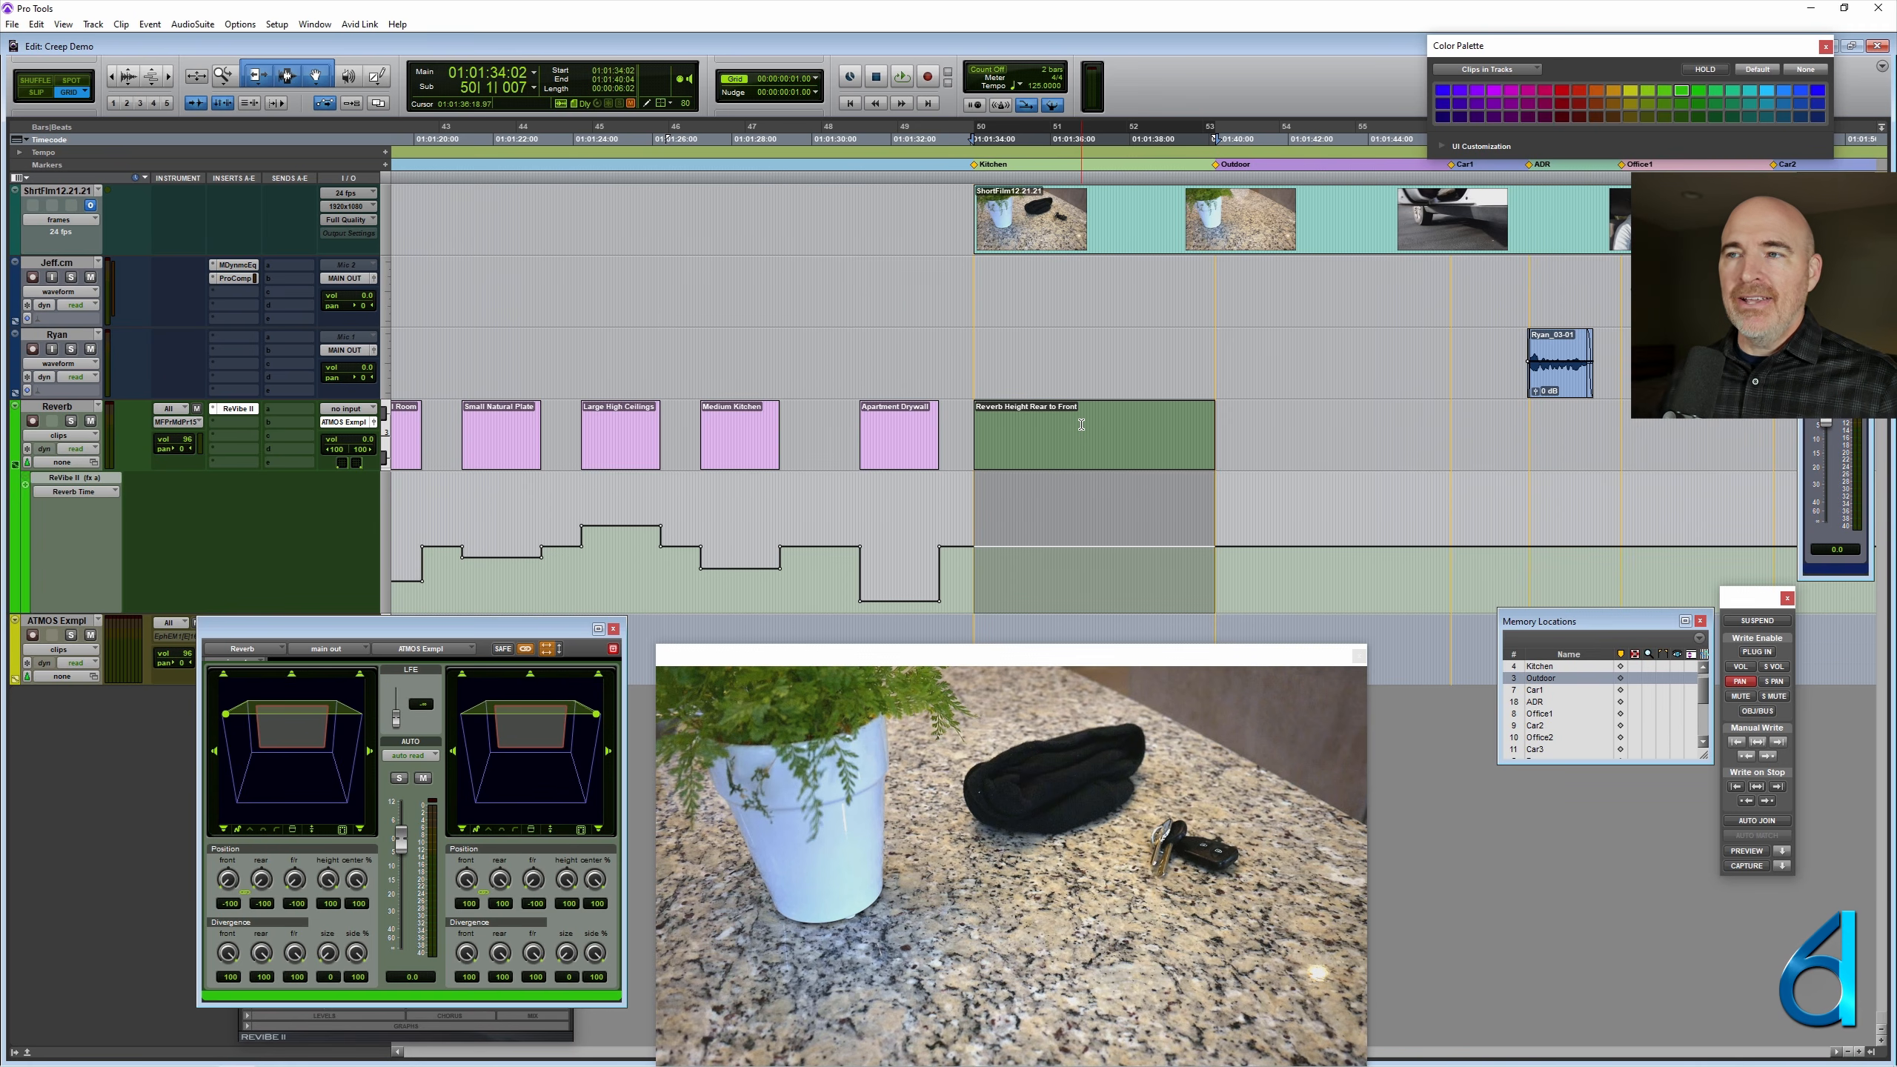
- Try shortening the Reverb Height Rear to Front clip from its end, and undo the trim
left_click_drag(1208, 432, 1024, 435)
key("space")
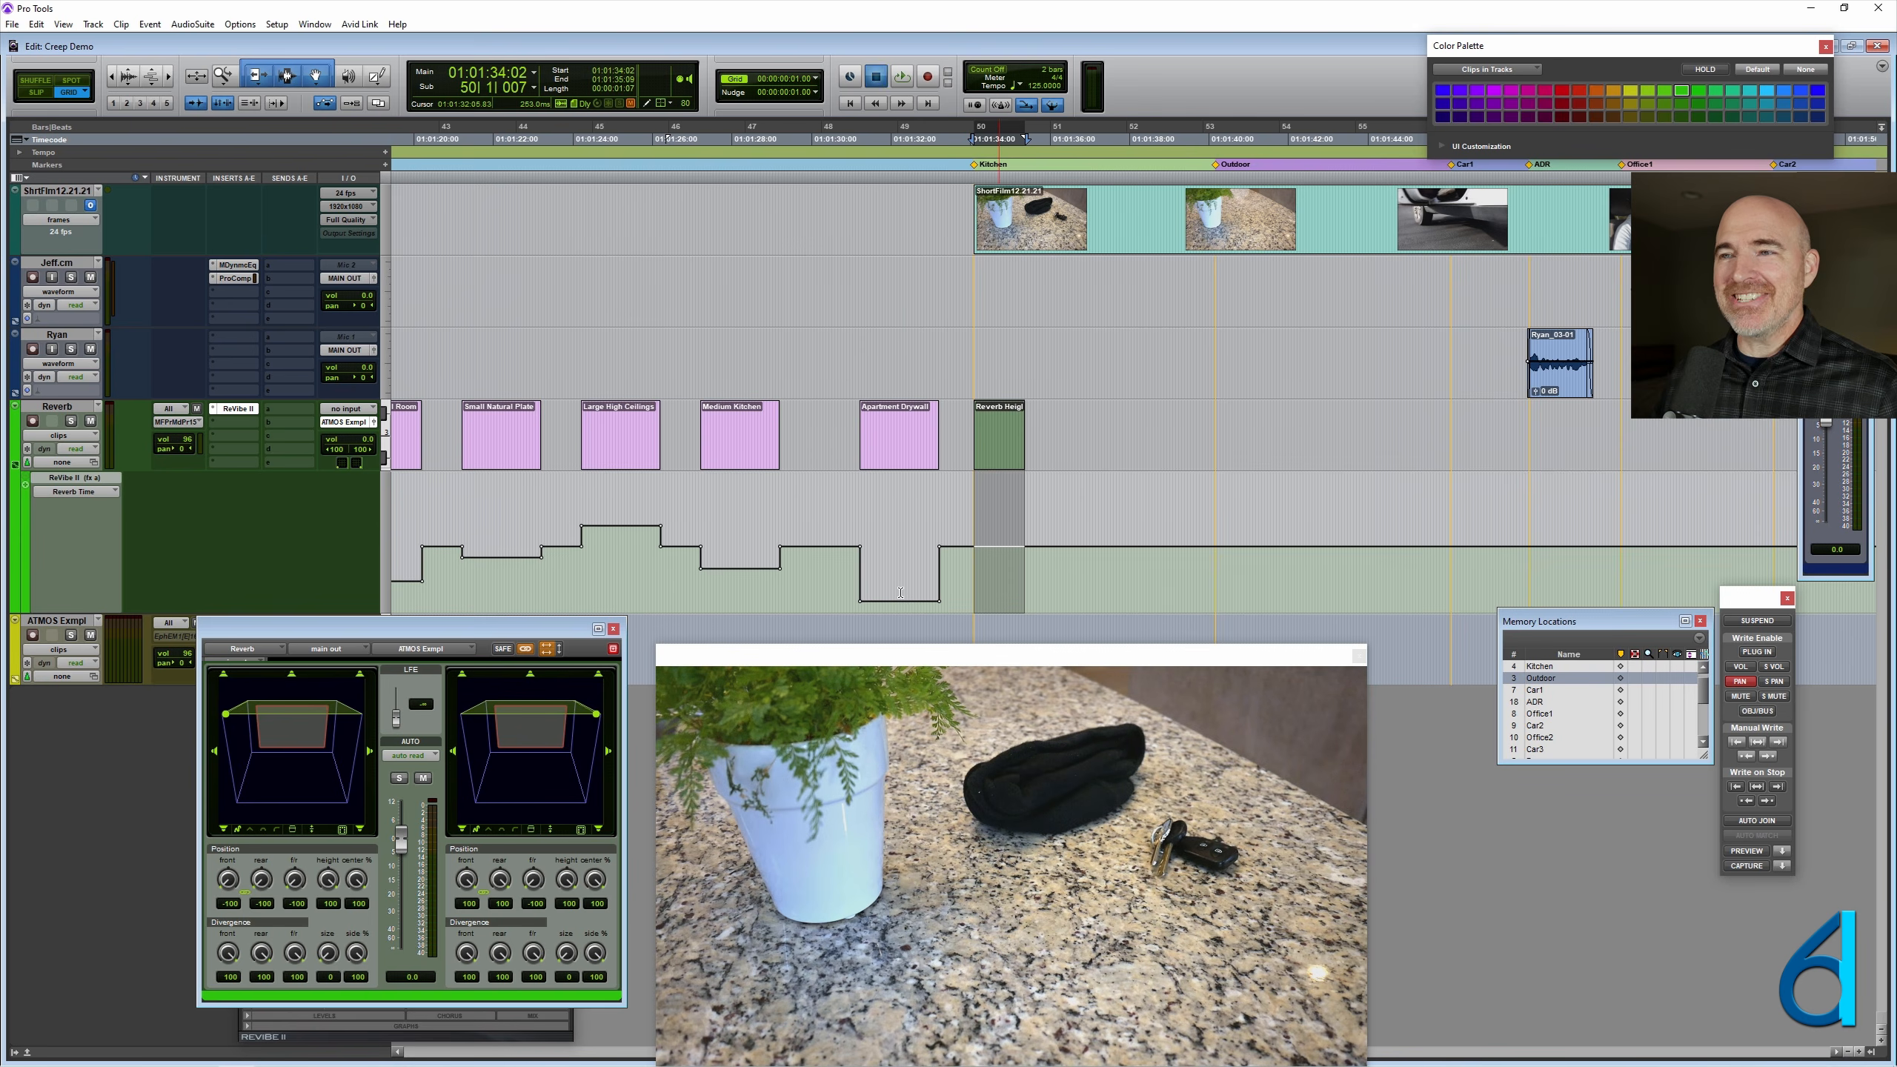
key("ctrl+z")
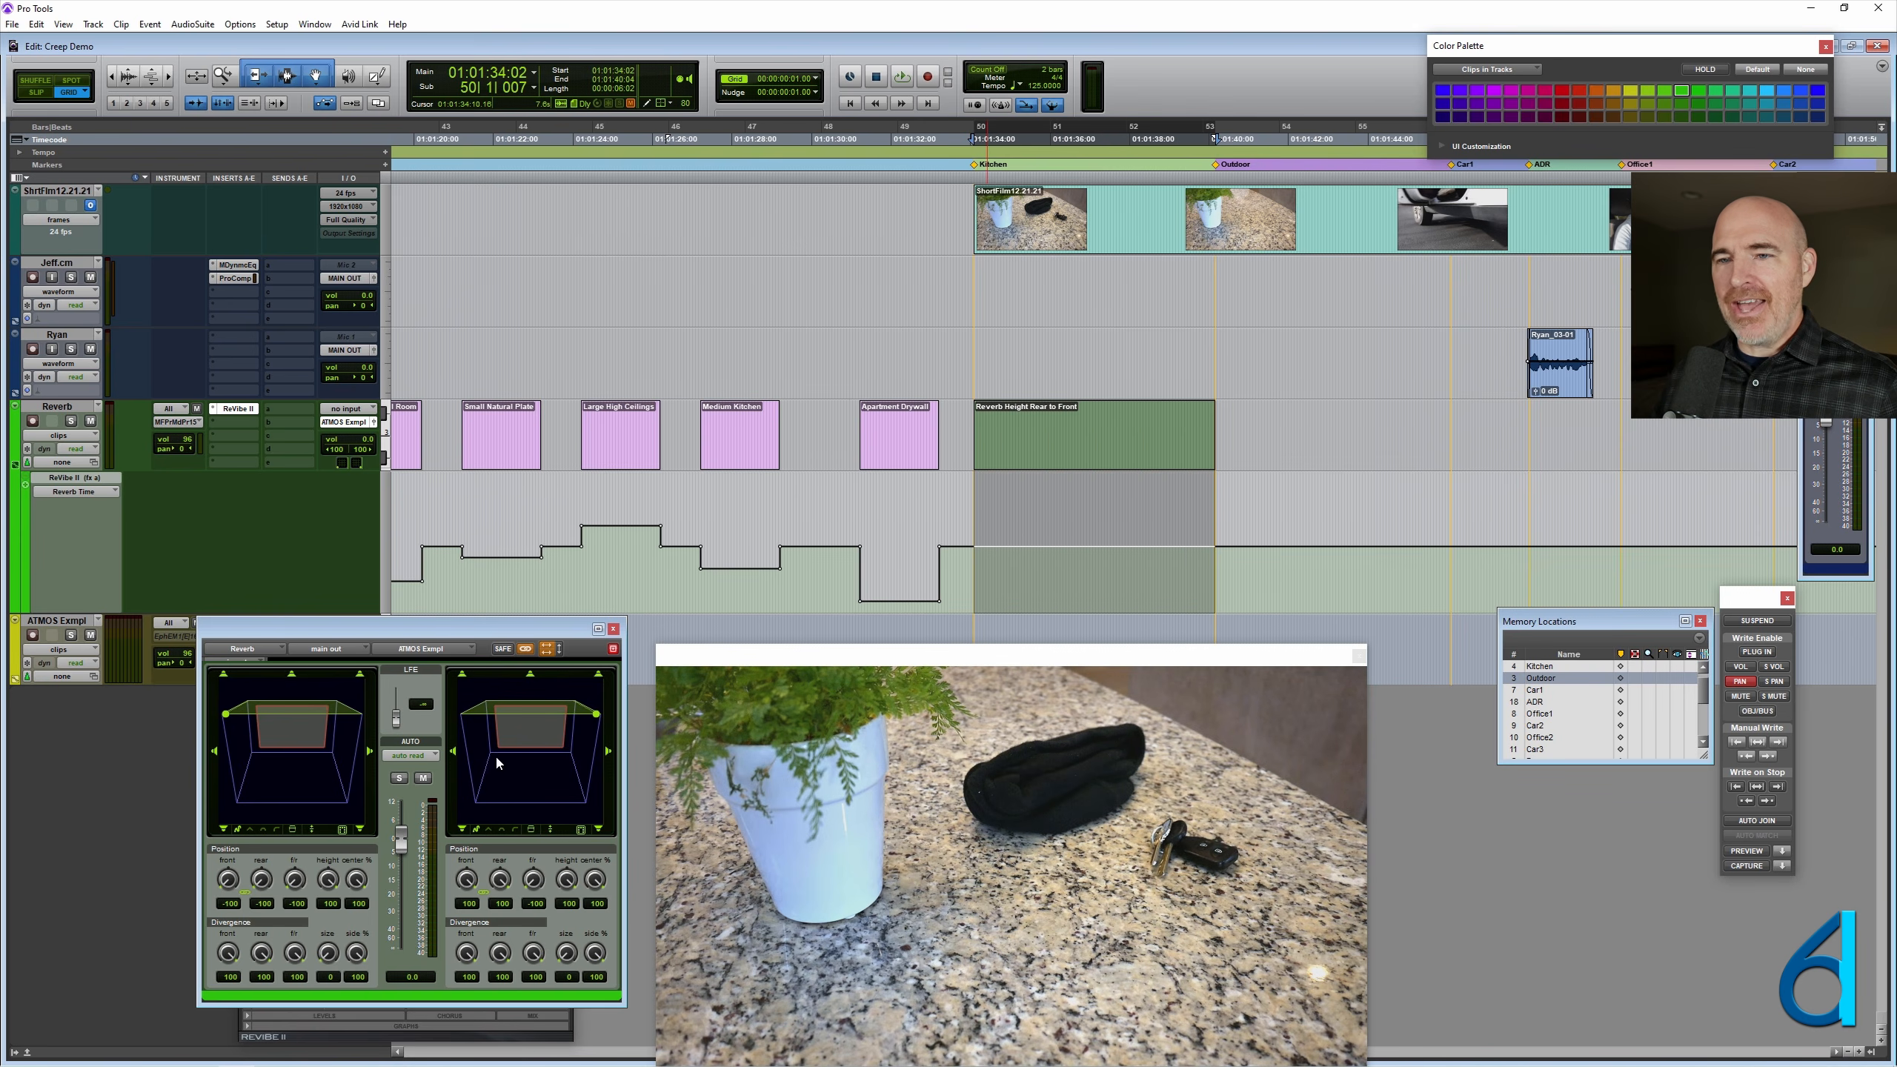
- Display the right front/rear position automation on the Reverb track and examine where the ramp ends at the Outdoor marker
left_click(534, 882, "ctrl+super")
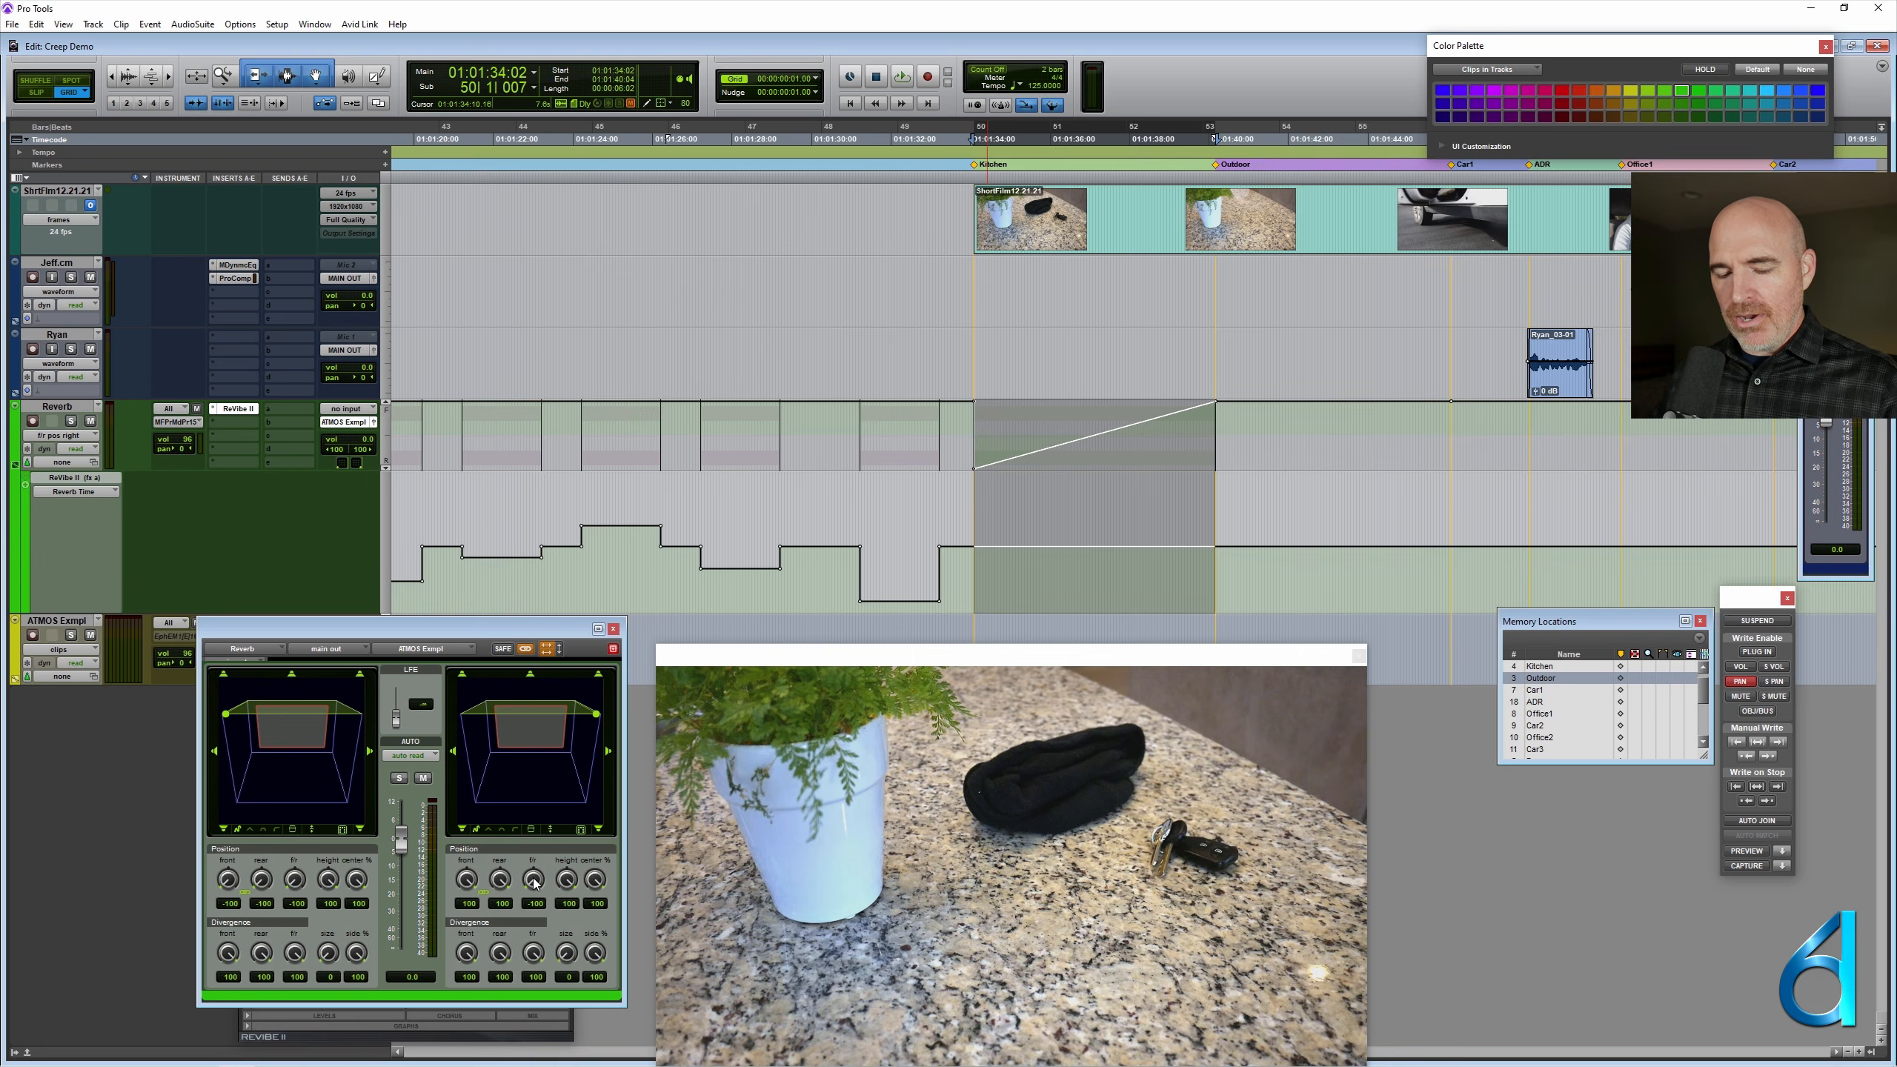
key("ctrl+]")
scroll(1069, 443, "right", 10)
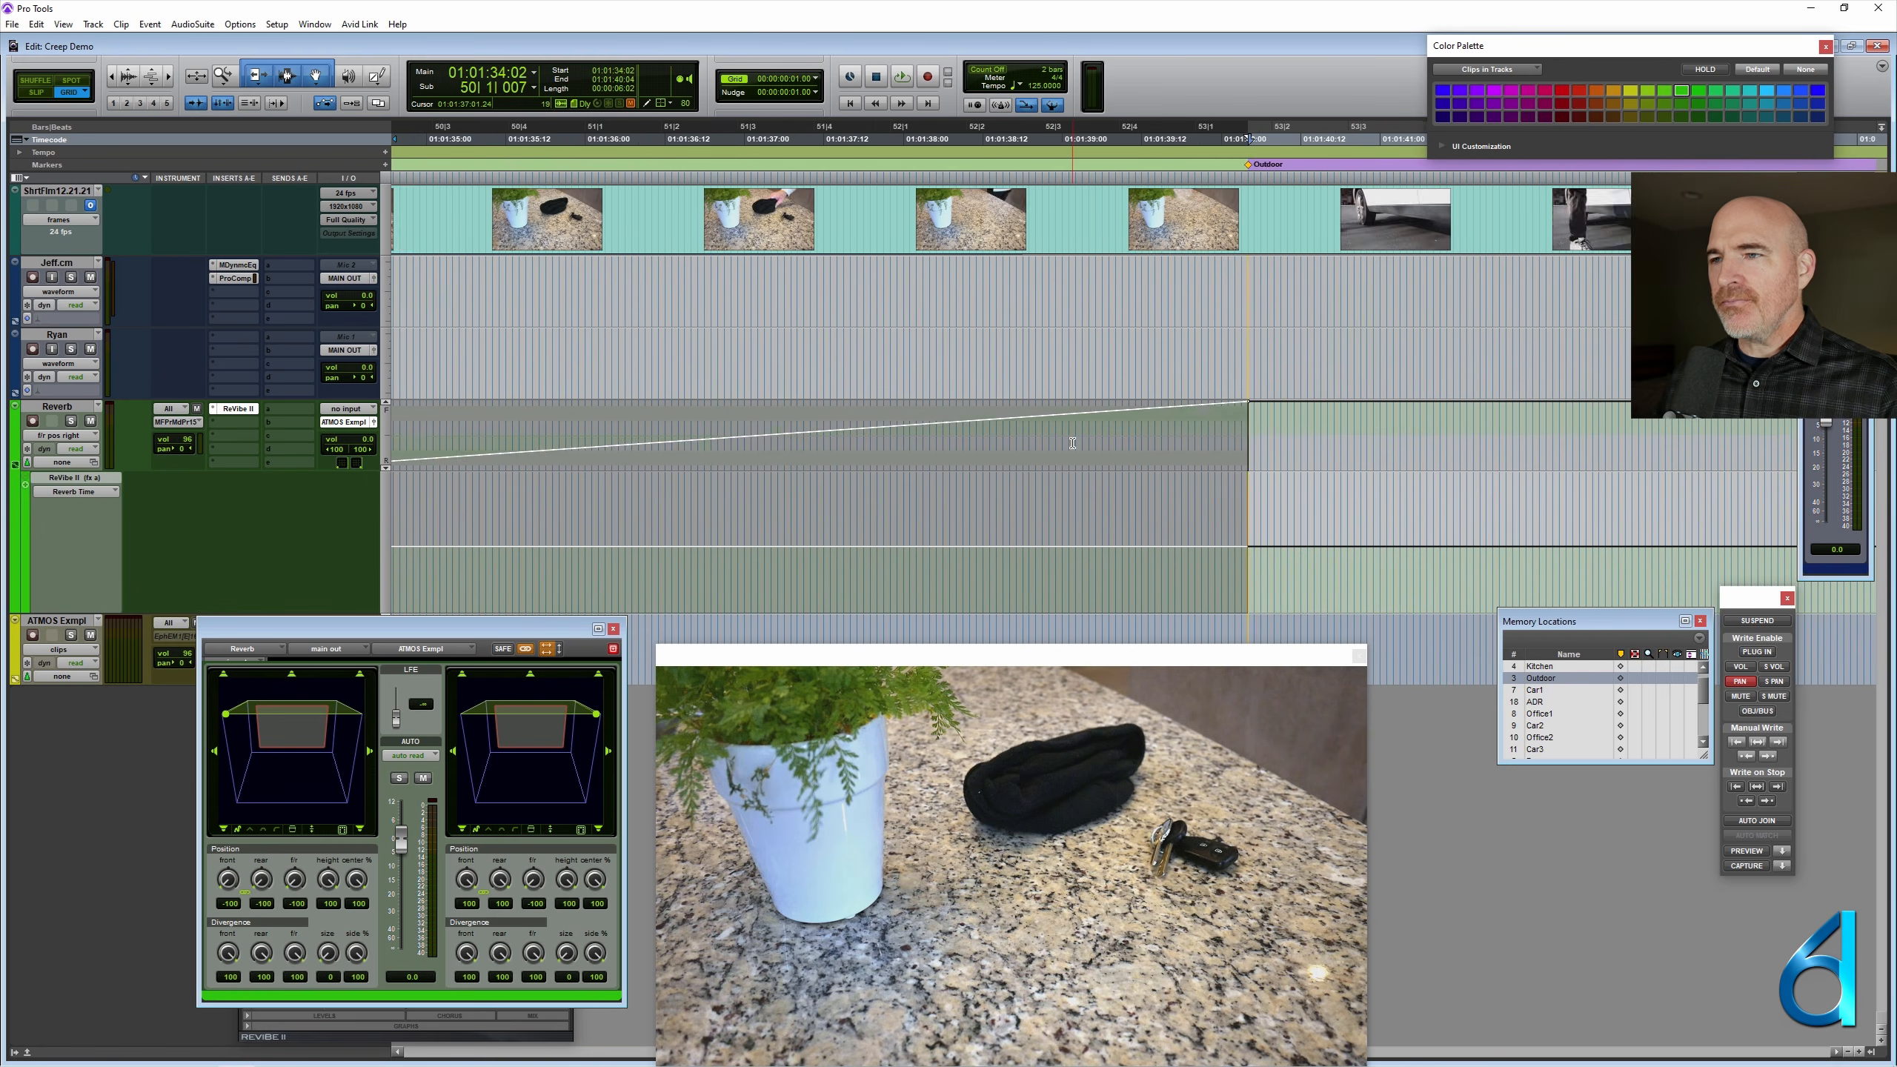
key("ctrl+]")
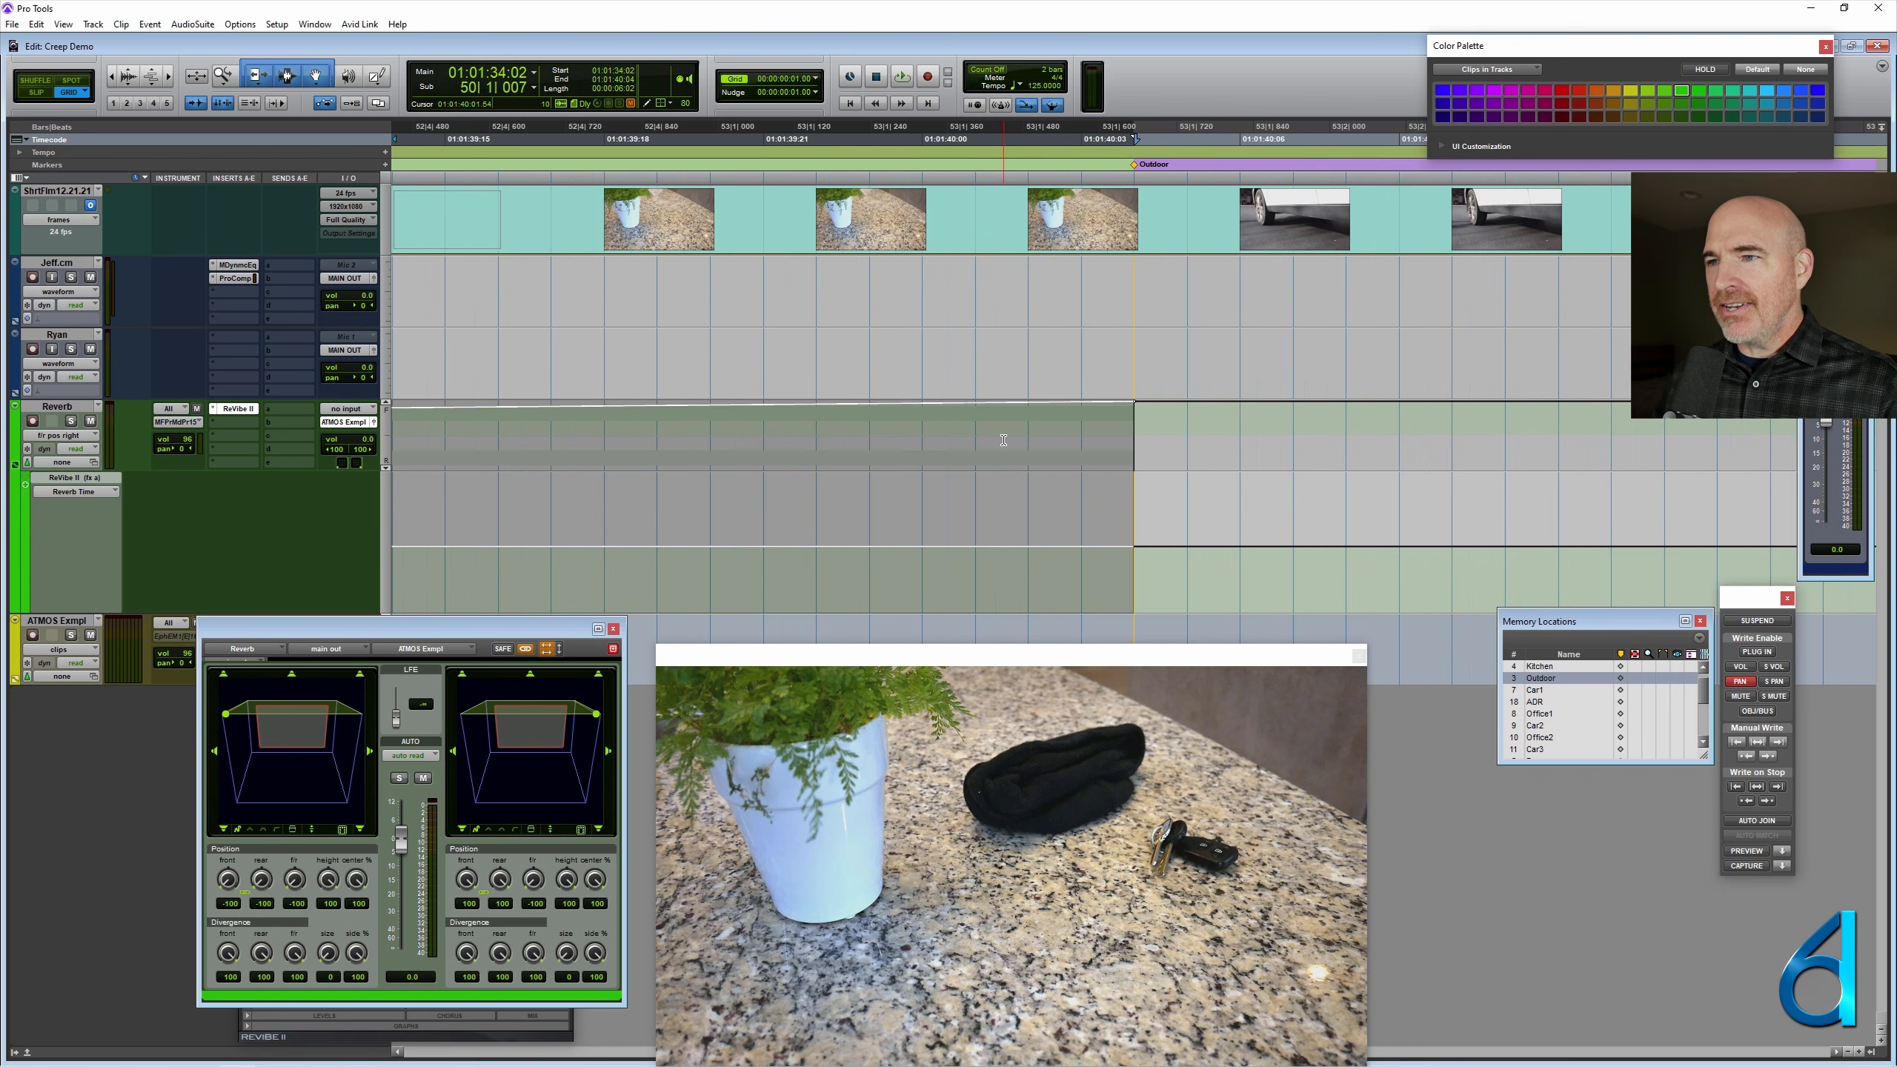
key("ctrl+[")
key("ctrl+[")
key("ctrl+[")
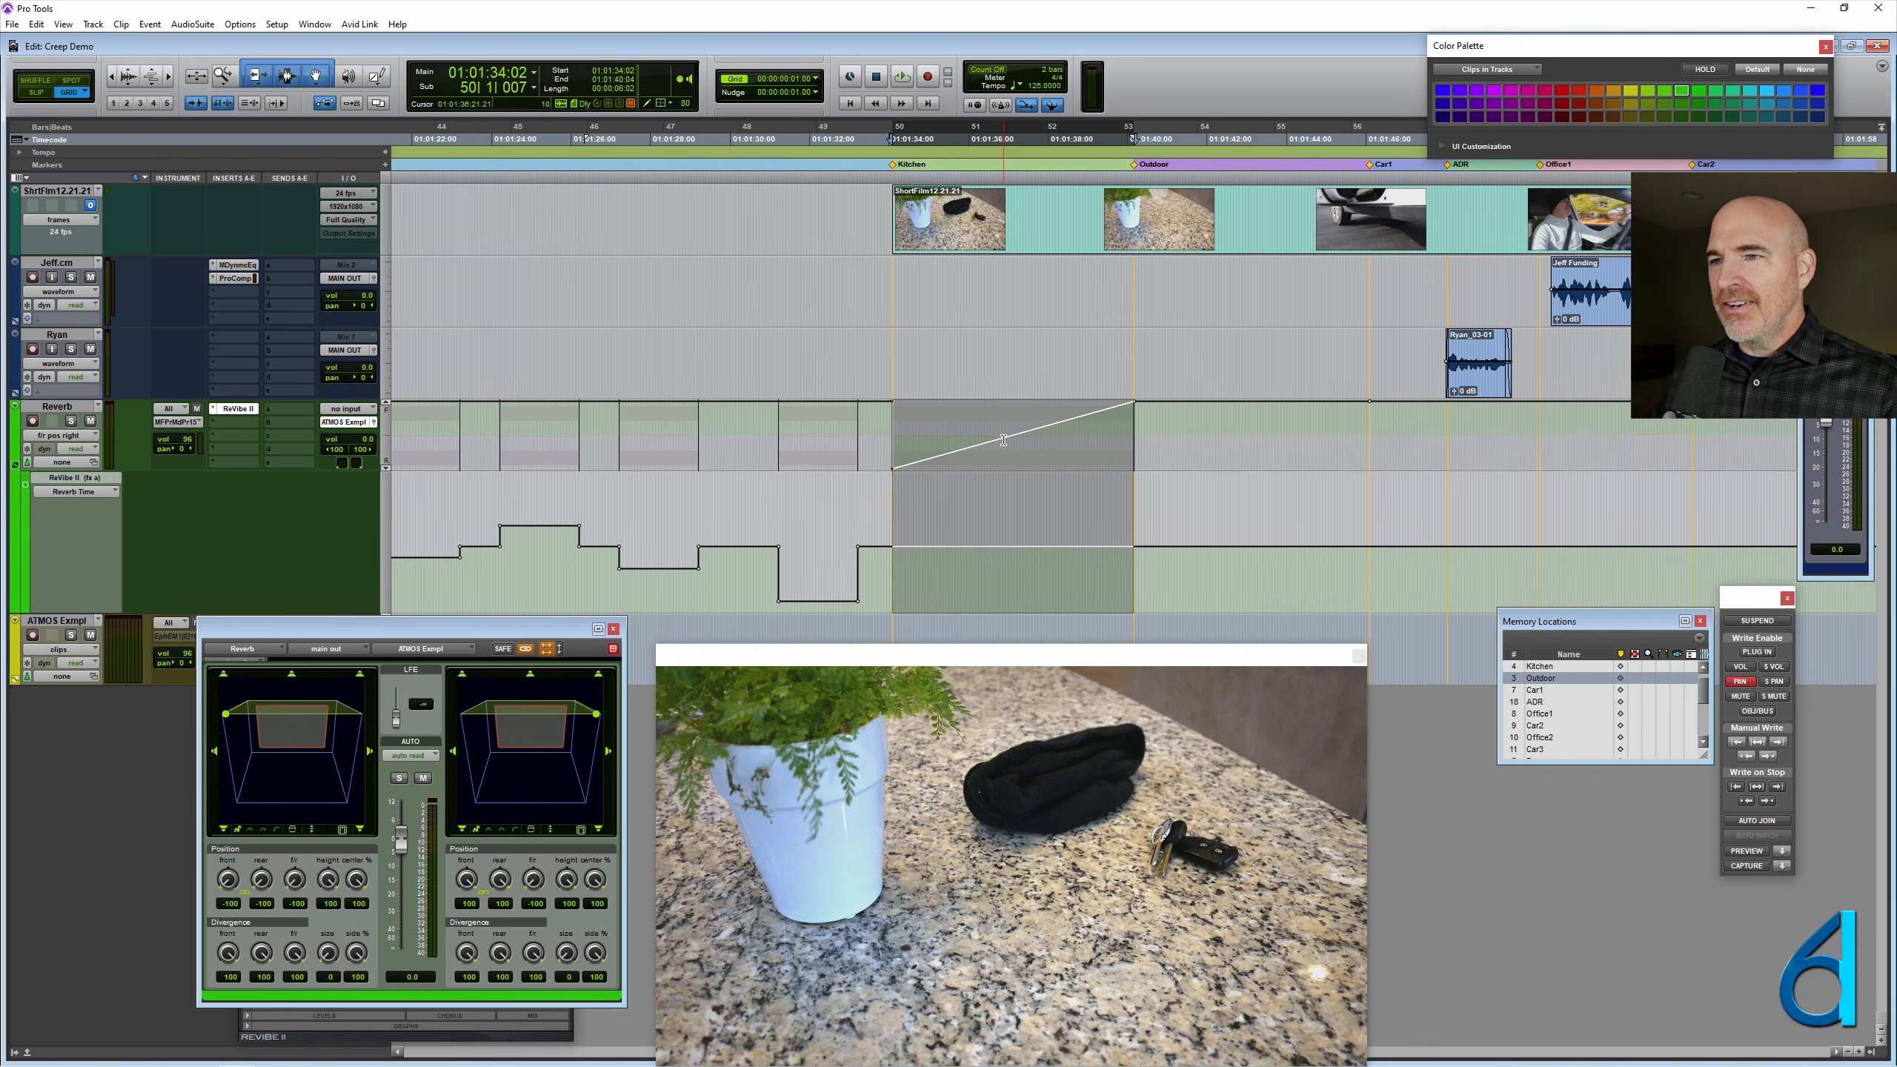
- Show the left front/rear position automation in the lane beneath the Reverb track and return the track itself to clips view
left_click(70, 487)
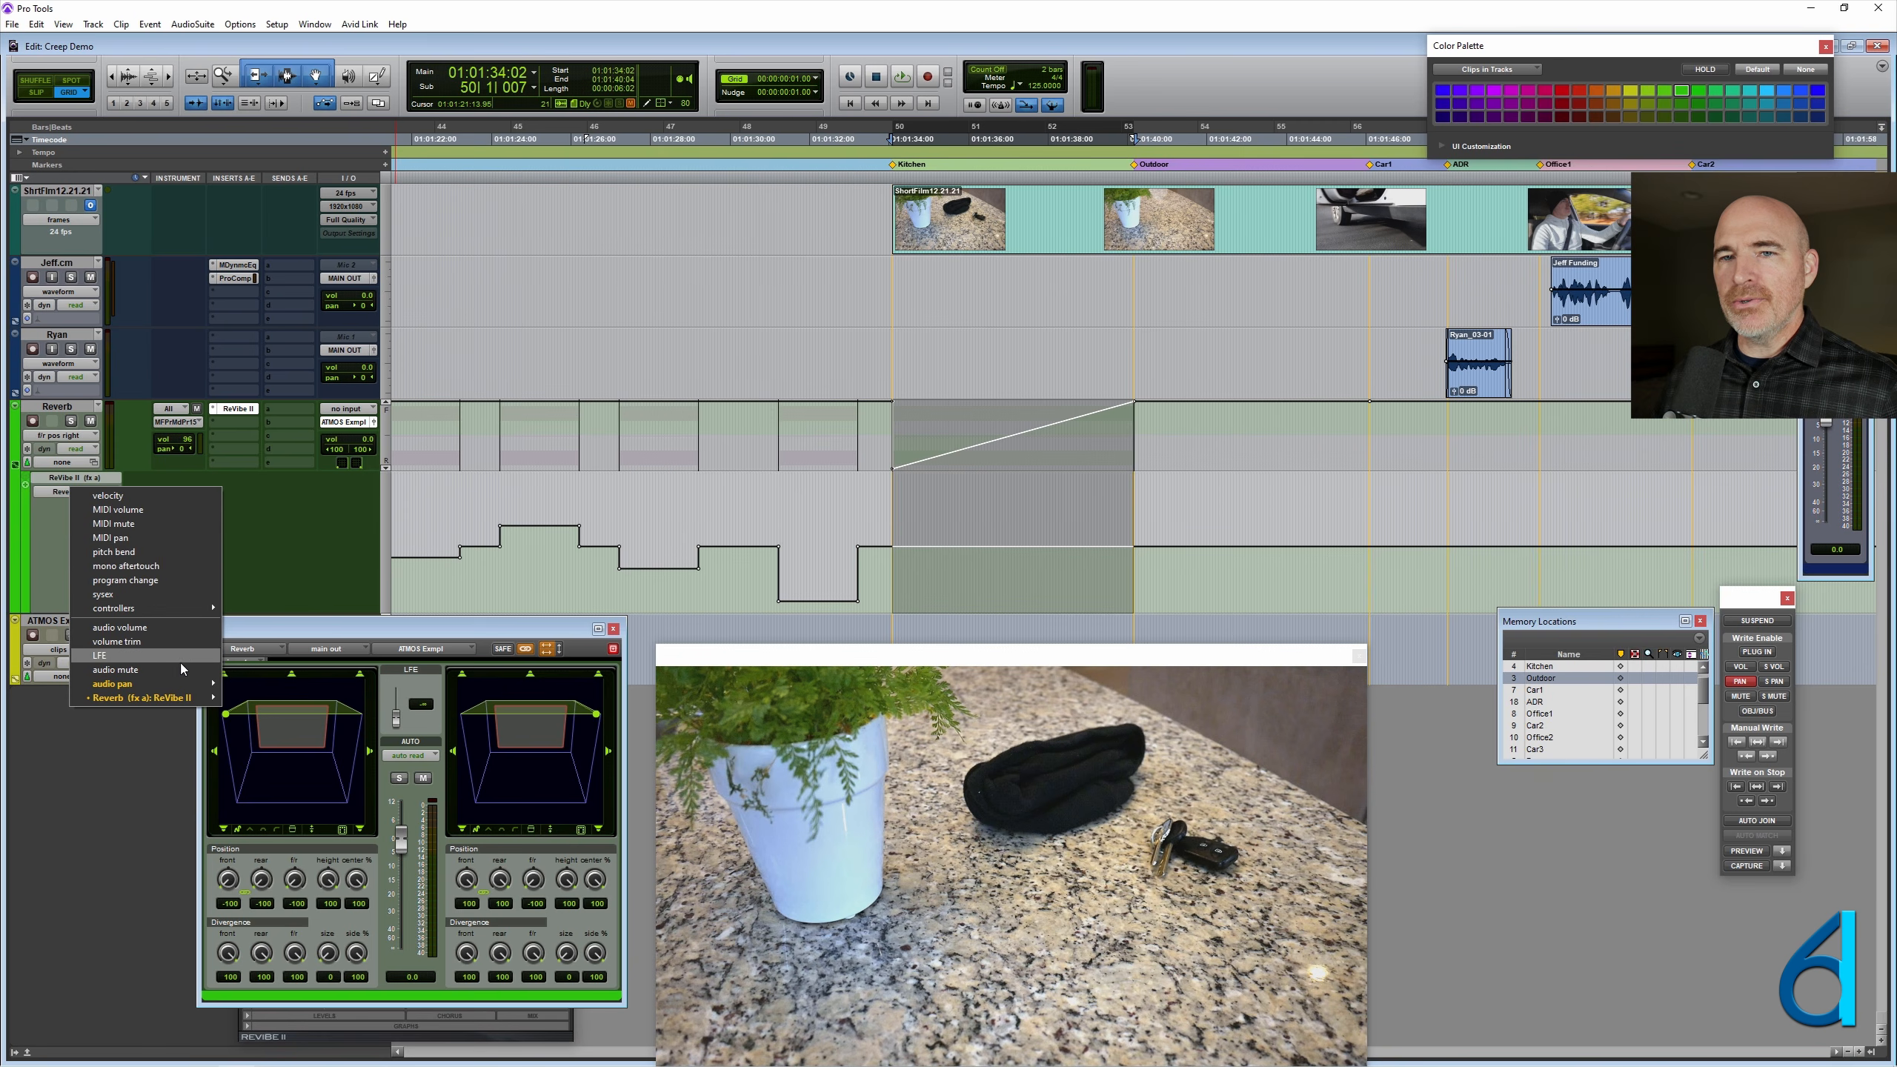
mouse_move(187, 684)
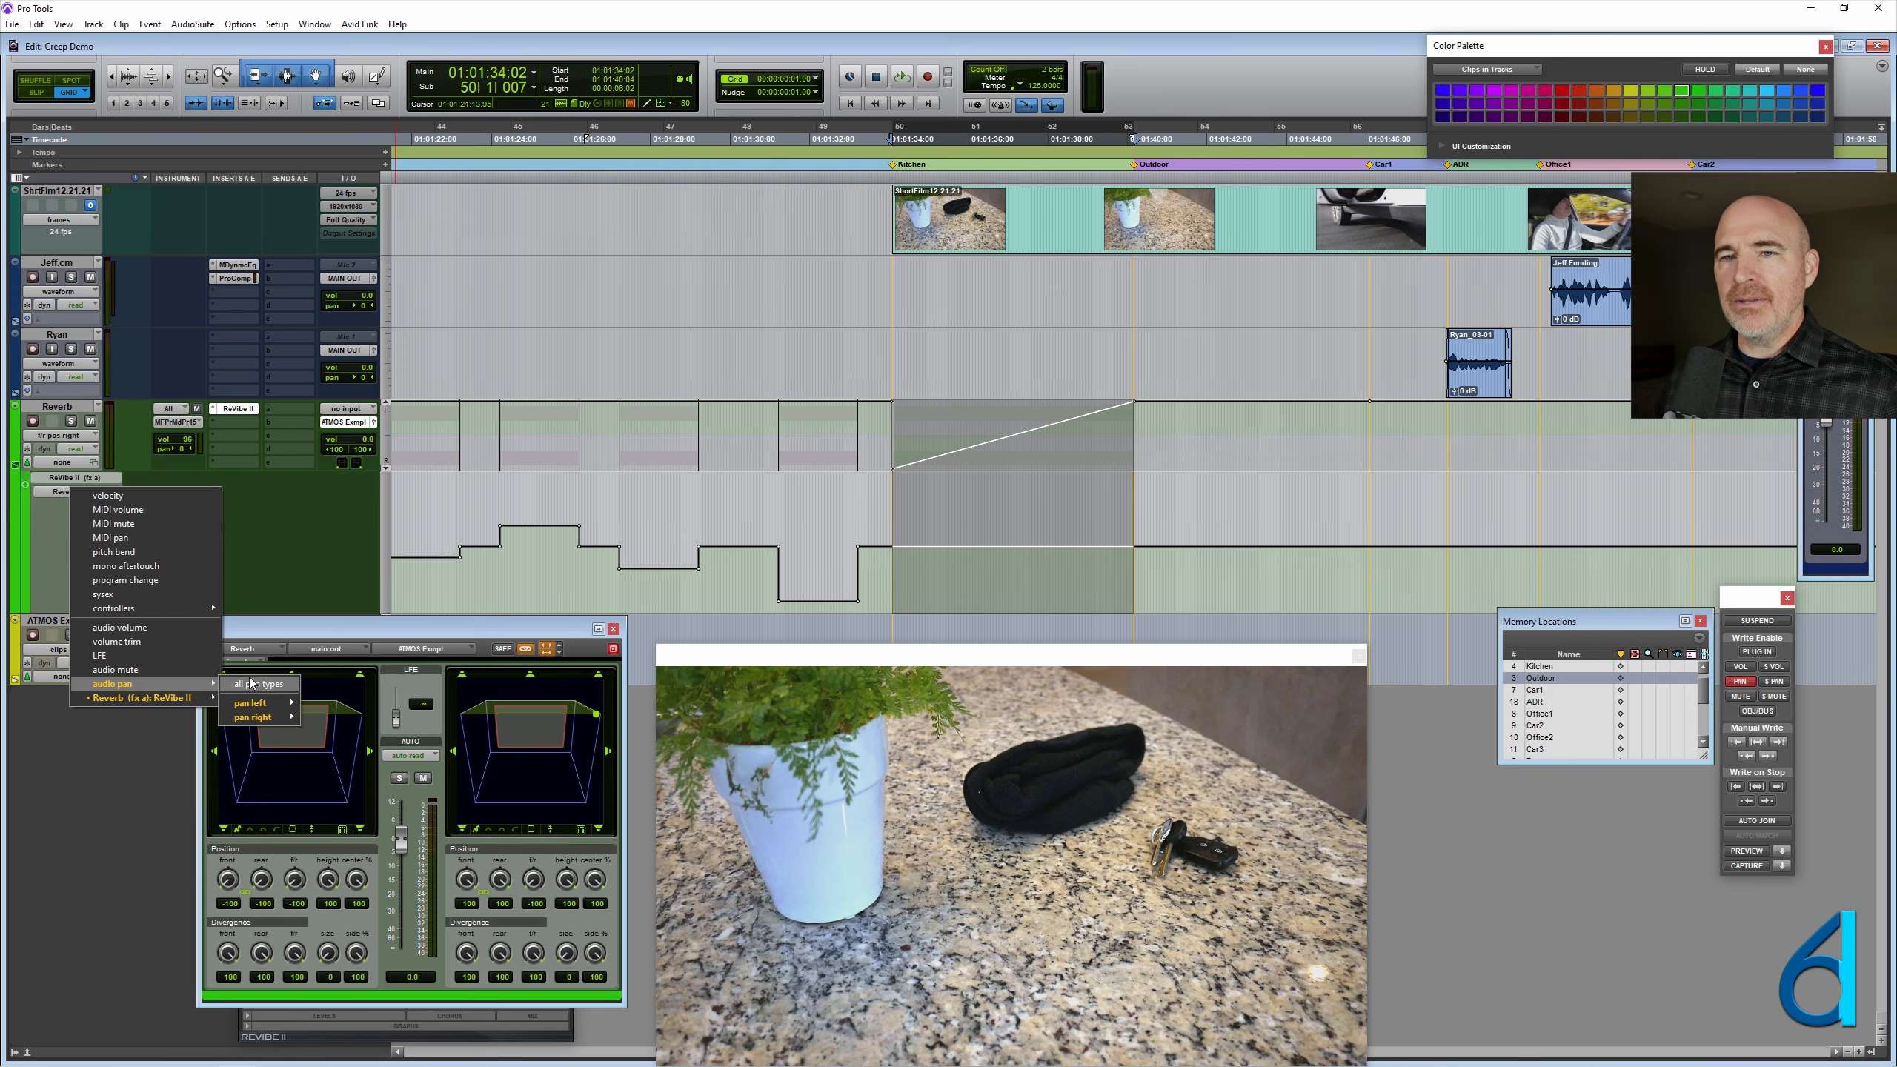
mouse_move(265, 702)
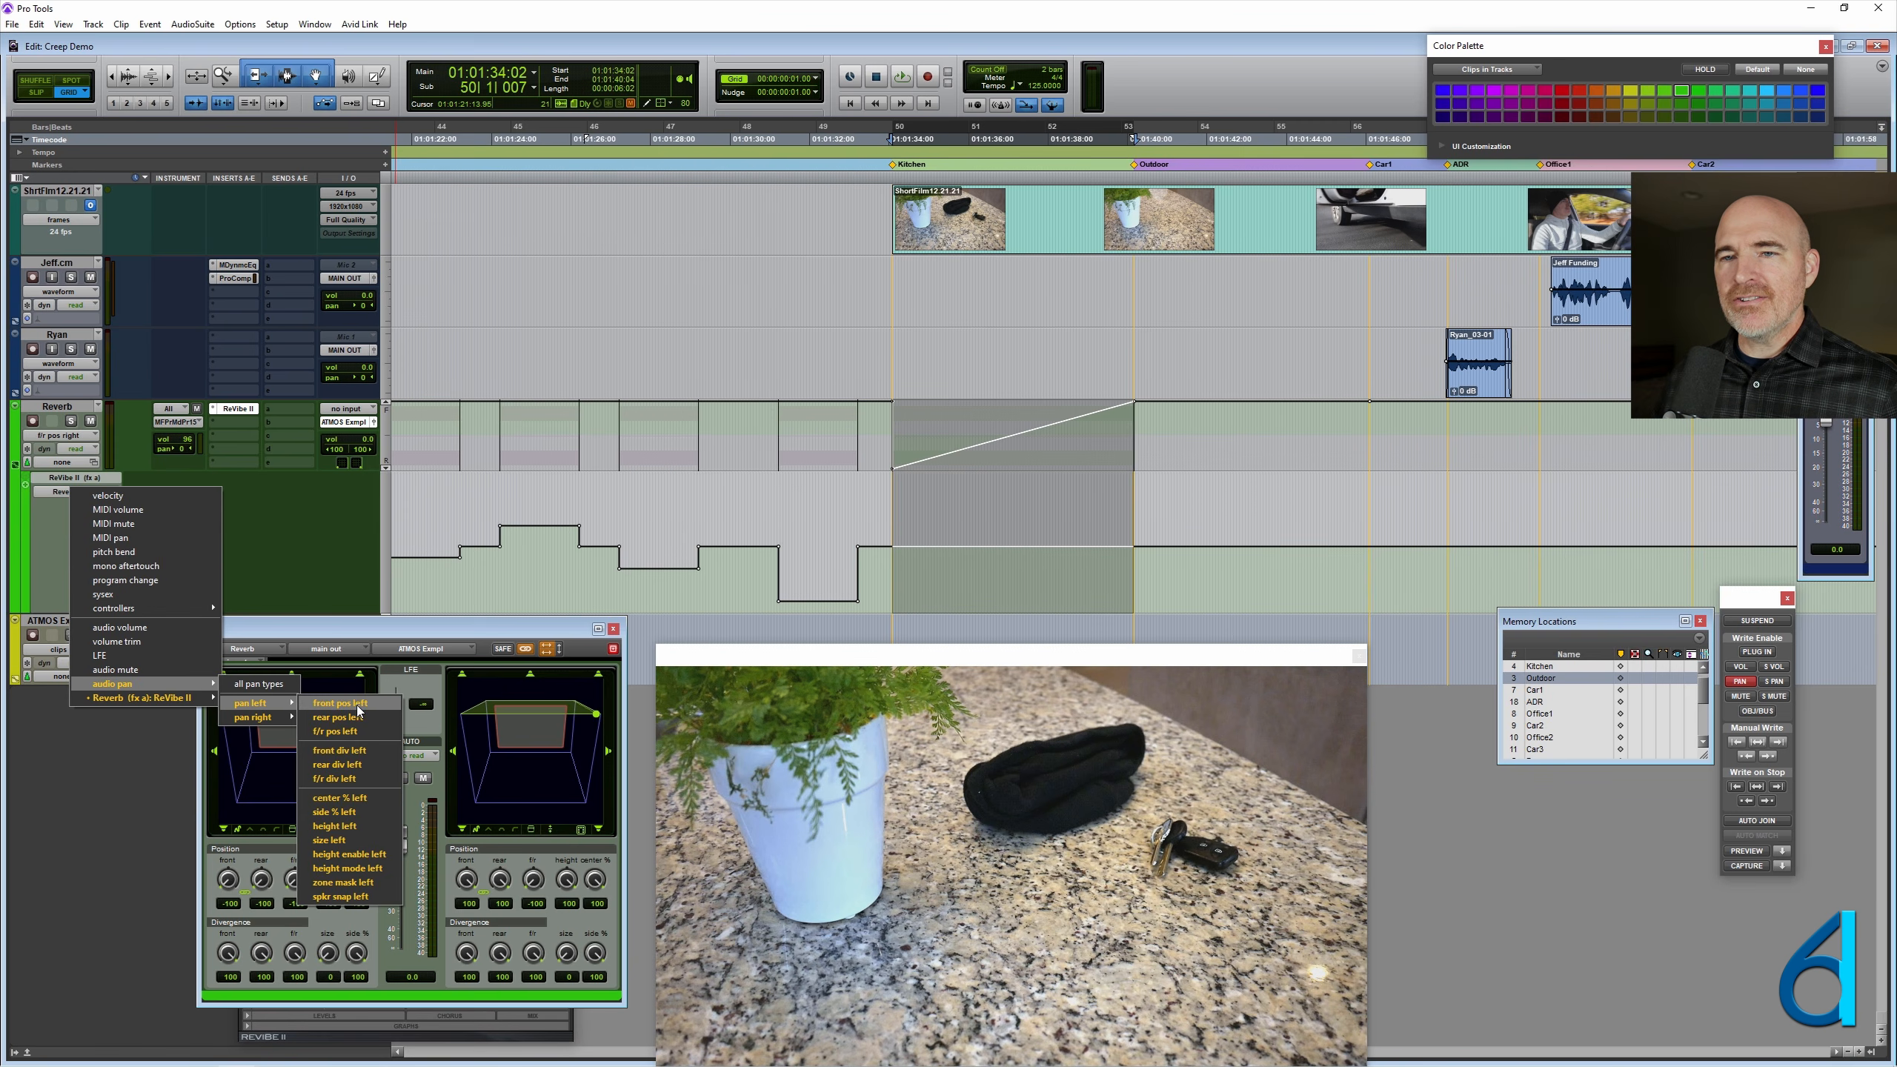
left_click(340, 731)
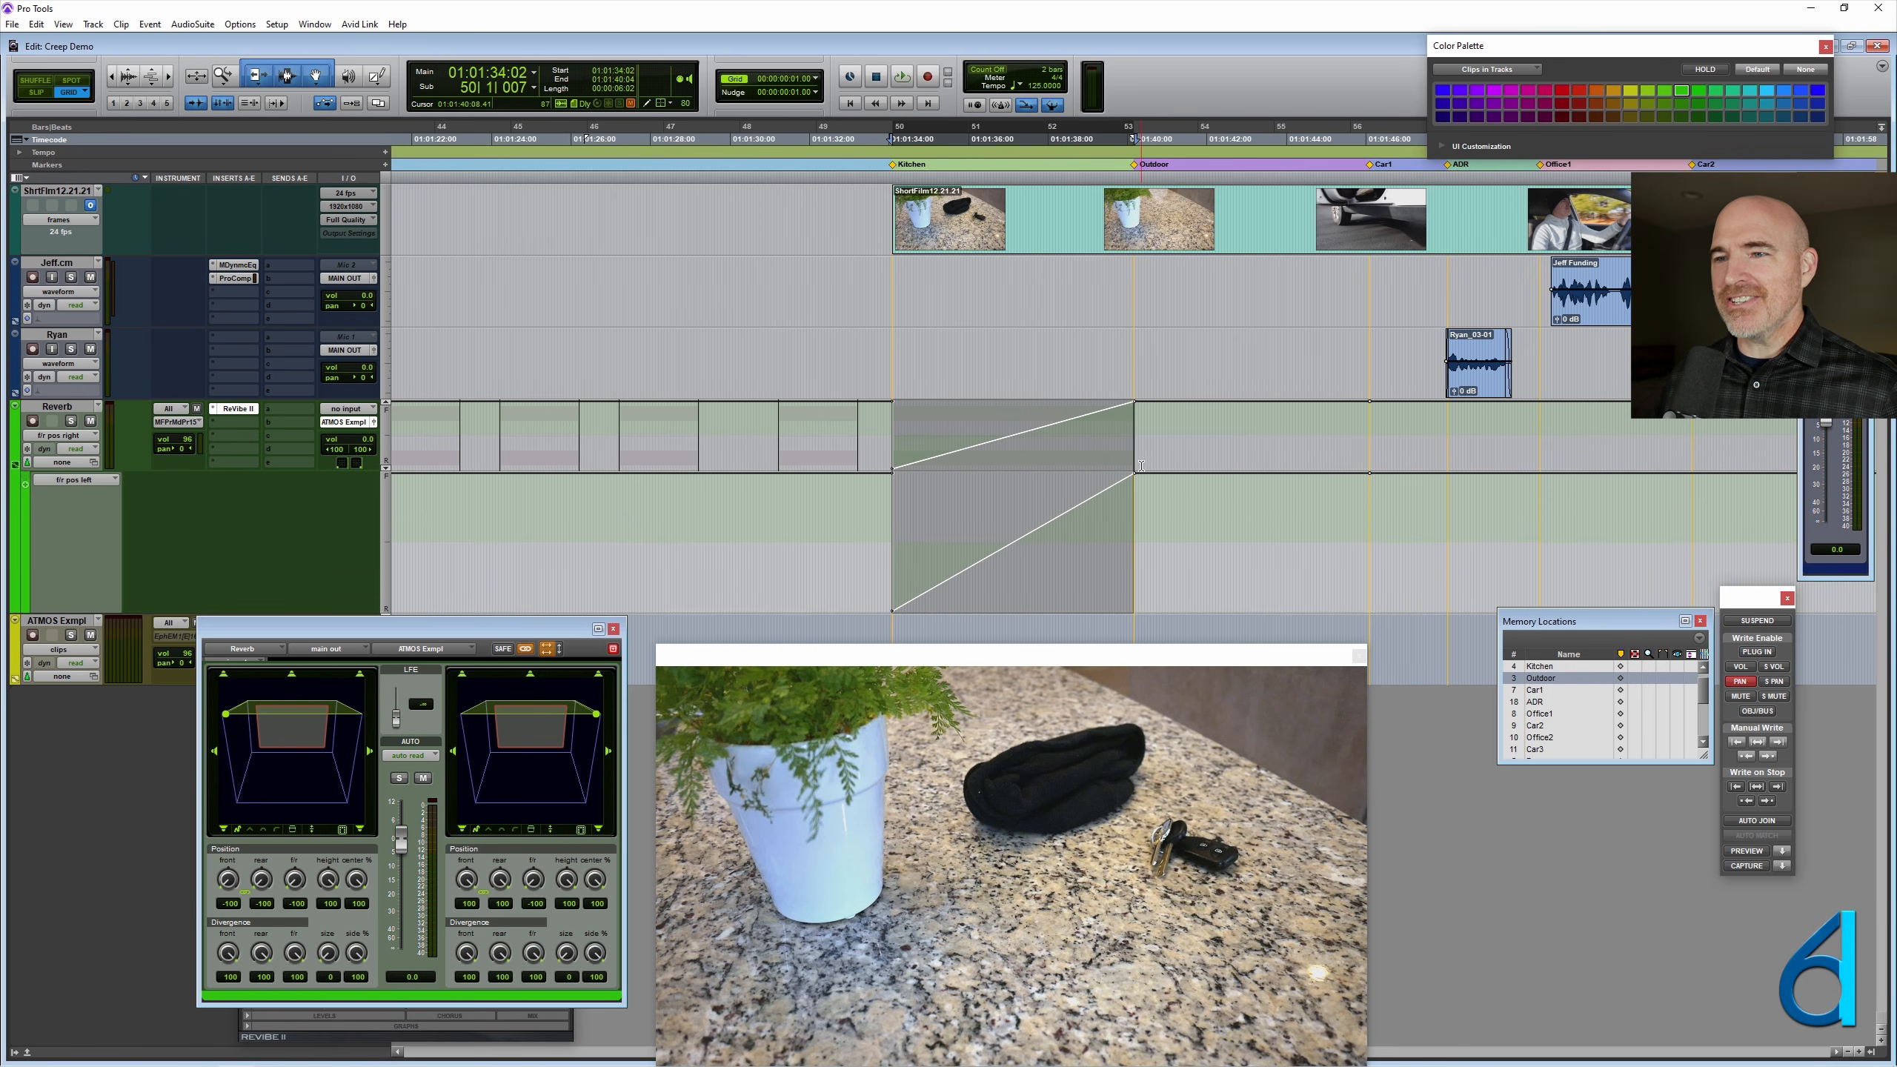
key("minus")
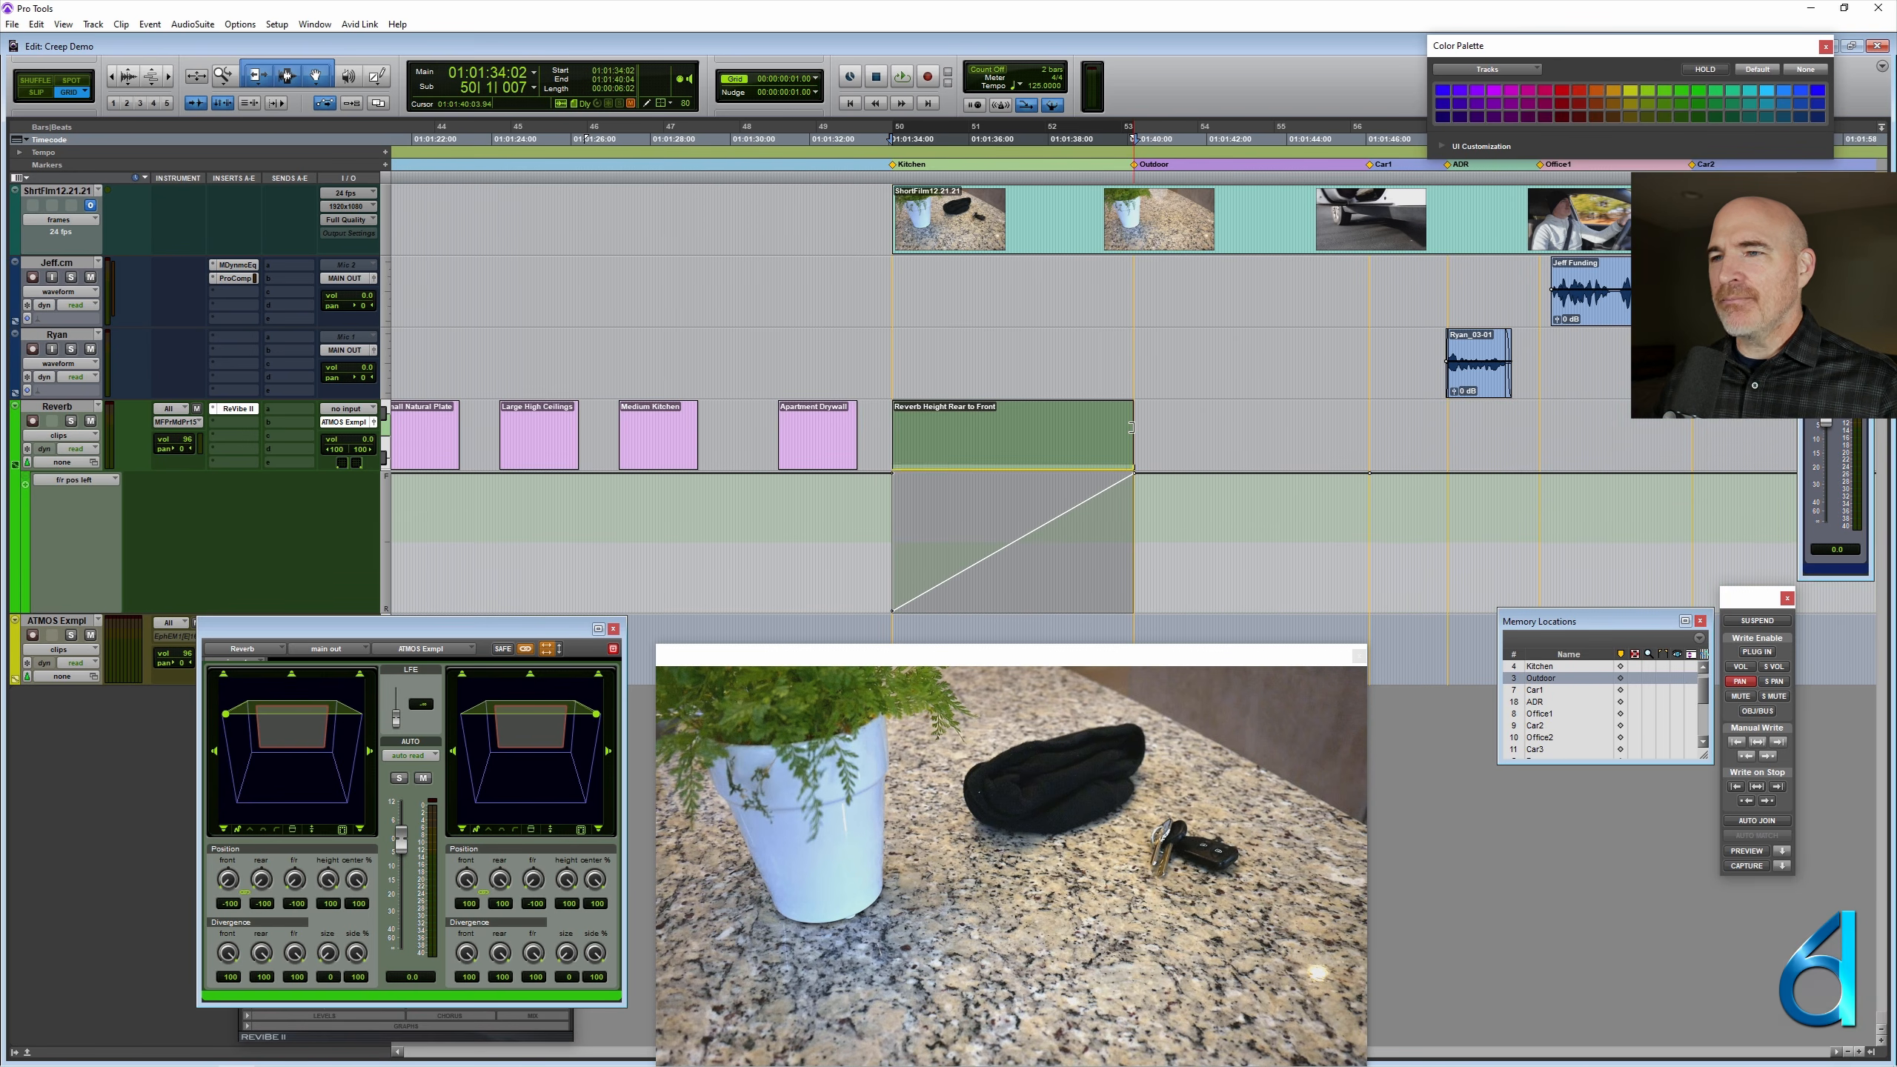
- Trim the Reverb Height Rear to Front clip's end to bar 52 and, with right height automation displayed, raise the left front/rear end point to full front
left_click_drag(1131, 427, 1042, 521)
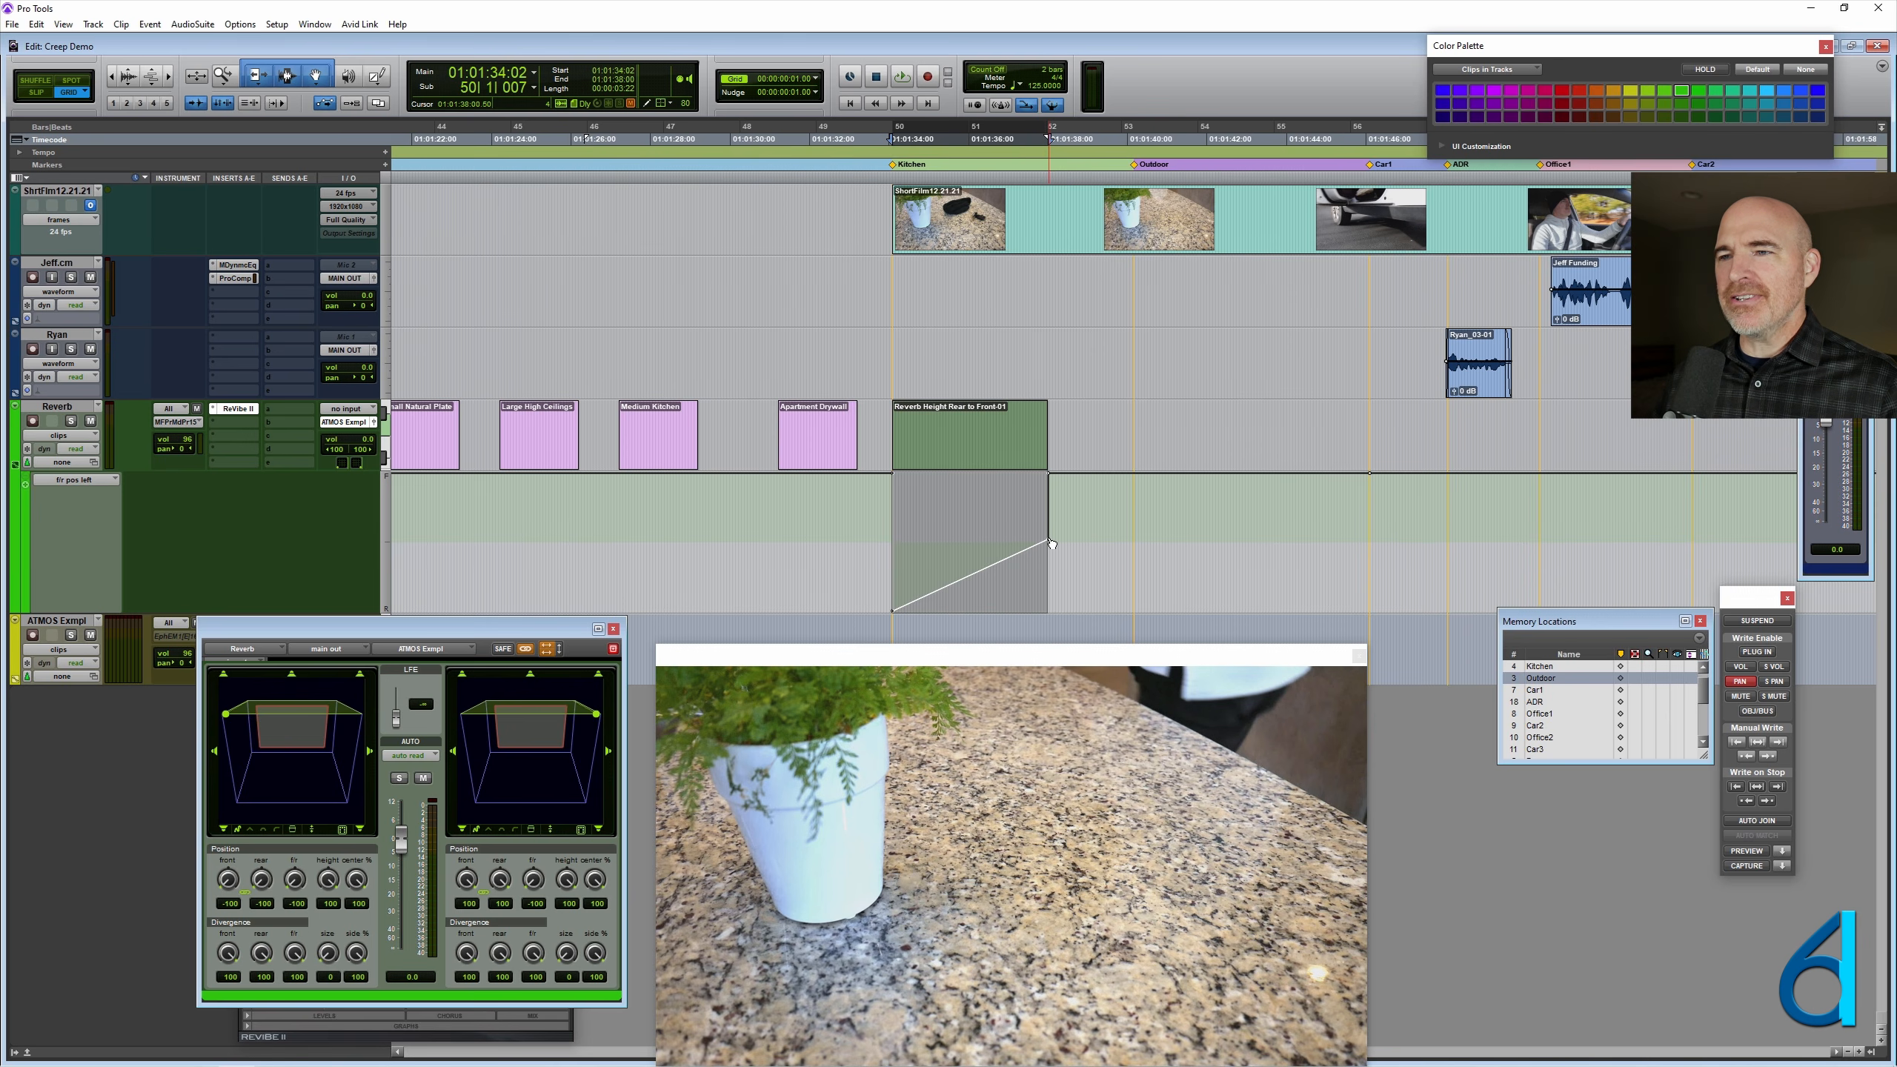
left_click(570, 882, "ctrl+super")
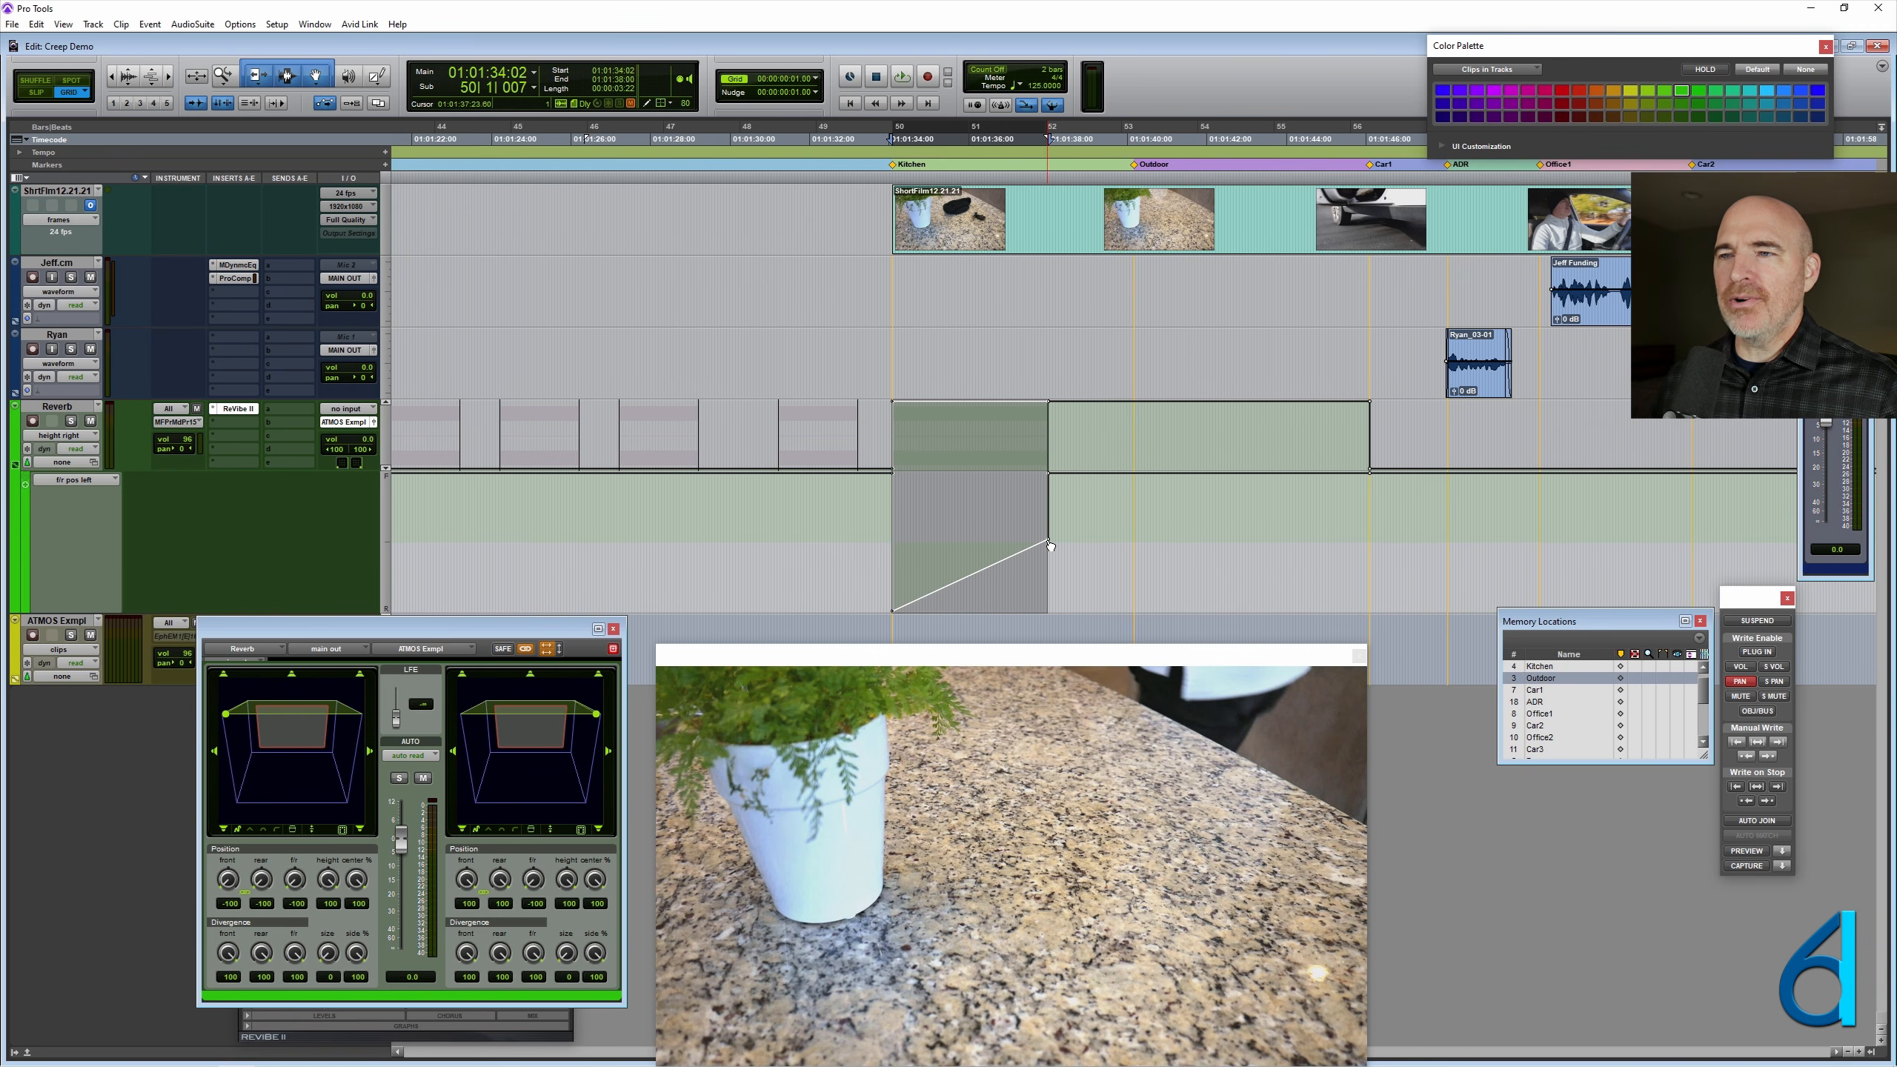
left_click_drag(1049, 540, 1047, 473)
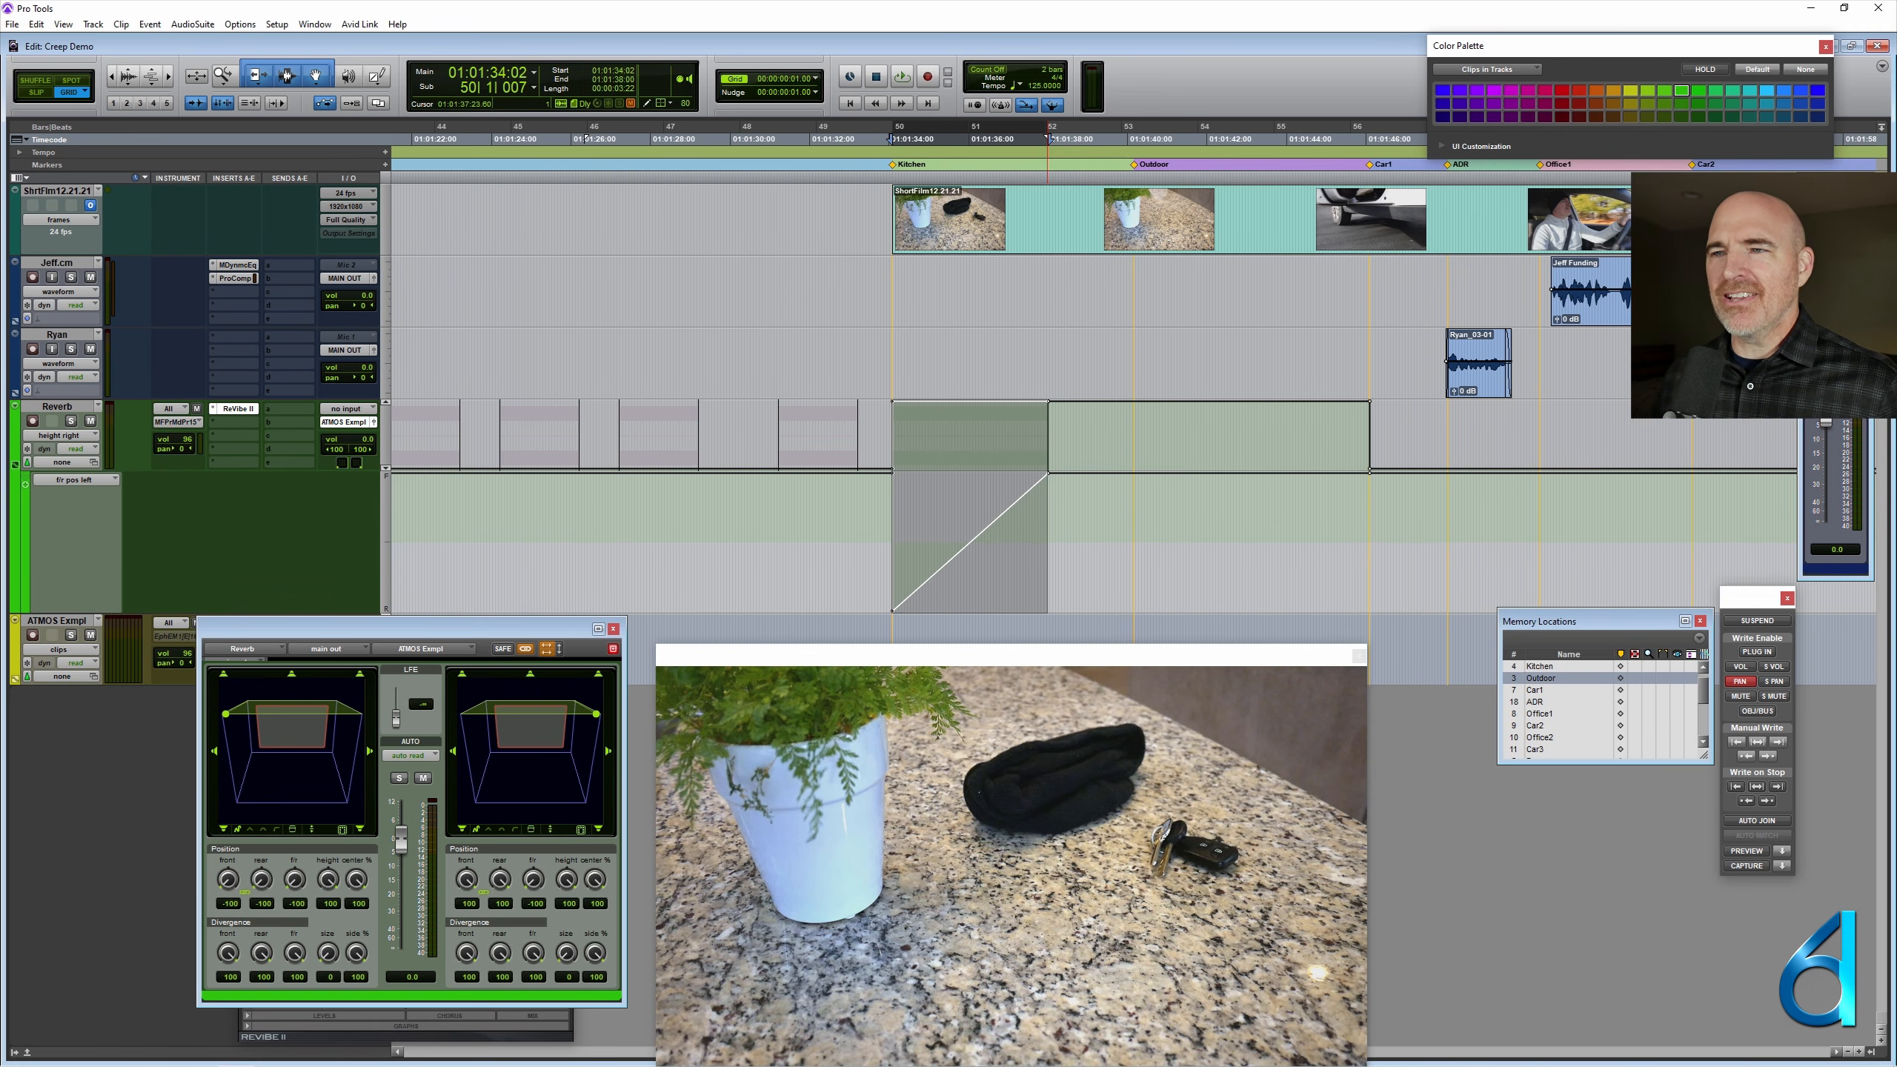
- Step back through the recent clip and pan automation edits, redo them all, and place the cursor ahead of the Kitchen marker
key("ctrl+z")
key("ctrl+z")
key("ctrl+z")
key("ctrl+z")
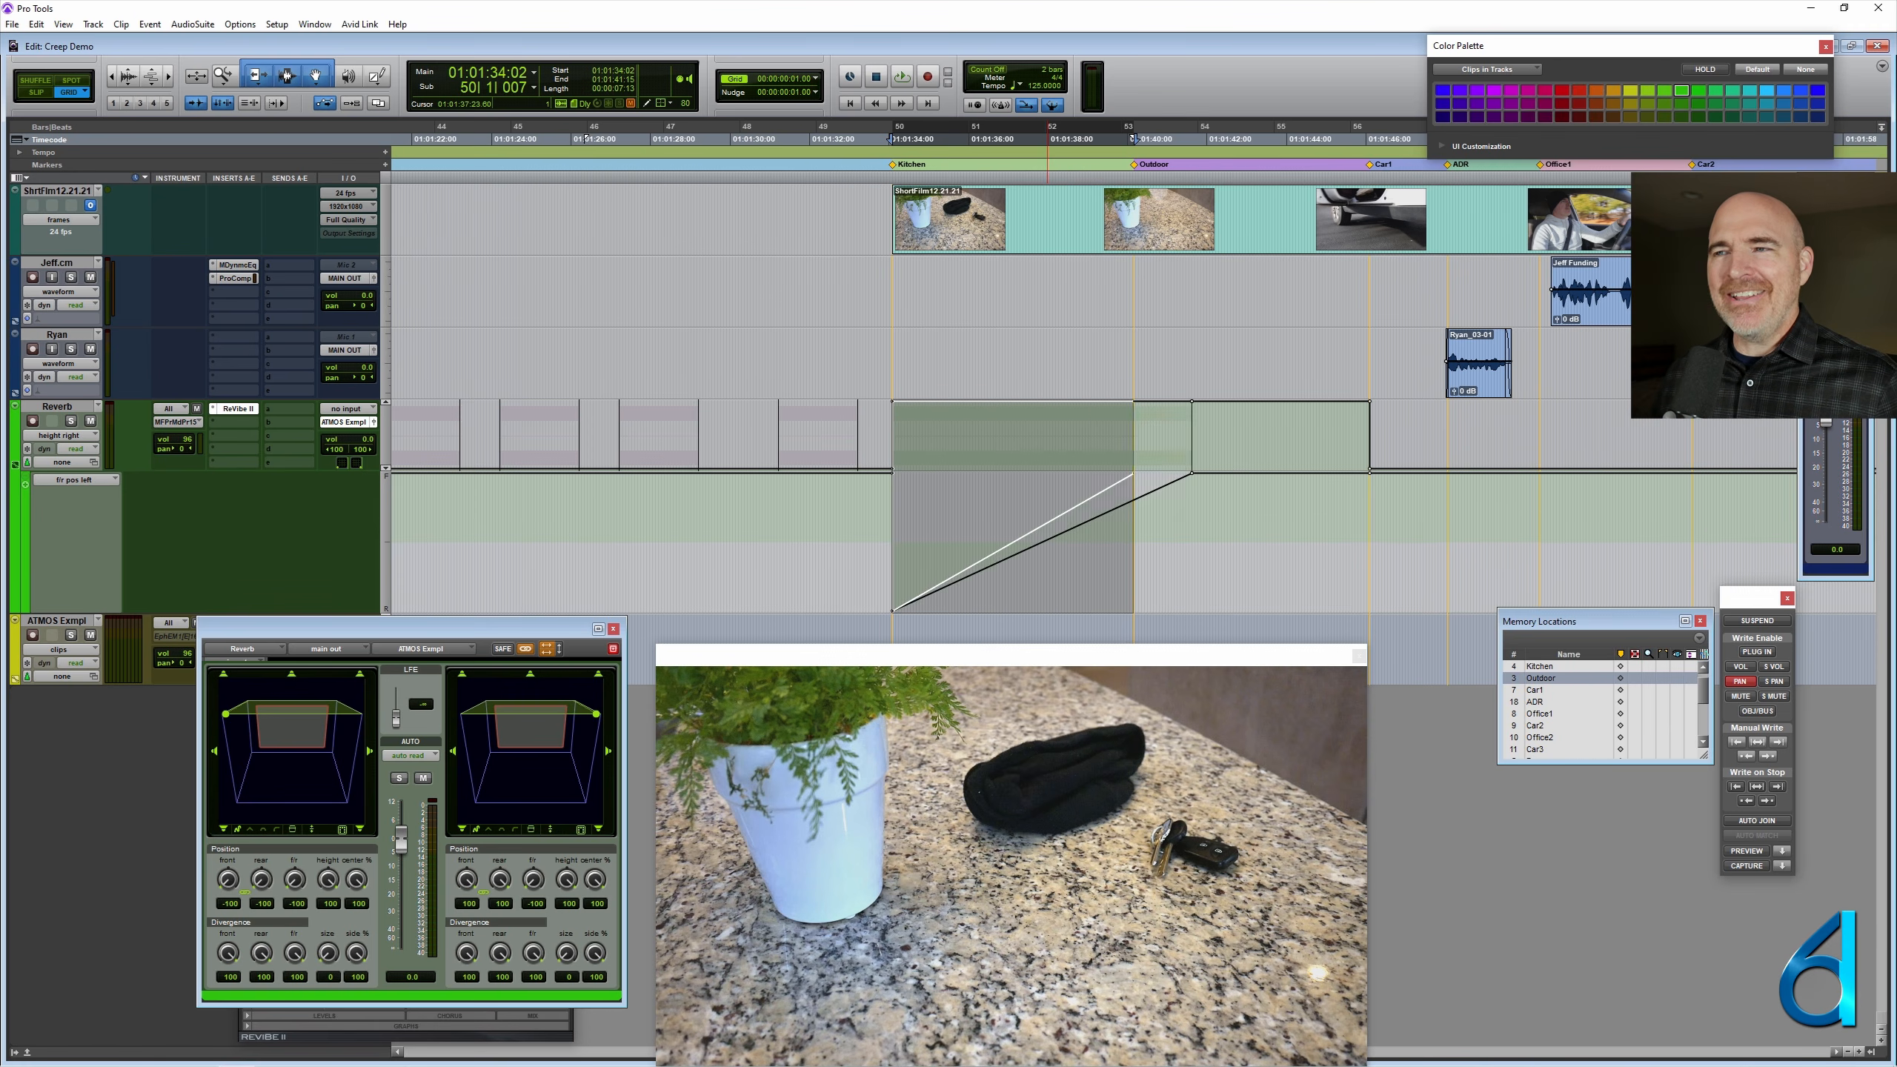
key("ctrl+z")
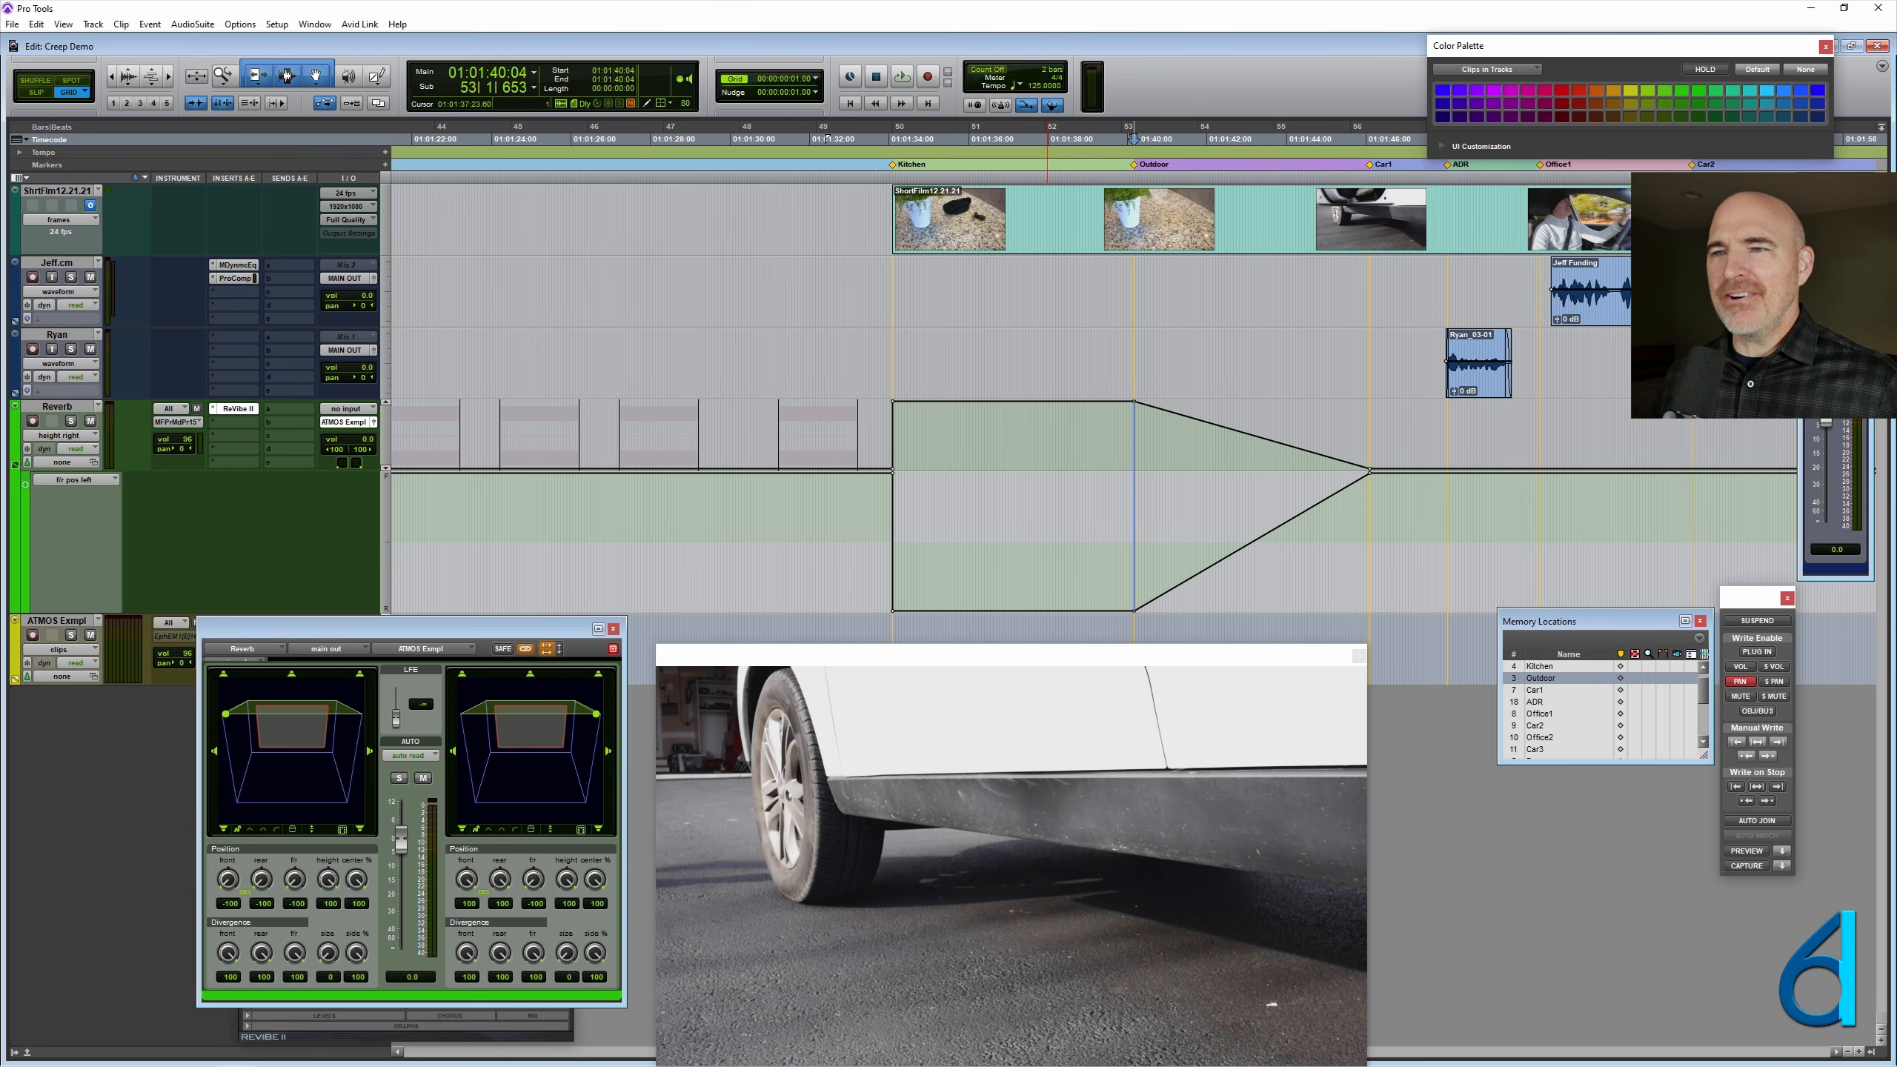
key("ctrl+z")
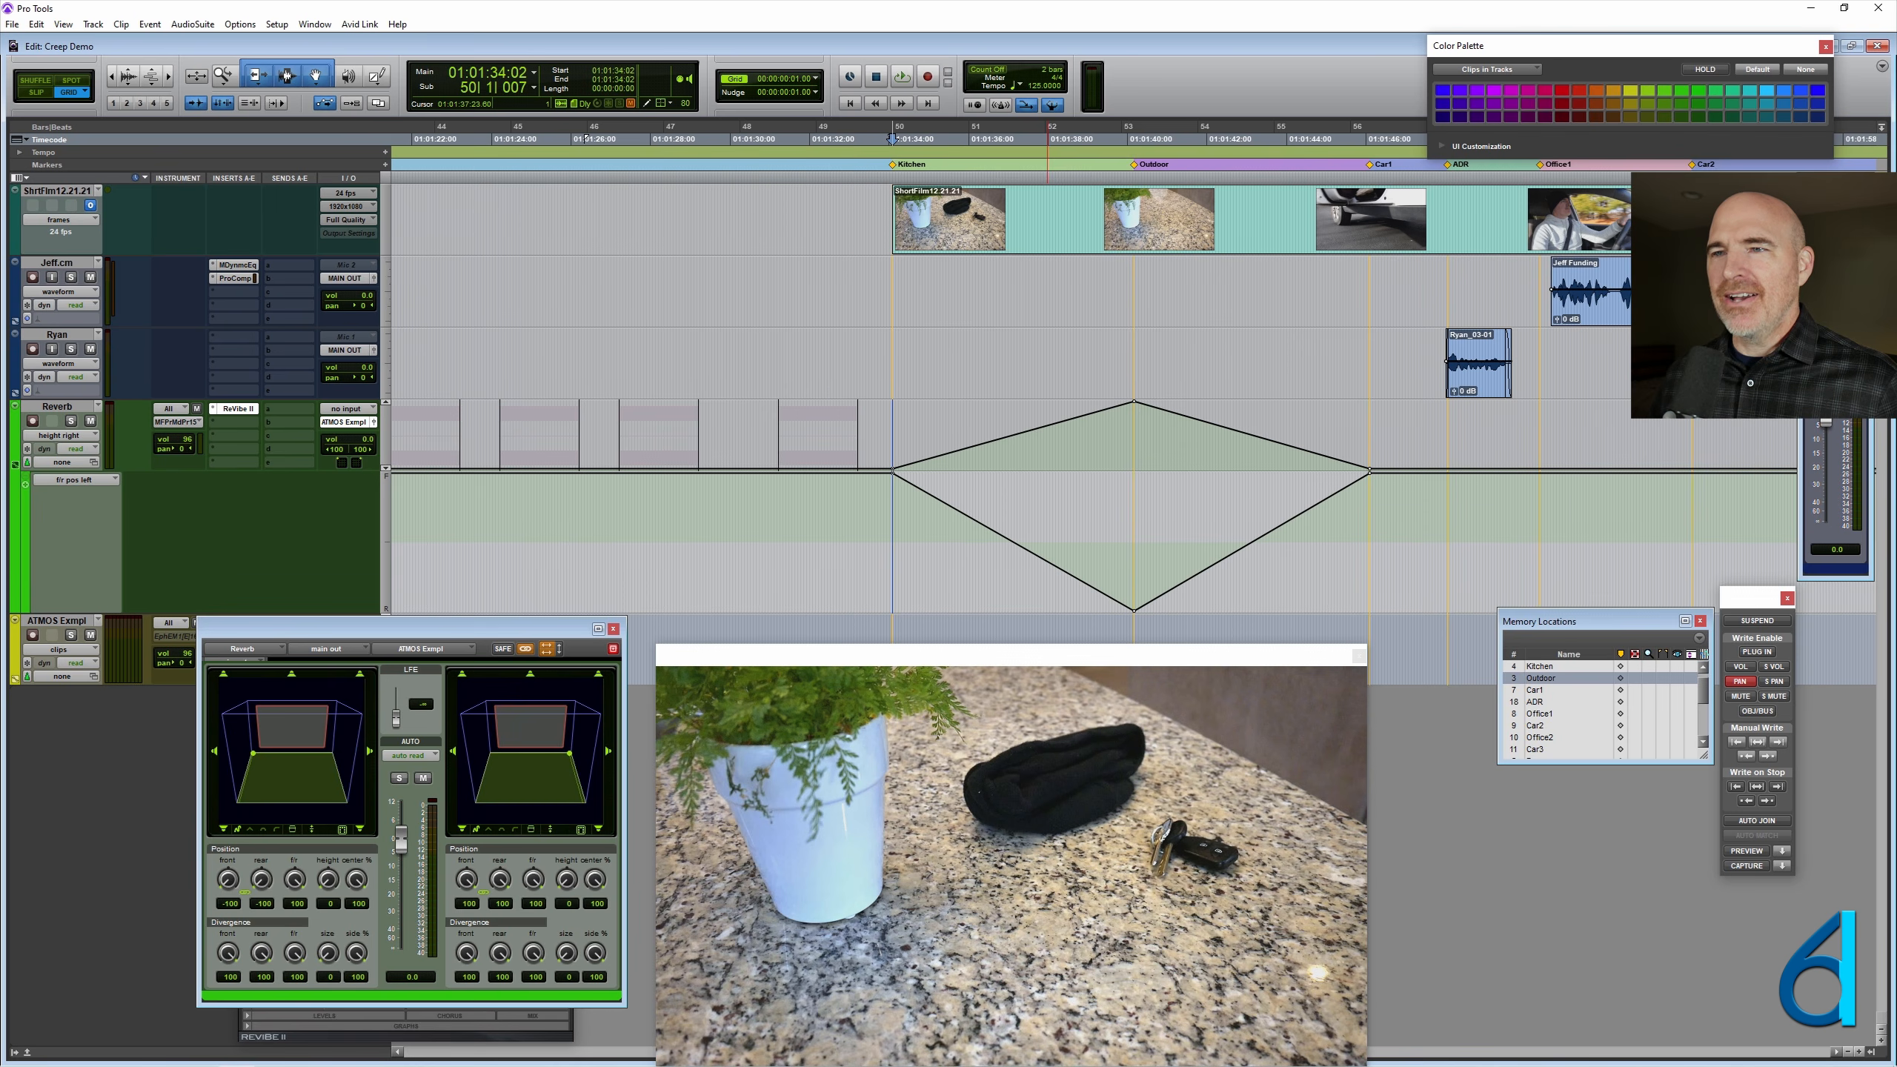
key("ctrl+z")
key("ctrl+z")
key("ctrl+z")
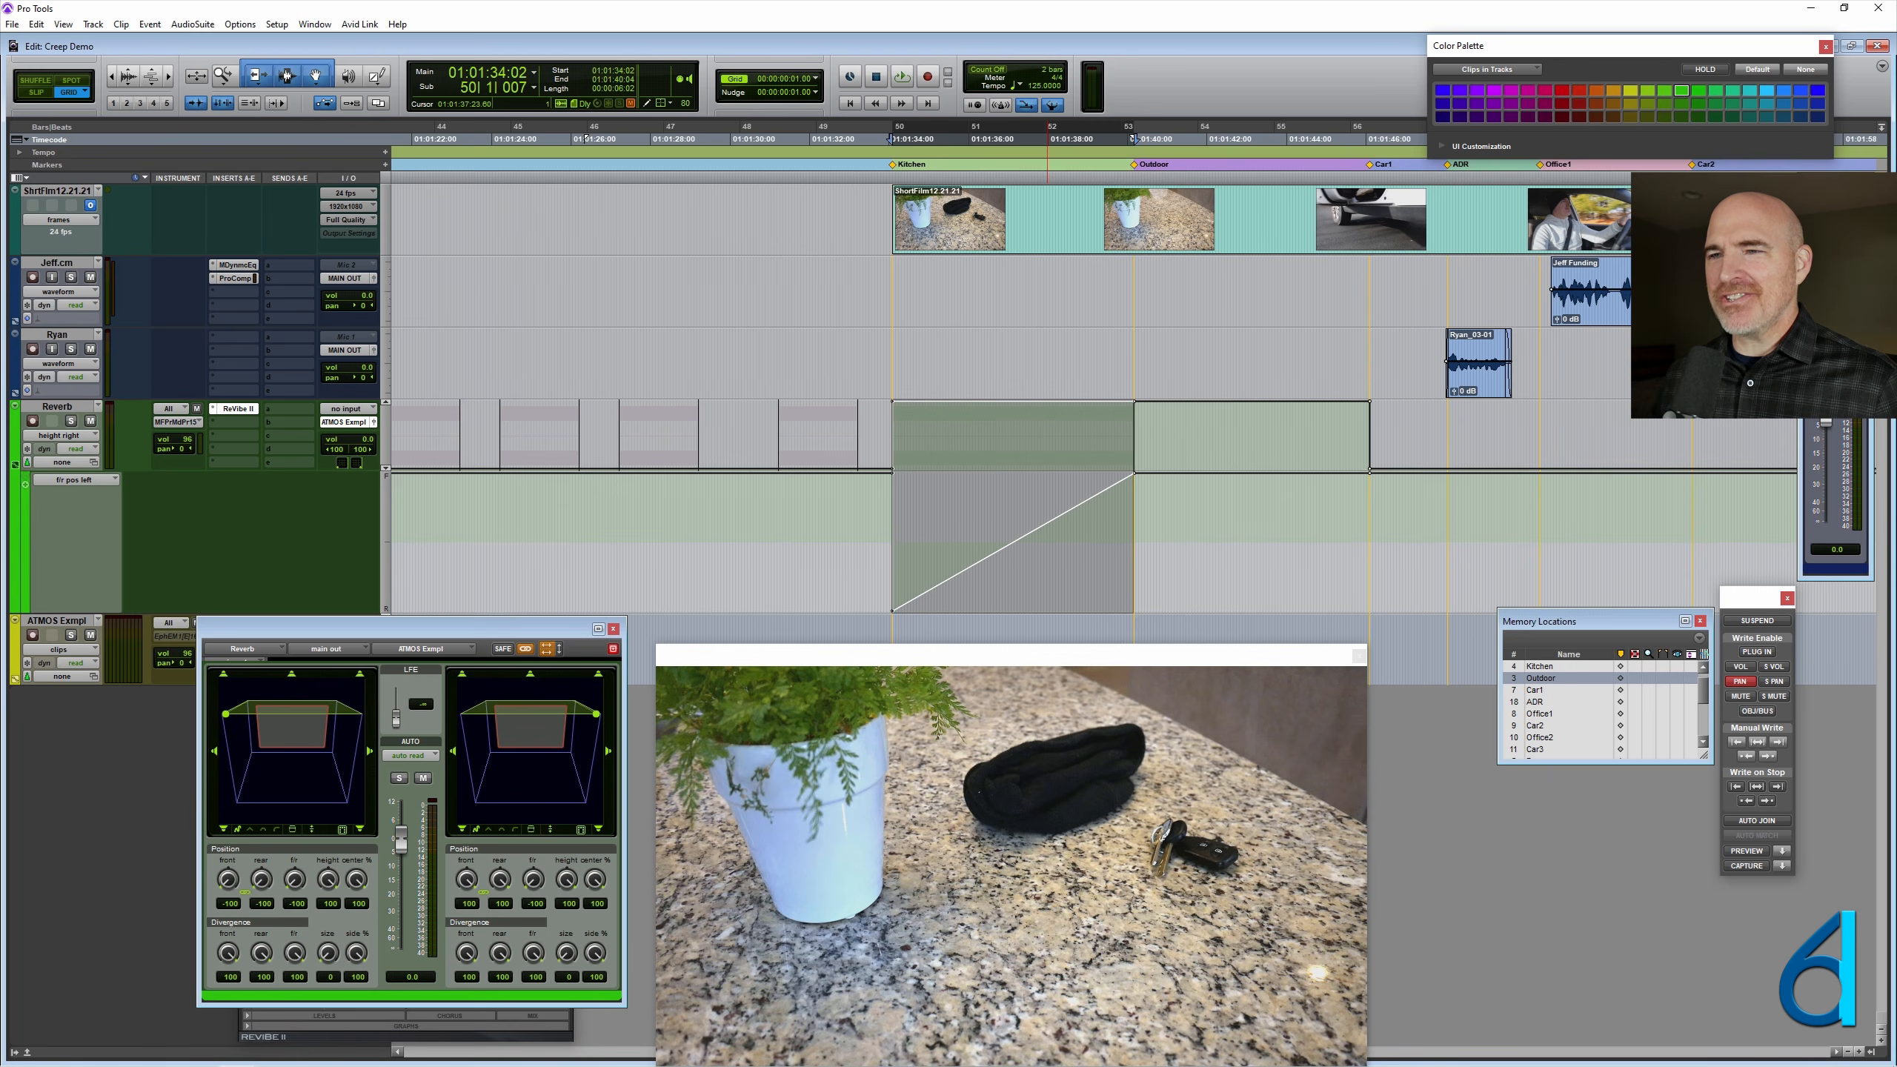
key("ctrl+z")
key("ctrl+z")
key("ctrl+z")
key("ctrl+z")
key("ctrl+z")
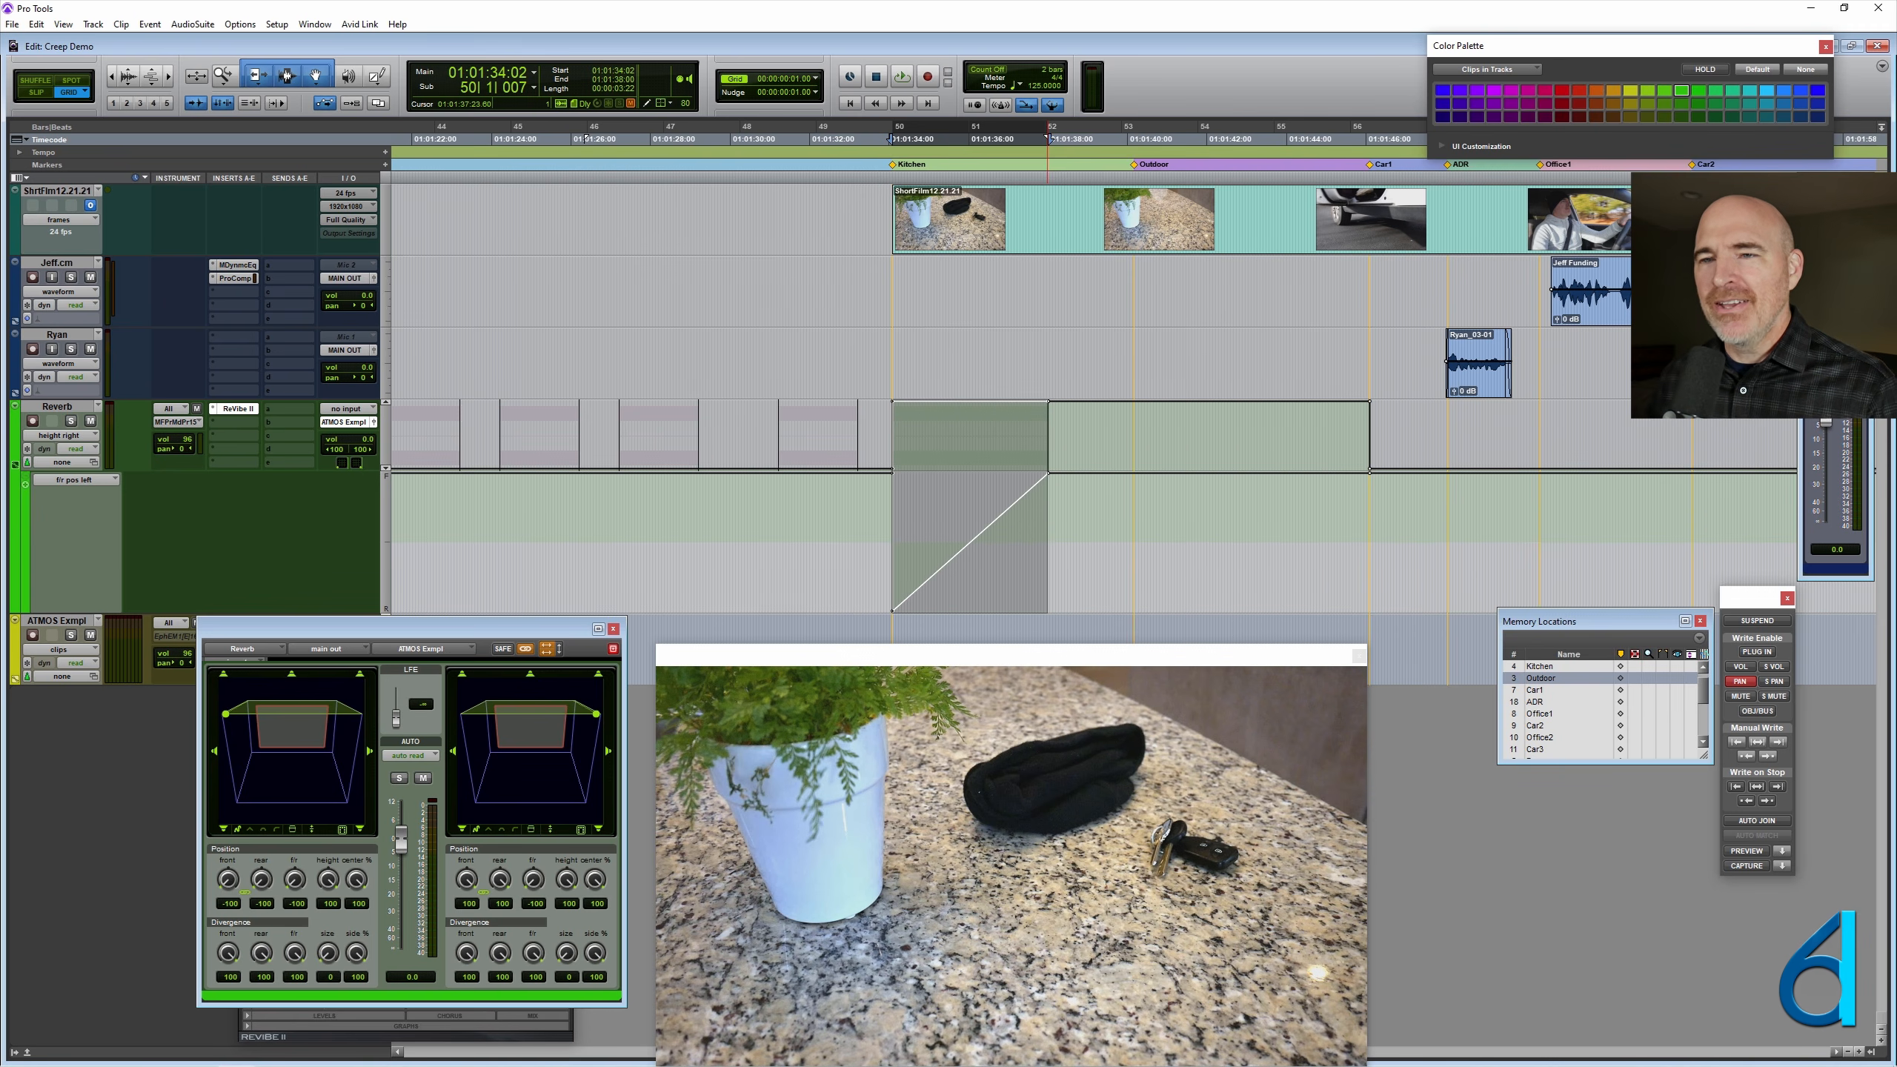
left_click(728, 516)
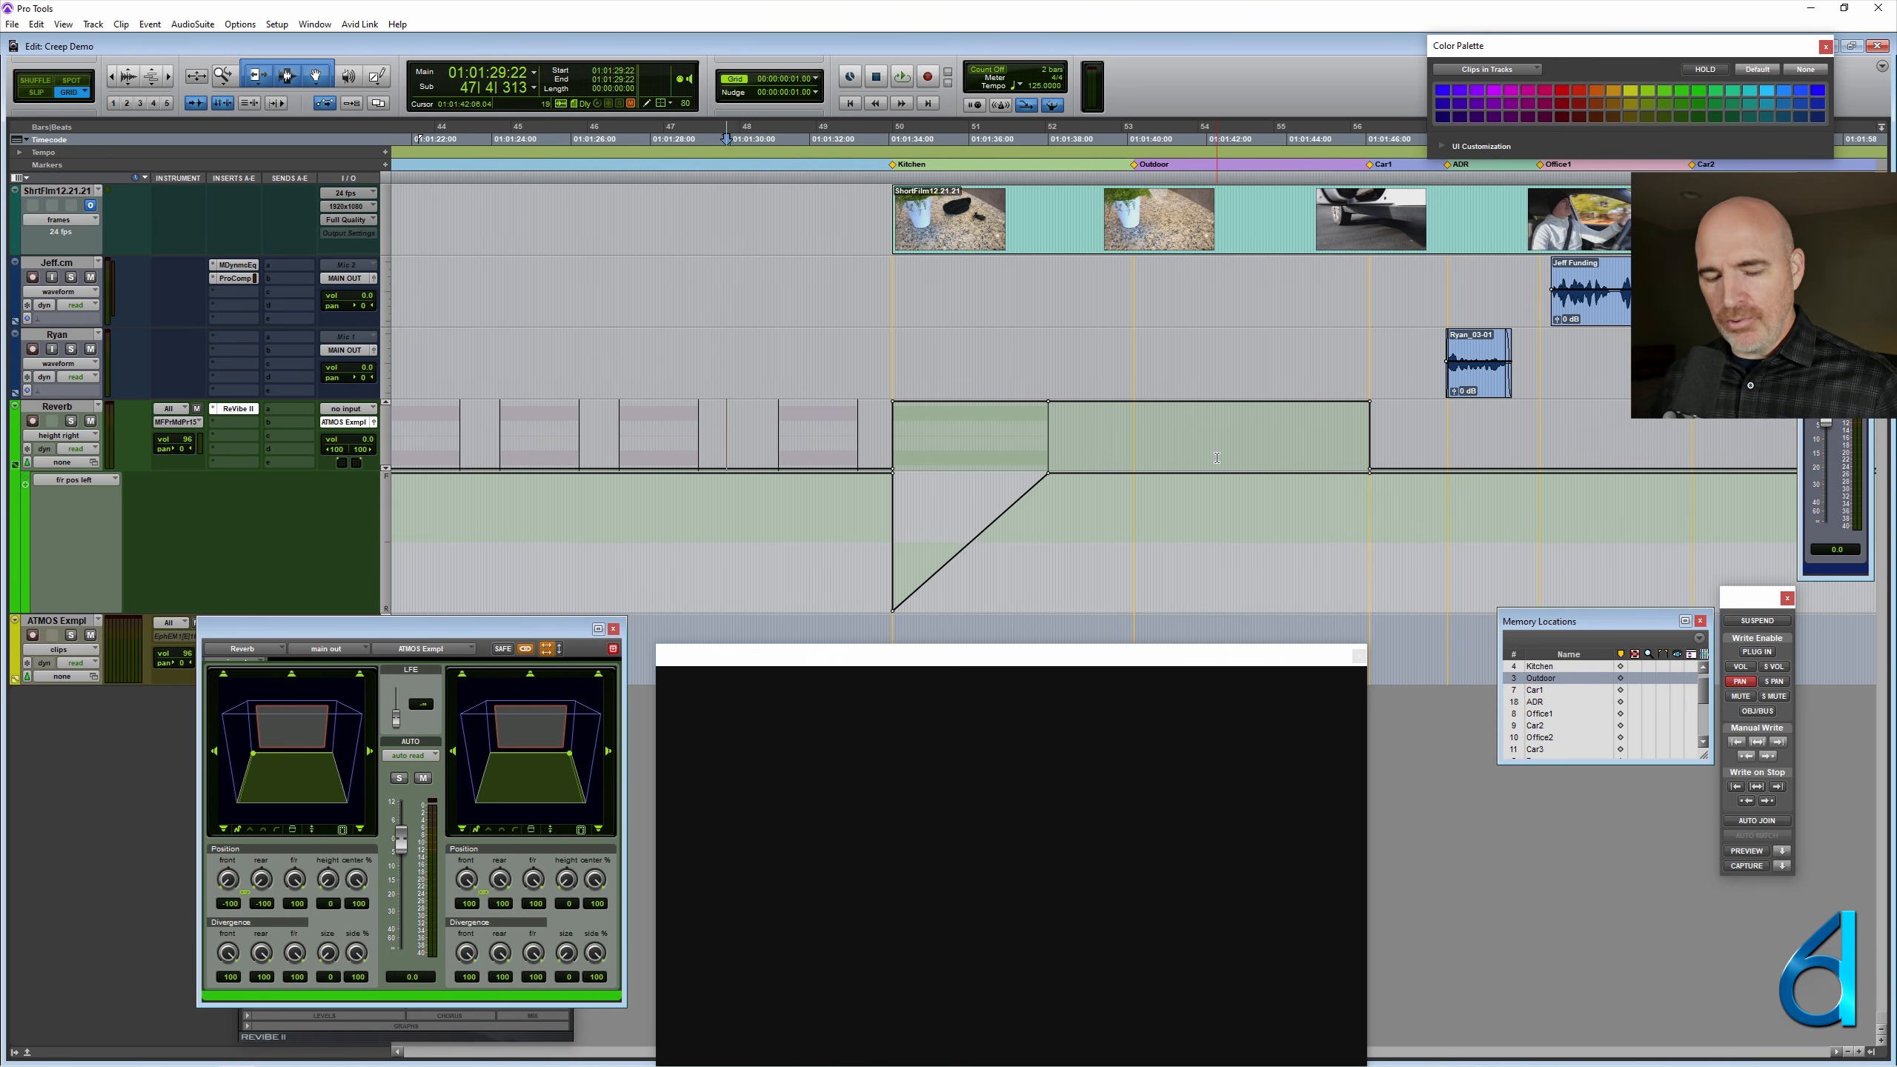
- Return the Reverb track to clips view and extend the Reverb Height Rear to Front clip's end past Outdoor to the Car1 marker
key("super+minus")
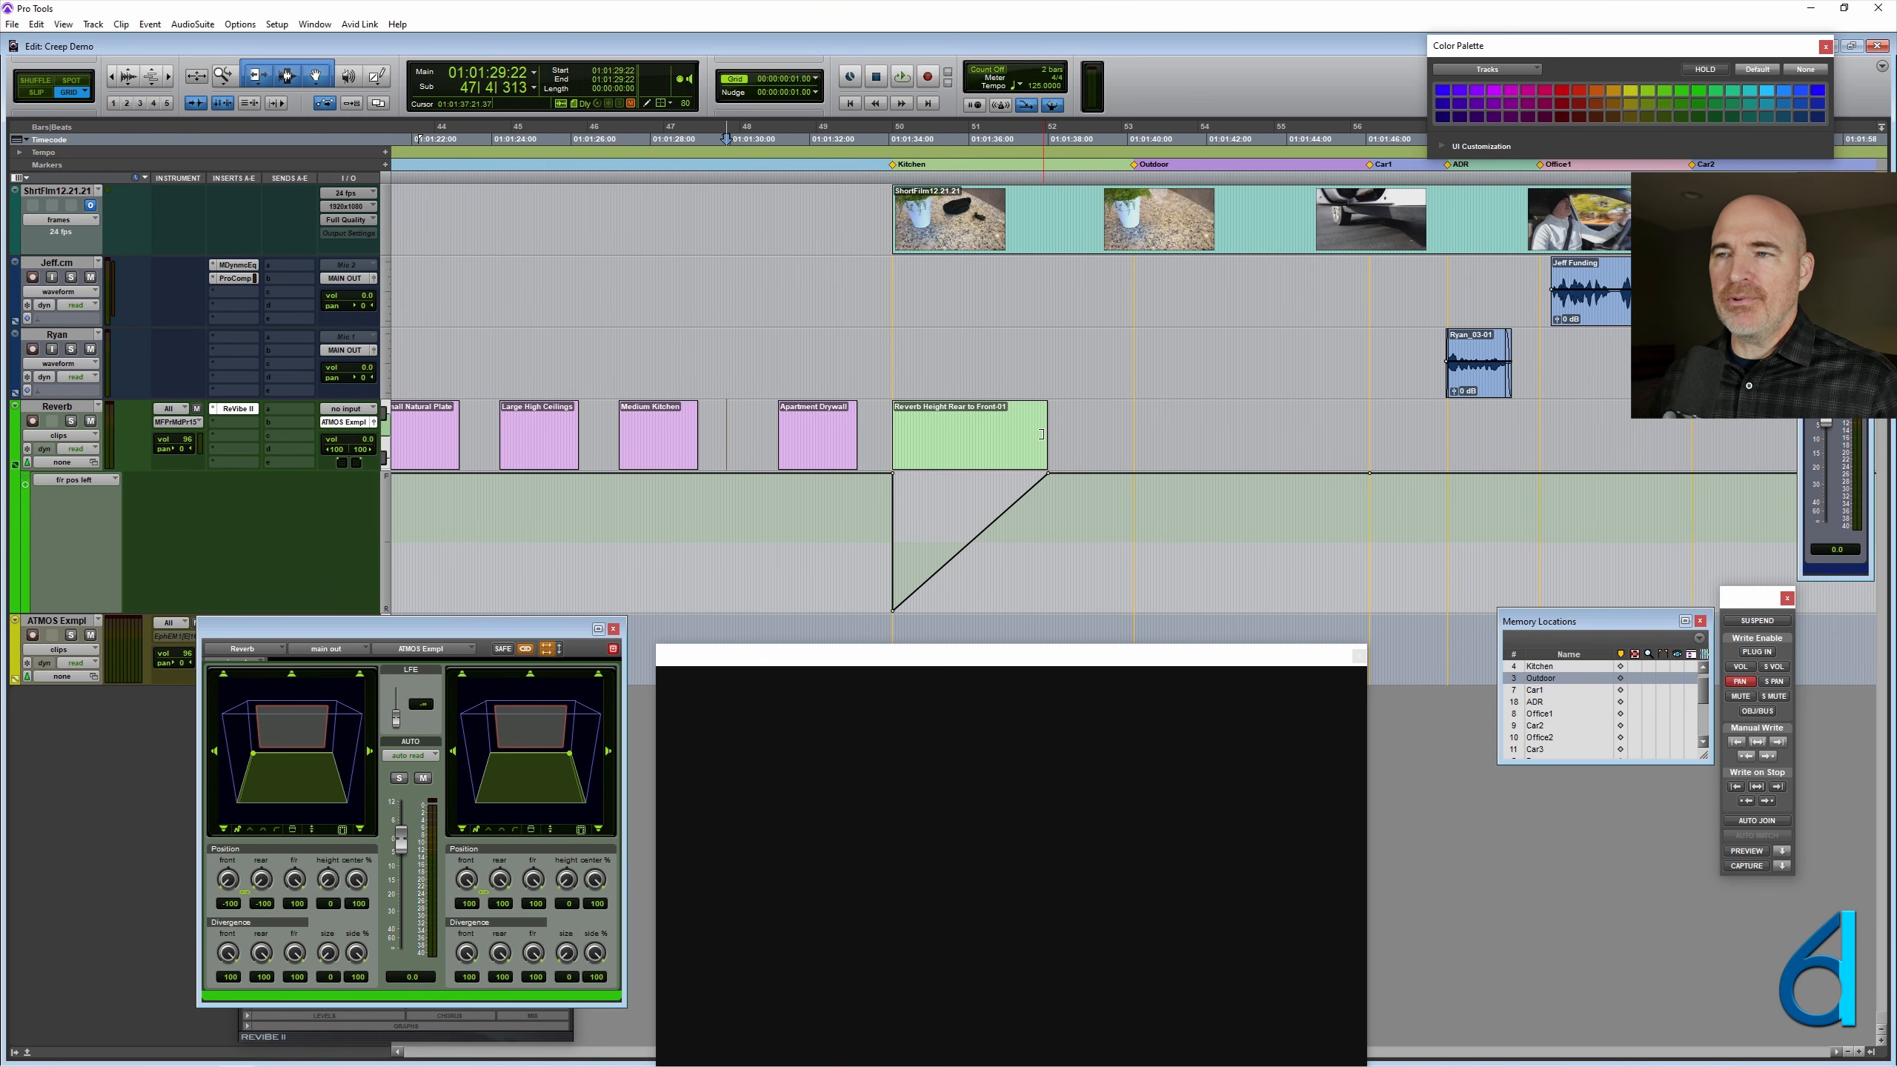
left_click_drag(1041, 433, 1134, 444)
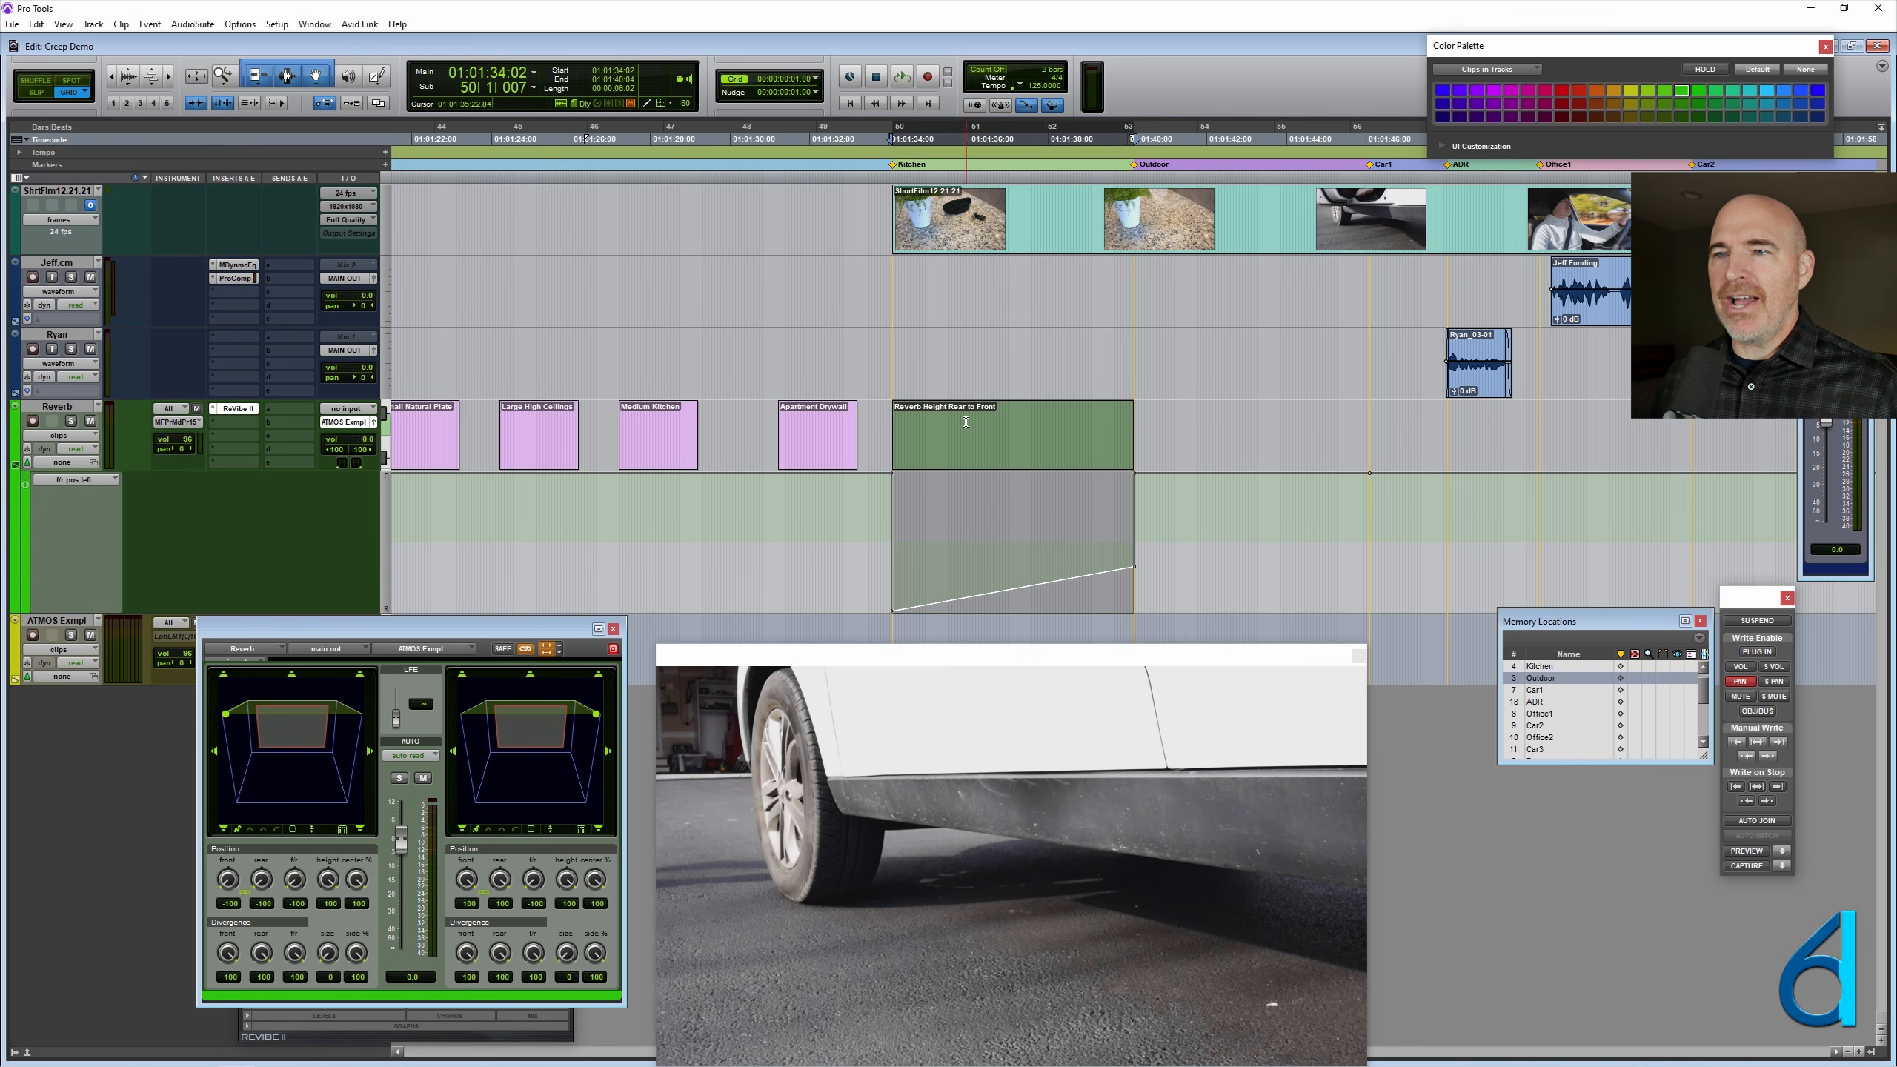
left_click_drag(1133, 424, 1367, 424)
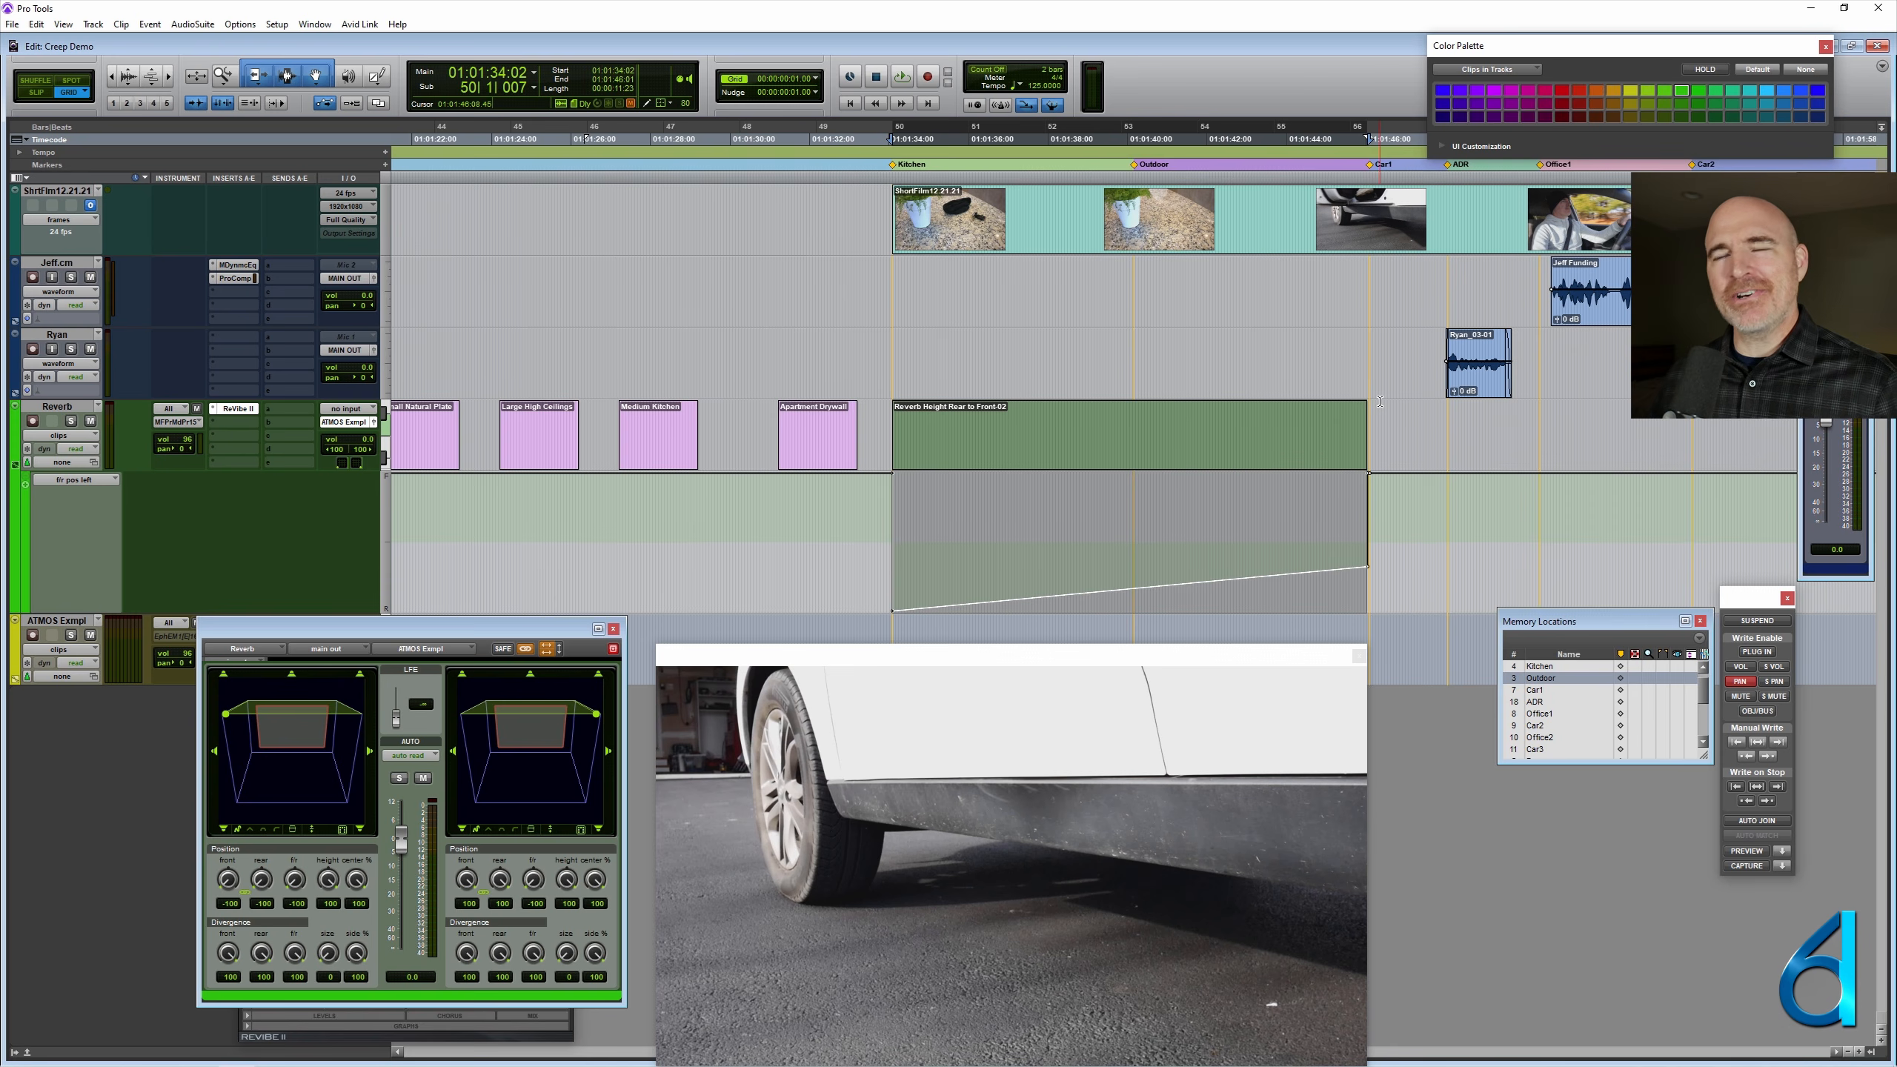
left_click(1105, 447)
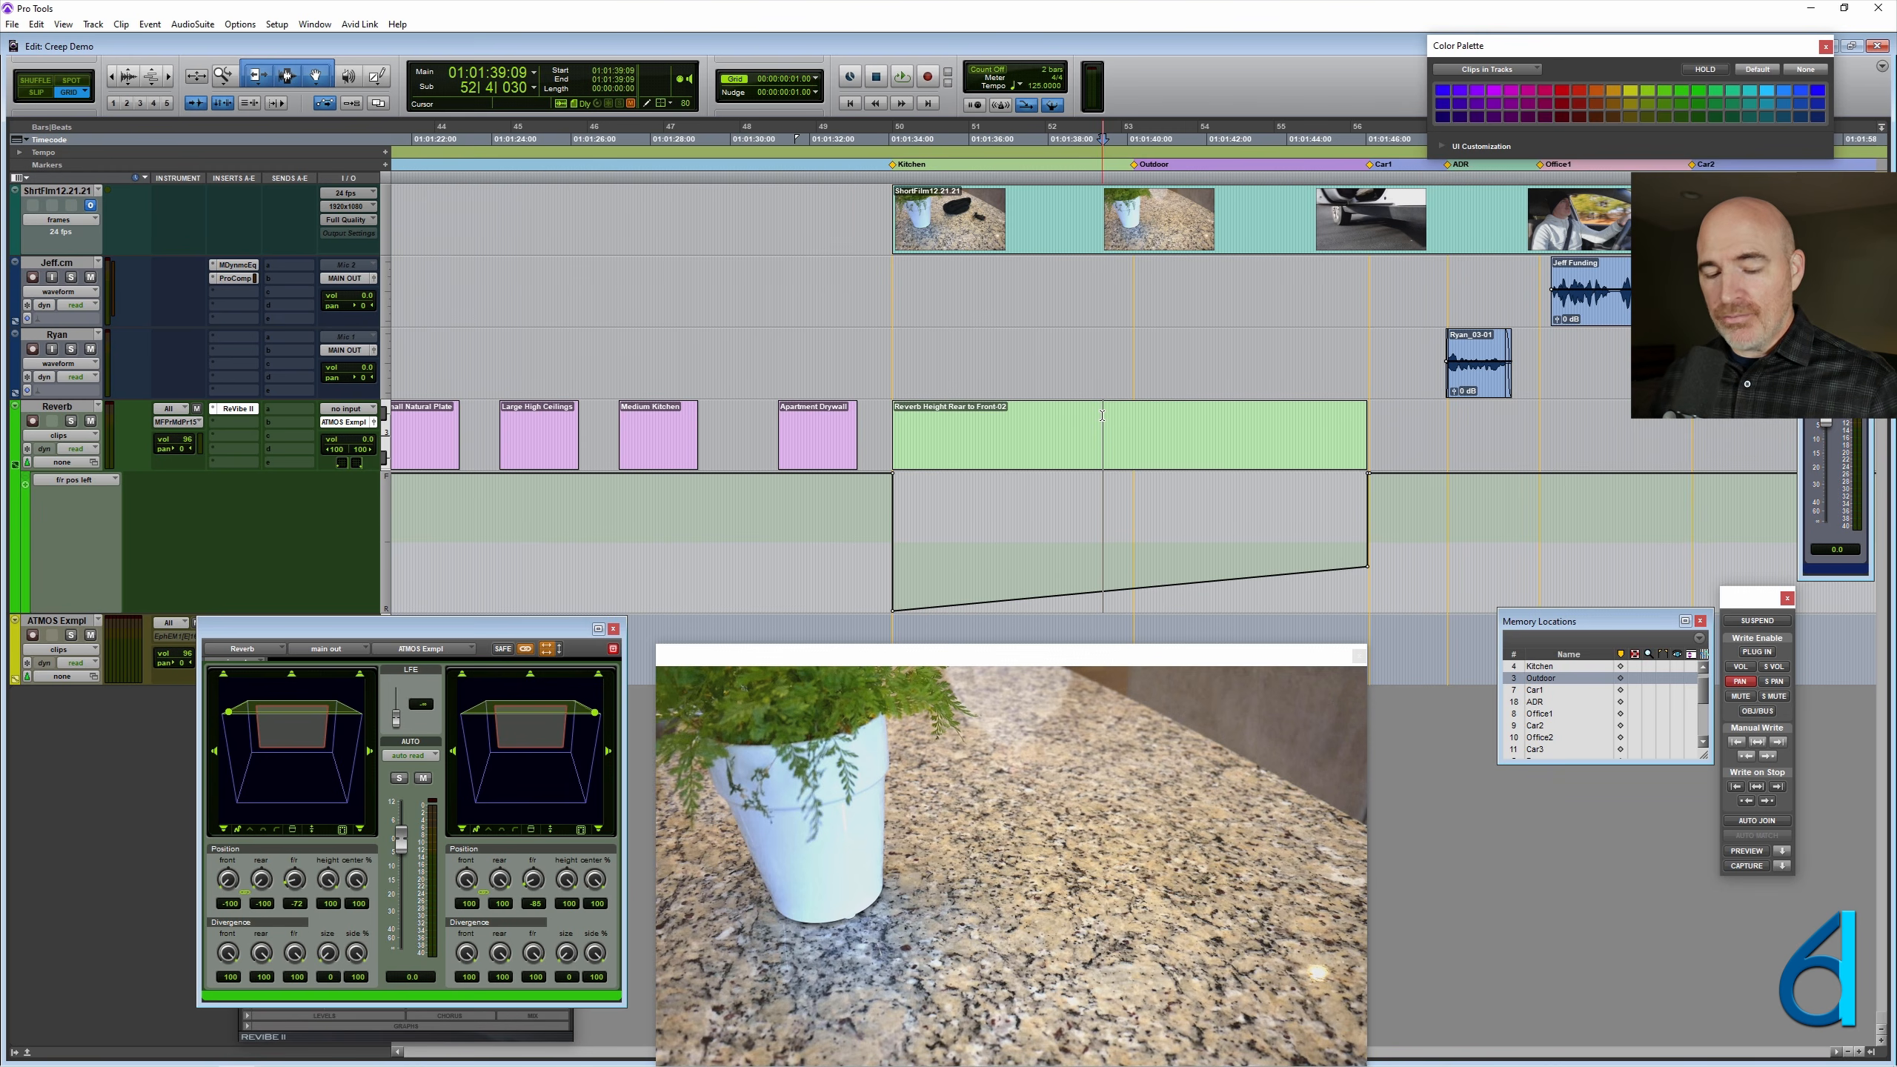
- Examine the trigger clips along the whole Reverb track and place the cursor in the empty gap near bar 29
key("ctrl+bracketleft")
key("ctrl+bracketleft")
key("ctrl+bracketleft")
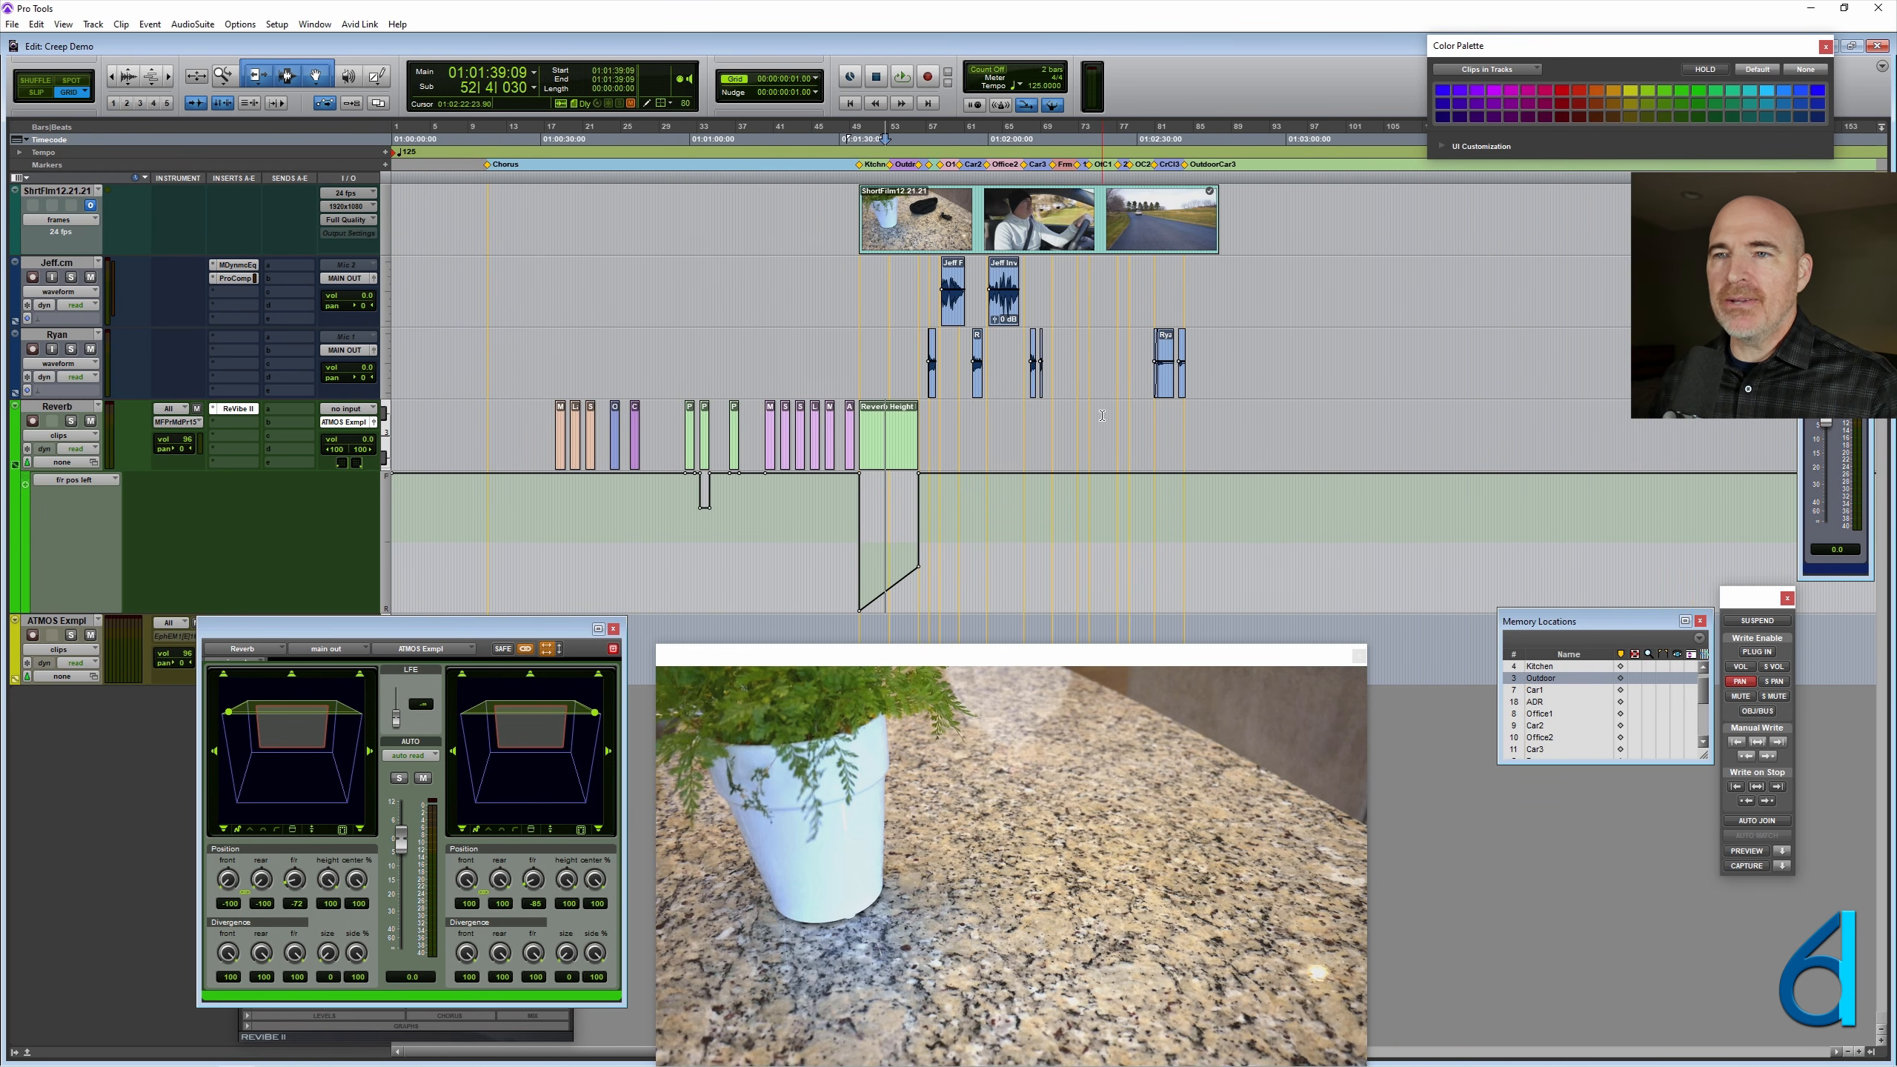
left_click(72, 417)
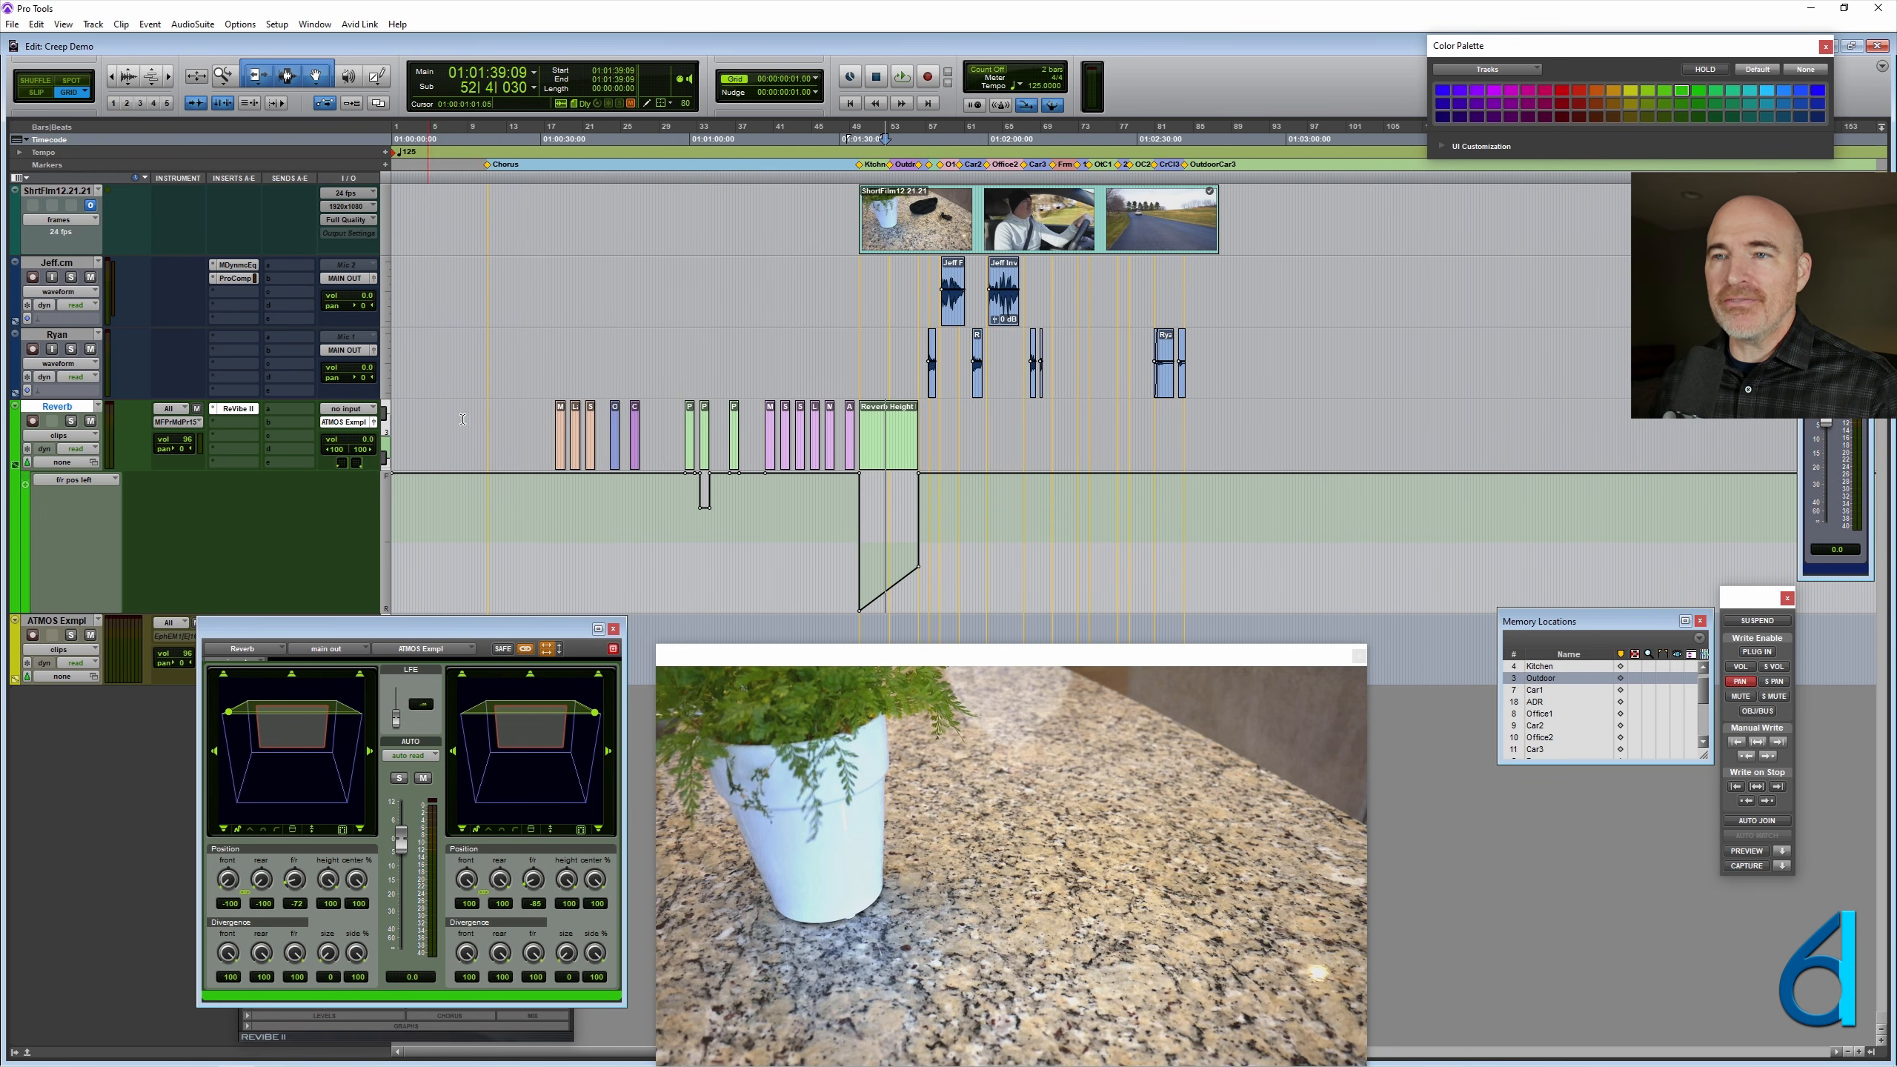
left_click(665, 411)
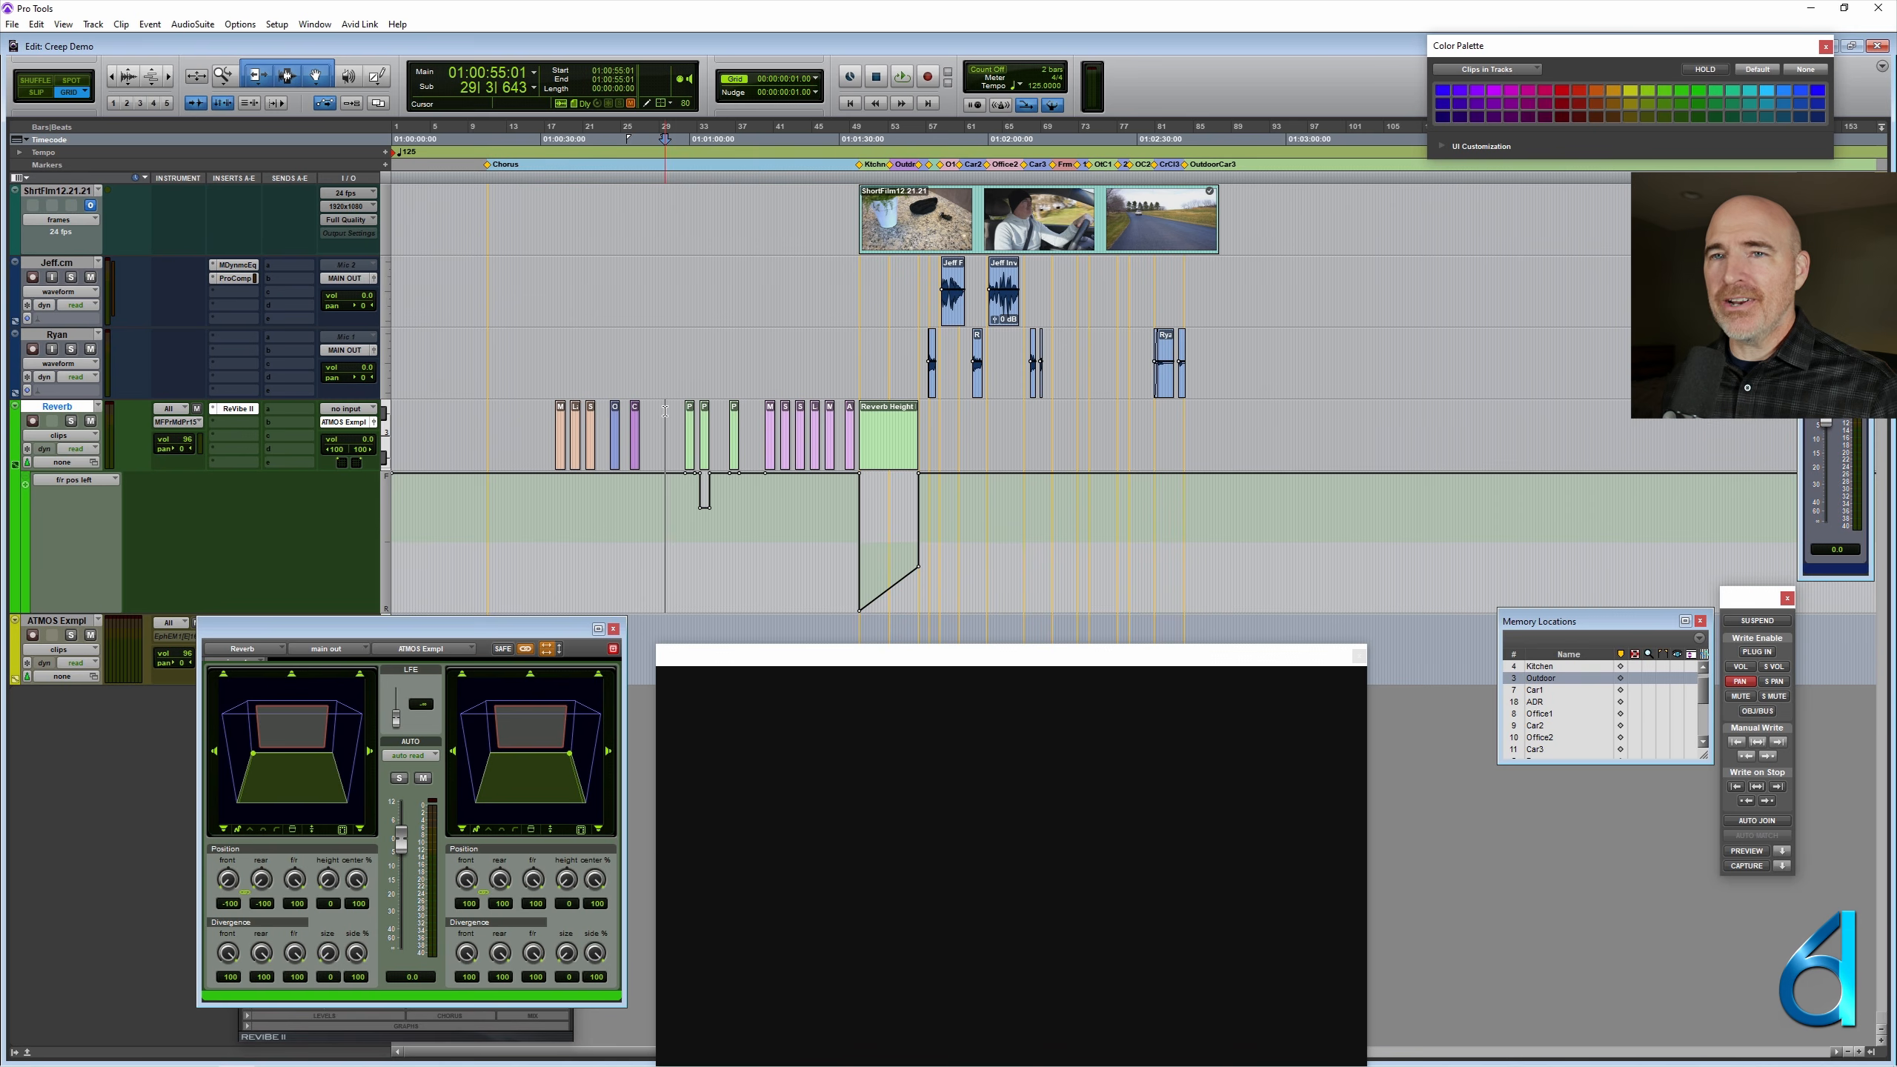
- Examine the Funding dialogue clip between Office1 and Car2 and highlight its tail beyond the Car2 marker
left_click(948, 268)
scroll(948, 267, "up", 5)
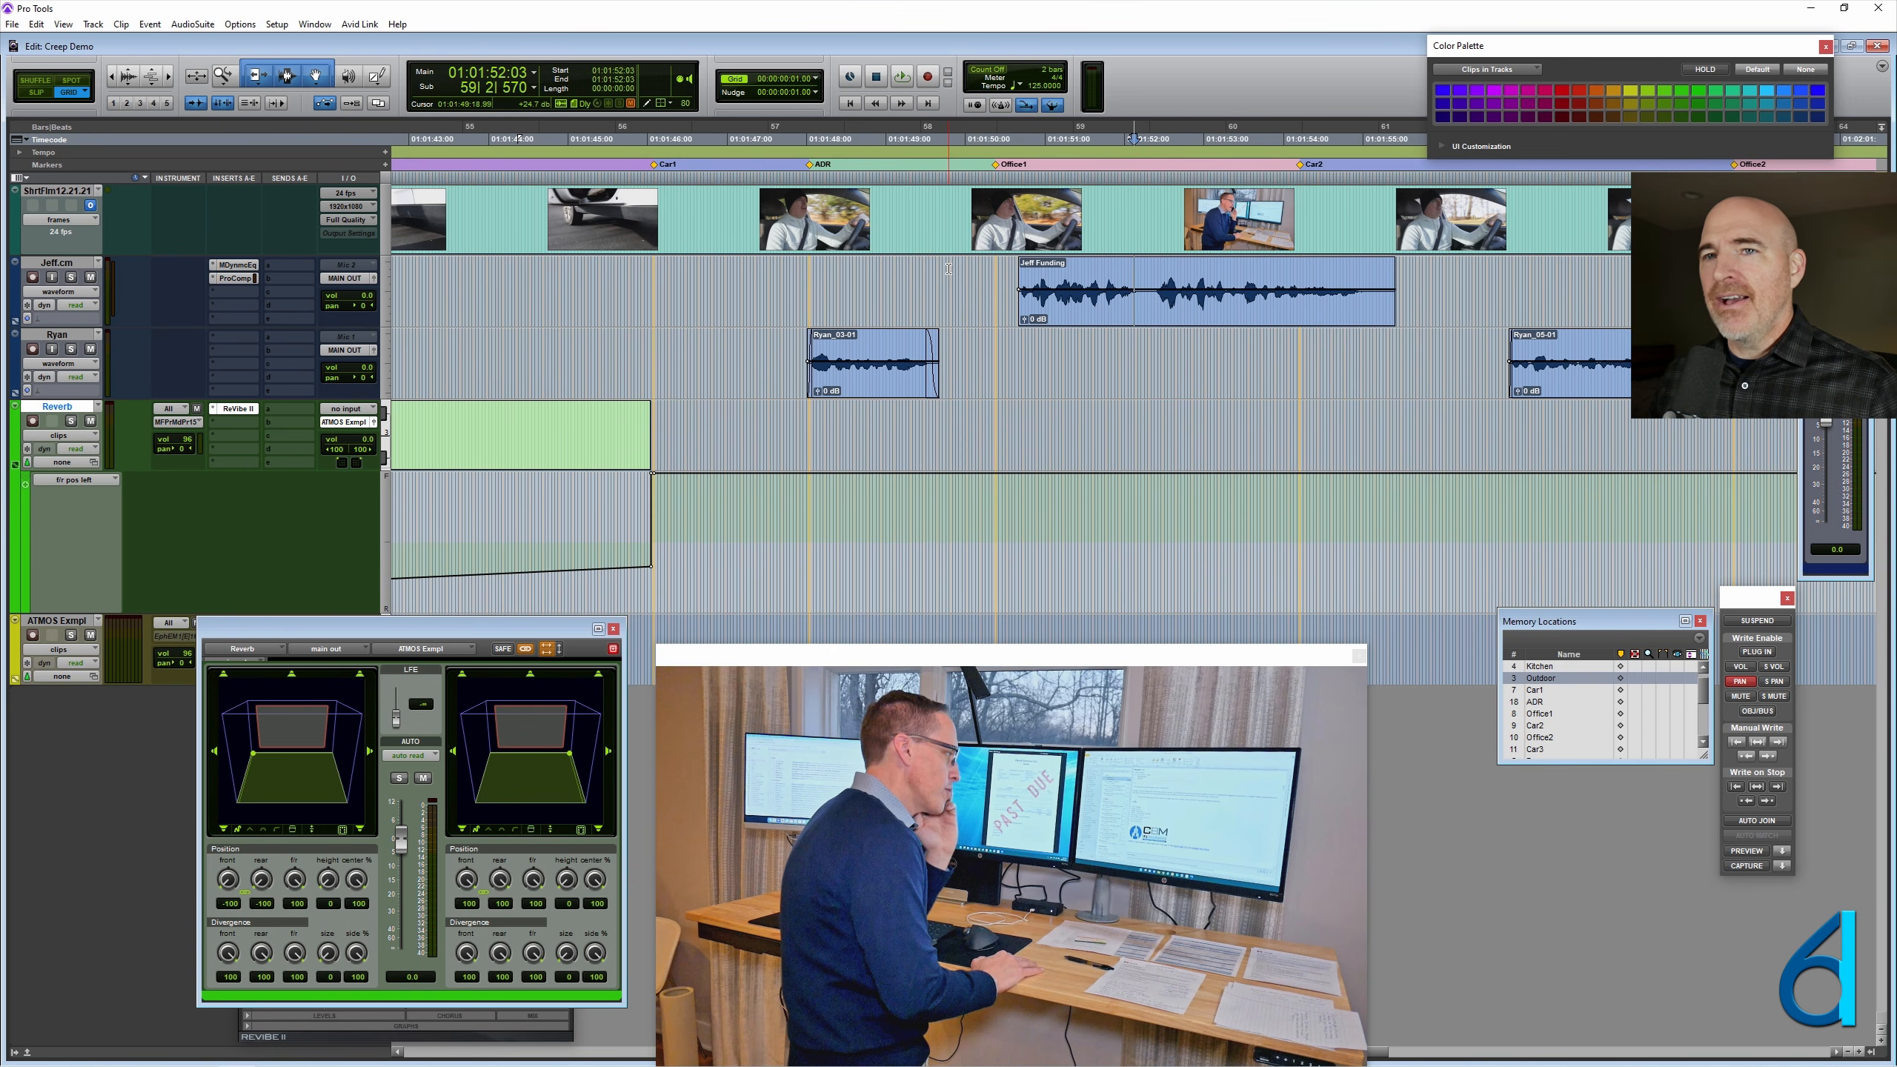
scroll(1198, 266, "down", 1)
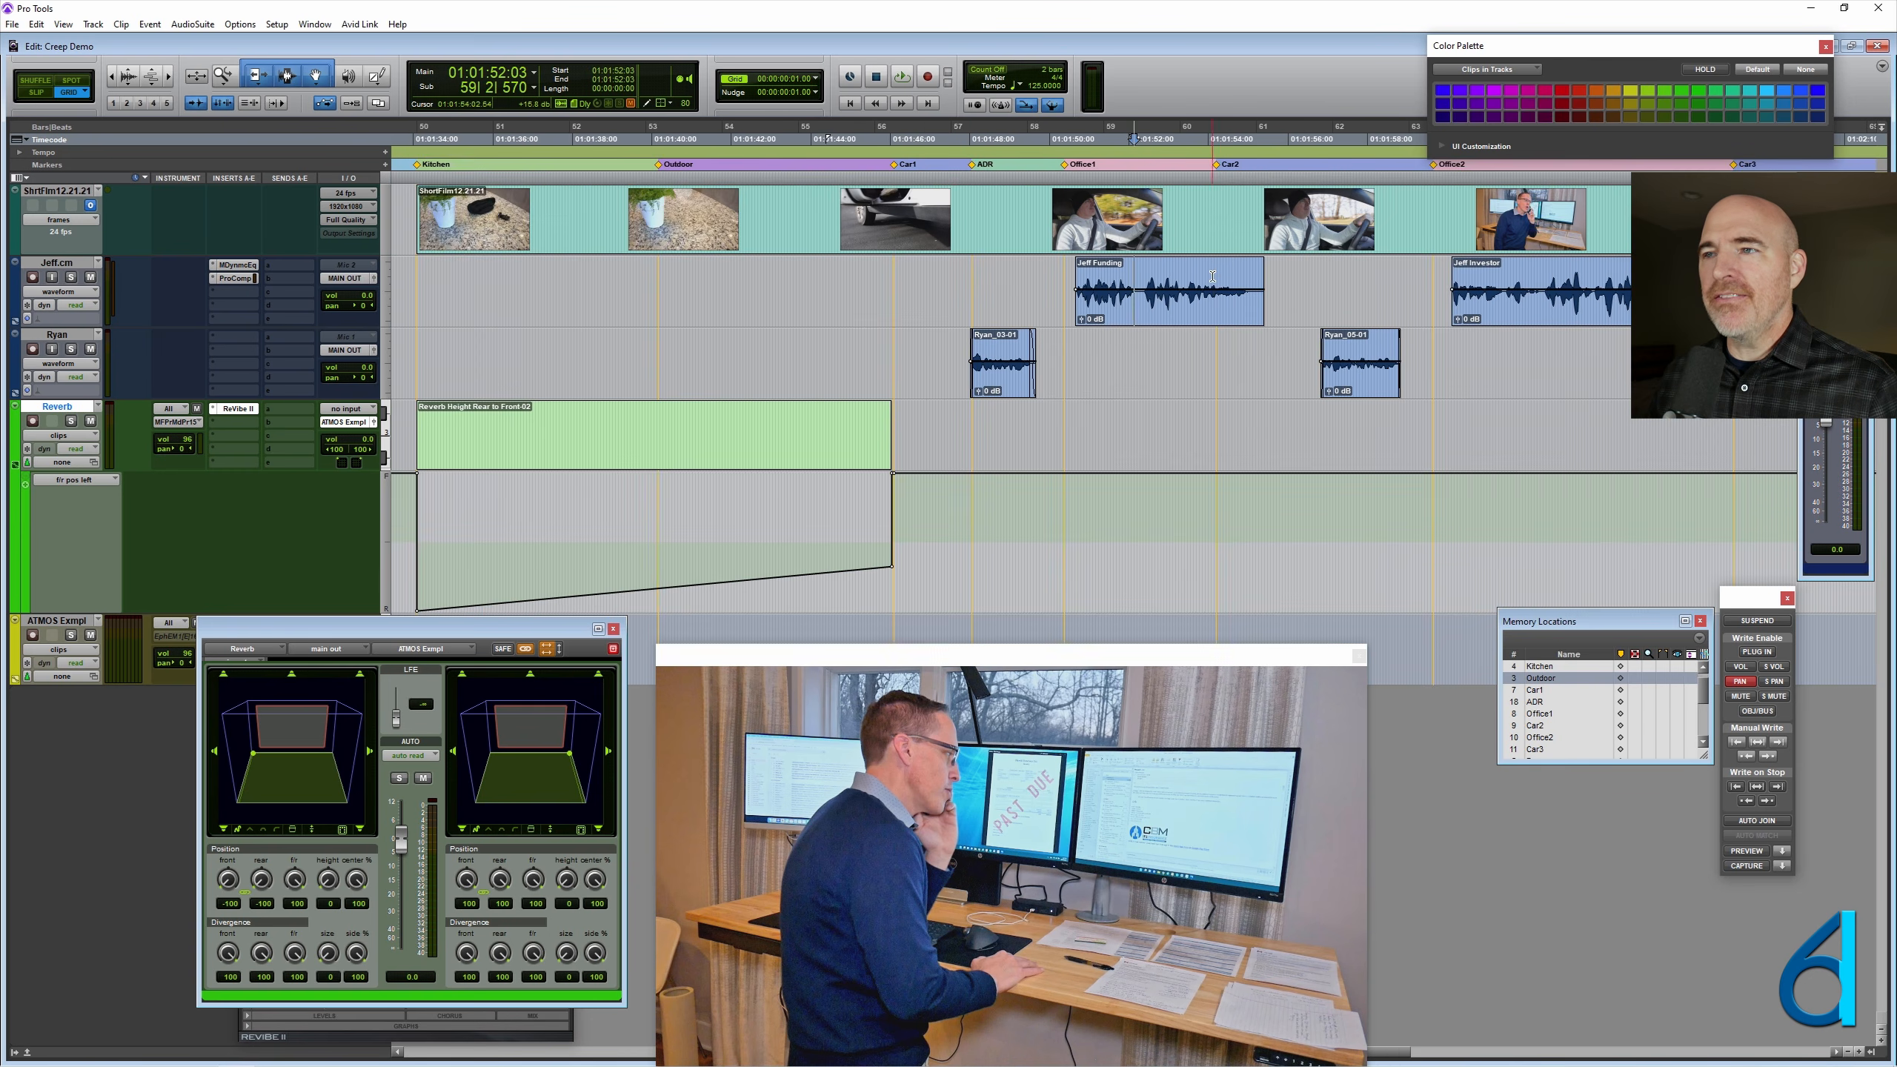
left_click(1213, 276)
scroll(1213, 277, "up", 2)
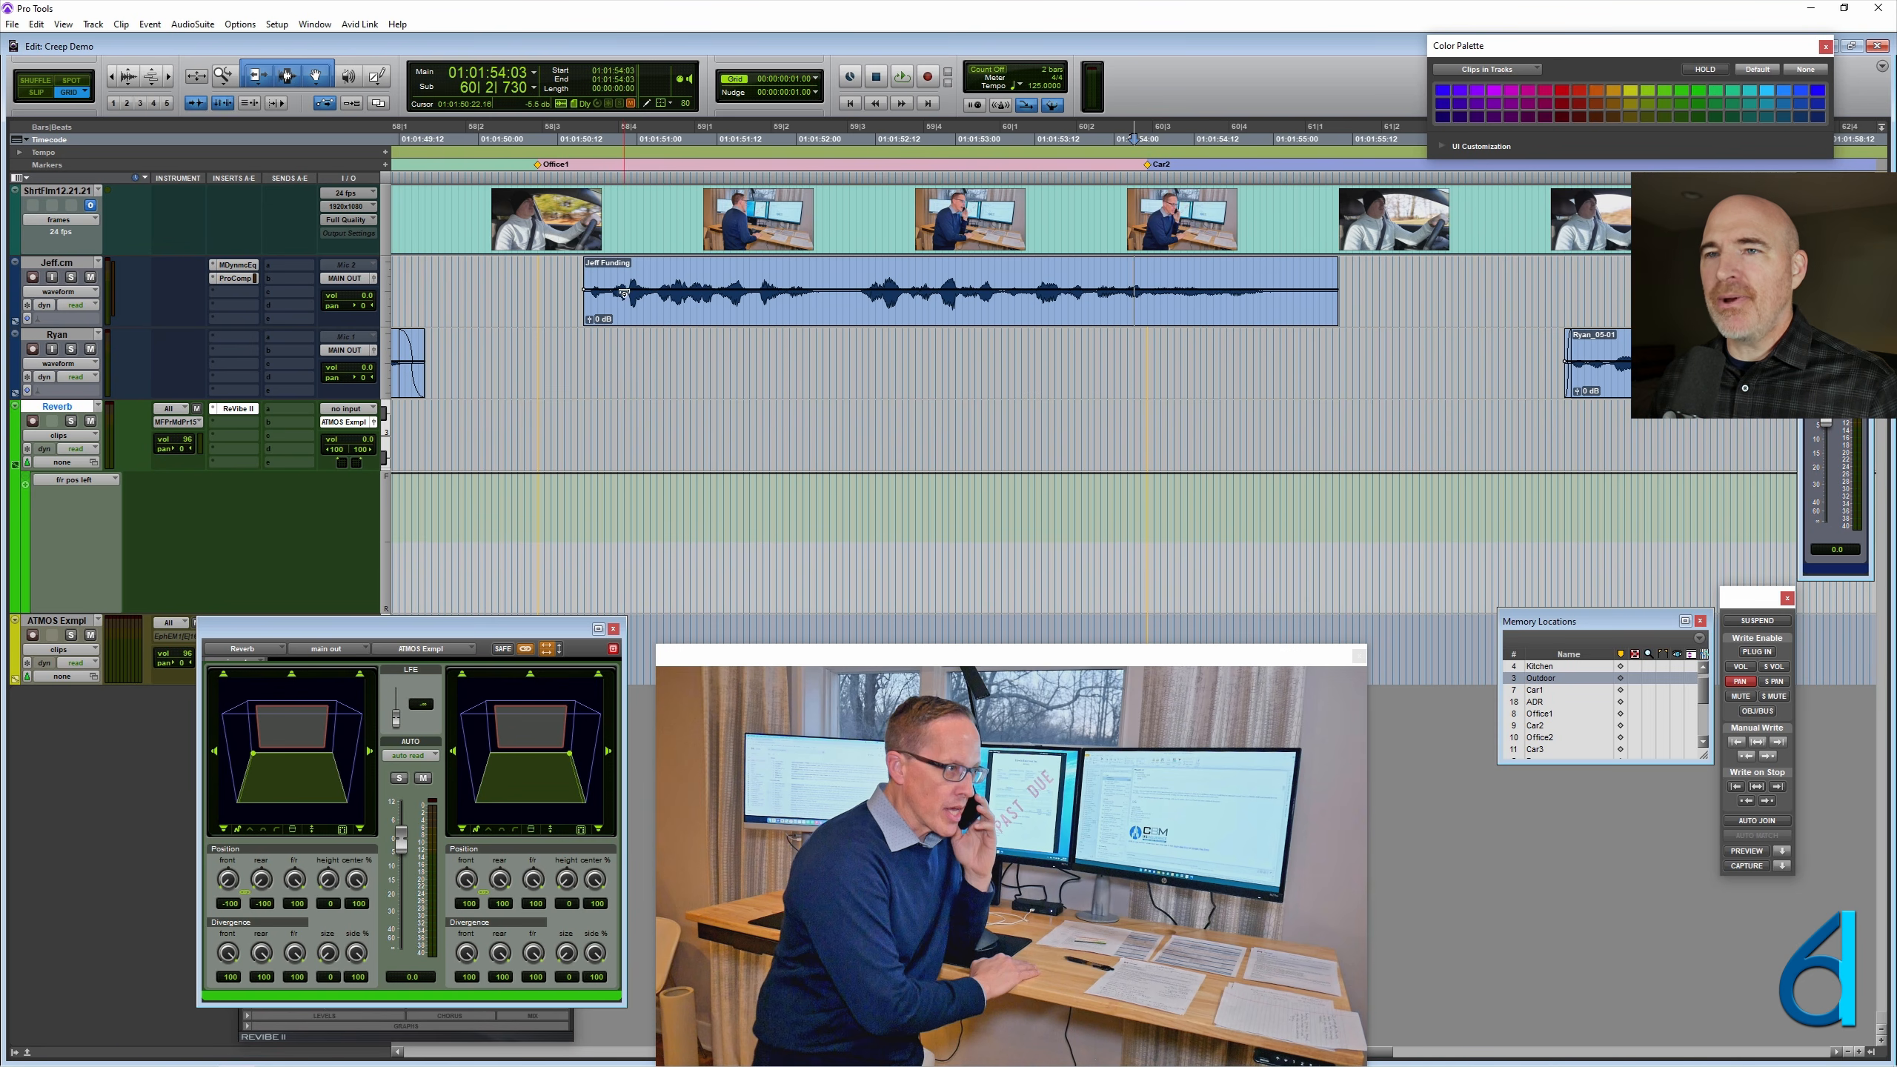
left_click_drag(617, 274, 1308, 275)
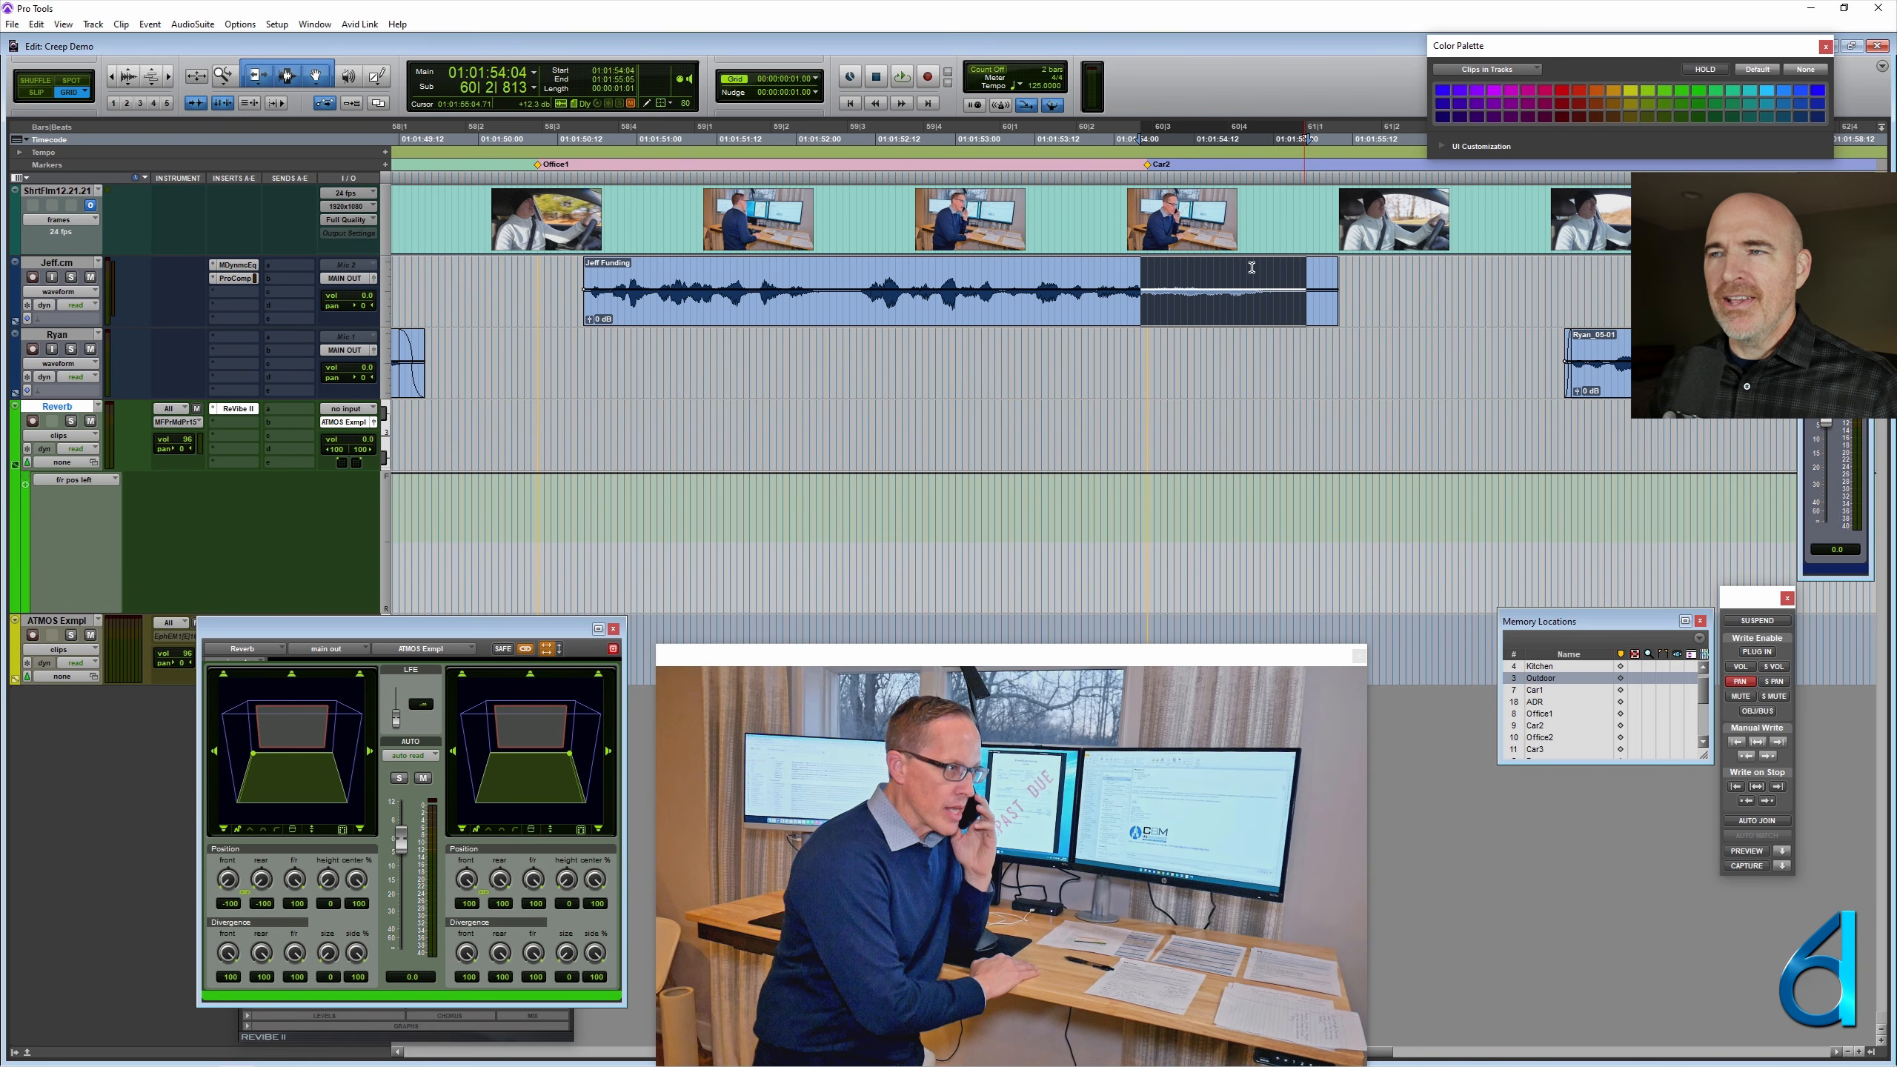
left_click(1232, 282)
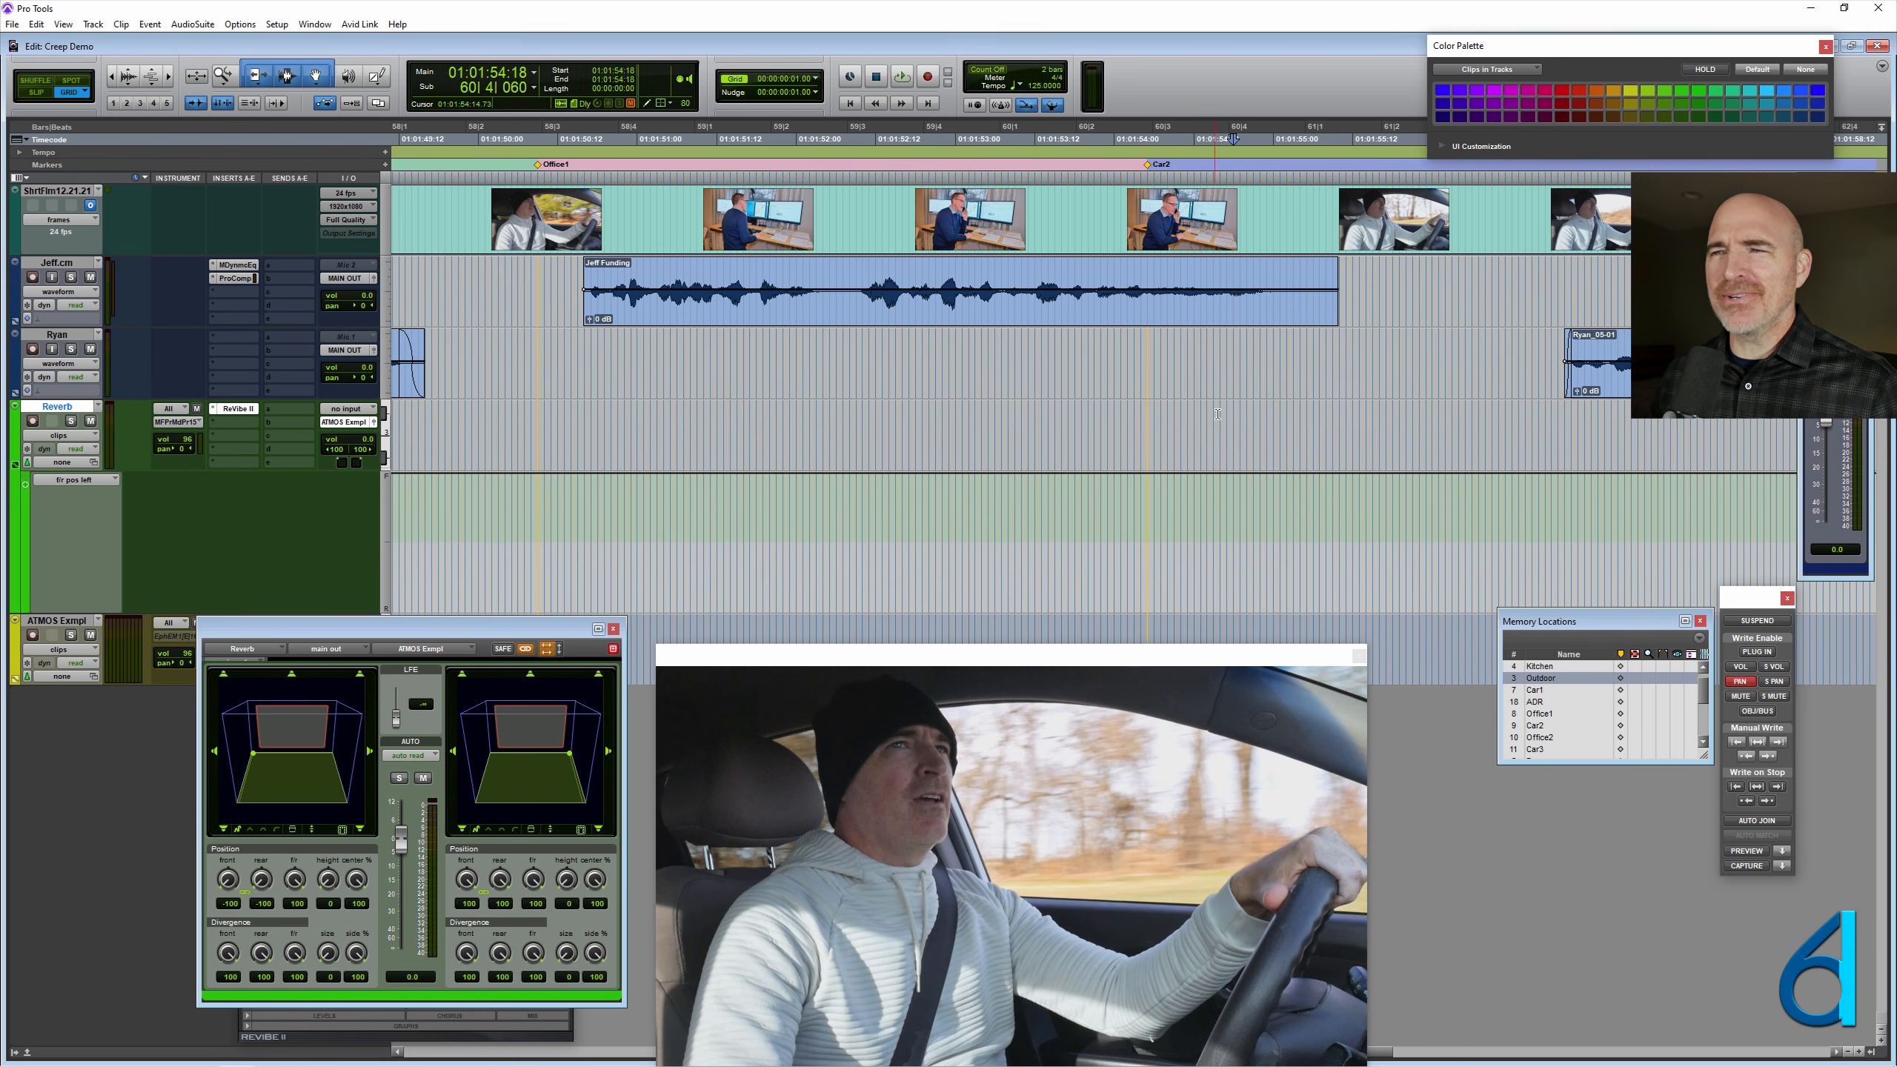
- Select the range from the Office1 marker to the Car2 marker on the Funding dialogue clip's track
key("r")
left_click(1165, 271)
key("t")
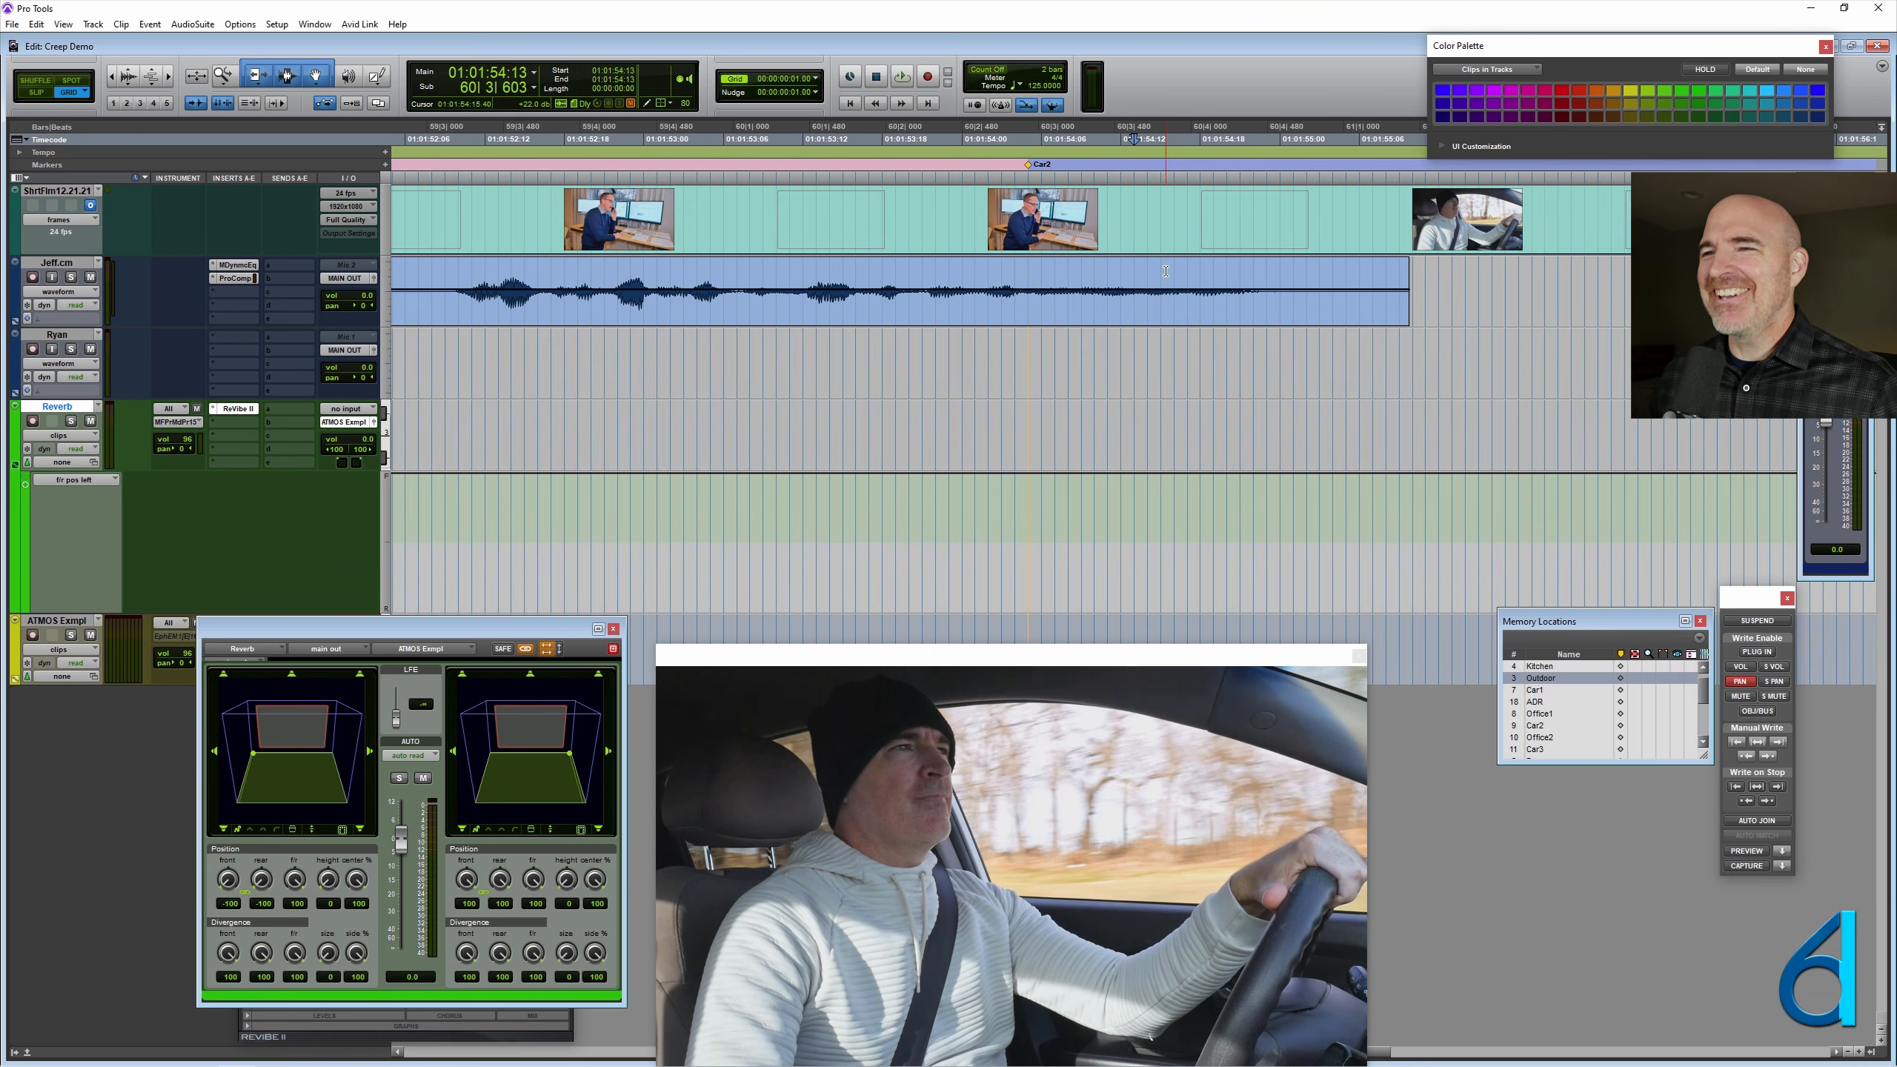
left_click(1027, 281)
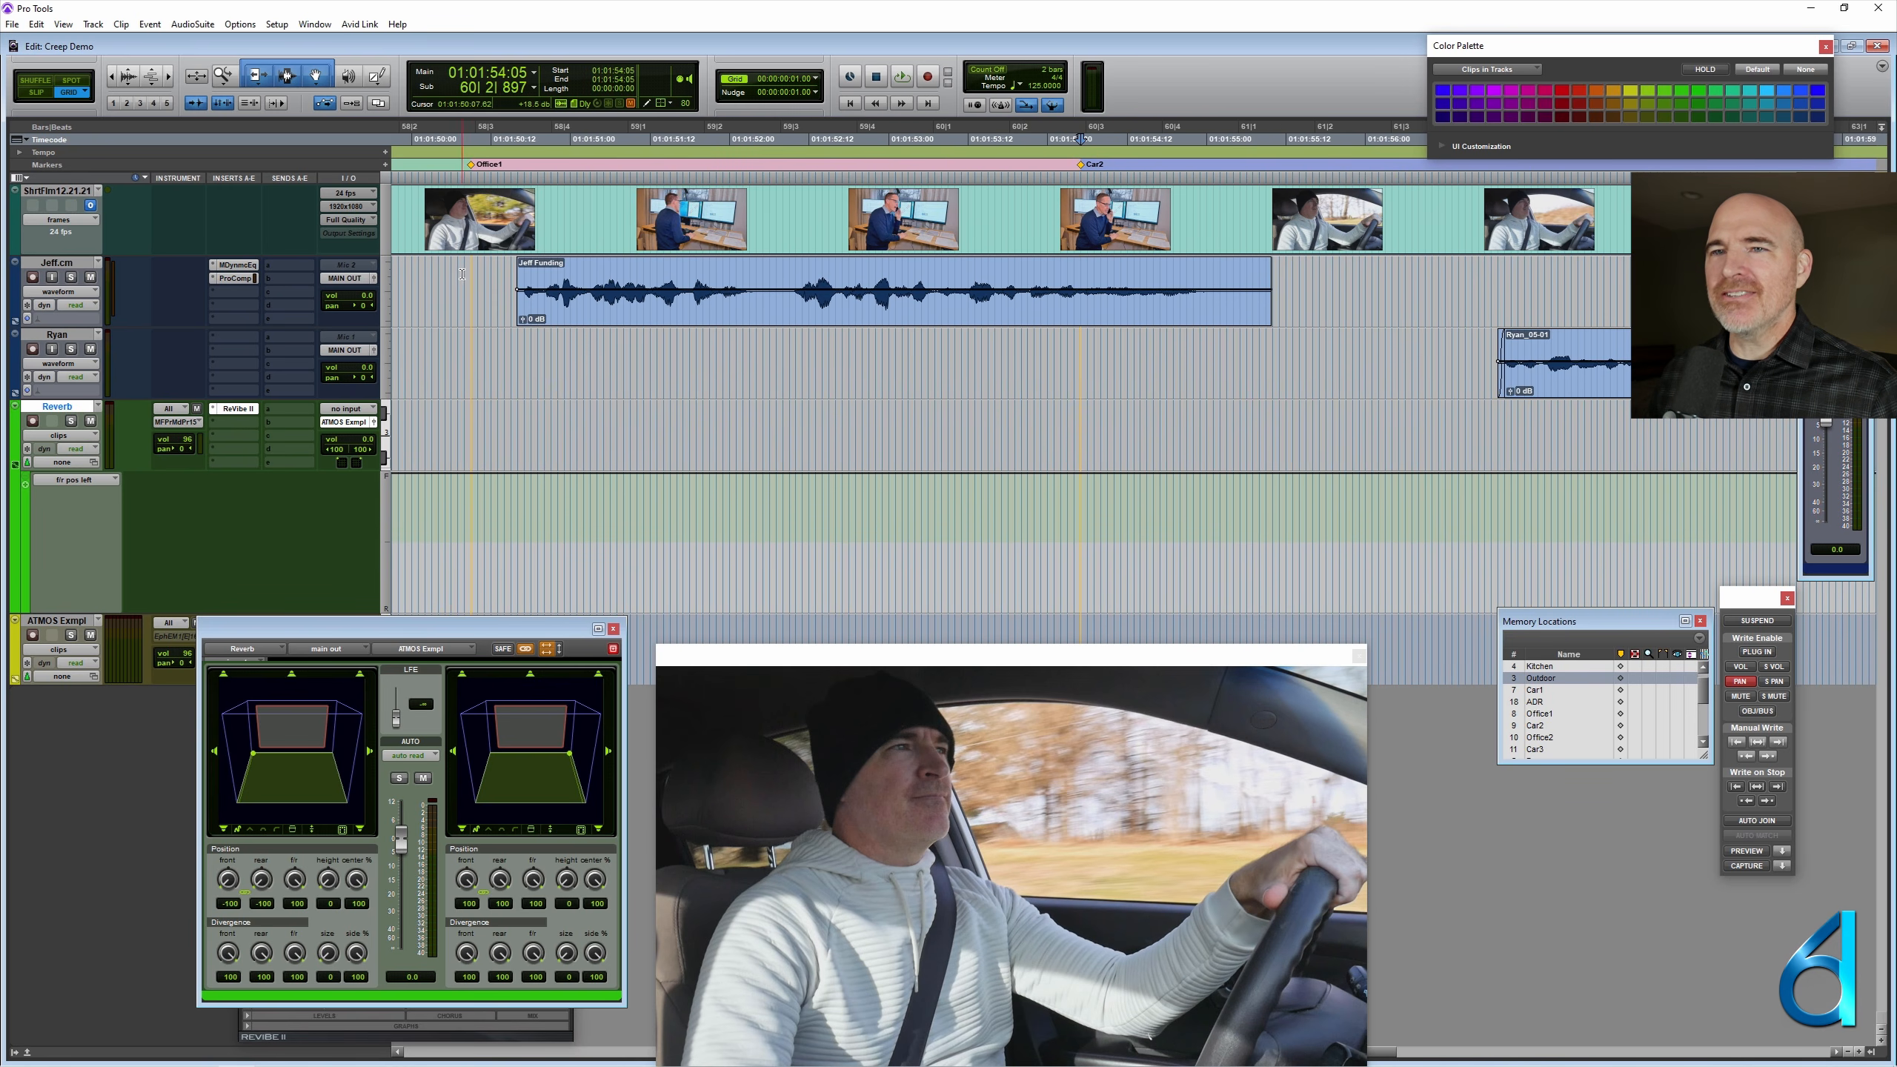
left_click_drag(471, 280, 1080, 302)
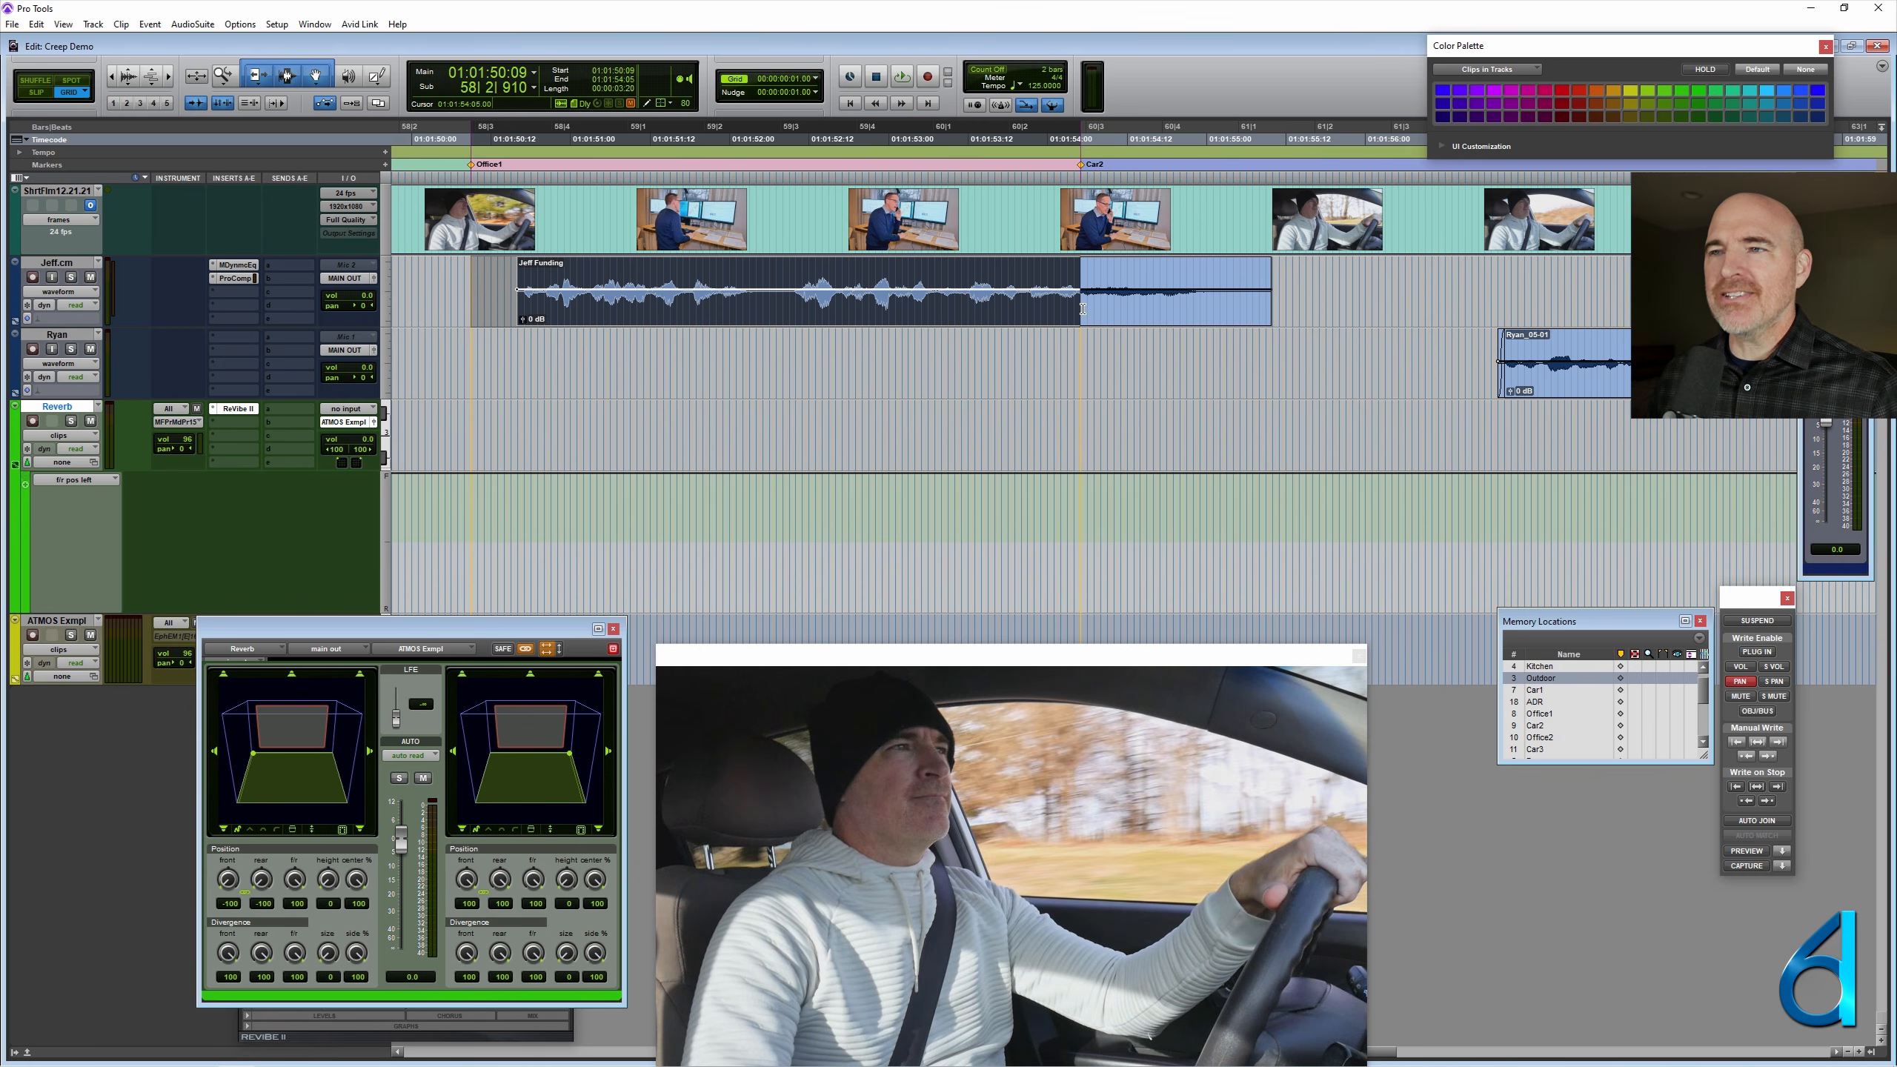
- Check the MDynamicEq settings on the Funding dialogue track and close the plug-in window
left_click(232, 268)
left_click_drag(633, 752, 1033, 473)
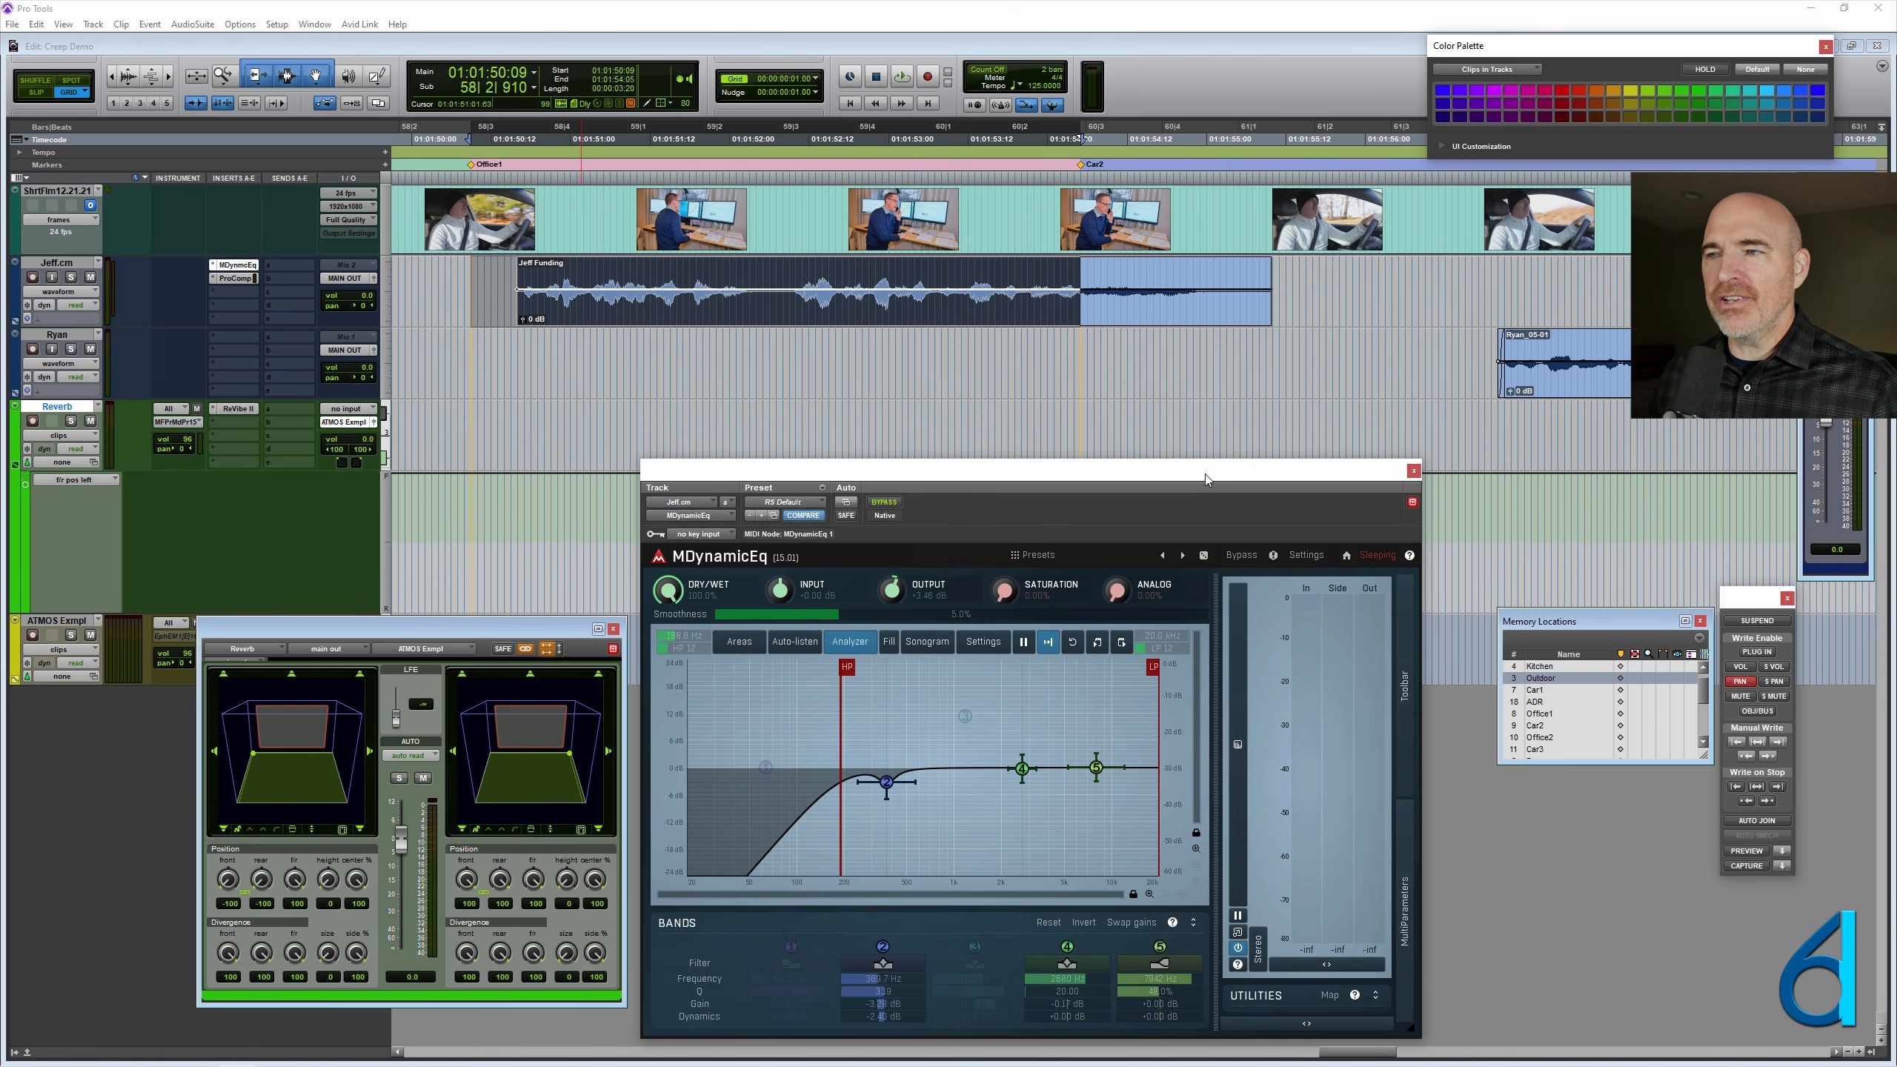
left_click(1413, 472)
- Route the Funding dialogue track's output to a new mono instrument track in Samples time base, named with the speaker's name plus ADR
left_click(46, 263)
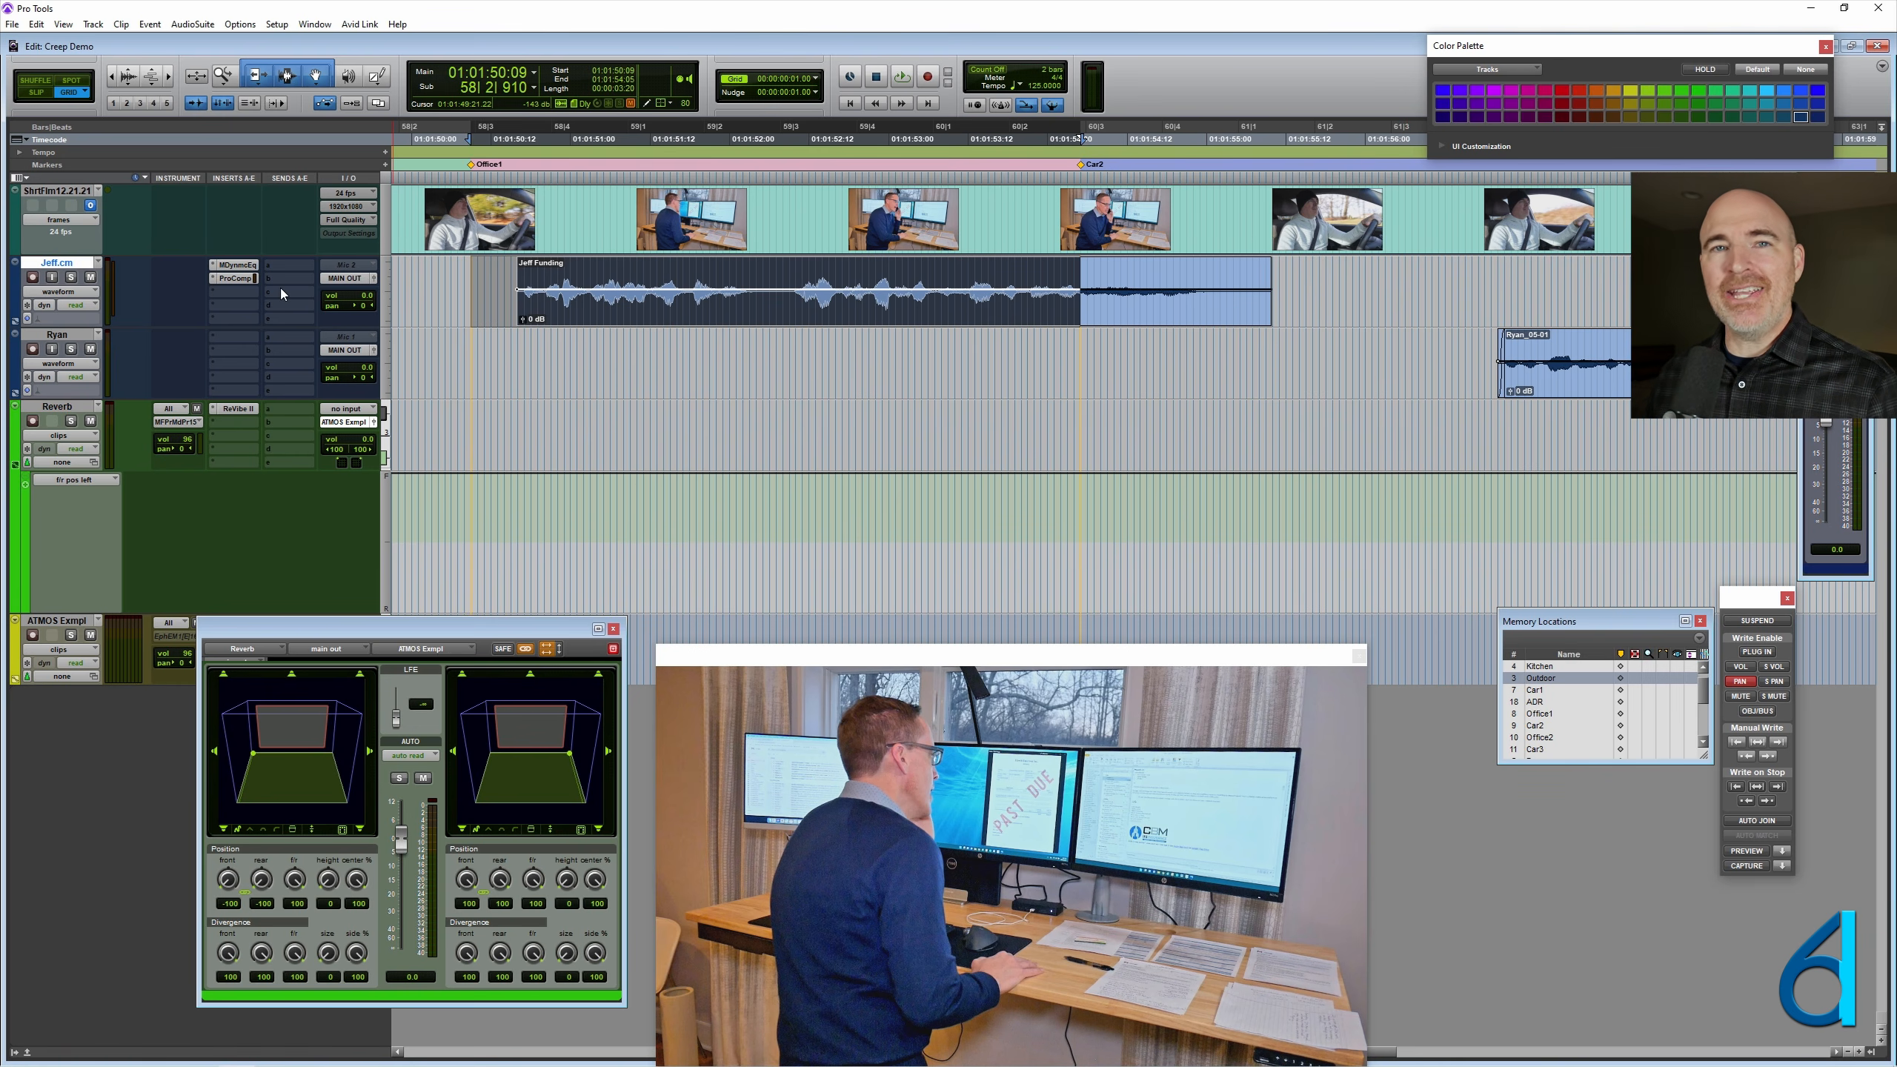
left_click(346, 278)
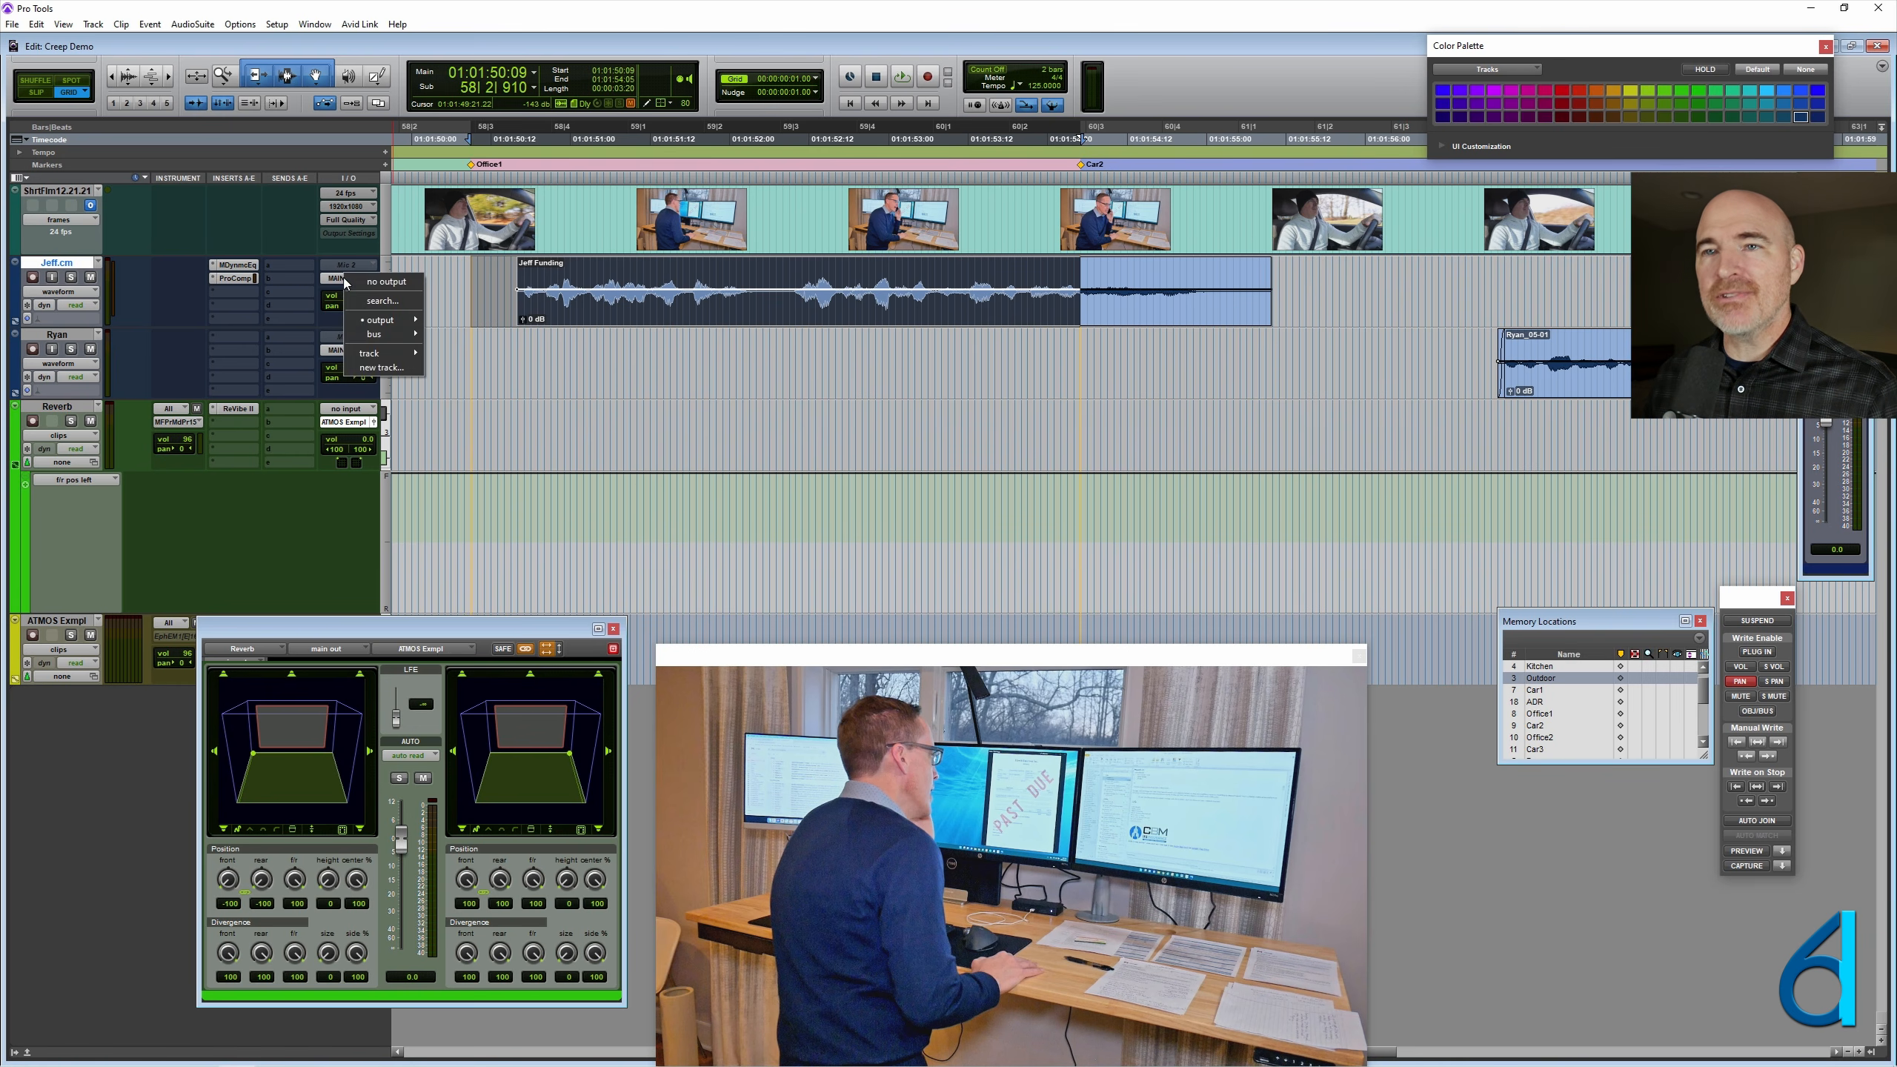
left_click(375, 366)
left_click(733, 365)
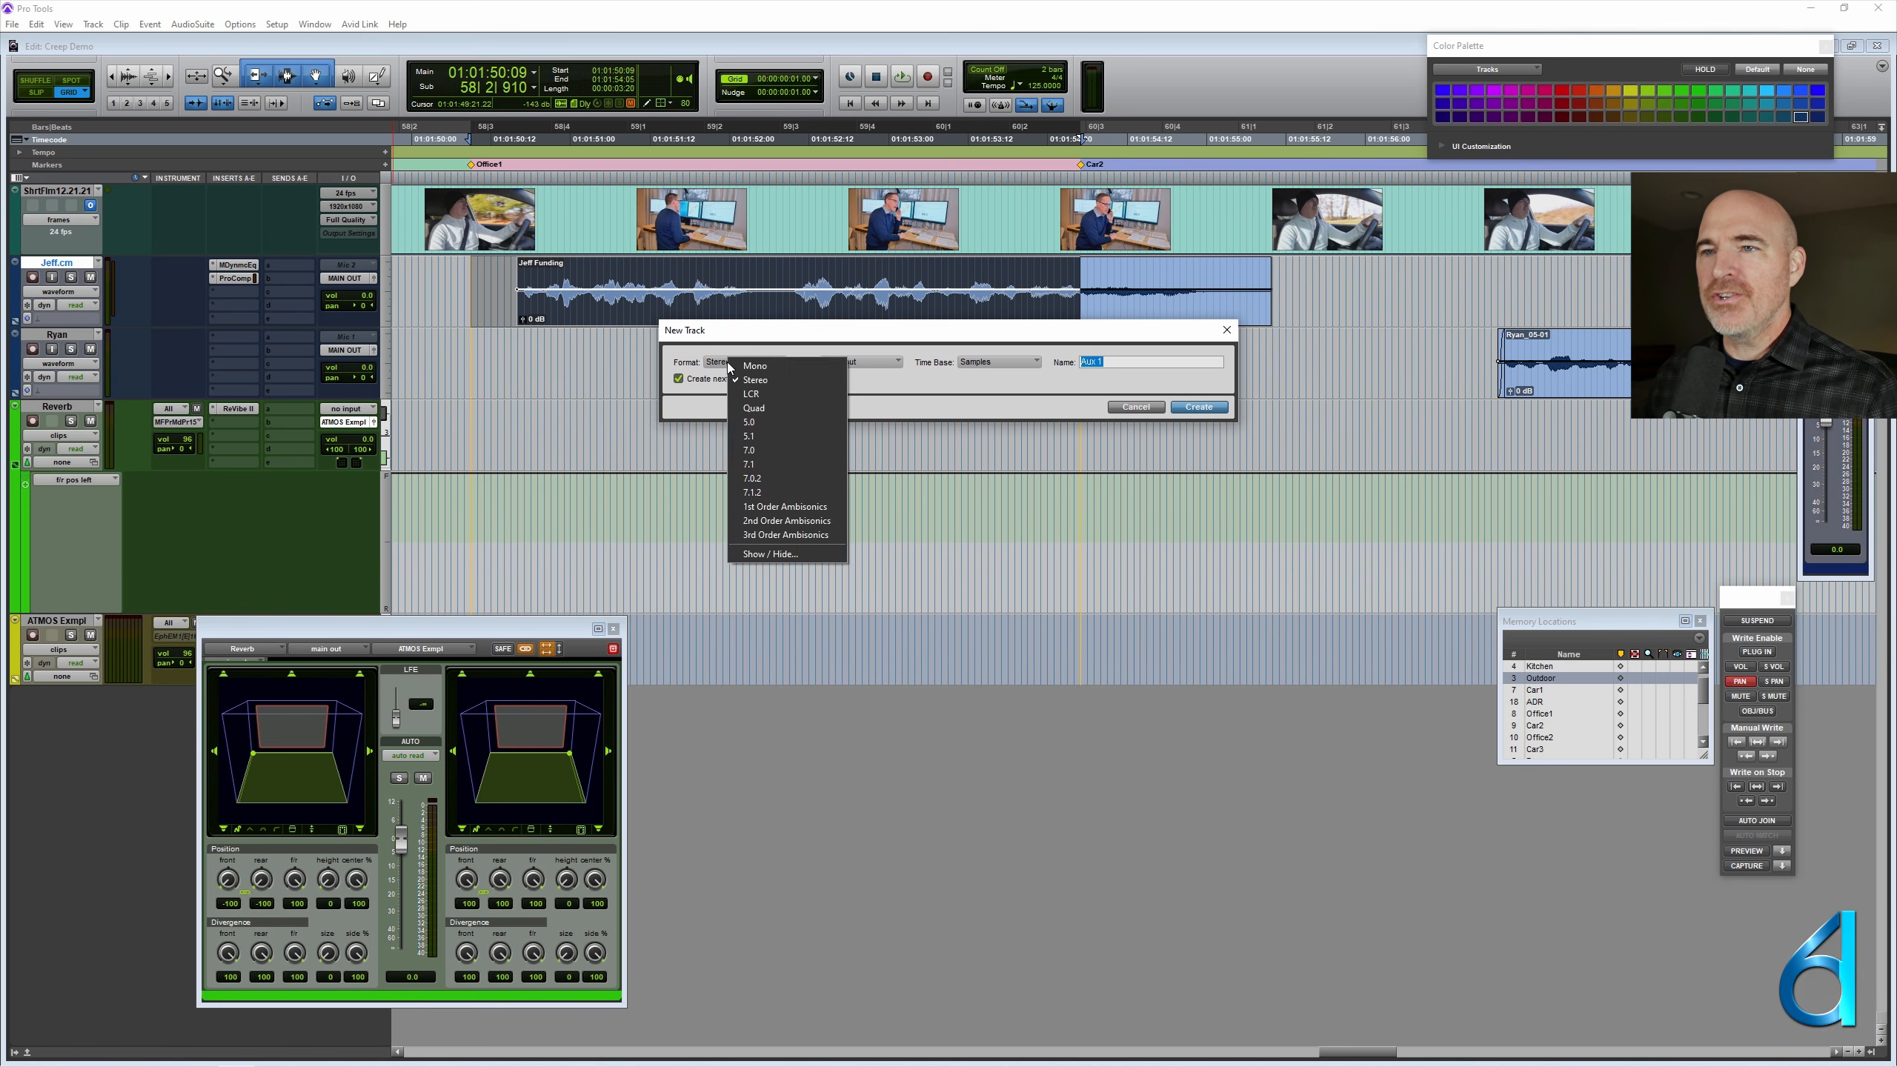
left_click(770, 369)
left_click(865, 360)
left_click(911, 397)
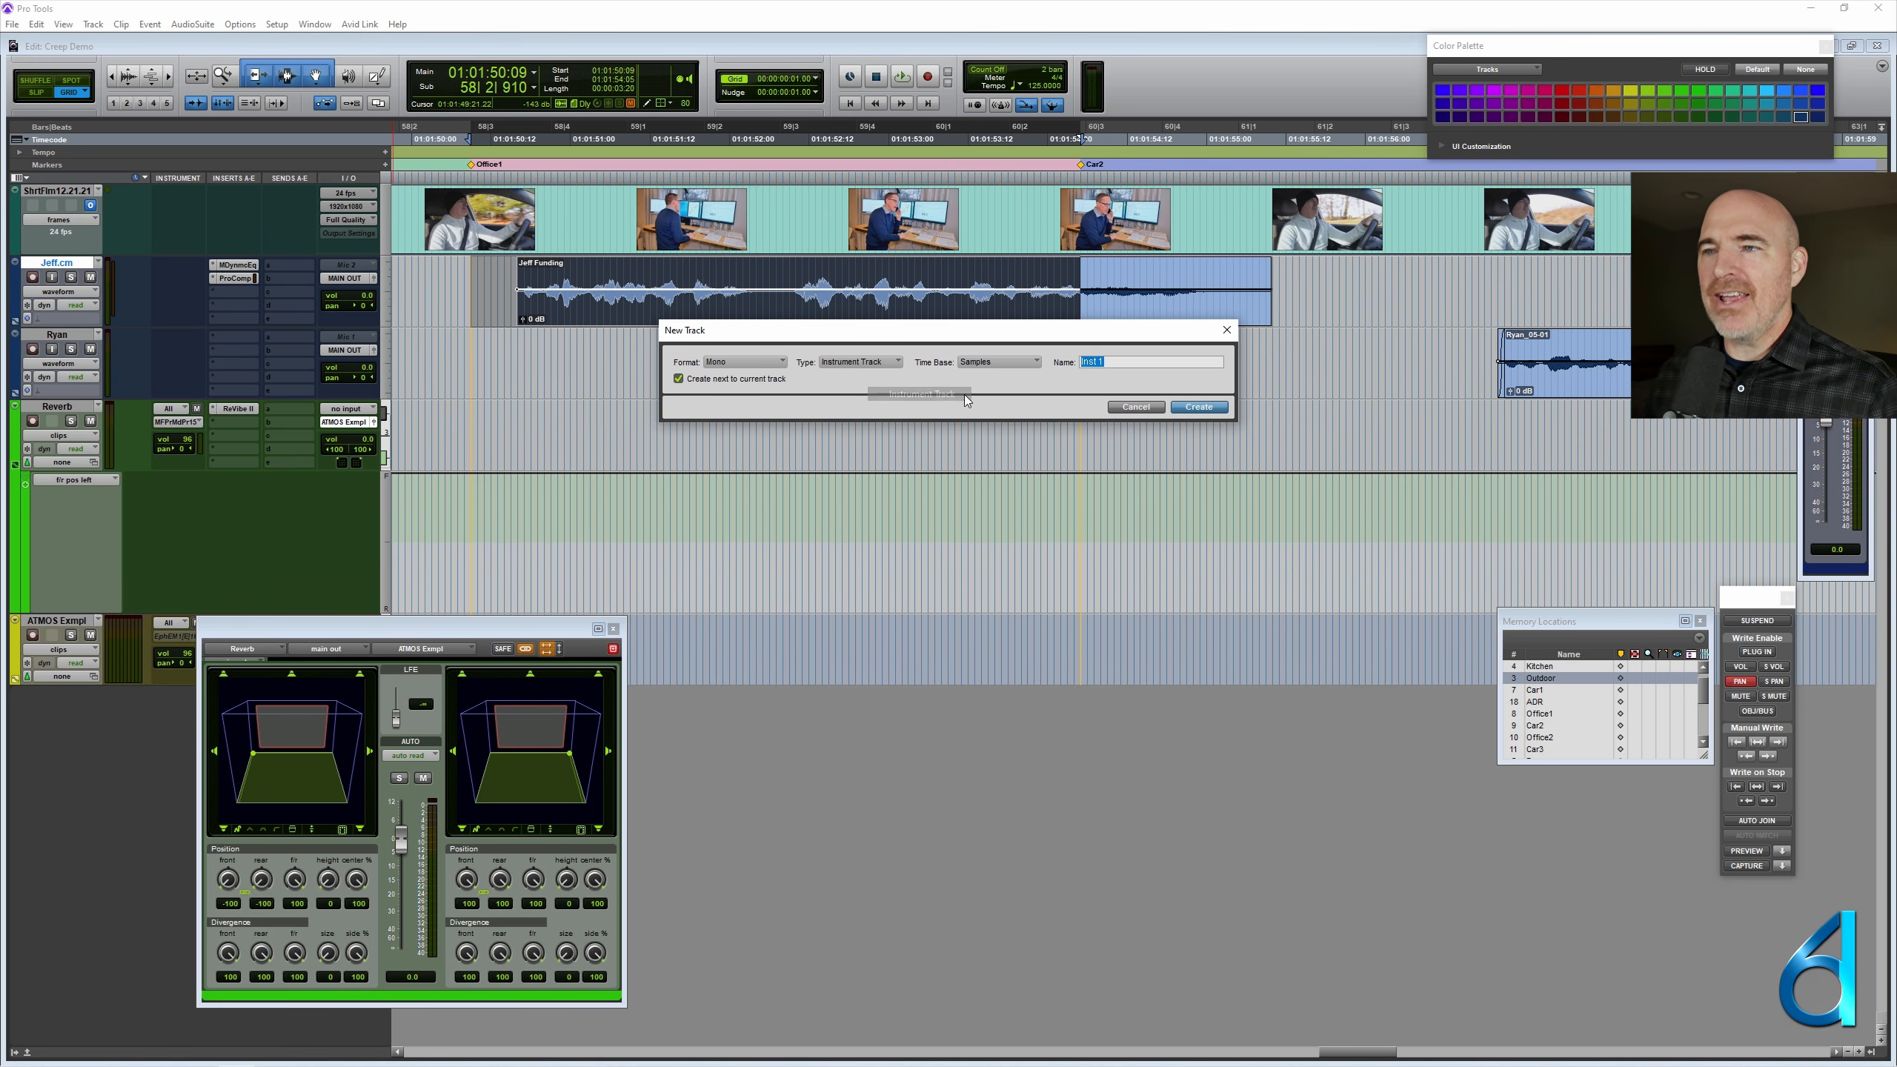
type("Jeff")
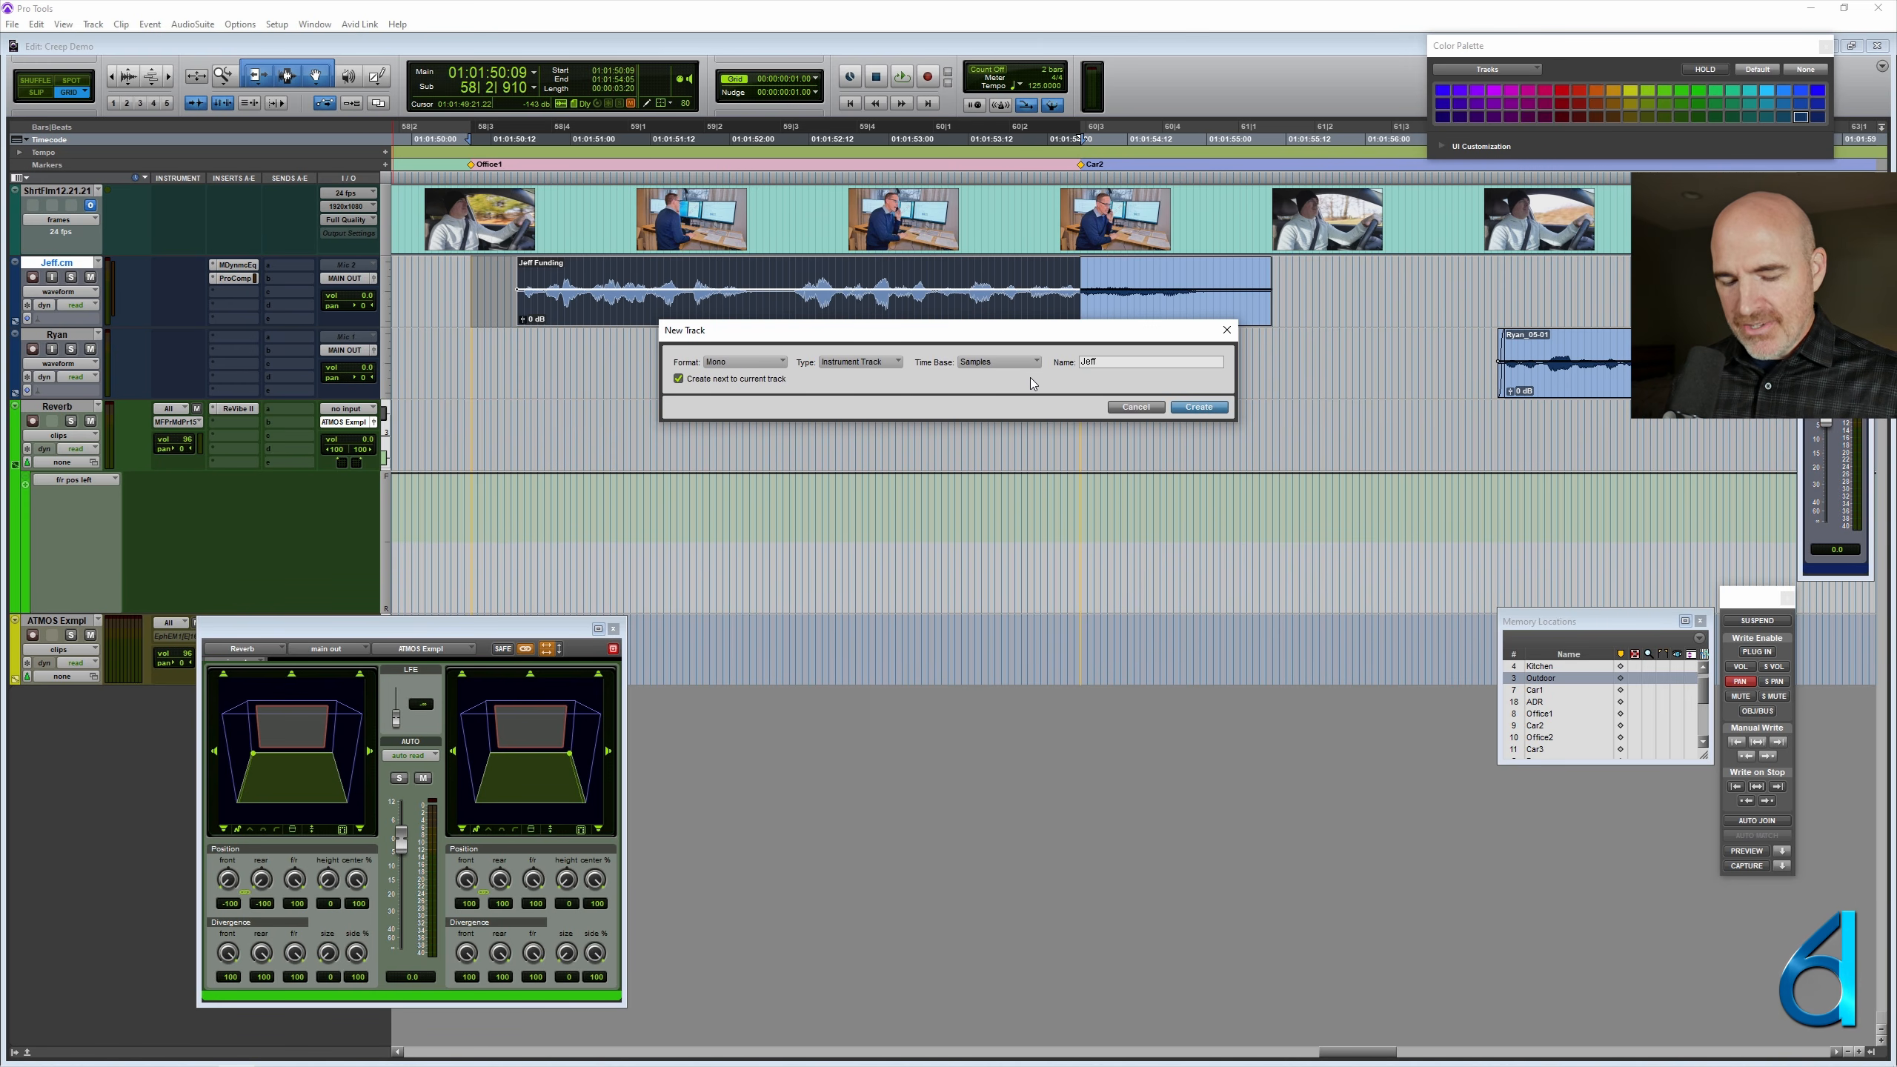
type(" ADR")
key("Return")
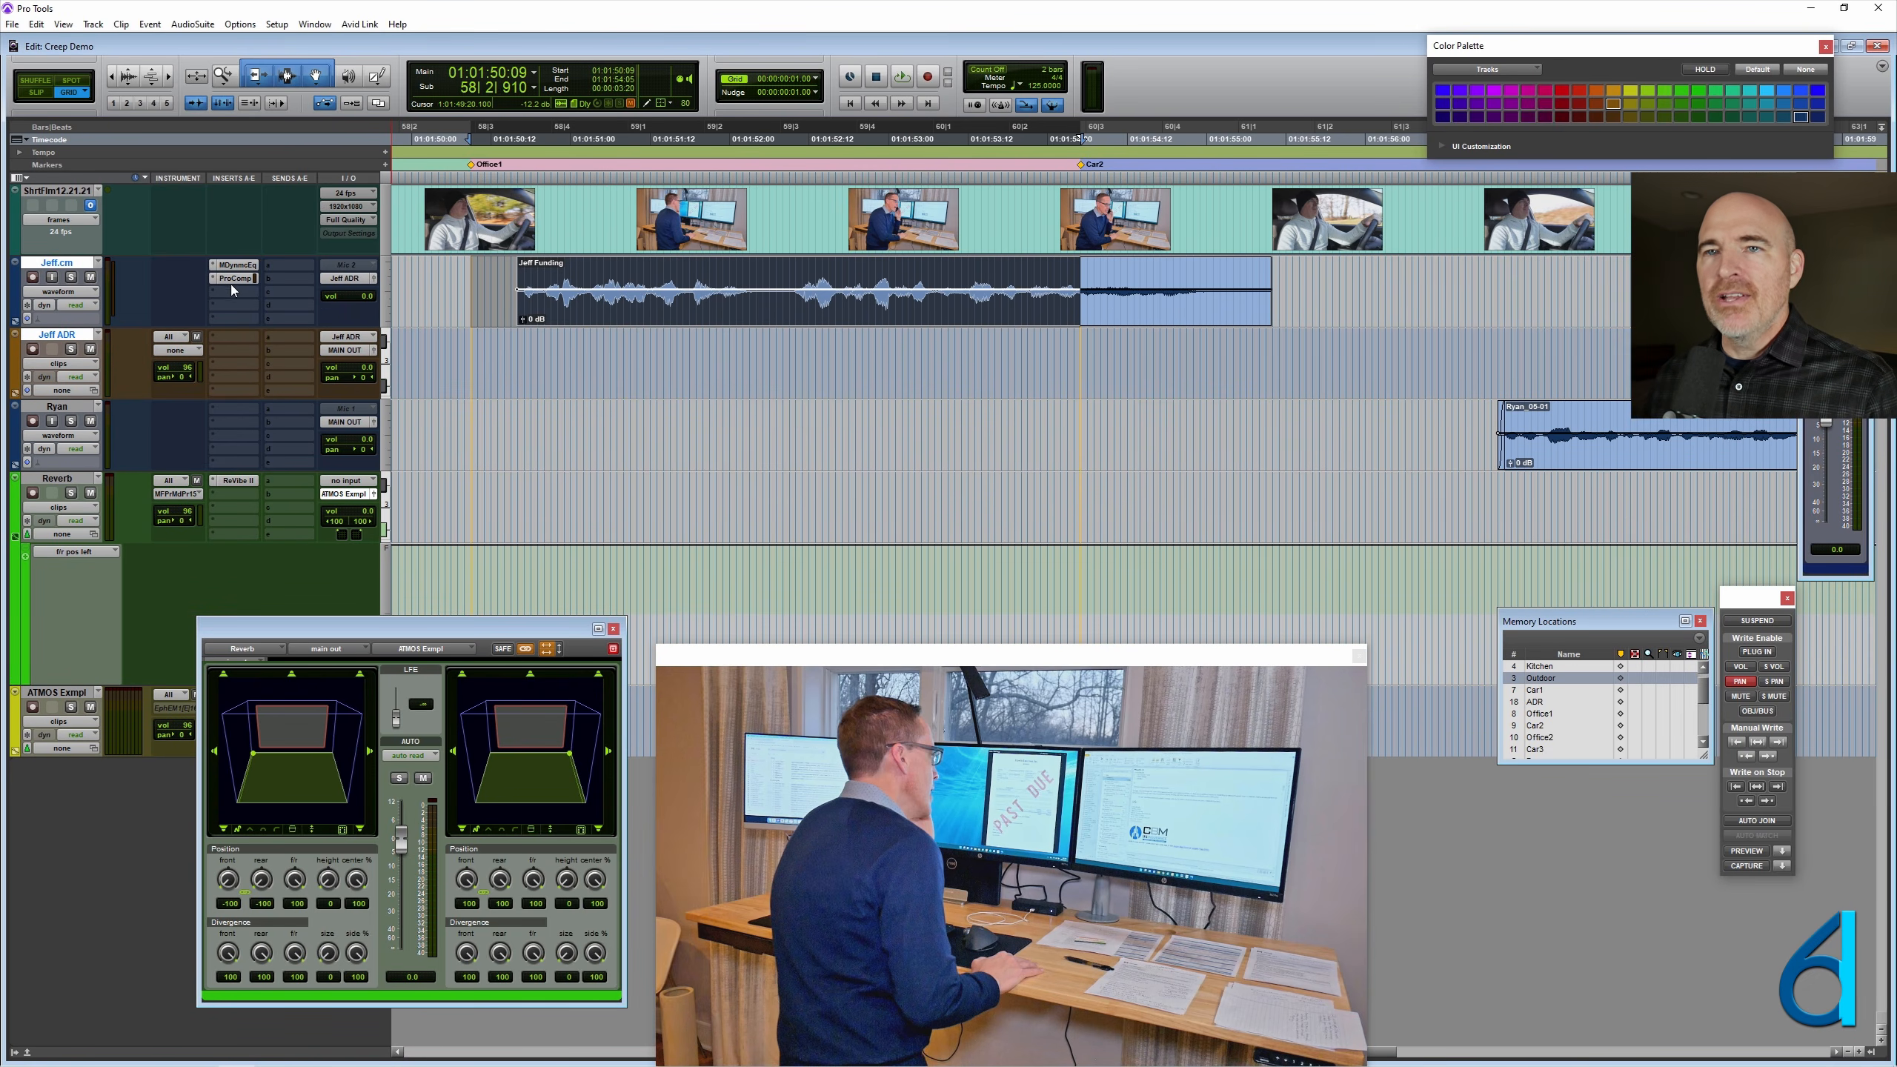
- Move the MDynamicEq and Pro Compressor inserts to the new ADR track and write-enable only plug-in automation
left_click_drag(229, 280, 236, 340)
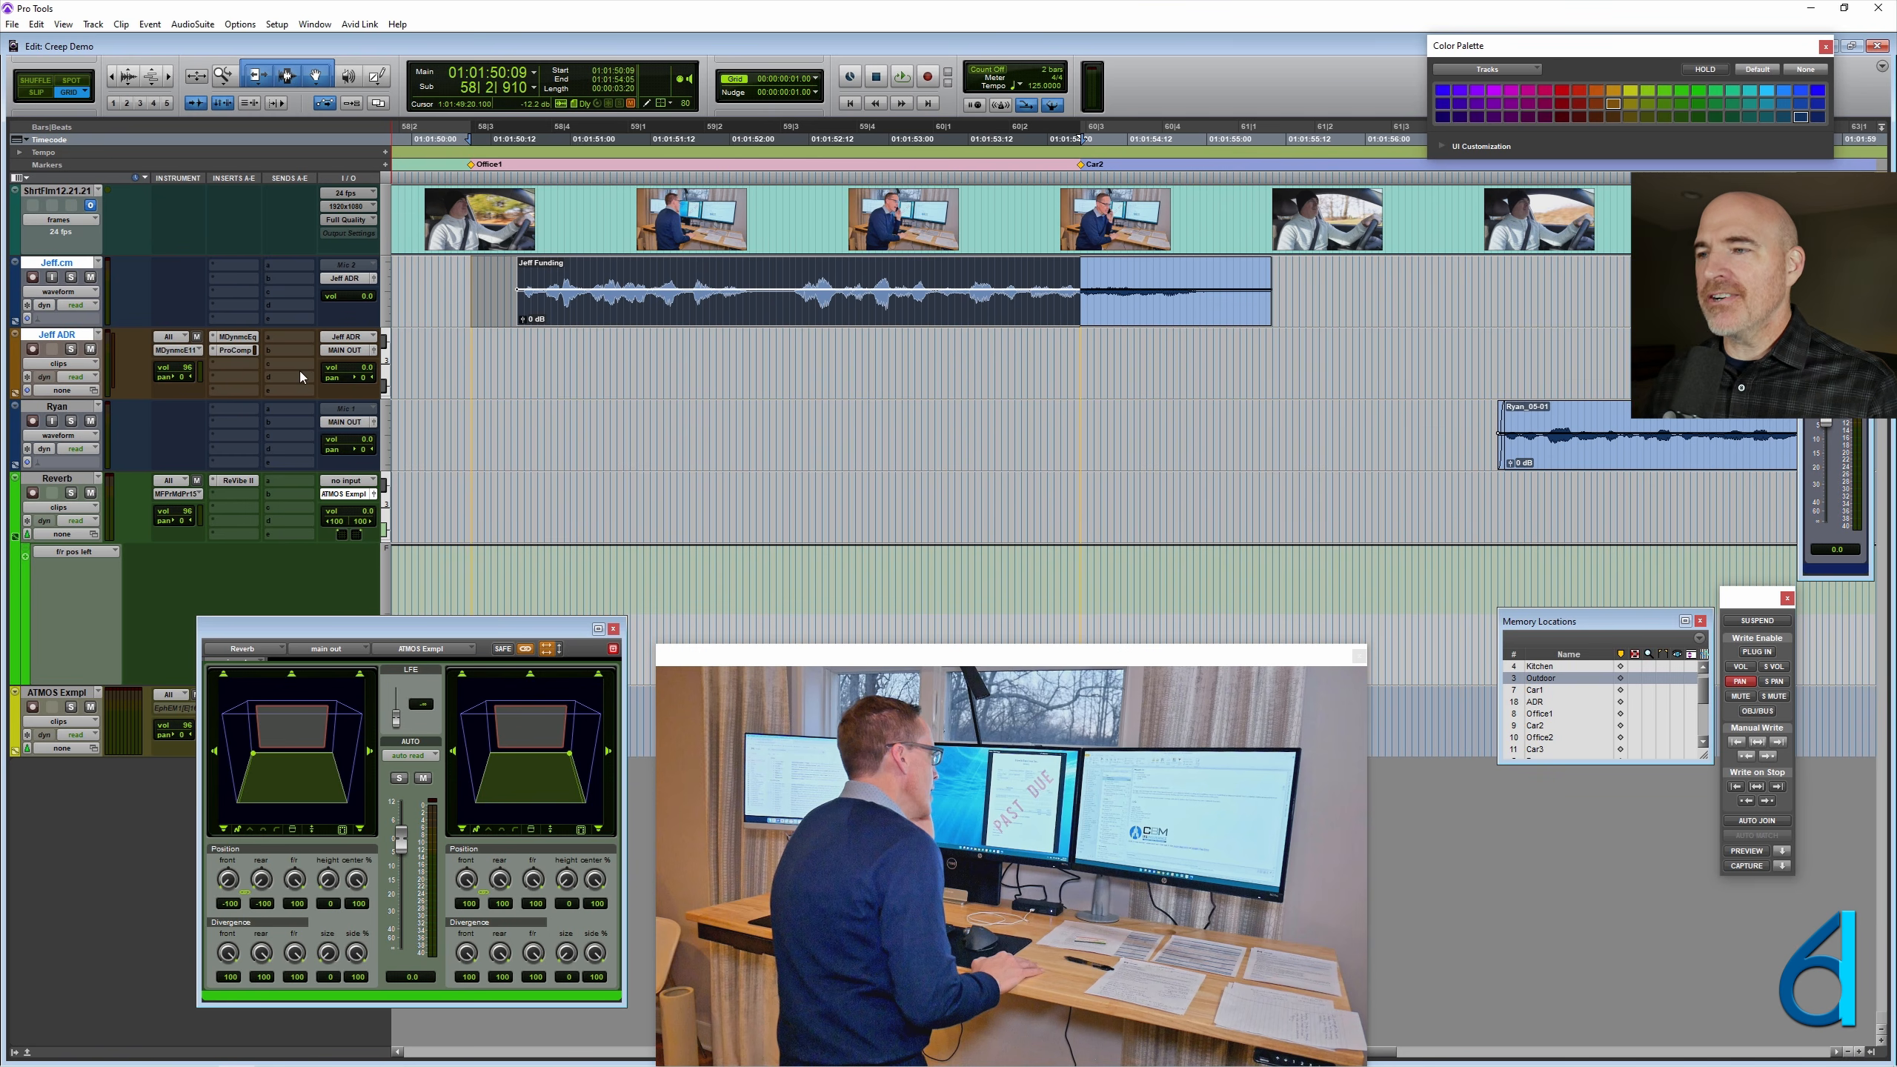
left_click_drag(1742, 607, 1407, 628)
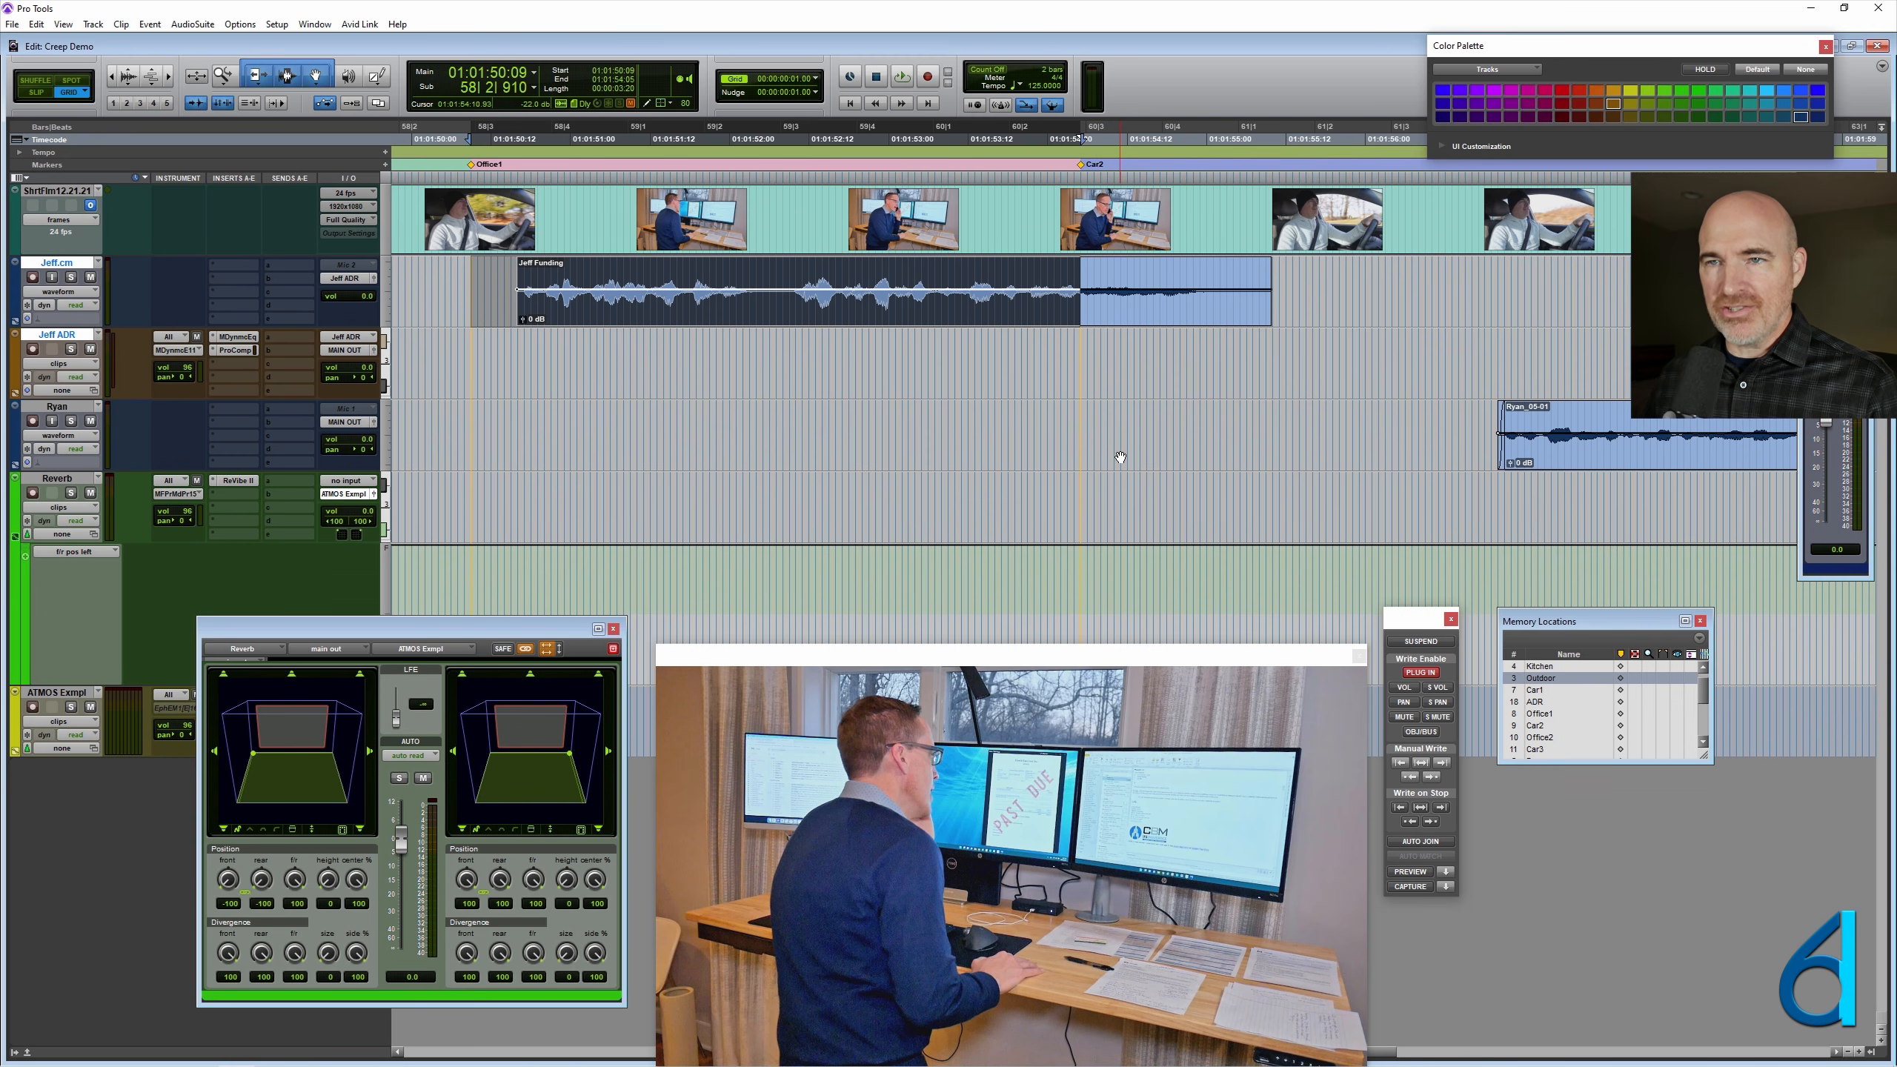
- Select the Office1-to-Car2 range on the ADR track and inspect MDynamicEq's available automation parameters without adding any
left_click(471, 358)
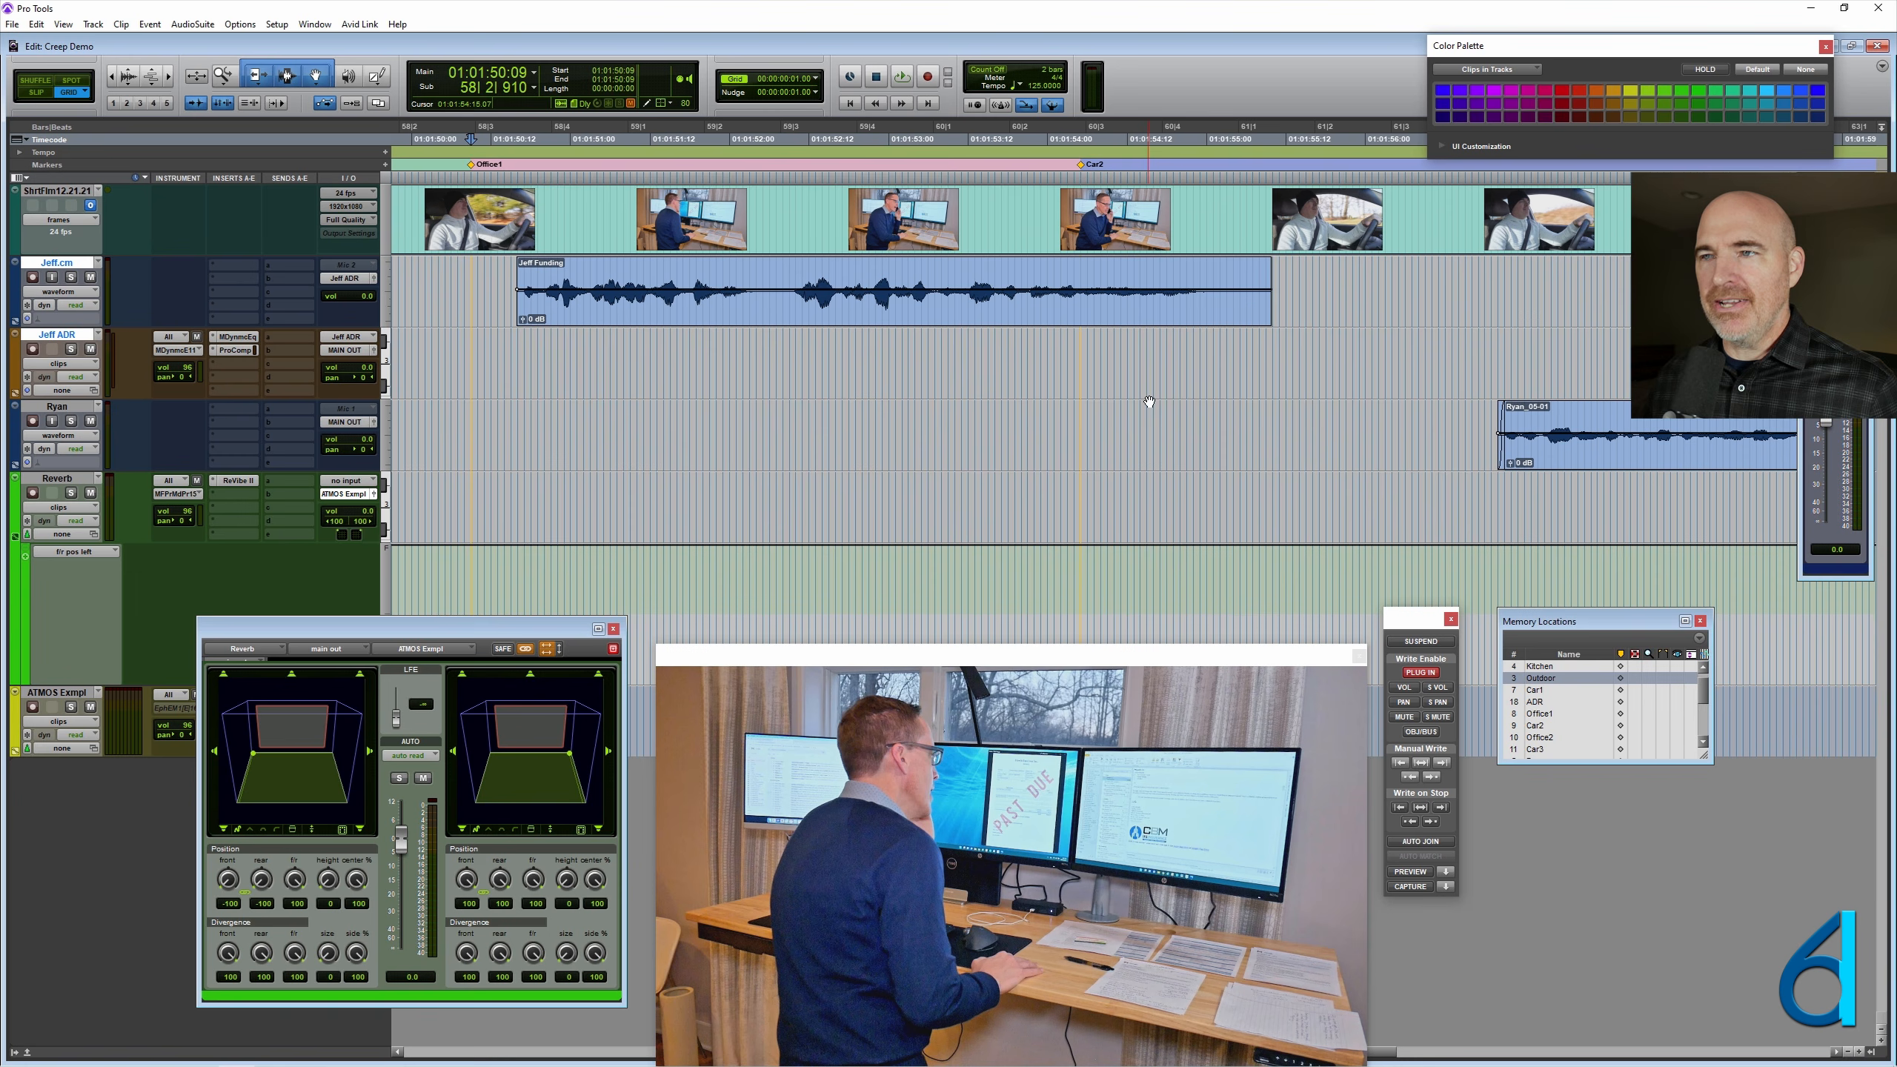
left_click(1078, 348, "shift")
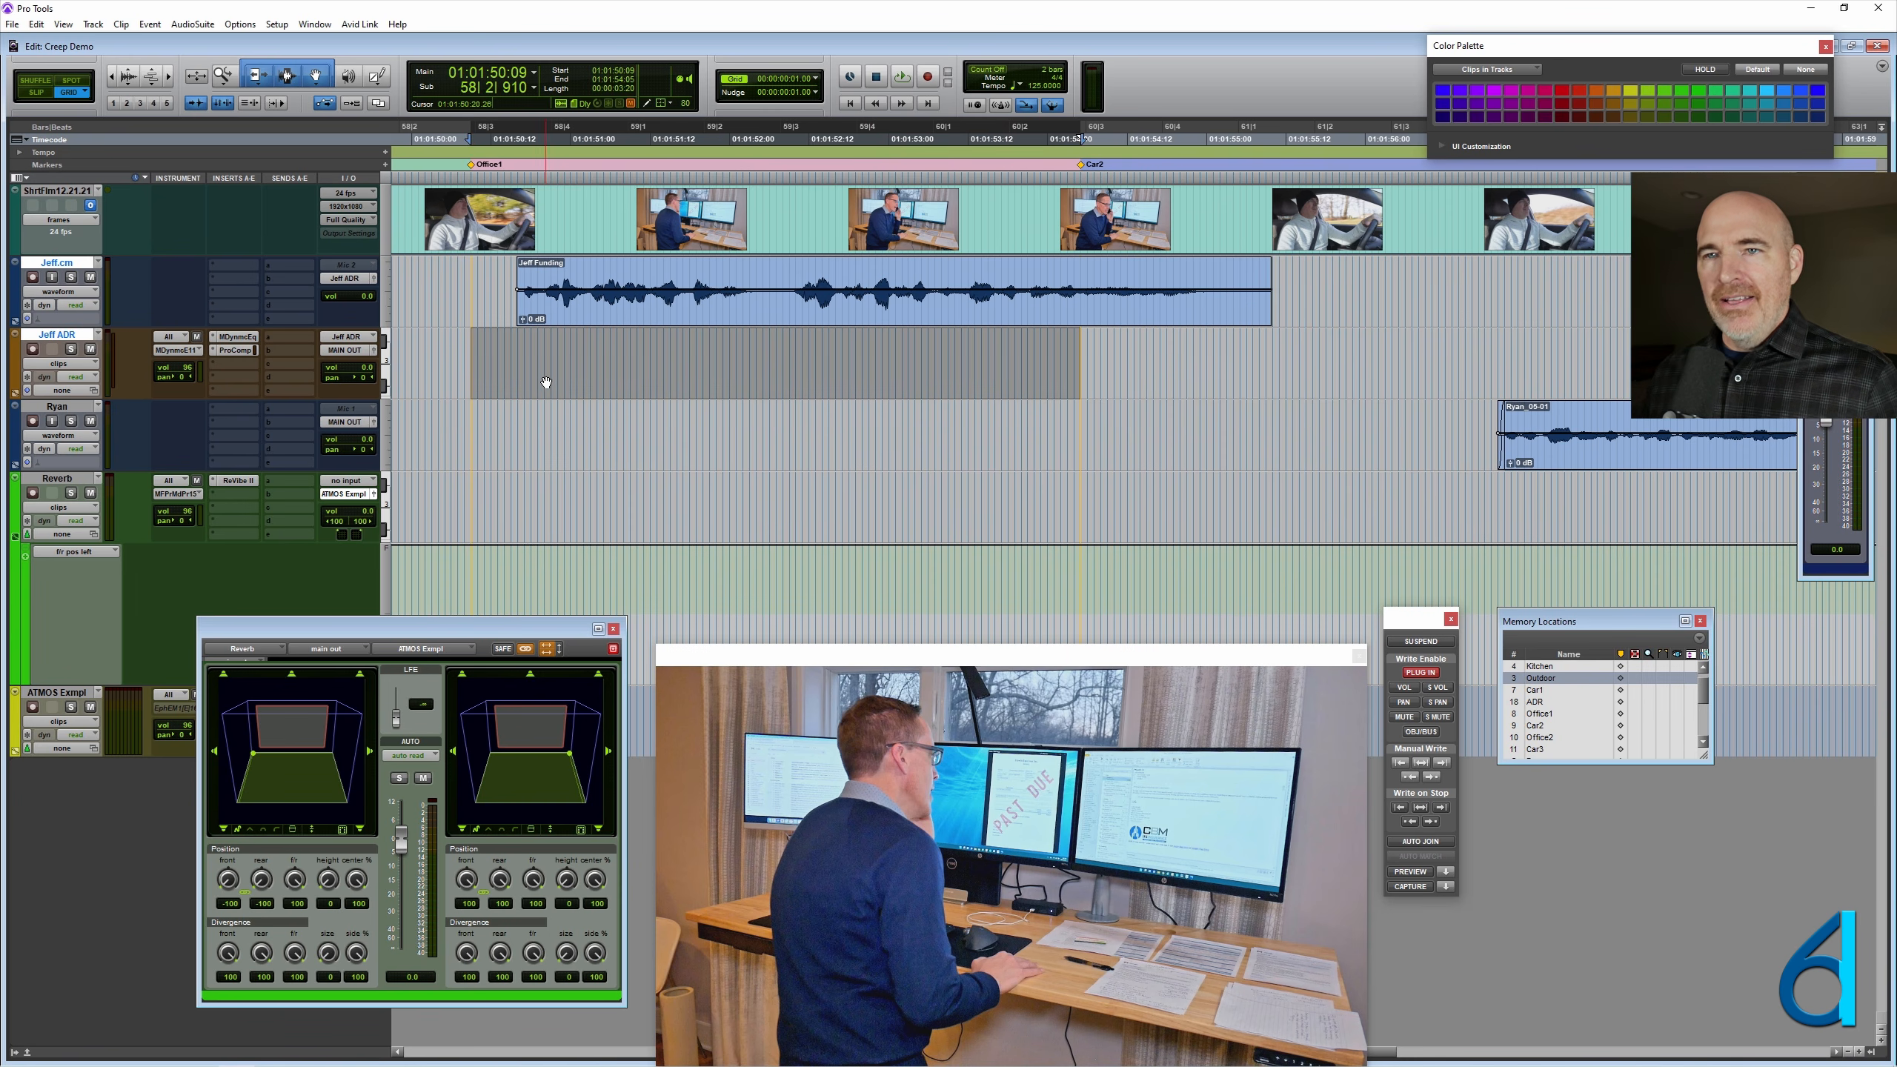
left_click(237, 337)
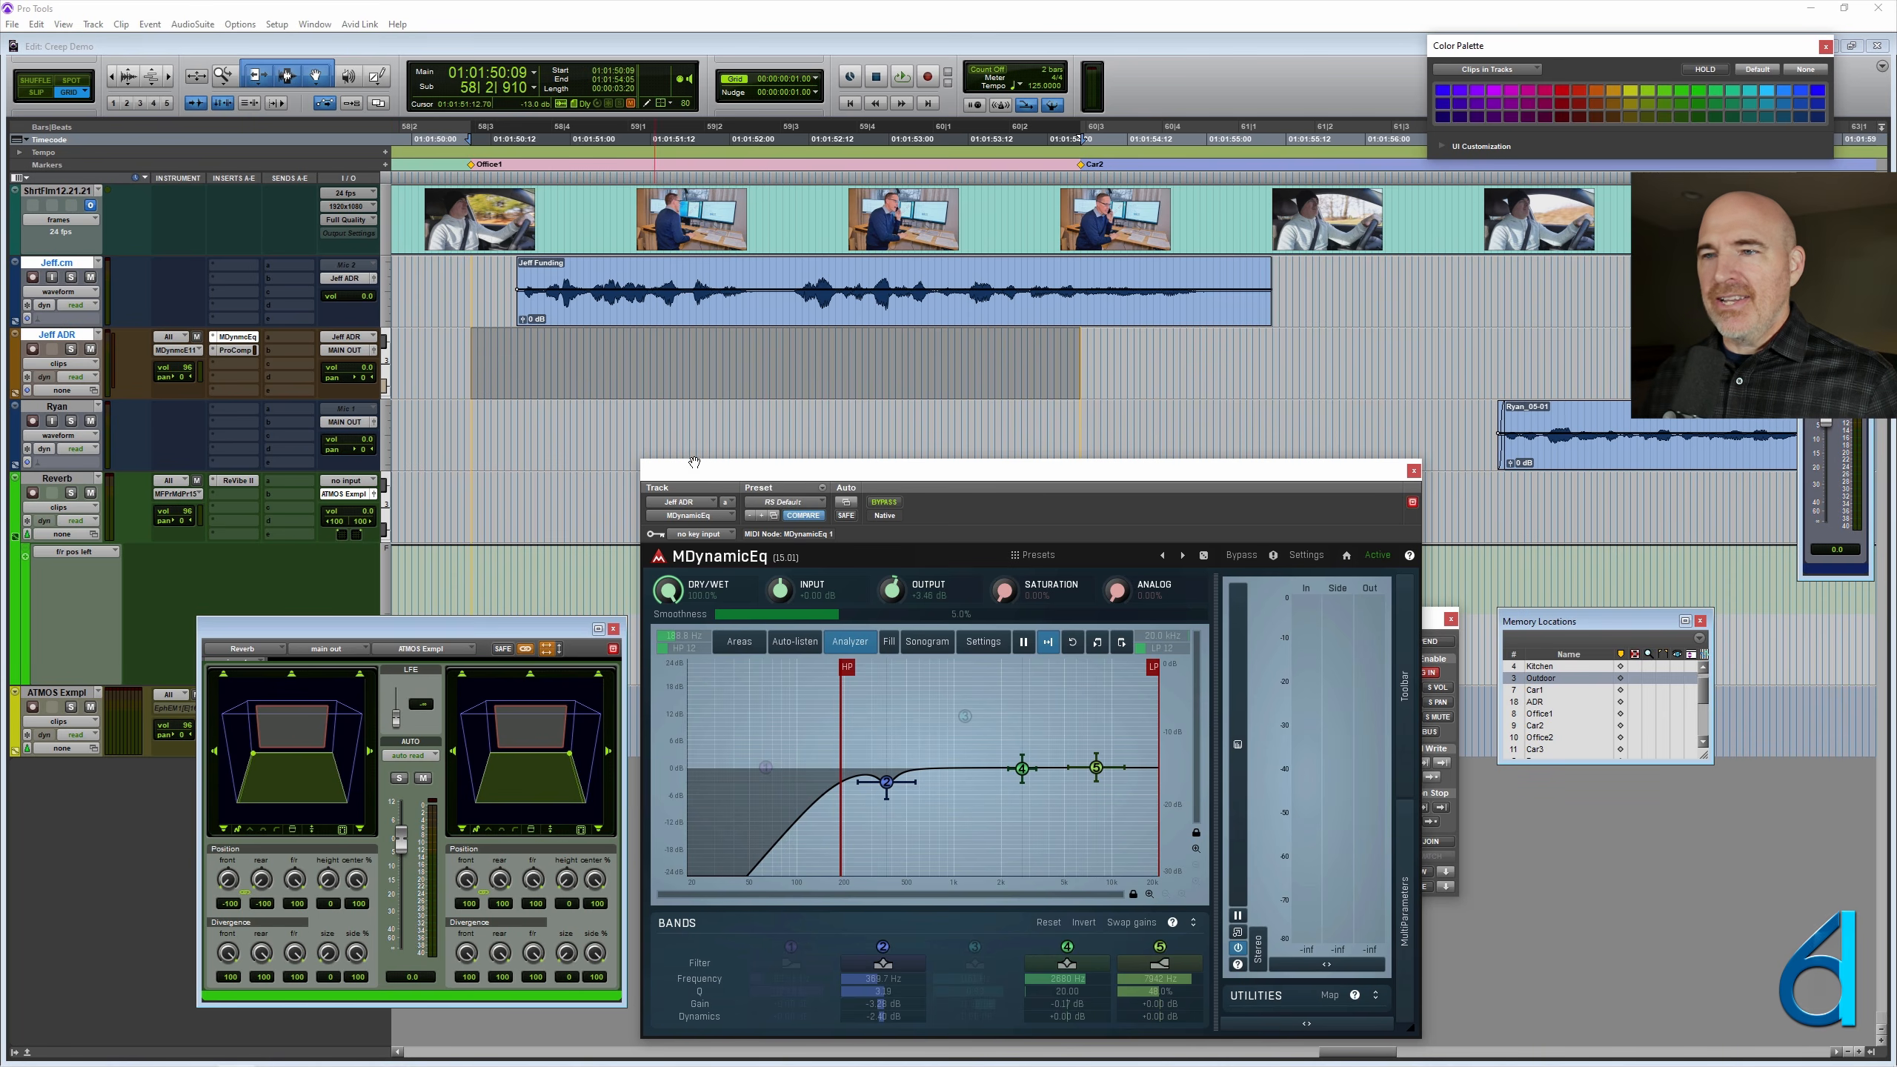
left_click(855, 503)
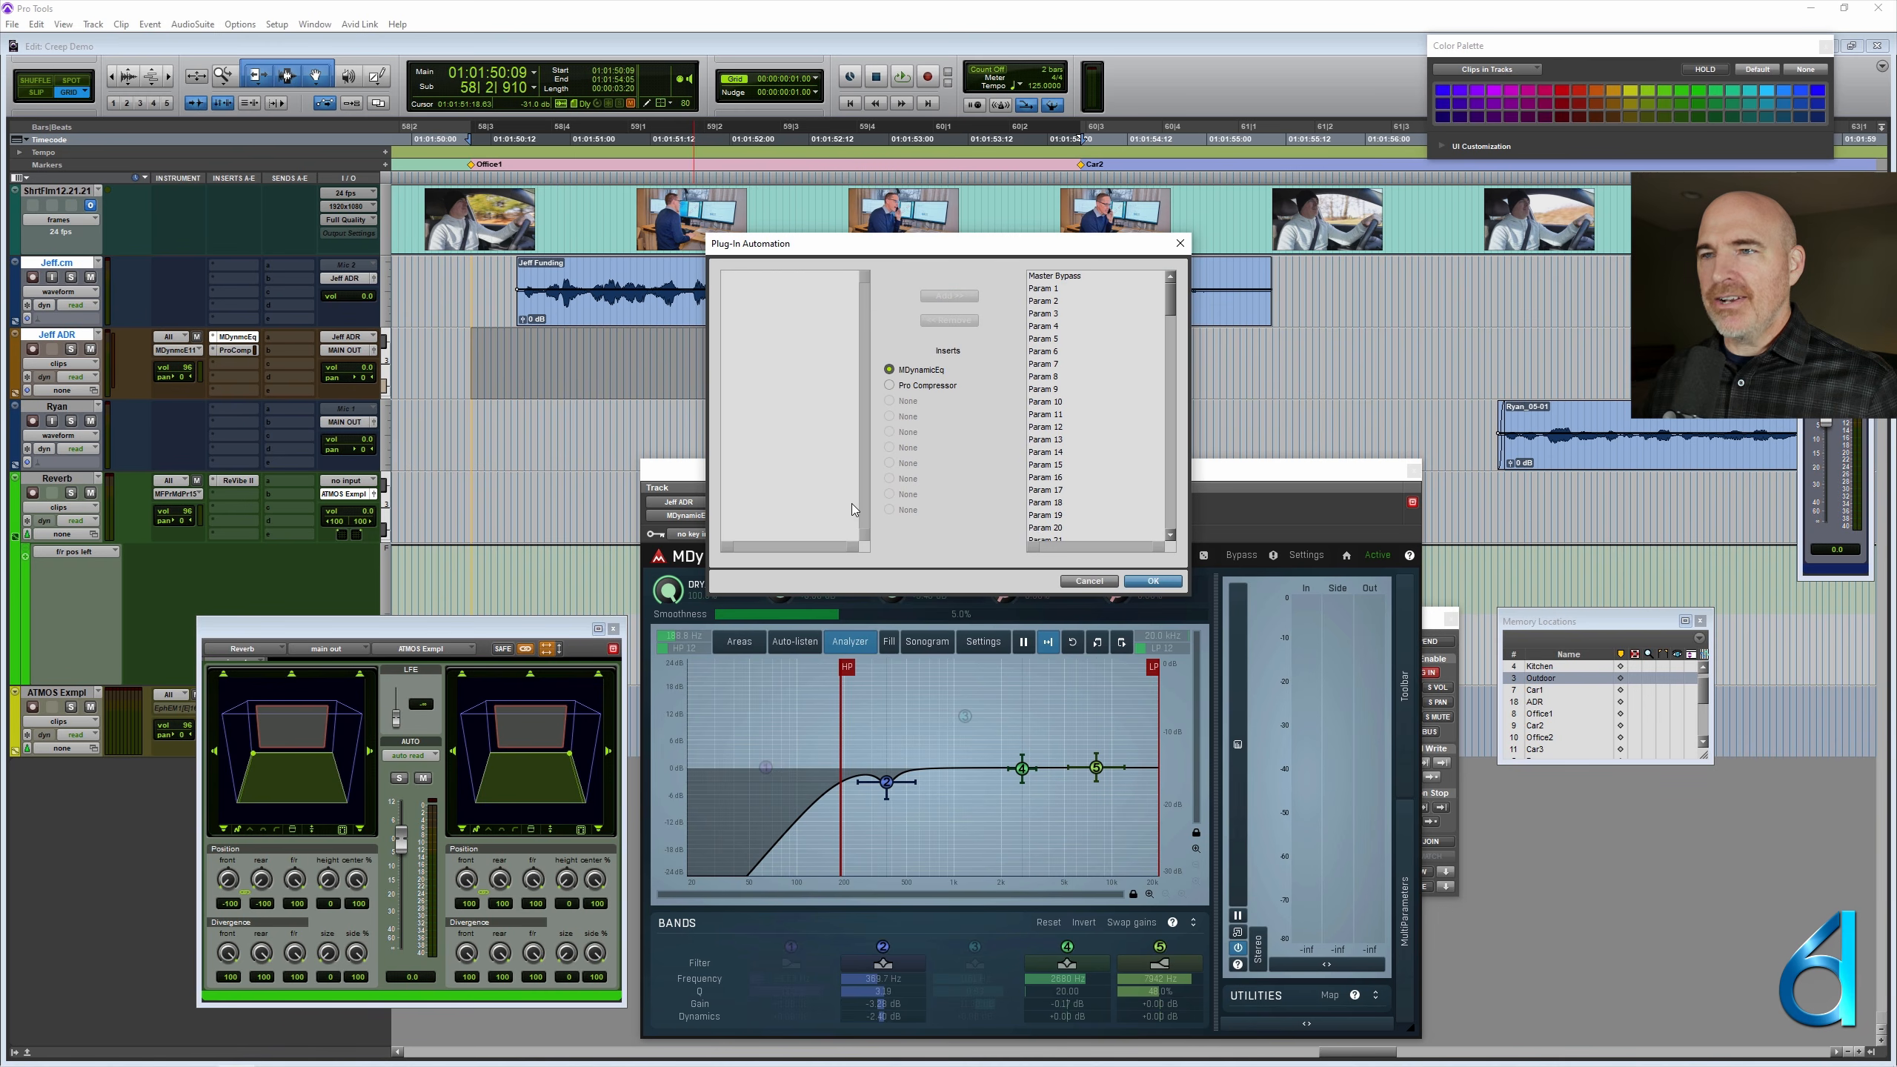
left_click(1084, 582)
left_click_drag(997, 657, 473, 580)
left_click(834, 582)
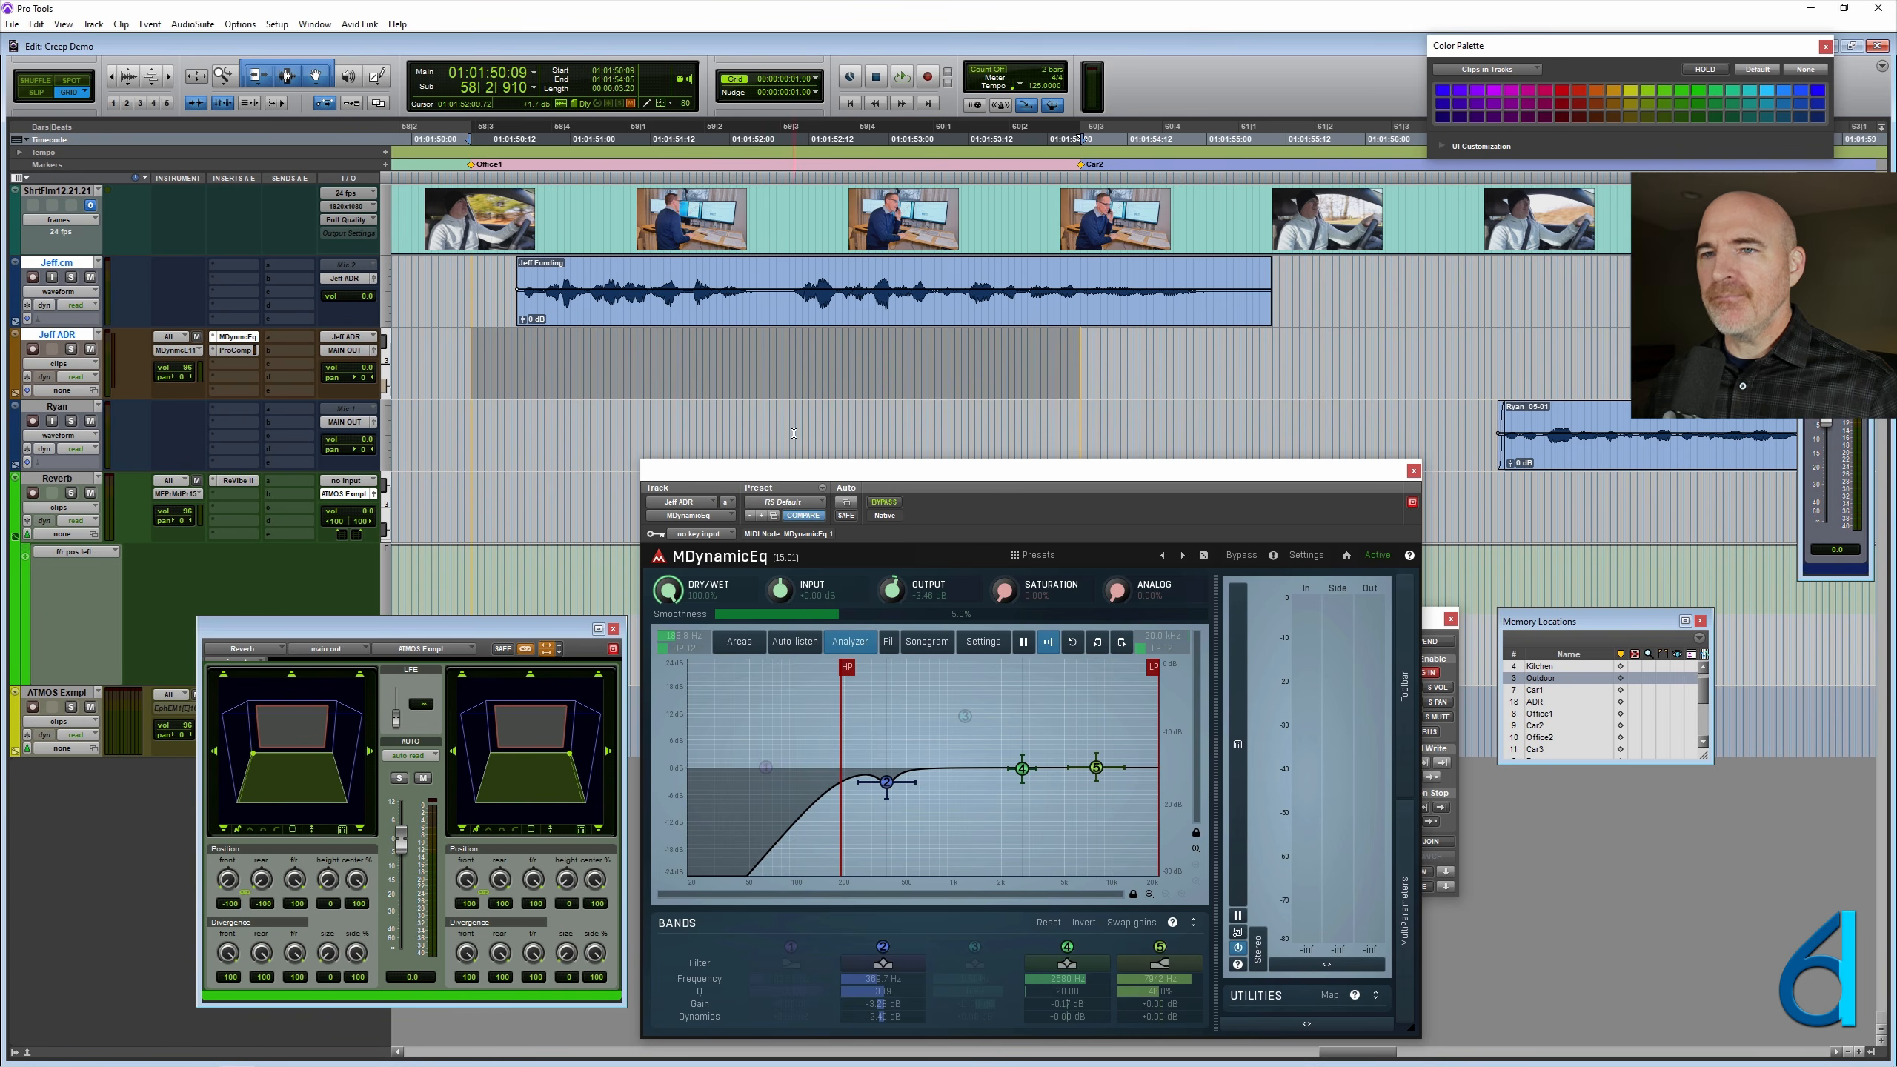
- Create a MIDI clip over the selected Office1-to-Car2 range on the ADR track and rename it Default EQ
left_click(568, 395)
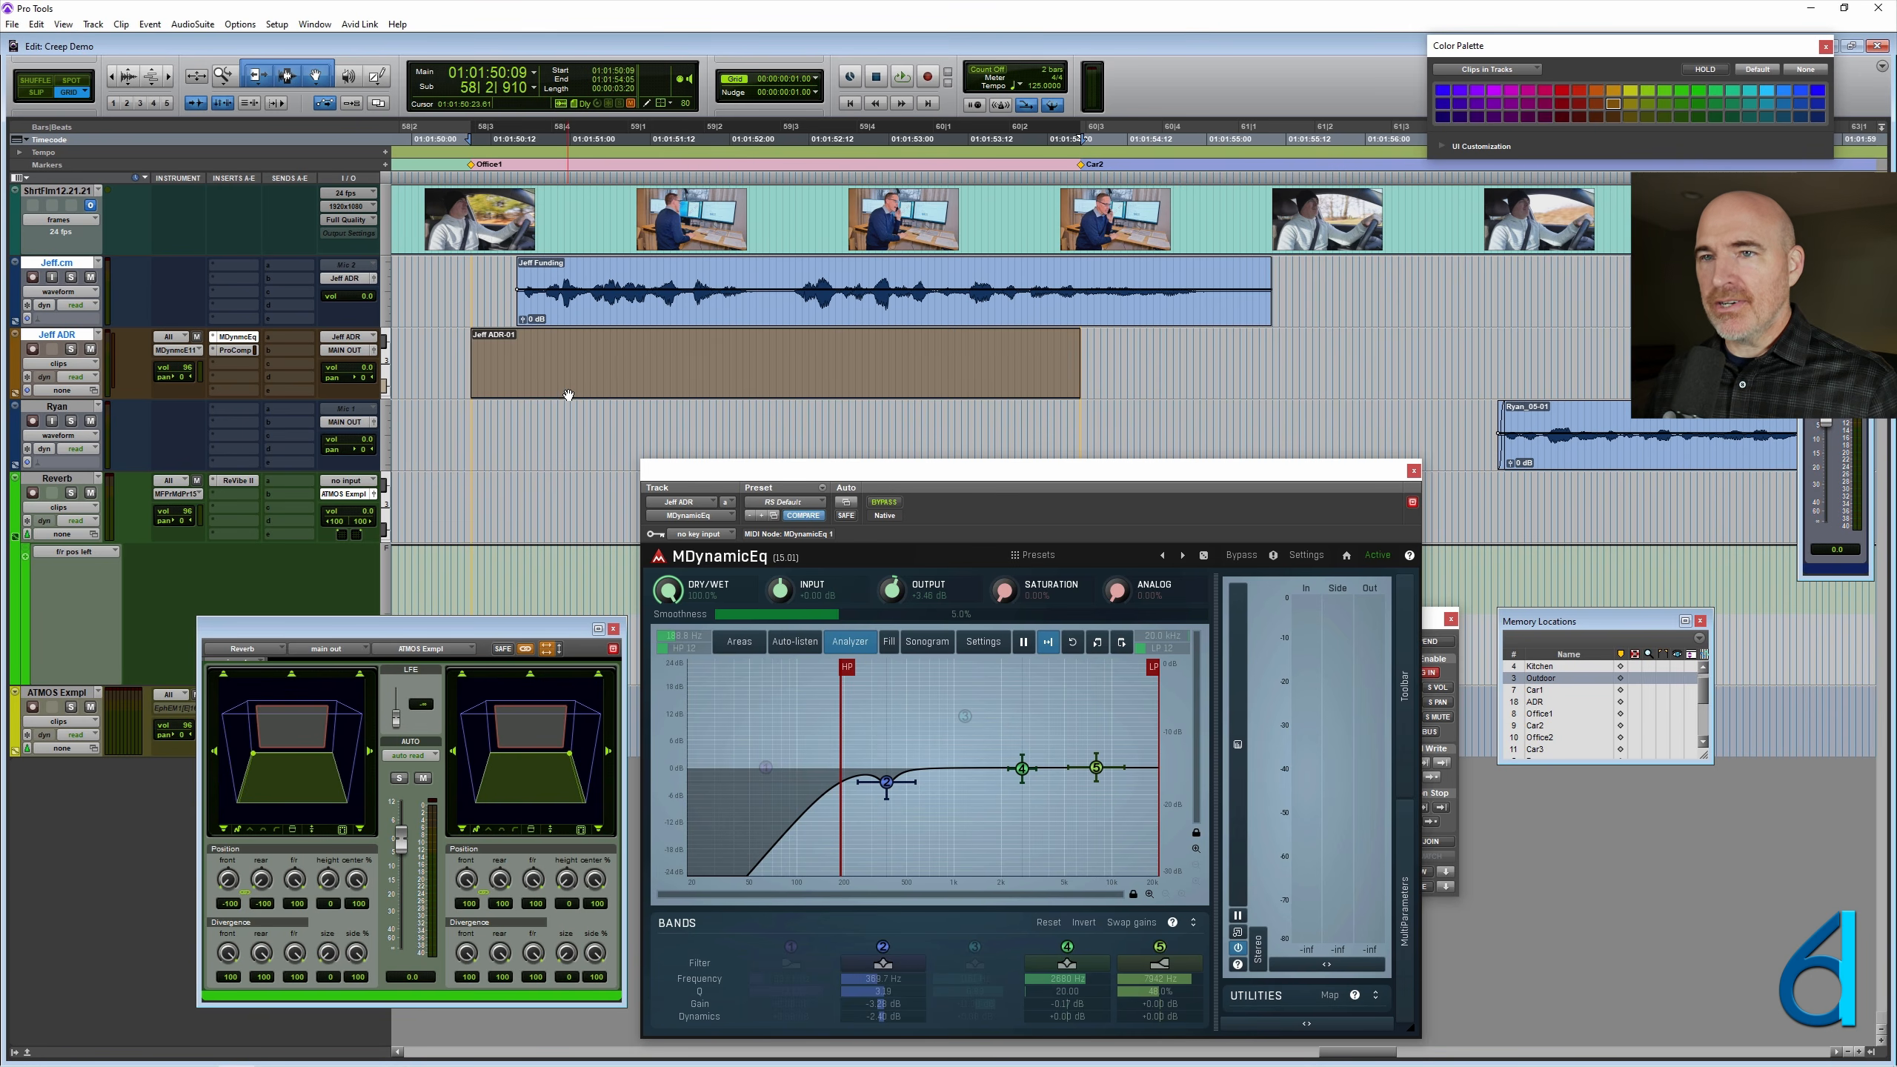
right_click(605, 389)
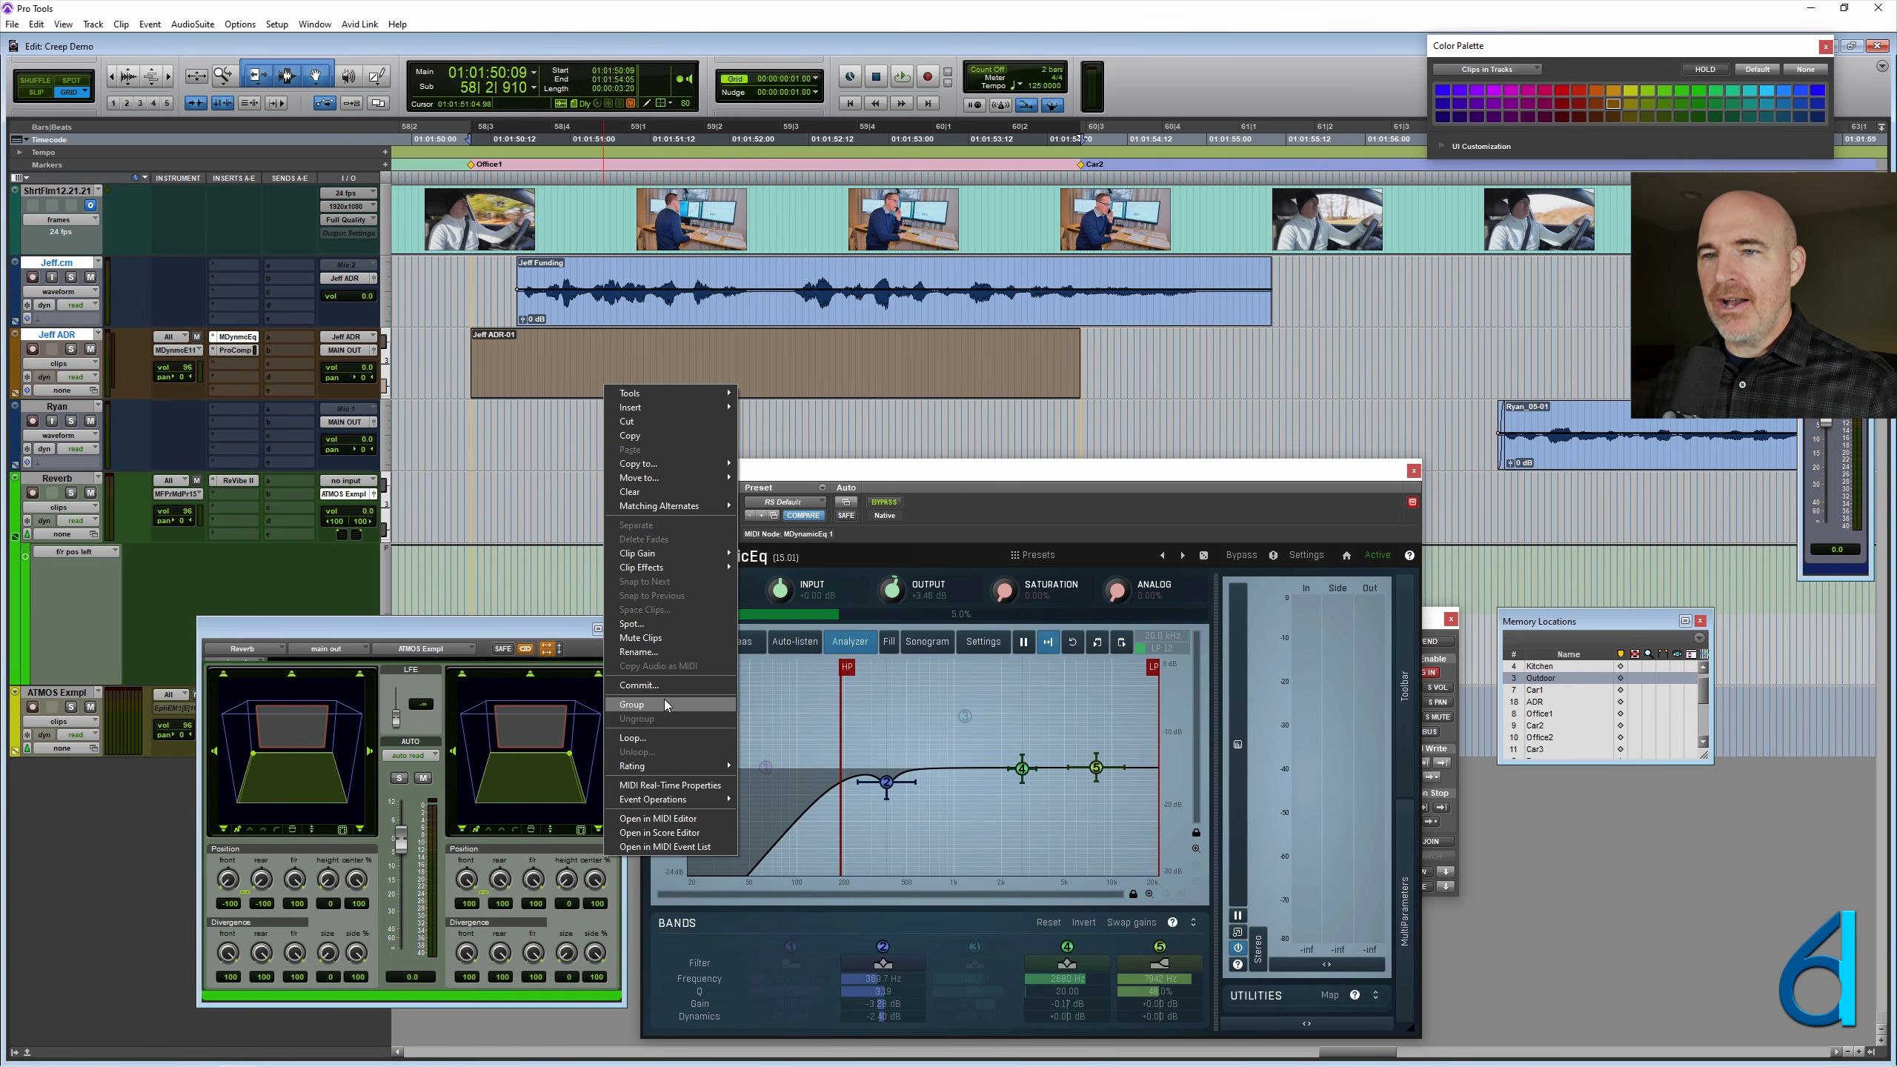
left_click(667, 650)
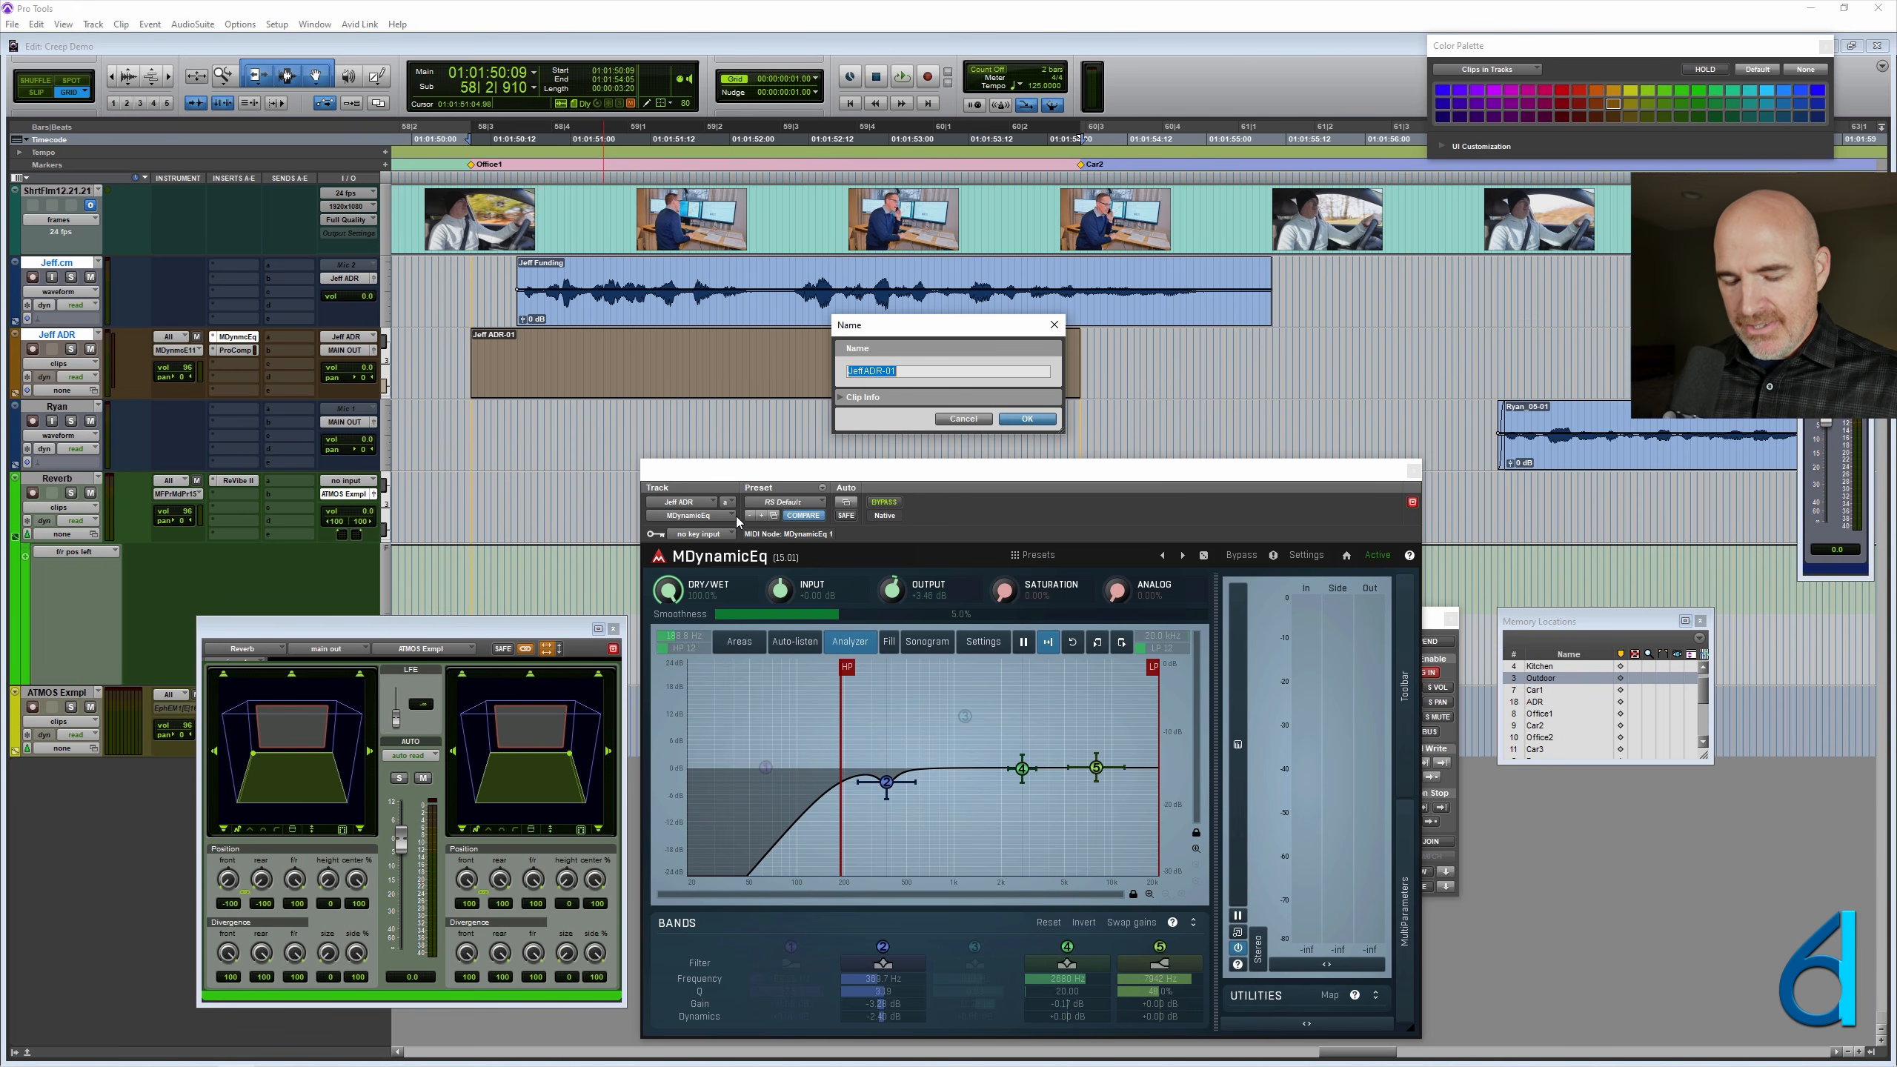
type("Default E")
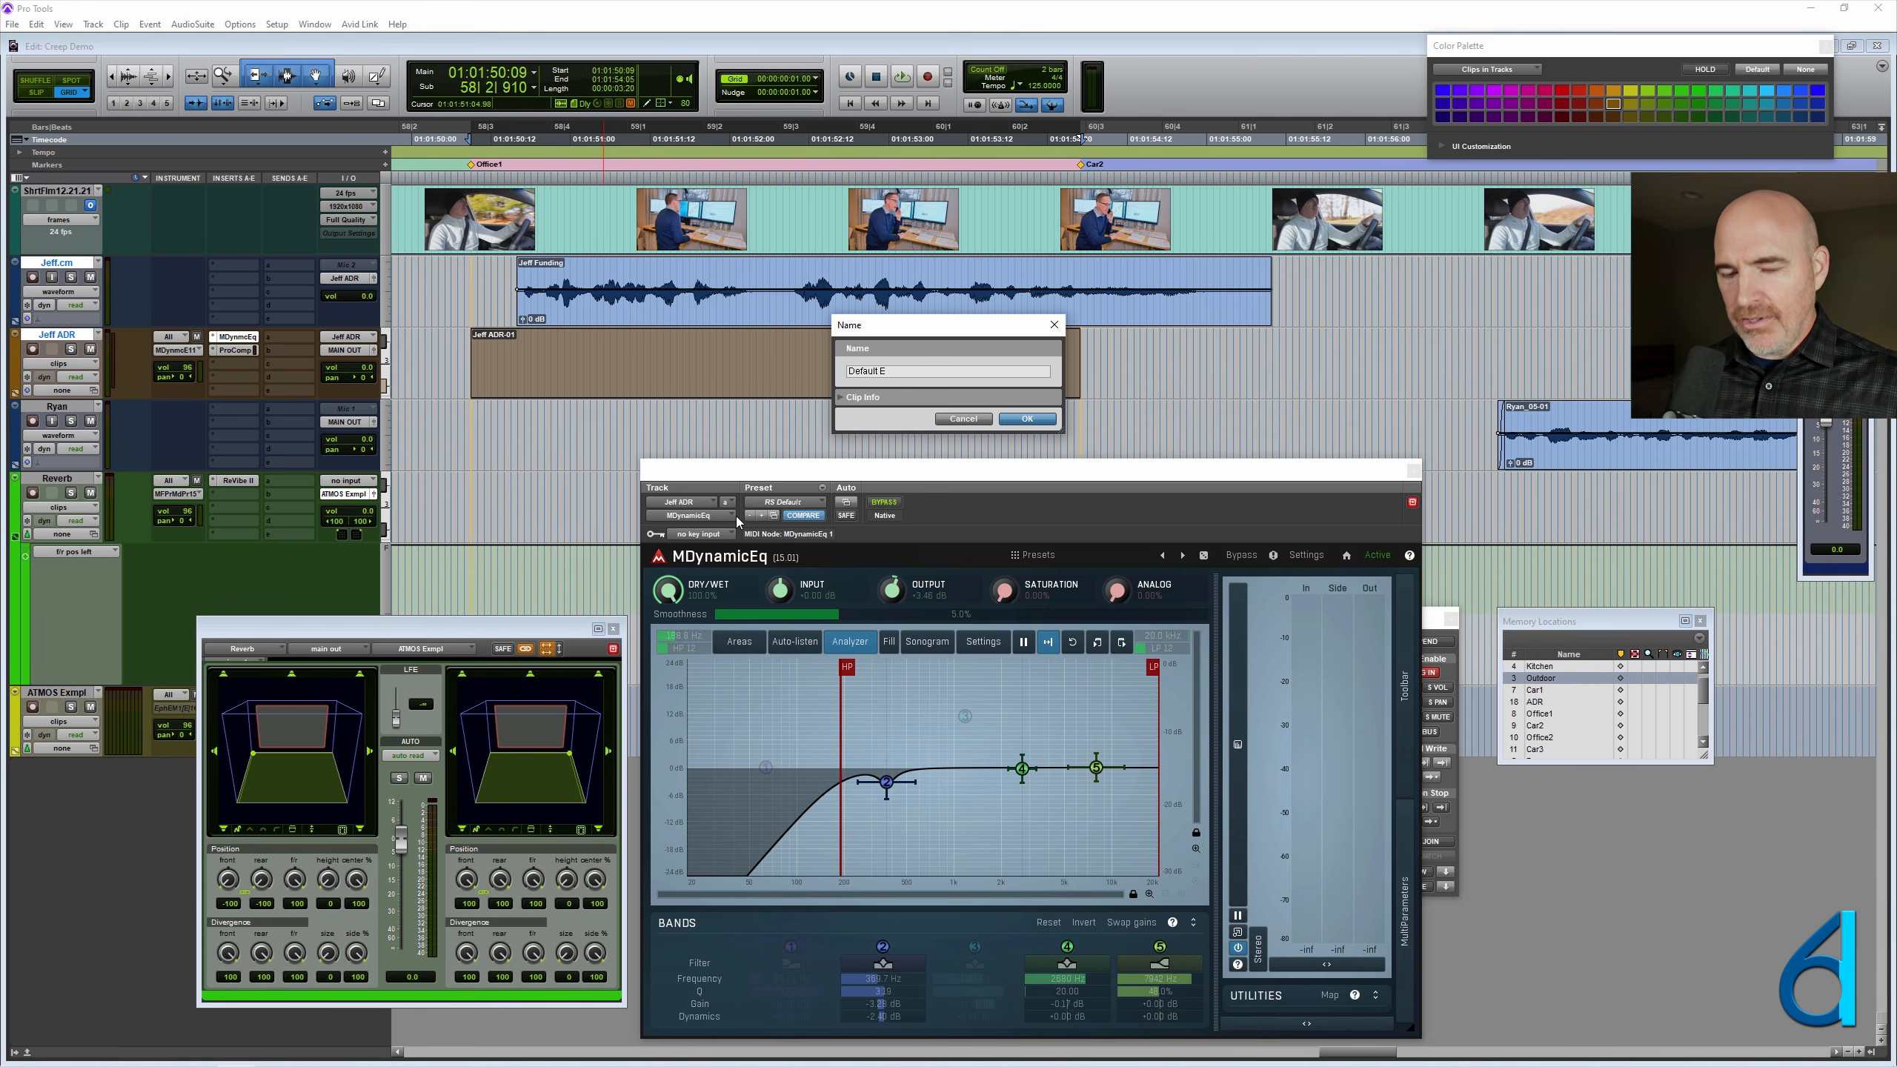
type("Q")
key("Return")
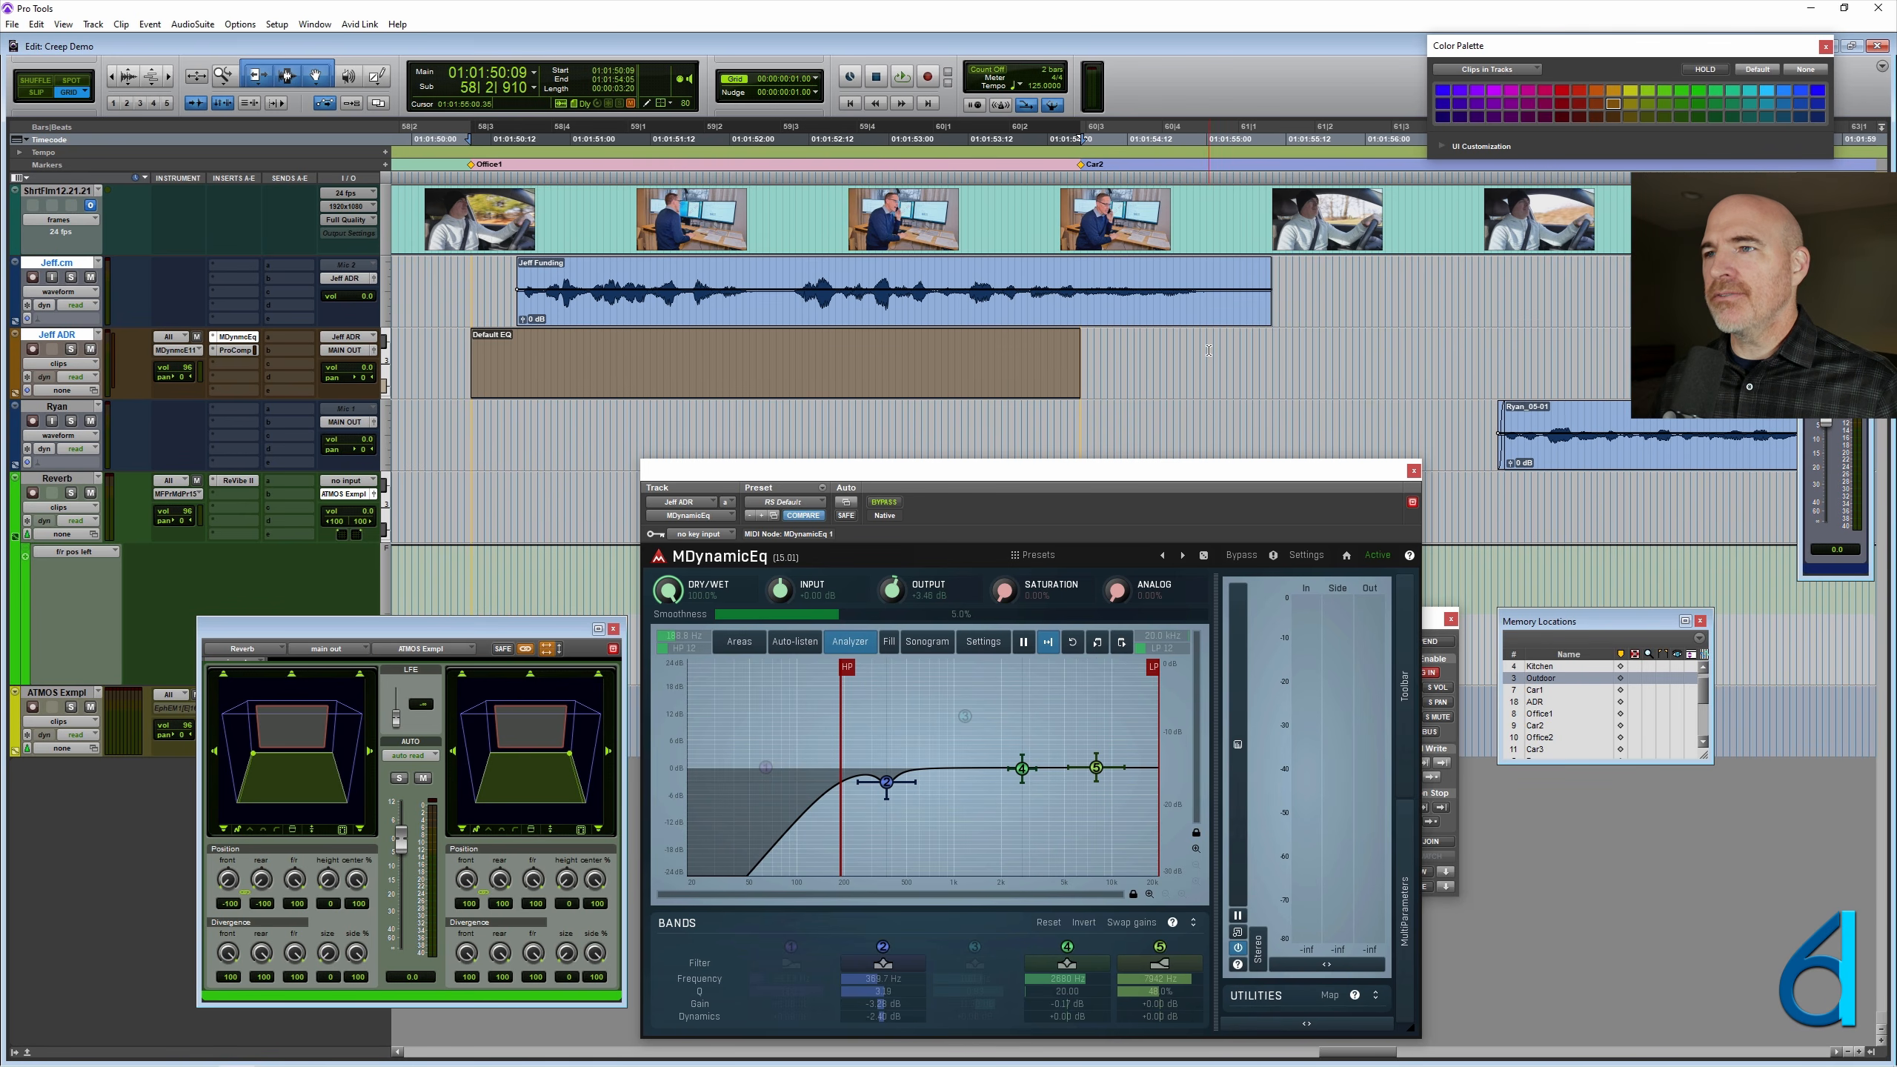
- Show the video window and select the ADR track range from the Car2 marker to the end of the Funding clip
left_click_drag(1286, 350, 1081, 351)
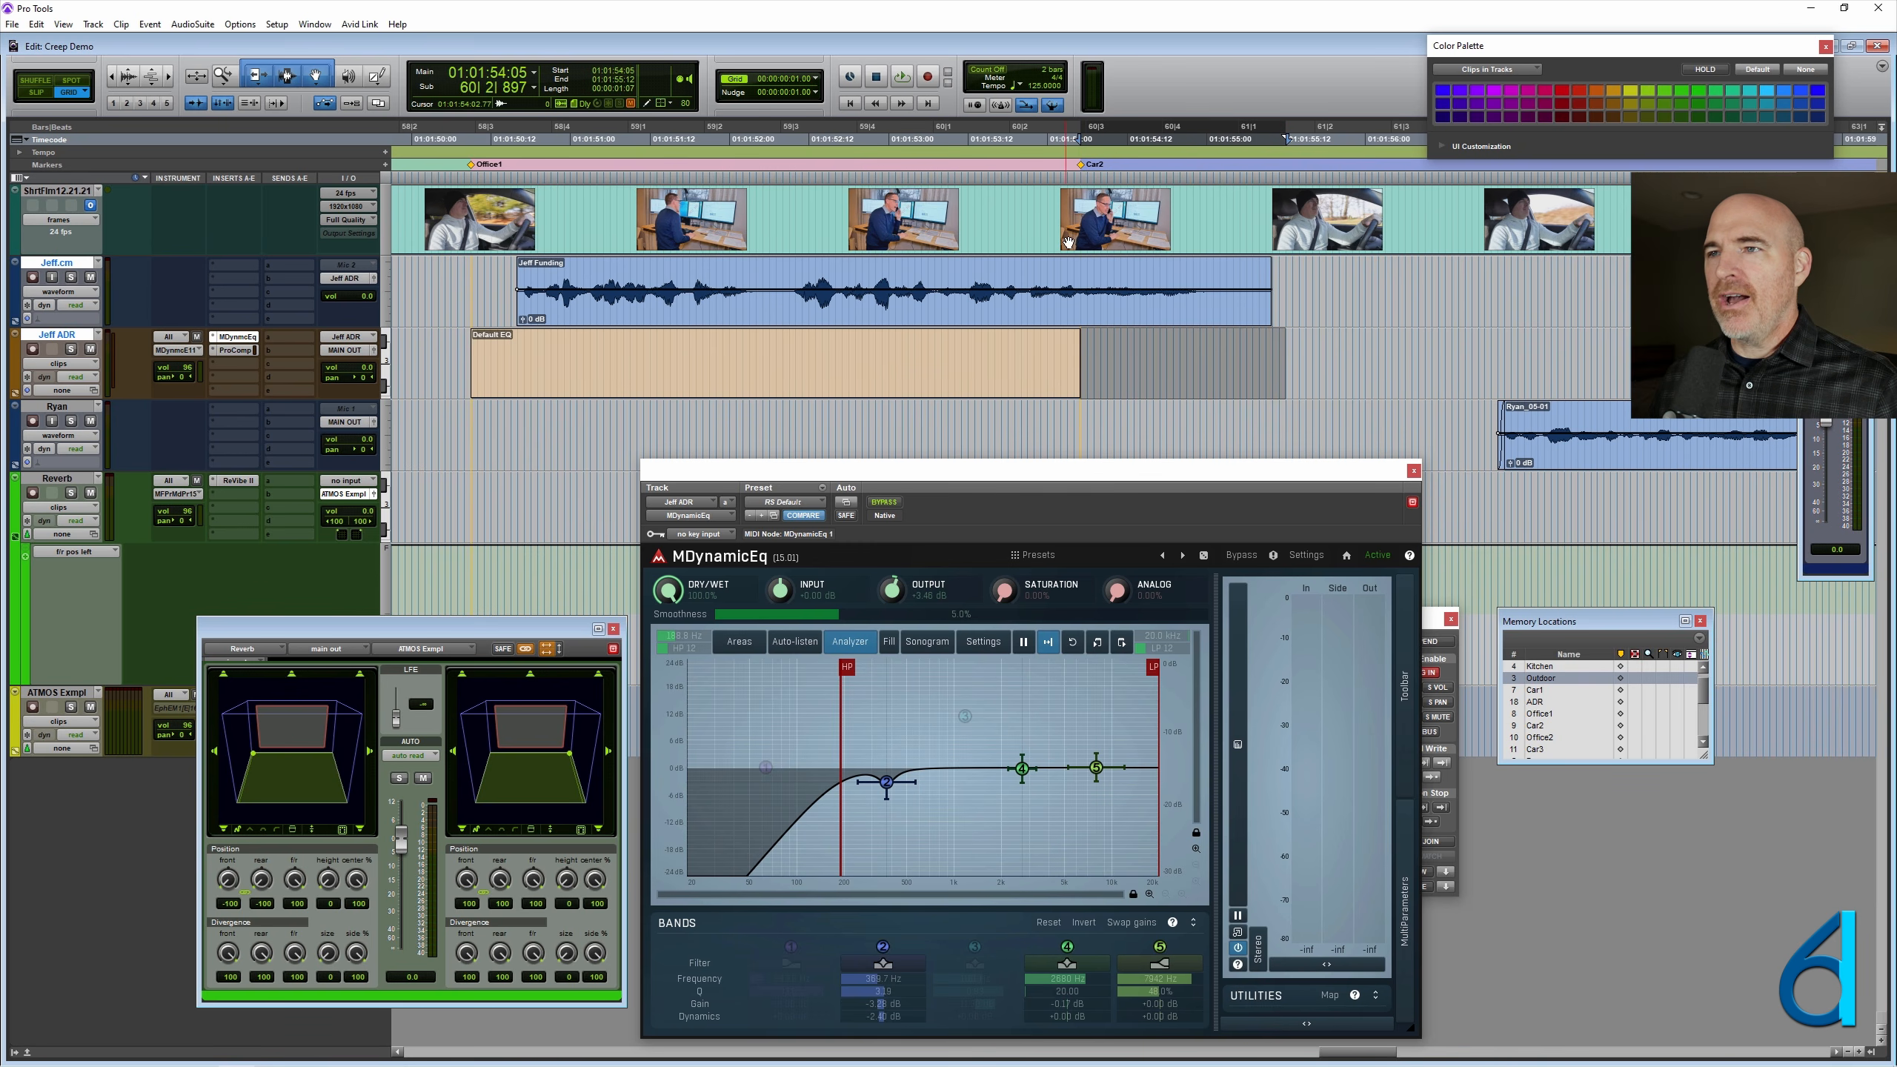
left_click(1129, 266)
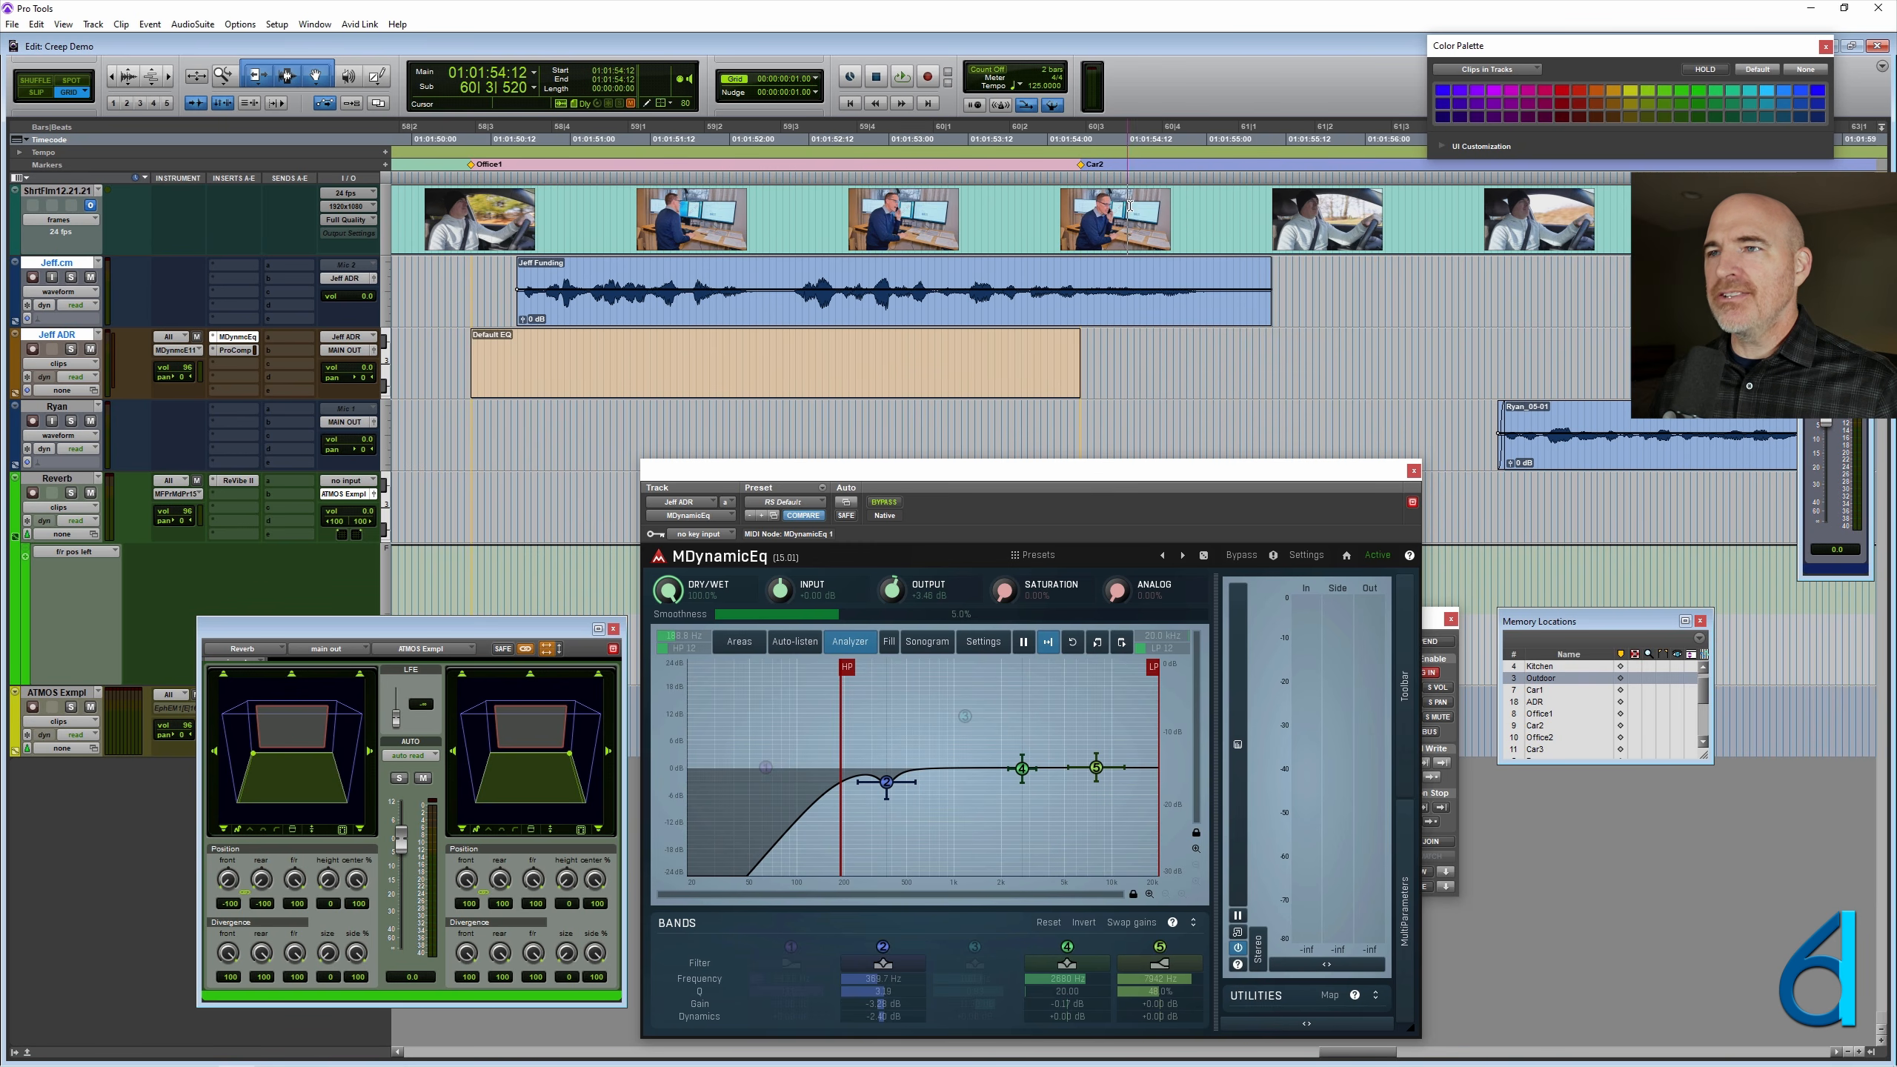
left_click(1117, 351)
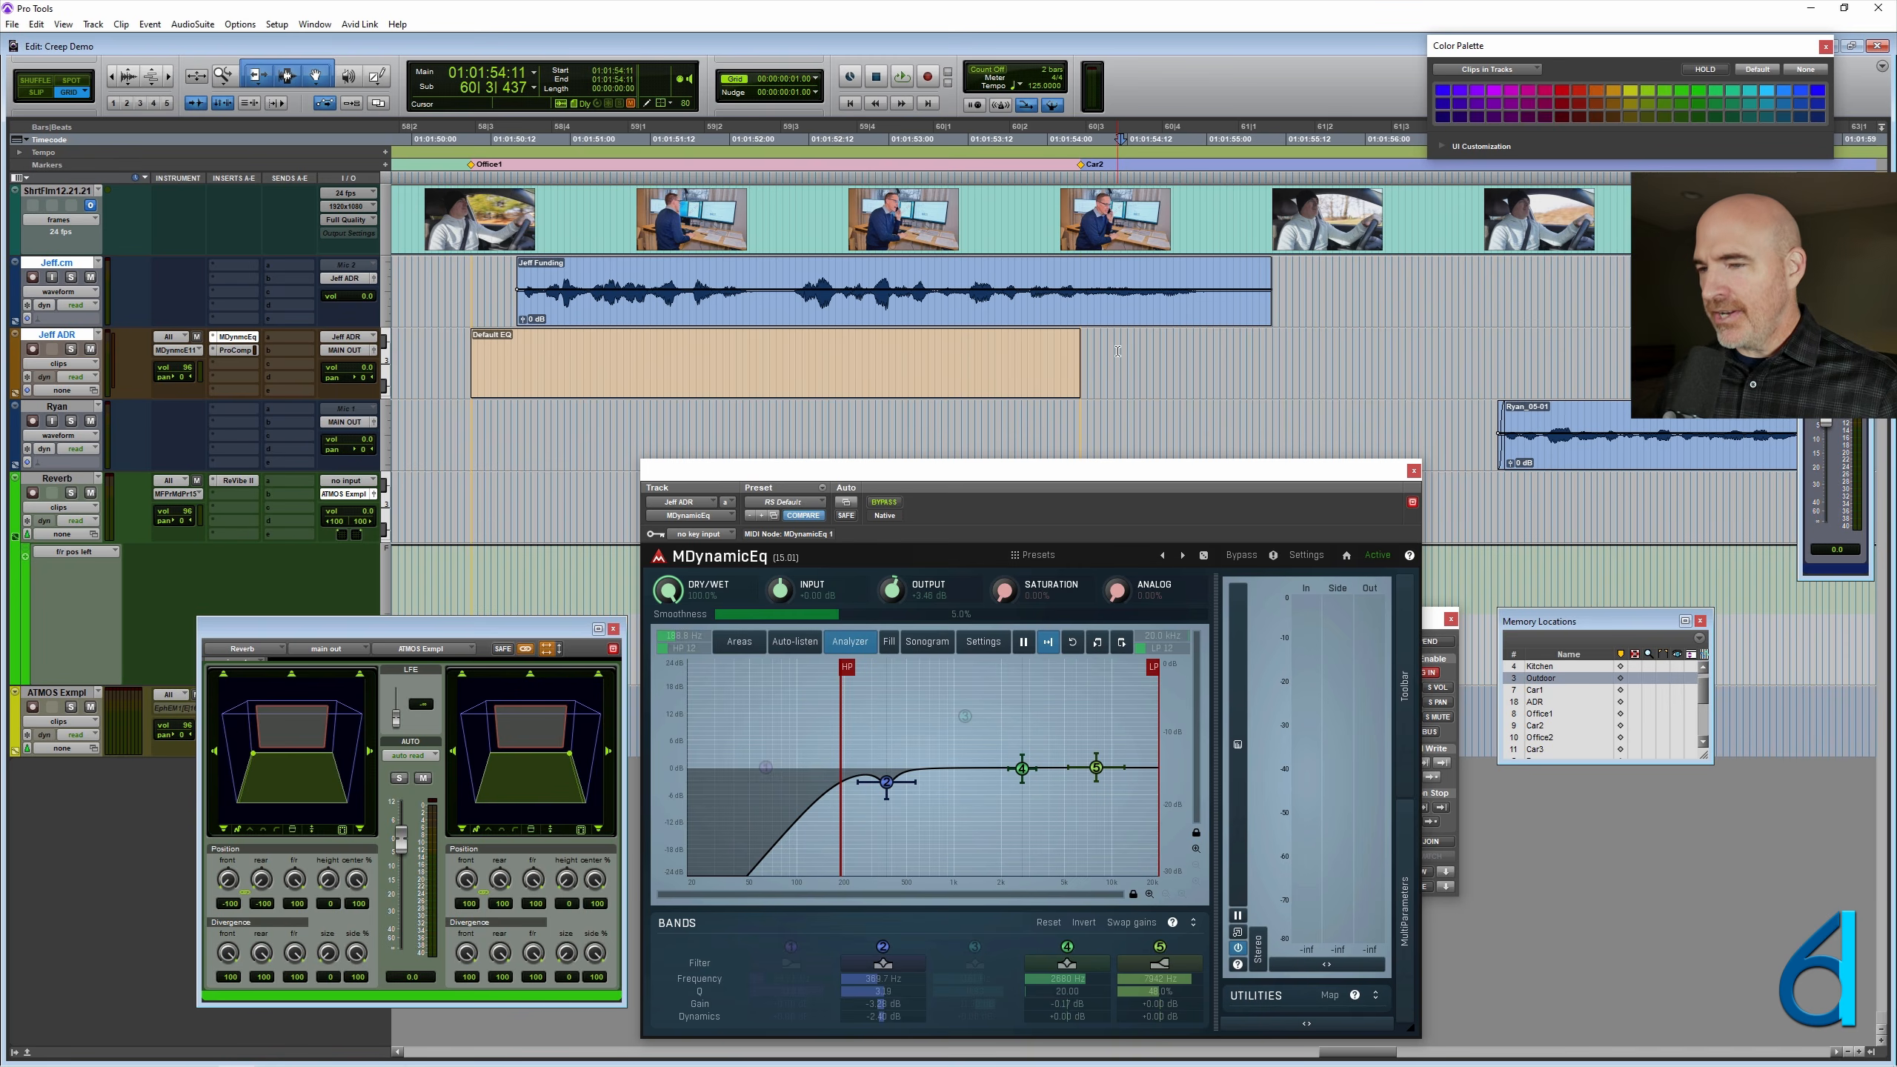
key("ctrl+9")
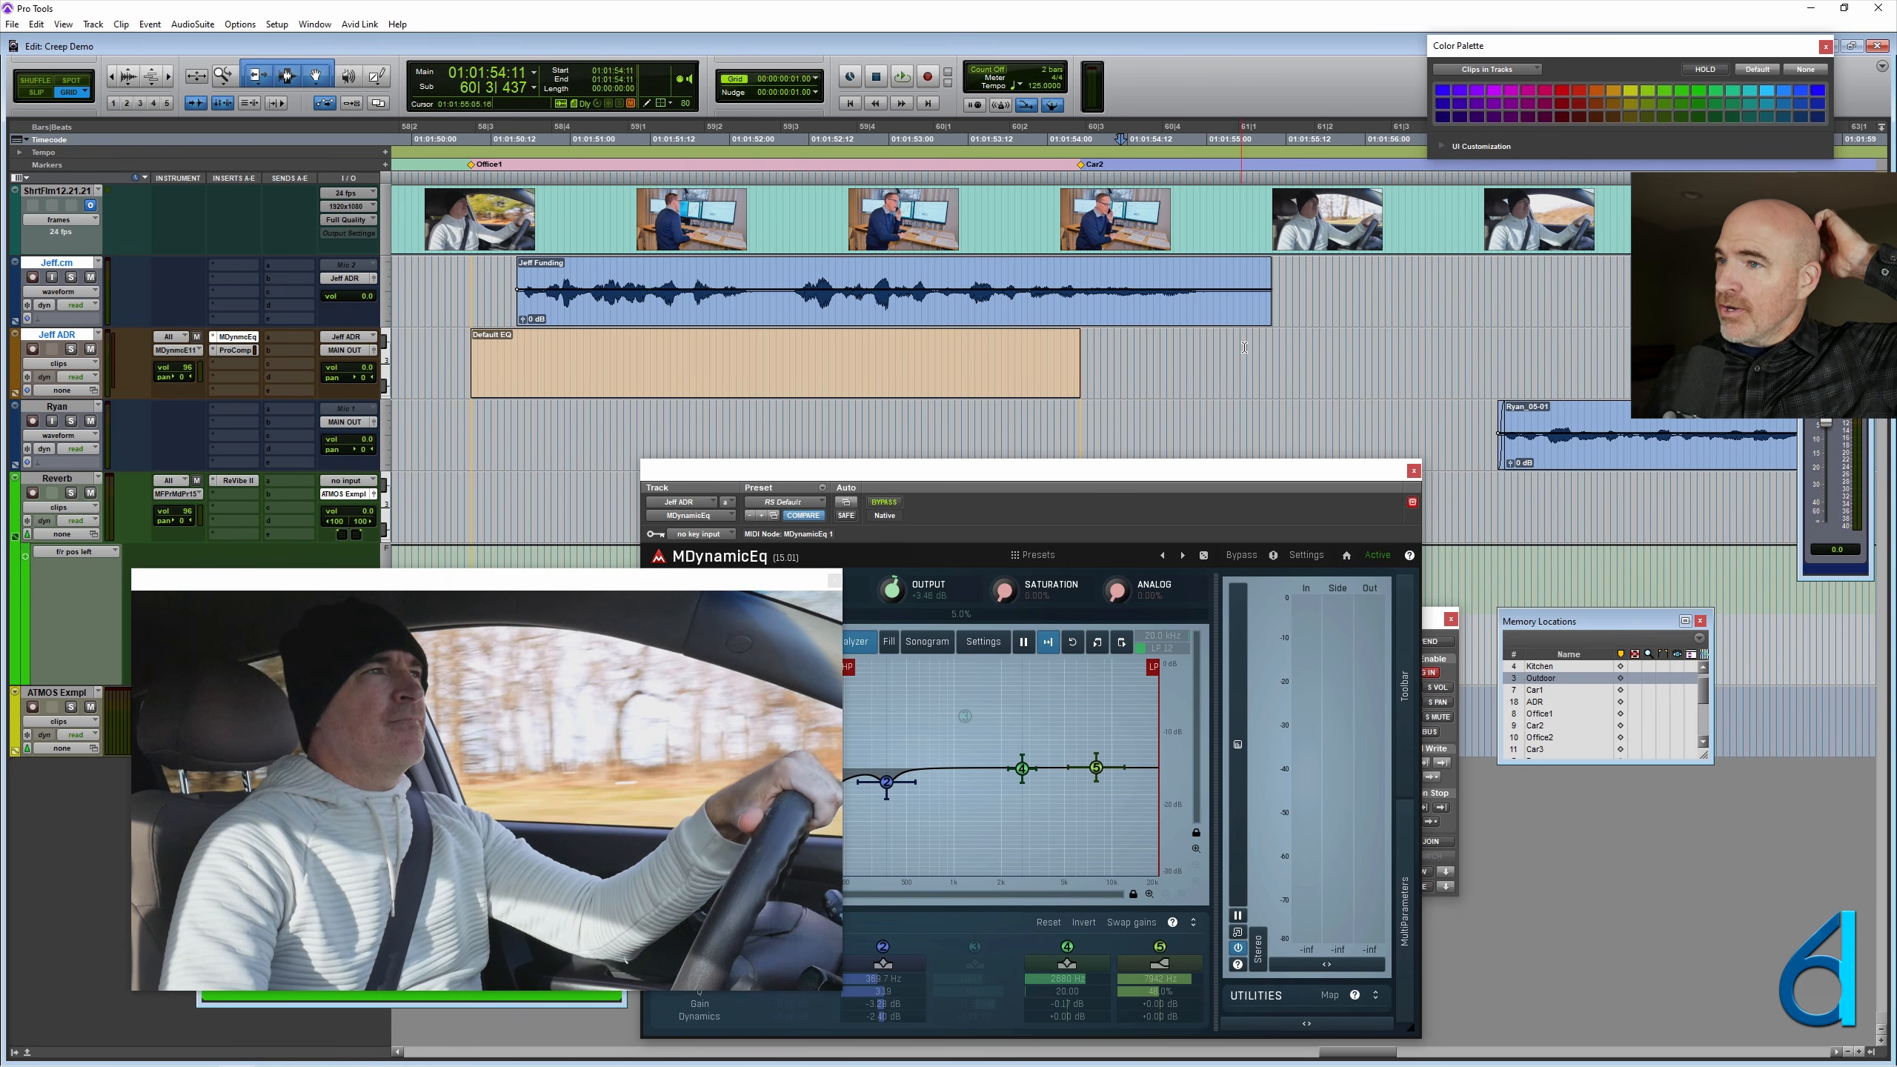
left_click_drag(1269, 349, 1081, 358)
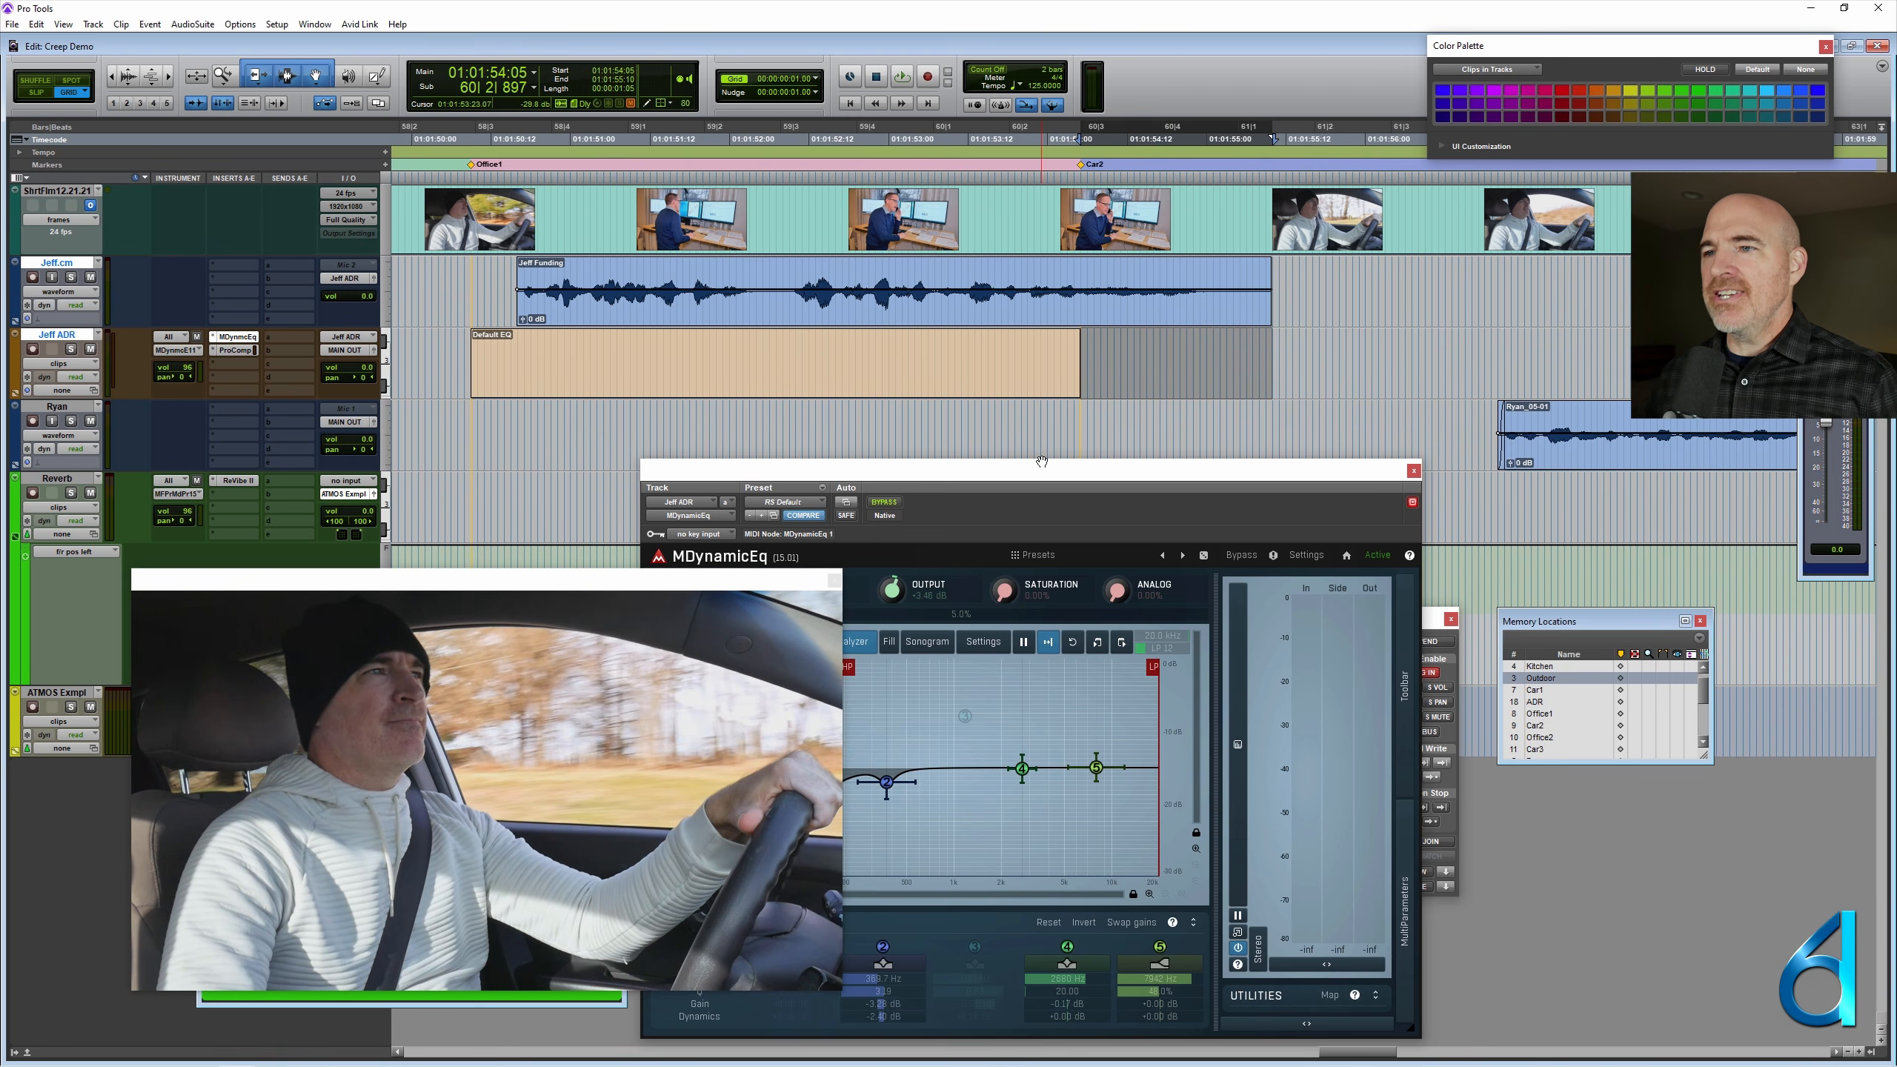
- Narrow MDynamicEq's passband to mimic a small speaker, raising the high-pass filter to about 1 kHz and lowering the low-pass filter
left_click_drag(1039, 474, 1233, 454)
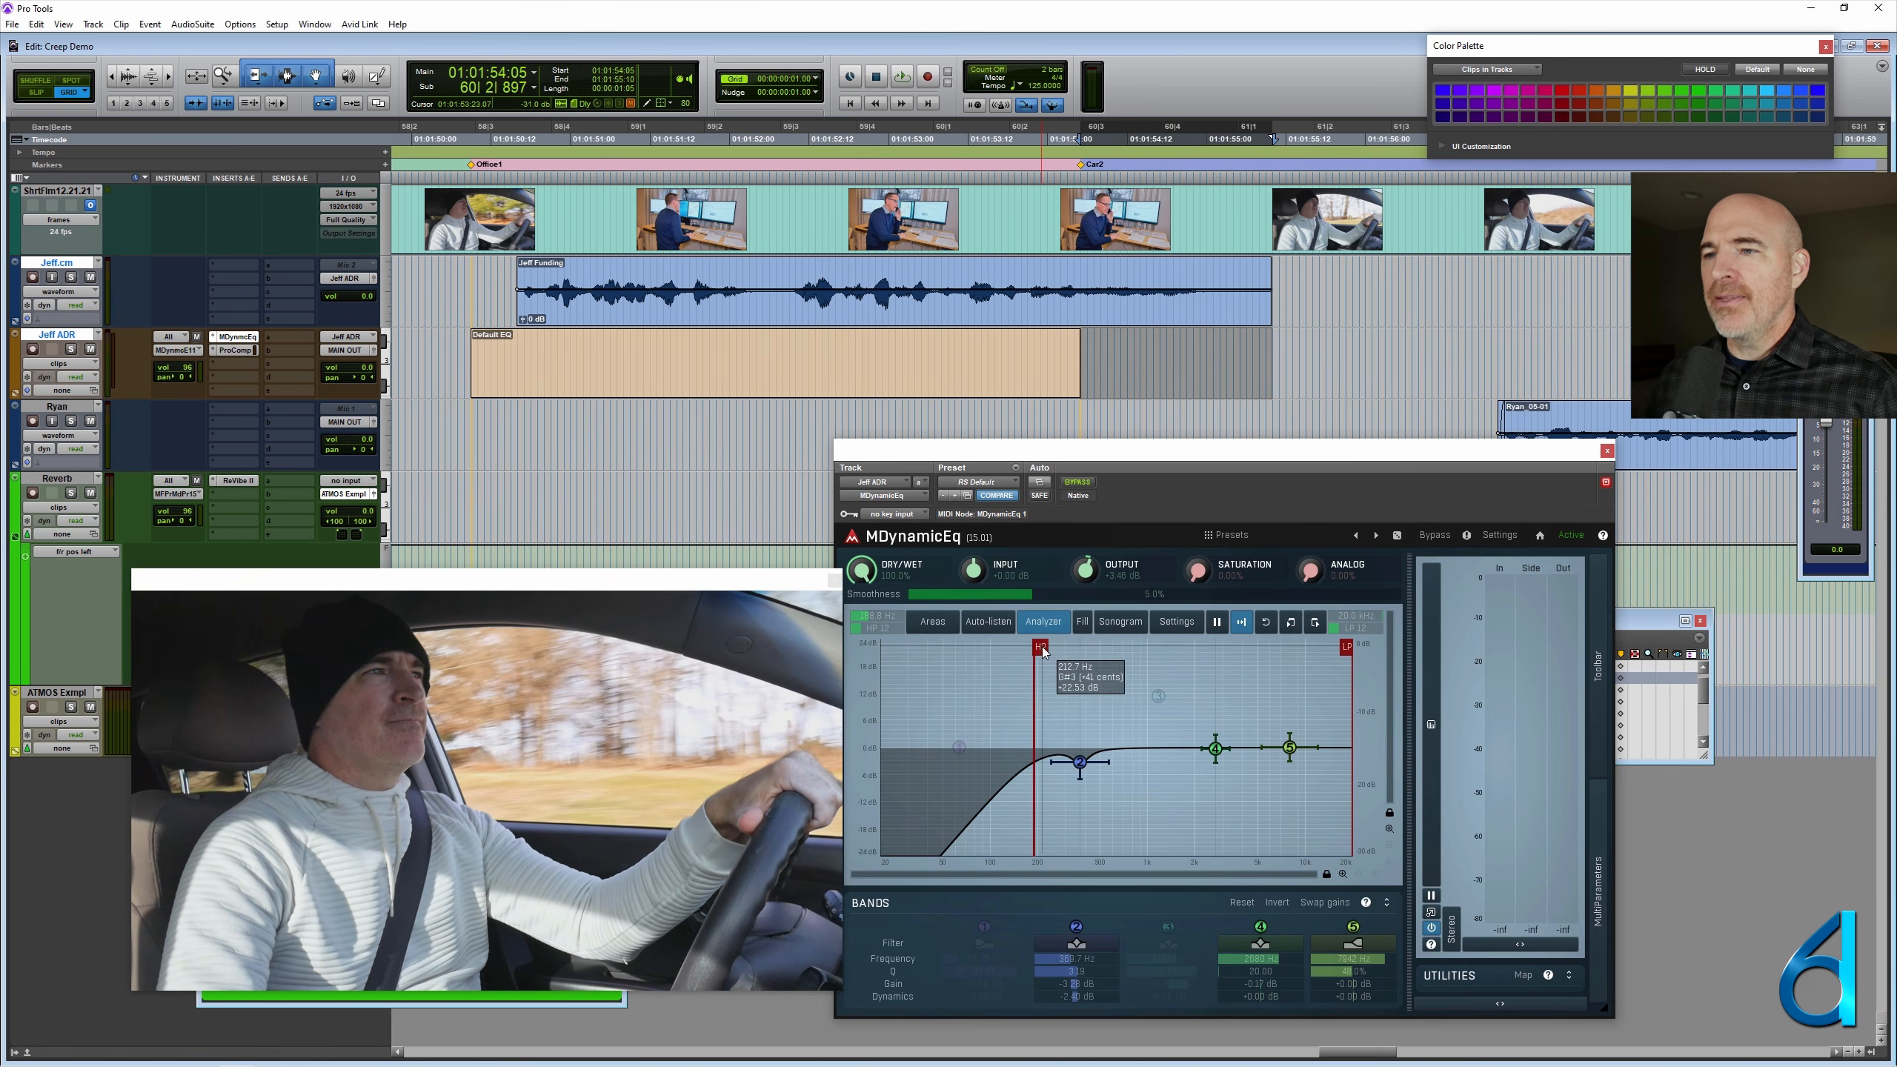
left_click_drag(1040, 647, 1143, 645)
left_click_drag(1330, 647, 1148, 647)
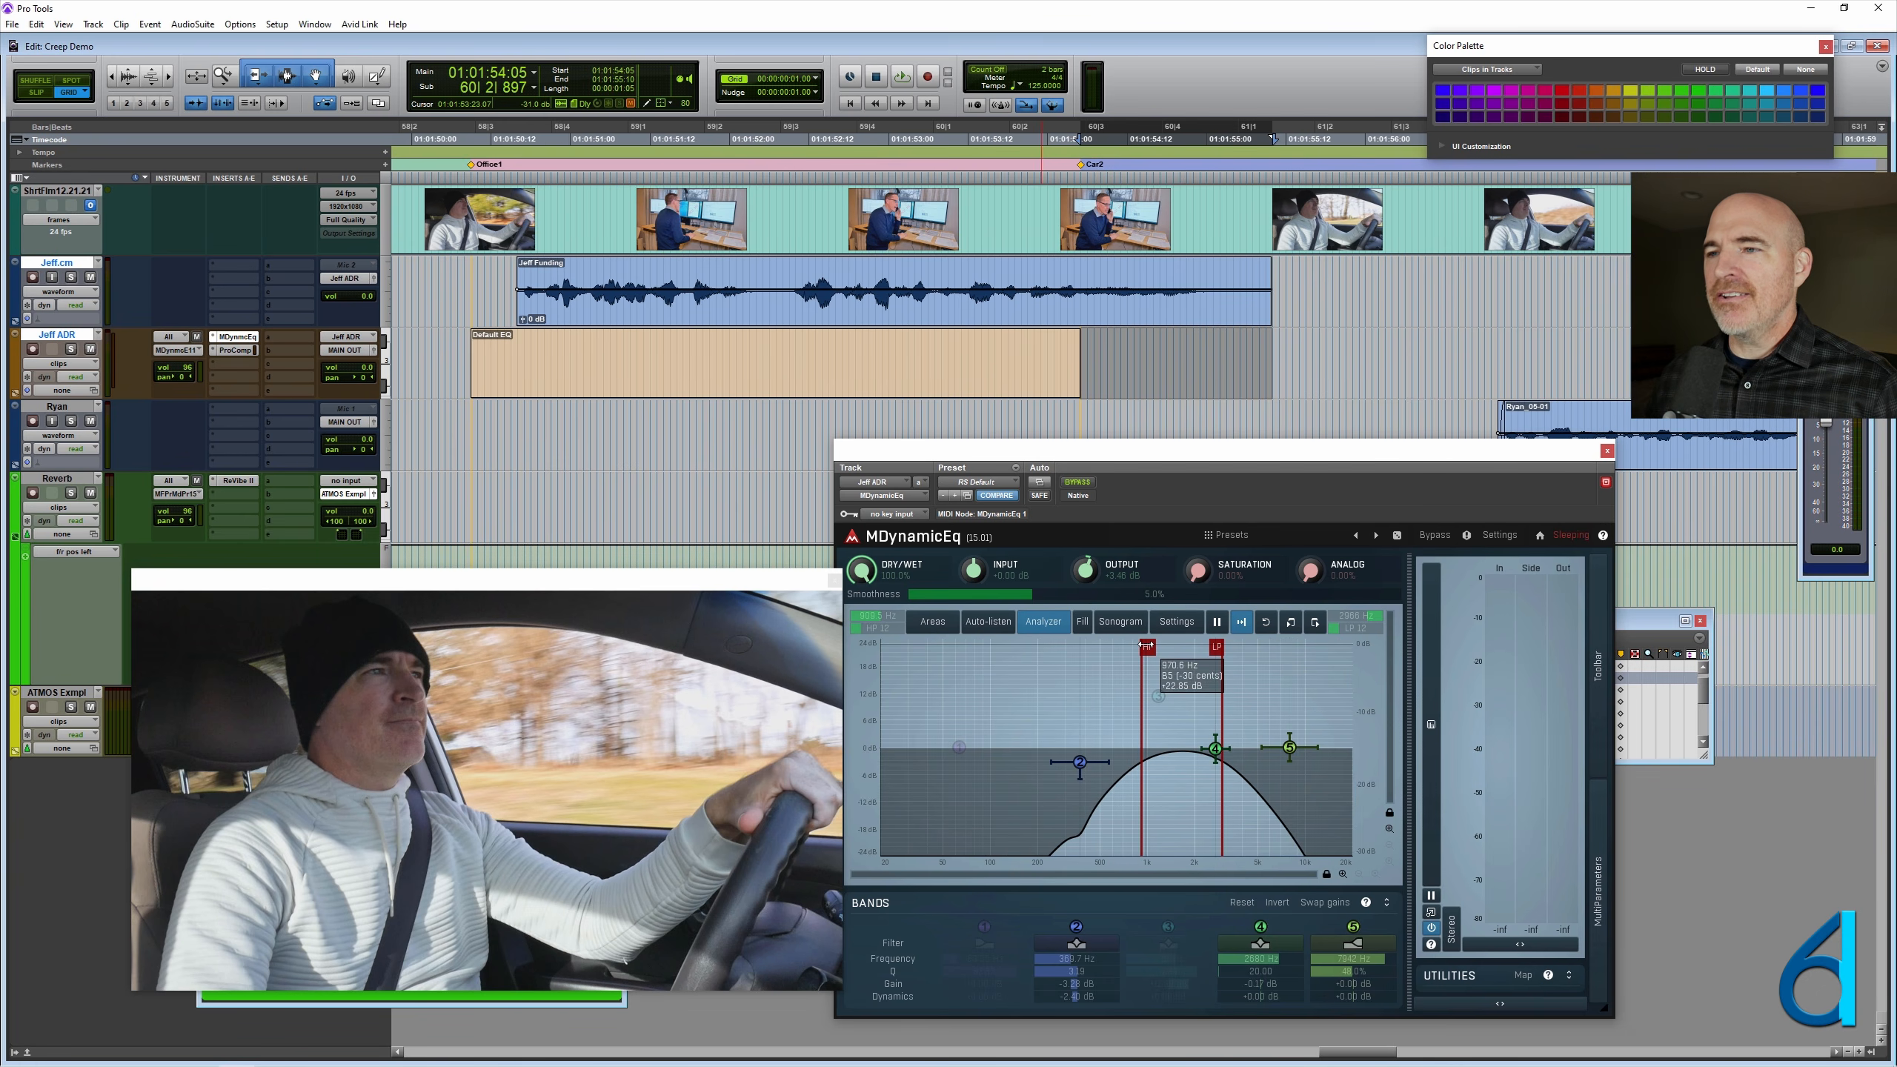
left_click_drag(1187, 455, 1045, 484)
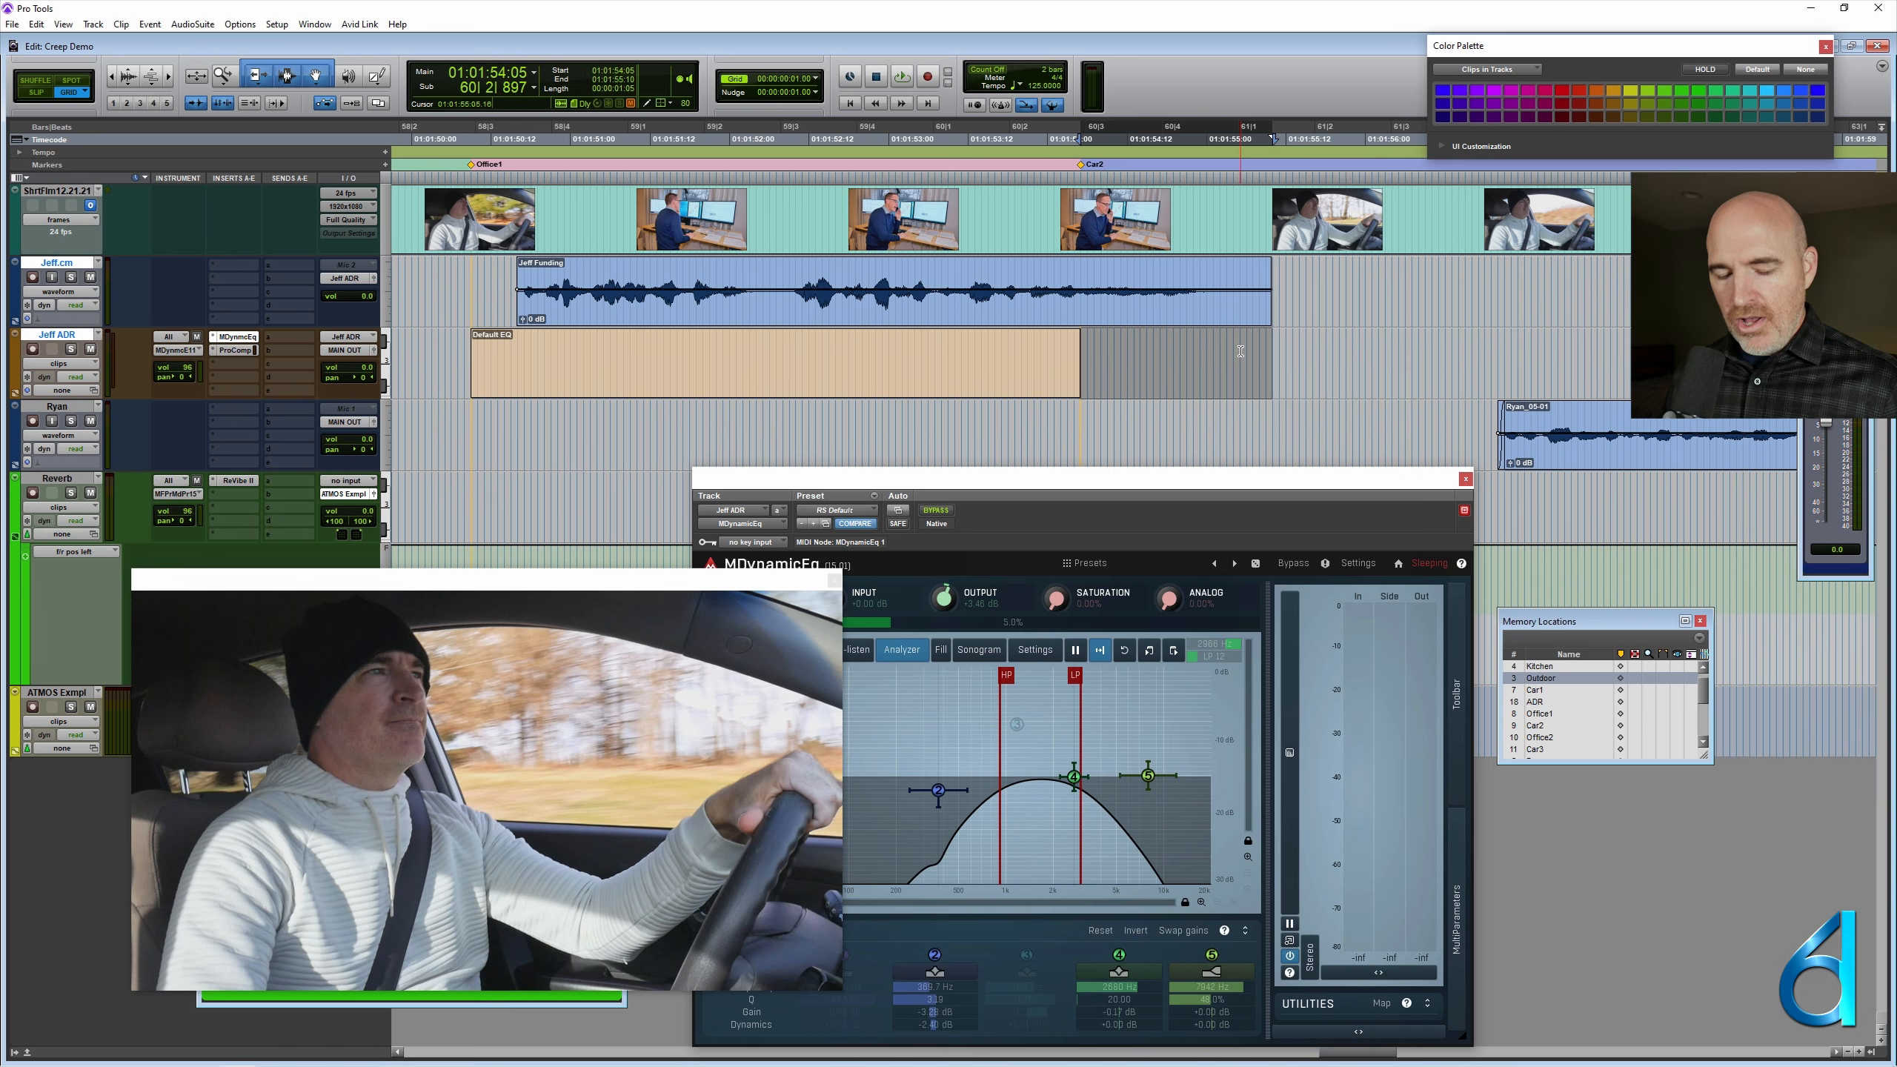
- Create a MIDI clip over the selected range after Default EQ and rename it Car Speakers
key("alt+shift+3")
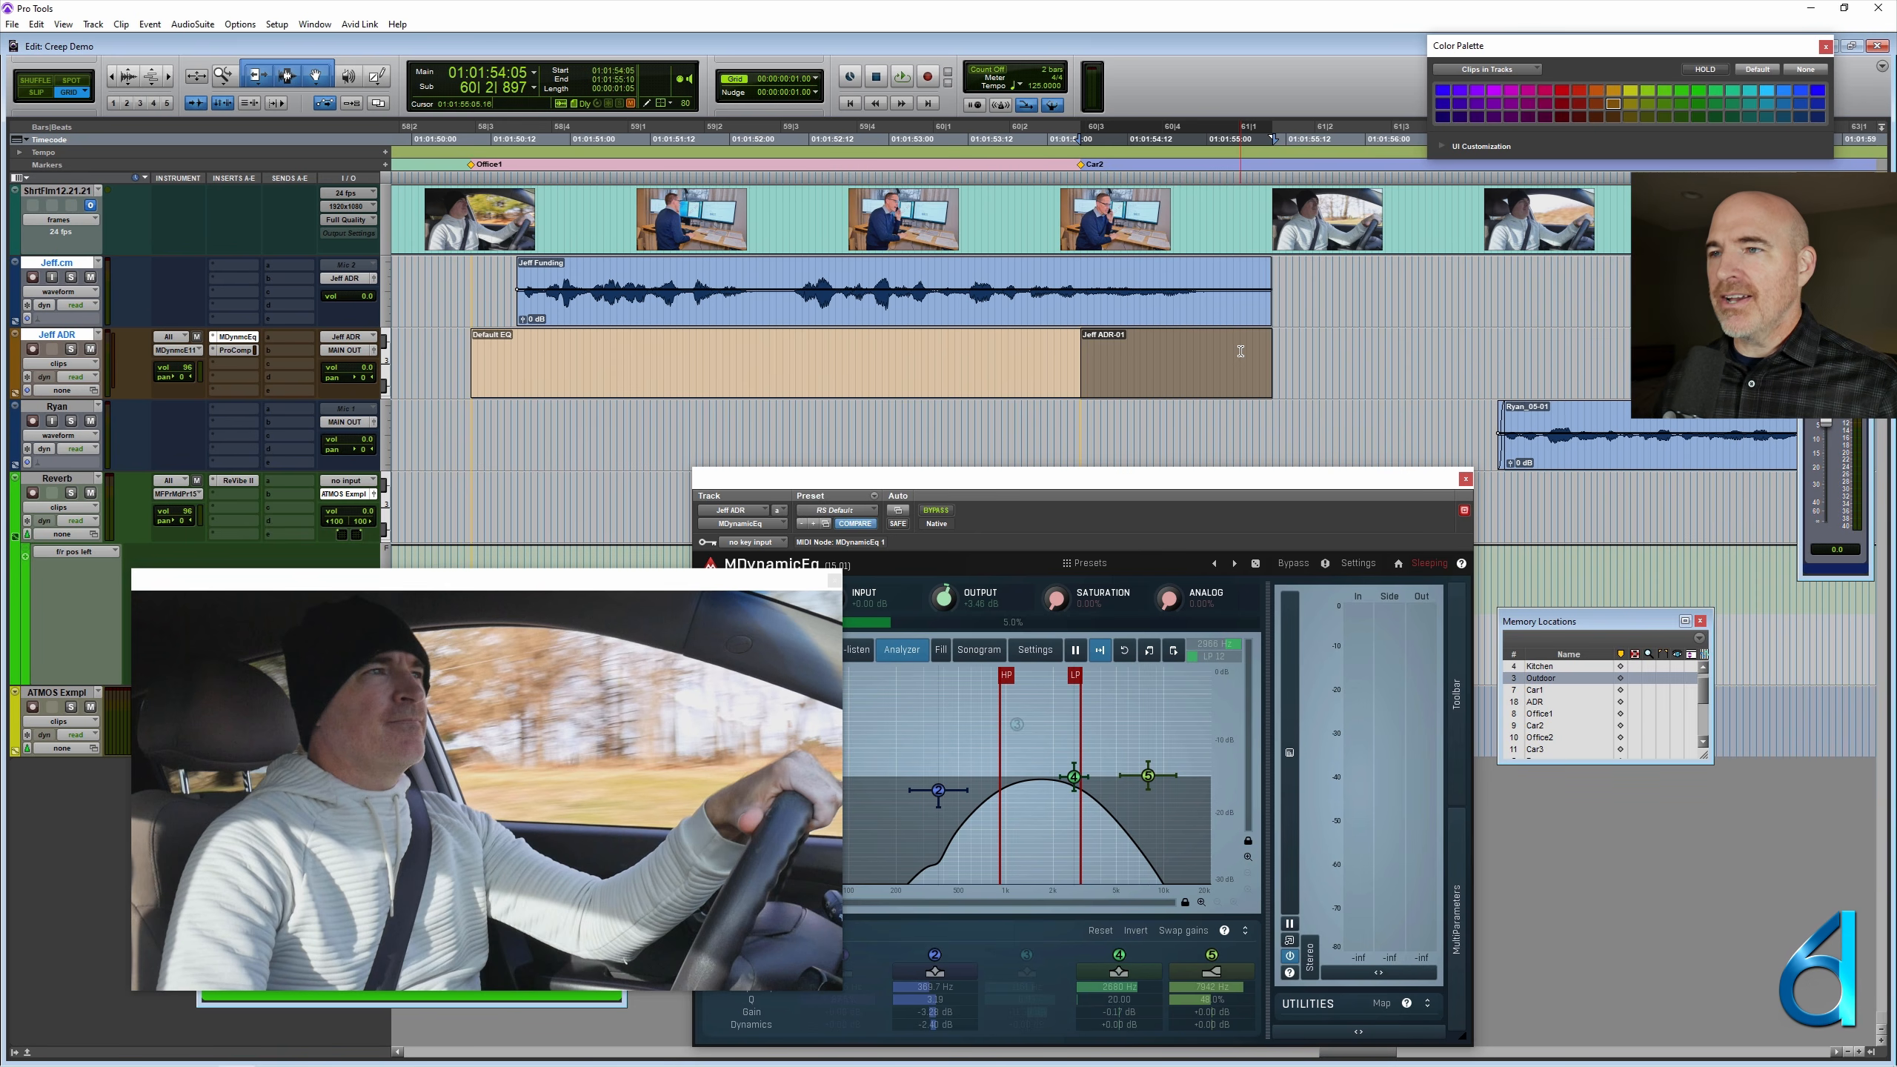
right_click(1181, 380)
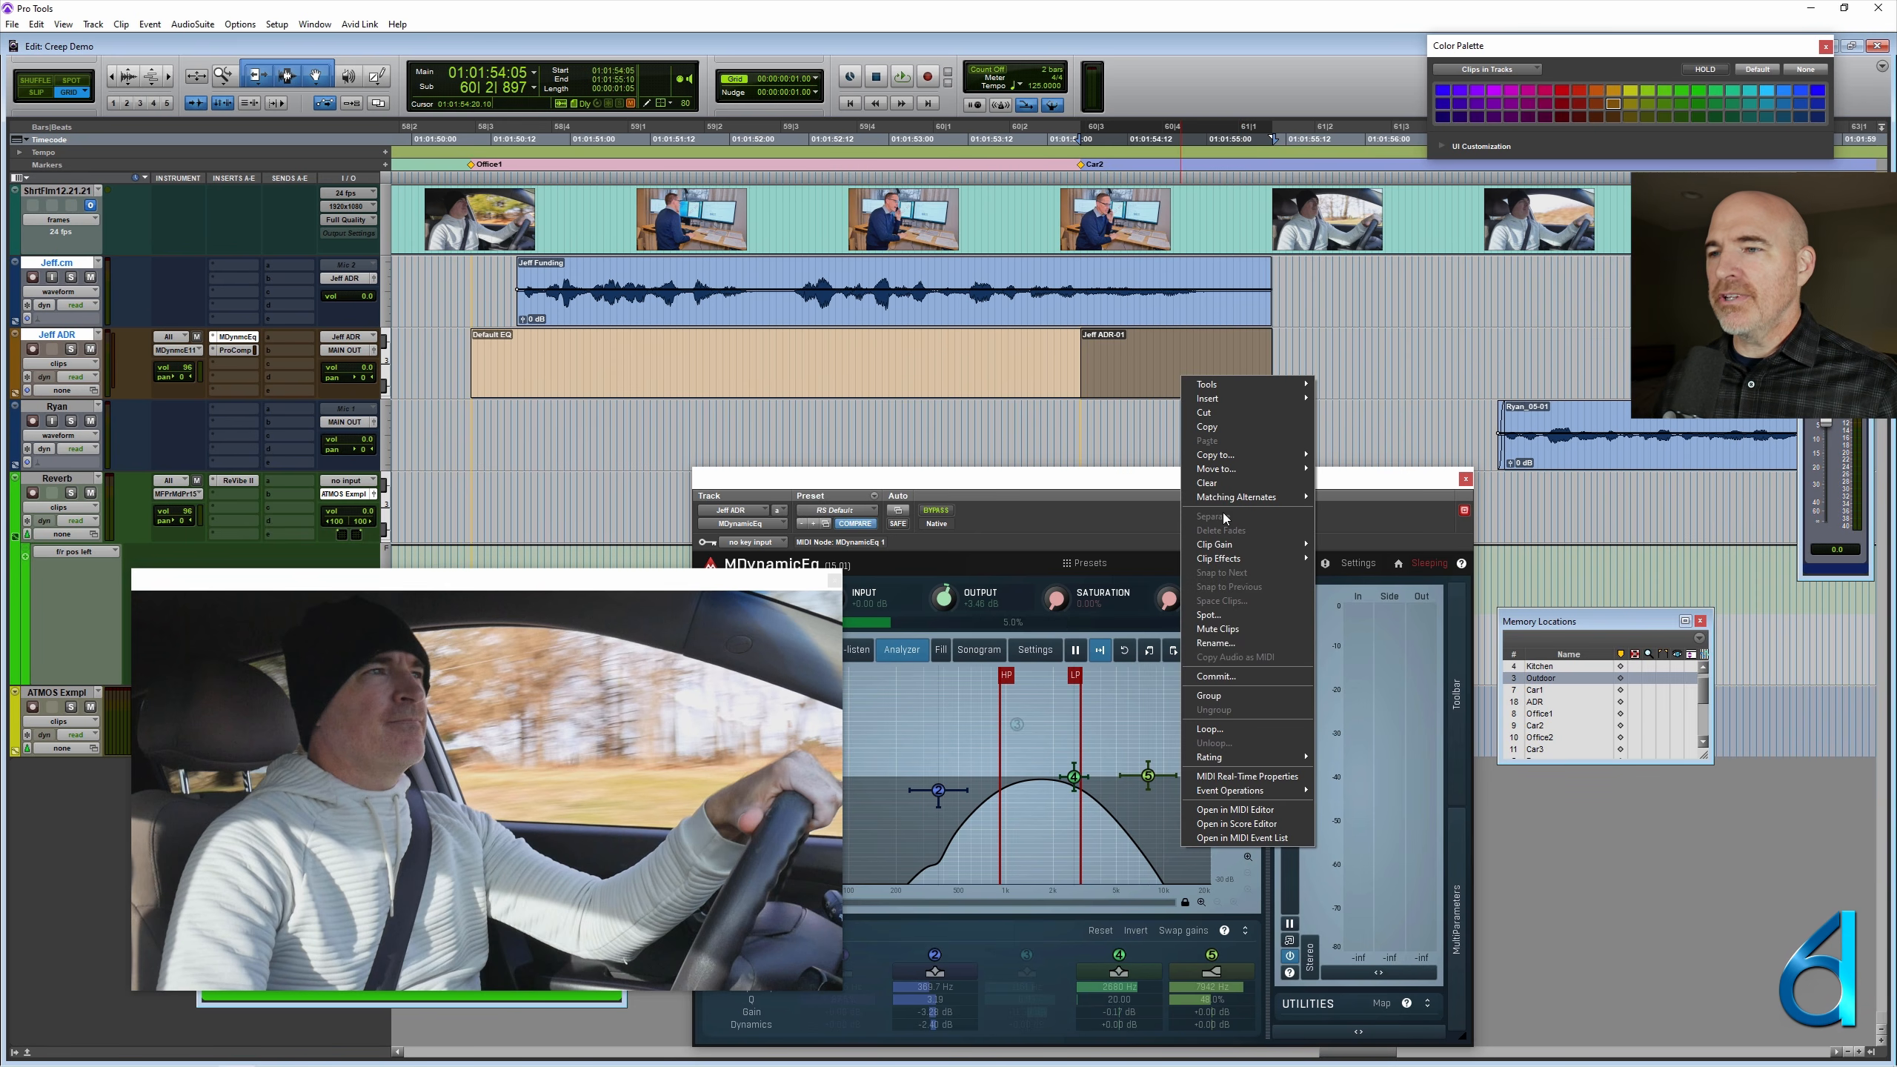
left_click(1231, 642)
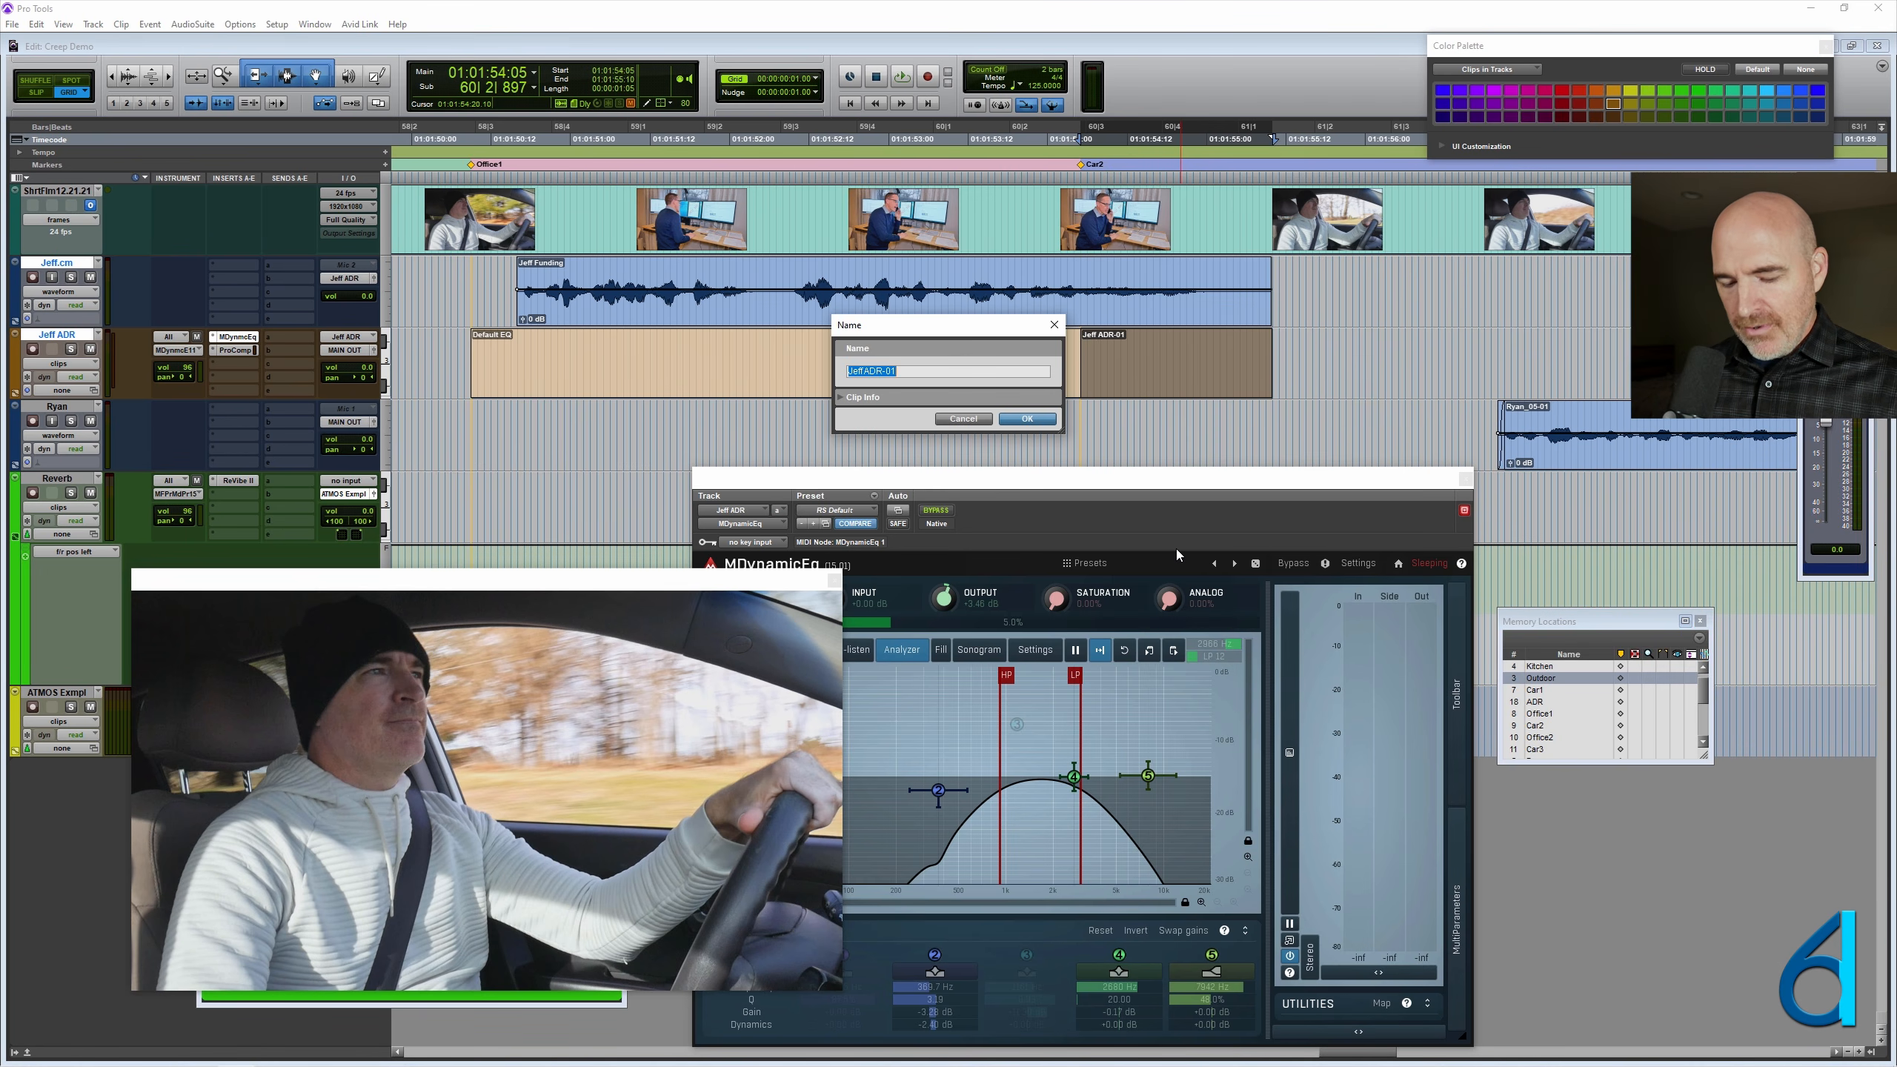
type("Car Speakers")
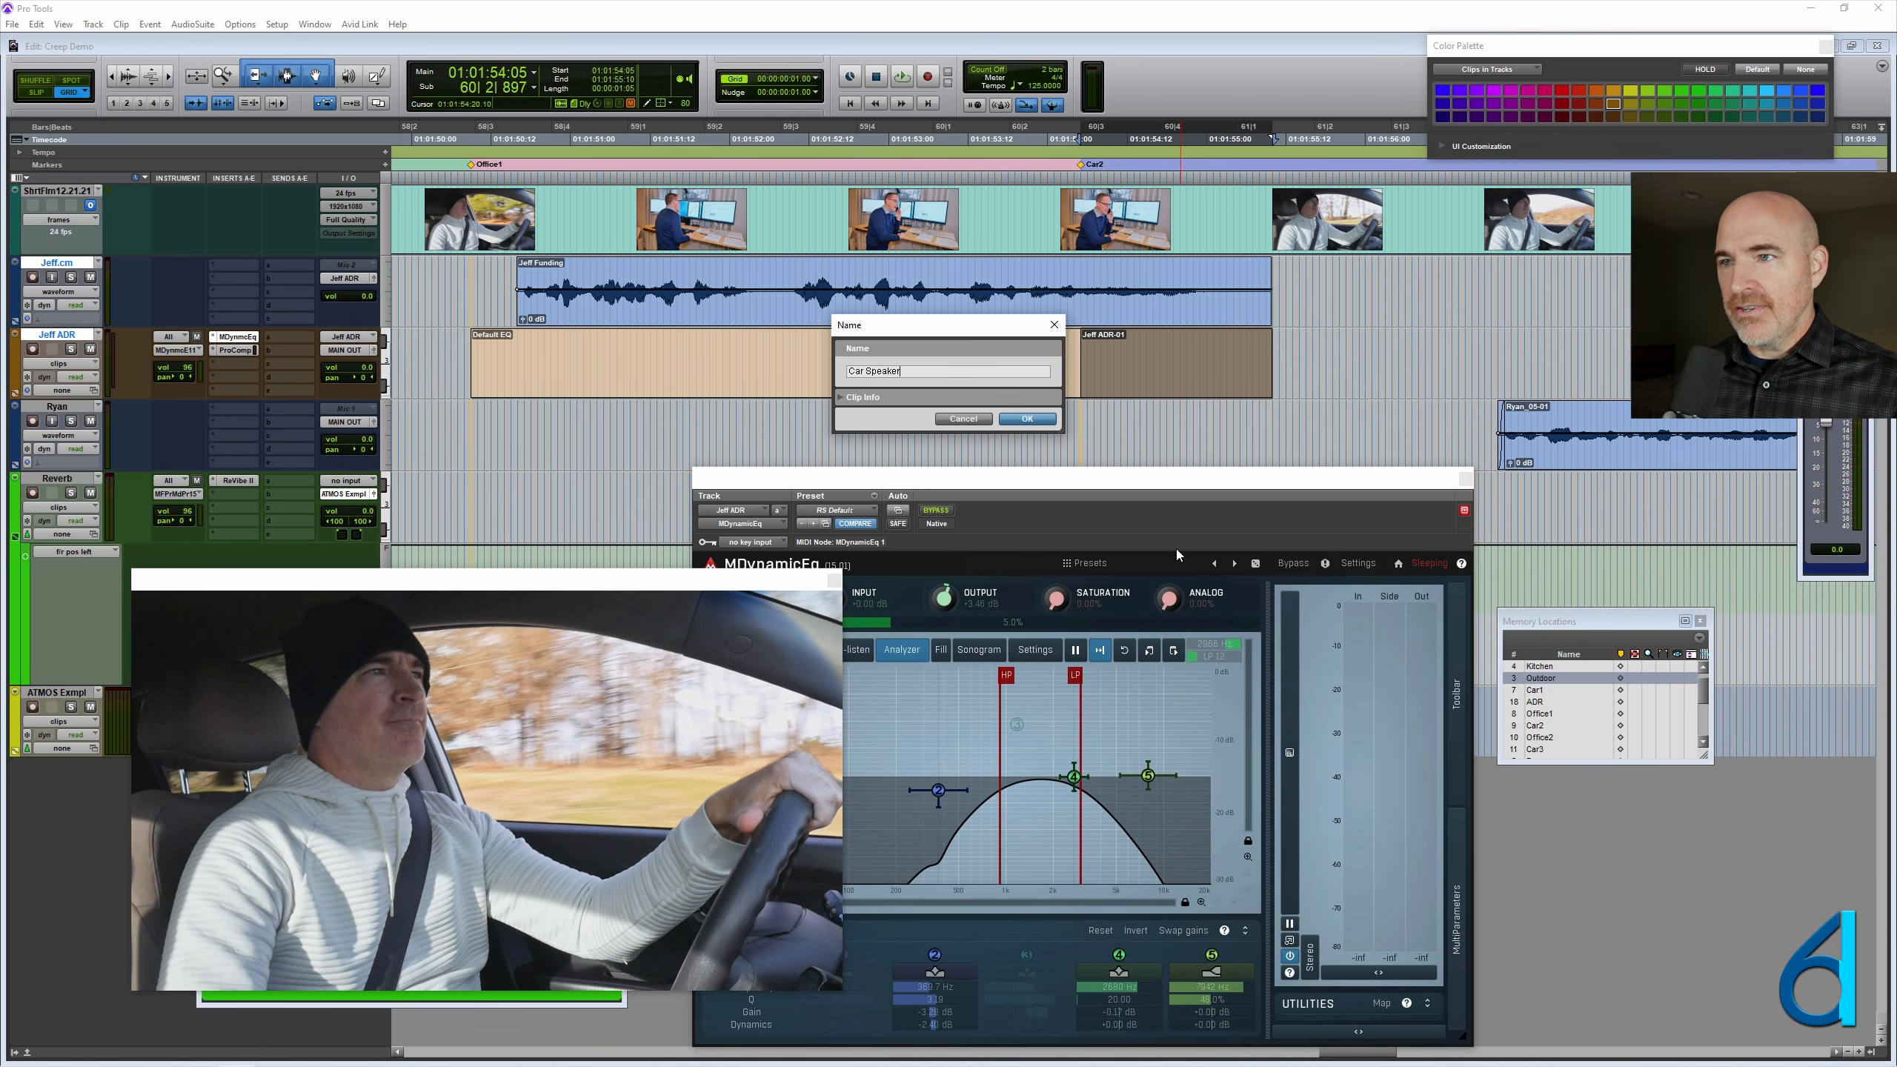
key("Return")
- Compare MDynamicEq's filter settings at the Default EQ and Car Speakers clips and at empty timeline positions outside them
left_click(695, 352)
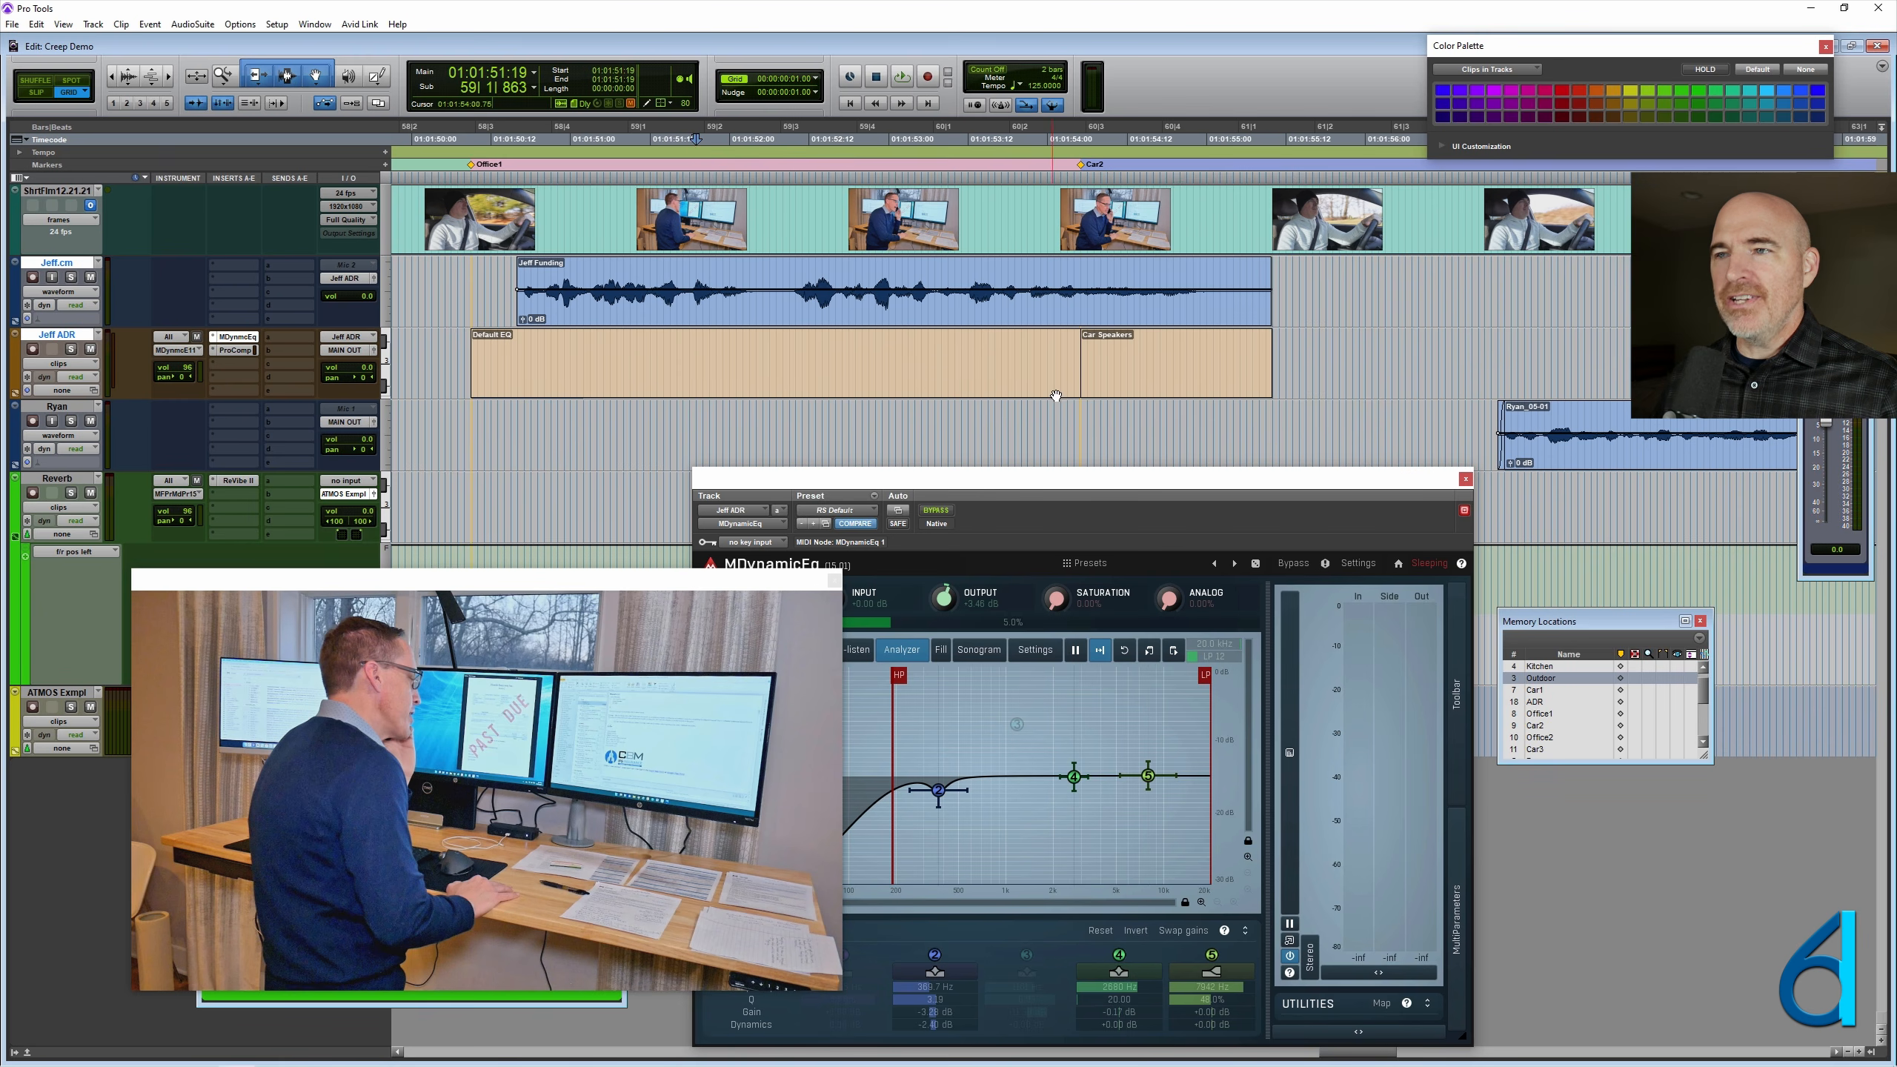
left_click(1178, 382)
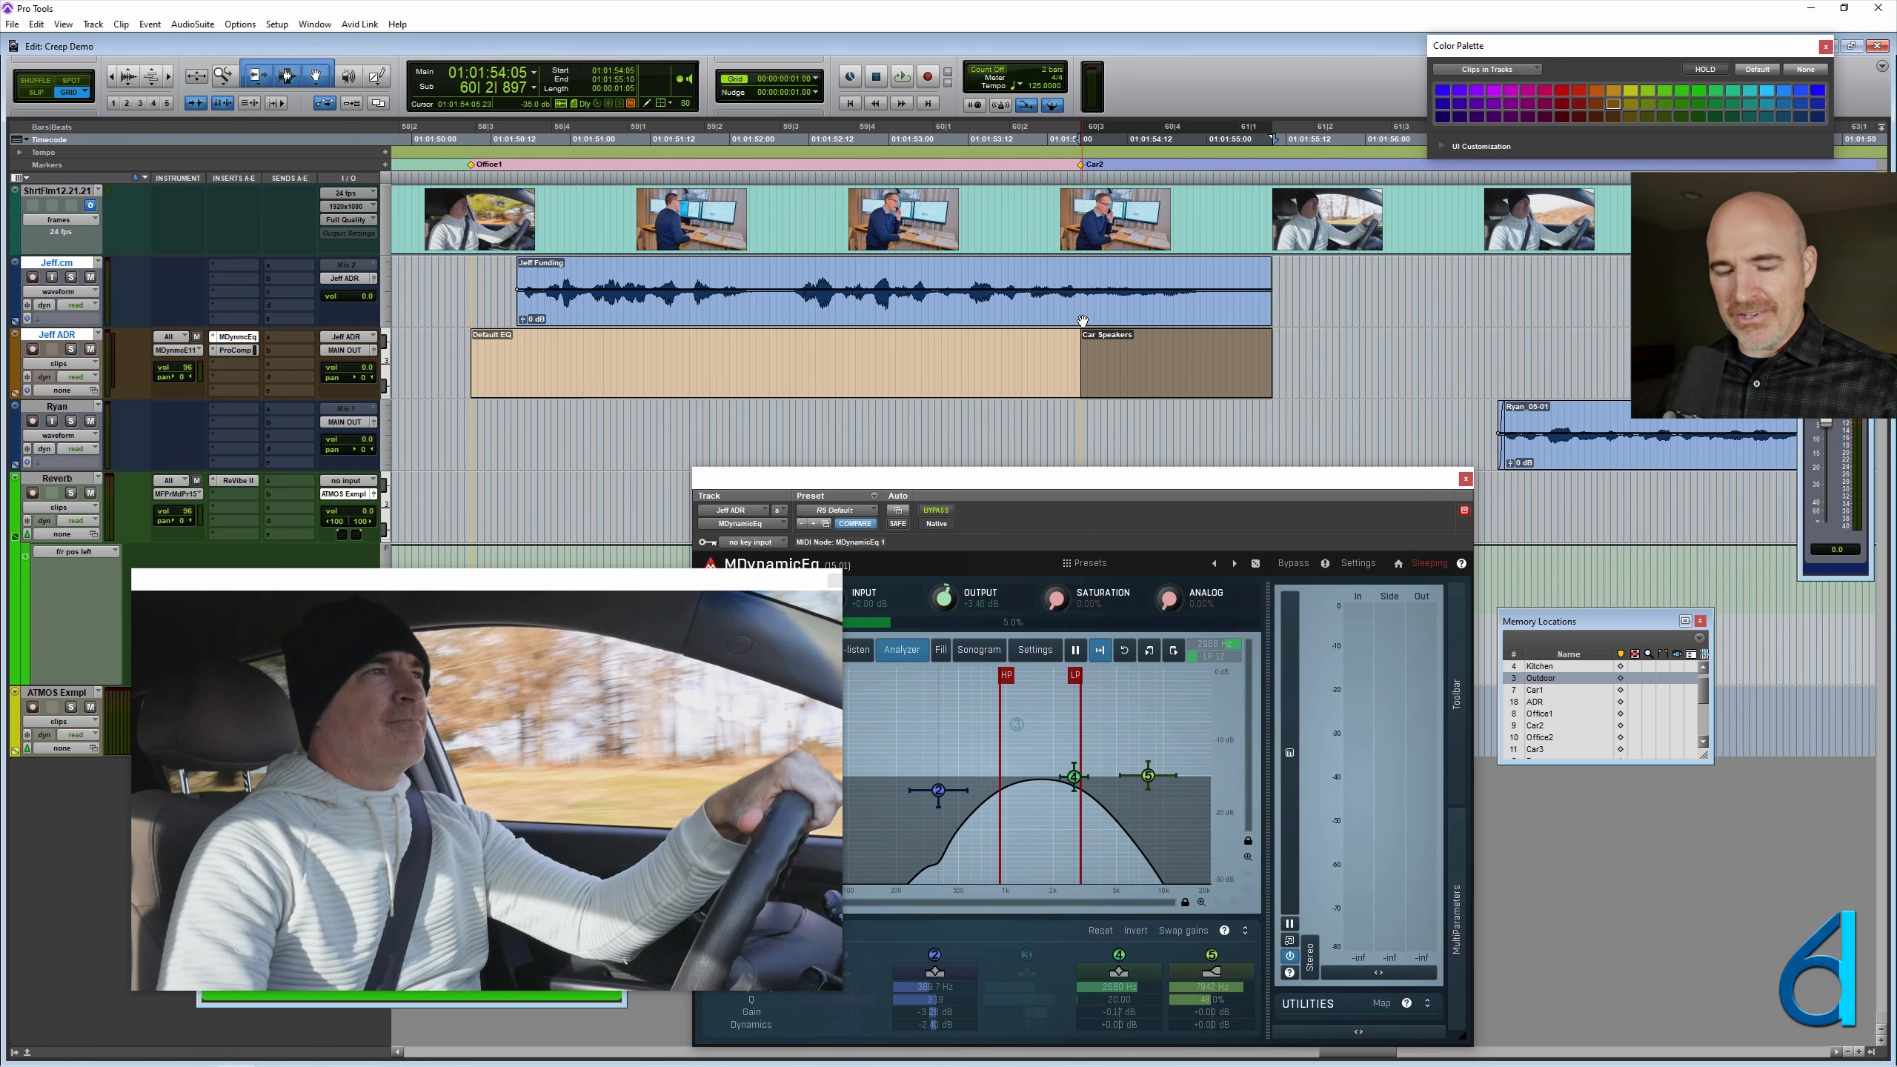
key("r")
key("r")
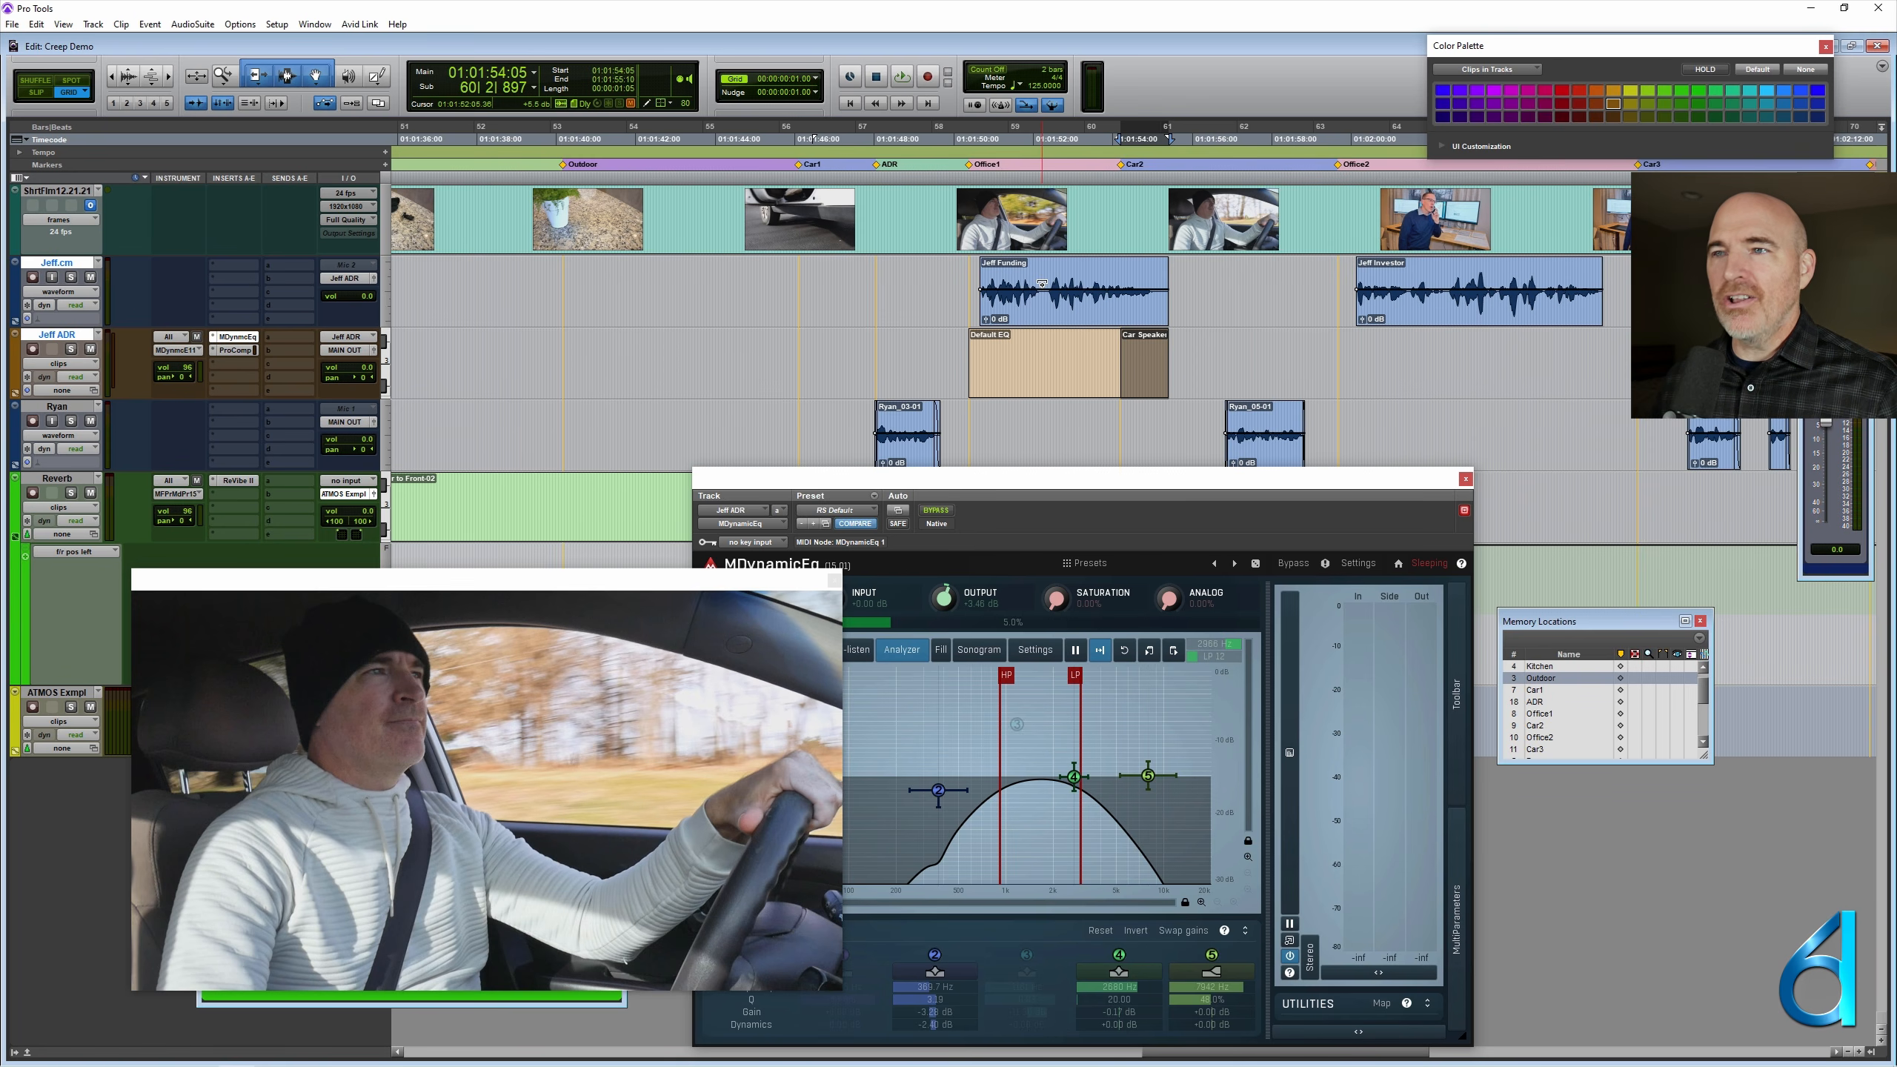
scroll(1016, 298, "right", 1)
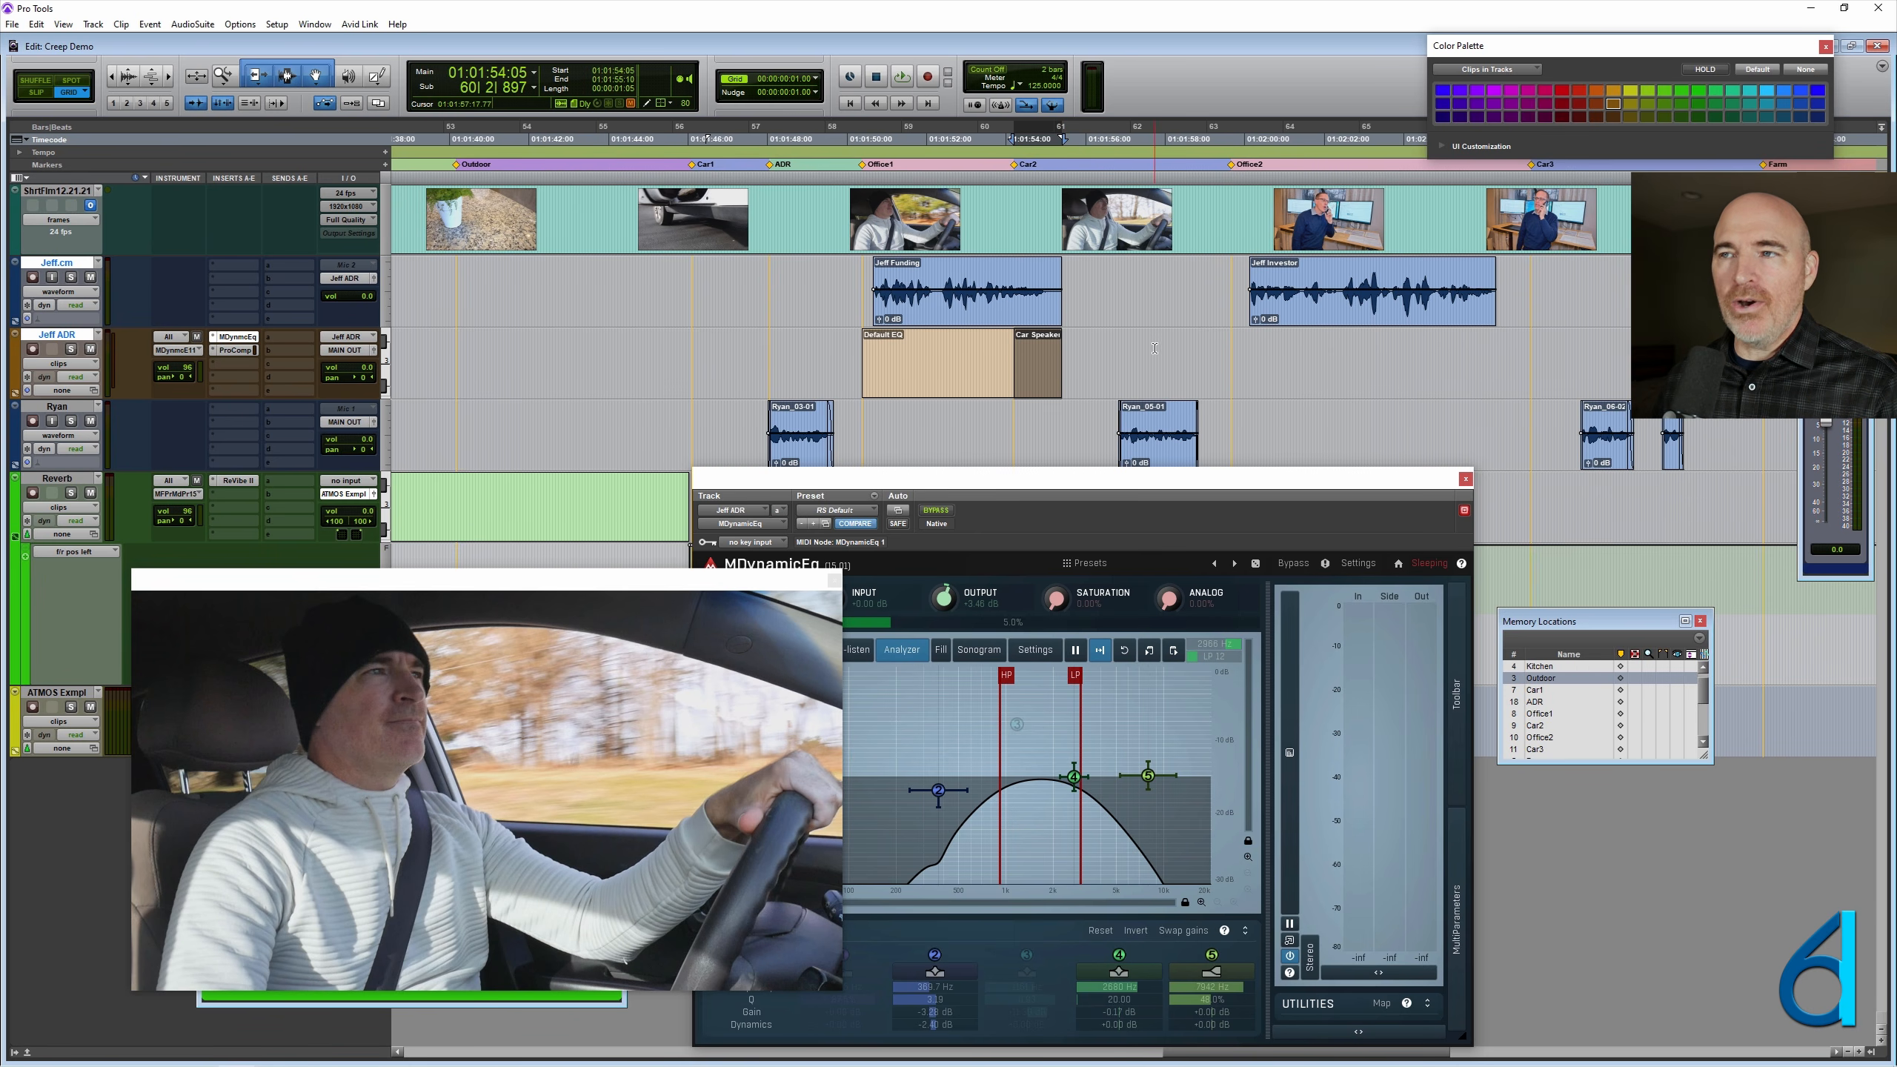
left_click_drag(1156, 364, 1233, 366)
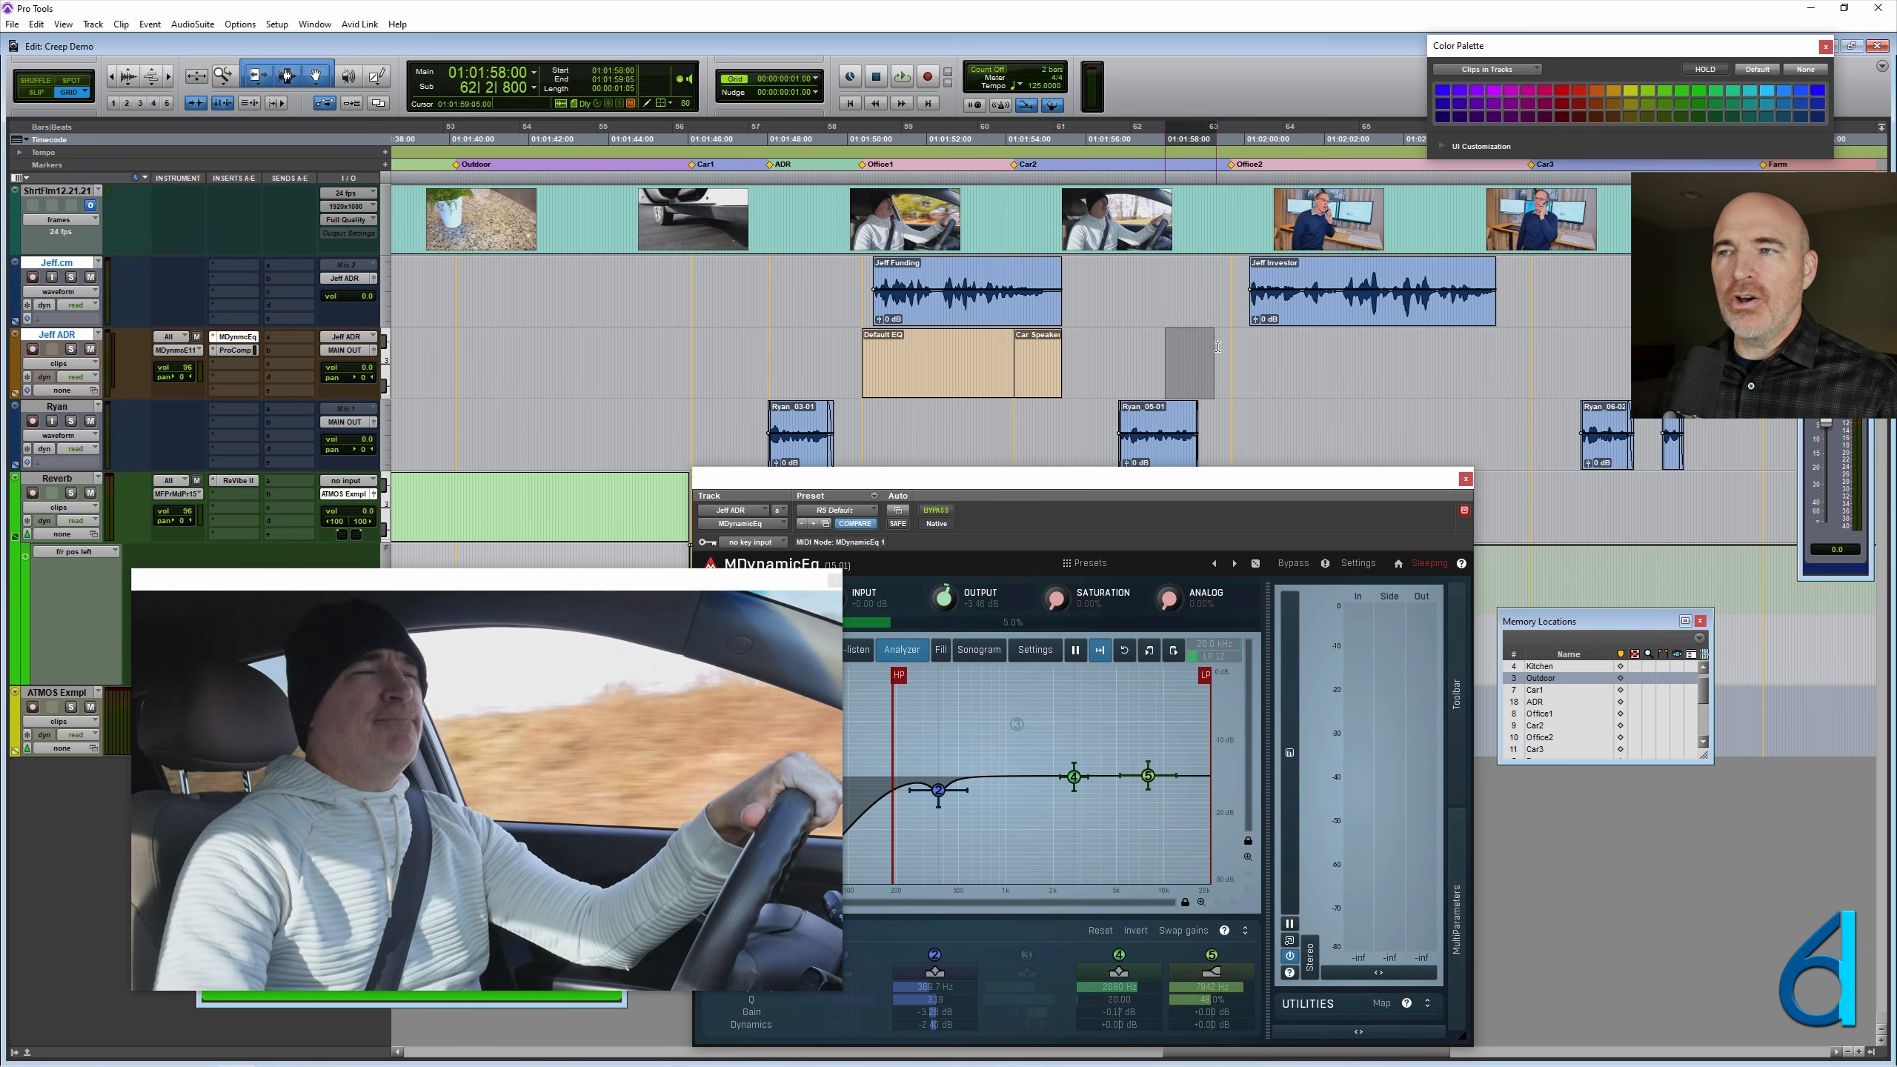
left_click(1184, 348)
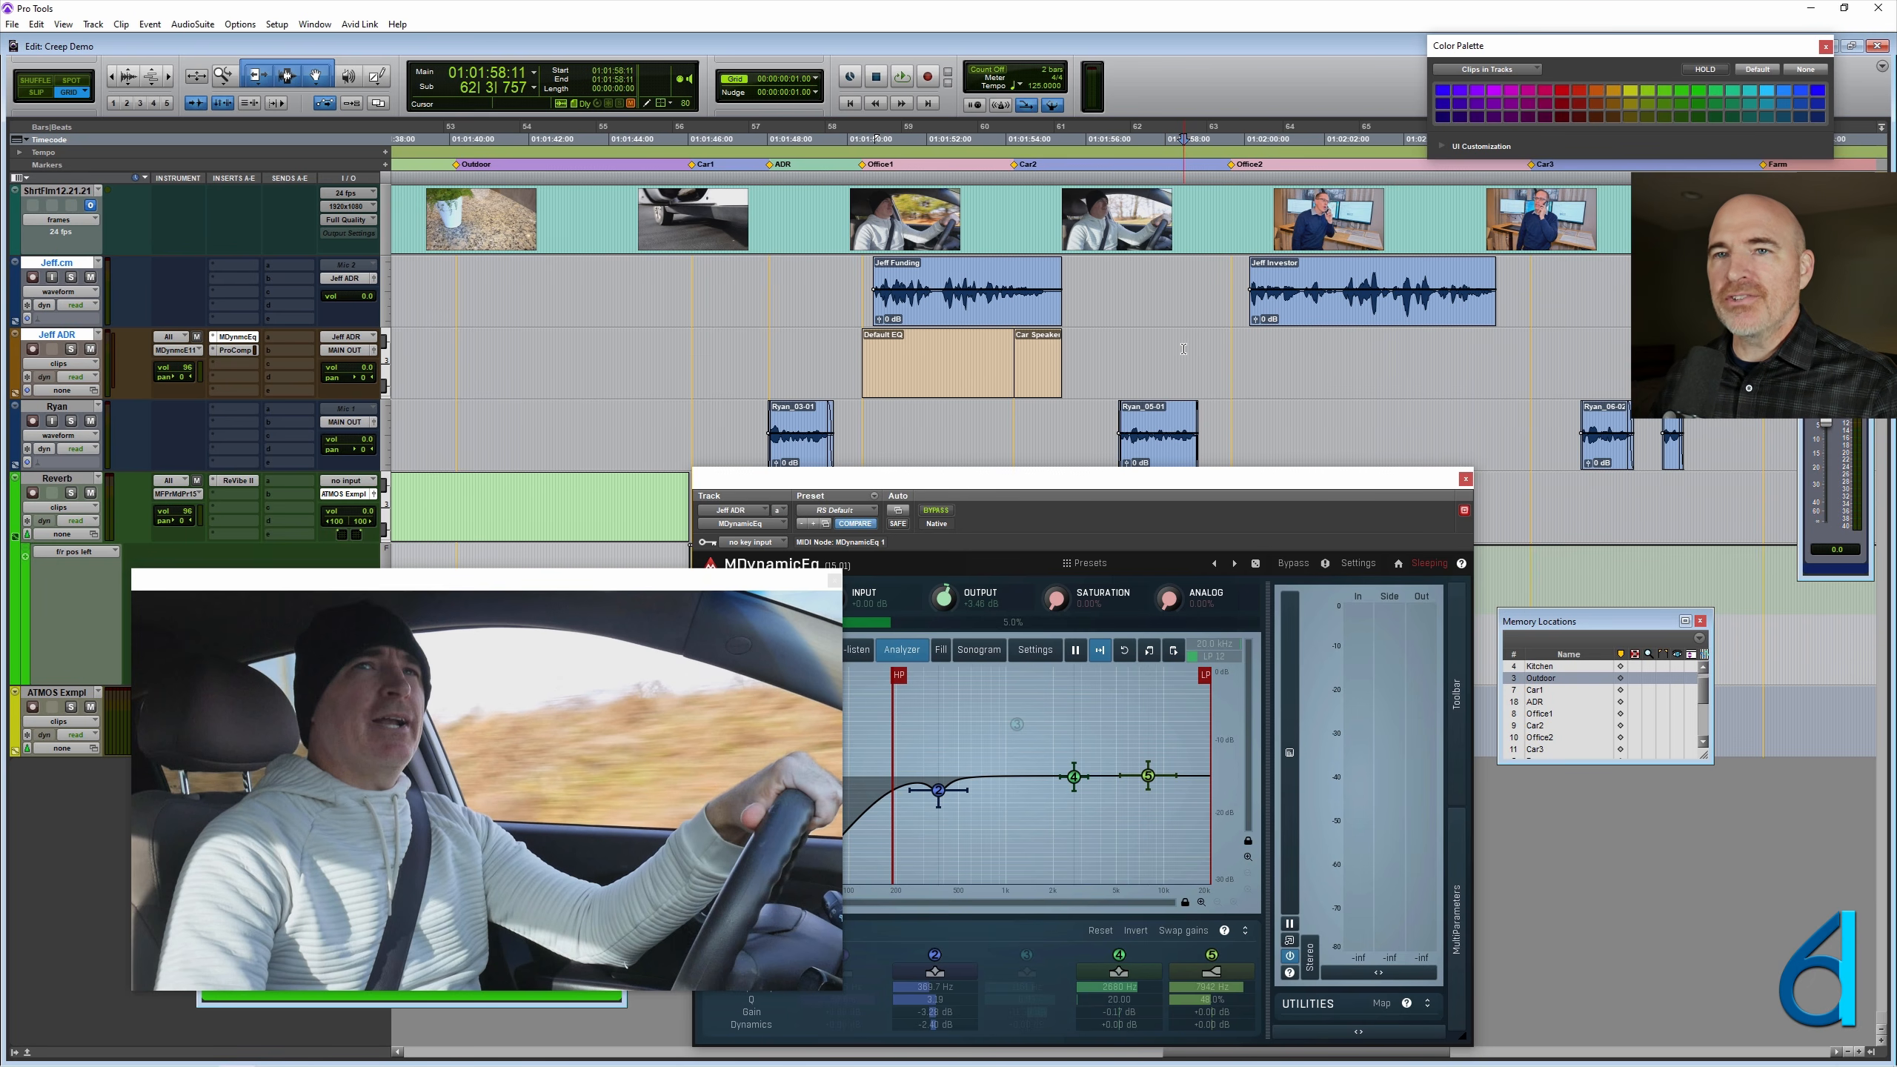
left_click_drag(1183, 348, 1099, 349)
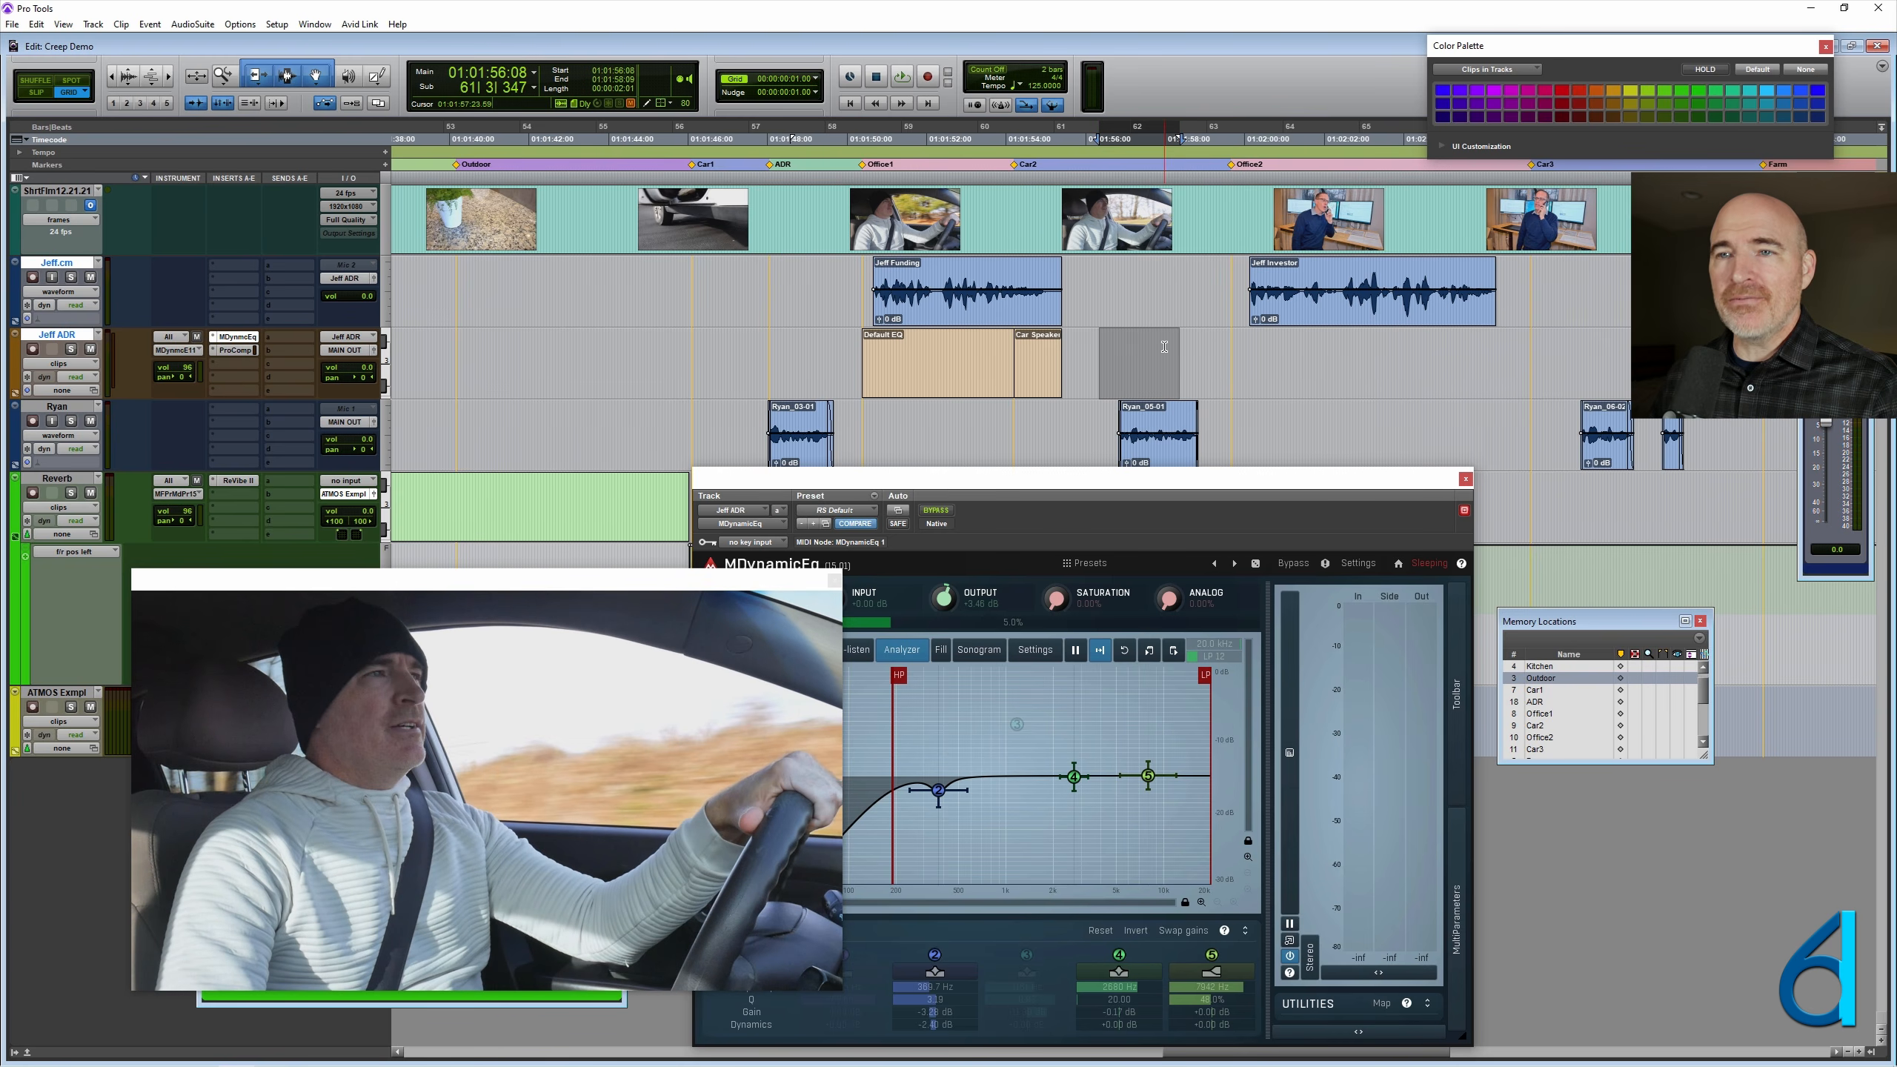
left_click(622, 500)
left_click_drag(961, 482, 1120, 472)
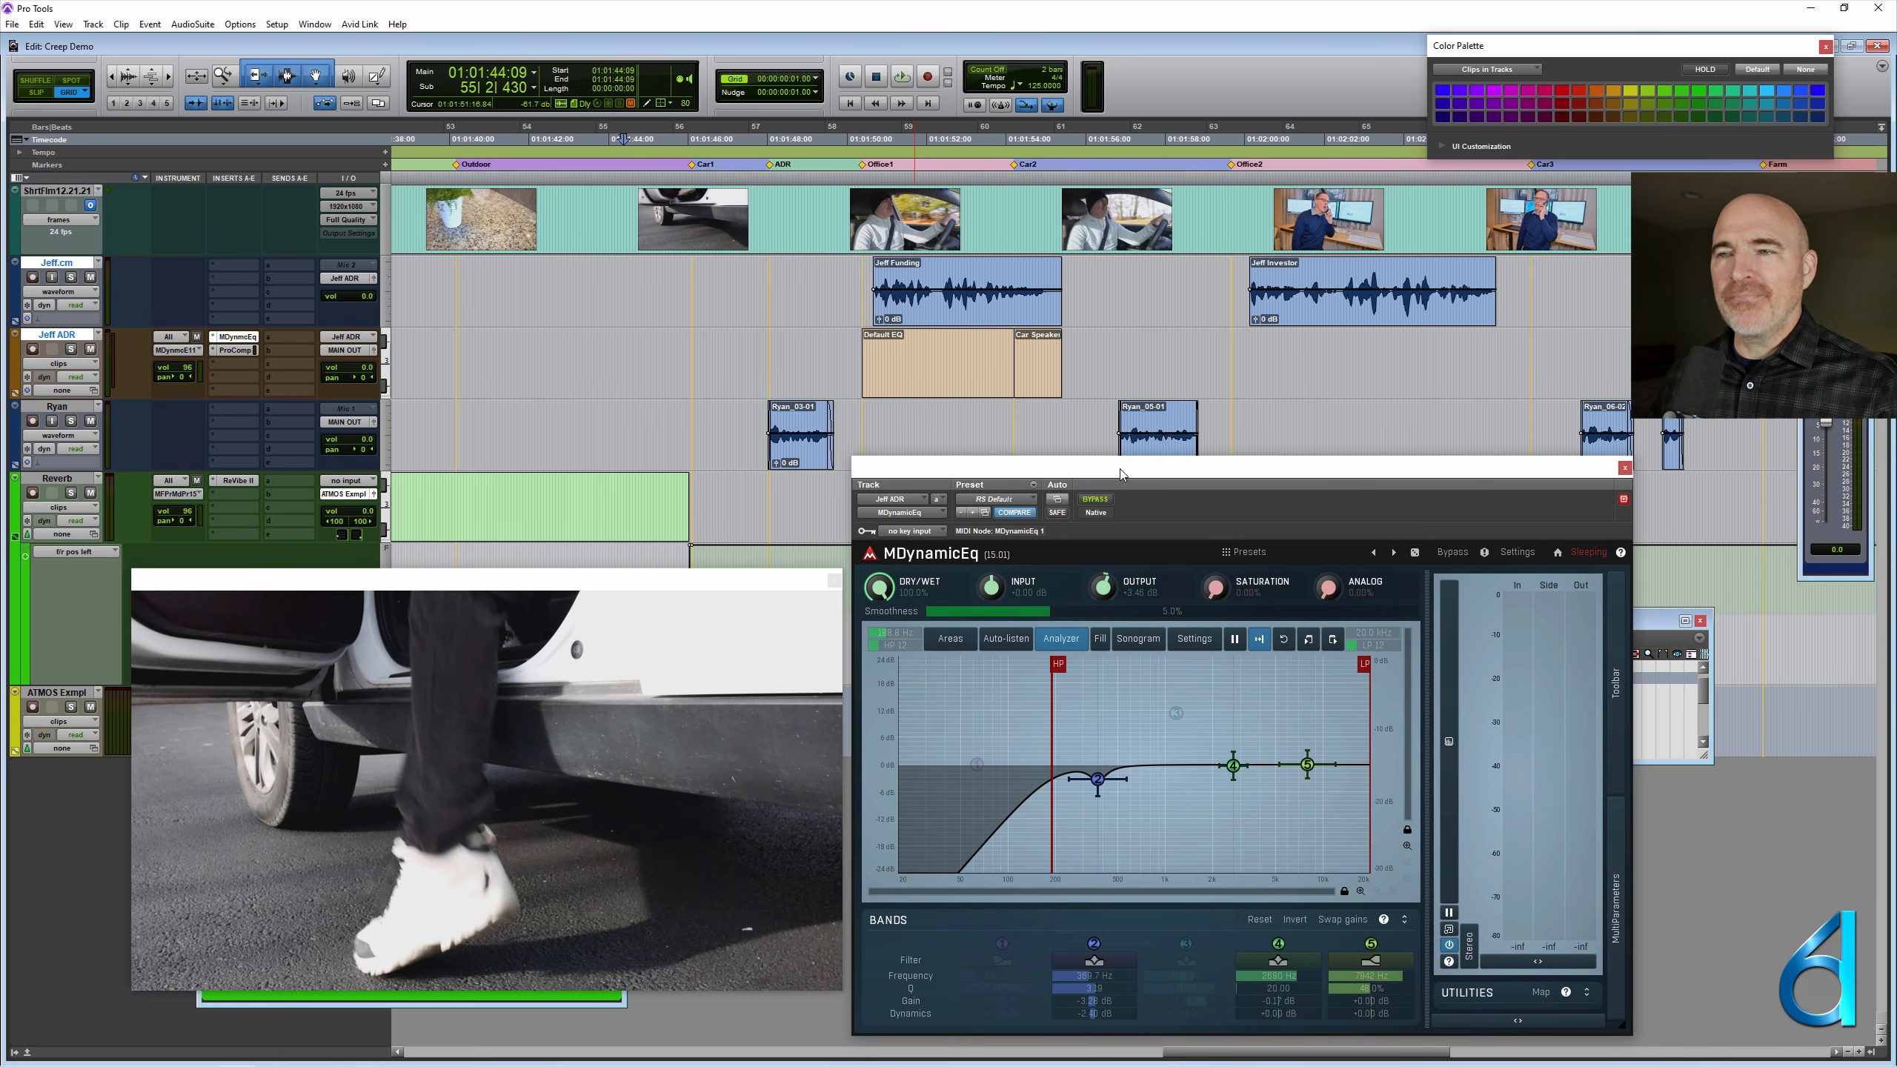